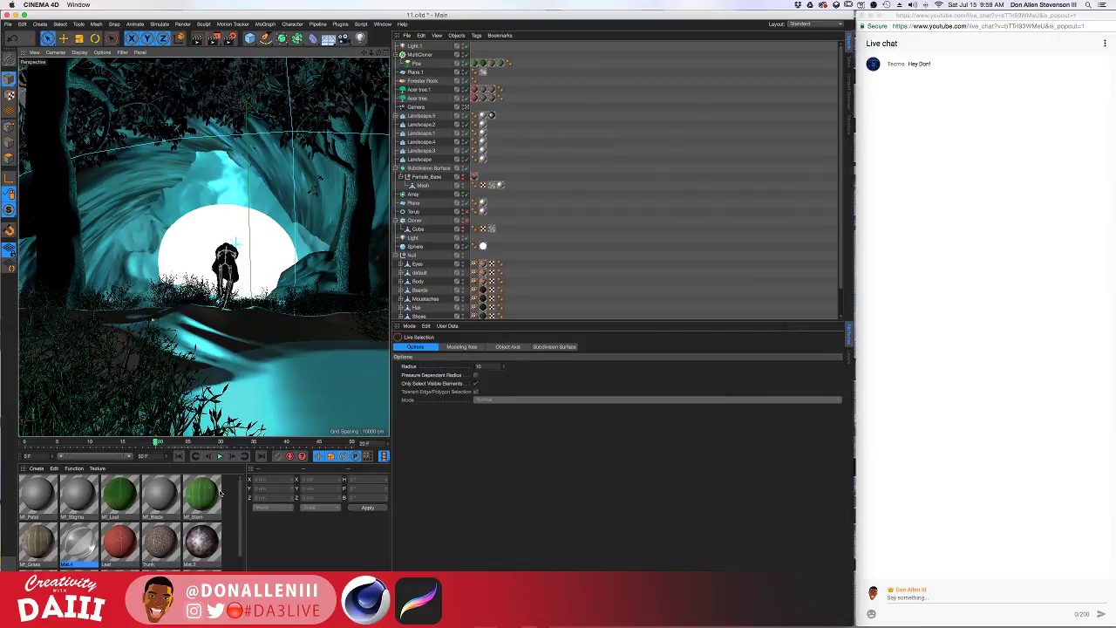
Play the character animation, scrub back through the timeline and play it again to examine the walk towards the portal
left_click(220, 457)
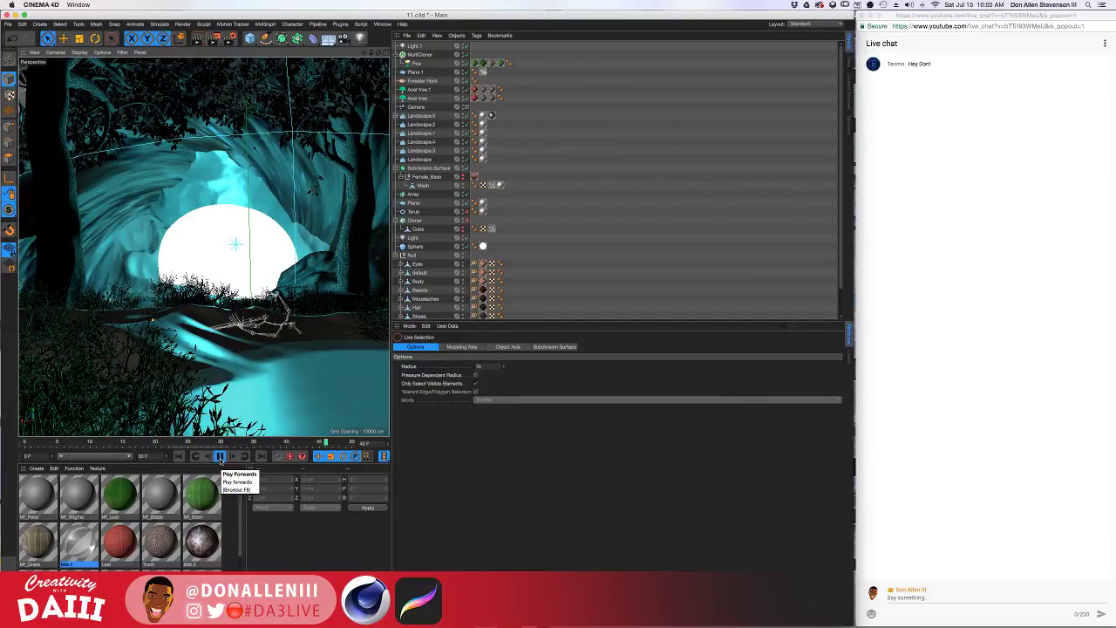
left_click_drag(231, 446, 179, 464)
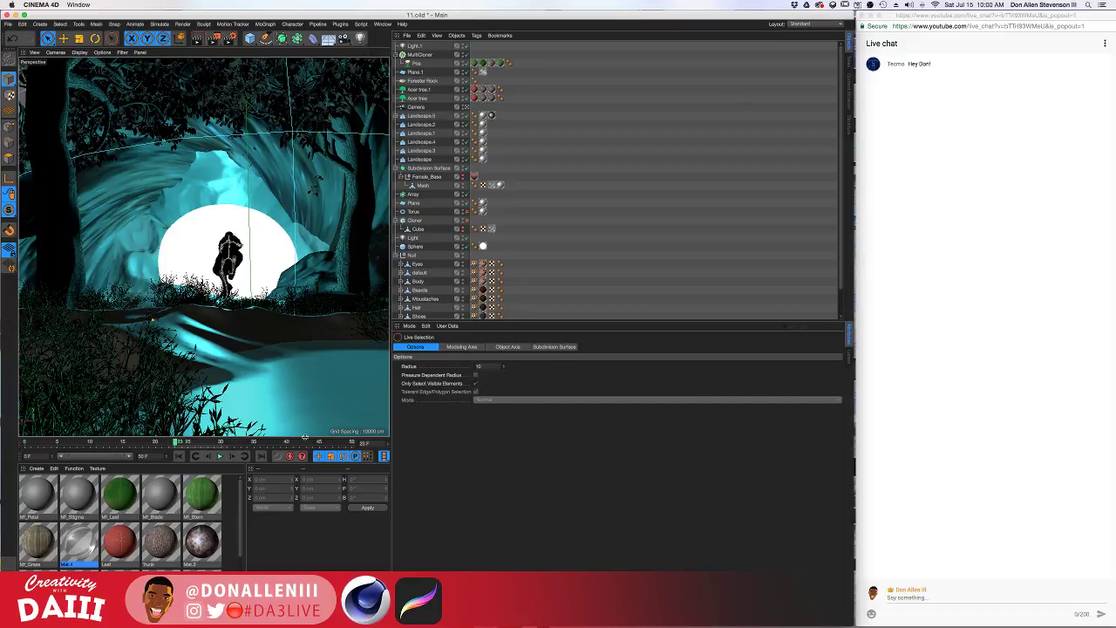
left_click(219, 456)
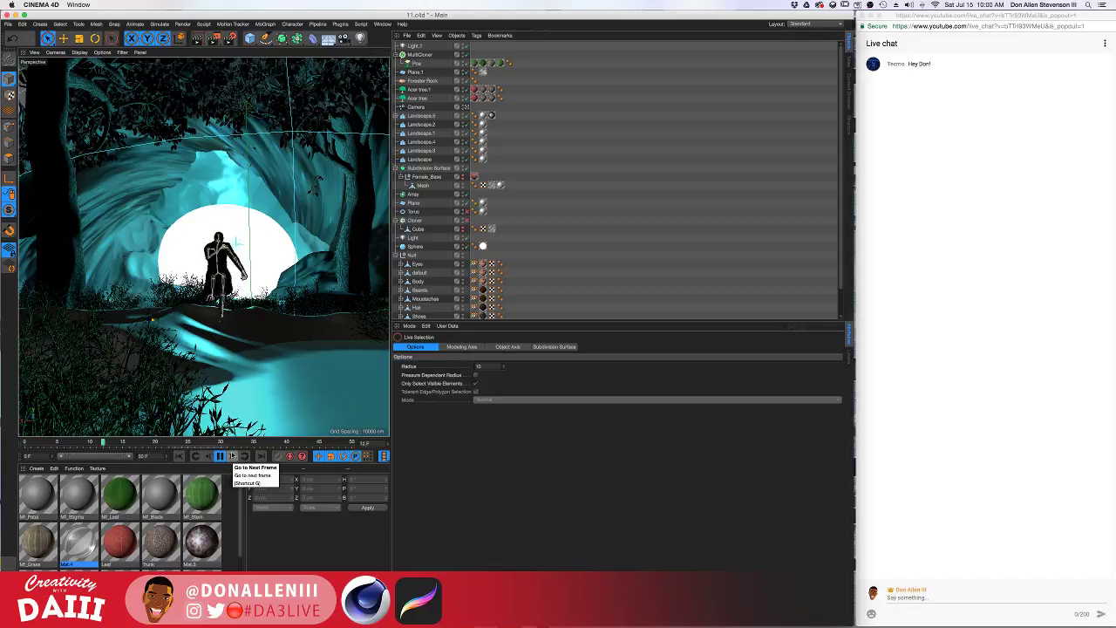
key("ctrl+Right")
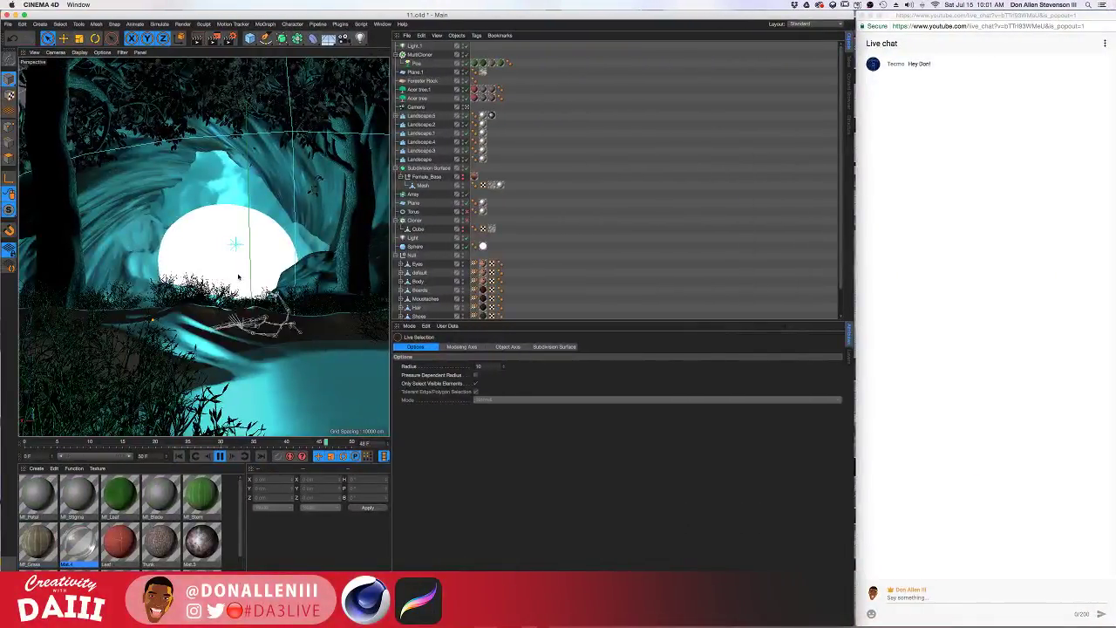
key("ctrl+Left")
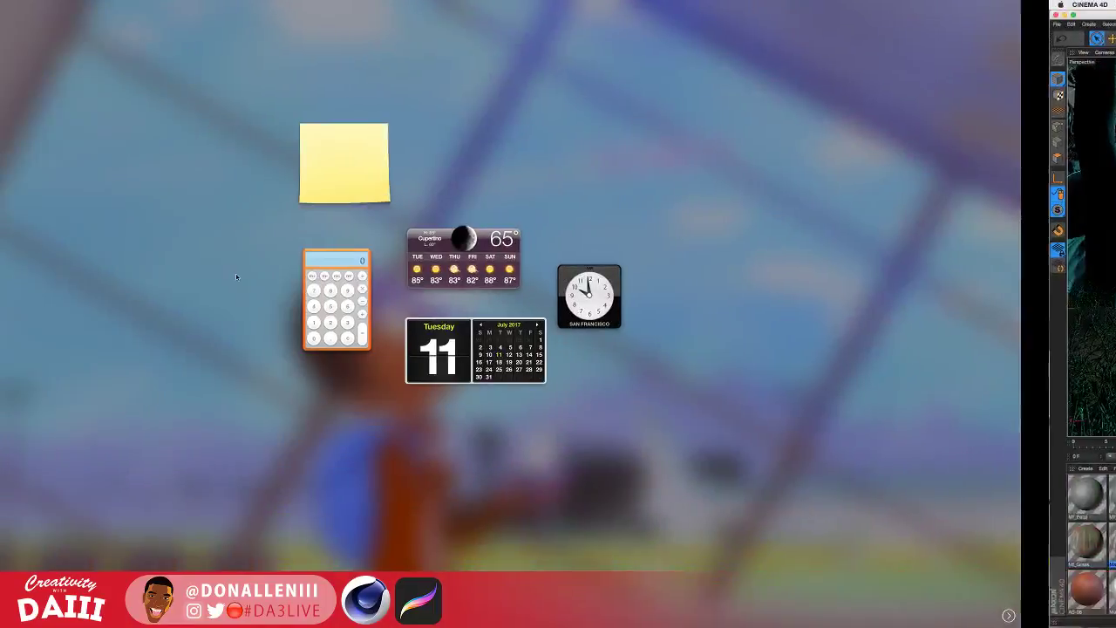
key("ctrl+Right")
key("F11")
key("F11")
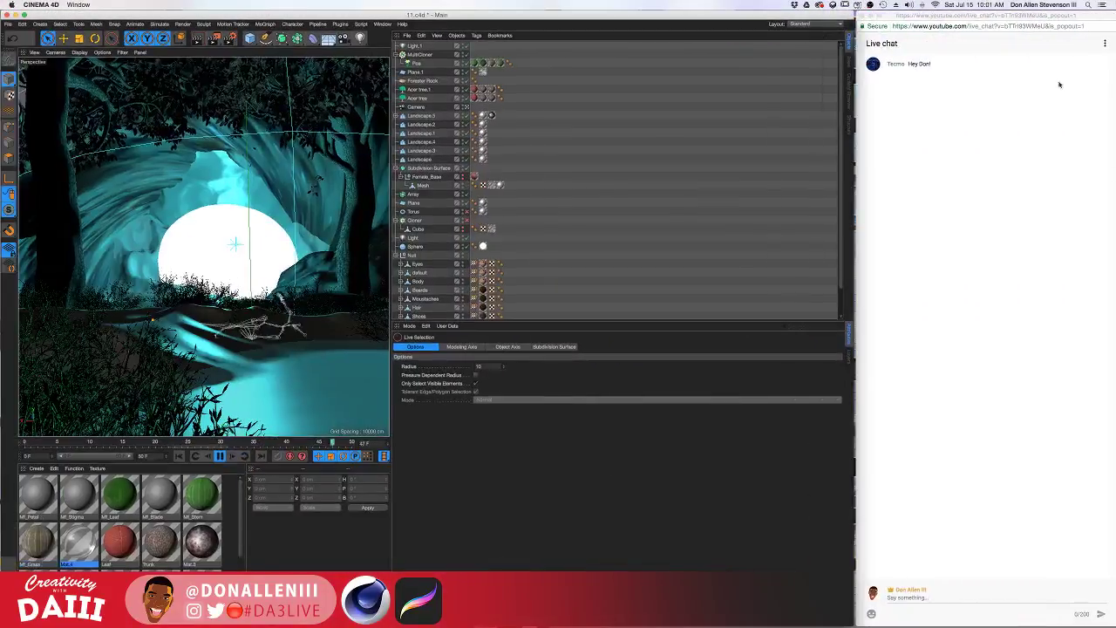
key("F11")
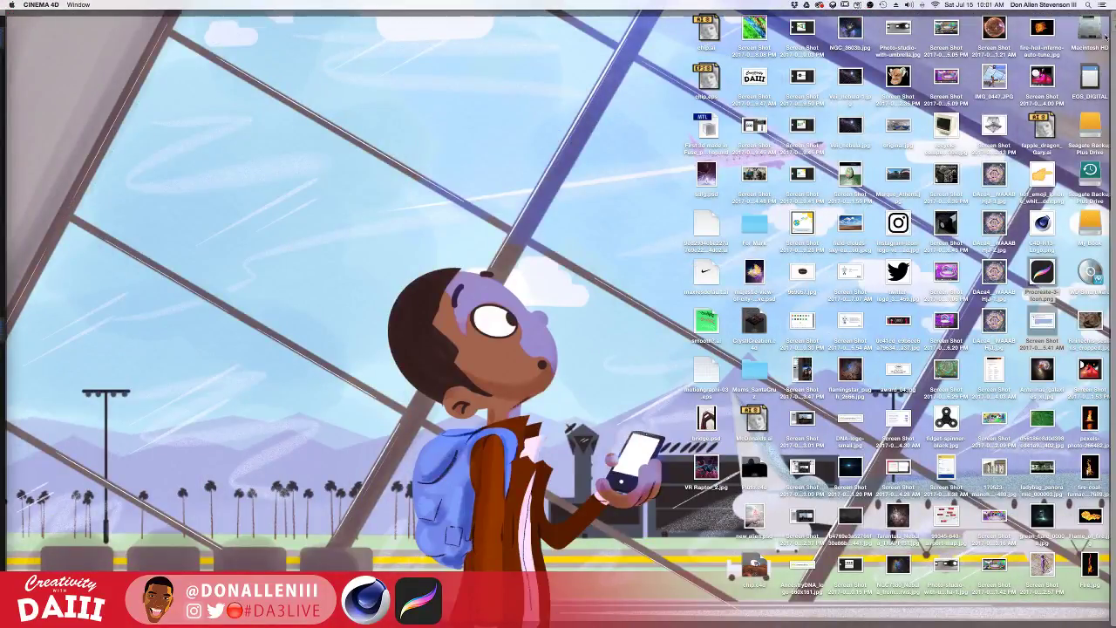
key("ctrl+Left")
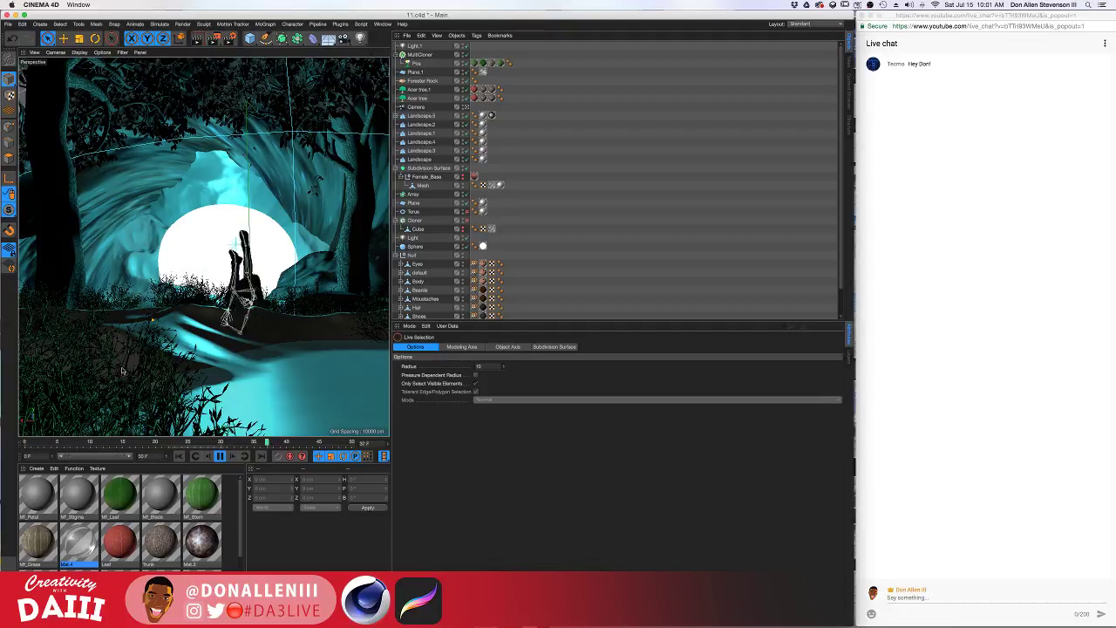
Stop the animation playback and return the timeline to frame 0
left_click(220, 457)
left_click(273, 442)
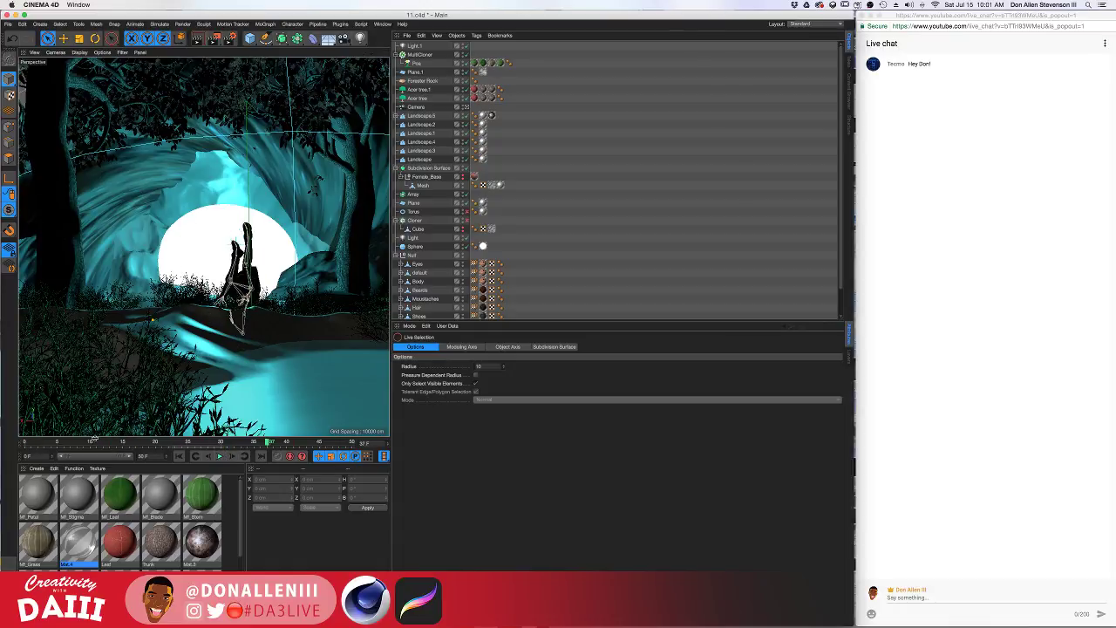
left_click_drag(93, 443, 23, 443)
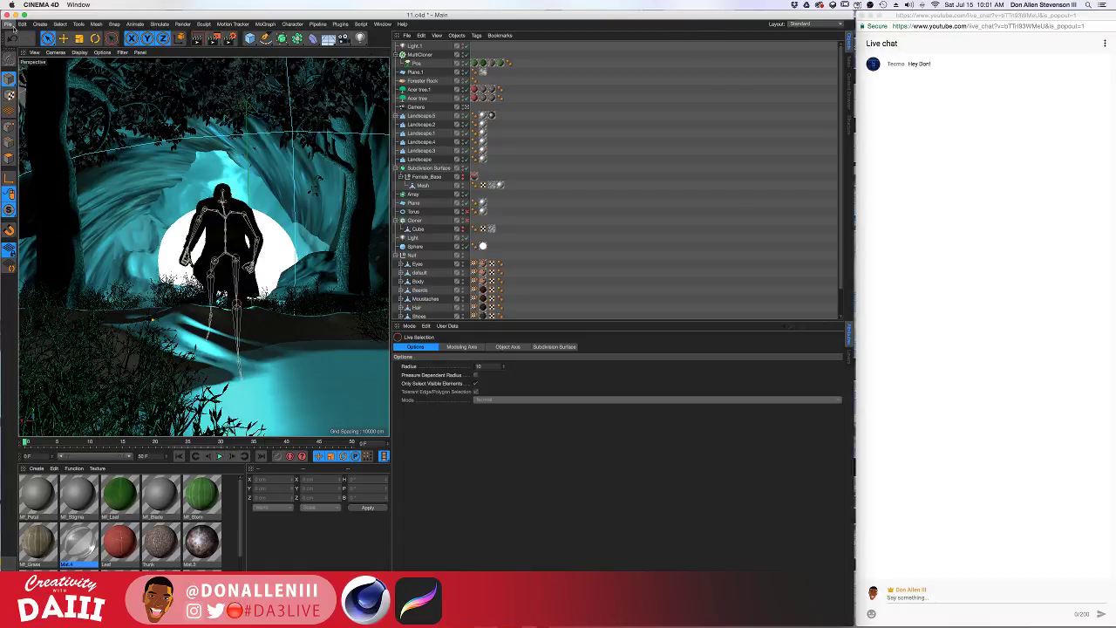
Create a new empty project and widen its perspective viewport relative to the object list
left_click(8, 24)
left_click(26, 38)
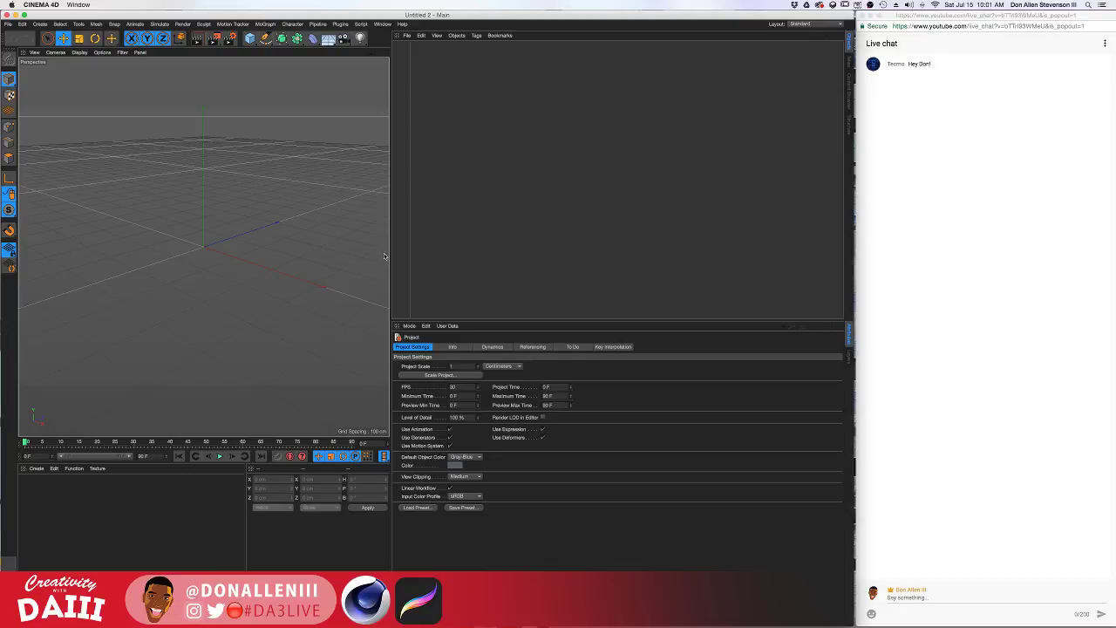
left_click_drag(390, 253, 667, 256)
left_click_drag(588, 256, 471, 264)
left_click_drag(265, 247, 402, 187, "alt")
Check the reference painting and the stream status on Chrome's YouTube live dashboard, returning to Cinema 4D
key("ctrl+Right")
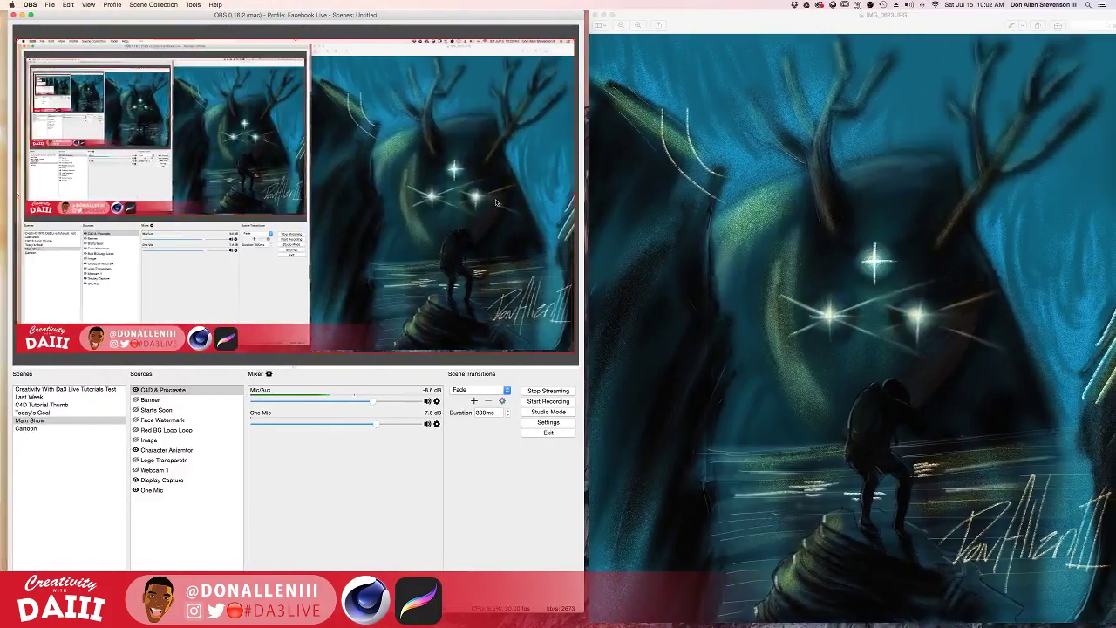
key("ctrl+Right")
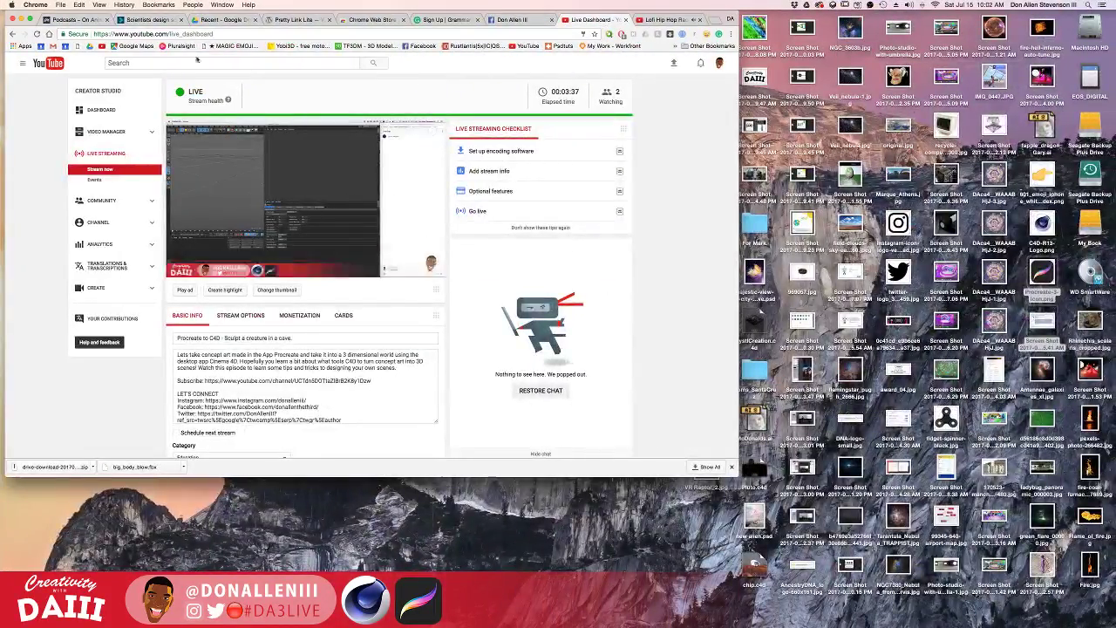
scroll(196, 93, "up", 5, "ctrl")
scroll(192, 125, "up", 5, "ctrl")
scroll(192, 124, "down", 10, "ctrl")
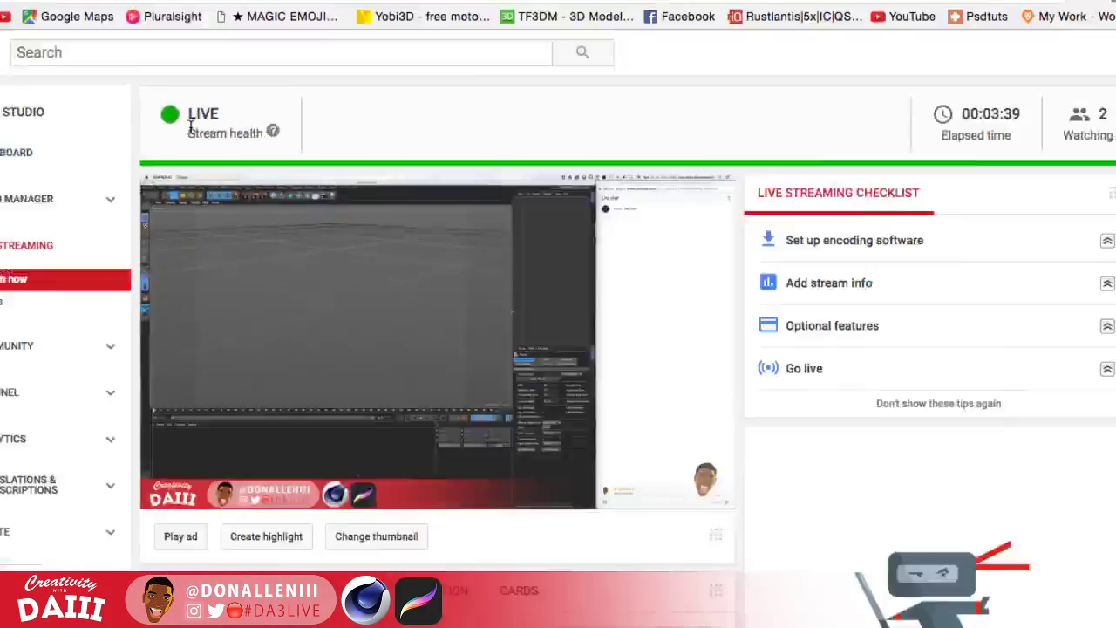
key("ctrl+Left")
key("ctrl+Left")
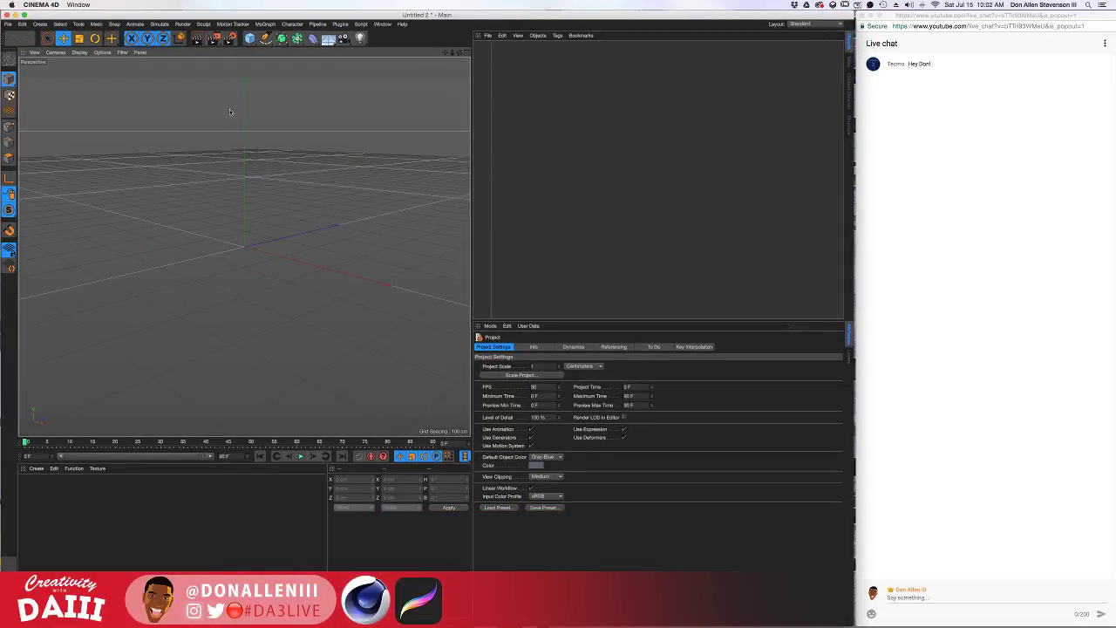
Add a plane primitive to the empty scene
left_click(250, 39)
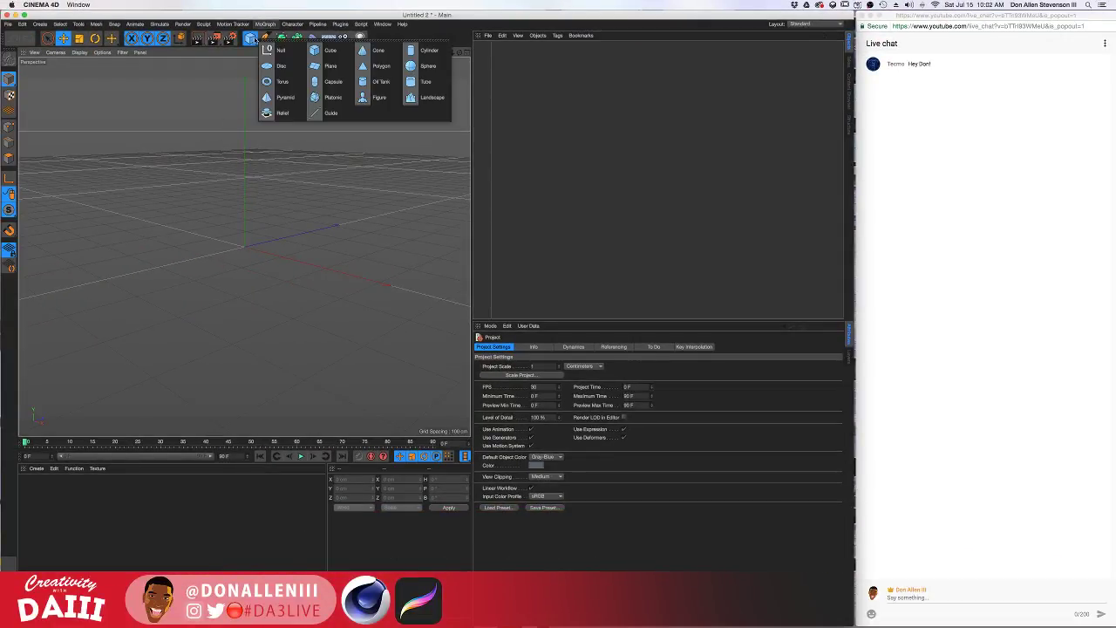
left_click(316, 66)
left_click_drag(284, 266, 262, 266, "alt")
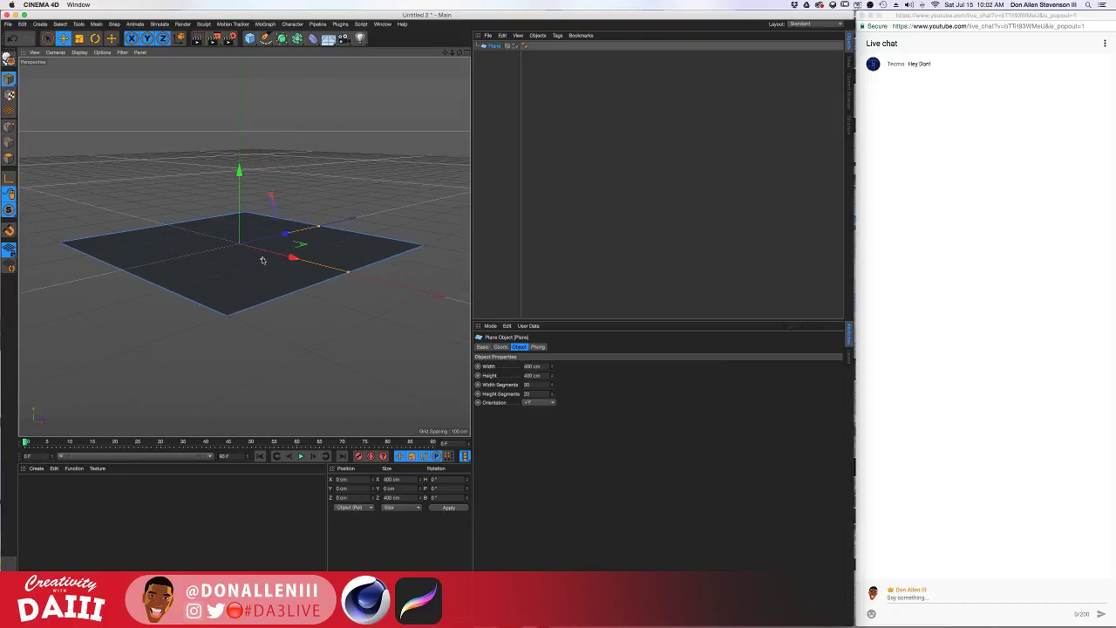
Rotate the plane to a pitch of 90° so that it stands upright
key("r")
left_click_drag(219, 211, 190, 294)
key("super+z")
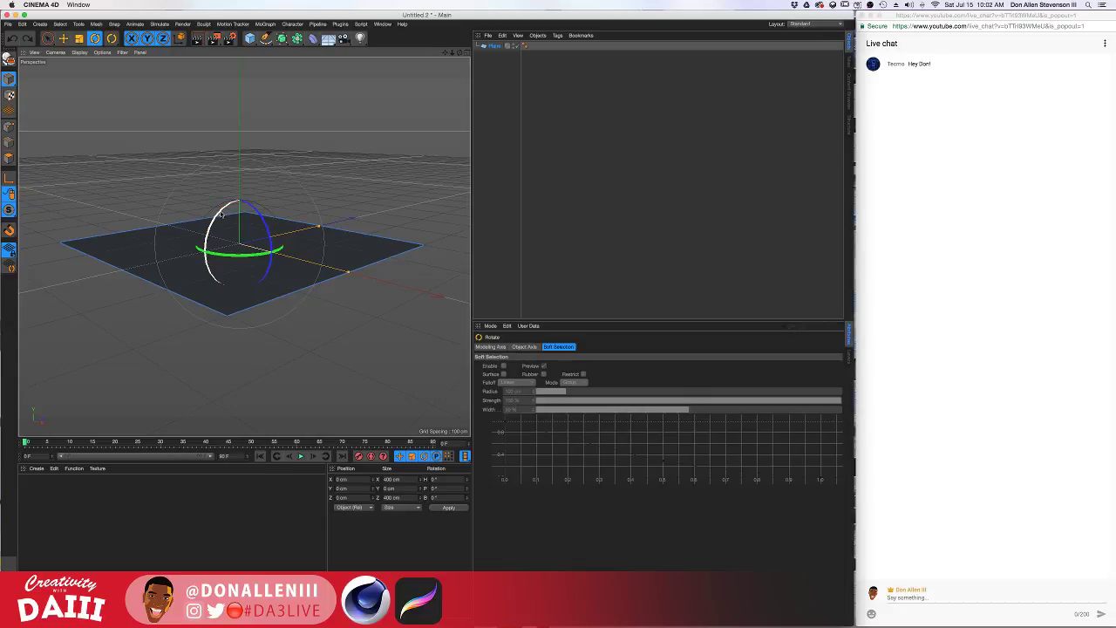
left_click_drag(221, 212, 200, 296)
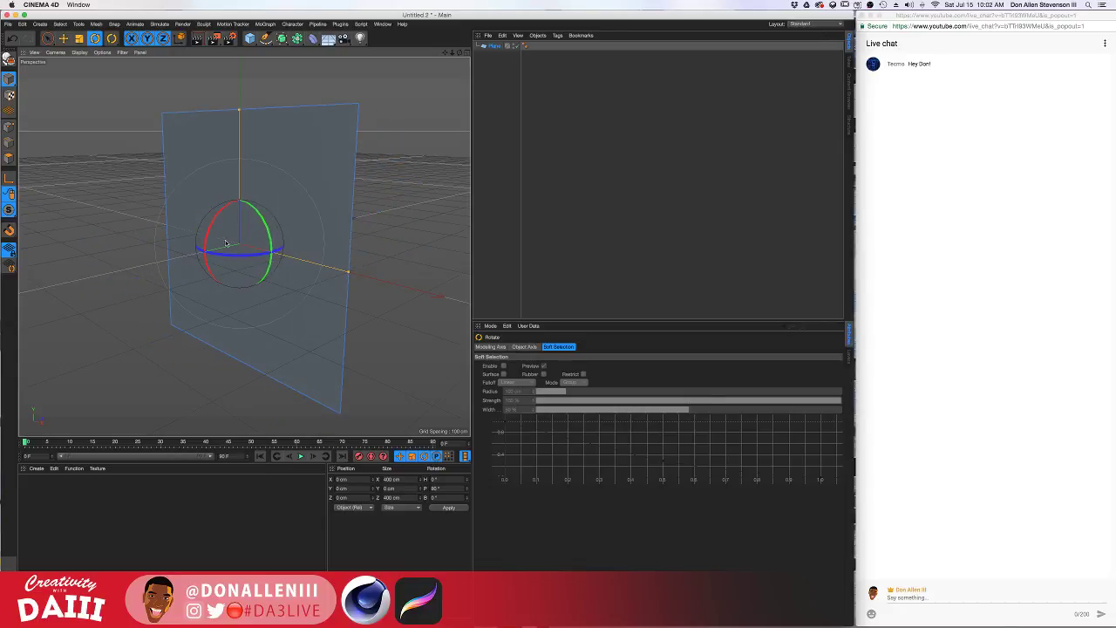
left_click_drag(225, 243, 327, 186, "alt")
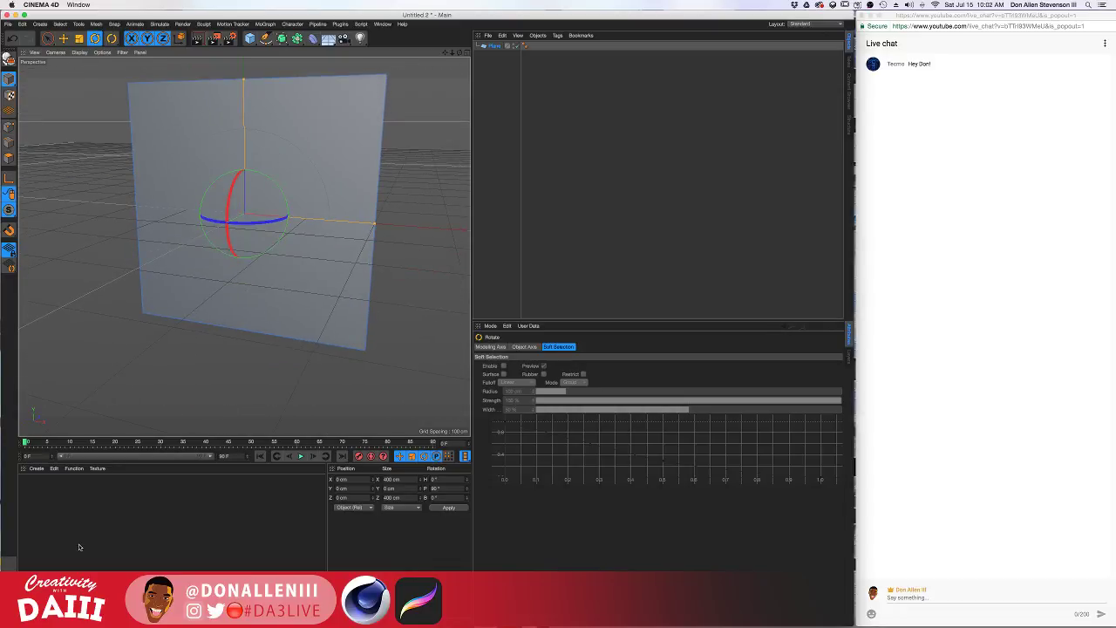
Create a new material and open the image file chooser for its Color channel texture
double_click(85, 508)
double_click(51, 497)
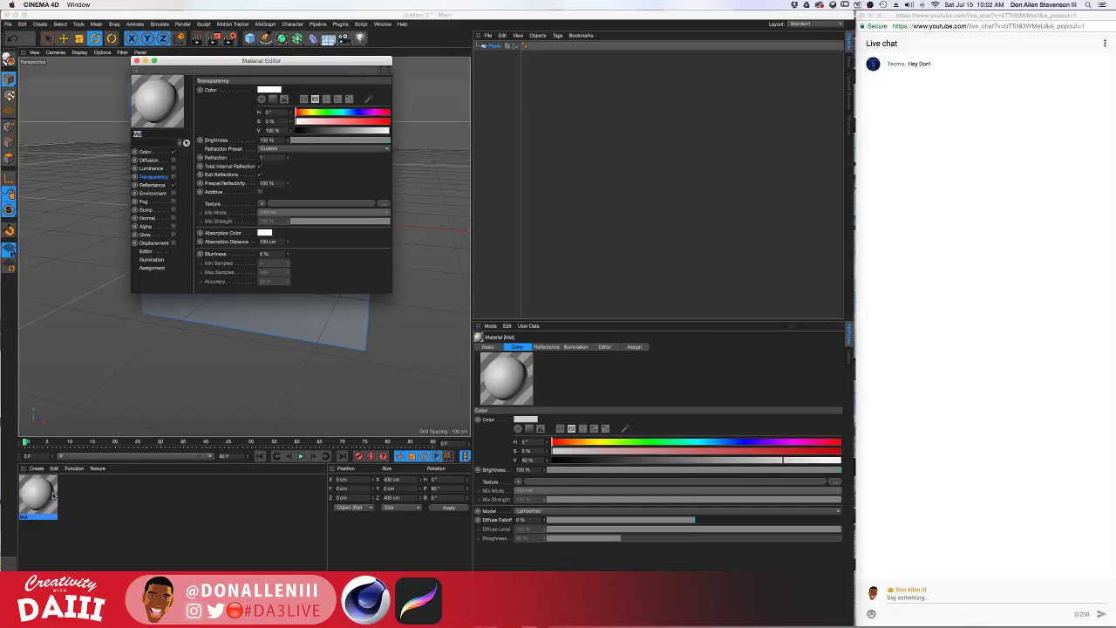
left_click_drag(269, 61, 330, 85)
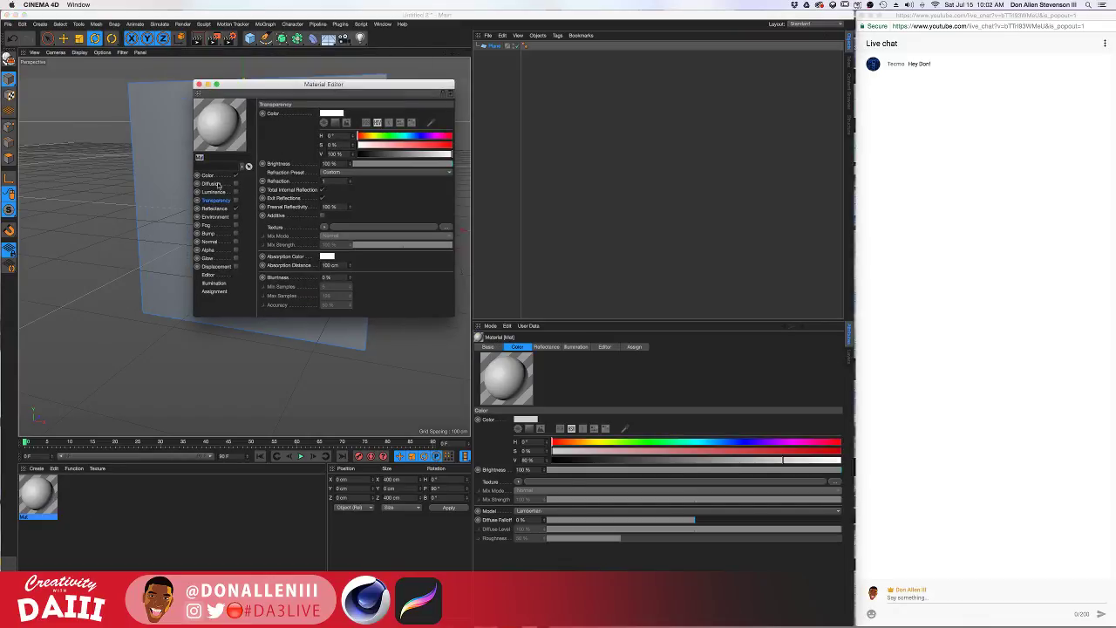
left_click(217, 177)
left_click(305, 175)
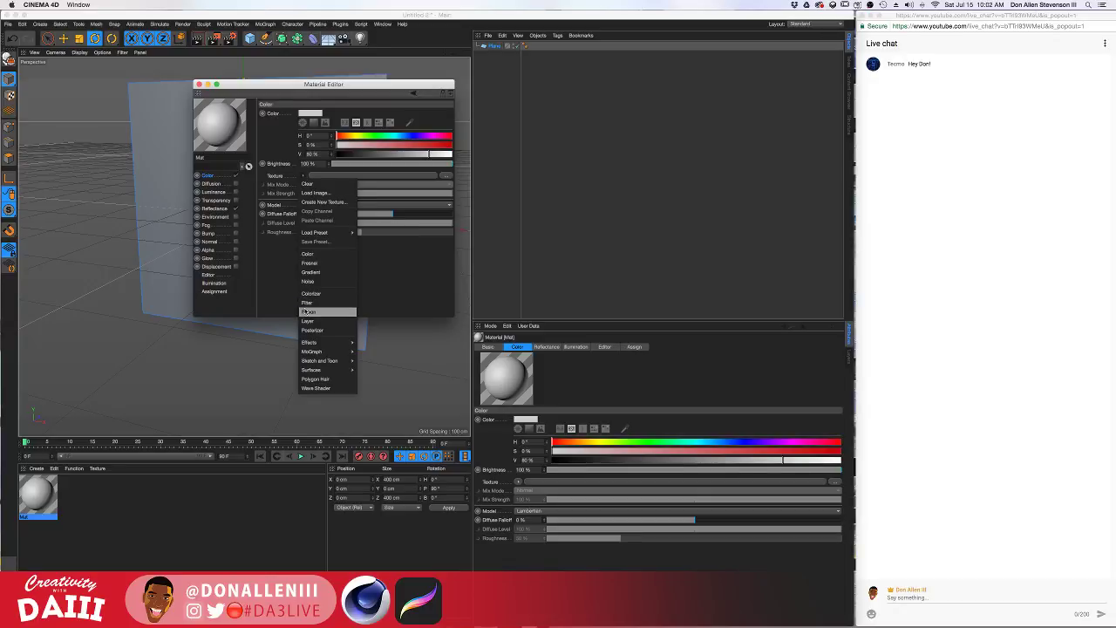
left_click(314, 192)
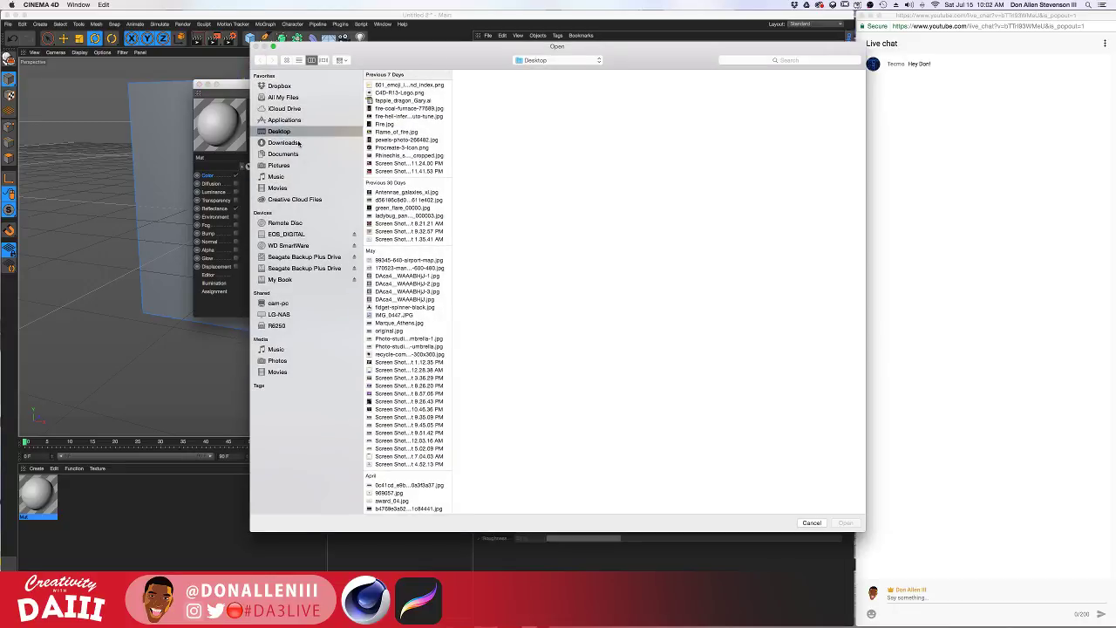
Look through the Downloads folder for the reference image to load as the texture
left_click(302, 142)
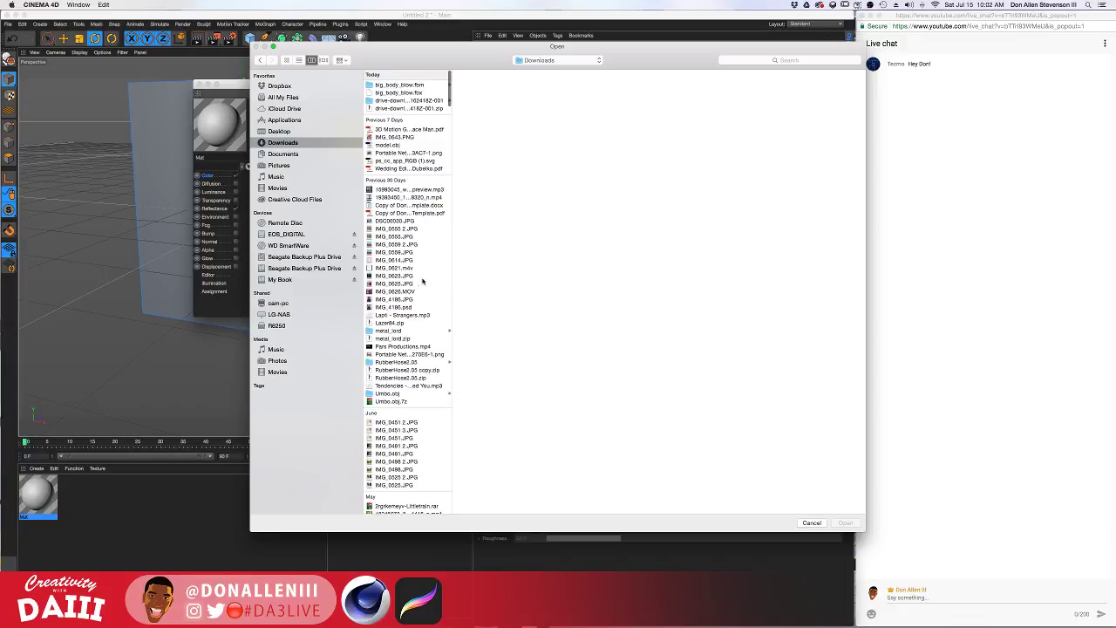
scroll(423, 281, "down", 15)
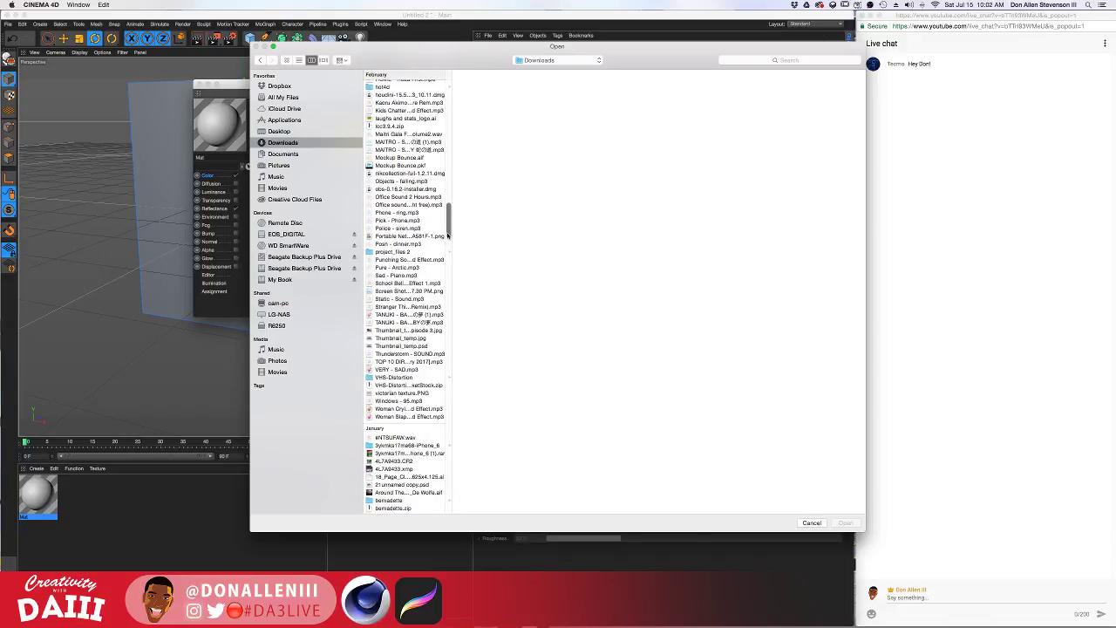
scroll(447, 235, "down", 15)
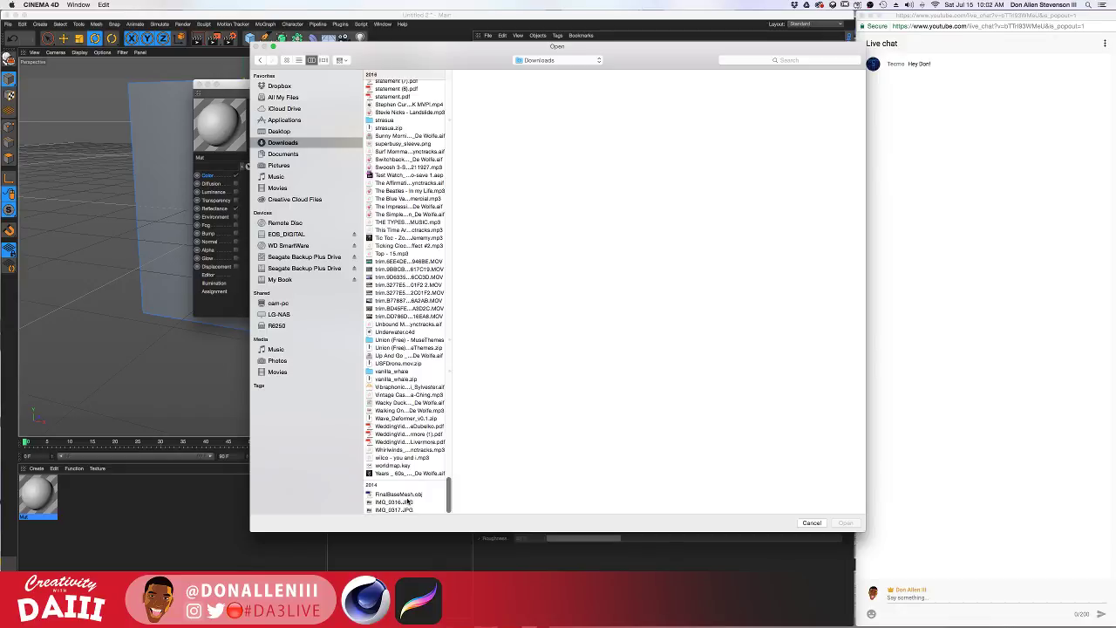
left_click(408, 502)
left_click(411, 494)
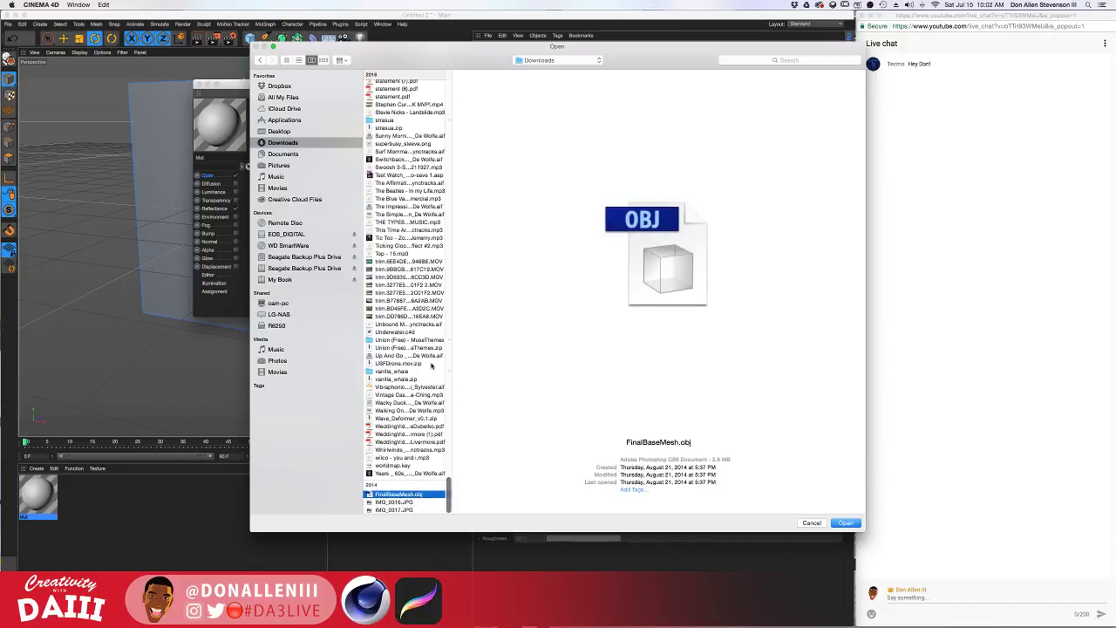
scroll(436, 443, "up", 15)
key("F11")
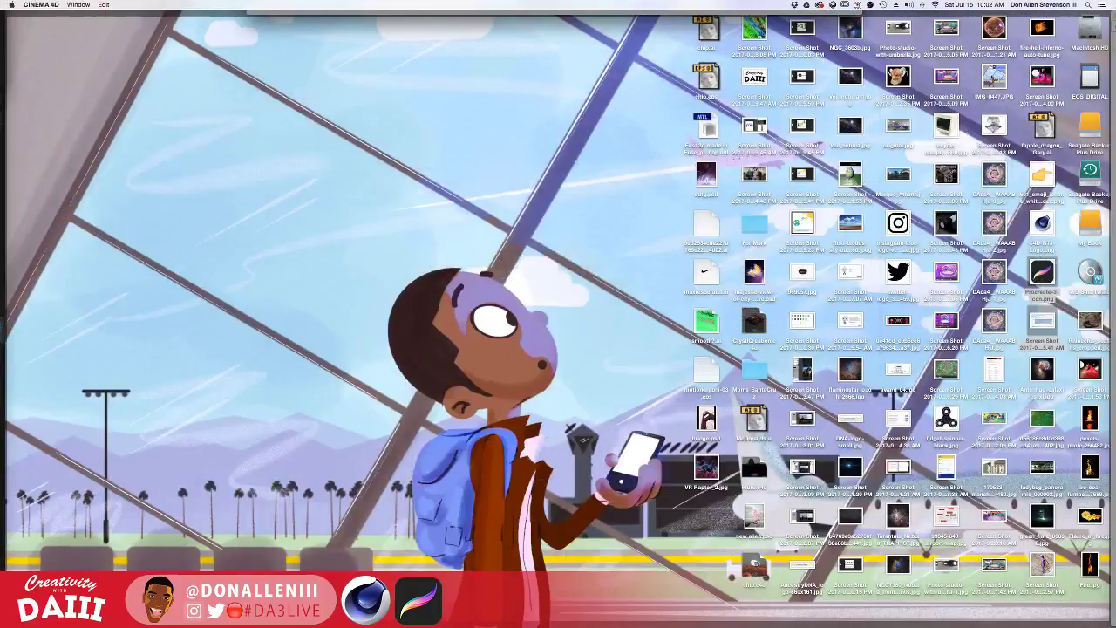
key("F11")
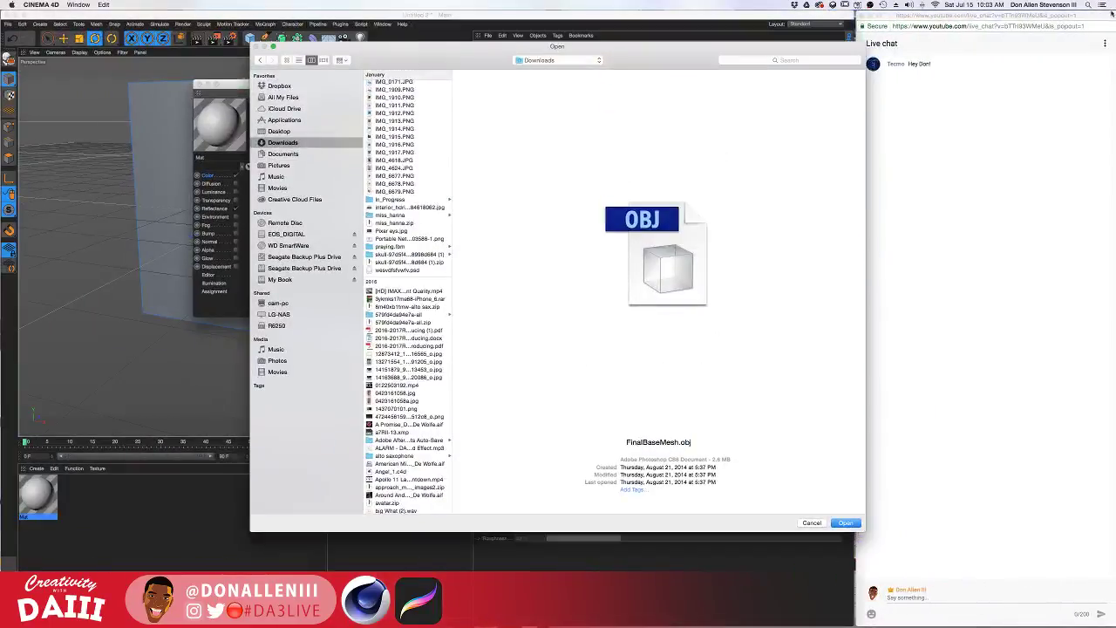
Browse the Pictures folder for the texture image, previewing Dude_walks_towards_portal0006.png and other files
left_click(288, 164)
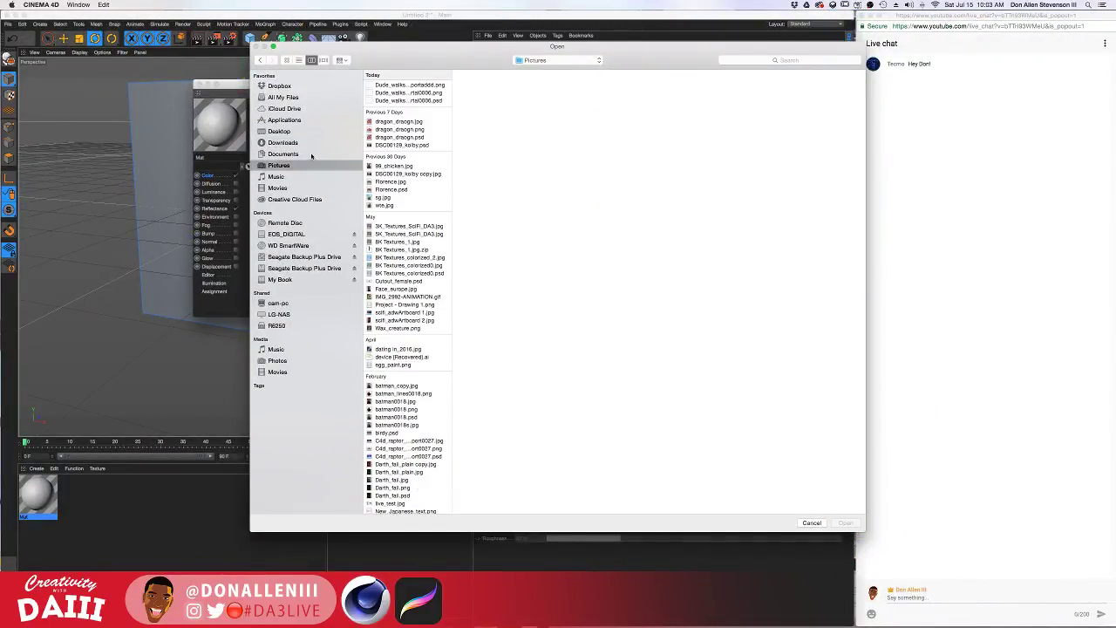
left_click(402, 92)
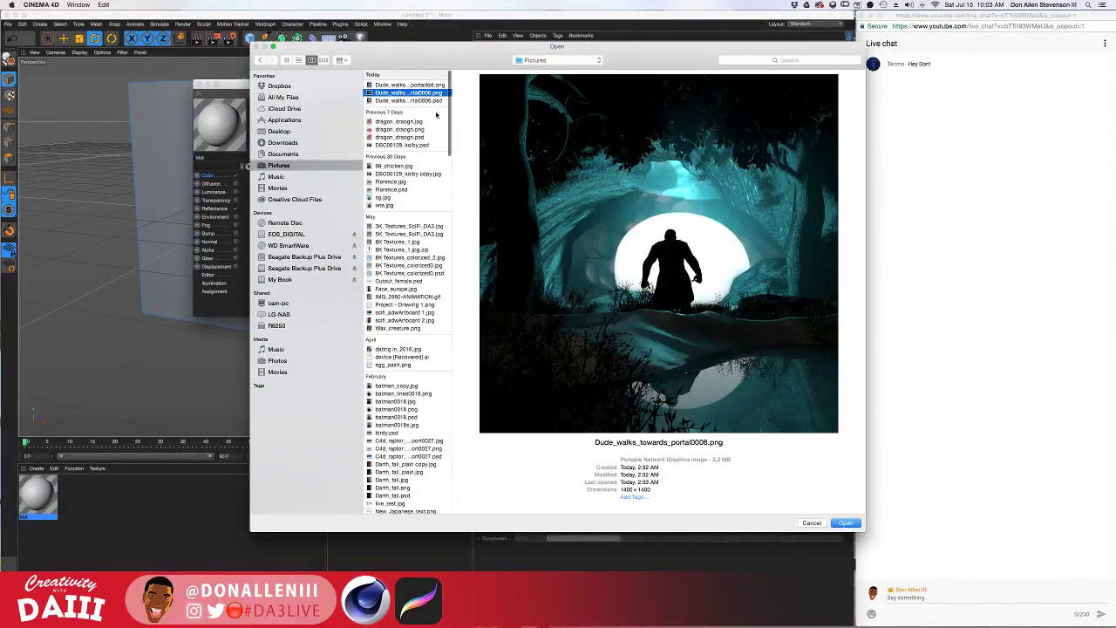
key("space")
key("space")
left_click(397, 131)
key("v")
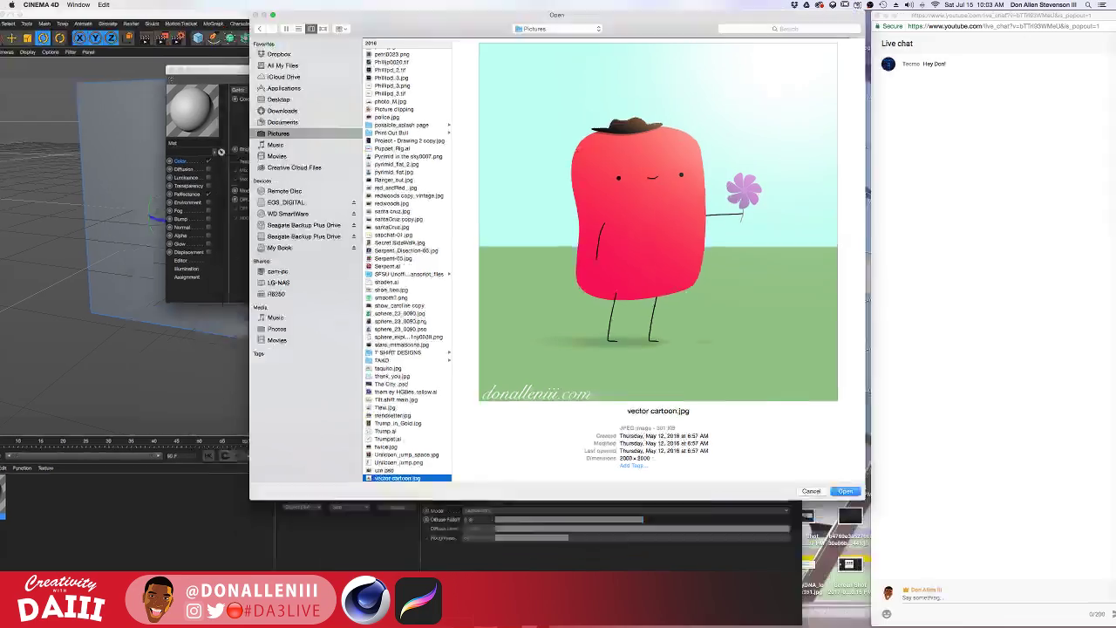
Switch to the YouTube live dashboard in Chrome
mouse_move(1114, 30)
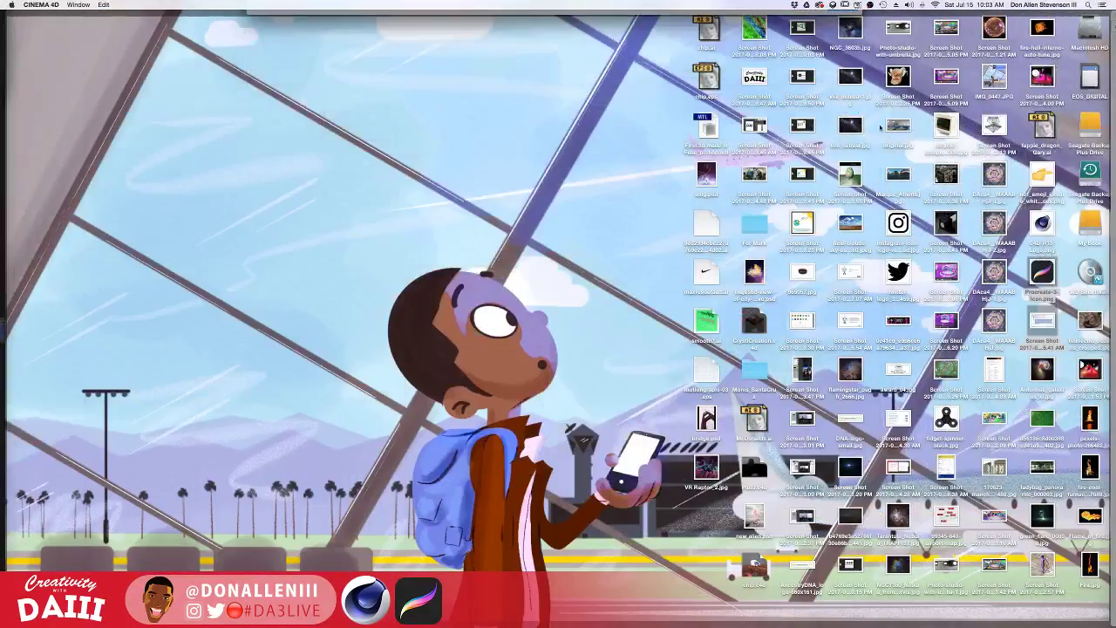
mouse_move(1115, 7)
key("ctrl+Right")
key("ctrl+Right")
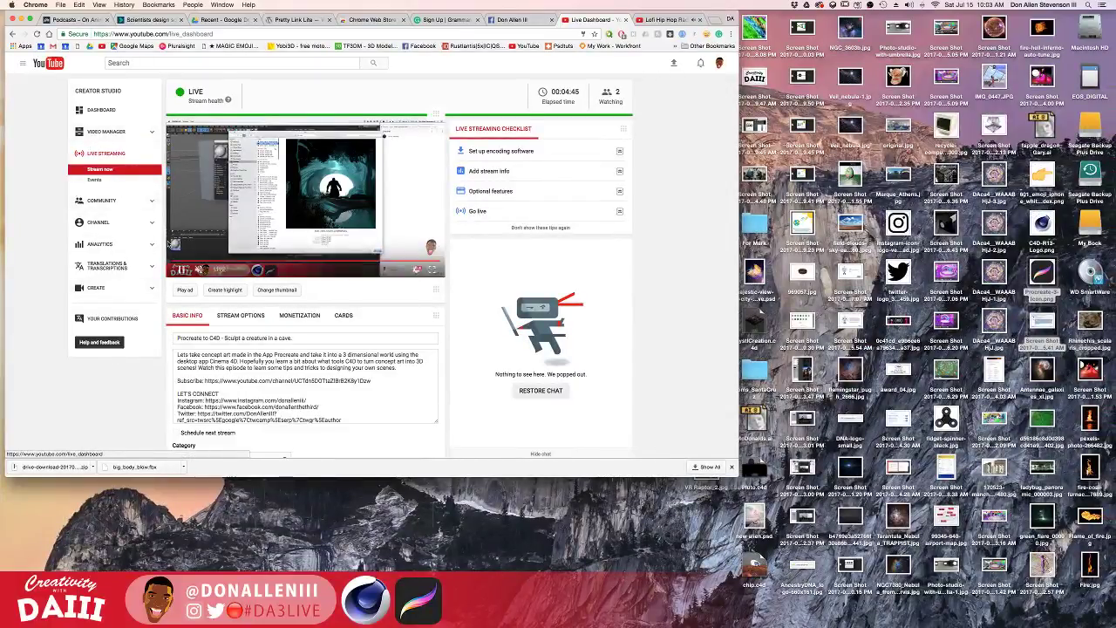
Switch back to Chrome and reveal the downloaded drive-download zip archive in Finder
key("ctrl+Left")
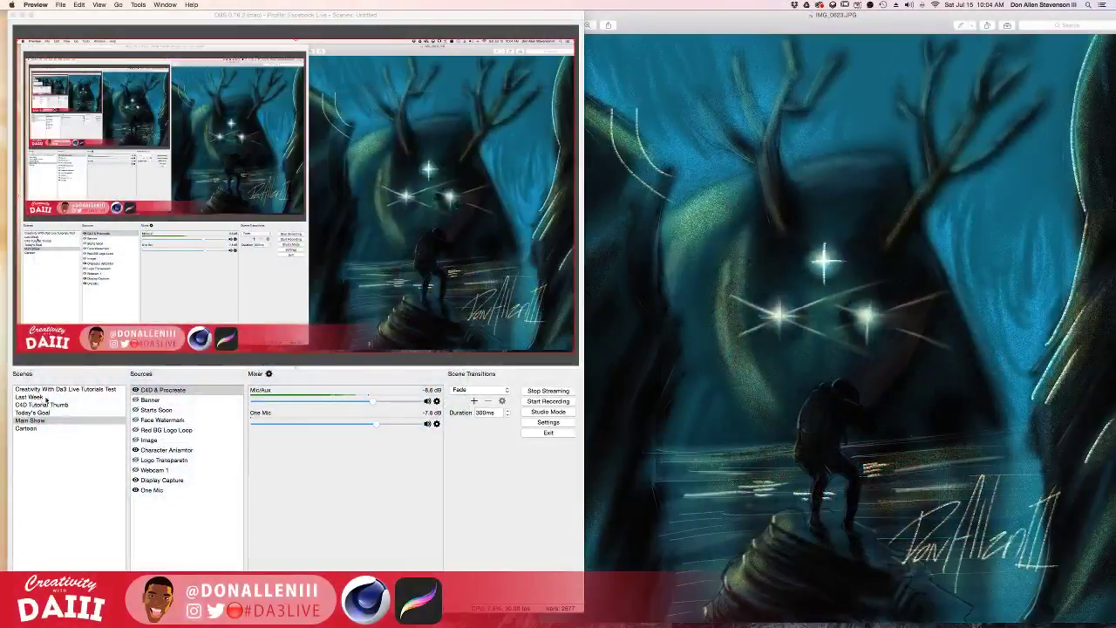
key("ctrl+Up")
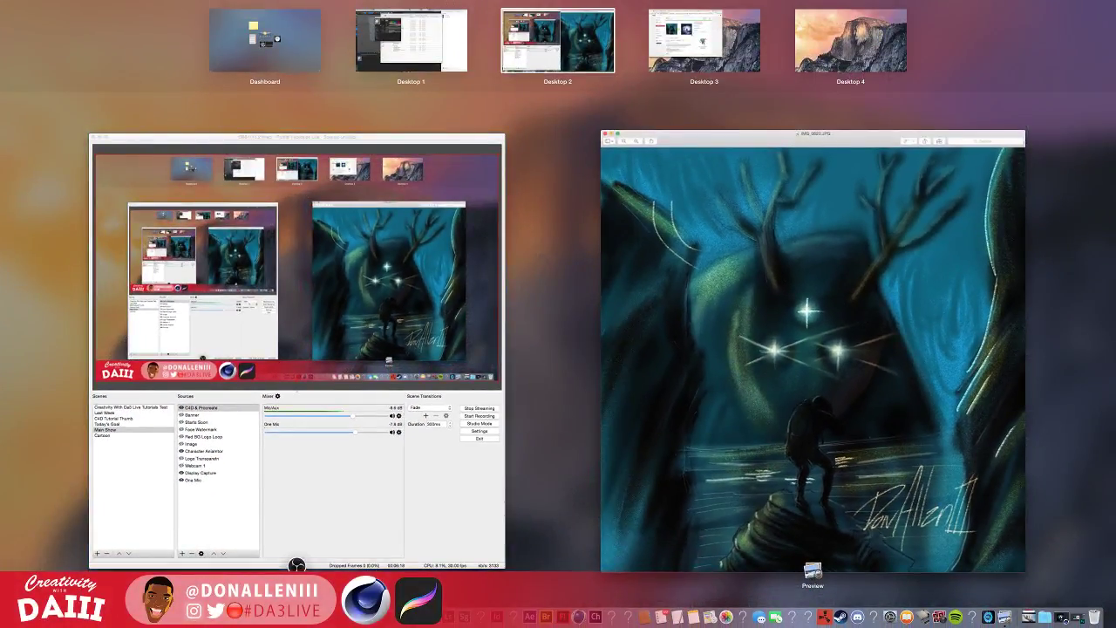
left_click(103, 586)
left_click(108, 569)
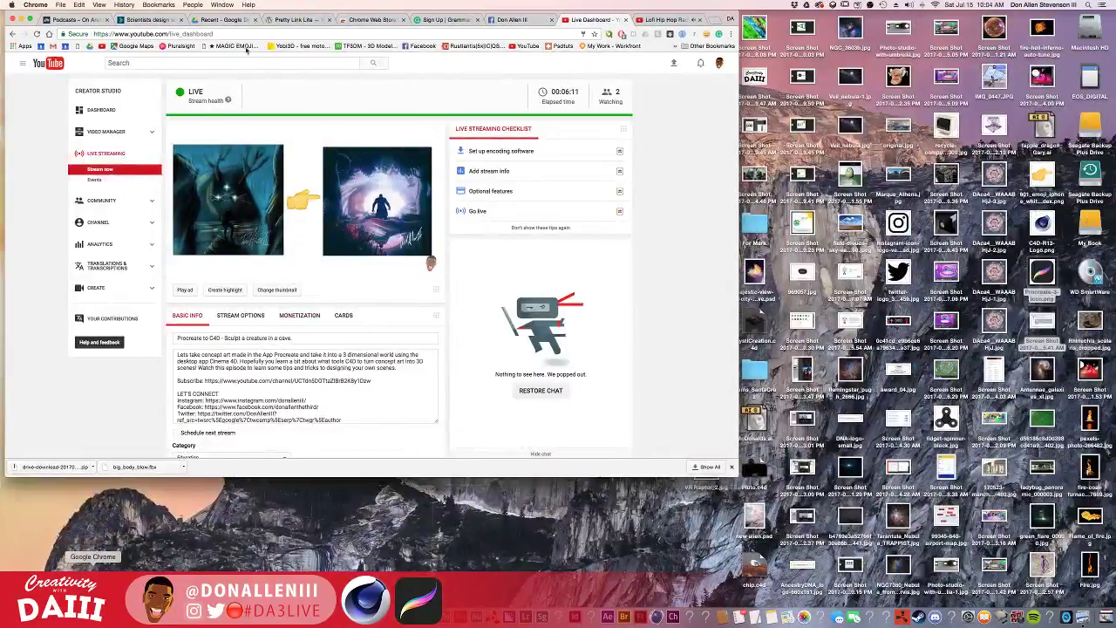
left_click(220, 20)
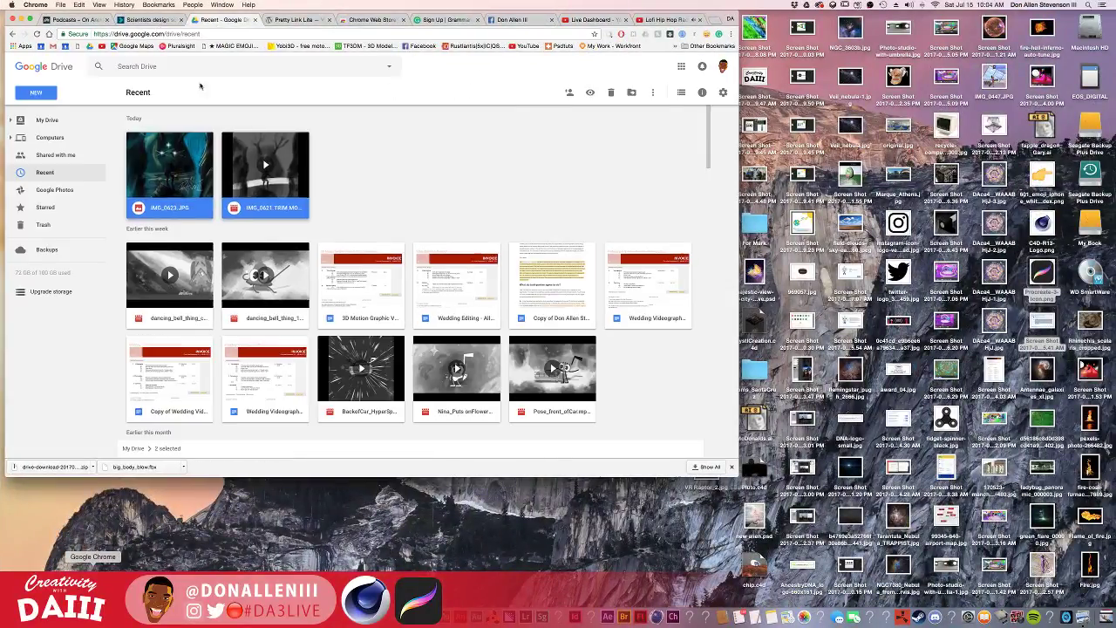
left_click(287, 19)
left_click(92, 468)
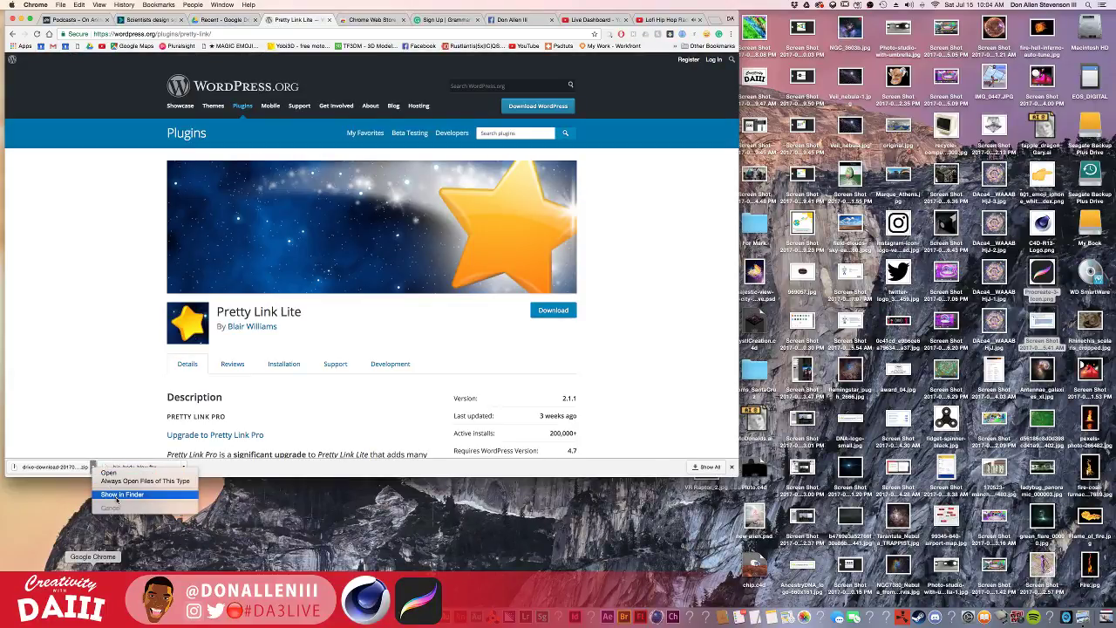
left_click(108, 496)
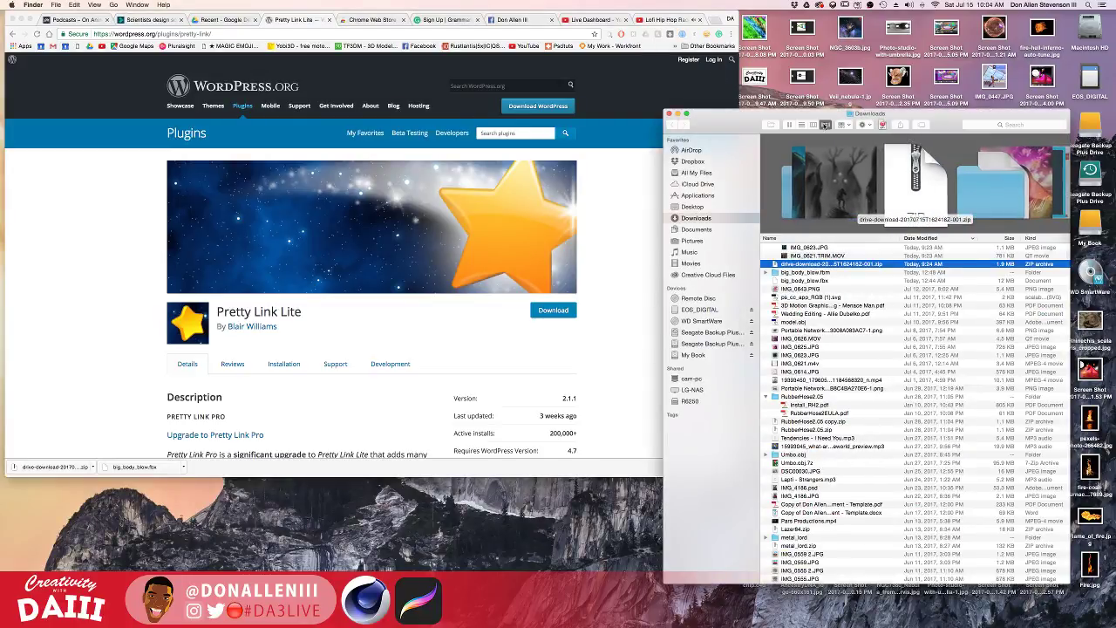
Extract the drive-download zip archive in Downloads, expand the newly extracted folder and check IMG_0623.JPG inside it
left_click_drag(748, 117, 159, 101)
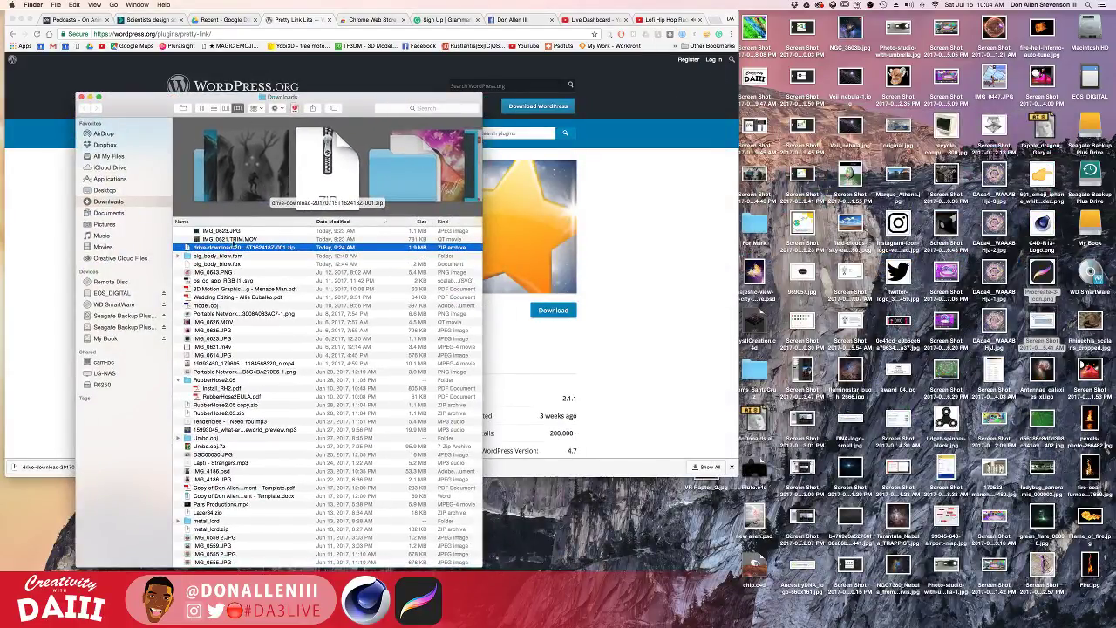
scroll(209, 252, "up", 1)
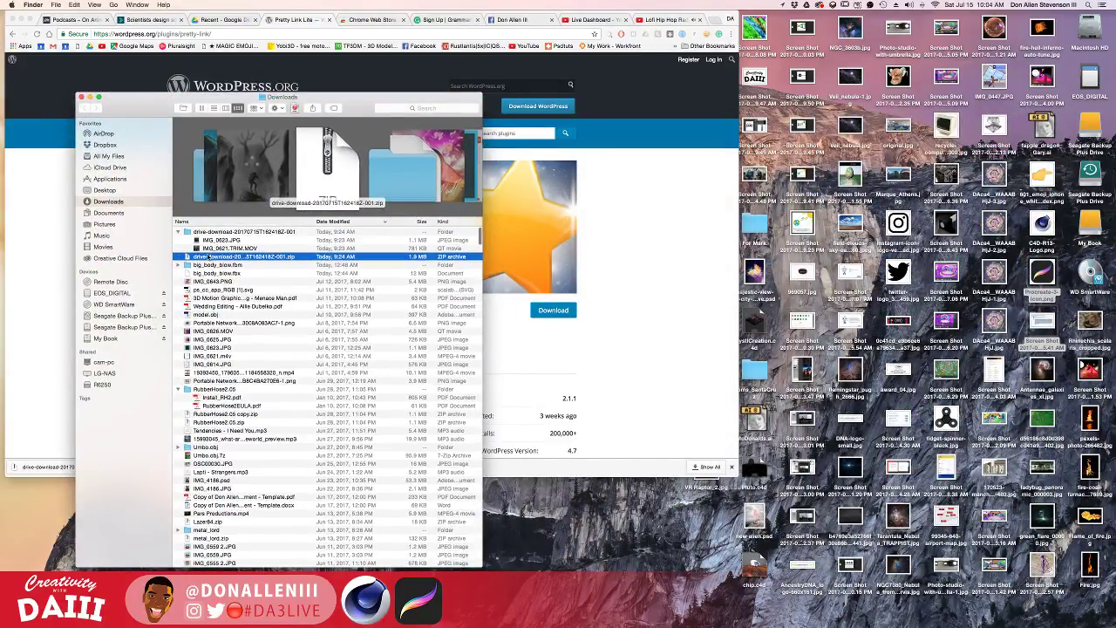
double_click(209, 258)
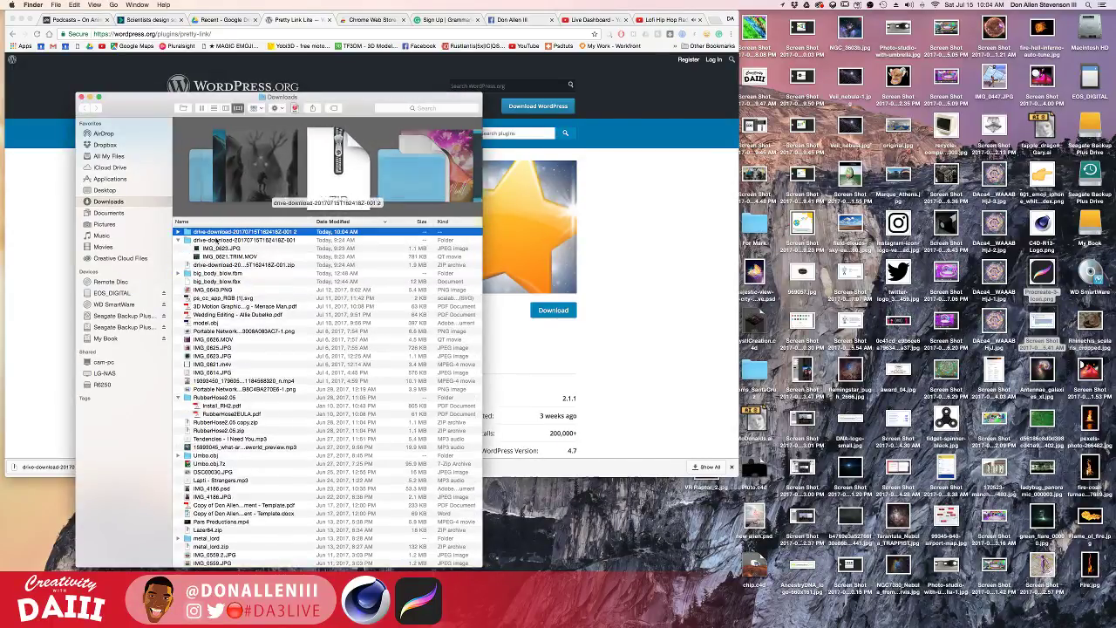
left_click(178, 232)
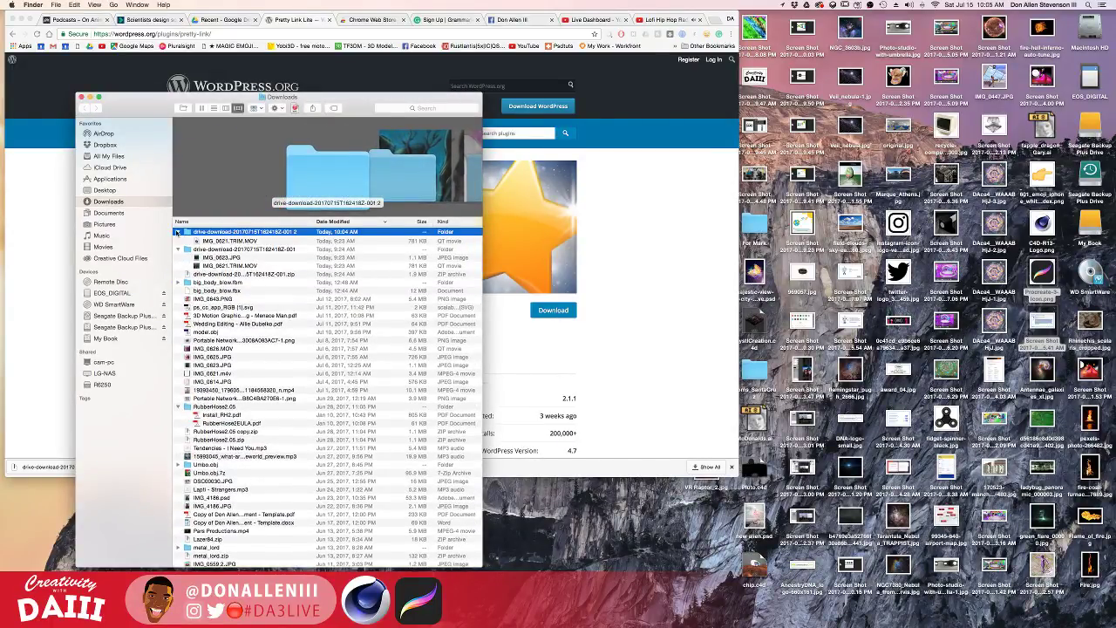
left_click(211, 240)
key("space")
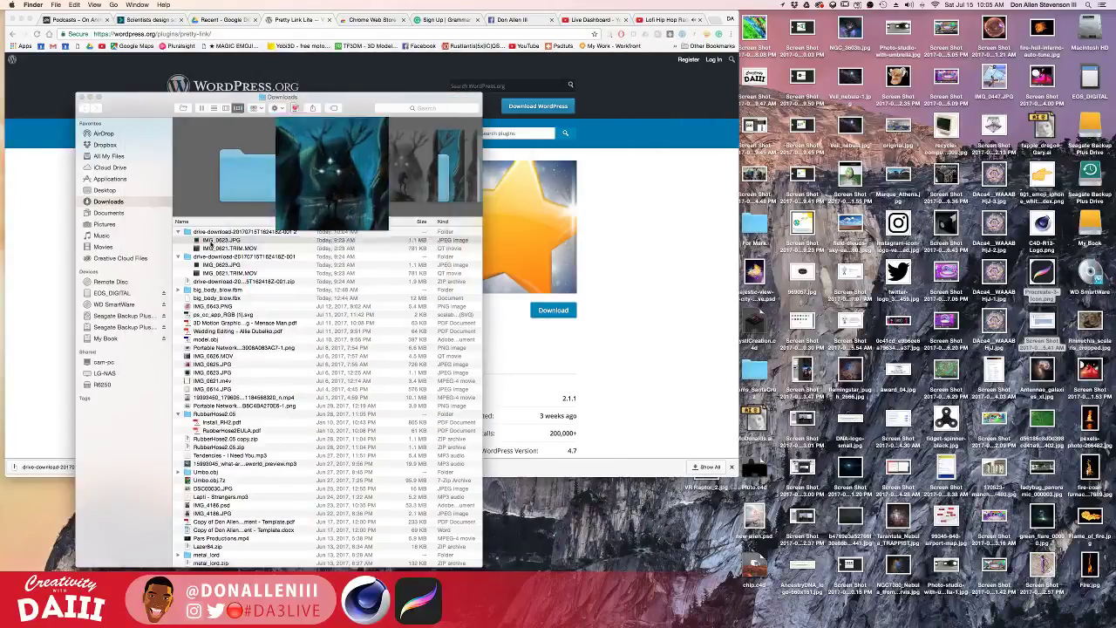
Return to Cinema 4D, cancel the open file chooser and reopen image loading for the material's Color texture
key("ctrl+Left")
key("ctrl+Left")
key("ctrl+Left")
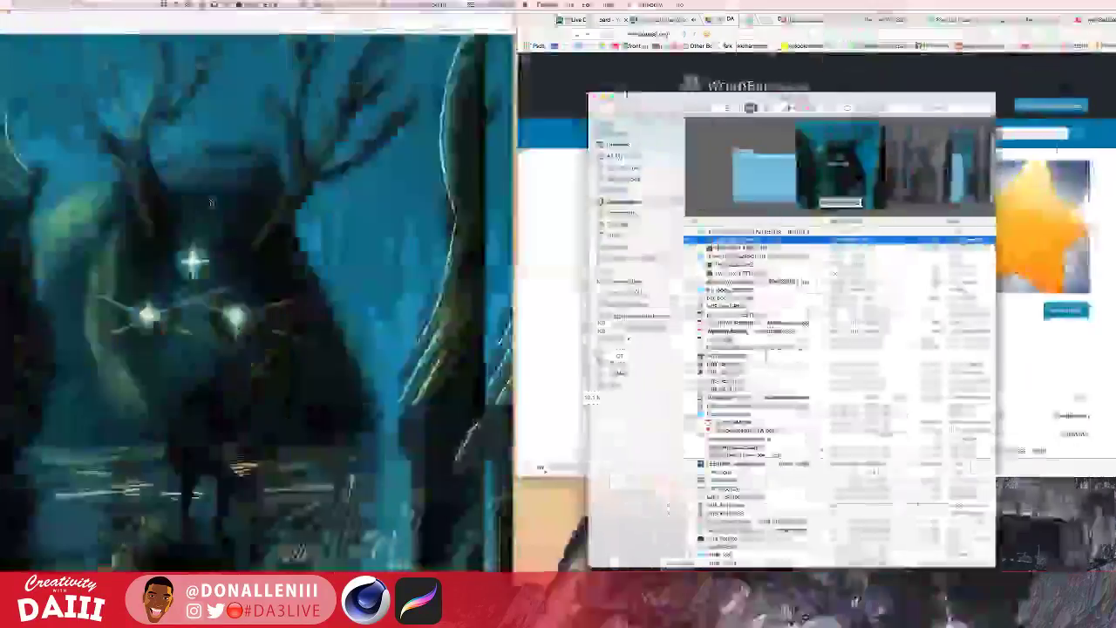
key("ctrl+Right")
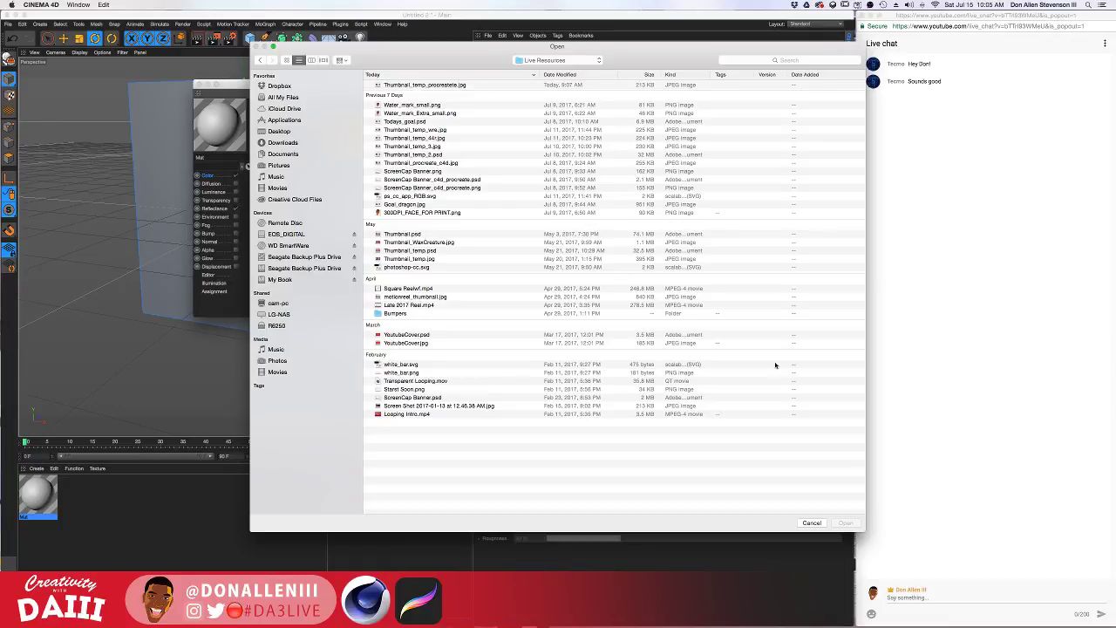
left_click(820, 522)
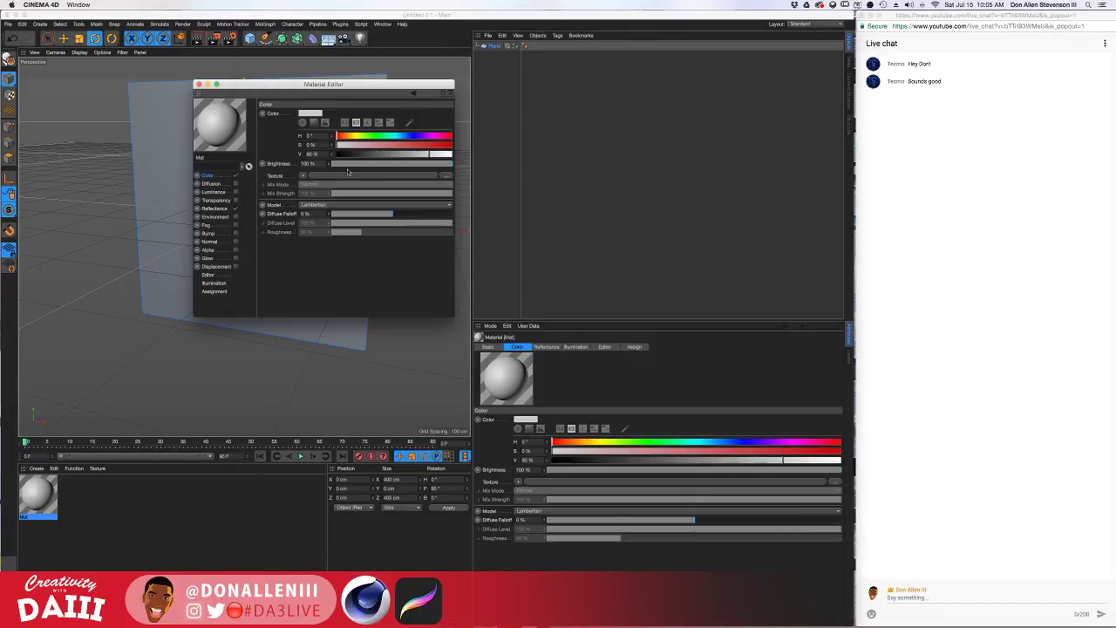
left_click(301, 177)
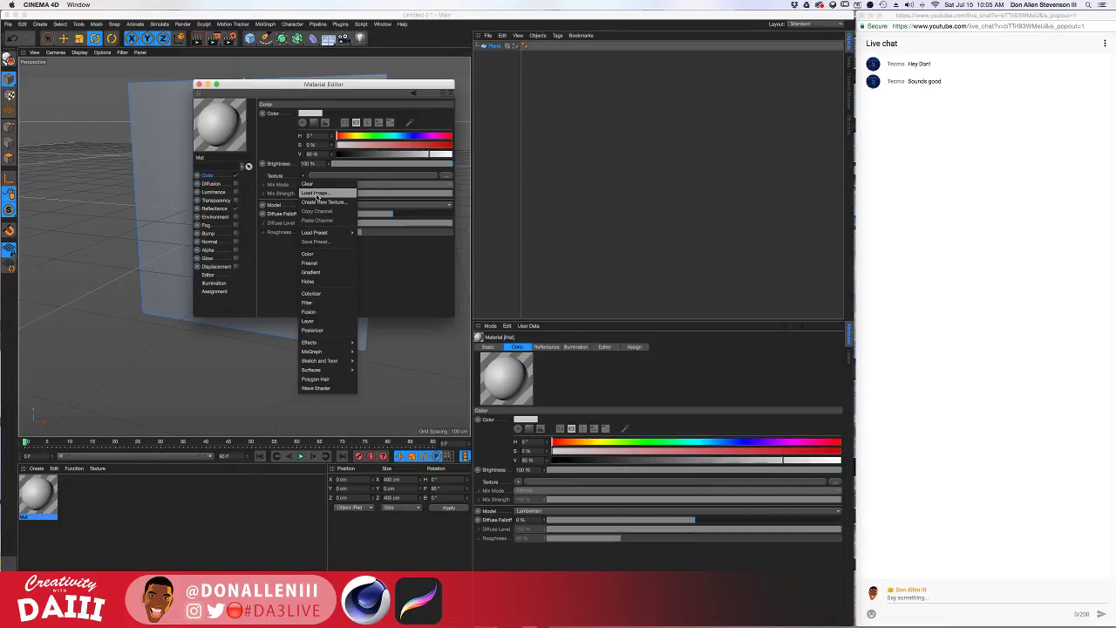
left_click(317, 194)
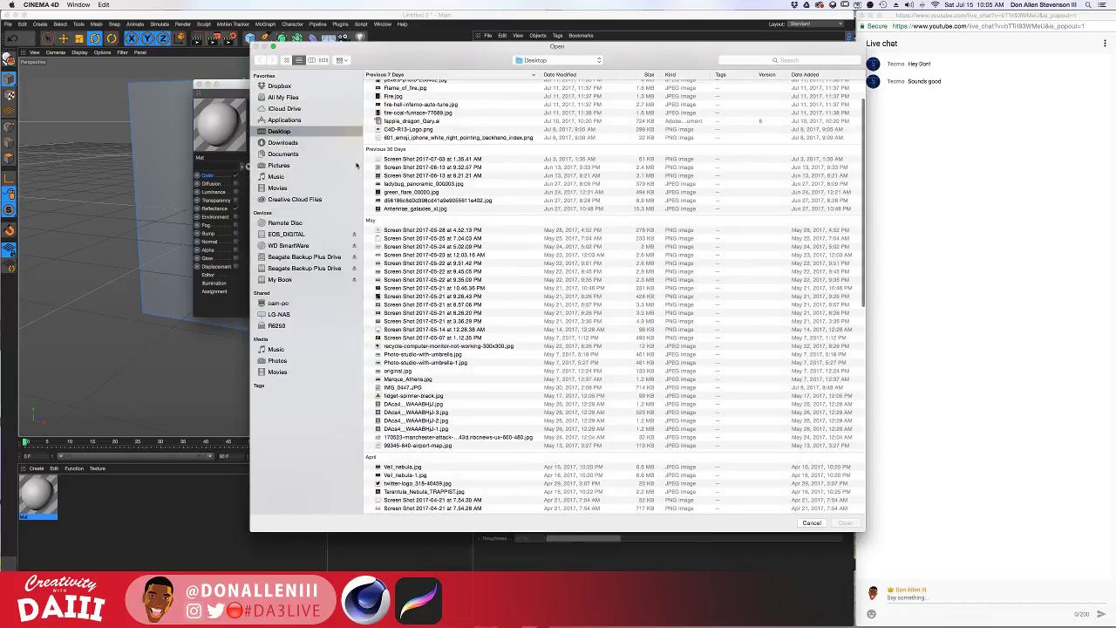
Load IMG_0623.JPG from the newly extracted Downloads folder as the Color texture, copying it to the project location
left_click(317, 143)
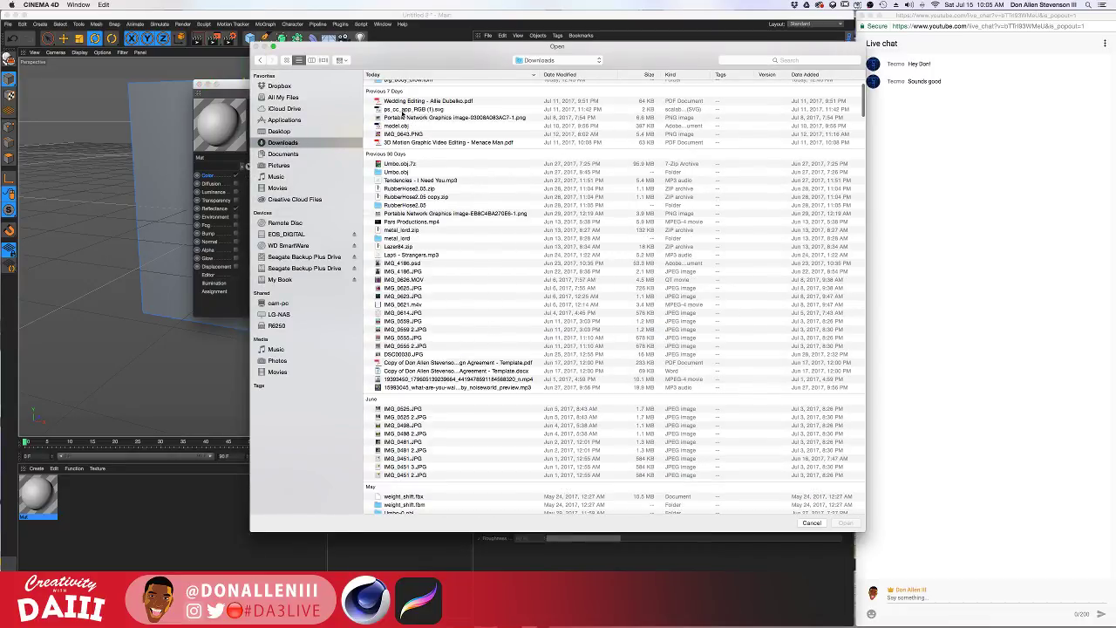
scroll(408, 115, "down", 1)
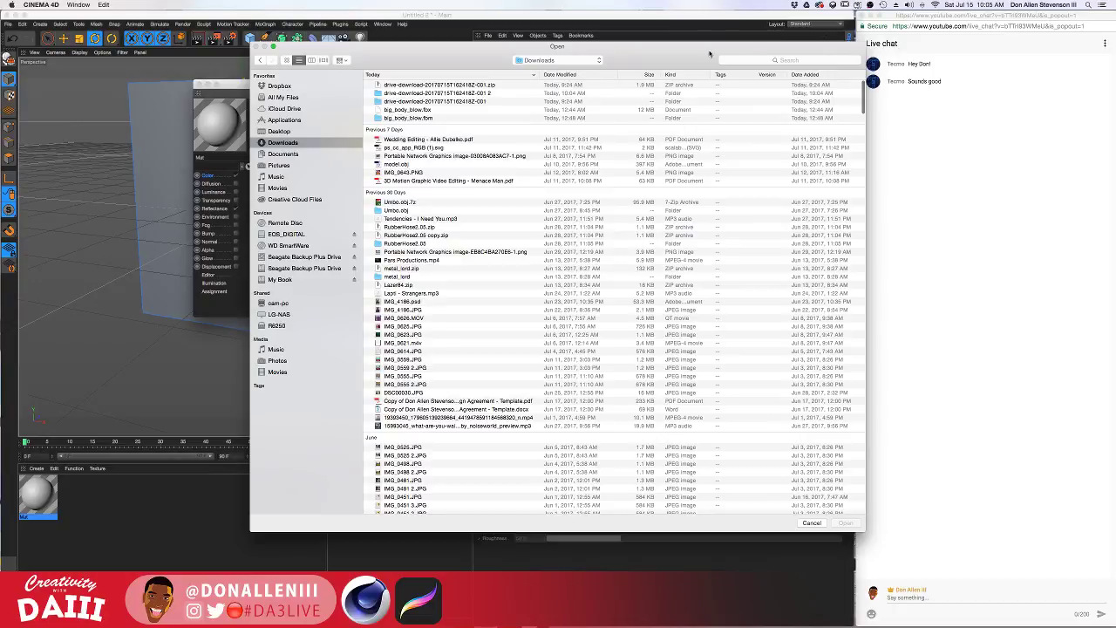
left_click(311, 60)
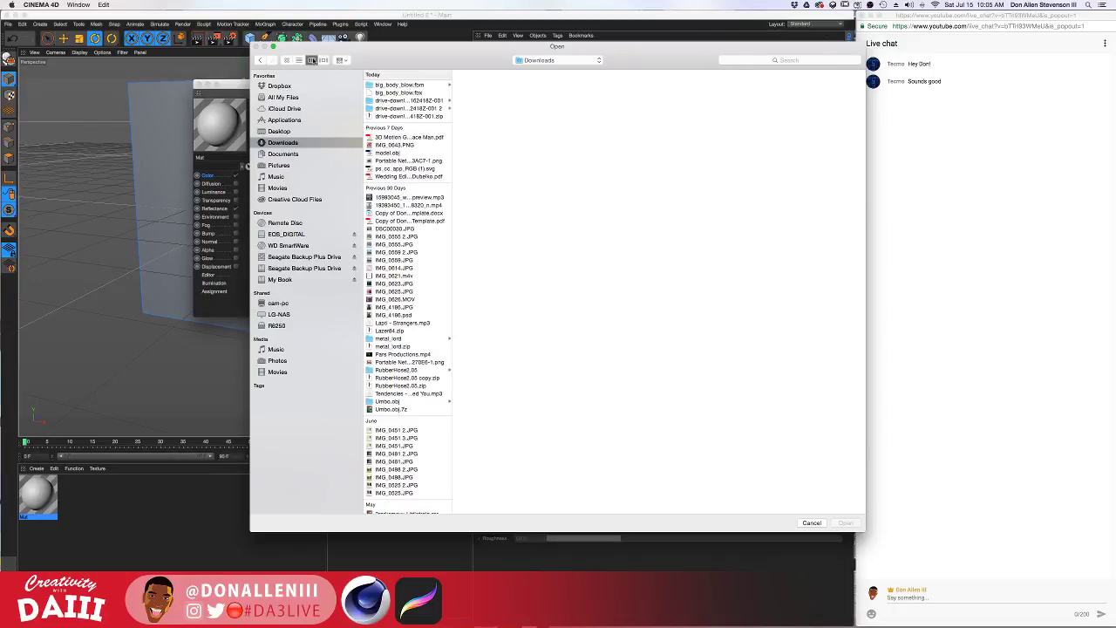
left_click(420, 108)
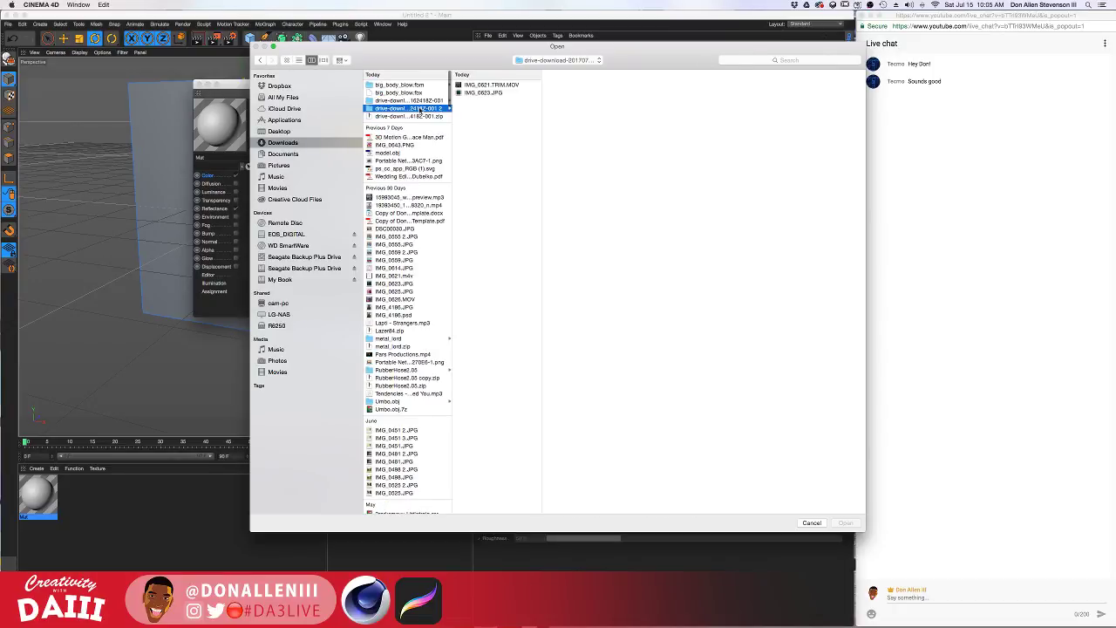
left_click(493, 92)
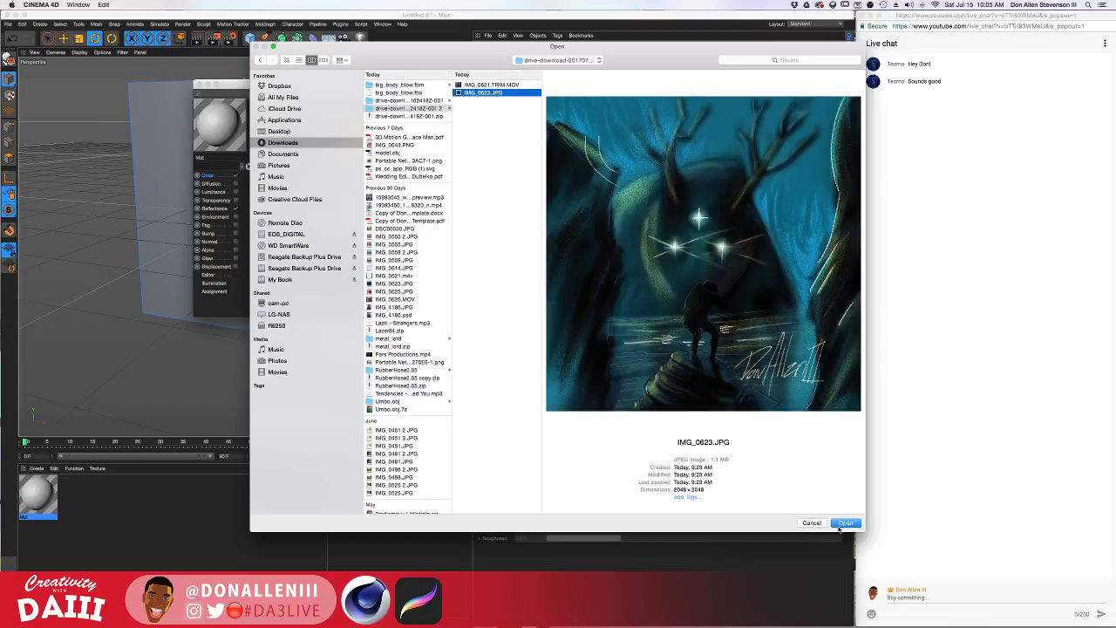
left_click(847, 524)
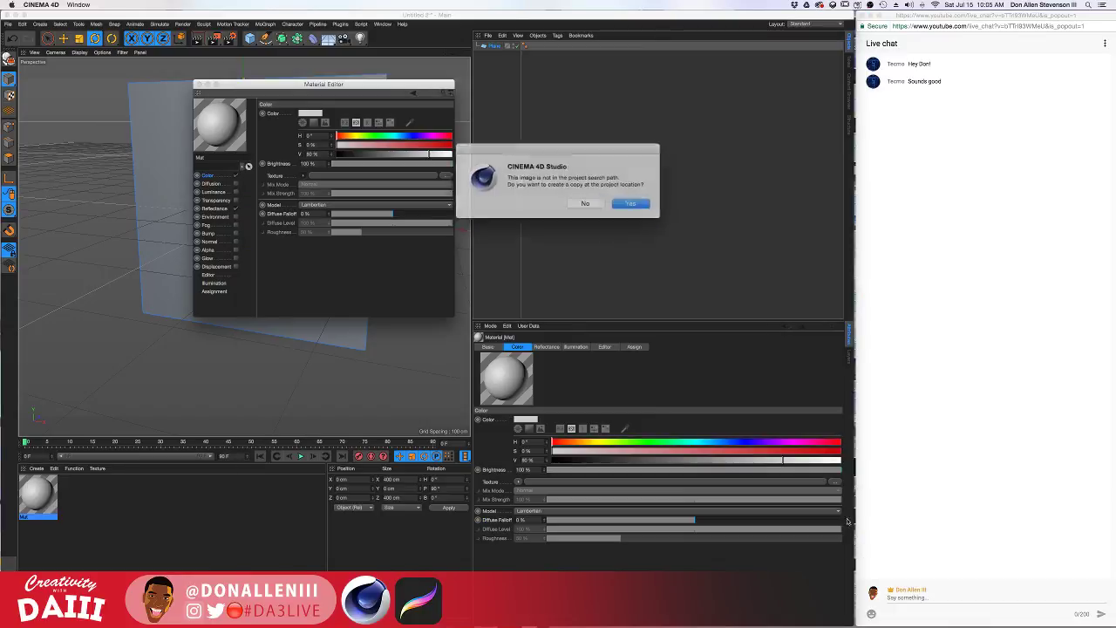
left_click(624, 201)
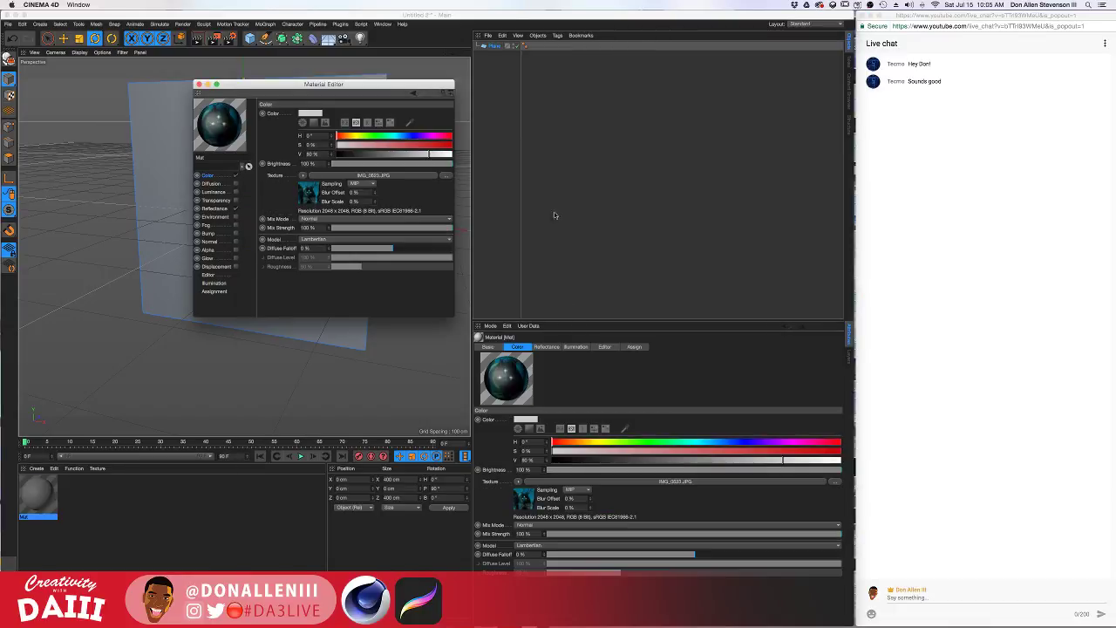
Close the material editor and apply the painting material to the upright plane, checking it from several angles
left_click(199, 84)
left_click_drag(61, 504, 193, 237)
left_click_drag(196, 176, 283, 204, "alt")
left_click(243, 175)
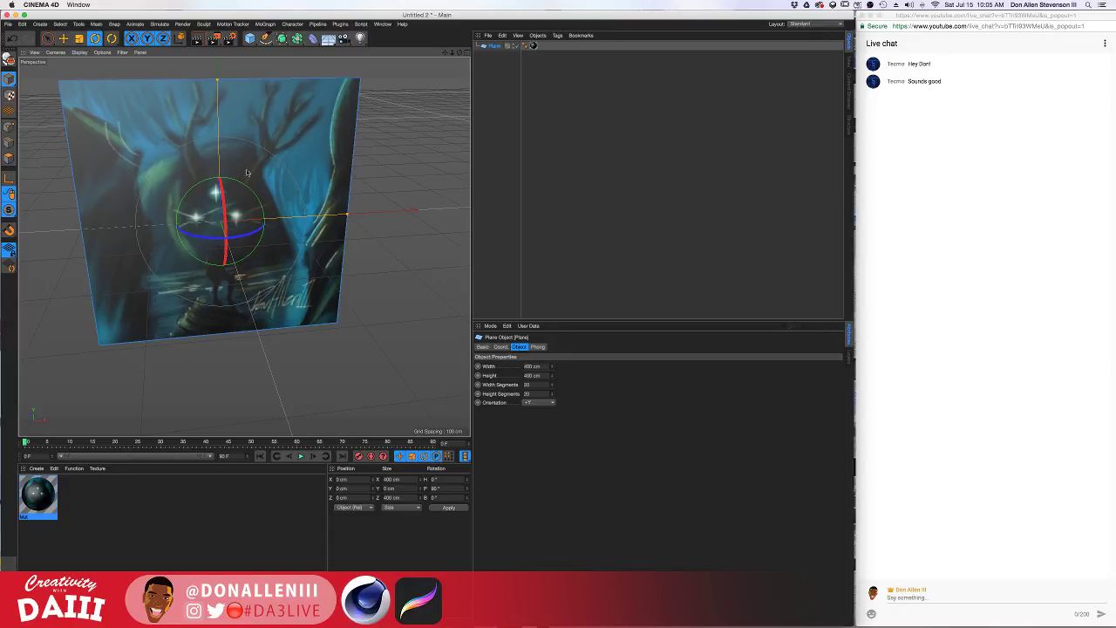
left_click_drag(238, 277, 227, 232, "alt")
Load IMG_0623.JPG as the material's Displacement texture, copying the image to the project location
double_click(41, 501)
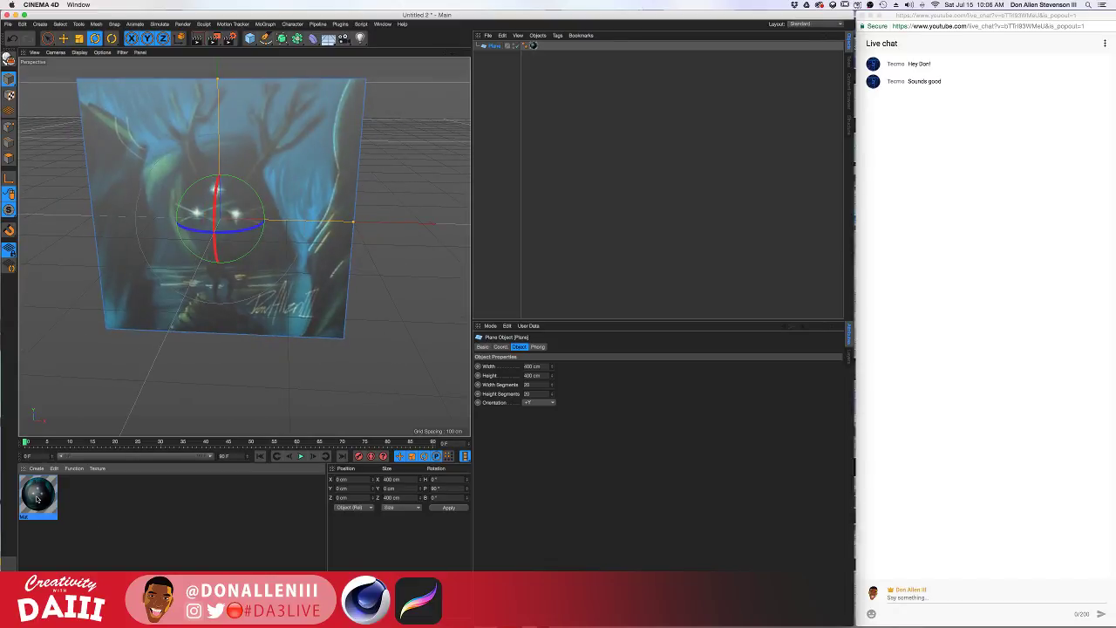
left_click_drag(222, 58, 387, 96)
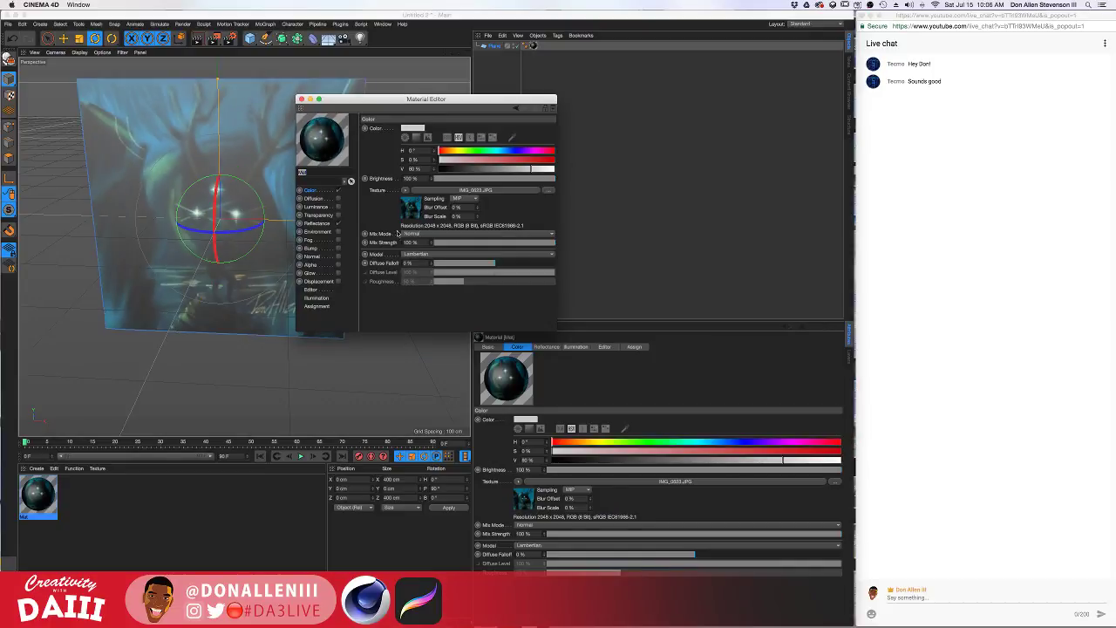
left_click(319, 282)
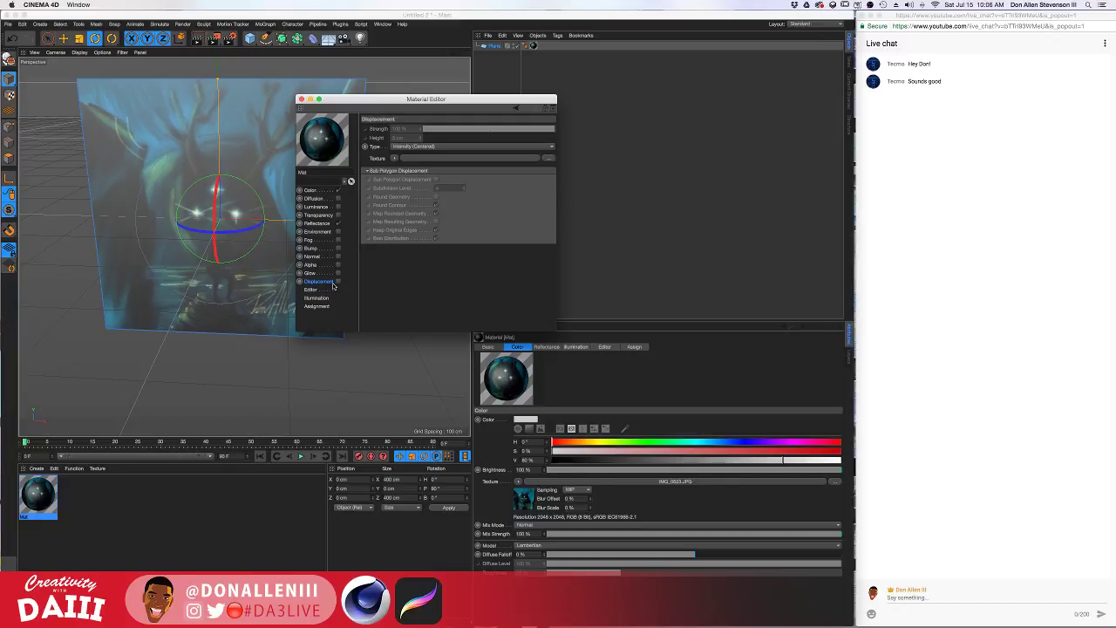
left_click(394, 159)
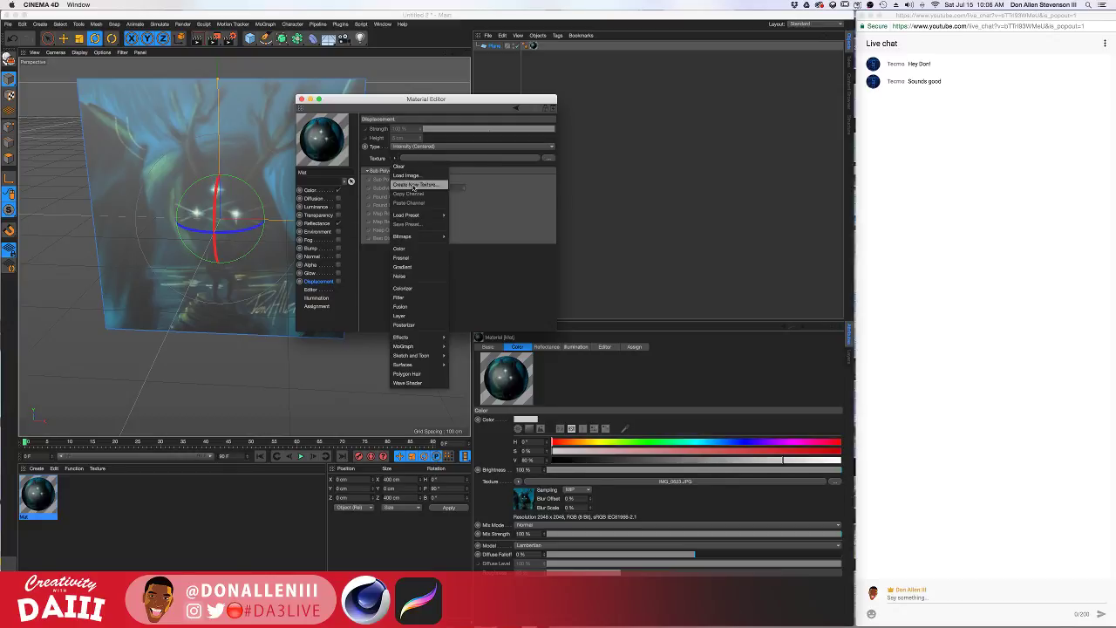
mouse_move(430, 215)
left_click(413, 176)
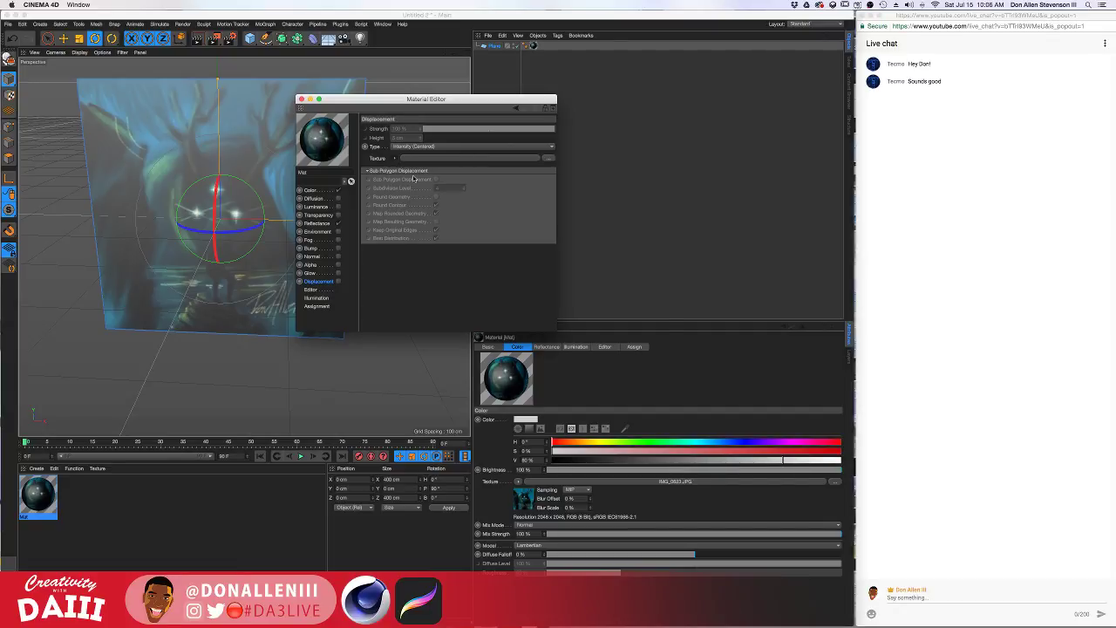
left_click(493, 93)
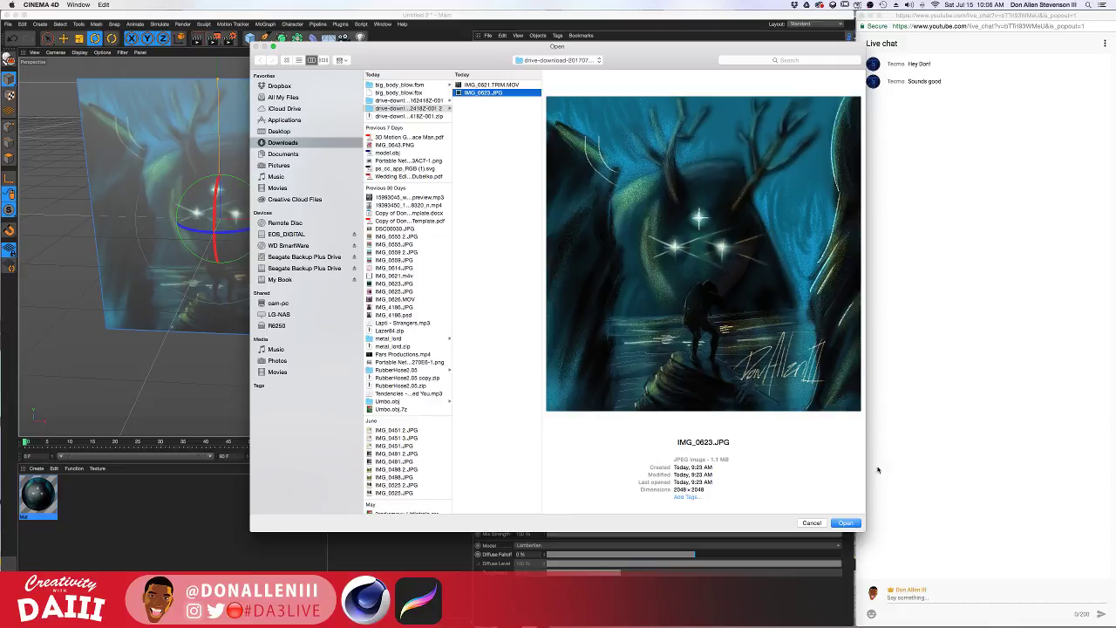
left_click(846, 523)
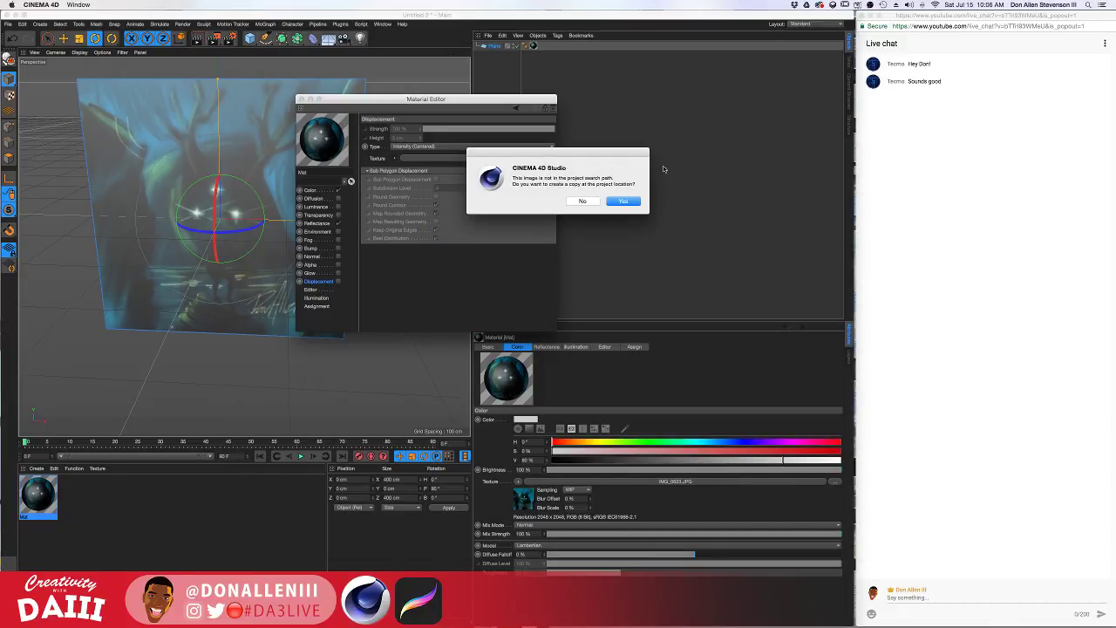
left_click(624, 202)
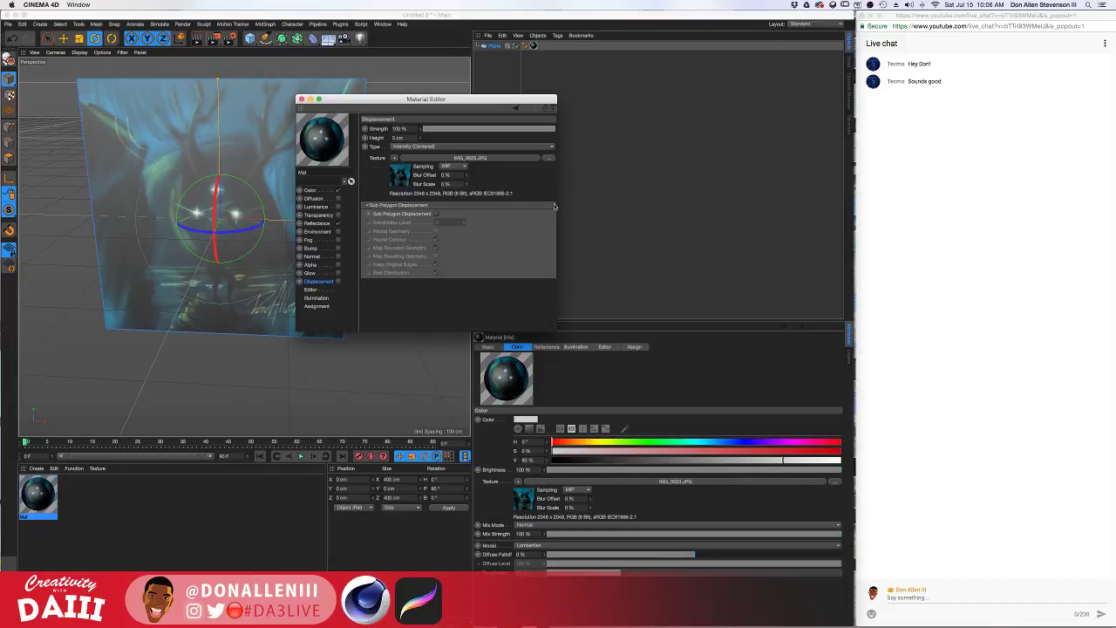
Toggle the material's Displacement channel off and on to compare the preview, leaving the channel enabled
left_click(338, 281)
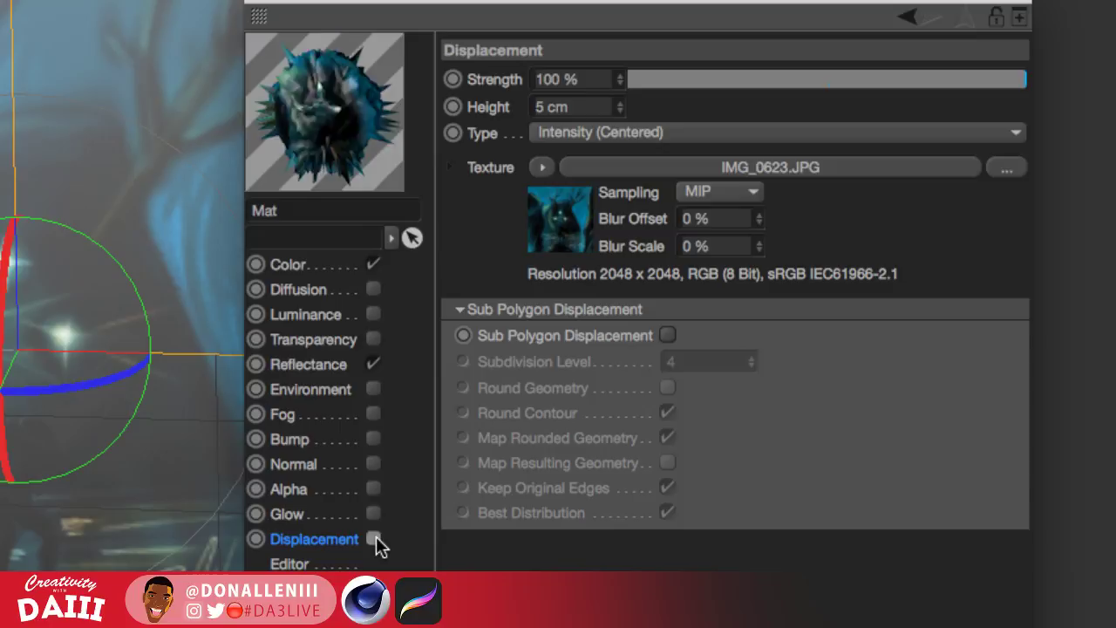
left_click(376, 538)
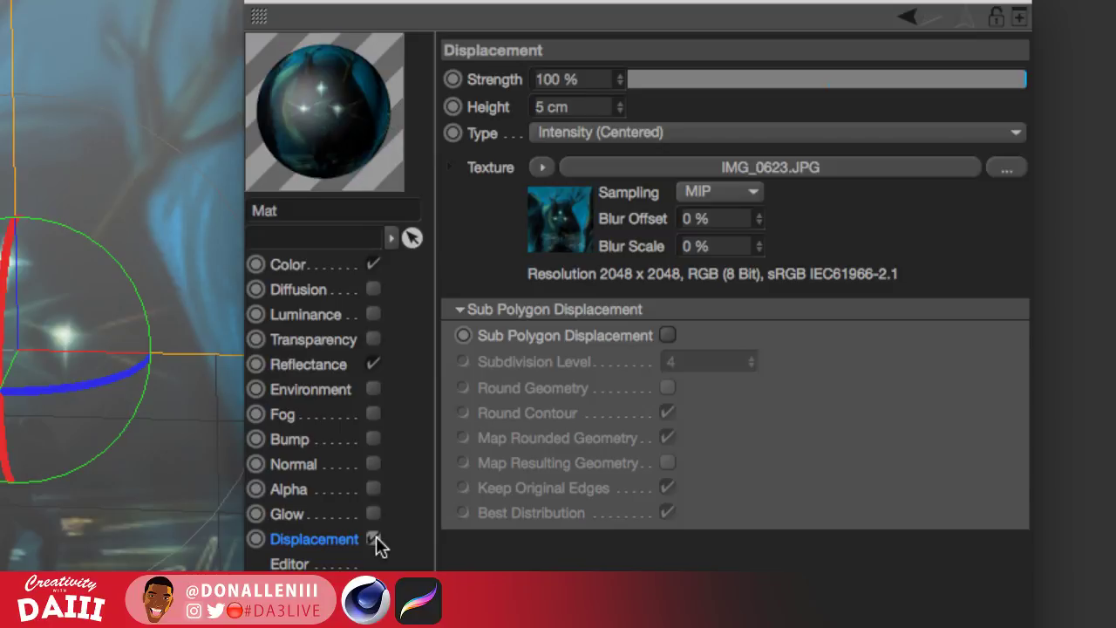
left_click(376, 537)
left_click(375, 538)
left_click(376, 537)
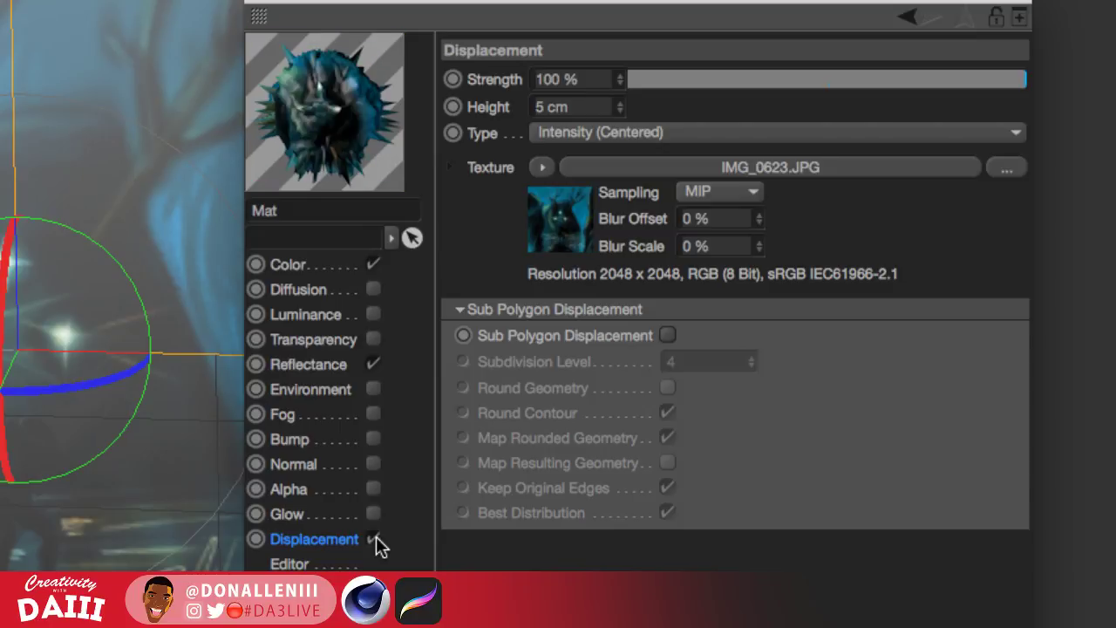
Recheck the preview with the Displacement channel off and on, and render the viewport with the material editor closed
left_click(376, 538)
left_click(376, 537)
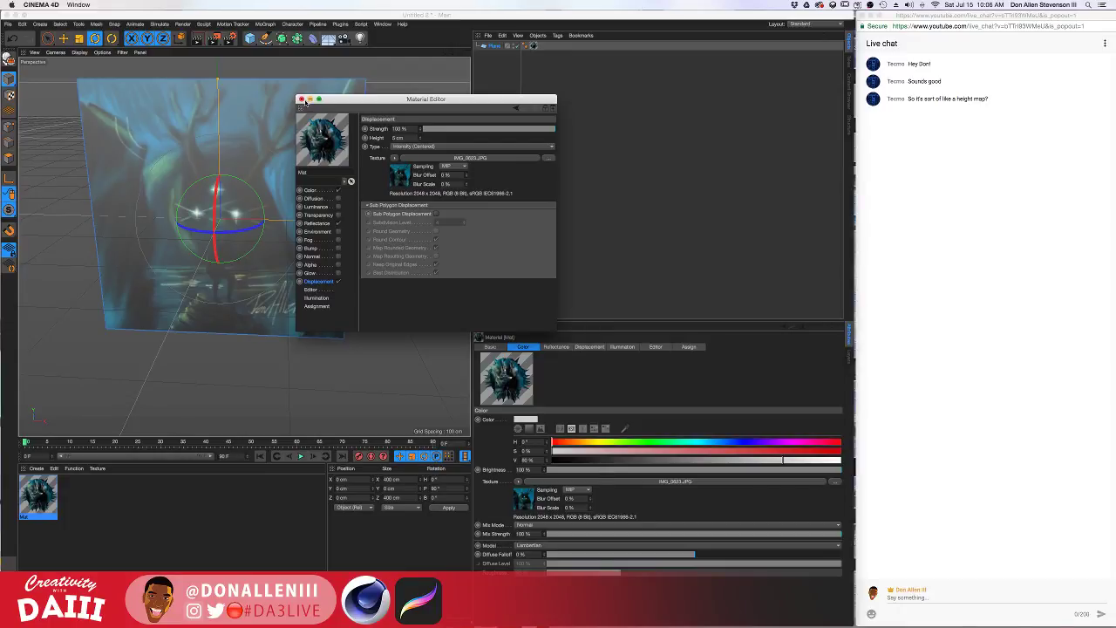
left_click(301, 100)
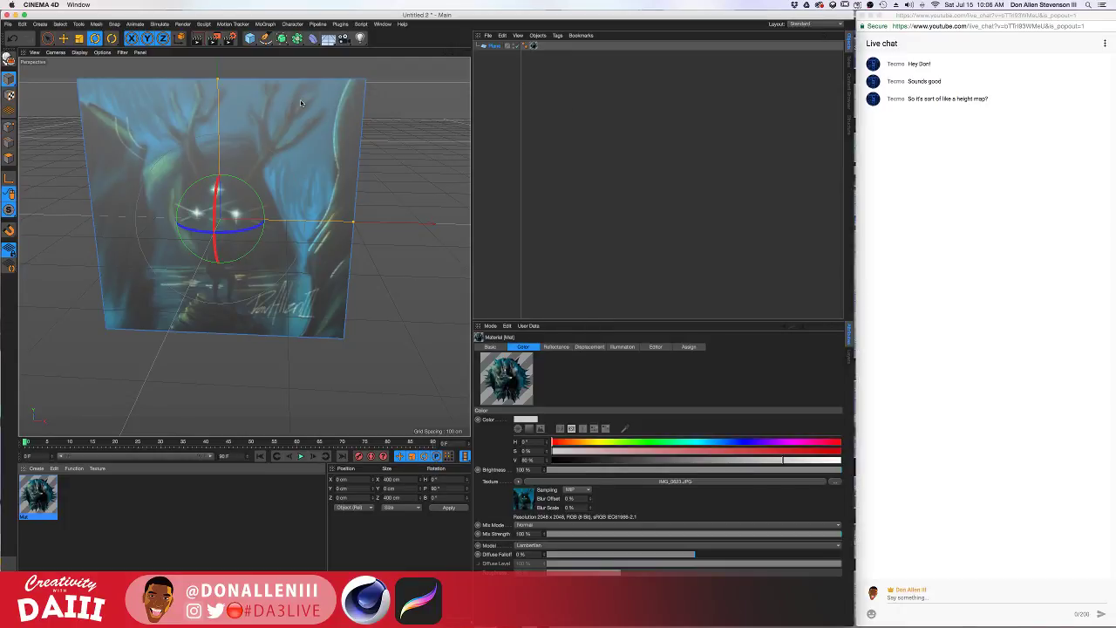
key("super+r")
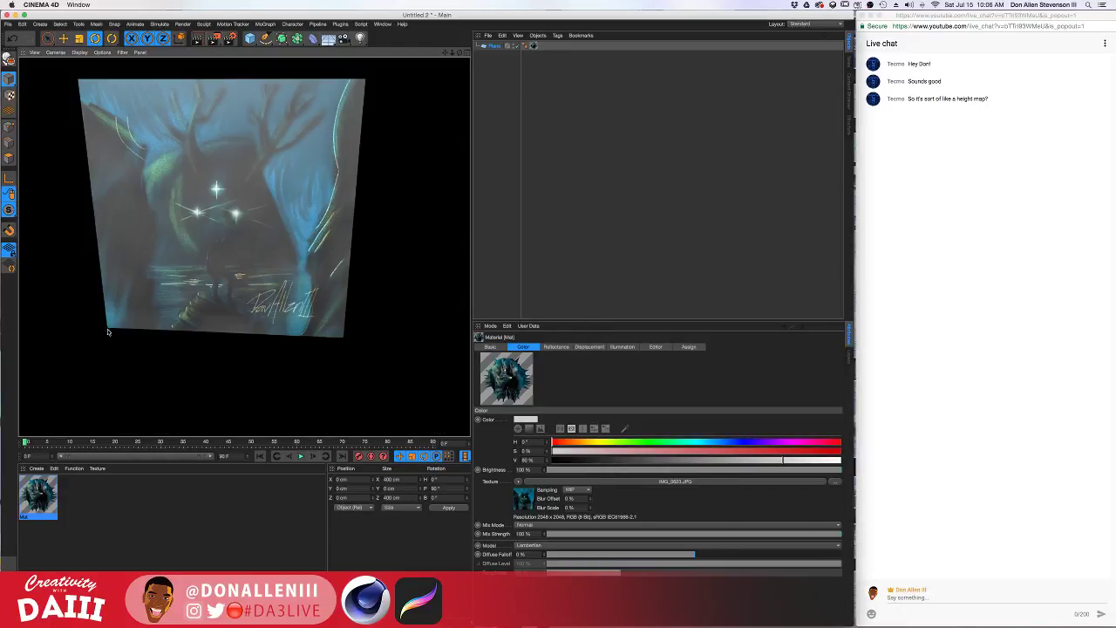
Apply the painting material to the upright plane again and render the viewport from an angle
left_click_drag(27, 518, 213, 183)
key("super+r")
key("space")
key("super+r")
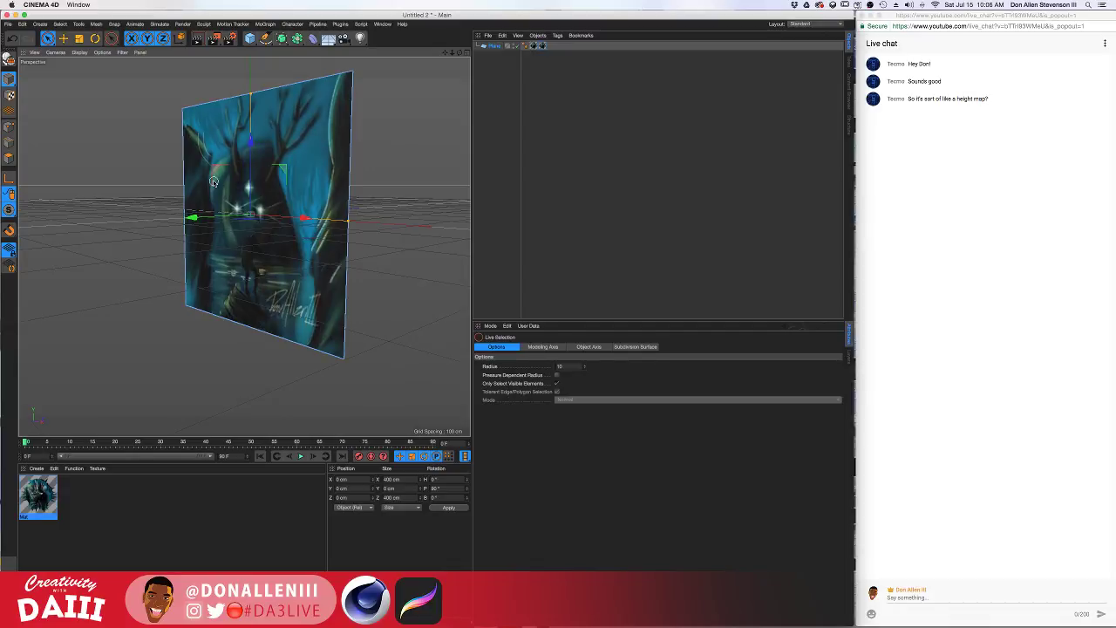
key("super+r")
Set the painting material's displacement height to 65 cm and close the material editor
left_click(215, 182)
double_click(40, 495)
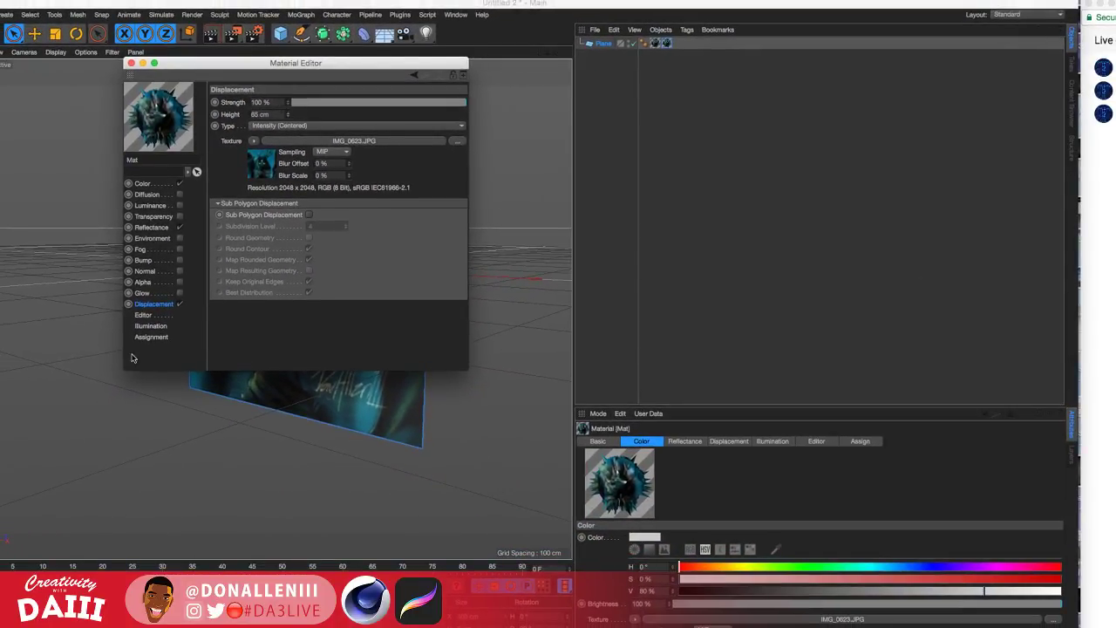
left_click(132, 63)
Show mesh lines on the shaded plane and increase its width and height segments for a denser mesh
left_click(602, 44)
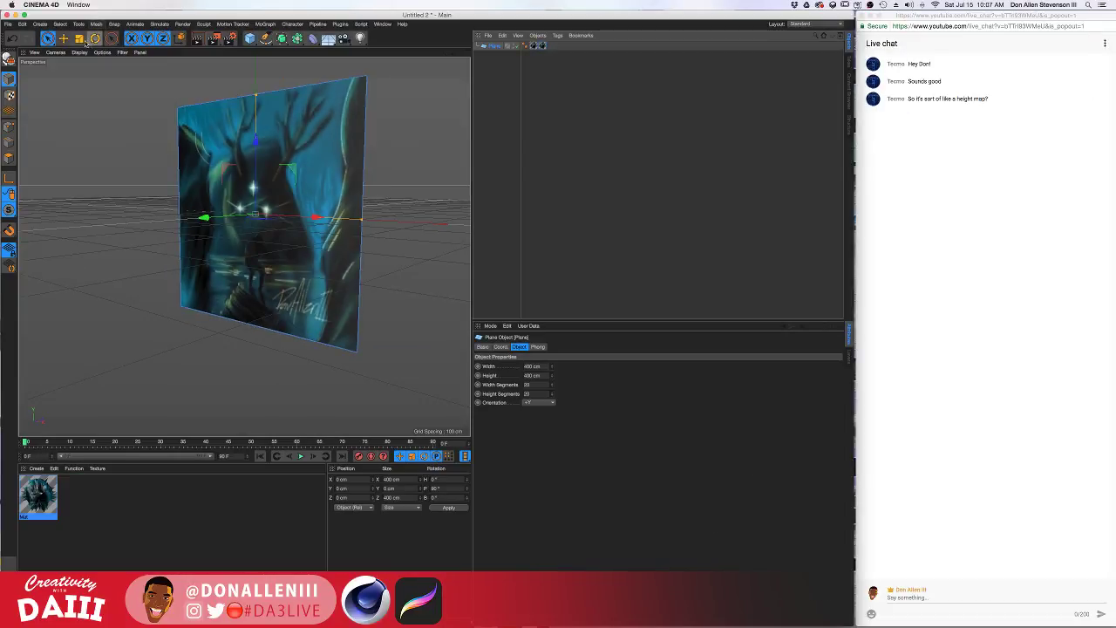
left_click(78, 53)
left_click(107, 74)
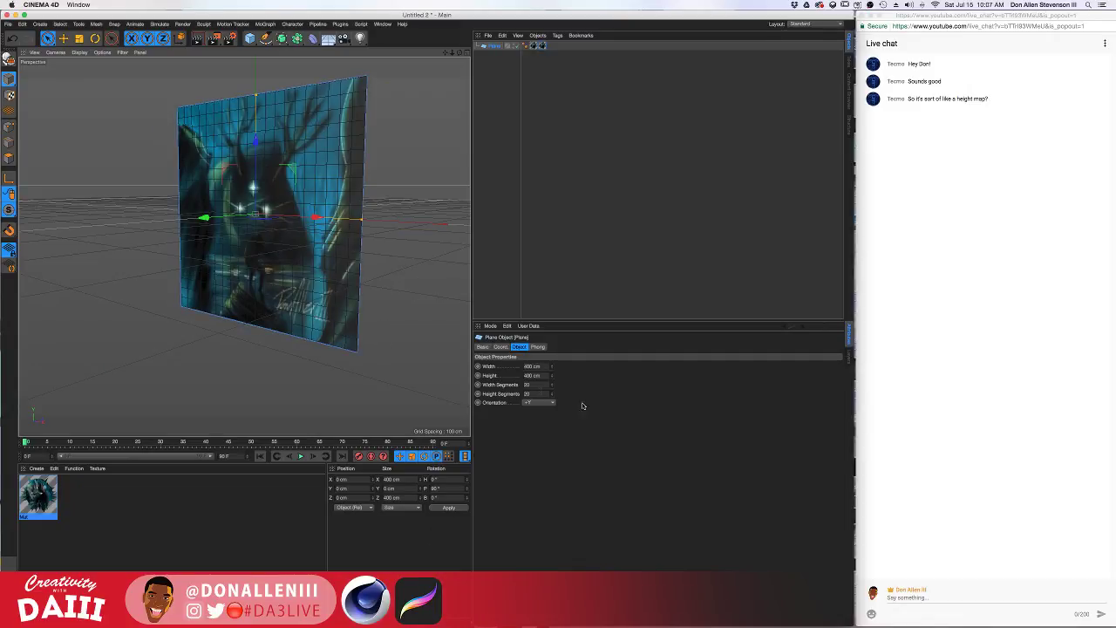
left_click_drag(552, 384, 552, 385)
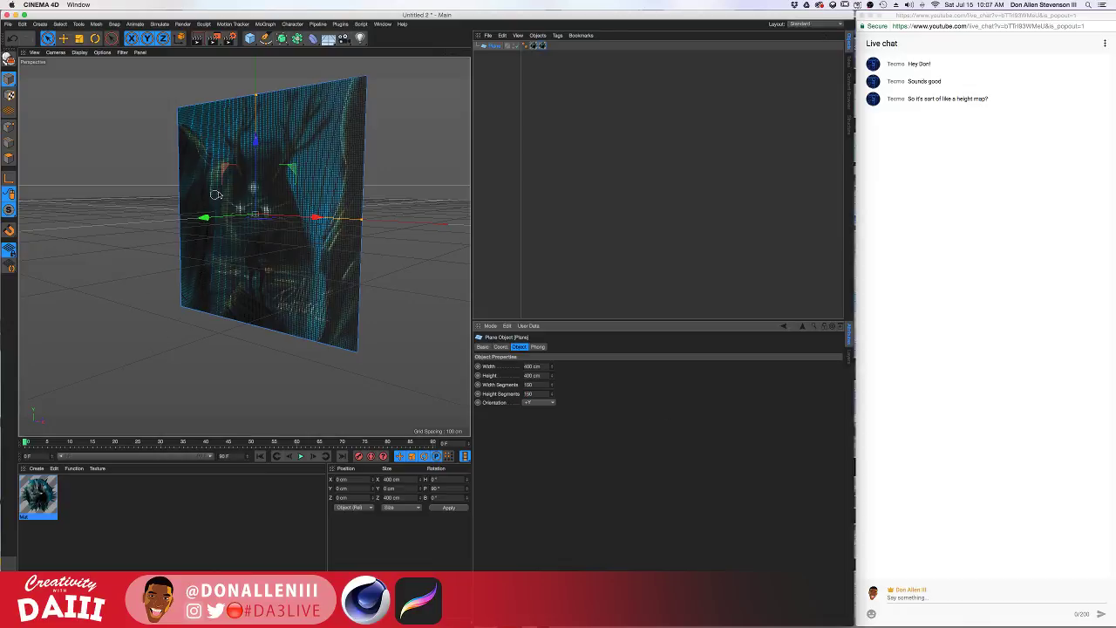
Inspect the plane's subdivision grid up close around the creature's glowing eyes and from farther back
scroll(215, 193, "up", 10)
scroll(361, 196, "up", 3)
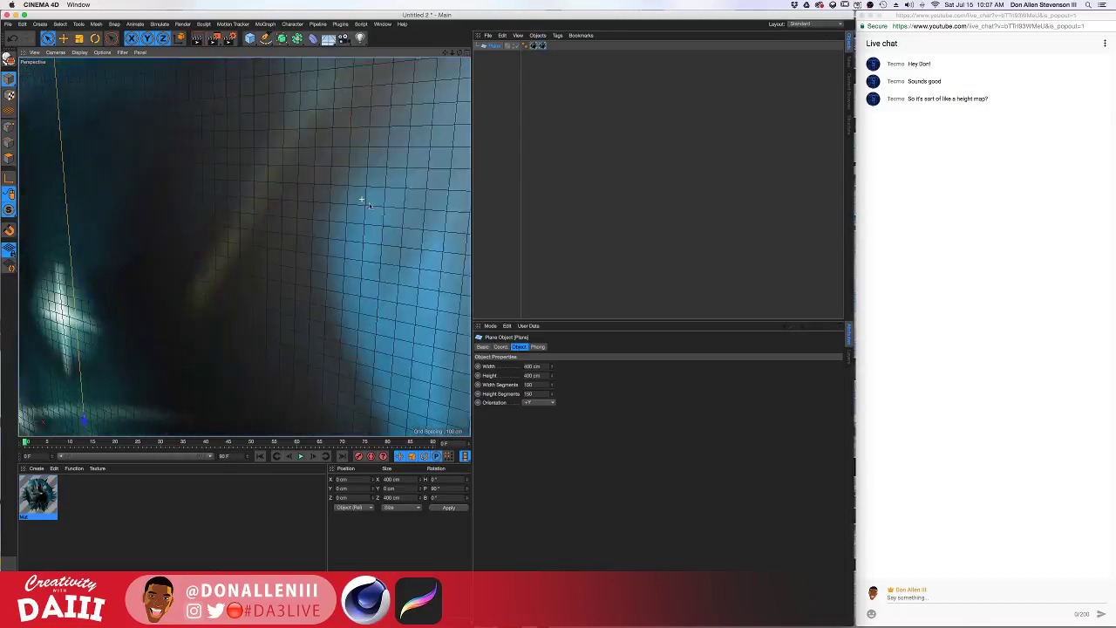
scroll(369, 204, "down", 10)
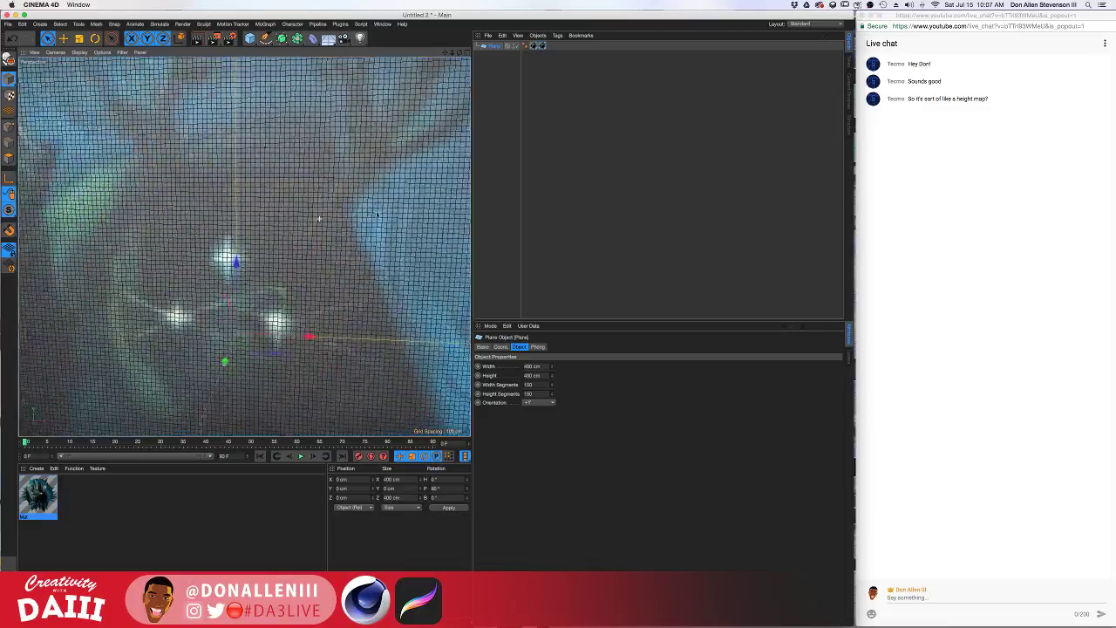
left_click_drag(377, 214, 293, 216, "alt")
scroll(266, 254, "down", 10)
scroll(293, 215, "up", 10)
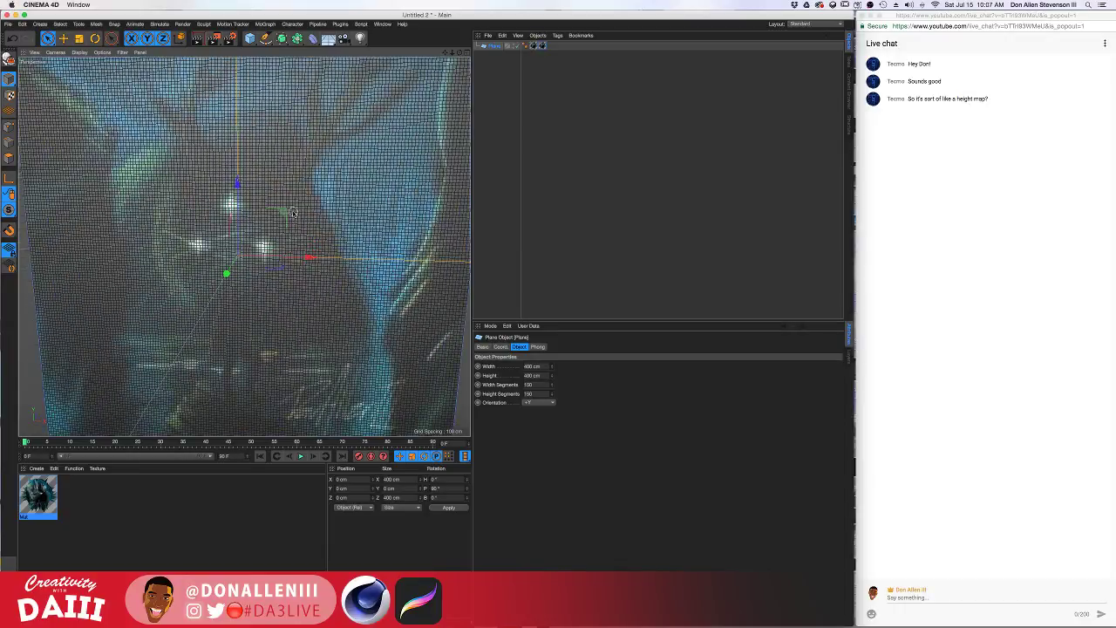
scroll(293, 213, "down", 5)
mouse_move(332, 177)
left_mouse_down("alt")
mouse_move(319, 180)
mouse_move(330, 186)
left_mouse_up("alt")
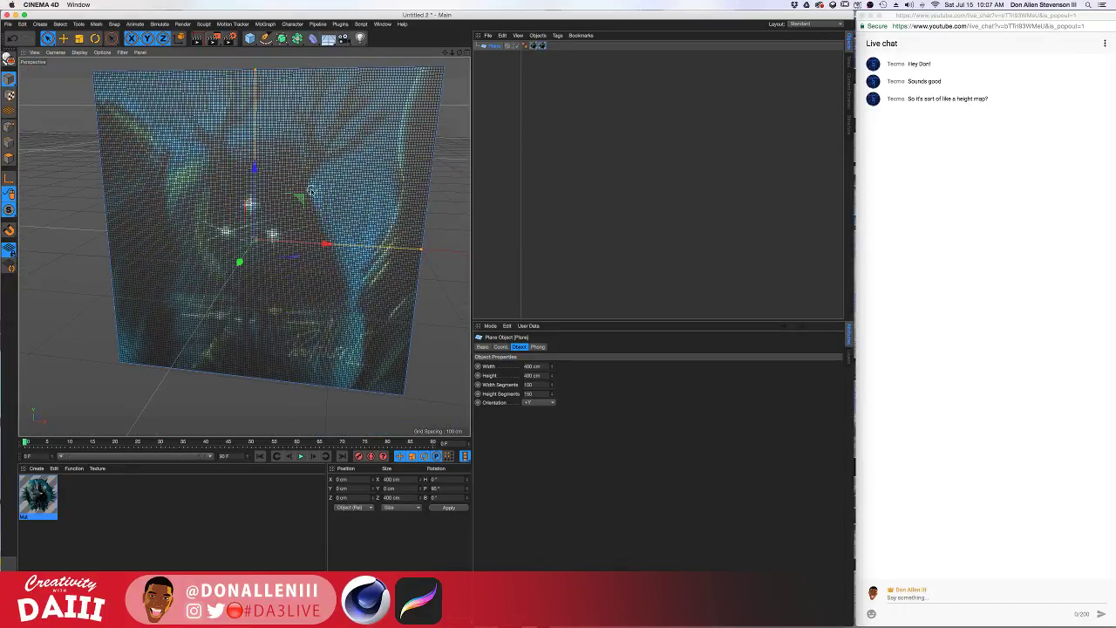
Render the displaced plane from the front, the side and a three-quarter angle to examine its relief
key("super+r")
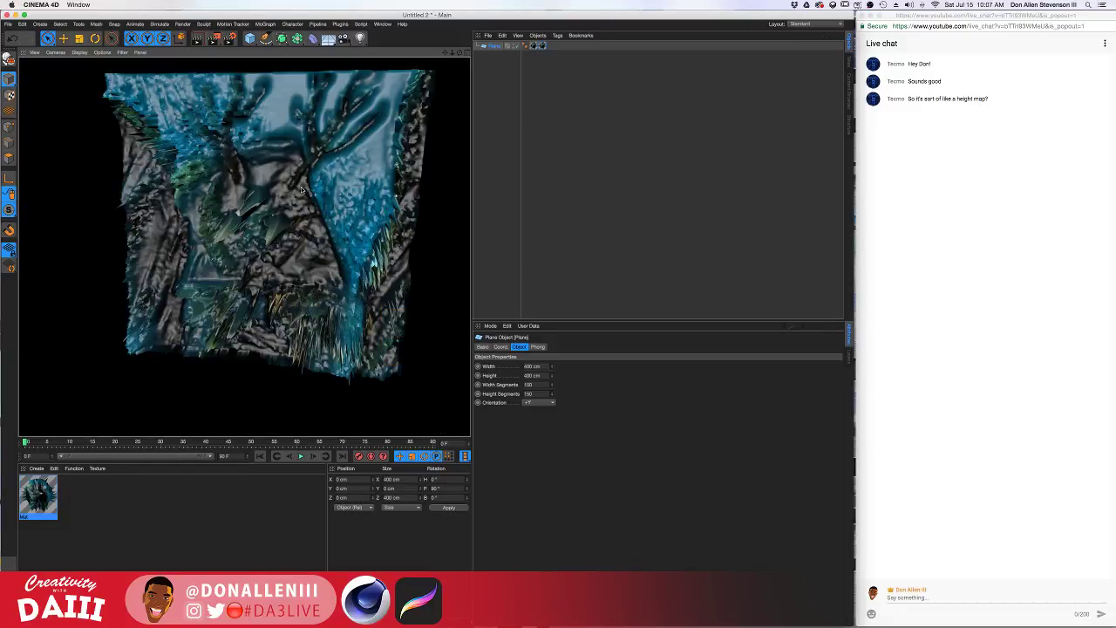
left_click_drag(286, 220, 384, 189, "alt")
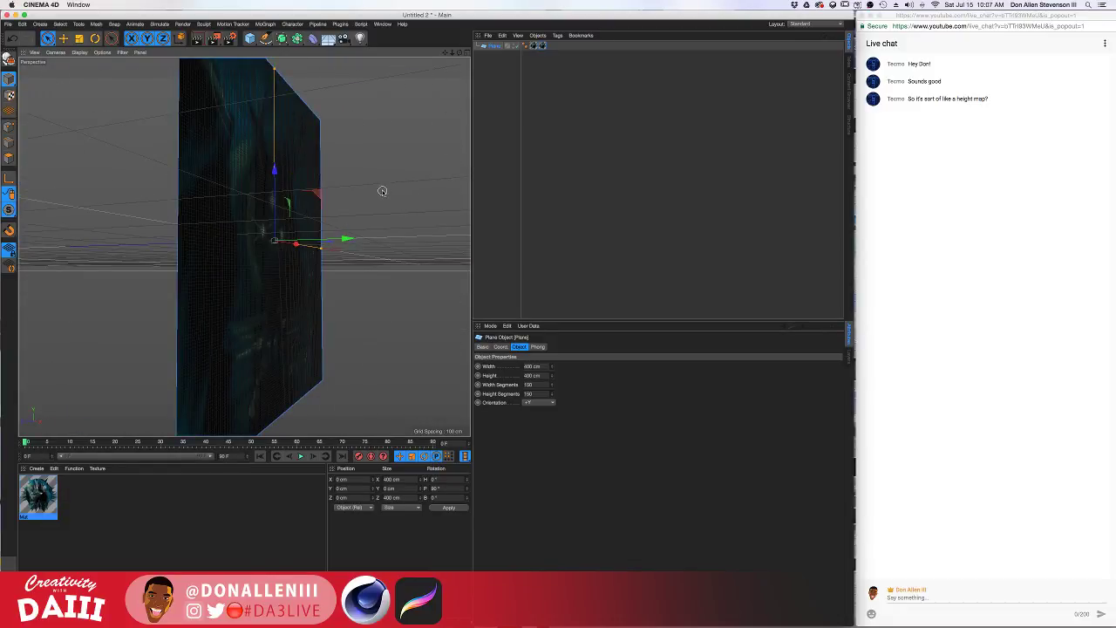
key("super+r")
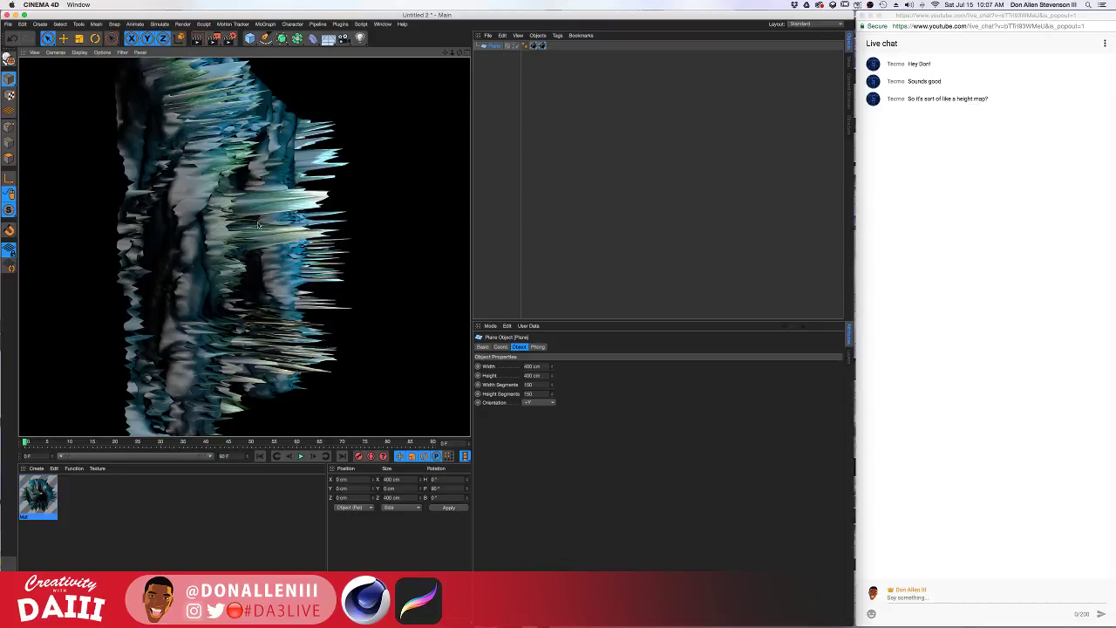
left_click_drag(288, 233, 199, 238, "alt")
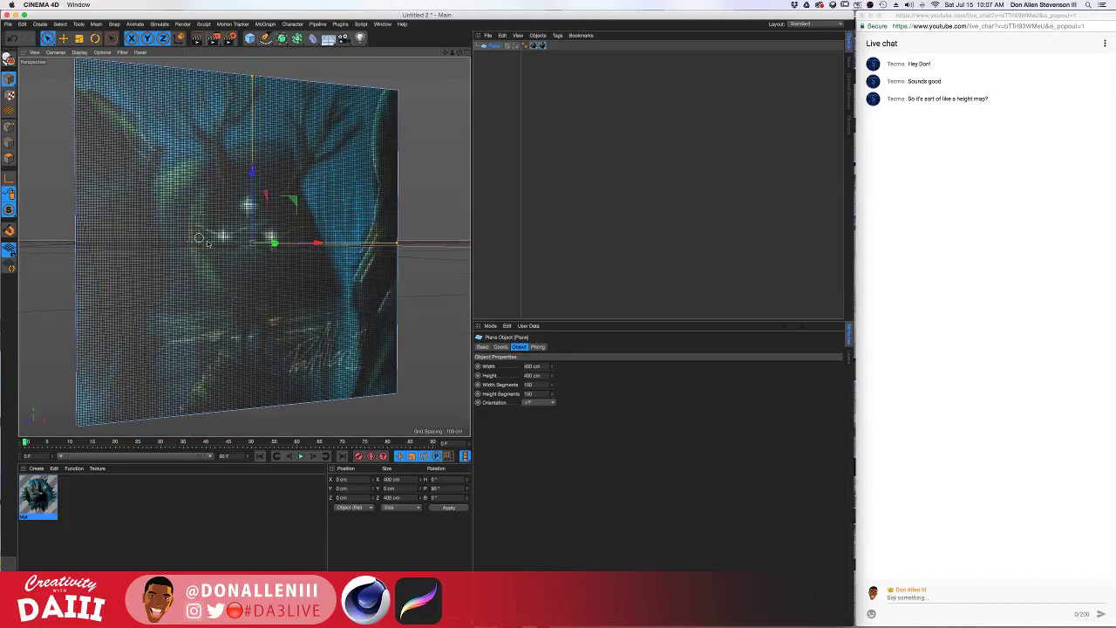
key("super+r")
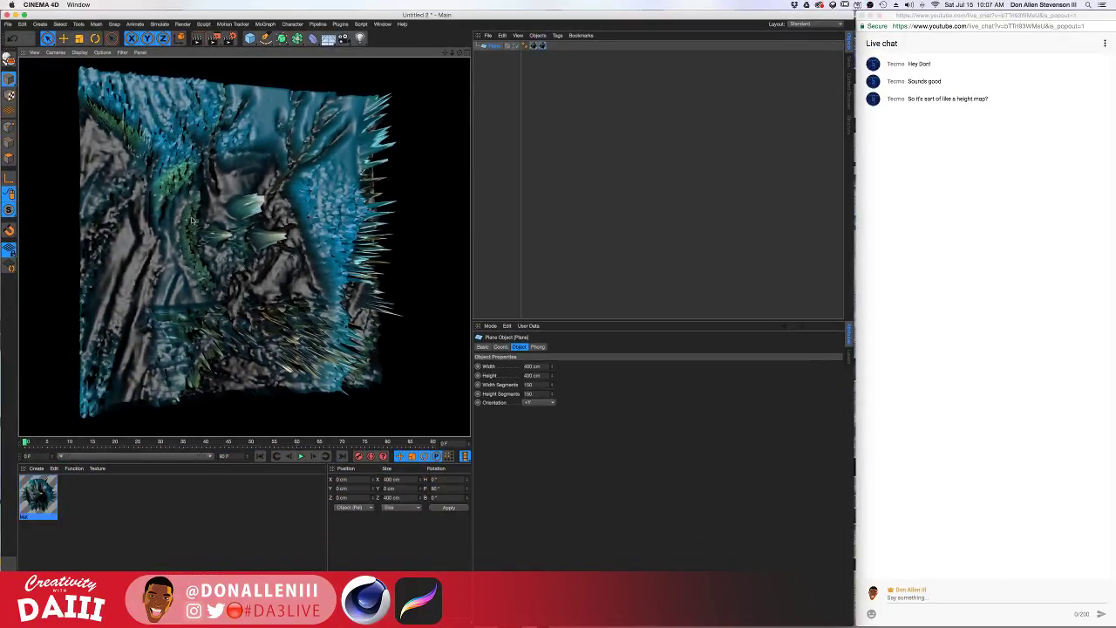
left_click_drag(168, 219, 184, 241, "alt")
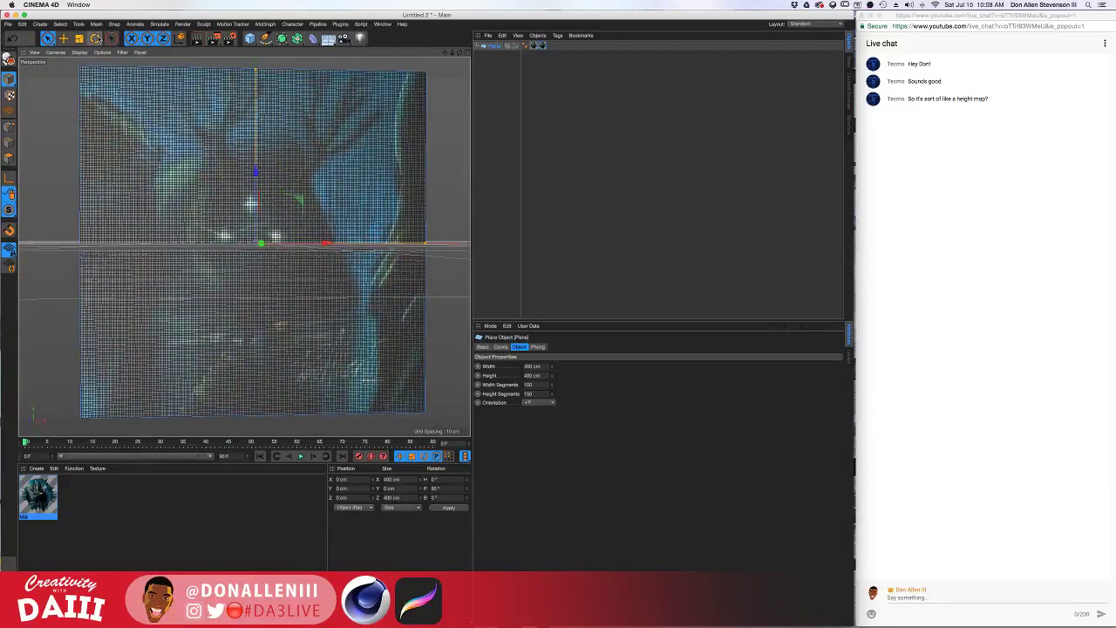
Hide the mesh lines in the viewport and raise the plane's width and height segments further
left_click(79, 52)
left_click(96, 65)
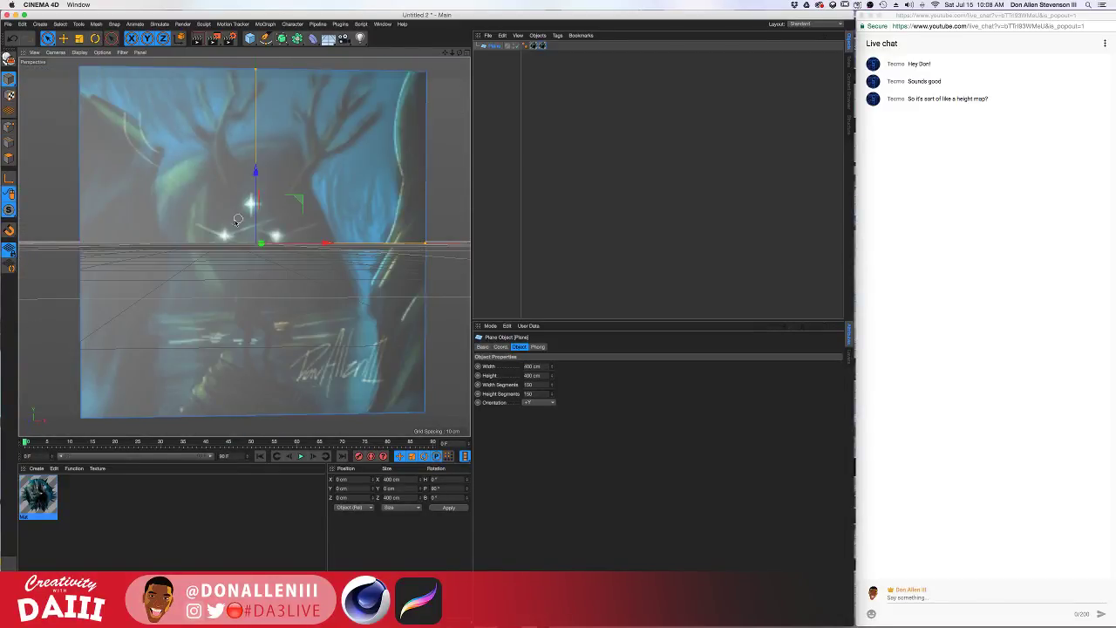
left_click_drag(237, 216, 293, 245, "alt")
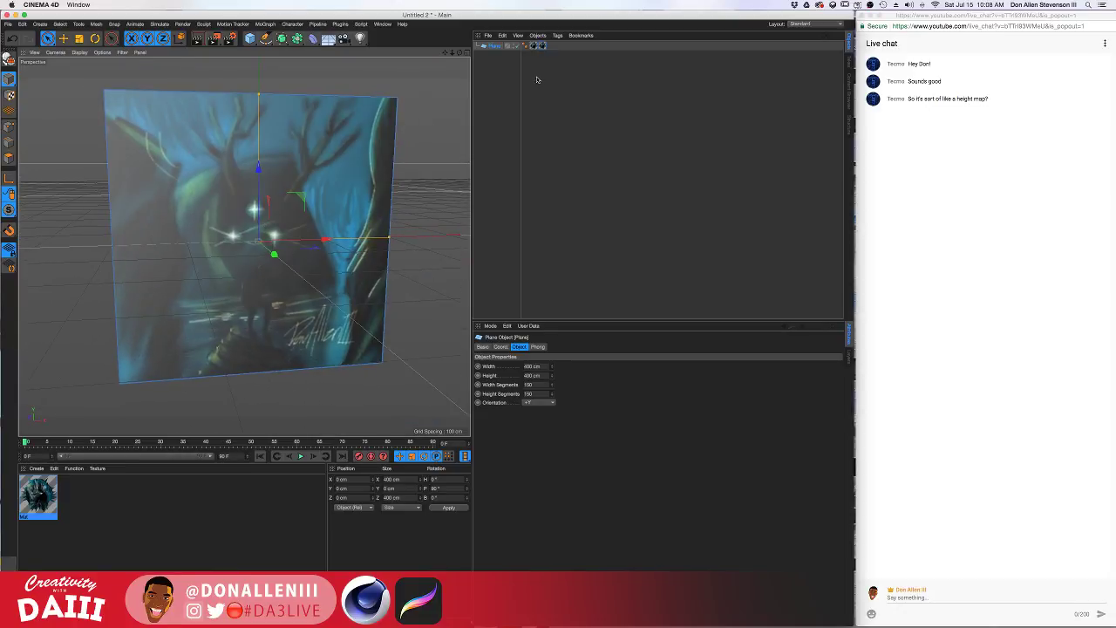
left_click(528, 384)
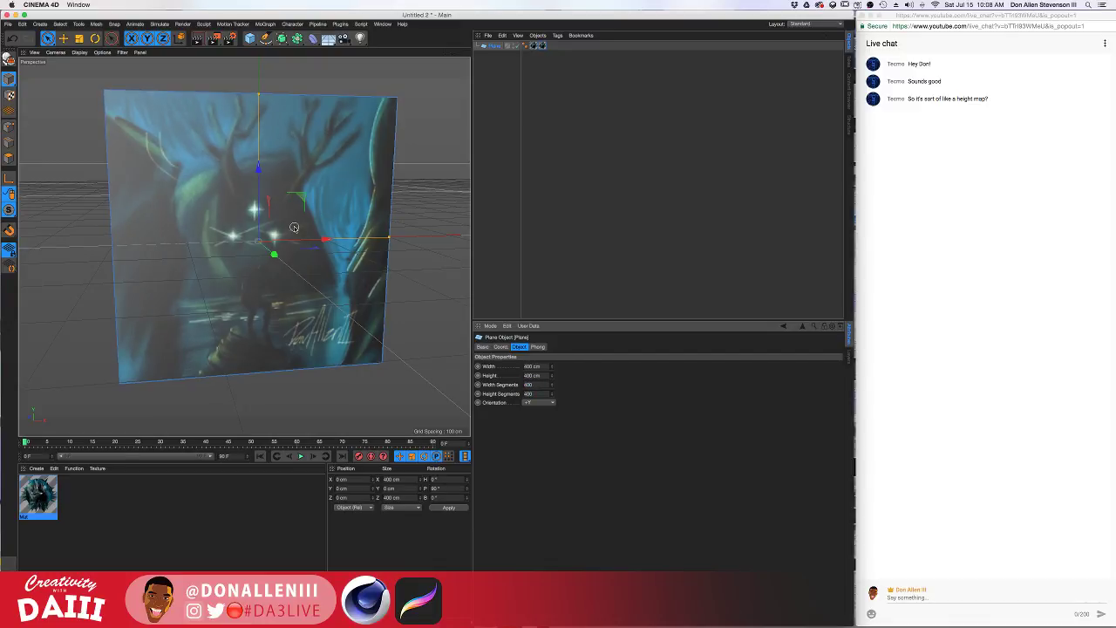
Render the more finely subdivided plane in full and close up on the spikes around the creature's eyes
key("super+r")
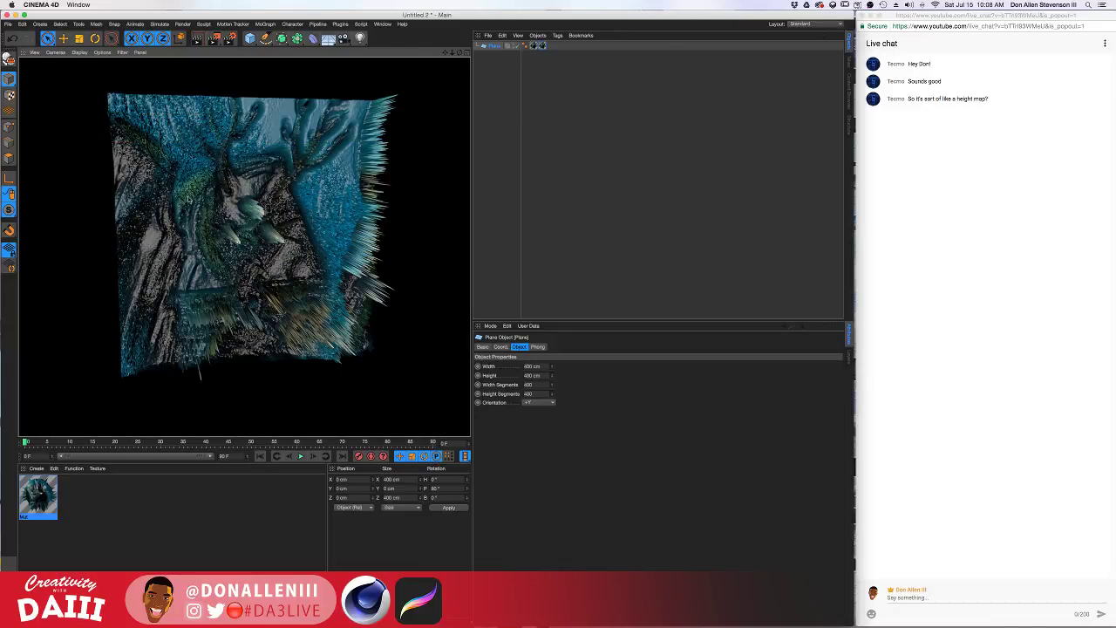
left_click_drag(188, 200, 101, 209, "alt")
scroll(212, 209, "up", 5)
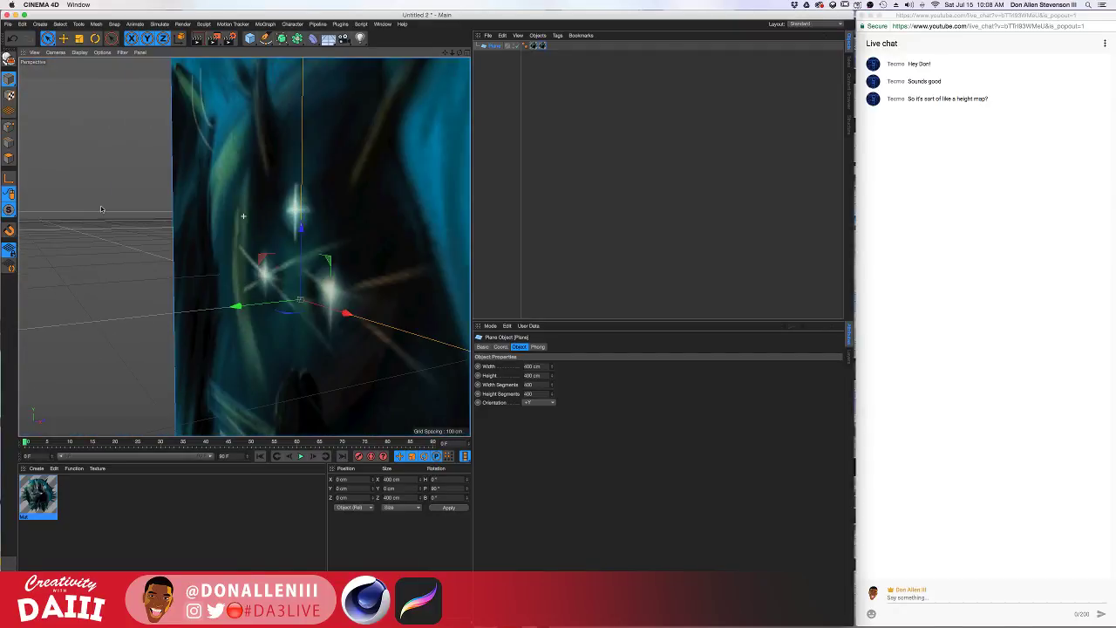
scroll(244, 215, "up", 5)
key("super+r")
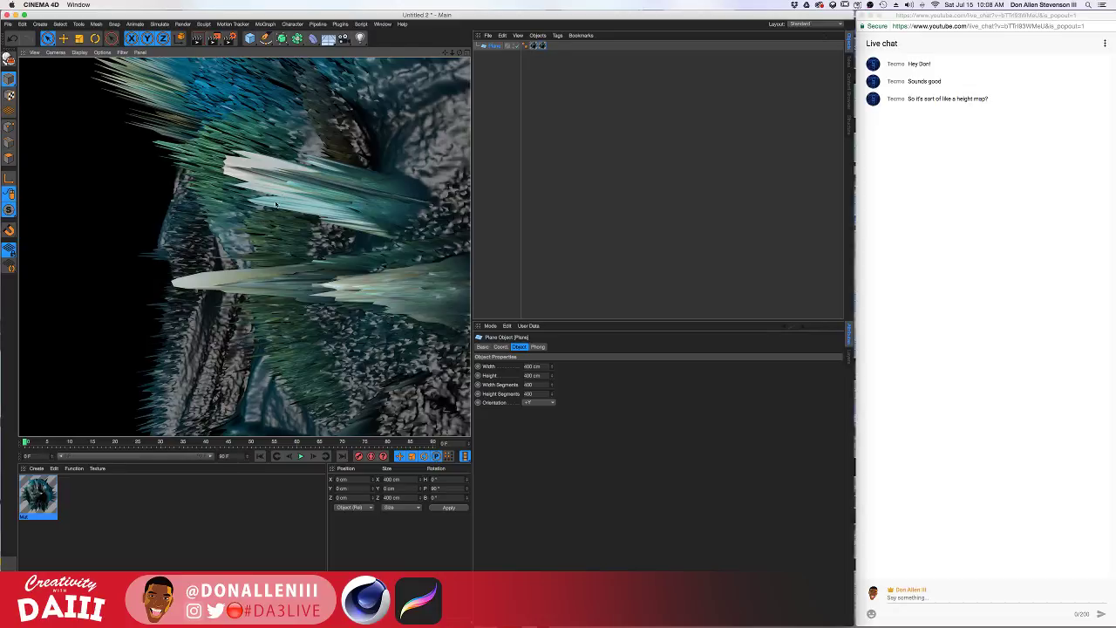
left_click_drag(295, 202, 355, 220, "alt")
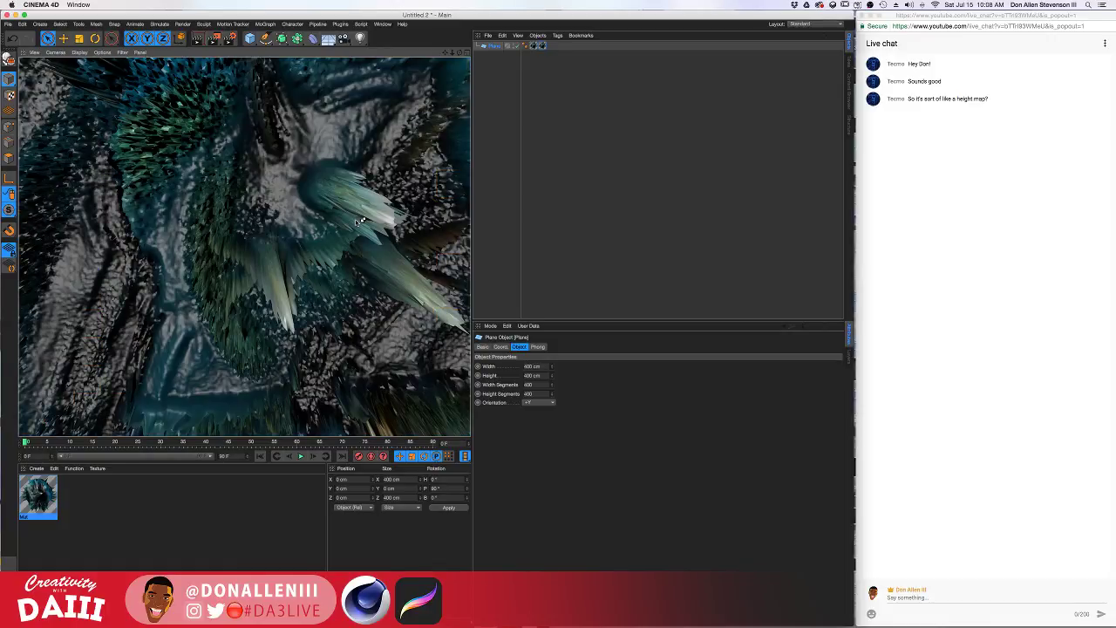
Reframe the whole plane and preview its displacement with an interactive render region and a full viewport render
left_click_drag(351, 222, 351, 225, "alt")
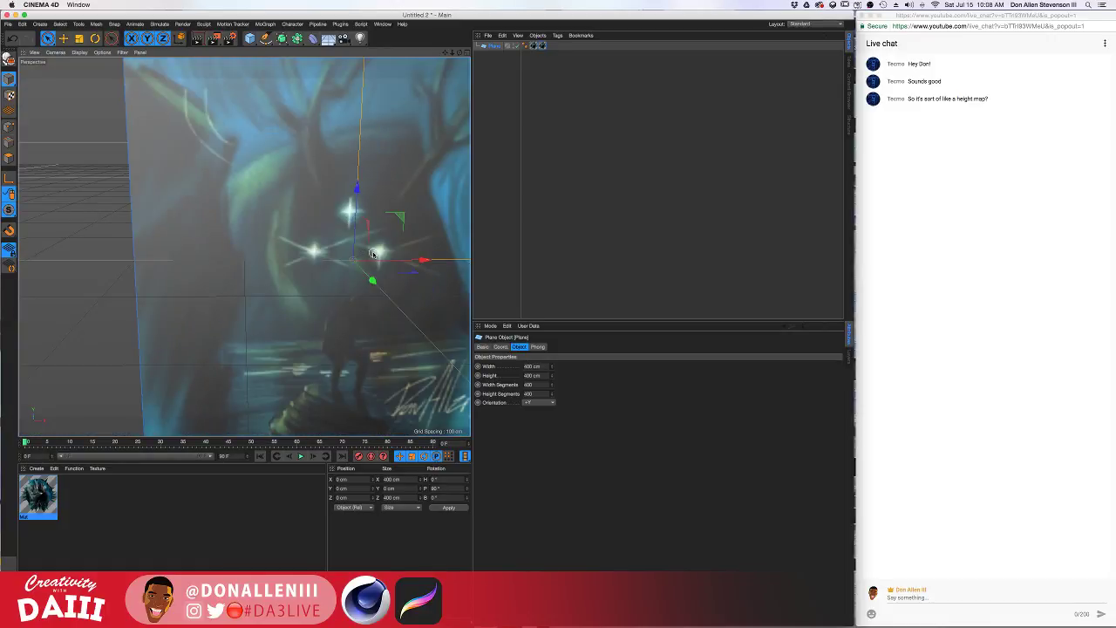
scroll(374, 254, "down", 3)
mouse_move(381, 239)
middle_mouse_down("alt")
mouse_move(281, 183)
mouse_move(280, 231)
middle_mouse_up("alt")
mouse_move(265, 226)
left_mouse_down("alt")
mouse_move(340, 225)
mouse_move(305, 250)
mouse_move(349, 244)
mouse_move(228, 258)
mouse_move(323, 238)
mouse_move(304, 238)
left_mouse_up("alt")
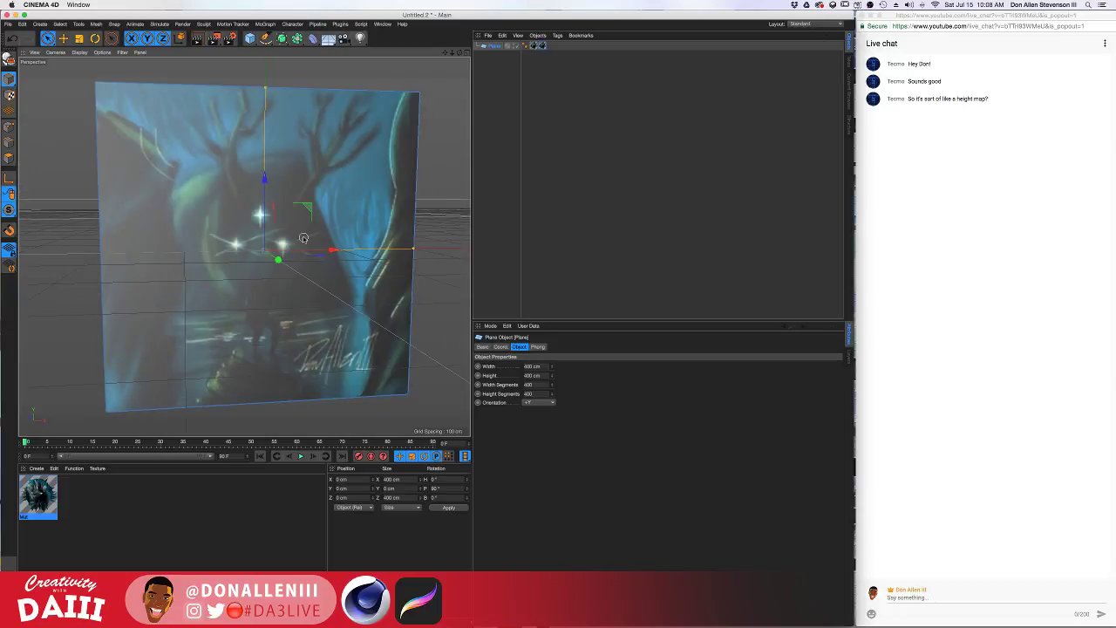
key("alt+r")
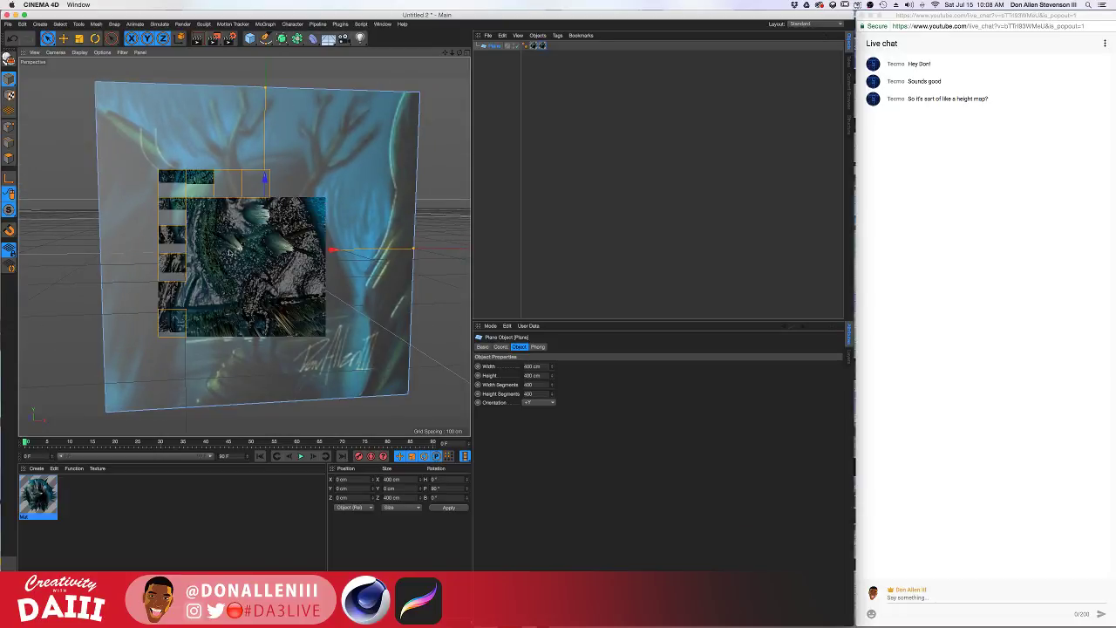
key("ctrl+r")
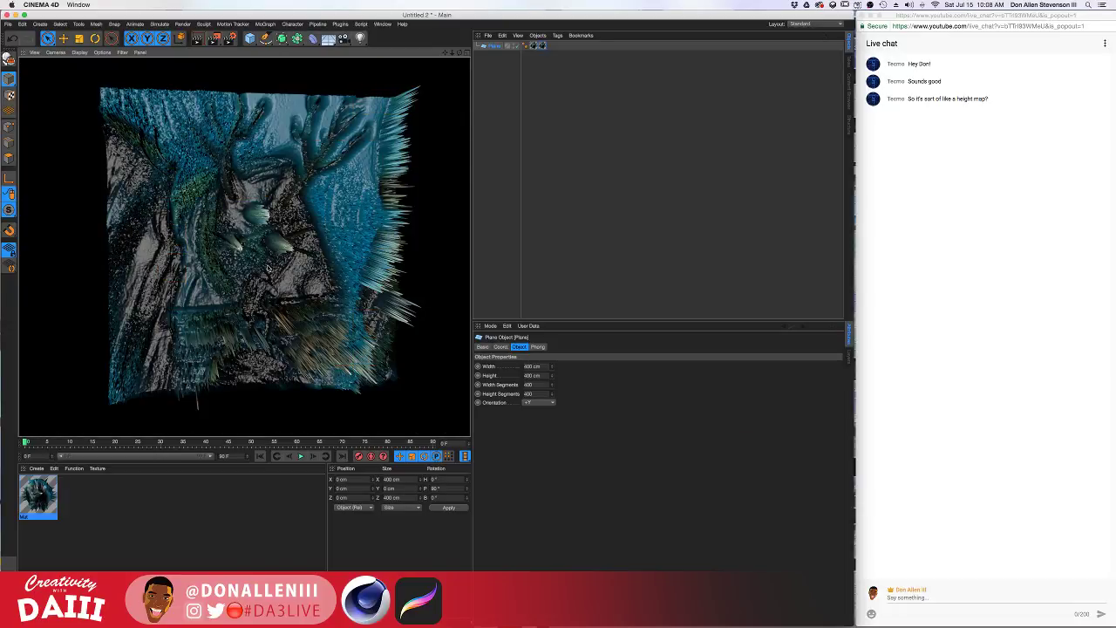
mouse_move(255, 238)
left_mouse_down("alt")
mouse_move(210, 249)
mouse_move(255, 245)
left_mouse_up("alt")
left_click_drag(200, 320, 178, 266, "alt")
Turn off the painting material's Displacement channel and render the flat plane for comparison
double_click(39, 494)
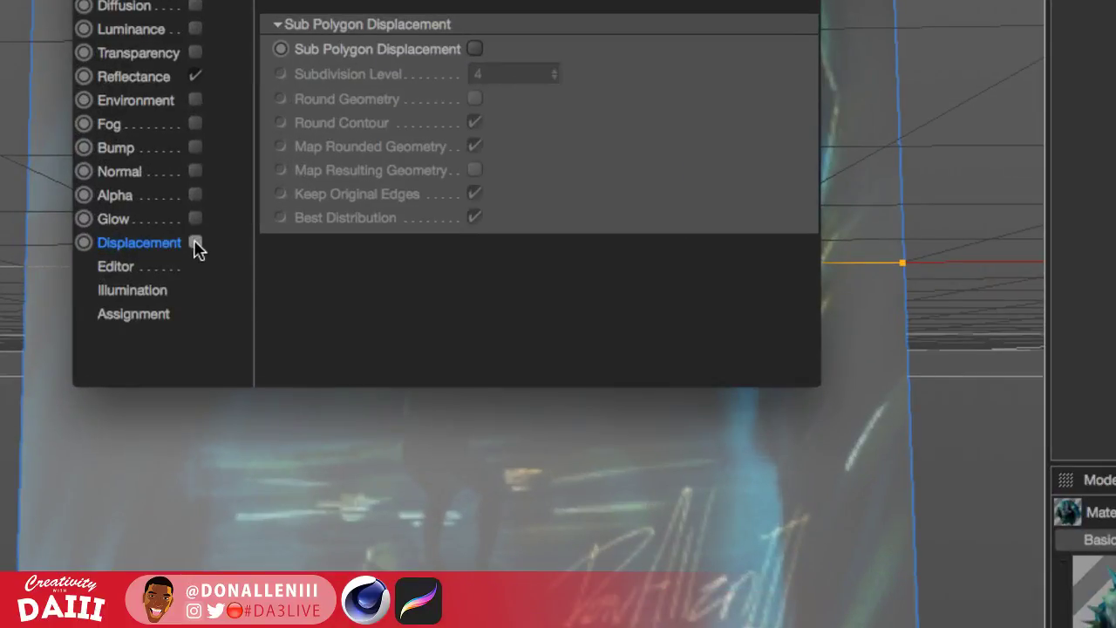
left_click(194, 242)
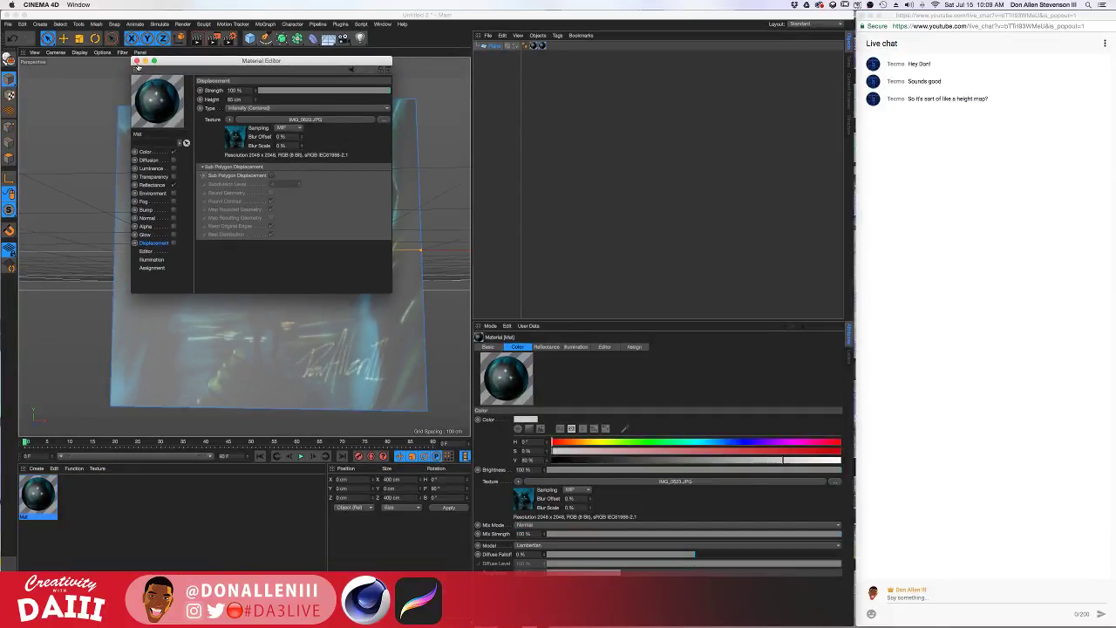
left_click(137, 60)
key("super+r")
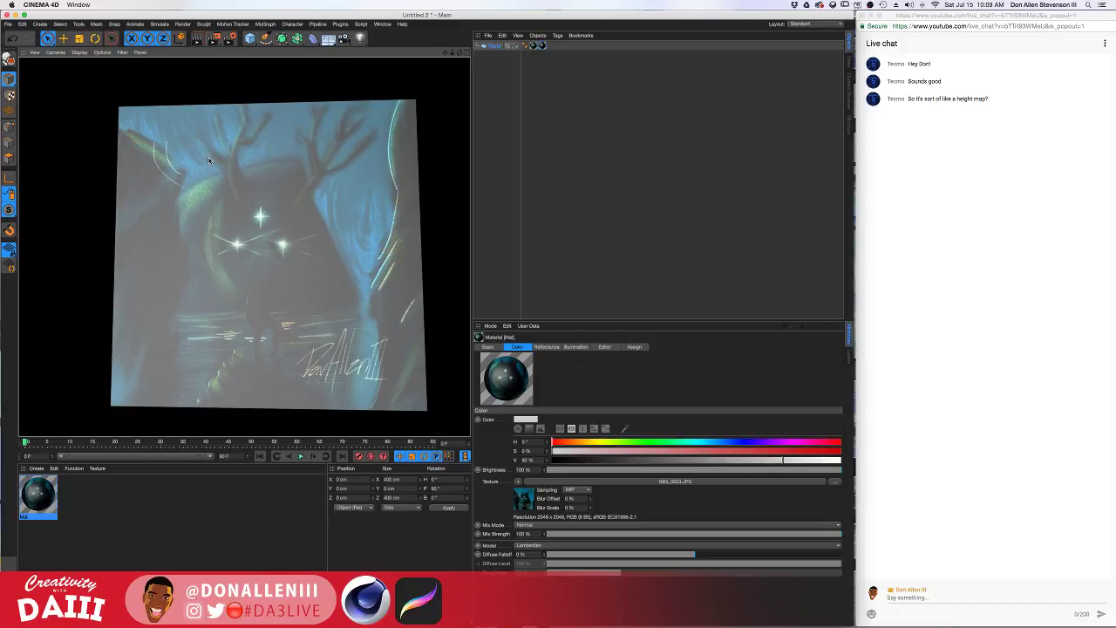
left_click(300, 229)
Move the textured plane straight up, well above the world origin
scroll(269, 189, "down", 4)
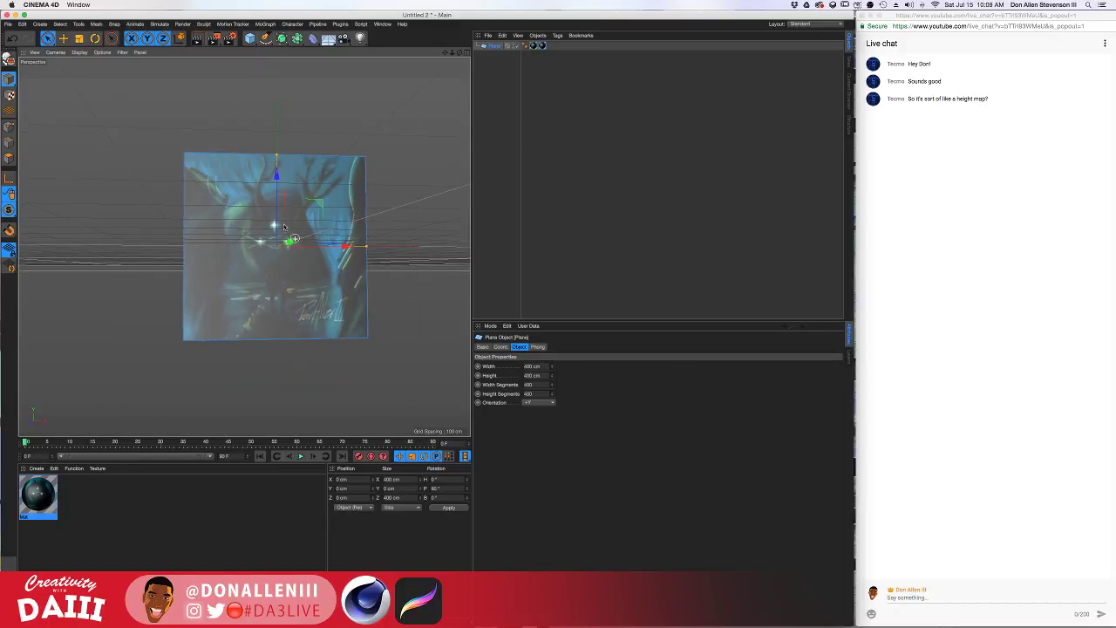
left_click_drag(269, 189, 261, 217, "alt")
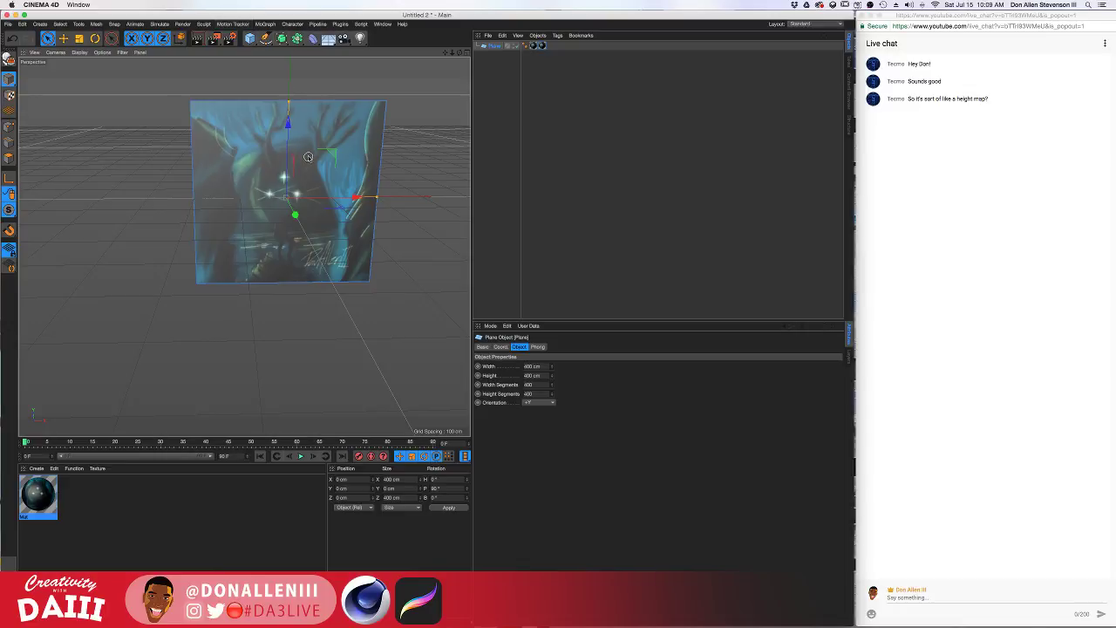
scroll(308, 157, "down", 5)
middle_click_drag(305, 156, 216, 218, "alt")
left_click_drag(212, 188, 209, 58)
middle_click_drag(226, 165, 239, 210, "alt")
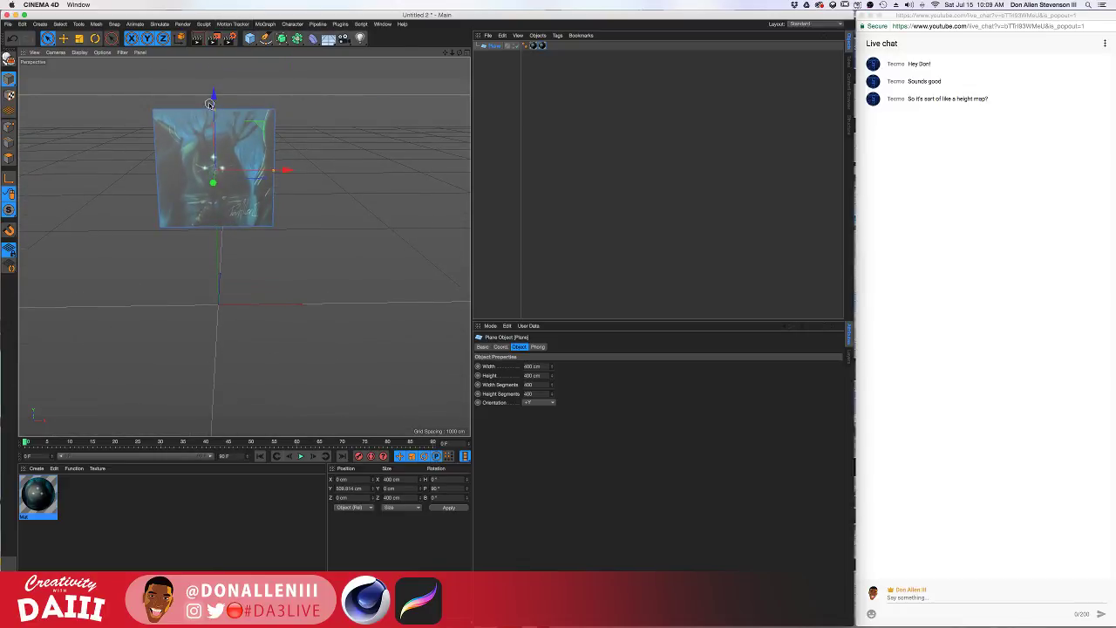
Raise the painting plane further along its vertical axis and add a sphere at the world origin
left_click_drag(210, 104, 304, 190)
left_click(250, 39)
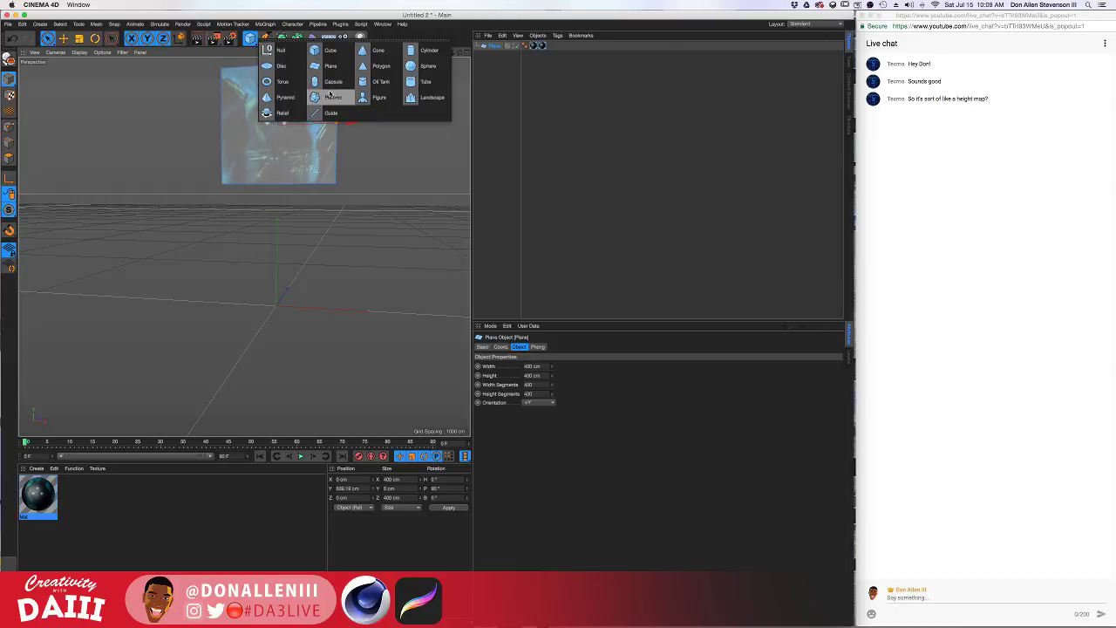
left_click(425, 69)
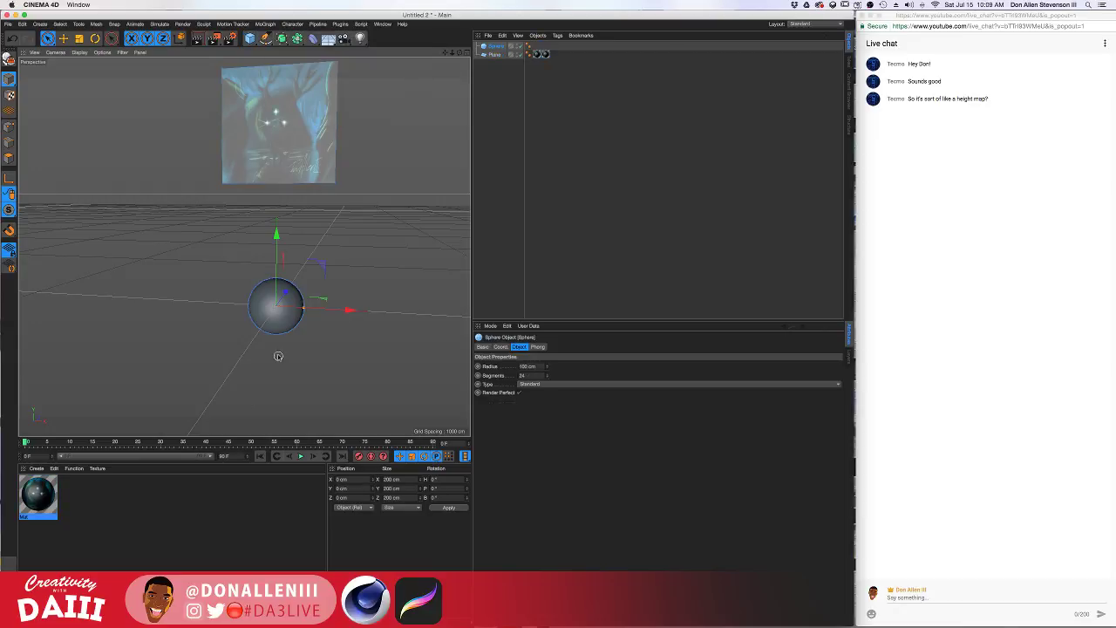
Display the sphere with Gouraud Shading (Lines) and change its type to Tetrahedron
key("o")
left_click(80, 52)
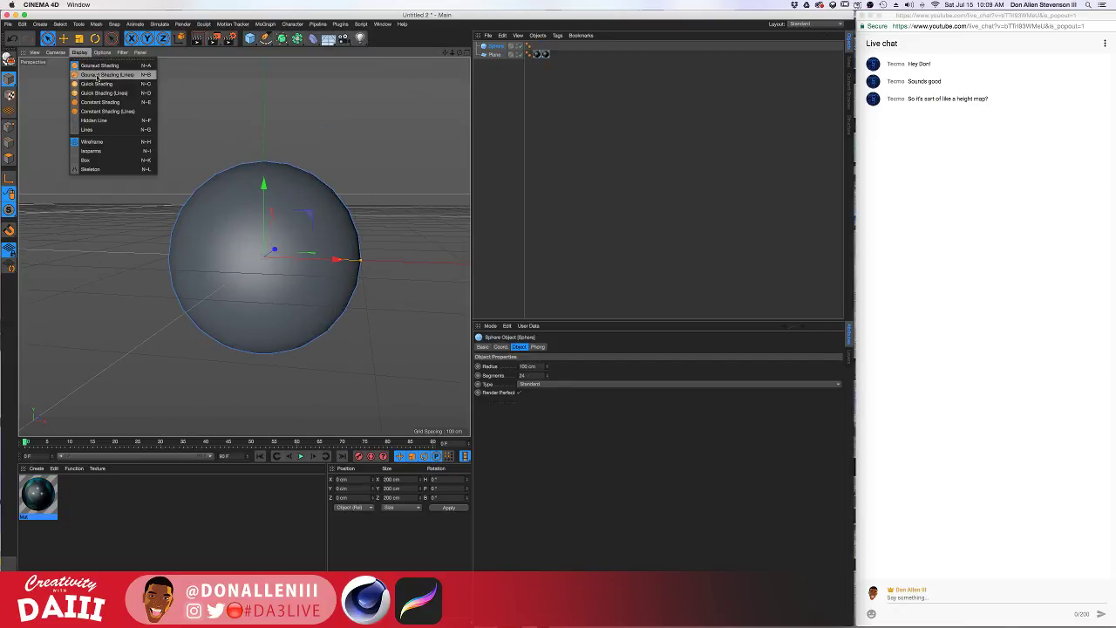
left_click(105, 70)
left_click(585, 384)
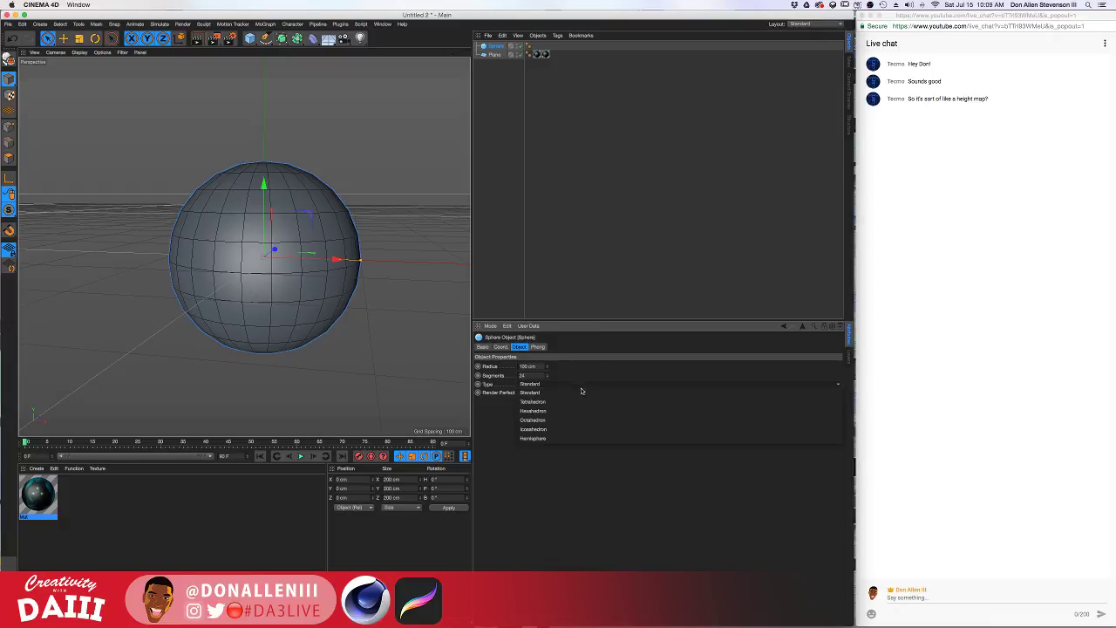
left_click(554, 406)
Reduce the painting plane's width and height segments to 1
mouse_move(229, 245)
left_mouse_down("alt")
mouse_move(349, 252)
mouse_move(189, 312)
mouse_move(239, 229)
mouse_move(310, 262)
mouse_move(297, 220)
left_mouse_up("alt")
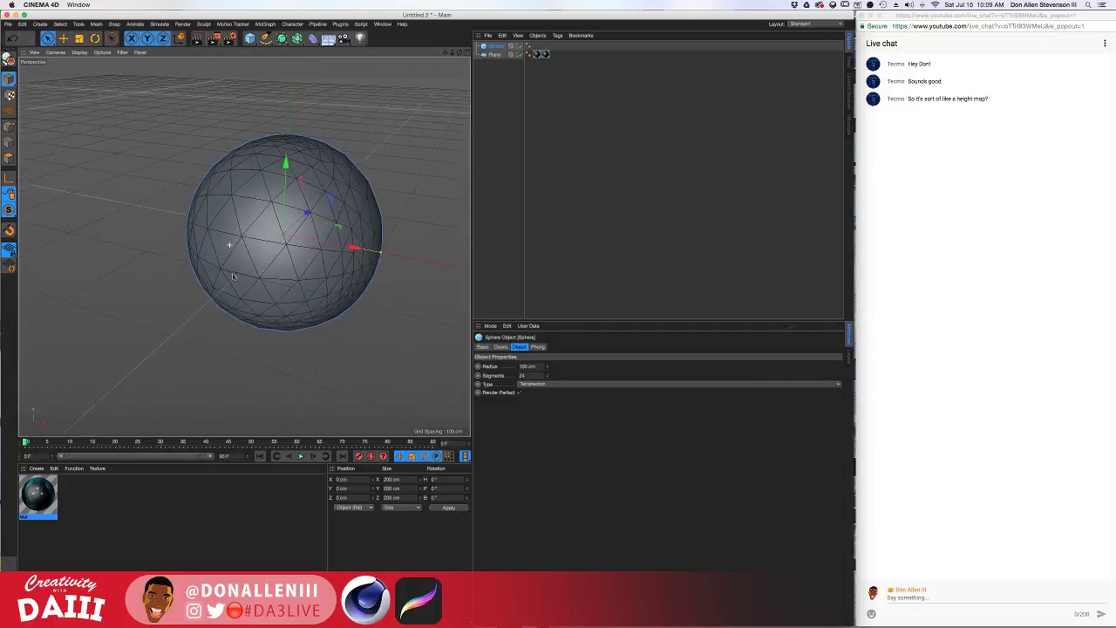
scroll(297, 213, "down", 10)
middle_click_drag(298, 212, 288, 331, "alt")
left_click_drag(287, 331, 330, 186, "alt")
left_click(329, 186)
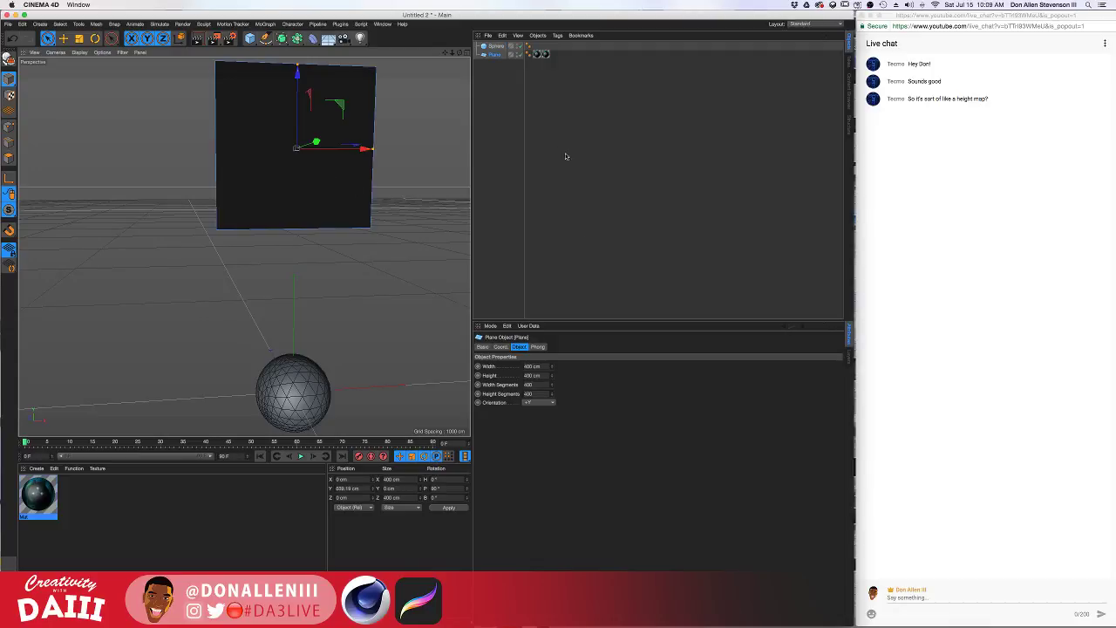
double_click(529, 385)
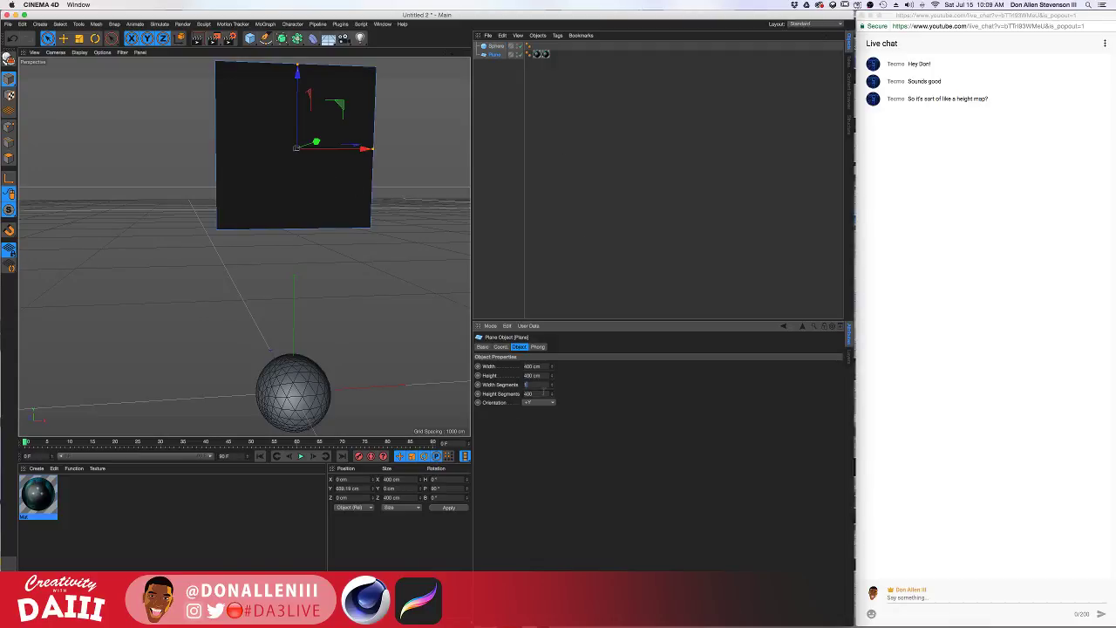
type("1")
key("Return")
Lower the painting plane so it hangs closer above the sphere as a sculpting reference
left_click_drag(288, 209, 328, 164, "alt")
left_click_drag(295, 69, 294, 133)
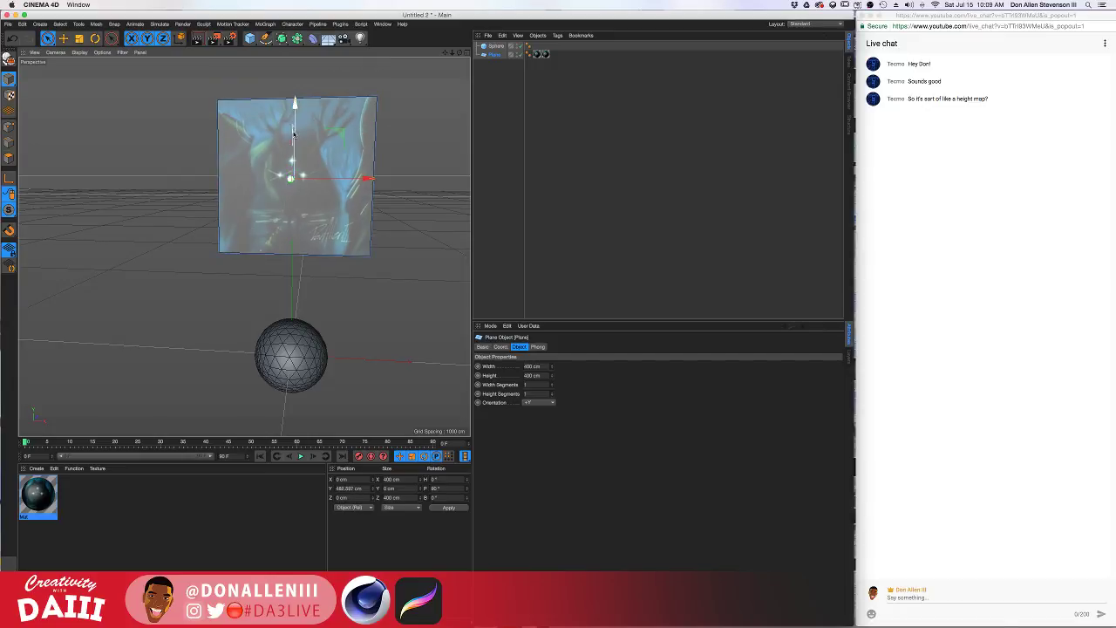
left_click_drag(327, 308, 344, 303, "alt")
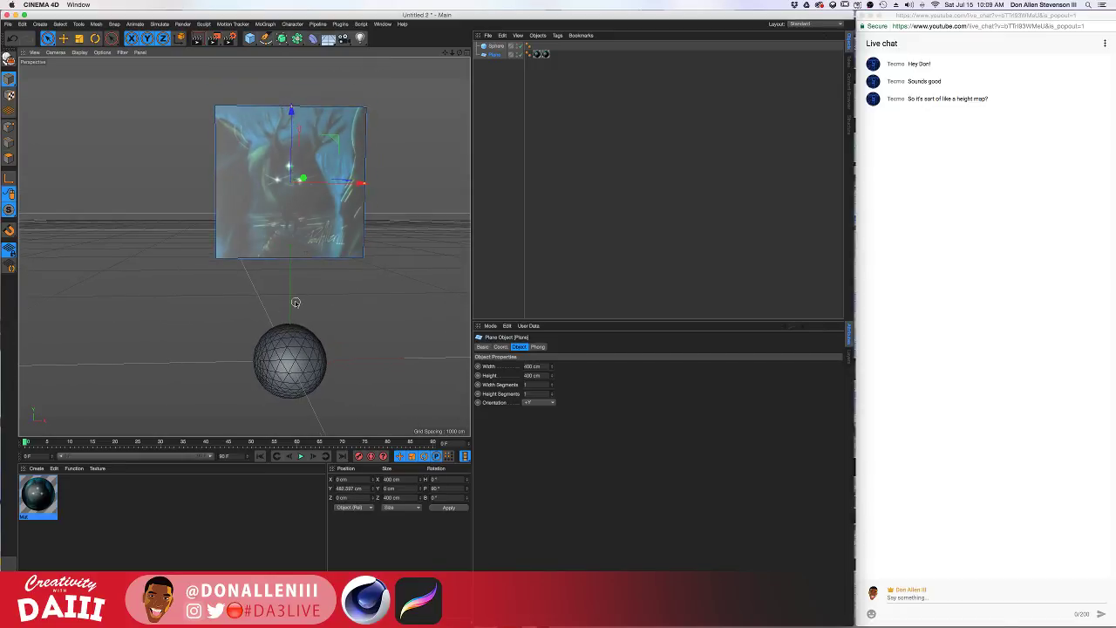
right_click_drag(295, 303, 324, 353, "alt")
mouse_move(324, 353)
middle_mouse_down("alt")
mouse_move(314, 311)
mouse_move(269, 370)
mouse_move(299, 291)
mouse_move(325, 358)
middle_mouse_up("alt")
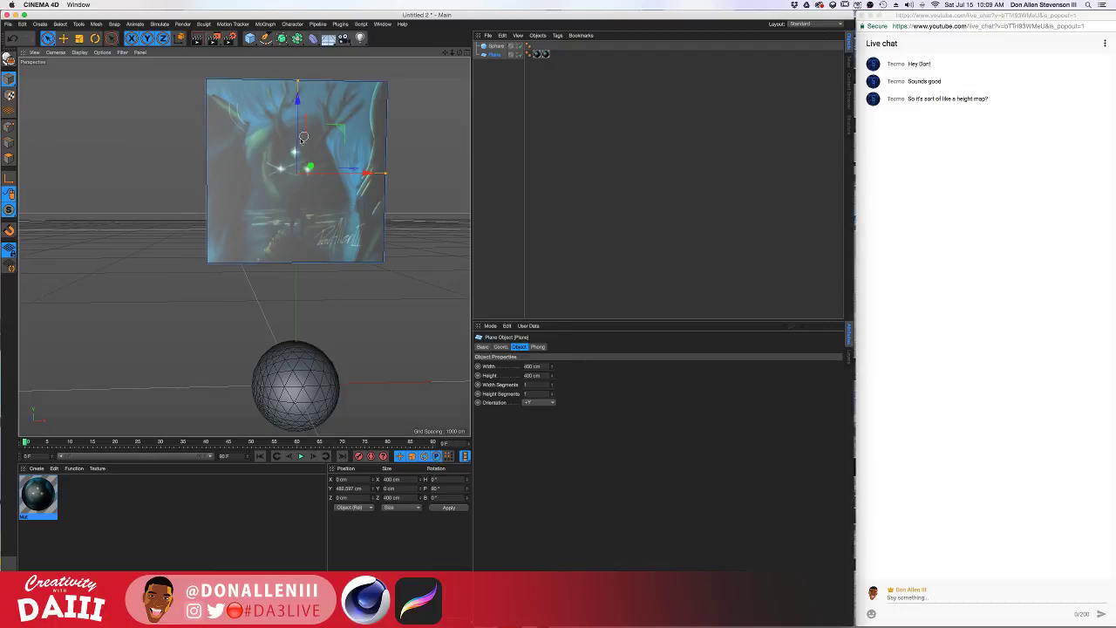
scroll(304, 153, "up", 5)
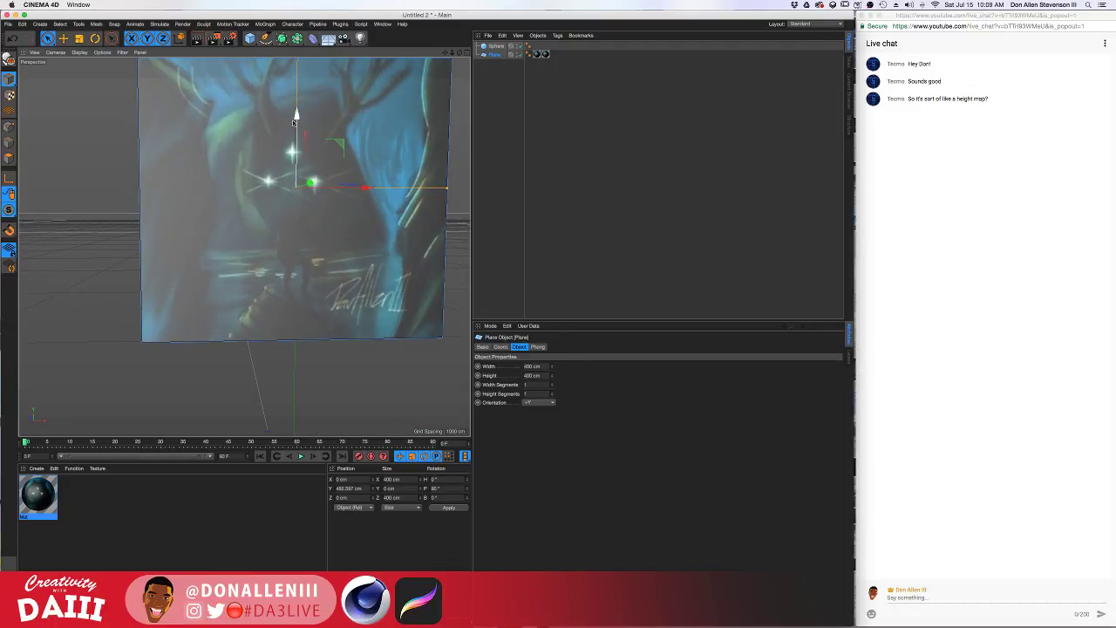
scroll(308, 290, "down", 2)
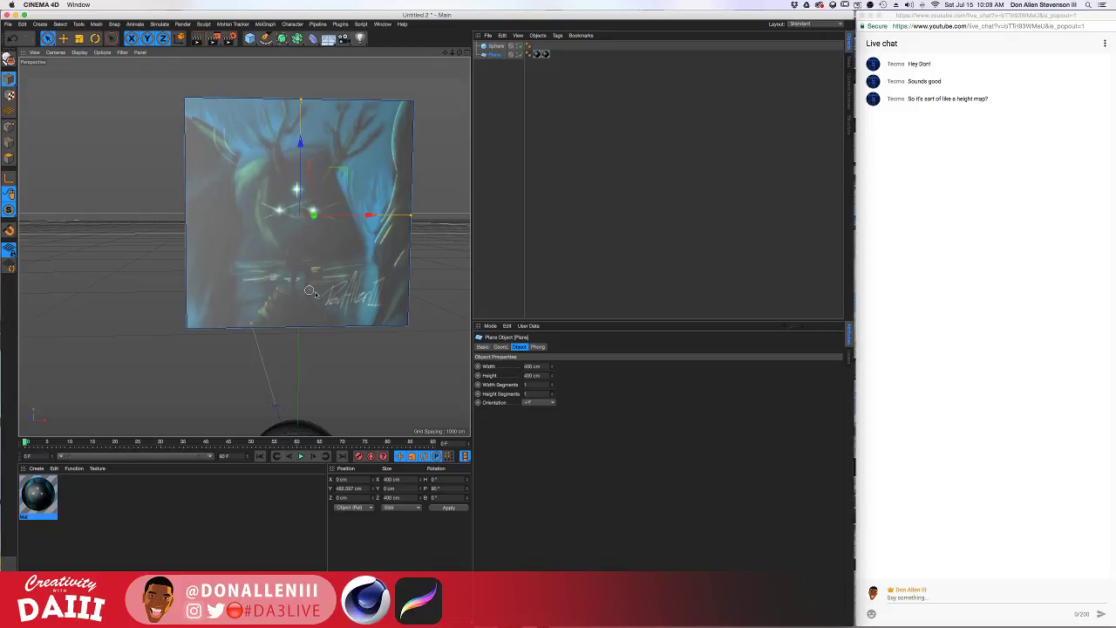
Switch the interface to the Sculpting layout and narrow the window from its full-screen width
middle_click_drag(315, 293, 328, 144, "alt")
middle_click_drag(333, 323, 319, 227, "alt")
left_click_drag(318, 227, 291, 261, "alt")
left_click(829, 25)
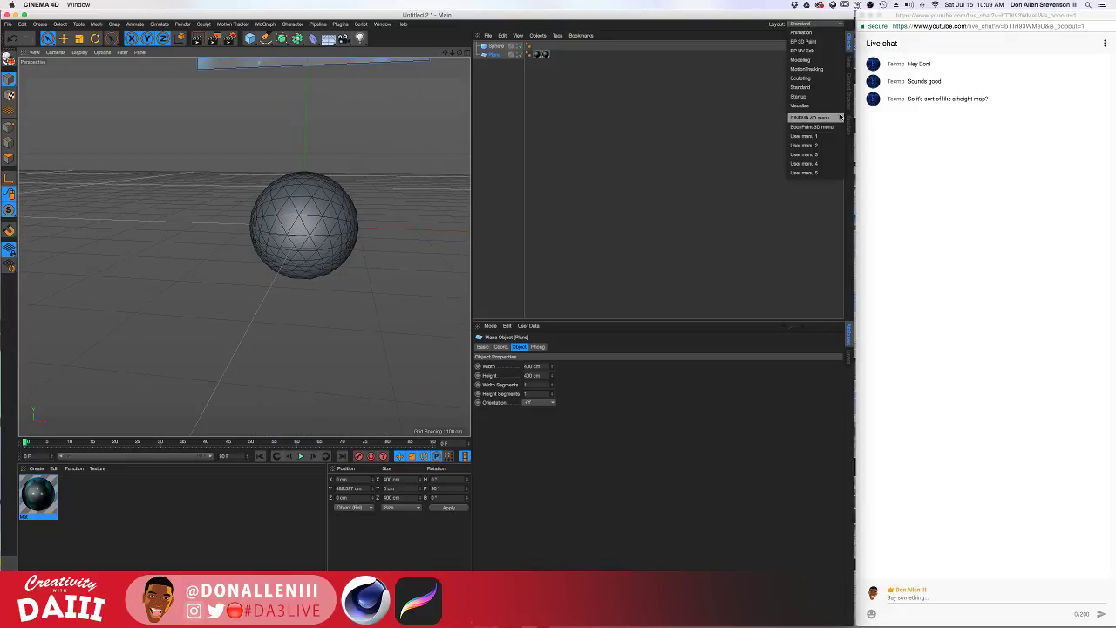
left_click(811, 78)
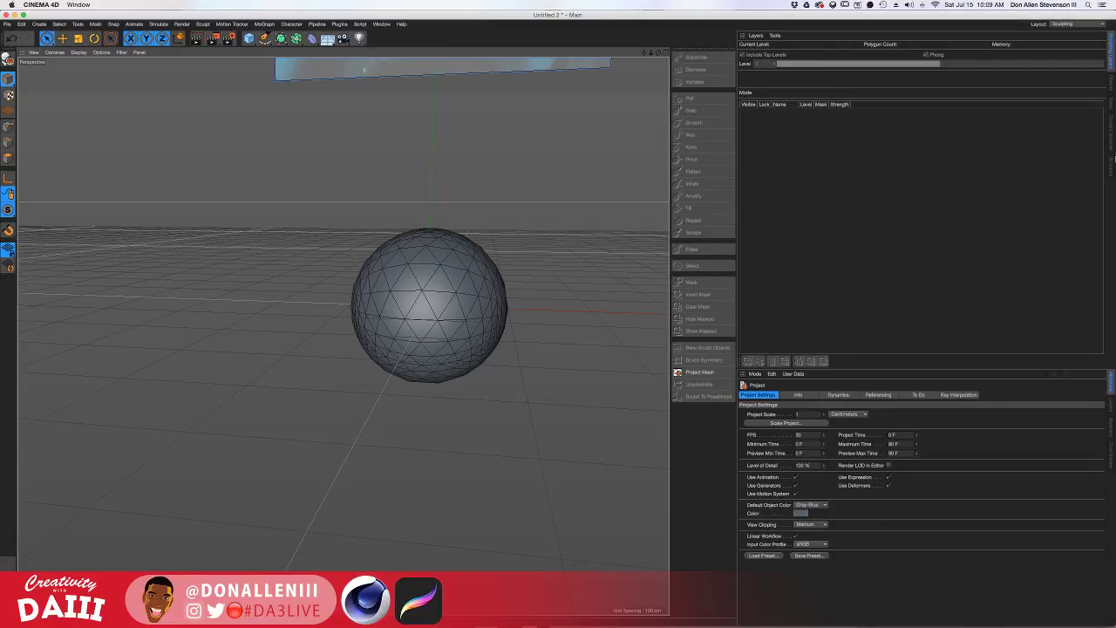
left_click_drag(1114, 160, 708, 179)
Select the tetrahedral sphere and convert it to an editable polygon object
scroll(236, 309, "up", 5)
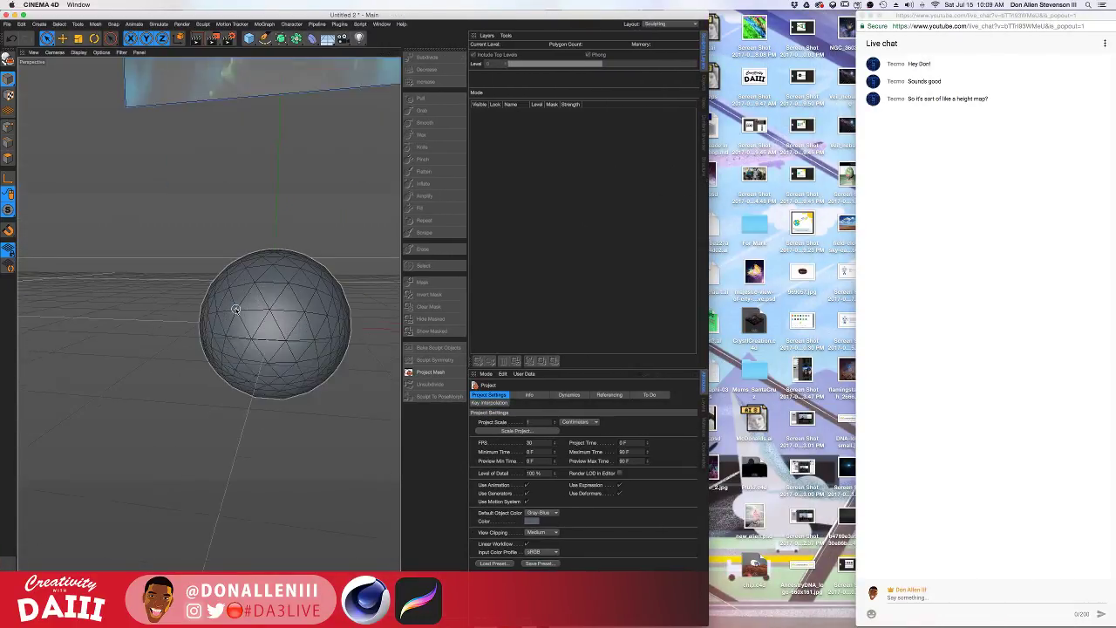
left_click(291, 299)
left_click_drag(339, 284, 237, 273, "alt")
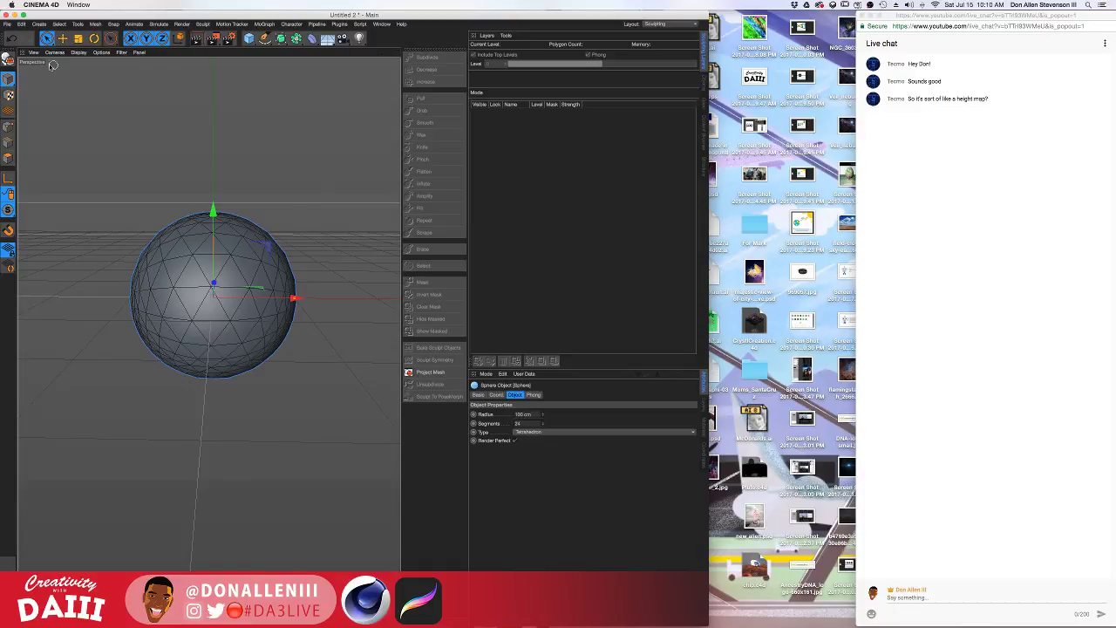
left_click(7, 58)
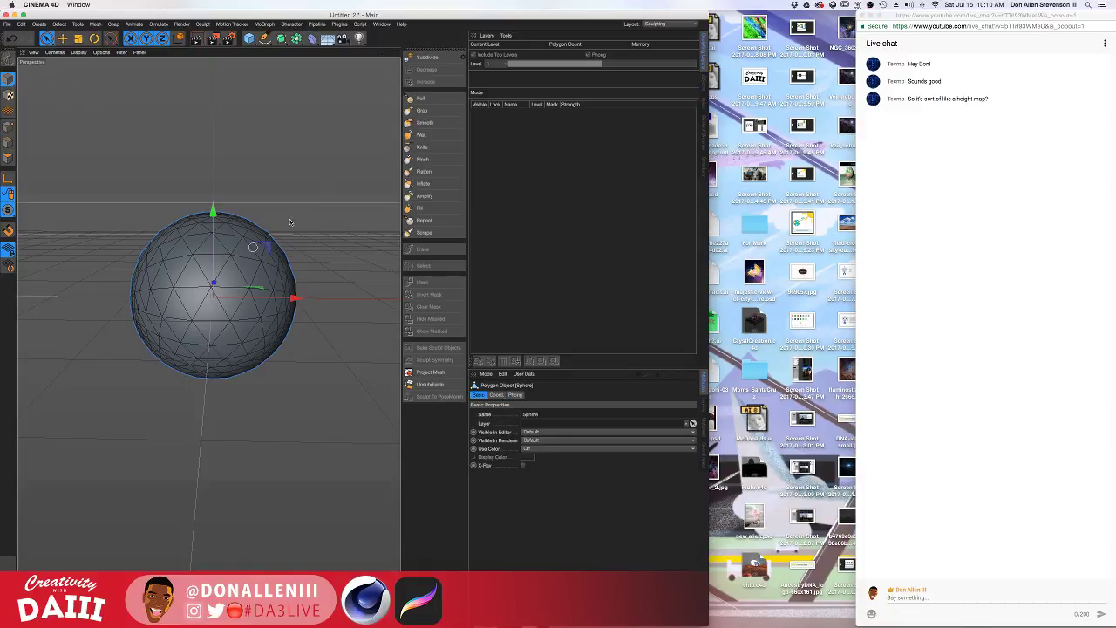
Choose the Grab brush, try pulling the sphere's upper side outward, and undo the pull
left_click(422, 110)
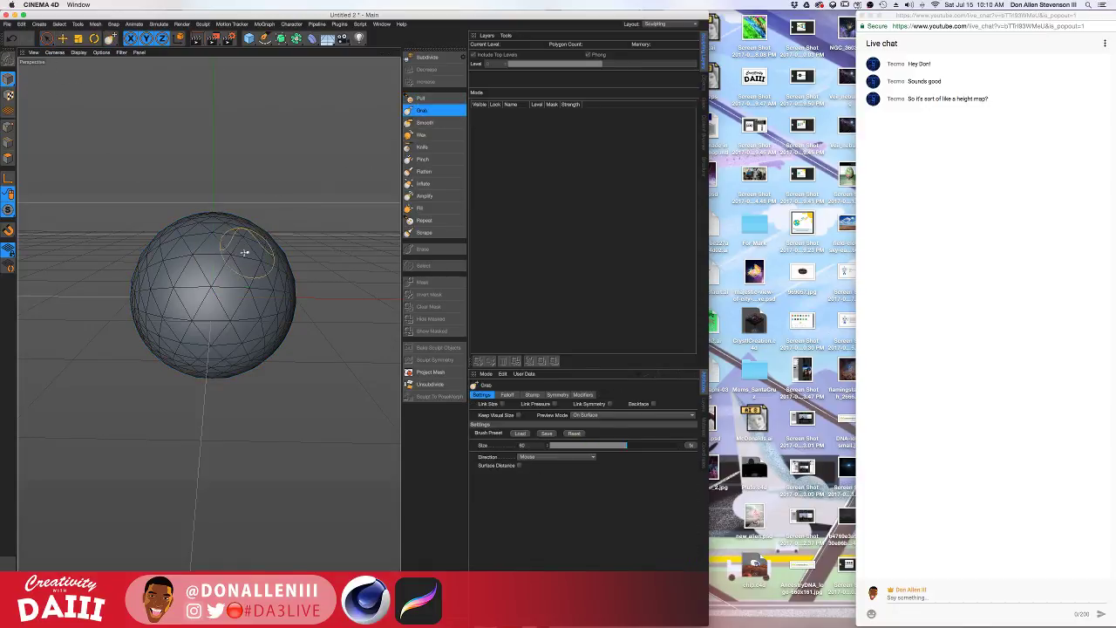
left_click_drag(245, 253, 319, 183)
key("super+z")
Widen the window up to the live chat, and turn on Link Pressure, Link Symmetry and Z (XY) symmetry for the Grab brush
left_click_drag(711, 288, 855, 296)
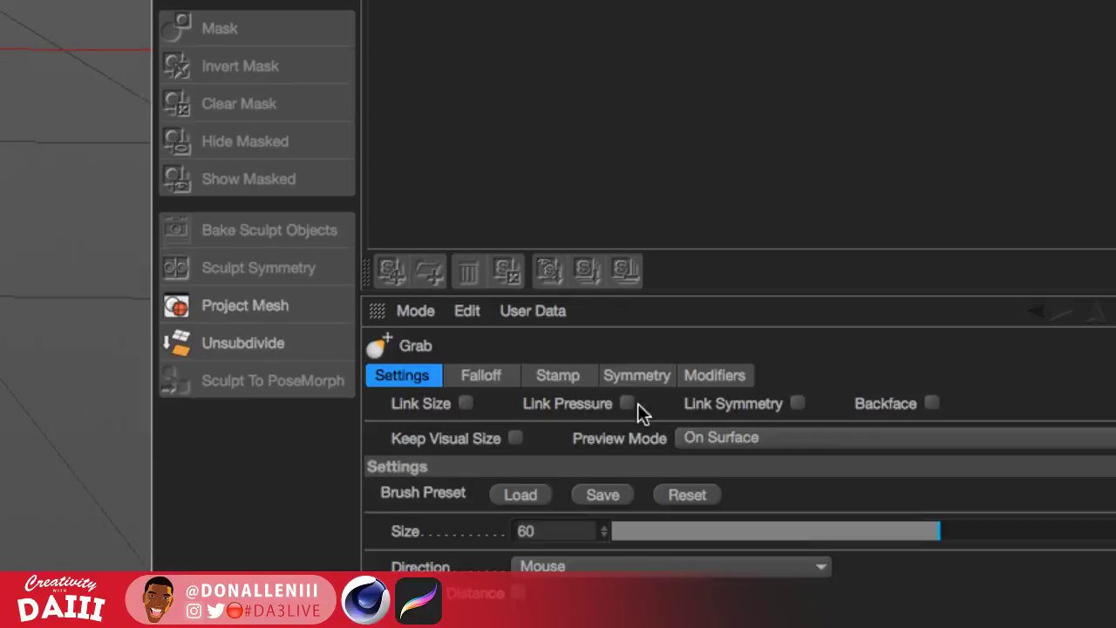
left_click(650, 404)
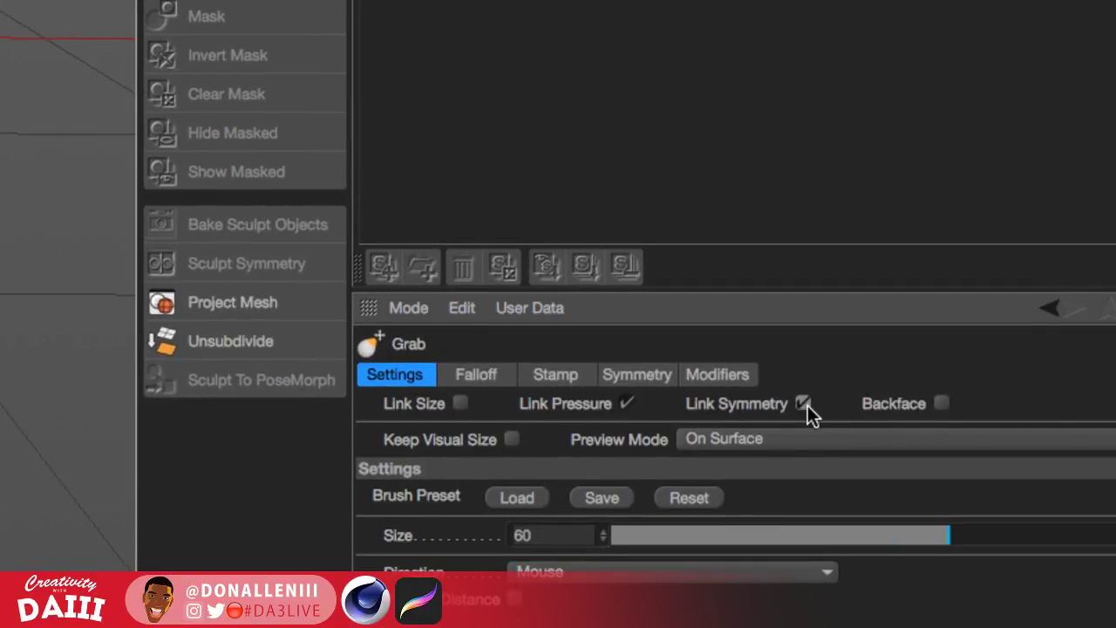
left_click(637, 375)
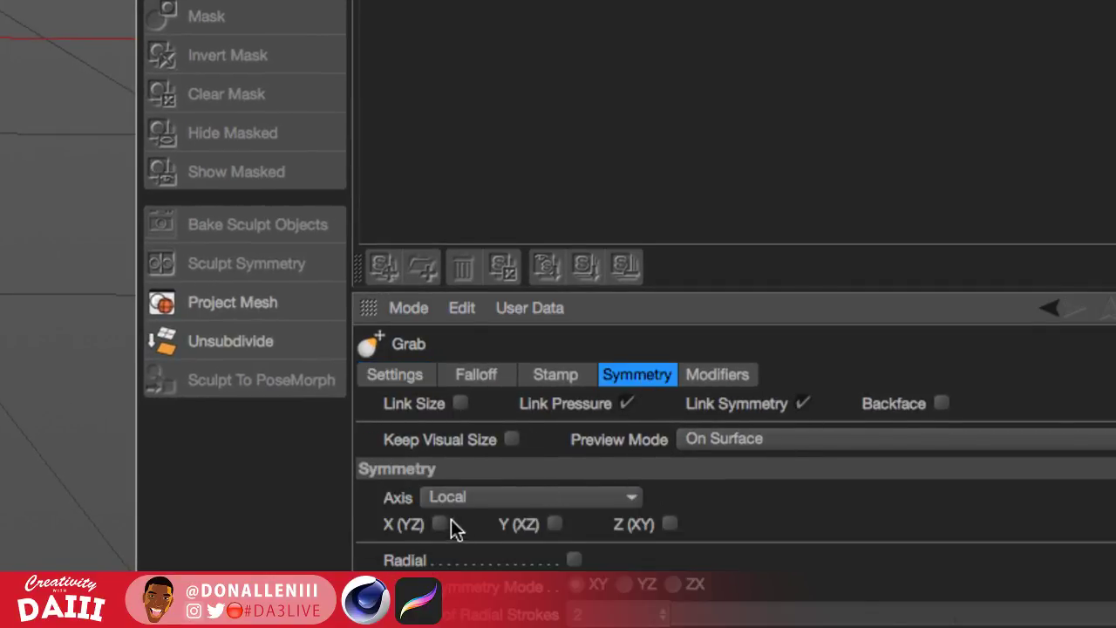
left_click(671, 524)
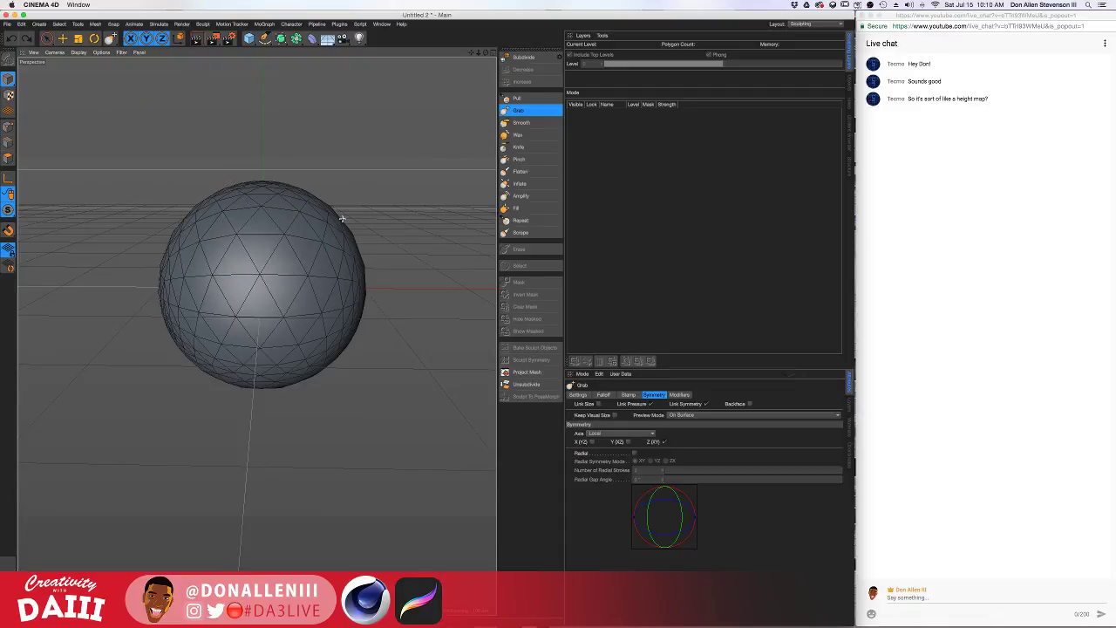
Test a pull with Z (XY) symmetry, replace it with Y (XZ) symmetry for another test, and undo both pulls
left_click_drag(341, 219, 383, 157)
key("super+z")
left_click(665, 443)
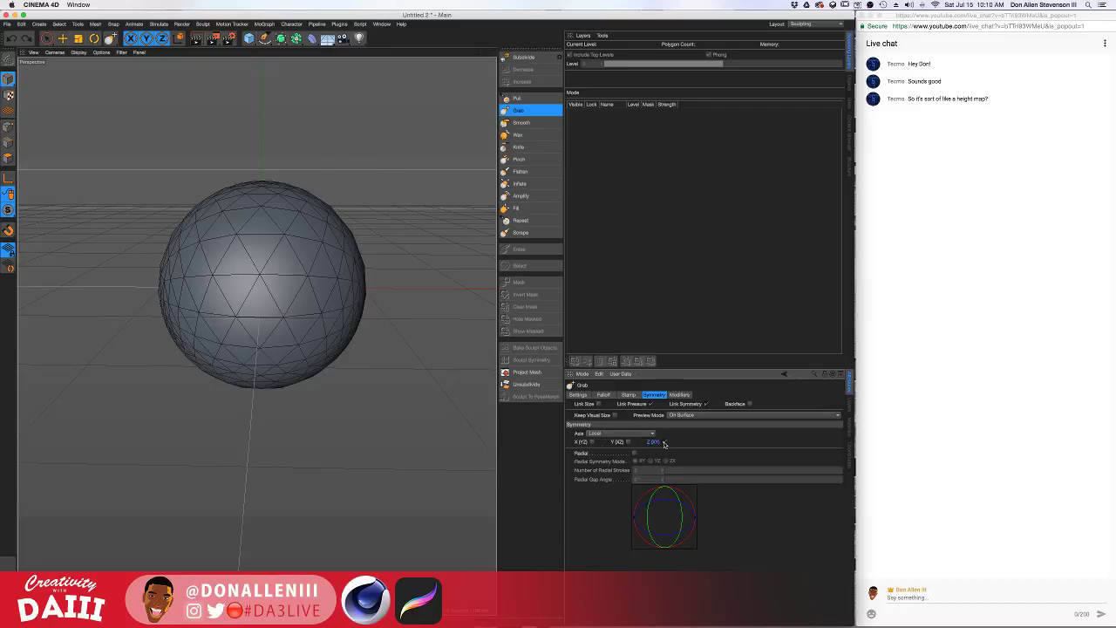
left_click(627, 442)
mouse_move(359, 271)
left_mouse_down()
mouse_move(344, 257)
mouse_move(372, 173)
left_mouse_up()
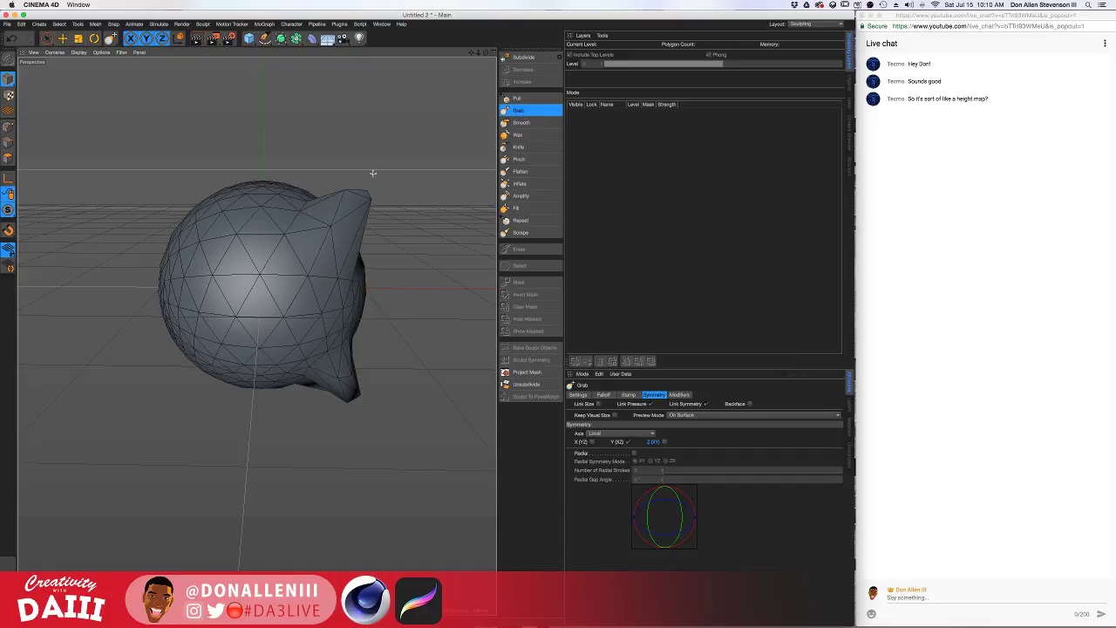
key("super+z")
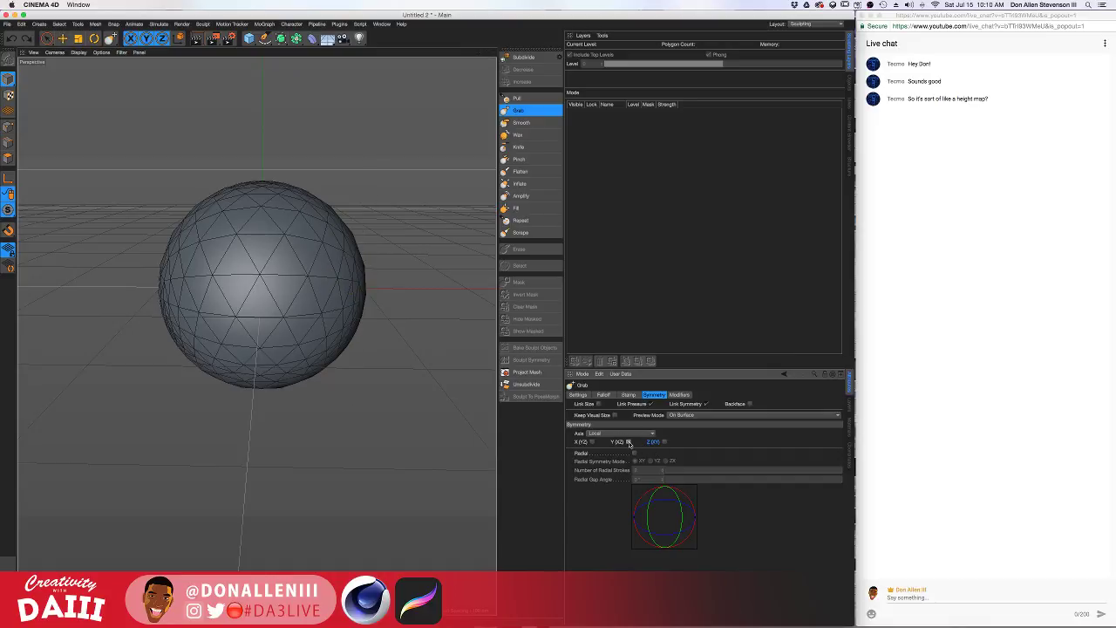
Use only X (YZ) symmetry for the Grab brush, try a mirrored pull on the sphere, and undo it
mouse_move(330, 271)
left_mouse_down()
mouse_move(351, 206)
mouse_move(471, 90)
mouse_move(361, 192)
left_mouse_up()
key("super+z")
scroll(313, 201, "down", 5)
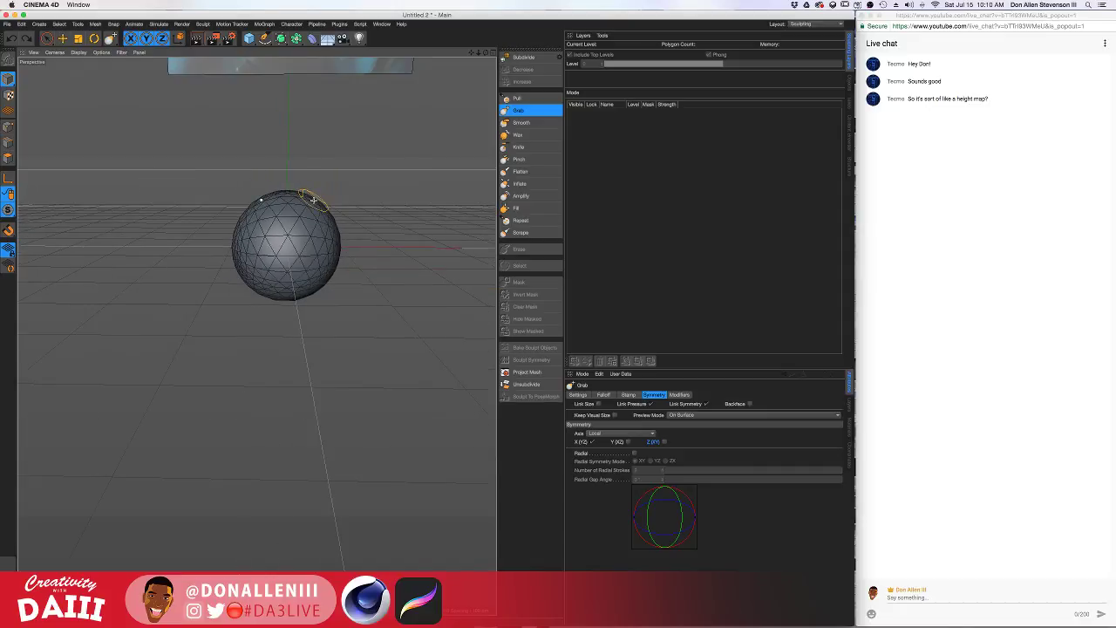
middle_click_drag(315, 200, 310, 302, "alt")
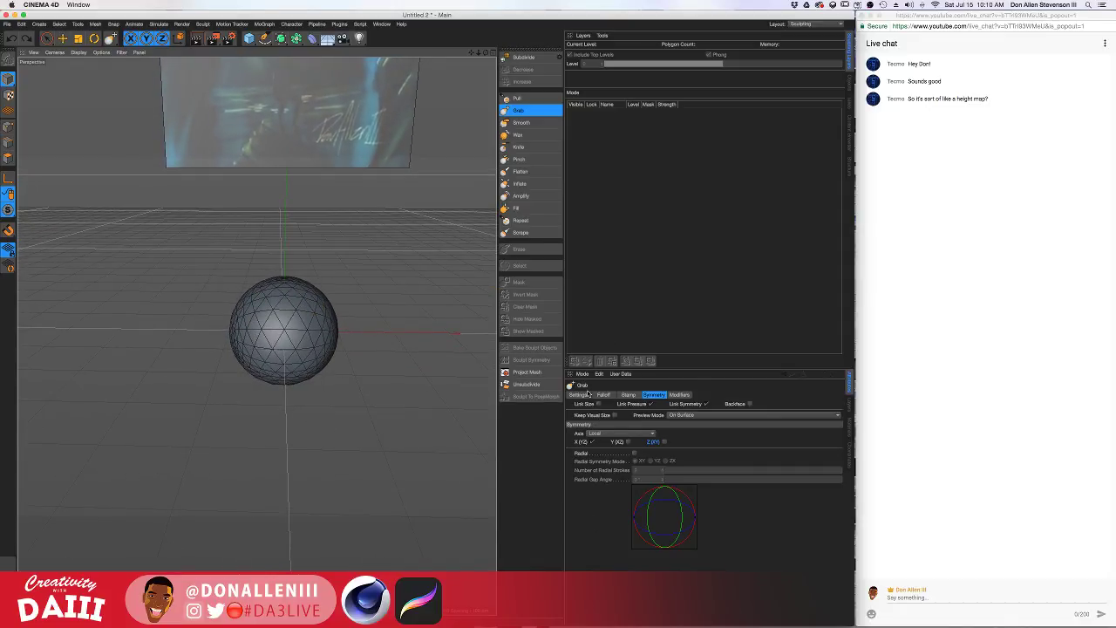
Set the Grab brush size to 140, try a pull on the sphere's upper side, and undo it
left_click(586, 395)
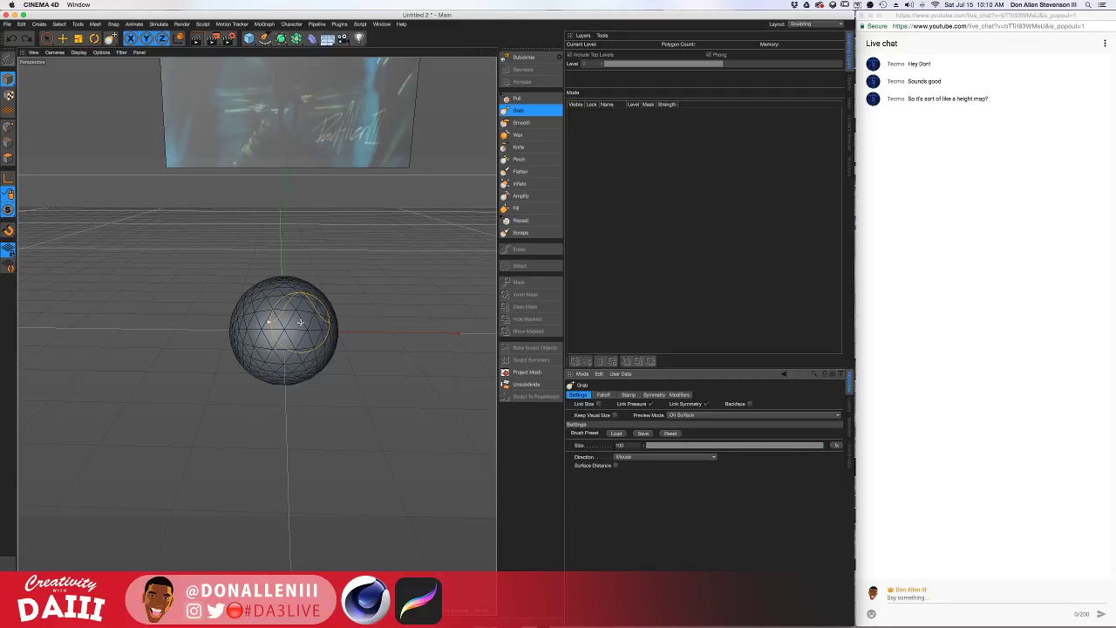
scroll(300, 322, "up", 5)
middle_click_drag(308, 318, 309, 318)
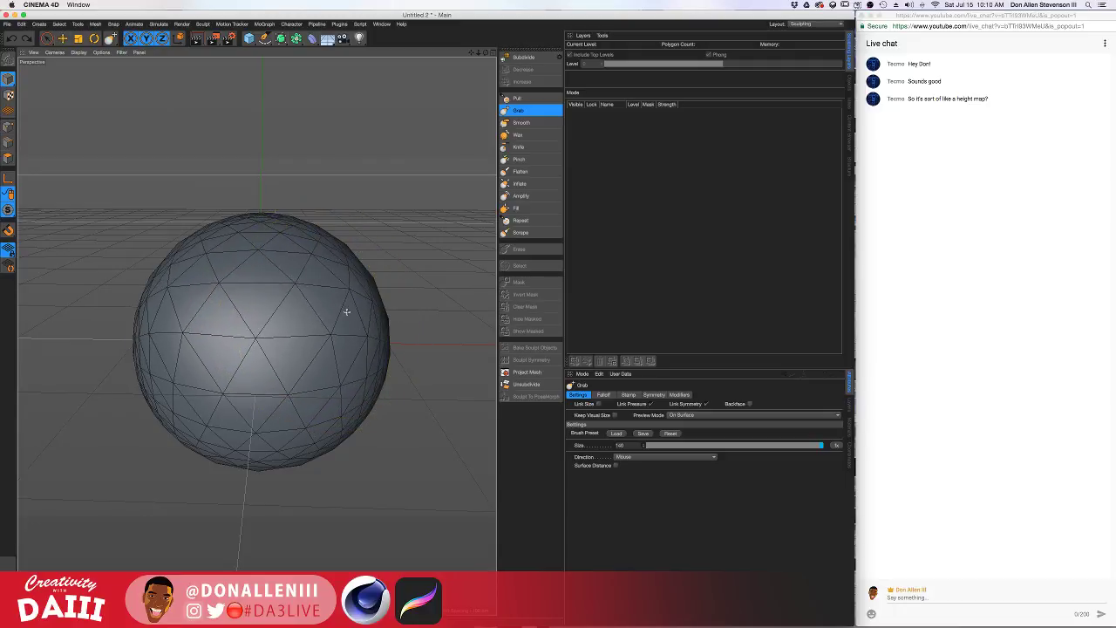
mouse_move(346, 311)
left_mouse_down()
mouse_move(360, 250)
mouse_move(329, 232)
left_mouse_up()
key("super+z")
Shape the sphere with the Grab brush into a basic head with a flattened top and a narrower jaw, below the painting
middle_click_drag(326, 199, 319, 337, "alt")
scroll(319, 337, "down", 5)
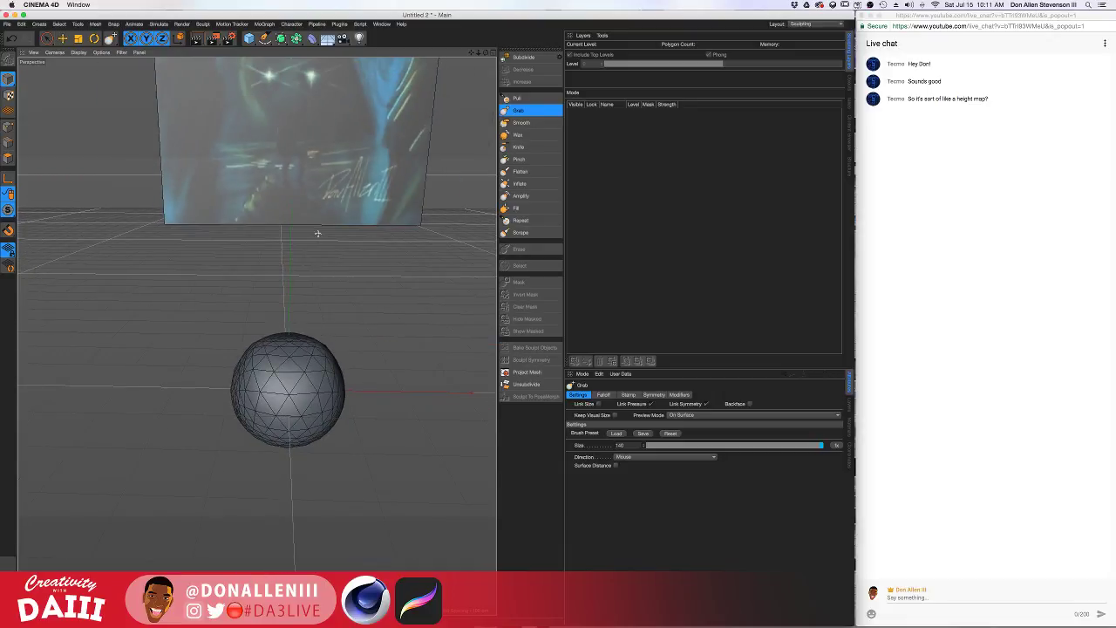
middle_click_drag(344, 297, 339, 360, "alt")
mouse_move(338, 360)
left_mouse_down("alt")
mouse_move(319, 351)
mouse_move(312, 403)
mouse_move(282, 441)
mouse_move(264, 429)
mouse_move(157, 419)
mouse_move(309, 441)
mouse_move(288, 410)
mouse_move(312, 414)
left_mouse_up("alt")
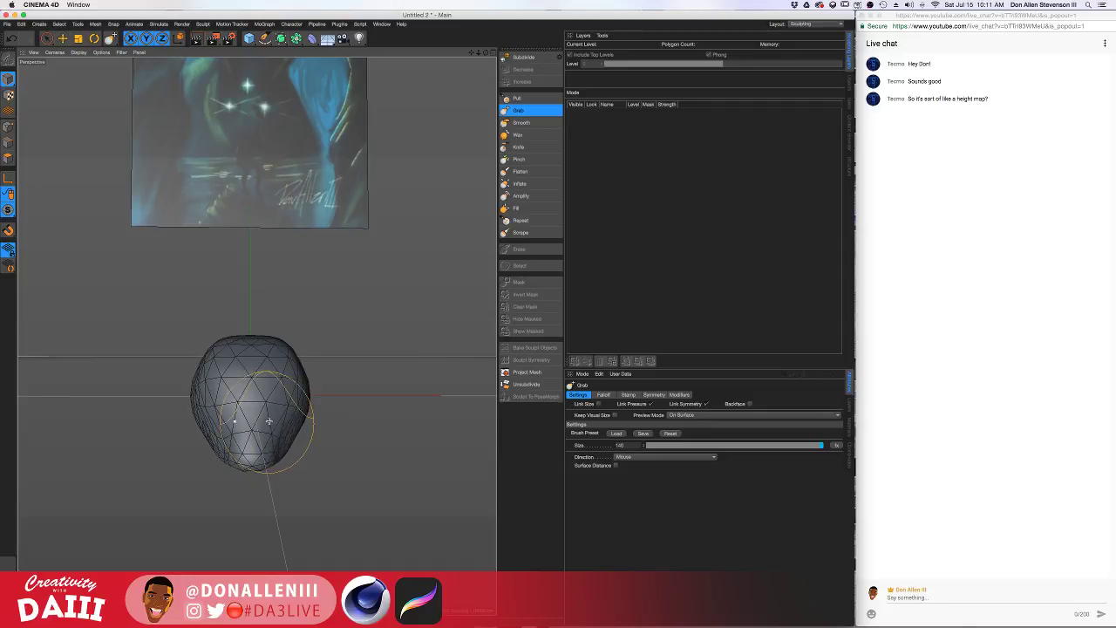
Refine the head with the Grab brush from the front and side, rounding the skull and shaping the projecting lower face
middle_click_drag(269, 421, 317, 374, "alt")
right_click_drag(316, 374, 369, 416, "alt")
mouse_move(369, 416)
left_mouse_down("alt")
mouse_move(256, 337)
mouse_move(385, 406)
mouse_move(361, 448)
mouse_move(323, 445)
left_mouse_up("alt")
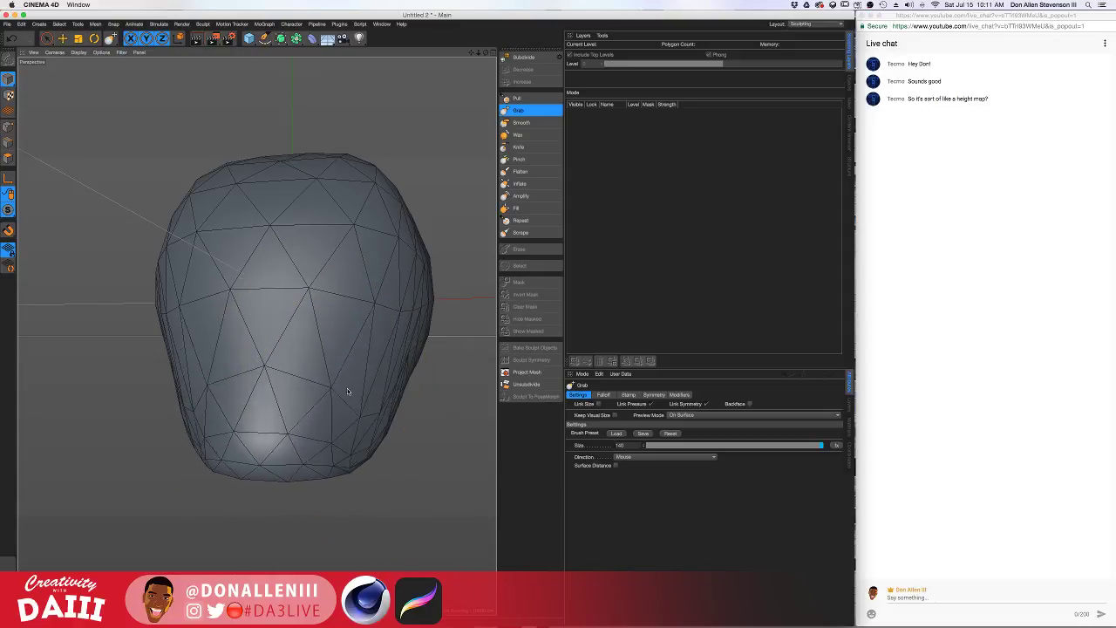
left_click_drag(341, 376, 262, 279, "alt")
mouse_move(320, 229)
left_mouse_down("alt")
mouse_move(336, 174)
mouse_move(381, 224)
left_mouse_up("alt")
left_click_drag(325, 191, 333, 177)
left_click_drag(371, 282, 382, 277)
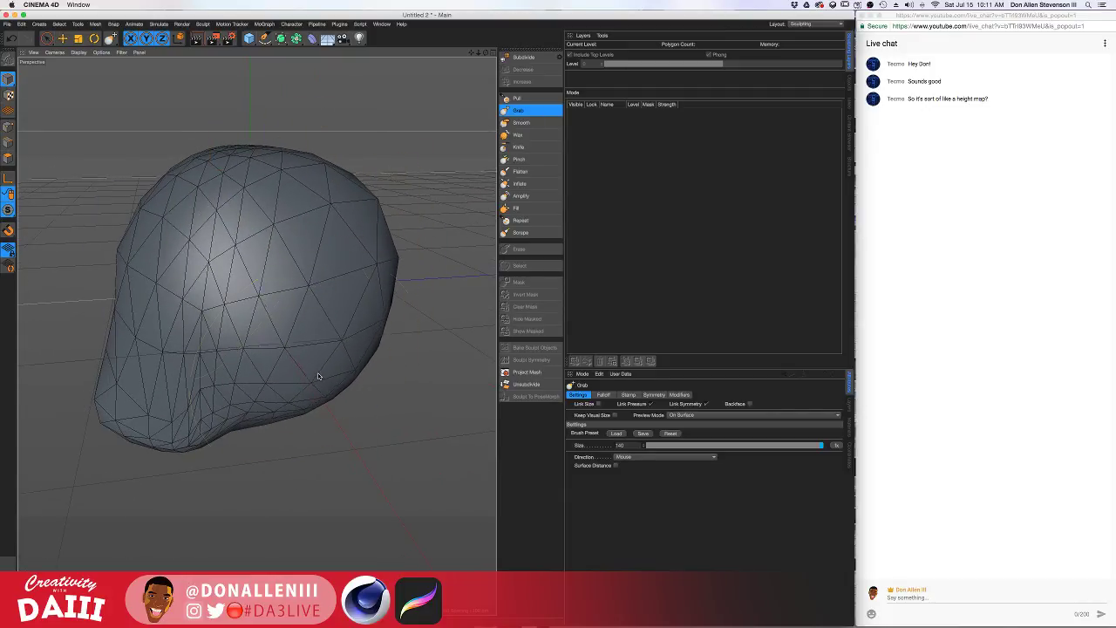
mouse_move(318, 376)
left_mouse_down("alt")
mouse_move(289, 369)
mouse_move(407, 361)
mouse_move(419, 342)
mouse_move(394, 382)
left_mouse_up("alt")
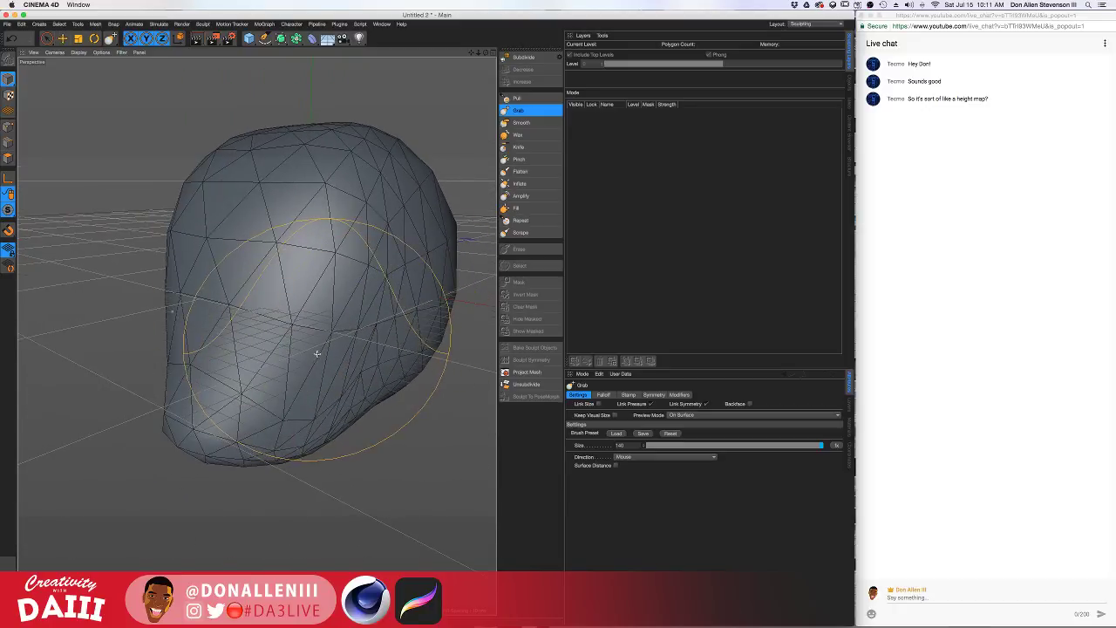
mouse_move(317, 352)
left_mouse_down("alt")
mouse_move(409, 369)
mouse_move(297, 336)
mouse_move(340, 332)
mouse_move(352, 364)
mouse_move(344, 384)
mouse_move(332, 383)
mouse_move(363, 326)
left_mouse_up("alt")
mouse_move(325, 283)
left_mouse_down("alt")
mouse_move(255, 337)
mouse_move(292, 322)
mouse_move(188, 328)
mouse_move(344, 308)
mouse_move(277, 260)
left_mouse_up("alt")
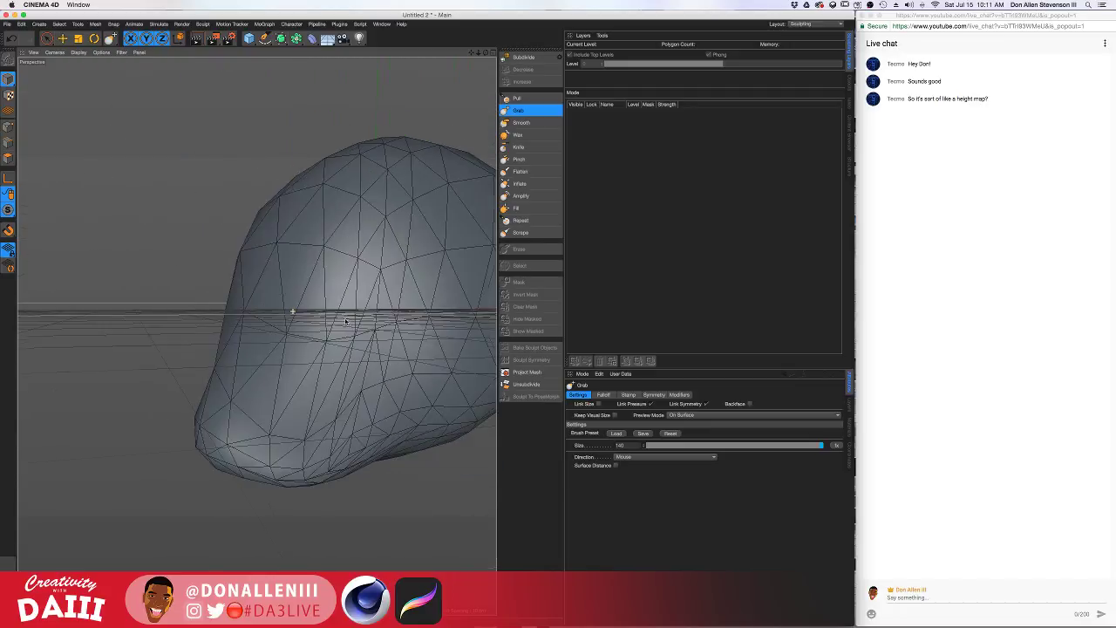
mouse_move(260, 274)
left_mouse_down("alt")
mouse_move(225, 399)
mouse_move(254, 329)
mouse_move(287, 386)
mouse_move(349, 377)
mouse_move(337, 355)
left_mouse_up("alt")
Slim the head into a taller, narrower oval with a tapered chin using the Grab brush, working around it below the painting
scroll(311, 351, "down", 5)
middle_click_drag(337, 354, 397, 433, "alt")
scroll(397, 434, "down", 3)
left_click_drag(396, 433, 398, 442, "alt")
mouse_move(365, 562)
left_mouse_down("alt")
mouse_move(331, 489)
mouse_move(279, 446)
mouse_move(282, 471)
mouse_move(413, 453)
left_mouse_up("alt")
mouse_move(277, 431)
left_mouse_down("alt")
mouse_move(330, 423)
mouse_move(336, 366)
left_mouse_up("alt")
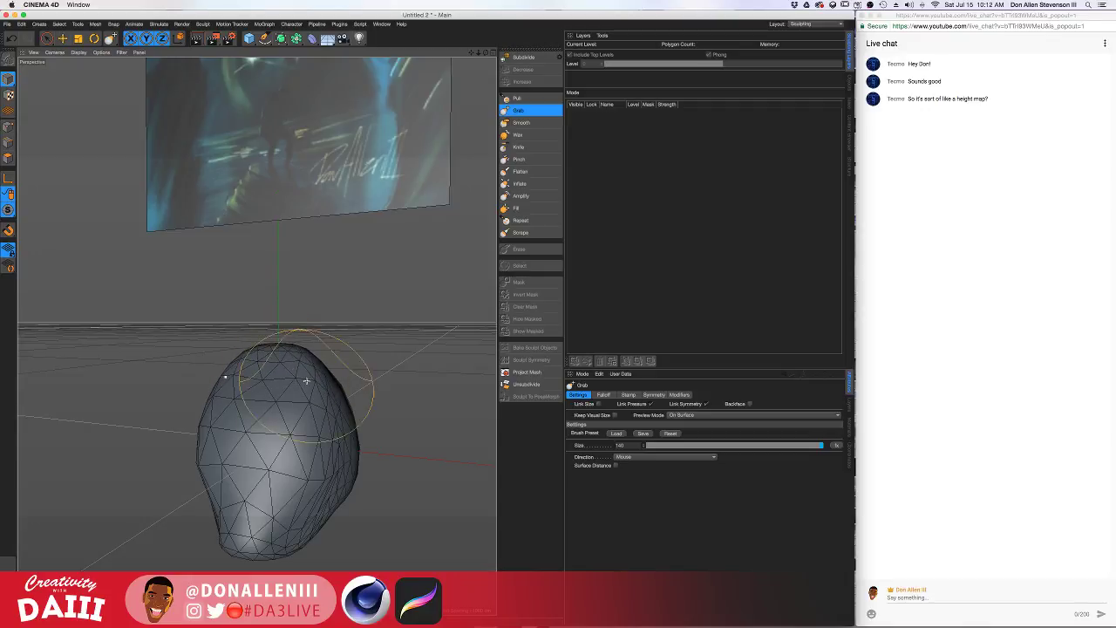
left_click_drag(289, 380, 242, 390, "alt")
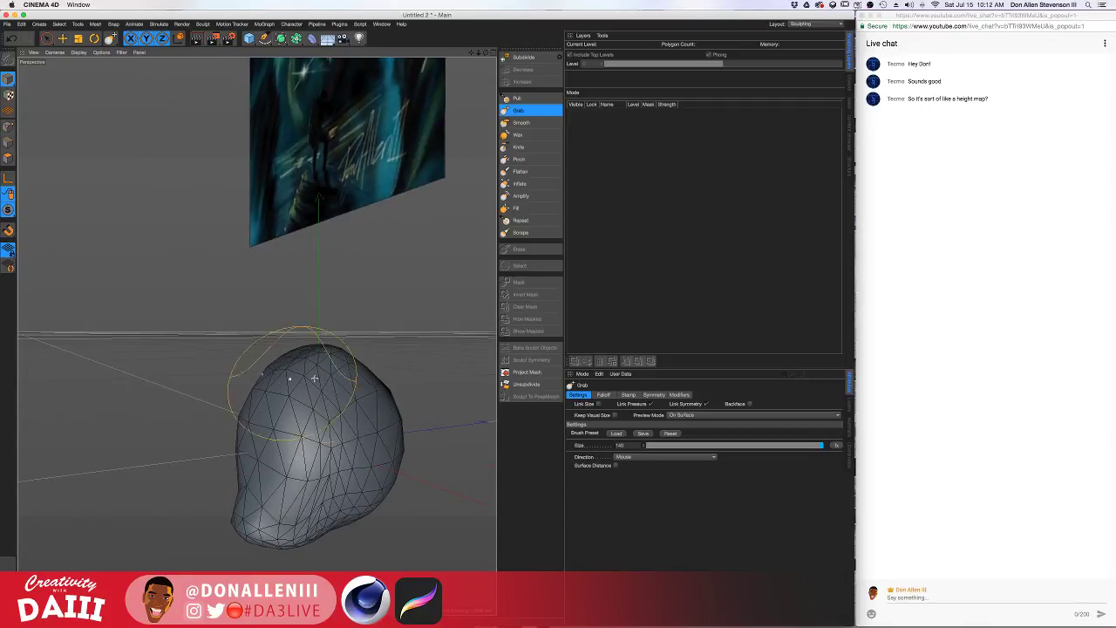
mouse_move(353, 340)
left_mouse_down("alt")
mouse_move(328, 456)
mouse_move(322, 264)
mouse_move(333, 410)
mouse_move(322, 457)
mouse_move(262, 419)
mouse_move(159, 387)
mouse_move(244, 408)
mouse_move(266, 358)
mouse_move(252, 331)
mouse_move(294, 375)
mouse_move(391, 386)
mouse_move(288, 373)
left_mouse_up("alt")
left_click_drag(235, 334, 292, 359, "alt")
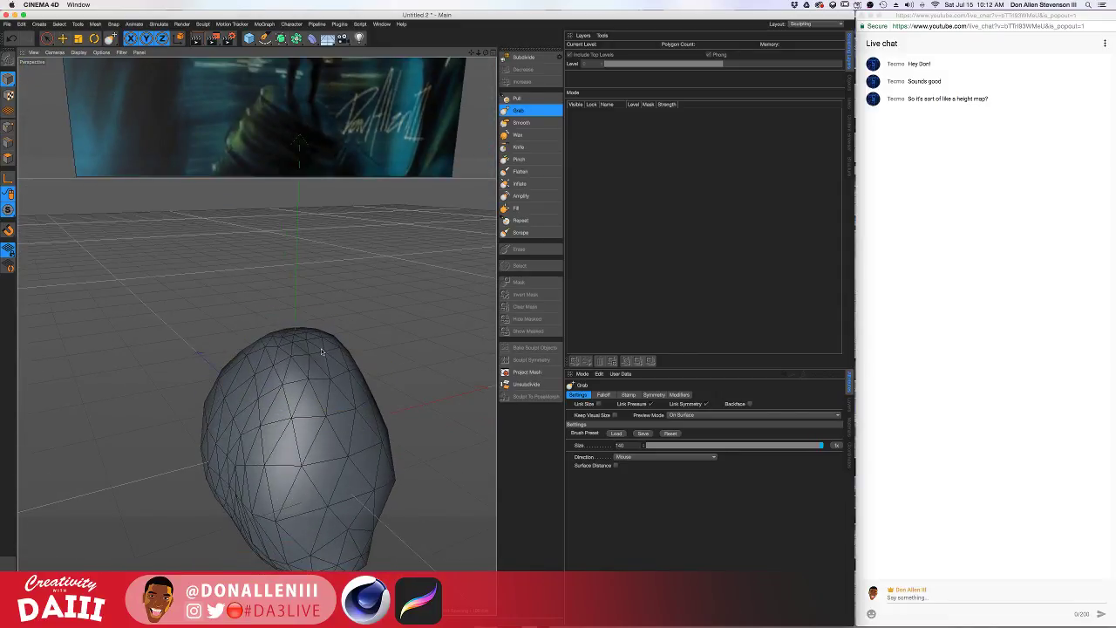
left_click_drag(306, 397, 377, 410, "alt")
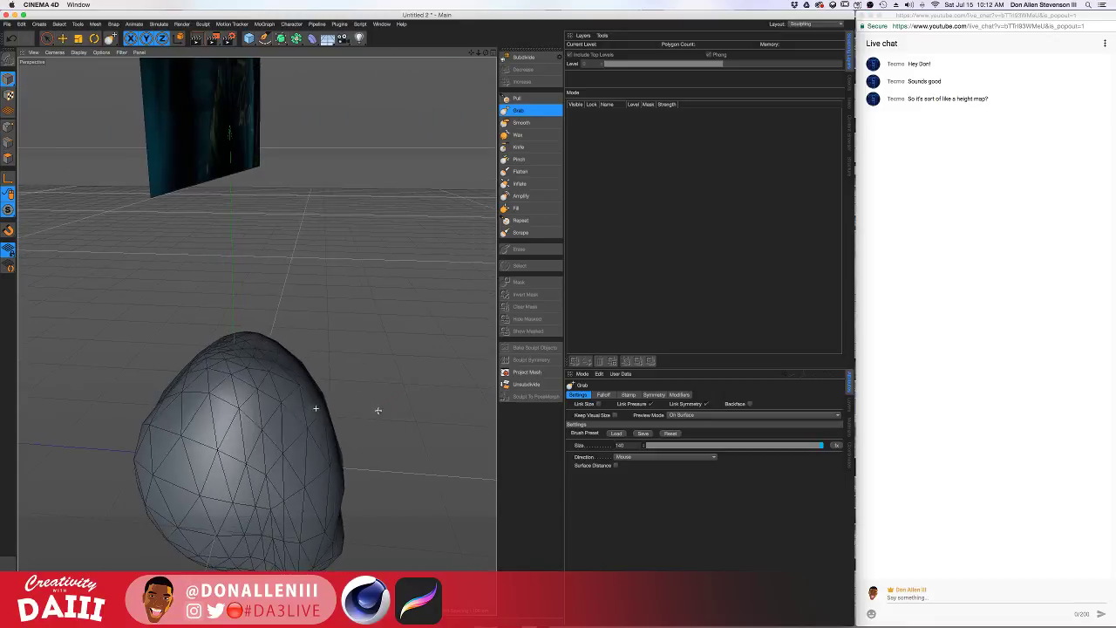
left_click_drag(170, 390, 344, 389, "alt")
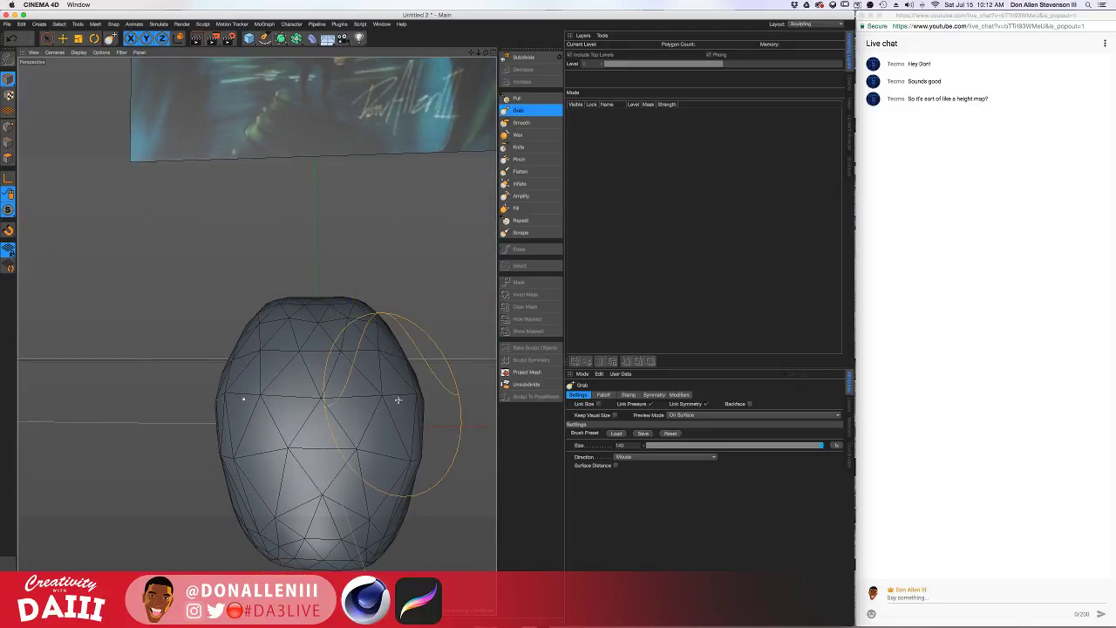
left_click_drag(398, 400, 427, 366, "alt")
Prepare the head mesh for sculpting and subdivide it to level 1
left_click(523, 99)
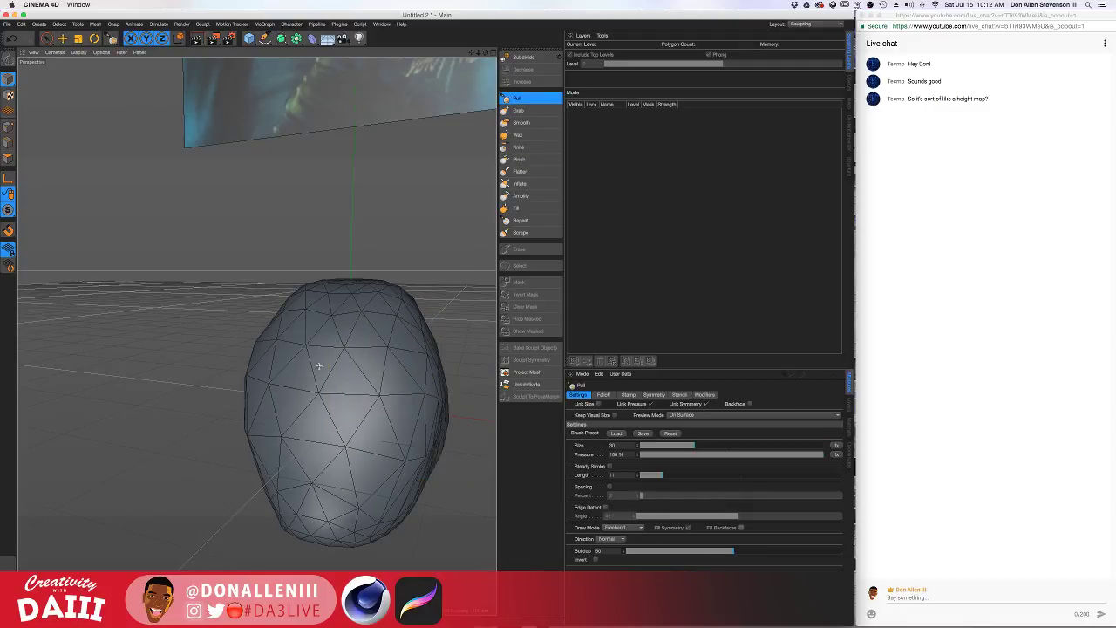
left_click_drag(305, 443, 340, 402, "alt")
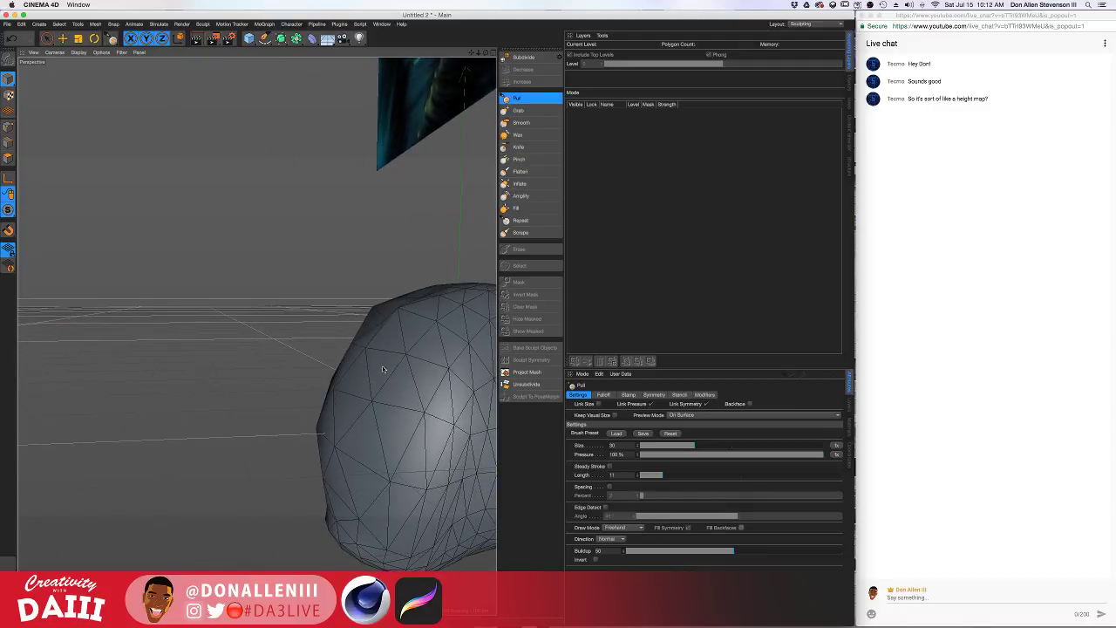
left_click_drag(338, 486, 349, 368, "alt")
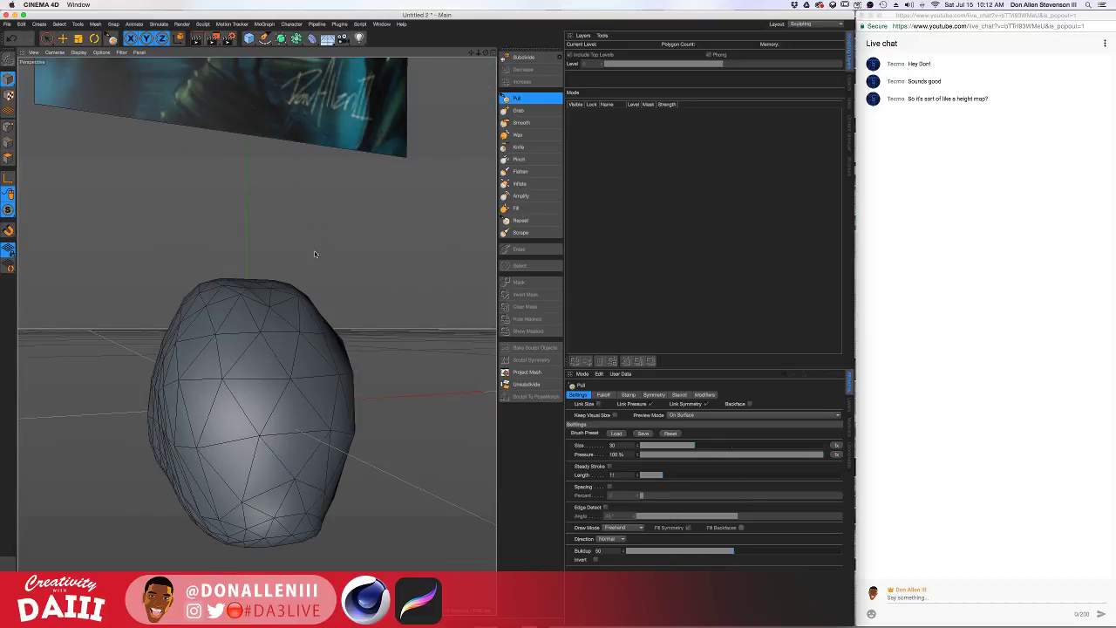
left_click_drag(315, 254, 270, 281, "alt")
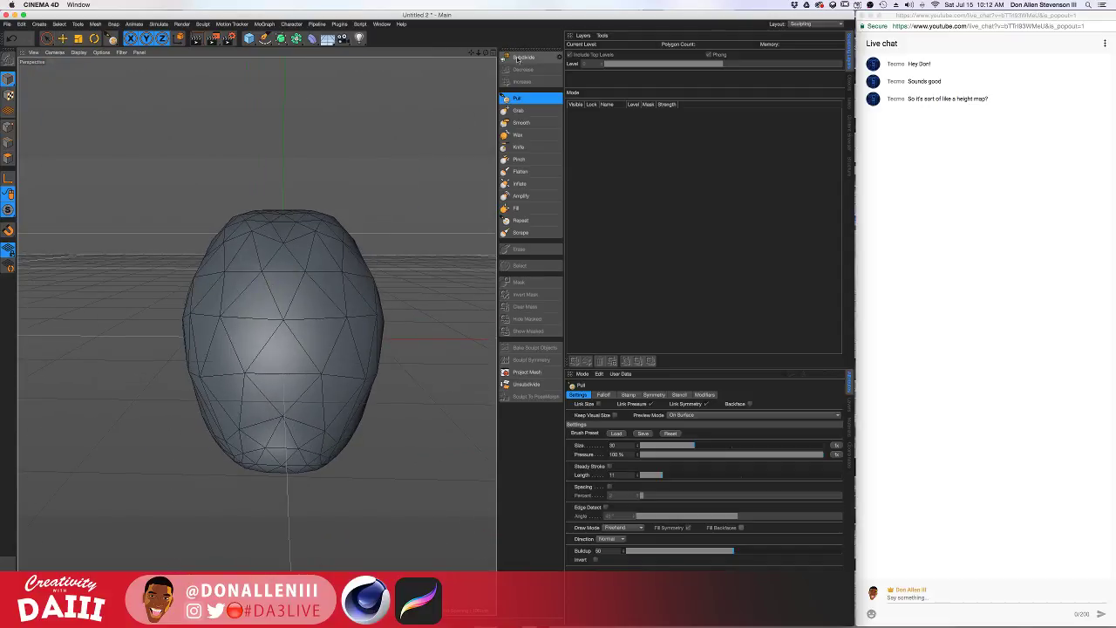
left_click(520, 57)
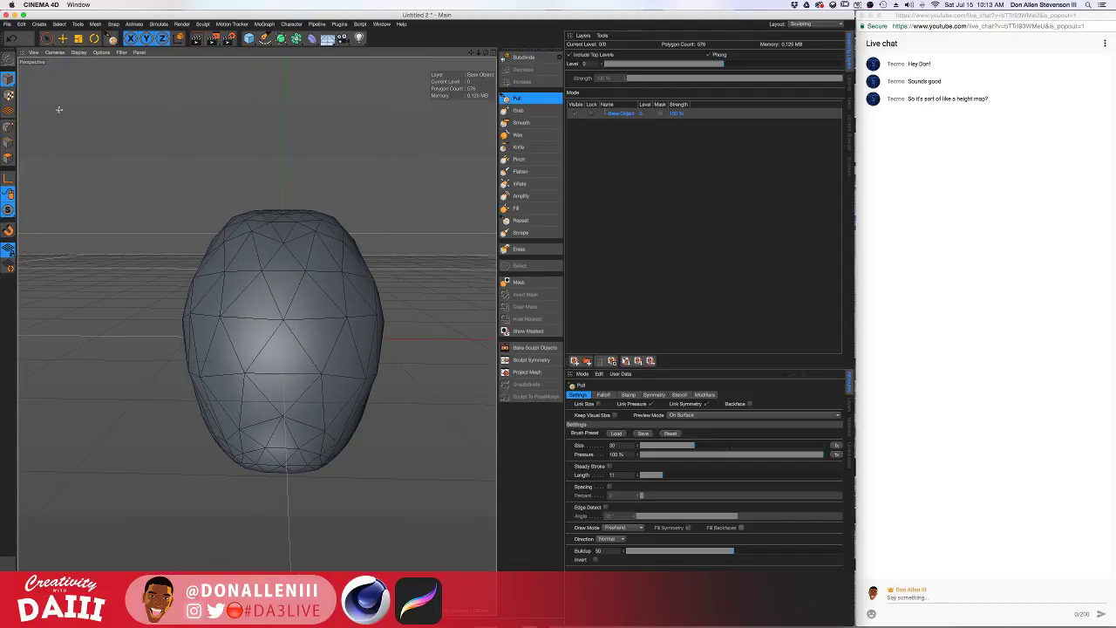
left_click(47, 39)
left_click(527, 58)
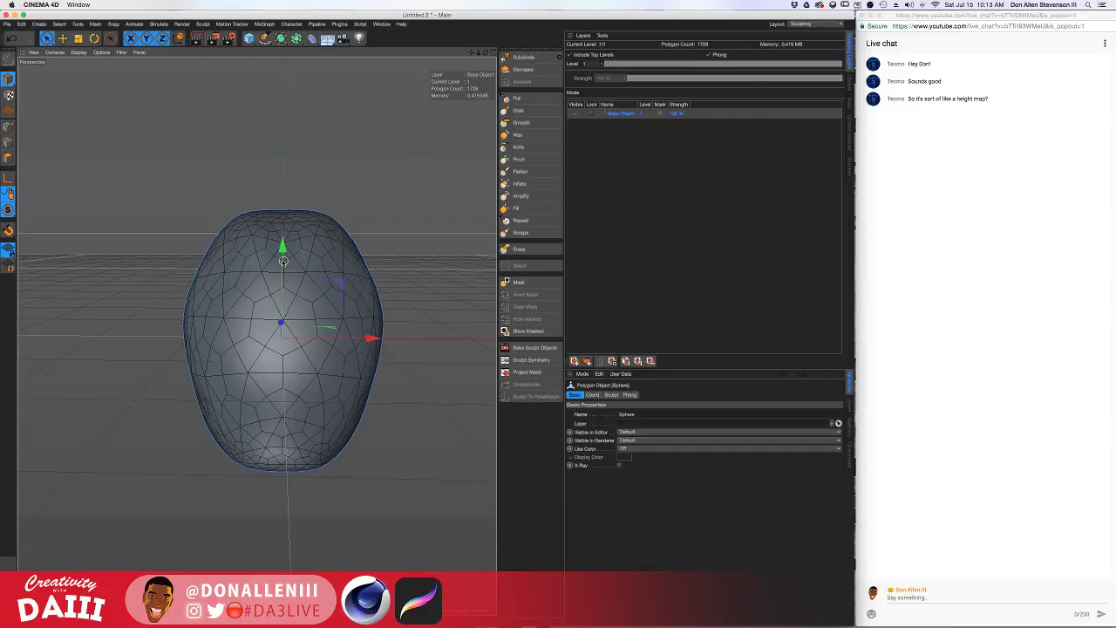
left_click_drag(282, 262, 437, 148, "alt")
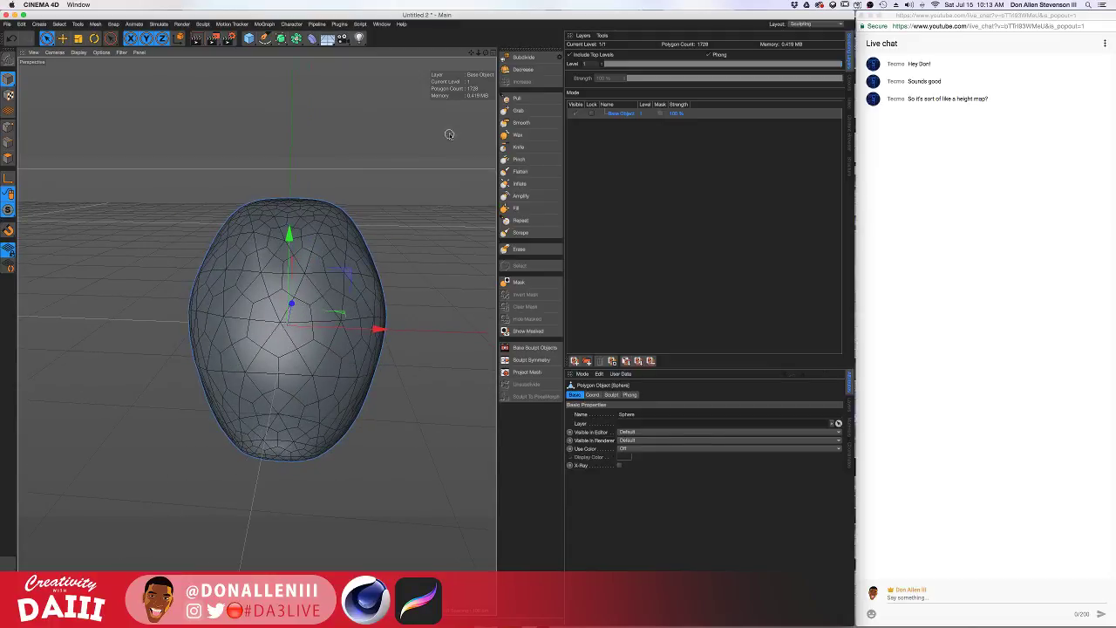
Sculpt two mirrored eyes on the face and a third eye on the forehead with the Pull brush at size 35
left_click(520, 99)
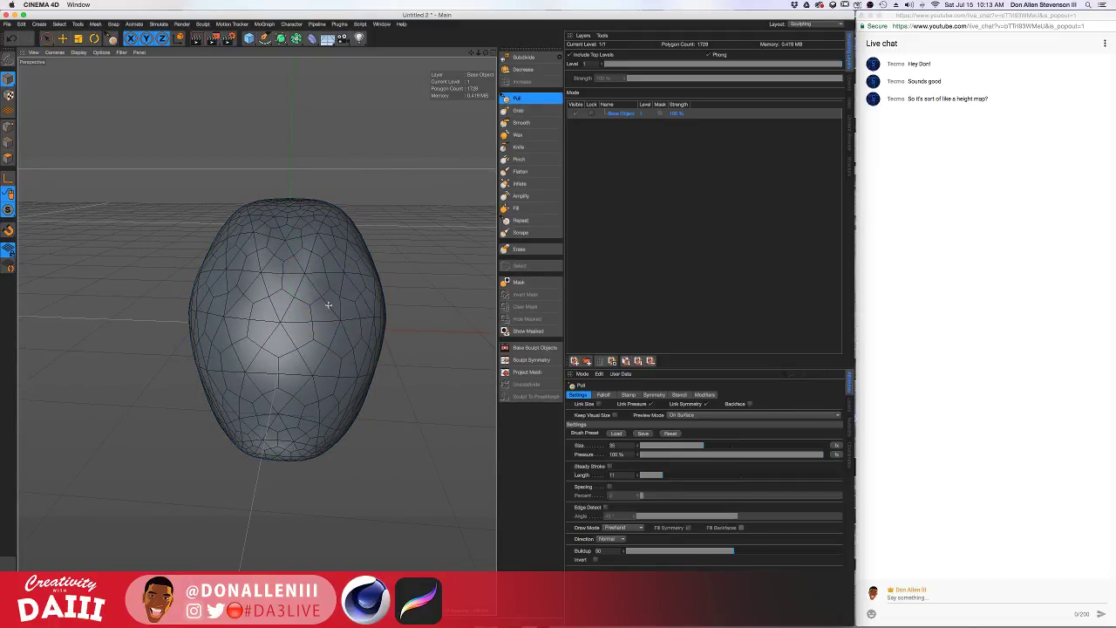
mouse_move(333, 314)
left_mouse_down()
mouse_move(333, 297)
mouse_move(262, 314)
mouse_move(245, 331)
mouse_move(287, 321)
mouse_move(172, 321)
left_mouse_up()
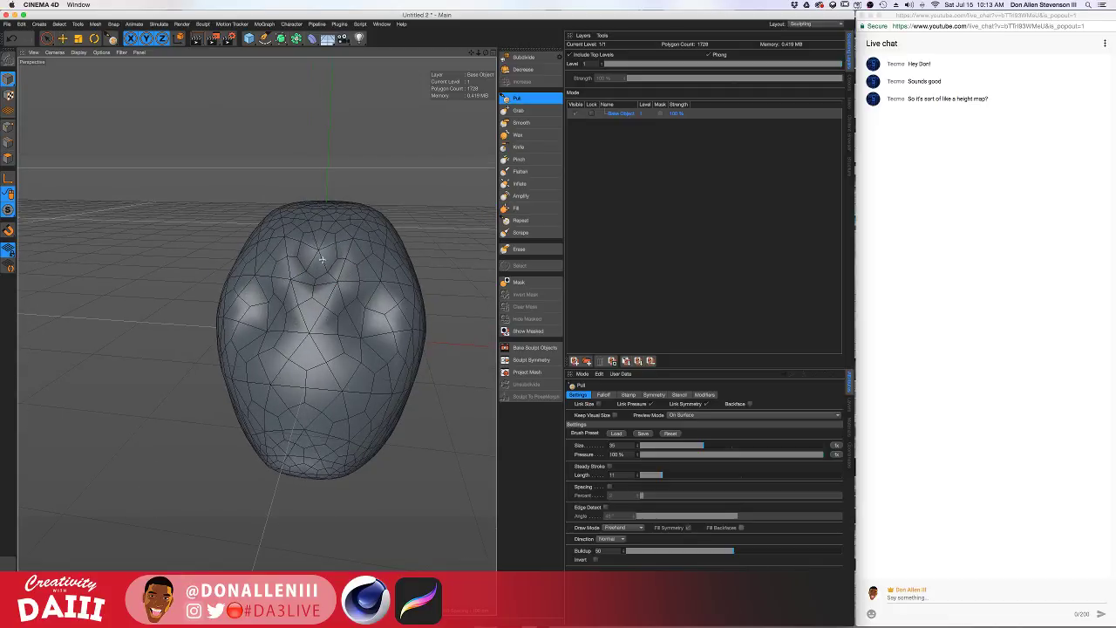
mouse_move(312, 258)
left_mouse_down("alt")
mouse_move(297, 297)
mouse_move(335, 370)
left_mouse_up("alt")
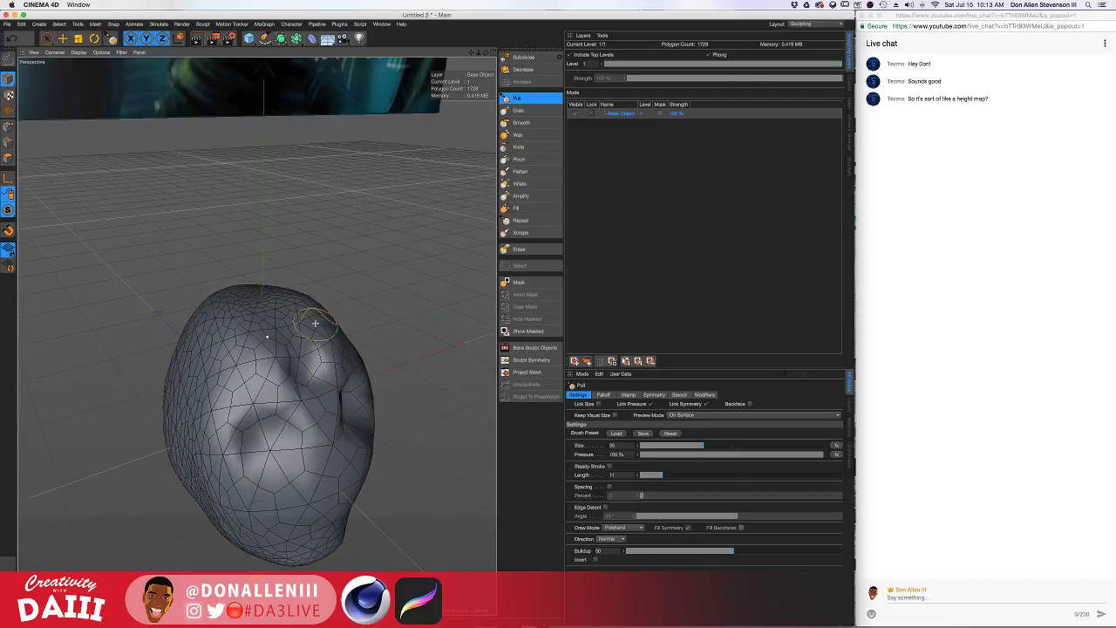
mouse_move(315, 323)
left_mouse_down("alt")
mouse_move(292, 307)
mouse_move(262, 209)
mouse_move(242, 89)
left_mouse_up("alt")
mouse_move(255, 413)
left_mouse_down("alt")
mouse_move(243, 307)
mouse_move(283, 296)
left_mouse_up("alt")
scroll(251, 303, "up", 5)
mouse_move(218, 189)
left_mouse_down()
mouse_move(282, 232)
mouse_move(130, 209)
mouse_move(178, 225)
left_mouse_up()
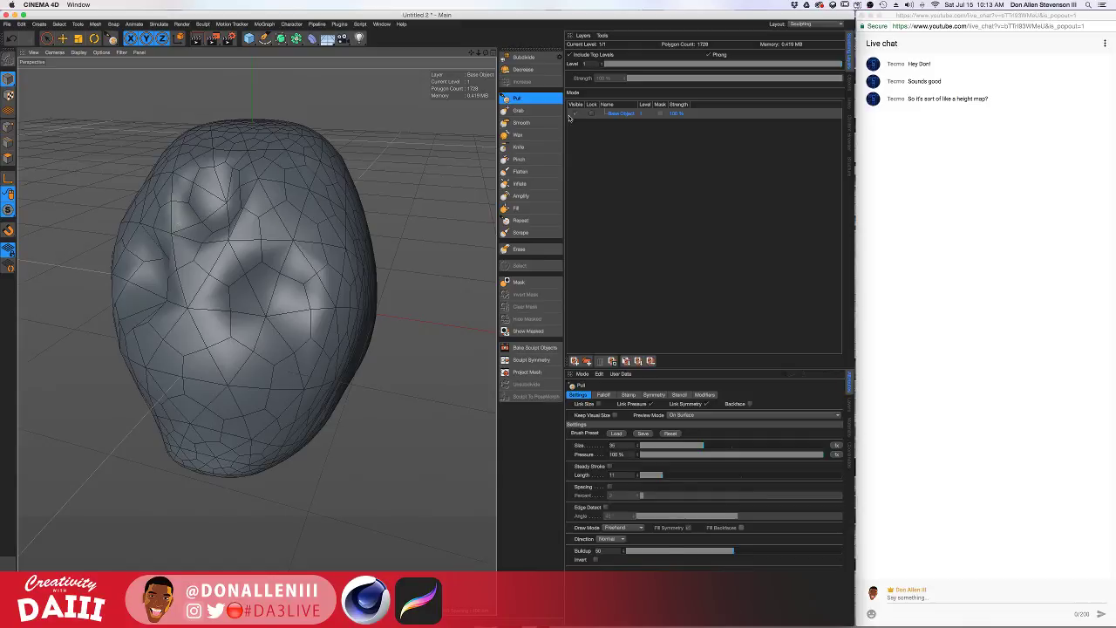
Subdivide the head to level 2 and build up the rims and bulges of the three eyes with the Pull brush
left_click(523, 56)
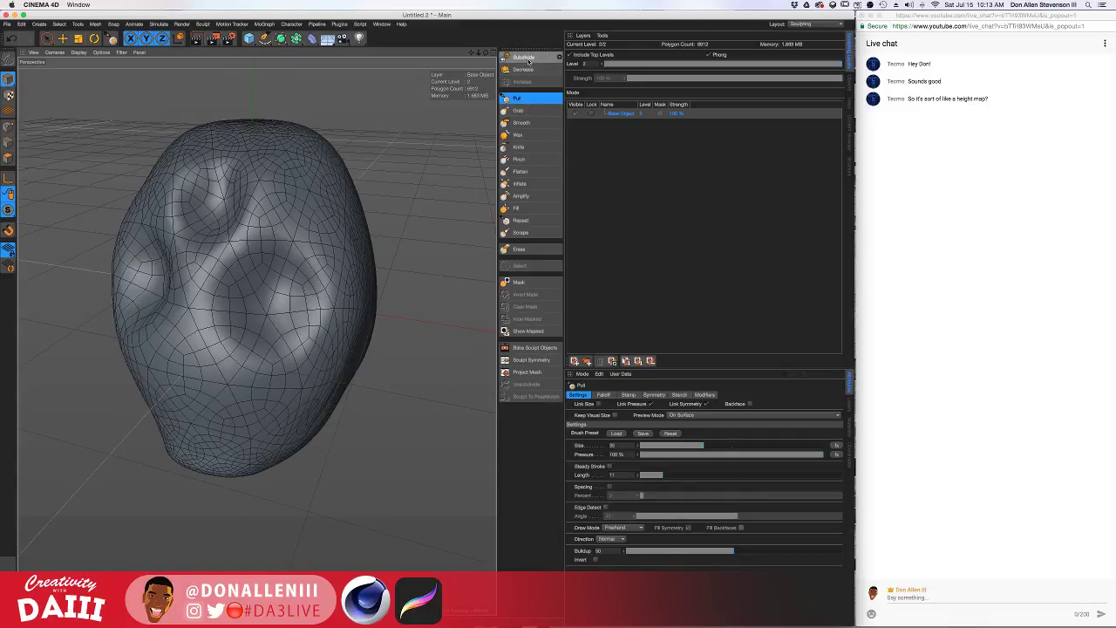
mouse_move(271, 239)
left_mouse_down("alt")
mouse_move(325, 232)
mouse_move(310, 270)
mouse_move(294, 276)
mouse_move(344, 253)
mouse_move(319, 262)
left_mouse_up("alt")
mouse_move(269, 184)
left_mouse_down()
mouse_move(253, 219)
mouse_move(260, 245)
left_mouse_up()
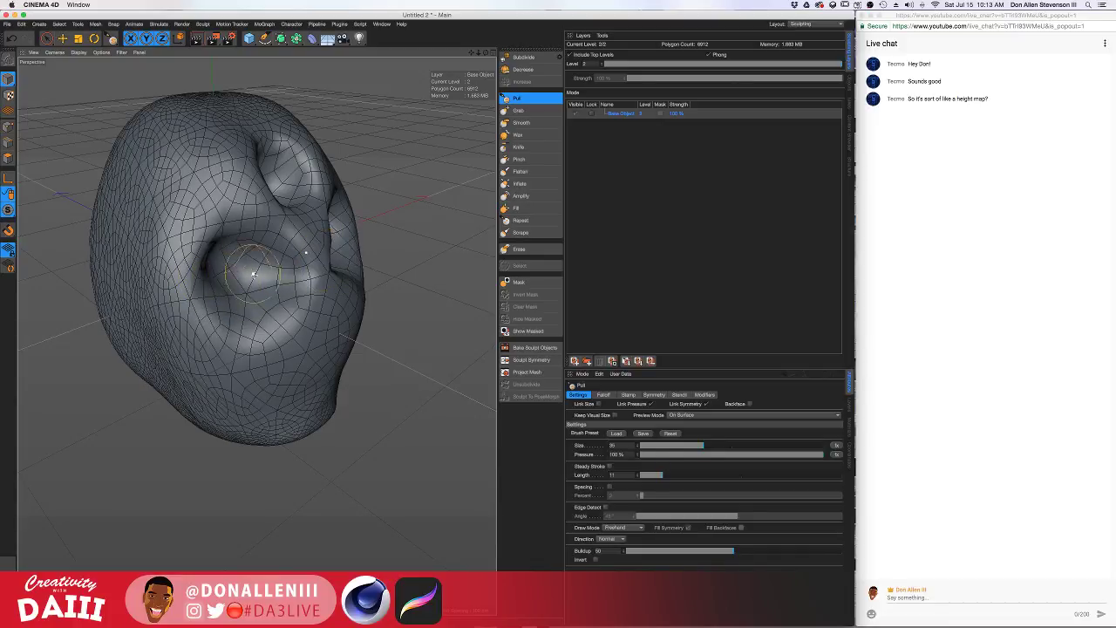
left_click_drag(357, 270, 308, 251, "alt")
scroll(306, 250, "up", 3)
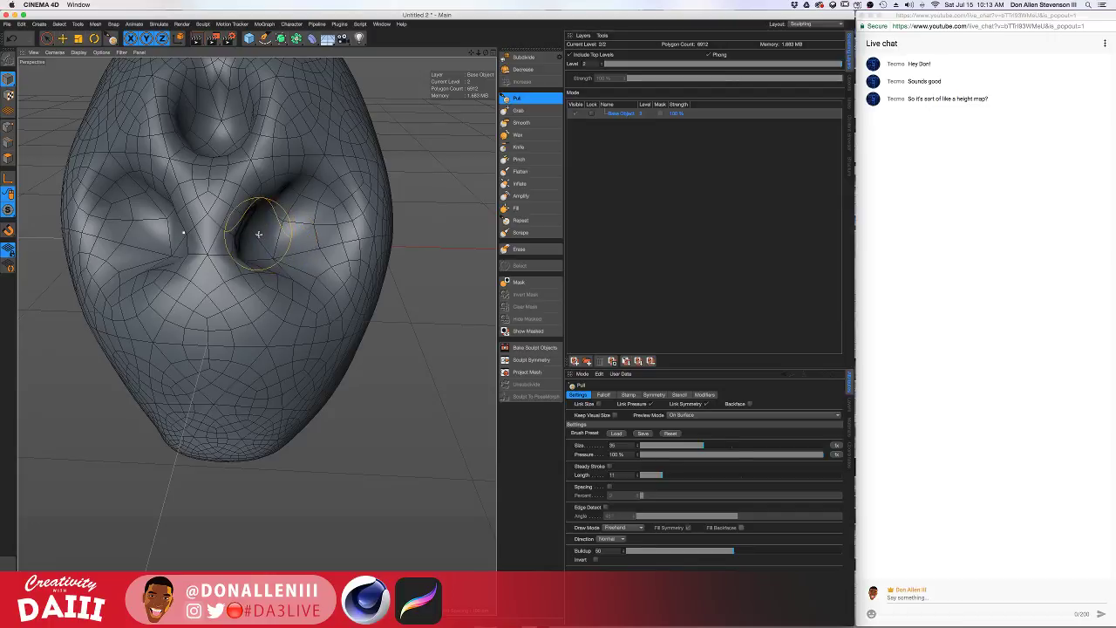
mouse_move(258, 234)
left_mouse_down("alt")
mouse_move(358, 229)
mouse_move(154, 230)
mouse_move(212, 218)
mouse_move(316, 242)
mouse_move(259, 232)
mouse_move(257, 326)
mouse_move(181, 272)
left_mouse_up("alt")
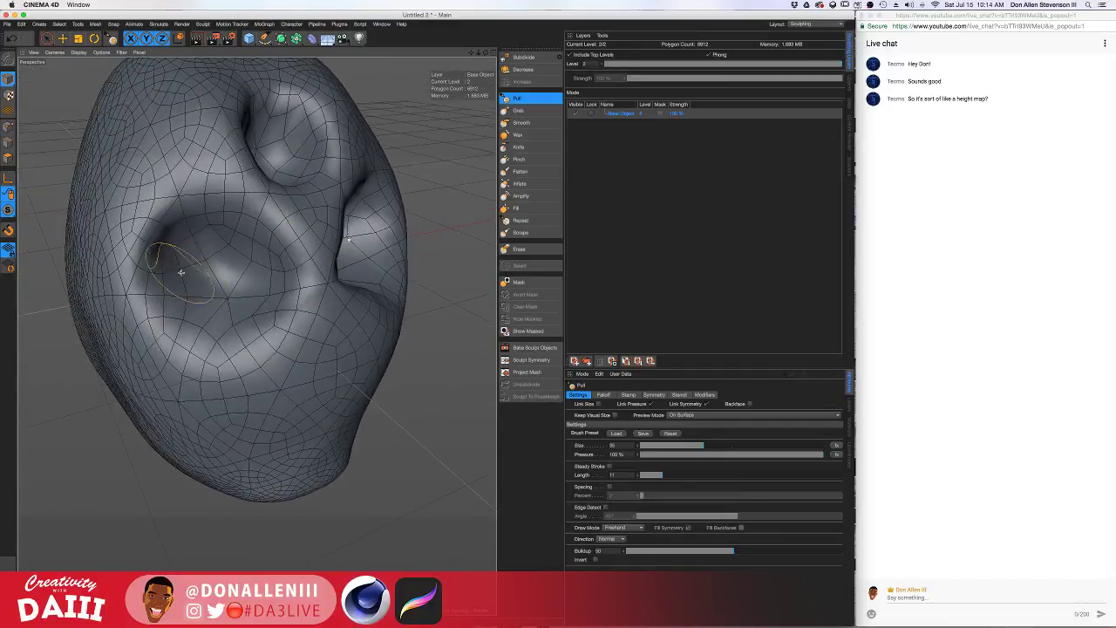
Examine the painting's three glowing eyes and compare their placement with the sculpted head
left_click_drag(294, 165, 315, 265, "alt")
left_click_drag(296, 224, 256, 337, "alt")
scroll(256, 336, "up", 10)
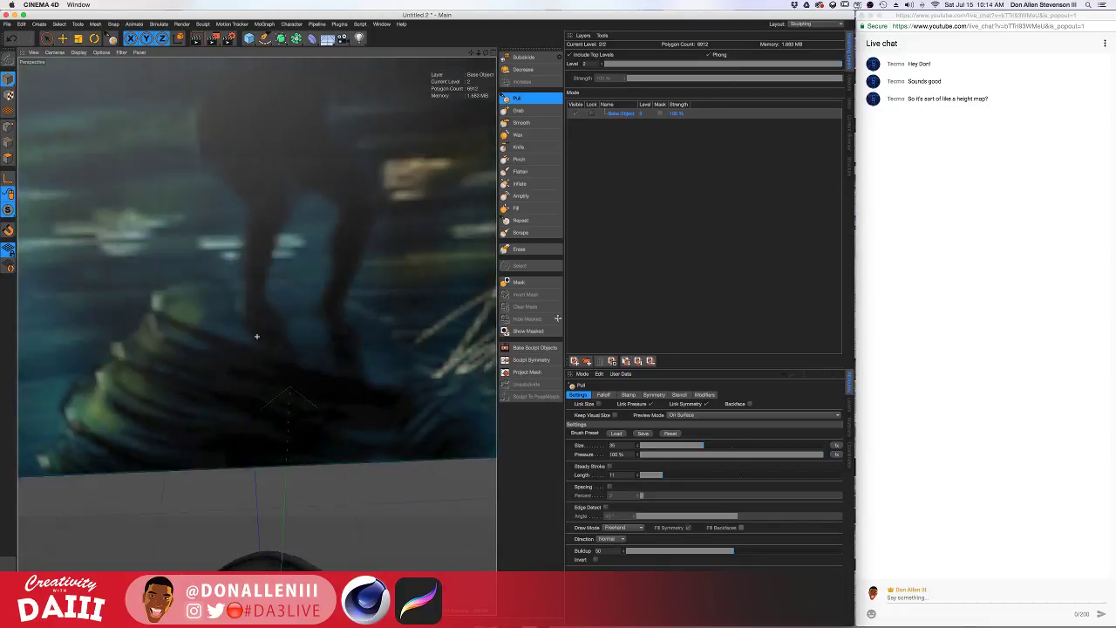
scroll(325, 150, "down", 8)
scroll(330, 151, "down", 10)
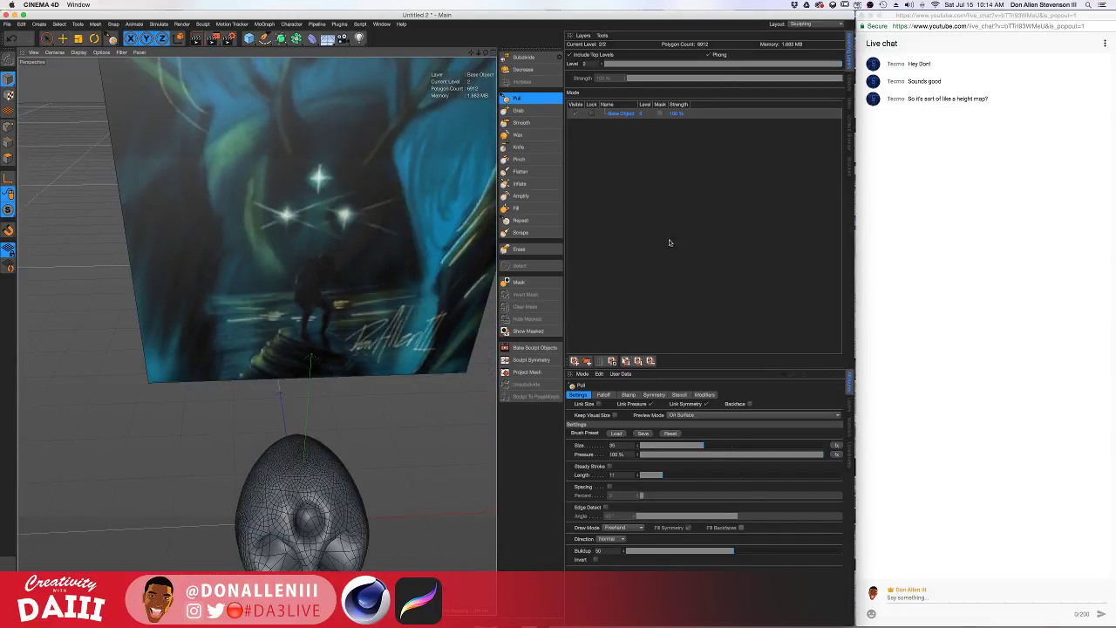
key("ctrl+Right")
key("ctrl+Left")
key("ctrl+Left")
key("ctrl+Right")
mouse_move(338, 282)
left_mouse_down("alt")
mouse_move(330, 277)
mouse_move(359, 401)
mouse_move(341, 397)
left_mouse_up("alt")
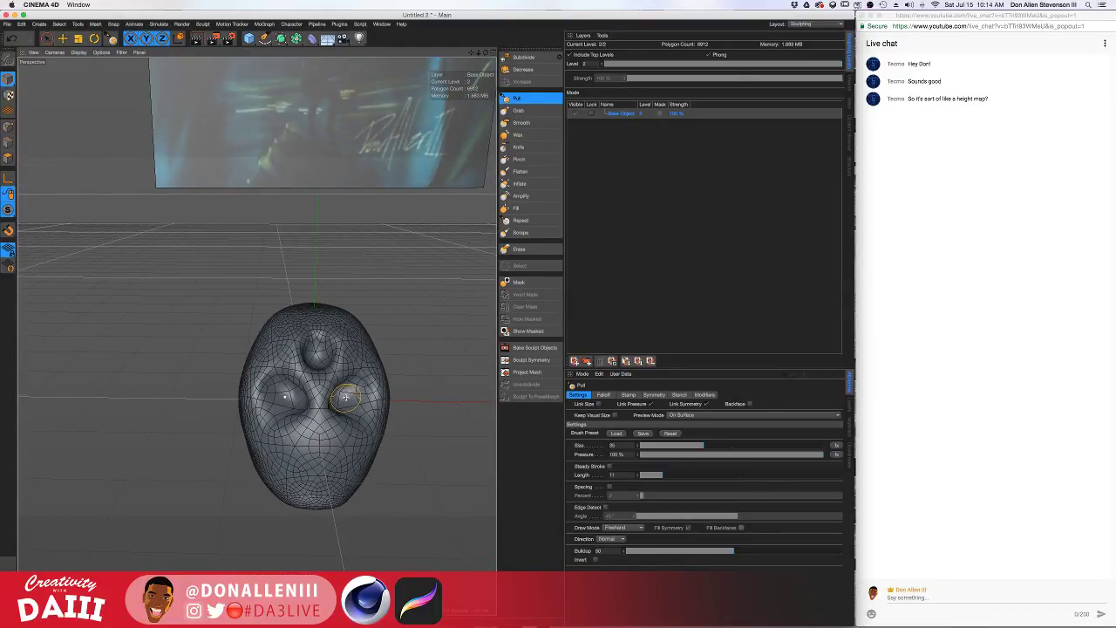
key("ctrl+Right")
left_click(41, 405)
Refine the forehead eye and the two side eye sockets with the Pull brush
left_click_drag(315, 355, 330, 351, "alt")
scroll(330, 351, "up", 5)
mouse_move(321, 300)
left_mouse_down()
mouse_move(328, 319)
mouse_move(338, 316)
mouse_move(328, 346)
left_mouse_up()
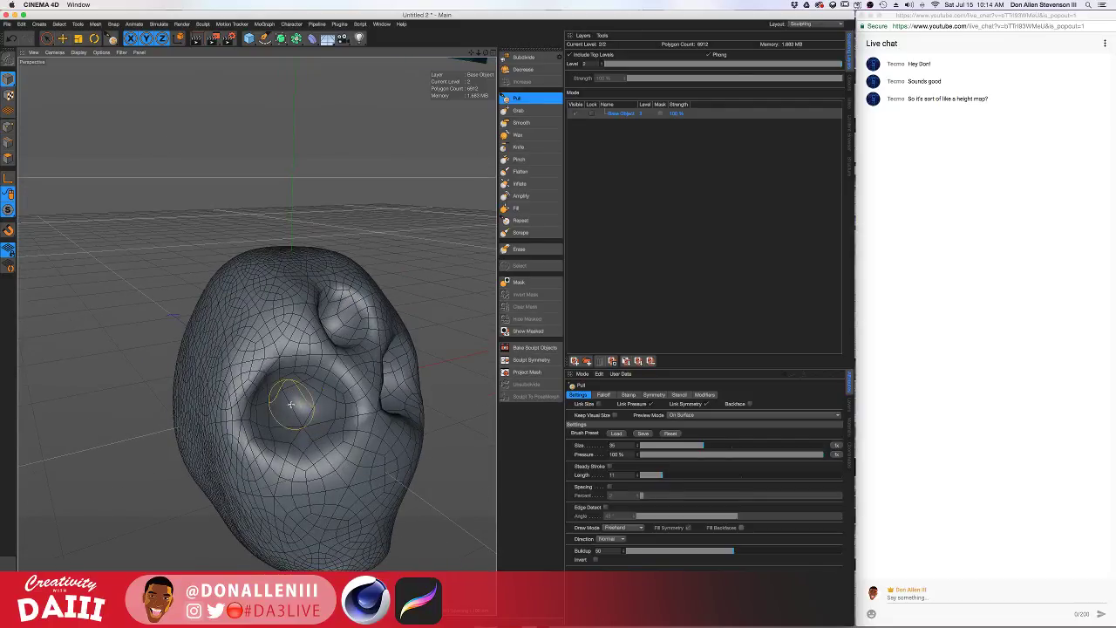
mouse_move(384, 383)
left_mouse_down("alt")
mouse_move(212, 397)
mouse_move(331, 393)
mouse_move(423, 362)
mouse_move(382, 410)
mouse_move(380, 500)
mouse_move(329, 416)
mouse_move(331, 384)
mouse_move(366, 349)
mouse_move(374, 379)
mouse_move(316, 352)
left_mouse_up("alt")
Reshape the area around the eyes with the Grab brush at size 140
left_click(519, 110)
left_click_drag(354, 317, 409, 302, "alt")
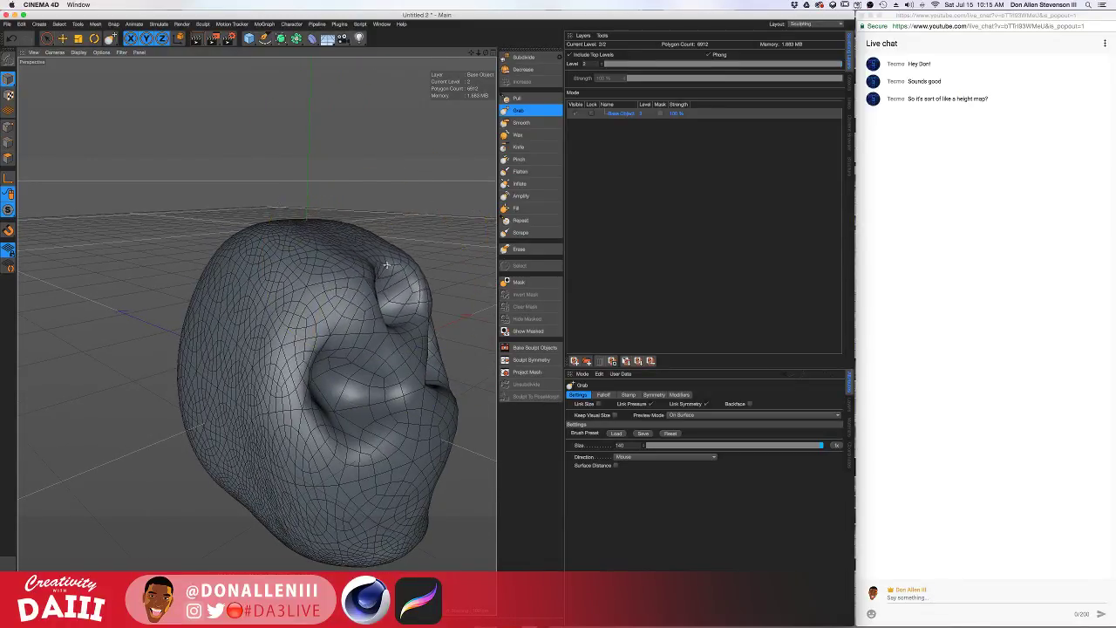
mouse_move(387, 265)
left_mouse_down("alt")
mouse_move(424, 282)
mouse_move(402, 345)
left_mouse_up("alt")
left_click_drag(391, 401, 386, 415)
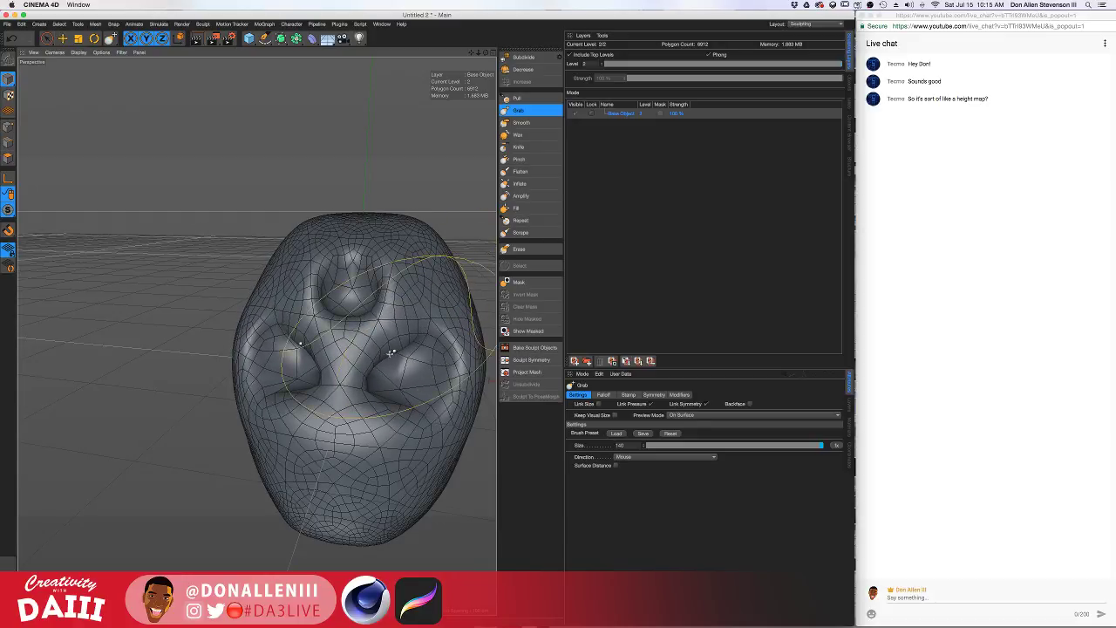
mouse_move(391, 353)
left_mouse_down("alt")
mouse_move(316, 358)
mouse_move(338, 354)
left_mouse_up("alt")
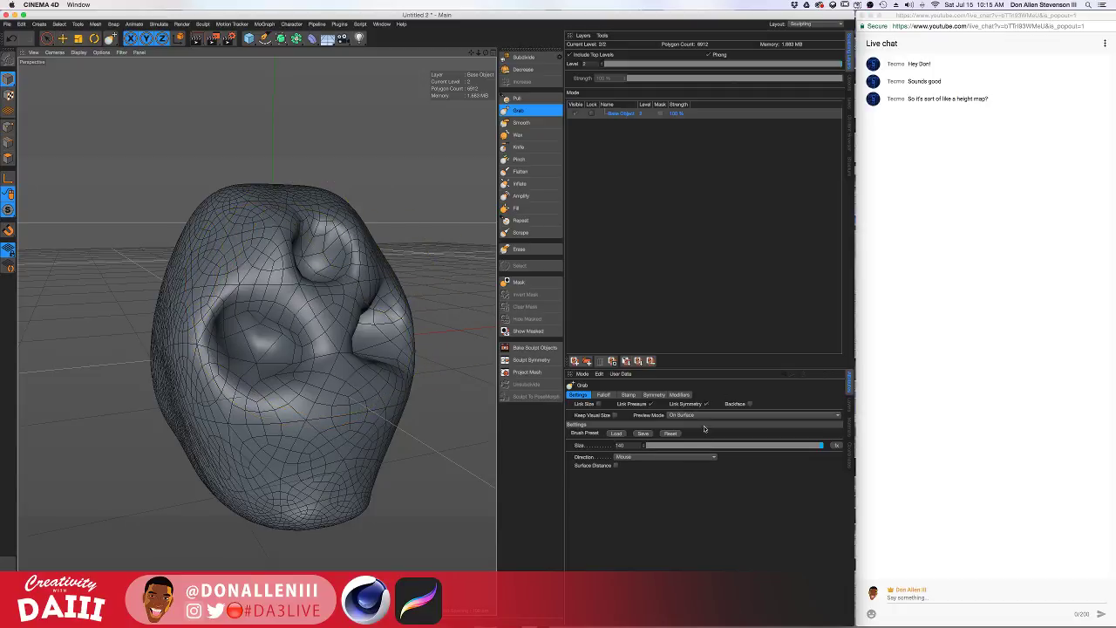
Reset the Grab brush settings and check the head's eyes against the painting
left_click(667, 433)
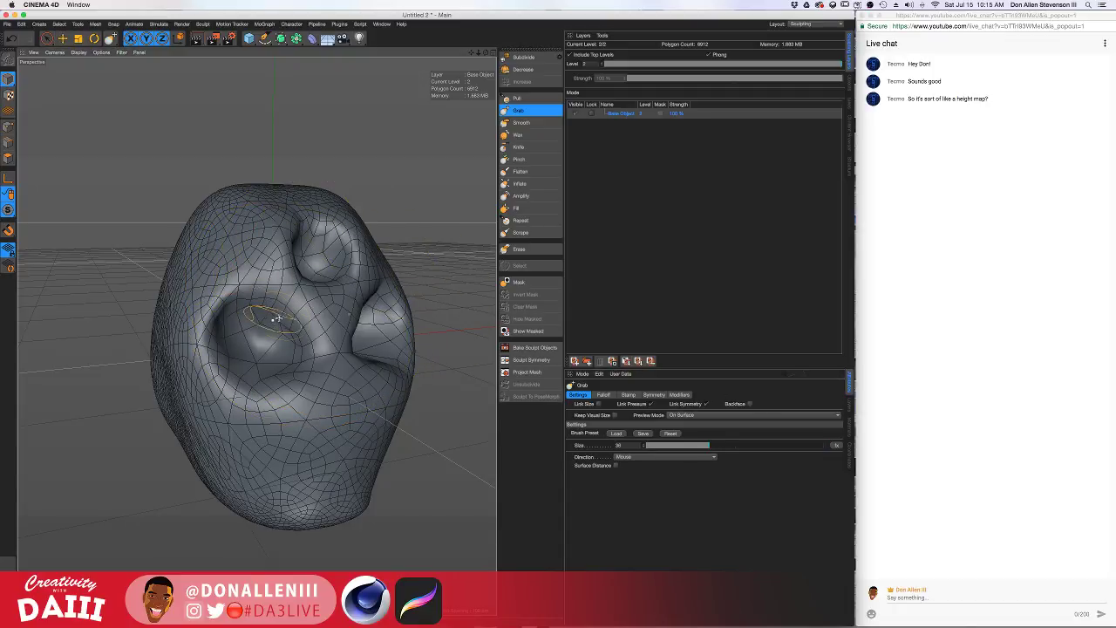
middle_click_drag(256, 333, 256, 336, "alt")
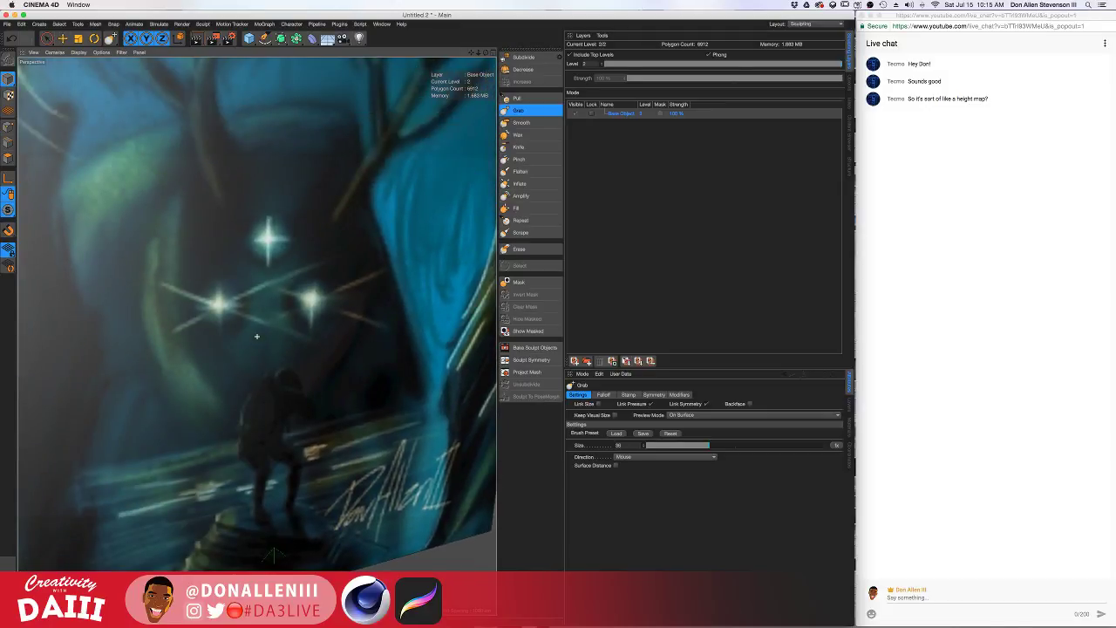
left_click_drag(256, 336, 257, 336, "alt")
middle_click_drag(256, 336, 256, 336, "alt")
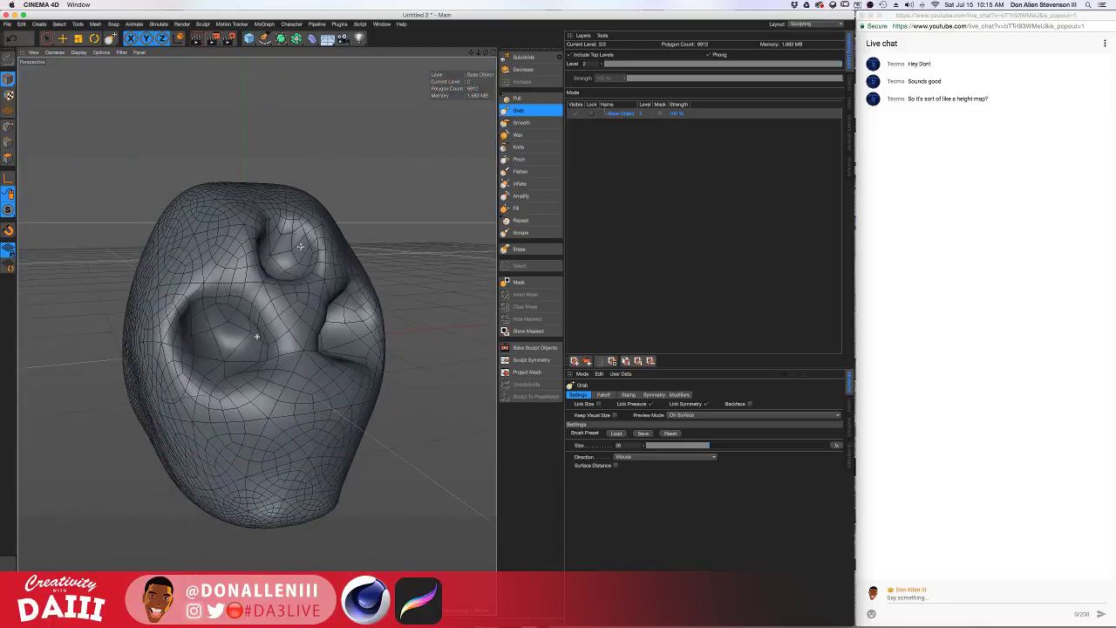
Try to soften the eye sockets and the surface around them with the Smooth brush at size 72
left_click(523, 123)
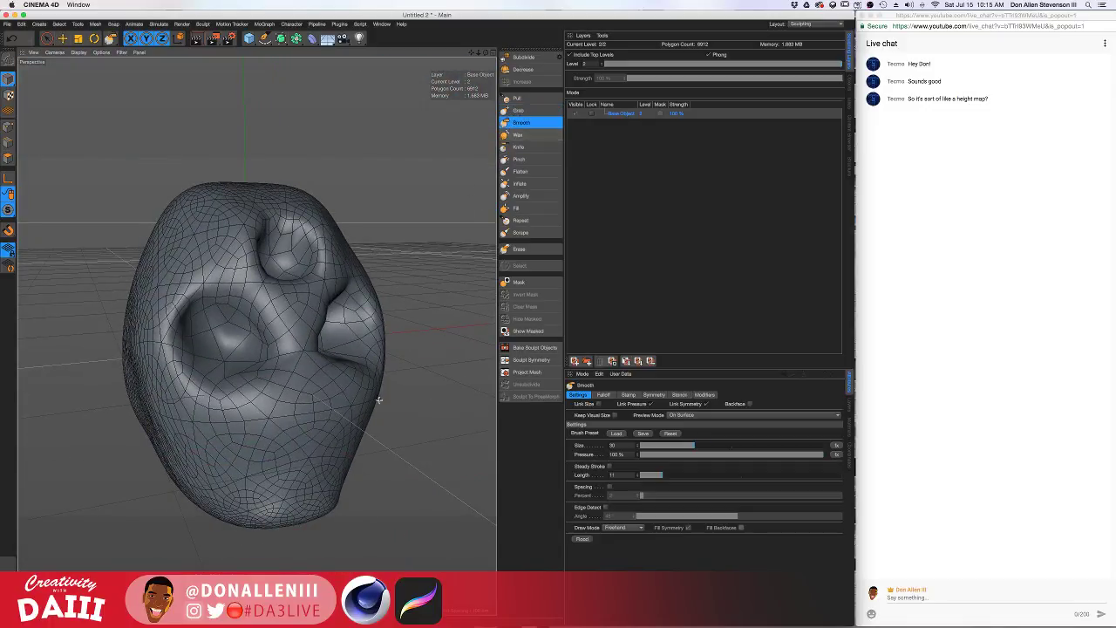
left_click(772, 445)
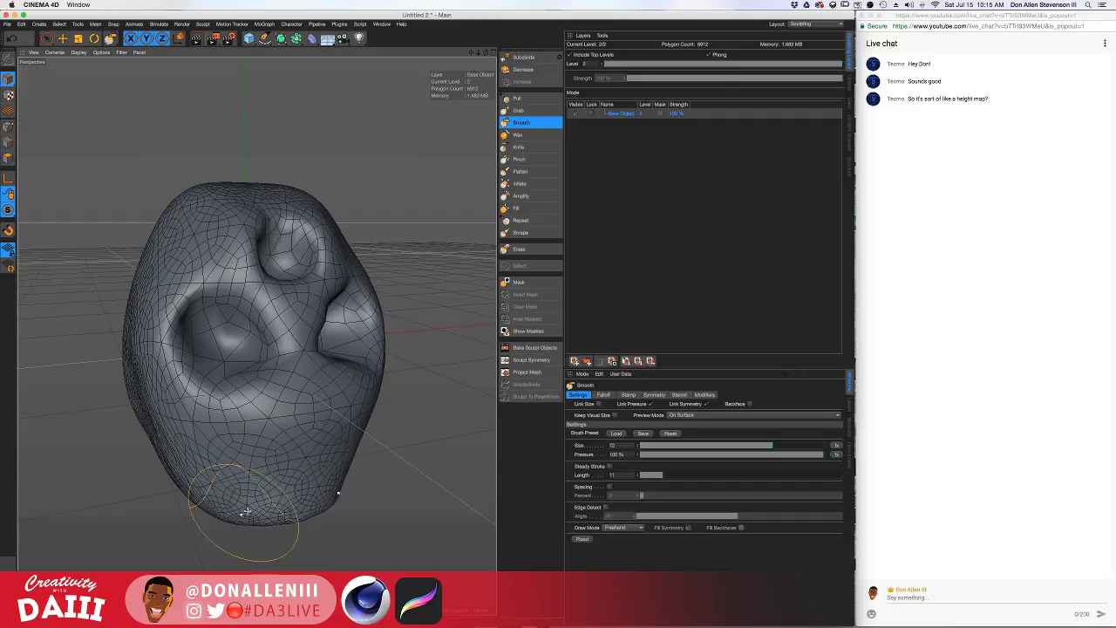
mouse_move(247, 513)
left_mouse_down("alt")
mouse_move(395, 395)
mouse_move(359, 474)
mouse_move(431, 353)
mouse_move(389, 219)
left_mouse_up("alt")
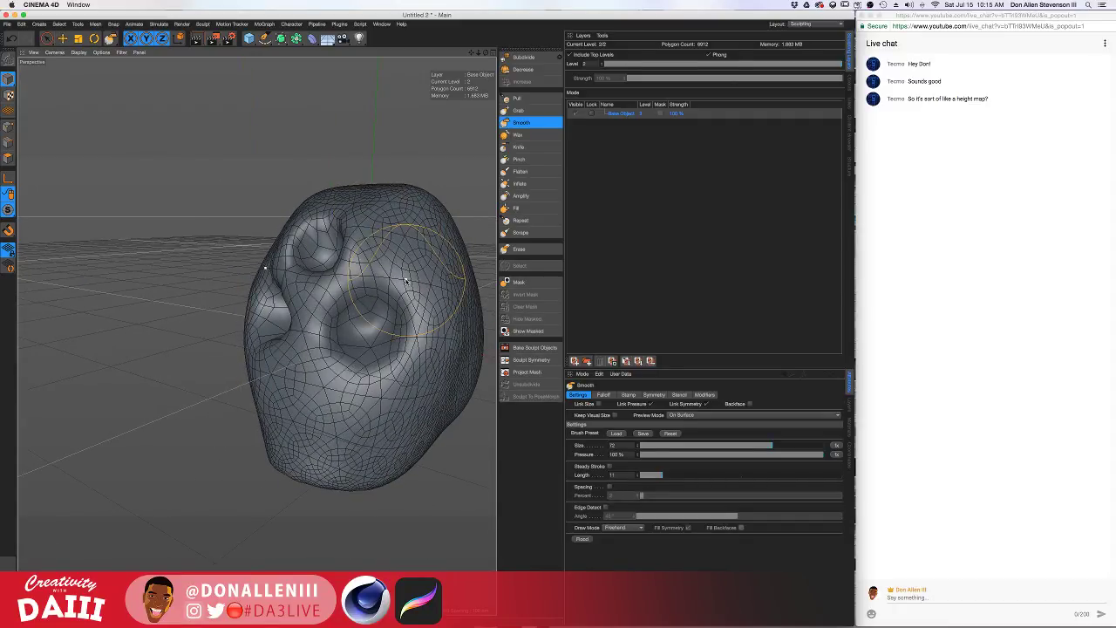
key("super+z")
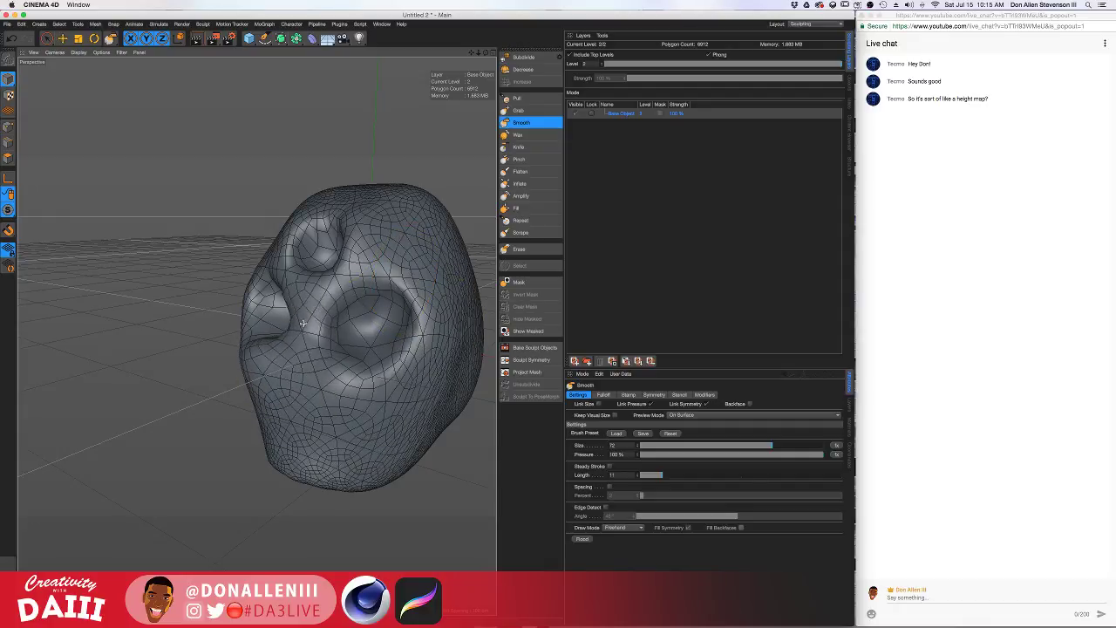
mouse_move(300, 300)
left_mouse_down("alt")
mouse_move(392, 309)
mouse_move(362, 311)
left_mouse_up("alt")
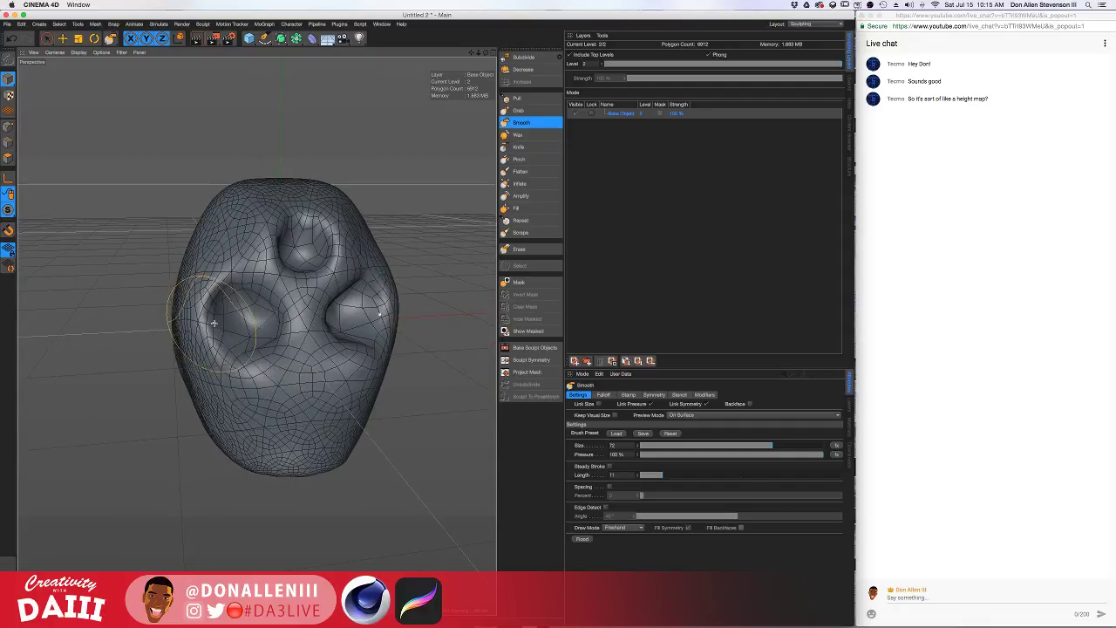
mouse_move(216, 295)
left_mouse_down()
mouse_move(210, 338)
mouse_move(226, 344)
mouse_move(558, 319)
left_mouse_up()
key("super+z")
left_click_drag(257, 336, 303, 357, "alt")
mouse_move(389, 350)
left_mouse_down()
mouse_move(389, 381)
mouse_move(414, 346)
mouse_move(395, 381)
mouse_move(321, 377)
left_mouse_up()
scroll(403, 378, "up", 5)
scroll(403, 376, "up", 3)
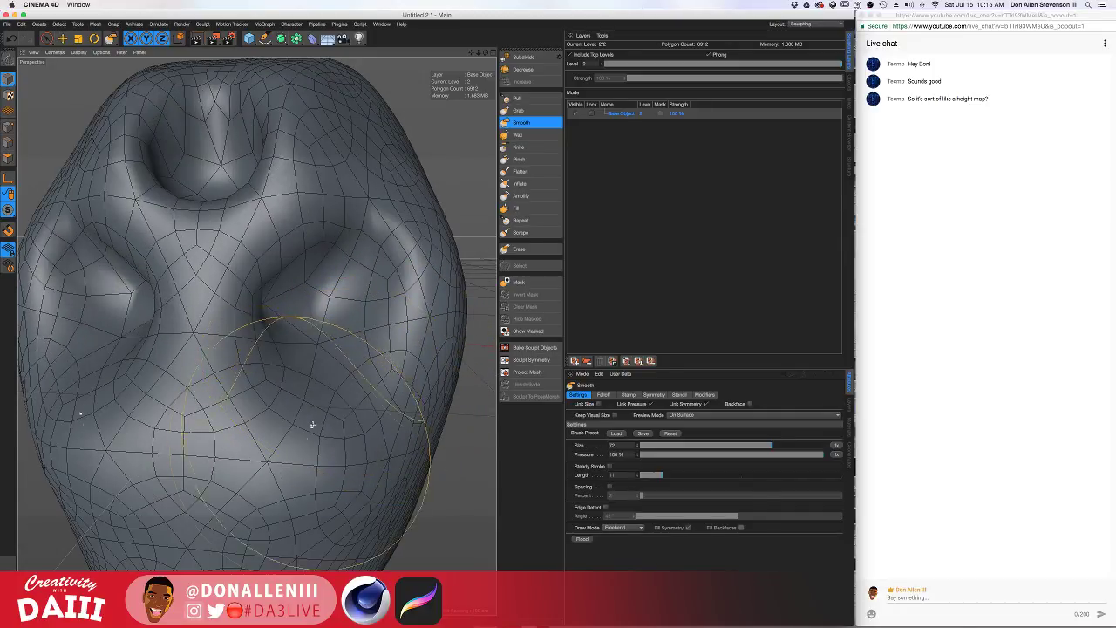
mouse_move(313, 425)
left_mouse_down("alt")
mouse_move(261, 305)
mouse_move(319, 379)
mouse_move(297, 409)
mouse_move(303, 471)
mouse_move(180, 367)
mouse_move(314, 399)
mouse_move(387, 392)
mouse_move(303, 399)
left_mouse_up("alt")
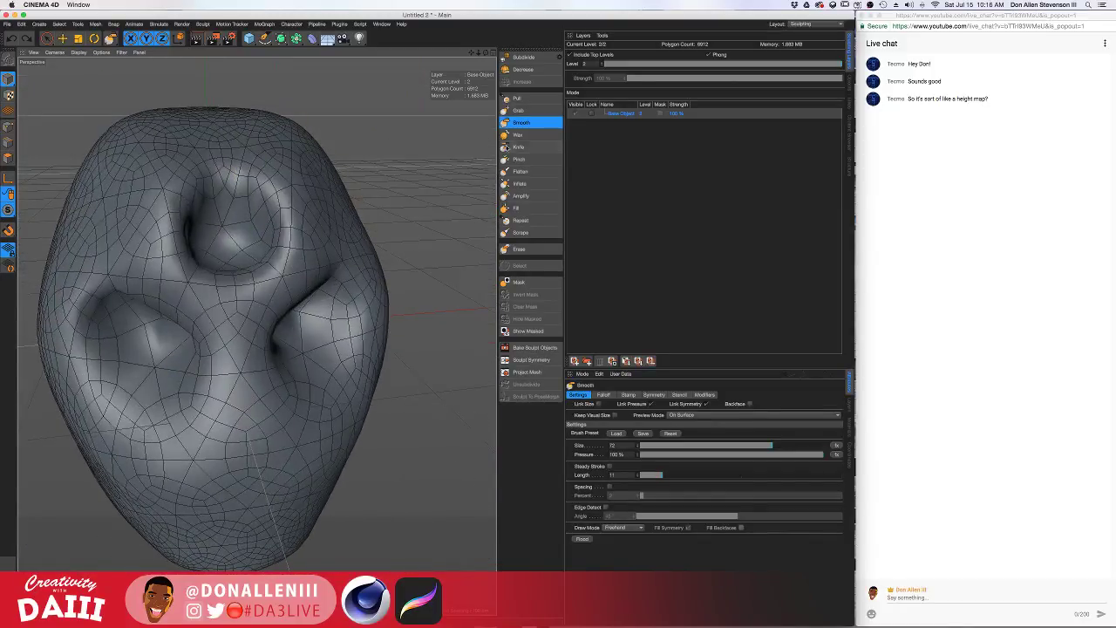
Build up the rim around the forehead eye and the brows above the two side eyes with the Pull brush
left_click(519, 110)
left_click(517, 98)
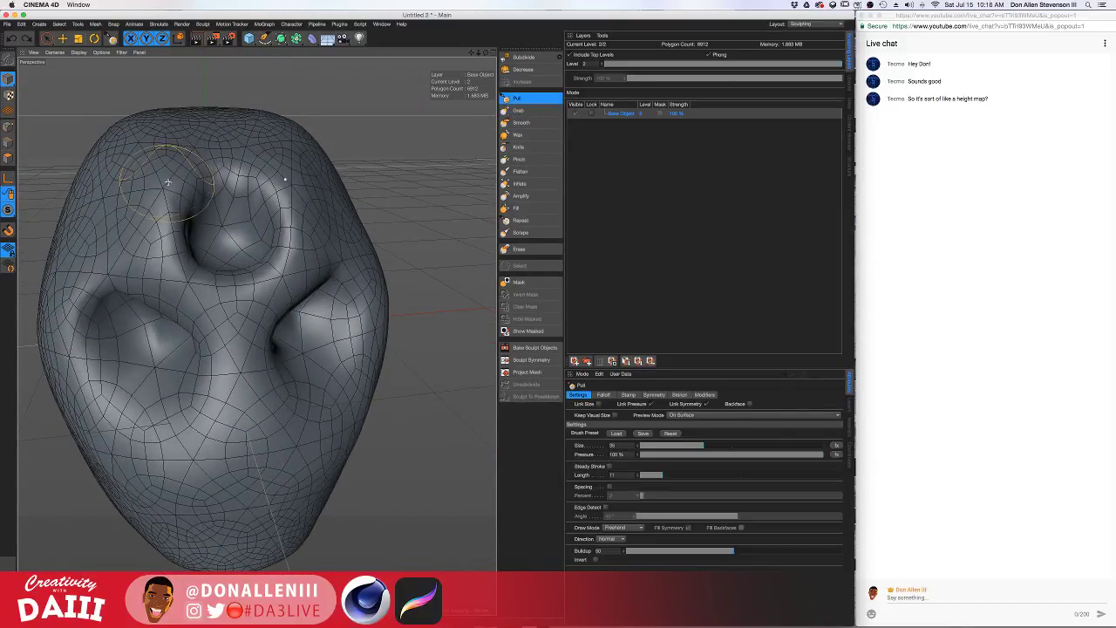
mouse_move(175, 187)
left_mouse_down()
mouse_move(237, 172)
mouse_move(277, 189)
mouse_move(242, 198)
mouse_move(259, 189)
mouse_move(281, 240)
left_mouse_up()
left_click_drag(251, 312, 383, 295)
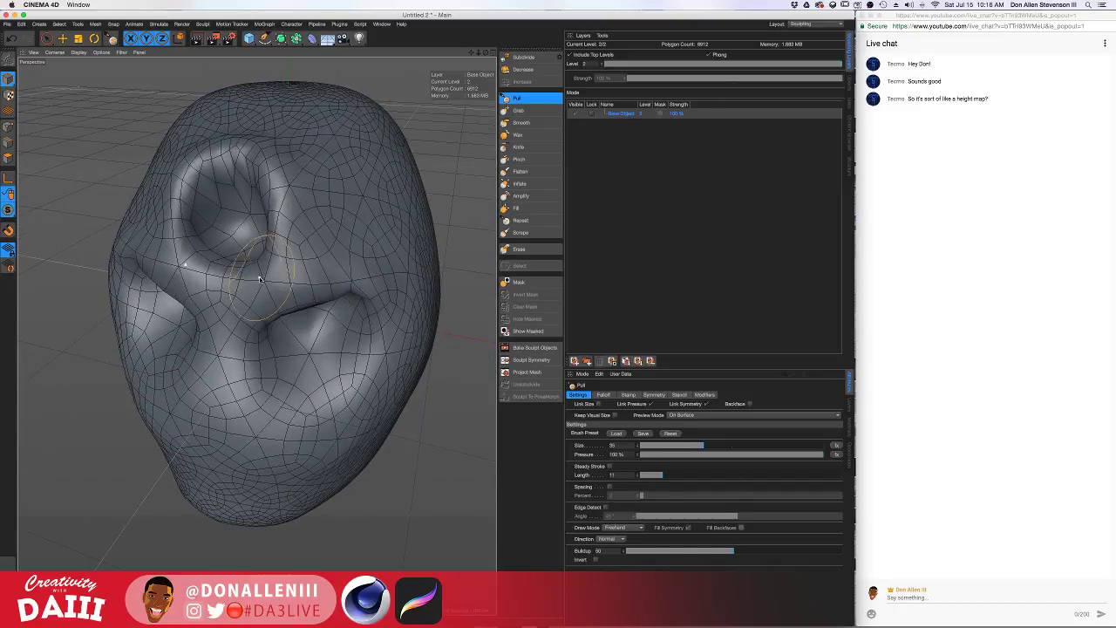
left_click_drag(259, 279, 289, 281, "alt")
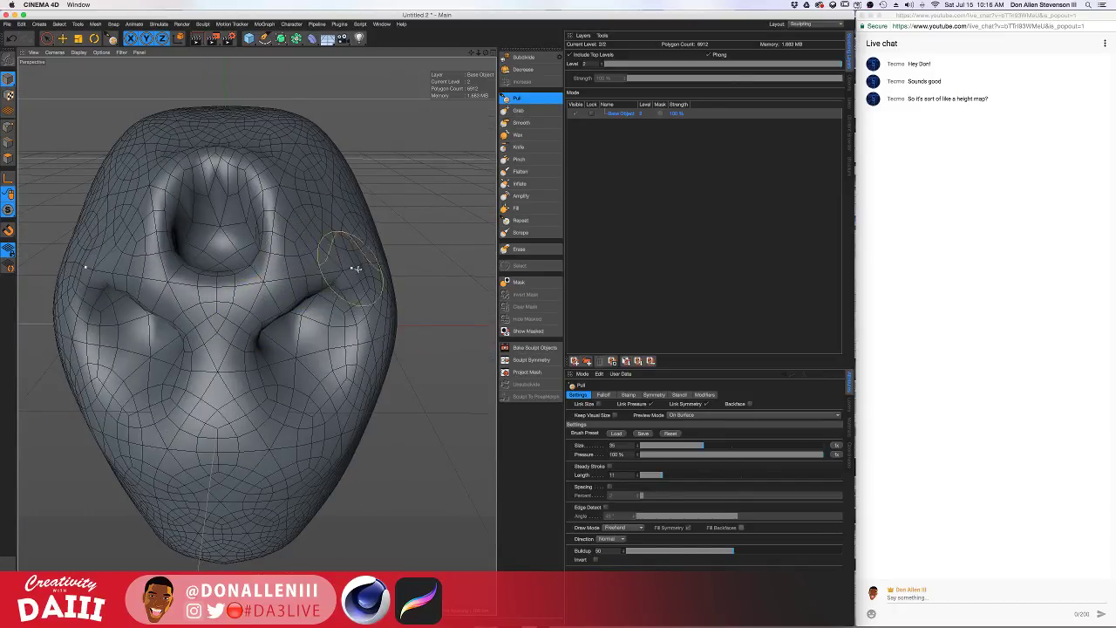
mouse_move(319, 287)
left_mouse_down("alt")
mouse_move(291, 262)
mouse_move(379, 279)
mouse_move(322, 307)
left_mouse_up("alt")
mouse_move(298, 219)
middle_mouse_down("alt")
mouse_move(415, 445)
mouse_move(401, 533)
mouse_move(373, 502)
mouse_move(294, 258)
middle_mouse_up("alt")
left_click_drag(294, 258, 291, 186, "alt")
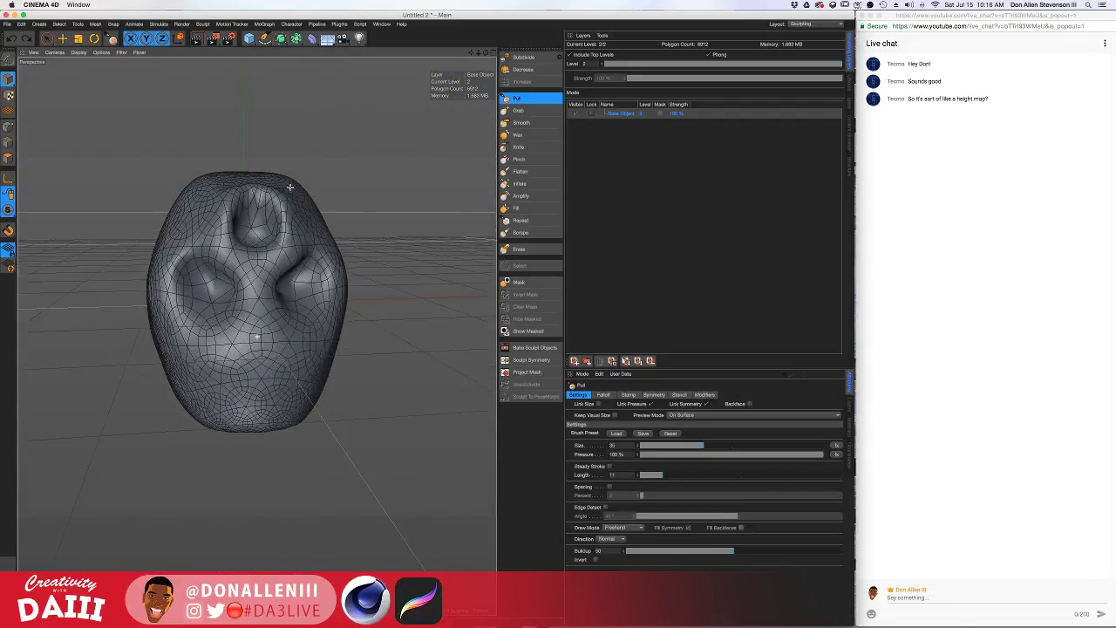
left_click(46, 39)
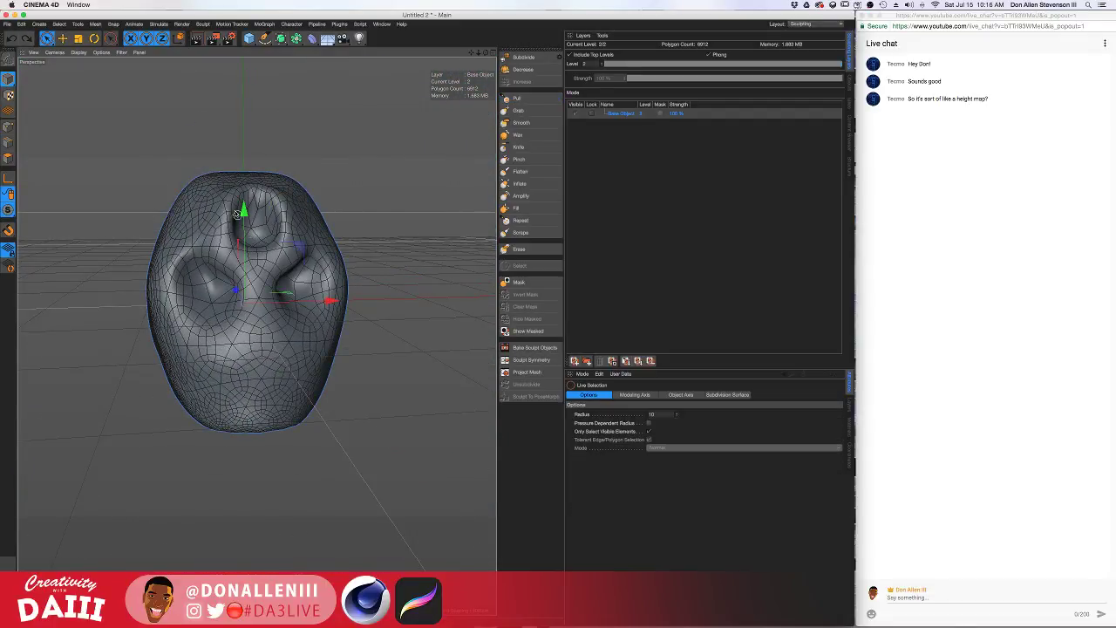
left_click_drag(227, 208, 273, 219, "alt")
key("r")
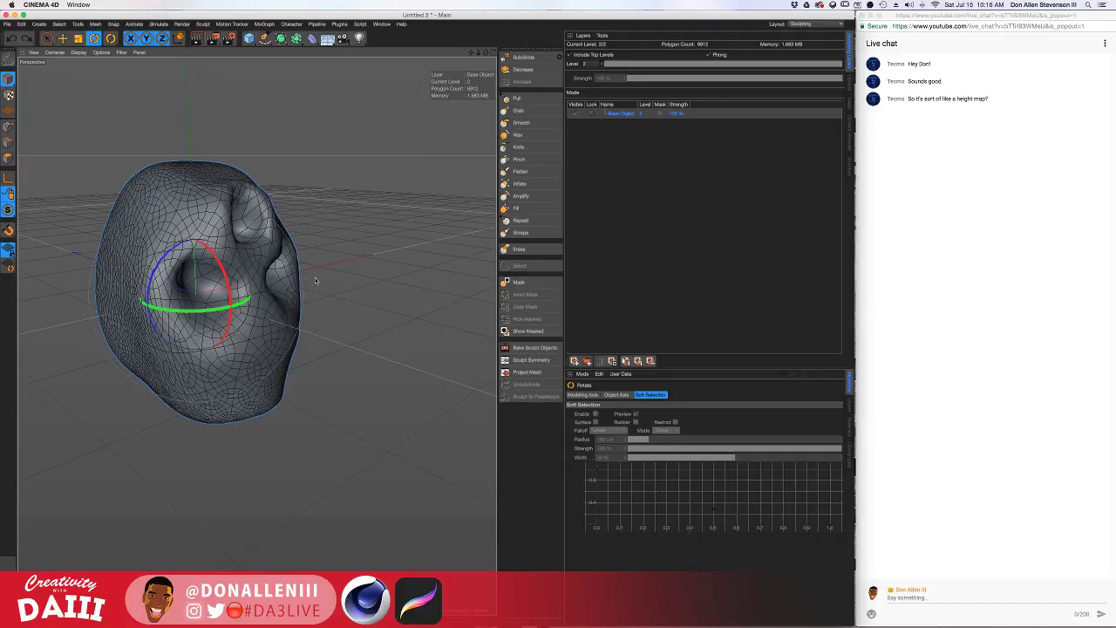
mouse_move(316, 280)
left_mouse_down("alt")
mouse_move(435, 243)
mouse_move(254, 248)
left_mouse_up("alt")
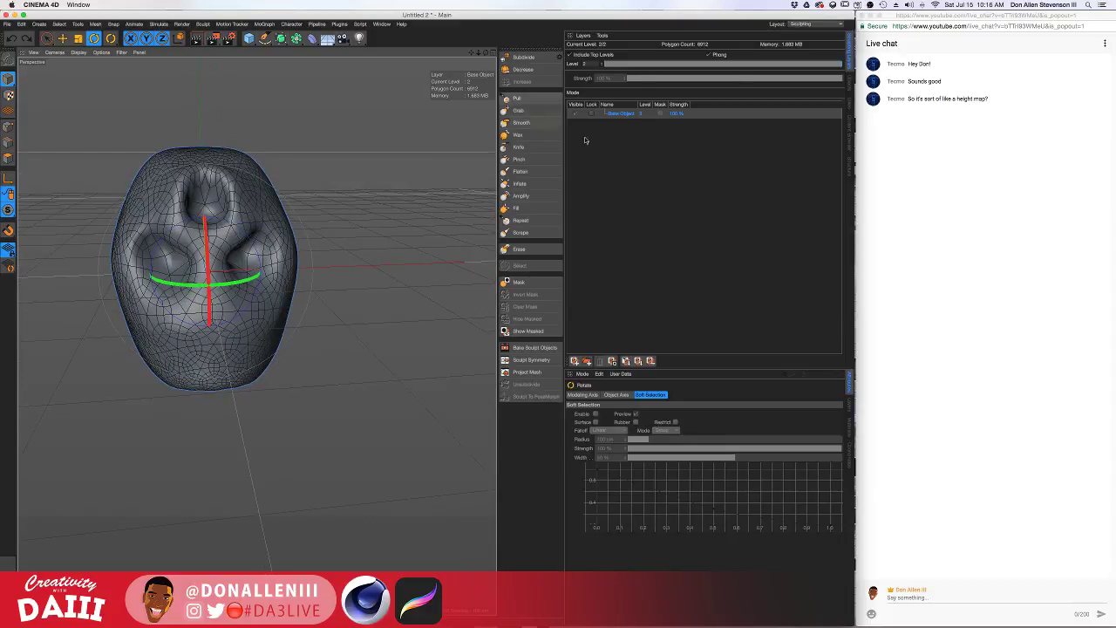
Add a sphere primitive for the creature's body and enlarge it to a radius of about 255 cm
left_click(847, 85)
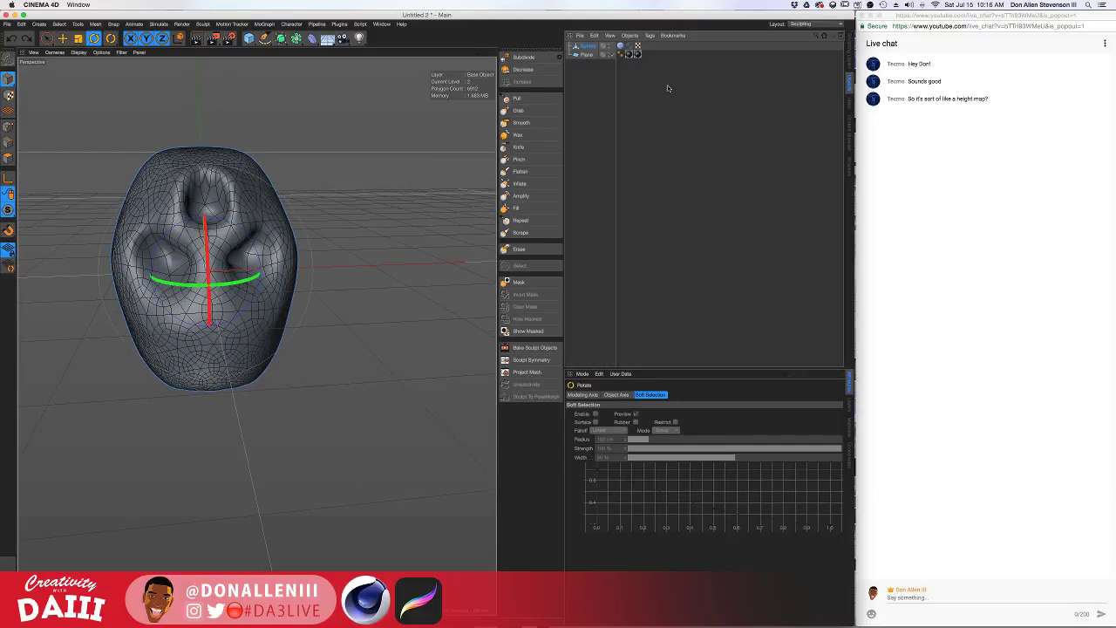
left_click(251, 40)
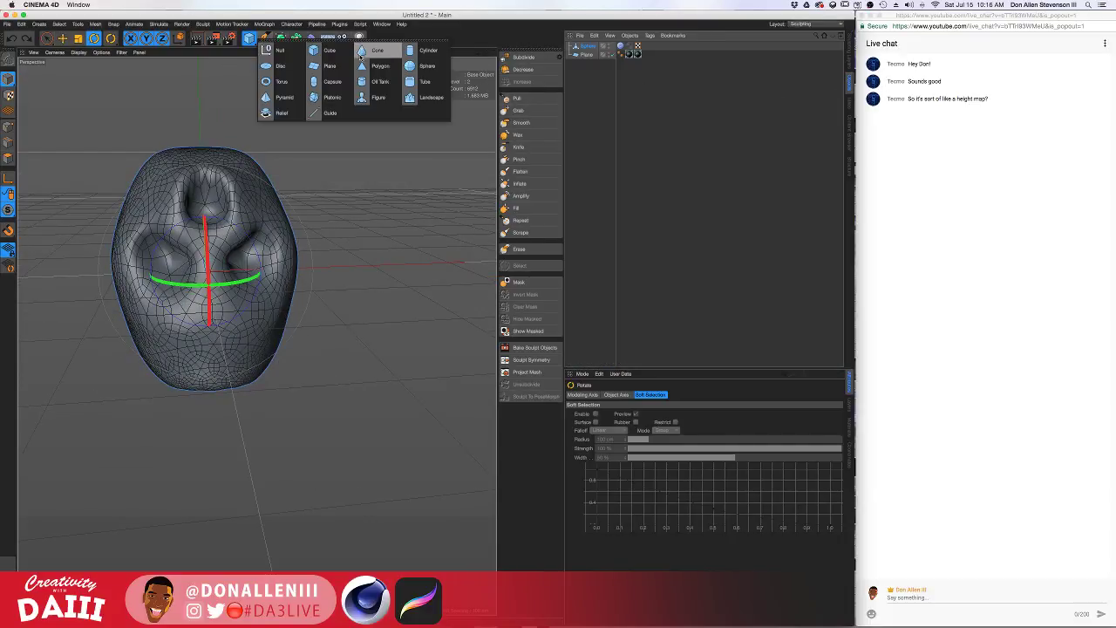
left_click(416, 66)
mouse_move(262, 160)
left_mouse_down("alt")
mouse_move(386, 301)
mouse_move(438, 328)
left_mouse_up("alt")
scroll(384, 258, "down", 5)
left_click_drag(303, 251, 391, 253, "alt")
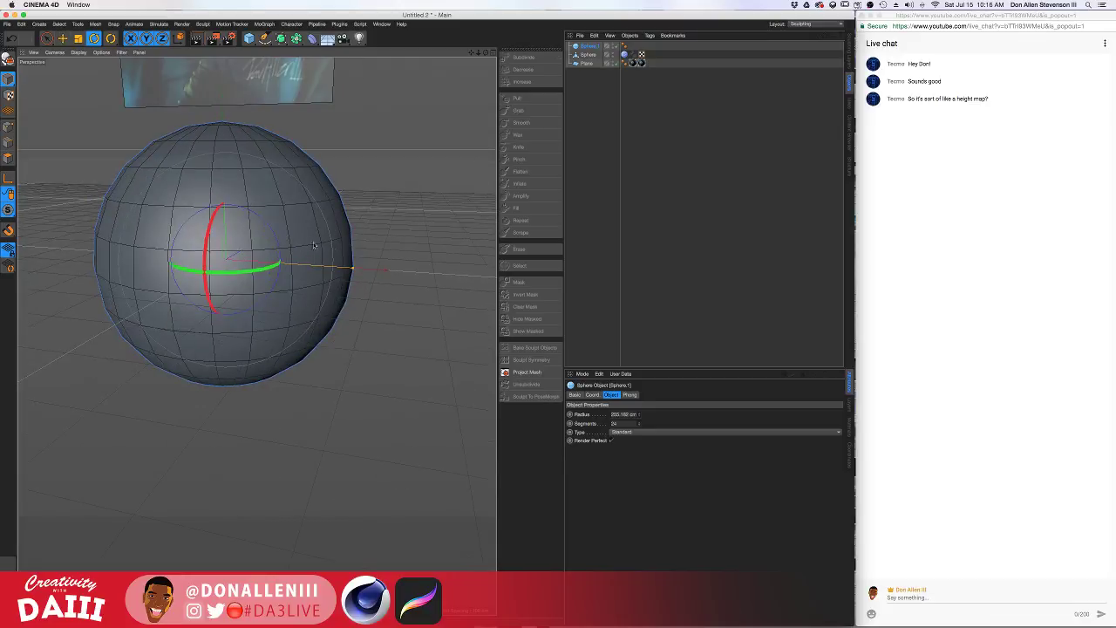
Move the large sphere down and back so that it sits behind the head
key("e")
mouse_move(222, 163)
left_mouse_down()
mouse_move(229, 262)
mouse_move(333, 369)
left_mouse_up()
middle_click_drag(332, 369, 347, 386, "alt")
left_click_drag(432, 417, 395, 415)
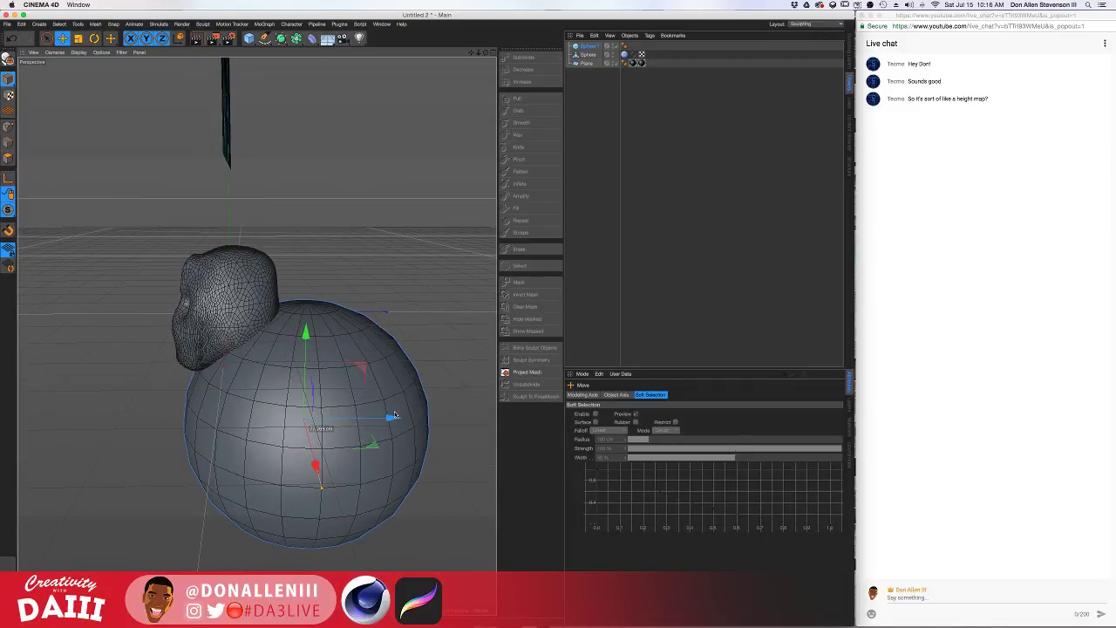
mouse_move(328, 317)
left_mouse_down("alt")
mouse_move(405, 299)
mouse_move(178, 320)
left_mouse_up("alt")
mouse_move(232, 371)
left_mouse_down("alt")
mouse_move(384, 359)
mouse_move(393, 345)
mouse_move(344, 159)
mouse_move(274, 193)
mouse_move(300, 183)
left_mouse_up("alt")
left_click_drag(347, 393, 319, 294, "alt")
left_click_drag(365, 371, 410, 279, "alt")
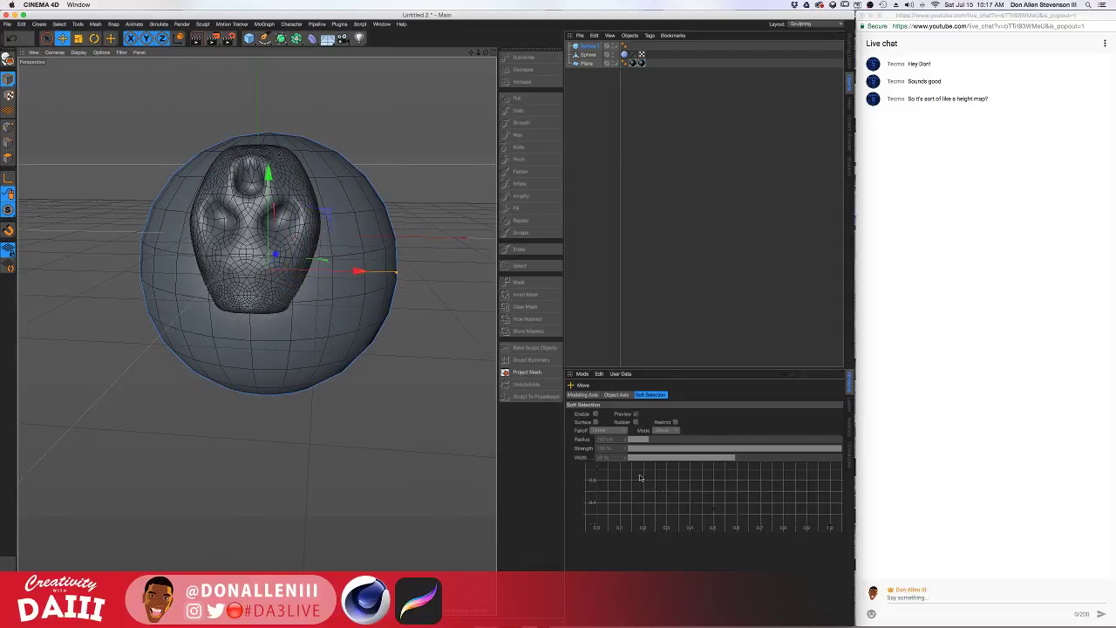
Set the body sphere's type to Tetrahedron and convert it to an editable polygon object
left_click(589, 46)
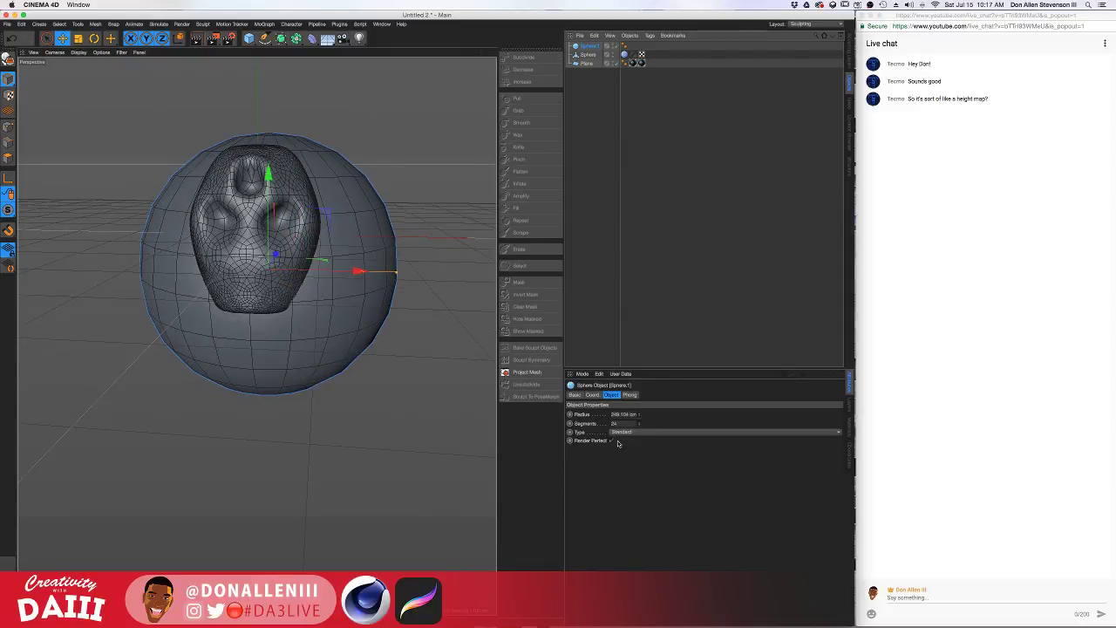
left_click(634, 431)
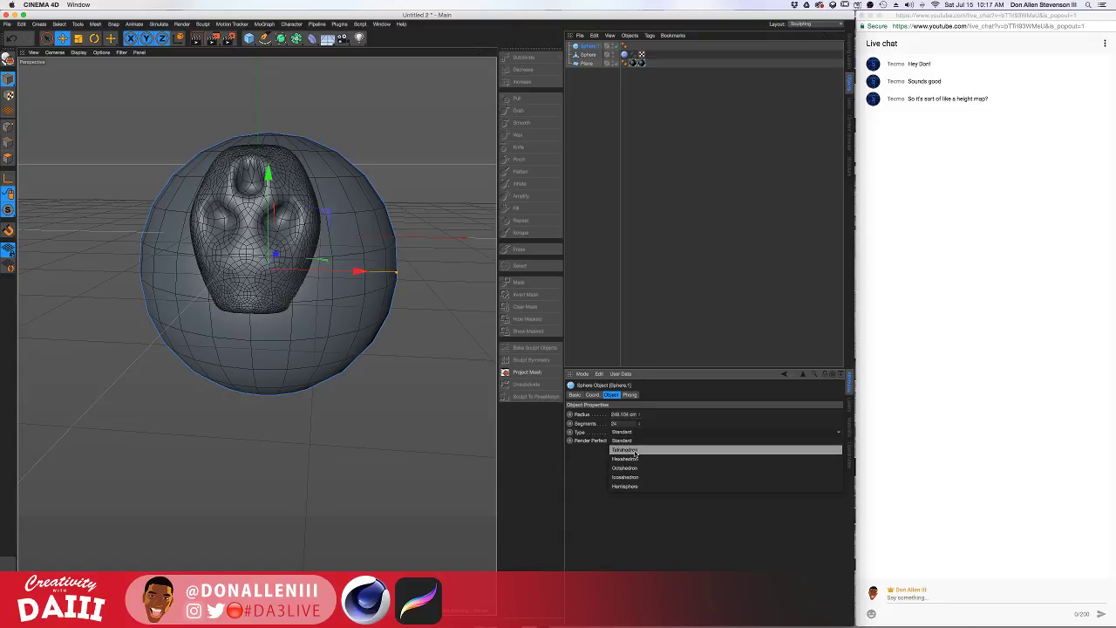
left_click(634, 449)
scroll(363, 295, "up", 3)
scroll(392, 257, "up", 2)
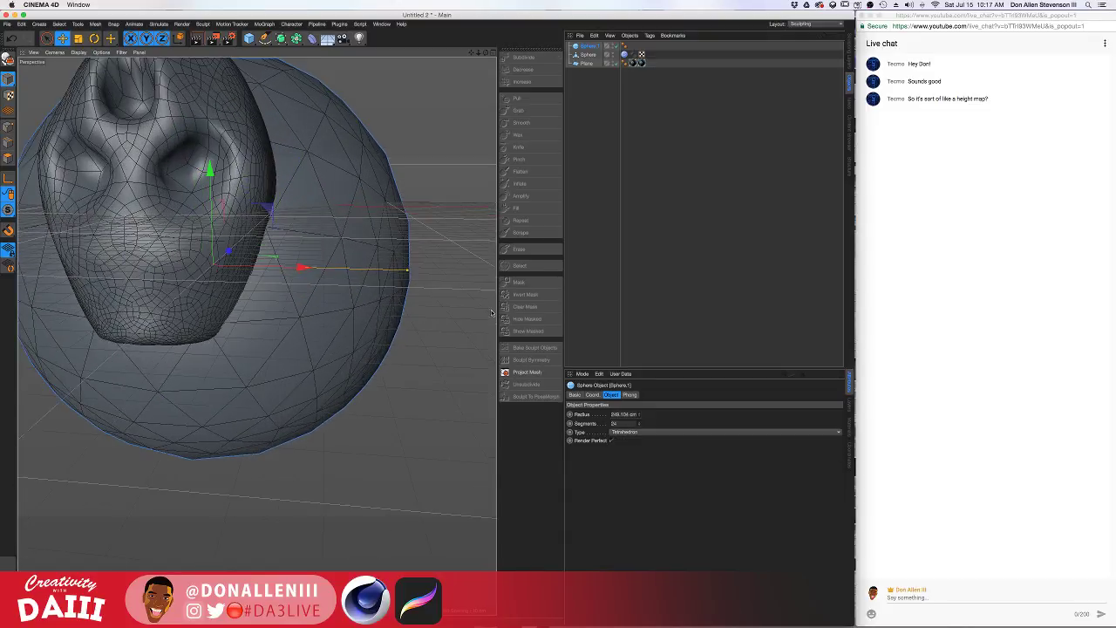
left_click_drag(391, 256, 329, 281, "alt")
scroll(367, 291, "down", 5)
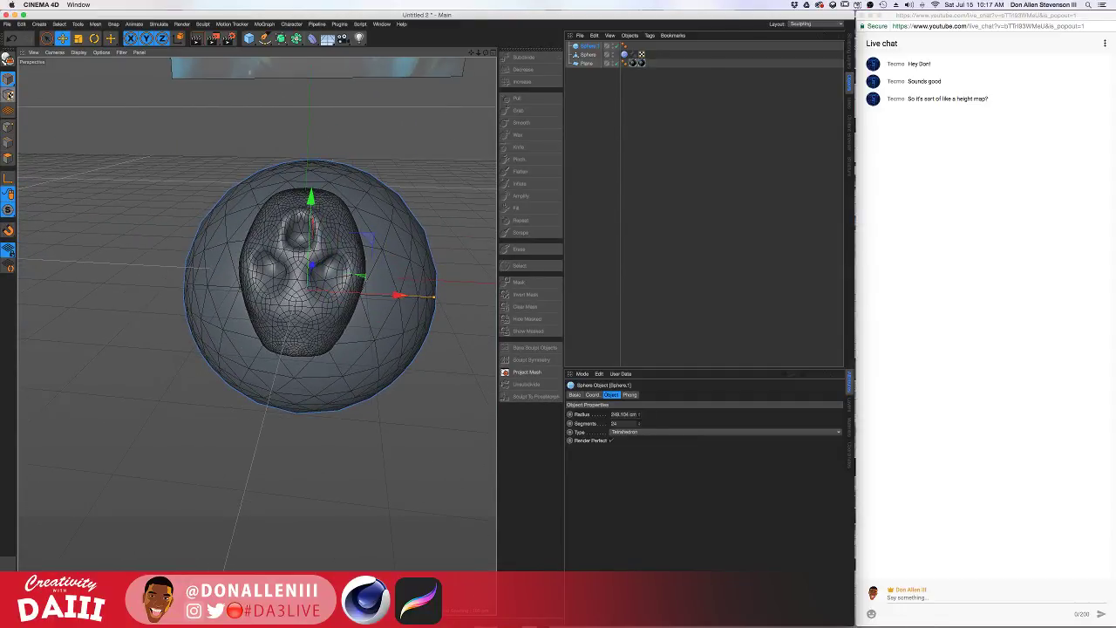
left_click(8, 58)
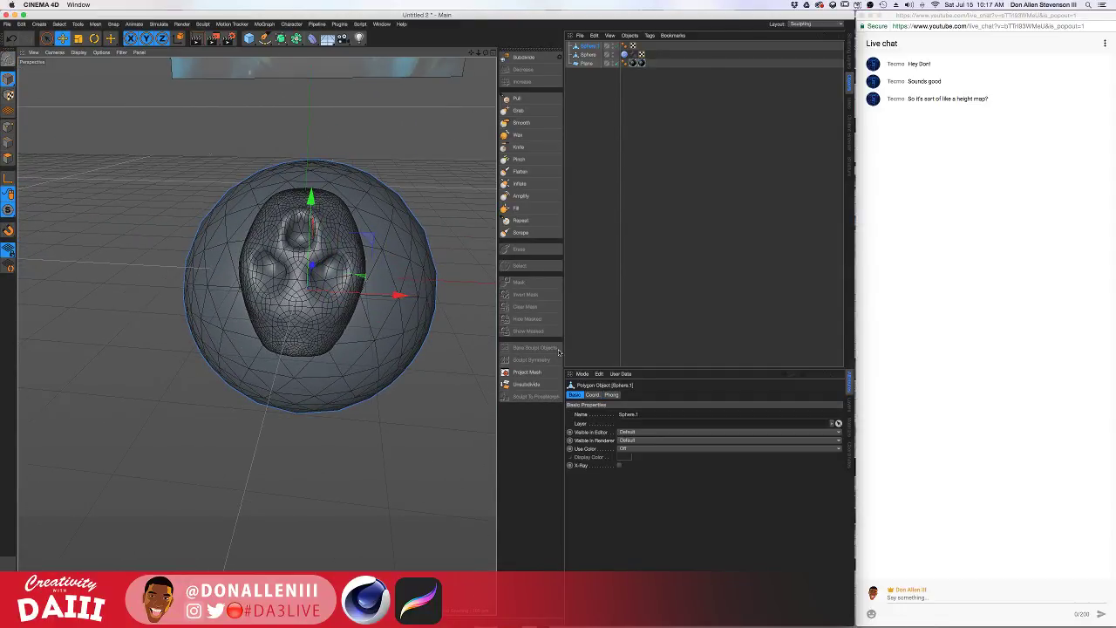
Shape the body sphere into an egg form that narrows towards the top, using the Grab brush at a very large size
left_click(538, 110)
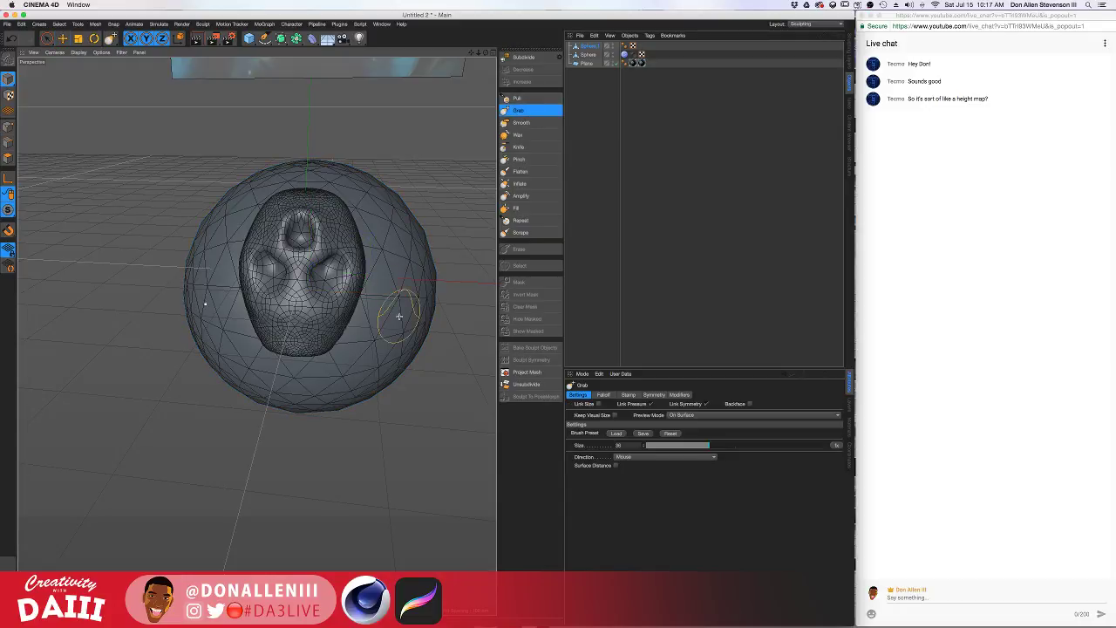
left_click_drag(798, 448, 824, 445)
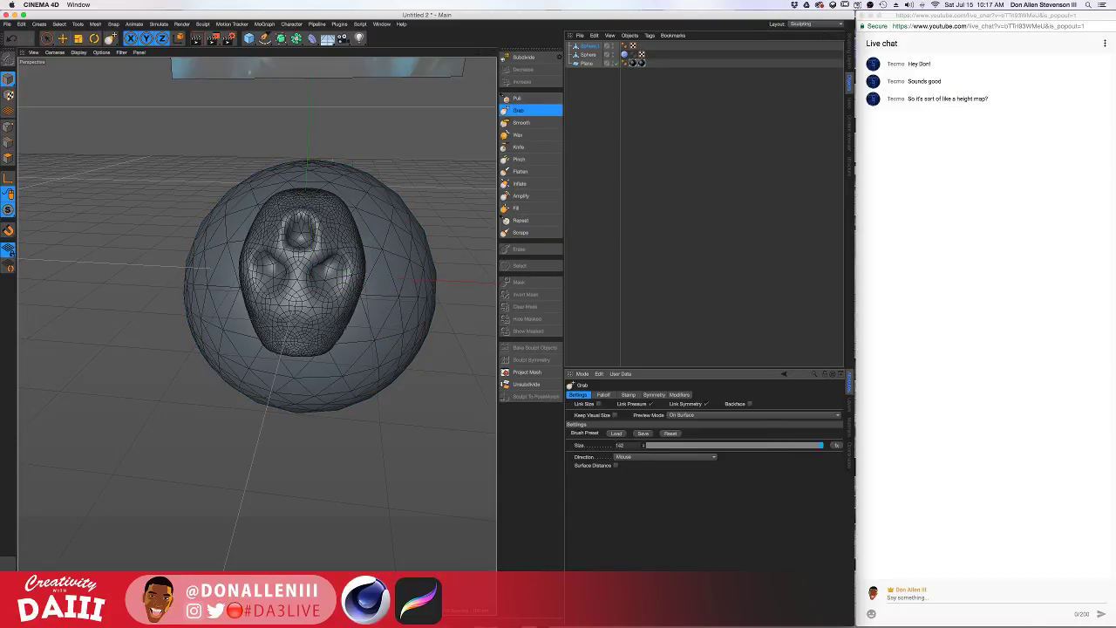
middle_click_drag(336, 330, 417, 331)
mouse_move(415, 326)
left_mouse_down()
mouse_move(412, 368)
mouse_move(345, 304)
mouse_move(282, 279)
mouse_move(319, 207)
mouse_move(256, 182)
mouse_move(361, 244)
mouse_move(295, 298)
left_mouse_up()
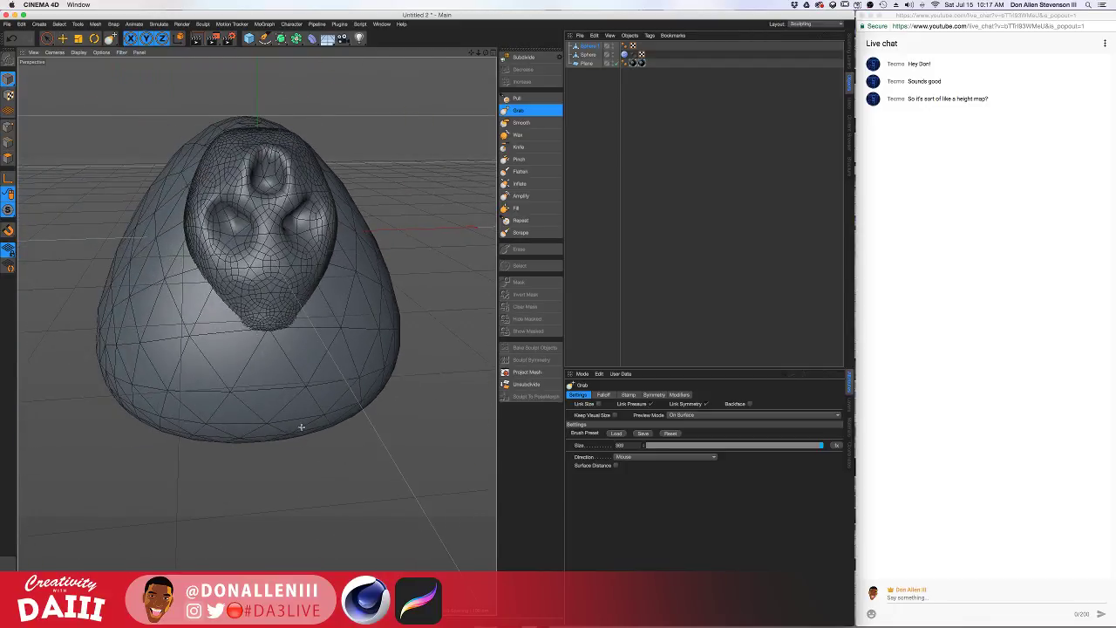
mouse_move(270, 393)
left_mouse_down("alt")
mouse_move(267, 378)
mouse_move(219, 366)
mouse_move(332, 331)
mouse_move(306, 358)
mouse_move(314, 375)
mouse_move(326, 319)
mouse_move(312, 315)
mouse_move(414, 294)
mouse_move(369, 309)
mouse_move(330, 357)
mouse_move(257, 332)
mouse_move(302, 366)
mouse_move(292, 400)
mouse_move(334, 264)
mouse_move(326, 217)
mouse_move(343, 268)
mouse_move(391, 265)
mouse_move(325, 335)
mouse_move(287, 190)
left_mouse_up("alt")
key("super+z")
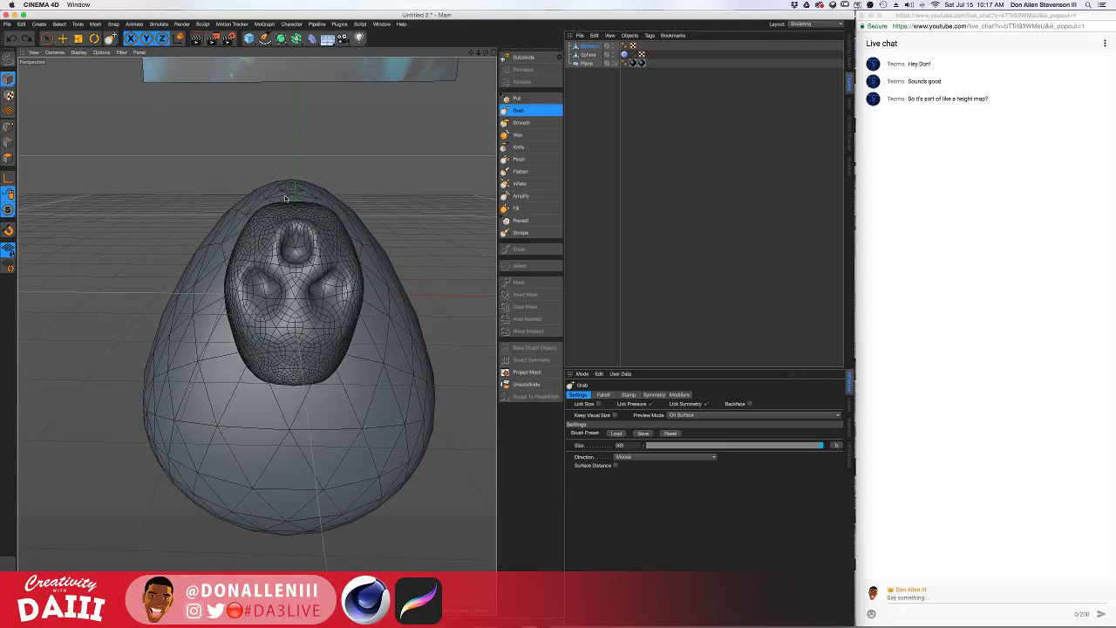
mouse_move(240, 239)
left_mouse_down()
mouse_move(216, 239)
mouse_move(248, 262)
mouse_move(266, 246)
mouse_move(261, 342)
mouse_move(256, 193)
left_mouse_up()
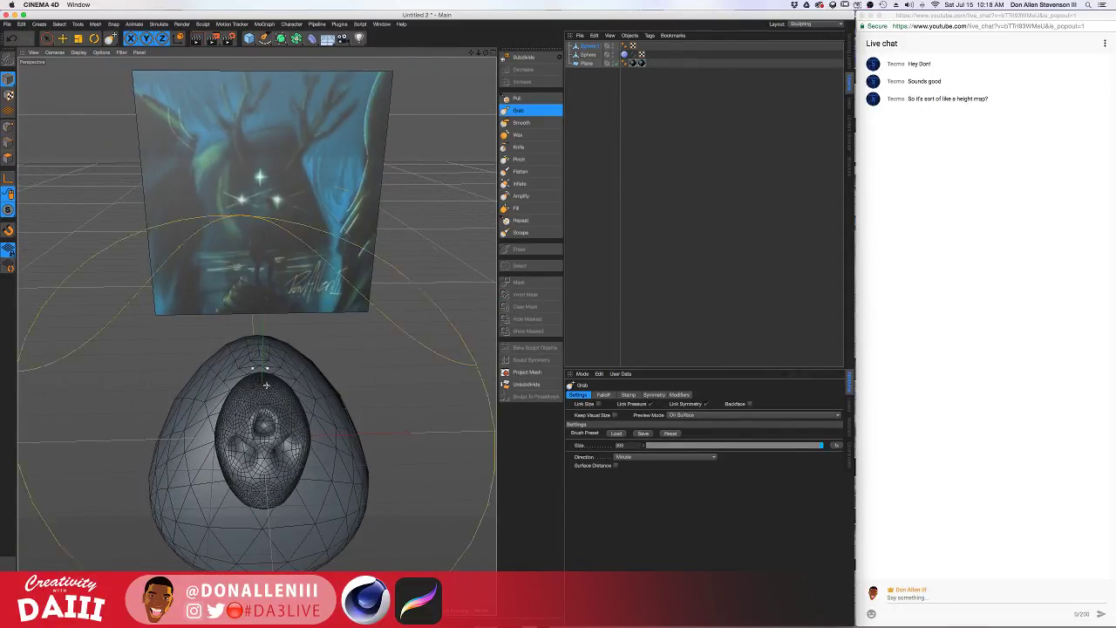
left_click_drag(266, 383, 284, 422, "alt")
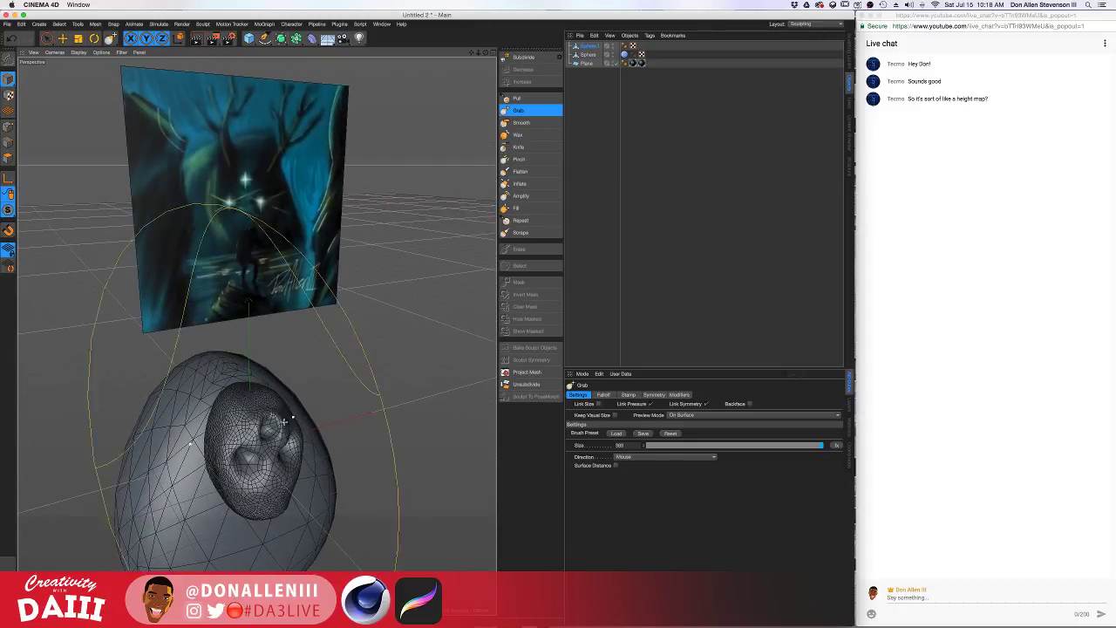
Examine the egg-shaped body and the three-eyed head from several sides and distances
key("e")
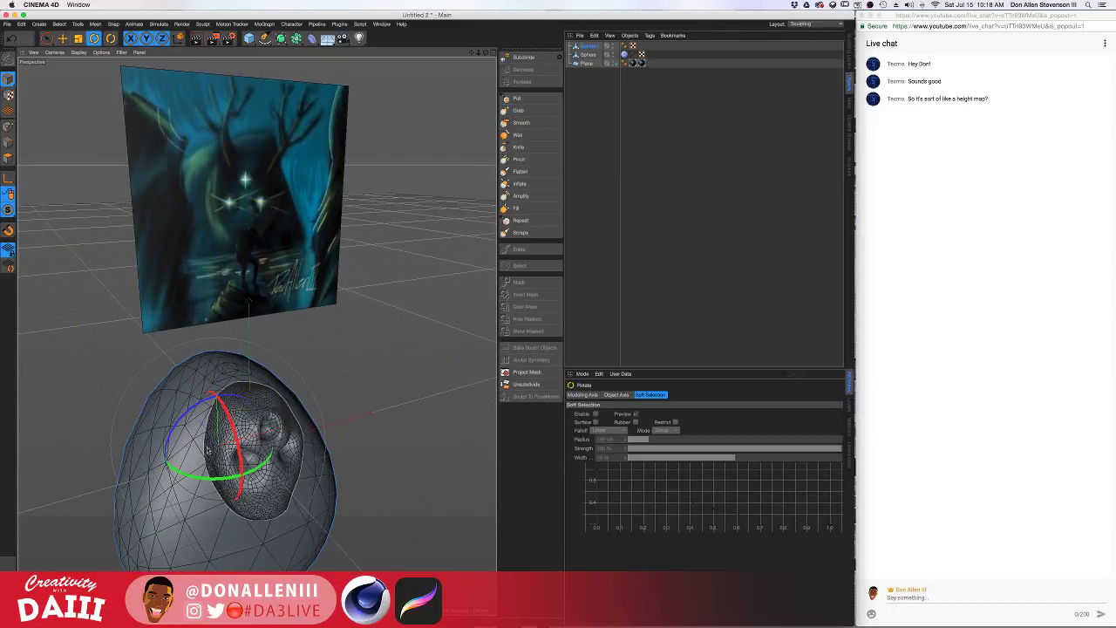
left_click_drag(242, 412, 327, 345)
key("t")
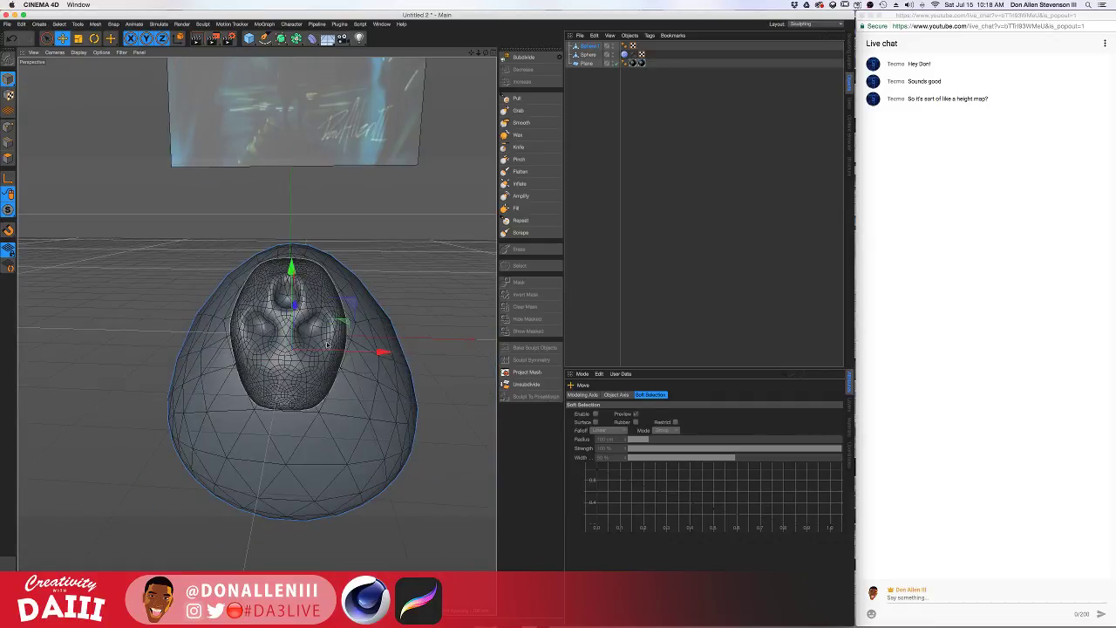
left_click_drag(293, 304, 398, 307, "alt")
mouse_move(305, 301)
left_mouse_down("alt")
mouse_move(327, 463)
mouse_move(379, 317)
mouse_move(306, 353)
mouse_move(307, 407)
left_mouse_up("alt")
mouse_move(307, 407)
middle_mouse_down("alt")
mouse_move(308, 451)
mouse_move(313, 236)
mouse_move(289, 240)
middle_mouse_up("alt")
mouse_move(289, 239)
left_mouse_down("alt")
mouse_move(409, 248)
mouse_move(138, 254)
mouse_move(438, 262)
mouse_move(270, 267)
mouse_move(273, 250)
mouse_move(233, 273)
left_mouse_up("alt")
scroll(273, 253, "up", 3)
scroll(271, 254, "down", 5)
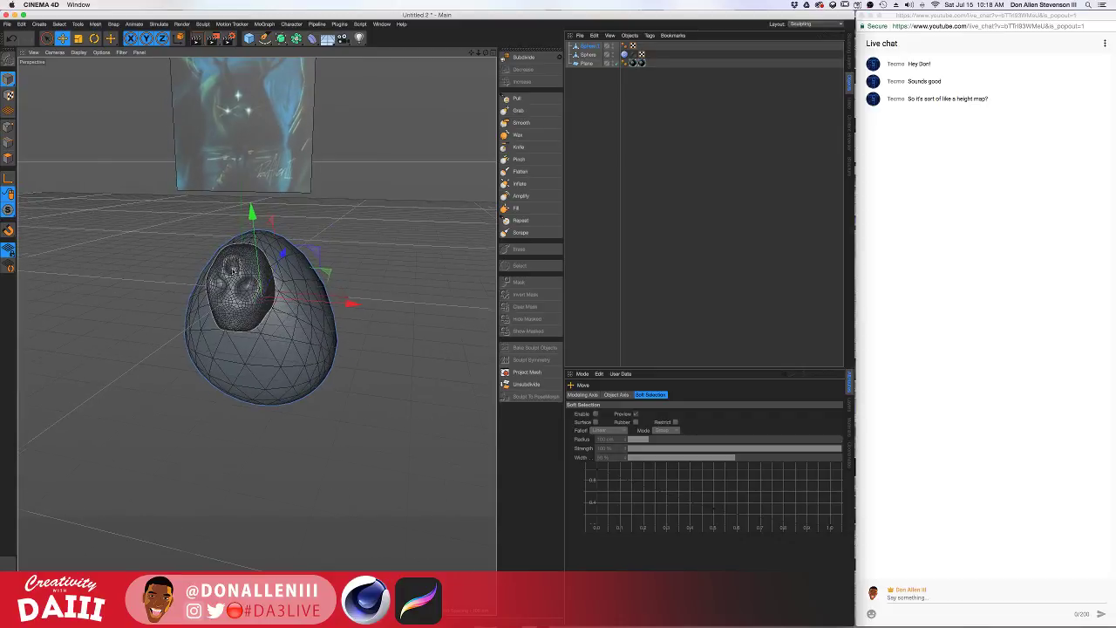
scroll(232, 269, "up", 2)
Switch to Finder, open the Downloads folder and move its window aside
key("ctrl+Up")
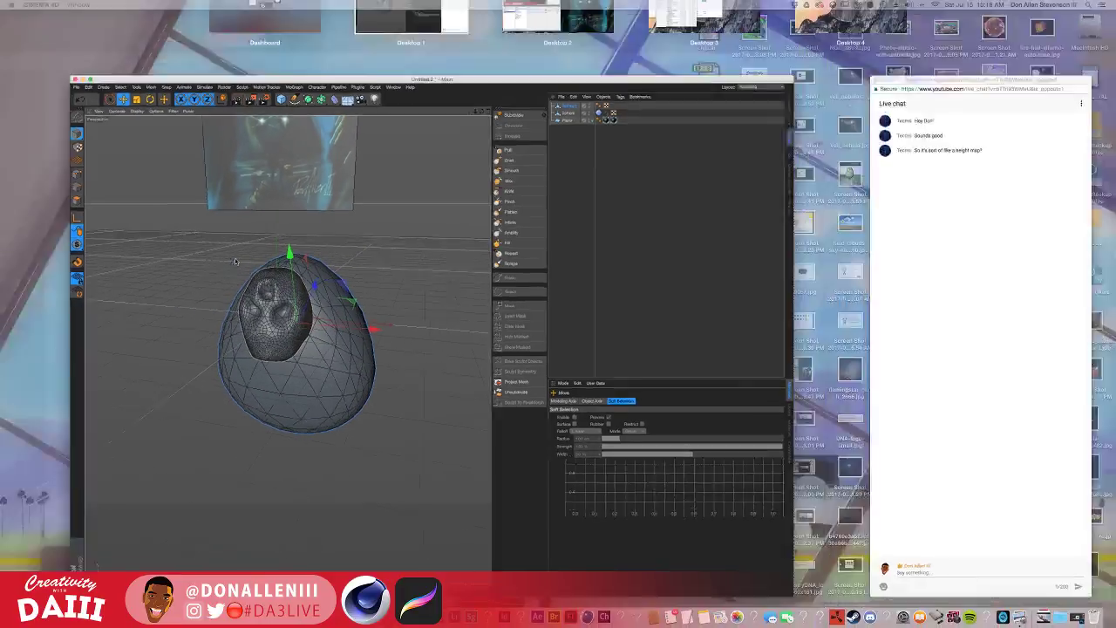
key("ctrl+Down")
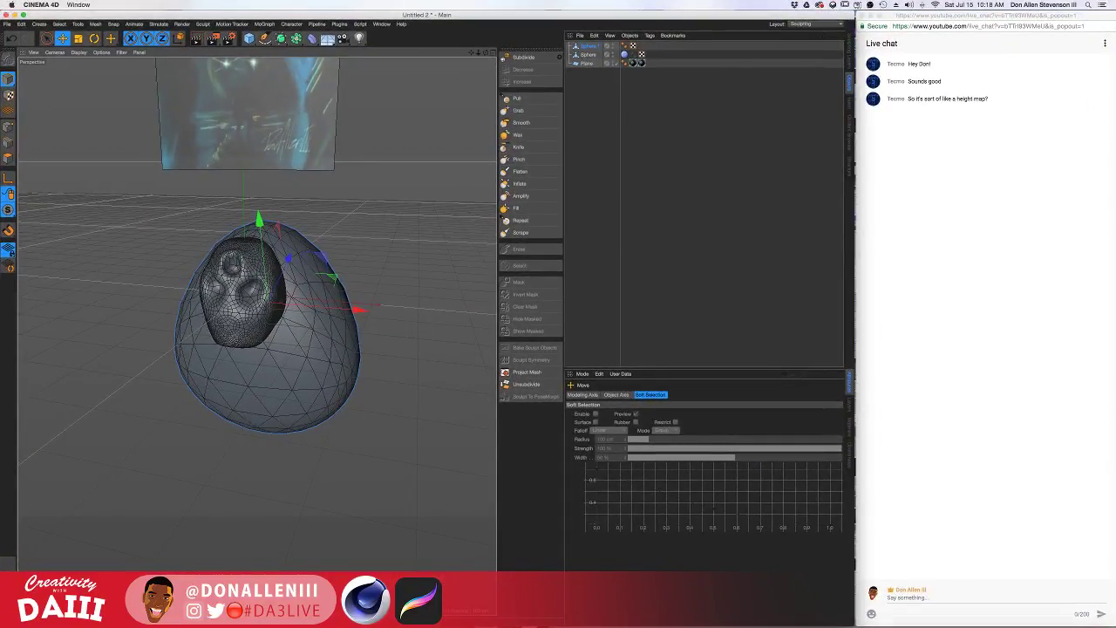
mouse_move(369, 618)
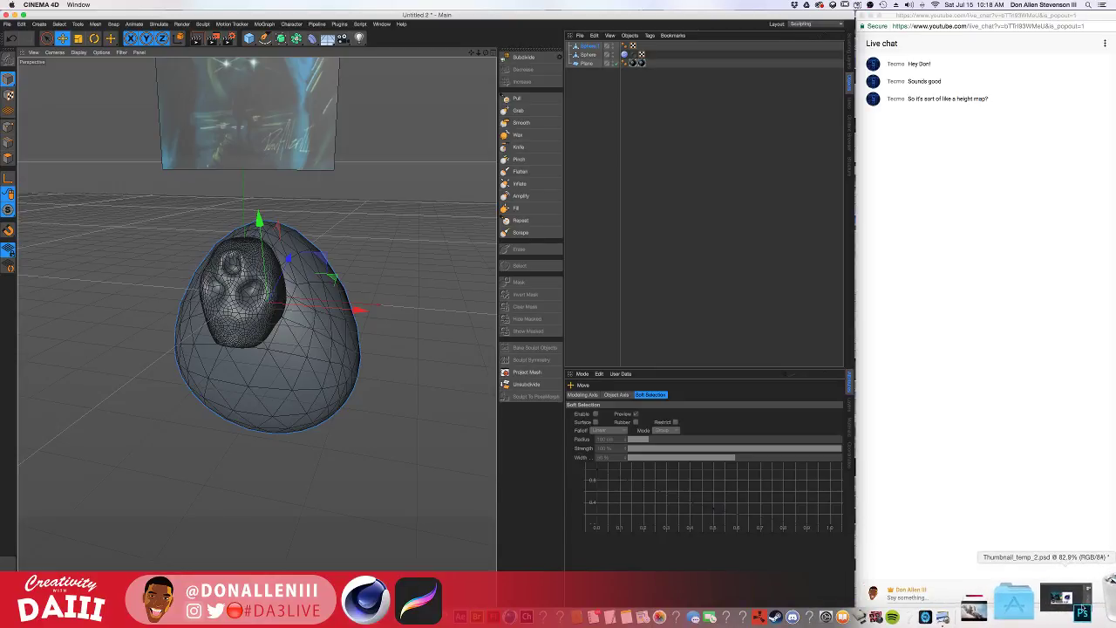
left_click(1058, 606)
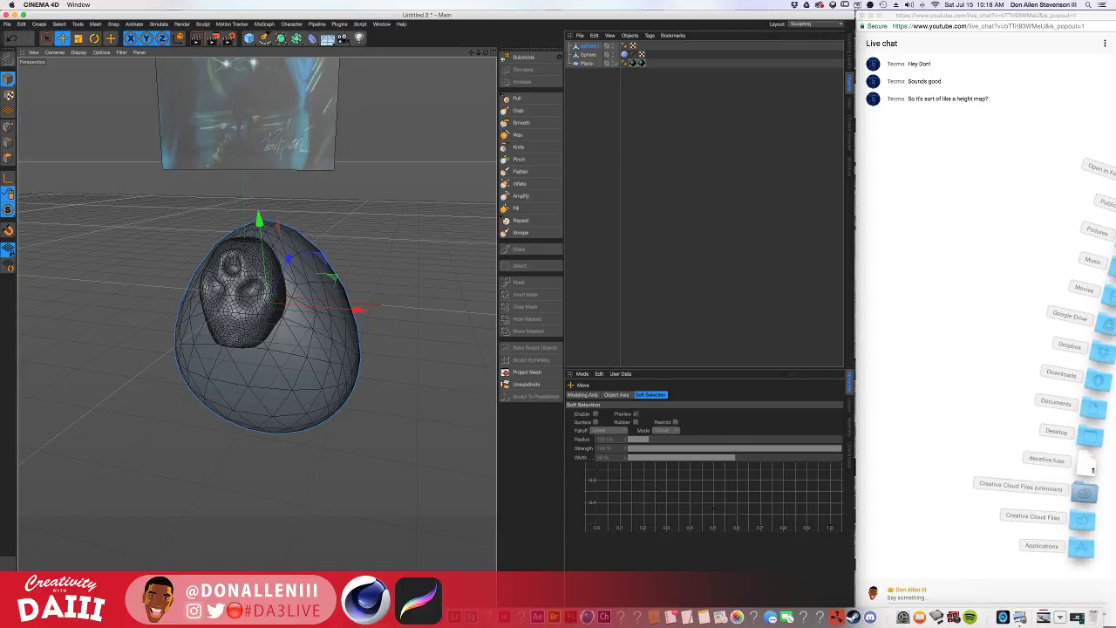
left_click(1100, 382)
left_click_drag(314, 97, 772, 158)
key("ctrl+Left")
key("ctrl+Right")
left_click(623, 30)
left_click(593, 19)
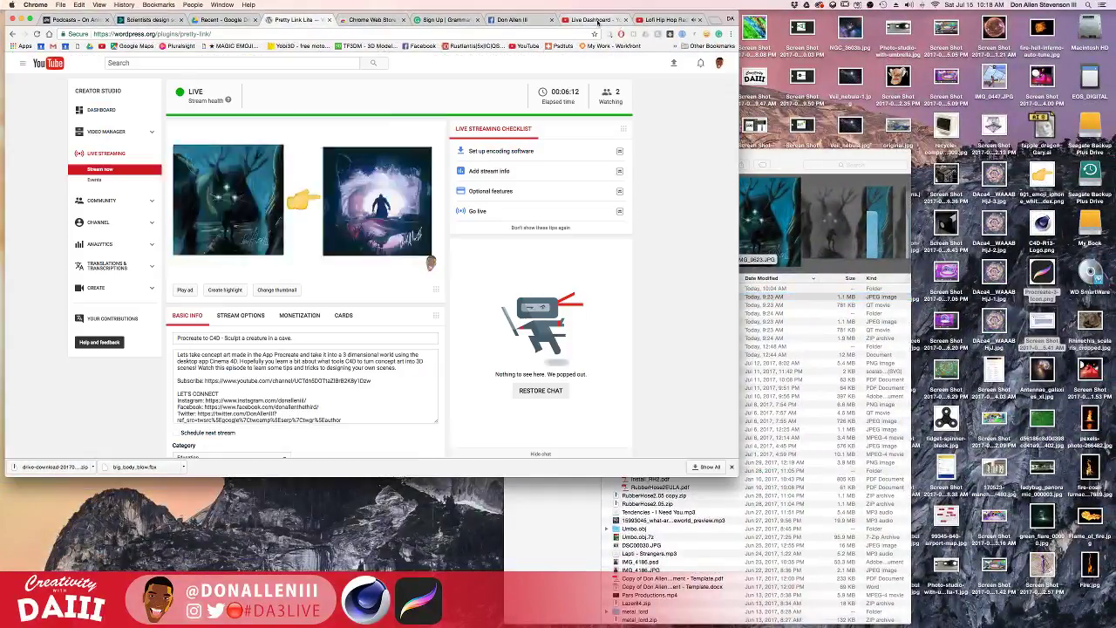
left_click(512, 20)
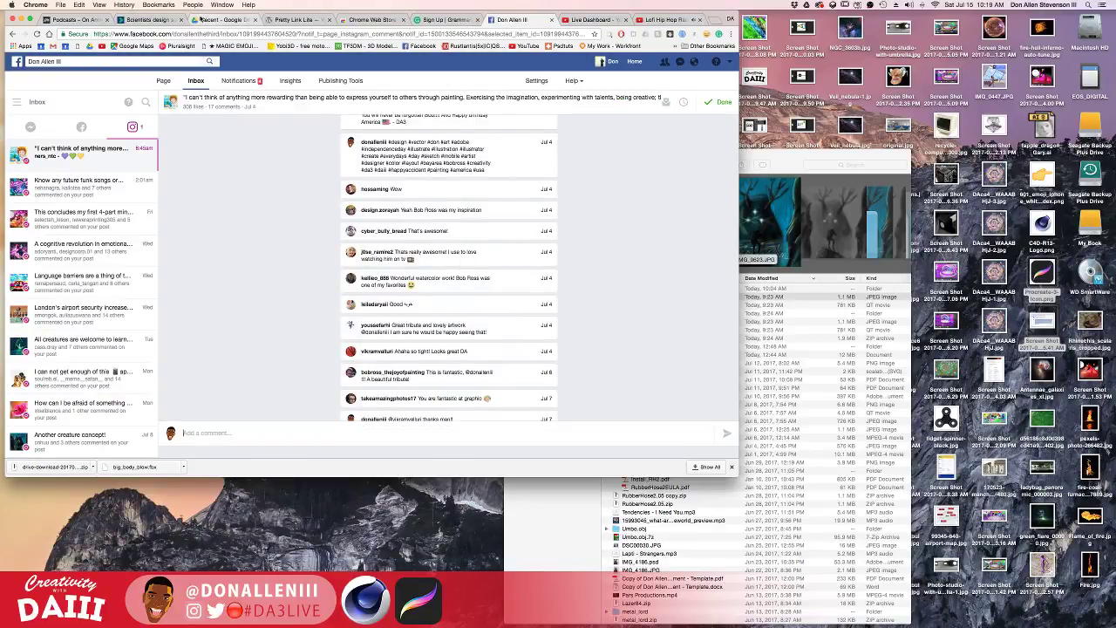
left_click(149, 19)
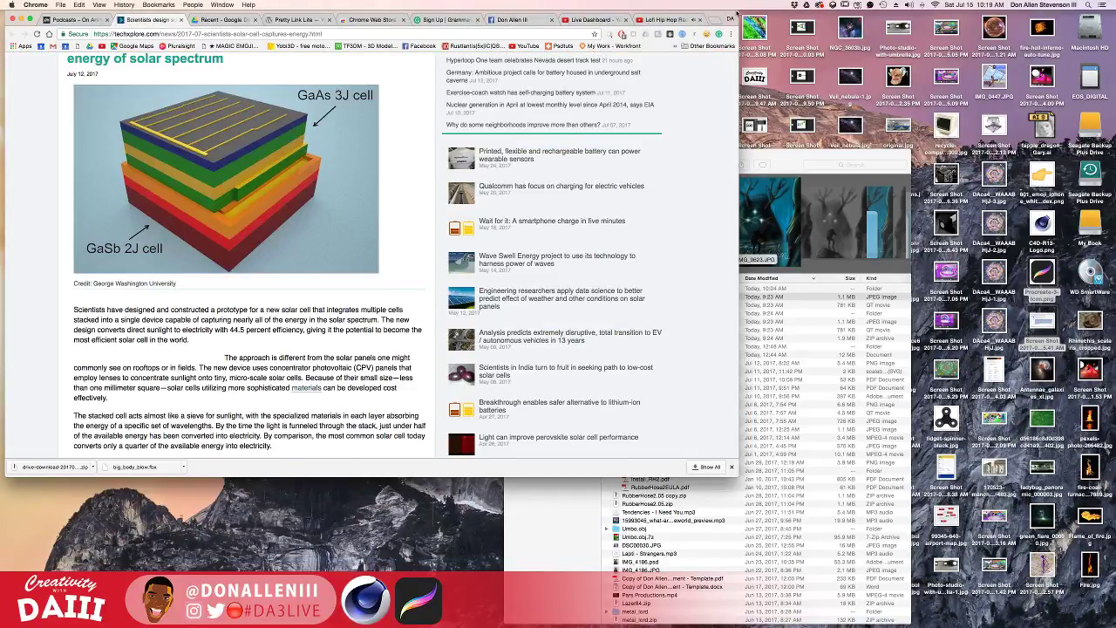
Shrink the browser window, bring the Finder Downloads window clear of it and show its files as a list
left_click_drag(737, 13, 178, 40)
left_click_drag(590, 164, 163, 50)
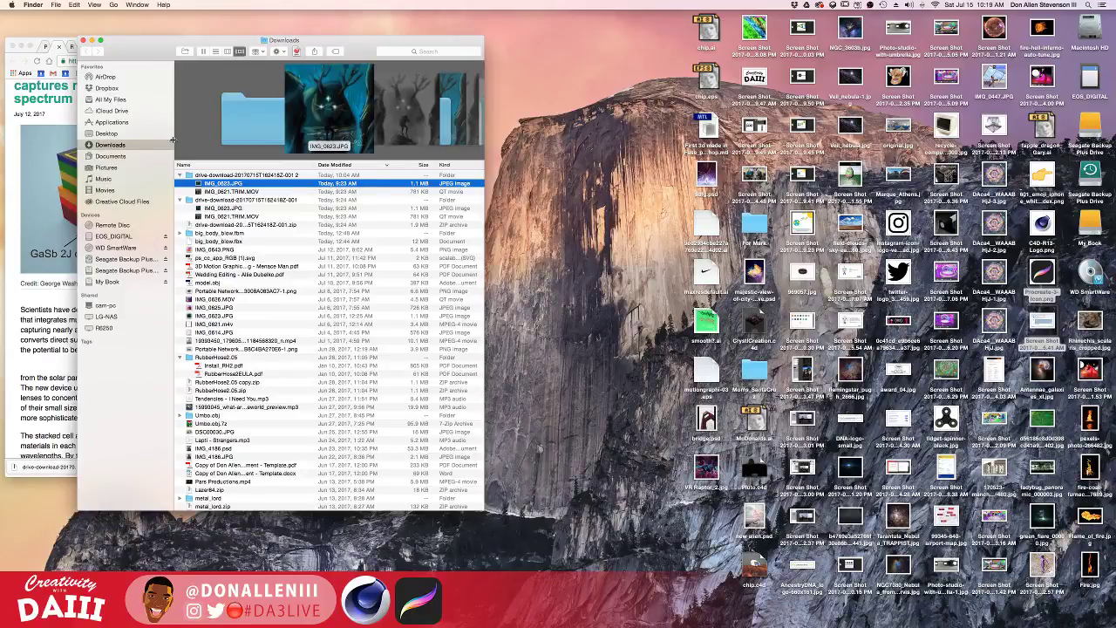
left_click(218, 51)
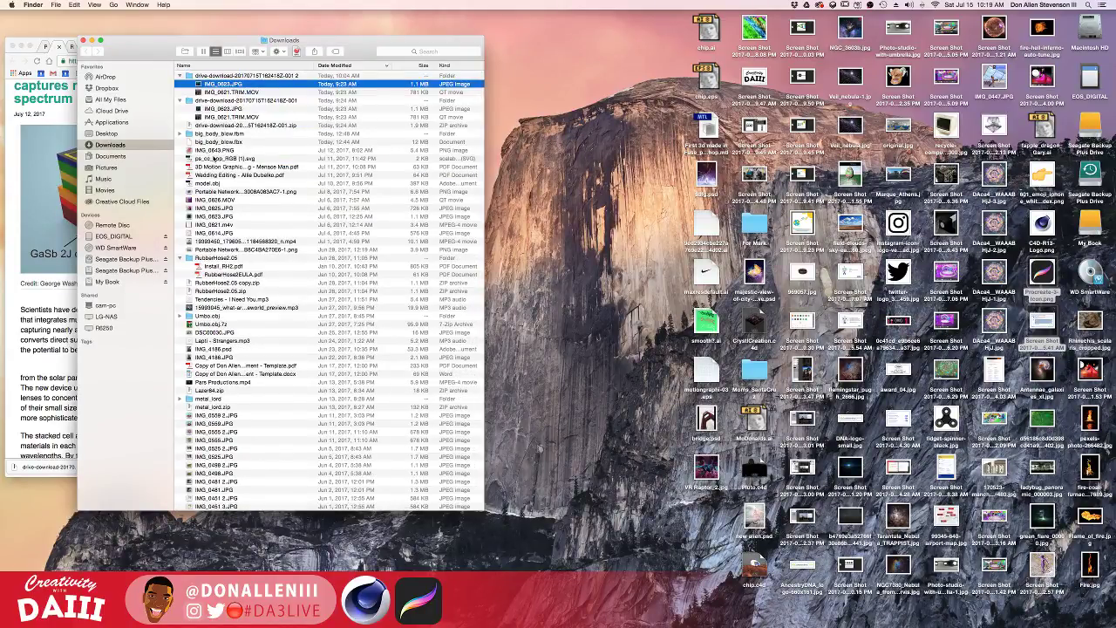
Import model.obj from the Downloads folder into Cinema 4D with the offered OBJ import settings
left_click(210, 184)
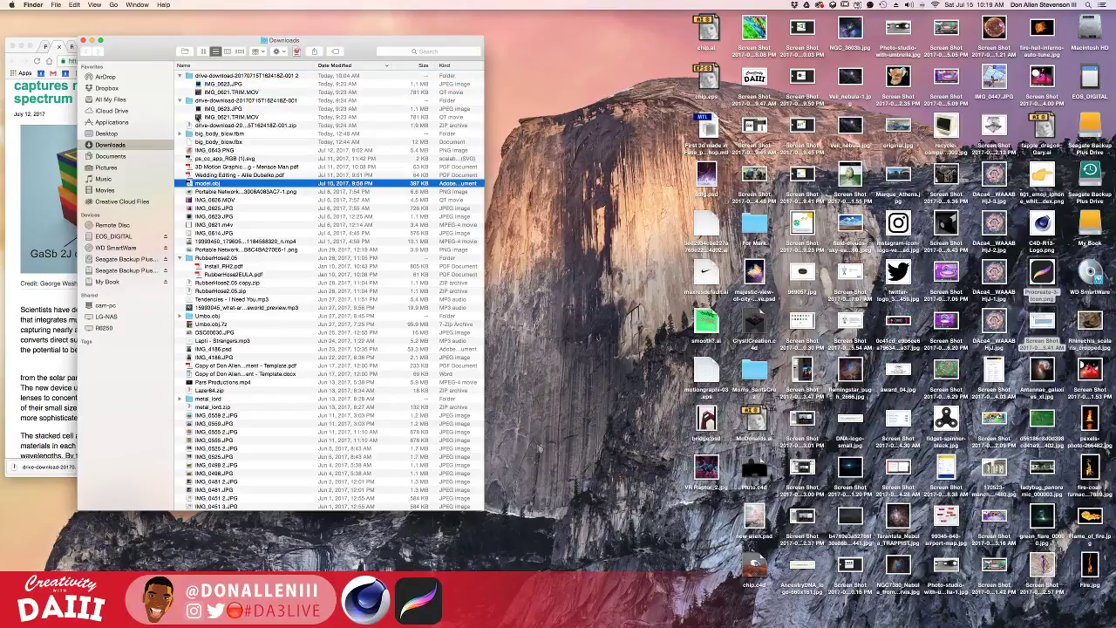
left_click_drag(9, 135, 102, 244)
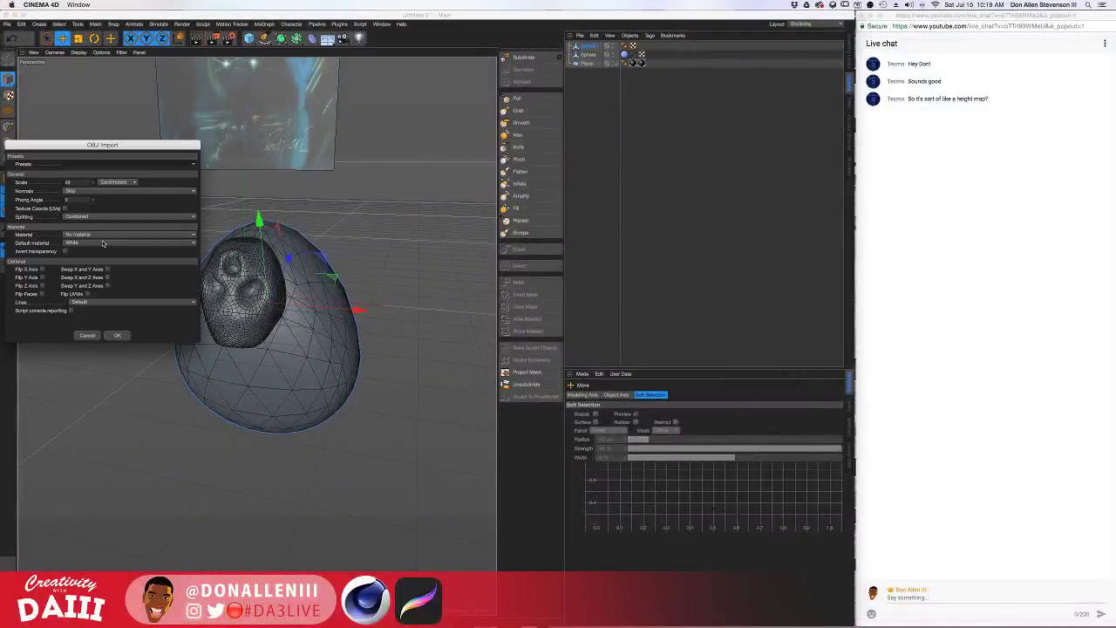
left_click(125, 335)
Examine the imported tree's foliage spheres, trunk and branches from several sides
left_click_drag(294, 300, 209, 325, "alt")
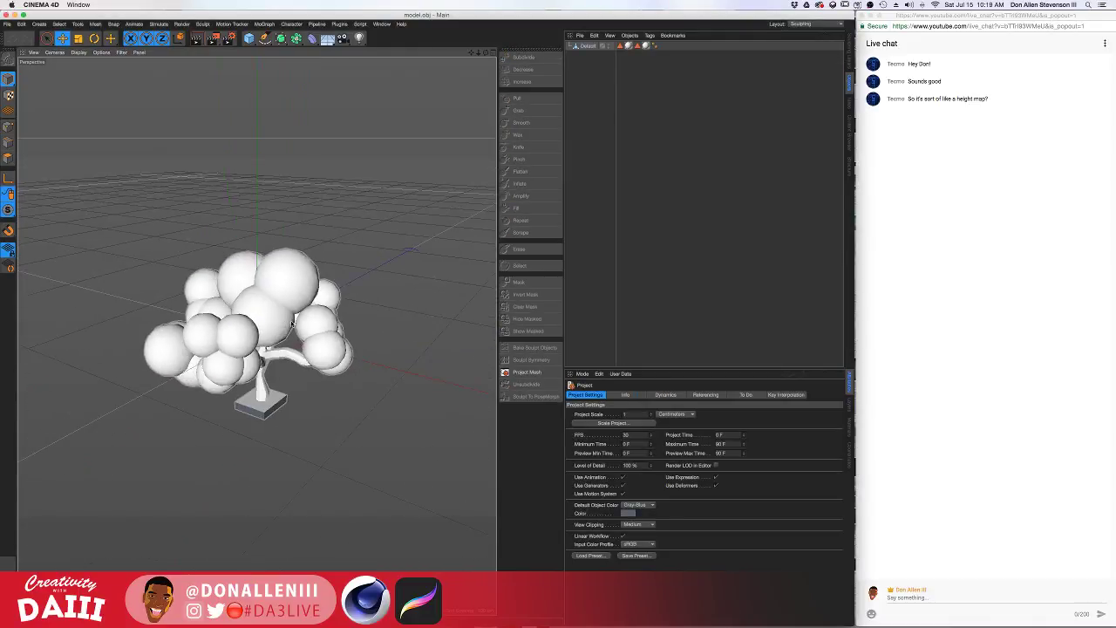
left_click_drag(228, 277, 246, 337, "alt")
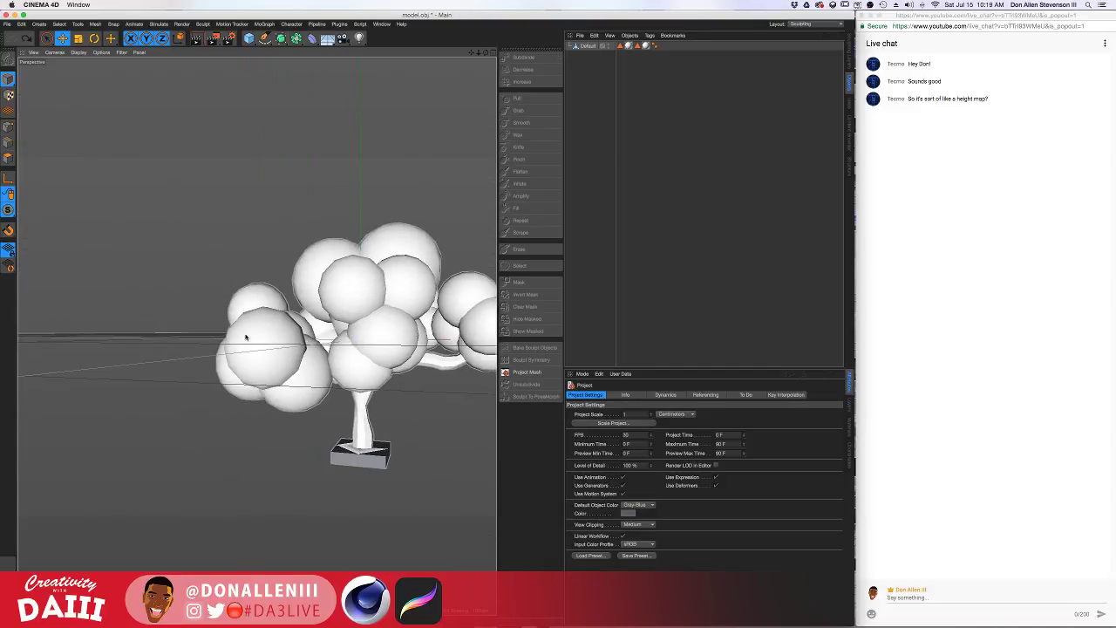
left_click_drag(355, 356, 223, 344, "alt")
right_click_drag(223, 343, 255, 322, "alt")
left_click_drag(255, 322, 194, 316, "alt")
scroll(338, 391, "down", 12)
left_click_drag(341, 392, 330, 332, "alt")
scroll(330, 332, "up", 5)
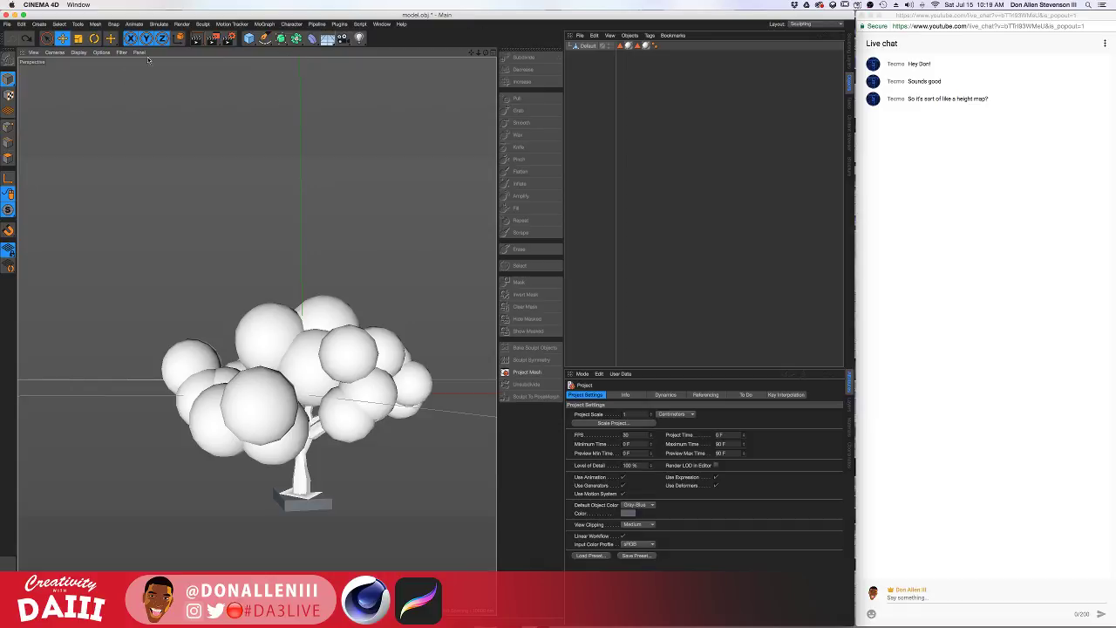
Copy the tree object from the model.obj document and paste it into the Untitled 2 scene
left_click(381, 23)
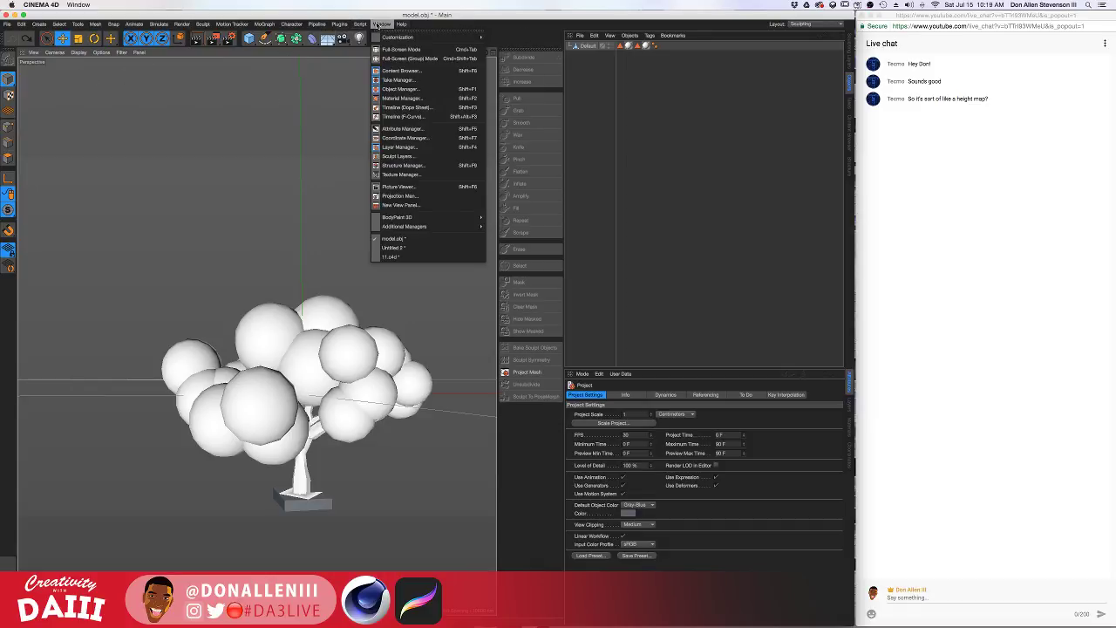
left_click(599, 75)
left_click(588, 47)
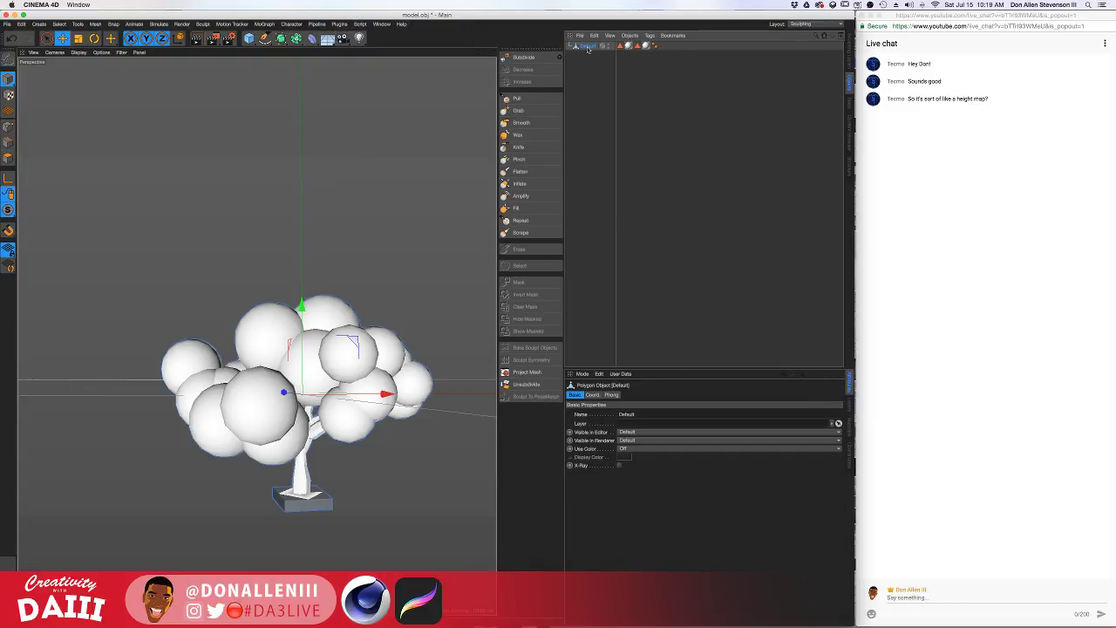
left_click(382, 24)
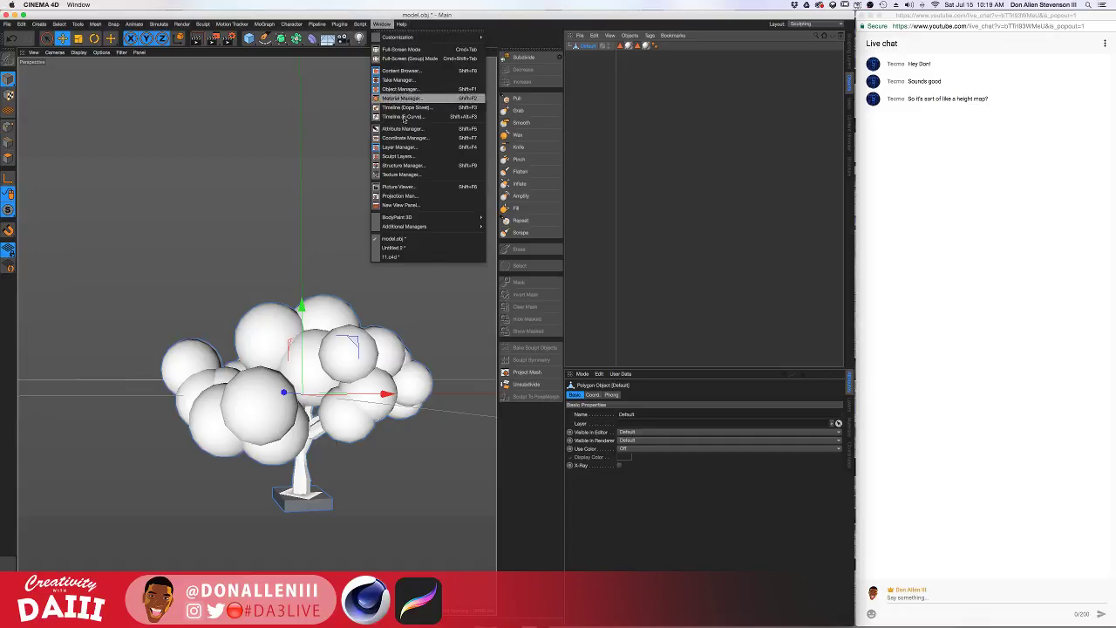
left_click(402, 248)
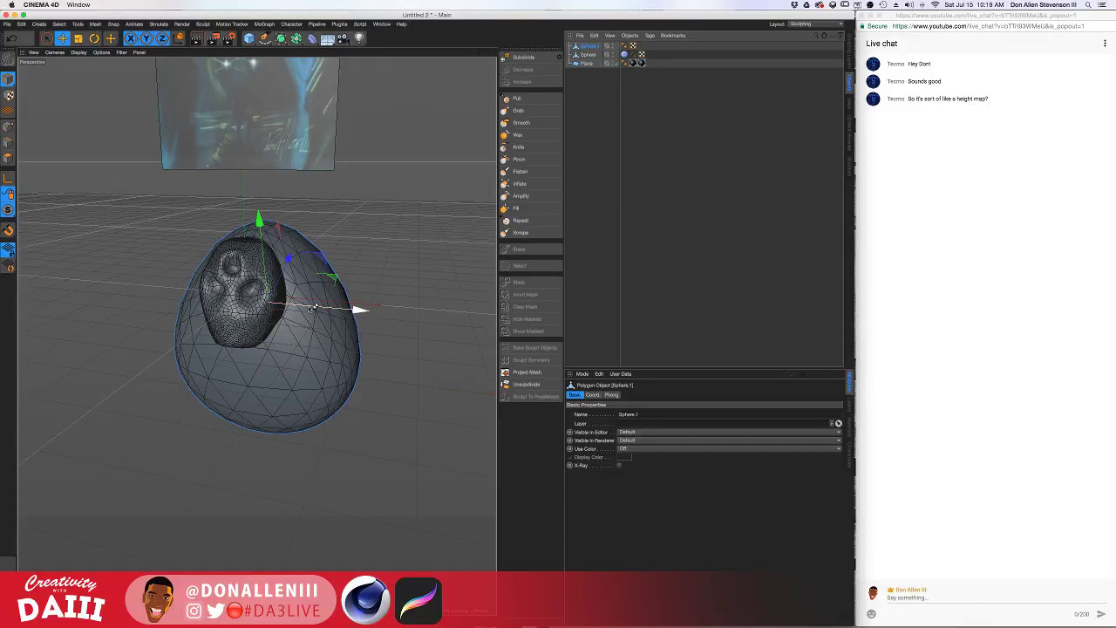
key("super+v")
Move the pasted tree up so that it stands on top of the creature's head
left_click_drag(358, 233, 421, 262, "alt")
left_click_drag(394, 220, 408, 133)
left_click_drag(421, 266, 305, 237, "alt")
scroll(424, 263, "up", 12)
middle_click_drag(439, 263, 265, 351, "alt")
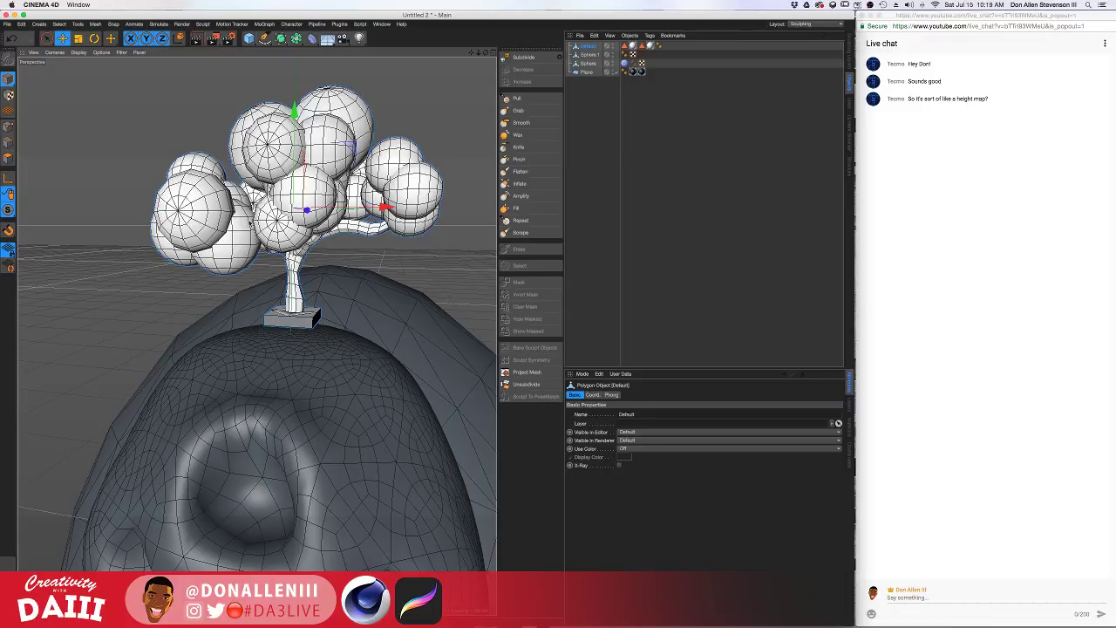
left_click_drag(250, 224, 167, 264)
key("super+z")
double_click(588, 46)
key("Return")
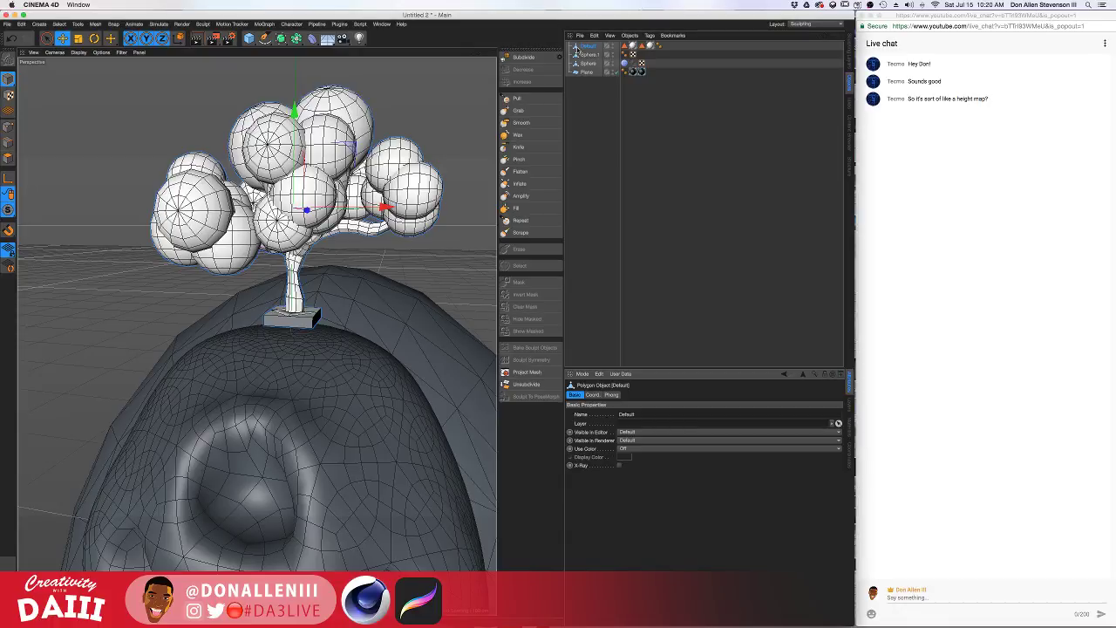
Activate Live Selection and switch the tree object to polygon mode
left_click(47, 39)
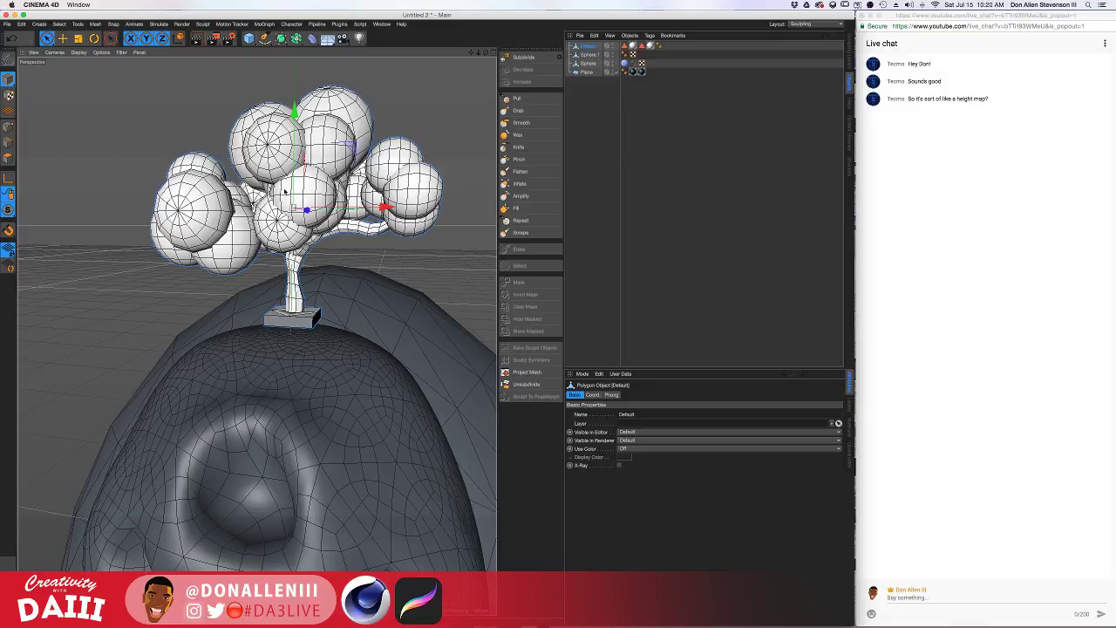
mouse_move(285, 192)
left_mouse_down("alt")
mouse_move(409, 181)
mouse_move(158, 195)
mouse_move(281, 180)
left_mouse_up("alt")
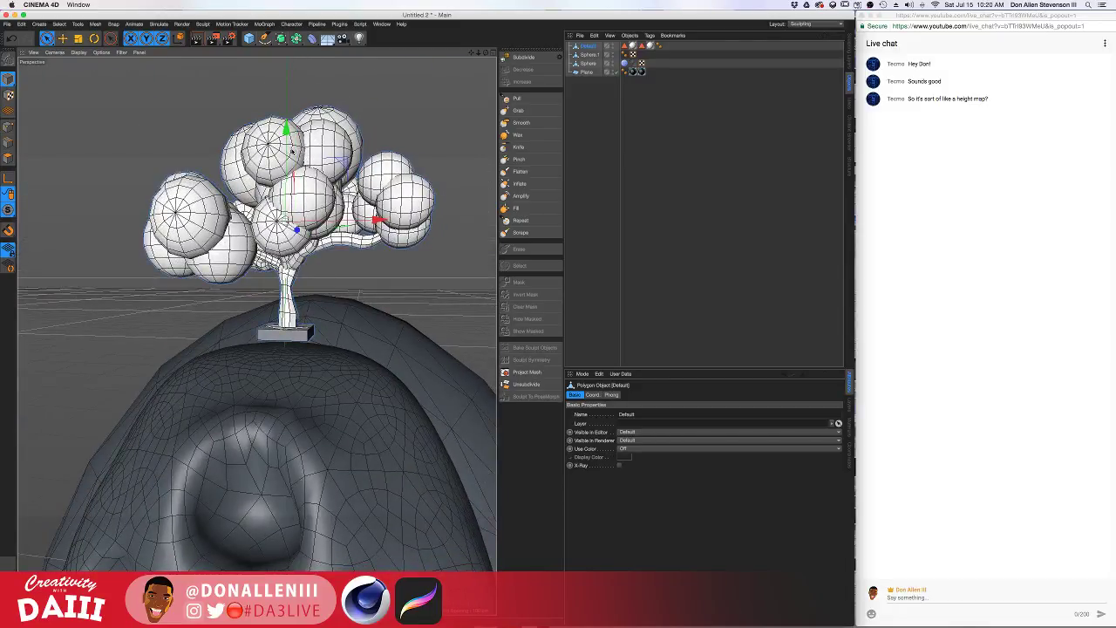
left_click_drag(289, 130, 194, 156)
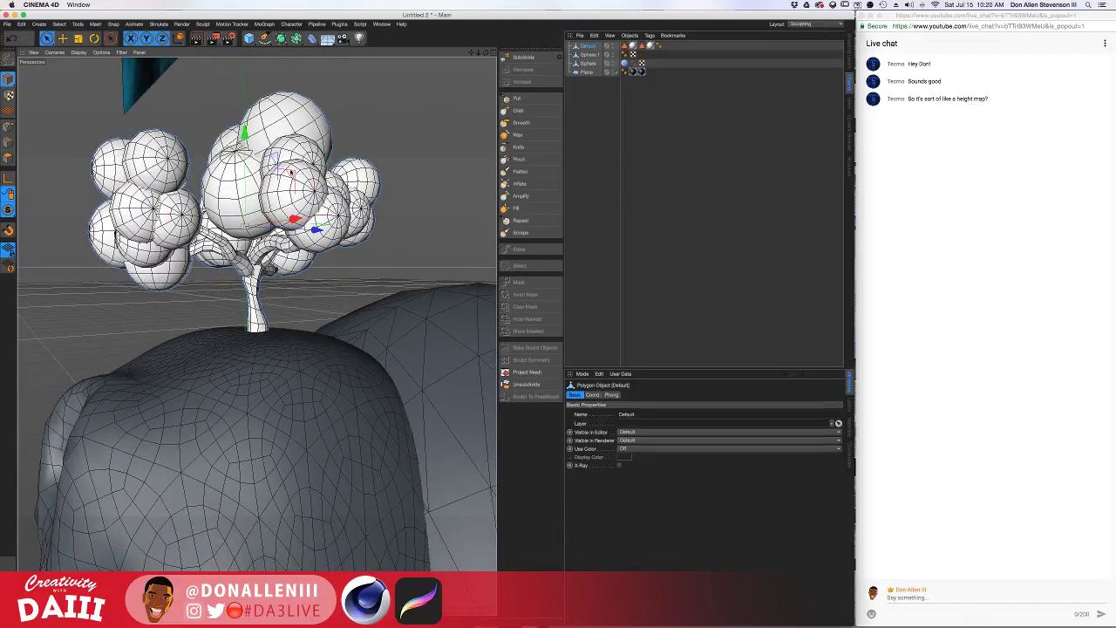
left_click(8, 157)
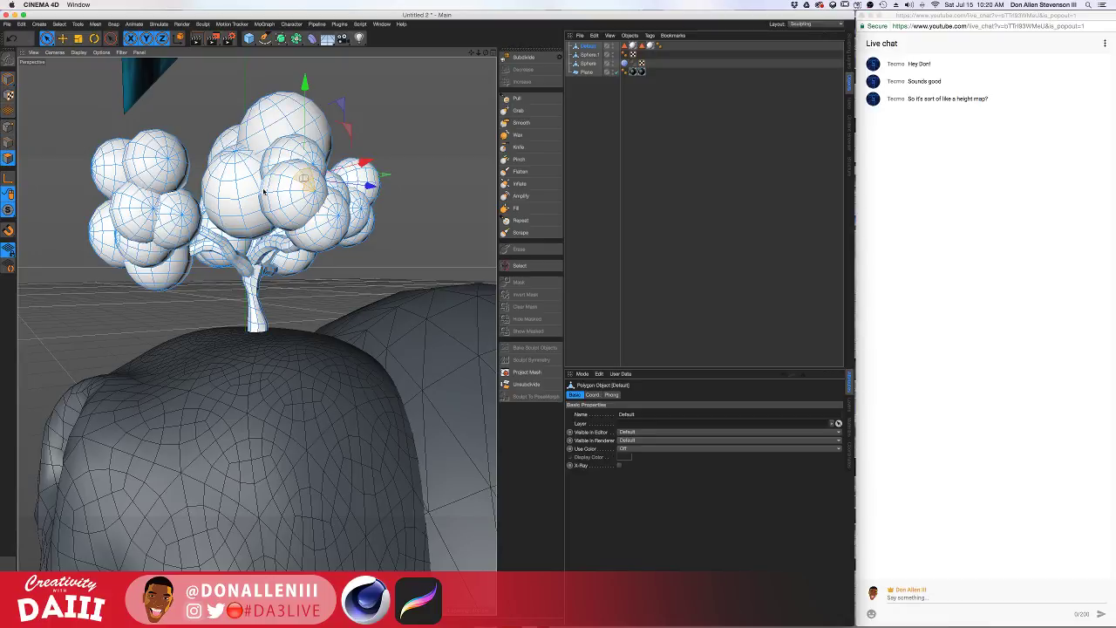
Try to remove the tree's central foliage spheres by brush-selecting their polygons and deleting them
scroll(265, 186, "up", 4)
mouse_move(266, 186)
left_mouse_down("alt")
mouse_move(384, 212)
mouse_move(304, 255)
mouse_move(249, 194)
left_mouse_up("alt")
left_click_drag(378, 181, 363, 227)
key("super+z")
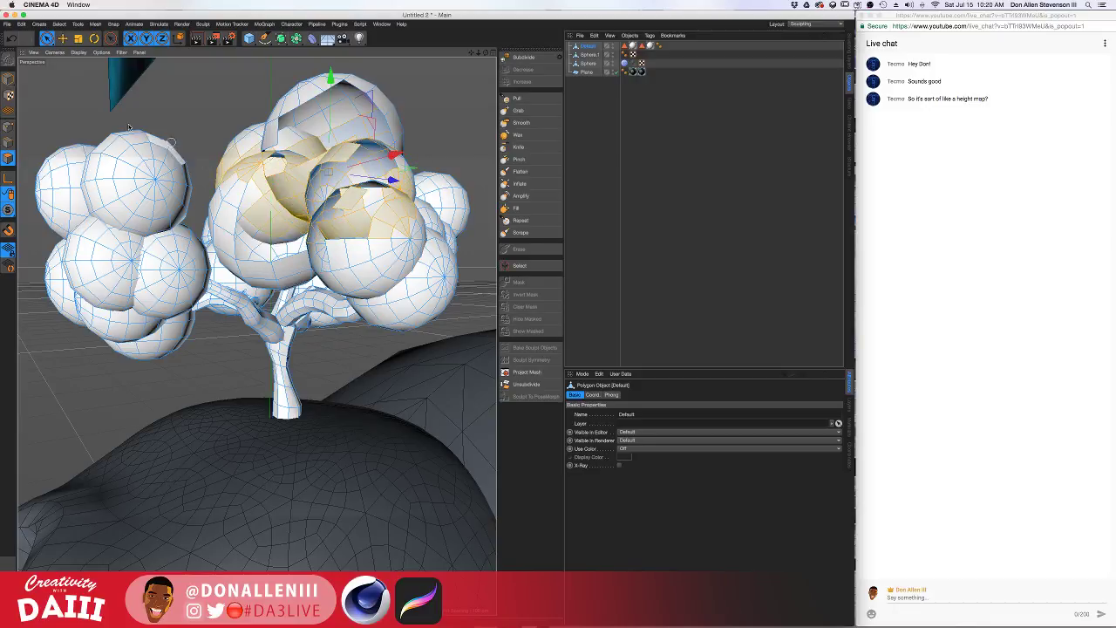
key("Delete")
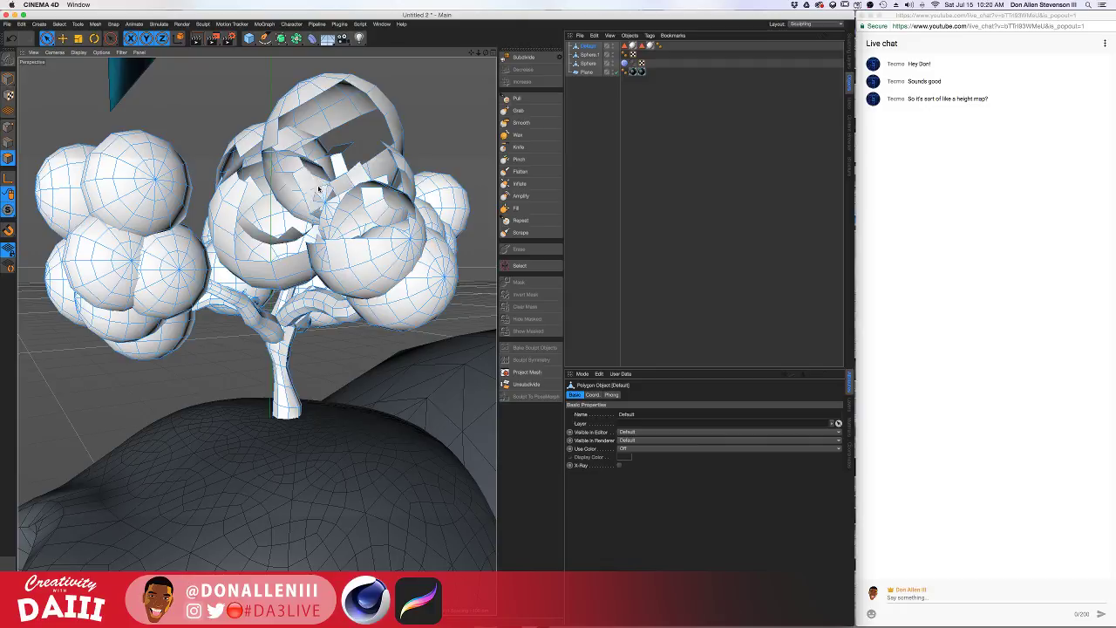
key("super+z")
key("super+z")
key("super+z")
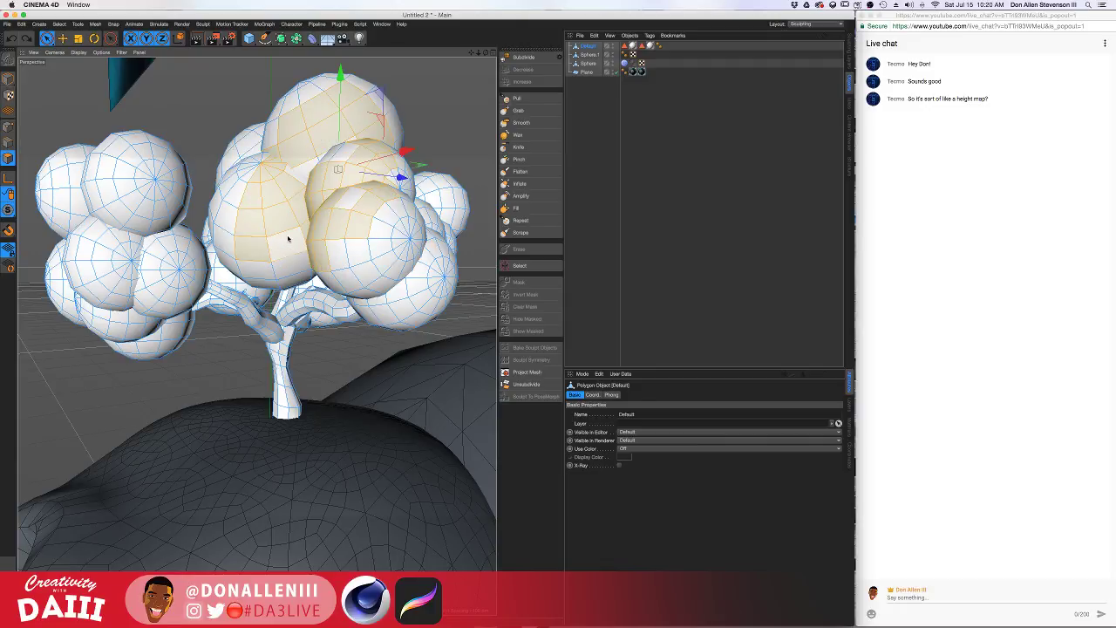
Try to select the polygons of the front foliage sphere with Loop Selection
mouse_move(291, 246)
left_mouse_down("alt")
mouse_move(304, 249)
mouse_move(316, 230)
mouse_move(300, 234)
left_mouse_up("alt")
key("u")
key("l")
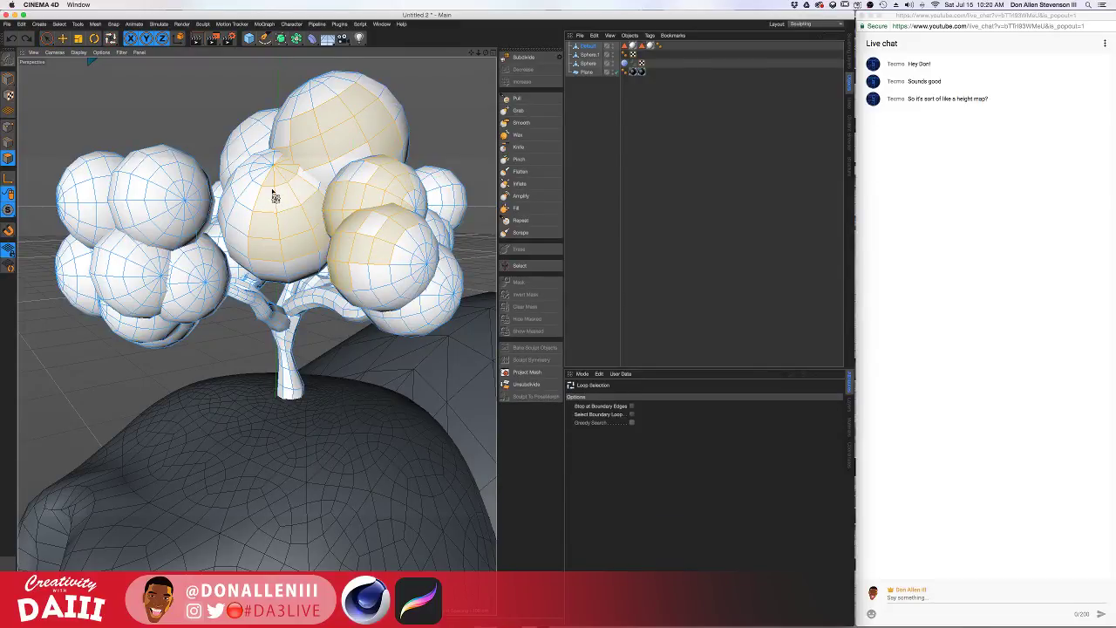
key("super+z")
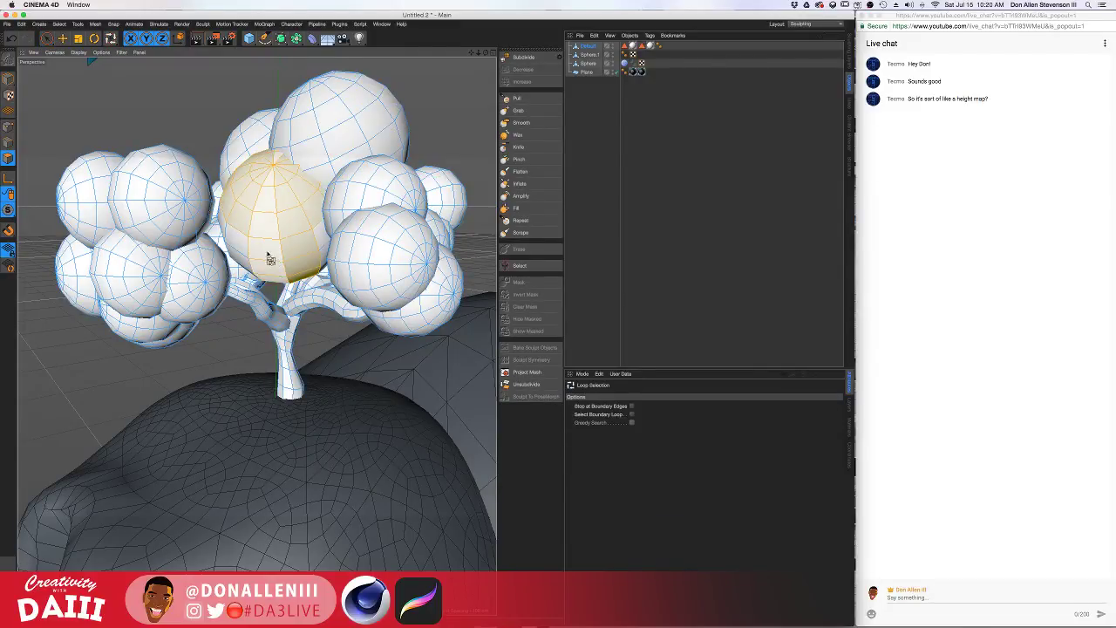
Try again to pick up the polygons of the large upper foliage spheres with Loop Selection
left_click_drag(301, 244, 291, 252, "alt")
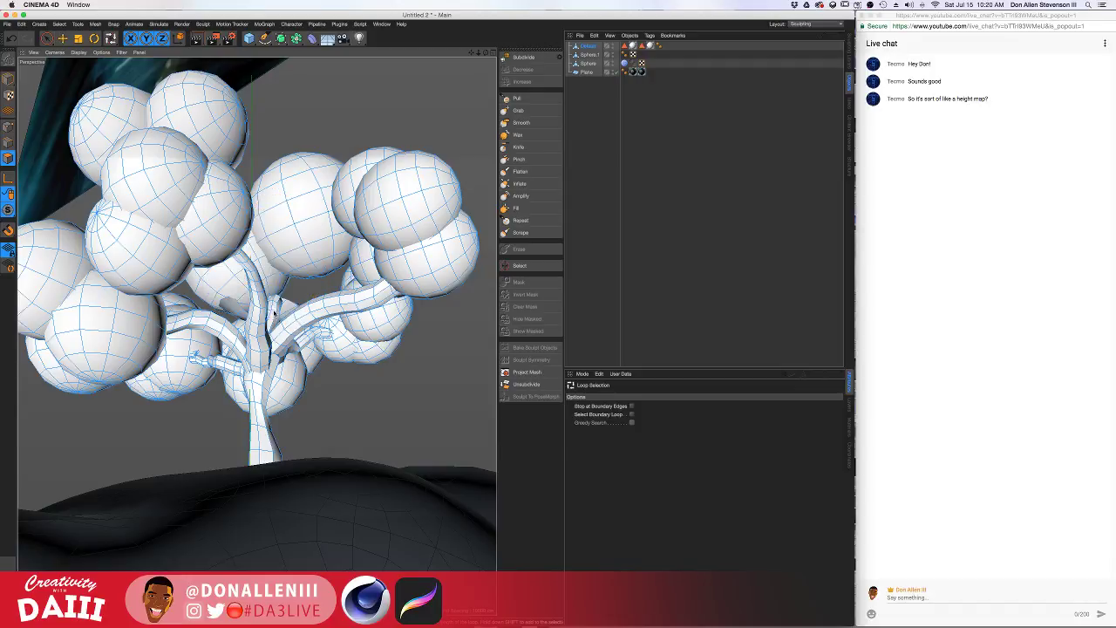
left_click_drag(281, 235, 268, 295, "alt")
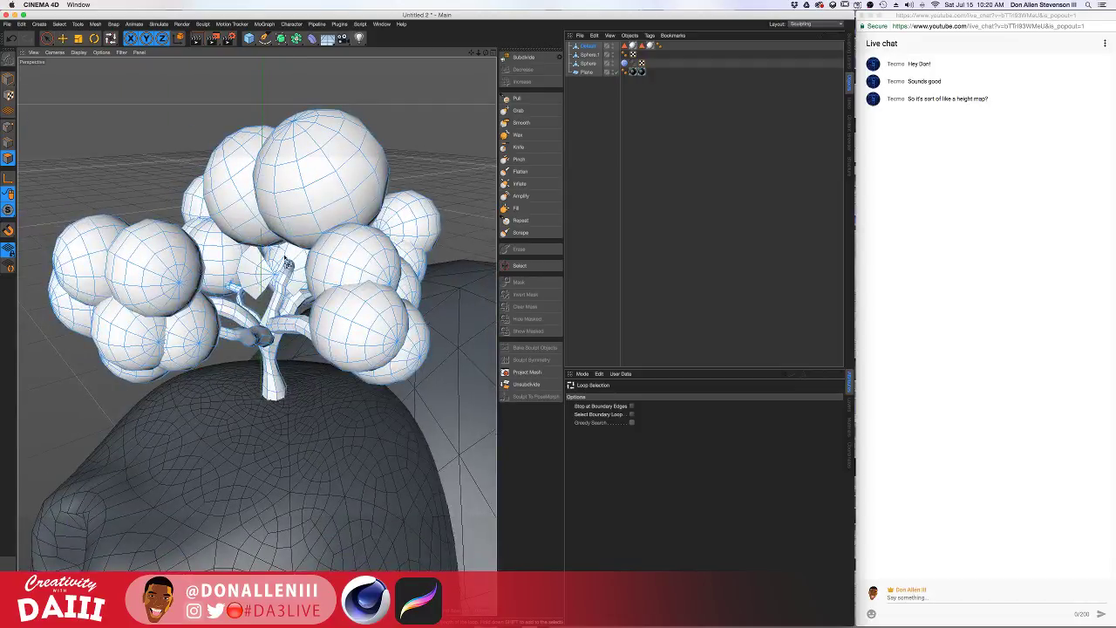
right_click(343, 190)
key("Escape")
key("u")
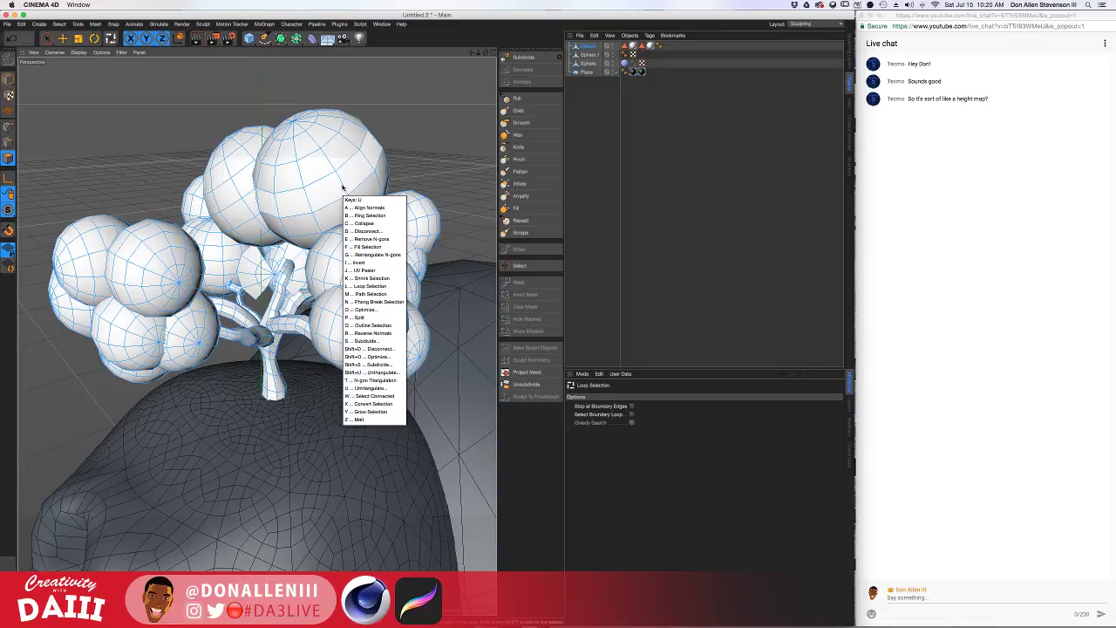
key("l")
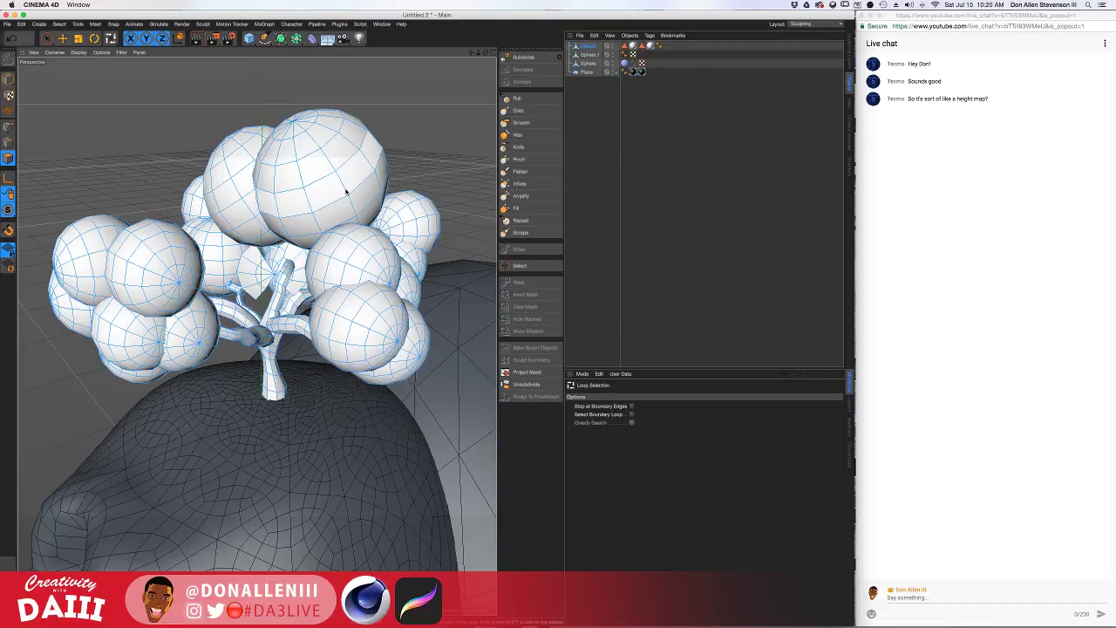
key("u")
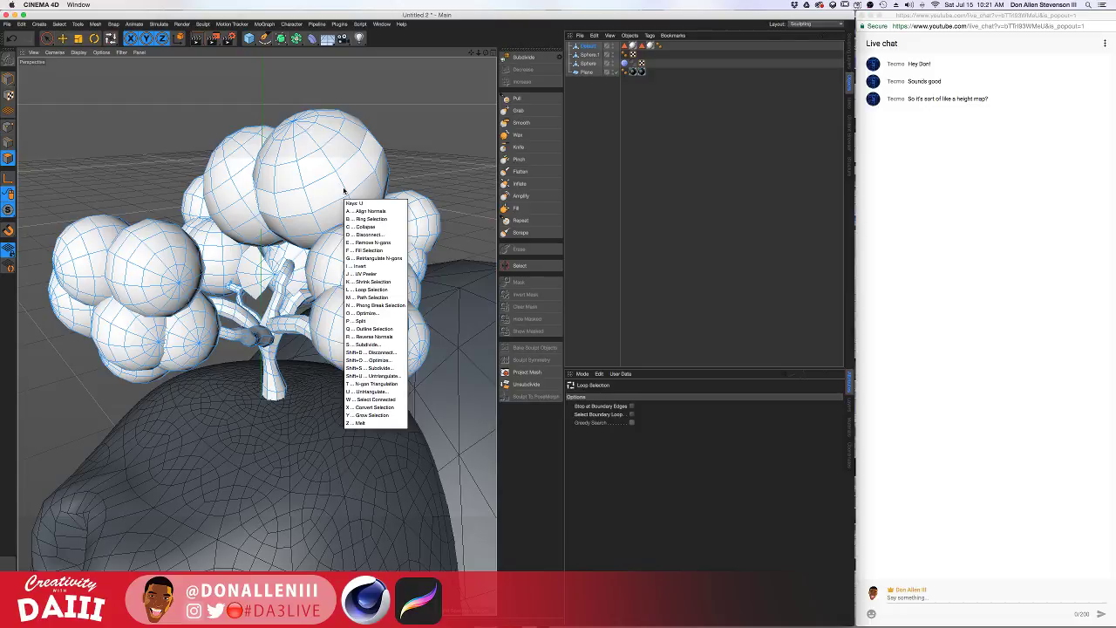
key("l")
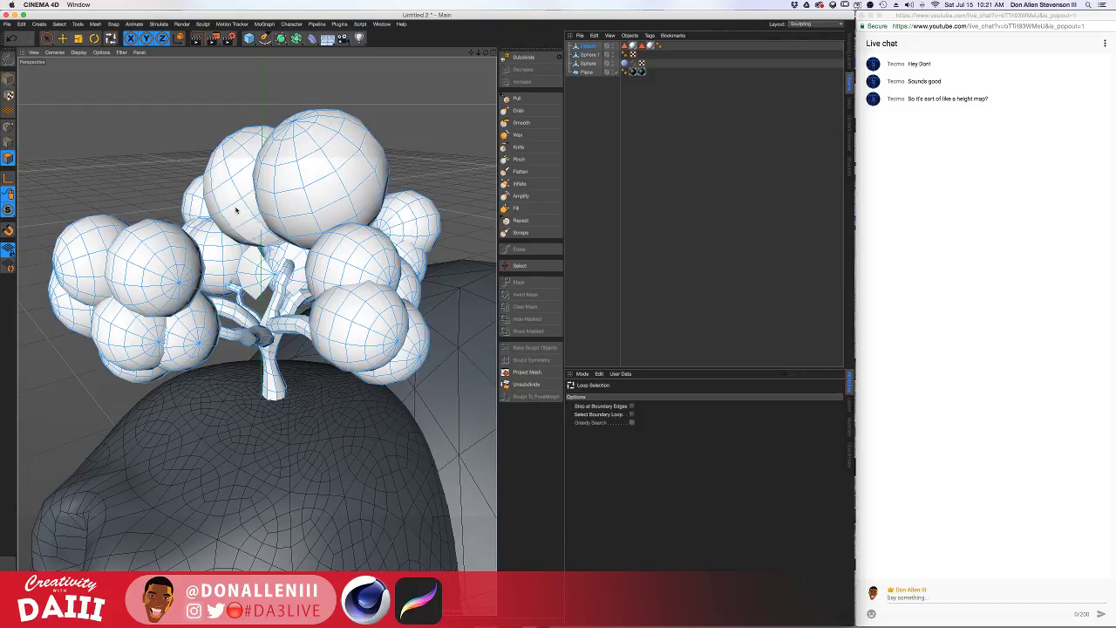
Delete the whole imported tree object from the scene
right_click_drag(234, 210, 207, 300, "alt")
left_click_drag(206, 299, 308, 275, "alt")
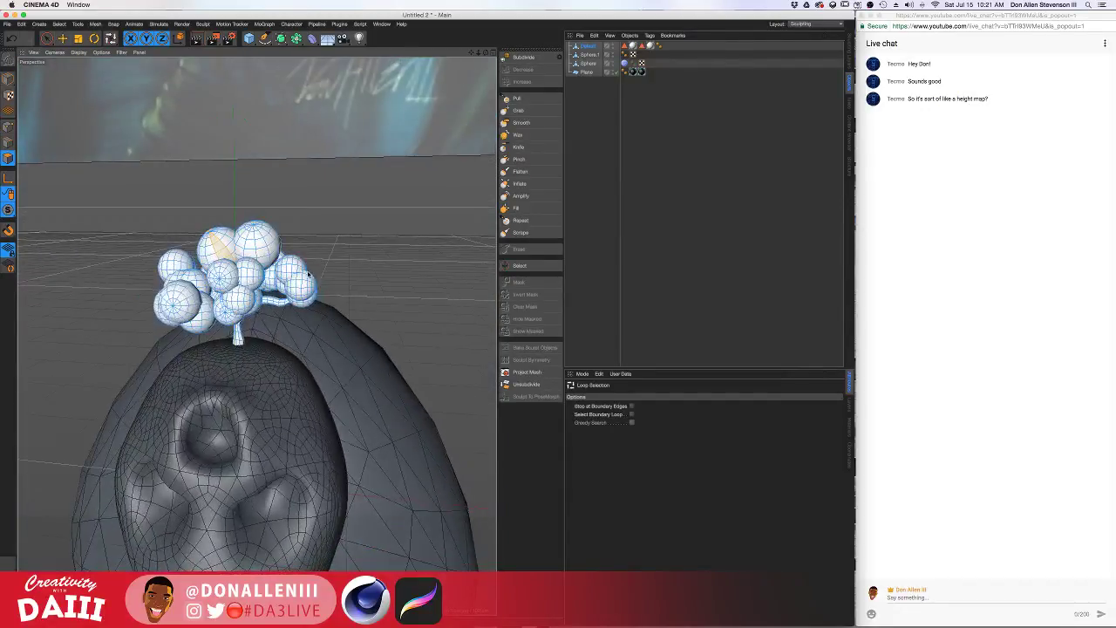
left_click(576, 46)
key("Delete")
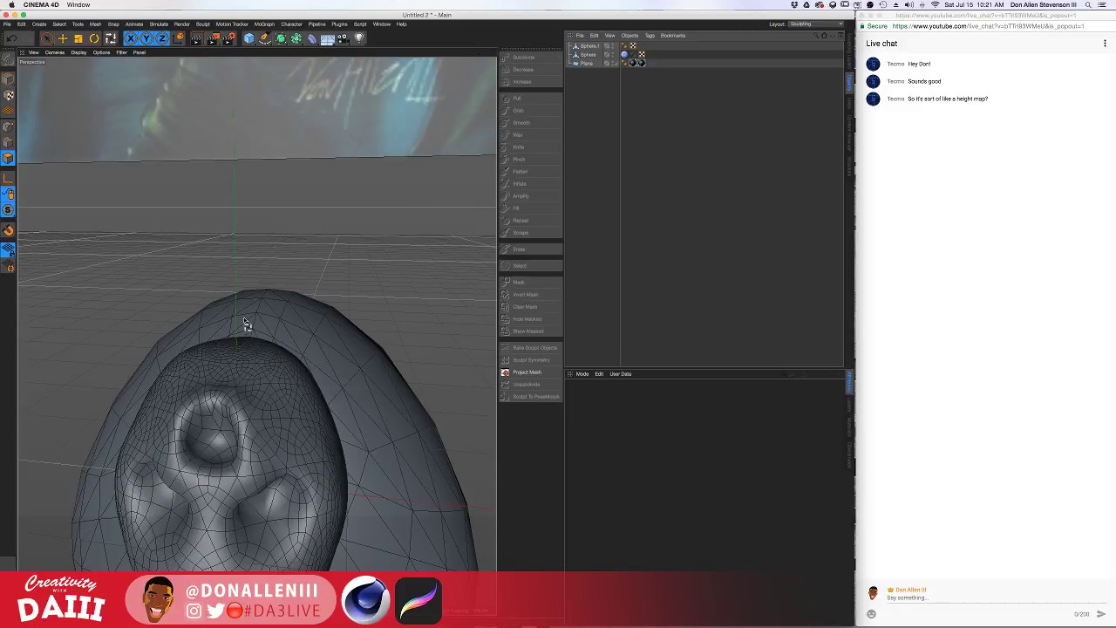
Try adding an Arc spline as a base for the antlers and undo it
mouse_move(265, 373)
left_mouse_down("alt")
mouse_move(314, 340)
mouse_move(282, 105)
left_mouse_up("alt")
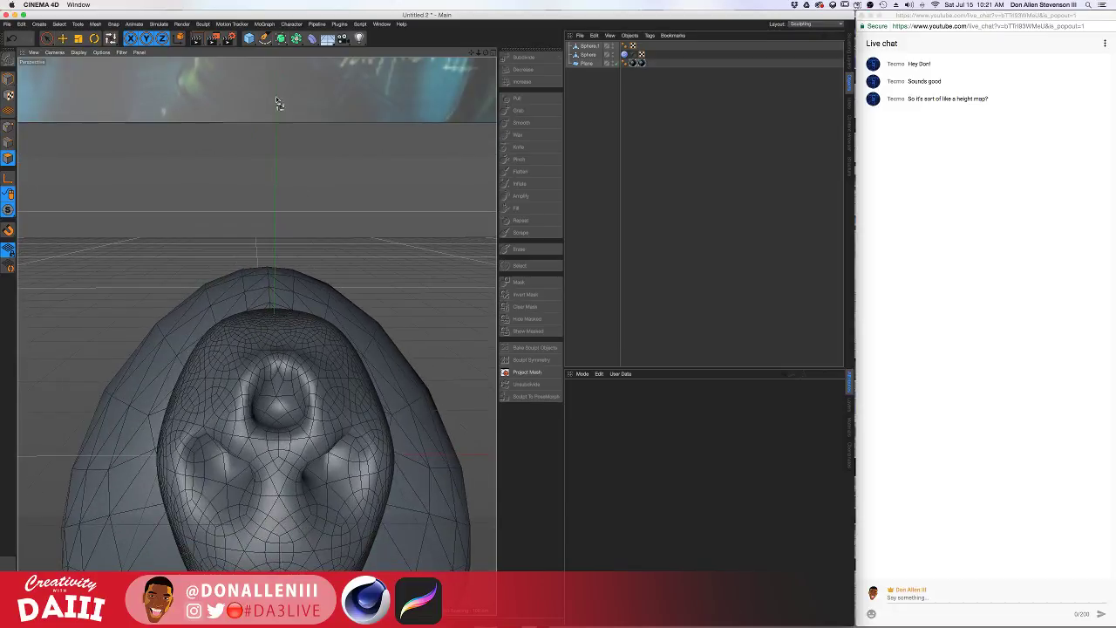
left_click(249, 38)
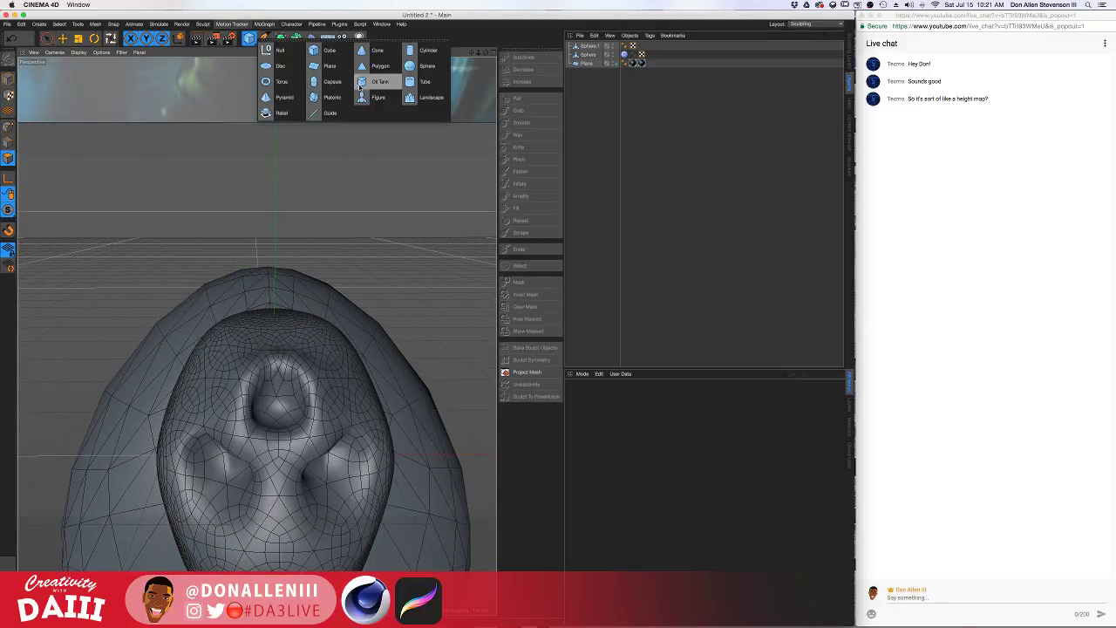
left_click(264, 38)
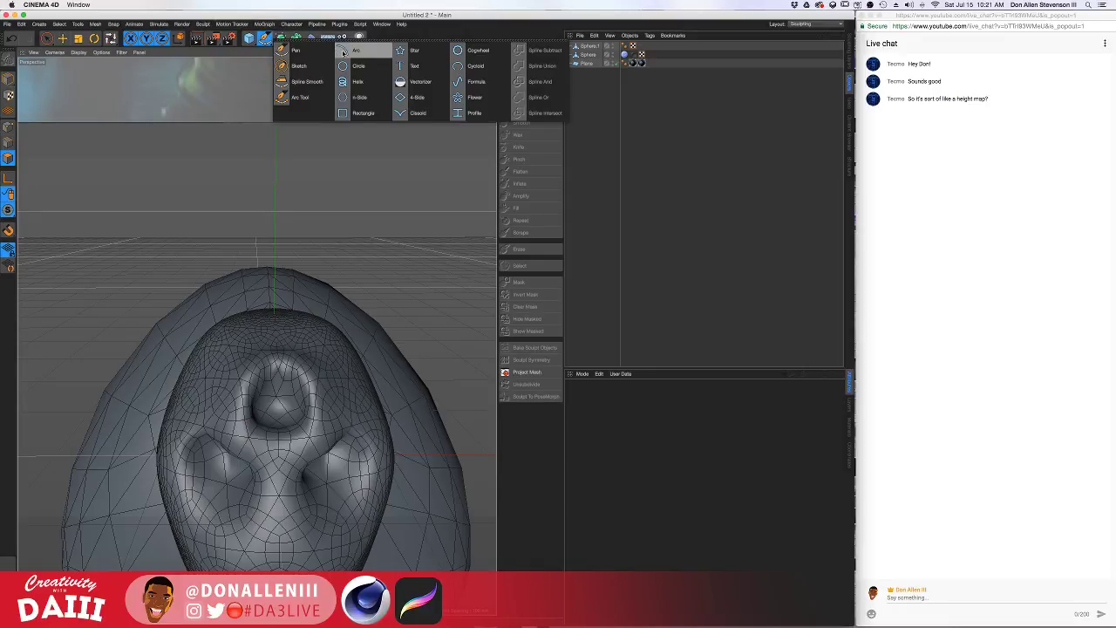
left_click(344, 53)
key("super+z")
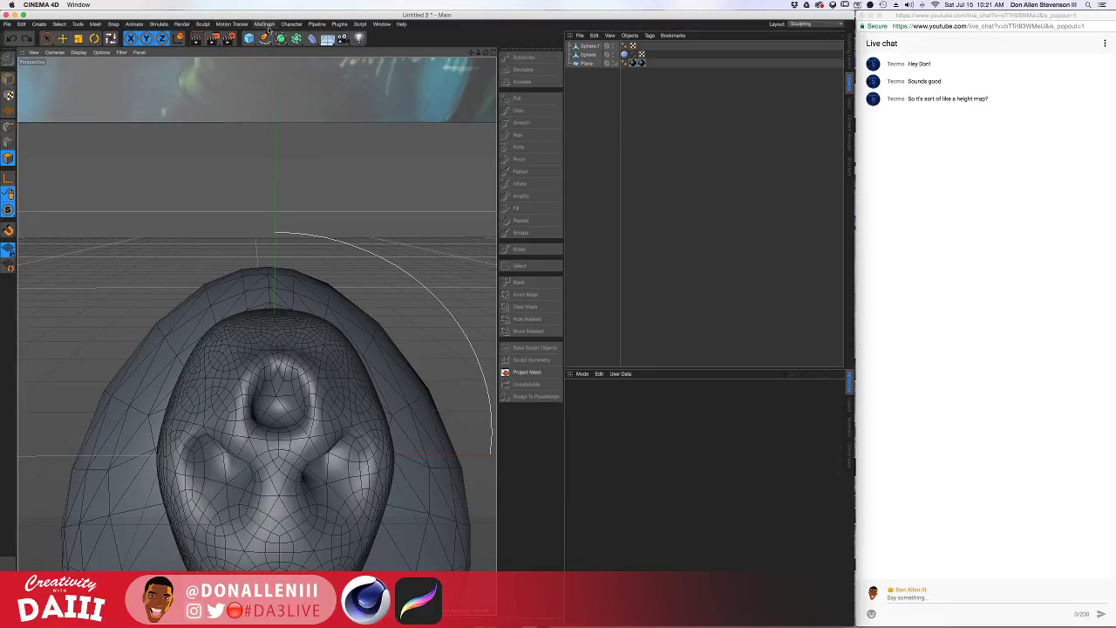
Draw the antler's main stem as a kinked Bezier Pen spline rising from the top of the head in the Right view
left_click(264, 38)
left_click(293, 51)
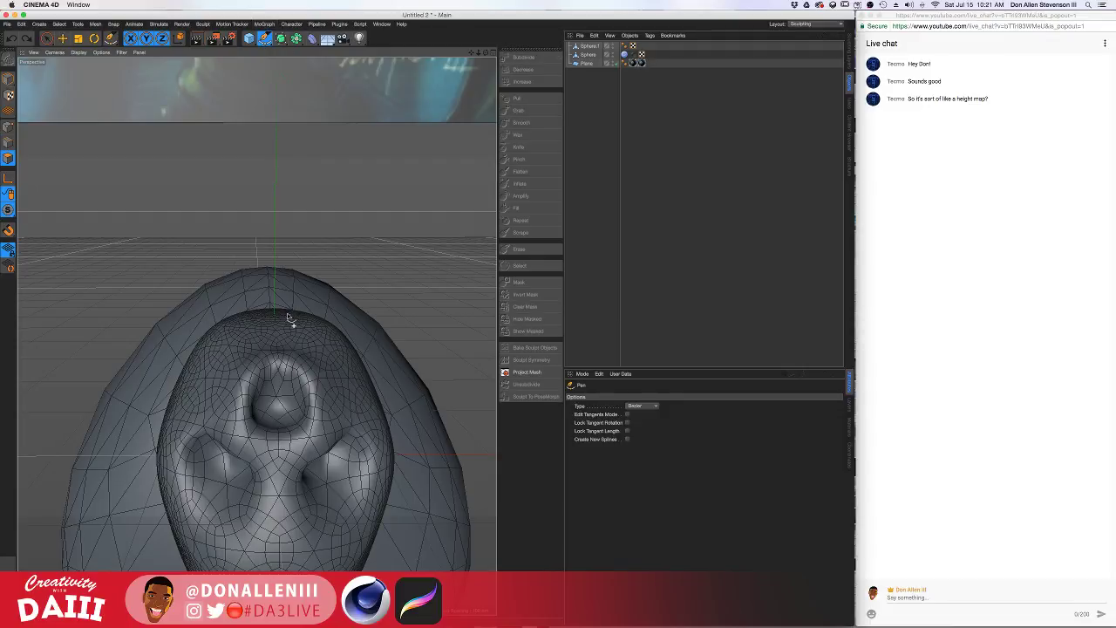
left_click(493, 56)
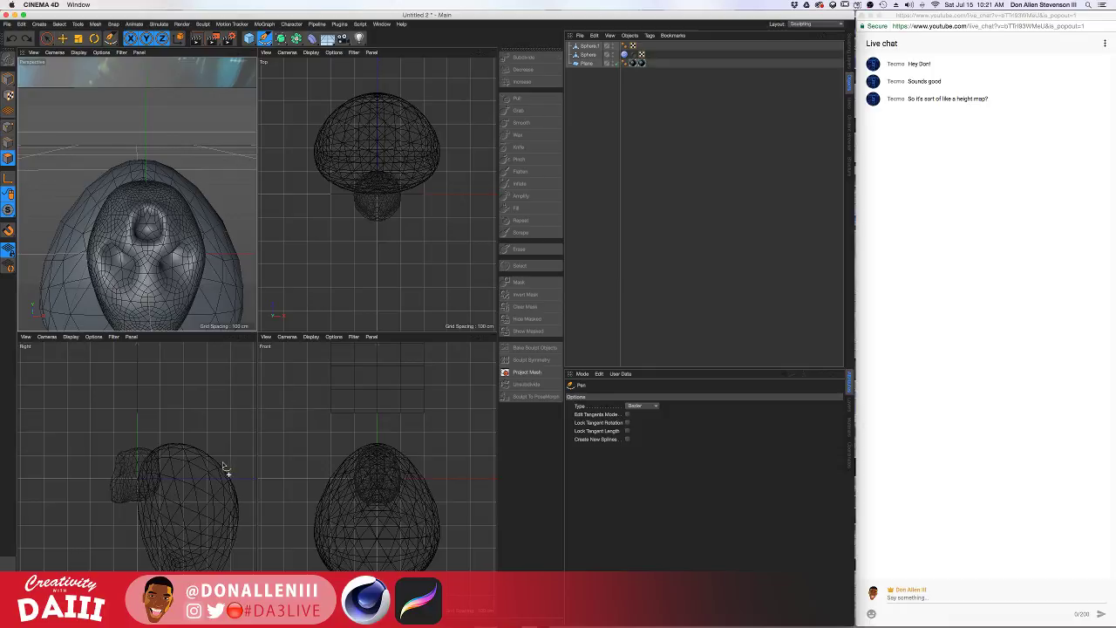
middle_click(220, 436)
scroll(262, 366, "up", 5)
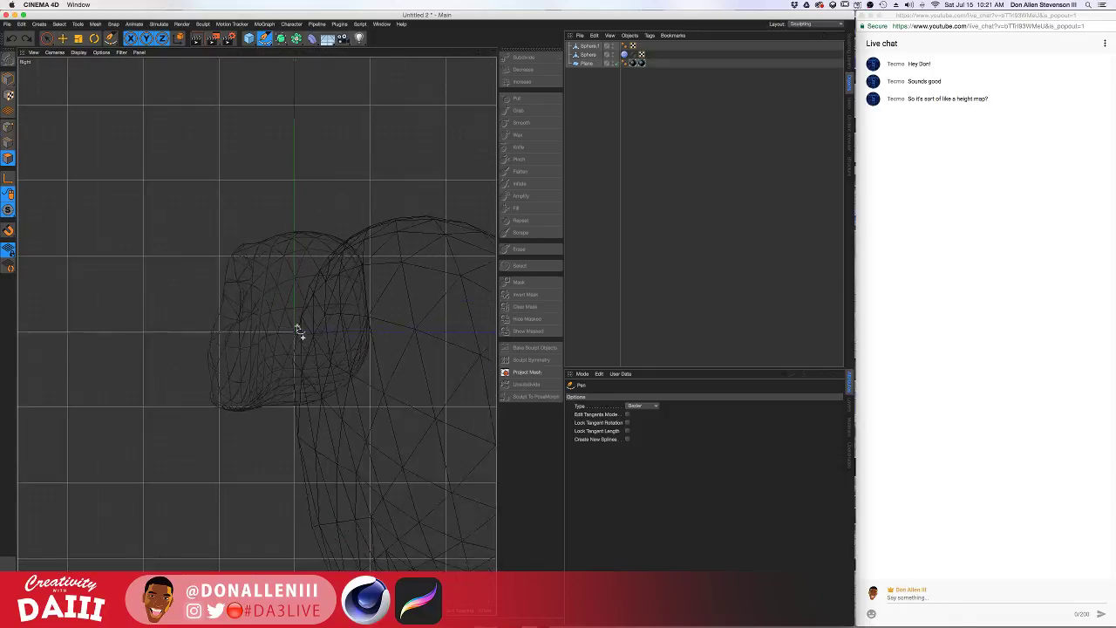
scroll(297, 330, "up", 3)
scroll(341, 329, "down", 3)
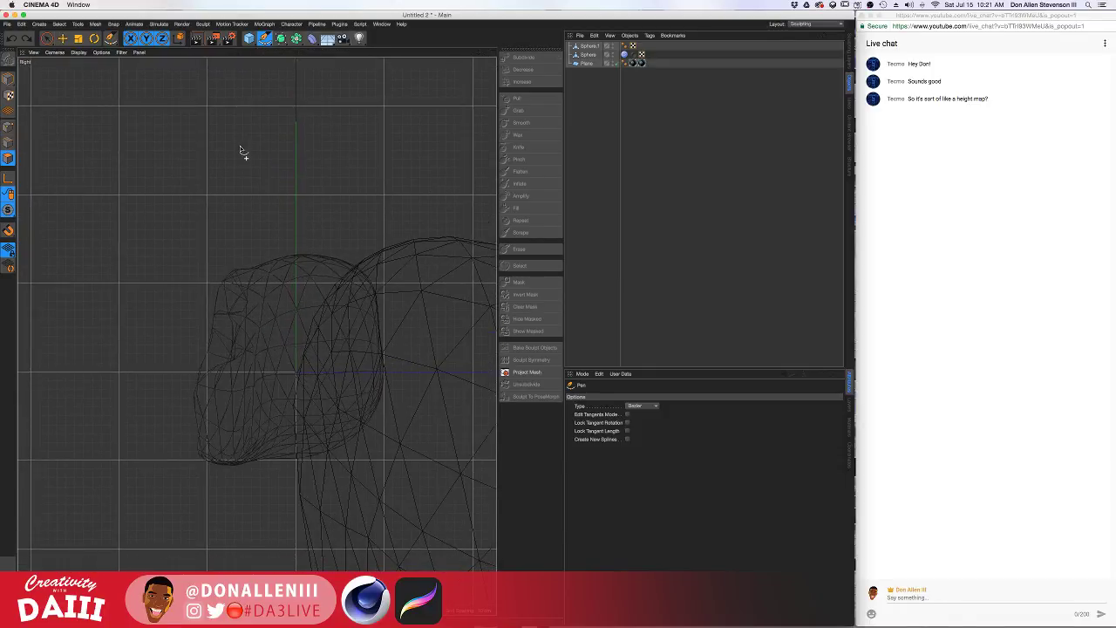
left_click(307, 259)
left_click(308, 264)
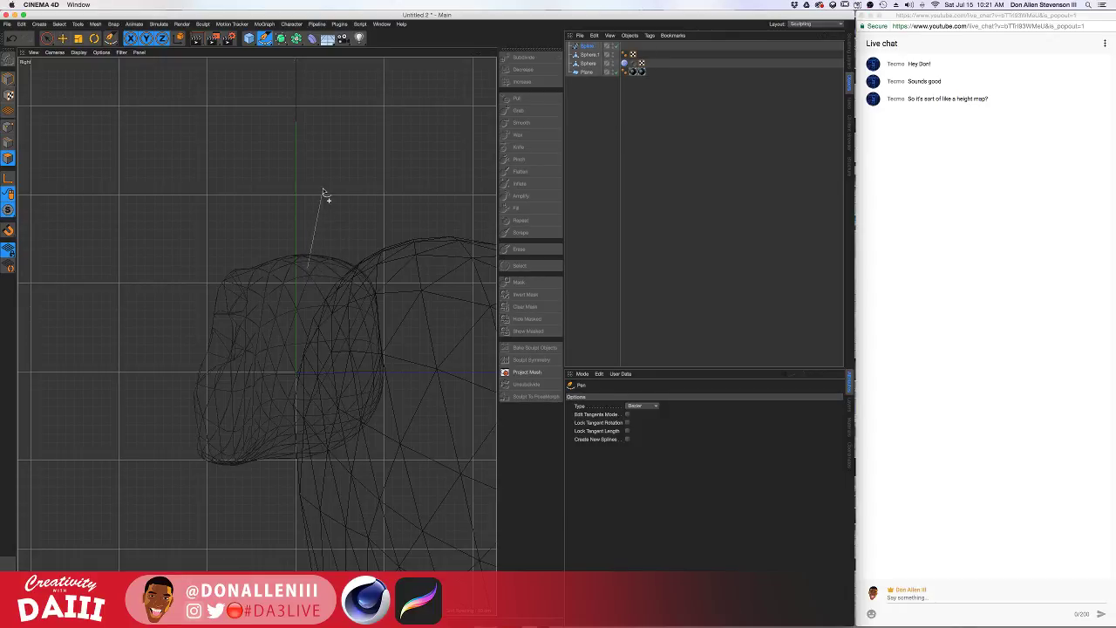
left_click(332, 198)
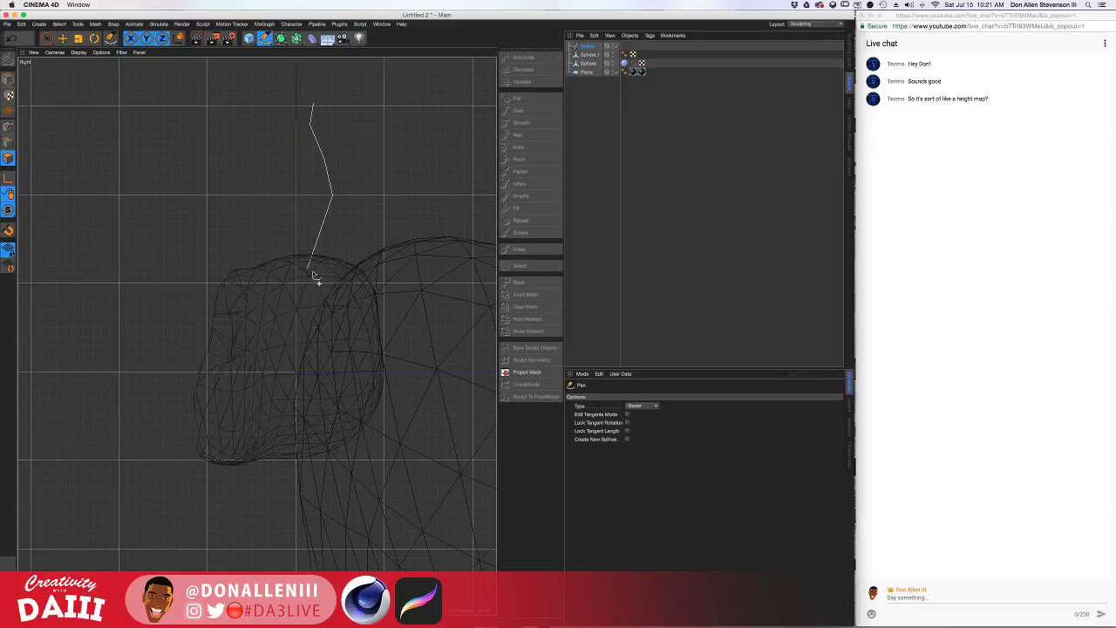
Add two kinked side branches to the stem with the Pen tool and return to the Perspective view
left_click(356, 159)
left_click_drag(332, 204, 366, 186)
left_click(492, 53)
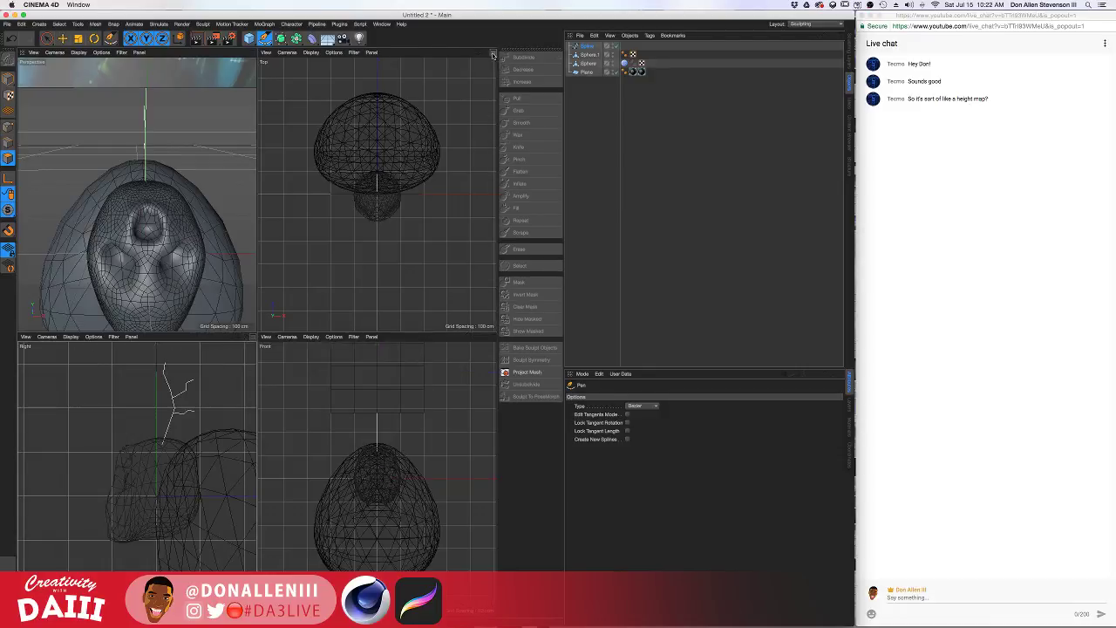
left_click(253, 53)
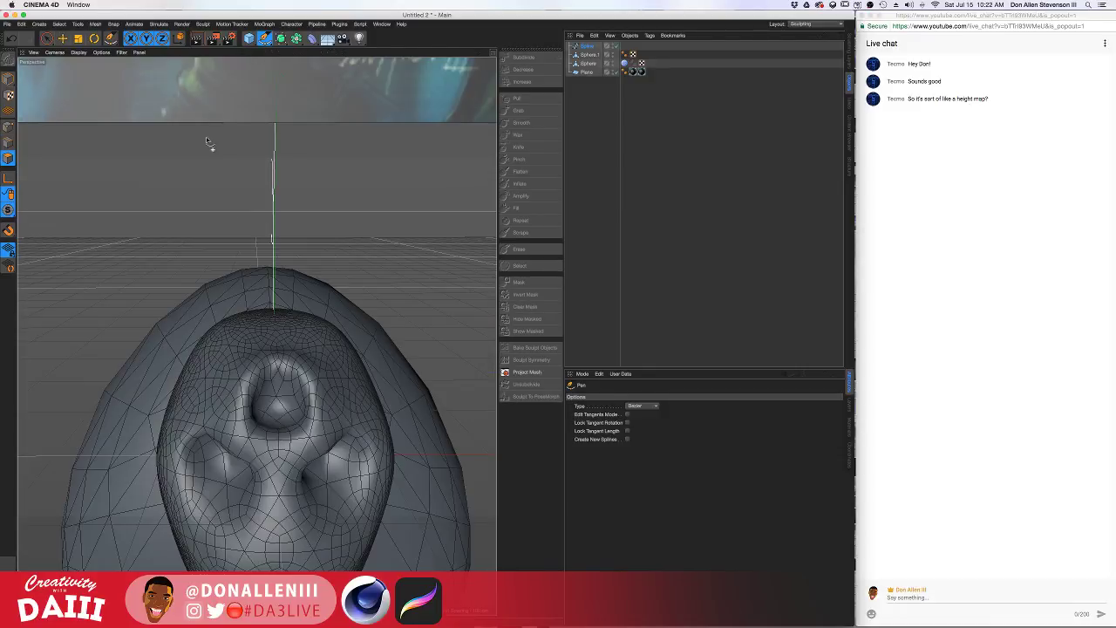
mouse_move(207, 140)
left_mouse_down("alt")
mouse_move(221, 227)
mouse_move(116, 213)
mouse_move(207, 240)
mouse_move(307, 224)
mouse_move(245, 230)
left_mouse_up("alt")
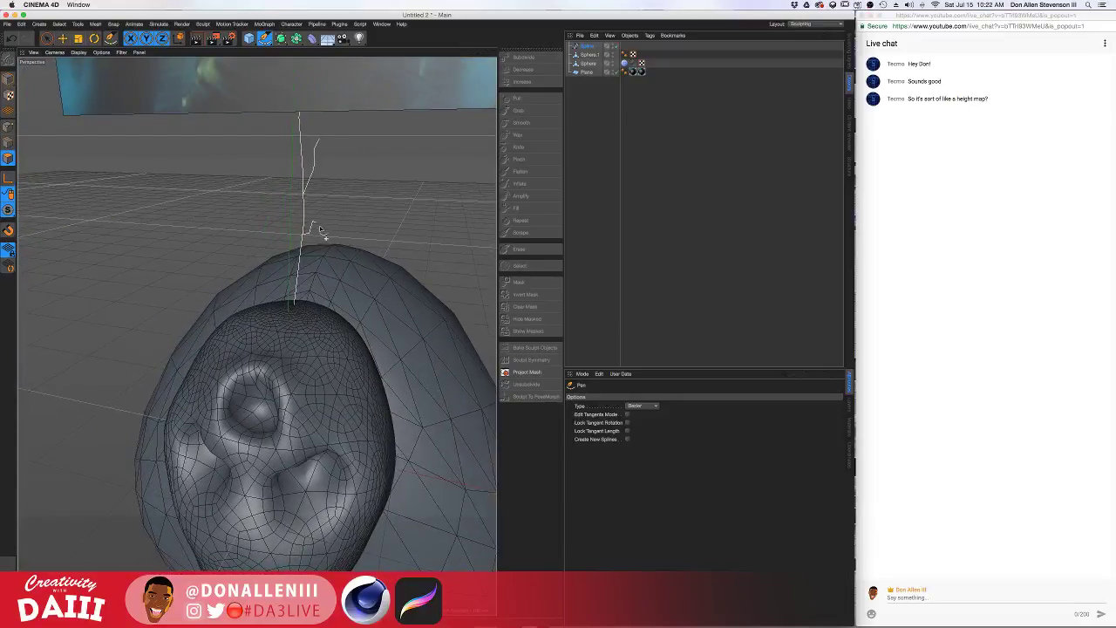
Try to select and move the end of the spline's lower side branch with Live Selection
left_click(589, 45)
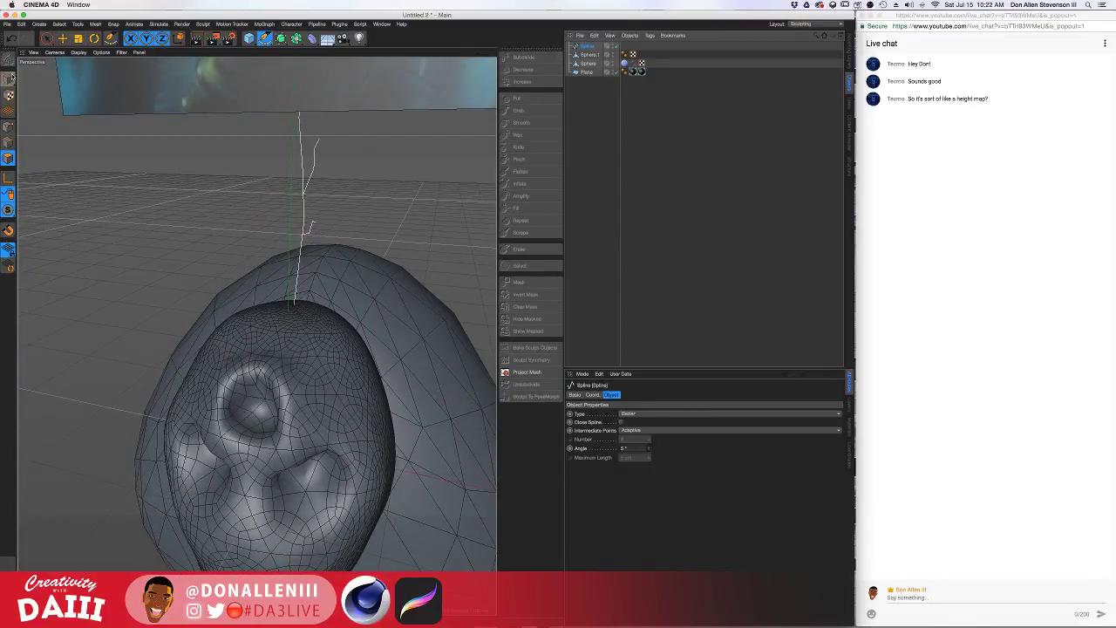
left_click(47, 37)
left_click(314, 221)
left_click_drag(315, 223, 320, 225)
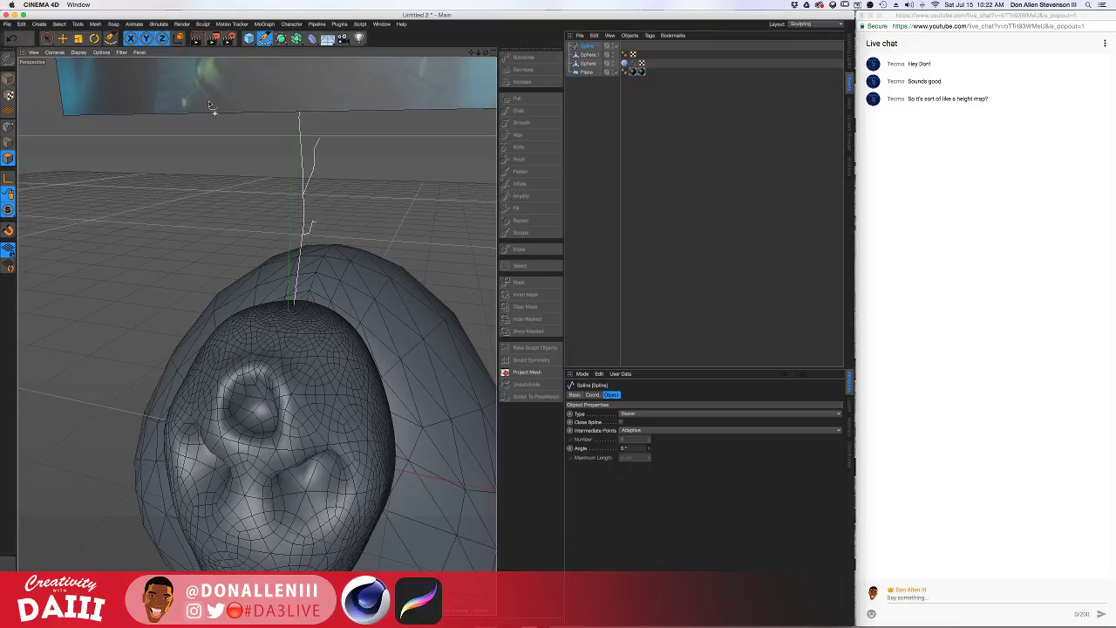
left_click(47, 37)
left_click_drag(408, 258, 229, 290, "alt")
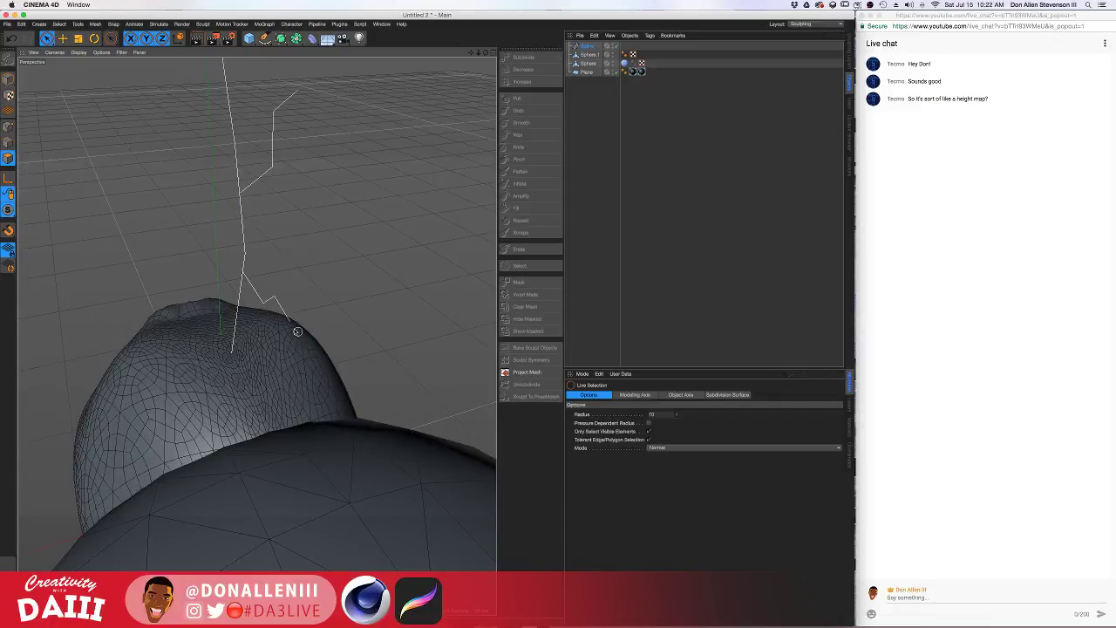
left_click(601, 46)
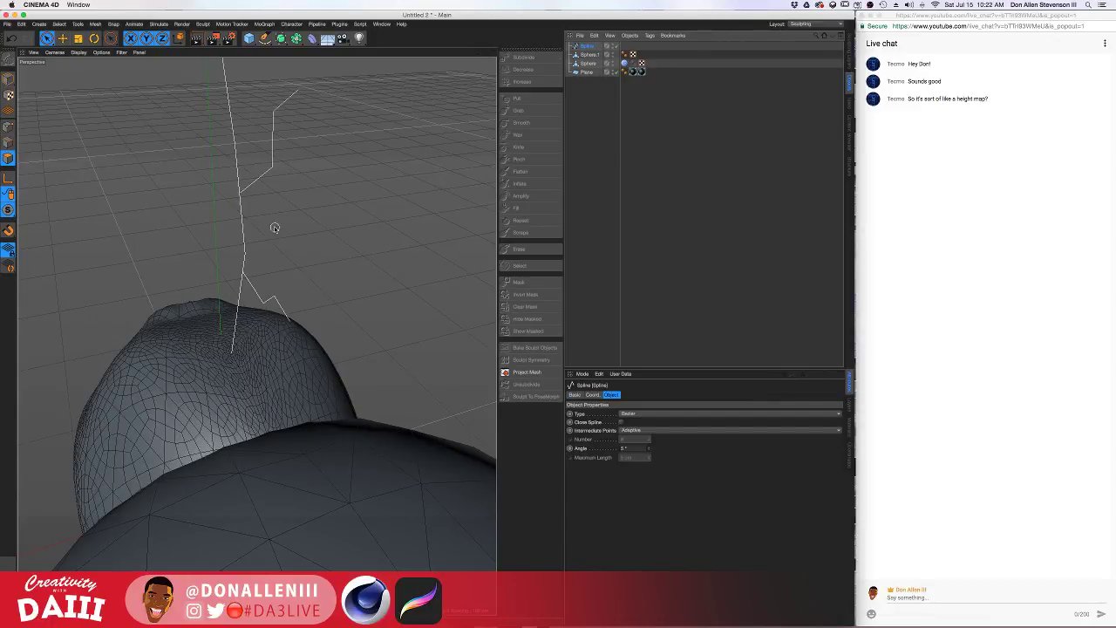
left_click_drag(274, 228, 235, 297, "alt")
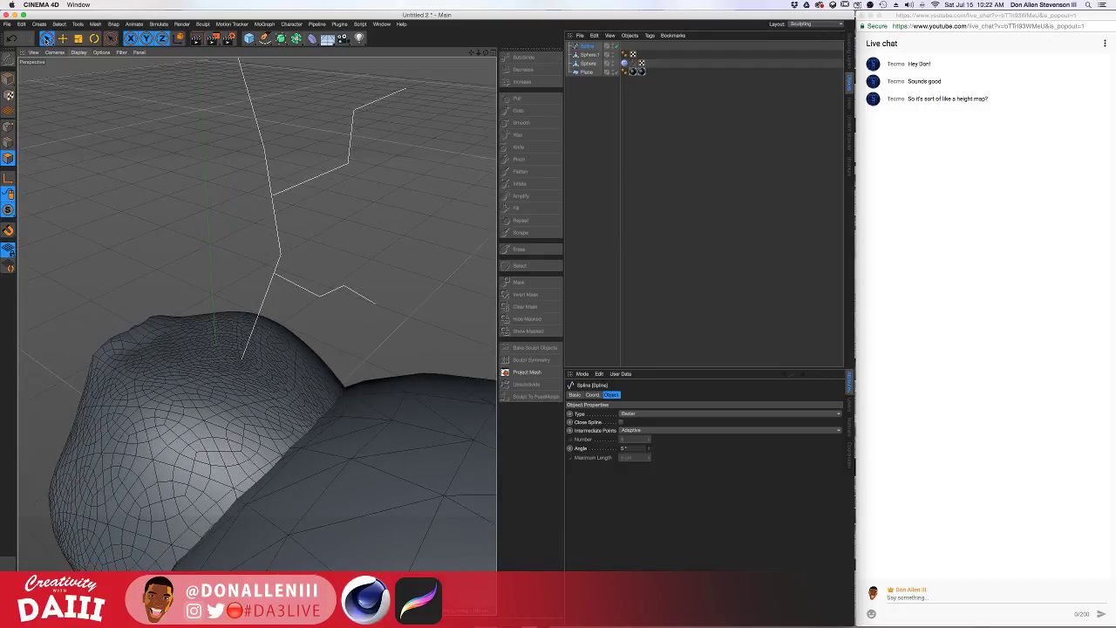
Round off the kinks in the antler's side branches and main stem with the Spline Smooth tool
left_click(265, 38)
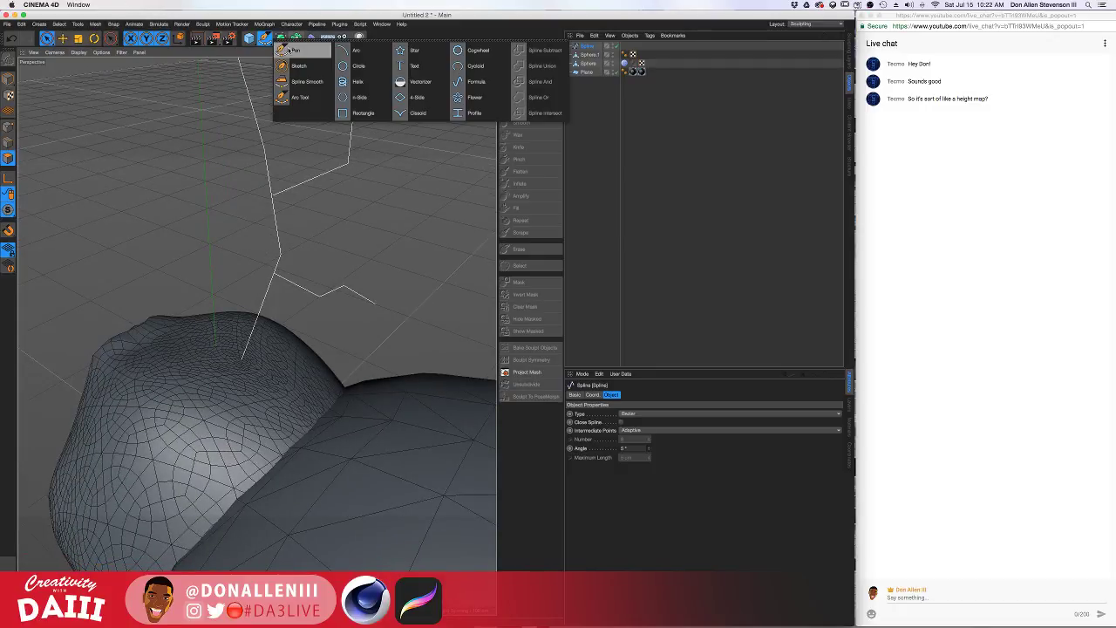
left_click(303, 81)
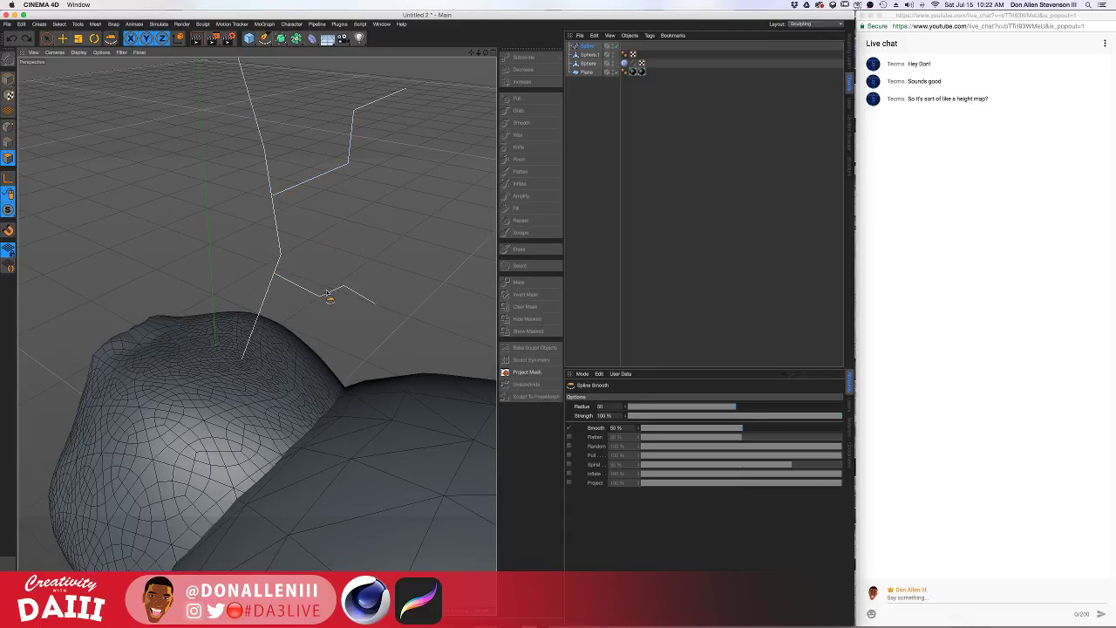
left_click_drag(344, 267, 352, 291)
mouse_move(362, 149)
left_mouse_down()
mouse_move(349, 184)
mouse_move(375, 105)
mouse_move(329, 141)
left_mouse_up()
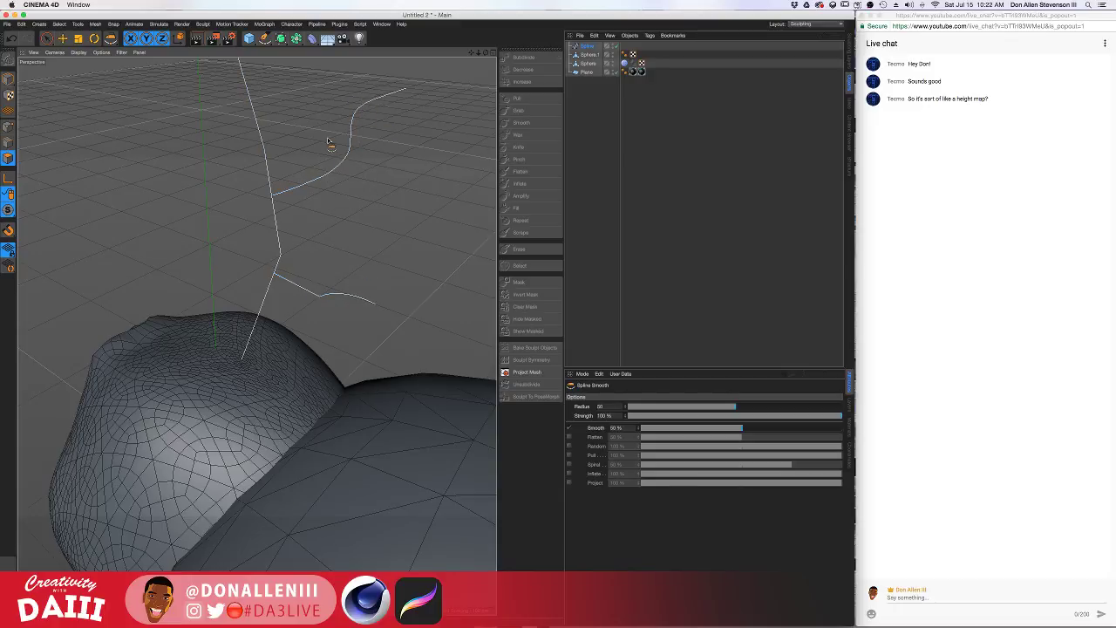
mouse_move(295, 177)
left_mouse_down("alt")
mouse_move(356, 159)
mouse_move(314, 217)
left_mouse_up("alt")
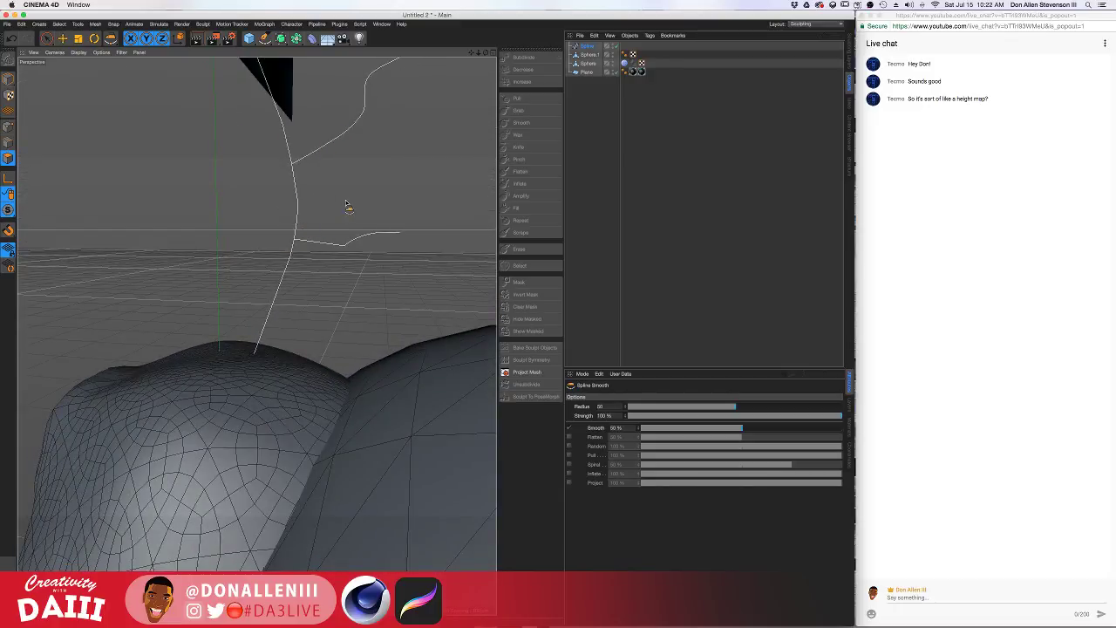
scroll(319, 161, "down", 3)
middle_click_drag(309, 164, 289, 314, "alt")
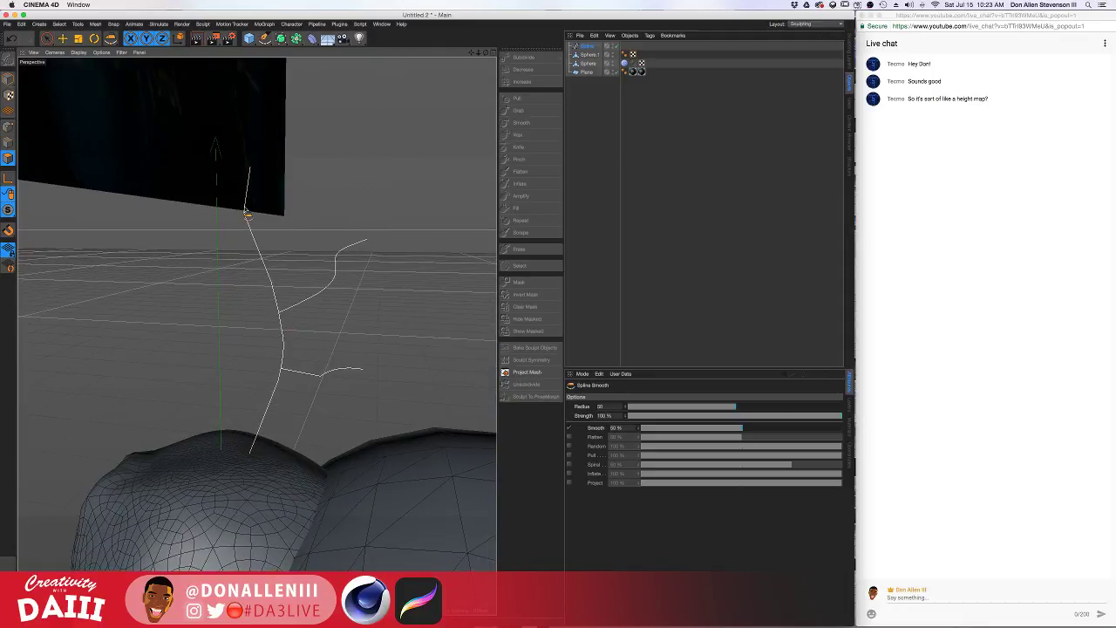
left_click_drag(269, 267, 329, 276)
Try to sketch an extra short branch off the lower stem with the Sketch tool, then return to Live Selection
left_click(264, 39)
left_click(301, 69)
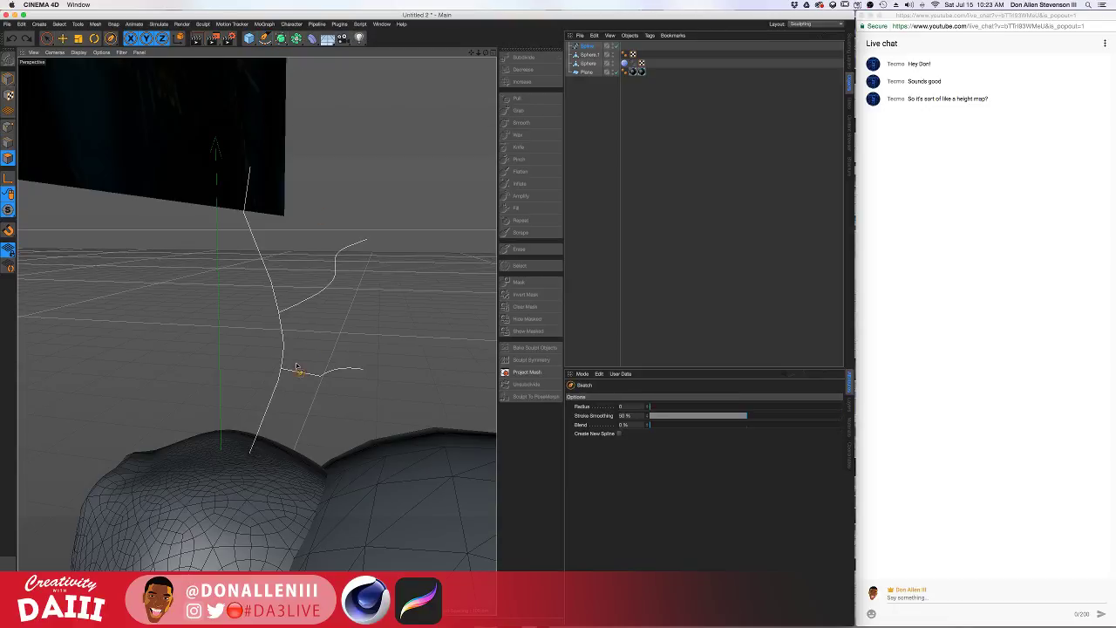
mouse_move(297, 368)
left_mouse_down("alt")
mouse_move(306, 366)
mouse_move(294, 367)
left_mouse_up("alt")
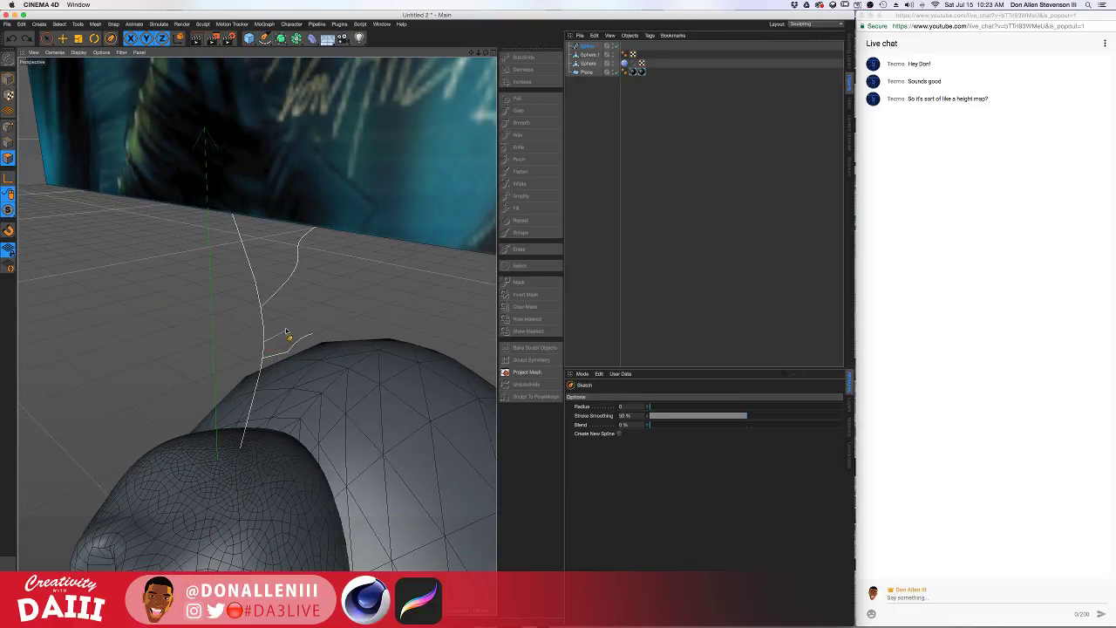
mouse_move(328, 297)
left_mouse_down("alt")
mouse_move(257, 335)
mouse_move(386, 292)
mouse_move(257, 332)
mouse_move(282, 347)
left_mouse_up("alt")
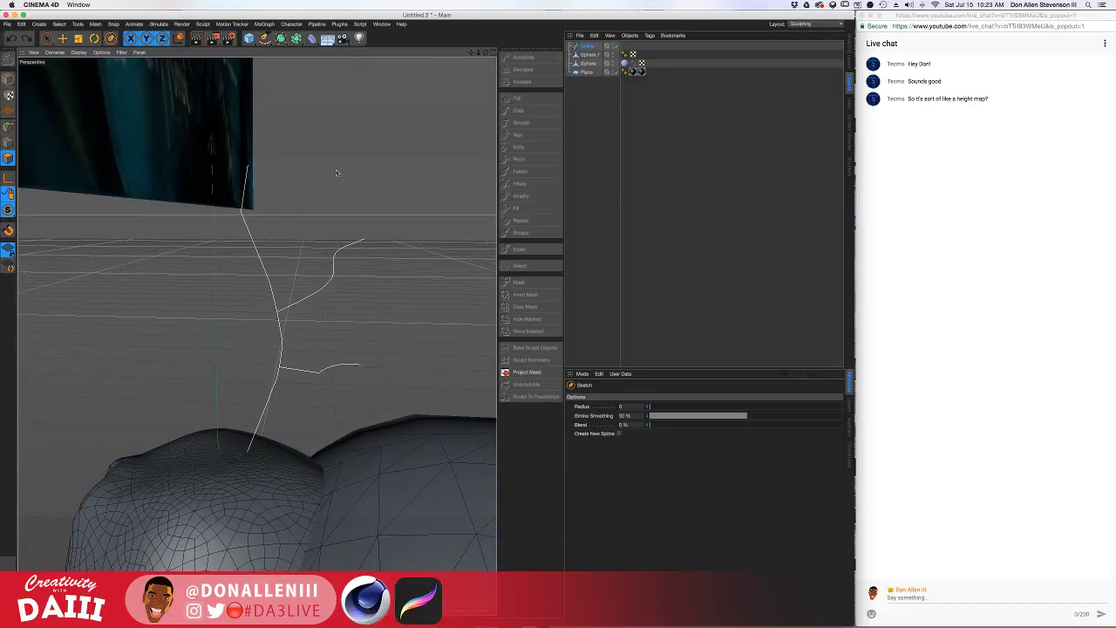
left_click(46, 39)
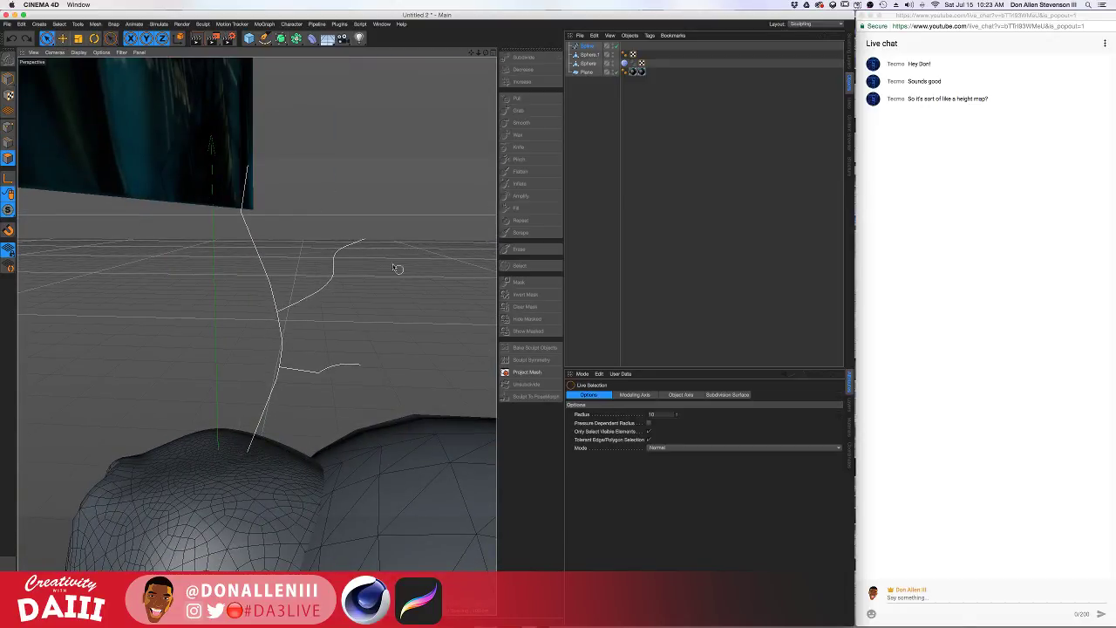
Switch to point editing on the antler spline and select the end point of its upper side branch
scroll(369, 243, "up", 5)
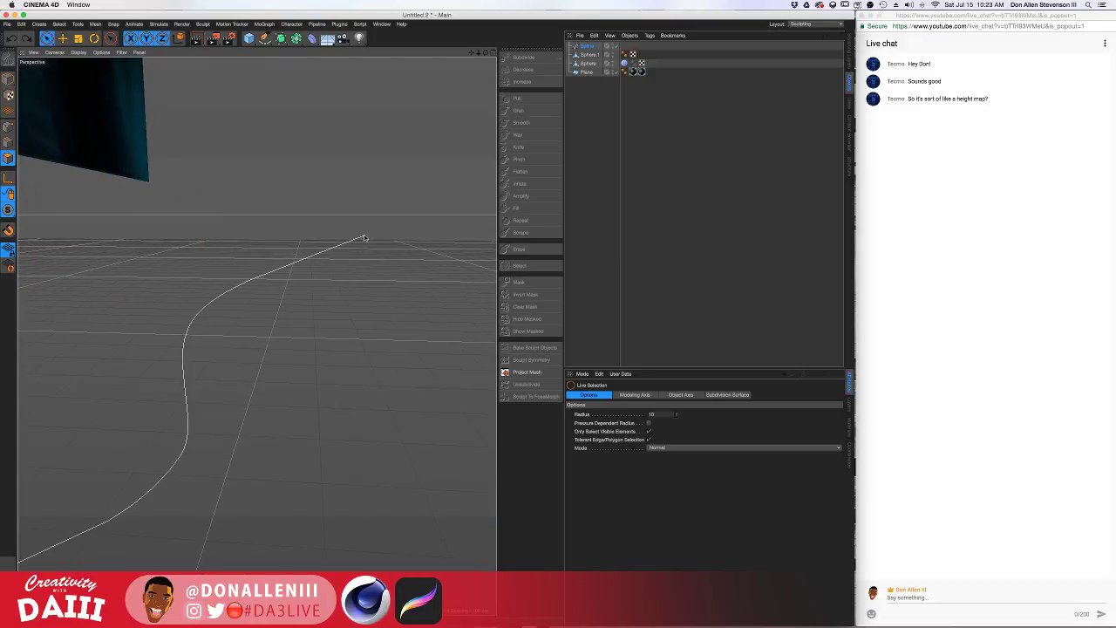
scroll(334, 257, "down", 5)
left_click_drag(334, 257, 286, 341, "alt")
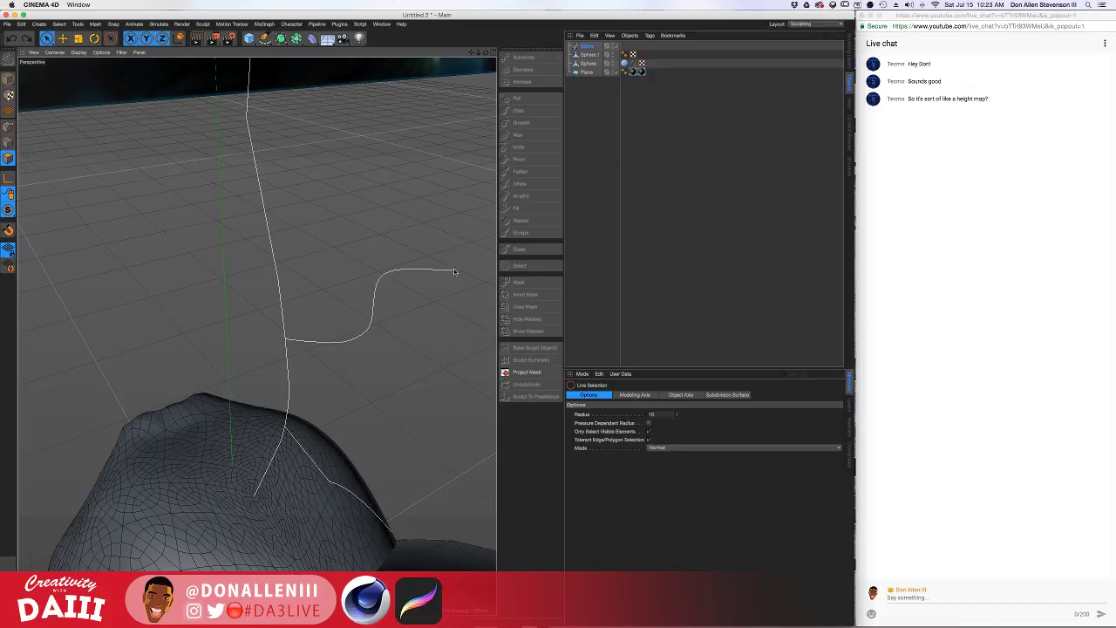
left_click(8, 127)
left_click(446, 269)
left_click_drag(374, 304, 443, 289, "alt")
scroll(443, 288, "down", 5)
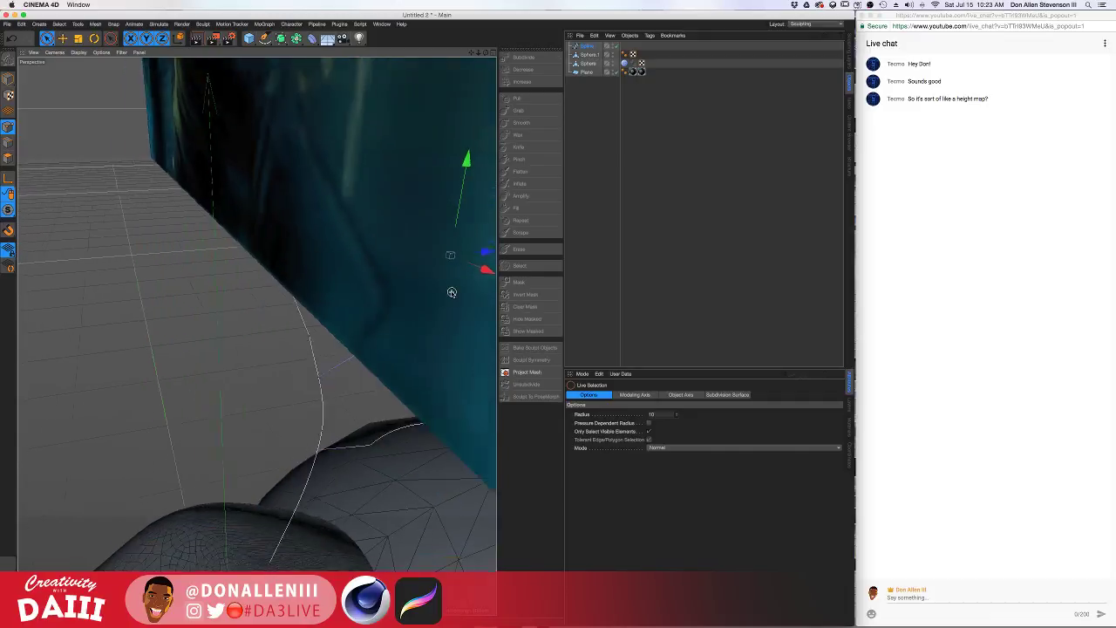
Shift the upper kink point of the antler's main stem a little sideways along the X axis
left_click_drag(273, 440, 330, 427, "alt")
mouse_move(330, 426)
middle_mouse_down("alt")
mouse_move(339, 388)
mouse_move(332, 429)
middle_mouse_up("alt")
mouse_move(331, 428)
left_mouse_down("alt")
mouse_move(330, 480)
mouse_move(397, 223)
mouse_move(332, 545)
left_mouse_up("alt")
left_click_drag(302, 382, 339, 334, "alt")
mouse_move(388, 301)
left_mouse_down("alt")
mouse_move(256, 331)
mouse_move(301, 386)
left_mouse_up("alt")
left_click(299, 395)
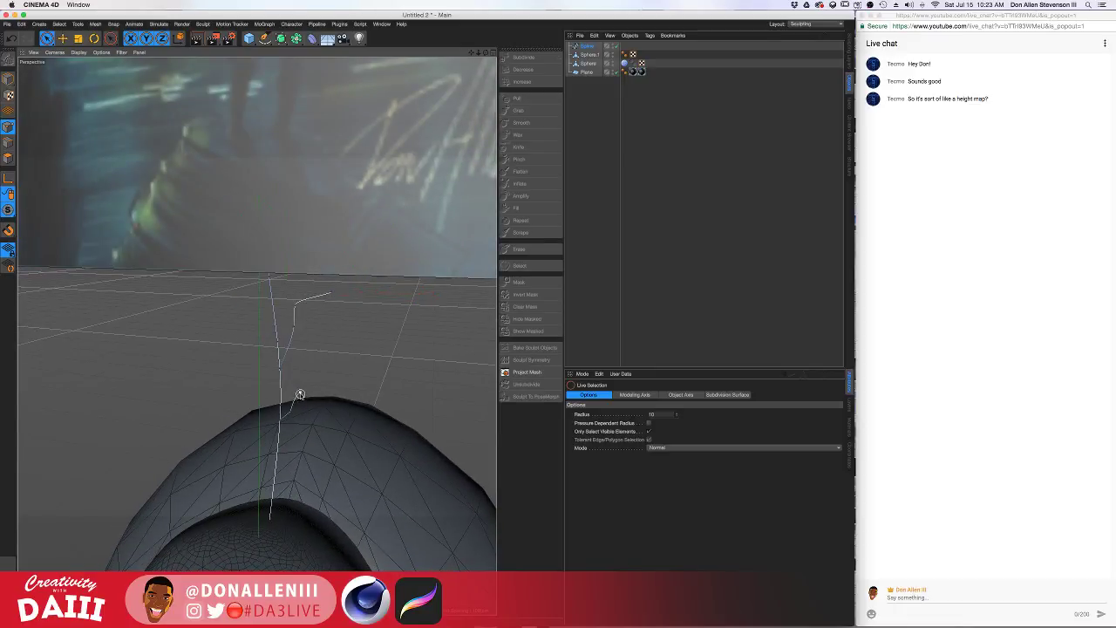
left_click_drag(404, 407, 271, 392, "alt")
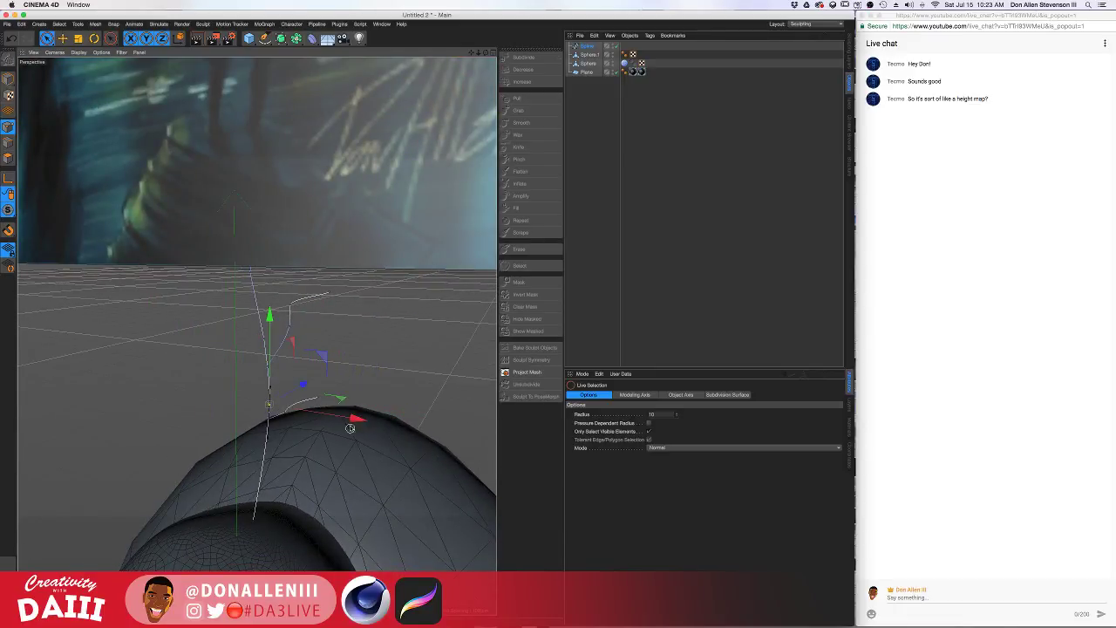
left_click_drag(299, 386, 215, 308, "alt")
left_click_drag(112, 311, 94, 314)
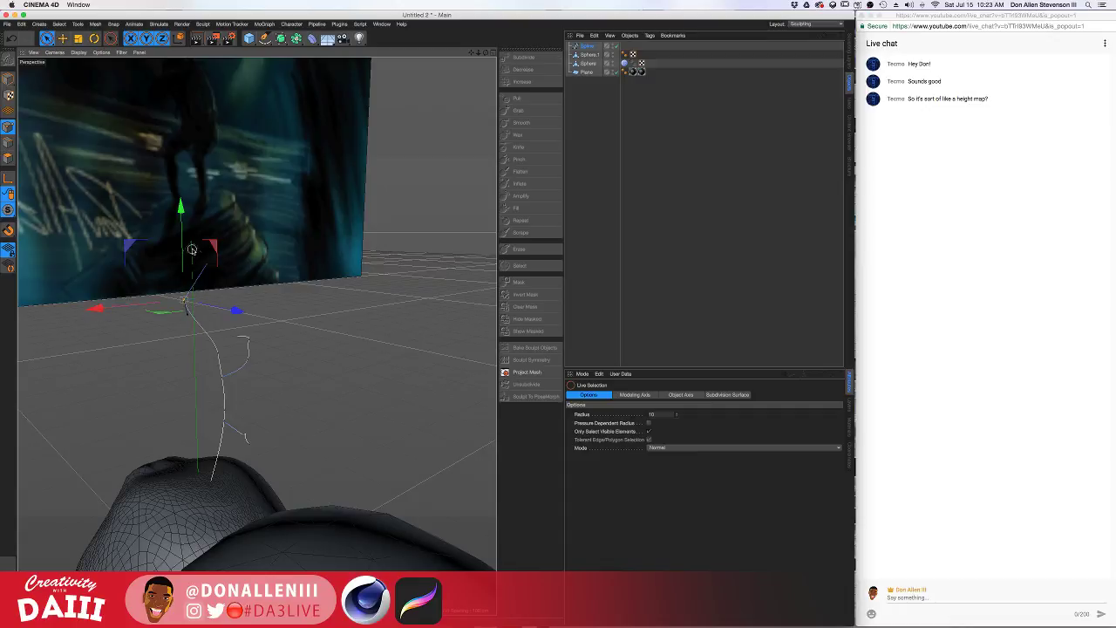
Move the tip point of the antler's main stem sideways to change how the top end bends
left_click(210, 265)
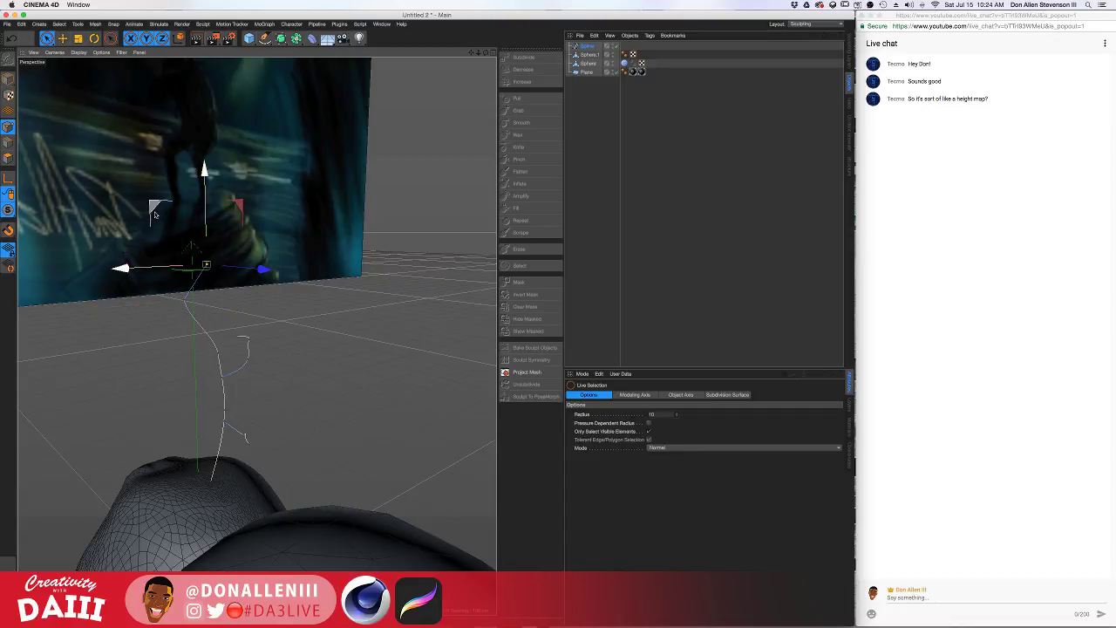
left_click_drag(154, 211, 175, 215)
mouse_move(257, 336)
left_mouse_down("alt")
mouse_move(317, 298)
mouse_move(171, 297)
left_mouse_up("alt")
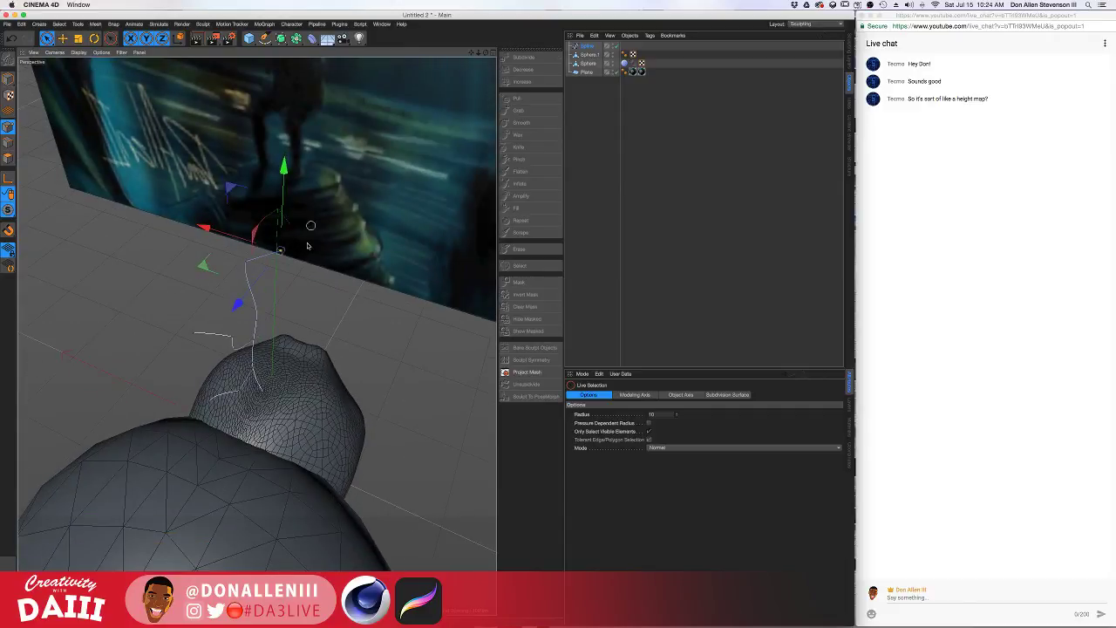
mouse_move(253, 288)
left_mouse_down("alt")
mouse_move(44, 257)
mouse_move(331, 359)
mouse_move(231, 358)
mouse_move(300, 334)
mouse_move(283, 305)
left_mouse_up("alt")
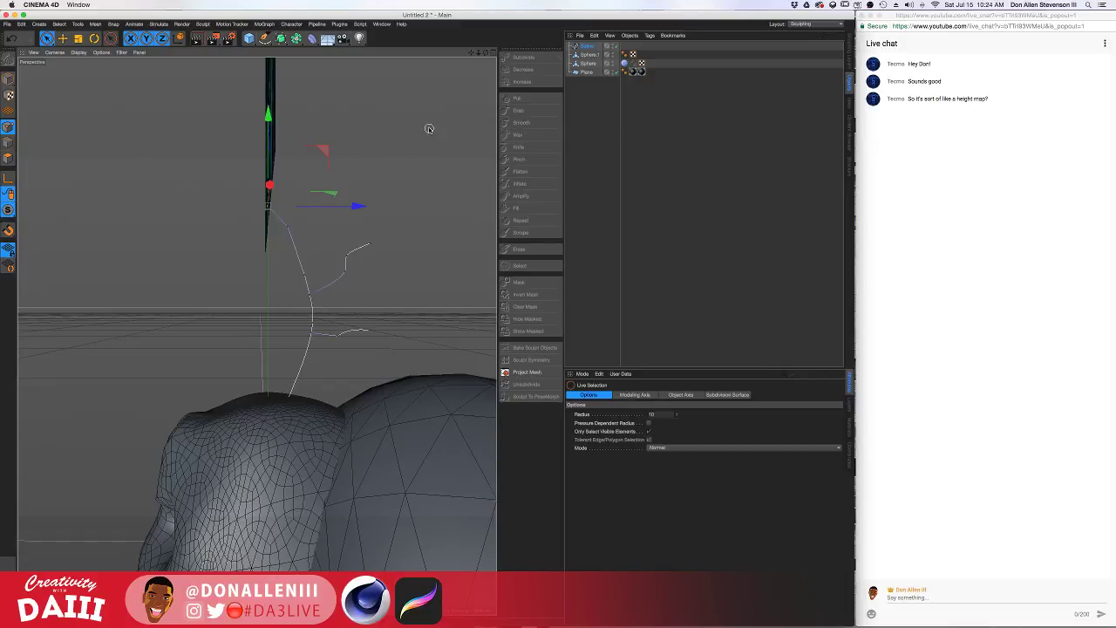
Add an n-Side spline as the antler's profile and a Sweep generator
left_click(249, 38)
left_click(262, 39)
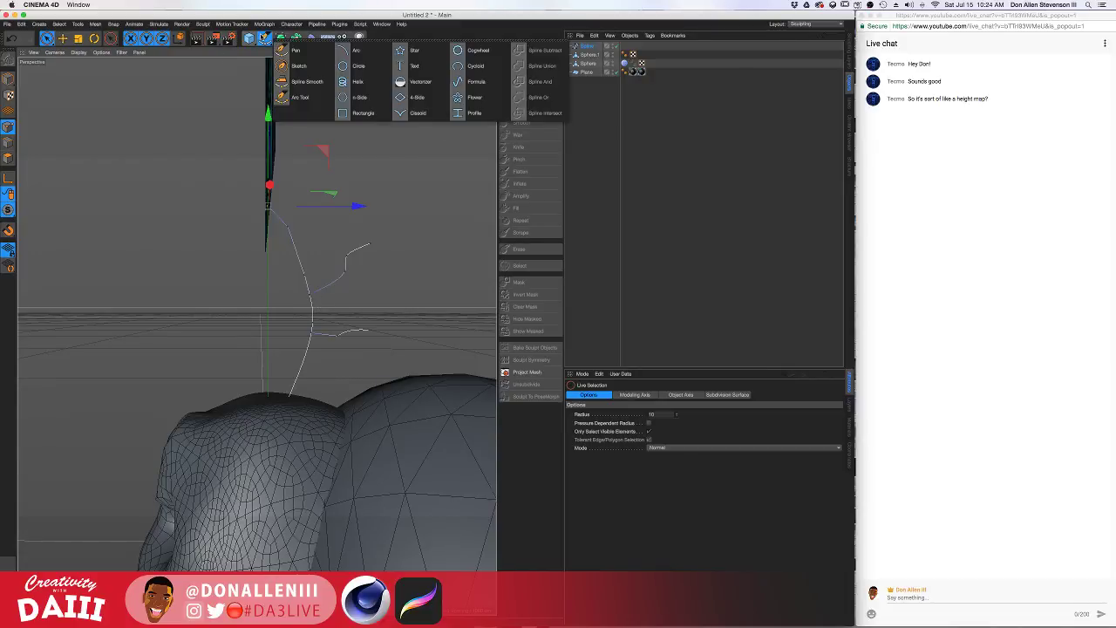
left_click(361, 98)
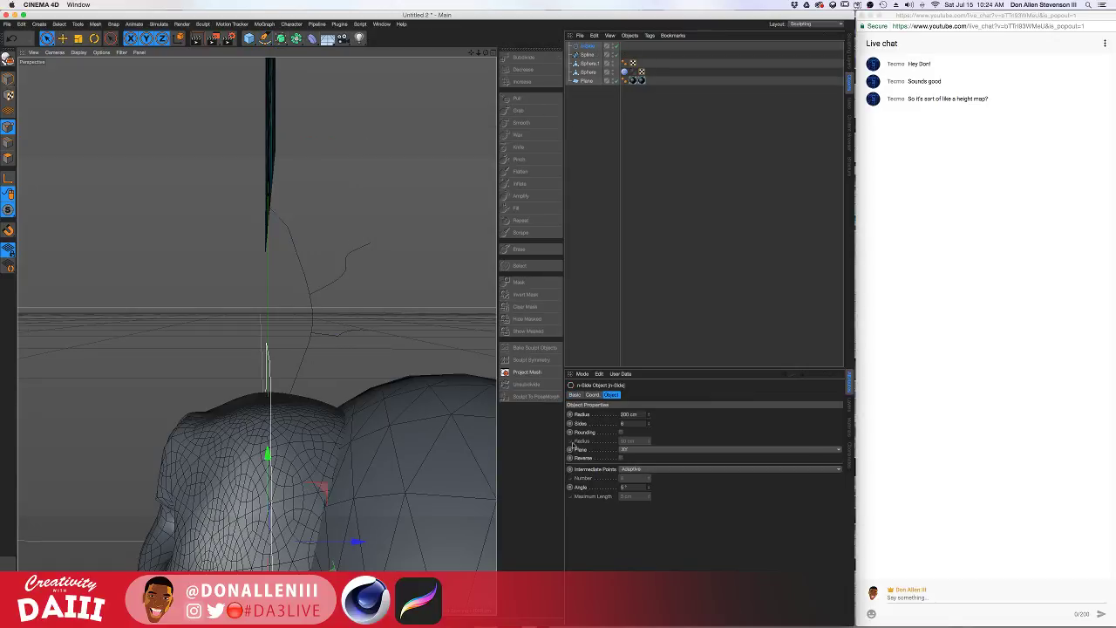
left_click(282, 39)
left_click(314, 81)
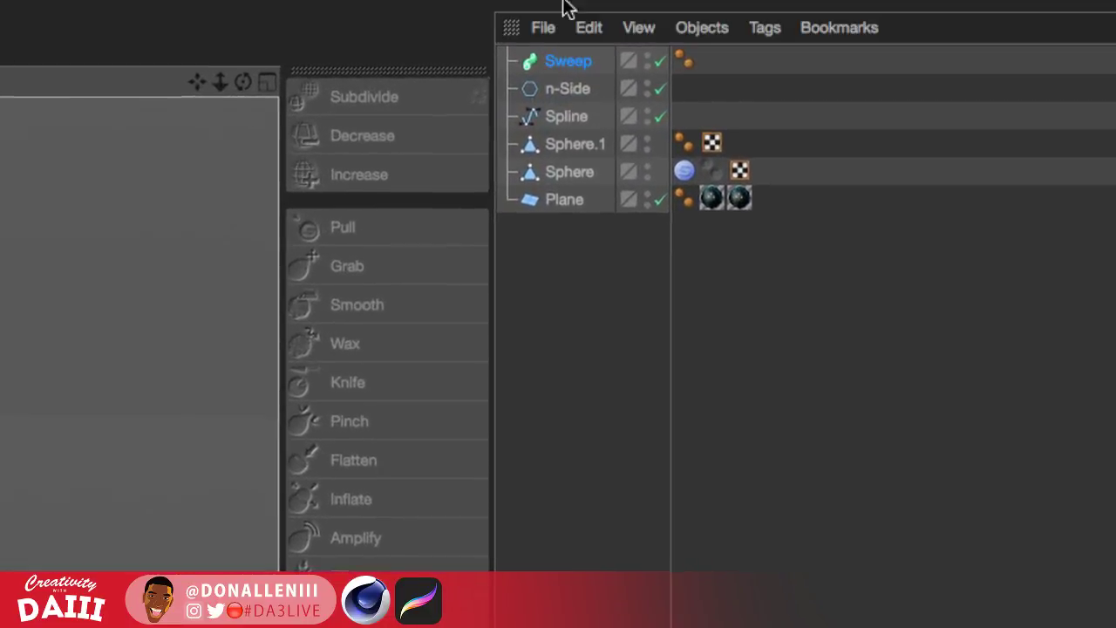
Nest the antler spline and the n-Side under the Sweep, with the n-Side placed first as the profile
left_click_drag(562, 140, 567, 96)
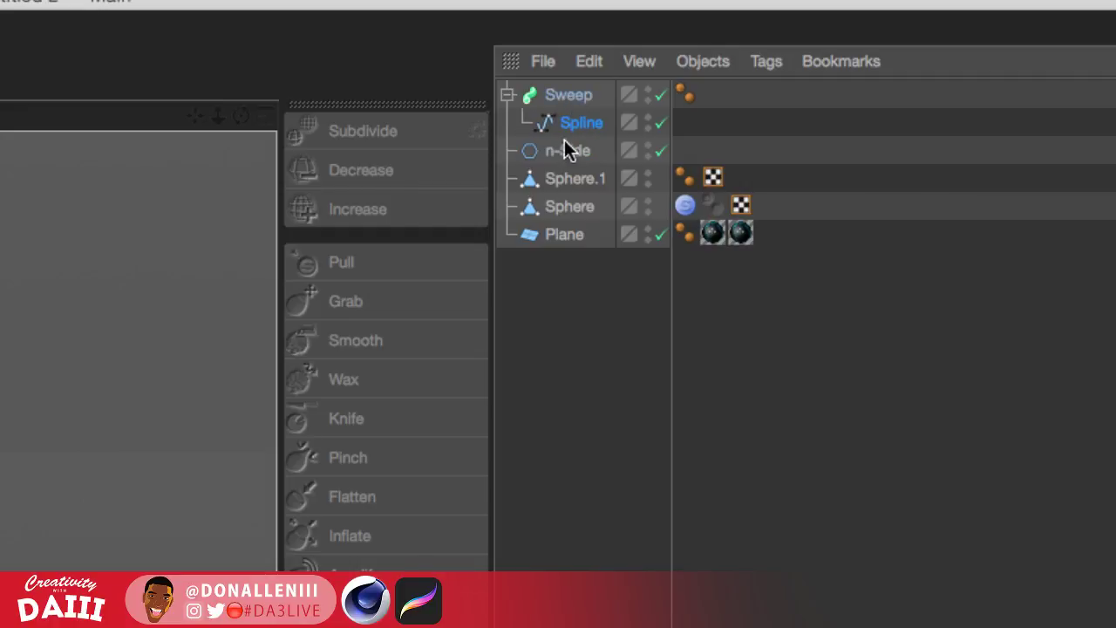
left_click_drag(562, 150, 568, 138)
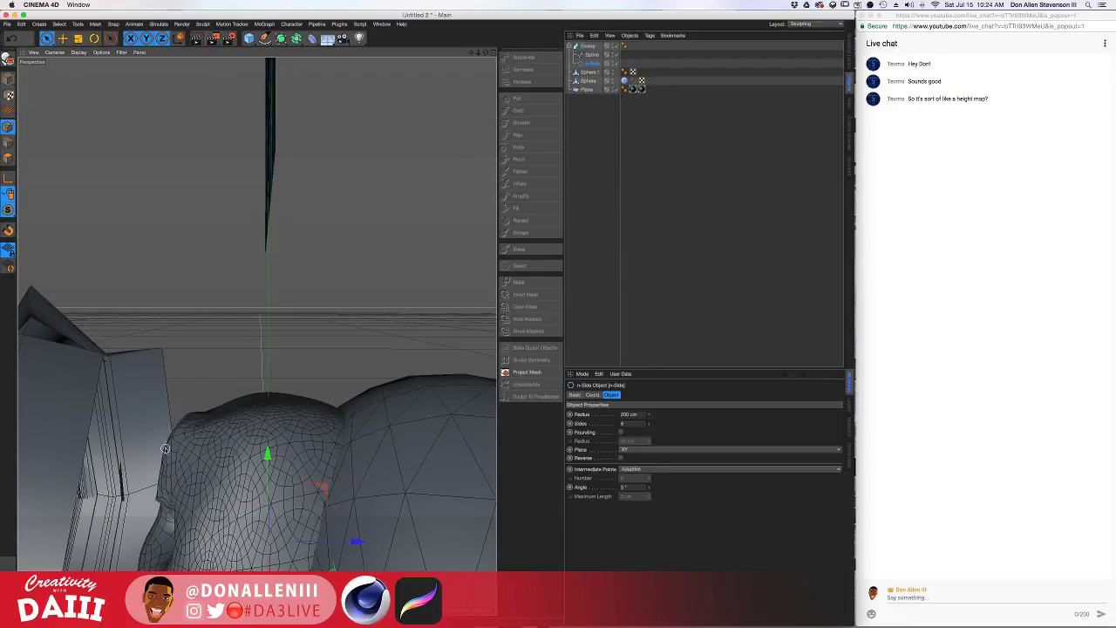
left_click_drag(157, 447, 262, 436, "alt")
right_click_drag(261, 436, 209, 423, "alt")
left_click_drag(209, 423, 262, 418, "alt")
middle_click_drag(262, 418, 346, 261, "alt")
mouse_move(347, 262)
left_mouse_down("alt")
mouse_move(243, 302)
mouse_move(465, 290)
mouse_move(381, 340)
mouse_move(343, 268)
left_mouse_up("alt")
scroll(344, 268, "up", 3)
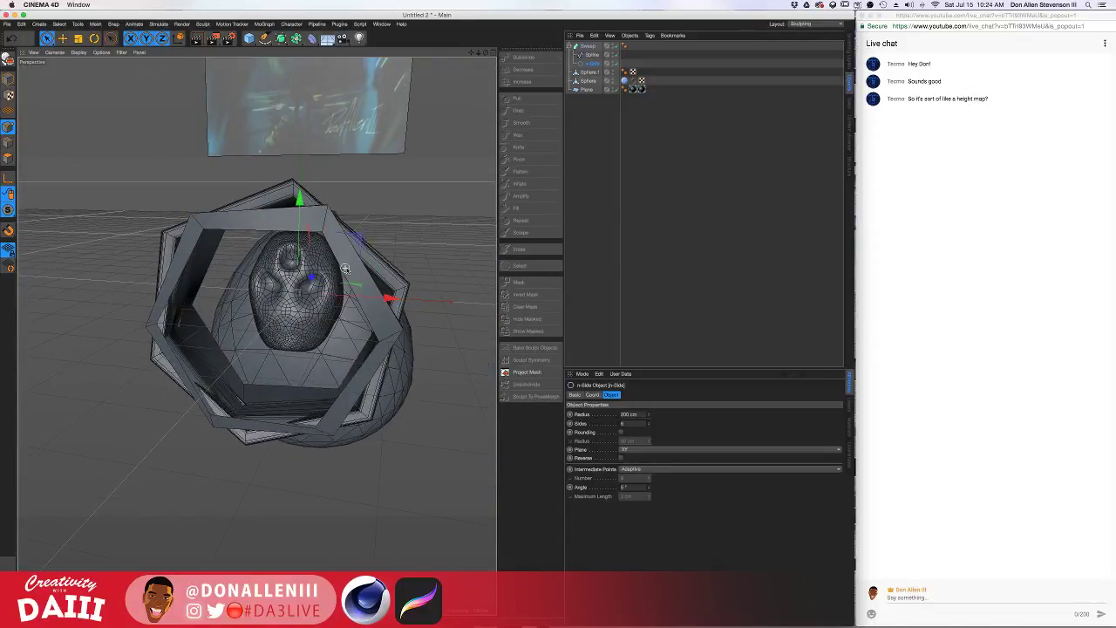
left_click_drag(583, 59, 589, 52)
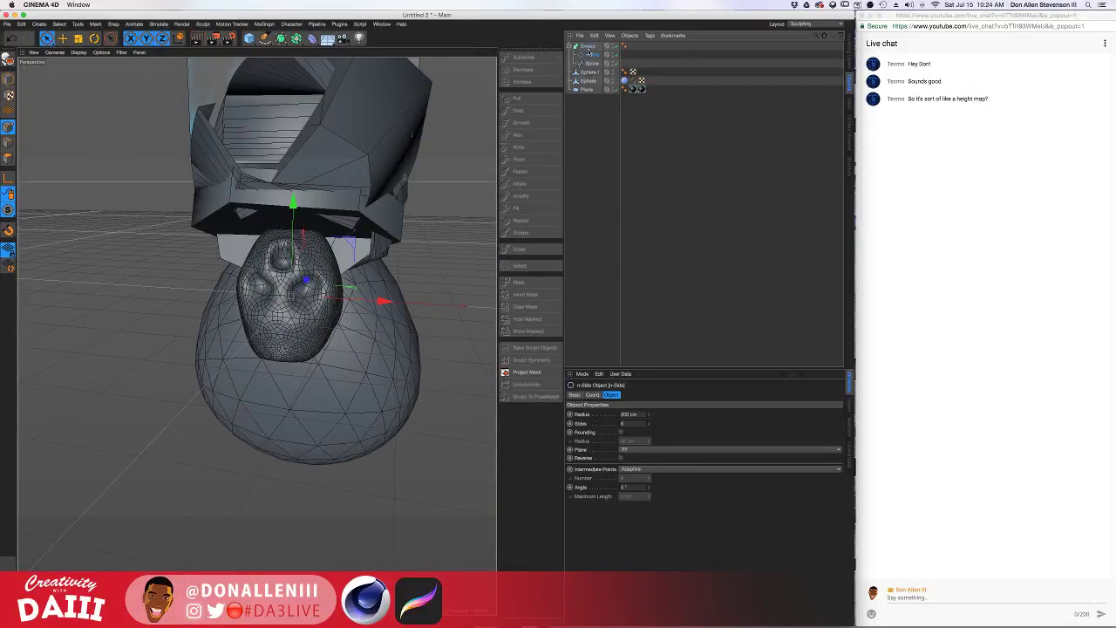
Set the n-Side profile's radius to 5 cm to thin the swept antler
left_click_drag(453, 118, 381, 311, "alt")
scroll(368, 315, "up", 3)
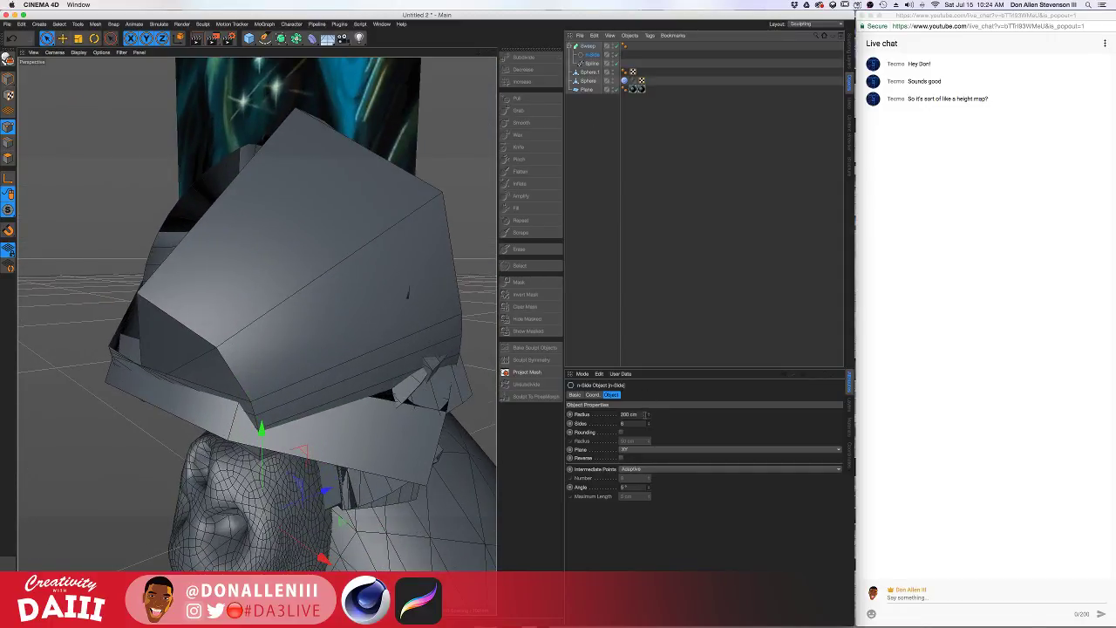
left_click_drag(649, 416, 649, 523)
scroll(233, 336, "up", 5)
left_click_drag(234, 337, 336, 307, "alt")
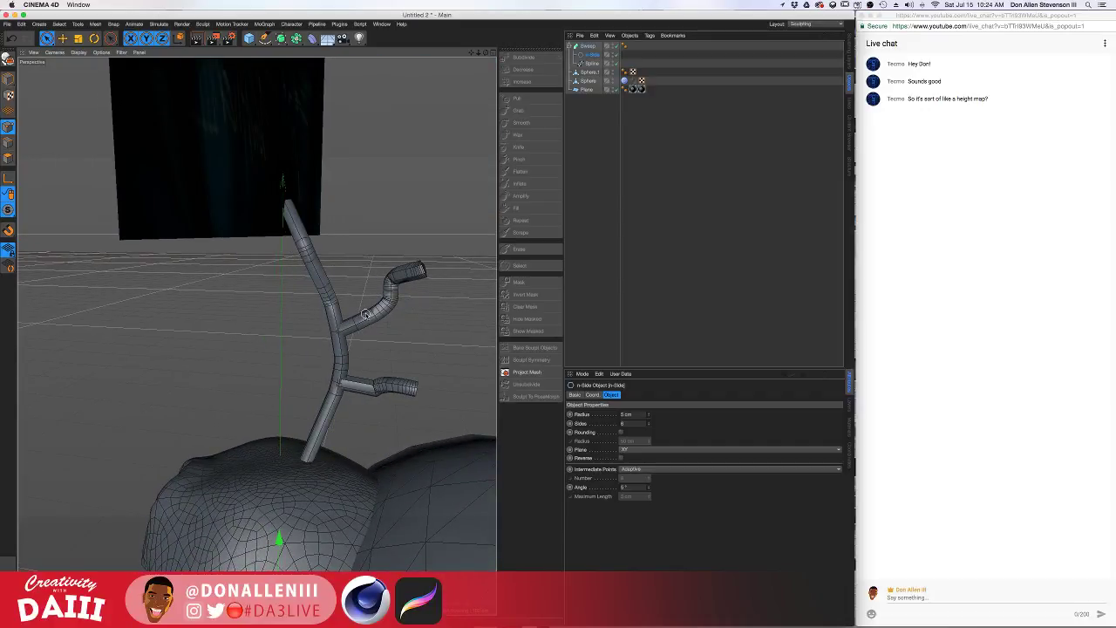
Taper the swept antler by lowering the Sweep's End Scale, with End Rotation at -4° and Start Growth at 1%
left_click(591, 64)
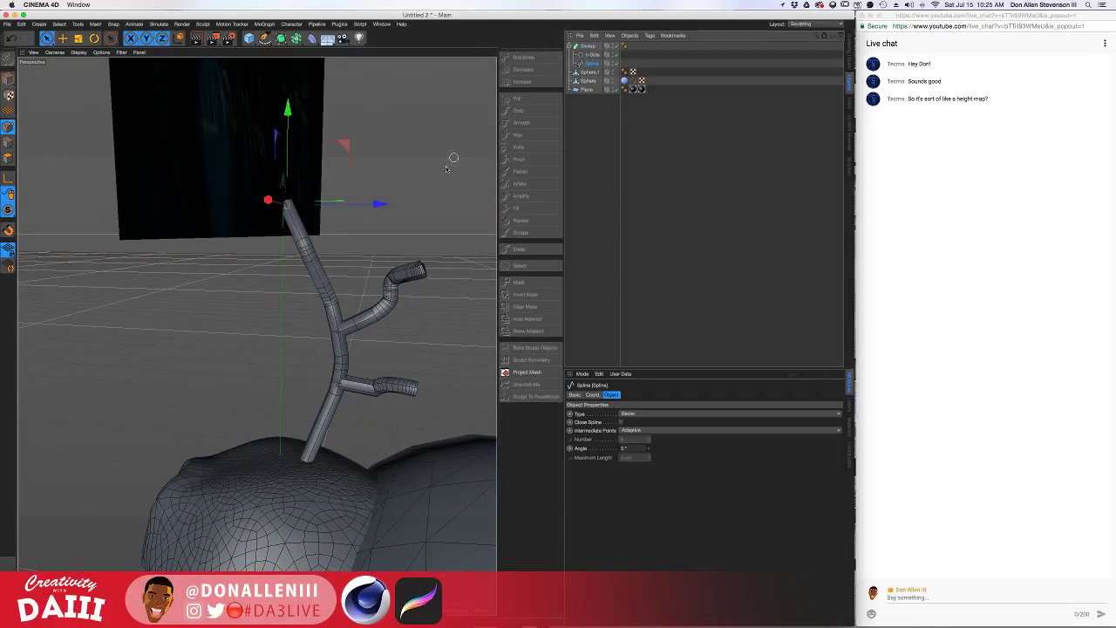
left_click_drag(446, 168, 452, 340, "alt")
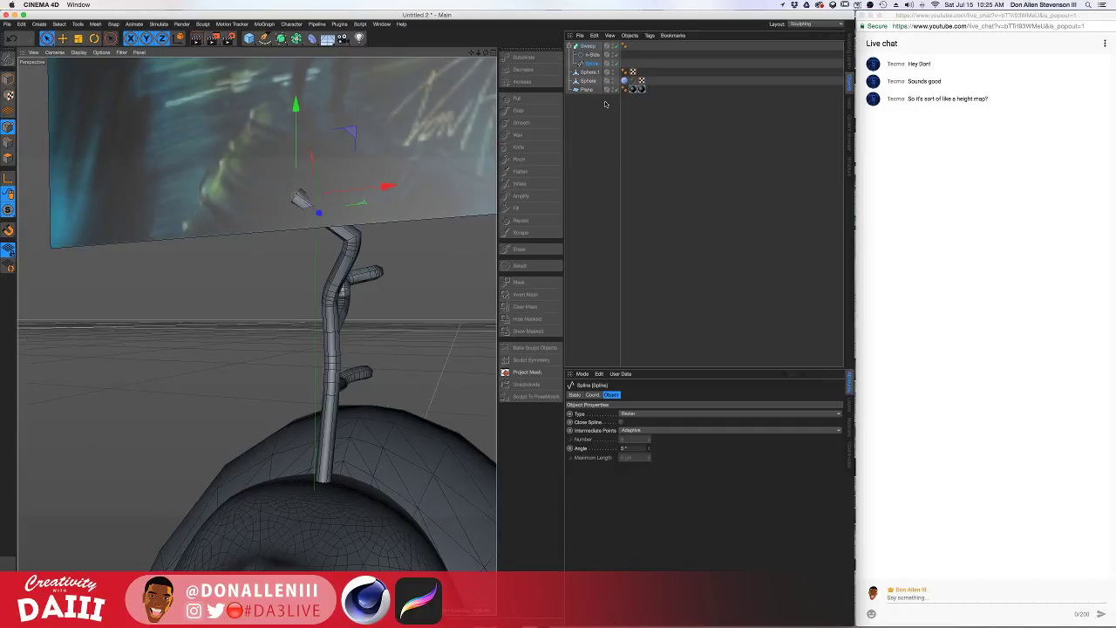
left_click(588, 45)
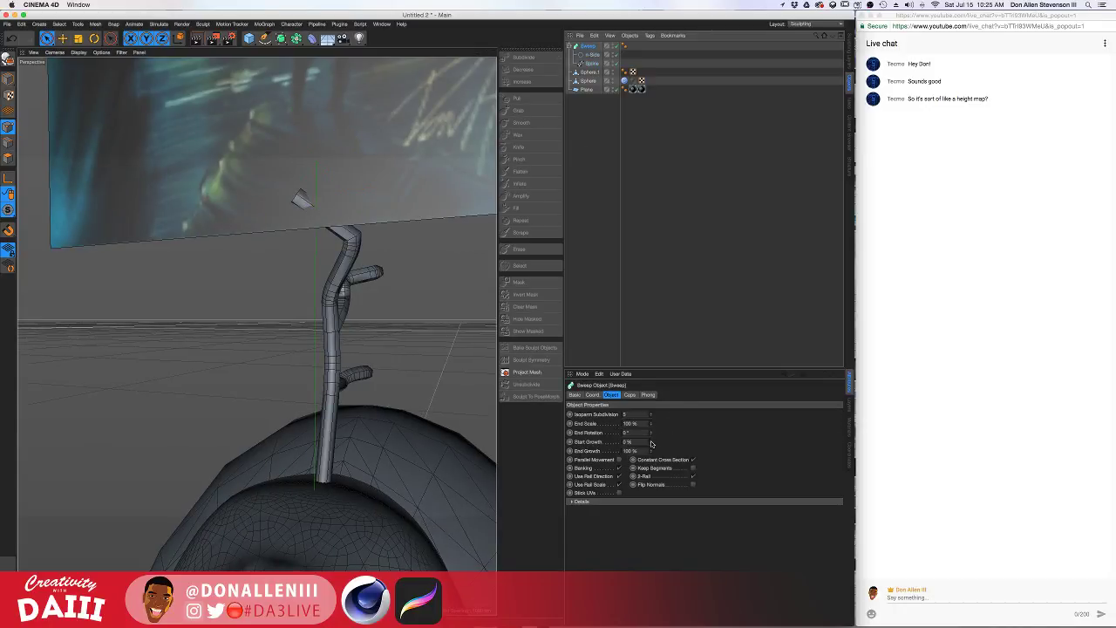
mouse_move(652, 442)
left_mouse_down()
mouse_move(651, 420)
mouse_move(650, 472)
mouse_move(651, 439)
left_mouse_up()
left_click(652, 440)
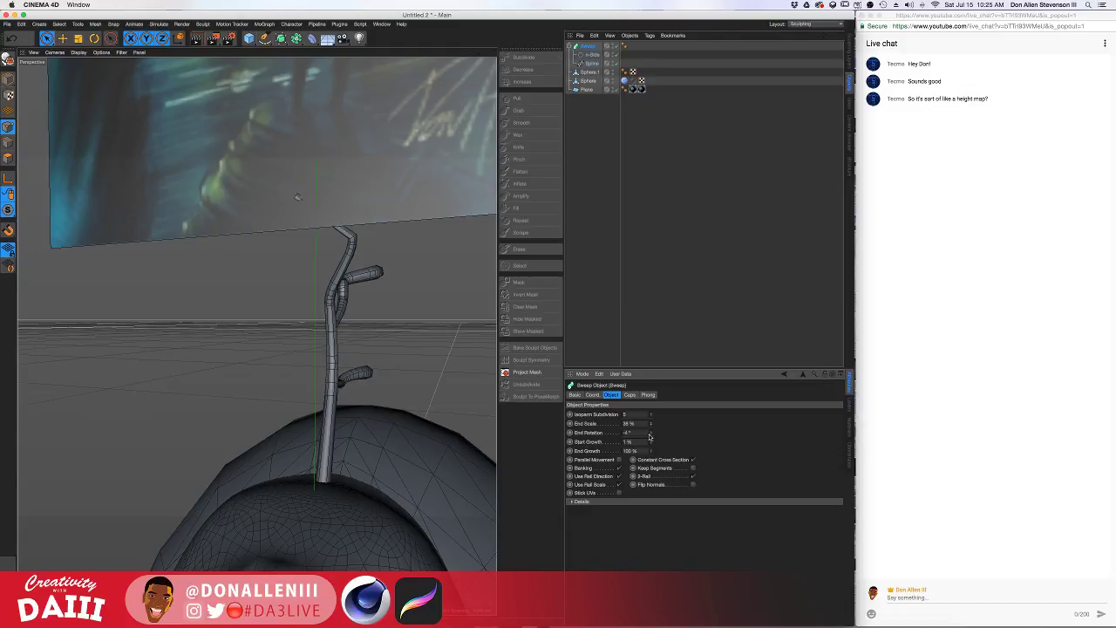
Try thickening the antler by raising the n-Side profile's radius to 11 cm
left_click(591, 54)
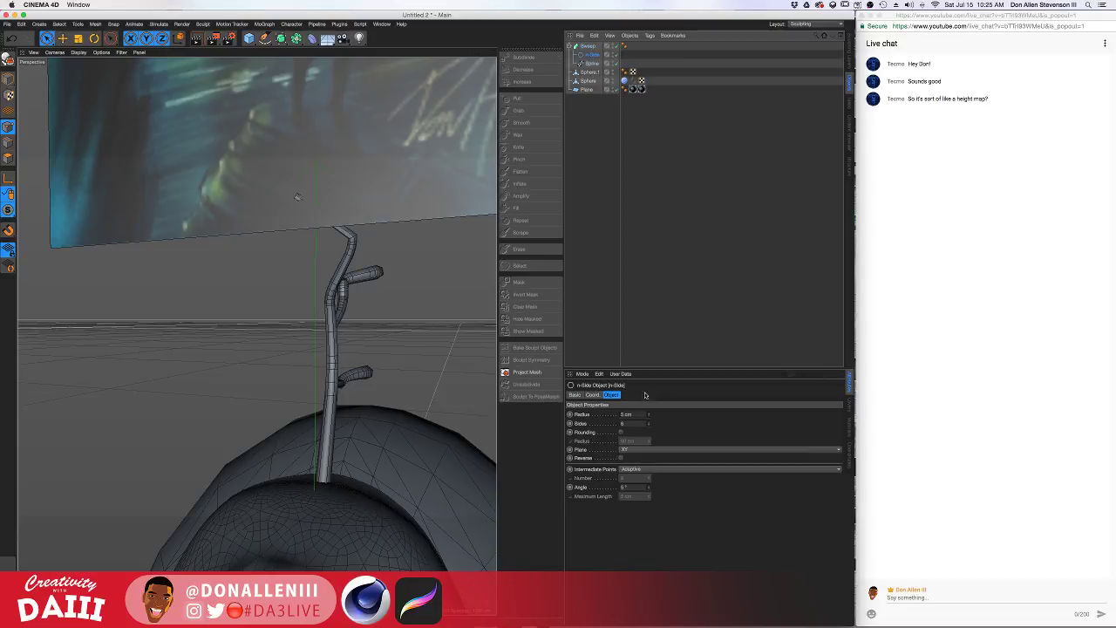
mouse_move(648, 416)
left_mouse_down()
mouse_move(648, 384)
mouse_move(647, 410)
left_mouse_up()
left_click_drag(475, 424, 473, 422, "alt")
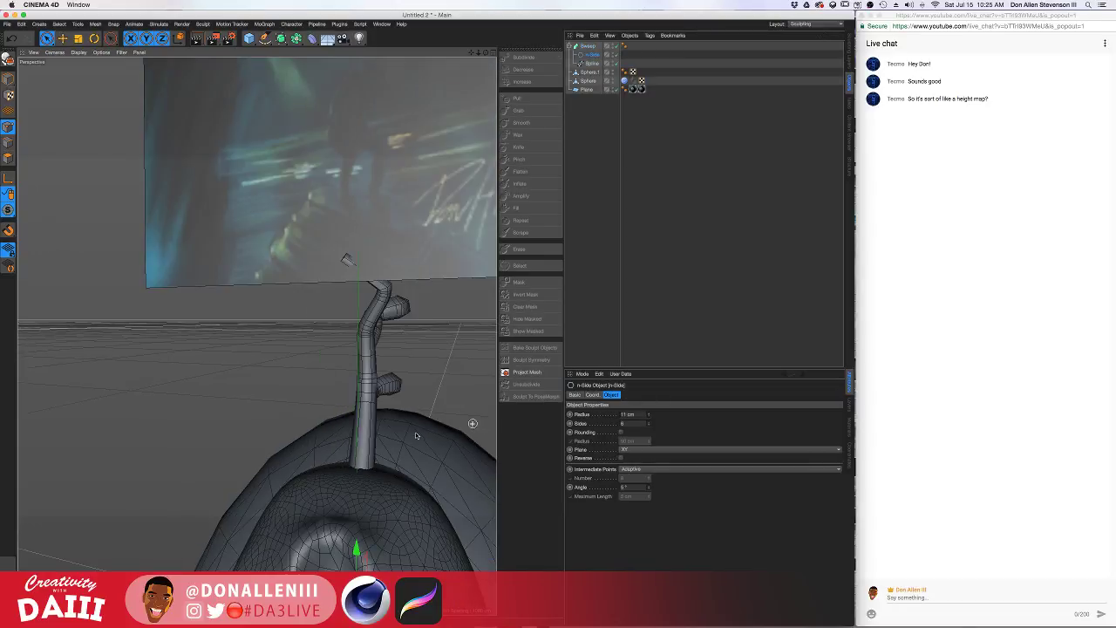
middle_click_drag(474, 423, 354, 245, "alt")
left_click_drag(353, 245, 279, 276, "alt")
key("ctrl+z")
key("ctrl+z")
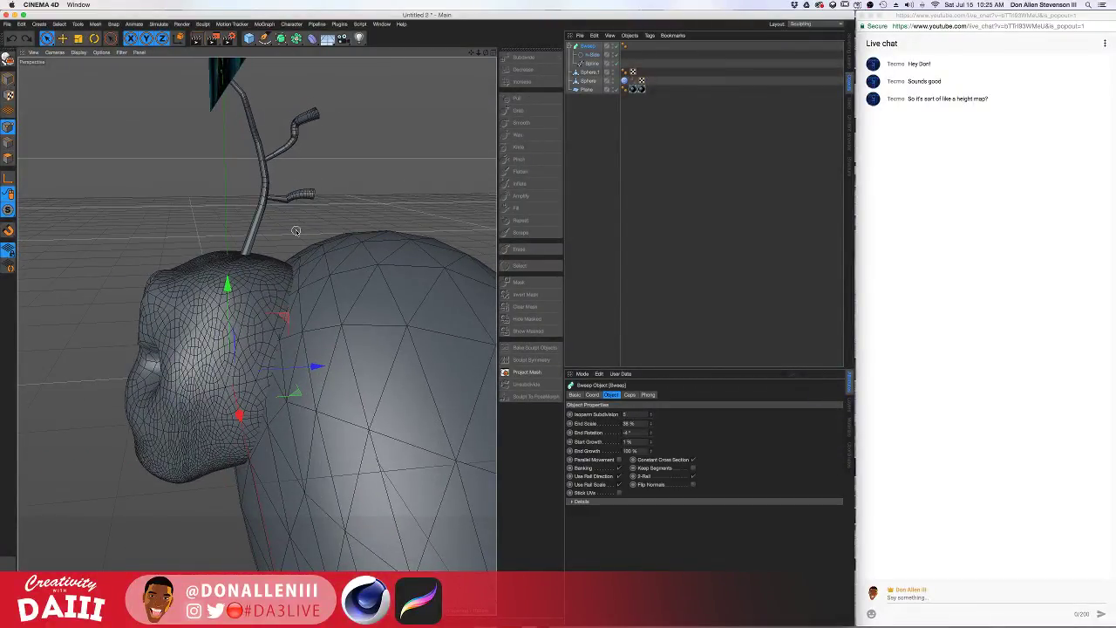
Raise the Isoparm Subdivision of the antler's Sweep
left_click_drag(253, 201, 328, 181, "alt")
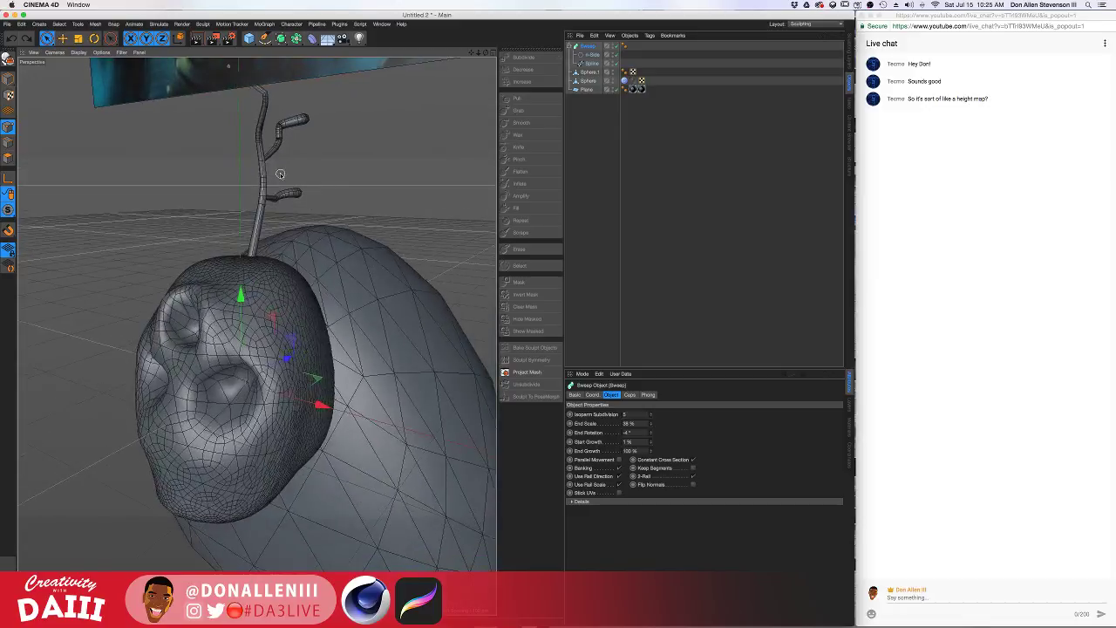
right_click_drag(279, 174, 318, 176, "alt")
middle_click_drag(278, 177, 296, 251, "alt")
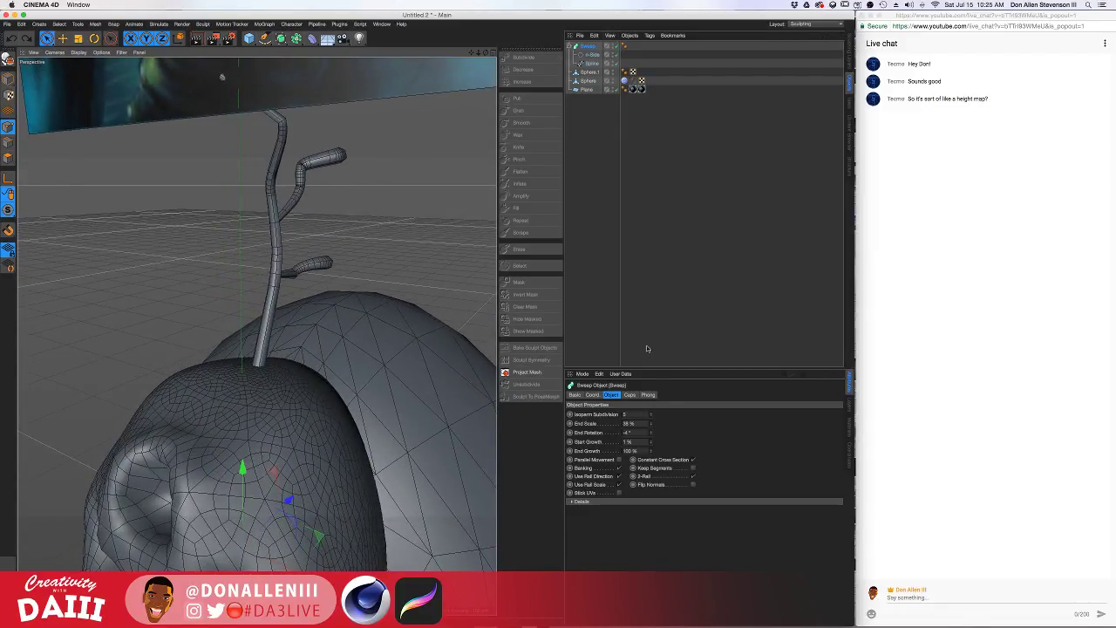
left_click_drag(651, 415, 656, 413)
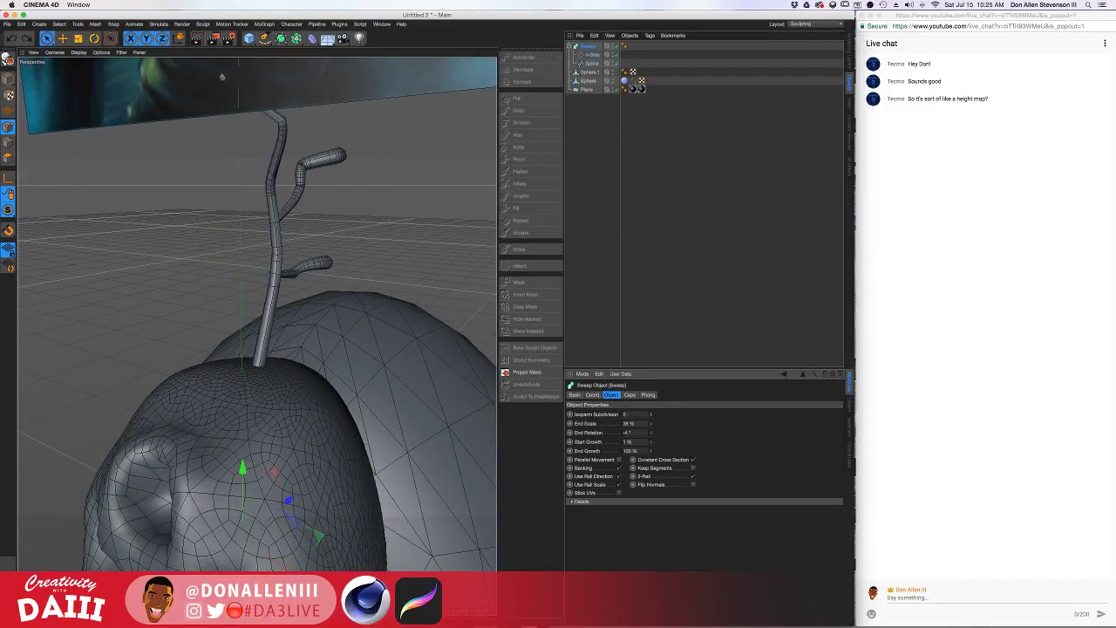
left_click(590, 55)
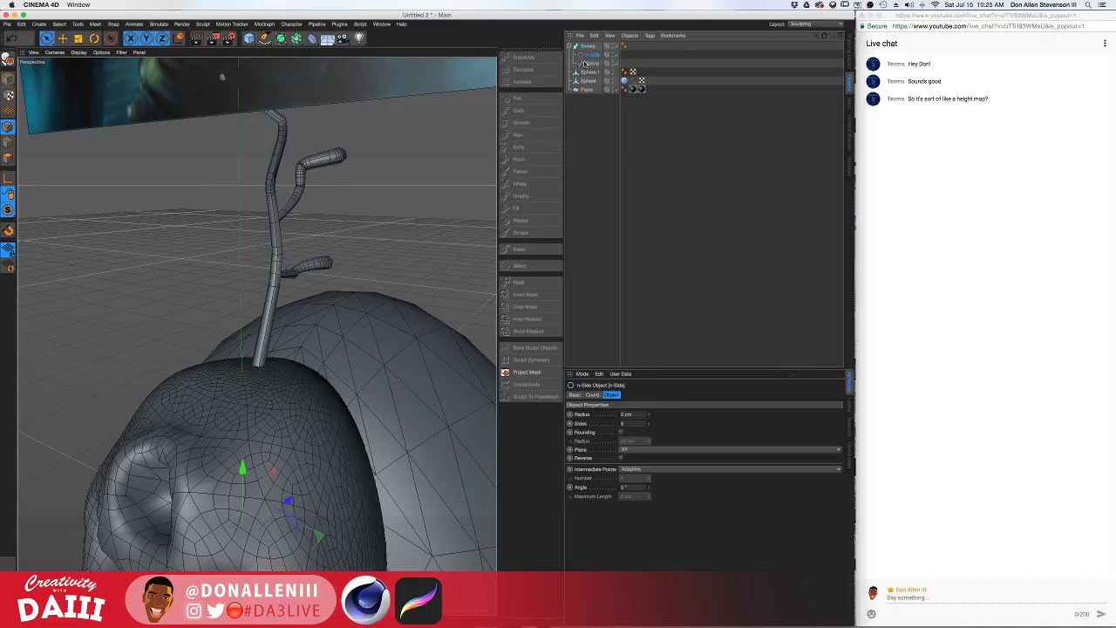
left_click(589, 46)
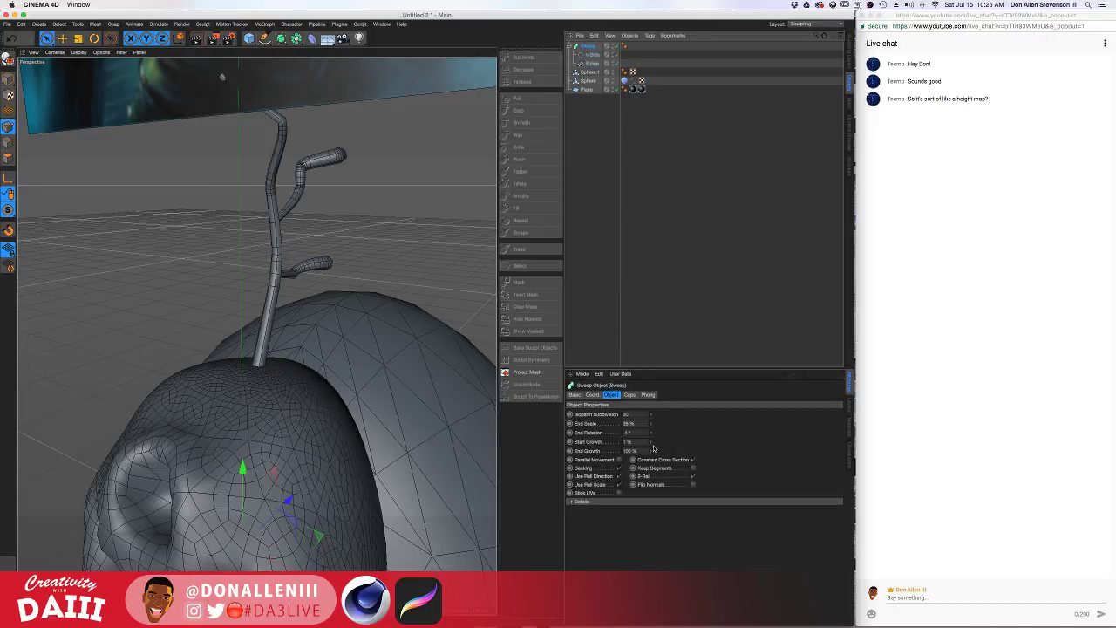
Twist the swept antler by increasing the Sweep's End Rotation, and lower its Start Growth to 0%
left_click(630, 442)
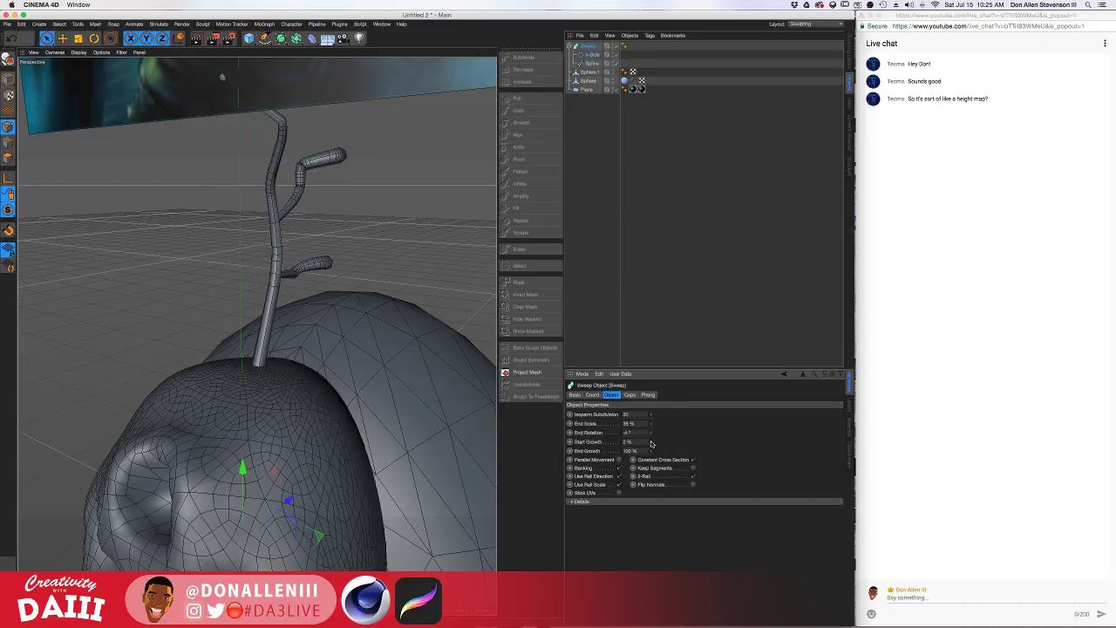
left_click_drag(652, 444, 652, 390)
mouse_move(651, 443)
left_mouse_down()
mouse_move(651, 397)
mouse_move(650, 449)
left_mouse_up()
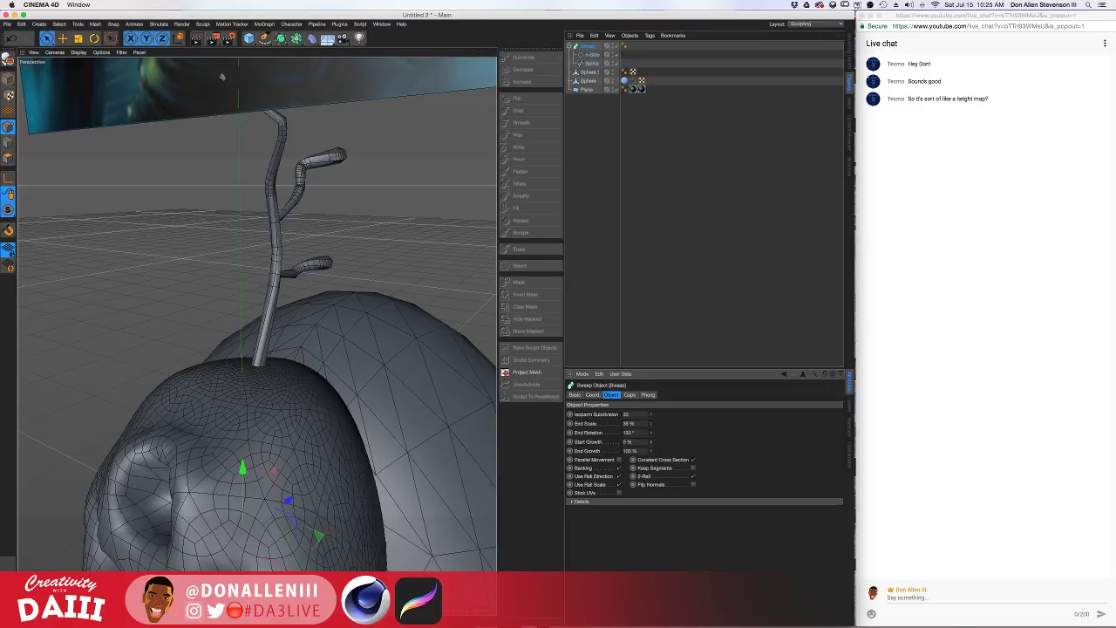
Raise the Sweep's axis to the antler's base on top of the head and activate the Rotate tool
left_click_drag(389, 144, 343, 203, "alt")
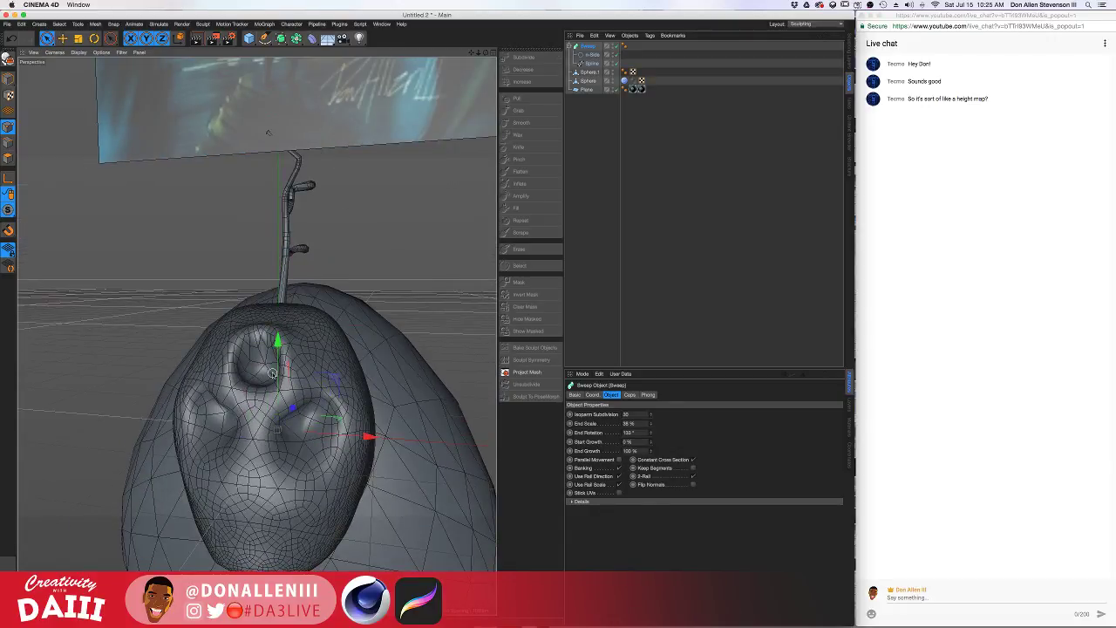
left_click_drag(268, 133, 269, 99)
left_click_drag(277, 311, 279, 238)
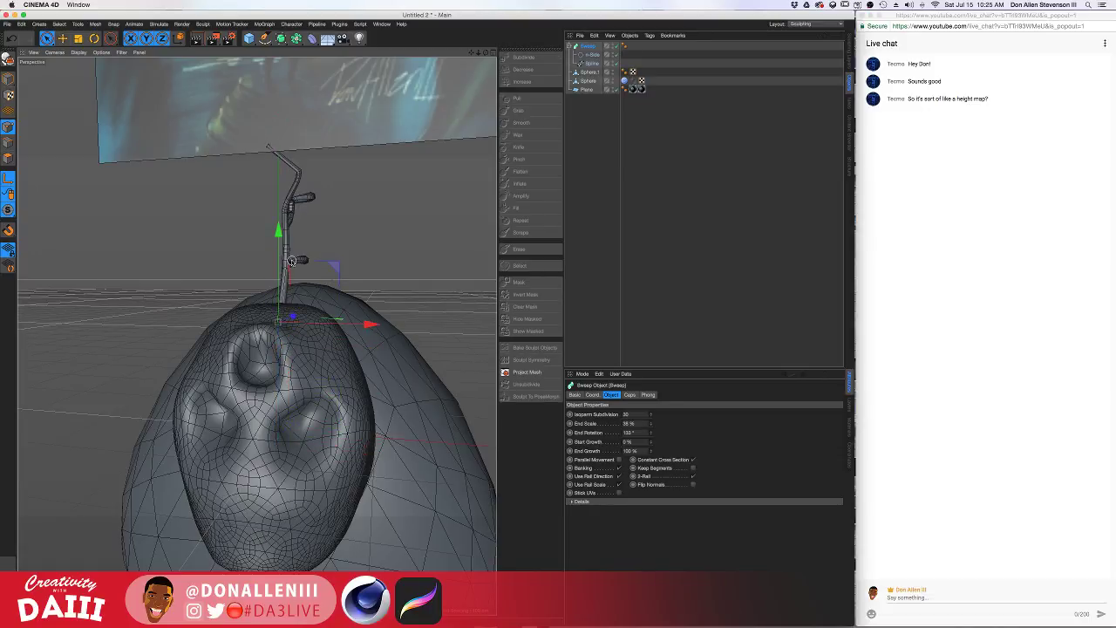
key("r")
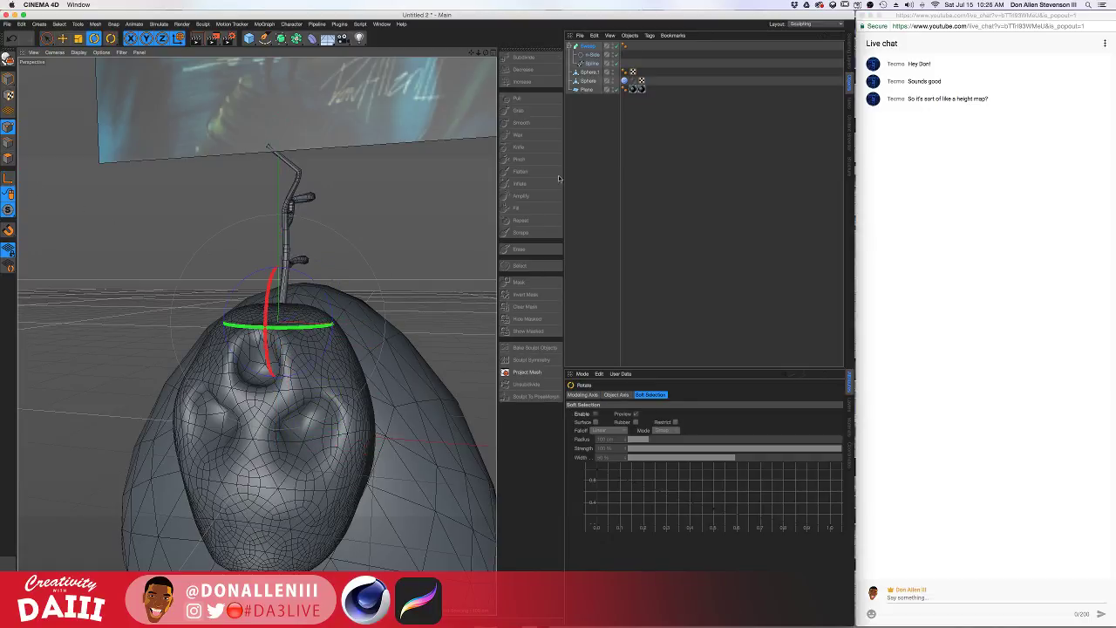
Duplicate the antler's Sweep and rotate the copy about the vertical axis to form a second antler across the head
left_click(570, 46)
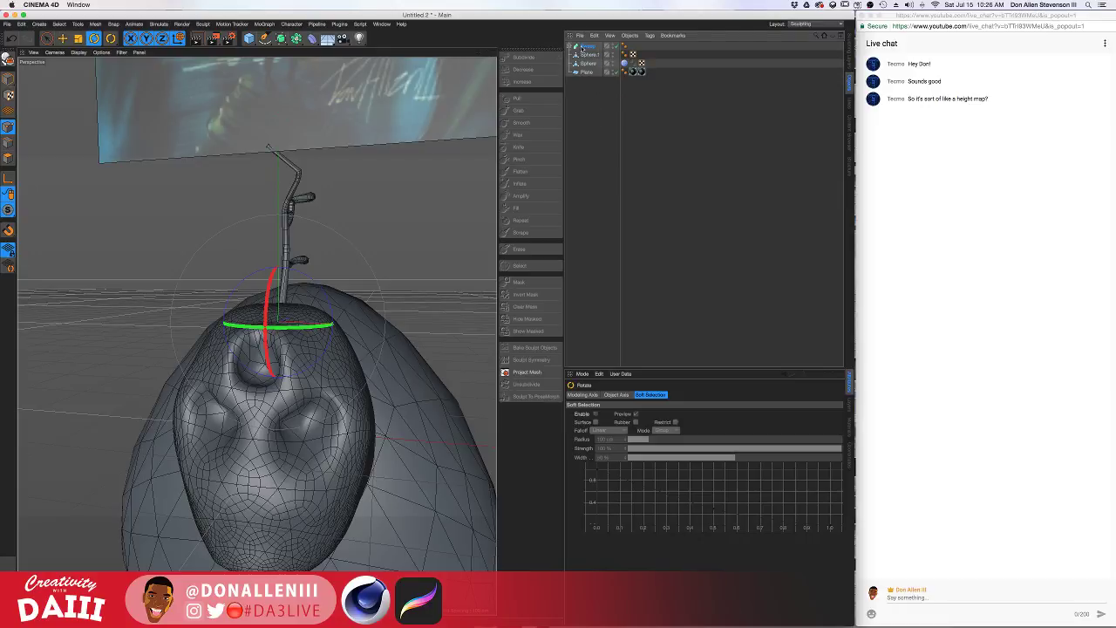
left_click(586, 45)
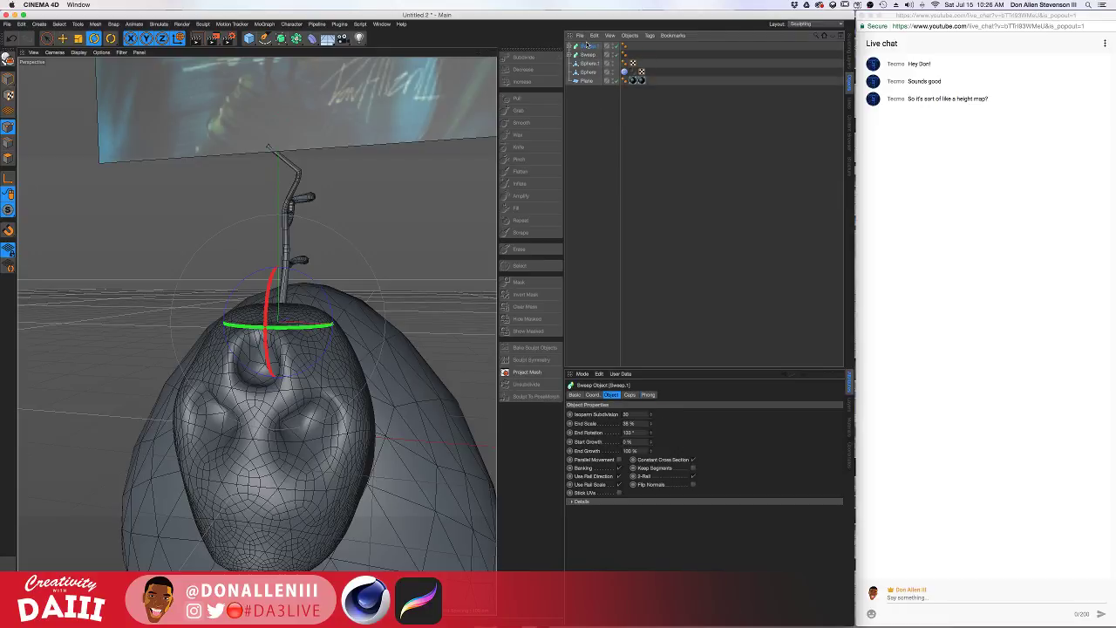
left_click_drag(293, 328, 199, 322)
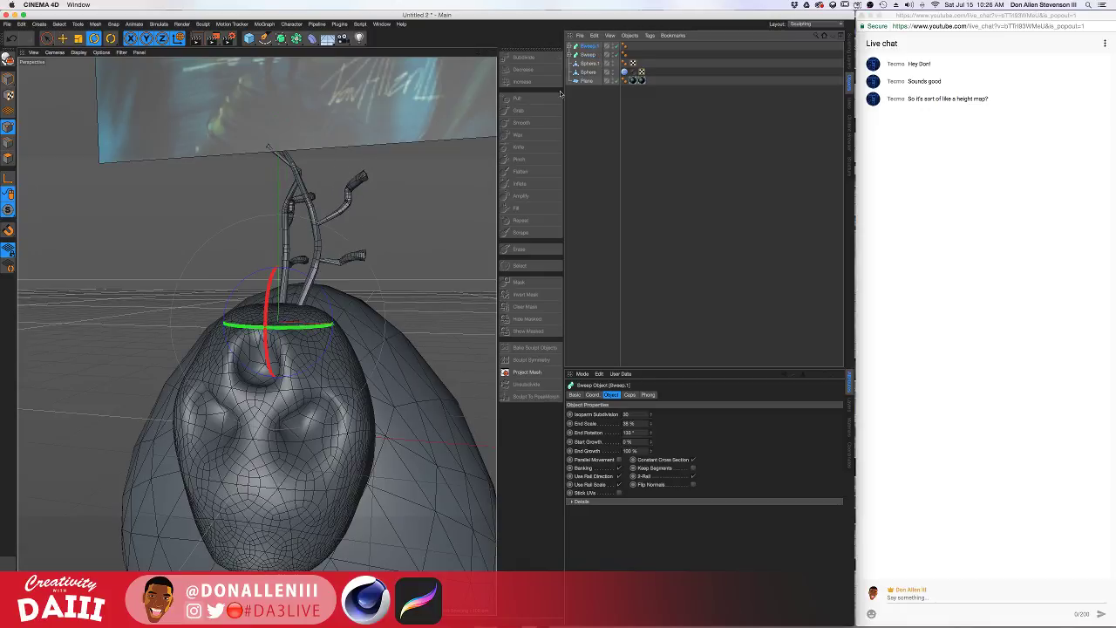
left_click_drag(316, 325, 52, 336)
key("super+z")
Rotate the original antler's Sweep to the opposite side of the head and tilt it outward
left_click(590, 55)
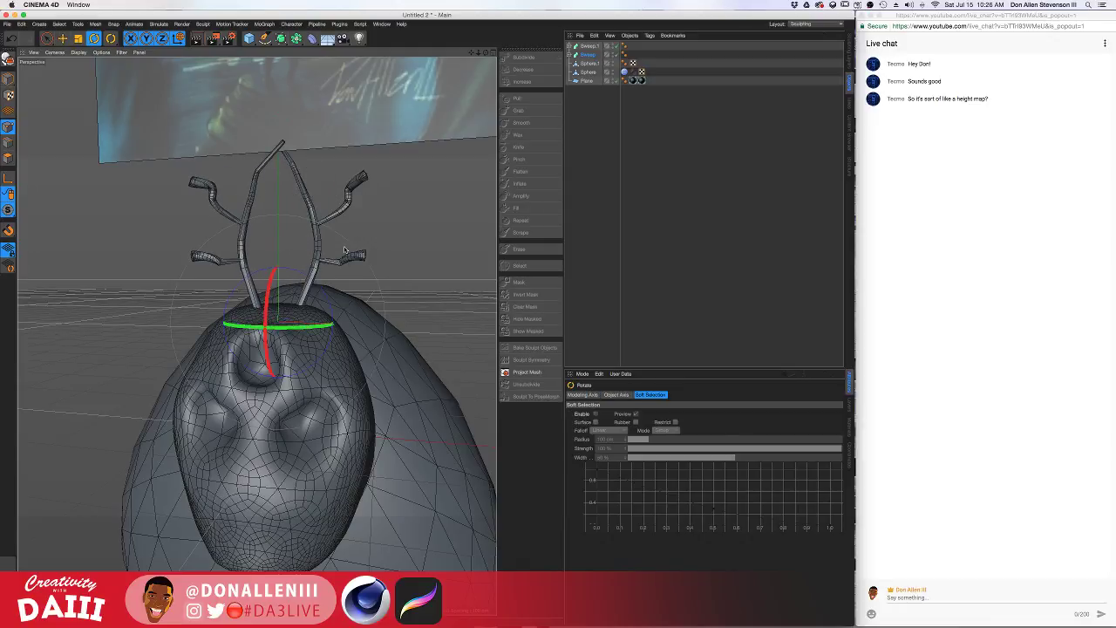
left_click_drag(313, 298, 275, 269)
key("super+z")
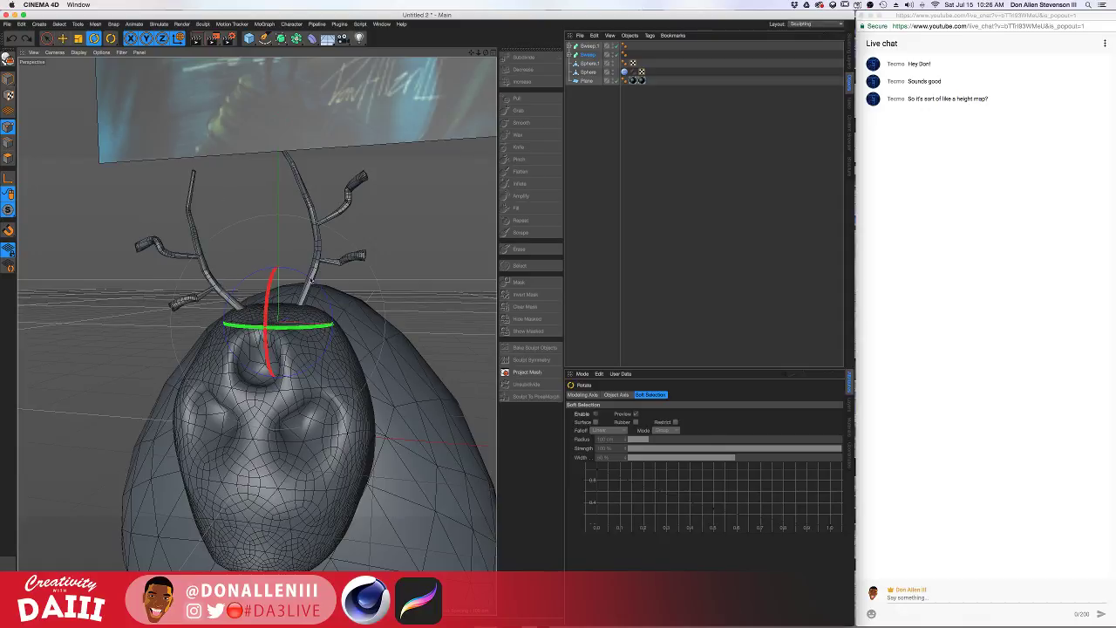
Set the radius of the original antler's n-Side profile to 11 cm
middle_click_drag(327, 148, 321, 244, "alt")
left_click_drag(321, 244, 361, 397, "alt")
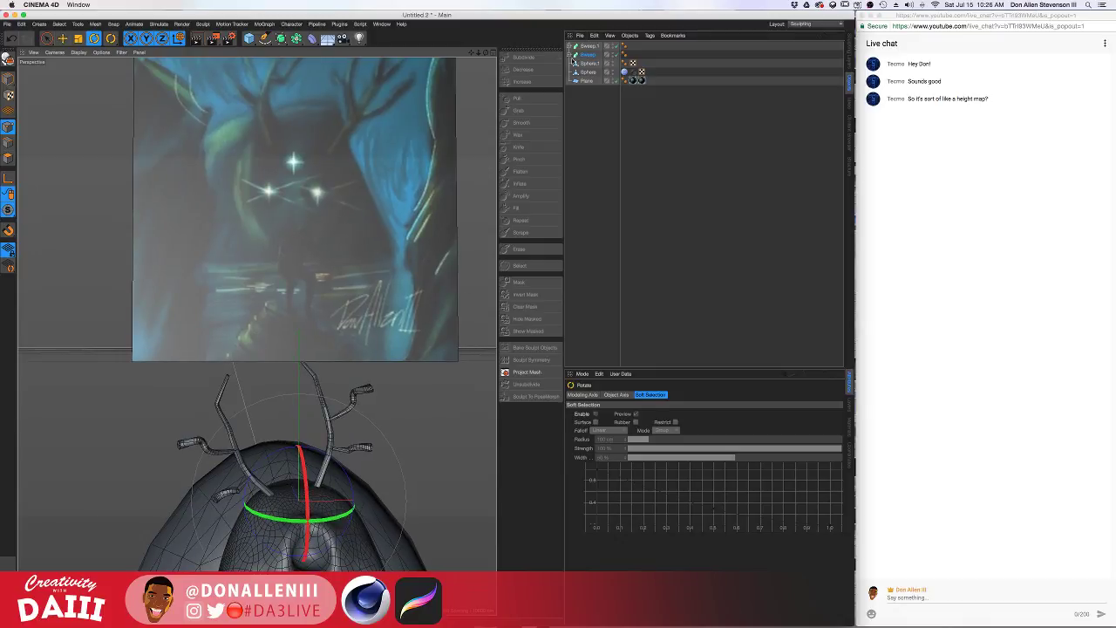
left_click(573, 55)
left_click(592, 64)
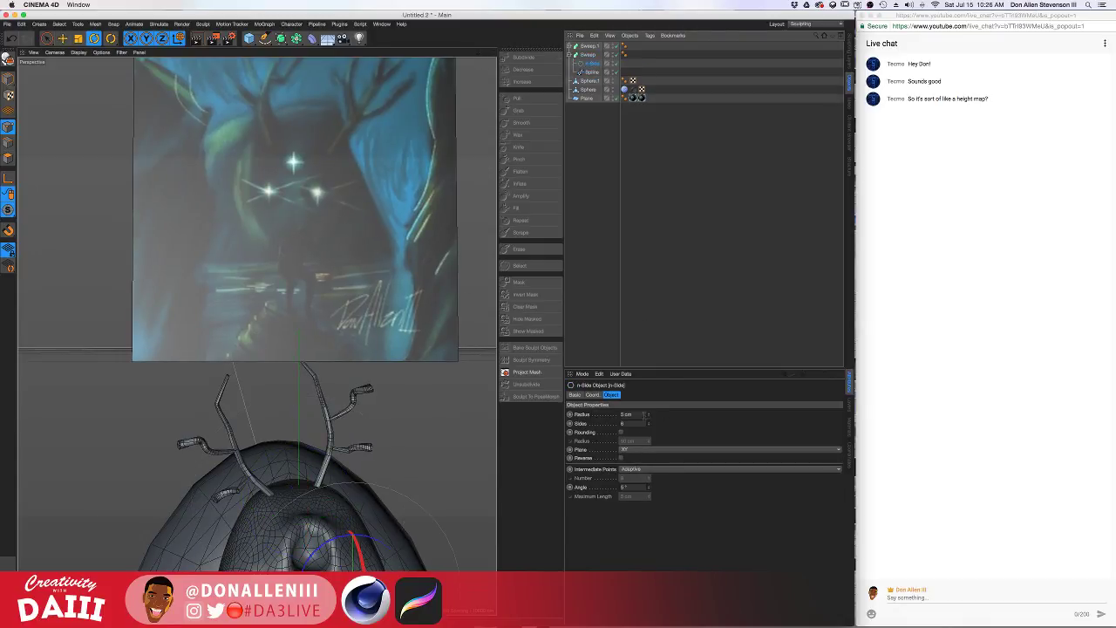
left_click_drag(646, 414, 646, 382)
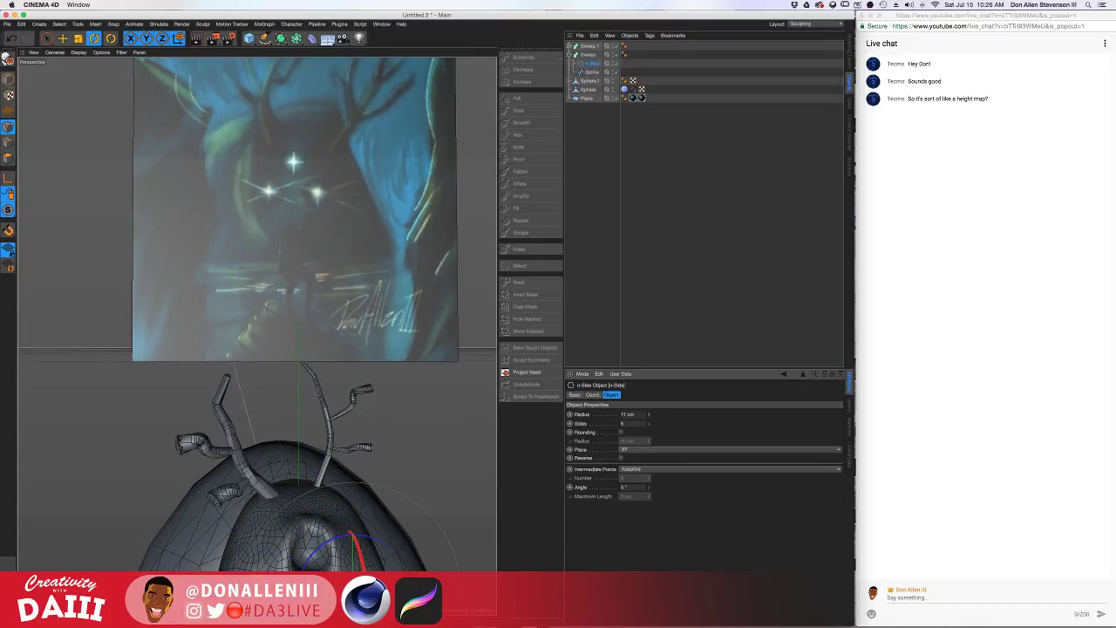
Lower the Isoparm Subdivision of the original antler's Sweep and raise its End Scale to widen the tips
left_click(589, 55)
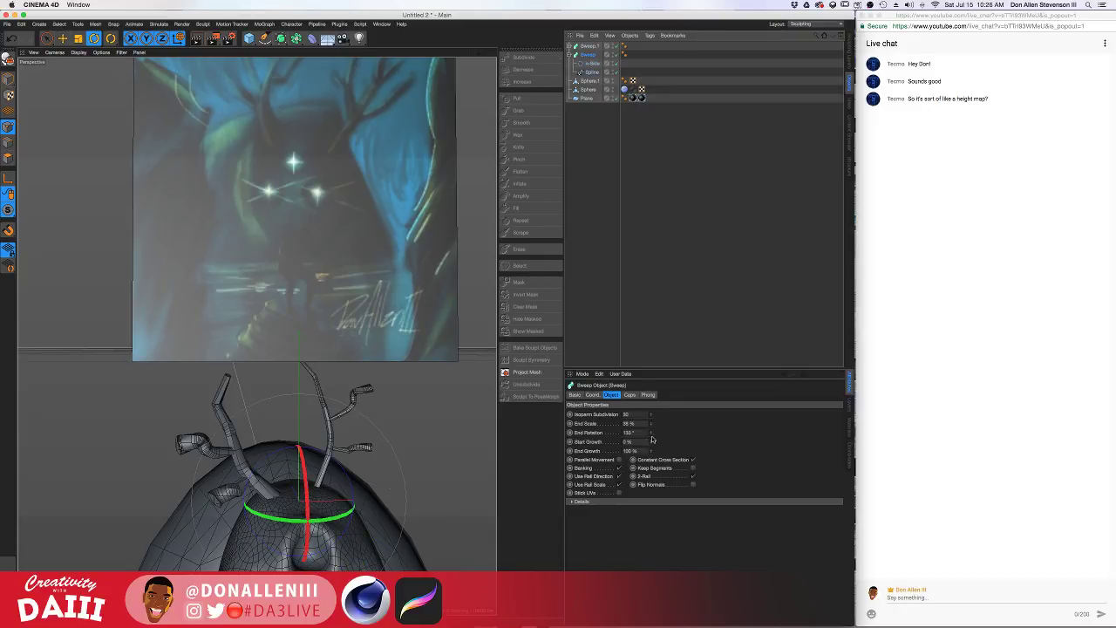
left_click_drag(650, 426, 651, 396)
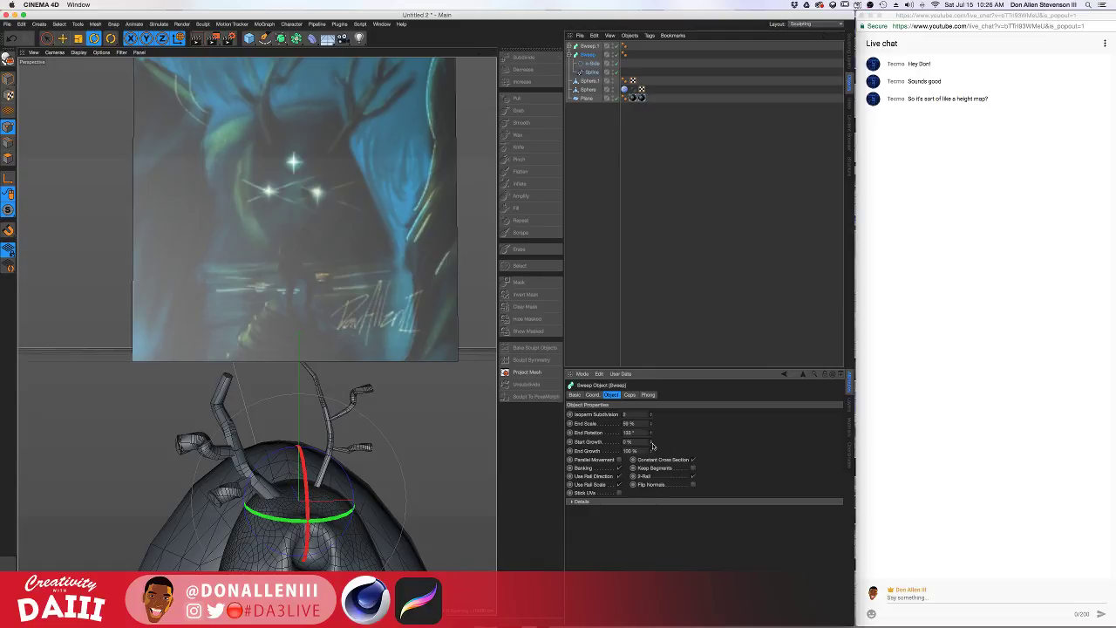
left_click_drag(653, 446, 653, 442)
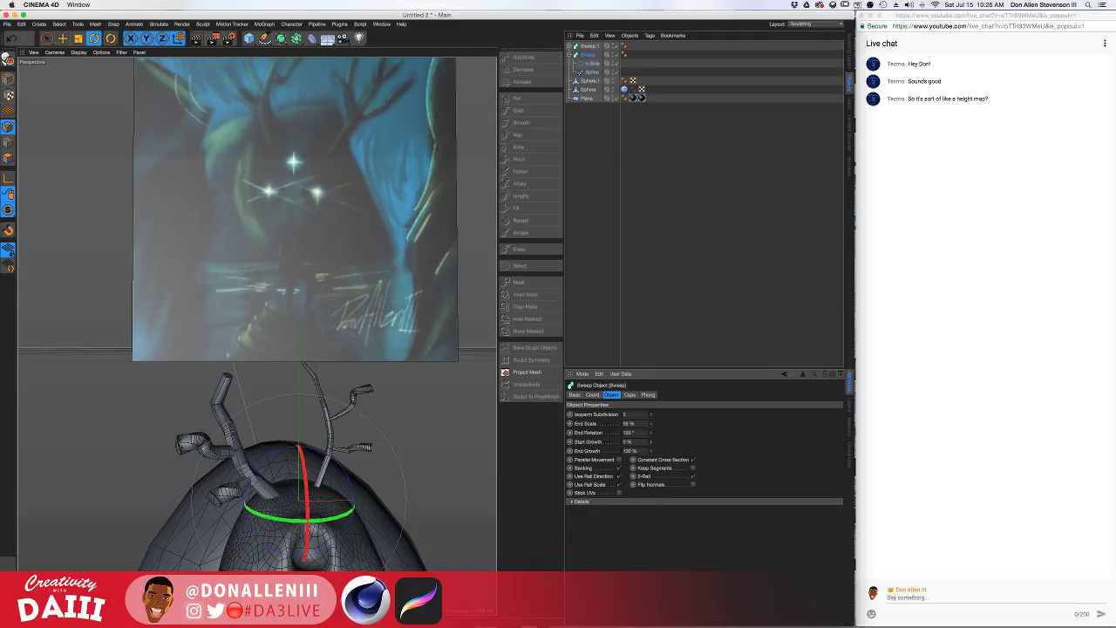
left_click(619, 468)
left_click(619, 469)
left_click(619, 476)
mouse_move(650, 427)
left_mouse_down()
mouse_move(639, 438)
mouse_move(646, 417)
mouse_move(650, 458)
mouse_move(651, 436)
left_mouse_up()
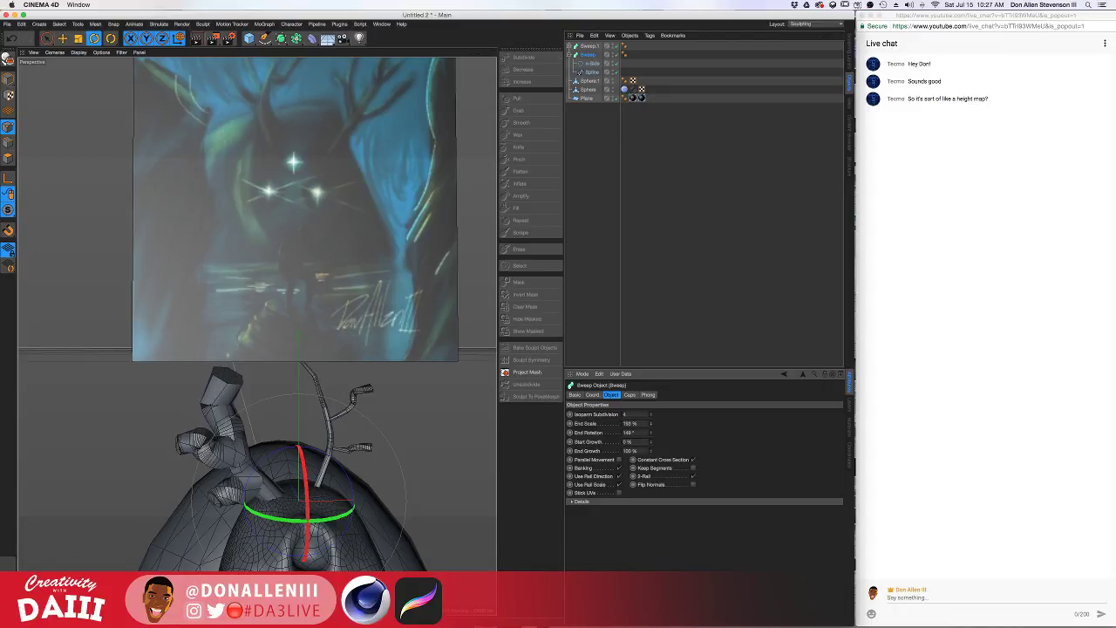
Set the original antler's n-Side profile to 20 sides and a 9 cm radius
left_click(597, 63)
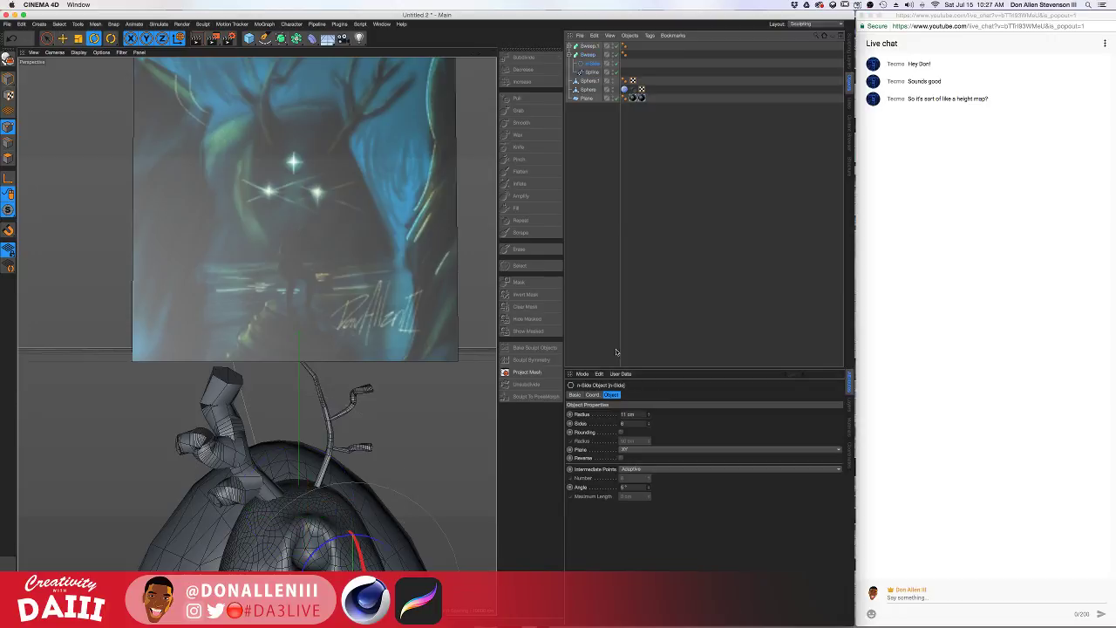
left_click_drag(647, 423, 648, 423)
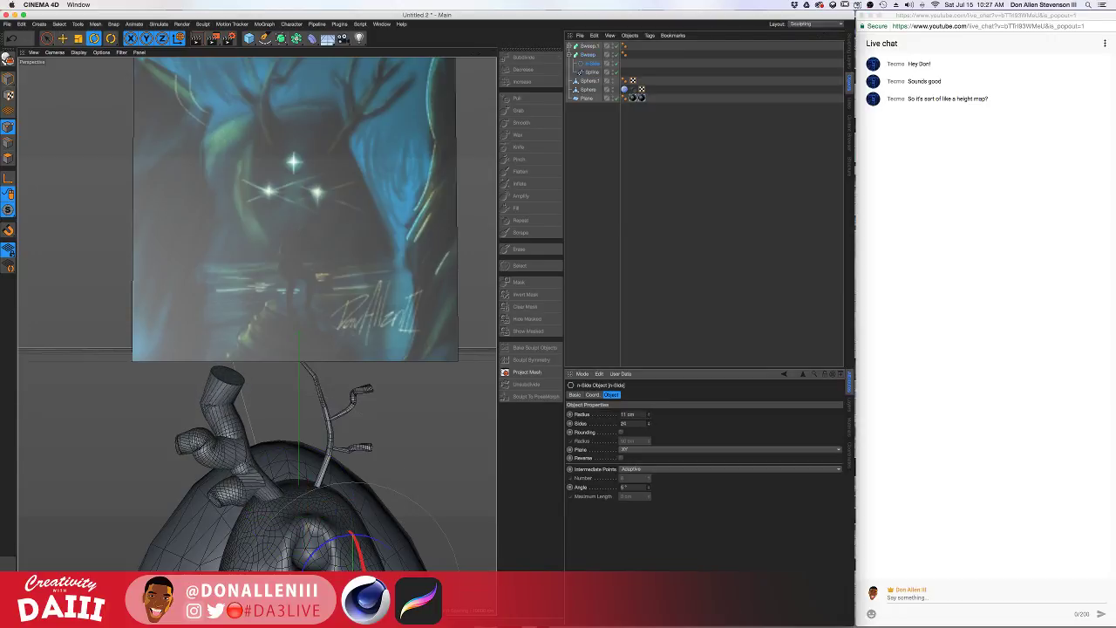
left_click_drag(648, 424, 648, 432)
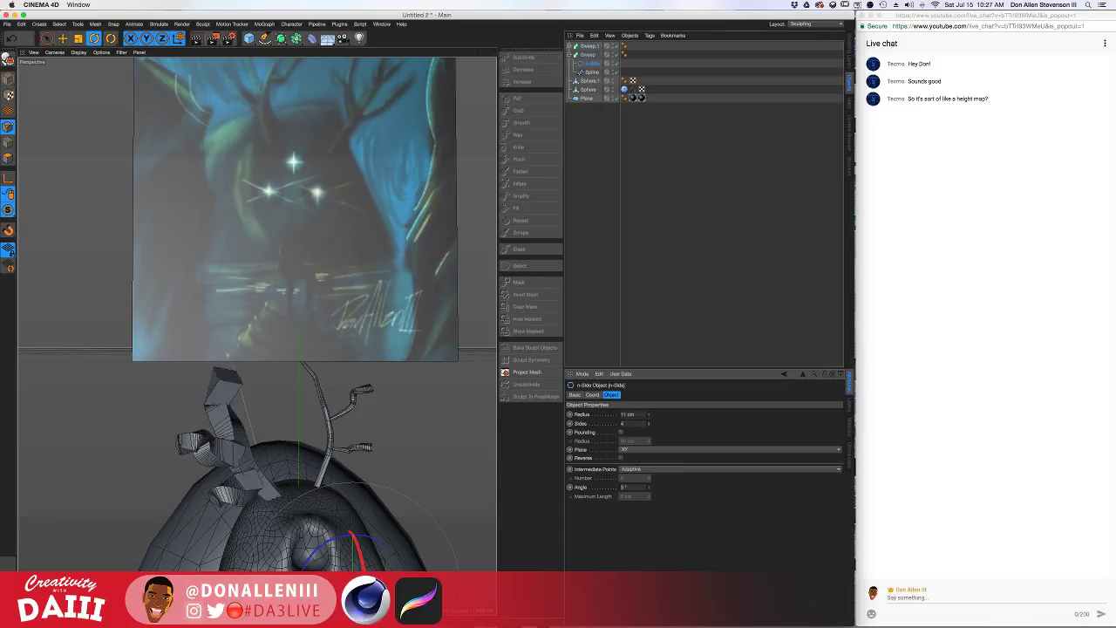
scroll(207, 453, "up", 10)
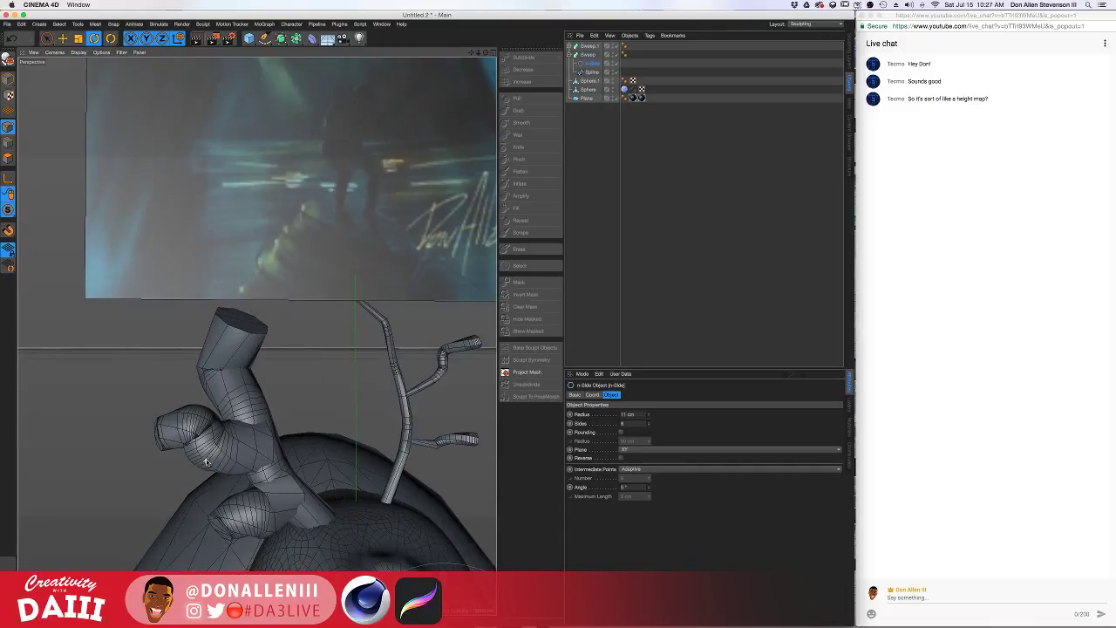
left_click_drag(207, 454, 276, 454, "alt")
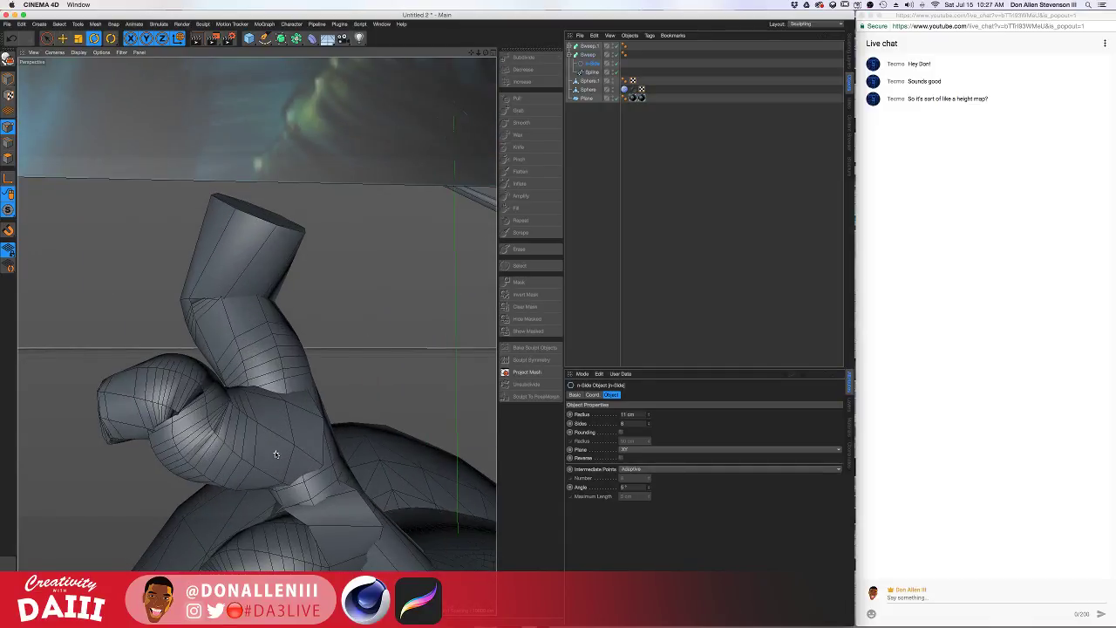
mouse_move(649, 415)
left_mouse_down()
mouse_move(649, 389)
mouse_move(649, 428)
mouse_move(650, 416)
left_mouse_up()
left_click(648, 424)
scroll(305, 359, "down", 4)
left_click_drag(304, 358, 187, 294, "alt")
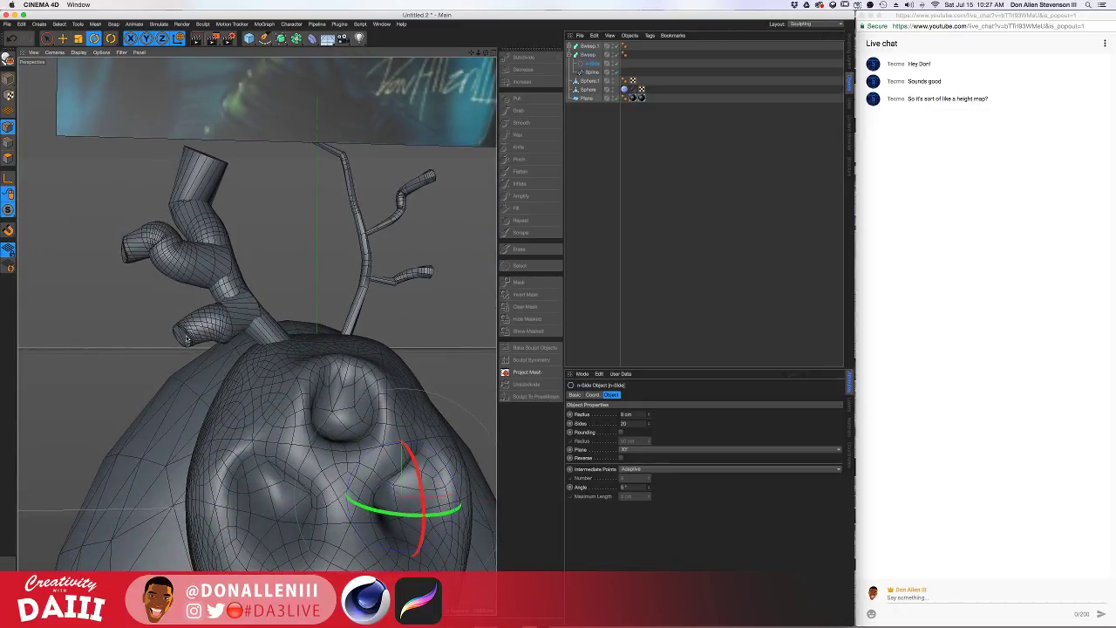
Set the second antler's Sweep to 104 Isoparm Subdivision, 284% End Scale and 4° End Rotation
left_click(587, 47)
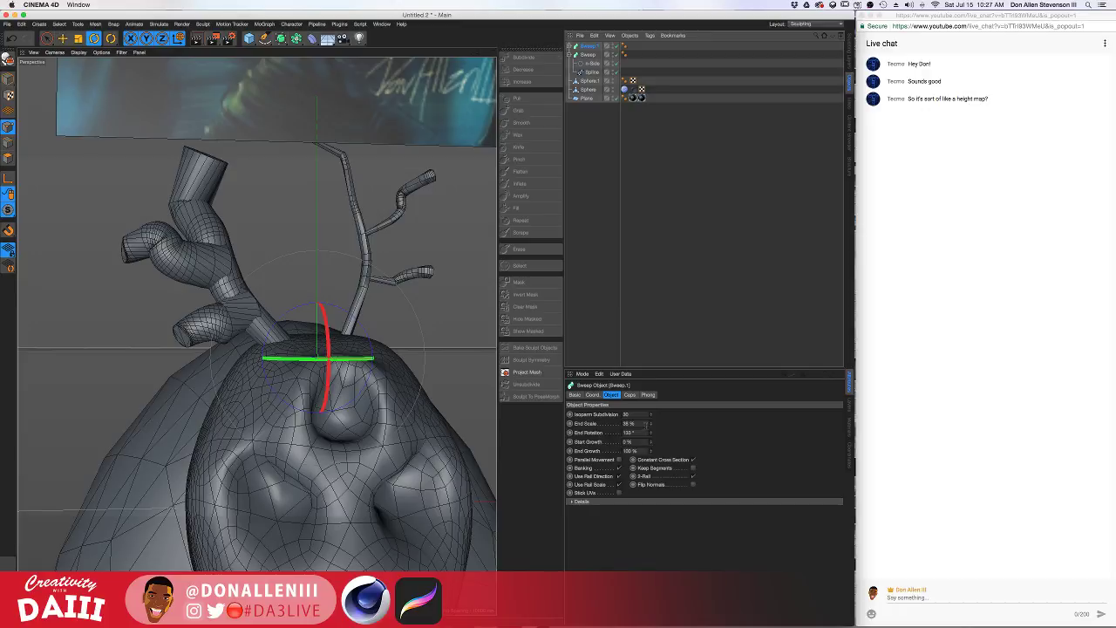
left_click_drag(650, 430, 650, 467)
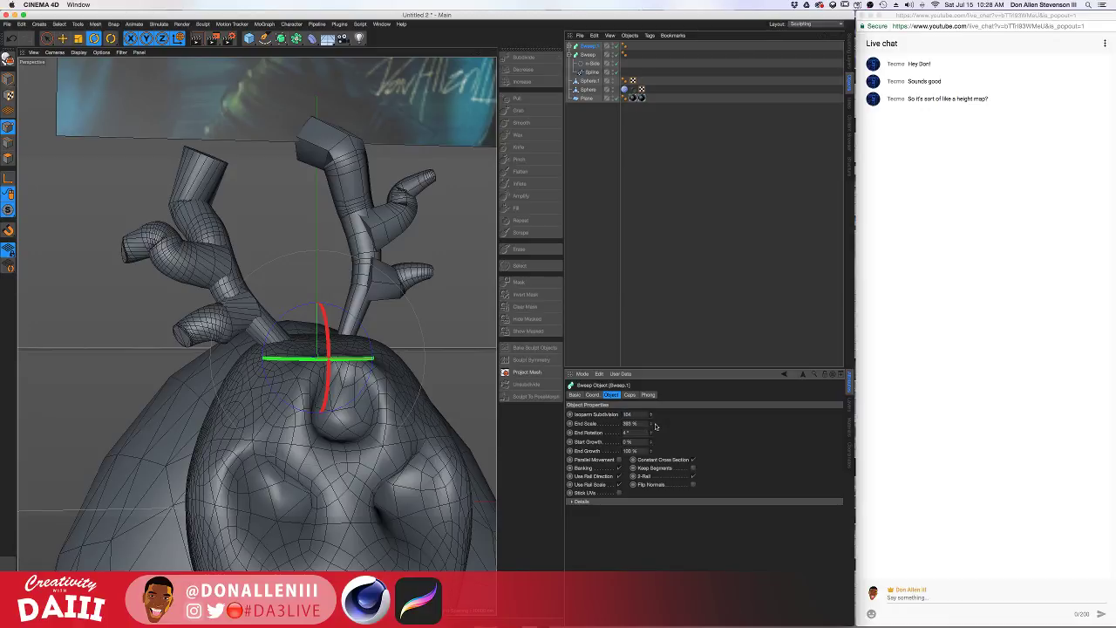
mouse_move(651, 424)
left_mouse_down()
mouse_move(651, 440)
mouse_move(650, 429)
left_mouse_up()
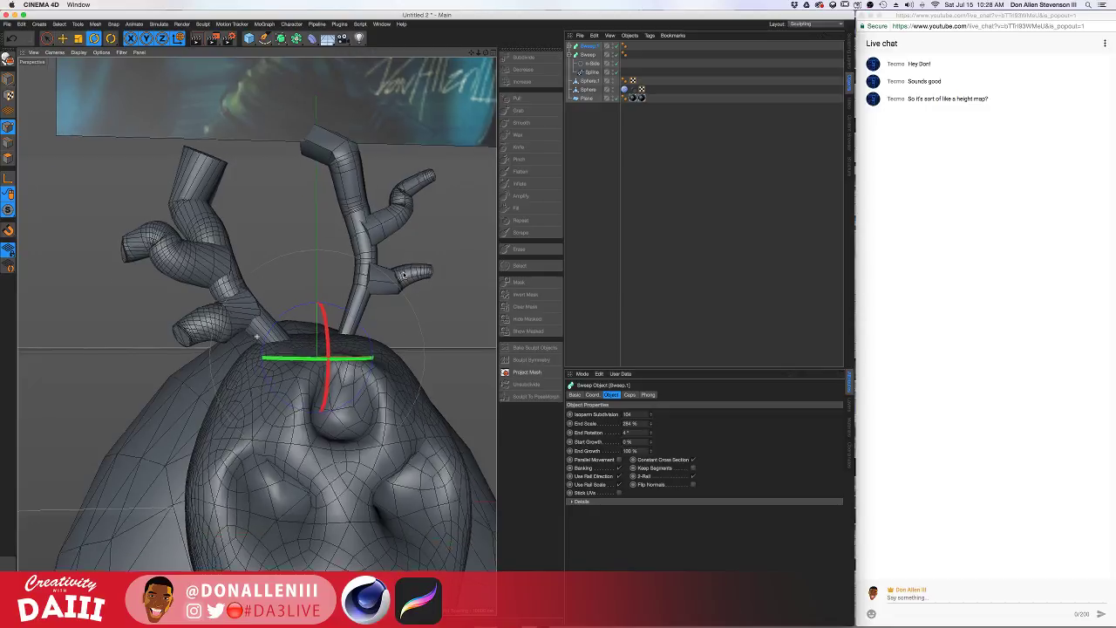
Group both antler Sweeps and the sculpted head sphere under one Null
middle_click_drag(346, 378, 326, 440, "alt")
mouse_move(346, 377)
left_mouse_down("alt")
mouse_move(234, 347)
mouse_move(330, 375)
mouse_move(295, 384)
mouse_move(330, 399)
mouse_move(349, 381)
left_mouse_up("alt")
left_click_drag(380, 458, 375, 349, "alt")
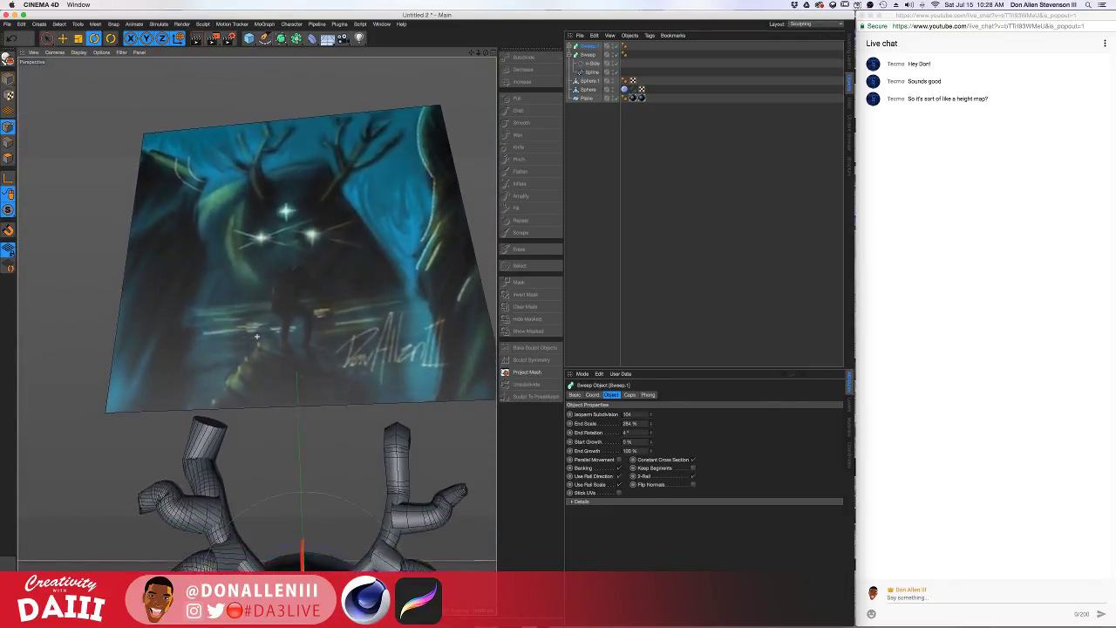
left_click_drag(257, 336, 256, 370, "alt")
left_click_drag(359, 503, 323, 302, "alt")
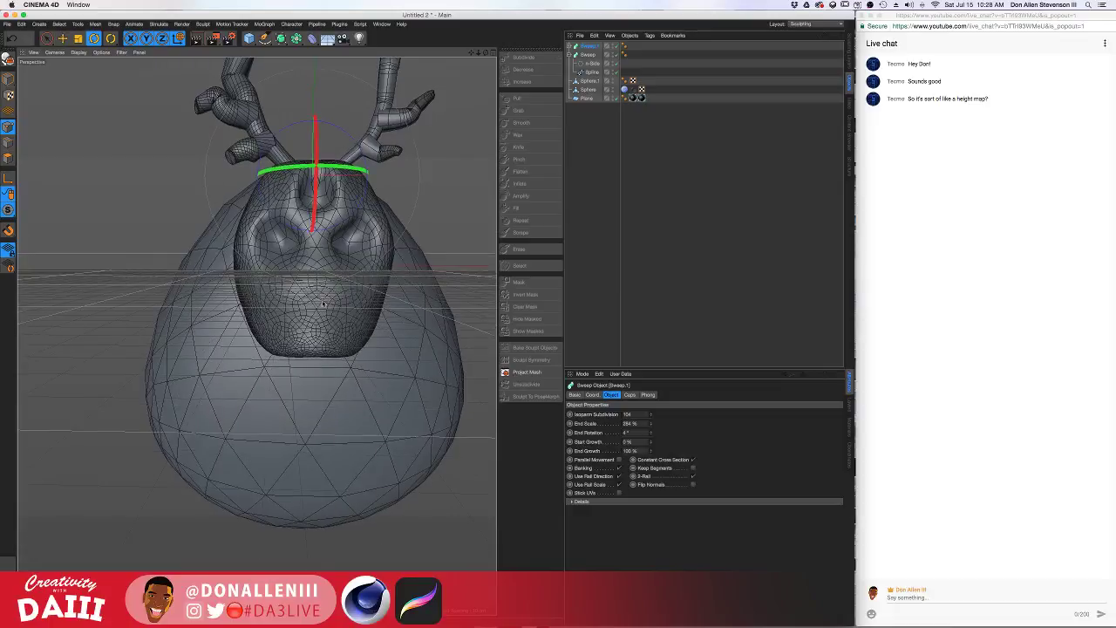
left_click(575, 54)
left_click(581, 65)
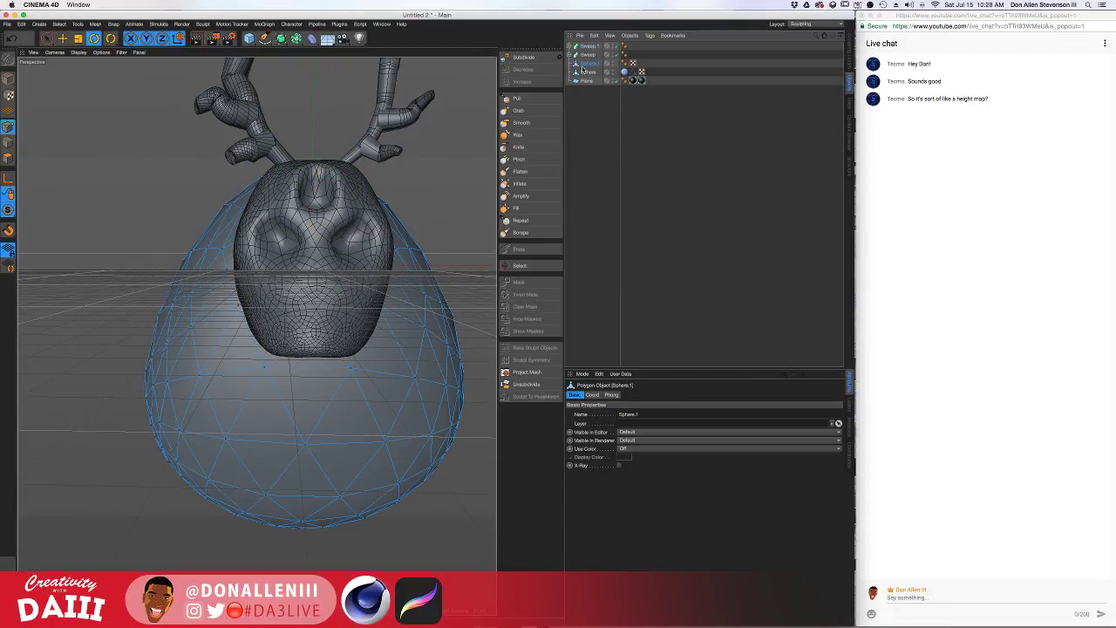
left_click(584, 73)
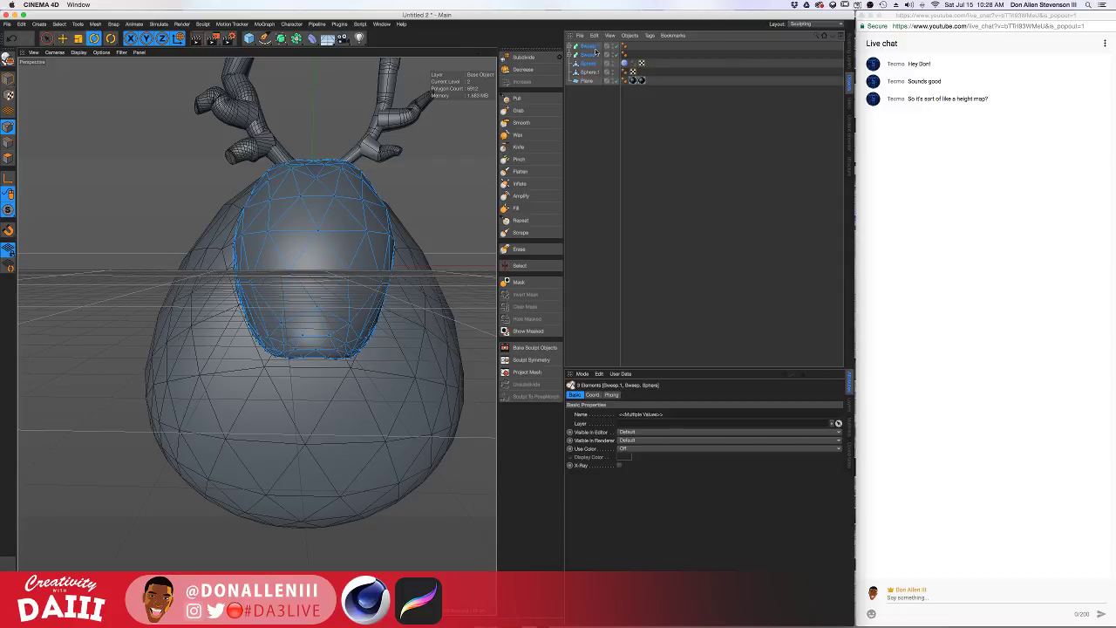
right_click(584, 48)
left_click(627, 297)
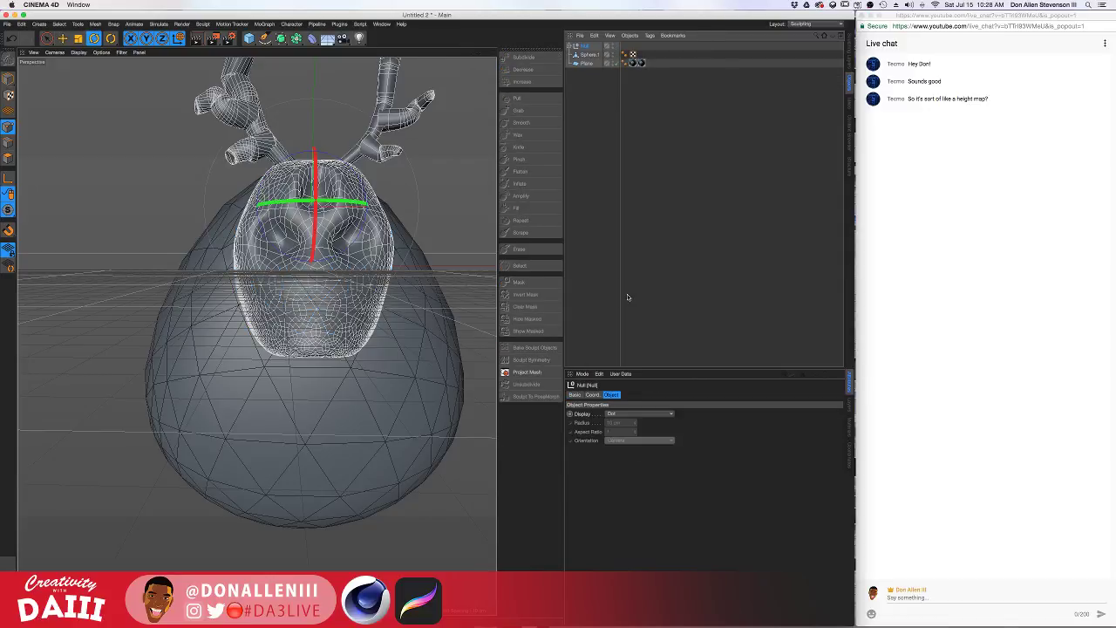
Try tilting the grouped head and antlers with the Rotate tool
left_click_drag(328, 184, 380, 202, "alt")
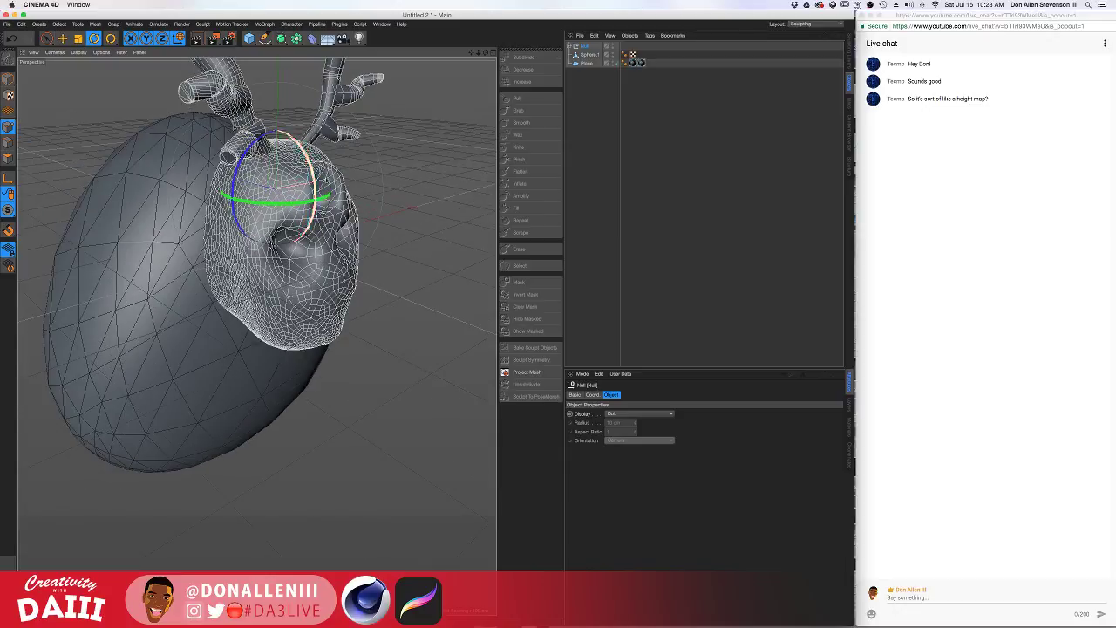
mouse_move(315, 171)
left_mouse_down()
mouse_move(316, 159)
mouse_move(319, 185)
left_mouse_up()
key("super+z")
Examine the antlered head and body from several angles and compare them with the painting reference
mouse_move(325, 237)
left_mouse_down("alt")
mouse_move(246, 218)
mouse_move(258, 235)
mouse_move(324, 223)
left_mouse_up("alt")
left_click_drag(262, 262, 288, 203, "alt")
middle_click_drag(272, 205, 256, 336, "alt")
left_click_drag(256, 336, 257, 297, "alt")
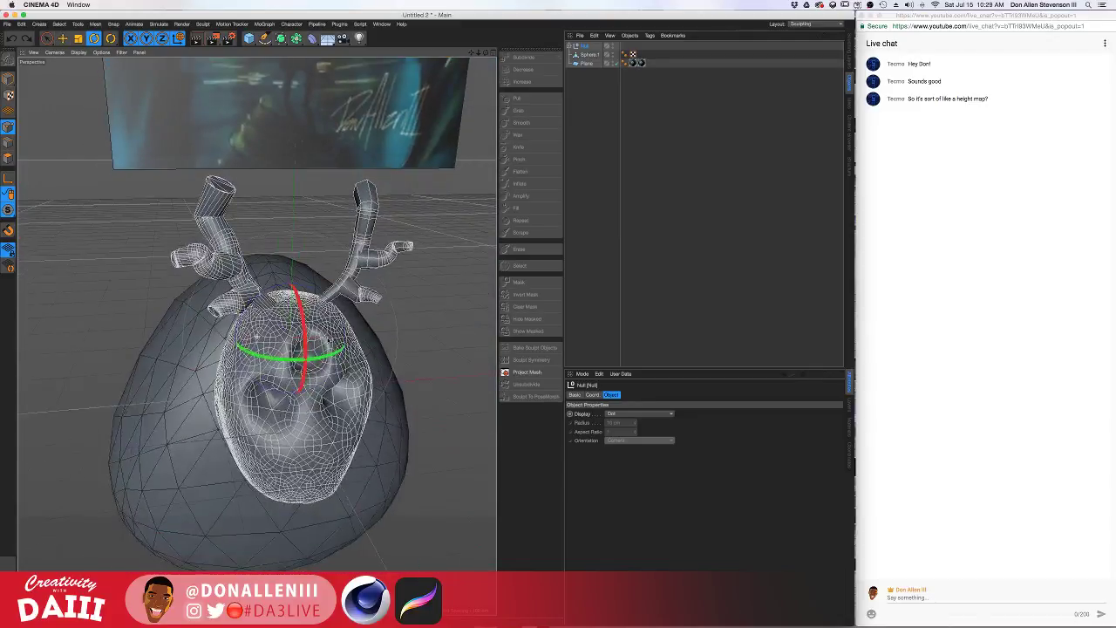
scroll(347, 414, "down", 6)
scroll(330, 457, "up", 5)
left_click_drag(330, 460, 342, 237, "alt")
left_click_drag(346, 312, 329, 410, "alt")
scroll(293, 252, "up", 5)
middle_click_drag(293, 251, 292, 318, "alt")
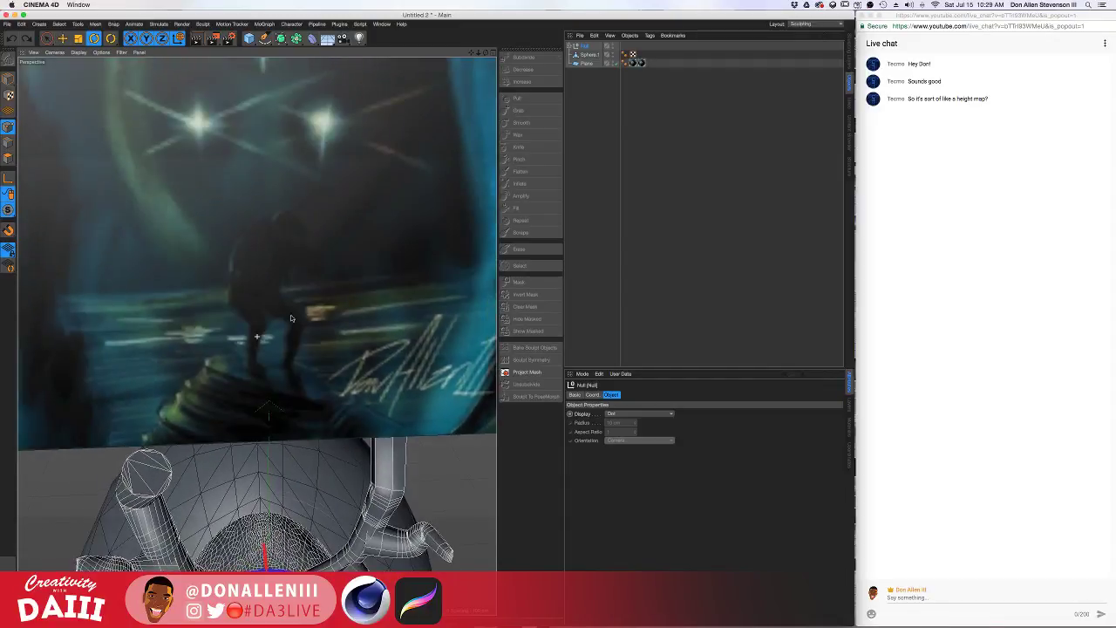
scroll(284, 367, "down", 5)
left_click_drag(323, 381, 309, 341, "alt")
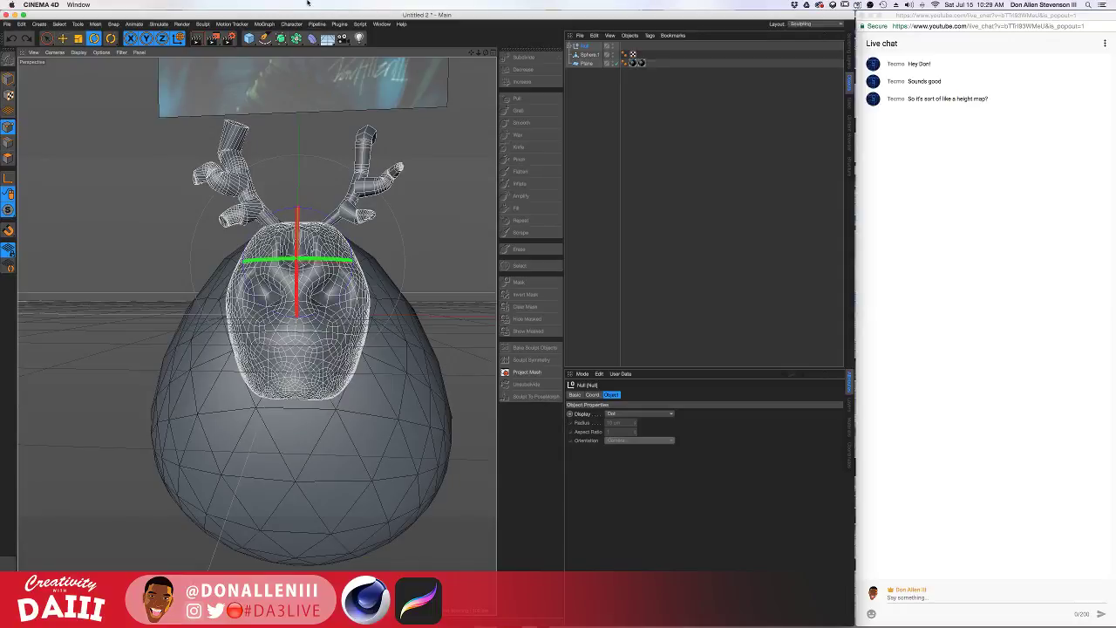
Add a Forester Rock and move it down beneath the creature's body as a base
left_click(339, 24)
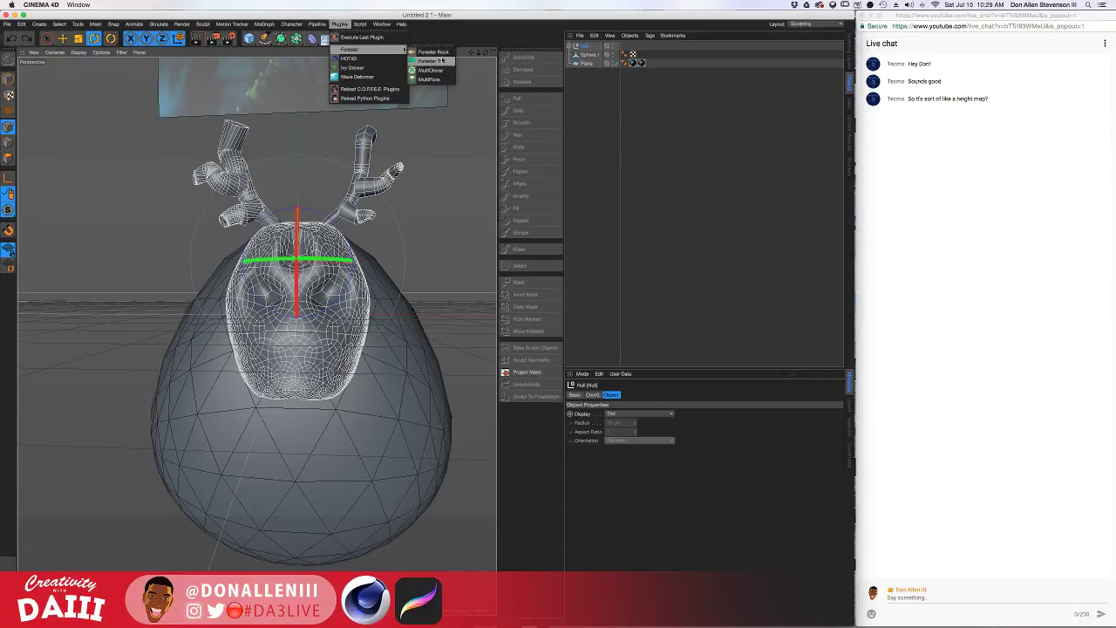
left_click(436, 53)
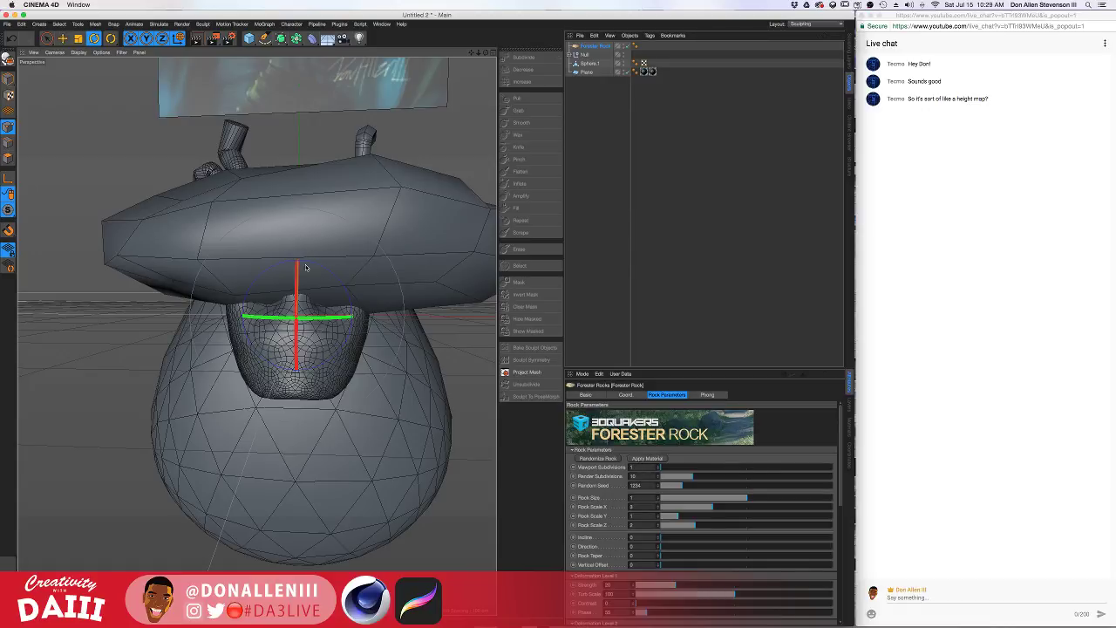
key("e")
left_click_drag(295, 220, 323, 463)
scroll(323, 463, "down", 5)
middle_click_drag(325, 464, 234, 362, "alt")
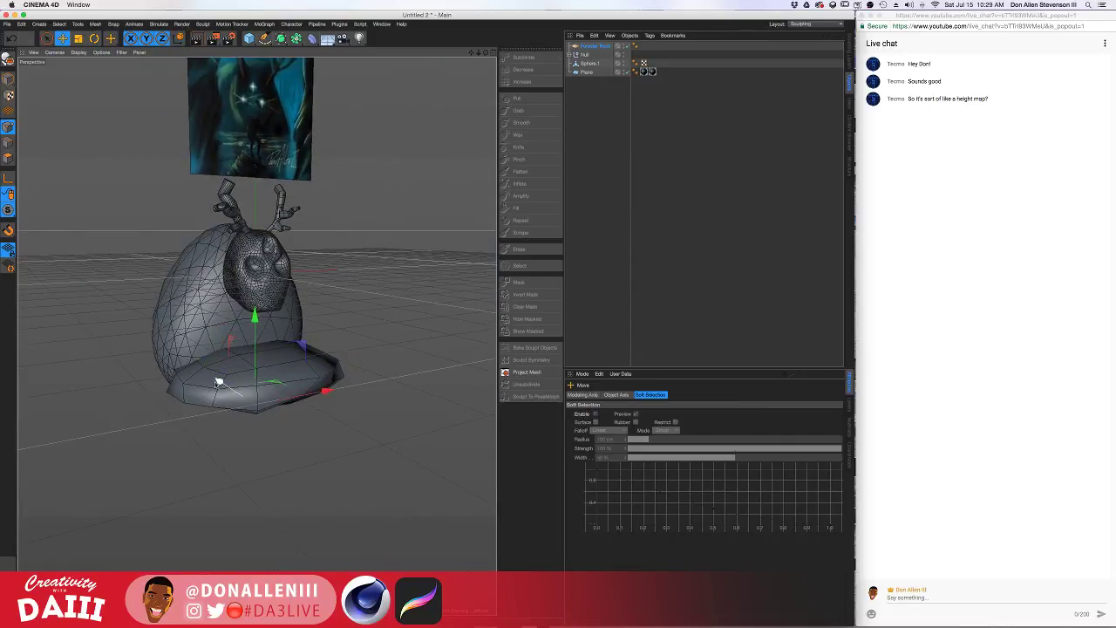
left_click_drag(219, 382, 271, 501, "alt")
left_click_drag(266, 454, 270, 415)
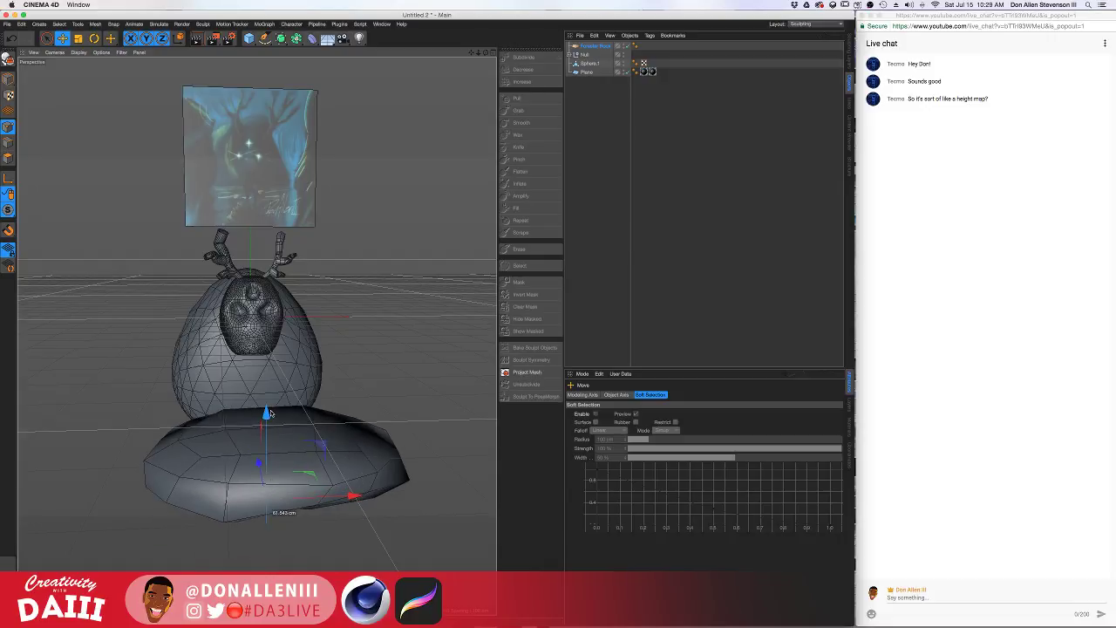
left_click(597, 45)
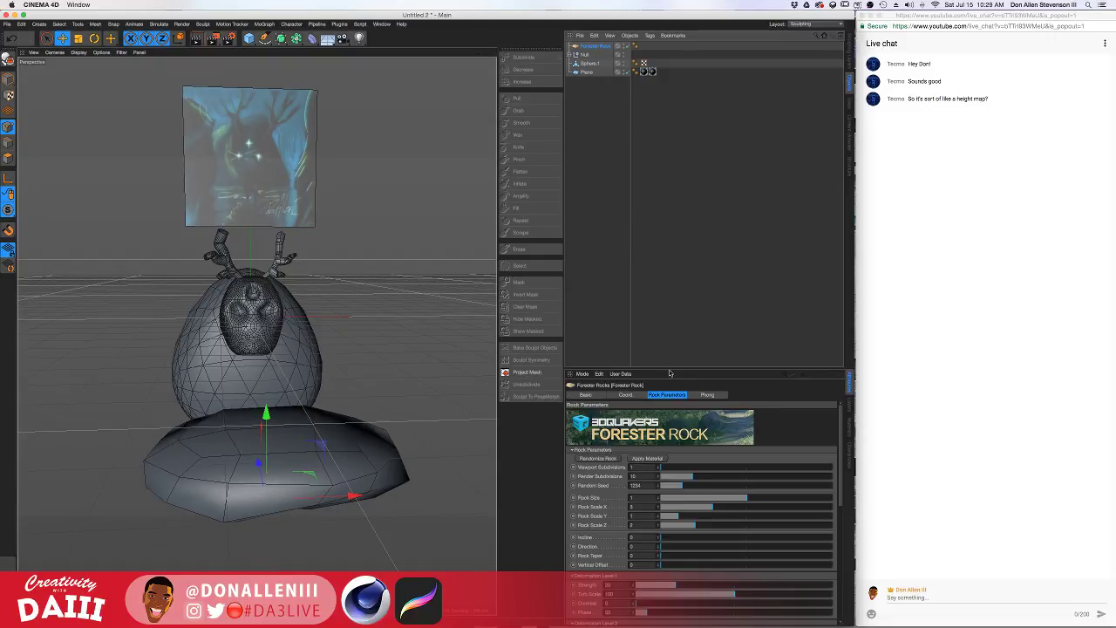
Enlarge the attribute area and raise the Forester Rock's Viewport Subdivisions to the slider's maximum
left_click_drag(670, 373, 682, 203)
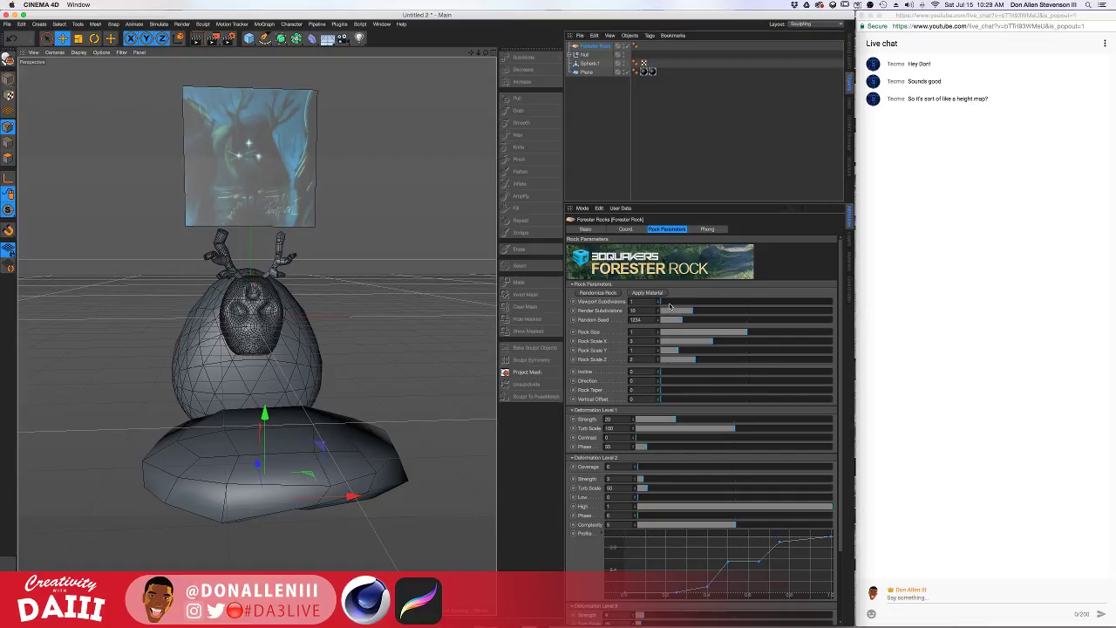
left_click_drag(670, 307, 818, 301)
left_click_drag(335, 416, 336, 378, "alt")
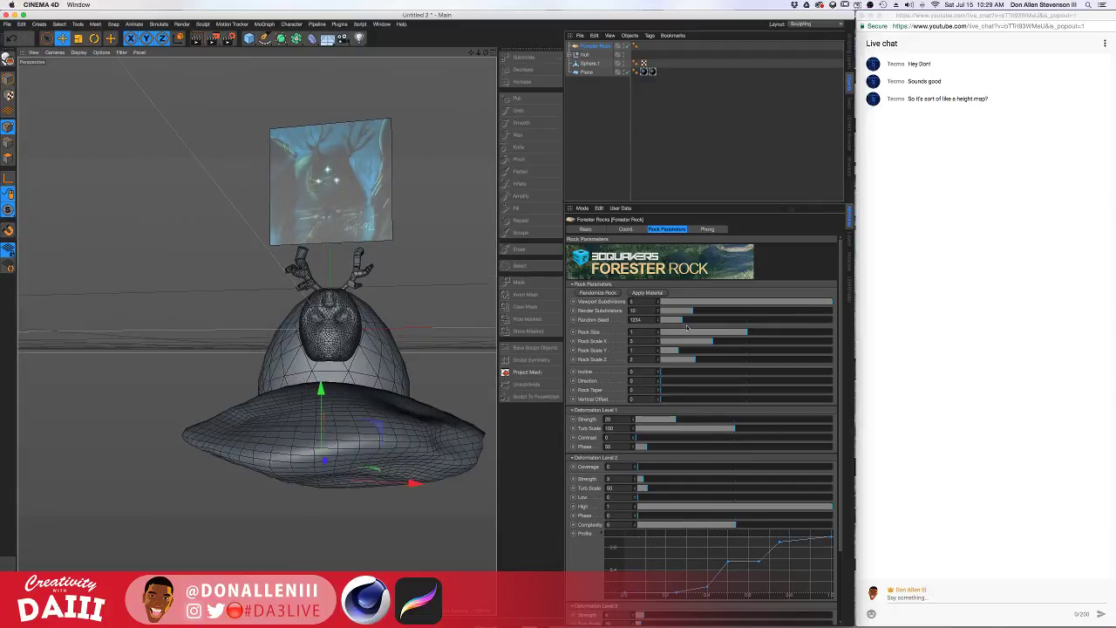
Reshape the rock into a wide, thin slab with Random Seed 2411, Rock Scale X about 4.5 and Rock Scale Y about 0.4
left_click_drag(692, 320, 739, 358)
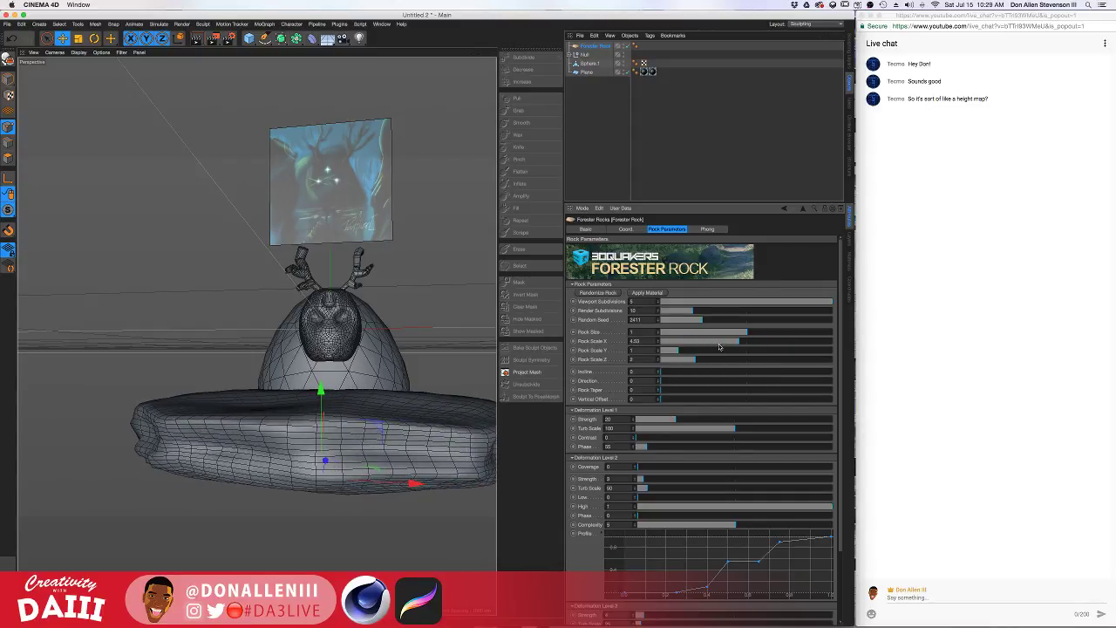
left_click_drag(674, 351, 668, 356)
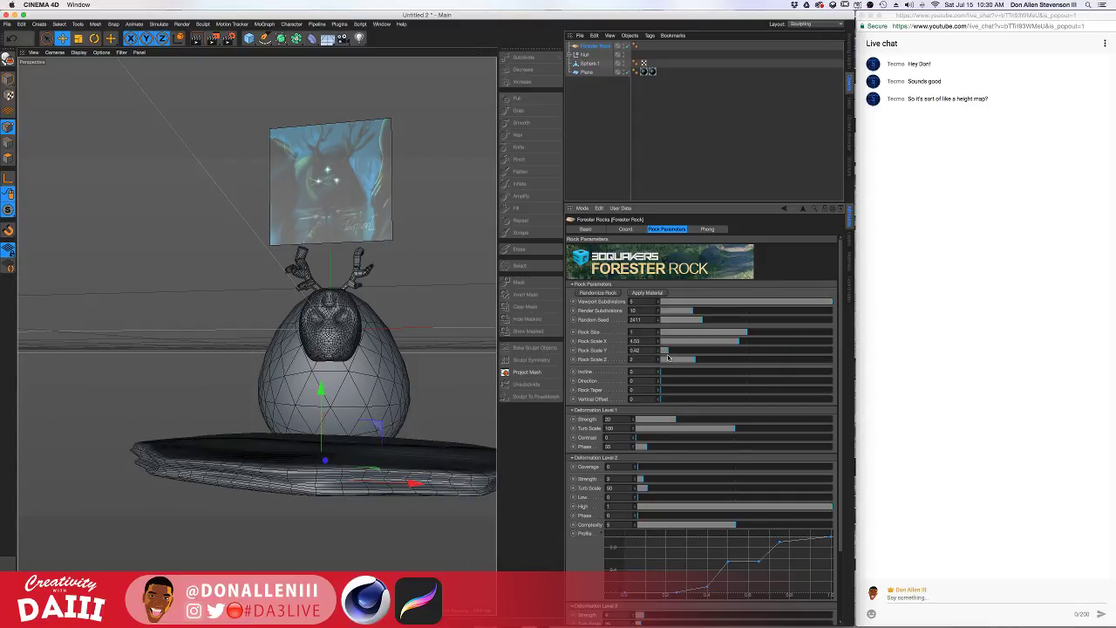
scroll(334, 407, "up", 10)
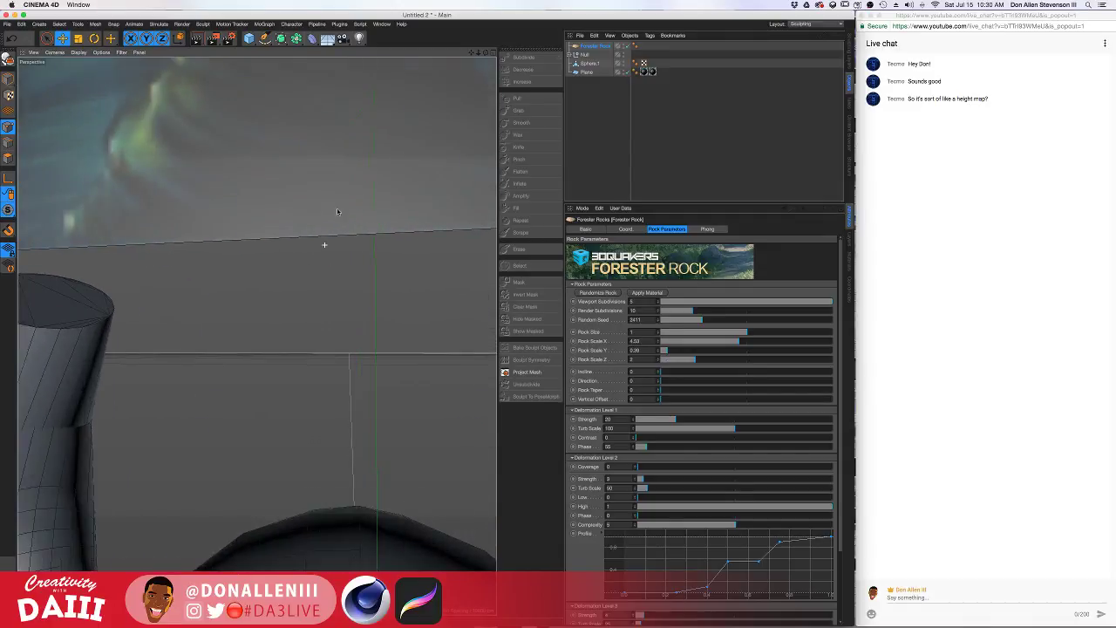
scroll(272, 268, "down", 10)
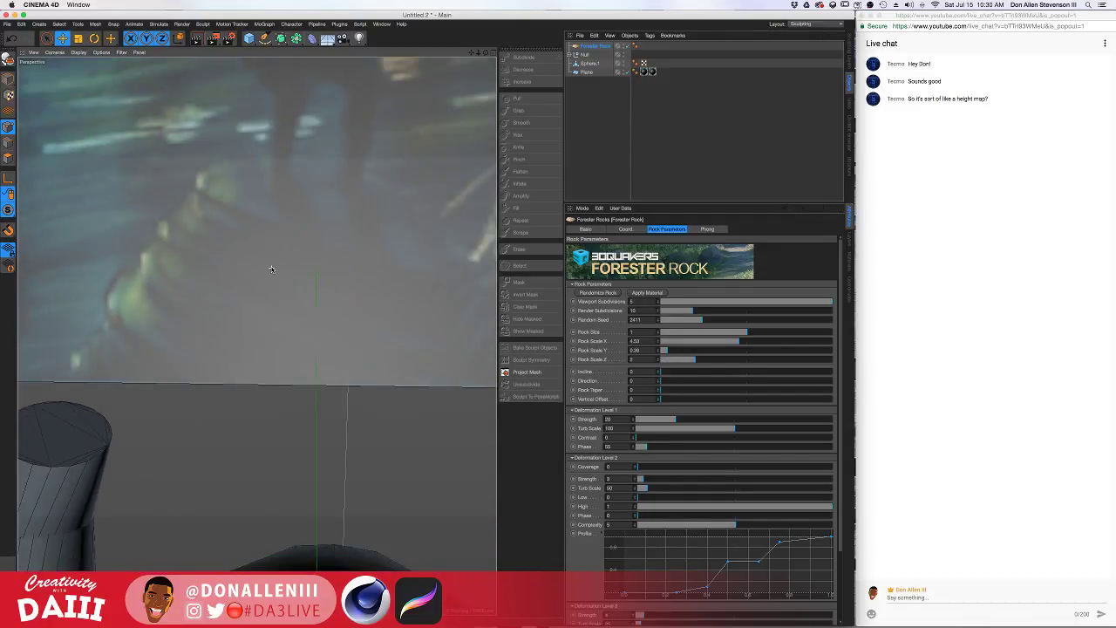
left_click_drag(324, 356, 361, 347, "alt")
scroll(346, 336, "up", 5)
scroll(345, 337, "down", 10)
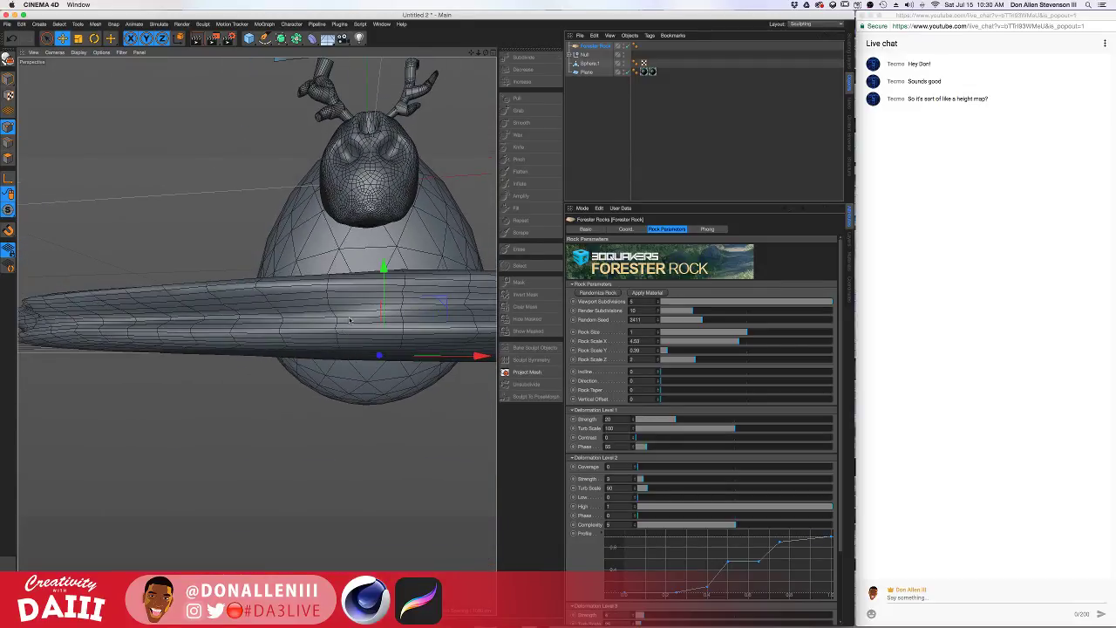
Tilt the flat Forester rock slightly by raising its Incline to about 18
left_click_drag(338, 403, 419, 443, "alt")
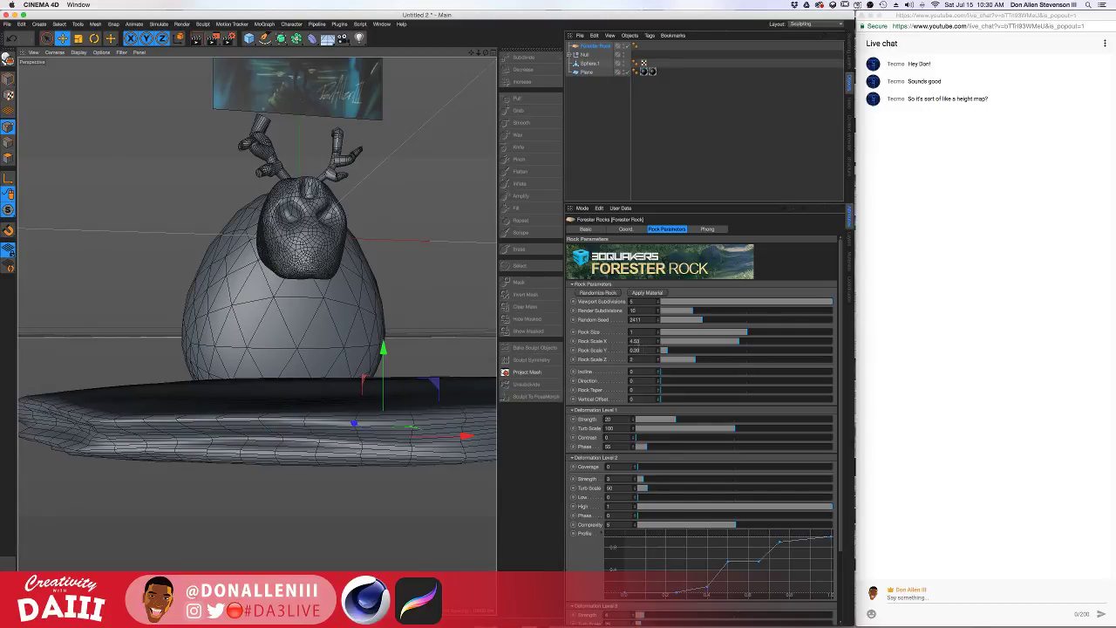
mouse_move(664, 374)
left_mouse_down()
mouse_move(691, 376)
mouse_move(664, 381)
mouse_move(668, 391)
left_mouse_up()
scroll(249, 393, "down", 4)
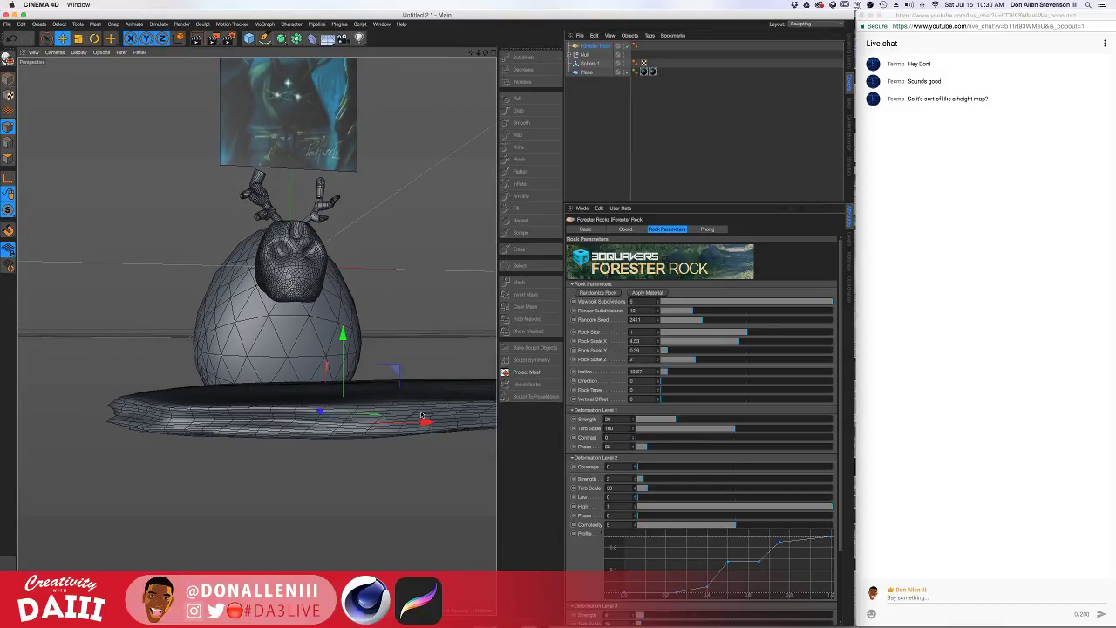
Duplicate the rock, place the copy directly beneath the original, and vary its shape with a Random Seed of about 3500
left_click_drag(422, 415, 400, 449, "alt")
left_click_drag(588, 49, 589, 45, "ctrl")
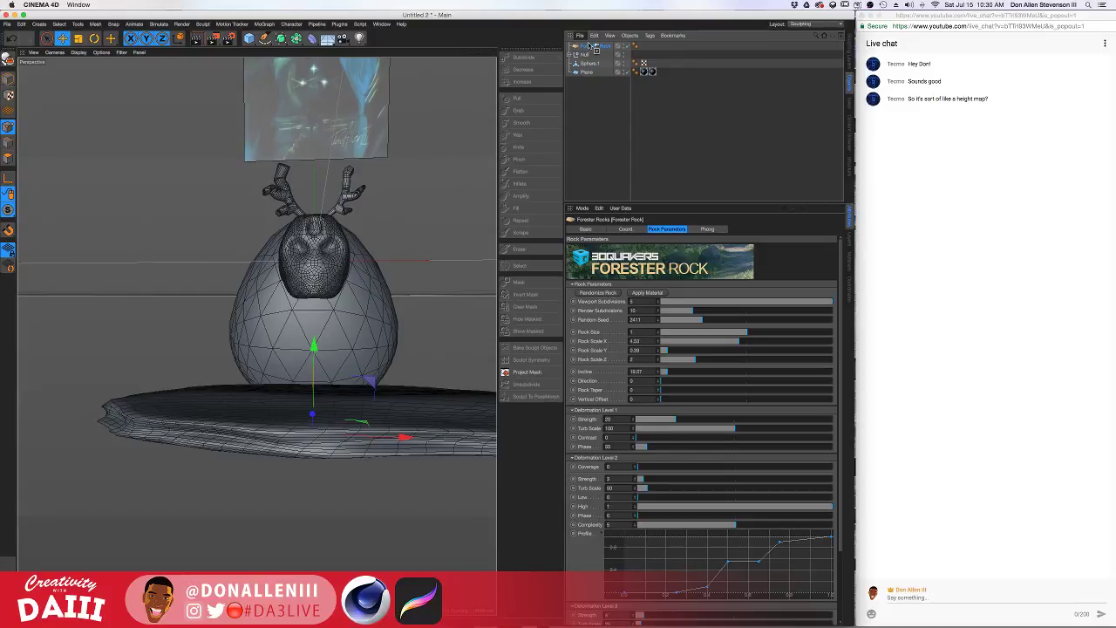
left_click_drag(313, 347, 315, 377)
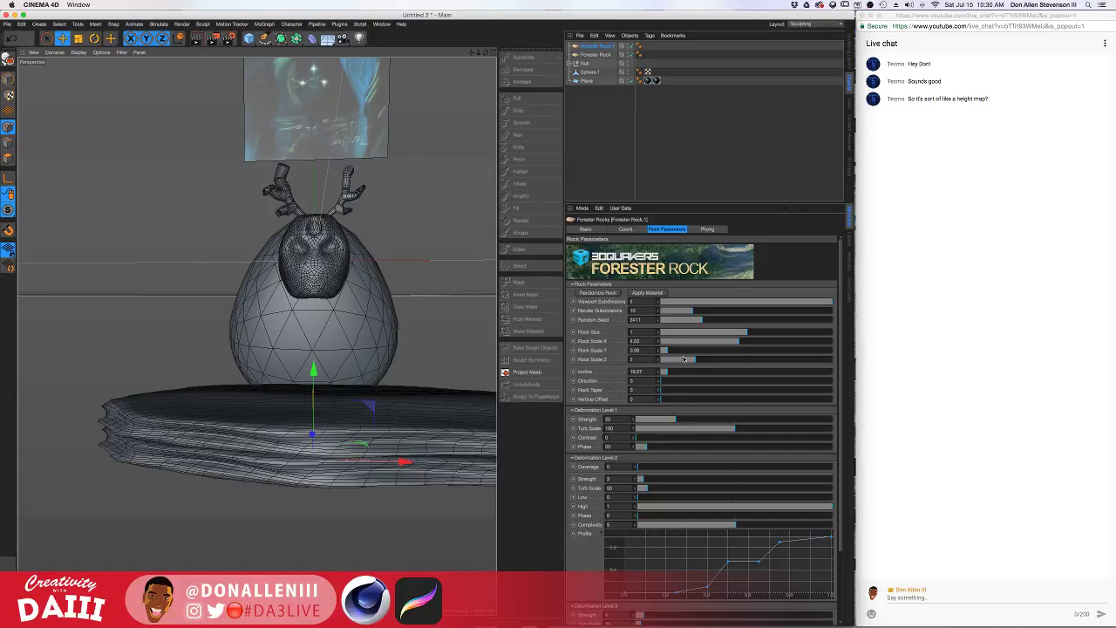
left_click_drag(713, 318, 721, 319)
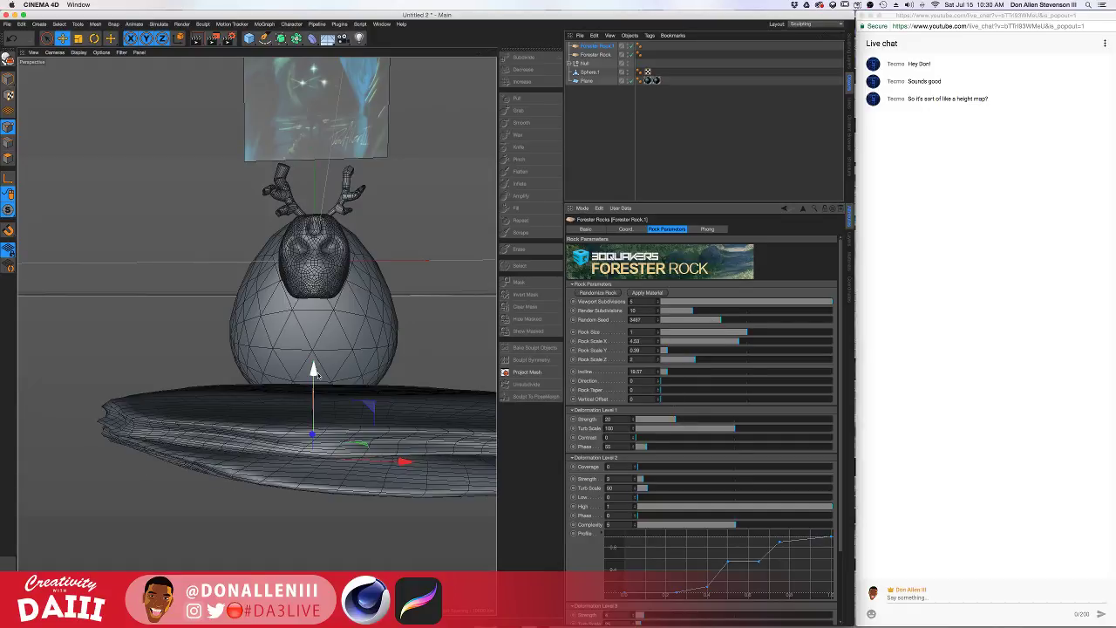
left_click_drag(315, 374, 319, 368)
Render a preview of the stacked rocks and lower both slabs beneath the egg-shaped body
mouse_move(315, 429)
left_mouse_down("alt")
mouse_move(287, 397)
mouse_move(310, 364)
mouse_move(299, 427)
left_mouse_up("alt")
key("super+r")
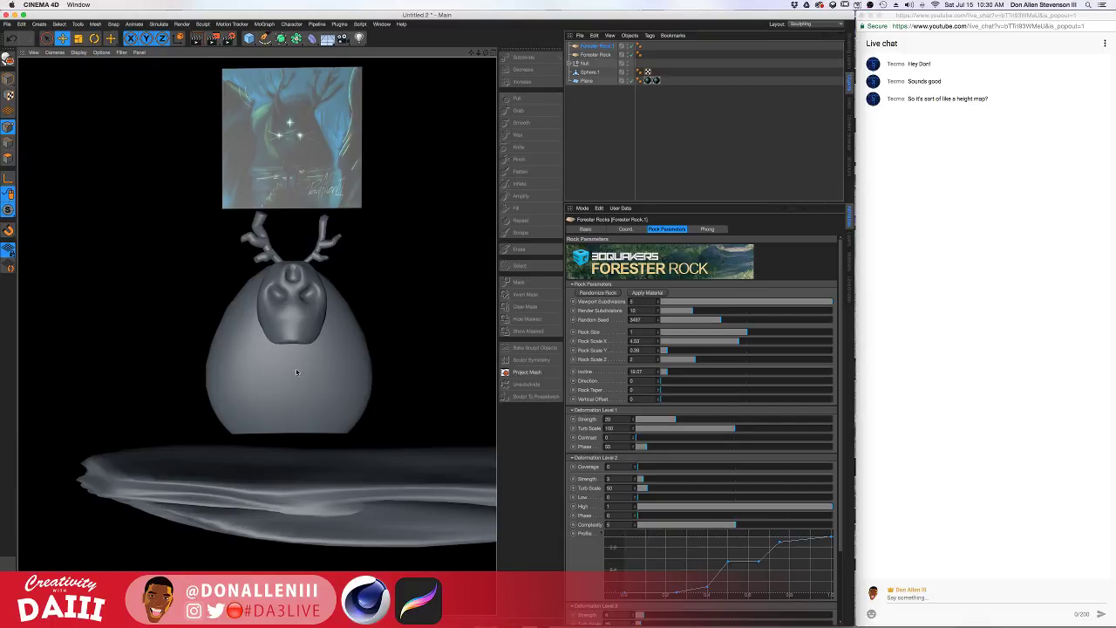
left_click_drag(297, 373, 261, 492, "alt")
left_click_drag(336, 441, 336, 450)
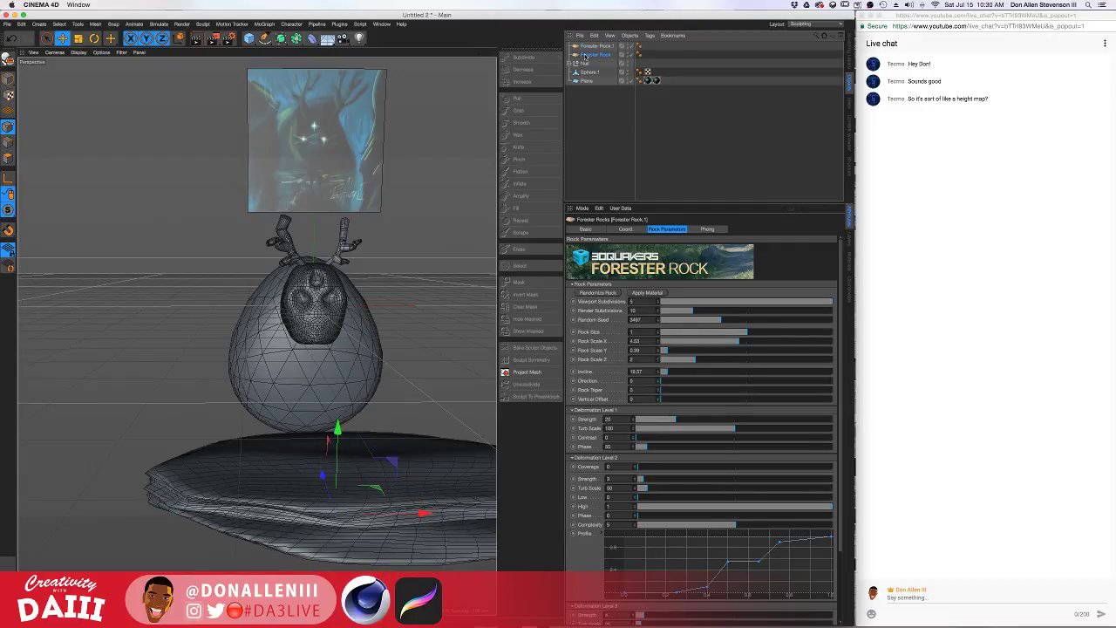
mouse_move(338, 403)
left_mouse_down()
mouse_move(340, 453)
mouse_move(340, 421)
left_mouse_up()
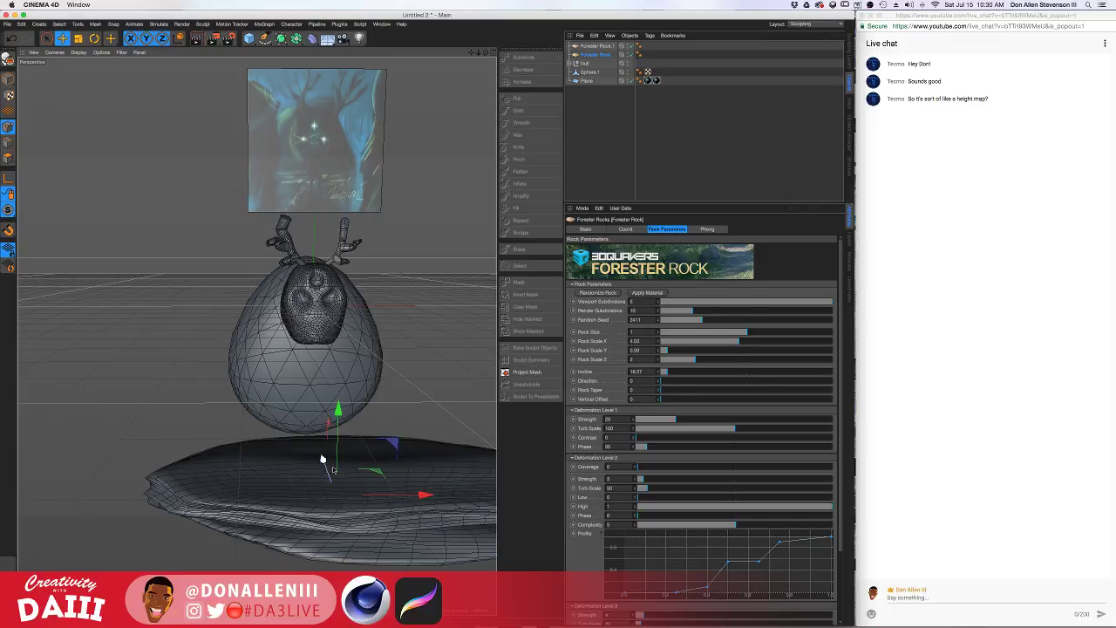
Apply the Forester rock material to both the original rock and its copy
mouse_move(293, 495)
left_mouse_down("alt")
mouse_move(384, 459)
mouse_move(330, 488)
mouse_move(295, 481)
mouse_move(246, 502)
mouse_move(335, 488)
left_mouse_up("alt")
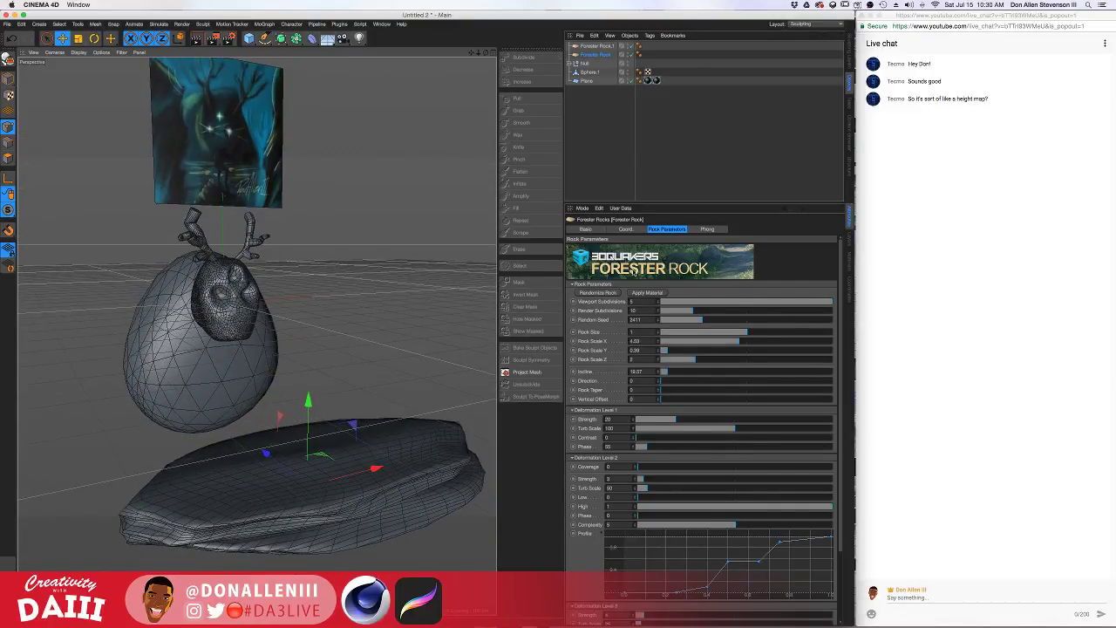
left_click(646, 293)
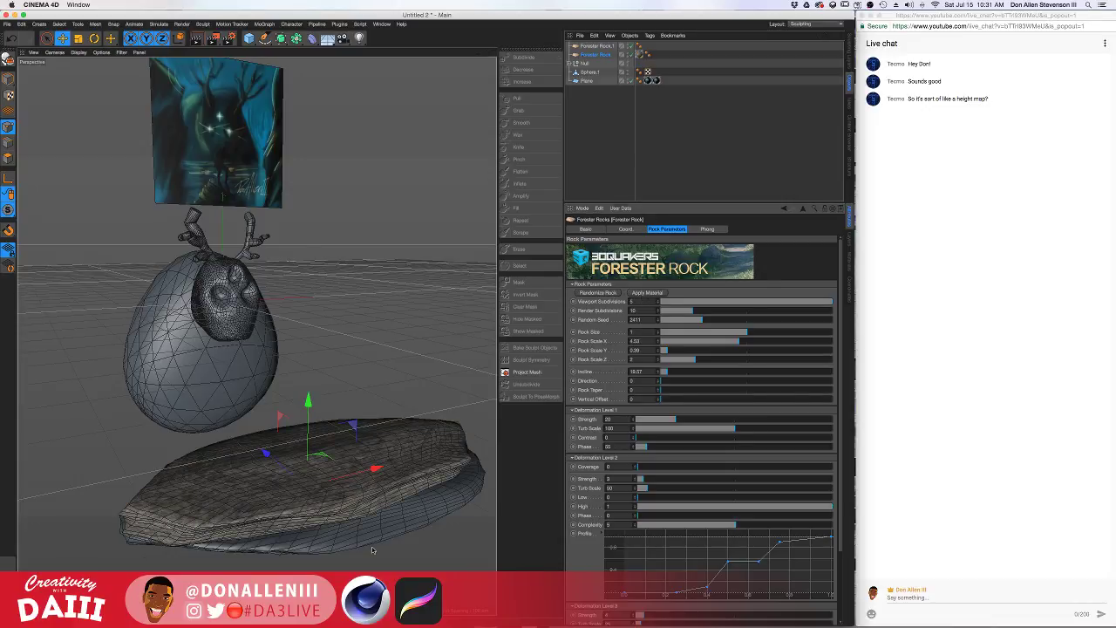
left_click_drag(420, 491, 324, 447, "alt")
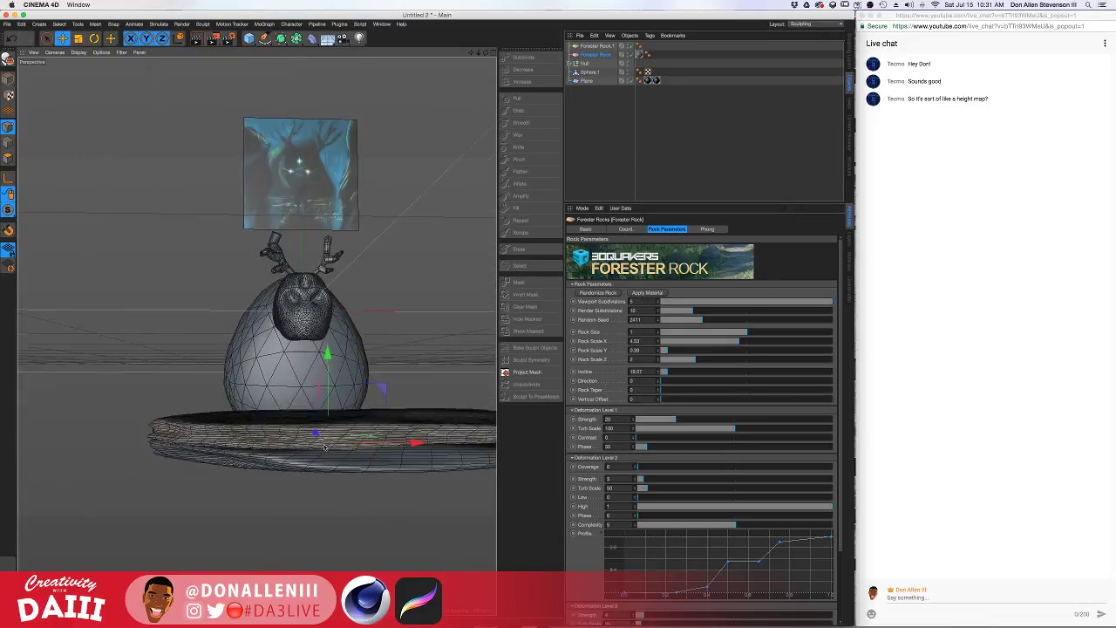
left_click(596, 45)
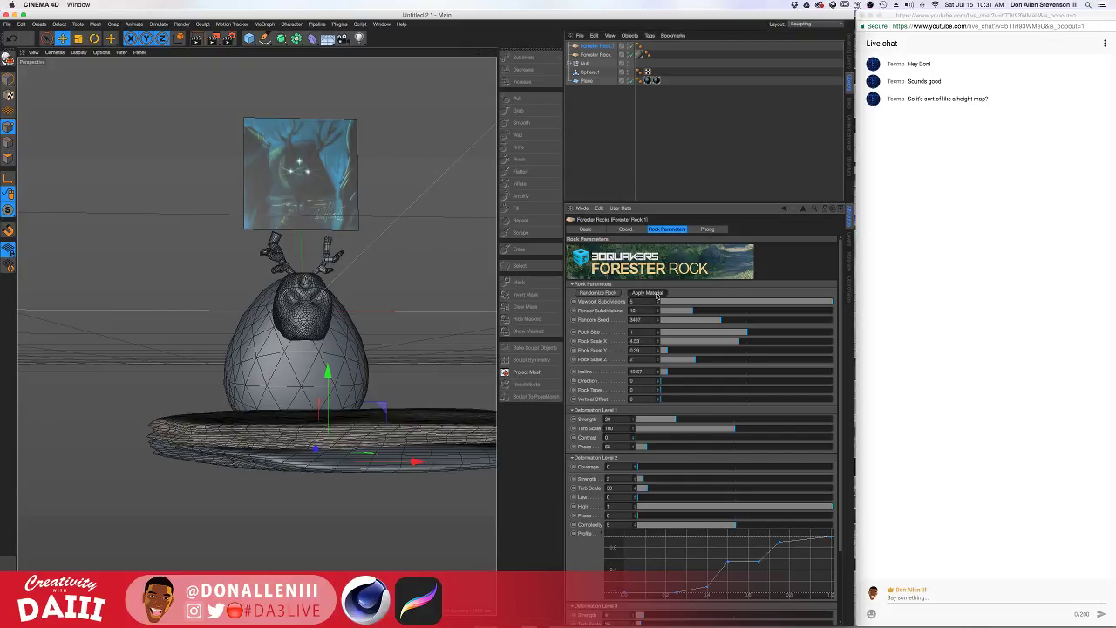
left_click_drag(316, 449, 237, 364, "alt")
Render a preview of the textured rocks and compare the creature with the reference painting plane
scroll(327, 436, "up", 10)
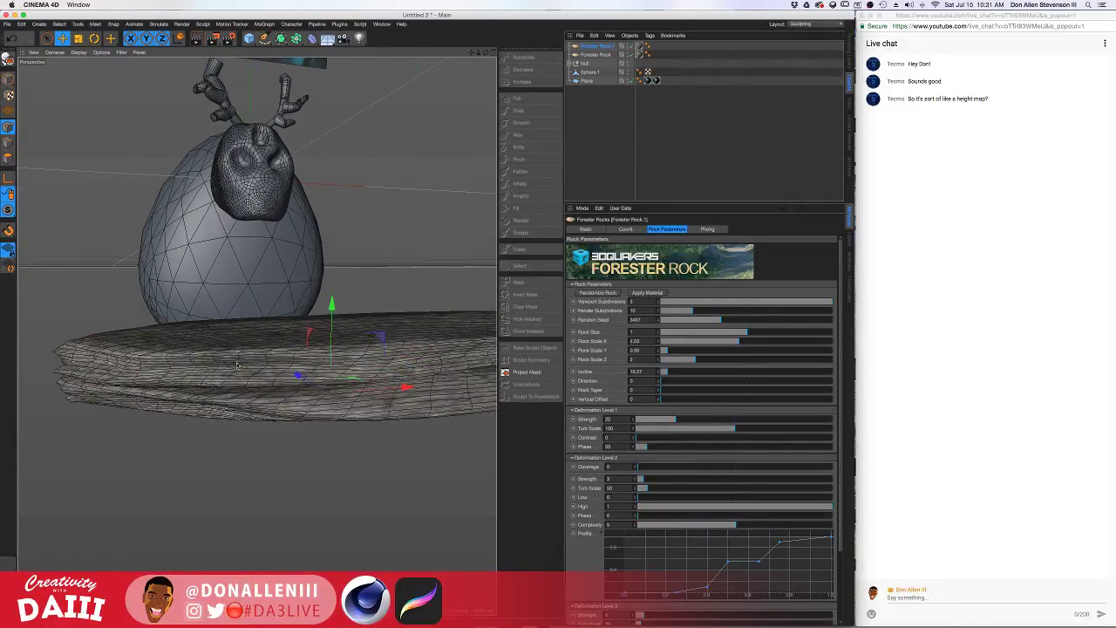
key("ctrl+r")
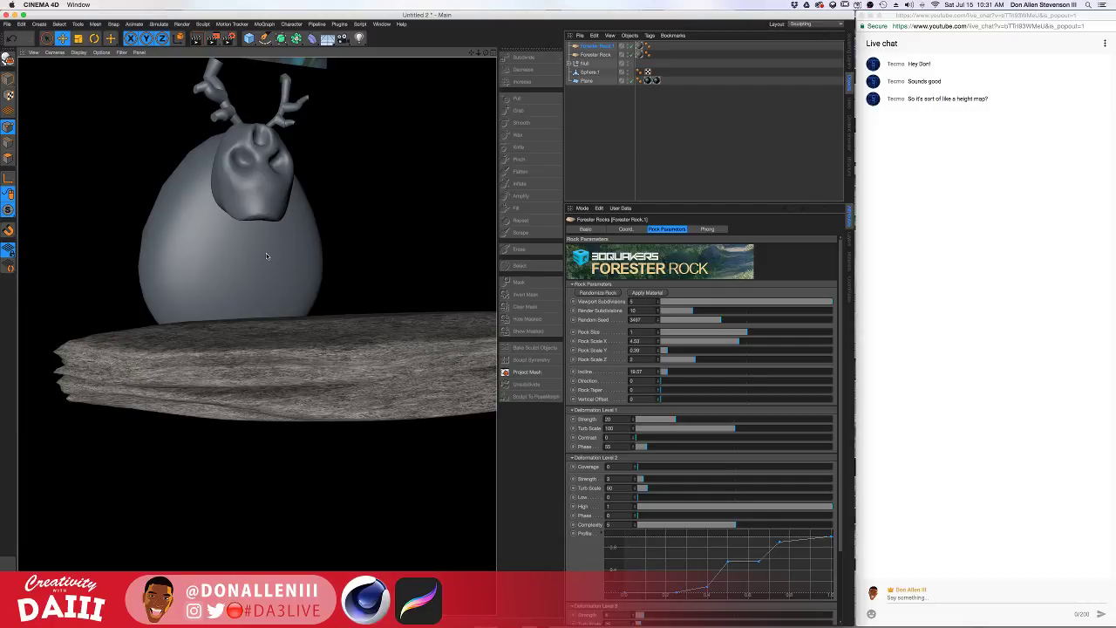
left_click_drag(266, 255, 269, 140, "alt")
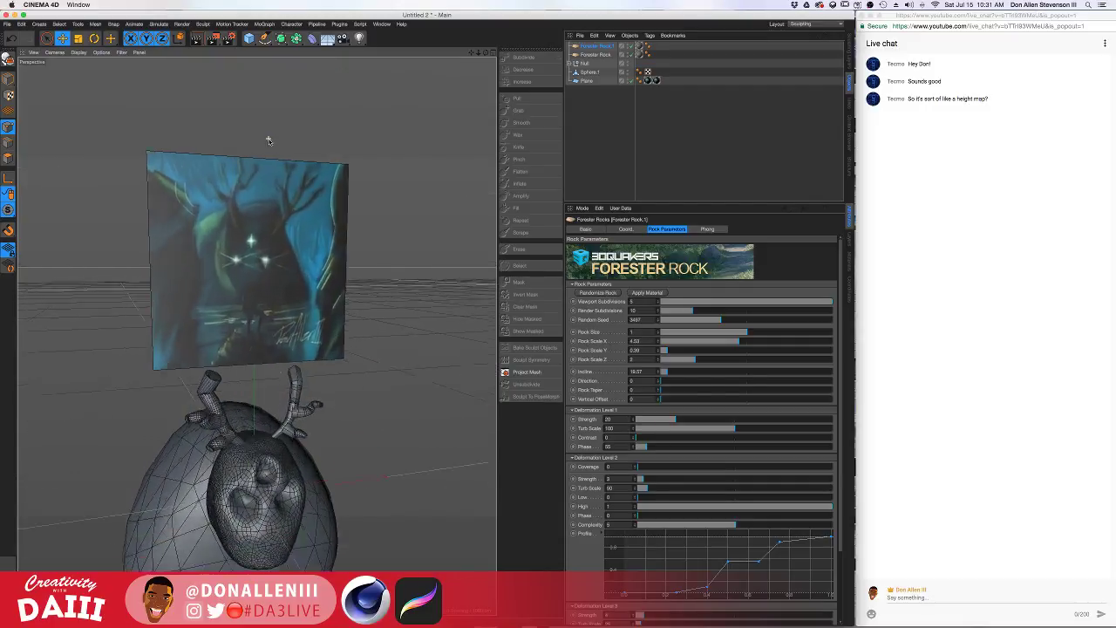
scroll(258, 218, "up", 6)
left_click_drag(265, 309, 349, 266, "alt")
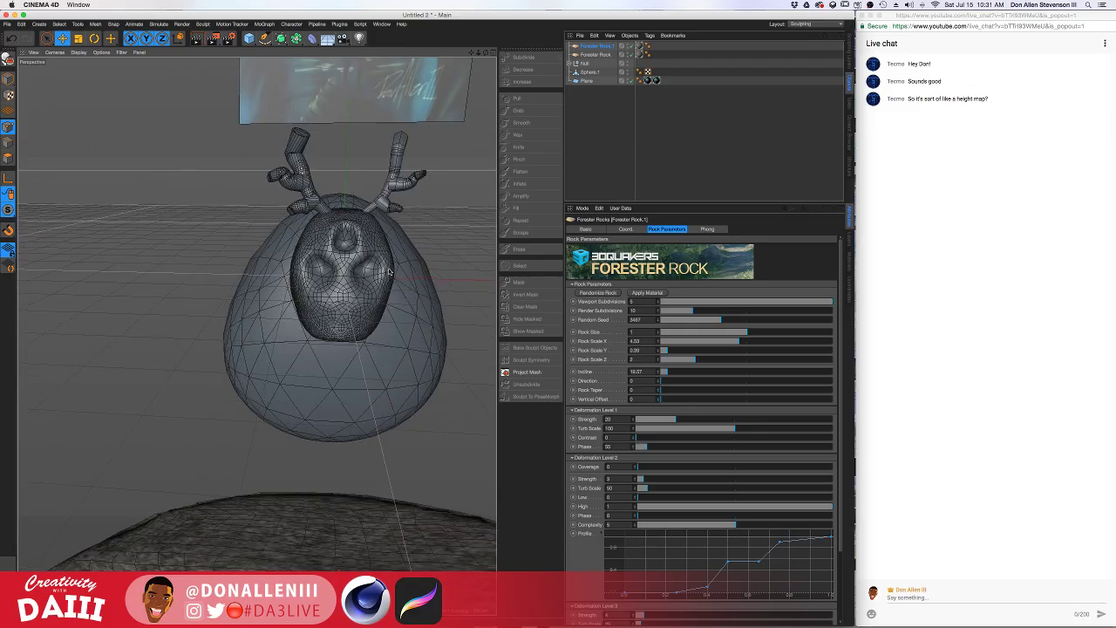
Switch to the other desktop to examine the full-size reference painting, and return to Cinema 4D
key("ctrl+Up")
key("ctrl+Up")
key("ctrl+Right")
key("ctrl+Right")
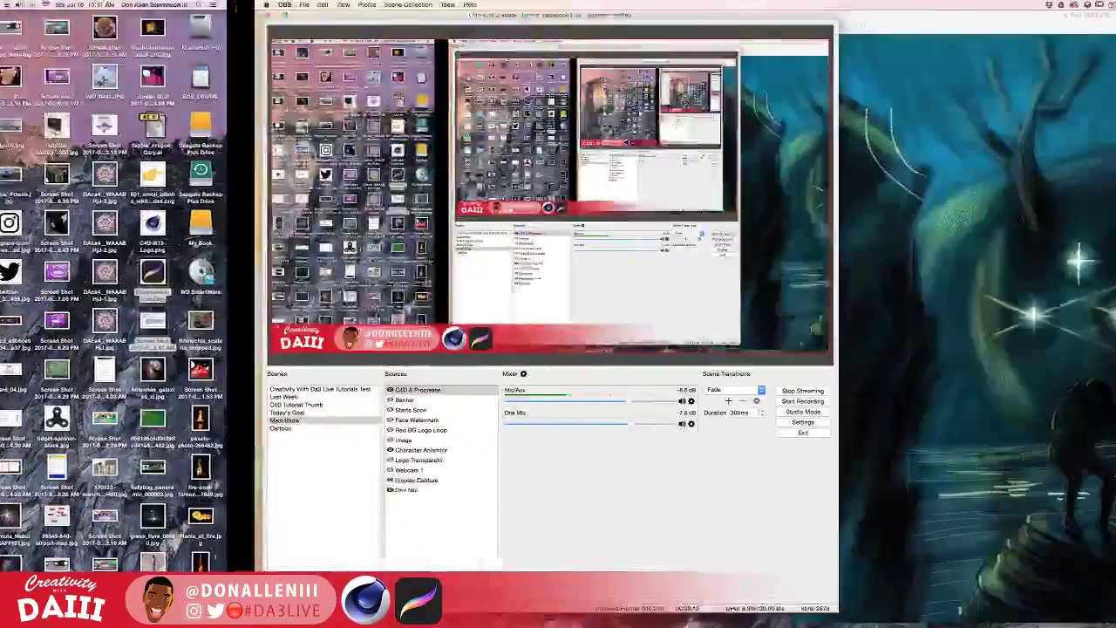
left_click(58, 405)
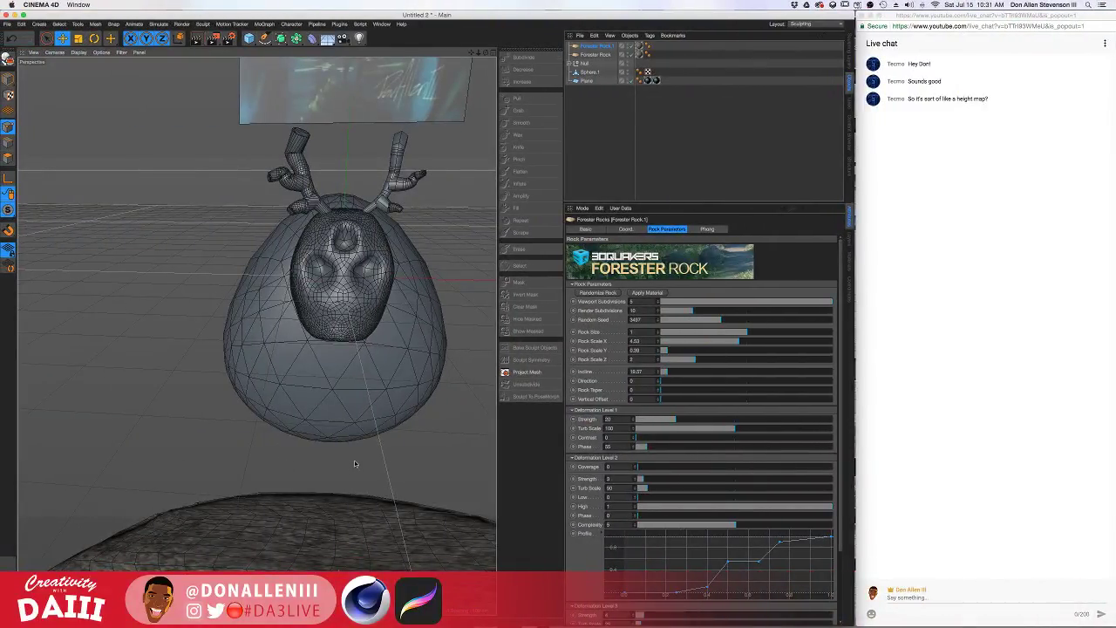
Lower the copied rock, reduce its Incline slightly, and set its Rock Taper to about 0.68
left_click_drag(311, 473, 203, 342, "alt")
left_click_drag(224, 256, 225, 280)
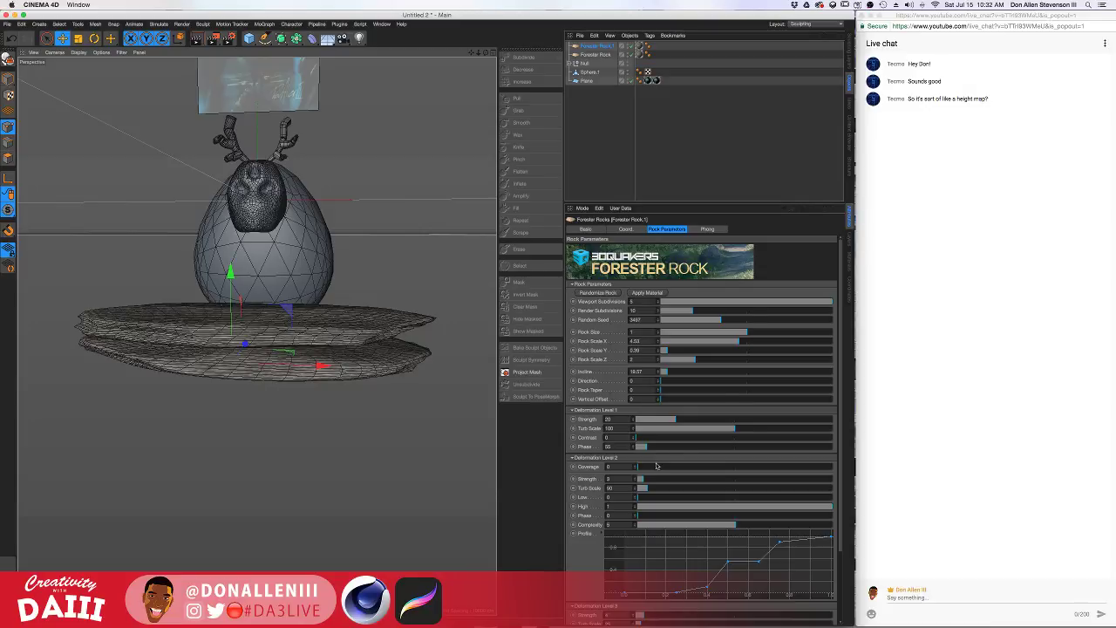
mouse_move(677, 373)
left_mouse_down()
mouse_move(696, 379)
mouse_move(667, 386)
left_mouse_up()
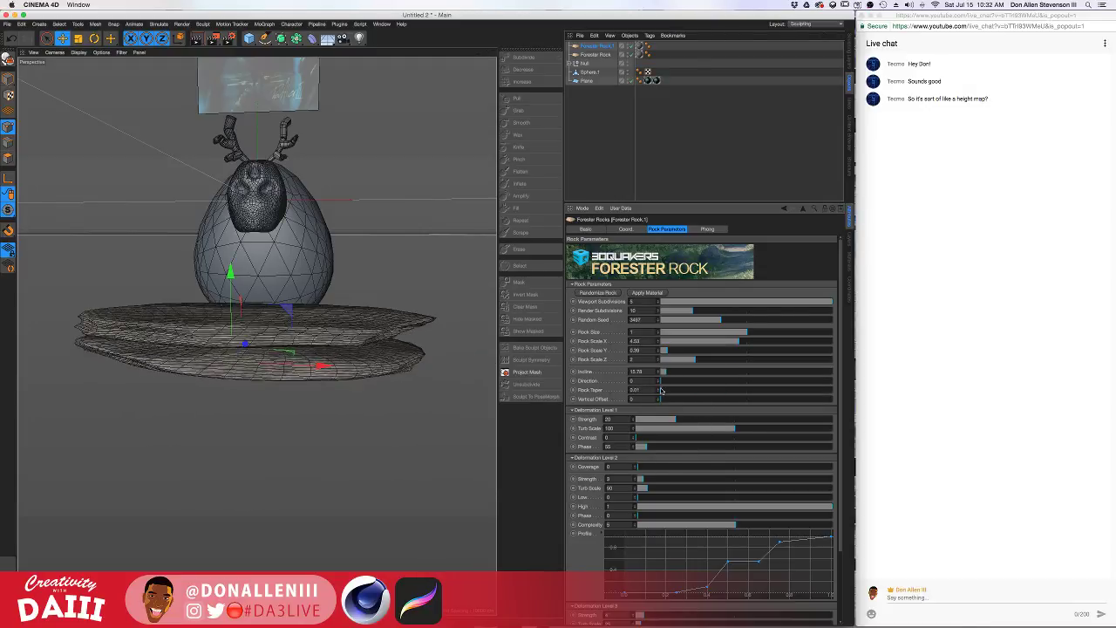
left_click_drag(733, 386, 664, 391)
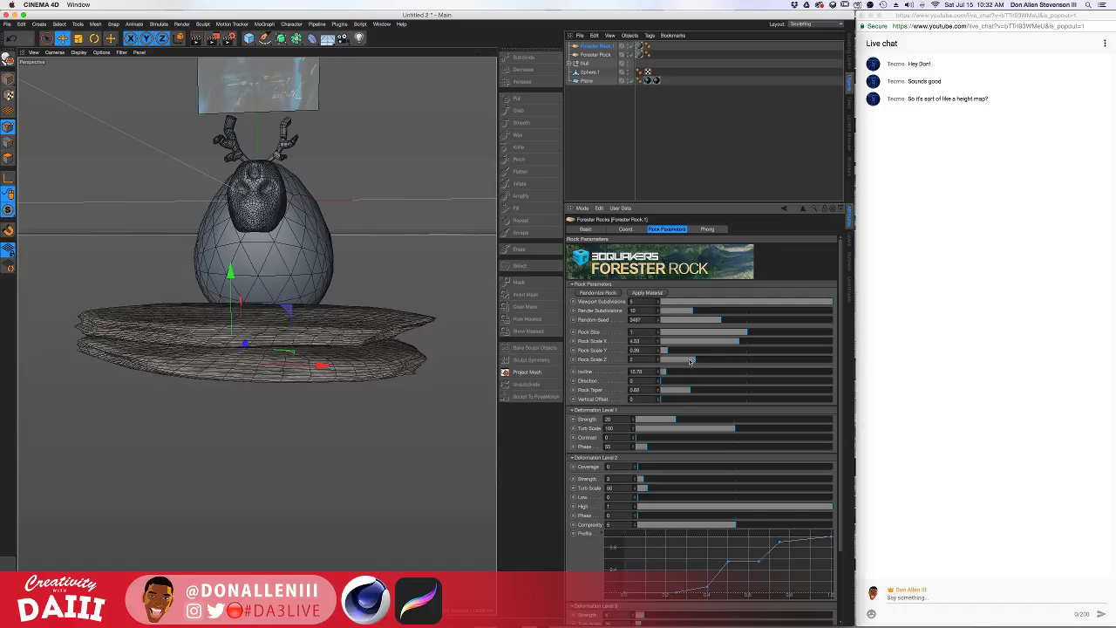
Set the copied rock's Random Seed to 2462 and bring it back up against the underside of the upper slab
left_click_drag(708, 323, 707, 322)
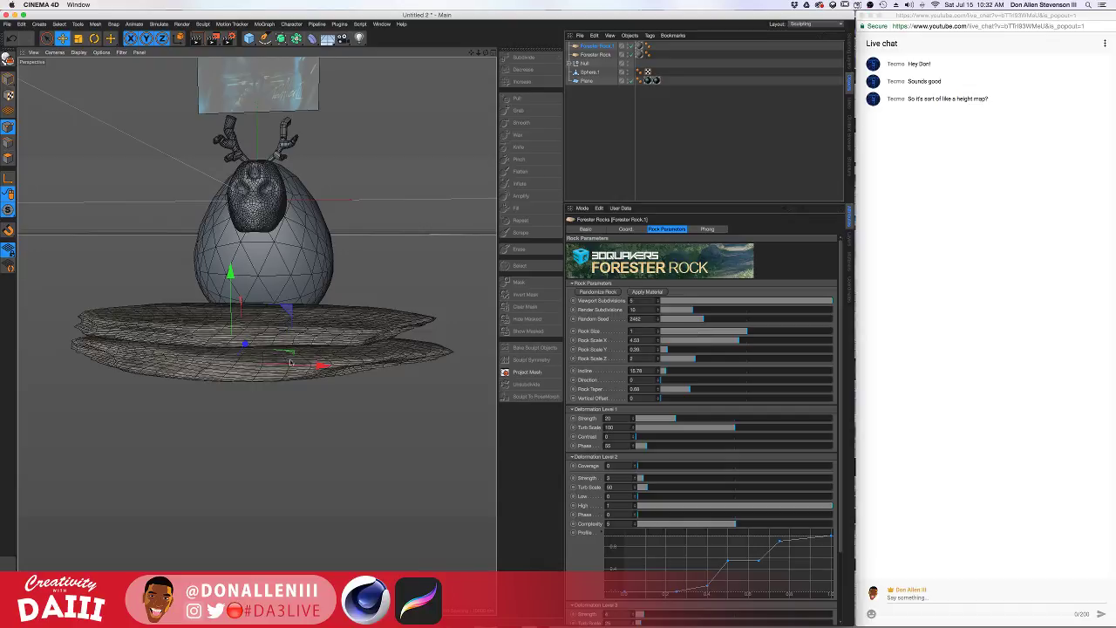
left_click_drag(257, 336, 233, 367, "alt")
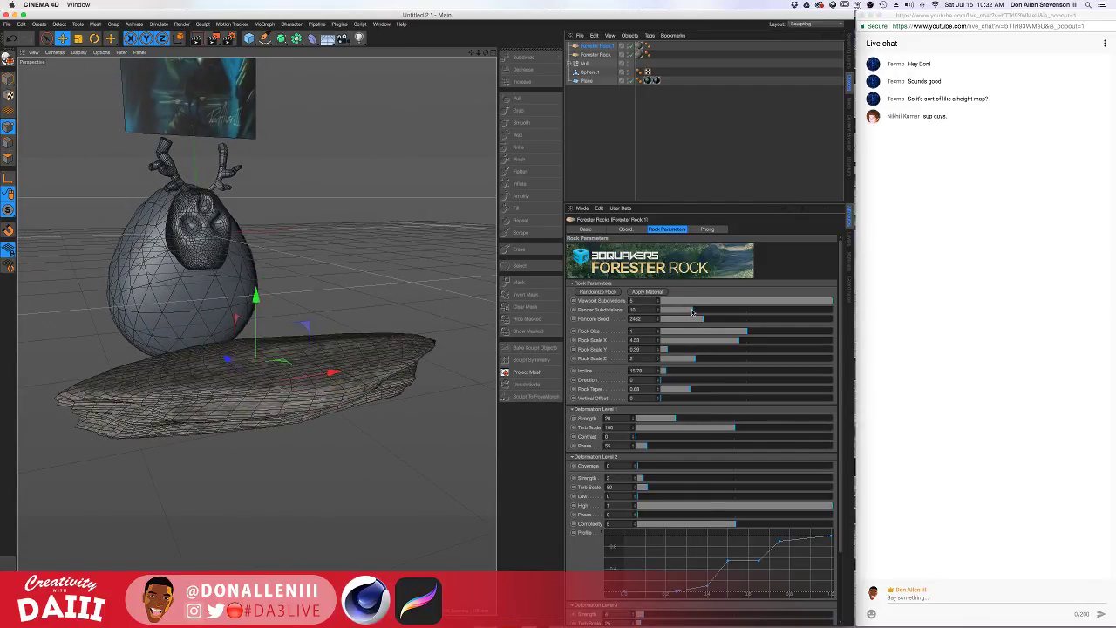
mouse_move(694, 312)
left_mouse_down()
mouse_move(728, 312)
mouse_move(705, 321)
left_mouse_up()
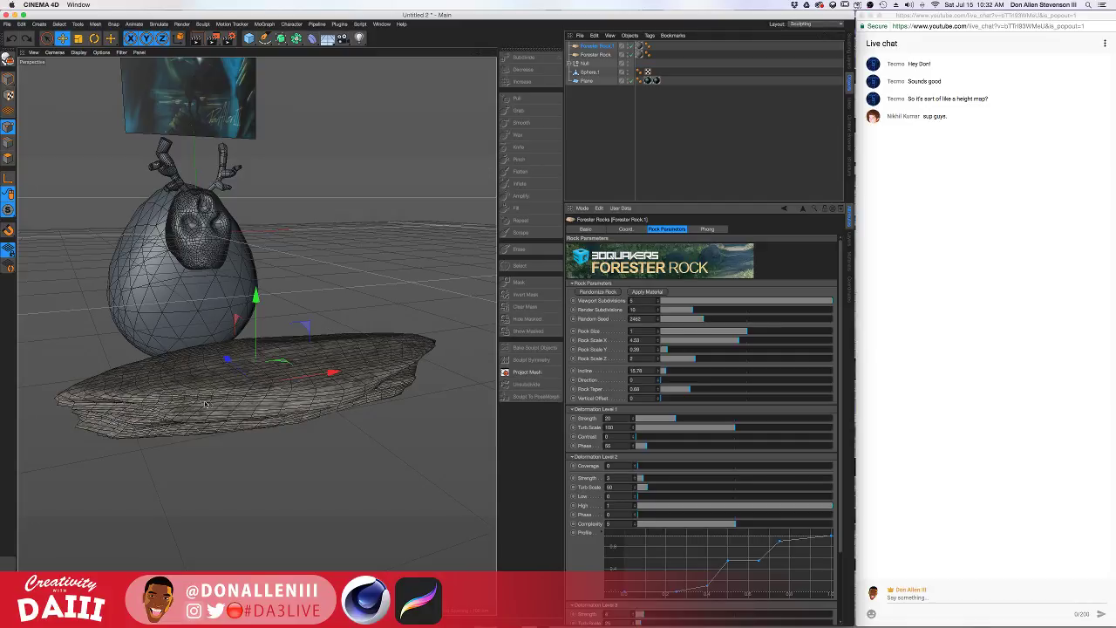
left_click_drag(224, 376, 225, 263, "alt")
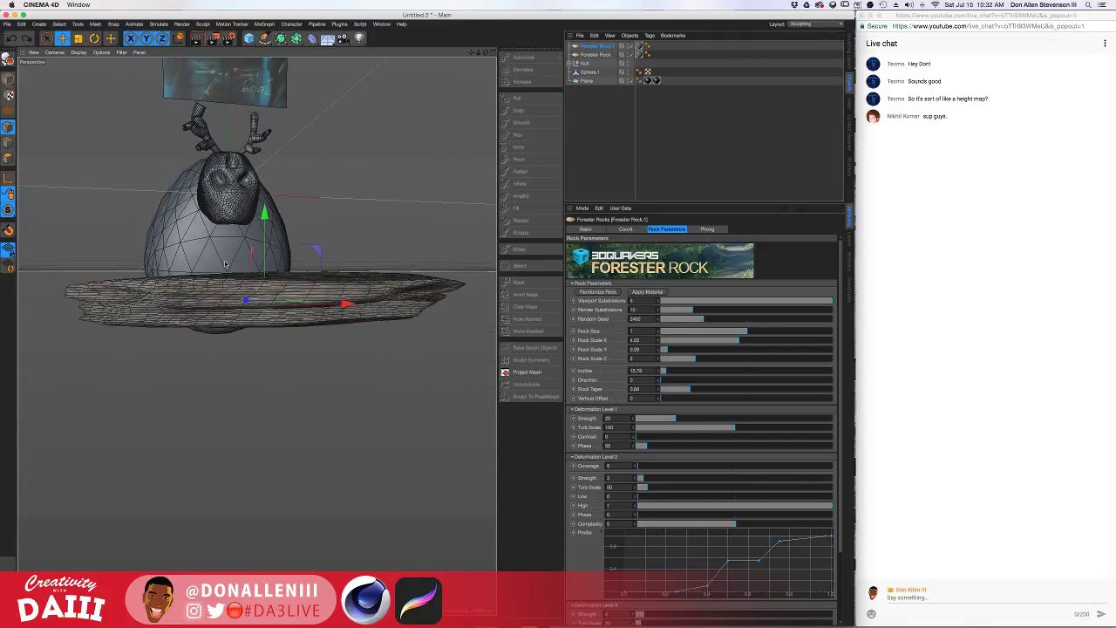
Select both rocks, rotate them together into a steep sideways slope, and move them down below the creature
left_click(593, 61, "shift")
left_click(601, 47)
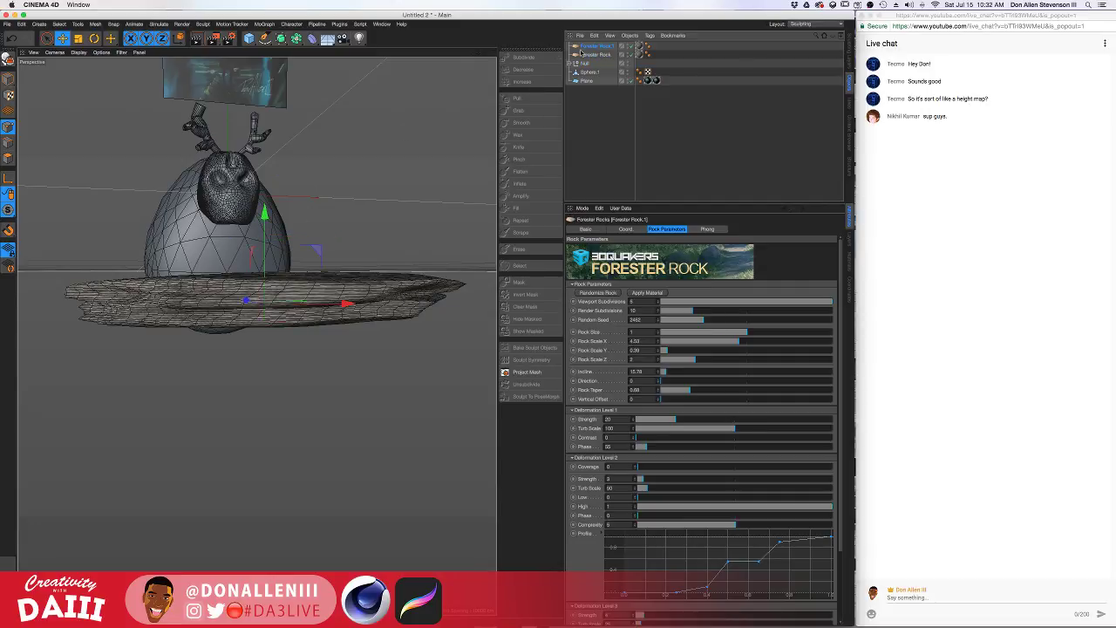
left_click(595, 46, "ctrl")
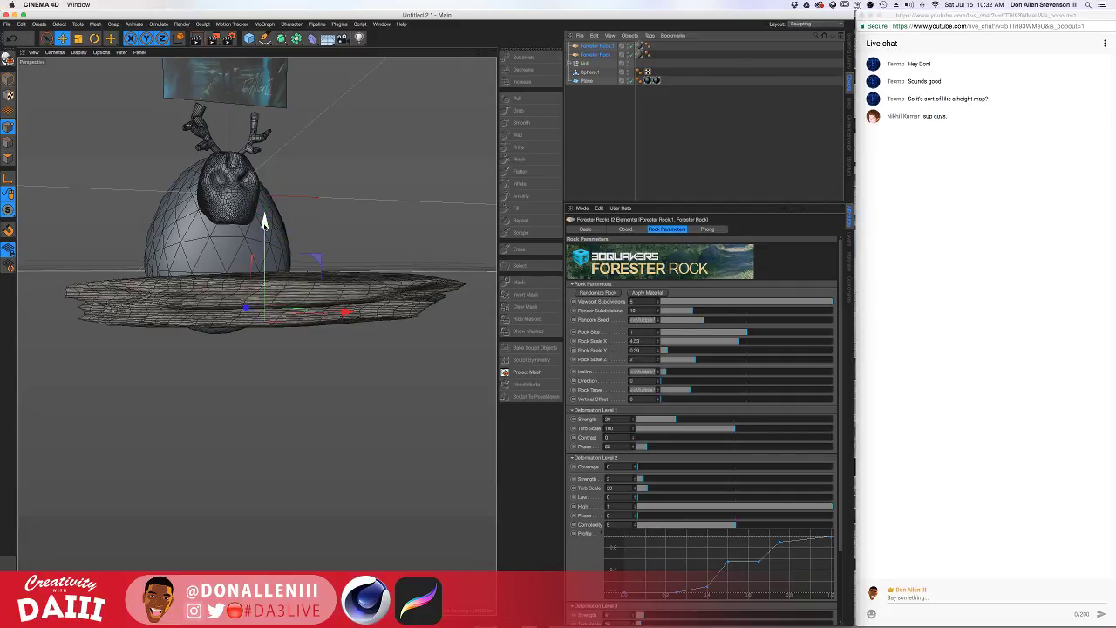
key("r")
left_click_drag(305, 275, 336, 297)
key("e")
mouse_move(267, 224)
left_mouse_down()
mouse_move(271, 297)
mouse_move(236, 309)
left_mouse_up()
left_click_drag(245, 228, 253, 285, "alt")
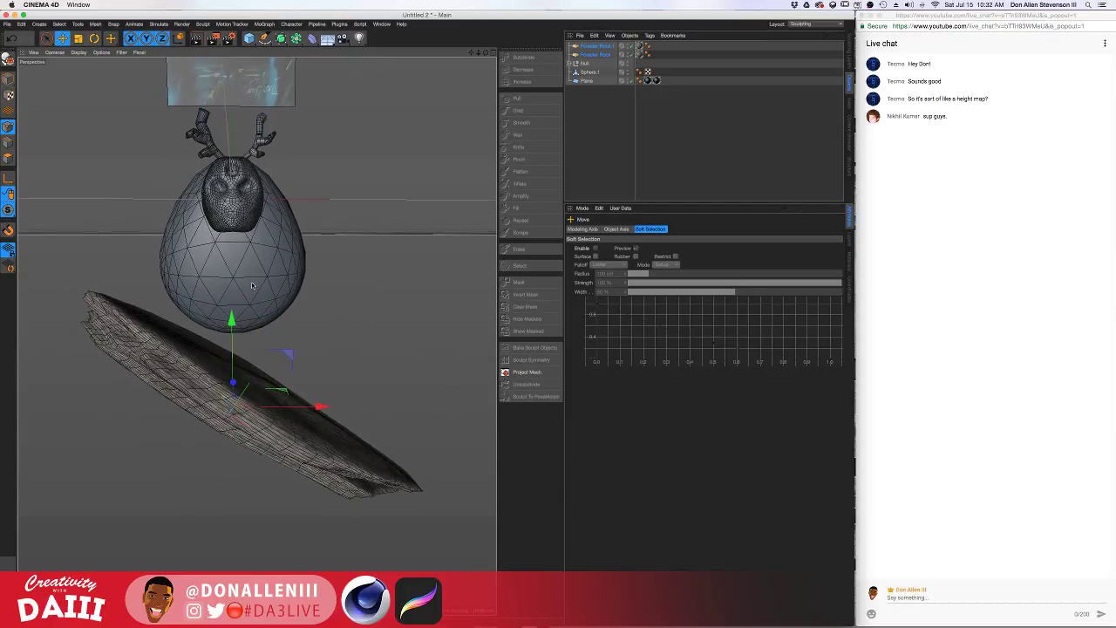
Rotate both rocks to expose more of their top surface and shift them up under the creature's body
key("r")
left_click_drag(279, 373, 257, 393)
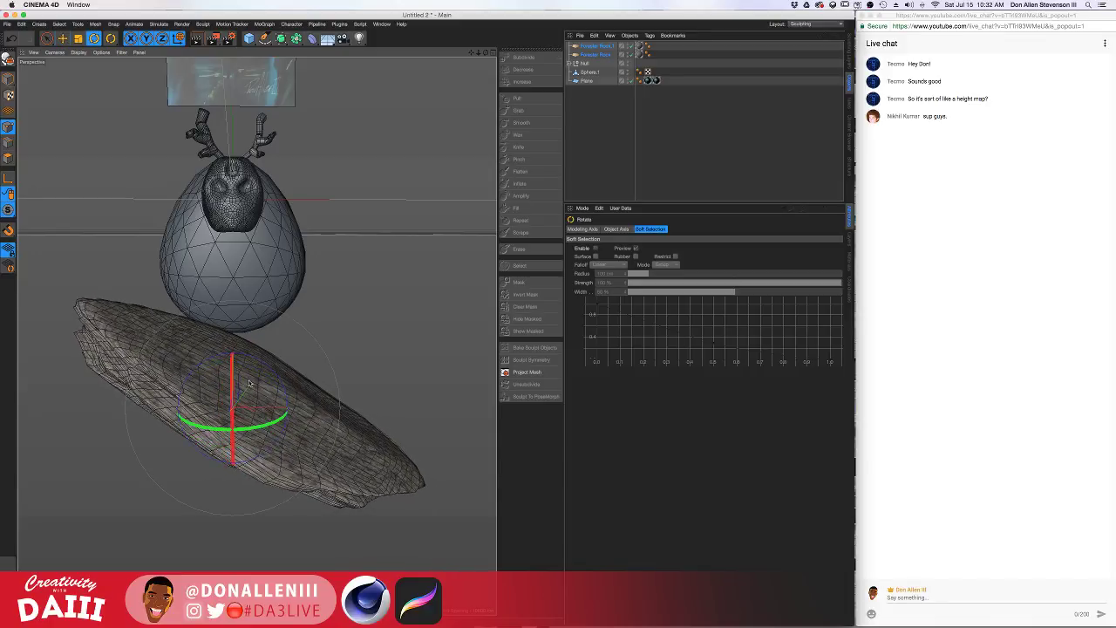
key("e")
left_click_drag(221, 330, 273, 193)
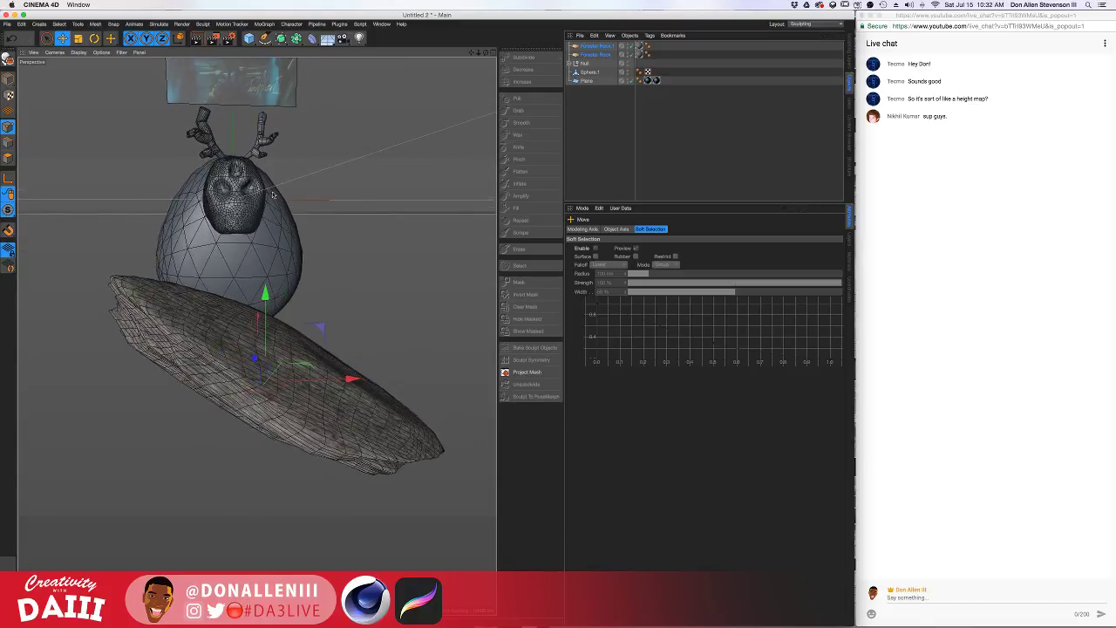
Check the Content Browser and switch the interface from the Sculpting layout to the Standard layout
left_click(851, 48)
left_click(850, 125)
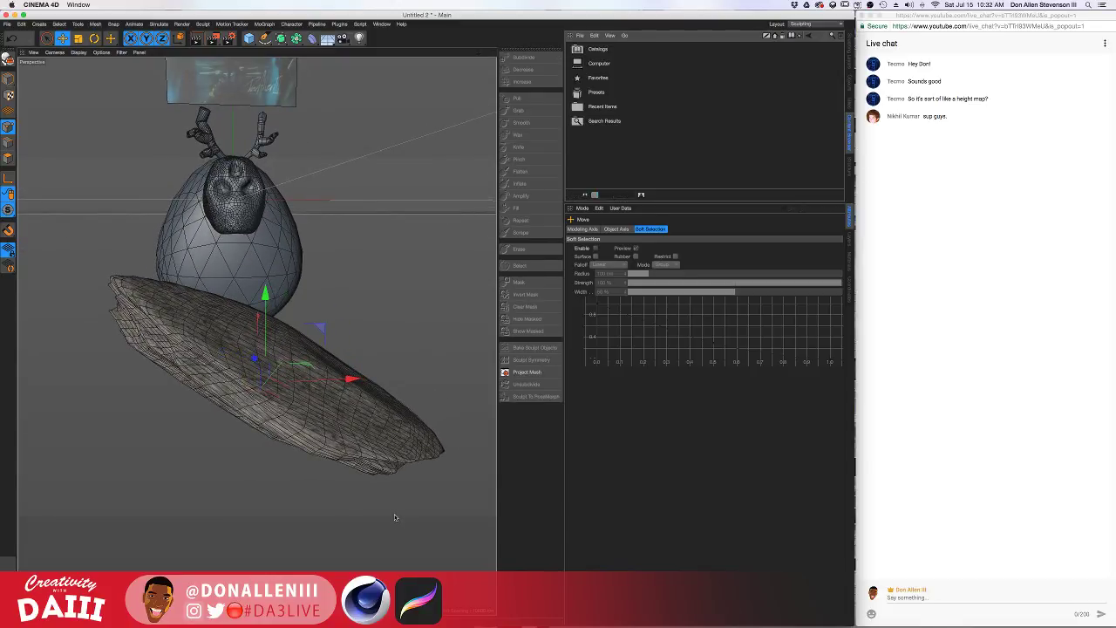
left_click(800, 24)
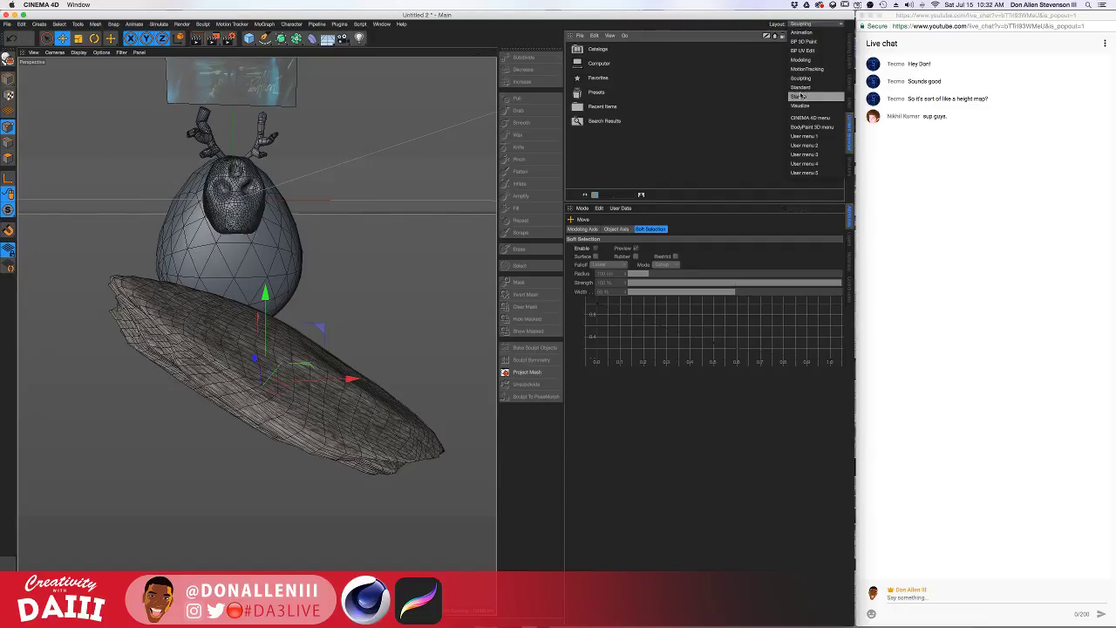
left_click(802, 95)
left_click_drag(1114, 24, 858, 42)
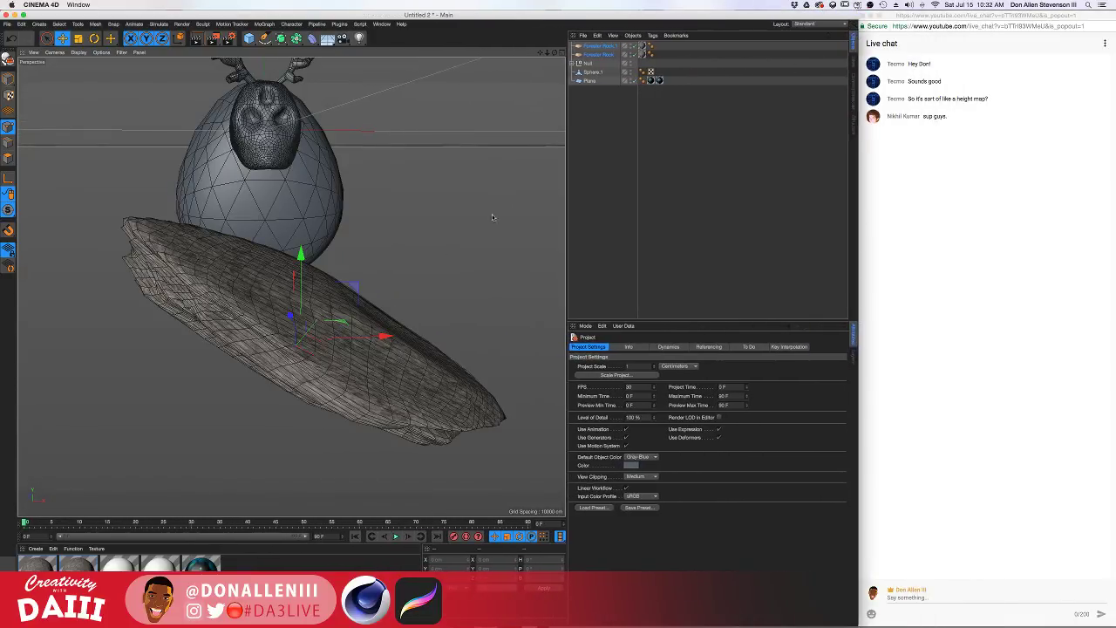
Rotate the two sloping rocks so their layered front edge faces the view
left_click_drag(276, 290, 246, 283, "alt")
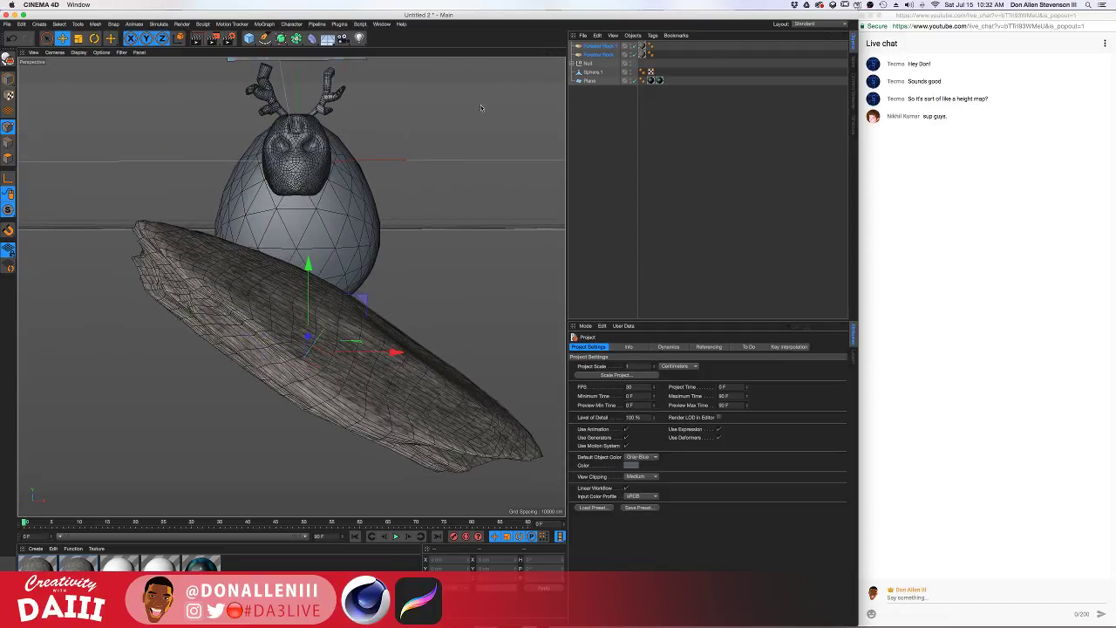
key("r")
left_click_drag(306, 326, 350, 305)
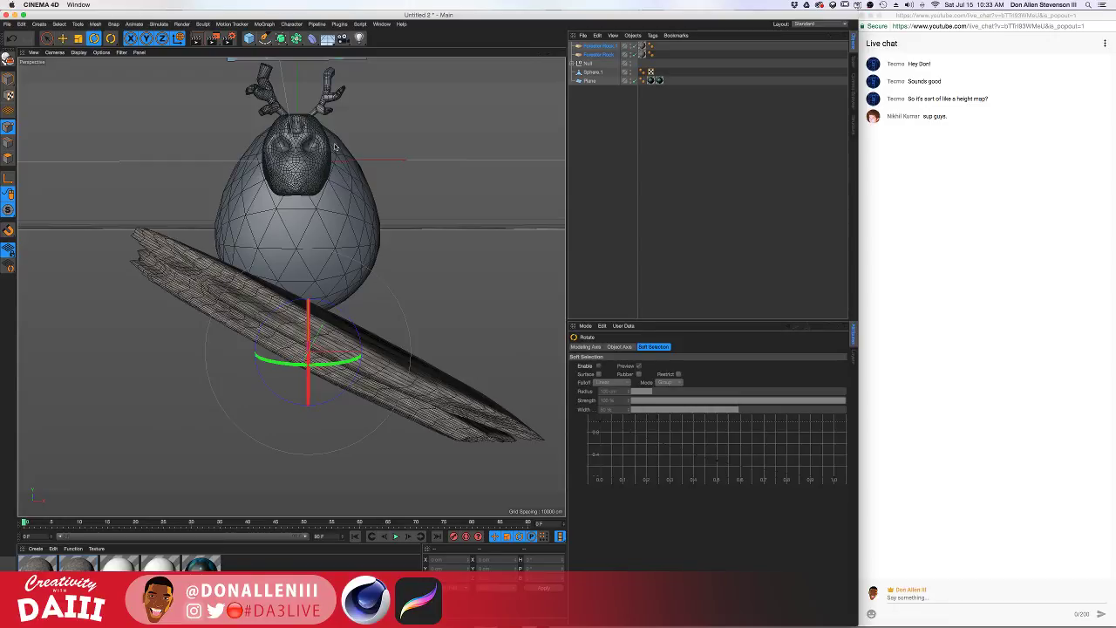
Rotate the two Forester rocks to expose more of their top surface and raise them toward the creature's body
mouse_move(335, 147)
middle_mouse_down("alt")
mouse_move(325, 375)
mouse_move(339, 460)
middle_mouse_up("alt")
scroll(316, 369, "up", 5)
mouse_move(319, 255)
left_mouse_down("alt")
mouse_move(375, 274)
mouse_move(262, 272)
mouse_move(386, 242)
mouse_move(327, 255)
left_mouse_up("alt")
middle_click_drag(356, 442, 378, 215, "alt")
scroll(377, 215, "down", 5)
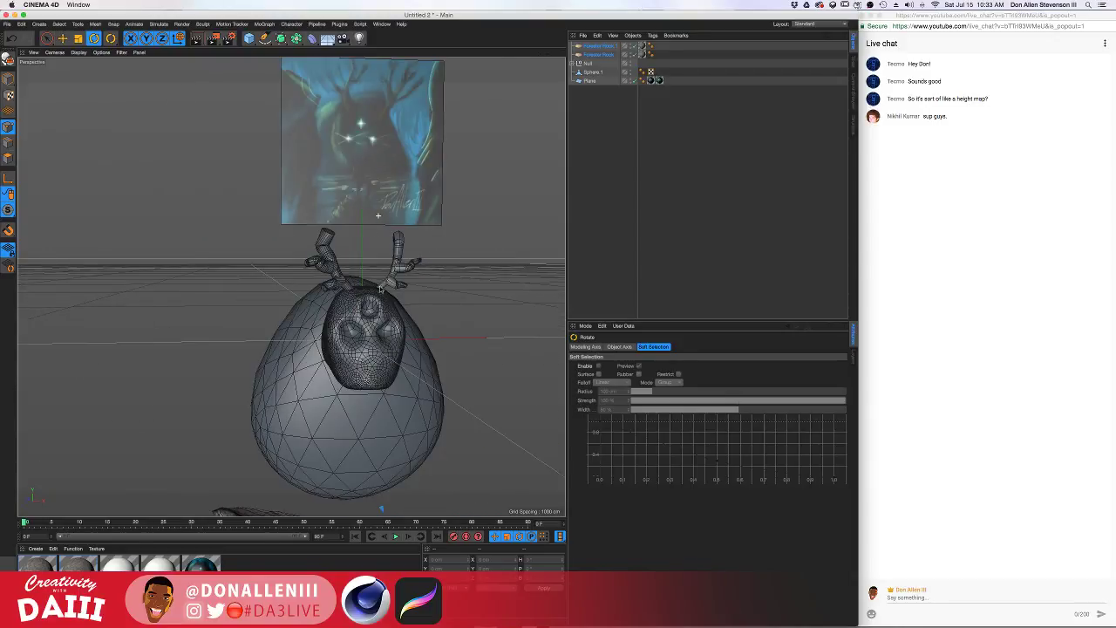
left_click_drag(378, 216, 338, 354, "alt")
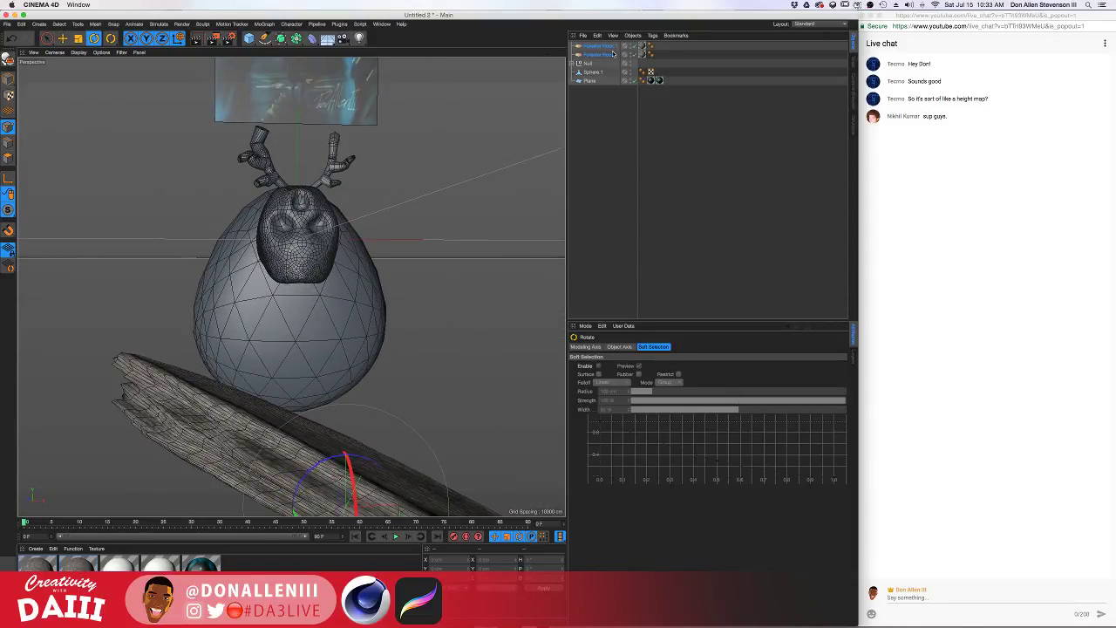
key("e")
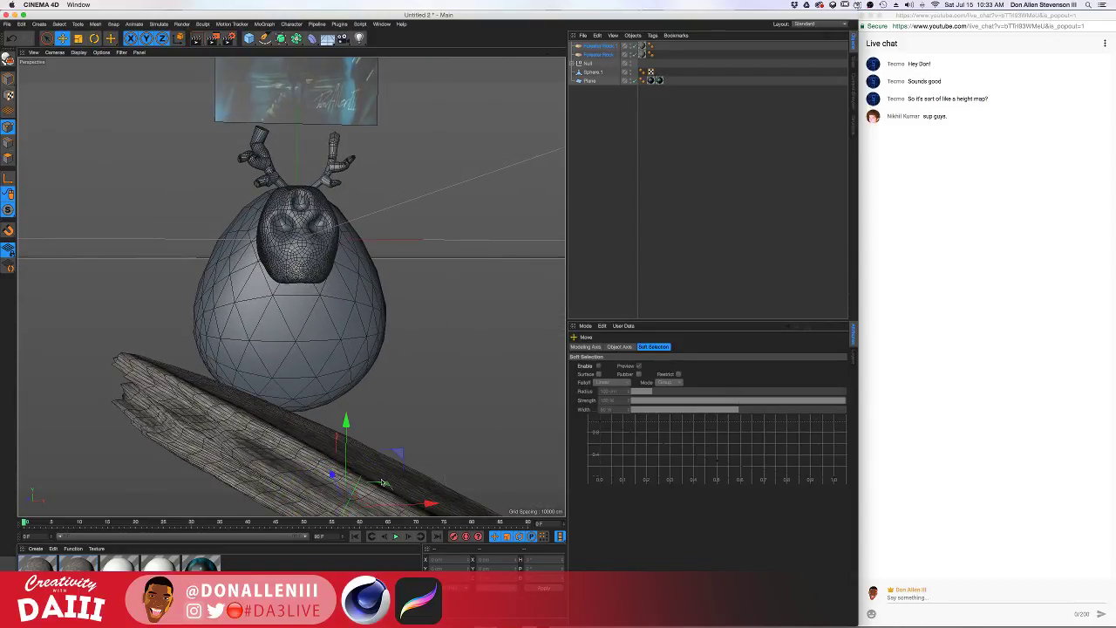
key("r")
left_click_drag(377, 477, 314, 488)
key("e")
left_click_drag(349, 431, 371, 393)
mouse_move(267, 339)
left_mouse_down("alt")
mouse_move(306, 356)
mouse_move(280, 345)
left_mouse_up("alt")
right_click_drag(310, 321, 305, 275, "alt")
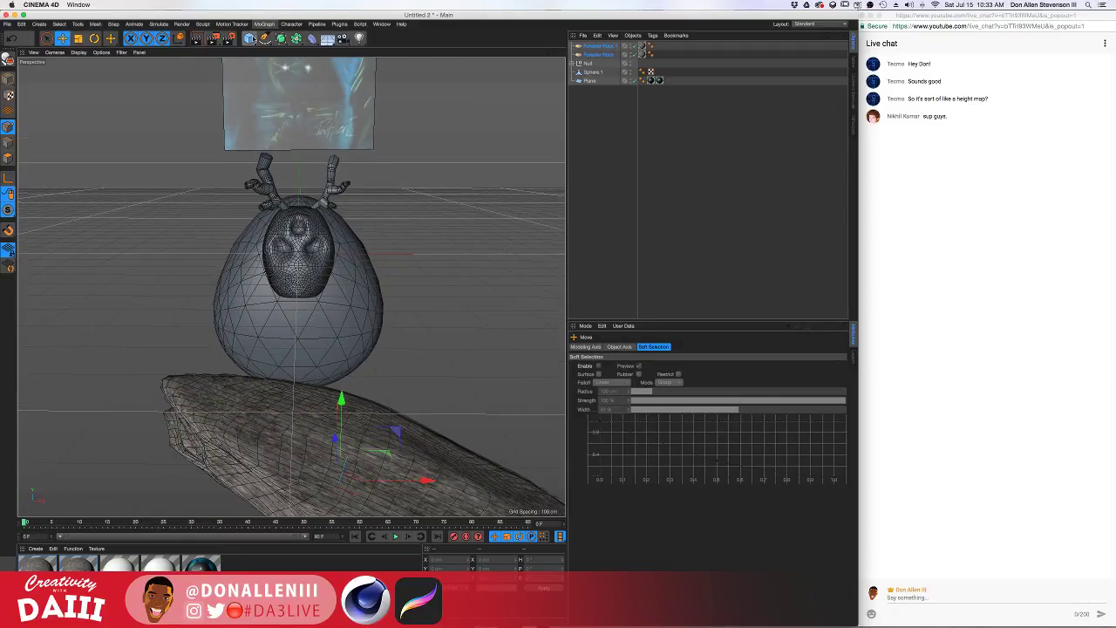
Add a plane, lower it toward the base of the creature's body, and set its width and height to 2500 cm
left_click_drag(249, 38, 333, 67)
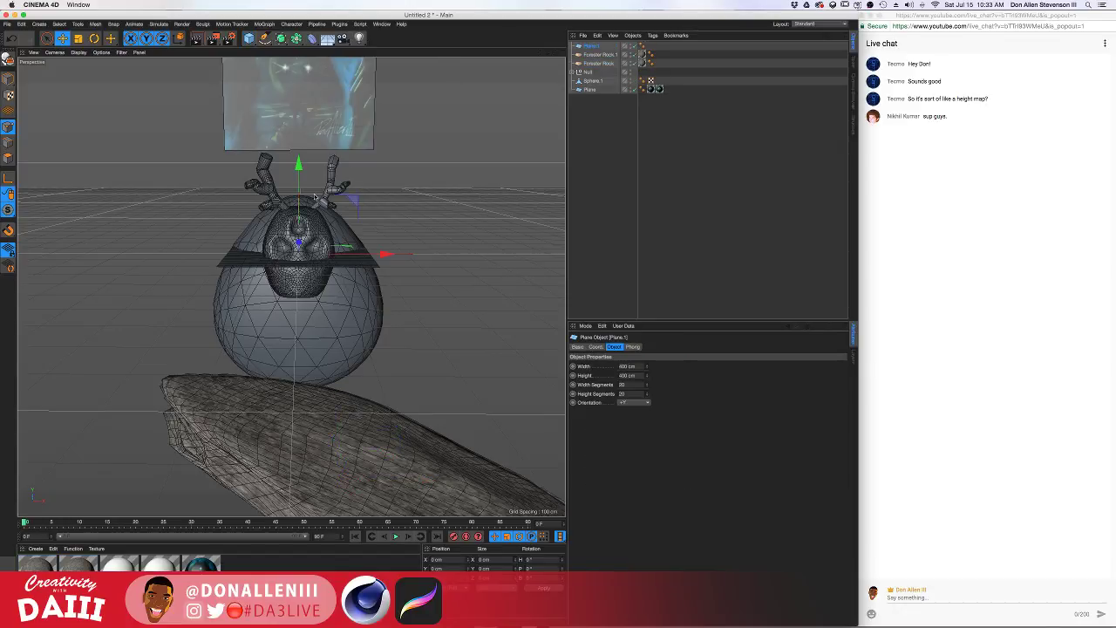
left_click_drag(303, 172, 316, 334)
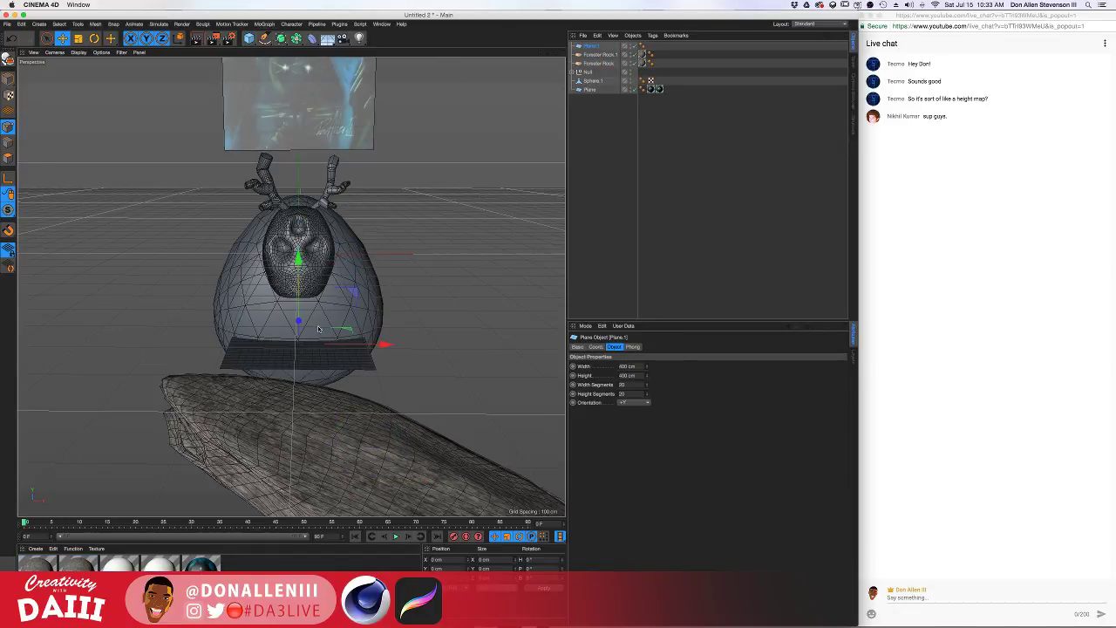
left_click_drag(648, 368, 741, 368)
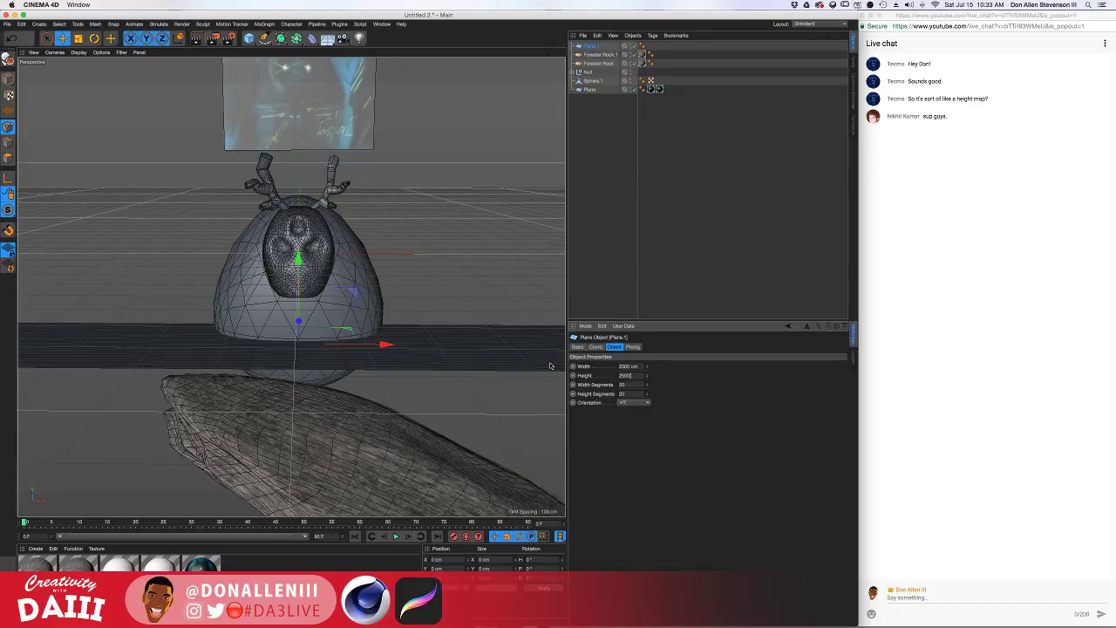
type("0")
key("Return")
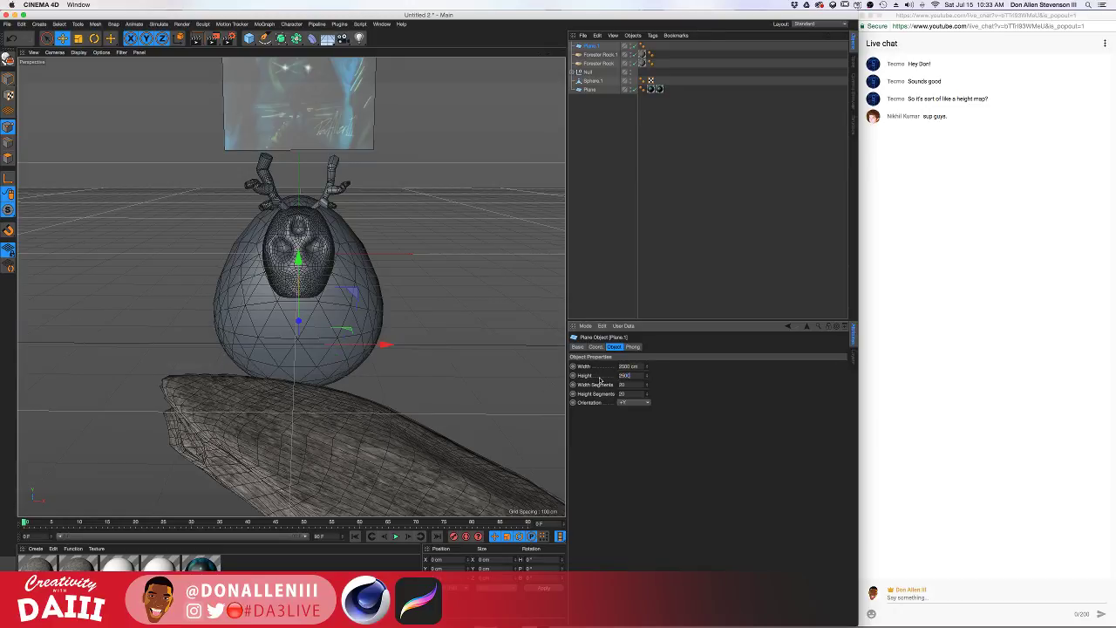
key("Return")
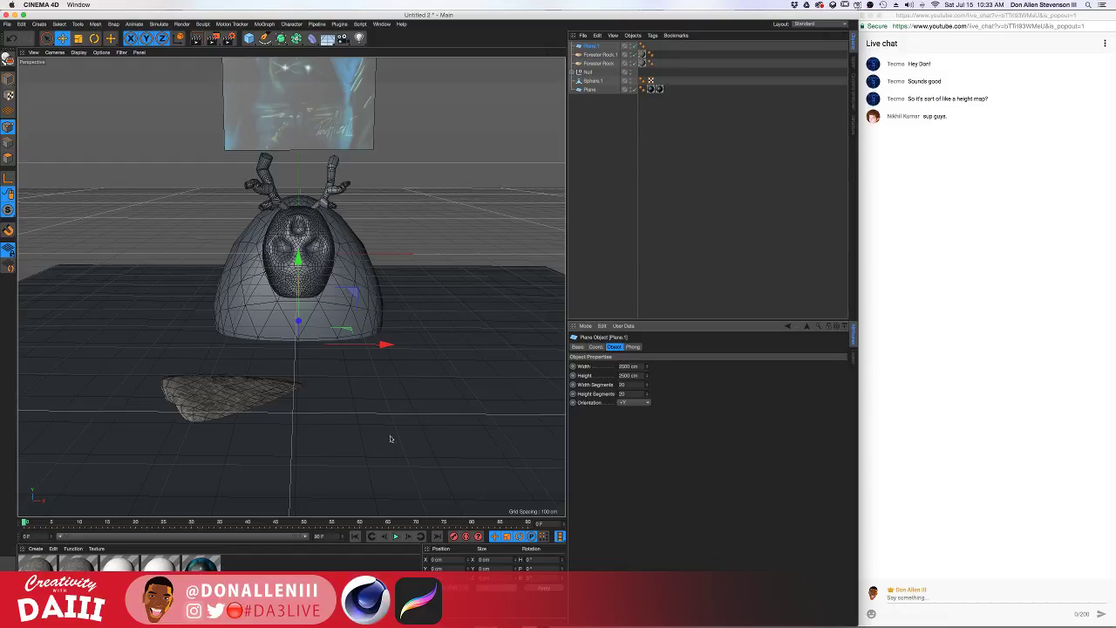
Shift the floor plane back behind the creature along its depth axis and raise it slightly
middle_click_drag(272, 447, 281, 386, "alt")
left_click_drag(272, 393, 402, 286, "alt")
left_click_drag(334, 237, 341, 306, "alt")
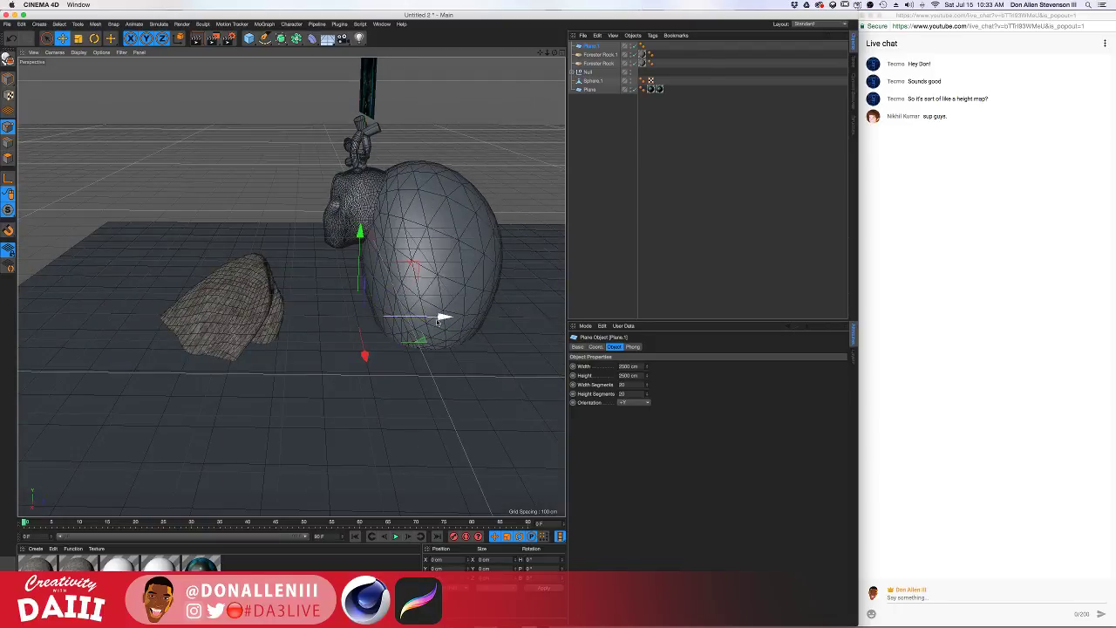
left_click_drag(441, 320, 561, 326)
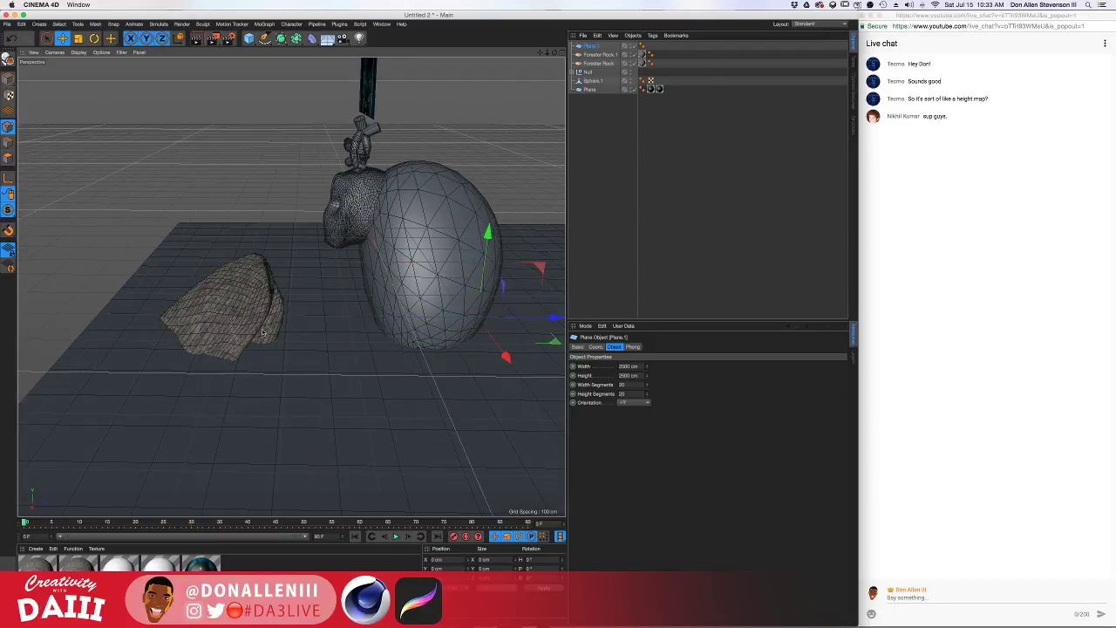
left_click_drag(200, 331, 280, 311, "alt")
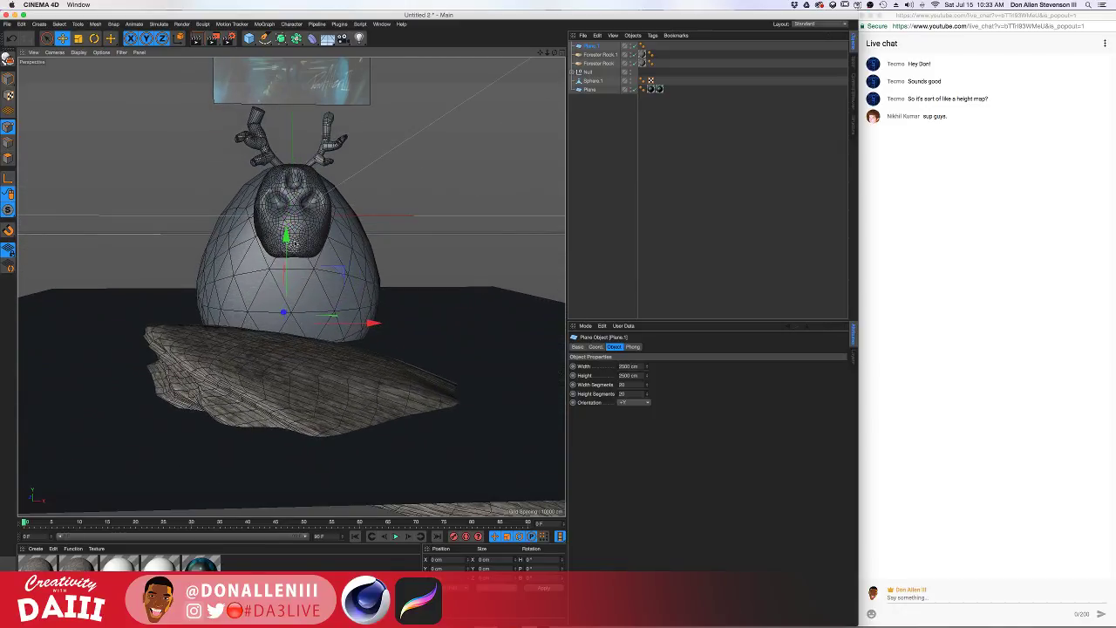
mouse_move(288, 239)
left_mouse_down()
mouse_move(289, 224)
mouse_move(289, 234)
left_mouse_up()
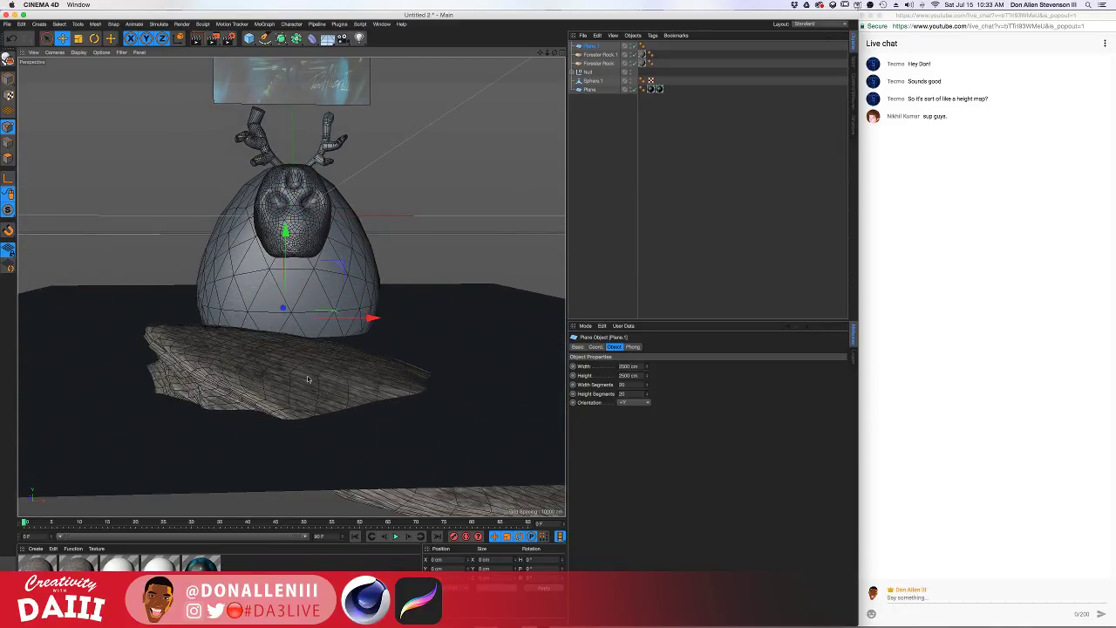
Select both Forester rocks, adjust their placement on the floor plane in front of the creature, and render a preview of the view
left_click(593, 63)
left_click(595, 55, "shift")
left_click_drag(429, 393, 437, 347)
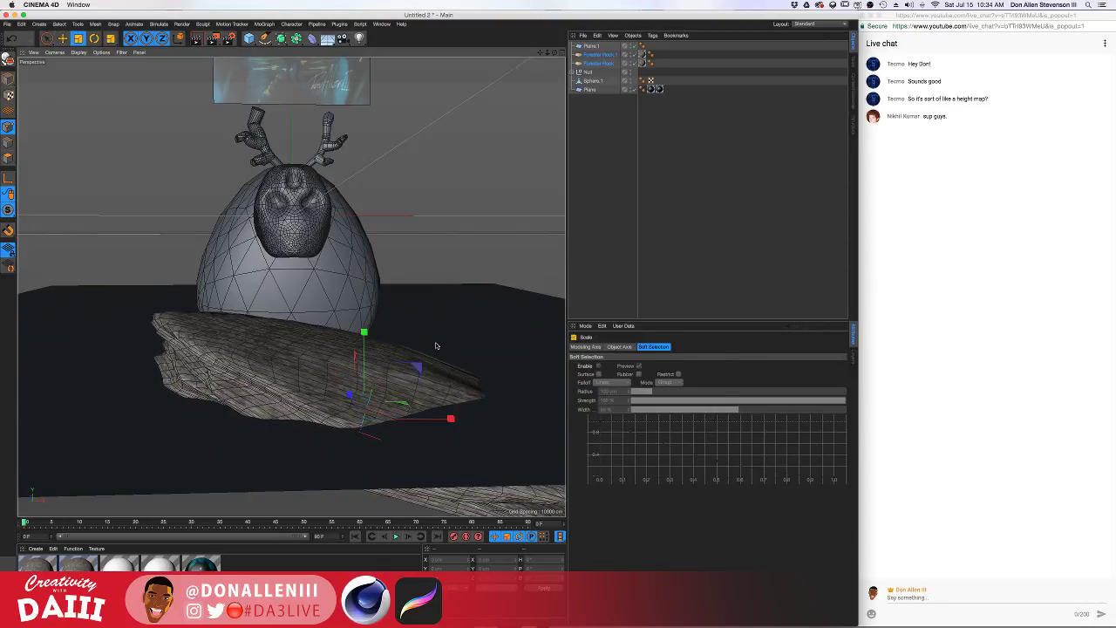
mouse_move(304, 282)
left_mouse_down("alt")
mouse_move(290, 297)
mouse_move(53, 315)
mouse_move(303, 282)
mouse_move(298, 290)
left_mouse_up("alt")
key("super+r")
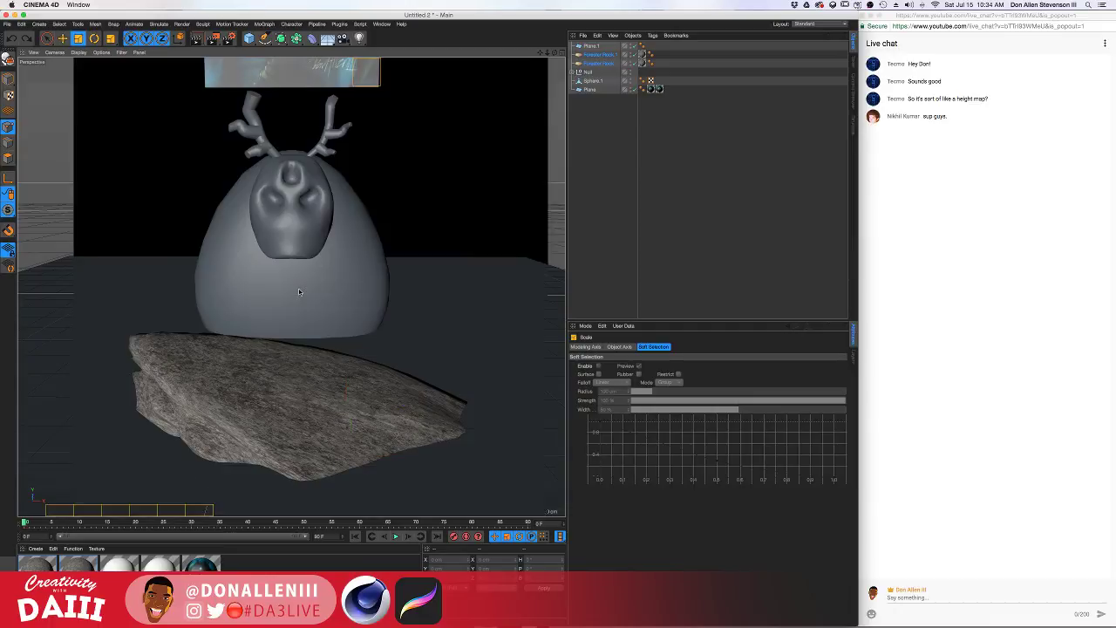
left_click(294, 216)
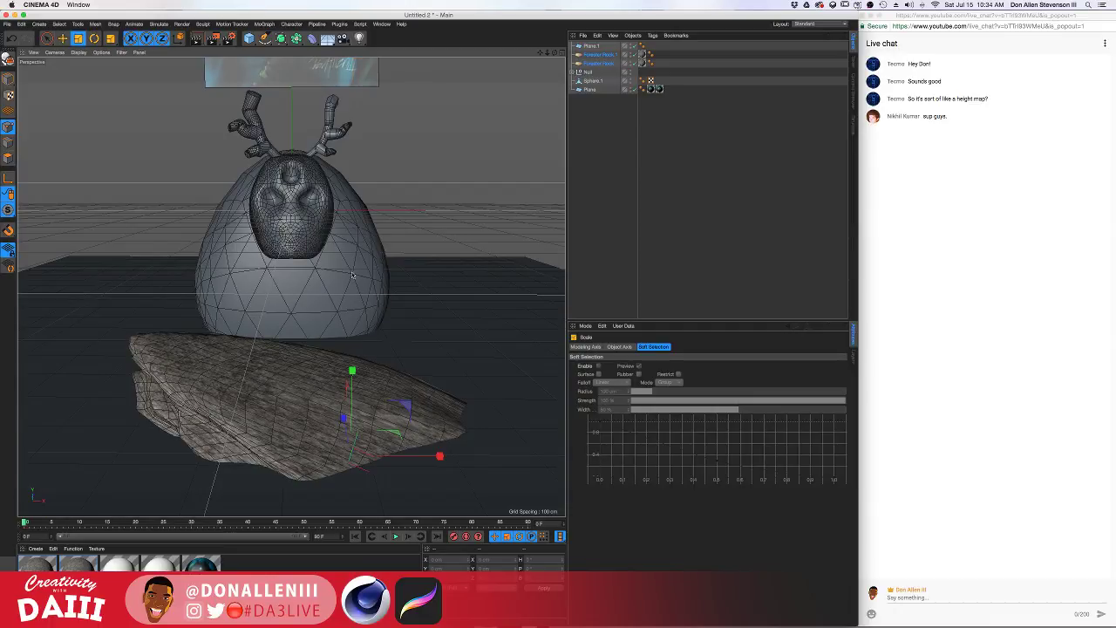
Select the creature's body mesh, Sphere.1, and switch the interface to the Sculpting layout
left_click(592, 54)
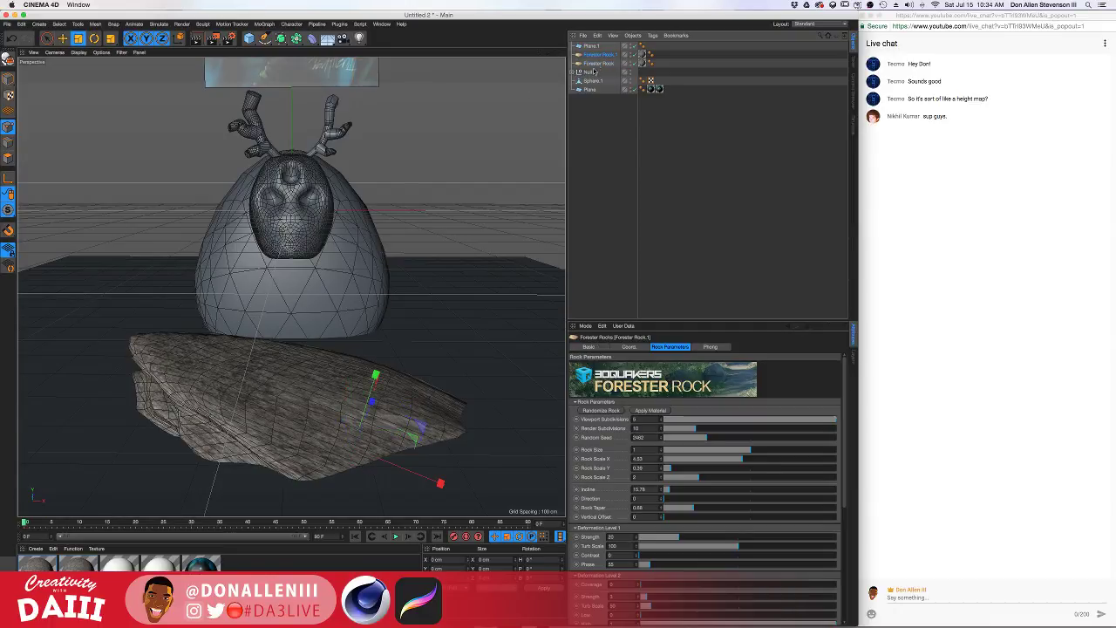
left_click(593, 81)
left_click_drag(332, 278, 280, 279, "alt")
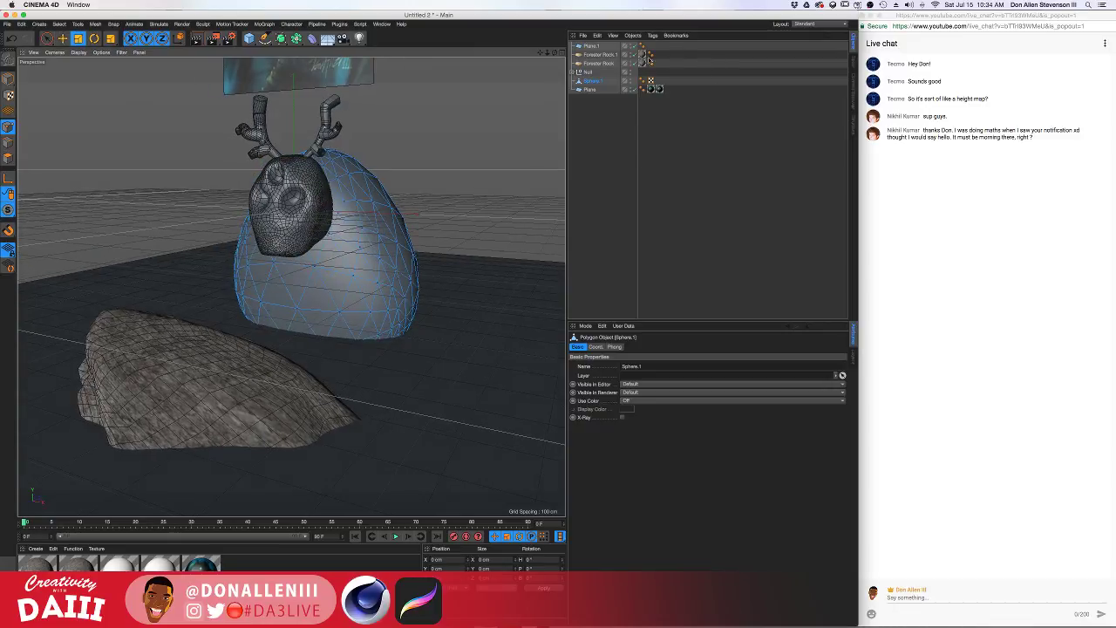
left_click(811, 23)
left_click(819, 70)
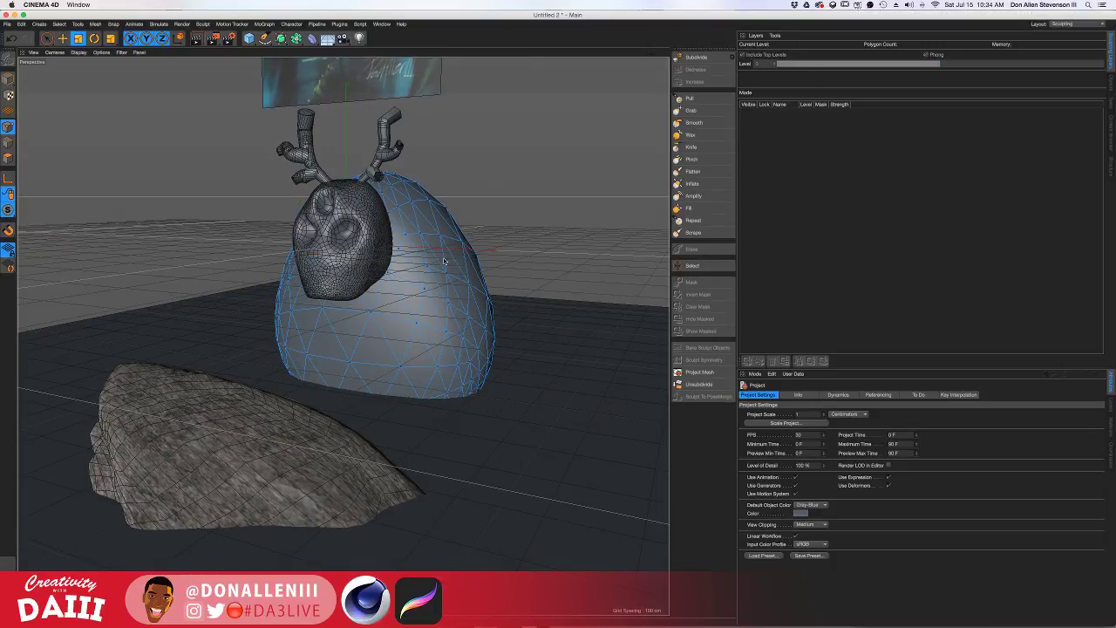
Choose the Grab brush, subdivide the body to sculpt level 1, and switch to Model mode
middle_click_drag(444, 261, 440, 243, "alt")
left_click(693, 111)
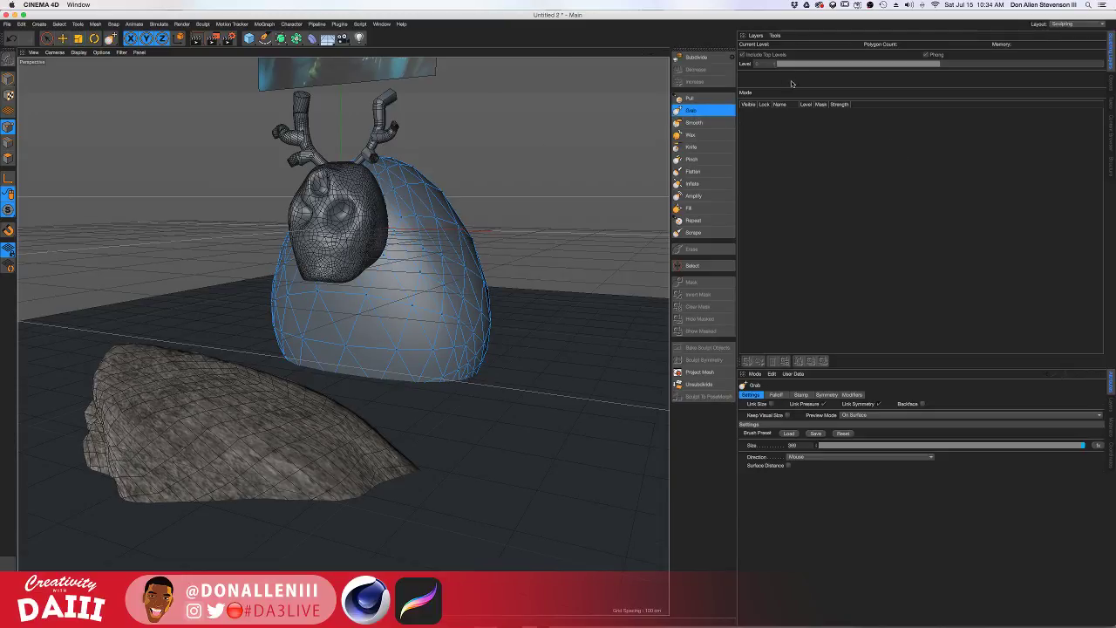
left_click(699, 58)
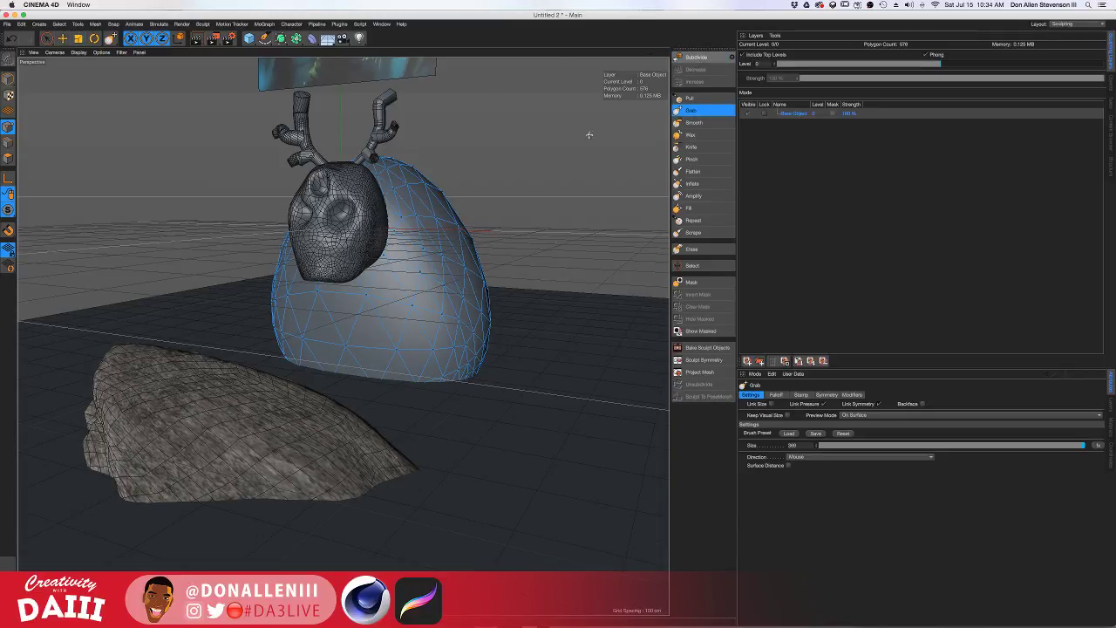
left_click(689, 57)
left_click(8, 80)
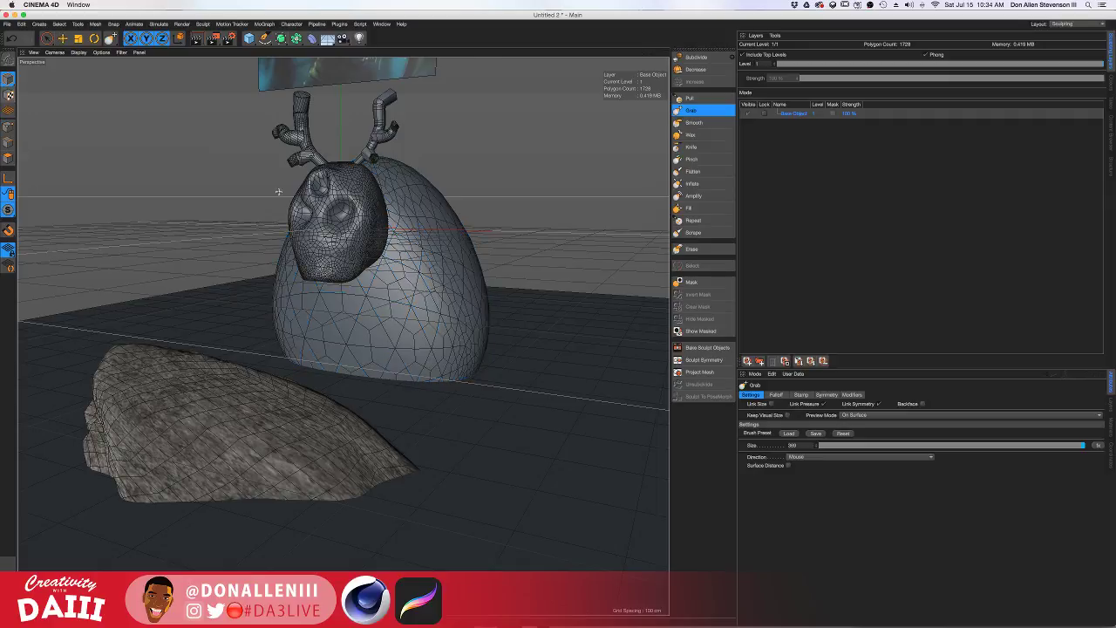
Reduce the Grab brush size and pull the body's lower front downward on both sides to form draping folds
mouse_move(457, 295)
left_mouse_down()
mouse_move(426, 297)
mouse_move(444, 310)
mouse_move(374, 302)
mouse_move(344, 334)
left_mouse_up()
mouse_move(485, 226)
left_mouse_down()
mouse_move(496, 188)
mouse_move(496, 237)
mouse_move(511, 209)
mouse_move(539, 229)
mouse_move(489, 237)
mouse_move(503, 246)
mouse_move(489, 204)
mouse_move(511, 200)
mouse_move(523, 227)
left_mouse_up()
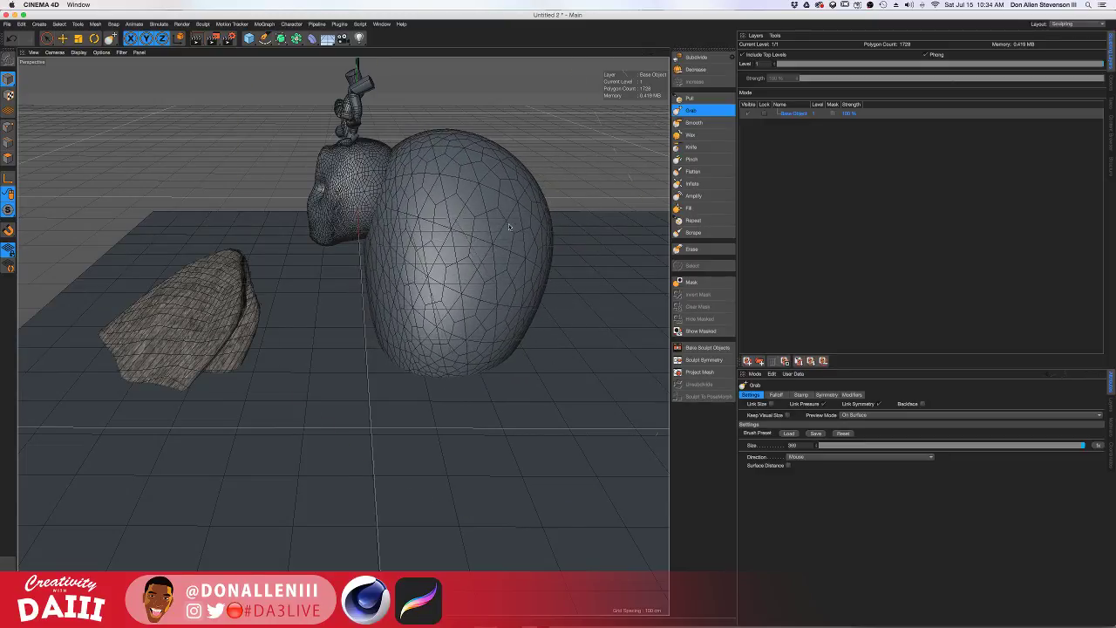
left_click_drag(462, 250, 567, 236, "alt")
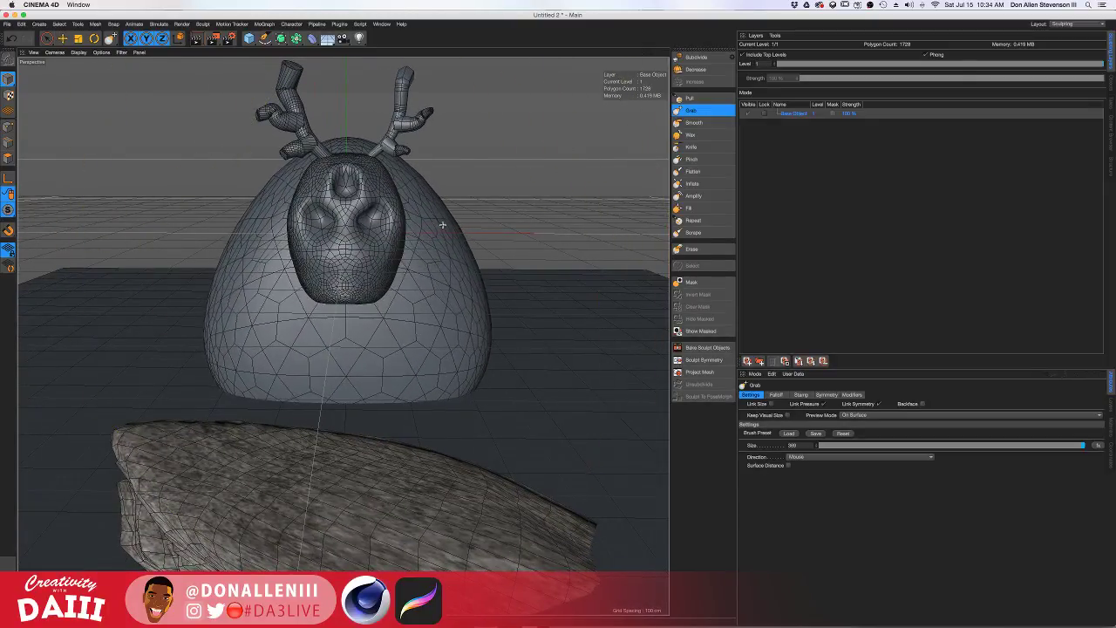
mouse_move(443, 224)
left_mouse_down("alt")
mouse_move(461, 250)
mouse_move(536, 250)
mouse_move(440, 218)
mouse_move(474, 229)
mouse_move(411, 229)
left_mouse_up("alt")
mouse_move(430, 303)
left_mouse_down("alt")
mouse_move(386, 229)
mouse_move(459, 268)
mouse_move(476, 264)
left_mouse_up("alt")
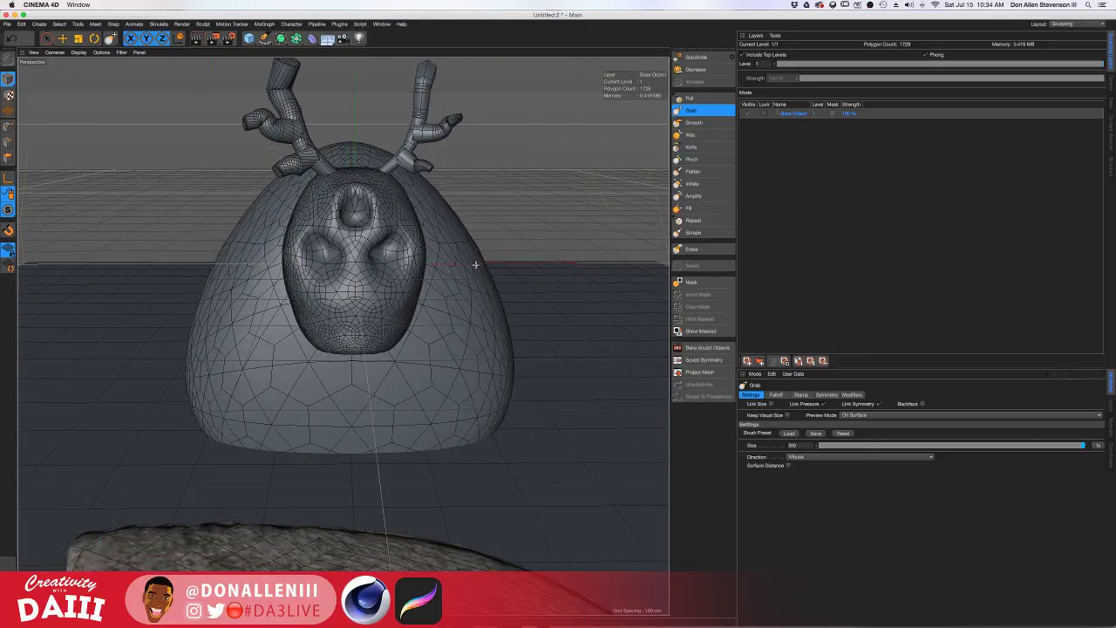
left_click_drag(964, 446, 942, 445)
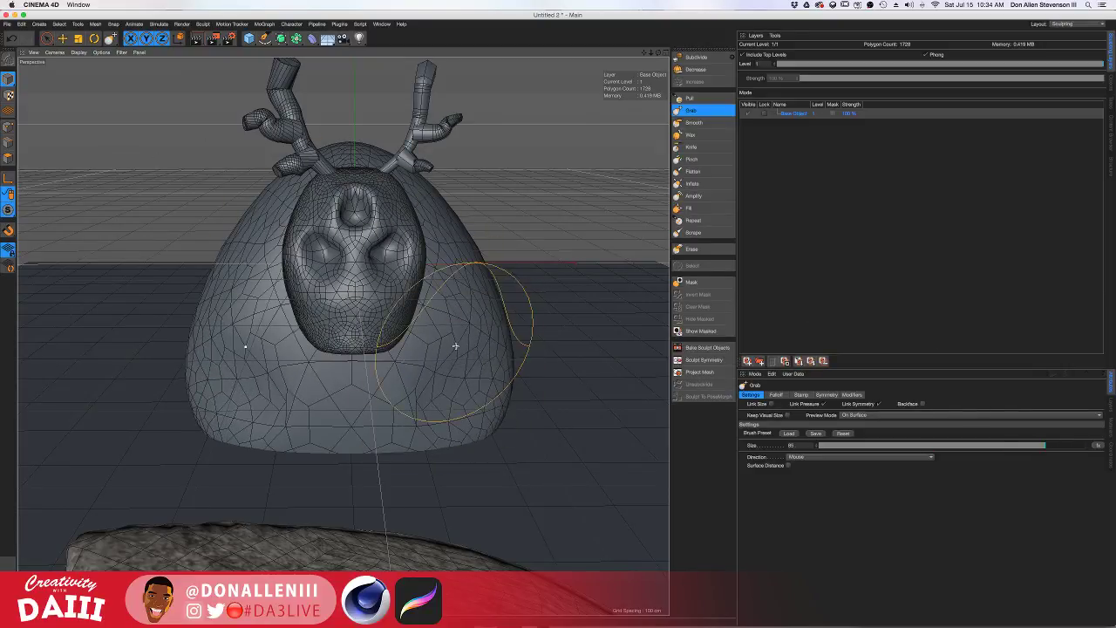
left_click_drag(424, 411, 417, 464)
left_click_drag(466, 424, 475, 447)
Pull a bulge out of the creature's back and lift the upper back into a raised hump with the Grab brush
mouse_move(478, 375)
left_mouse_down("alt")
mouse_move(450, 353)
mouse_move(471, 325)
left_mouse_up("alt")
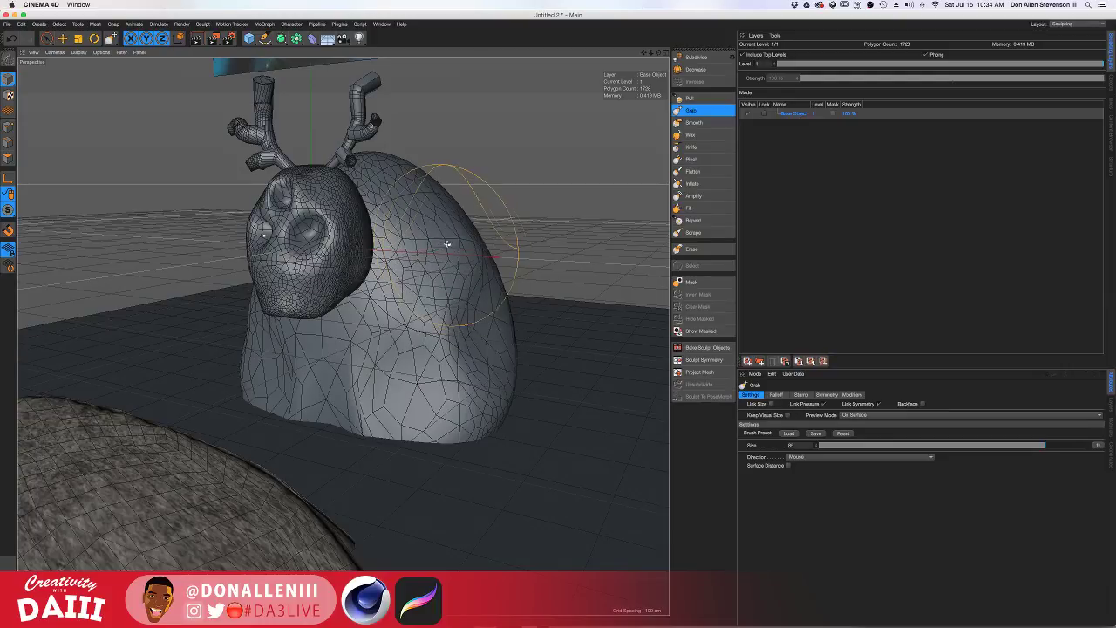
mouse_move(447, 252)
left_mouse_down("alt")
mouse_move(446, 238)
mouse_move(416, 228)
mouse_move(445, 170)
mouse_move(411, 148)
mouse_move(419, 131)
mouse_move(478, 154)
left_mouse_up("alt")
middle_click_drag(506, 182, 453, 186, "alt")
scroll(454, 187, "up", 5)
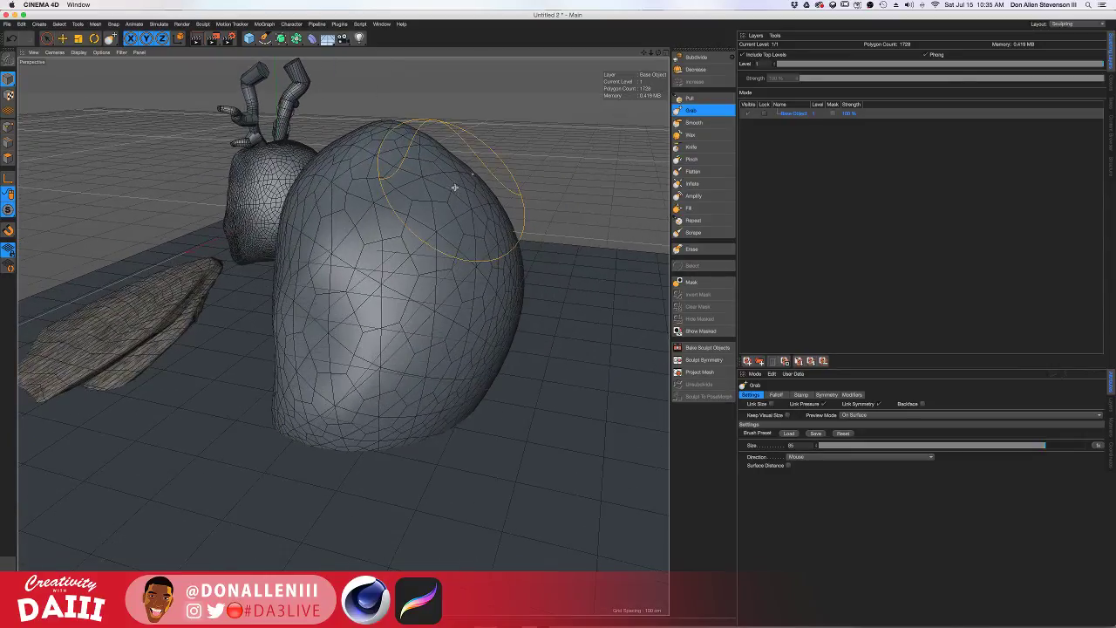
left_click_drag(458, 184, 479, 169)
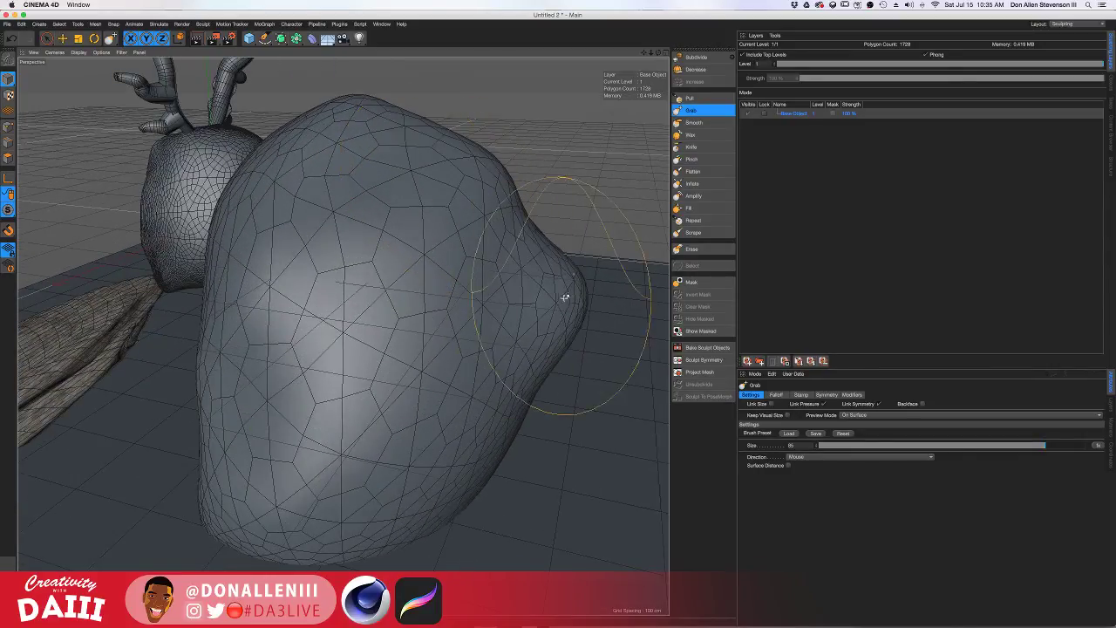
left_click_drag(531, 235, 424, 139)
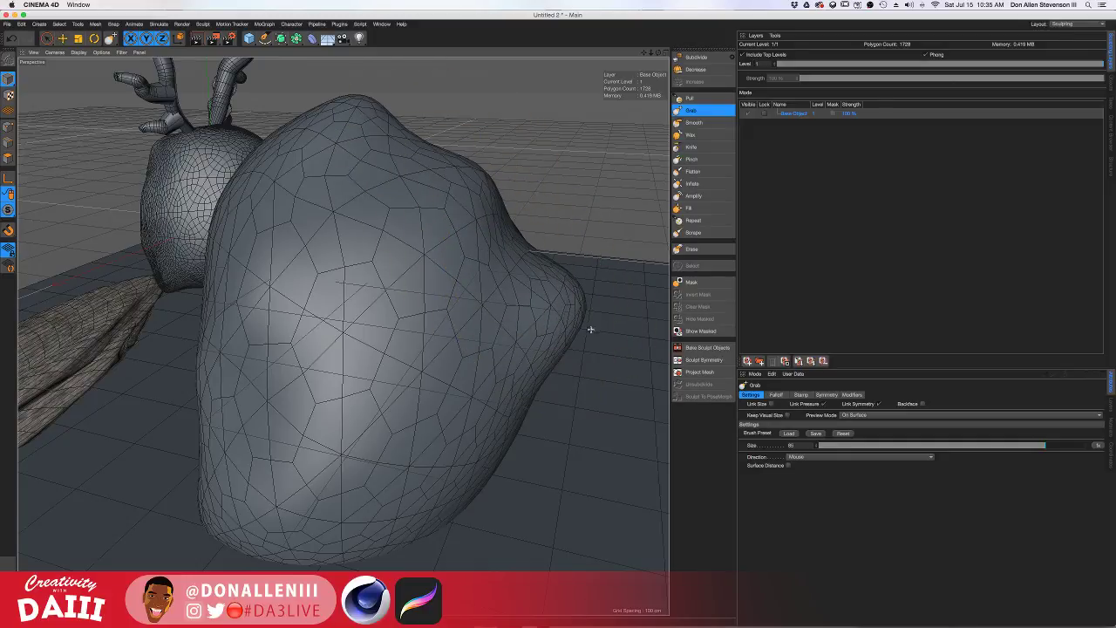
Reshape the lower flanks and chest sides of the body with the Grab brush, working from the front
mouse_move(432, 297)
left_mouse_down("alt")
mouse_move(436, 312)
mouse_move(387, 294)
mouse_move(453, 262)
mouse_move(352, 259)
mouse_move(398, 249)
left_mouse_up("alt")
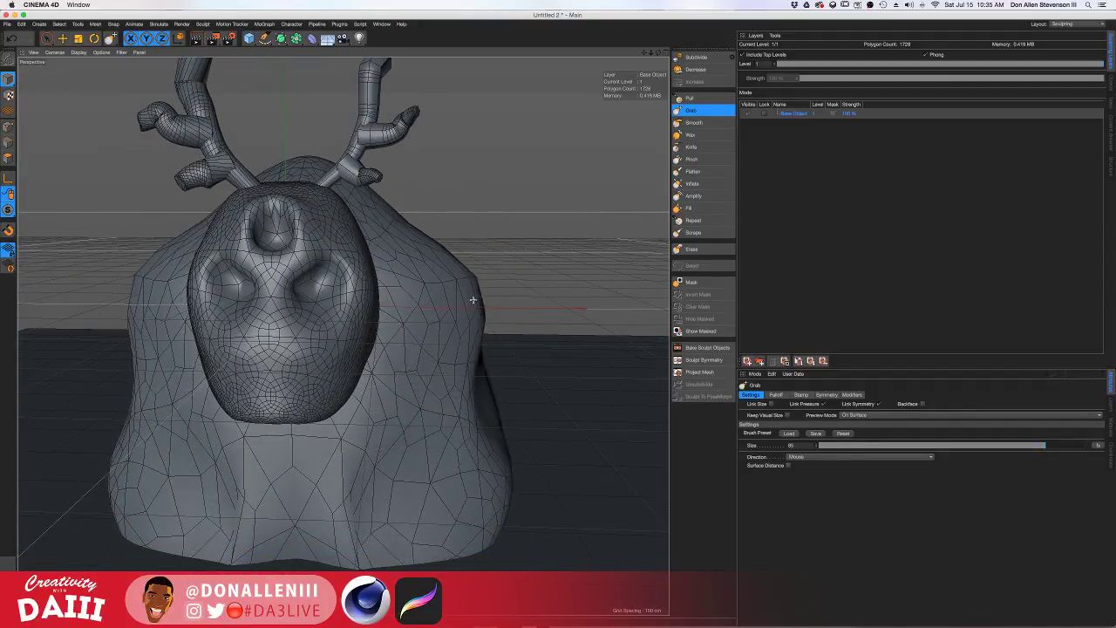
mouse_move(461, 301)
left_mouse_down("alt")
mouse_move(446, 304)
mouse_move(480, 278)
mouse_move(432, 349)
left_mouse_up("alt")
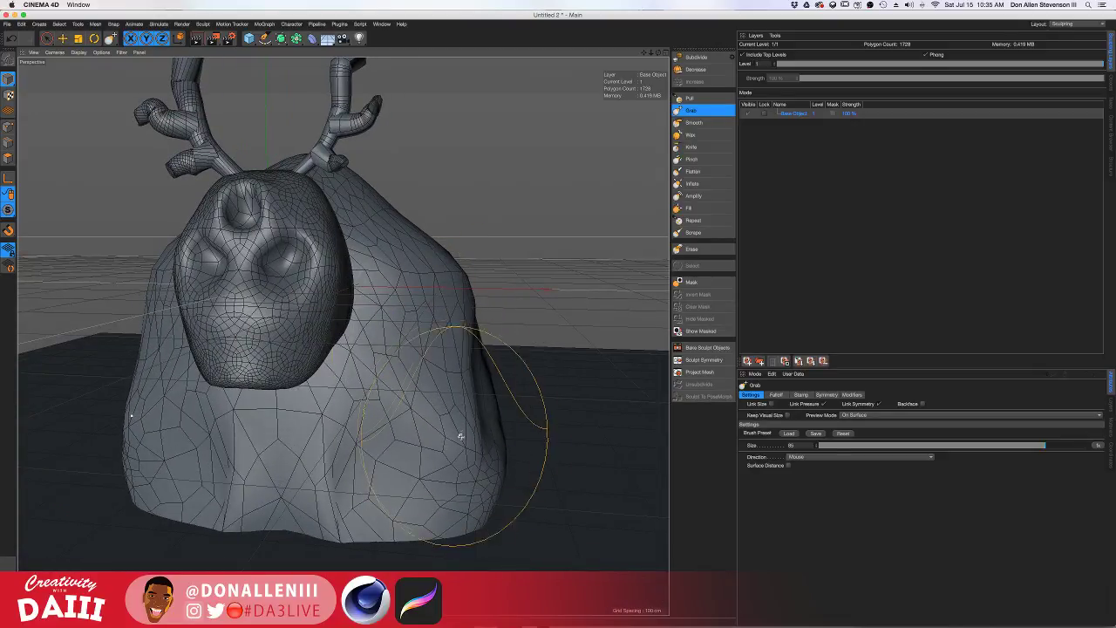
left_click_drag(463, 476, 474, 481)
left_click_drag(366, 417, 398, 399)
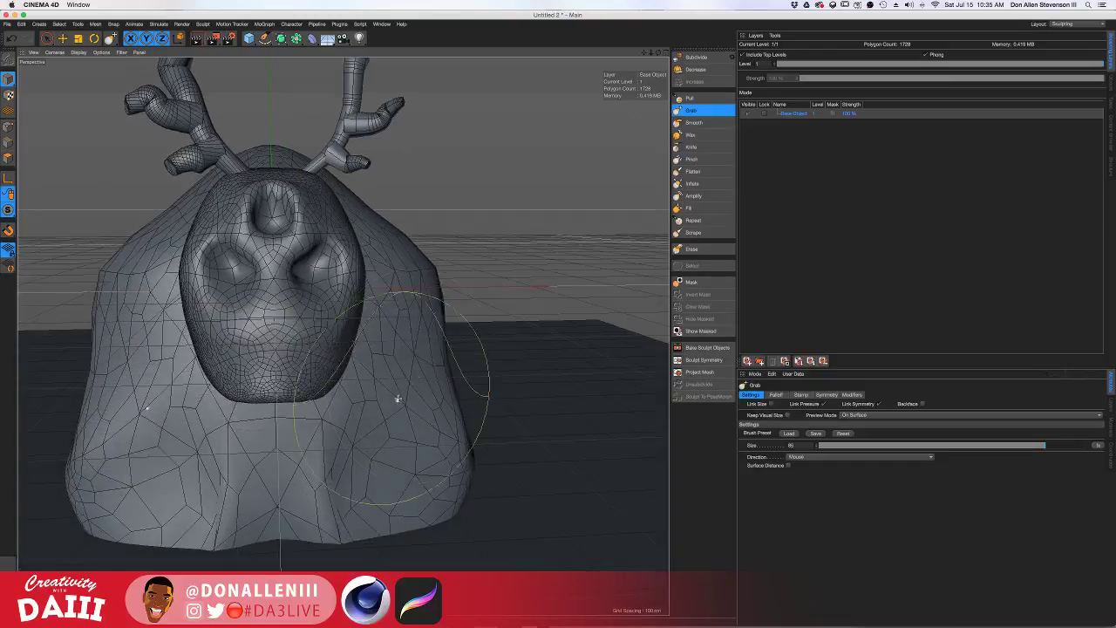
left_click(691, 147)
mouse_move(457, 340)
left_mouse_down("alt")
mouse_move(384, 349)
mouse_move(444, 350)
mouse_move(390, 377)
mouse_move(303, 375)
left_mouse_up("alt")
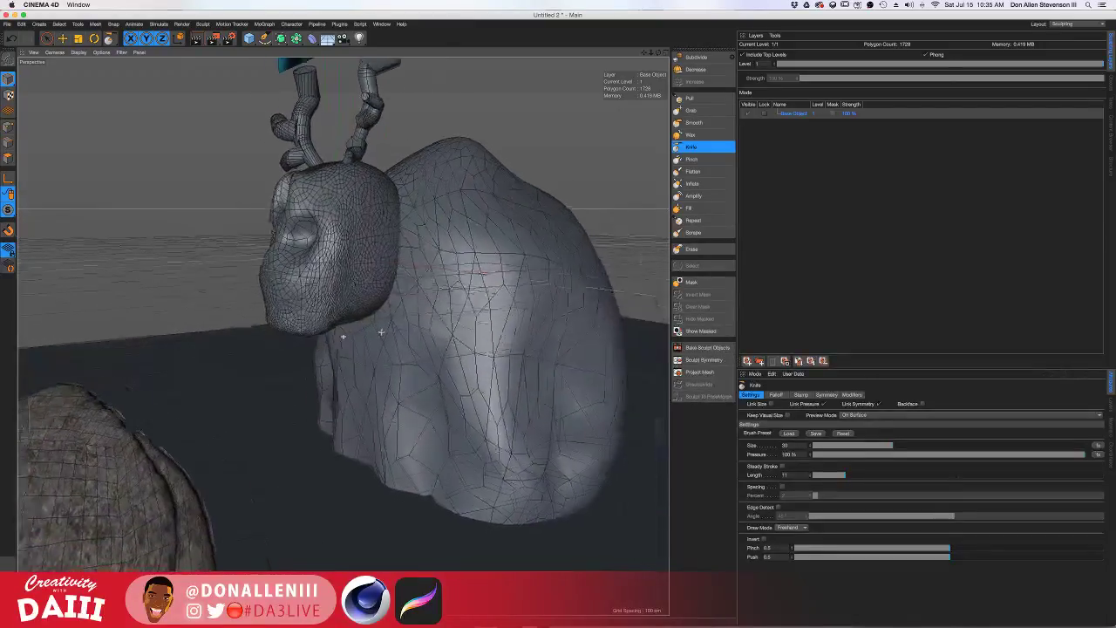
mouse_move(575, 427)
left_mouse_down("alt")
mouse_move(472, 335)
mouse_move(167, 343)
left_mouse_up("alt")
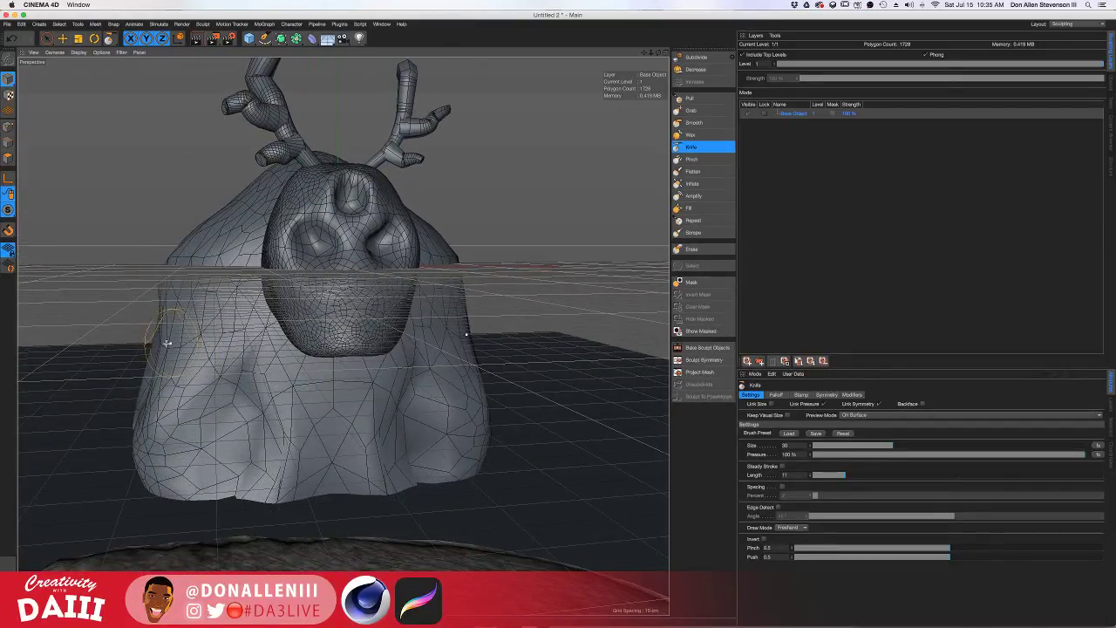
Return to the Grab brush and pull the body's upper sides into rounded shoulders on both sides of the head
left_click(706, 111)
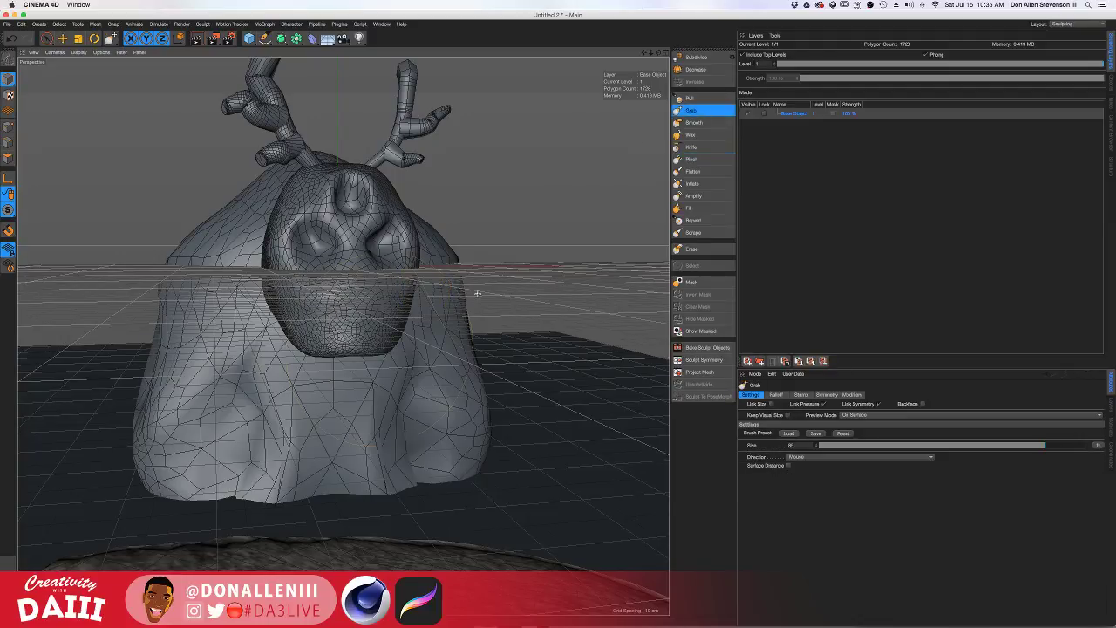
mouse_move(388, 401)
left_mouse_down("alt")
mouse_move(378, 389)
mouse_move(513, 370)
left_mouse_up("alt")
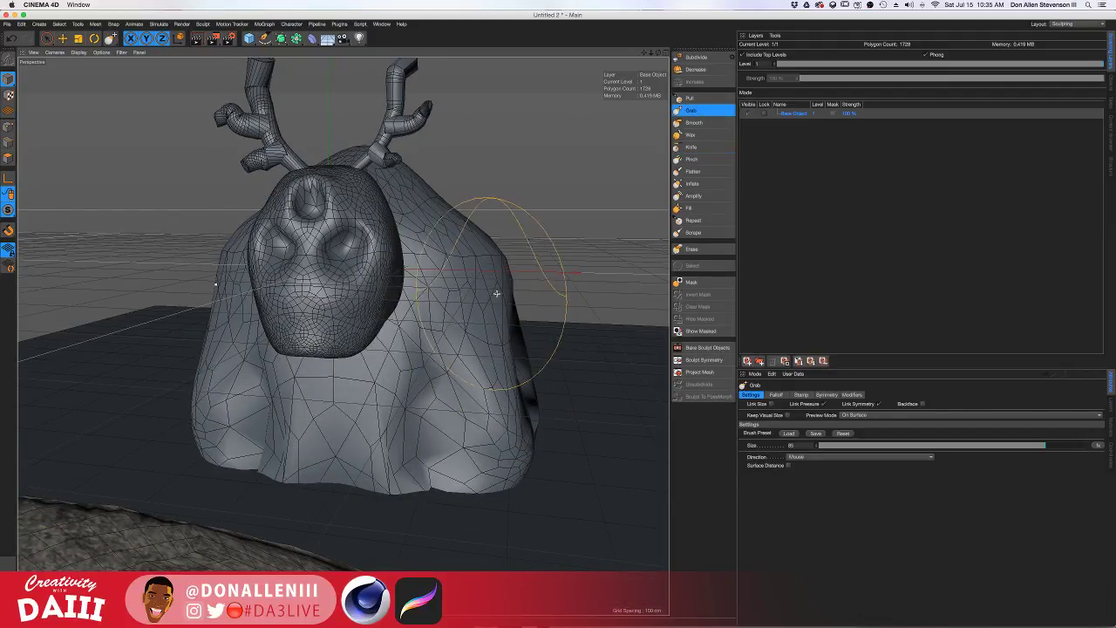
mouse_move(455, 223)
left_mouse_down("alt")
mouse_move(404, 184)
mouse_move(489, 206)
mouse_move(523, 194)
mouse_move(430, 244)
mouse_move(432, 231)
mouse_move(225, 214)
left_mouse_up("alt")
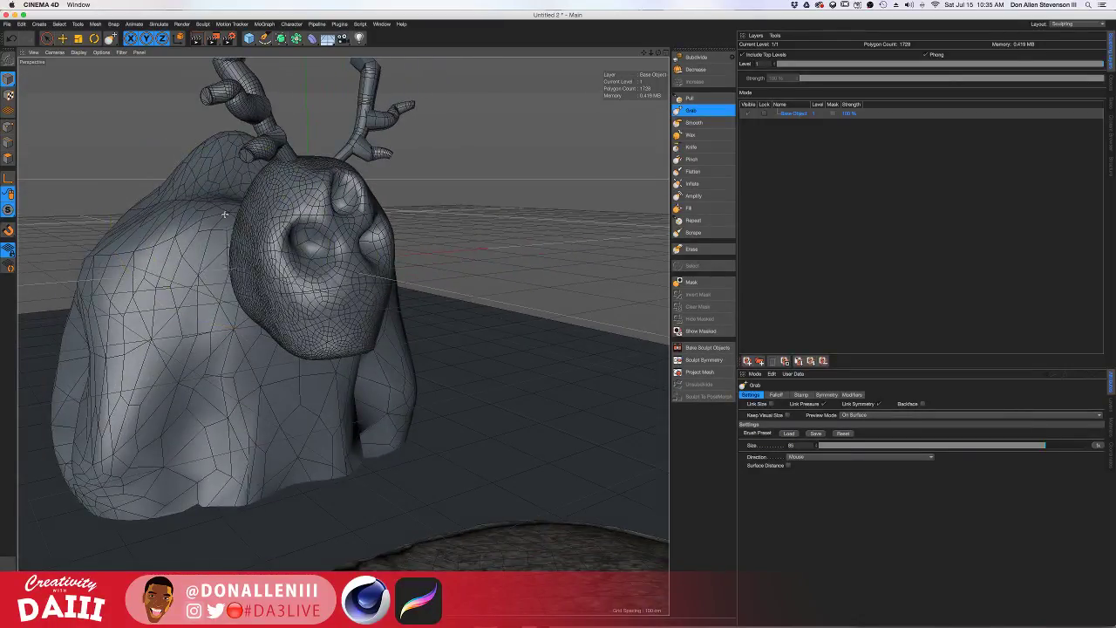
mouse_move(170, 239)
left_mouse_down("alt")
mouse_move(157, 235)
mouse_move(405, 248)
mouse_move(384, 247)
mouse_move(365, 270)
mouse_move(302, 268)
left_mouse_up("alt")
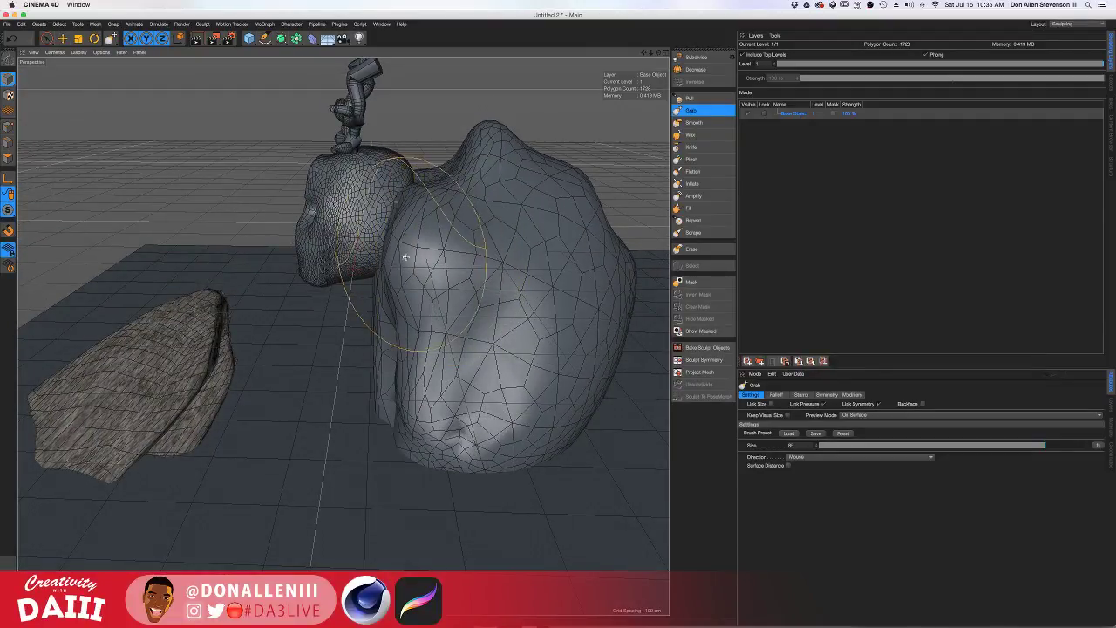
mouse_move(406, 258)
left_mouse_down("alt")
mouse_move(440, 259)
mouse_move(411, 254)
mouse_move(428, 256)
mouse_move(437, 328)
left_mouse_up("alt")
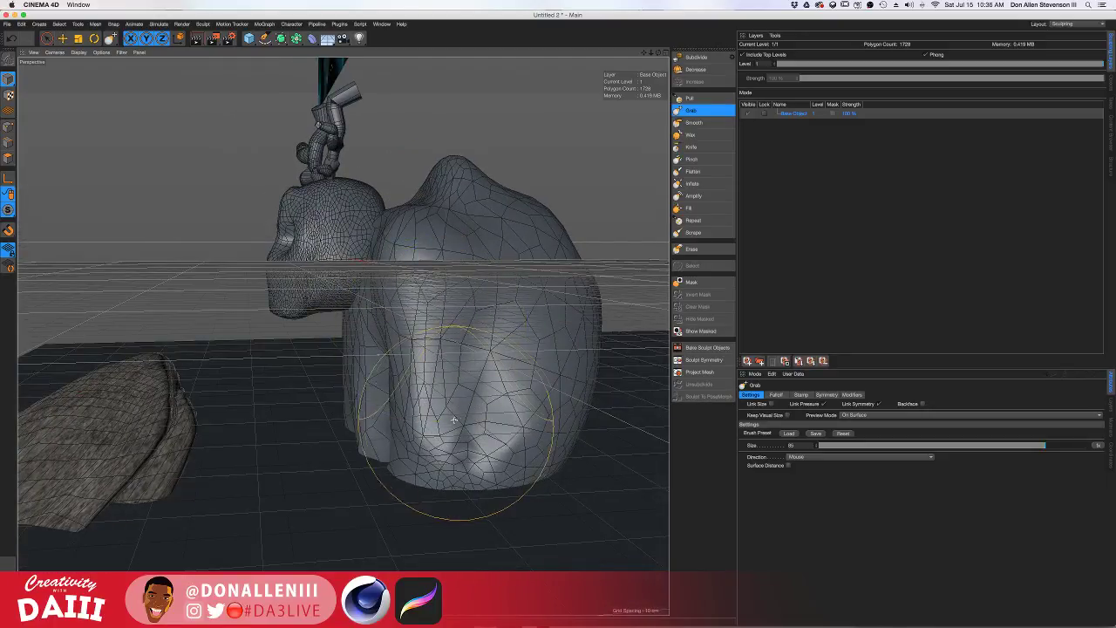
Deepen the vertical folds between the front limbs and flanks and reshape the chest with the Grab brush
mouse_move(454, 420)
left_mouse_down()
mouse_move(408, 457)
mouse_move(443, 415)
mouse_move(499, 409)
left_mouse_up()
mouse_move(428, 394)
left_mouse_down("alt")
mouse_move(457, 392)
mouse_move(455, 402)
mouse_move(419, 403)
mouse_move(387, 429)
left_mouse_up("alt")
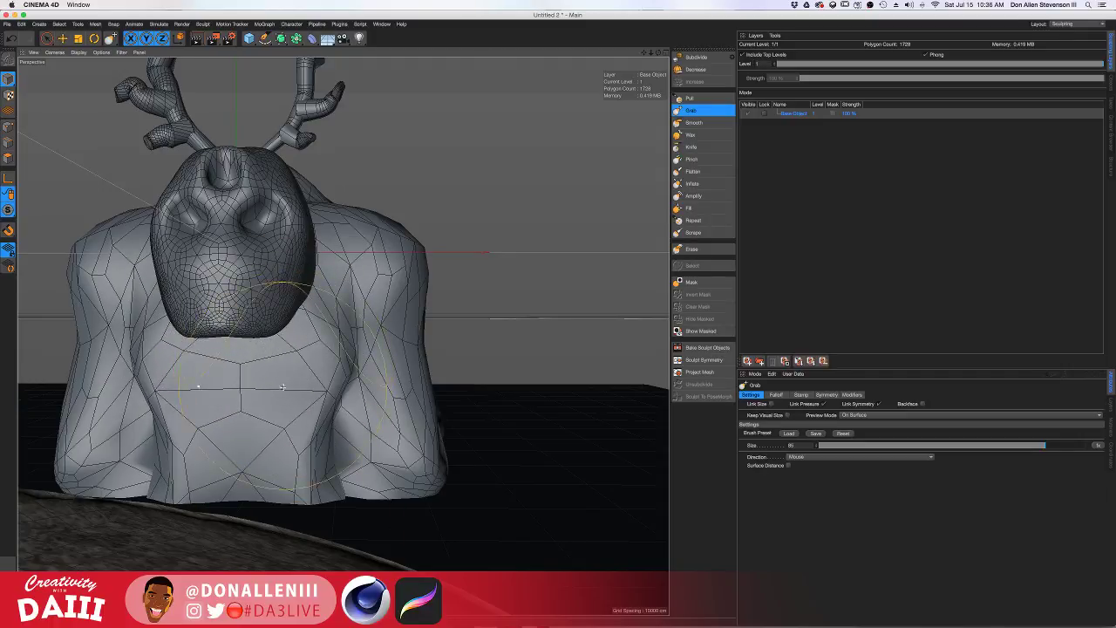
left_click_drag(282, 386, 334, 399, "alt")
left_click_drag(207, 425, 245, 429, "alt")
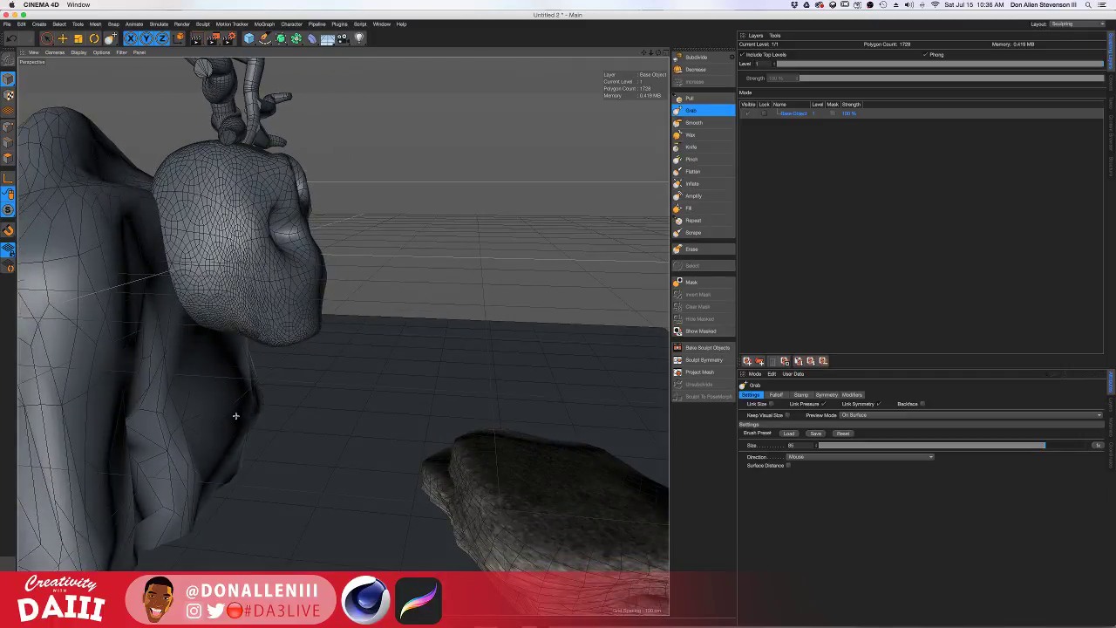
mouse_move(209, 386)
left_mouse_down("alt")
mouse_move(230, 407)
mouse_move(268, 401)
mouse_move(242, 340)
mouse_move(323, 319)
mouse_move(342, 301)
mouse_move(402, 307)
mouse_move(418, 302)
mouse_move(383, 305)
mouse_move(513, 291)
mouse_move(395, 299)
mouse_move(348, 320)
mouse_move(367, 301)
mouse_move(338, 284)
left_mouse_up("alt")
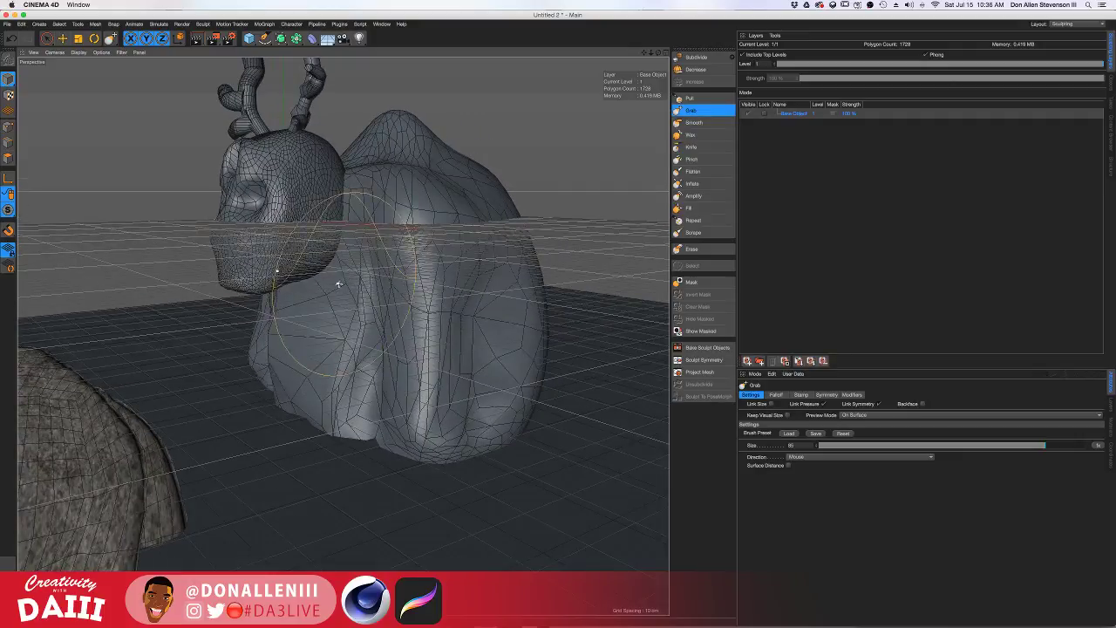
Switch to the Chrome window on the other desktop and look through the live stream dashboard and music video pages
key("ctrl+Right")
key("ctrl+Up")
key("ctrl+Left")
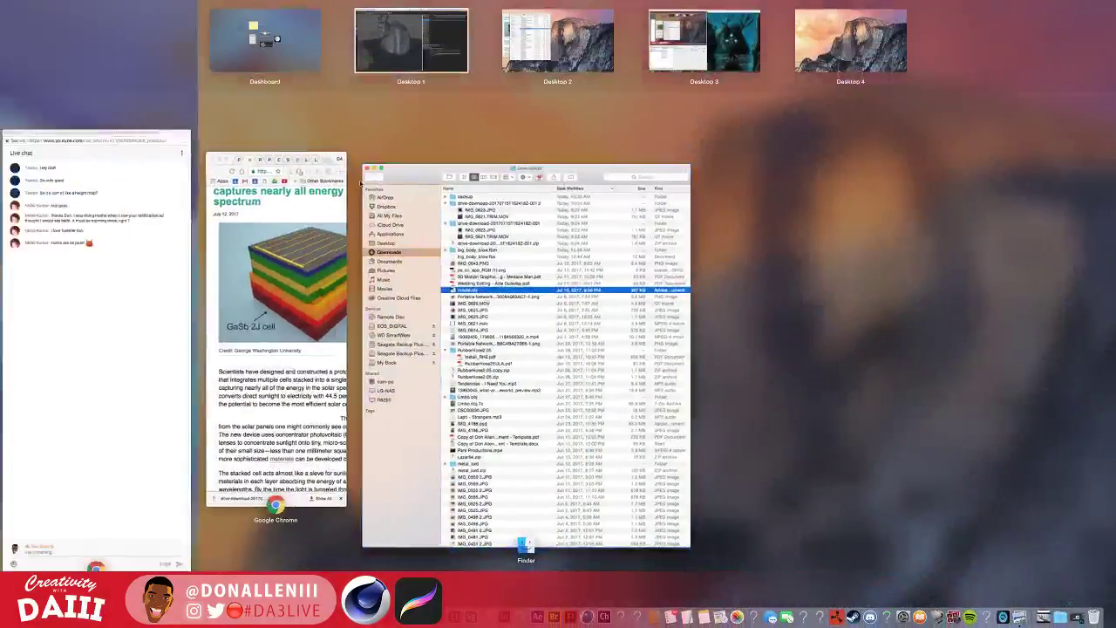
key("ctrl+Right")
left_click(187, 241)
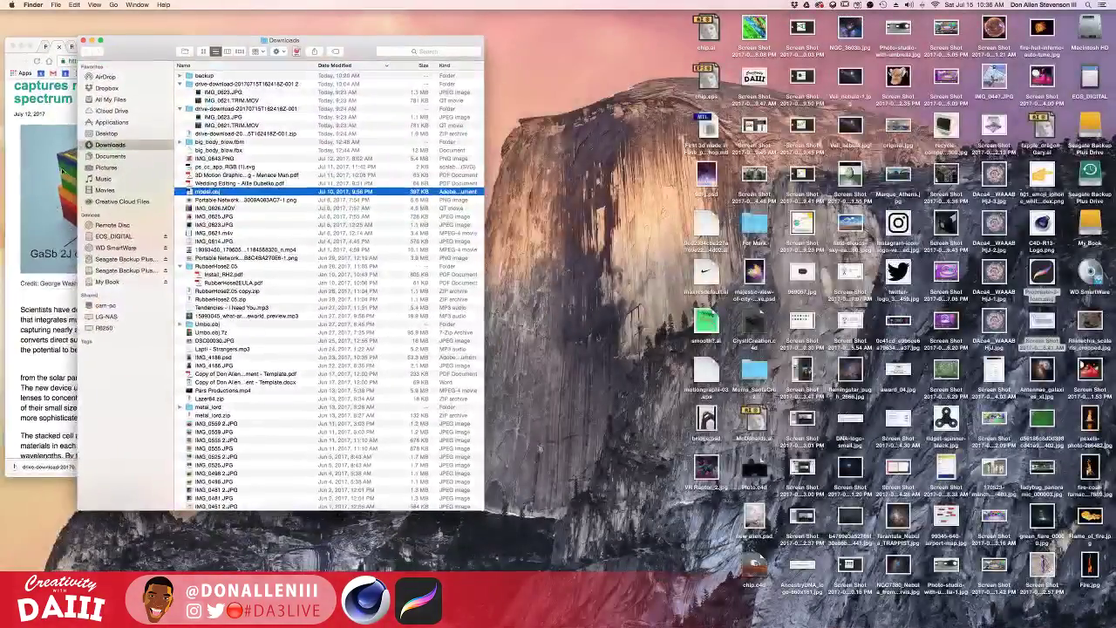
left_click(61, 167)
left_click_drag(178, 103, 670, 102)
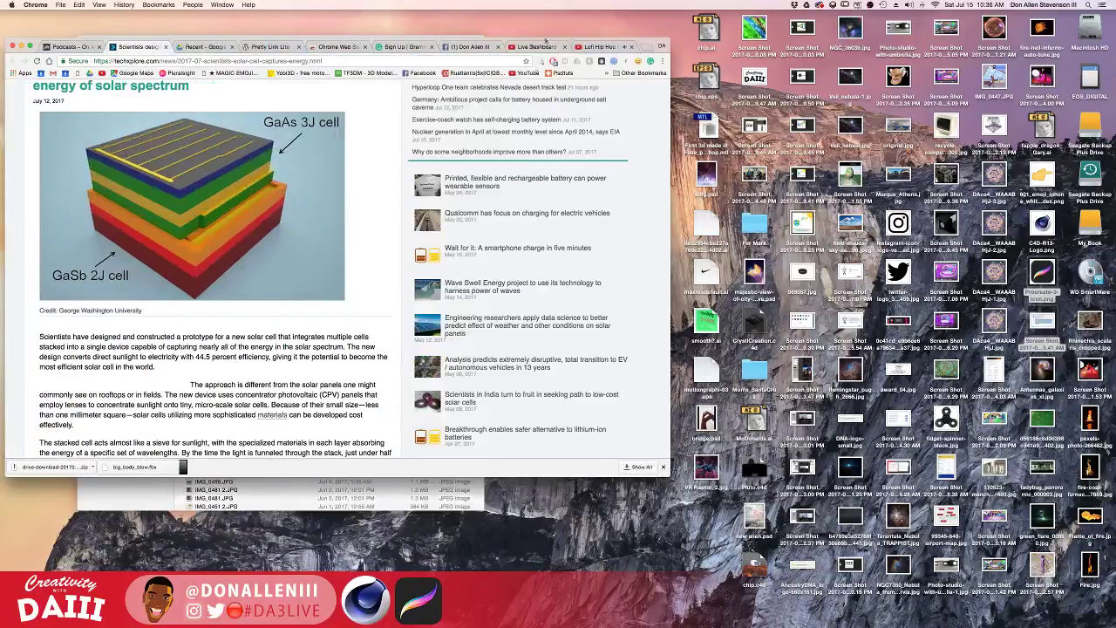
left_click(543, 47)
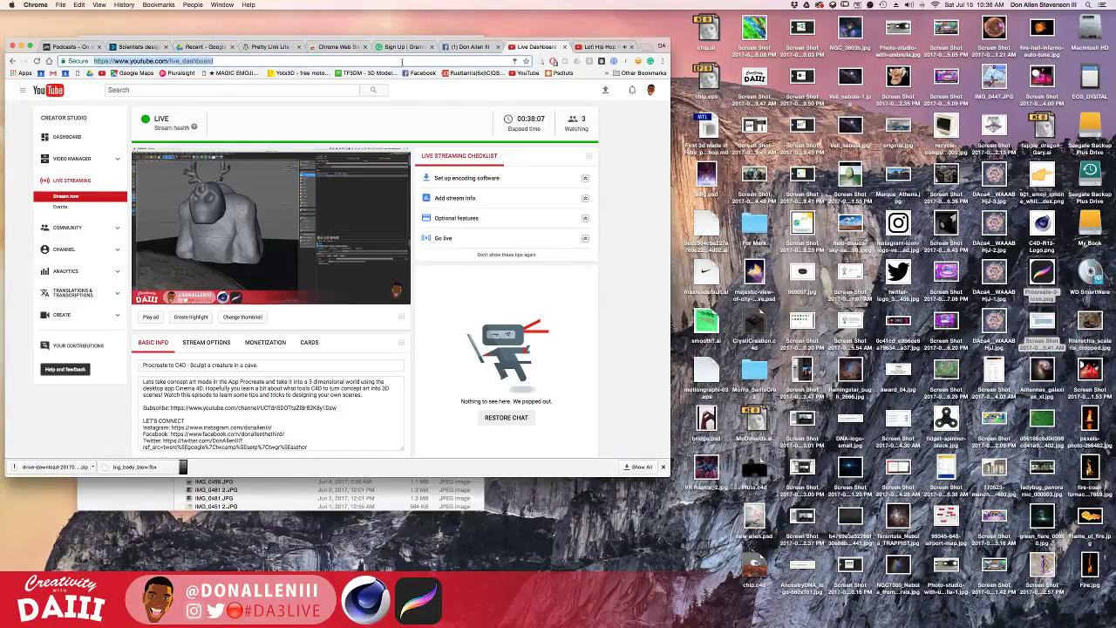
left_click(604, 46)
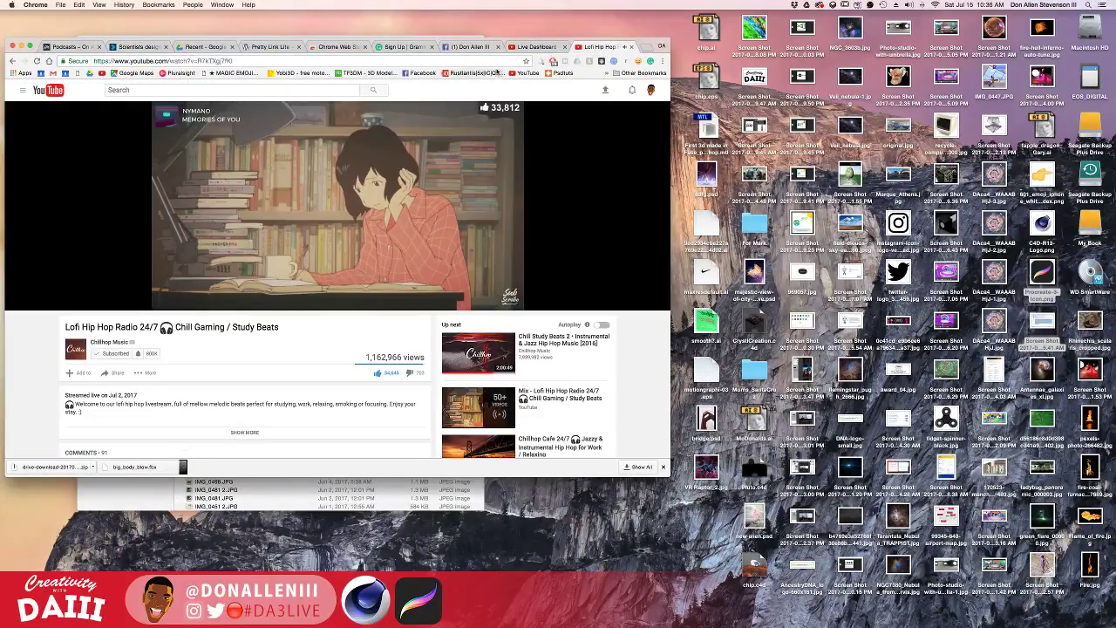
Search the web for "Roko" in place of the Grammarly sign-up page
left_click(405, 47)
left_click(385, 60)
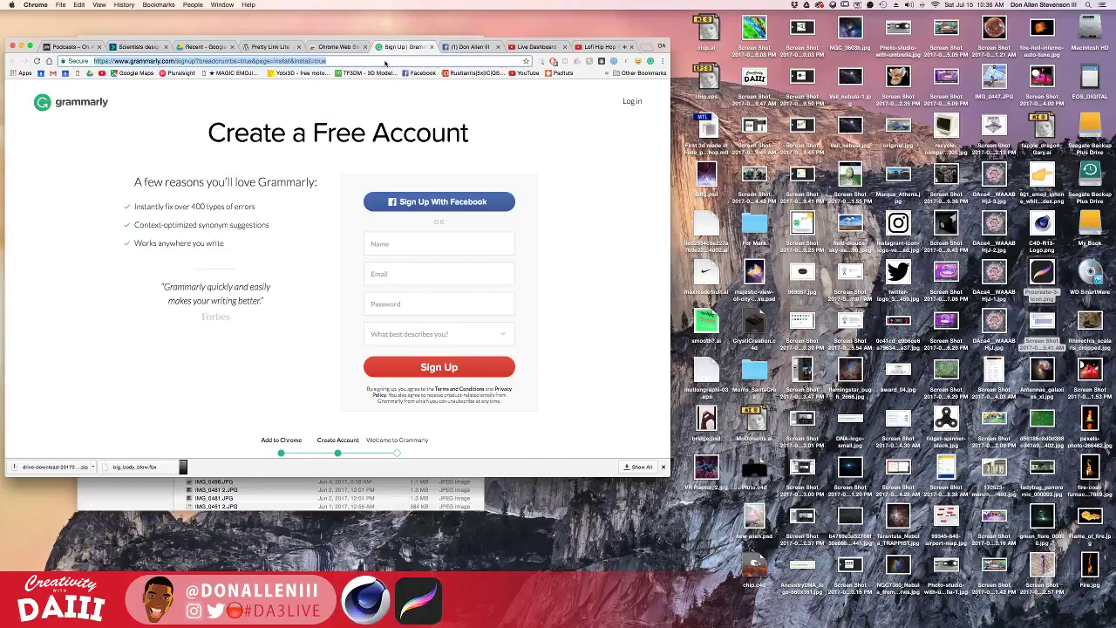
type("lif")
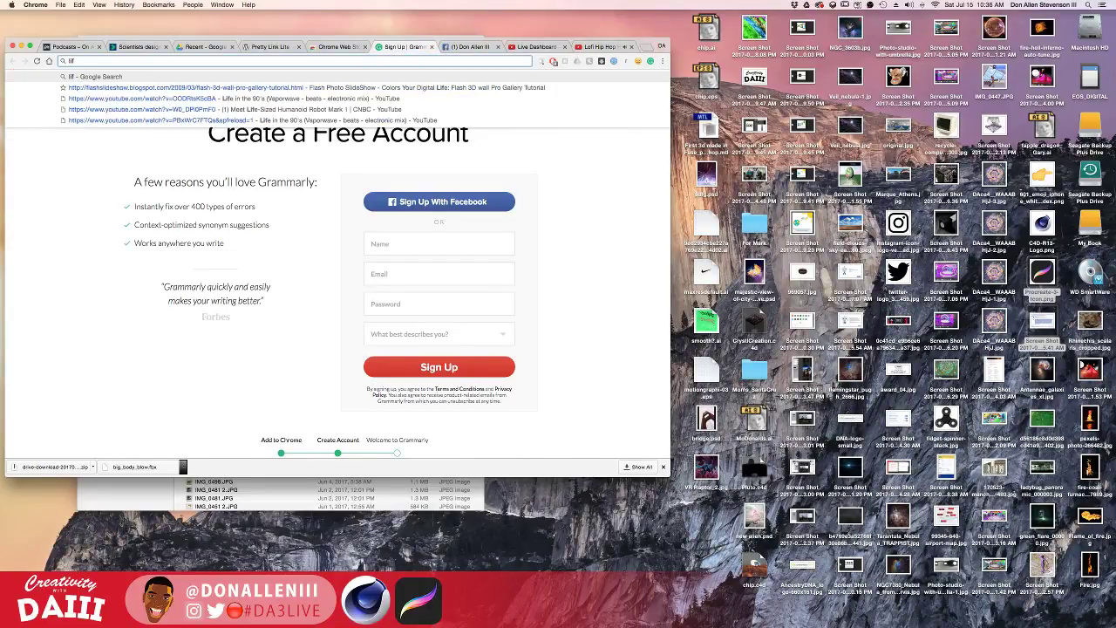
key("BackSpace")
key("BackSpace")
key("BackSpace")
type("Roko")
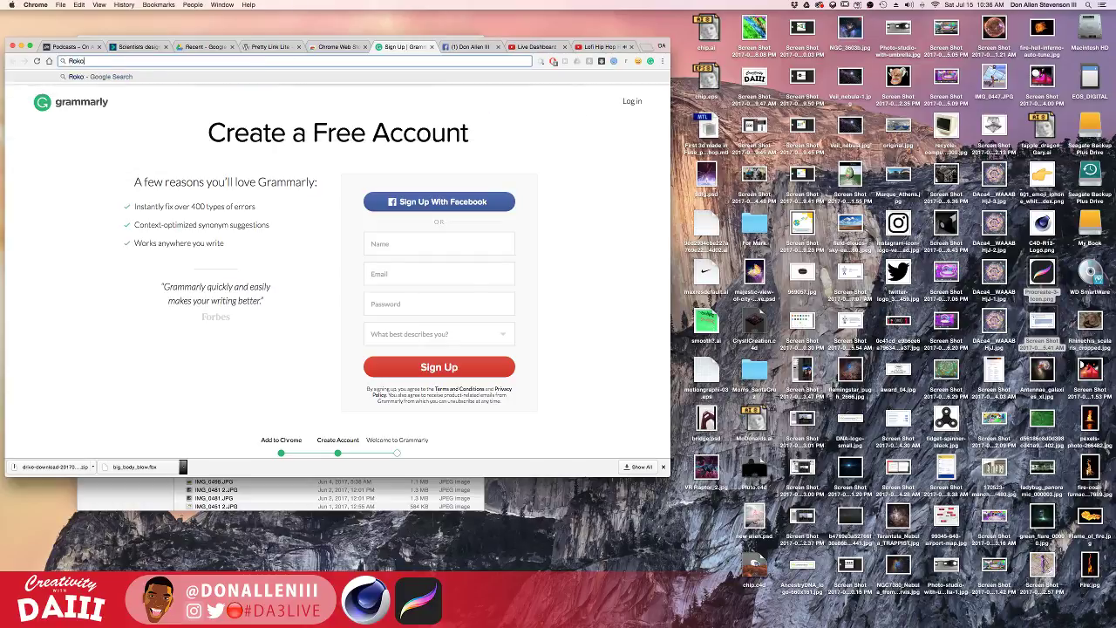
key("Return")
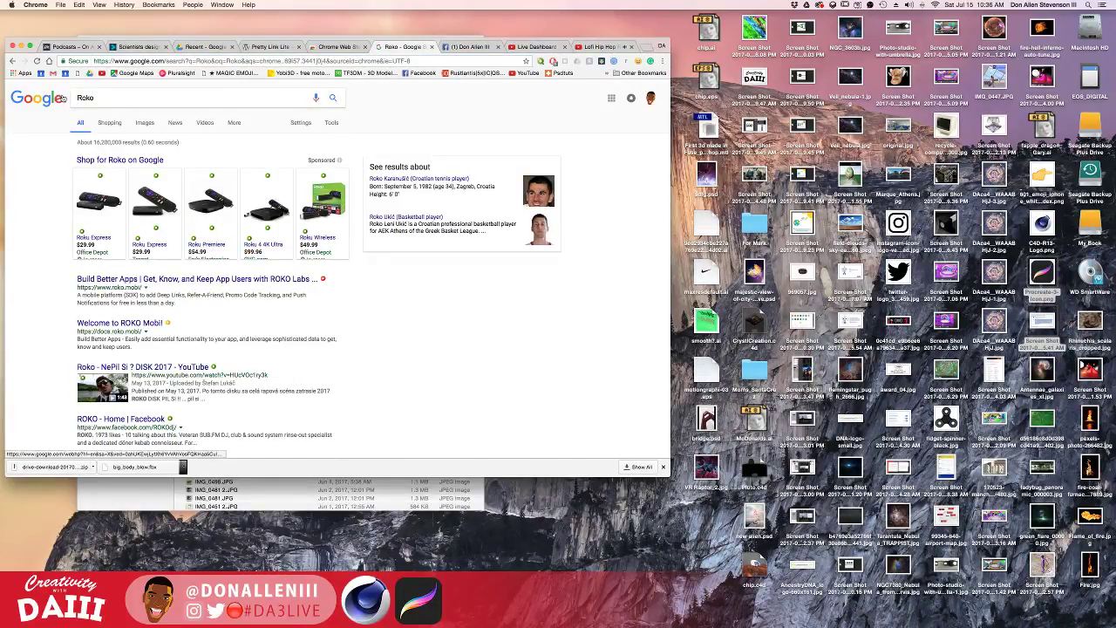
Correct the search term to "Rocko" and browse the image results
left_click(91, 97)
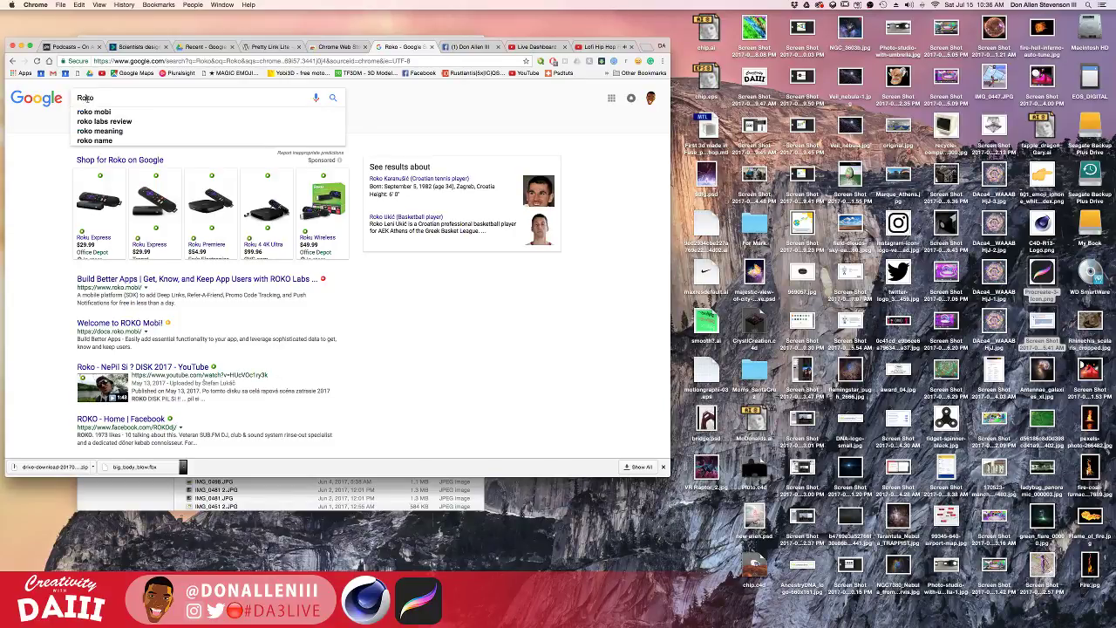
key("Return")
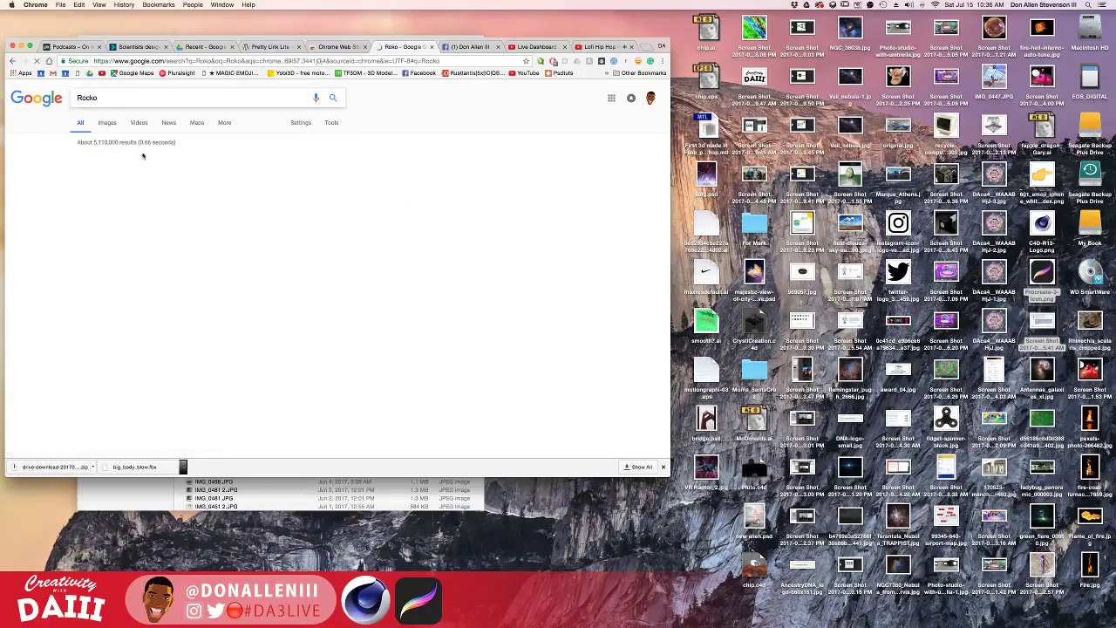
left_click(105, 123)
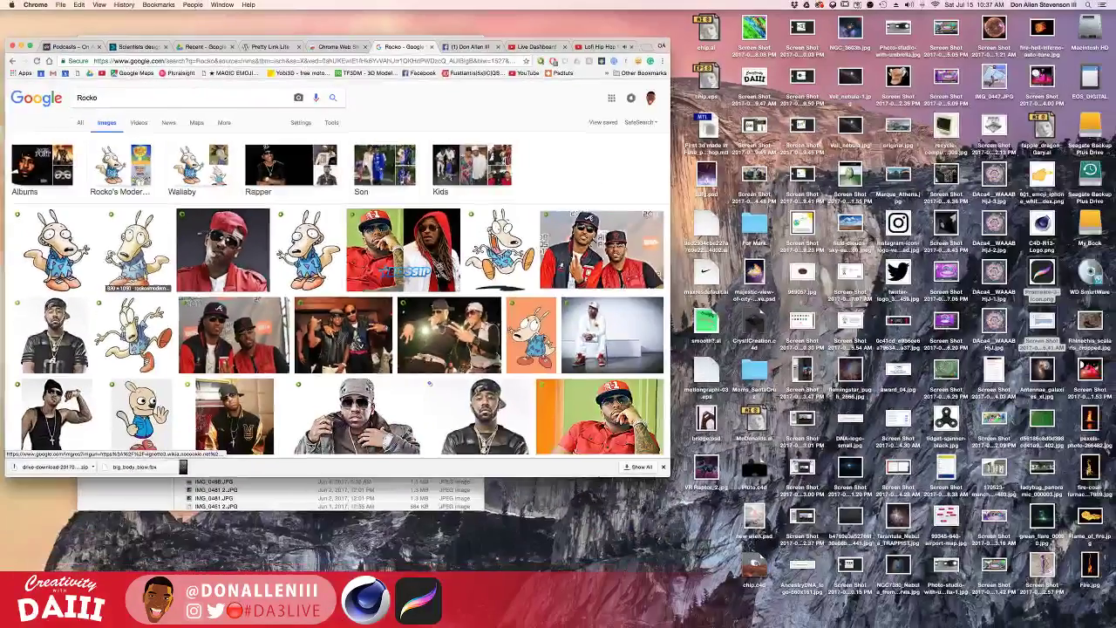
scroll(102, 257, "down", 5)
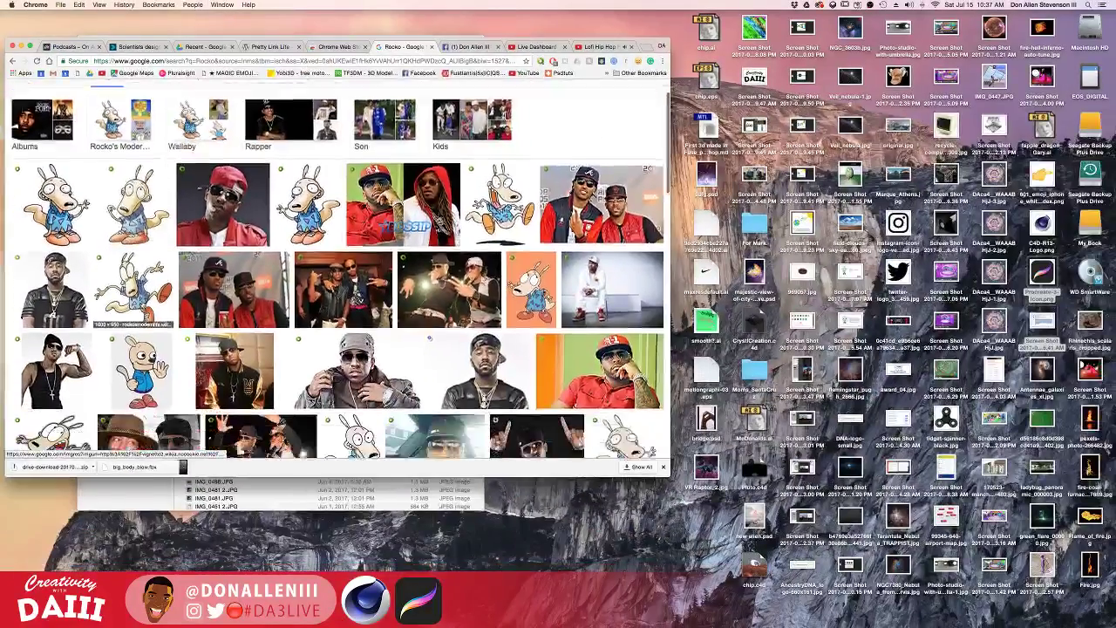
scroll(139, 279, "down", 6)
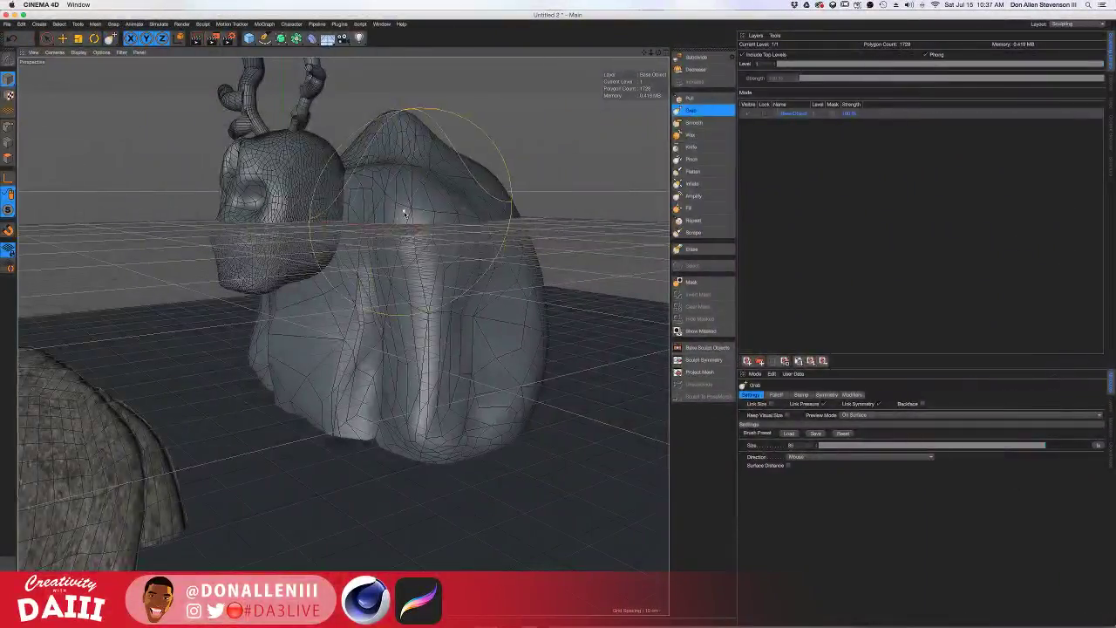
Switch back to Cinema 4D, reduce the Grab brush size to 23, and reshape the back hump and its ridge
mouse_move(453, 218)
left_mouse_down("alt")
mouse_move(486, 218)
mouse_move(417, 226)
mouse_move(390, 347)
mouse_move(471, 261)
mouse_move(464, 202)
left_mouse_up("alt")
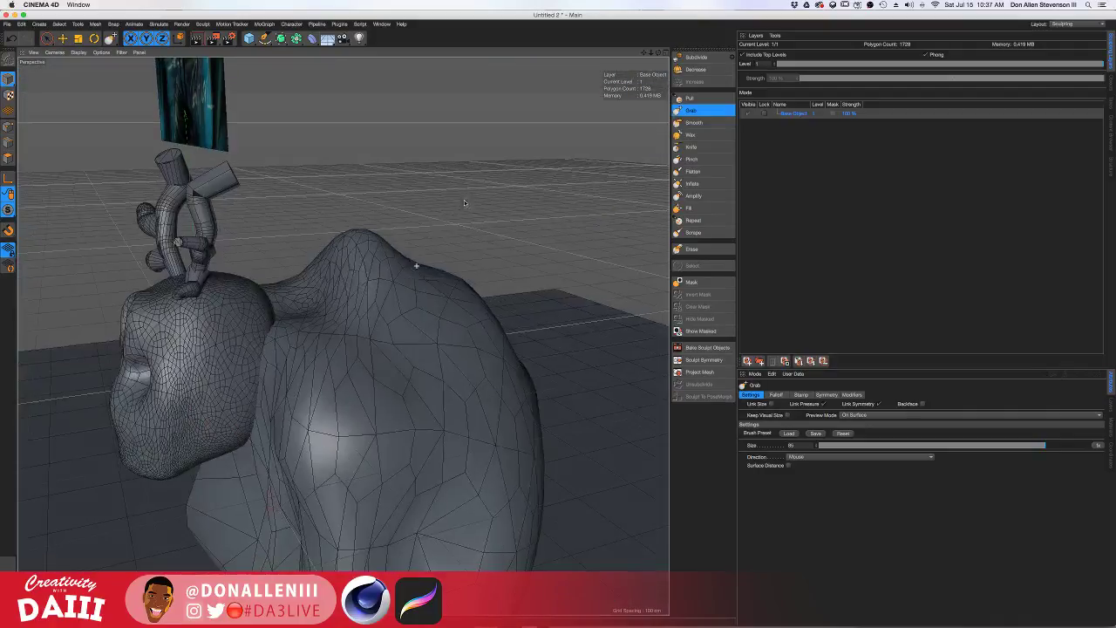
mouse_move(394, 247)
left_mouse_down()
mouse_move(377, 259)
mouse_move(443, 258)
mouse_move(367, 280)
left_mouse_up()
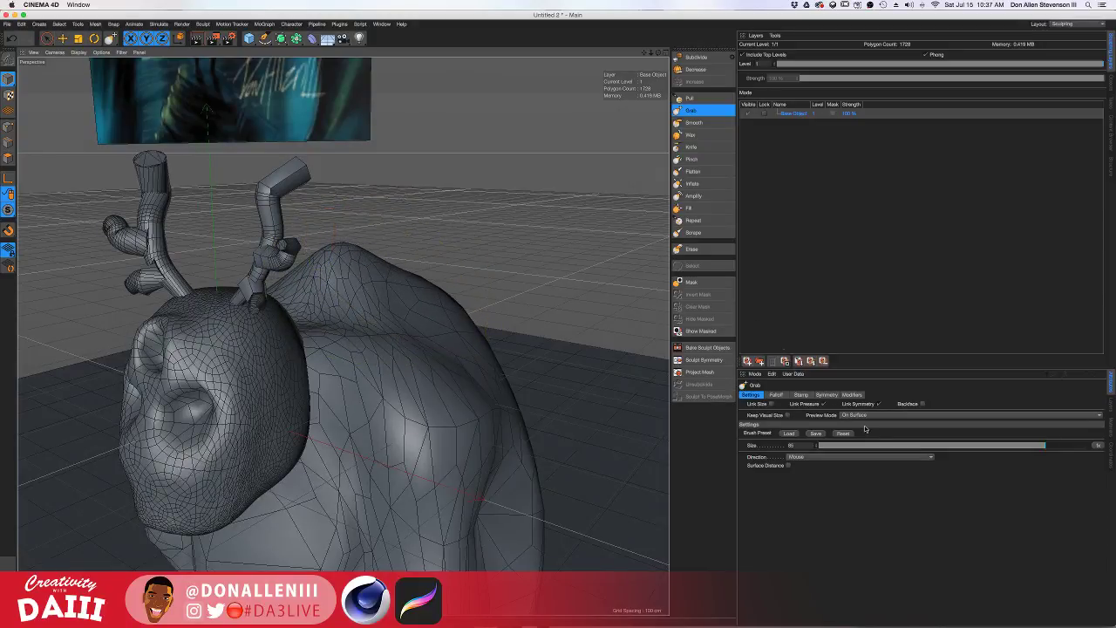
left_click_drag(895, 446, 879, 446)
mouse_move(386, 267)
left_mouse_down("alt")
mouse_move(370, 269)
mouse_move(410, 311)
mouse_move(444, 317)
mouse_move(434, 323)
left_mouse_up("alt")
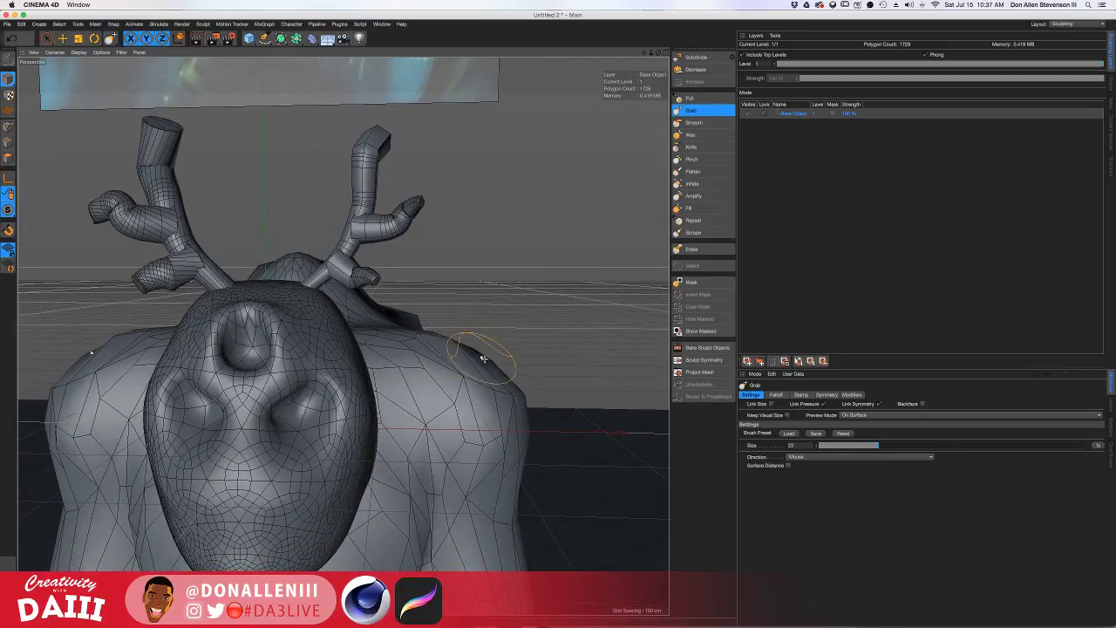
left_click_drag(483, 359, 431, 370, "alt")
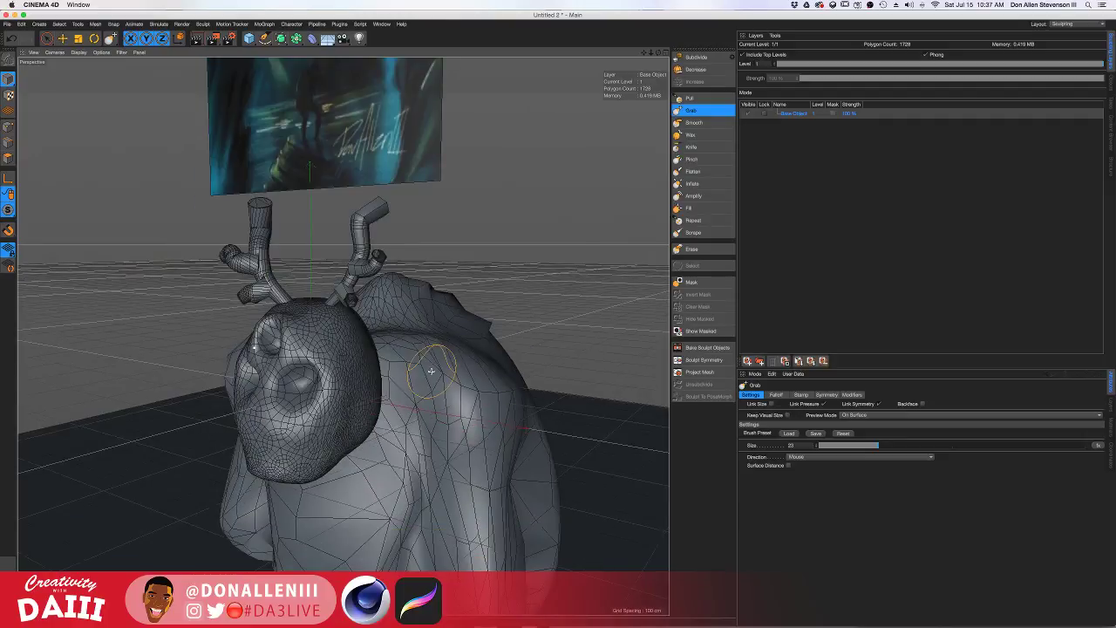
Subdivide the body twice more to sculpt level 3
left_click(693, 59)
mouse_move(339, 436)
left_mouse_down("alt")
mouse_move(446, 428)
mouse_move(223, 452)
mouse_move(279, 419)
mouse_move(372, 327)
mouse_move(546, 230)
left_mouse_up("alt")
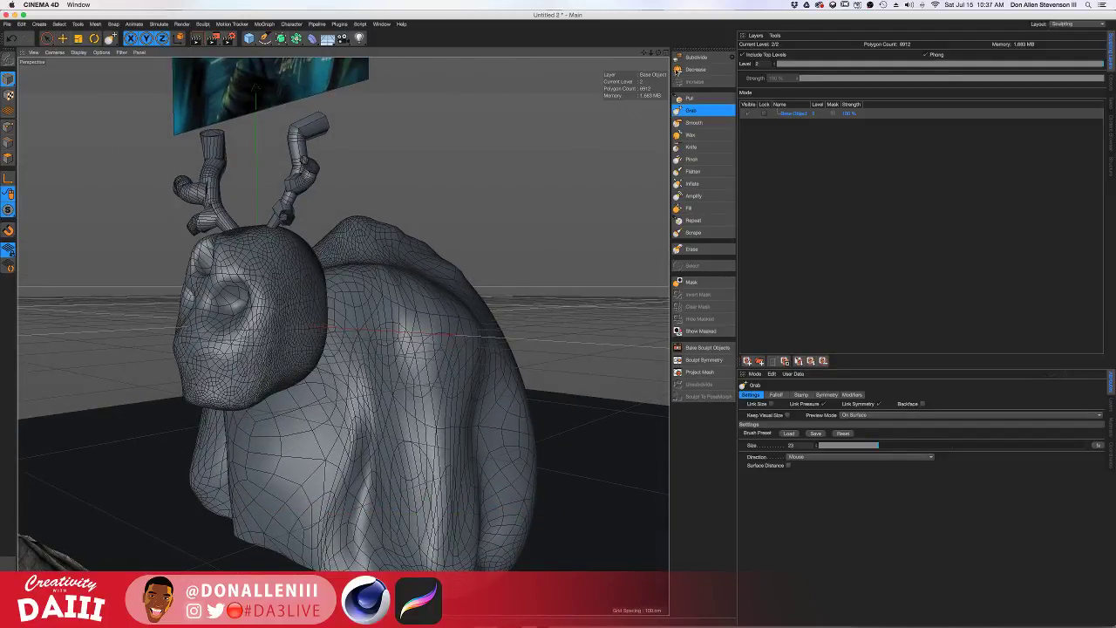
left_click(695, 57)
mouse_move(454, 349)
left_mouse_down("alt")
mouse_move(343, 337)
mouse_move(452, 272)
left_mouse_up("alt")
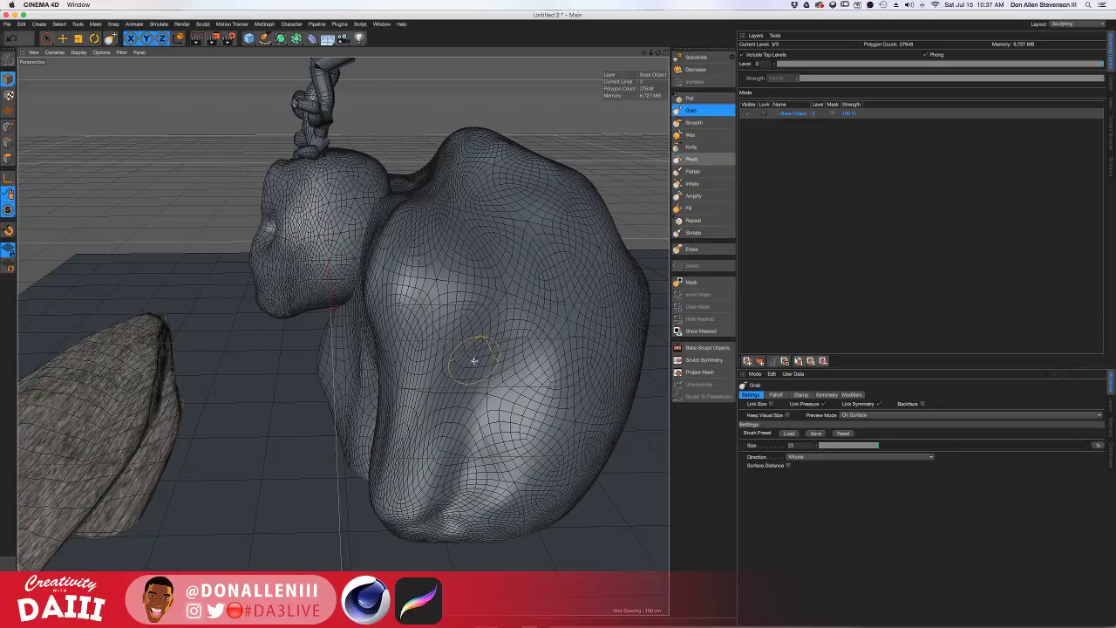
Sharpen the vertical fold creases between the chest and front limbs with the Pinch brush, undoing one stray stroke
left_click(691, 160)
left_click_drag(471, 403, 428, 497)
mouse_move(427, 414)
left_mouse_down("alt")
mouse_move(446, 387)
mouse_move(521, 370)
left_mouse_up("alt")
left_click_drag(395, 392, 384, 421)
mouse_move(384, 421)
left_mouse_down("alt")
mouse_move(382, 410)
mouse_move(374, 436)
mouse_move(344, 335)
left_mouse_up("alt")
left_click_drag(420, 428, 380, 532)
key("super+z")
left_click_drag(423, 433, 443, 525)
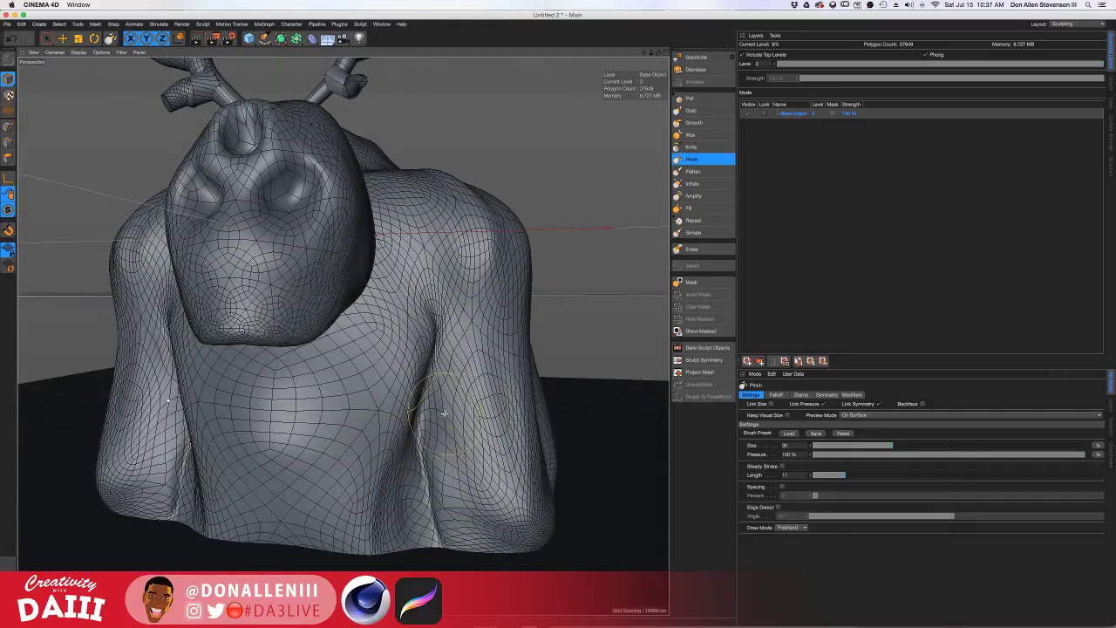
Reshape the chest and neck beneath the head with the Grab brush at size 71, undoing one stroke
mouse_move(444, 414)
left_mouse_down("alt")
mouse_move(410, 294)
mouse_move(310, 259)
mouse_move(471, 260)
left_mouse_up("alt")
left_click(694, 110)
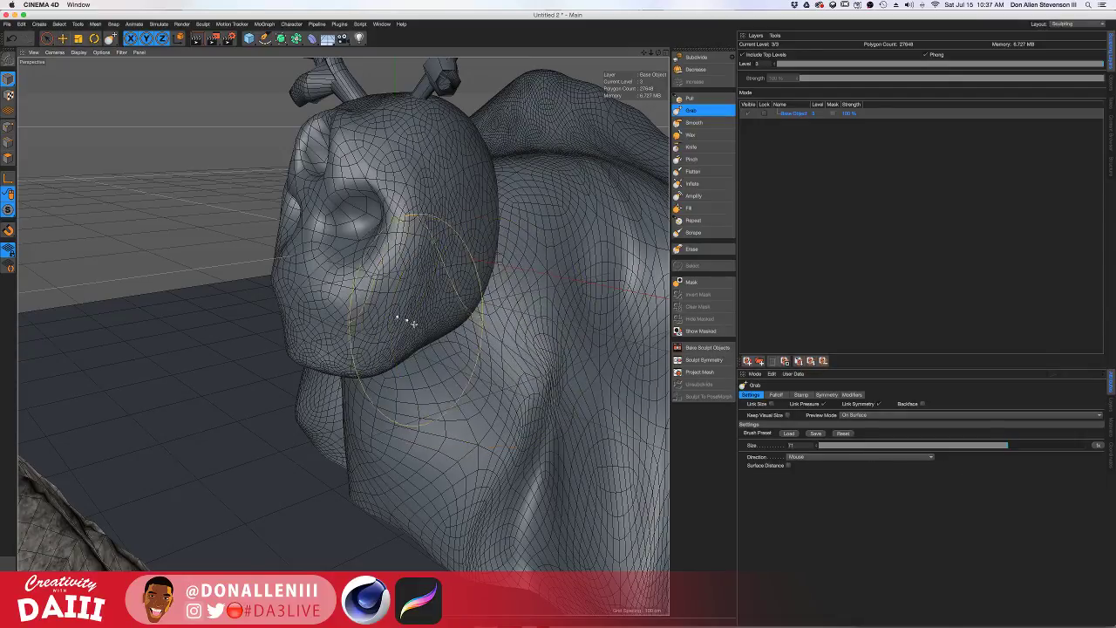
mouse_move(410, 323)
left_mouse_down("alt")
mouse_move(436, 312)
mouse_move(473, 387)
mouse_move(595, 410)
mouse_move(469, 399)
mouse_move(474, 389)
mouse_move(467, 424)
mouse_move(523, 436)
mouse_move(492, 393)
left_mouse_up("alt")
key("super+z")
left_click(494, 410)
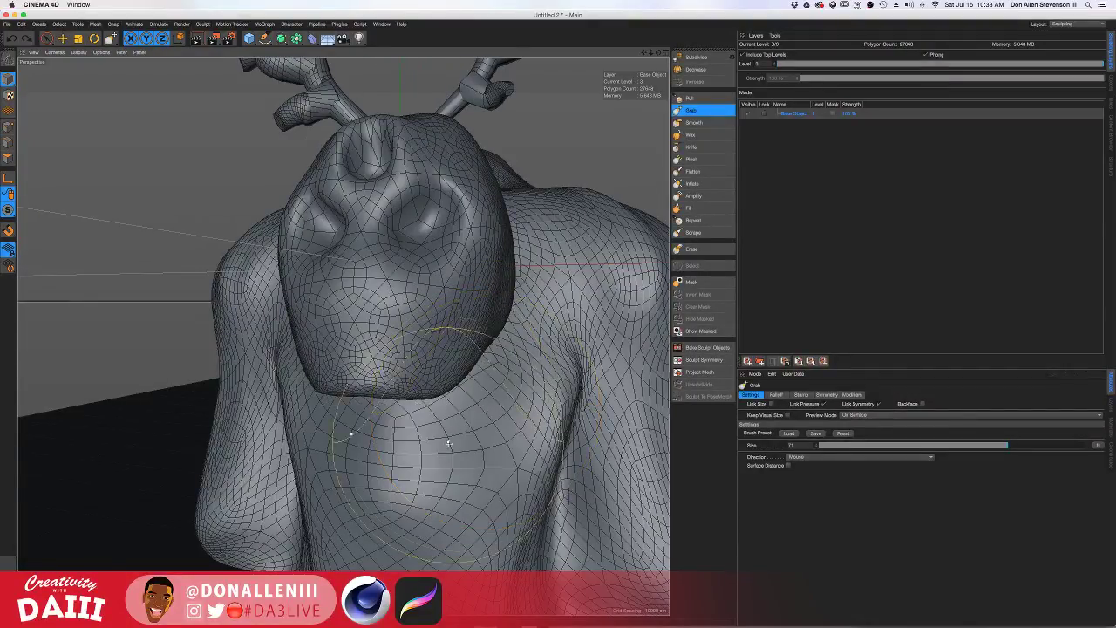
mouse_move(423, 548)
left_mouse_down("alt")
mouse_move(493, 525)
mouse_move(322, 321)
left_mouse_up("alt")
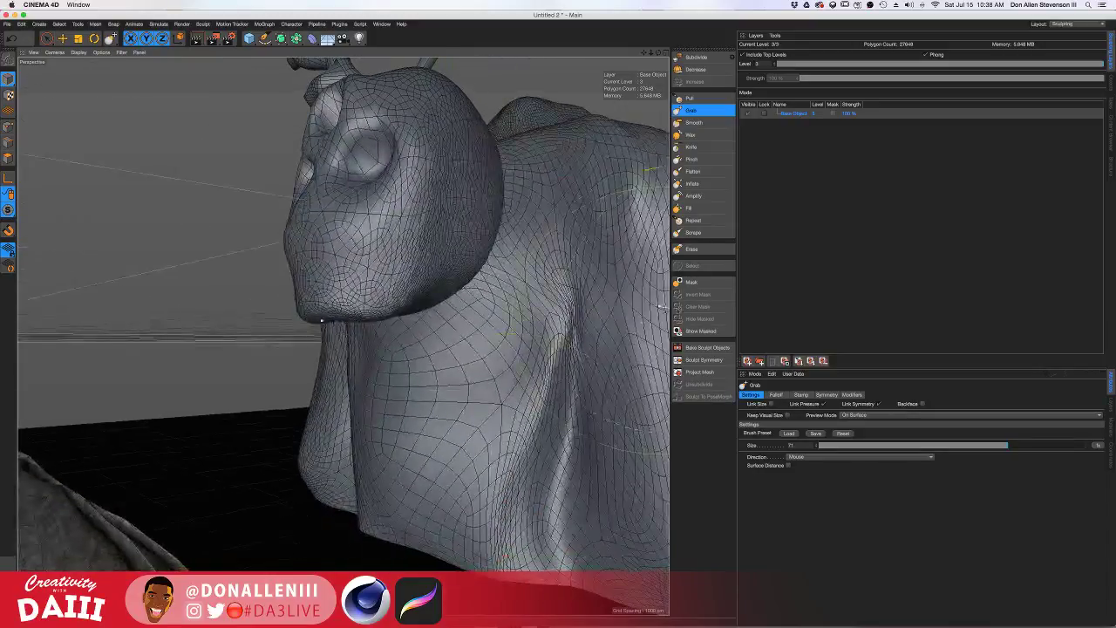
Bulge out the chest beneath the head with the Inflate brush at size 79, undoing one stroke
left_click(694, 183)
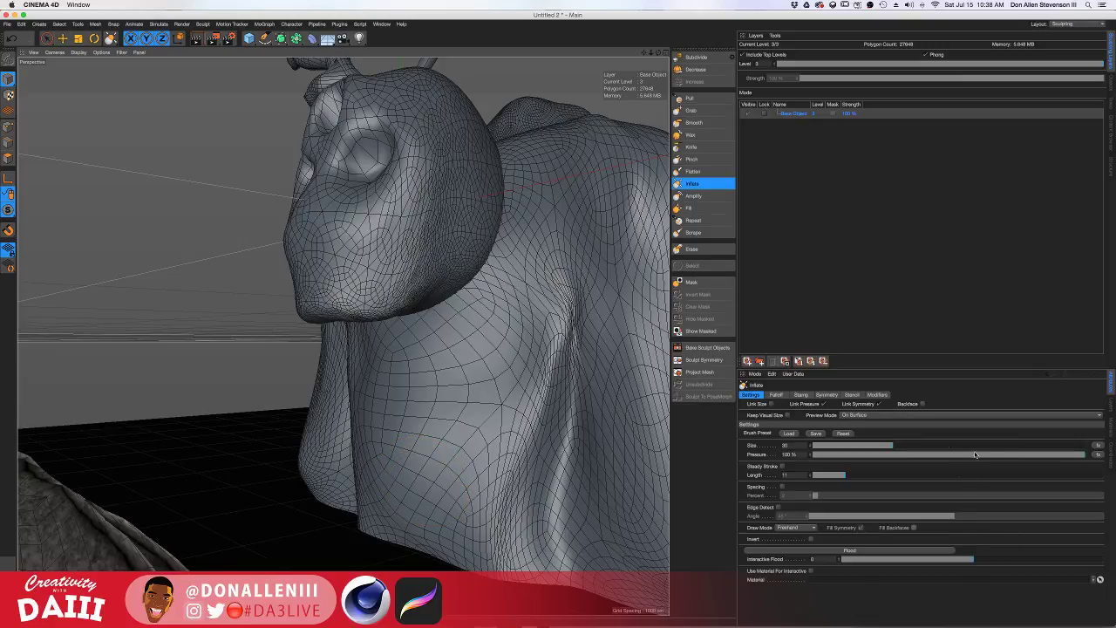
left_click_drag(977, 446, 999, 449)
left_click_drag(429, 484, 420, 505)
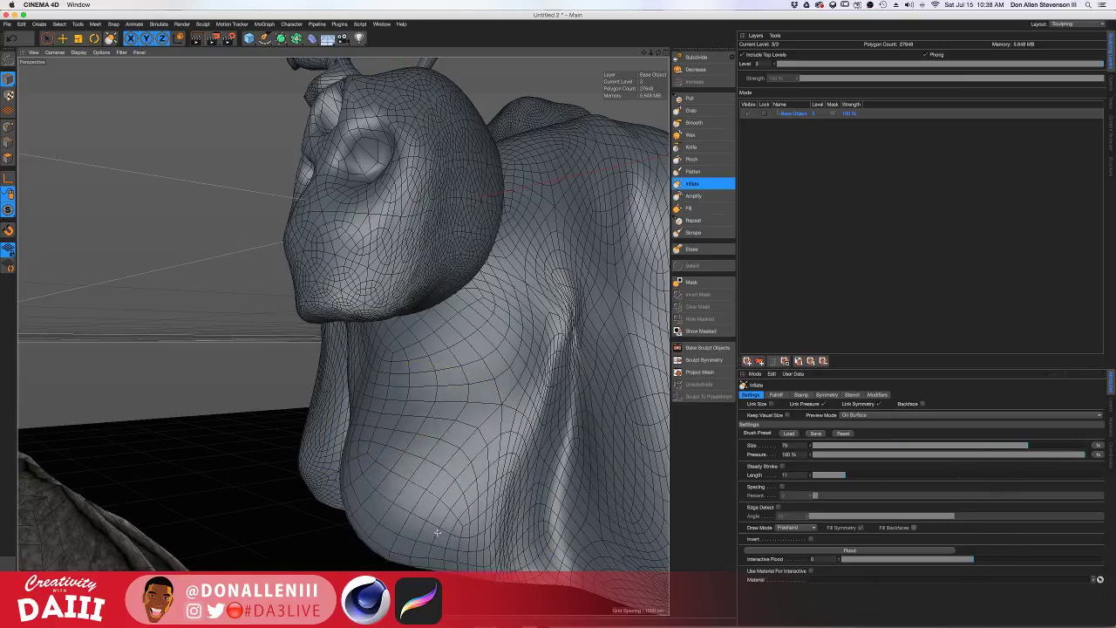
left_click_drag(426, 459, 471, 508, "alt")
key("super+z")
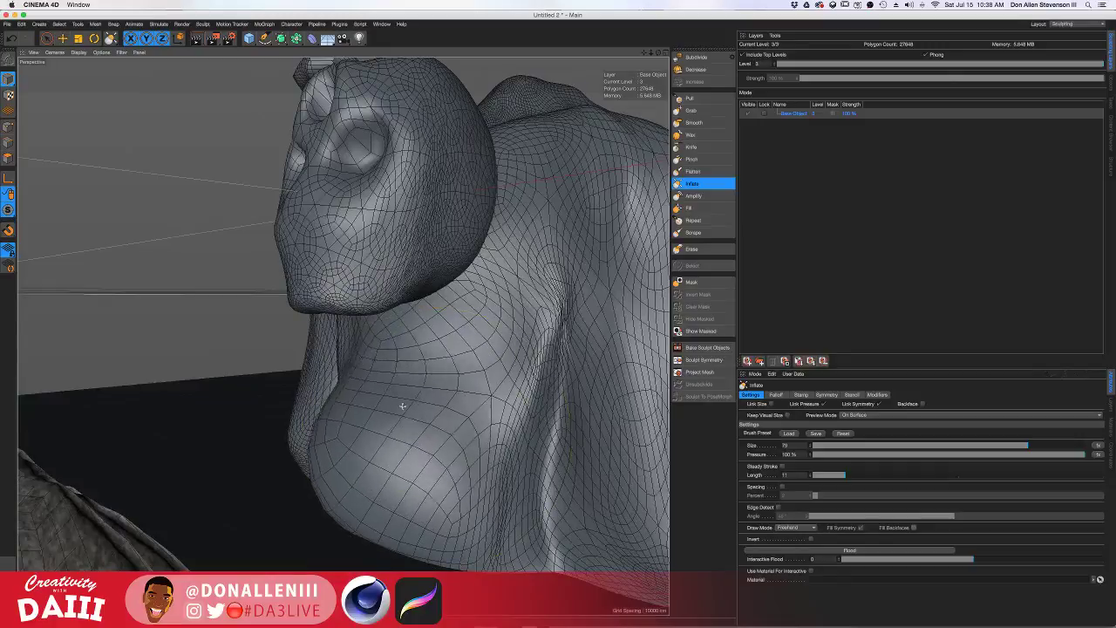
mouse_move(419, 395)
left_mouse_down("alt")
mouse_move(447, 471)
mouse_move(457, 392)
mouse_move(447, 384)
left_mouse_up("alt")
Reshape the lower edge and sides of the swollen chest with the Grab brush at size 71
left_click(694, 110)
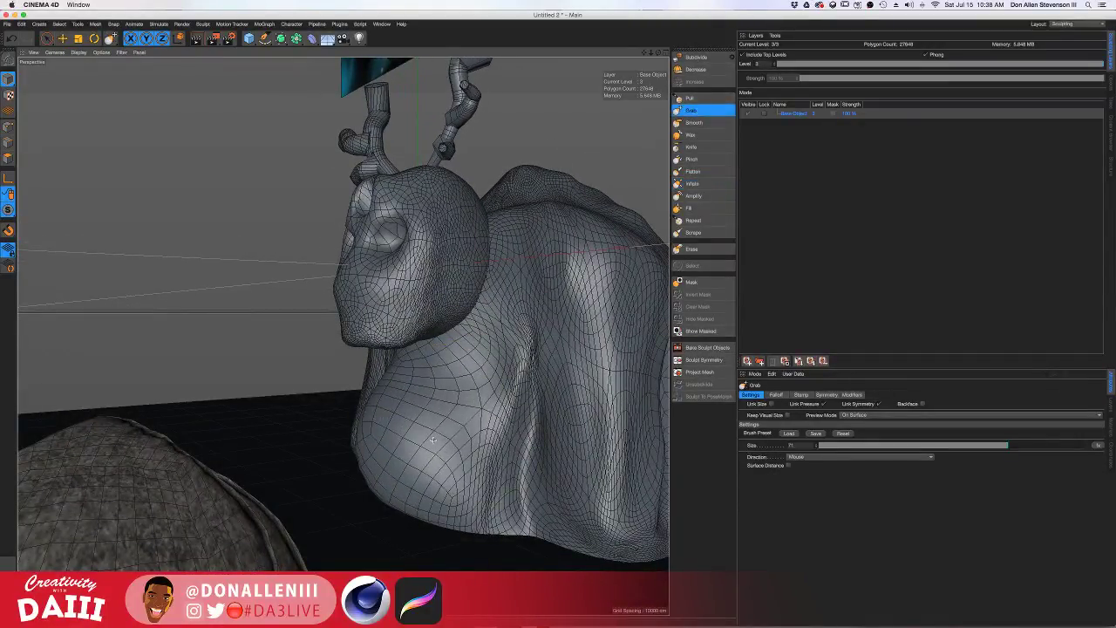
mouse_move(407, 368)
left_mouse_down("alt")
mouse_move(425, 501)
mouse_move(377, 504)
left_mouse_up("alt")
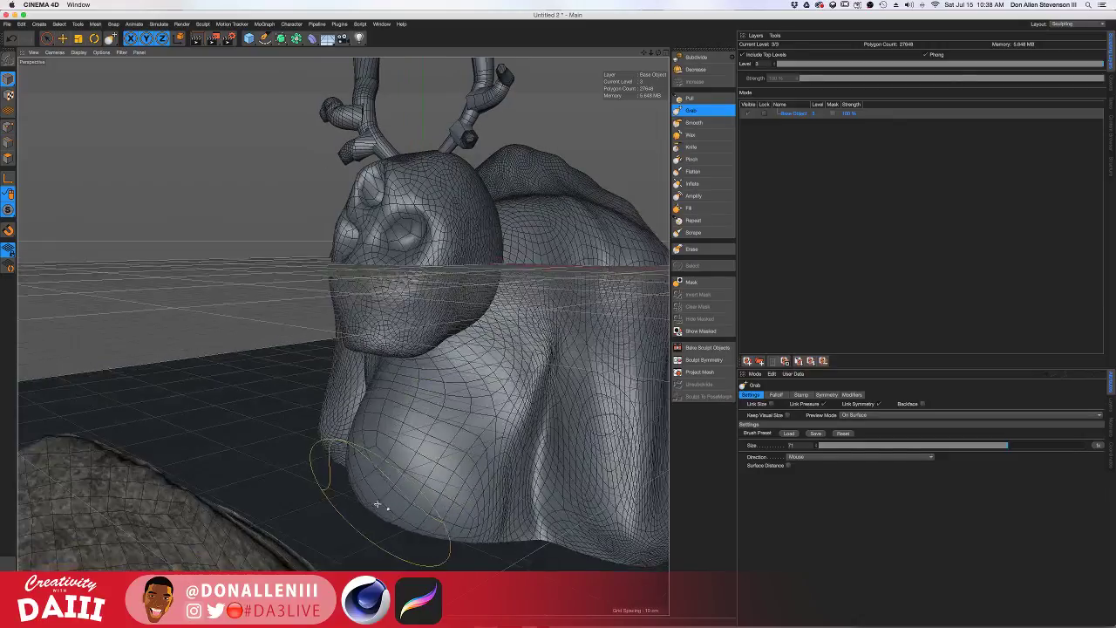
left_click_drag(481, 535, 260, 521, "alt")
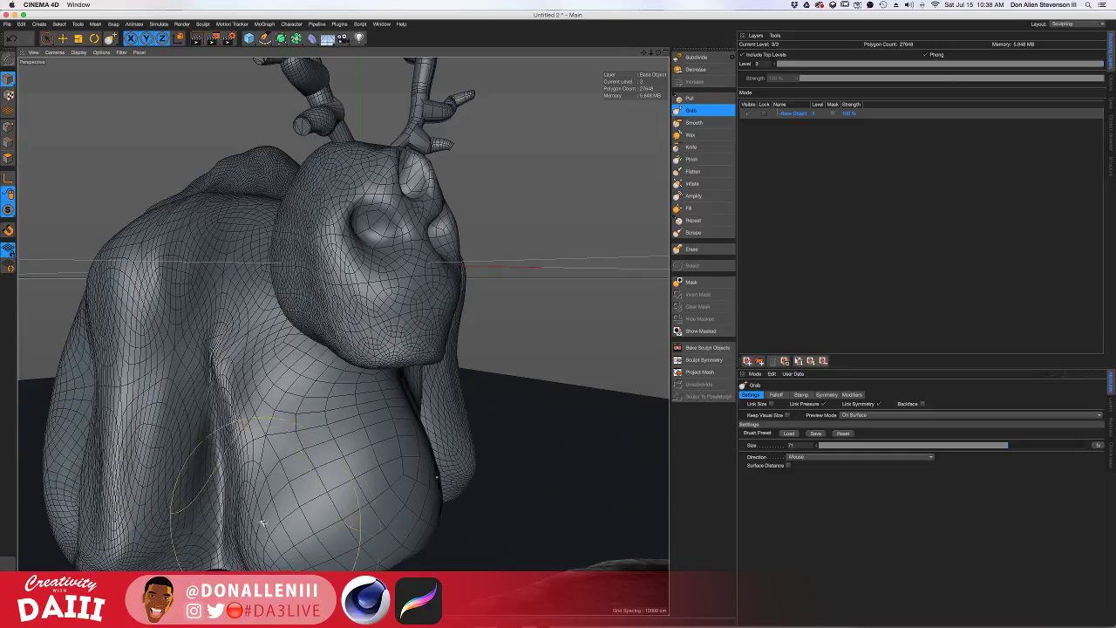
left_click_drag(362, 561, 454, 487, "alt")
Adjust the back hump, shoulder and side folds with the Grab brush
left_click_drag(546, 424, 611, 163, "alt")
left_click_drag(356, 409, 510, 232, "alt")
mouse_move(541, 142)
left_mouse_down("alt")
mouse_move(344, 334)
mouse_move(465, 204)
left_mouse_up("alt")
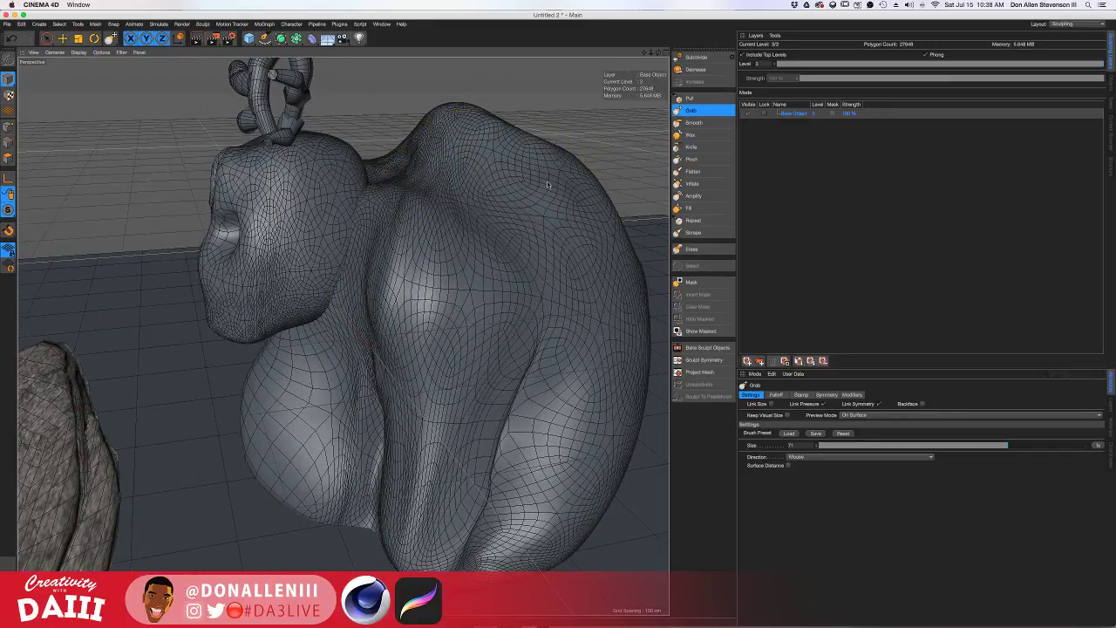
mouse_move(548, 184)
left_mouse_down("alt")
mouse_move(417, 192)
mouse_move(407, 159)
left_mouse_up("alt")
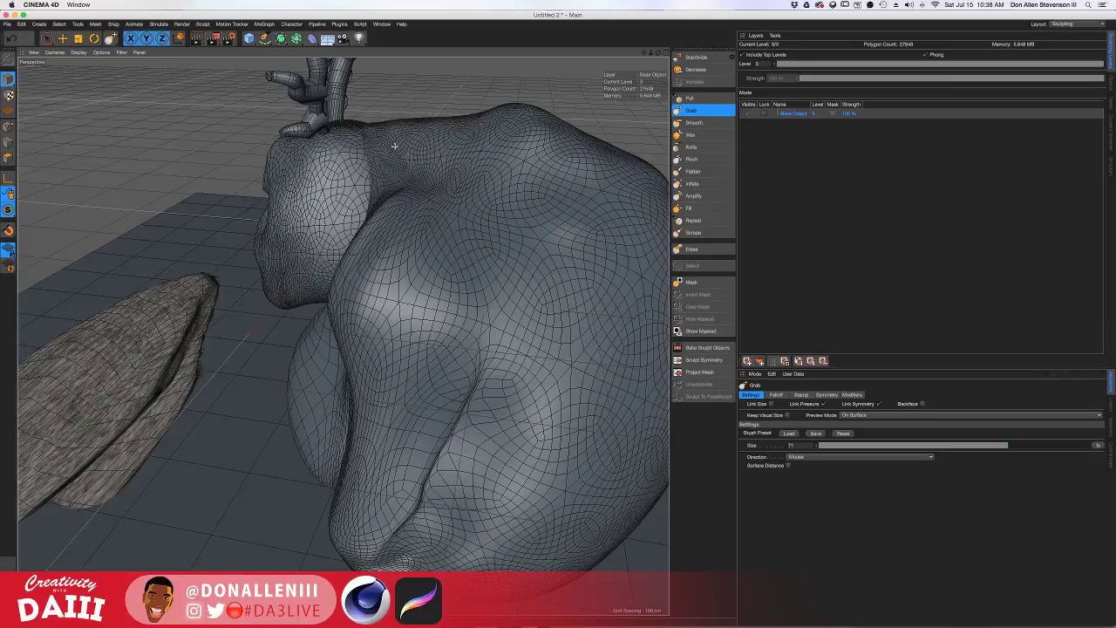
mouse_move(368, 164)
left_mouse_down("alt")
mouse_move(296, 165)
mouse_move(463, 157)
mouse_move(595, 170)
mouse_move(517, 167)
mouse_move(602, 261)
mouse_move(521, 370)
left_mouse_up("alt")
mouse_move(489, 465)
left_mouse_down()
mouse_move(498, 527)
mouse_move(529, 484)
mouse_move(504, 497)
left_mouse_up()
mouse_move(458, 384)
left_mouse_down("alt")
mouse_move(351, 373)
mouse_move(455, 375)
left_mouse_up("alt")
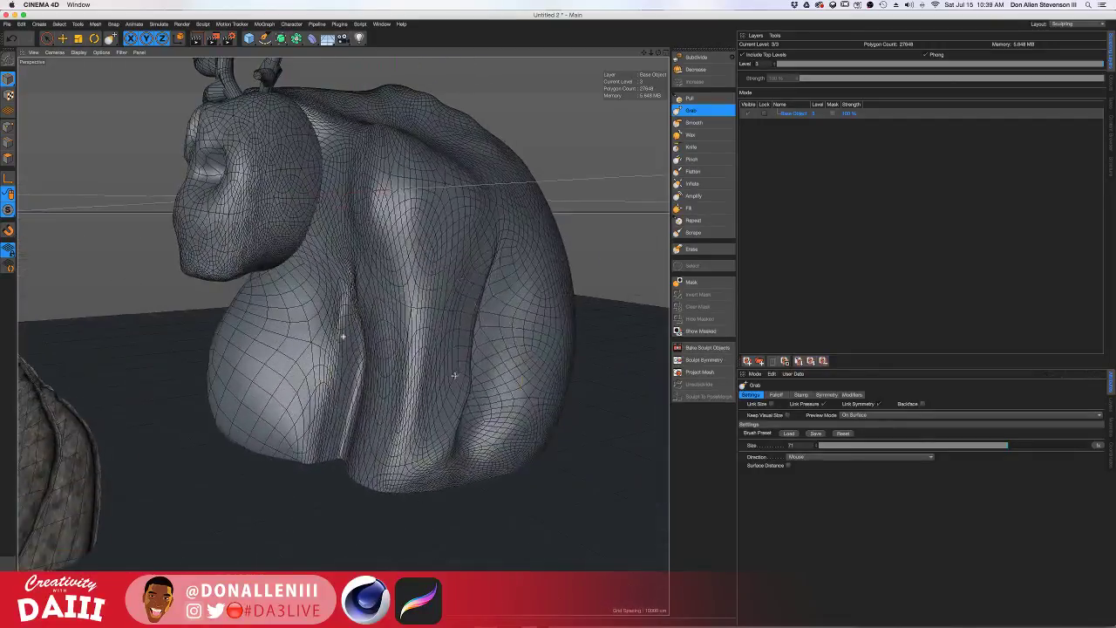
Reshape the front limbs with the Grab brush, flaring their lower ends outward
mouse_move(491, 503)
left_mouse_down("alt")
mouse_move(394, 386)
mouse_move(476, 387)
mouse_move(431, 348)
left_mouse_up("alt")
mouse_move(444, 299)
left_mouse_down()
mouse_move(459, 302)
mouse_move(397, 318)
left_mouse_up()
left_click_drag(448, 444, 471, 444)
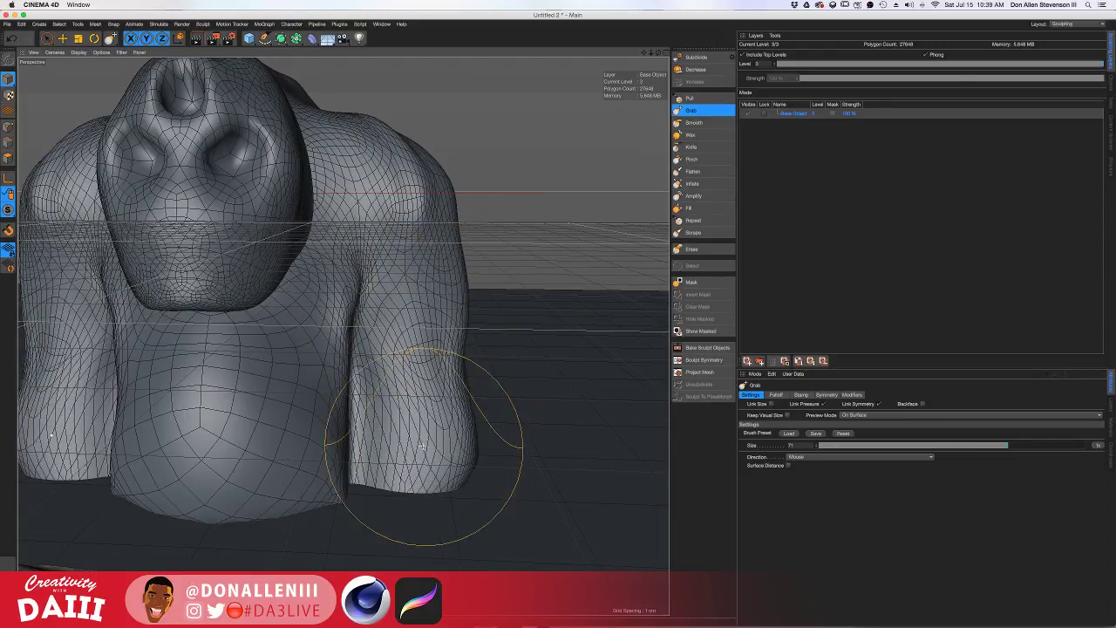
mouse_move(401, 446)
left_mouse_down()
mouse_move(390, 445)
mouse_move(443, 417)
mouse_move(458, 386)
left_mouse_up()
middle_click_drag(424, 366, 474, 373, "alt")
mouse_move(474, 373)
left_mouse_down("alt")
mouse_move(514, 369)
mouse_move(474, 366)
left_mouse_up("alt")
scroll(473, 365, "down", 3)
middle_click_drag(522, 364, 535, 301, "alt")
scroll(529, 295, "down", 4)
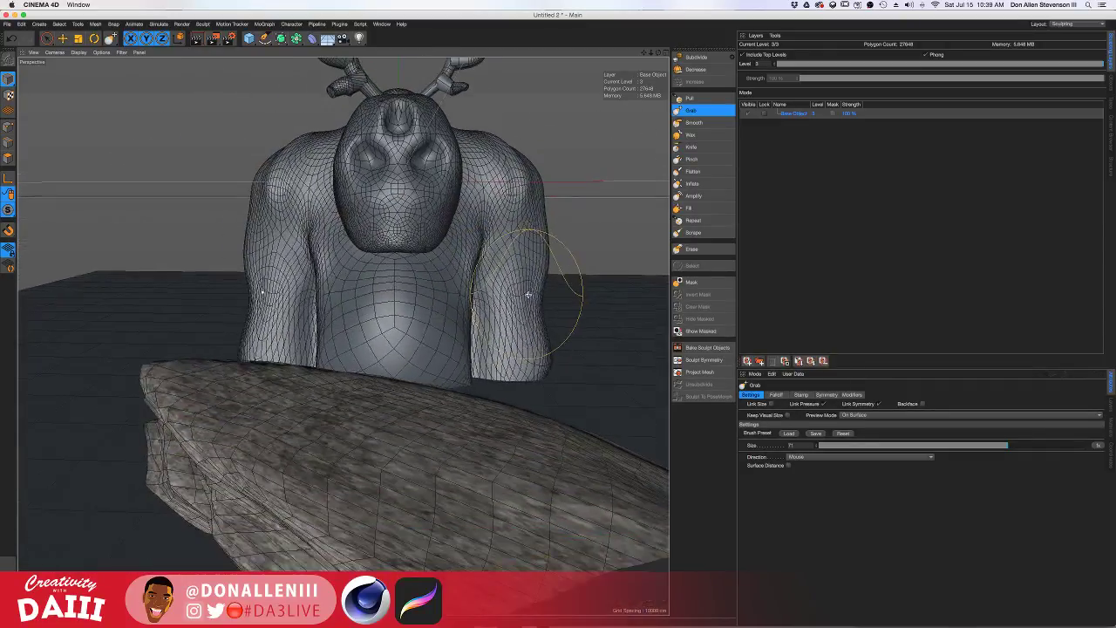
mouse_move(529, 294)
left_mouse_down("alt")
mouse_move(547, 292)
mouse_move(399, 301)
mouse_move(606, 298)
mouse_move(590, 291)
mouse_move(626, 225)
left_mouse_up("alt")
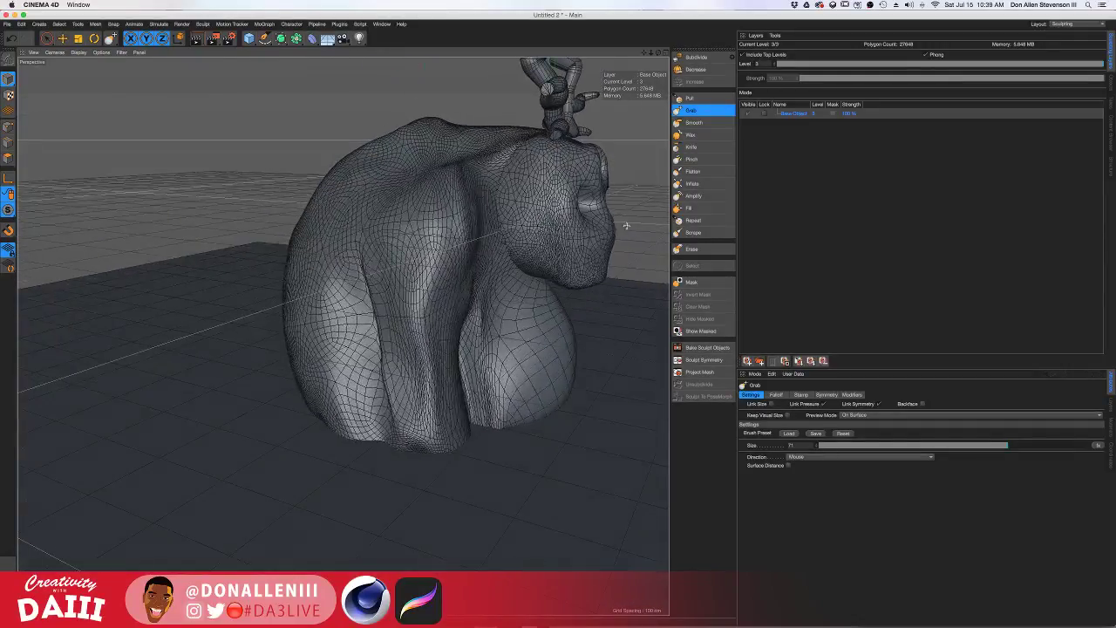
Carve a crease behind the front limb with the Knife brush at about 14% pressure, undoing the first full-pressure stroke
left_click(691, 147)
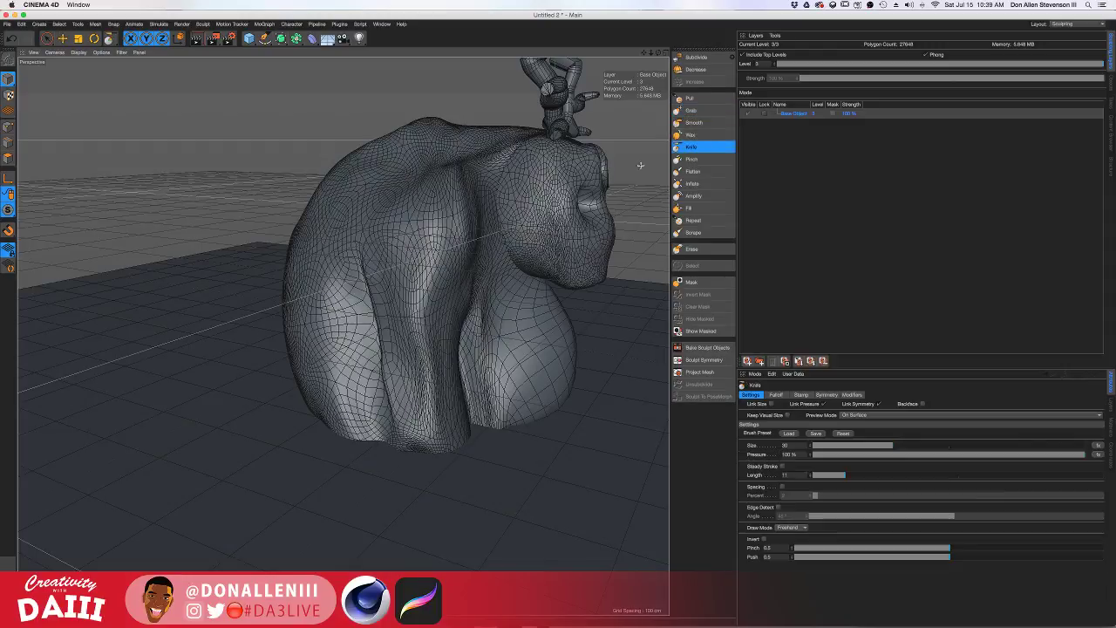
left_click_drag(420, 160, 397, 191)
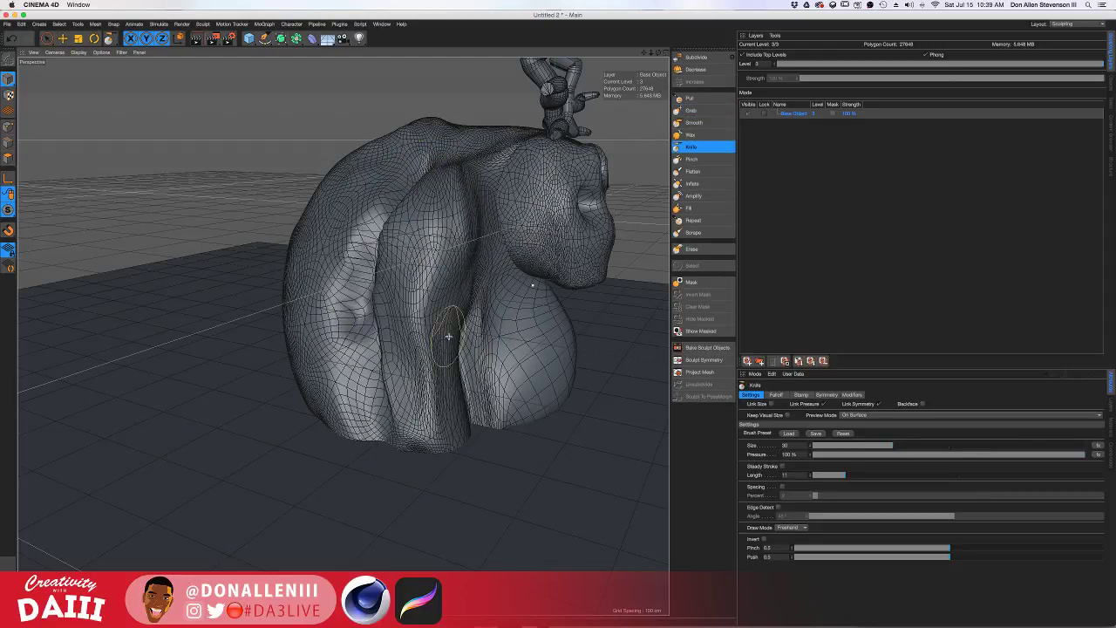
key("super+z")
left_click(852, 454)
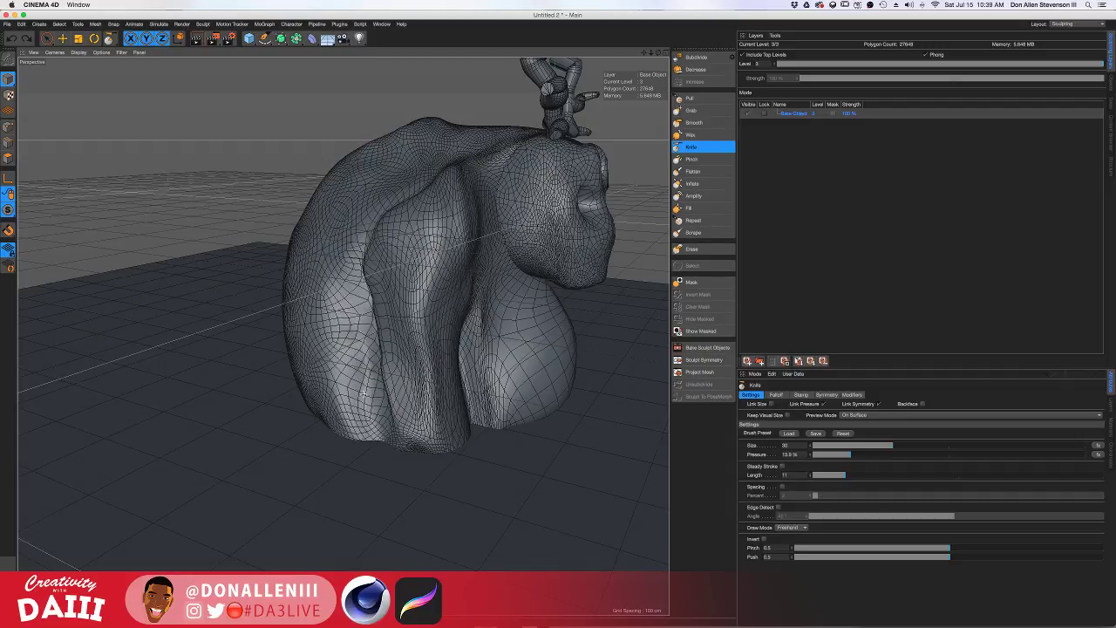
Deepen the Knife brush creases along the shoulder ridge and down behind the front limb to its base
left_click_drag(518, 189, 360, 230, "alt")
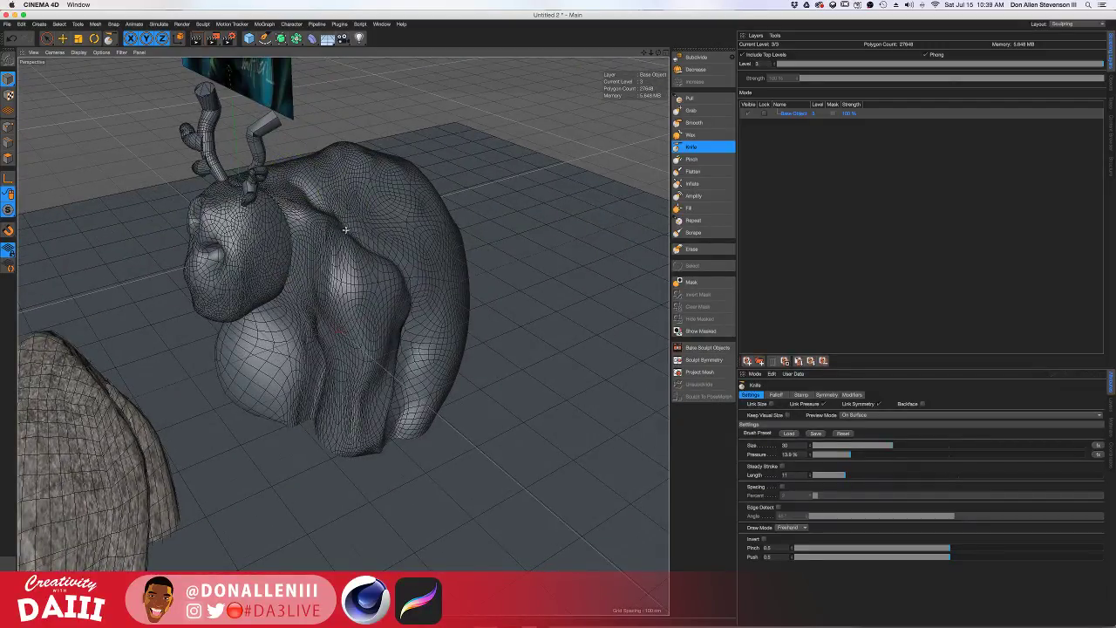
left_click_drag(443, 296, 355, 237, "alt")
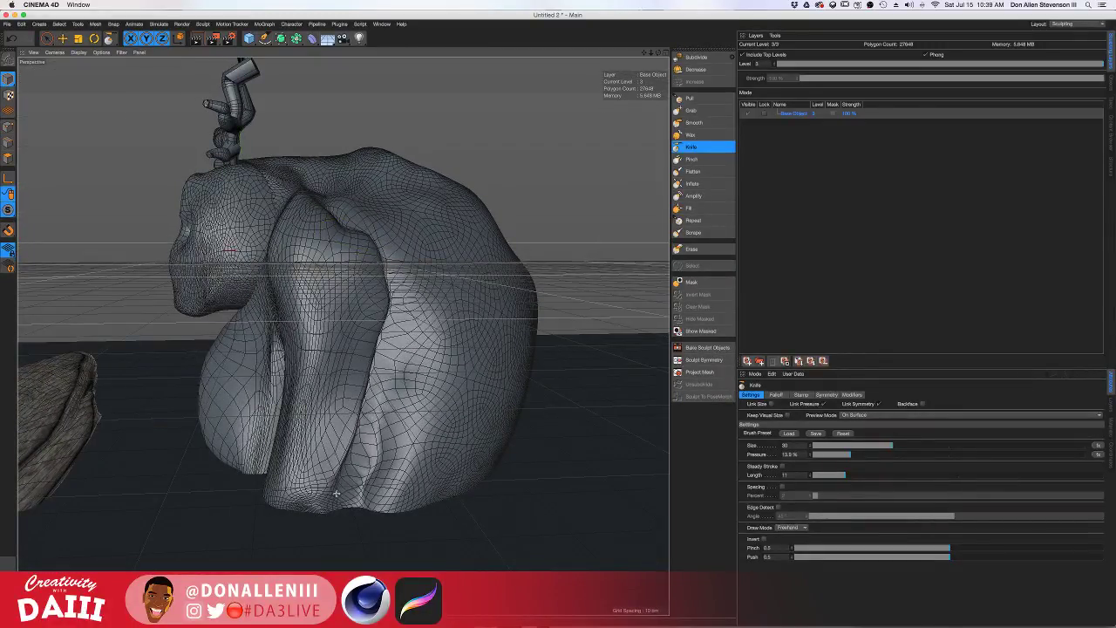
mouse_move(380, 352)
left_mouse_down("alt")
mouse_move(476, 327)
mouse_move(443, 338)
left_mouse_up("alt")
scroll(367, 272, "up", 10)
scroll(349, 269, "down", 4)
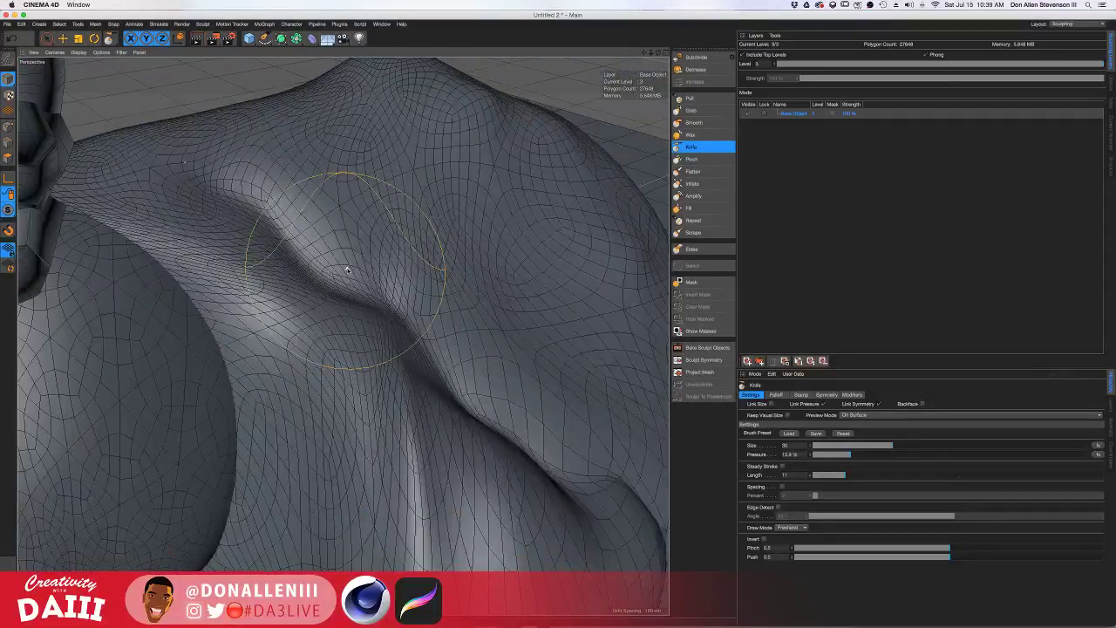
mouse_move(343, 337)
left_mouse_down("alt")
mouse_move(435, 341)
mouse_move(312, 278)
mouse_move(410, 386)
mouse_move(384, 336)
mouse_move(428, 321)
mouse_move(386, 324)
mouse_move(451, 312)
mouse_move(191, 352)
mouse_move(259, 346)
mouse_move(197, 332)
mouse_move(318, 339)
mouse_move(479, 325)
left_mouse_up("alt")
scroll(387, 324, "down", 10)
scroll(385, 327, "up", 3)
Switch to Chrome, search Google Images for "Rocko turtle", and return to Cinema 4D
key("ctrl+Right")
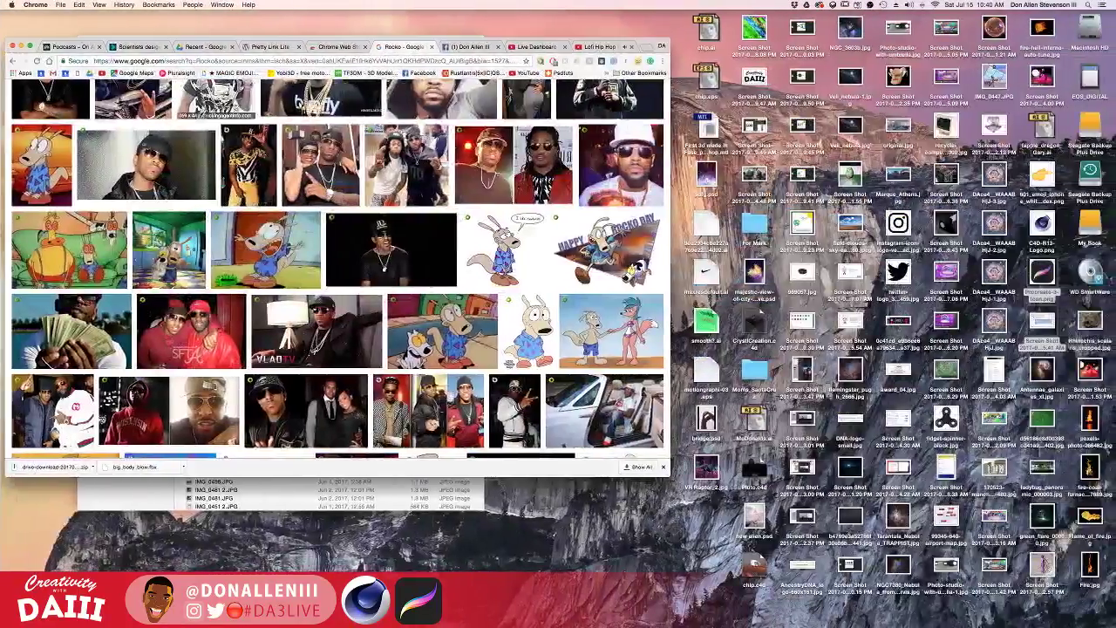
scroll(375, 262, "up", 10)
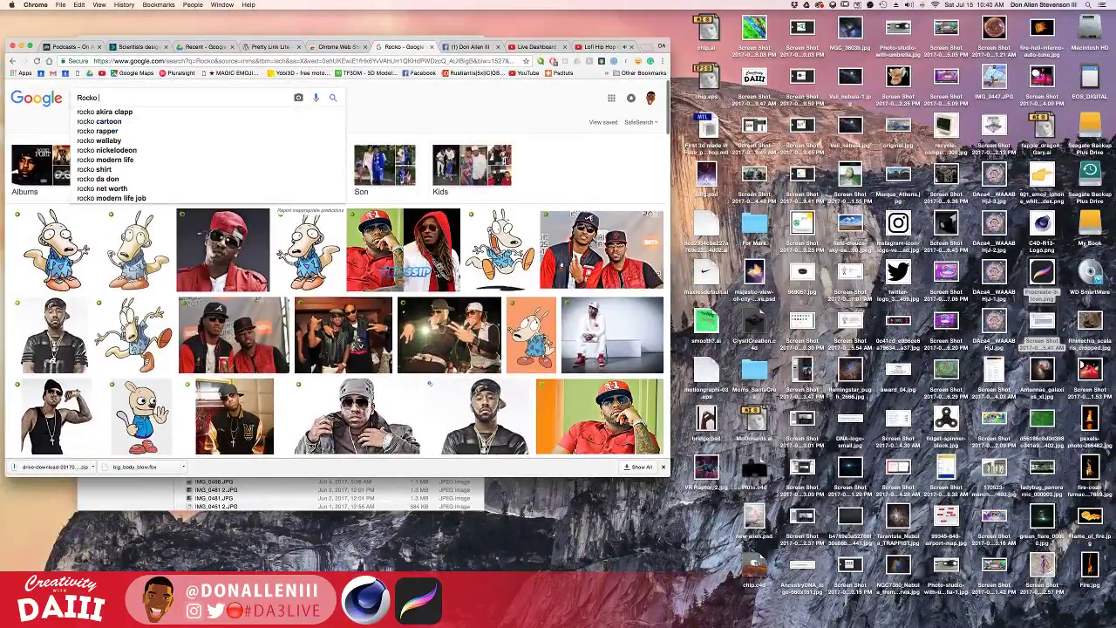
key("Return")
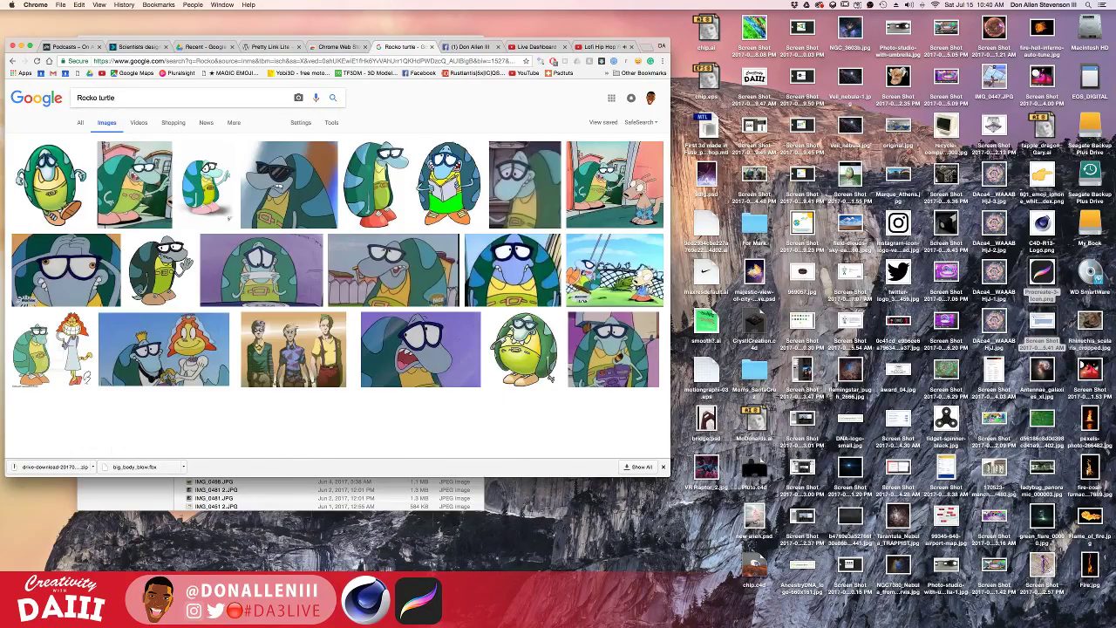
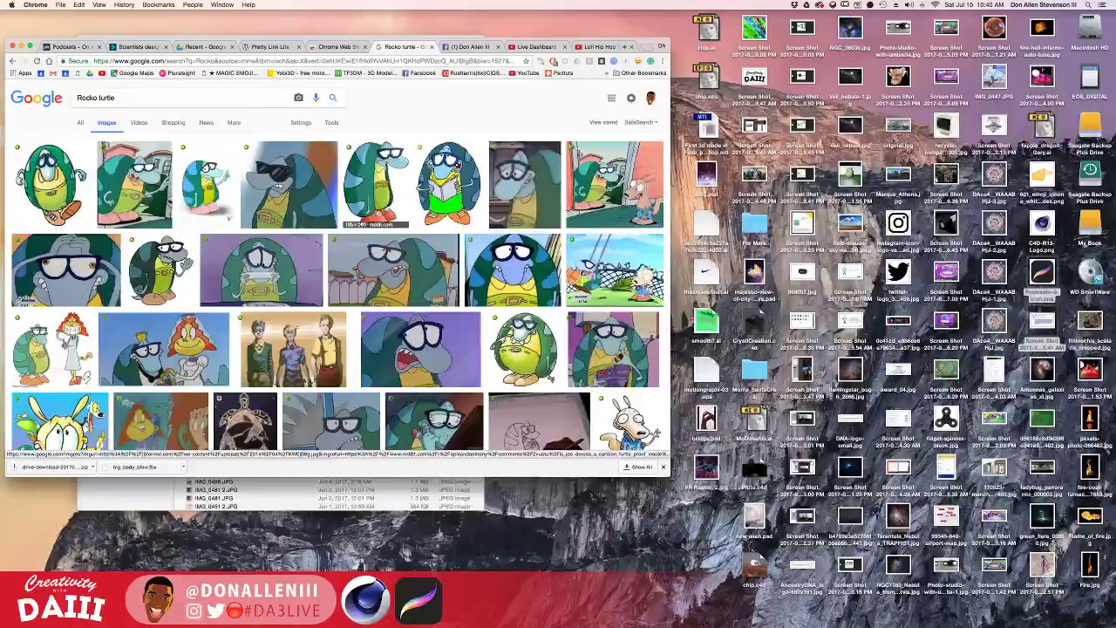
key("ctrl+Left")
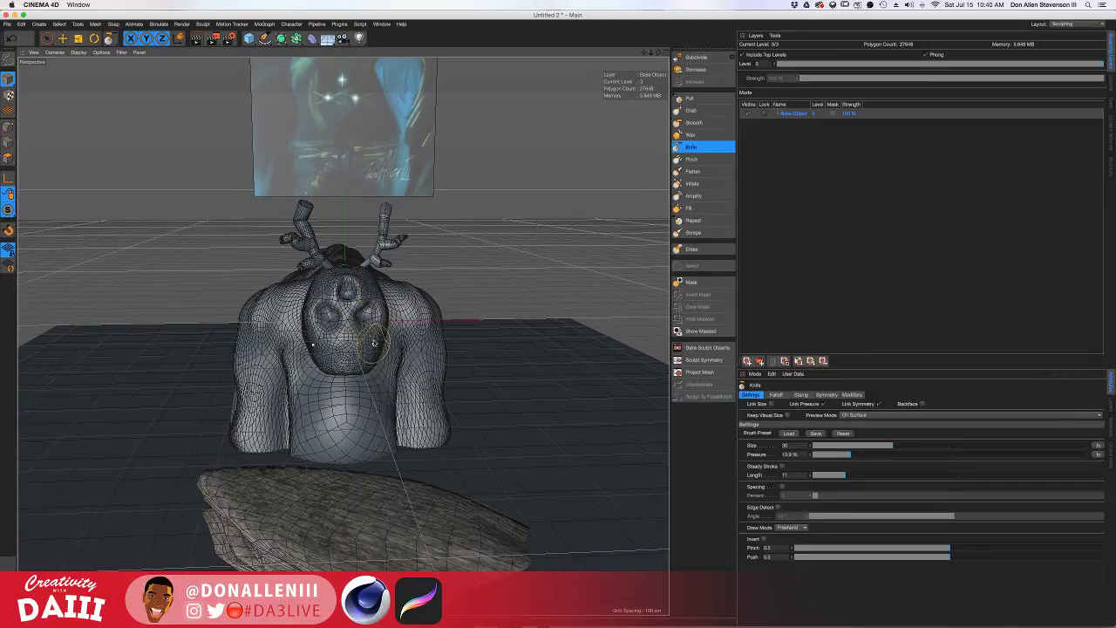
Examine the whole scene with the creature, the rock and the reference painting from a wider view
scroll(353, 342, "up", 3)
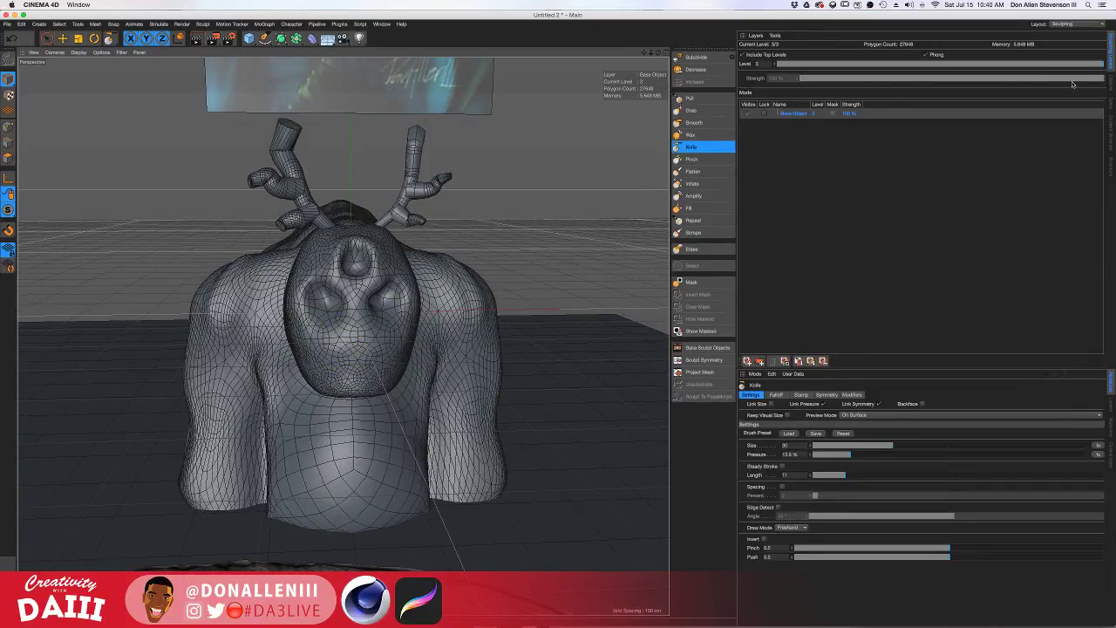
left_click(1112, 124)
scroll(272, 341, "down", 3)
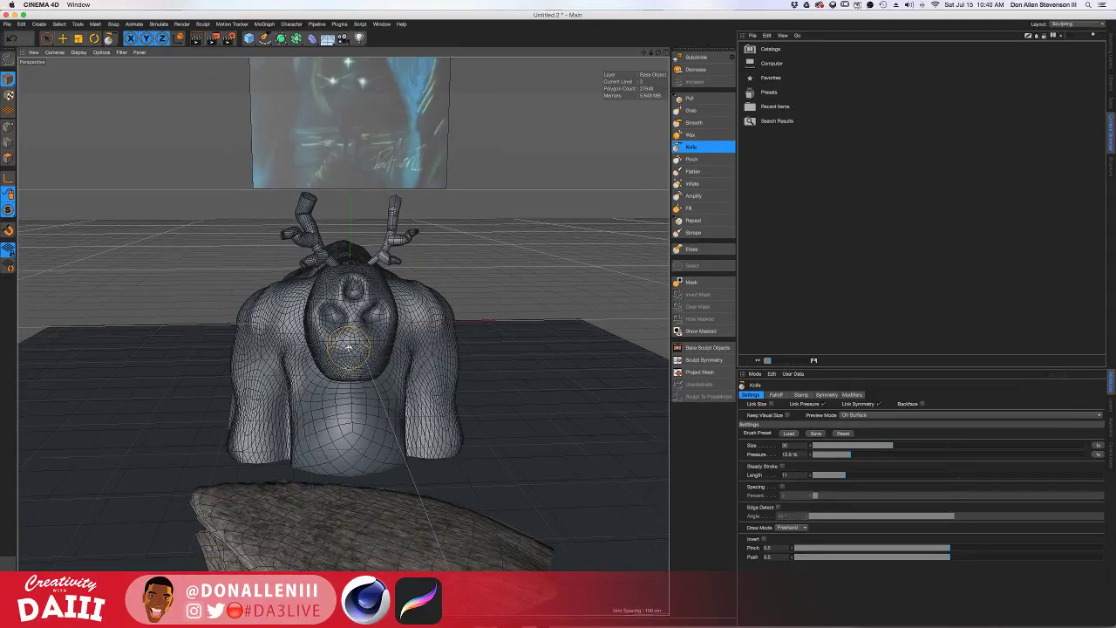
middle_click_drag(273, 341, 276, 254, "alt")
mouse_move(359, 254)
left_mouse_down("alt")
mouse_move(279, 274)
mouse_move(347, 221)
mouse_move(398, 210)
mouse_move(375, 233)
mouse_move(422, 207)
left_mouse_up("alt")
scroll(423, 209, "down", 5)
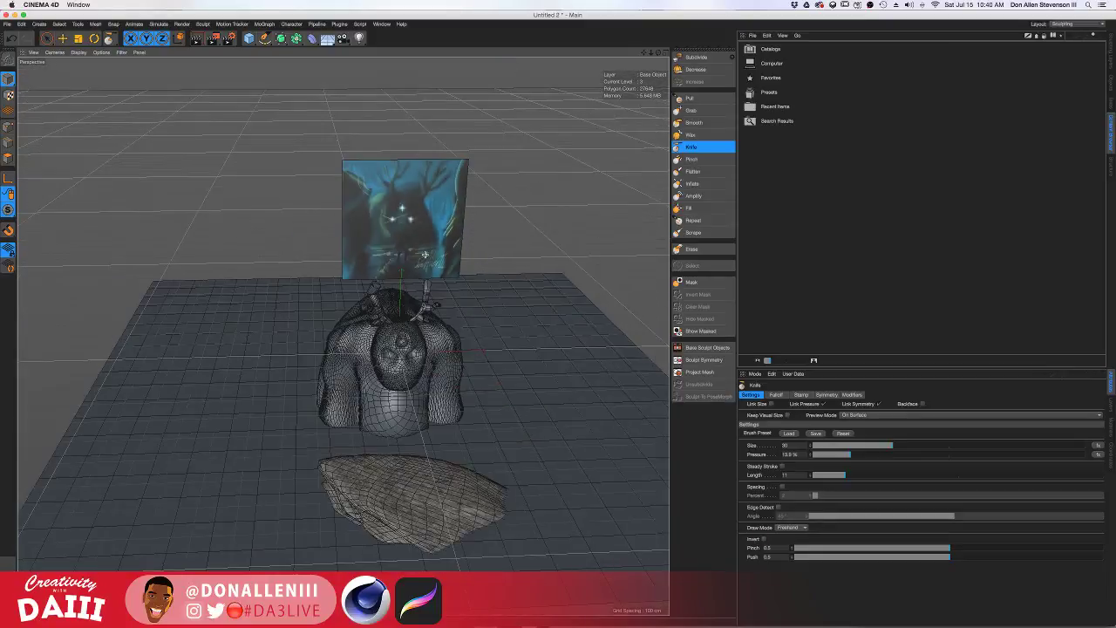
left_click_drag(445, 353, 404, 227, "alt")
middle_click_drag(403, 227, 390, 266, "alt")
scroll(389, 266, "up", 2)
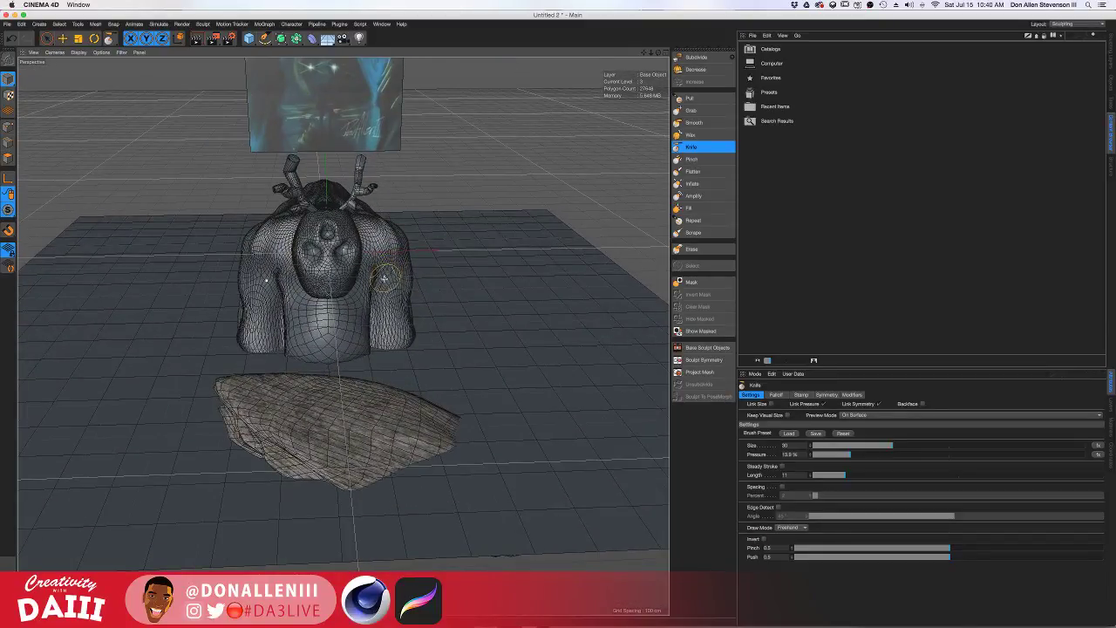
Change the interface layout from Sculpting to Standard
left_click(1111, 170)
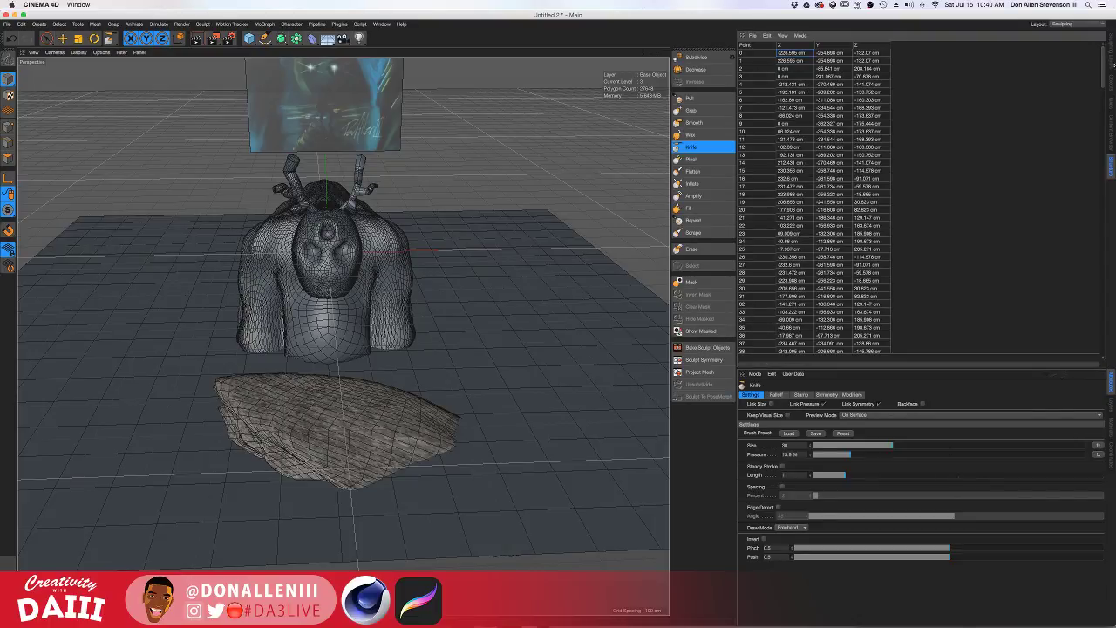
left_click(1110, 49)
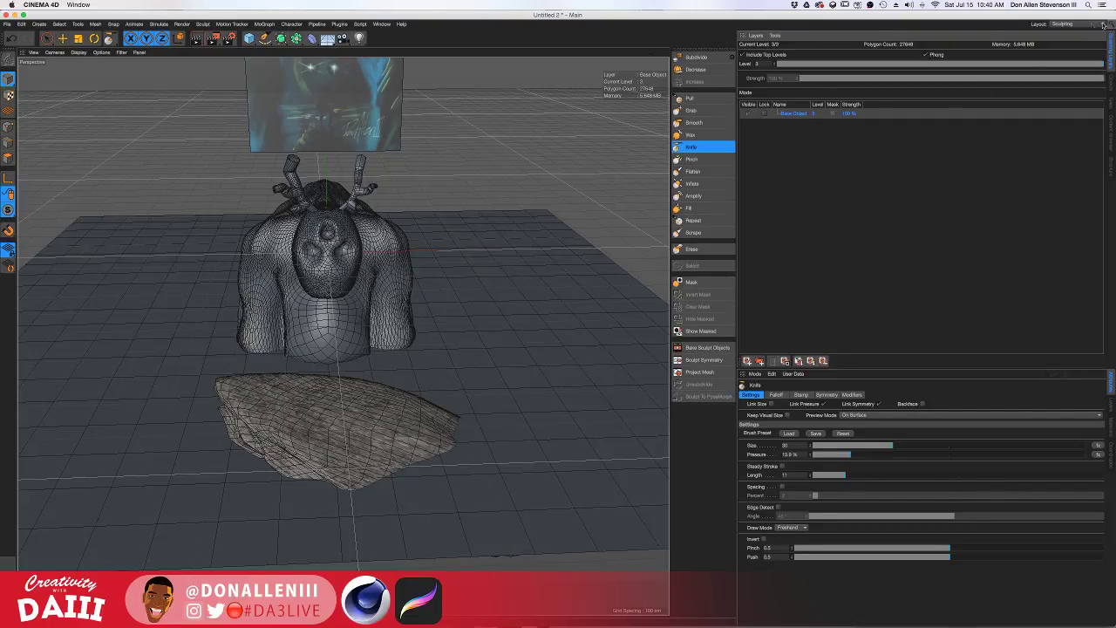
left_click(1103, 25)
left_click(1079, 88)
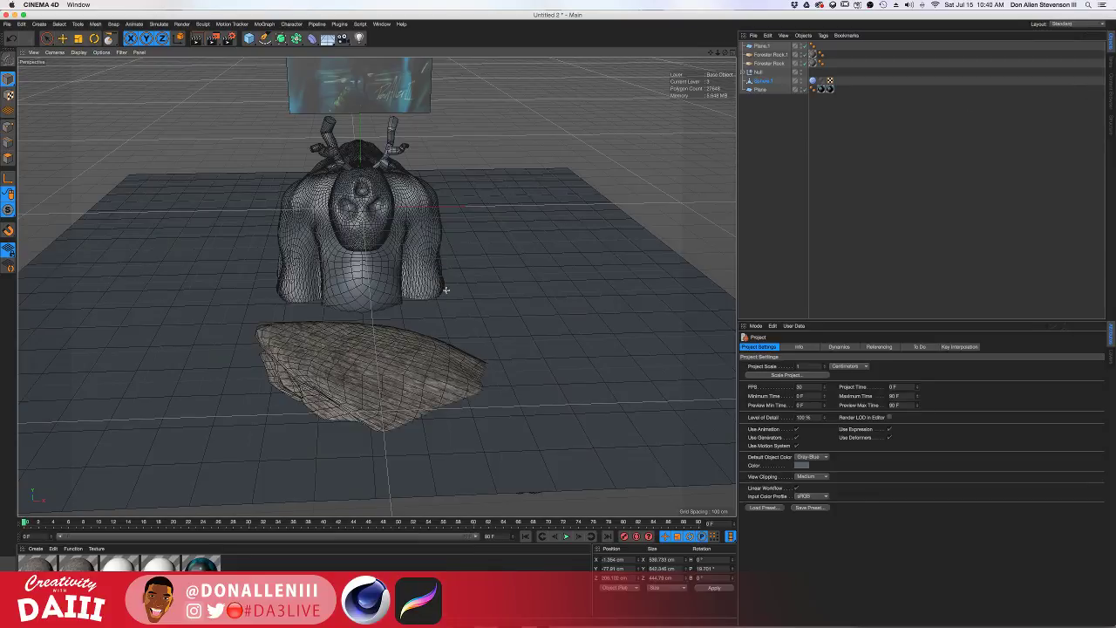
left_click_drag(446, 290, 443, 260, "alt")
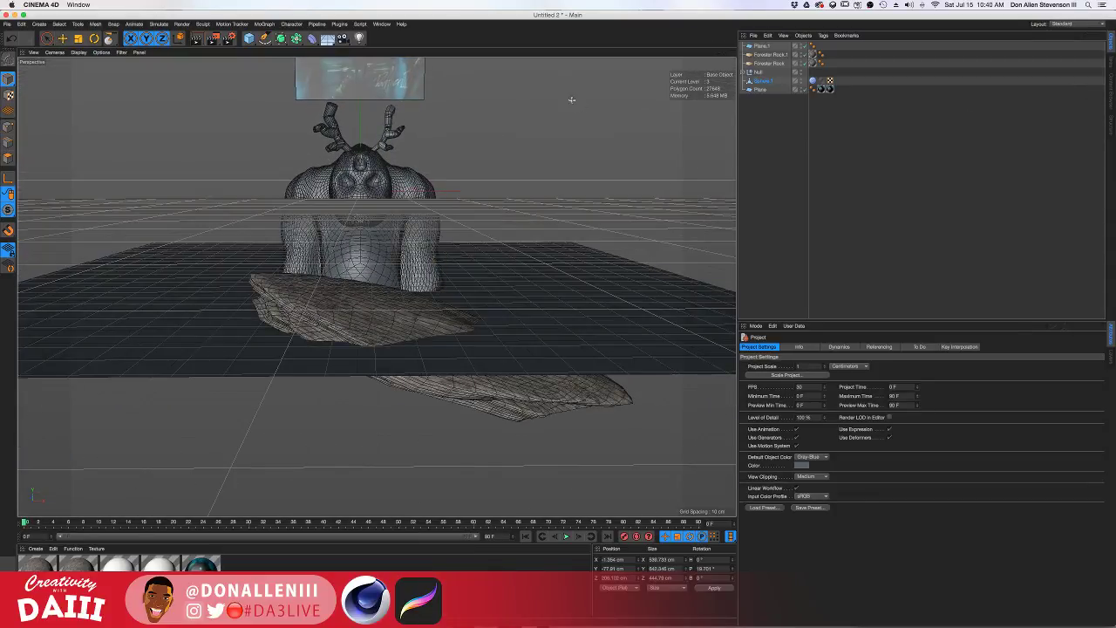
Select both Forester rocks and move them together lower and farther out in front of the creature
left_click(47, 39)
left_click(749, 47)
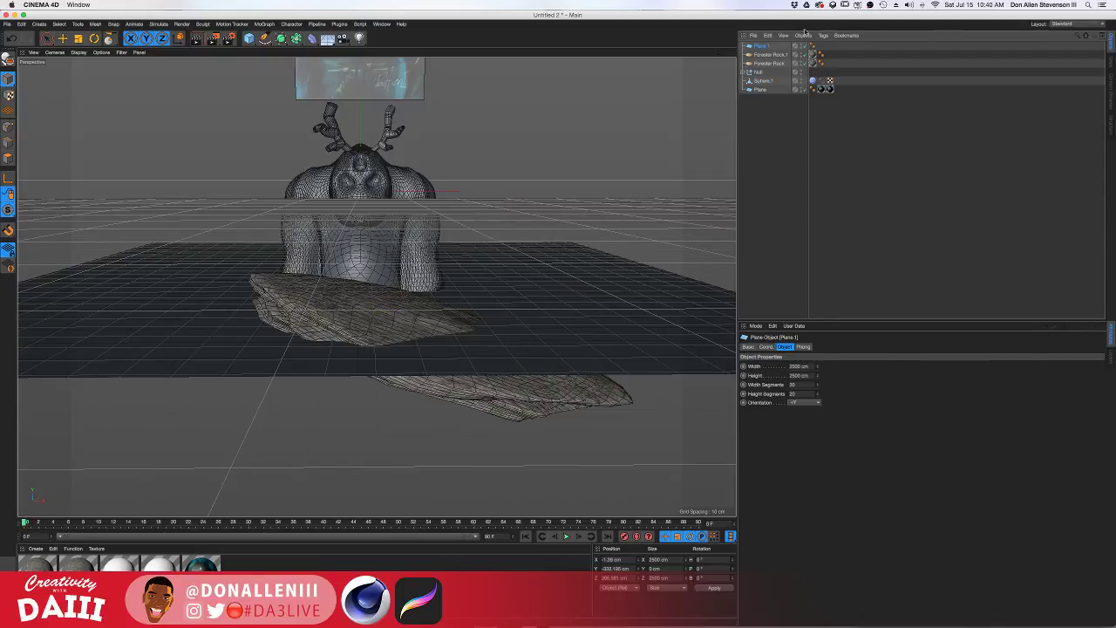
left_click(780, 54)
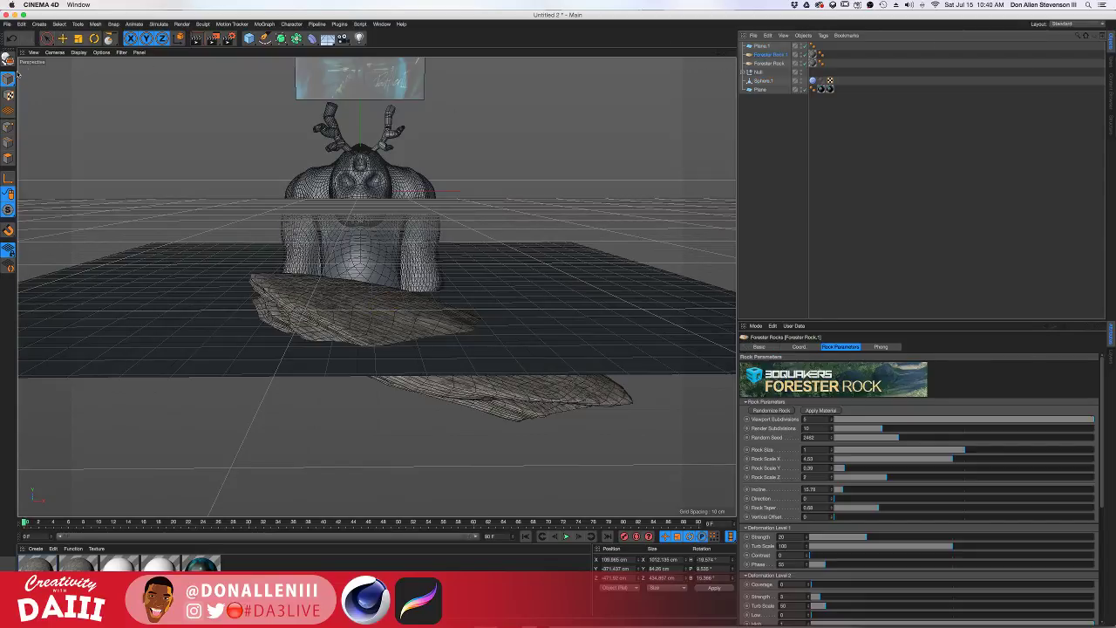
left_click(47, 38)
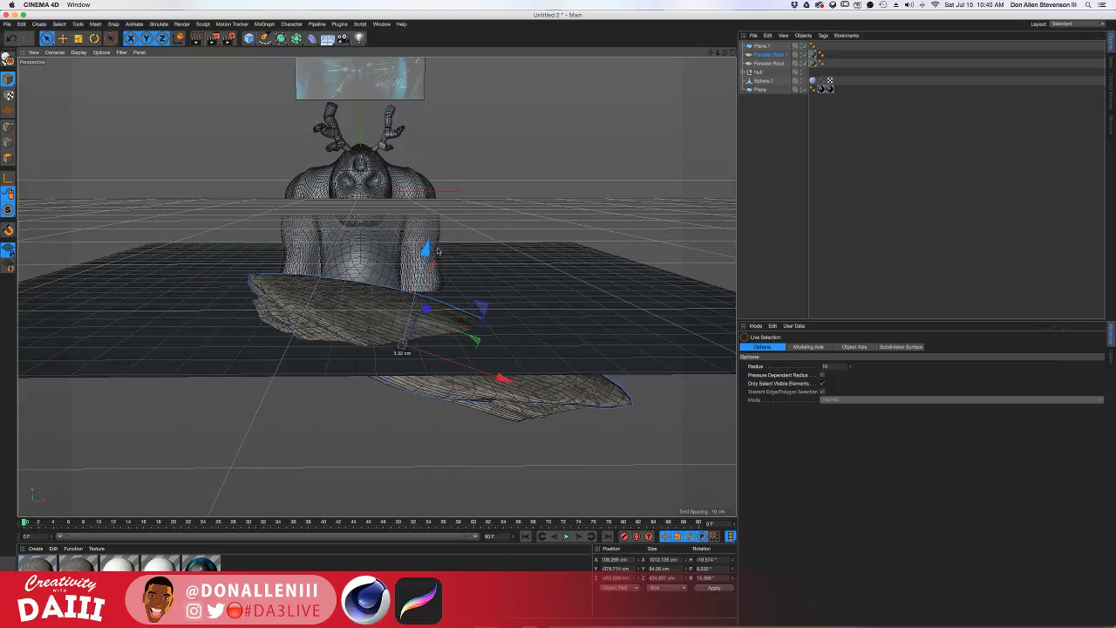
left_click_drag(450, 240, 497, 263, "alt")
left_click(771, 63, "shift")
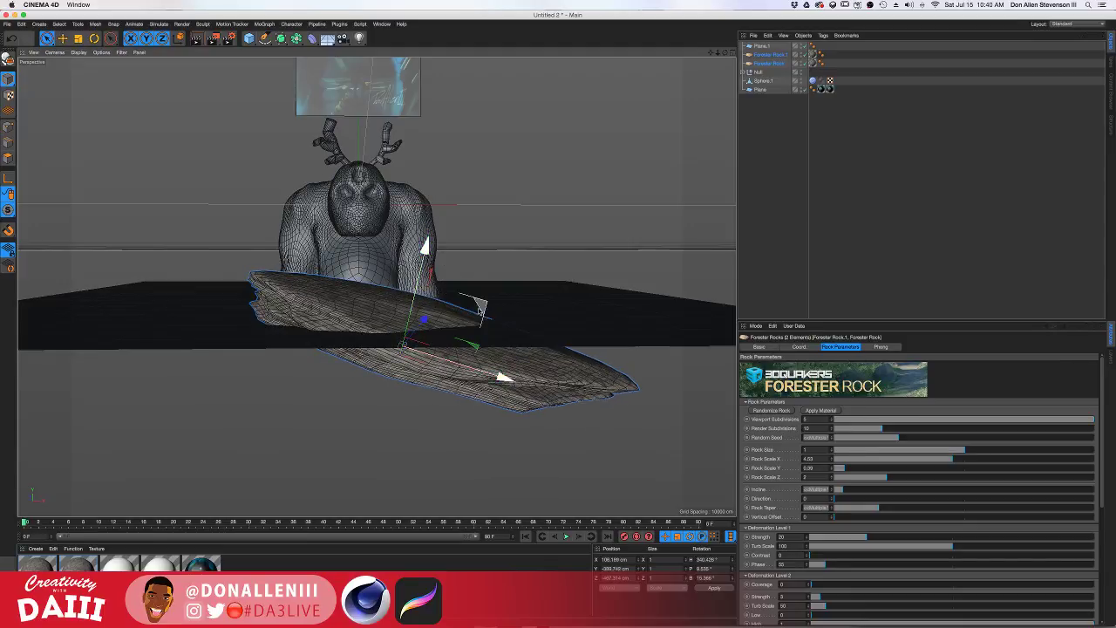
left_click_drag(485, 305, 519, 328)
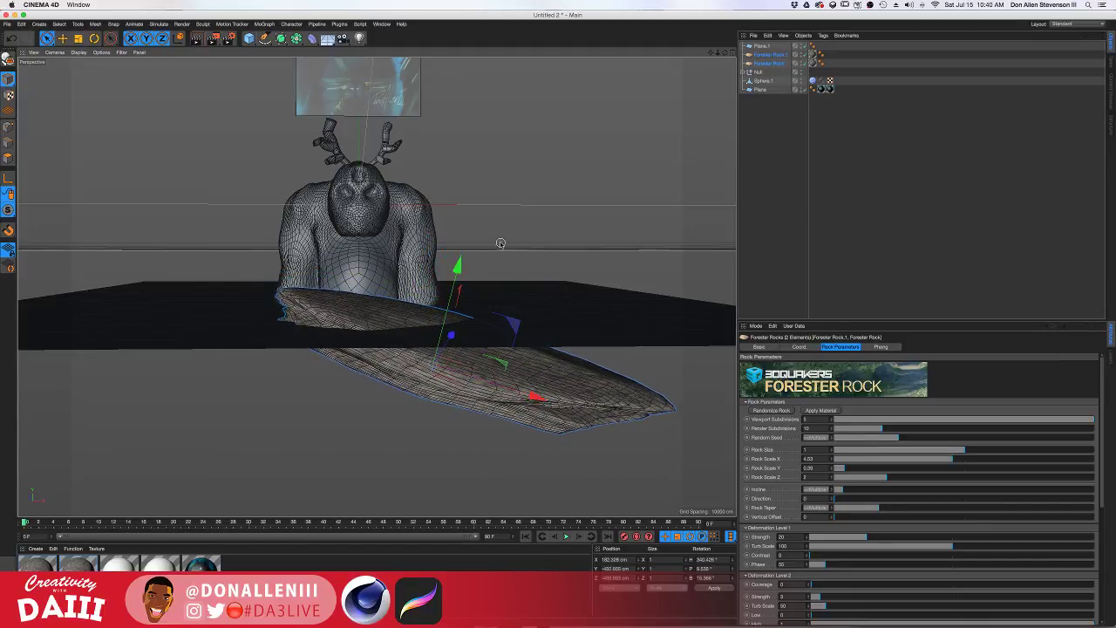
Duplicate both Forester rocks, raise the copies beside the creature and rotate them to stand upright
mouse_move(367, 259)
left_mouse_down("alt")
mouse_move(415, 272)
mouse_move(347, 298)
mouse_move(340, 276)
mouse_move(386, 258)
left_mouse_up("alt")
scroll(339, 275, "up", 4)
scroll(386, 257, "up", 2)
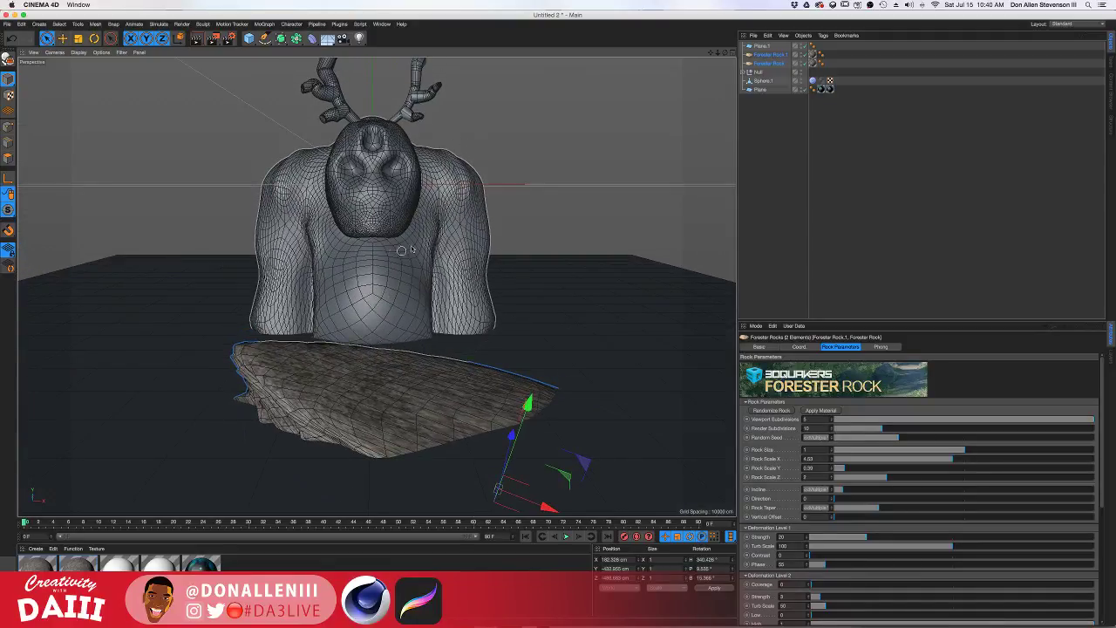
left_click_drag(759, 51, 759, 50, "ctrl")
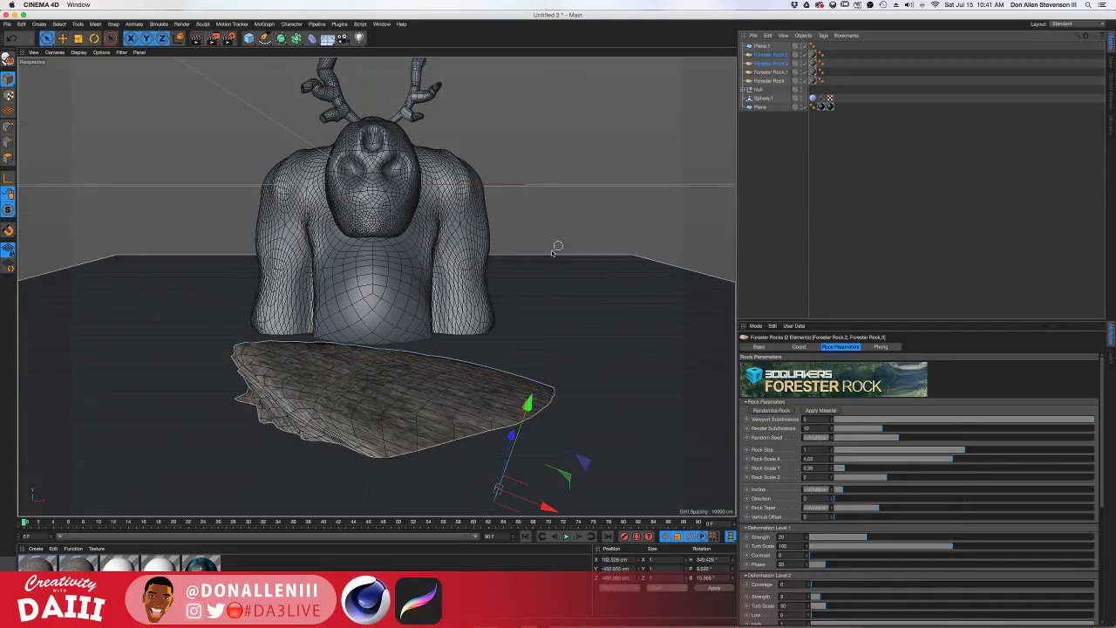
left_click_drag(529, 404, 540, 253)
key("r")
middle_click_drag(538, 231, 570, 278, "alt")
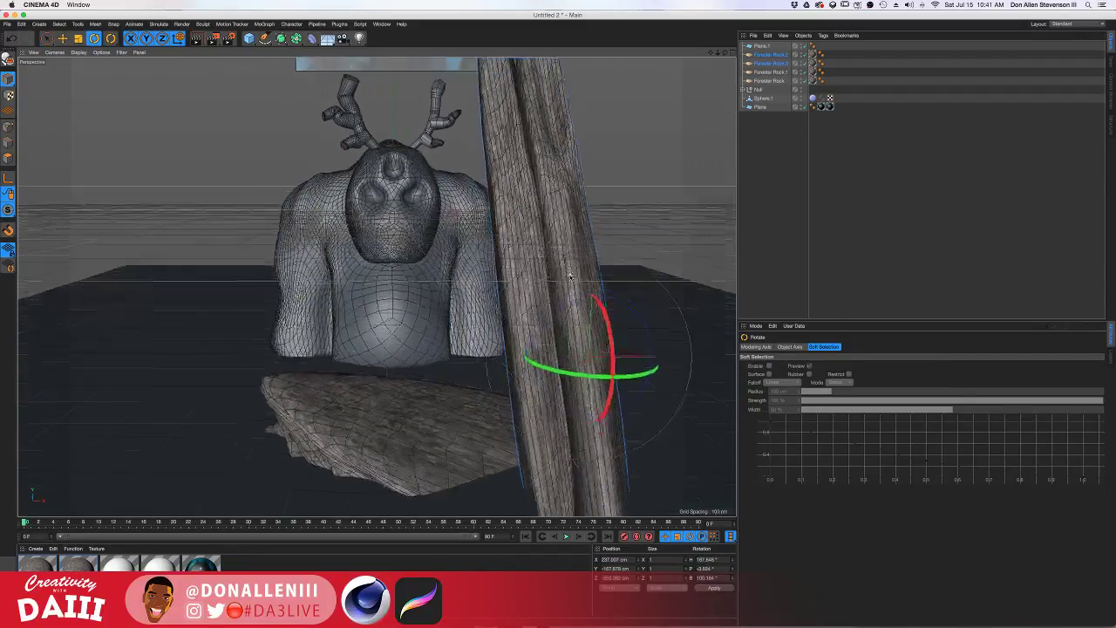
left_click_drag(571, 277, 543, 278, "alt")
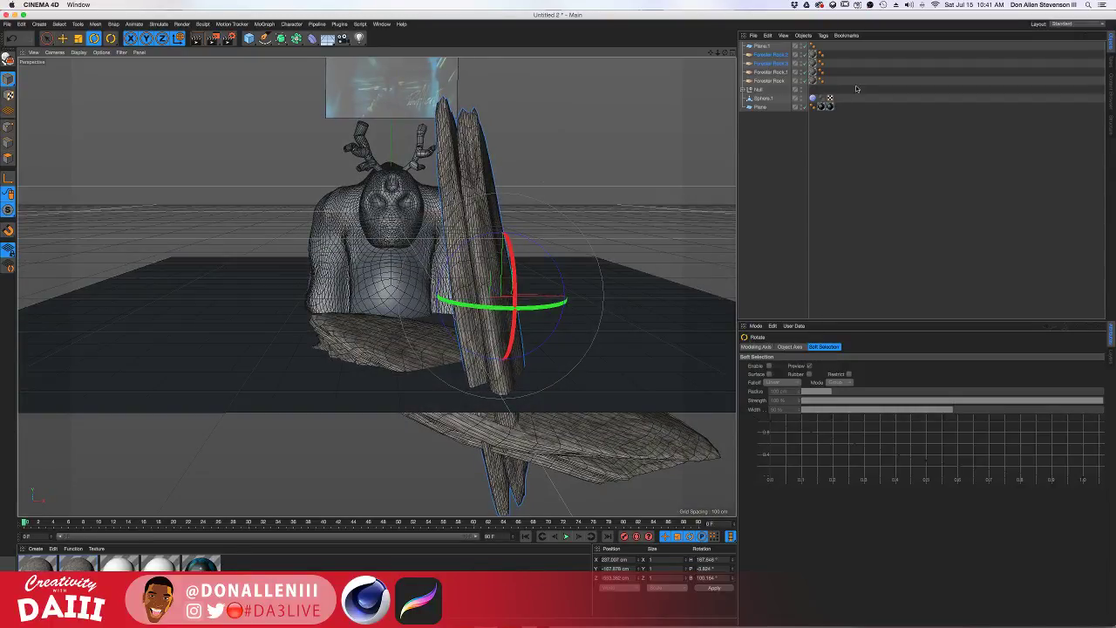
Set Forester Rock.3's render subdivisions to 18 and its rock size to 1.03
left_click(770, 62)
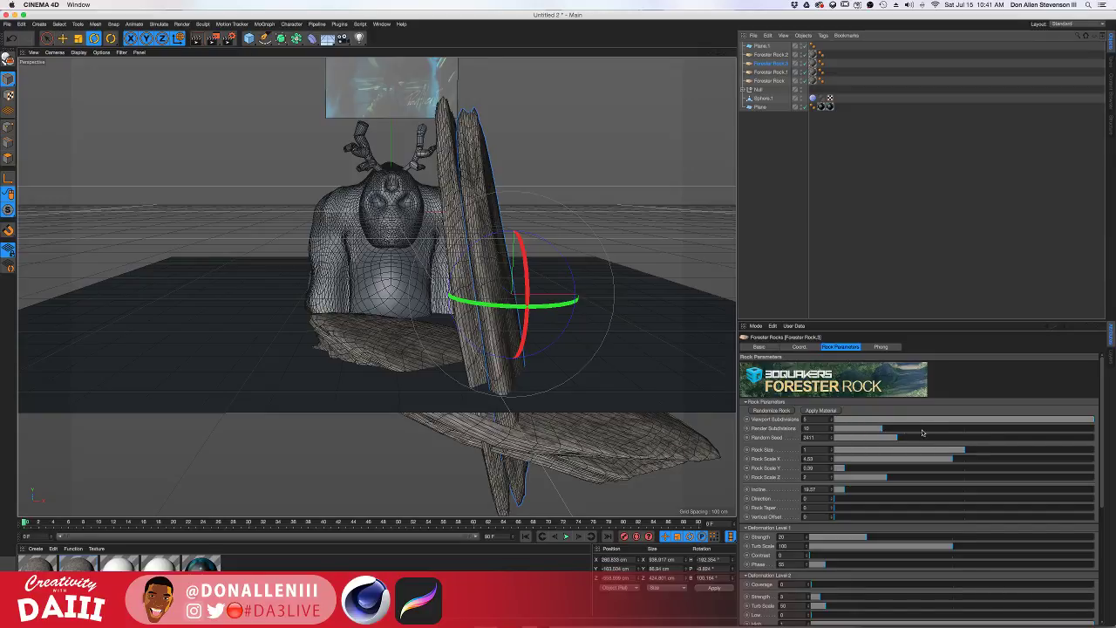
left_click(923, 431)
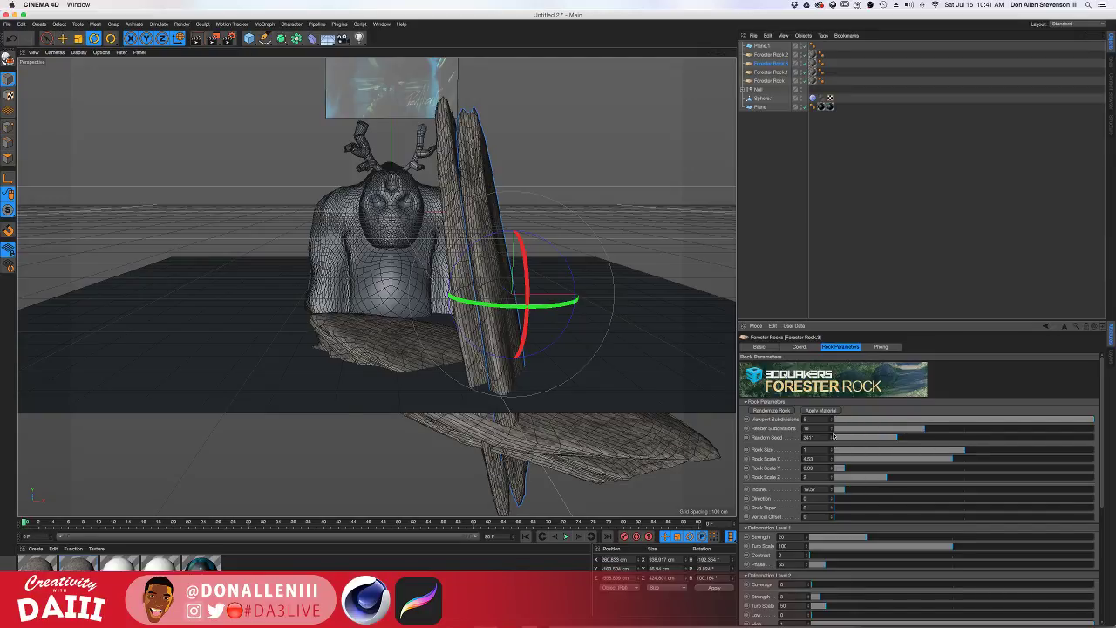
left_click_drag(961, 451, 969, 451)
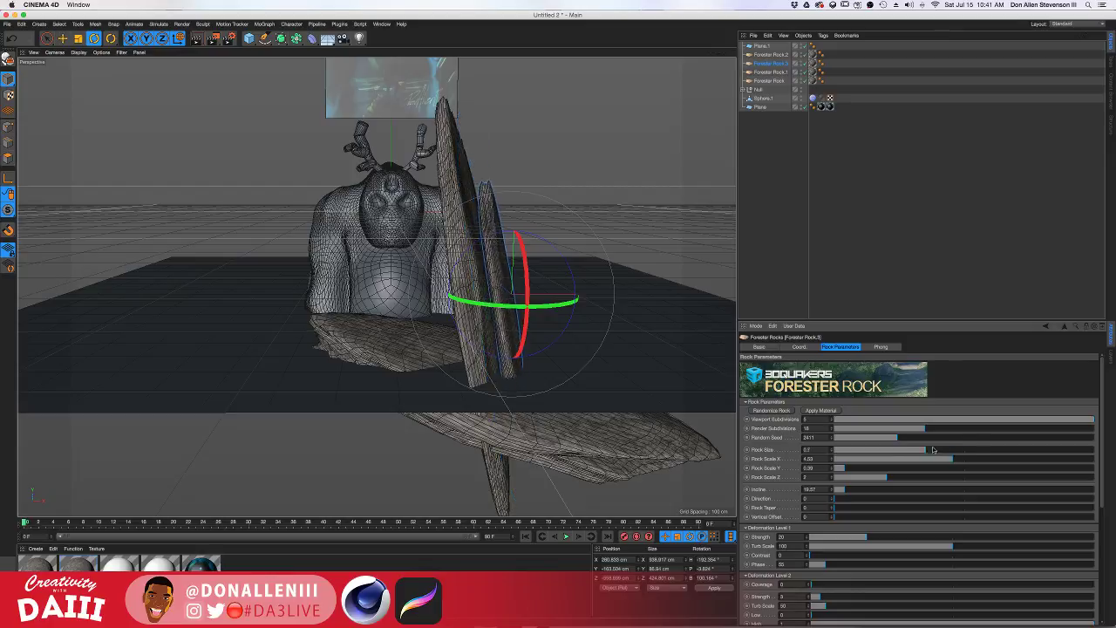
Shrink the two original flat rocks together and move them sideways to sit in front of the creature
left_click(769, 73)
left_click(769, 80, "shift")
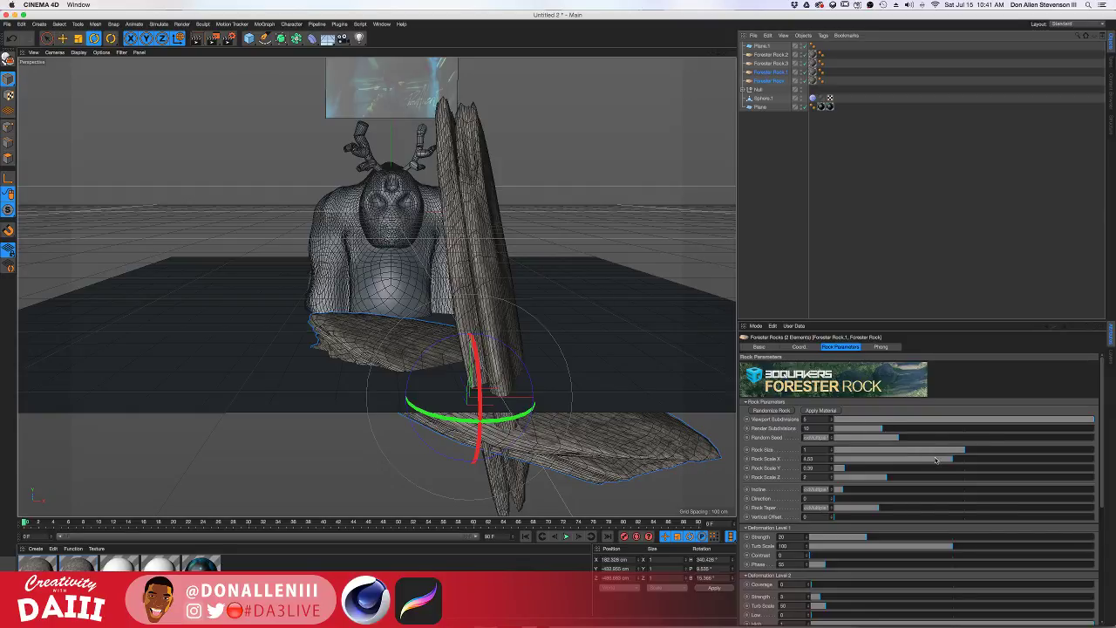
mouse_move(936, 460)
left_mouse_down()
mouse_move(902, 468)
mouse_move(947, 454)
left_mouse_up()
key("e")
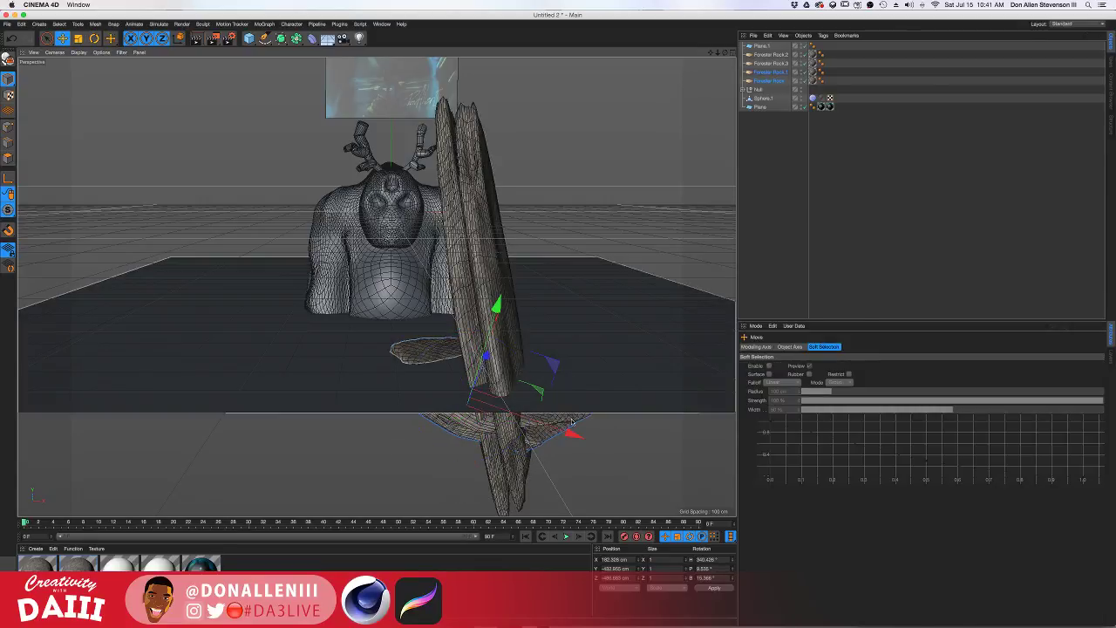
left_click_drag(571, 433, 520, 414)
left_click_drag(465, 355, 495, 340, "alt")
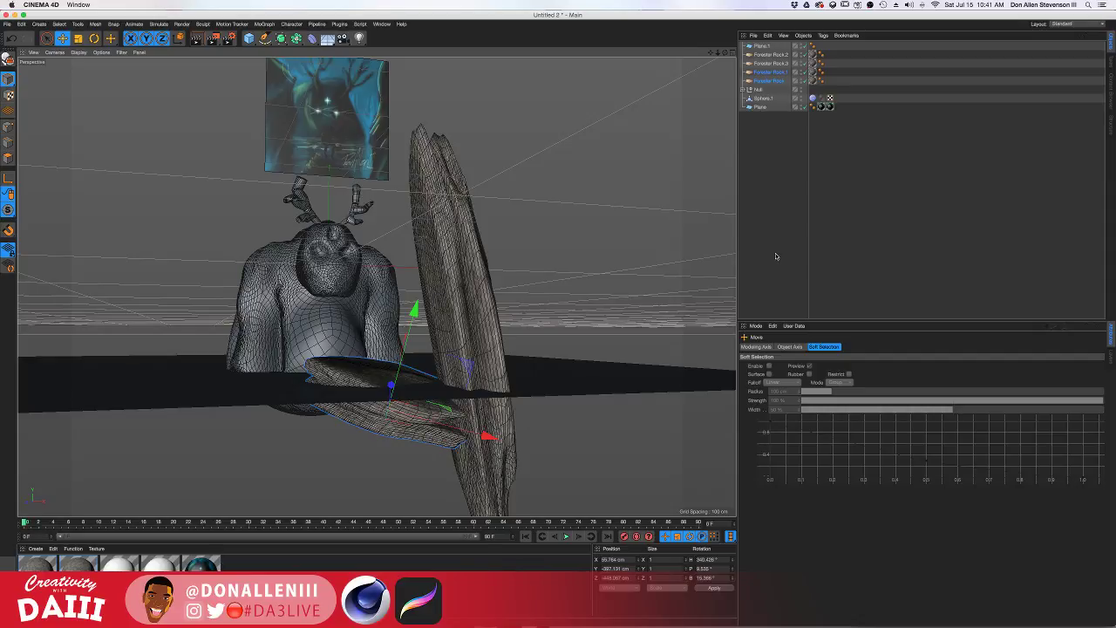
Narrow the Cinema 4D window so the YouTube live chat fits beside it
key("ctrl+Right")
key("ctrl+Left")
left_click_drag(1114, 251, 850, 248)
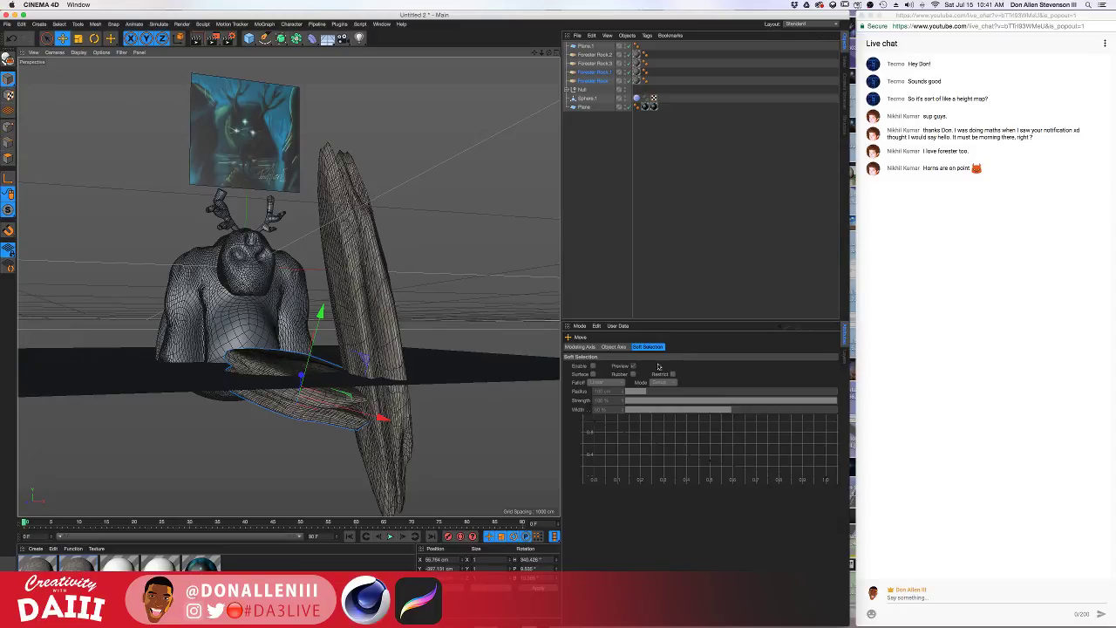
left_click(586, 55)
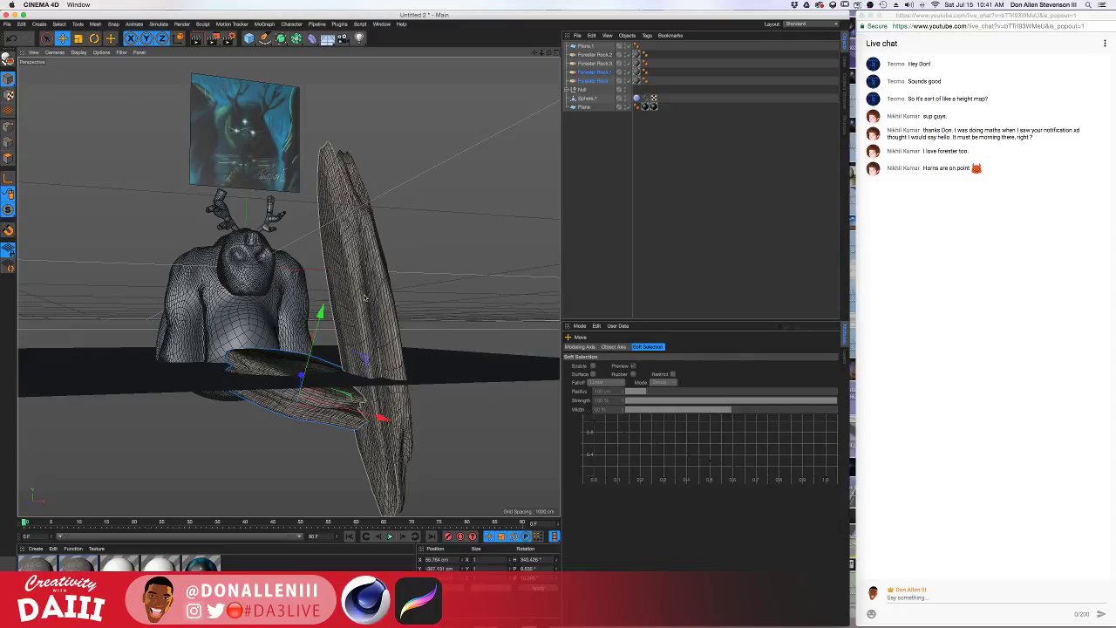
left_click(580, 63)
left_click(581, 73, "shift")
left_click_drag(388, 266, 467, 293, "alt")
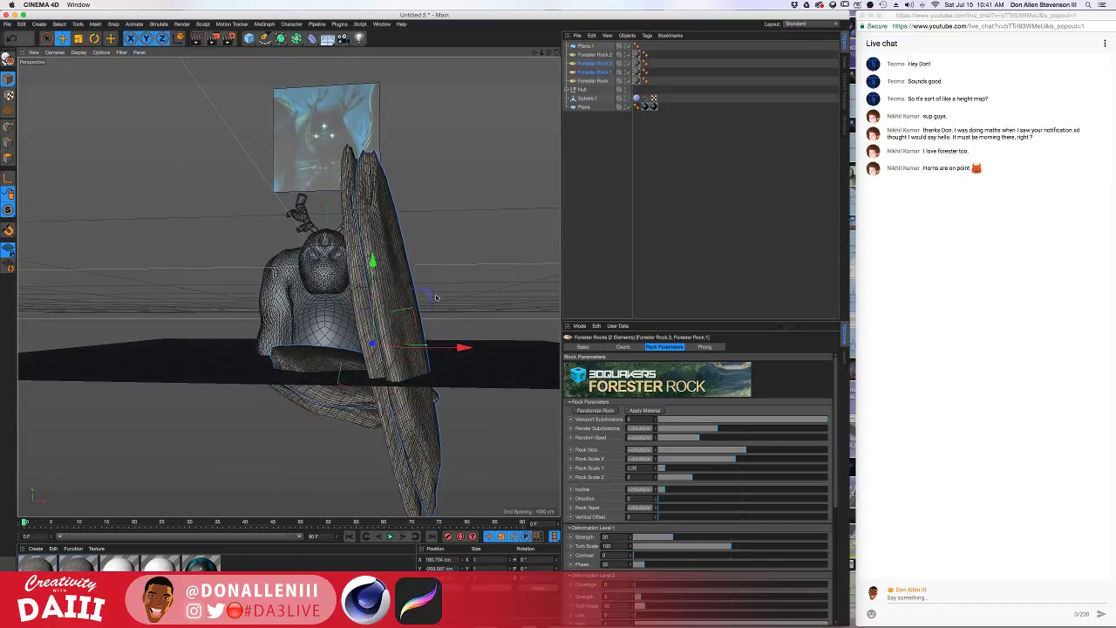
left_click_drag(463, 348, 518, 349)
key("super+z")
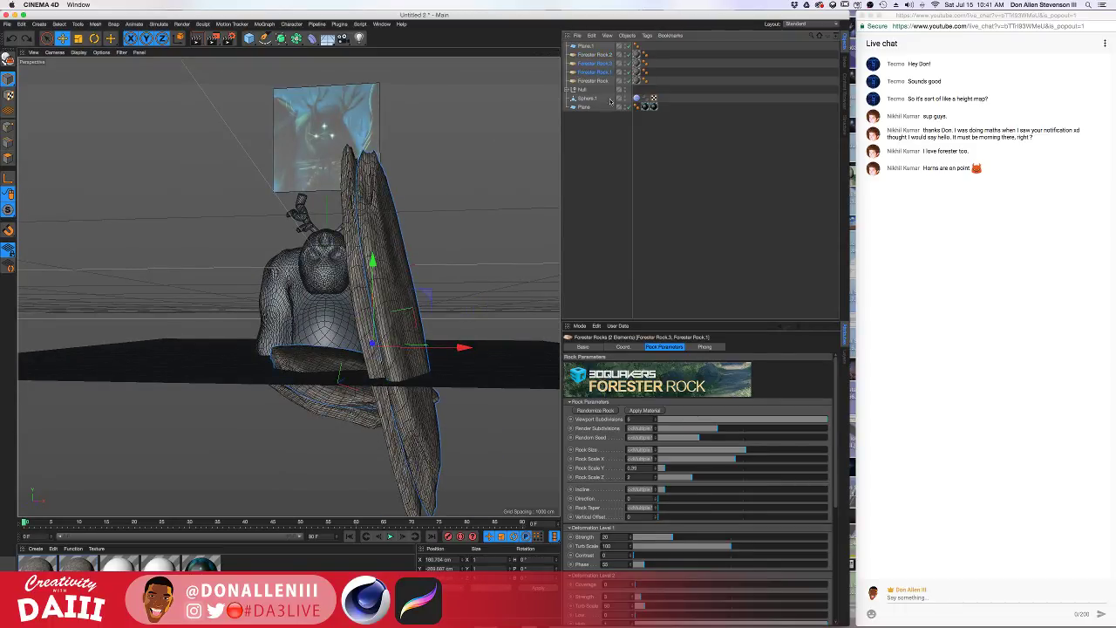
Separate the two upright rocks, moving Forester Rock.2 outward and Forester Rock.3 to the opposite side of the creature
left_click(595, 56)
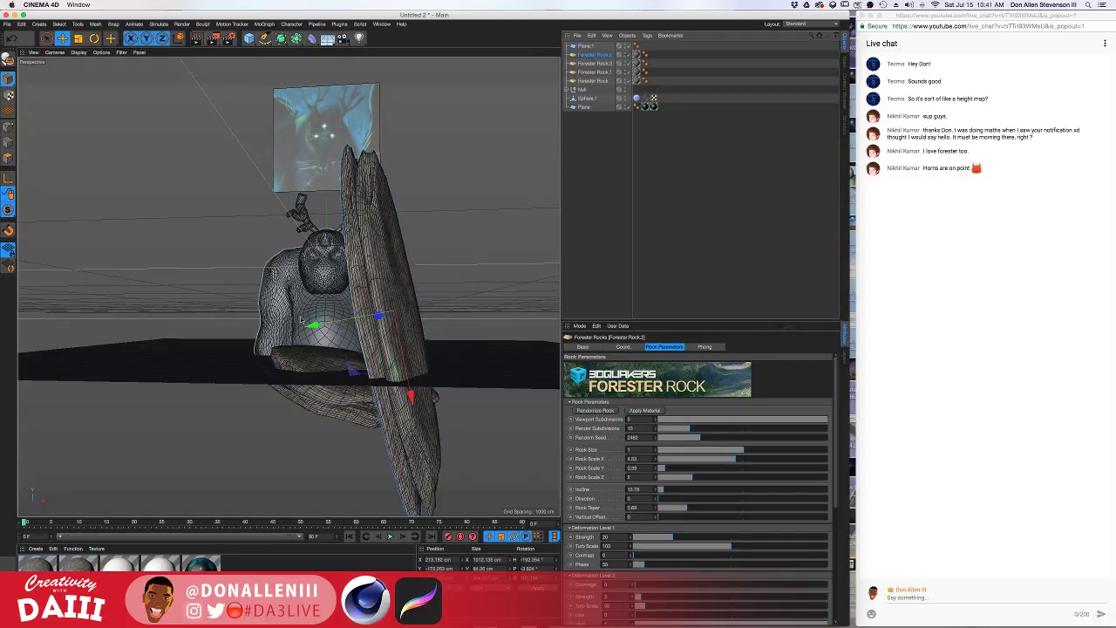
left_click_drag(317, 326, 366, 317)
left_click_drag(427, 276, 425, 315, "alt")
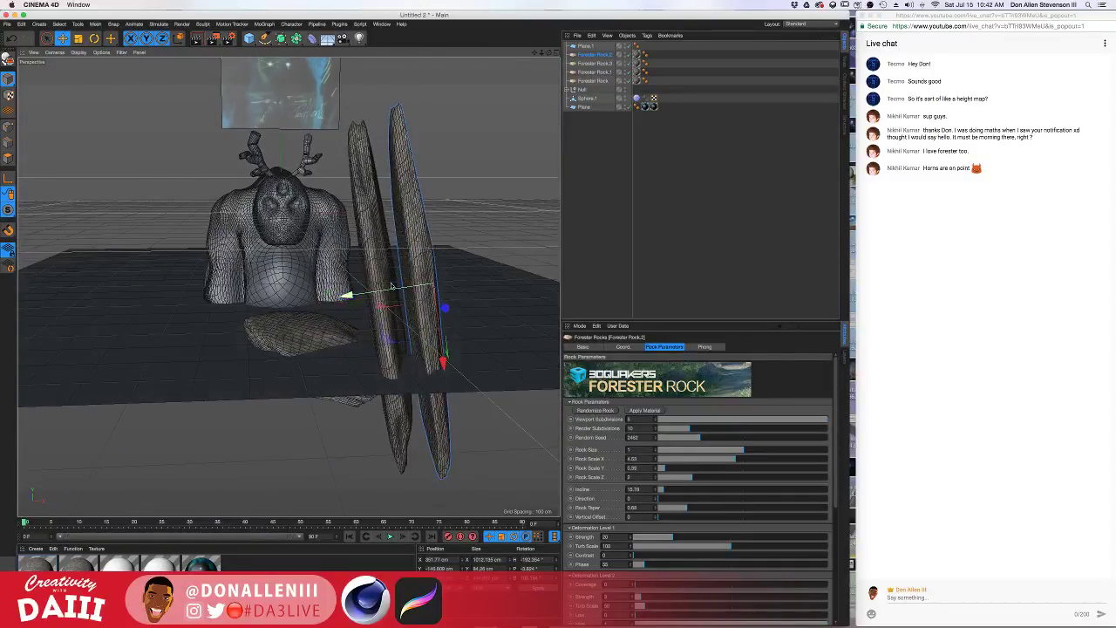
left_click(381, 272)
left_click_drag(327, 301, 96, 307)
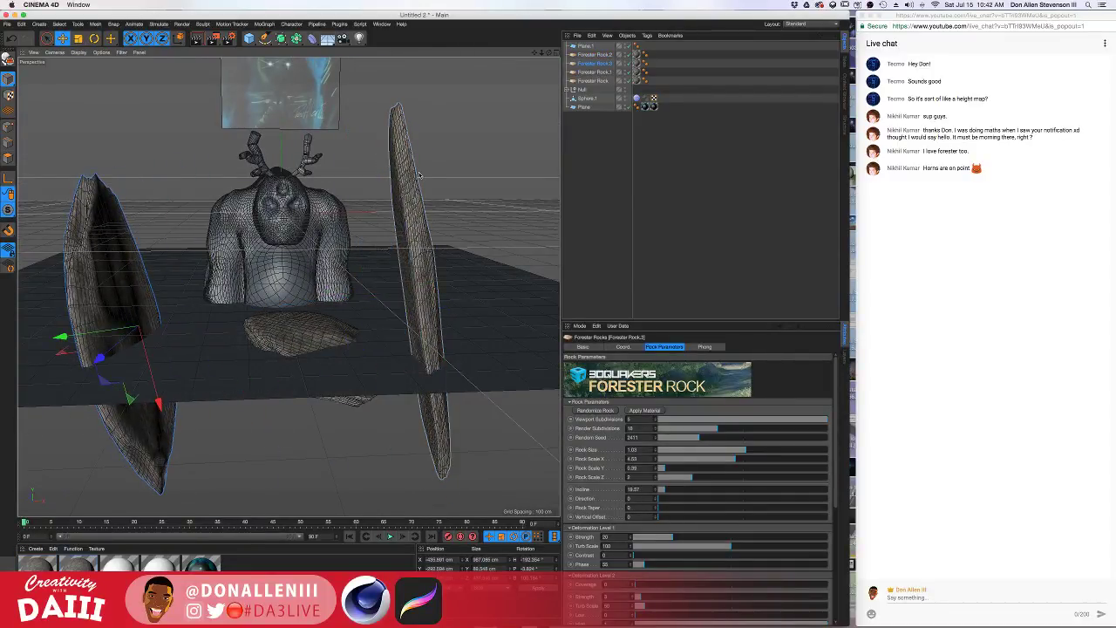
Thicken Forester Rock.2 with a Rock Scale Y of 2.08 and shift it farther from the creature
left_click(419, 199)
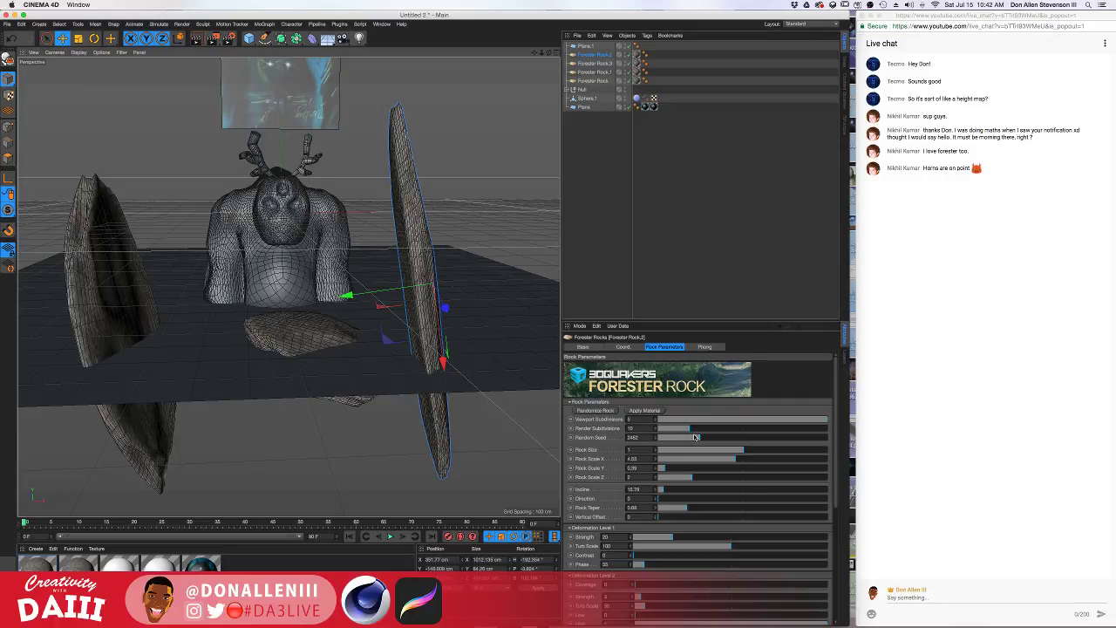
left_click_drag(684, 469, 695, 471)
left_click_drag(347, 295, 453, 214, "alt")
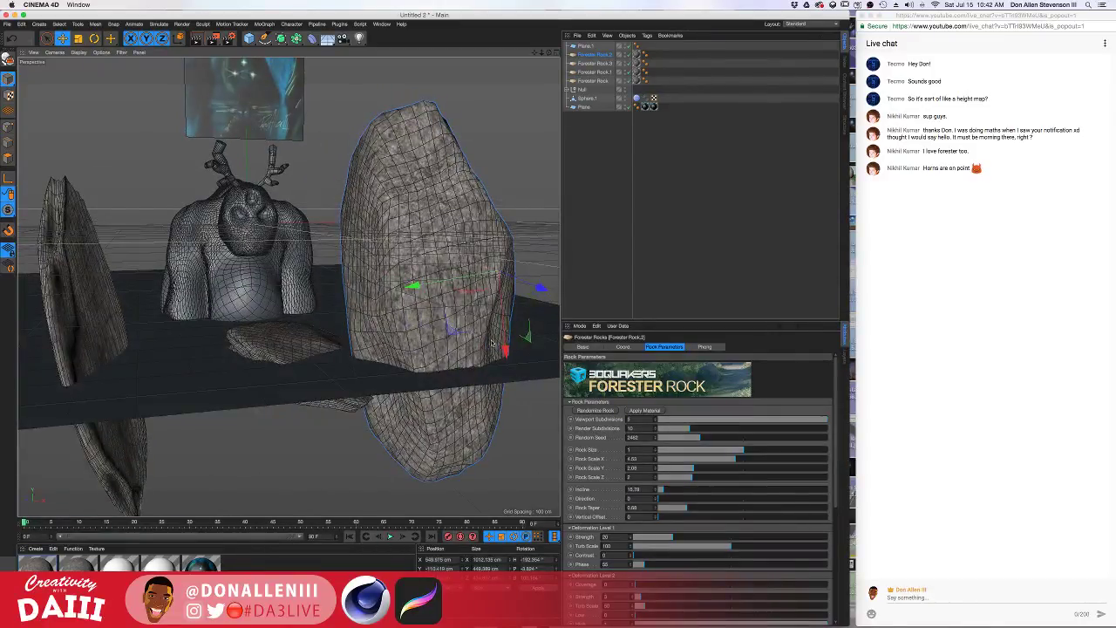
left_click_drag(492, 344, 389, 316, "alt")
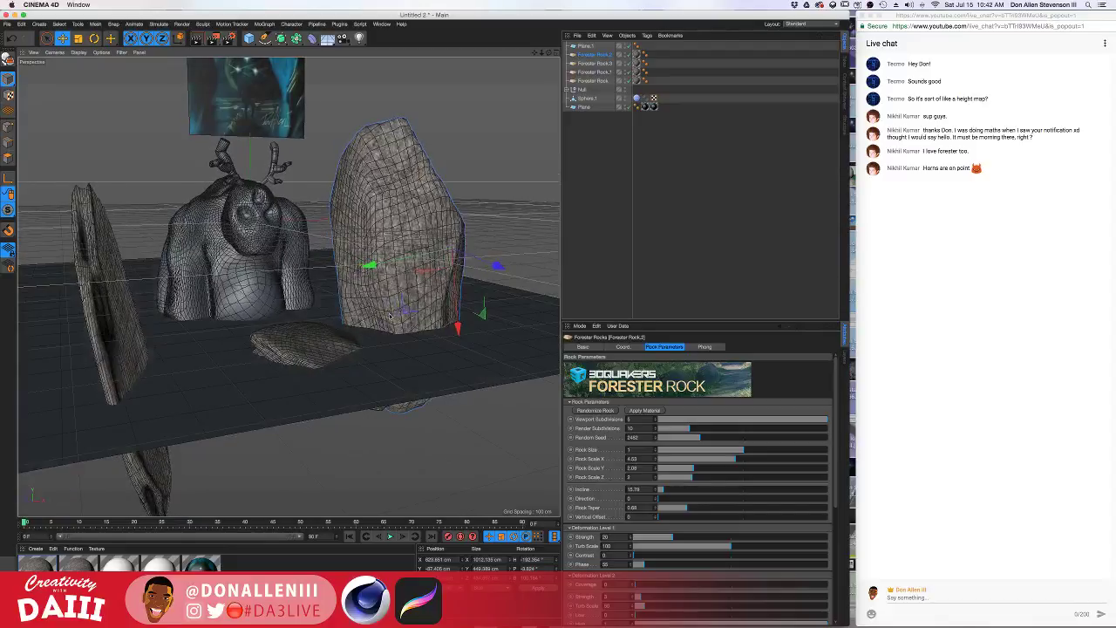
Set Forester Rock.3 to viewport subdivisions 4, render subdivisions 30, random seed 5102 and Rock Scale Y 2.72
left_click(600, 64)
left_click_drag(726, 431, 746, 437)
left_click(780, 420)
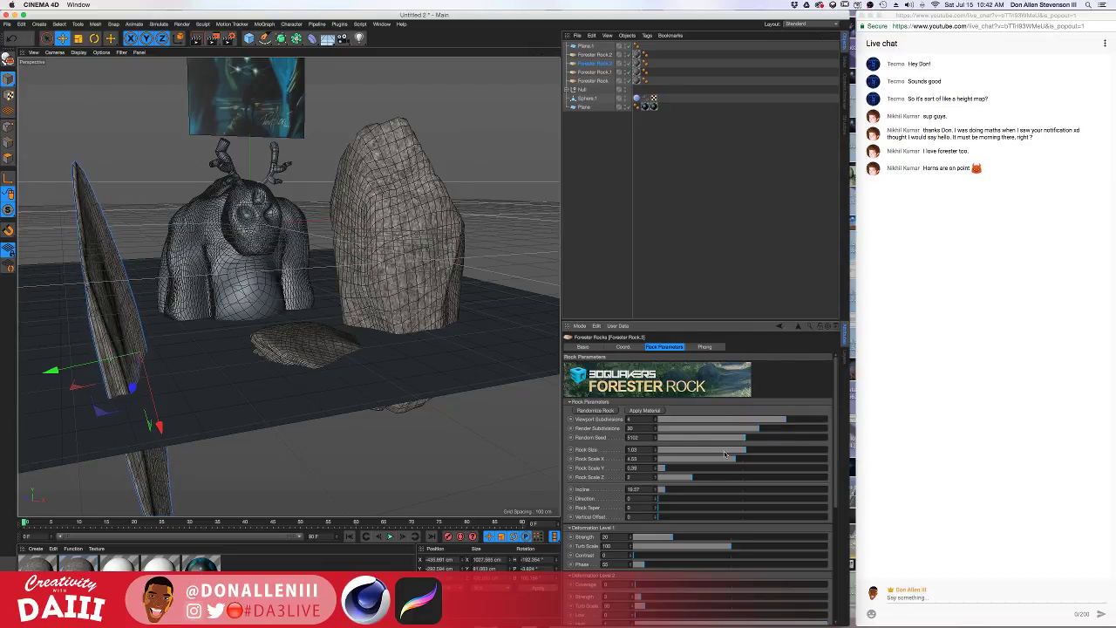
left_click_drag(696, 470, 704, 469)
Move Forester Rock.3 up and closer to the creature so it frames the side opposite Forester Rock.2
middle_click_drag(237, 323, 383, 328, "alt")
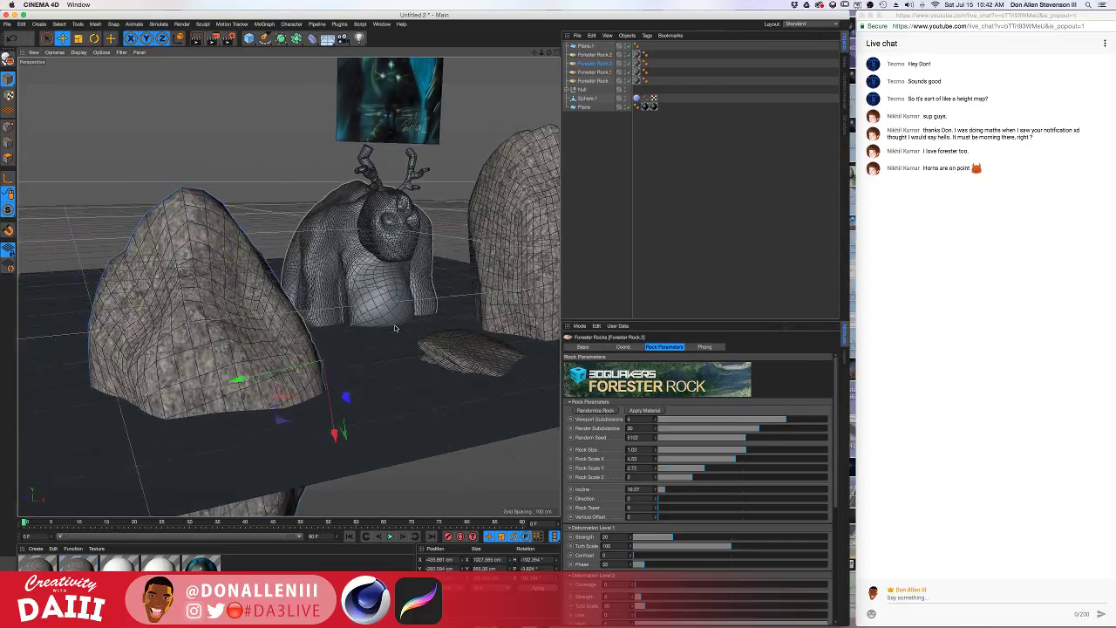
left_click_drag(383, 328, 307, 323, "alt")
middle_click_drag(307, 324, 272, 315, "alt")
left_click_drag(204, 307, 243, 242)
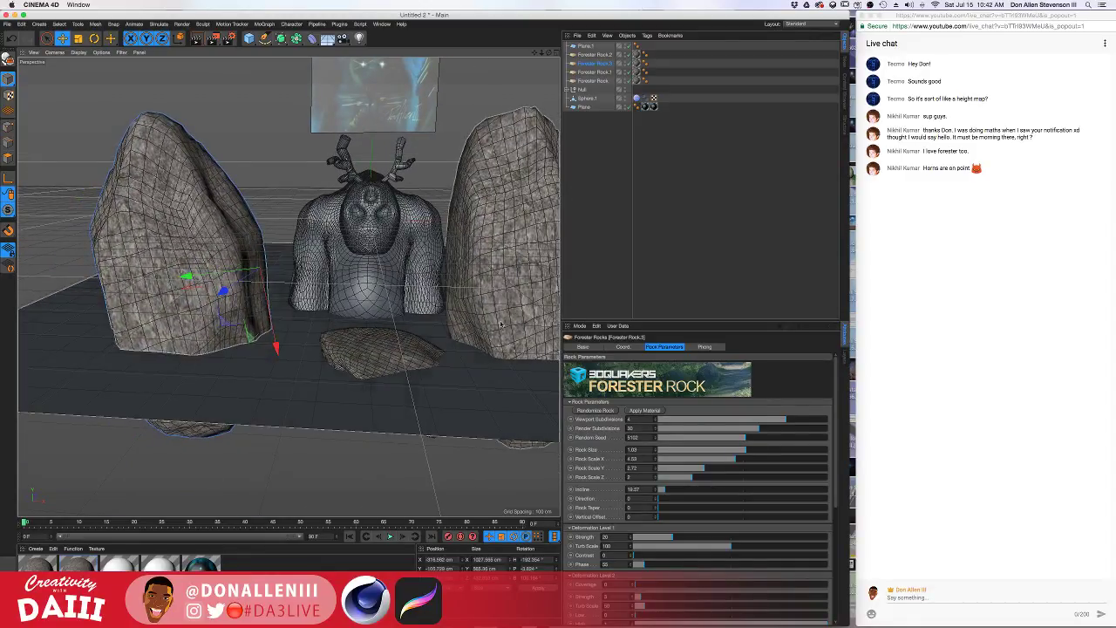
Compare the framing shapes in the reference painting with the rocks placed around the creature
middle_click_drag(494, 347, 473, 516, "alt")
scroll(388, 144, "up", 5)
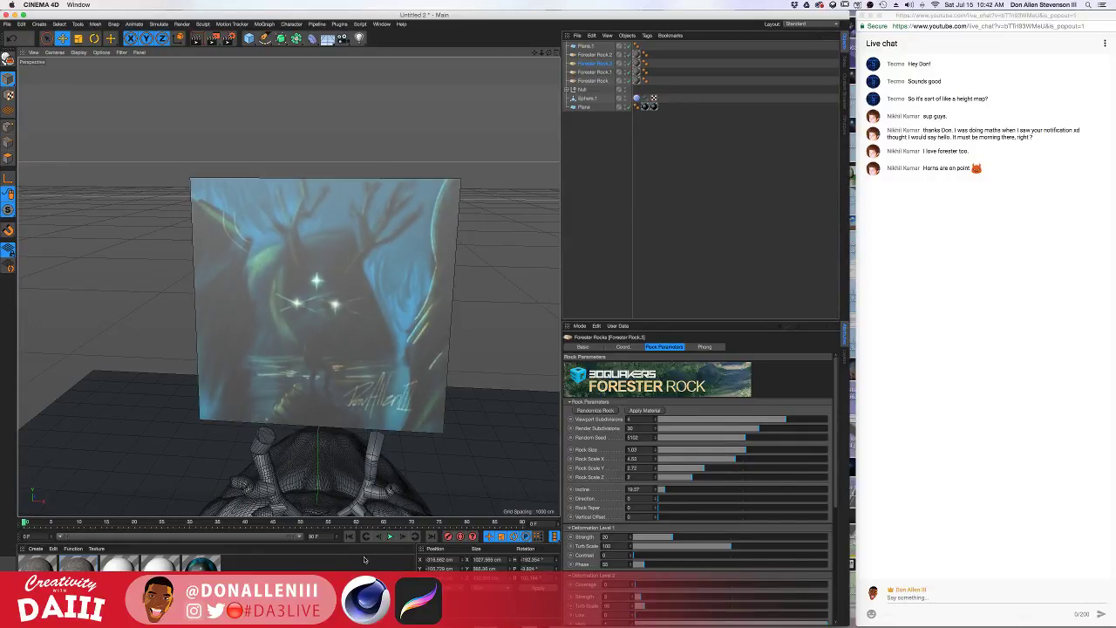
left_click(486, 454)
middle_click_drag(466, 417, 384, 388, "alt")
scroll(385, 376, "down", 5)
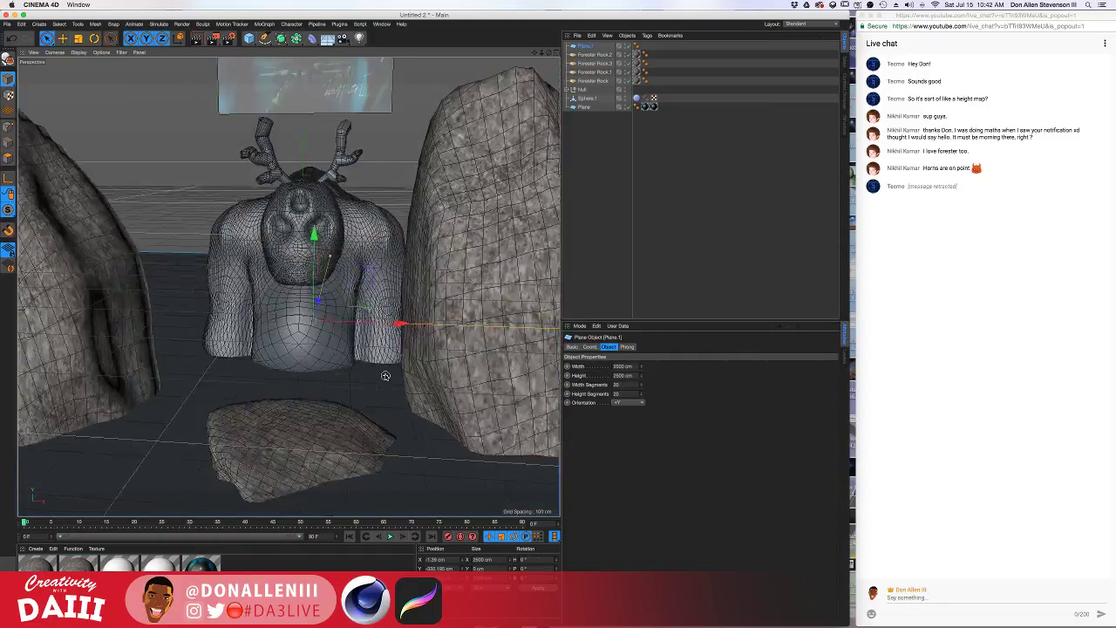
middle_click_drag(336, 269, 312, 310, "alt")
left_click_drag(311, 311, 436, 296, "alt")
Add a Twist deformer as a child of Forester Rock.2 and move it over onto that rock
left_click(454, 293)
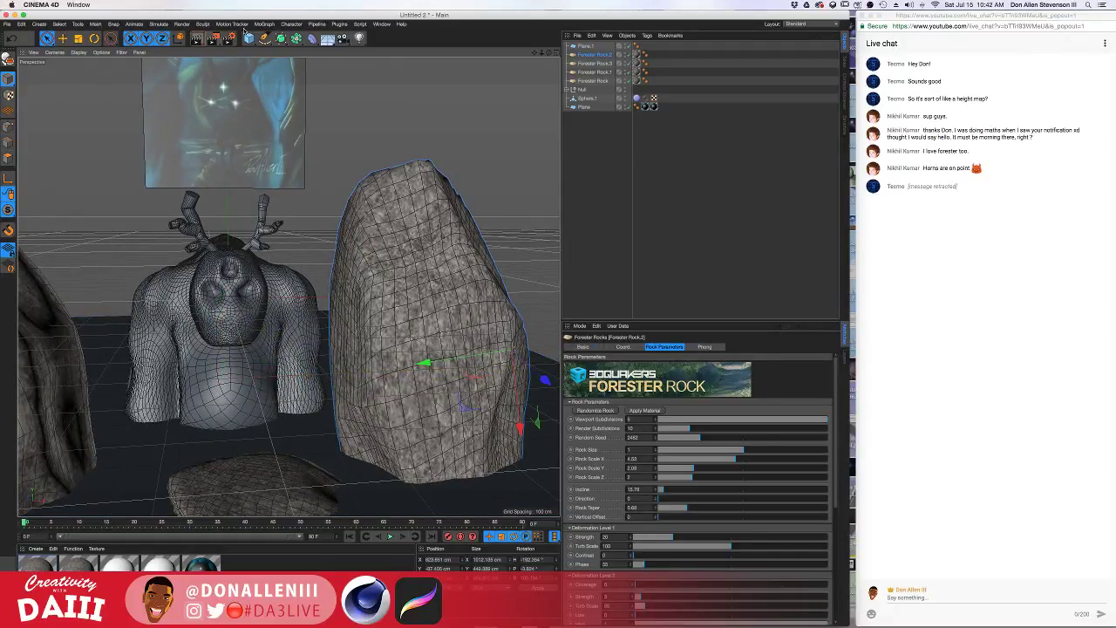
left_click_drag(312, 38, 348, 65)
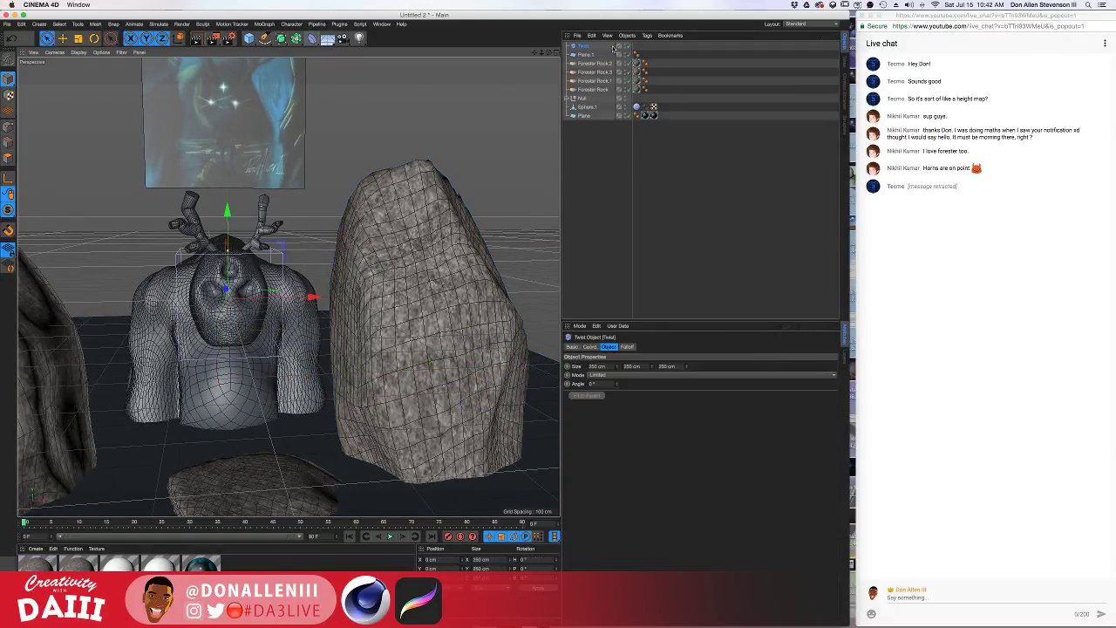
left_click(580, 48, "shift")
key("super+z")
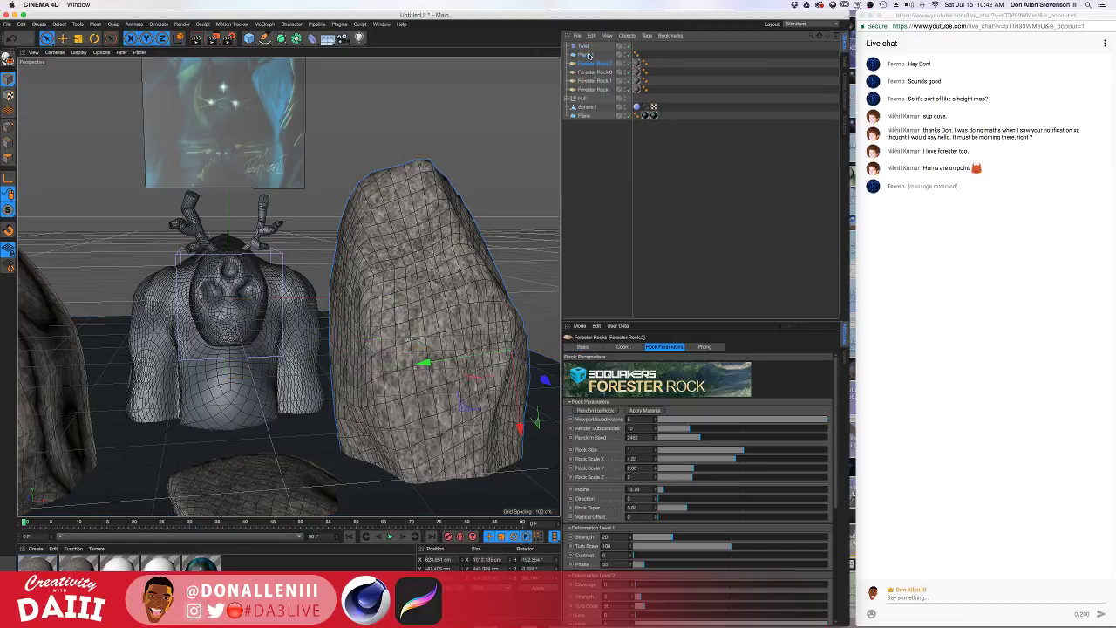
left_click_drag(590, 74, 586, 70)
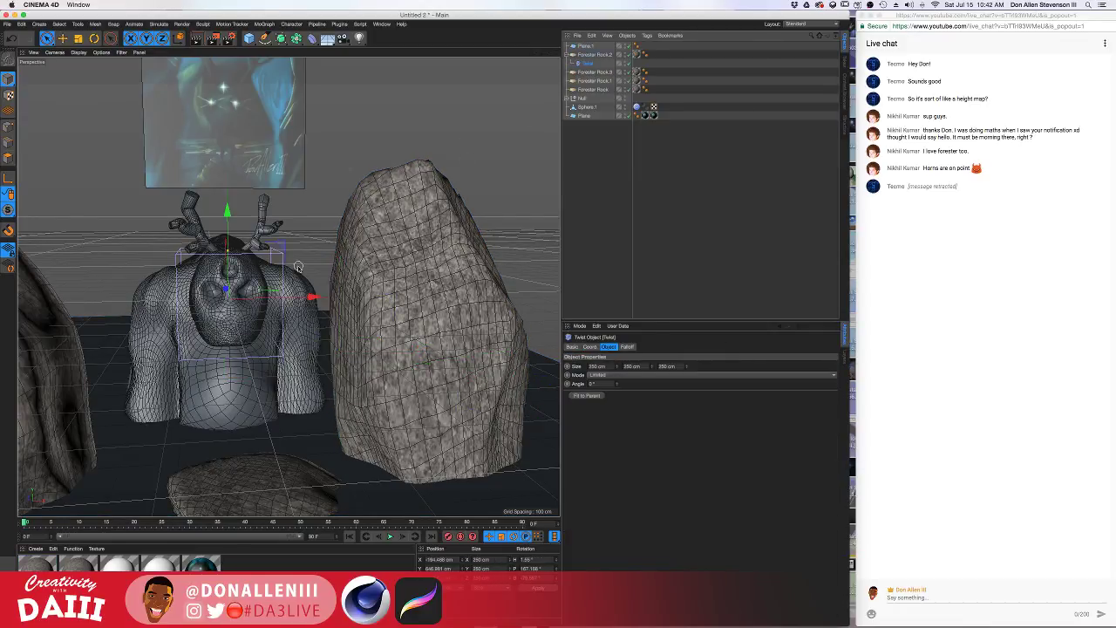
left_click_drag(315, 298, 469, 295)
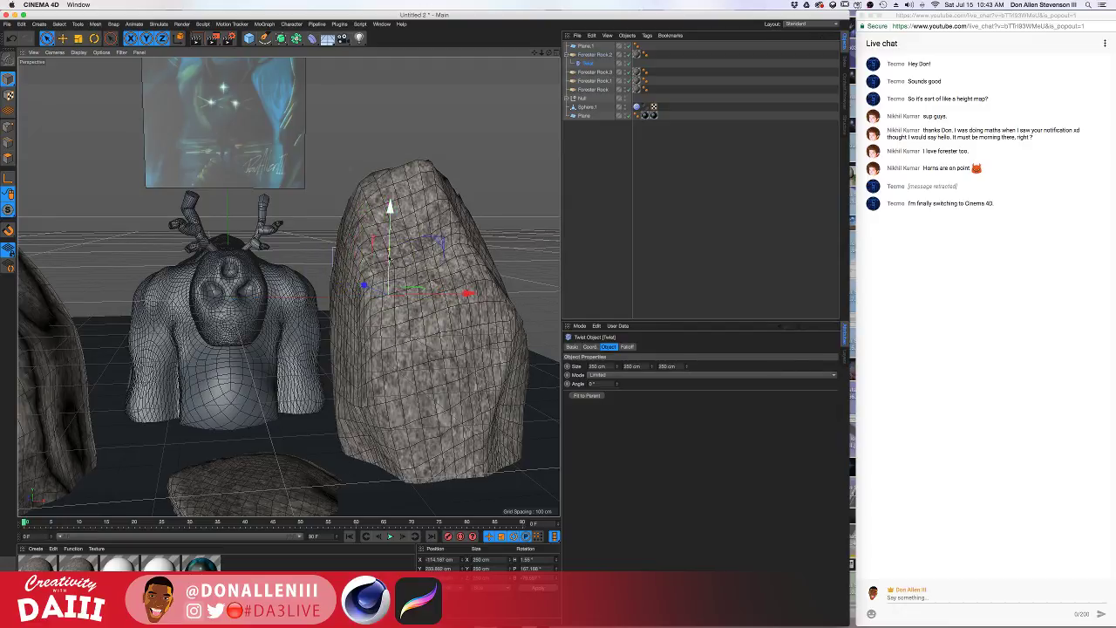
Enlarge the Twist deformer to 527 × 791 × 488 cm and reposition it around Forester Rock.2
left_click_drag(390, 251, 418, 105)
left_click_drag(464, 249, 456, 264)
key("super+z")
scroll(394, 323, "down", 3)
left_click_drag(395, 323, 484, 387, "alt")
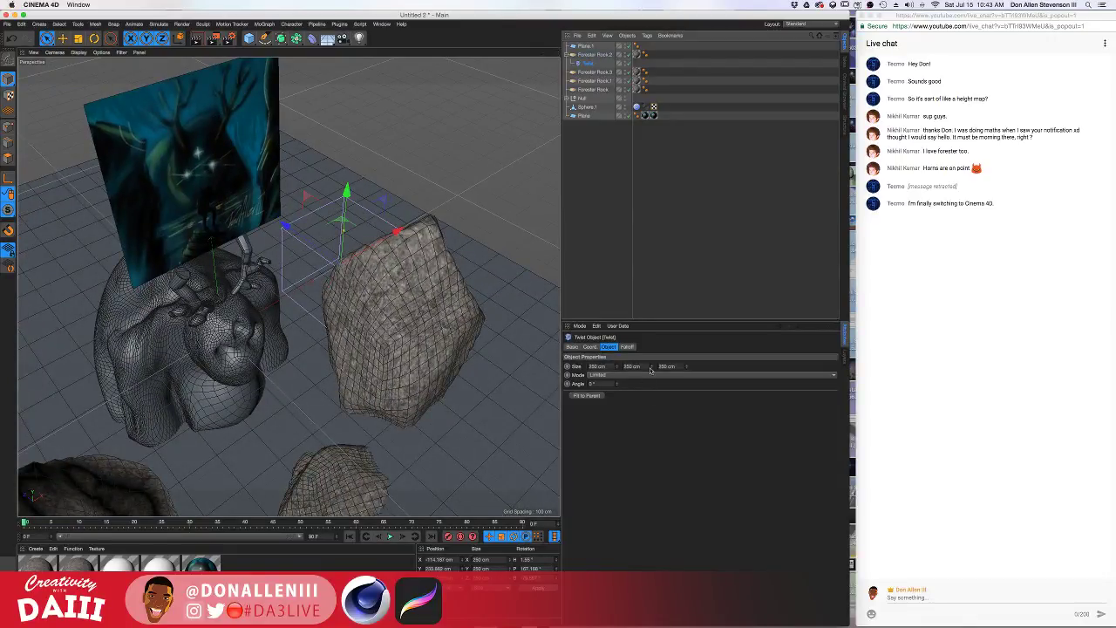
left_click_drag(651, 370, 651, 340)
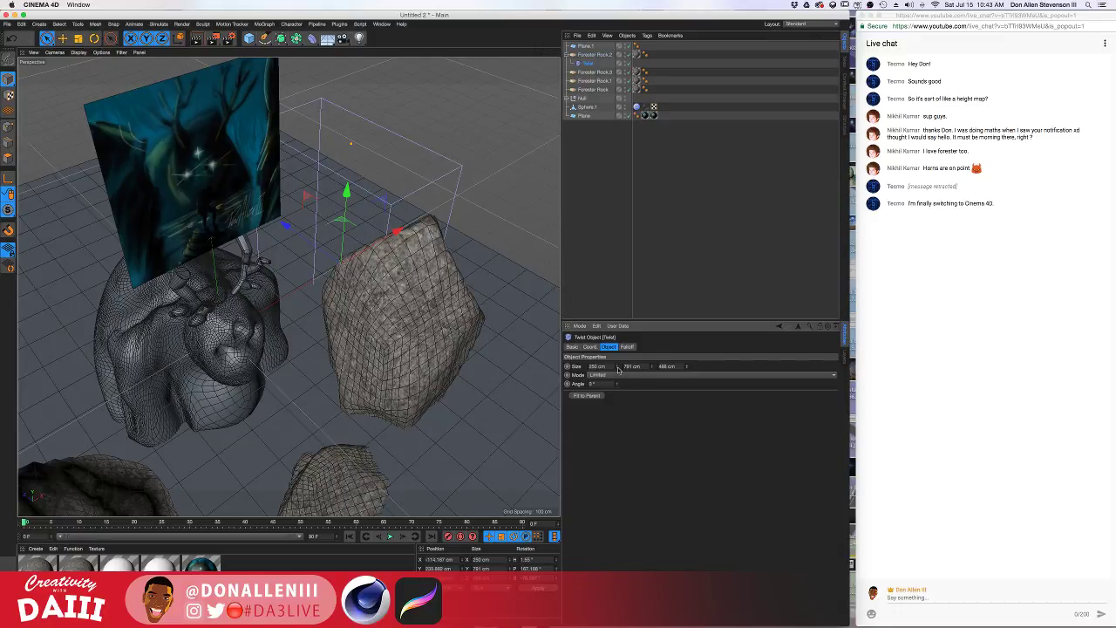
left_click_drag(618, 368, 618, 349)
left_click_drag(287, 226, 326, 254)
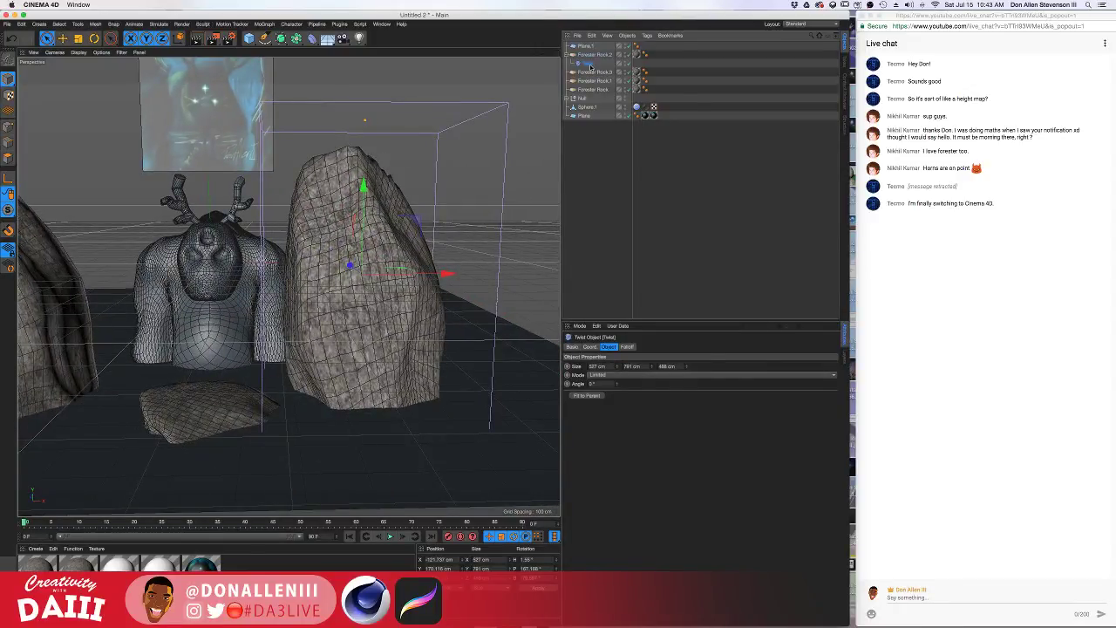
Adjust the Twist deformer's angle to give Forester Rock.2 a moderate twist
left_click_drag(614, 380, 632, 375)
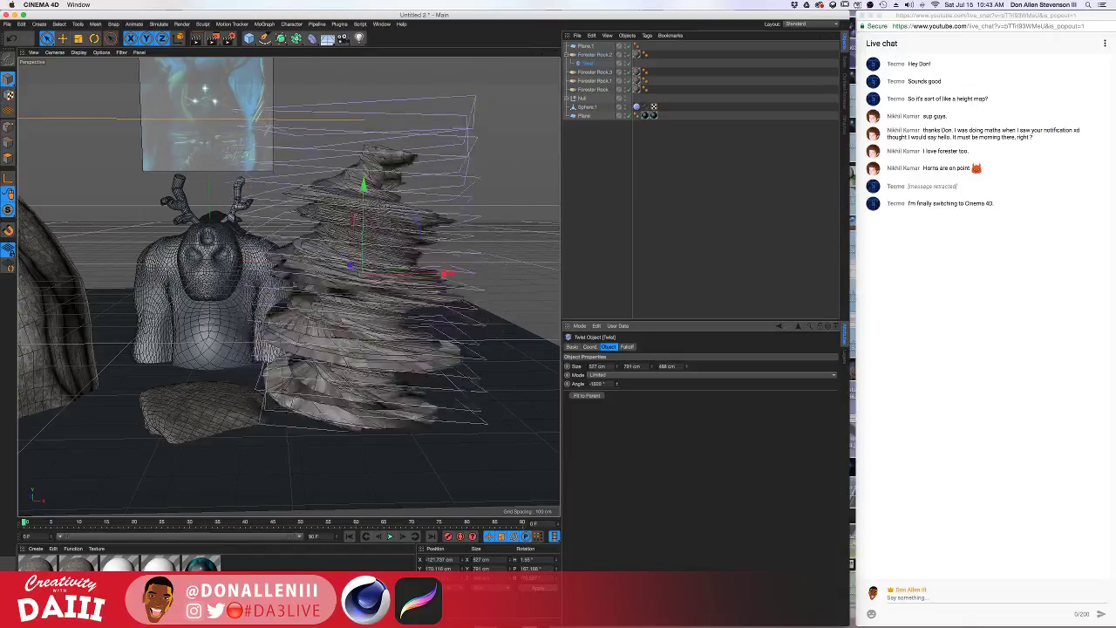
key("super+z")
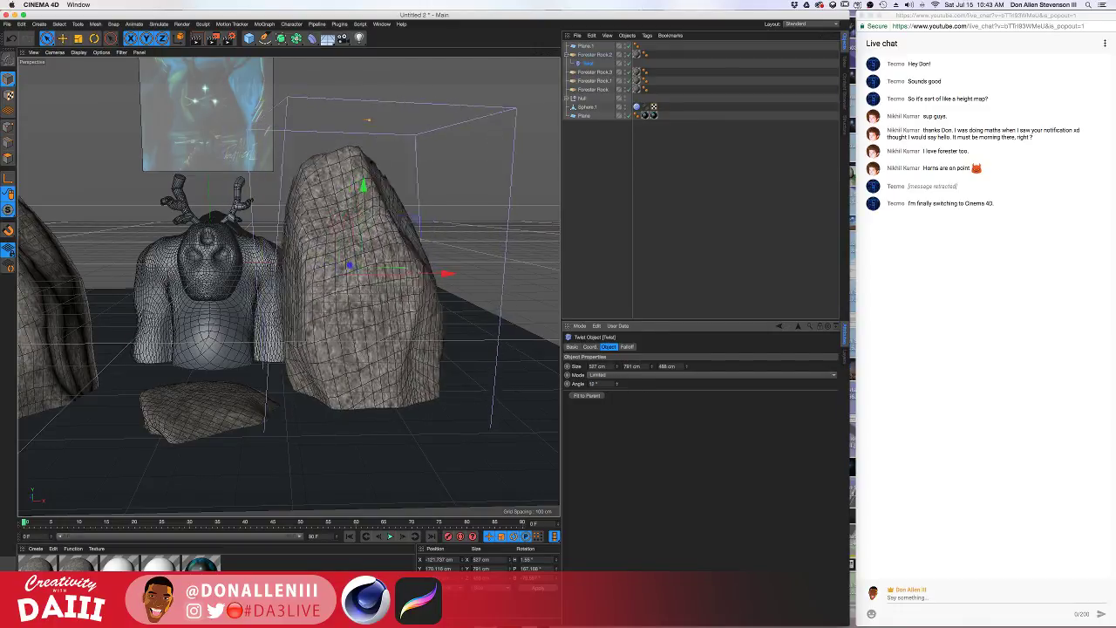
mouse_move(617, 384)
left_mouse_down()
mouse_move(616, 532)
mouse_move(616, 285)
mouse_move(617, 391)
left_mouse_up()
Set Forester Rock.2 to render subdivisions 18, random seed 2775 and Rock Scale X 5.43
left_click(594, 54)
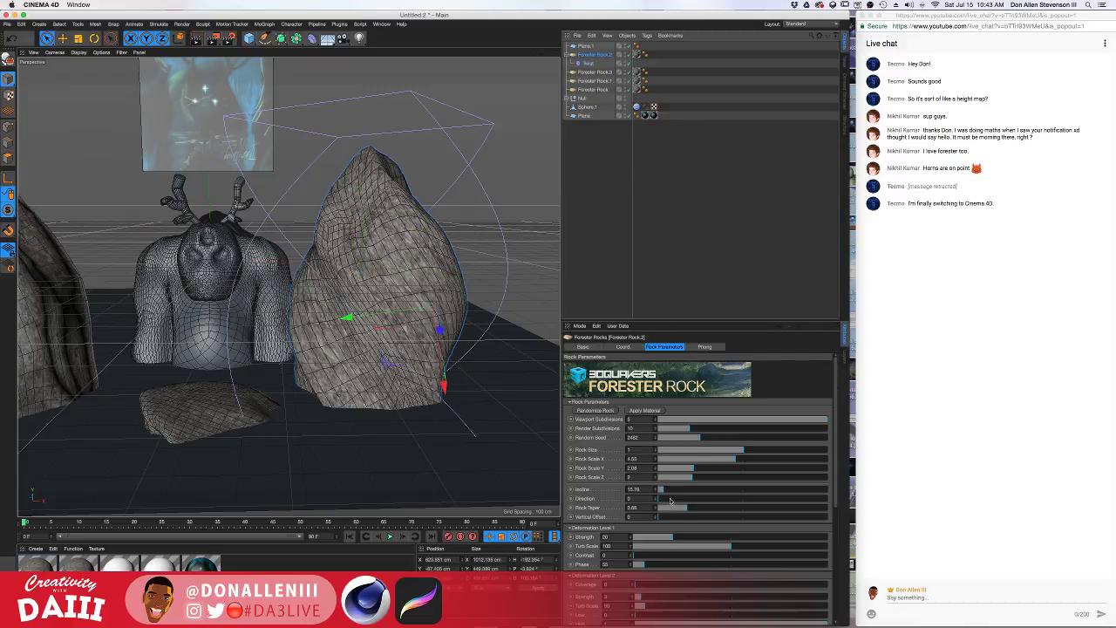
left_click_drag(698, 432, 717, 431)
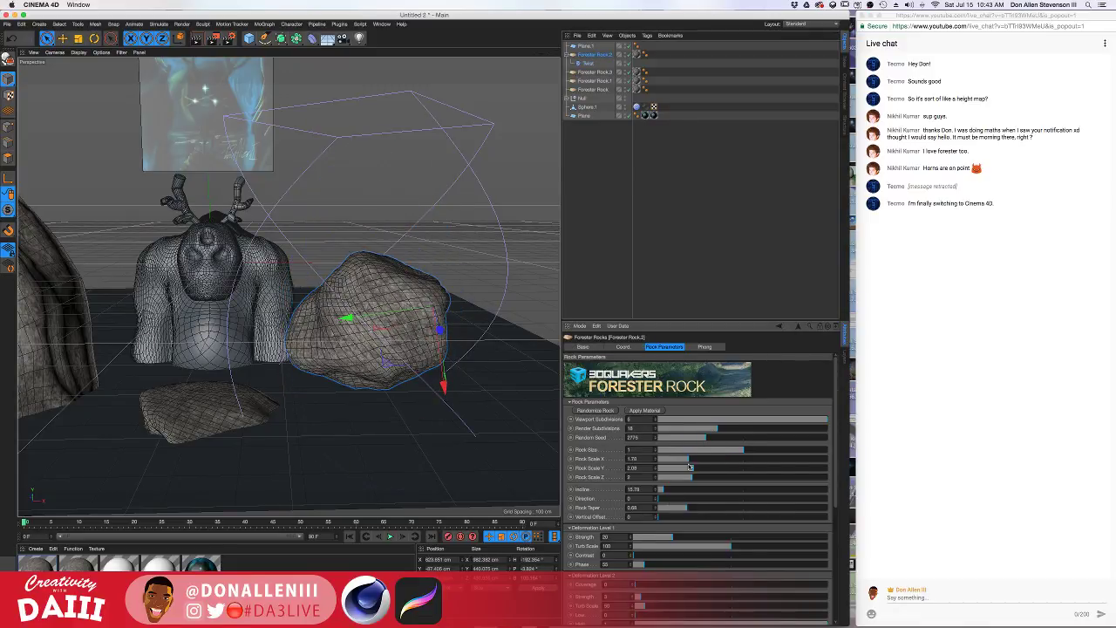
left_click_drag(689, 460, 718, 482)
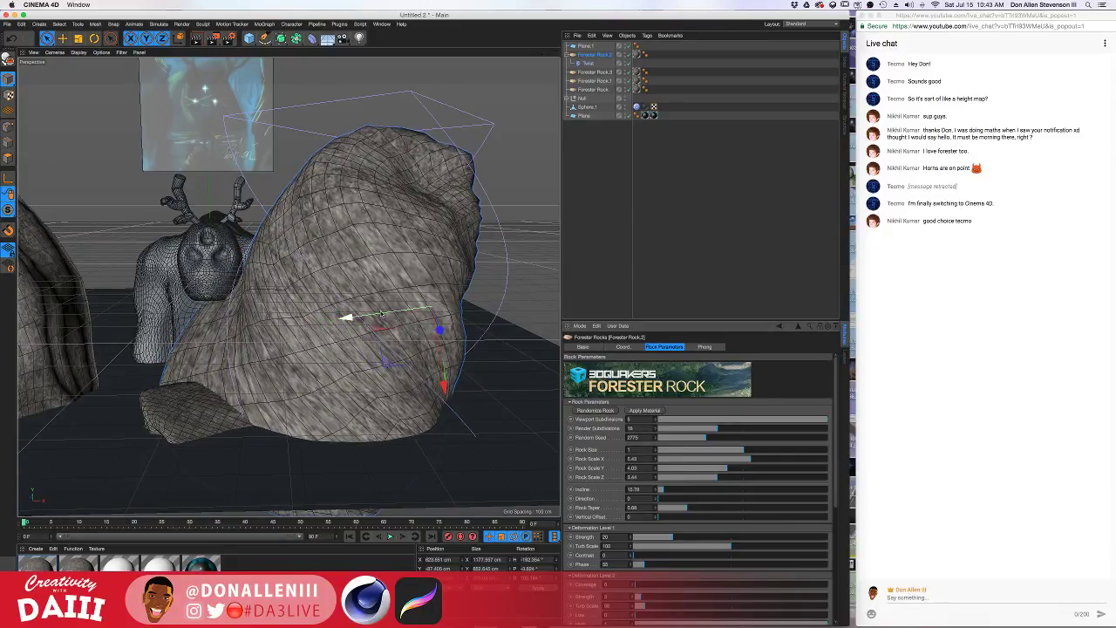
Move Forester Rock.2 away from the creature and set its Rock Scale Y to 2.21, Rock Scale Z to 1.62 and Rock Taper to 4
left_click_drag(381, 314, 420, 309)
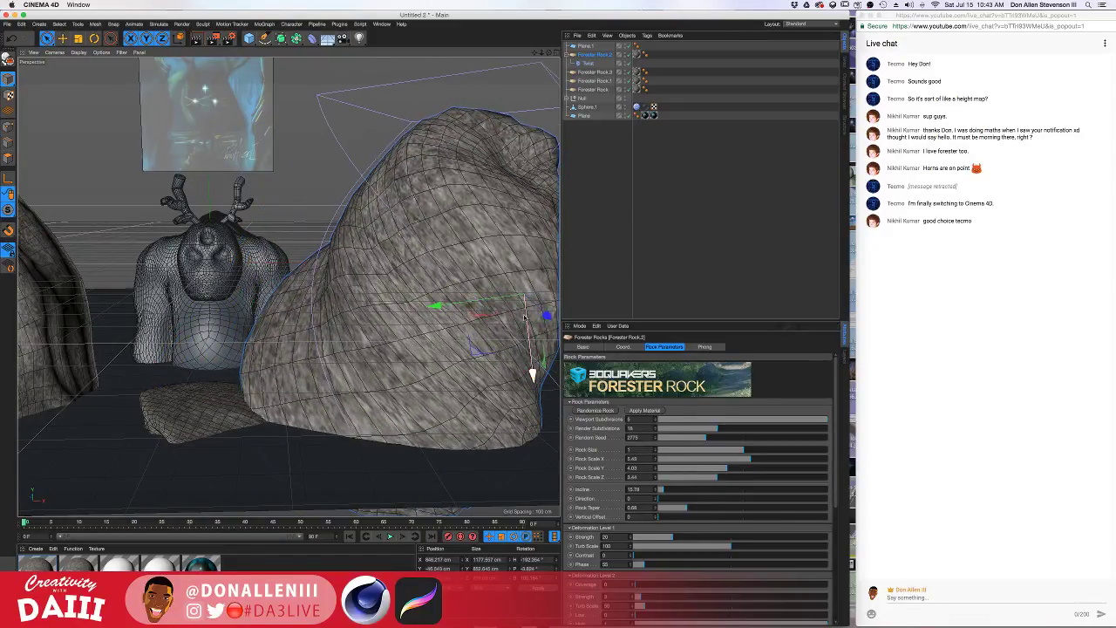
left_click_drag(525, 317, 533, 373)
left_click_drag(661, 477, 699, 474)
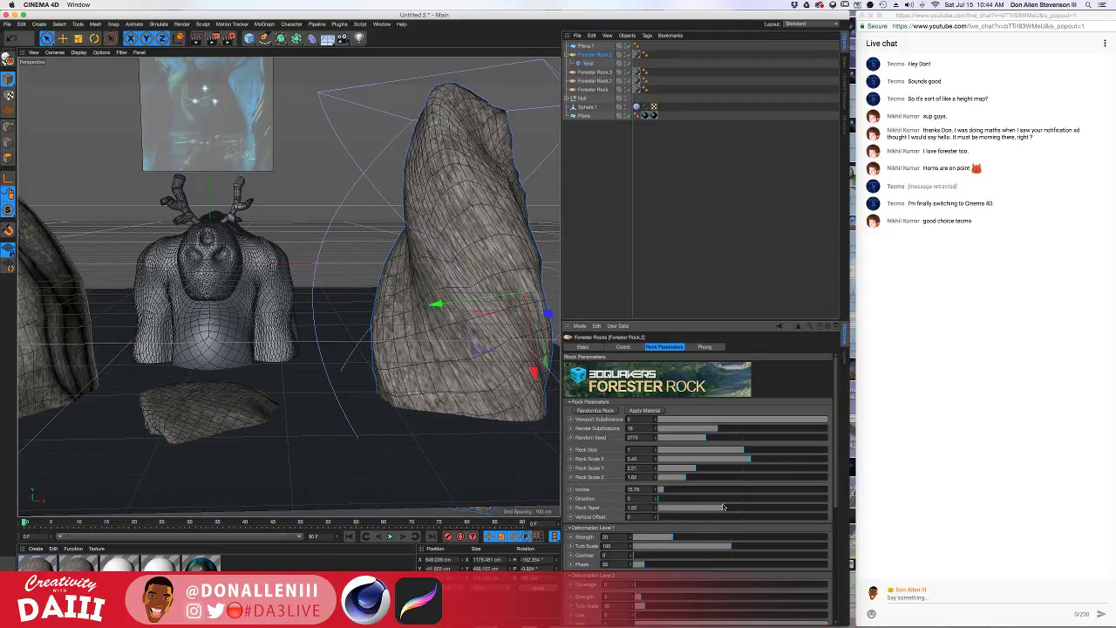
left_click_drag(694, 499, 750, 496)
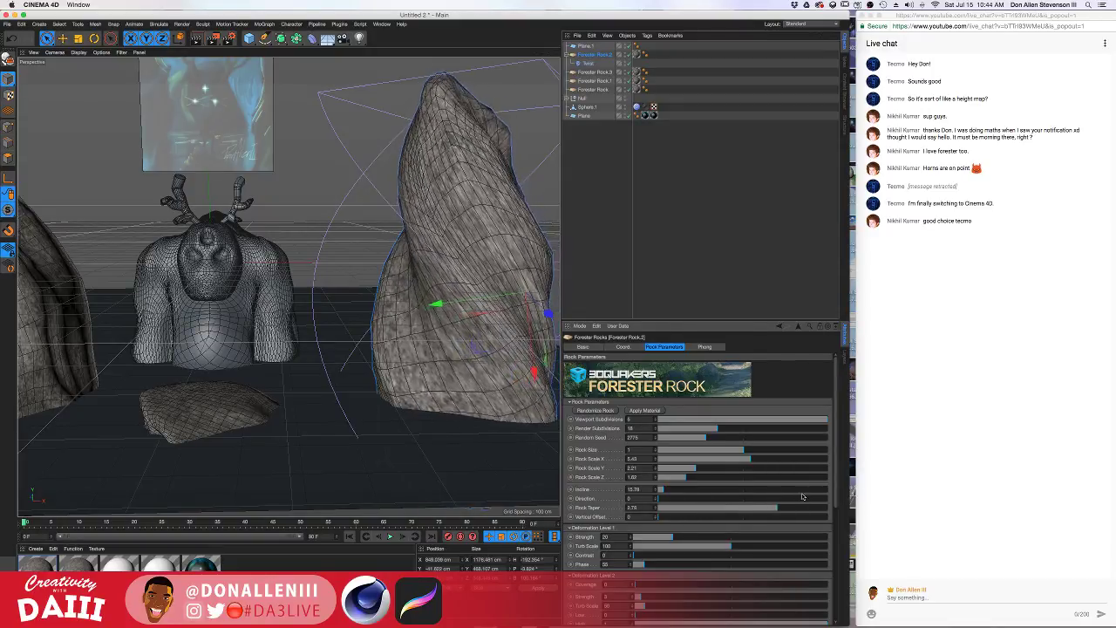
left_click_drag(462, 296, 423, 311, "alt")
mouse_move(307, 330)
left_mouse_down("alt")
mouse_move(302, 297)
mouse_move(299, 334)
mouse_move(287, 320)
left_mouse_up("alt")
scroll(297, 302, "up", 5)
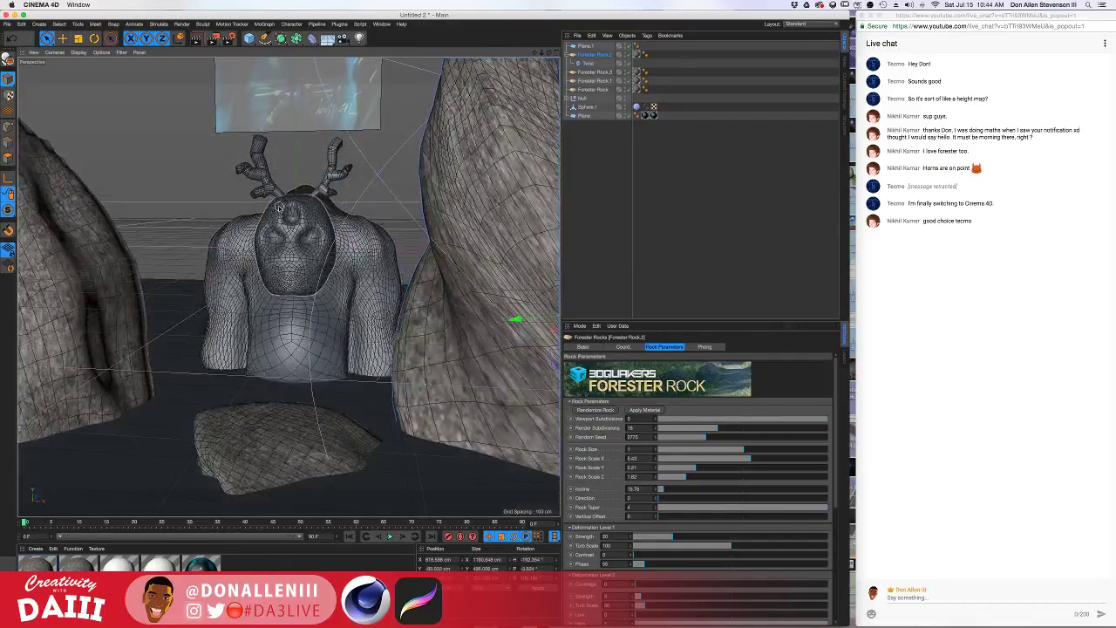
Group the creature's body, Sphere.1, with the head and antlers inside the Null
left_click_drag(279, 206, 623, 54, "alt")
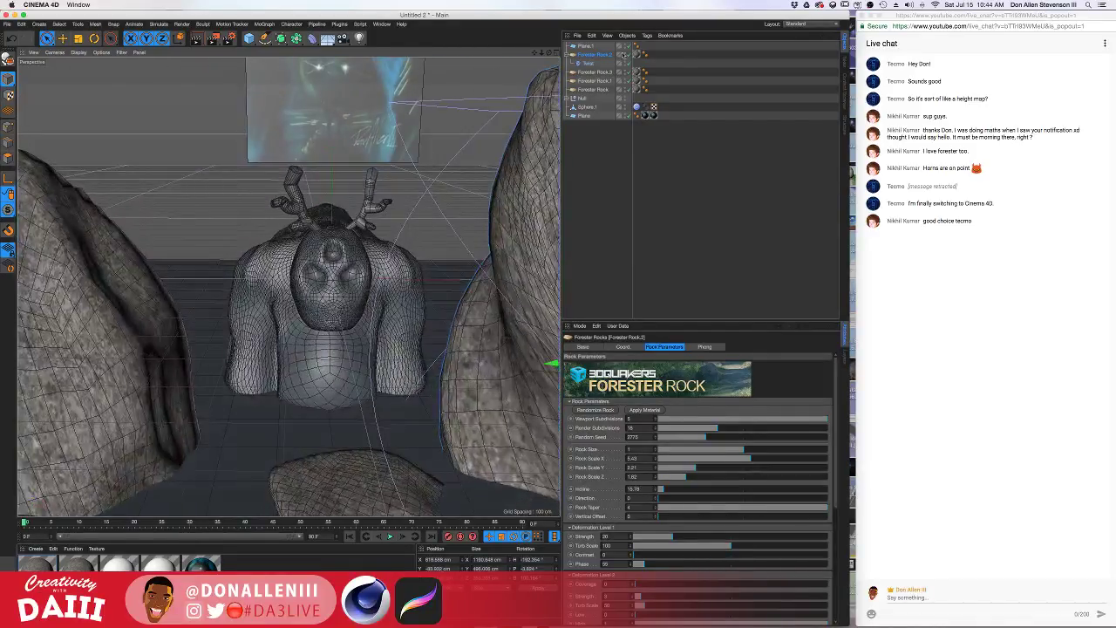
left_click(585, 107)
left_click(582, 98)
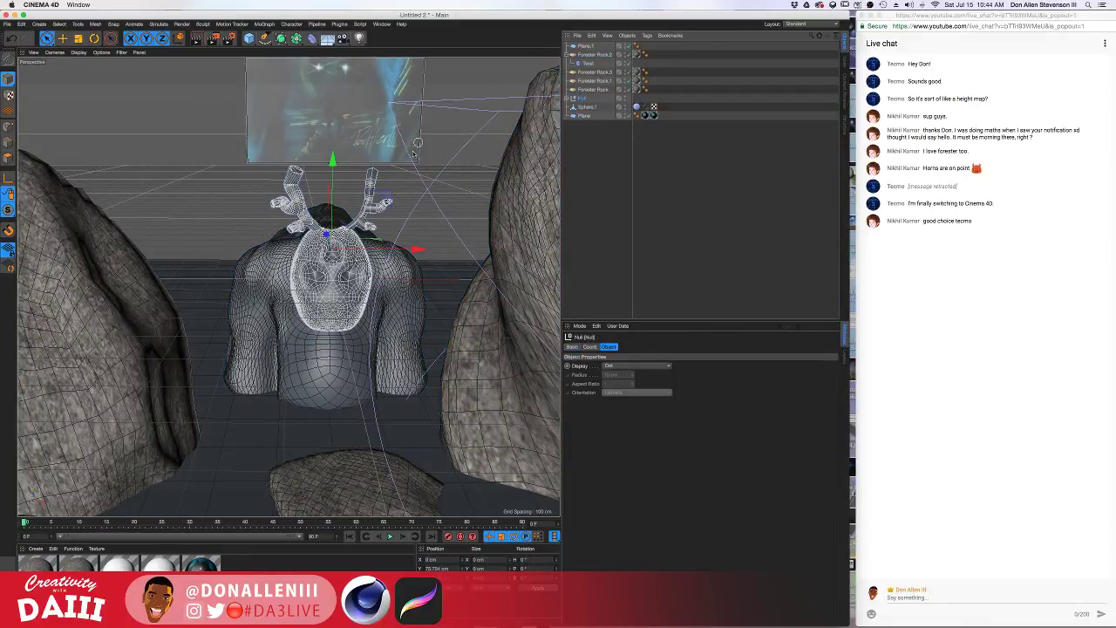
left_click(572, 98)
left_click(569, 98)
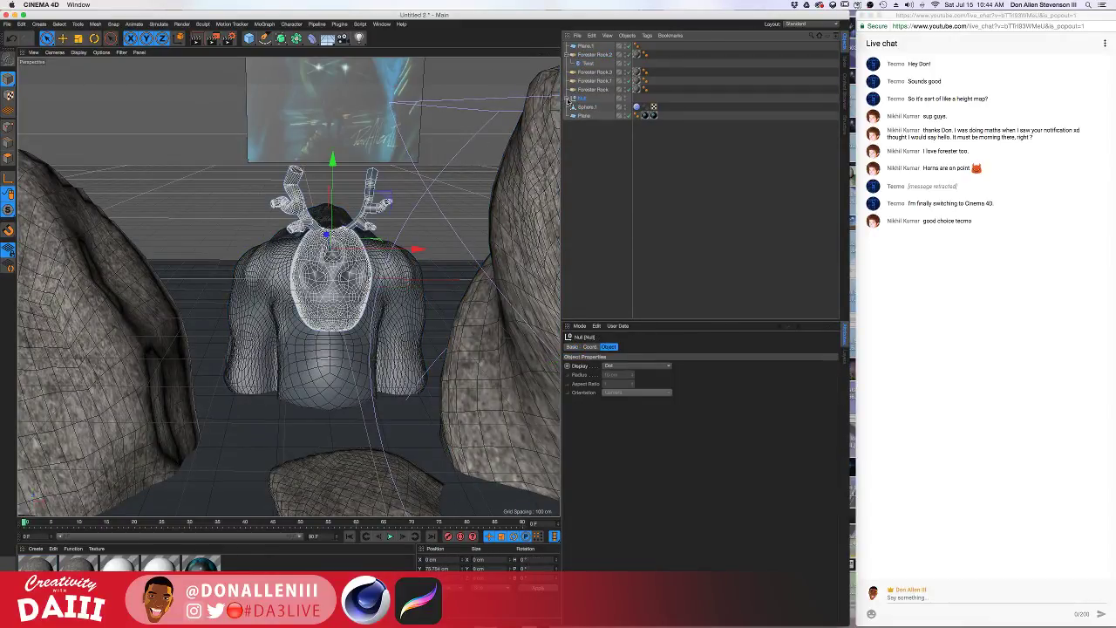
left_click(586, 107)
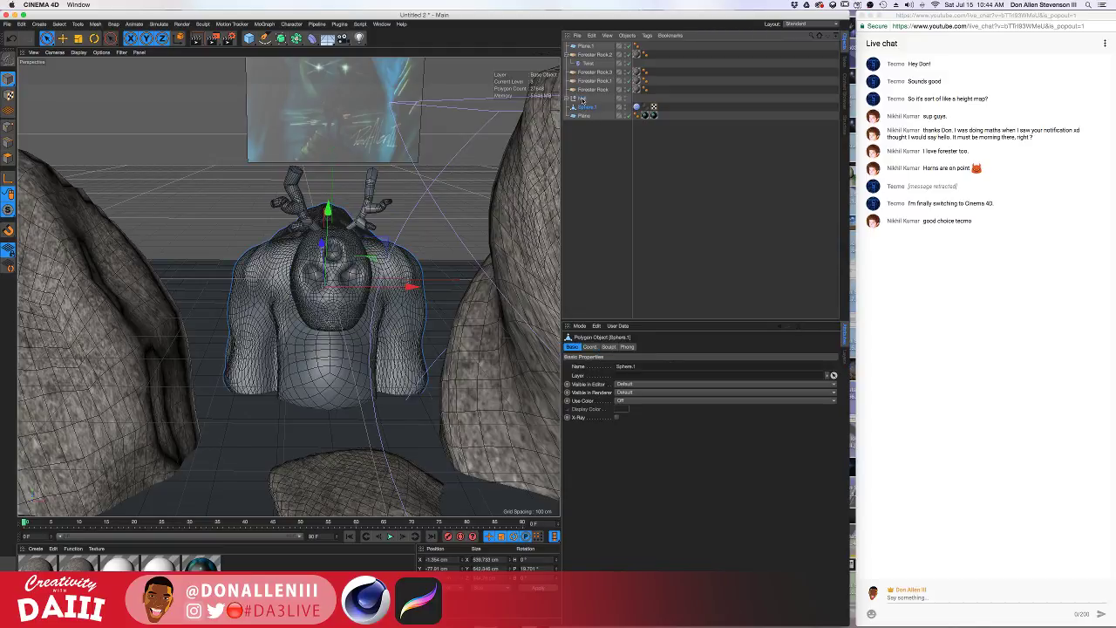
key("super+z")
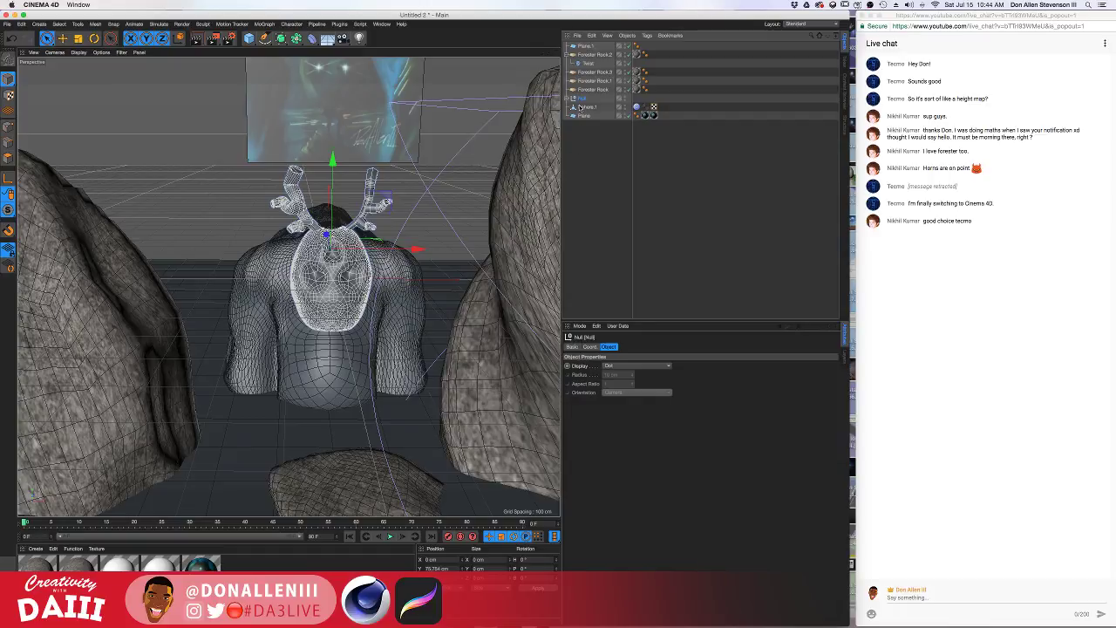
left_click(392, 298)
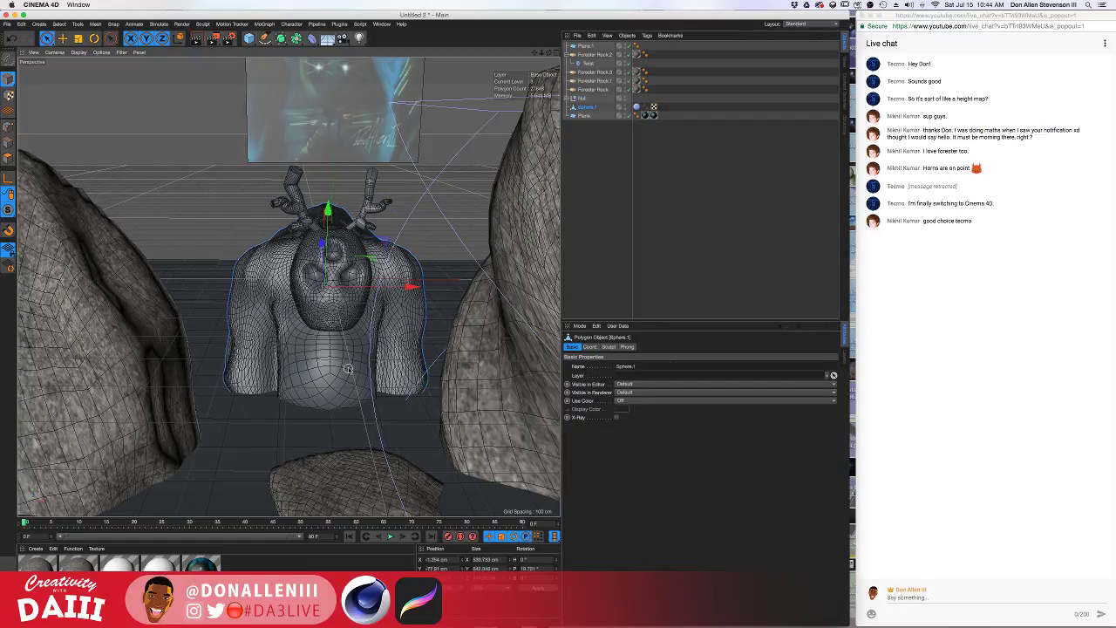
left_click(578, 98)
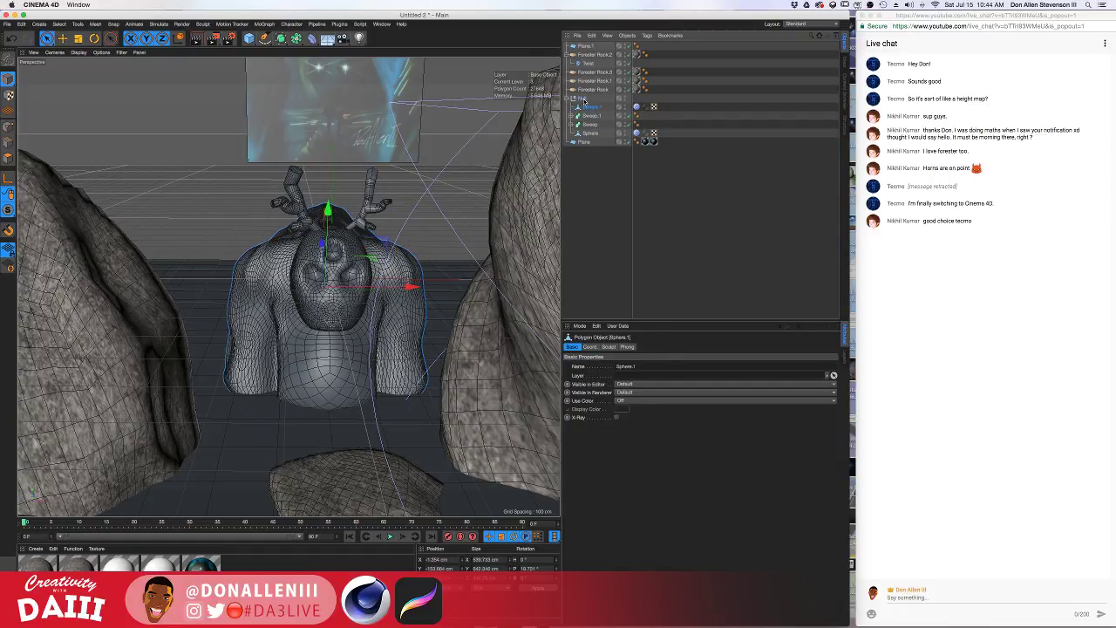
Lower the creature's Null between the rocks and pitch it to about 24° so the creature leans forward
left_click(582, 99)
left_click_drag(328, 301, 331, 346, "alt")
key("r")
left_click_drag(314, 229, 314, 316)
key("e")
left_click_drag(314, 316, 269, 316, "alt")
key("r")
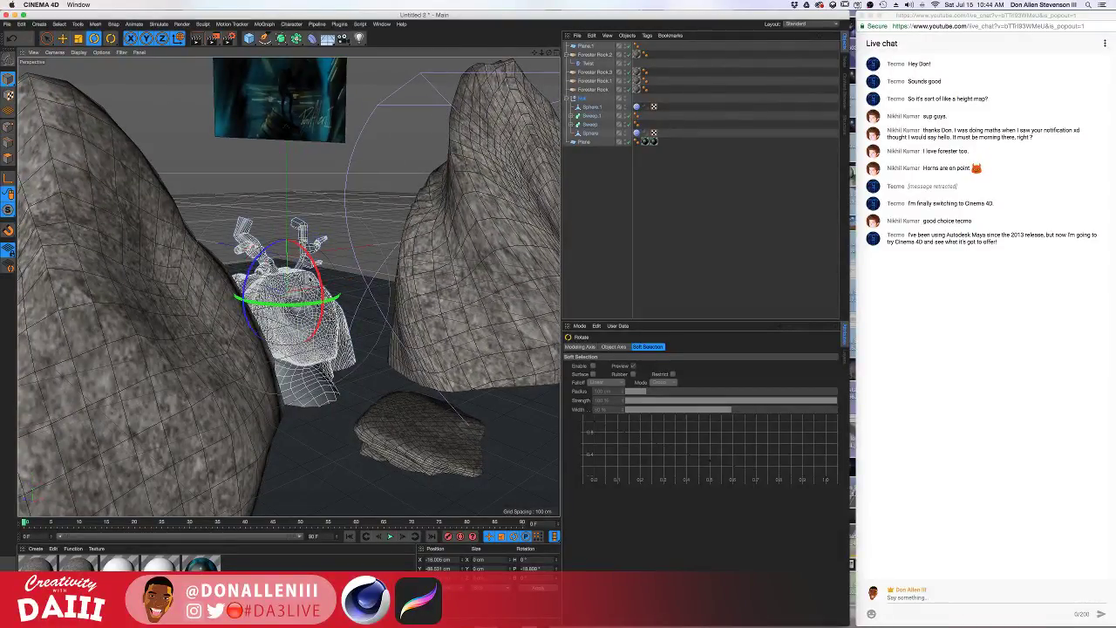
left_click_drag(315, 307, 347, 316, "alt")
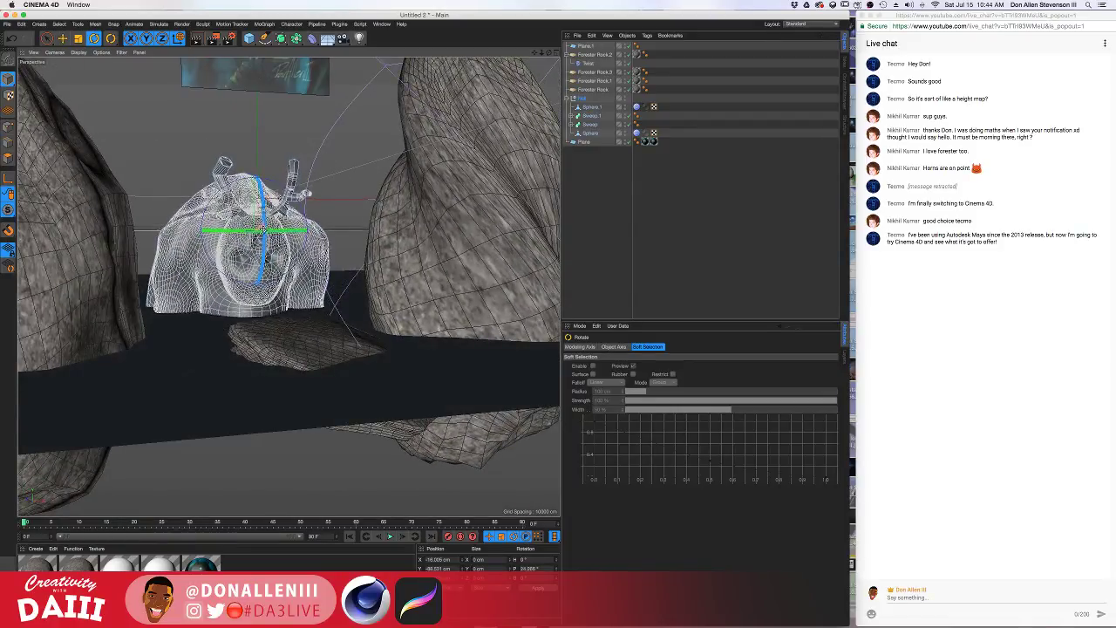
Compare the creature's pose and face with the glowing eyes and silhouette in the reference painting
left_click_drag(307, 193, 342, 251, "alt")
left_click(340, 247)
scroll(347, 237, "up", 4)
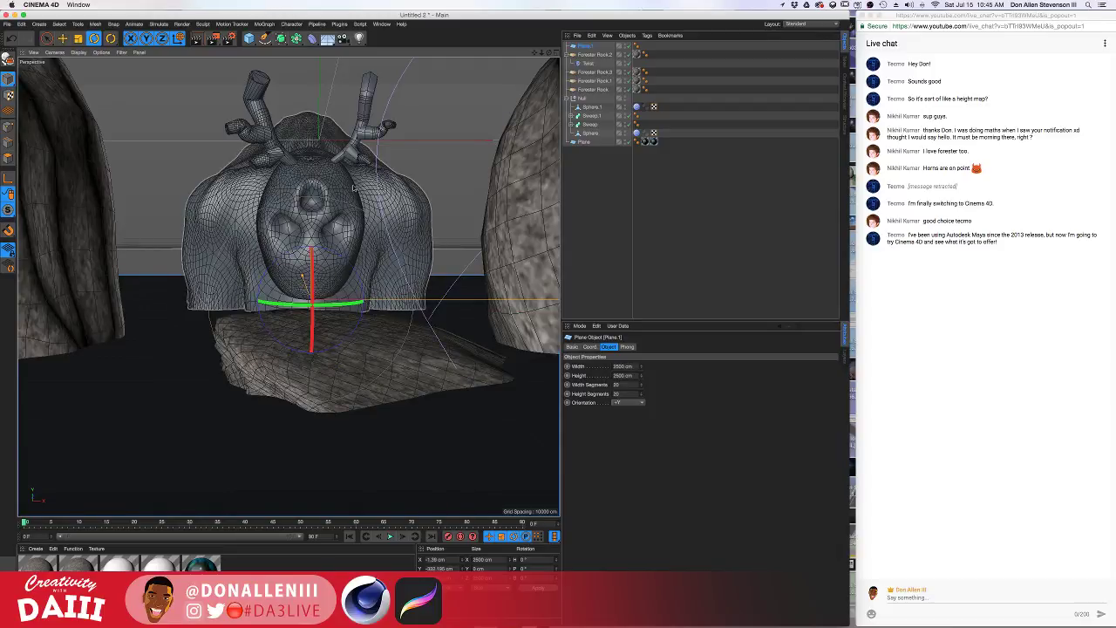
left_click_drag(365, 208, 349, 287, "alt")
middle_click_drag(349, 290, 312, 449, "alt")
left_click_drag(288, 287, 311, 512, "alt")
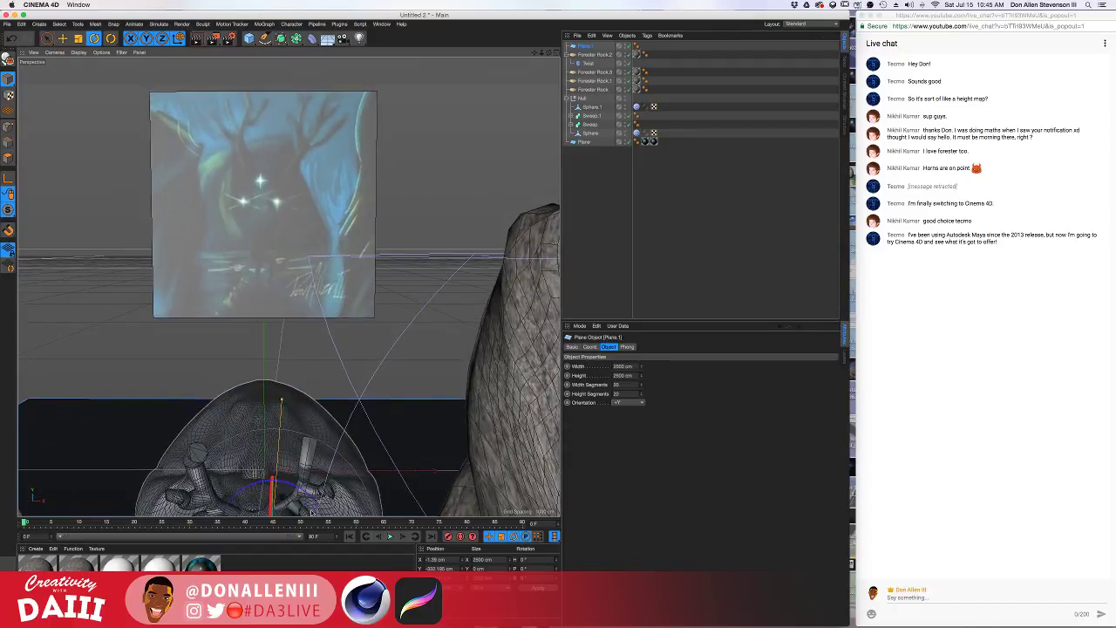
scroll(269, 234, "up", 6)
scroll(270, 236, "down", 4)
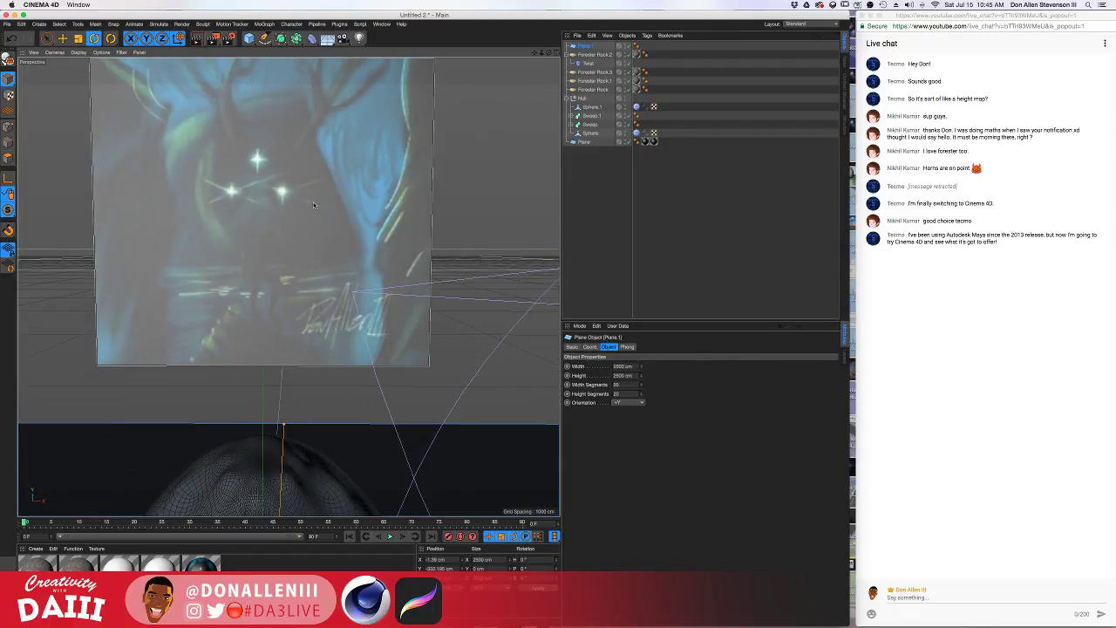
mouse_move(312, 206)
left_mouse_down("alt")
mouse_move(338, 214)
mouse_move(274, 240)
mouse_move(249, 230)
mouse_move(311, 254)
mouse_move(310, 235)
mouse_move(314, 254)
mouse_move(326, 215)
mouse_move(332, 357)
mouse_move(317, 373)
left_mouse_up("alt")
left_click_drag(357, 337, 362, 306, "alt")
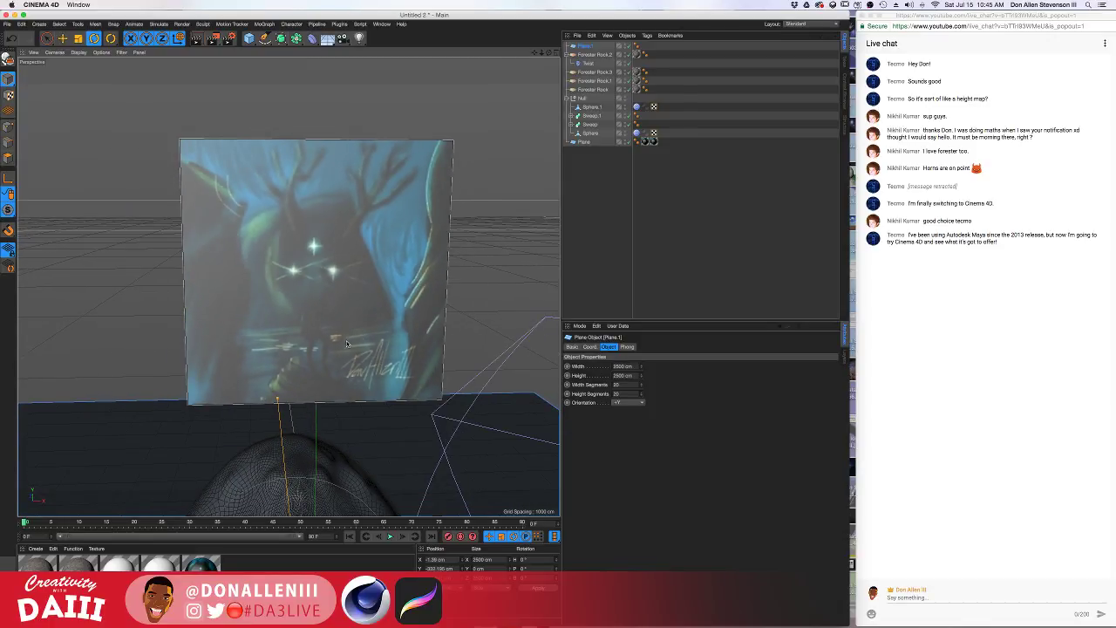
mouse_move(350, 353)
middle_mouse_down("alt")
mouse_move(365, 297)
mouse_move(338, 262)
middle_mouse_up("alt")
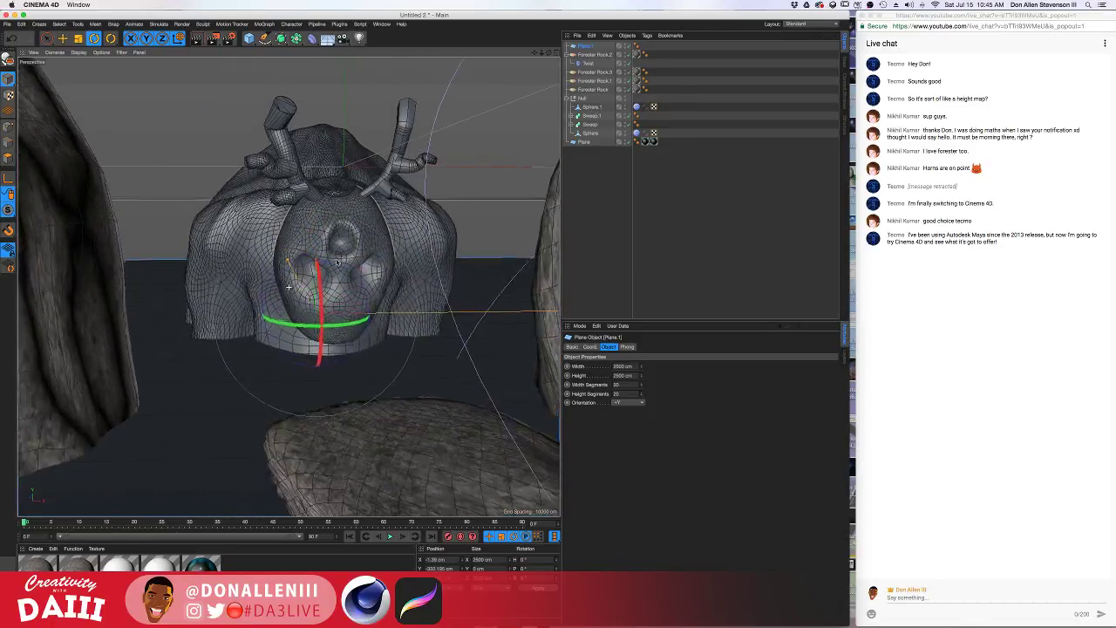
right_click_drag(338, 262, 360, 277, "alt")
left_click_drag(359, 277, 330, 289, "alt")
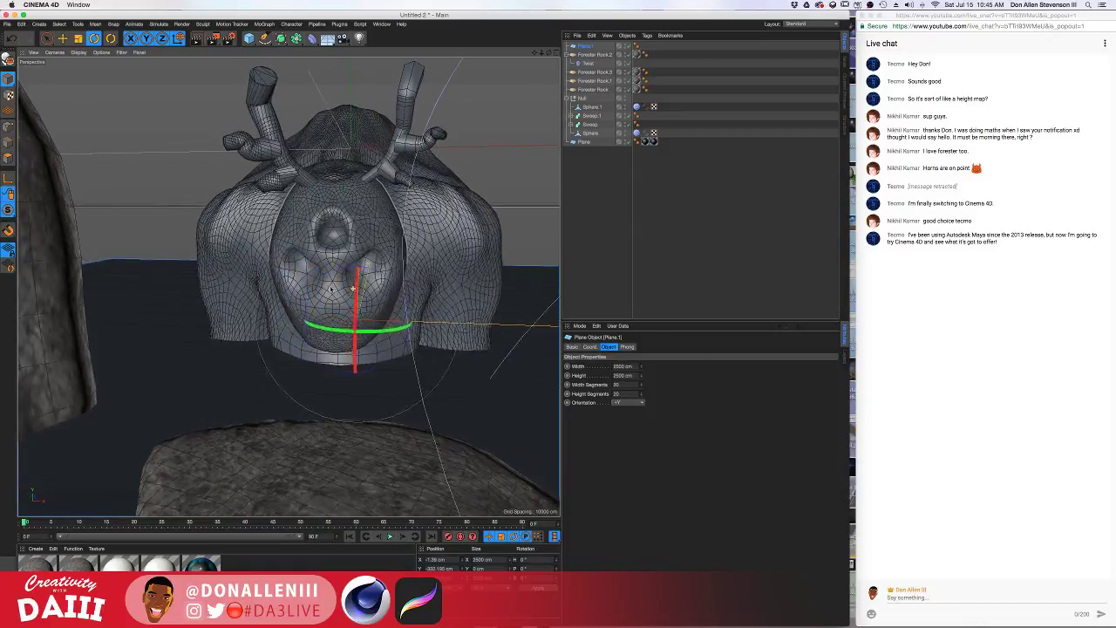
Add a standard light and move it down and forward to the creature's face
left_click(359, 38)
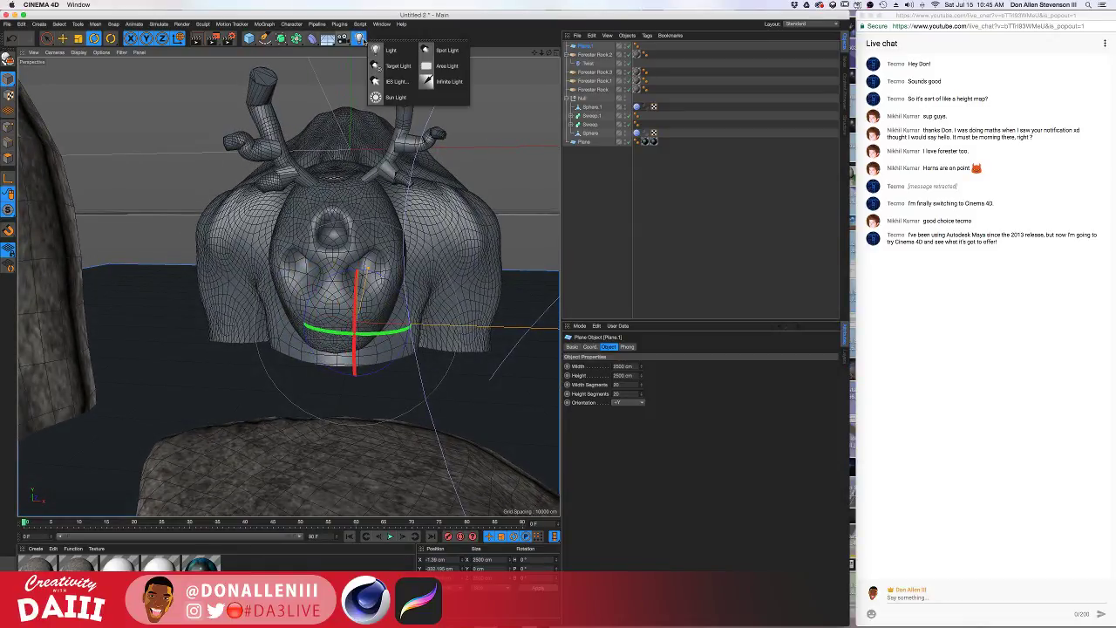
left_click(391, 49)
key("e")
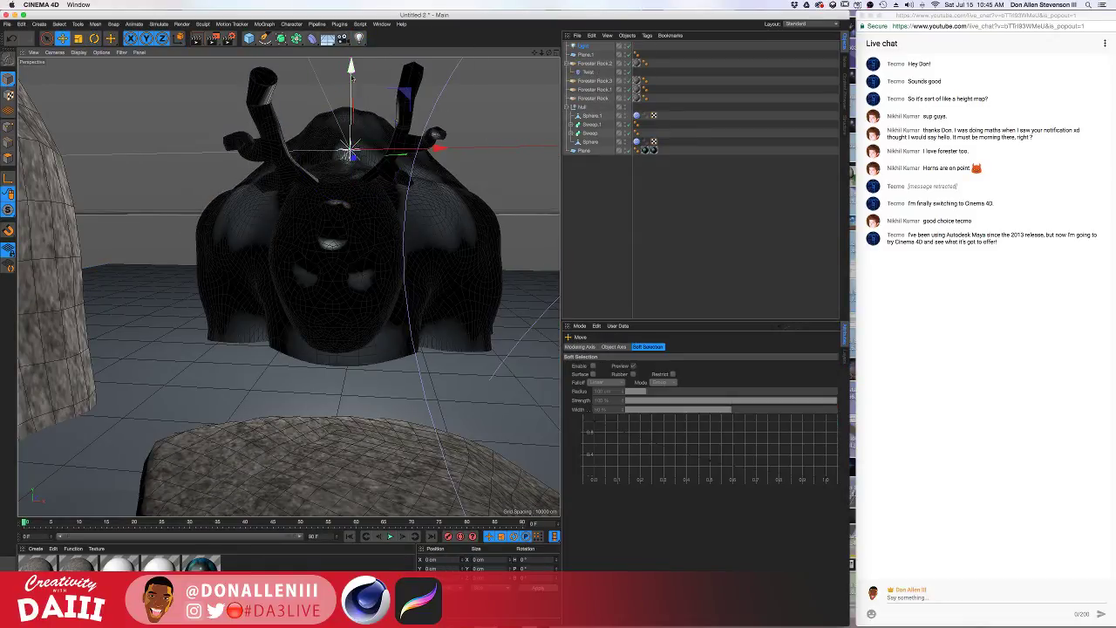
left_click_drag(352, 78, 277, 213)
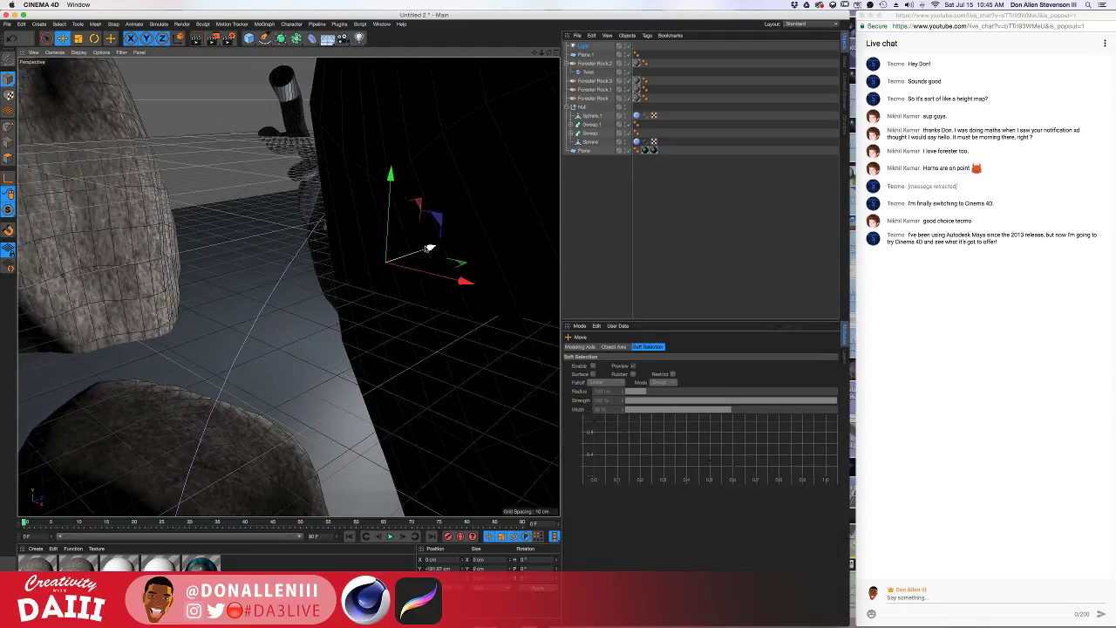
left_click_drag(427, 249, 404, 265)
Position the light at the creature's forehead eye and check how it lights the face and rocks
scroll(287, 287, "down", 5)
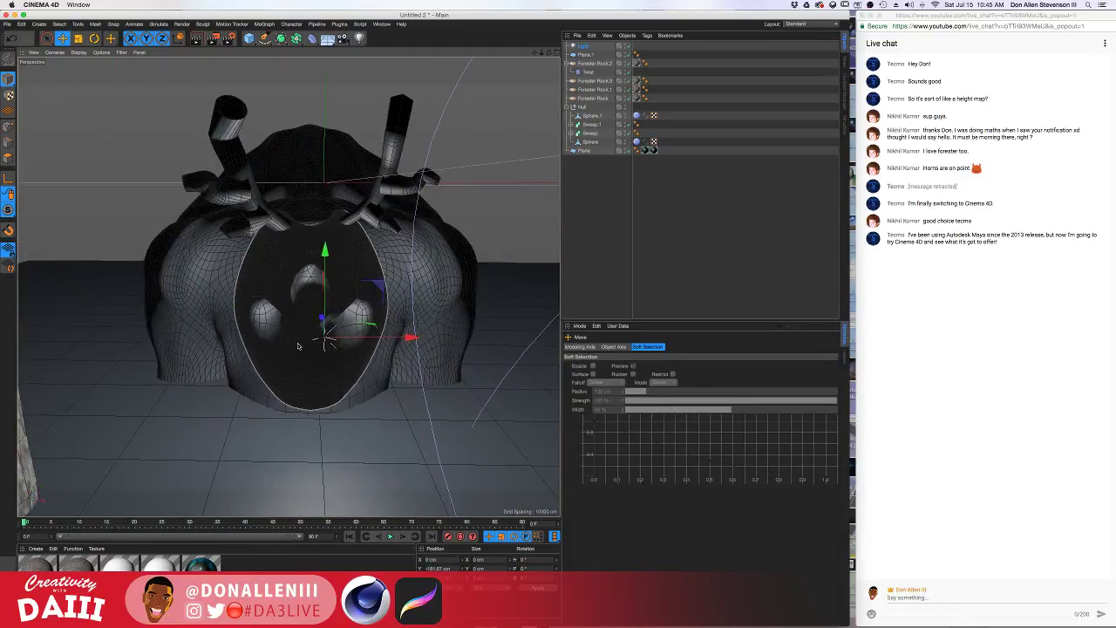
left_click_drag(319, 287, 319, 238)
mouse_move(403, 290)
left_mouse_down()
mouse_move(374, 289)
mouse_move(387, 290)
left_mouse_up()
left_click_drag(309, 202, 309, 200)
mouse_move(353, 253)
left_mouse_down("alt")
mouse_move(319, 261)
mouse_move(344, 277)
mouse_move(331, 258)
mouse_move(323, 266)
mouse_move(337, 261)
left_mouse_up("alt")
scroll(316, 273, "up", 5)
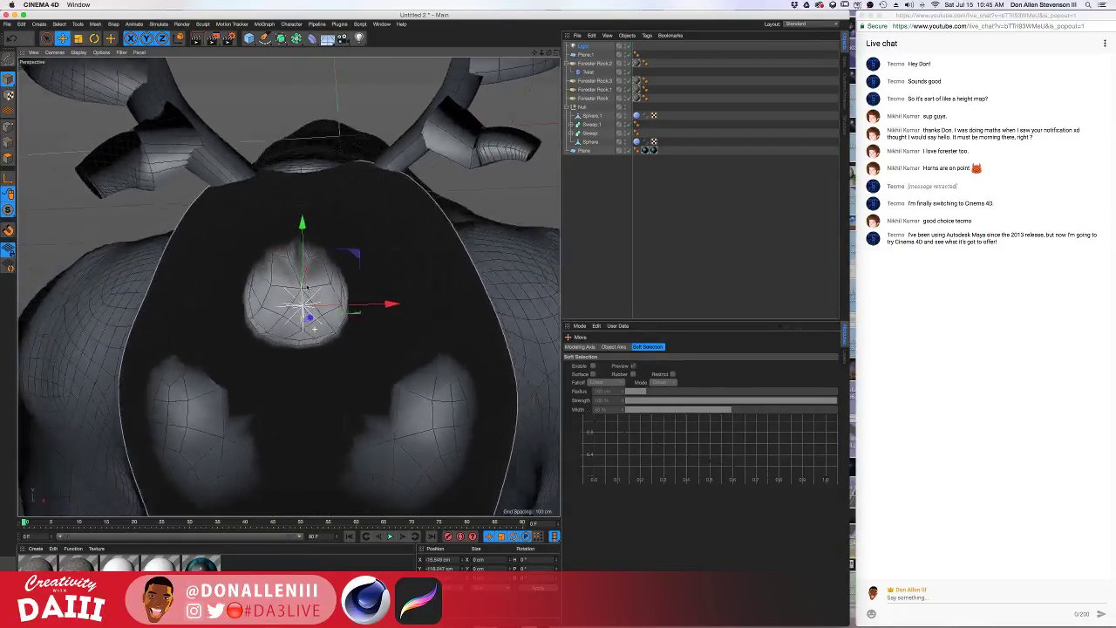
mouse_move(307, 288)
left_mouse_down("alt")
mouse_move(277, 290)
mouse_move(305, 297)
mouse_move(289, 287)
left_mouse_up("alt")
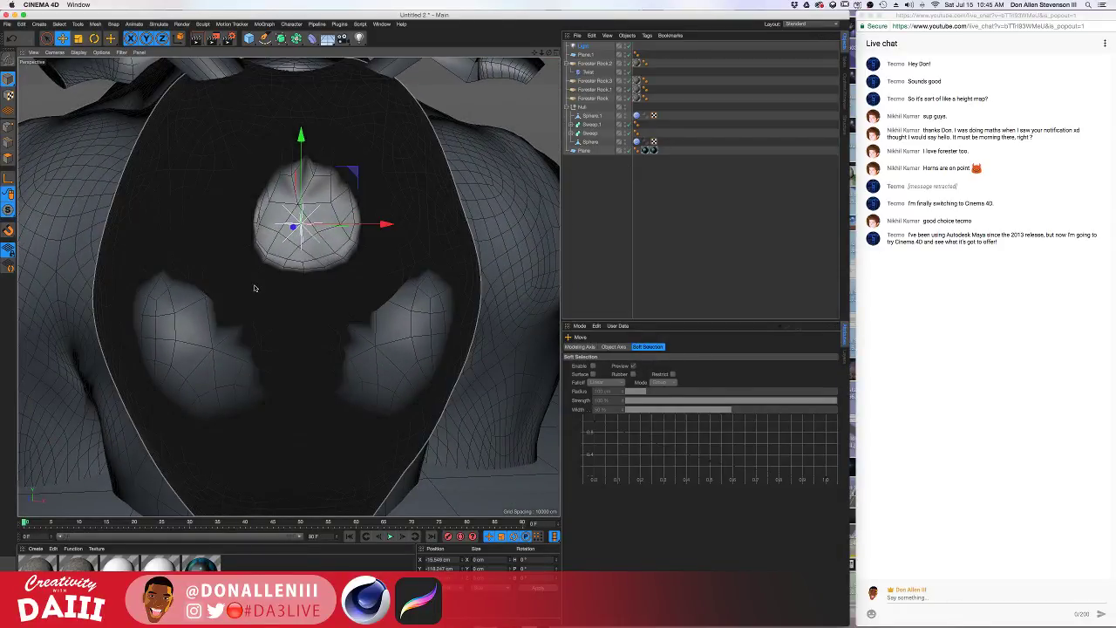
scroll(259, 292, "down", 6)
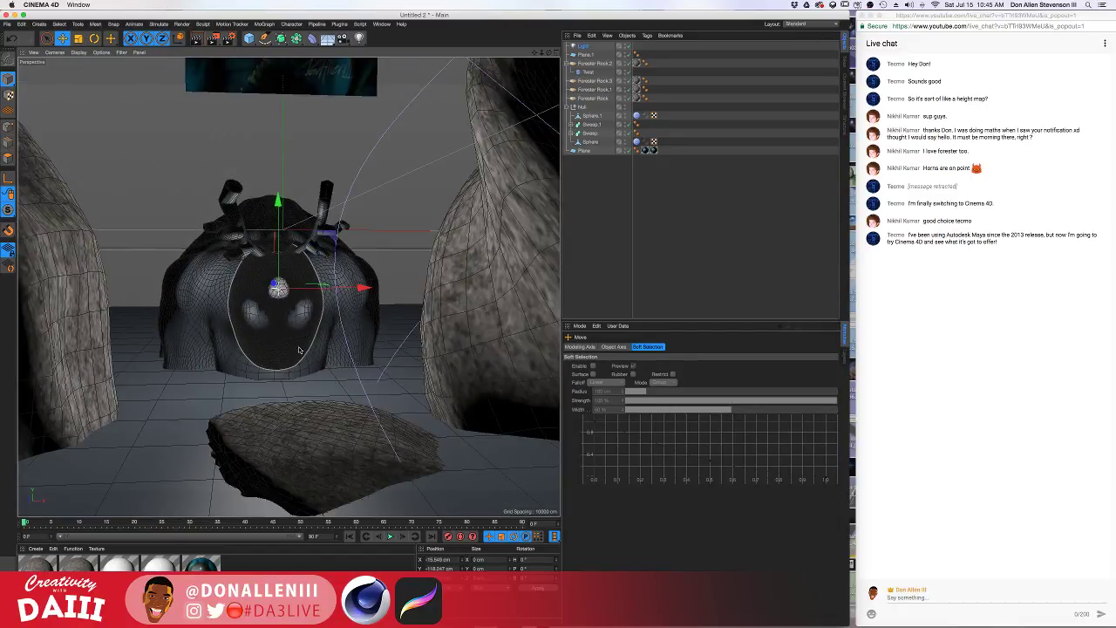
left_click_drag(300, 348, 298, 323, "alt")
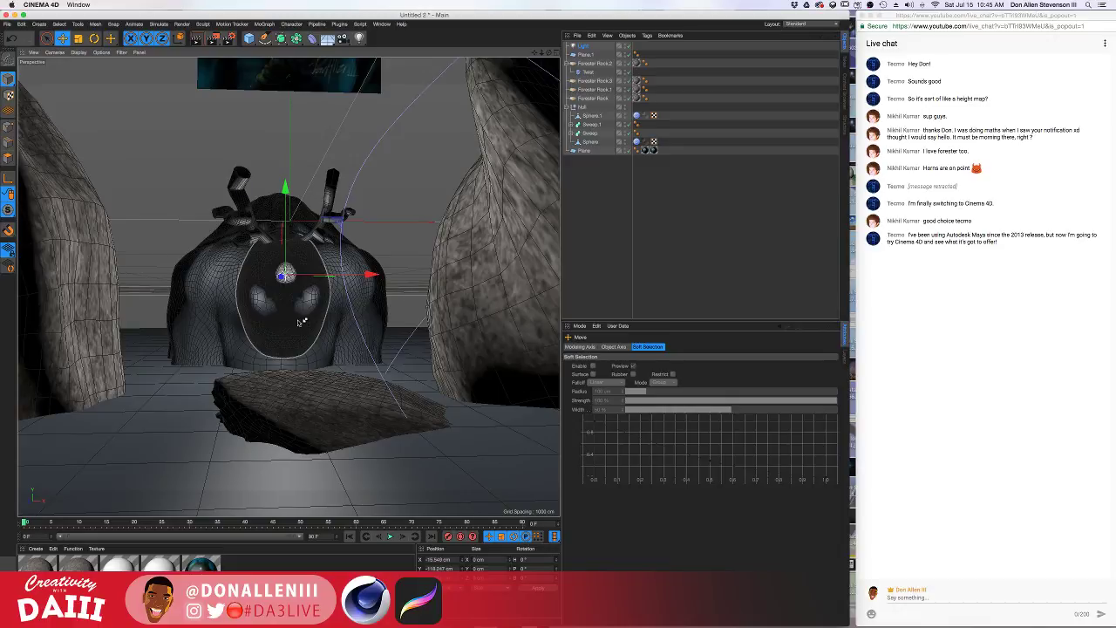
Give the forehead light soft Shadow Maps and preview-render how its shadows fall on the creature and rocks
key("super+r")
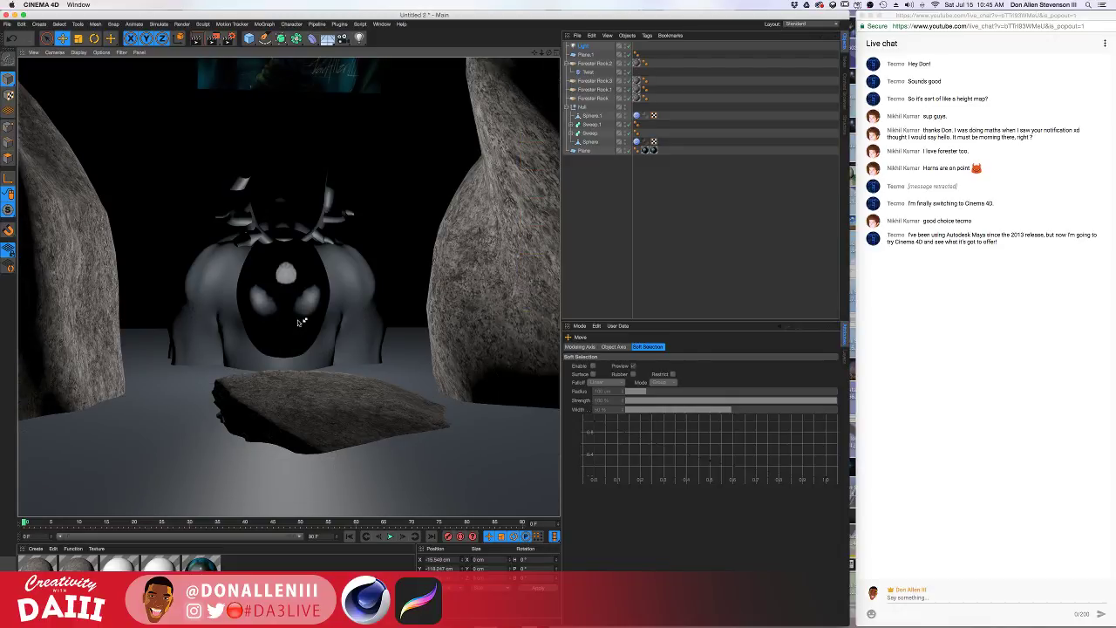
left_click(587, 47)
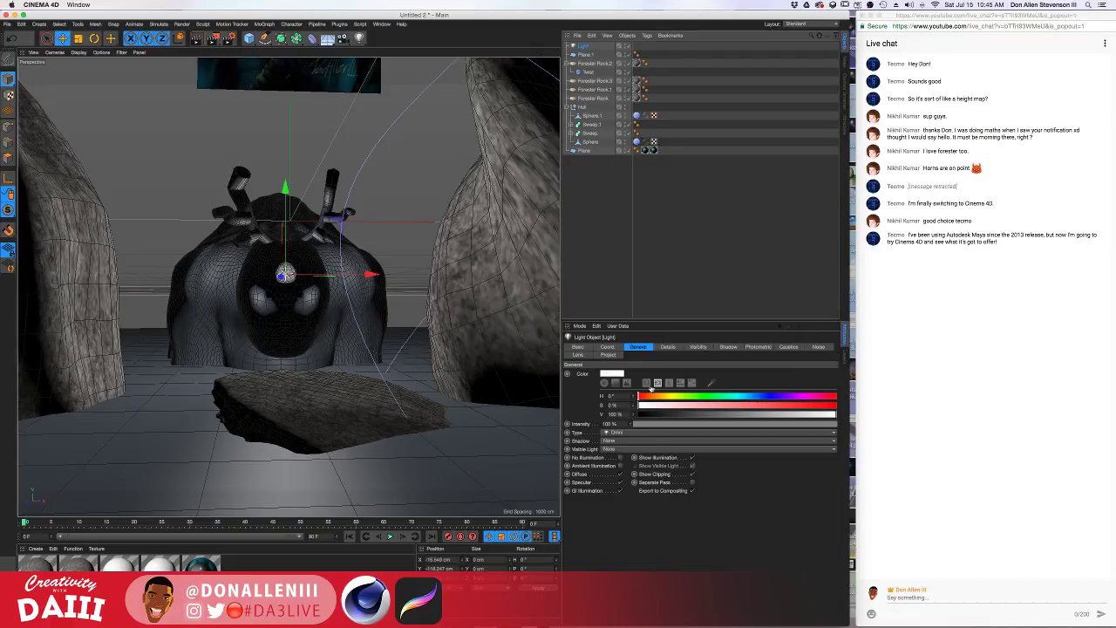
left_click(621, 442)
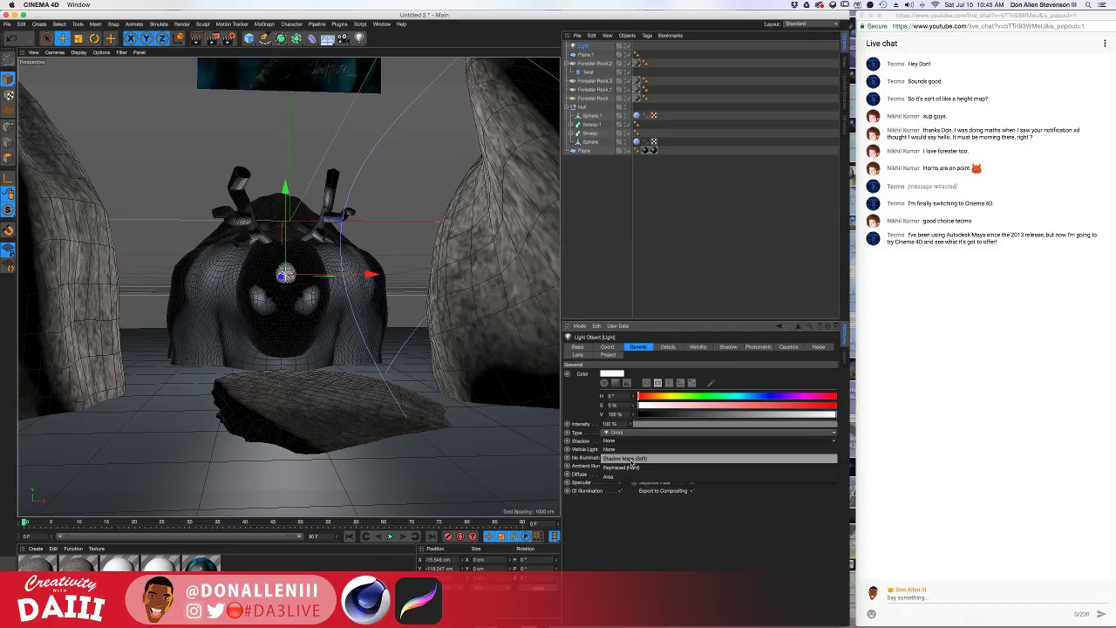
left_click(631, 459)
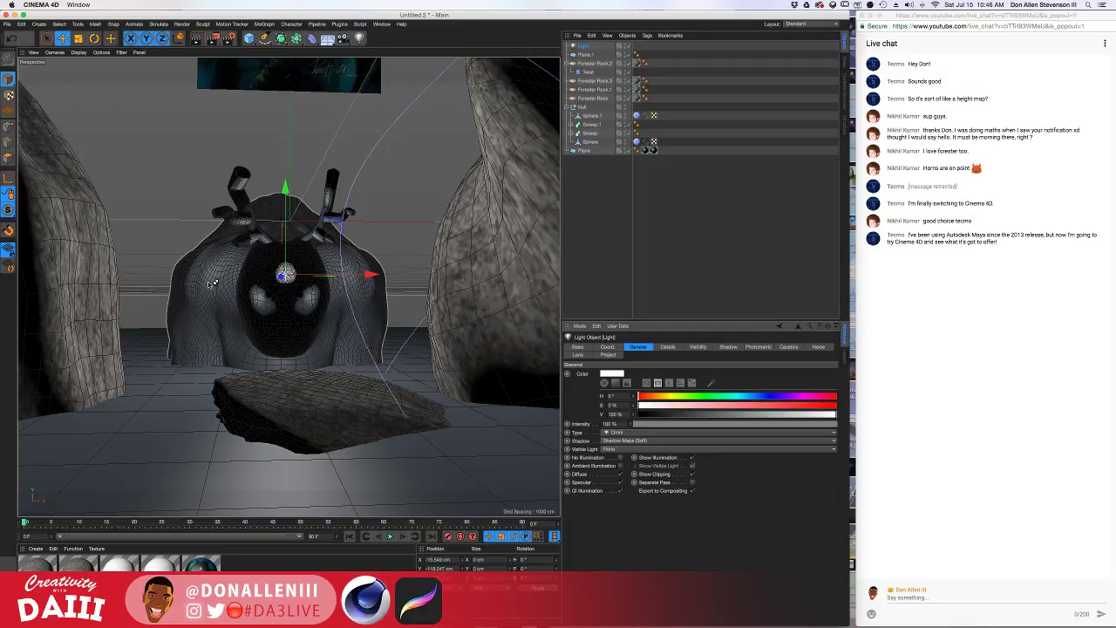
key("ctrl+r")
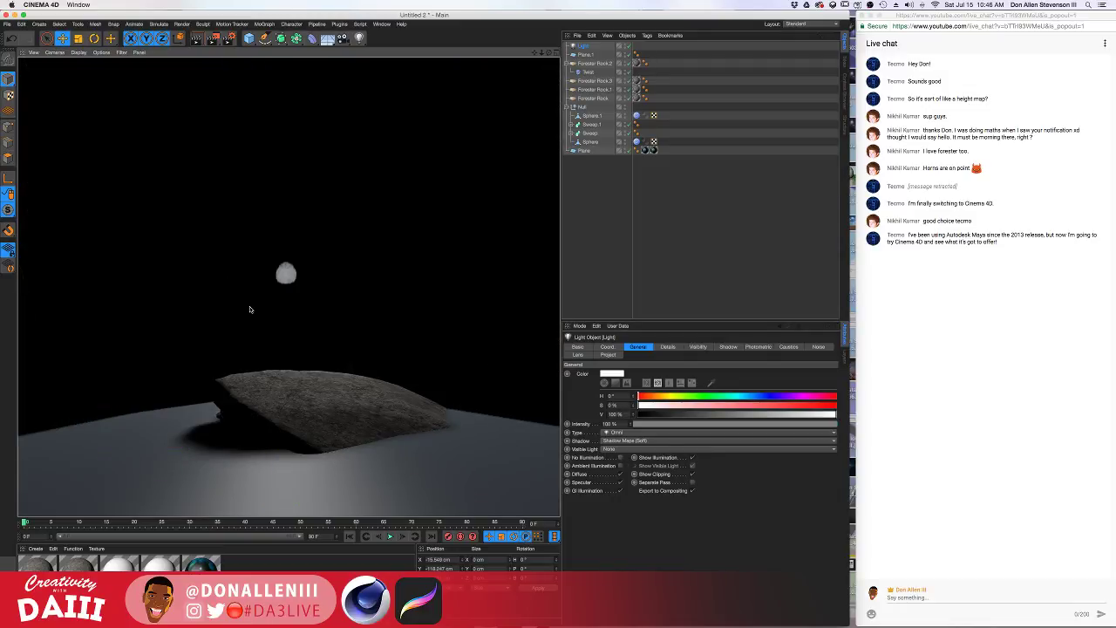
key("space")
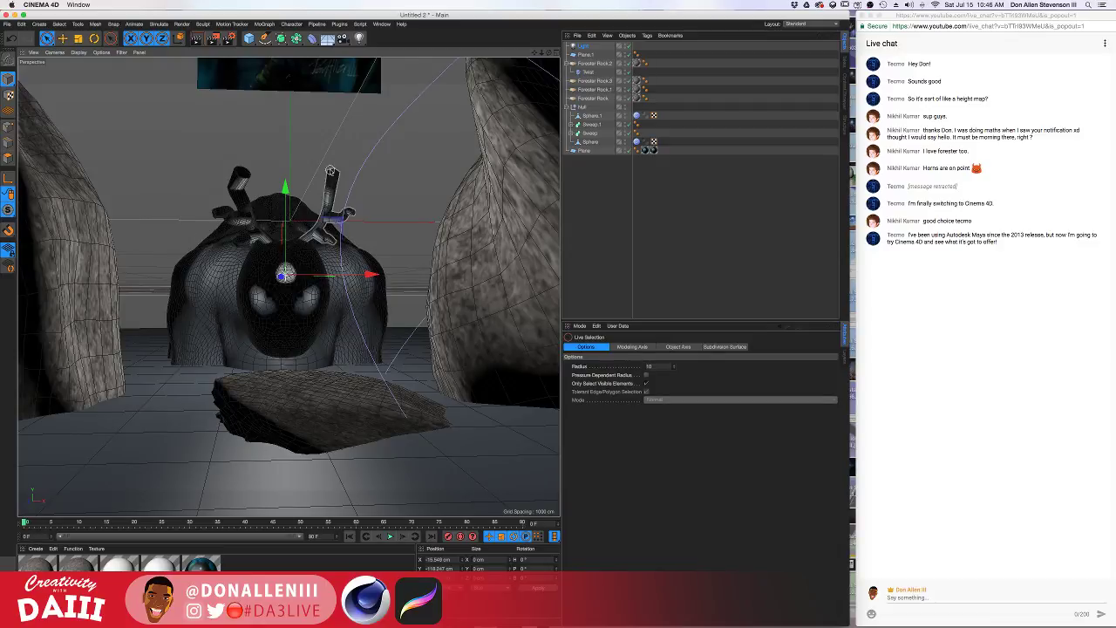
Duplicate the light twice and place the copies at the creature's two lower eyes, at about X -57 cm and X 24 cm
left_click_drag(584, 46, 585, 43, "ctrl")
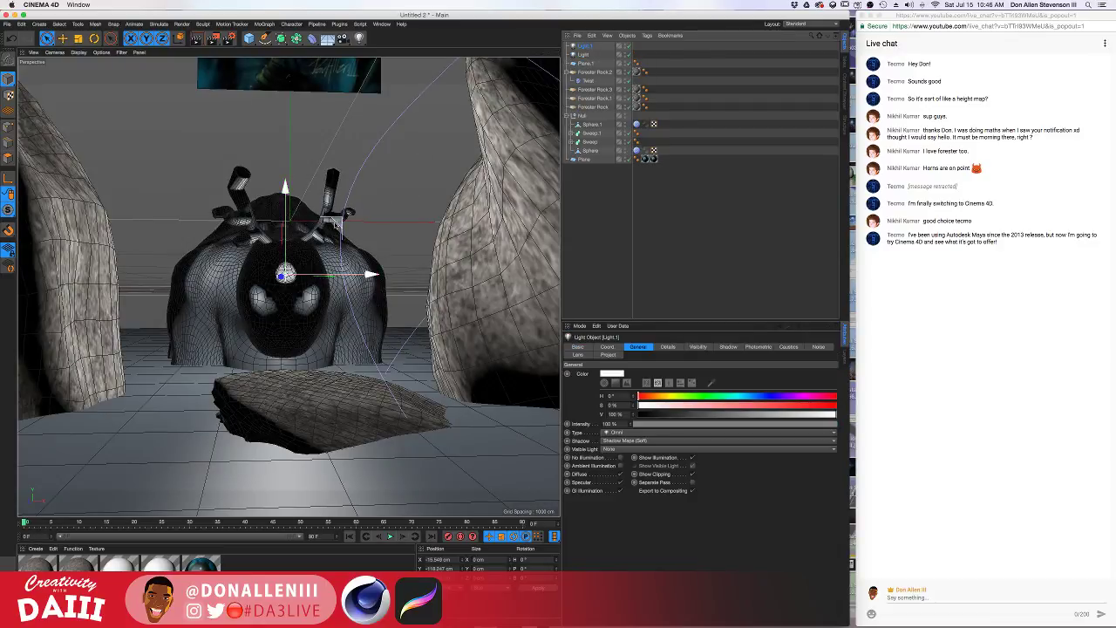
left_click_drag(338, 224, 315, 250)
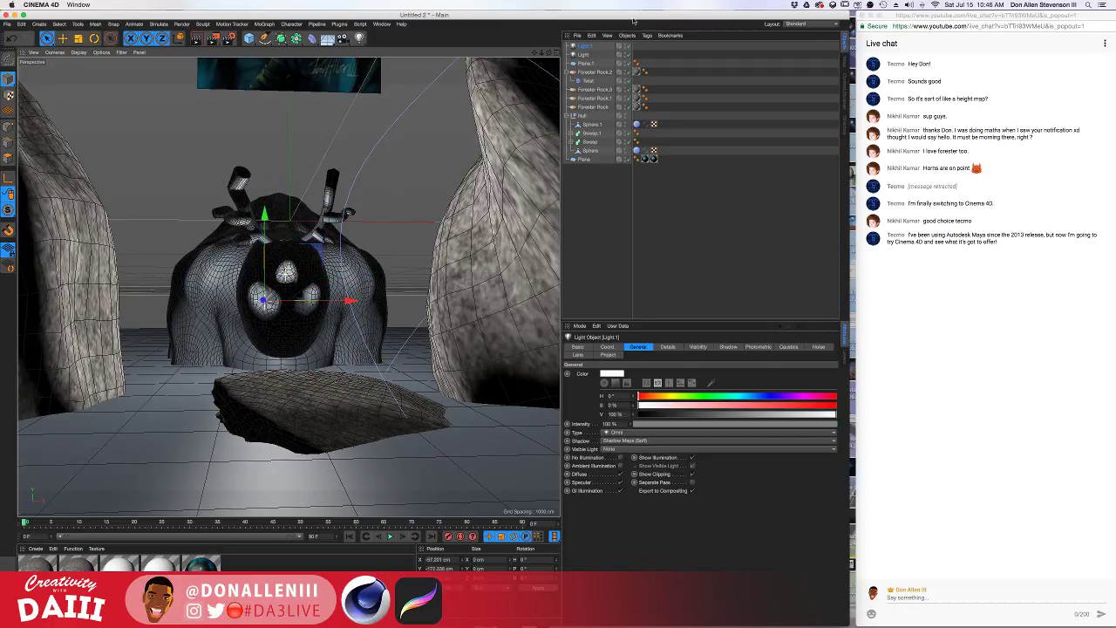
left_click_drag(590, 45, 590, 44, "ctrl")
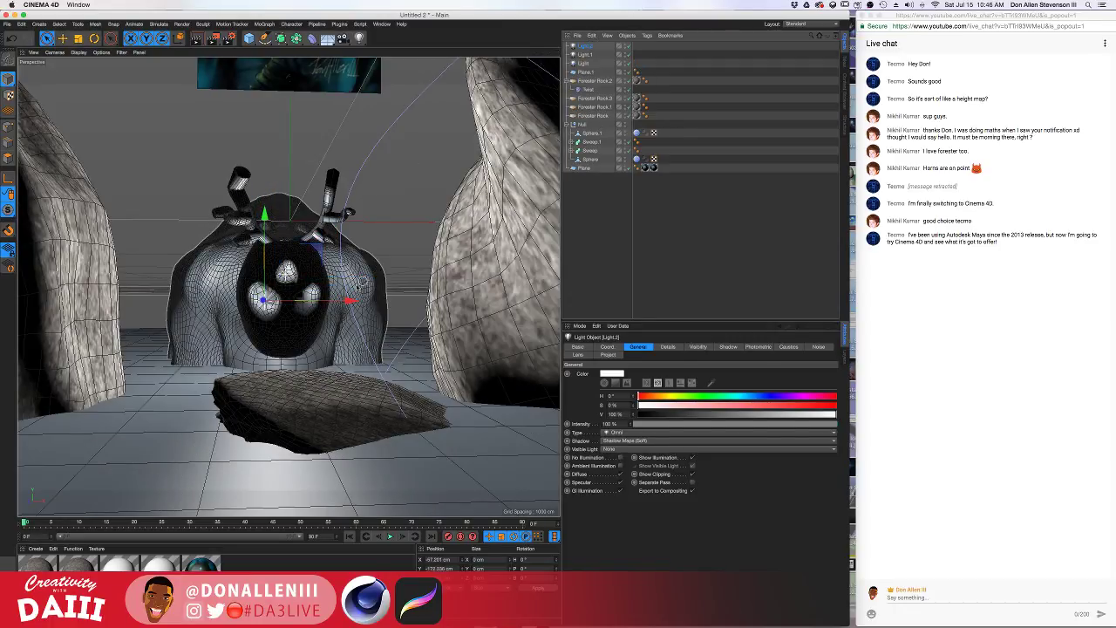
left_click_drag(351, 301, 389, 302)
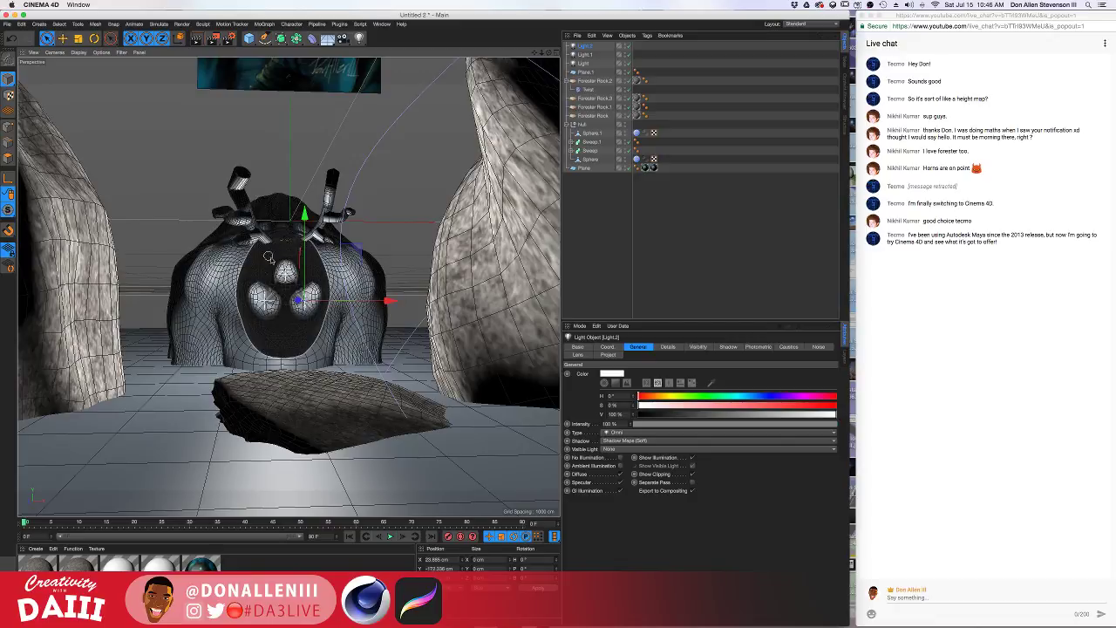
Preview-render the face up close and from farther back to examine how the three lights illuminate the eyes
scroll(288, 269, "up", 5)
left_click_drag(267, 303, 274, 305, "alt")
scroll(274, 311, "up", 5)
scroll(274, 308, "down", 2)
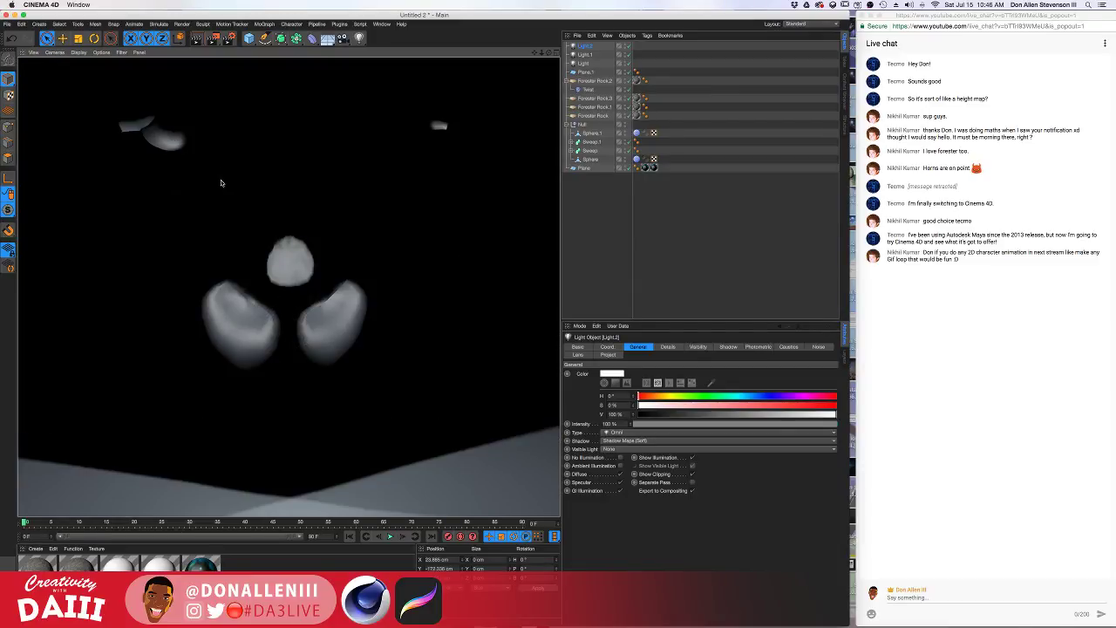
left_click_drag(221, 183, 354, 249, "alt")
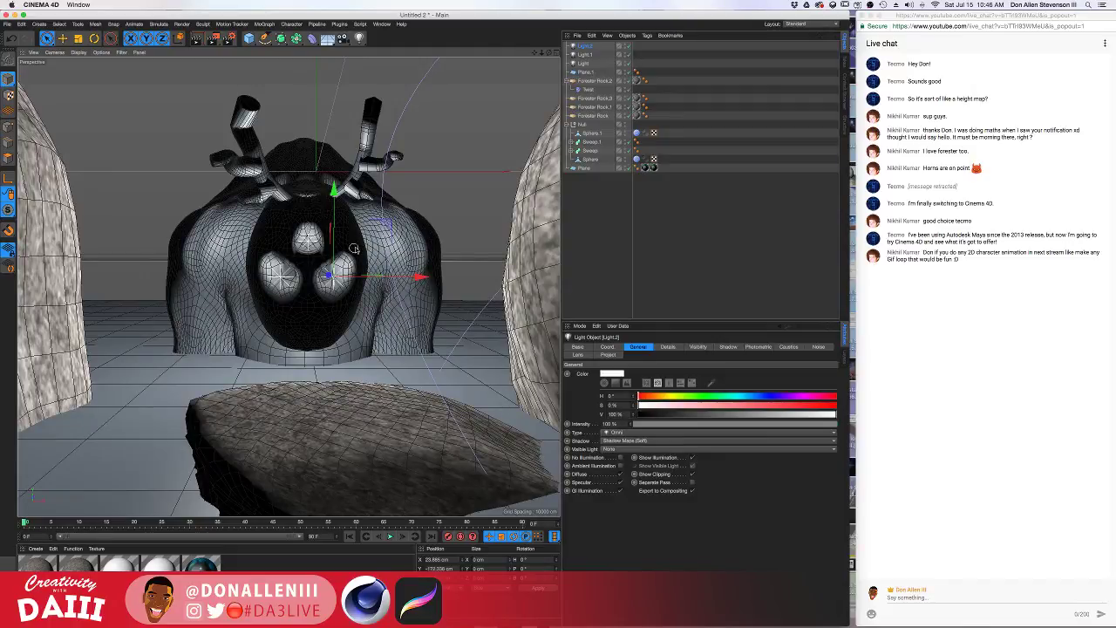
key("super+r")
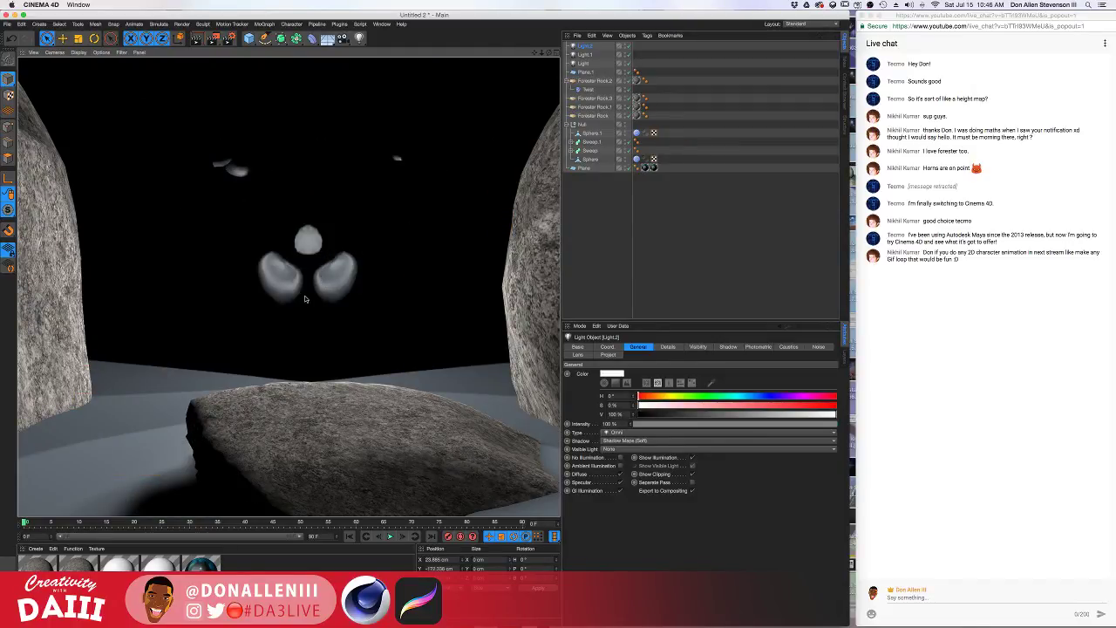
left_click(324, 266)
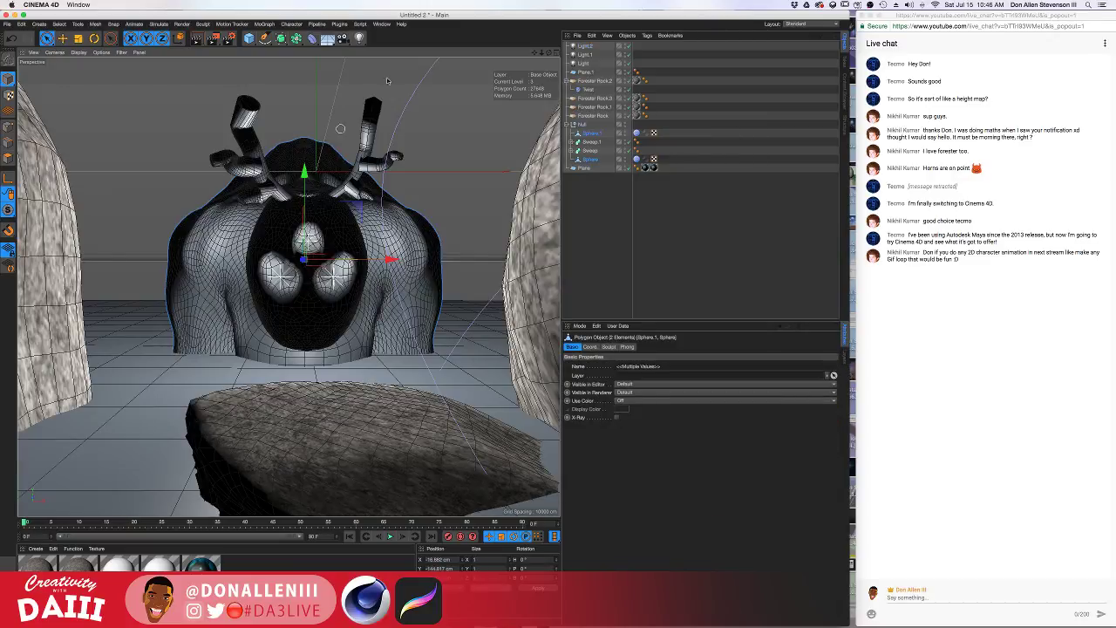
Set Light.1's visible light to Volumetric, shrink its glow radius around the eye and preview-render it
left_click(584, 54)
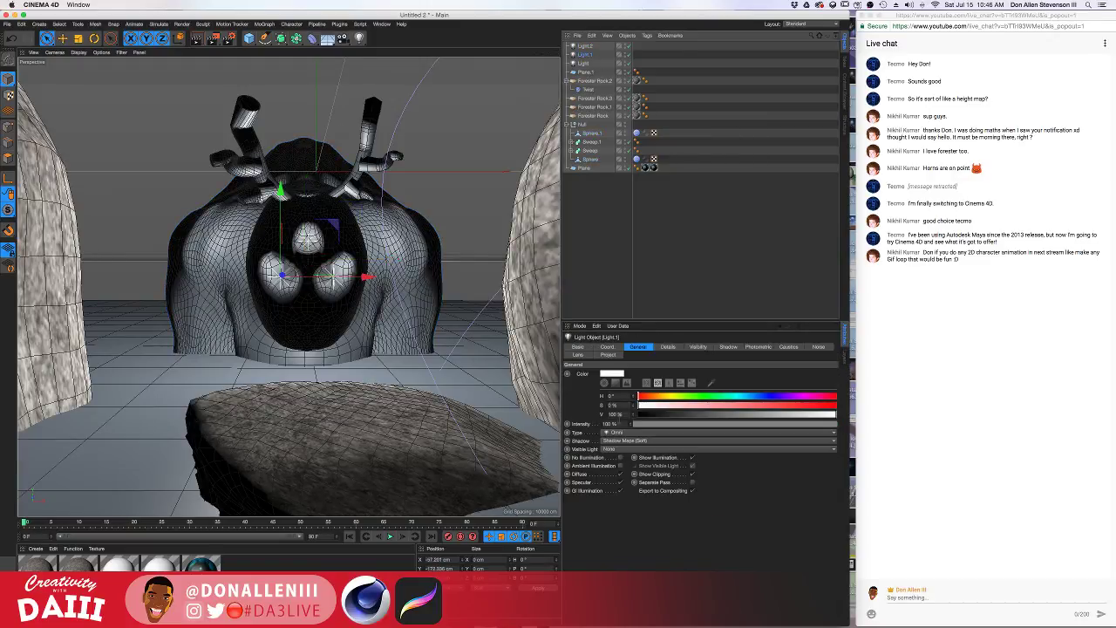
left_click(615, 449)
left_click(619, 476)
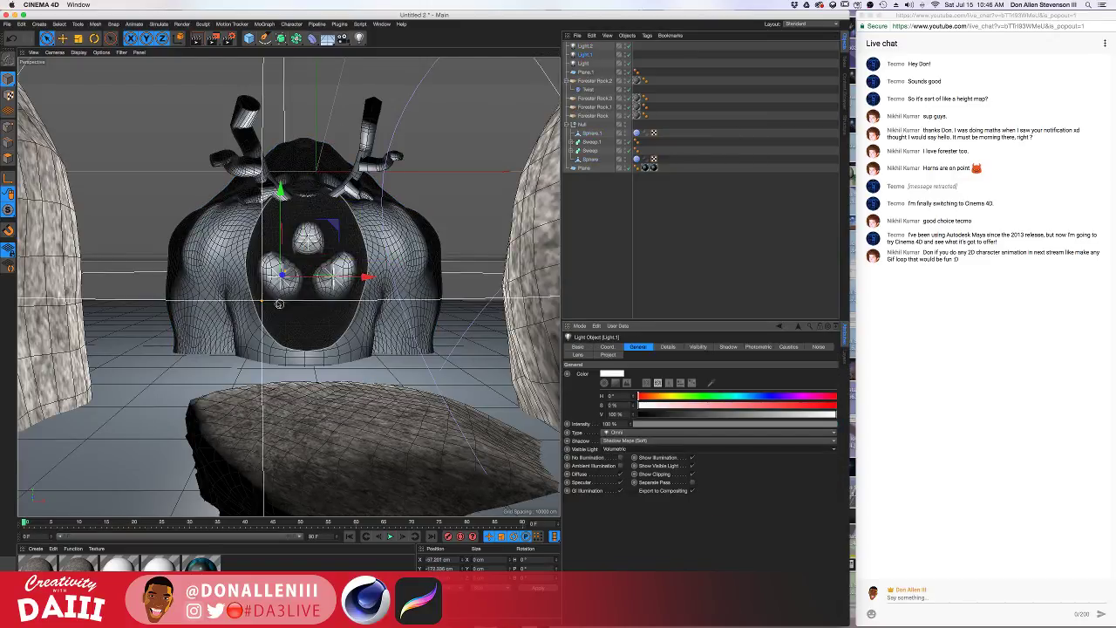
left_click_drag(263, 301, 289, 289)
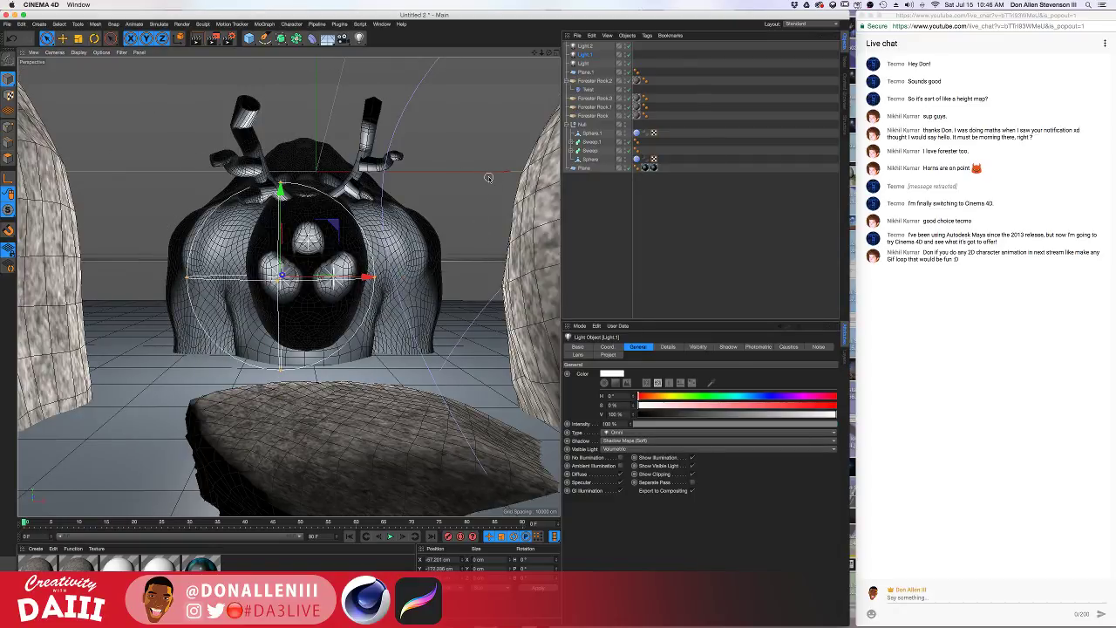
key("ctrl+r")
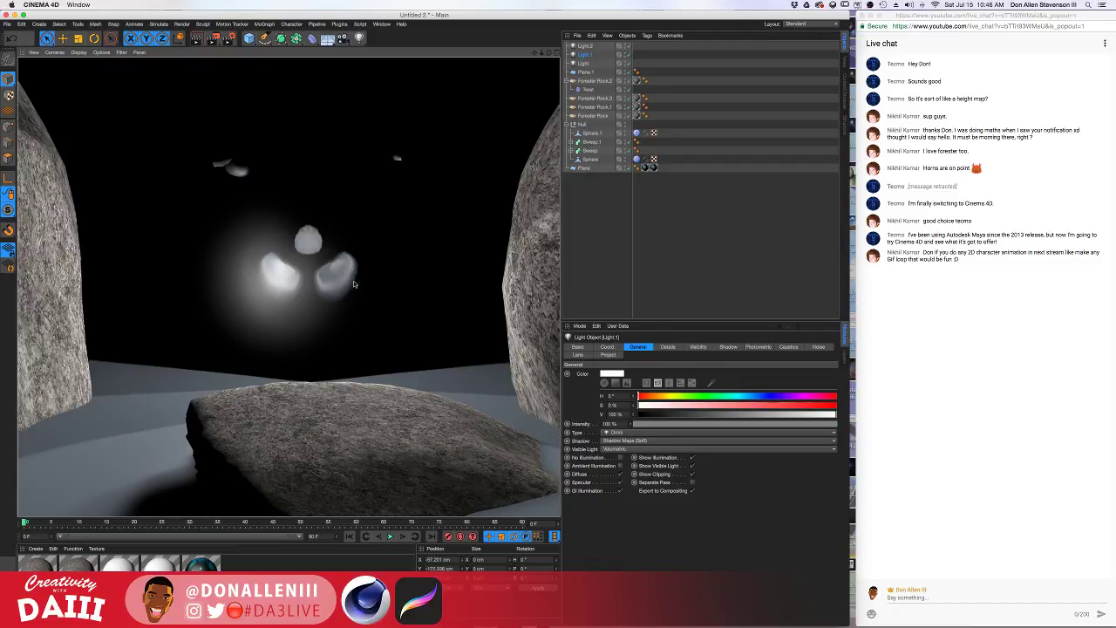
Make the forehead eye's light Volumetric and shrink its visible radius to surround the face
left_click(585, 56)
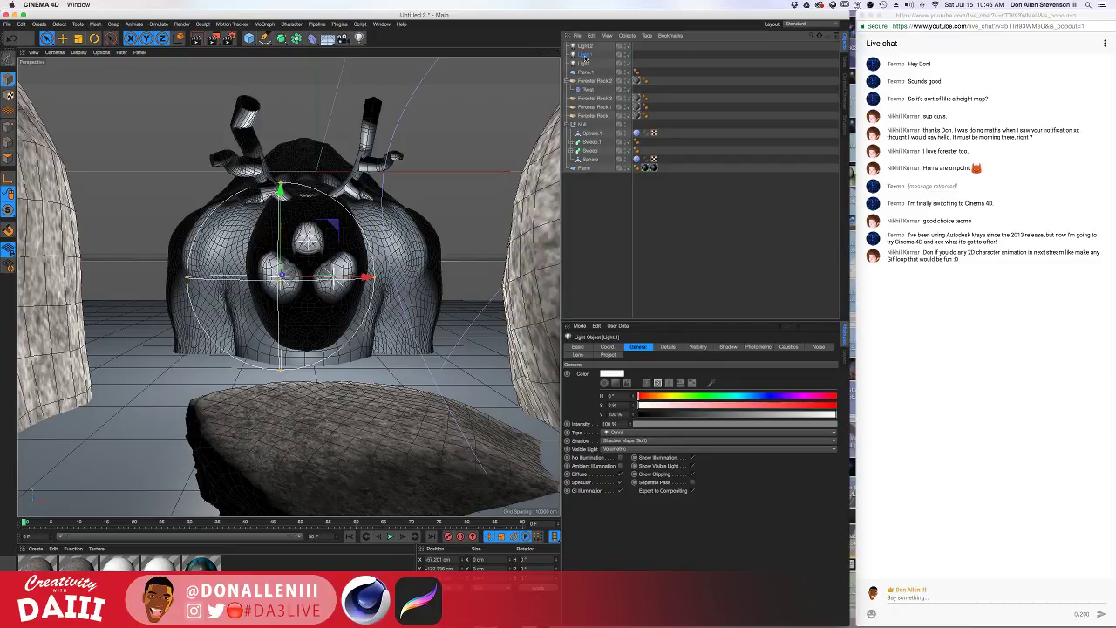
left_click(582, 63)
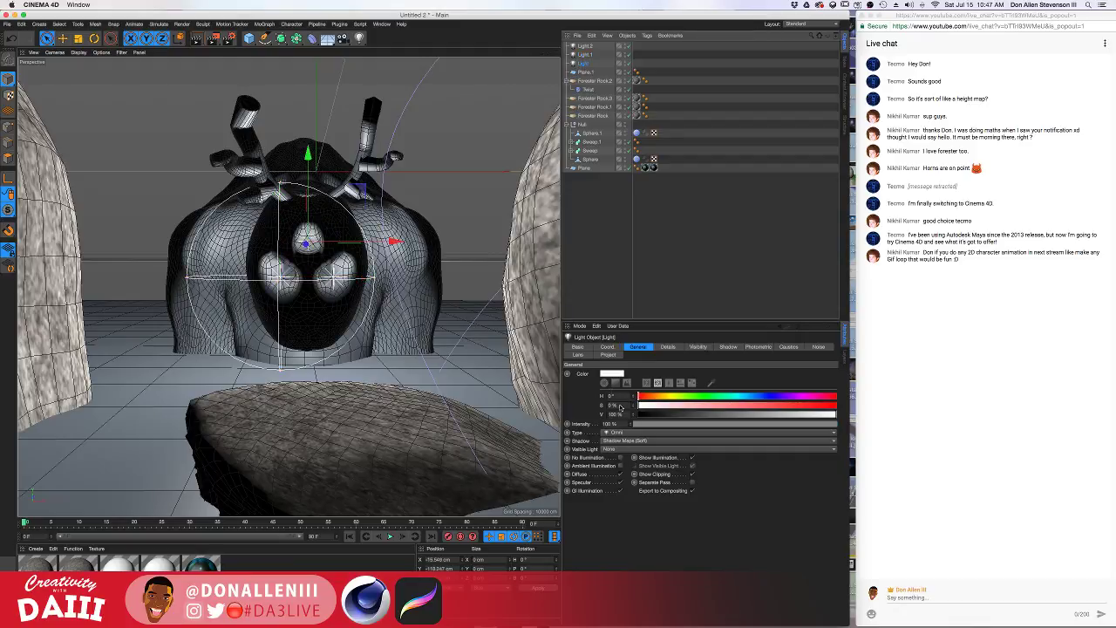
left_click(623, 448)
left_click(621, 475)
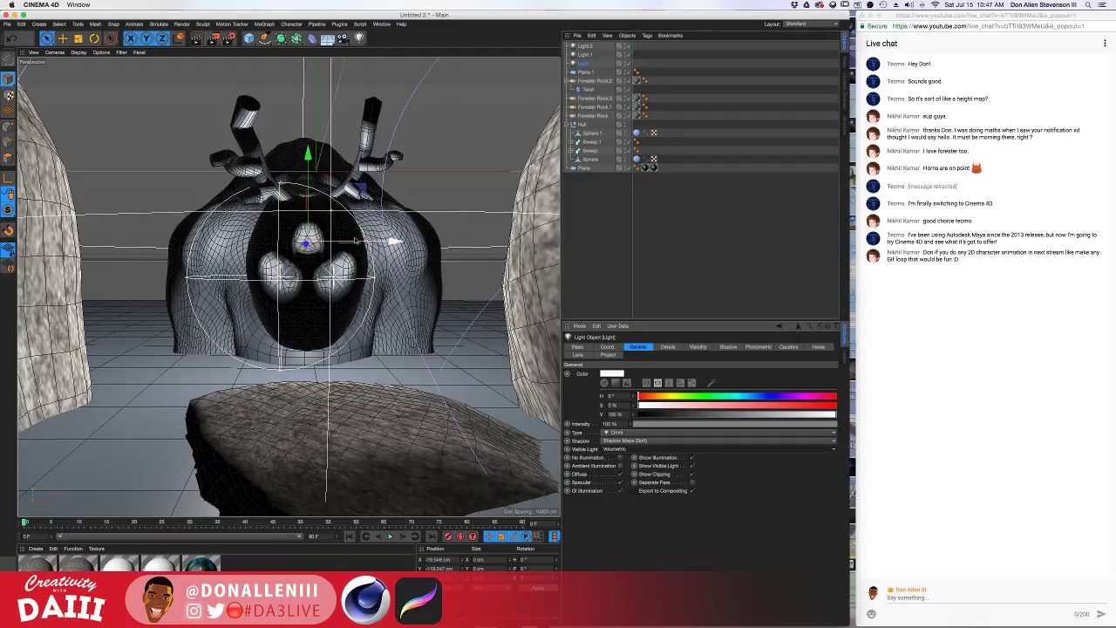
left_click_drag(326, 218, 311, 238)
Make Light.2 Volumetric, reduce its visible radius to match the other eye light and preview-render the three glowing eyes
left_click(586, 46)
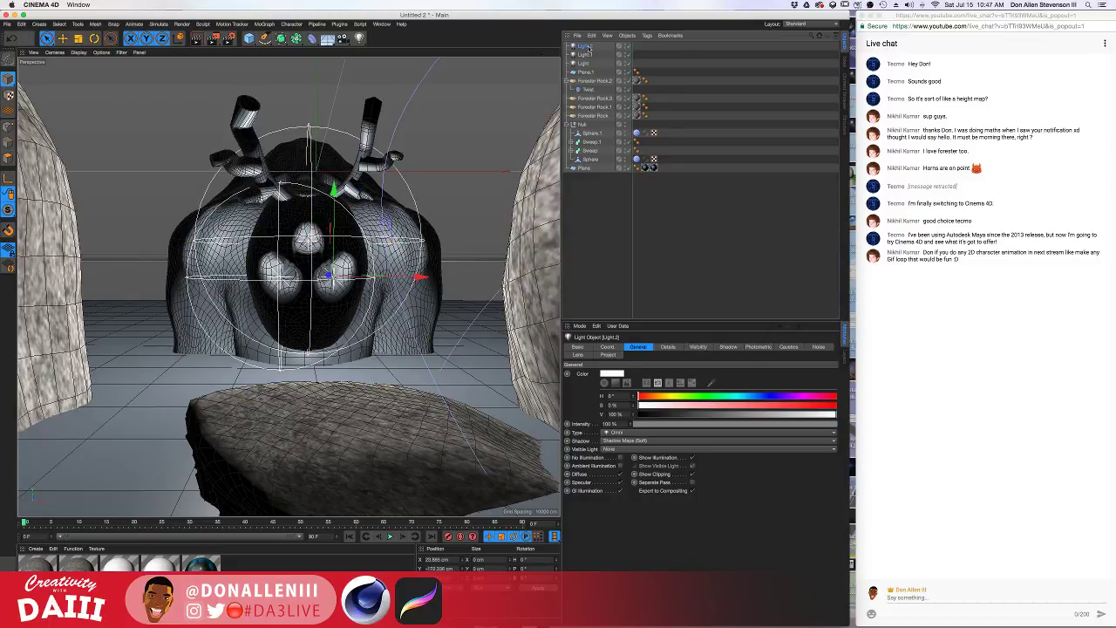
left_click(623, 450)
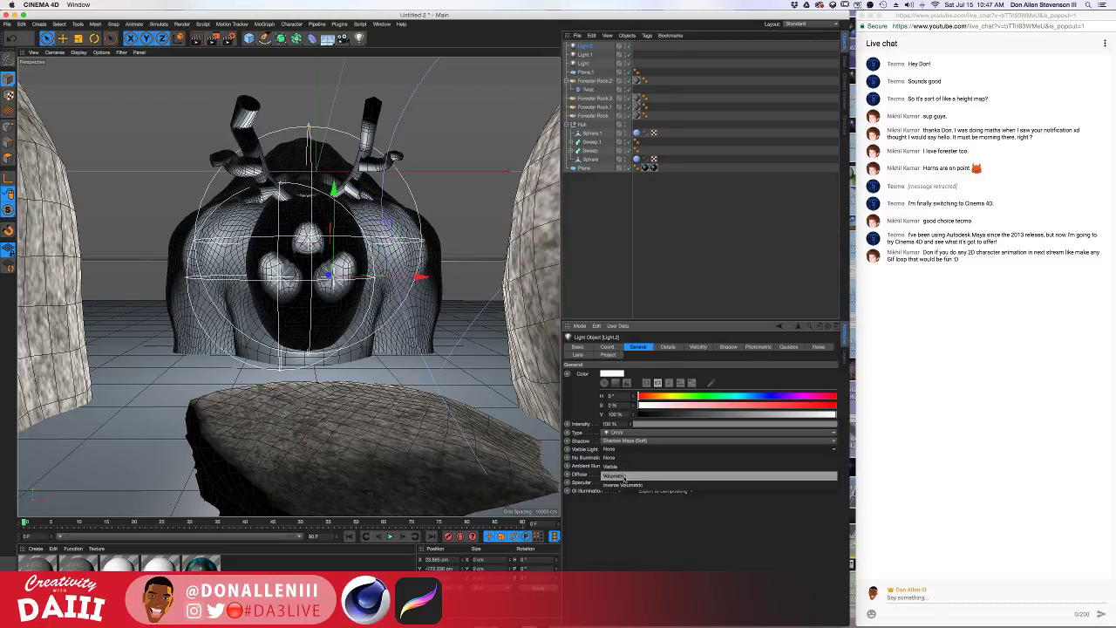
left_click(621, 476)
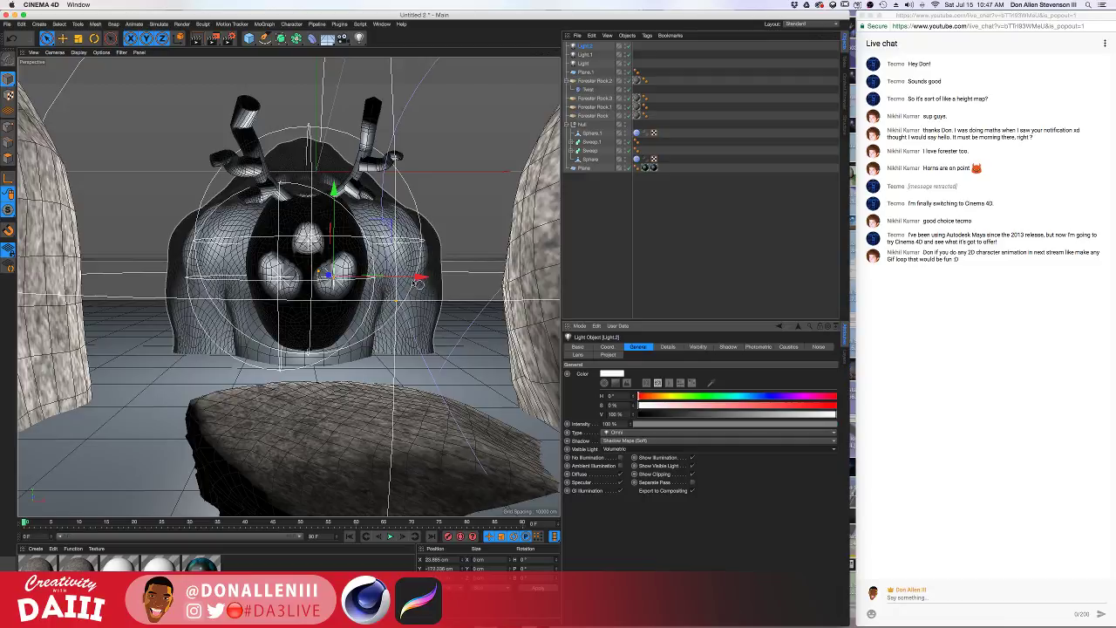
left_click_drag(395, 300, 323, 320)
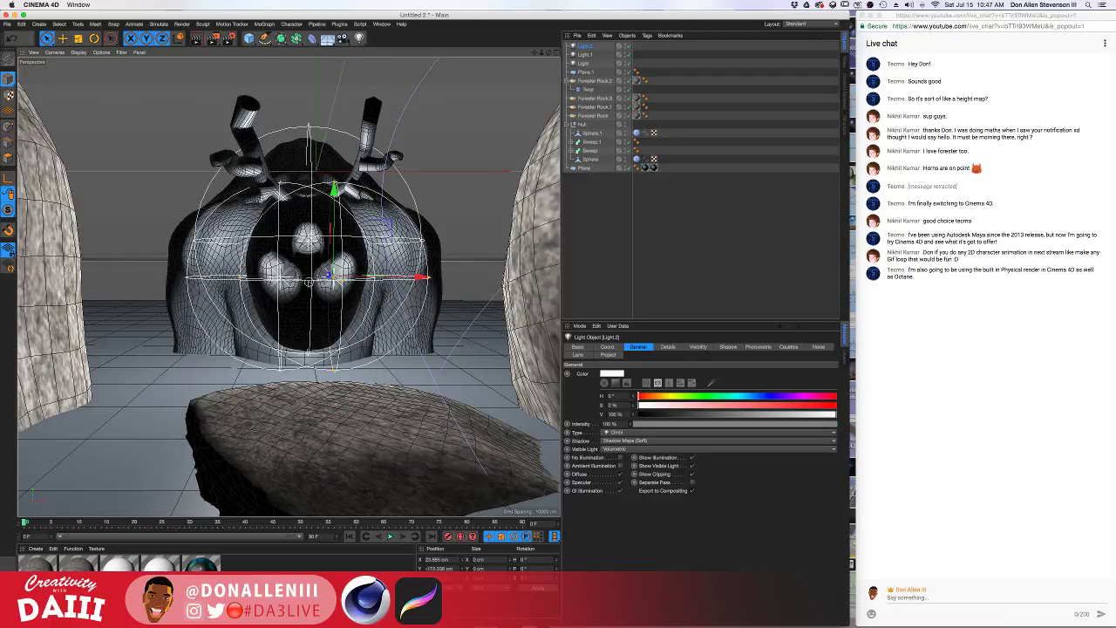
key("super+r")
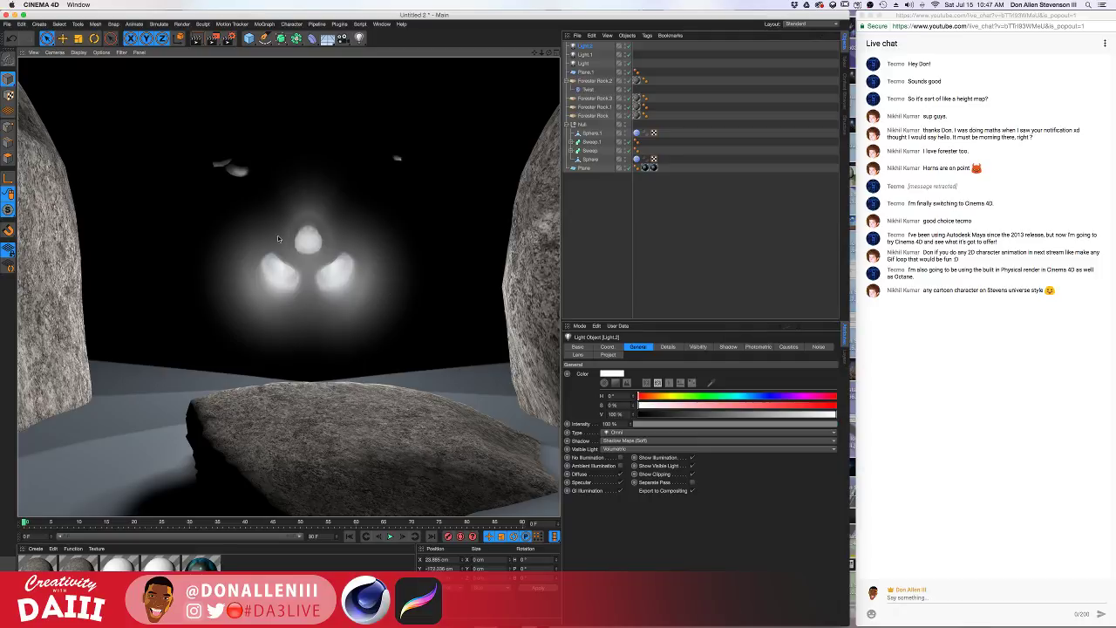
left_click(300, 277)
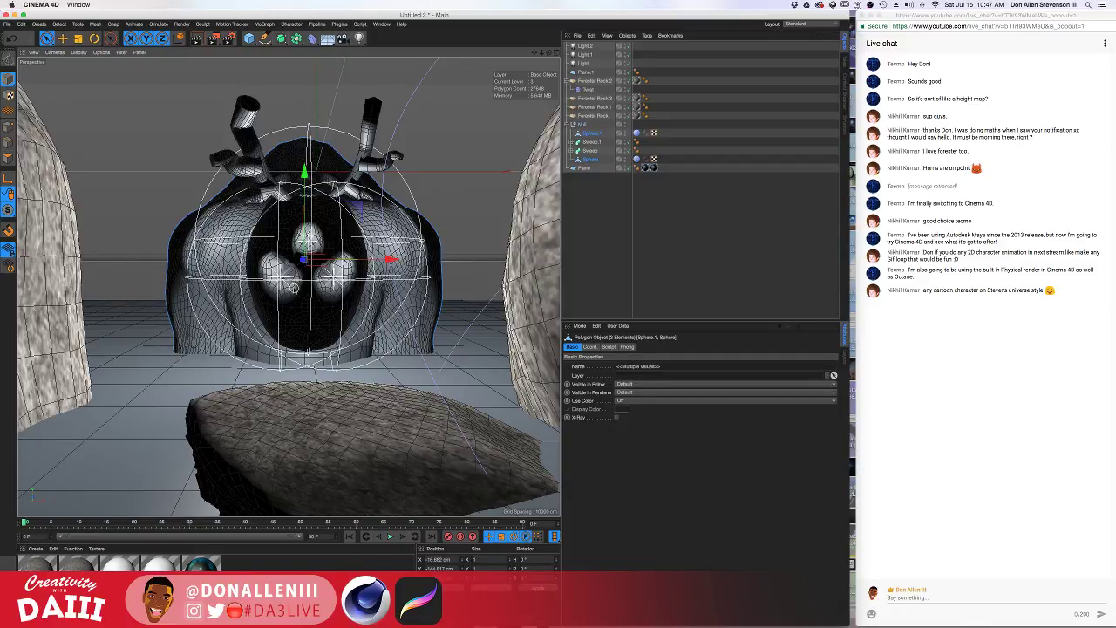
Collapse the Forester Rock.2 and Null hierarchies in the object list
left_click(364, 482)
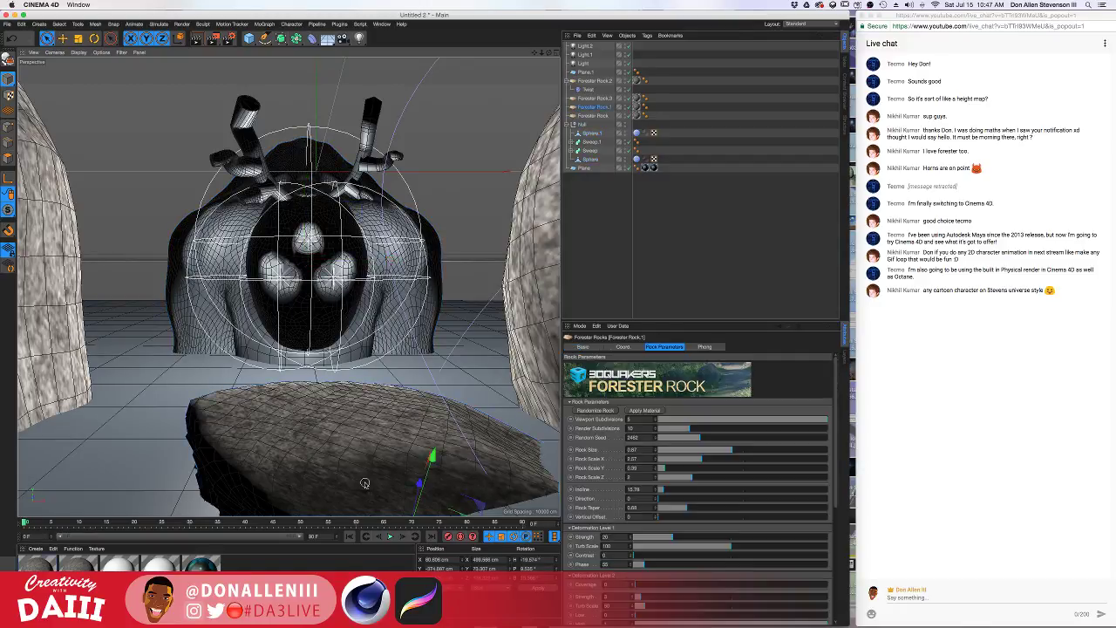
left_click_drag(426, 459, 238, 447)
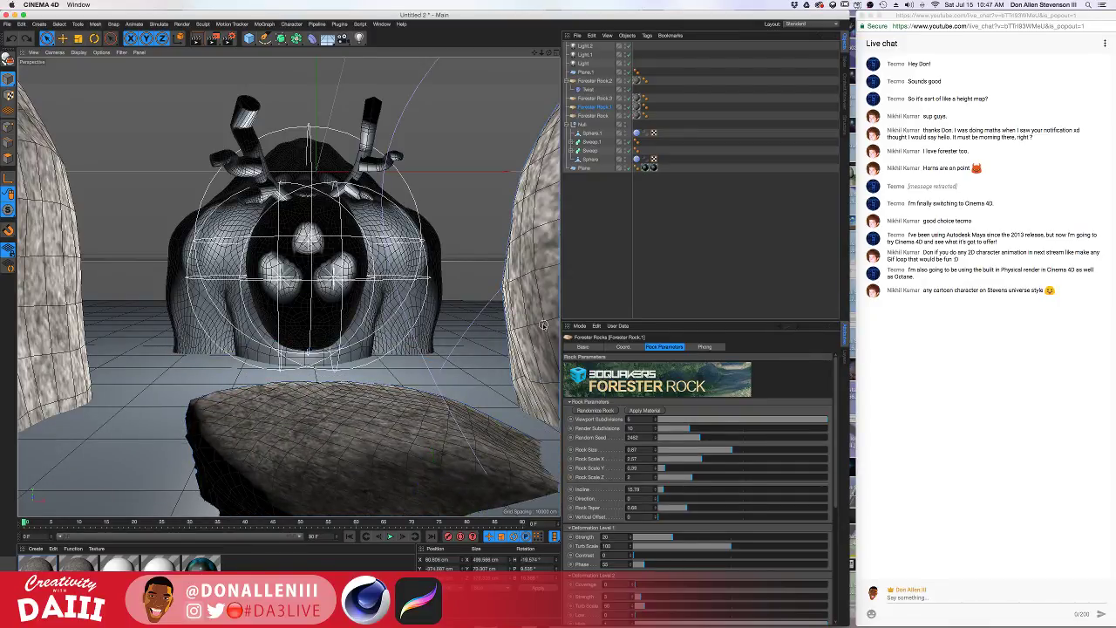
left_click(595, 82)
left_click(572, 81)
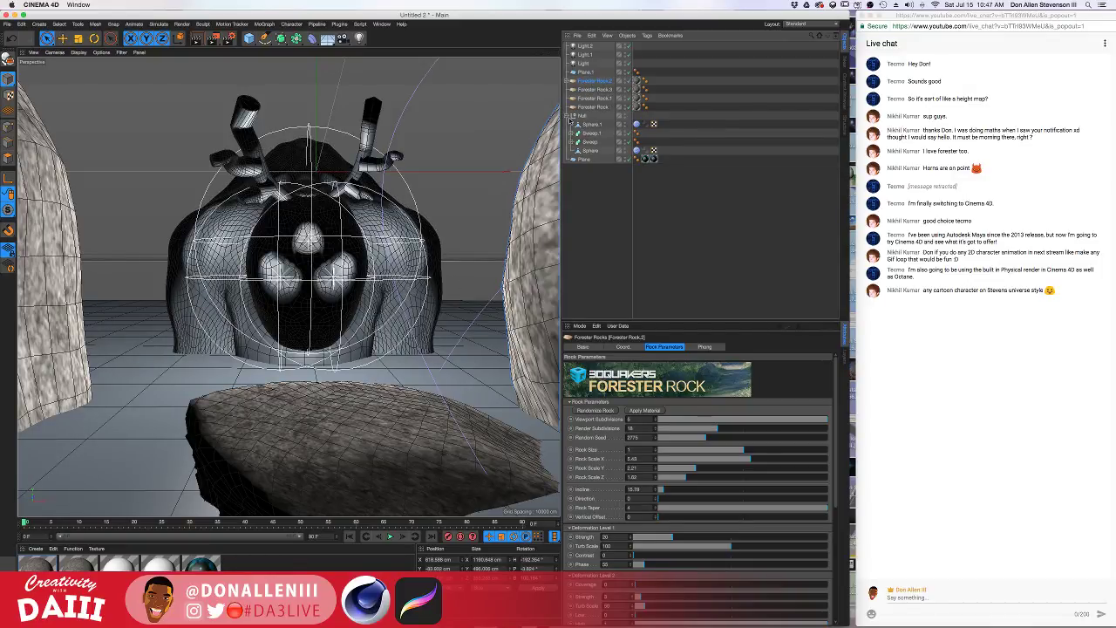
left_click(569, 116)
left_click(586, 118)
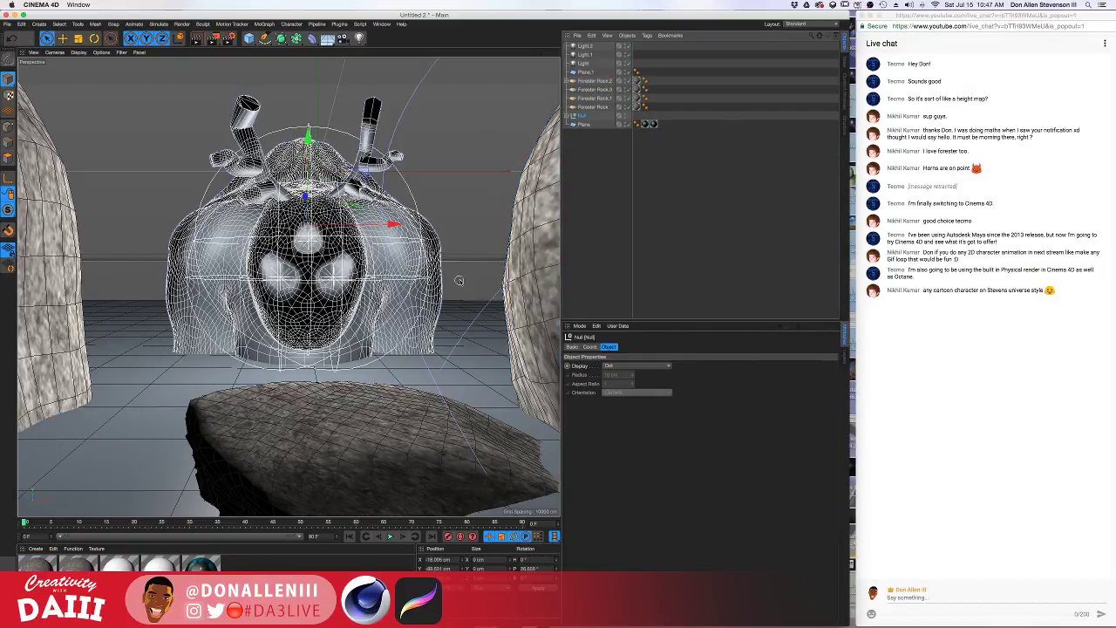
left_click(523, 252)
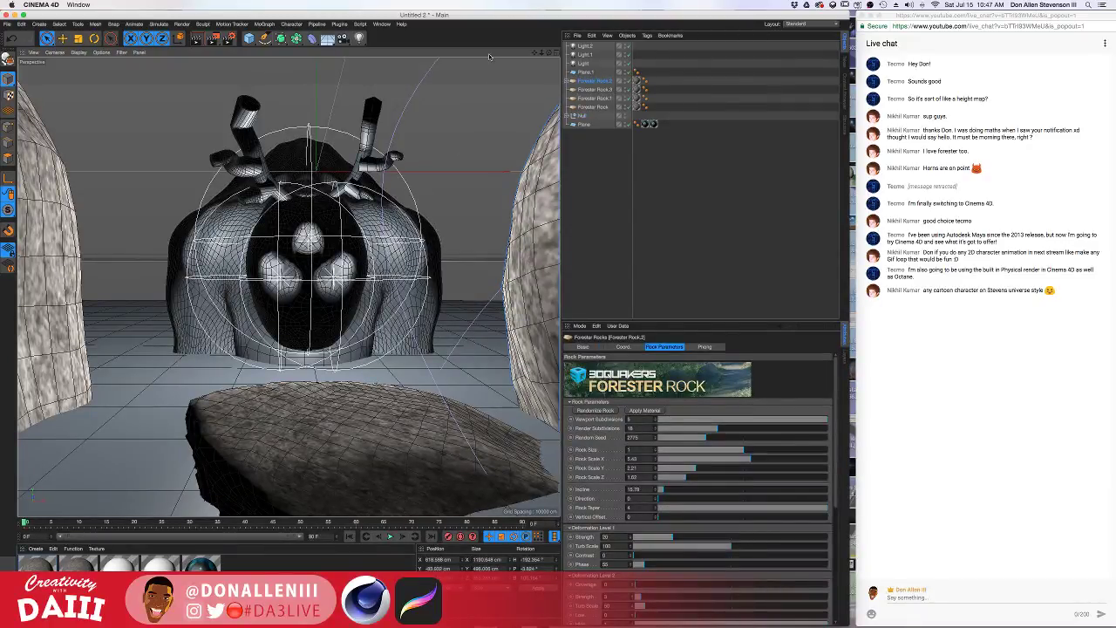
Add a camera from the current view and switch looking through it on and off
left_click_drag(345, 44, 370, 58)
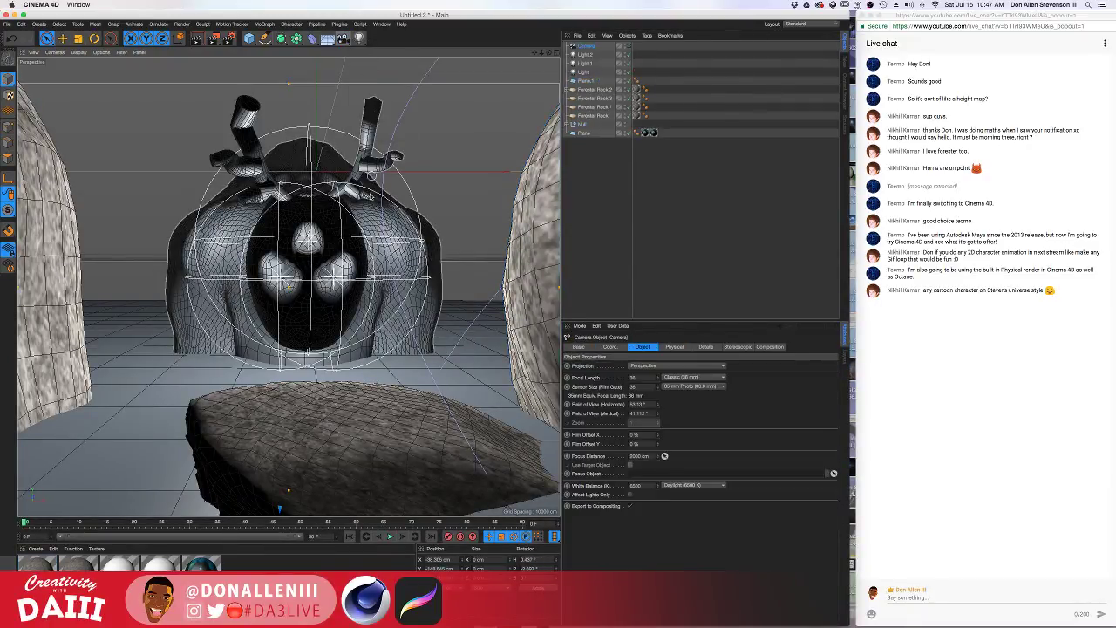
left_click(628, 47)
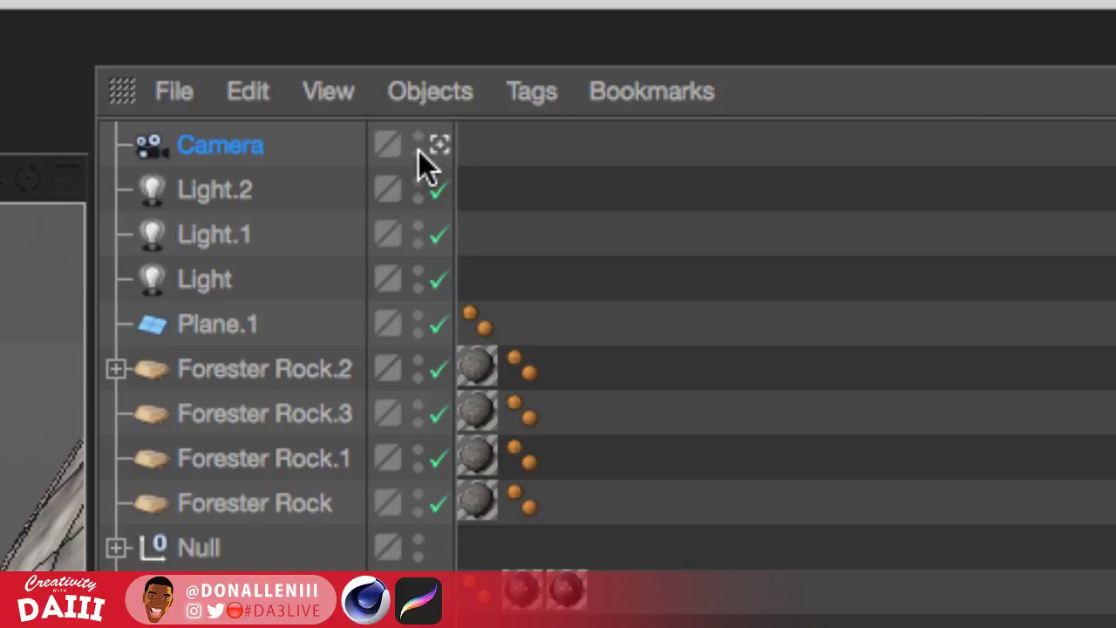
left_click(439, 146)
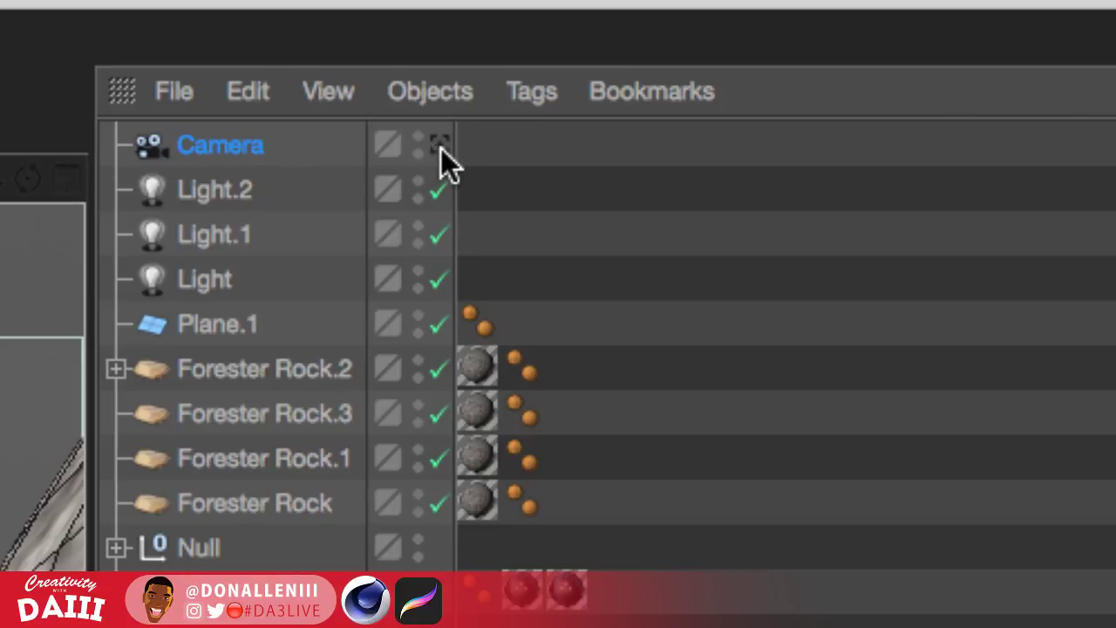
Toggle looking through the new camera on and off, ending in the free perspective view
left_click(439, 151)
left_click(438, 150)
left_click(439, 148)
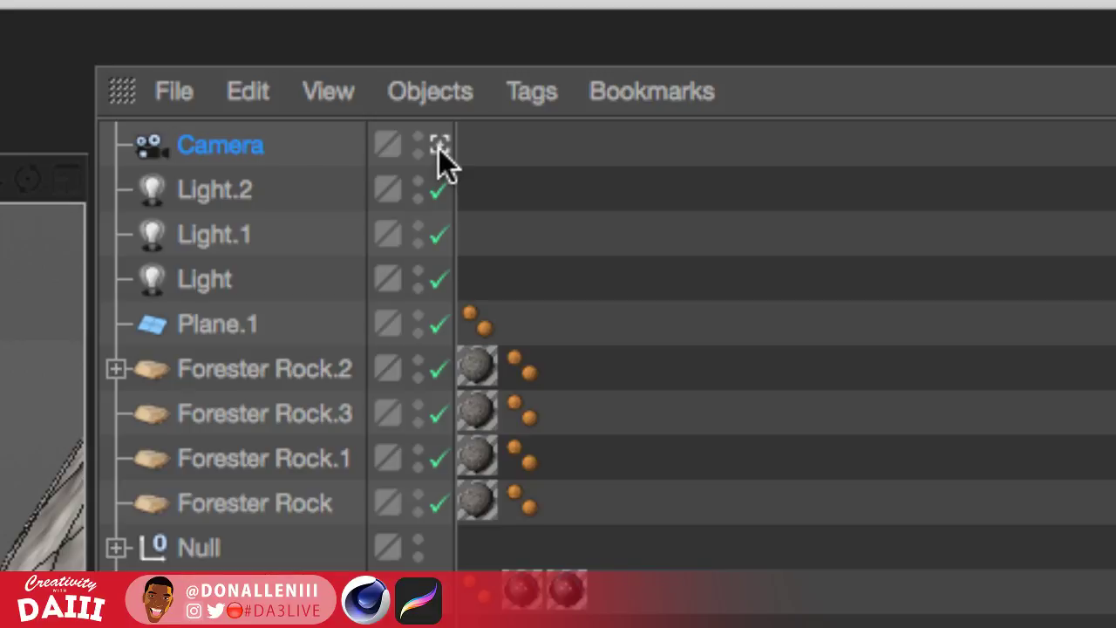
left_click(438, 148)
left_click(439, 148)
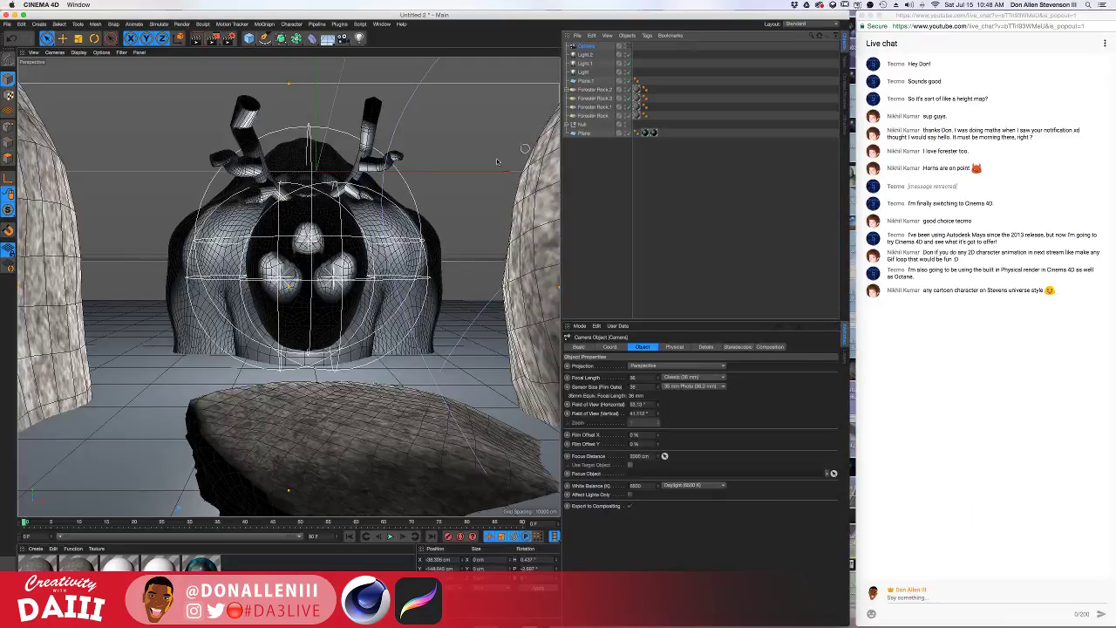
Move Forester Rock.2 back and inward so it stands closer to the creature
scroll(341, 246, "down", 5)
left_click_drag(341, 248, 445, 288, "alt")
middle_click_drag(445, 288, 293, 286, "alt")
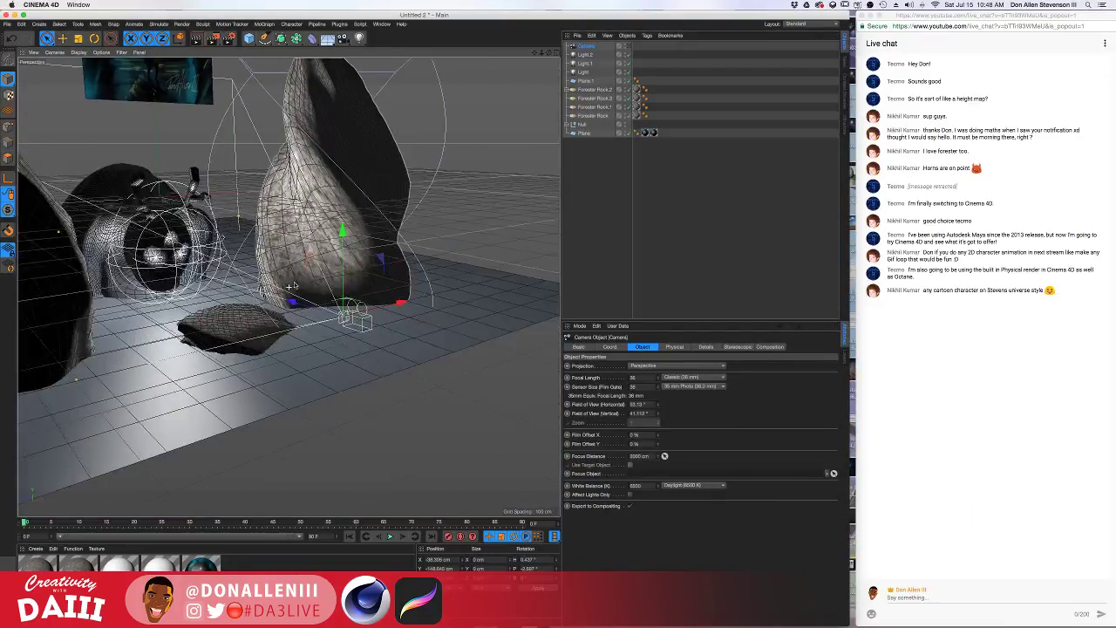
scroll(348, 294, "up", 5)
left_click_drag(367, 308, 463, 297, "alt")
left_click(504, 224)
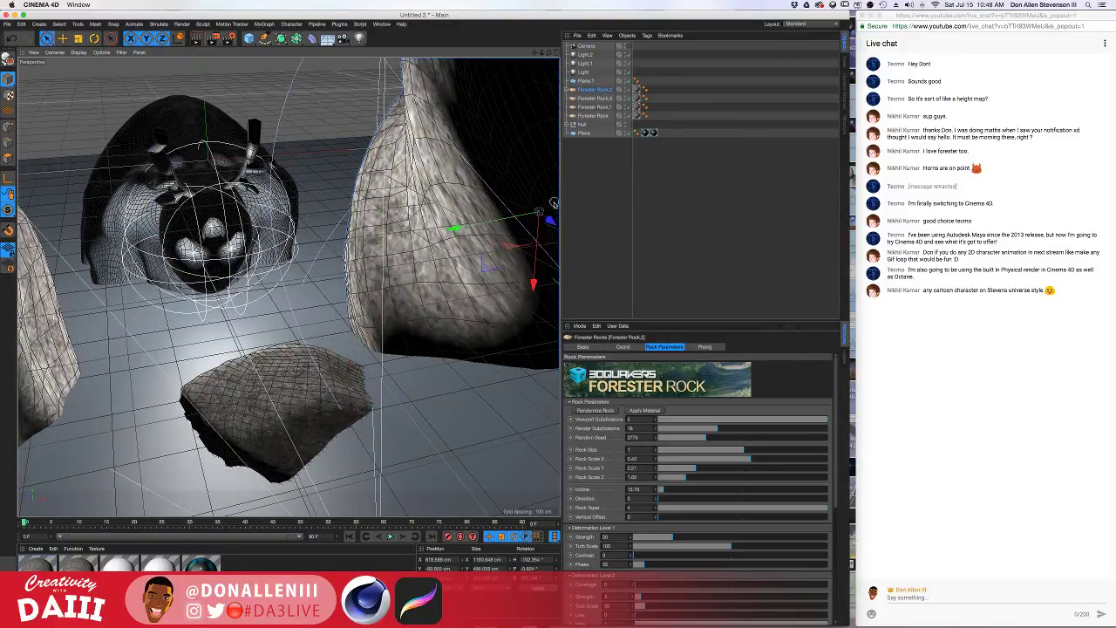
left_click_drag(551, 220, 519, 193)
left_click_drag(419, 199, 404, 201)
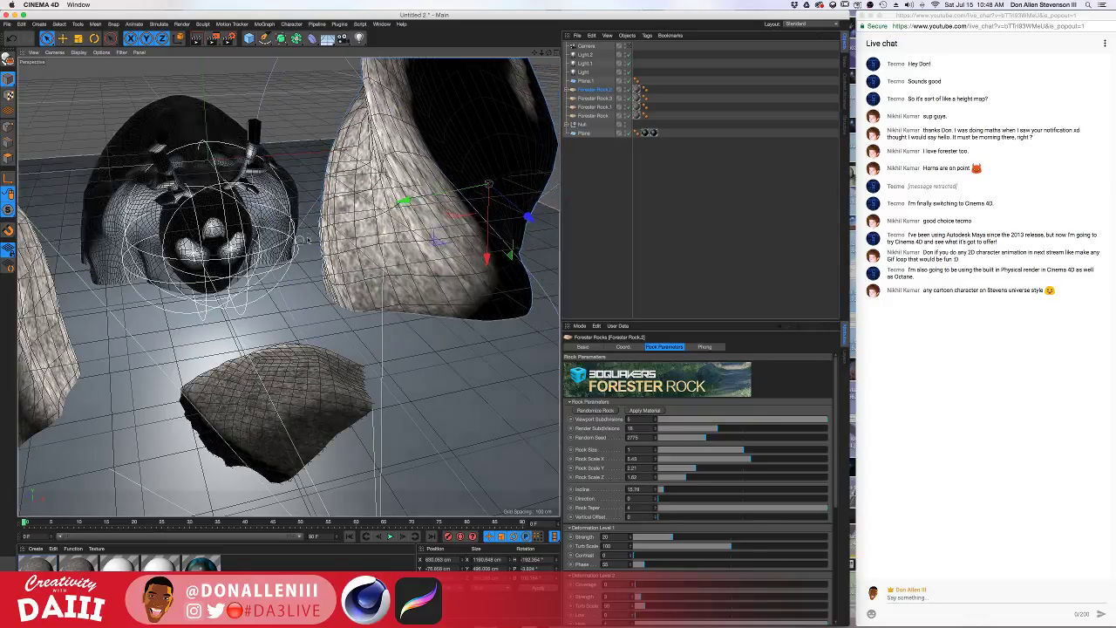
Move Forester Rock.3, on the creature's opposite side, back and inward to narrow the frame
left_click_drag(307, 240, 221, 323, "alt")
left_click(221, 323)
left_click_drag(290, 356, 242, 300)
Look through the camera and preview-render the framing with the repositioned rocks
left_click_drag(380, 313, 328, 275, "alt")
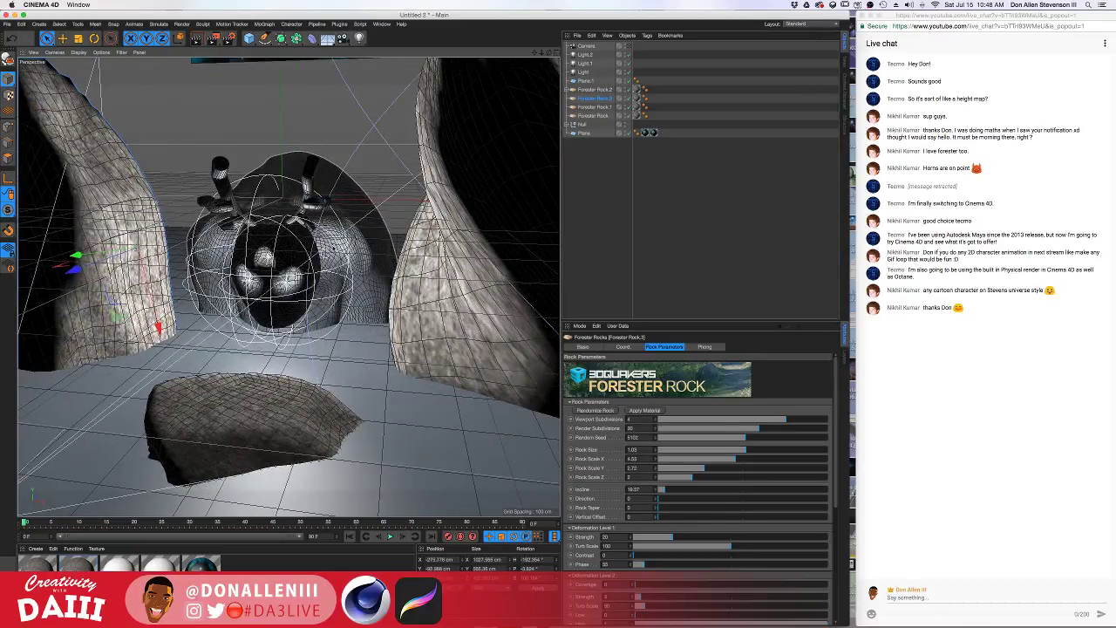
left_click_drag(250, 244, 276, 232, "alt")
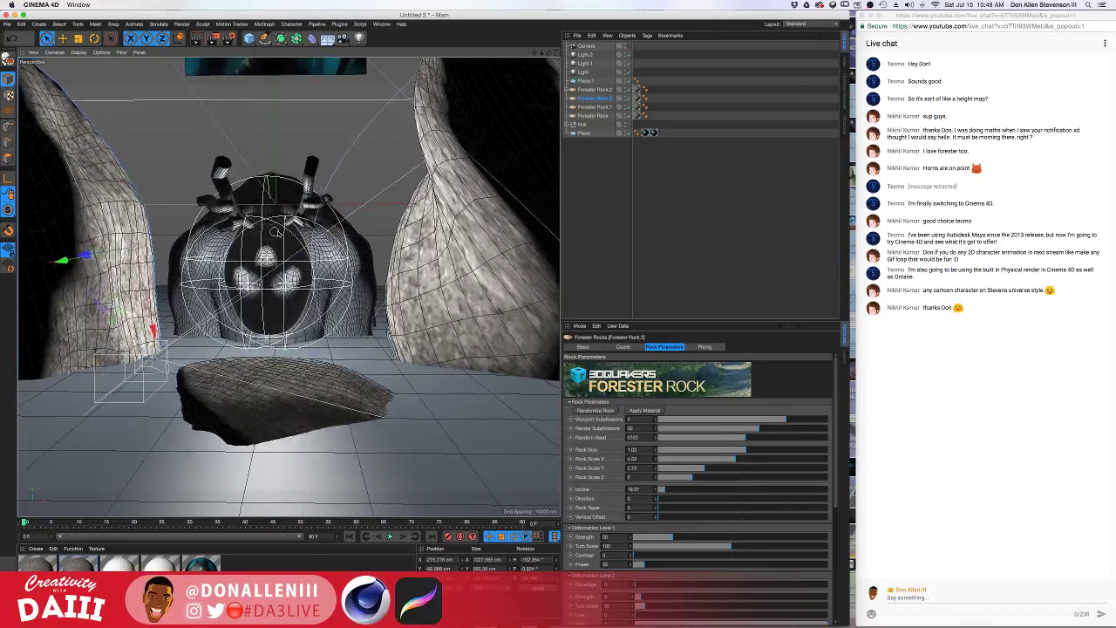
left_click(629, 46)
key("super+r")
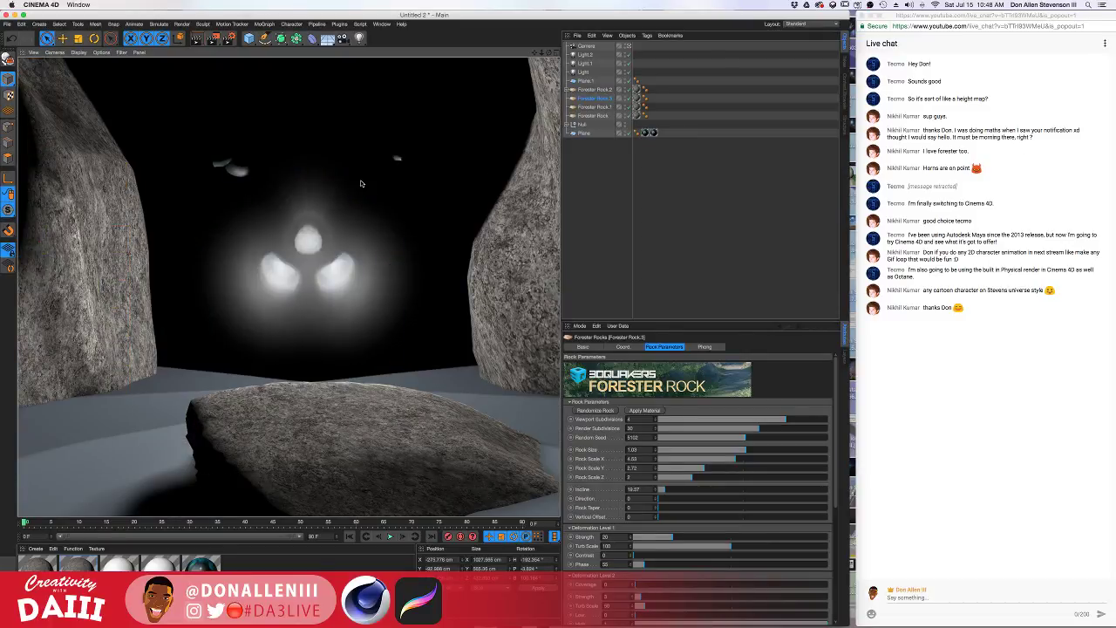
Select the ground plane Plane.1, create a new material and open it for editing
left_click(235, 393)
left_click(200, 434)
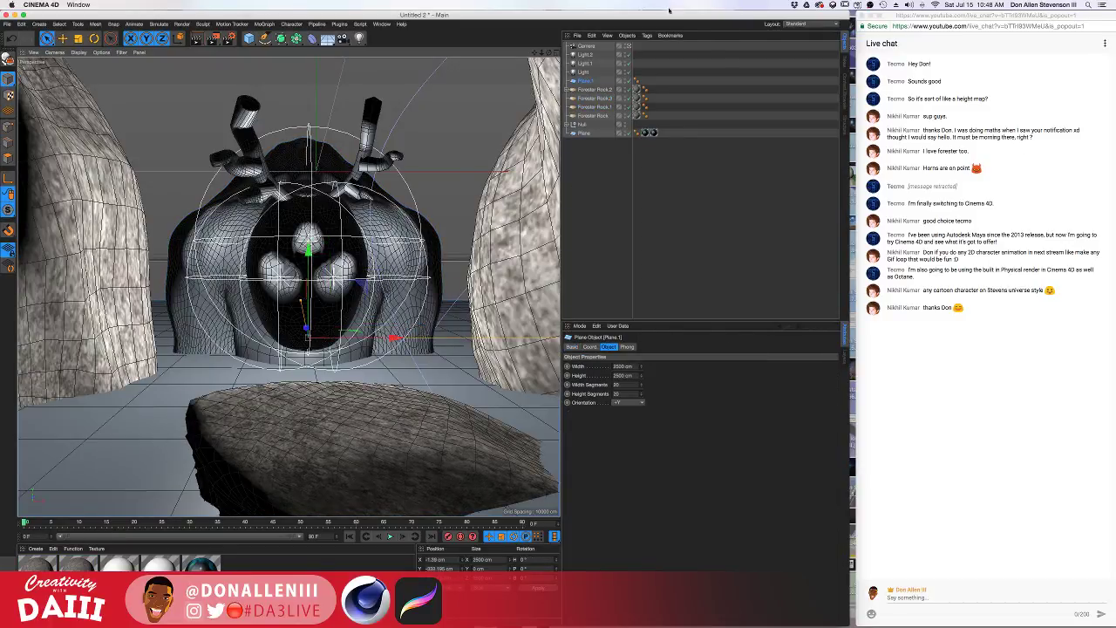
double_click(263, 561)
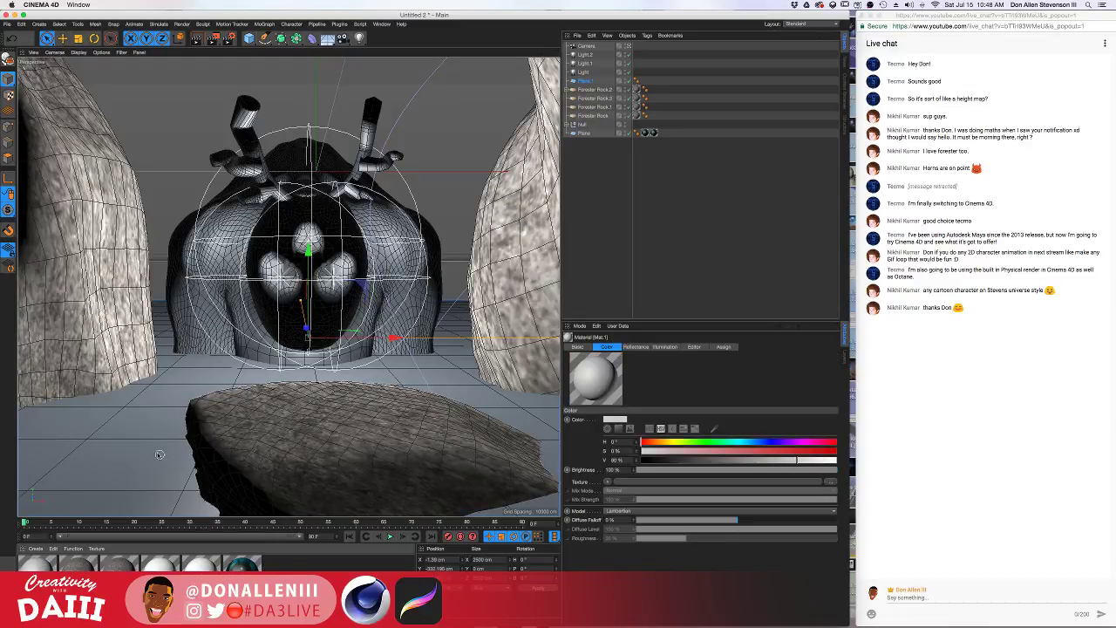
double_click(48, 563)
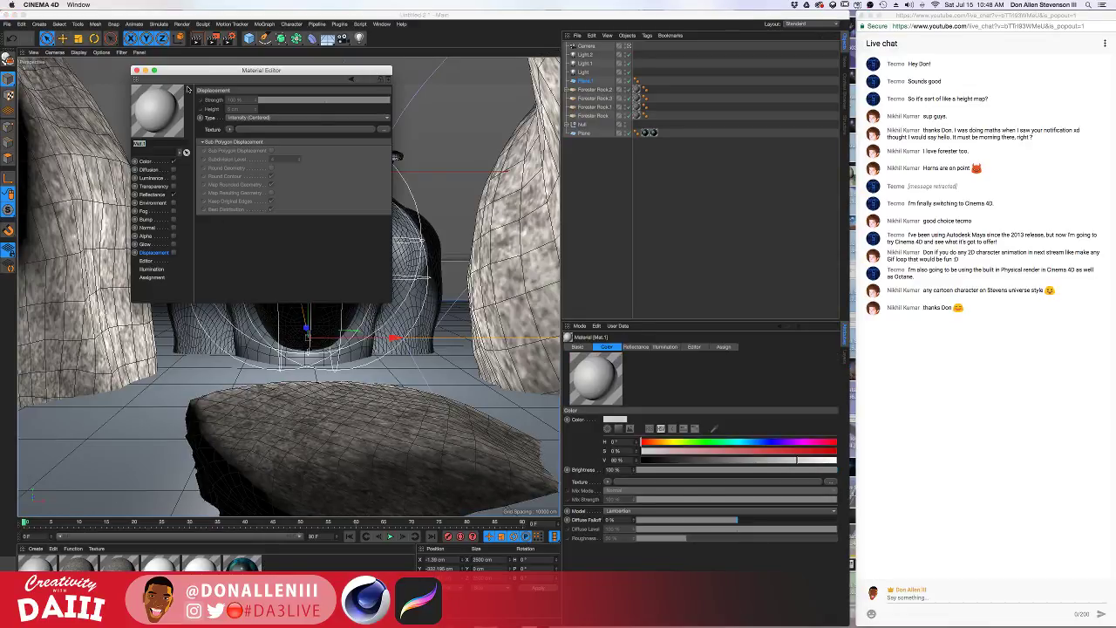
left_click_drag(321, 74, 569, 103)
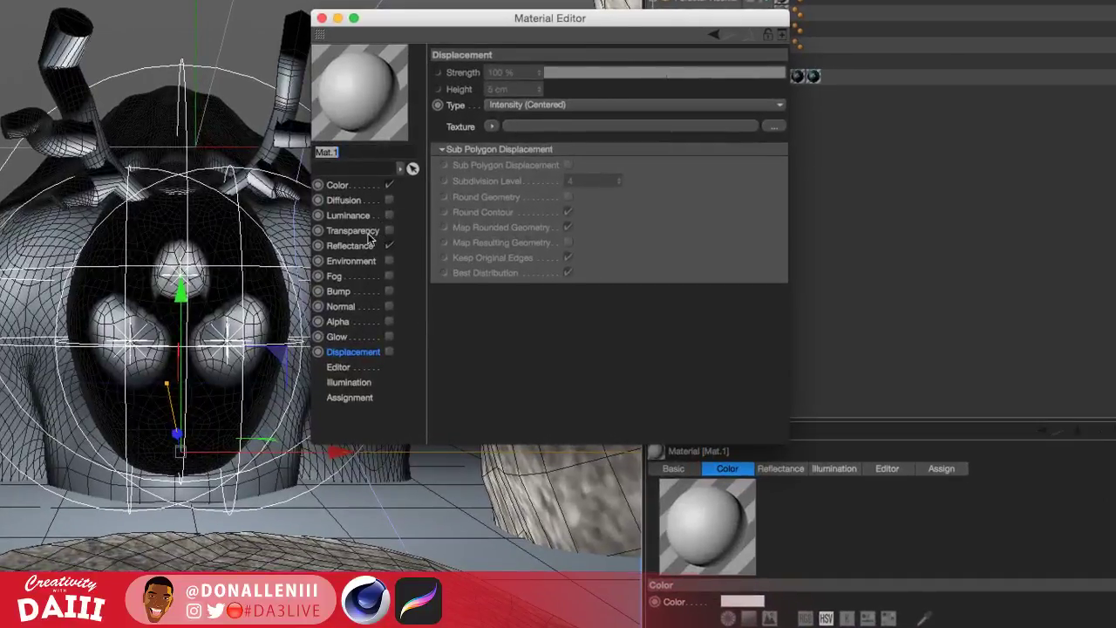
Enable Mat.1's Transparency, disable its Color while keeping Reflectance, and choose the Water (Ice) refraction preset
left_click(389, 230)
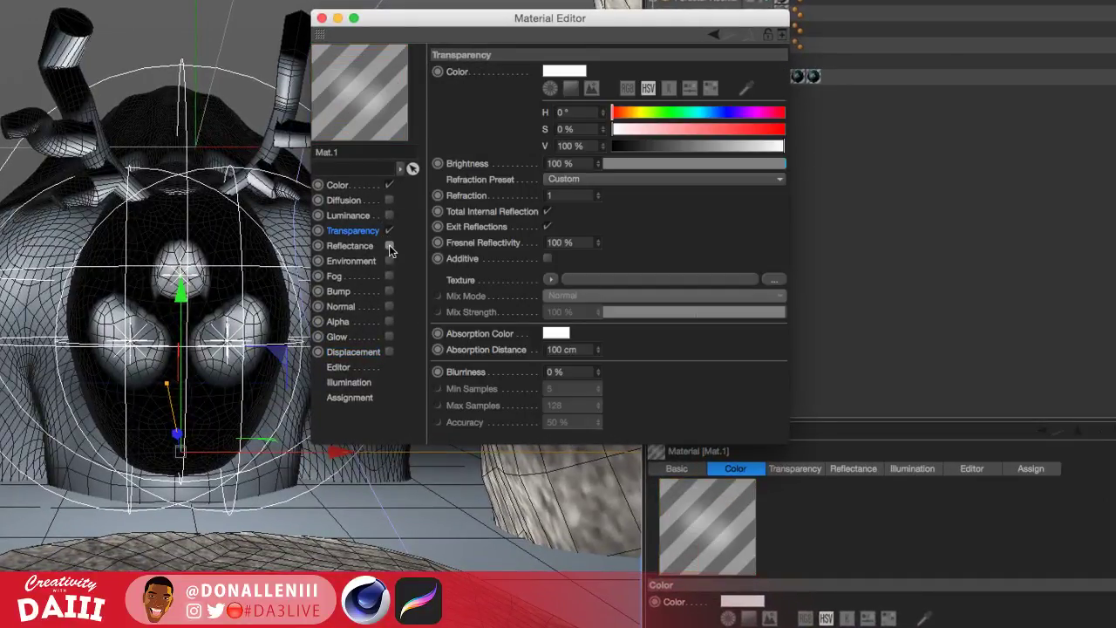
left_click(389, 185)
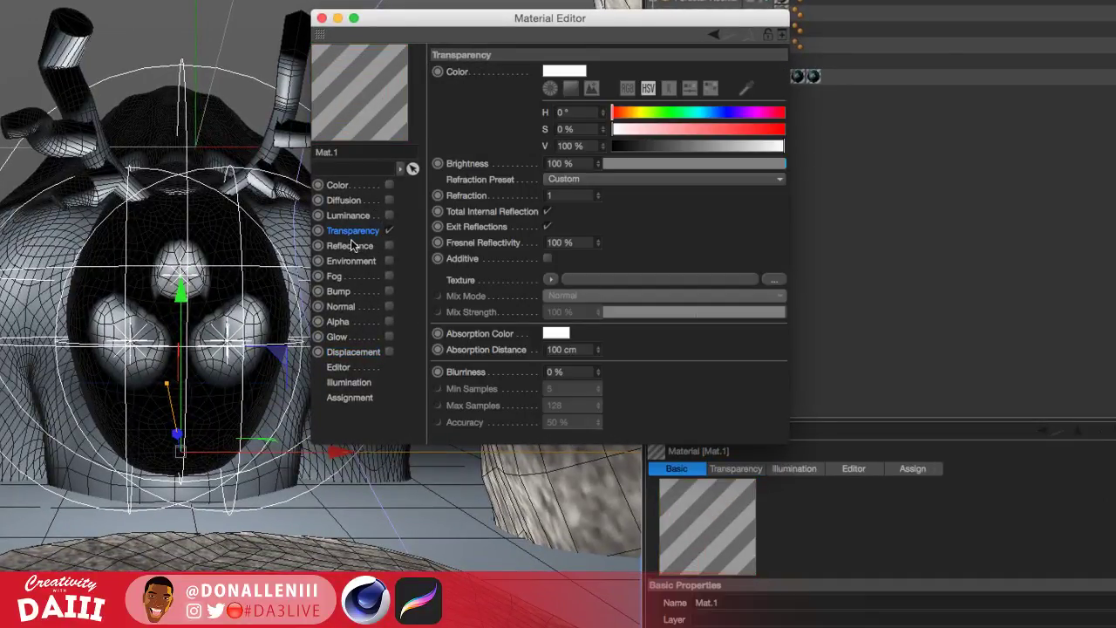
left_click(389, 246)
left_click(366, 232)
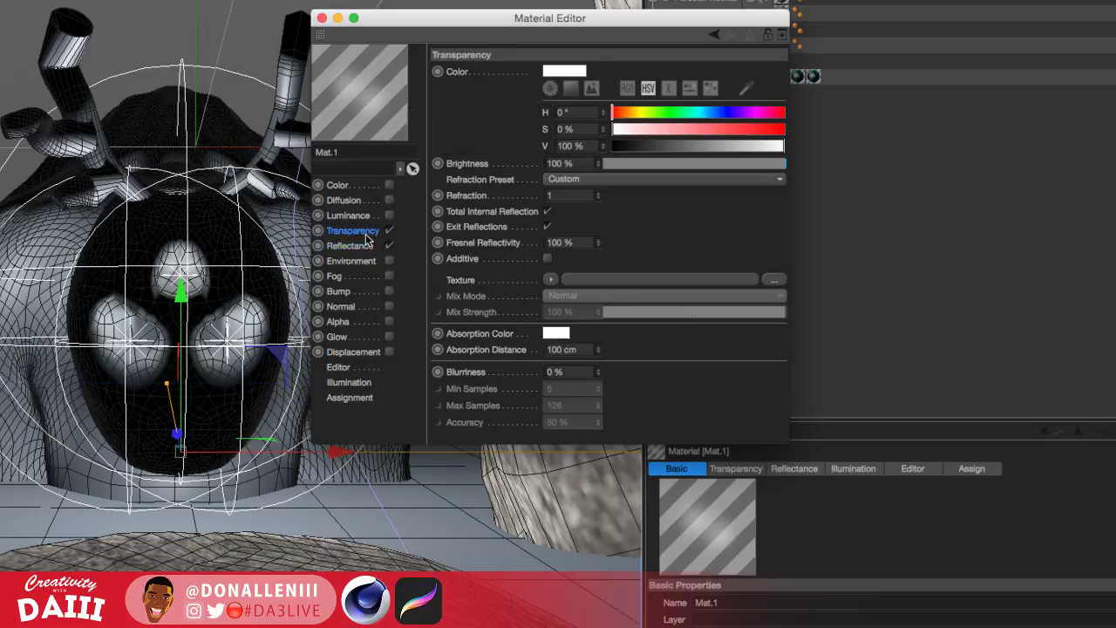
left_click_drag(608, 22, 577, 25)
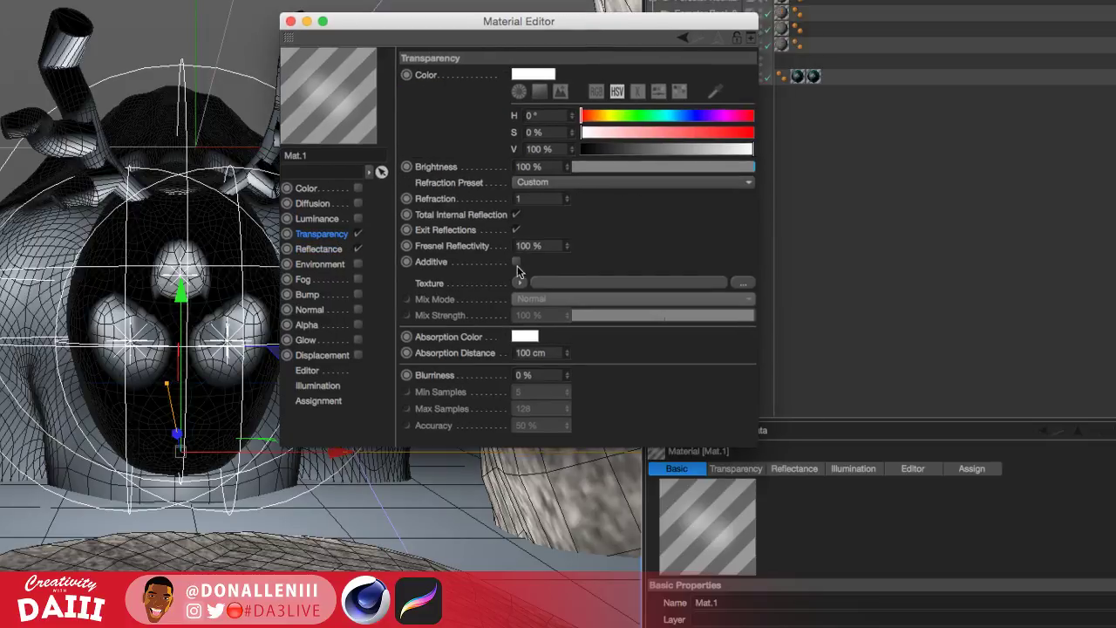
left_click(563, 181)
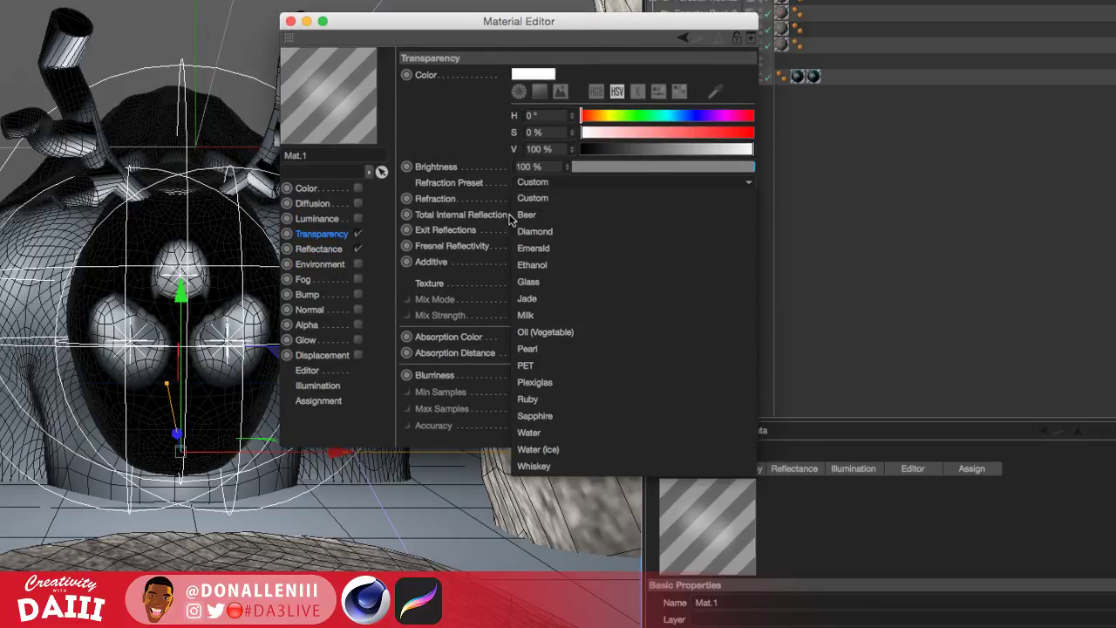
left_click(563, 449)
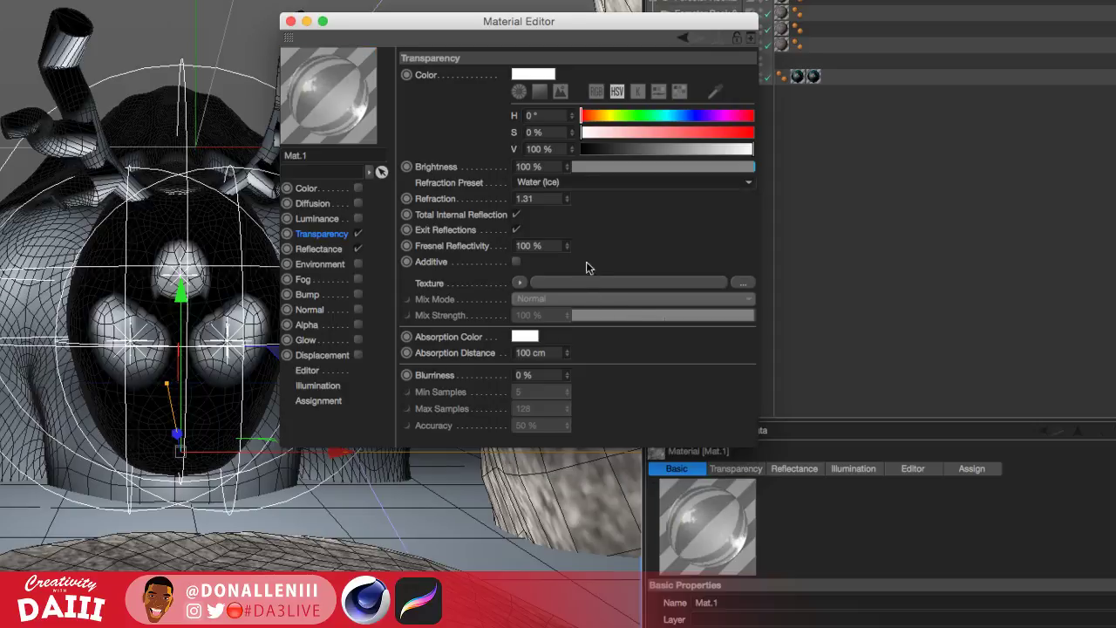
Apply Mat.1 to the ground plane and preview-render the water surface
left_click(291, 20)
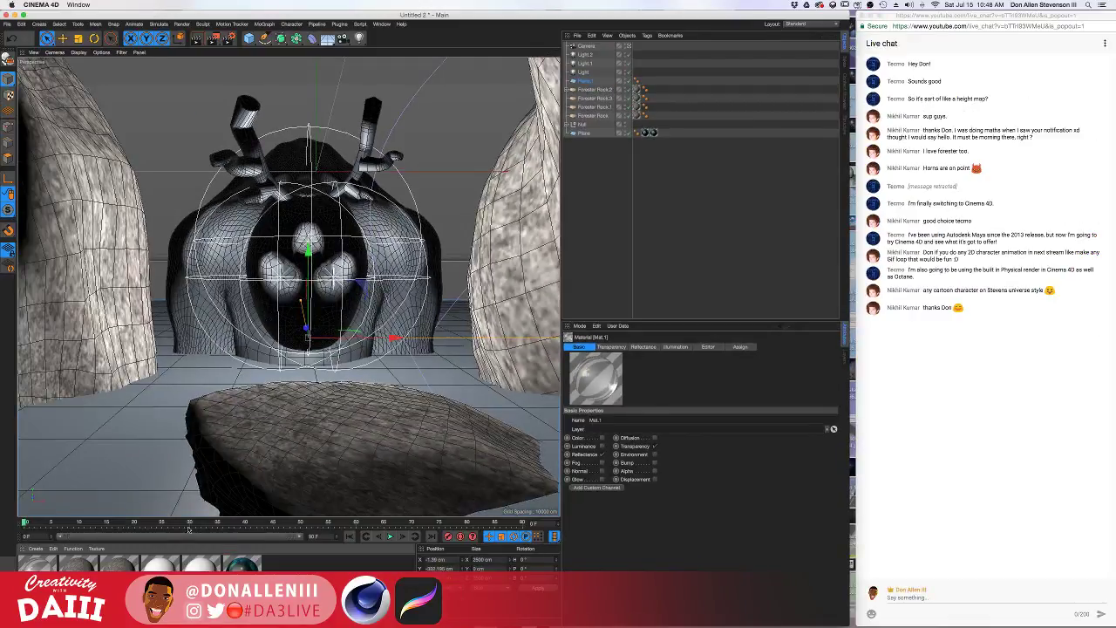
left_click_drag(36, 565, 181, 400)
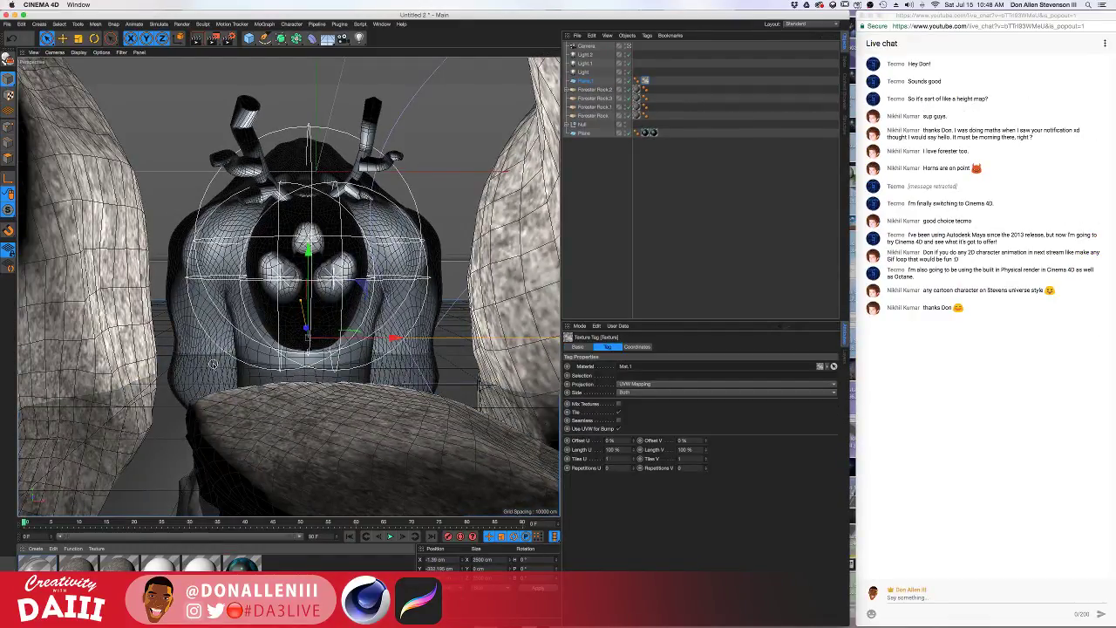
key("ctrl+r")
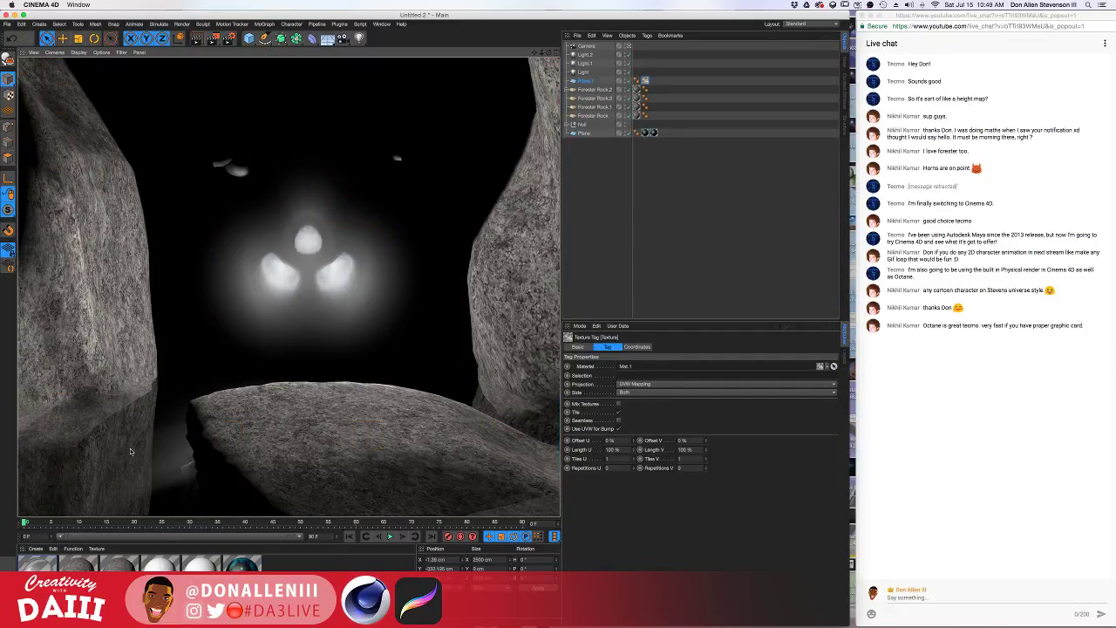
Lower Mat.1's transparency brightness to about 70 % and enable a green colour with hue 151° and value 50 %, then preview-render it
double_click(54, 567)
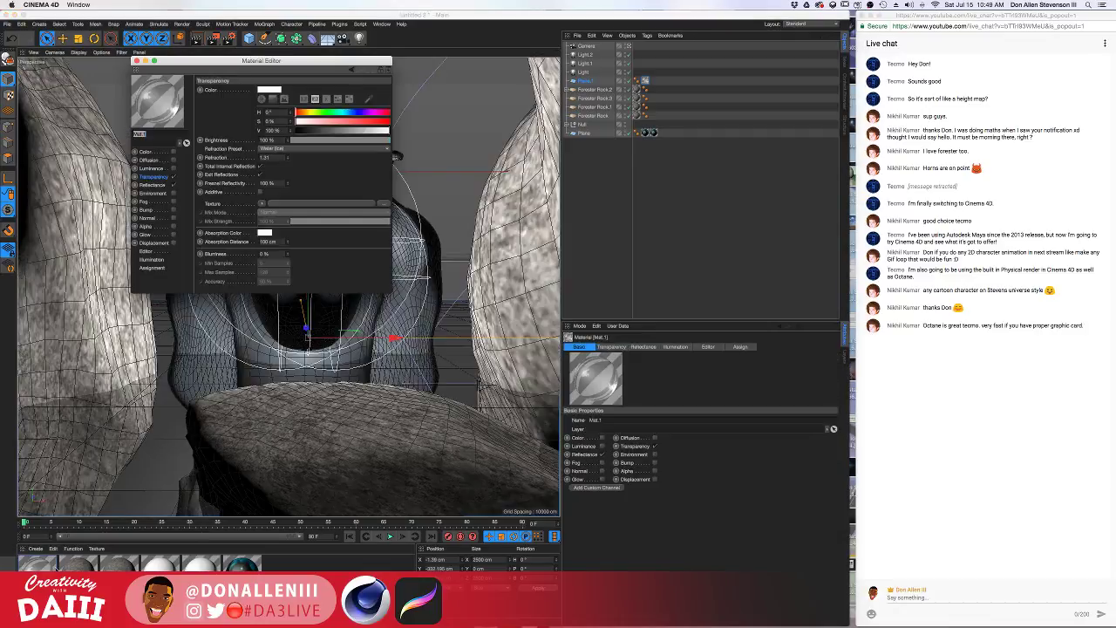
left_click_drag(199, 60, 376, 62)
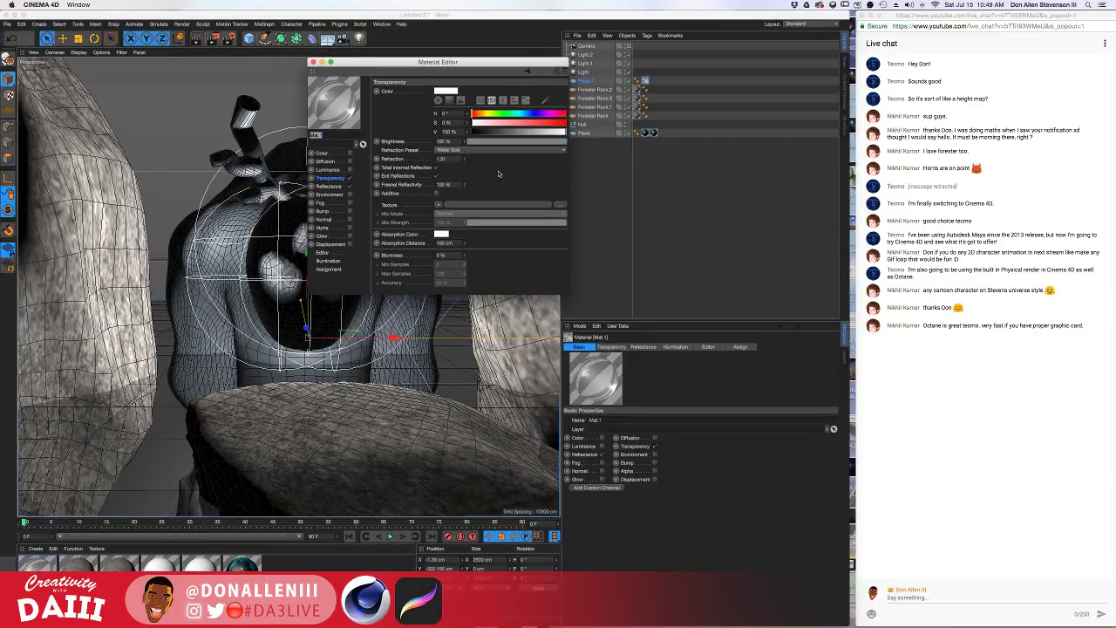
left_click(540, 144)
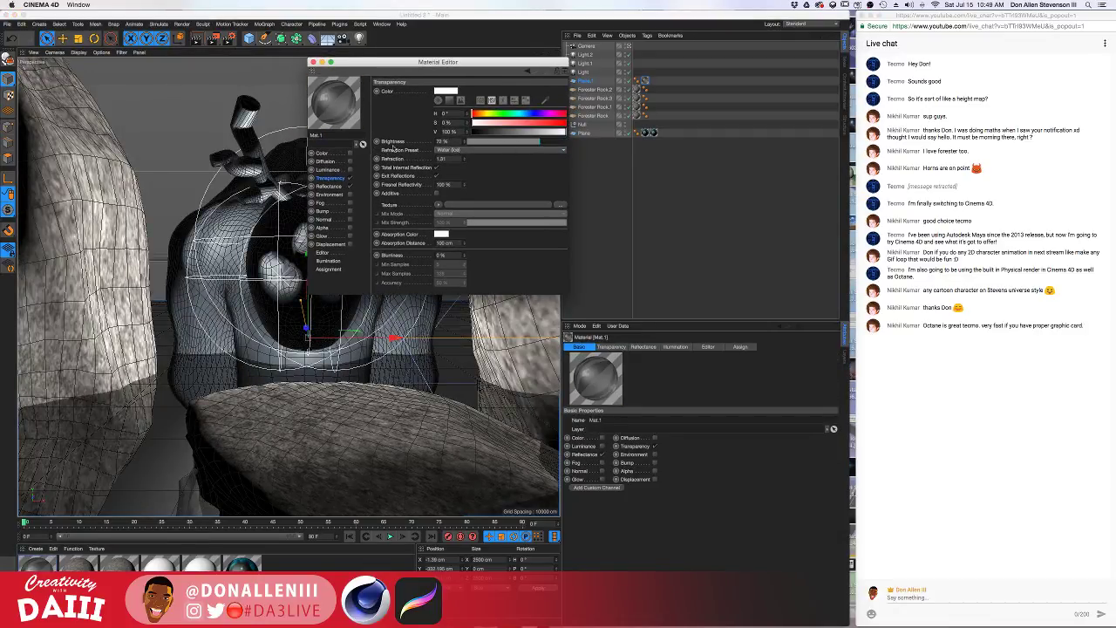
left_click(333, 155)
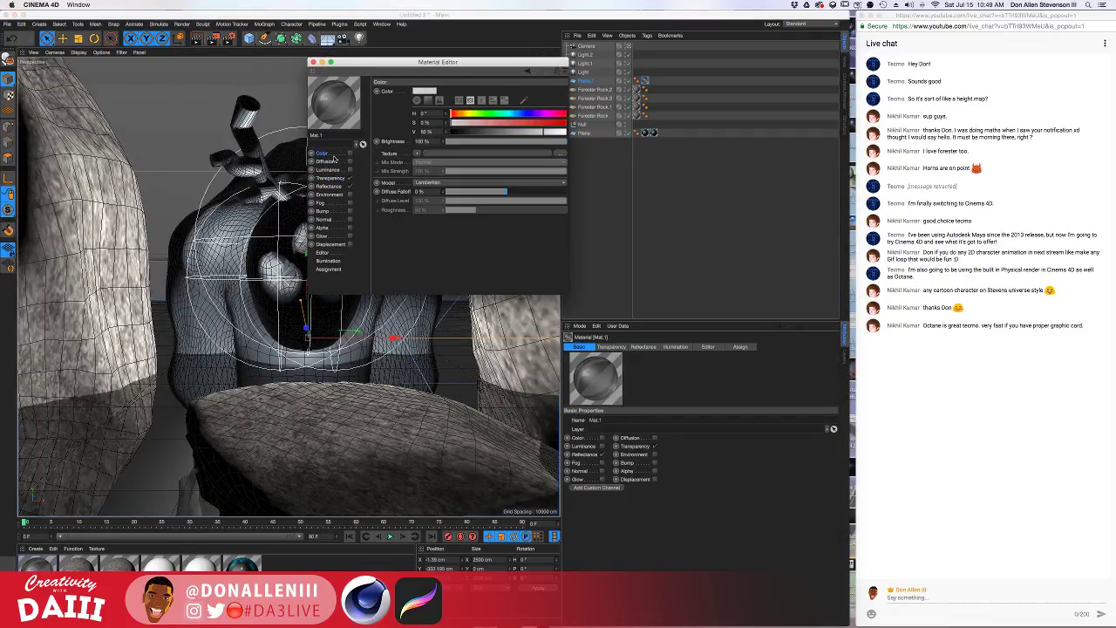
left_click(499, 115)
left_click(495, 123)
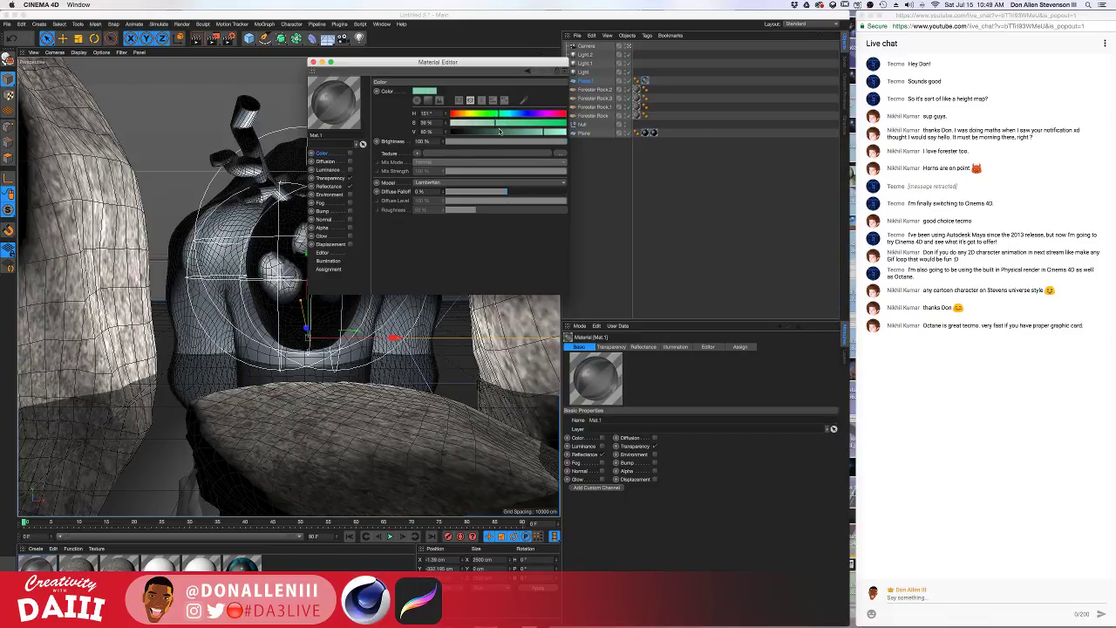
left_click(502, 131)
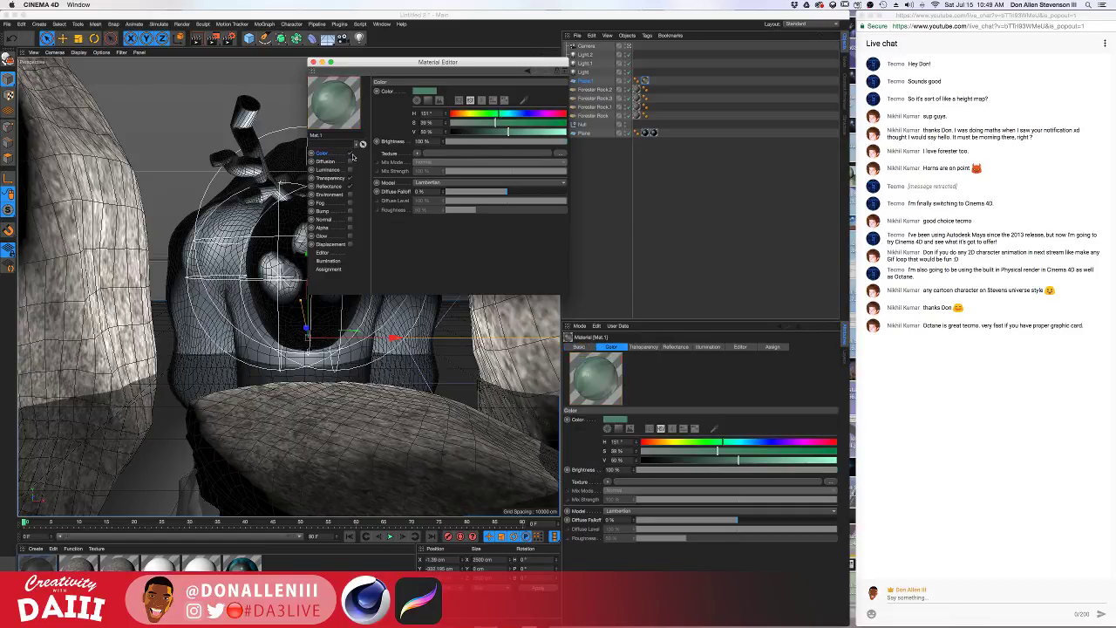
left_click(314, 62)
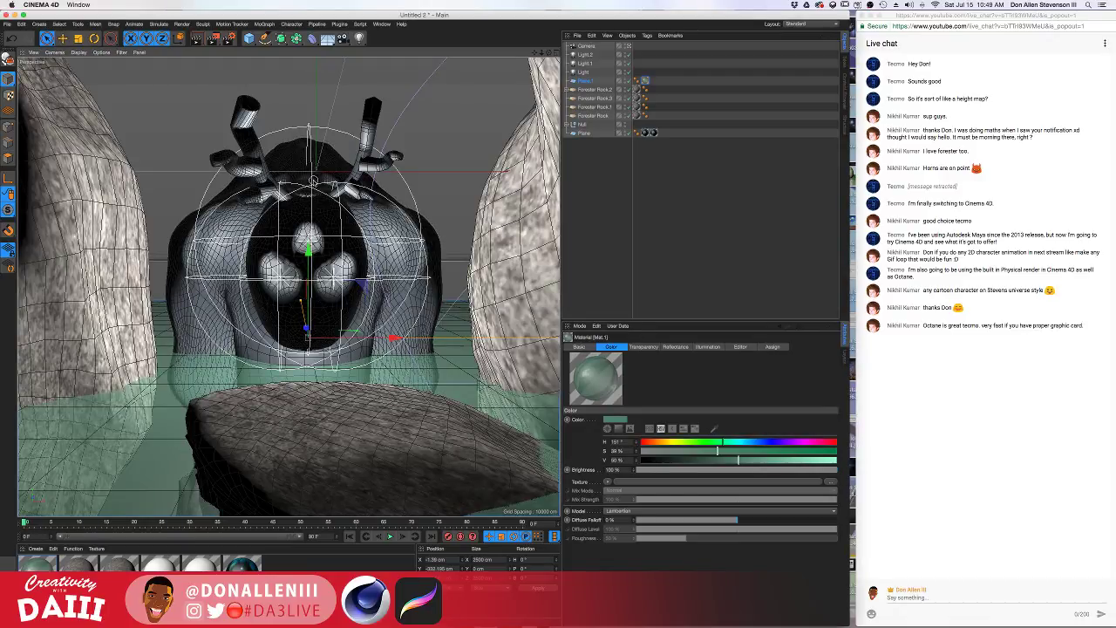
key("super+r")
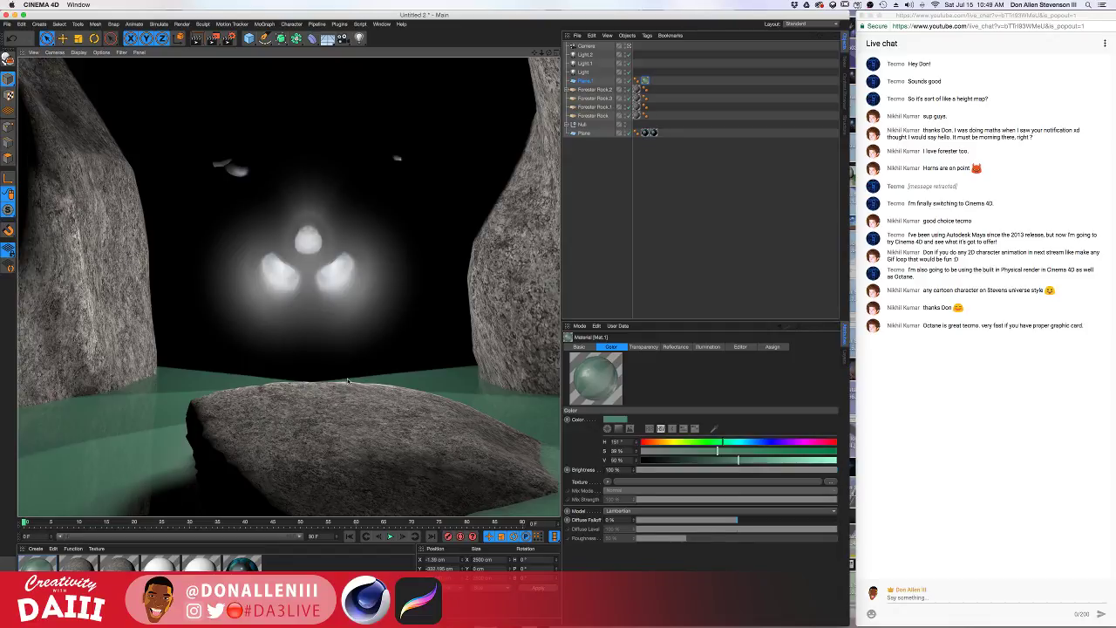
Raise Mat.1's transparency brightness to make the green water clearer and preview-render it
double_click(80, 566)
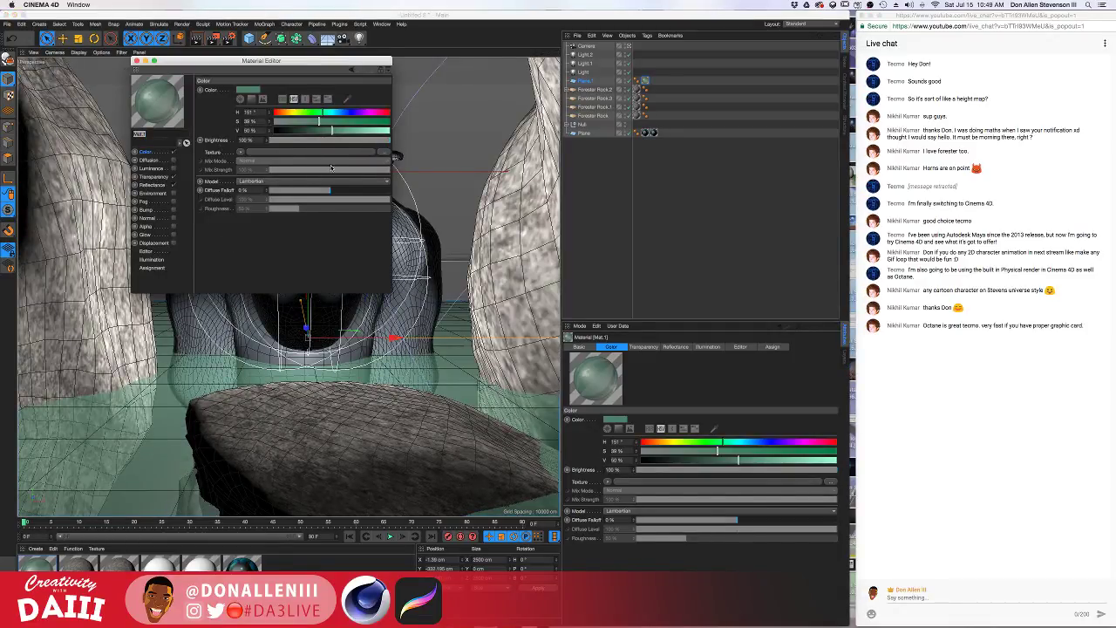
left_click(153, 176)
left_click_drag(380, 141, 381, 141)
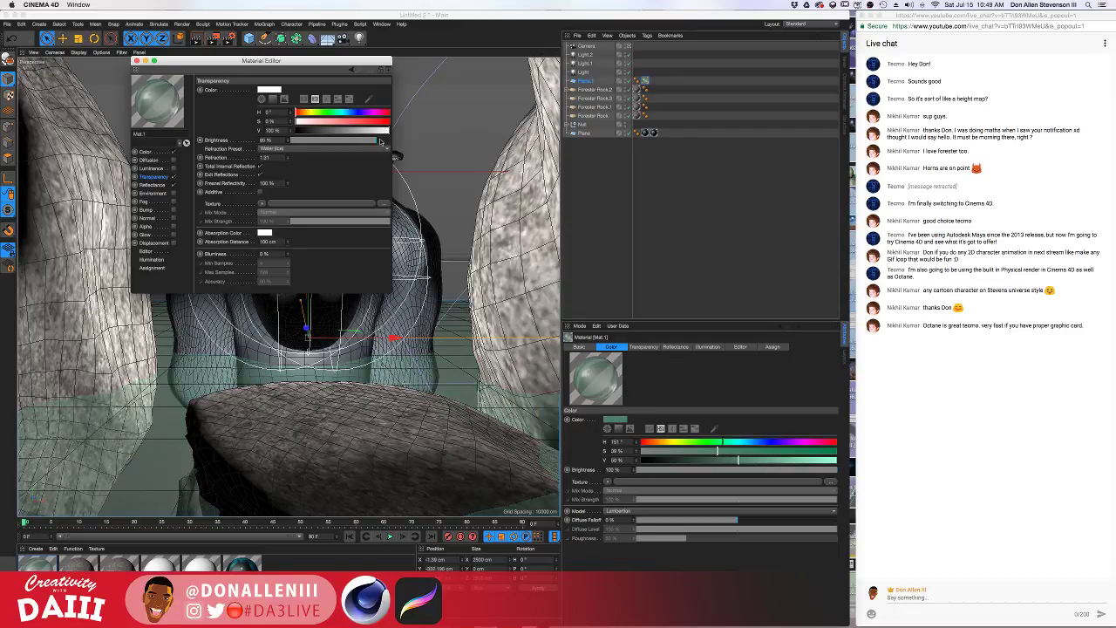
left_click(136, 61)
key("ctrl+r")
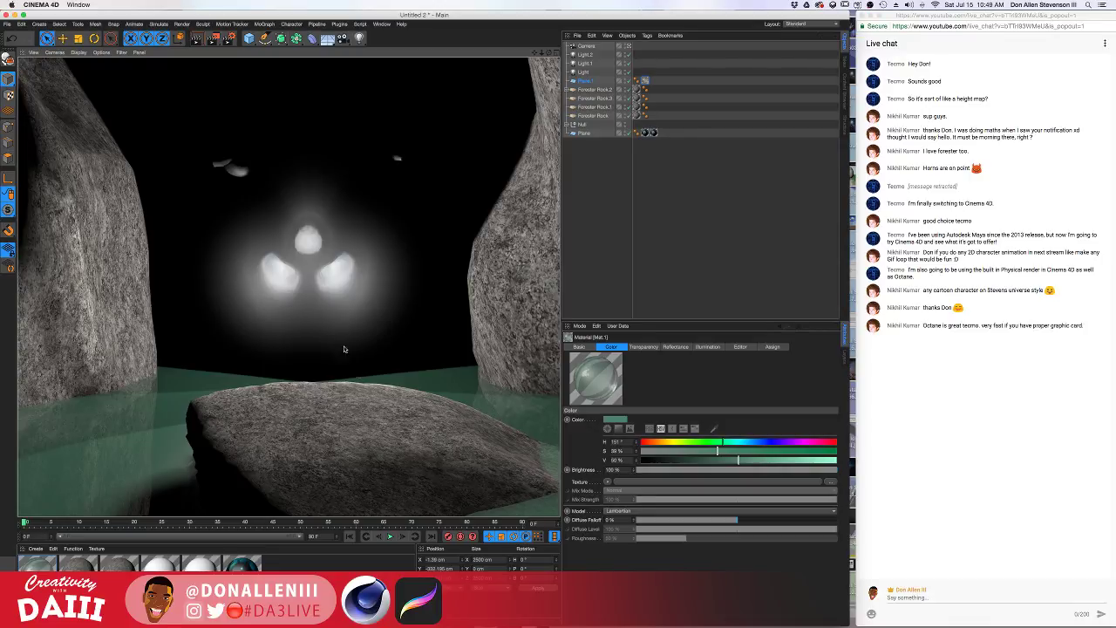
Select the creature's body, leave the camera view and compare the scene with the reference painting
left_click(318, 278)
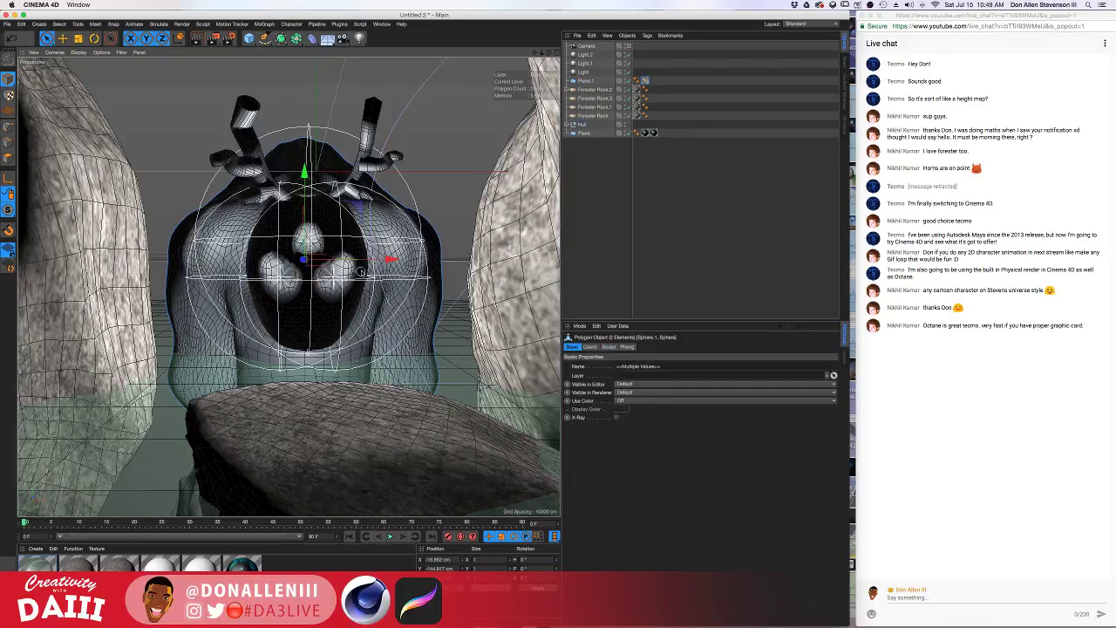
left_click(629, 46)
left_click_drag(363, 325, 349, 305, "alt")
middle_click_drag(279, 166, 295, 284, "alt")
left_click_drag(295, 284, 288, 287, "alt")
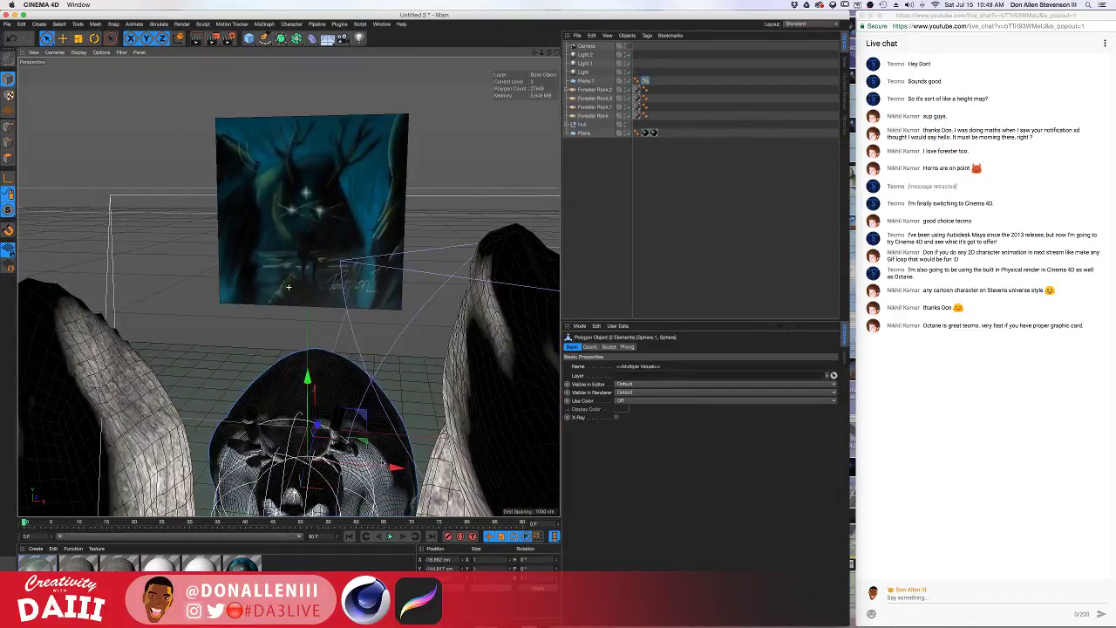
middle_click_drag(289, 287, 357, 120, "alt")
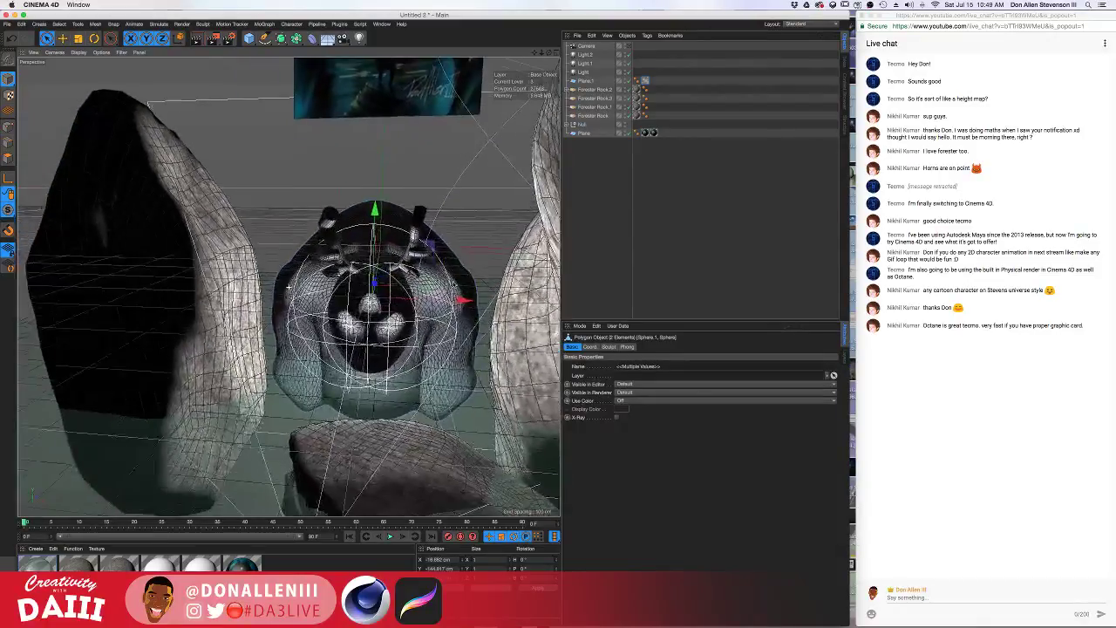
Move the tall rock Forester Rock.2 farther outward, away from the creature
left_click_drag(288, 287, 288, 287, "alt")
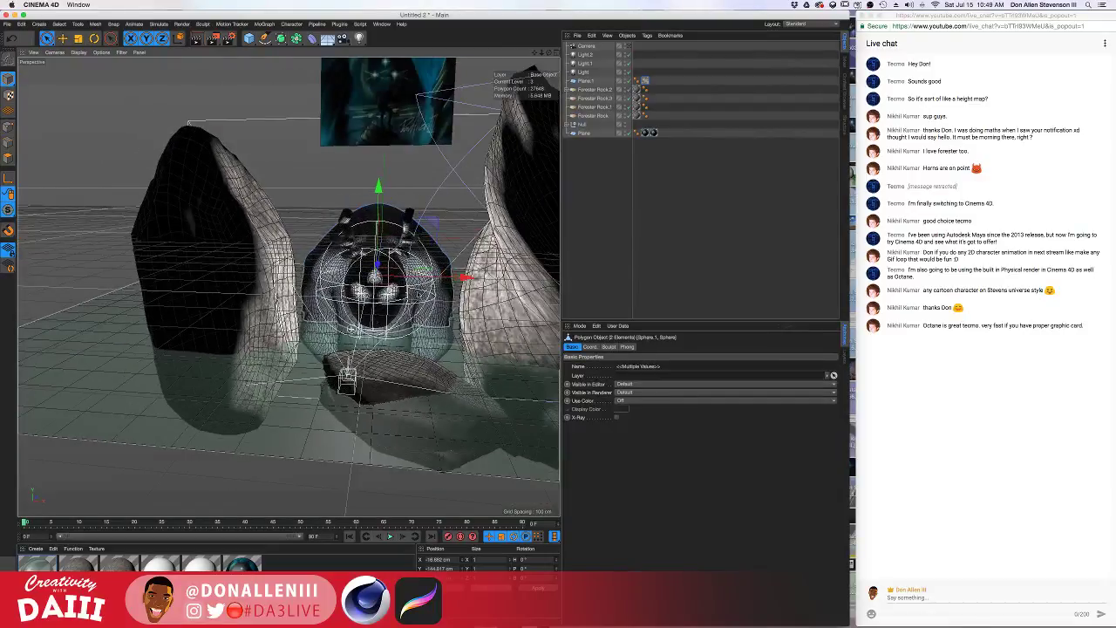
left_click_drag(464, 272, 449, 324, "alt")
left_click(476, 297)
left_click_drag(533, 302, 538, 327)
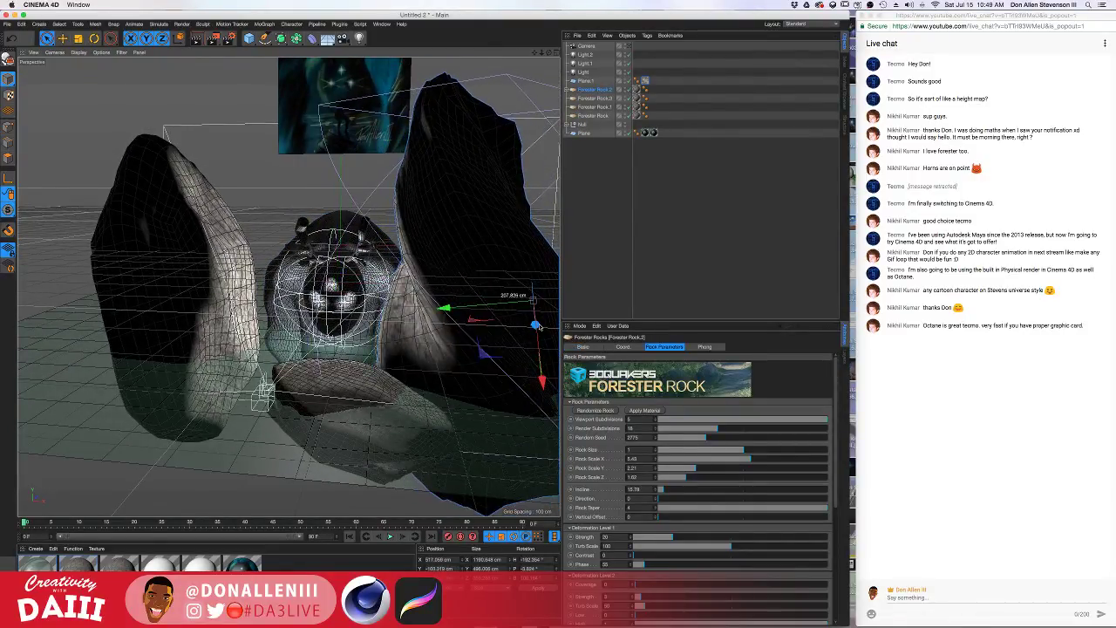
left_click_drag(440, 311, 453, 308)
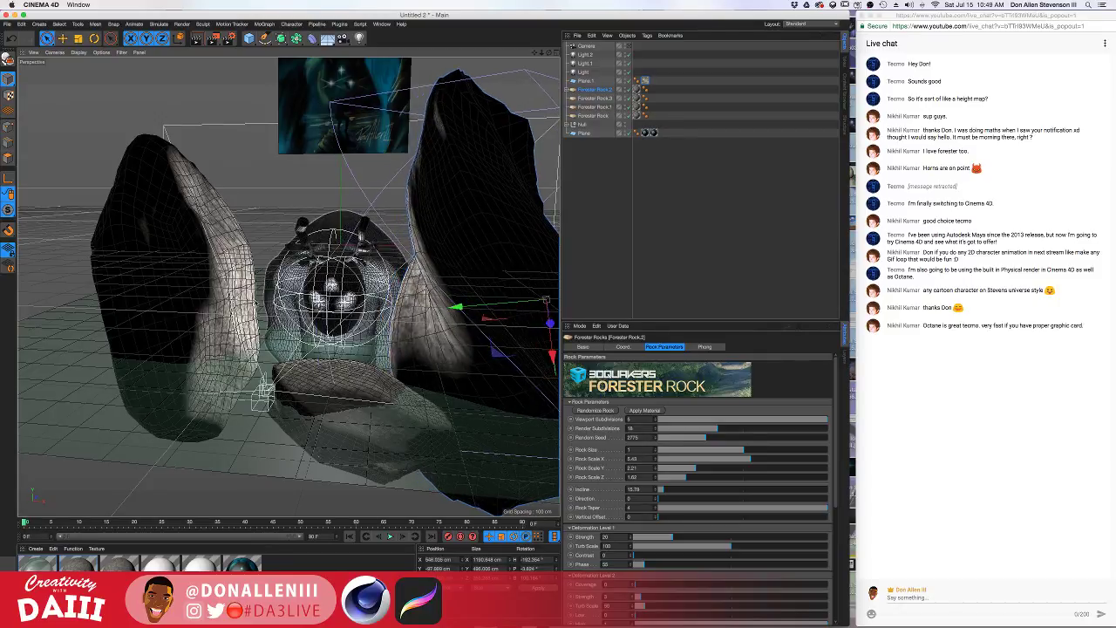
Select only Forester Rock.3 on the creature's other side and shift it slightly away from the creature
left_click(230, 300)
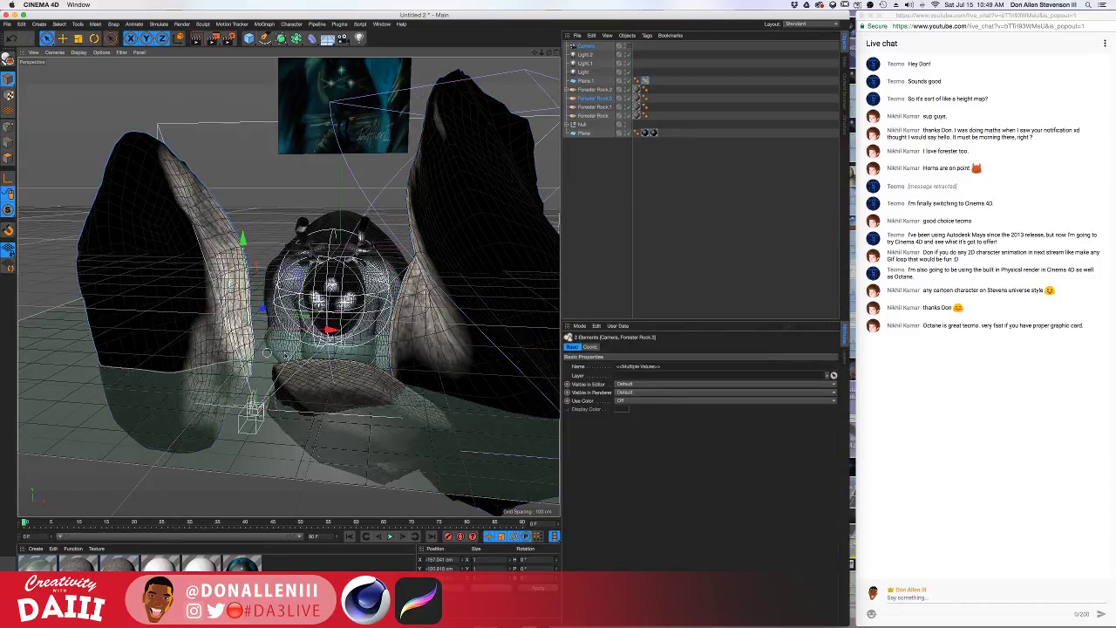
left_click(689, 180)
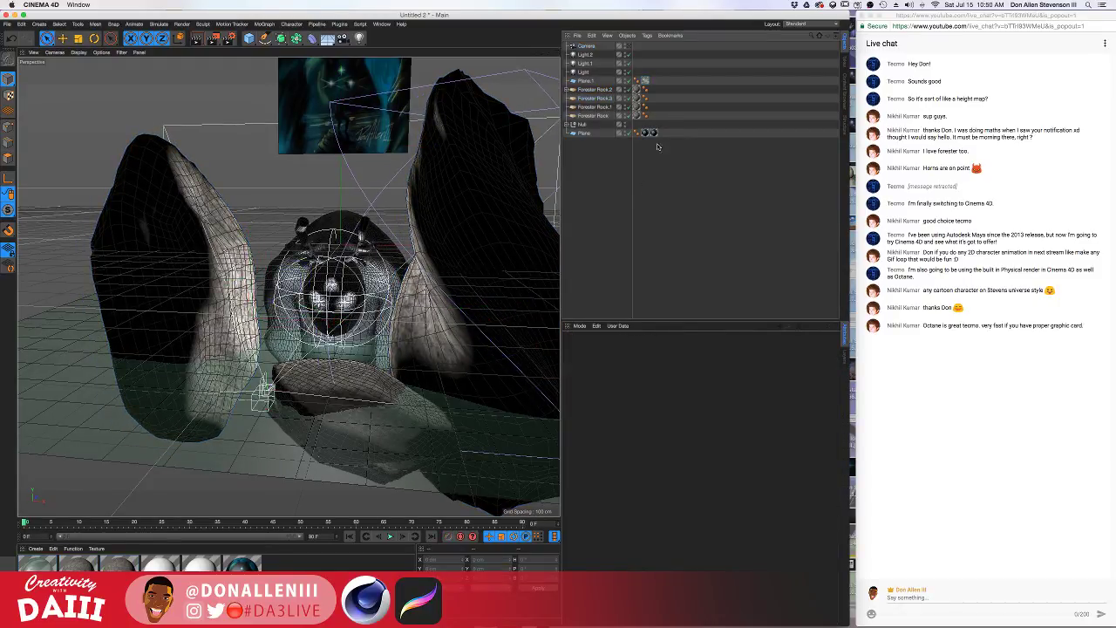
left_click(590, 114)
left_click(589, 90)
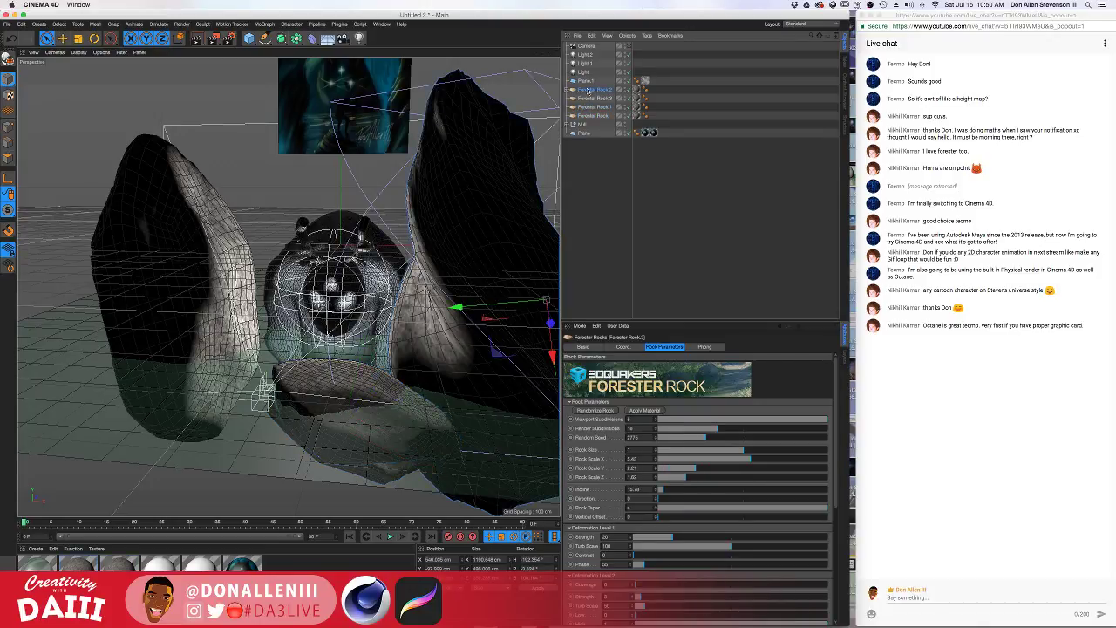
left_click(587, 98)
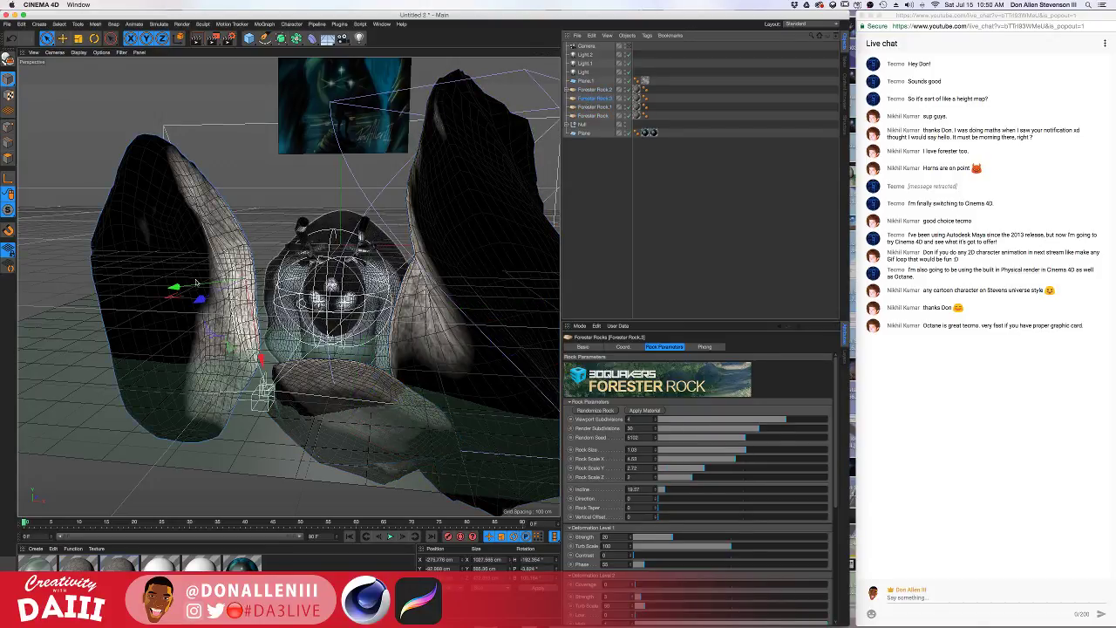
left_click_drag(201, 293, 194, 290)
Examine the rock arrangement from the side and compare the scene with the reference painting
left_click_drag(308, 332, 431, 257, "alt")
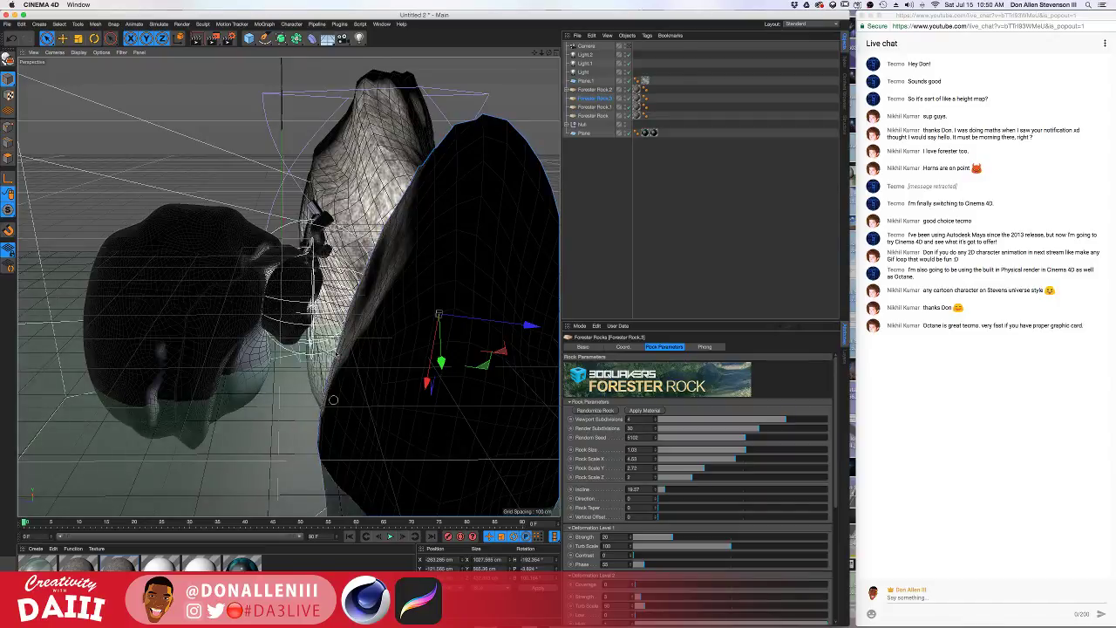
left_click_drag(355, 247, 346, 167, "alt")
right_click_drag(293, 146, 340, 137, "alt")
middle_click_drag(340, 137, 270, 277, "alt")
left_click_drag(268, 276, 202, 235, "alt")
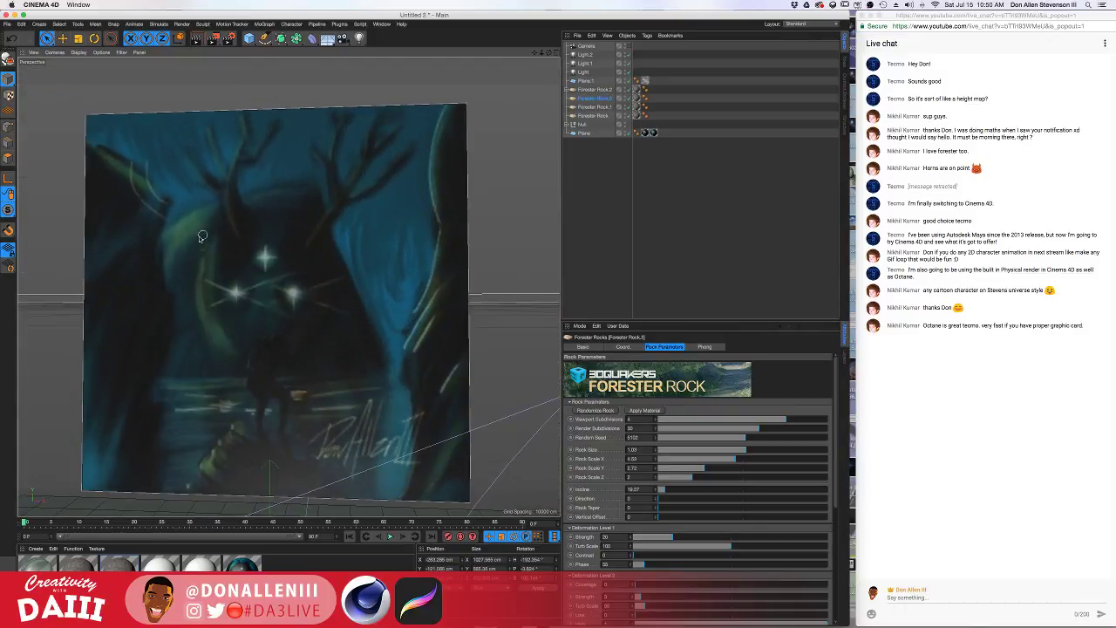
right_click_drag(238, 343, 210, 340, "alt")
left_click_drag(304, 249, 289, 287, "alt")
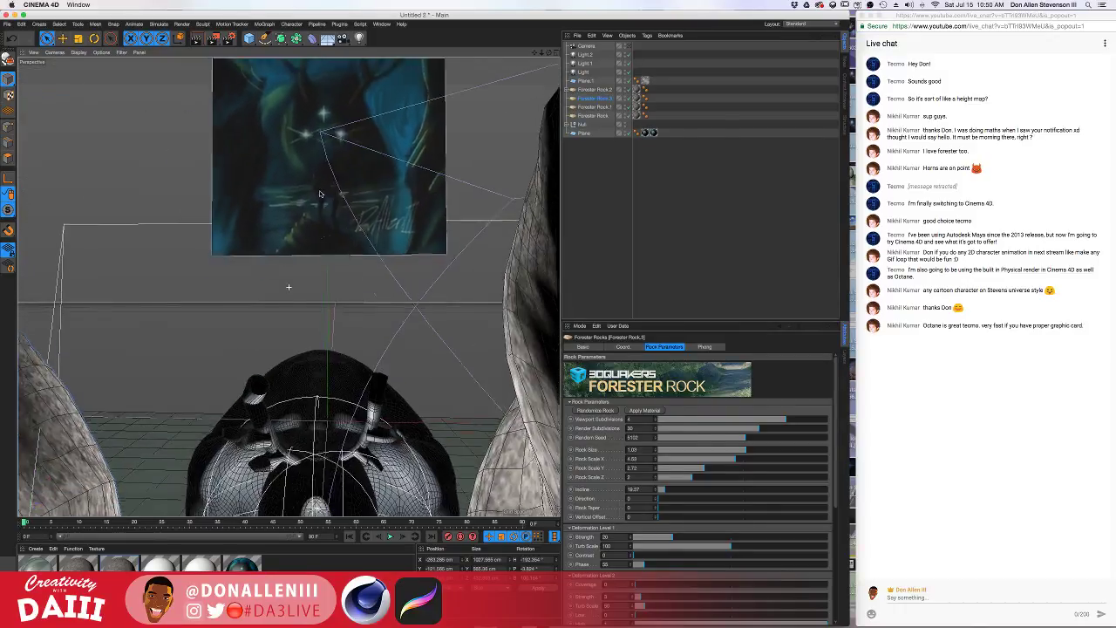
right_click_drag(345, 301, 322, 312, "alt")
left_click_drag(321, 311, 334, 343, "alt")
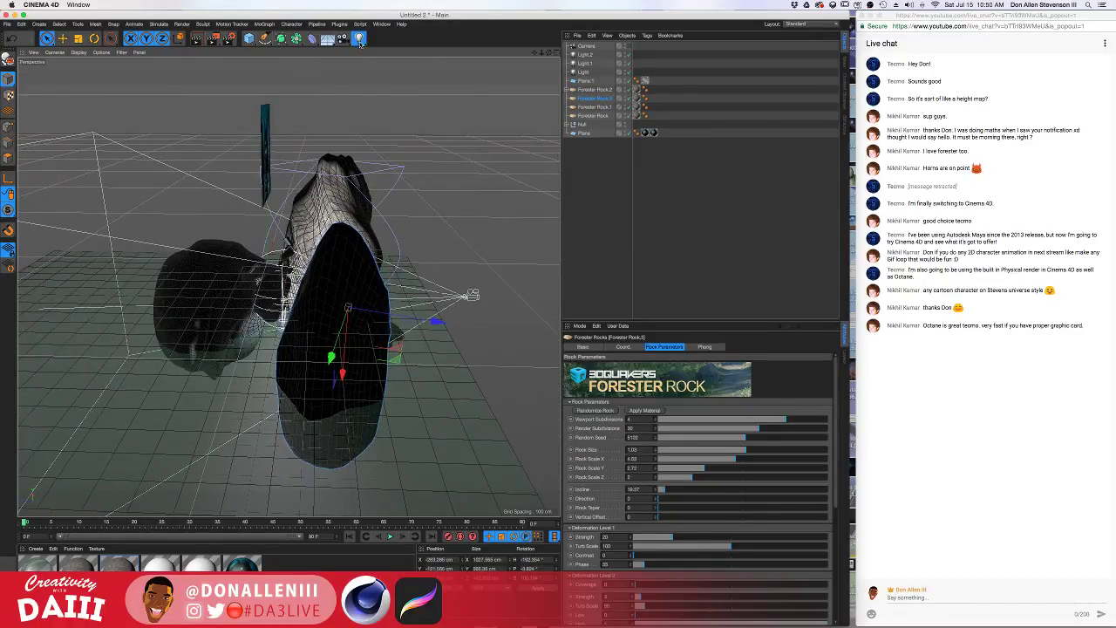
Add an omni light and place it far outside Forester Rock.3, at about X -2076 cm and Y -120 cm
left_click_drag(358, 38, 378, 49)
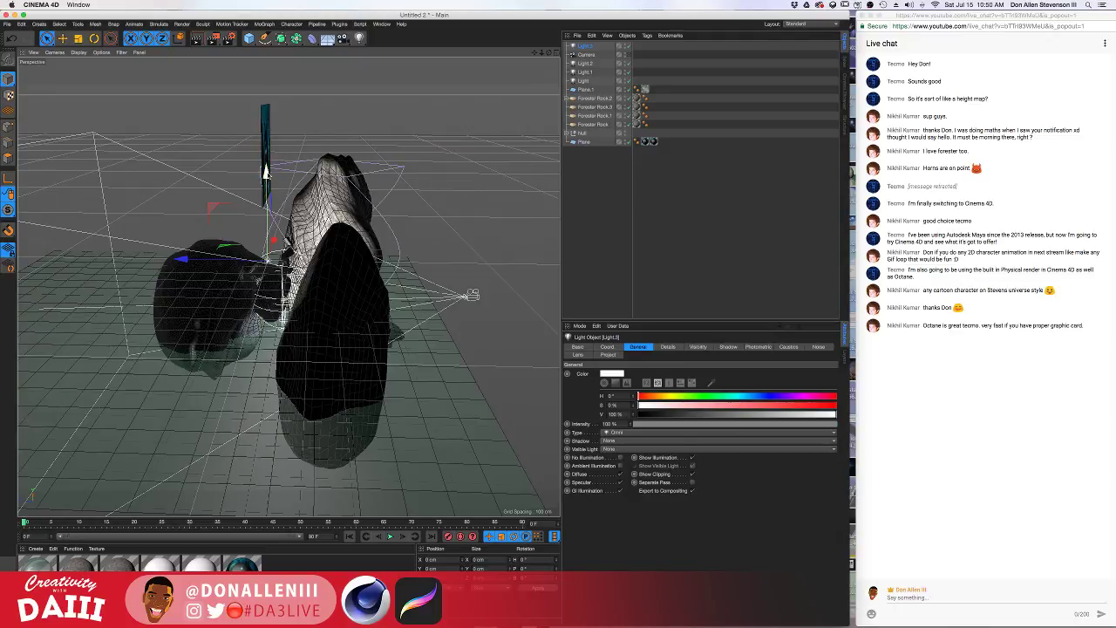
left_click_drag(240, 262, 114, 272, "alt")
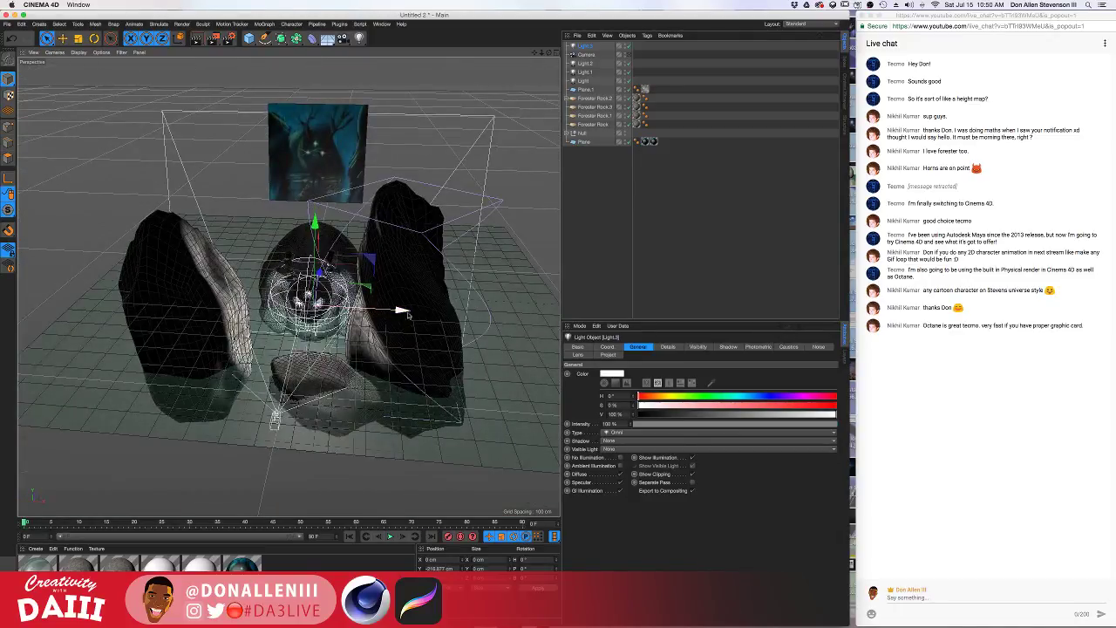
left_click_drag(407, 313, 135, 313)
middle_click_drag(136, 313, 420, 285, "alt")
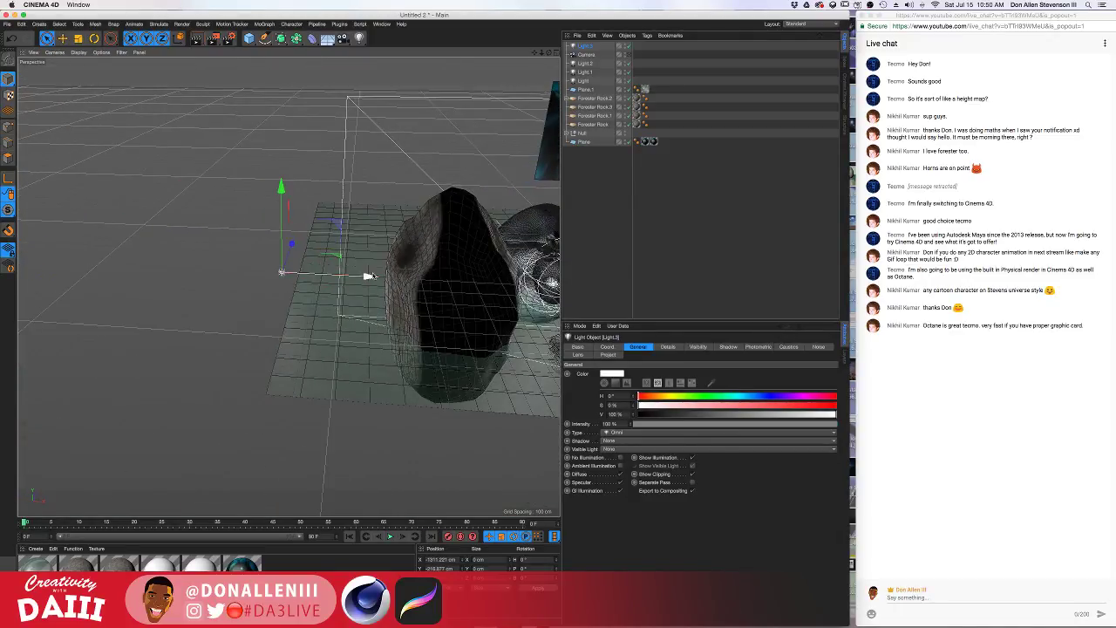
left_click_drag(370, 277, 247, 274)
left_click_drag(149, 181, 149, 164)
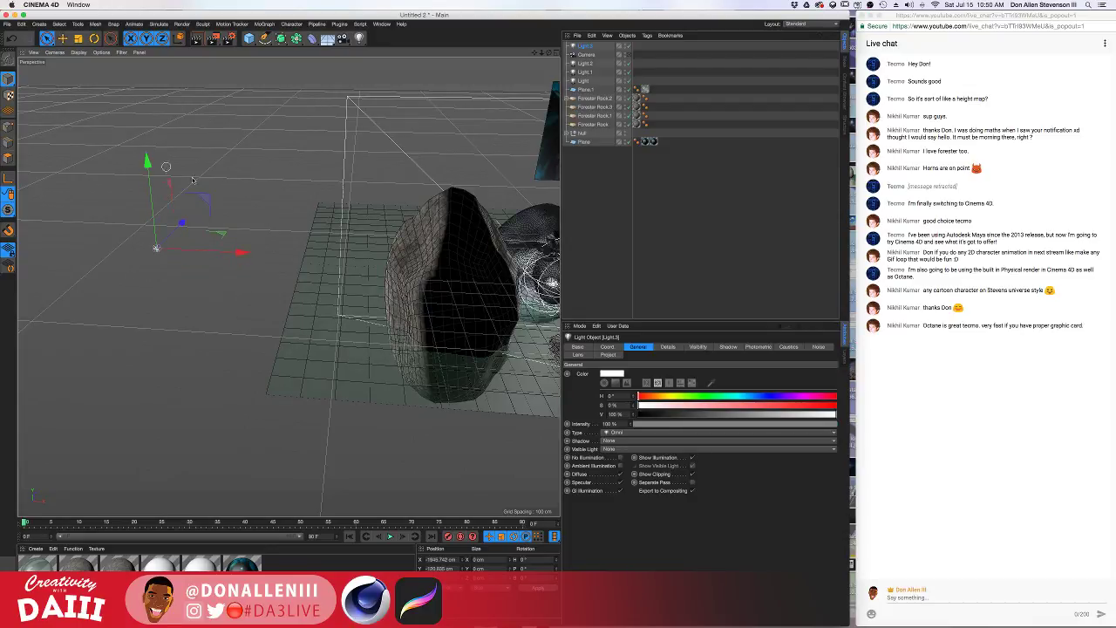
Look through the scene camera and preview-render the lighting from the new light
left_click_drag(214, 251, 410, 167, "alt")
scroll(375, 236, "up", 5)
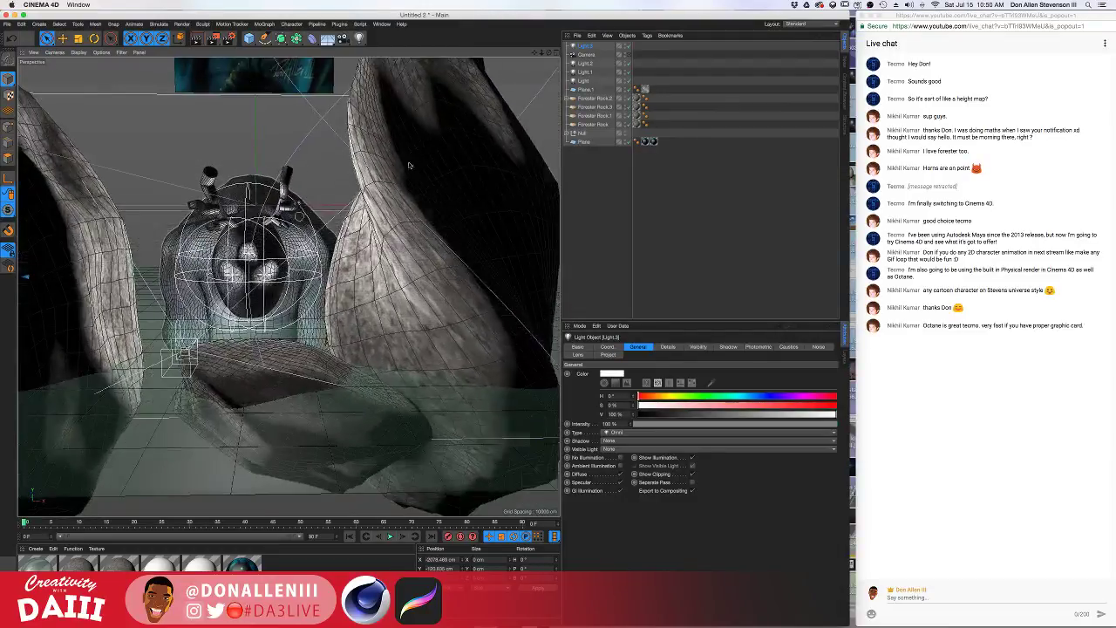
left_click(628, 56)
key("super+r")
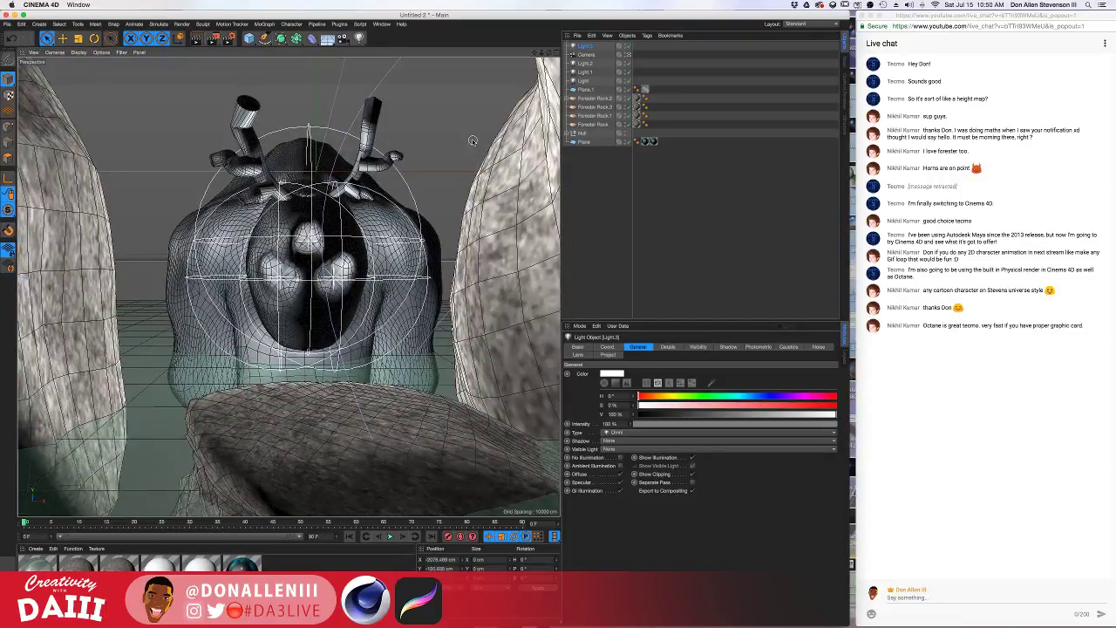
key("ctrl+r")
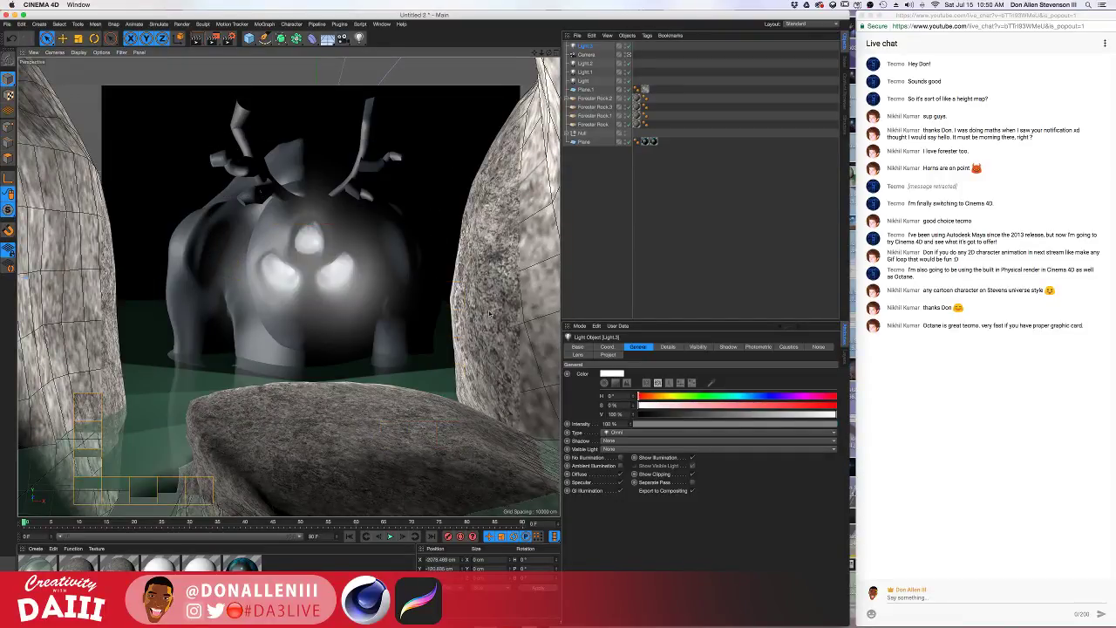
Tint the new omni light pale yellow with about 16 % saturation and preview-render it
left_click(670, 397)
left_click(670, 405)
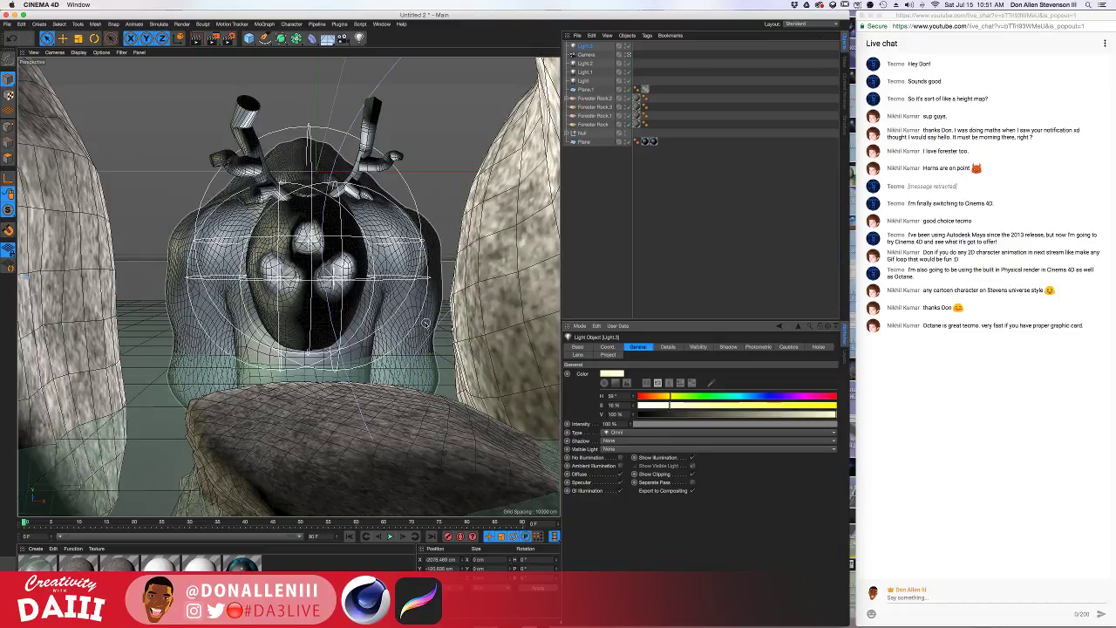
key("ctrl+r")
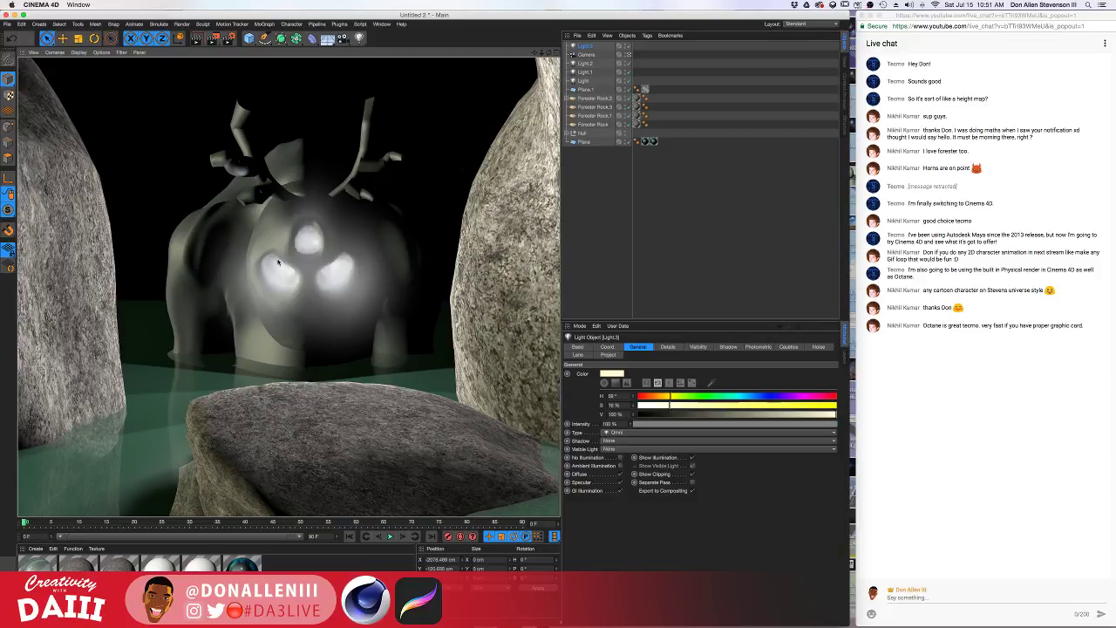
Pull the camera back slightly and save the scene as cave_swamp_reature
left_click(260, 311)
scroll(260, 311, "down", 2)
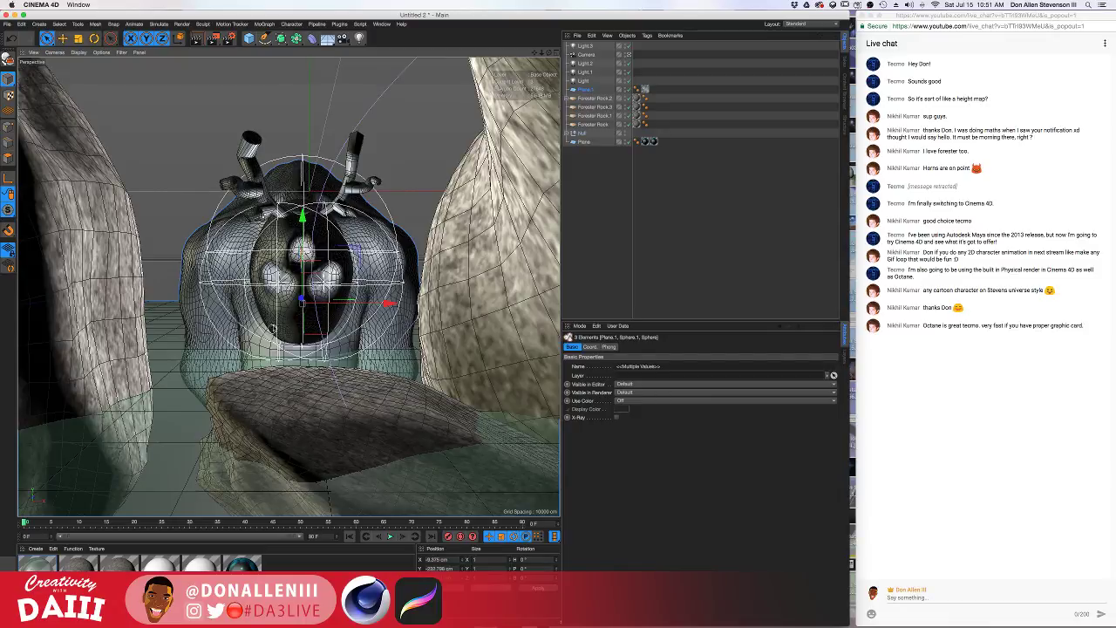
left_click(403, 155)
key("super+s")
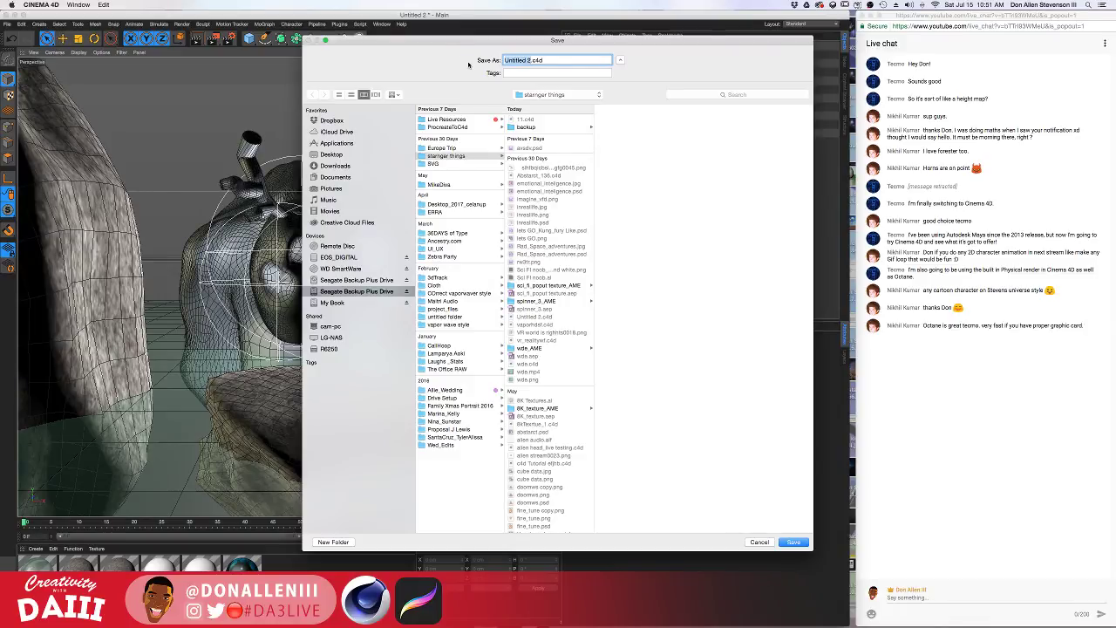
type("cave_swamp_creature")
left_click(794, 543)
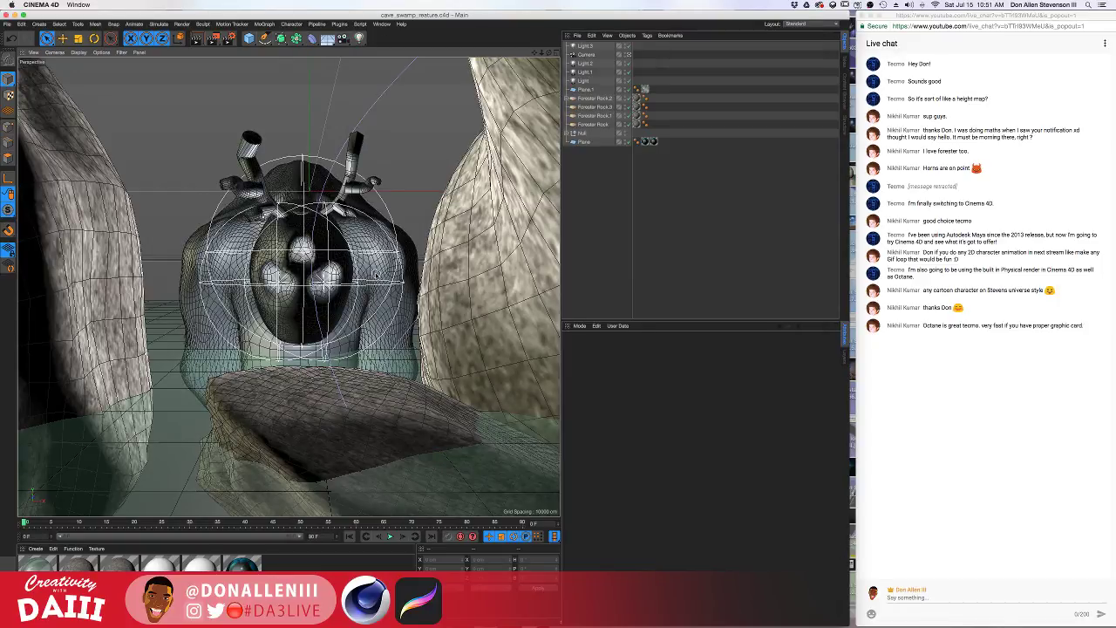
Preview-render the camera view and inspect the transparency settings of the water material Mat.1
key("super+r")
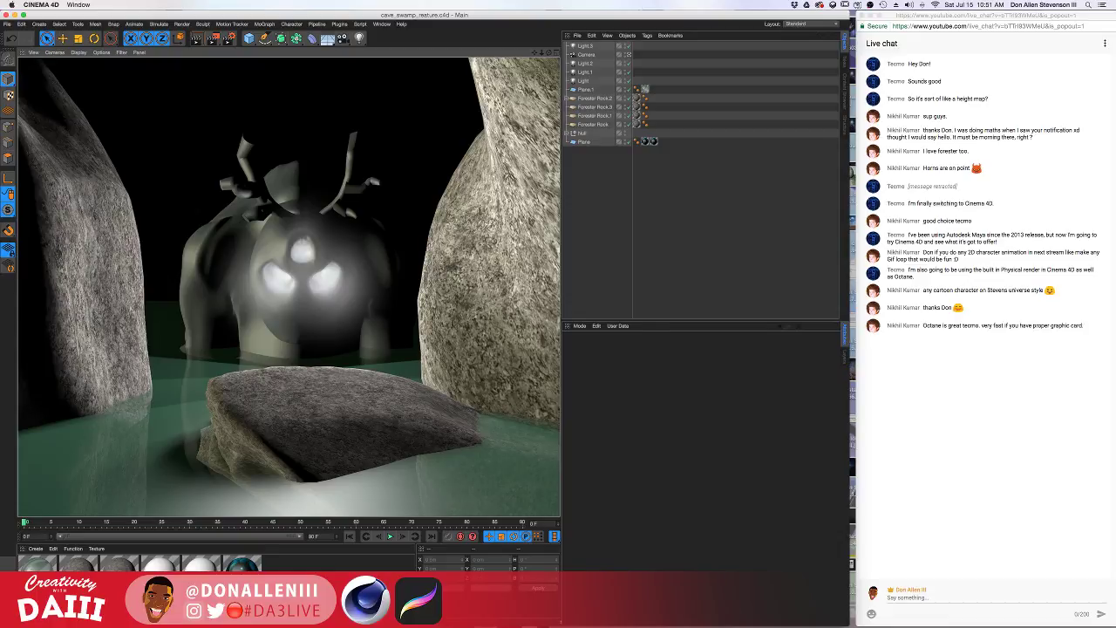
double_click(37, 565)
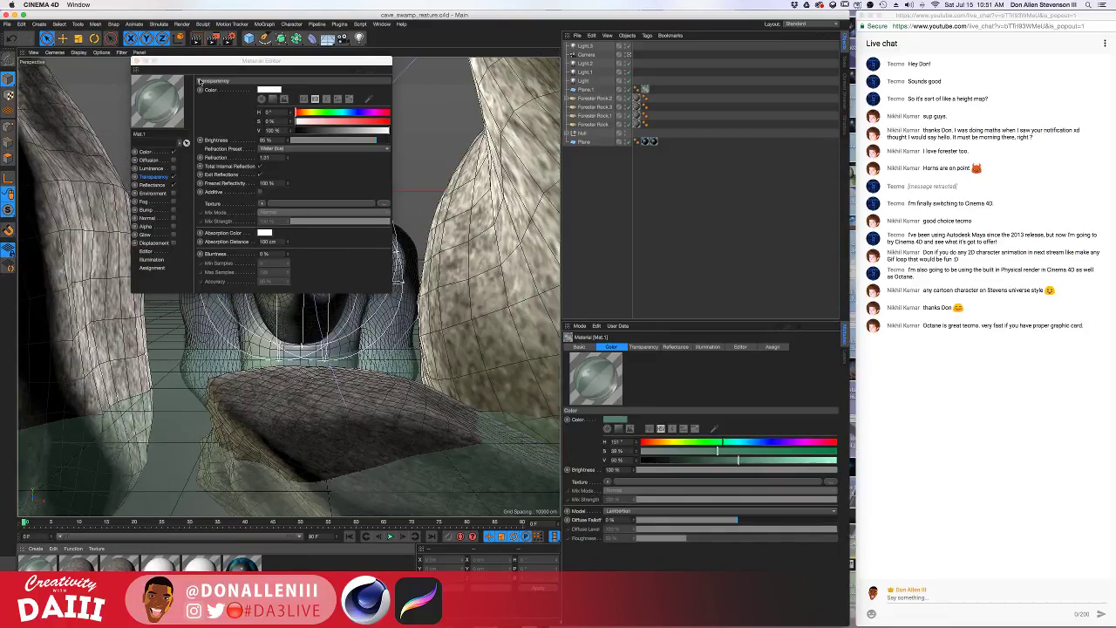
left_click_drag(215, 60, 359, 79)
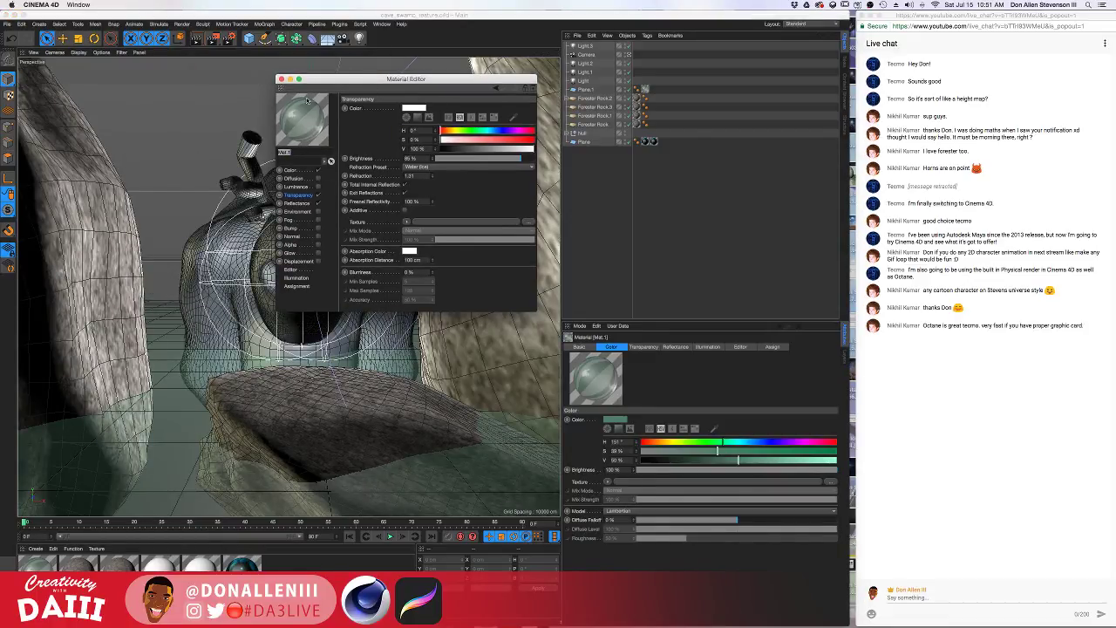
left_click(281, 79)
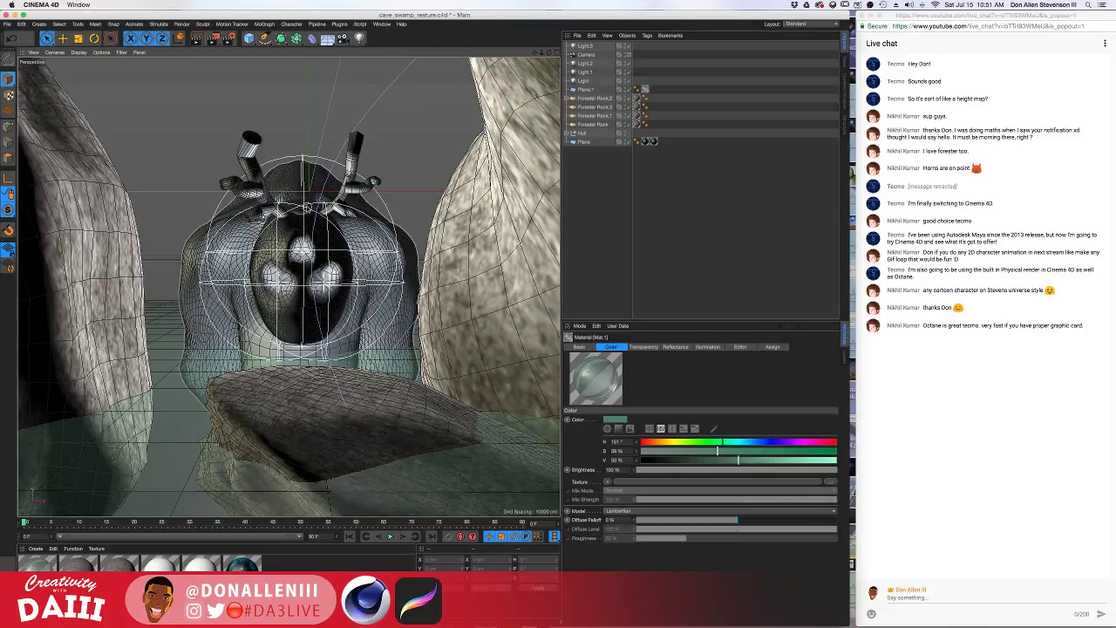
Leave the camera view and add a Hair object to the creature's outer body, Sphere.1 inside the Null
left_click(629, 55)
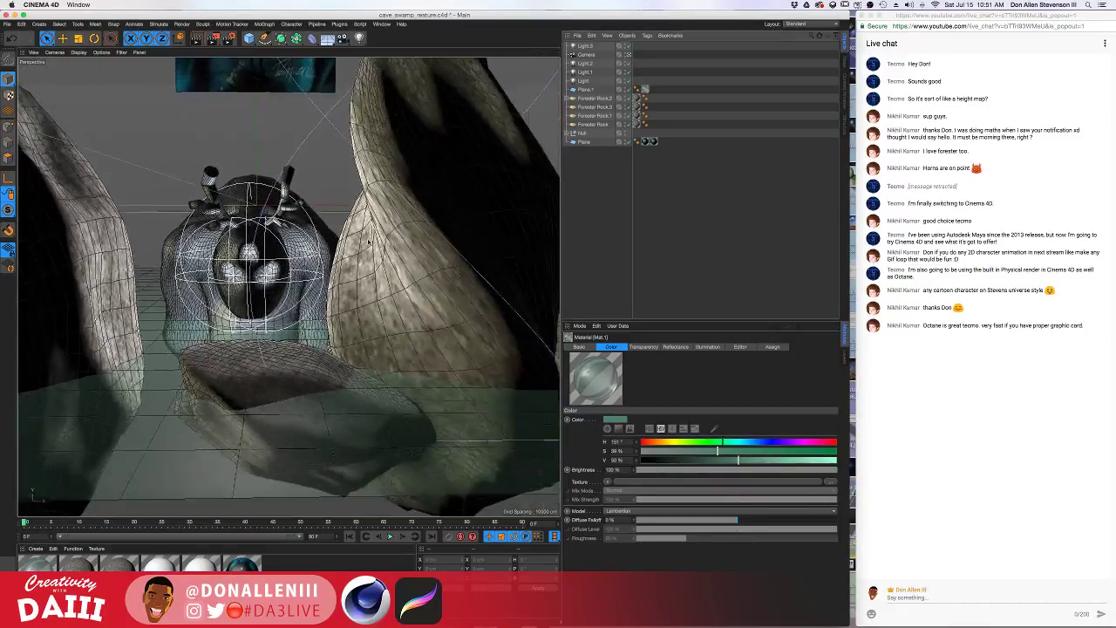
left_click_drag(278, 218, 304, 293, "alt")
scroll(373, 342, "up", 5)
left_click(268, 233)
left_click(568, 133)
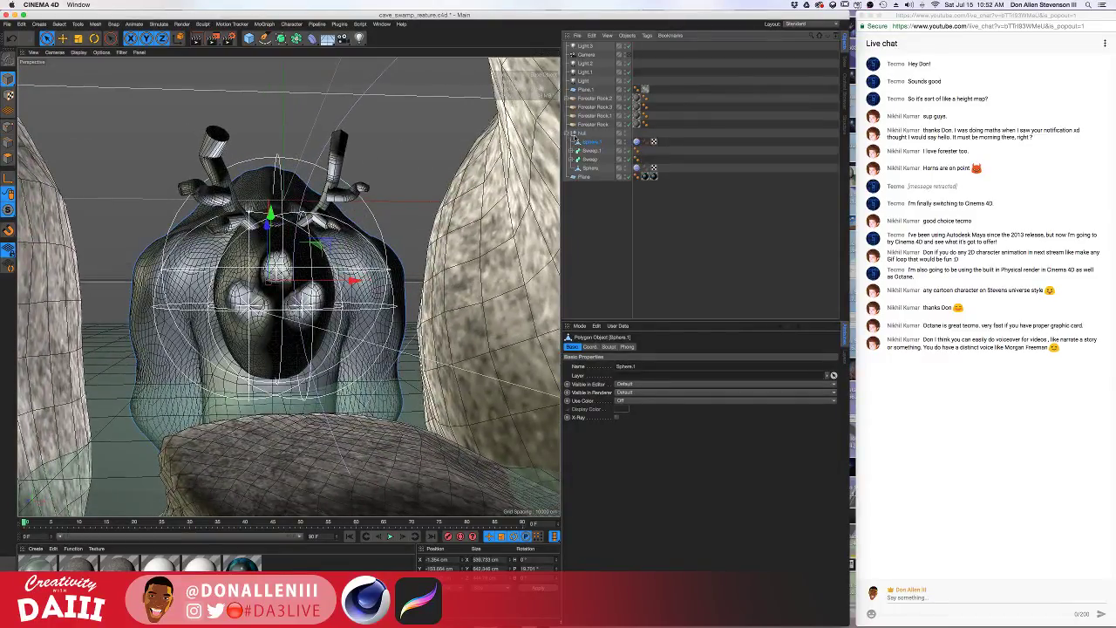
left_click(591, 214)
left_click(590, 143)
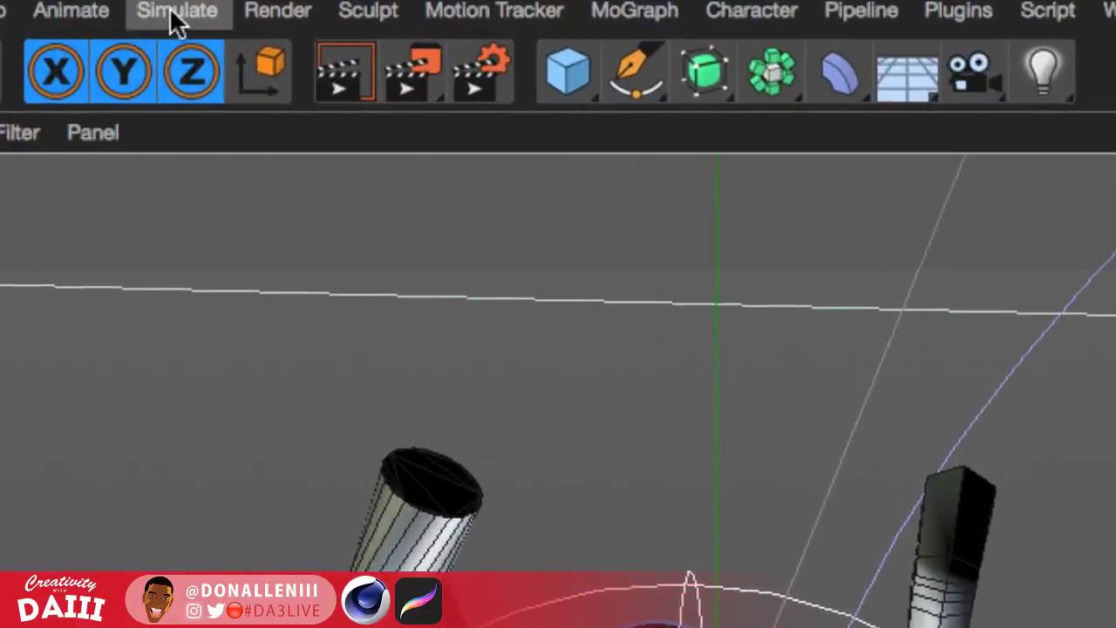
left_click(158, 24)
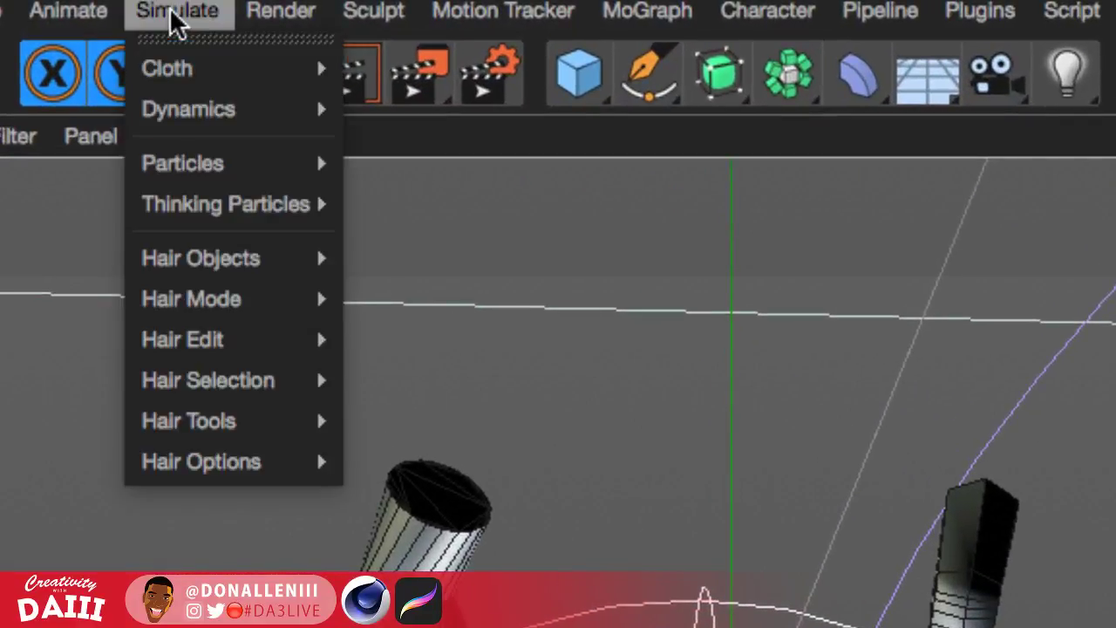
mouse_move(244, 279)
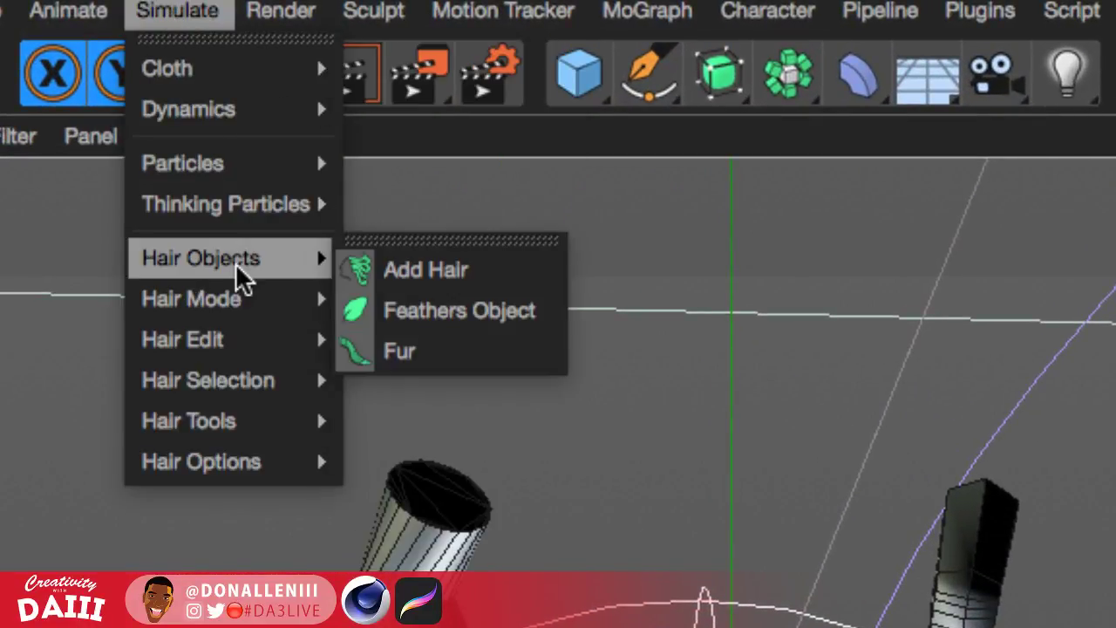
left_click(429, 267)
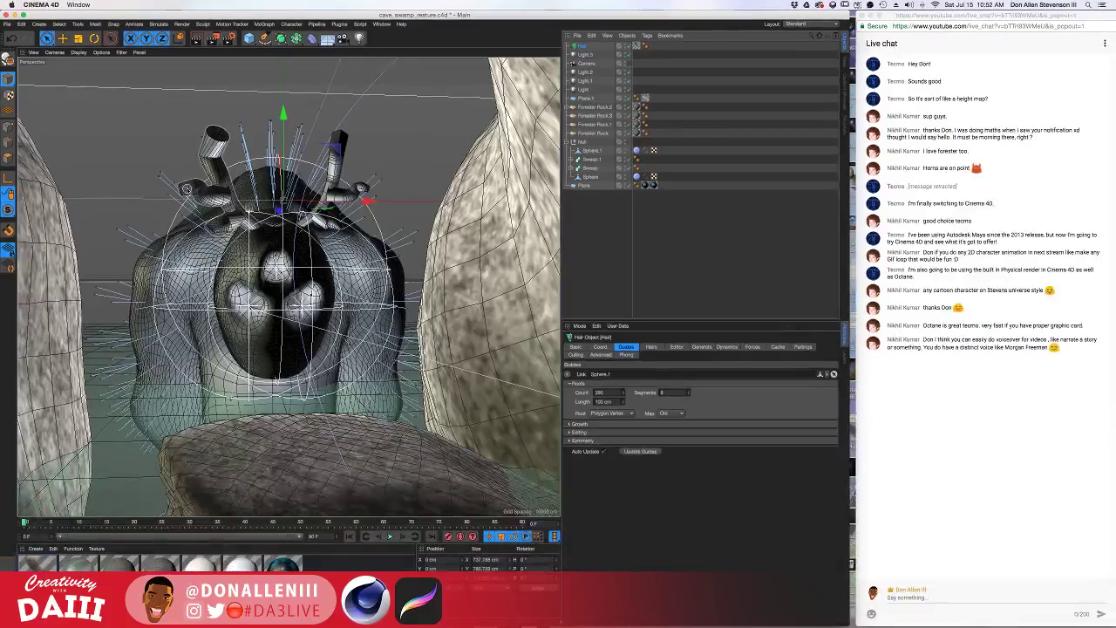
Play the animation to let the creature's hair fall and preview-render it
left_click(391, 536)
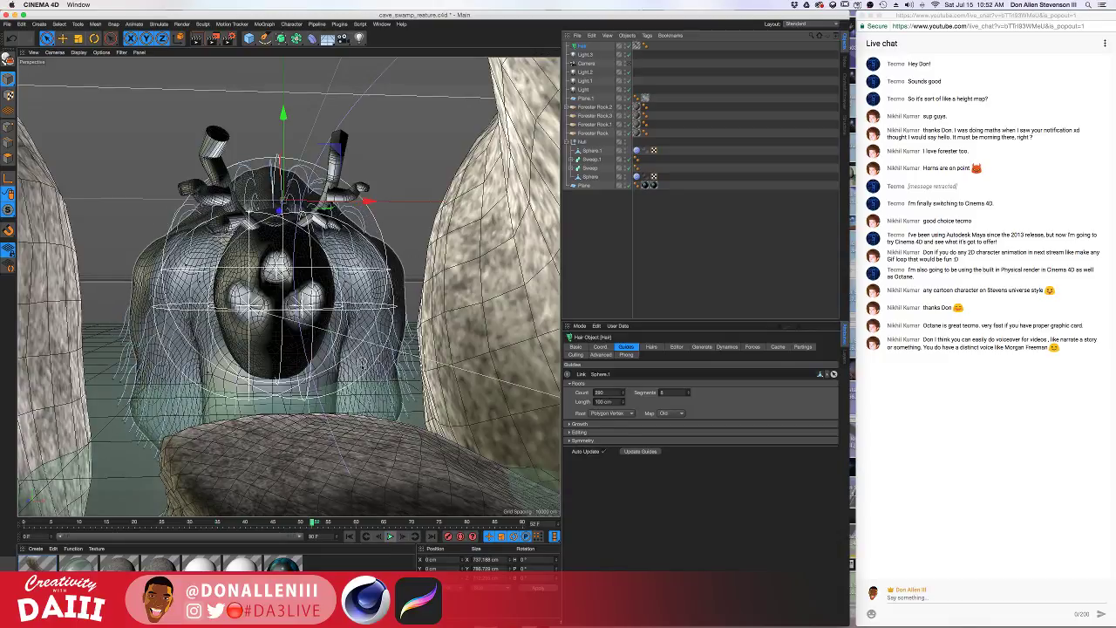
key("ctrl+r")
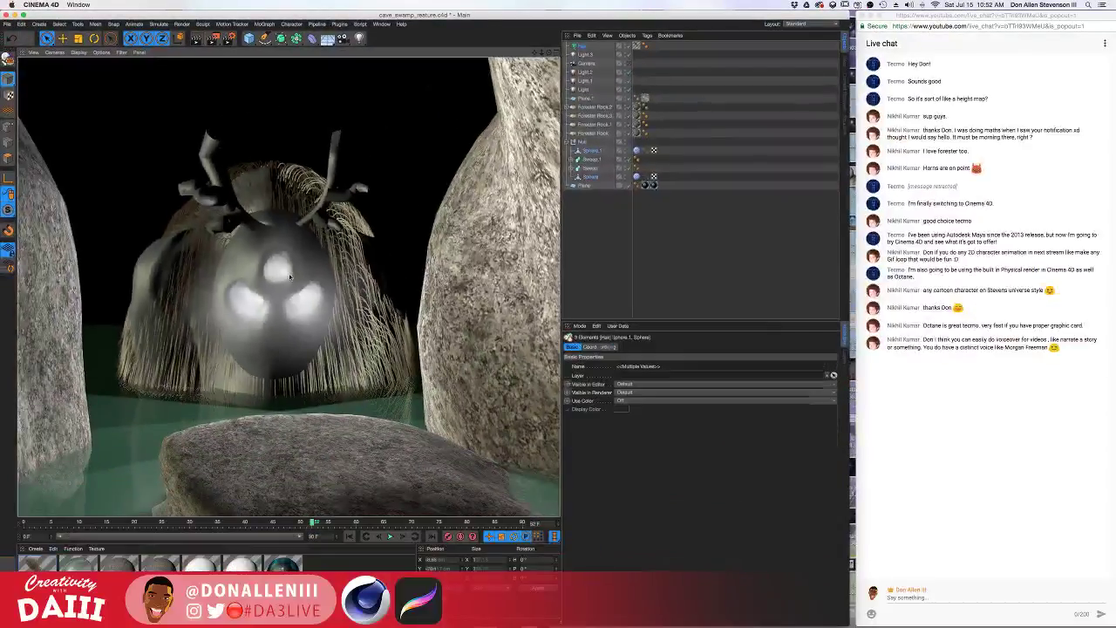
Rewind the animation to frame 0 and rename Sphere.1 inside the Null to BODY_index_sd
left_click_drag(312, 523, 2, 509)
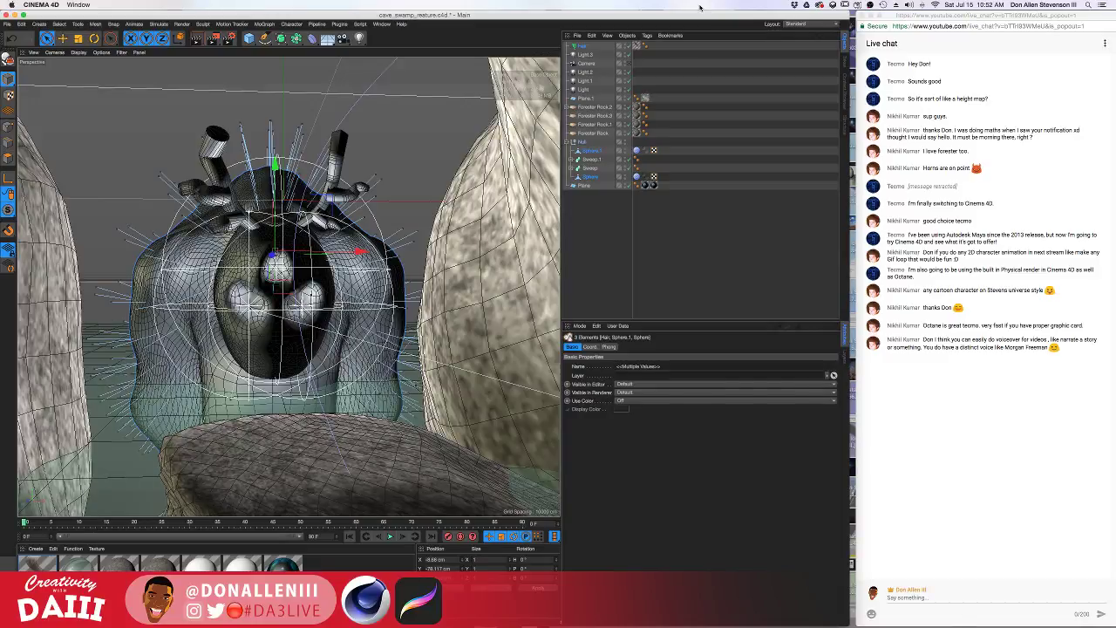
left_click(592, 152)
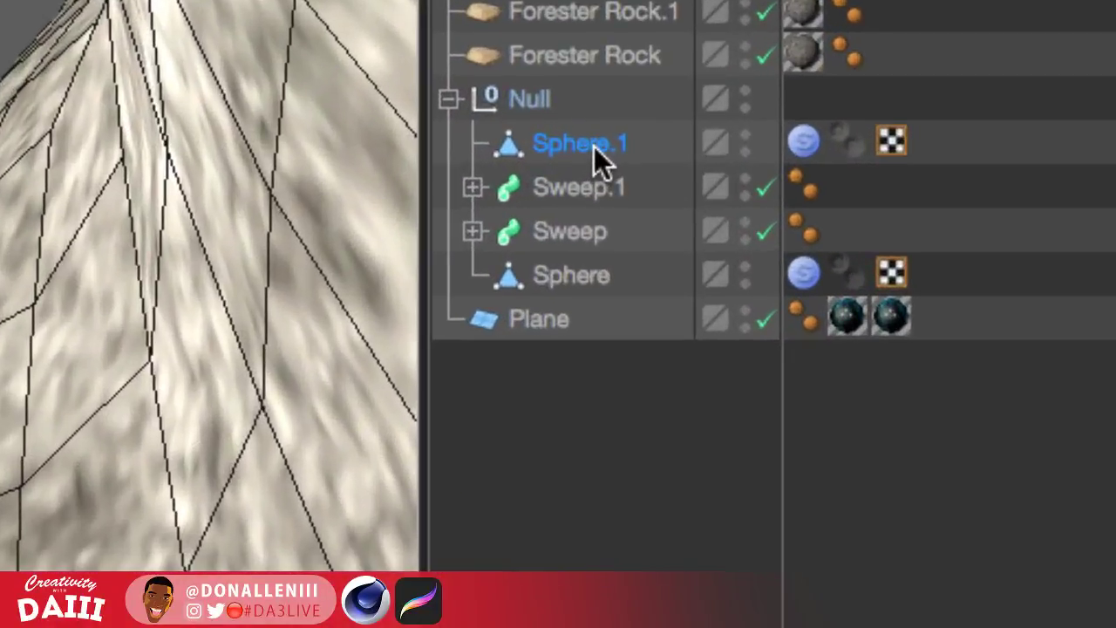
double_click(596, 151)
type("BOD")
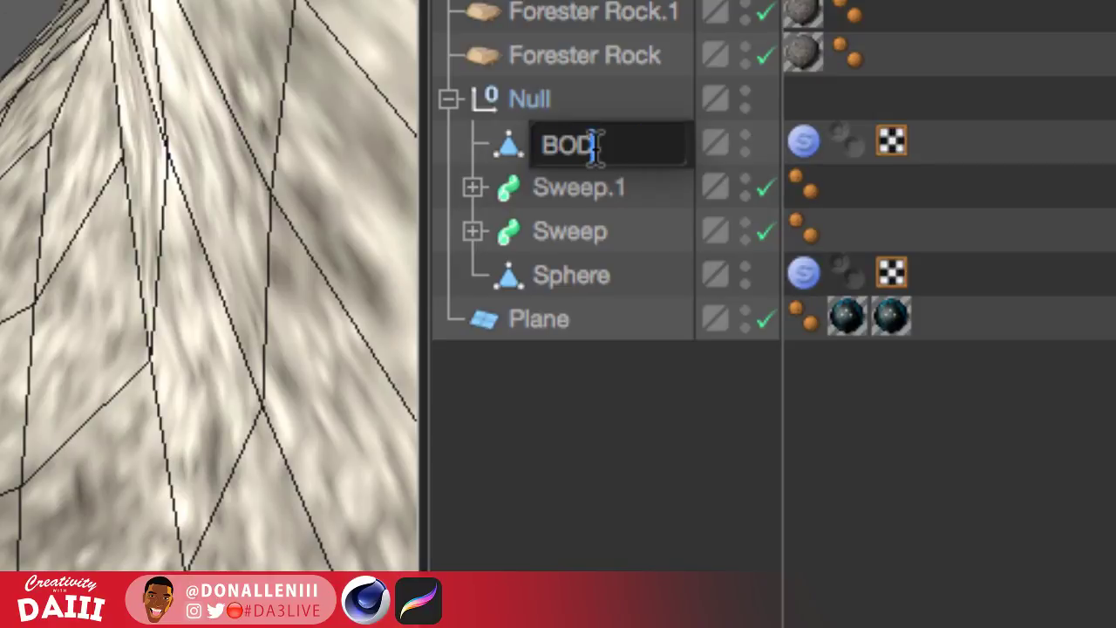
type("Y_index_sd")
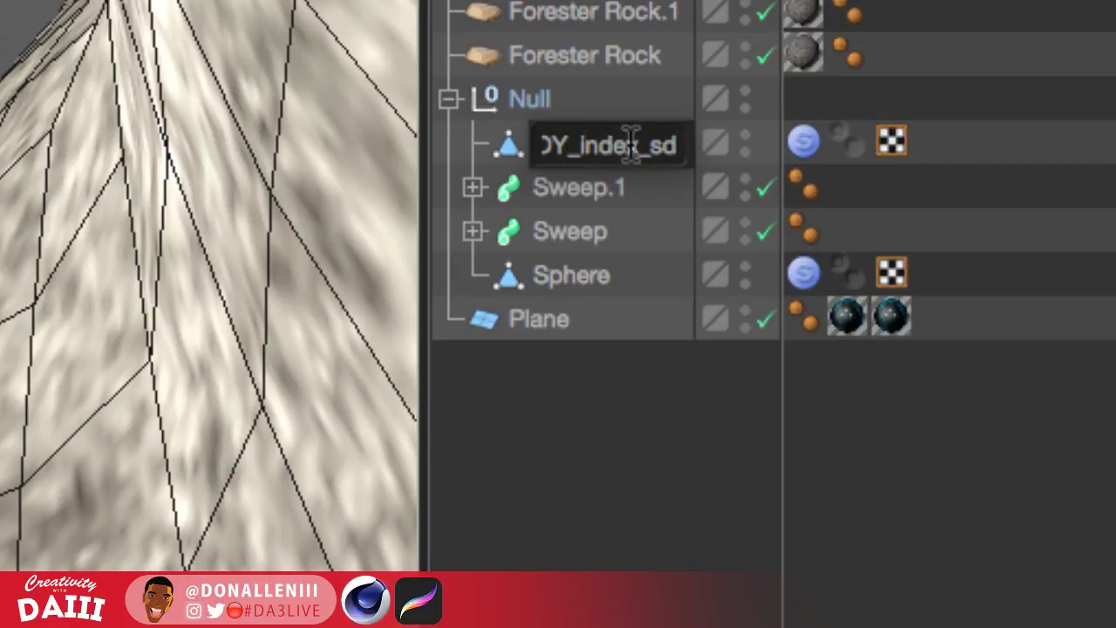
key("Return")
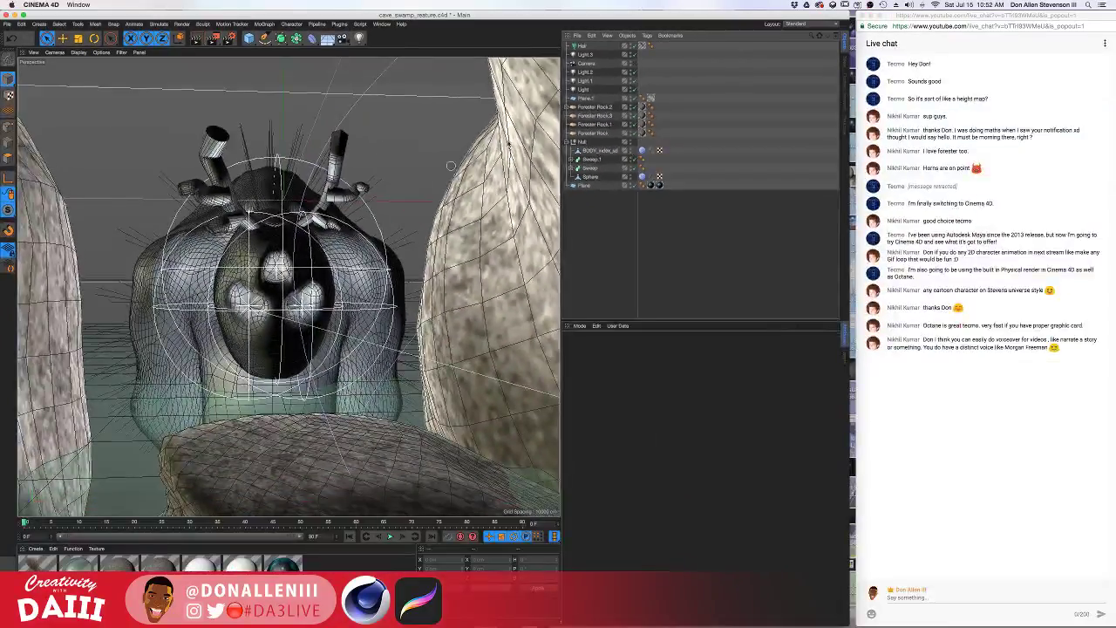
Add a Collider Body simulation tag to the BODY_index_sd object
left_click(586, 151)
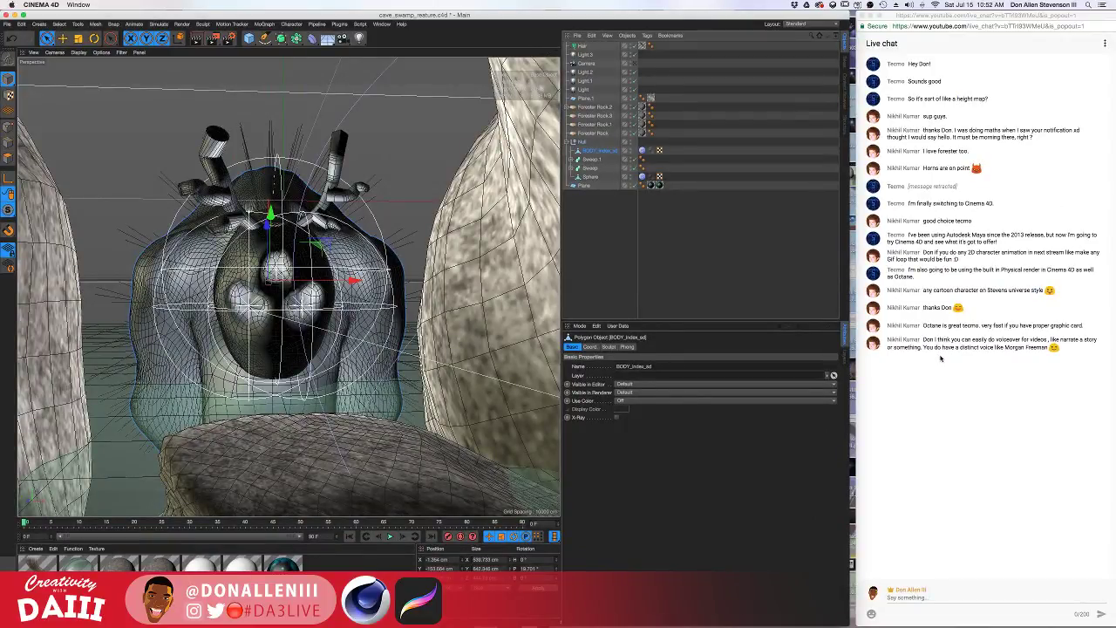
left_click(585, 54)
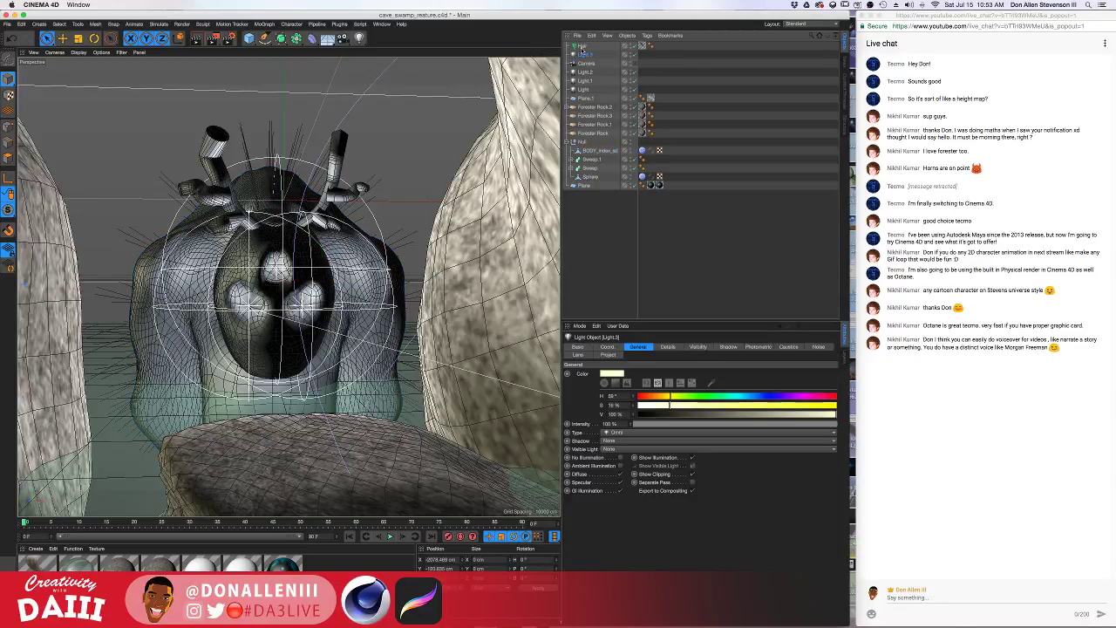
left_click(581, 46)
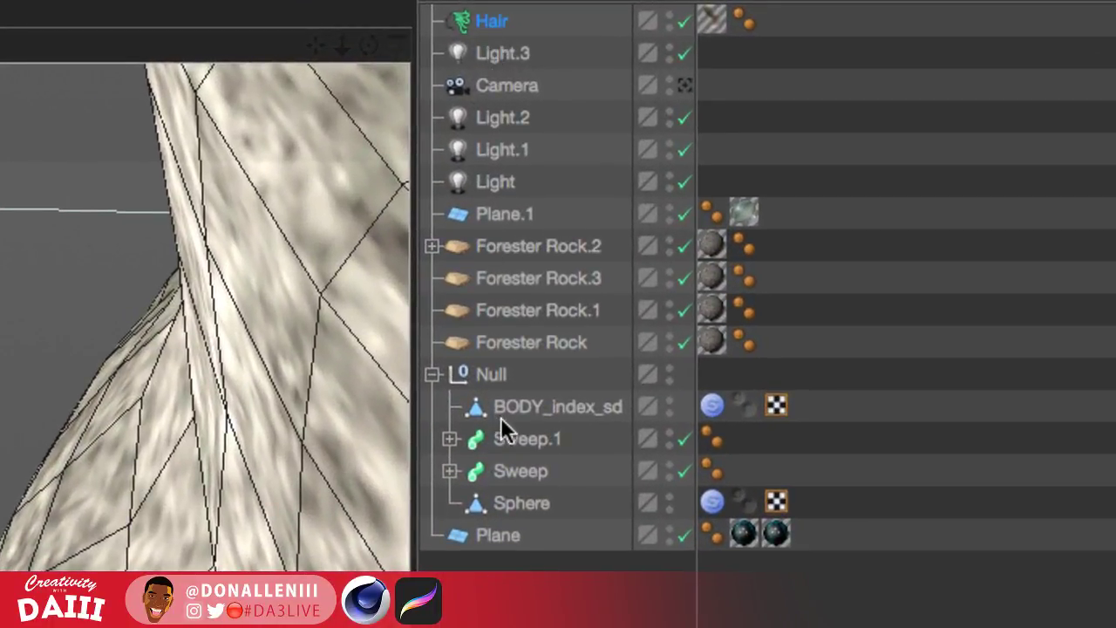
left_click(524, 408)
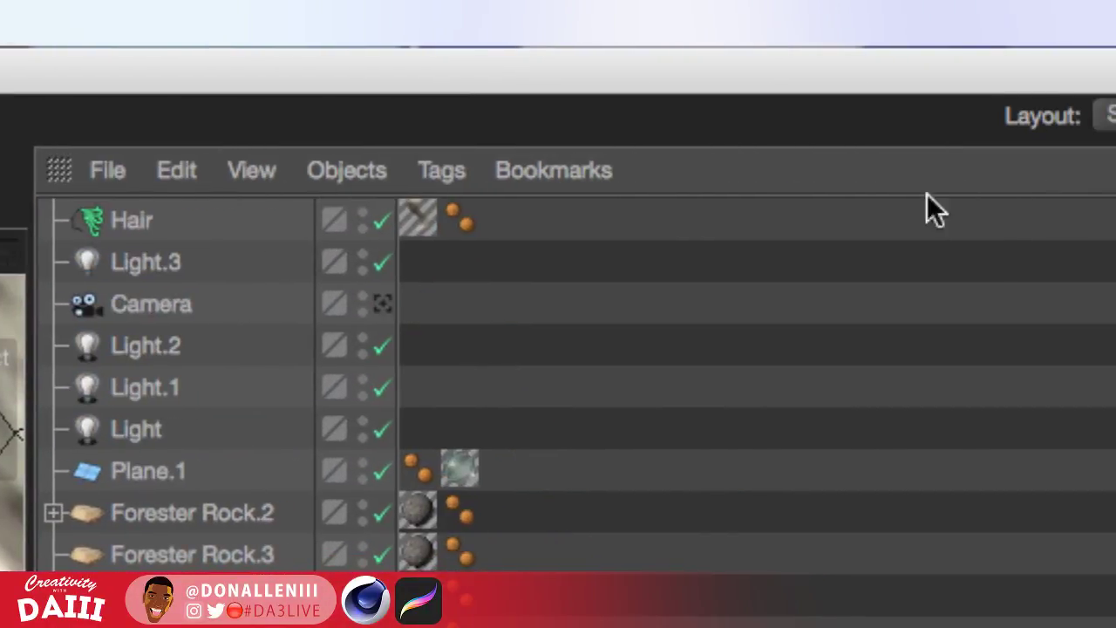
left_click(431, 178)
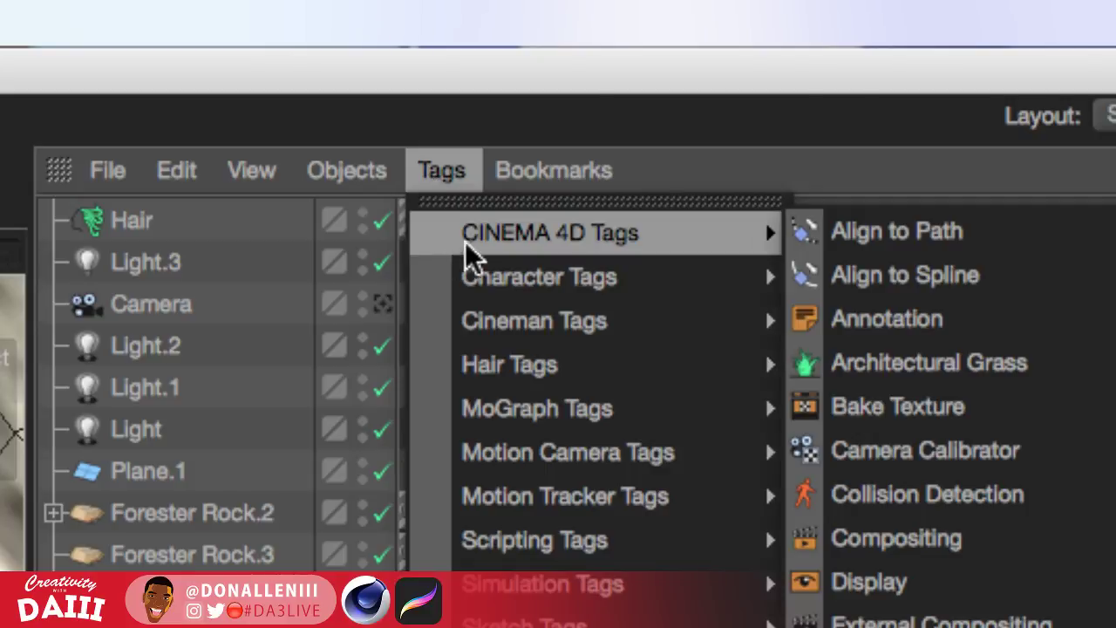
mouse_move(598, 237)
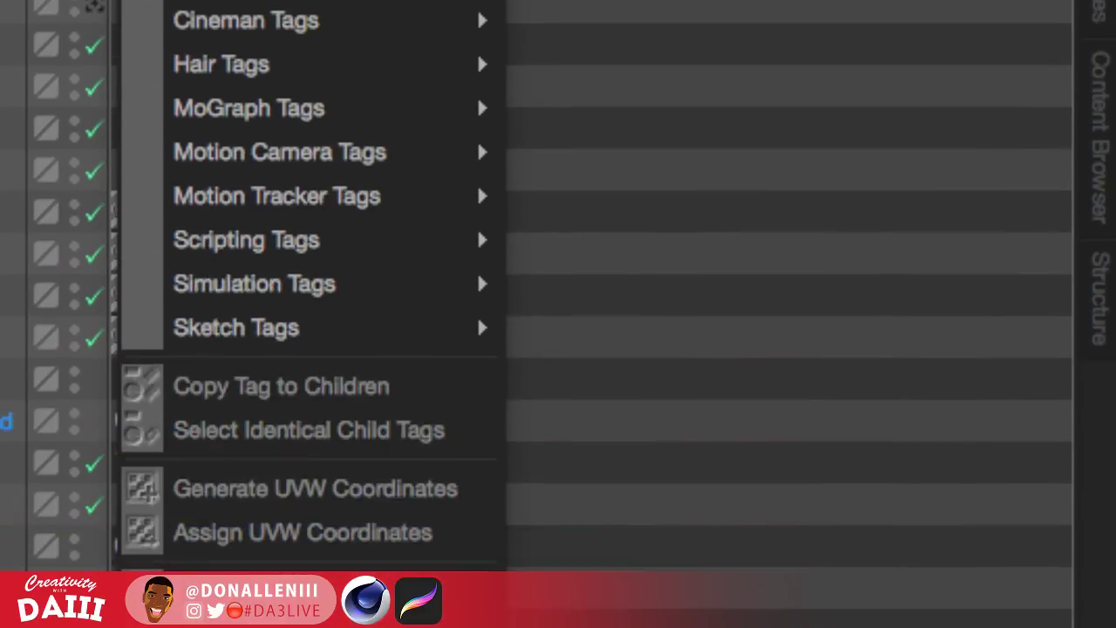
mouse_move(607, 583)
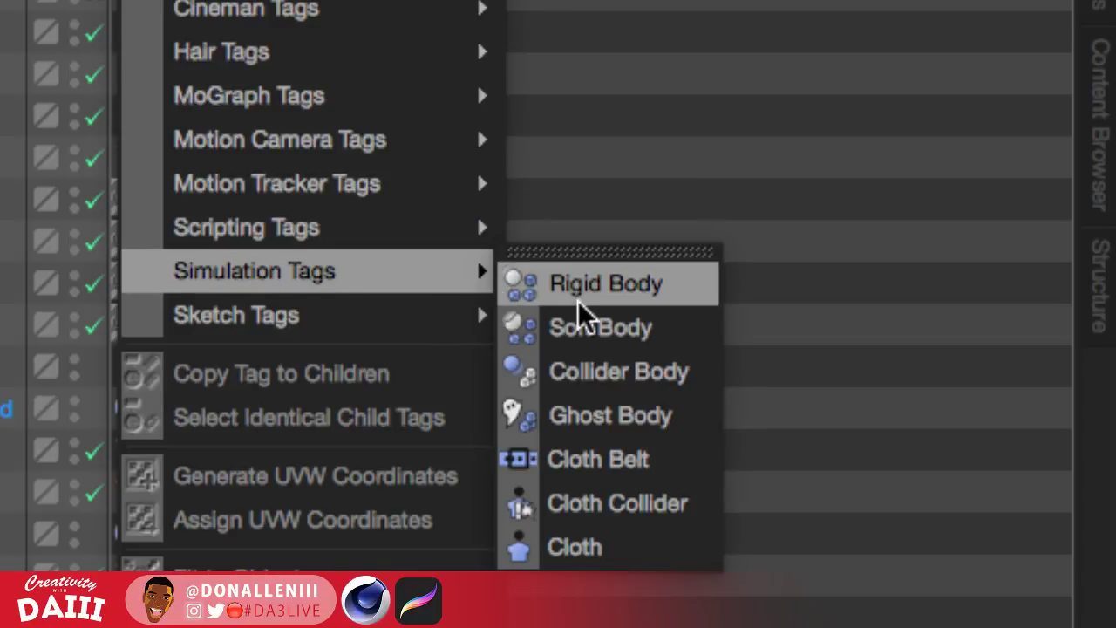
mouse_move(339, 290)
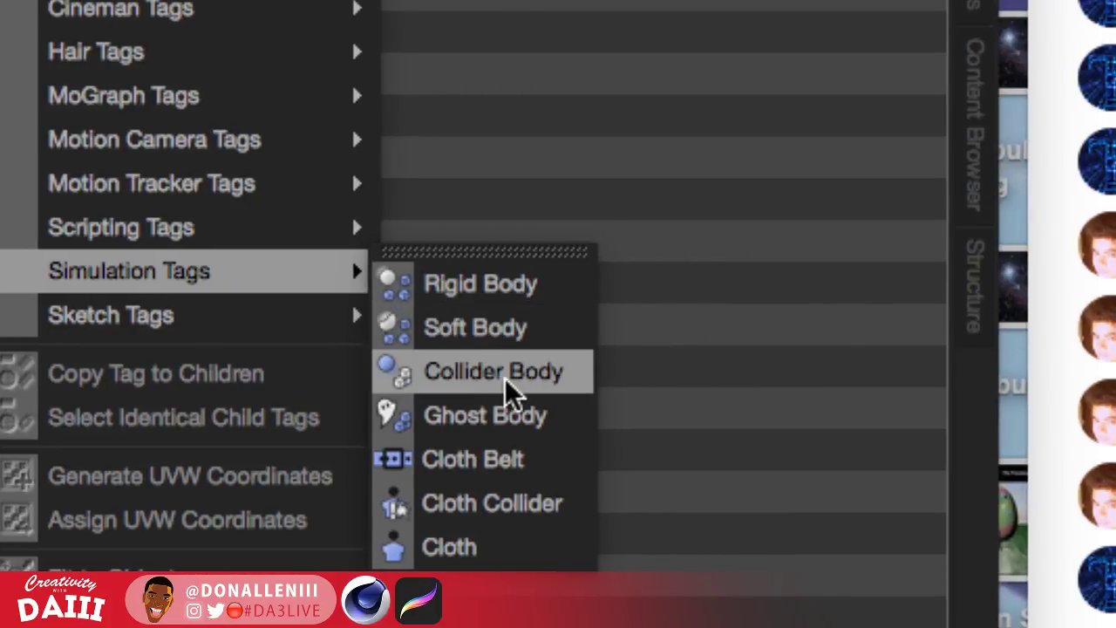
left_click(532, 381)
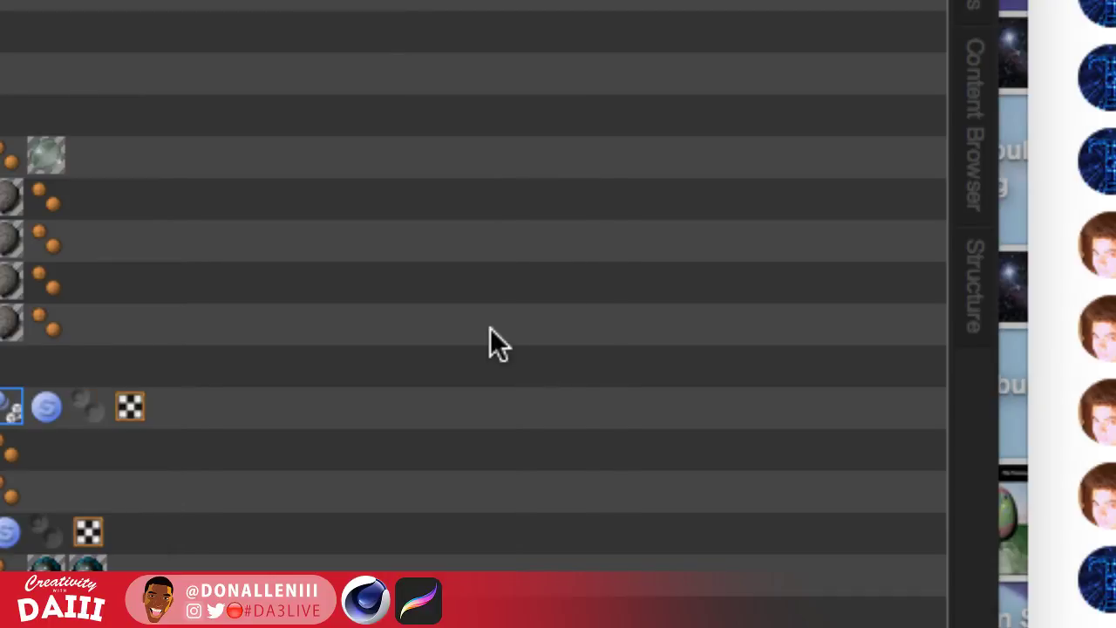
Play the animation to test the hair against the collider body and rewind it to frame 0
left_click(391, 536)
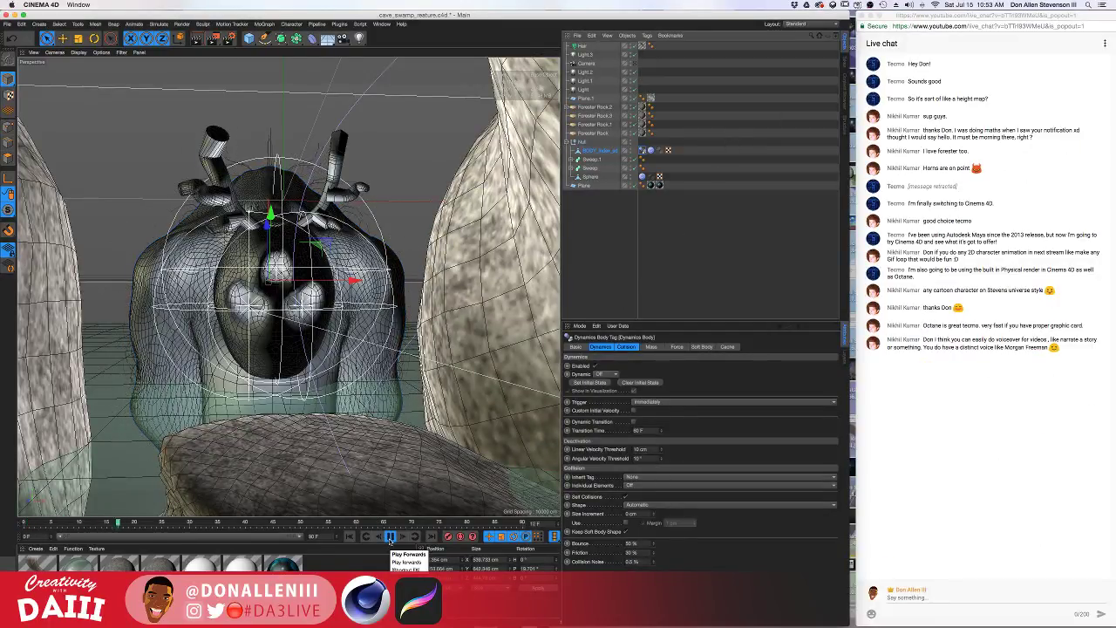
left_click(389, 537)
left_click_drag(258, 524, 25, 508)
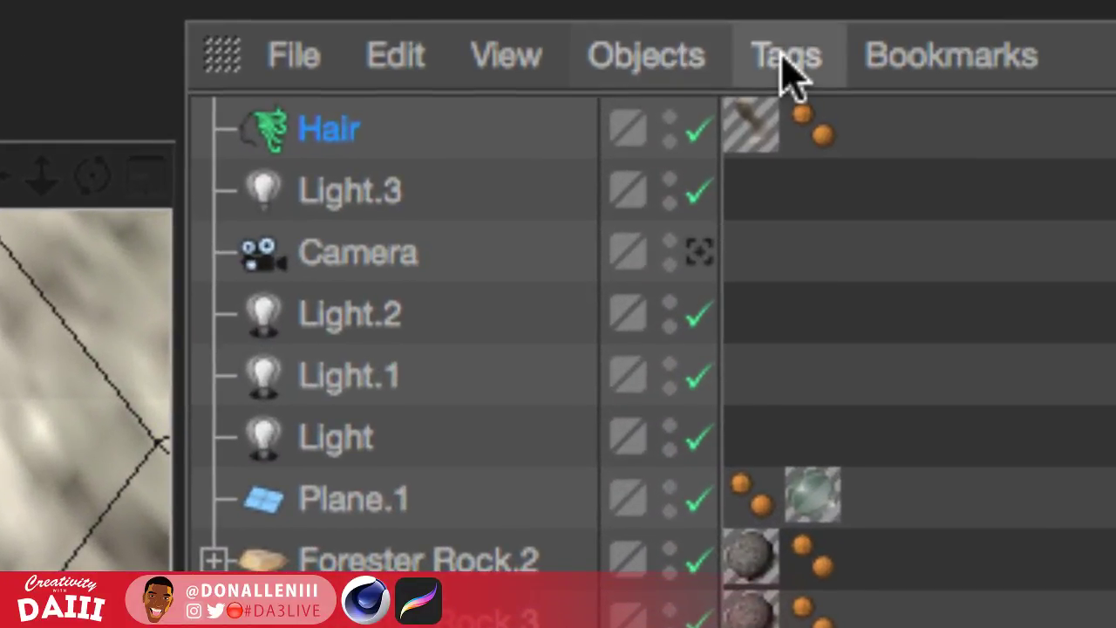
Add a Hair Collider tag to the Hair object
left_click(778, 56)
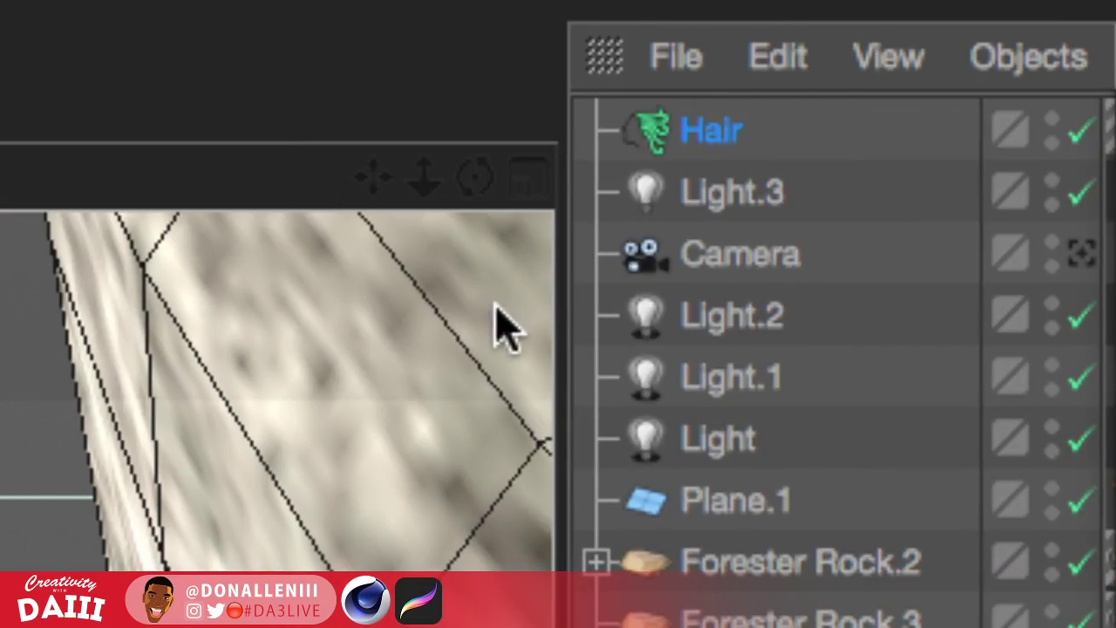
left_click(406, 55)
mouse_move(754, 357)
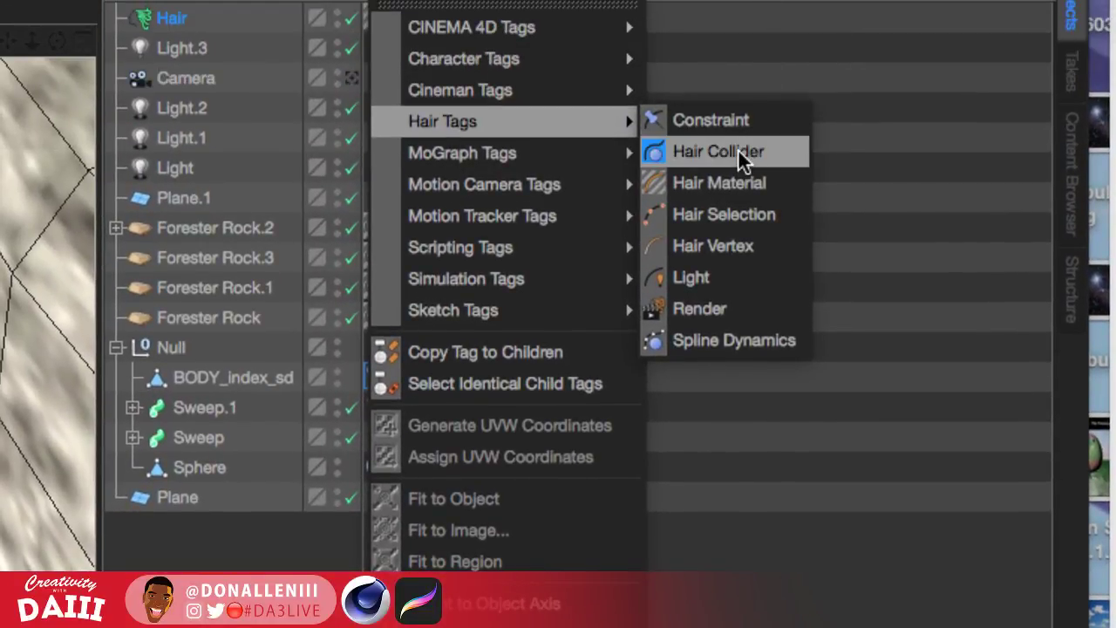
left_click(740, 154)
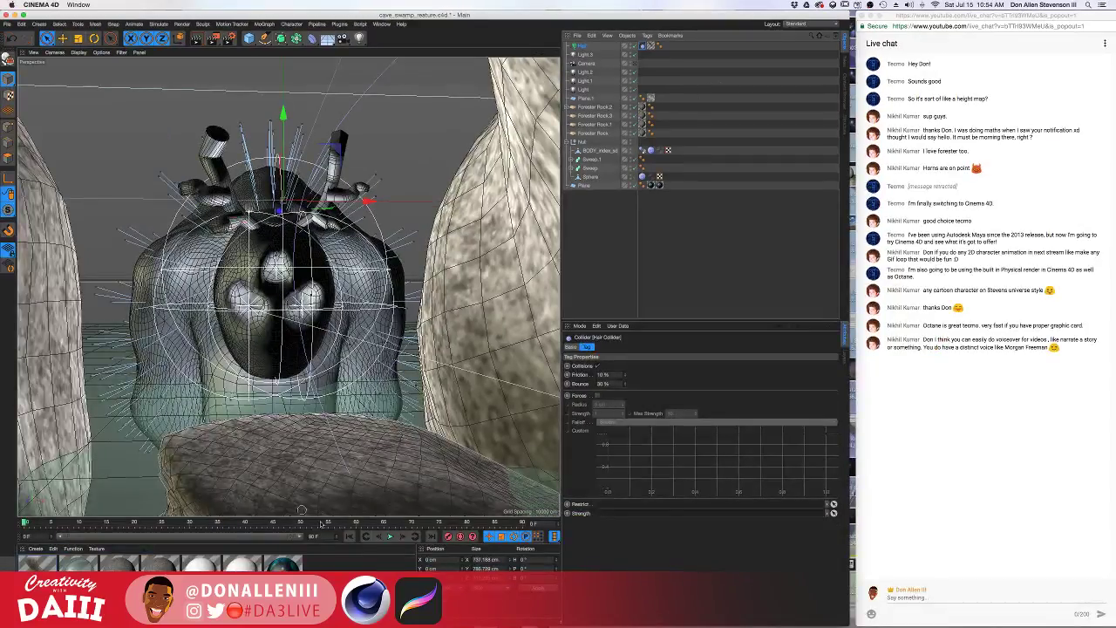
Play the animation to about frame 35, preview-render the fallen hair, and rewind to frame 0
left_click(391, 537)
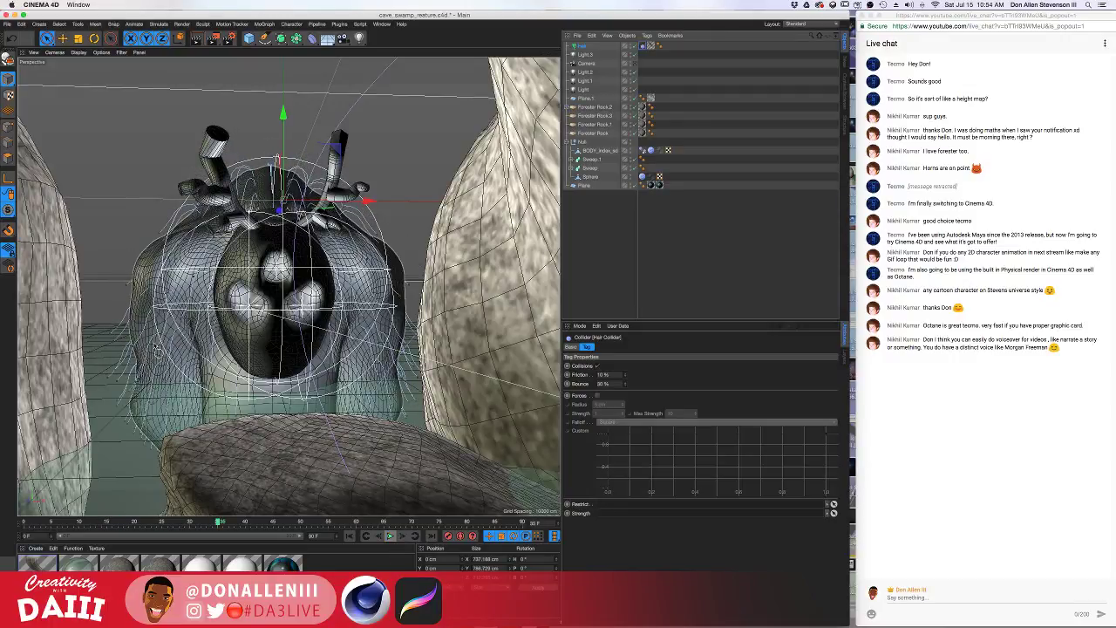
key("alt+r")
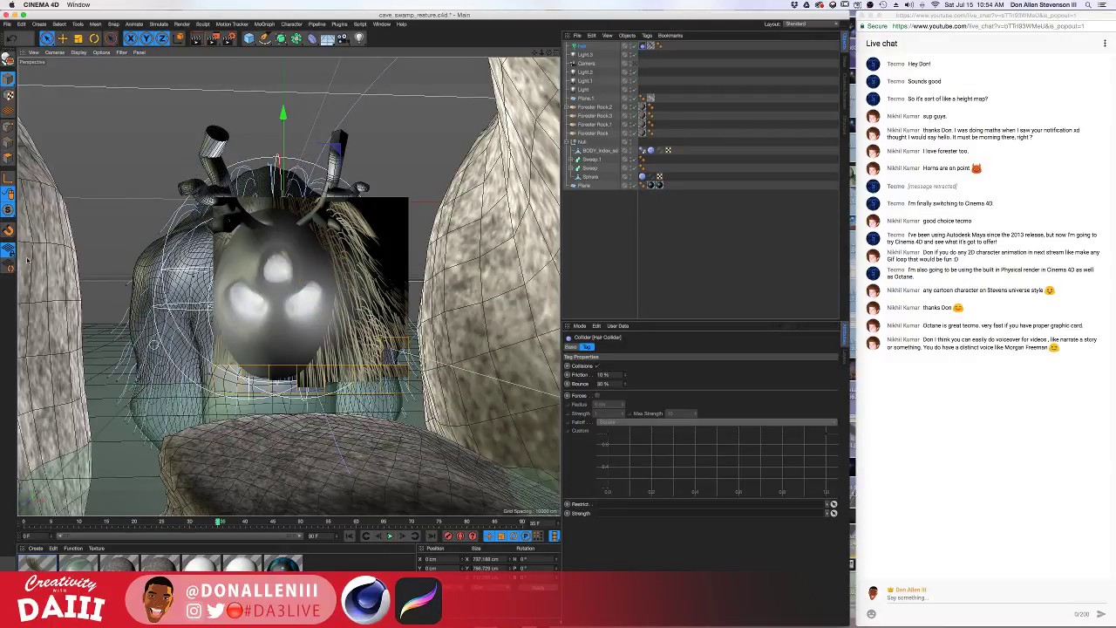
key("ctrl+r")
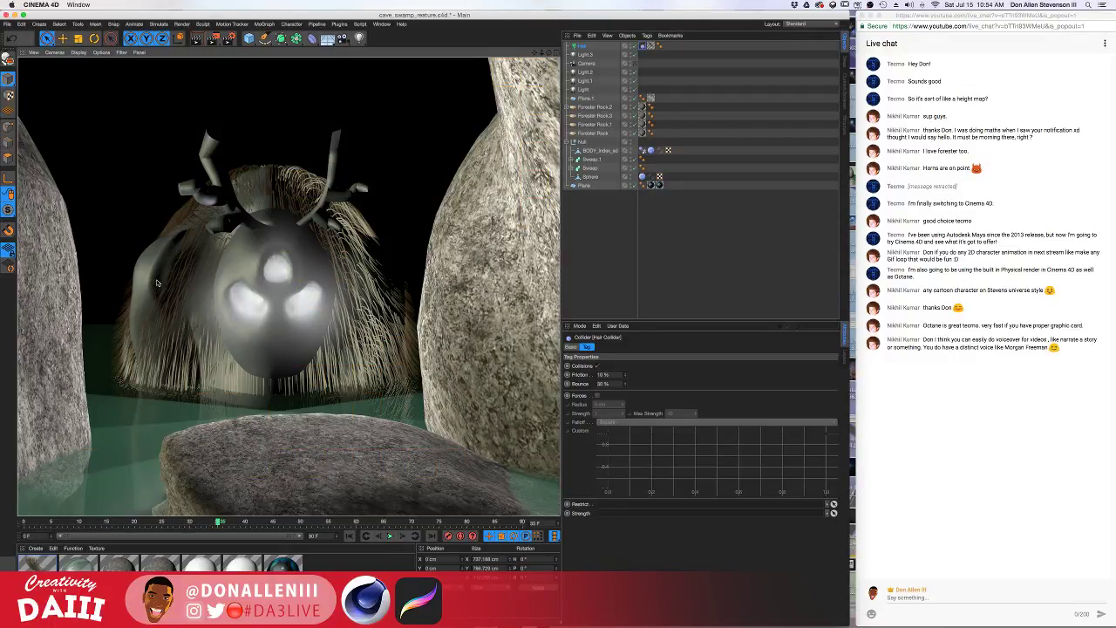
left_click(177, 296, "shift")
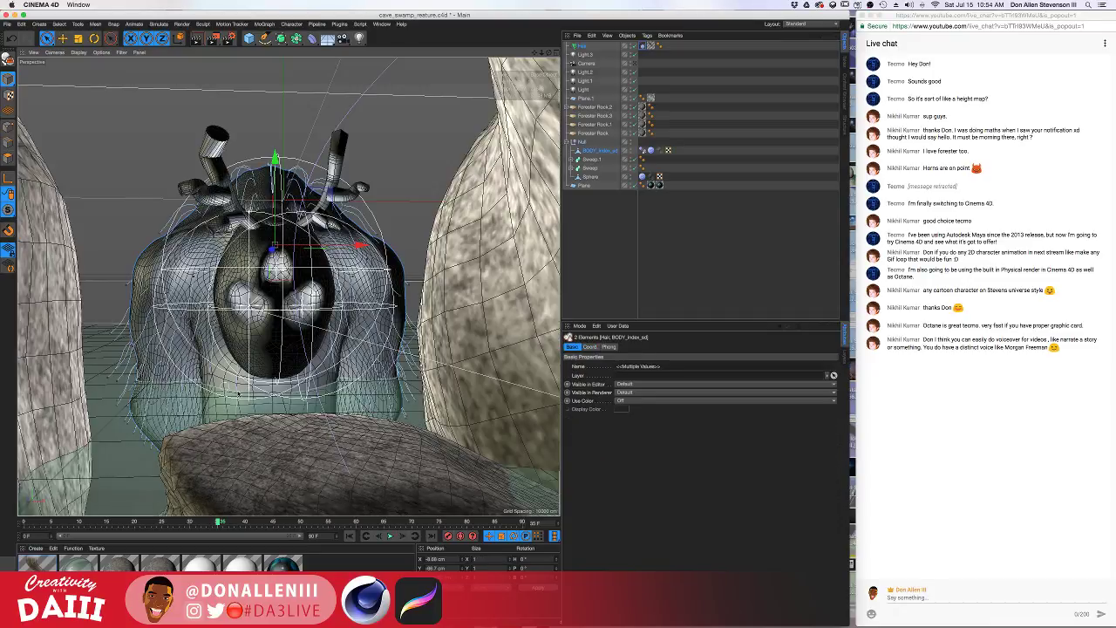
left_click_drag(218, 523, 129, 524)
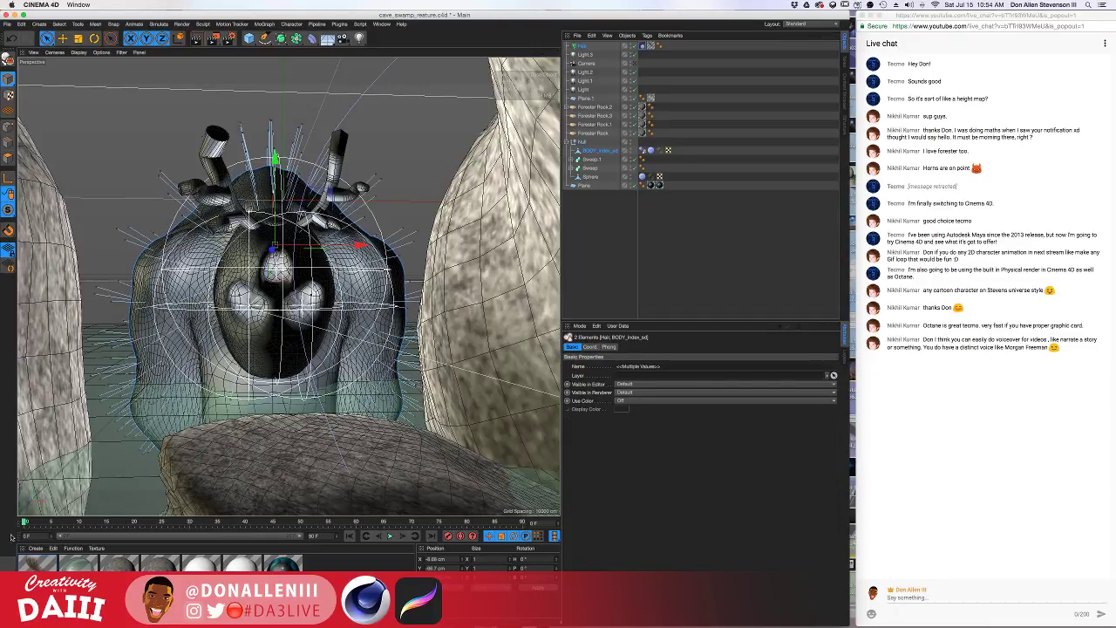
Examine the hair material's color settings and the Hair object's guide, hair count, editor, generation and dynamics settings
left_click(46, 567)
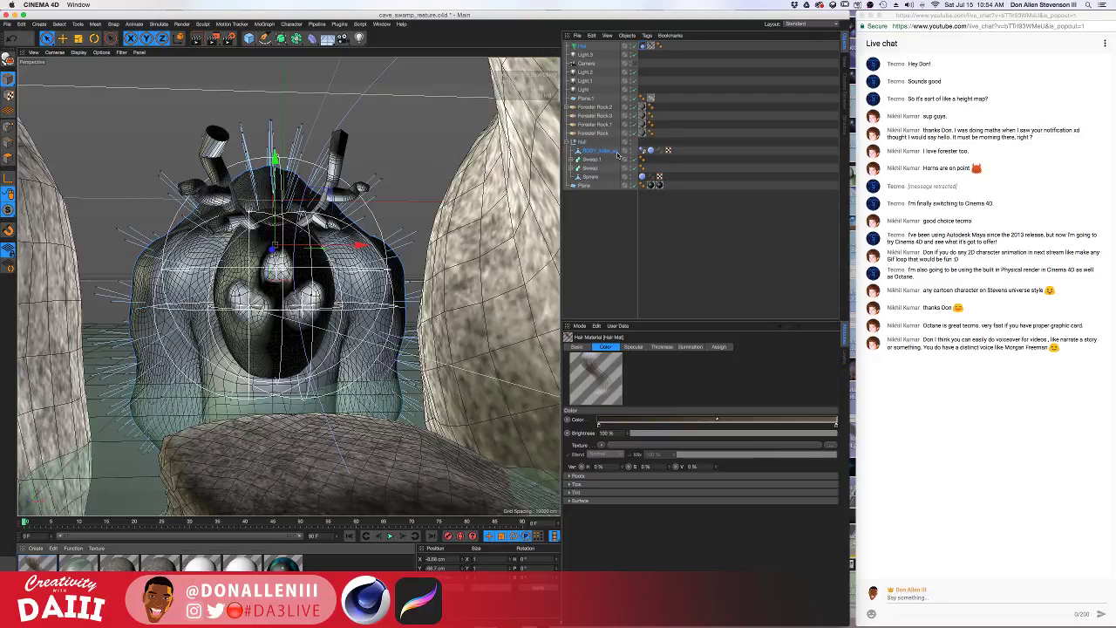
left_click(579, 48)
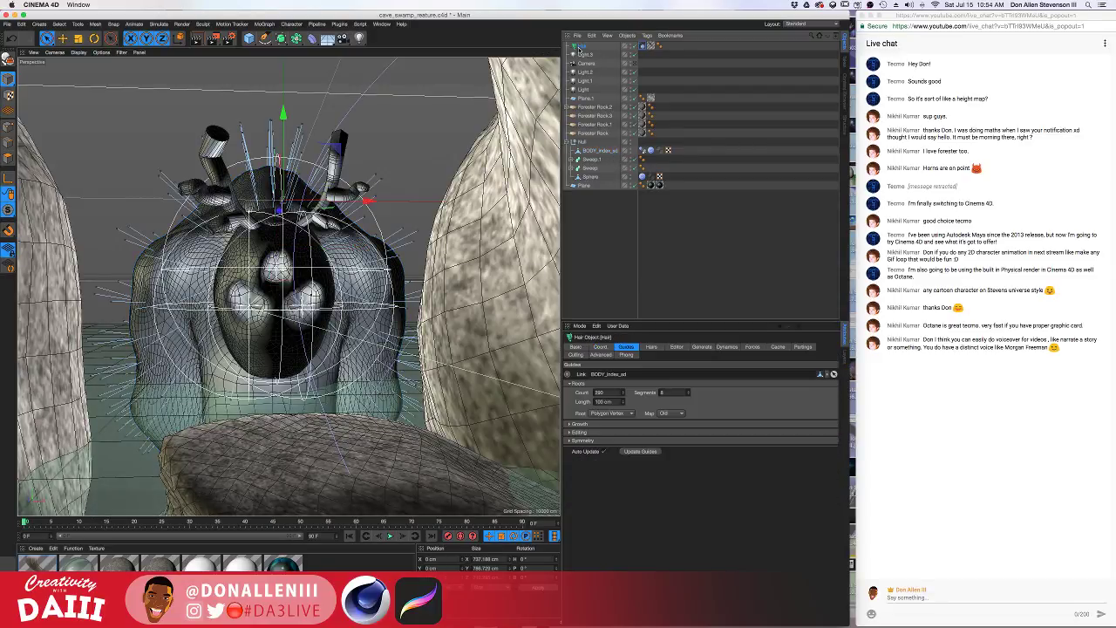
left_click(653, 347)
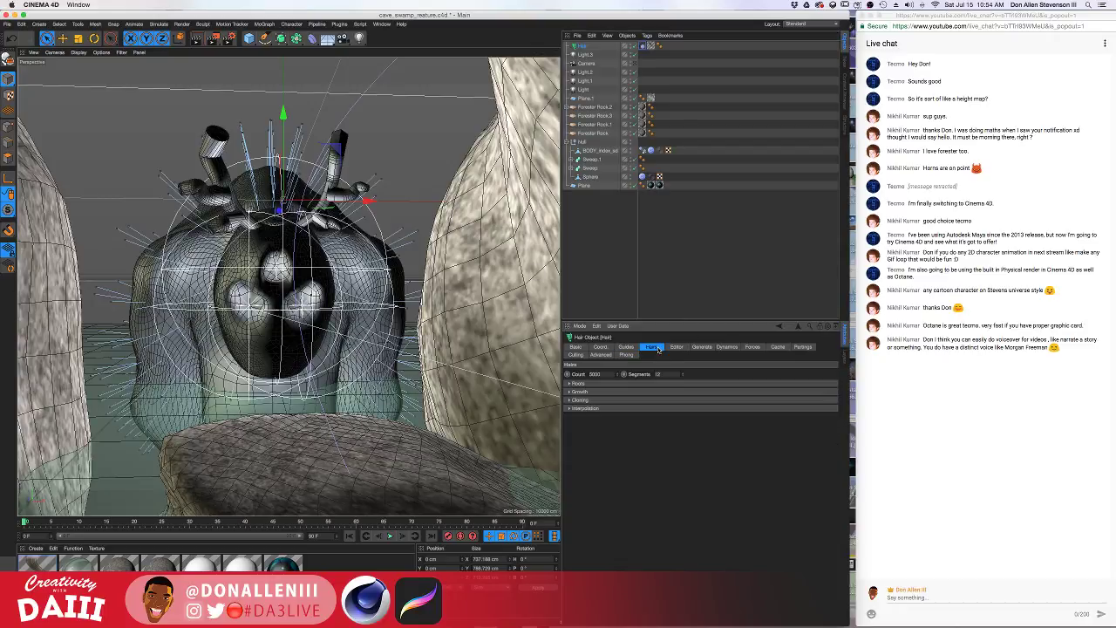
left_click(677, 347)
left_click(701, 347)
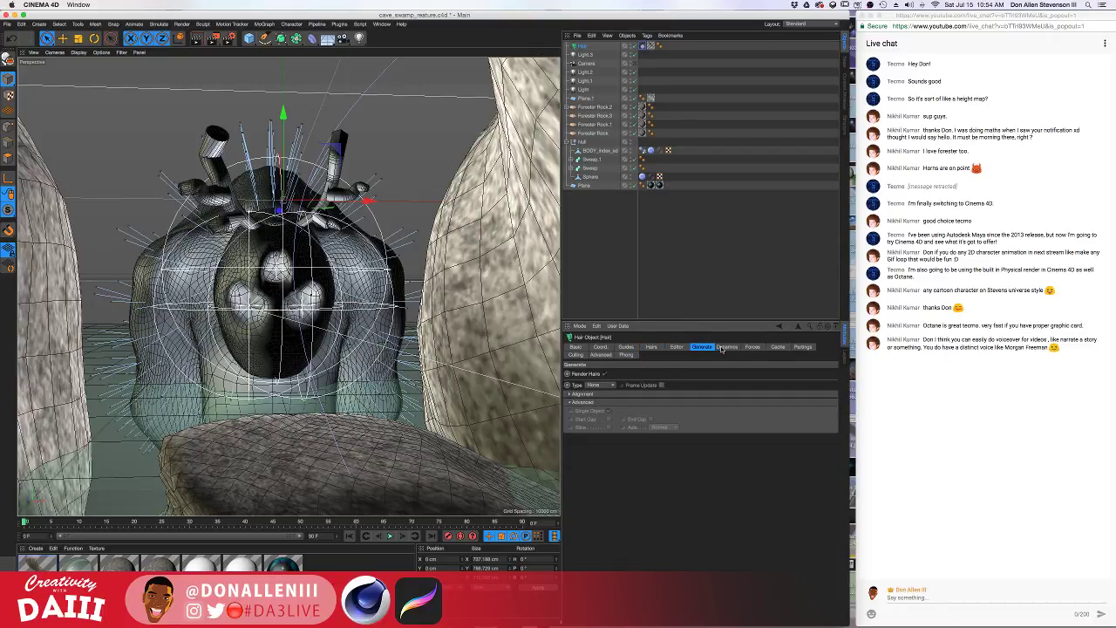
left_click(723, 349)
left_click(703, 348)
left_click(609, 349)
left_click(630, 349)
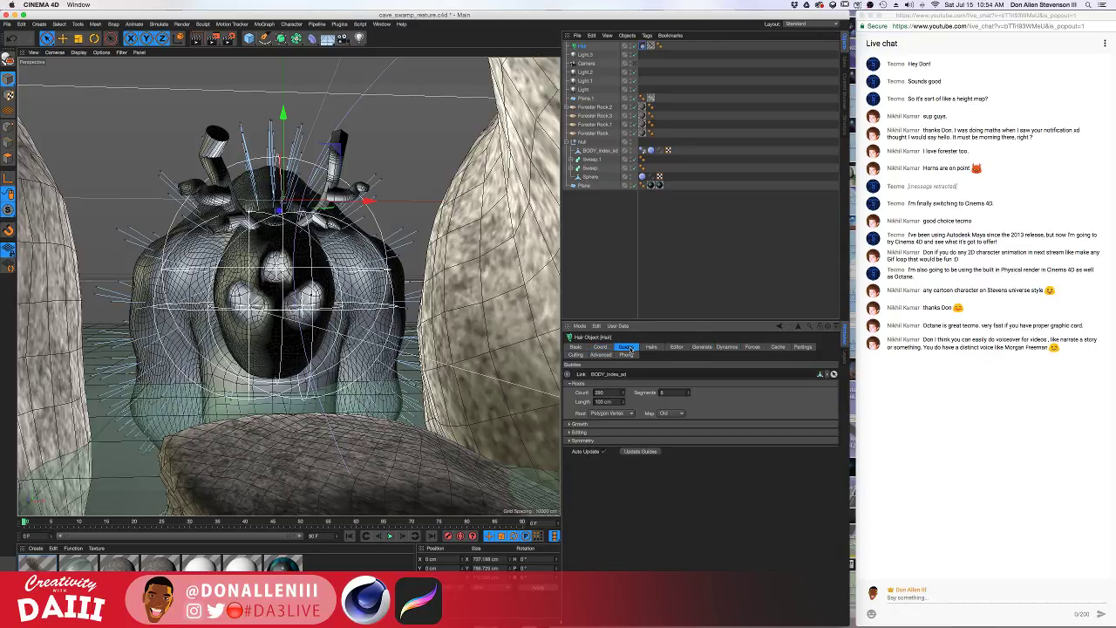
left_click(654, 348)
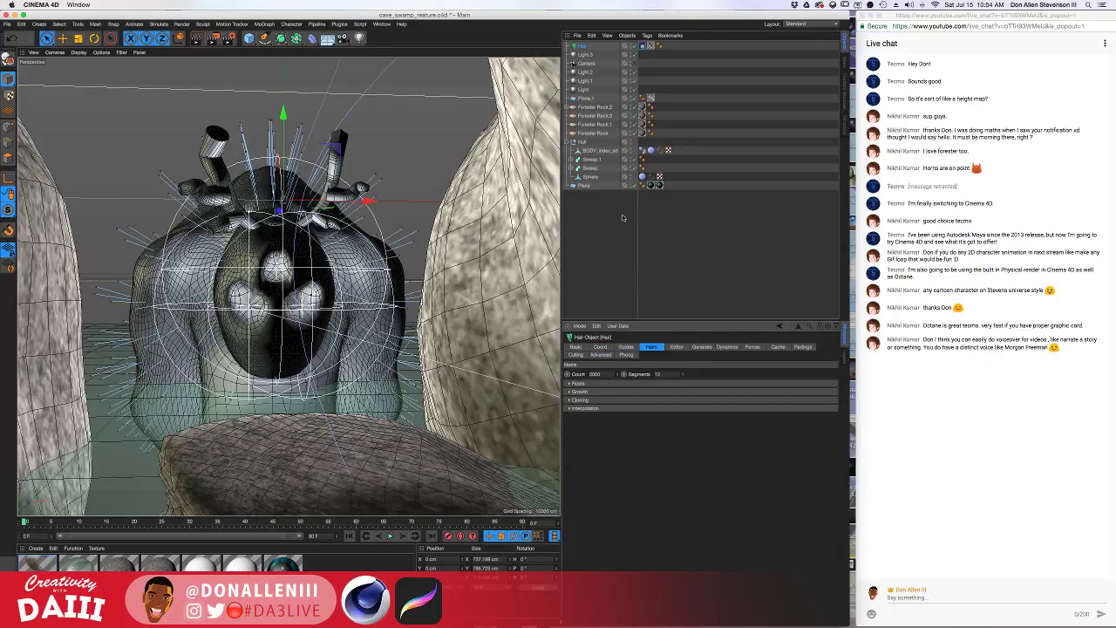
Add a Hair Collider tag to BODY_index_sd and play the animation to test it
left_click(592, 153)
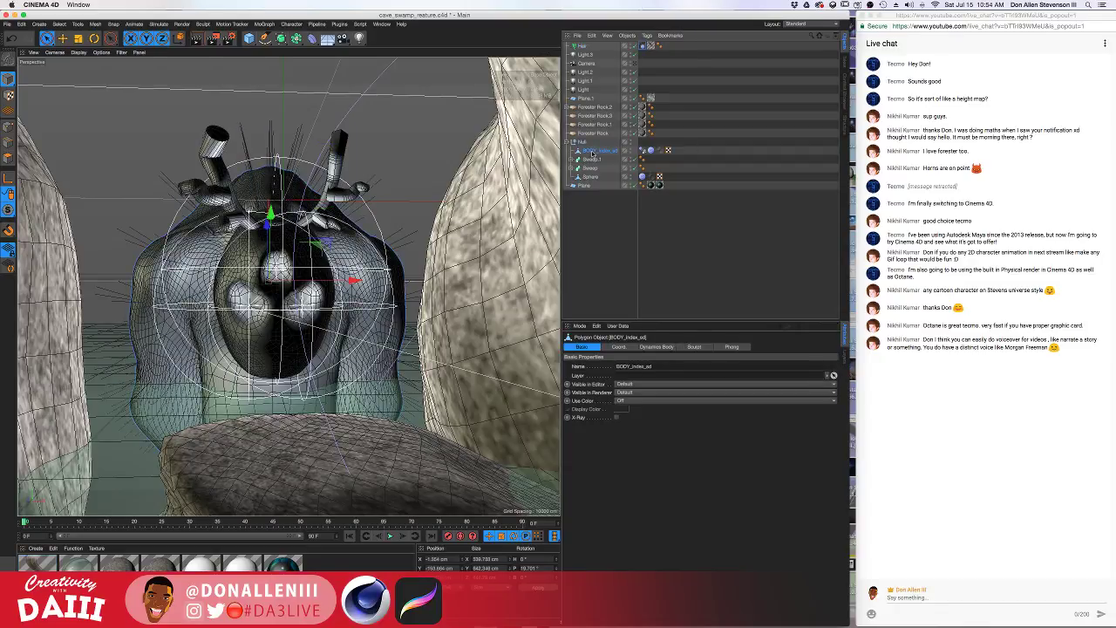
left_click(627, 34)
mouse_move(661, 63)
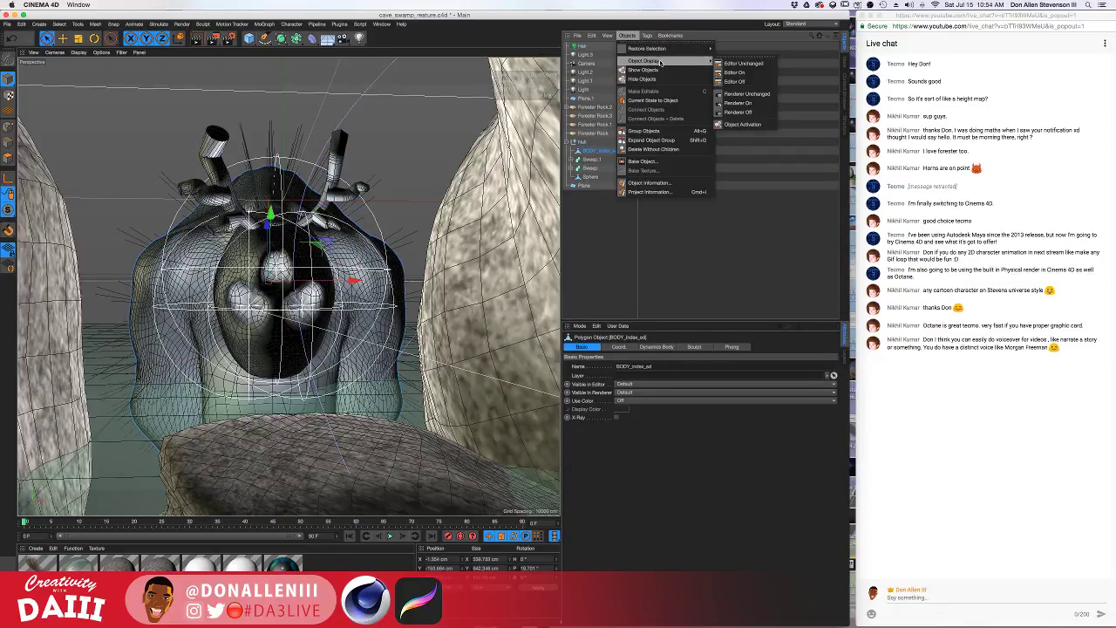
mouse_move(670, 35)
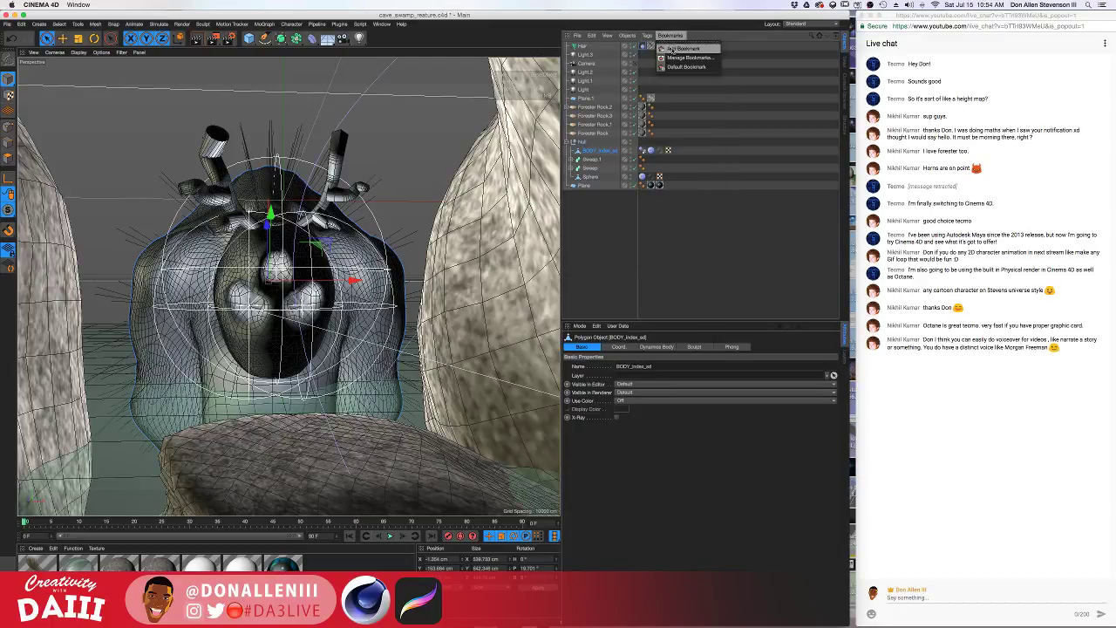
mouse_move(701, 80)
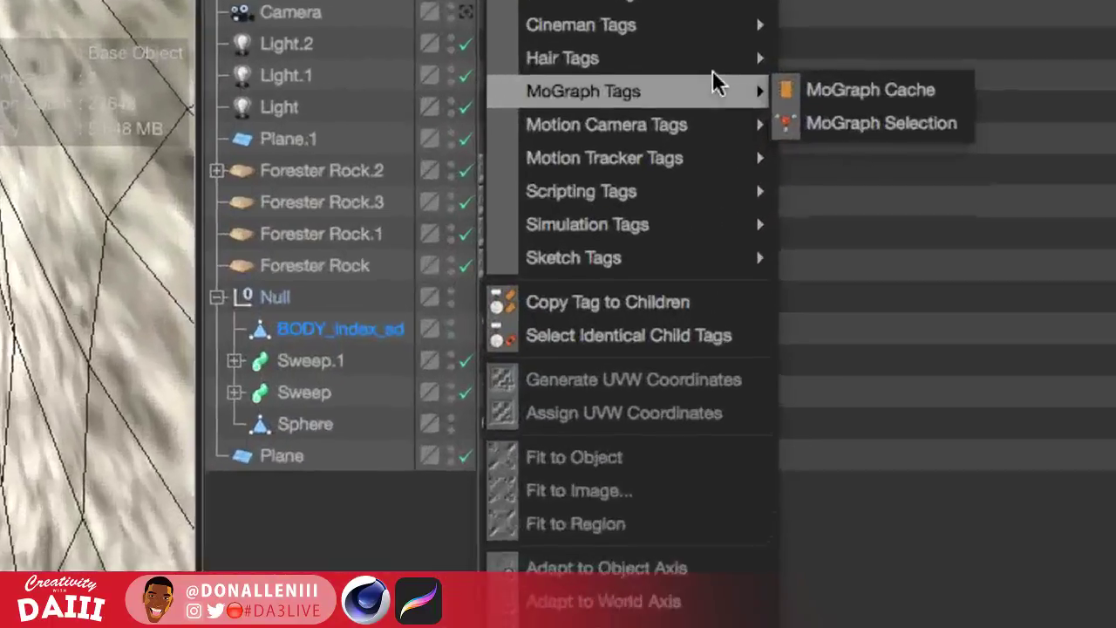
mouse_move(724, 57)
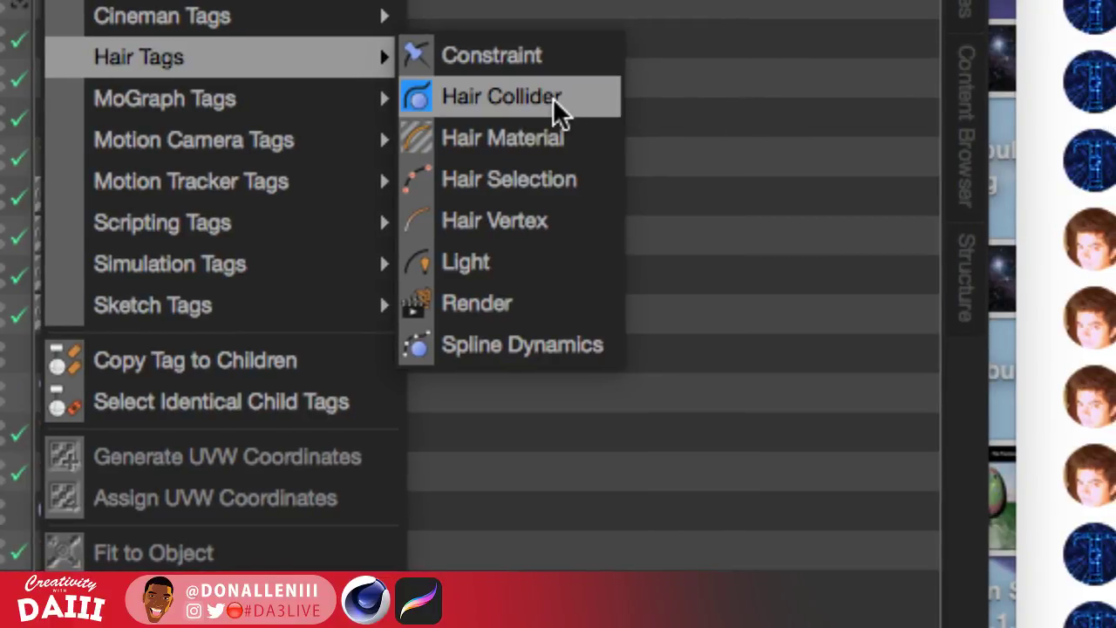
left_click(553, 98)
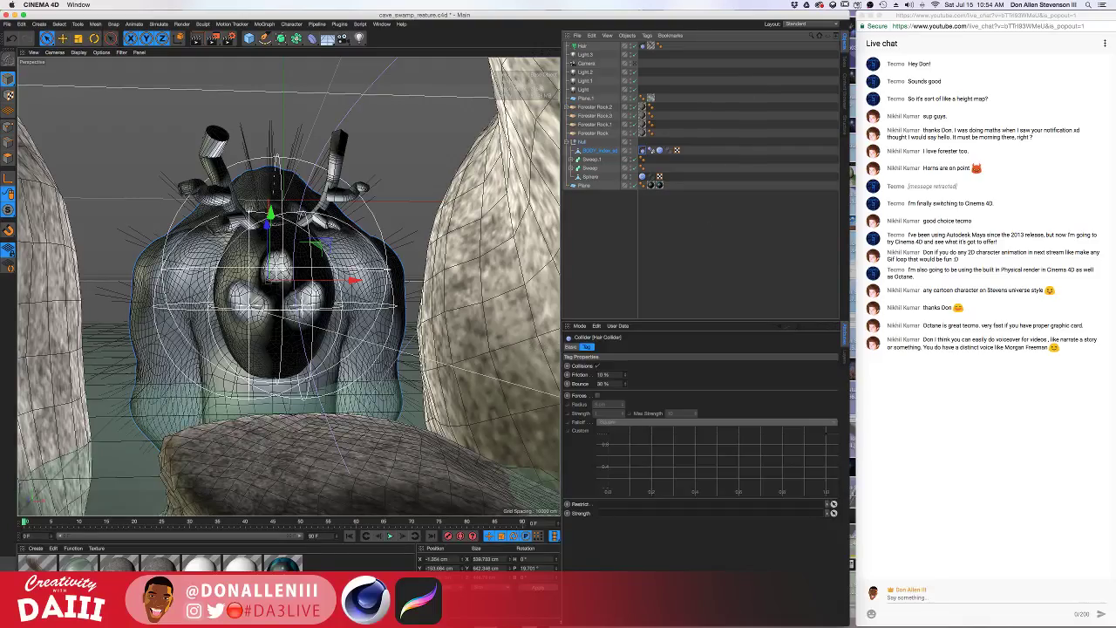
left_click(390, 535)
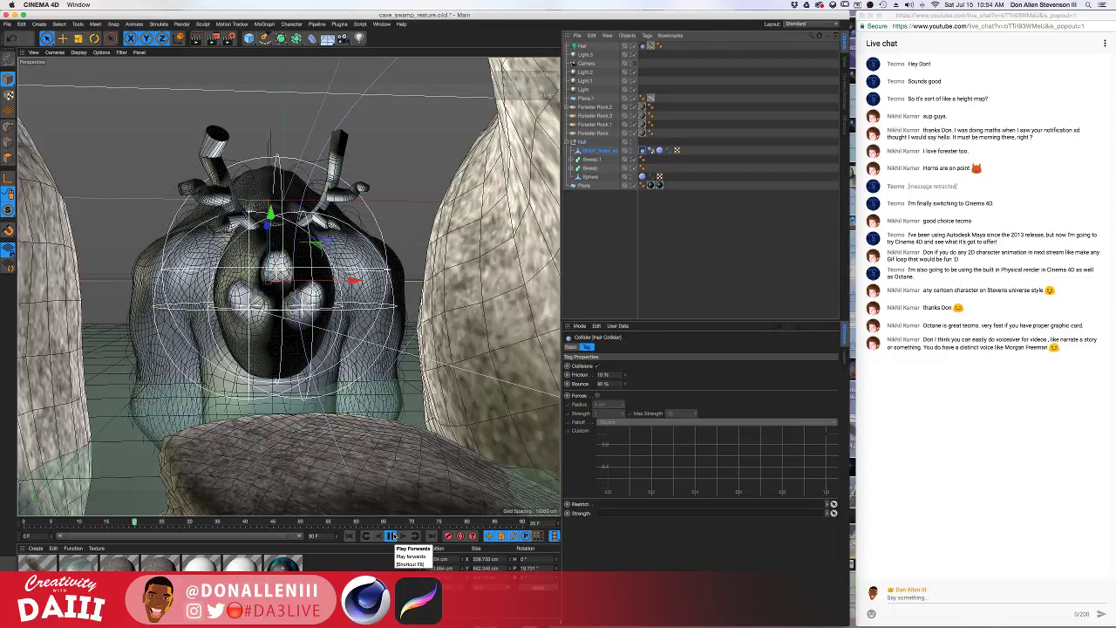
Stop the hair simulation playback at frame 22 and render a preview of the creature in the viewport
left_click(393, 537)
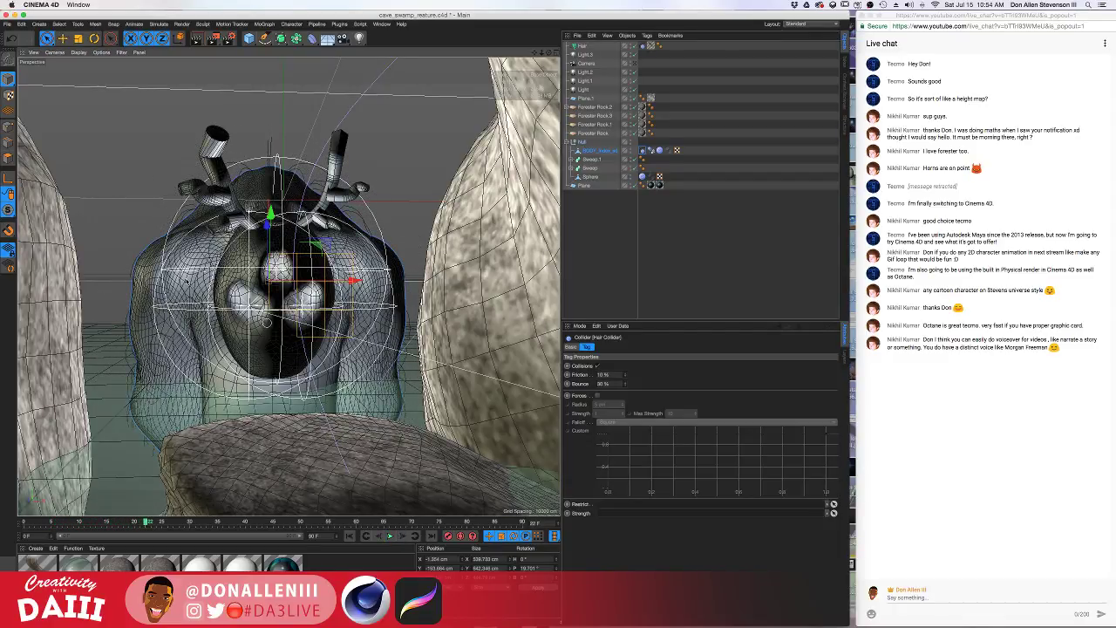
key("alt+r")
key("ctrl+r")
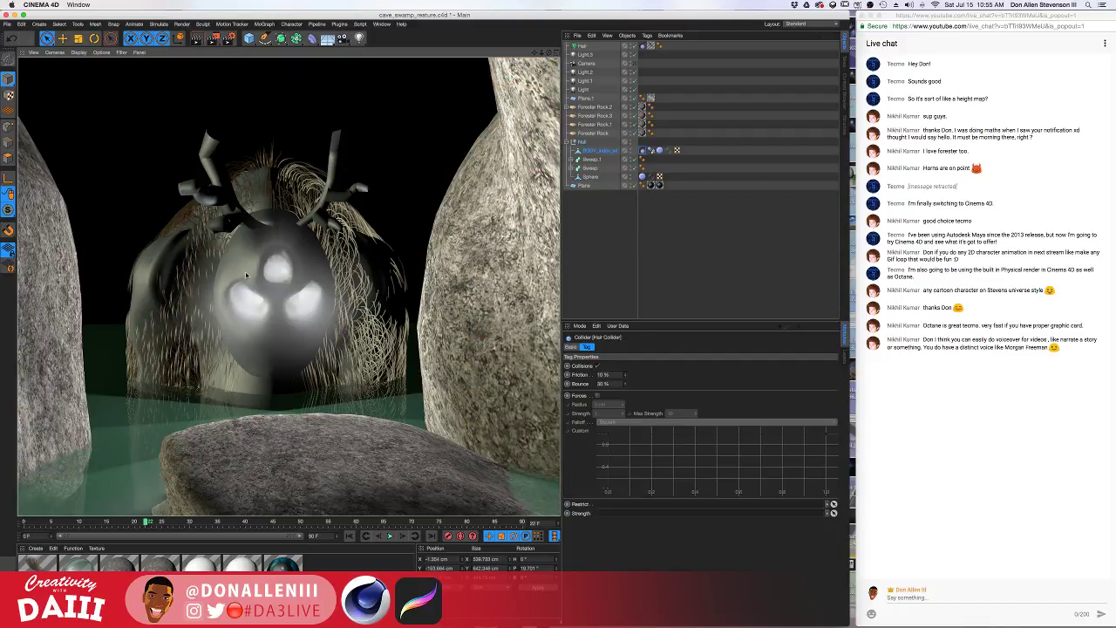
left_click(298, 318)
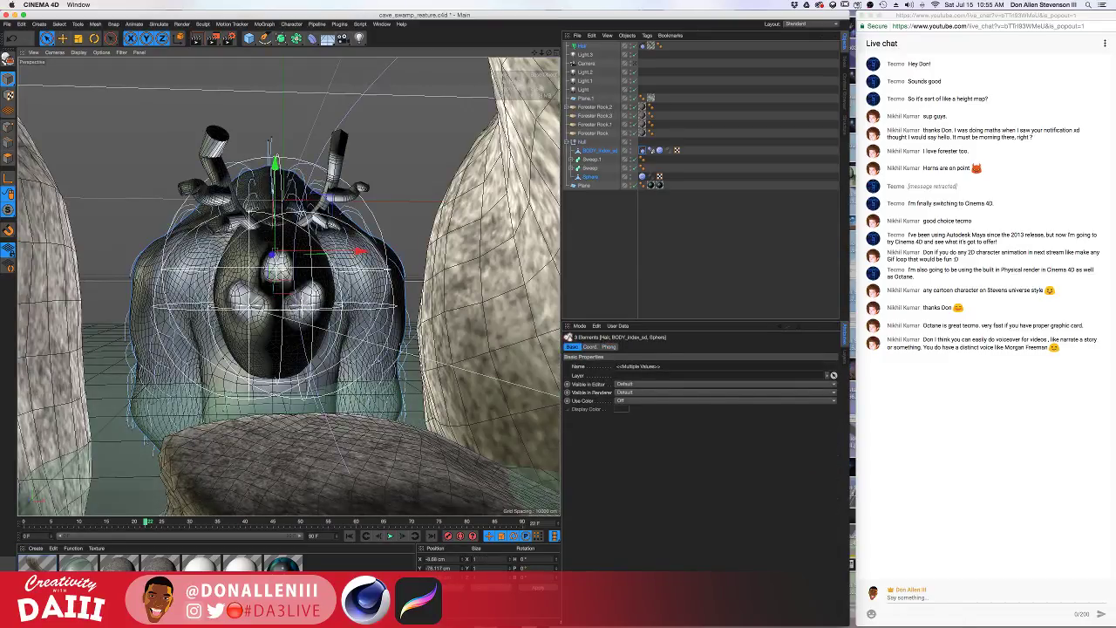
Examine the hair material's specular settings in an enlarged attributes area and render the view again
double_click(37, 565)
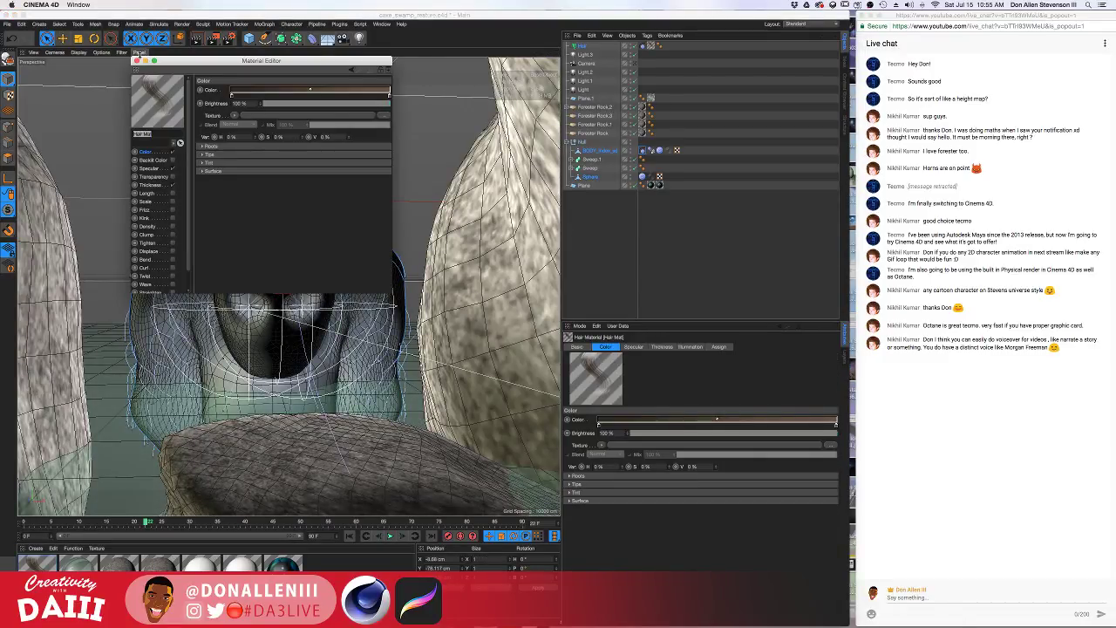
left_click(129, 60)
left_click(634, 346)
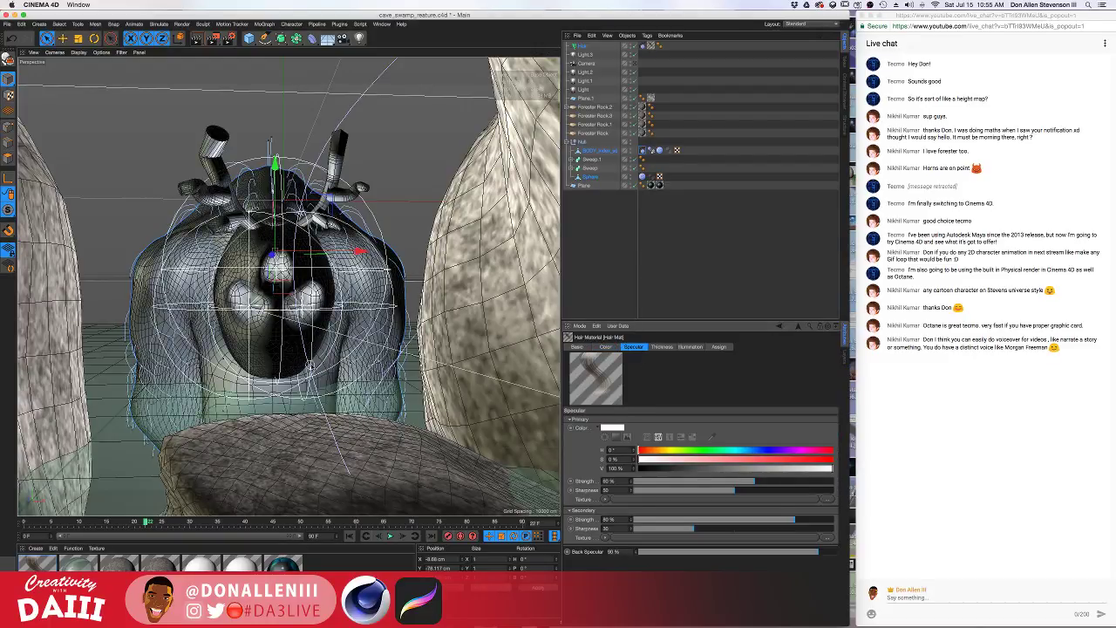
left_click_drag(612, 324, 605, 259)
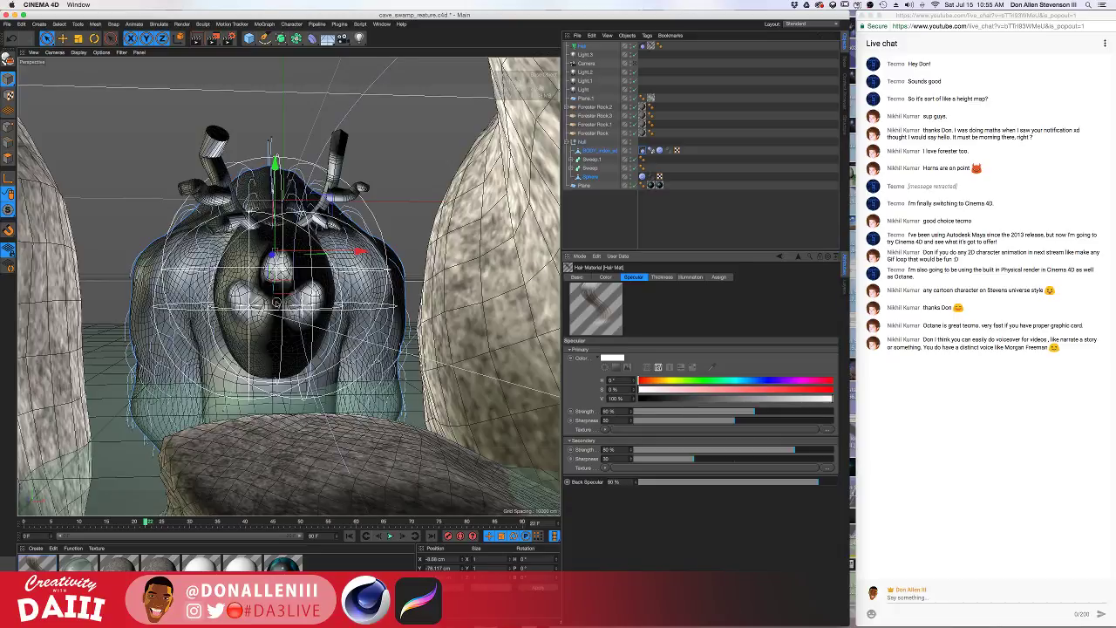
left_click(295, 351)
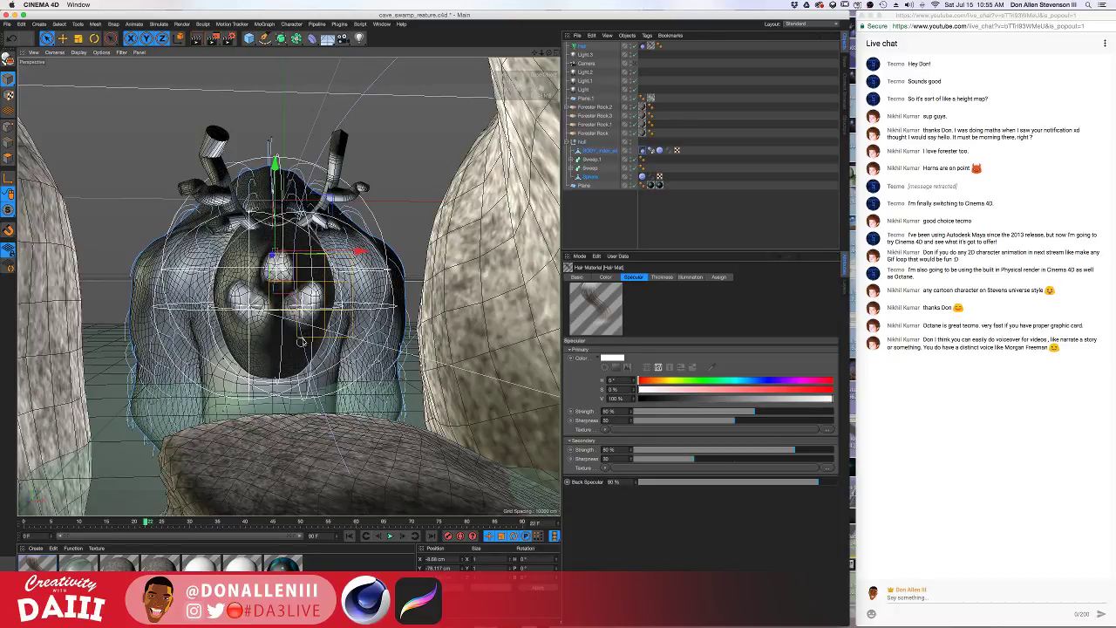
key("ctrl+r")
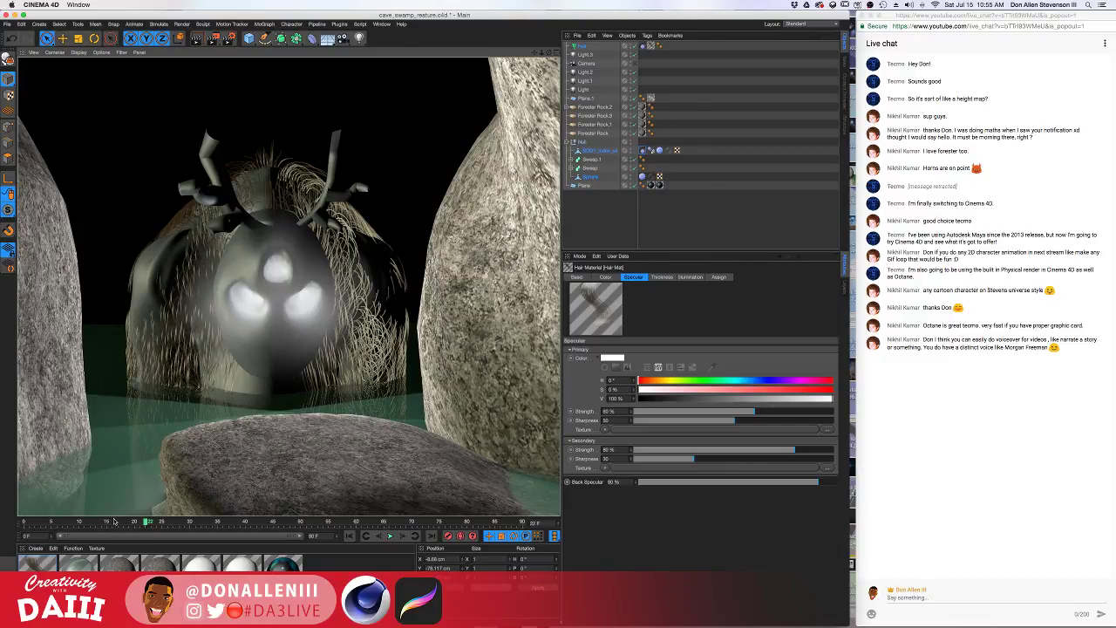
Return the timeline to frame 0 and set the Hair object's hair count to 20000
mouse_move(117, 524)
left_mouse_down()
mouse_move(40, 523)
mouse_move(101, 522)
left_mouse_up()
left_click(23, 522)
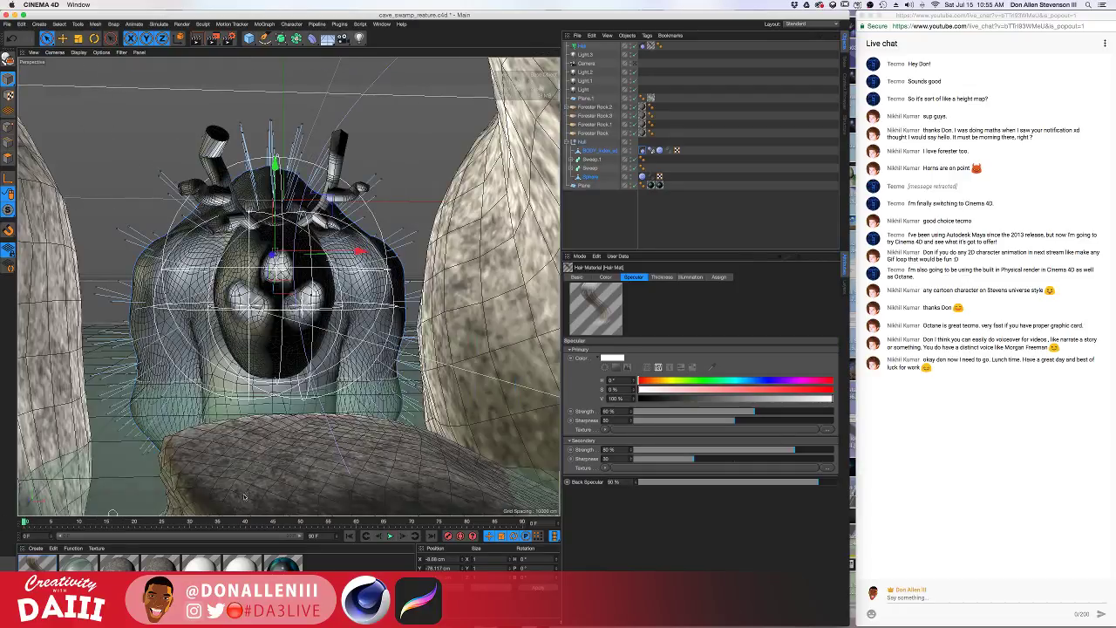
left_click(582, 46)
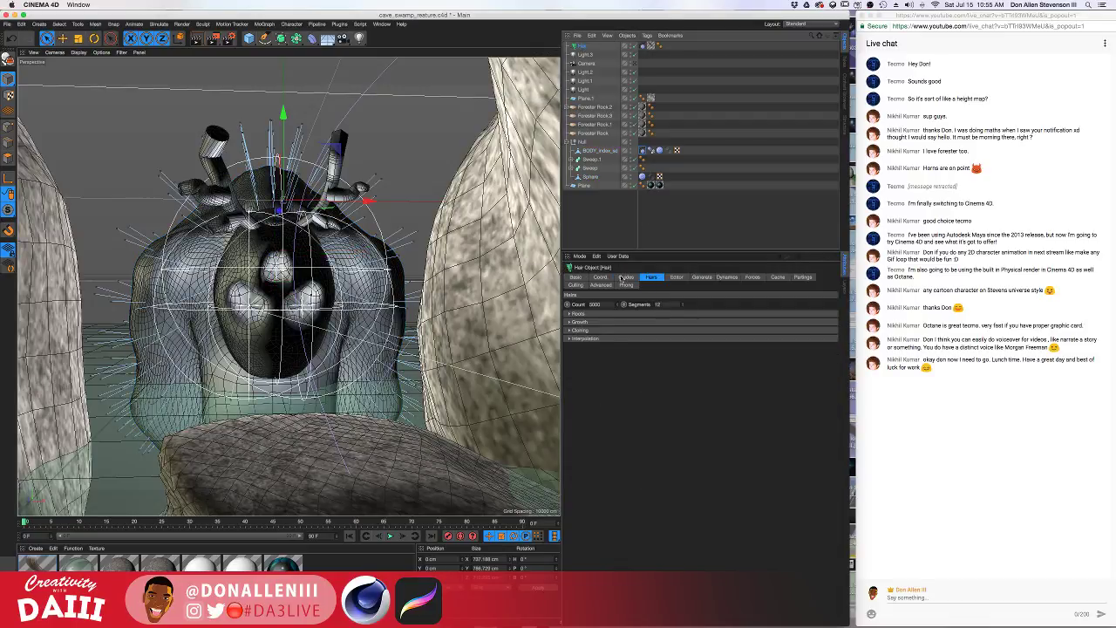
left_click(569, 314)
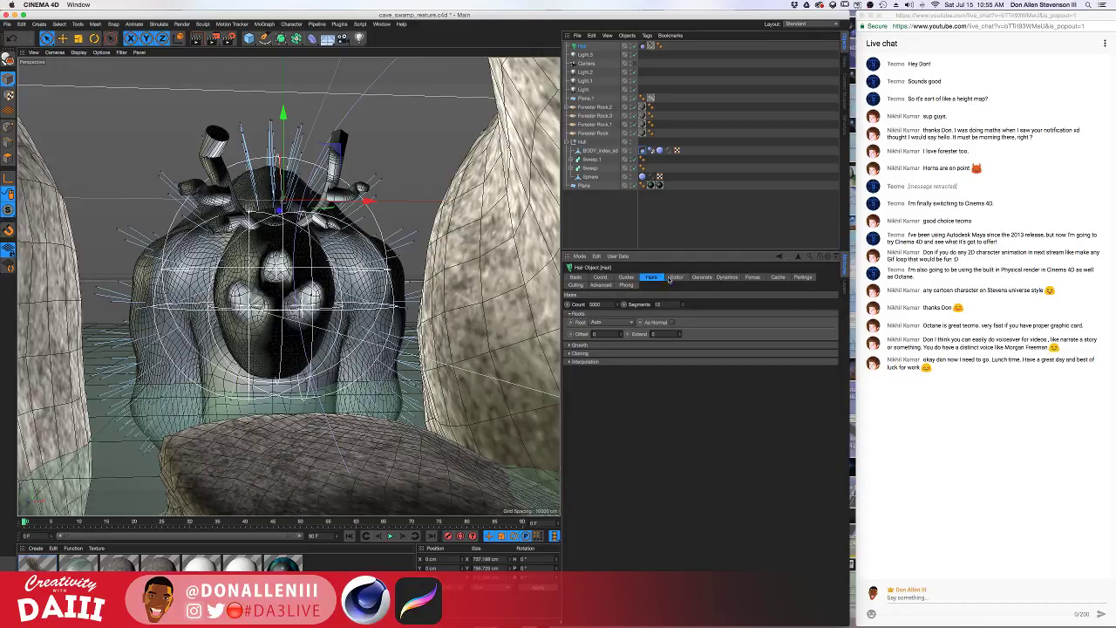
left_click(627, 277)
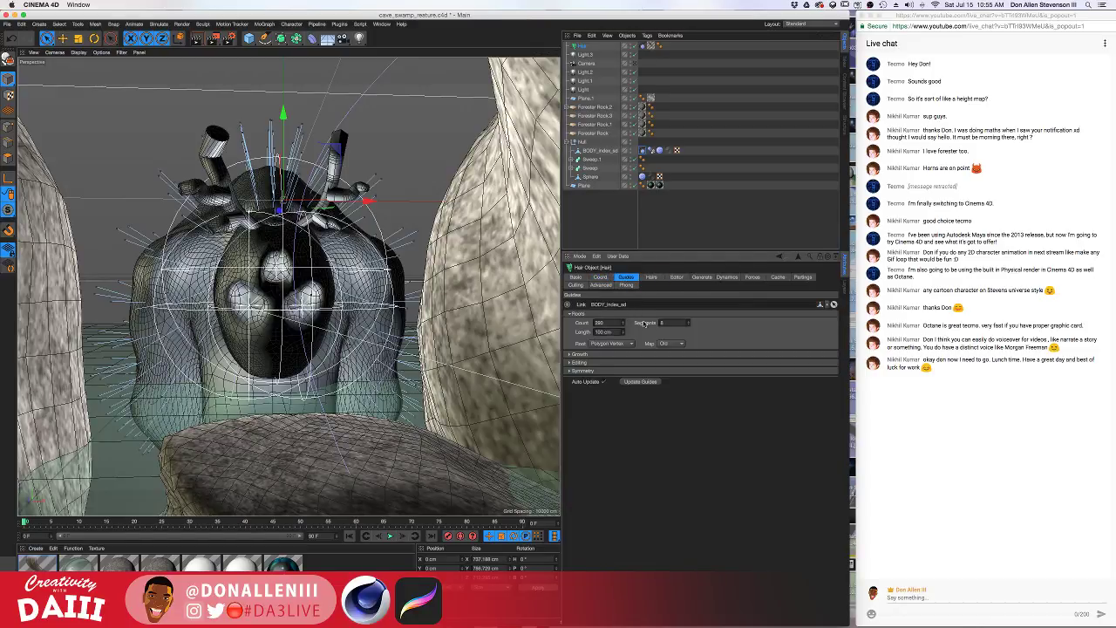
left_click(652, 278)
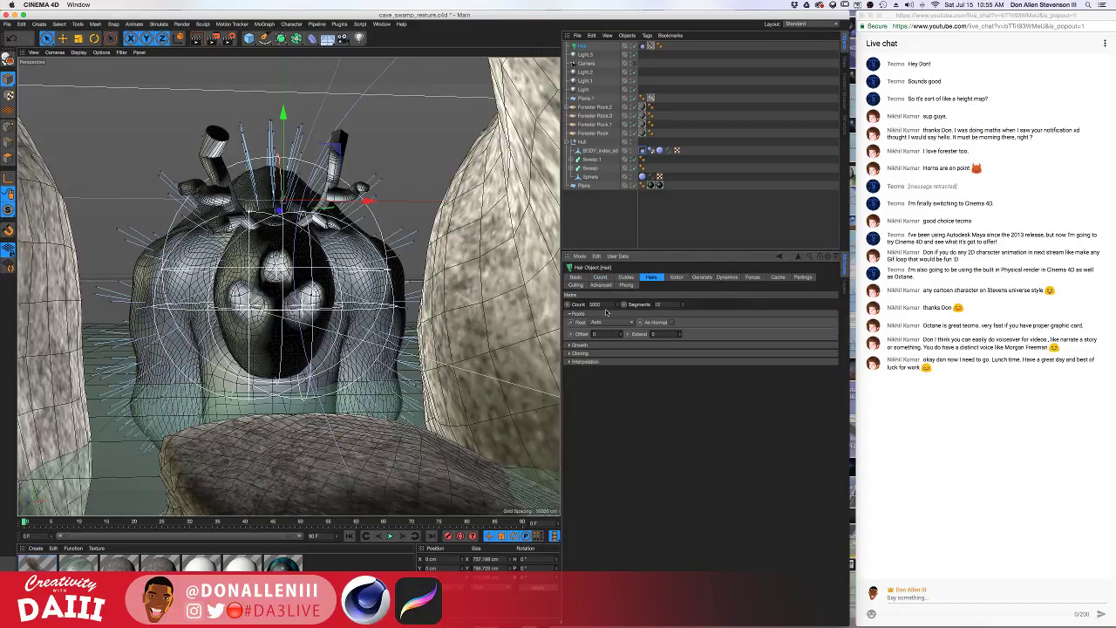
left_click_drag(608, 304, 608, 306)
key("0")
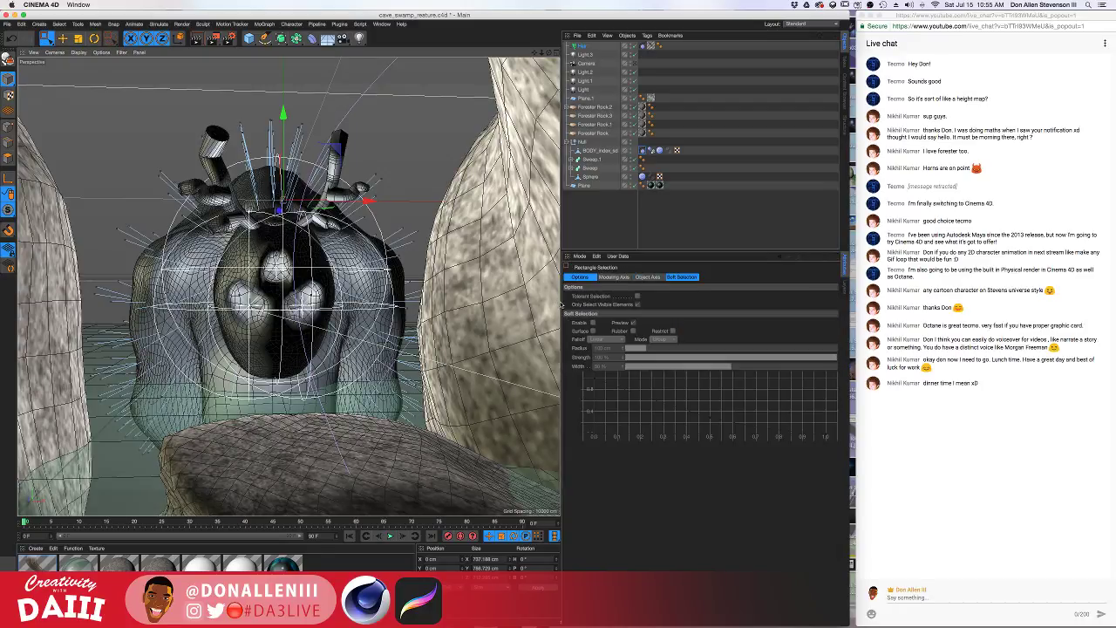
left_click(582, 46)
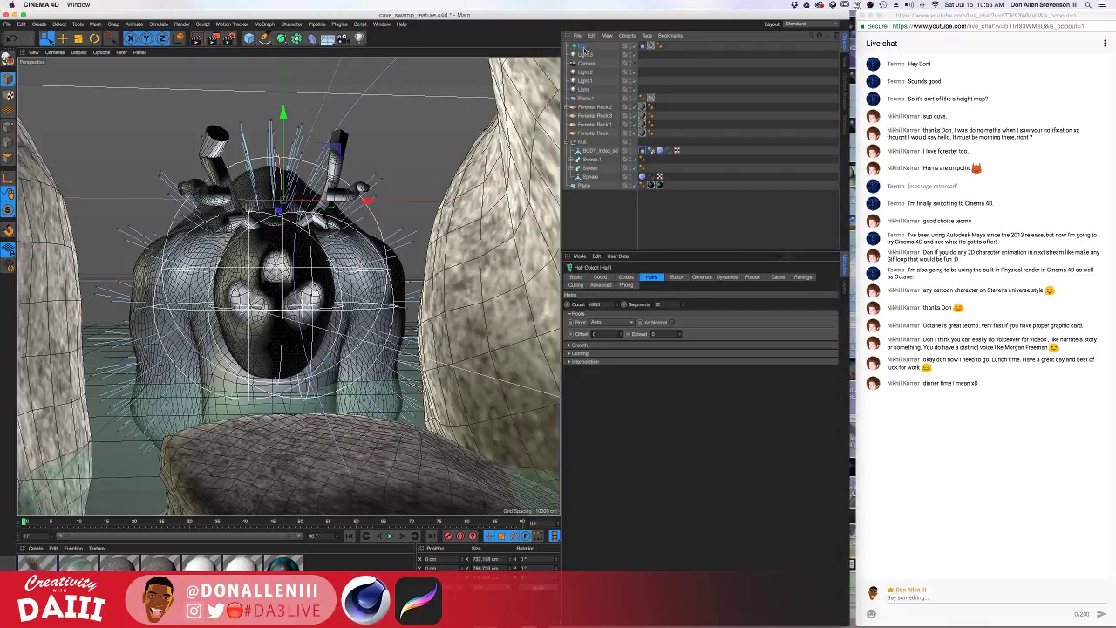
left_click(604, 304)
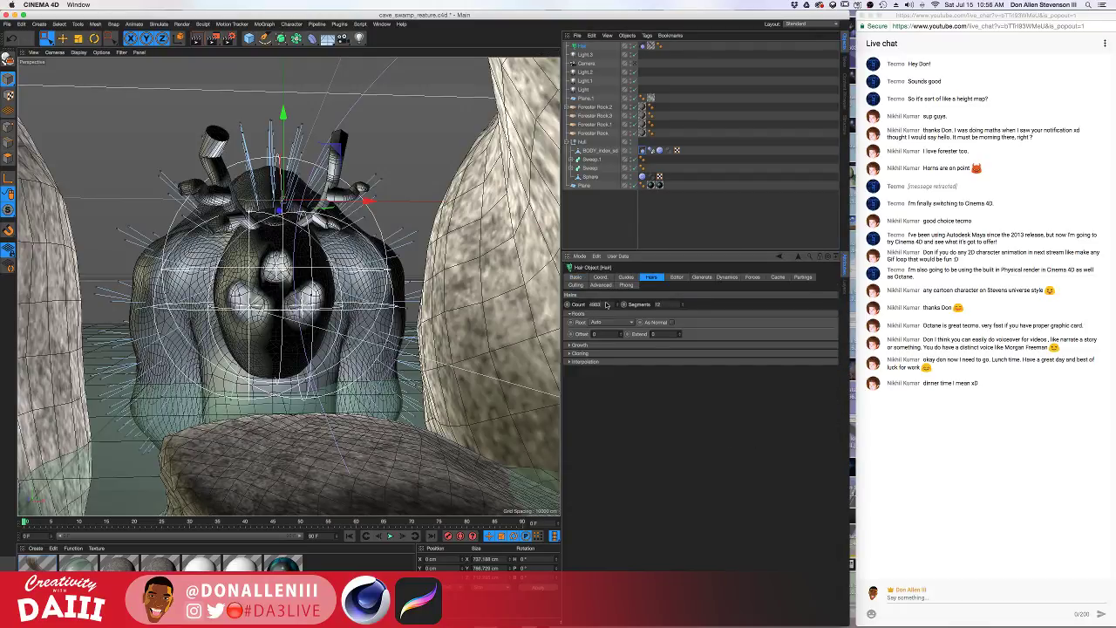
type("20")
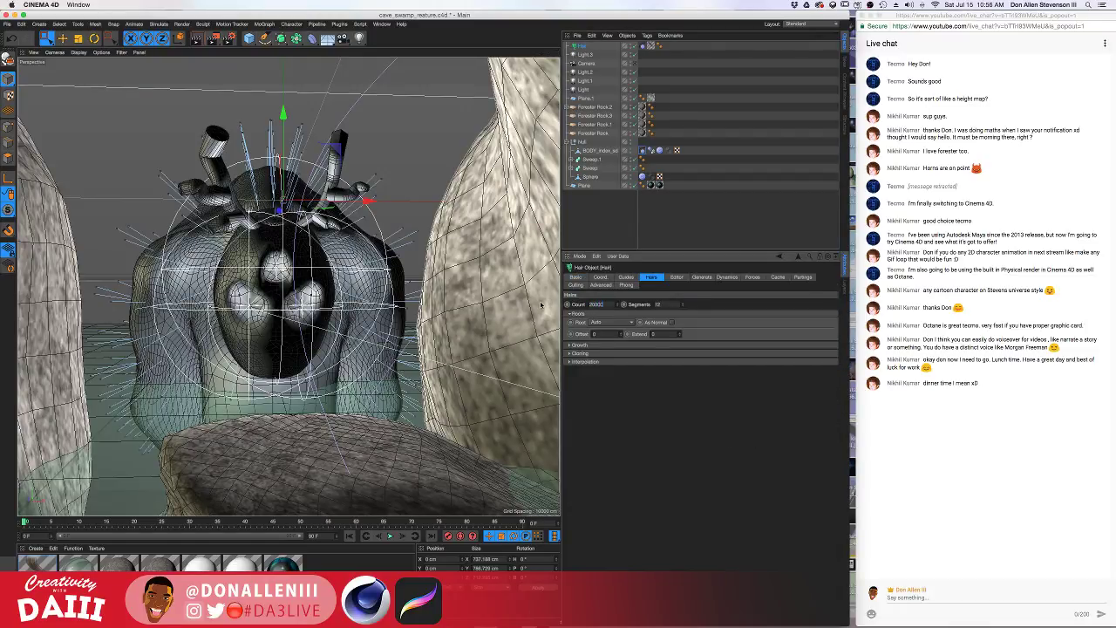
type("000")
key("Return")
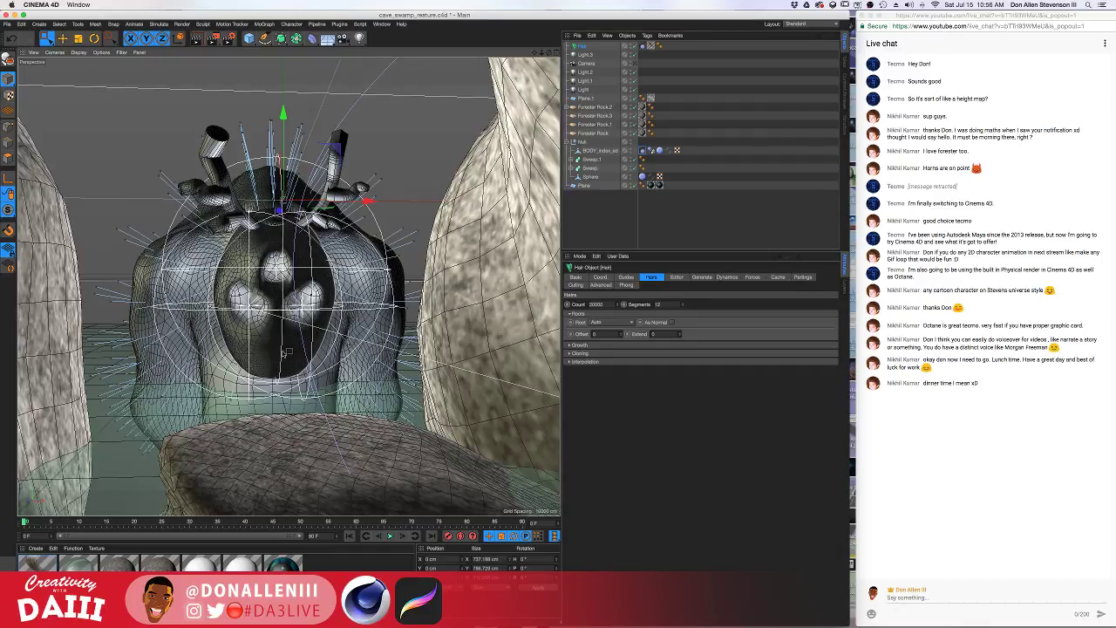
Render the denser hair at frame 0, and run the simulation to frame 14 for another preview render
key("ctrl+r")
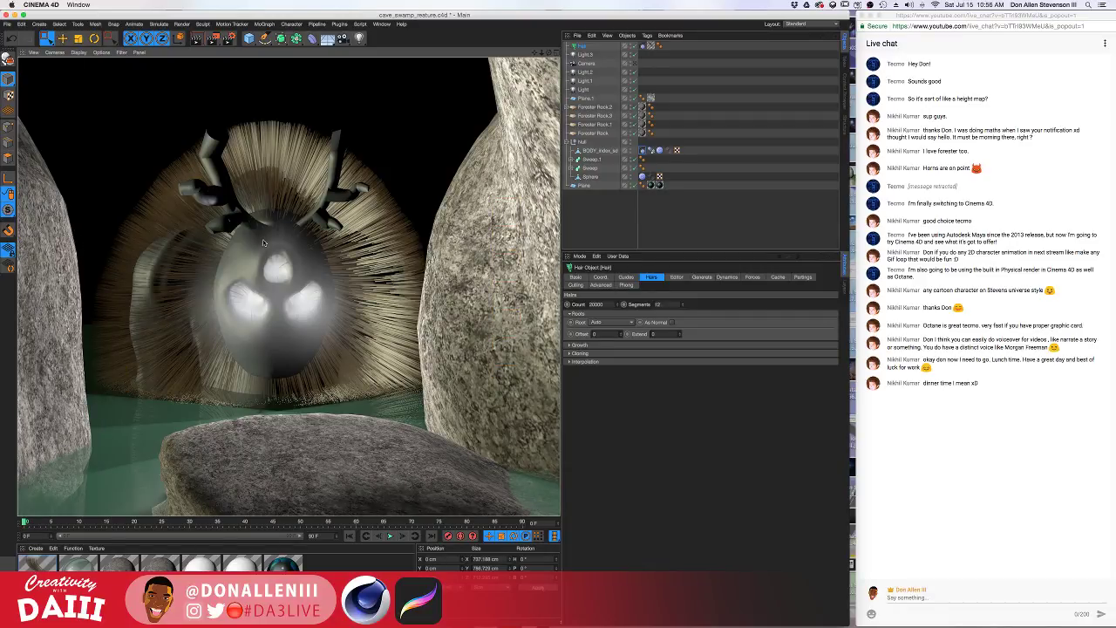
left_click(389, 537)
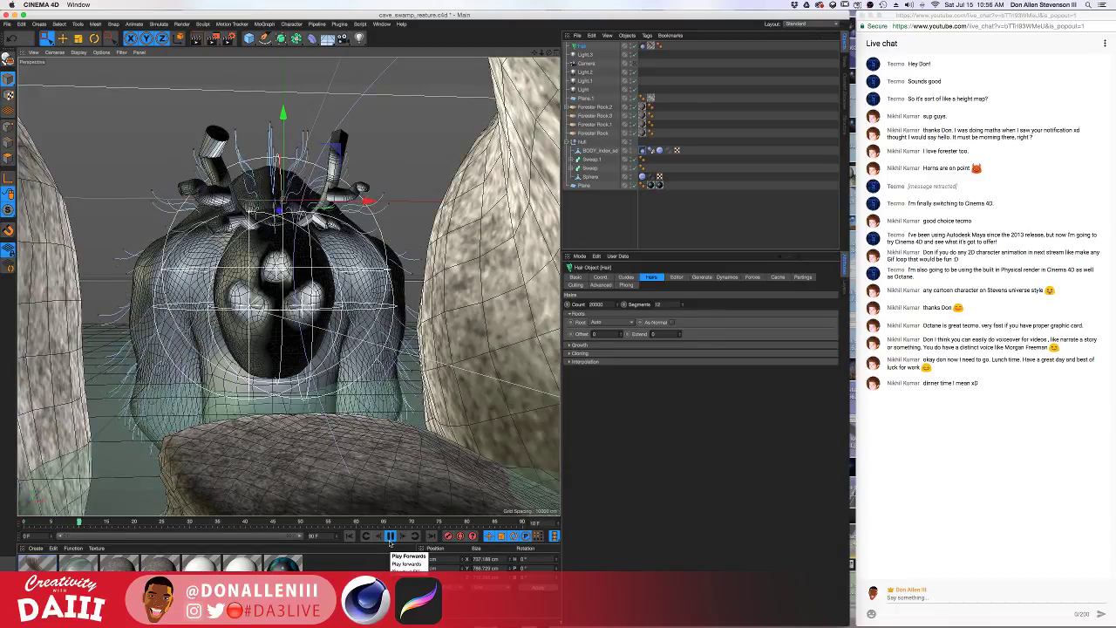
left_click(390, 537)
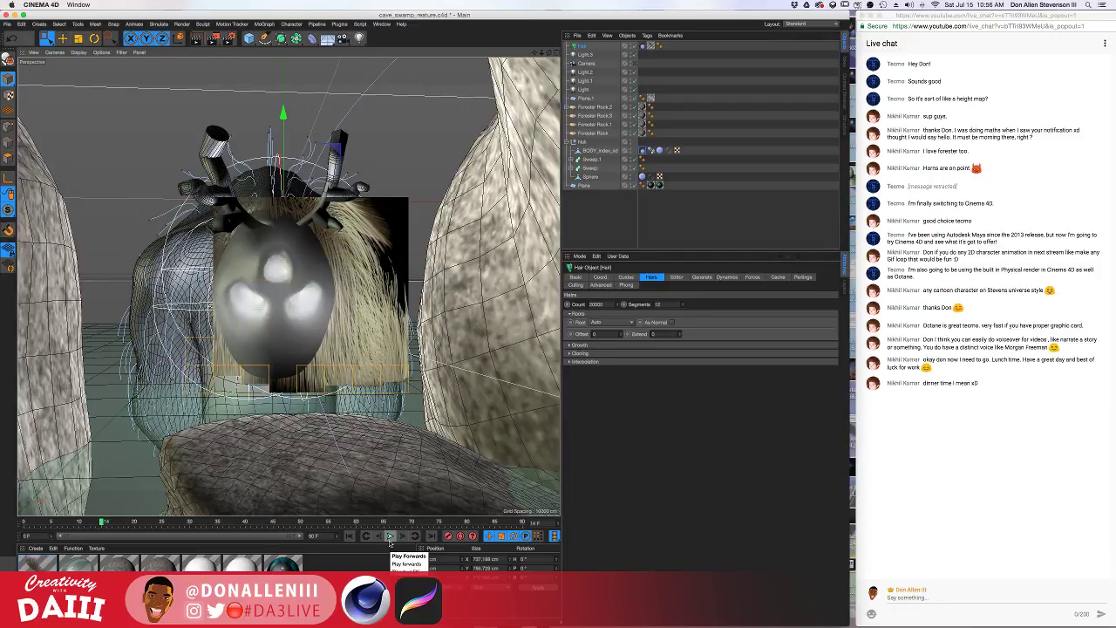
key("ctrl+r")
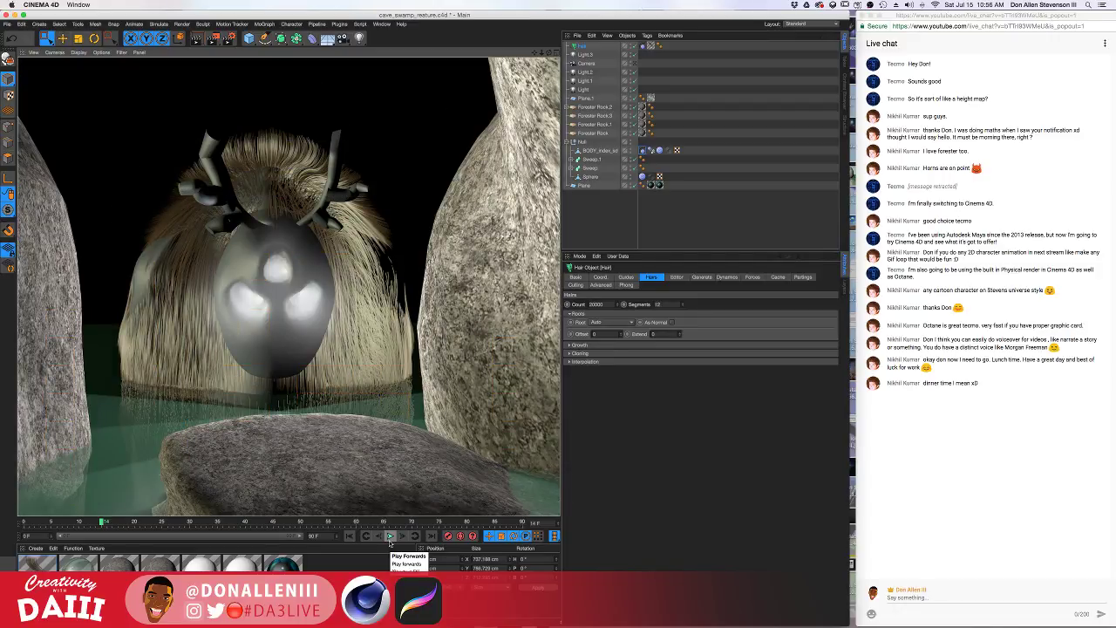
Enable Scale, Frizz and Kink in the hair material and render the view to check the fur
double_click(41, 563)
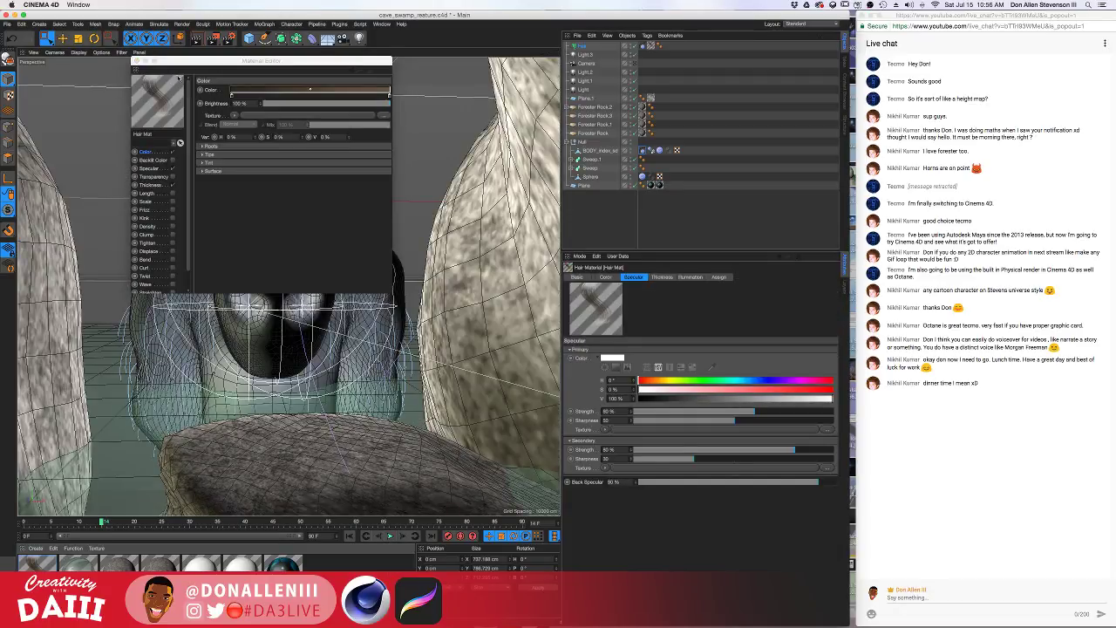
left_click_drag(178, 60, 510, 114)
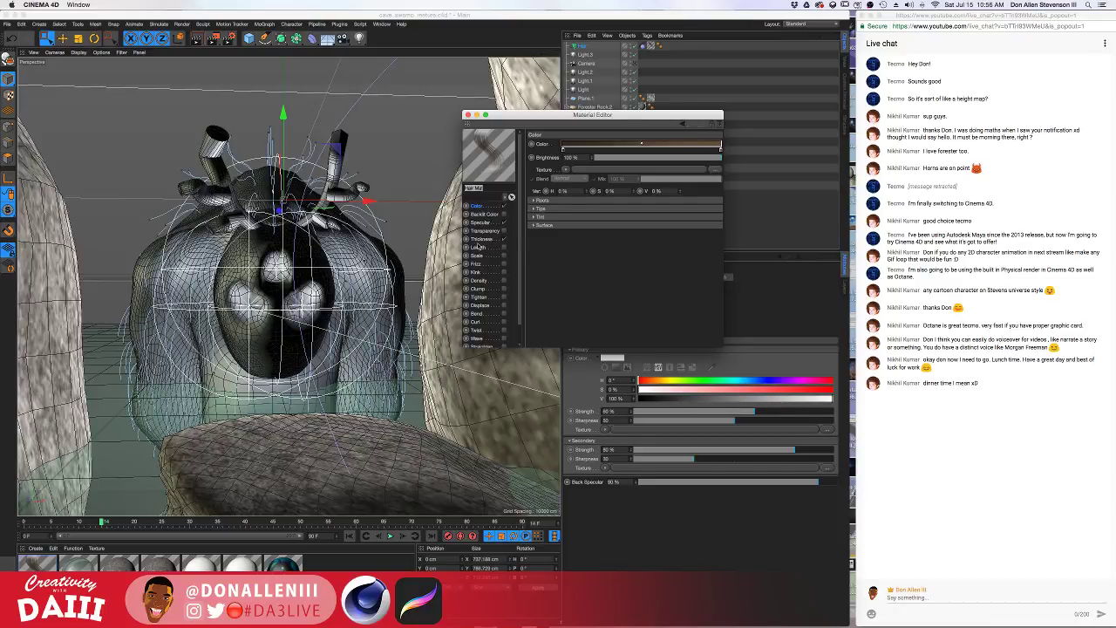
left_click(508, 255)
left_click(503, 272)
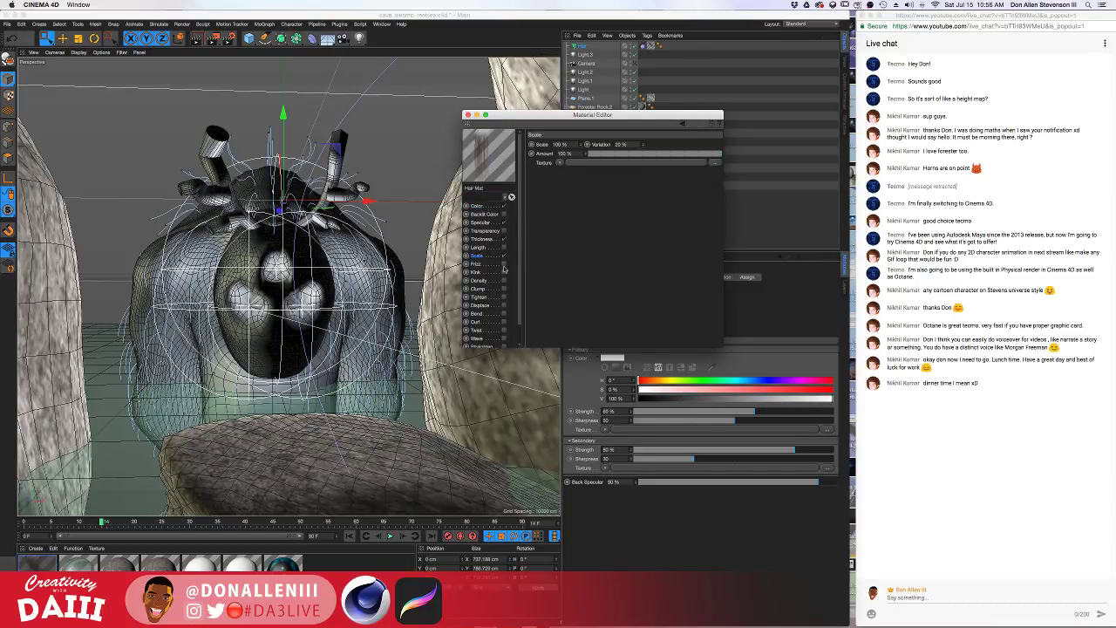
left_click(468, 115)
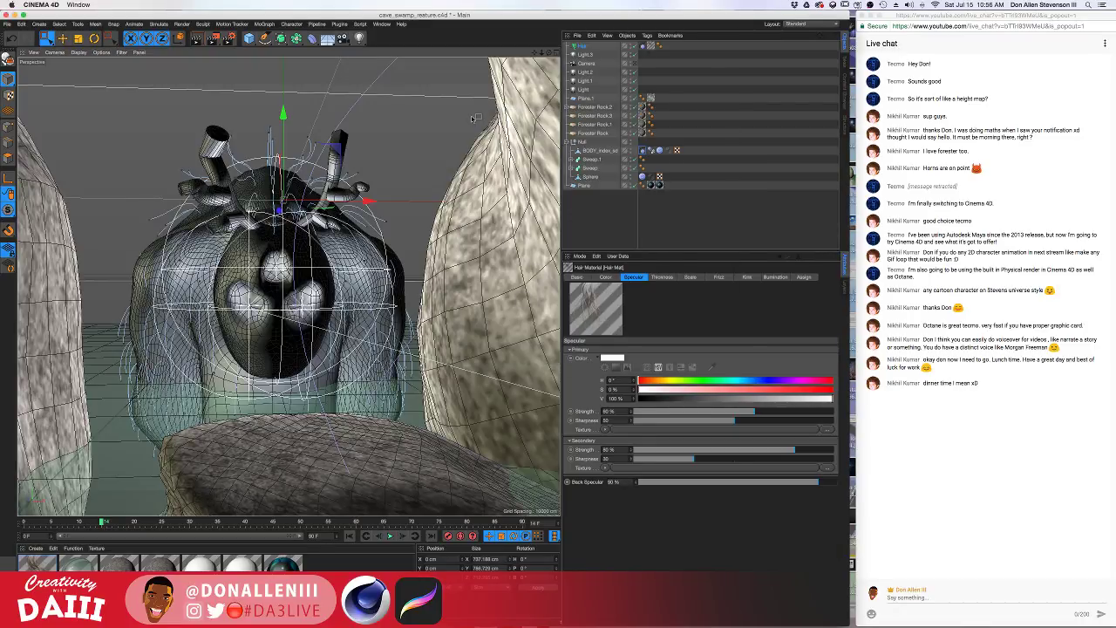
key("ctrl+r")
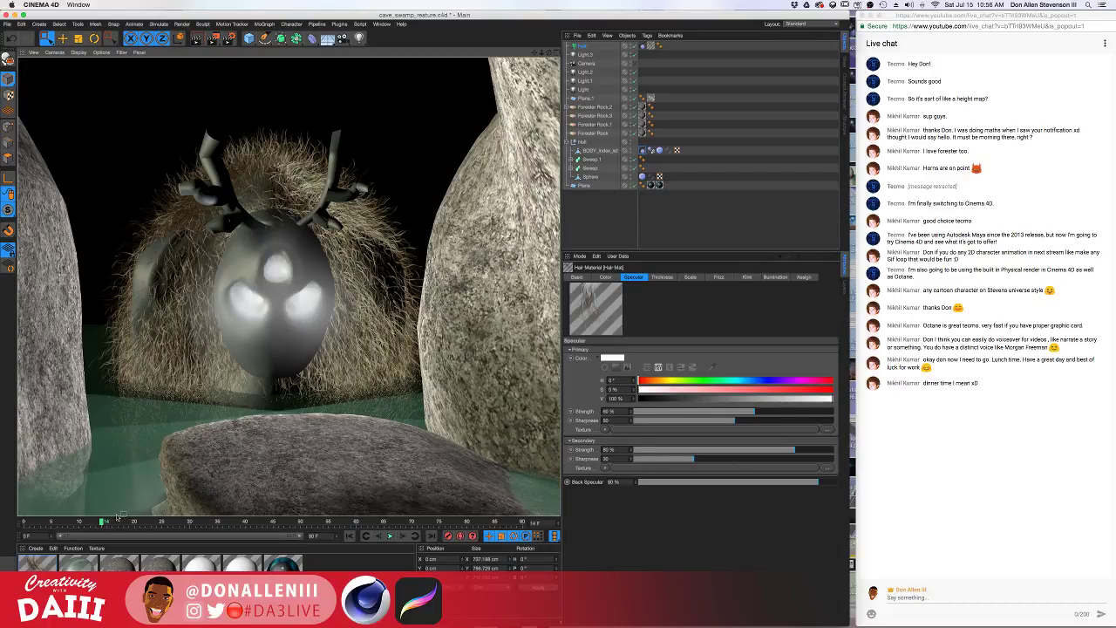
Rewind to frame 0, replay the hair simulation up to frame 37 and render the settled fur
left_click_drag(100, 522, 40, 522)
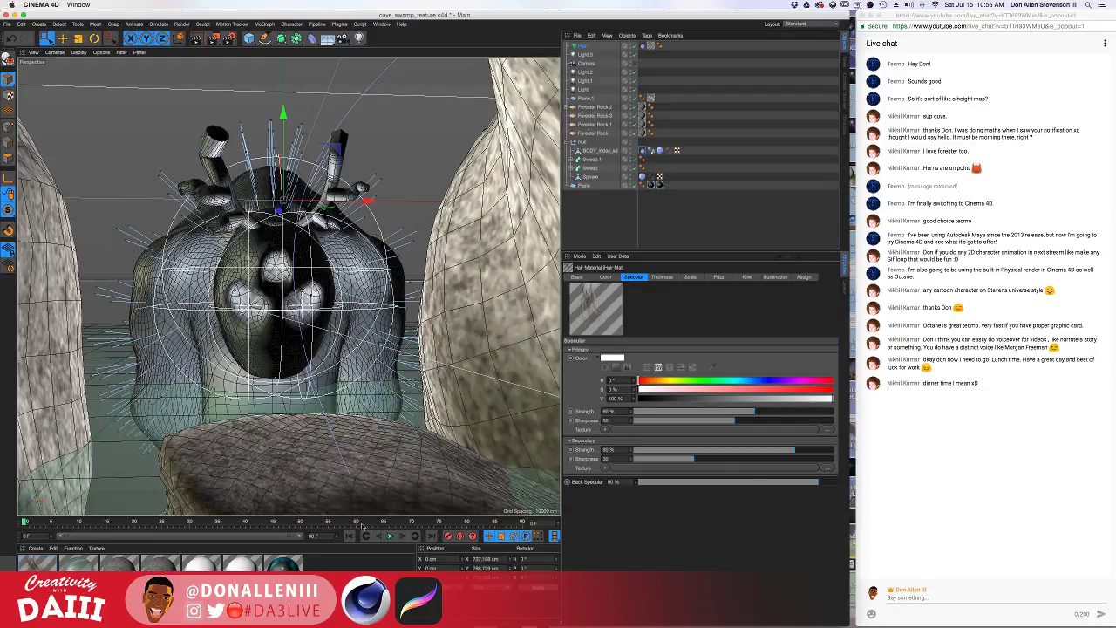
left_click(392, 537)
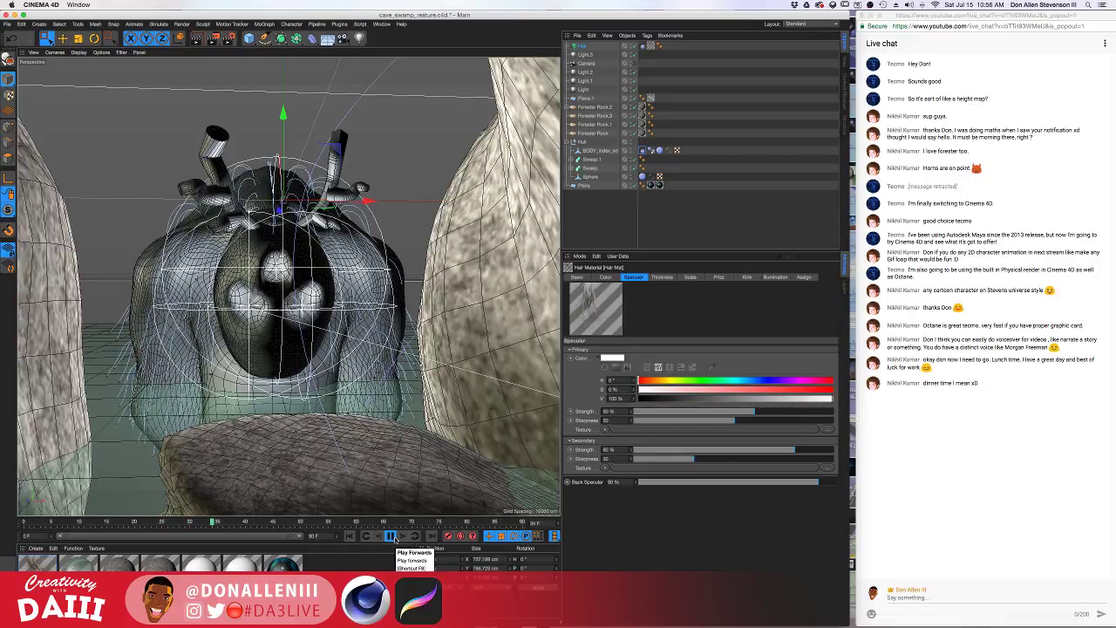
left_click(392, 537)
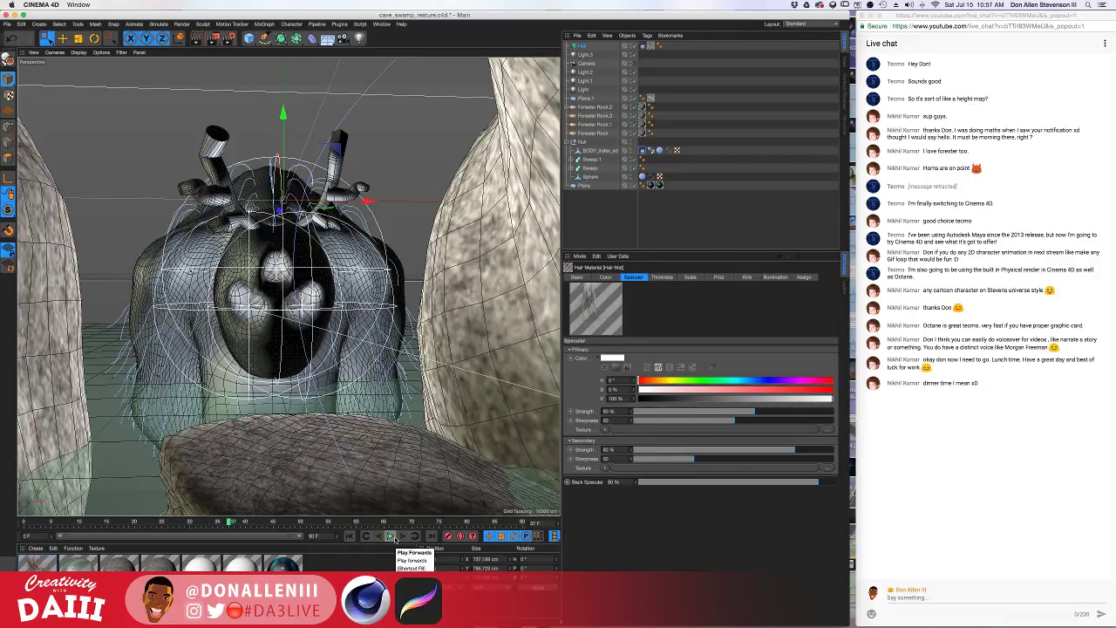
key("ctrl+r")
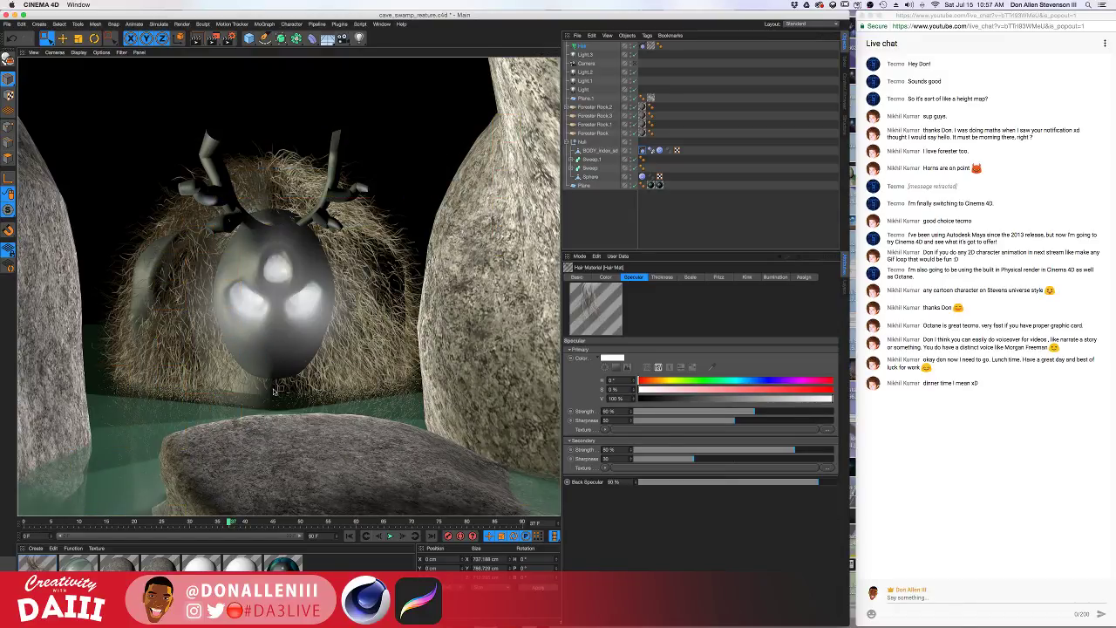
Set the root colour of the hair material's gradient to a dark teal with hue 184°
left_click(46, 567)
double_click(48, 567)
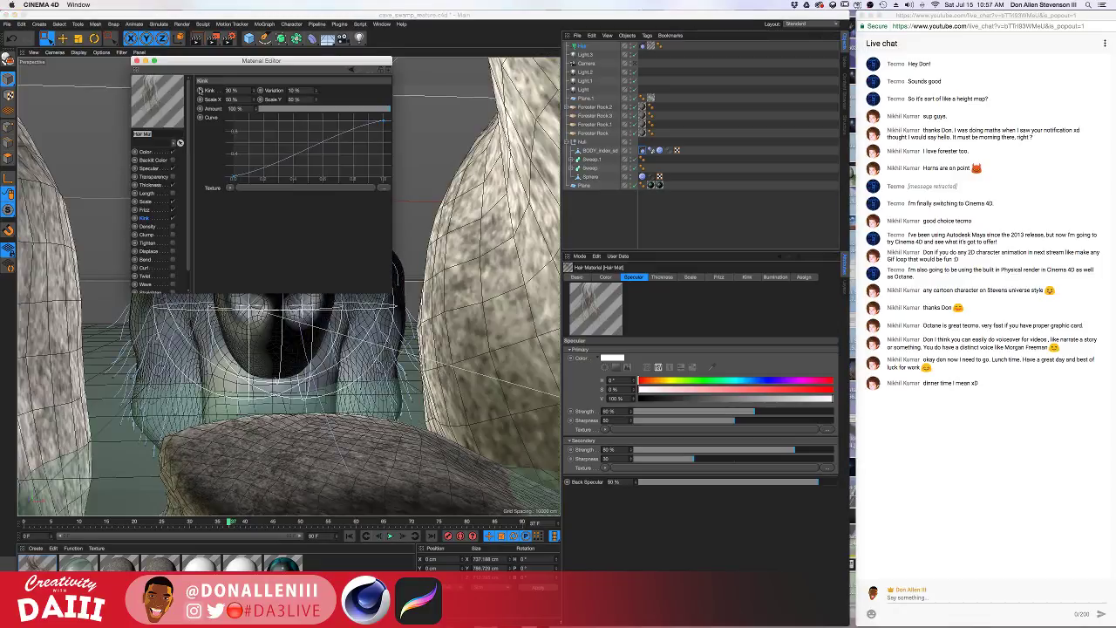
left_click(142, 152)
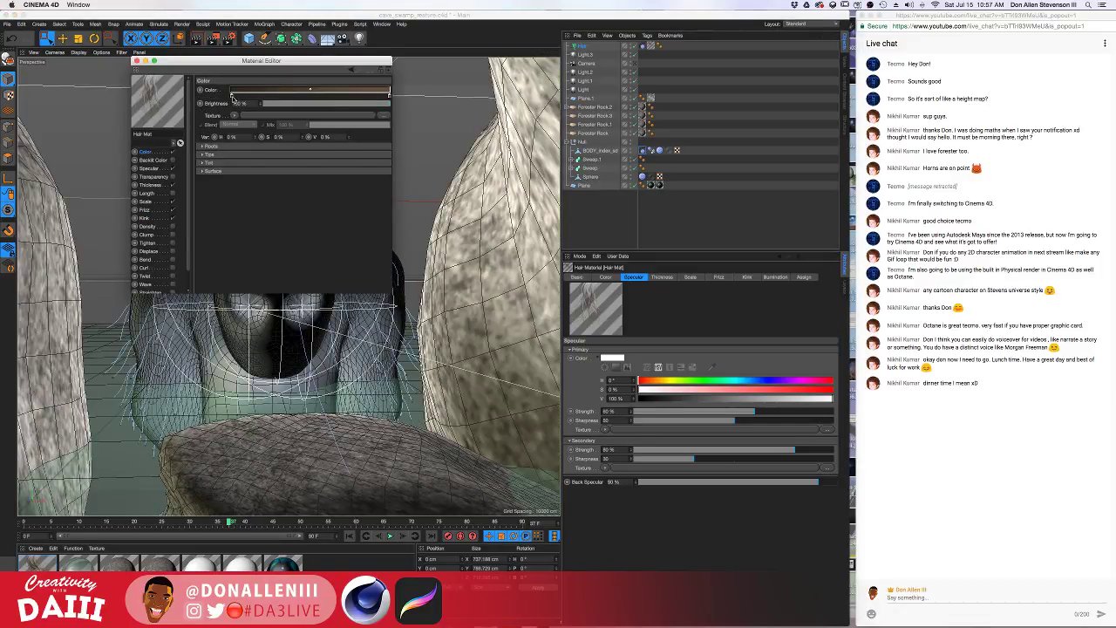
double_click(232, 93)
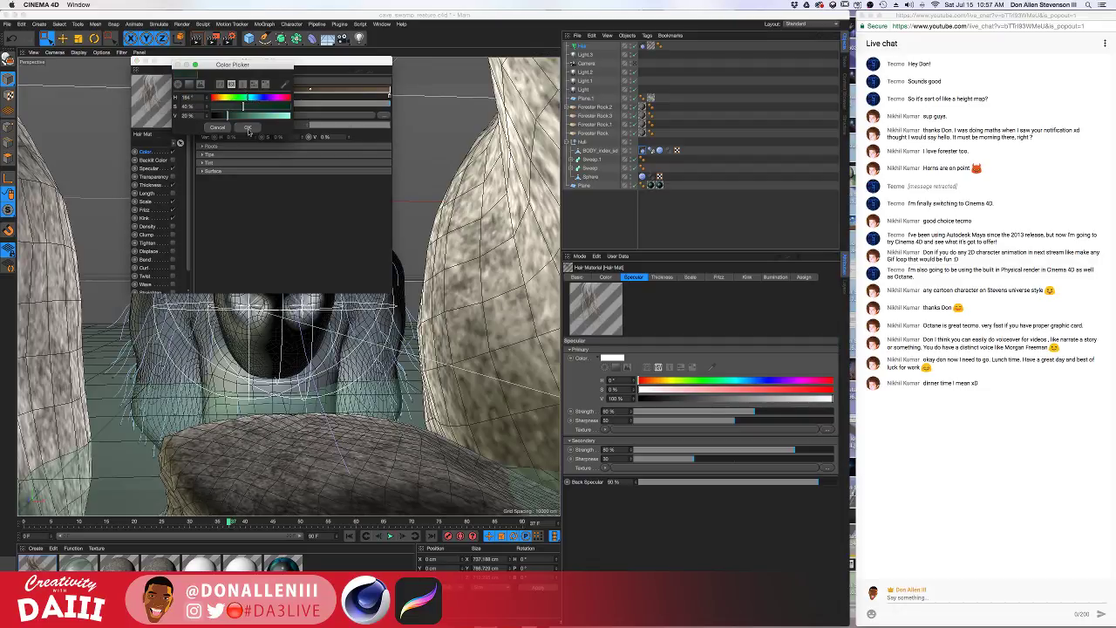
left_click(248, 129)
Set the tip colour of the hair gradient to a teal with hue 178° and render the recoloured fur
double_click(390, 96)
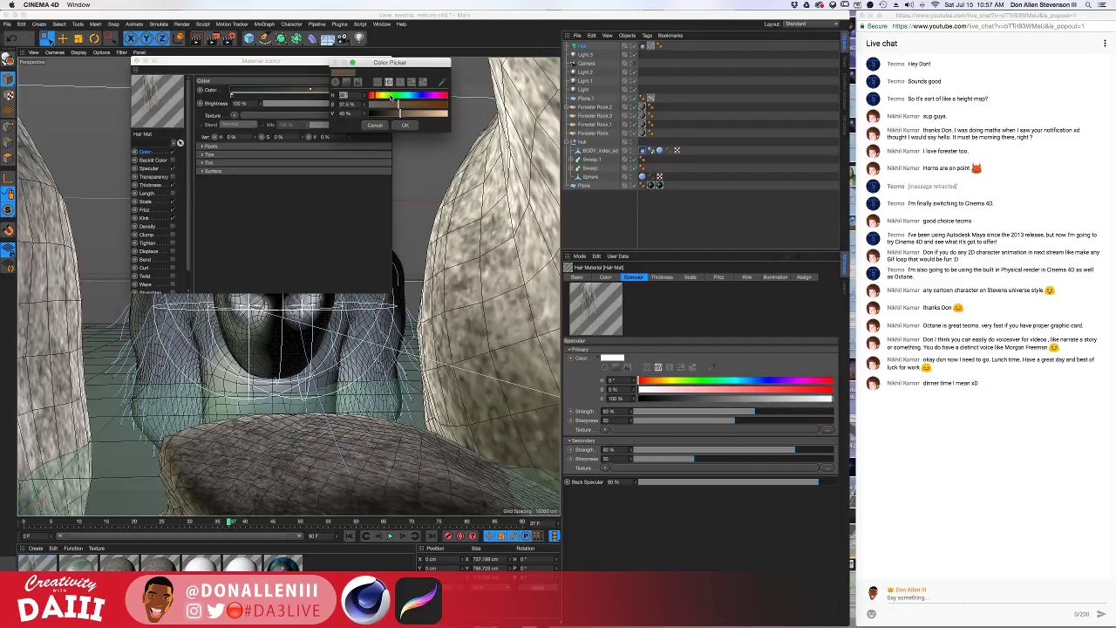
left_click(406, 96)
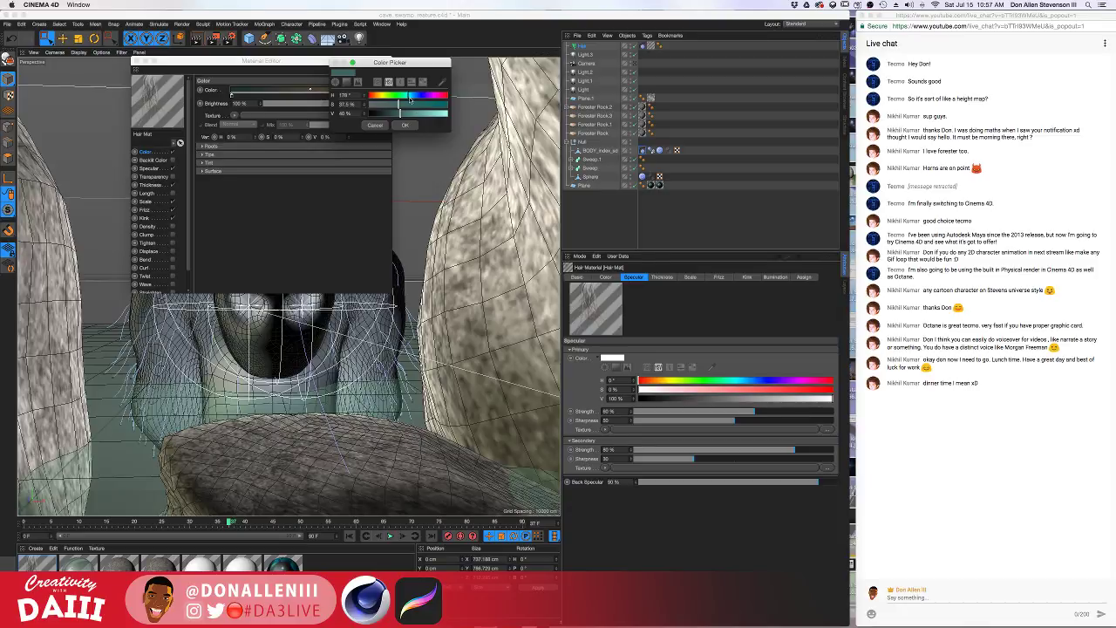
left_click(405, 127)
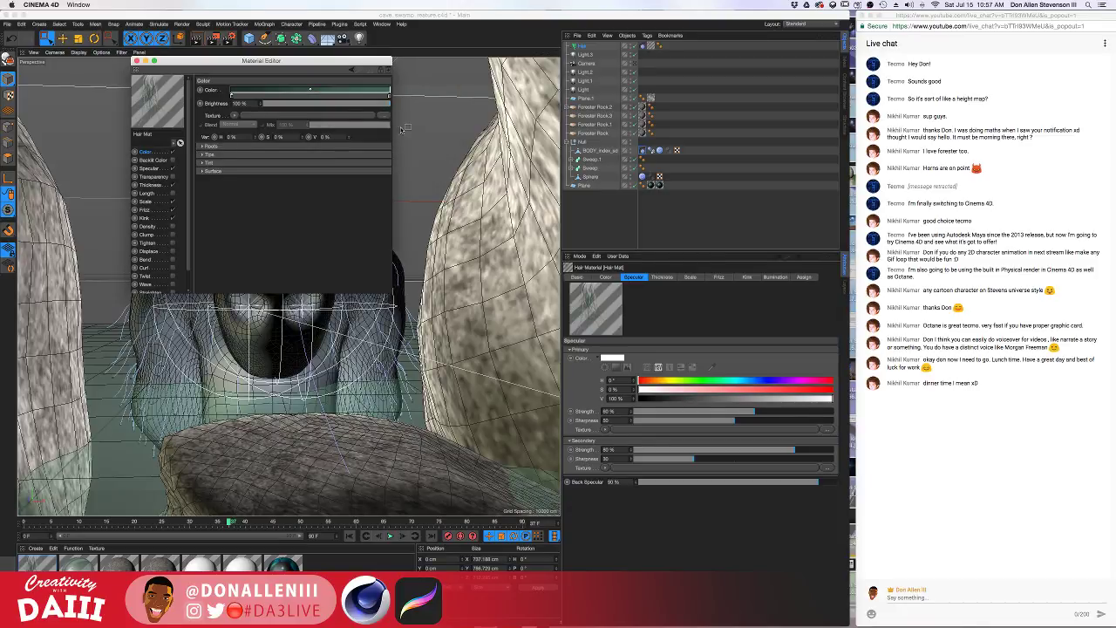
left_click(136, 62)
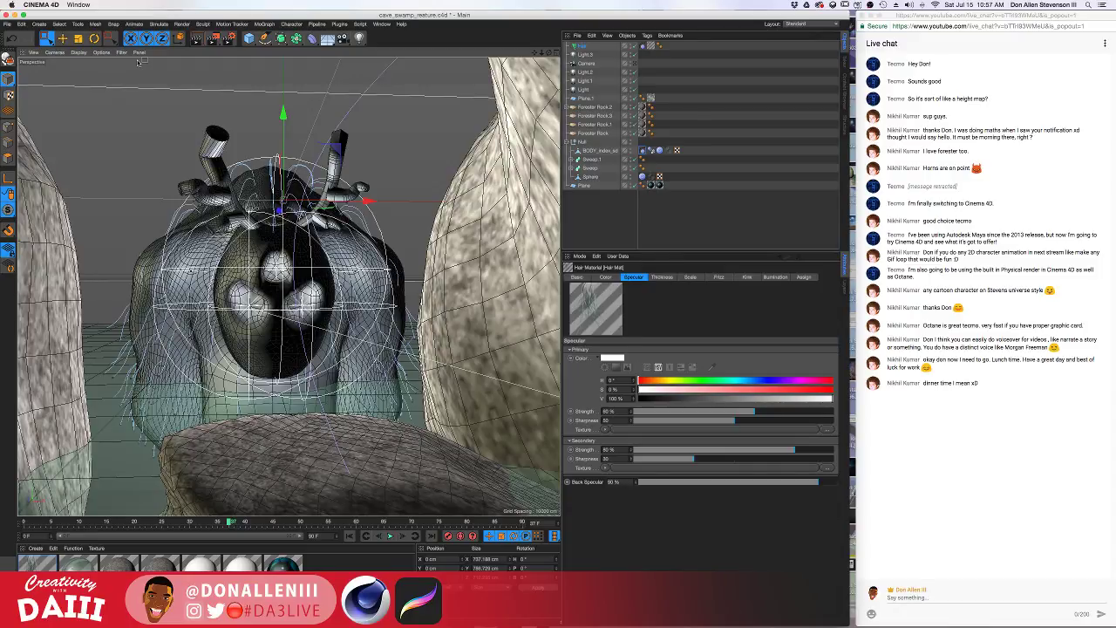
key("alt+r")
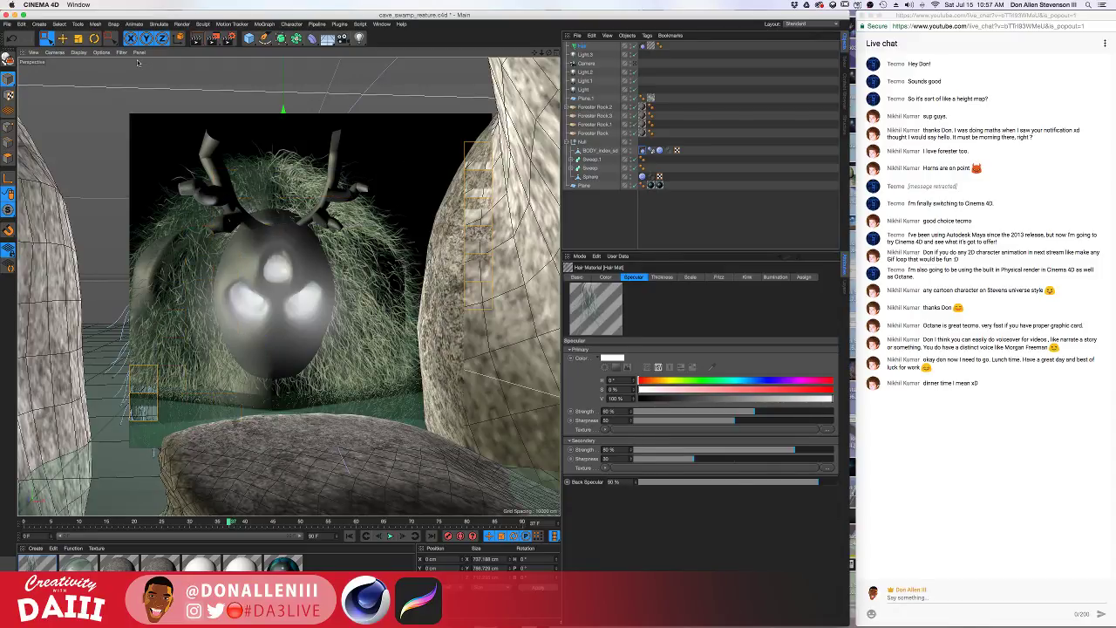
key("ctrl+r")
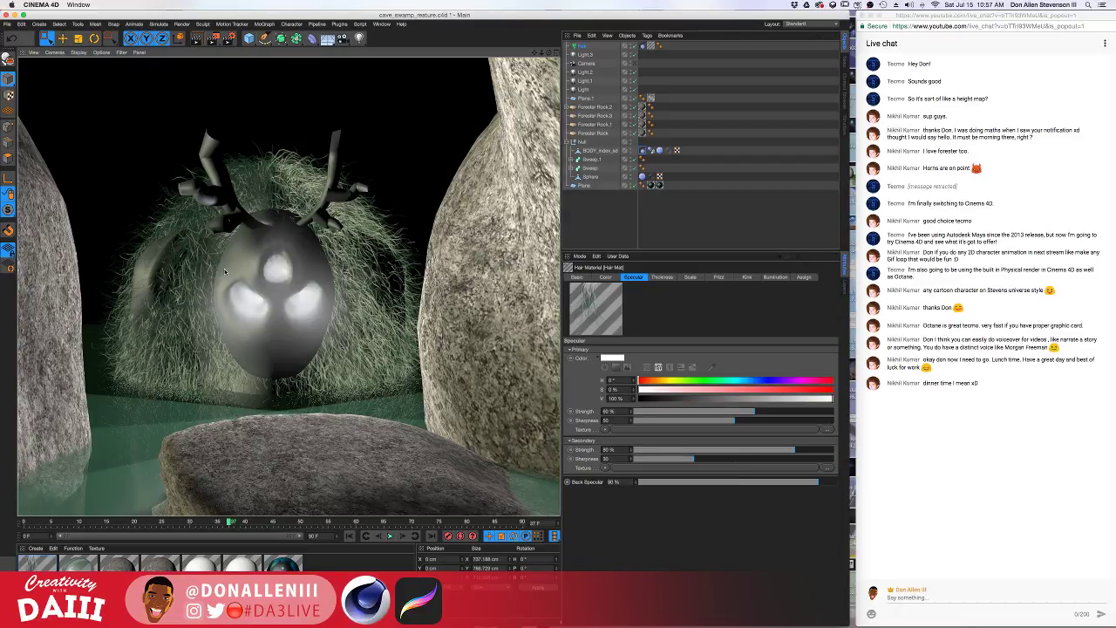
Enable Curl in the hair material and set its amount to about 61%
double_click(36, 566)
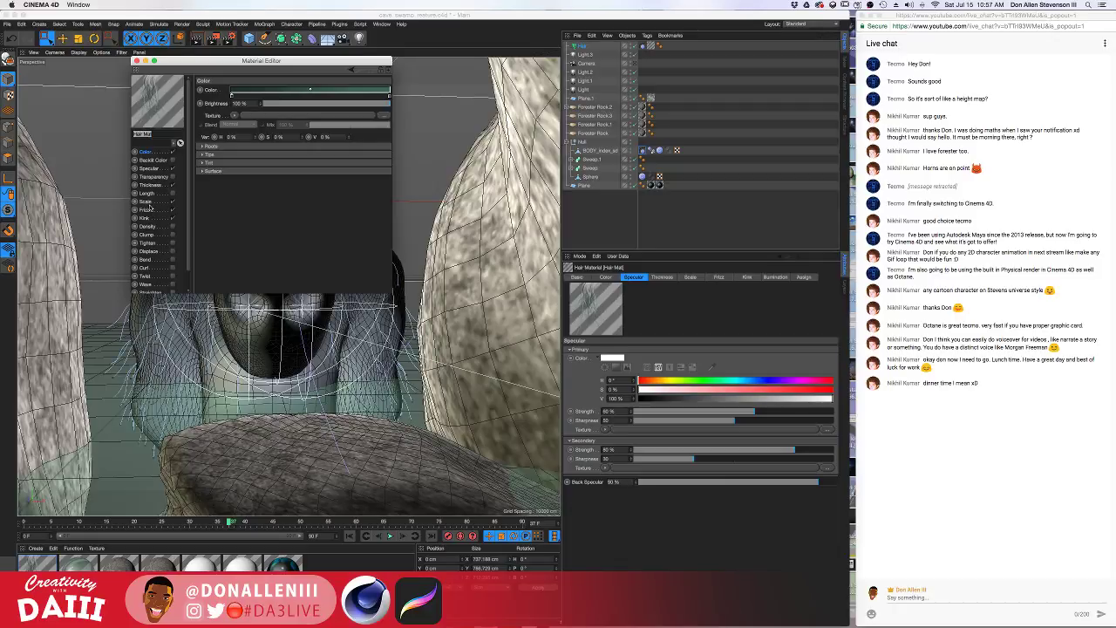
left_click(145, 209)
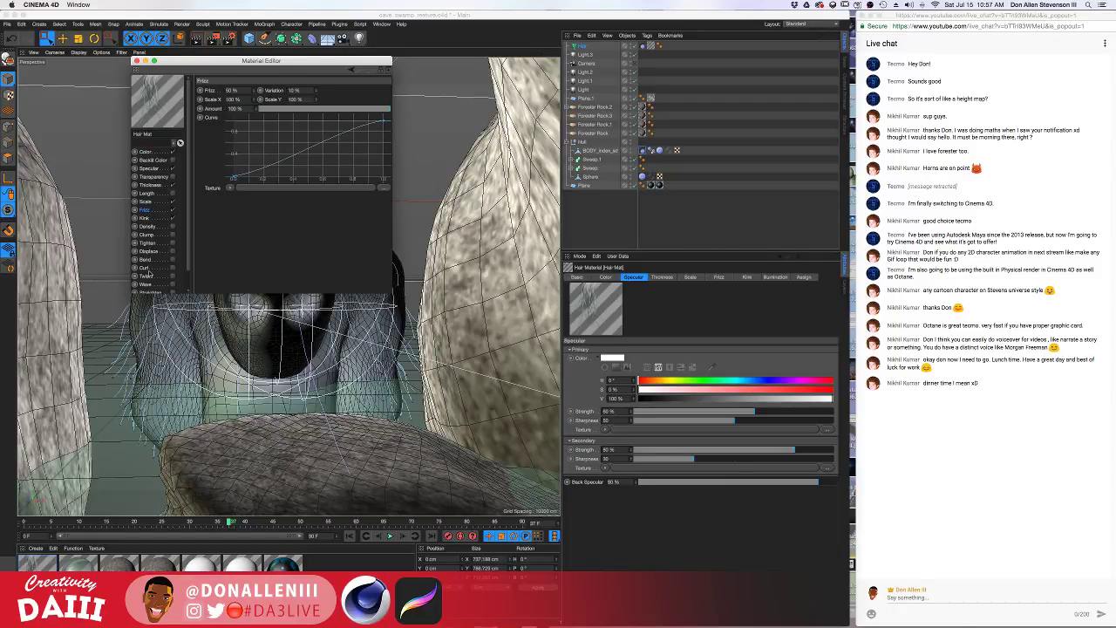
left_click(145, 268)
left_click(172, 268)
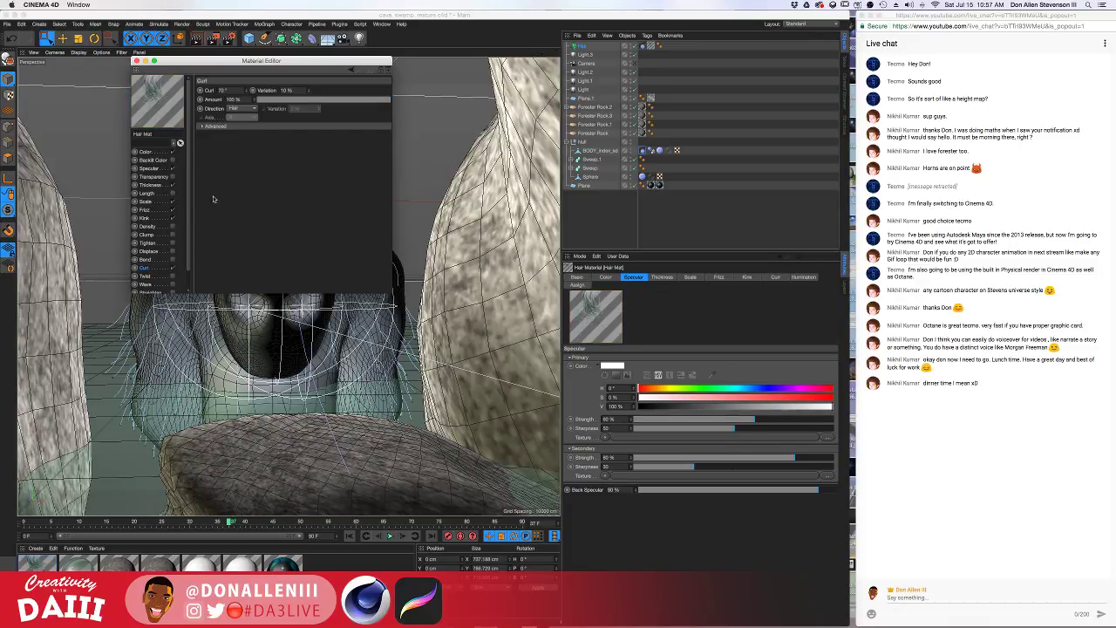
left_click(339, 101)
left_click_drag(205, 61, 460, 93)
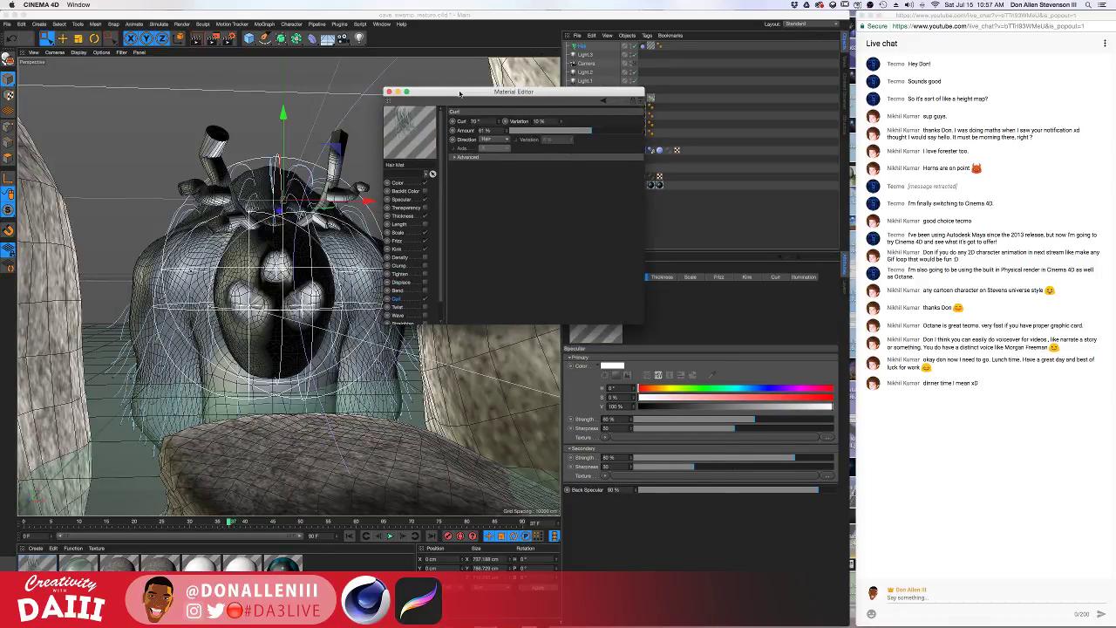
Render the view to check the curled fur, and close the material editor
key("alt+r")
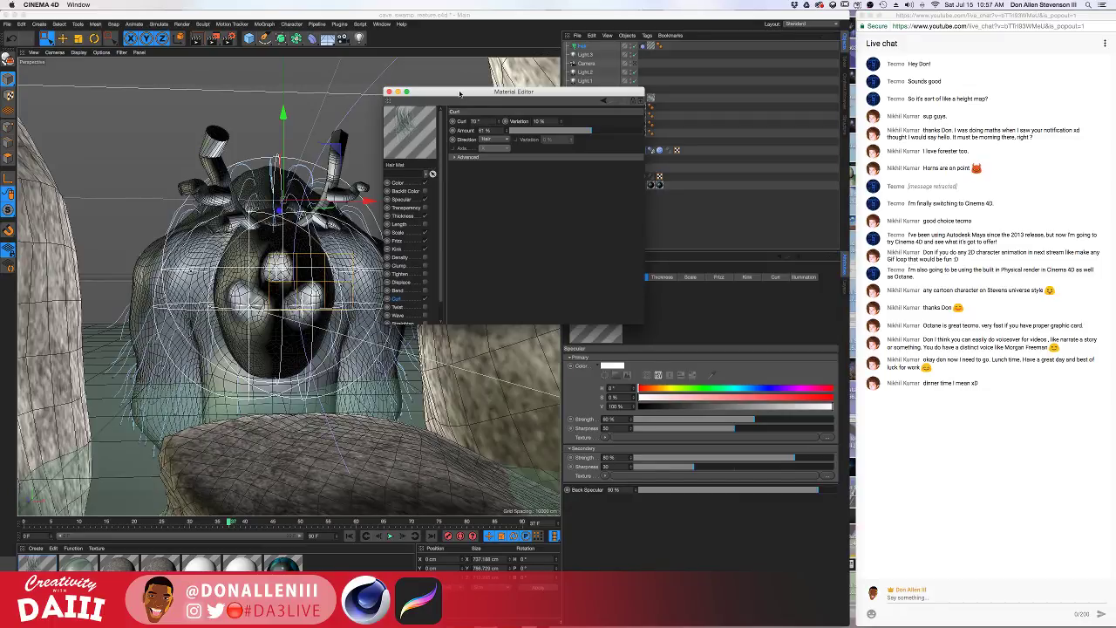
key("super+r")
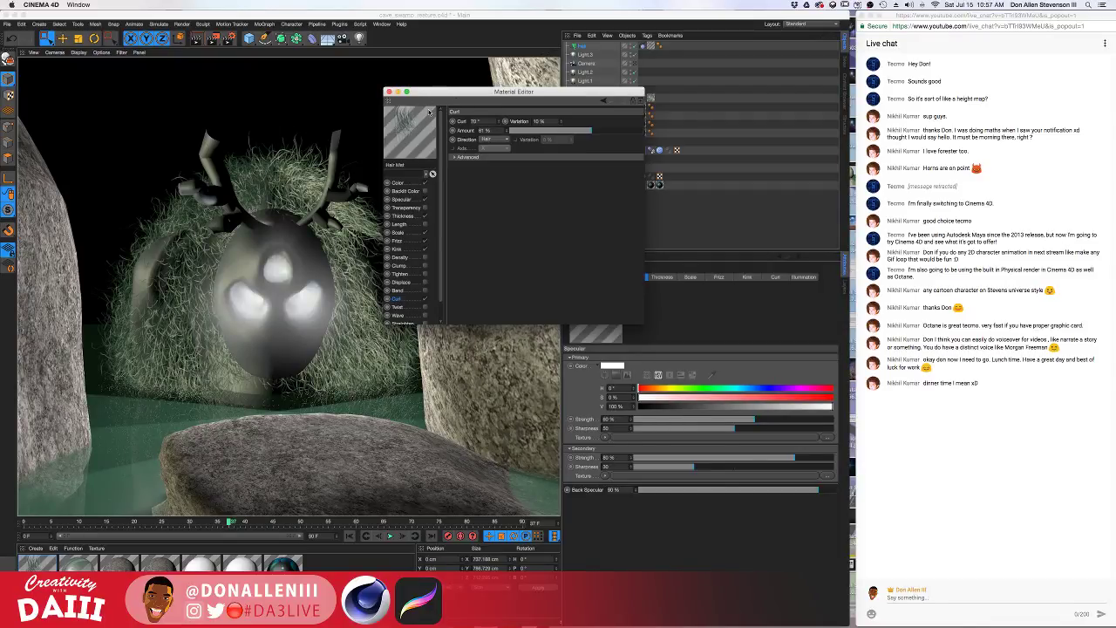
left_click(389, 92)
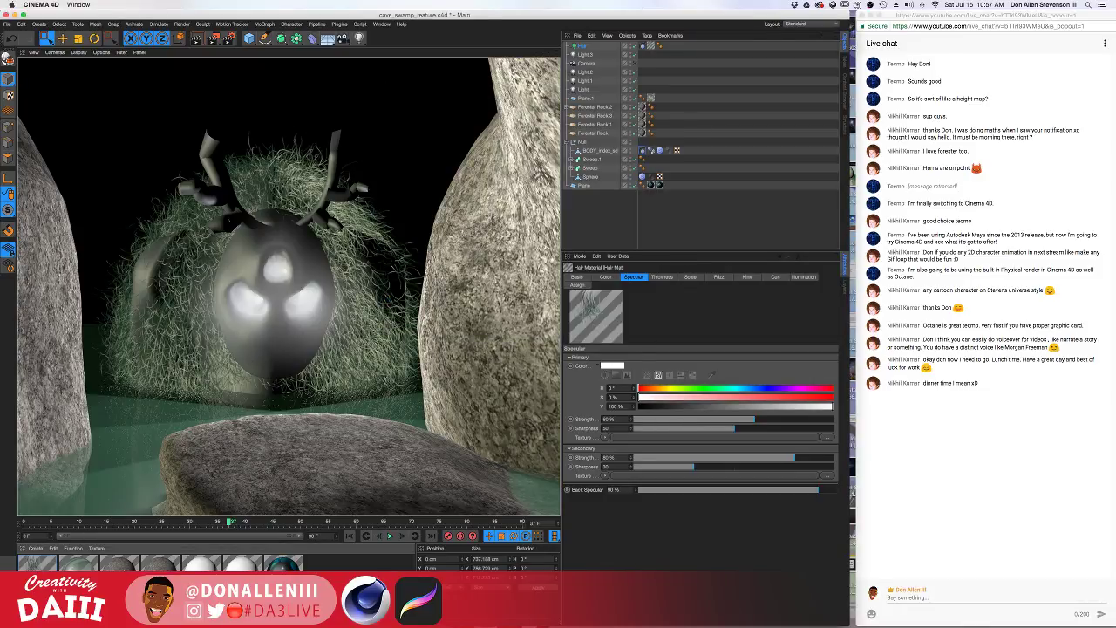
Apply the Fc_Rock material to the creature's body and face sphere, rendering the view after each assignment
left_click_drag(159, 571, 160, 279)
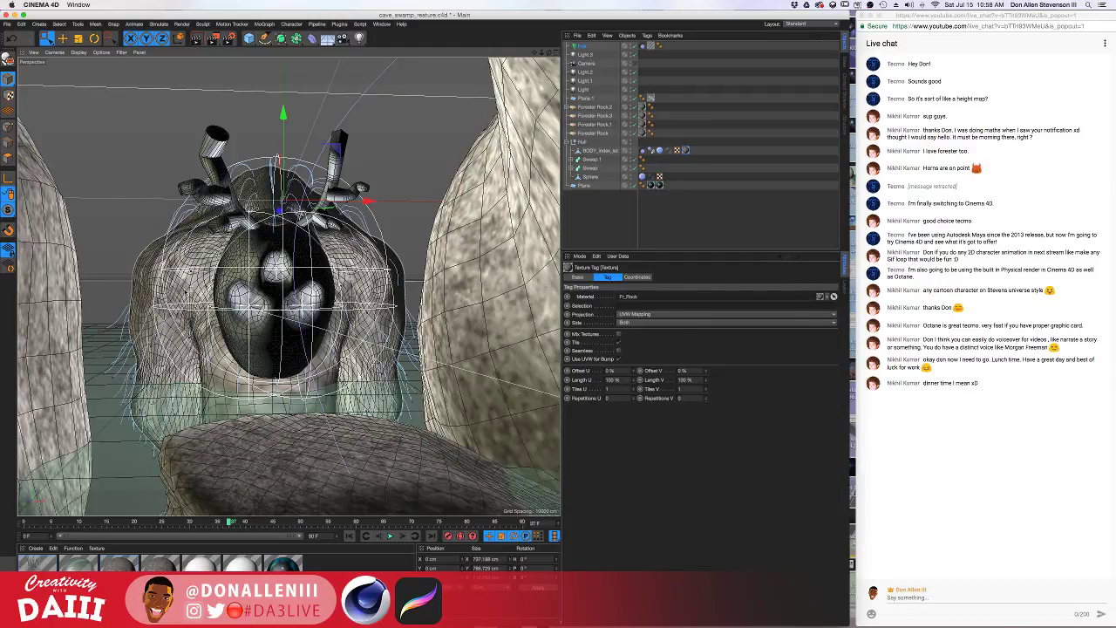
key("super+r")
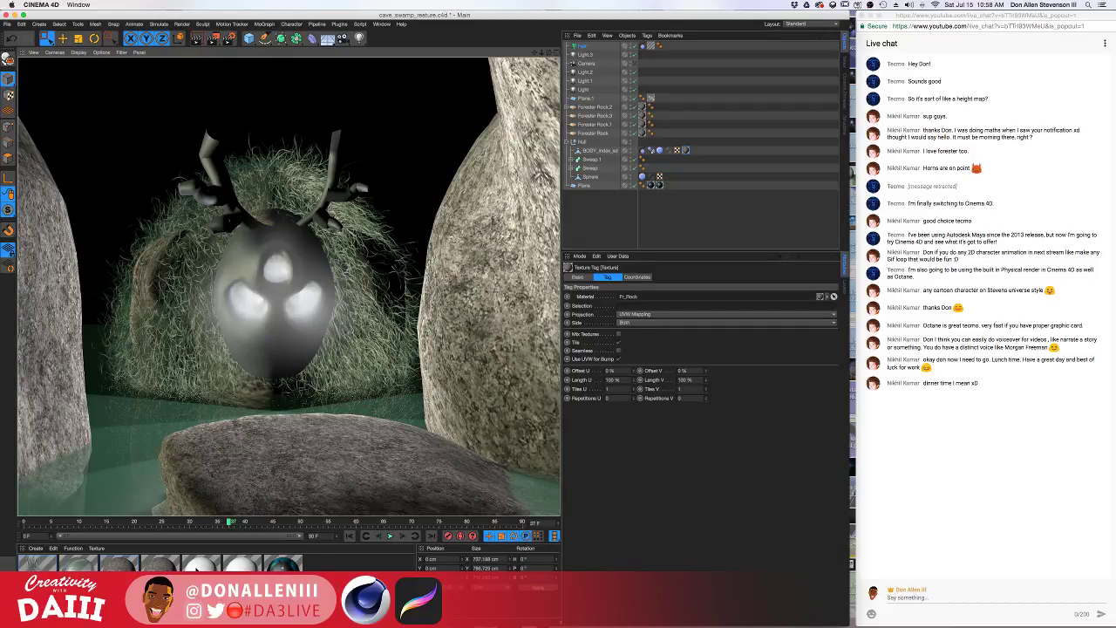
left_click_drag(163, 565, 246, 273)
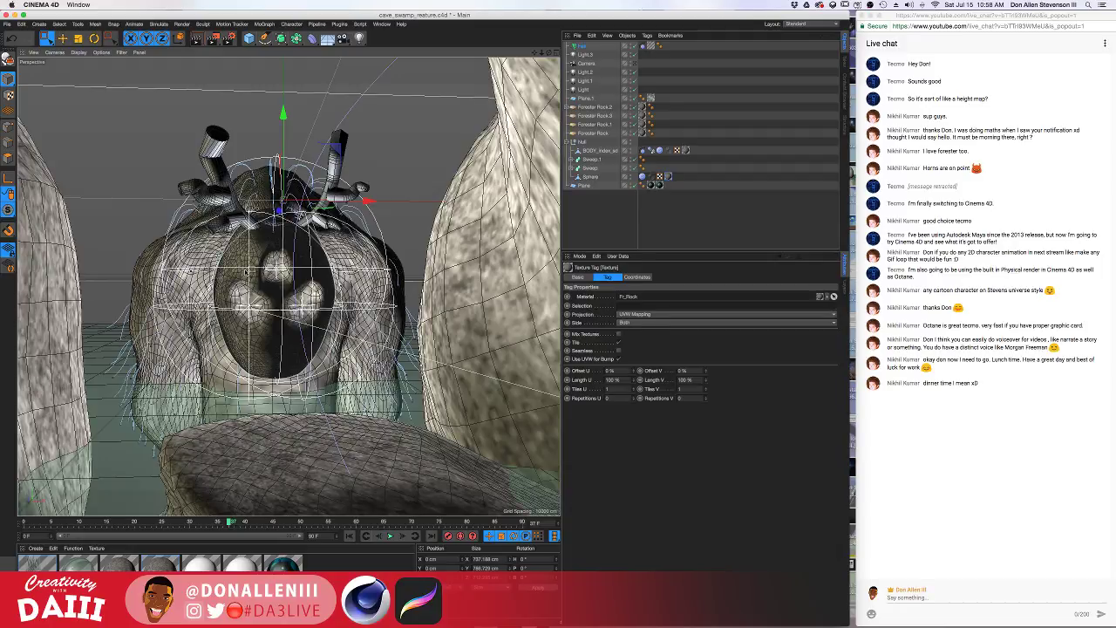
key("ctrl+r")
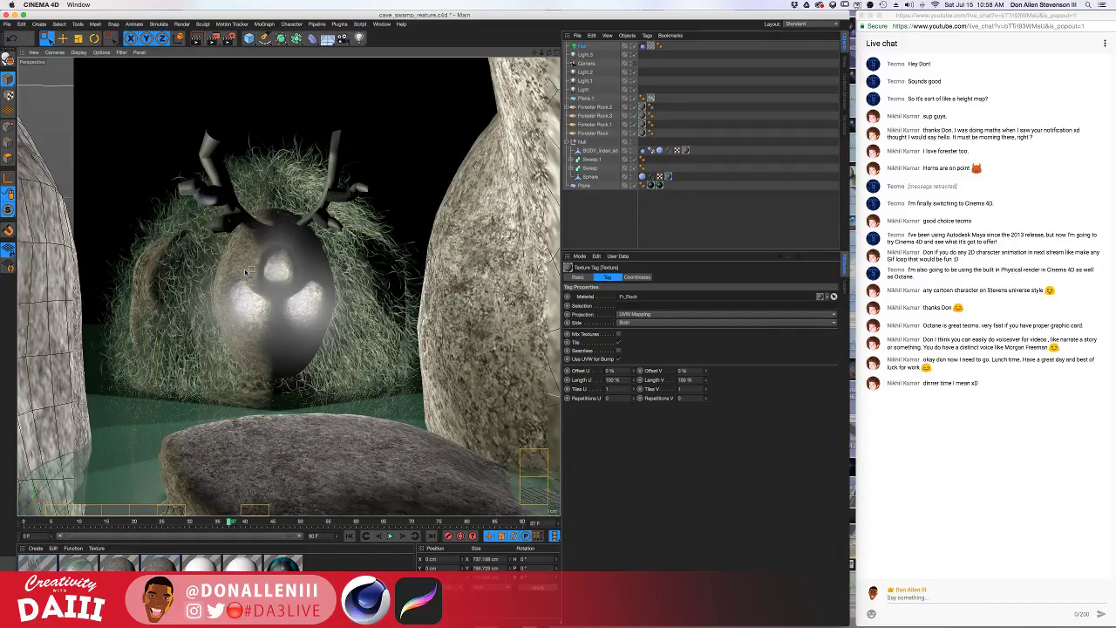
Add a Hair object to the creature's face Sphere
left_click(591, 176)
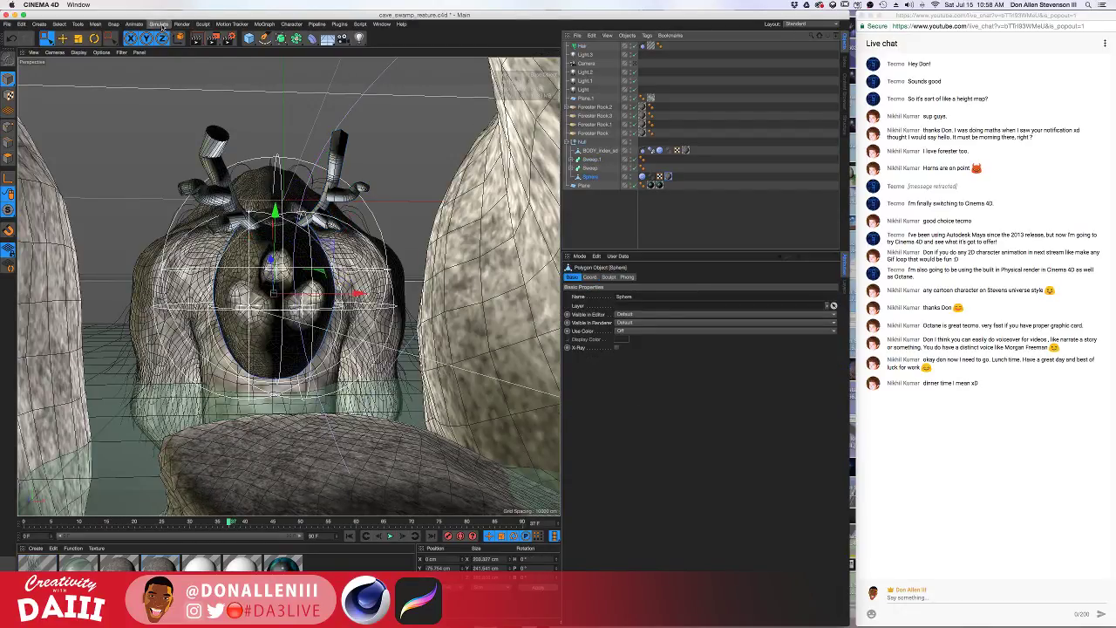
left_click(158, 24)
left_click(204, 82)
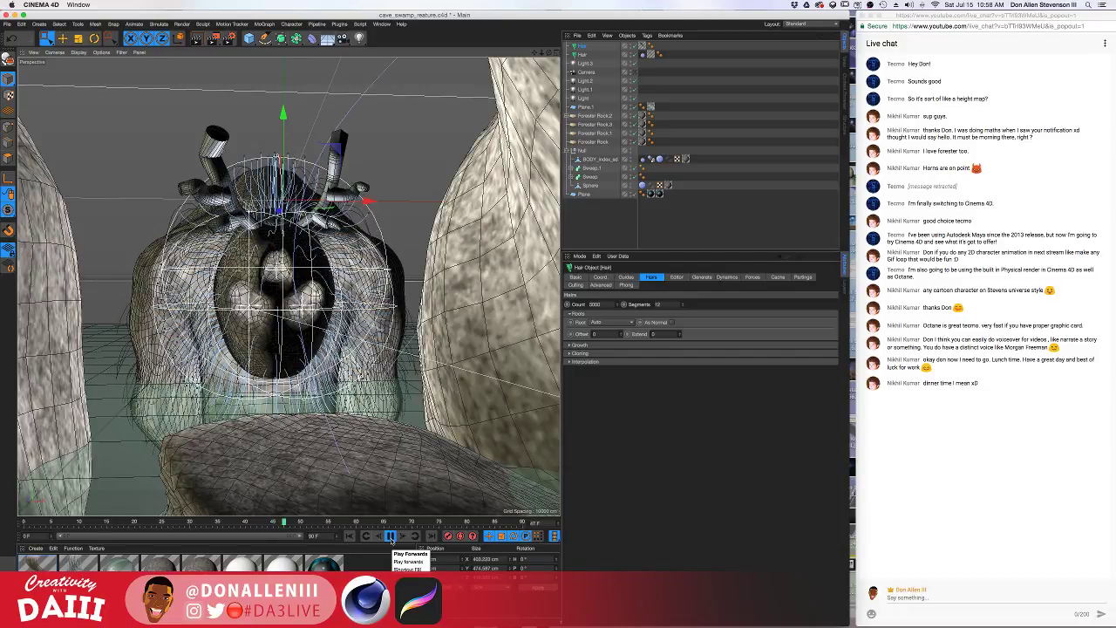
Stop the hair simulation at frame 51 and render the view to check the face fur
left_click(390, 536)
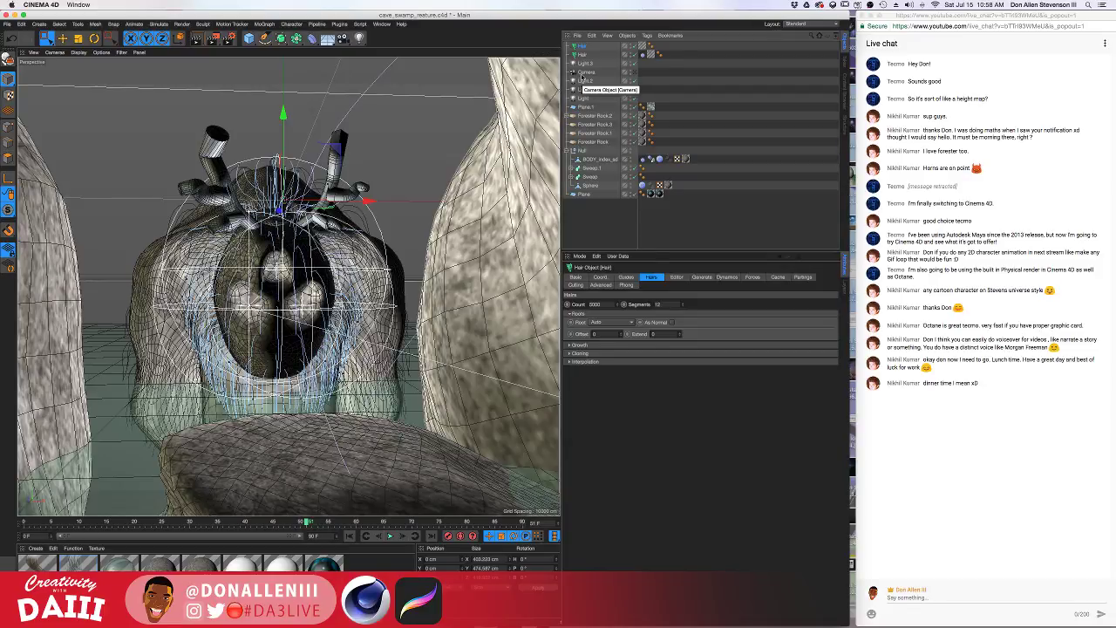
key("alt+r")
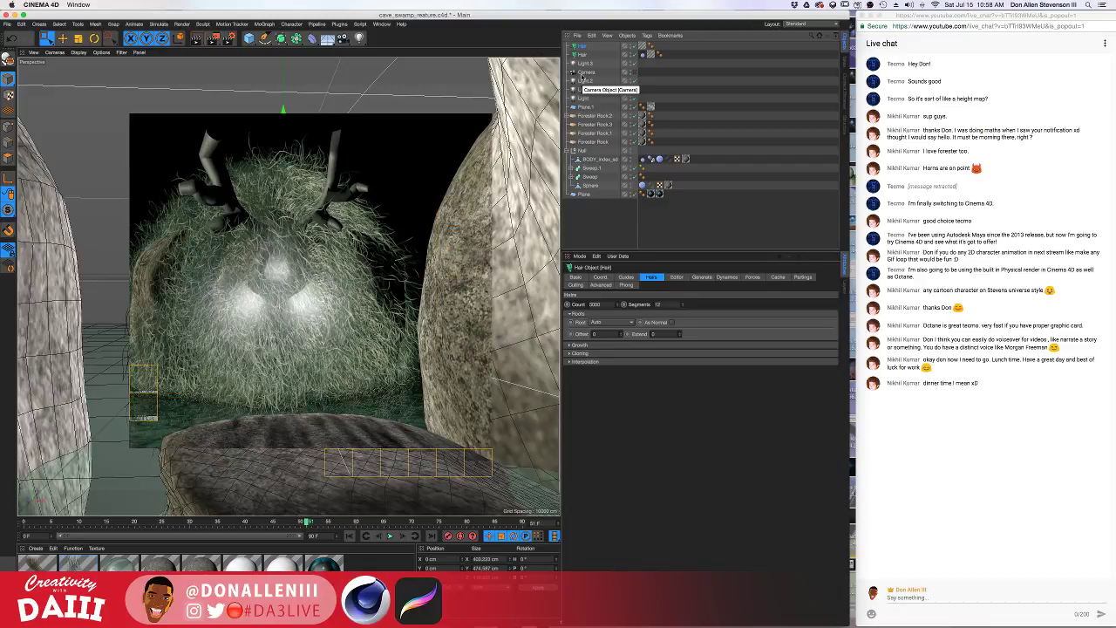
key("alt+r")
left_click(296, 307)
Set the guide length of the face sphere's Hair object to 25 cm
left_click(584, 52)
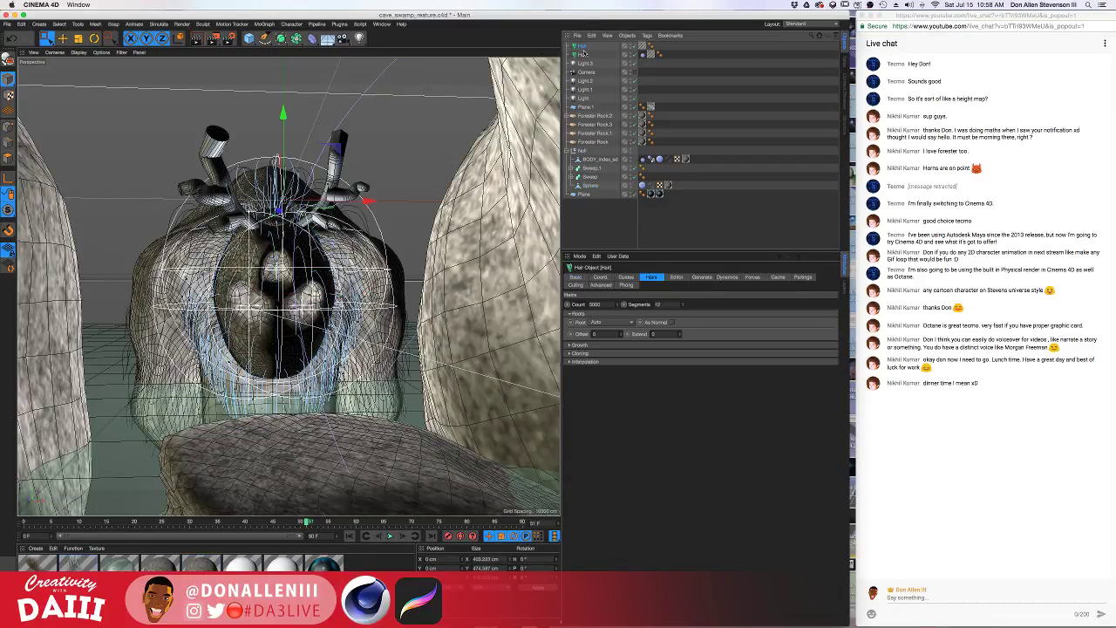
left_click(628, 278)
type("25")
key("Return")
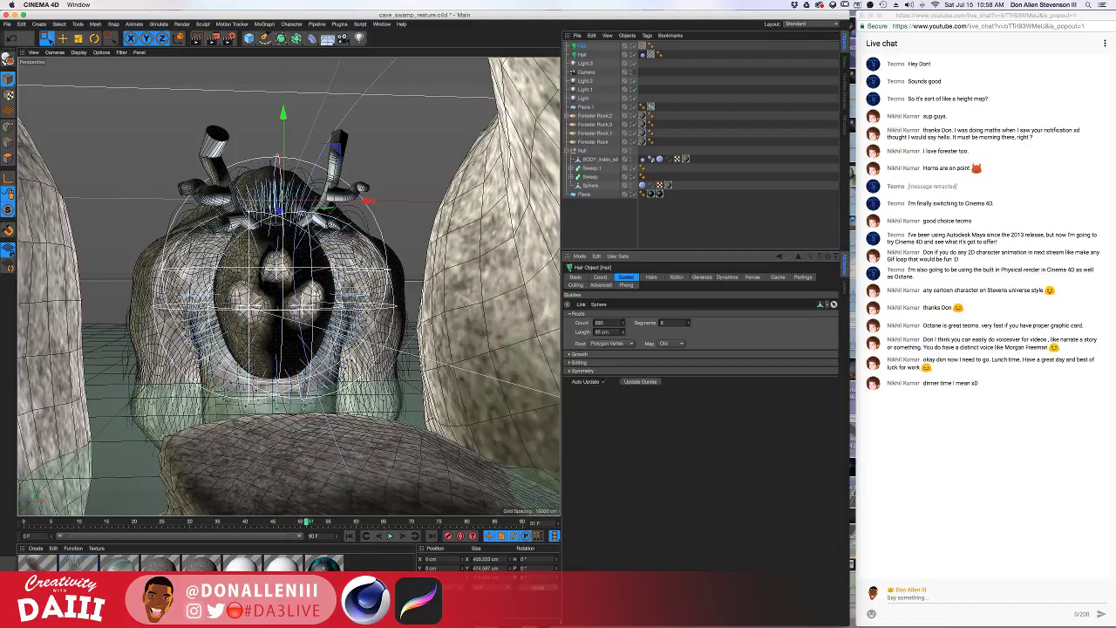
Rewind to frame 0, replay the hair simulation to about frame 9 and render the shortened face fur
left_click(389, 536)
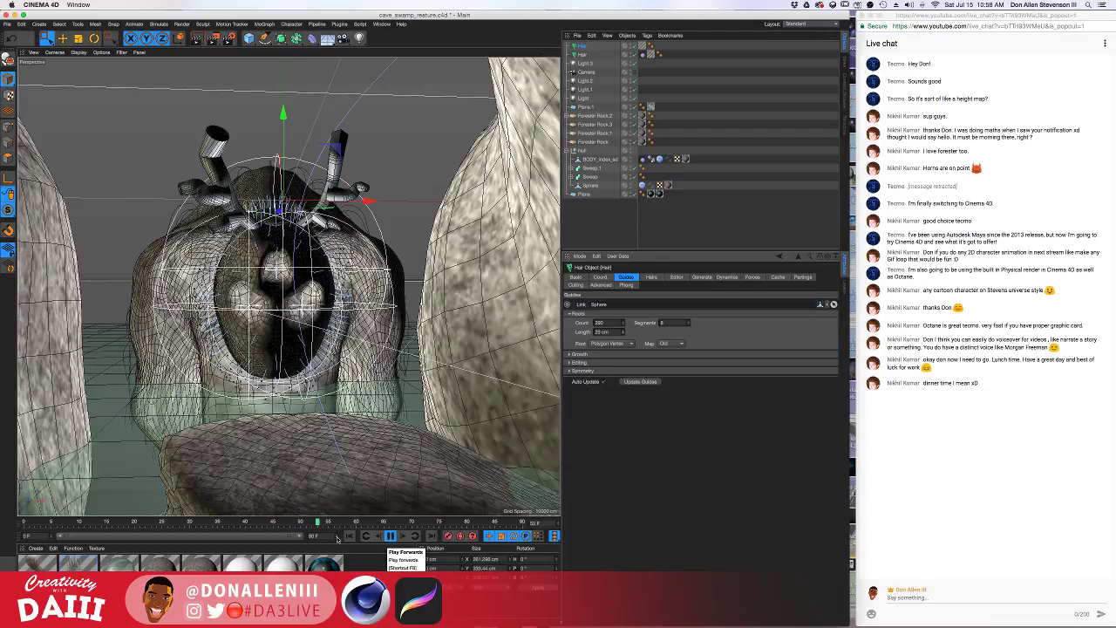
left_click(390, 537)
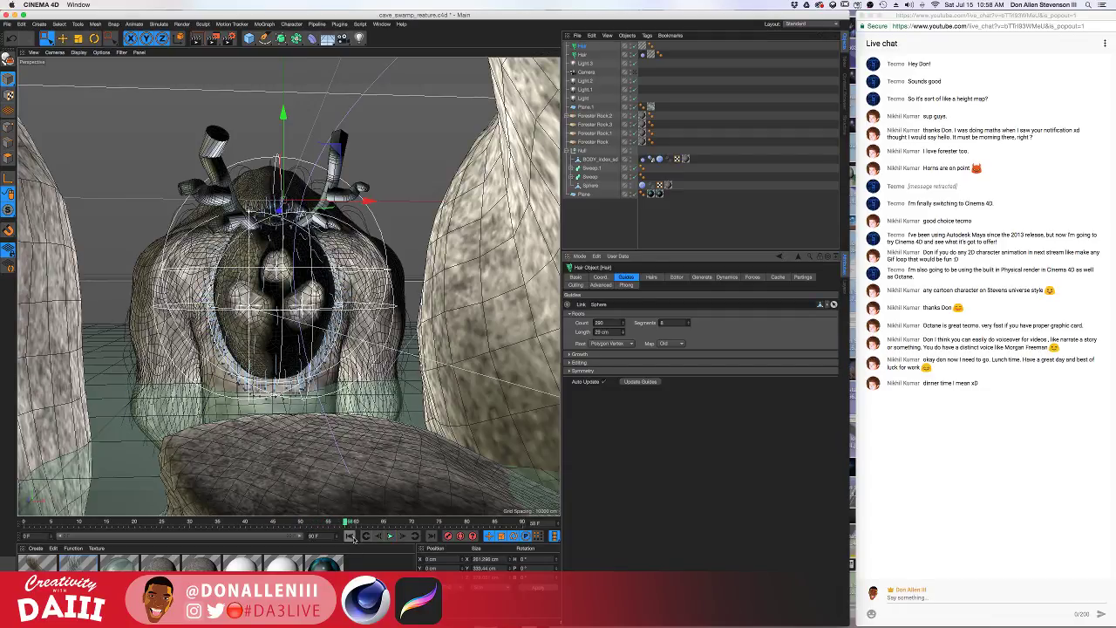
left_click_drag(347, 524, 1, 526)
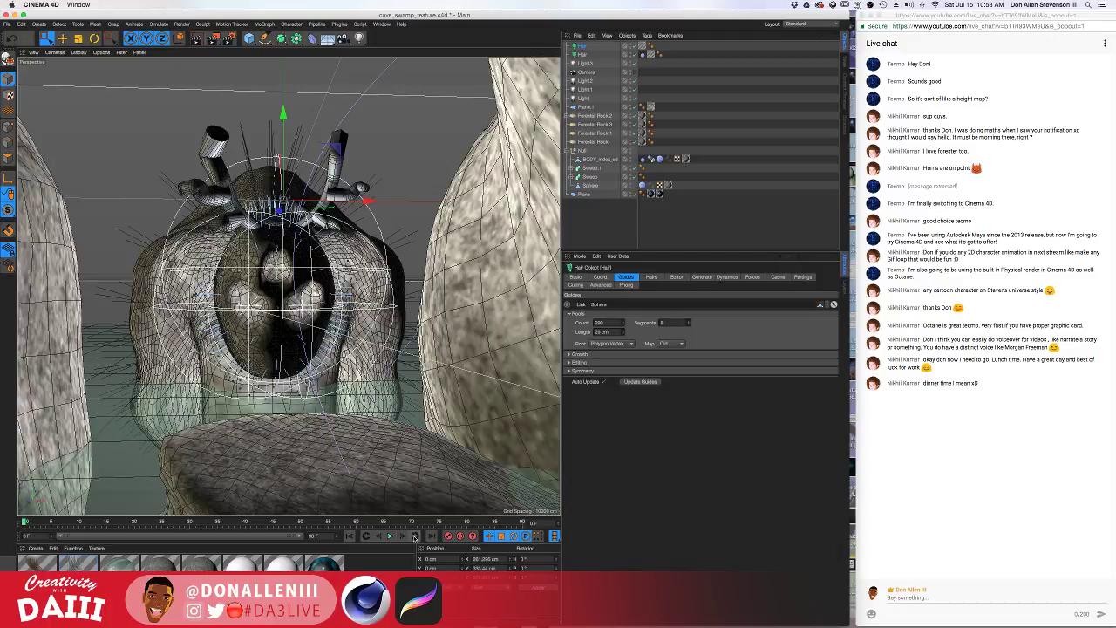
left_click(390, 537)
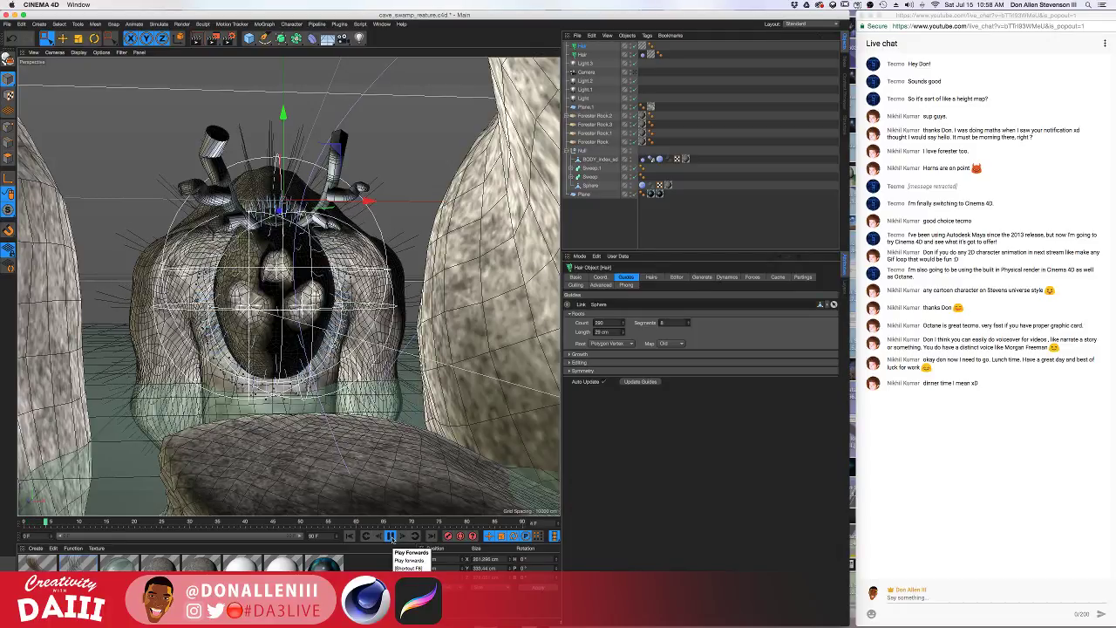
left_click(390, 537)
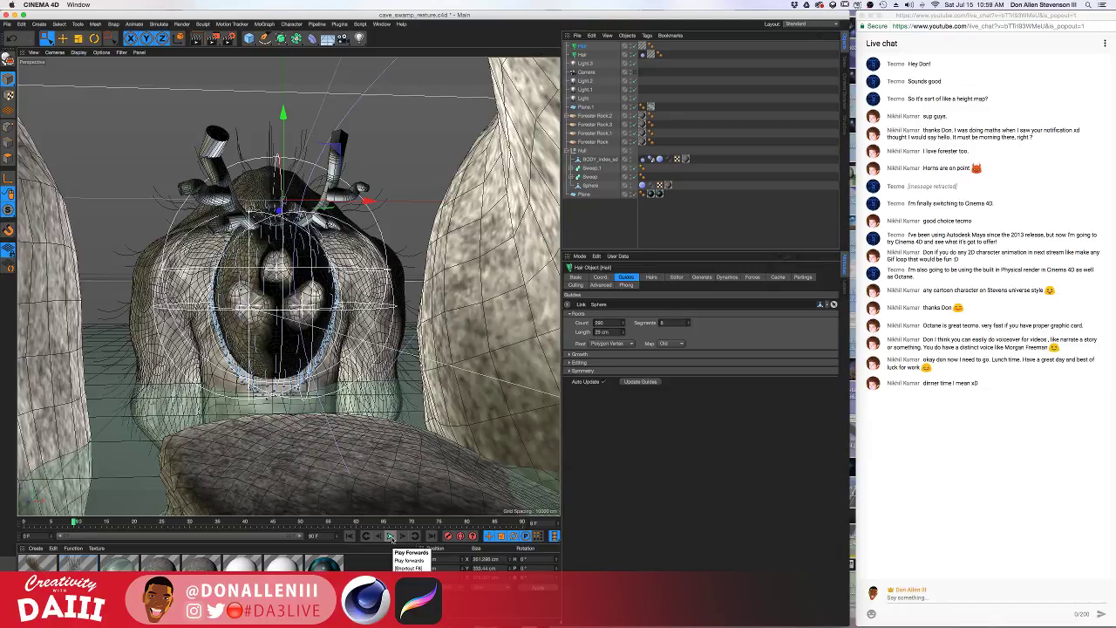
key("alt+r")
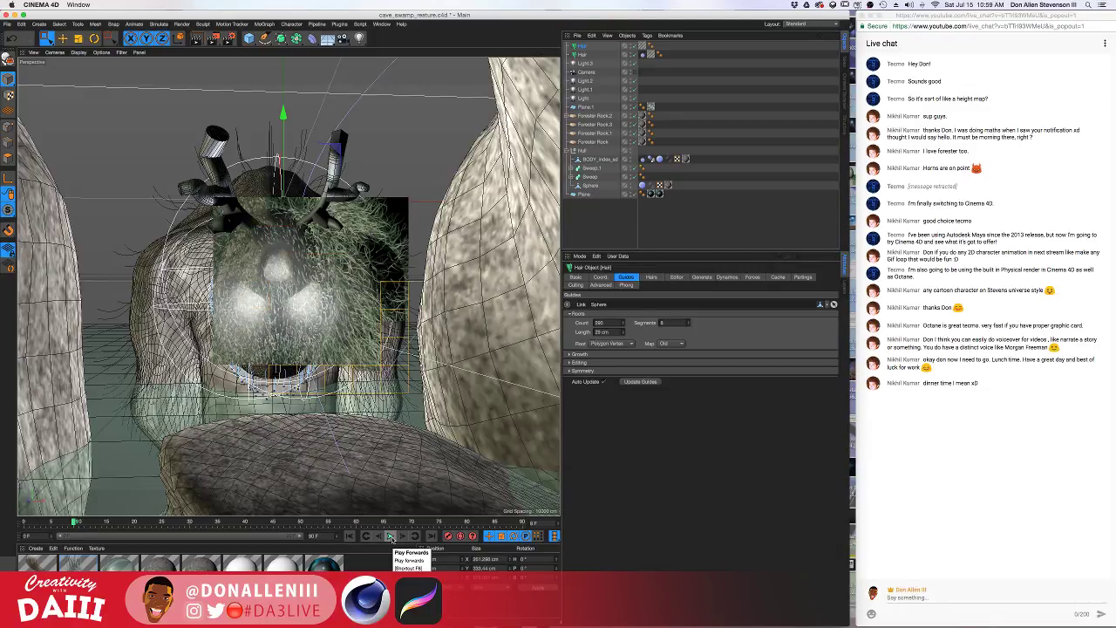
key("ctrl+r")
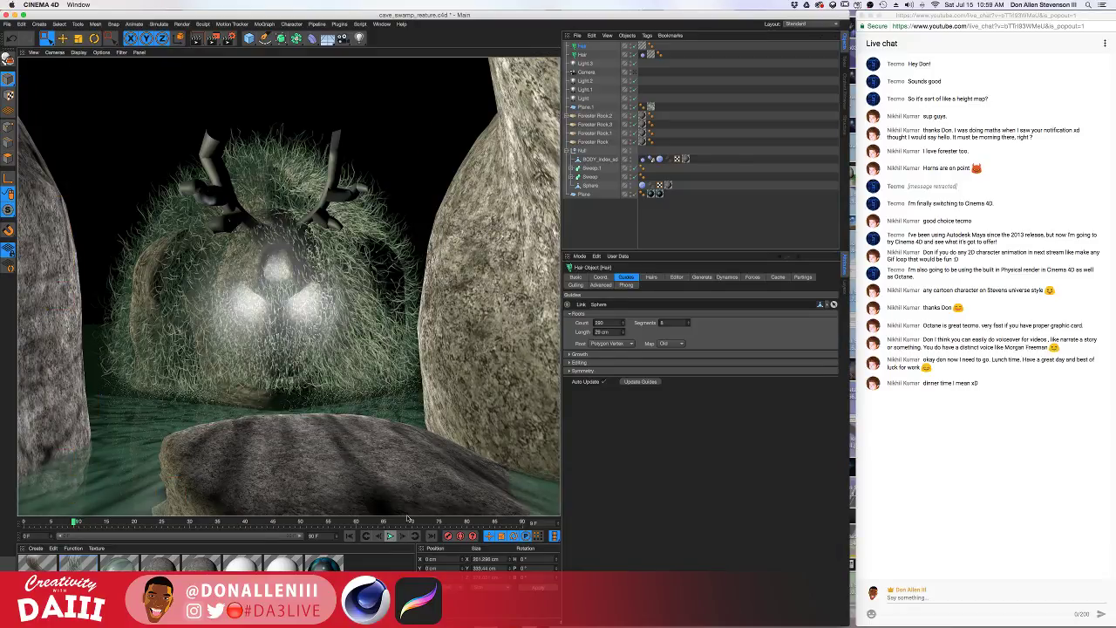
left_click(578, 48)
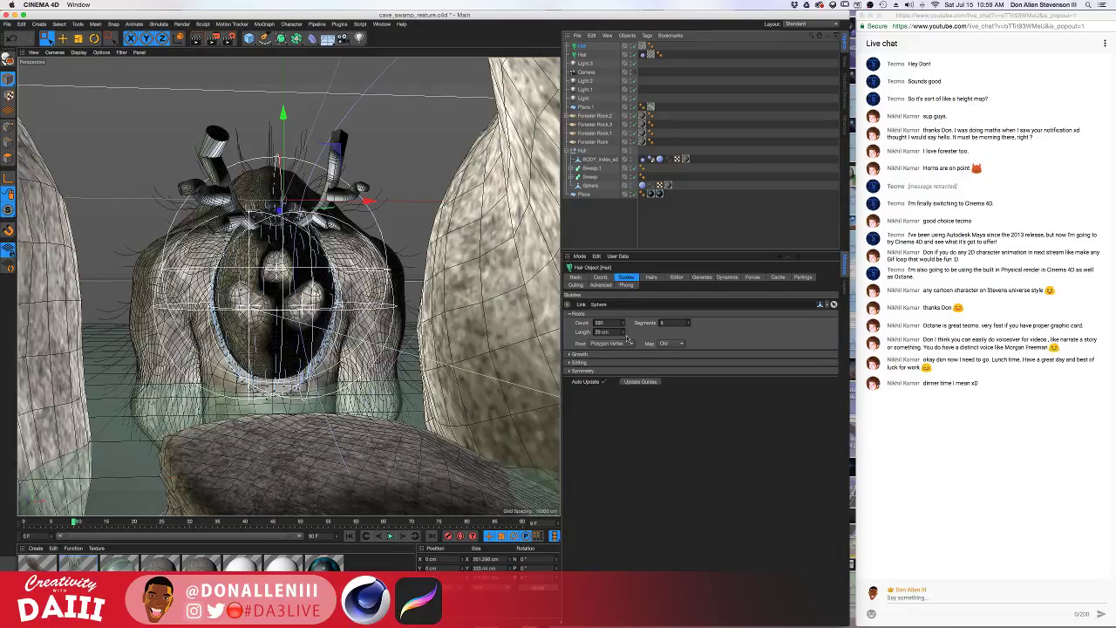
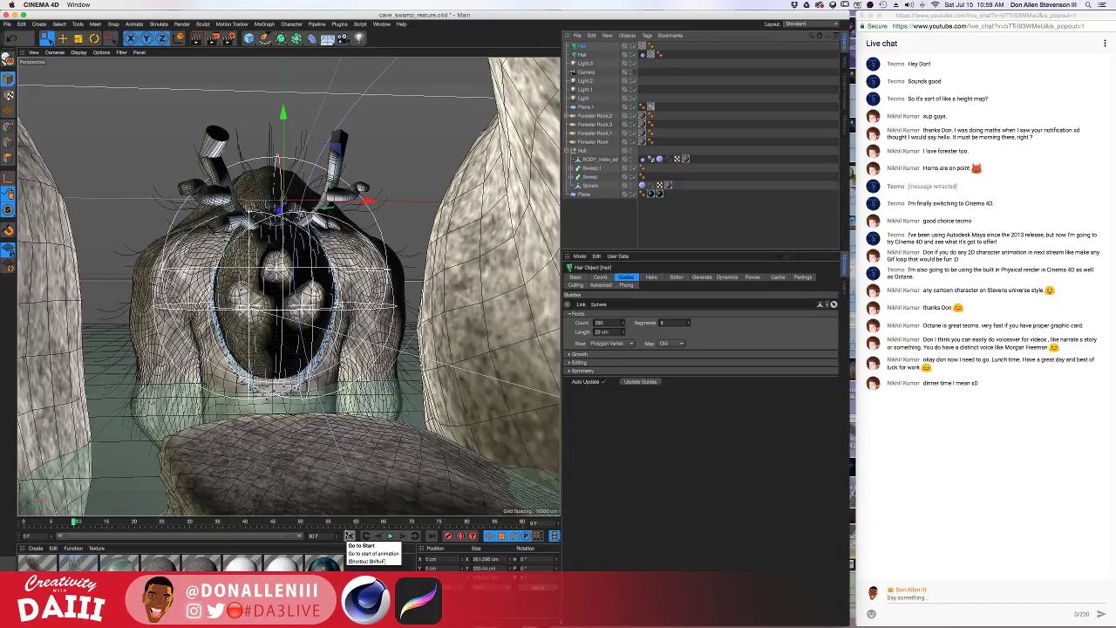
Render the current view to check the shortened fur on the creature's face and body
key("alt+r")
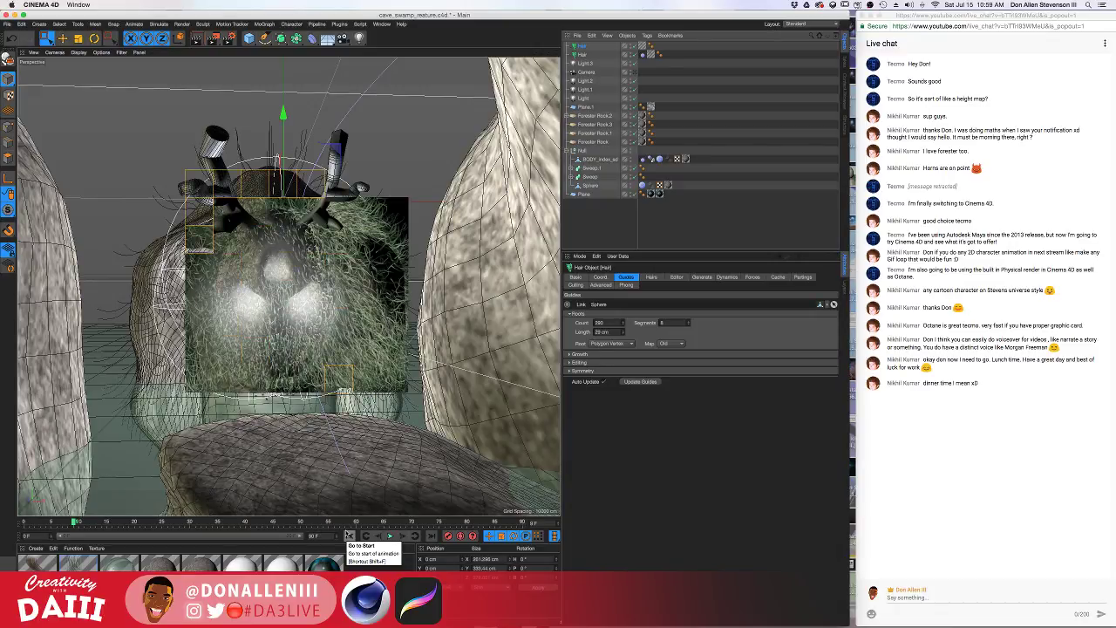
key("ctrl+r")
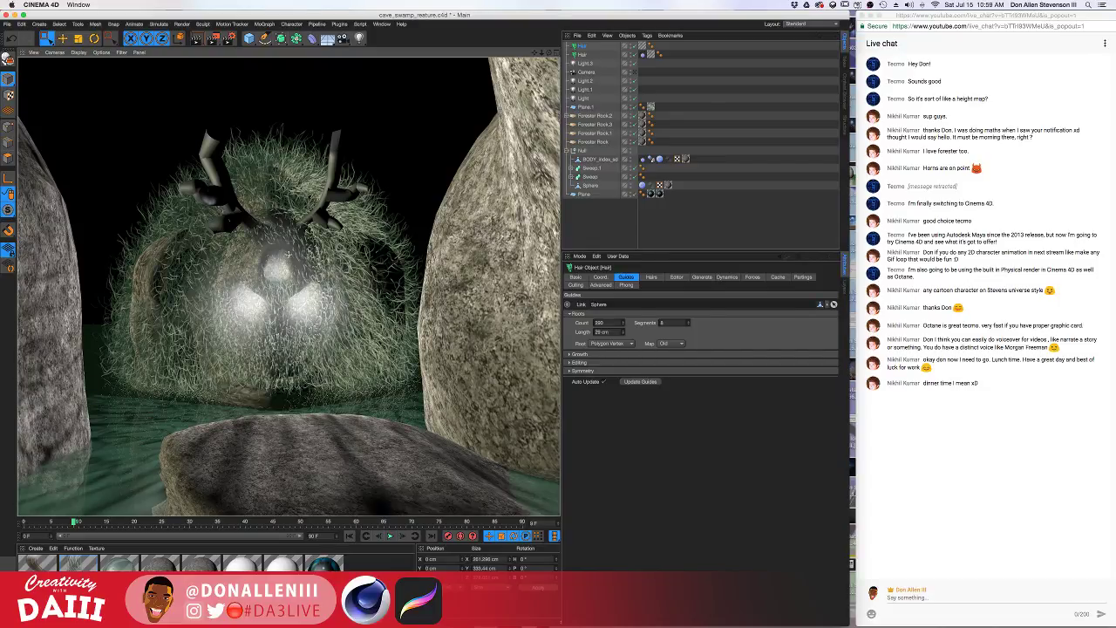
left_click(284, 267)
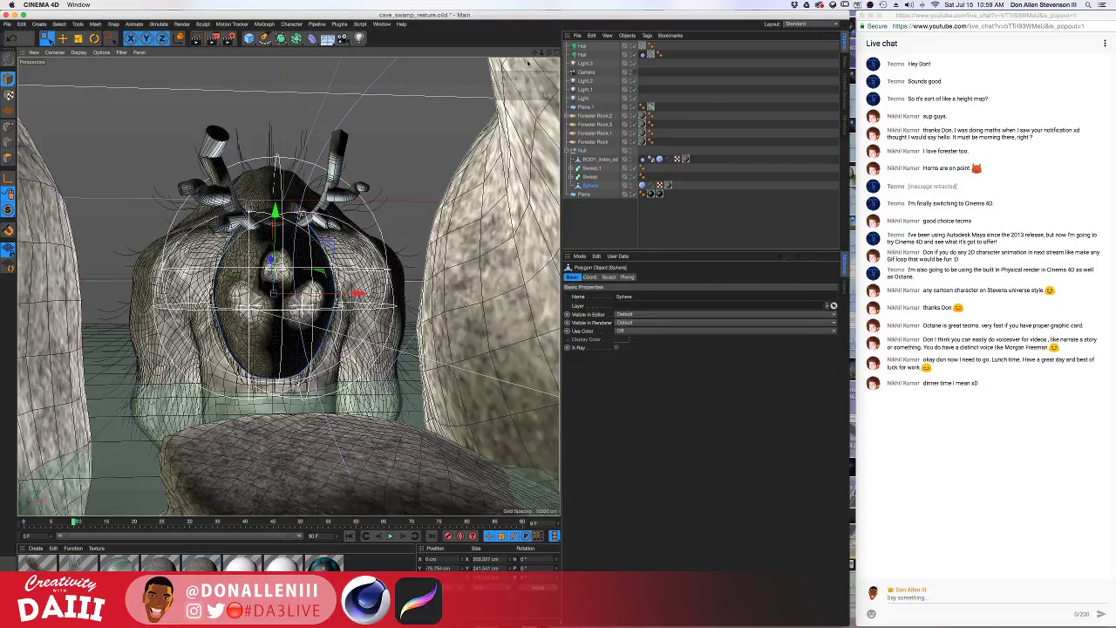
Look through the scene Camera, render its view to check the furry creature, and return to the editor view
left_click(635, 73)
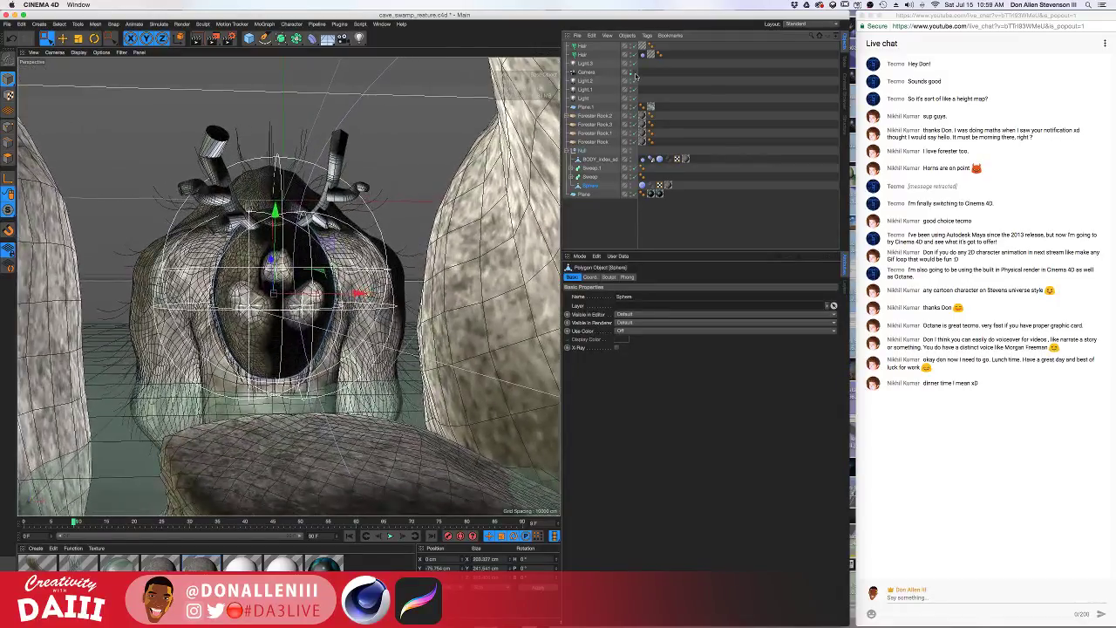
left_click(632, 75)
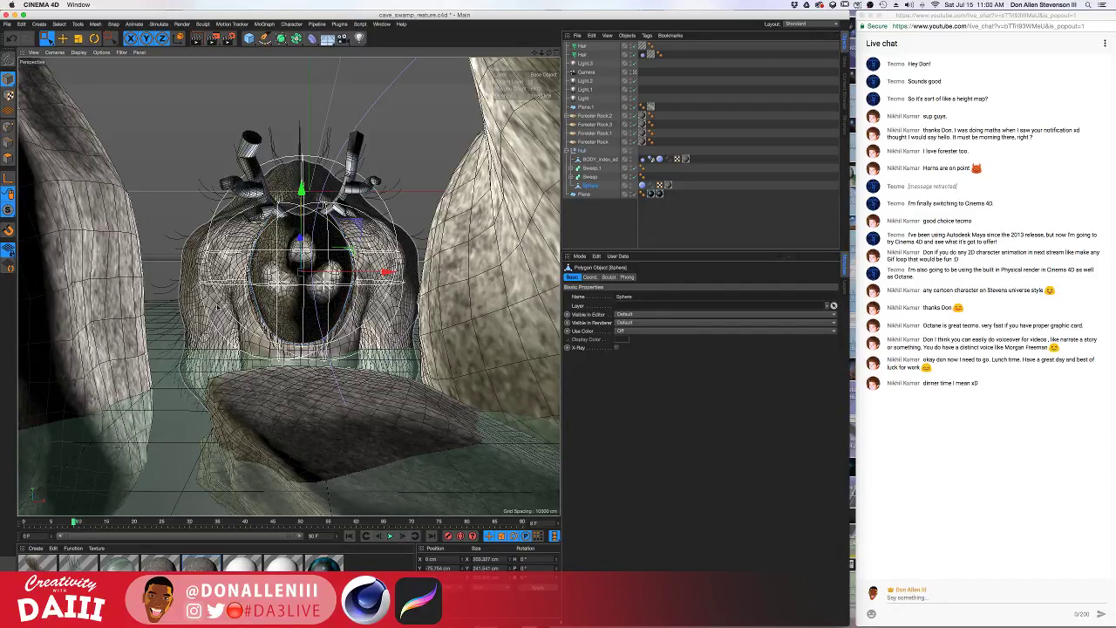
key("alt+r")
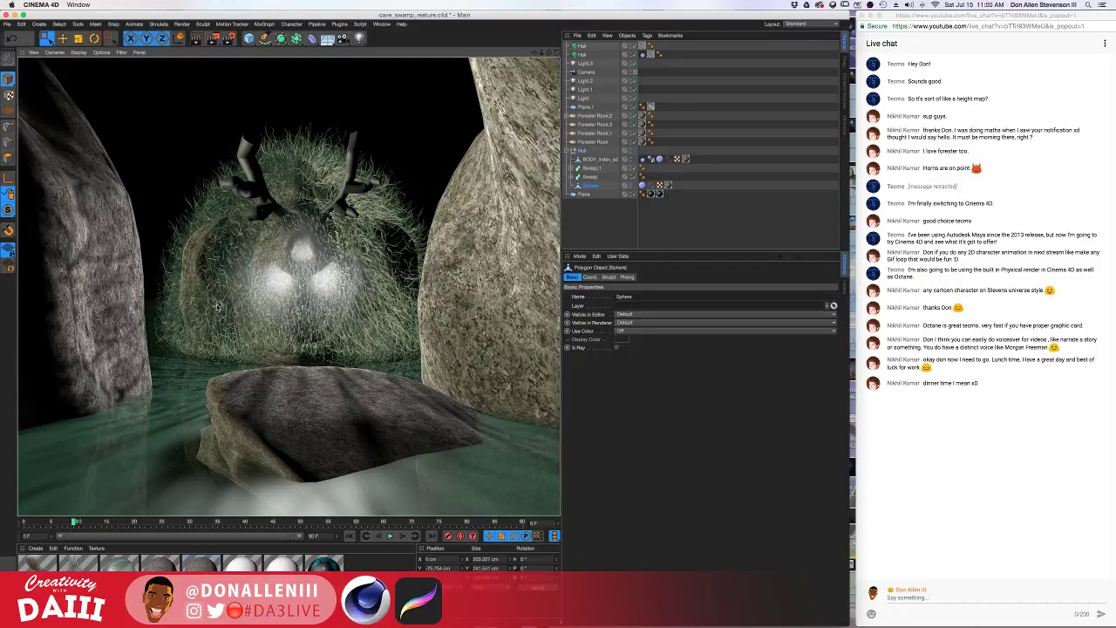
left_click(312, 287)
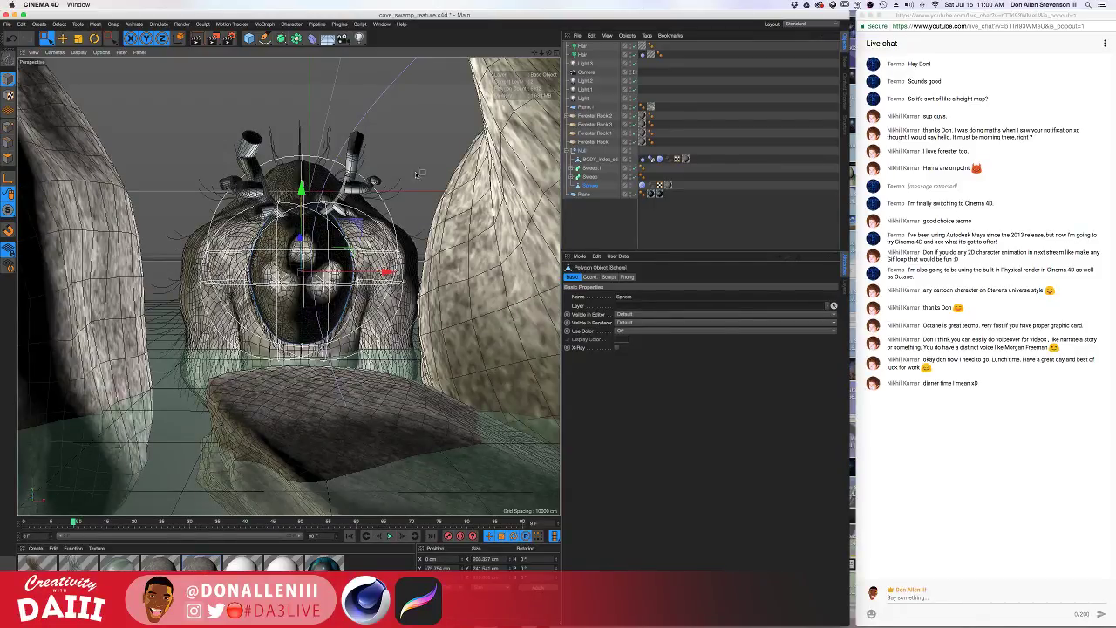
left_click(635, 72)
Merge big_body_blow.fbx from the Downloads folder into the scene with the existing FBX import settings
left_click_drag(283, 284, 196, 280, "alt")
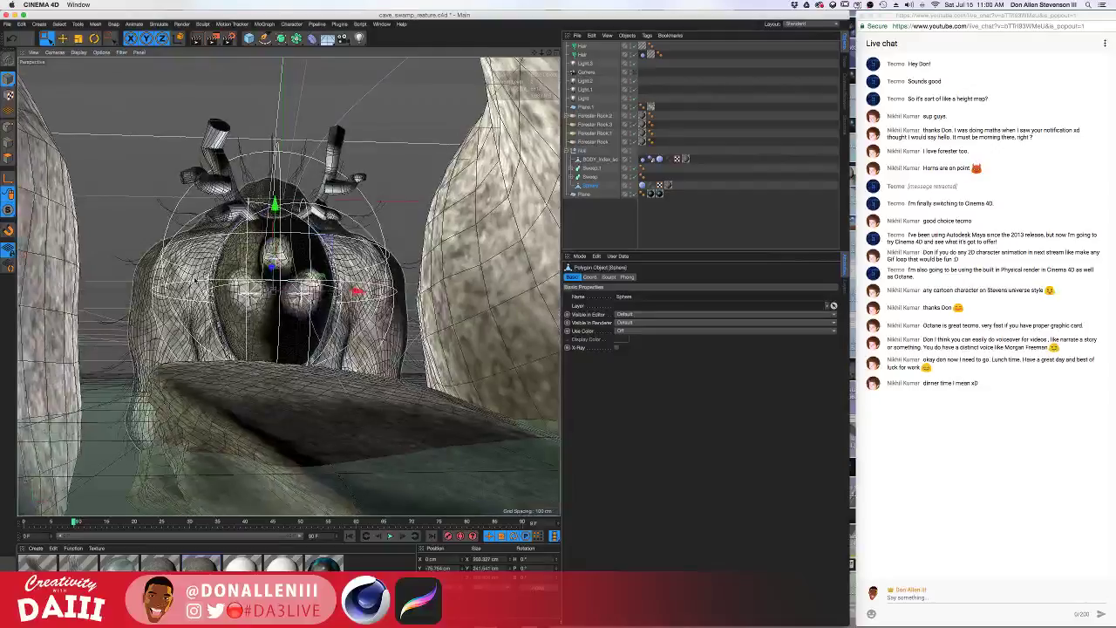
left_click(9, 27)
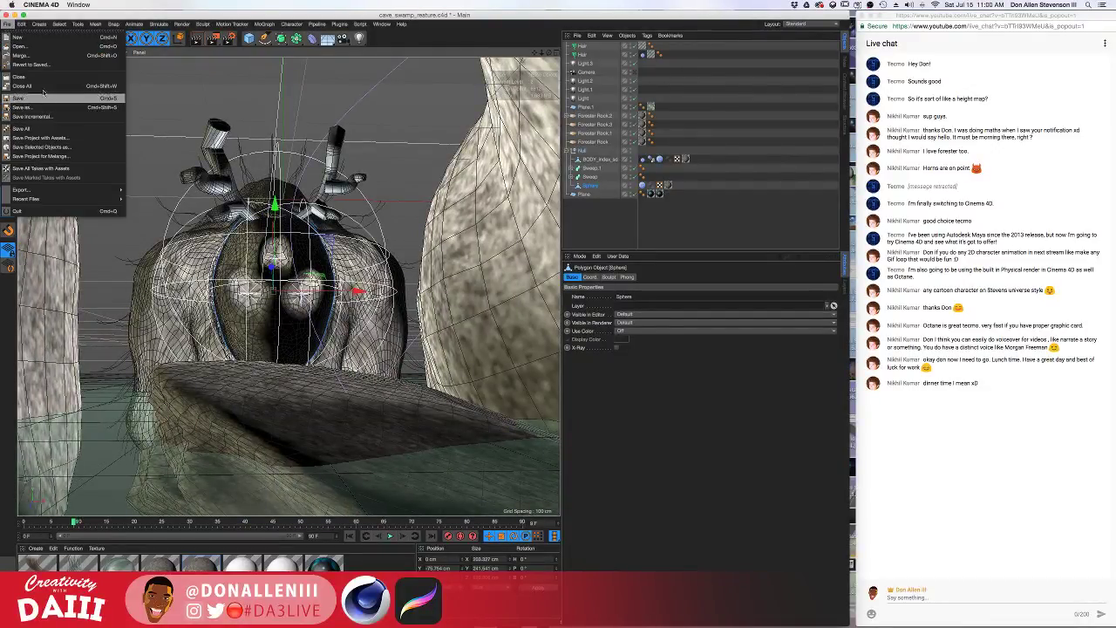
left_click(35, 55)
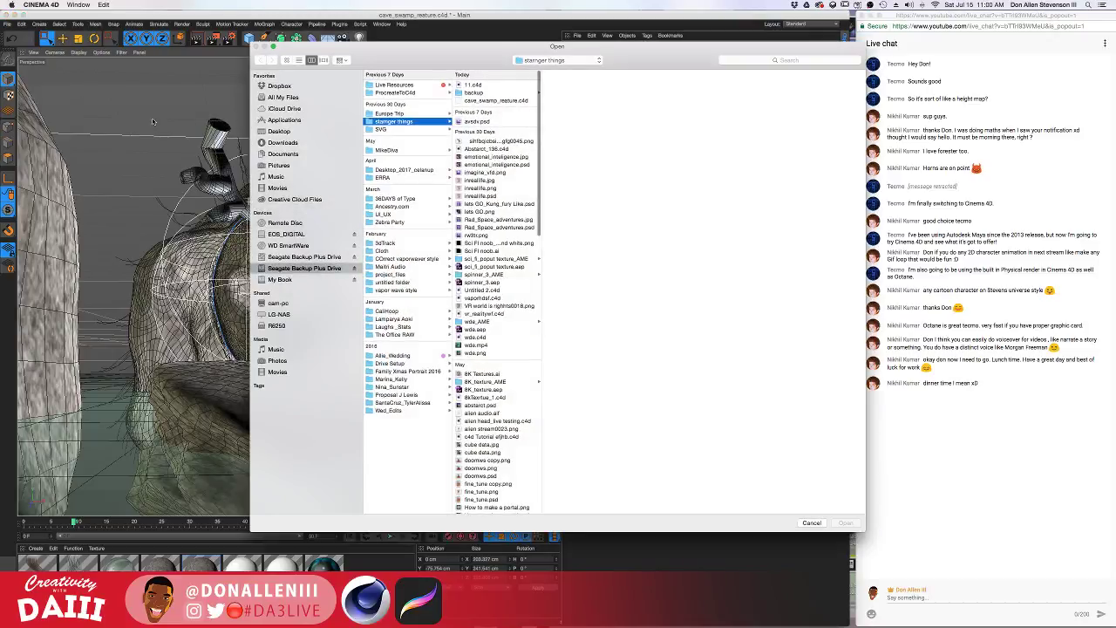
left_click(288, 143)
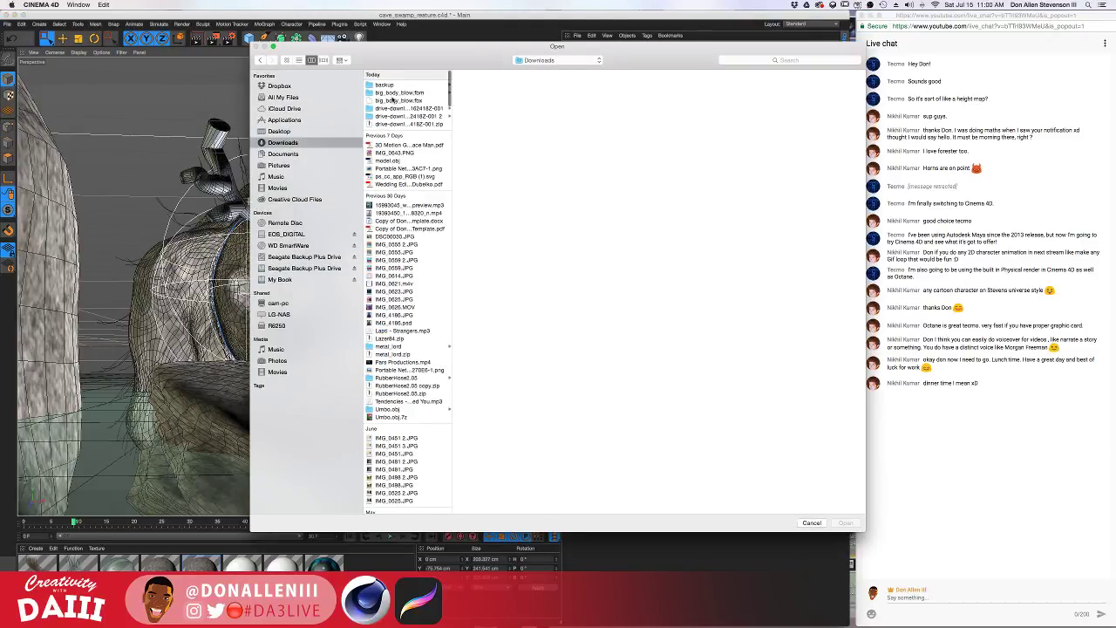
left_click(394, 100)
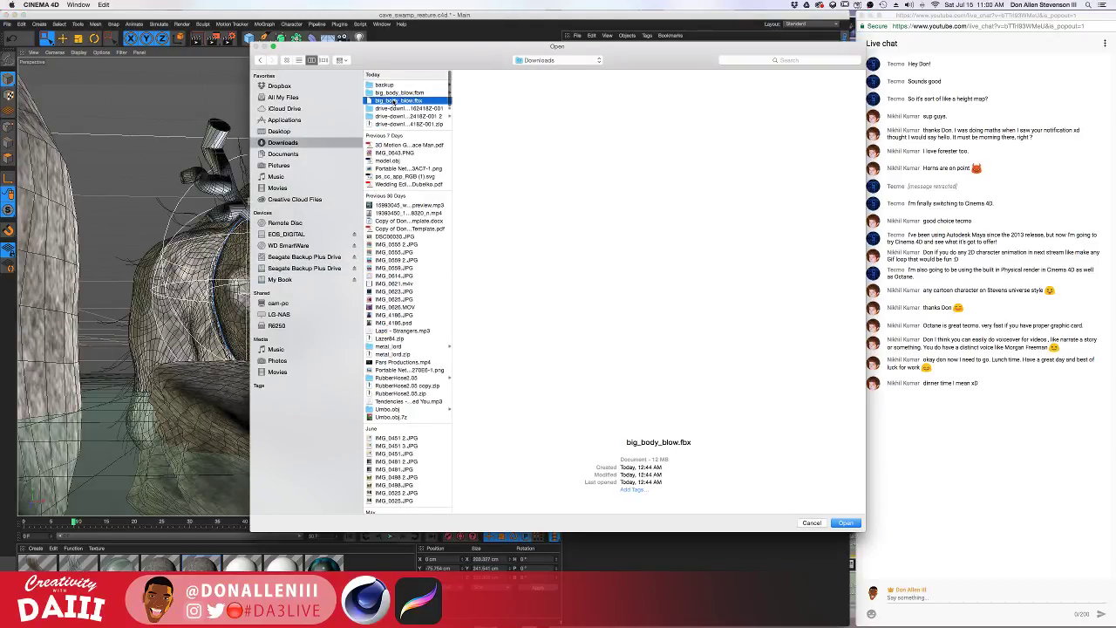
left_click(844, 523)
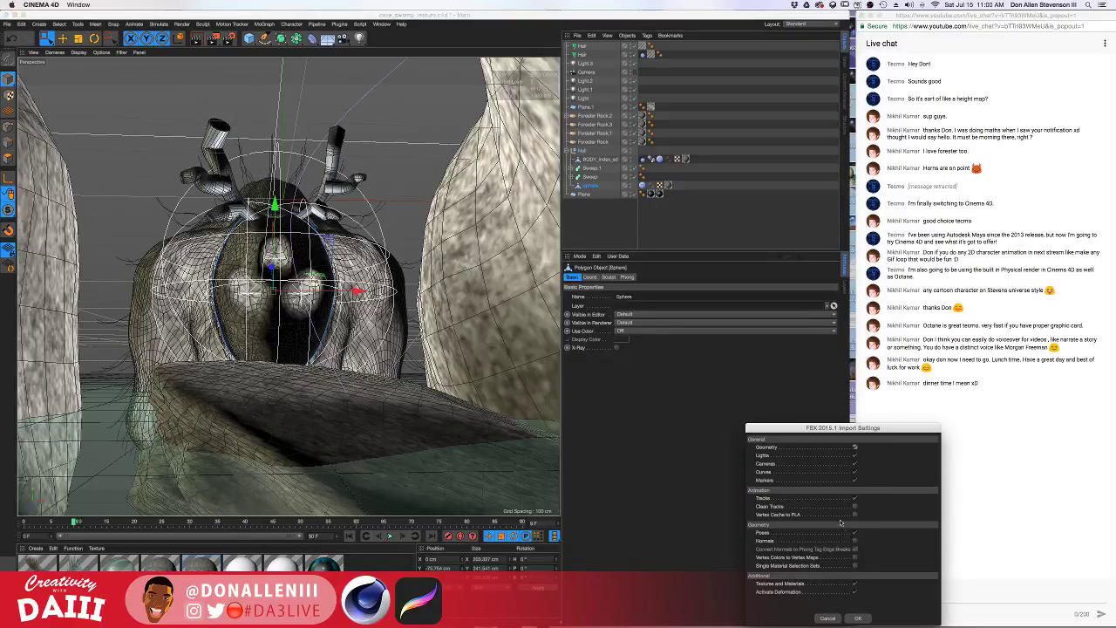
left_click(860, 618)
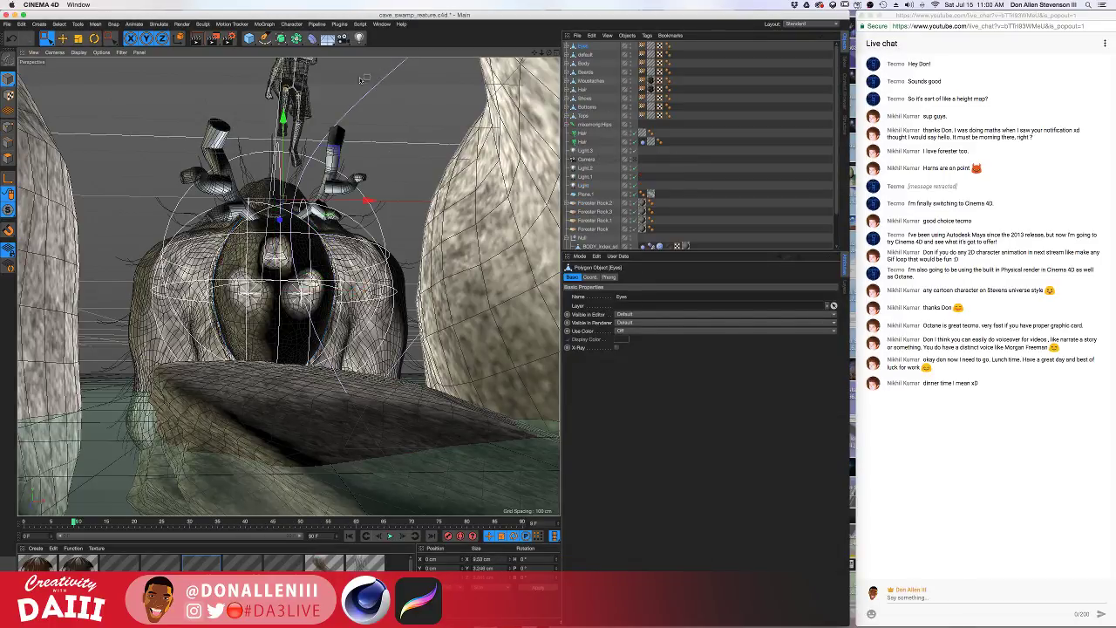
Select the imported character objects from Eyes through mixamorig:Hips, preview their animation to about frame 16 and return to frame 0
left_click(588, 125)
left_click(601, 94)
left_click(584, 45)
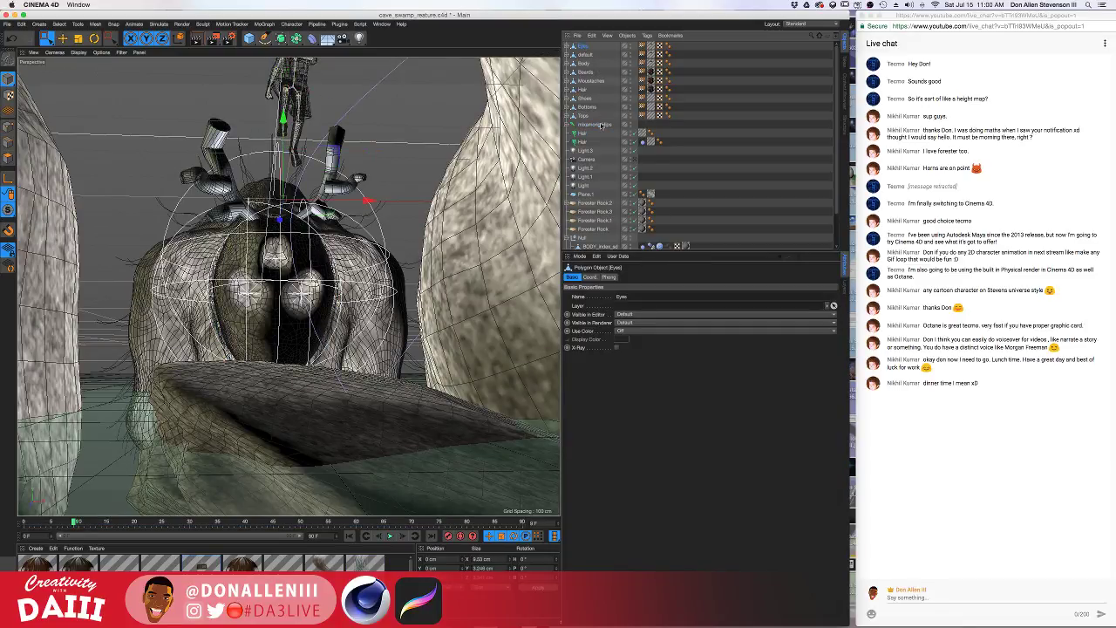
left_click(593, 124, "shift")
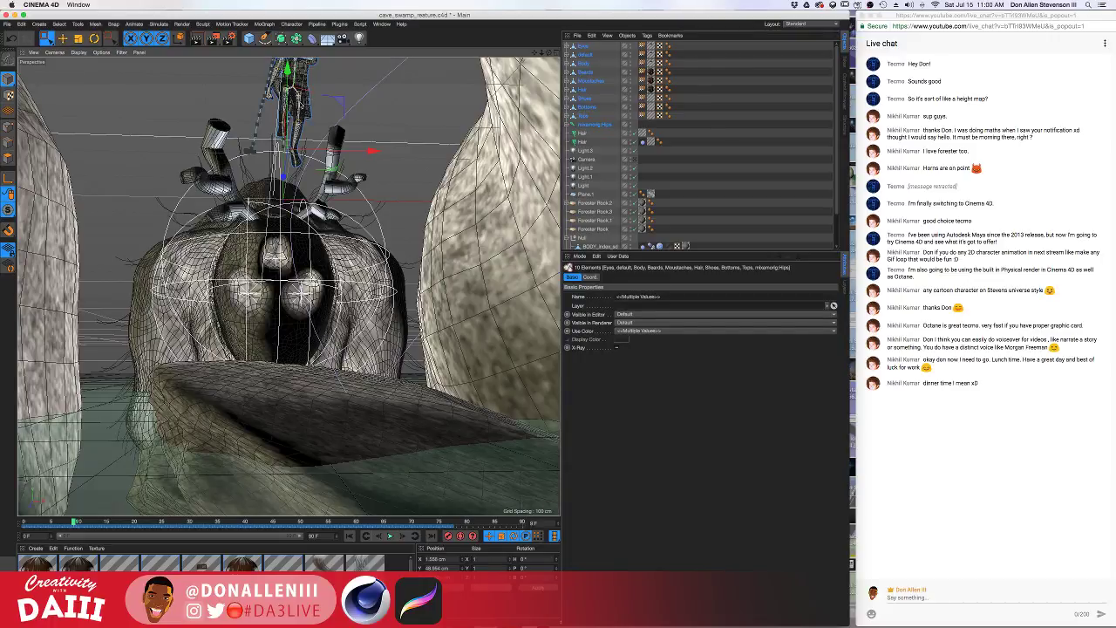
left_click_drag(279, 244, 445, 322, "alt")
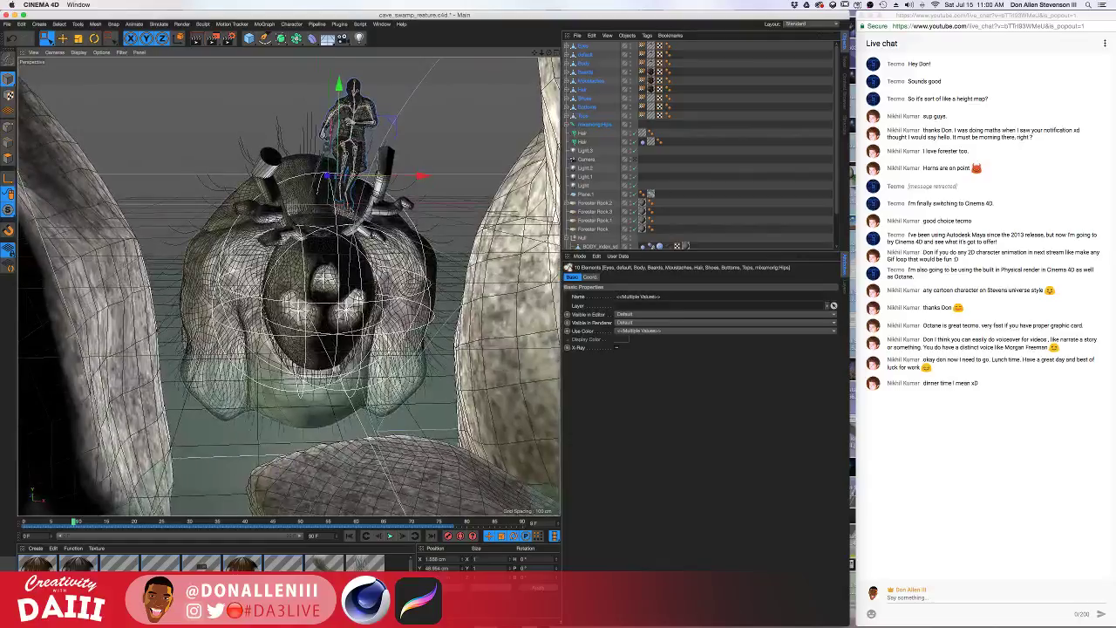
left_click(391, 536)
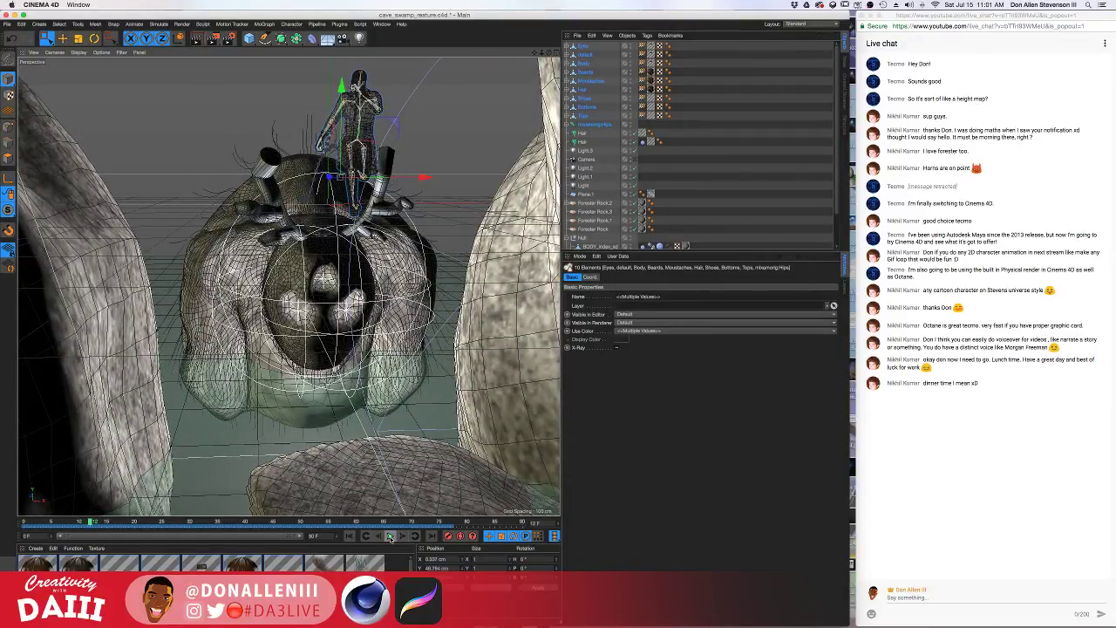
left_click(391, 535)
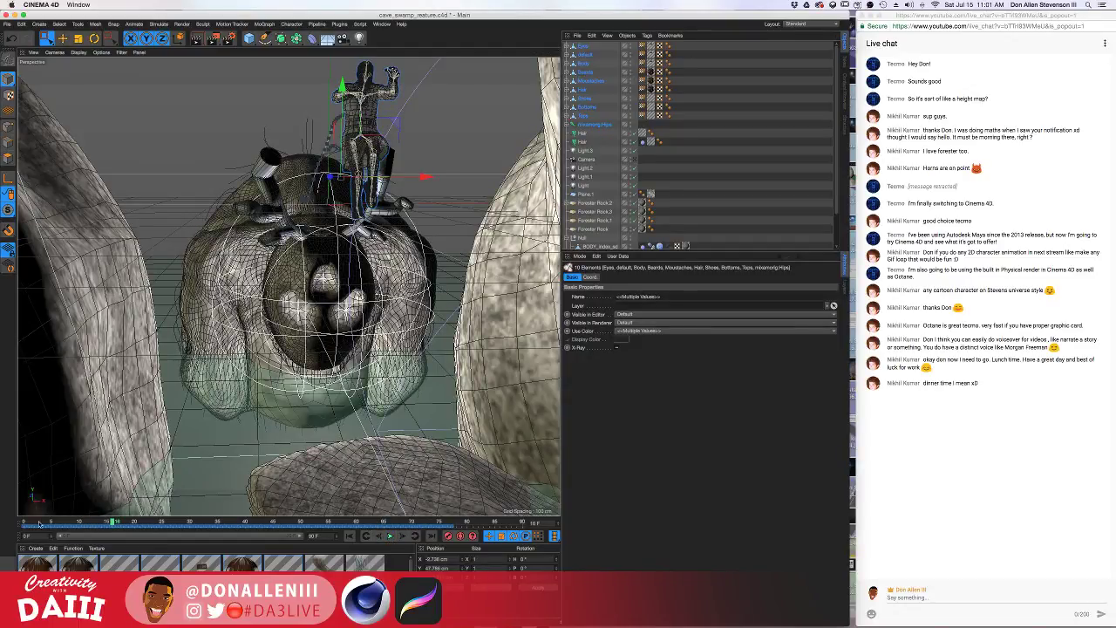
left_click_drag(38, 523, 6, 523)
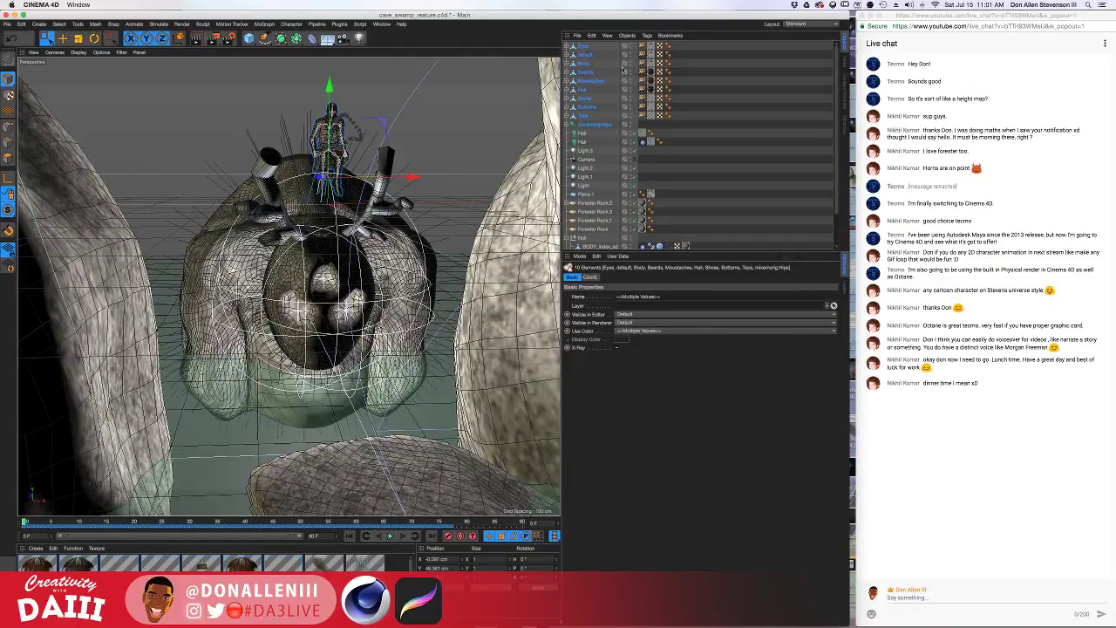
Group the selected character objects under one null and select that null
right_click(589, 73)
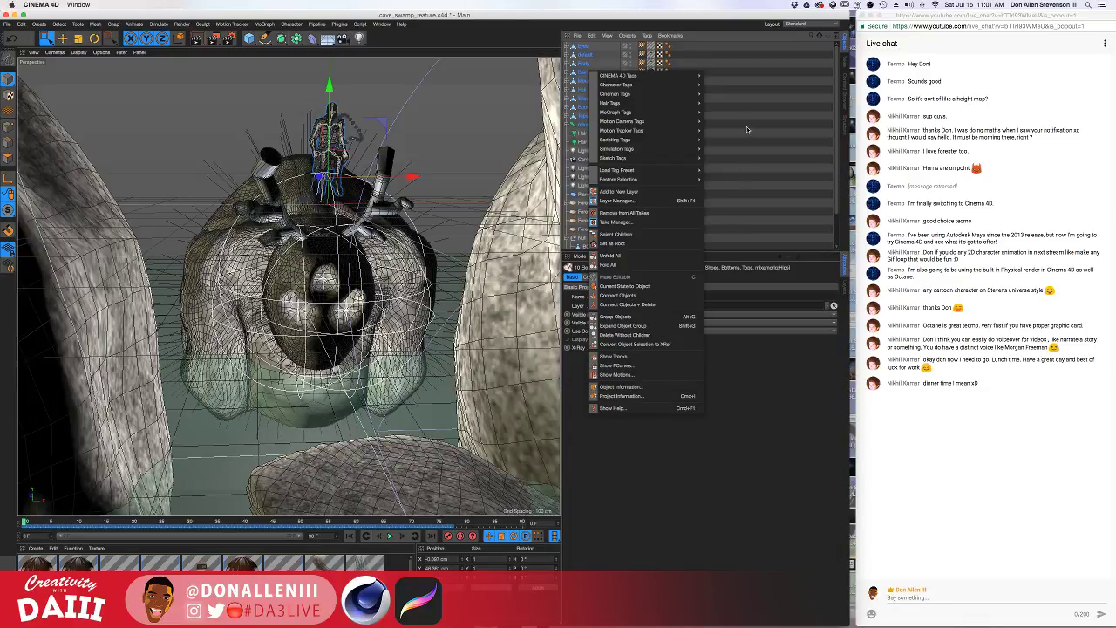
left_click(621, 317)
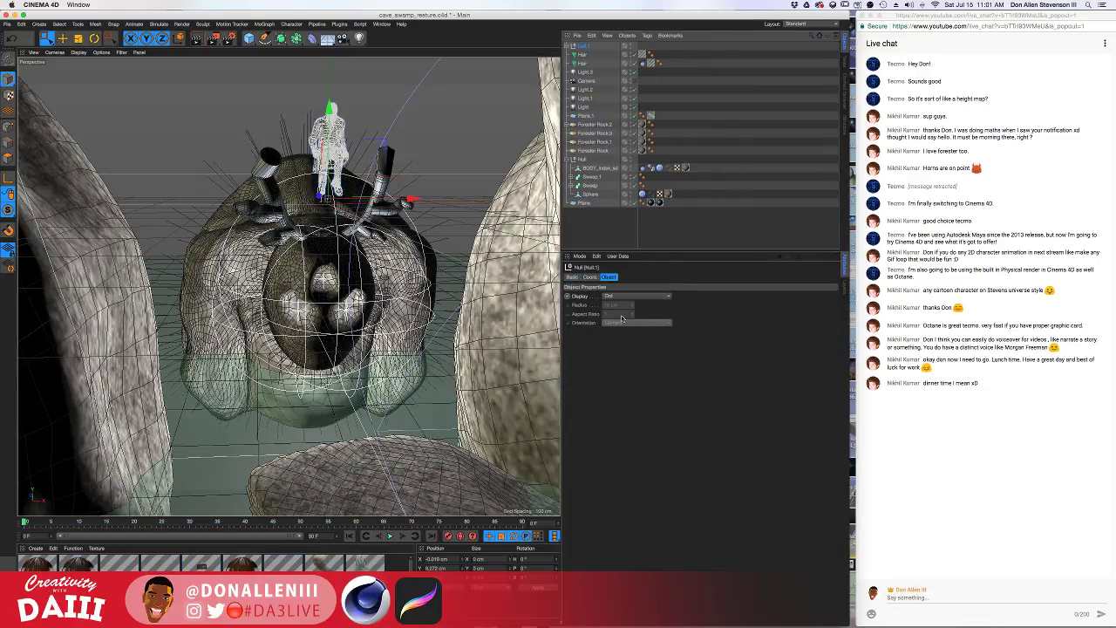
left_click(738, 80)
left_click(585, 46)
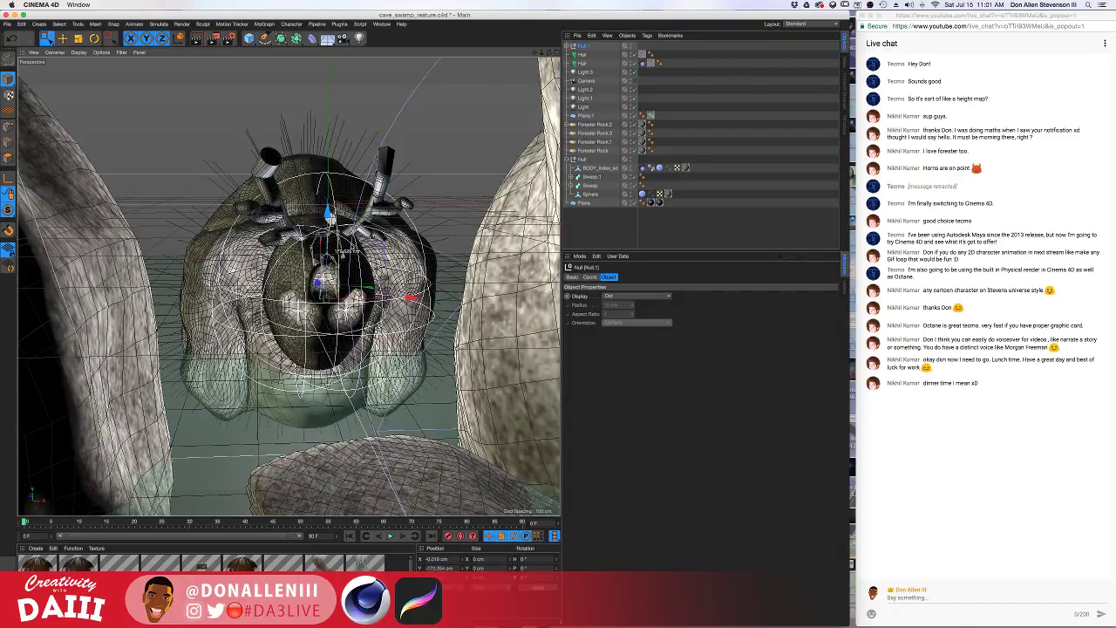
Try moving the grouped character down from the creature's head to the space in front of it, and undo the moves
left_click_drag(326, 308, 458, 151)
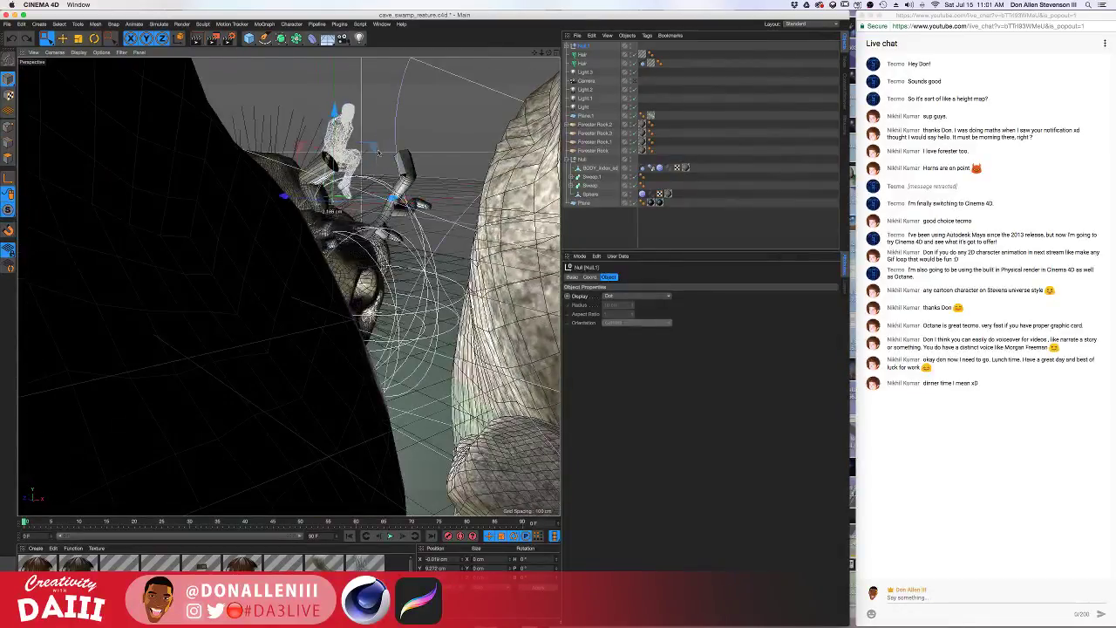
left_click_drag(370, 152, 488, 310)
key("super+z")
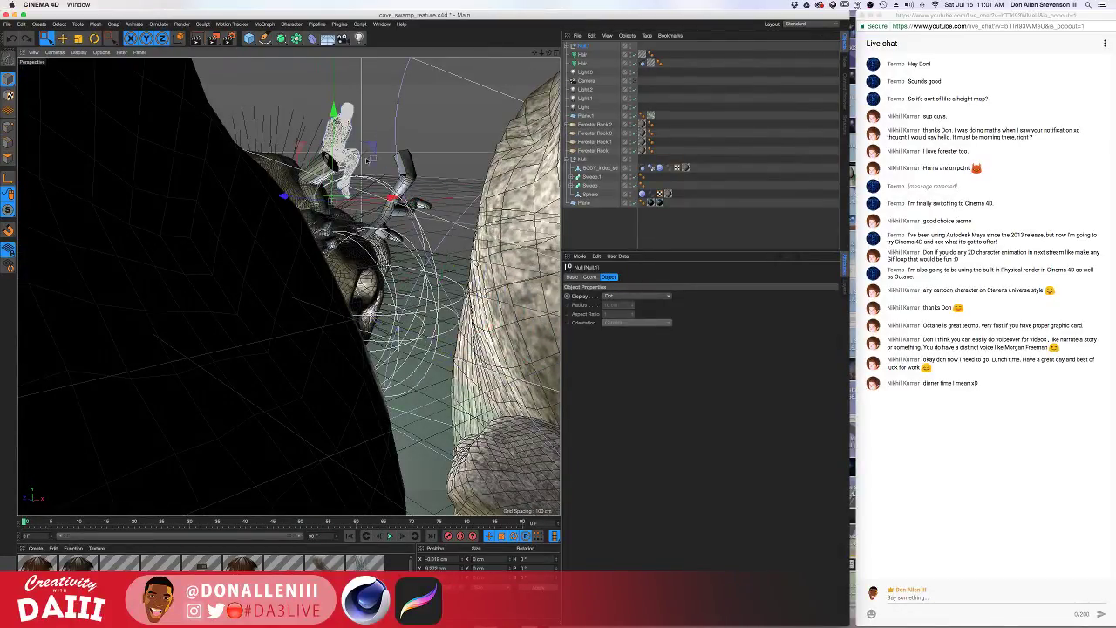
left_click_drag(375, 150, 441, 329)
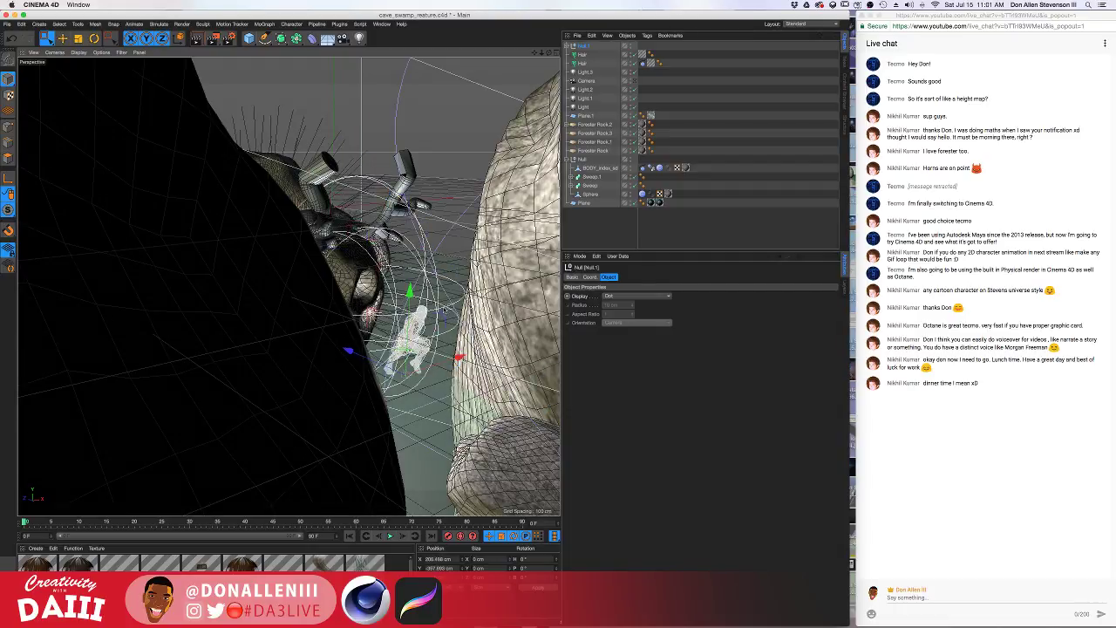
key("super+z")
Move the character group down and forward so it stands on the flat rock in front of the creature
left_click_drag(342, 130, 525, 478, "alt")
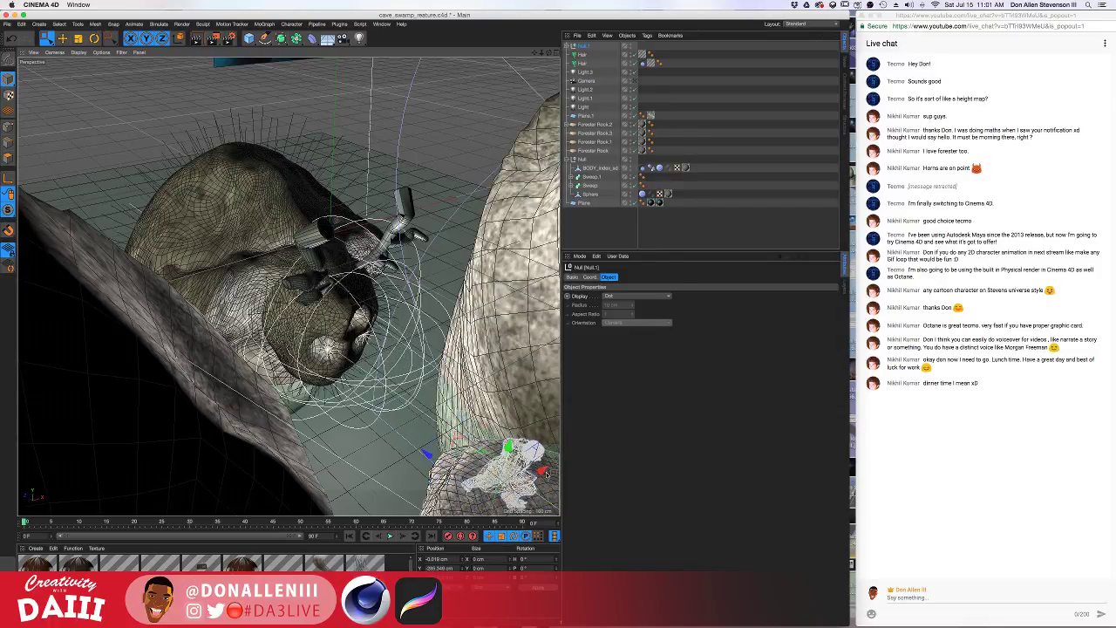
middle_click_drag(525, 476, 417, 200, "alt")
left_click_drag(417, 201, 349, 179, "alt")
right_click_drag(375, 205, 458, 214, "alt")
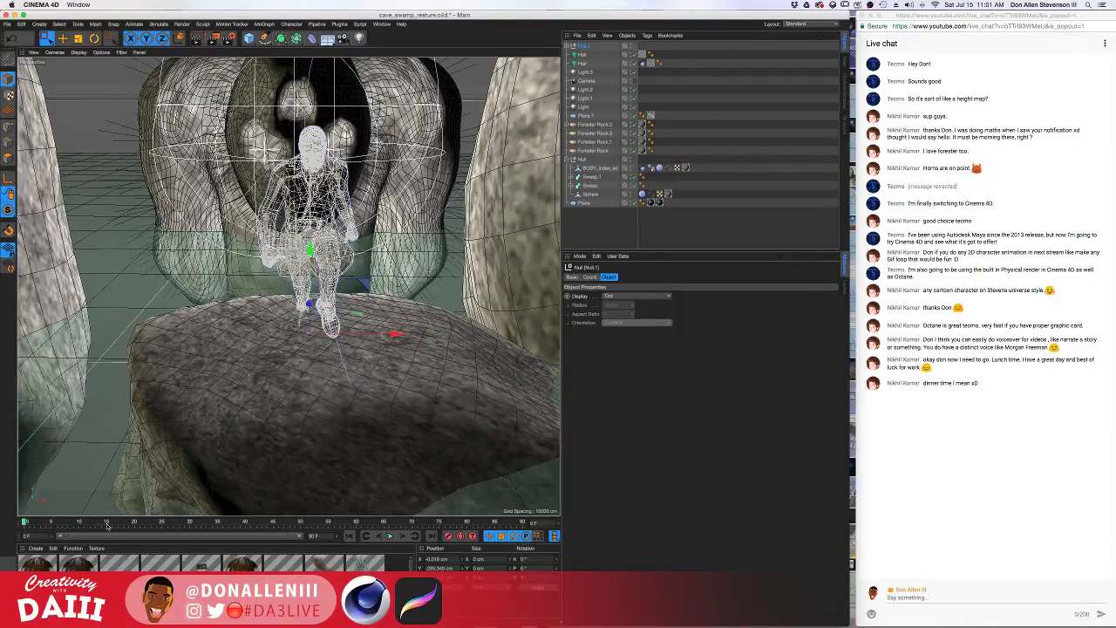
Play the character's animation from frame 0 to about frame 35 to check its motion on the rock
left_click_drag(107, 526, 50, 526)
left_click(16, 527)
scroll(317, 166, "down", 3)
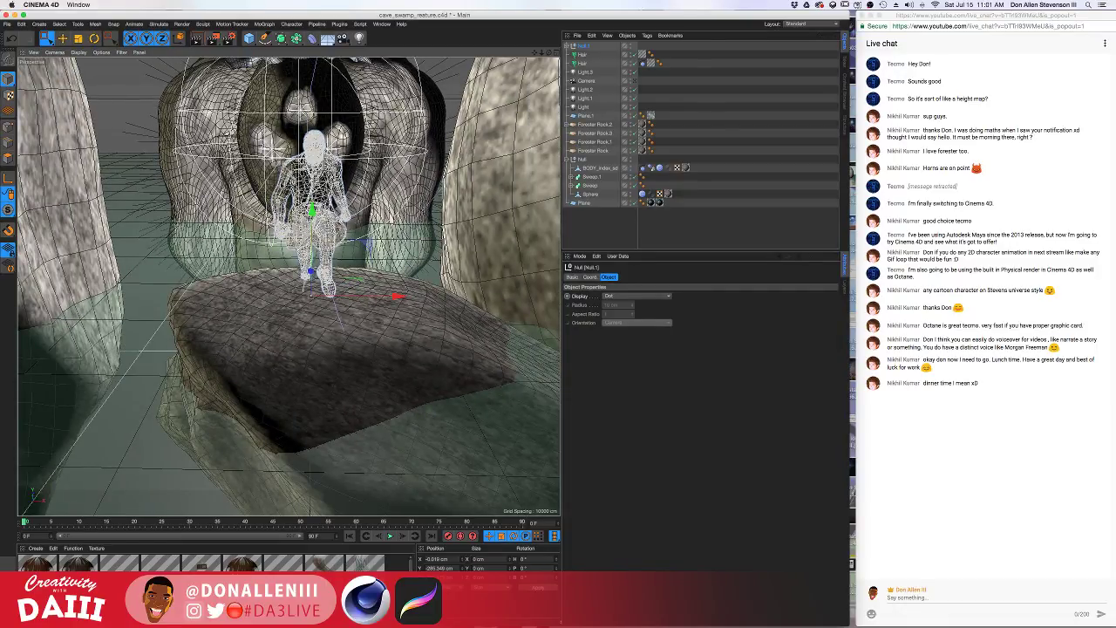
middle_click_drag(297, 266, 281, 335, "alt")
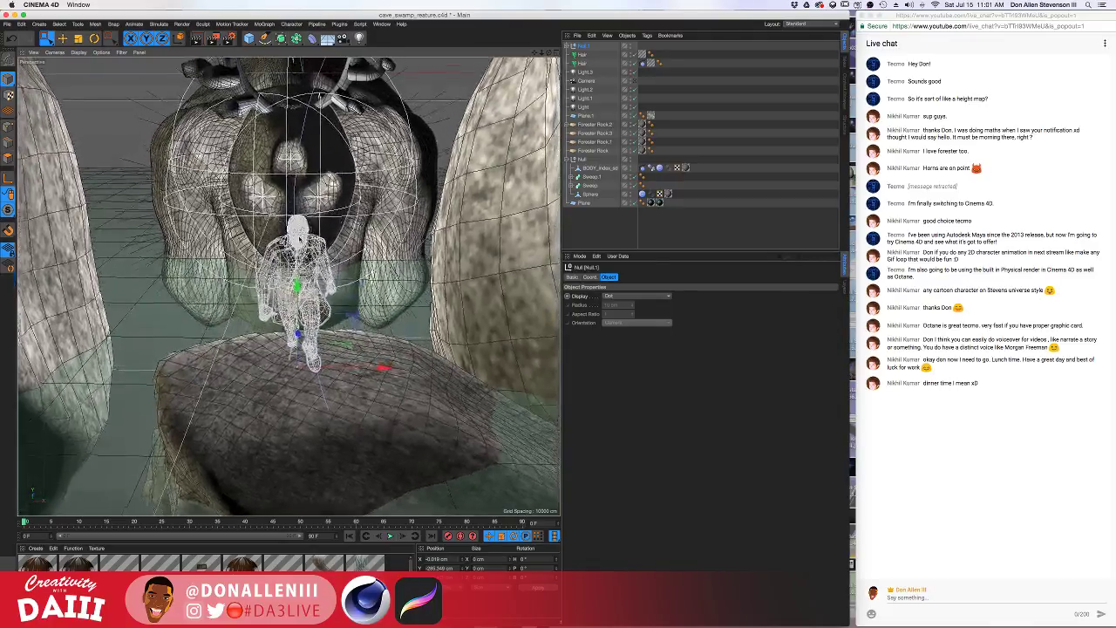
left_click_drag(281, 335, 295, 240, "alt")
left_click_drag(340, 279, 347, 235, "alt")
left_click(390, 536)
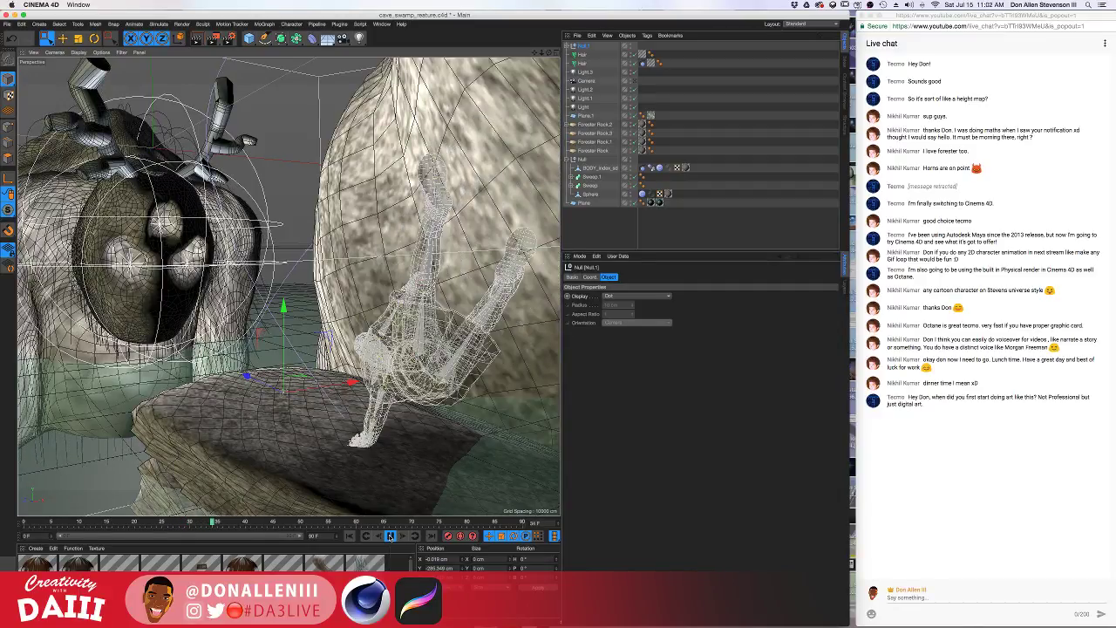
left_click(390, 536)
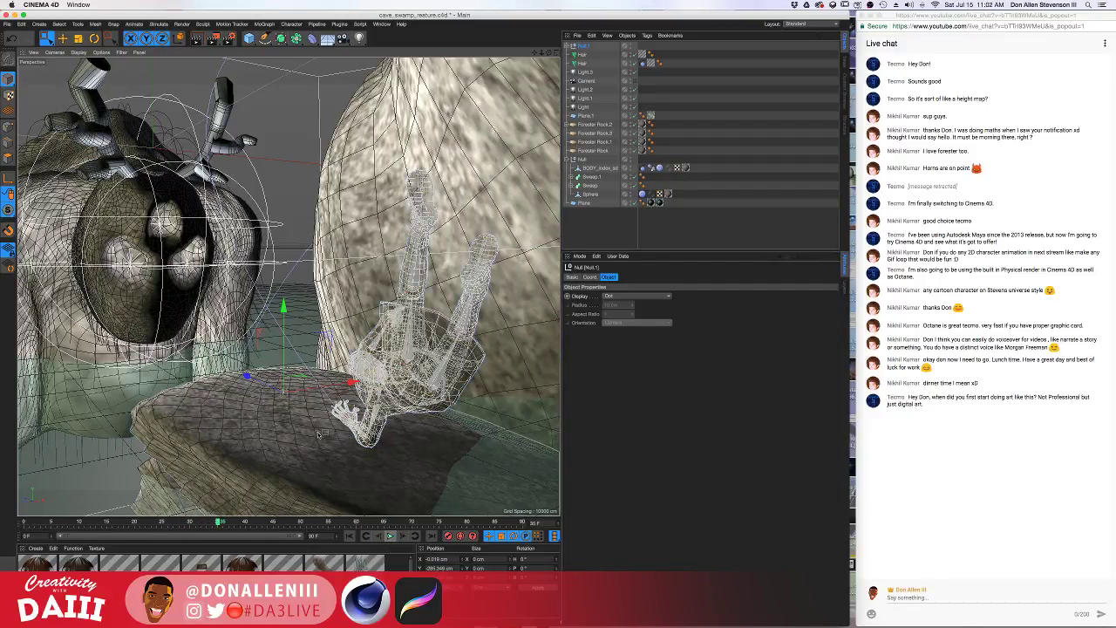
Scrub back through the character's animation to frame 0
left_click(390, 536)
mouse_move(217, 523)
left_mouse_down()
mouse_move(155, 524)
mouse_move(206, 524)
left_mouse_up()
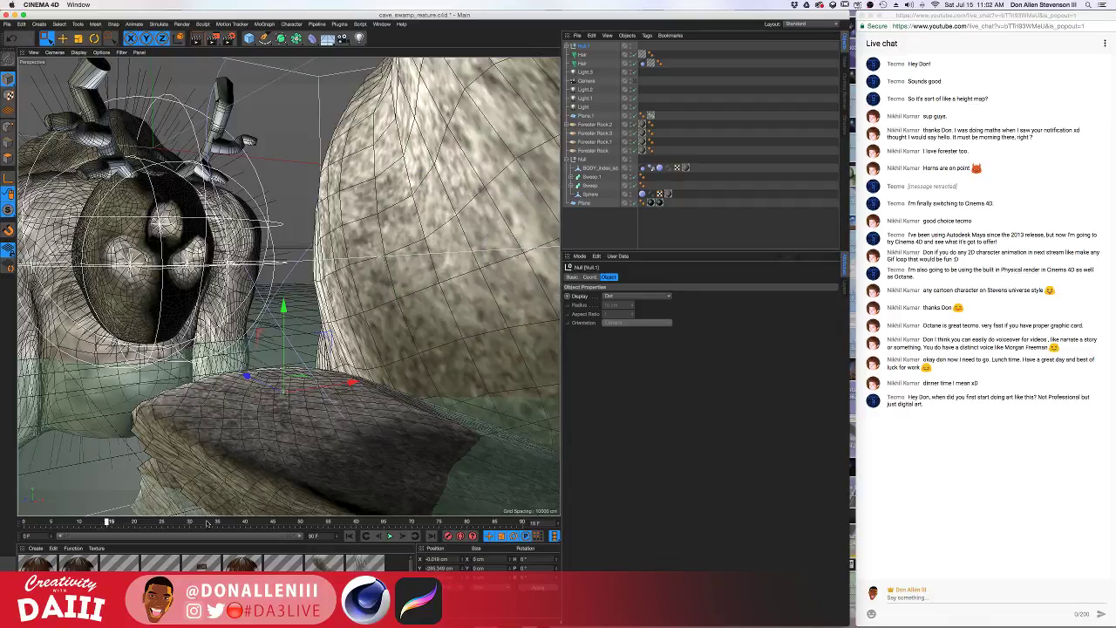
left_click_drag(140, 520, 120, 514)
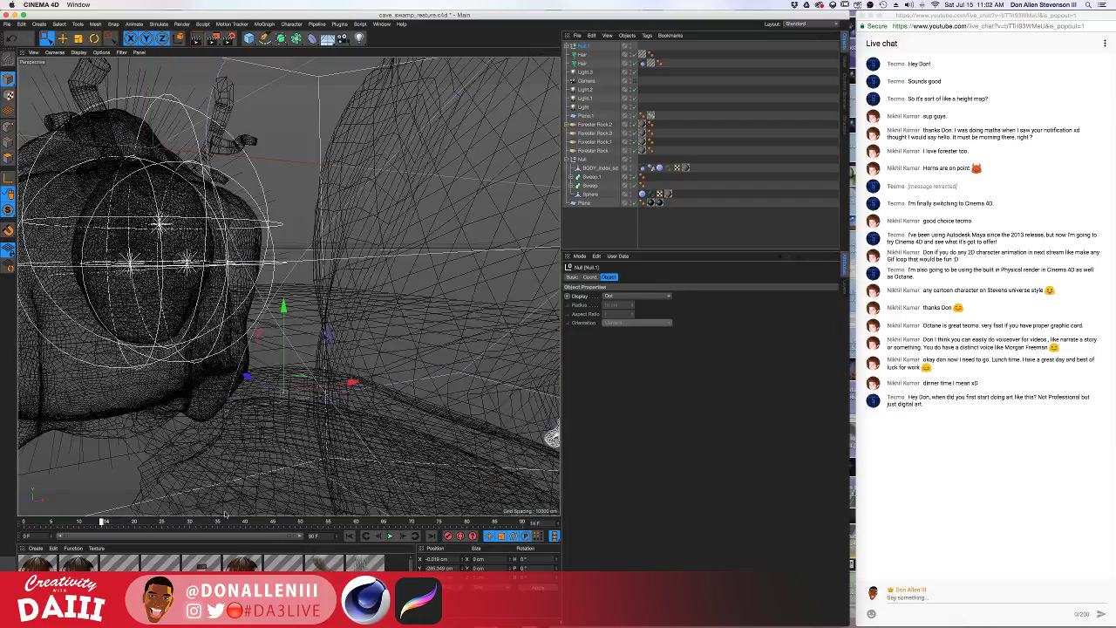
left_click_drag(0, 517, 4, 518)
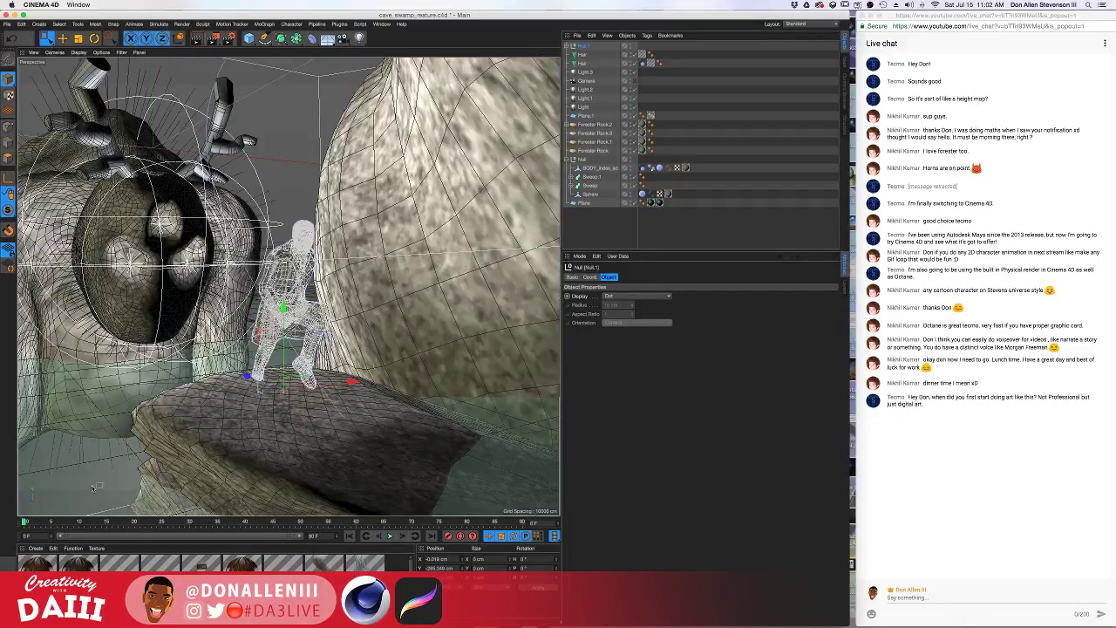
Move the character group back along its Z axis toward the creature and play the animation to check its motion there
left_click_drag(242, 376, 206, 361)
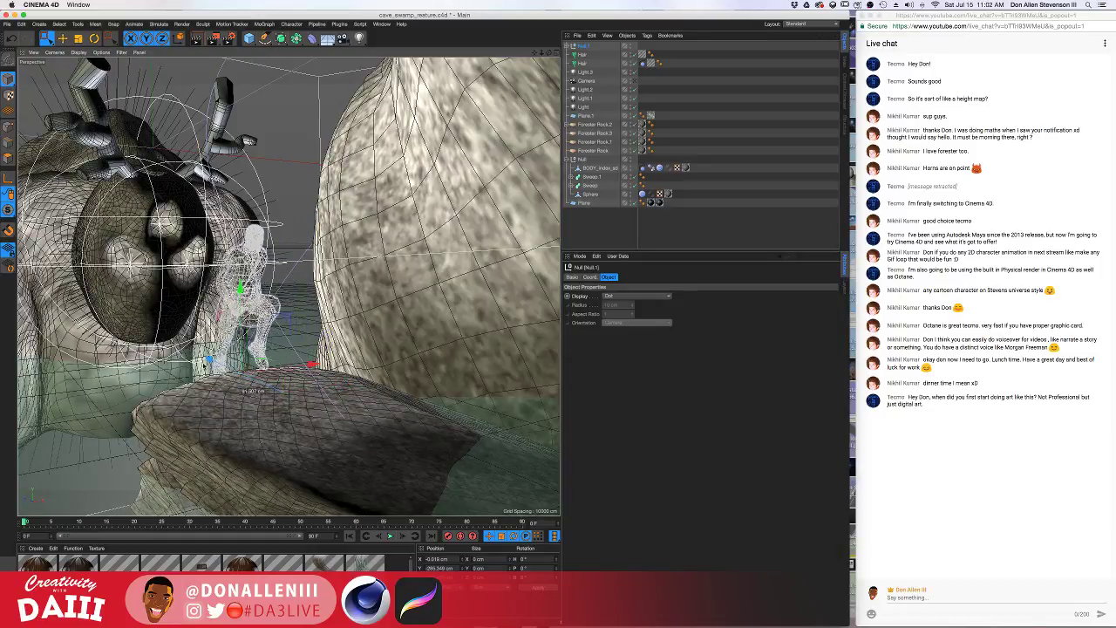
left_click(389, 536)
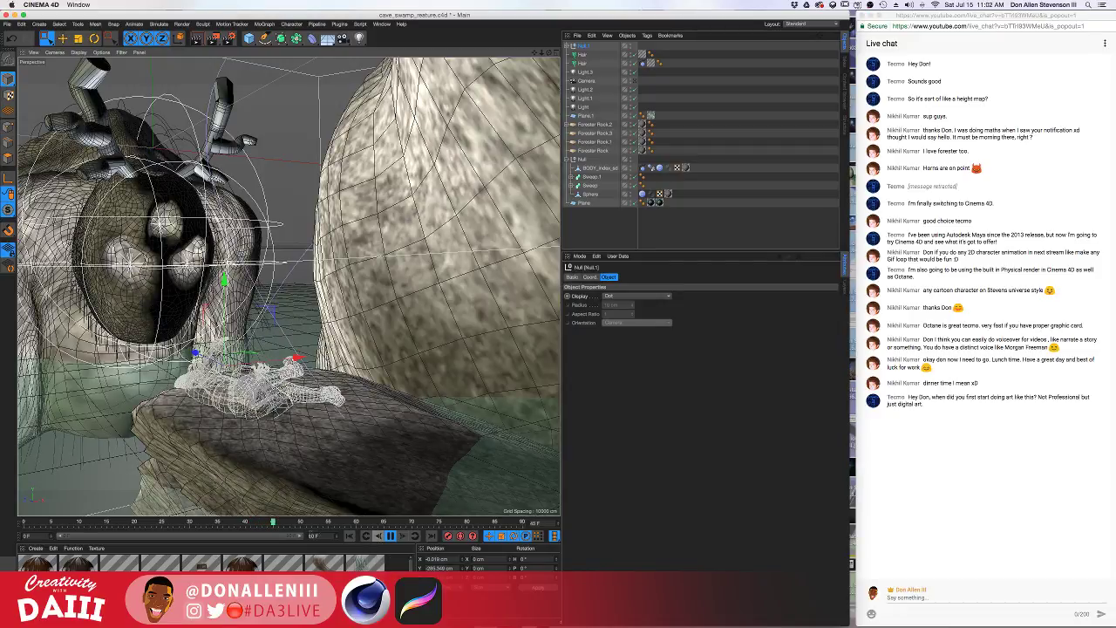
left_click_drag(281, 525, 2, 521)
key("e")
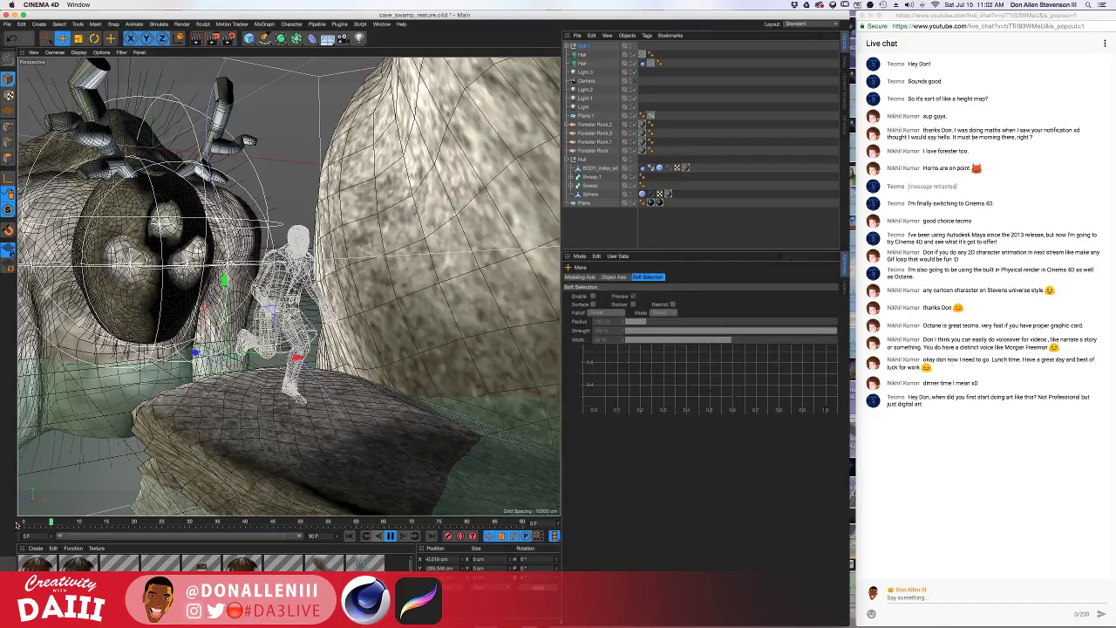
key("0")
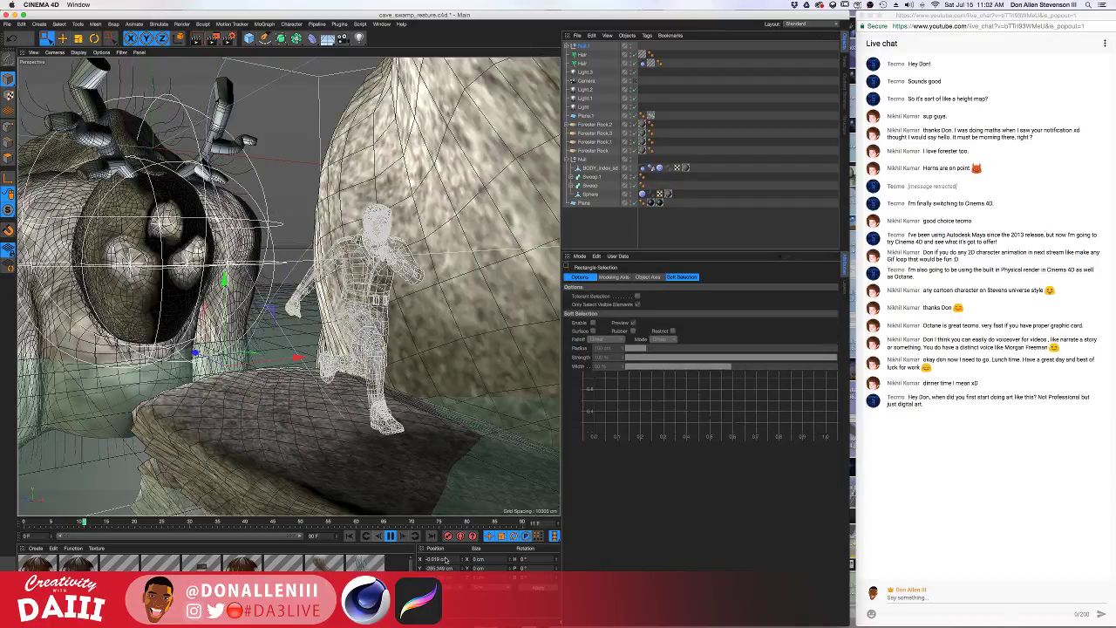
left_click(390, 537)
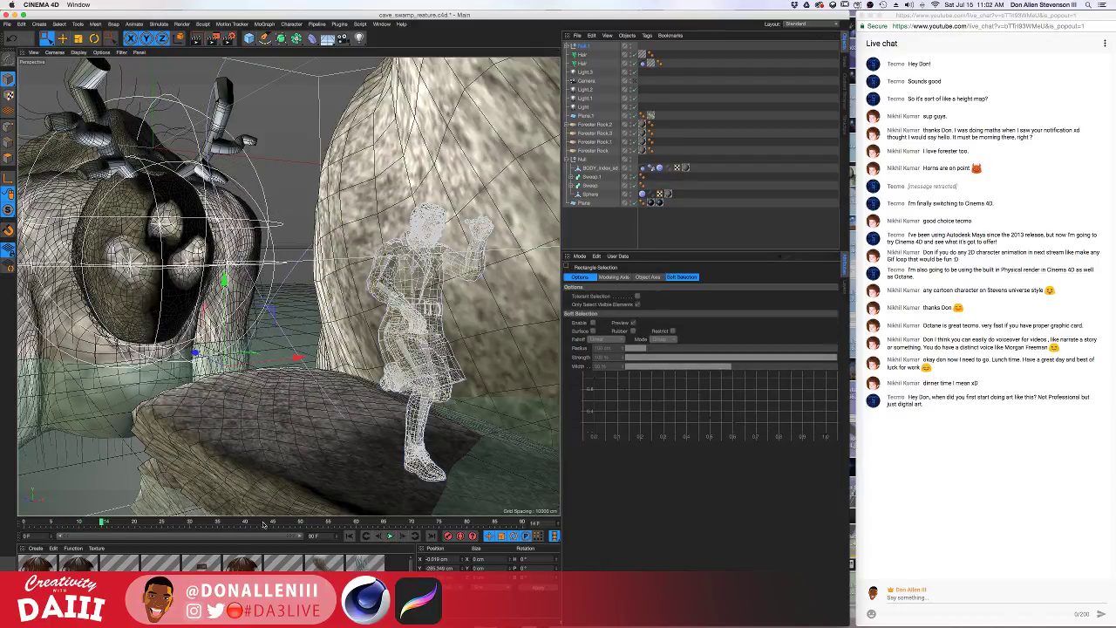
Render a viewport preview of the character at about frame 11, and return the animation to frame 1
left_click_drag(57, 522, 85, 521)
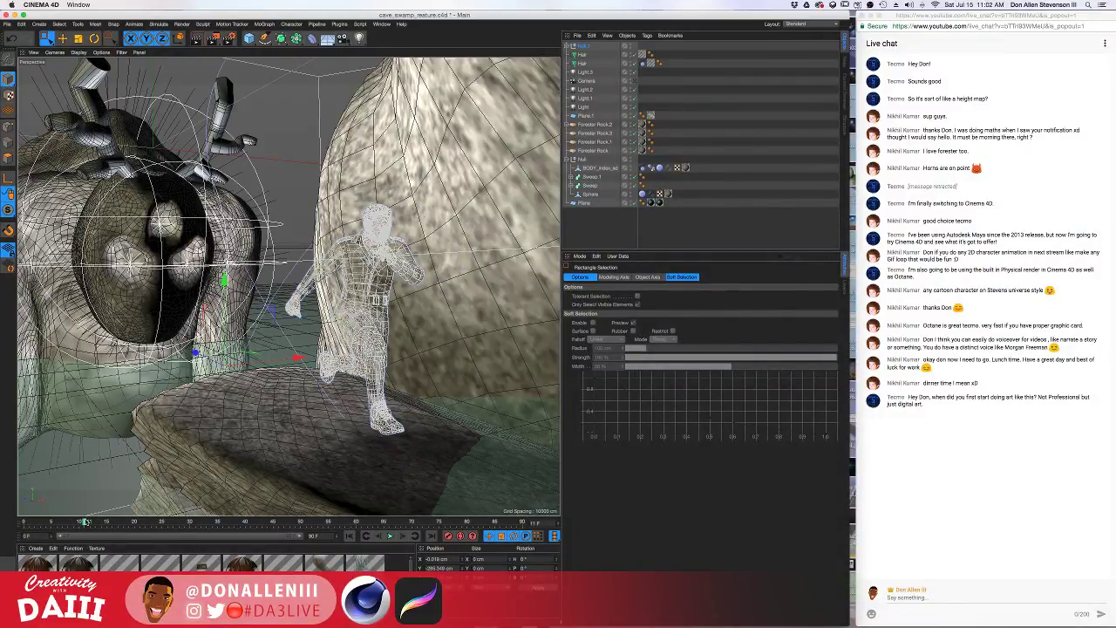
key("super+Tab")
key("super+Tab")
key("super+Tab")
key("super+Tab")
key("super+Tab")
key("super+Tab")
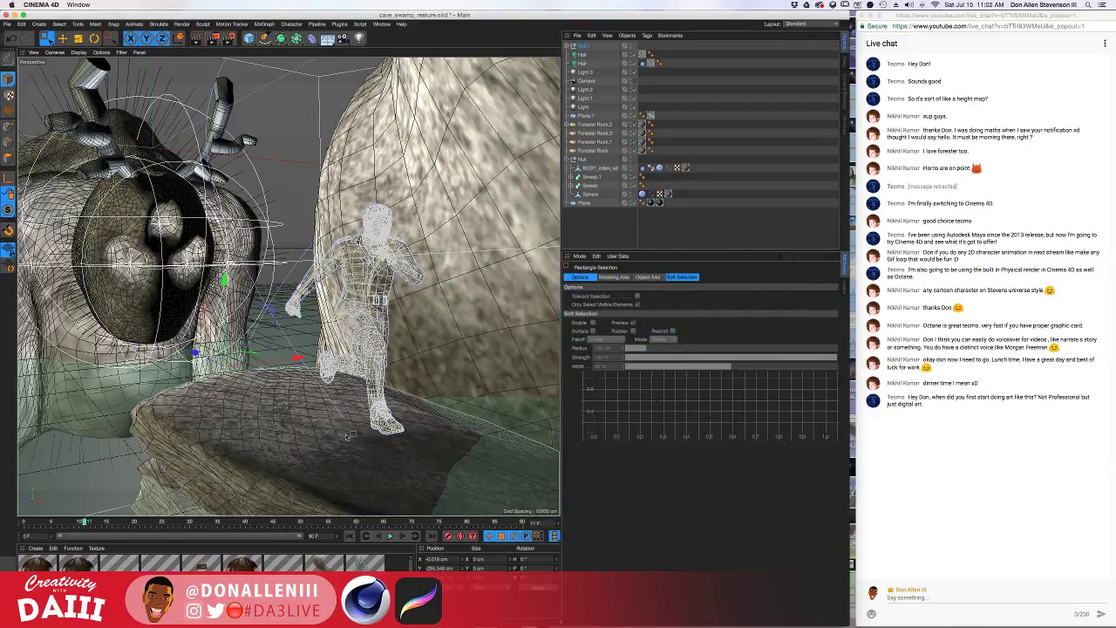
left_click(390, 360)
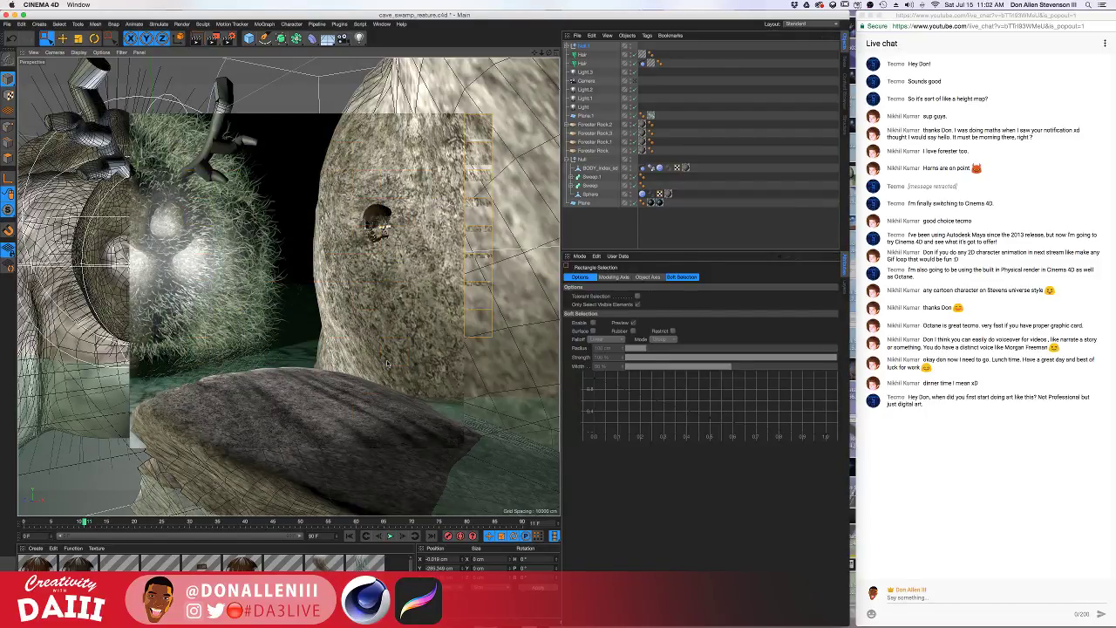
key("e")
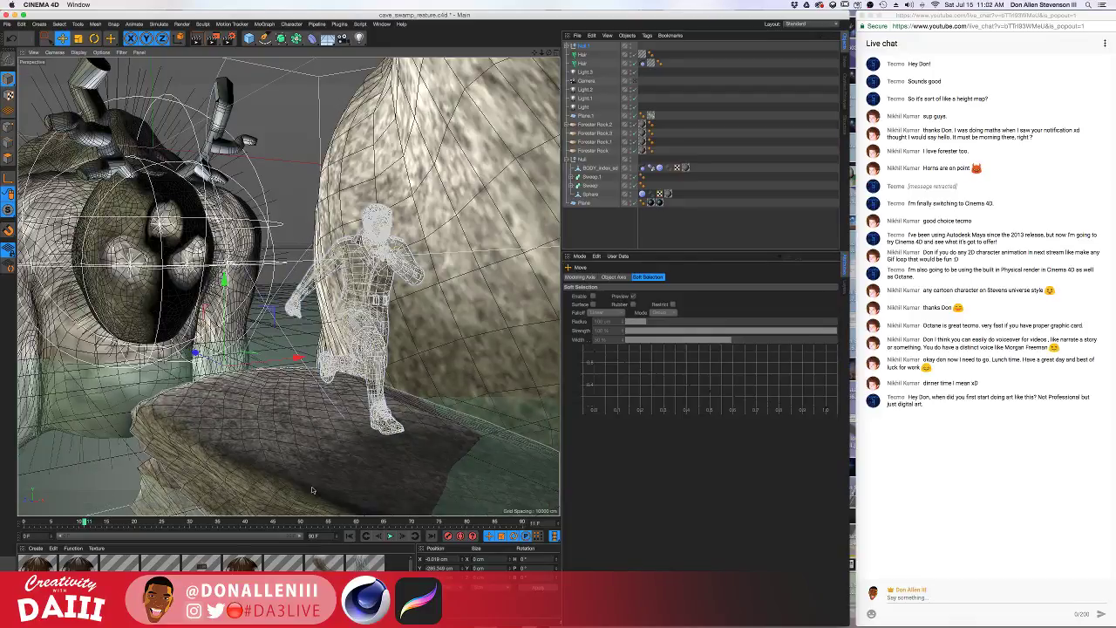
left_click_drag(83, 526, 147, 522)
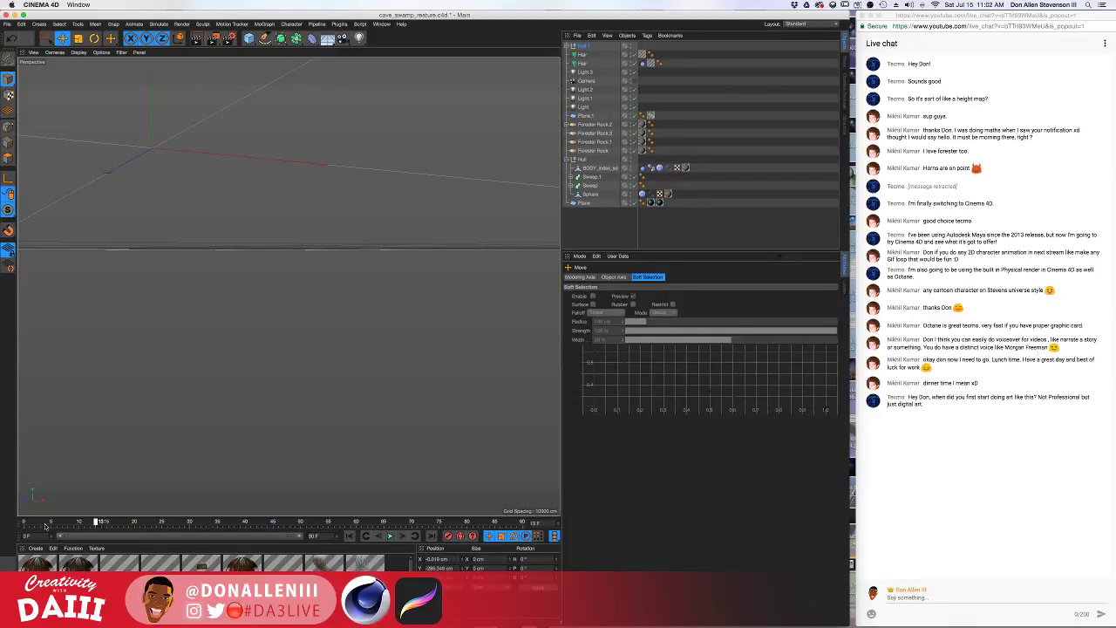
Disable the Transparency channel on the character's Bottommat and Topmat clothing materials
double_click(137, 560)
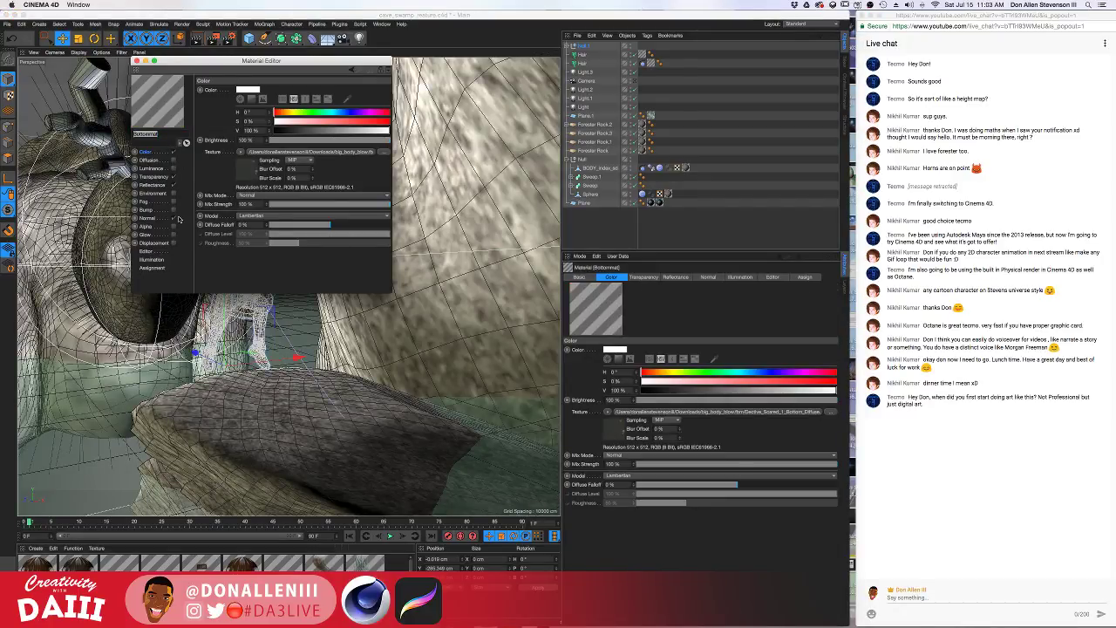
left_click(173, 177)
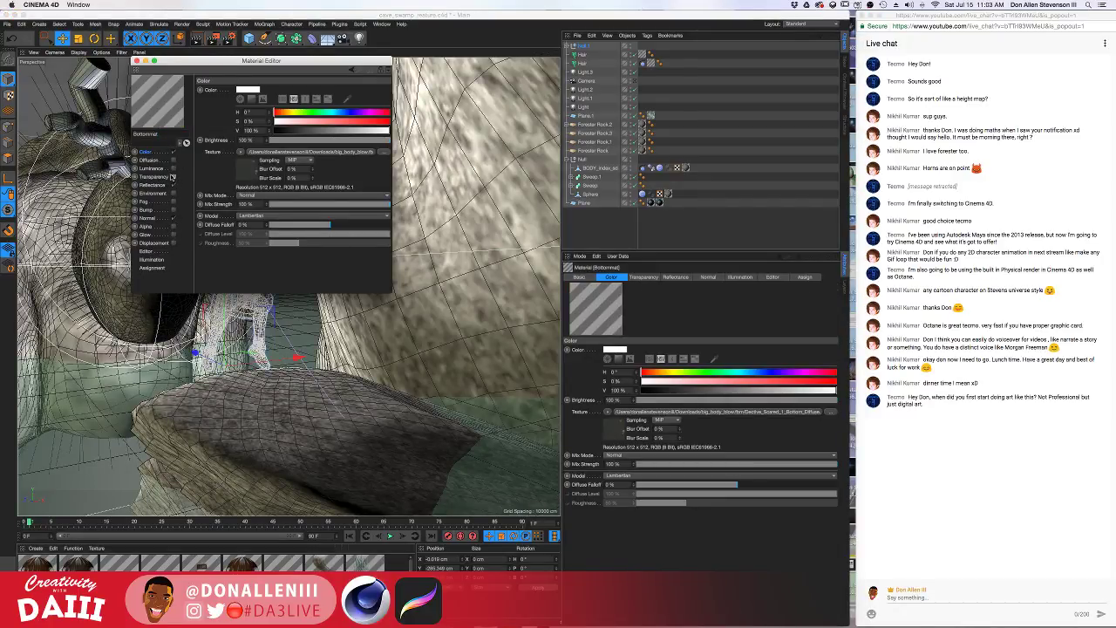
left_click(136, 61)
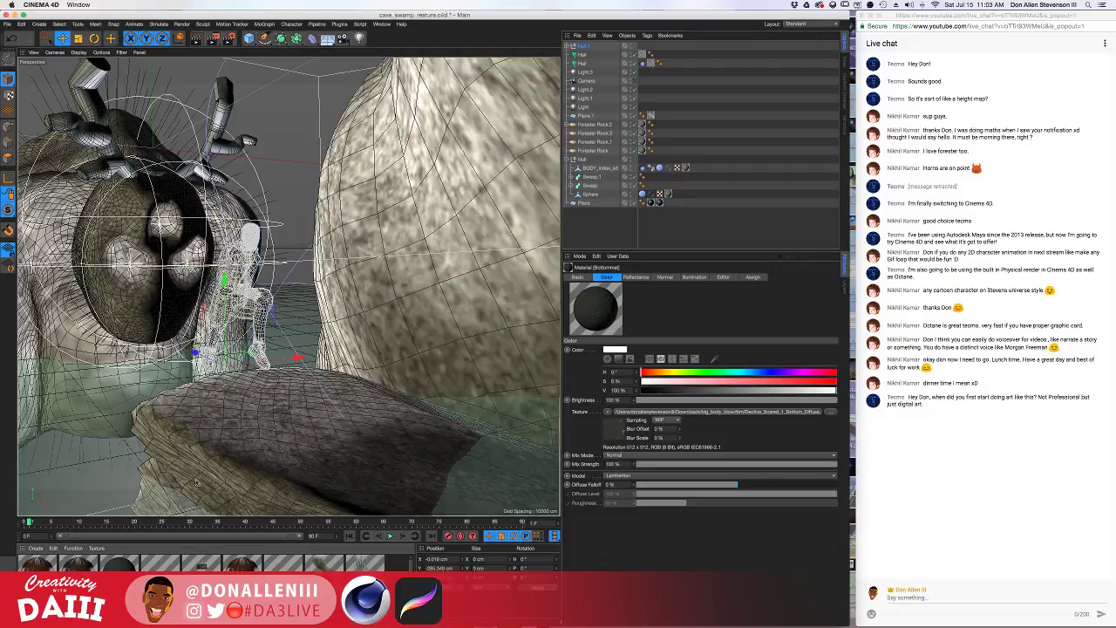
double_click(293, 568)
left_click_drag(248, 62, 550, 104)
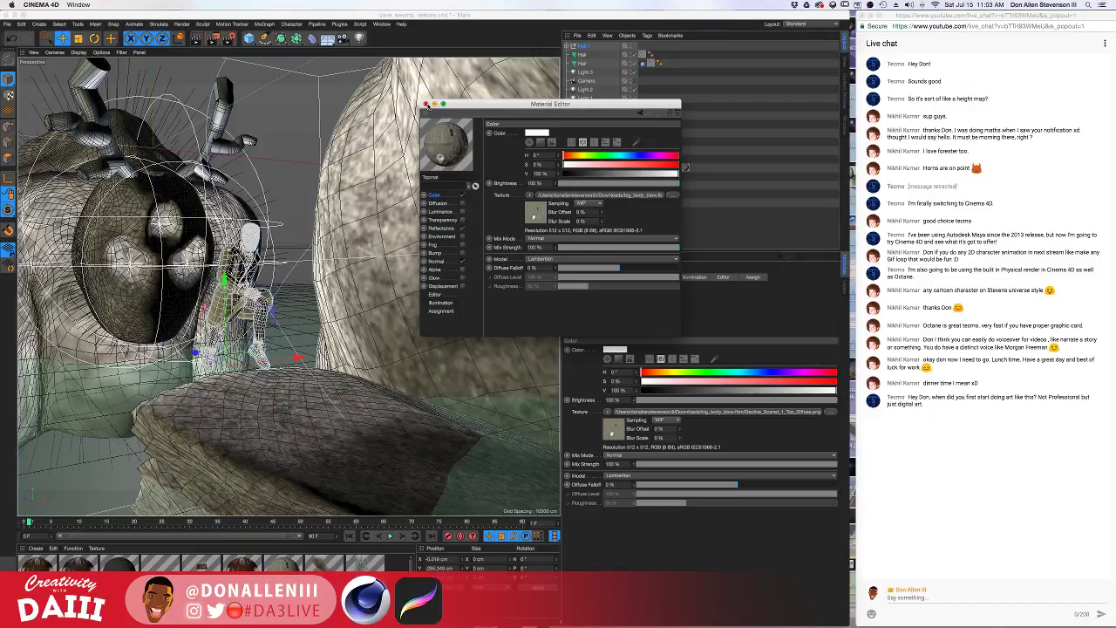
left_click(425, 104)
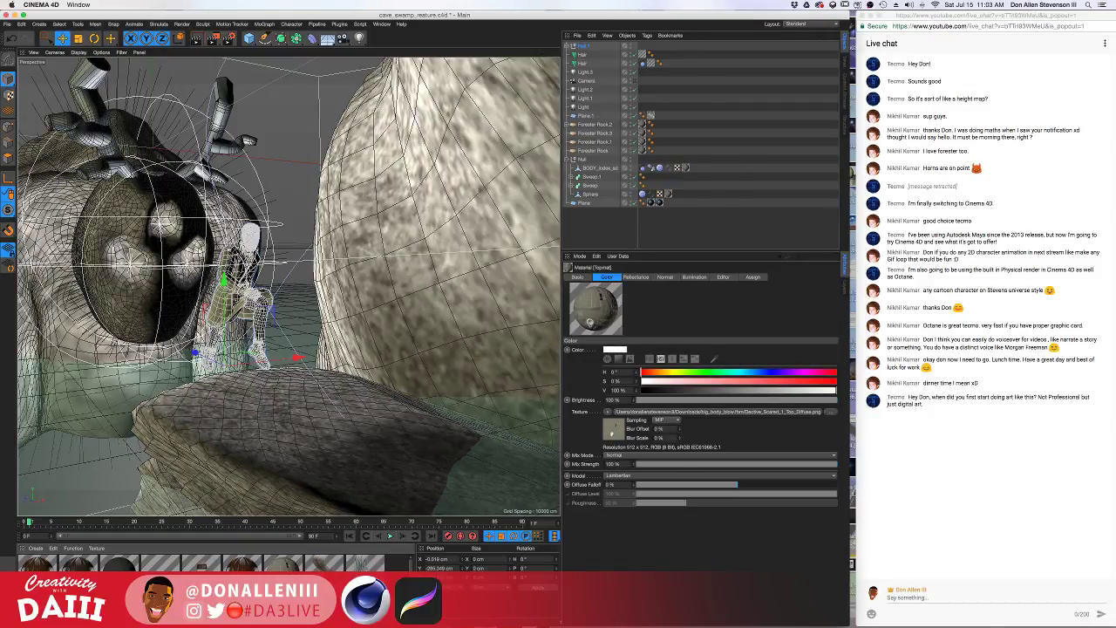
Disable the Transparency channel on the character's Bodymat and Shoesmat materials
left_click(249, 566)
double_click(203, 566)
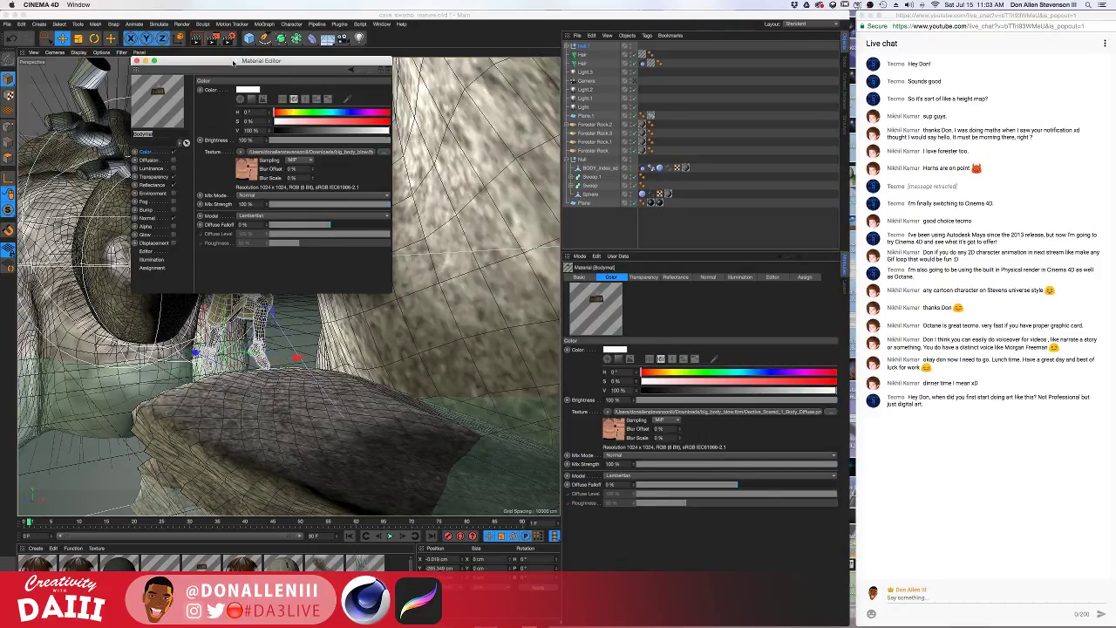
left_click_drag(234, 63, 417, 139)
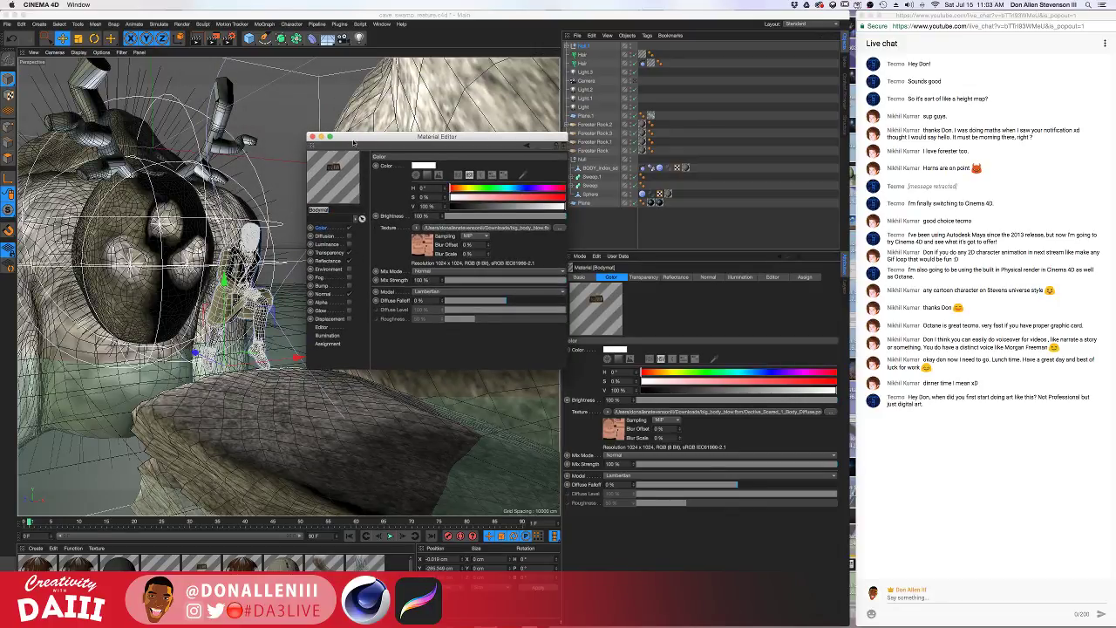
left_click_drag(358, 139, 364, 164)
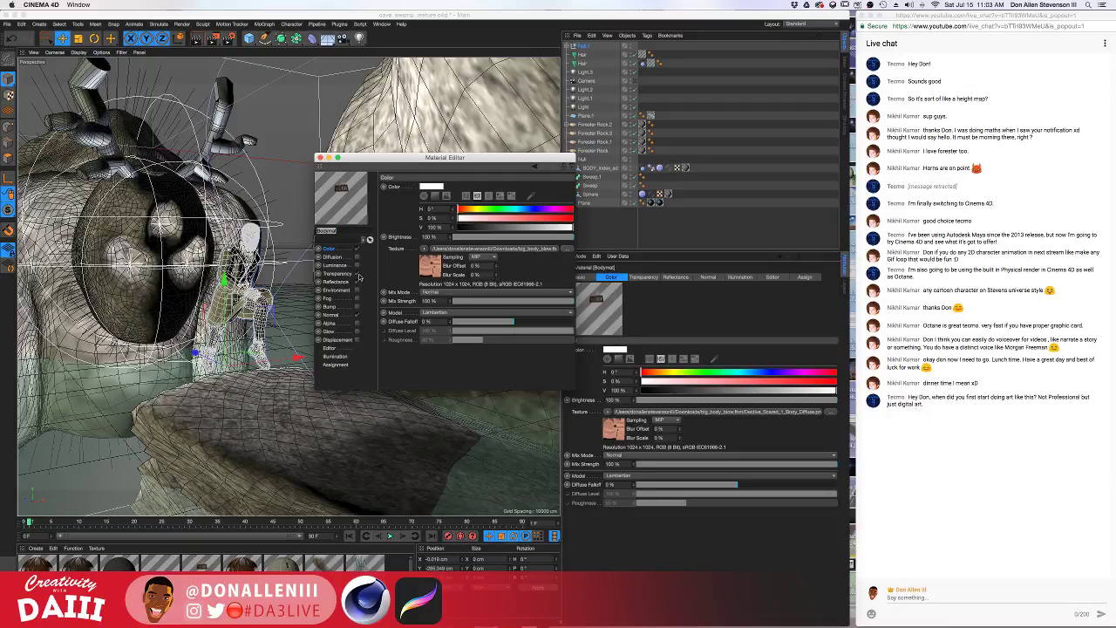
left_click(320, 157)
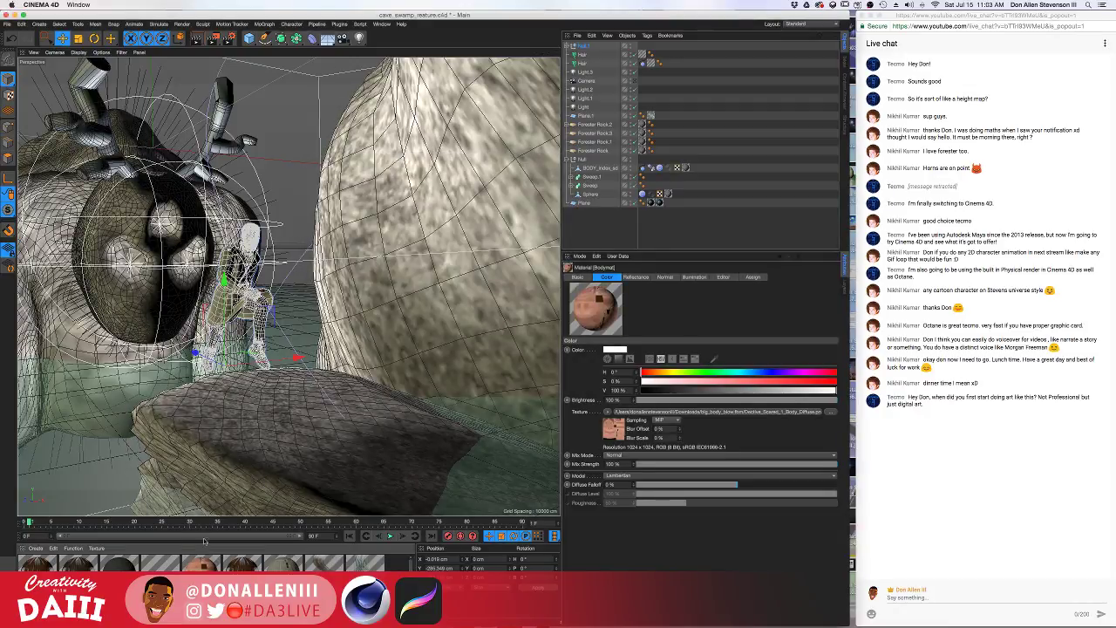
double_click(172, 570)
left_click_drag(235, 59, 421, 132)
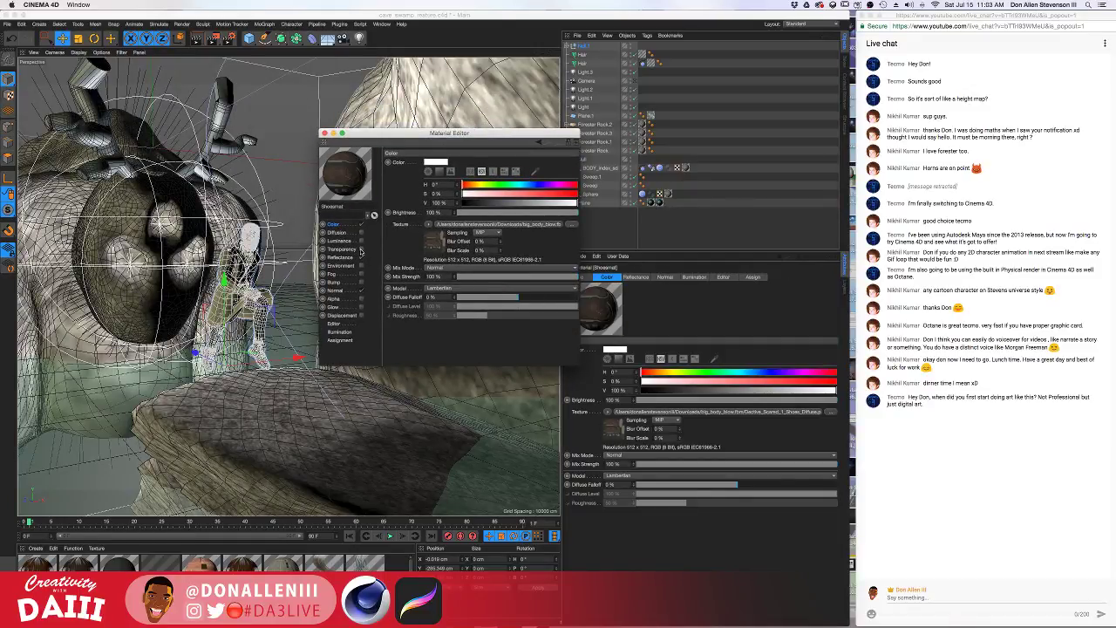
left_click(324, 133)
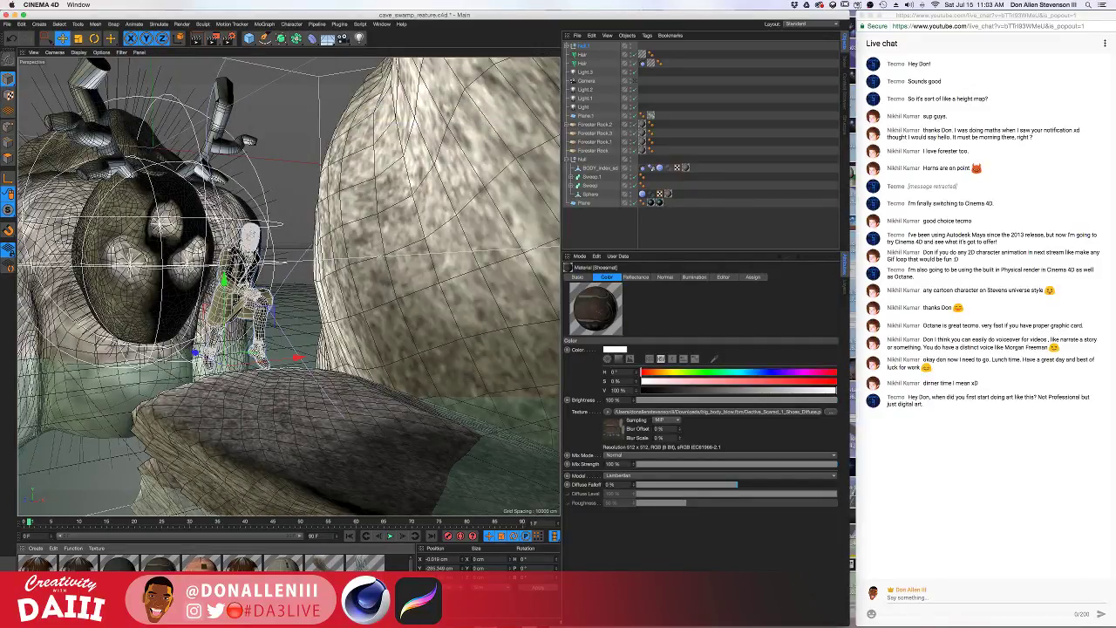
Disable the Transparency channel on the Beardmat and Hairmat materials, keeping their Color channels enabled
double_click(294, 567)
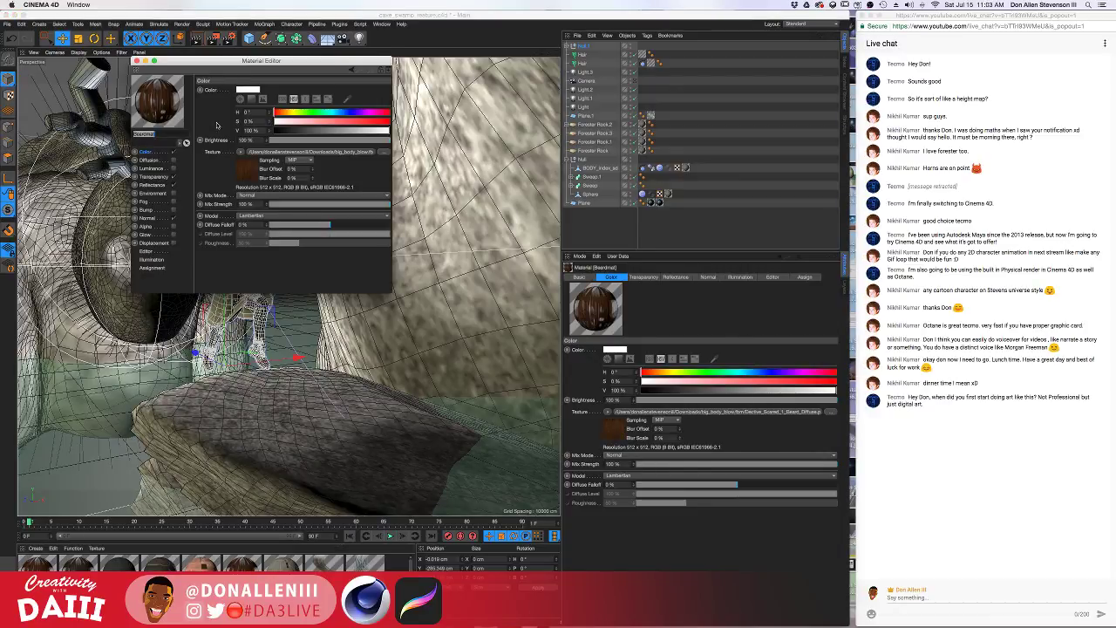
left_click(173, 176)
left_click(137, 60)
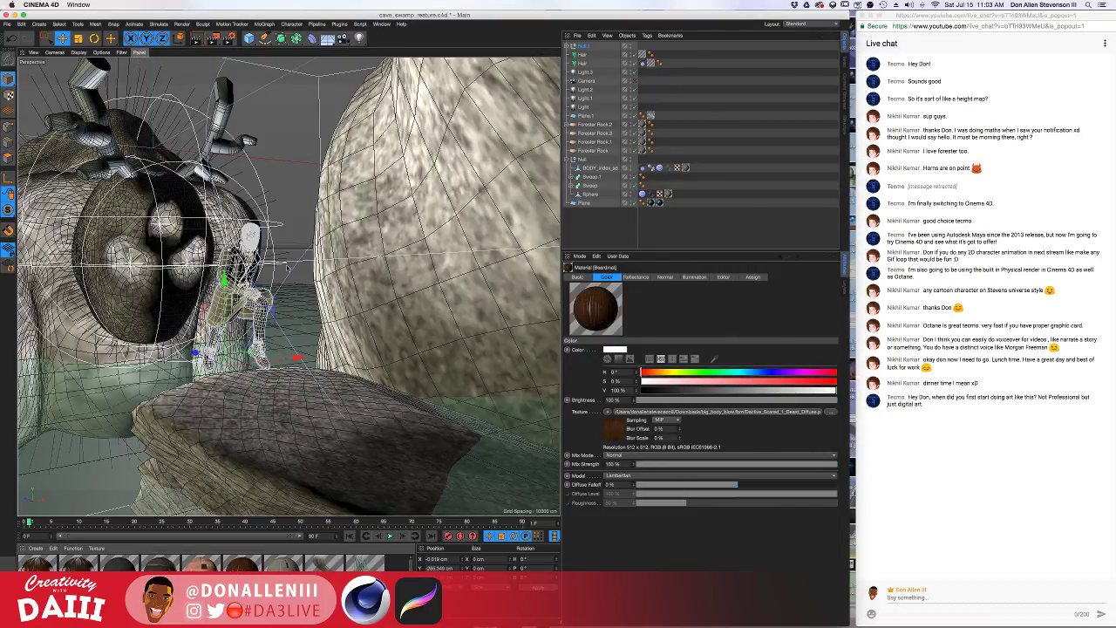
double_click(120, 563)
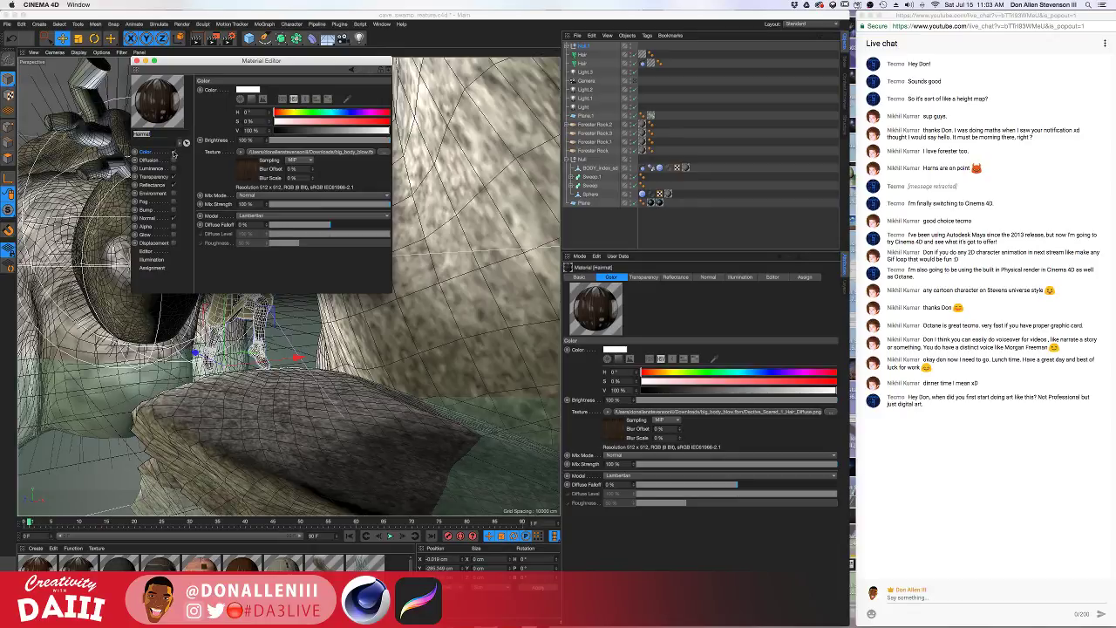
left_click(174, 152)
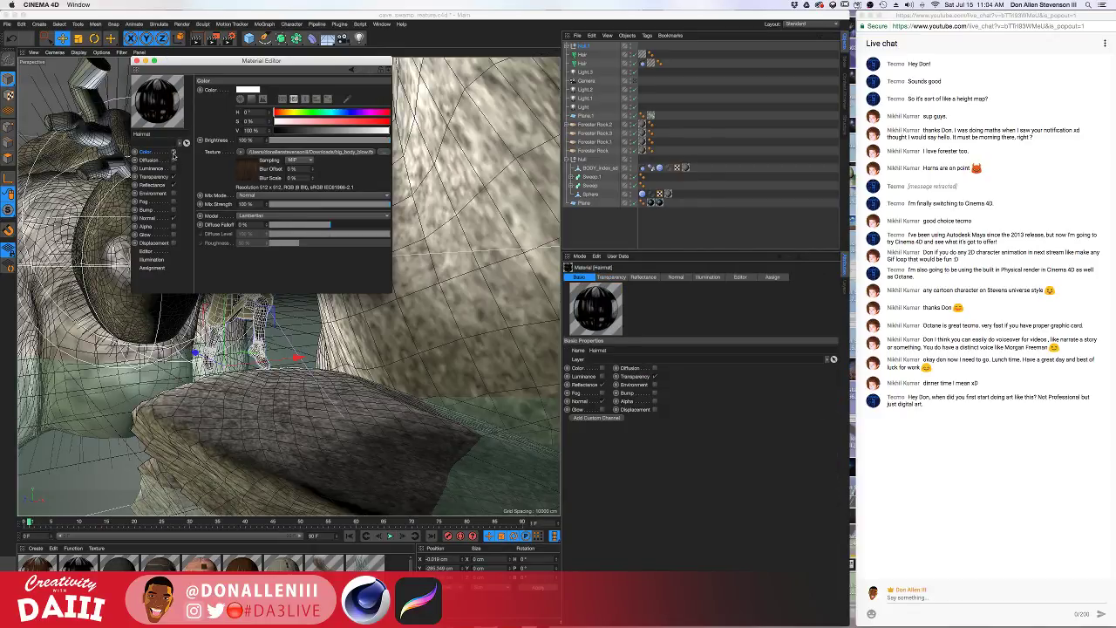
left_click(173, 153)
left_click(138, 70)
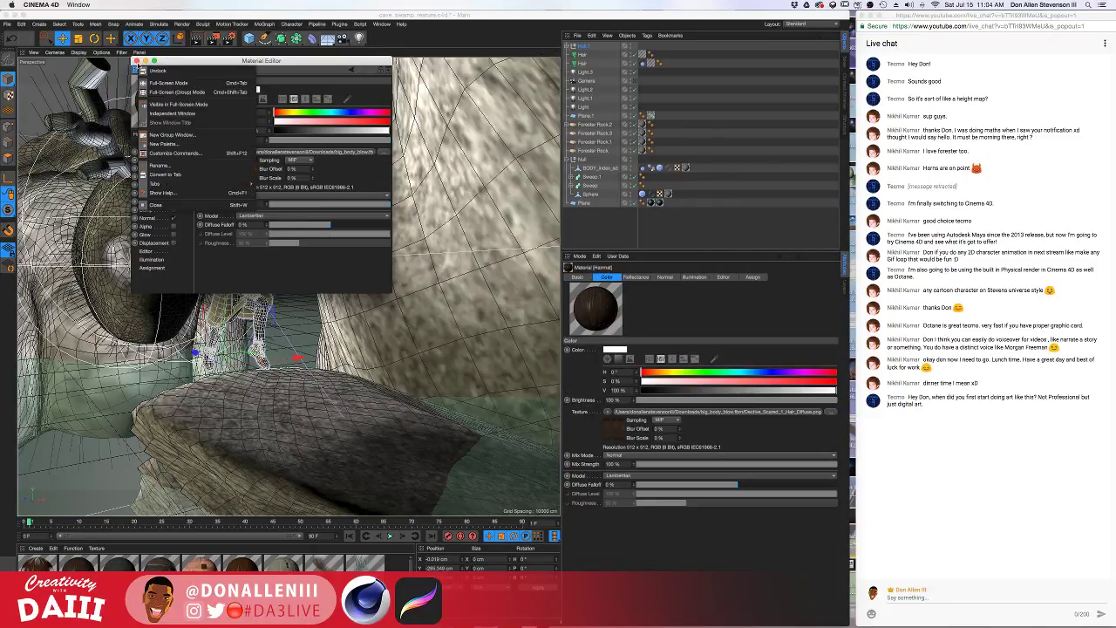
left_click(138, 66)
left_click(137, 61)
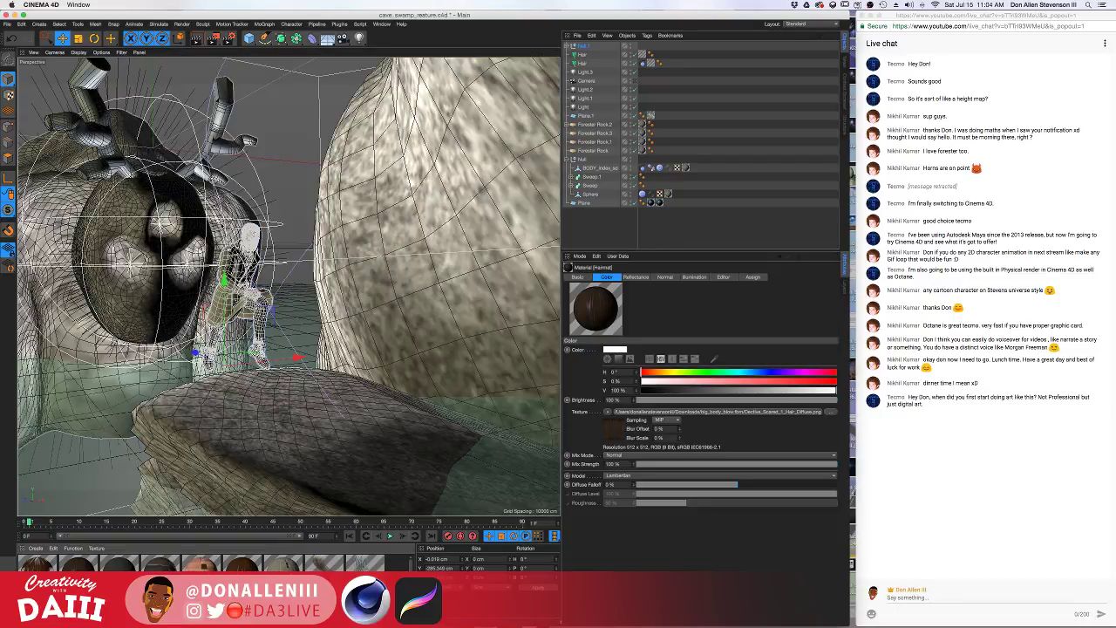
Render a viewport preview from the front with the character standing before the creature
left_click_drag(271, 271, 254, 209, "alt")
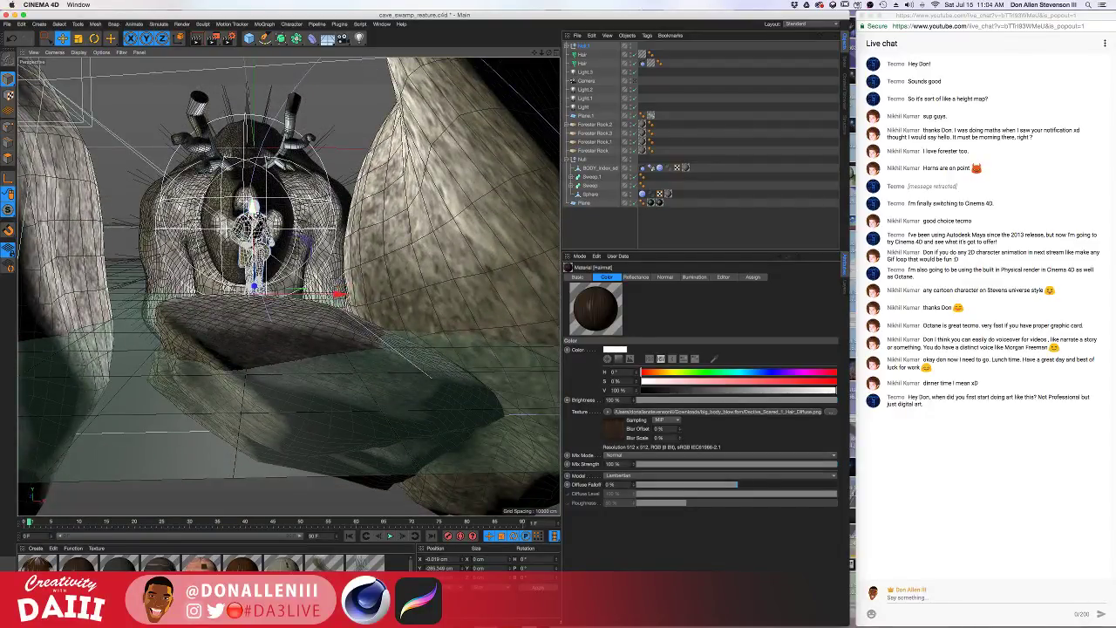
key("alt+r")
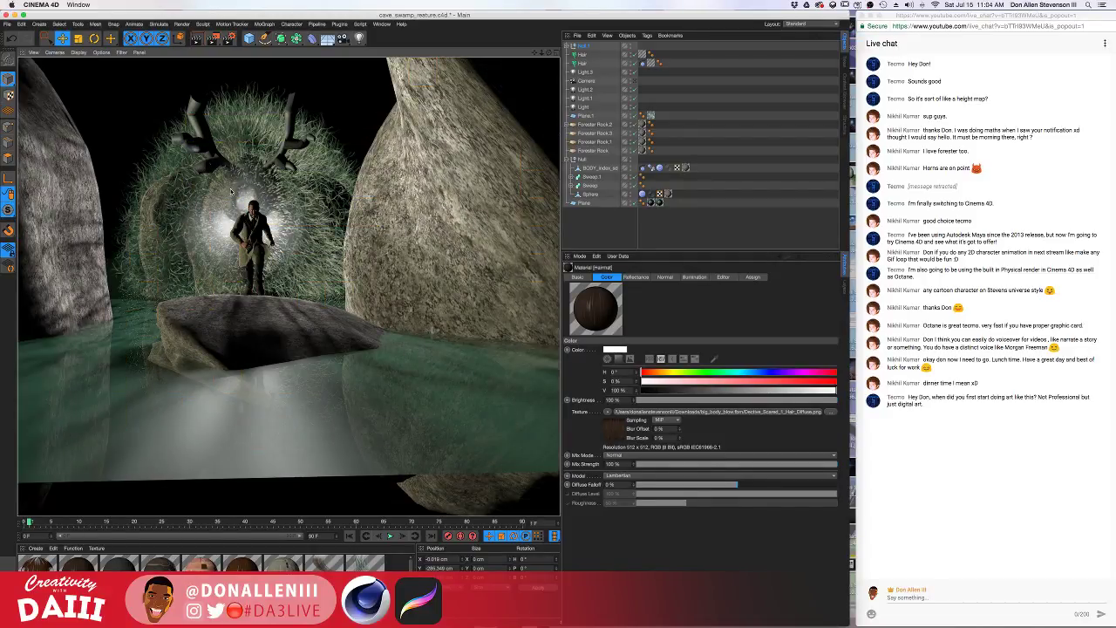
Scale the character's null object down to 0.5 on the X, Y and Z axes
left_click(584, 47)
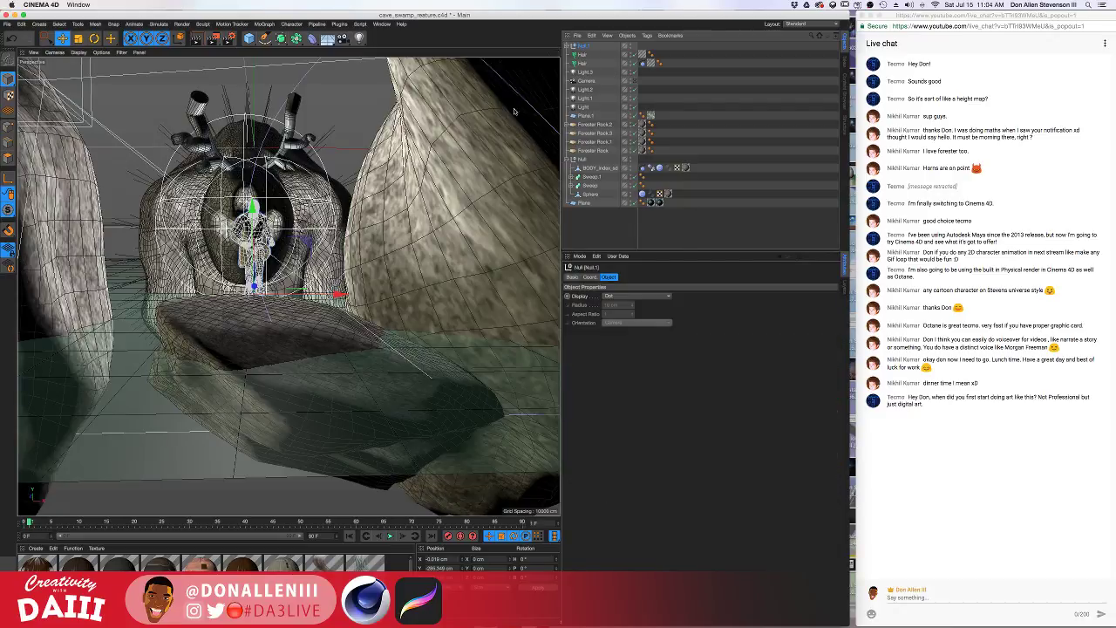
key("t")
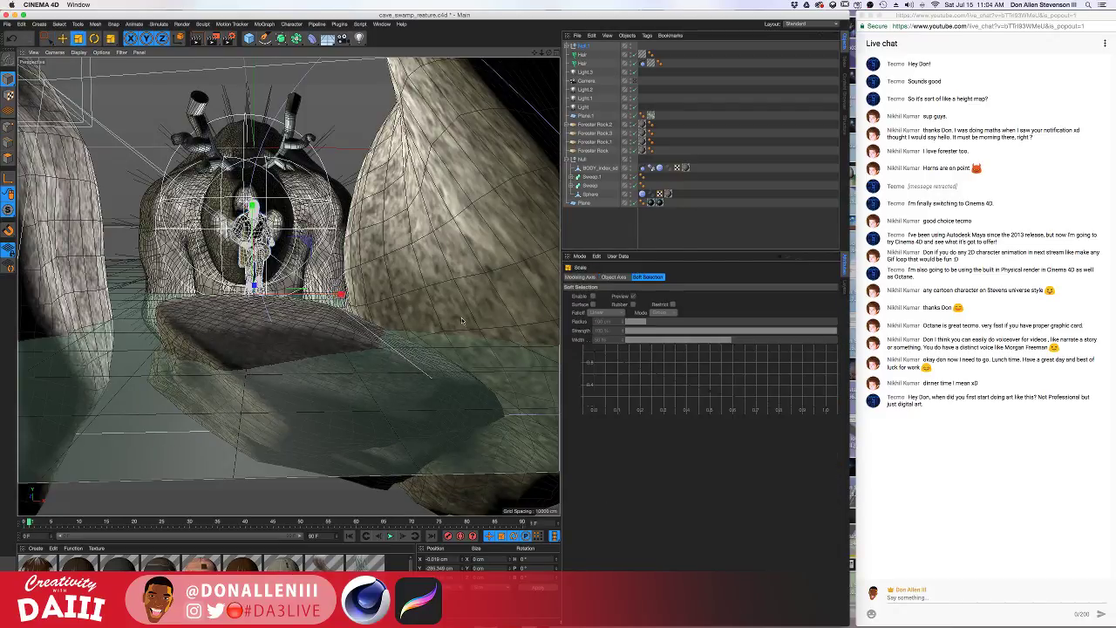
left_click(587, 46)
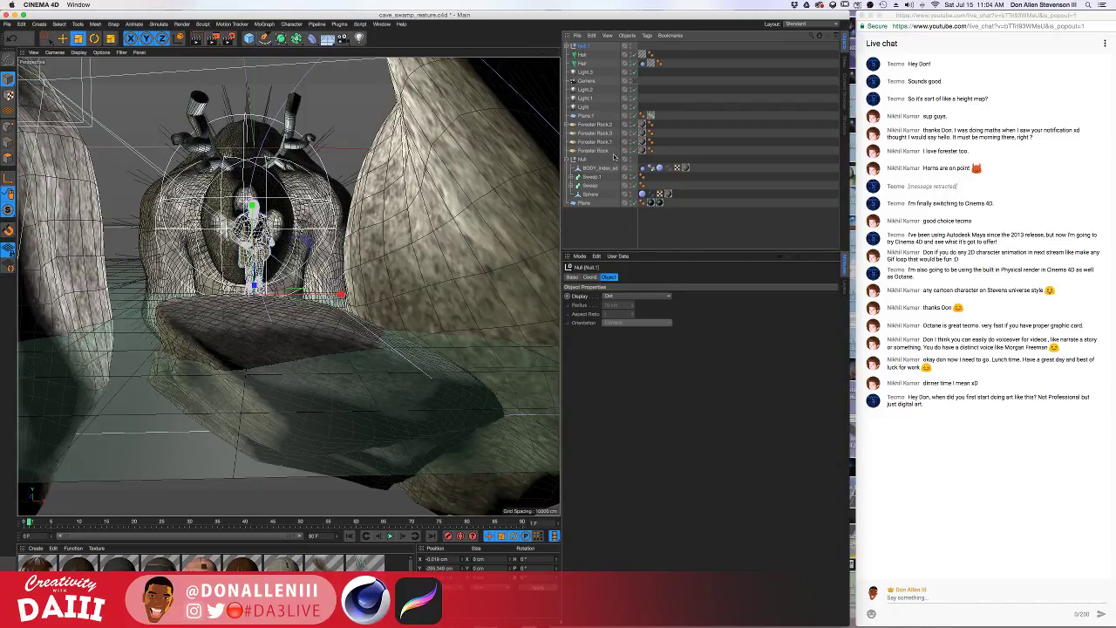
left_click(590, 277)
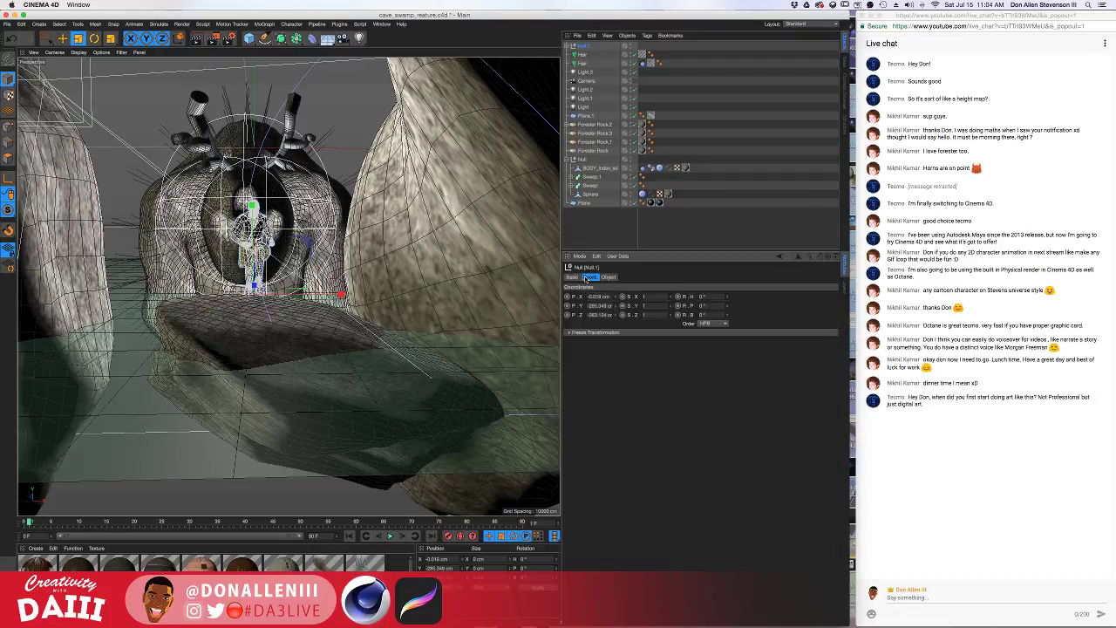
left_click(660, 297)
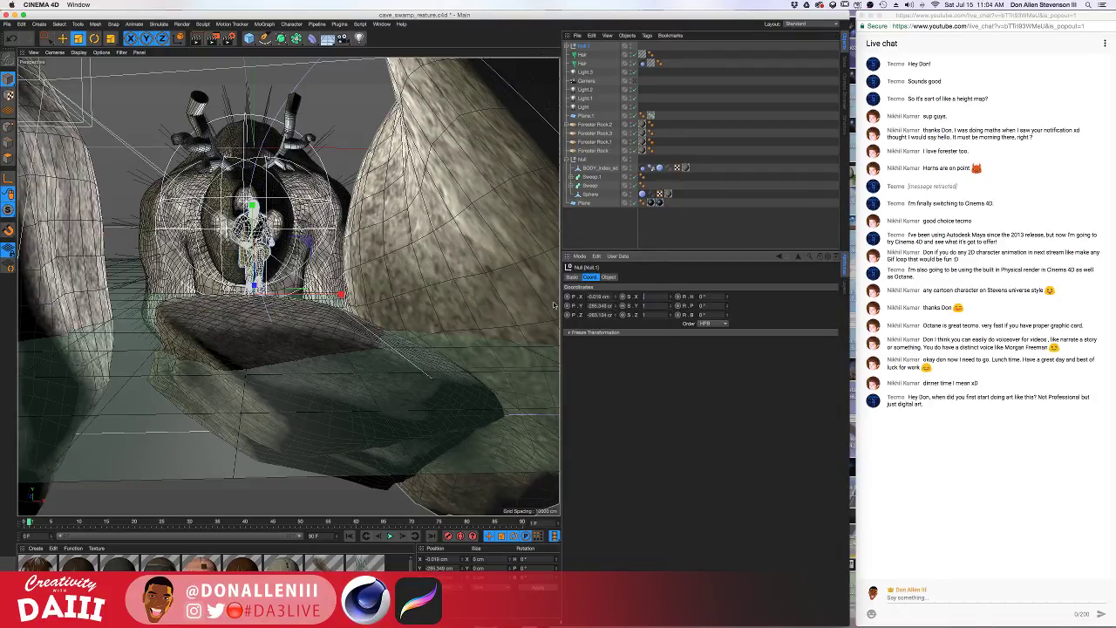
type("0.5")
key("Return")
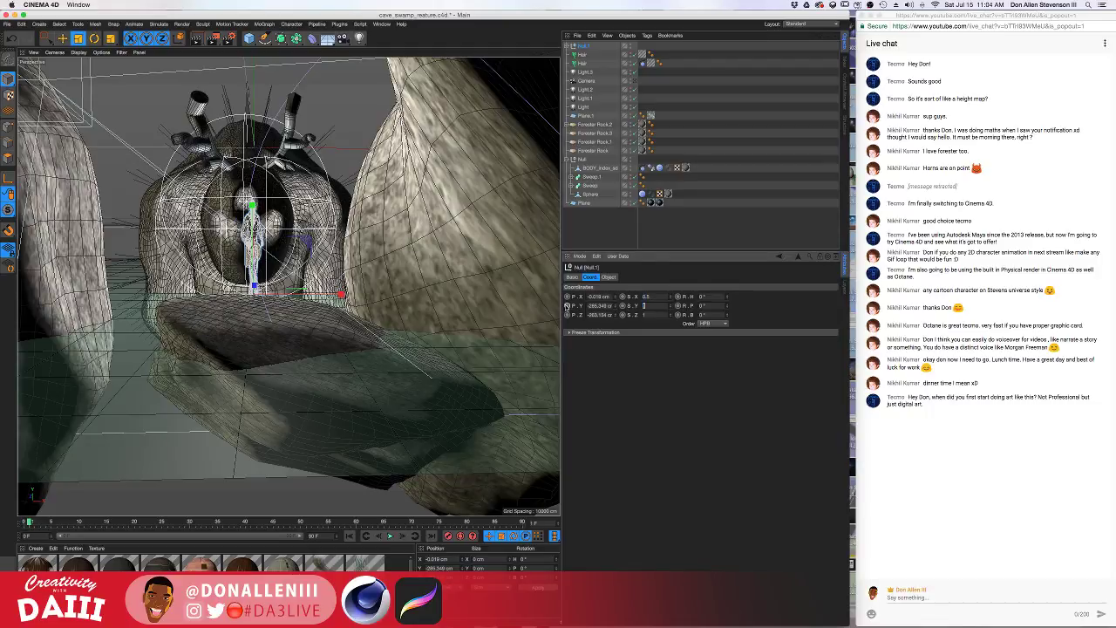
type("0.5")
key("Tab")
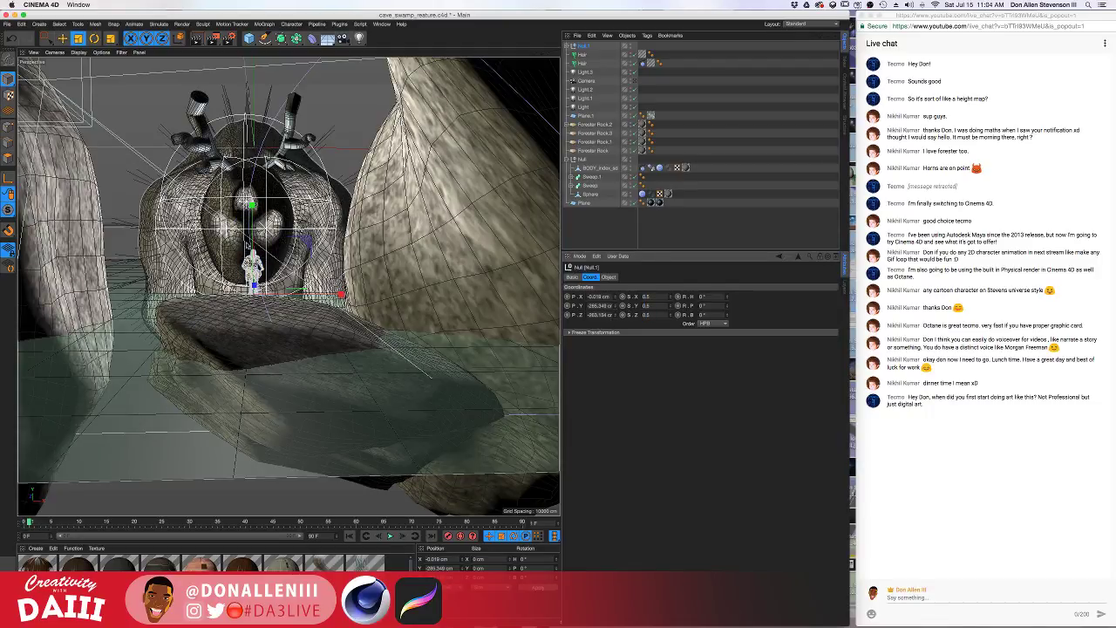
Nudge the scaled character vertically against the rock surface and play its animation to check the placement
scroll(288, 286, "up", 6)
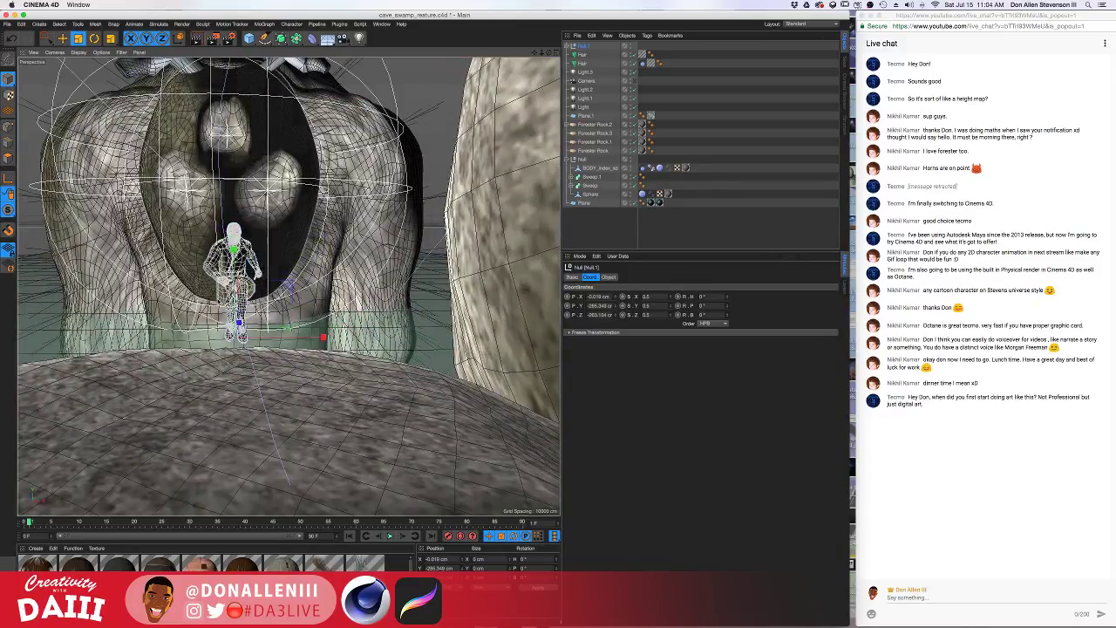
scroll(228, 279, "down", 5)
scroll(222, 296, "up", 2)
left_click_drag(219, 299, 329, 288, "alt")
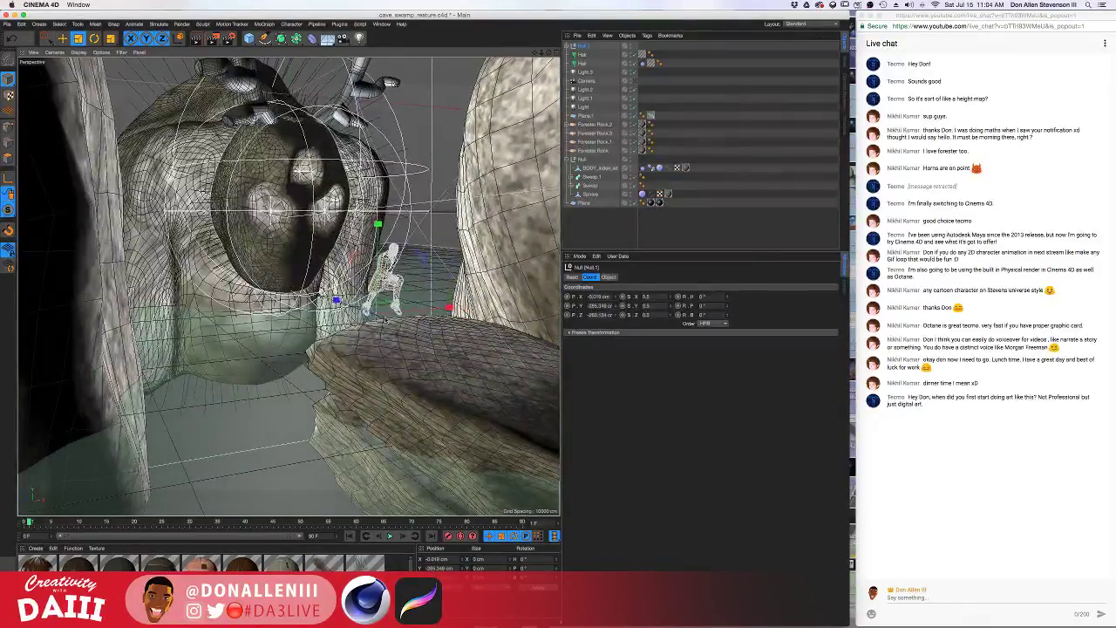
middle_click_drag(330, 290, 234, 281, "alt")
key("e")
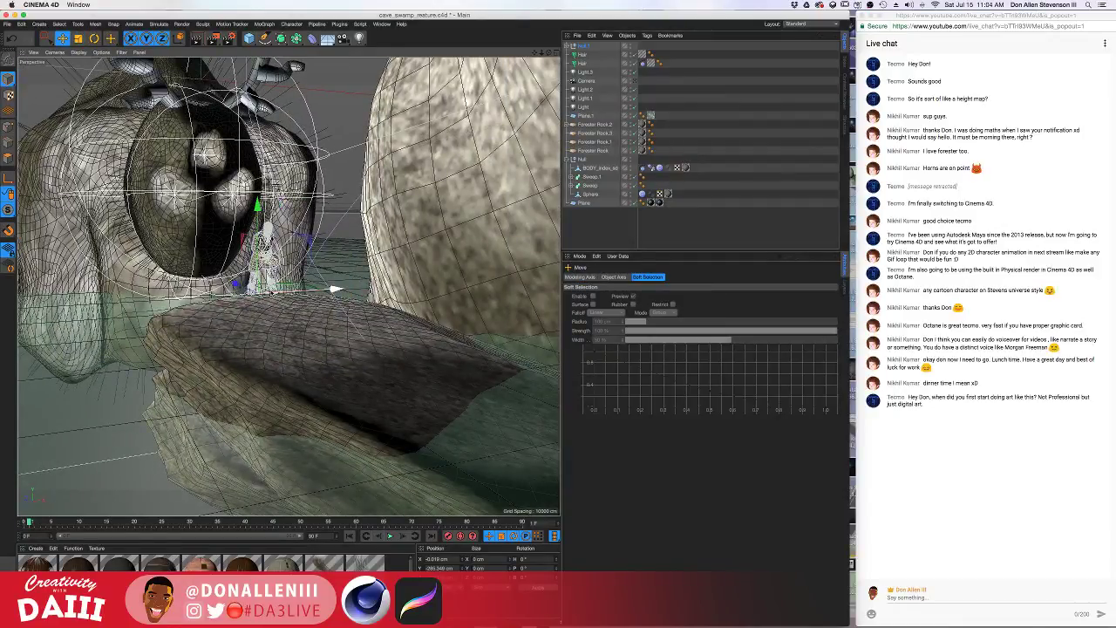
middle_click_drag(321, 272, 281, 277, "alt")
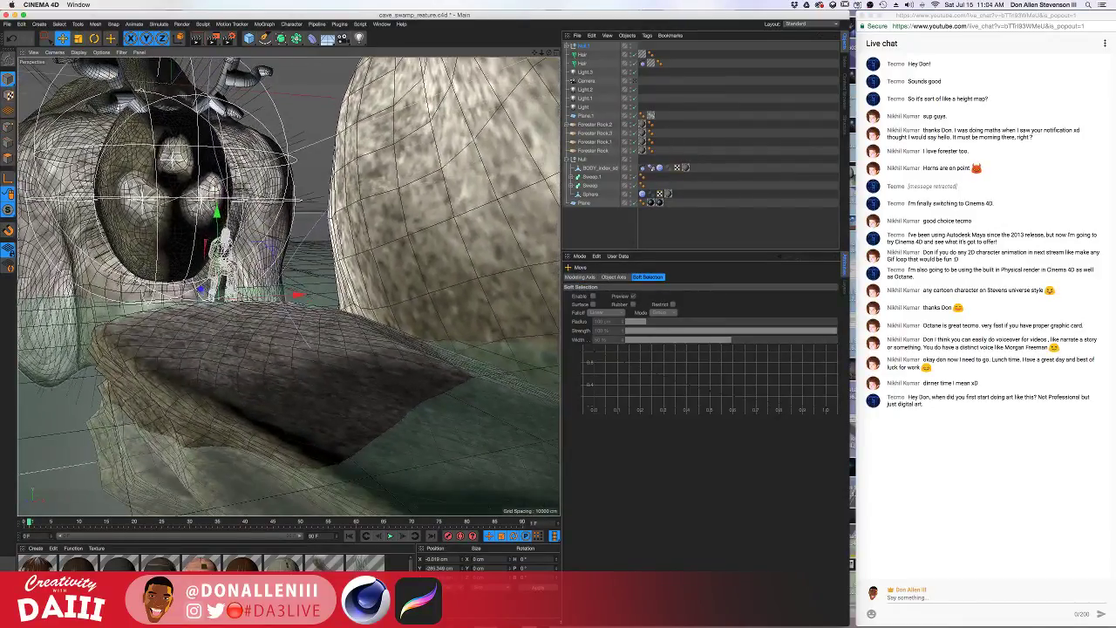
left_click_drag(51, 524, 80, 526)
left_click(103, 521)
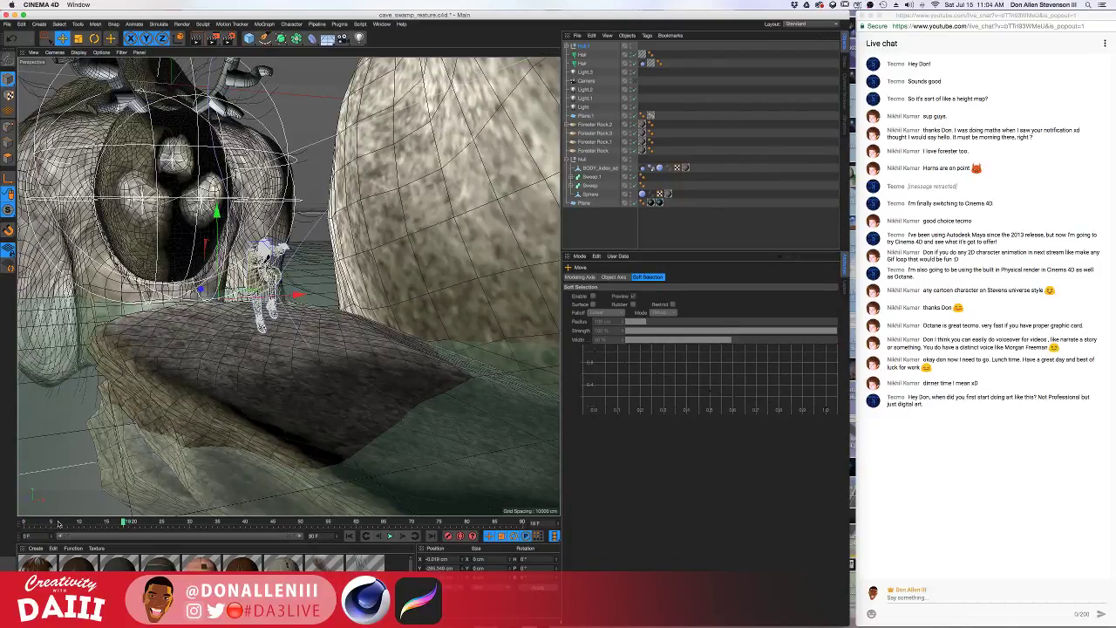
left_click_drag(51, 526, 21, 527)
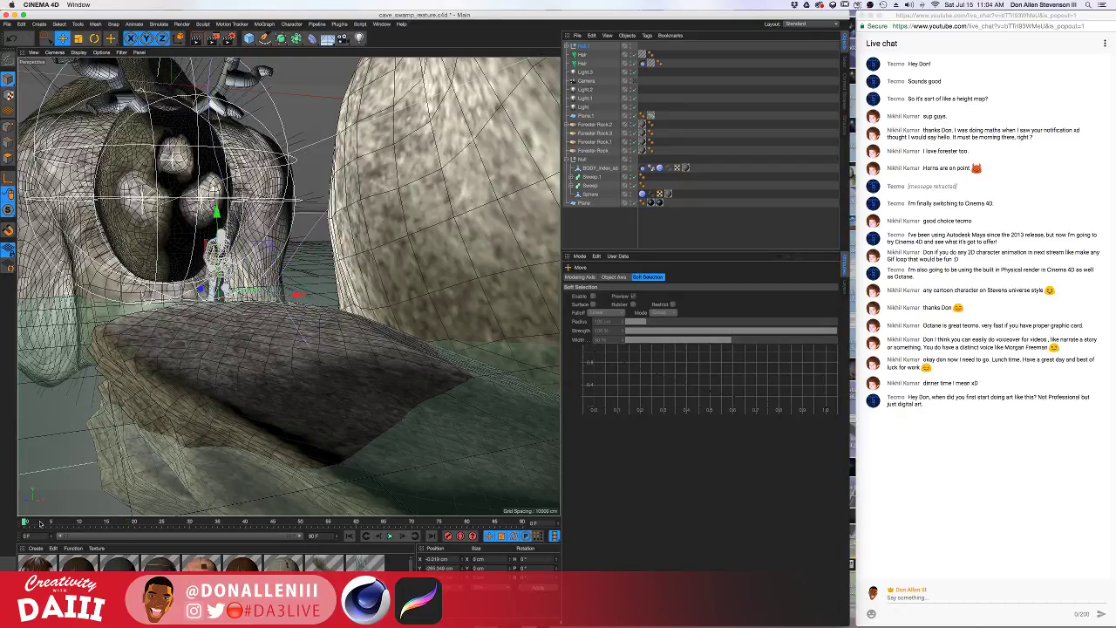
left_click_drag(218, 214, 219, 213)
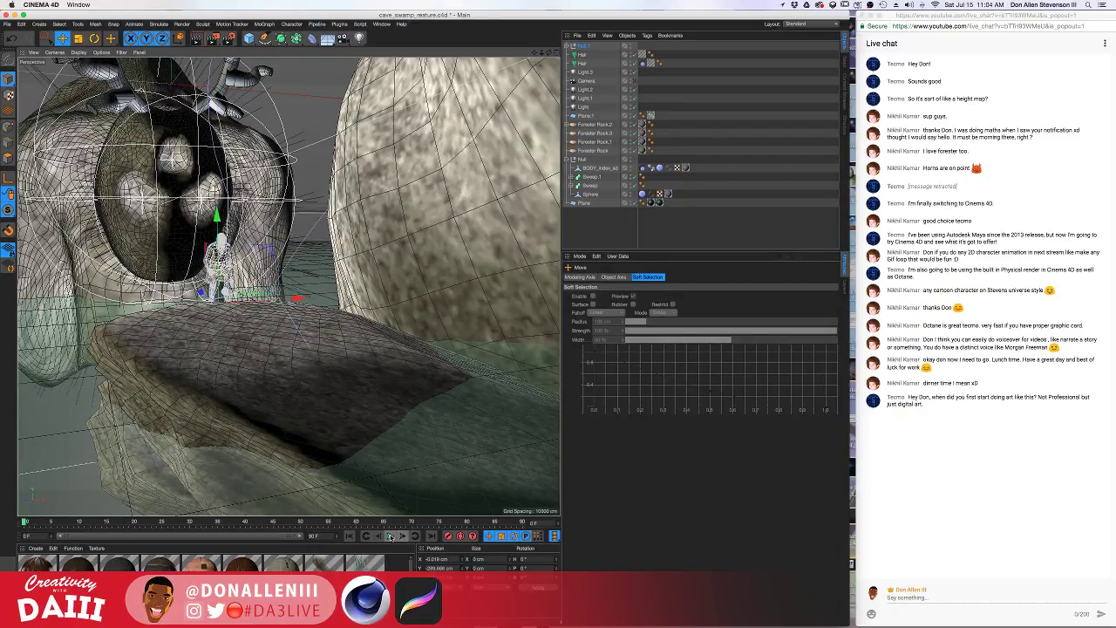
left_click(389, 535)
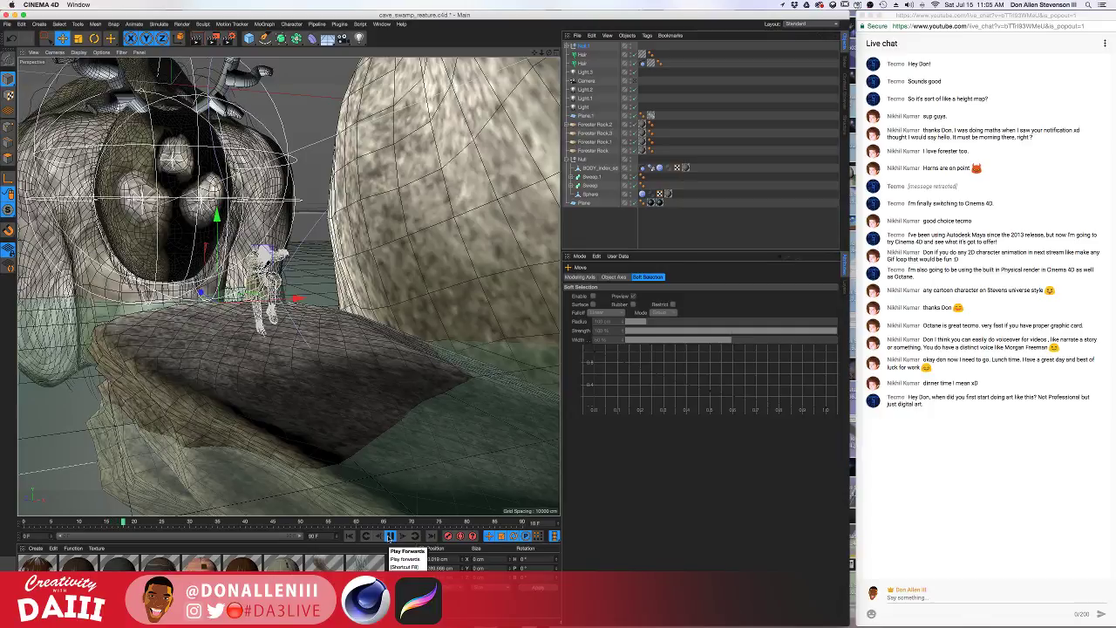
left_click(390, 536)
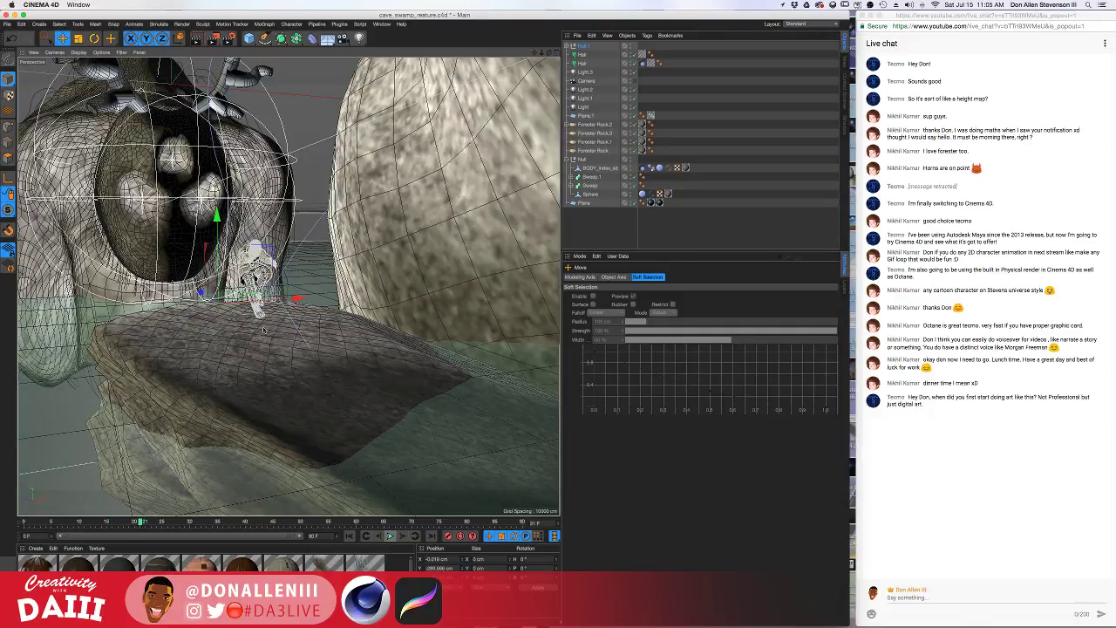
Shift the character slightly on the rock in front of the creature and render a viewport preview at frame 21
left_click_drag(347, 416, 348, 355, "alt")
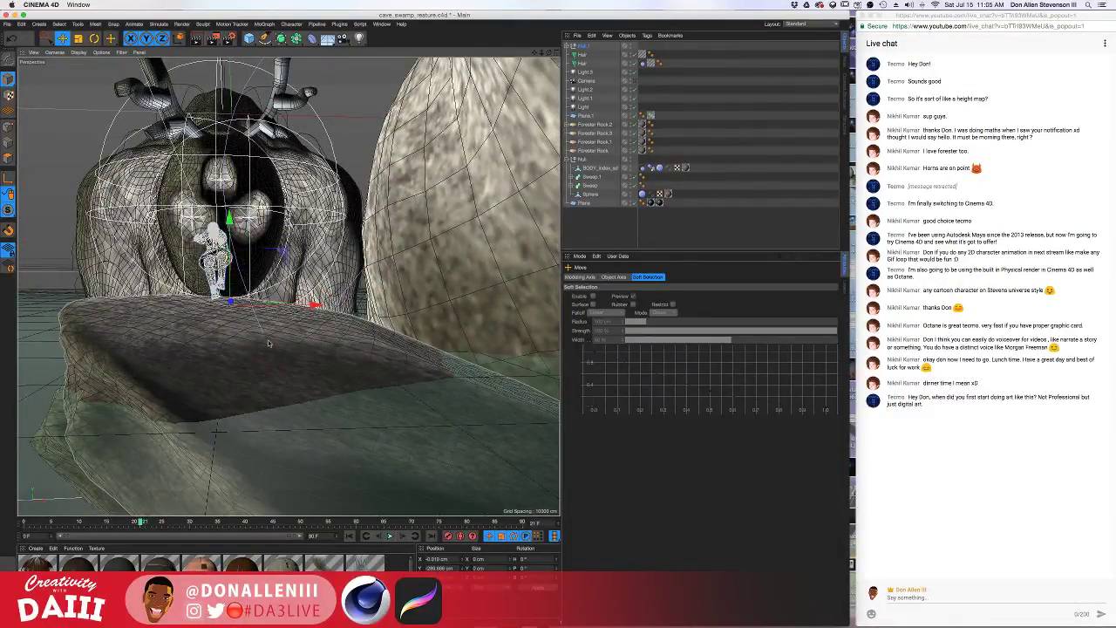
left_click_drag(268, 343, 262, 366, "alt")
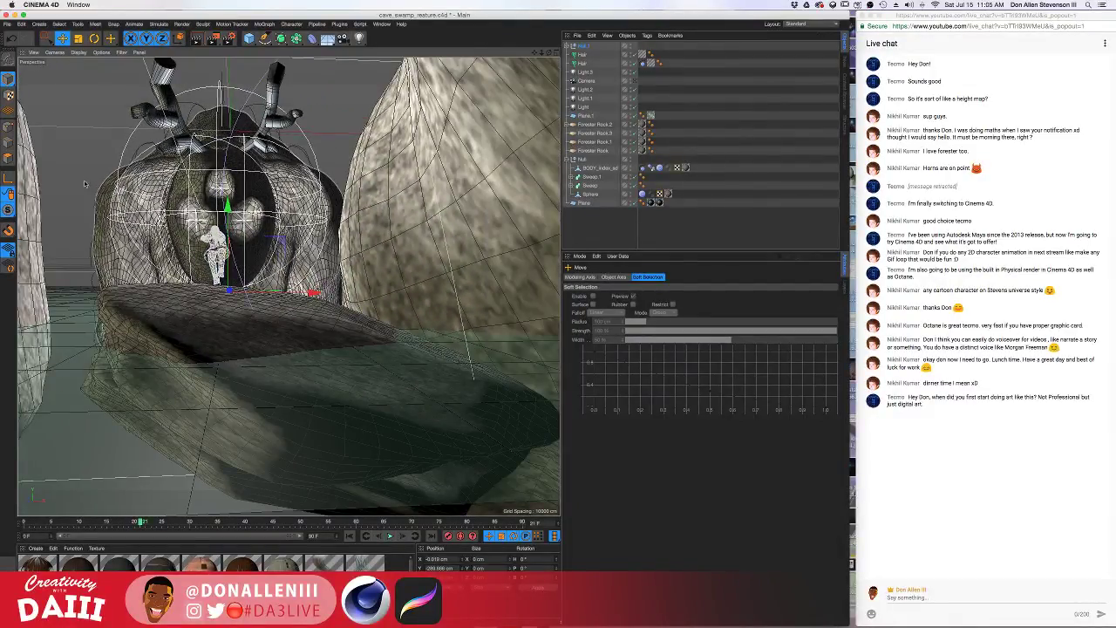
middle_click_drag(197, 251, 234, 276, "alt")
left_click_drag(234, 276, 237, 281)
scroll(260, 278, "up", 3)
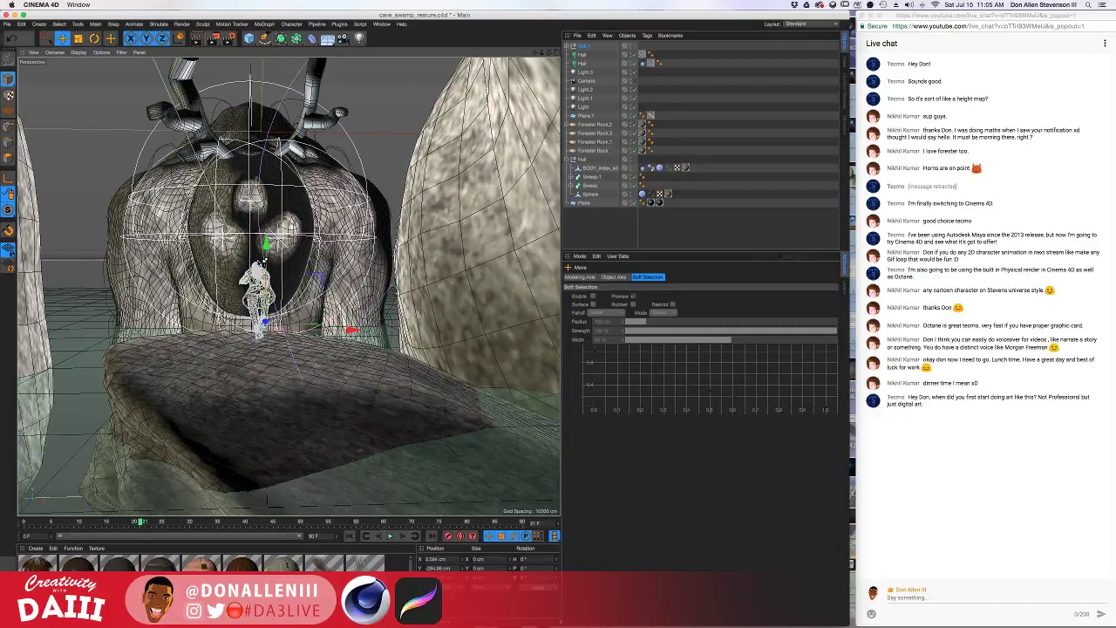
key("super+r")
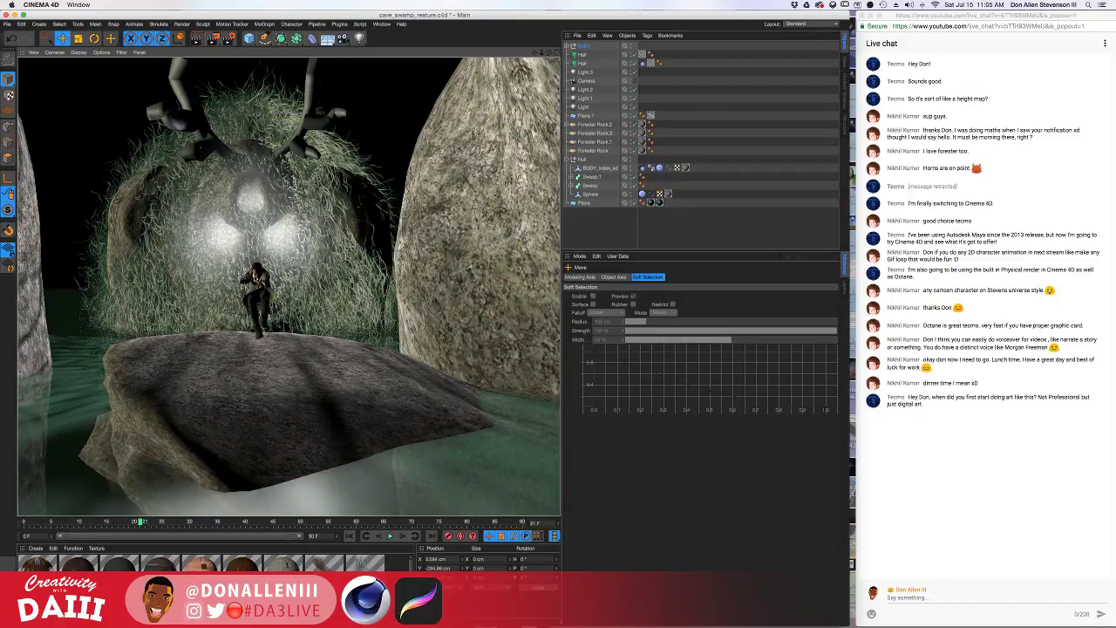
Scrub through the timeline to frame 32 to examine the character's poses
left_click_drag(123, 524, 394, 539)
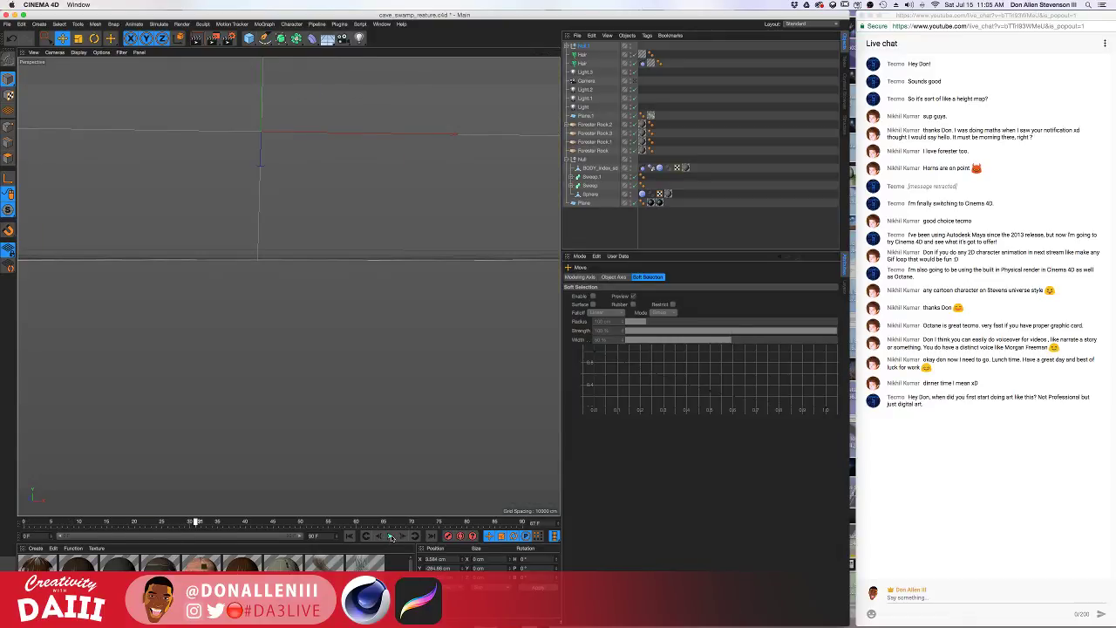
left_click_drag(395, 523, 144, 524)
left_click(145, 523)
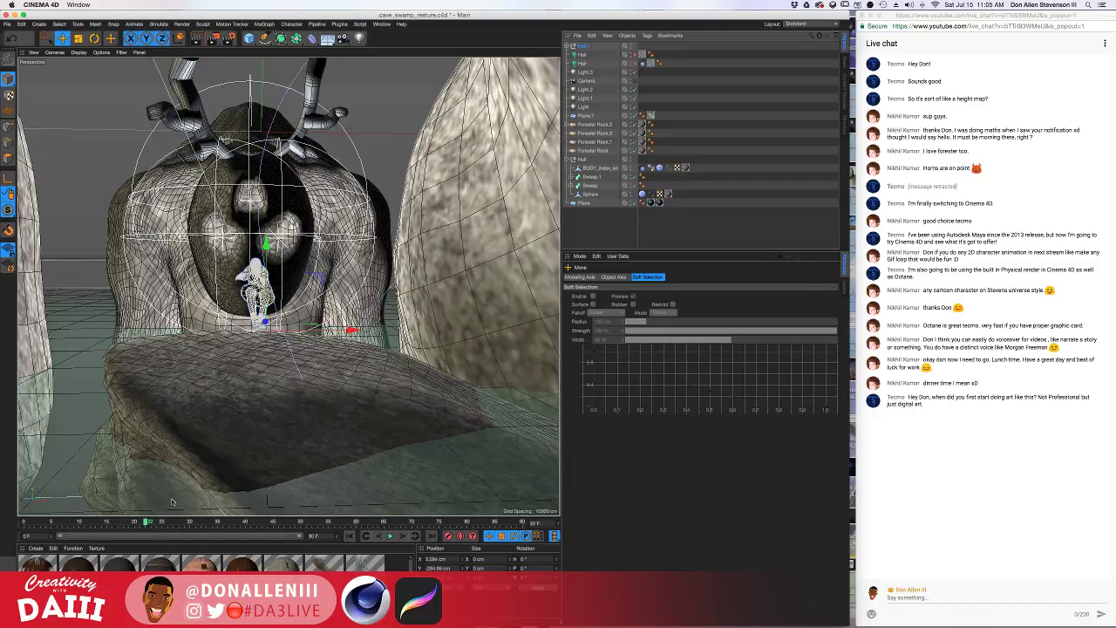
left_click(234, 523)
left_click_drag(234, 521, 202, 522)
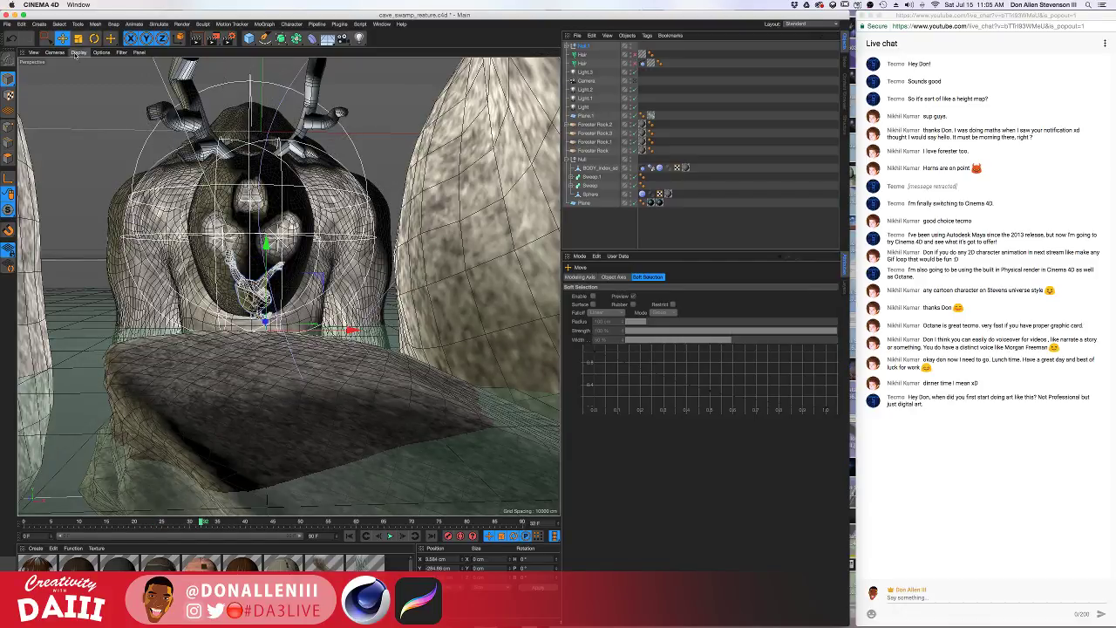
Remove the wireframe lines from the viewport and set its display mode to Quick Shading, checking the character at frame 11
left_click(78, 52)
left_click(115, 67)
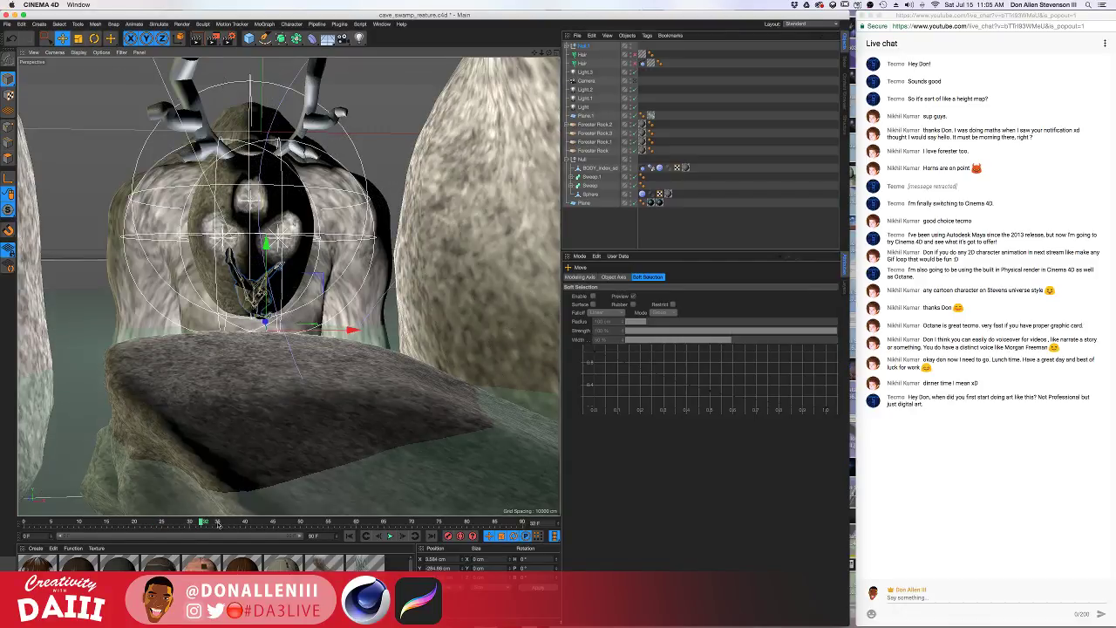
left_click_drag(218, 521, 91, 521)
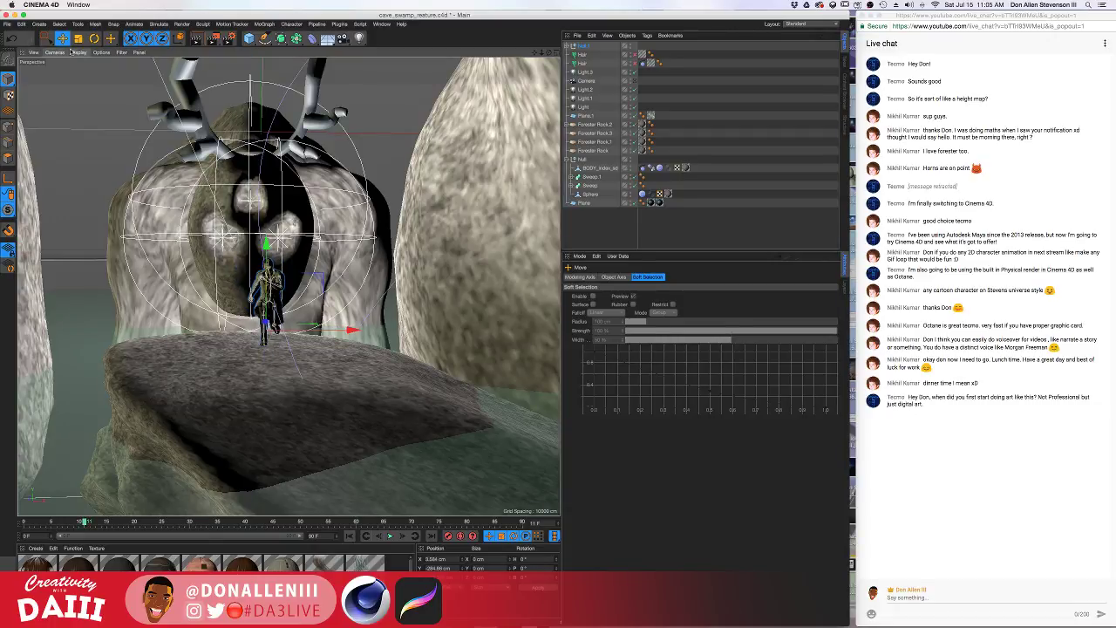
left_click(79, 53)
left_click(114, 84)
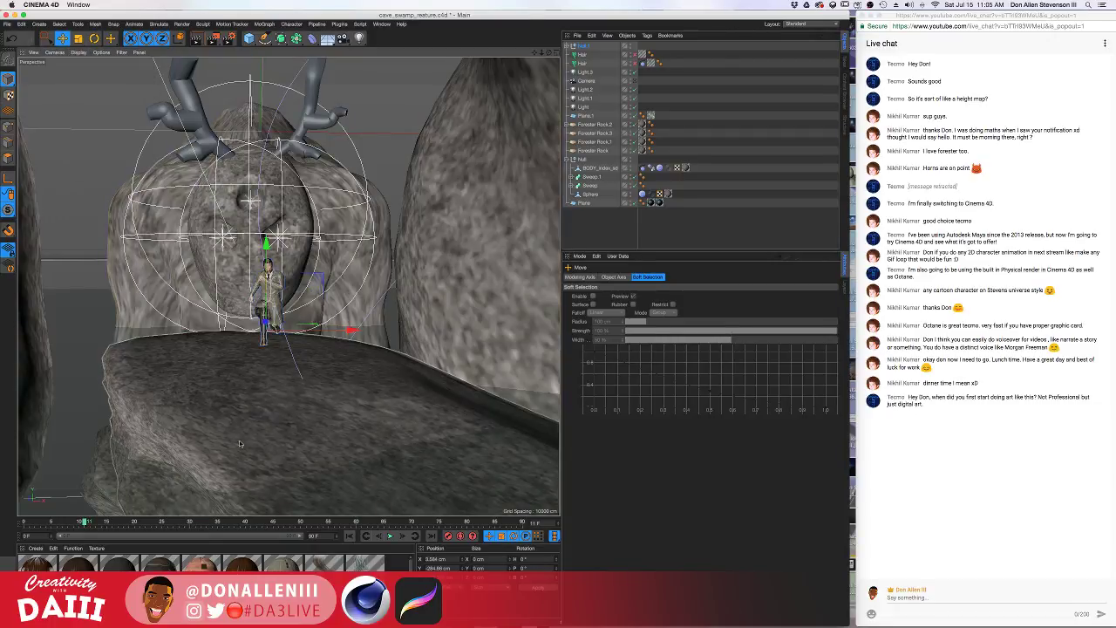
Scrub the timeline to examine the textured character's movement on the rock, returning to frame 11
left_click(206, 522)
left_click_drag(194, 524, 219, 482)
left_click_drag(233, 522, 85, 502)
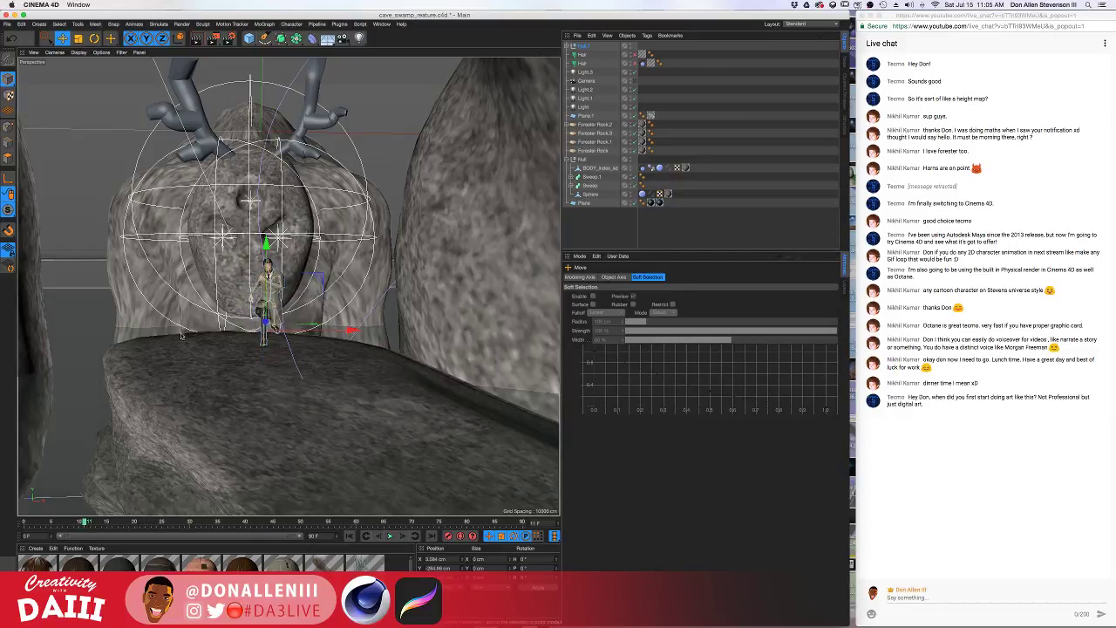
middle_click_drag(225, 237, 291, 253, "alt")
left_click_drag(292, 253, 237, 250, "alt")
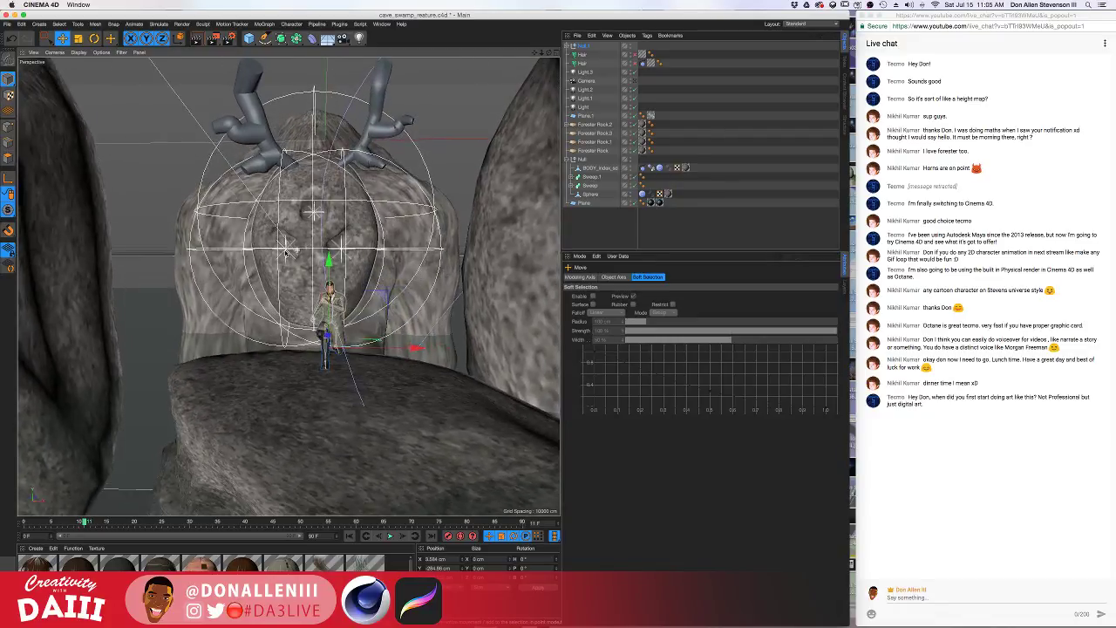
Play the character's animation, stop it at frame 27 and render the viewport
key("space")
left_click(389, 536)
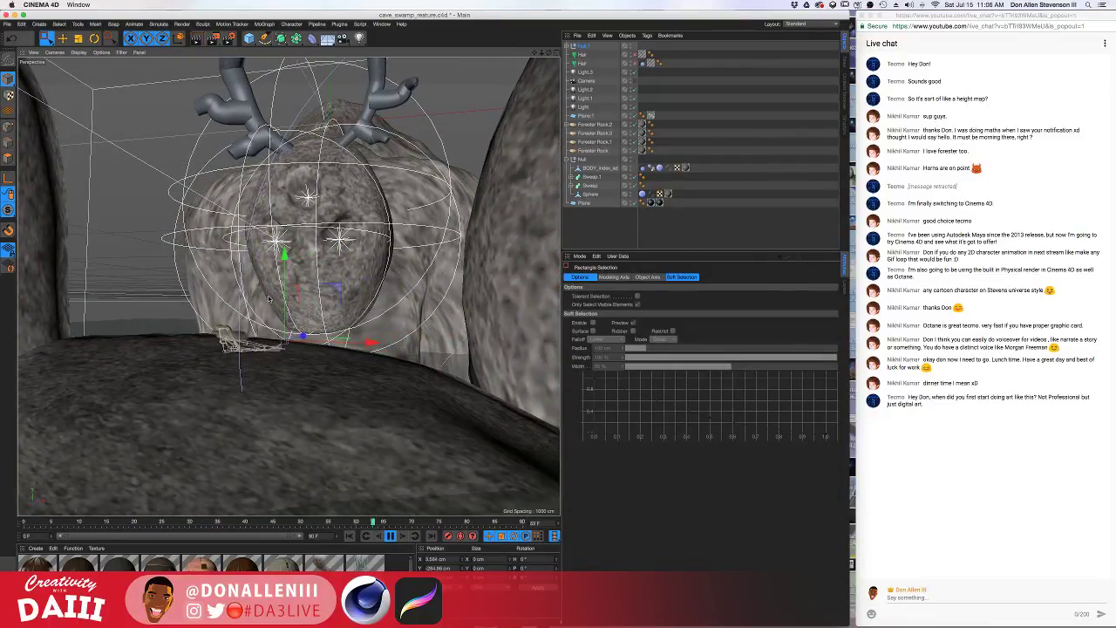
key("F8")
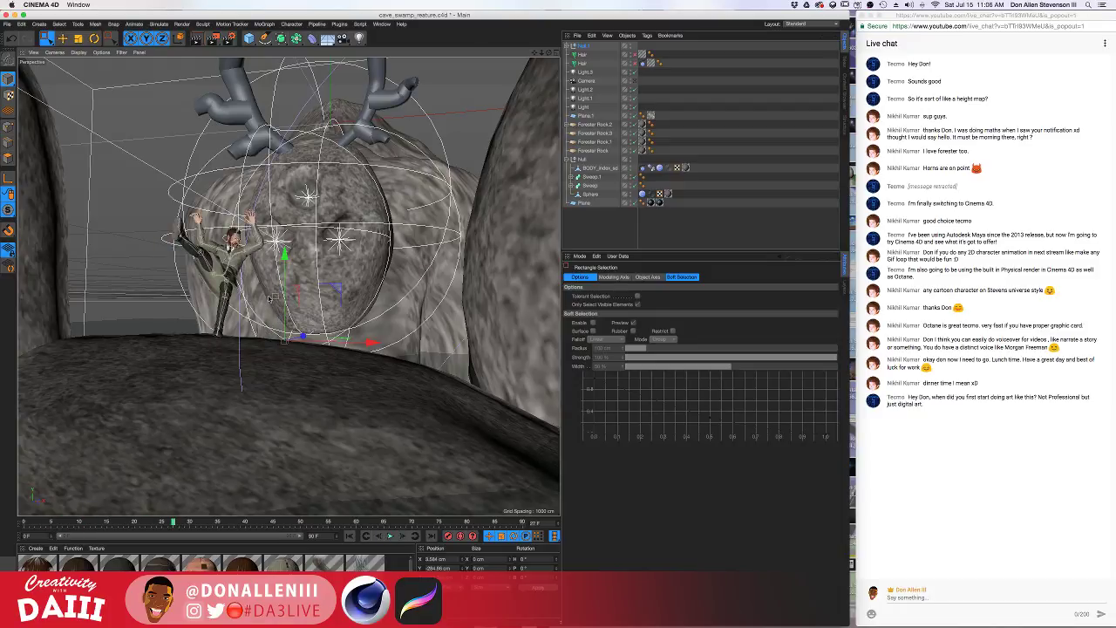
key("super+r")
key("ctrl+r")
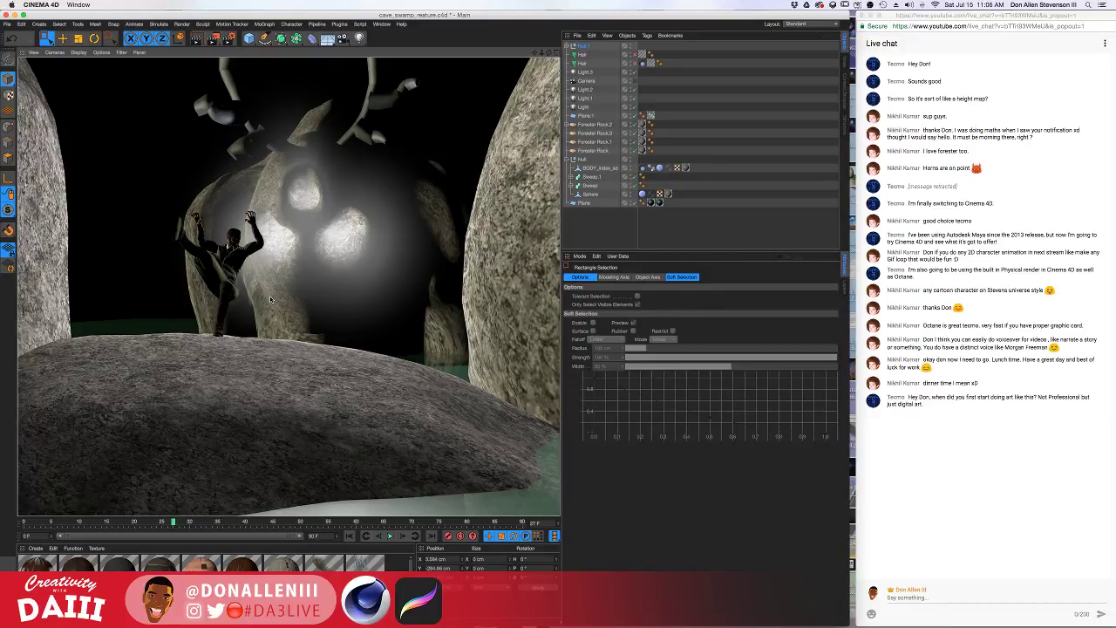
Switch to the desktop with OBS and the reference painting to compare the composition
key("ctrl+Up")
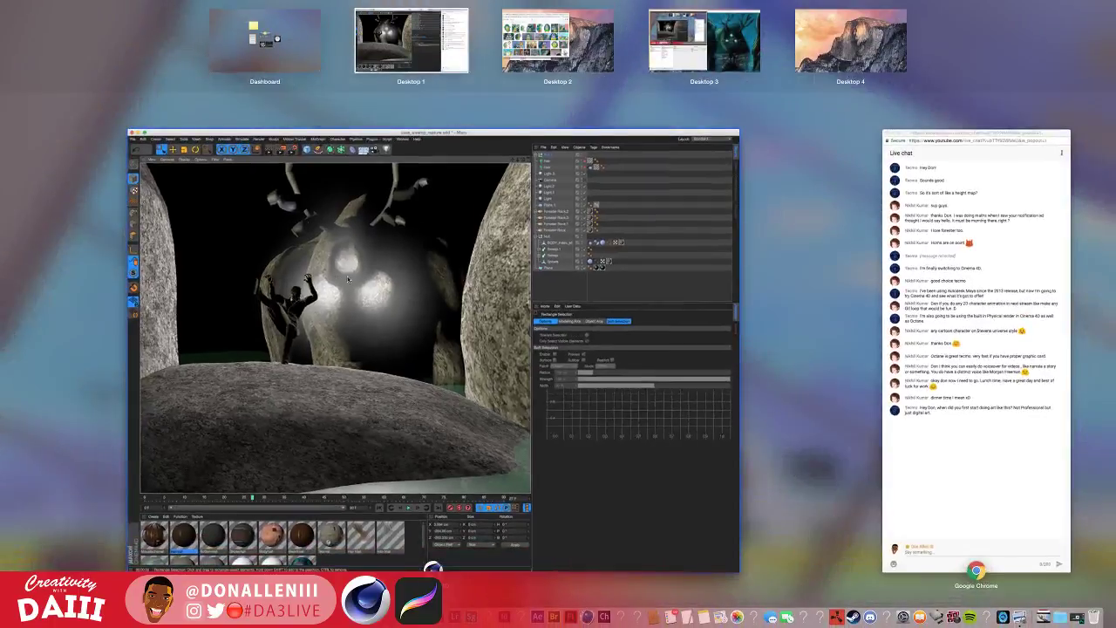
left_click(705, 41)
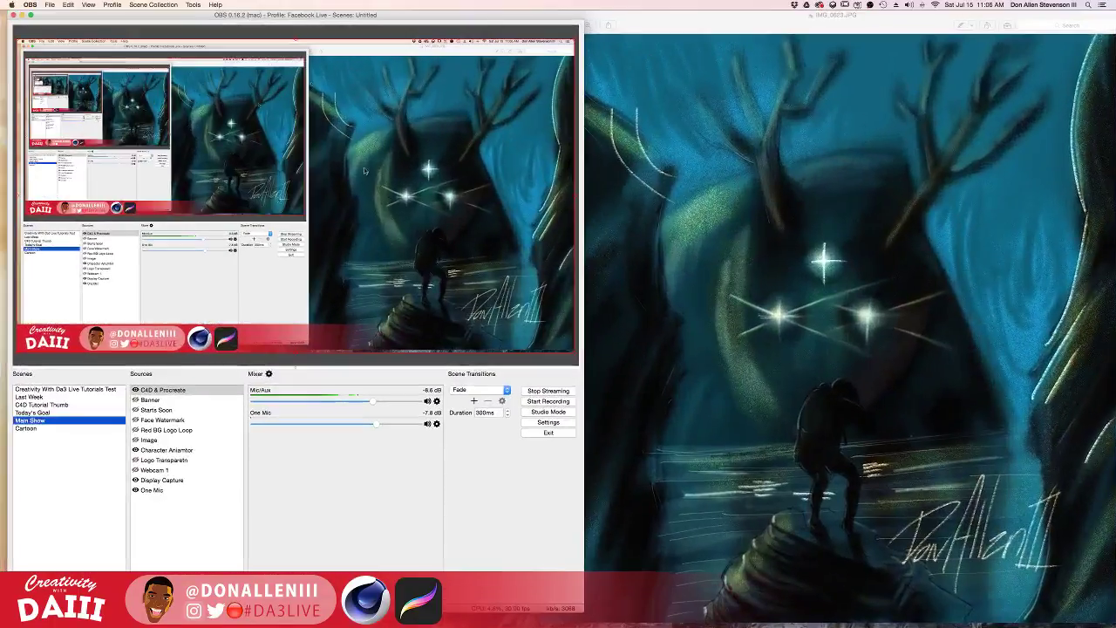
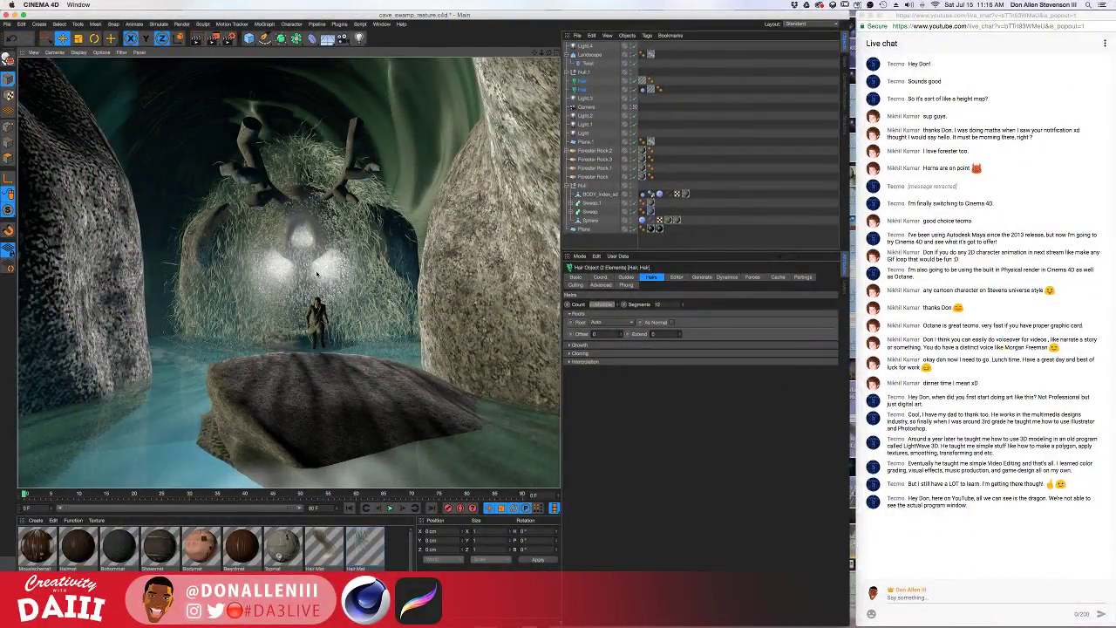
Play and scrub the small character's animation on the rock, stopping it at frame 19
left_click(39, 499)
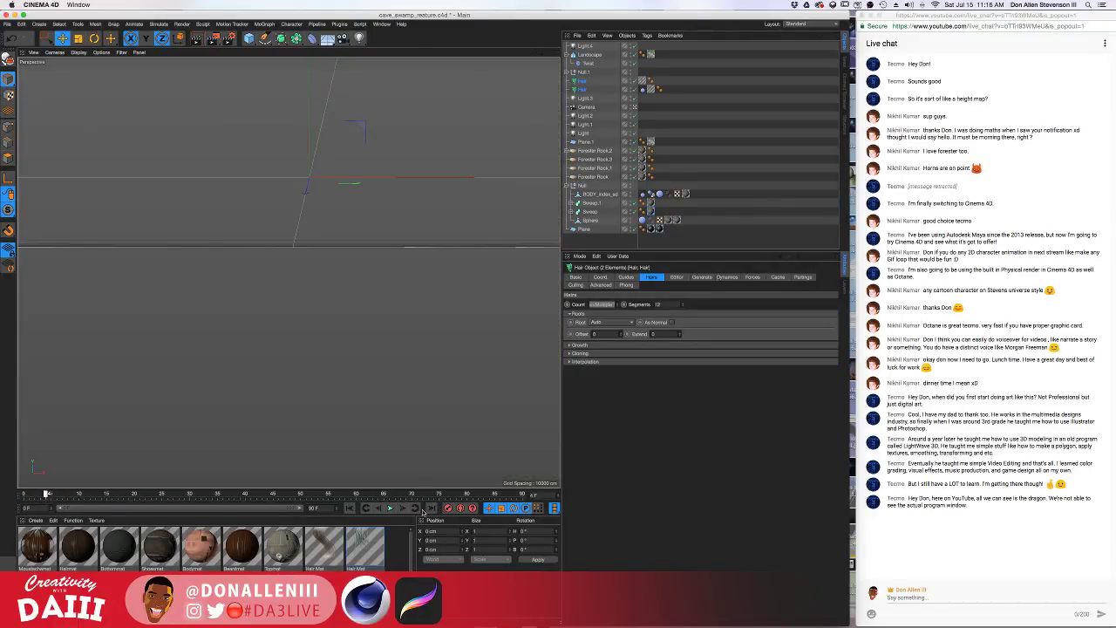
left_click(391, 508)
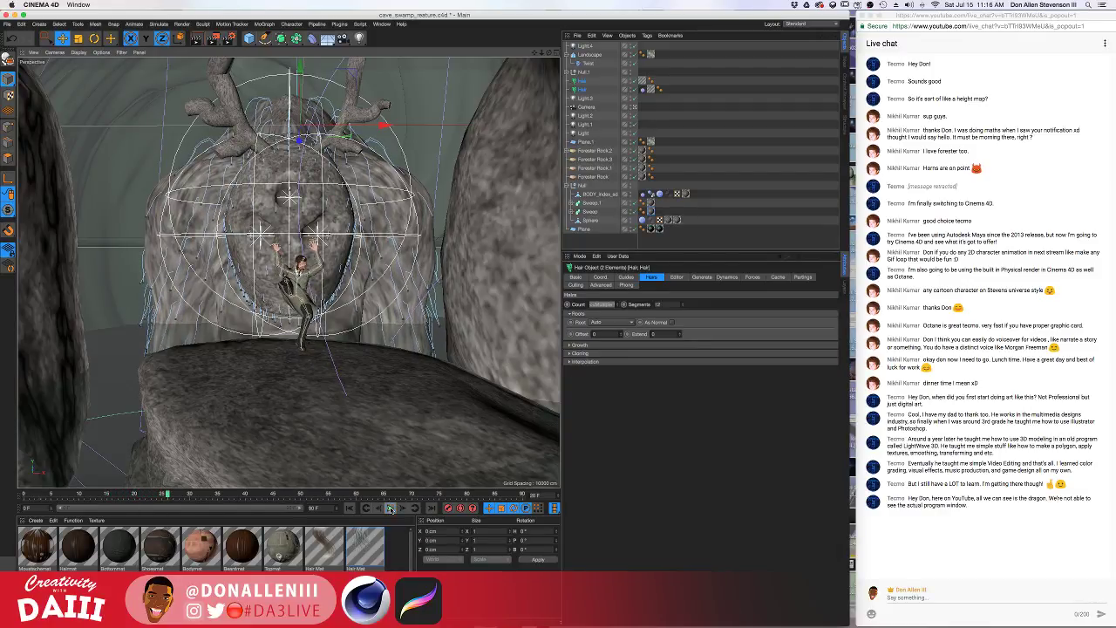
left_click_drag(172, 497, 89, 497)
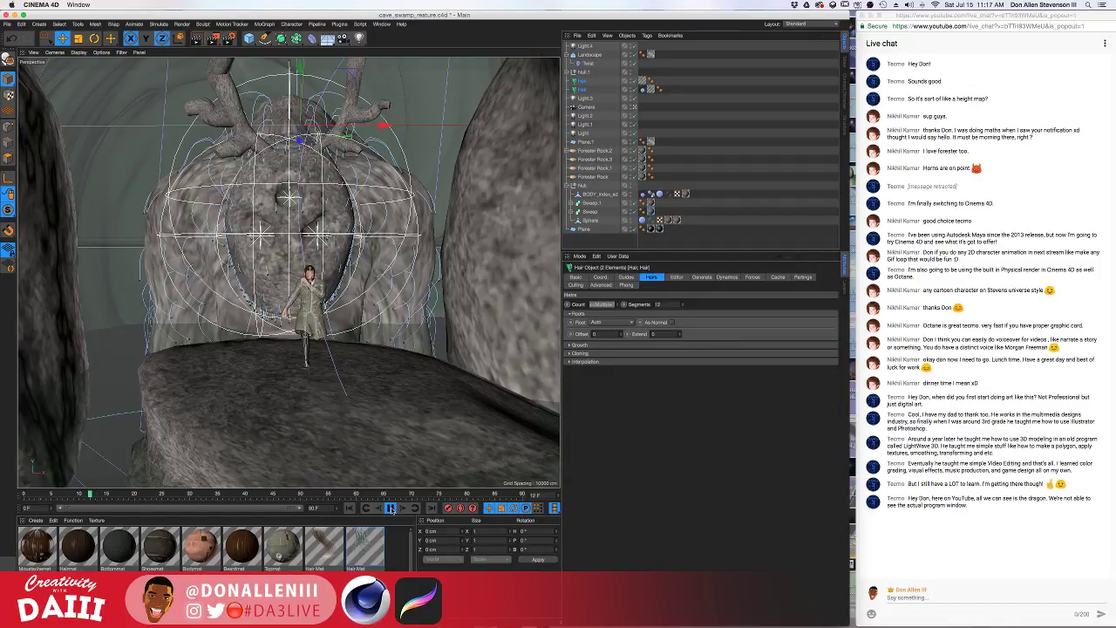
left_click(392, 508)
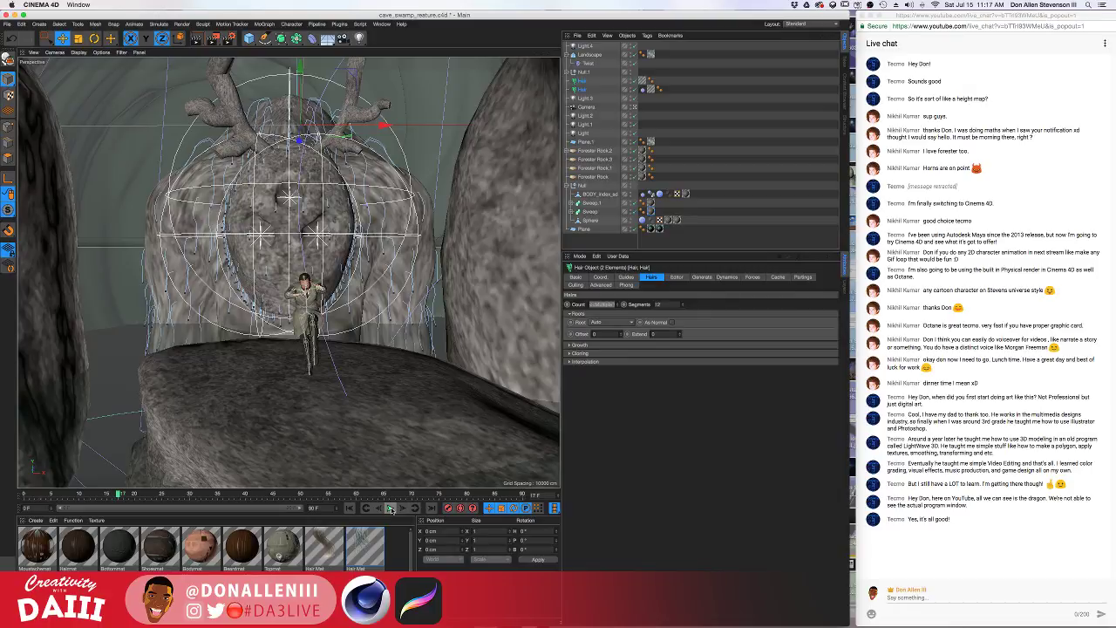
left_click(392, 508)
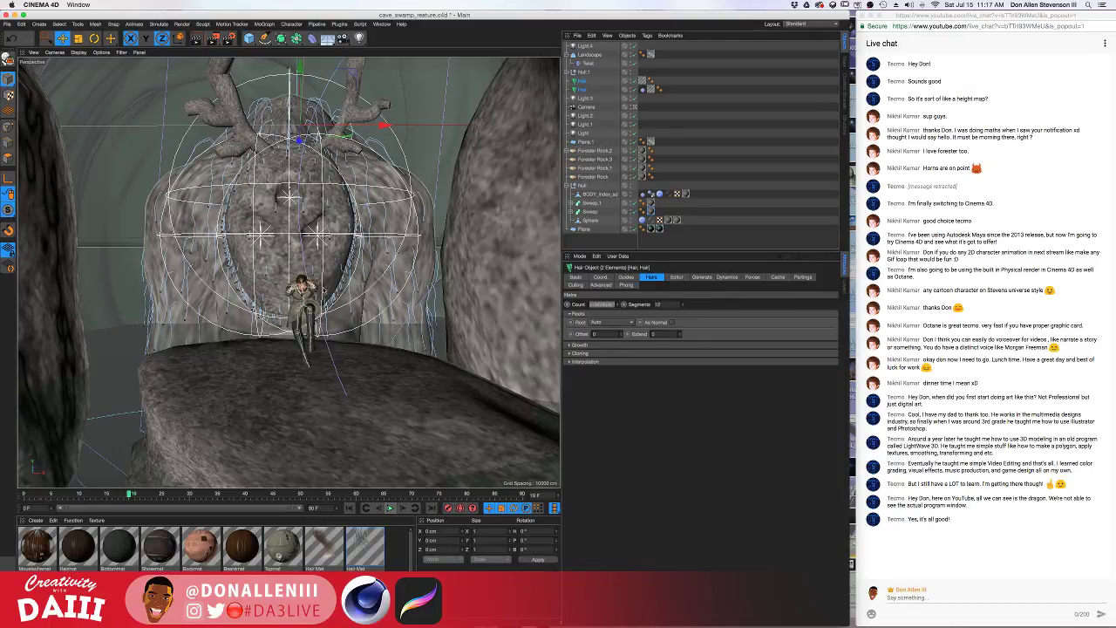
Inspect the character up close, frame it on the rock against the creature, and render the viewport
scroll(312, 279, "up", 8)
left_click_drag(315, 278, 367, 305, "alt")
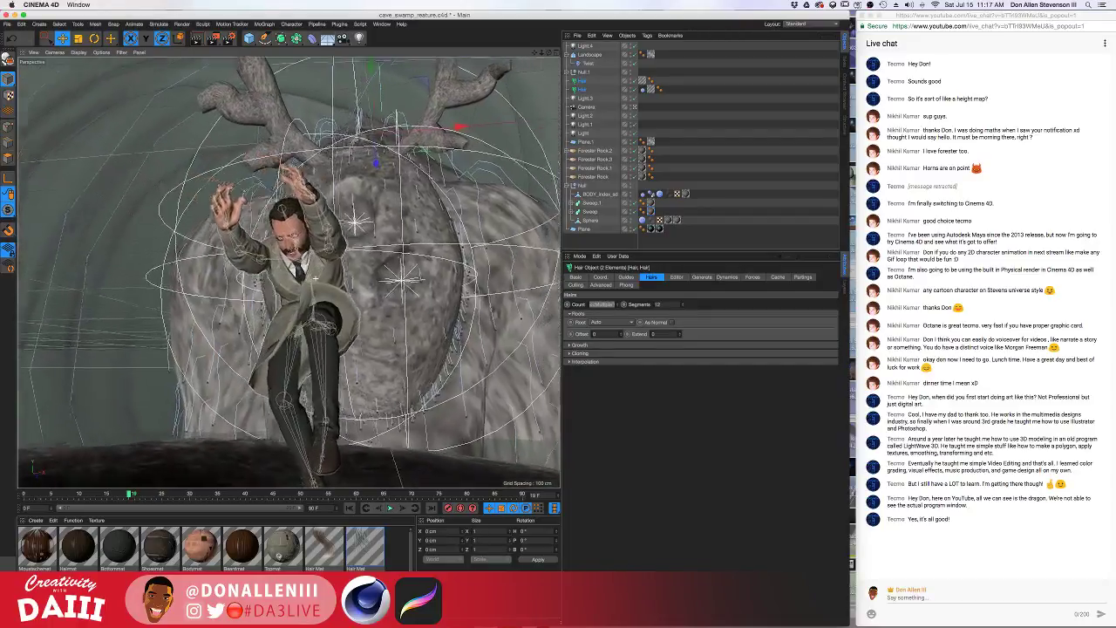
scroll(314, 278, "down", 10)
left_click_drag(315, 278, 249, 160, "alt")
left_click_drag(274, 207, 300, 324, "alt")
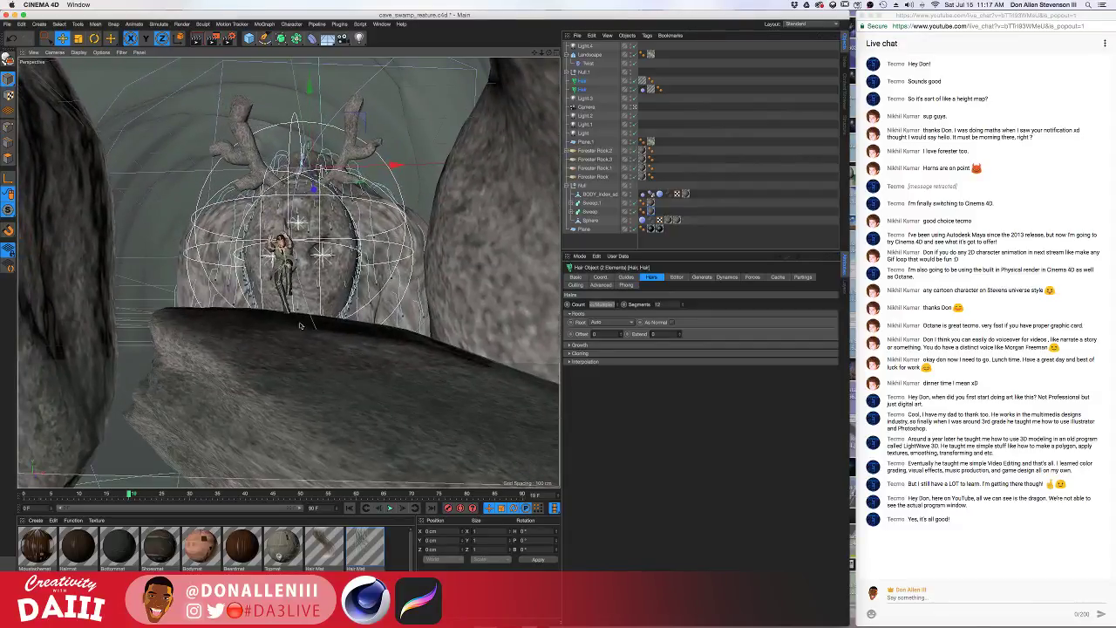
scroll(299, 325, "up", 4)
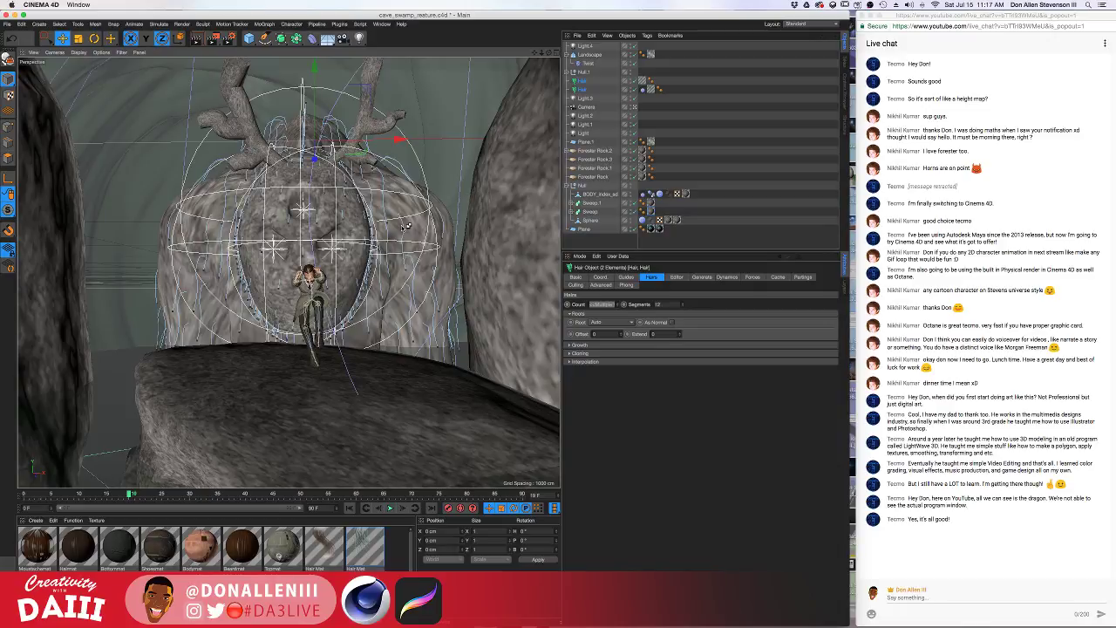
key("super+r")
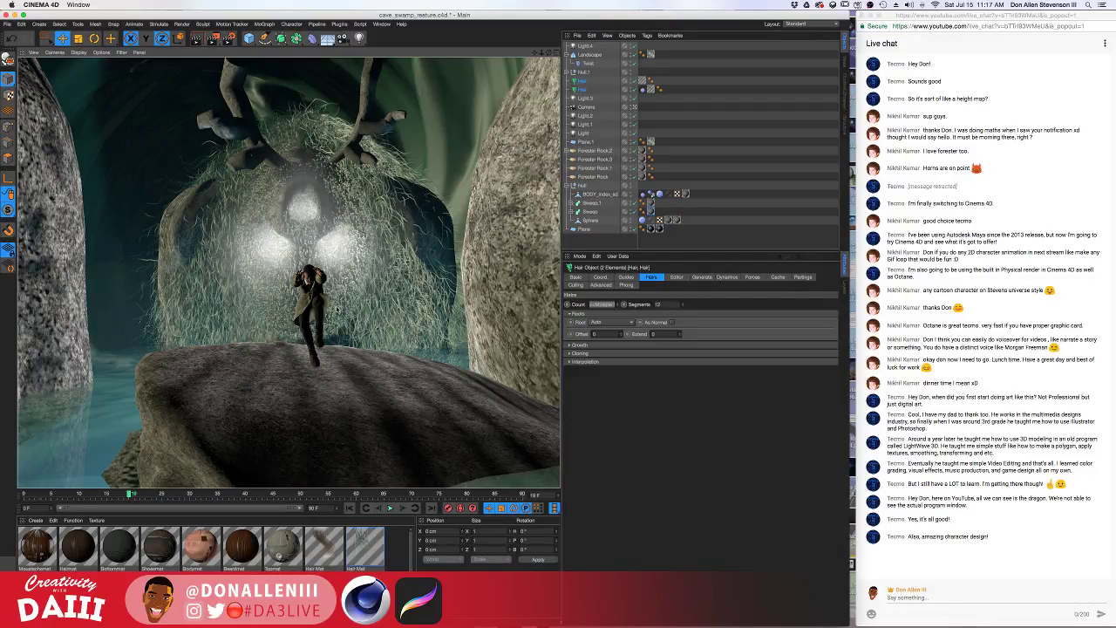
Try rotating the creature's face Sphere on its own and the whole Null group that contains it
left_click(221, 289)
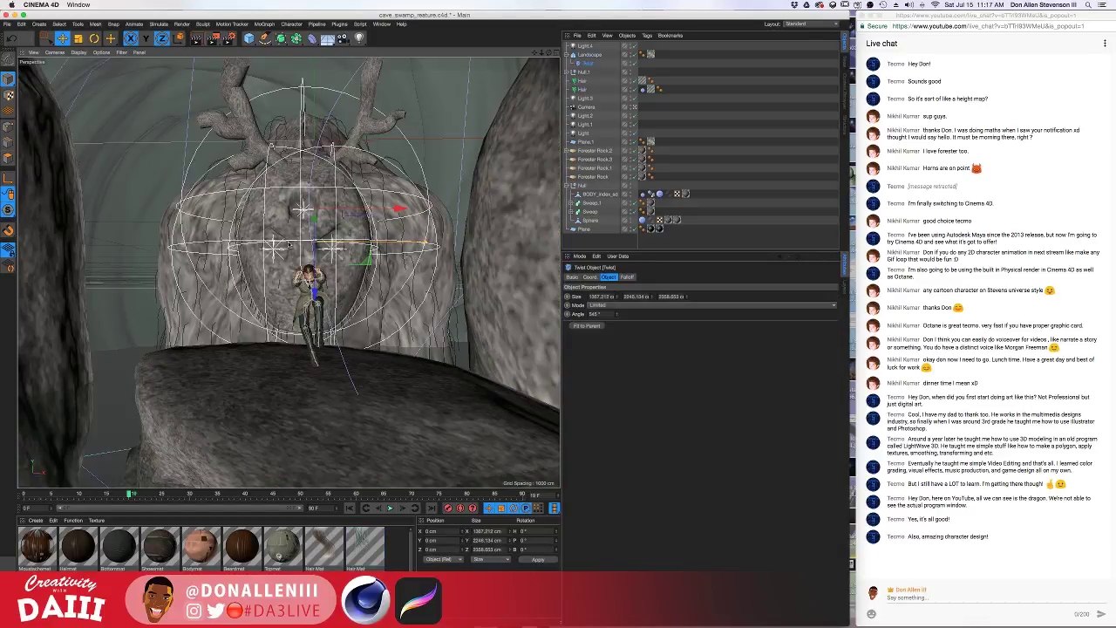
left_click(301, 258)
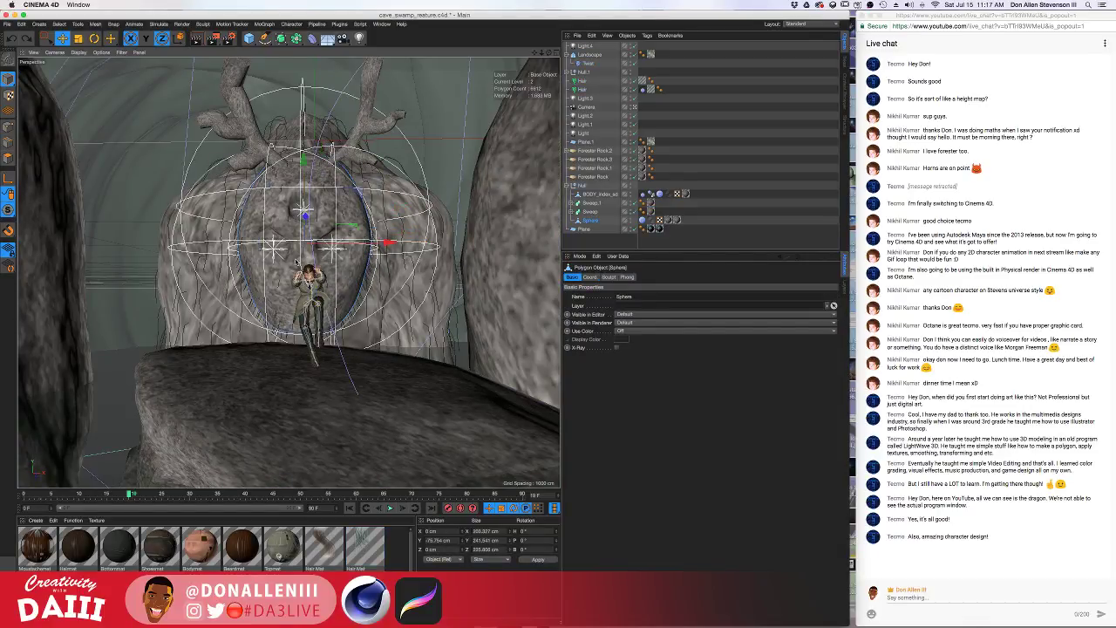
key("r")
left_click_drag(335, 211, 332, 203)
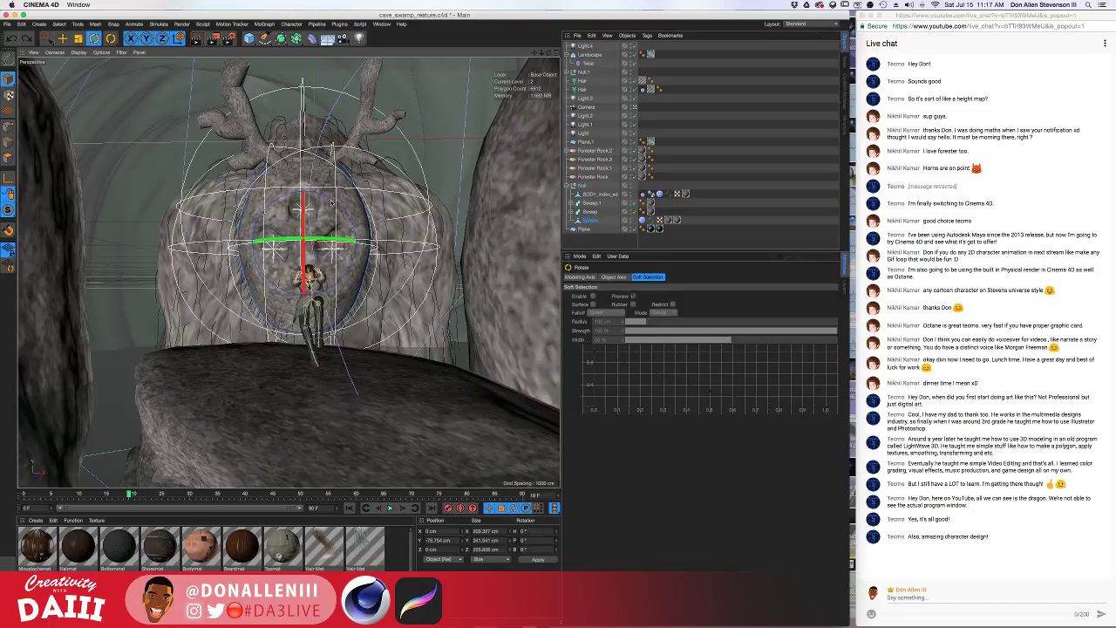
left_click(583, 186)
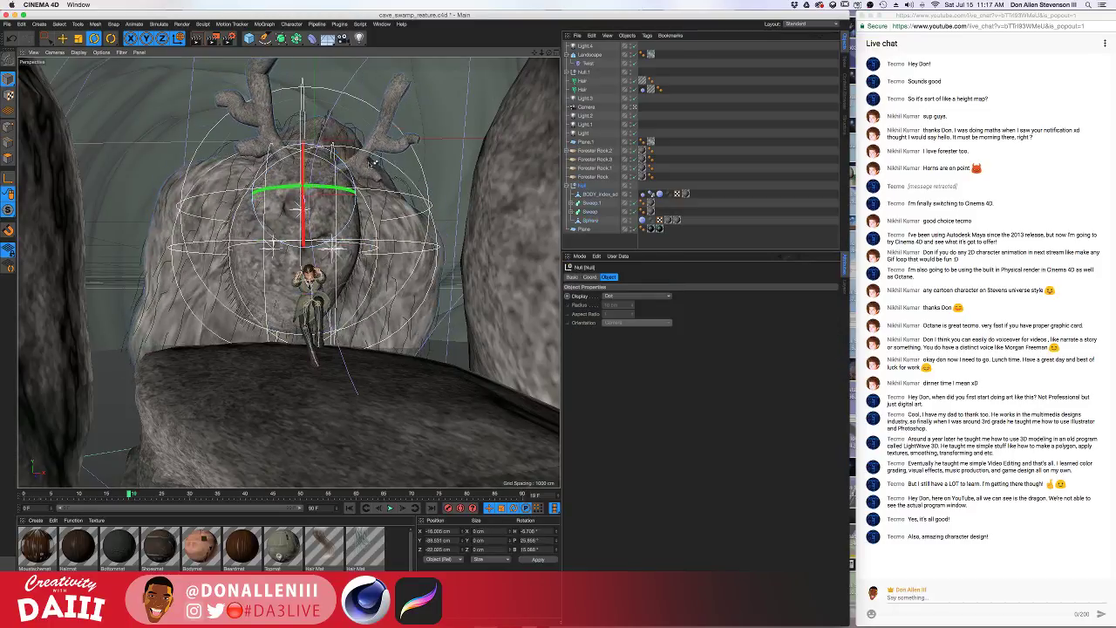
left_click(592, 194)
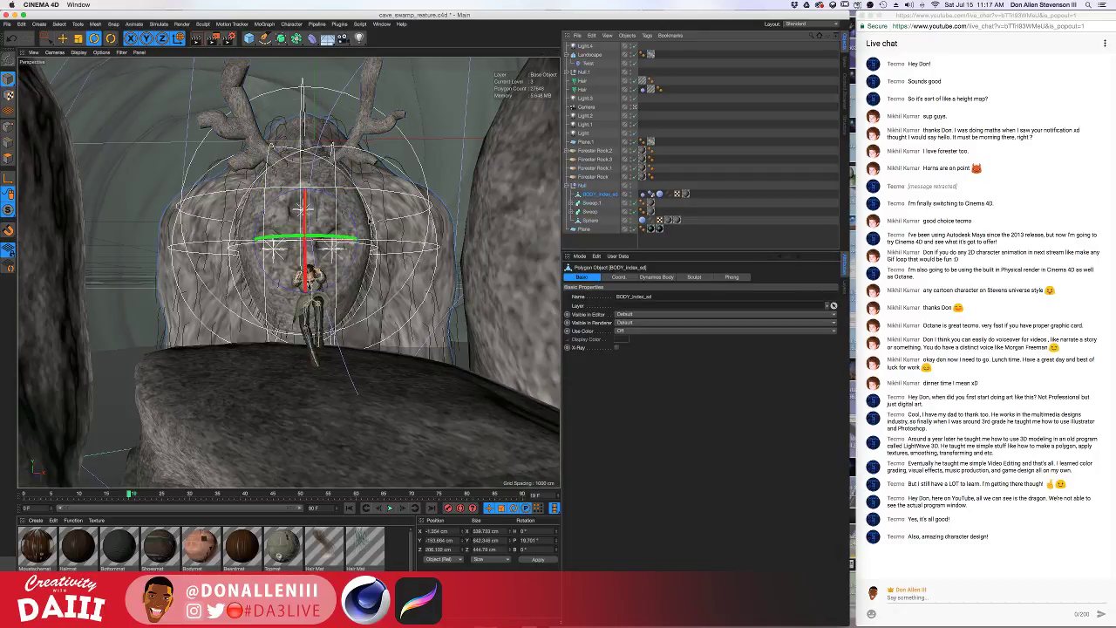
Try rotating the face Sphere together with both horn Sweeps
left_click(590, 220)
left_click(590, 202, "shift")
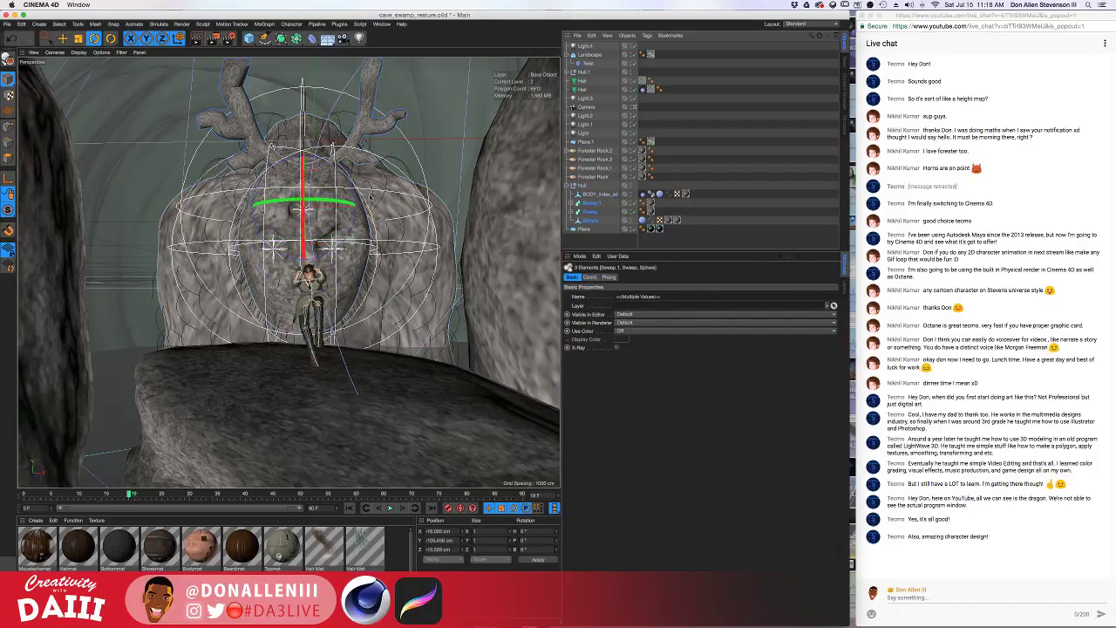
left_click_drag(338, 178, 406, 196)
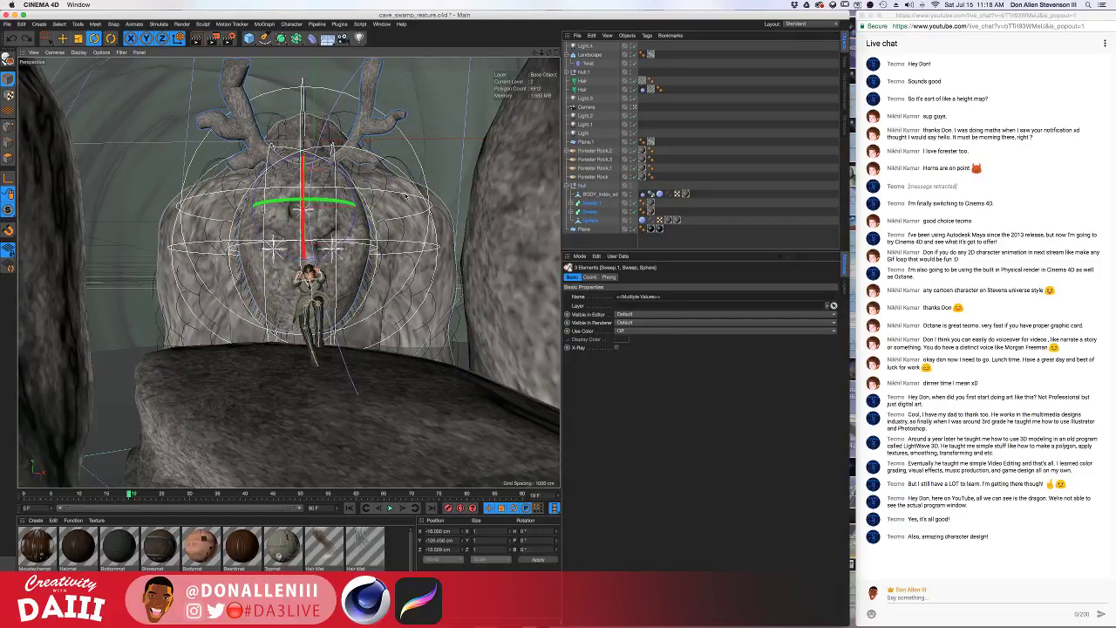
Move the creature's face Hair object into the Null group, directly below the Sphere
left_click(584, 91)
left_click(583, 80)
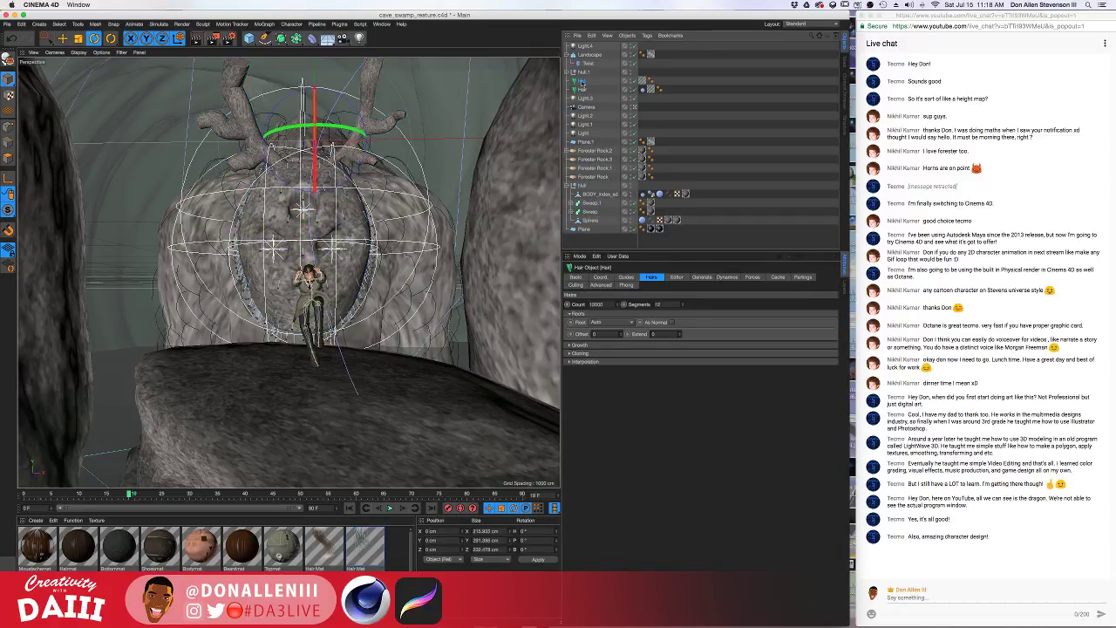
left_click_drag(591, 225, 589, 217)
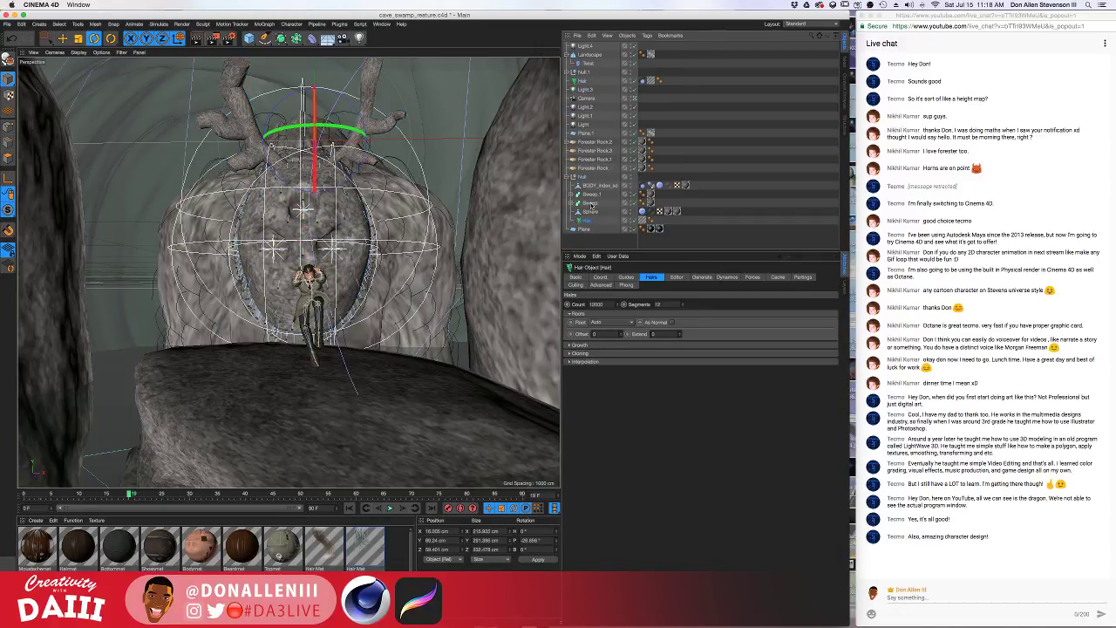
Rotate the face Sphere, its Hair and both horn Sweeps together to about H 6°, P 1.6°, B 1.8°, and render the viewport
left_click(593, 197, "shift")
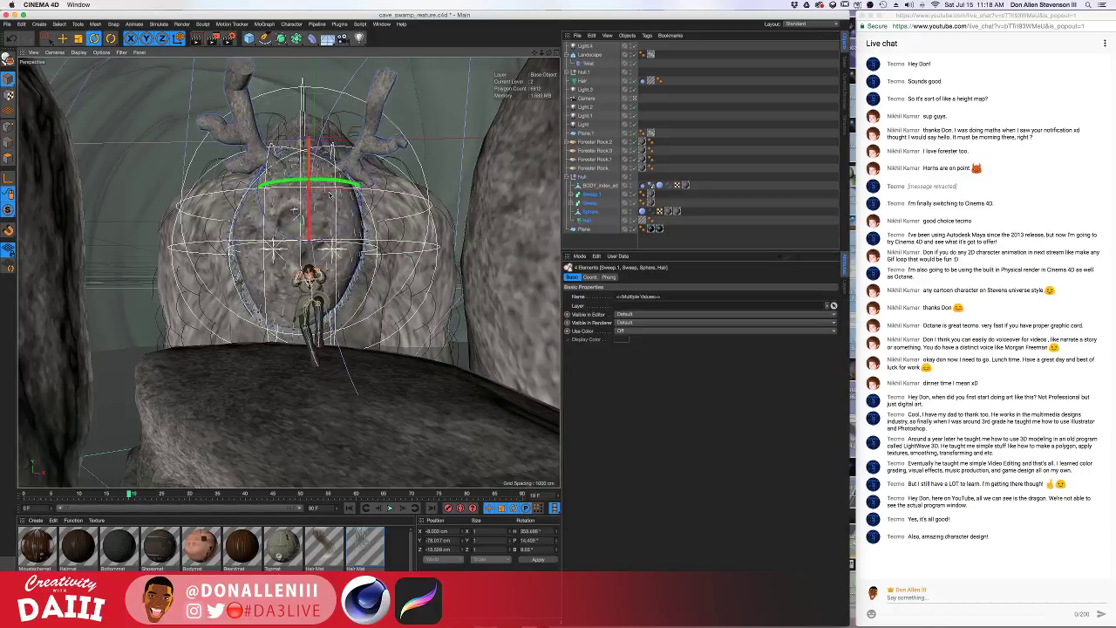
left_click_drag(329, 195, 386, 246)
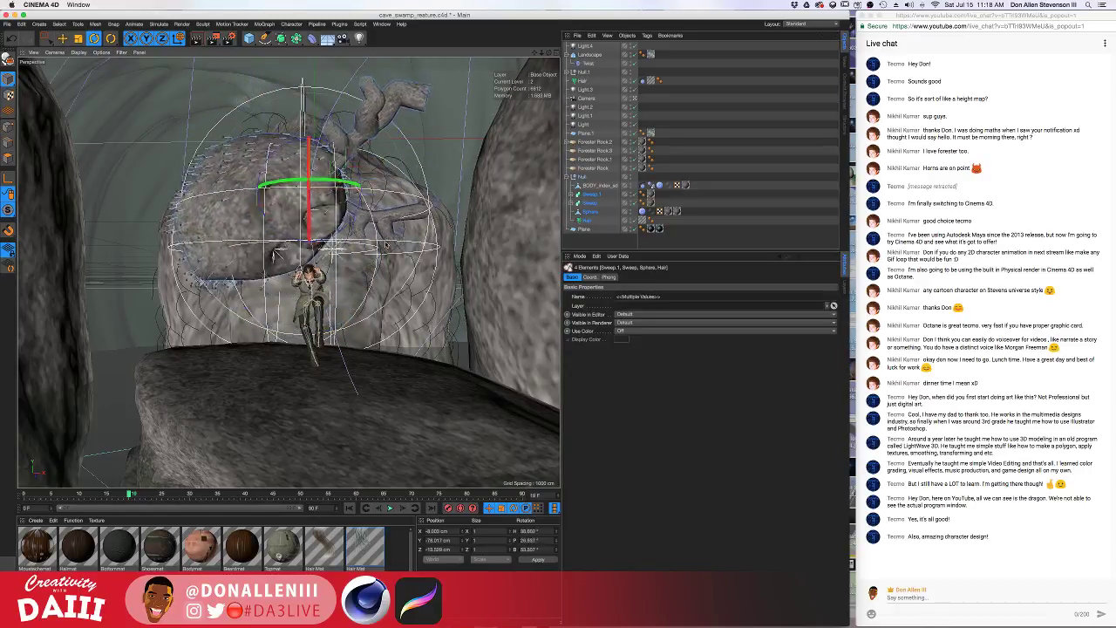
key("super+z")
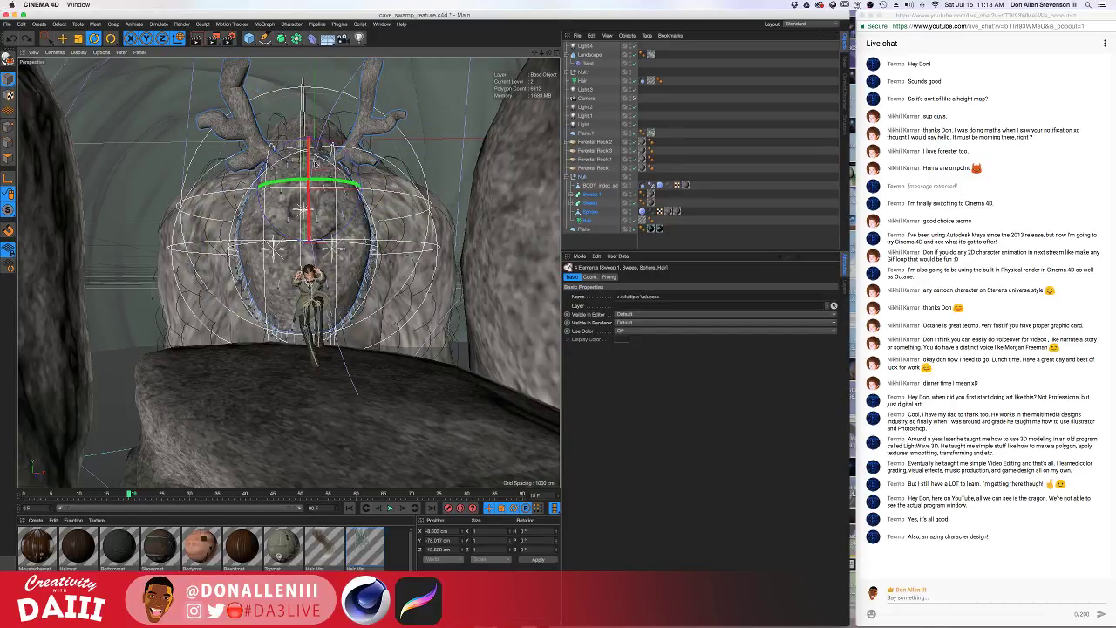
left_click_drag(309, 166, 310, 170)
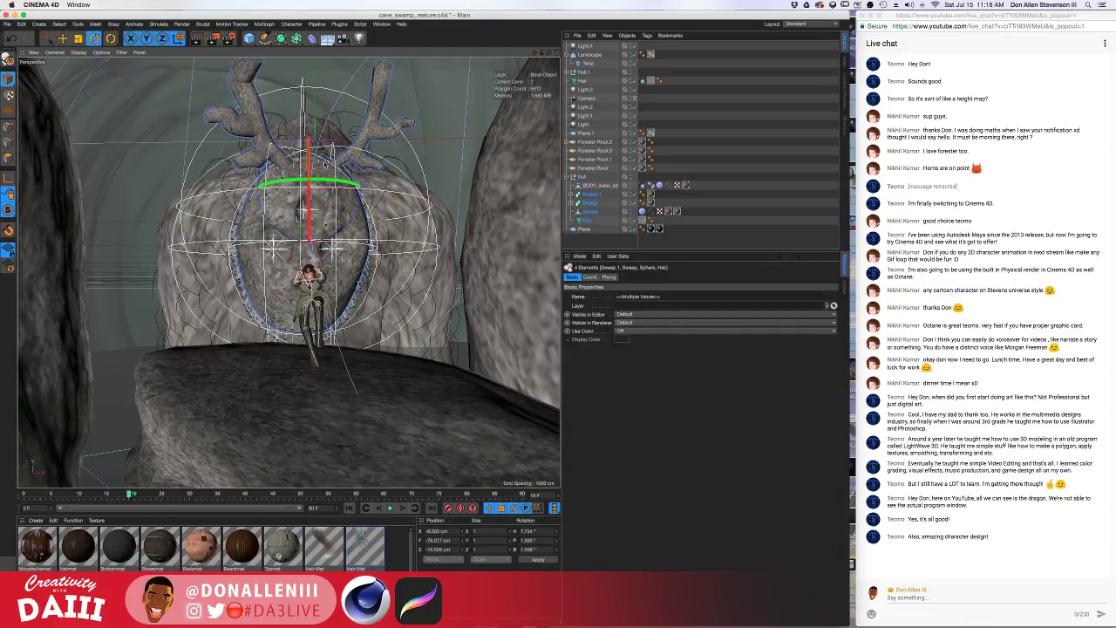
left_click_drag(325, 162, 328, 163)
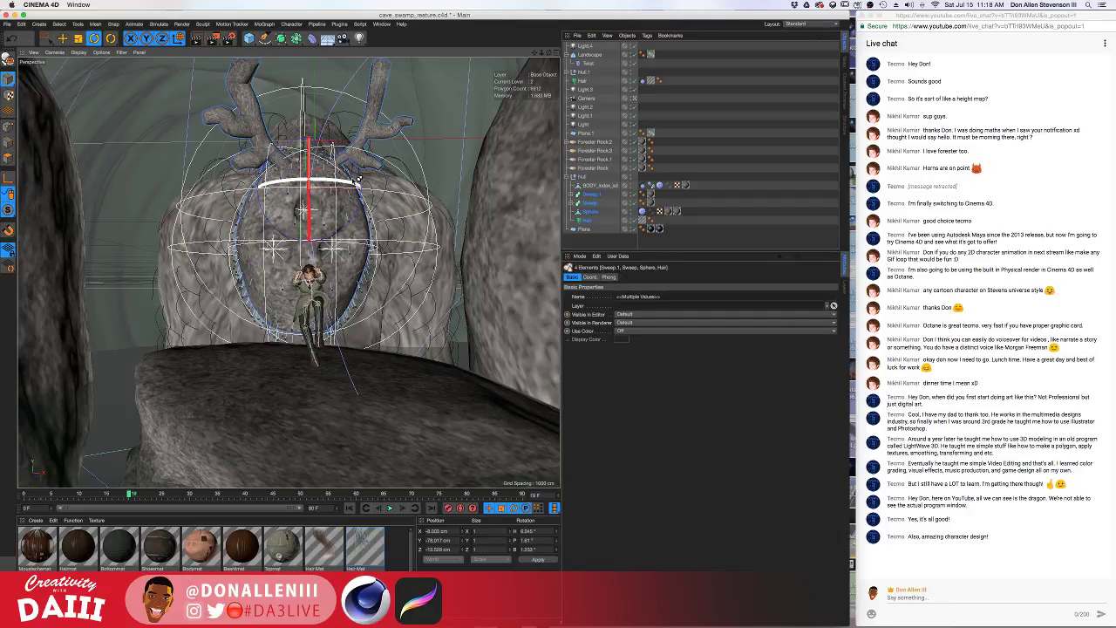
key("alt+r")
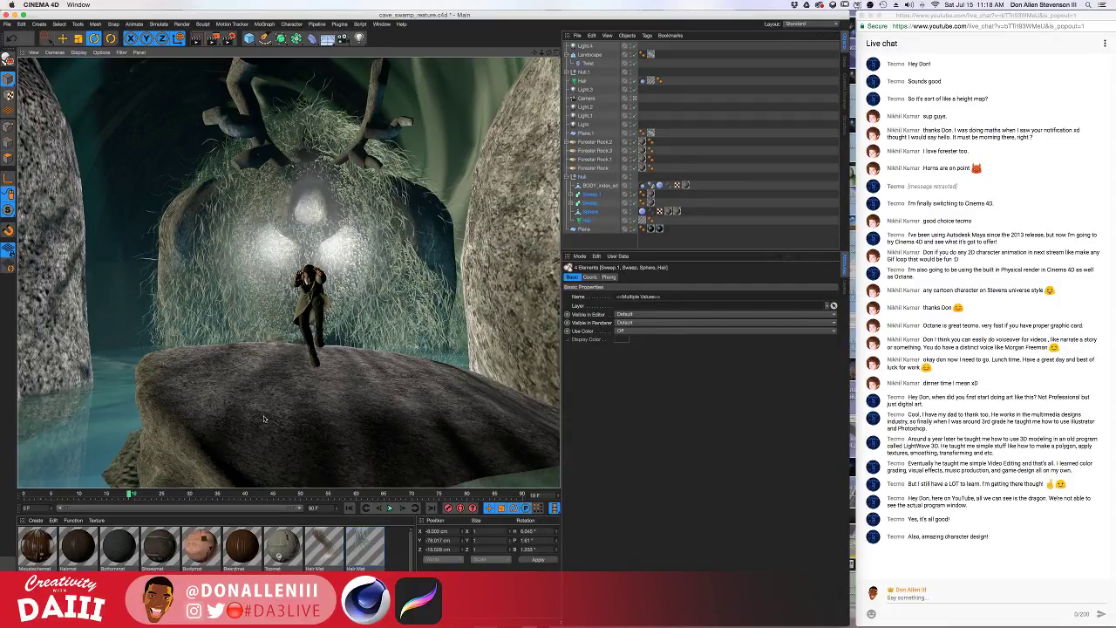
Tint the two eye lights pale yellow at hue 60°, with 34% saturation for Light.2 and 37% for Light.1, and render the viewport
left_click(586, 47)
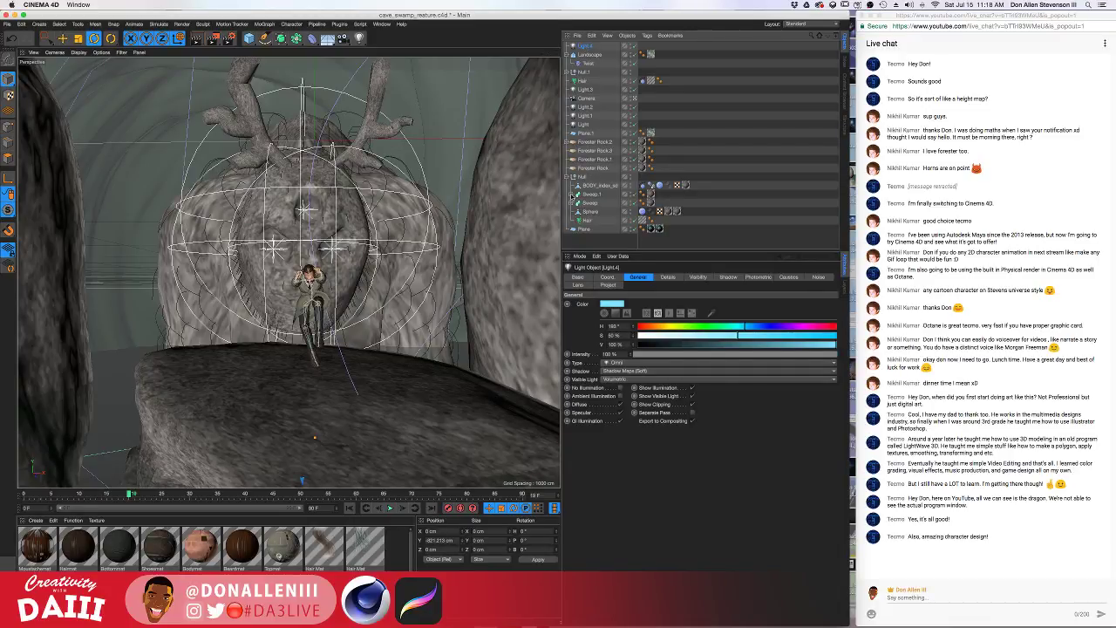
left_click(585, 106)
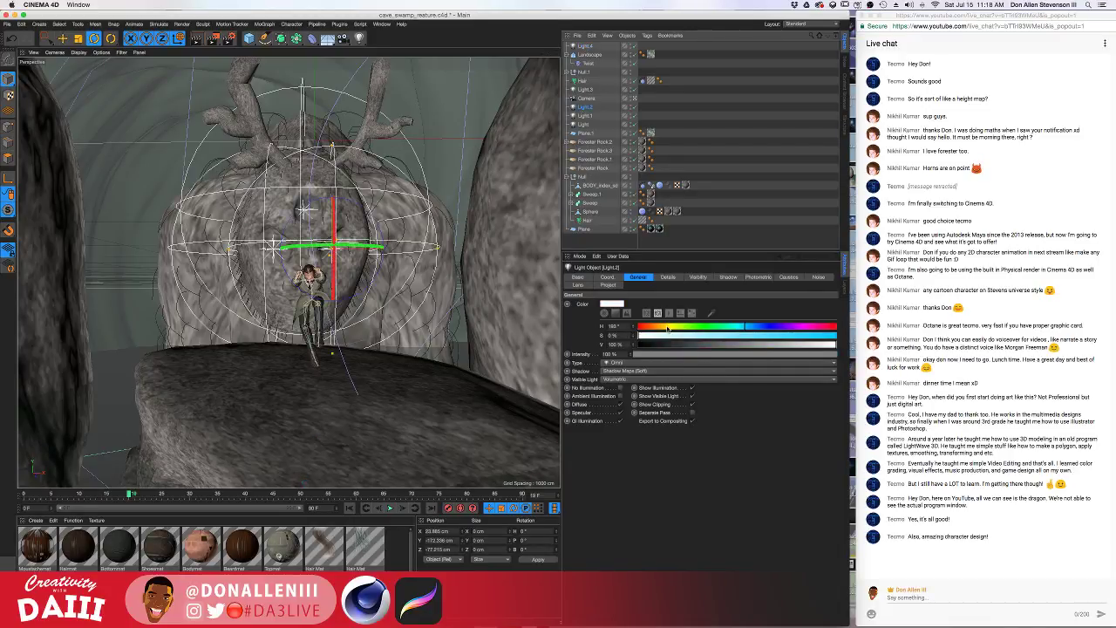
left_click_drag(668, 329, 706, 337)
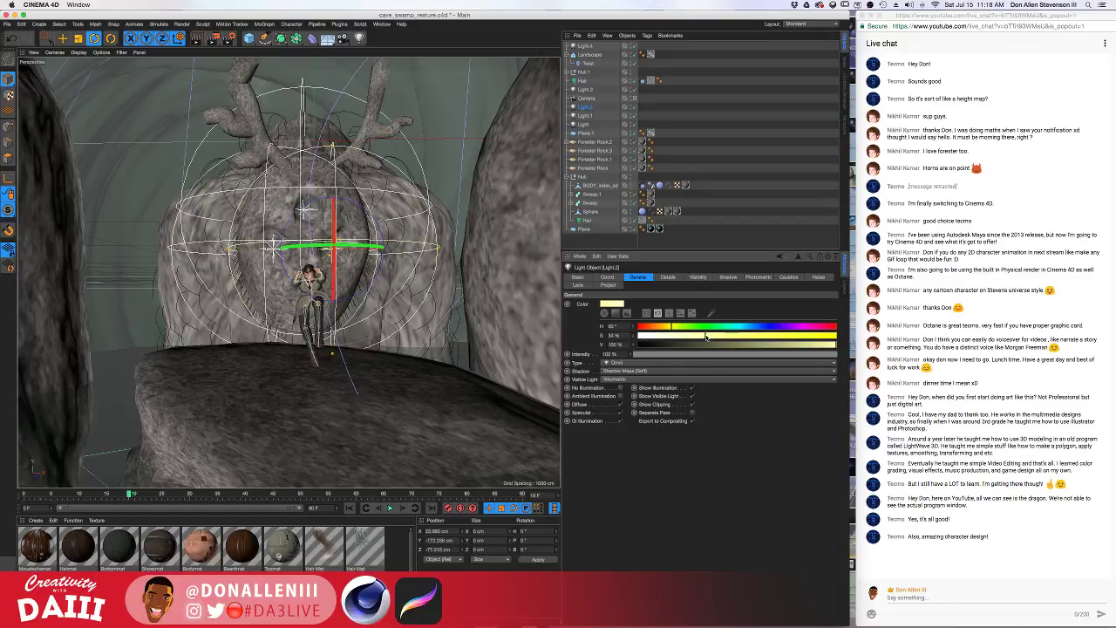
left_click(593, 116)
left_click(711, 338)
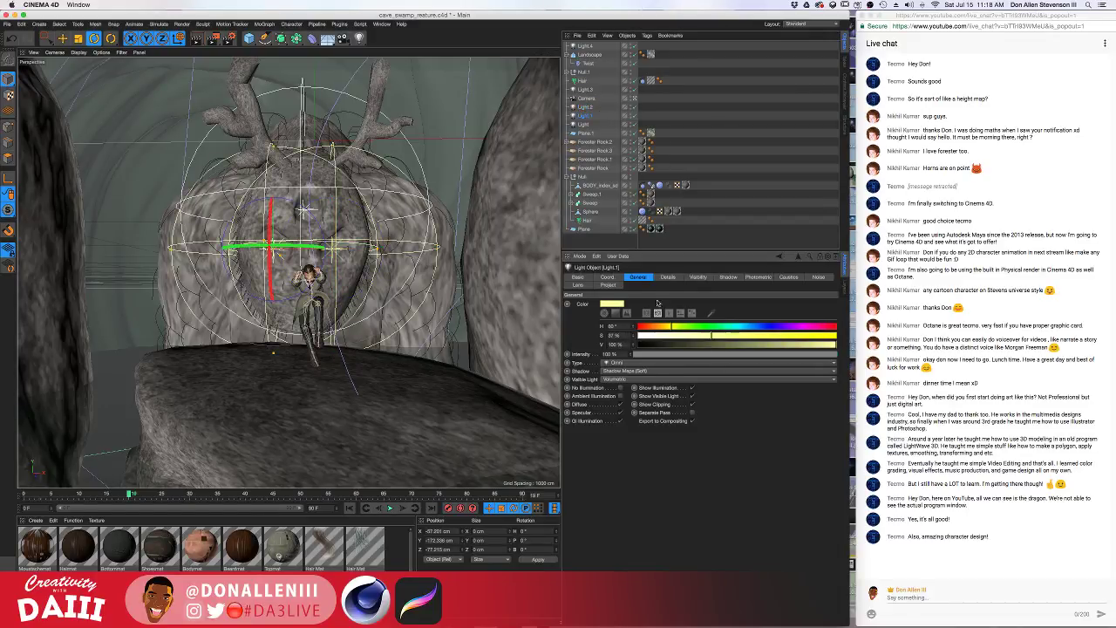
left_click(225, 233)
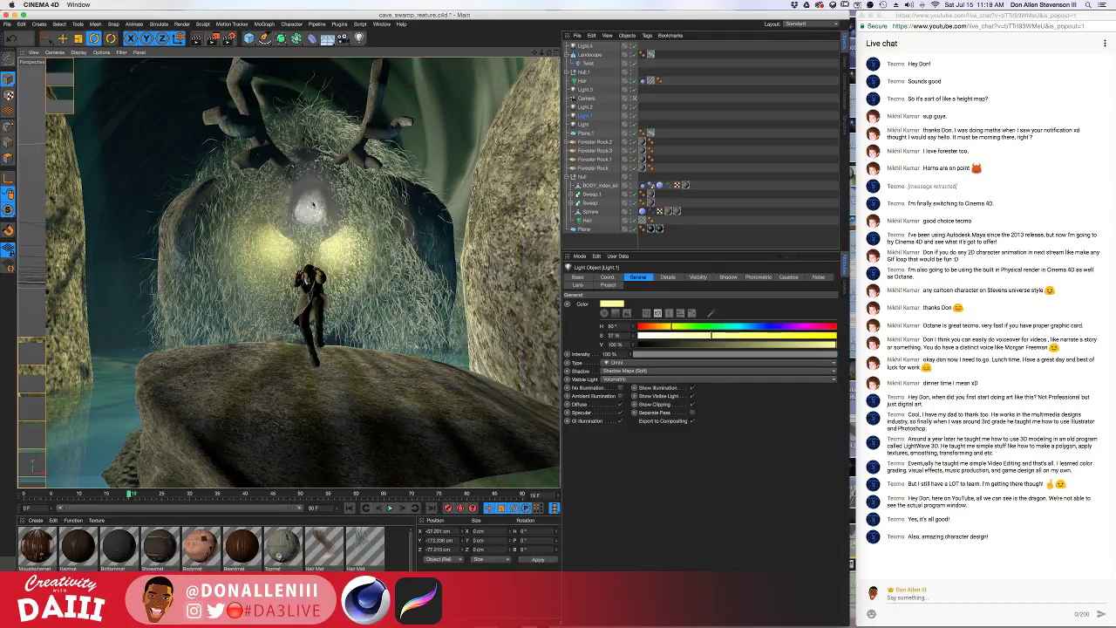
Select the creature's face Sphere and switch the interface to the Sculpting layout
left_click(304, 205)
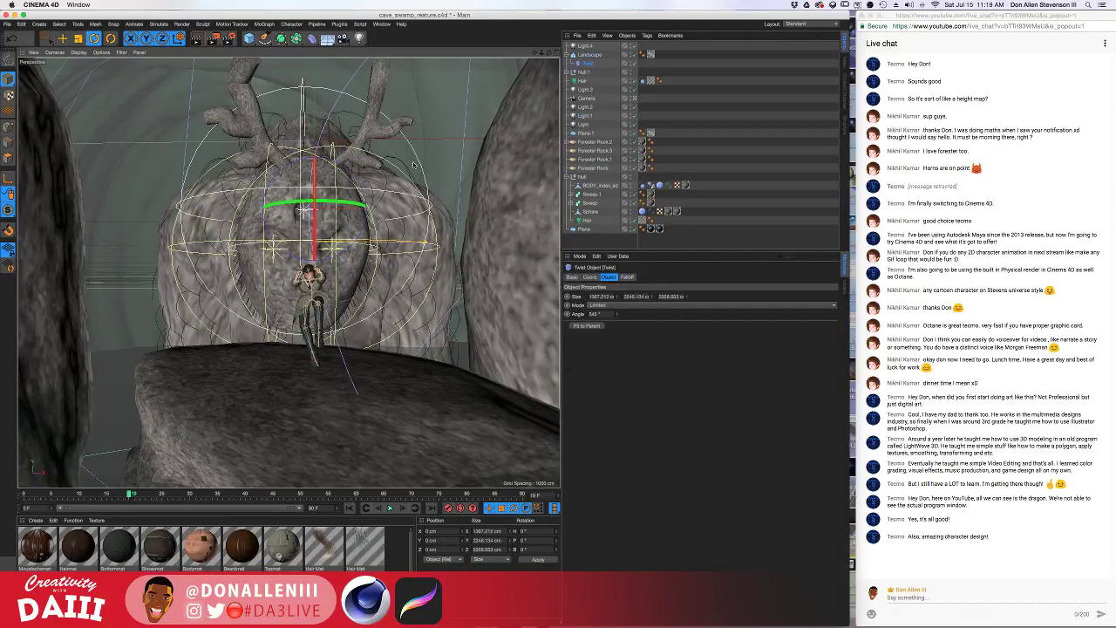
left_click(634, 99)
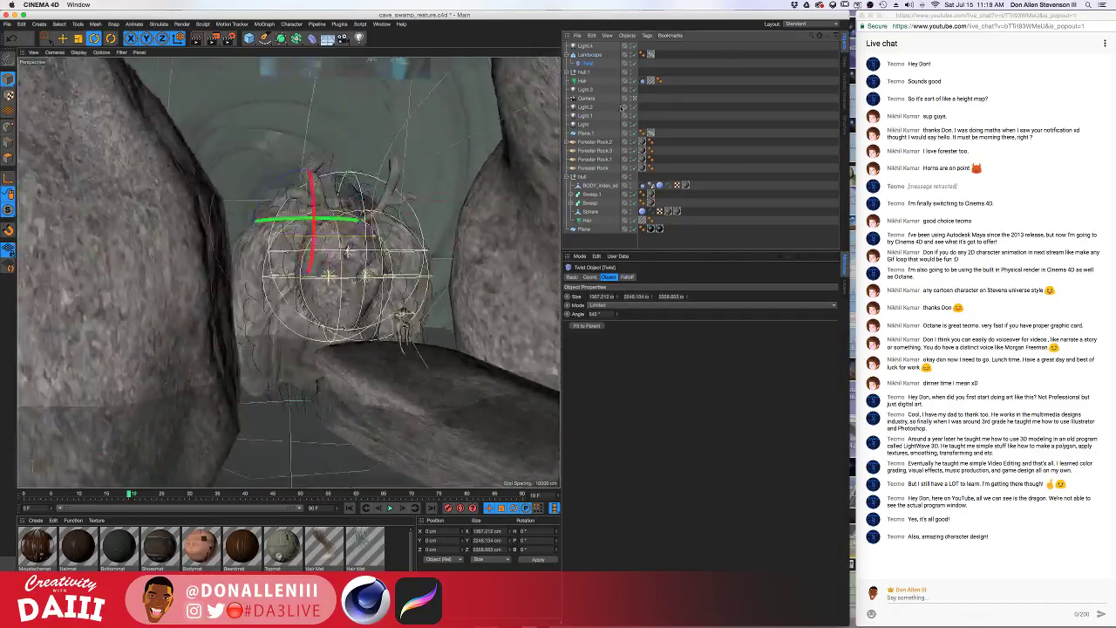
left_click_drag(349, 253, 340, 274, "alt")
scroll(297, 288, "up", 5)
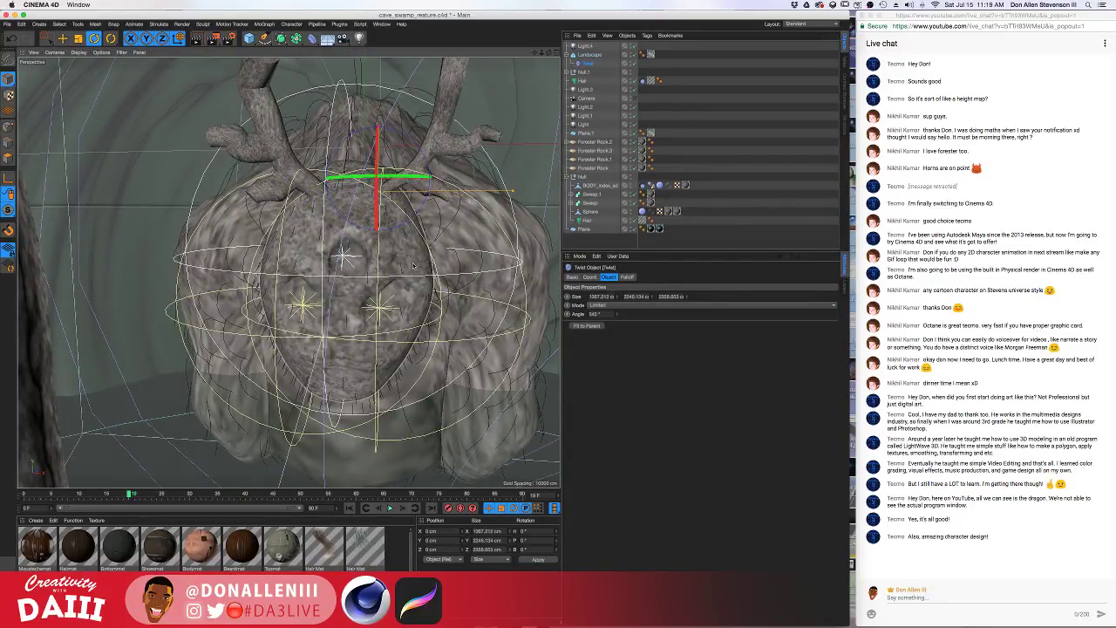
left_click(593, 203)
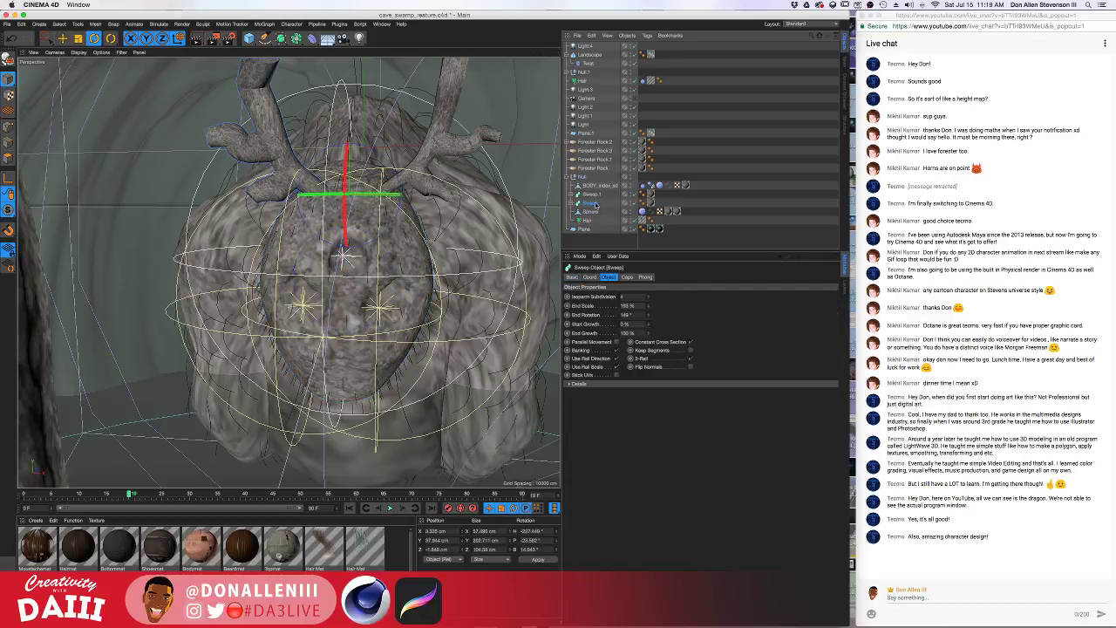
left_click(593, 212)
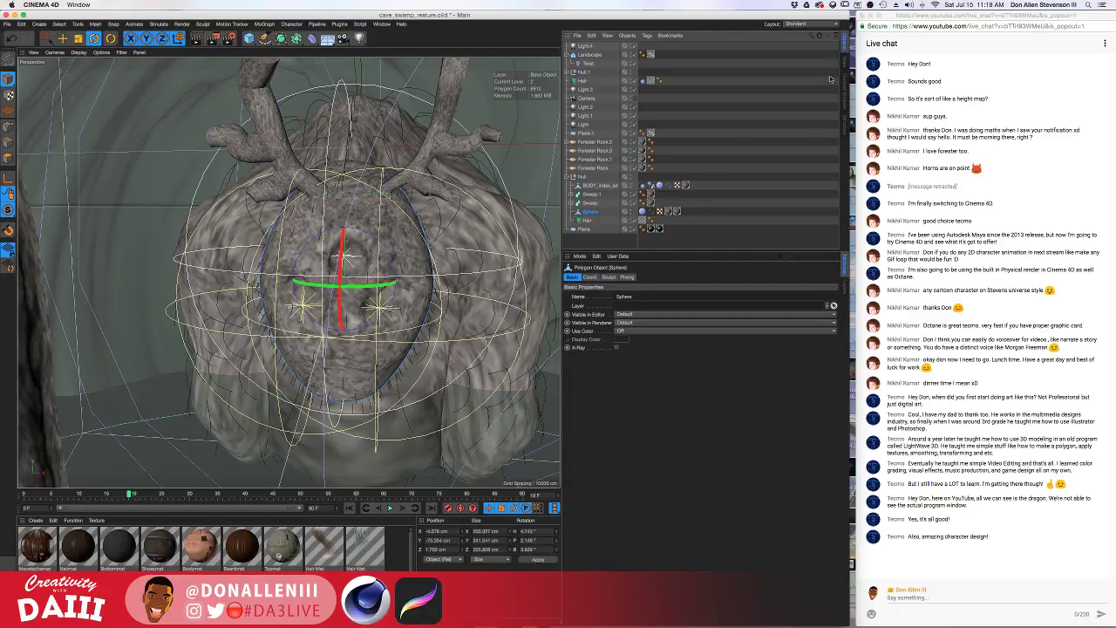
left_click(40, 25)
mouse_move(360, 24)
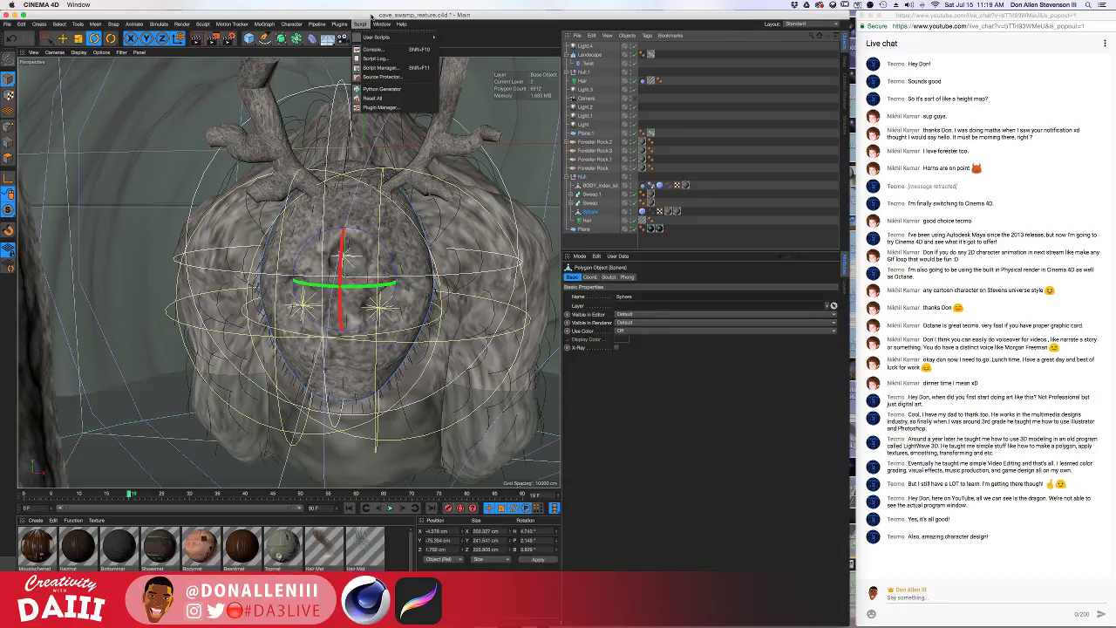
left_click(606, 19)
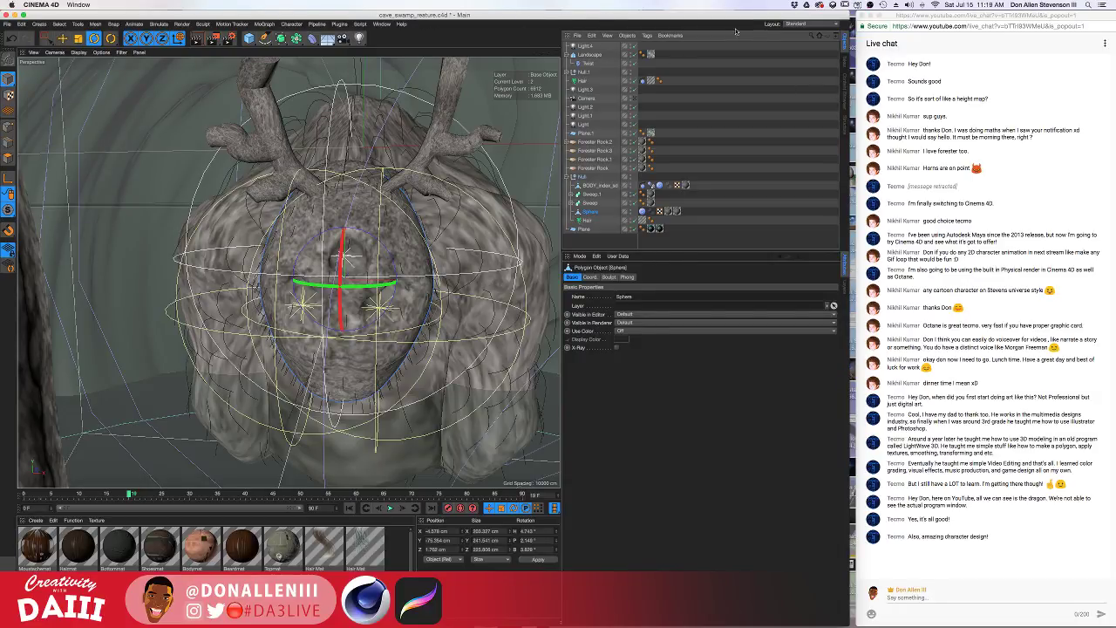
left_click(811, 25)
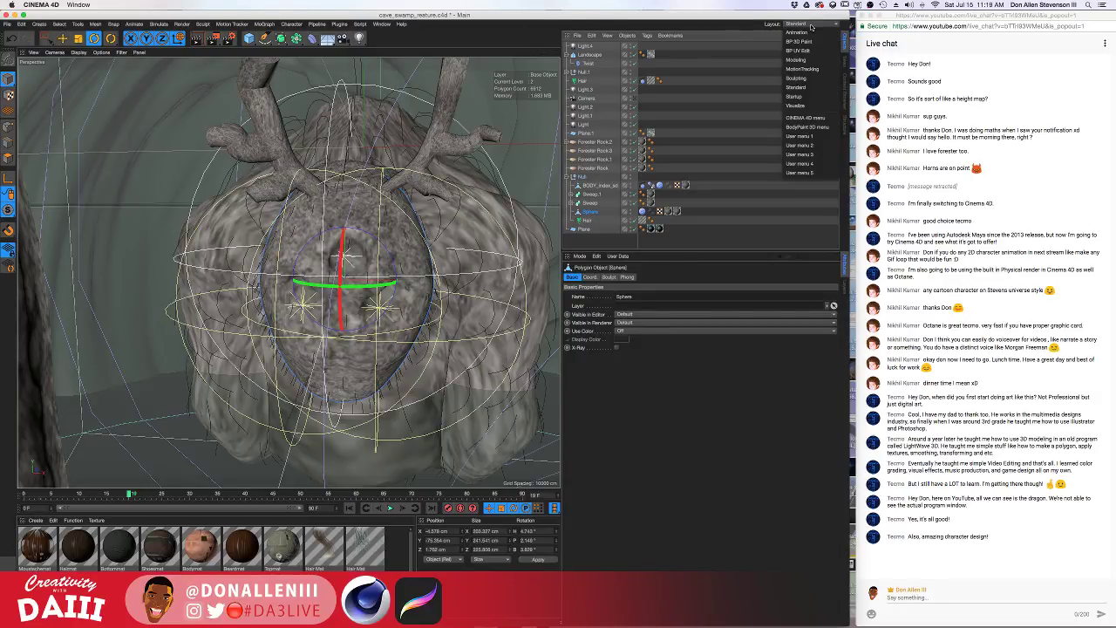
left_click(811, 79)
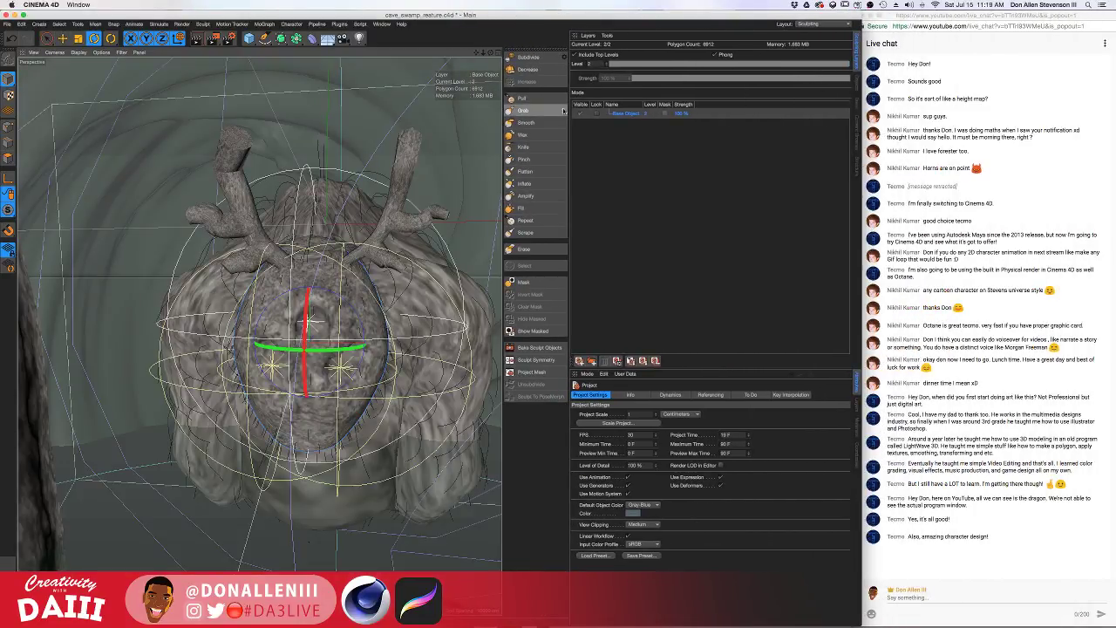
Reshape the hollow in the face Sphere's forehead with the Grab brush and render the viewport
scroll(319, 419, "up", 10)
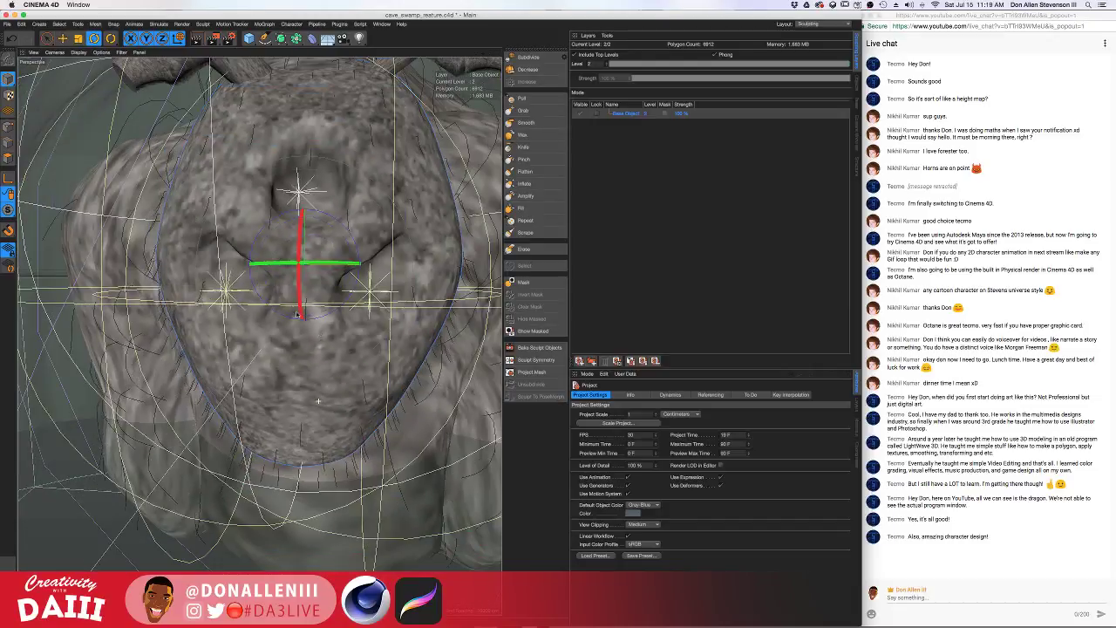
mouse_move(296, 314)
left_mouse_down("alt")
mouse_move(340, 344)
mouse_move(305, 259)
mouse_move(315, 270)
mouse_move(339, 250)
mouse_move(328, 265)
left_mouse_up("alt")
left_click(525, 111)
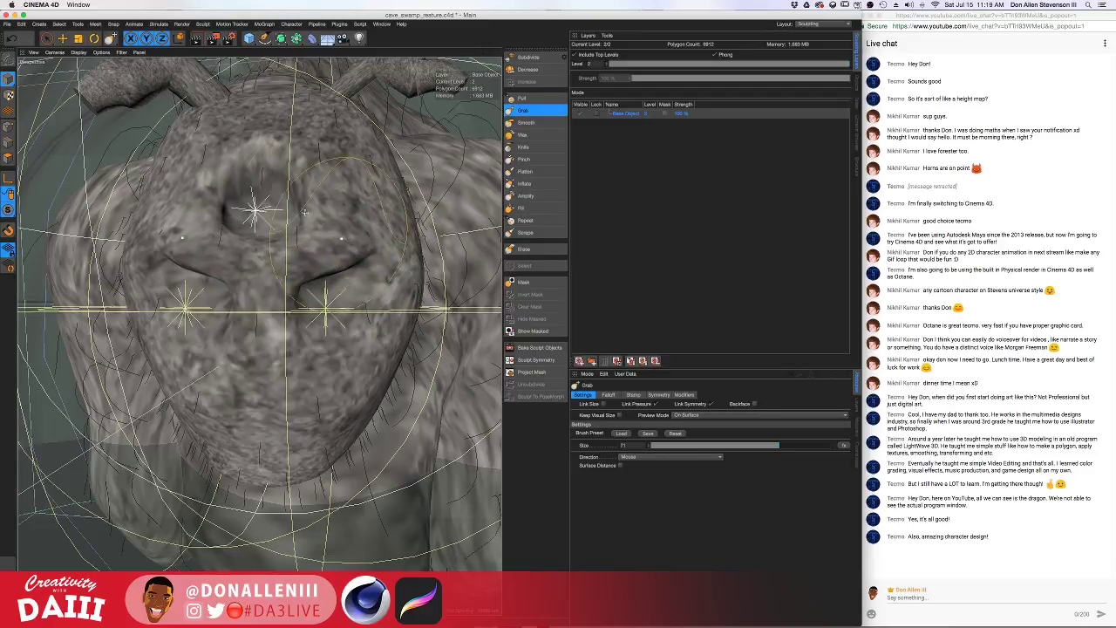
left_click_drag(275, 144, 320, 192)
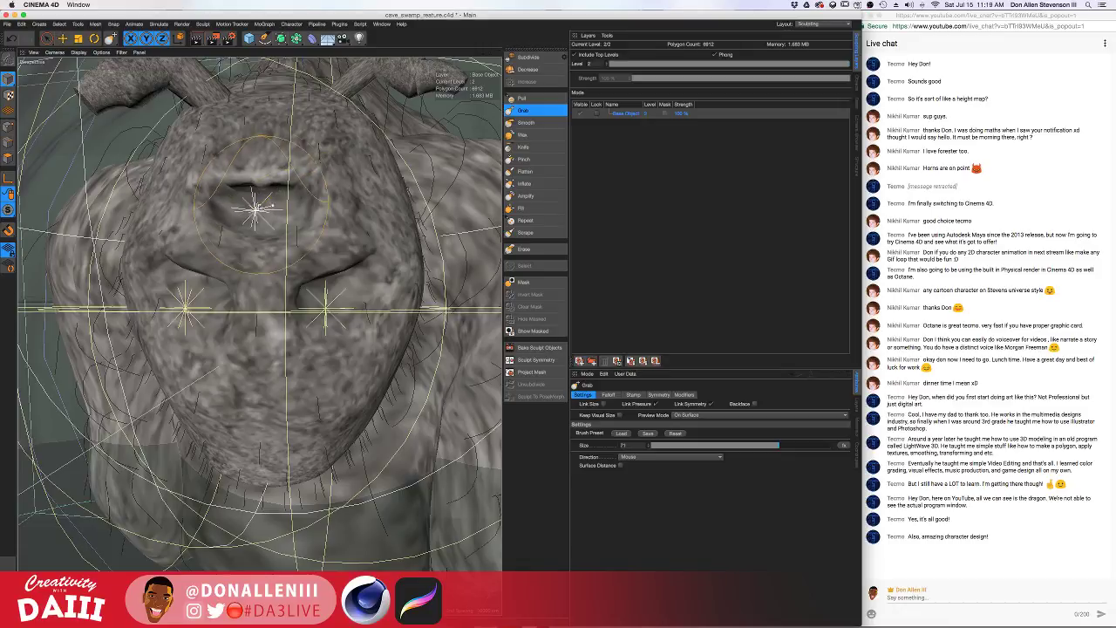
mouse_move(242, 218)
left_mouse_down("alt")
mouse_move(282, 192)
mouse_move(313, 209)
mouse_move(333, 307)
left_mouse_up("alt")
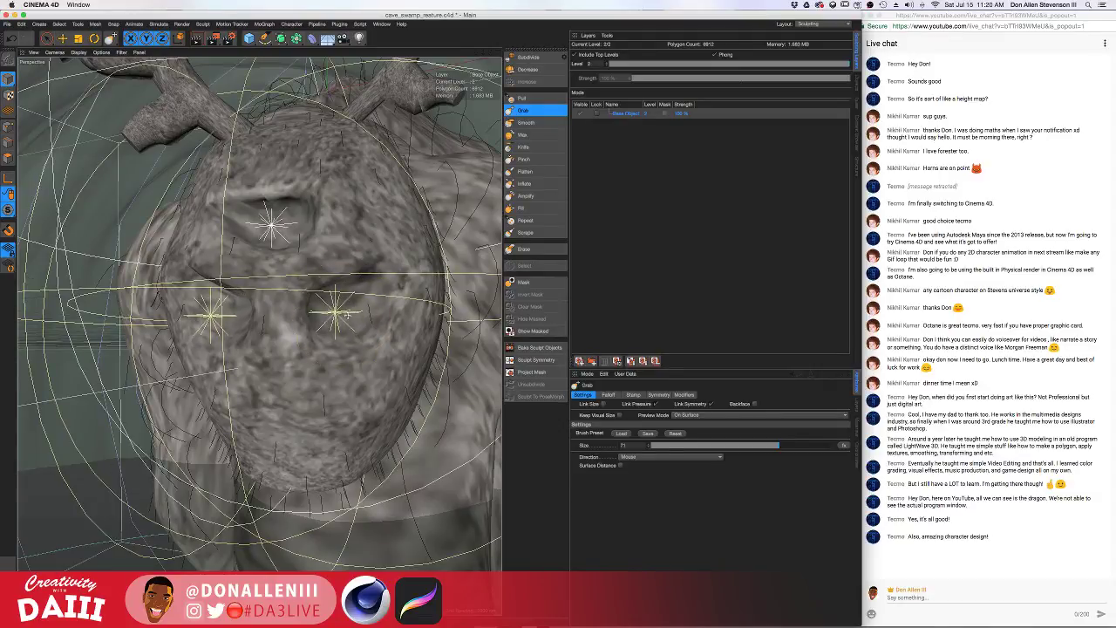
mouse_move(341, 294)
left_mouse_down("alt")
mouse_move(234, 307)
mouse_move(331, 313)
mouse_move(284, 290)
mouse_move(228, 293)
mouse_move(322, 290)
mouse_move(387, 263)
left_mouse_up("alt")
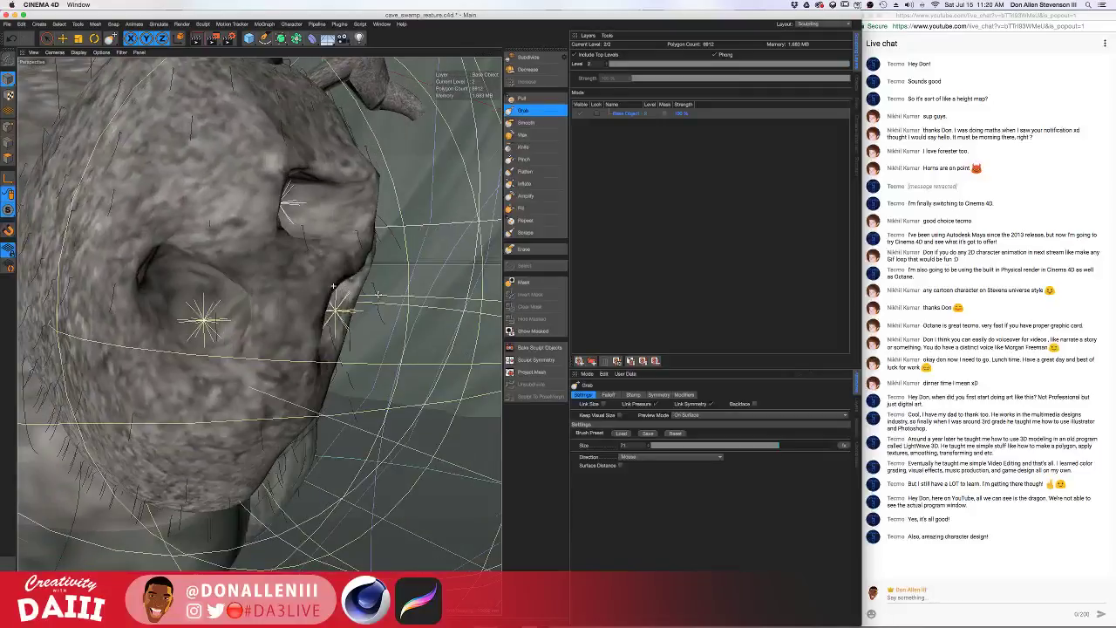
mouse_move(346, 176)
left_mouse_down()
mouse_move(327, 168)
mouse_move(345, 187)
mouse_move(296, 210)
left_mouse_up()
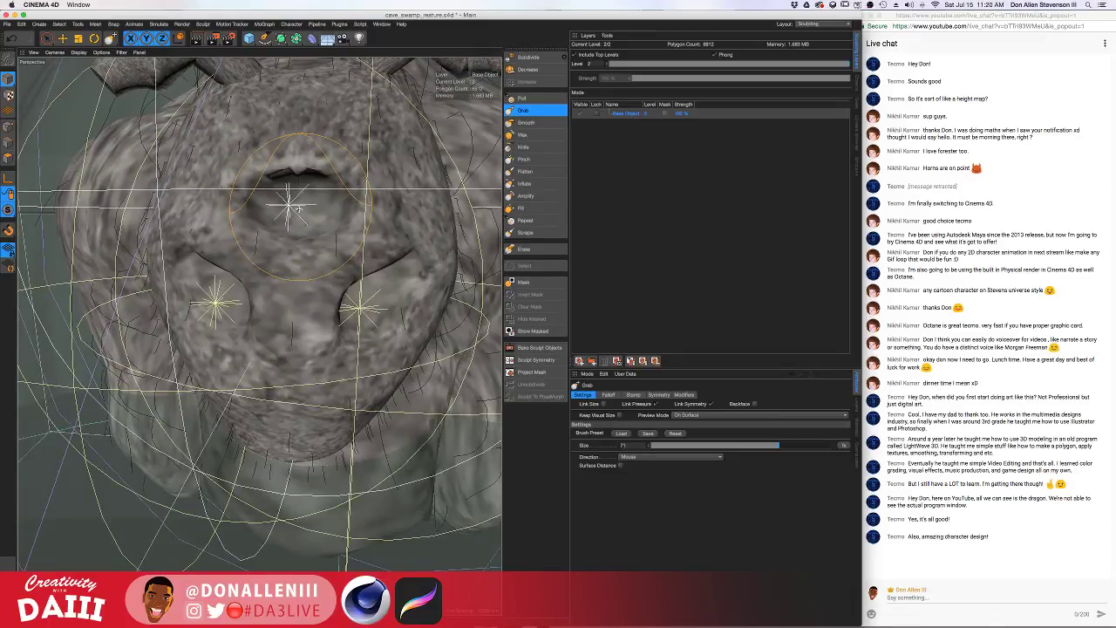
key("ctrl+r")
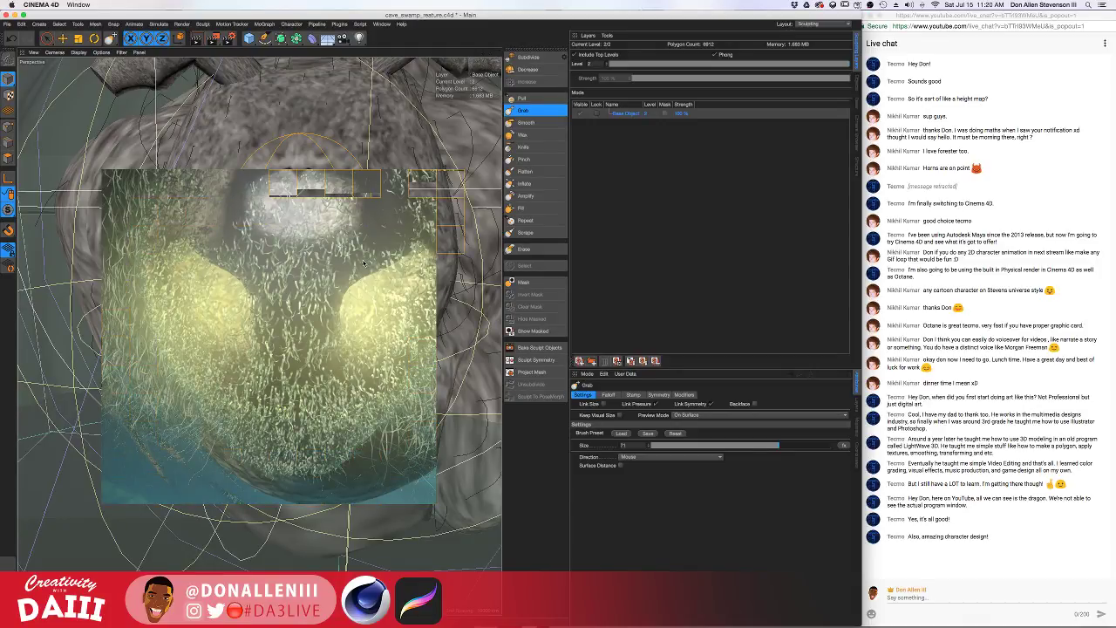
left_click(289, 292)
Build up the brow ridges above the face's two lower eye sockets with the Pull brush and render the viewport
left_click_drag(282, 208, 312, 215, "alt")
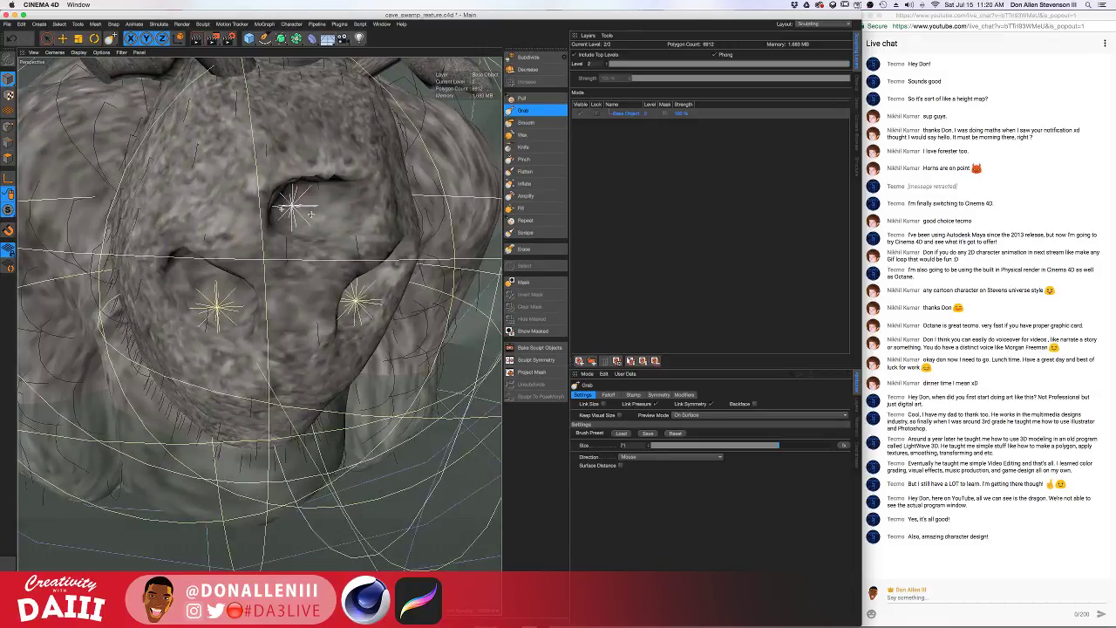
left_click(523, 98)
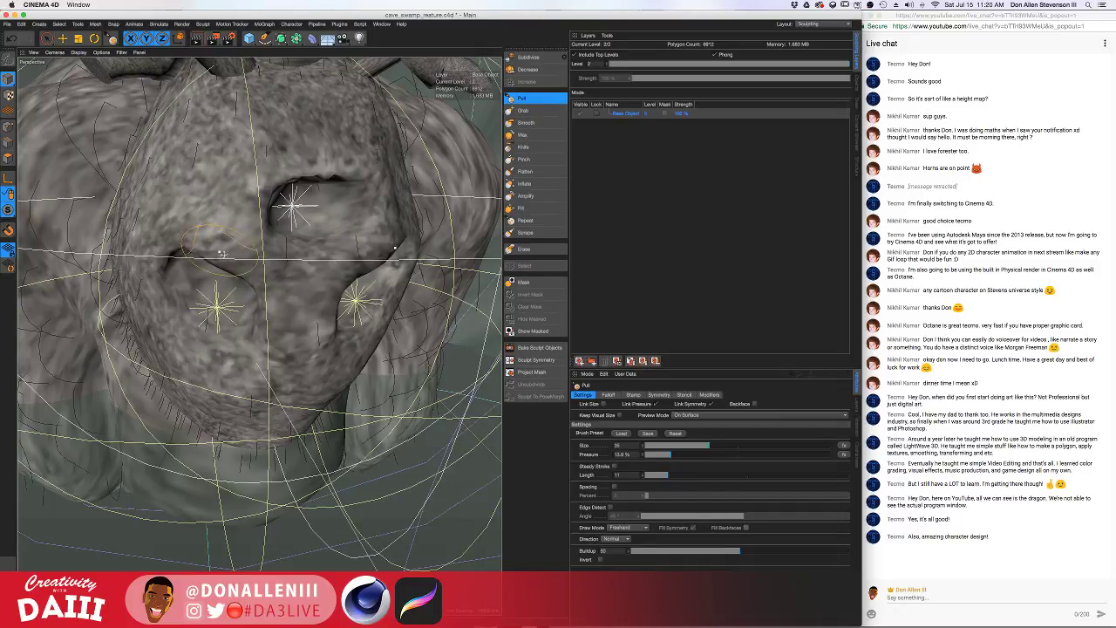
left_click_drag(244, 262, 364, 254, "alt")
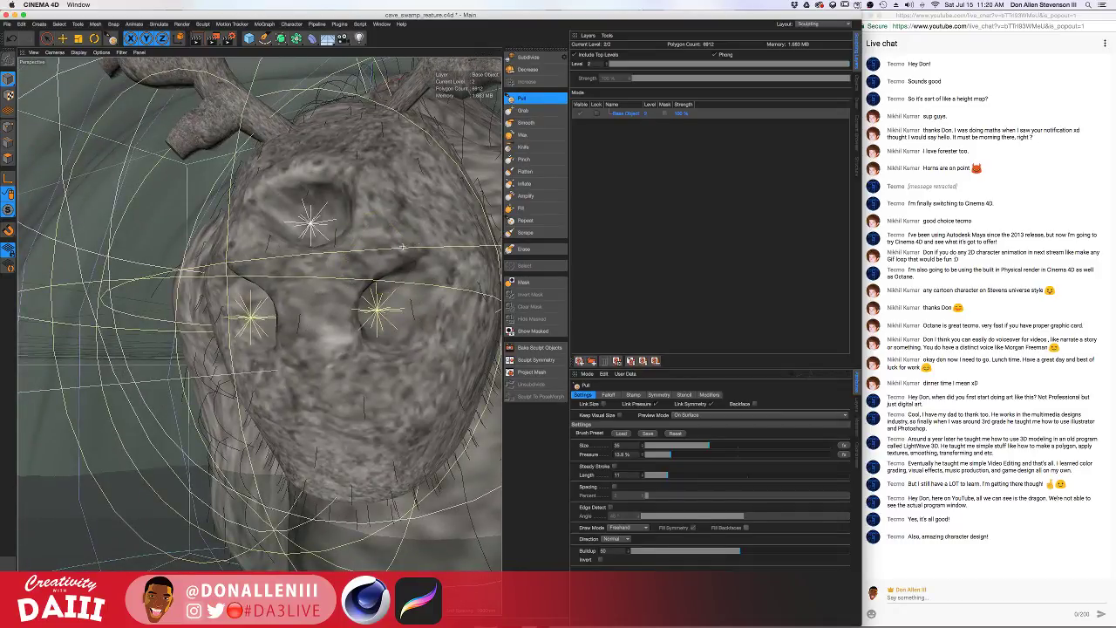
mouse_move(388, 264)
left_mouse_down("alt")
mouse_move(476, 294)
mouse_move(429, 272)
mouse_move(399, 276)
mouse_move(442, 278)
mouse_move(396, 242)
mouse_move(402, 260)
mouse_move(442, 285)
mouse_move(364, 275)
left_mouse_up("alt")
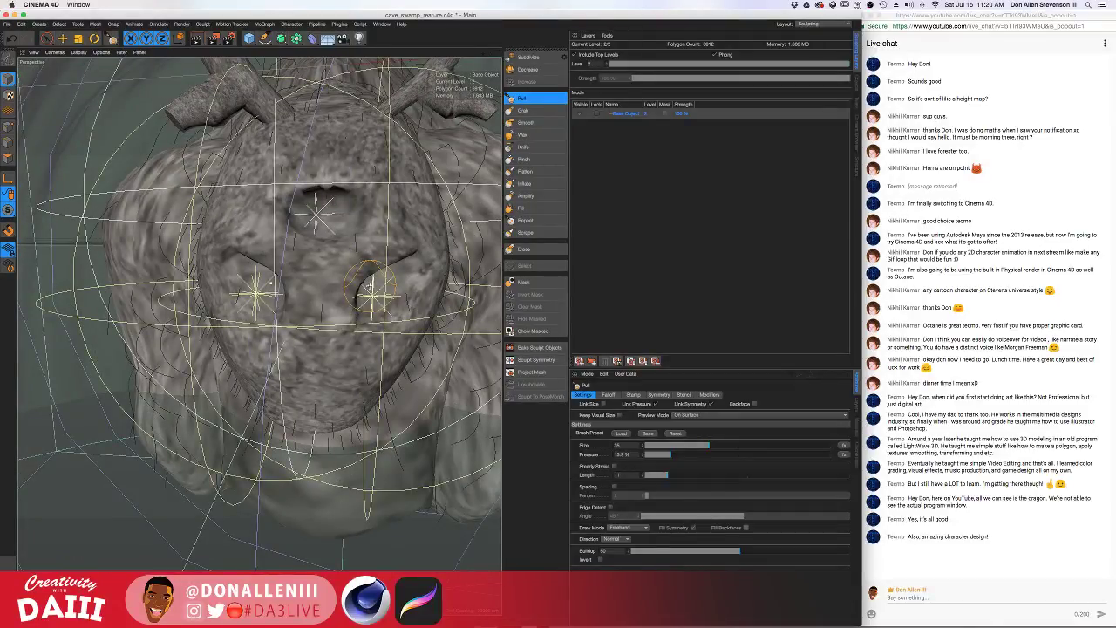
key("super+r")
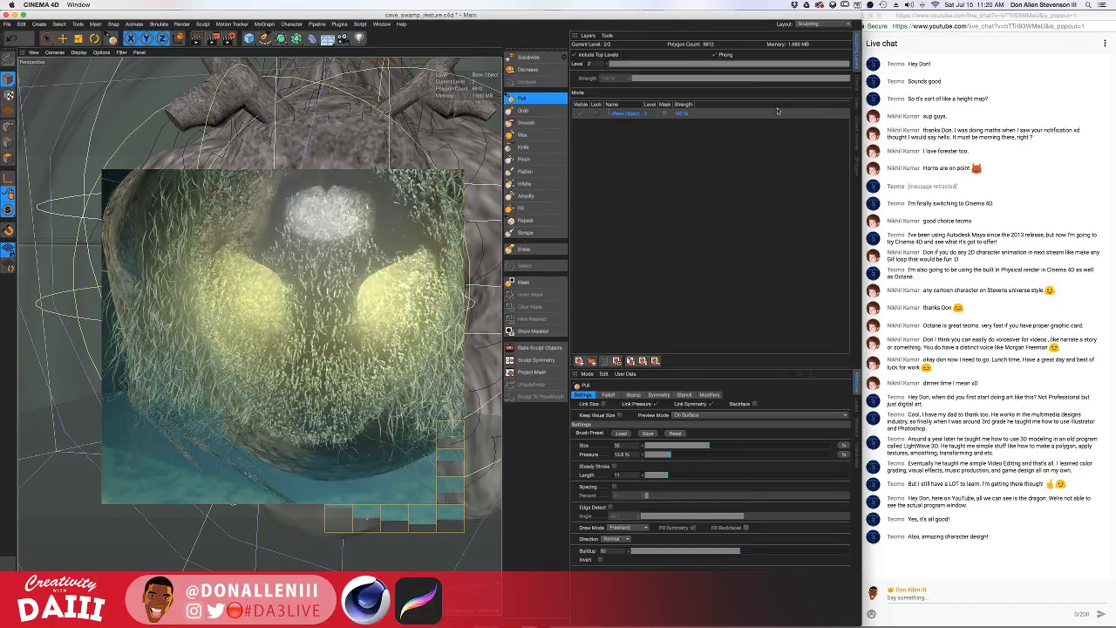
Set the face Hair's count to 40000 and render the viewport to check the fur density
left_click(856, 84)
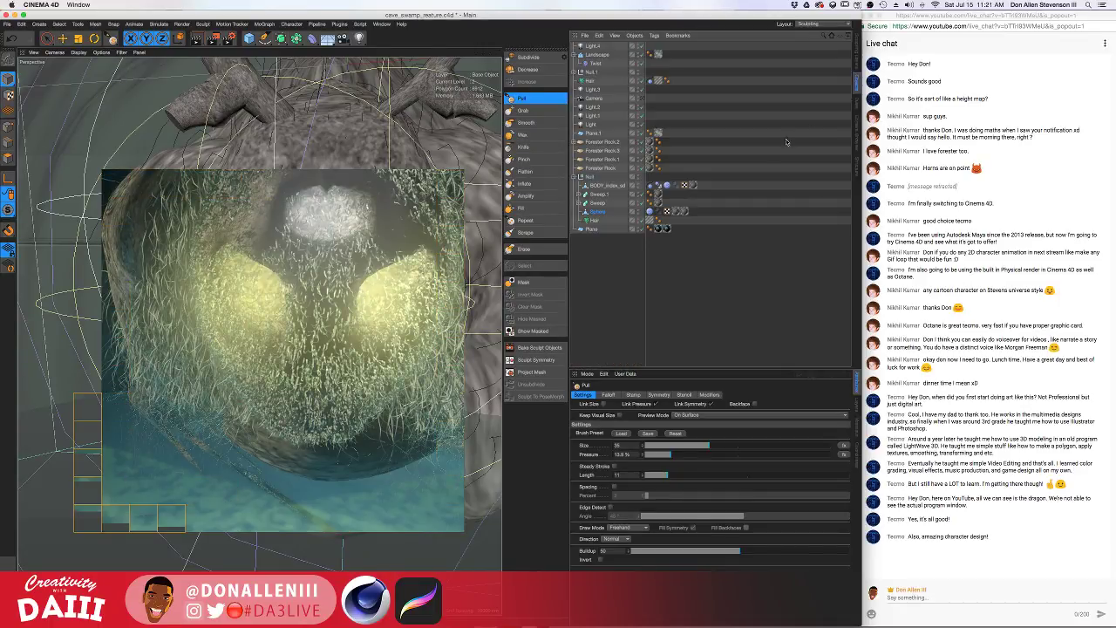
left_click(598, 224)
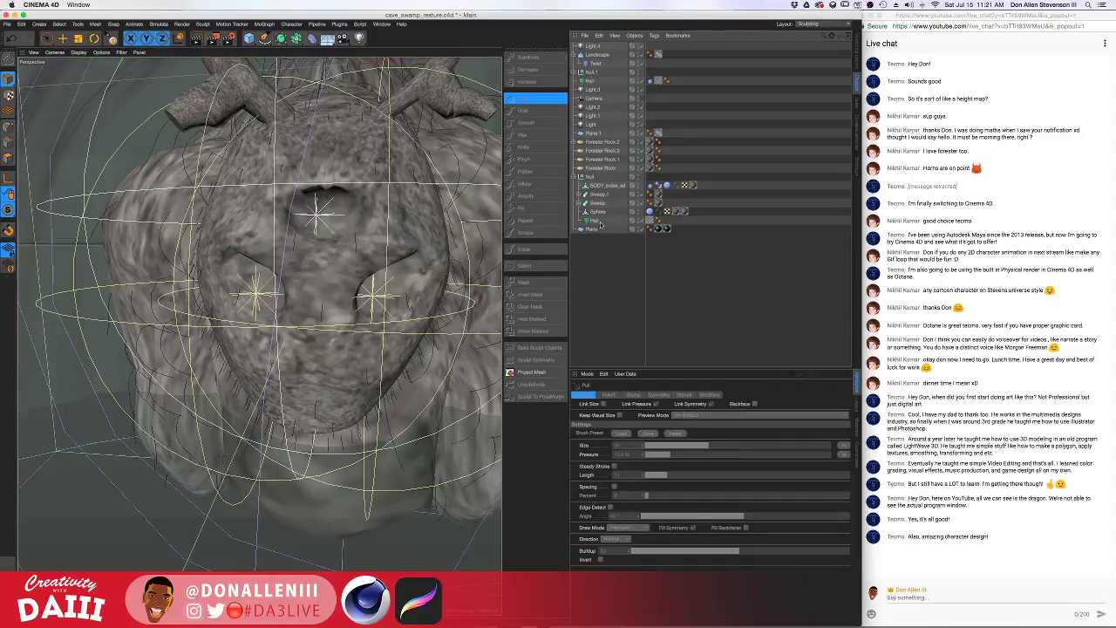
left_click(598, 223)
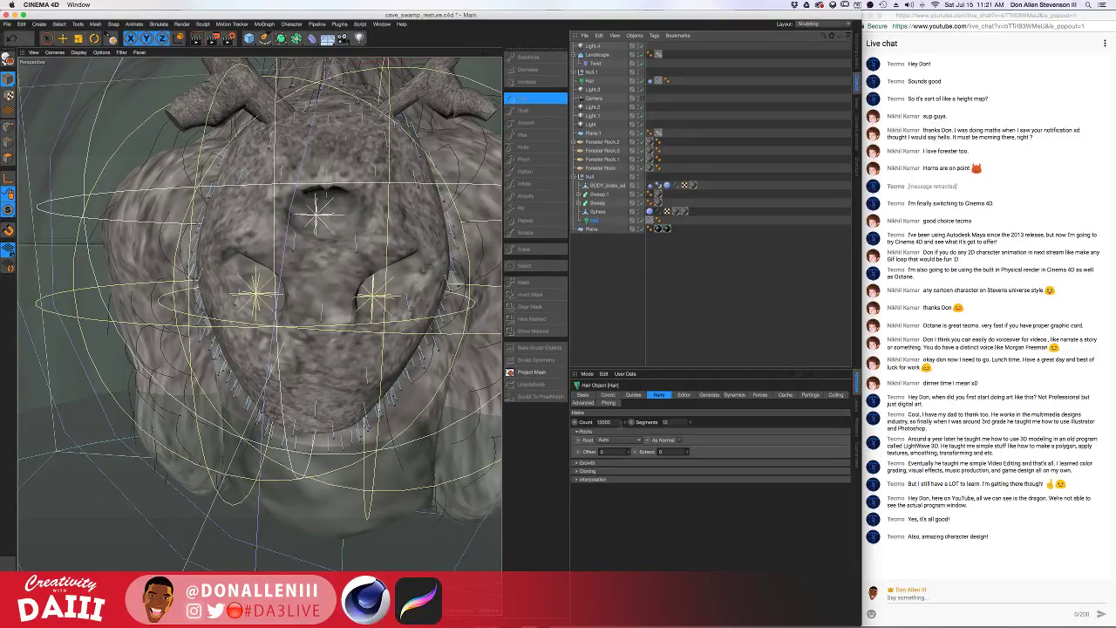
double_click(606, 421)
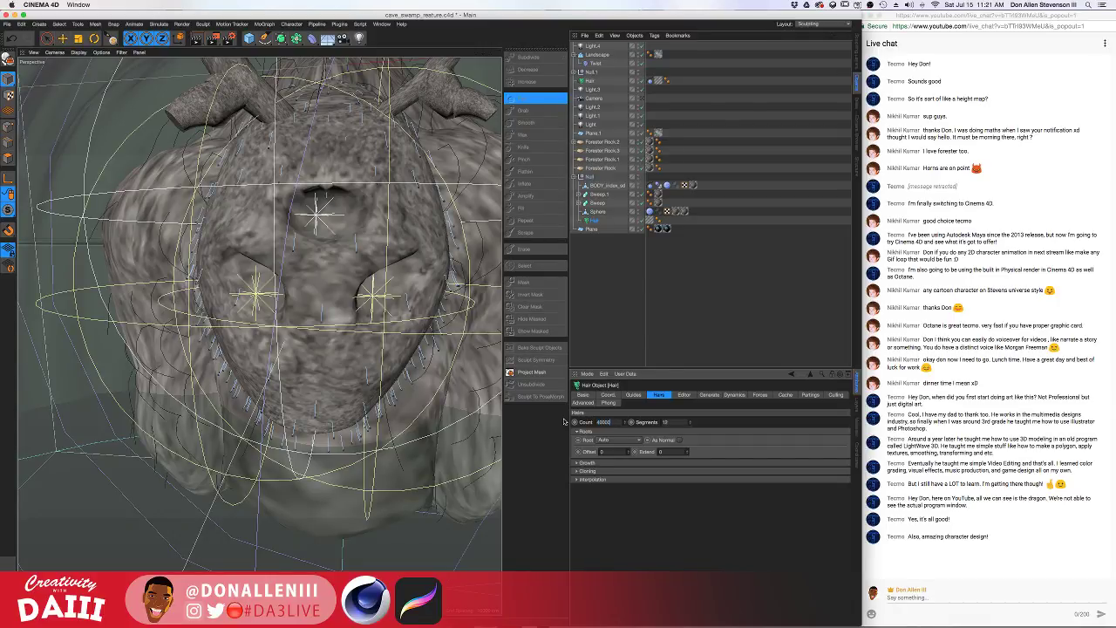
left_click(707, 351)
left_click(404, 306)
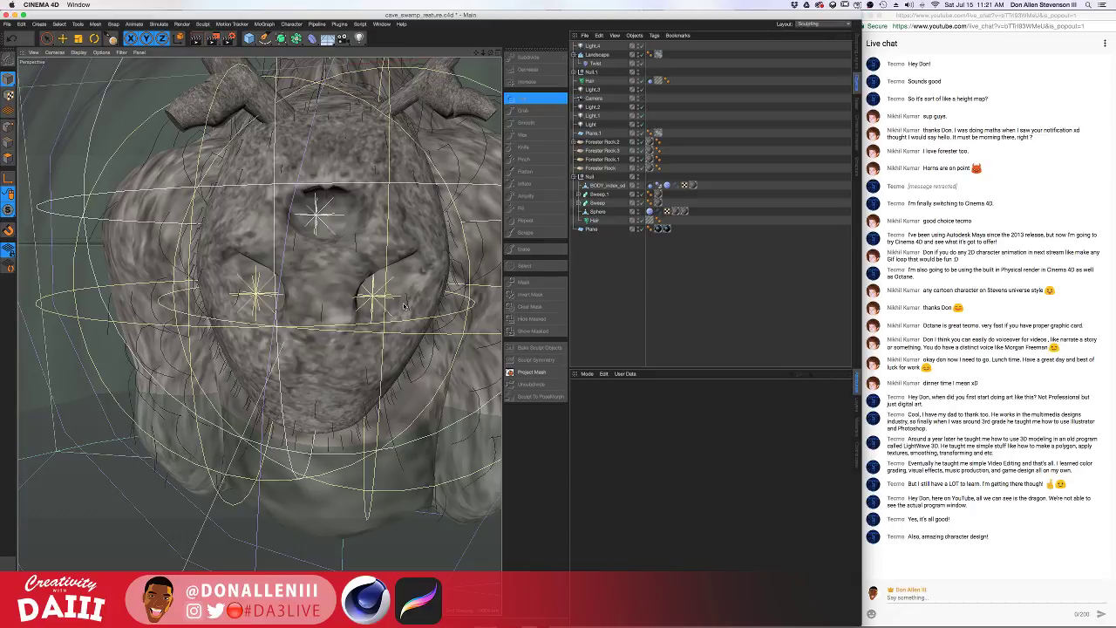
key("ctrl+r")
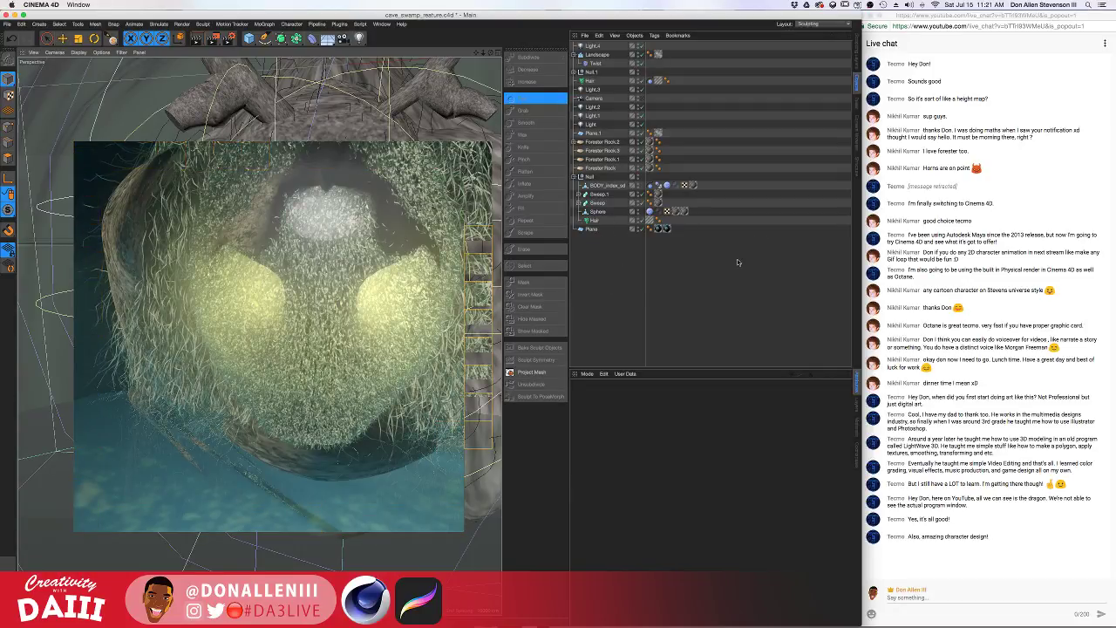
left_click(346, 279)
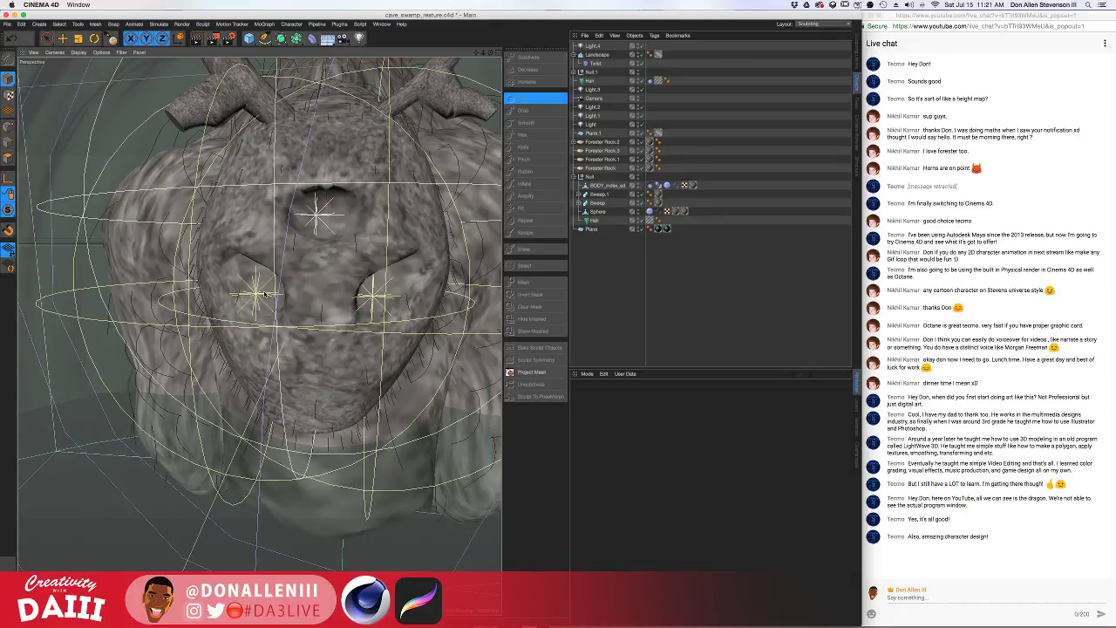
Set the face Hair's count to 20000 and restore the Standard layout, with the window narrowed to leave the live chat uncovered
left_click(595, 220)
left_click(604, 422)
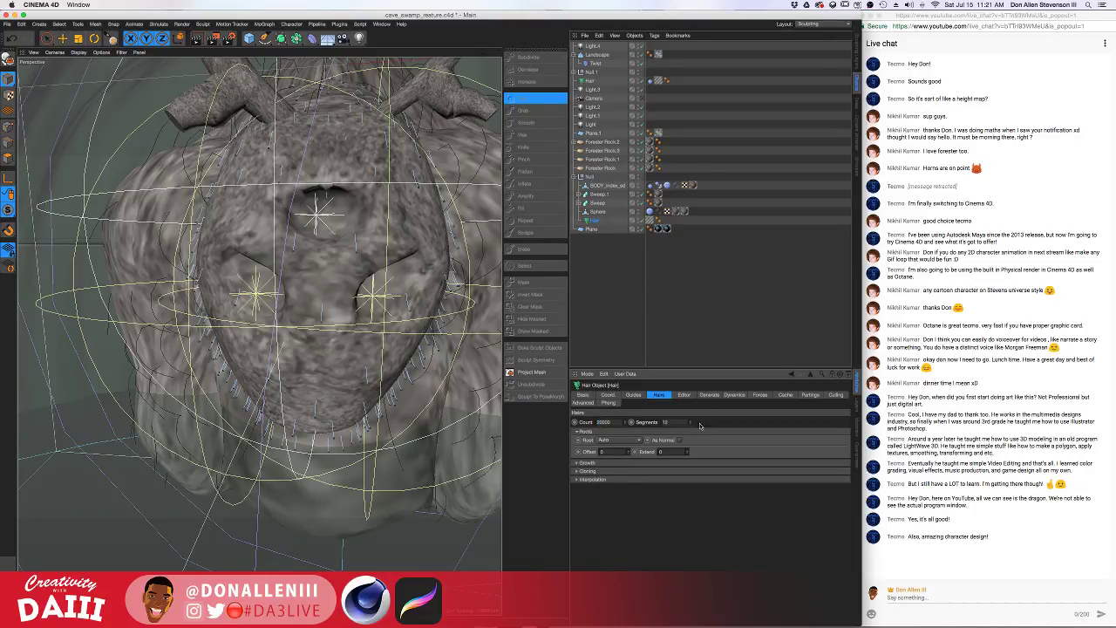
left_click(858, 49)
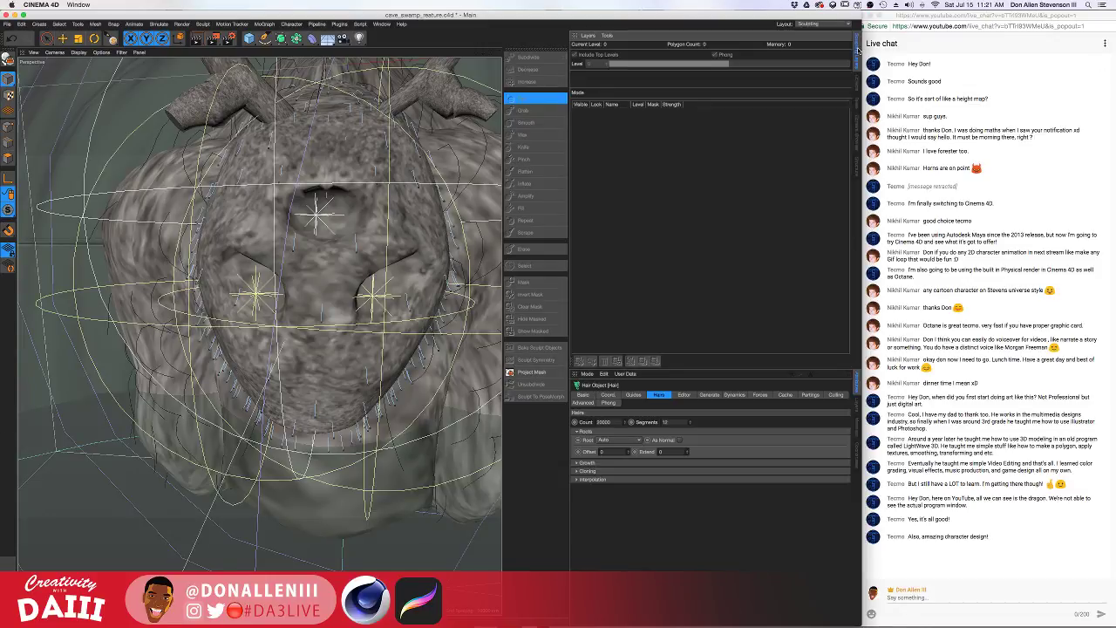
left_click(826, 24)
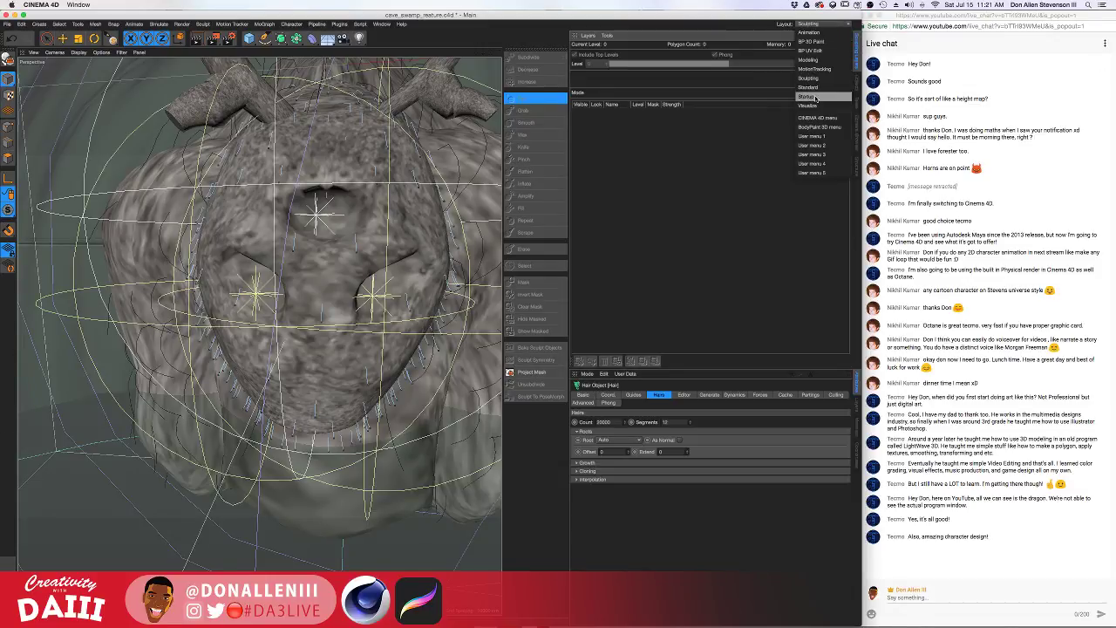
left_click(819, 92)
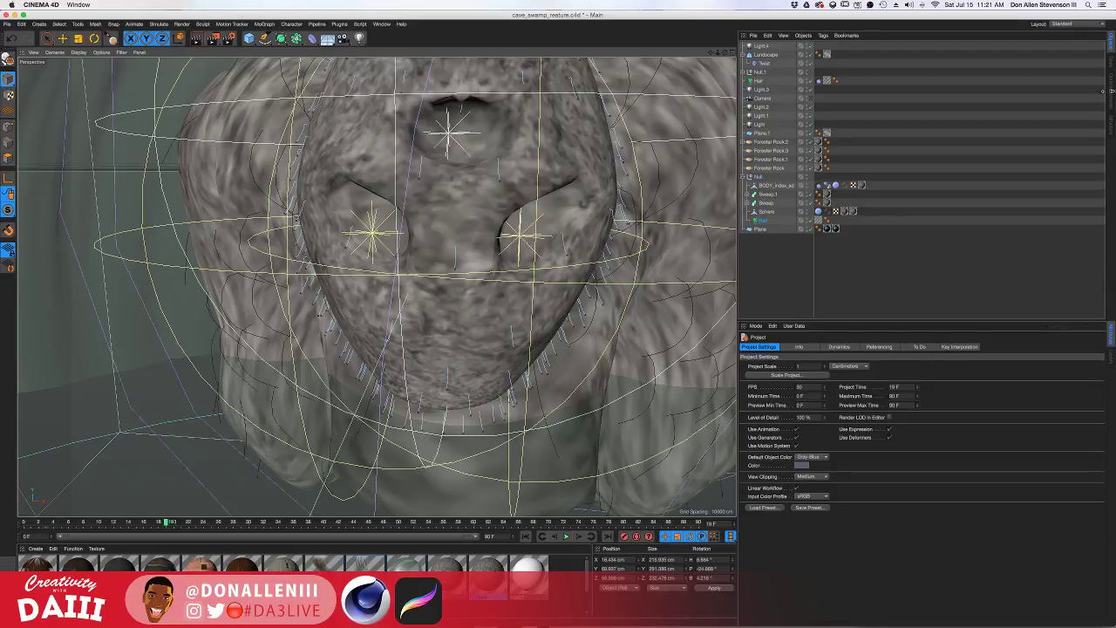
left_click_drag(1101, 91, 859, 107)
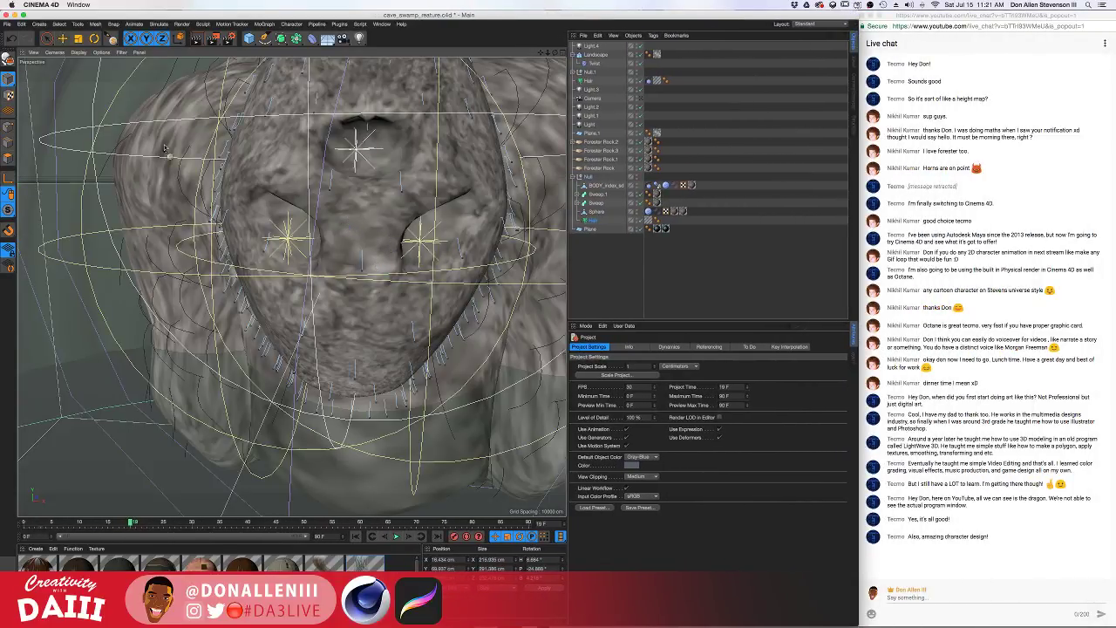
Bring the whole scene into view, and switch to OBS to select the Creativity With Da3 Live Tutorials Test scene
left_click(47, 38)
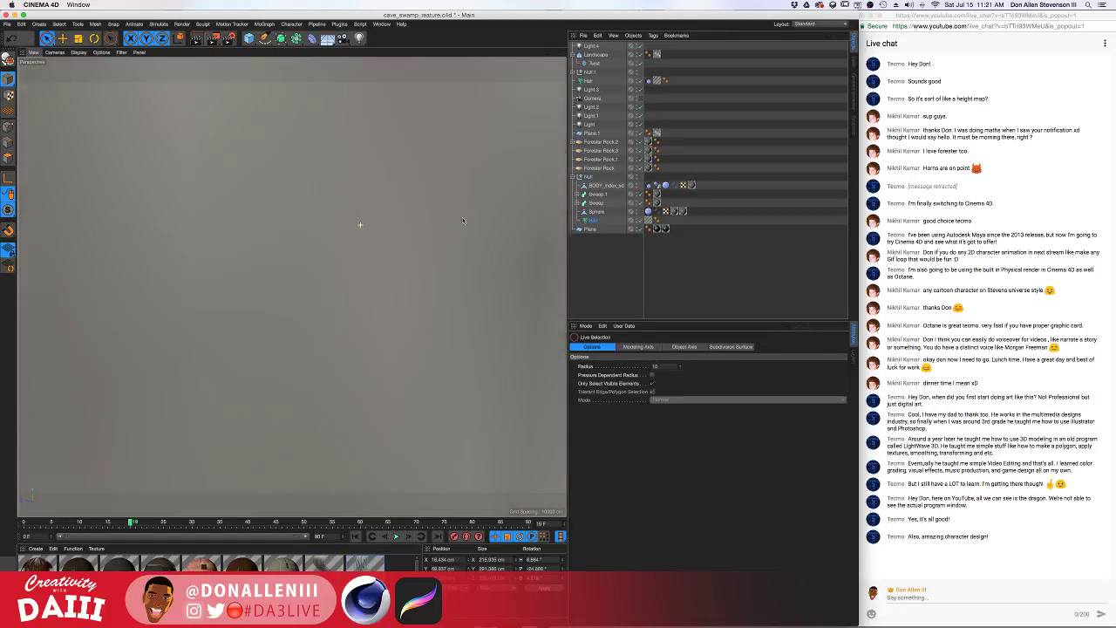
right_click_drag(463, 220, 367, 221, "alt")
mouse_move(312, 190)
left_mouse_down("alt")
mouse_move(281, 193)
mouse_move(381, 211)
mouse_move(310, 181)
left_mouse_up("alt")
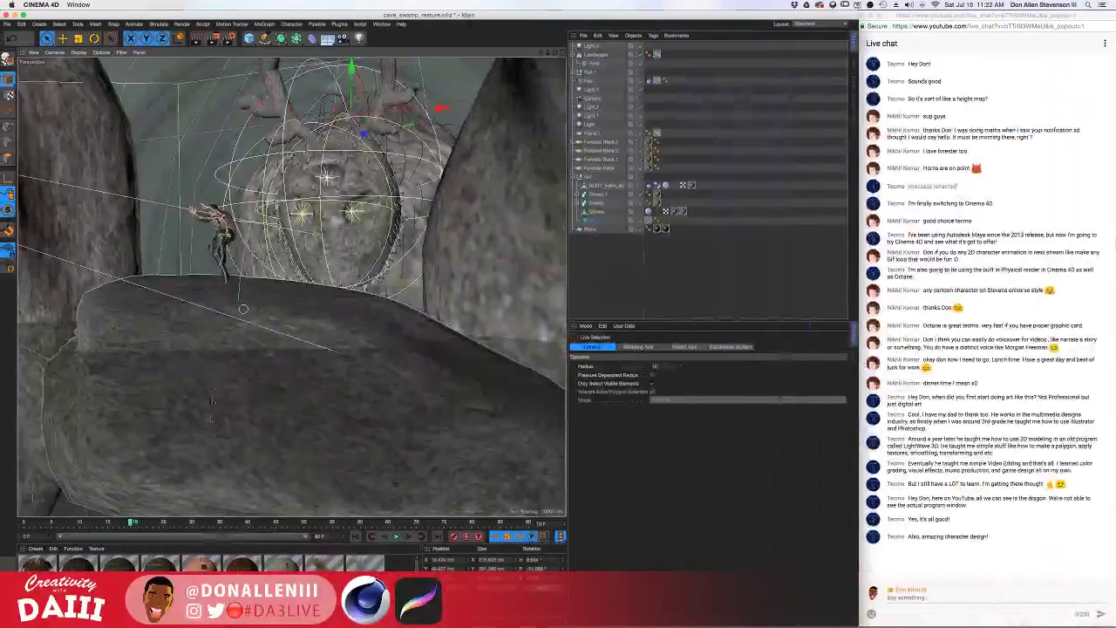
left_click(207, 423)
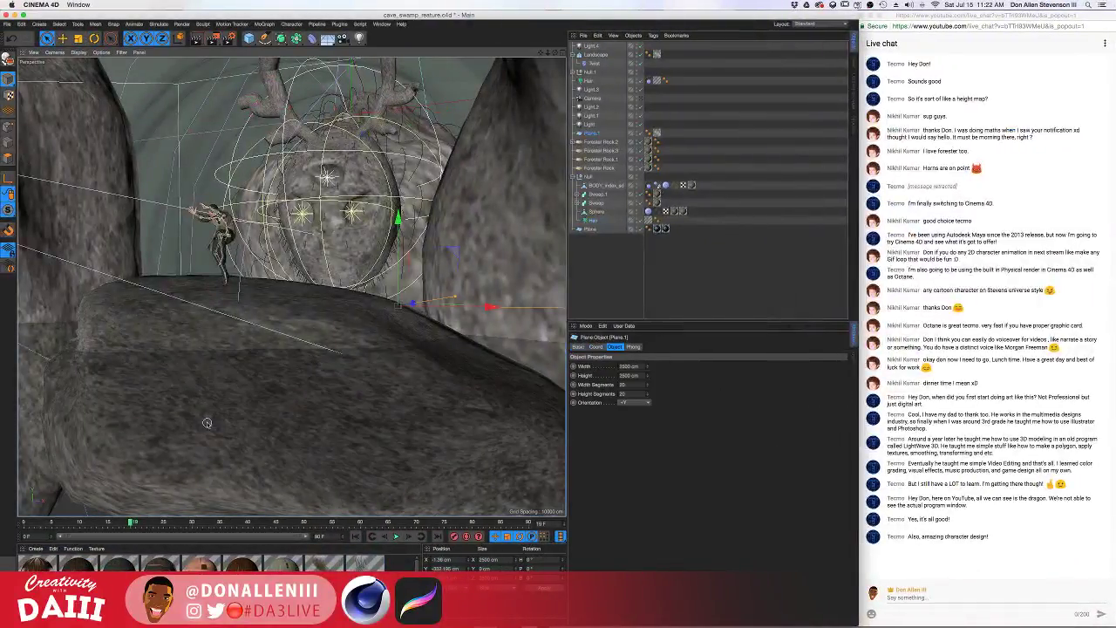
key("ctrl+Right")
key("ctrl+Right")
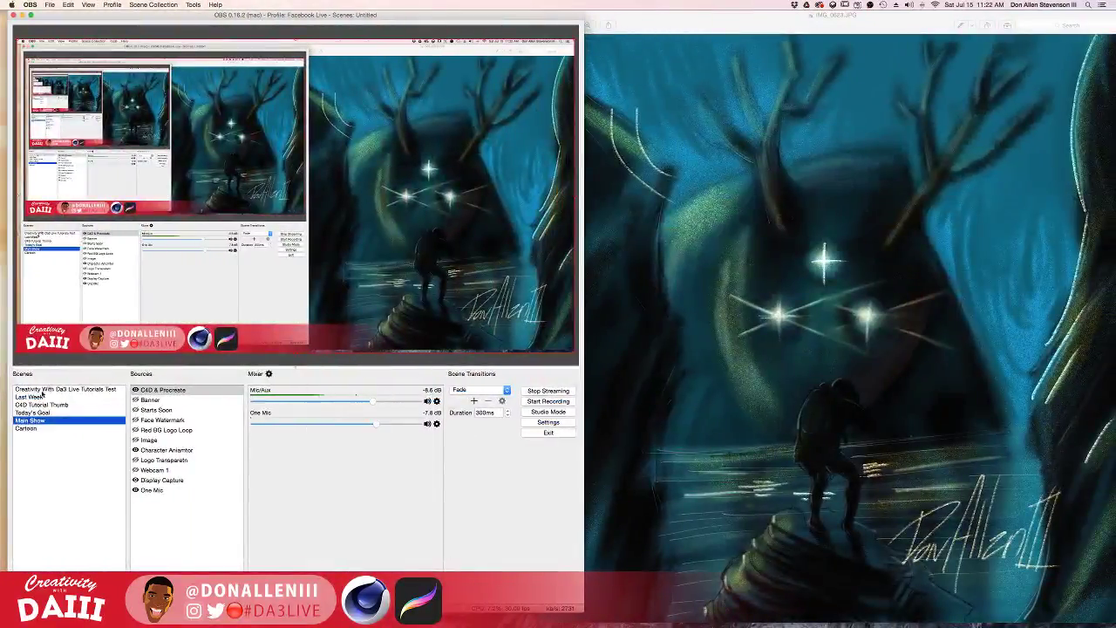
left_click(47, 389)
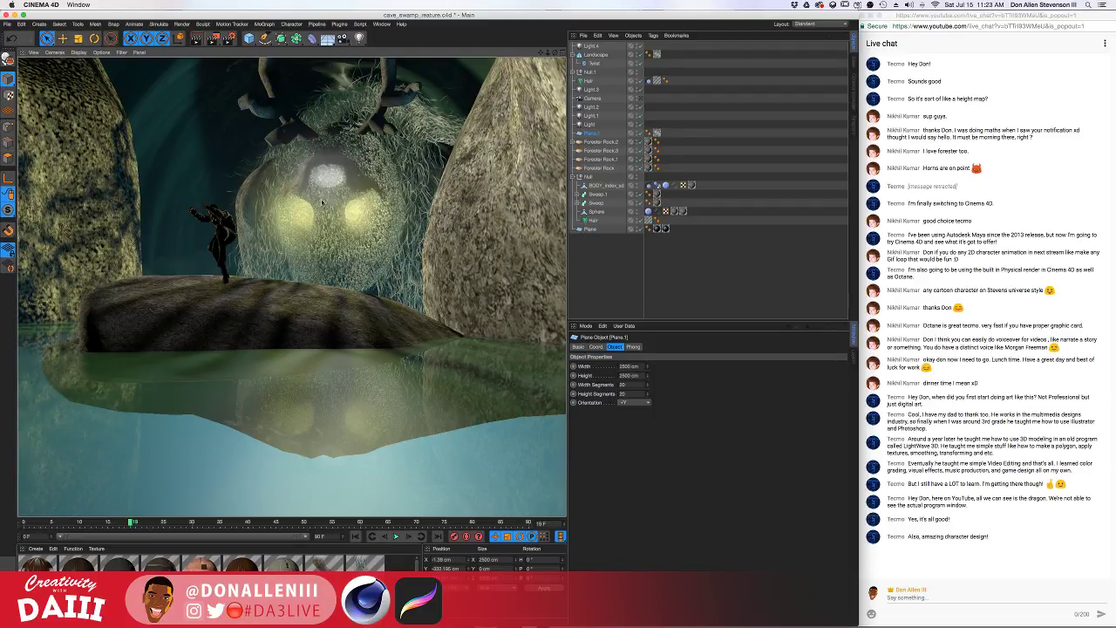
Reduce the Rock Size of Forester Rock.1 in the foreground until the rock is about 218 cm wide
mouse_move(277, 208)
left_mouse_down("alt")
mouse_move(301, 215)
mouse_move(311, 234)
mouse_move(298, 225)
mouse_move(314, 197)
left_mouse_up("alt")
left_click(641, 98)
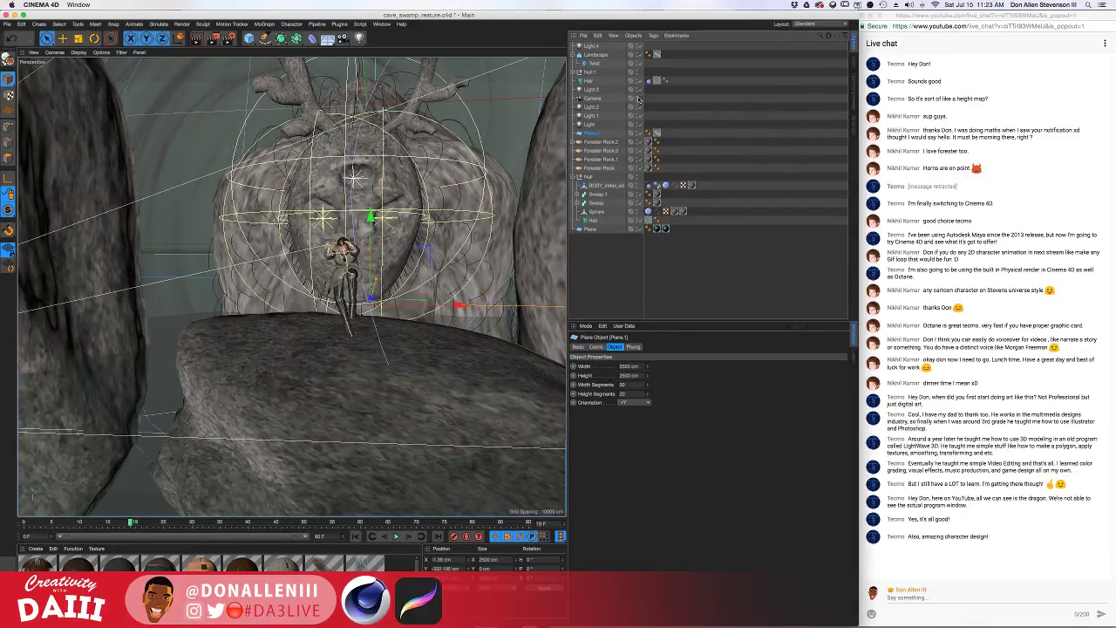
left_click(641, 99)
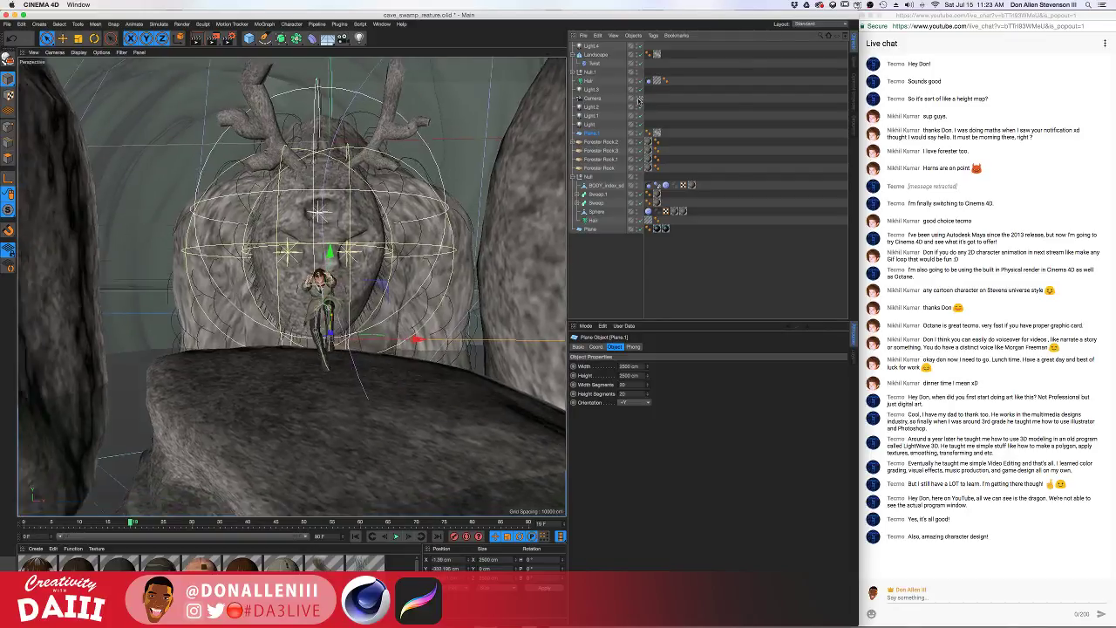
left_click(340, 414)
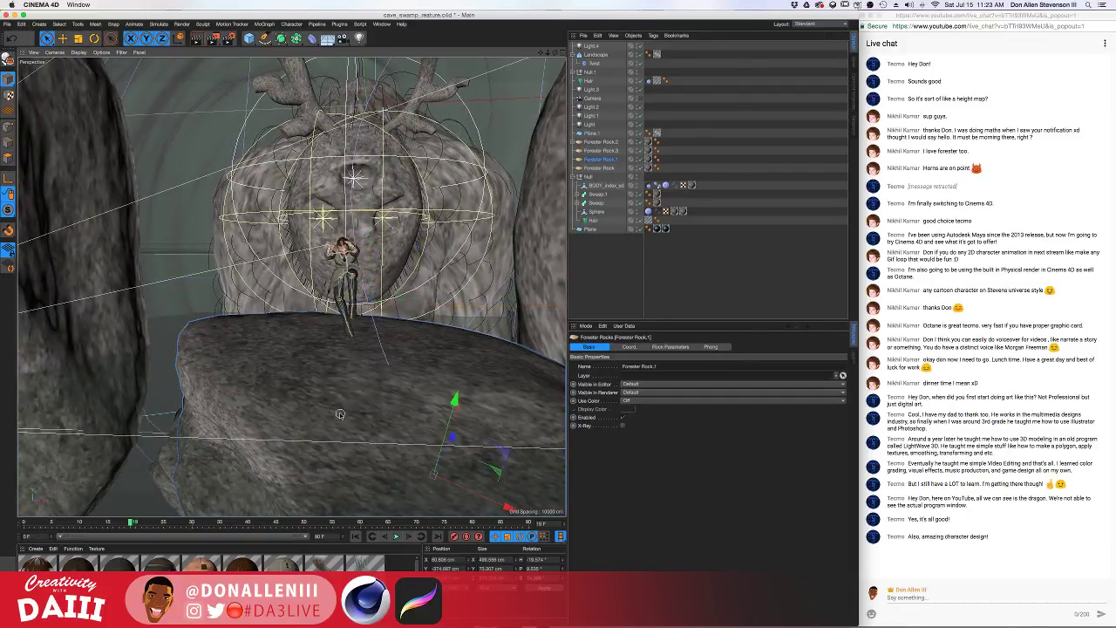
left_click(609, 167)
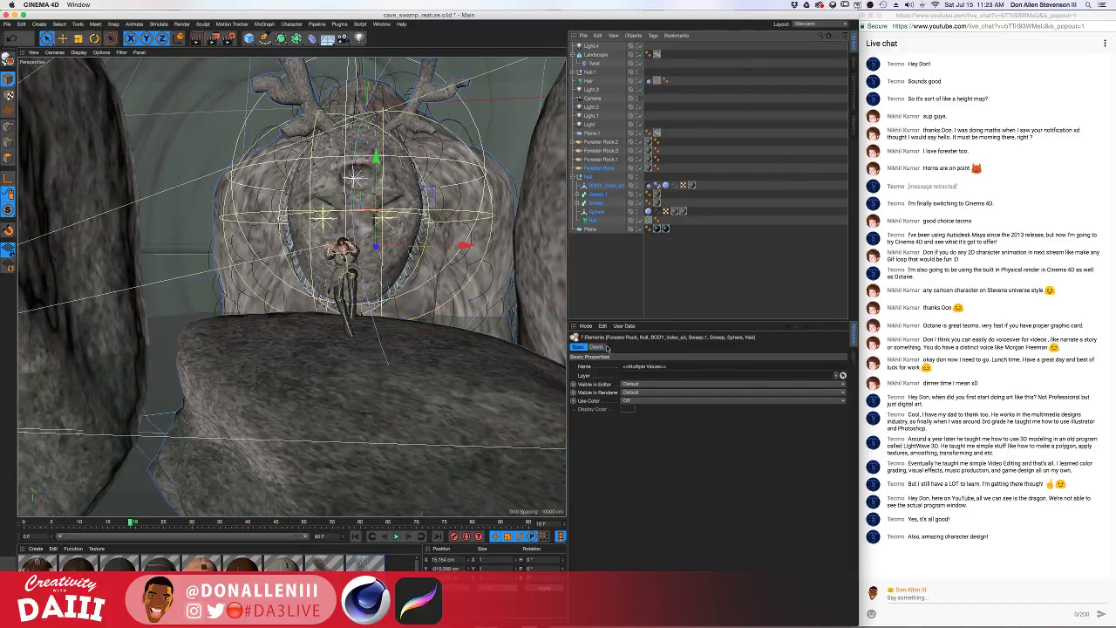
left_click(700, 211)
left_click(592, 160)
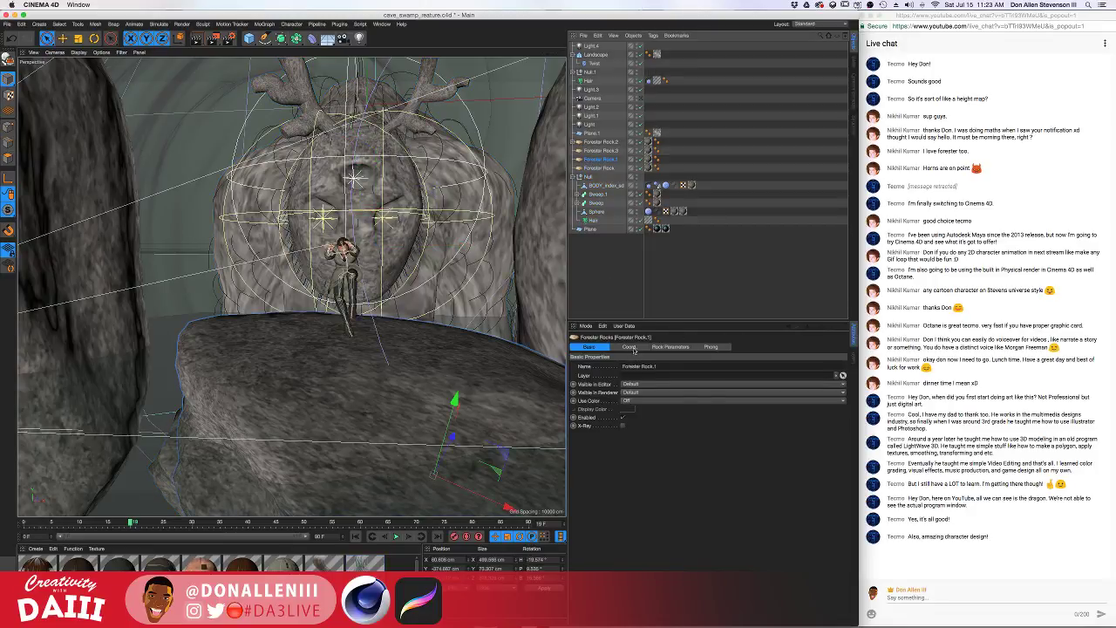
left_click(665, 347)
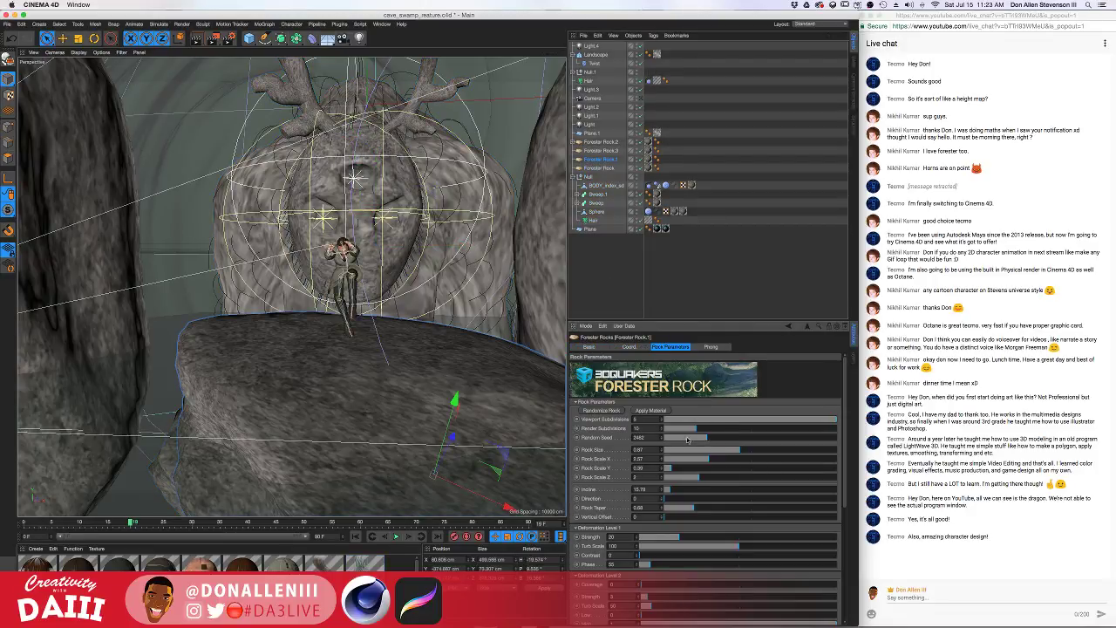
left_click_drag(711, 452, 697, 451)
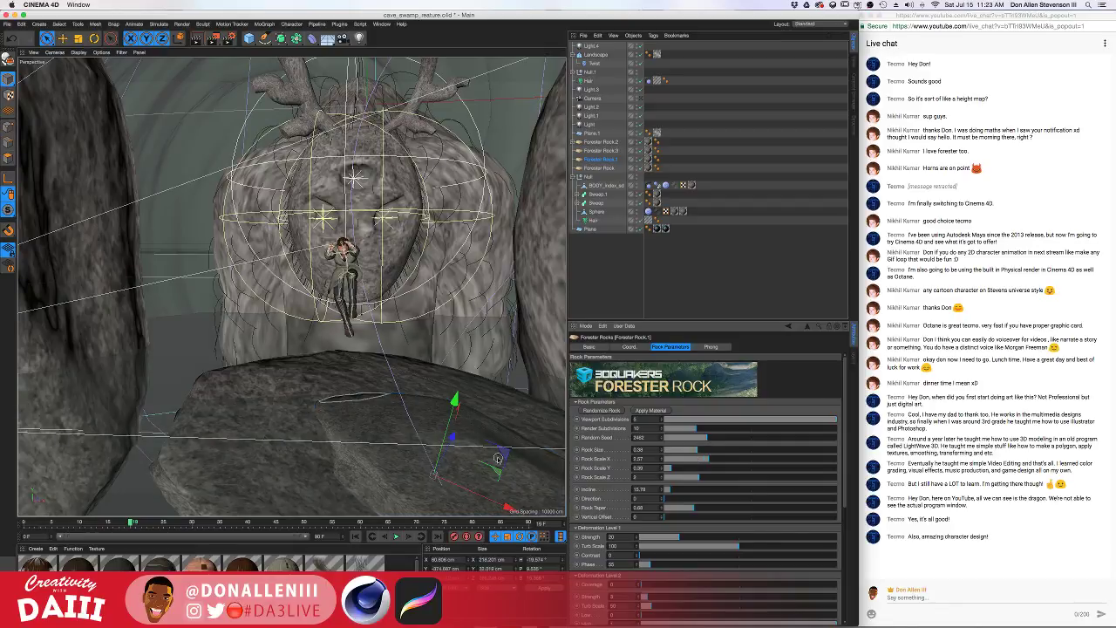
Move the shrunken Forester Rock.1 beneath the character's feet and rotate it slightly
left_click_drag(483, 488, 355, 401)
mouse_move(358, 358)
left_mouse_down()
mouse_move(361, 338)
mouse_move(360, 348)
left_mouse_up()
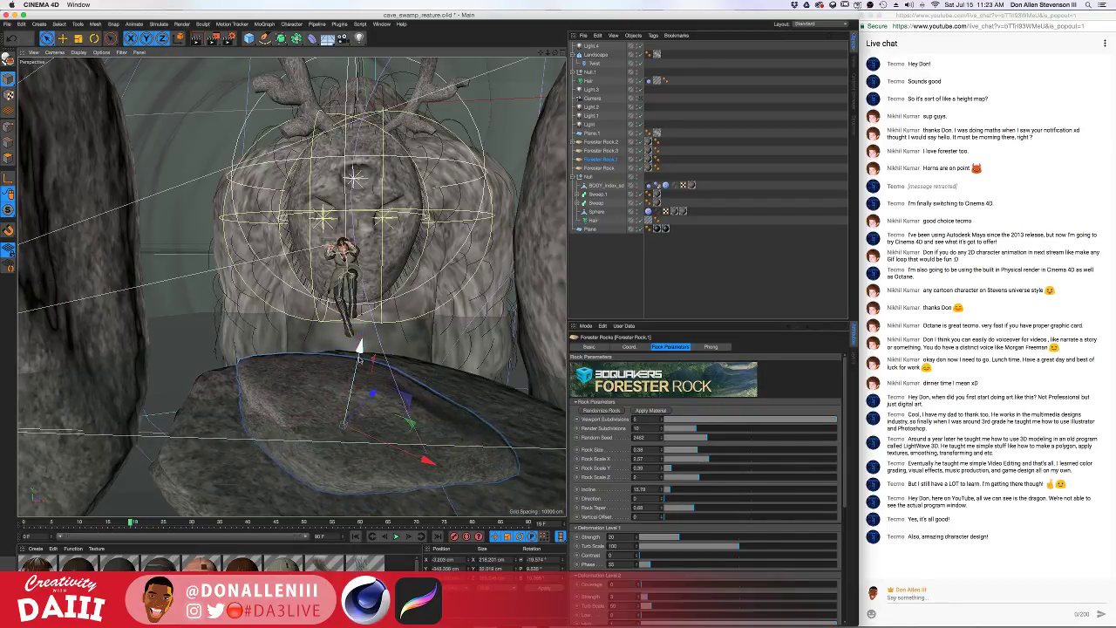
left_click_drag(384, 414, 363, 325)
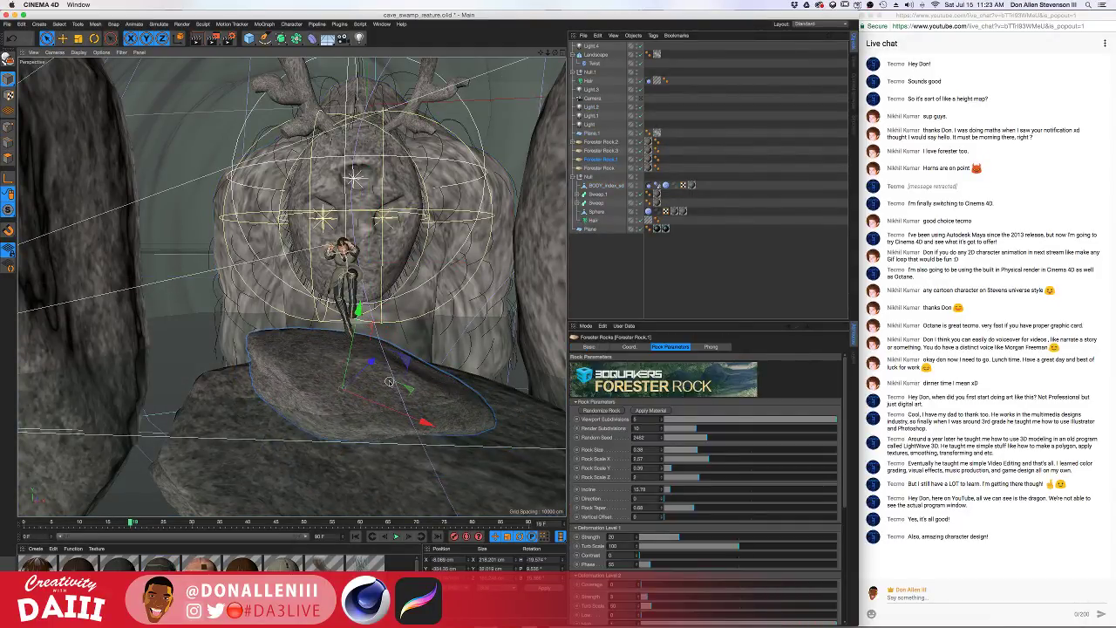
key("r")
left_click_drag(397, 378, 392, 379)
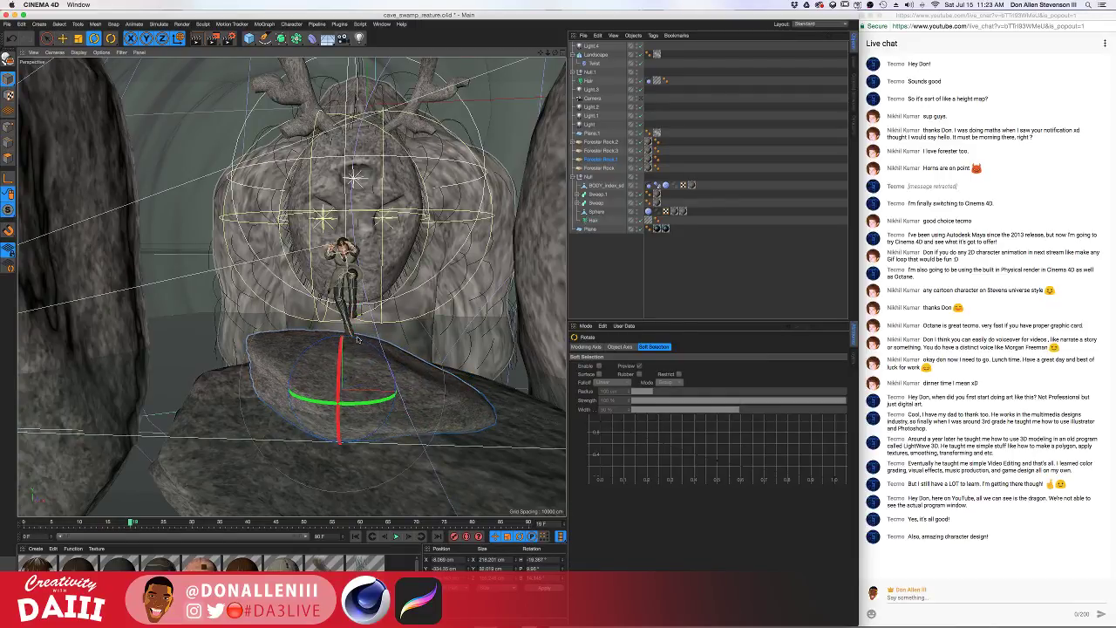
Play and scrub through the character's animation, and set the current frame to 22 for a crouched pose
left_click_drag(355, 343, 295, 352, "alt")
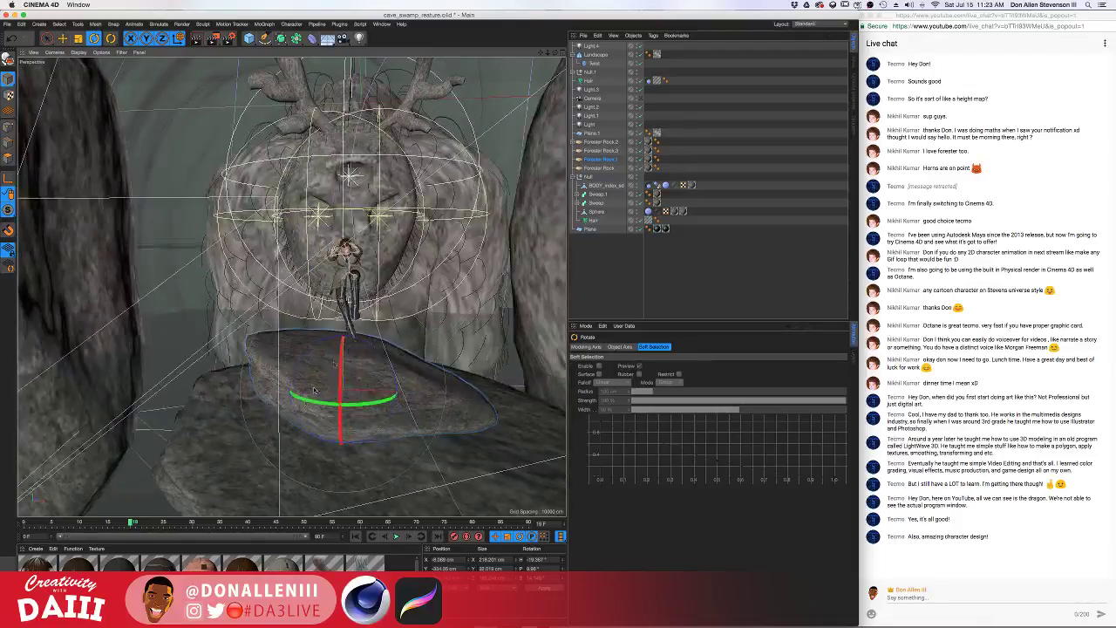
left_click_drag(123, 525, 69, 523)
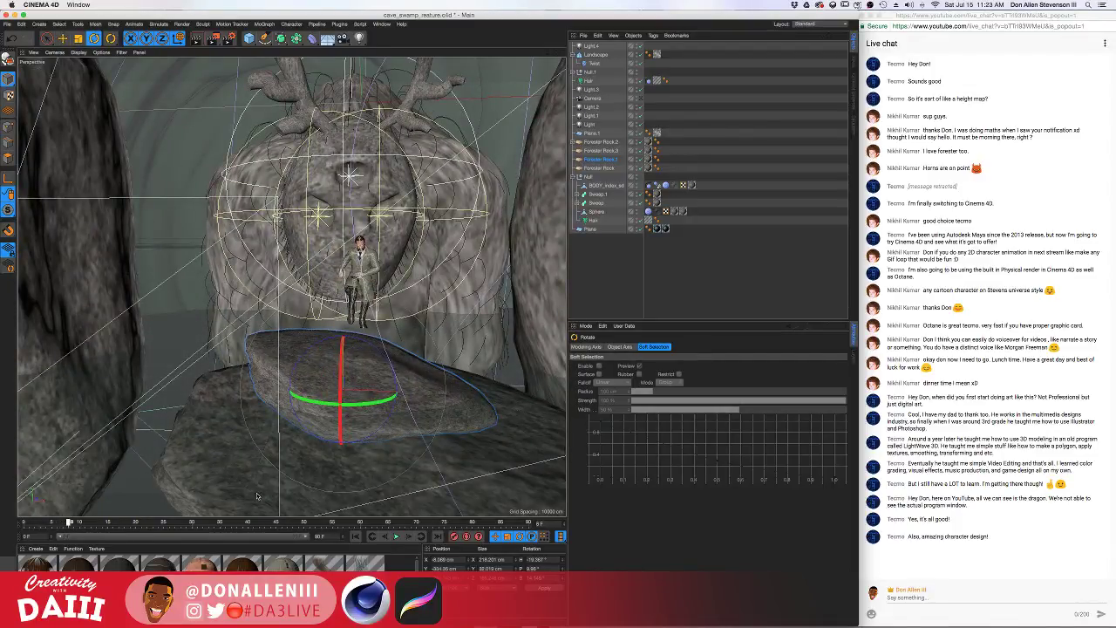
left_click_drag(170, 523, 40, 526)
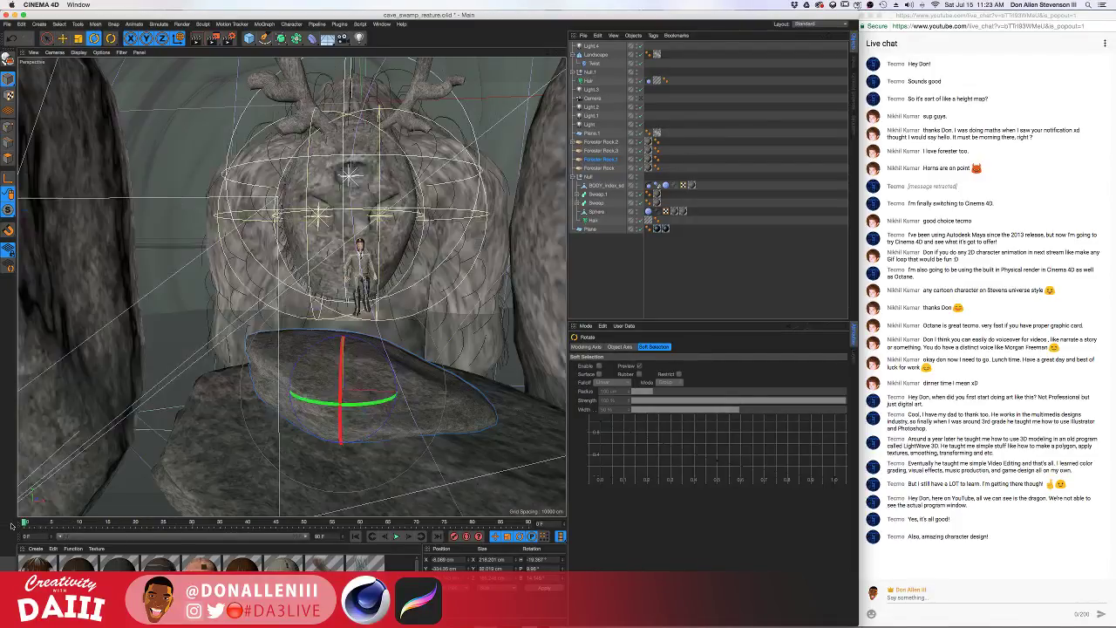
left_click(356, 536)
left_click(396, 535)
scroll(390, 267, "up", 3)
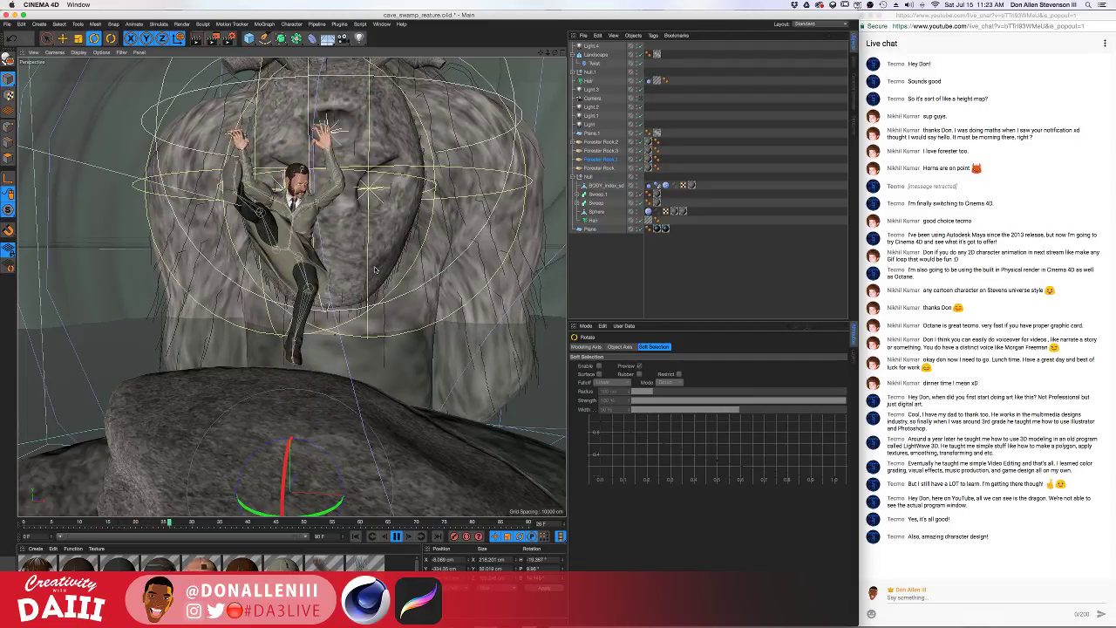
left_click(398, 535)
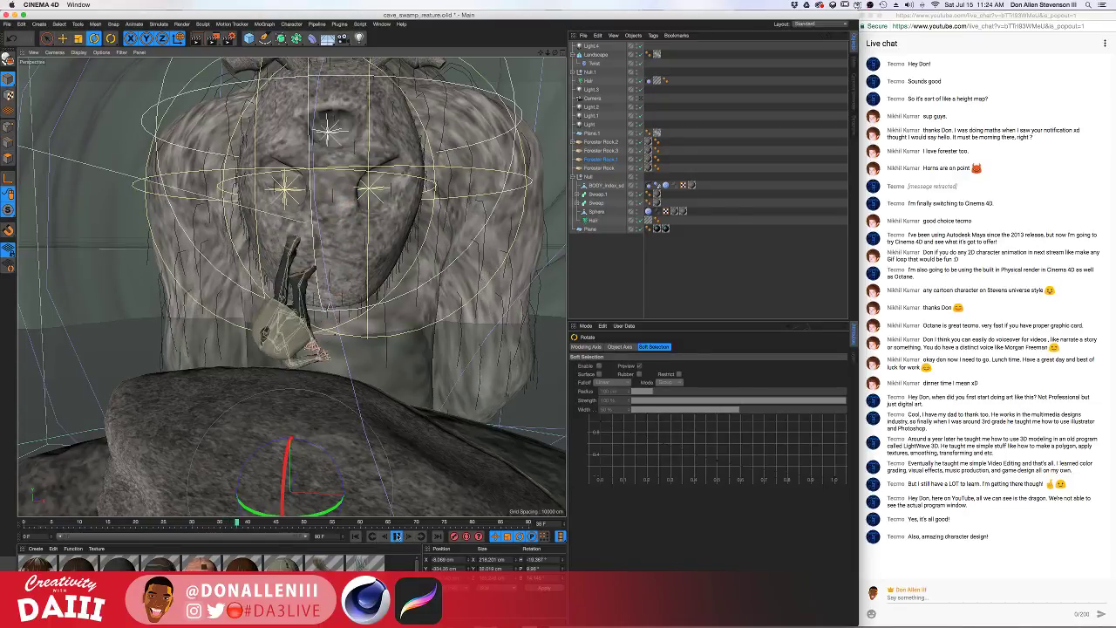
left_click_drag(236, 527, 164, 527)
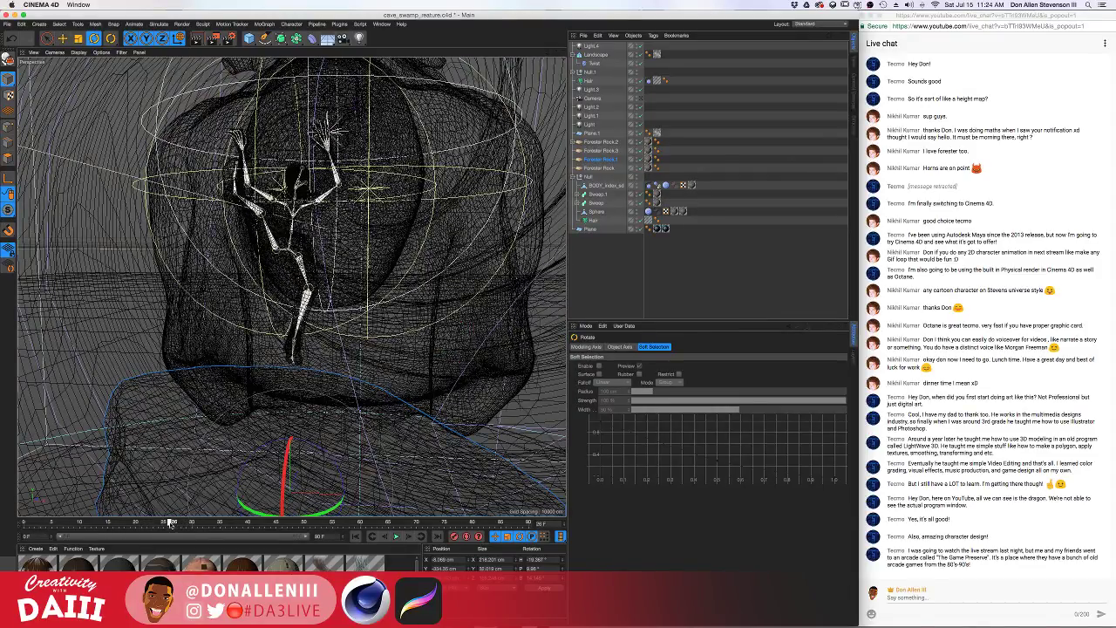
left_click_drag(145, 536, 148, 533)
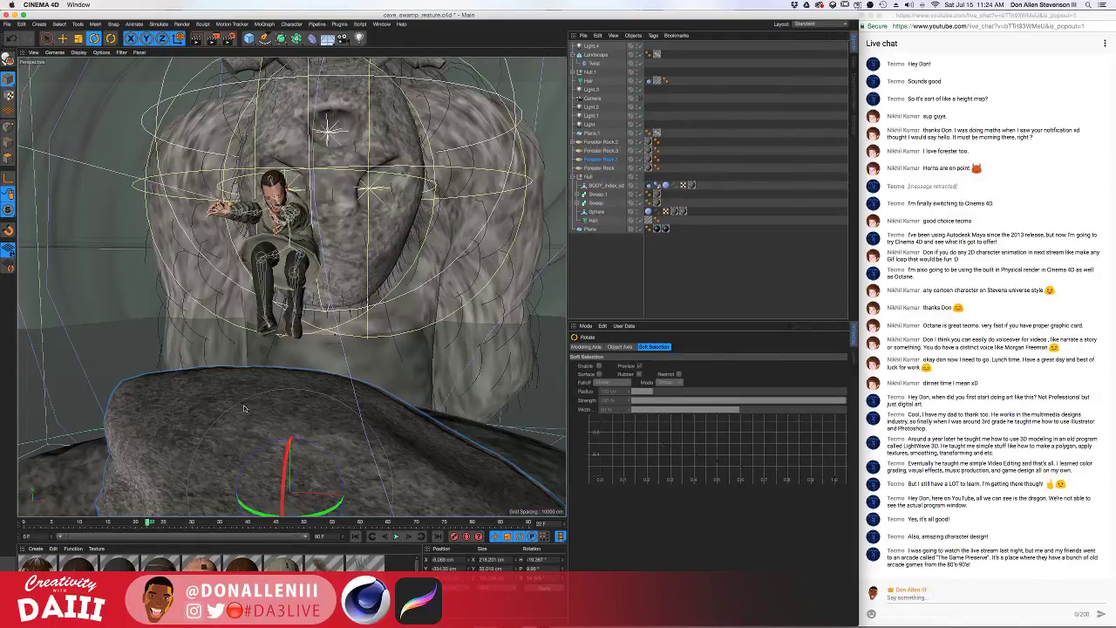
Frame the character, rock and creature together and render the viewport to check the composition
mouse_move(293, 240)
left_mouse_down("alt")
mouse_move(493, 279)
mouse_move(208, 268)
mouse_move(74, 218)
mouse_move(26, 234)
mouse_move(349, 266)
mouse_move(380, 296)
mouse_move(293, 240)
mouse_move(366, 274)
mouse_move(293, 240)
left_mouse_up("alt")
left_click_drag(39, 332, 25, 101, "alt")
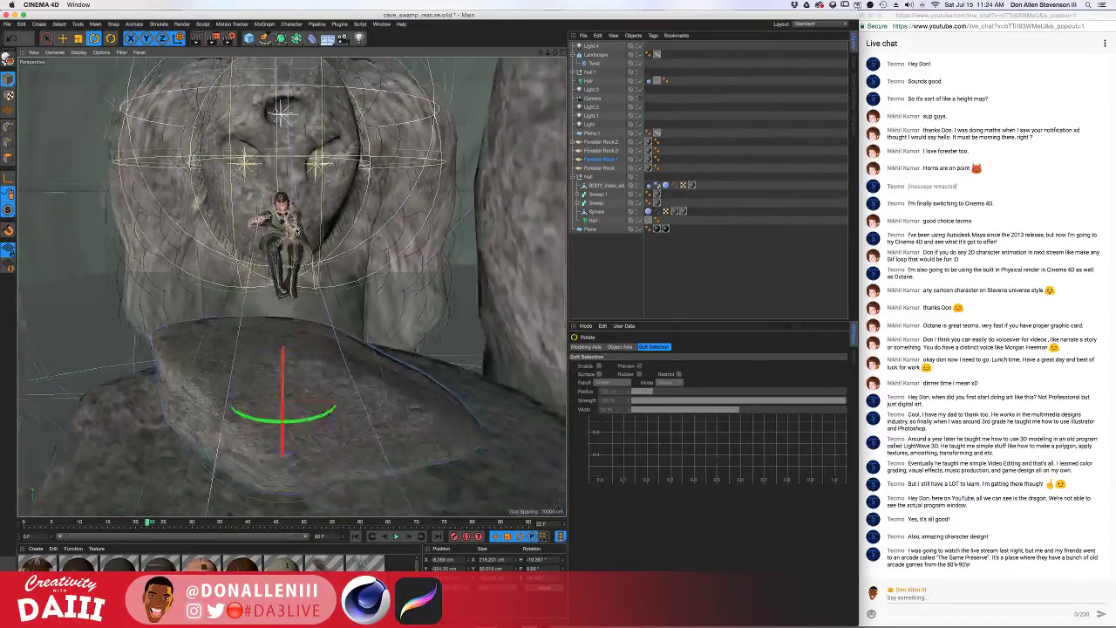
left_click_drag(24, 101, 21, 98, "alt")
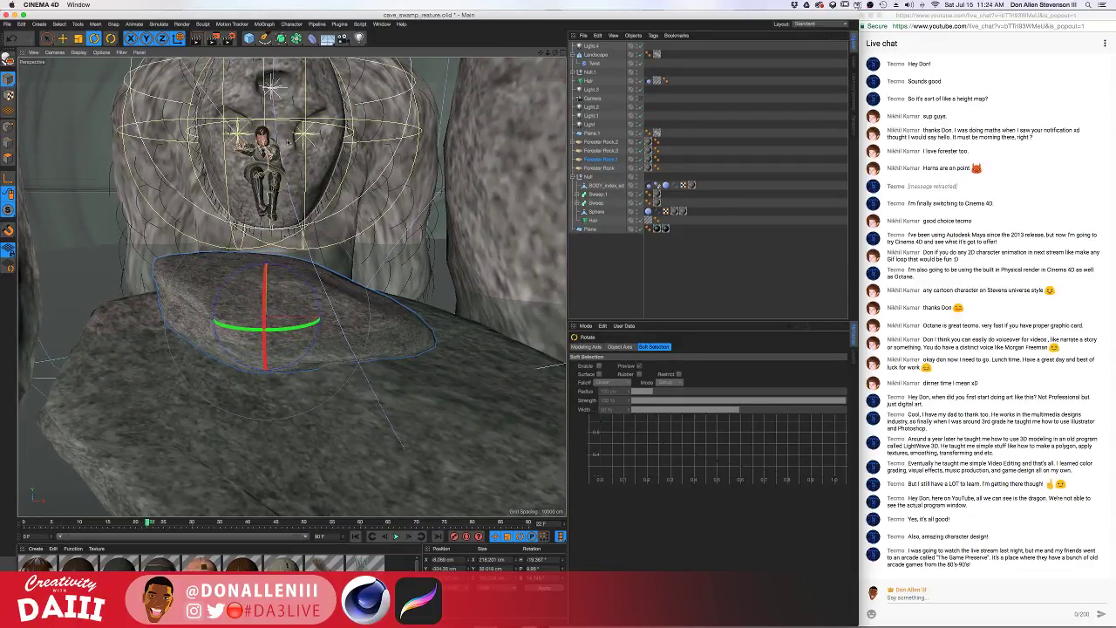
left_click_drag(279, 138, 270, 264, "alt")
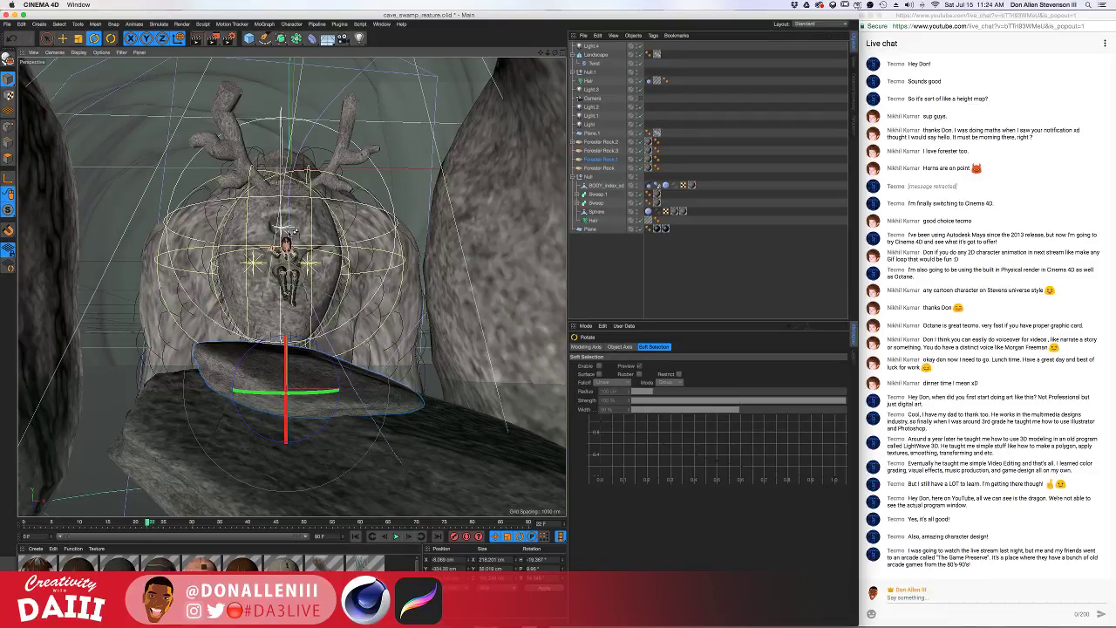
key("alt+r")
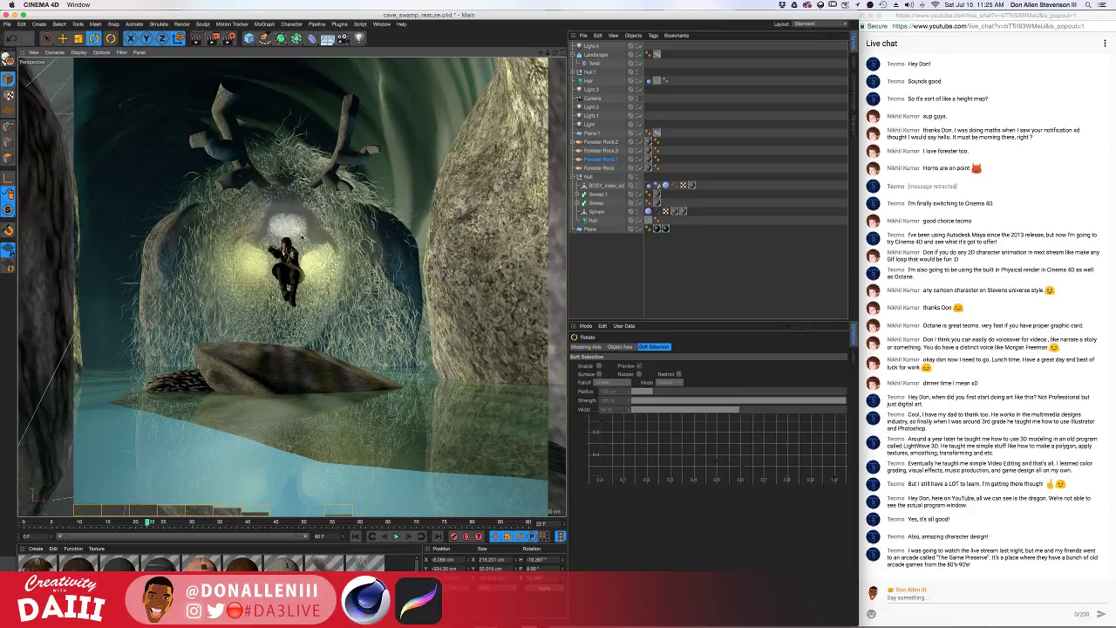
left_click(303, 238)
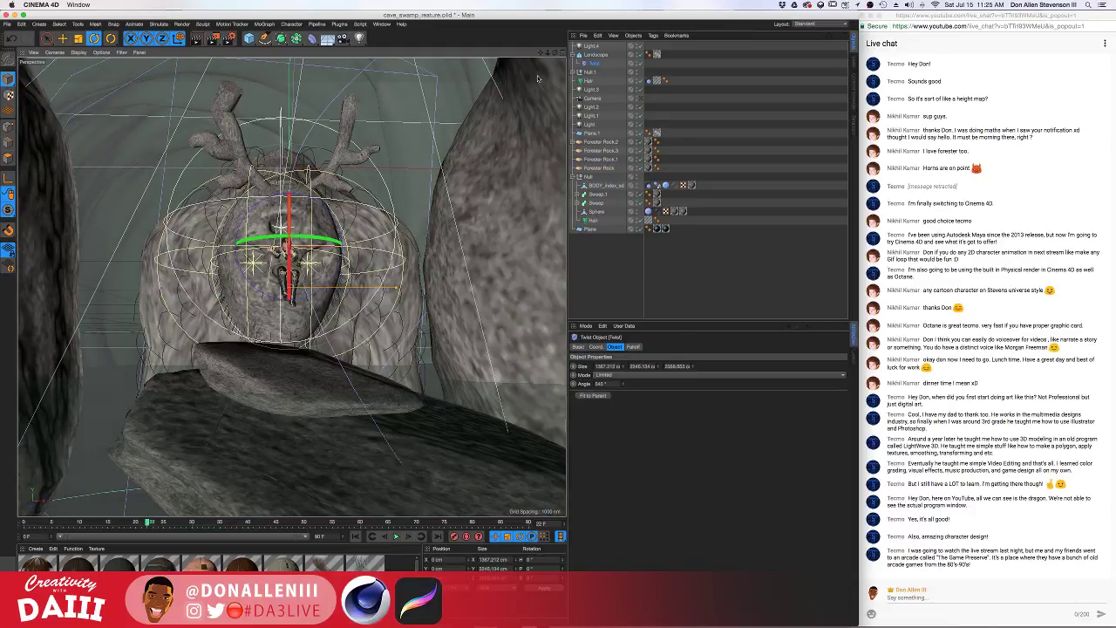
Inspect the eye sockets of the creature's face up close and add a Sphere primitive to the scene
left_click(590, 176)
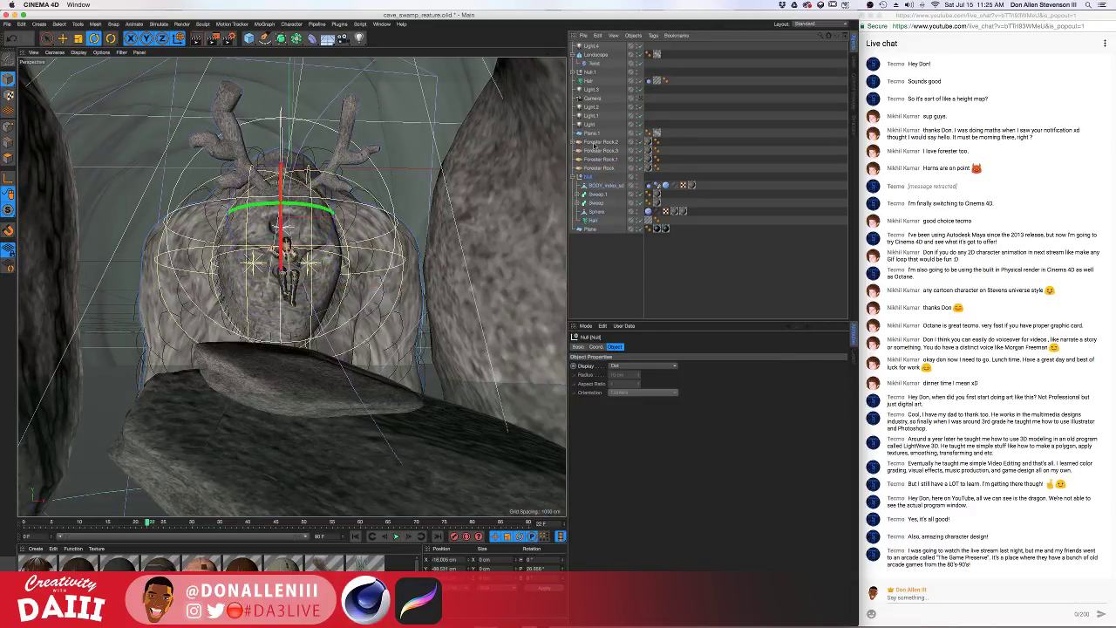
left_click(643, 98)
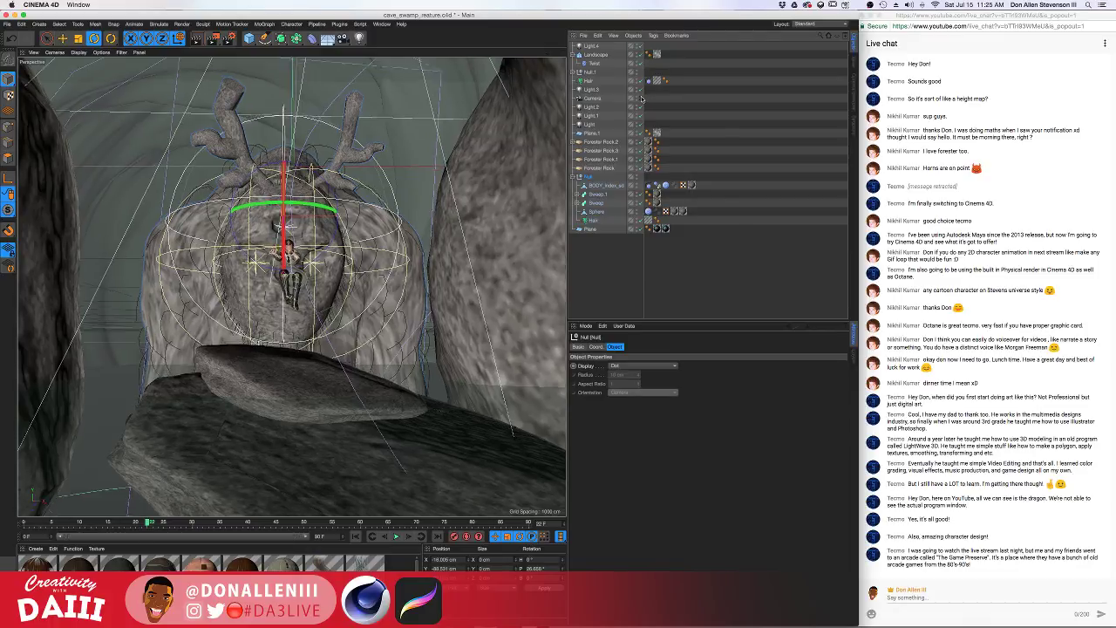
mouse_move(295, 253)
left_mouse_down("alt")
mouse_move(297, 293)
mouse_move(298, 262)
left_mouse_up("alt")
scroll(300, 286, "up", 3)
scroll(300, 286, "up", 5)
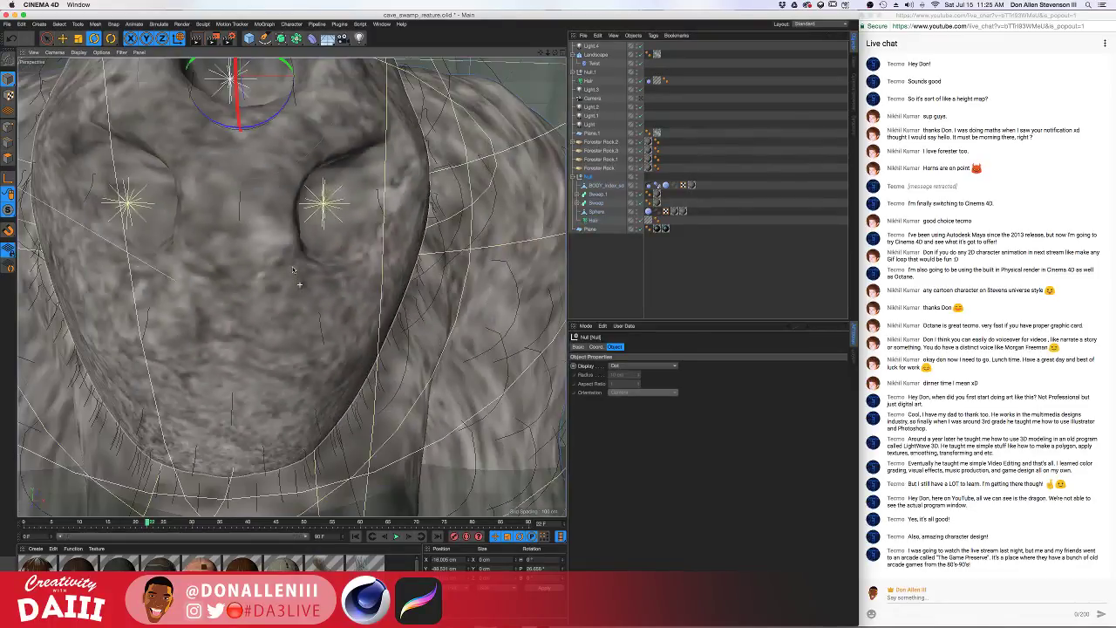
scroll(239, 209, "down", 3)
middle_click_drag(235, 207, 255, 267, "alt")
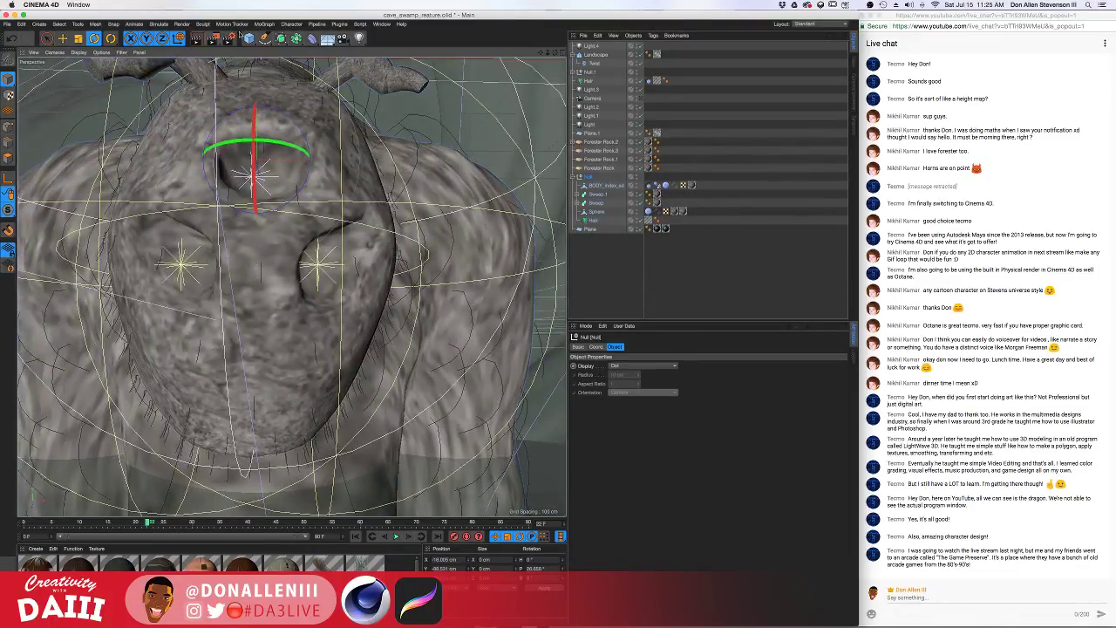
left_click(426, 66)
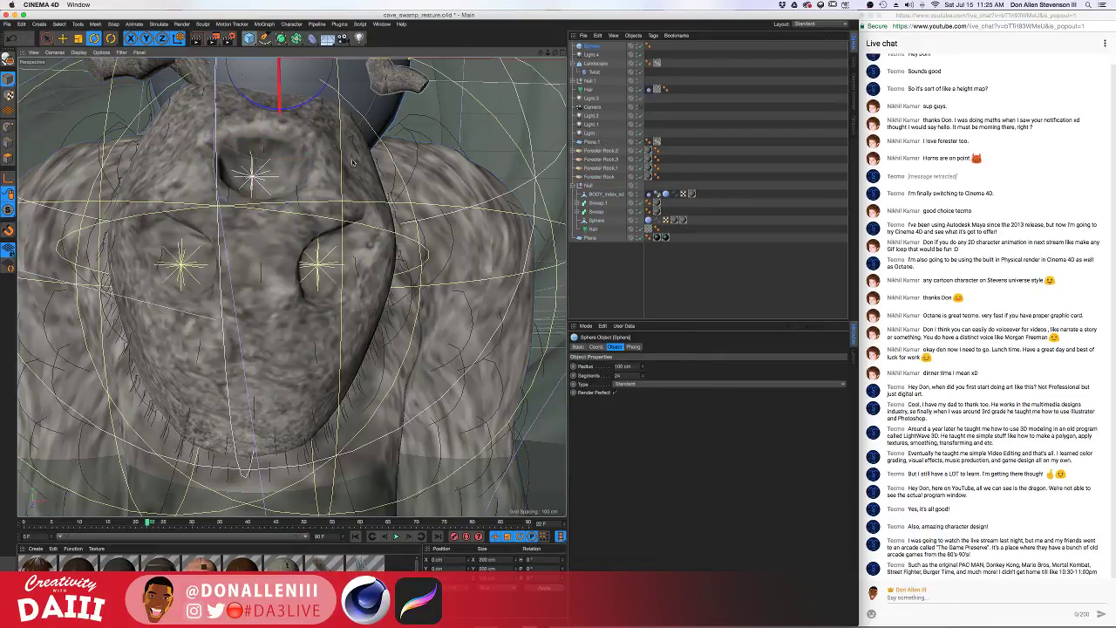
Shrink the new Sphere to about 89 cm across and lower it to the level of the face's two lower eyes
scroll(294, 120, "down", 5)
left_click_drag(294, 121, 320, 239, "alt")
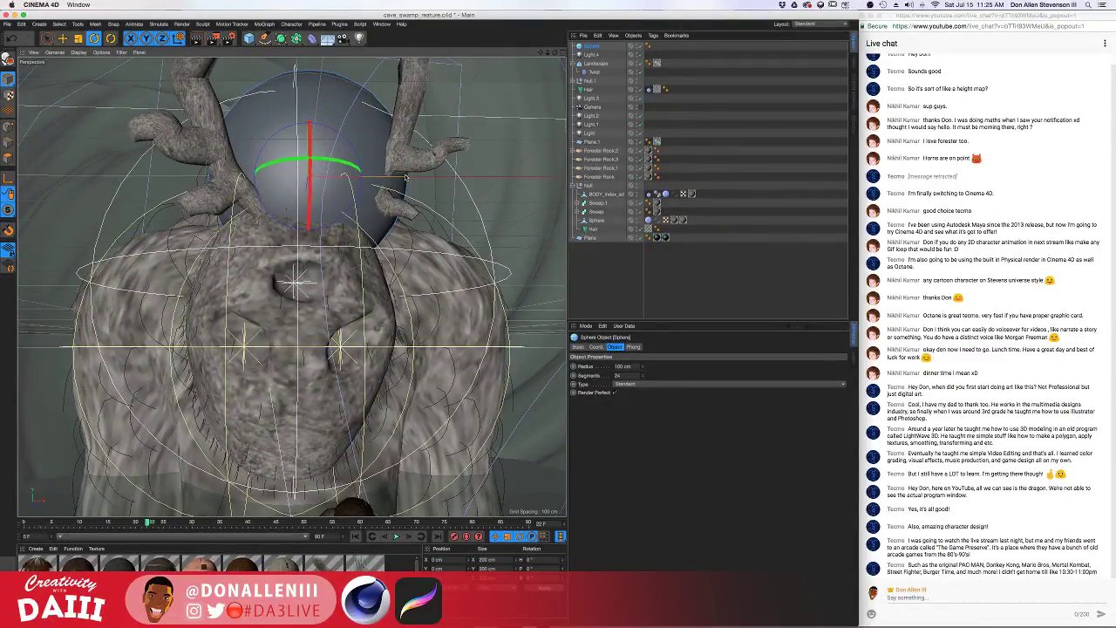
left_click_drag(406, 177, 351, 179)
key("e")
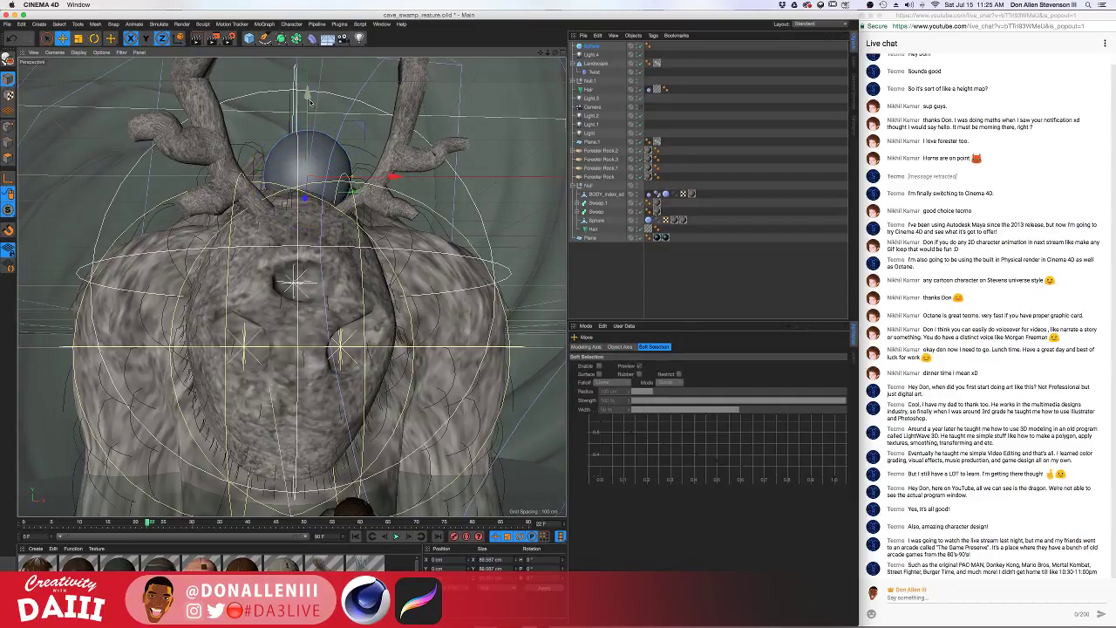
left_click_drag(310, 101, 310, 209)
left_click_drag(308, 275, 309, 274)
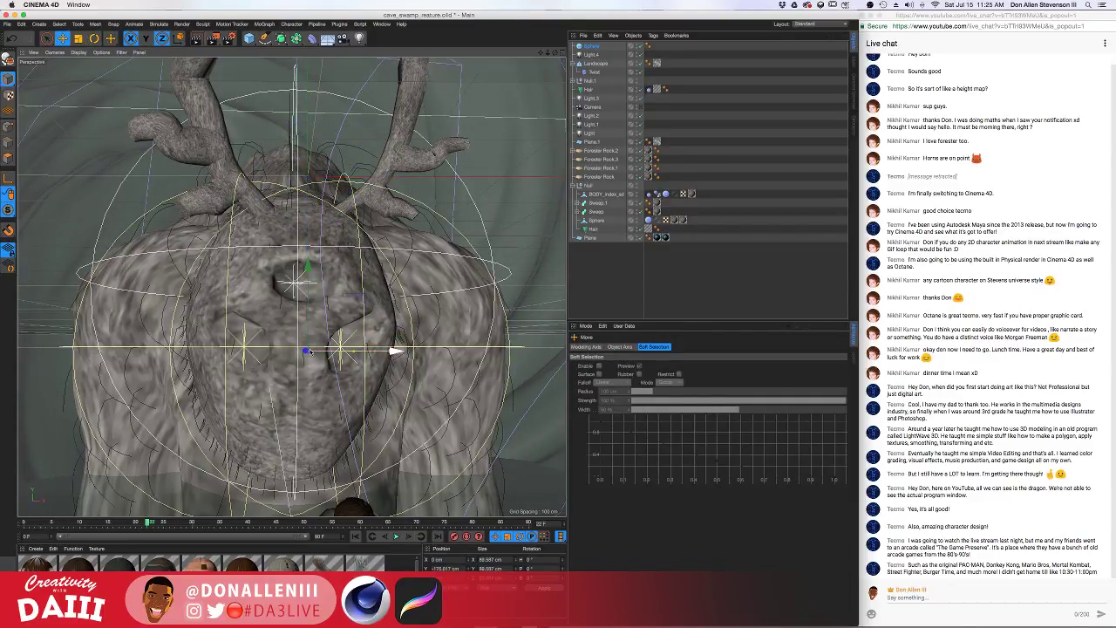
Move the sphere forward and sideways into the face's right-hand lower eye socket, at about X 17.7 cm
left_click_drag(305, 351, 276, 369)
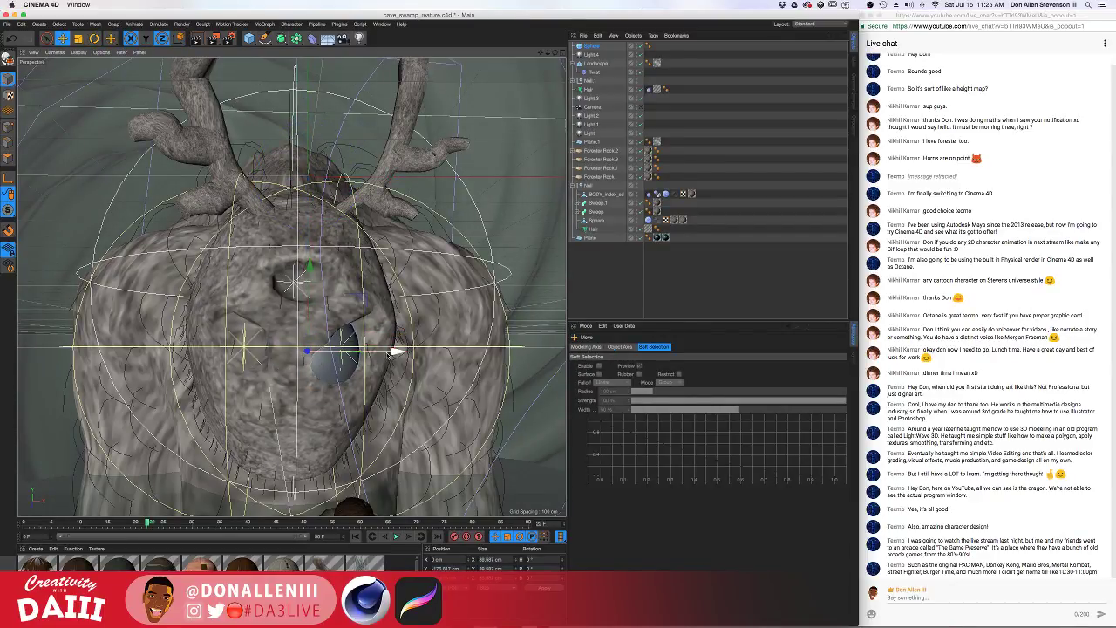
left_click_drag(397, 352, 346, 350)
right_click_drag(346, 350, 431, 334, "alt")
left_click_drag(336, 288, 338, 288)
mouse_move(353, 342)
left_mouse_down("alt")
mouse_move(224, 341)
mouse_move(342, 344)
mouse_move(352, 363)
left_mouse_up("alt")
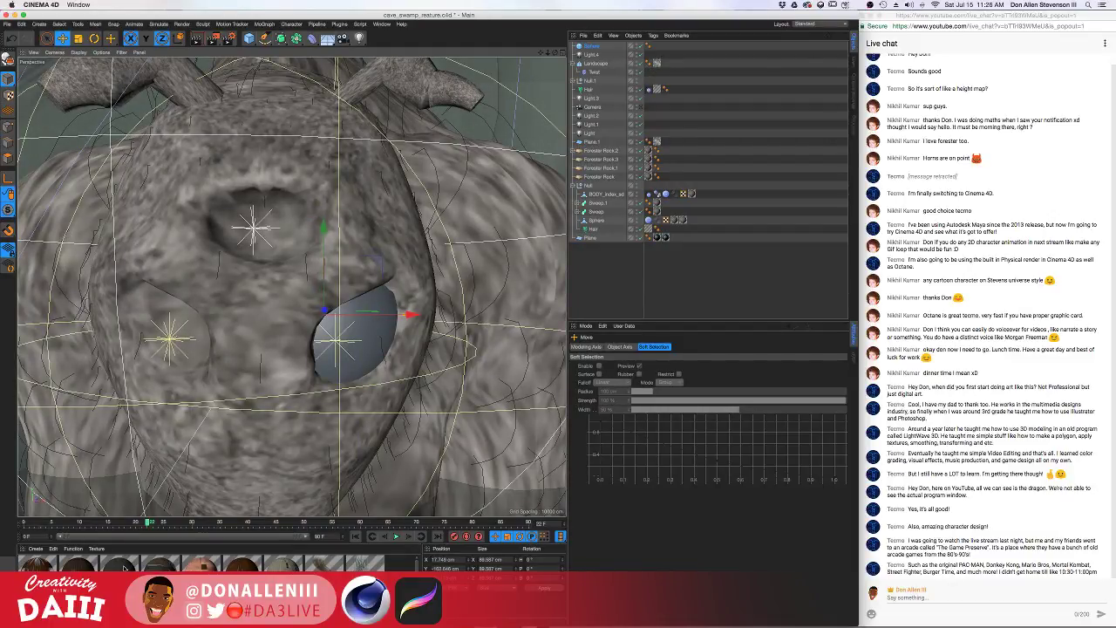
Create a new material and set its color to near black with a V value of 3%
left_click(113, 560)
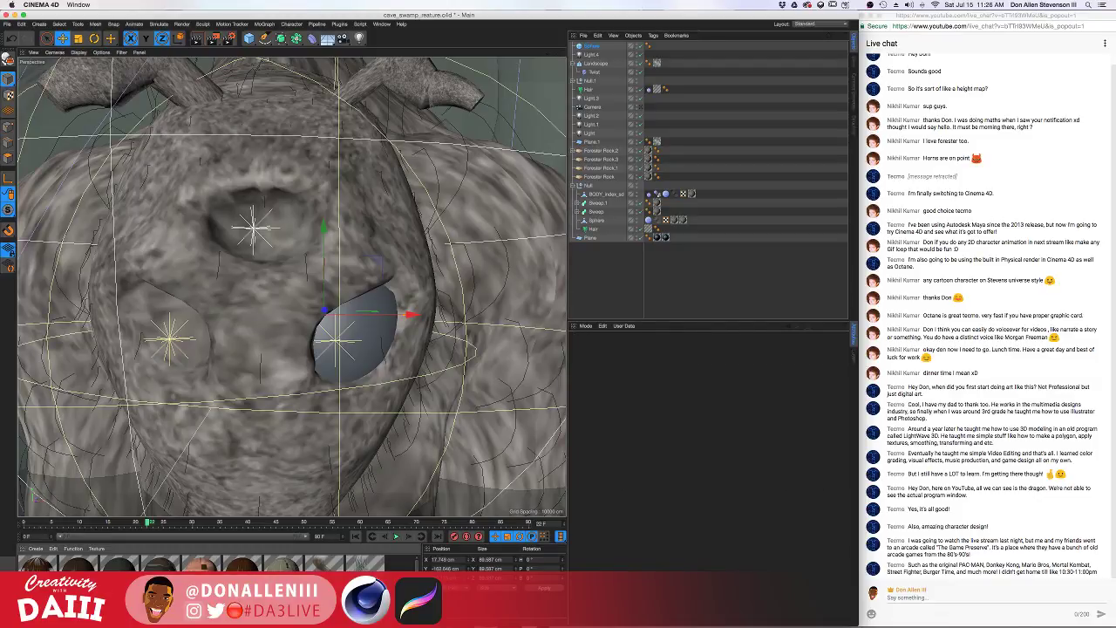
double_click(113, 560)
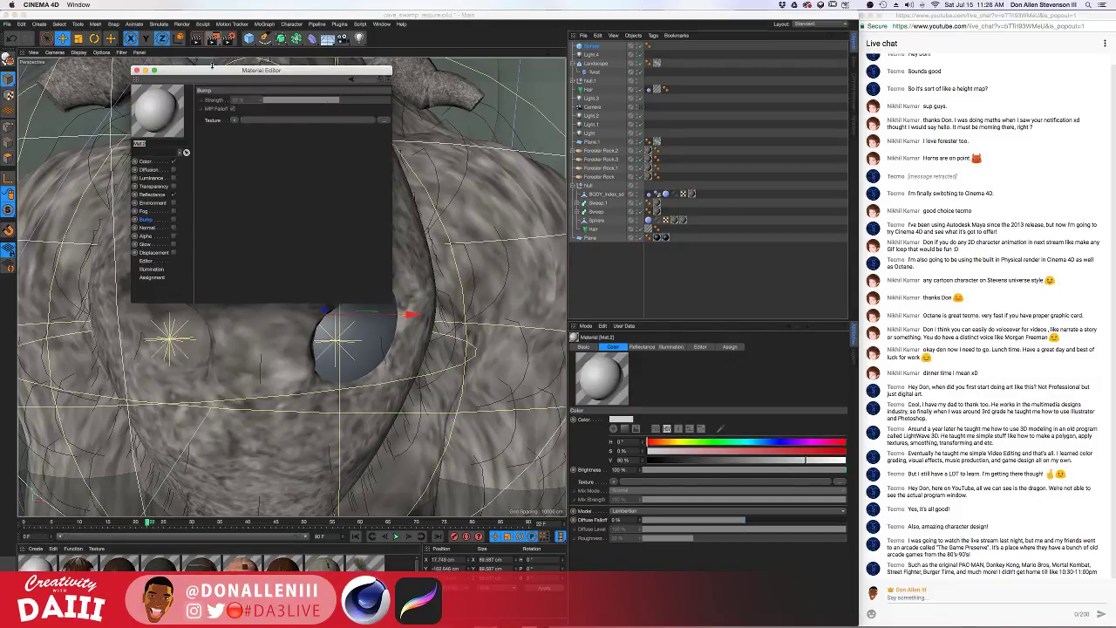
left_click_drag(206, 67, 545, 180)
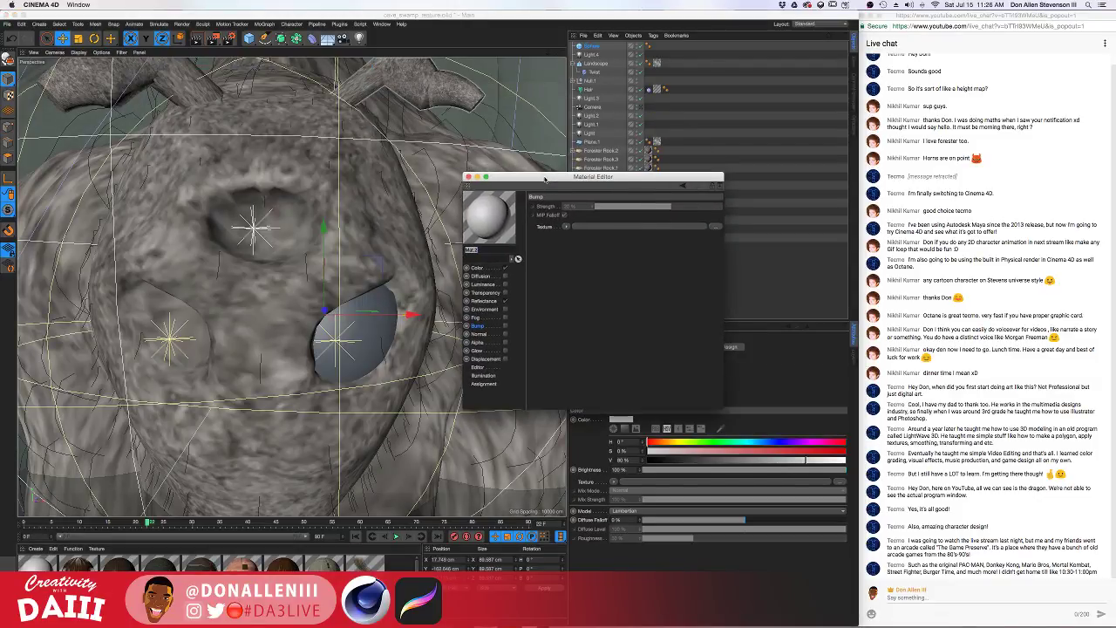
left_click(485, 269)
left_click(609, 246)
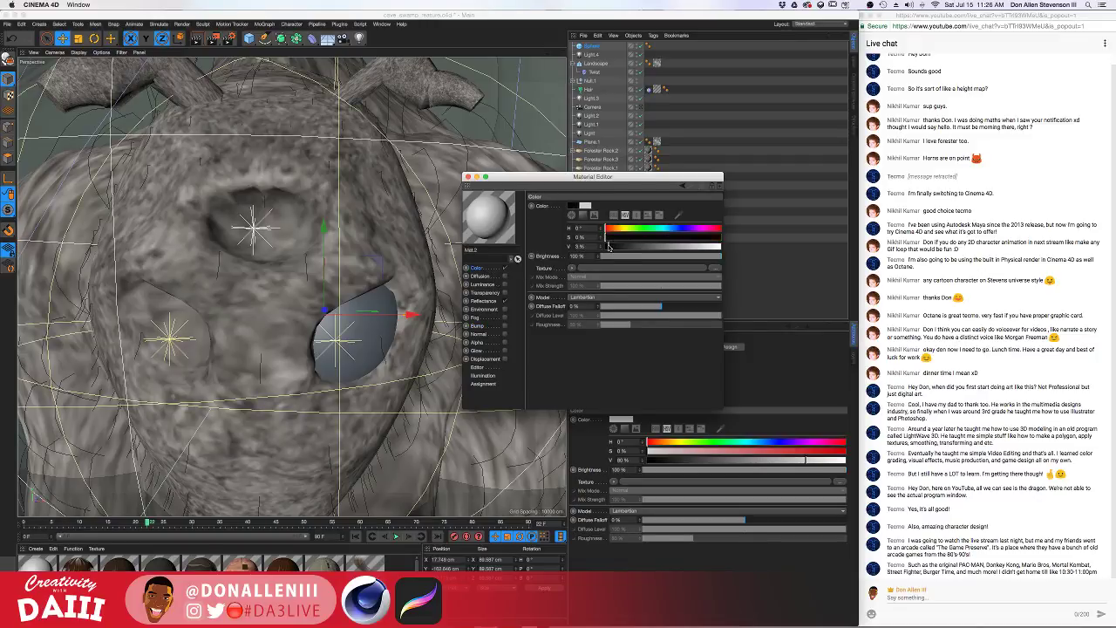
left_click(468, 178)
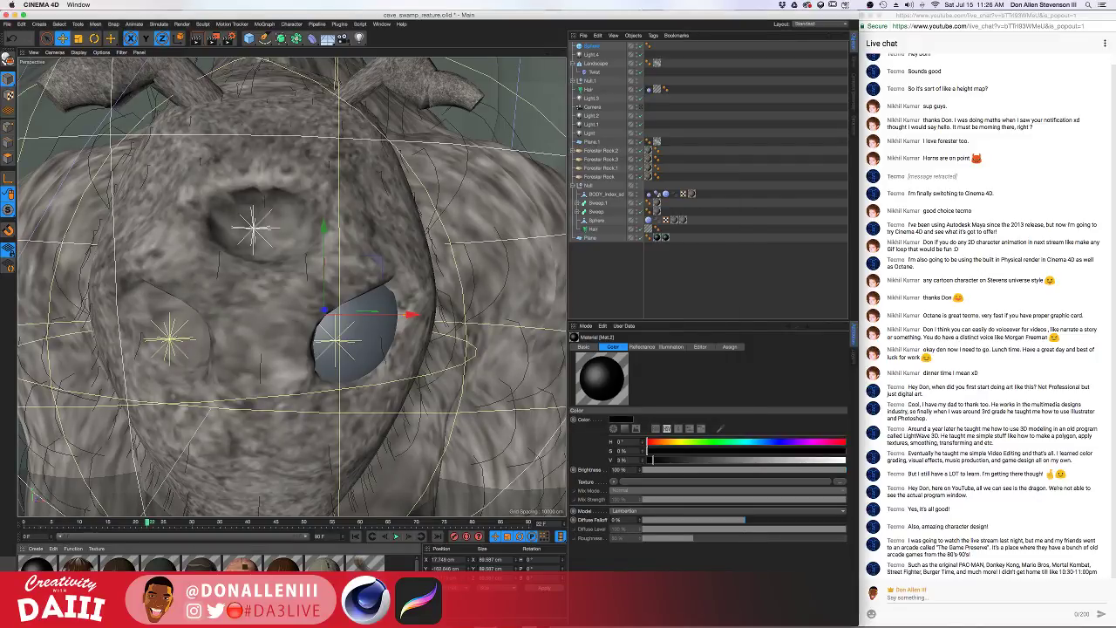
Add a Beckmann reflectance layer to the black material and set Global Reflection Brightness to 20%
double_click(35, 565)
left_click_drag(172, 62, 442, 106)
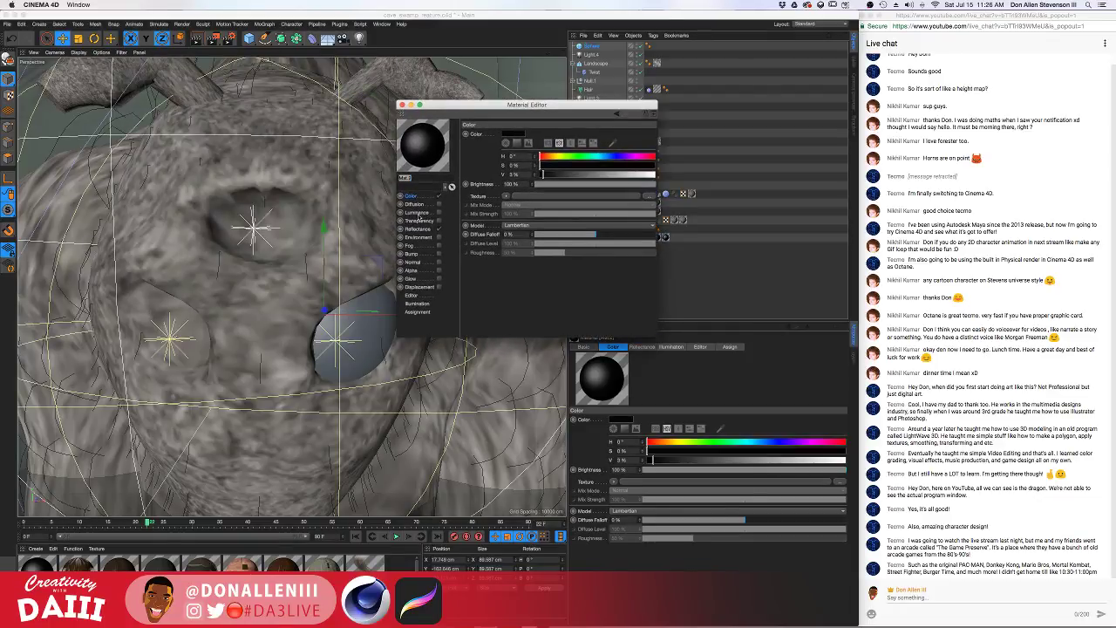
left_click(417, 228)
left_click(473, 152)
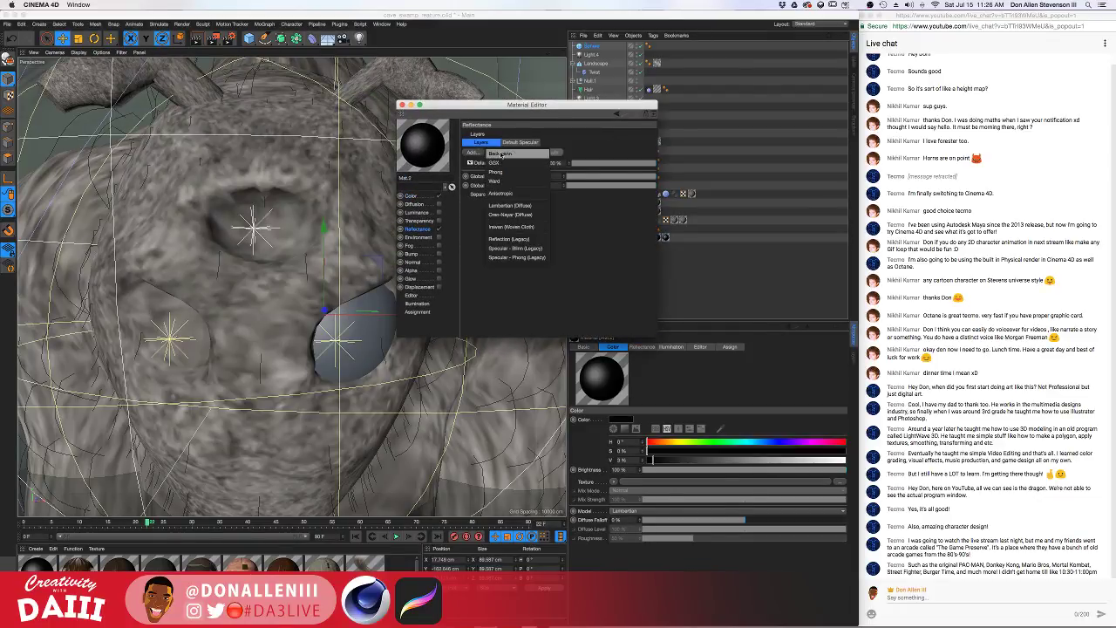
left_click(494, 158)
left_click_drag(627, 191, 568, 190)
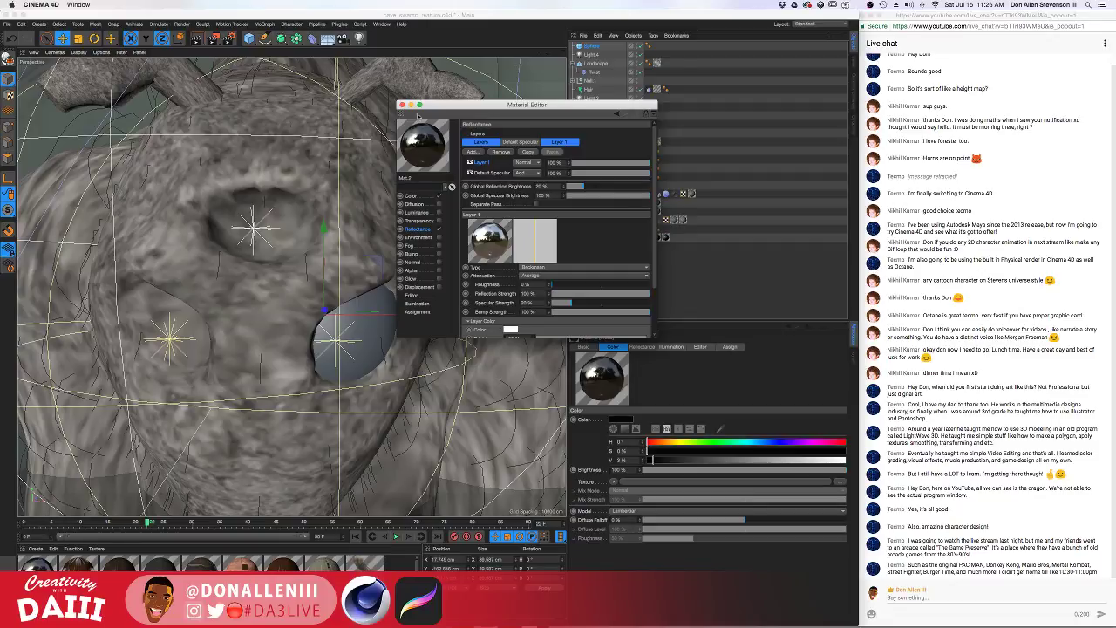
left_click(402, 105)
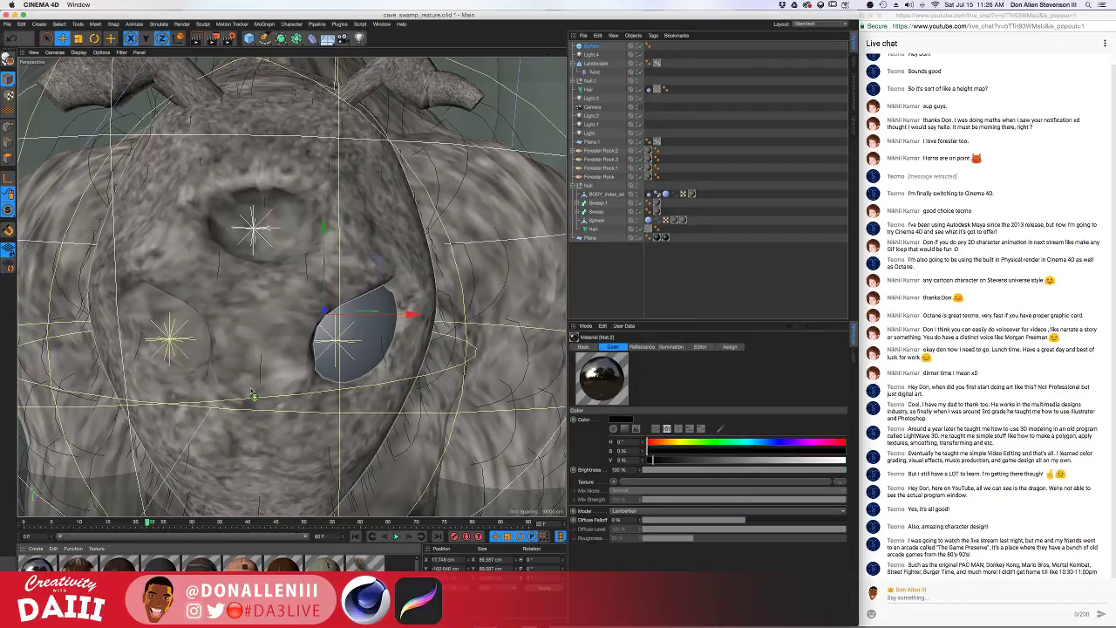
Apply the black reflective material to the eye sphere, render the view, and review the material's channels
left_click_drag(251, 393, 379, 353)
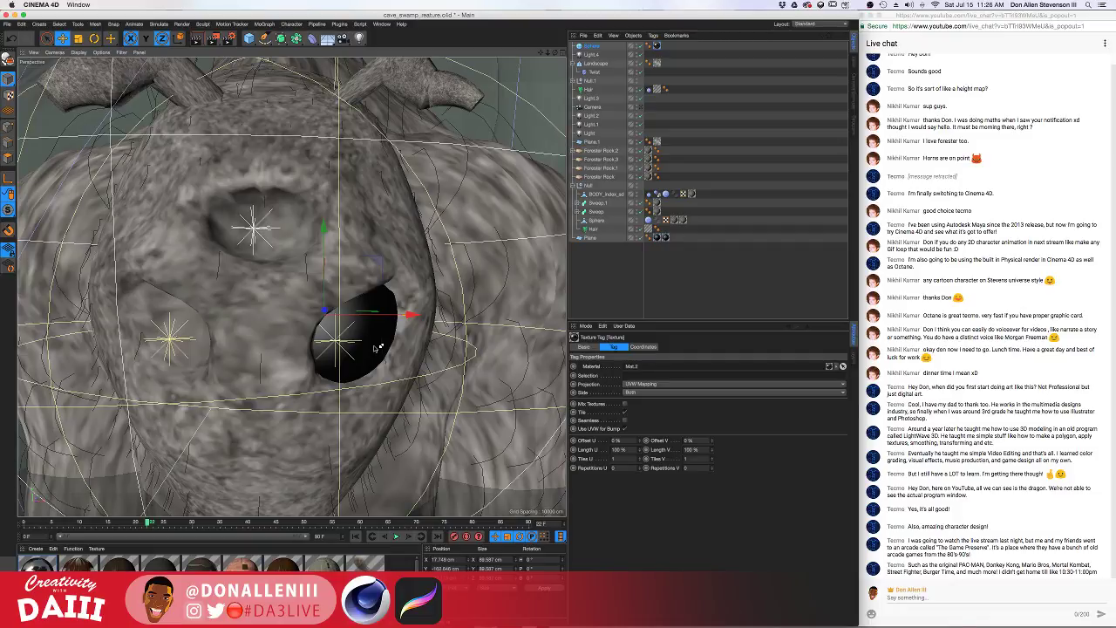
key("super+r")
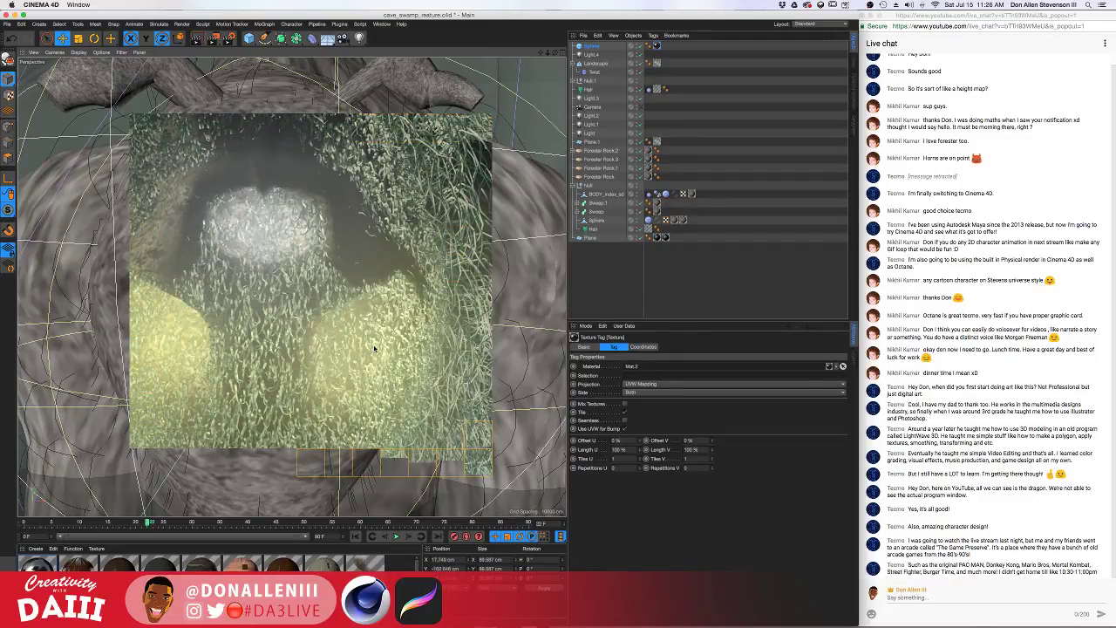
left_click(376, 349)
double_click(66, 565)
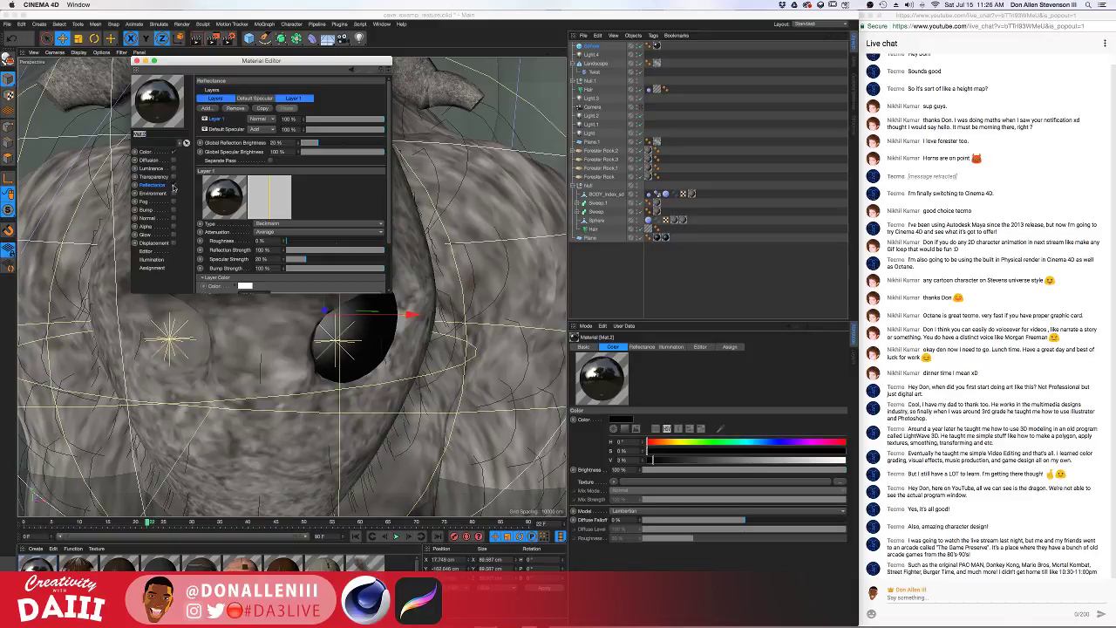
left_click(172, 153)
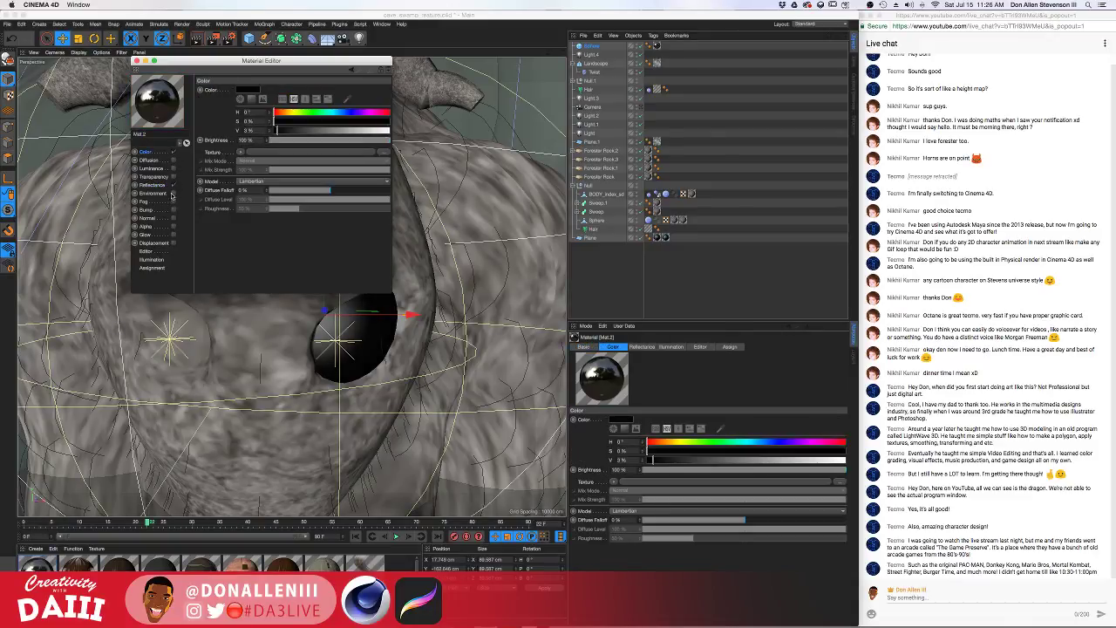
left_click(136, 60)
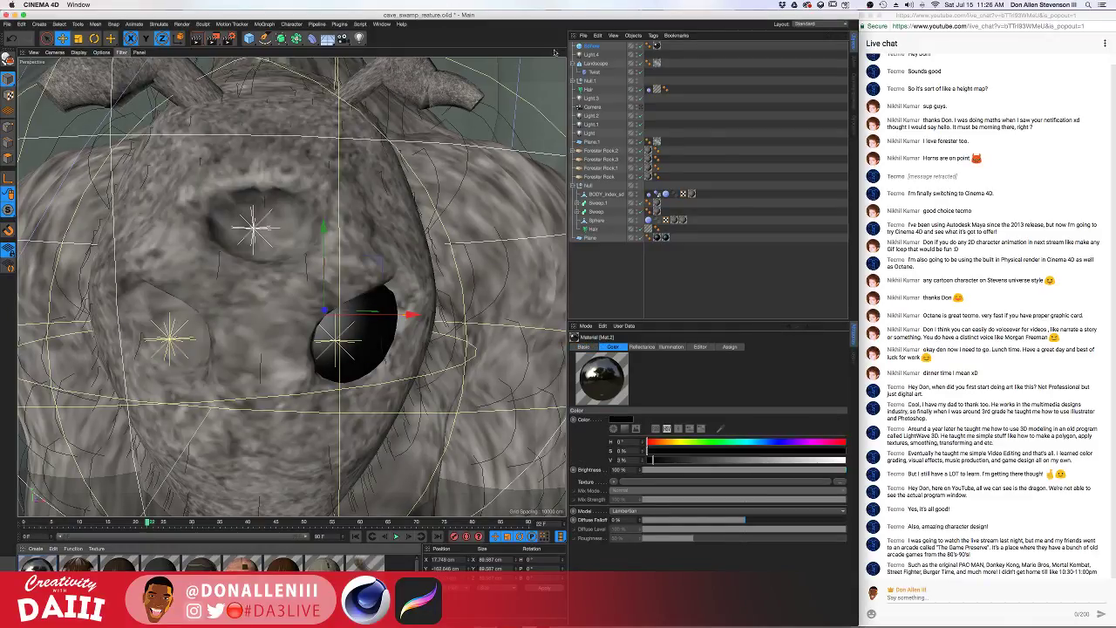
Select the eye sphere and shift it sideways within its socket to about X 24.3 cm
left_click(596, 46)
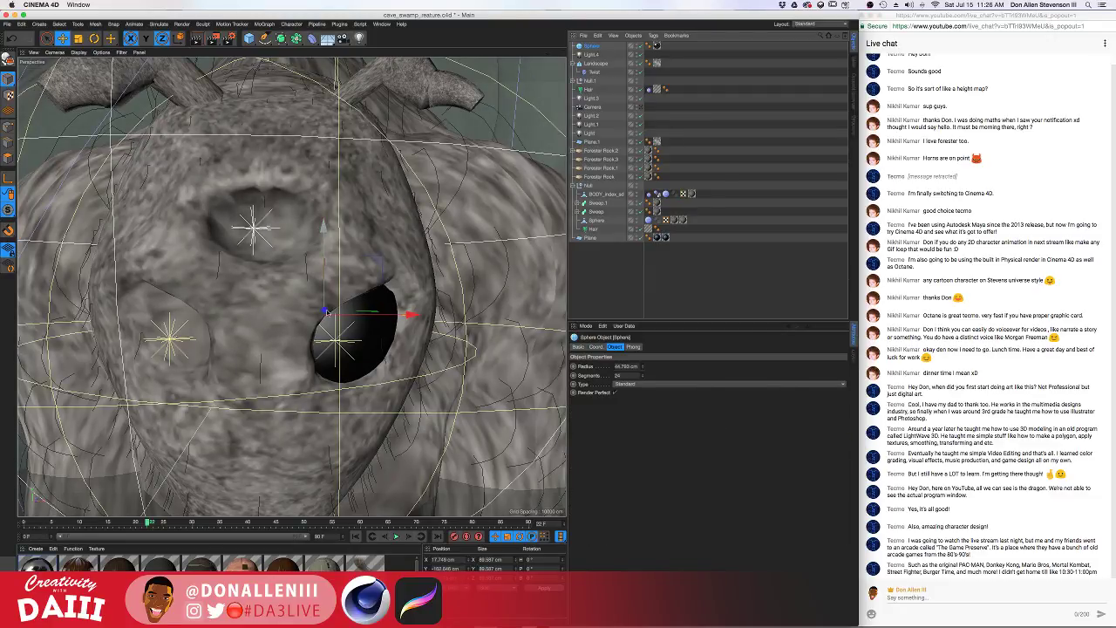
mouse_move(328, 301)
left_mouse_down()
mouse_move(353, 293)
mouse_move(345, 312)
left_mouse_up()
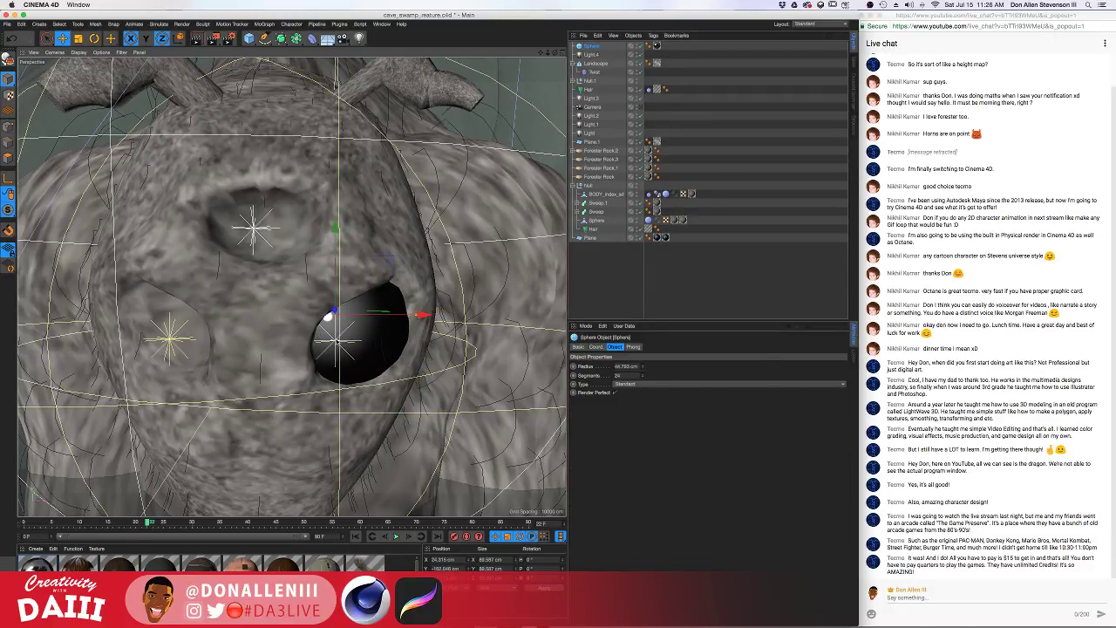
left_click_drag(345, 351, 301, 350, "alt")
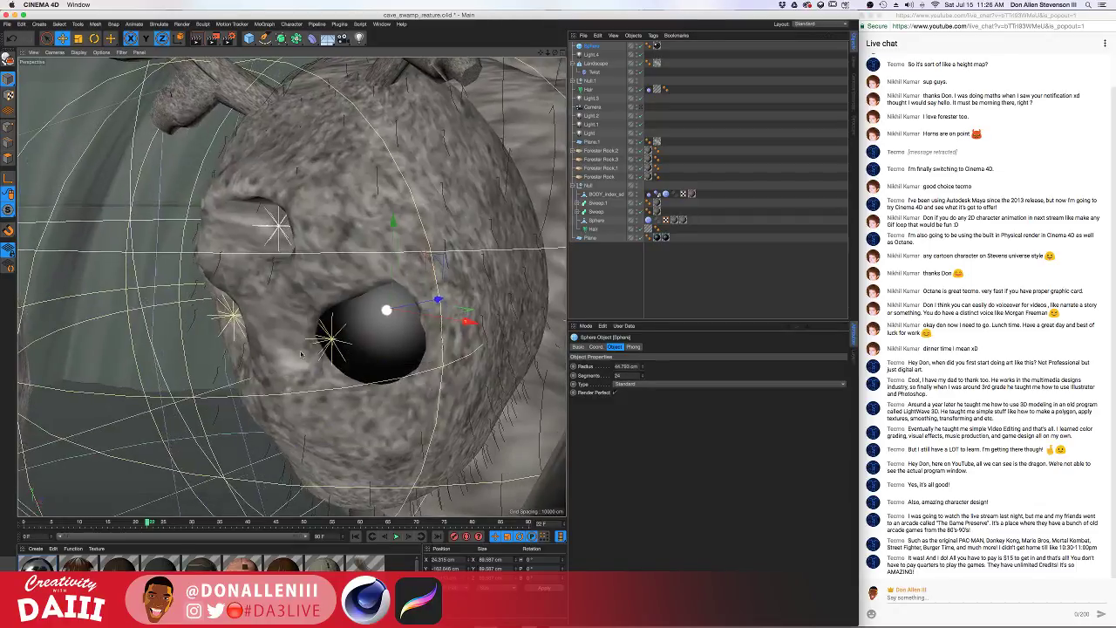
Try pulling the eye sphere farther out of its socket, render the view, and undo the move
left_click_drag(432, 290, 427, 305)
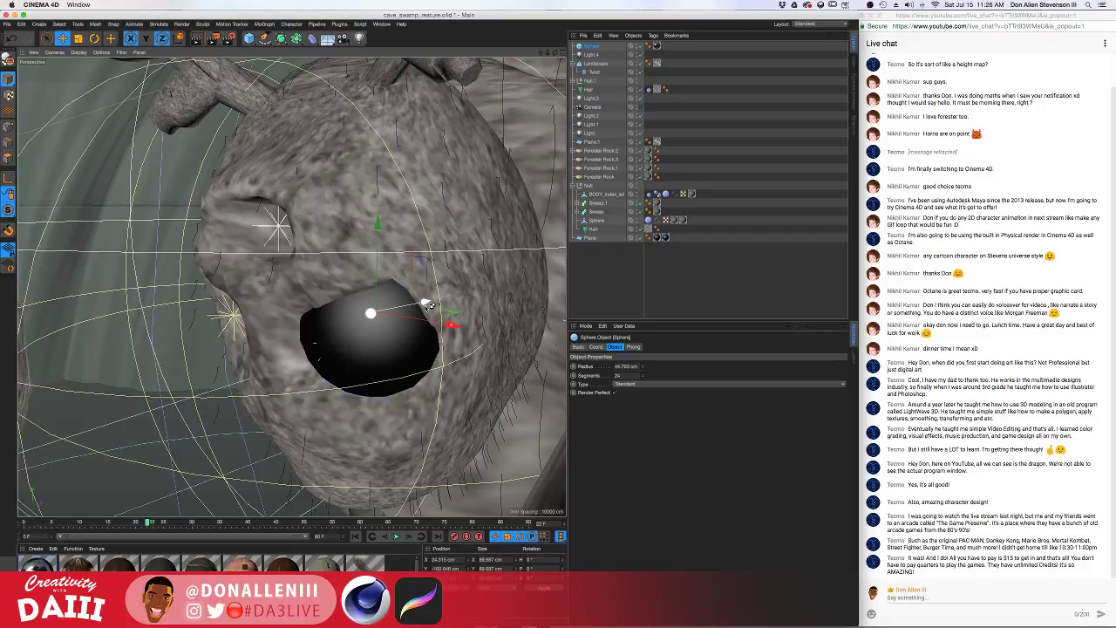
key("ctrl+r")
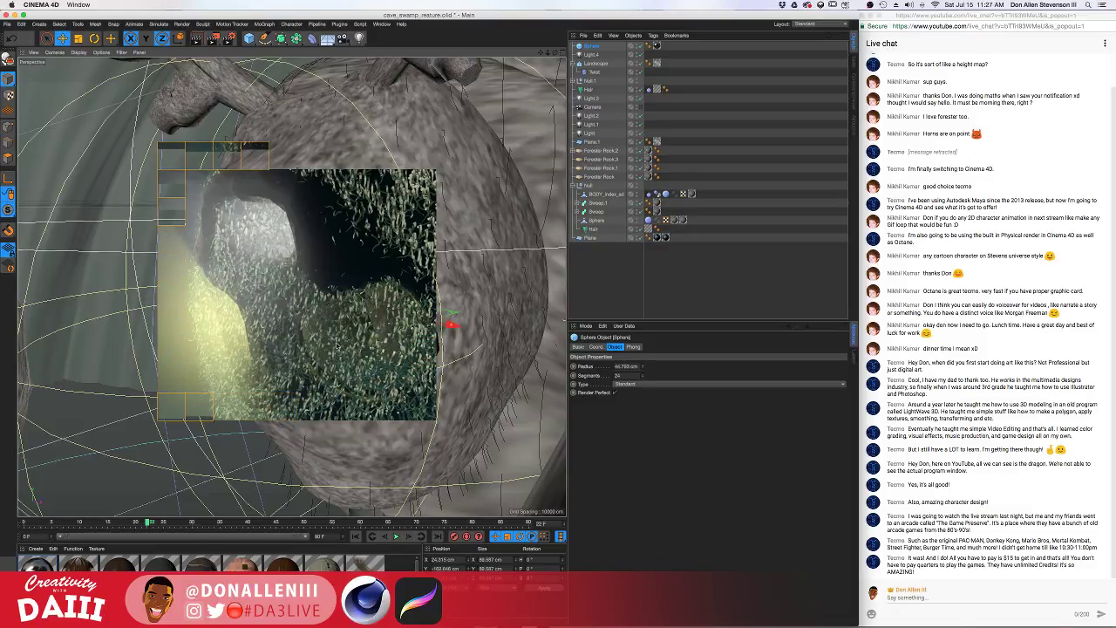
left_click_drag(336, 347, 157, 455, "alt")
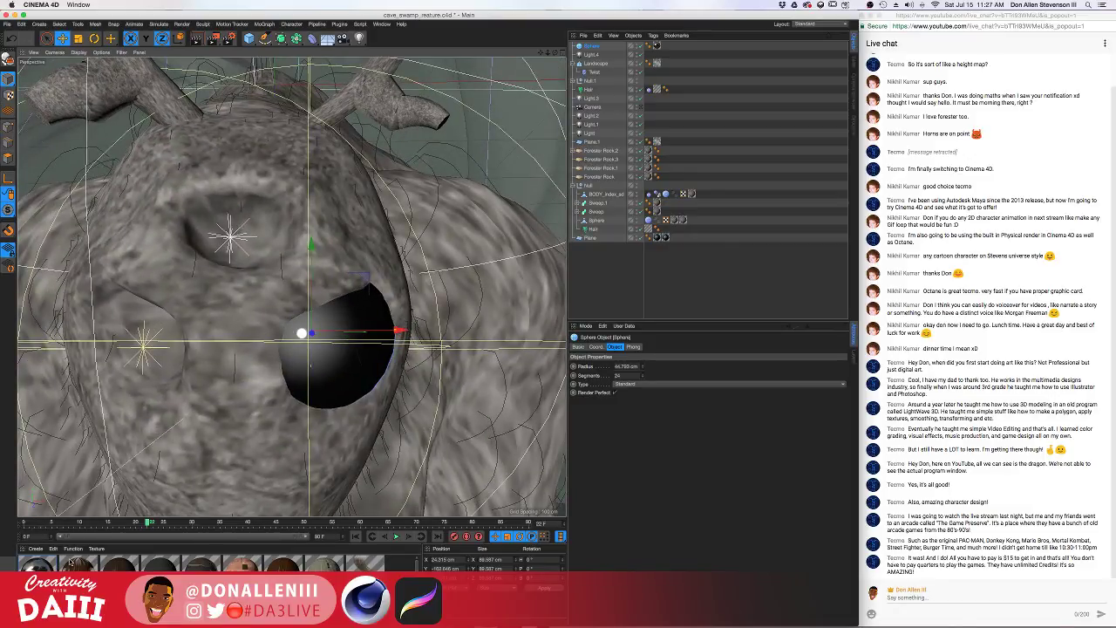
key("super+z")
Raise the roughness of the eye material's reflectance layer to about 53% and render the view to check it
scroll(292, 347, "up", 3)
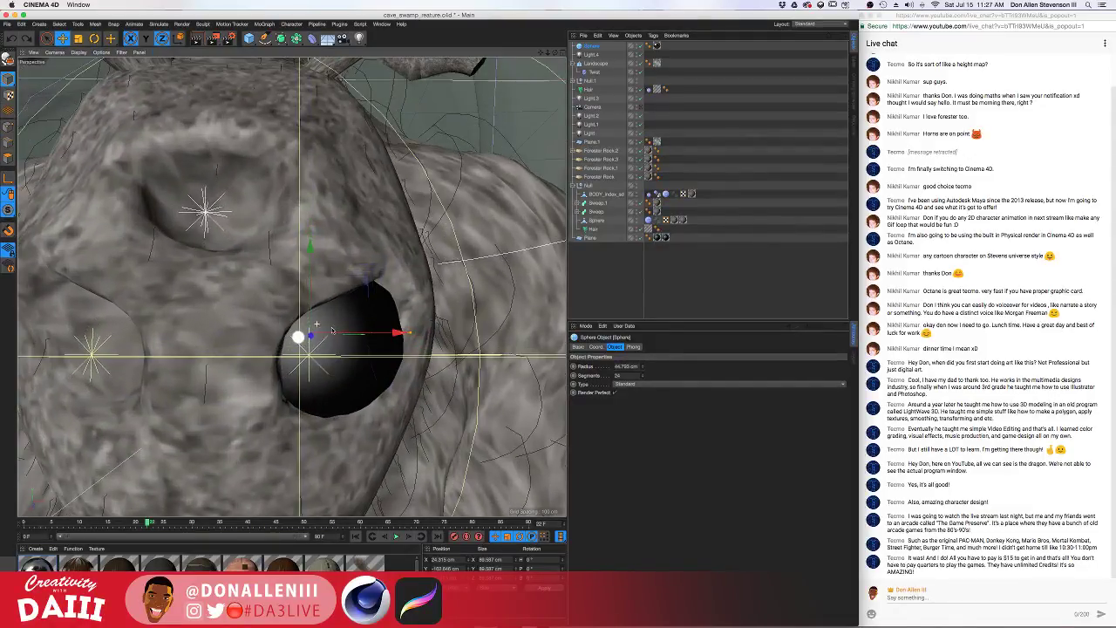
left_click_drag(279, 357, 264, 421, "alt")
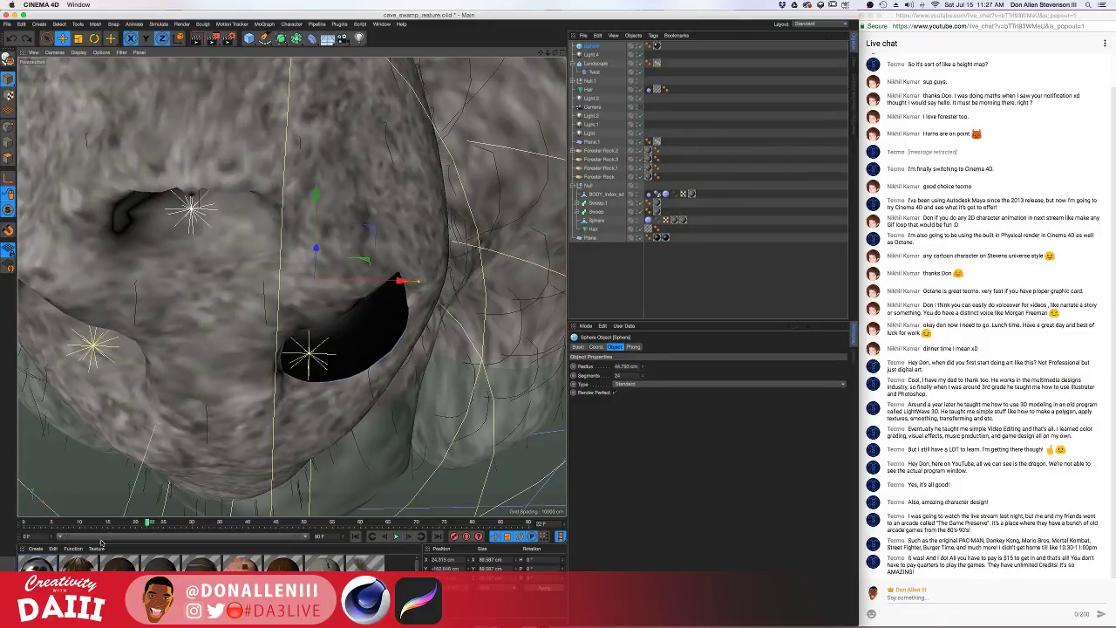
double_click(40, 565)
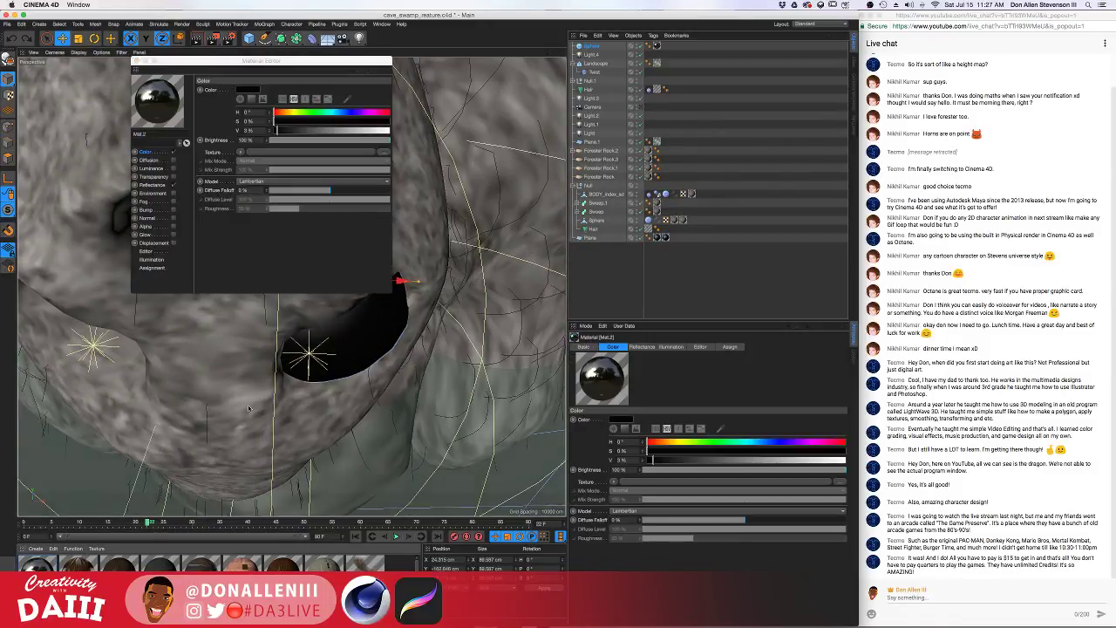
left_click(153, 185)
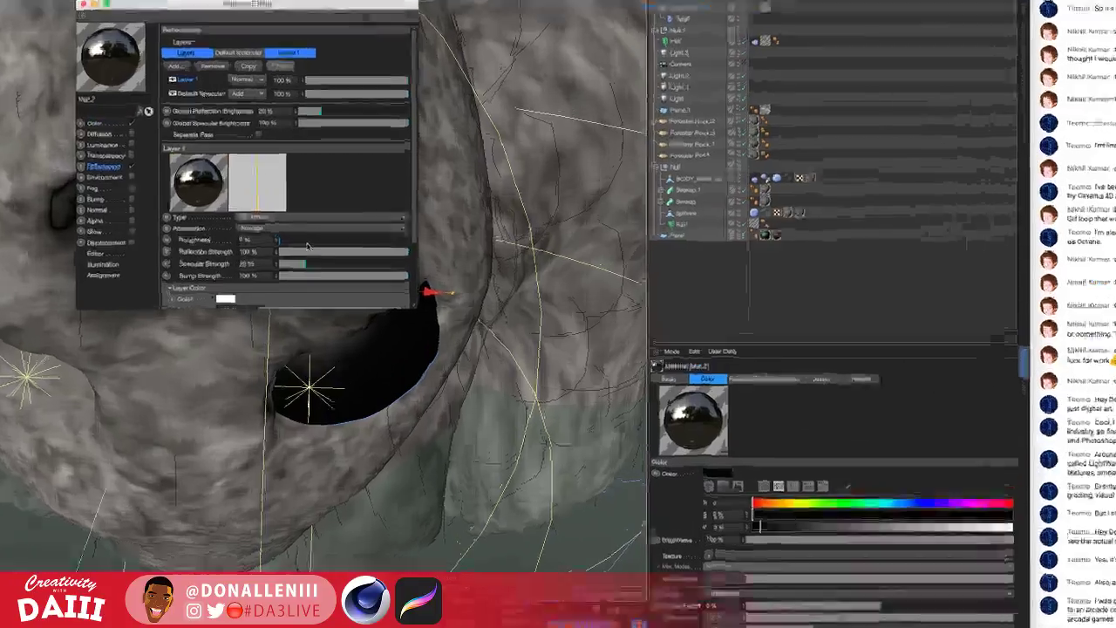
left_click_drag(295, 241, 378, 247)
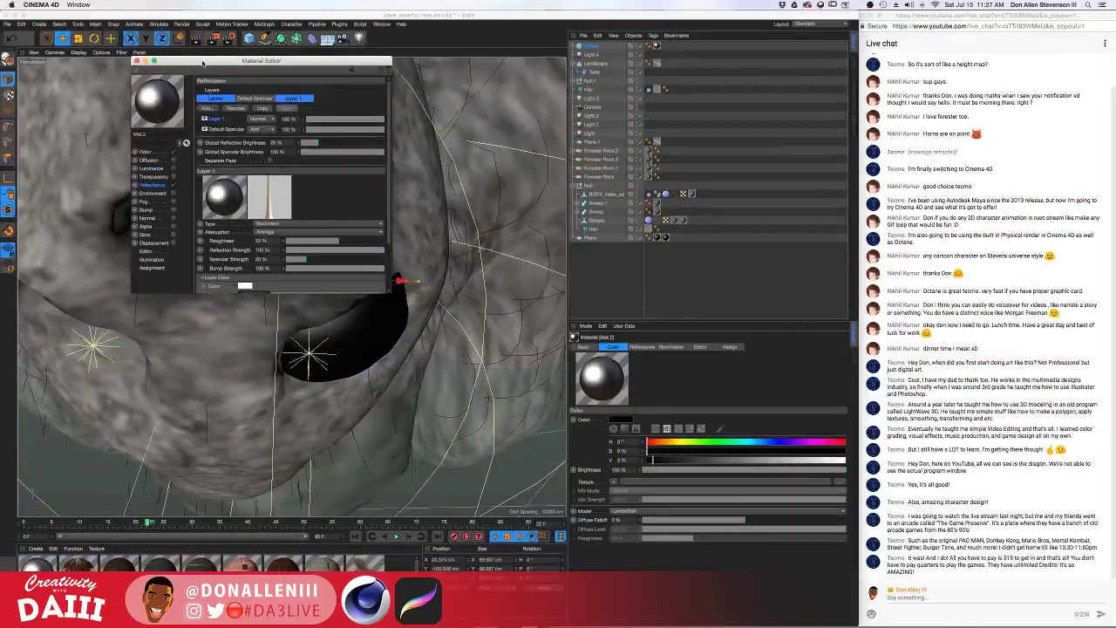
left_click_drag(257, 94, 573, 129)
left_click(230, 277)
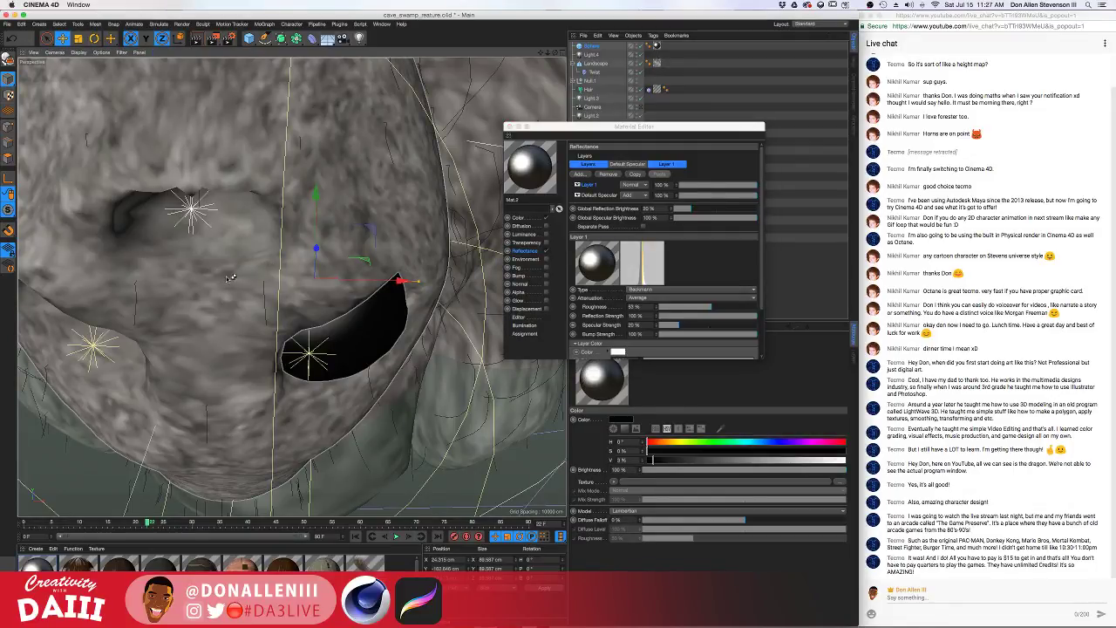
key("super+r")
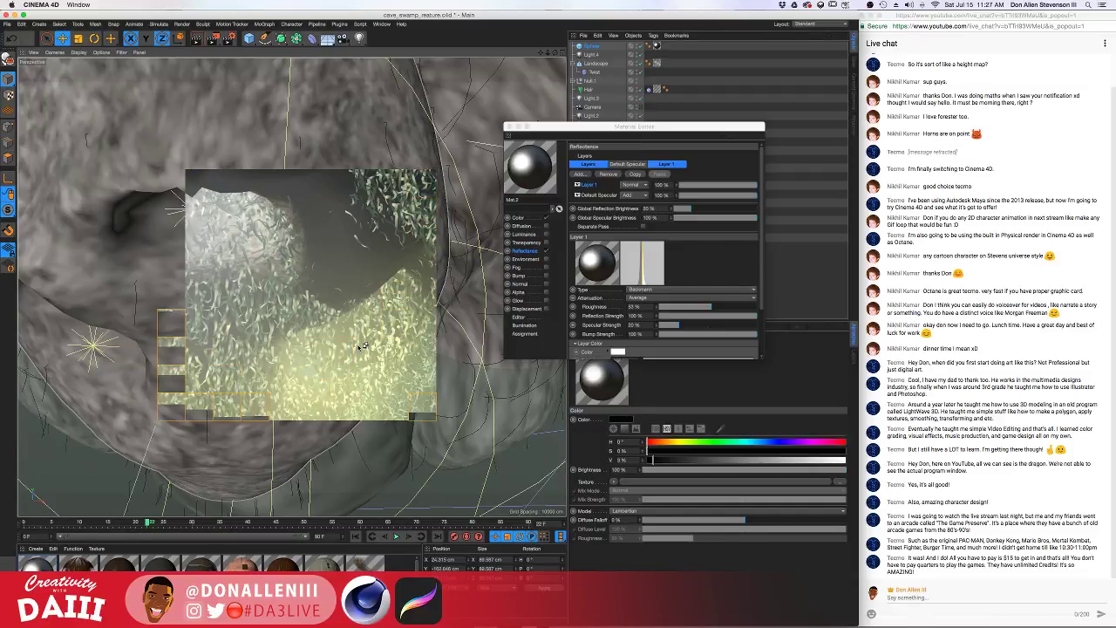
left_click(509, 127)
key("alt+r")
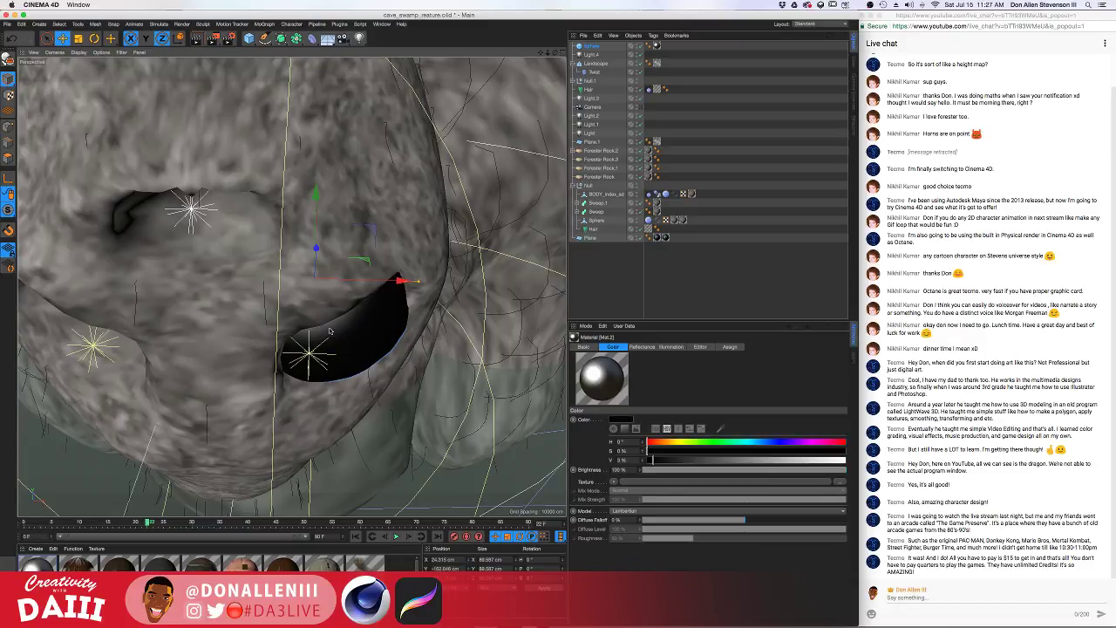
Duplicate the eye sphere and move the copy into the opposite lower eye socket, at about X -57 cm
scroll(335, 314, "up", 3)
scroll(322, 328, "down", 5)
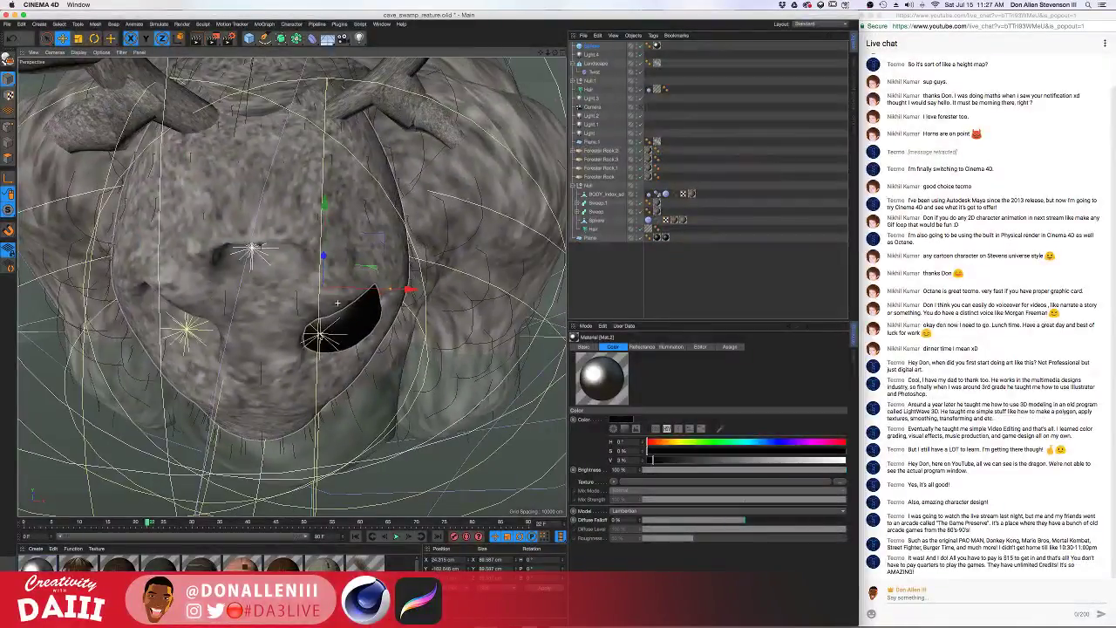
left_click_drag(321, 328, 371, 261, "alt")
left_click_drag(590, 46, 594, 42, "ctrl")
left_click_drag(370, 332, 242, 264)
scroll(209, 338, "down", 10)
scroll(243, 263, "up", 5)
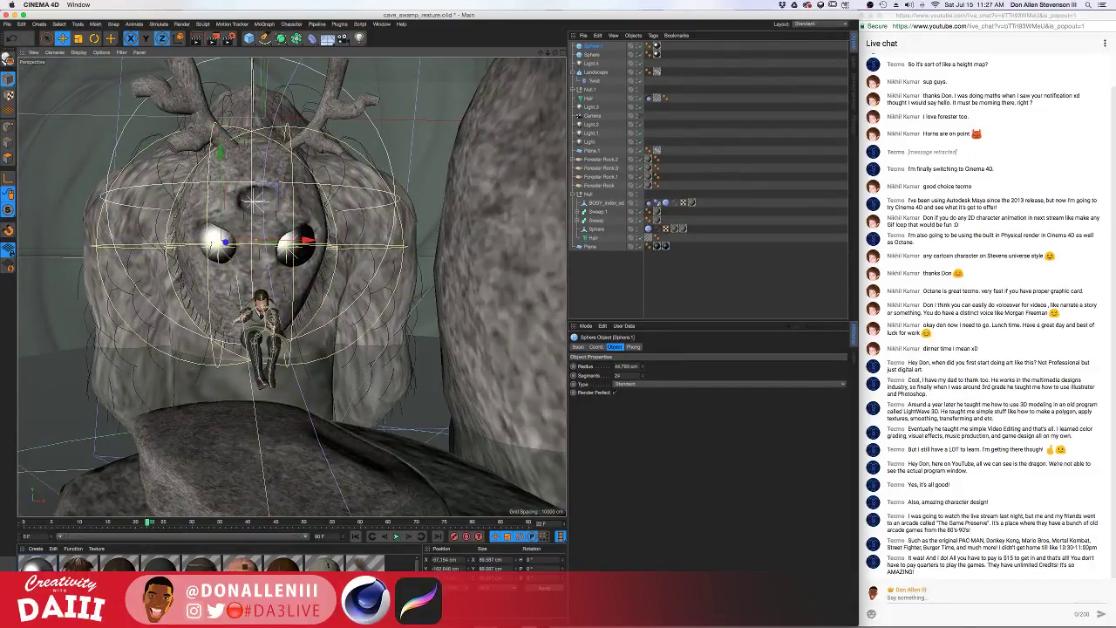
Switch off the reflectance channel of the black eye material, keep its color channel on, and render the view
double_click(37, 565)
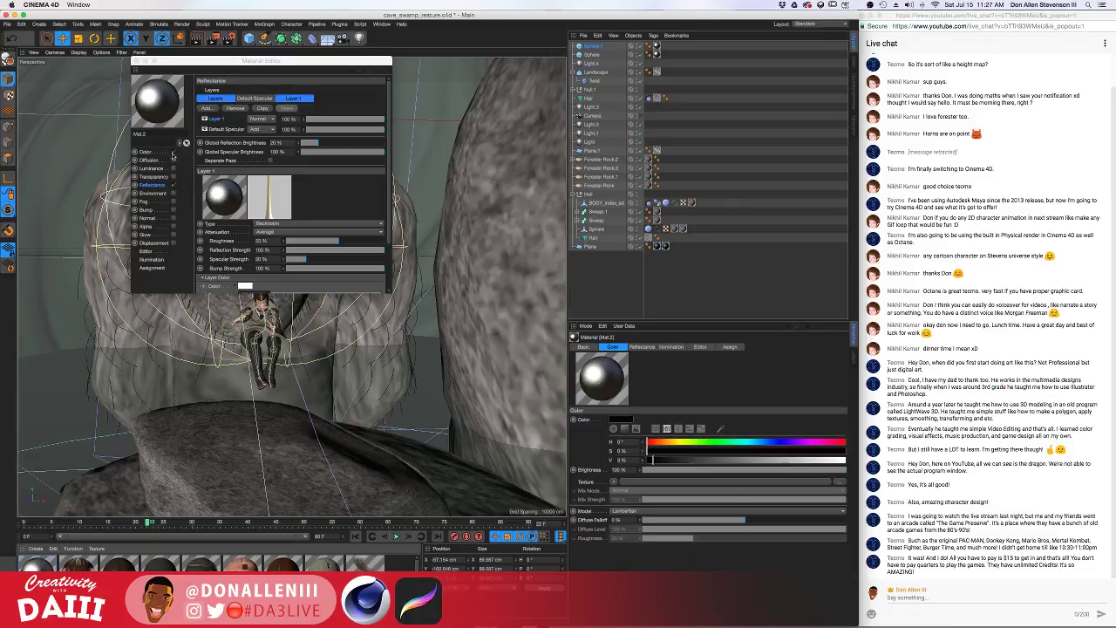
left_click(147, 152)
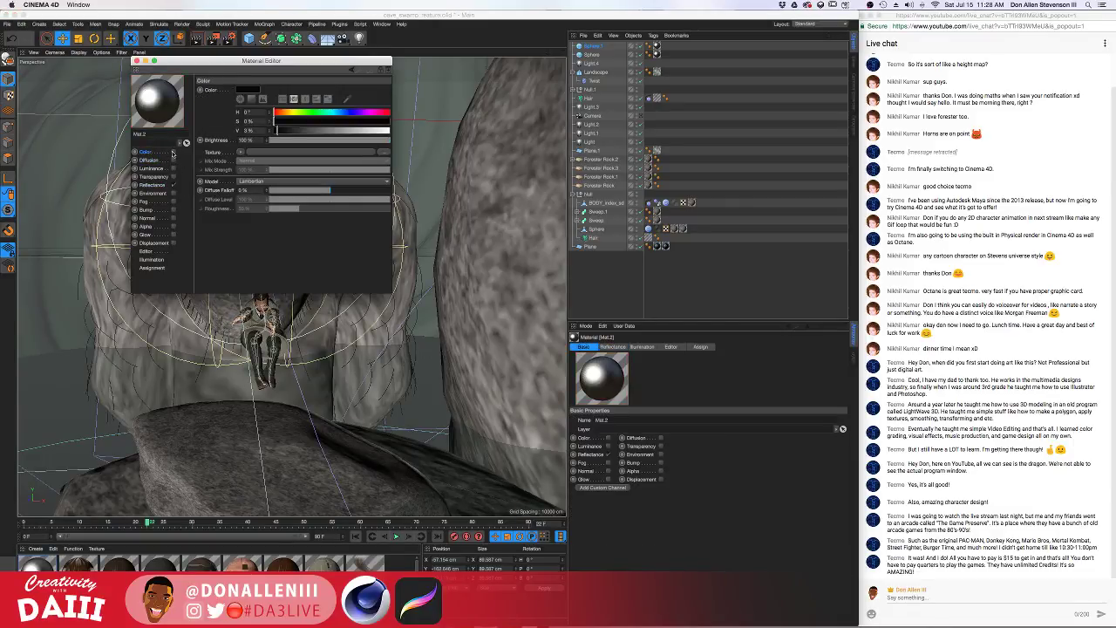
left_click(173, 185)
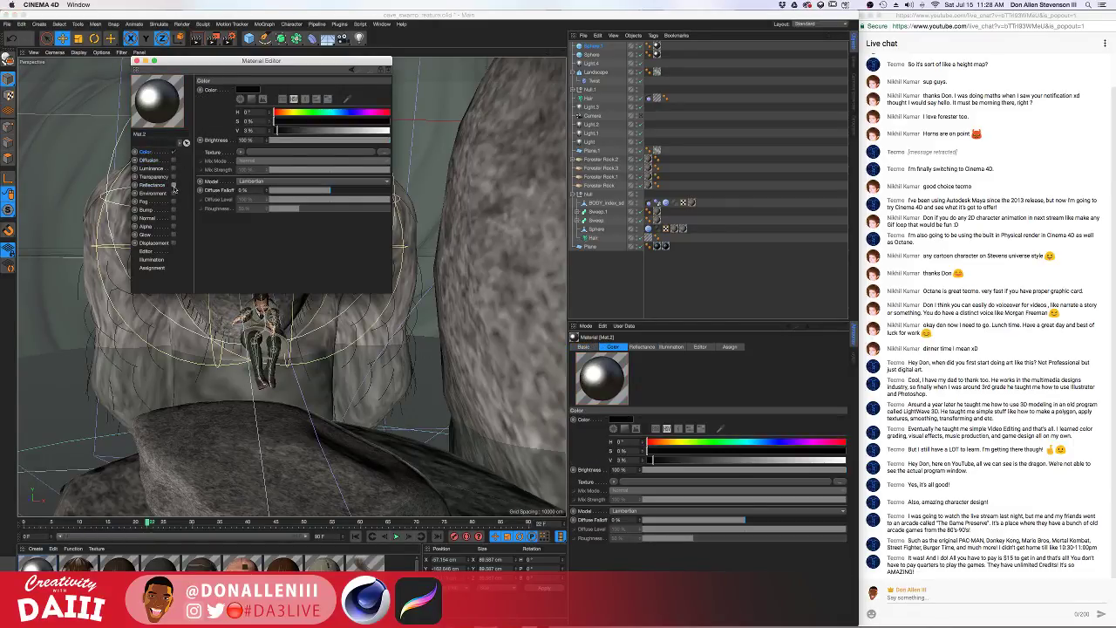
left_click(141, 61)
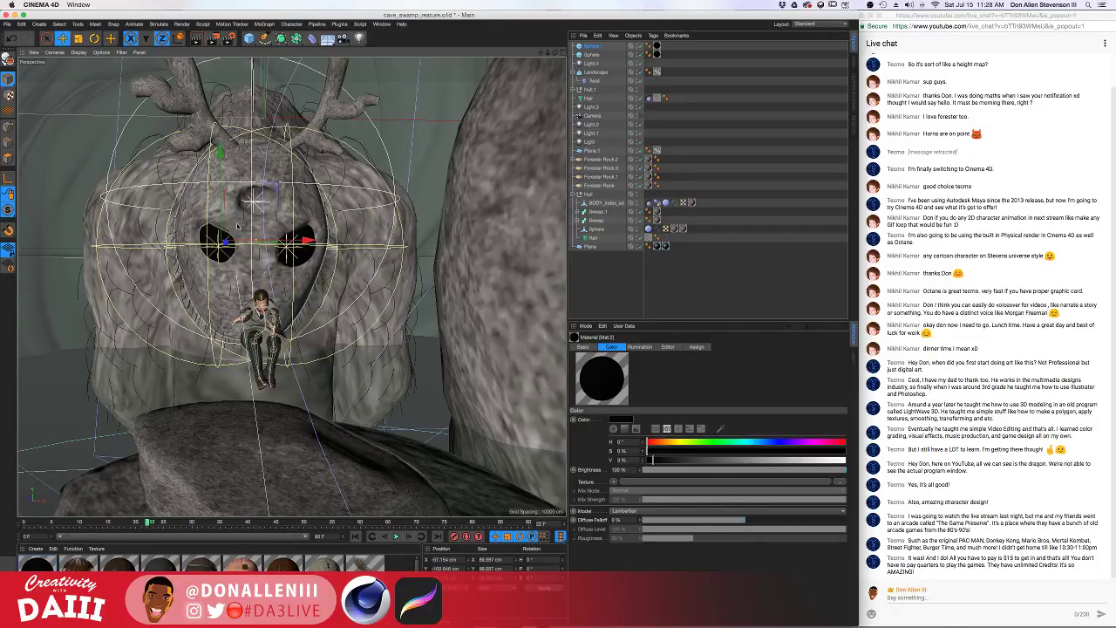
key("alt+r")
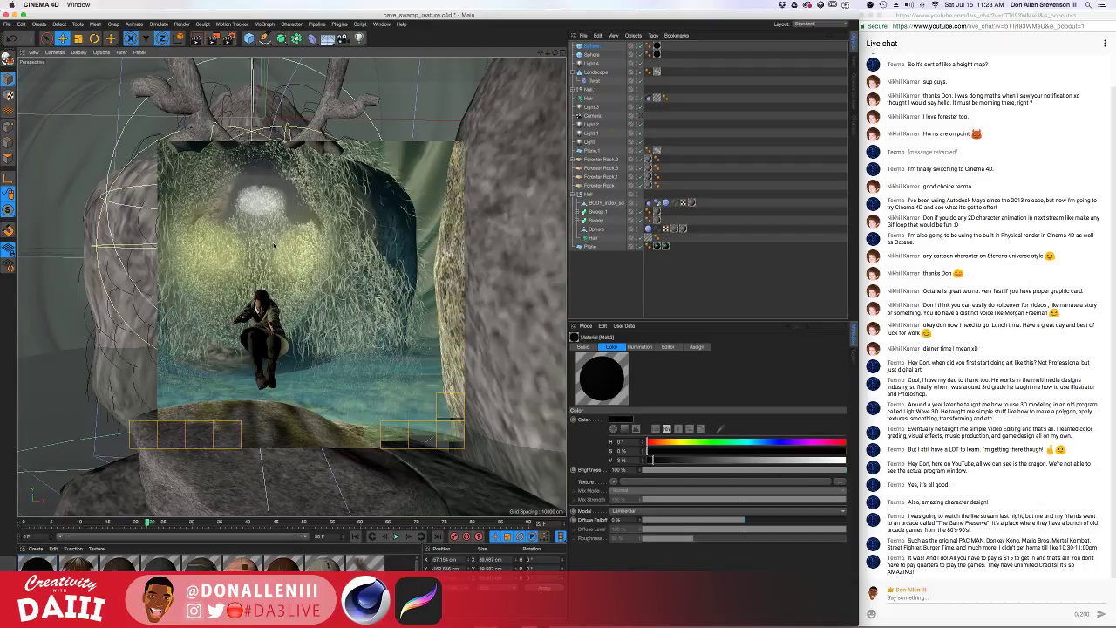
Select both eye spheres, pull them out of their sockets in front of the creature's face, and render the view
scroll(279, 247, "up", 5)
scroll(278, 247, "up", 5)
scroll(295, 248, "down", 8)
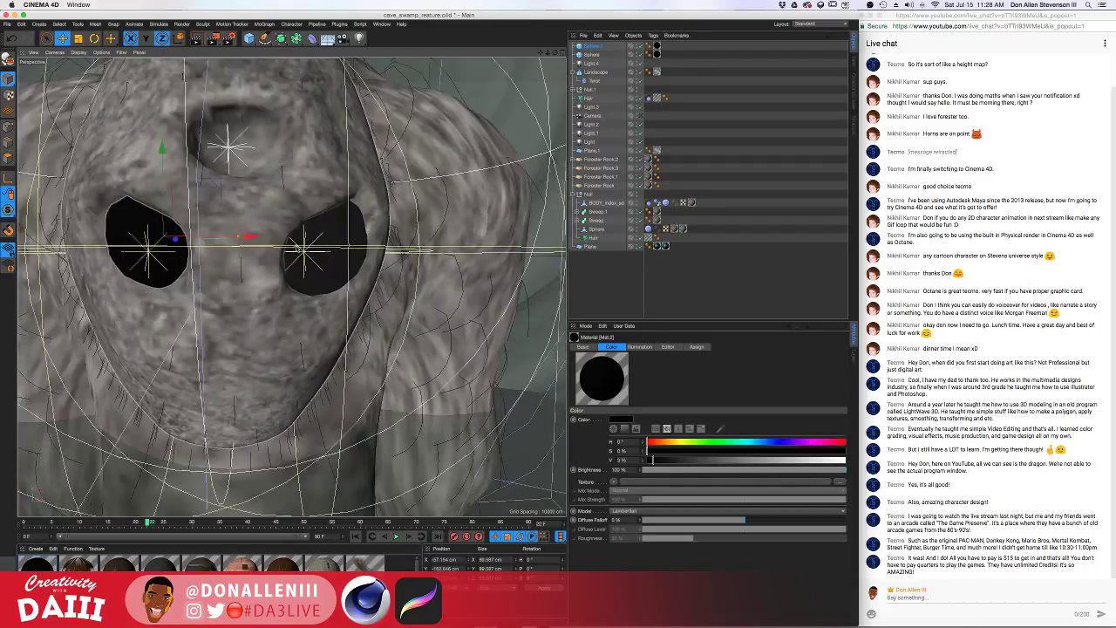
left_click(591, 56)
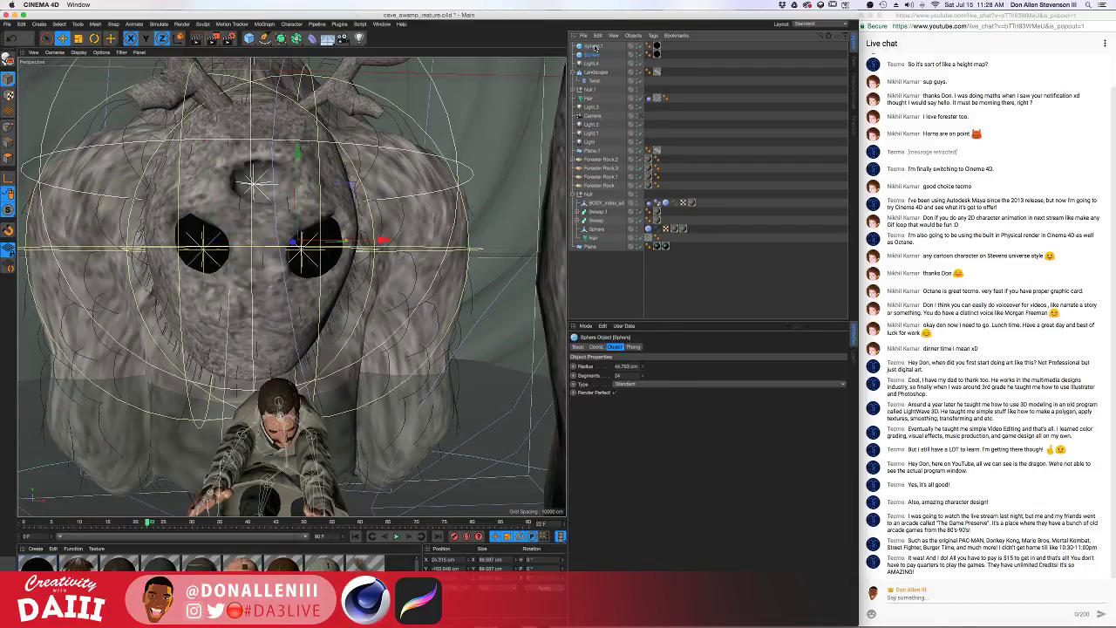
left_click(595, 48, "shift")
left_click_drag(271, 220, 294, 228, "alt")
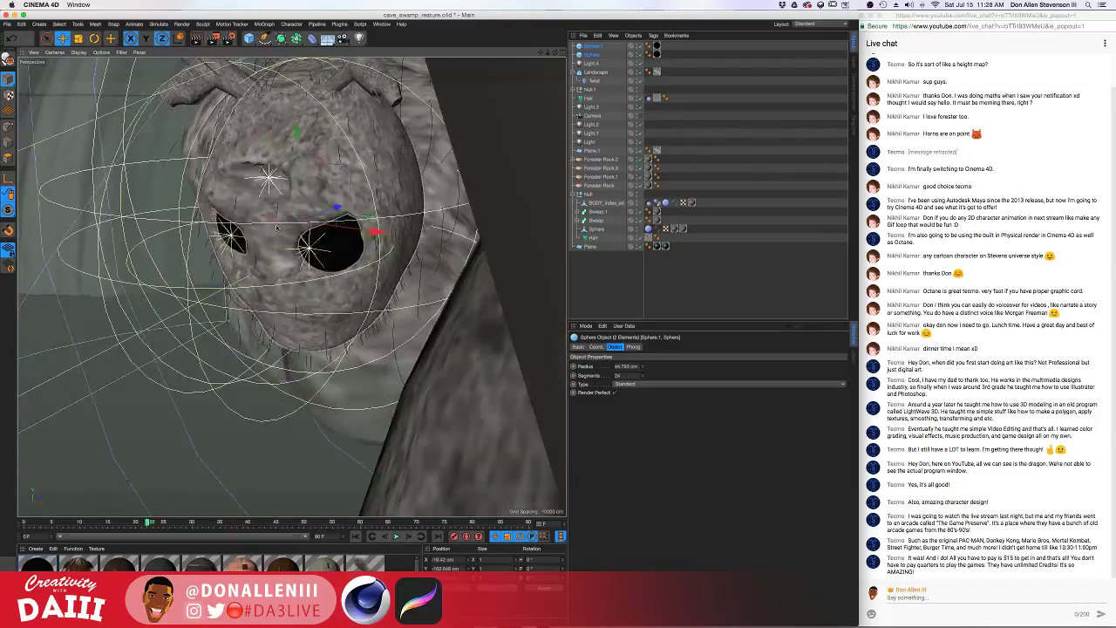
left_click_drag(191, 263, 88, 262)
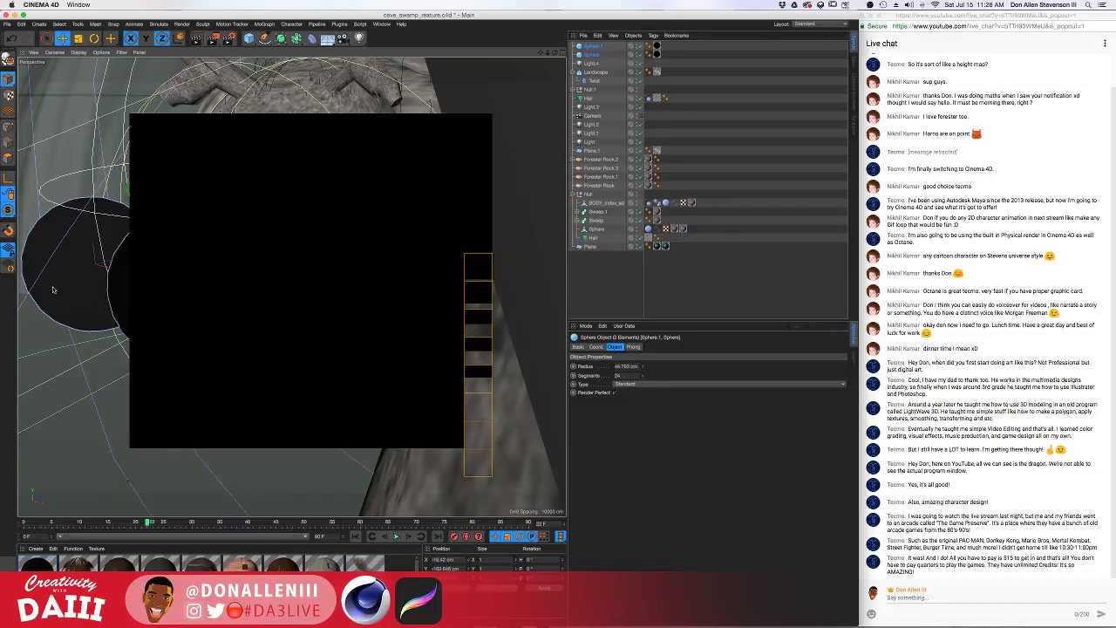
left_click(99, 279)
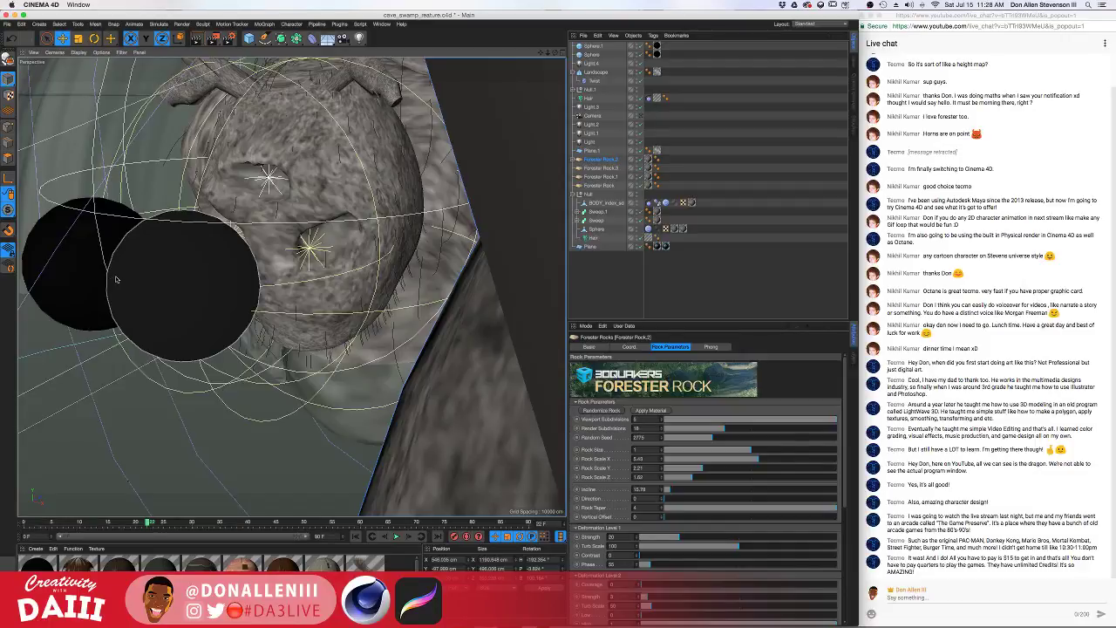
left_click_drag(116, 279, 277, 422, "alt")
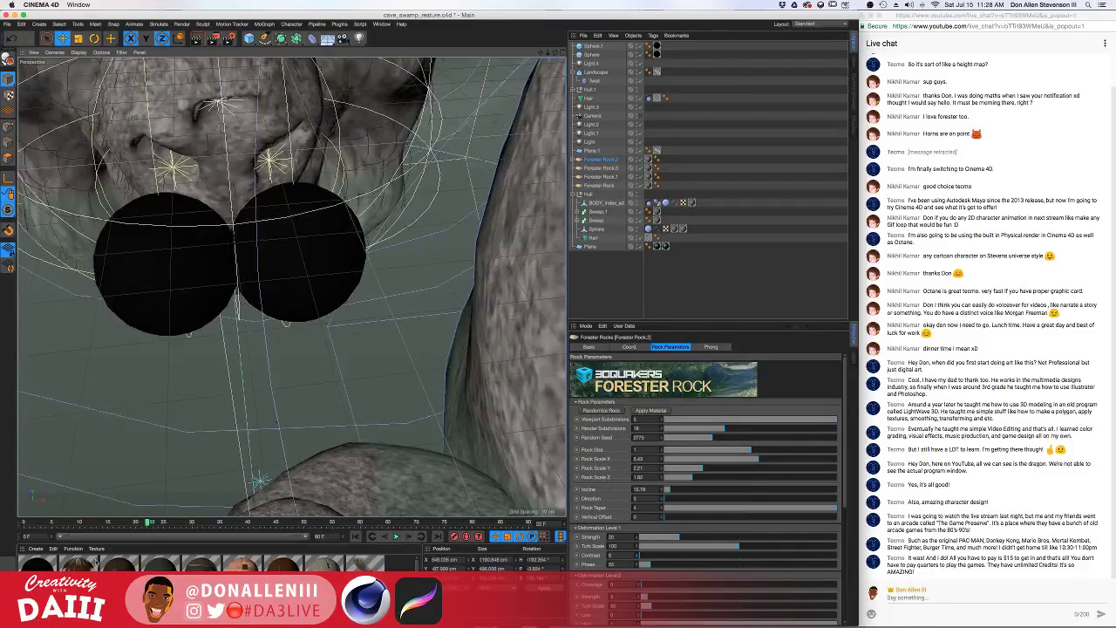
Turn on the reflectance channel of the eye material and render the exposed eye spheres
double_click(73, 560)
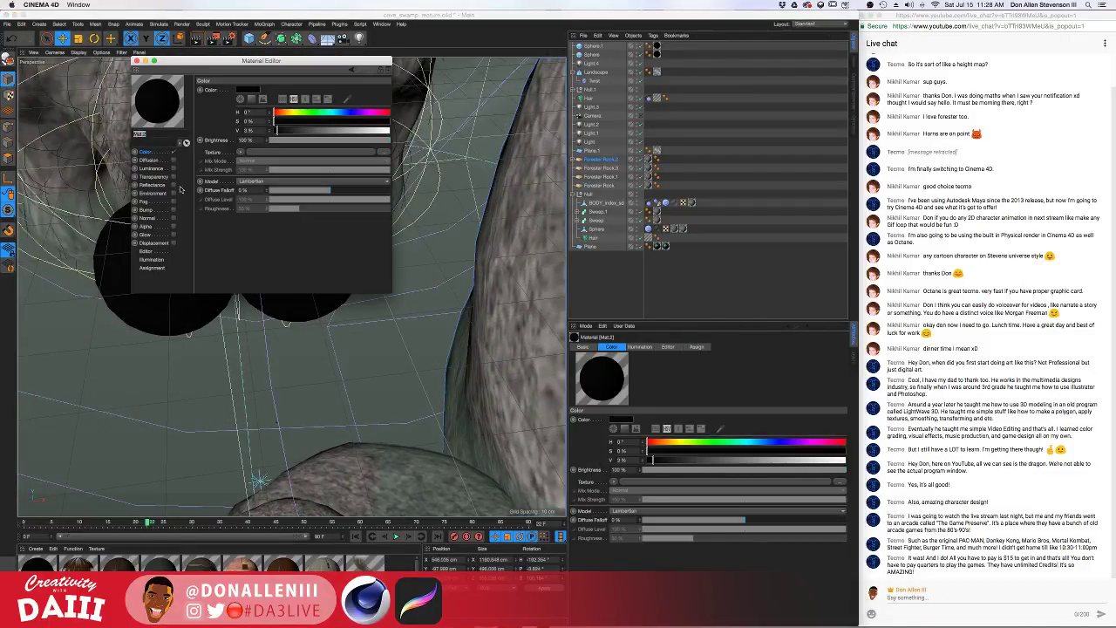
left_click(174, 186)
left_click_drag(225, 61, 547, 142)
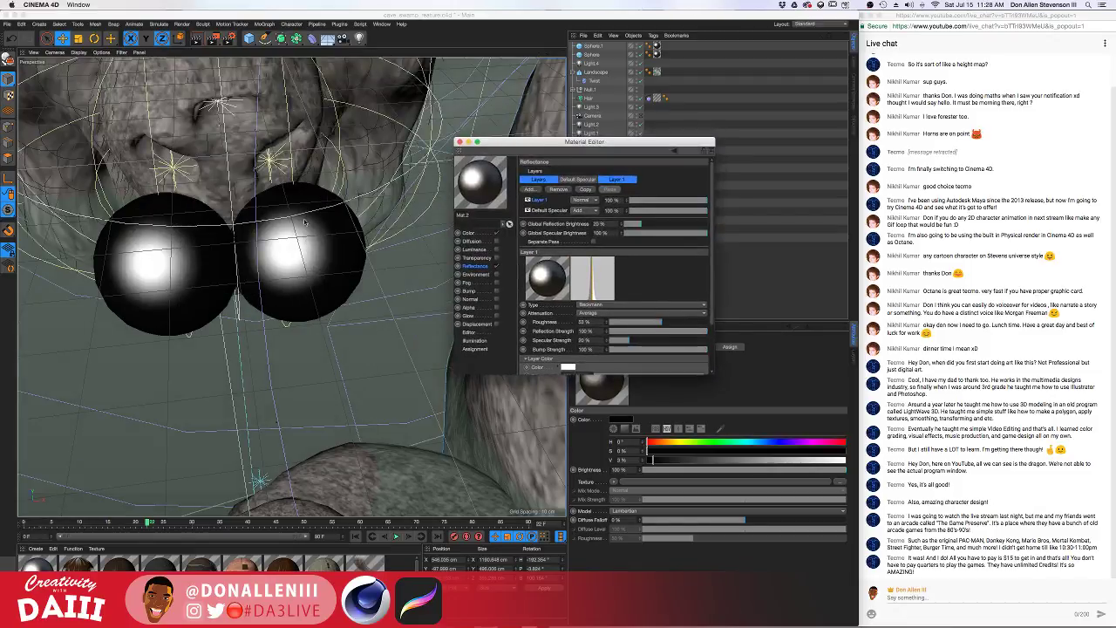
left_click(460, 141)
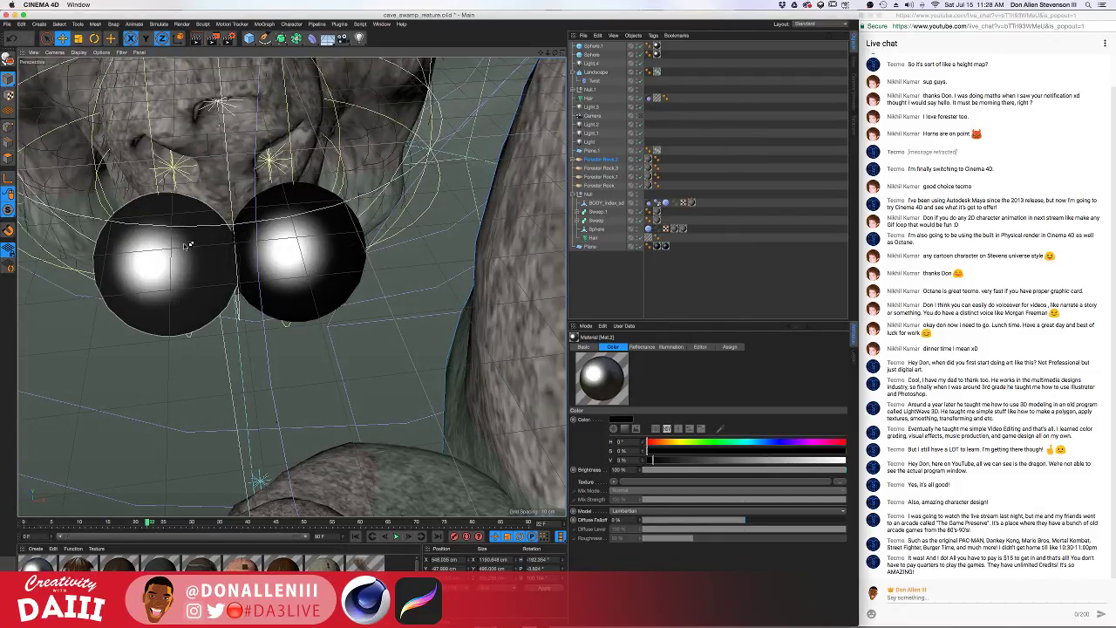
key("super+r")
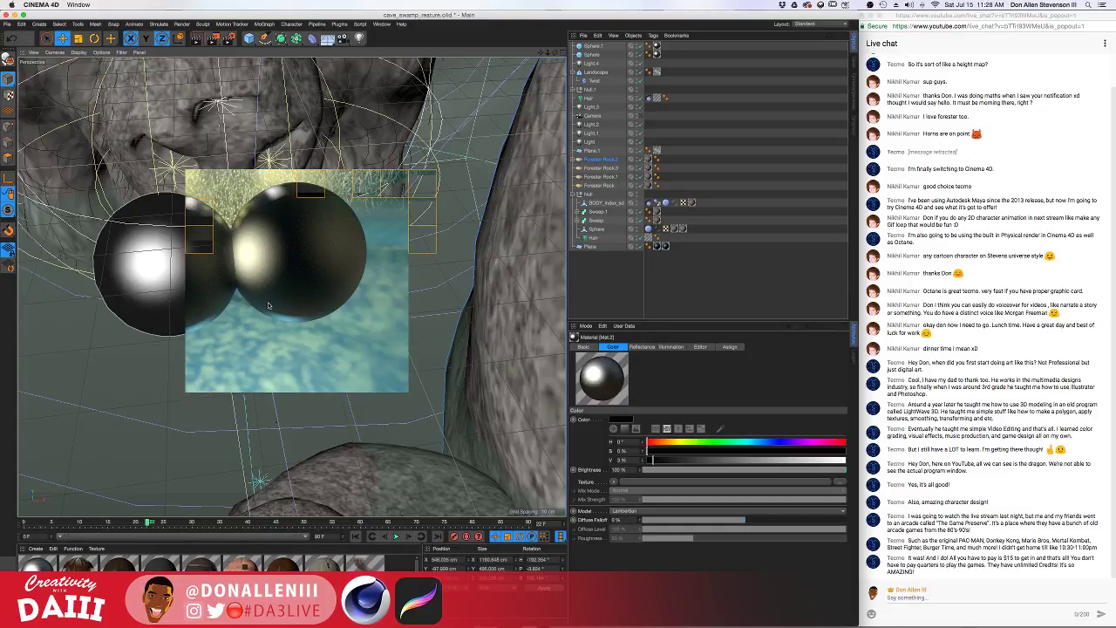
Select both eye spheres and push them back into the face until they sit in their sockets, checking with view renders
left_click(313, 255)
left_click_drag(297, 240, 225, 249, "alt")
left_click(593, 55)
left_click(594, 47, "shift")
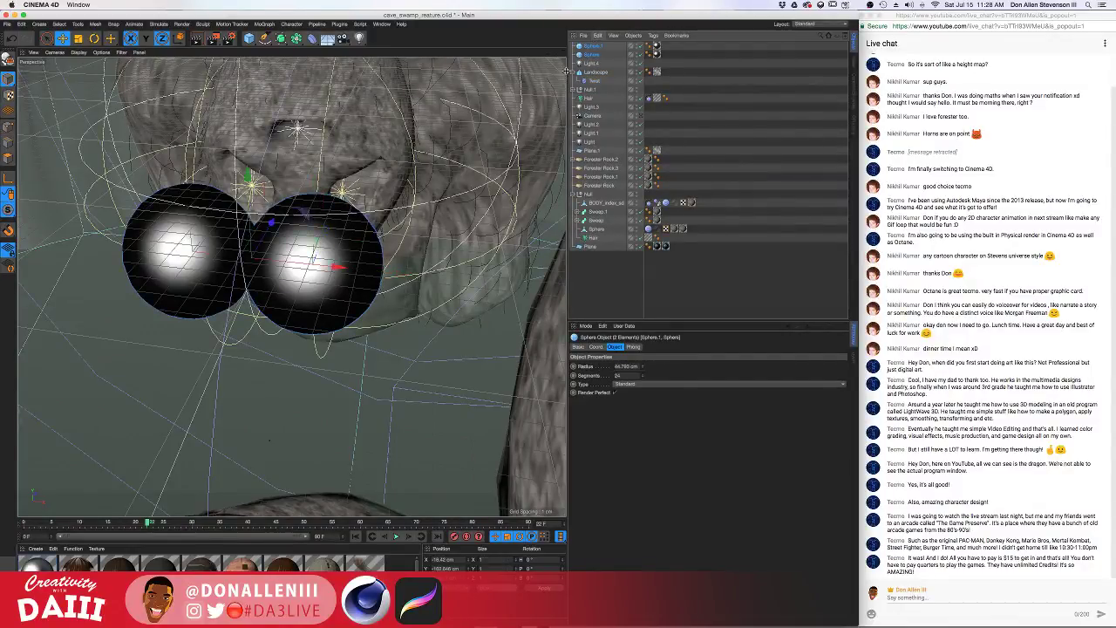
left_click_drag(271, 224, 316, 181)
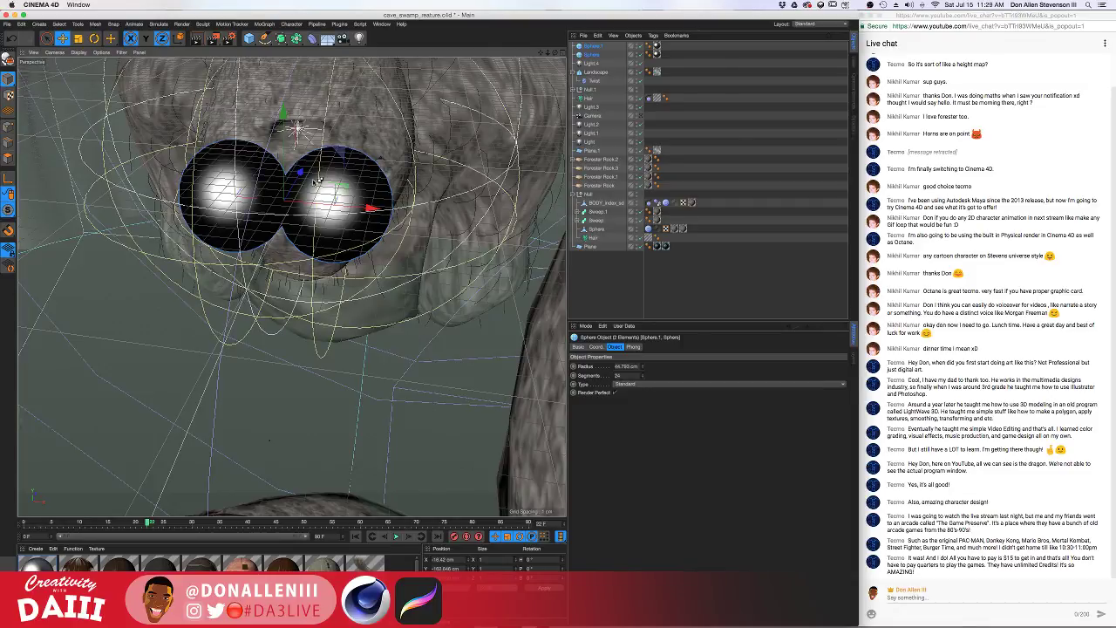
key("alt+r")
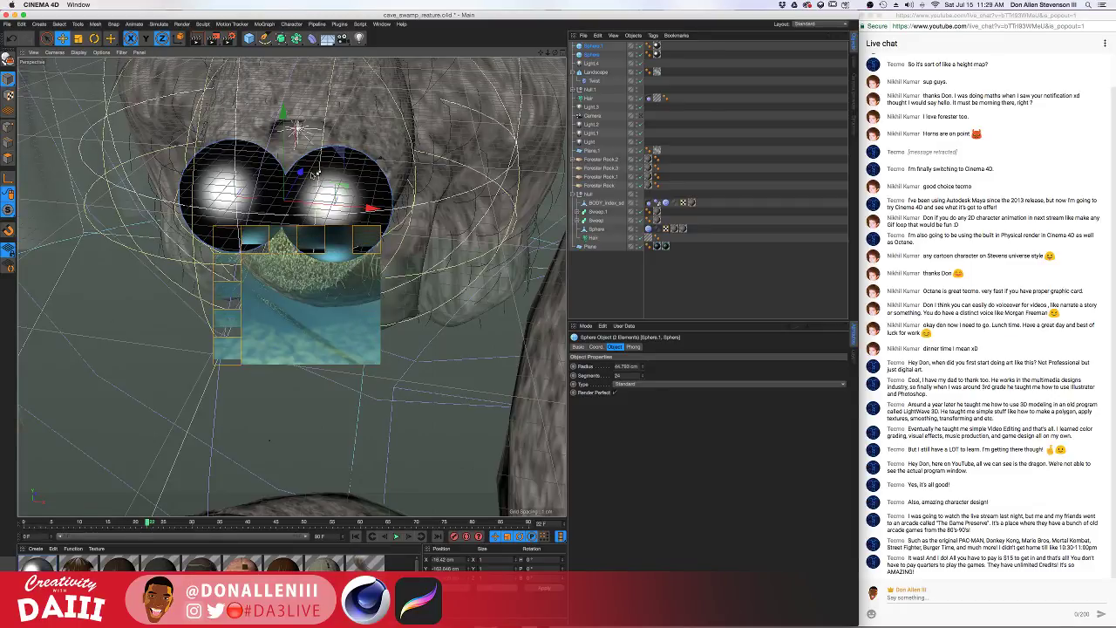
left_click_drag(302, 172, 317, 146)
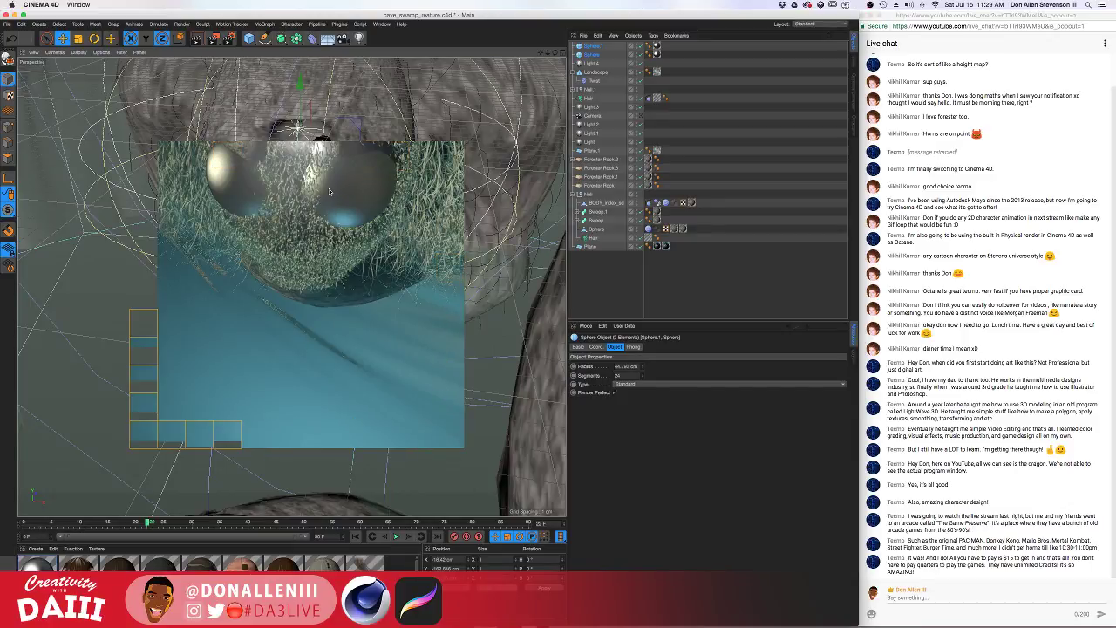
left_click(301, 191)
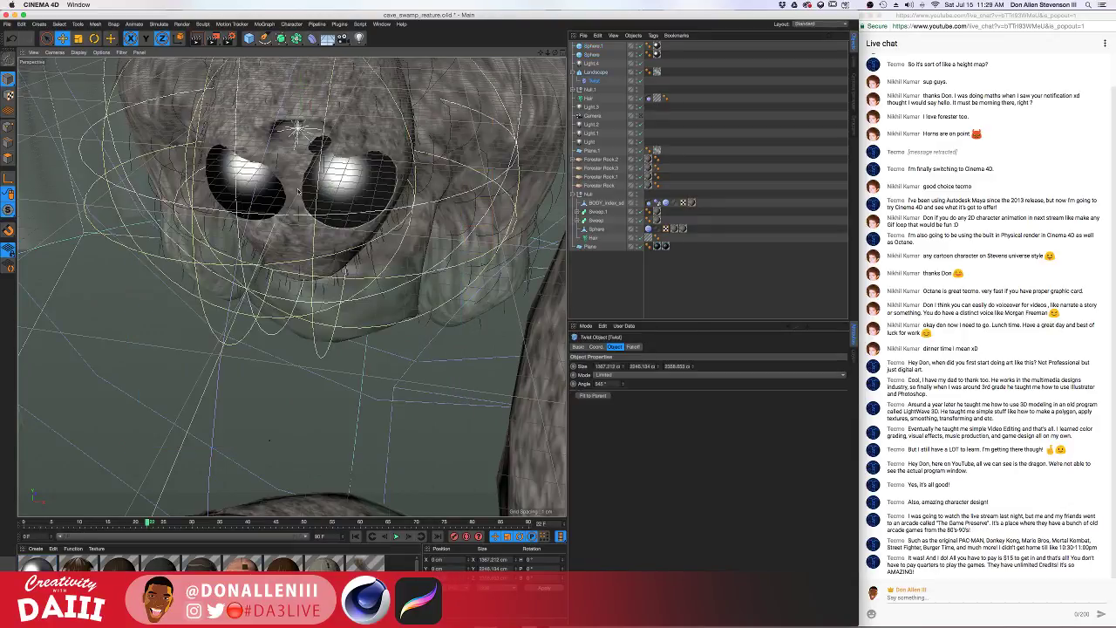
Reselect both eye spheres and fine-tune their depth in the sockets
left_click_drag(301, 191, 401, 165, "alt")
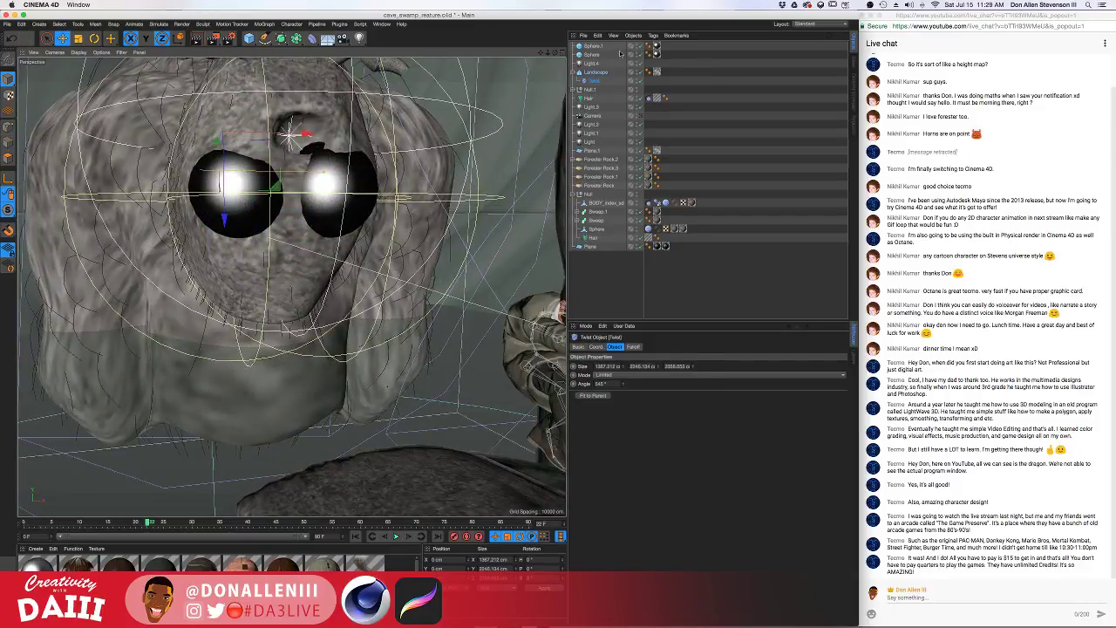
left_click_drag(621, 56, 593, 46)
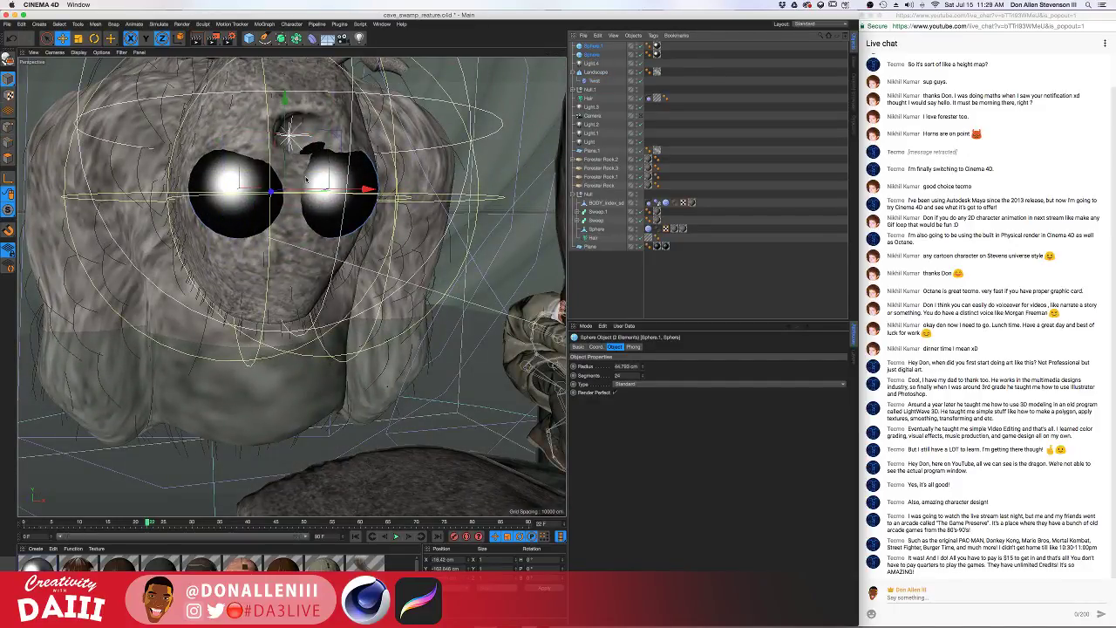
left_click_drag(306, 180, 336, 190, "alt")
left_click_drag(235, 183, 223, 191)
left_click_drag(290, 184, 227, 189, "alt")
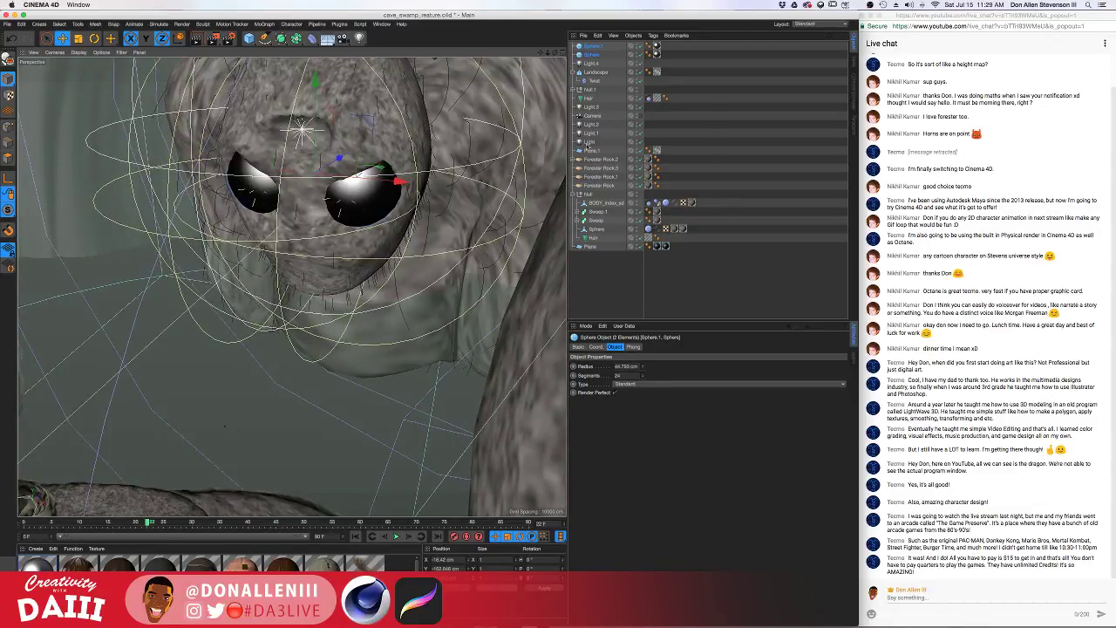
Select Light.1 and Light.2 and move them together in depth to line up with the front of the two eyes
left_click(591, 132)
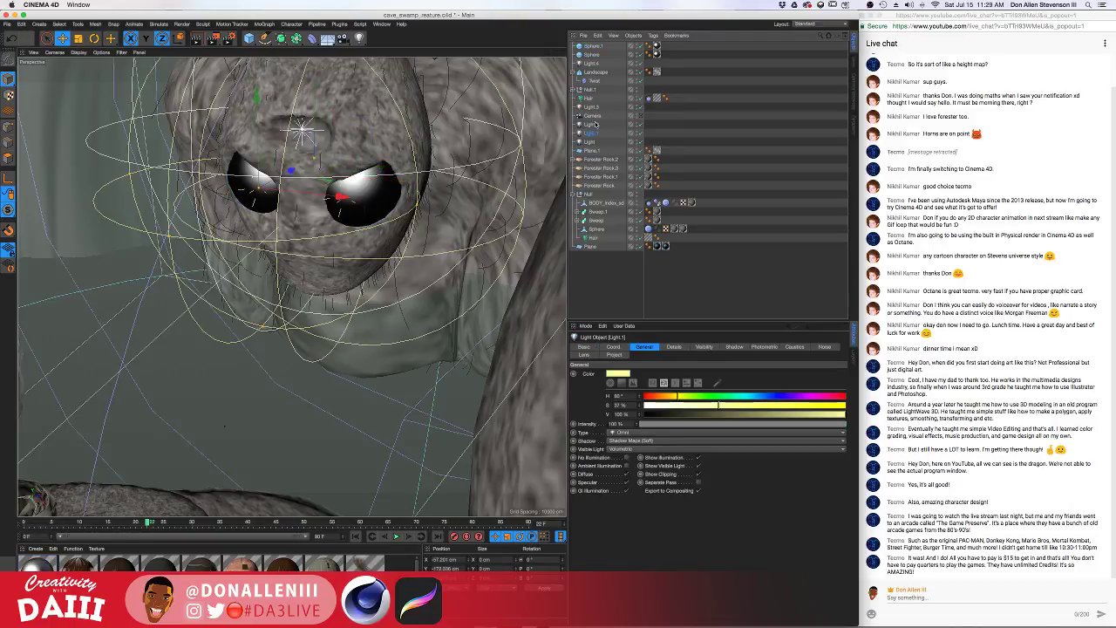
left_click(591, 142, "ctrl")
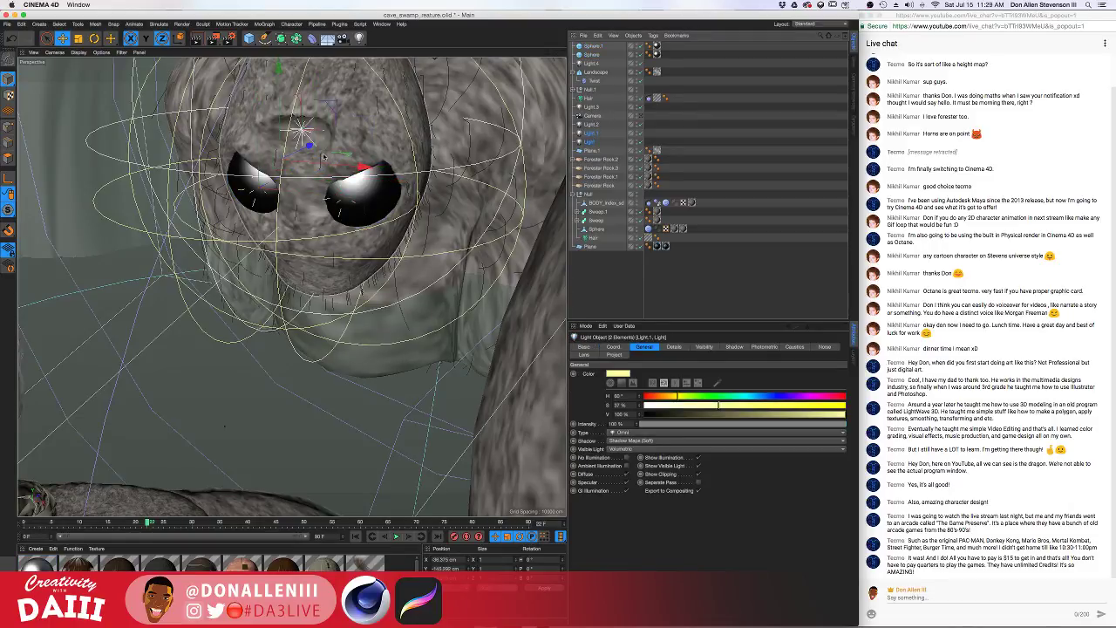
left_click_drag(306, 158, 316, 181)
left_click(594, 125, "shift")
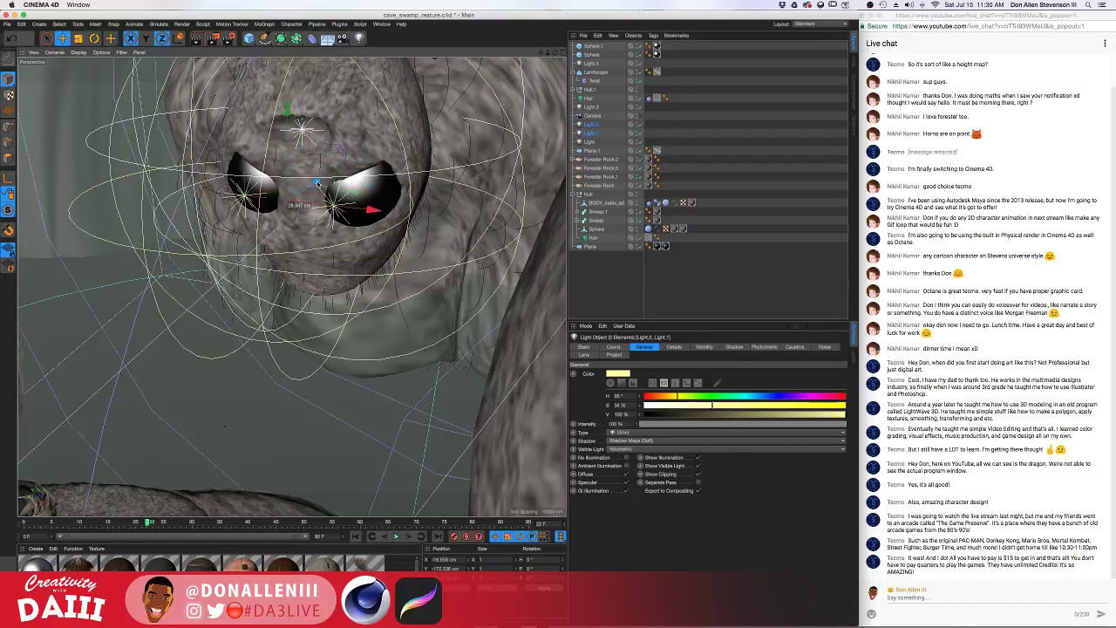
left_click_drag(344, 139, 318, 178, "alt")
scroll(323, 185, "down", 3)
scroll(313, 163, "up", 3)
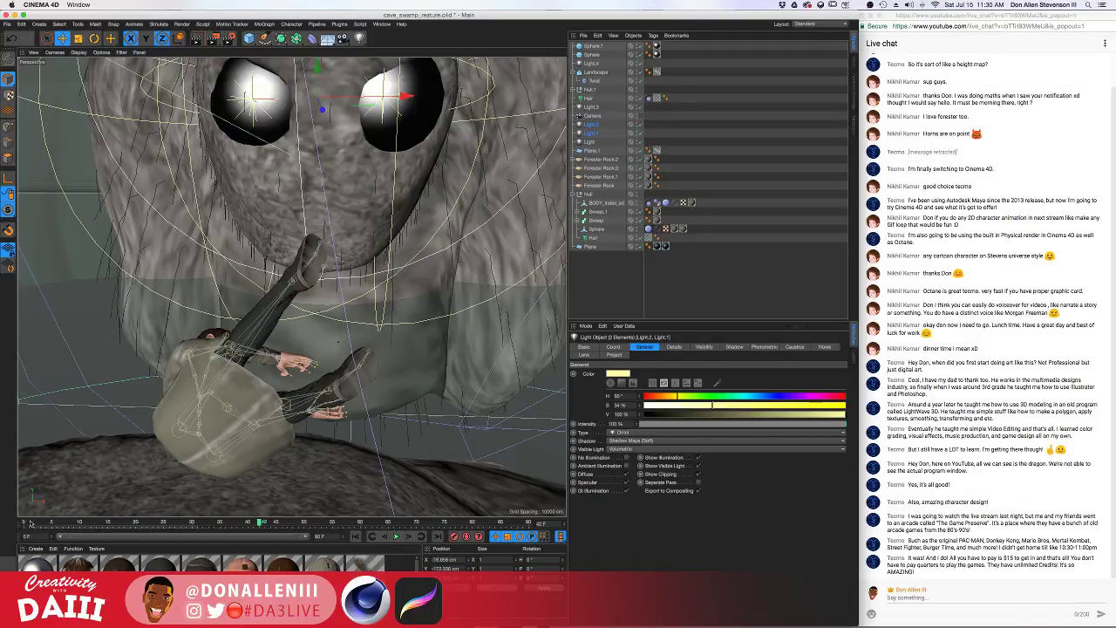
Play the human figure's animation from the start, stop it, and scrub to frame 34 to review the poses
left_click_drag(53, 525, 24, 524)
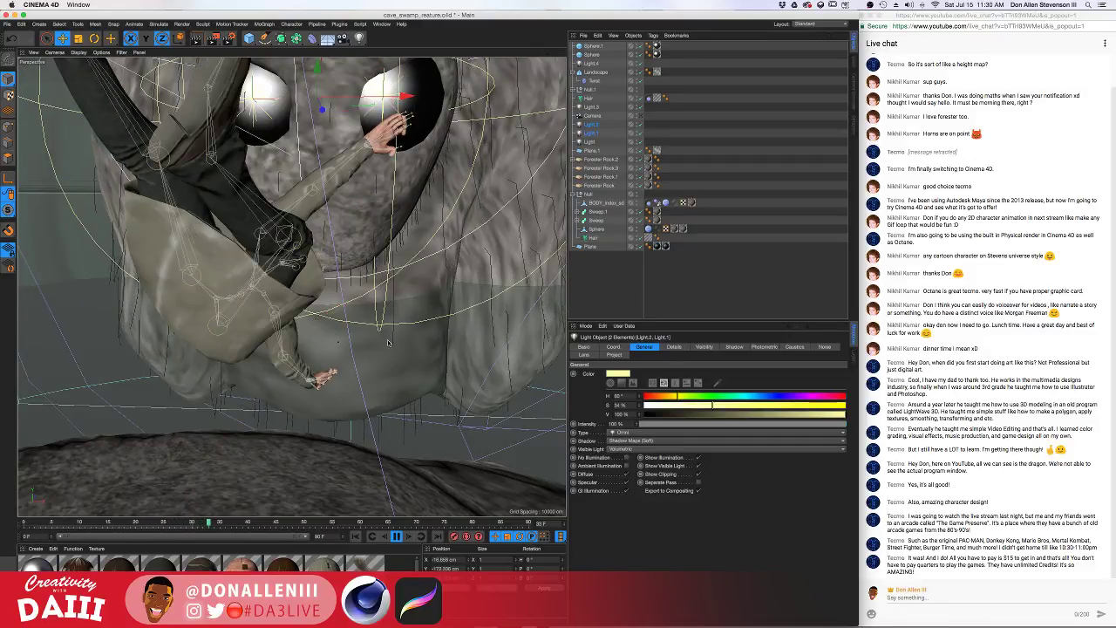
left_click(398, 539)
scroll(273, 458, "down", 5)
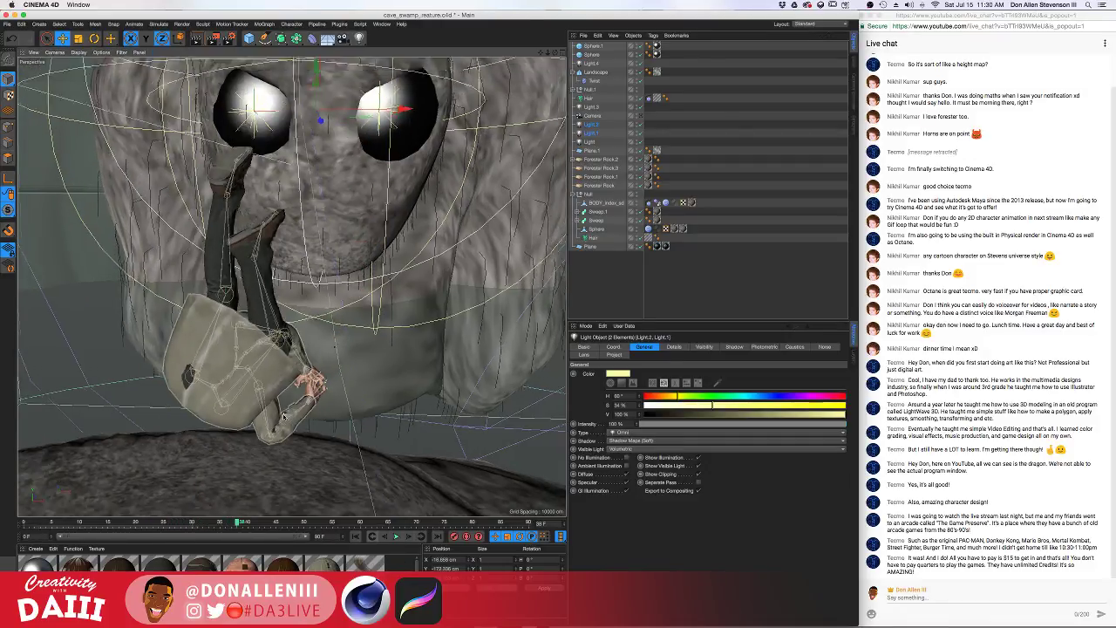
left_click_drag(272, 459, 352, 410, "alt")
scroll(322, 448, "down", 5)
left_click_drag(183, 524, 215, 521)
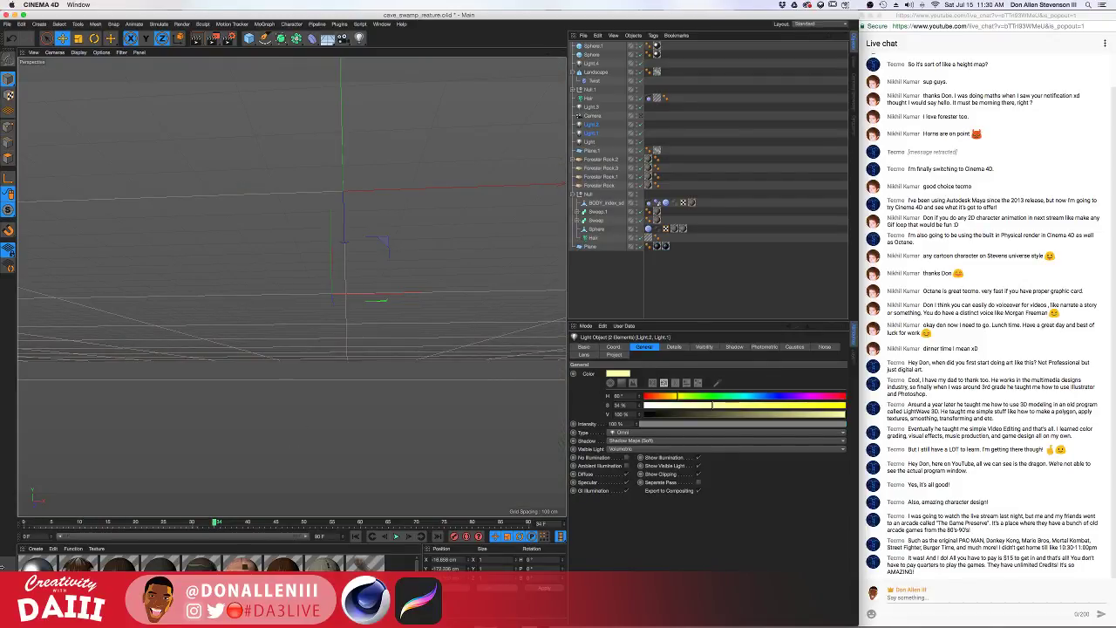
Scrub back to about frame 7, play the human figure's animation, and stop it at frame 20
left_click_drag(2, 567, 41, 523)
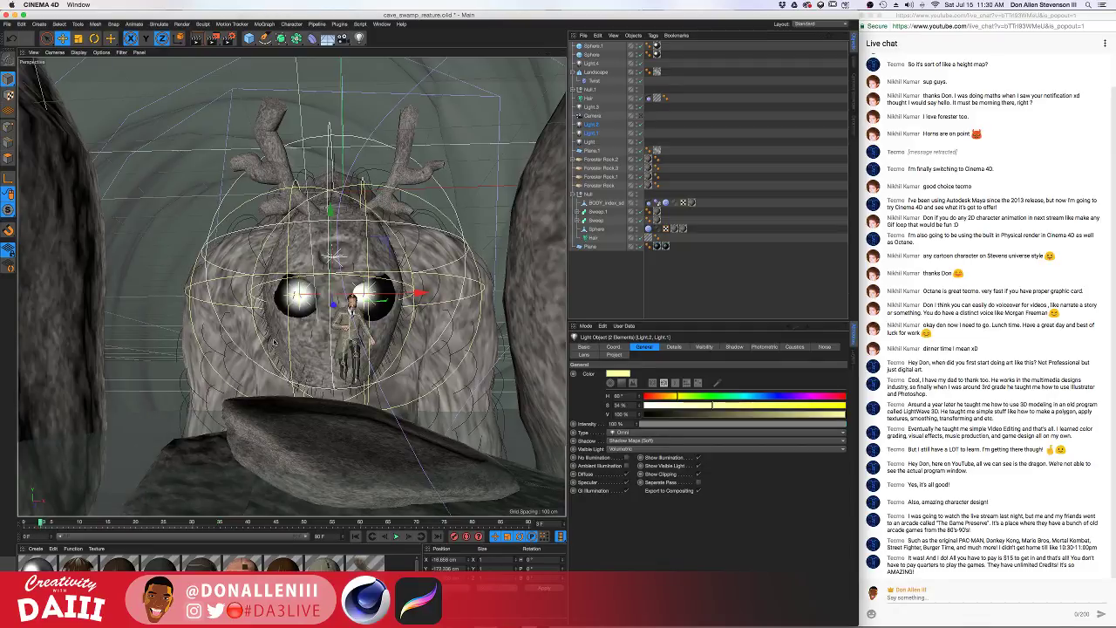
scroll(296, 361, "up", 3)
left_click_drag(303, 368, 272, 373, "alt")
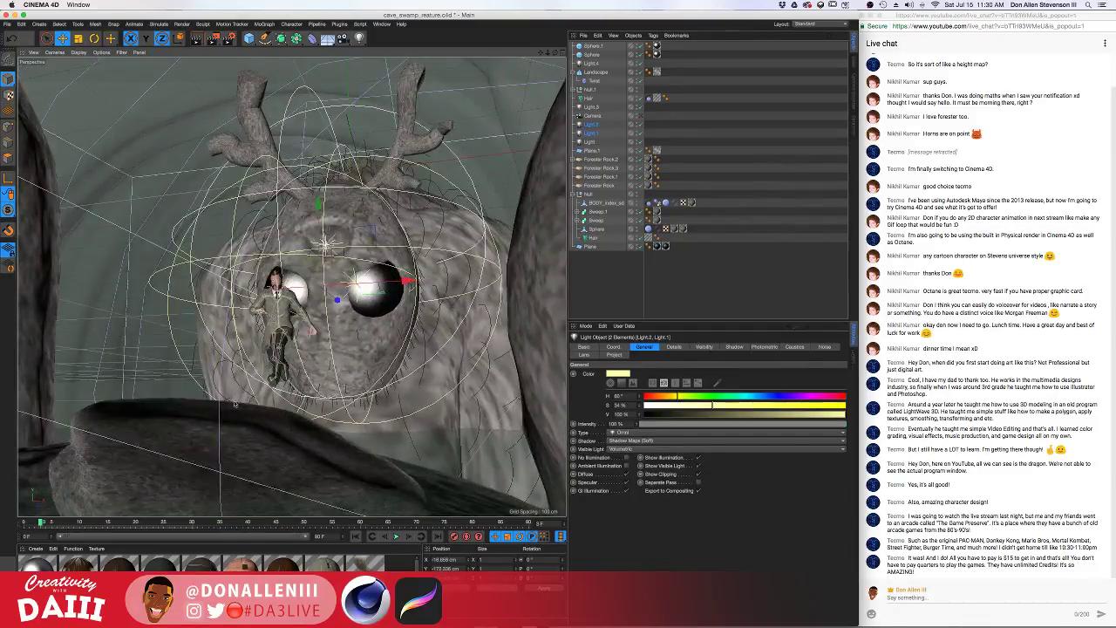
left_click(65, 523)
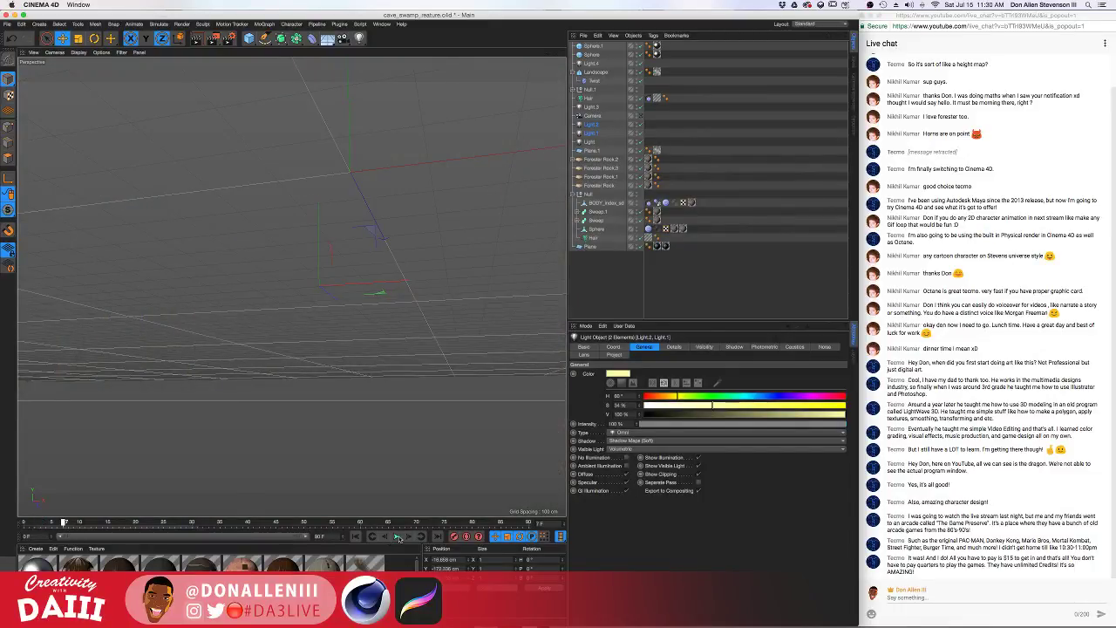
left_click(397, 536)
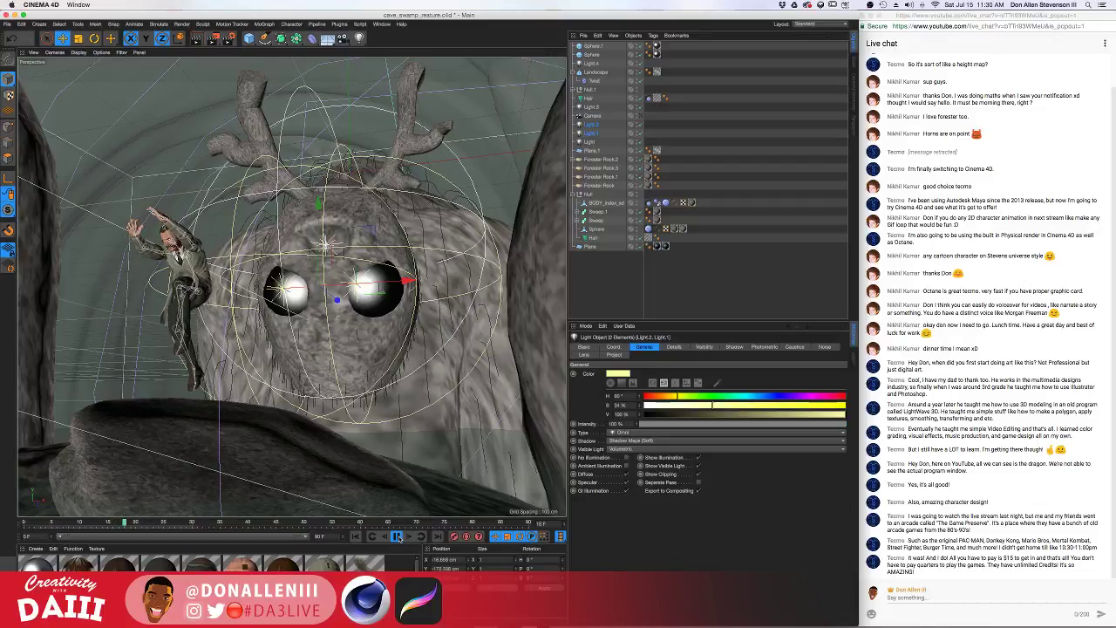
left_click(398, 537)
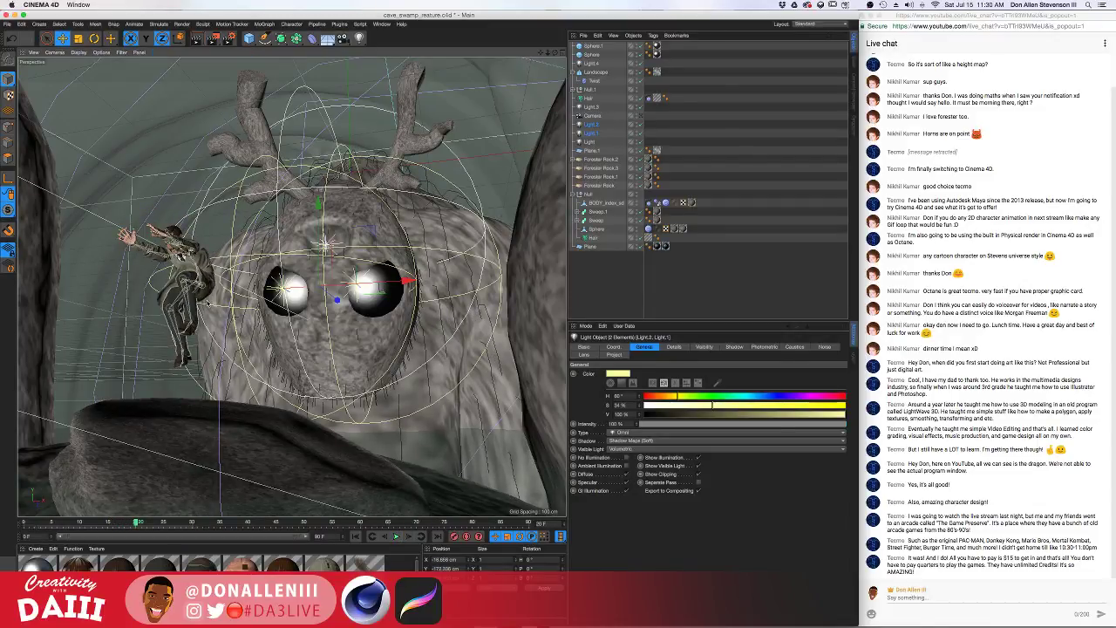
Render a front view of the creature and move both eye spheres together with Light, Light.1 and Light.2 forward out of the face
left_click_drag(207, 303, 292, 303, "alt")
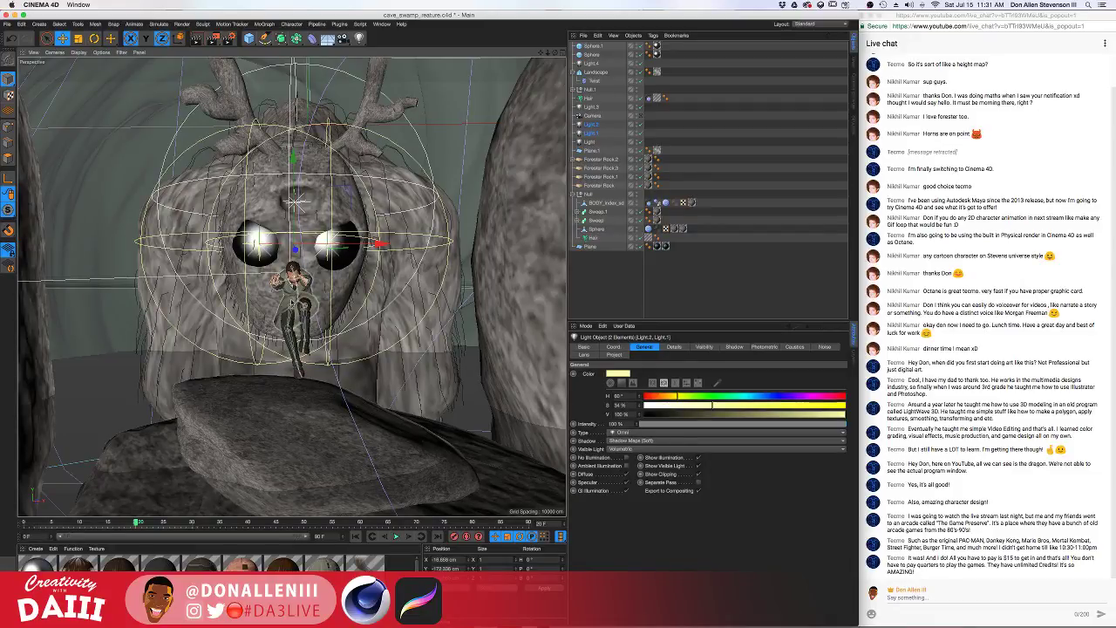
key("super+r")
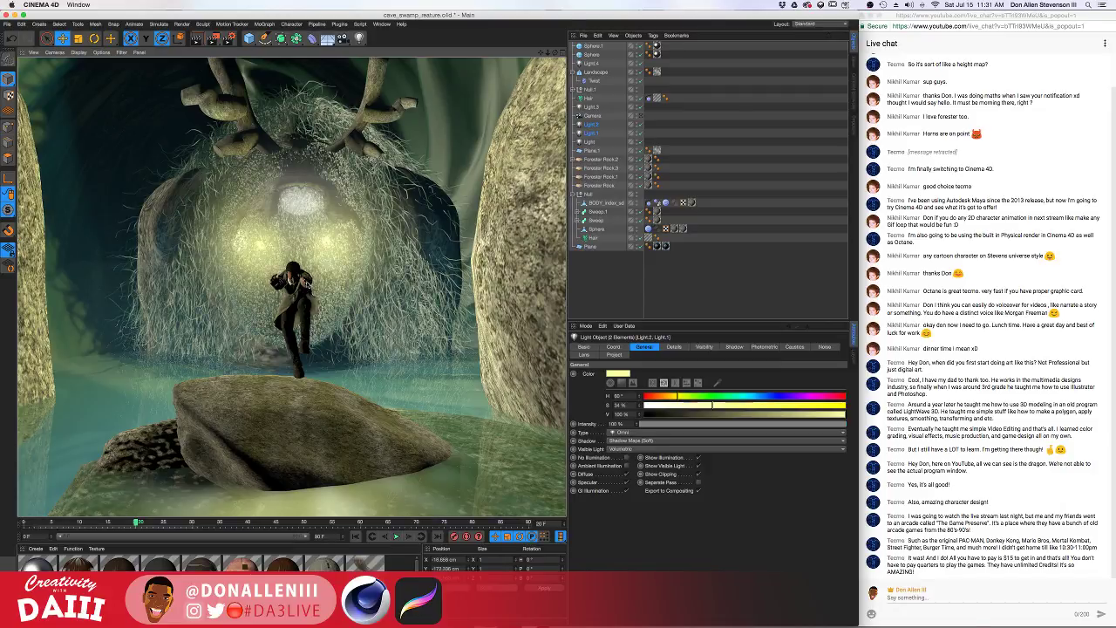
left_click(340, 255)
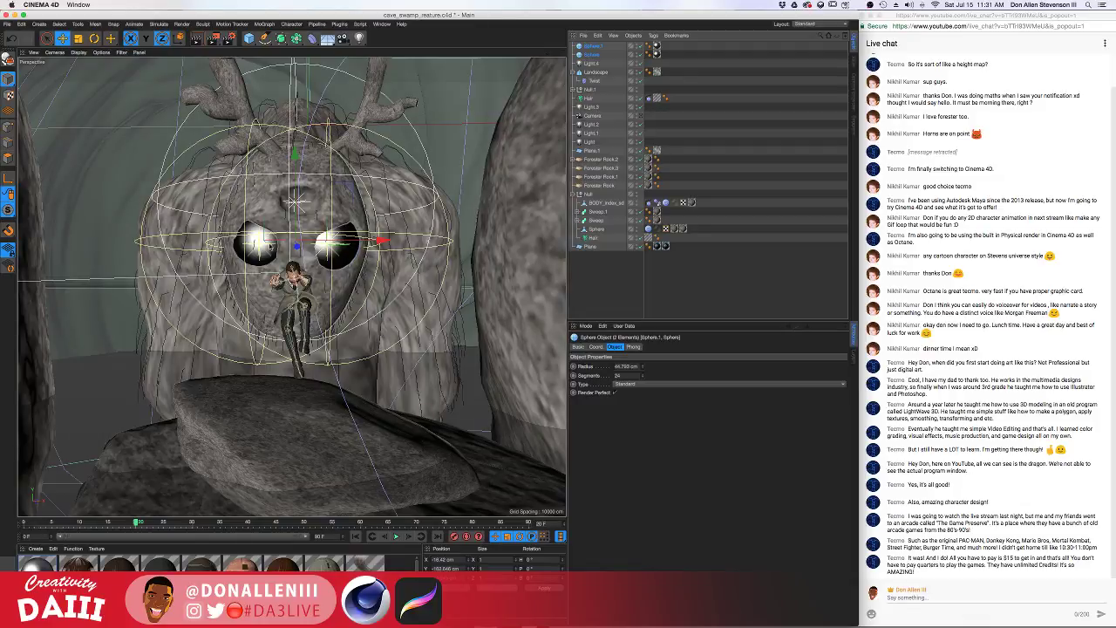
left_click(592, 141, "shift")
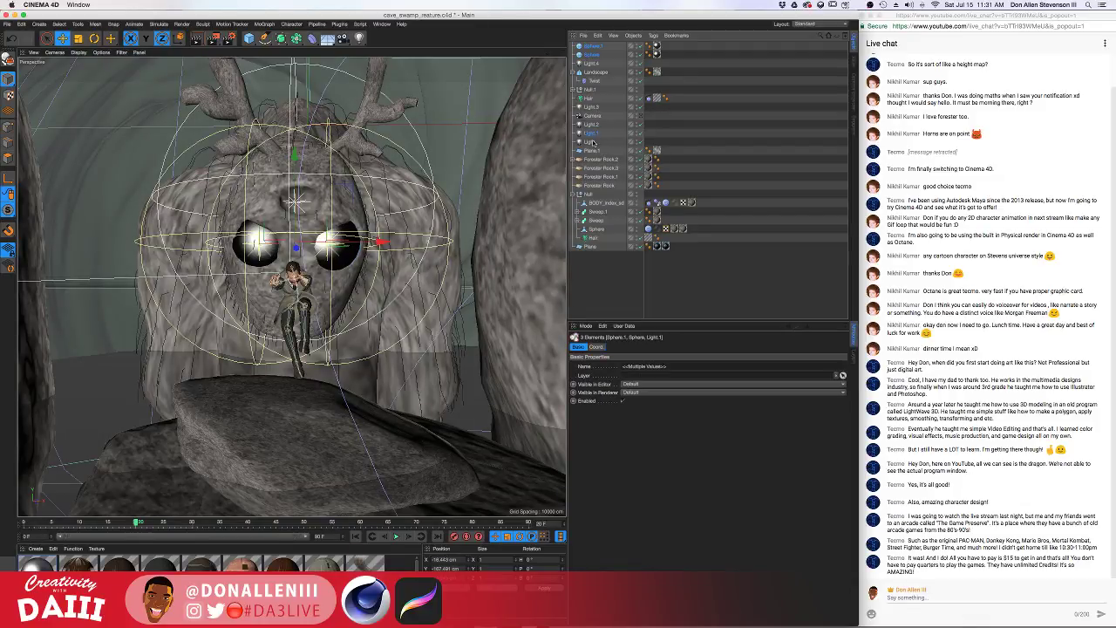
left_click(592, 124, "shift")
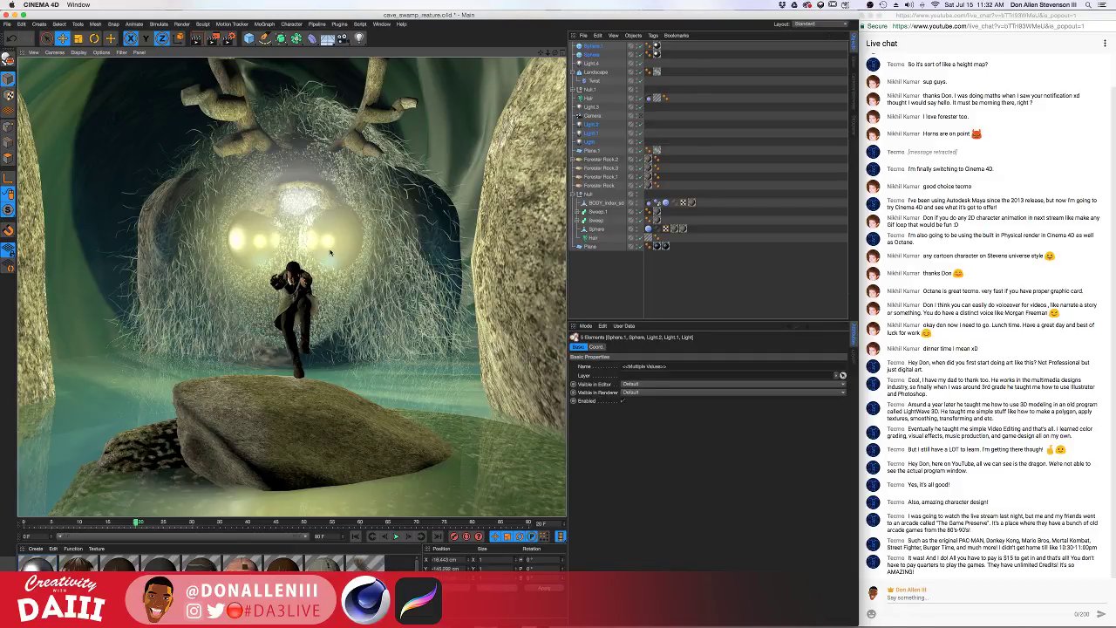
Apply the Fr_Rock material to the Forester Rock object in the foreground
left_click(112, 473)
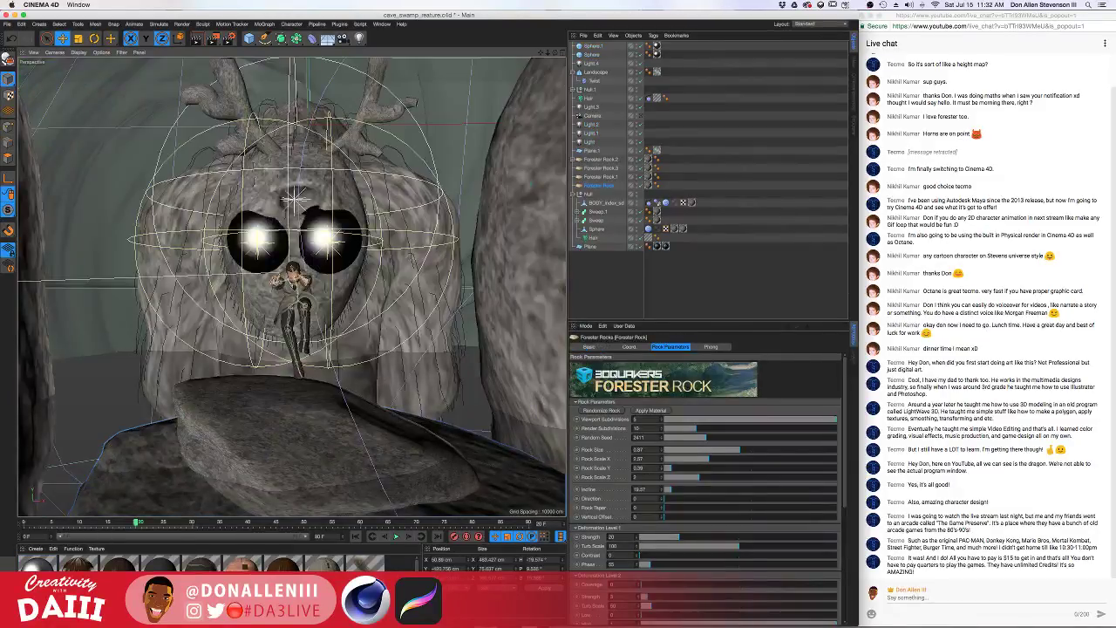
left_click_drag(108, 565, 599, 185)
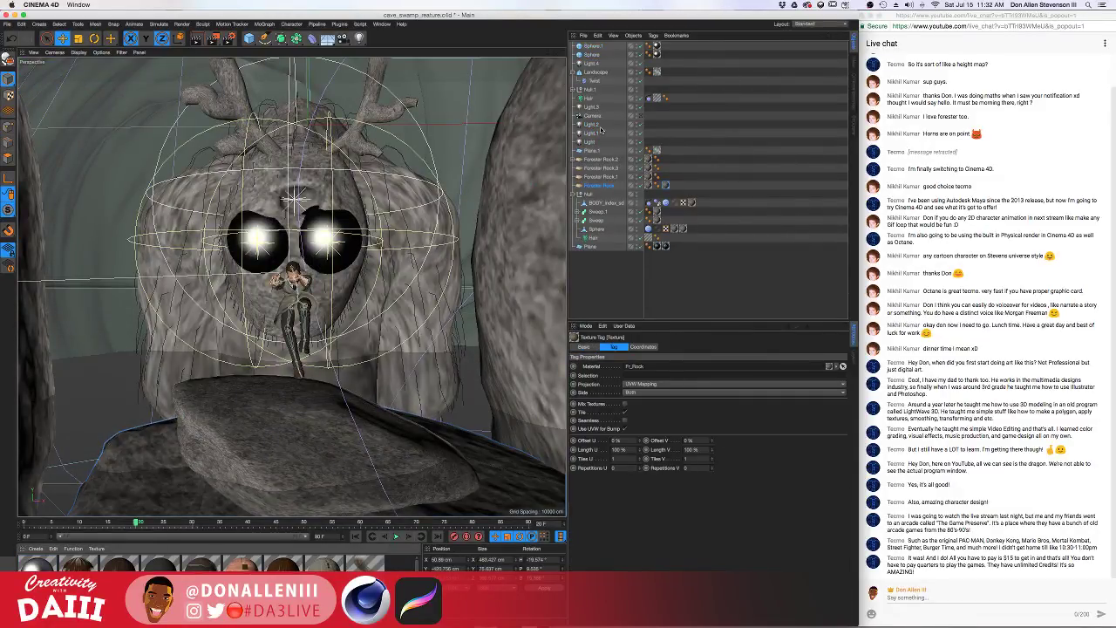
left_click(677, 181)
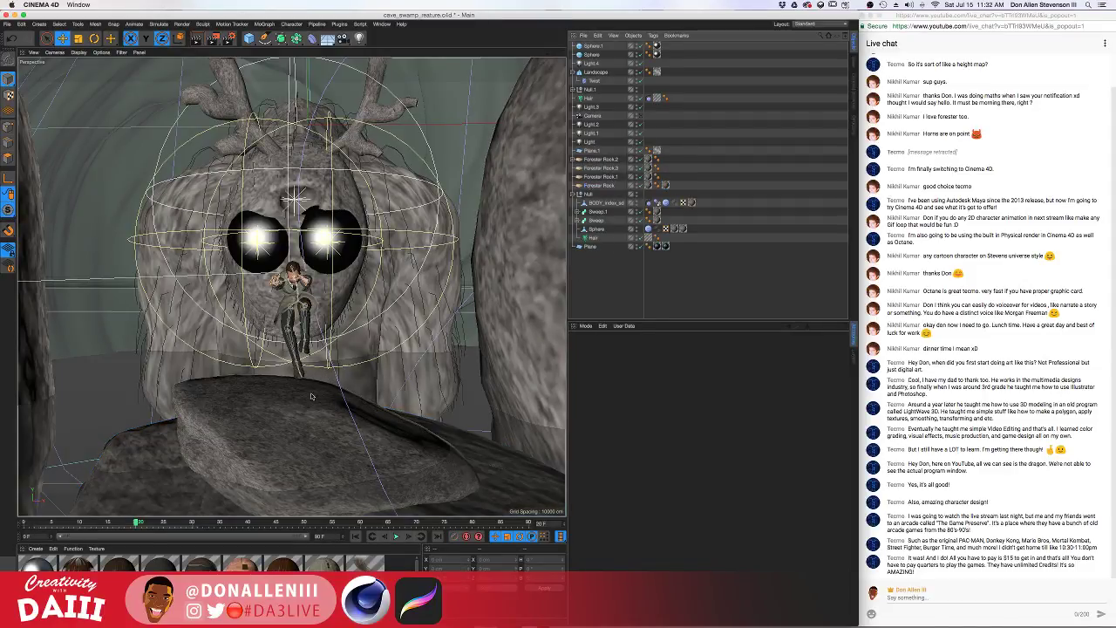
Try to transfer the rock texture tag from Forester Rock.1 to Forester Rock, and undo the transfer
left_click(229, 456)
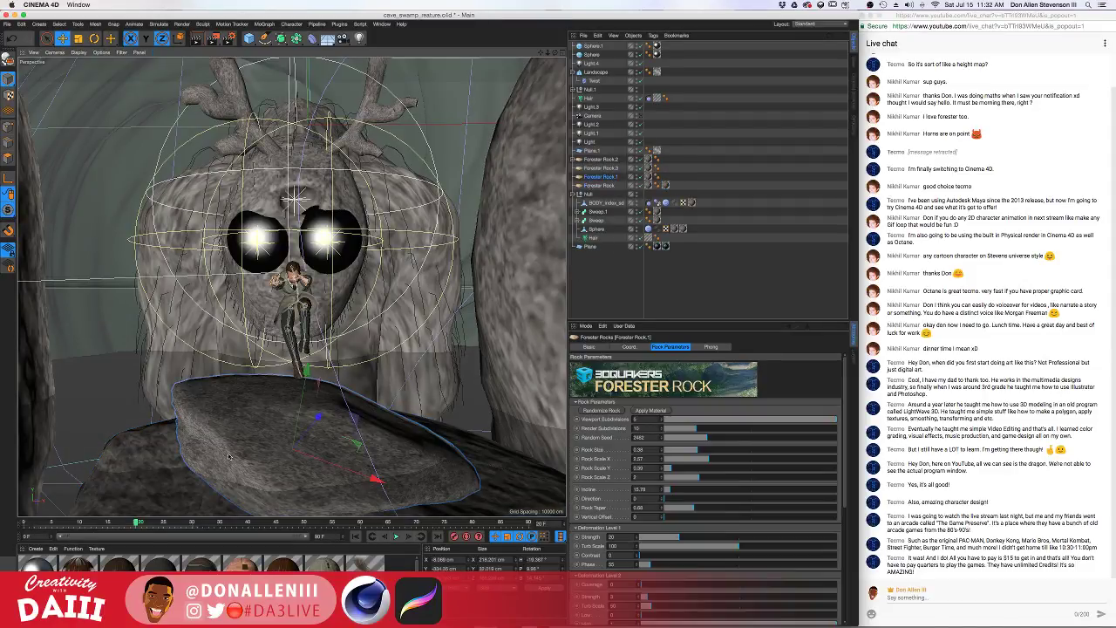
left_click(669, 185)
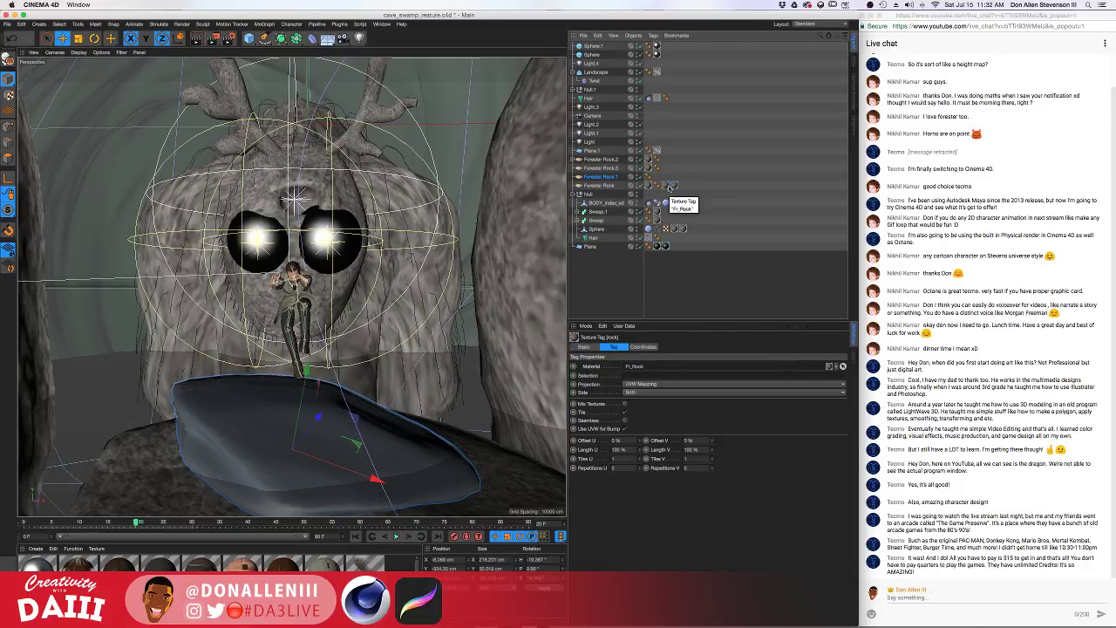
key("super+z")
key("super+z")
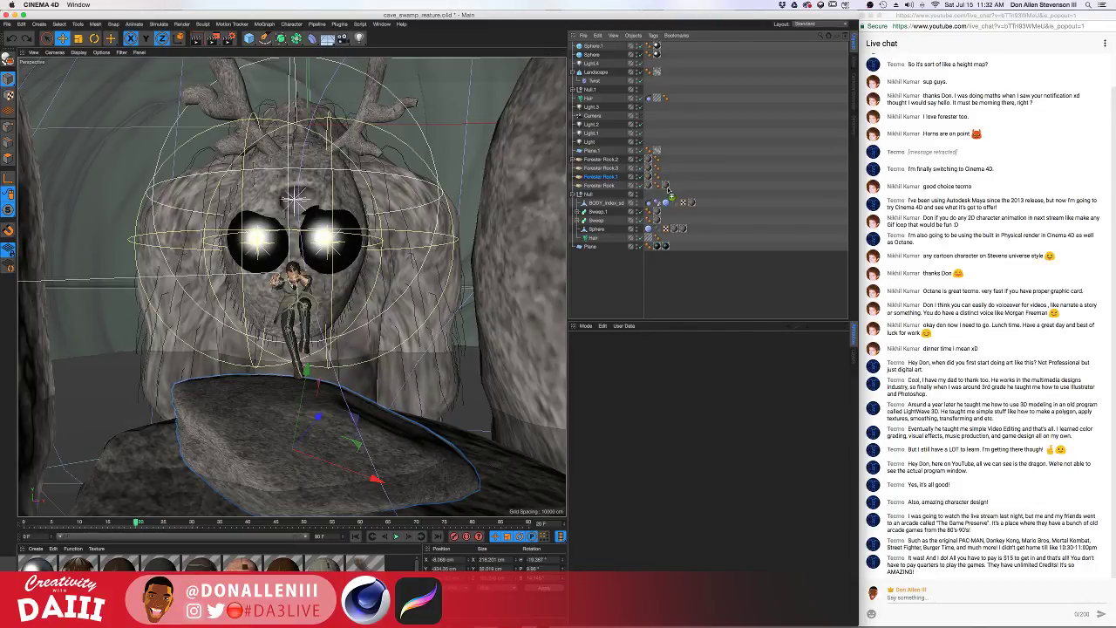
Replace the texture tags on Forester Rock with a copy of the Fr_Rock texture tag from Forester Rock.1
left_click(668, 187)
key("Delete")
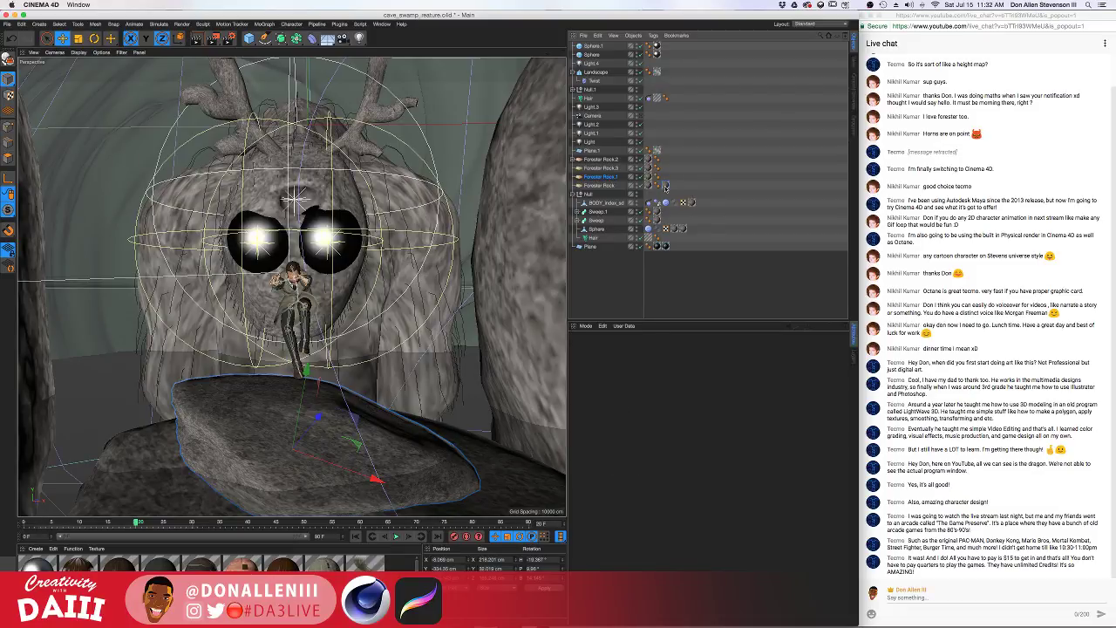
left_click(650, 186)
key("Delete")
left_click(651, 178)
left_click_drag(651, 178, 652, 189, "ctrl")
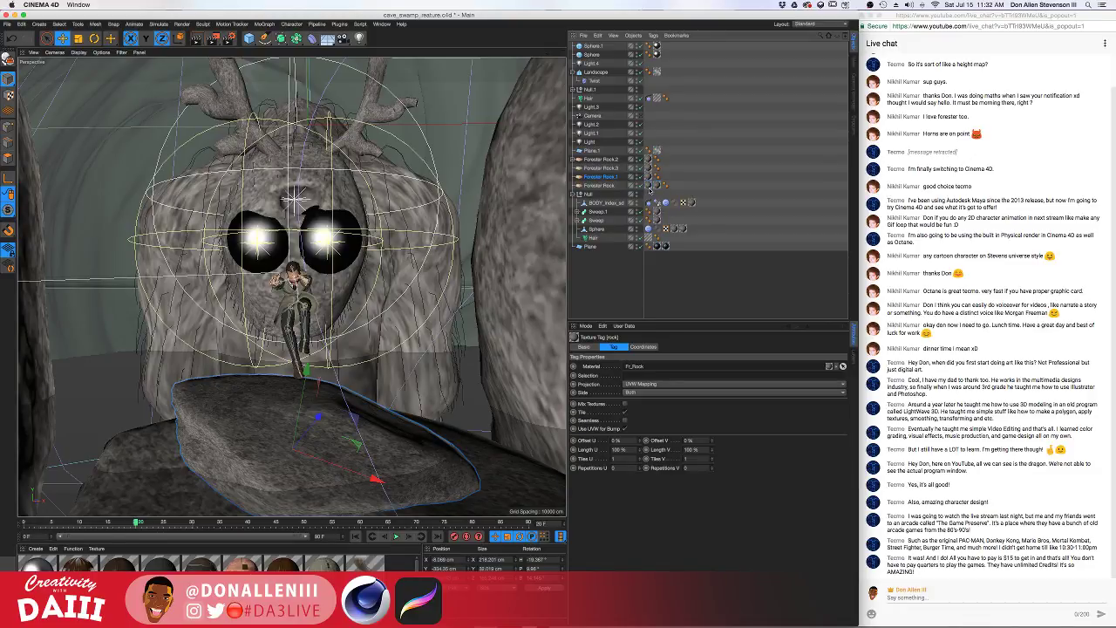
key("Delete")
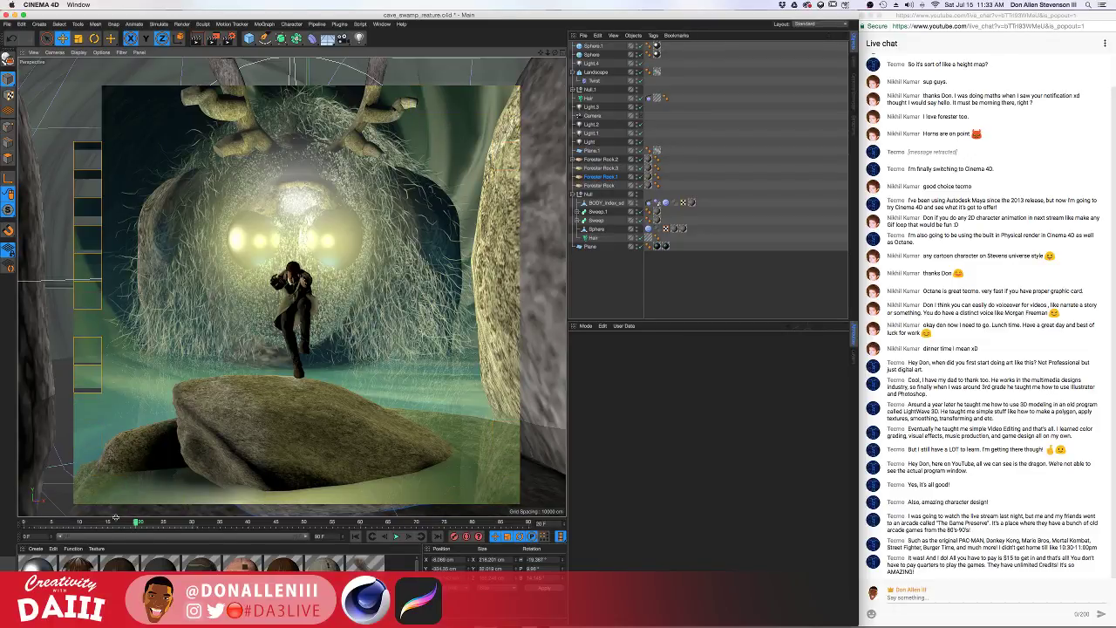
Enlarge the material list and open the Hair Mat material in its editor, placed clear of the creature
left_click_drag(116, 518, 114, 468)
double_click(44, 568)
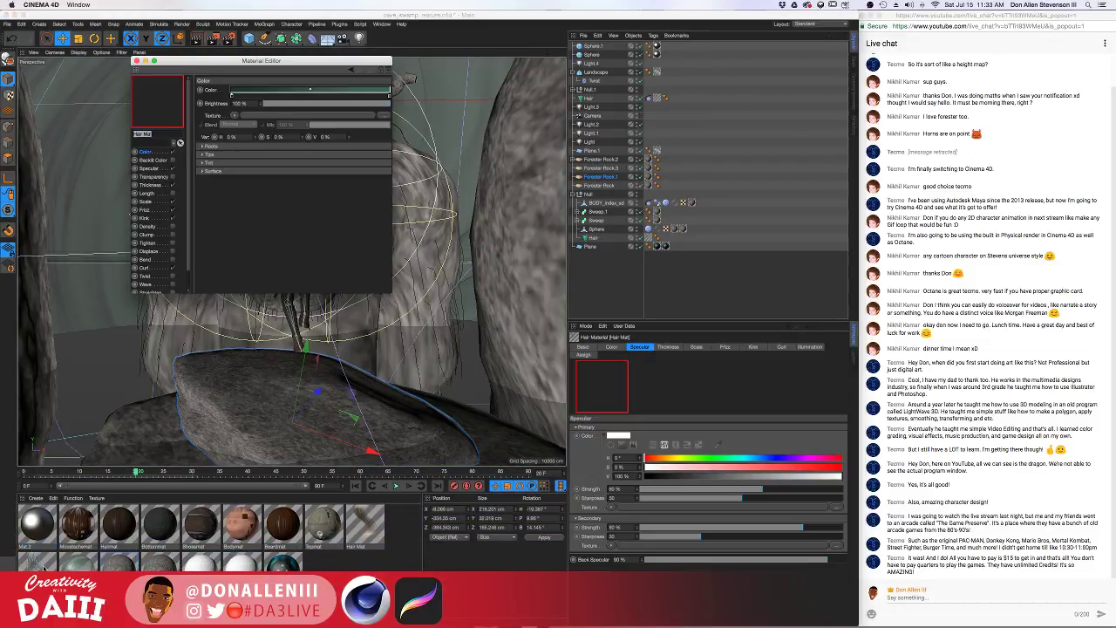
left_click_drag(261, 57, 498, 171)
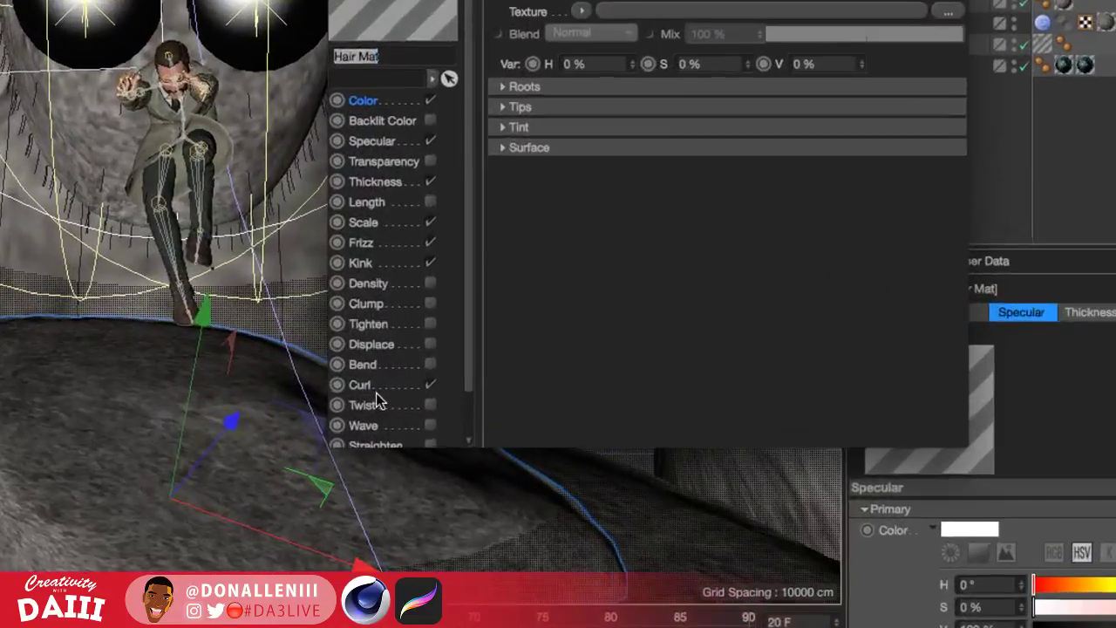
Enable the Clump channel of the hair material and set its count to 15%
scroll(376, 392, "down", 2)
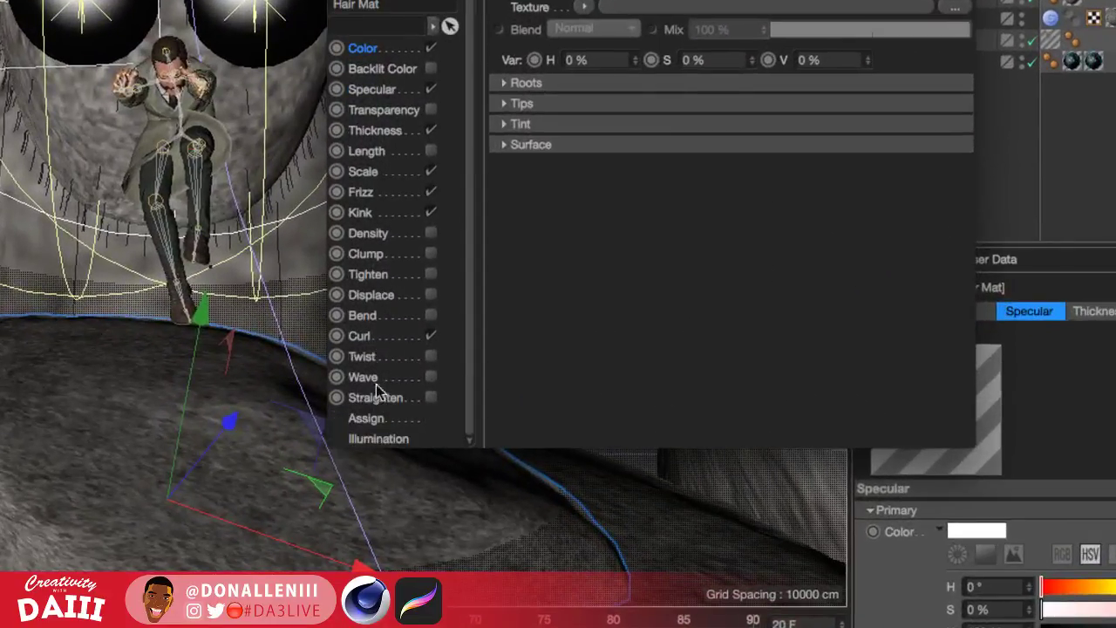
left_click(366, 256)
left_click(431, 254)
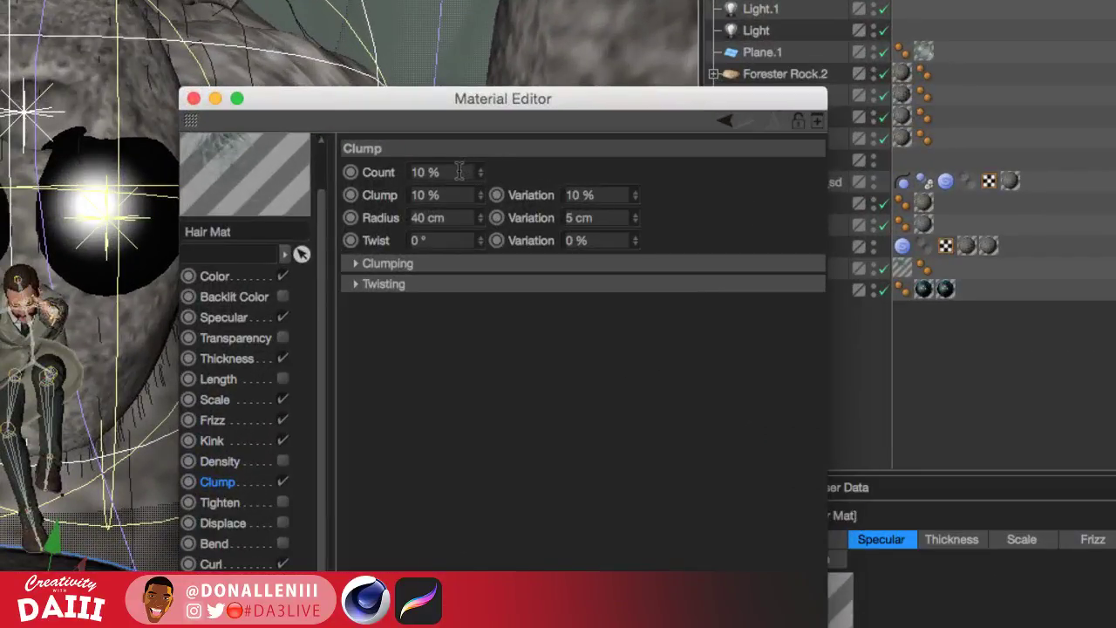
left_click_drag(457, 173, 358, 174)
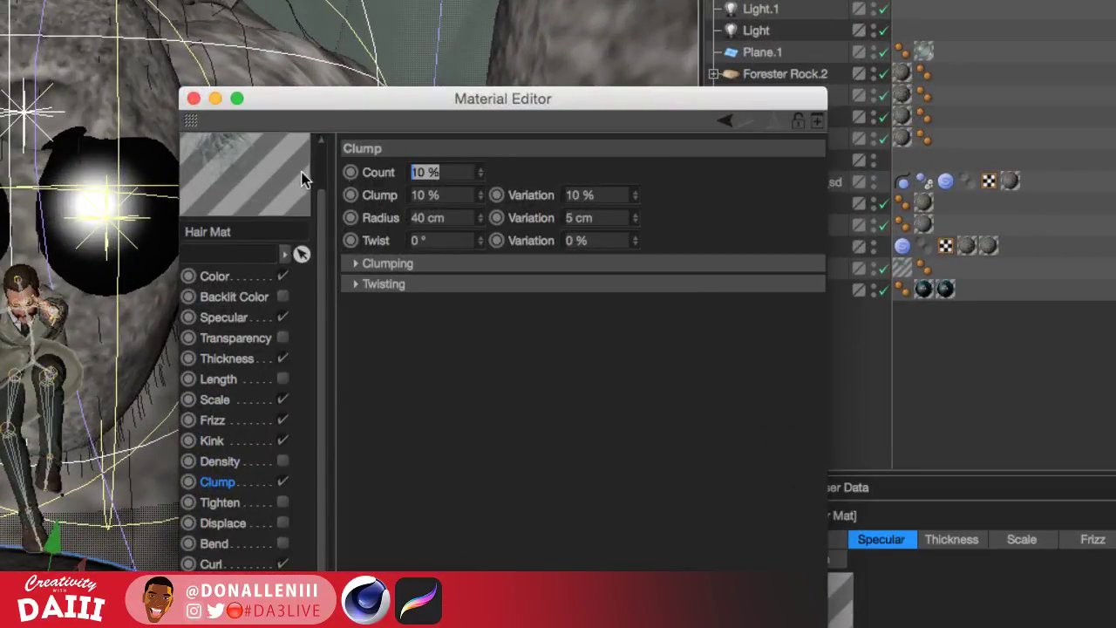
left_click(480, 168)
left_click(480, 167)
left_click(479, 167)
left_click(479, 167)
left_click(480, 168)
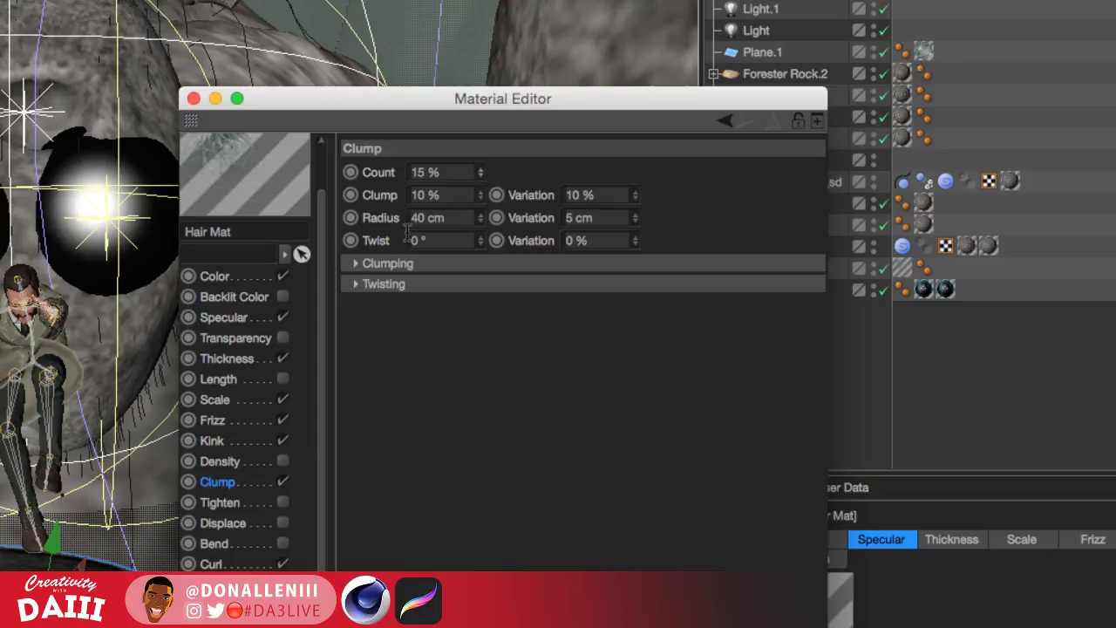
Set the hair material's clump variation to 20%, adjust the clump radius, and preview the result with a viewport render
left_click_drag(636, 192, 637, 183)
left_click_drag(481, 217, 480, 209)
left_click_drag(481, 217, 481, 219)
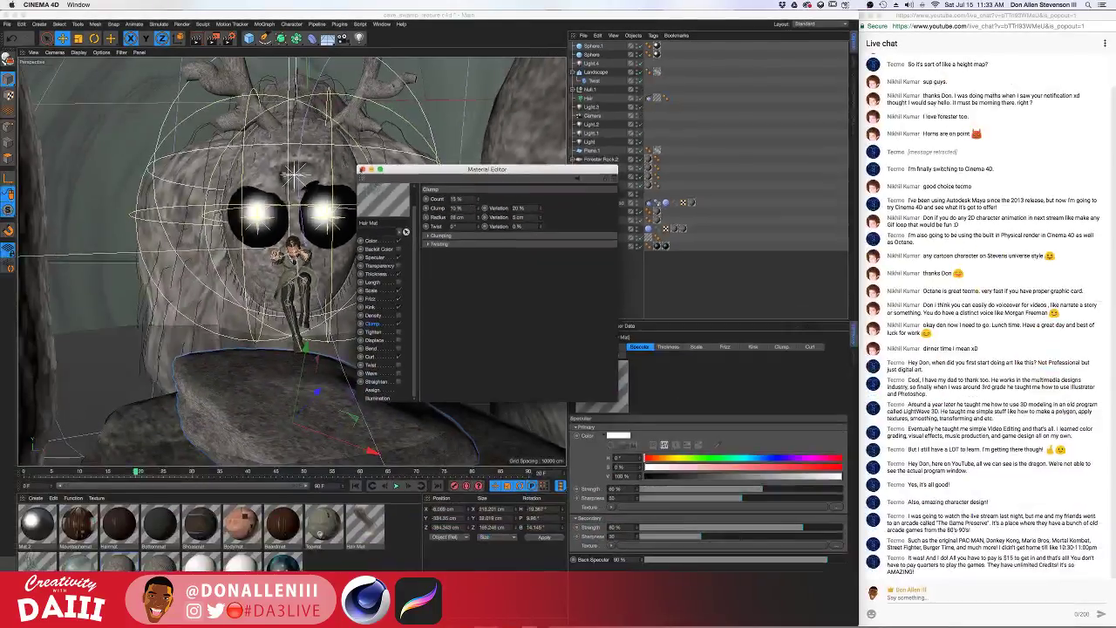
left_click(363, 170)
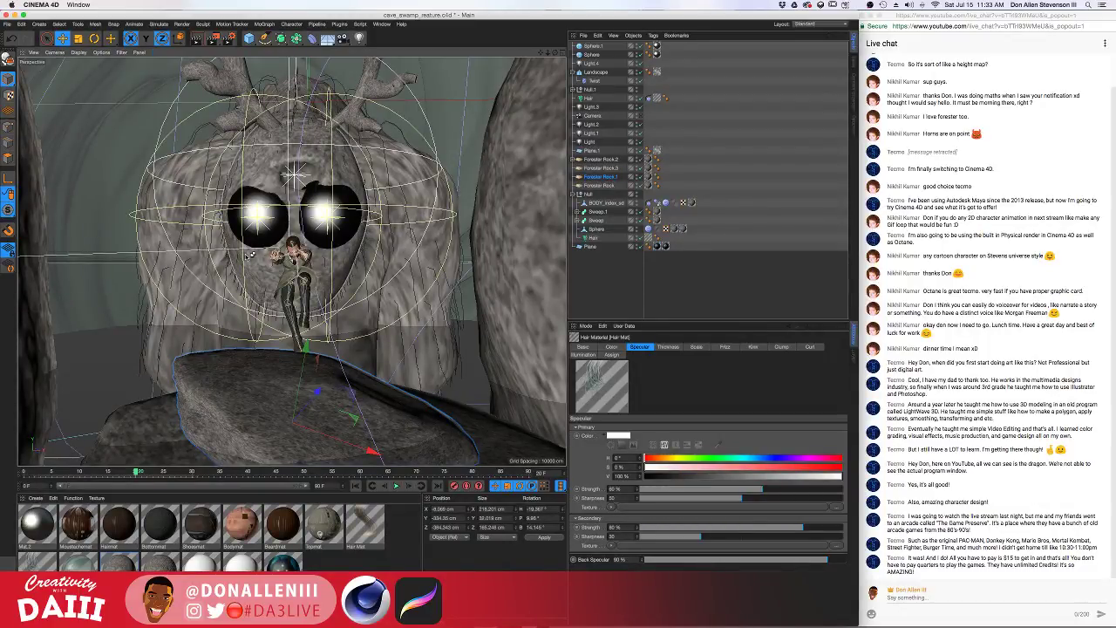
key("alt+r")
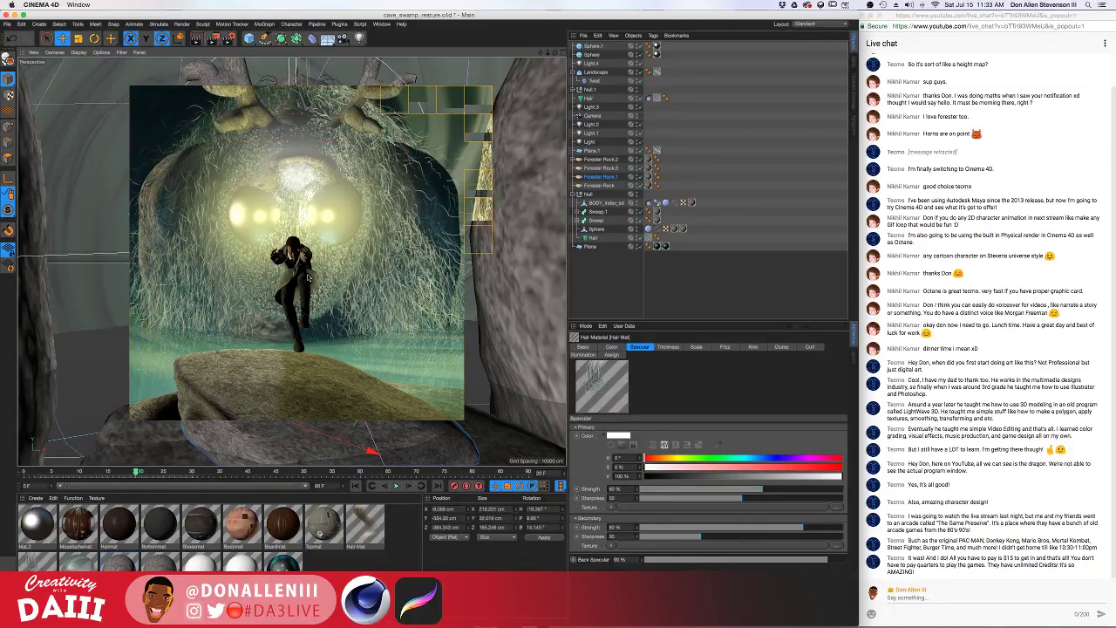
Try different guide lengths on the face hair object under the Null and settle on 22 cm
left_click(677, 167)
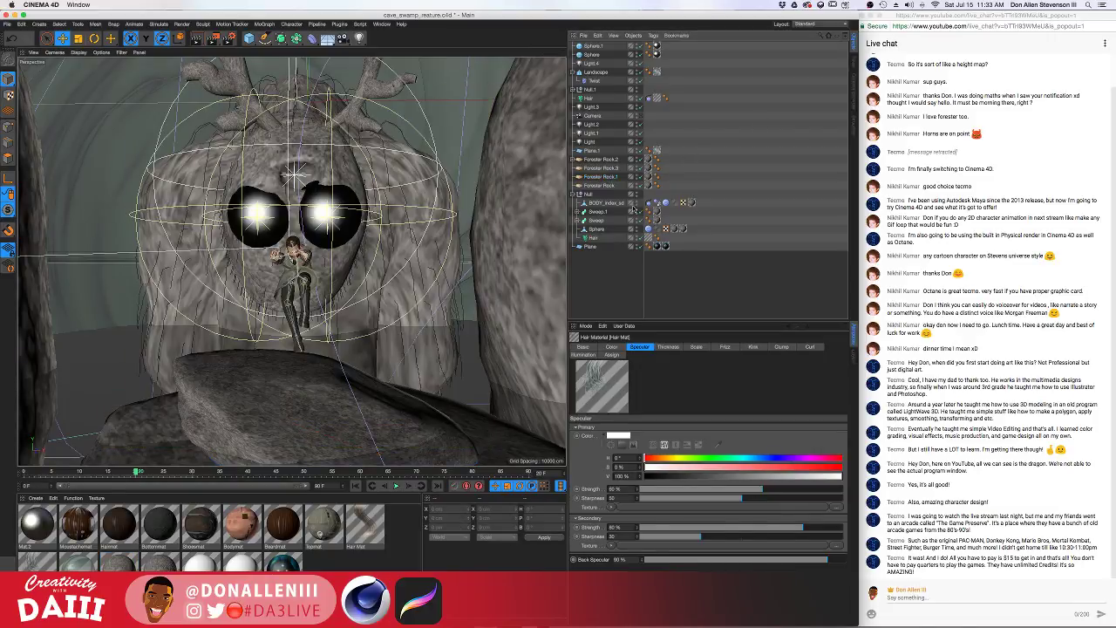
left_click(595, 238)
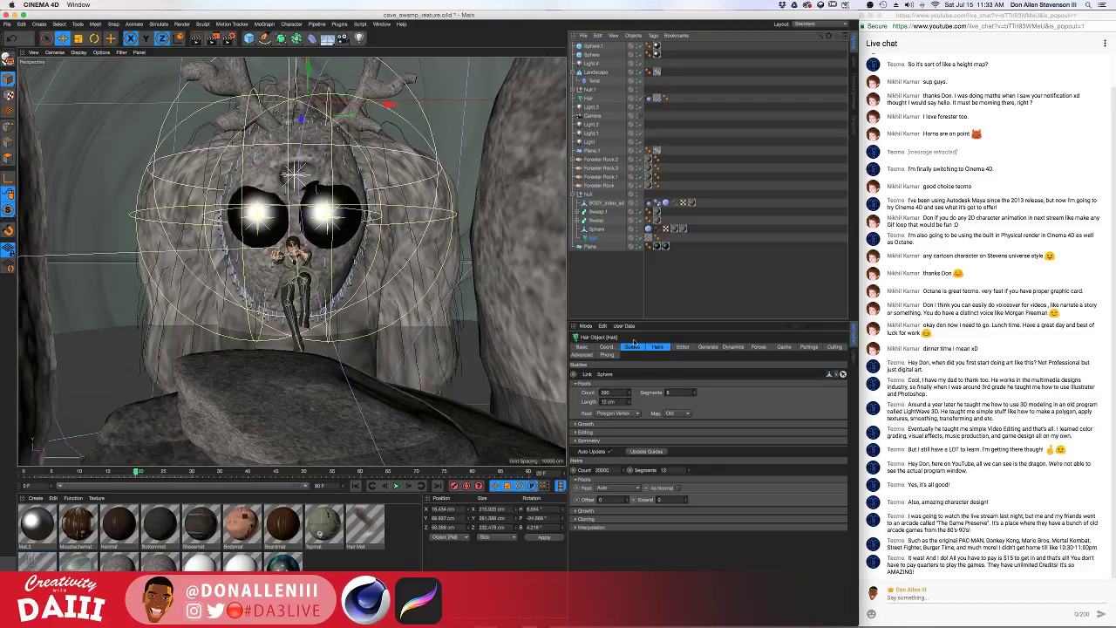
left_click_drag(628, 402, 628, 341)
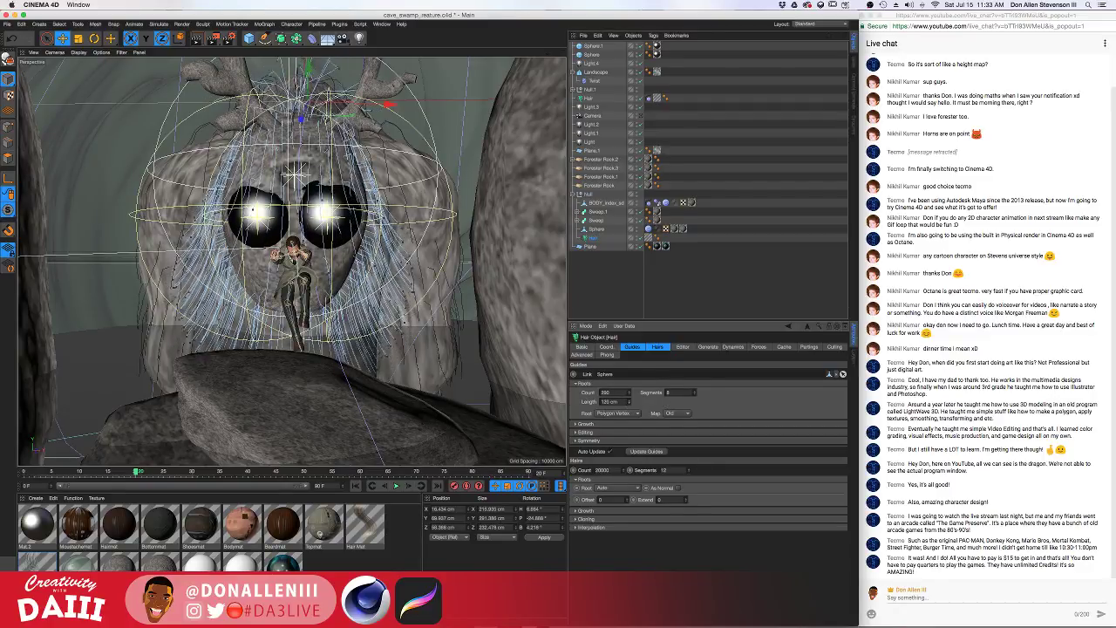
left_click_drag(628, 402, 628, 437)
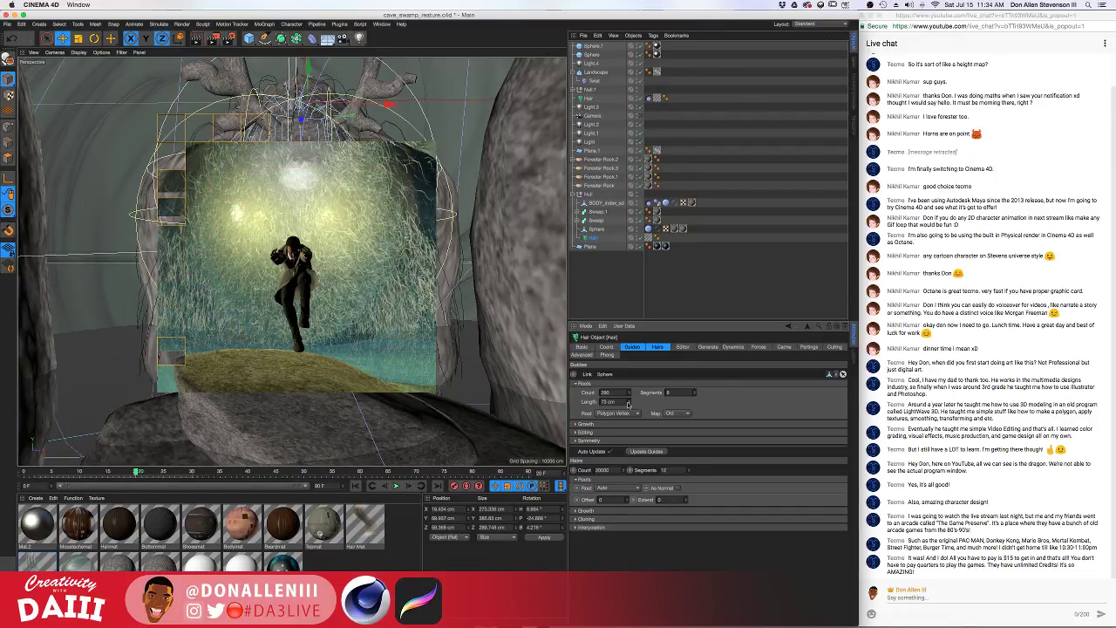
mouse_move(628, 403)
left_mouse_down()
mouse_move(628, 422)
mouse_move(630, 388)
left_mouse_up()
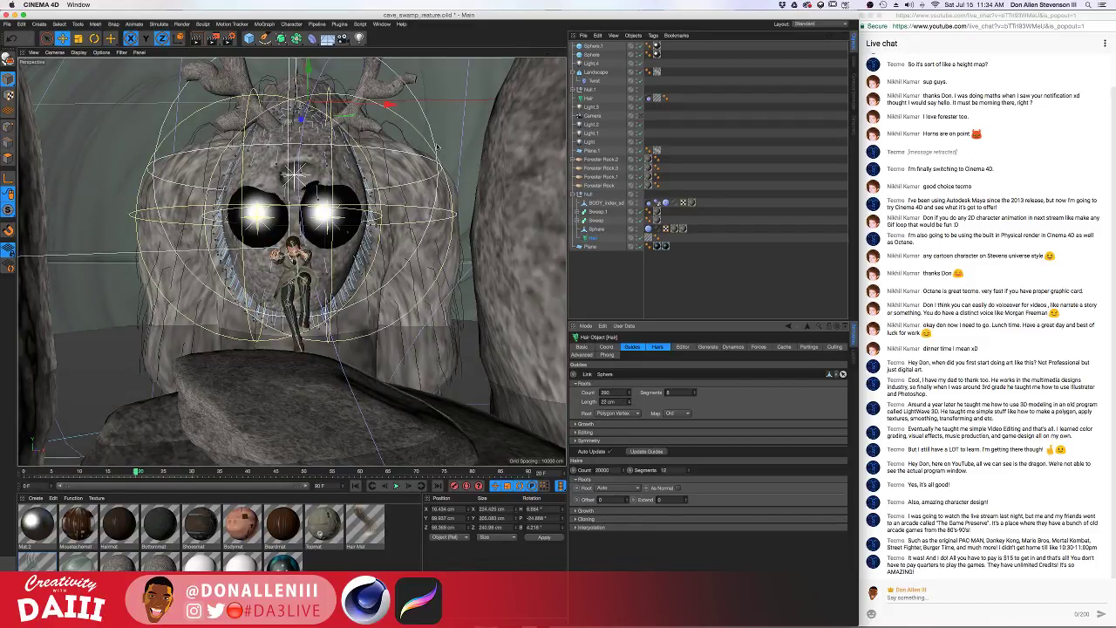
Groom the hair guides around the creature's face with the hair Brush tool and preview them with a viewport render
left_click(112, 24)
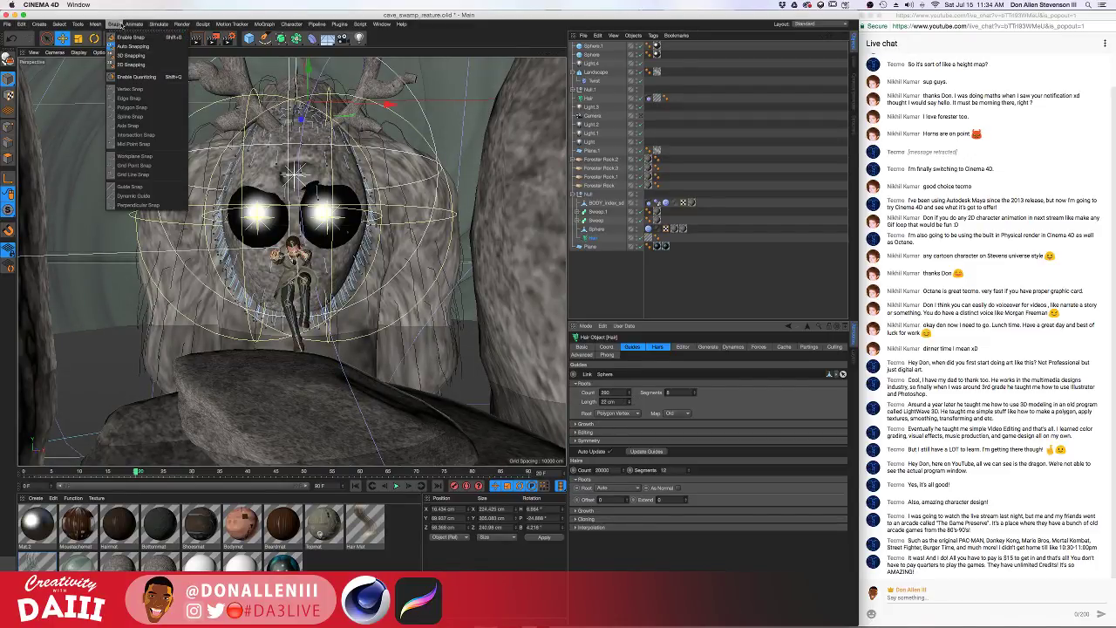
mouse_move(159, 24)
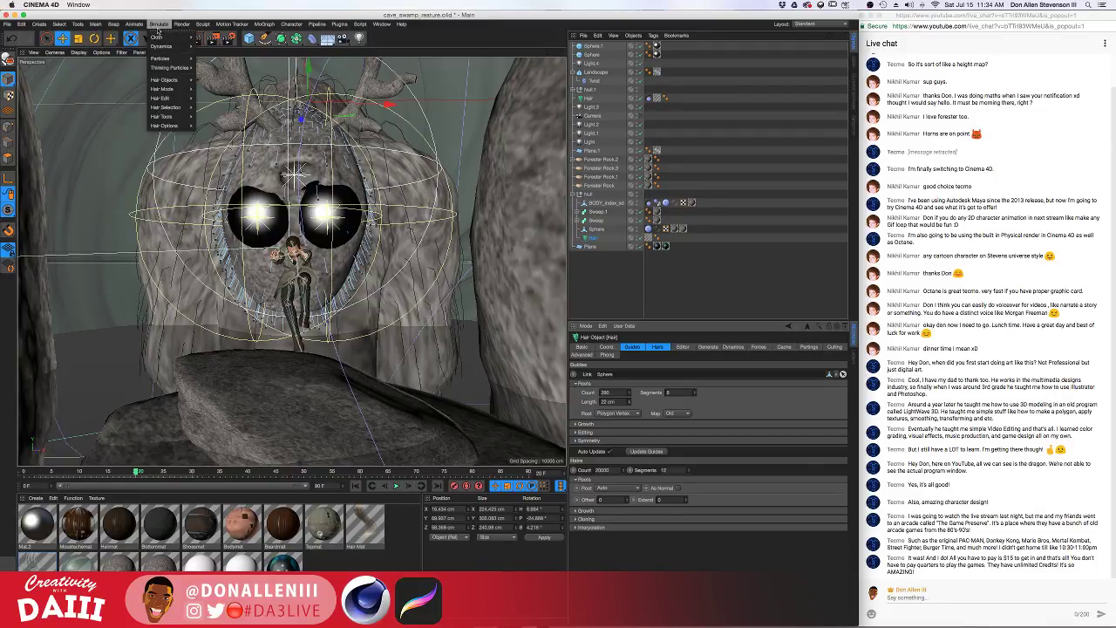
mouse_move(167, 106)
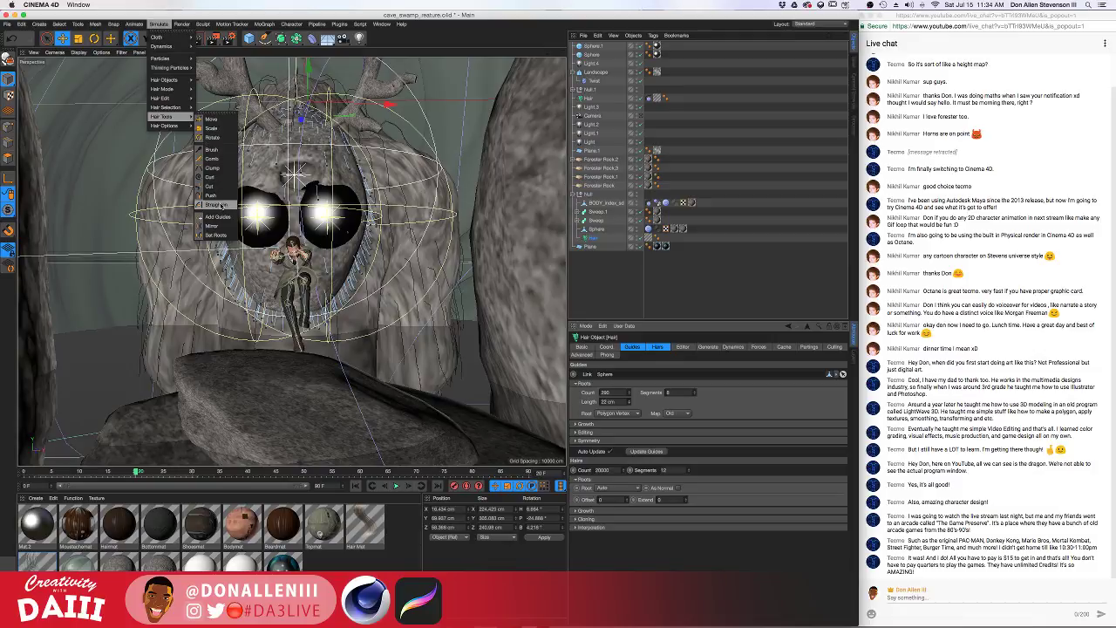
left_click(225, 150)
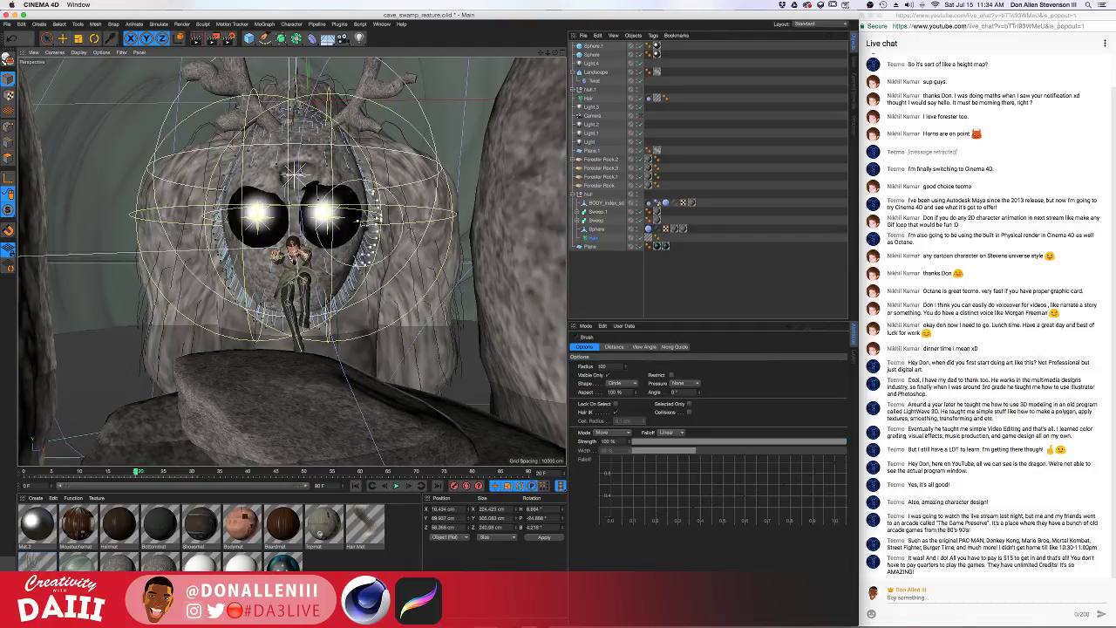
left_click_drag(249, 217, 178, 202)
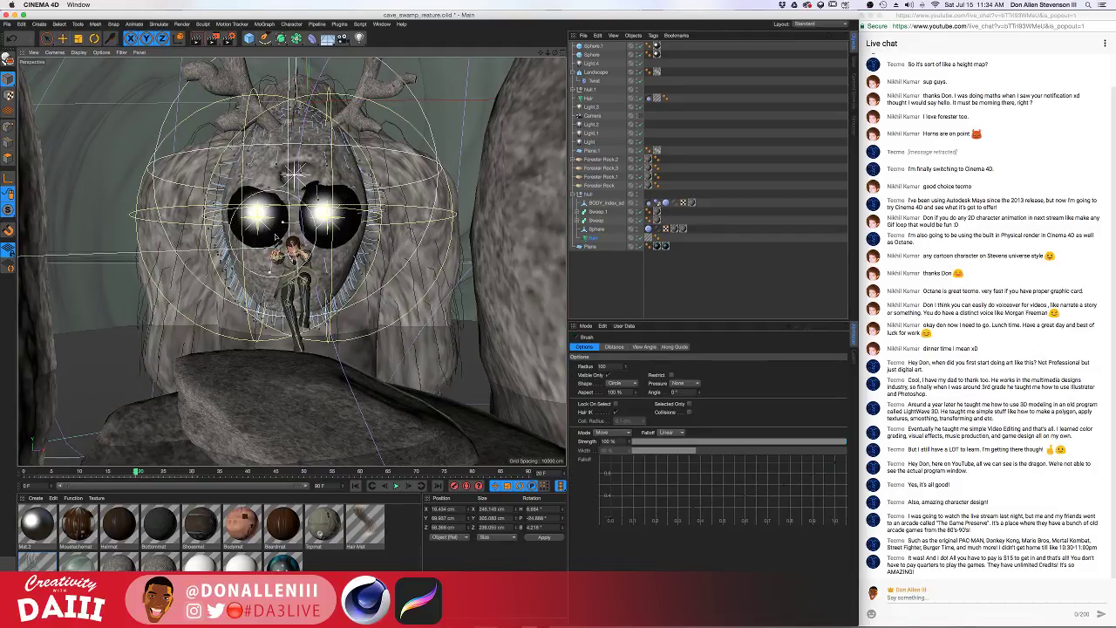
mouse_move(281, 229)
left_mouse_down()
mouse_move(251, 215)
mouse_move(349, 202)
mouse_move(301, 192)
mouse_move(340, 223)
mouse_move(316, 236)
mouse_move(384, 206)
mouse_move(228, 209)
mouse_move(231, 130)
mouse_move(235, 315)
mouse_move(329, 322)
mouse_move(365, 255)
mouse_move(358, 328)
left_mouse_up()
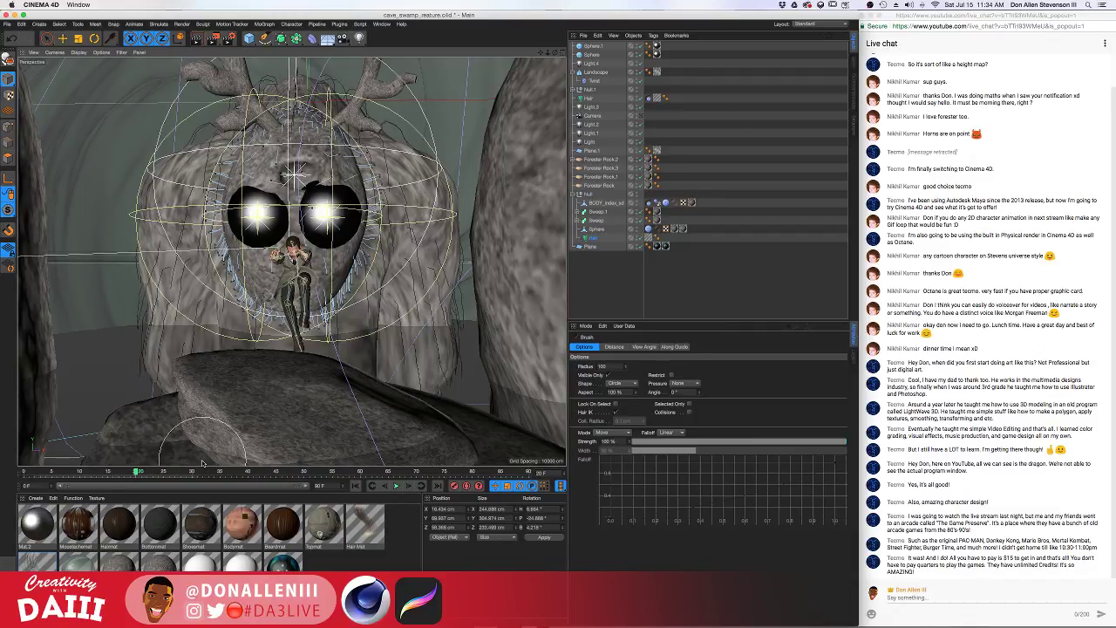
key("ctrl+r")
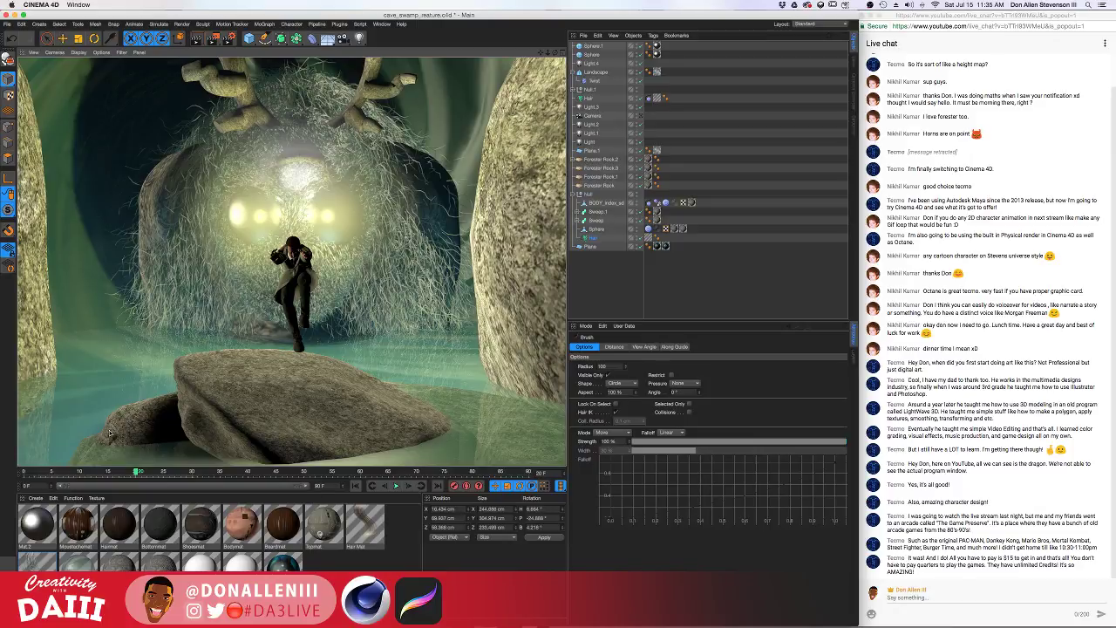
left_click(562, 54)
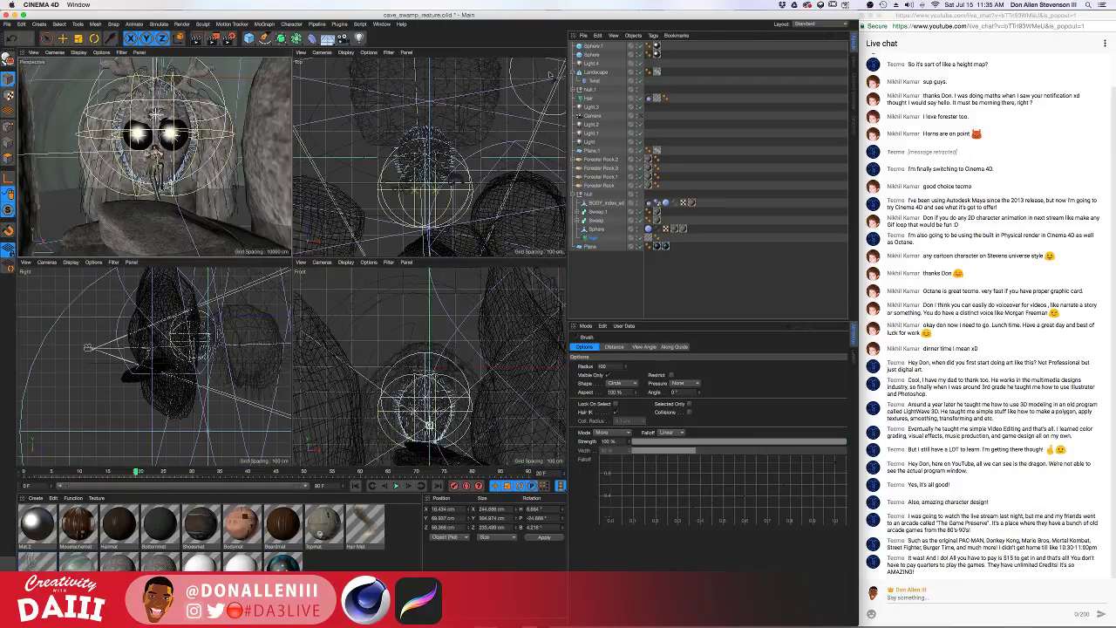
left_click(288, 53)
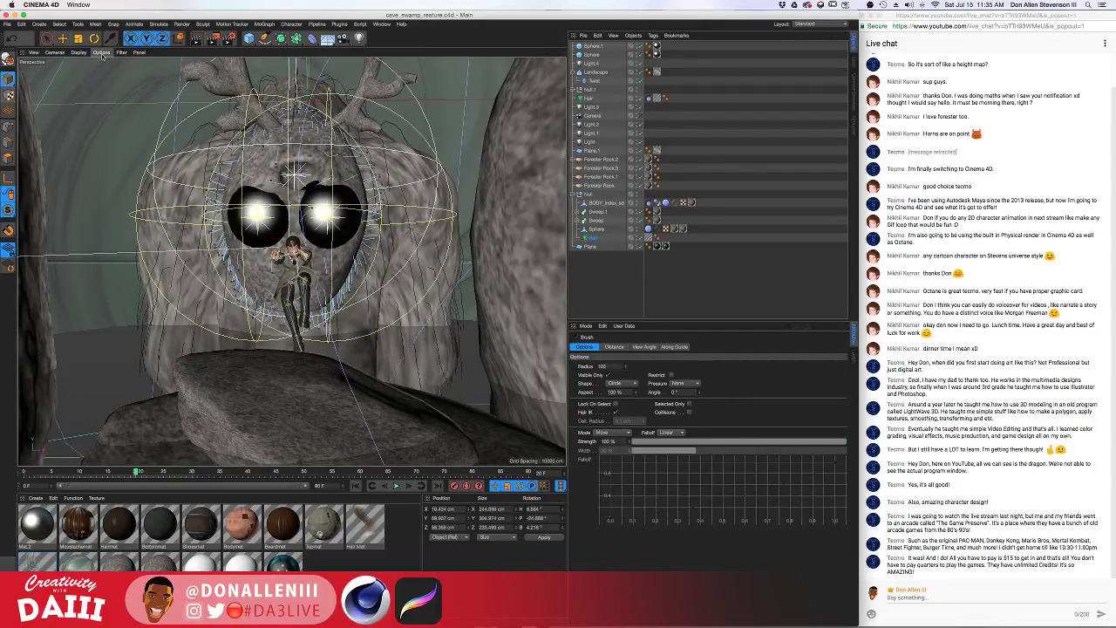
Duplicate the Sphere.1 eye as its own child and move the copy between and above the two eyes, about 35 cm in X and 41 cm in Y
left_click(595, 46)
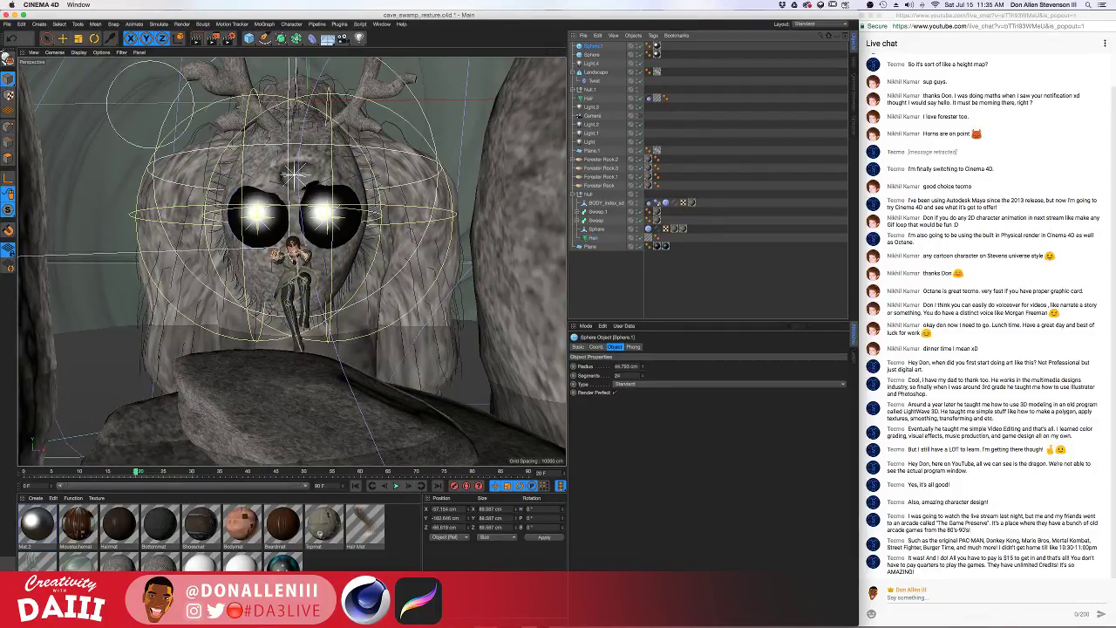
key("9")
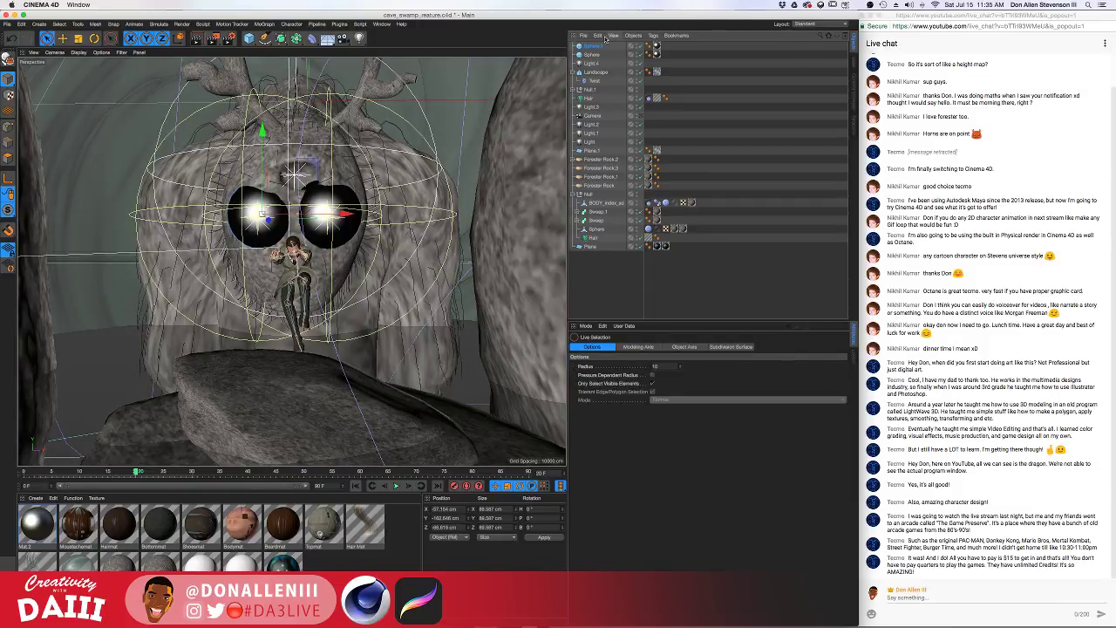
left_click_drag(591, 46, 594, 47, "ctrl")
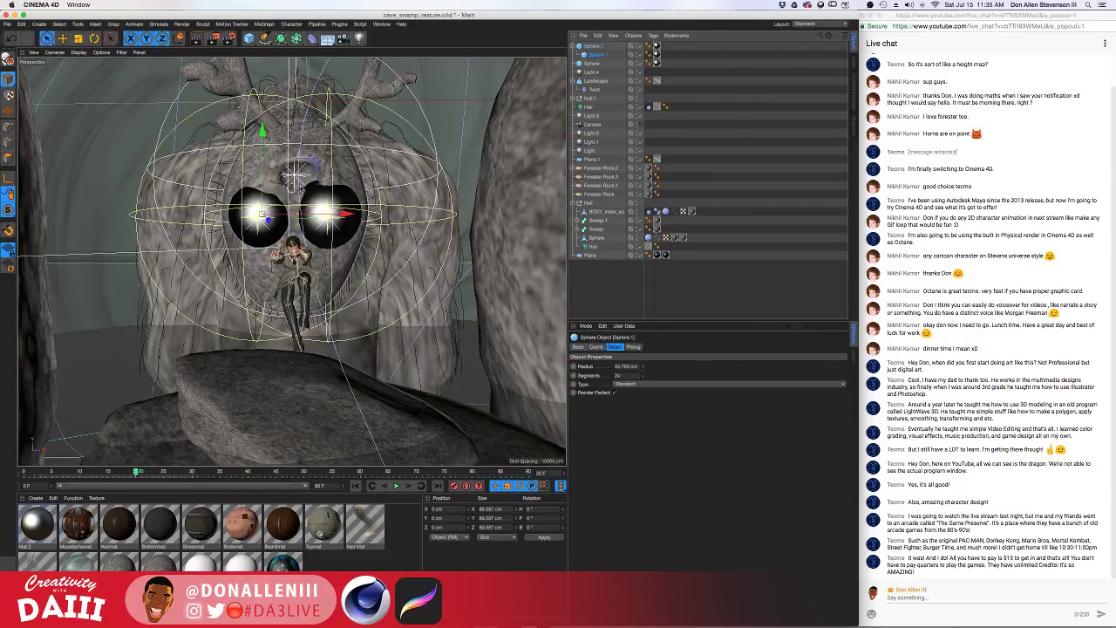
left_click_drag(347, 214, 382, 214)
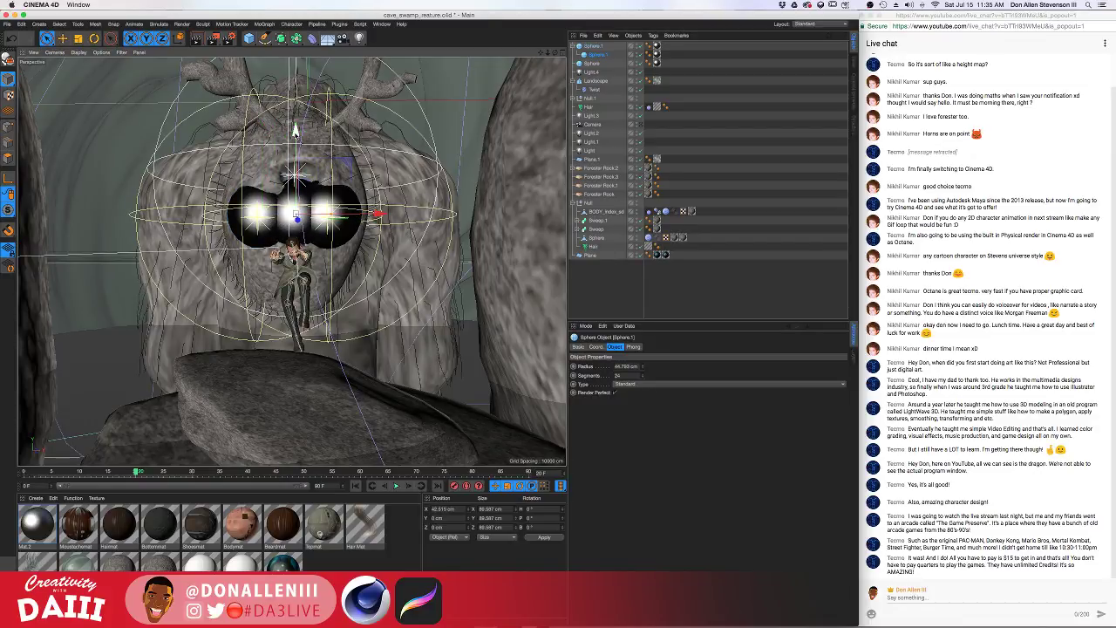
left_click_drag(297, 134, 298, 93)
mouse_move(311, 187)
left_mouse_down()
mouse_move(297, 179)
mouse_move(314, 183)
left_mouse_up()
left_click_drag(301, 129, 301, 138)
left_click_drag(379, 181, 372, 183)
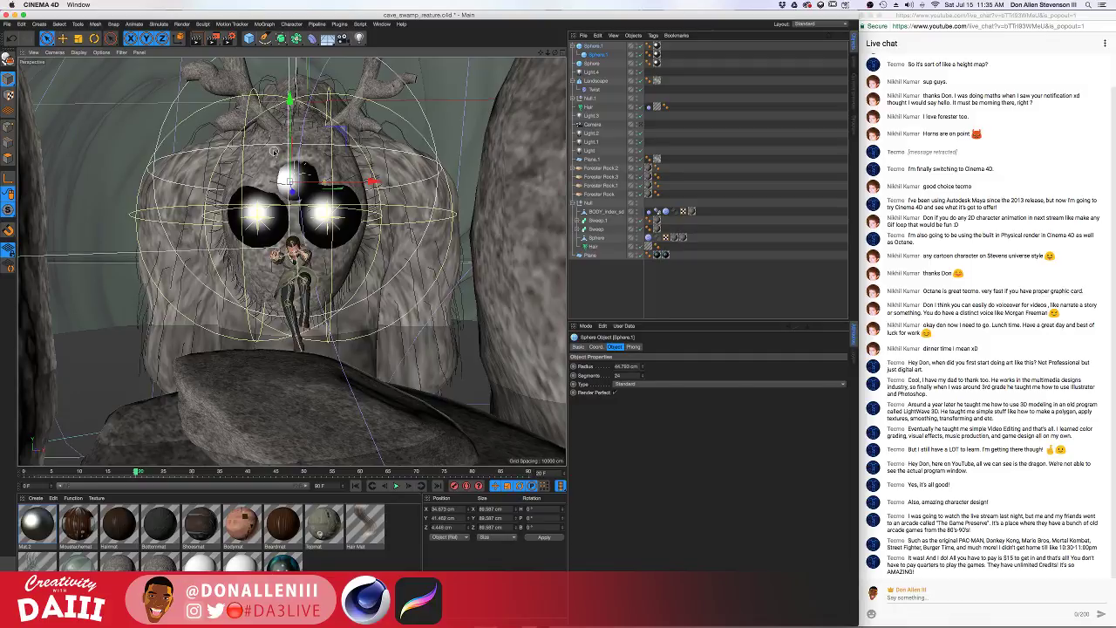
Render the viewport to check how the third eye looks on the creature
key("ctrl+r")
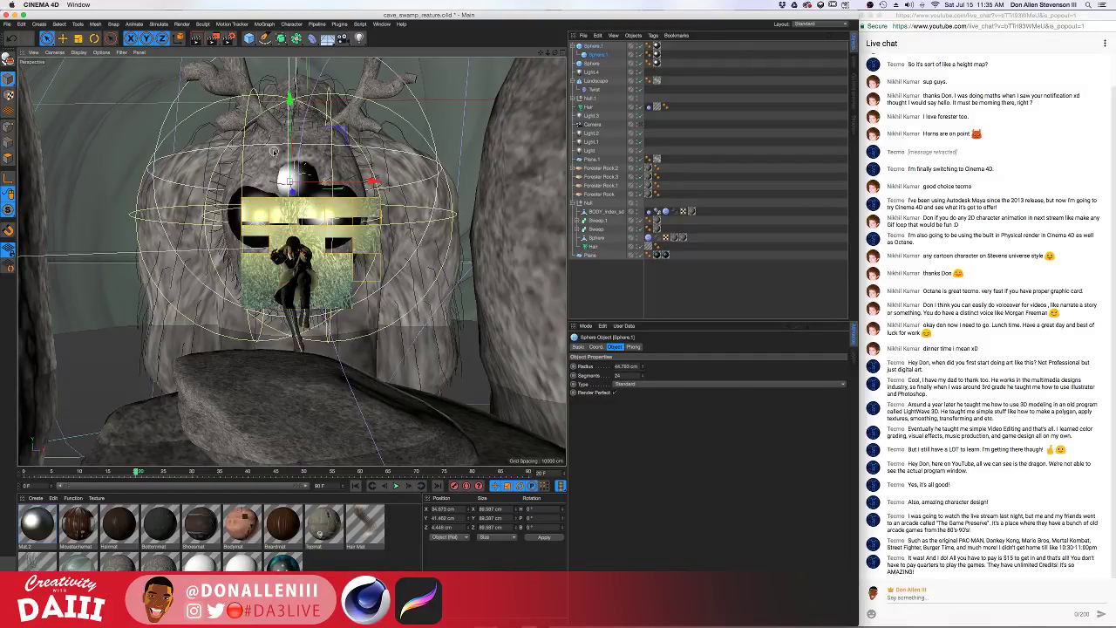
key("ctrl+Right")
key("ctrl+Right")
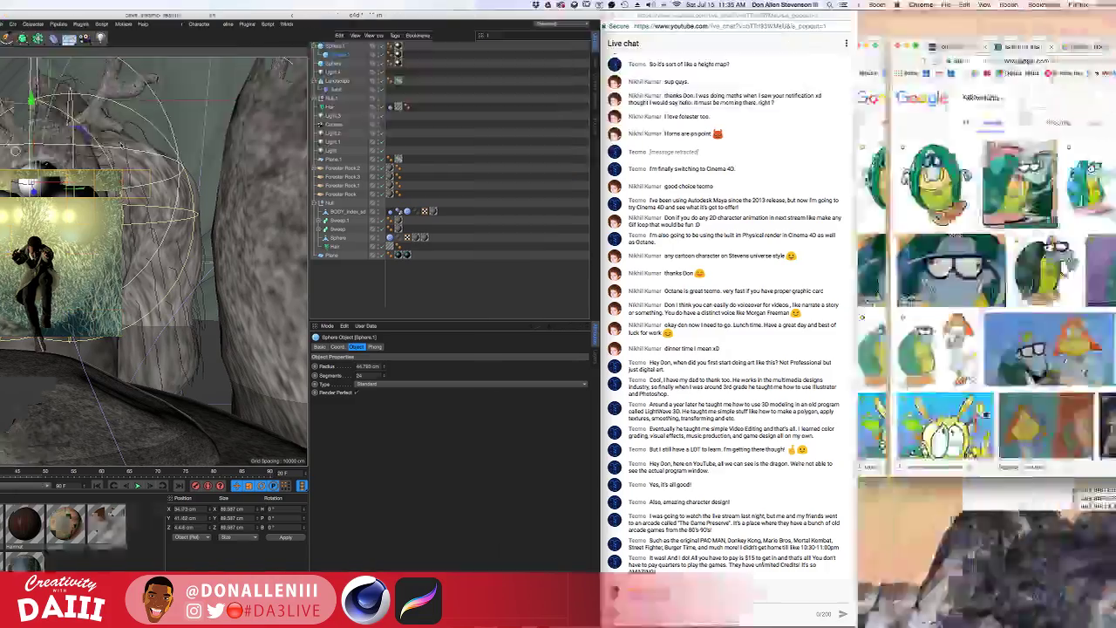
key("ctrl+Left")
key("ctrl+Left")
key("ctrl+Left")
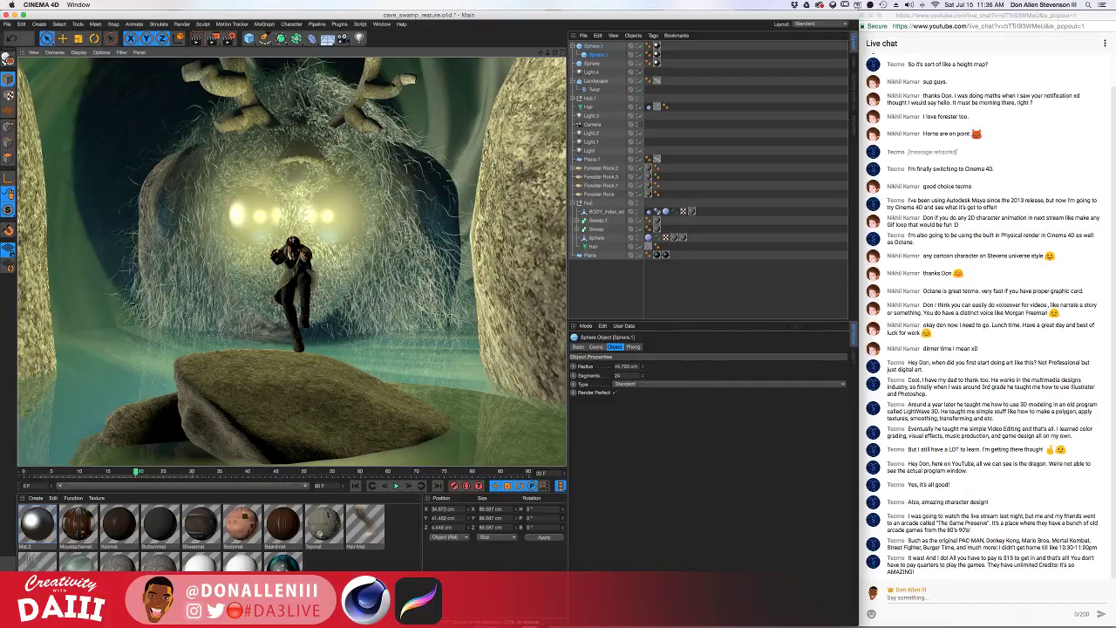
Look through the scene camera, widen its focal length to about 24.8 mm, and reframe the creature and the man on the rock
scroll(309, 211, "down", 4)
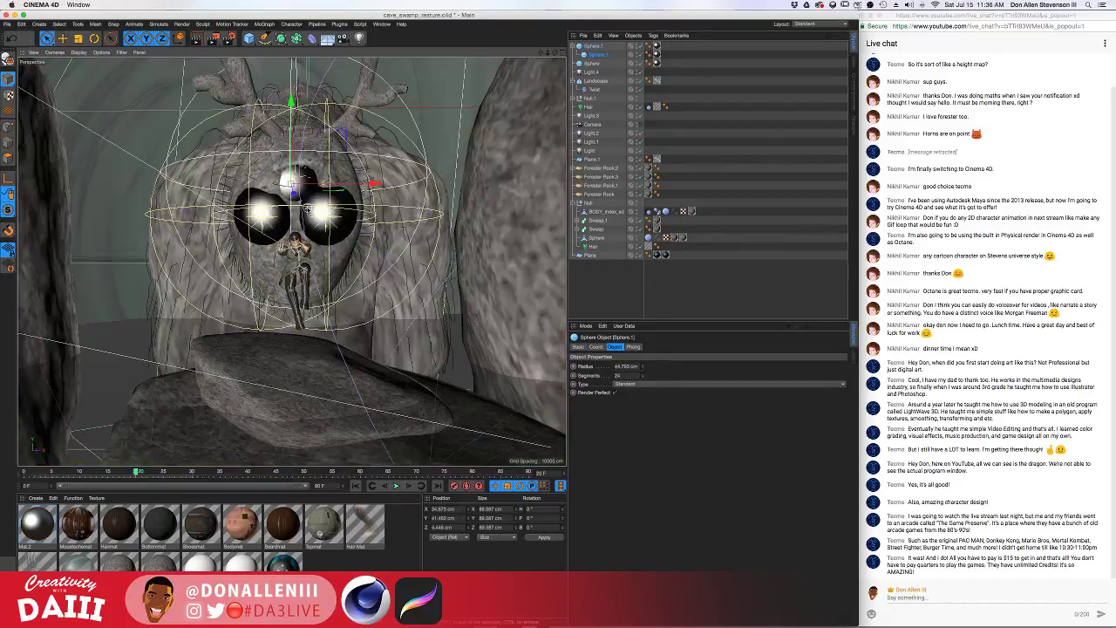
mouse_move(307, 209)
left_mouse_down("alt")
mouse_move(297, 221)
mouse_move(308, 185)
mouse_move(307, 197)
left_mouse_up("alt")
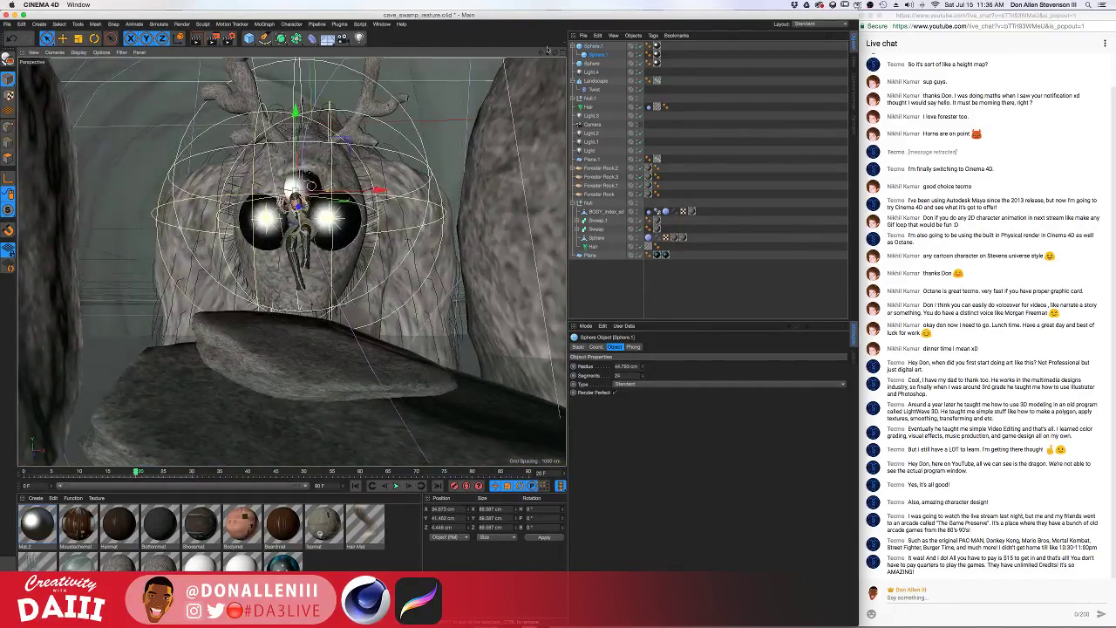
left_click(641, 125)
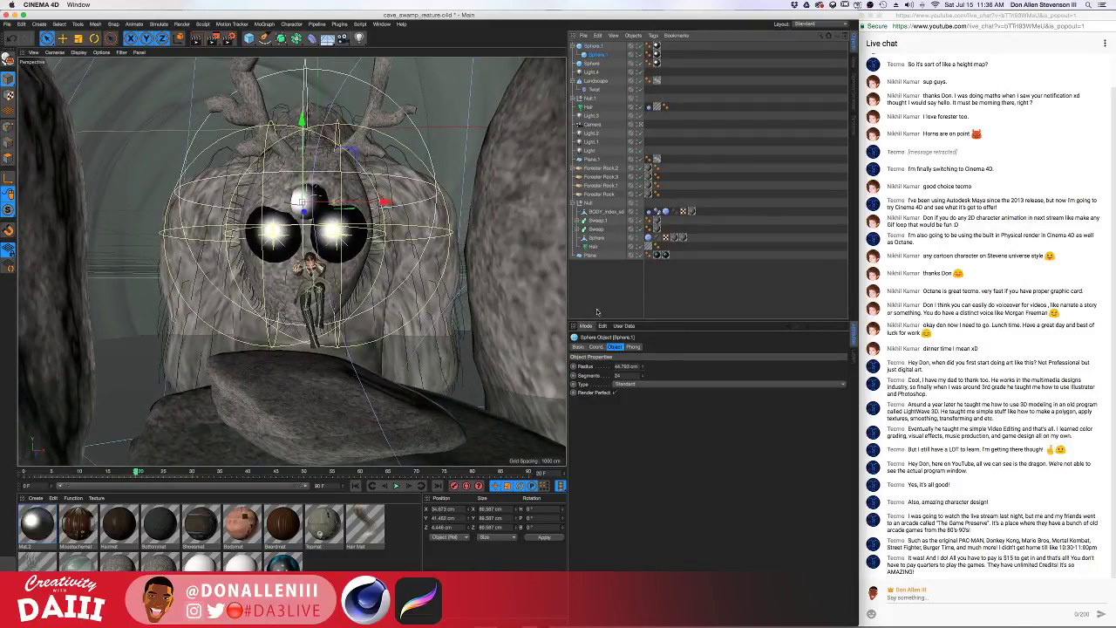
left_click(598, 125)
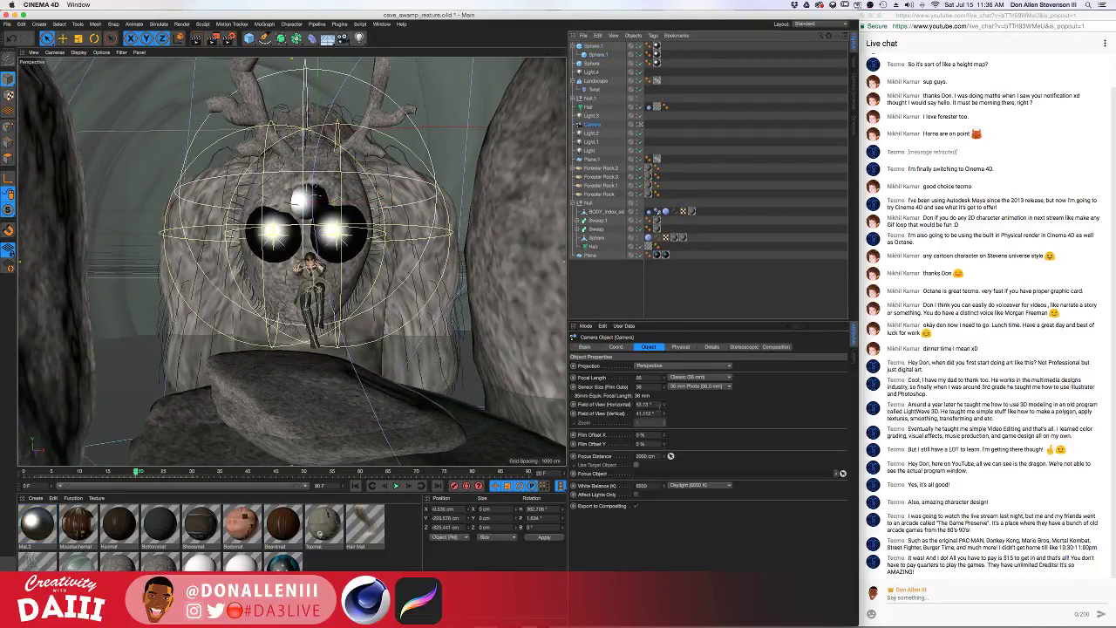
left_click_drag(664, 378, 664, 417)
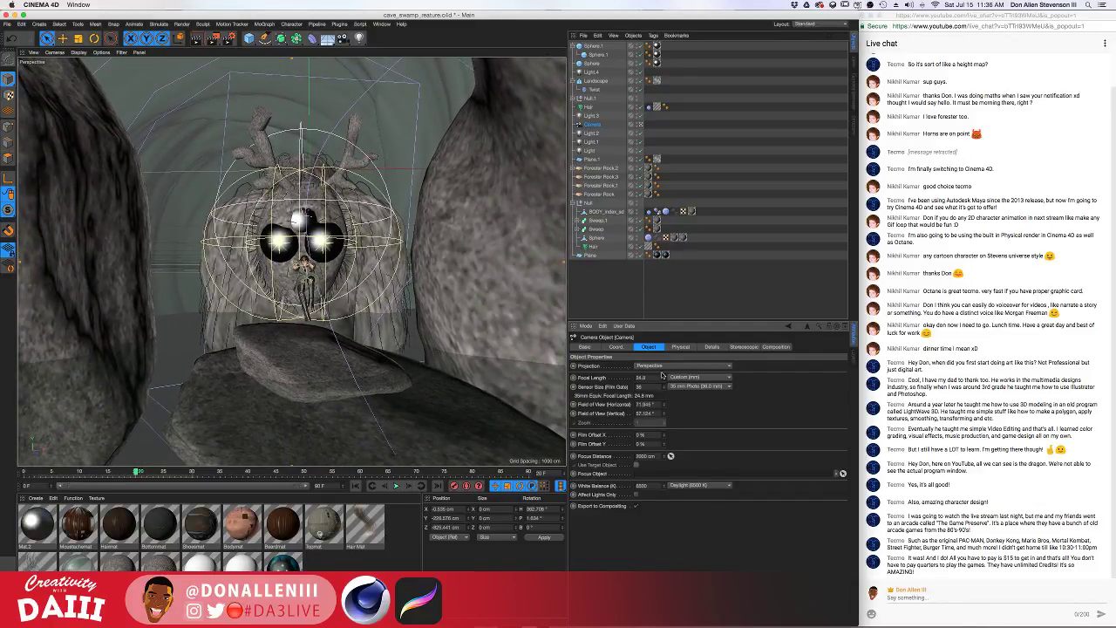
scroll(307, 289, "up", 5)
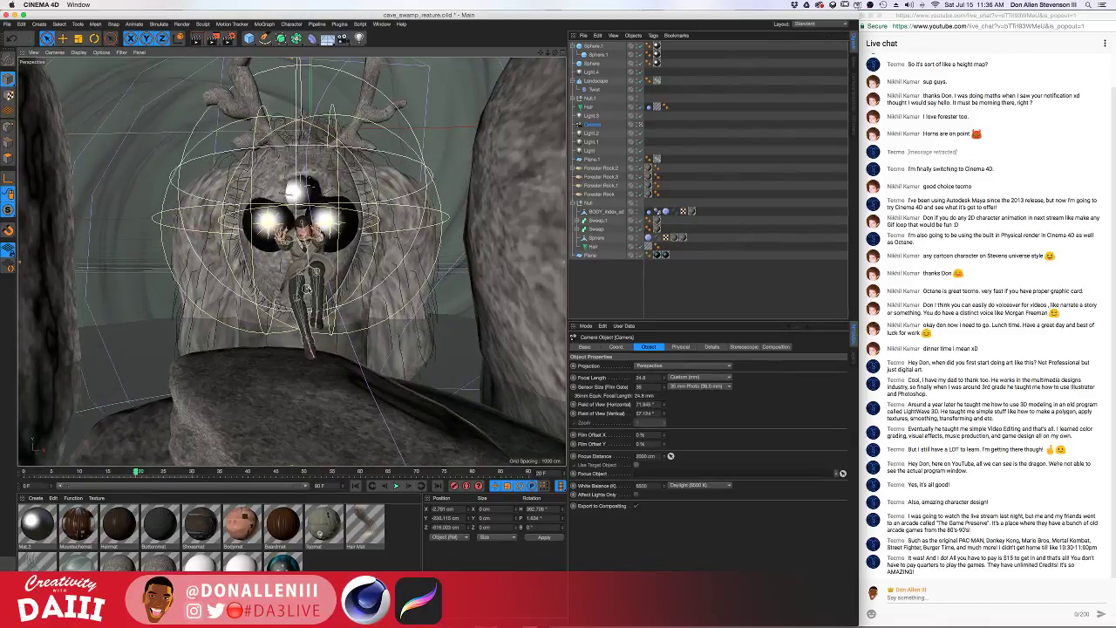
Pull the scene camera back to fit the creature's antlers and the full rock slab in frame, and render the viewport
scroll(307, 289, "up", 2)
key("ctrl+Up")
key("ctrl+Up")
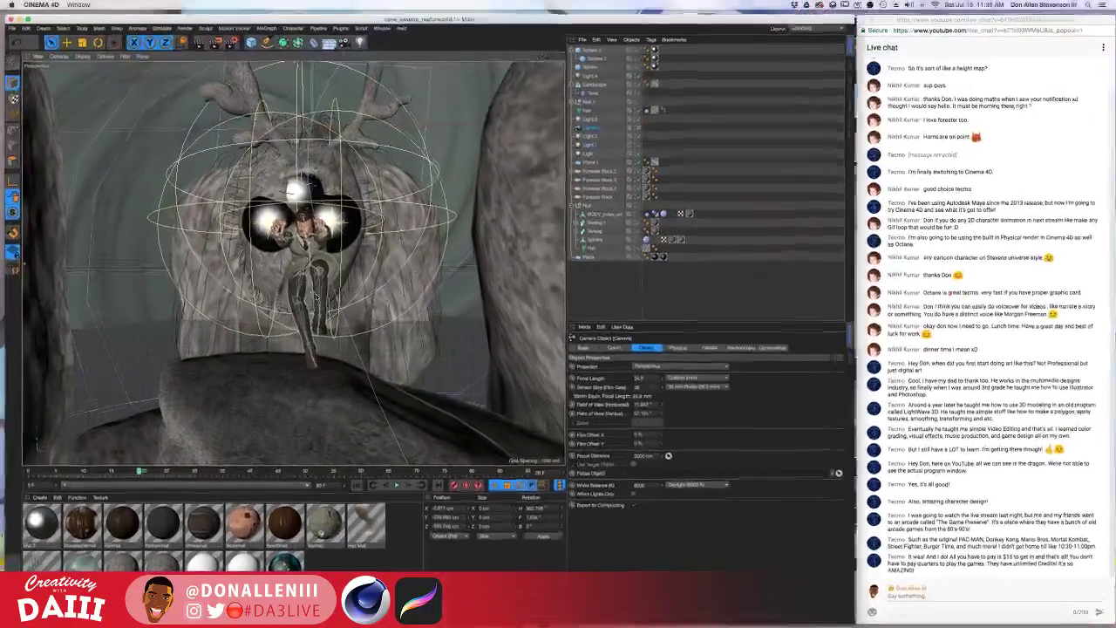
mouse_move(307, 289)
left_mouse_down("alt")
mouse_move(362, 284)
mouse_move(232, 277)
mouse_move(291, 259)
mouse_move(296, 244)
mouse_move(290, 280)
mouse_move(321, 274)
left_mouse_up("alt")
scroll(309, 281, "down", 3)
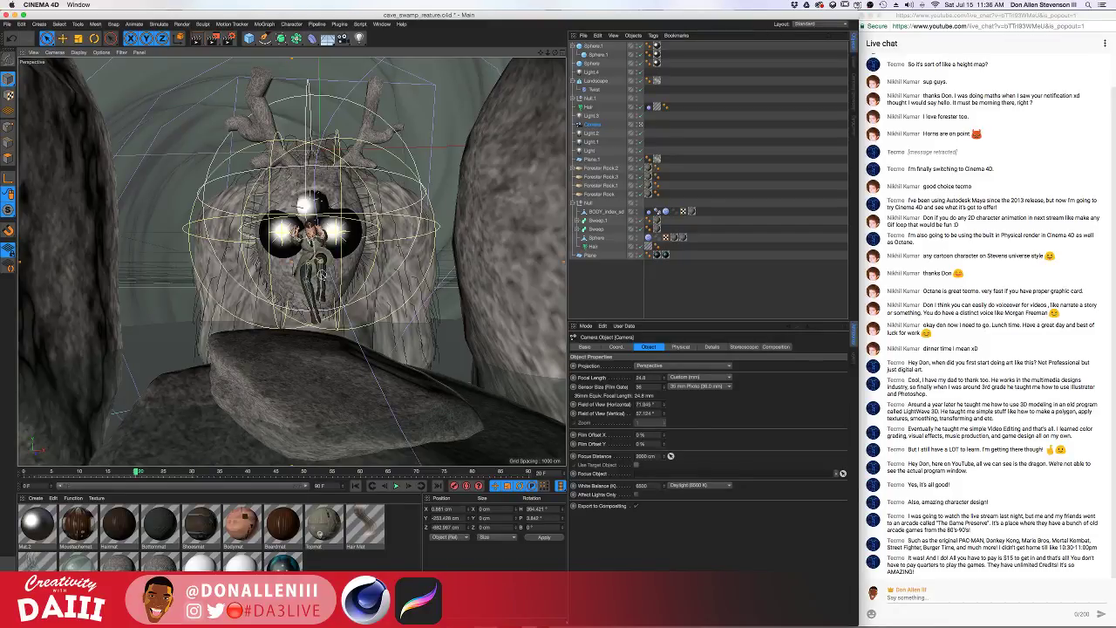
key("super+r")
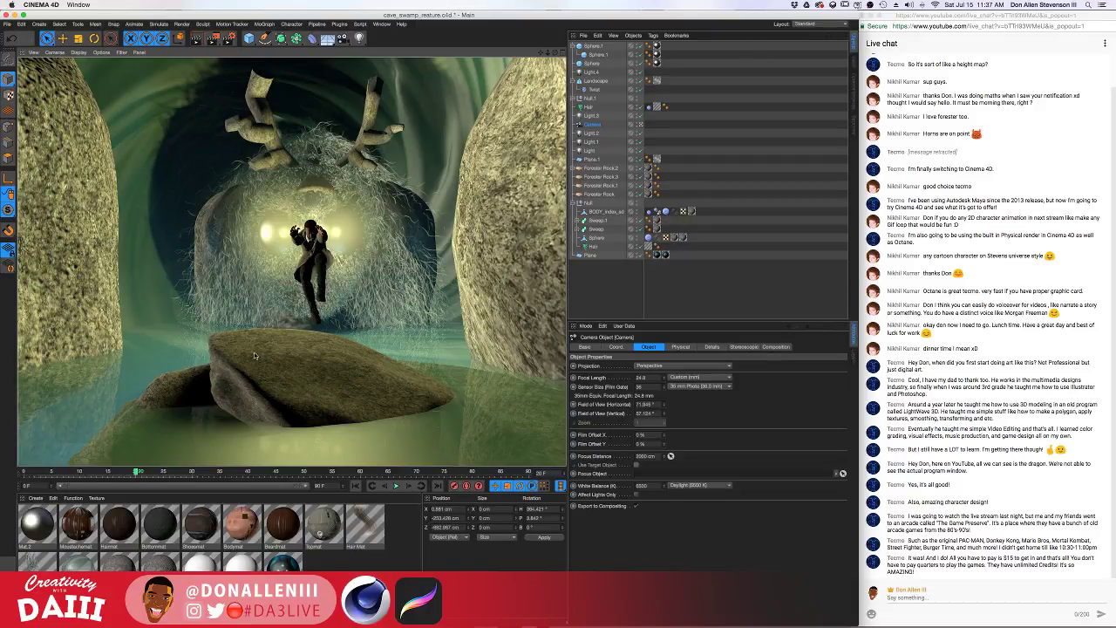
Play through the man's animation from the start, stop on the frame 7 pose, and render the viewport to check it
left_click(397, 486)
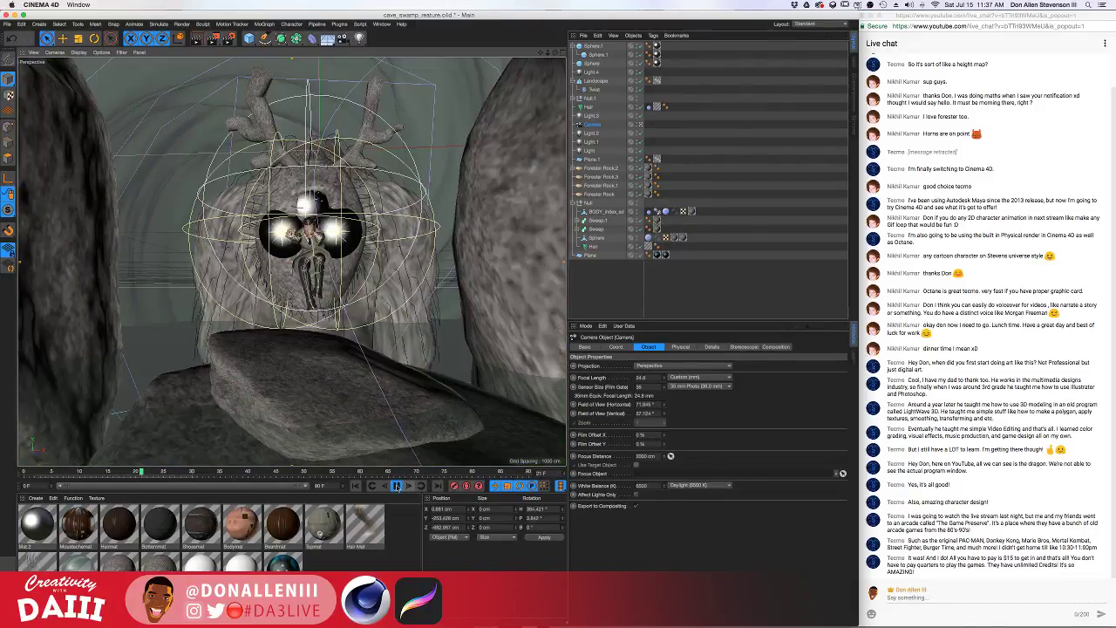
left_click_drag(128, 474, 10, 478)
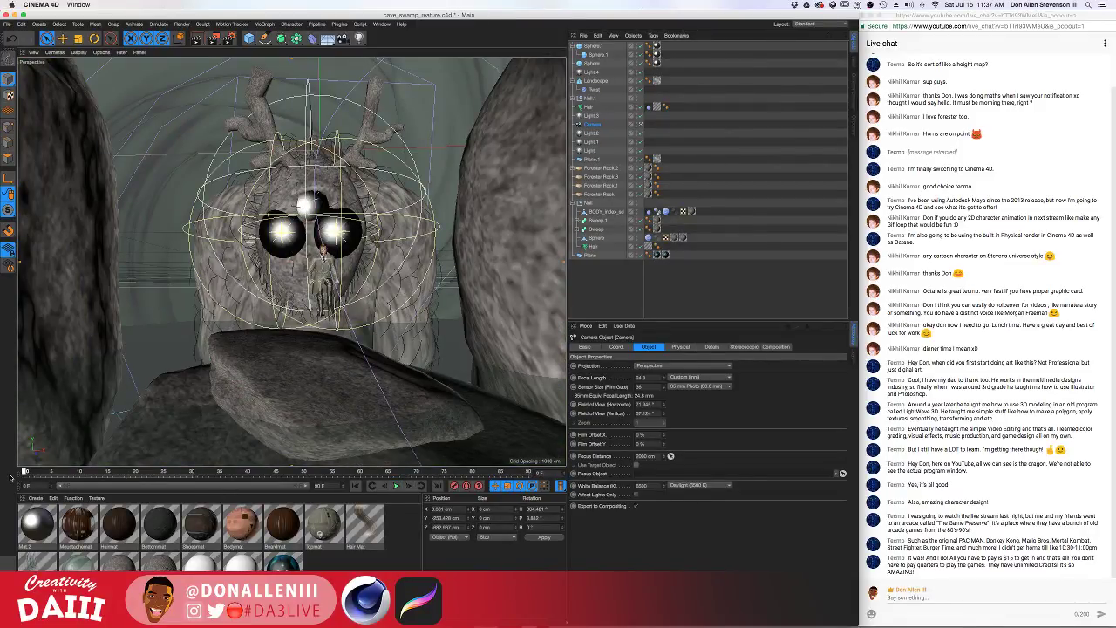
left_click(395, 486)
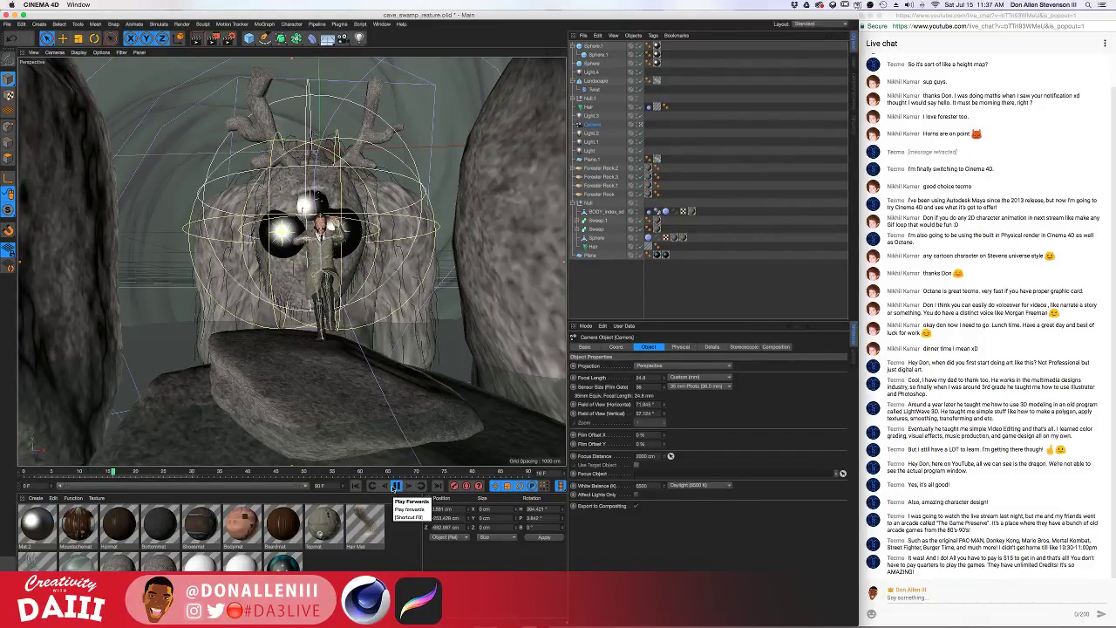
left_click(395, 487)
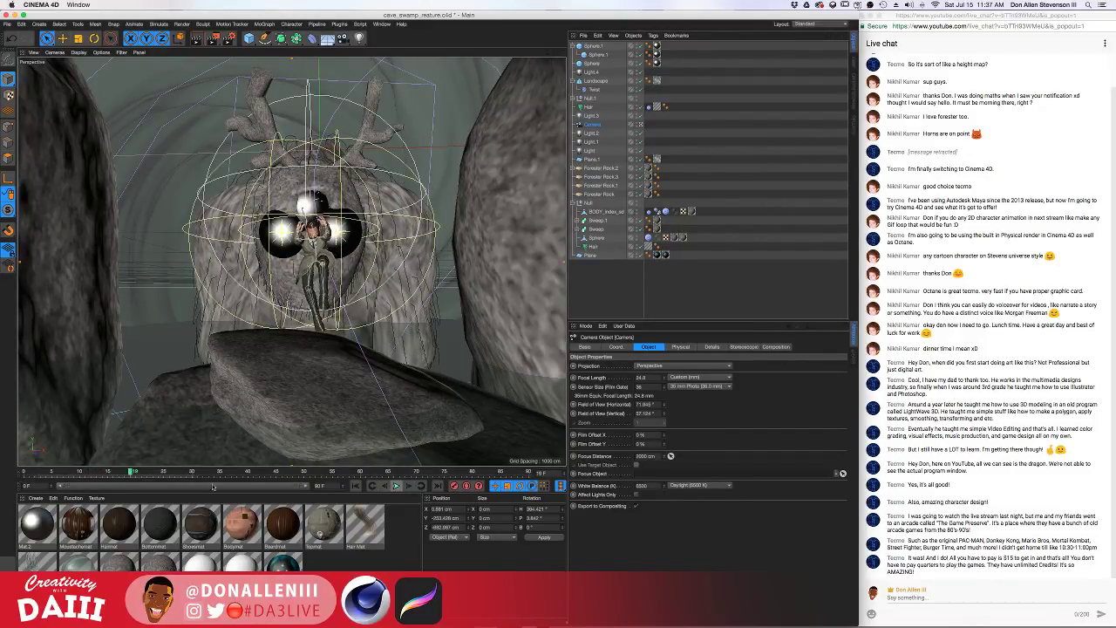
left_click(26, 472)
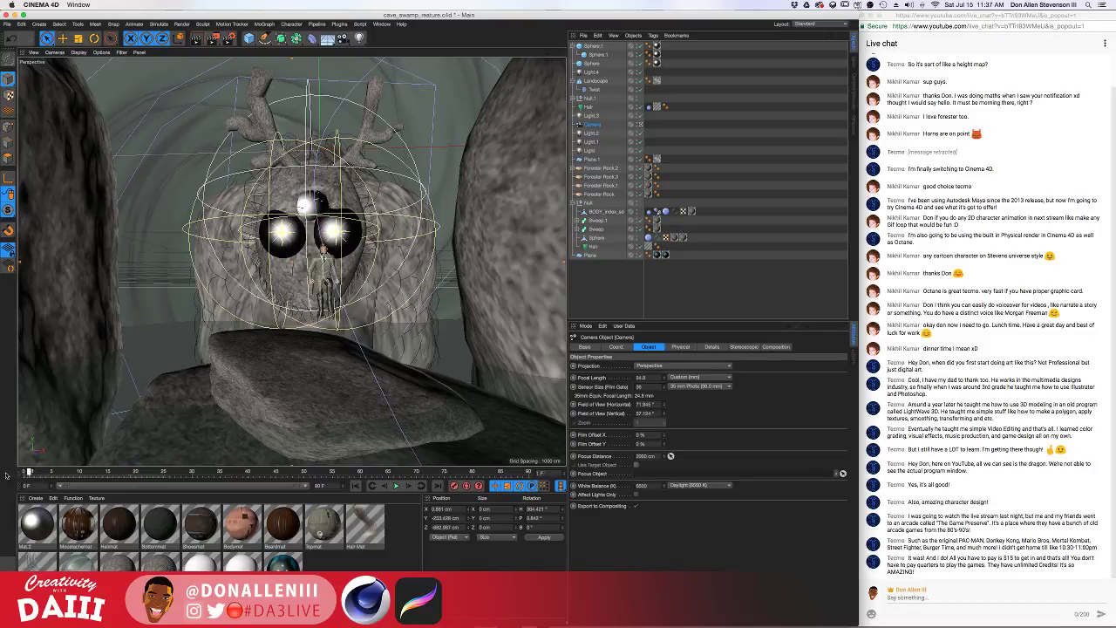
left_click(395, 487)
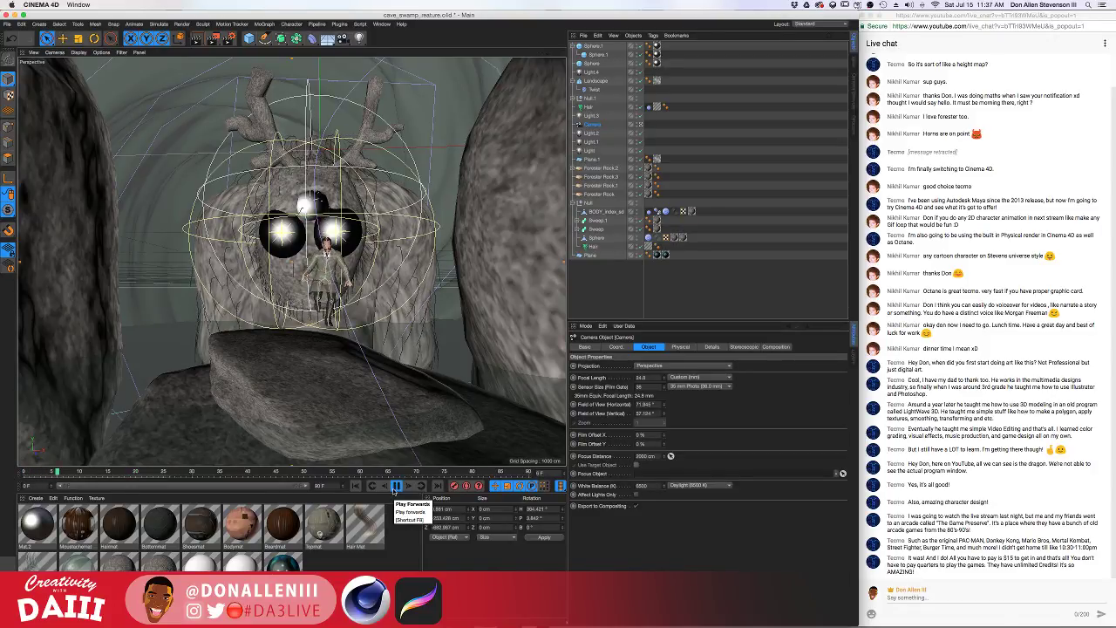
left_click(395, 487)
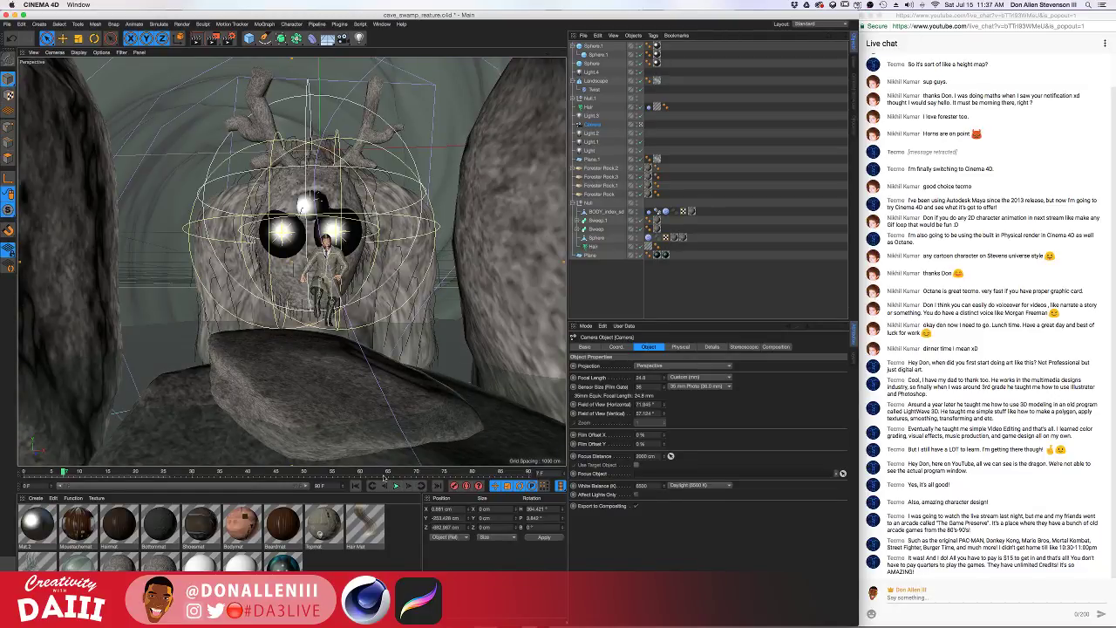
key("alt+r")
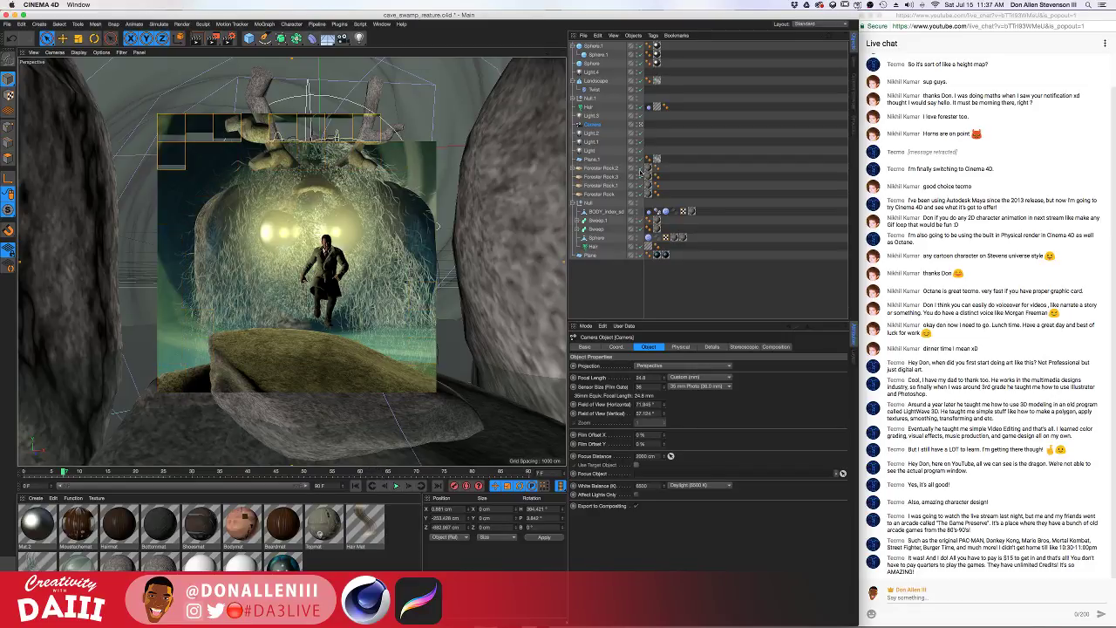
Lower the intensity of Light.1 and Light.2 together to about 54% and preview the eye glow with a viewport render
left_click(592, 151)
left_click(594, 142)
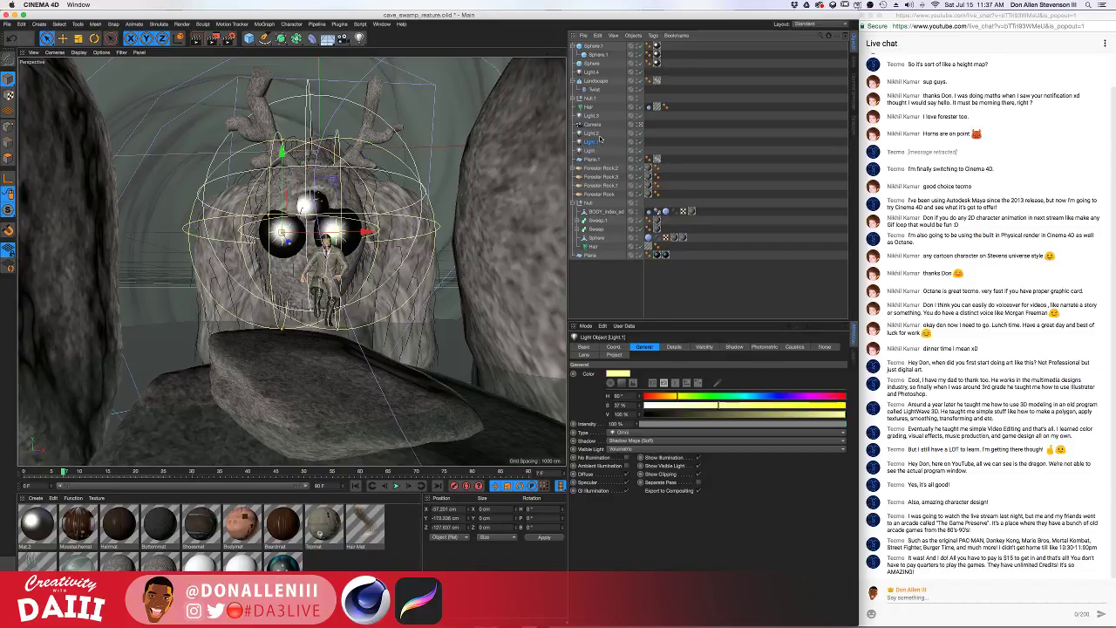
left_click(595, 135)
left_click(598, 143, "shift")
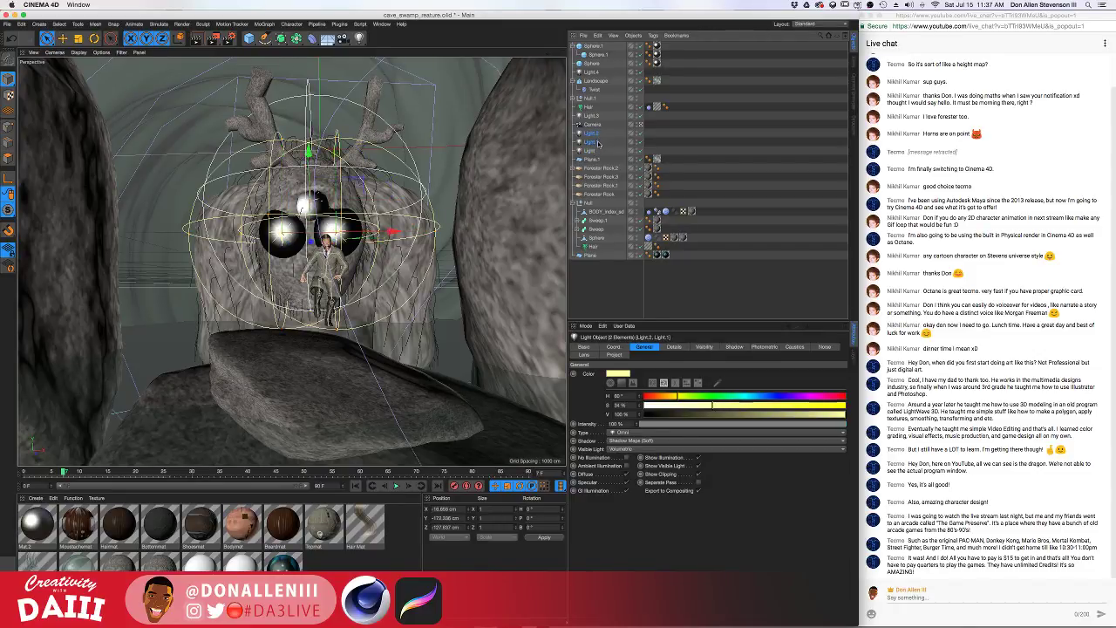
left_click(752, 425)
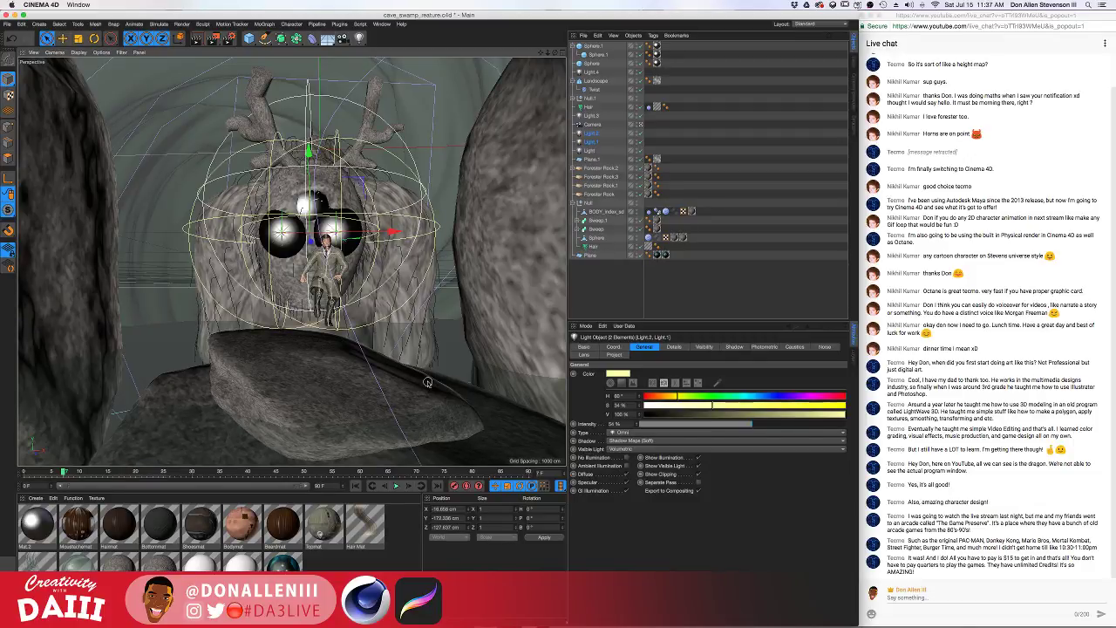
key("super+r")
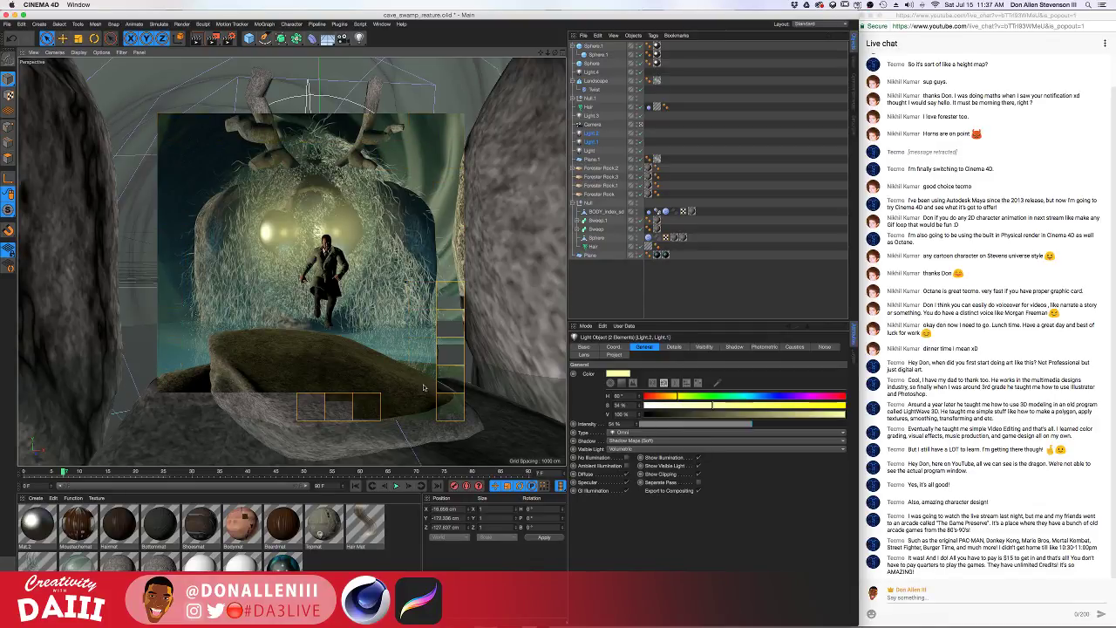
Set the roughness of Mat.2's reflectance Layer 1 to about 32%, checking the eyes with a viewport render while adjusting
double_click(37, 523)
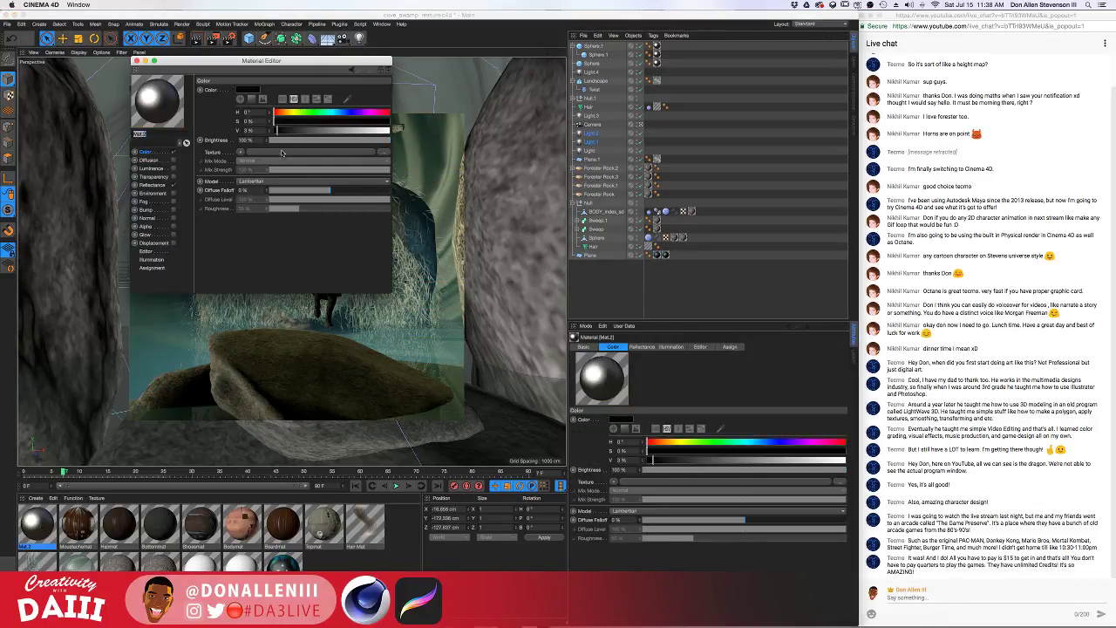
left_click(154, 177)
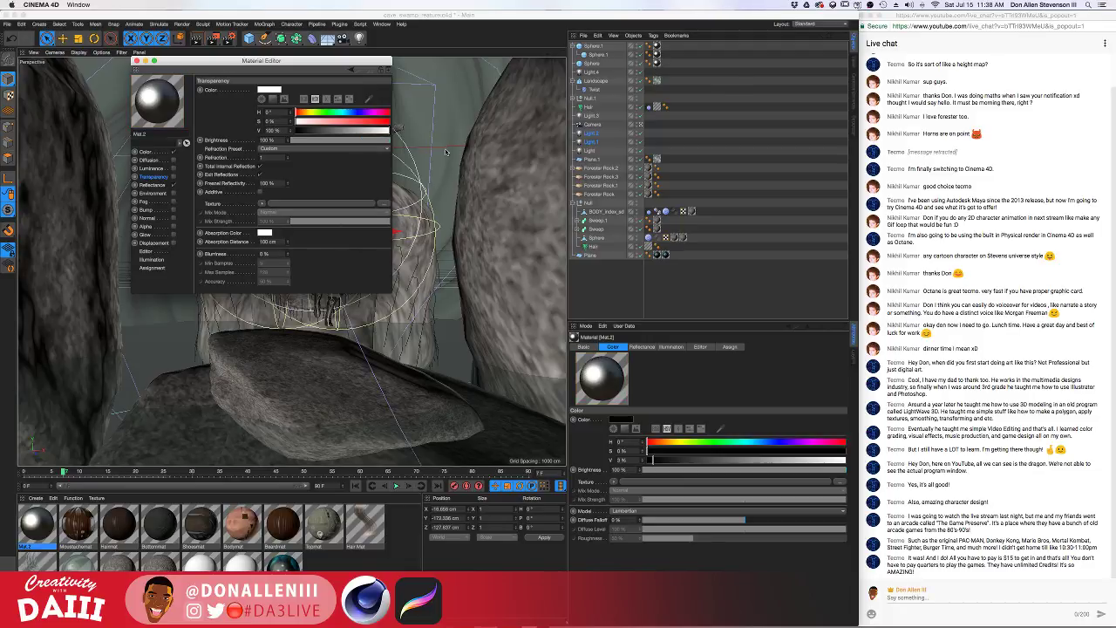
left_click(153, 185)
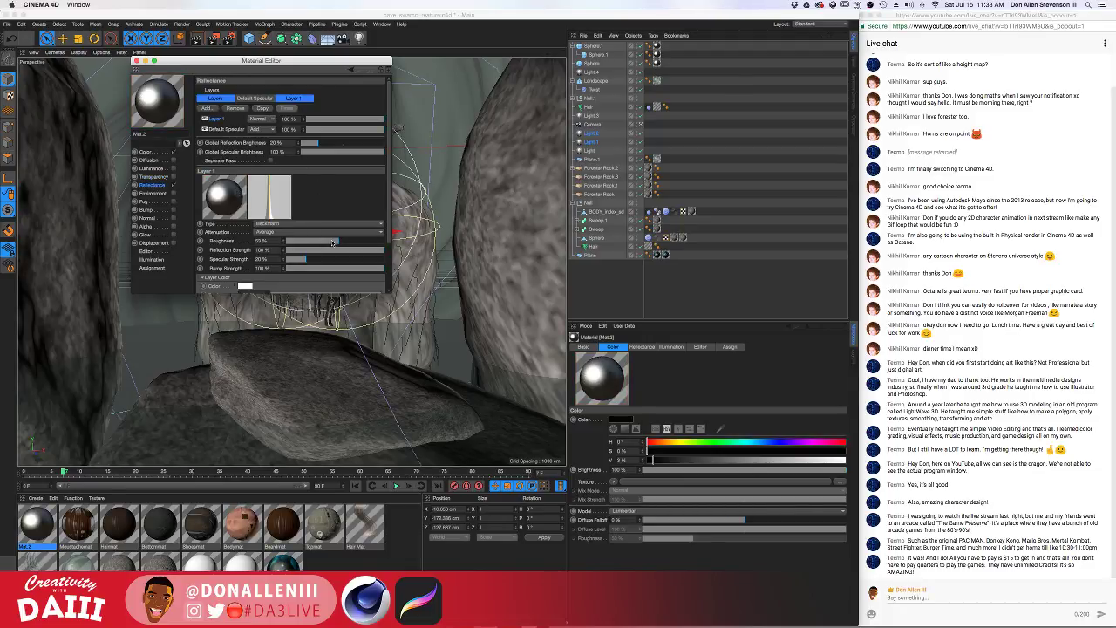
left_click_drag(333, 243, 311, 243)
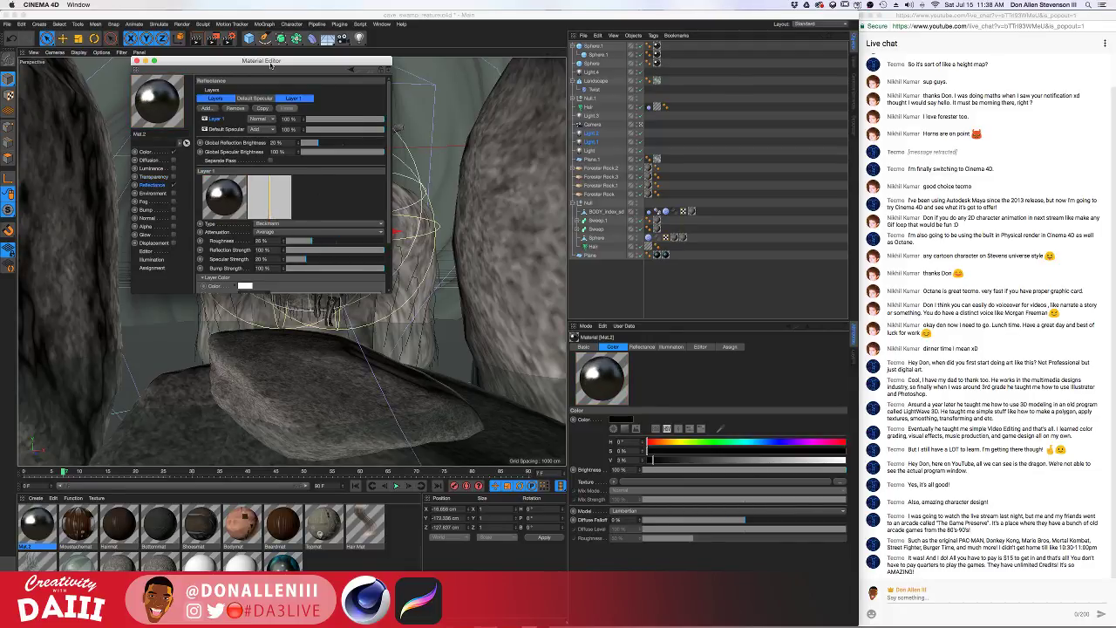
left_click_drag(270, 64, 601, 141)
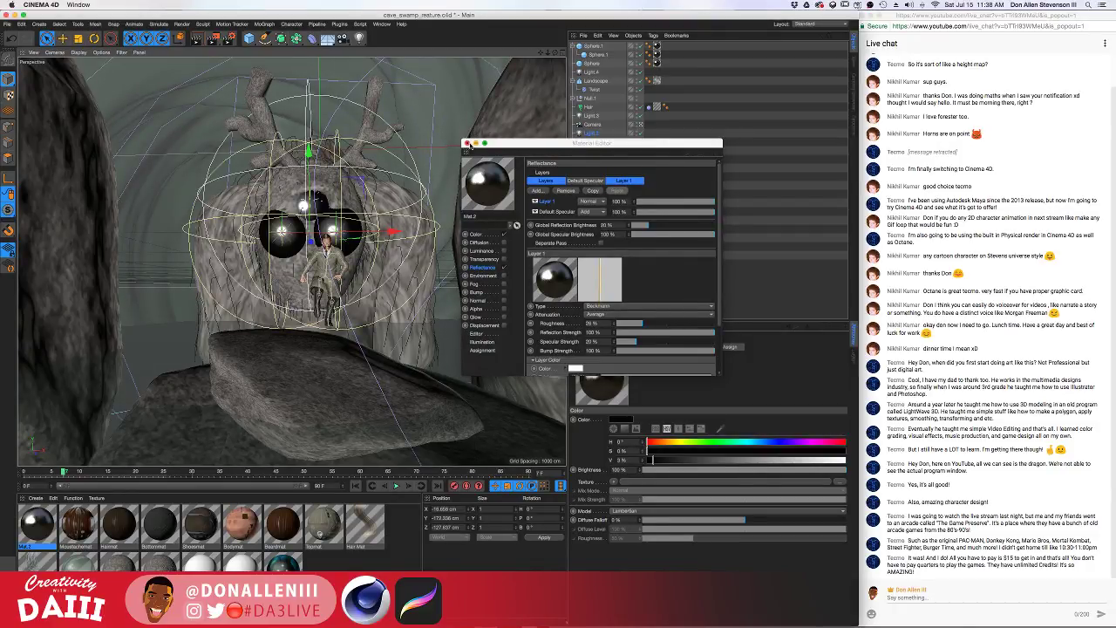
key("ctrl+r")
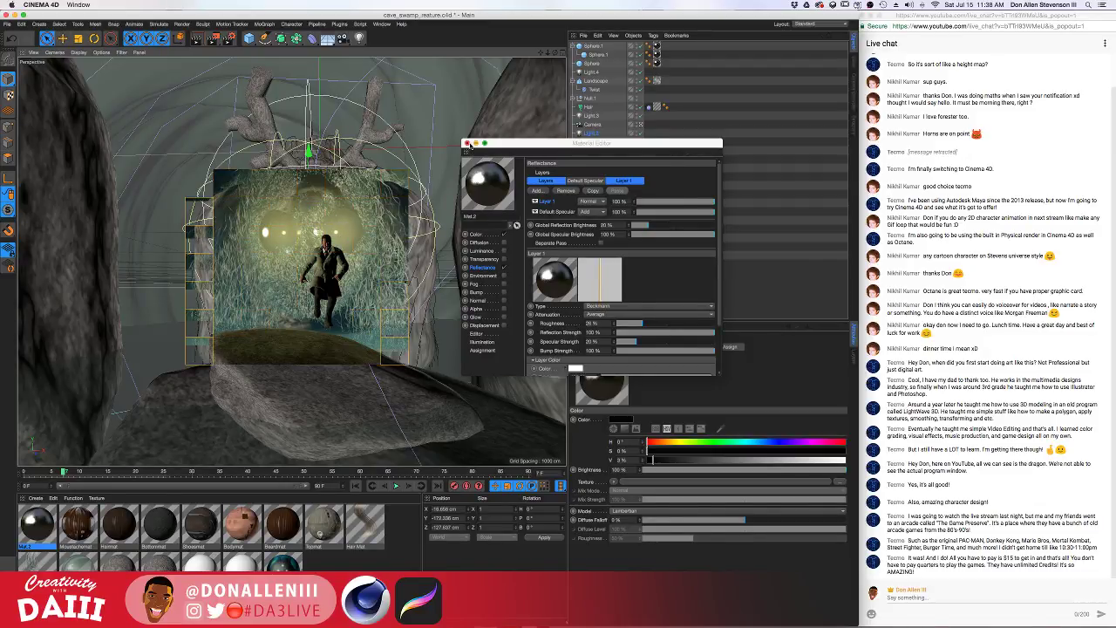
left_click_drag(645, 324, 648, 326)
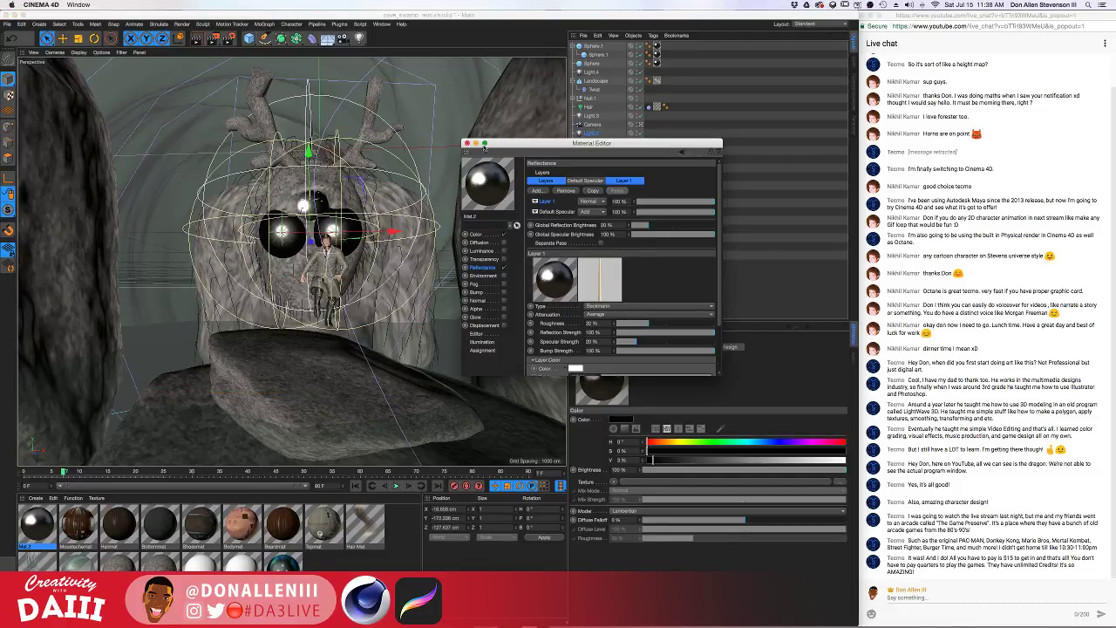
left_click(466, 143)
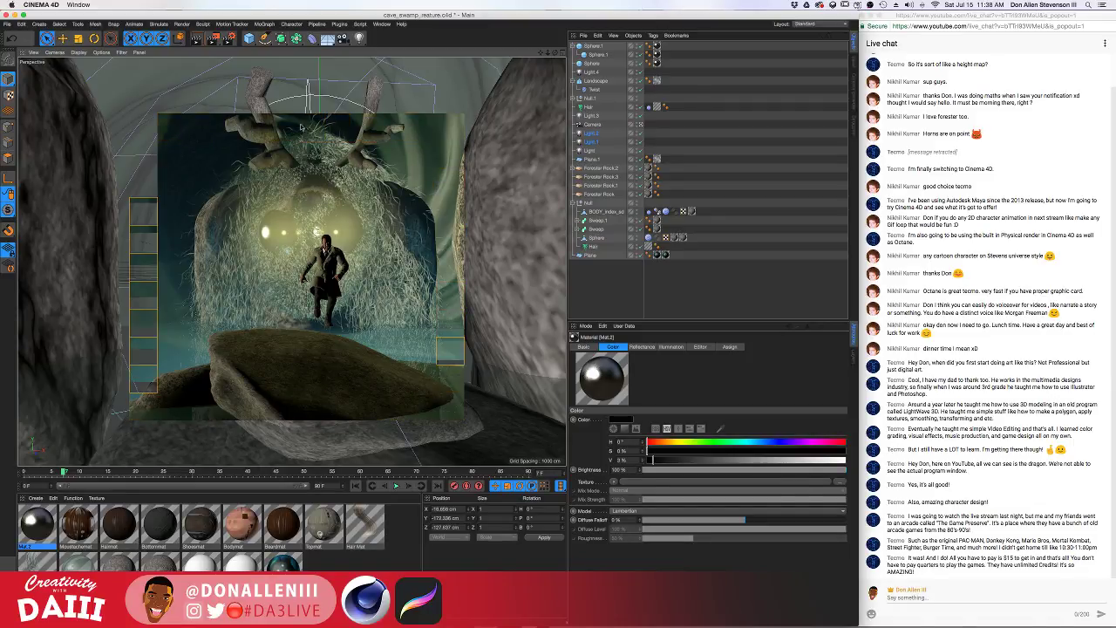
left_click(249, 38)
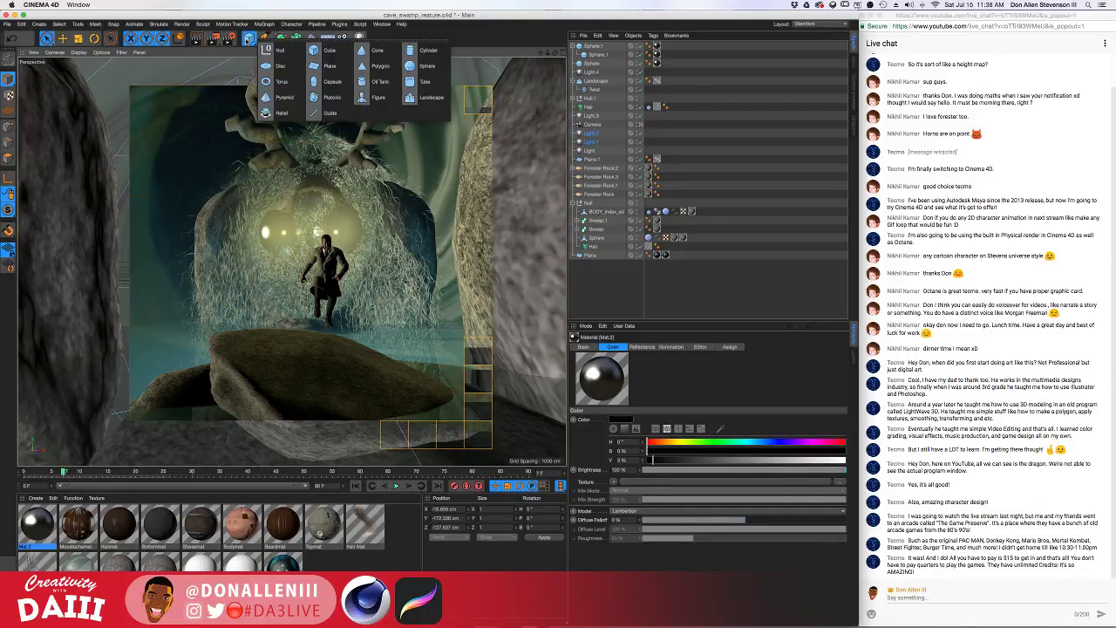
left_click(324, 65)
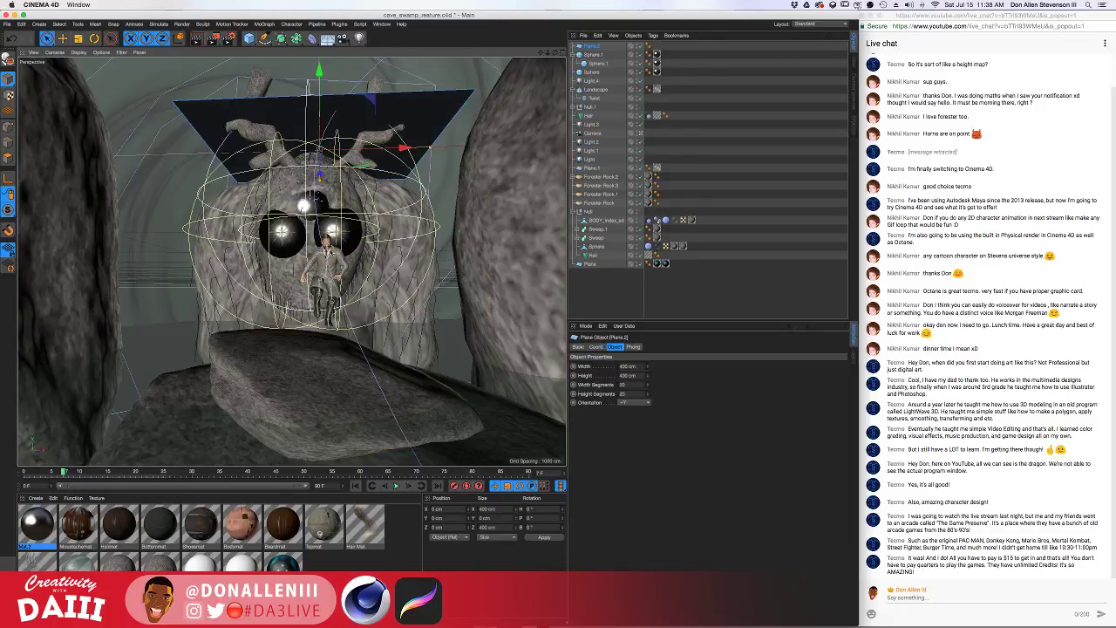
left_click_drag(327, 84, 321, 288)
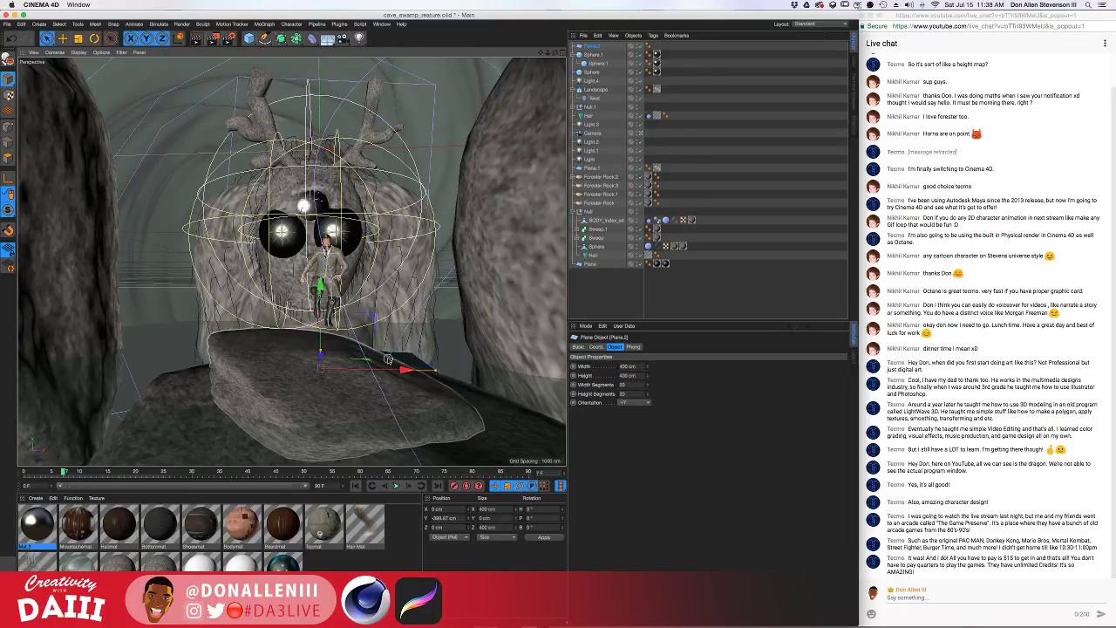
key("Delete")
left_click(340, 23)
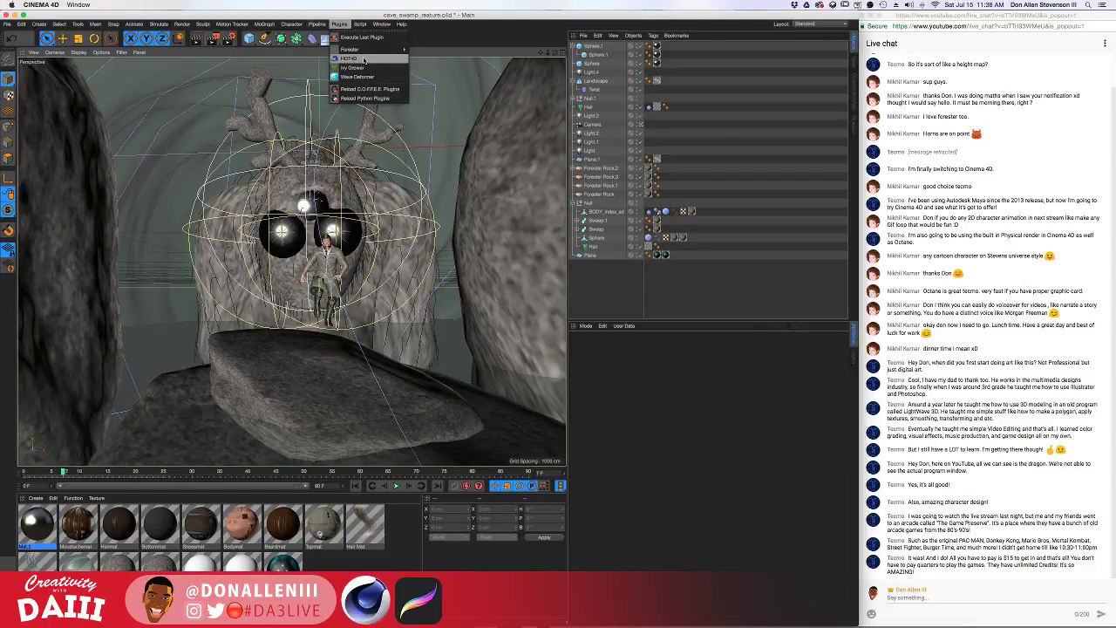
mouse_move(358, 49)
left_click(803, 81)
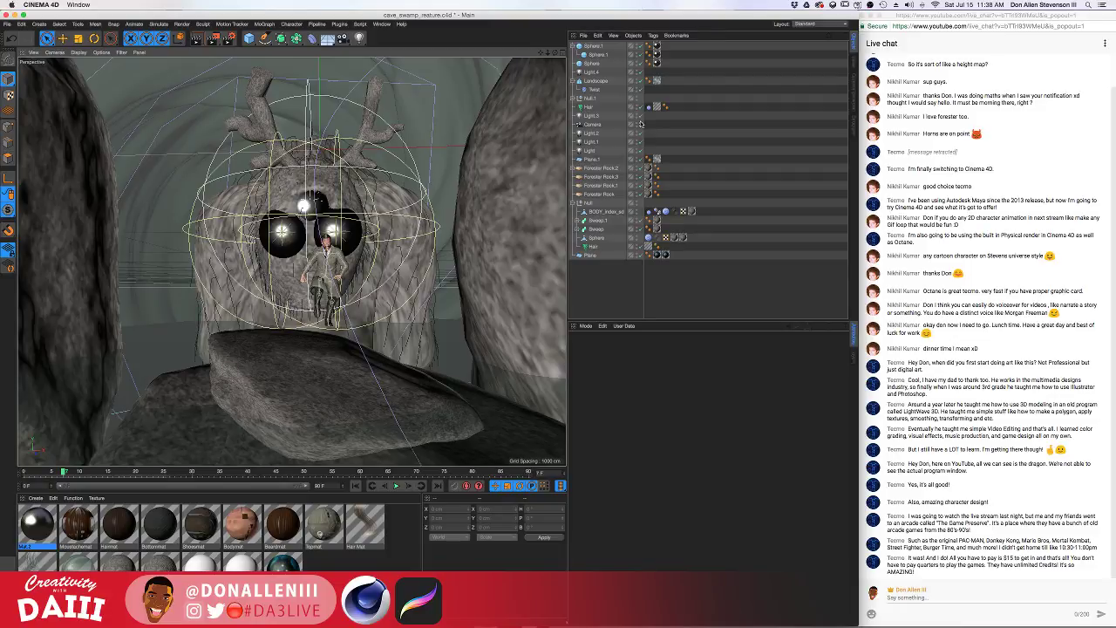
Leave the scene camera view and move the large foreground Forester Rock to the end of the object hierarchy, below Plane
left_click_drag(471, 252, 443, 232, "alt")
right_click_drag(443, 232, 357, 253, "alt")
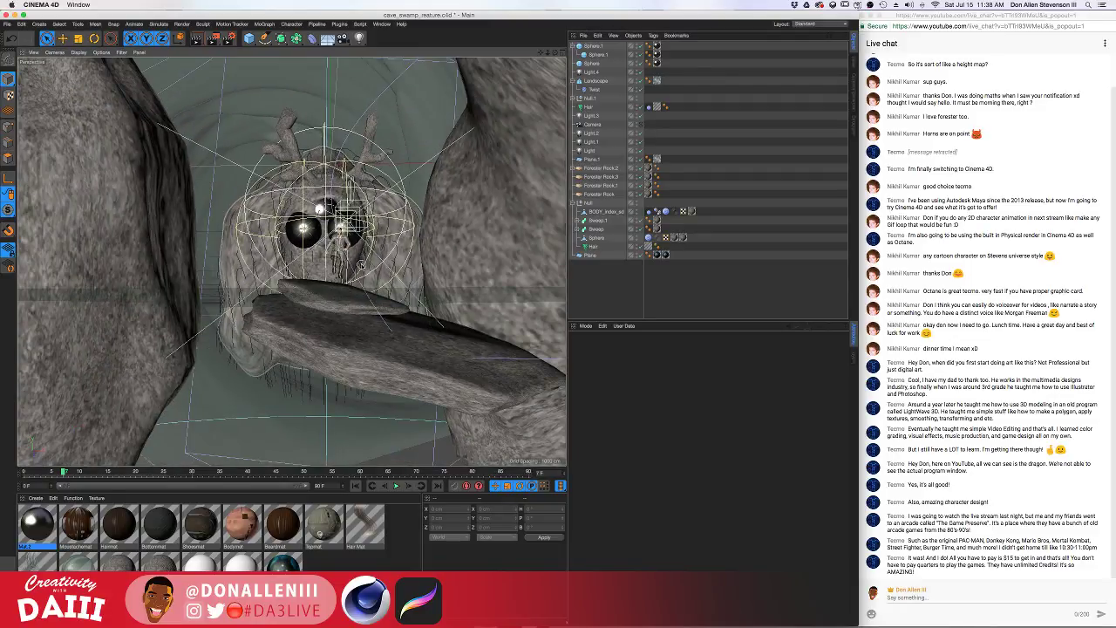
left_click_drag(358, 253, 381, 286, "alt")
left_click(481, 408)
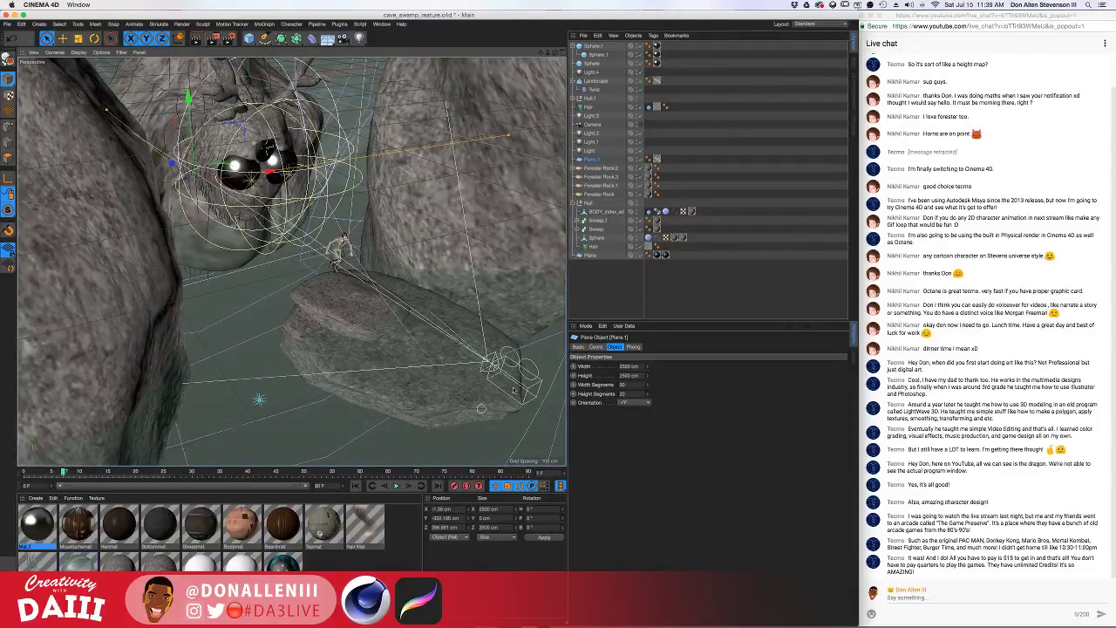
left_click(602, 194)
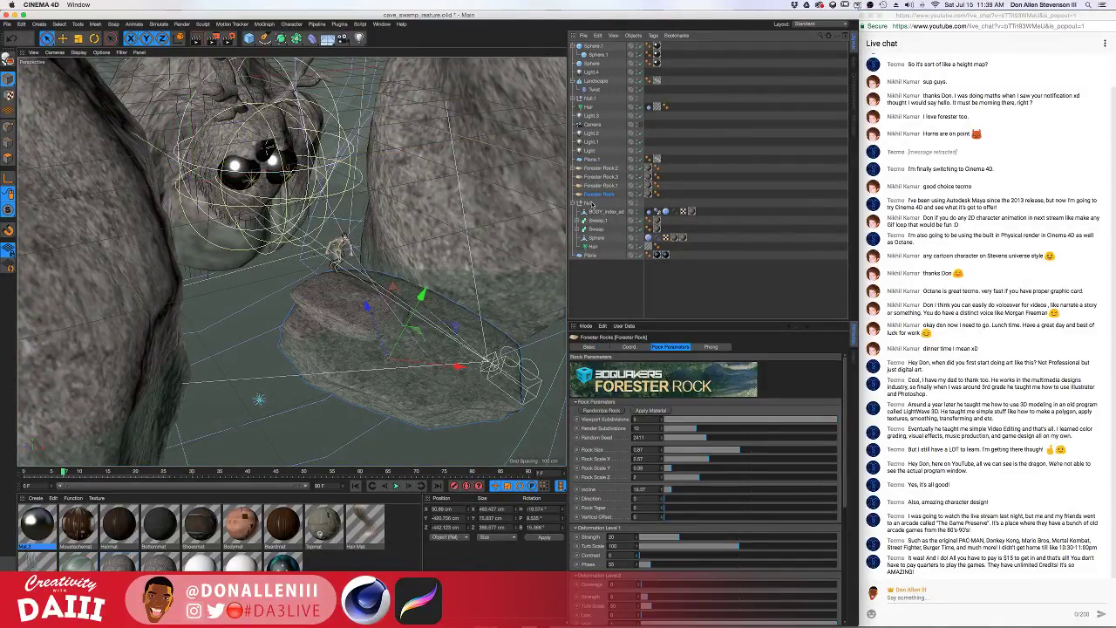
left_click_drag(590, 248, 588, 267)
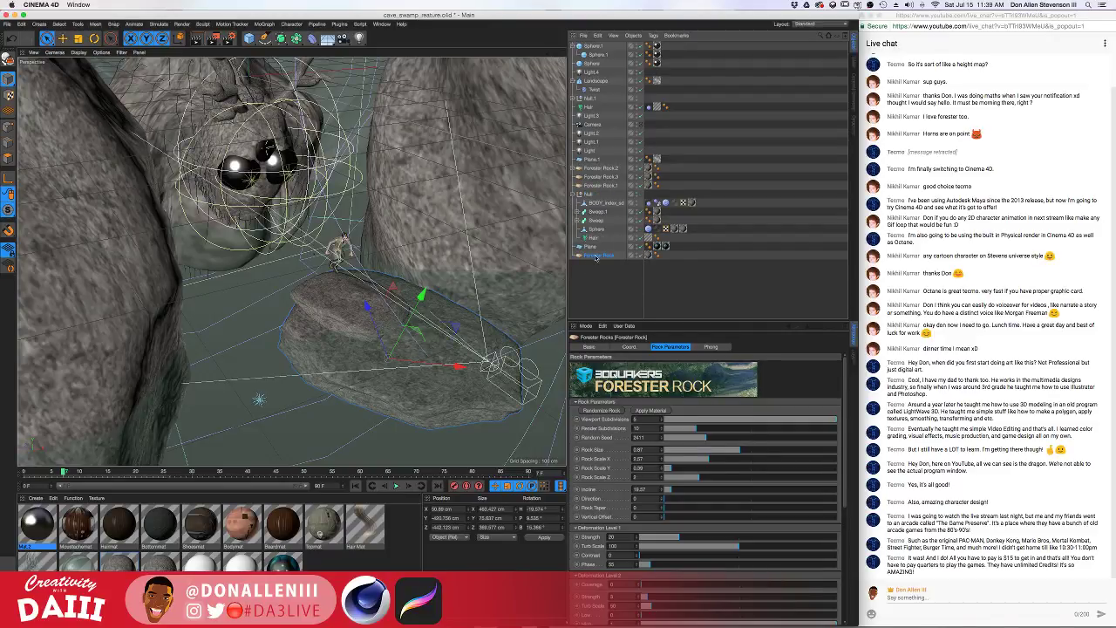
Rotate the large Forester Rock and reposition it in front of the creature, at about X -41 cm and Z -217 cm
key("r")
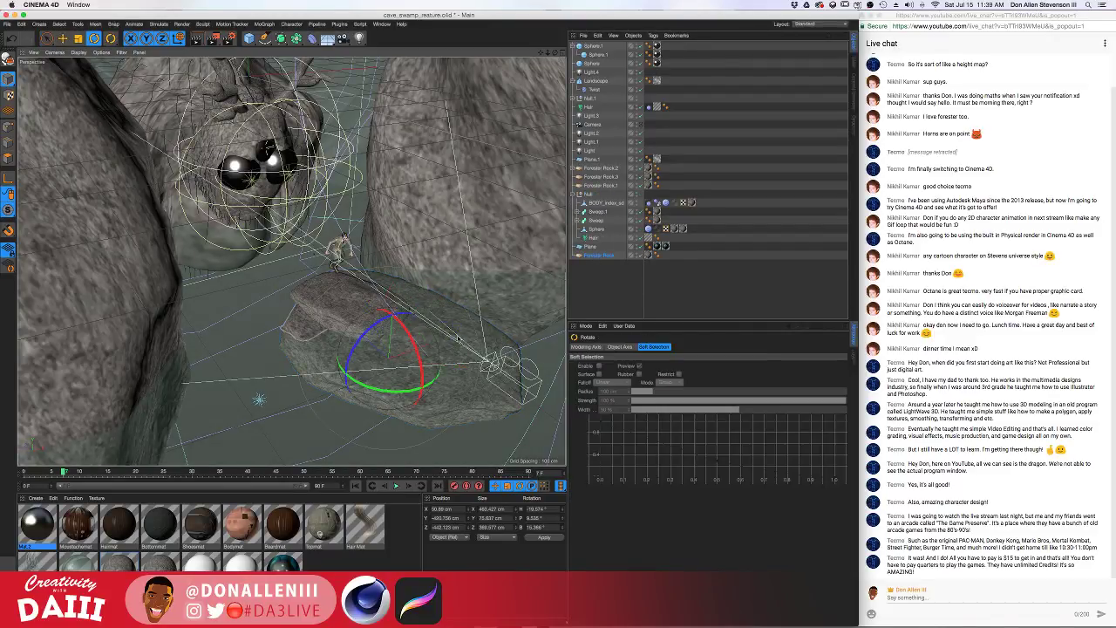
left_click_drag(428, 322, 236, 304)
key("e")
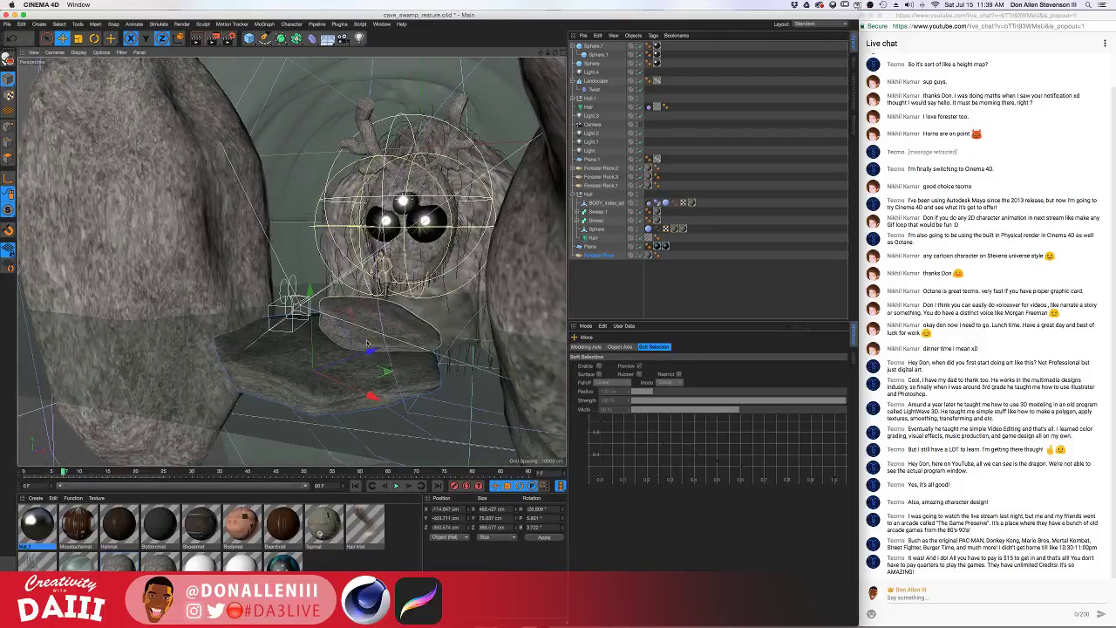
left_click_drag(374, 348, 413, 337)
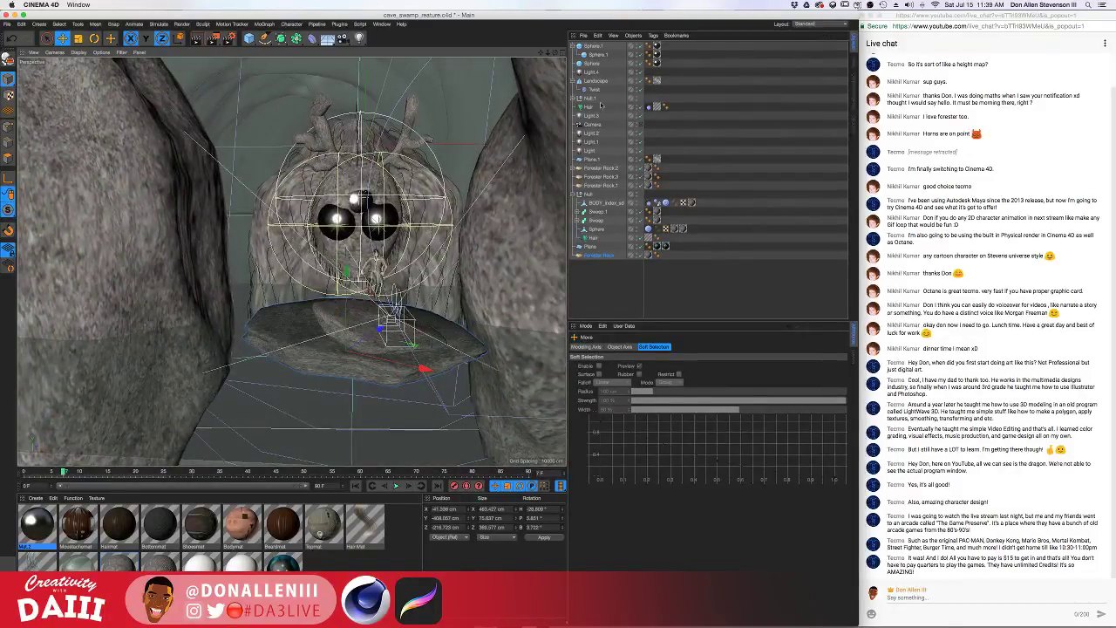
Enlarge the large Forester Rock to a Rock Size of about 1.5 and flatten it with a Y scale of 0.14, adjusting its X scale and incline
left_click(599, 255)
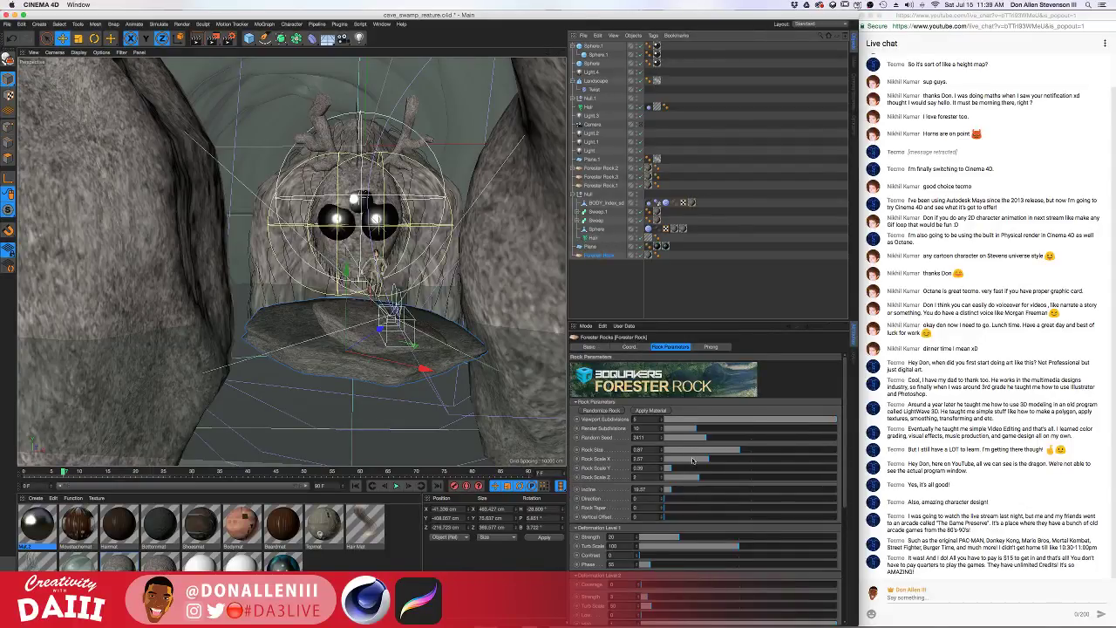
left_click_drag(770, 451, 796, 453)
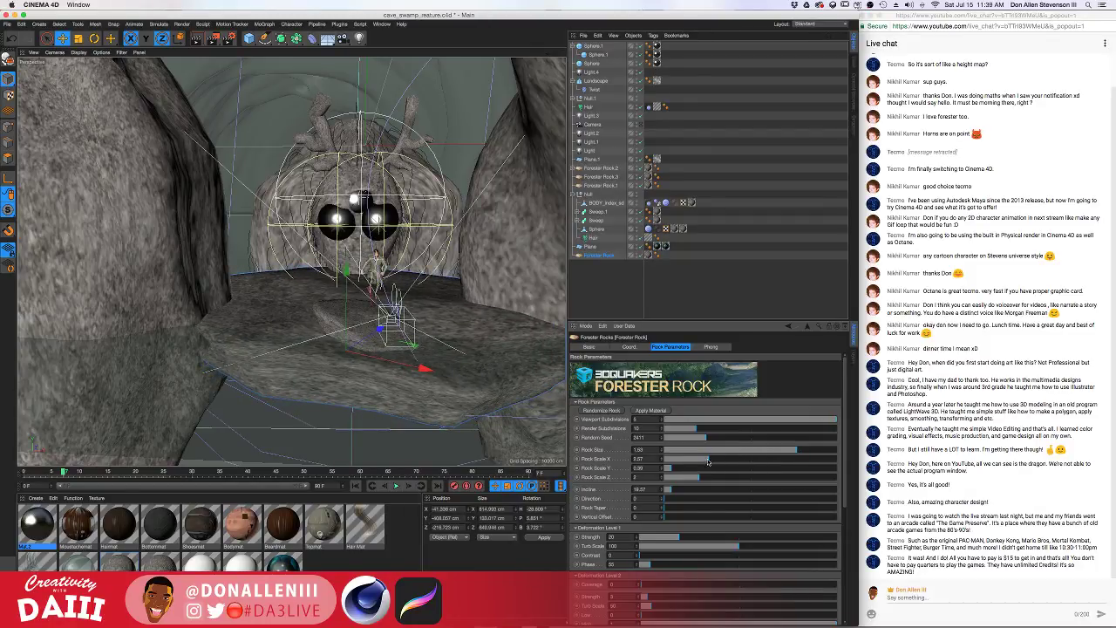
left_click_drag(708, 462, 672, 481)
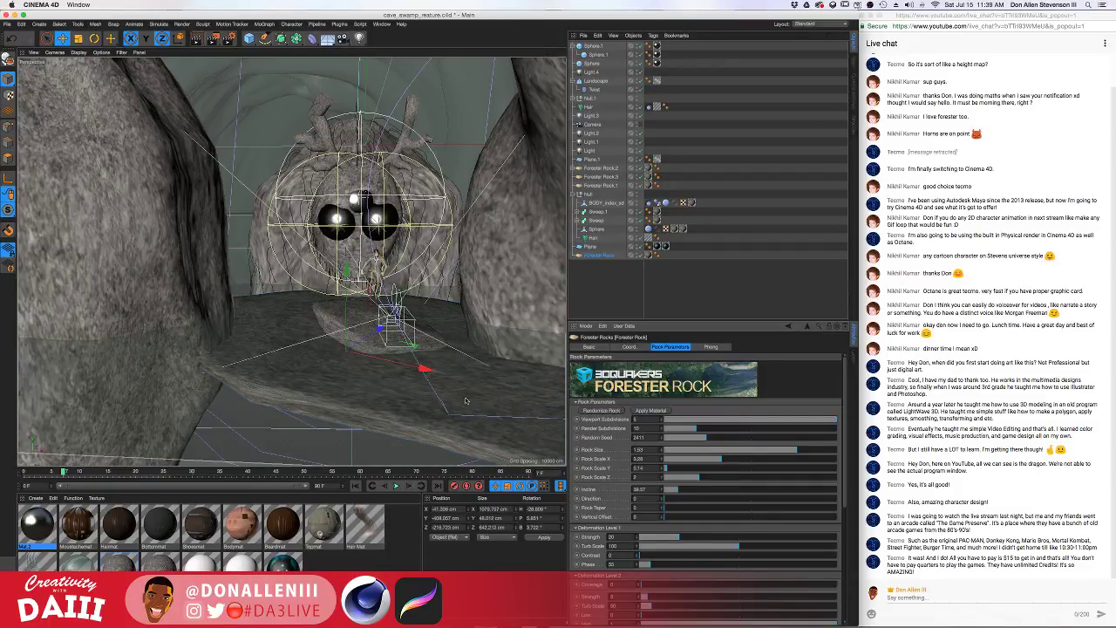
Rotate the large Forester Rock to a heading of about -36° and position it below the man, at about X -101 cm and Z -174 cm
left_click_drag(466, 402, 454, 380, "alt")
key("r")
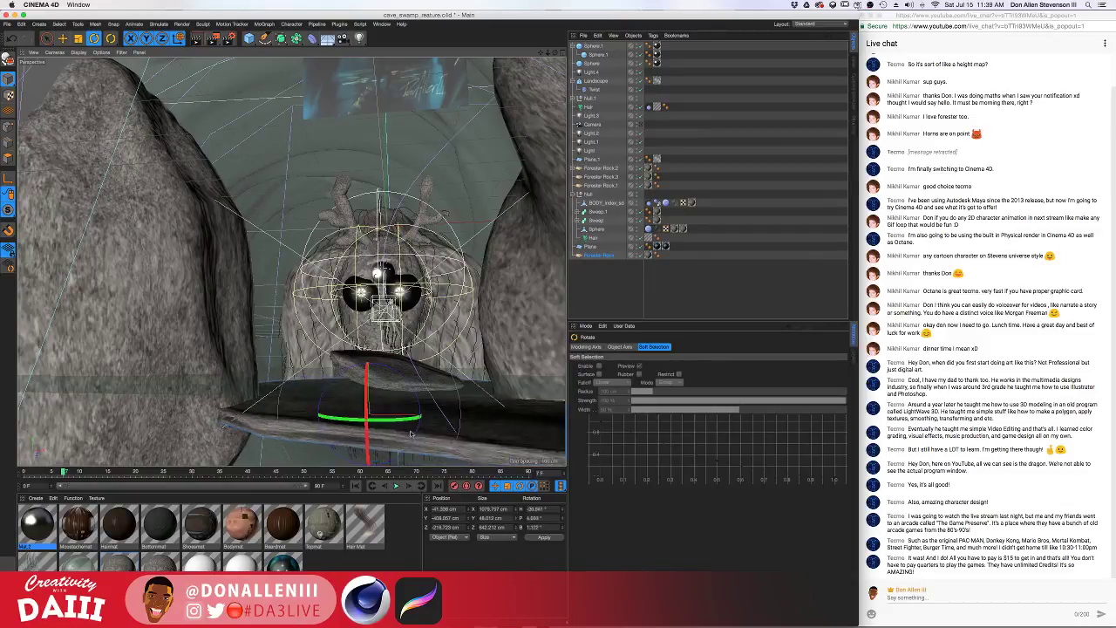
left_click_drag(411, 434, 400, 375)
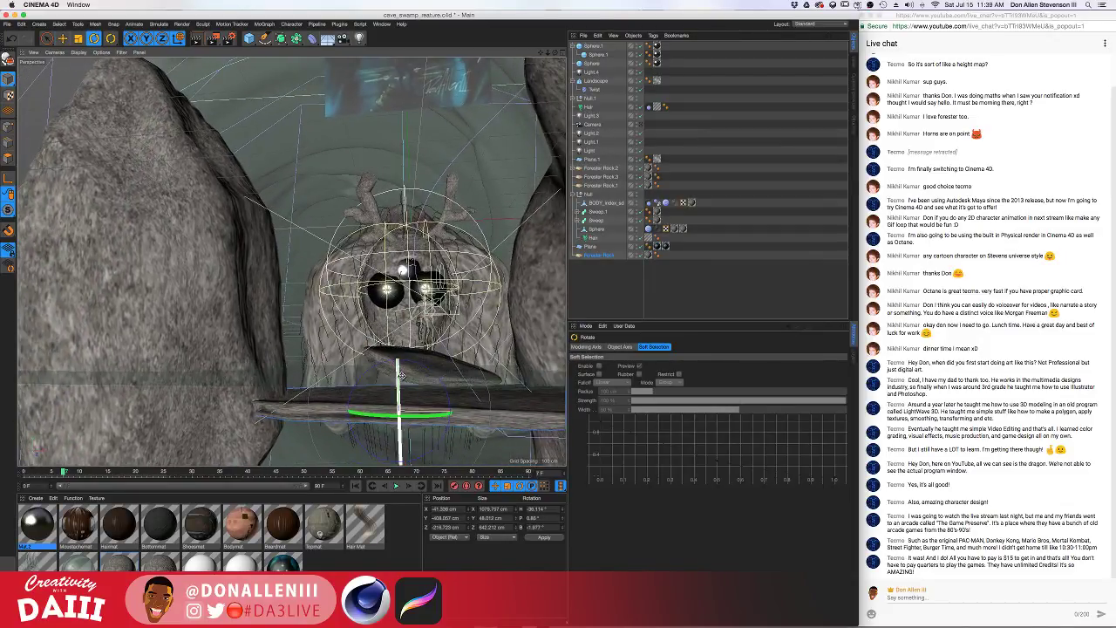
key("e")
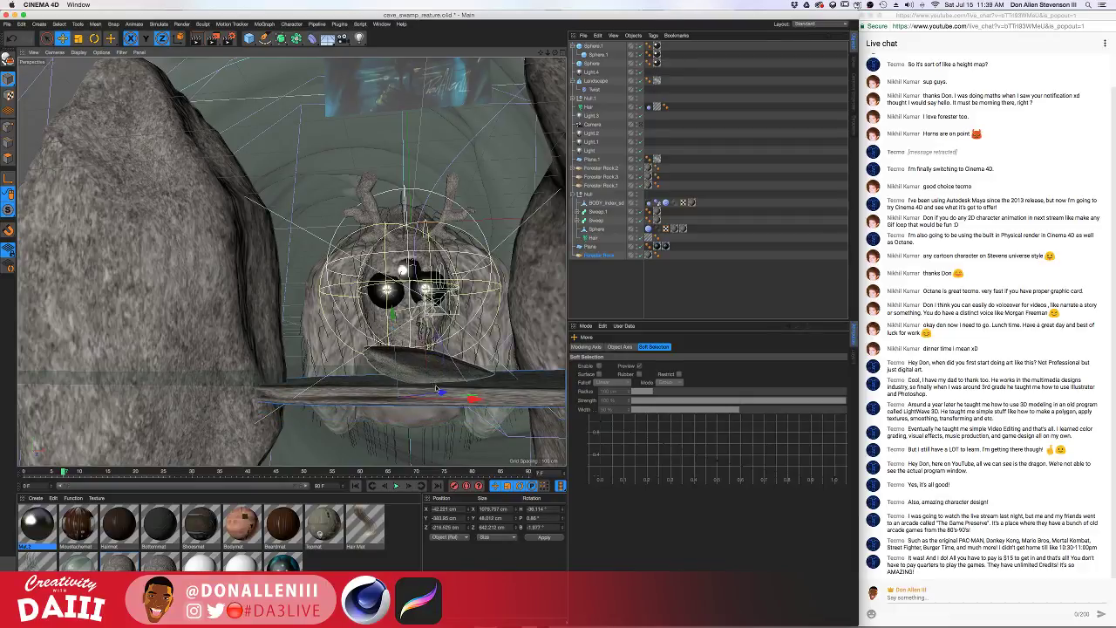
left_click_drag(458, 400, 695, 124)
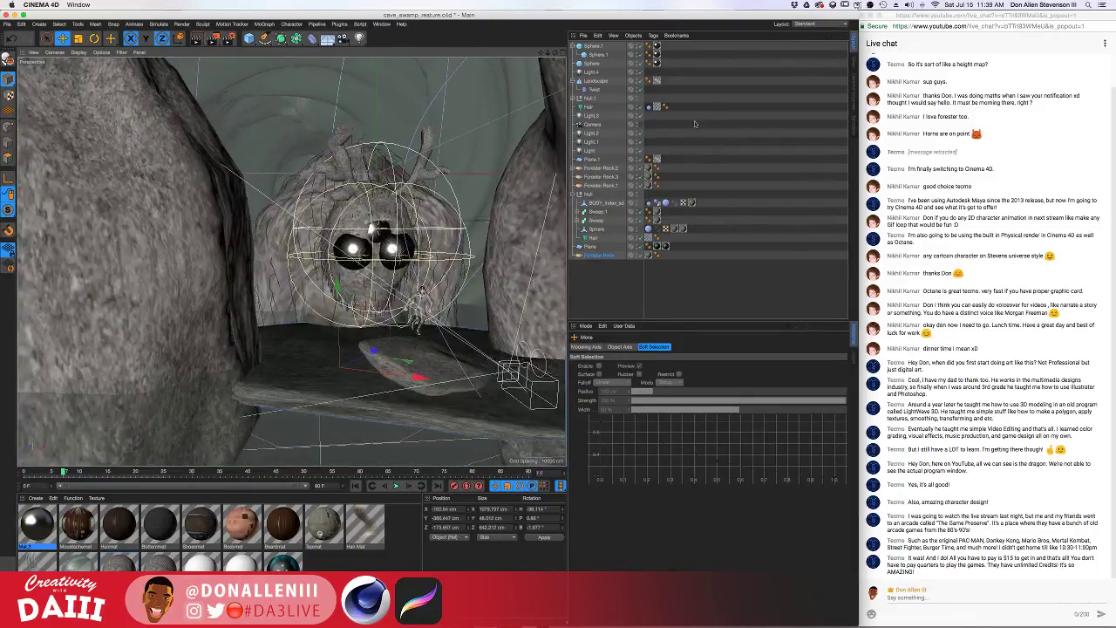
left_click(640, 125)
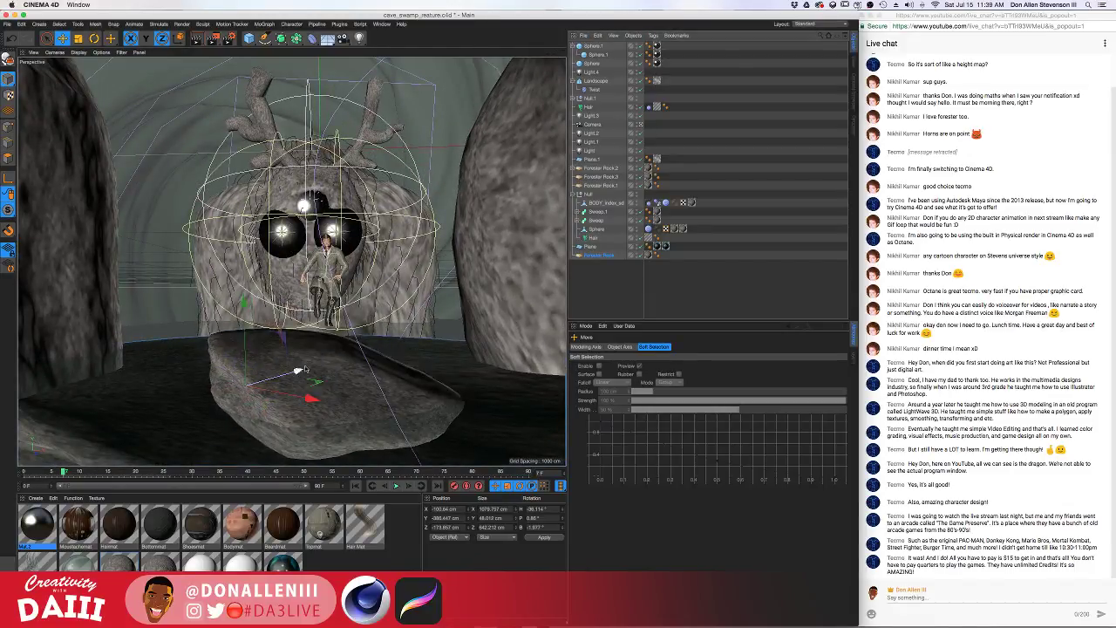
left_click_drag(246, 306, 247, 309)
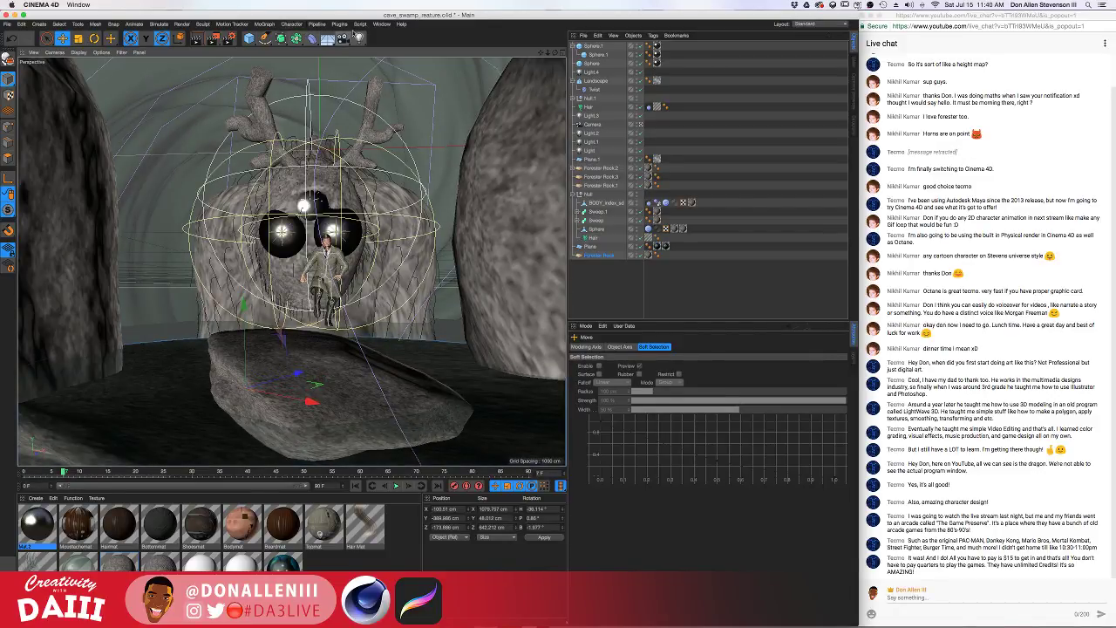
left_click(361, 24)
left_click(478, 24)
left_click(339, 23)
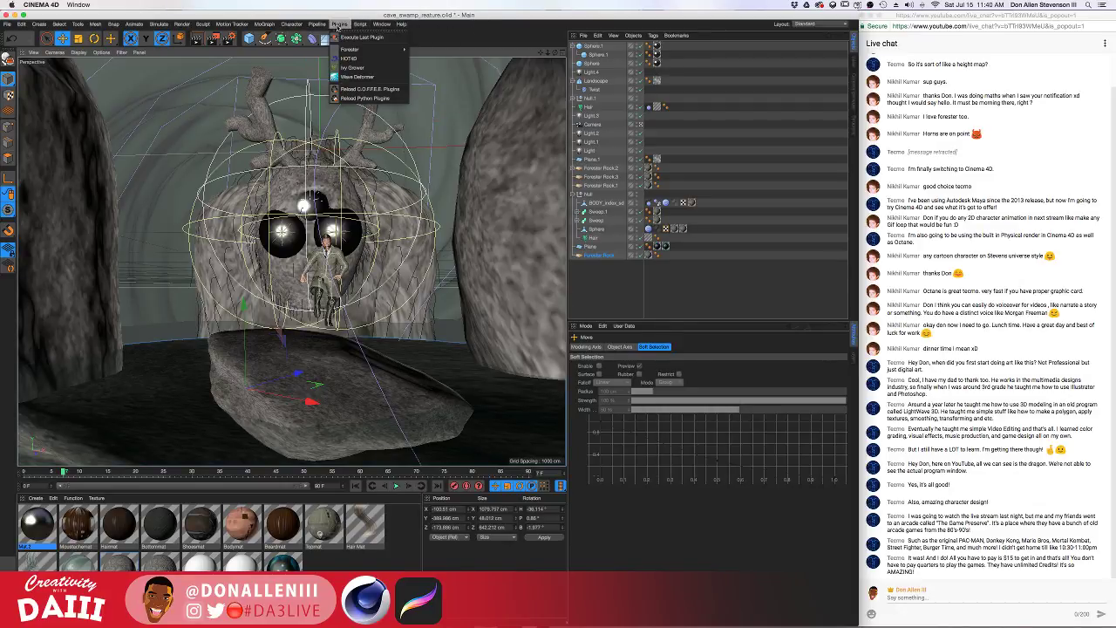
left_click(377, 67)
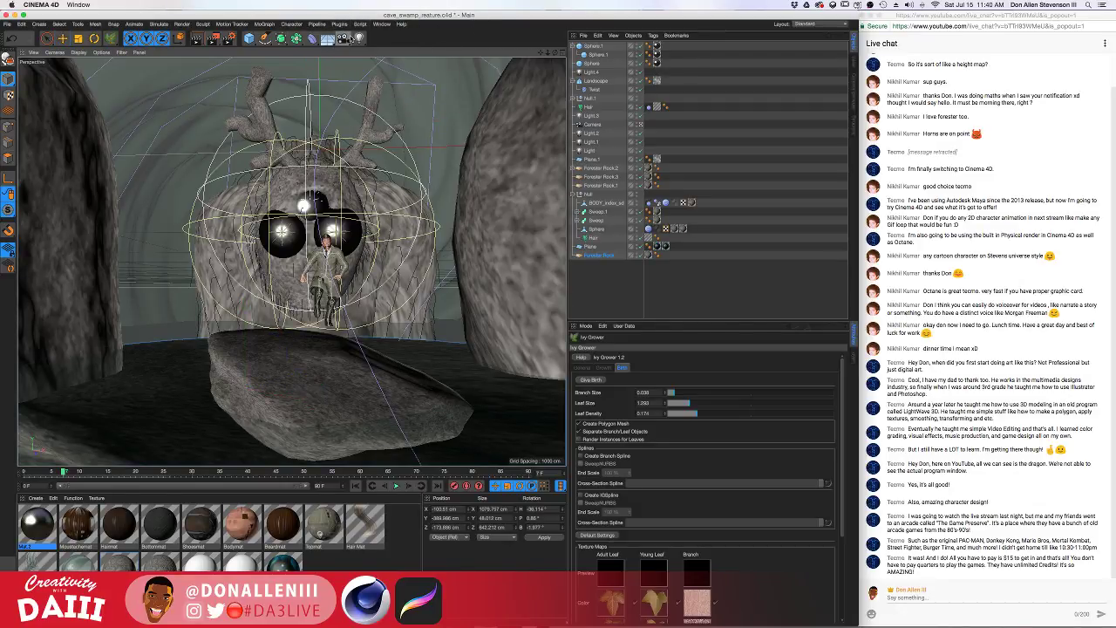
left_click(601, 262)
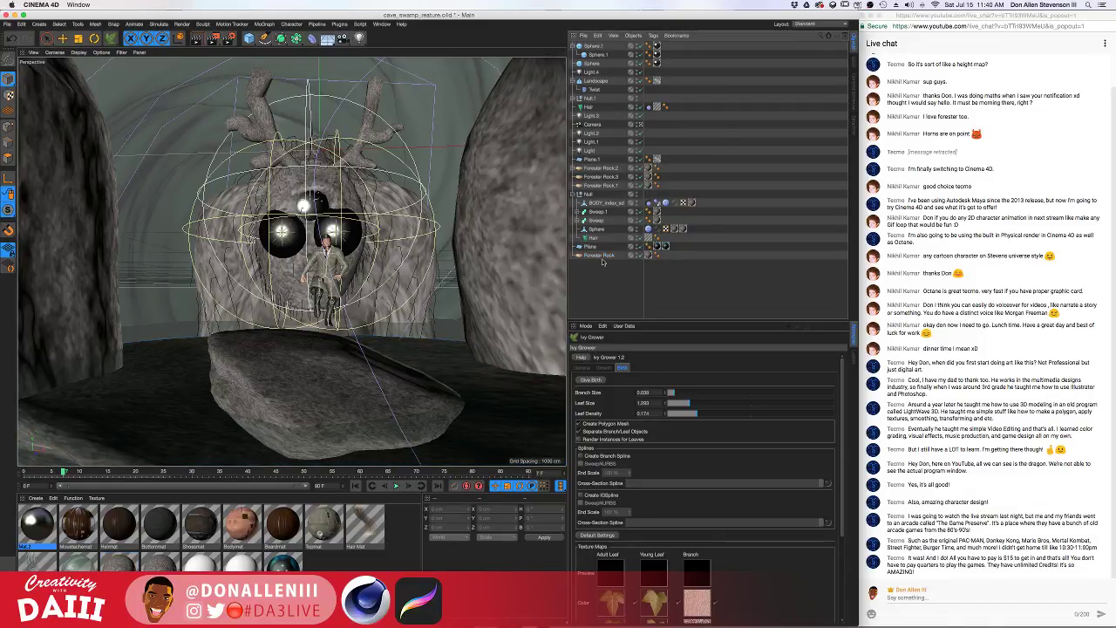
left_click(601, 256)
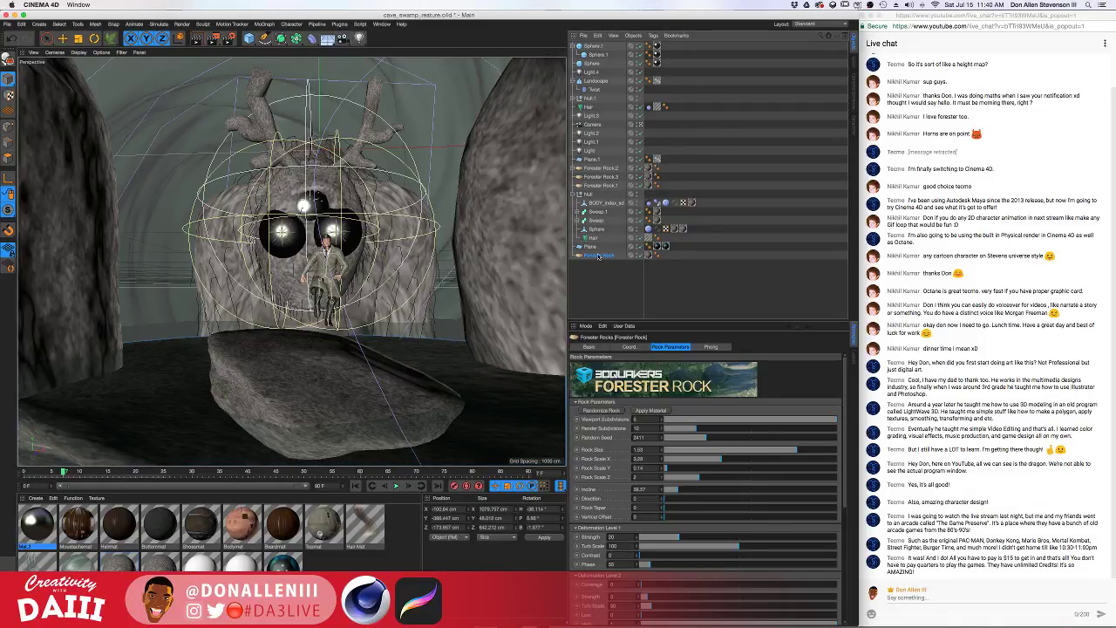
Add a Forester MultiFlora object and load the Fern preset from its plant library
left_click(339, 24)
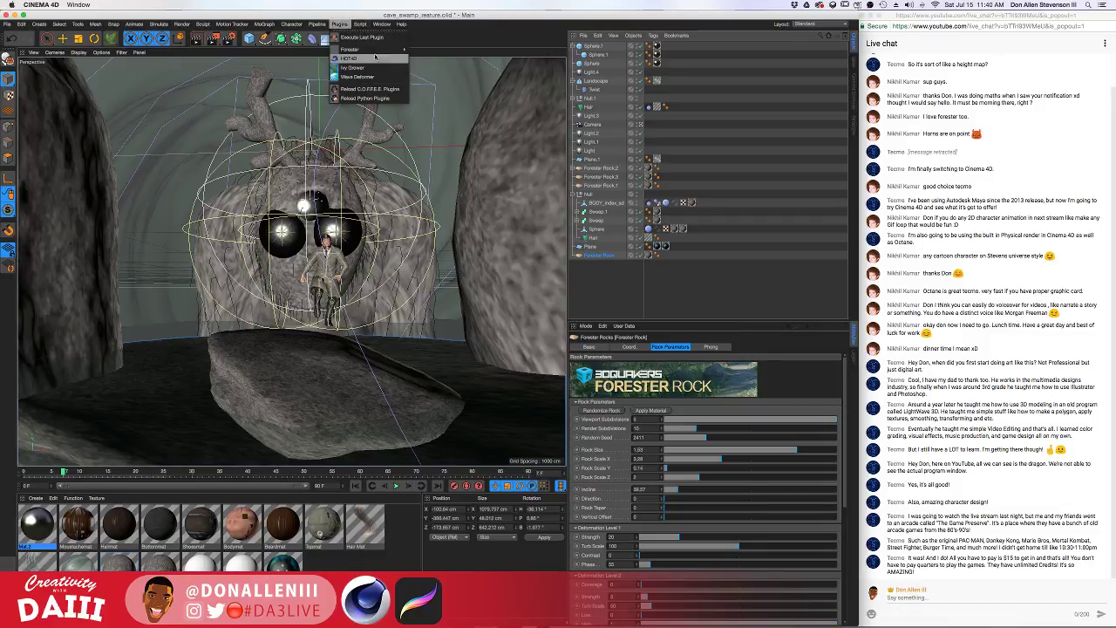
mouse_move(375, 49)
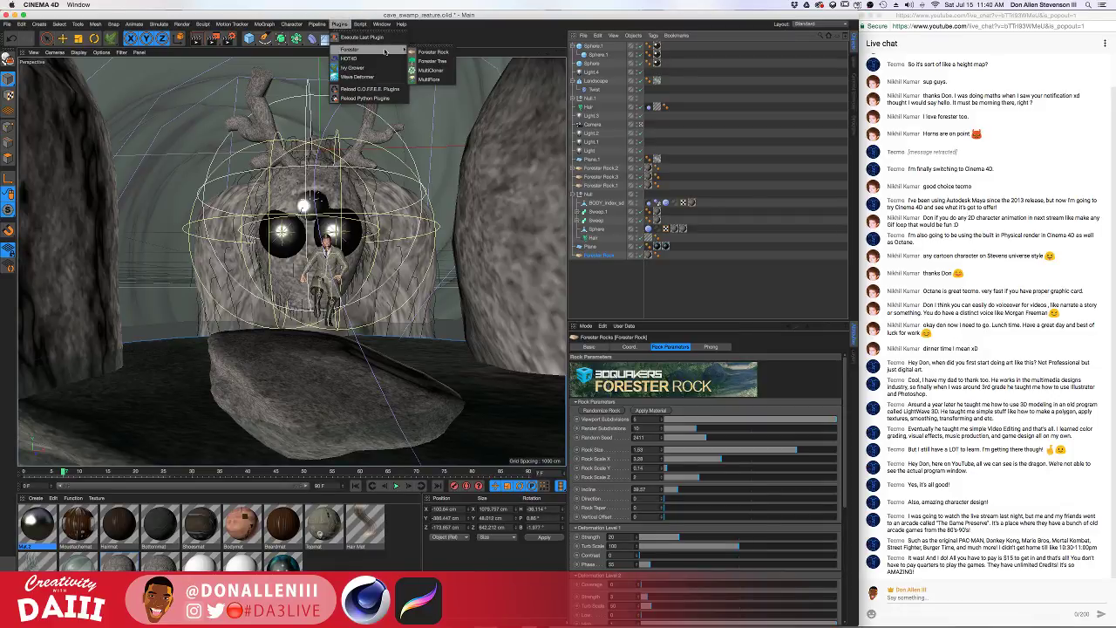
left_click(435, 80)
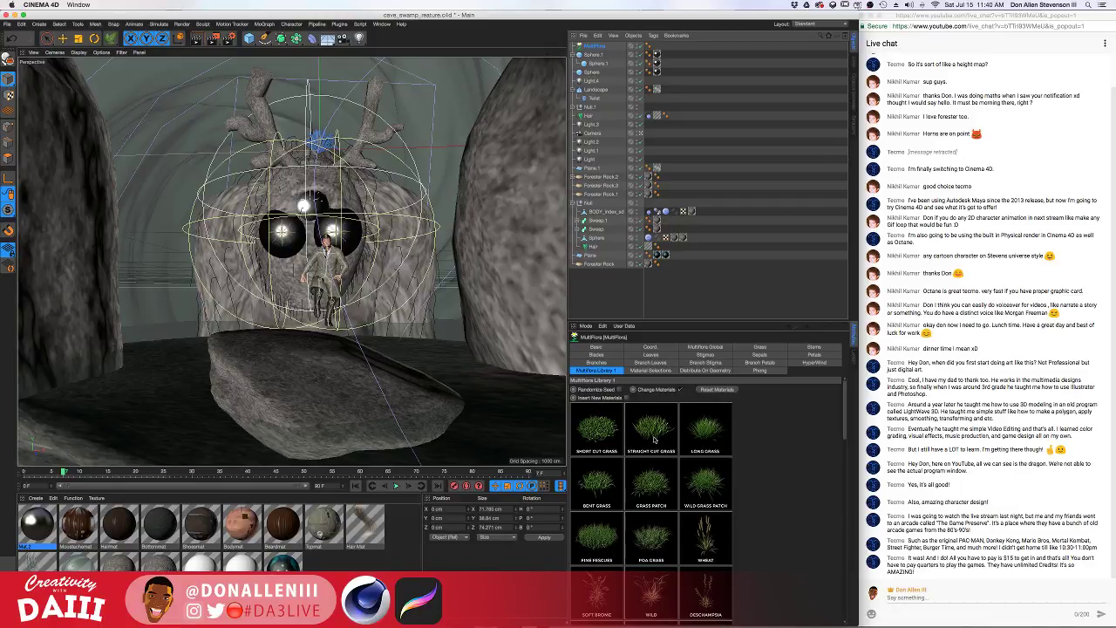
scroll(716, 534, "down", 5)
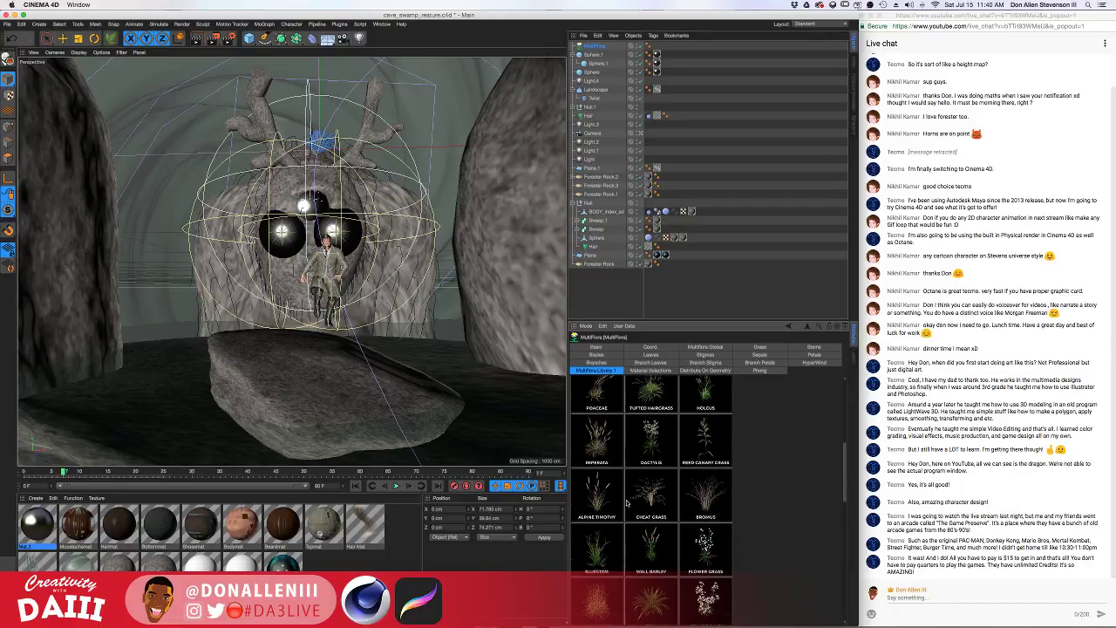
scroll(627, 502, "down", 5)
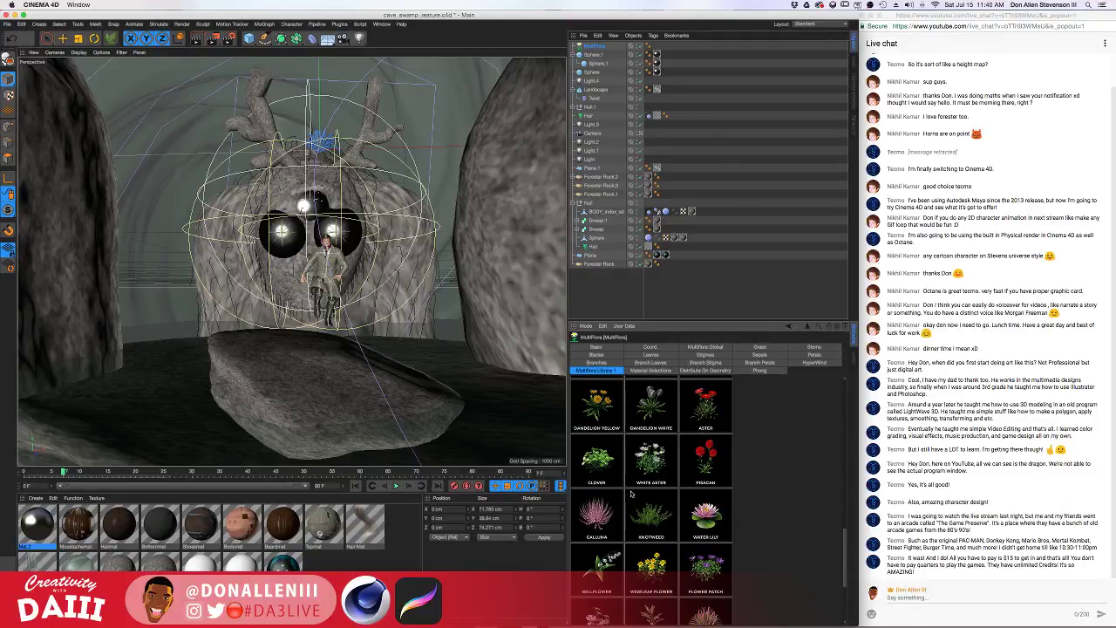
scroll(628, 501, "down", 10)
scroll(632, 495, "up", 2)
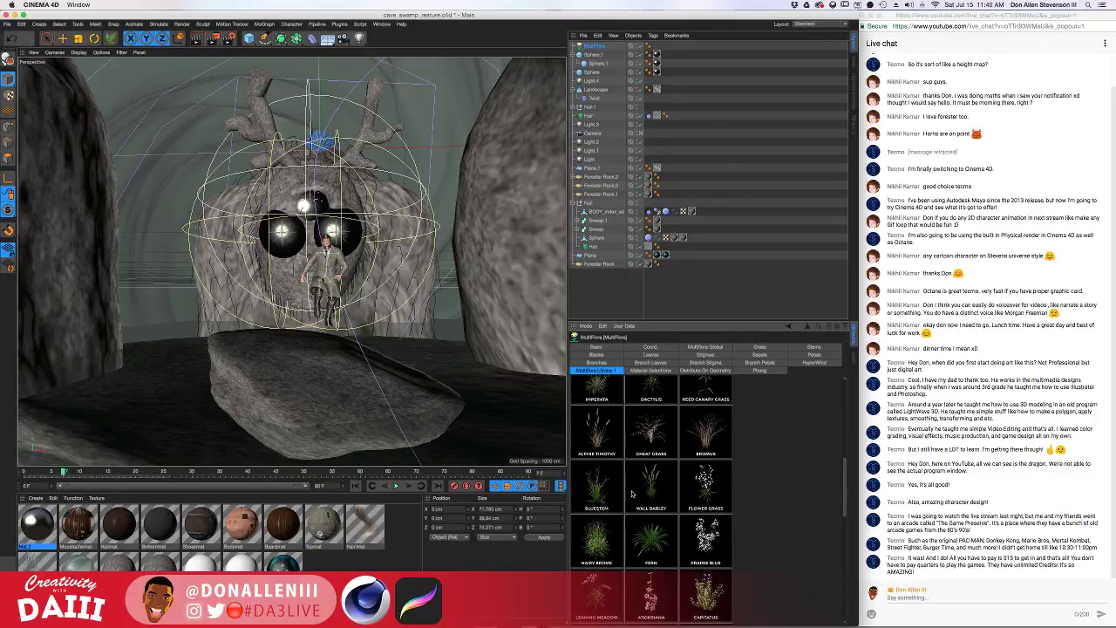
left_click(654, 534)
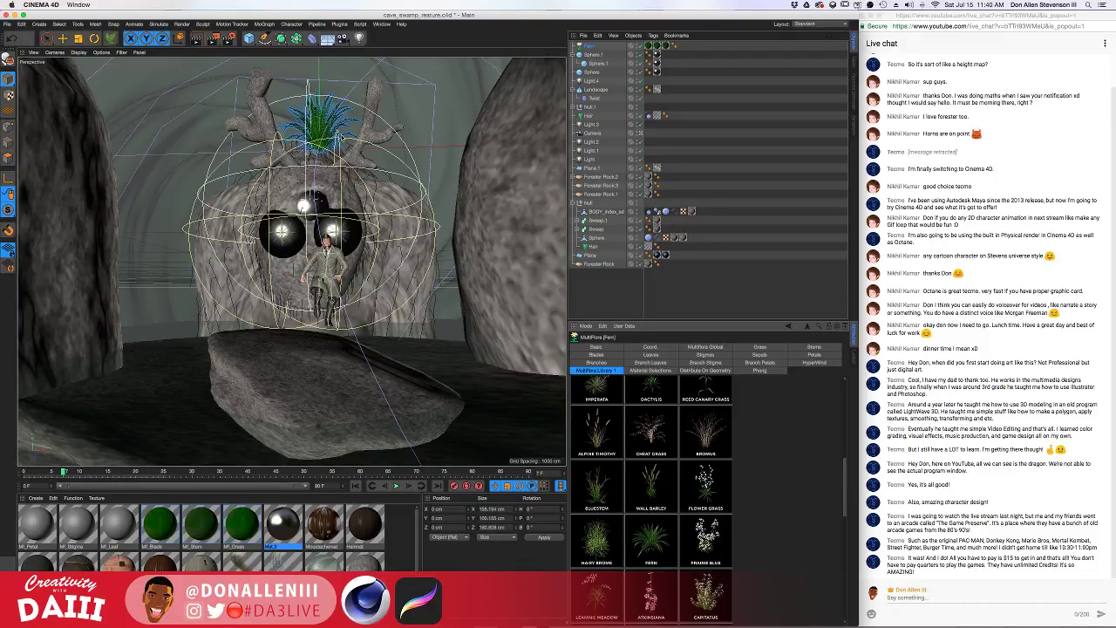
Add a Forester MultiCloner and nest the Fern inside it
left_click(338, 24)
mouse_move(360, 50)
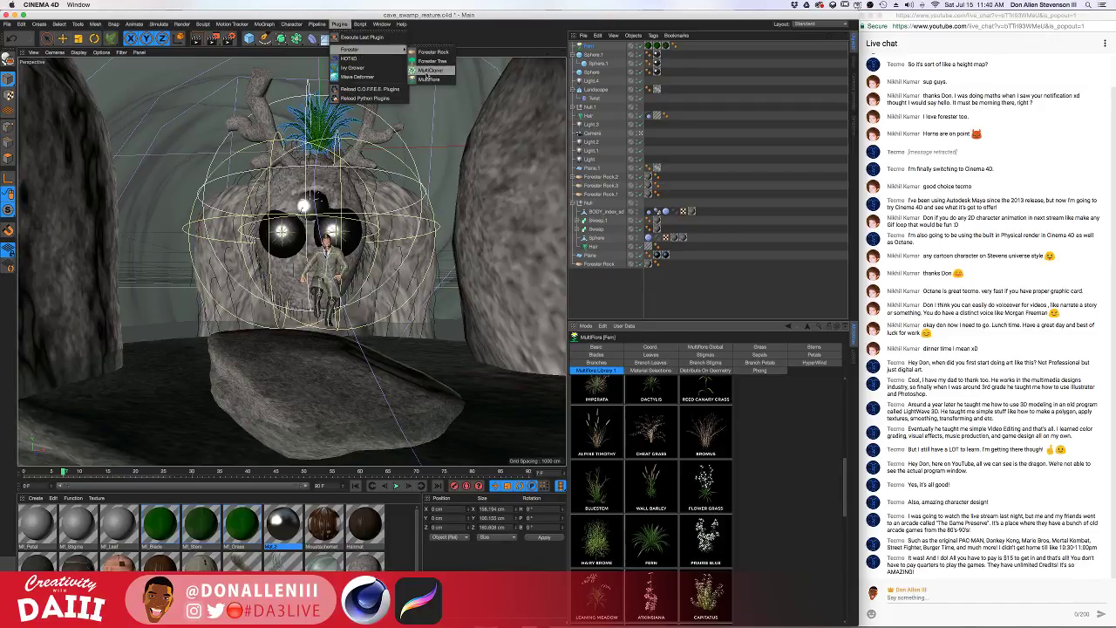
left_click(429, 71)
mouse_move(591, 55)
left_mouse_down()
mouse_move(594, 45)
mouse_move(588, 56)
left_mouse_up()
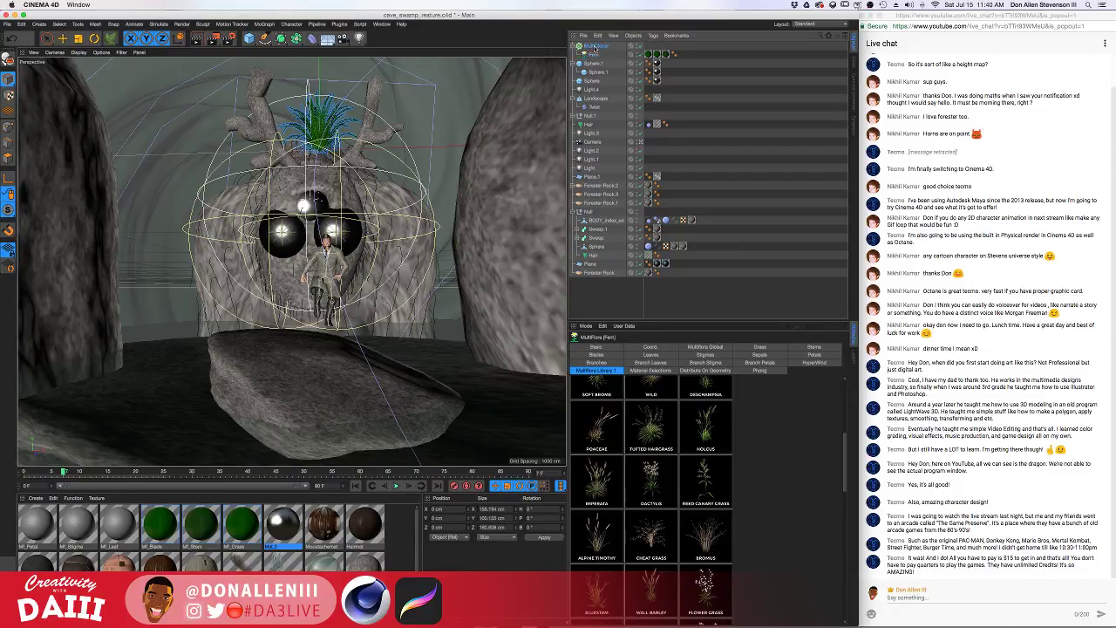
Look through the MultiCloner's coordinate, curve distribution, growth and basic settings
left_click(596, 46)
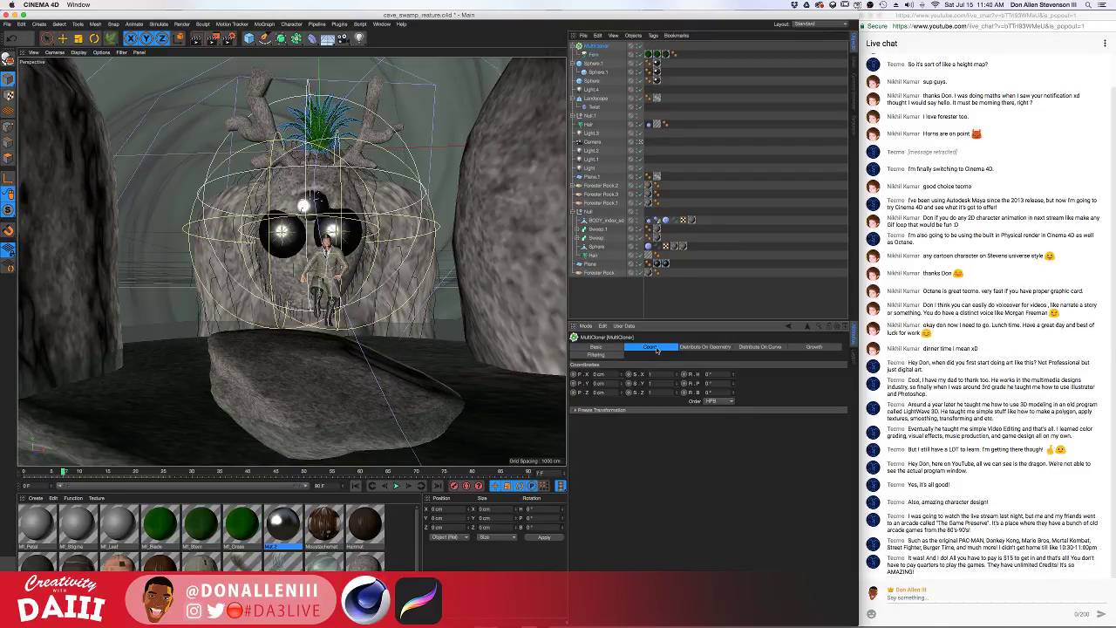
left_click(743, 348)
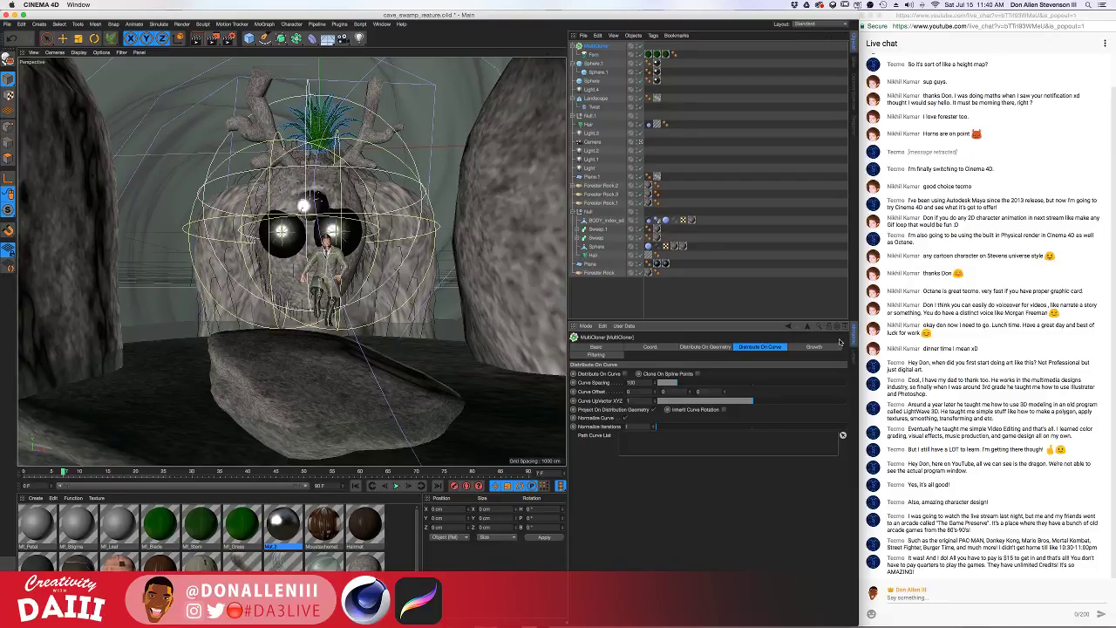
left_click(833, 347)
left_click(608, 356)
left_click(616, 347)
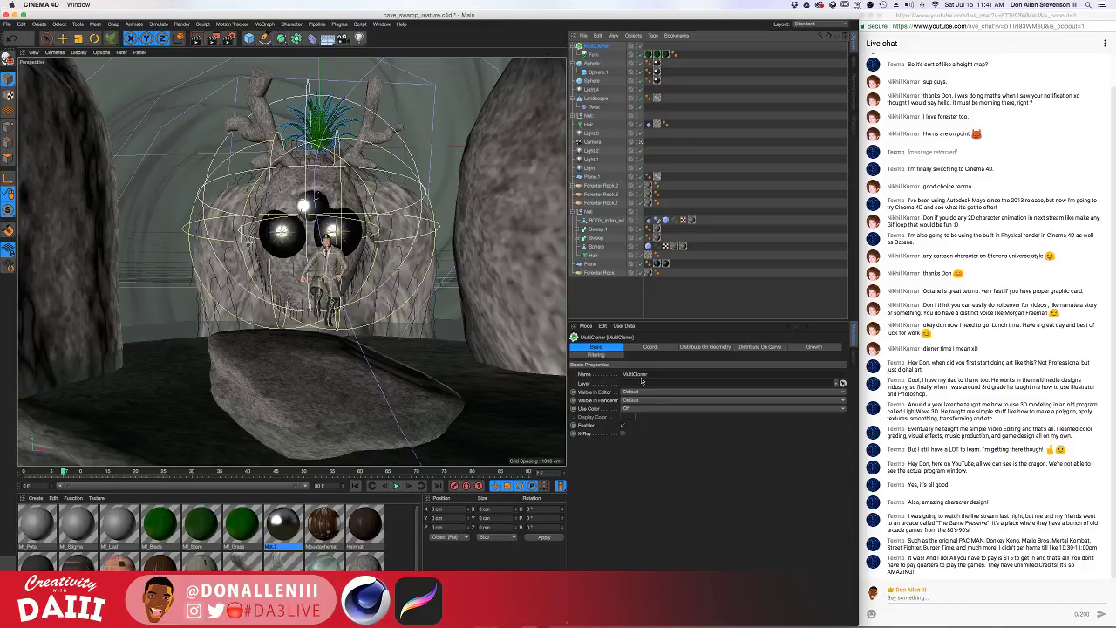
Try to link the large Forester Rock with the MultiCloner
left_click(594, 273)
left_click_drag(661, 376, 660, 374)
key("super+z")
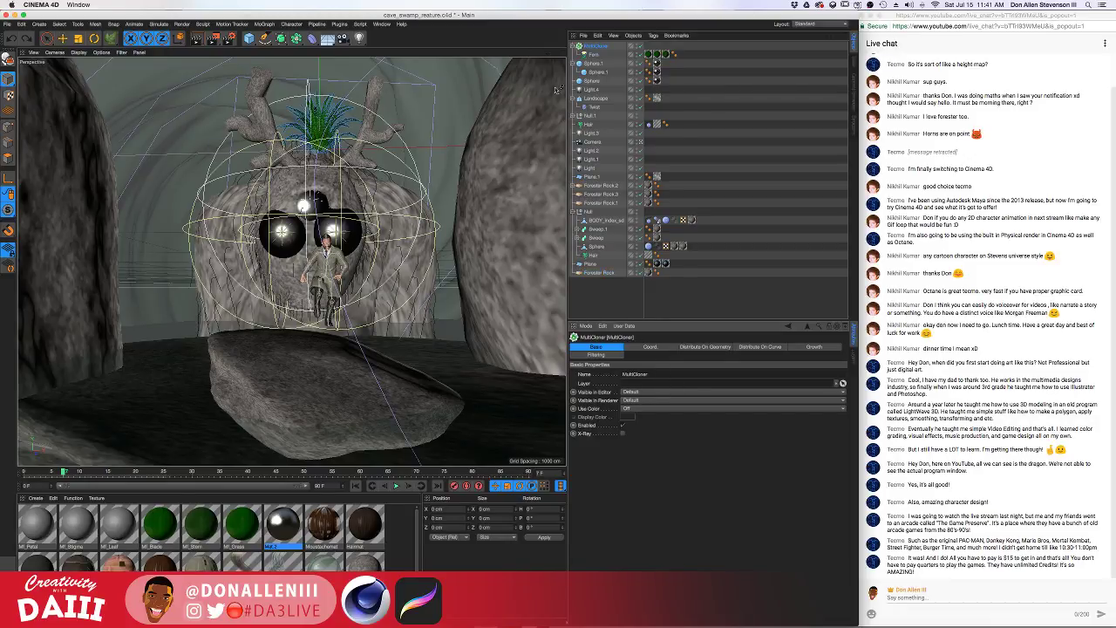
left_click(598, 273)
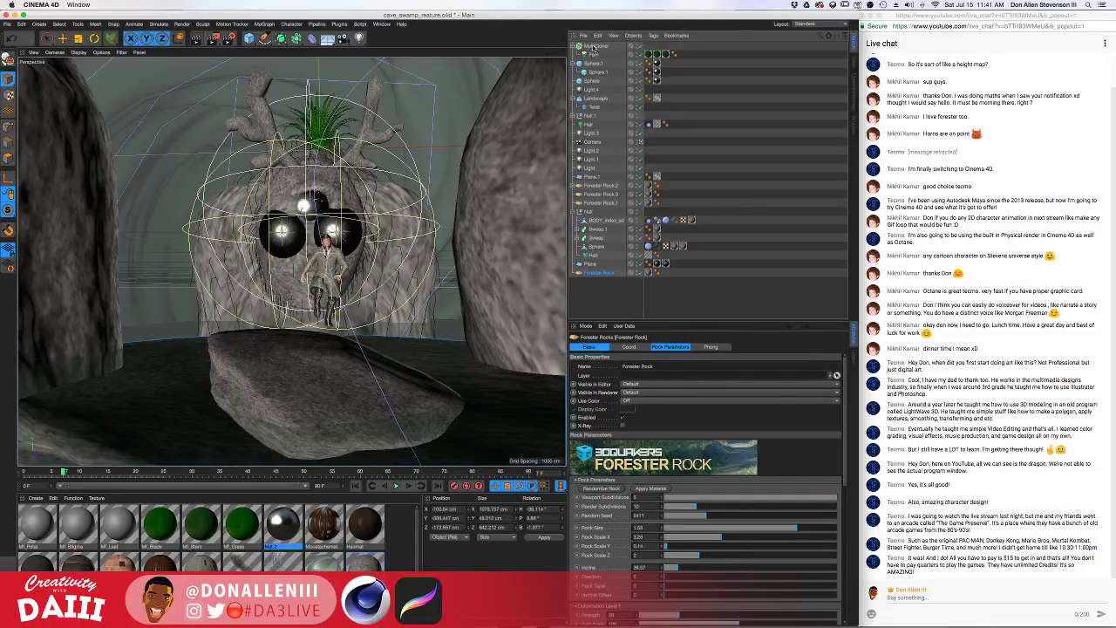
left_click_drag(593, 48, 802, 381)
left_click(596, 46)
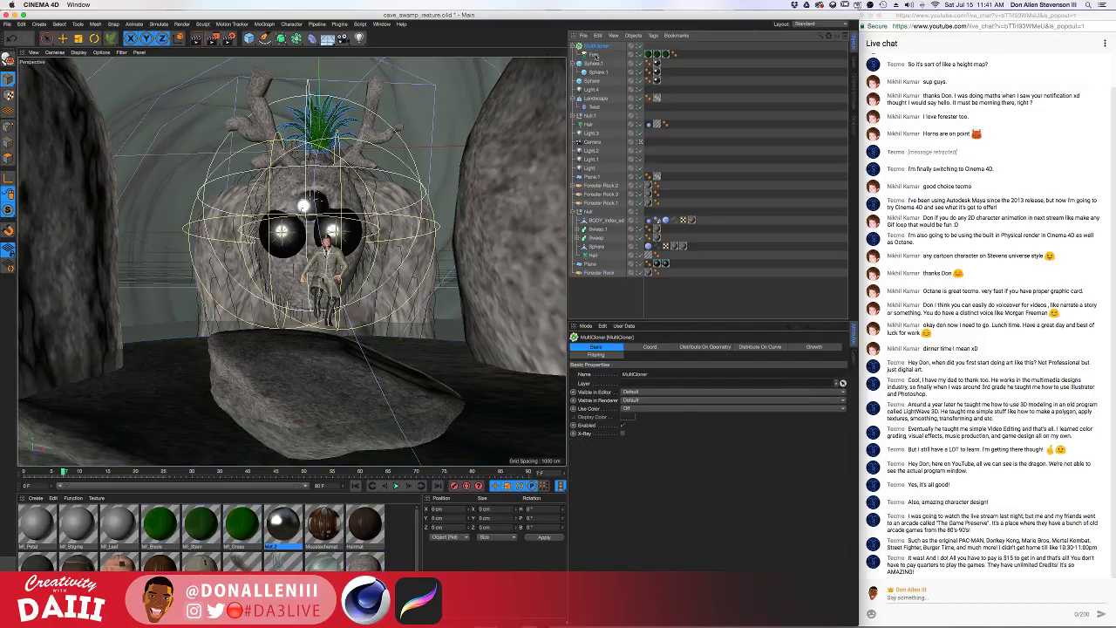
Take the Fern out of the MultiCloner and delete the MultiCloner
left_click_drag(597, 45, 595, 44)
left_click(595, 55)
key("Delete")
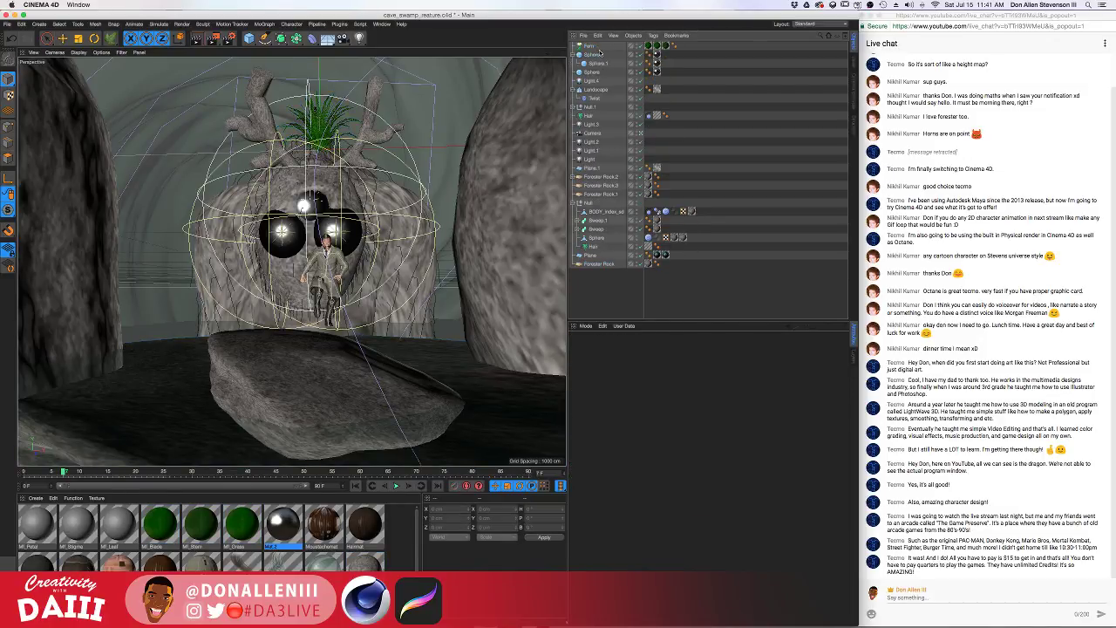
Try nesting the Fern under the large Forester Rock, and place it as a separate object directly above the rock in the hierarchy
left_click(598, 48)
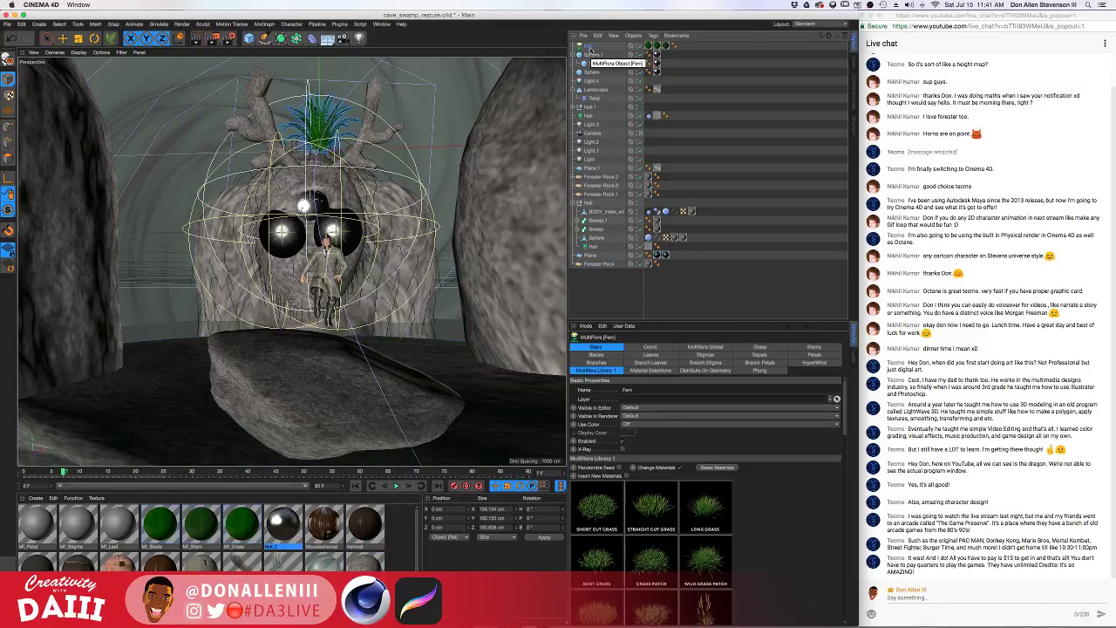
left_click_drag(590, 48, 590, 264)
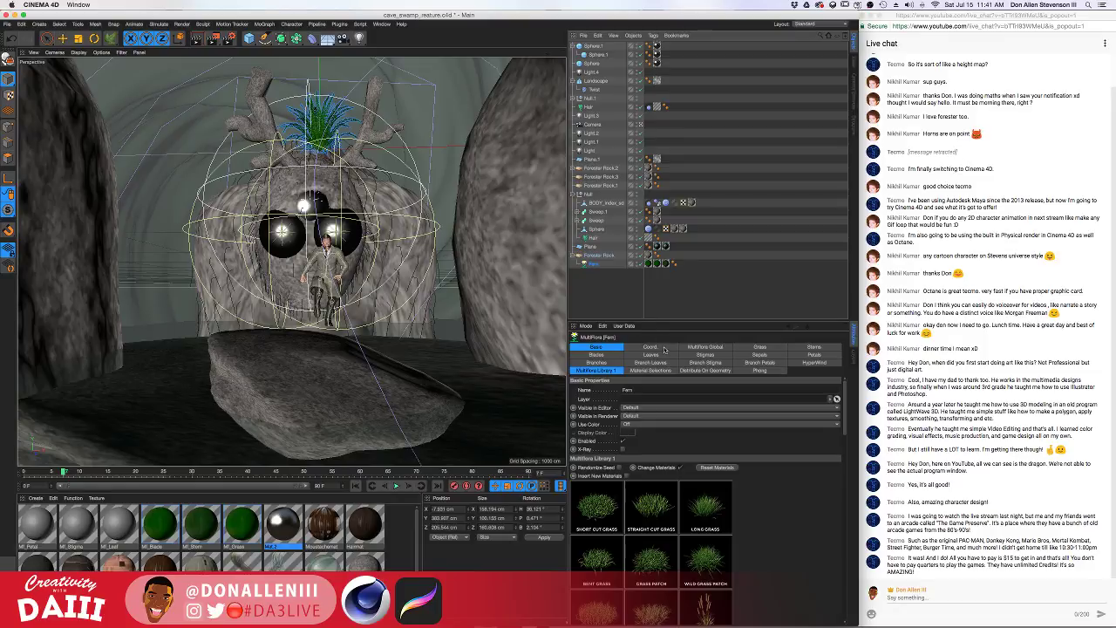
left_click(596, 256)
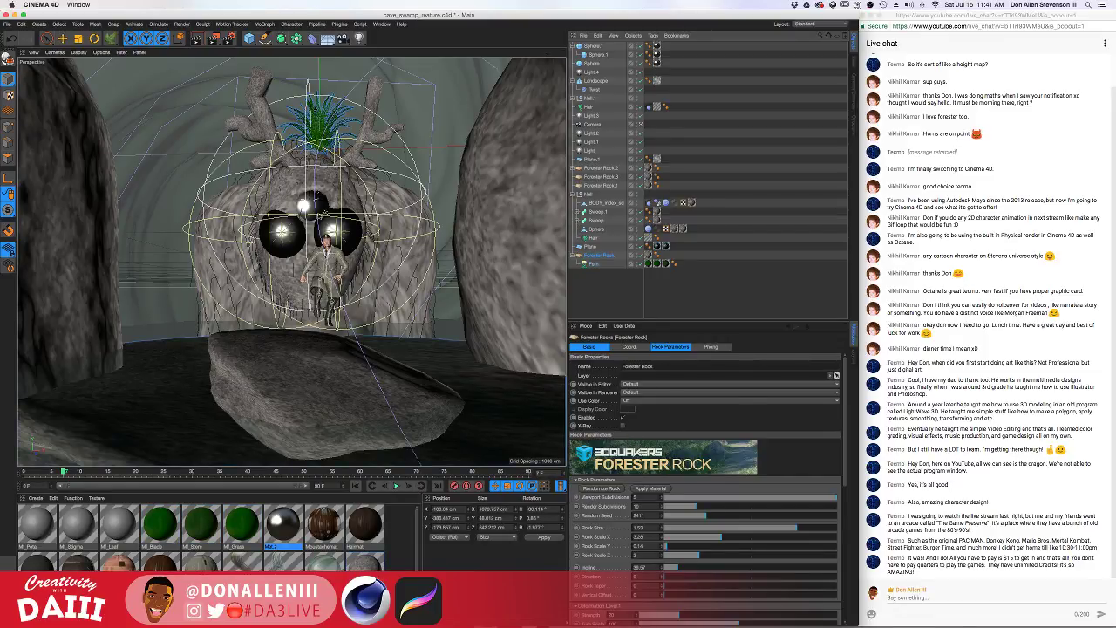
left_click(590, 264)
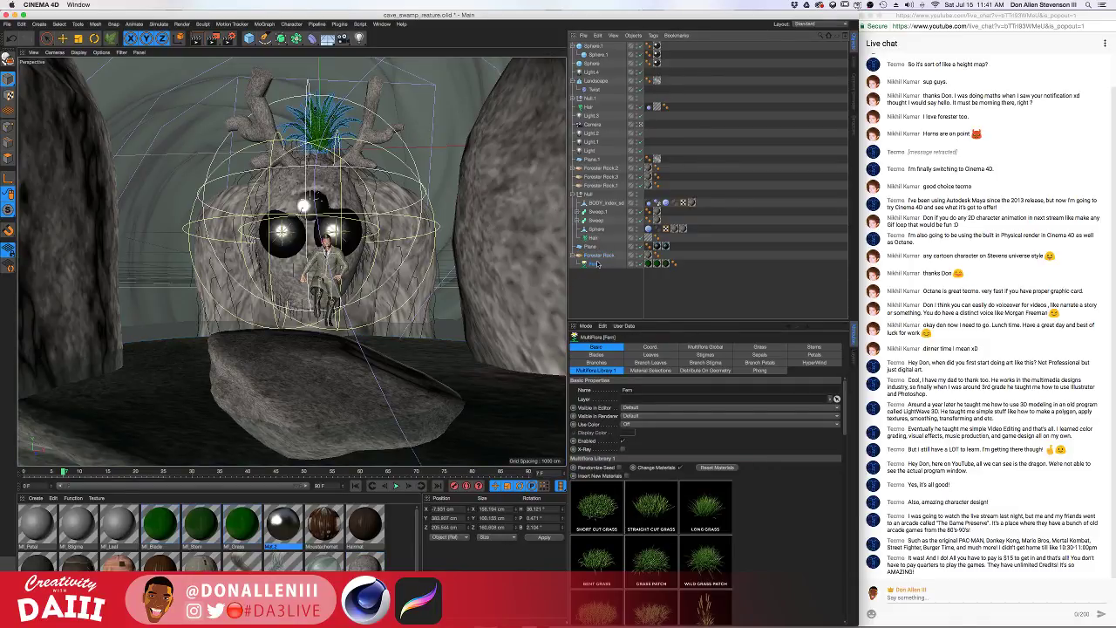
mouse_move(598, 262)
left_mouse_down()
mouse_move(585, 55)
mouse_move(599, 44)
mouse_move(604, 274)
mouse_move(593, 282)
mouse_move(590, 260)
left_mouse_up()
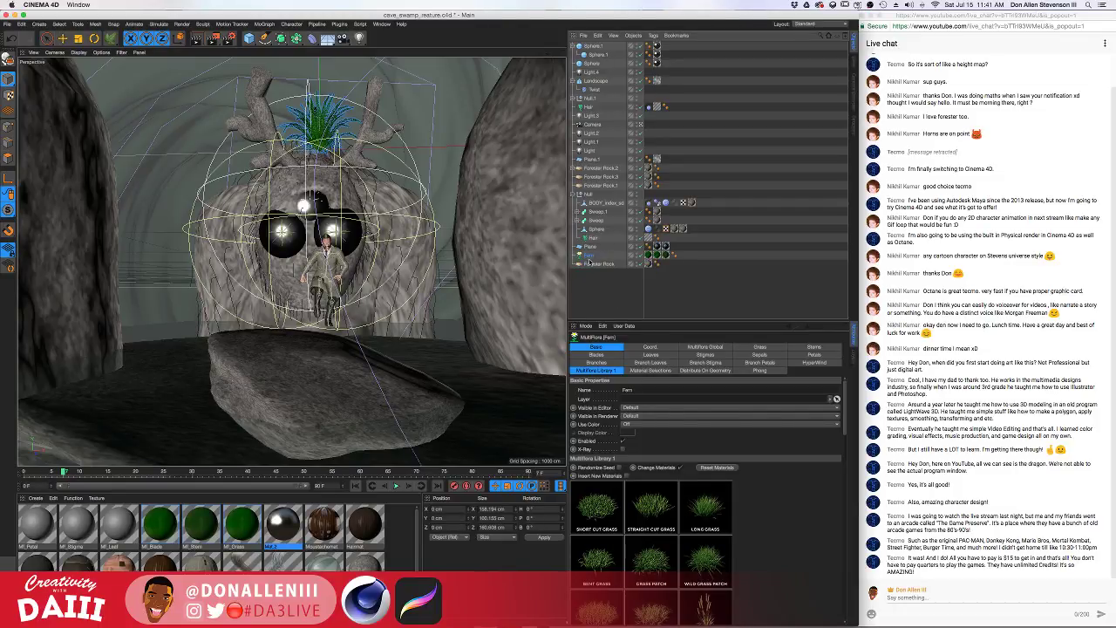
Add a new Forester MultiCloner object to the scene
left_click(339, 24)
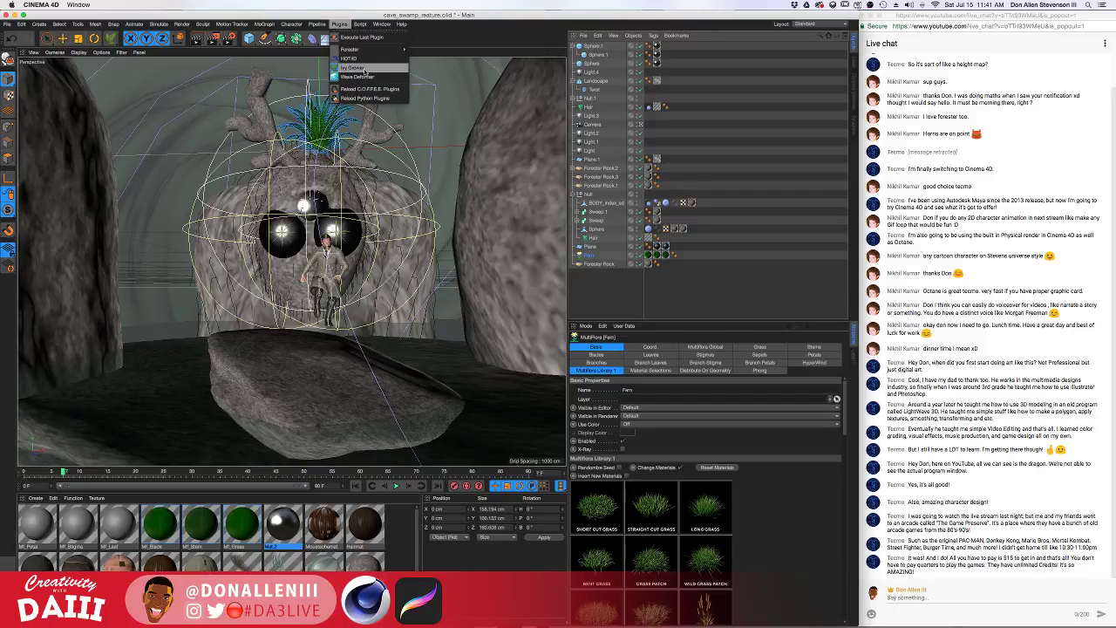
mouse_move(375, 49)
left_click(433, 70)
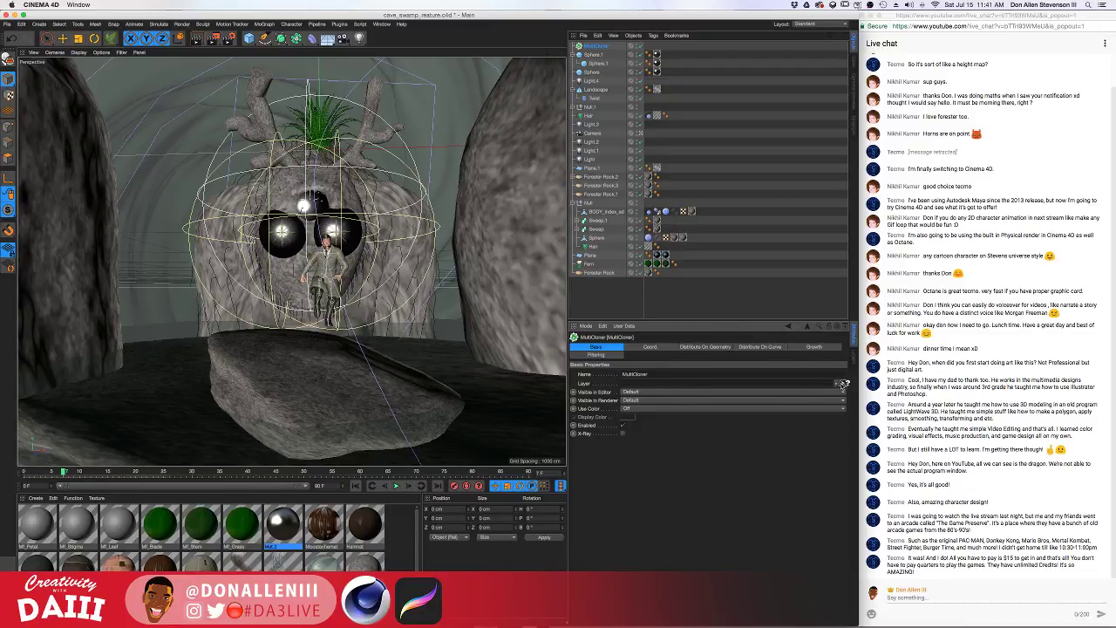
left_click(594, 273)
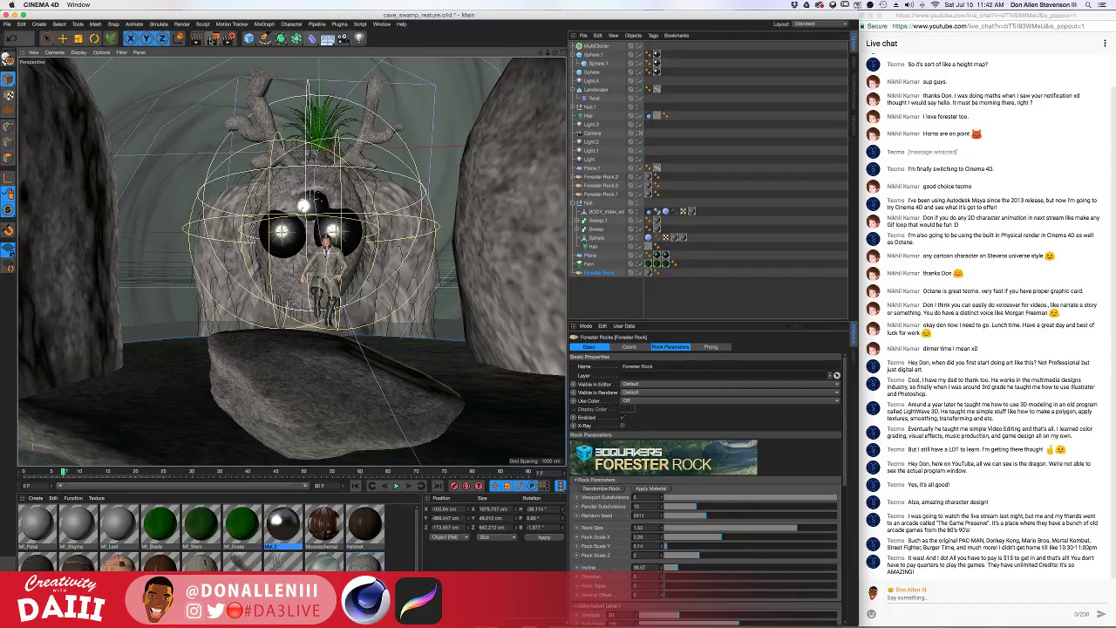
left_click_drag(248, 38, 322, 63)
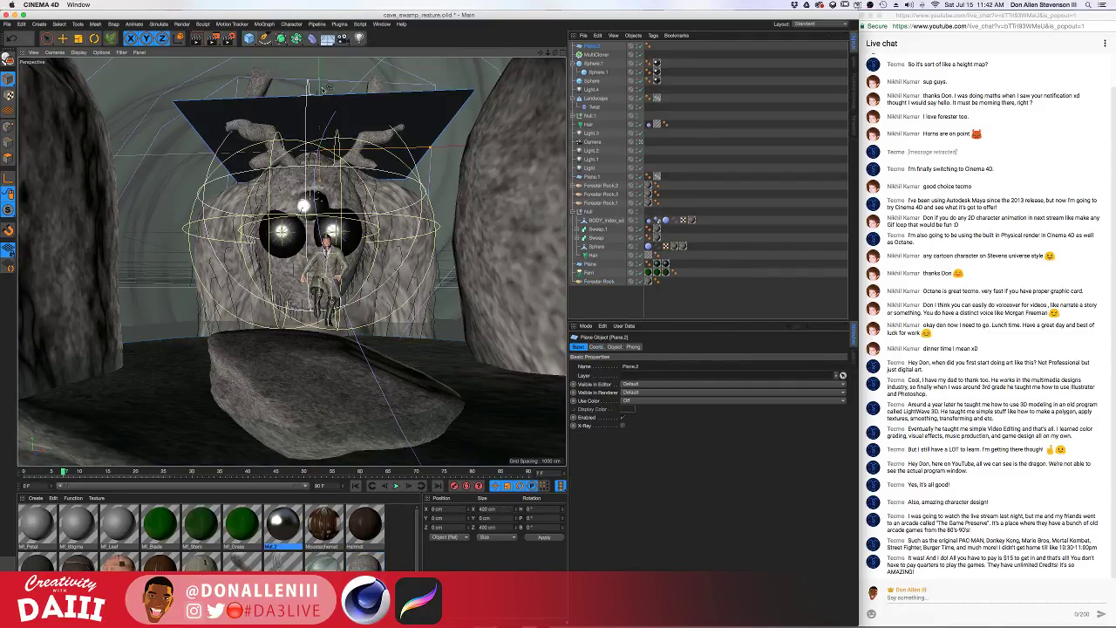
key("super+z")
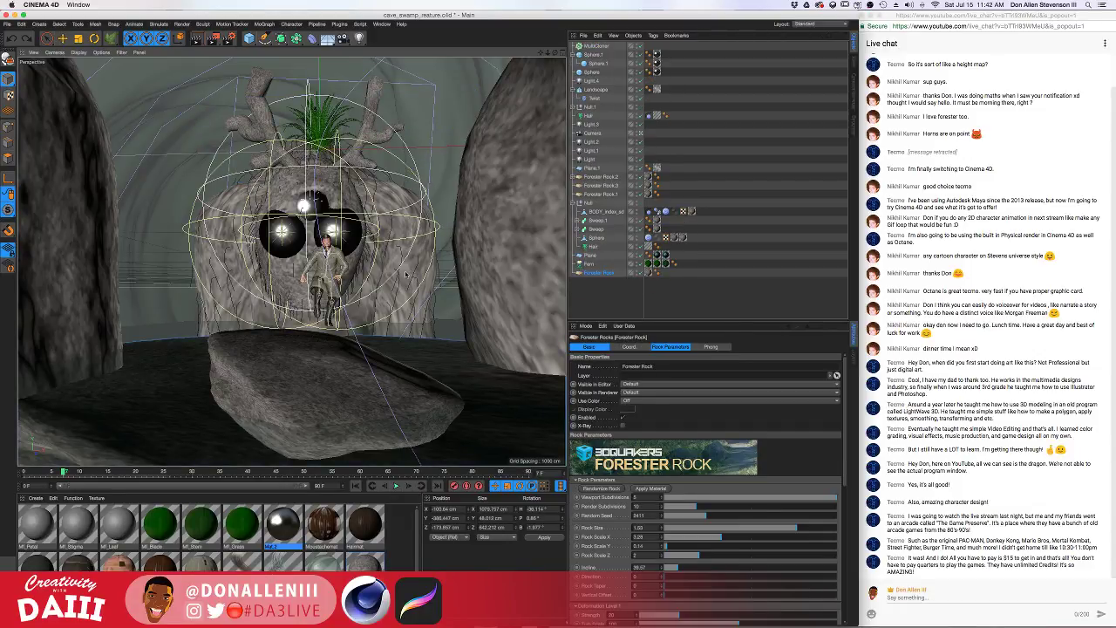
Render the view to preview the scene, and disable the large Forester Rock
key("super+r")
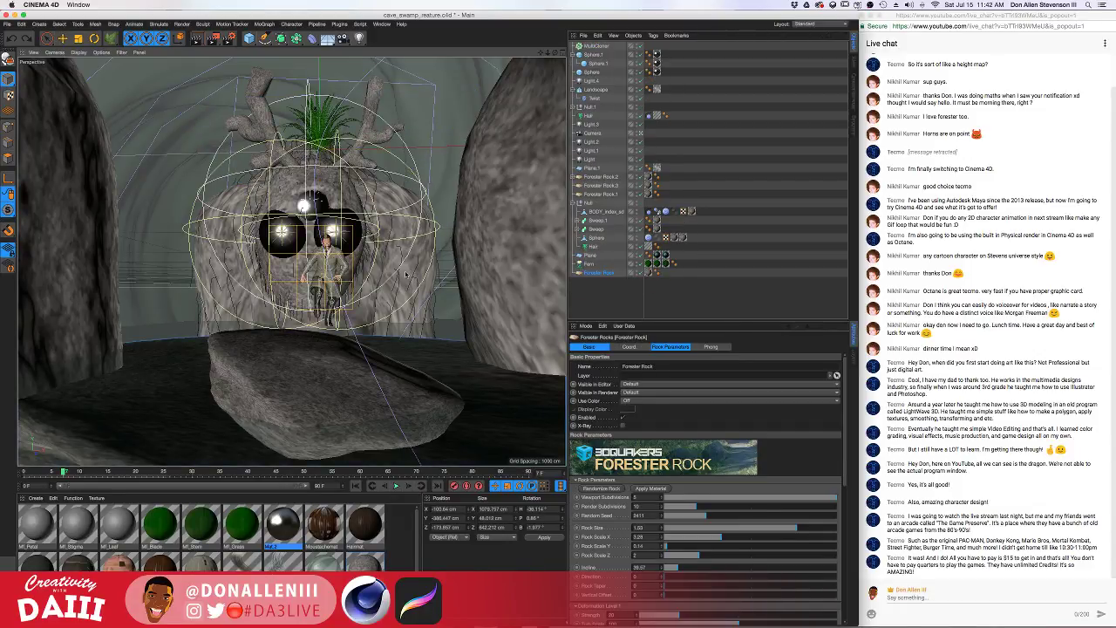
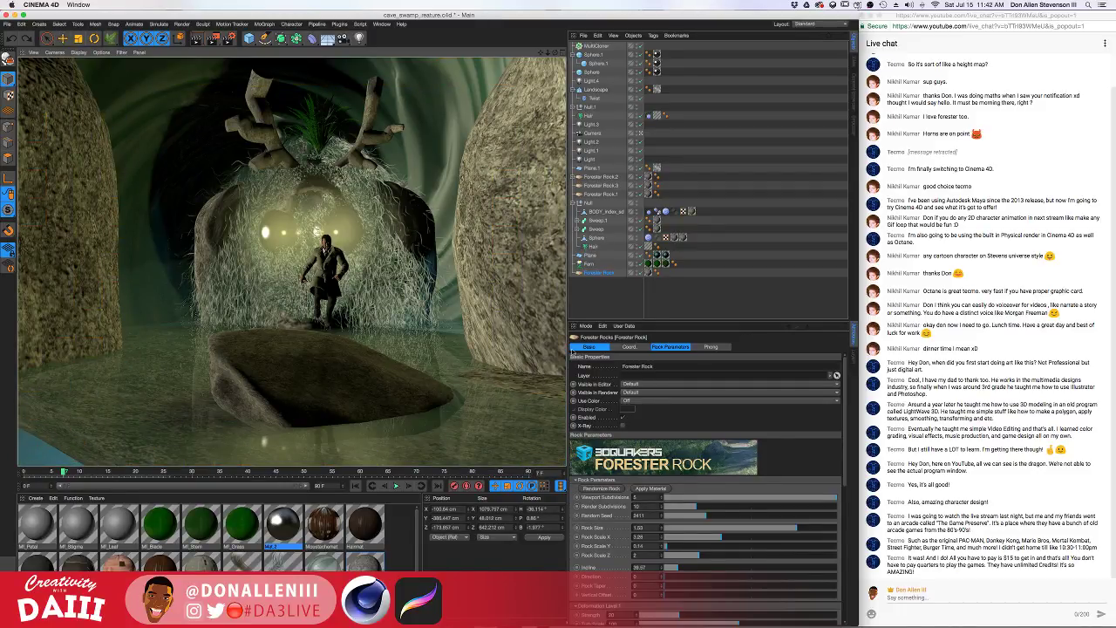
left_click(604, 277)
left_click(603, 276)
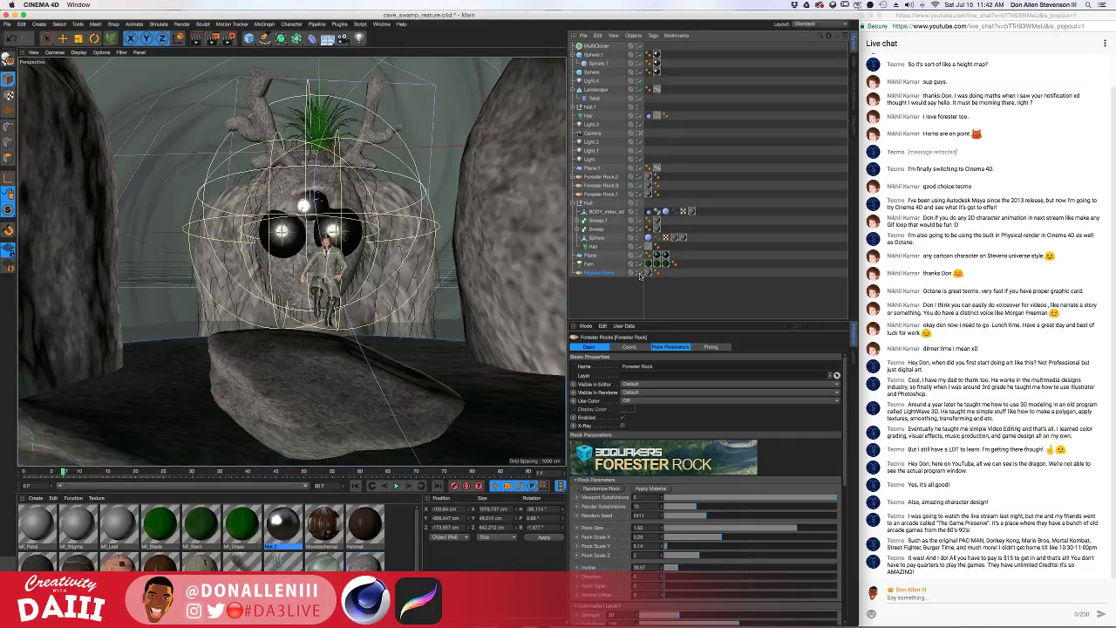
left_click(639, 274)
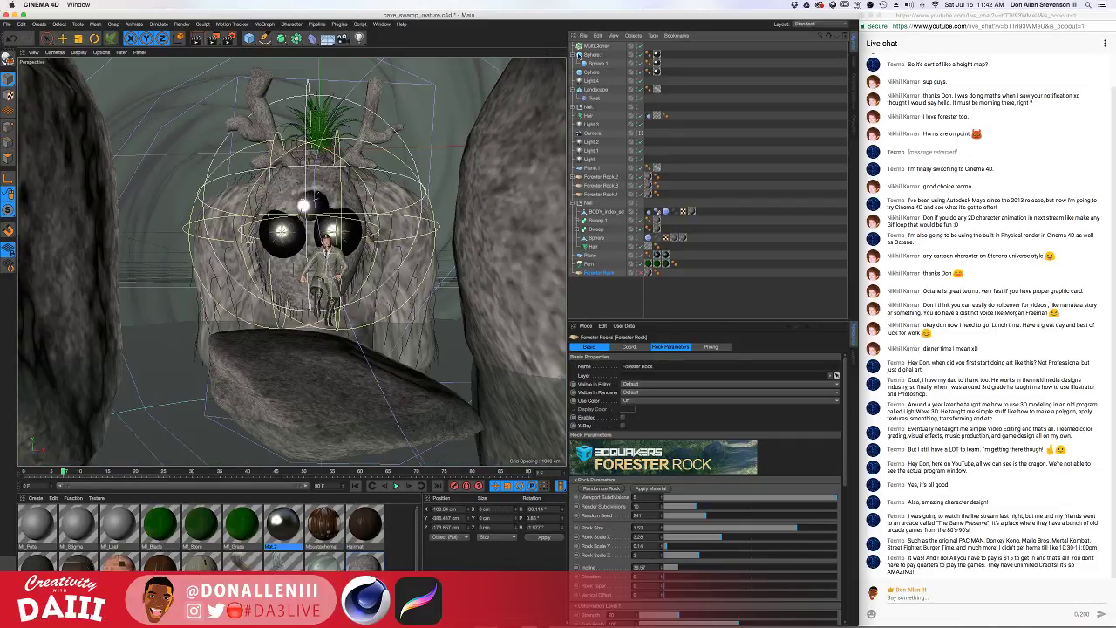
left_click(602, 46)
left_click(590, 263)
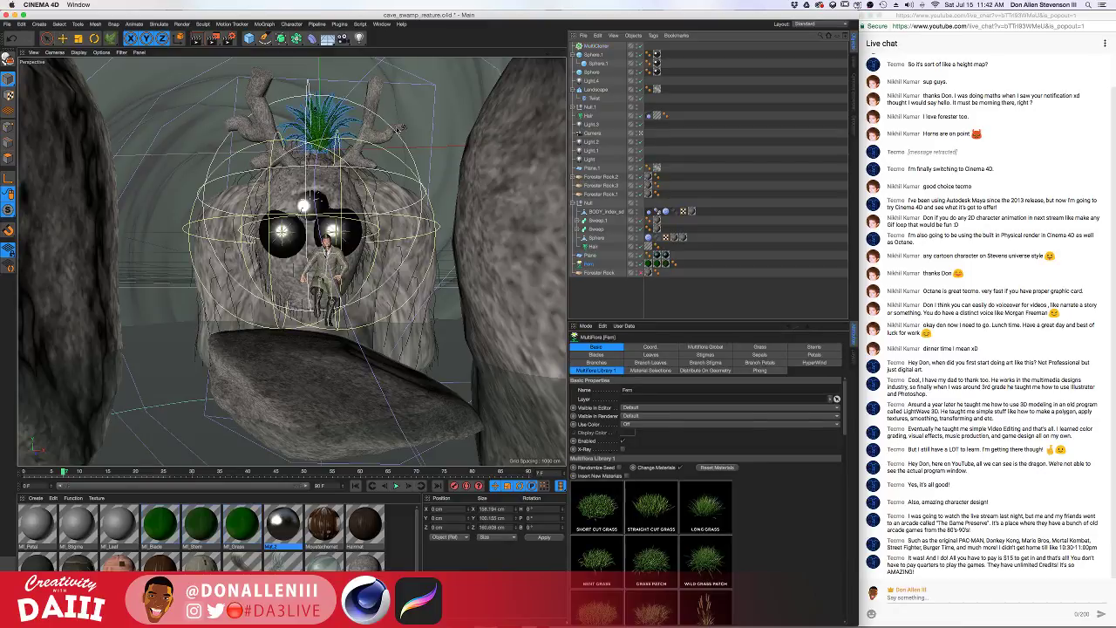
left_click(47, 39)
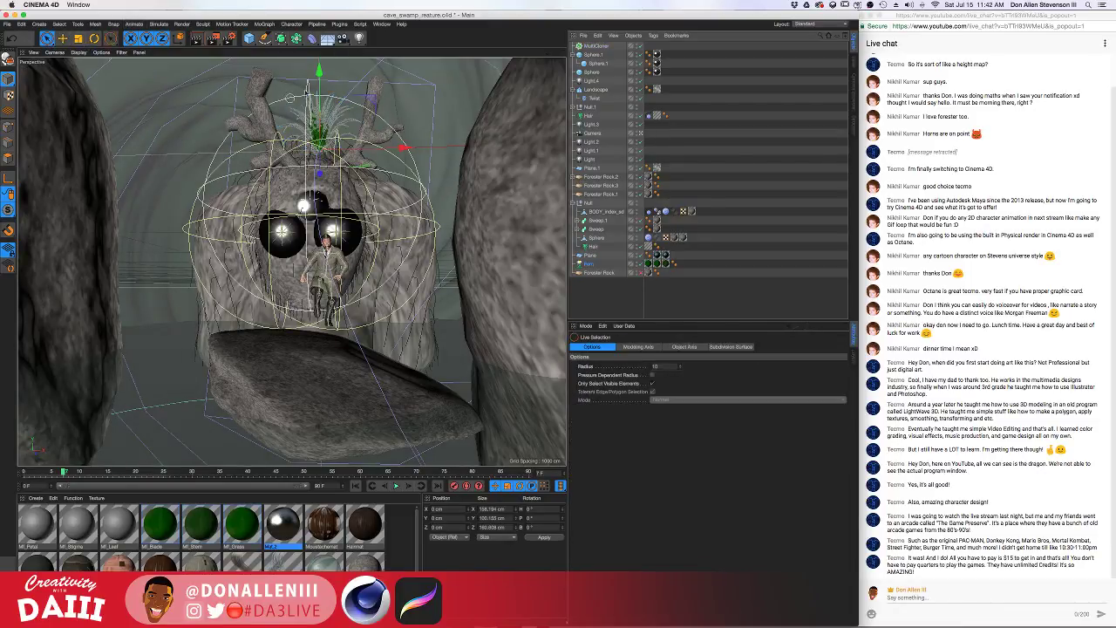
left_click(314, 108)
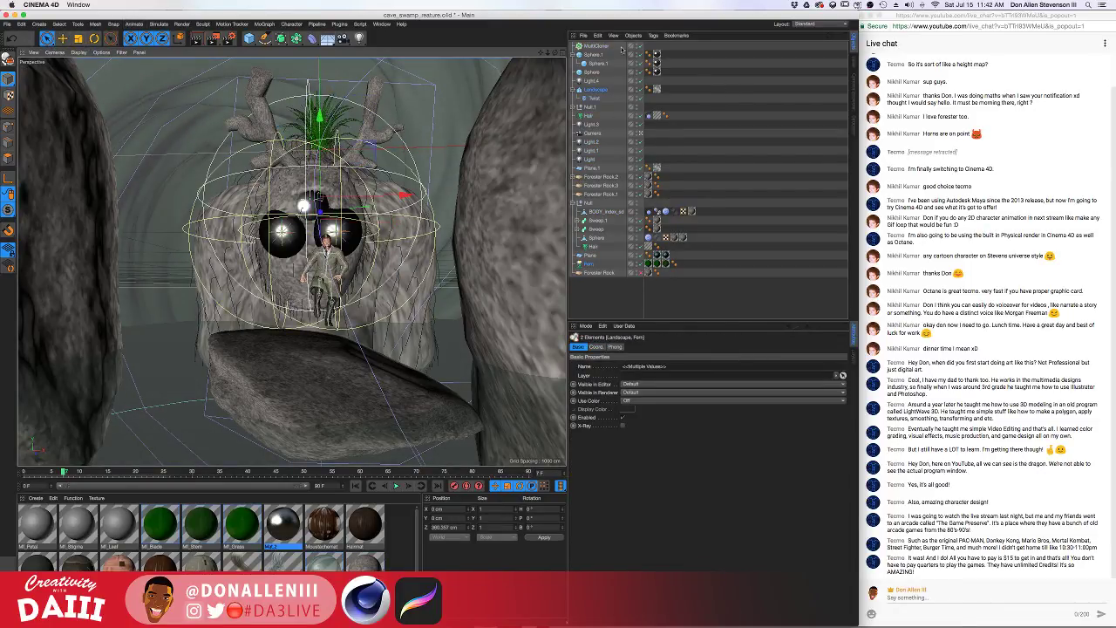
left_click(594, 46)
left_click_drag(312, 73, 314, 132)
key("super+z")
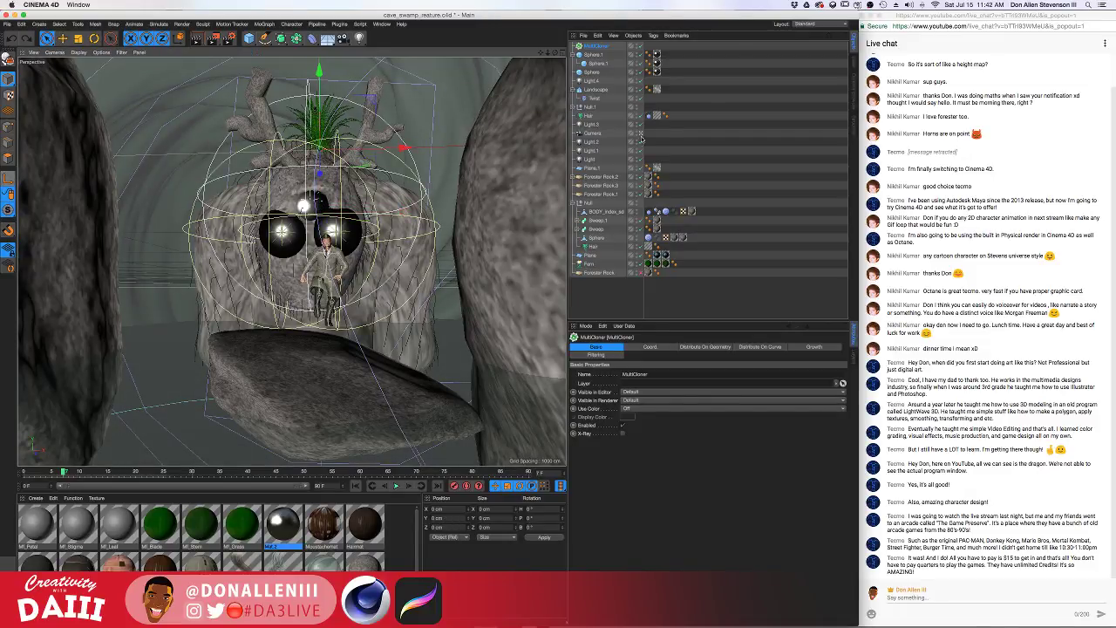
Move the Fern down from the creature's head to about Y -382 cm and sideways to about X 170 cm
left_click(593, 266)
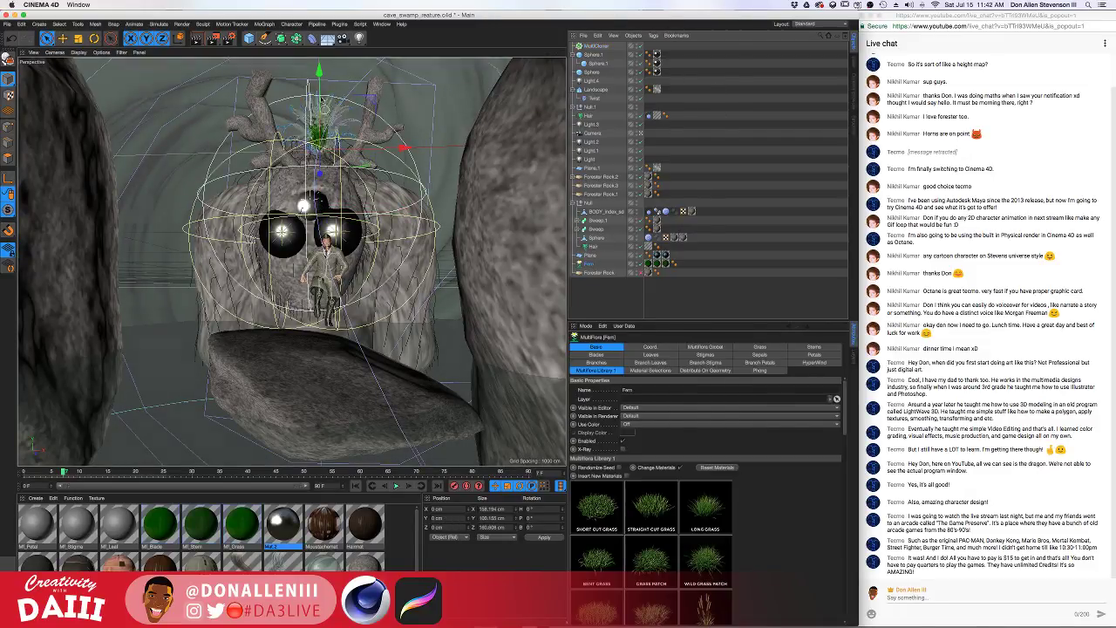
left_click_drag(321, 262, 321, 267)
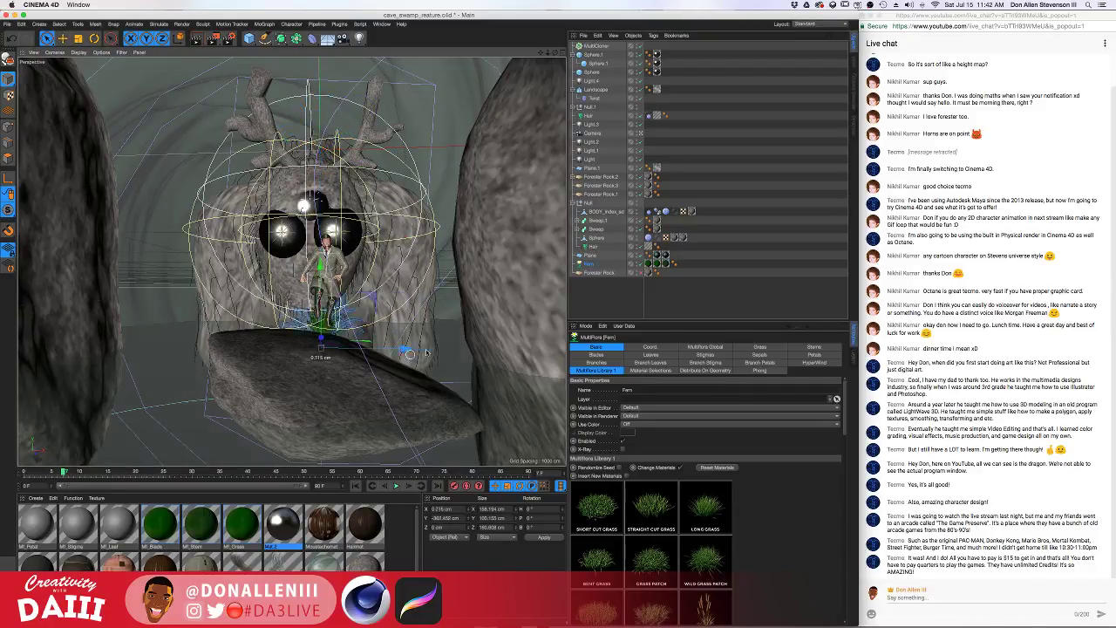
left_click_drag(407, 350, 507, 351)
Leave the camera view and reposition the Fern on the rock beside the man's feet
left_click(641, 134)
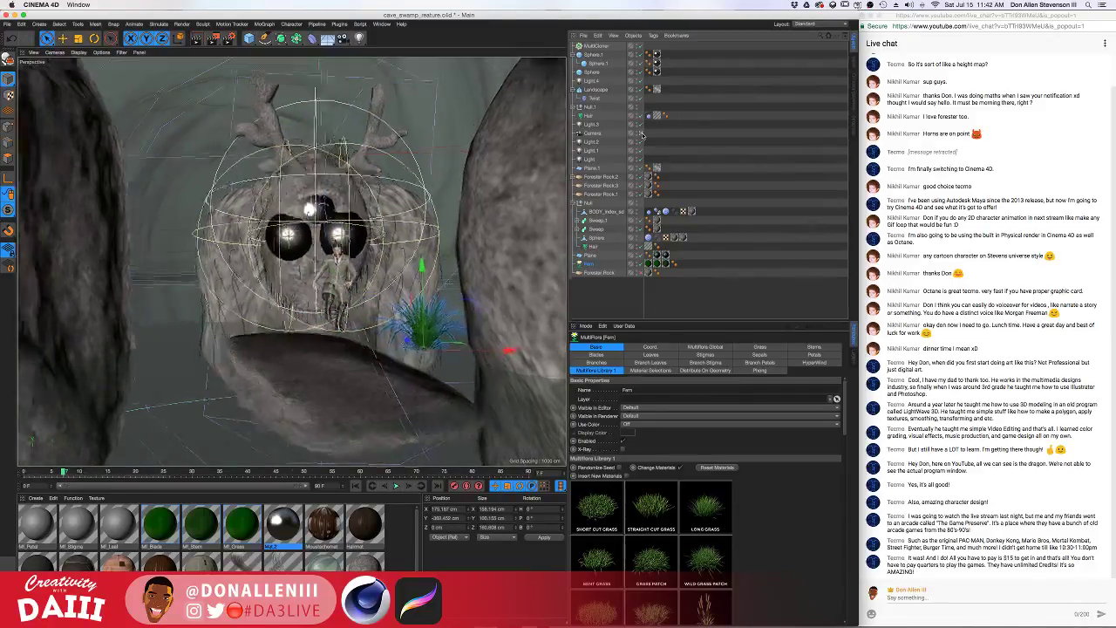
scroll(480, 308, "up", 5)
mouse_move(479, 320)
left_mouse_down("alt")
mouse_move(426, 319)
mouse_move(488, 324)
left_mouse_up("alt")
middle_click_drag(489, 319, 485, 282, "alt")
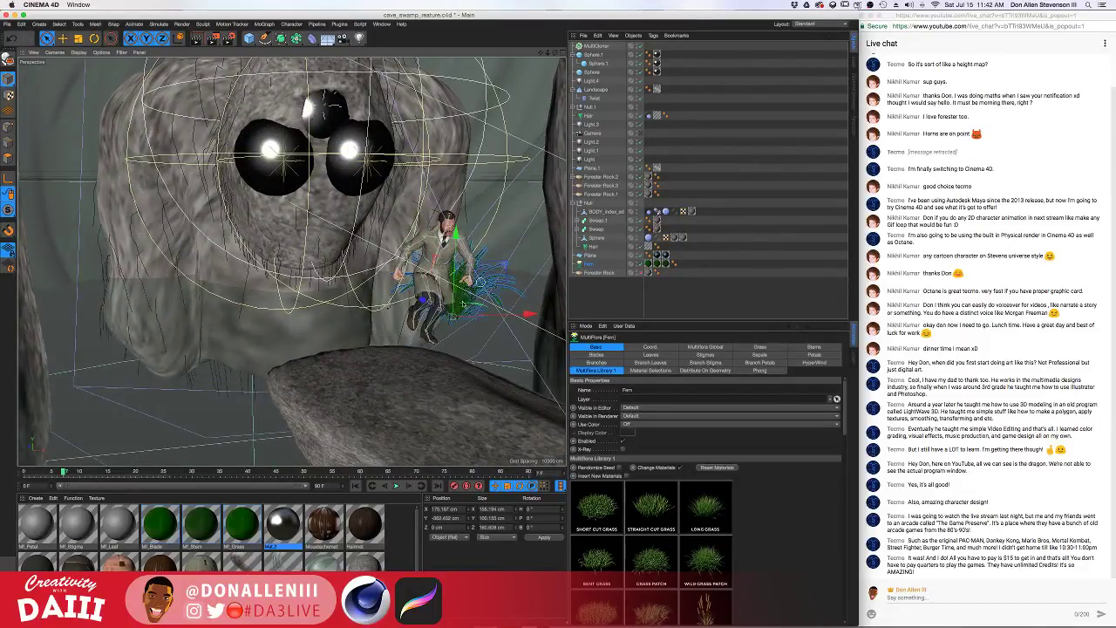
left_click_drag(293, 263, 499, 417, "alt")
middle_click_drag(500, 416, 475, 314, "alt")
left_click_drag(552, 355, 432, 352)
mouse_move(359, 323)
left_mouse_down("alt")
mouse_move(306, 310)
mouse_move(153, 307)
mouse_move(360, 306)
left_mouse_up("alt")
Try the Wild Grass Patch and another grass preset on the plant, and return to the Fern preset
left_click(707, 571)
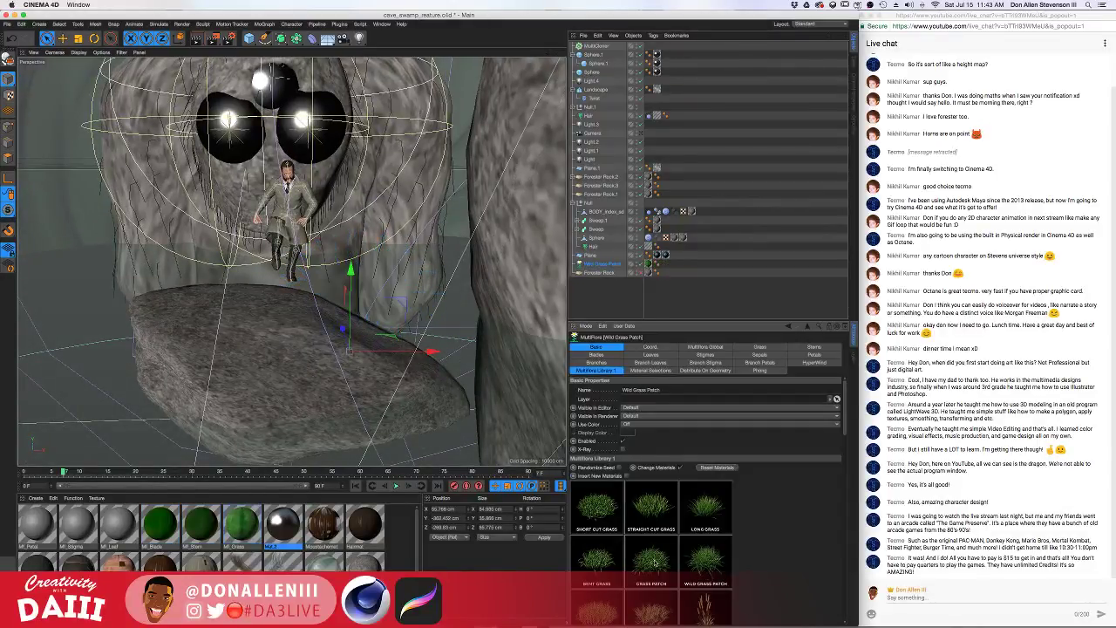
left_click(656, 566)
scroll(654, 566, "down", 5)
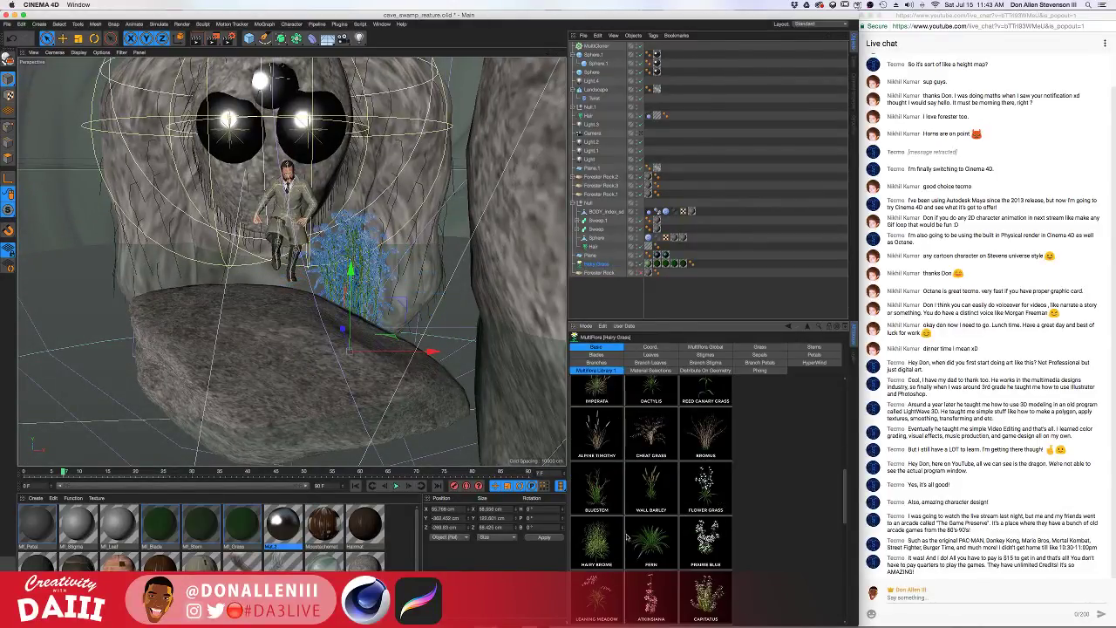
left_click(652, 543)
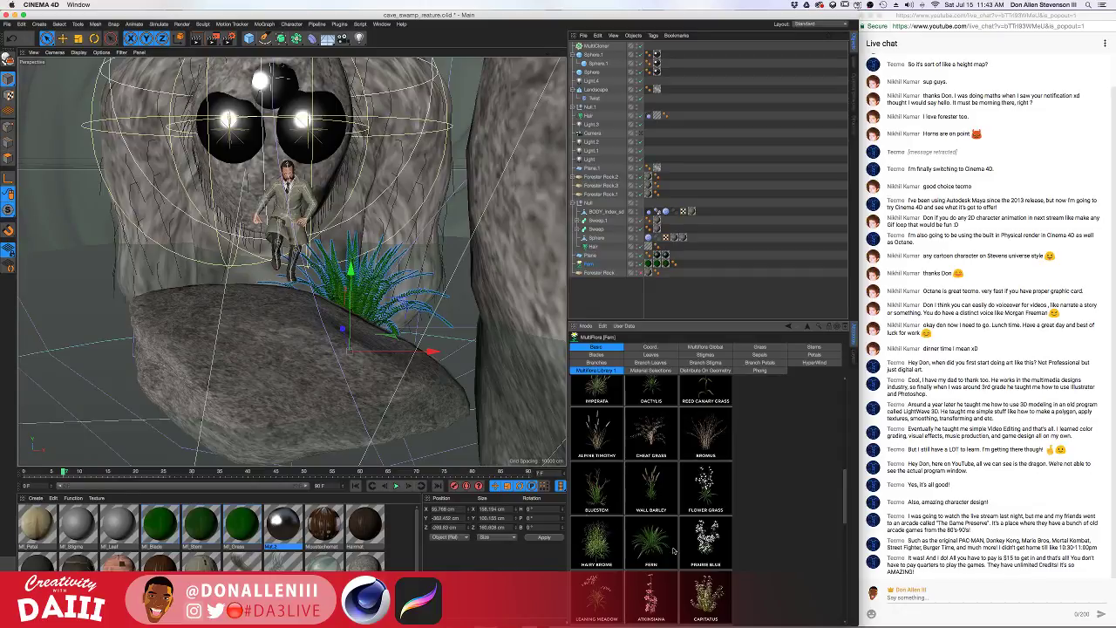
Rotate the Fern to a heading of about -27.7° and nest it inside the MultiCloner
left_click_drag(390, 325, 401, 296, "alt")
key("r")
middle_click_drag(401, 285, 407, 316, "alt")
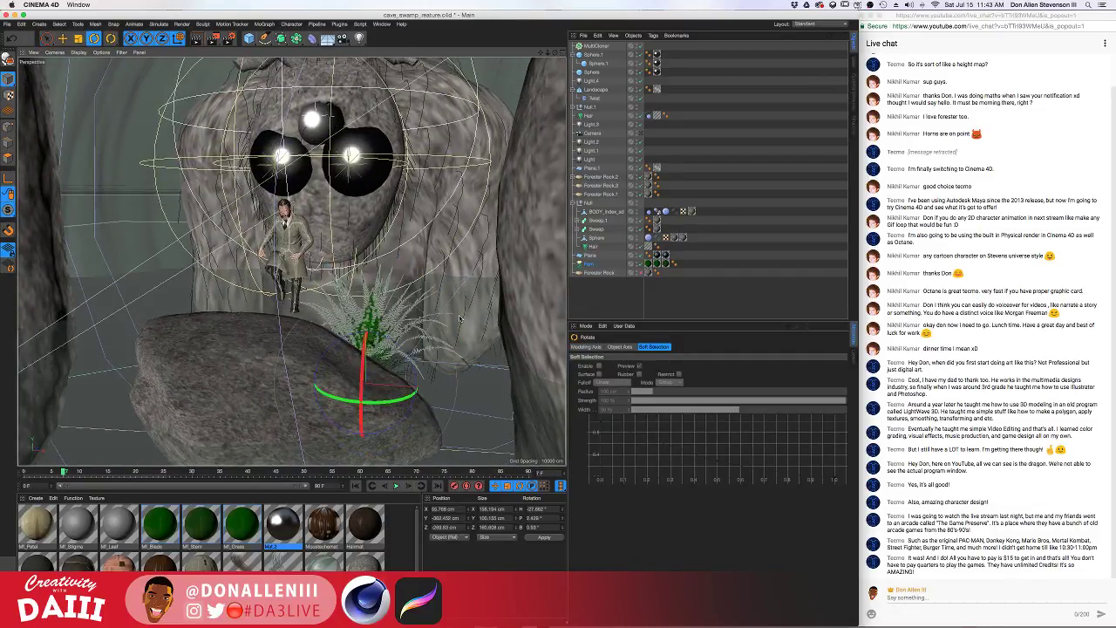
mouse_move(400, 319)
left_mouse_down("alt")
mouse_move(441, 318)
mouse_move(401, 319)
mouse_move(414, 321)
left_mouse_up("alt")
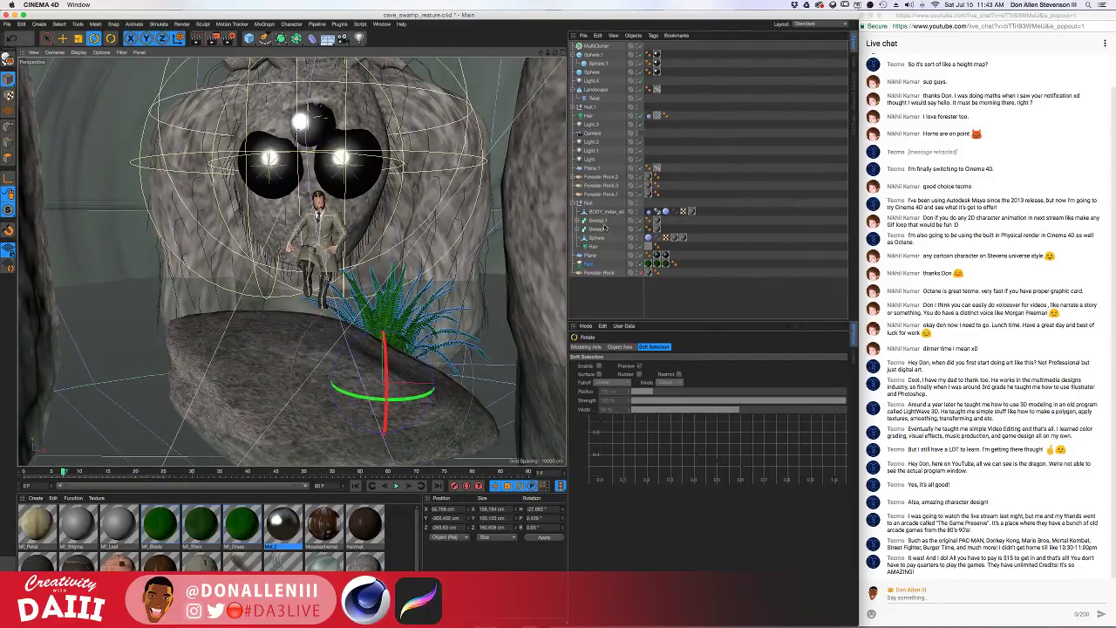
left_click(592, 47)
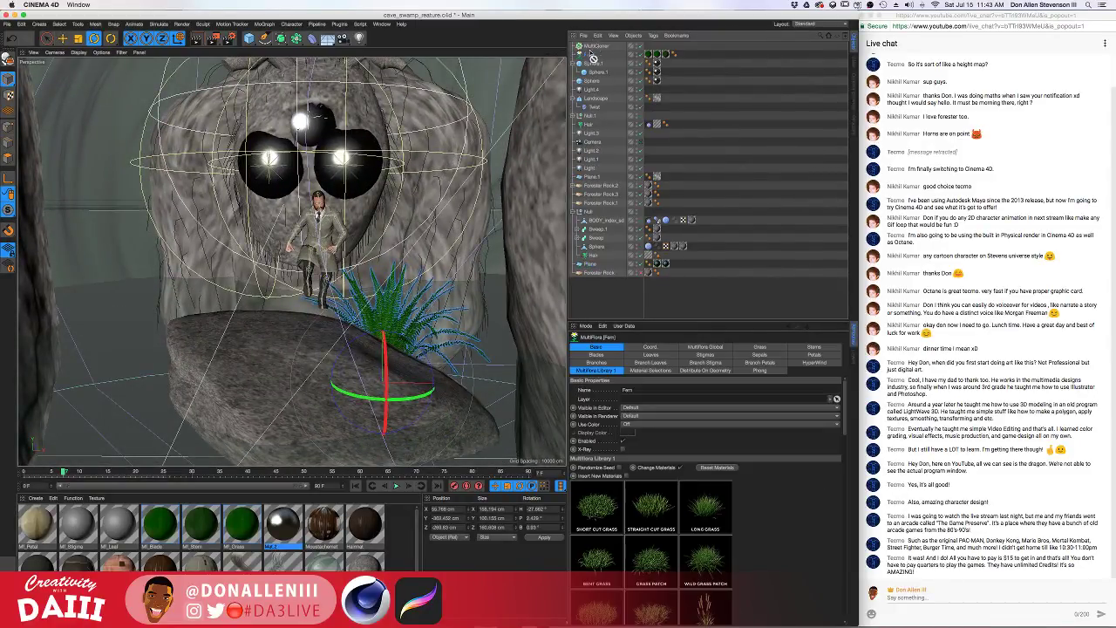
left_click(594, 46)
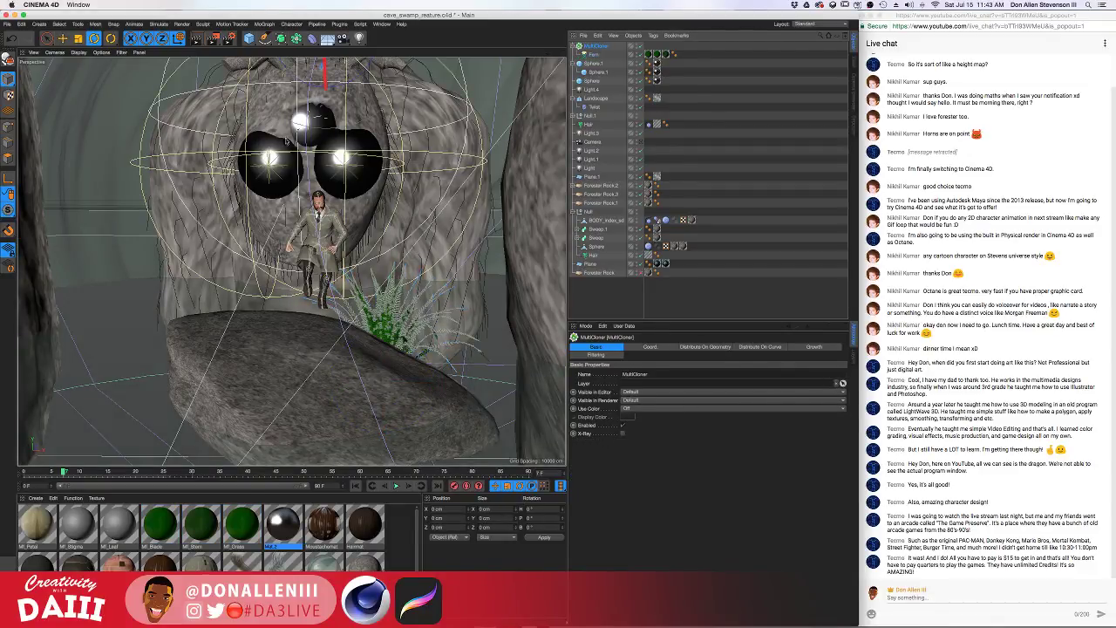
Try adding a Plane and lowering it to the top of the rock beneath the man
left_click(249, 38)
left_click(315, 65)
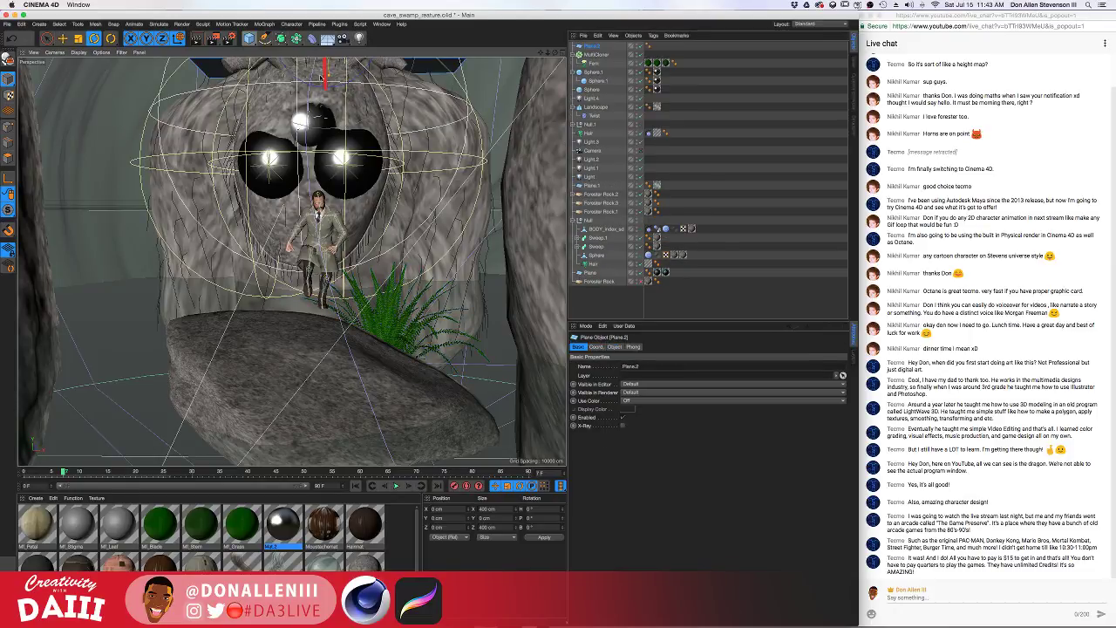
key("e")
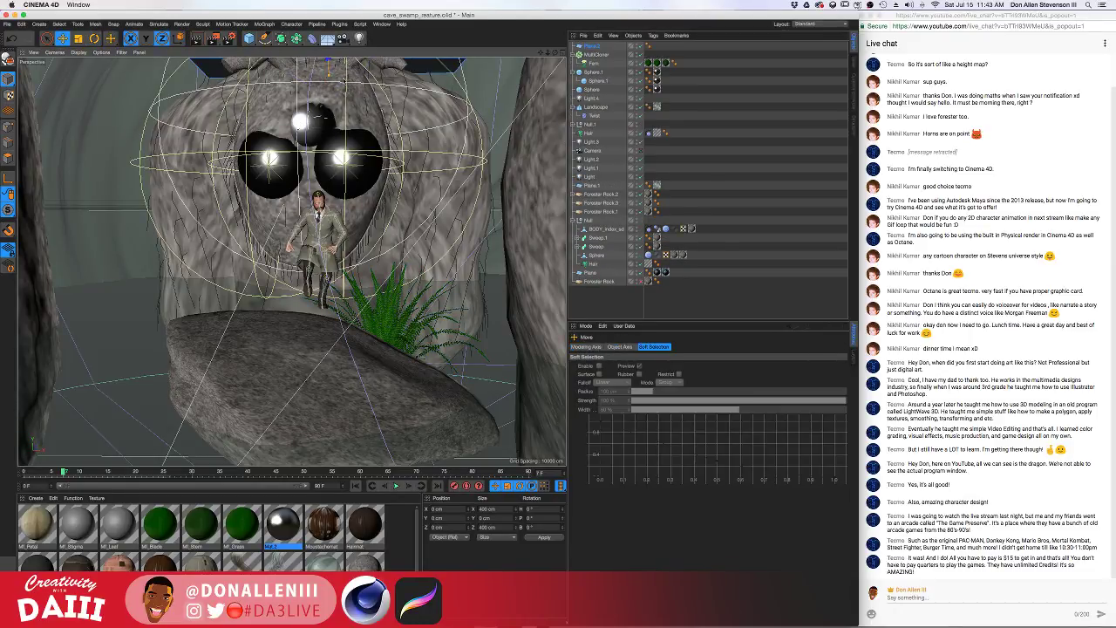
middle_click_drag(351, 247, 359, 407, "alt")
left_click_drag(333, 115, 335, 427)
middle_click_drag(359, 363, 385, 186, "alt")
left_click_drag(385, 186, 370, 206, "alt")
left_click_drag(342, 250, 343, 220)
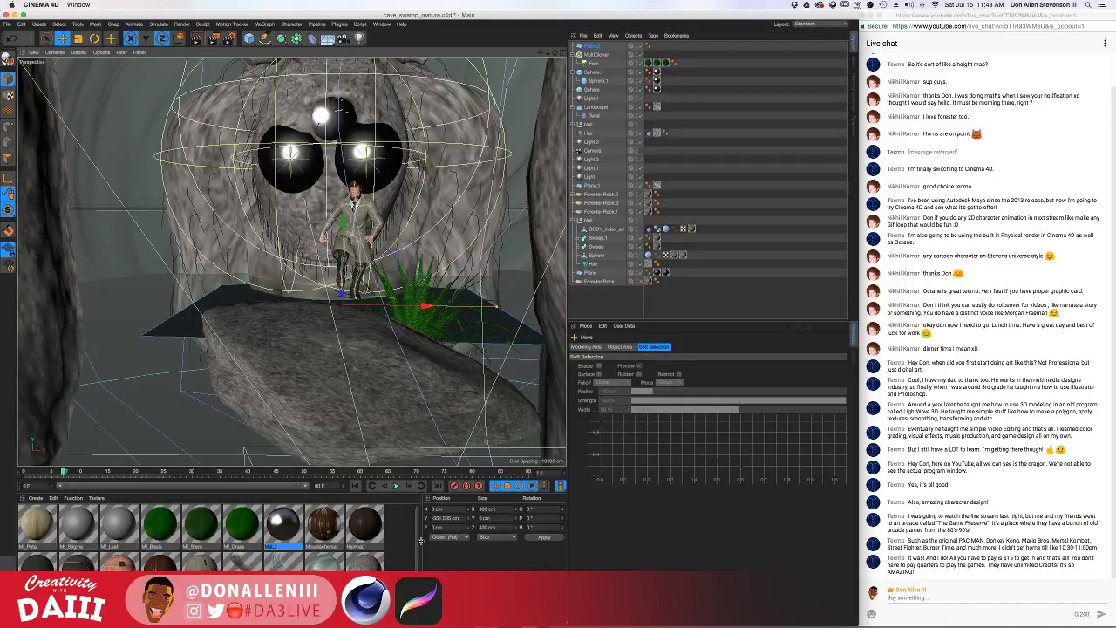
left_click(311, 38)
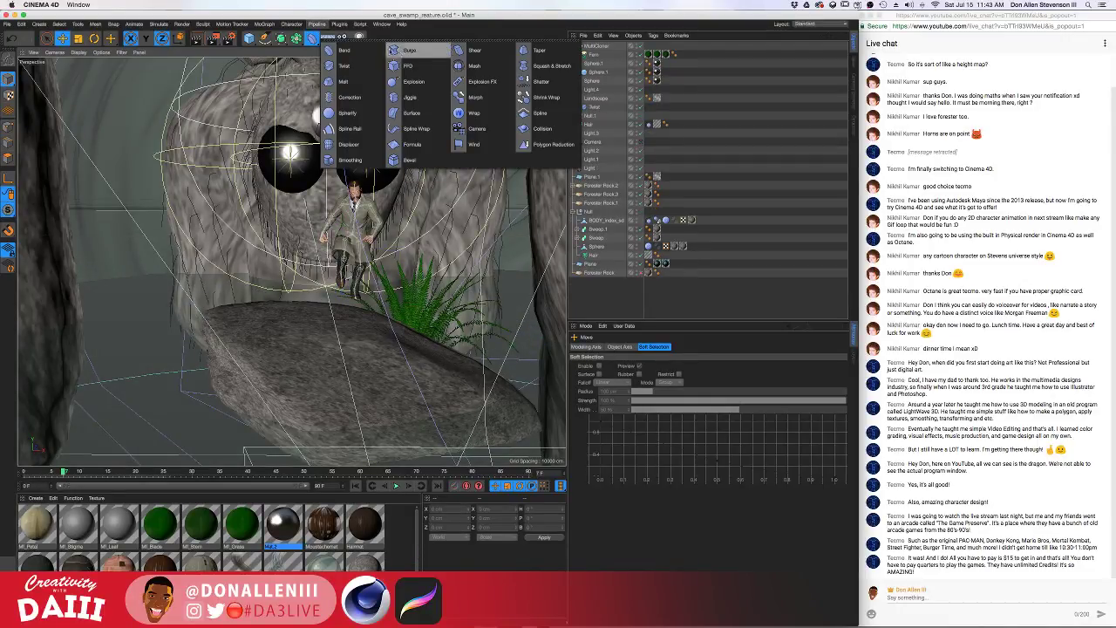
left_click(294, 39)
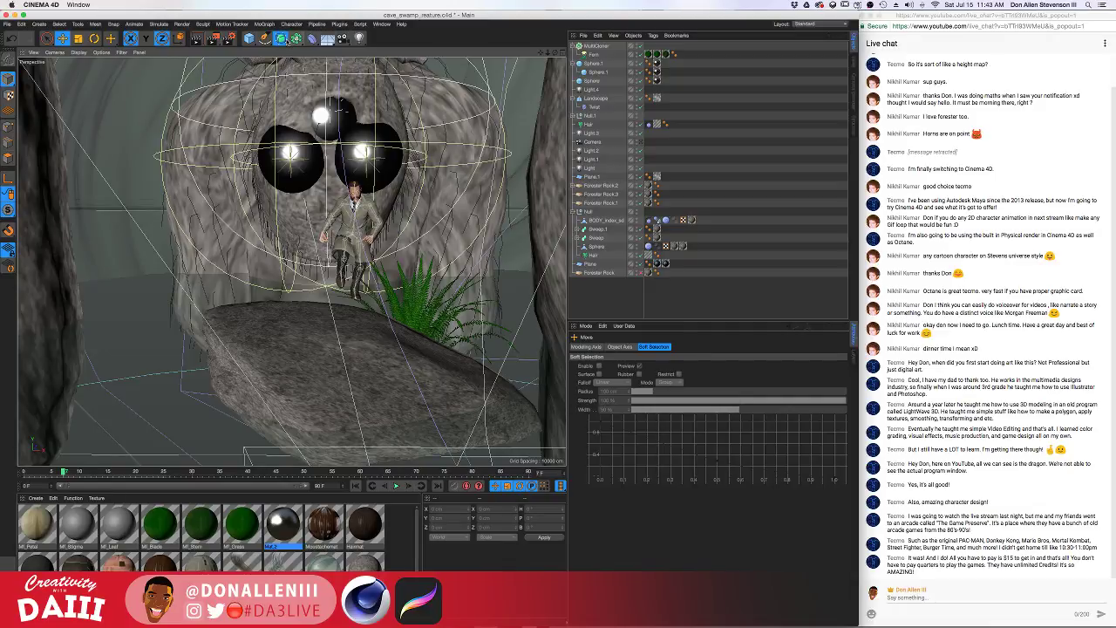
left_click(286, 40)
left_click(287, 40)
left_click(304, 41)
left_click(311, 38)
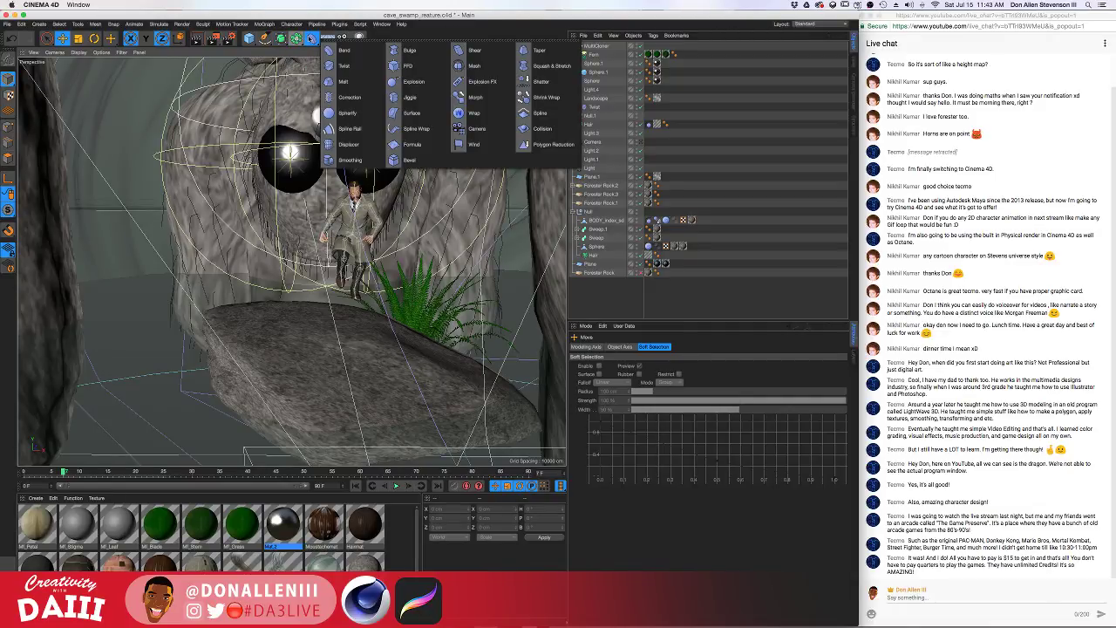
left_click(311, 39)
Add a Landscape object, flatten it, and lower it to the level of the rock beneath the man
left_click(249, 38)
left_click(426, 98)
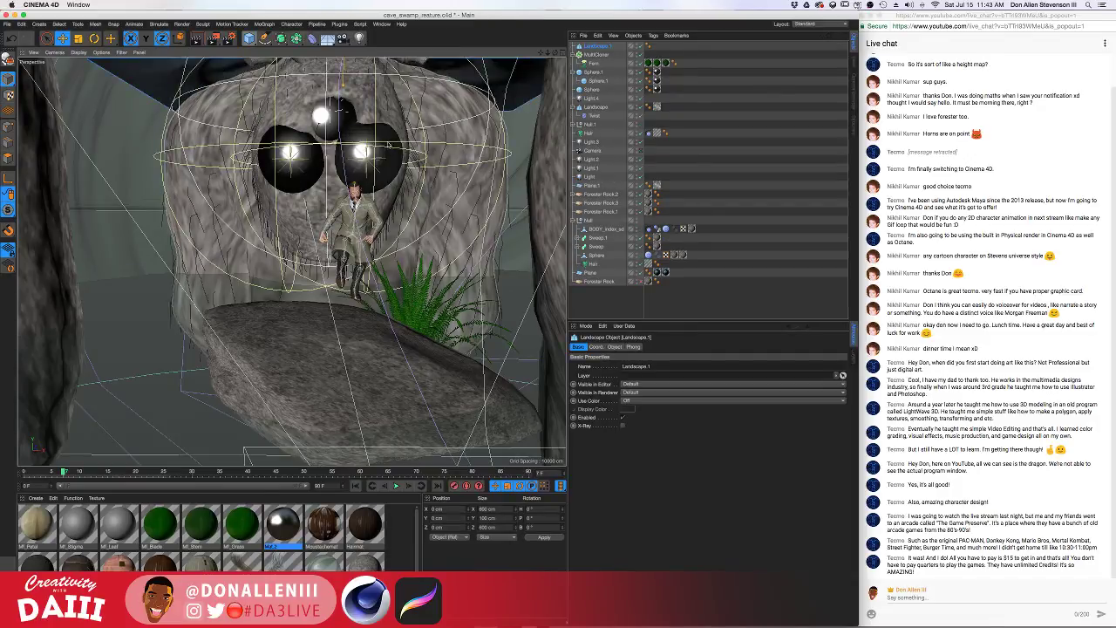
scroll(389, 144, "down", 10)
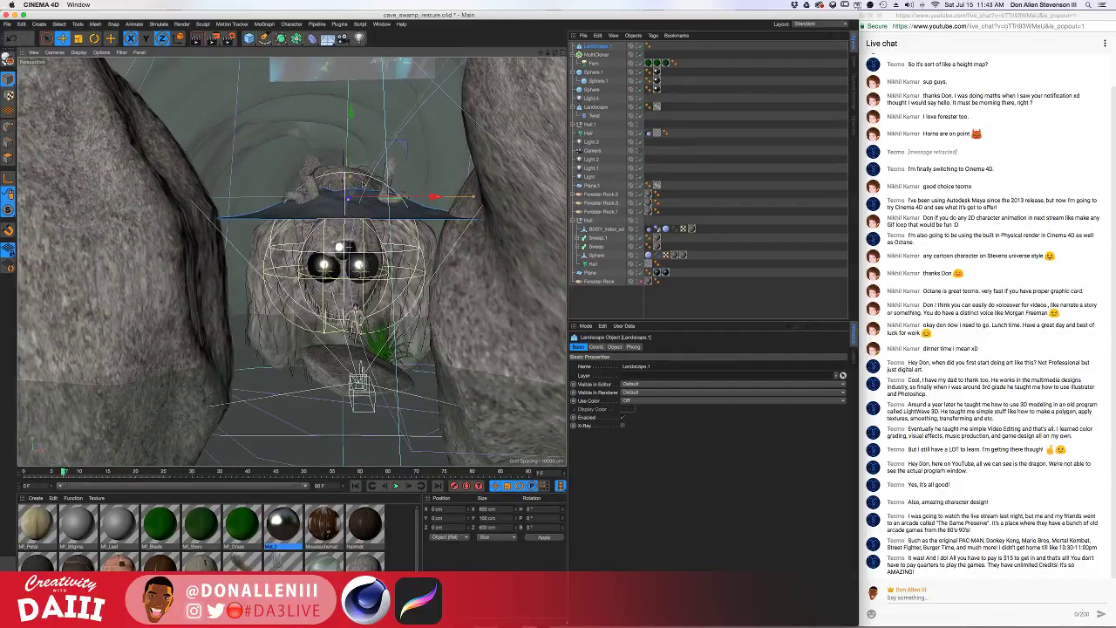
left_click_drag(350, 131, 349, 262)
scroll(332, 328, "up", 3)
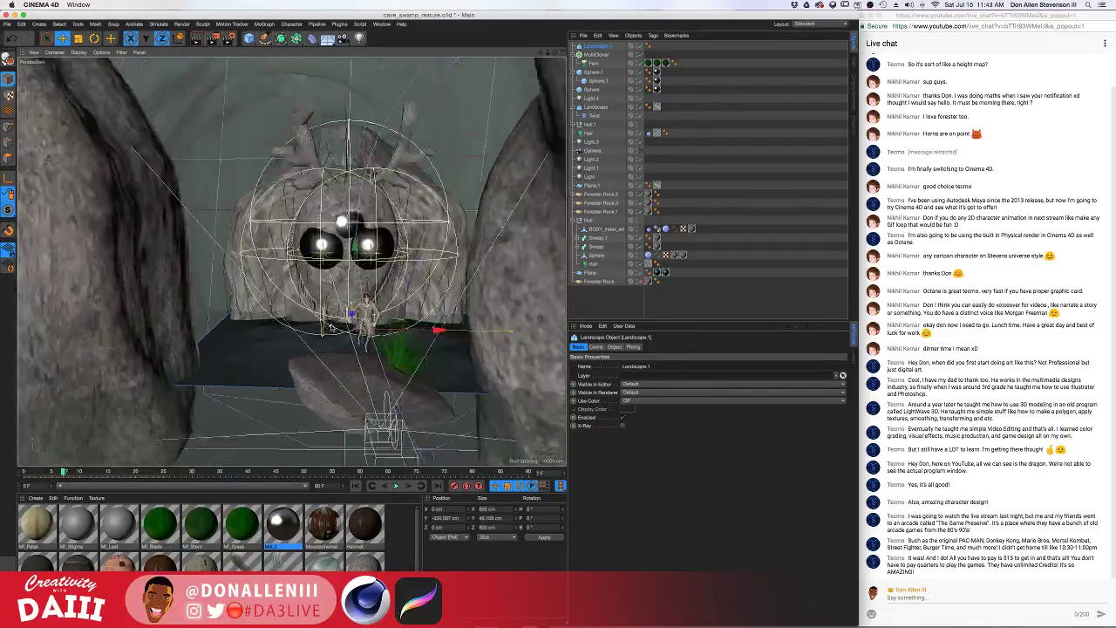
scroll(332, 327, "up", 3)
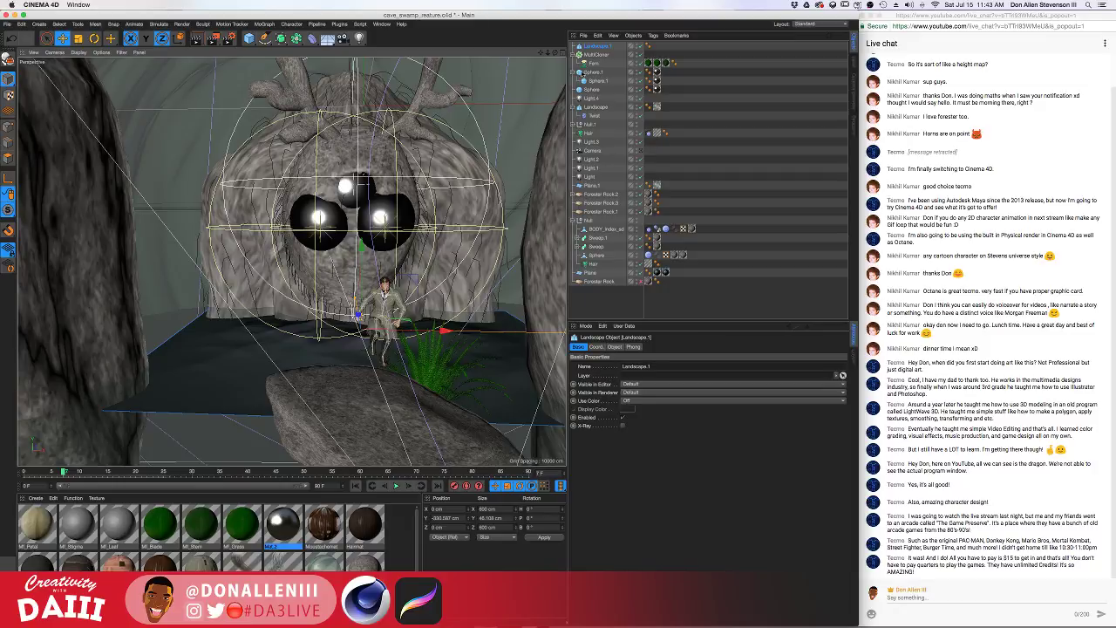
Assign the flattened Landscape.1 object as the MultiCloner's distribution geometry
left_click(594, 55)
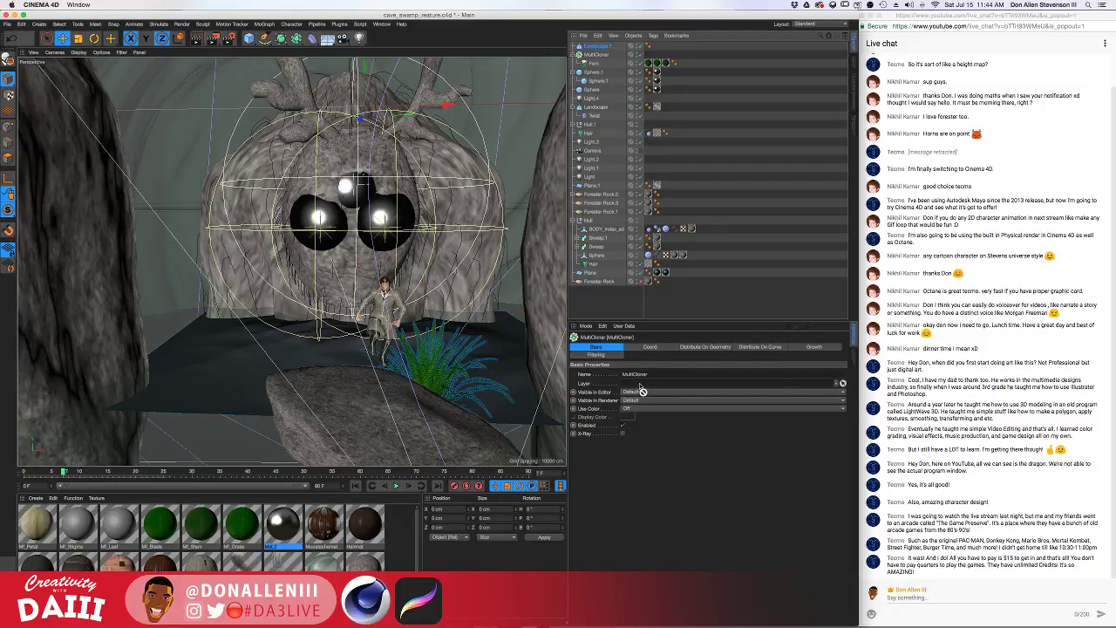
left_click_drag(639, 386, 639, 386)
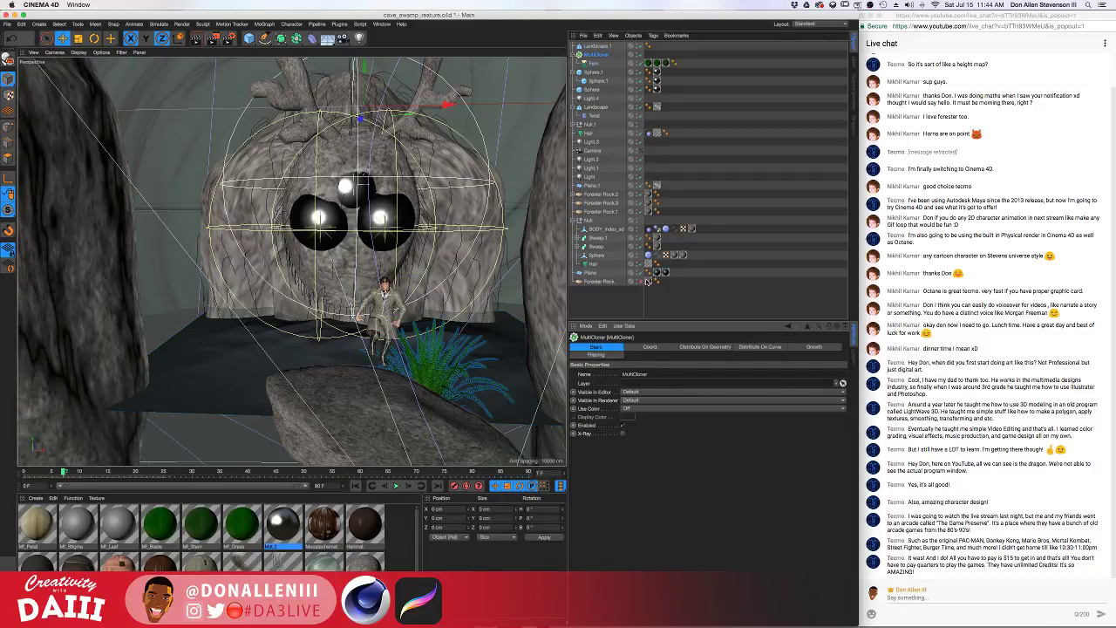
left_click(650, 349)
left_click(702, 348)
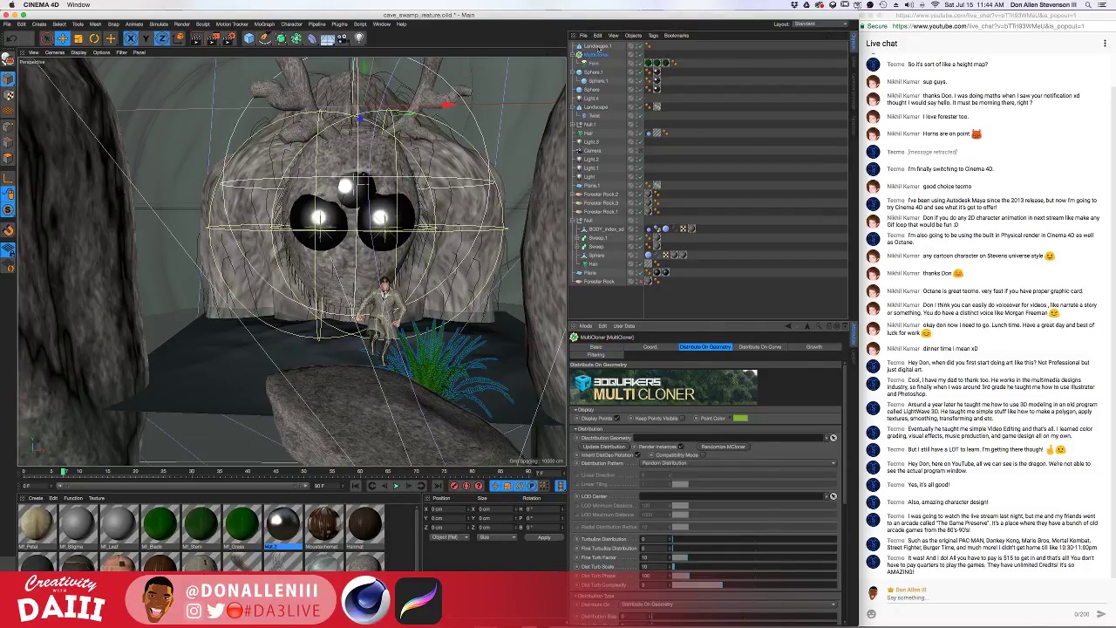
mouse_move(597, 48)
left_mouse_down()
mouse_move(722, 476)
mouse_move(678, 439)
left_mouse_up()
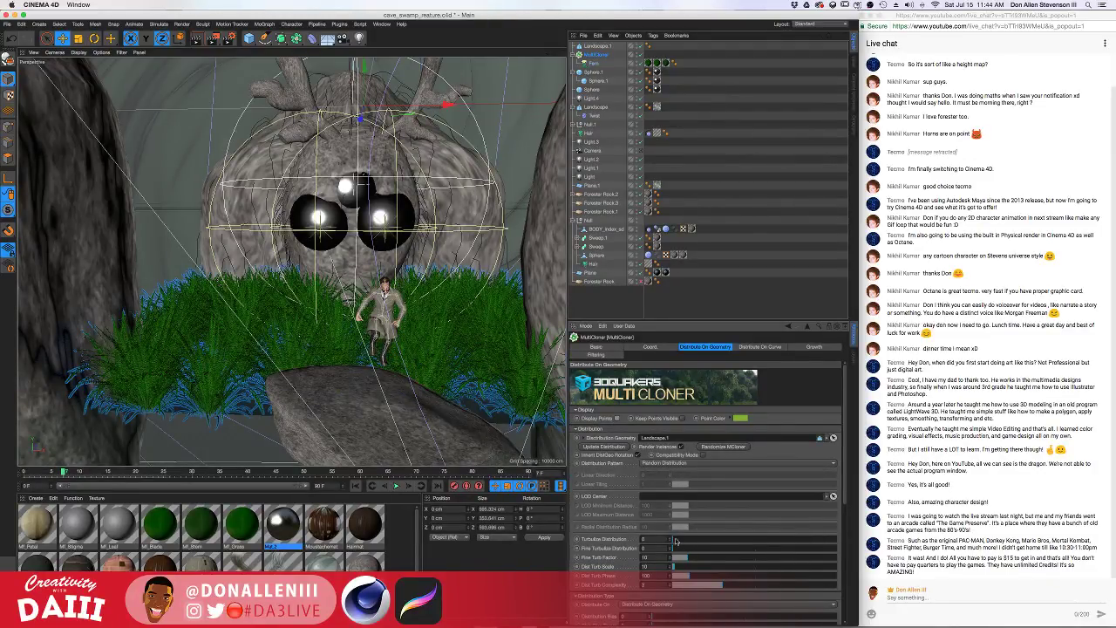
Set the MultiCloner's Y rotation turbulence to about 120, turbulence scale to about 200, neighbor count to 4, and clone size to about 0.65
scroll(588, 537, "down", 5)
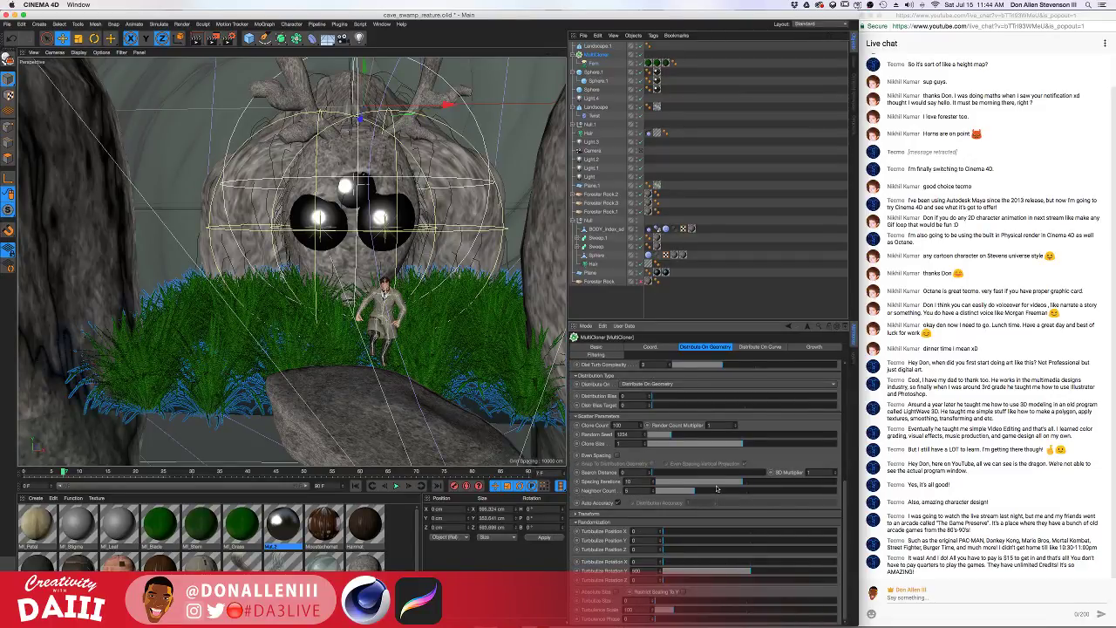
left_click_drag(717, 575, 685, 573)
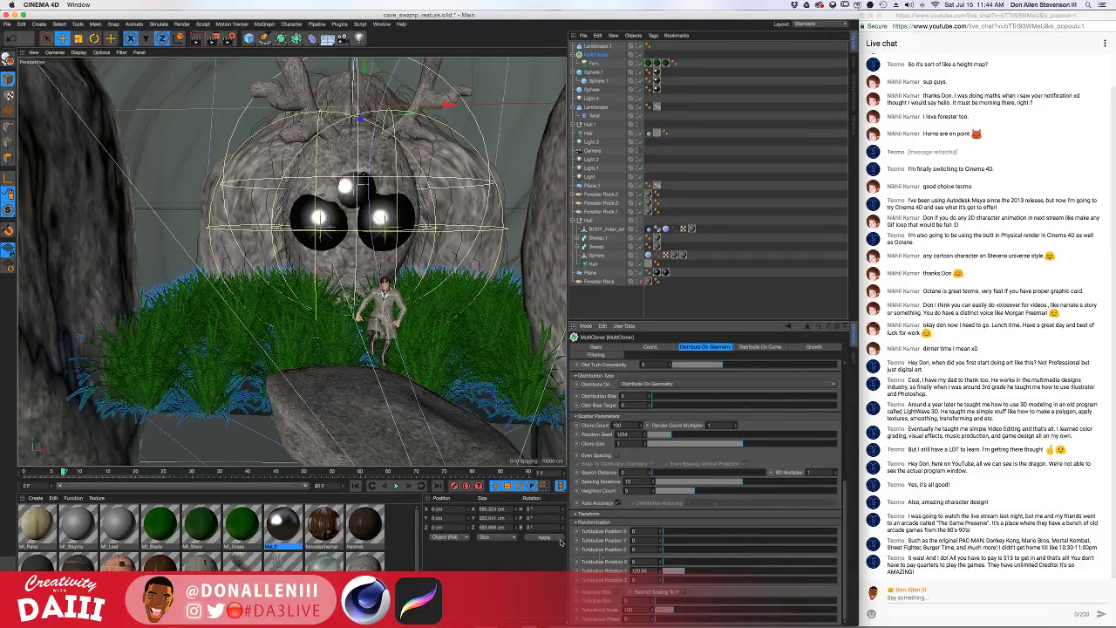
left_click_drag(428, 379, 416, 328, "alt")
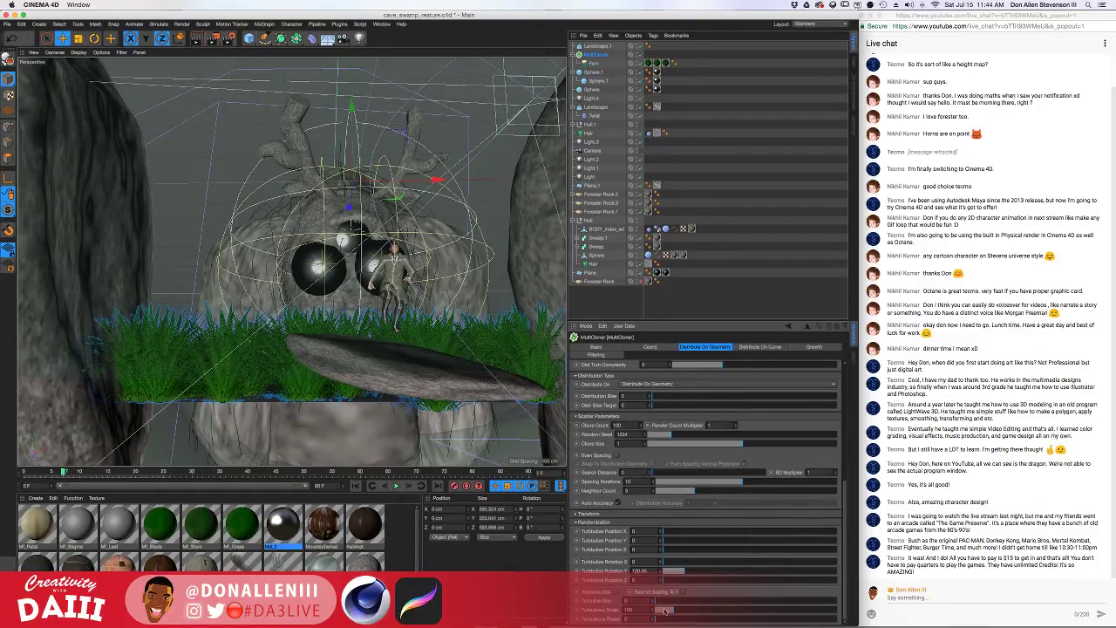
left_click_drag(670, 611, 693, 610)
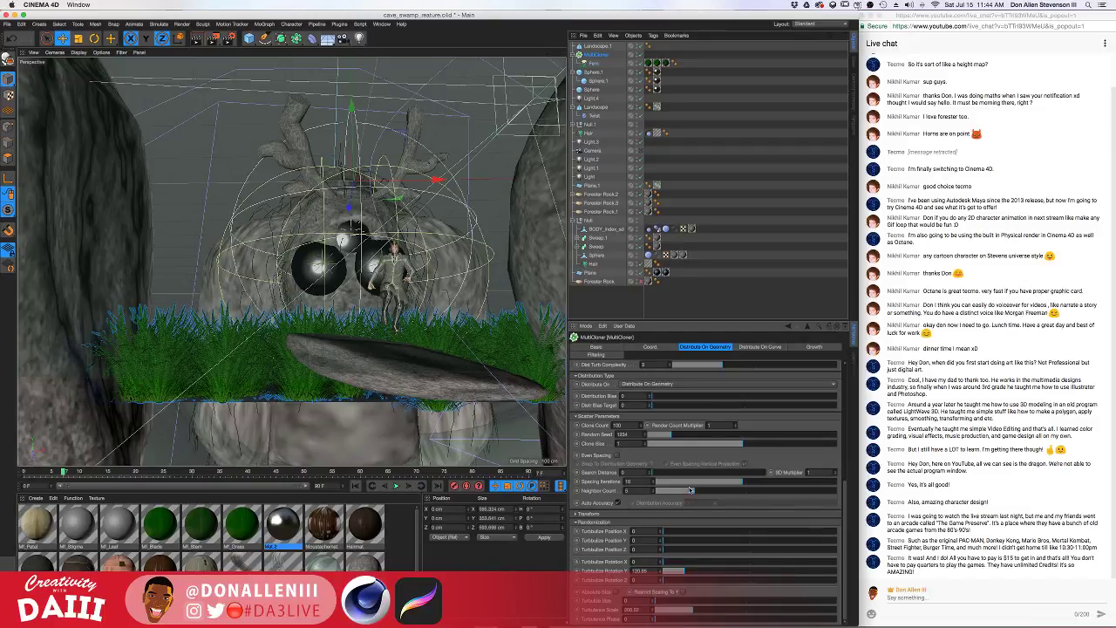
mouse_move(679, 488)
left_mouse_down()
mouse_move(666, 494)
mouse_move(684, 485)
left_mouse_up()
mouse_move(690, 439)
left_mouse_down()
mouse_move(710, 451)
mouse_move(688, 446)
left_mouse_up()
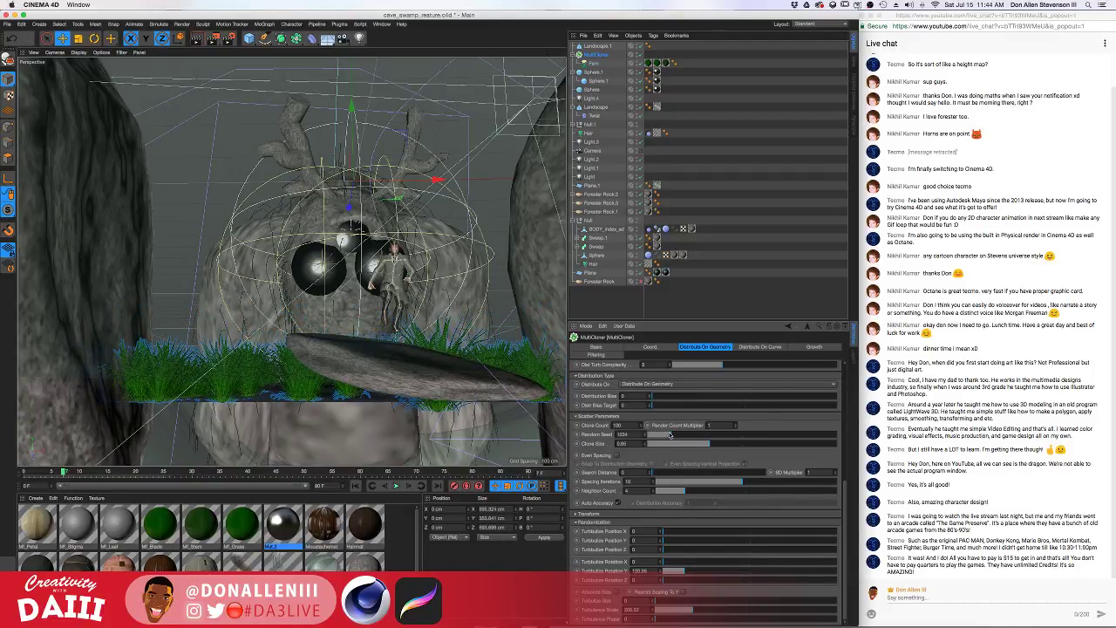
Vary the fern layout with a new random seed, a distribution turbulence complexity of about 3.2, and repeated MultiCloner randomization
scroll(605, 548, "up", 5)
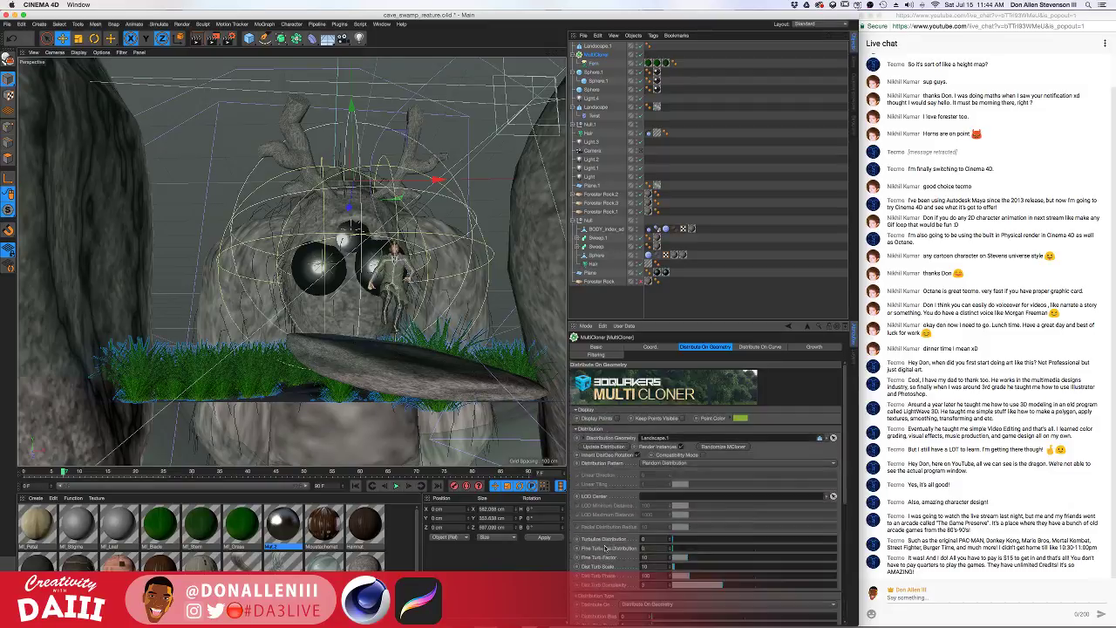
scroll(616, 549, "down", 5)
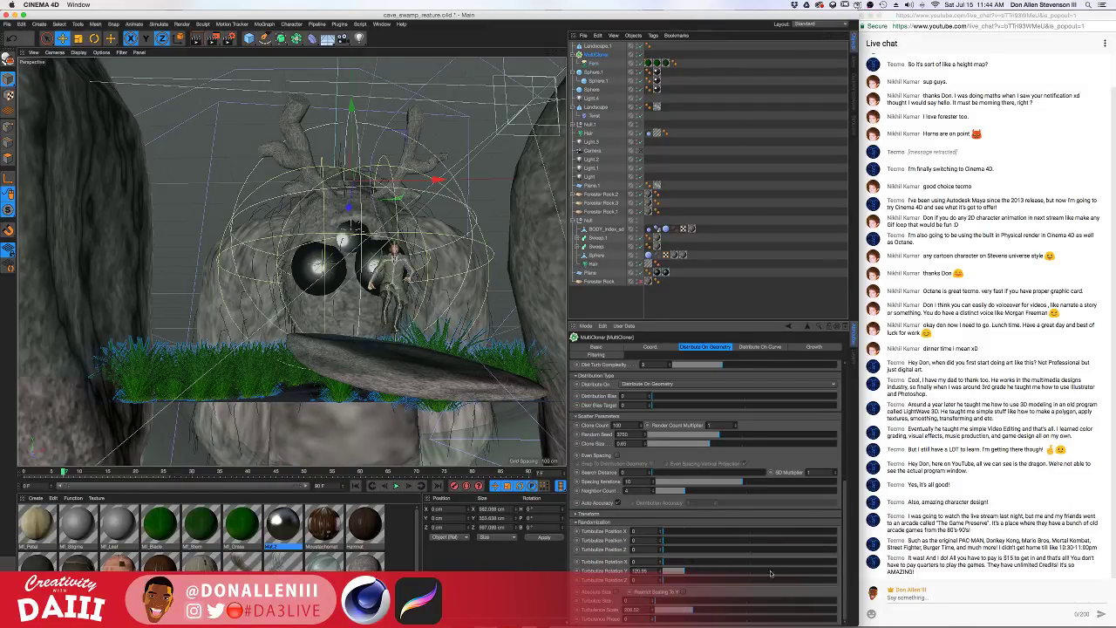
scroll(657, 509, "up", 5)
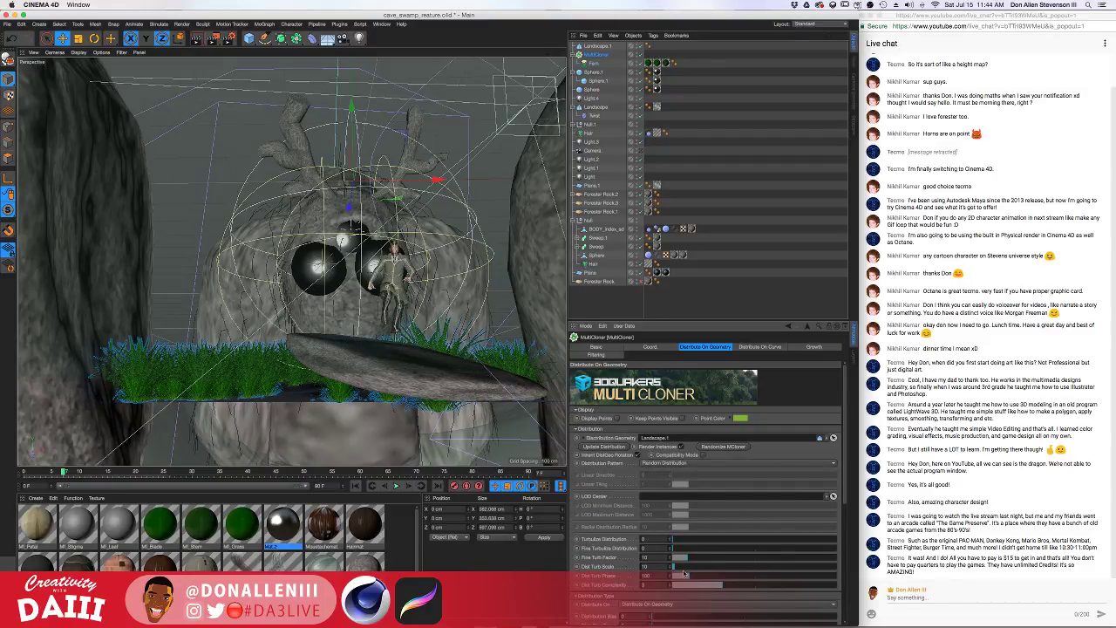
left_click_drag(687, 577, 727, 585)
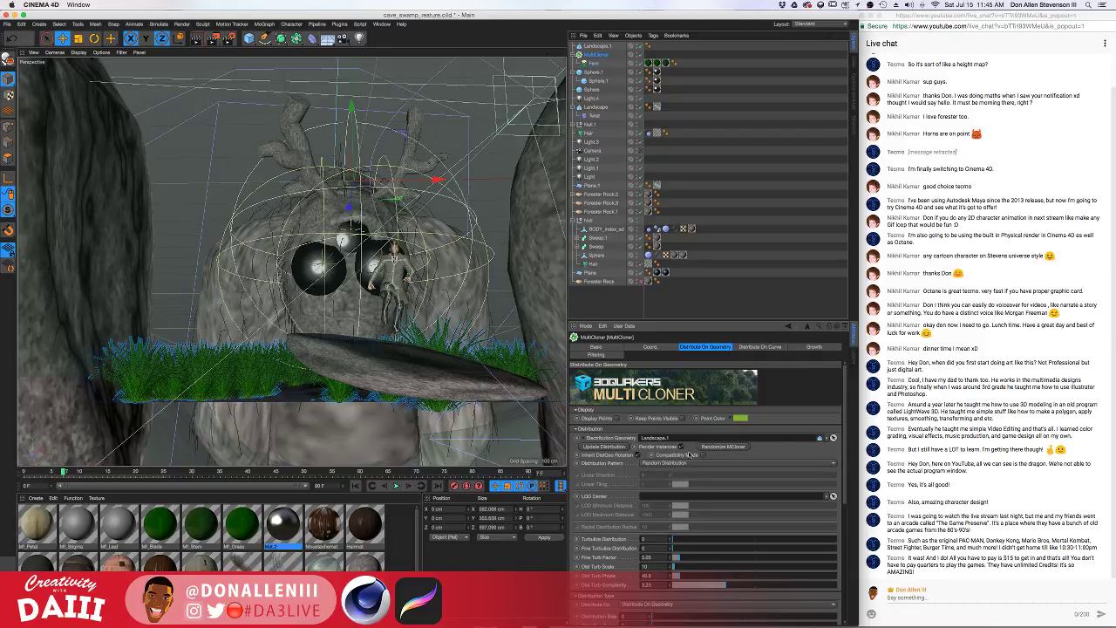
left_click(739, 448)
left_click(740, 447)
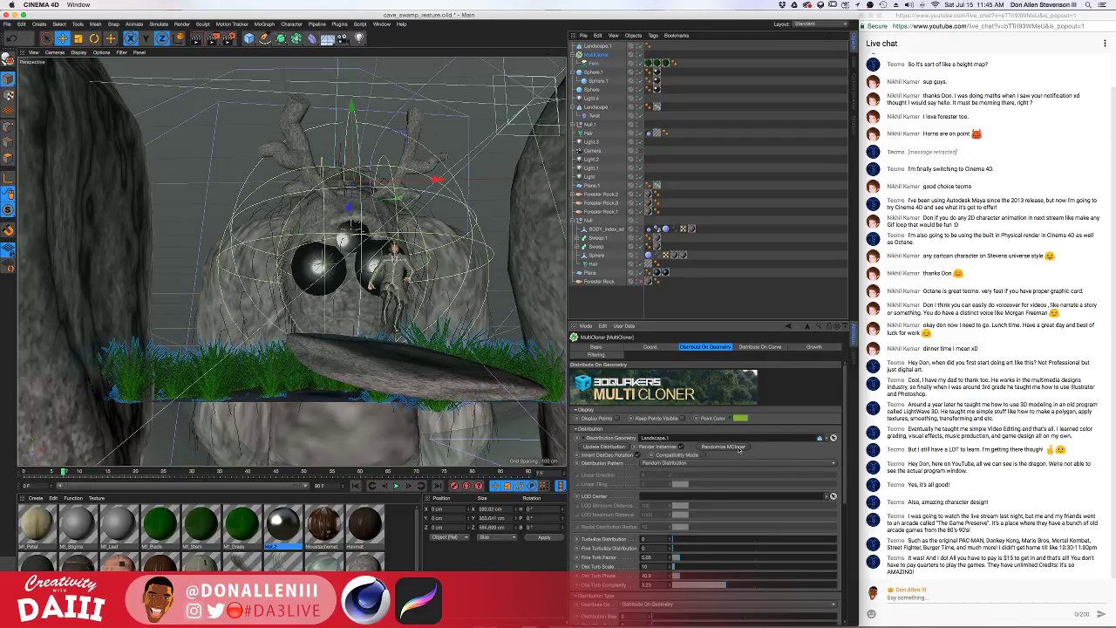
left_click(739, 448)
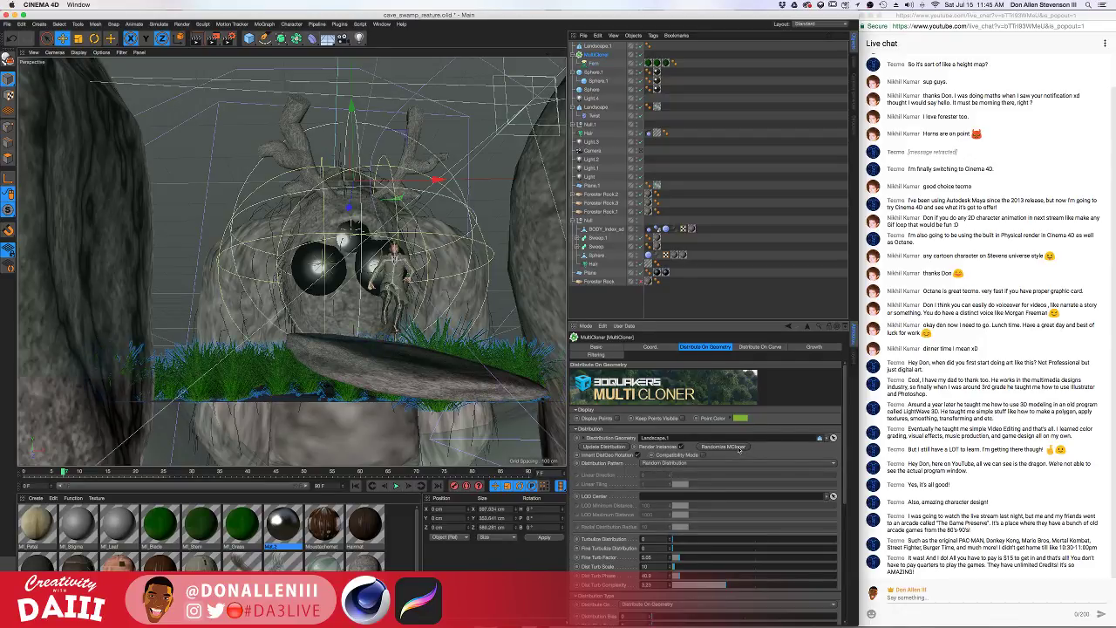
Stretch the Landscape.1 object vertically to a height of about 145 cm
left_click(598, 45)
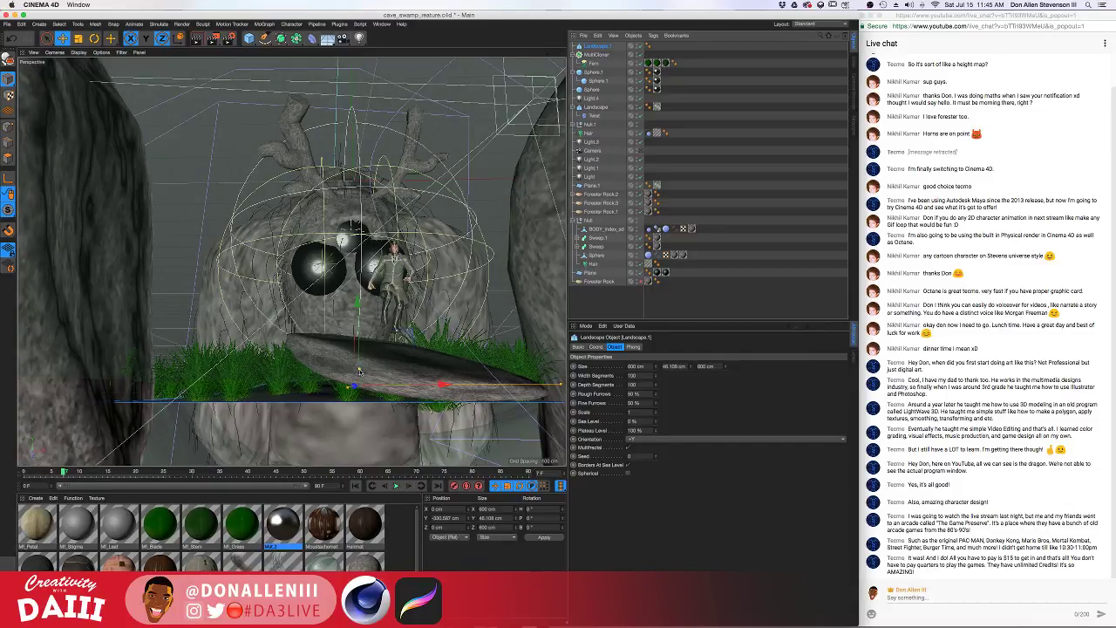
left_click_drag(359, 371, 357, 255)
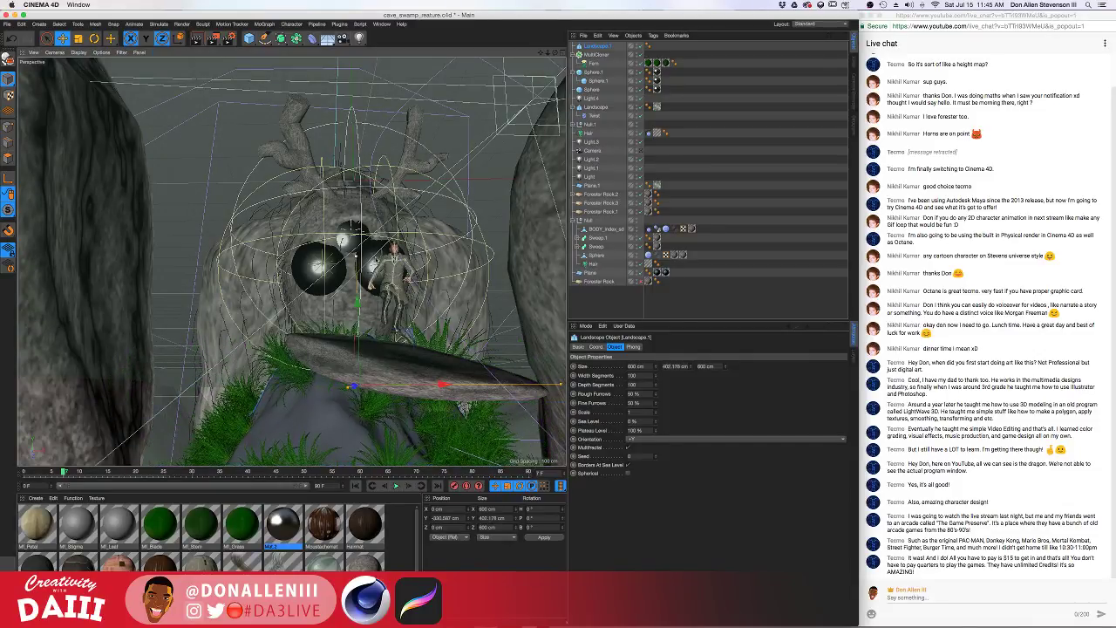
left_click_drag(354, 321, 380, 338)
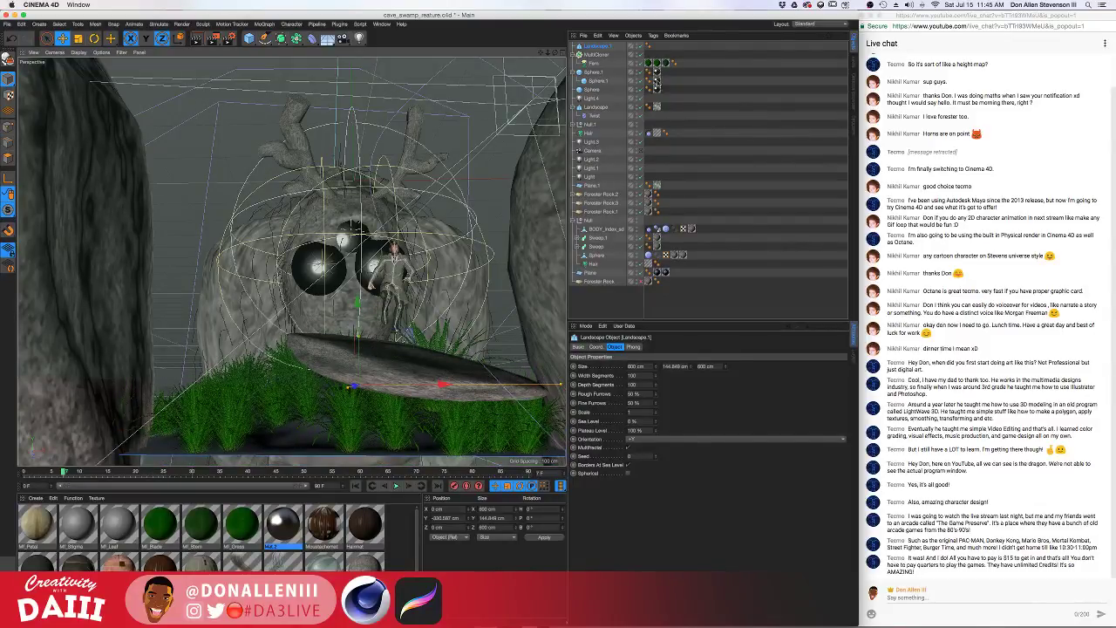
Try the Poaceae and Dactylis presets on the plant inside the MultiCloner
left_click(598, 54)
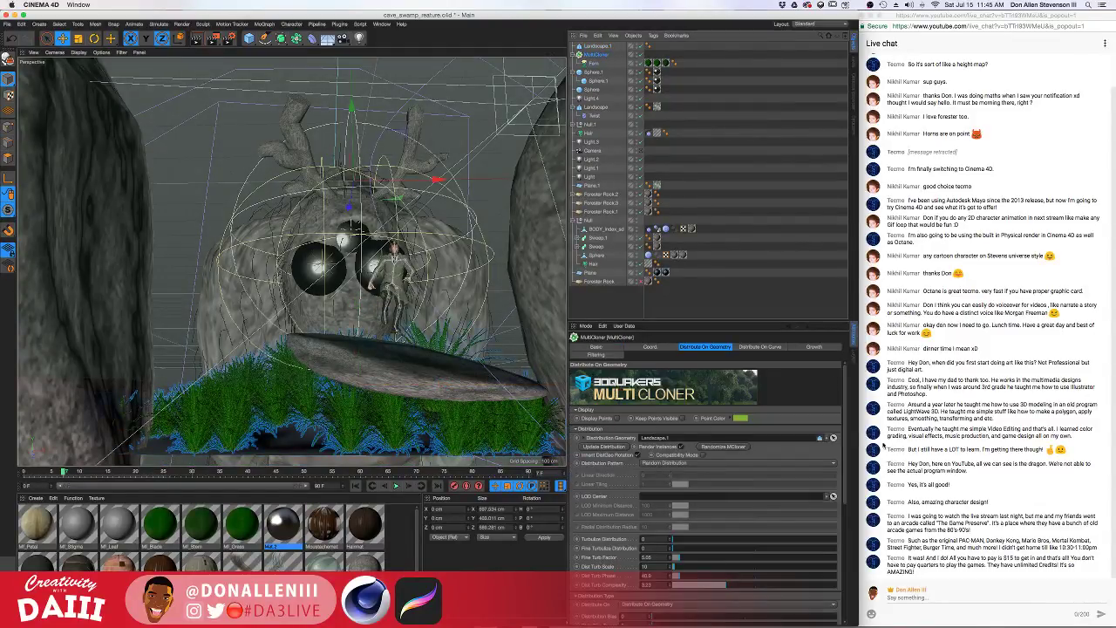
left_click(605, 62)
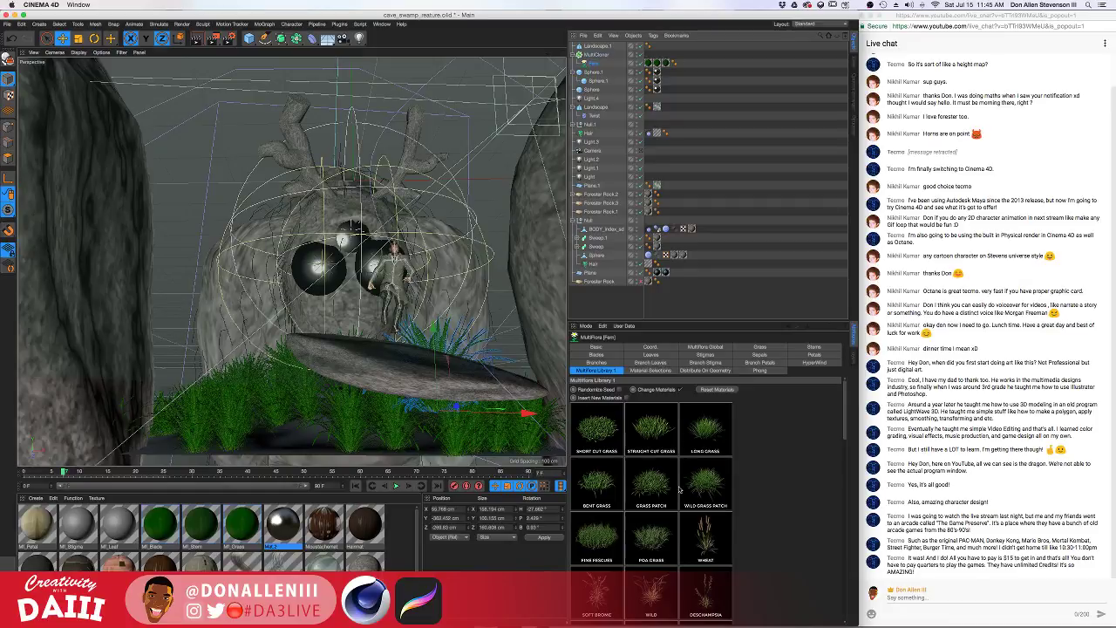
scroll(680, 490, "down", 3)
left_click(604, 539)
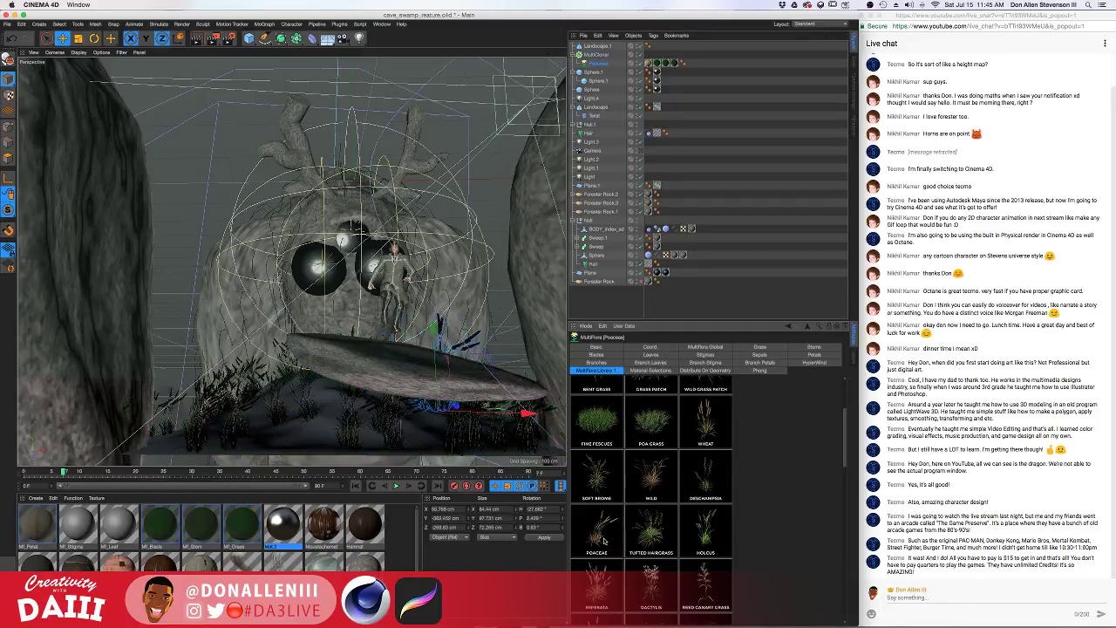
left_click(651, 583)
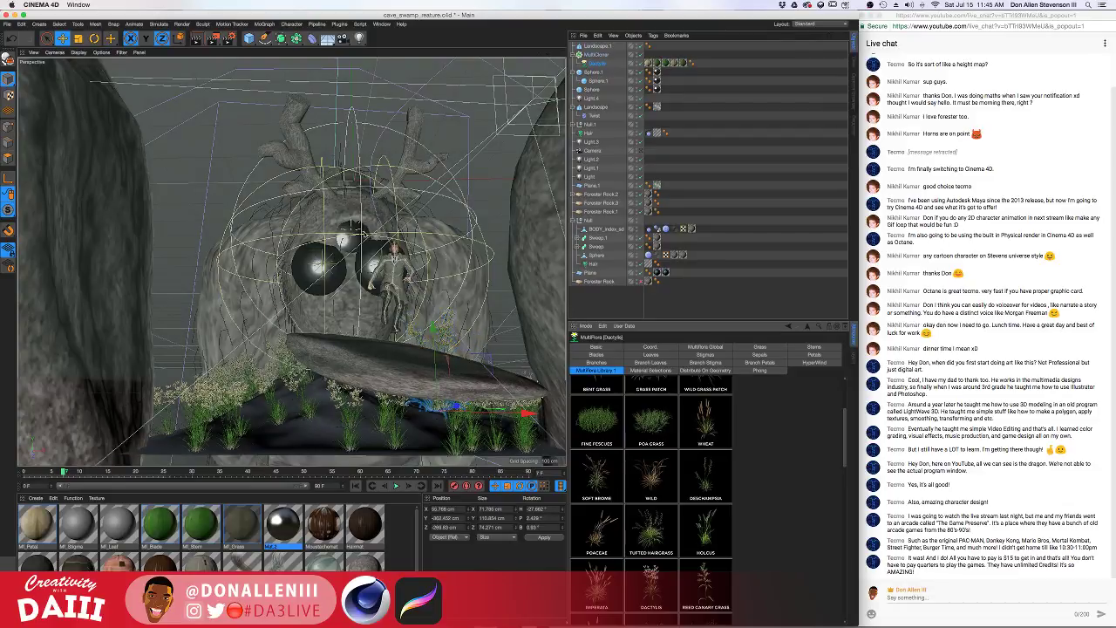
Apply the Hairy Brome preset to the plant inside the MultiCloner and render a preview of the view
left_click(641, 150)
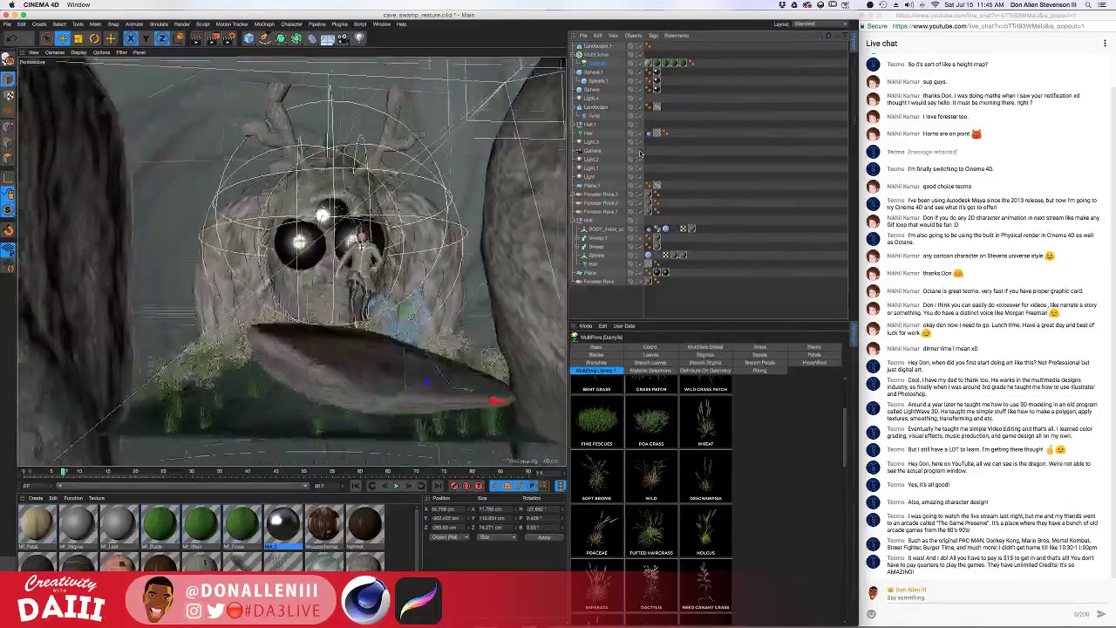
scroll(289, 269, "up", 2)
scroll(289, 269, "up", 3)
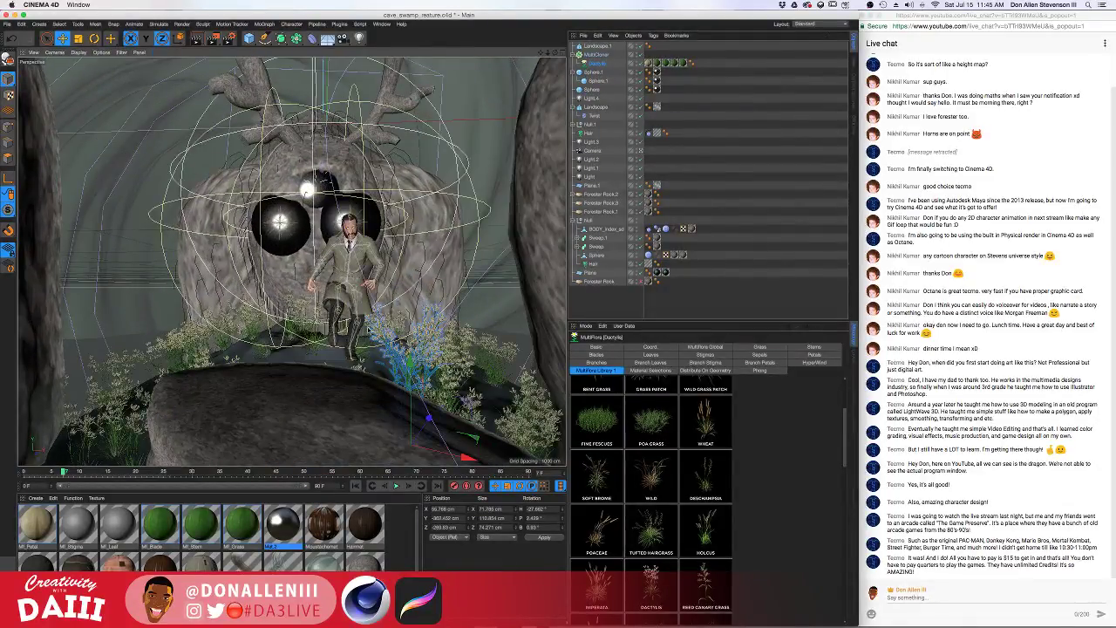
mouse_move(290, 269)
left_mouse_down("alt")
mouse_move(285, 253)
mouse_move(327, 292)
mouse_move(290, 259)
left_mouse_up("alt")
scroll(604, 563, "down", 5)
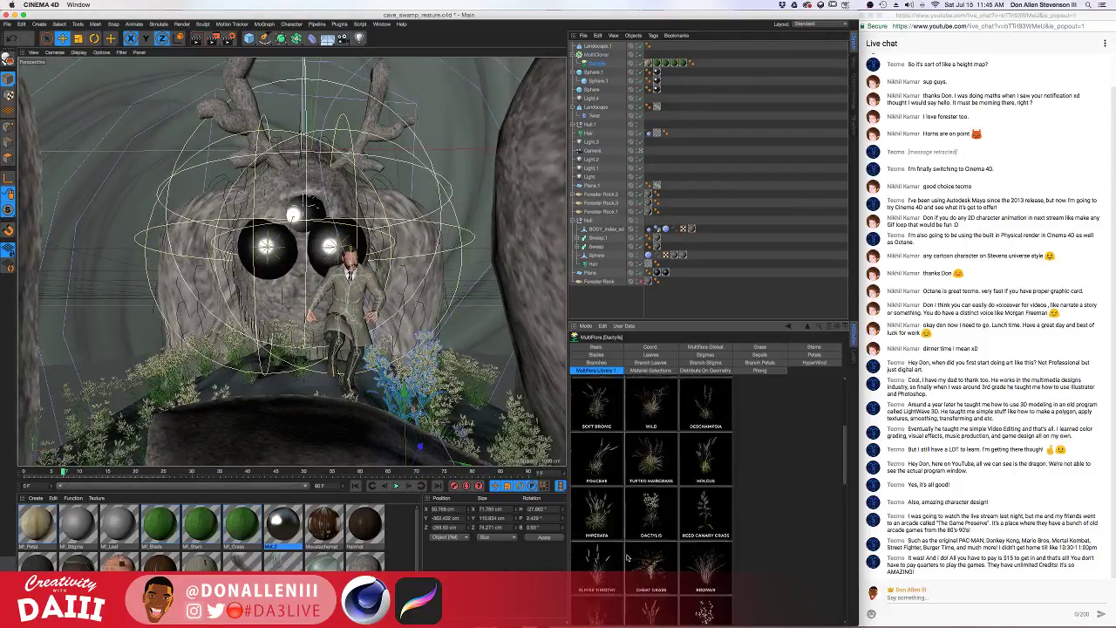
left_click(615, 533)
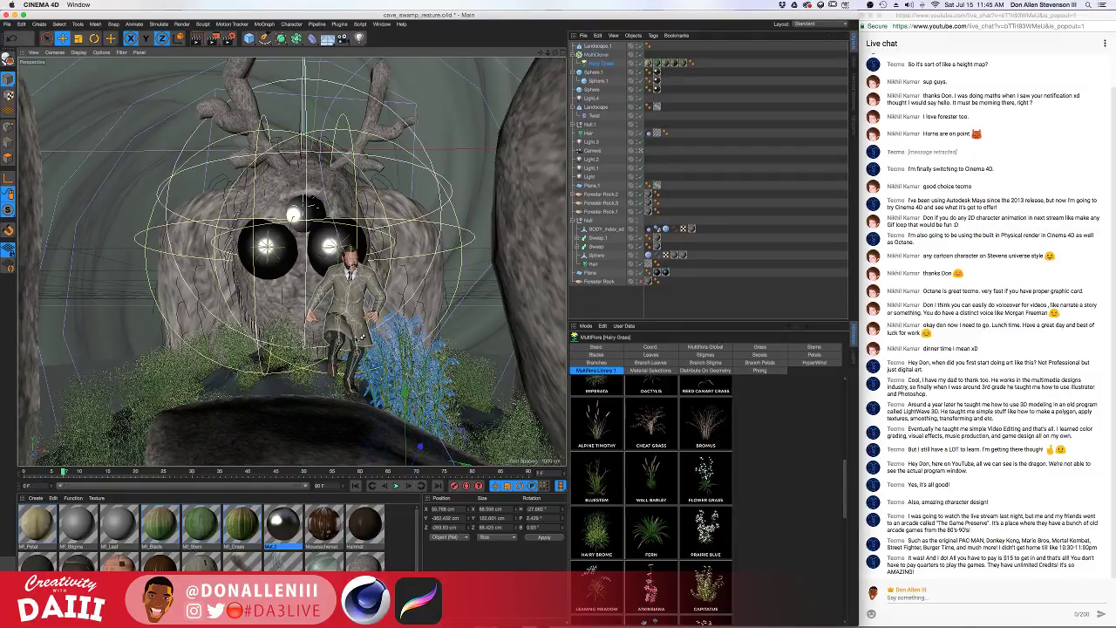
key("alt+r")
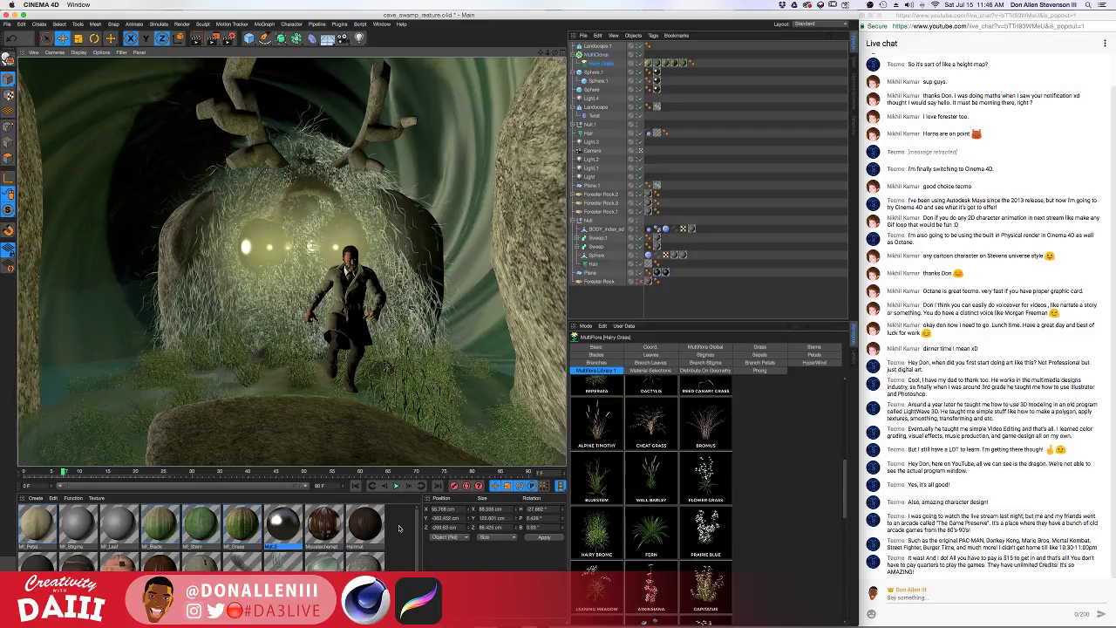
left_click(411, 377)
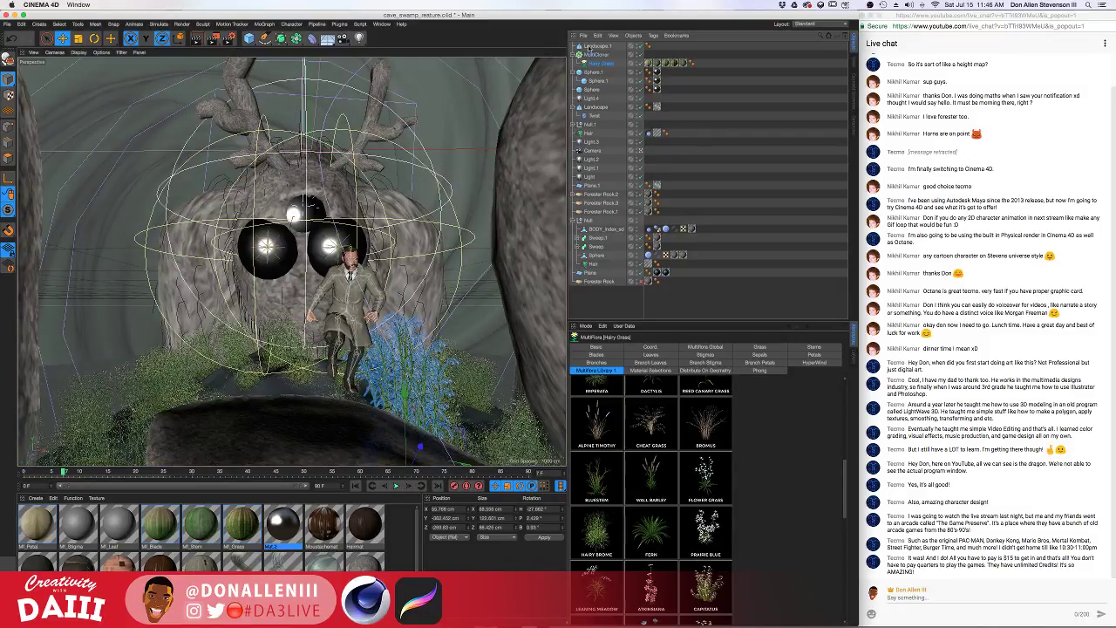
Move Landscape.1 up and forward around the man's rock, to about Y -343 cm and Z -320 cm
left_click(298, 357)
left_click_drag(314, 359, 311, 454)
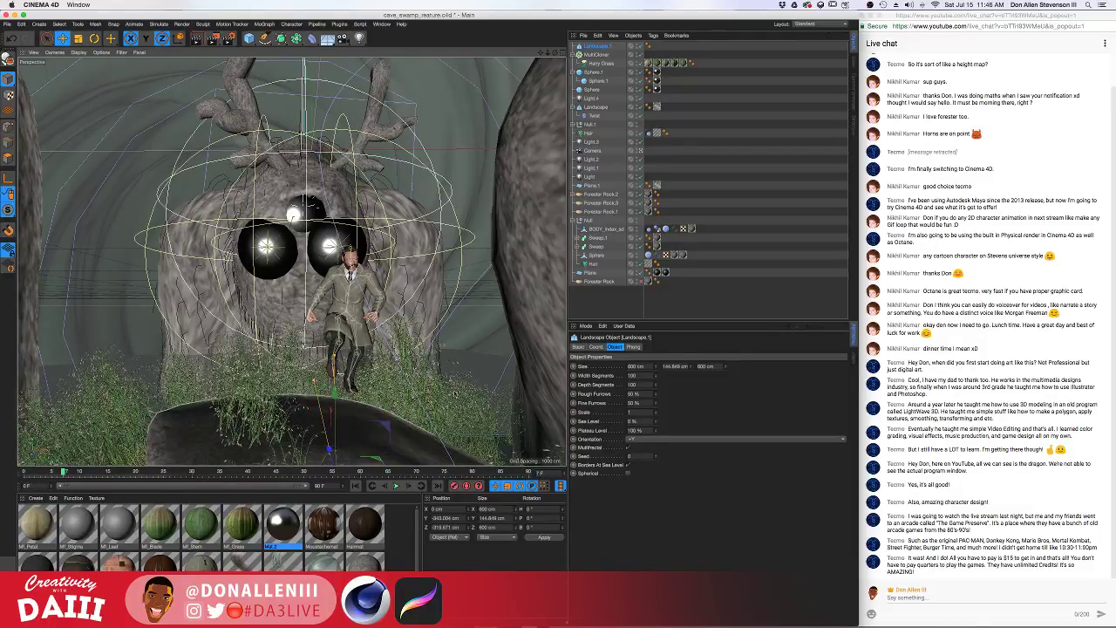
left_click(482, 356)
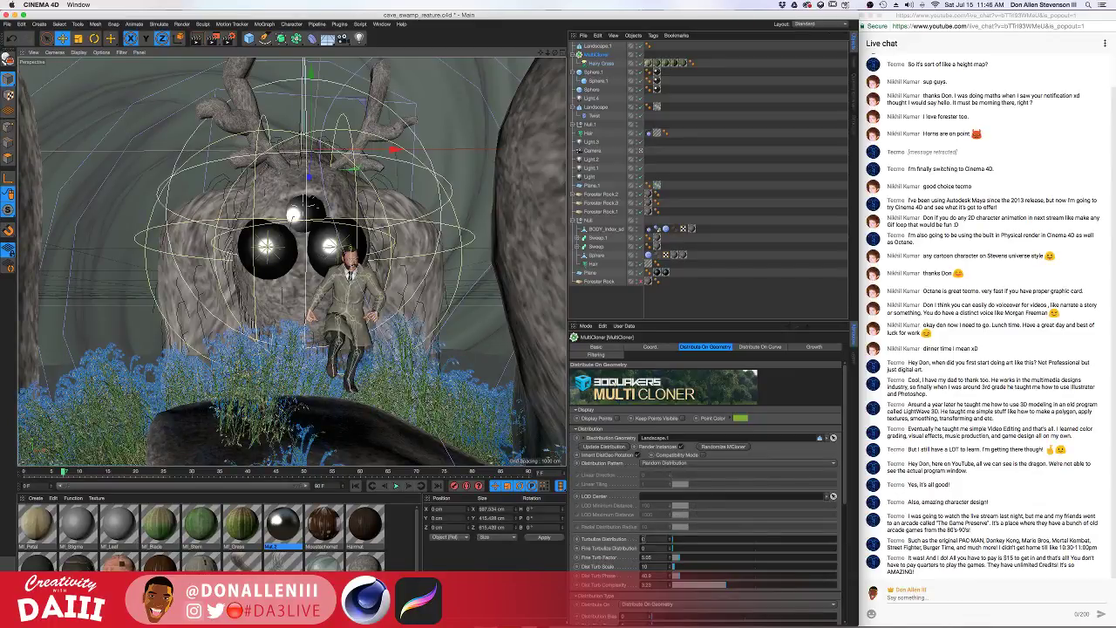
left_click(526, 262)
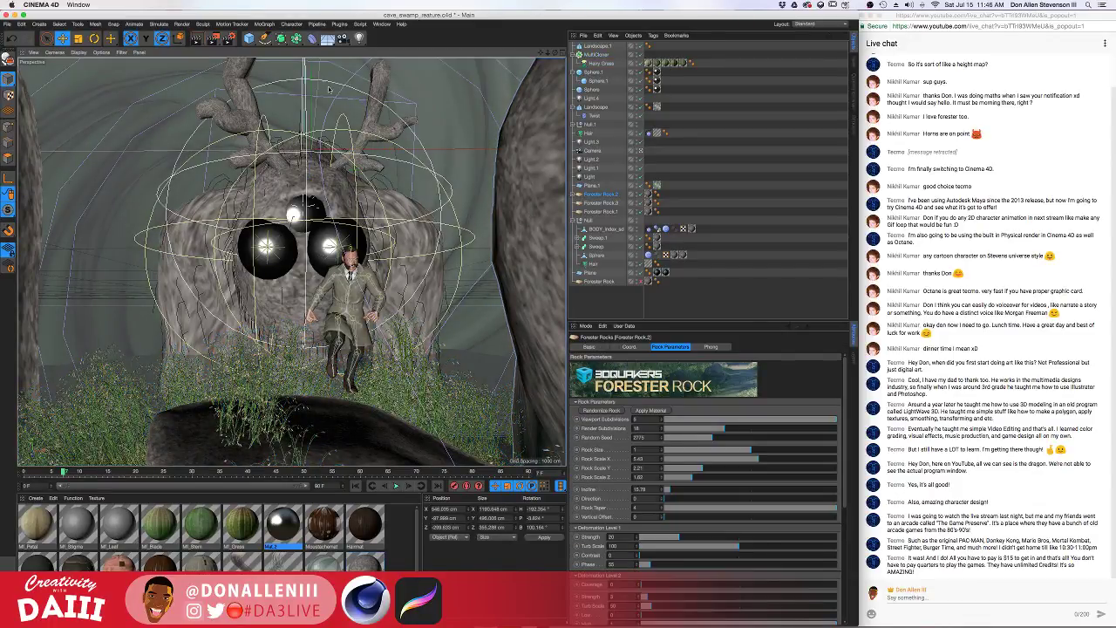
Add a Forester Tree and move it beside the creature, to about X 296 cm
left_click_drag(297, 39, 388, 35)
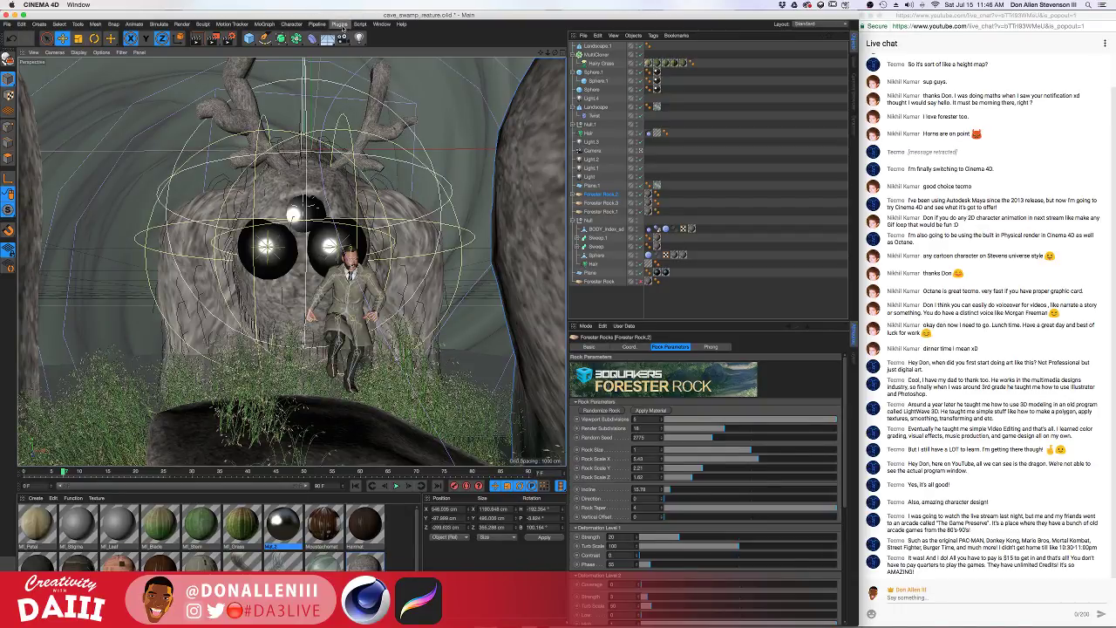
left_click(359, 23)
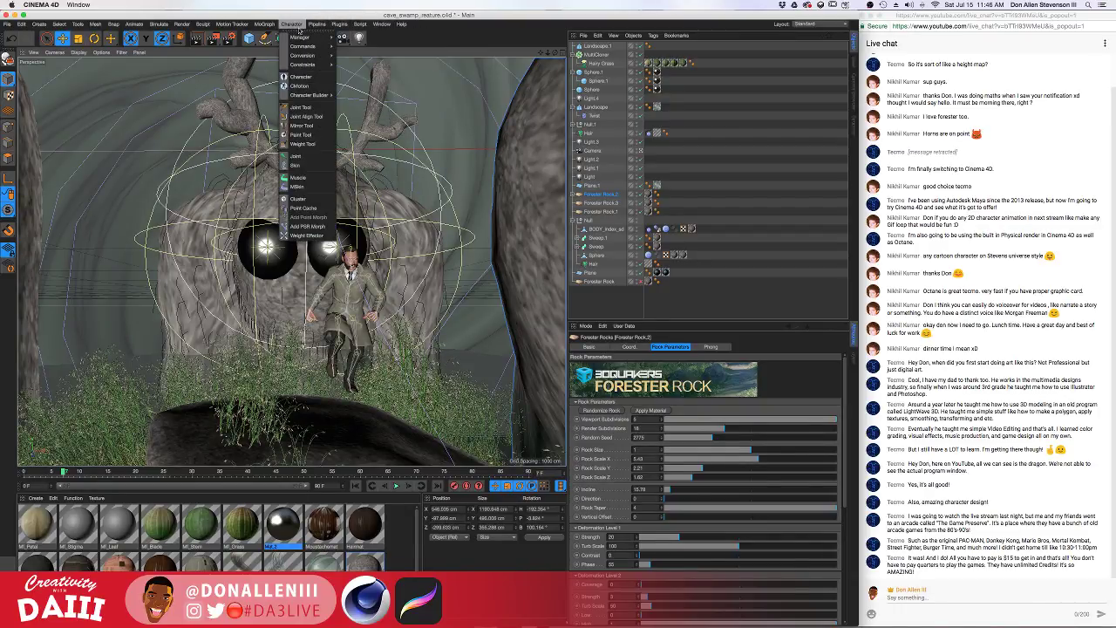
mouse_move(360, 24)
mouse_move(319, 27)
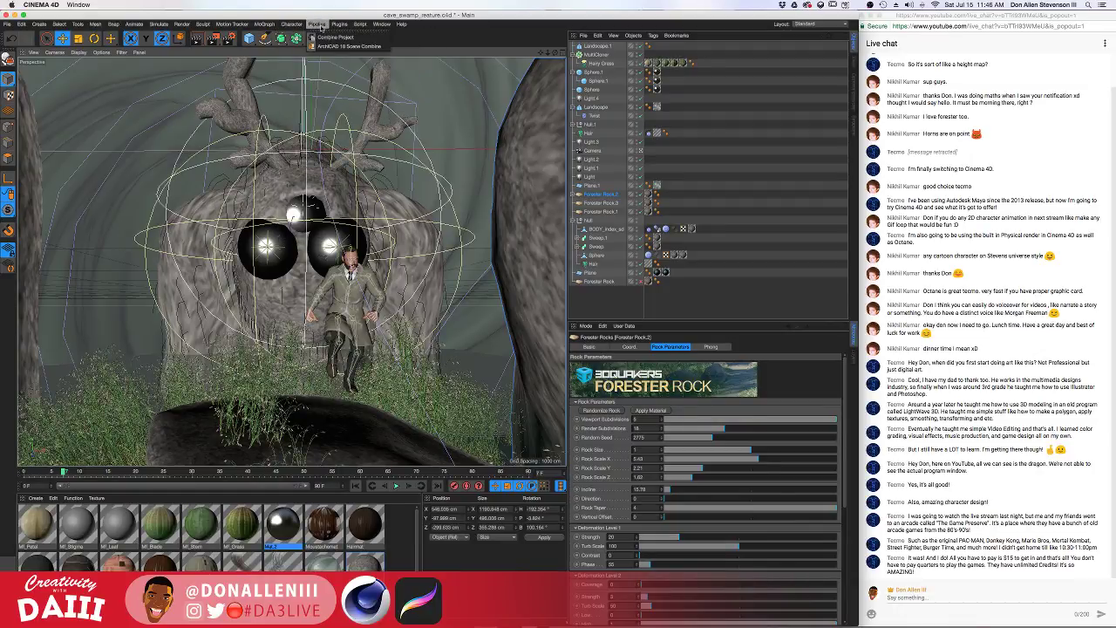
mouse_move(364, 53)
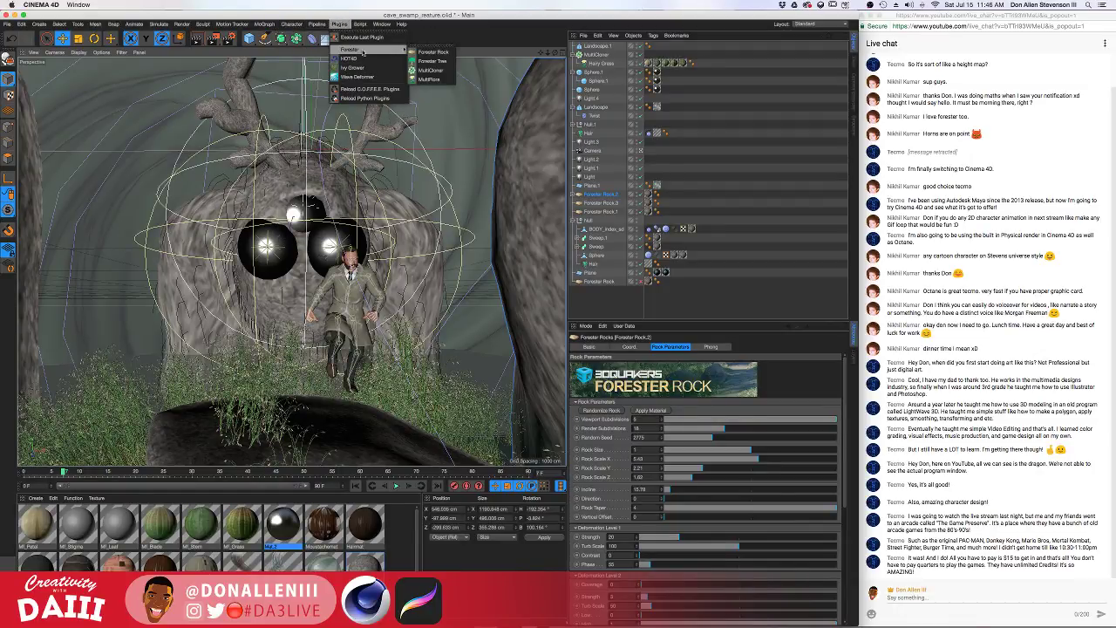
left_click(440, 61)
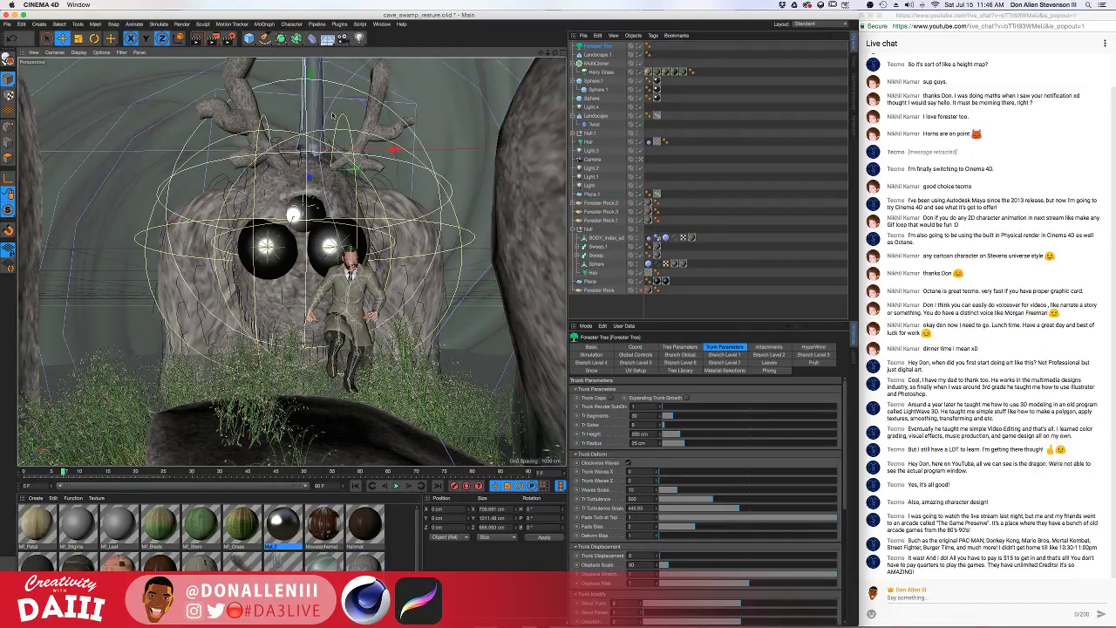
left_click_drag(395, 149, 556, 150)
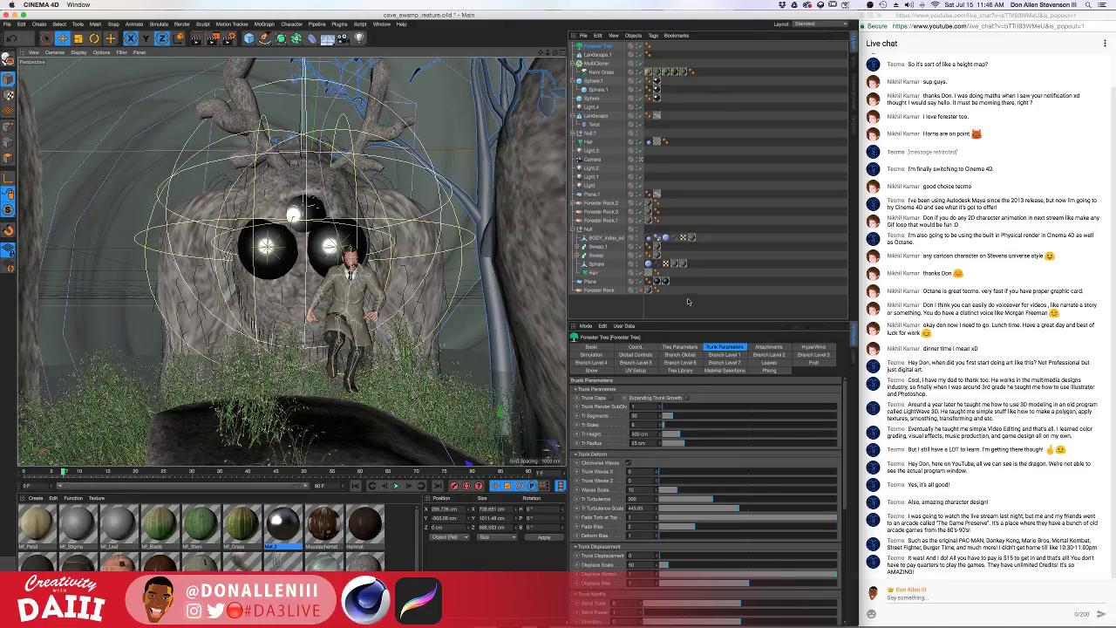
Try the Aralia, Barberry and Apple Tree presets from the tree library on the new tree
left_click(725, 371)
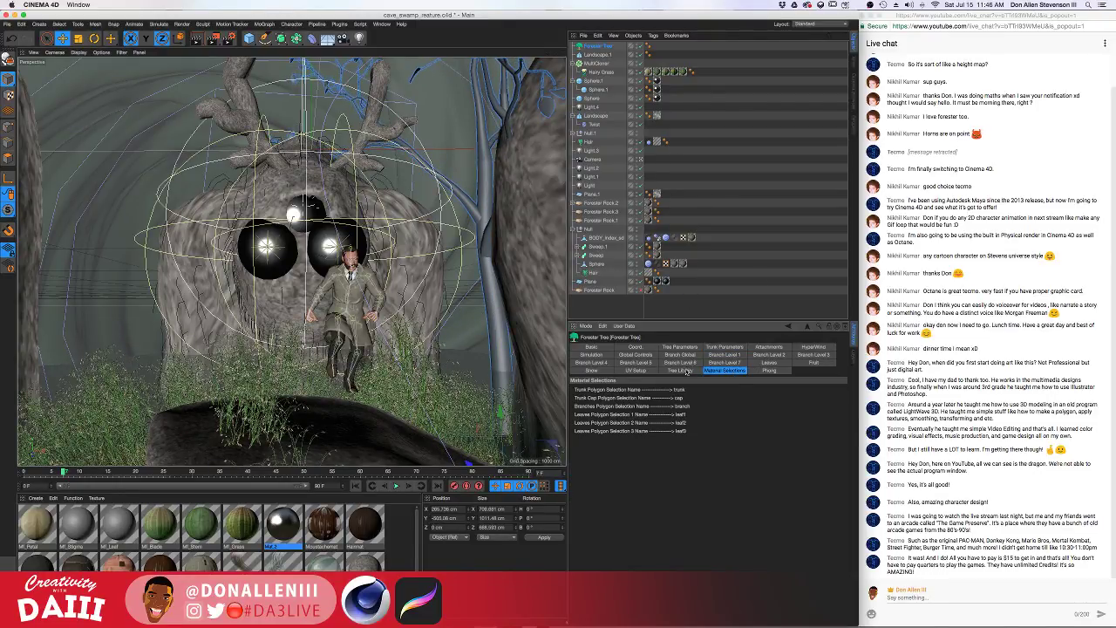
left_click(679, 371)
left_click(641, 478)
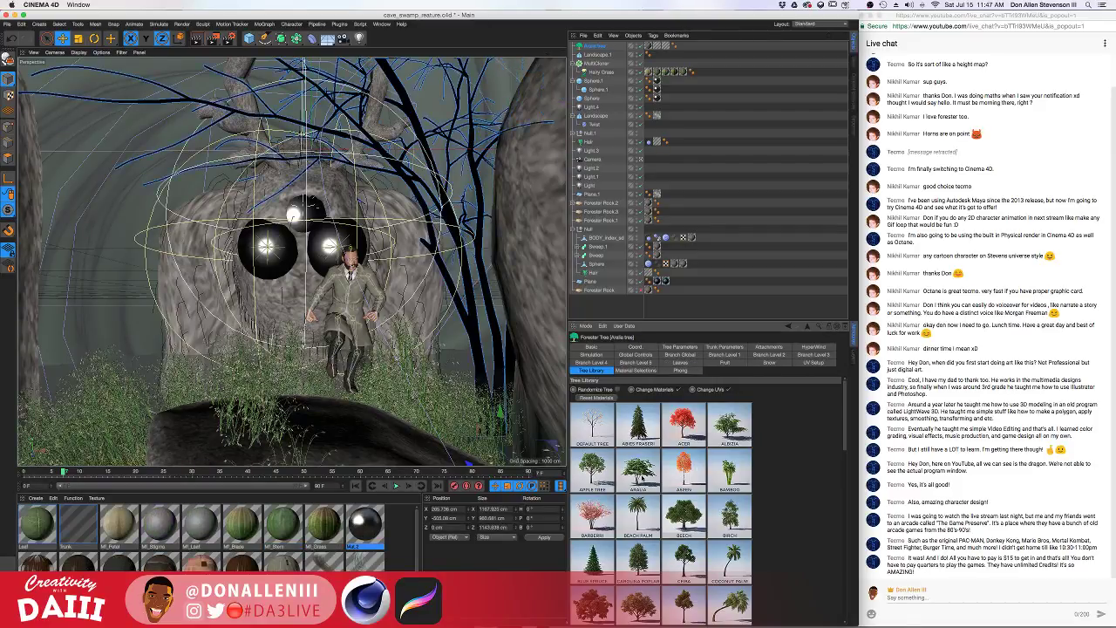
left_click(585, 532)
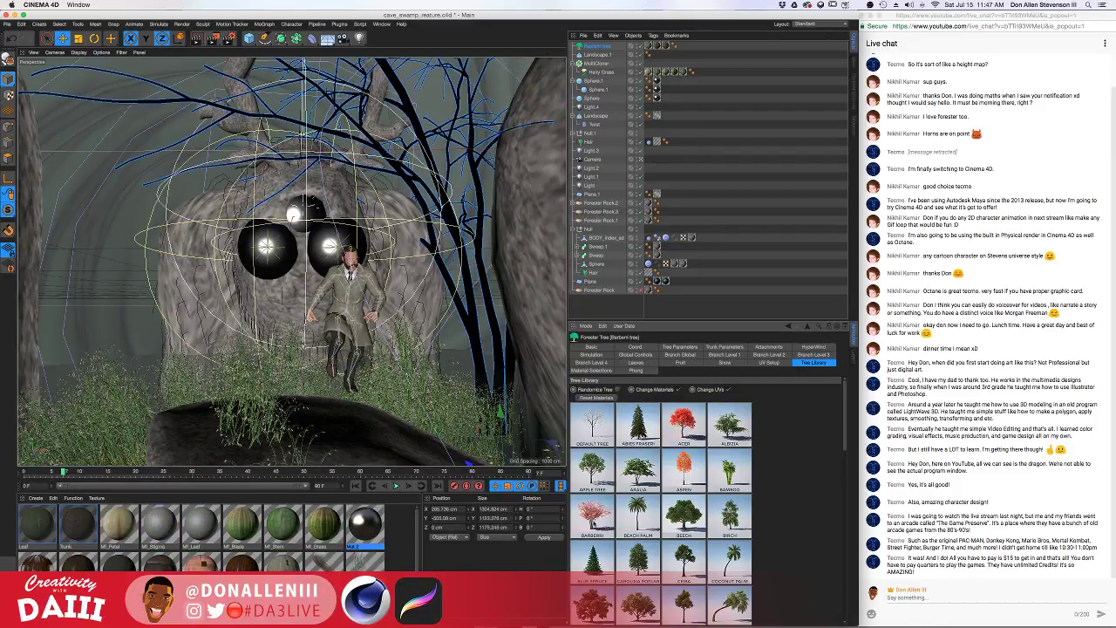
left_click(593, 470)
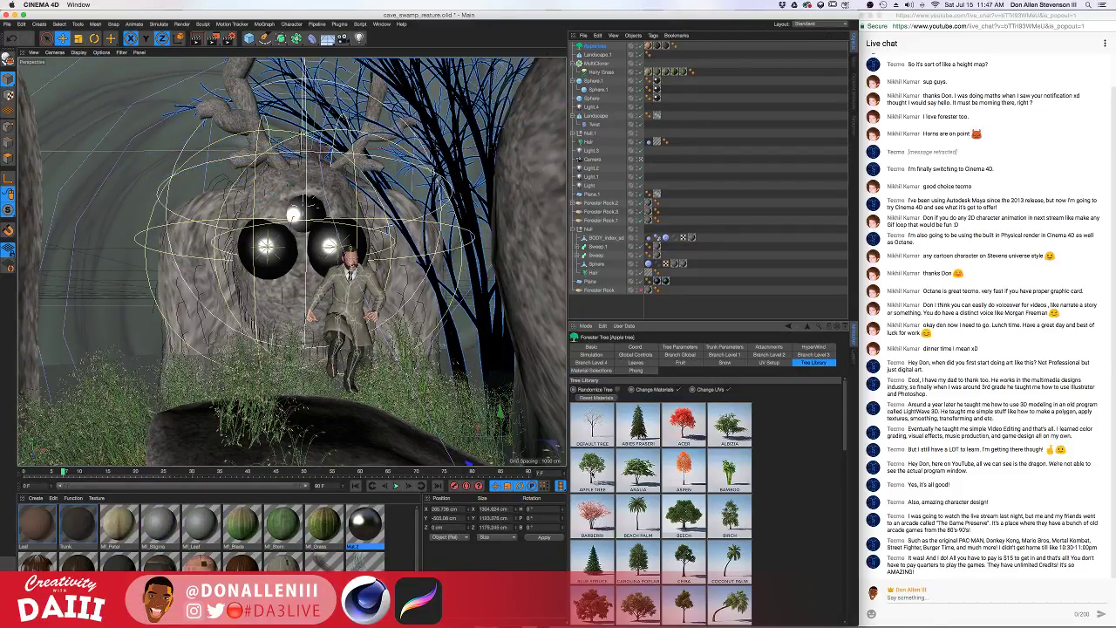
Try the Thorn Tree and Weeping Willow presets on the tree
scroll(610, 497, "down", 5)
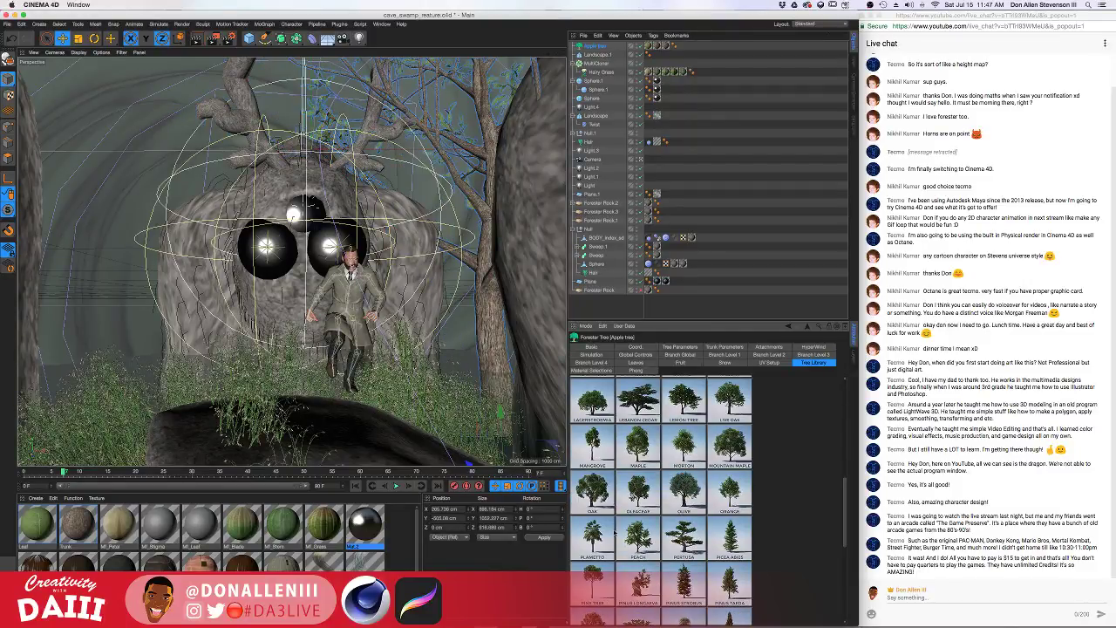
scroll(646, 543, "down", 5)
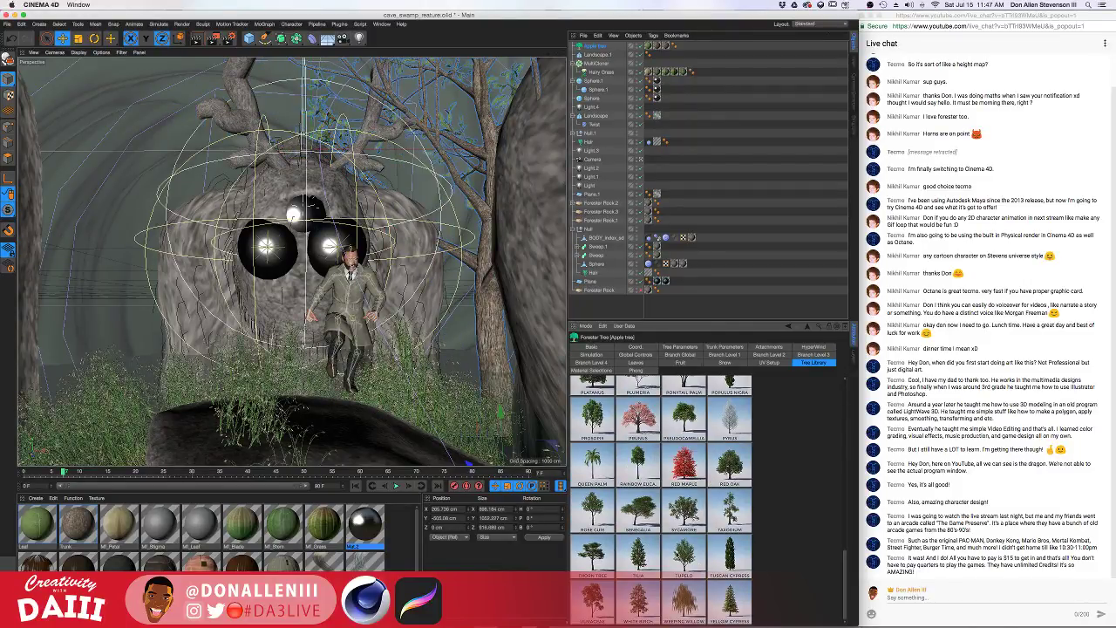
left_click(593, 556)
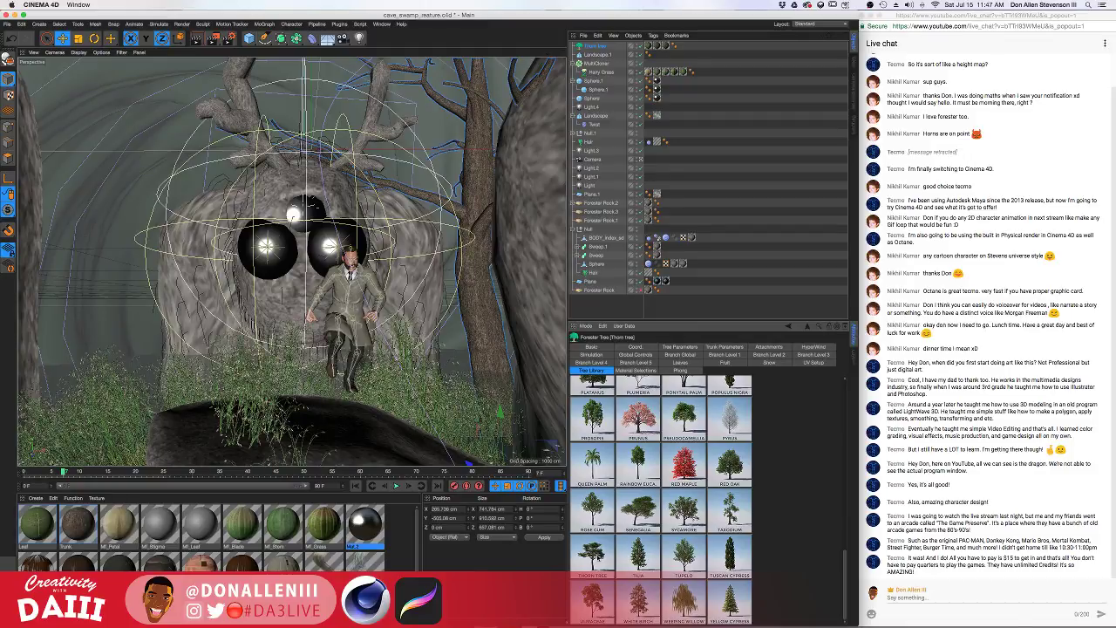
left_click(684, 598)
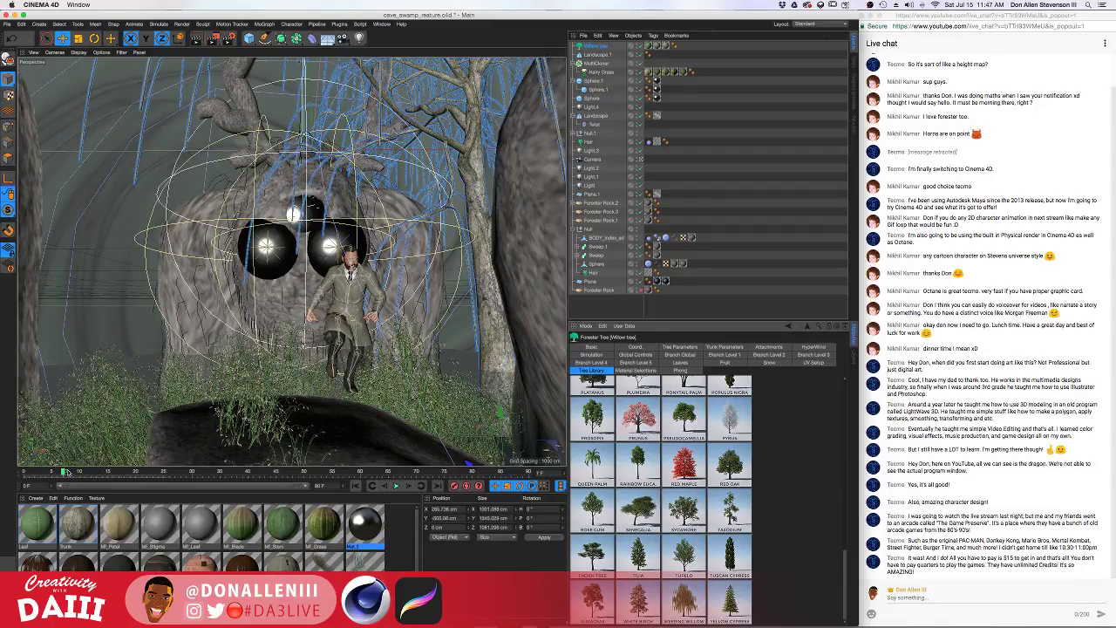
Return the timeline to frame 0, try the Sycamore and Red Maple presets, and apply the Red Oak preset to the tree
left_click_drag(66, 472, 68, 472)
left_click(26, 472)
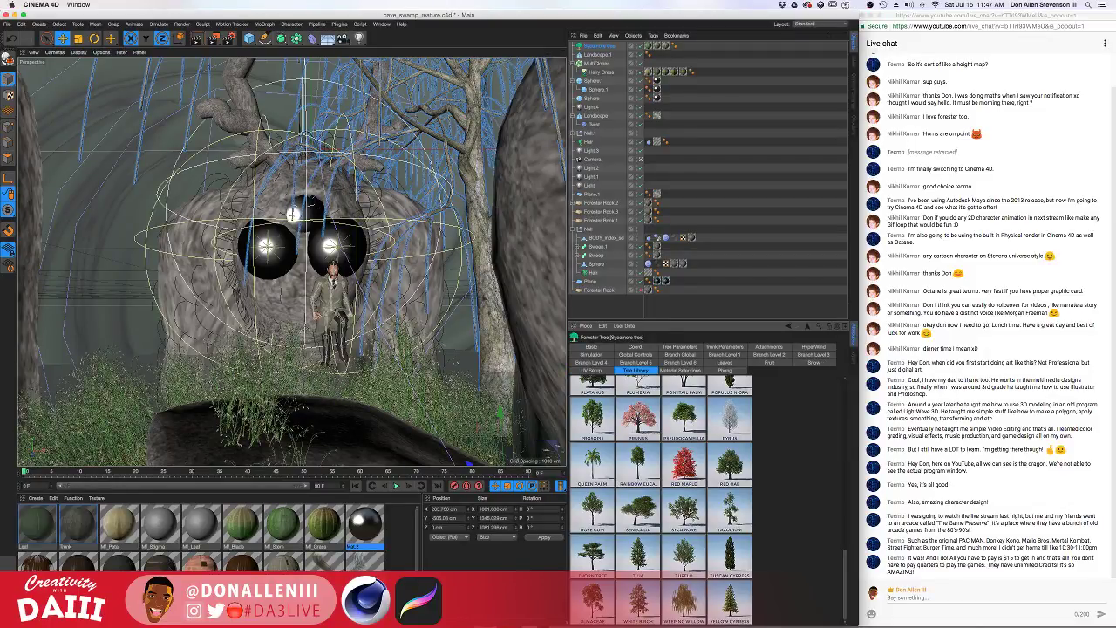
left_click(690, 511)
left_click(698, 465)
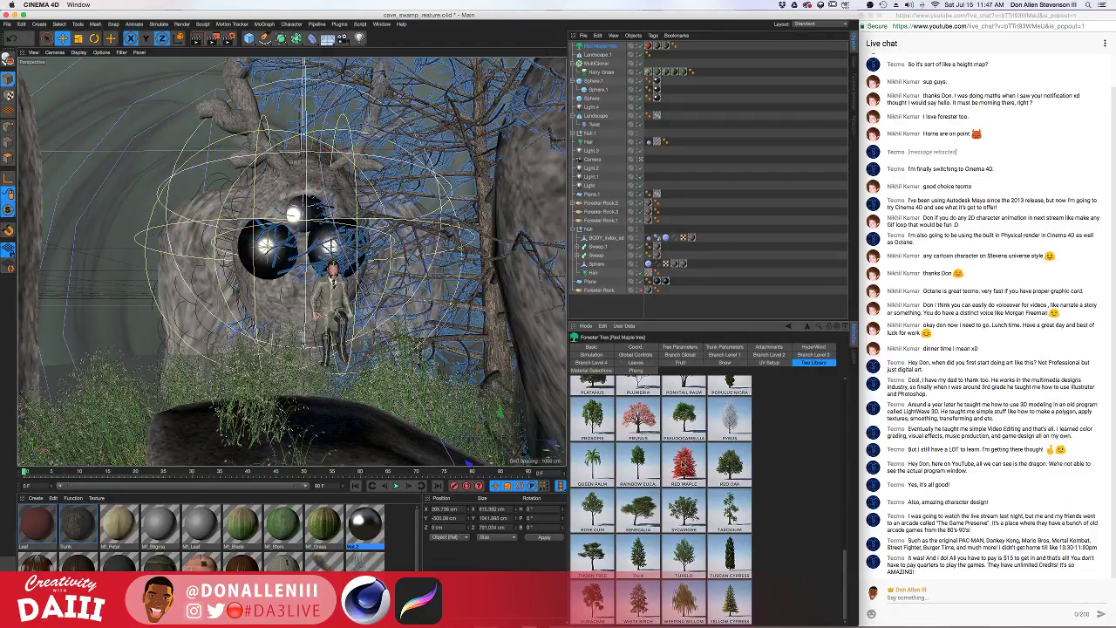
left_click(730, 465)
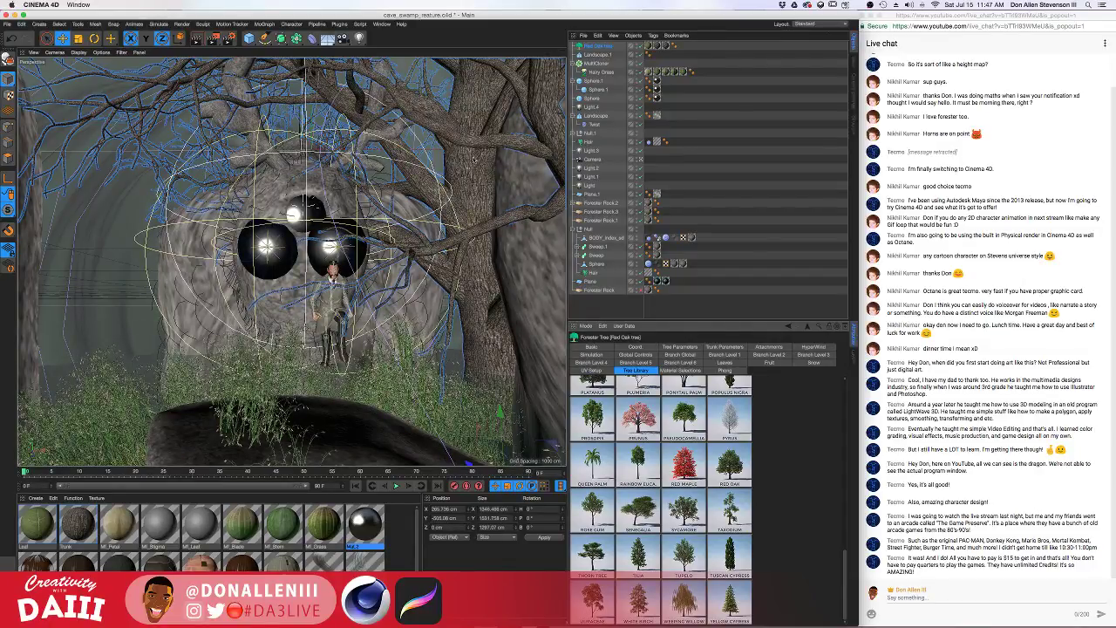
Move the Red Oak tree up and back behind the creature, to about Y -390 cm and Z 454 cm
key("r")
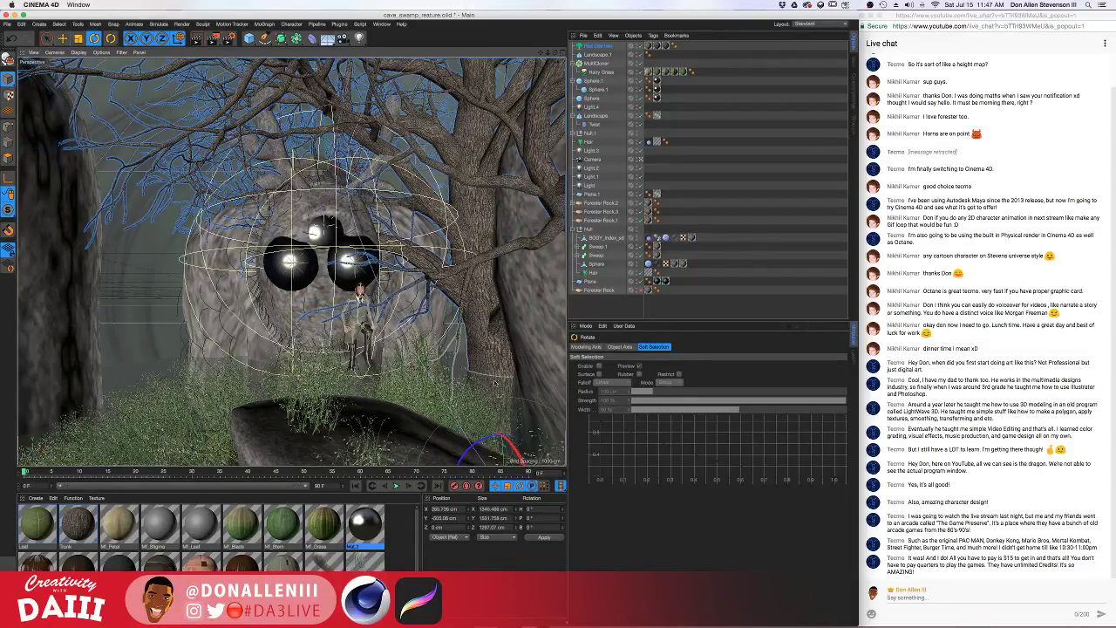
scroll(495, 378, "down", 4)
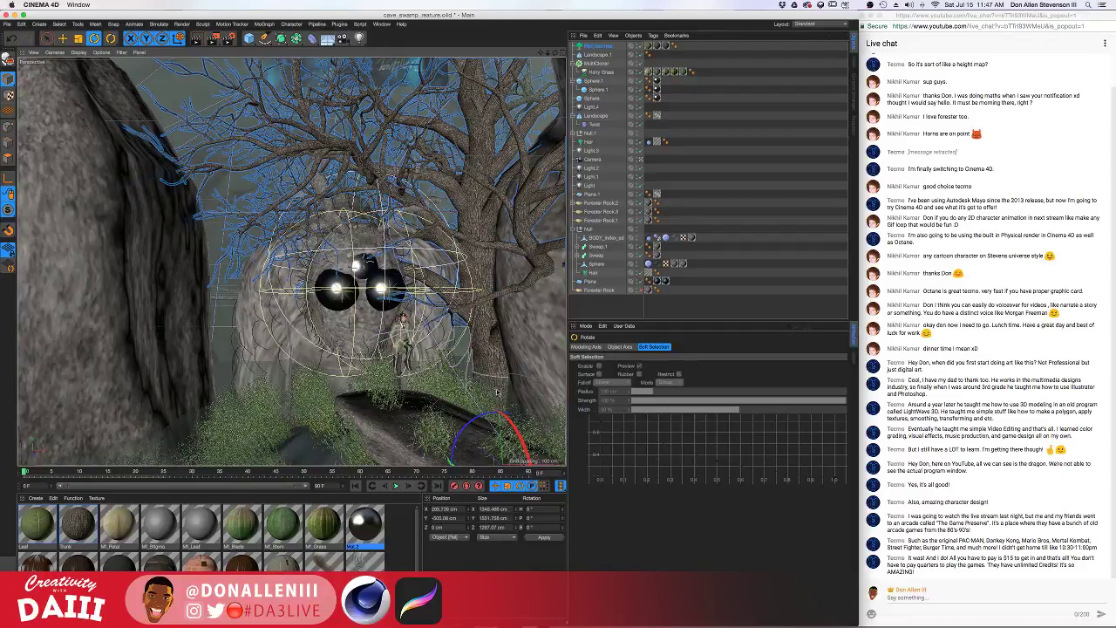
key("e")
left_click_drag(498, 381, 421, 327)
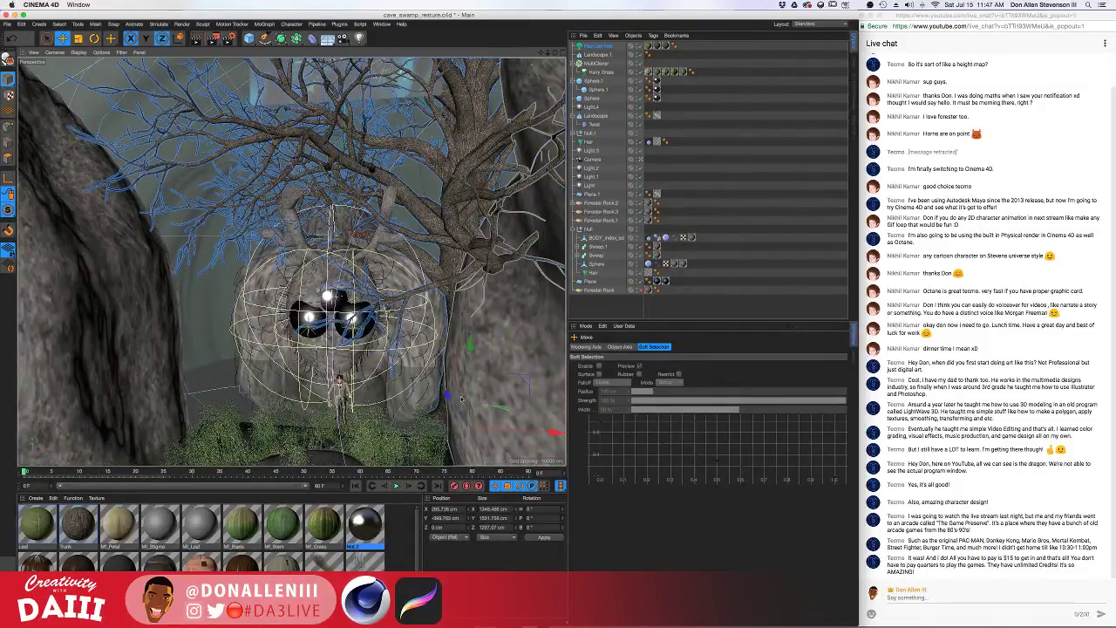
left_click_drag(446, 395, 517, 385)
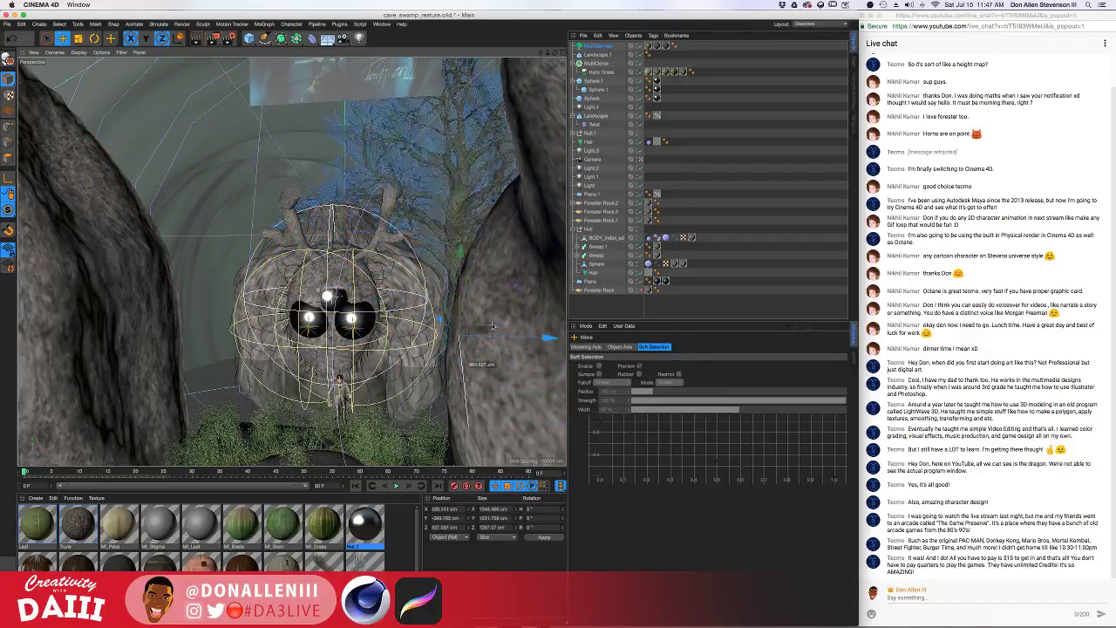
left_click_drag(500, 352, 506, 352)
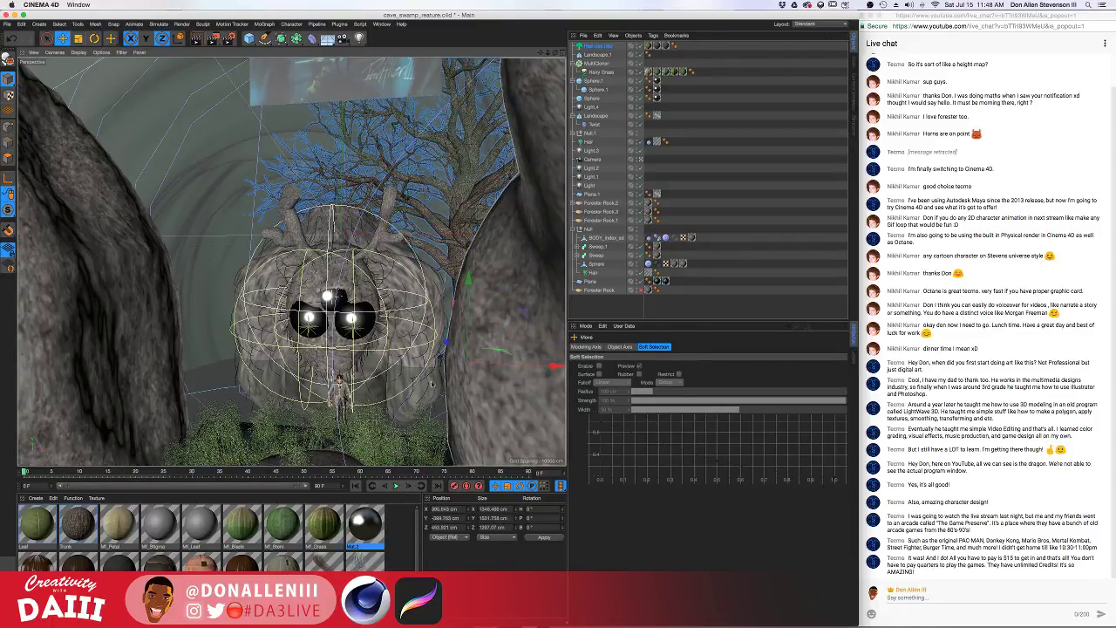
left_click_drag(431, 323, 400, 366, "alt")
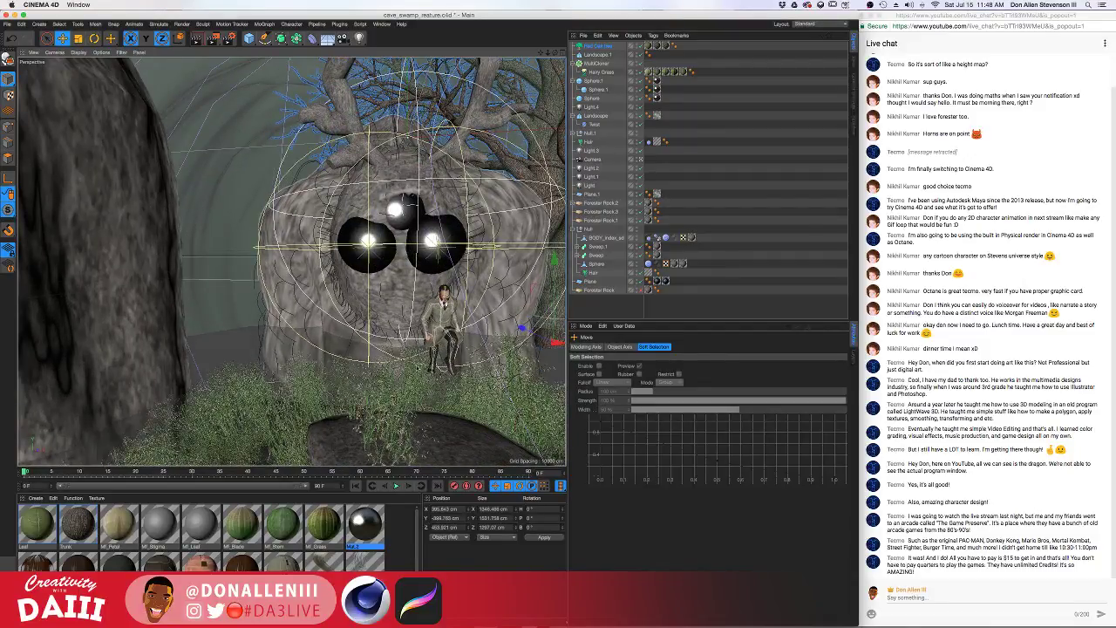
Play the animation to frame 22 and examine the oak behind the creature and the man's jump
left_click(396, 486)
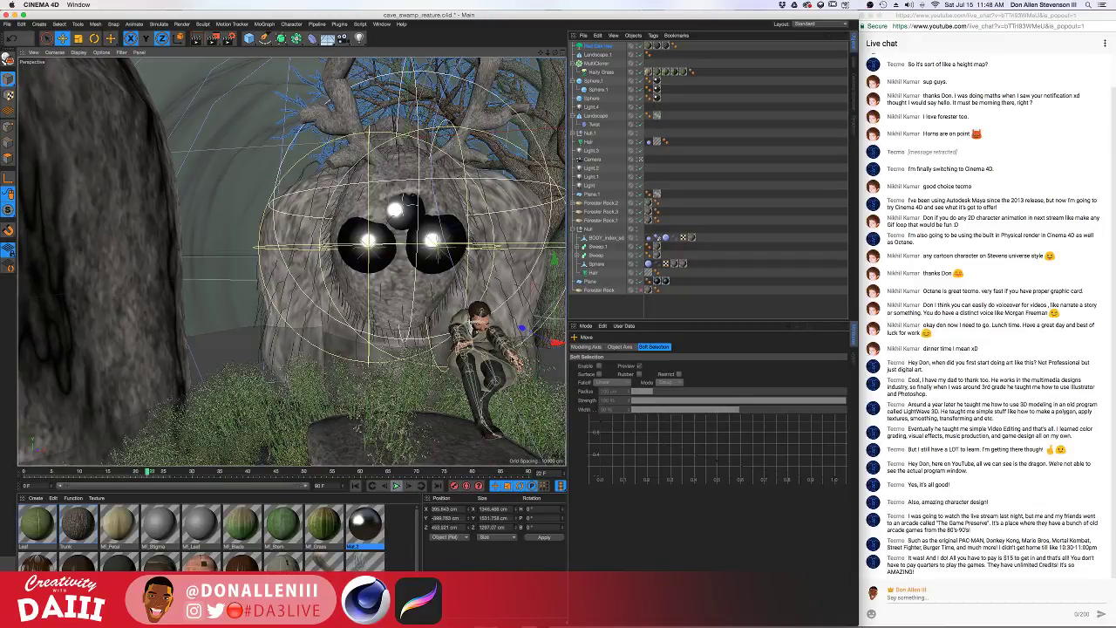
right_click_drag(458, 312, 417, 322, "alt")
left_click_drag(416, 322, 394, 316, "alt")
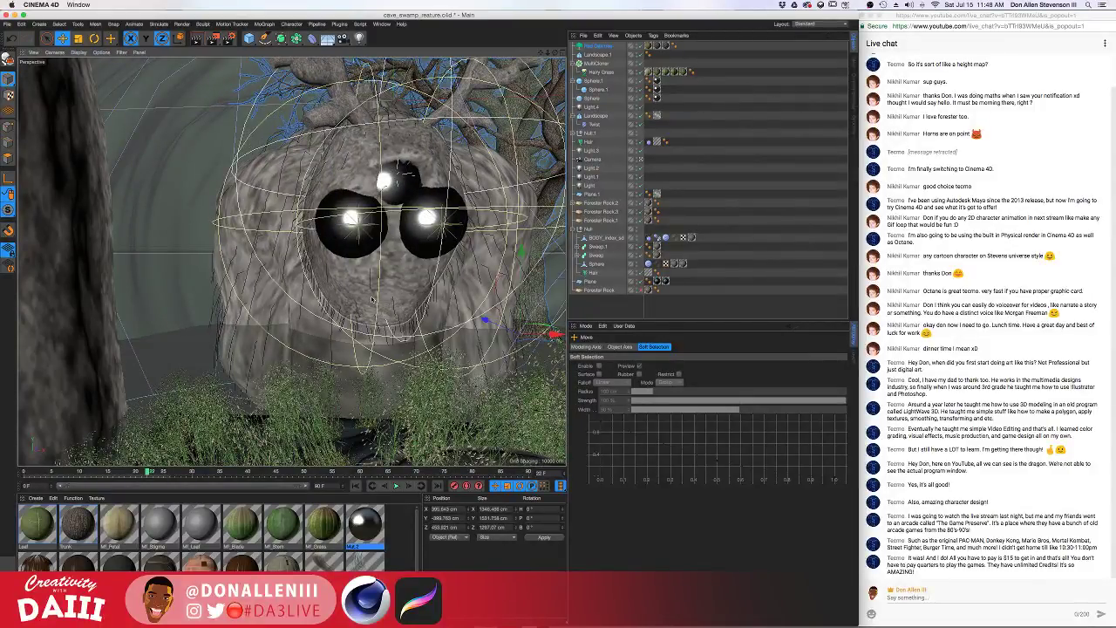
scroll(391, 330, "down", 3)
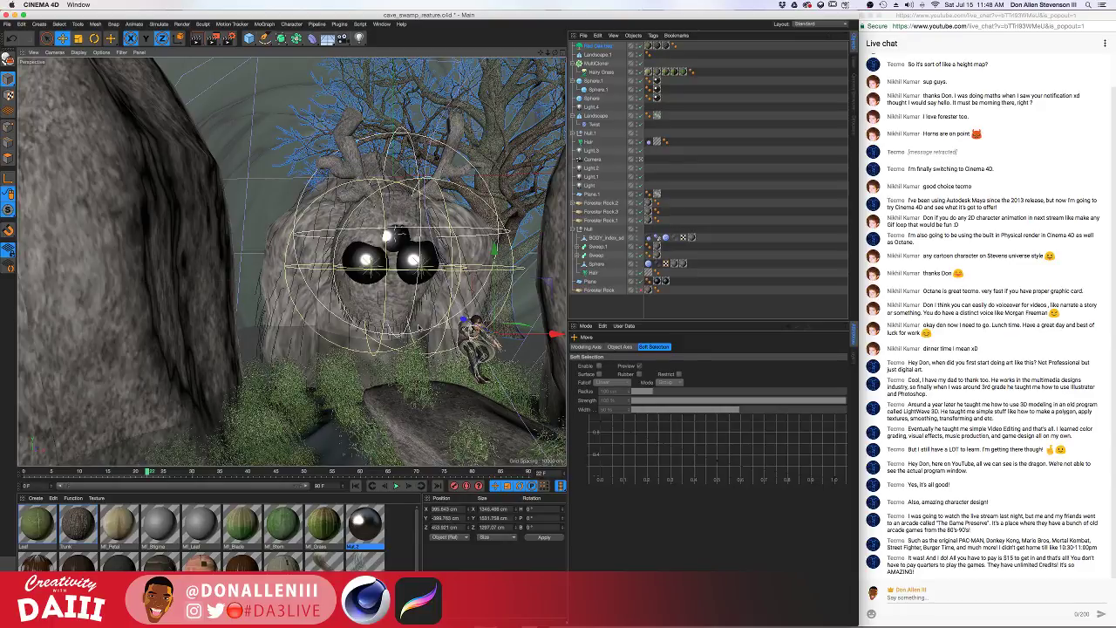
Frame the jumping man in front of the creature's eyes and render a preview of the view
left_click(482, 337)
middle_click_drag(484, 338, 411, 324, "alt")
left_click_drag(411, 325, 371, 321, "alt")
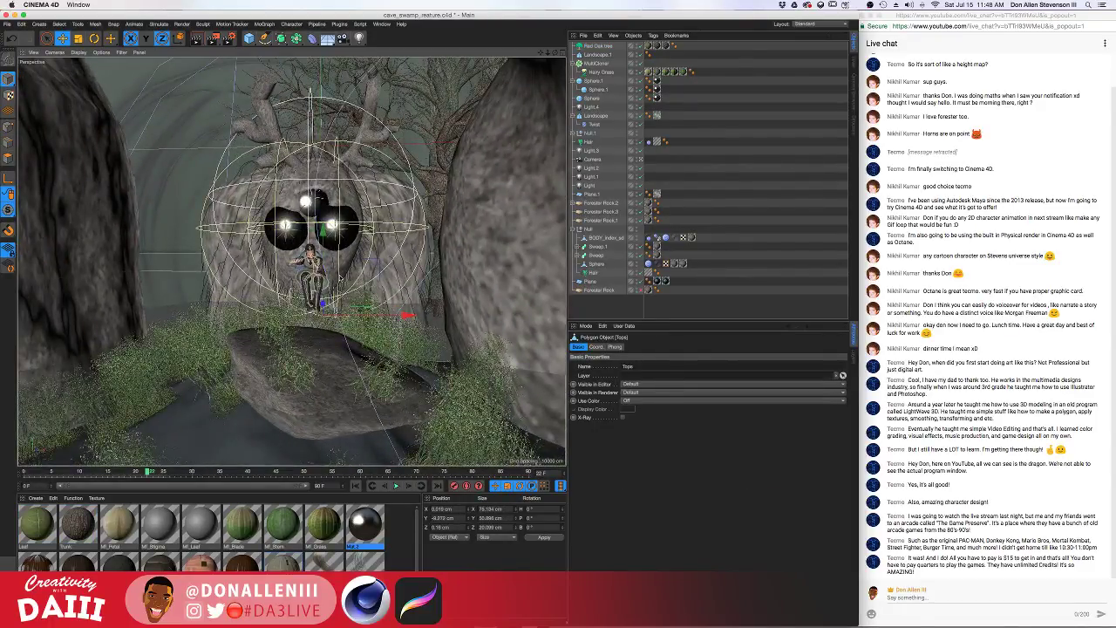
scroll(371, 321, "up", 3)
scroll(371, 321, "up", 2)
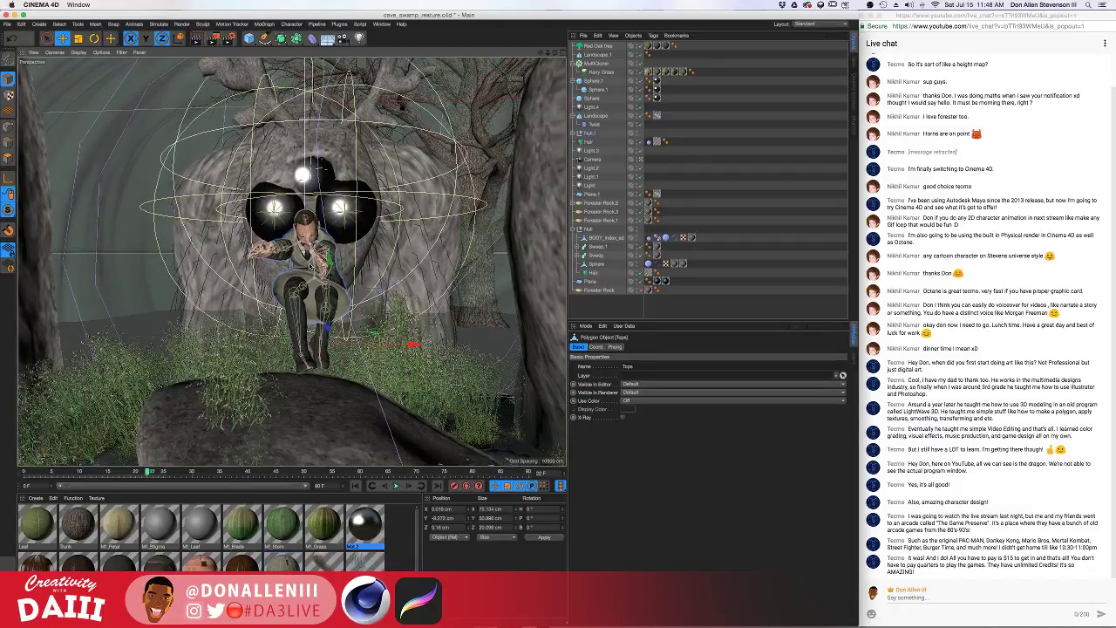
left_click_drag(371, 321, 337, 204, "alt")
scroll(332, 285, "down", 3)
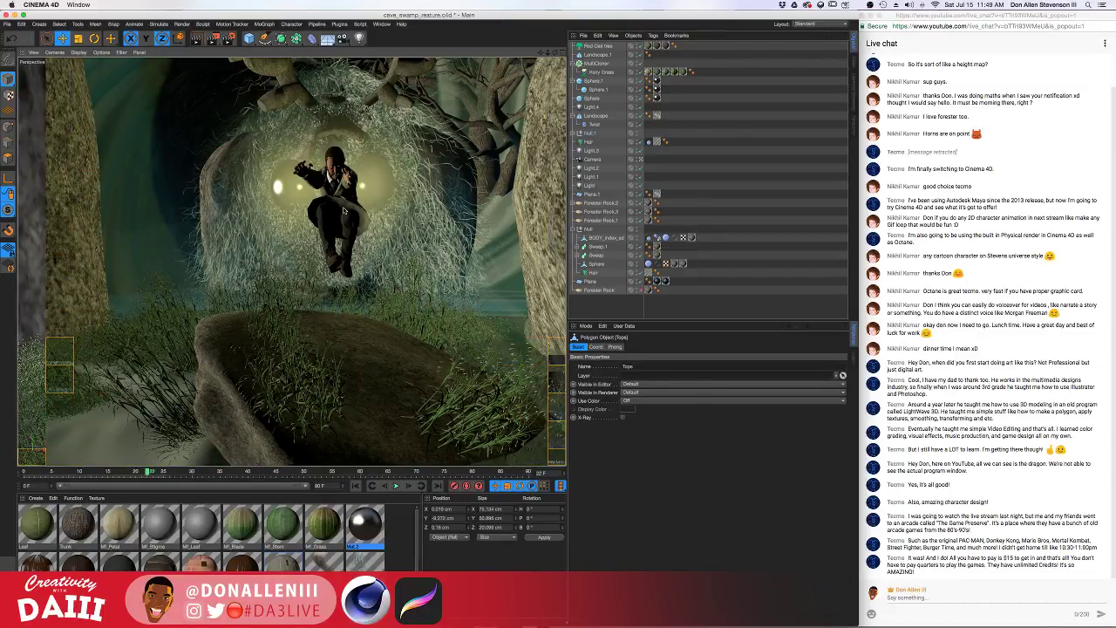
Move the Red Oak tree forward beside the man's rock, to about X 175 cm, and rotate it
left_click(773, 70)
left_click(598, 47)
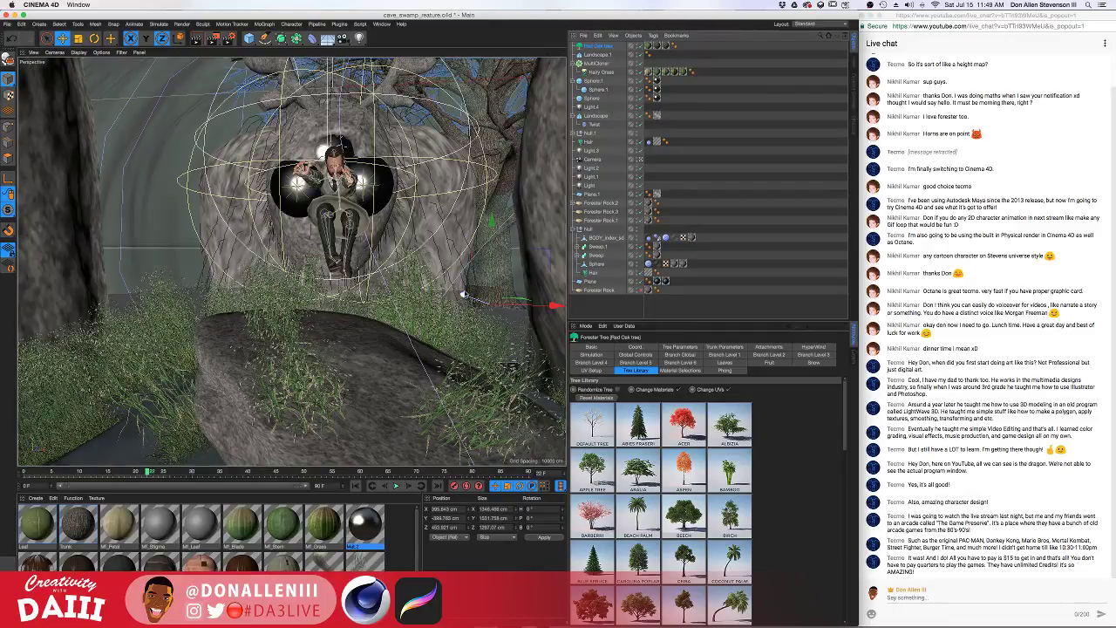
left_click_drag(542, 325, 563, 453)
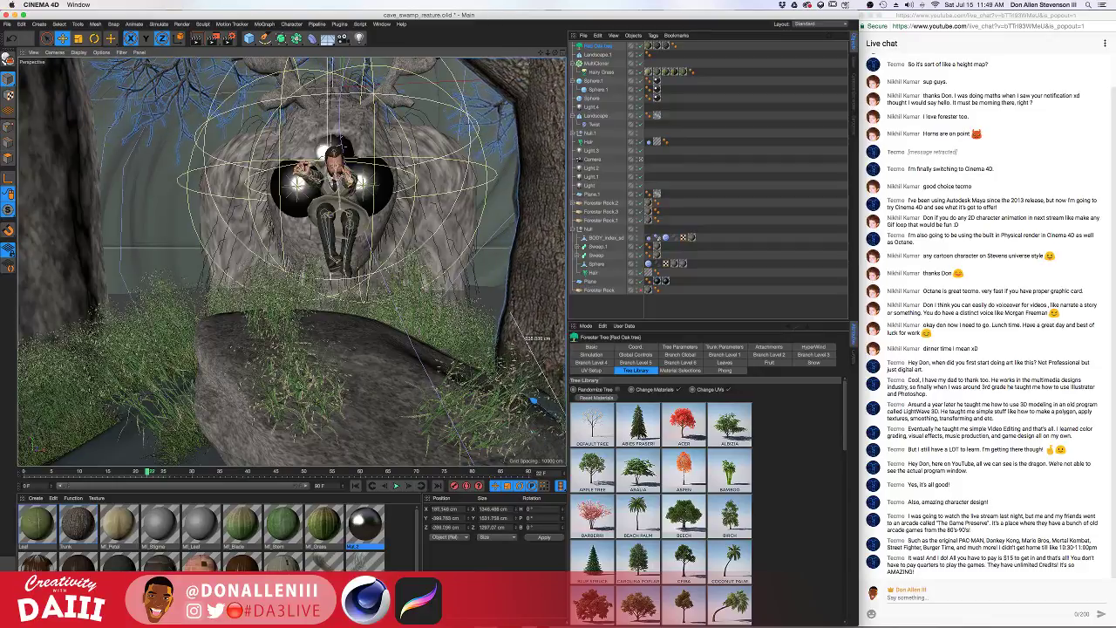
left_click_drag(515, 397, 508, 397)
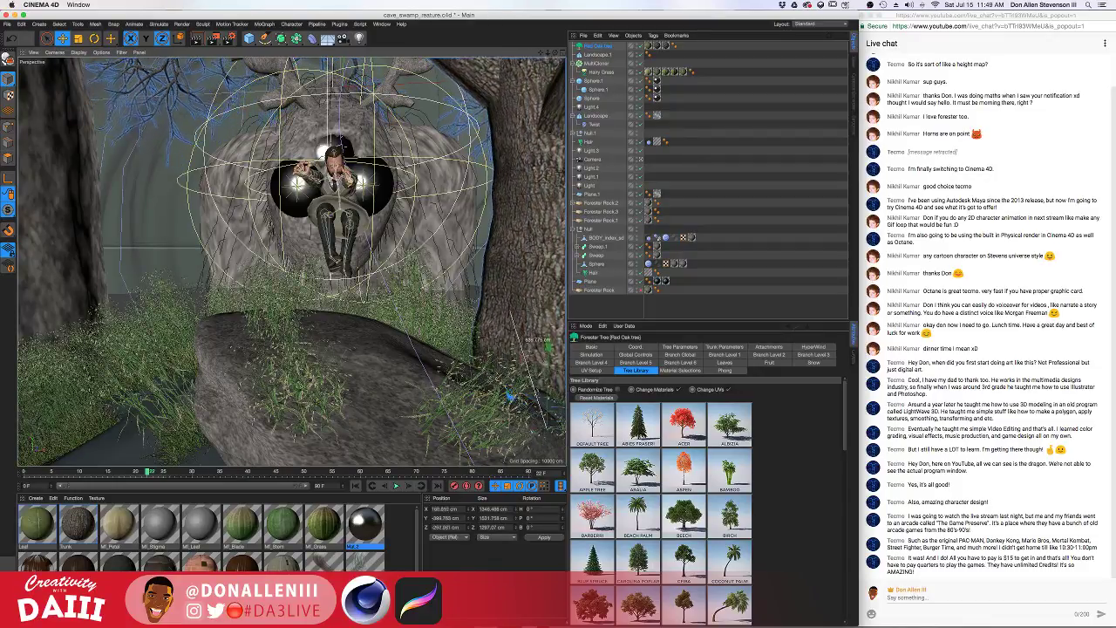
key("r")
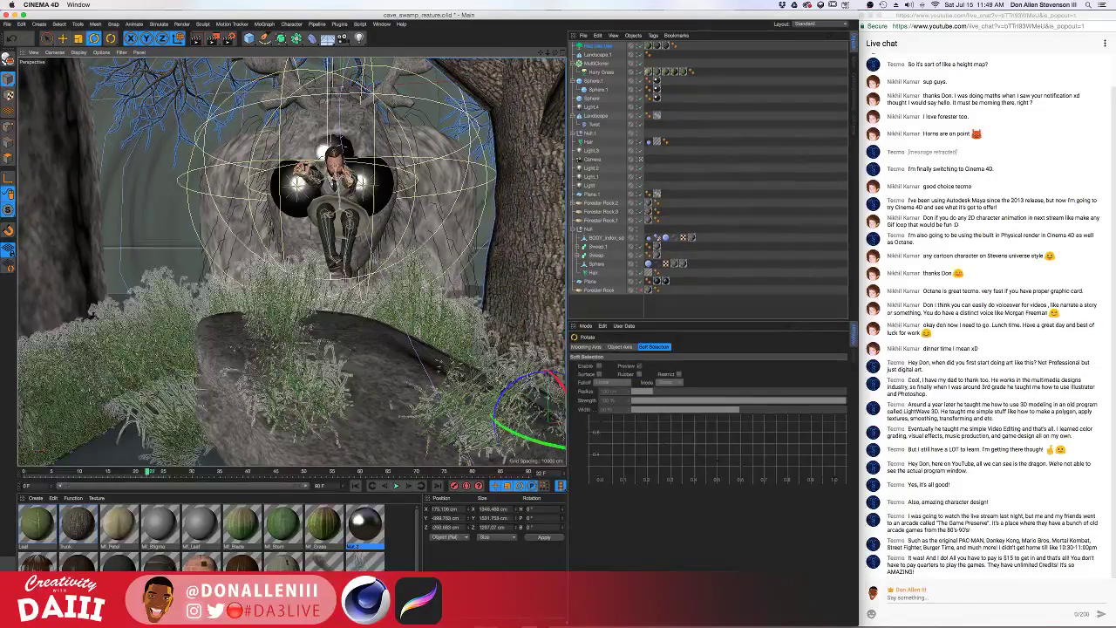
left_click_drag(519, 436, 524, 465)
Move the large cave rock (Forester Rock.3) inward and forward to about X -224 cm, Y -124 cm and Z -166 cm
left_click(92, 265)
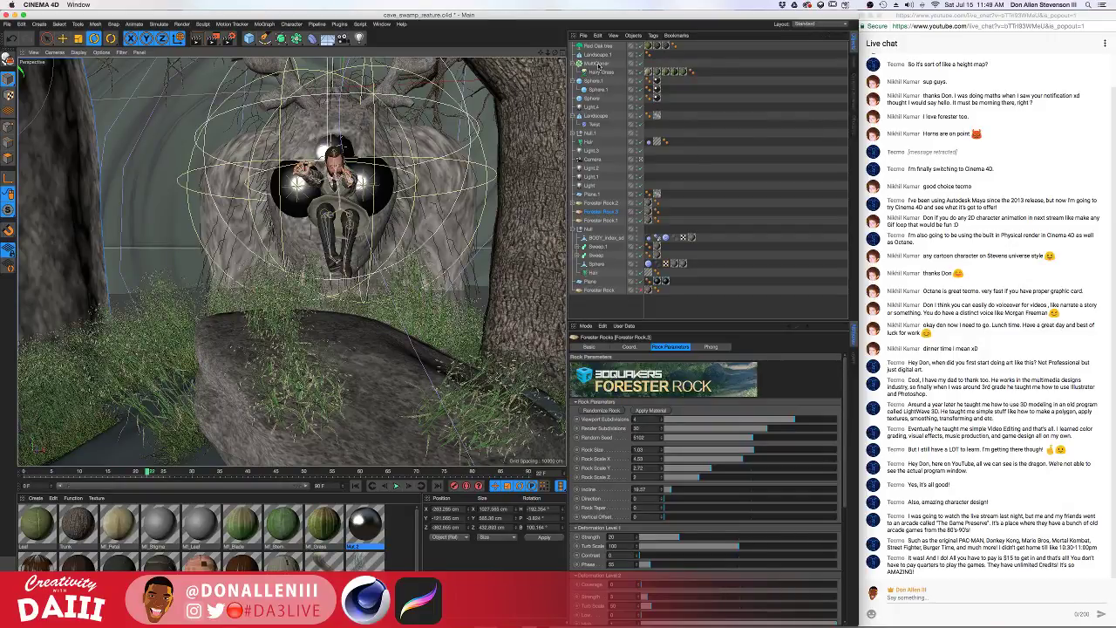
left_click(595, 290)
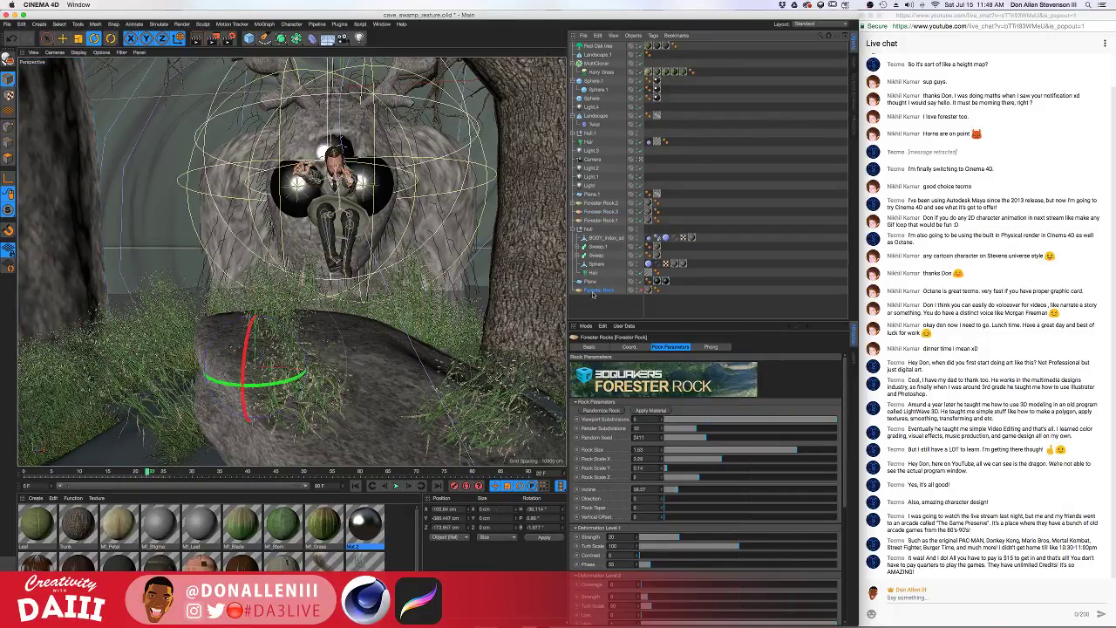
left_click(599, 211)
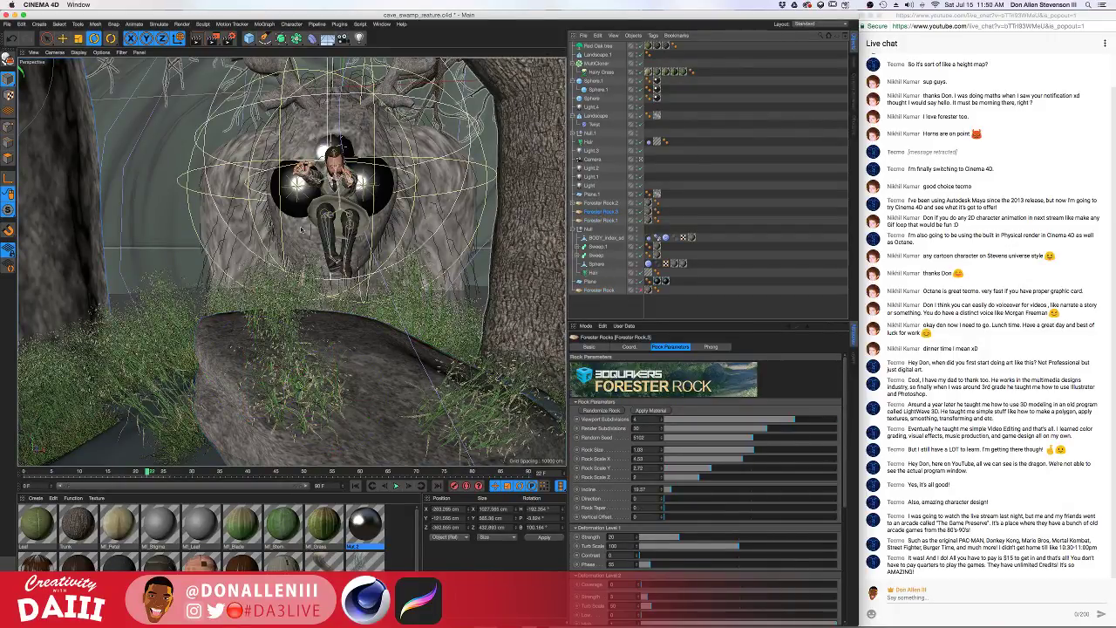
key("e")
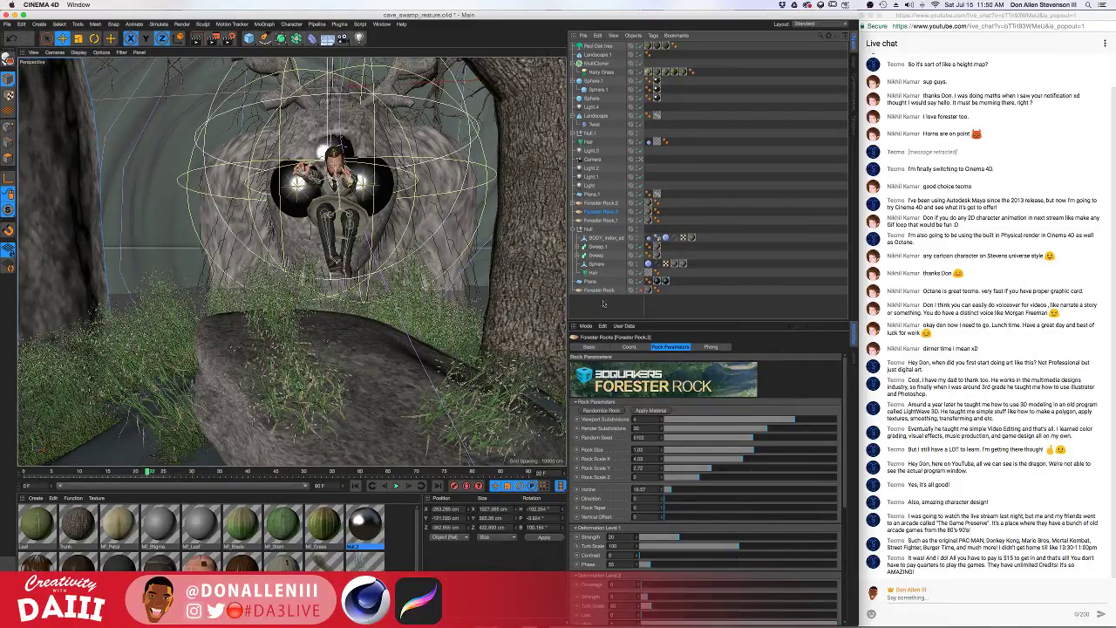
left_click(621, 347)
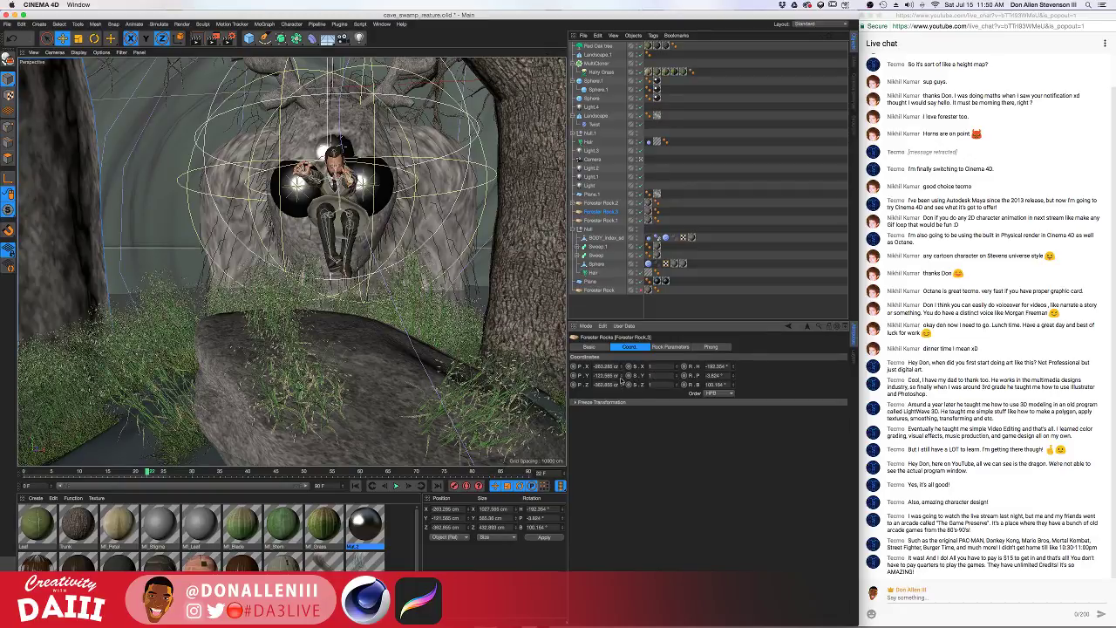
mouse_move(621, 380)
left_mouse_down()
mouse_move(625, 366)
mouse_move(624, 381)
mouse_move(611, 376)
left_mouse_up()
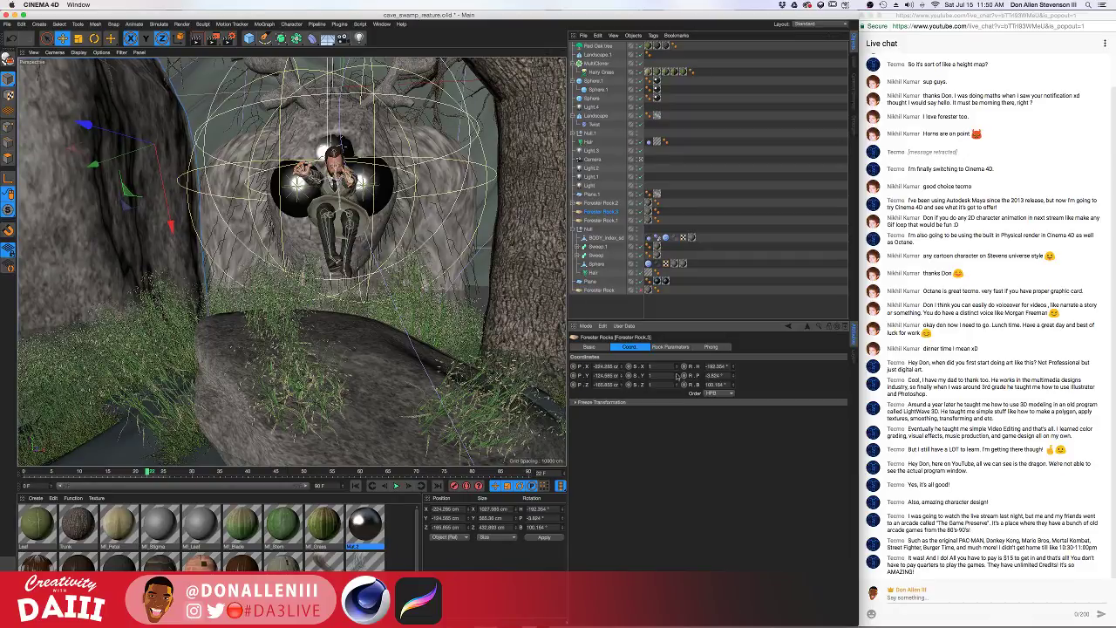
Rotate Forester Rock.3 to a heading of about -153° and render a preview of the creature and jumping man
left_click_drag(733, 376, 742, 379)
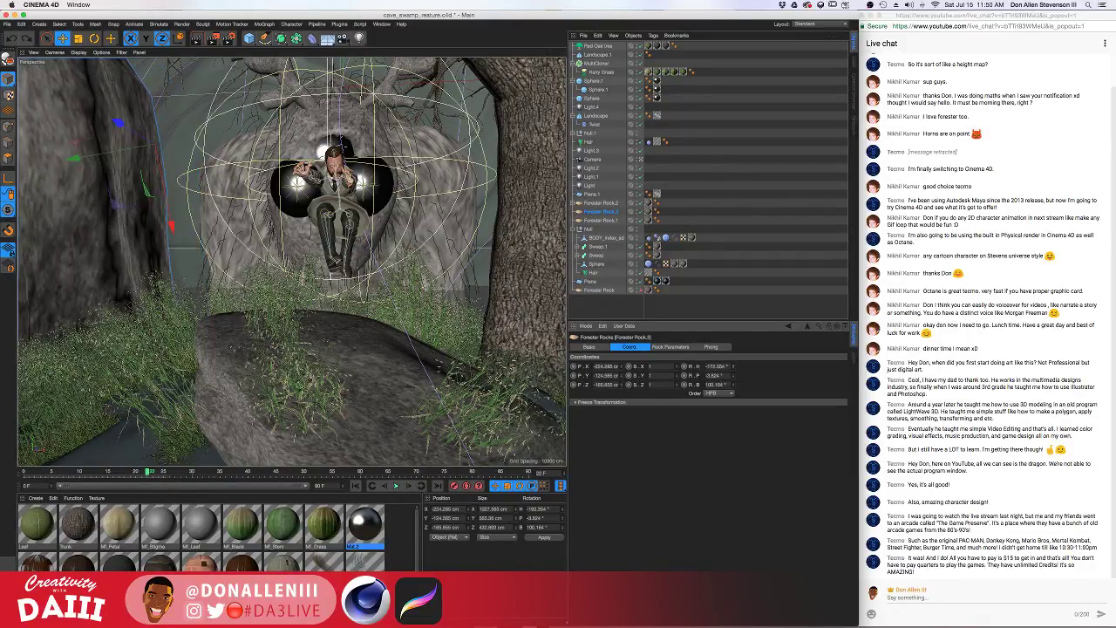
left_click_drag(734, 367, 733, 367)
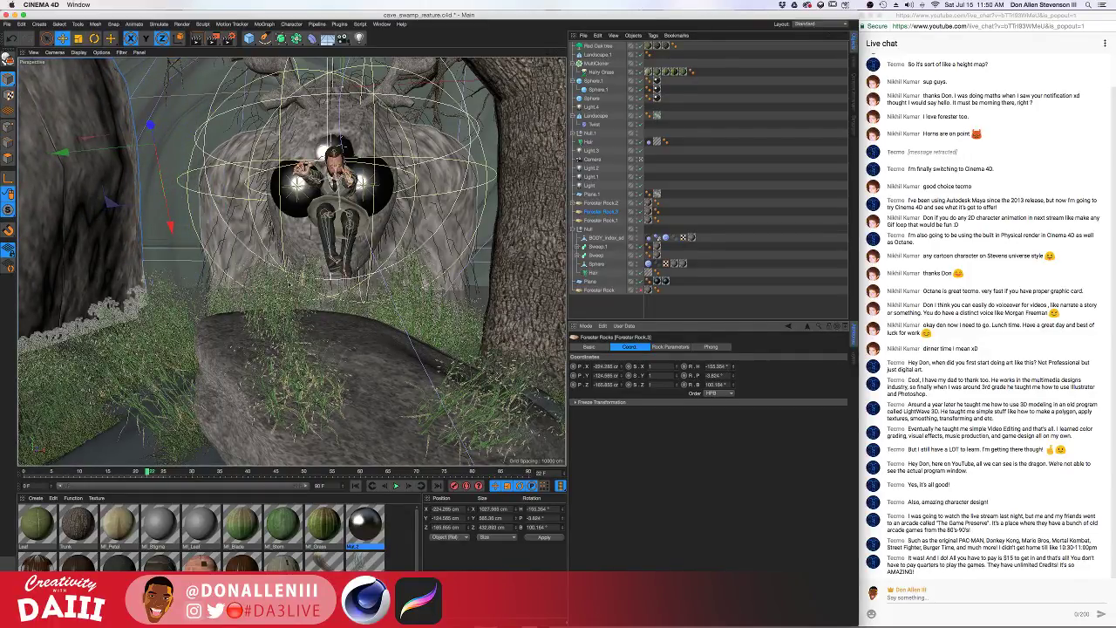
left_click_drag(336, 231, 285, 238, "alt")
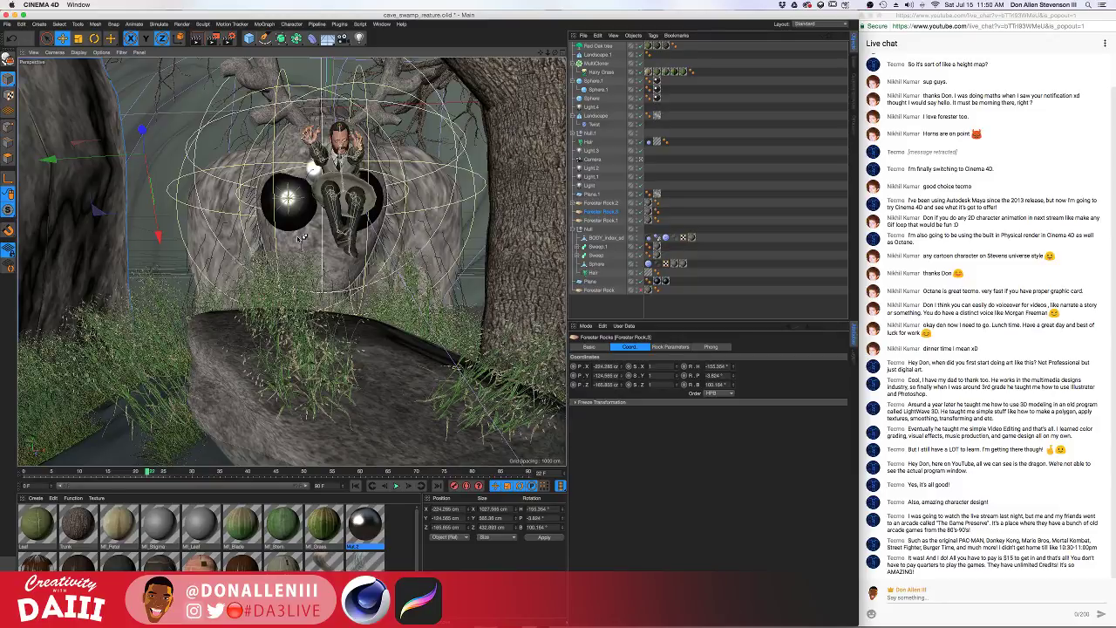
key("ctrl+r")
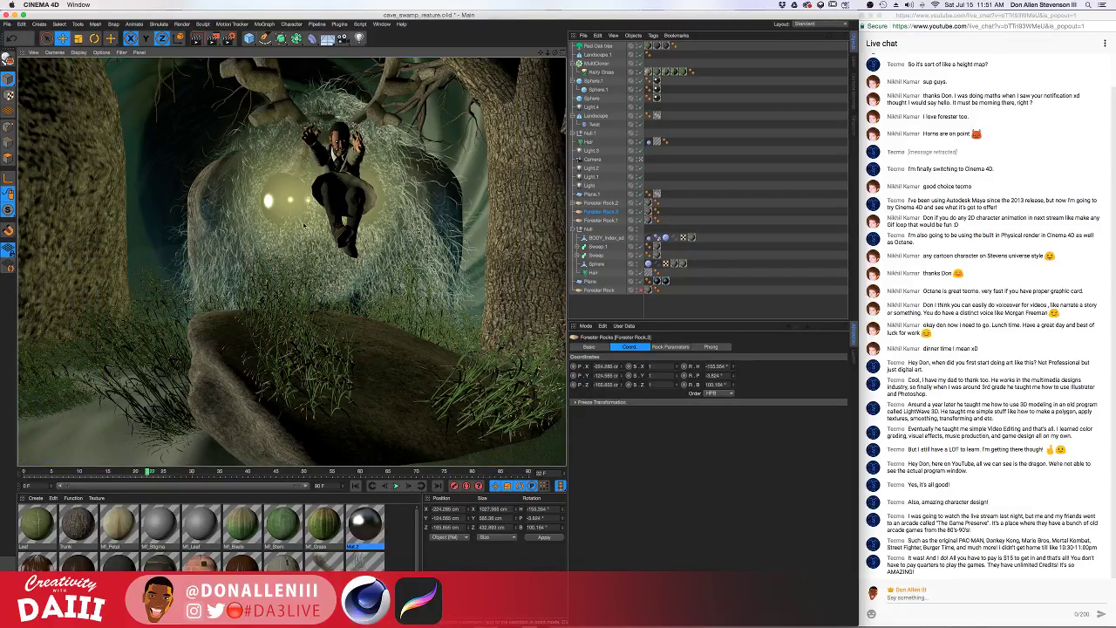
Apply the Trunk material to both of the creature's horns
left_click_drag(87, 513, 278, 85)
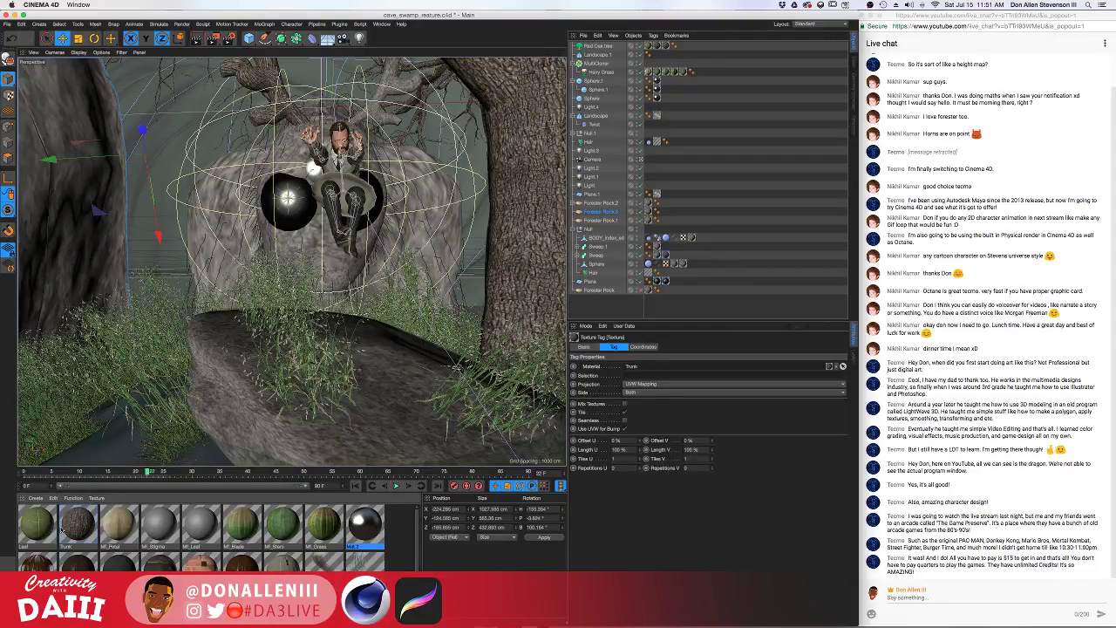
left_click_drag(83, 516, 401, 85)
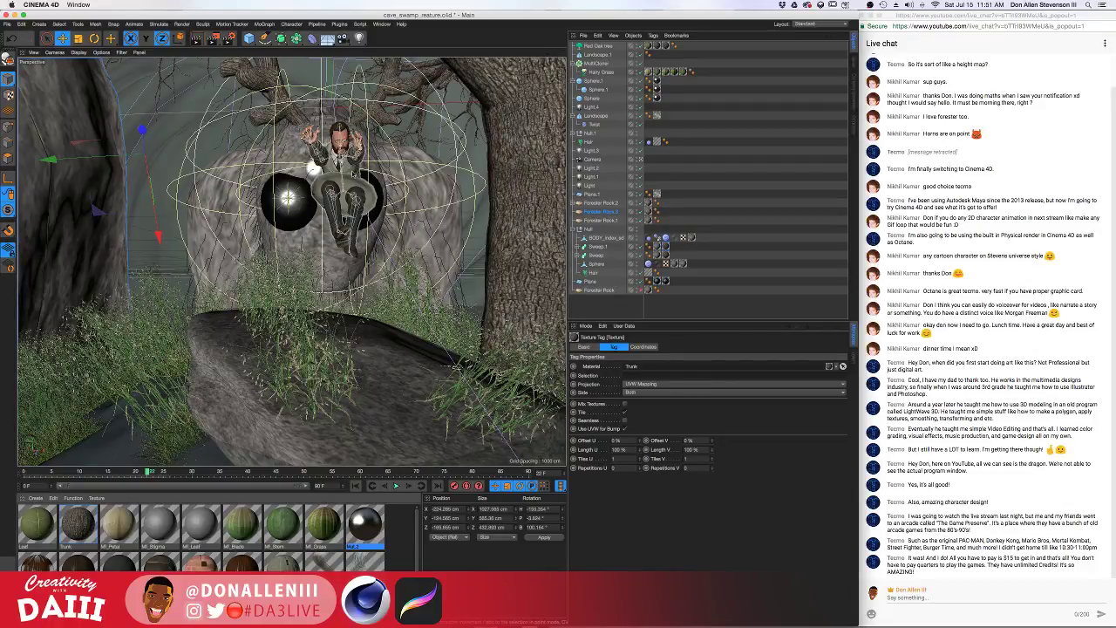
mouse_move(291, 262)
left_mouse_down("alt")
mouse_move(282, 270)
mouse_move(293, 279)
left_mouse_up("alt")
left_click_drag(295, 191, 255, 176, "alt")
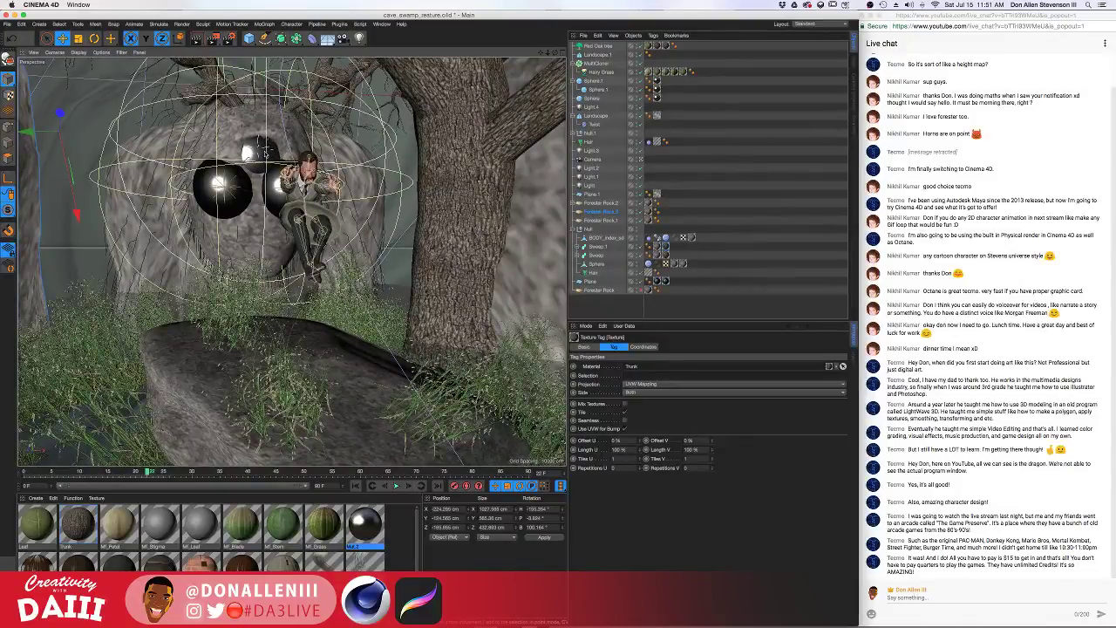
scroll(218, 534, "down", 2)
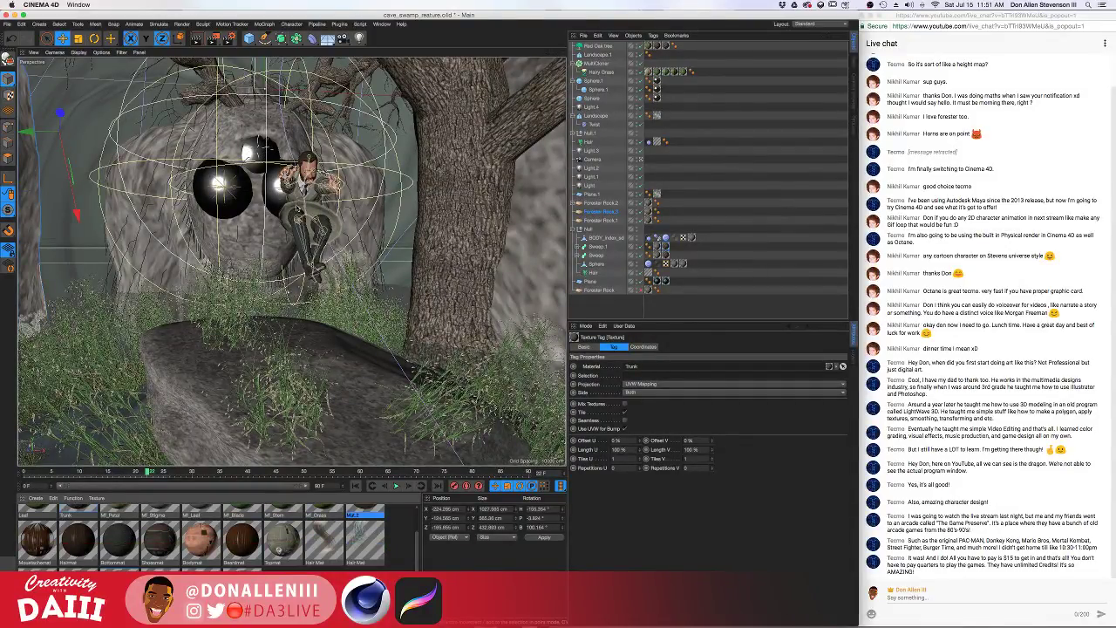
Collapse the creature's null group and identify the man's null, Null.1, with a trial move along X
left_click_drag(273, 176, 493, 95, "alt")
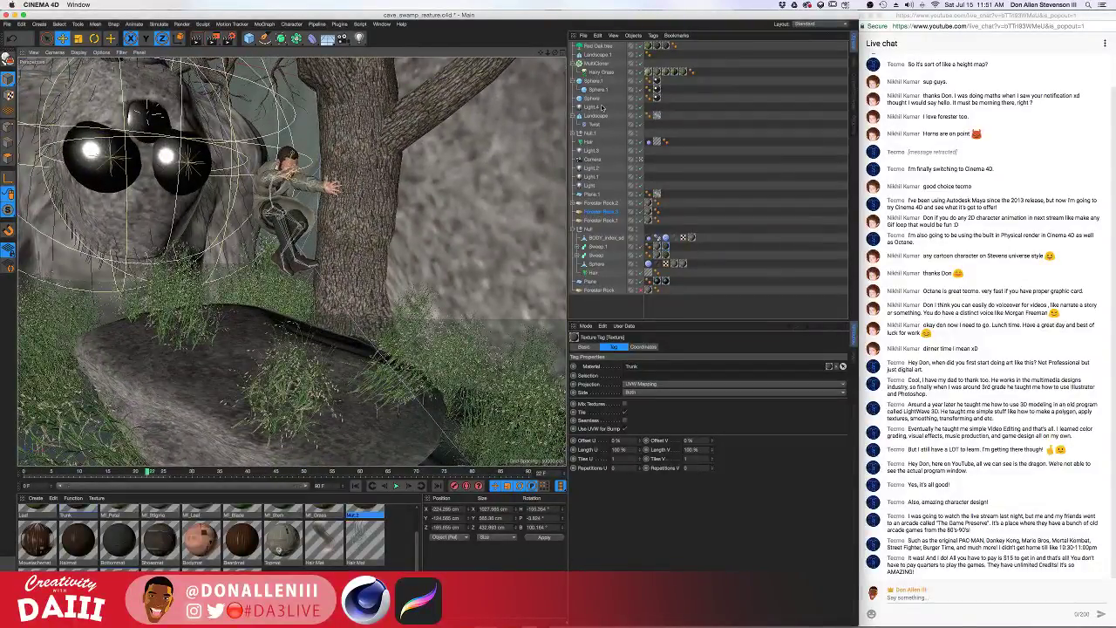
left_click(578, 229)
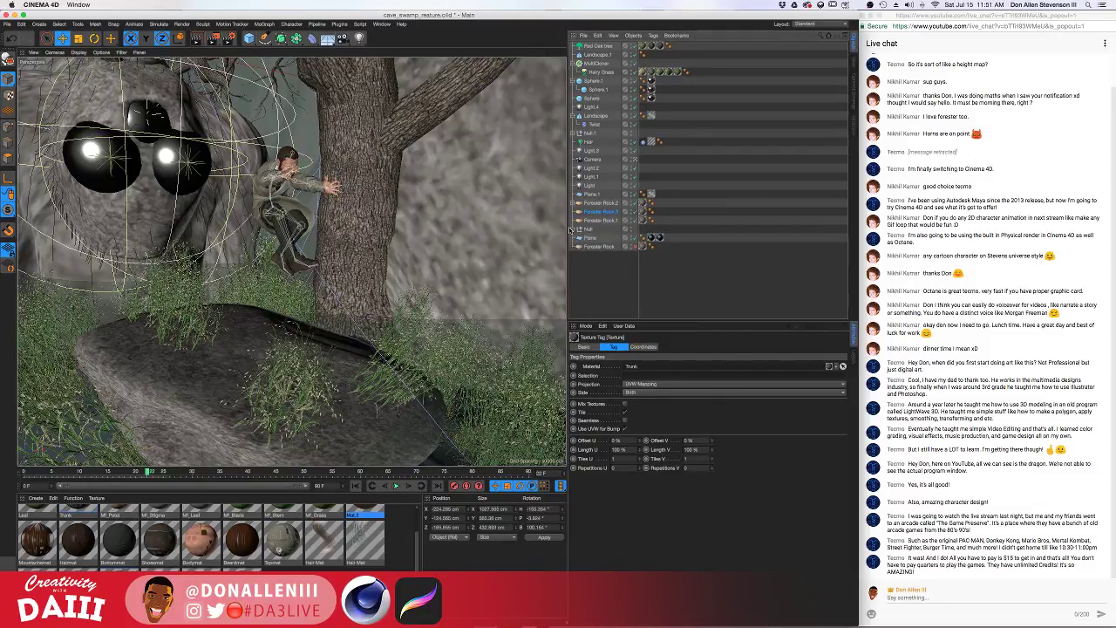
left_click(589, 230)
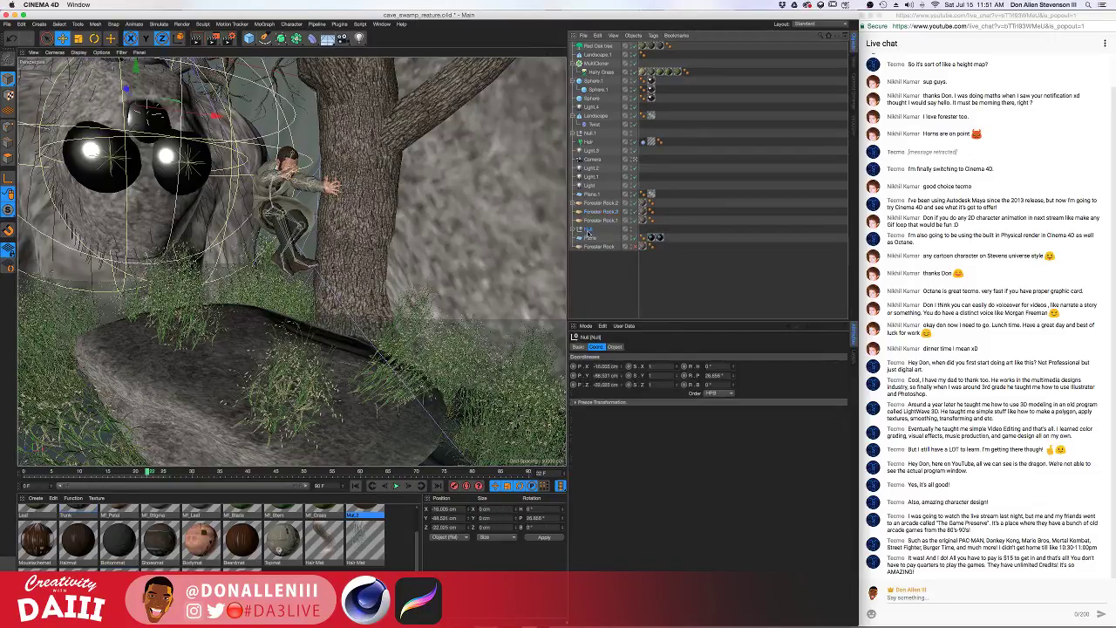
left_click(592, 132)
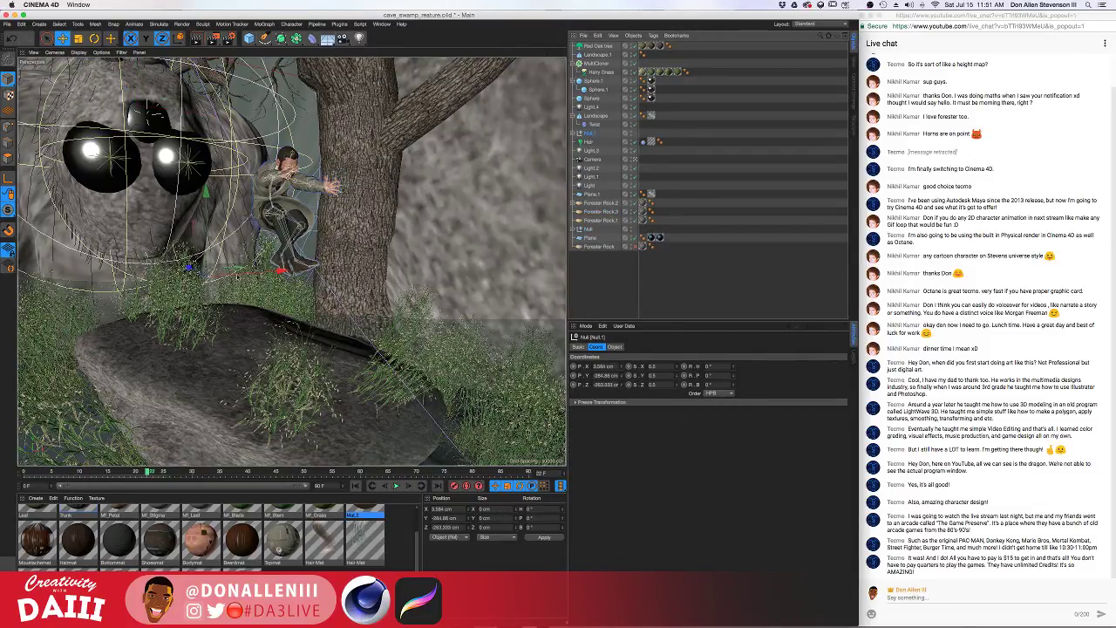
left_click_drag(280, 271, 296, 276)
key("super+z")
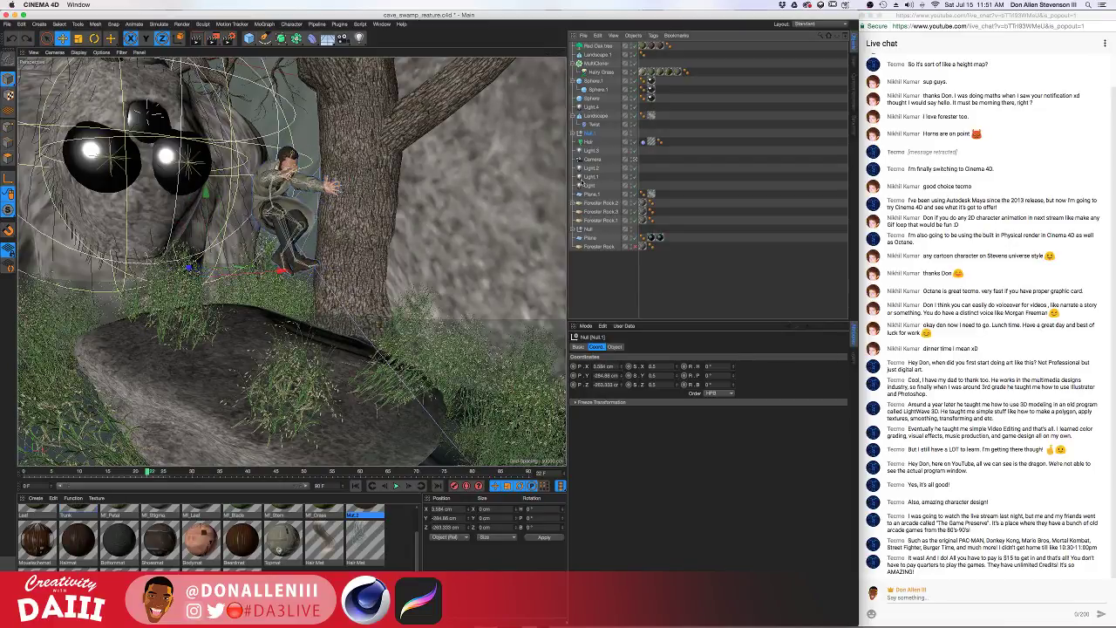
Set the scale of the man's null to 0.25 on the X, Y and Z axes
key("t")
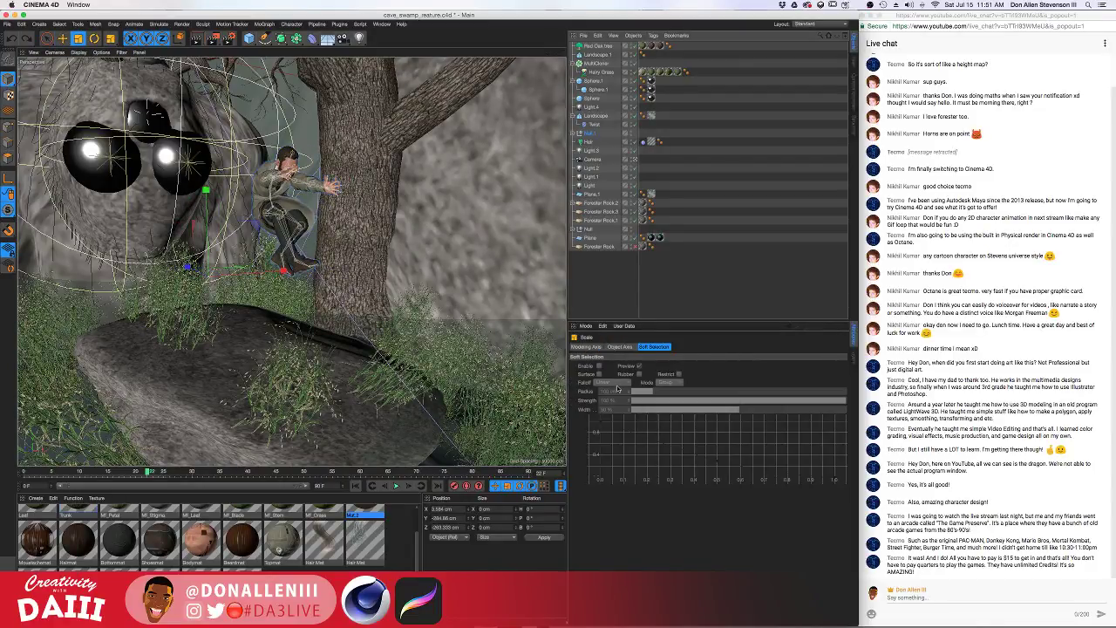
left_click(590, 135)
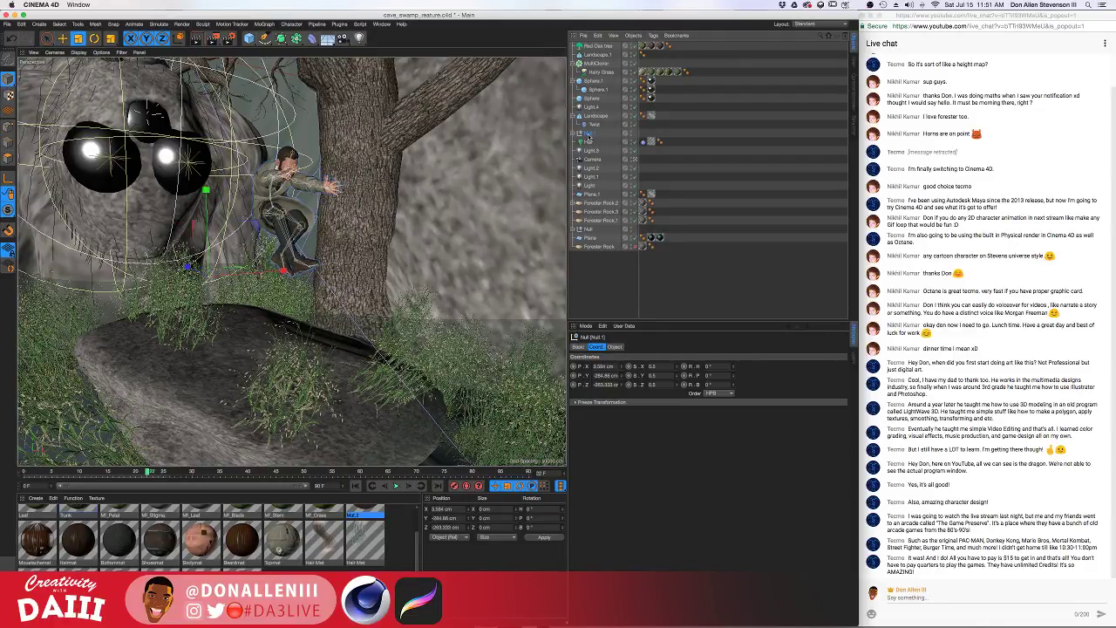
left_click(663, 366)
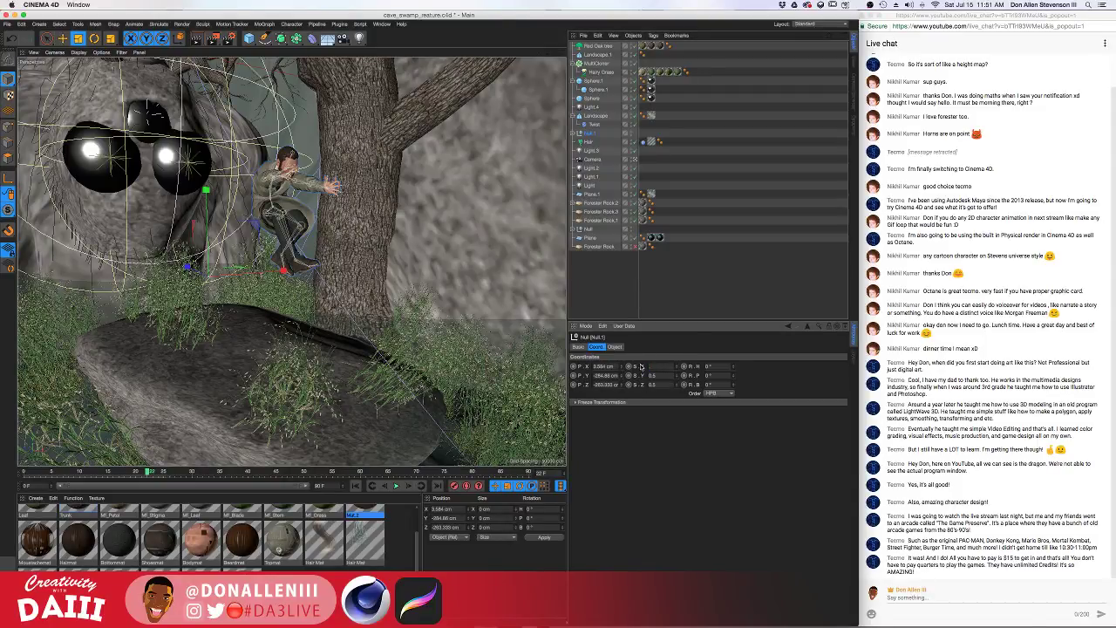
type(".25")
key("Tab")
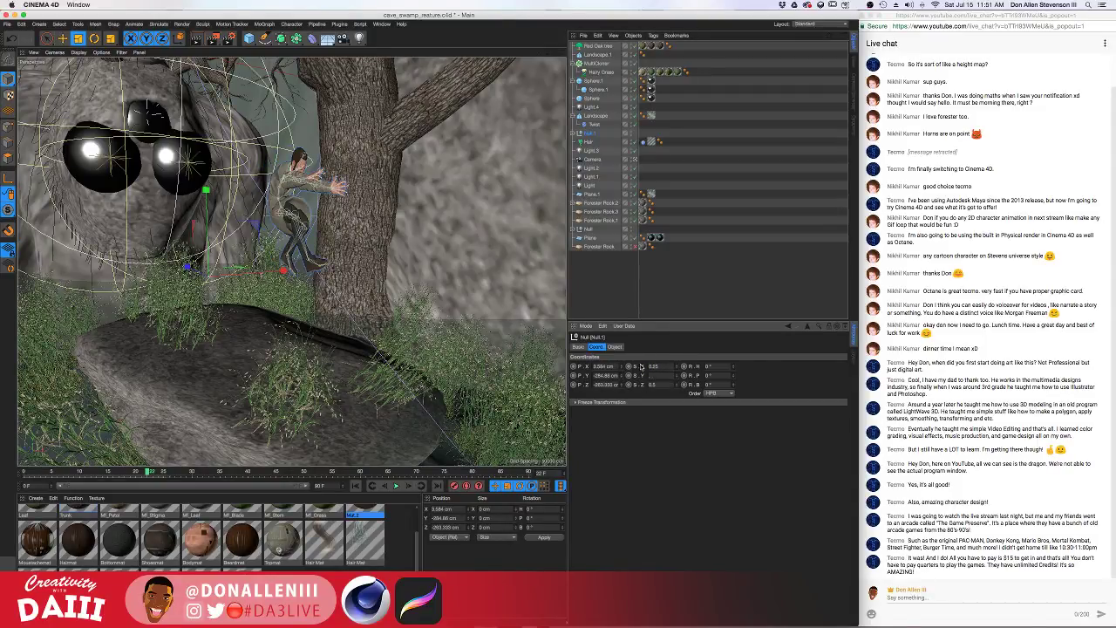
type(".25")
key("Tab")
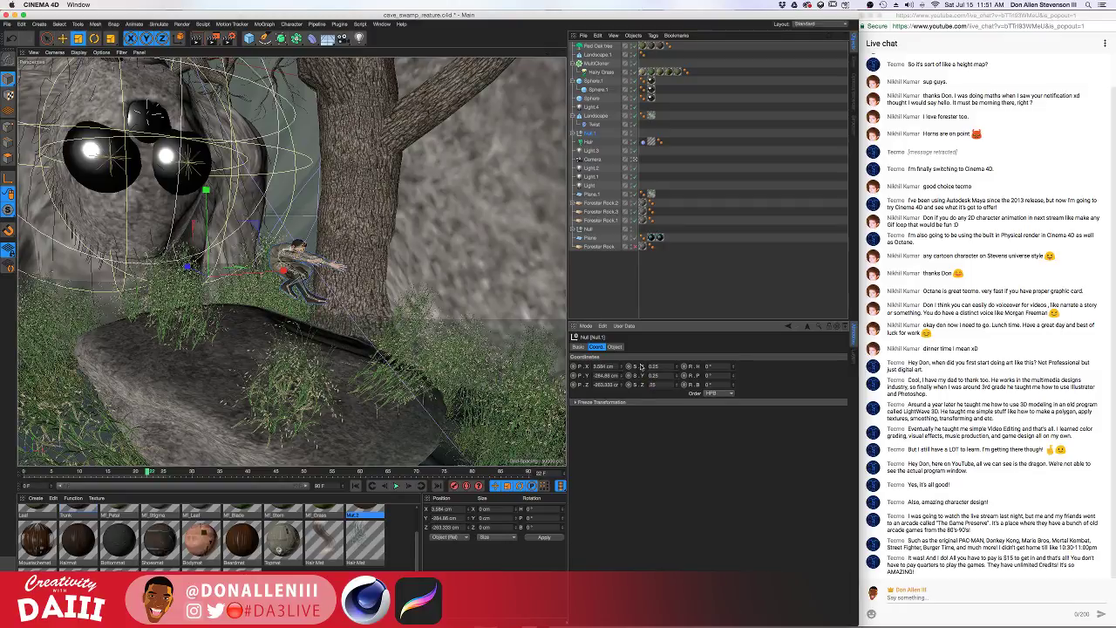
key("Return")
Return the animation to frame 0 and play its opening frames to examine the smaller man in front of the creature
scroll(231, 253, "up", 2)
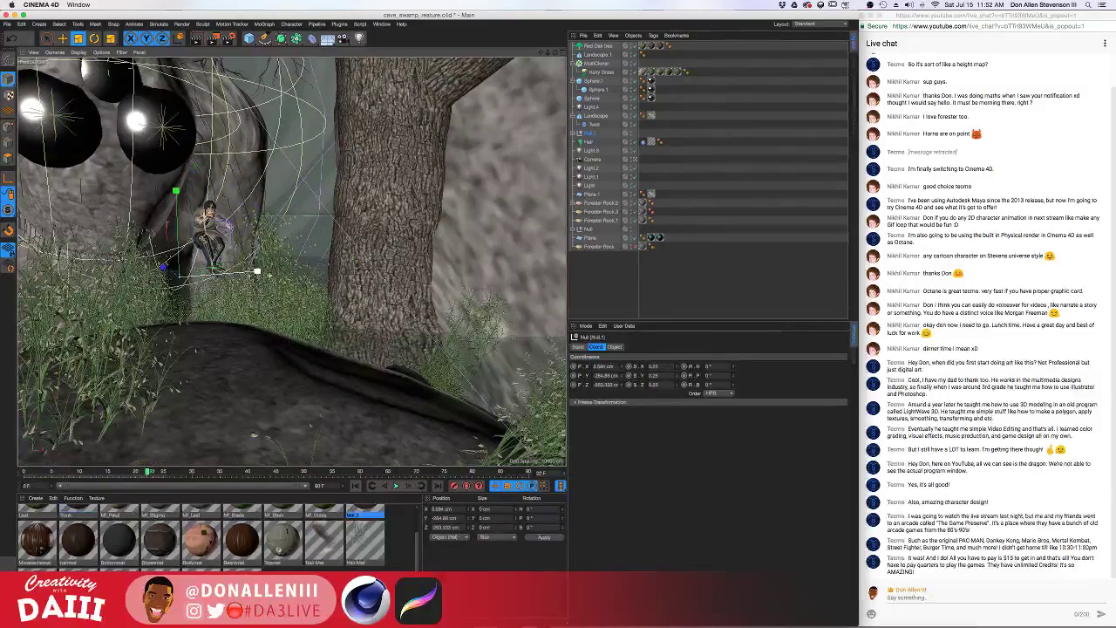
scroll(218, 242, "up", 2)
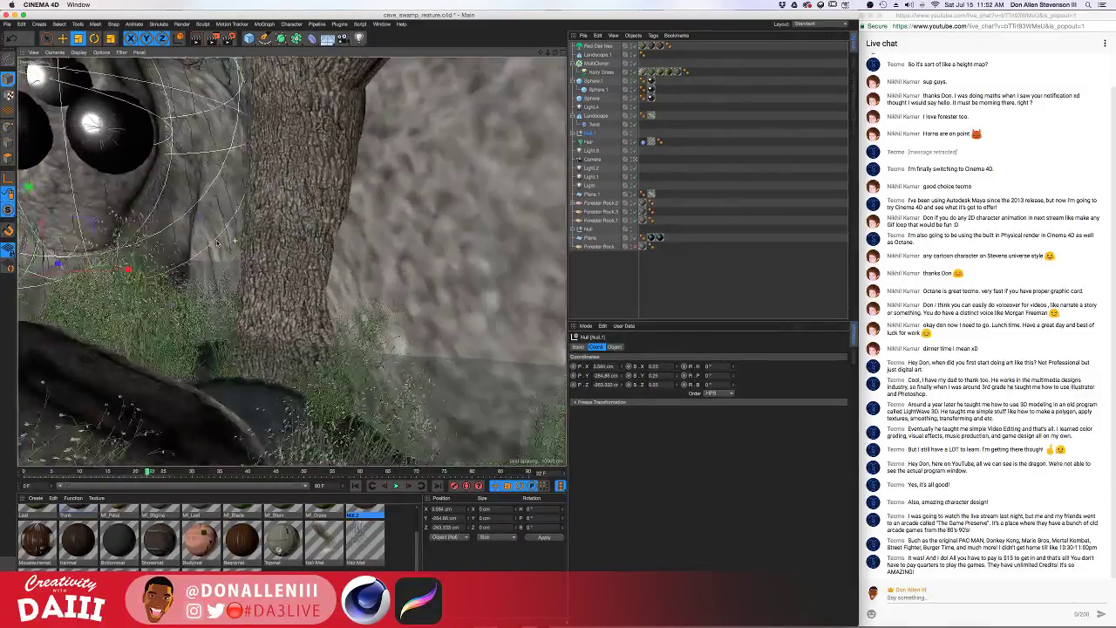
scroll(218, 242, "down", 4)
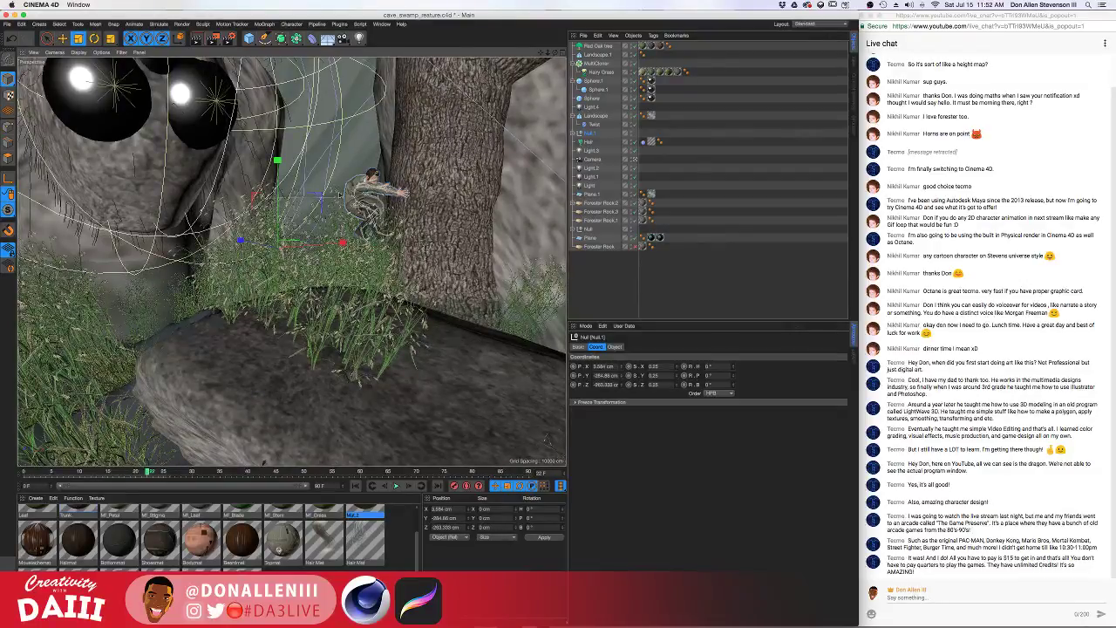
mouse_move(418, 240)
left_mouse_down("alt")
mouse_move(330, 230)
mouse_move(415, 228)
left_mouse_up("alt")
left_click_drag(296, 233, 260, 245, "alt")
left_click_drag(136, 473, 56, 478)
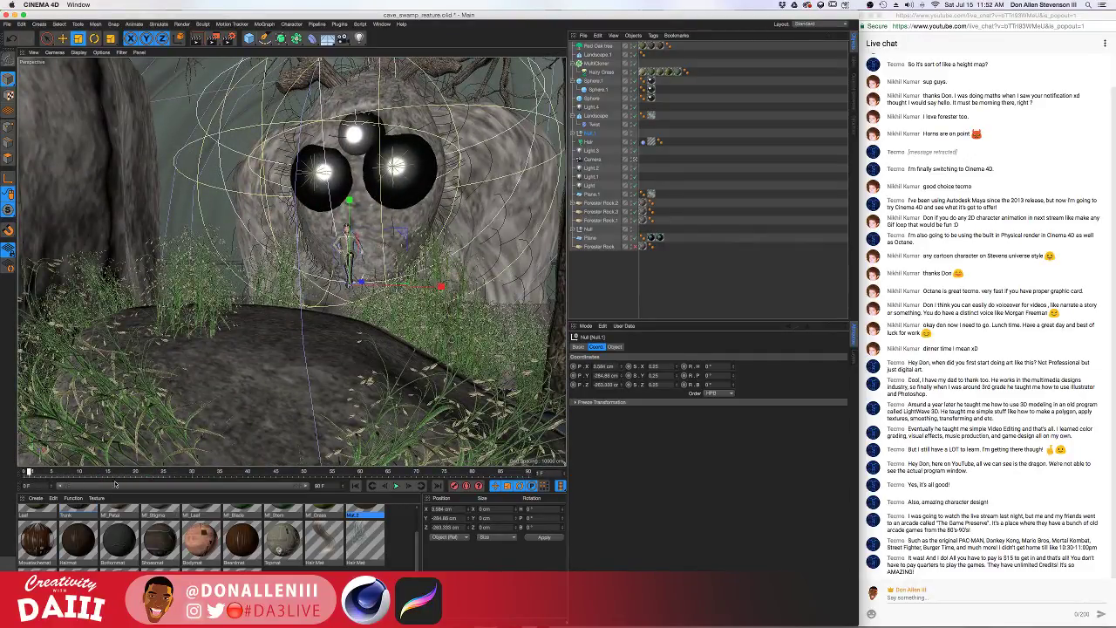
left_click_drag(164, 497, 116, 497)
left_click_drag(31, 473, 22, 473)
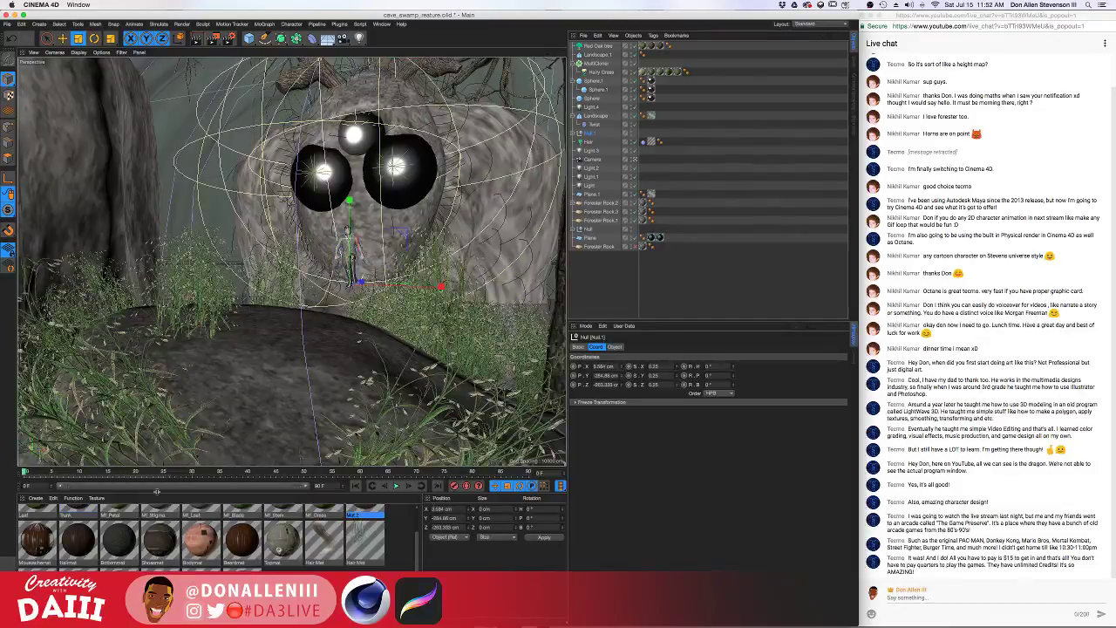
left_click(400, 485)
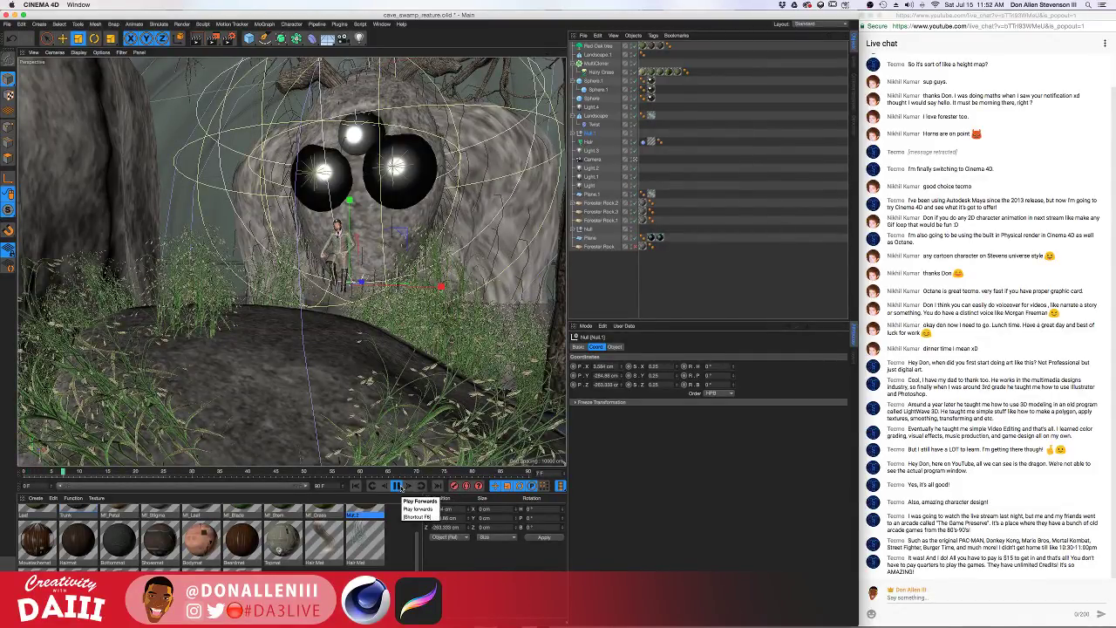
left_click(400, 485)
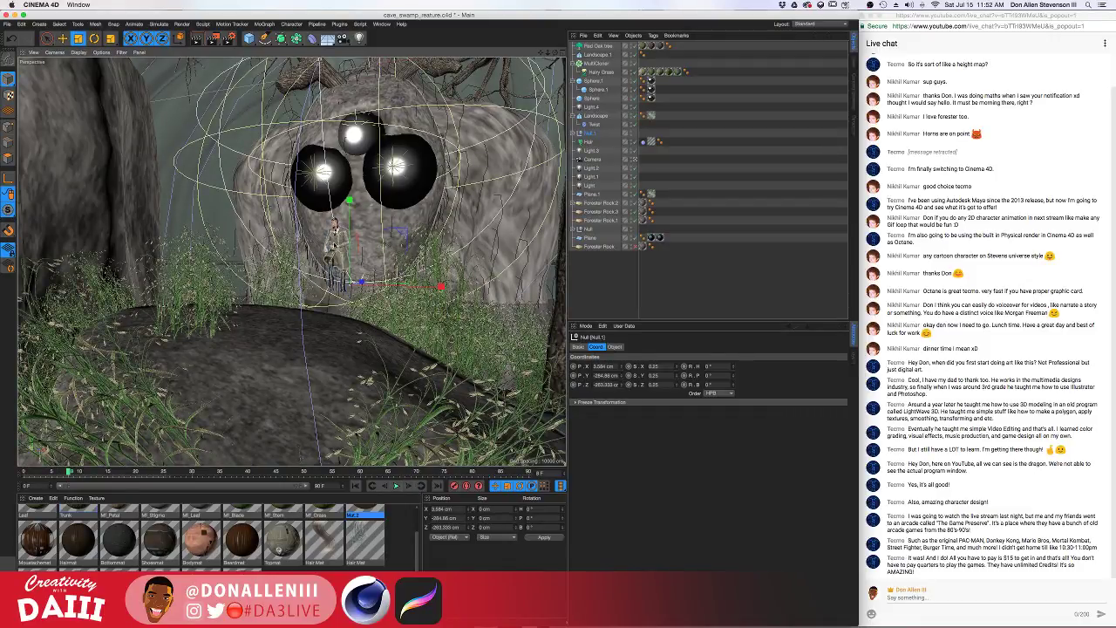
Lower the man onto the rock in front of the creature and move him forward to about Z -279 cm
left_click_drag(334, 245, 417, 244, "alt")
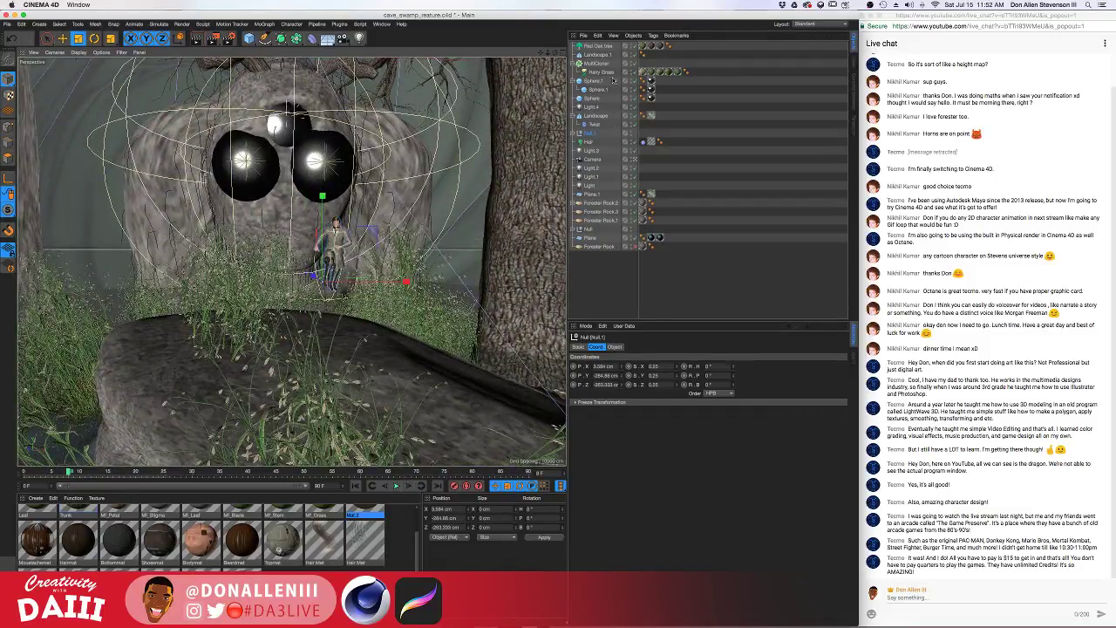
key("e")
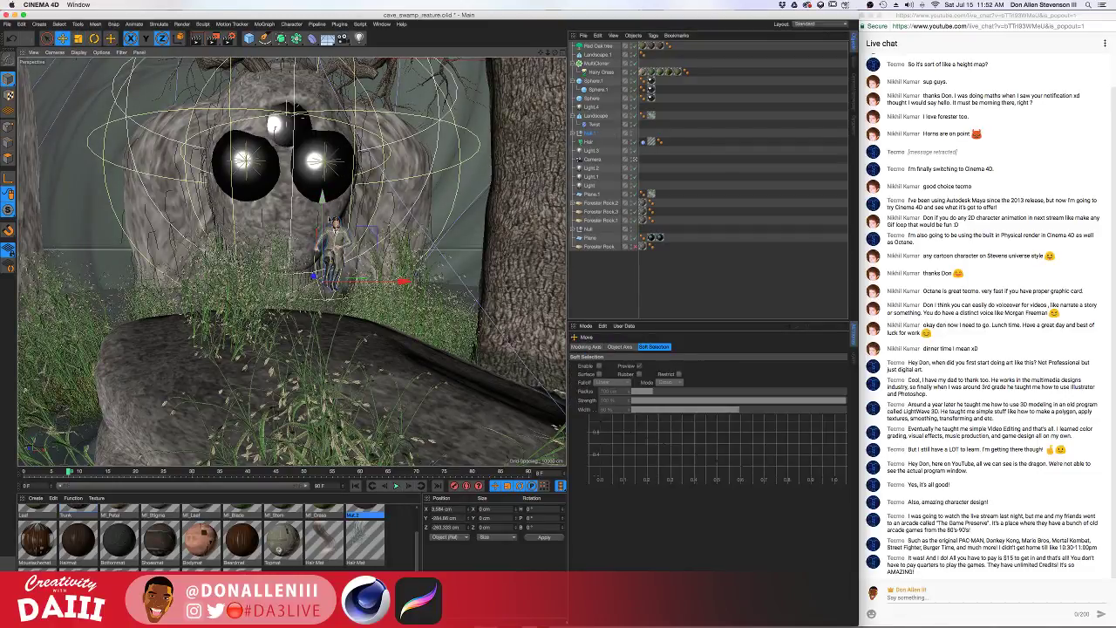
left_click_drag(323, 199, 326, 236)
scroll(337, 293, "up", 6)
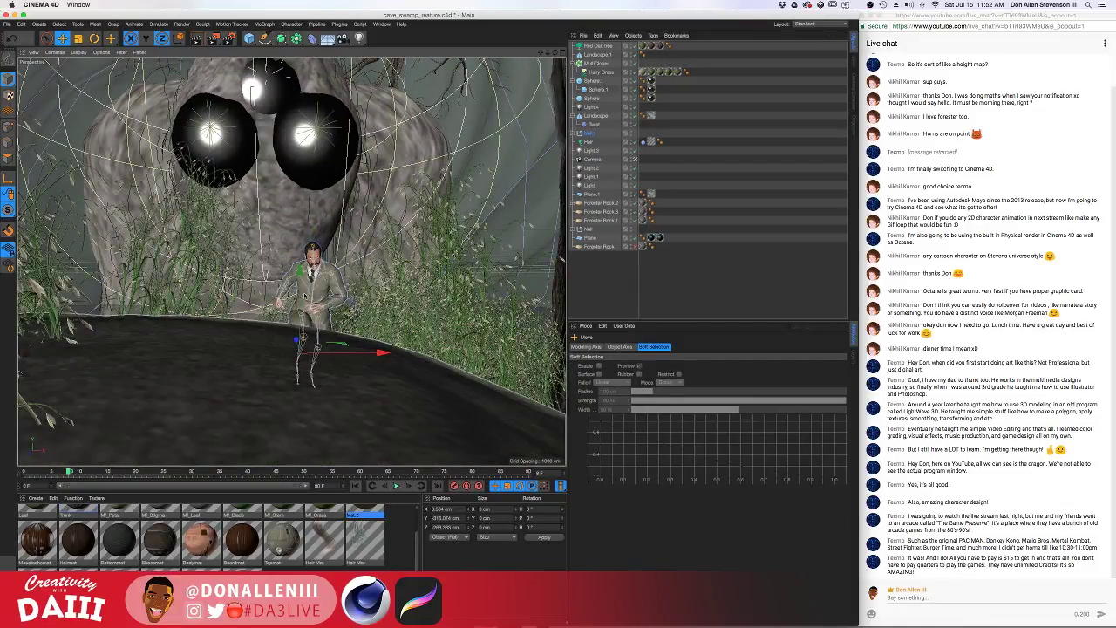
left_click_drag(325, 373, 142, 349)
left_click_drag(297, 306, 247, 308)
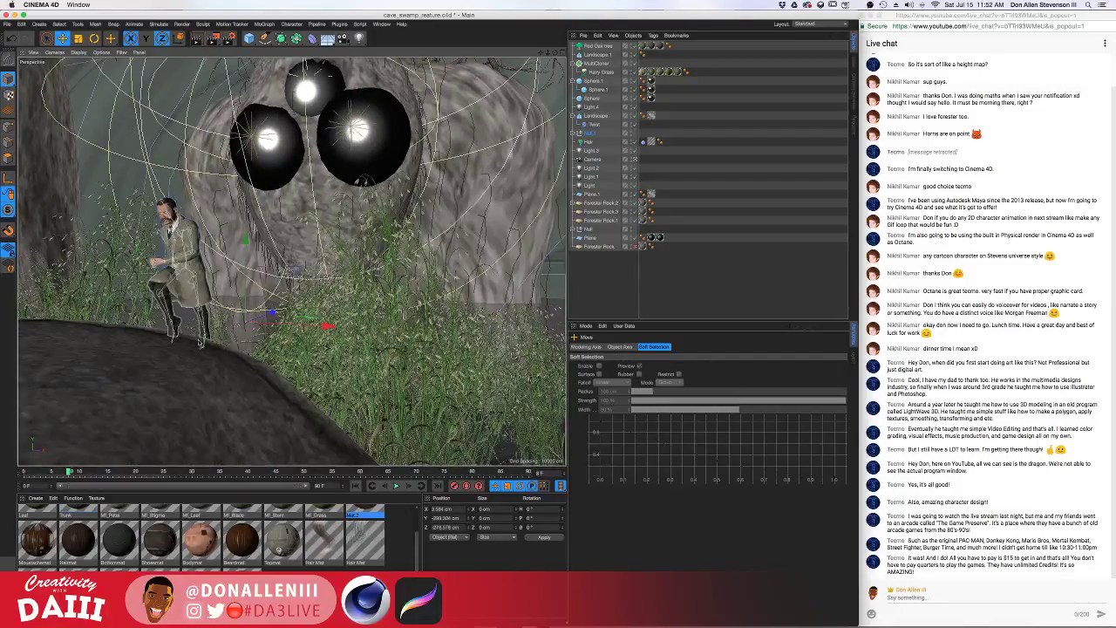
Move the man sideways to about X 1 cm so he stands centred on the rock in front of the creature
left_click_drag(329, 325, 285, 210)
scroll(269, 229, "down", 3)
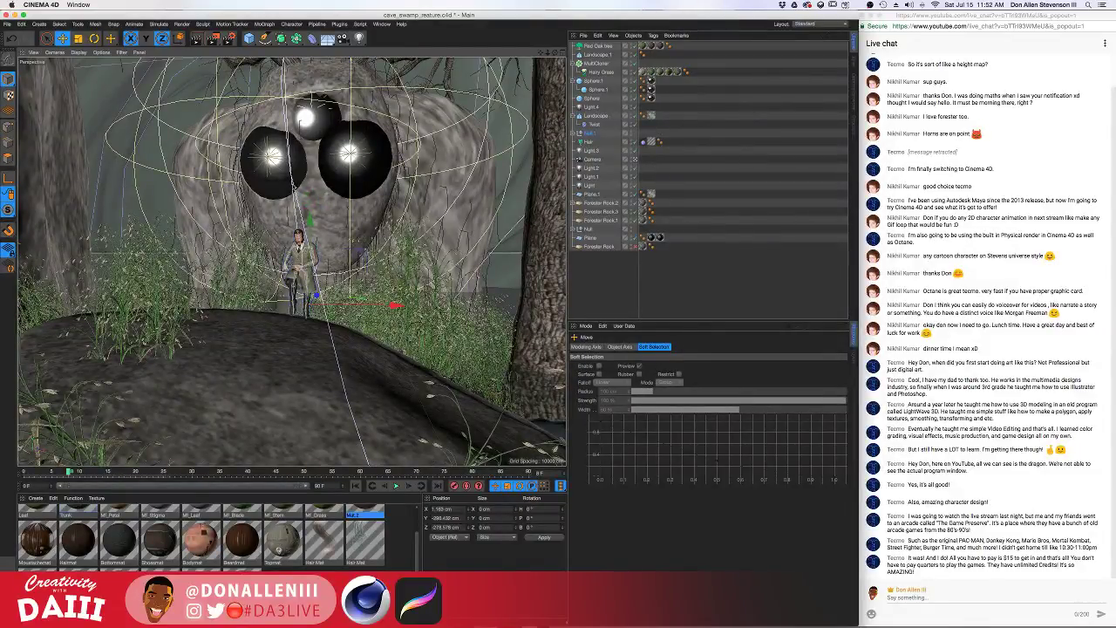
scroll(303, 208, "down", 4)
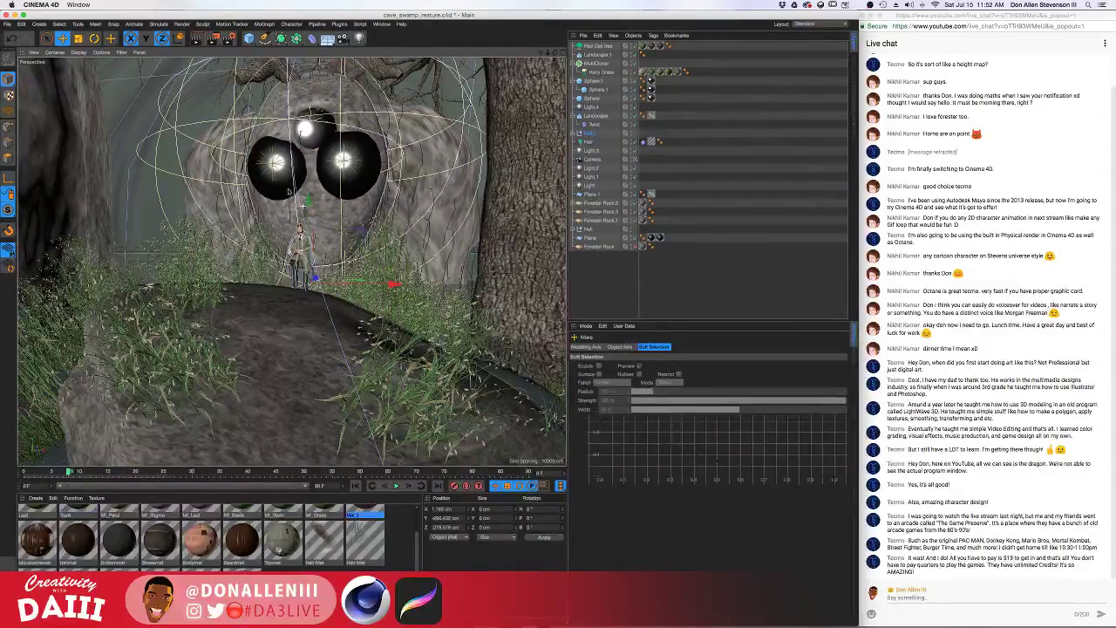
left_click_drag(306, 214, 319, 181, "alt")
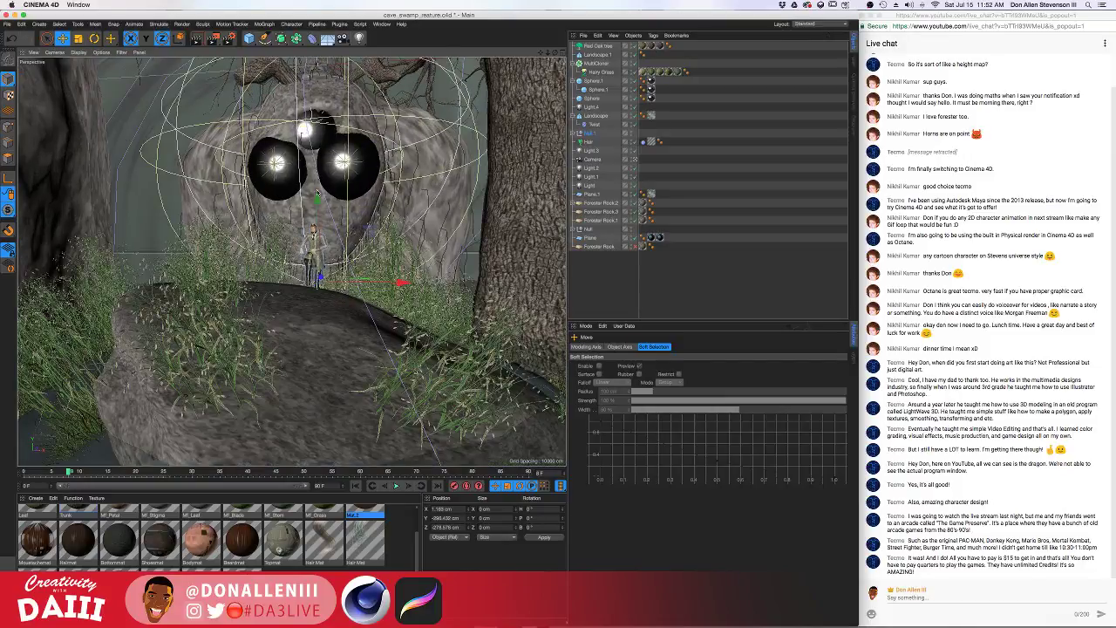
Reduce the MultiCloner's Clone Size to about 0.48 to shrink the scattered Hairy Grass
left_click(600, 73)
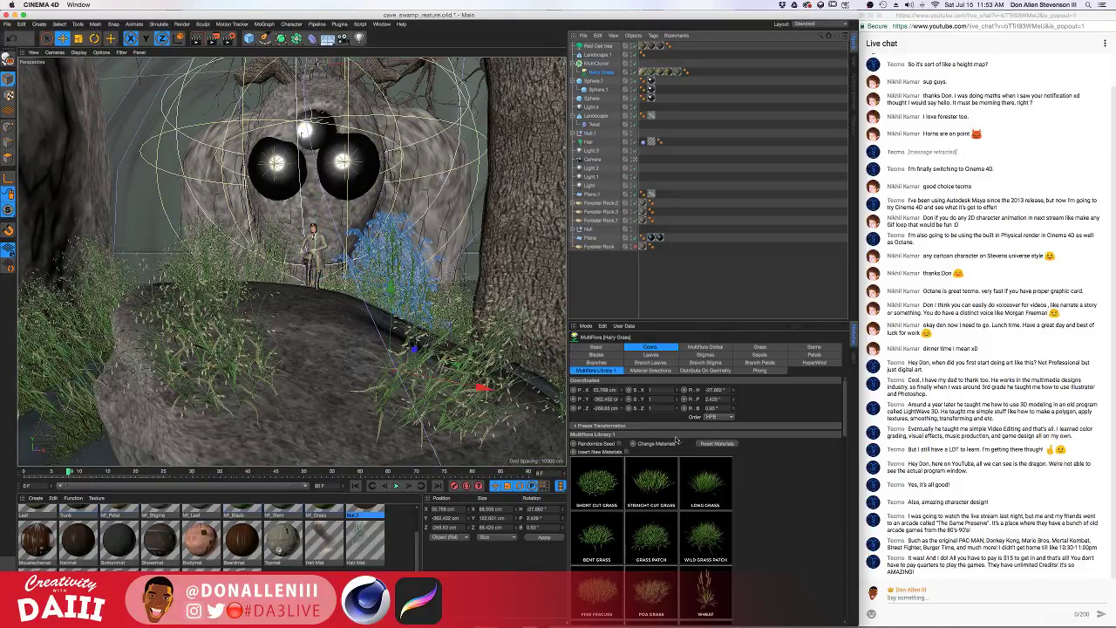
left_click(599, 64)
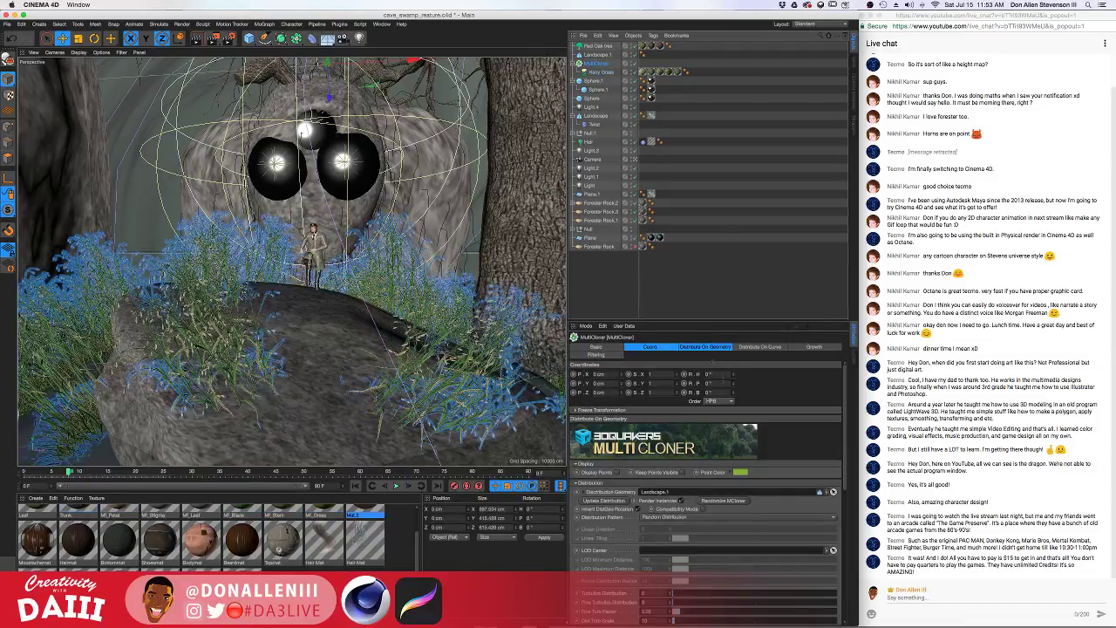
scroll(655, 568, "down", 5)
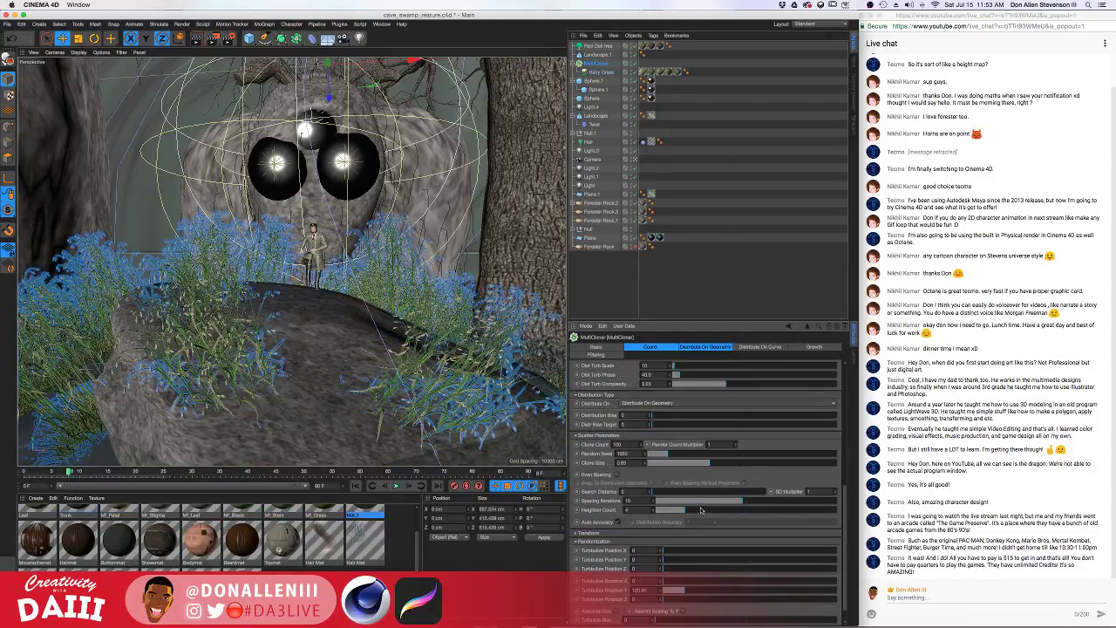
left_click_drag(705, 467, 695, 469)
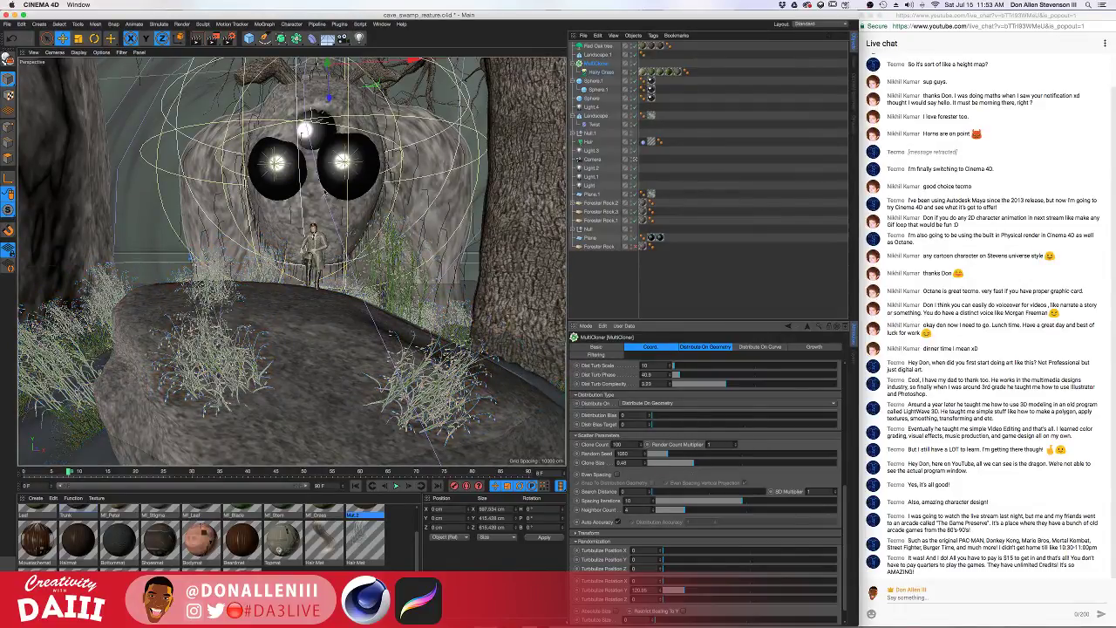
Apply the Fr_Rock material to the Landscape.1 ground, undoing its mistaken assignment to Plane.1
middle_click_drag(320, 179, 324, 206, "alt")
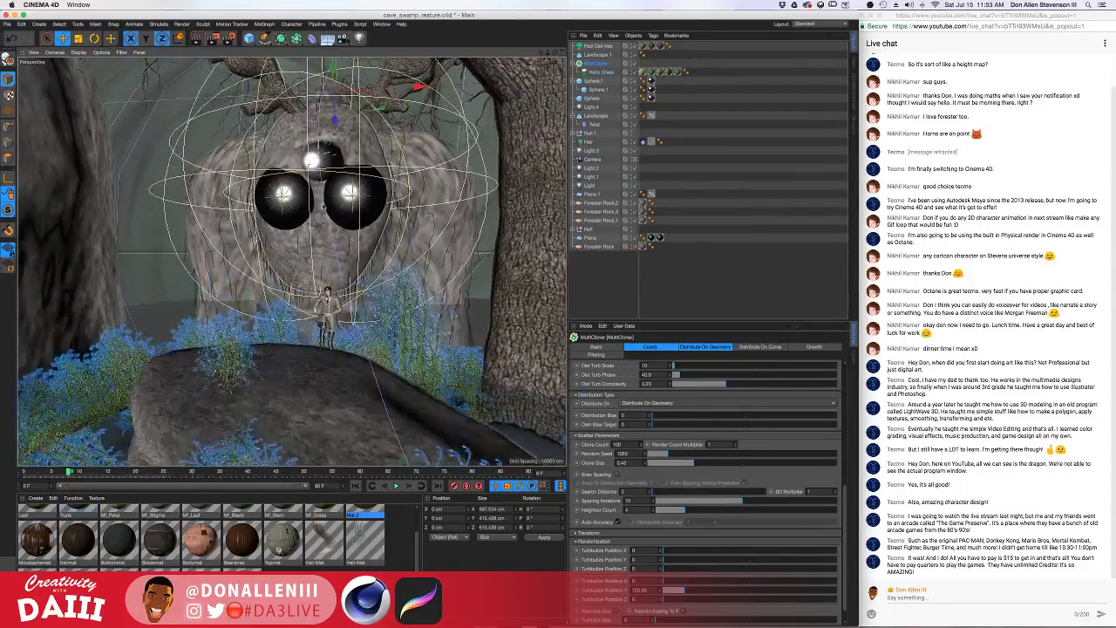
scroll(324, 204, "down", 5)
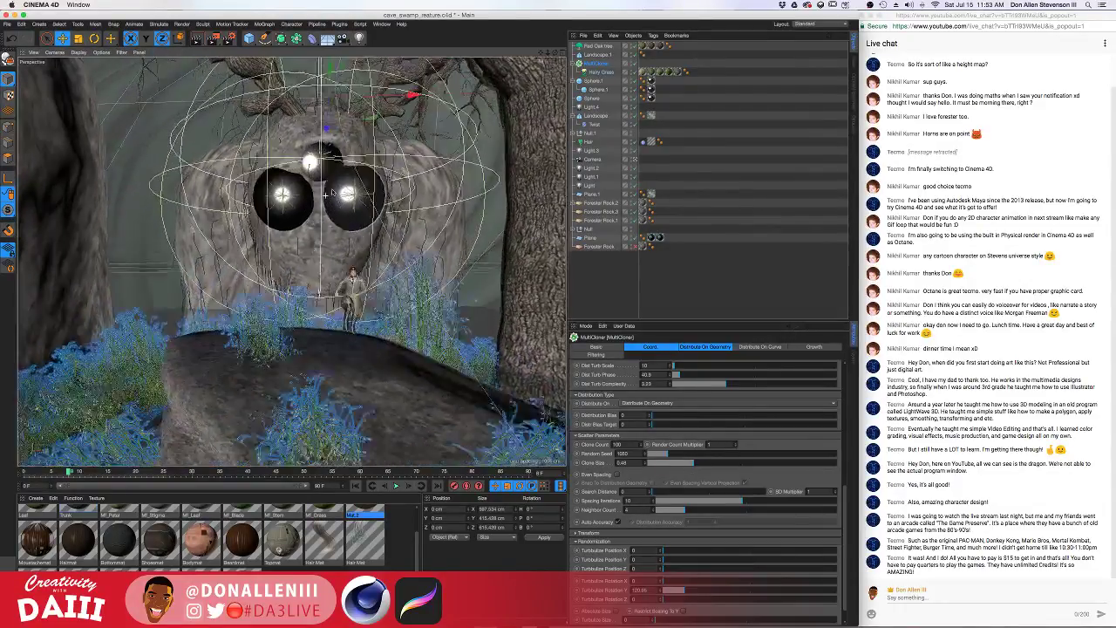
left_click_drag(327, 188, 315, 209, "alt")
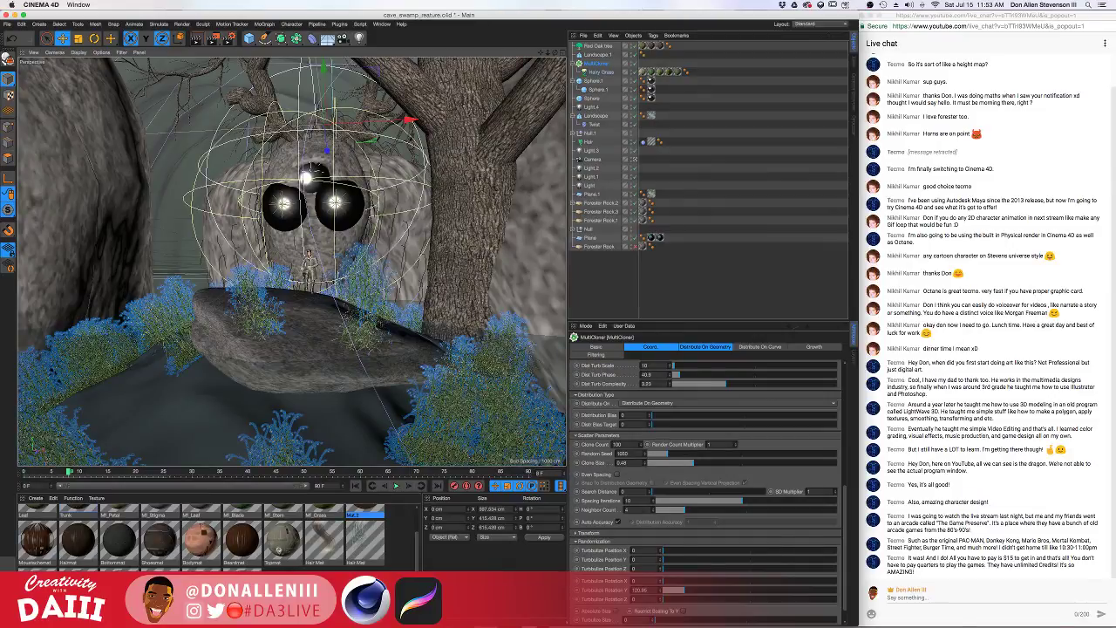
left_click_drag(131, 583, 188, 436)
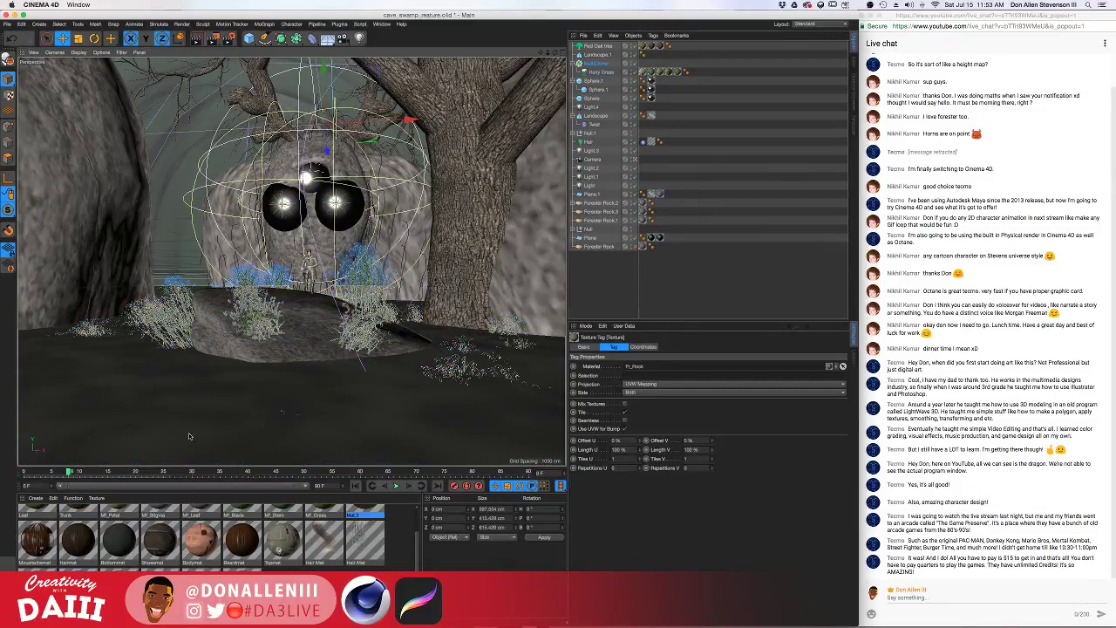
key("super+z")
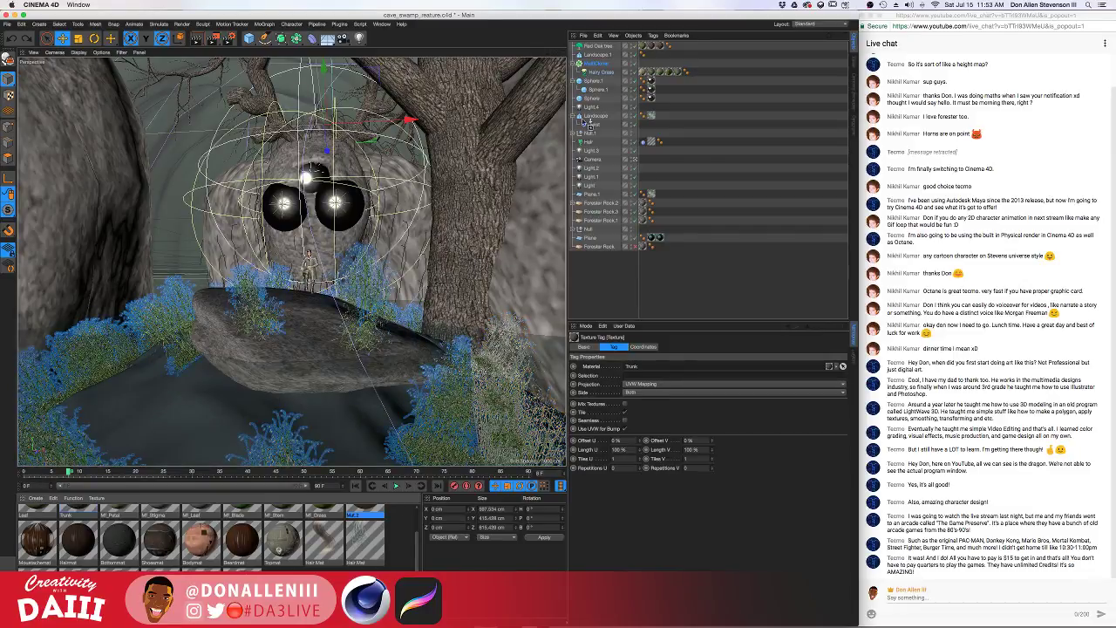
left_click_drag(598, 57, 597, 56, "ctrl")
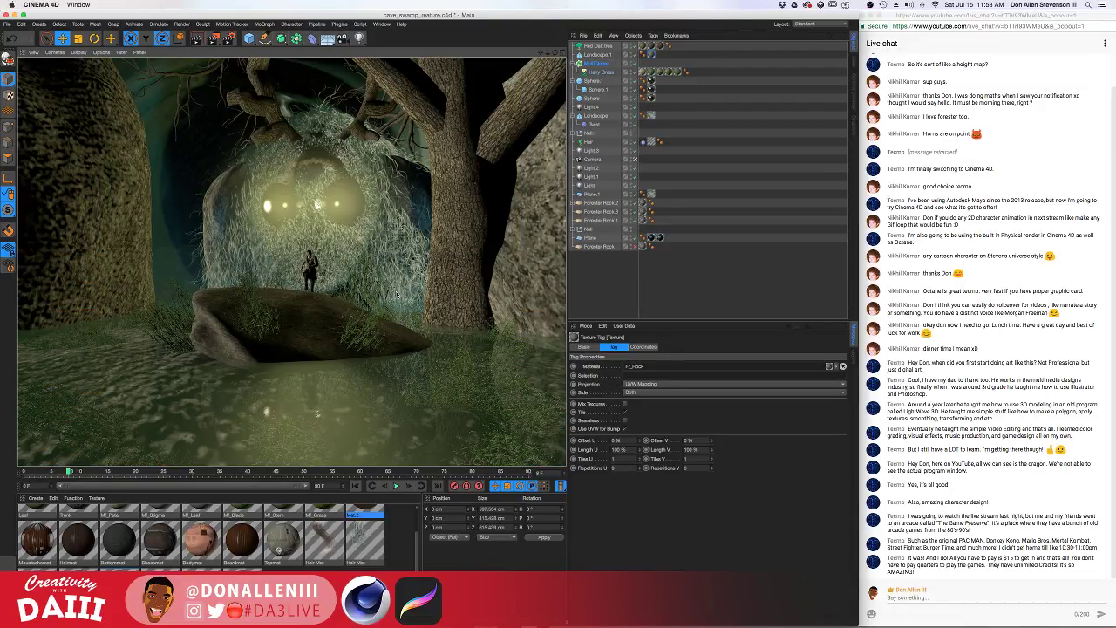
Move the Red Oak tree away from the creature and closer to the camera, to about X 225 cm and Z -333 cm
left_click(465, 253)
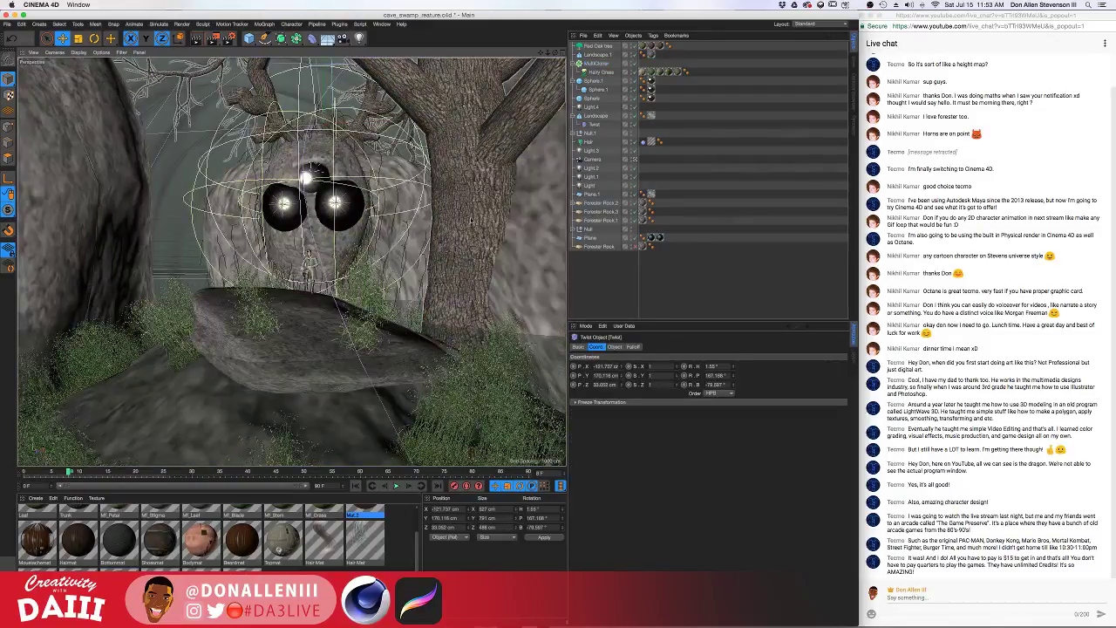
left_click(595, 46)
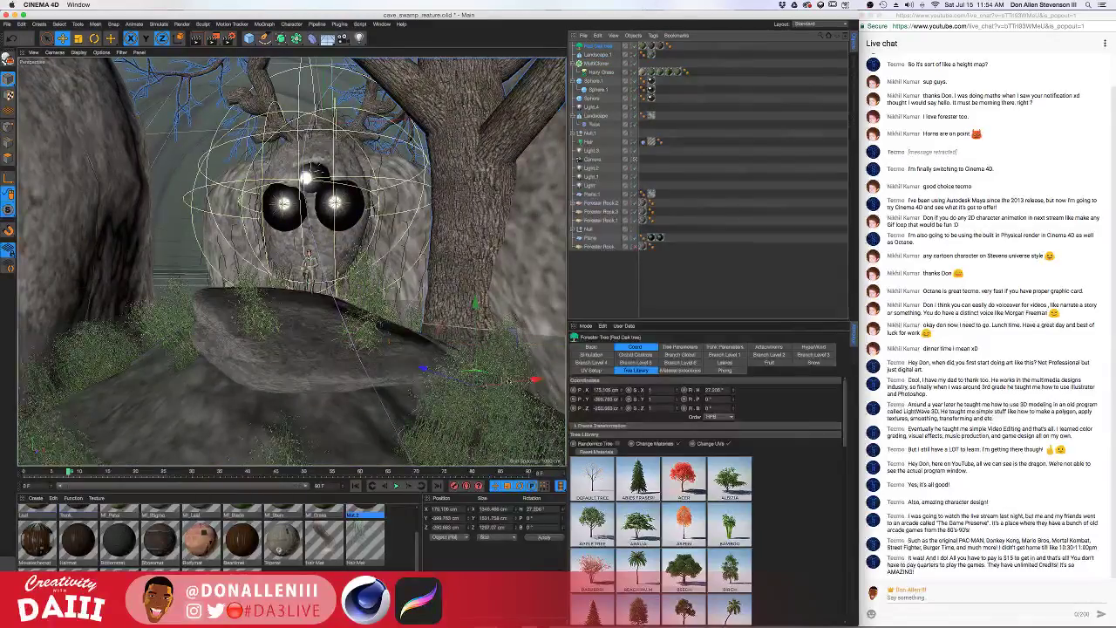
left_click_drag(536, 378, 541, 378)
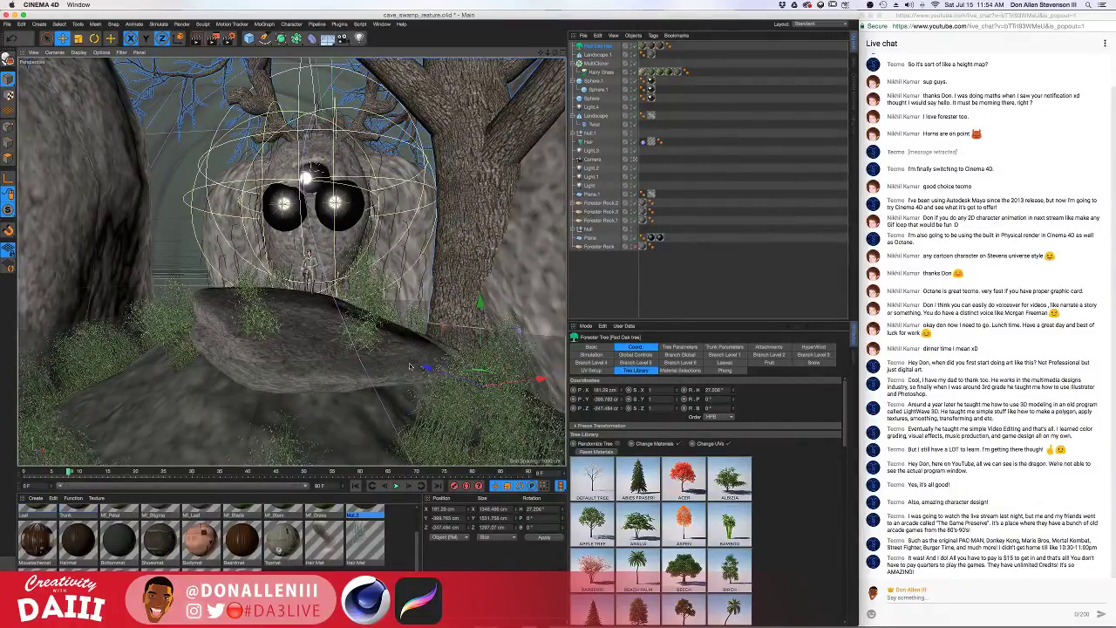
left_click_drag(431, 369, 505, 396)
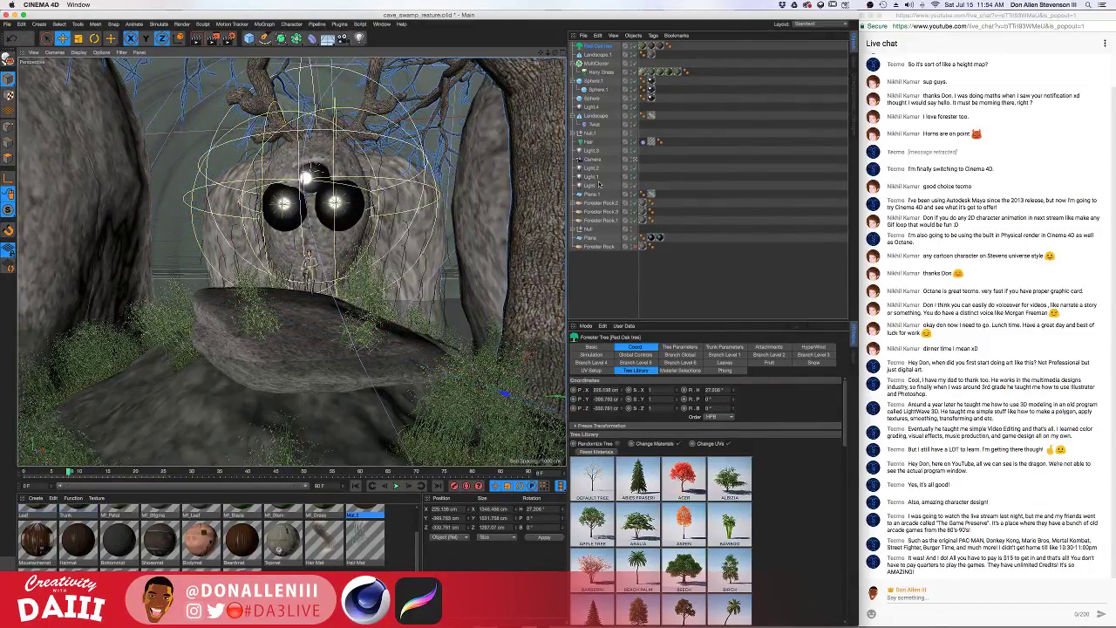
Duplicate the Red Oak tree and place the copy on the opposite side behind the creature, at about X -822 cm and Z 773 cm
left_click(600, 47)
left_click_drag(601, 45, 601, 43, "ctrl")
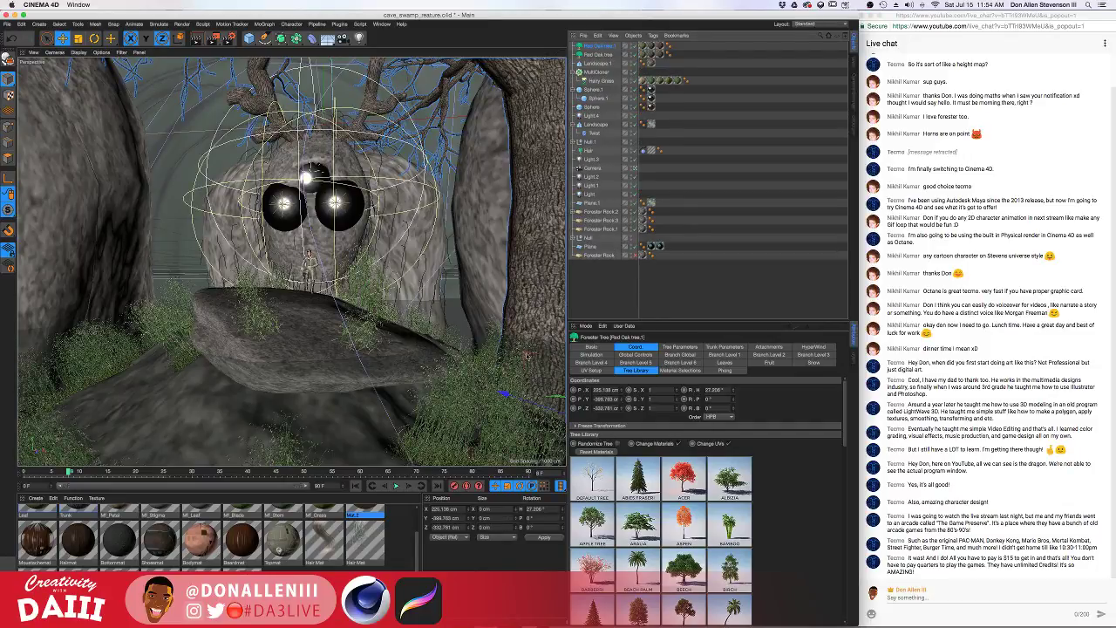
left_click_drag(504, 393, 242, 245)
left_click_drag(298, 306, 245, 306)
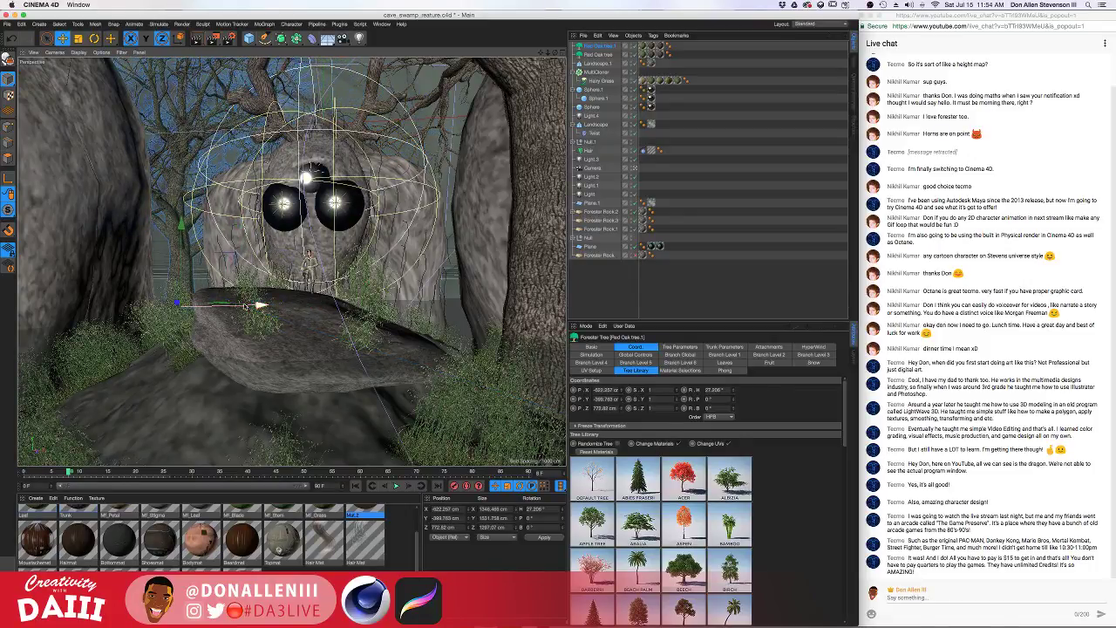
Rotate the duplicated Red Oak tree to face another way and shift it to about Z 648 cm behind the cave rock
key("r")
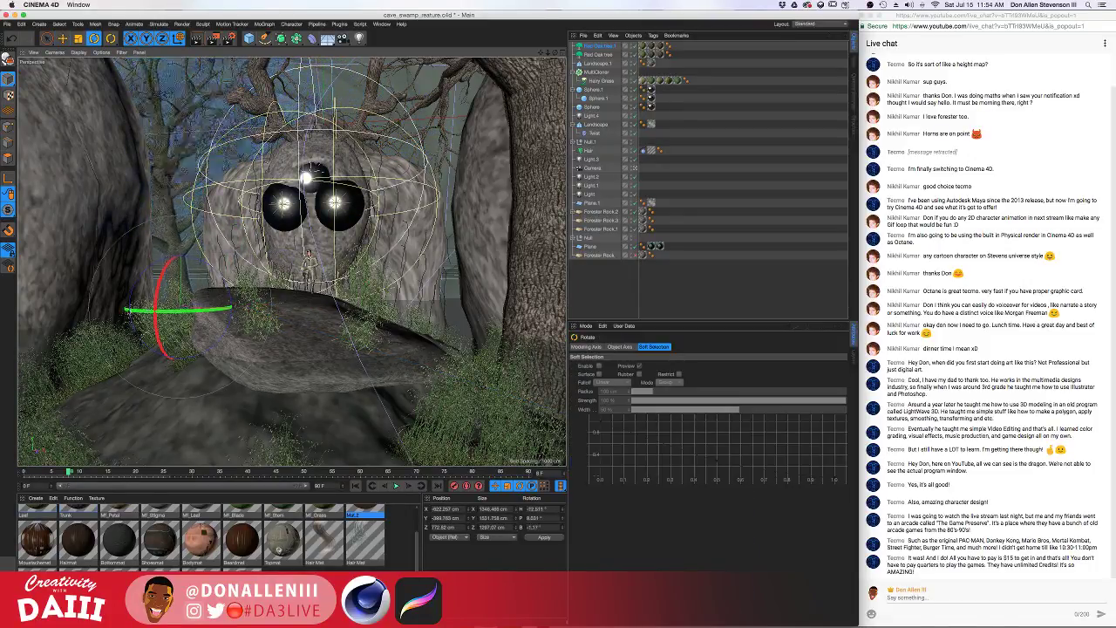
left_click_drag(129, 312, 0, 327)
key("e")
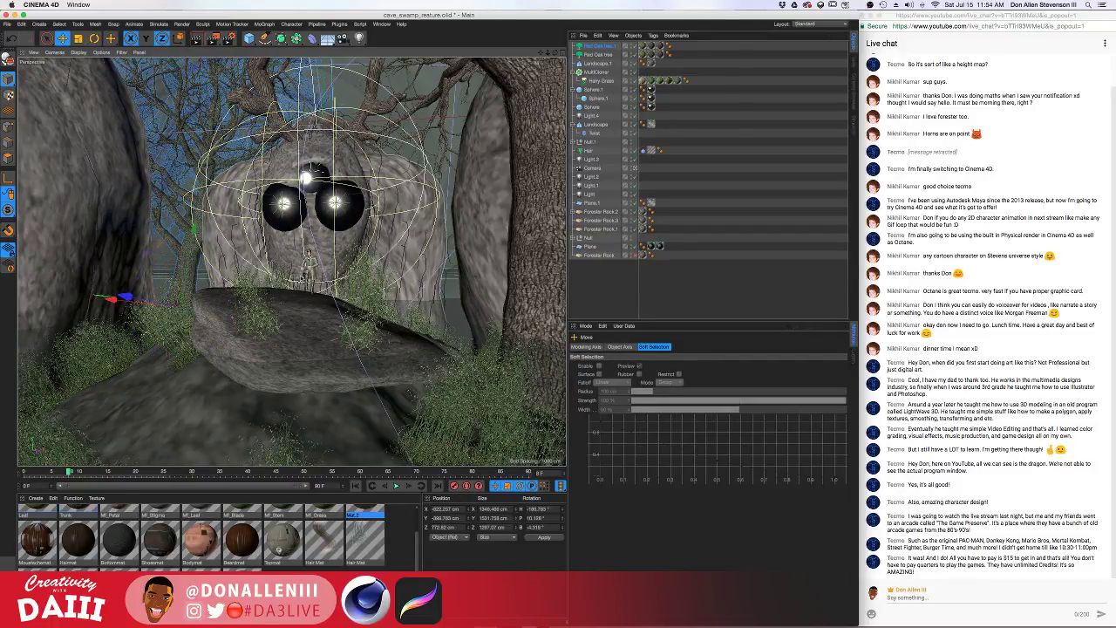
left_click_drag(122, 298, 75, 302)
left_click_drag(162, 218, 240, 221)
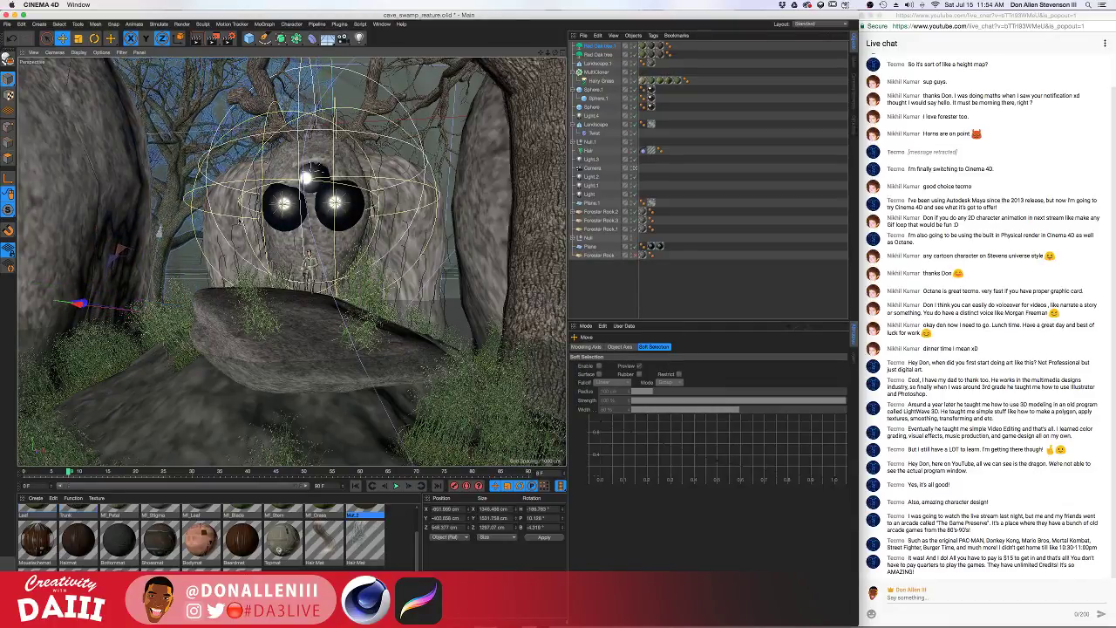
Disable the Landscape backdrop and its Twist deformer, and render a preview of the view
left_click(596, 125)
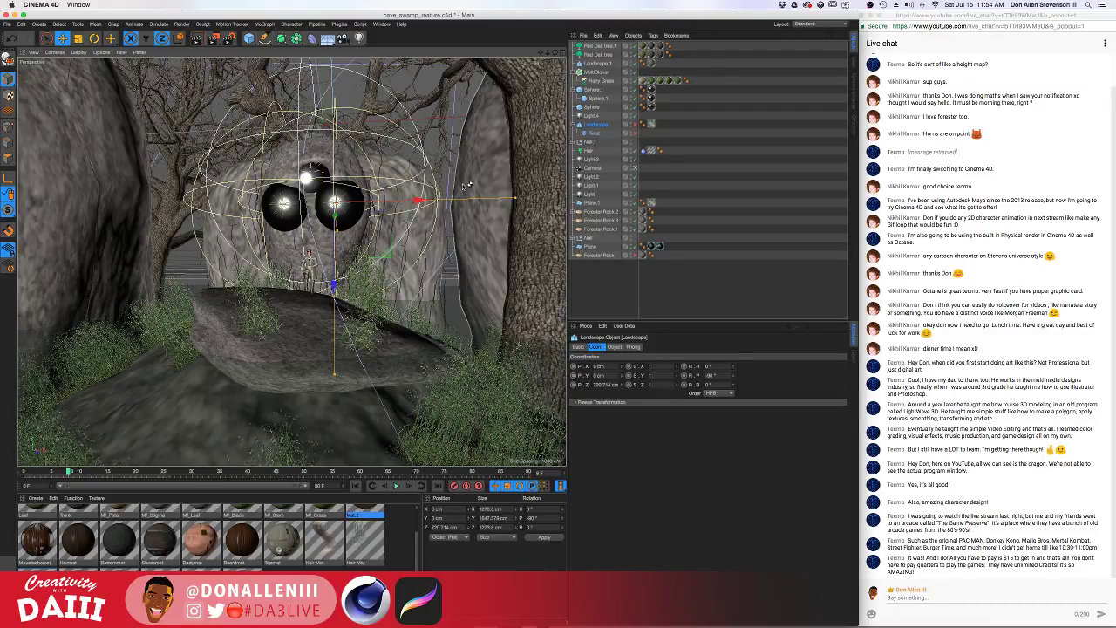
key("alt+r")
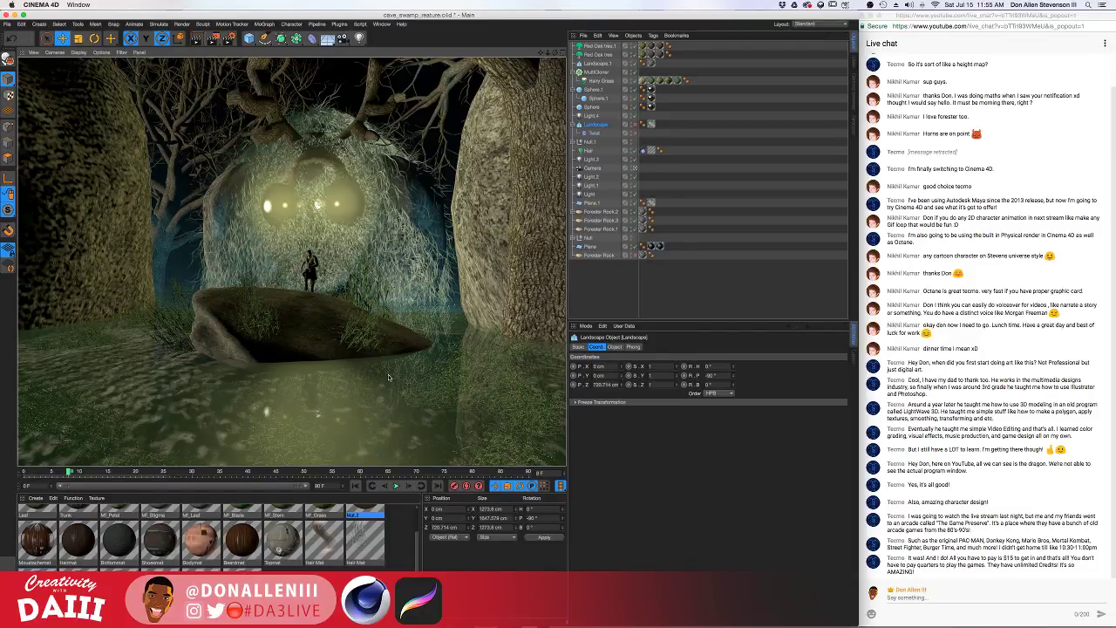
Reduce the height of the Landscape.1 terrain until the ground around the boulder is nearly flat
left_click(598, 71)
left_click(600, 63)
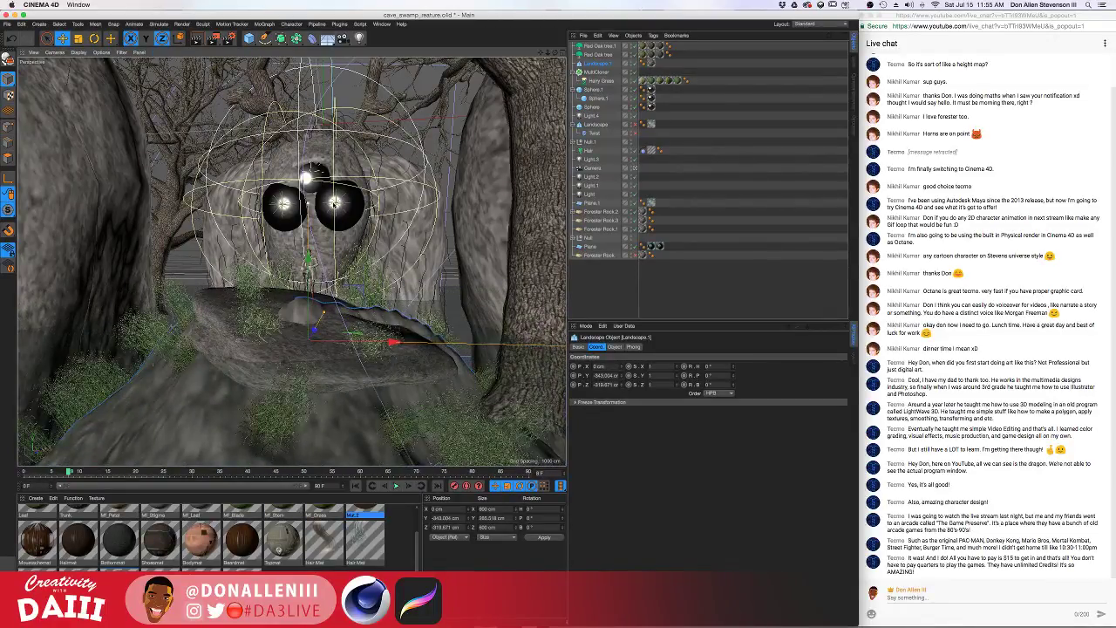
left_click_drag(335, 203, 340, 328)
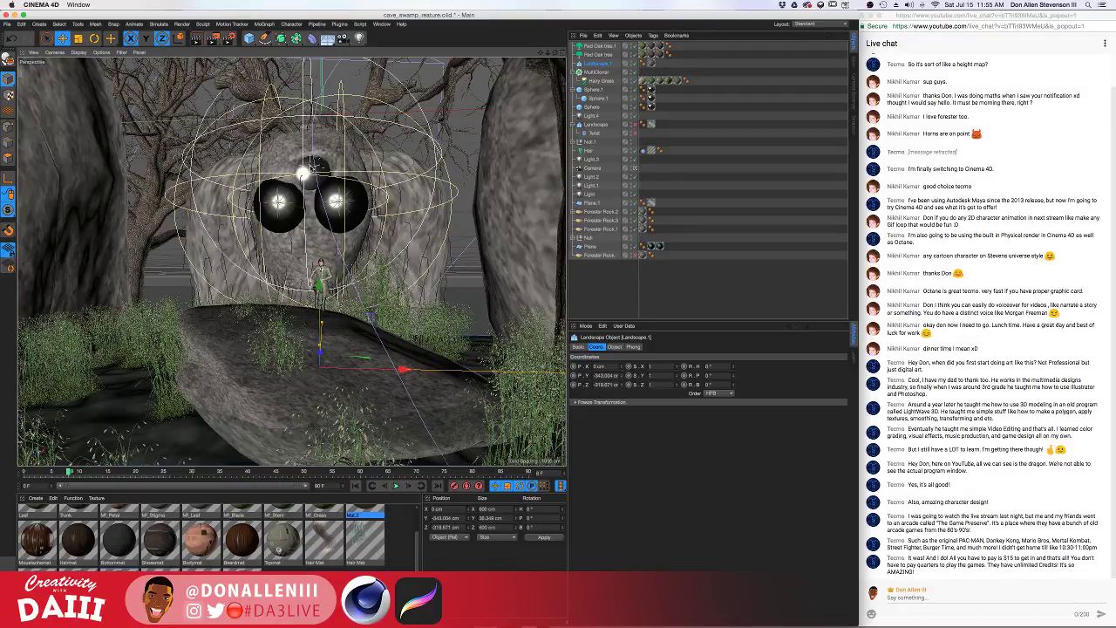
Render a preview of the scene with the flattened ground and examine the creature's eye spheres
left_click(310, 171)
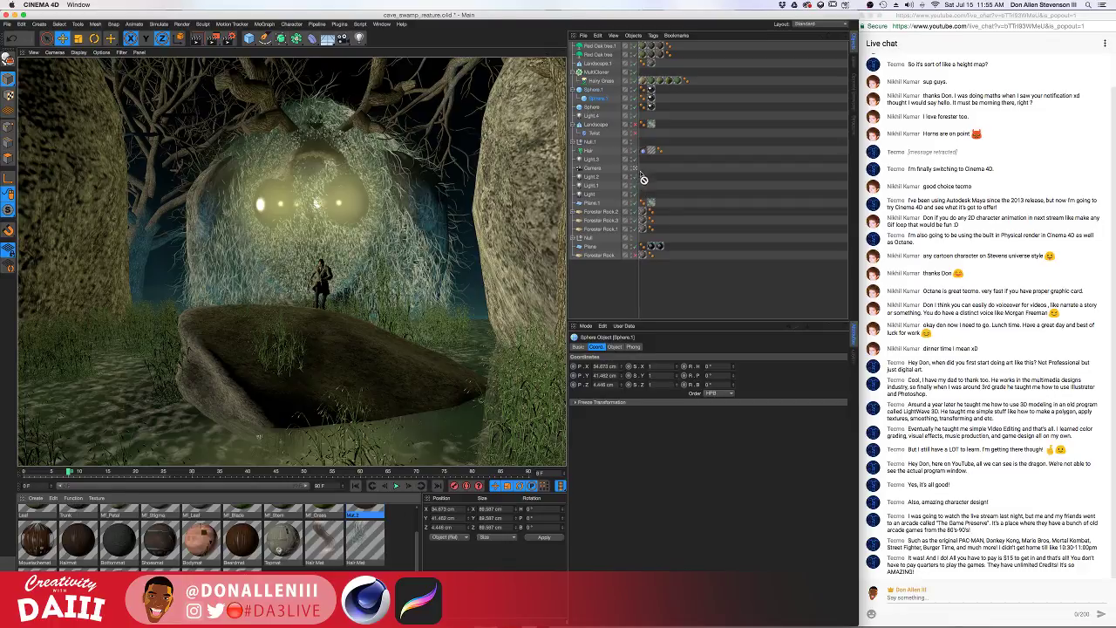
mouse_move(641, 172)
left_mouse_down()
mouse_move(621, 147)
mouse_move(638, 157)
mouse_move(647, 107)
mouse_move(635, 59)
mouse_move(650, 65)
left_mouse_up()
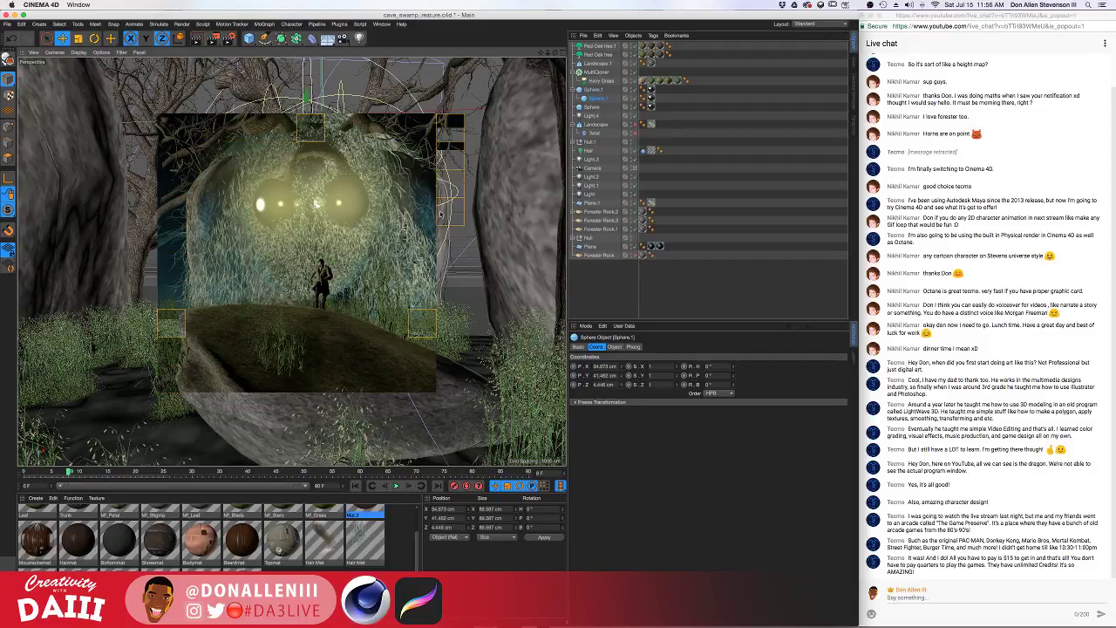
left_click(316, 162)
left_click(317, 162)
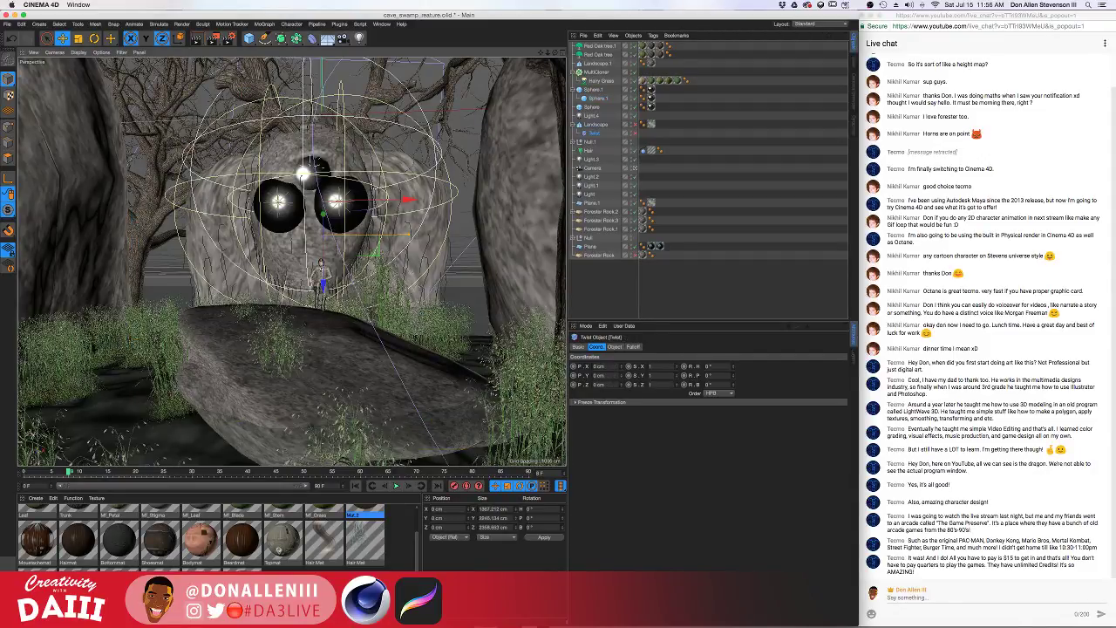
Create a new material and set its colour to yellow-green with hue 64° and saturation 100%
double_click(331, 593)
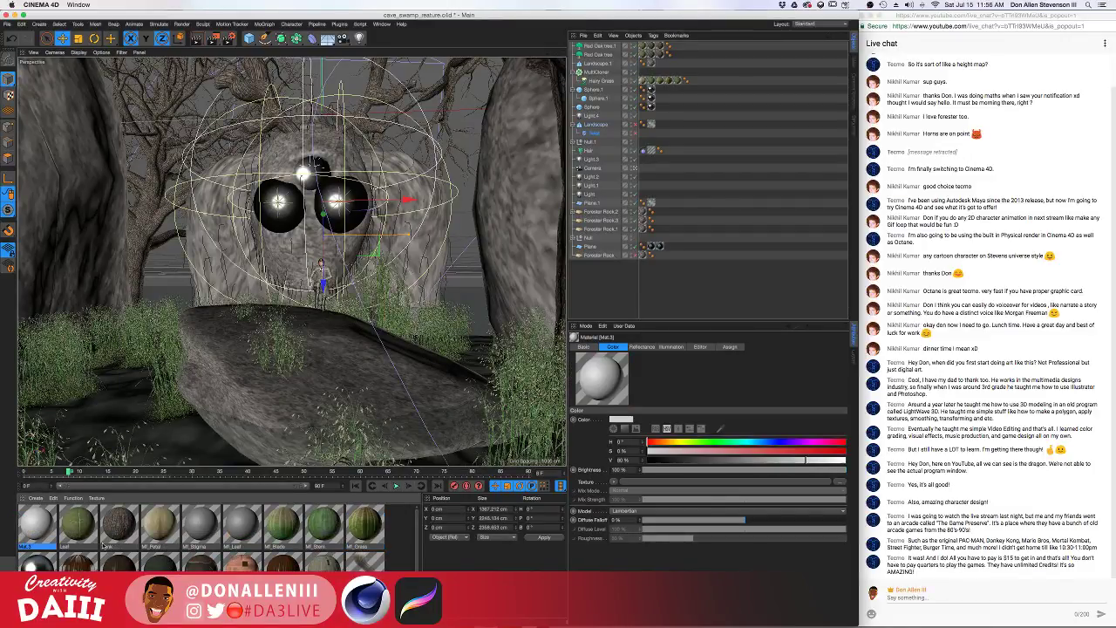
double_click(36, 528)
left_click(156, 155)
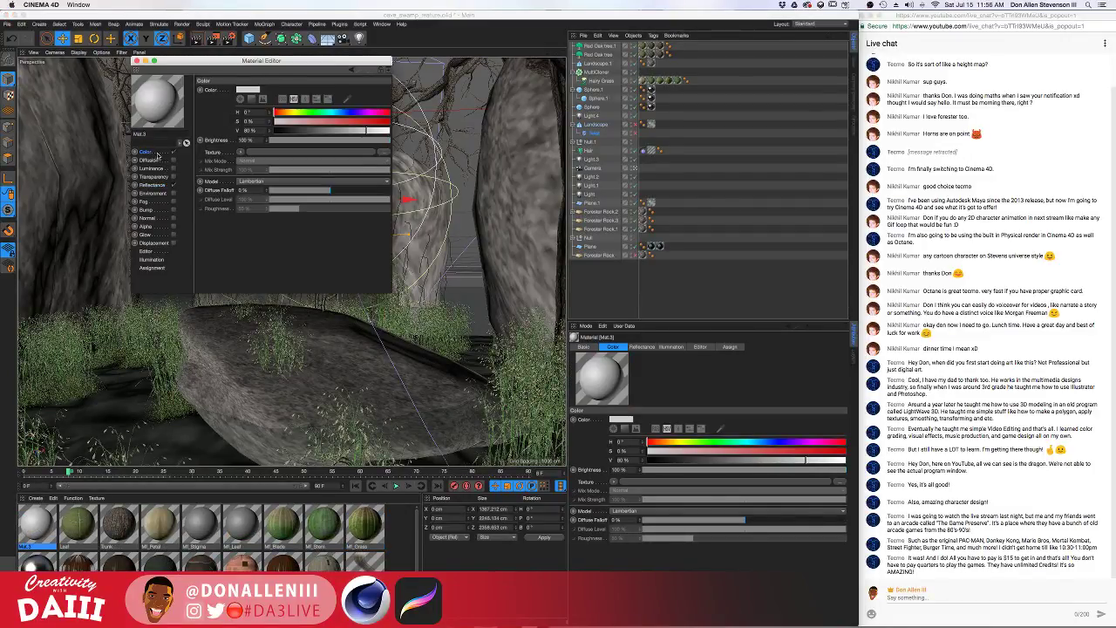
left_click(302, 113)
left_click(295, 113)
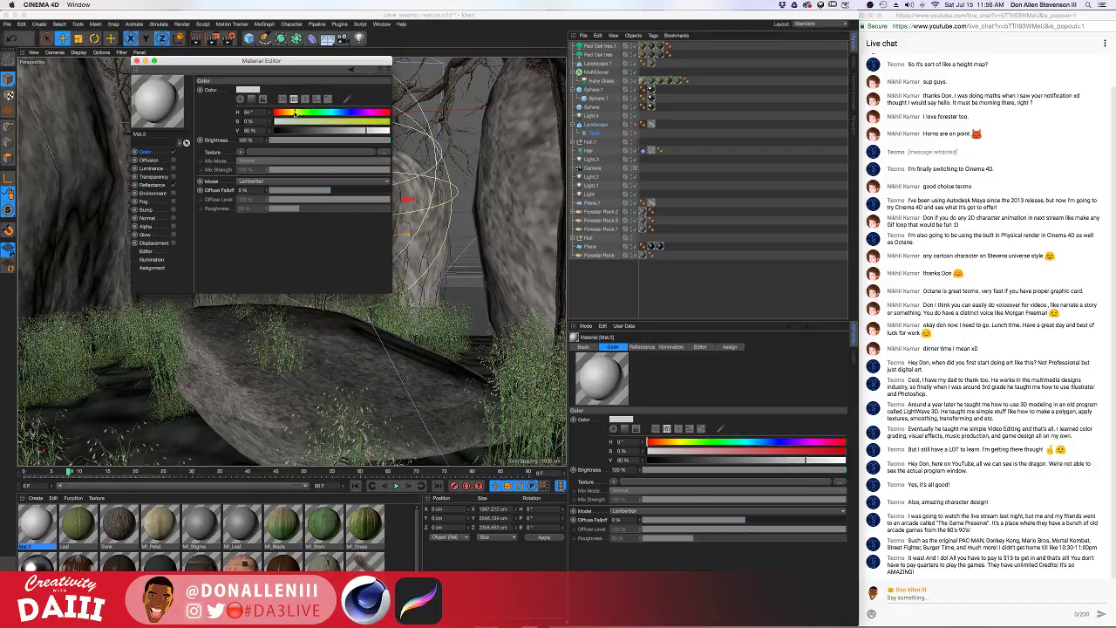
left_click(332, 122)
left_click_drag(336, 123, 389, 122)
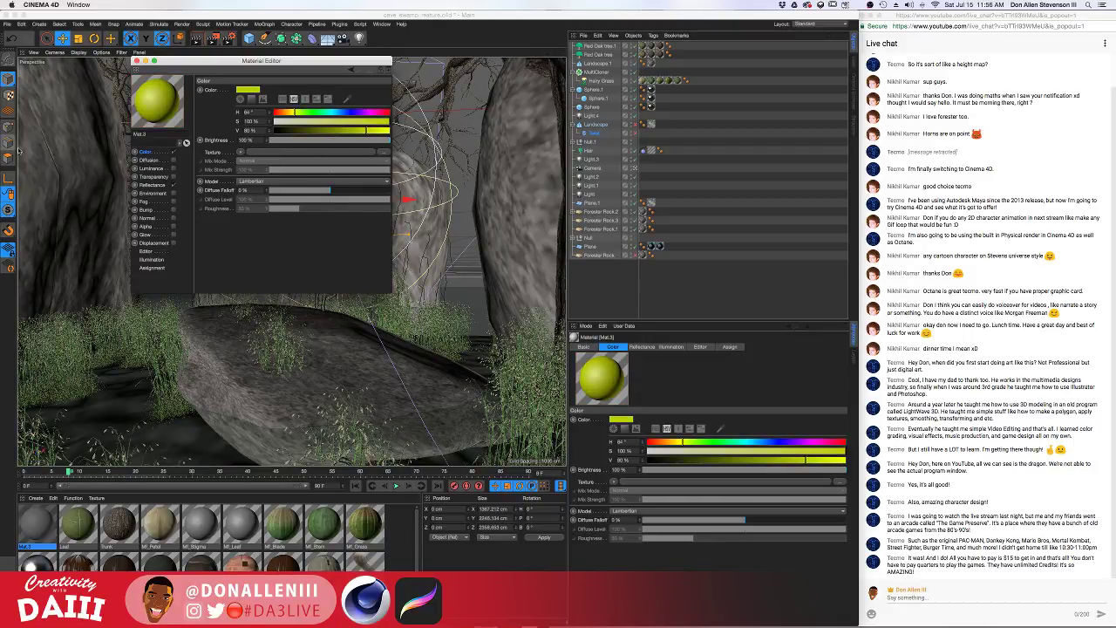
Switch the new material from Color to white Luminance and close its editor
left_click(172, 168)
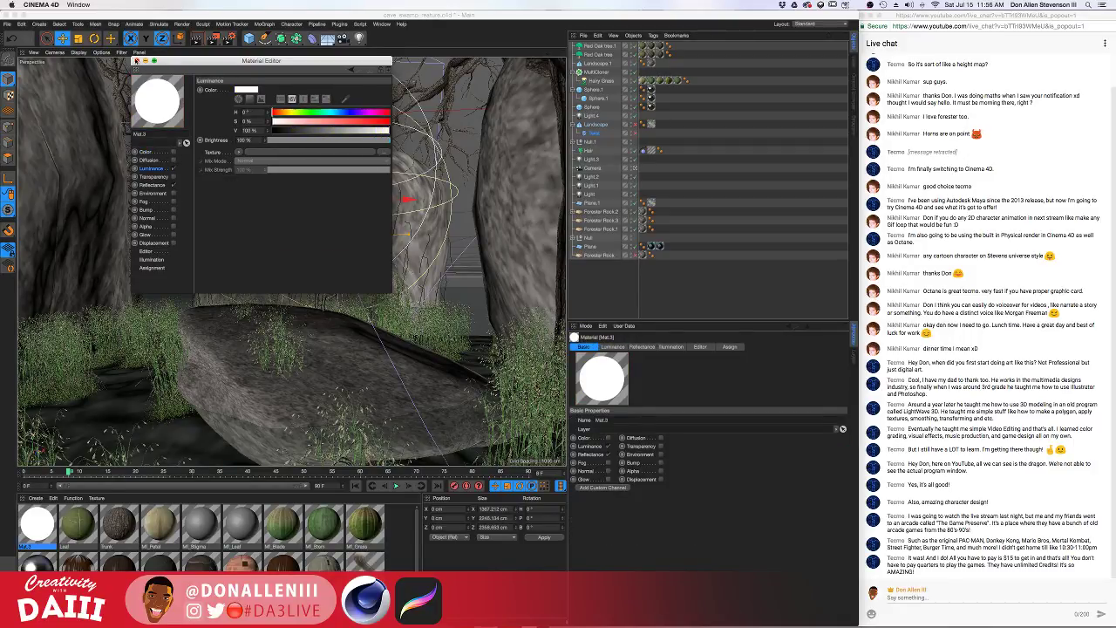
left_click(137, 61)
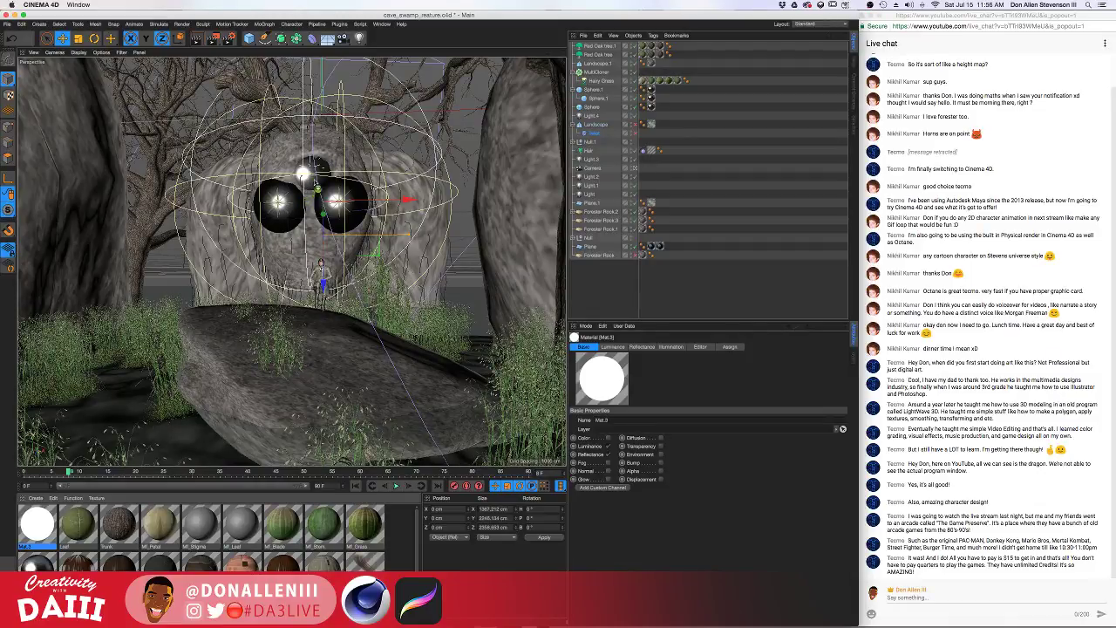
Try the white luminous Mat.3 on the creature's small third eye in a render preview, and undo the assignment
left_click_drag(314, 186, 314, 177)
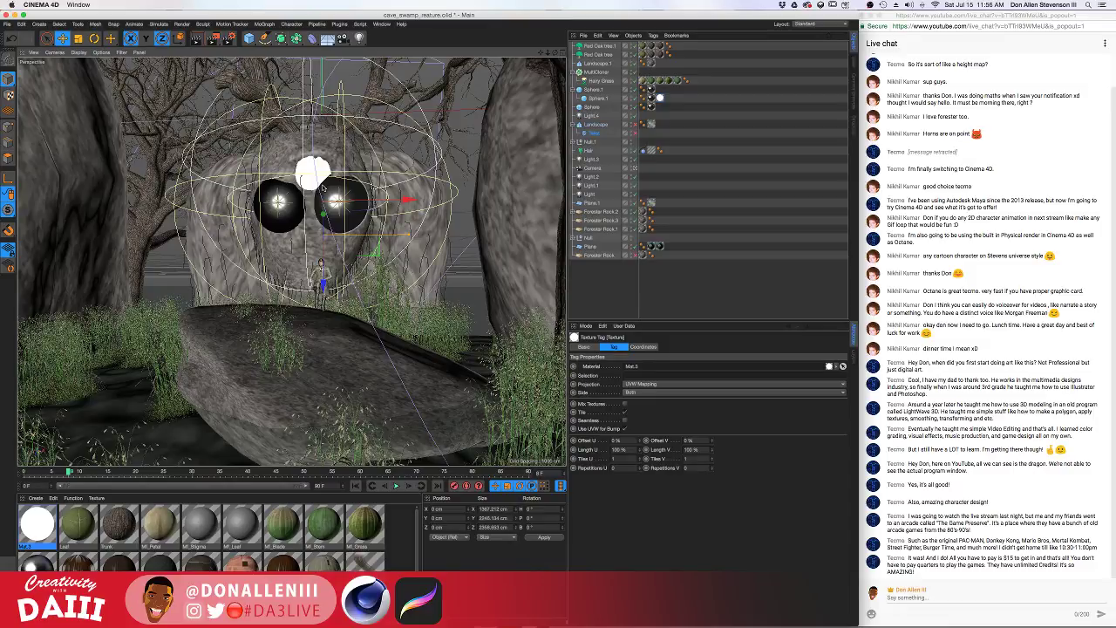
key("super+r")
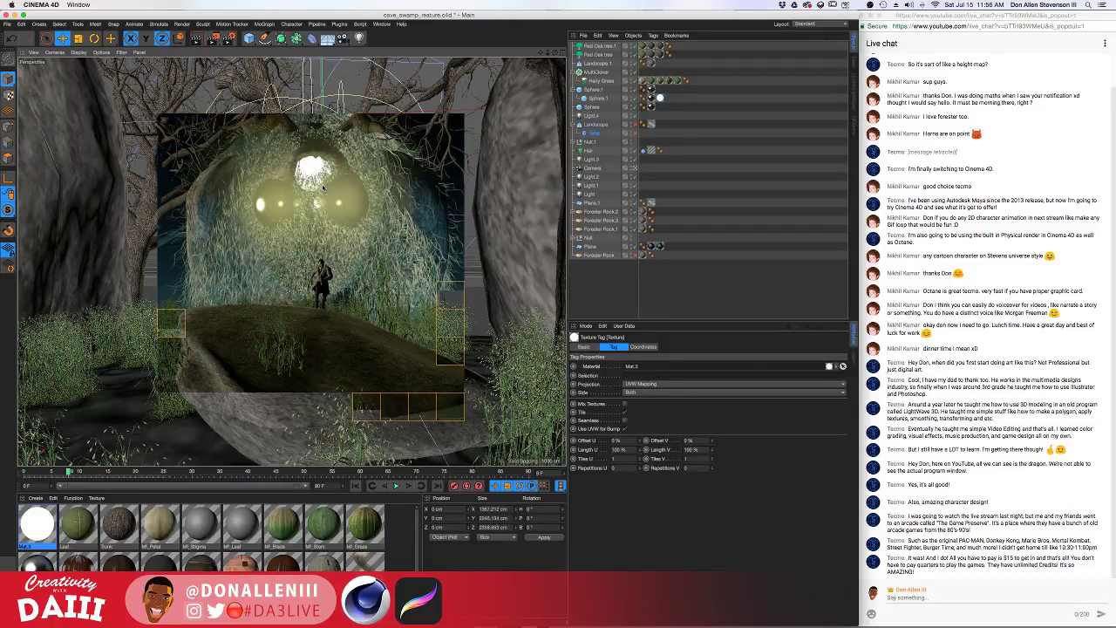
key("super+z")
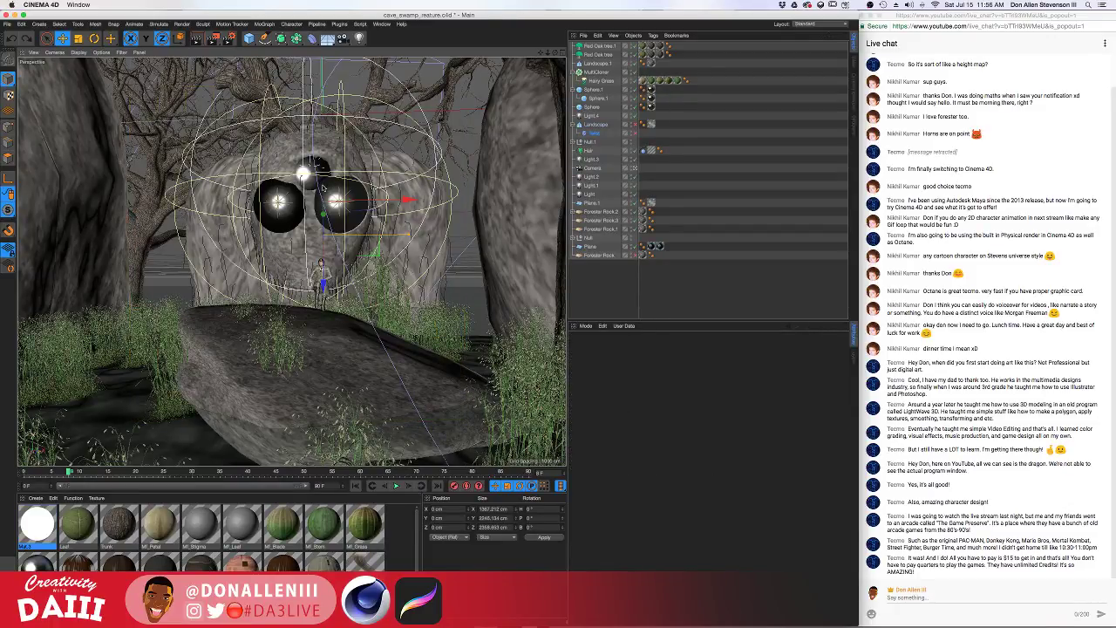
Try moving one of the two lower eye spheres slightly up and back into the head, and preview the render
left_click(324, 190)
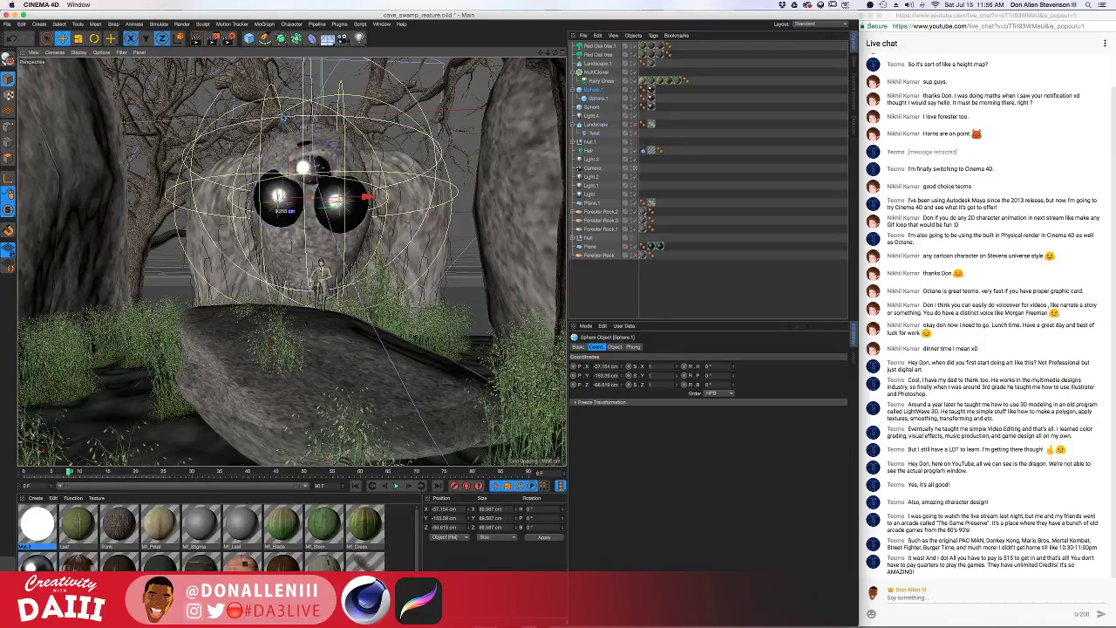
left_click_drag(285, 117, 285, 118)
key("super+z")
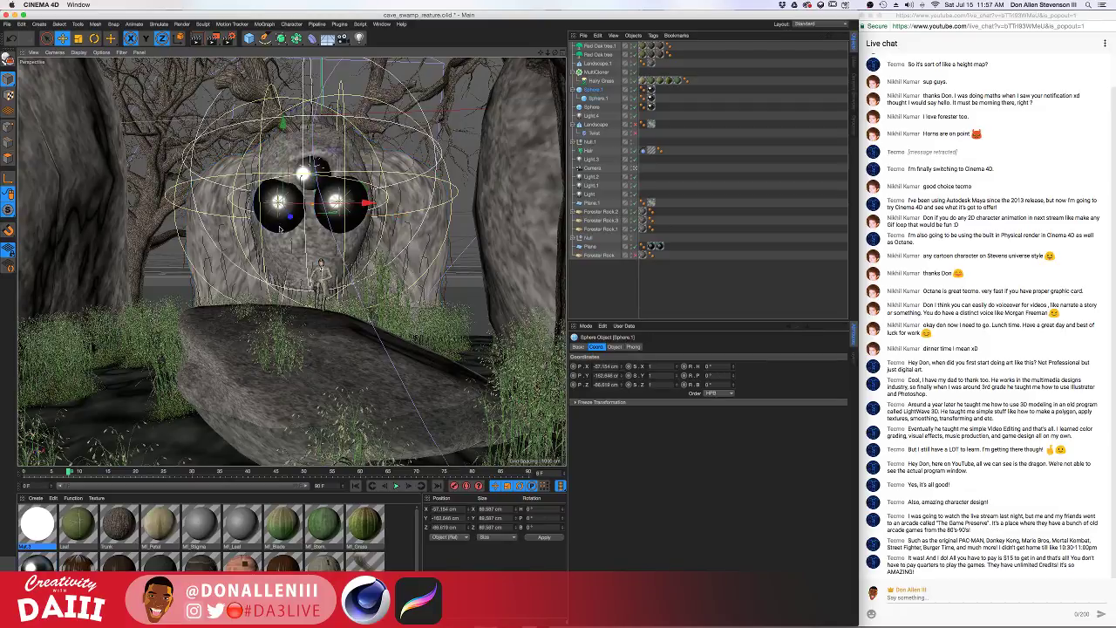
left_click_drag(284, 122, 284, 122)
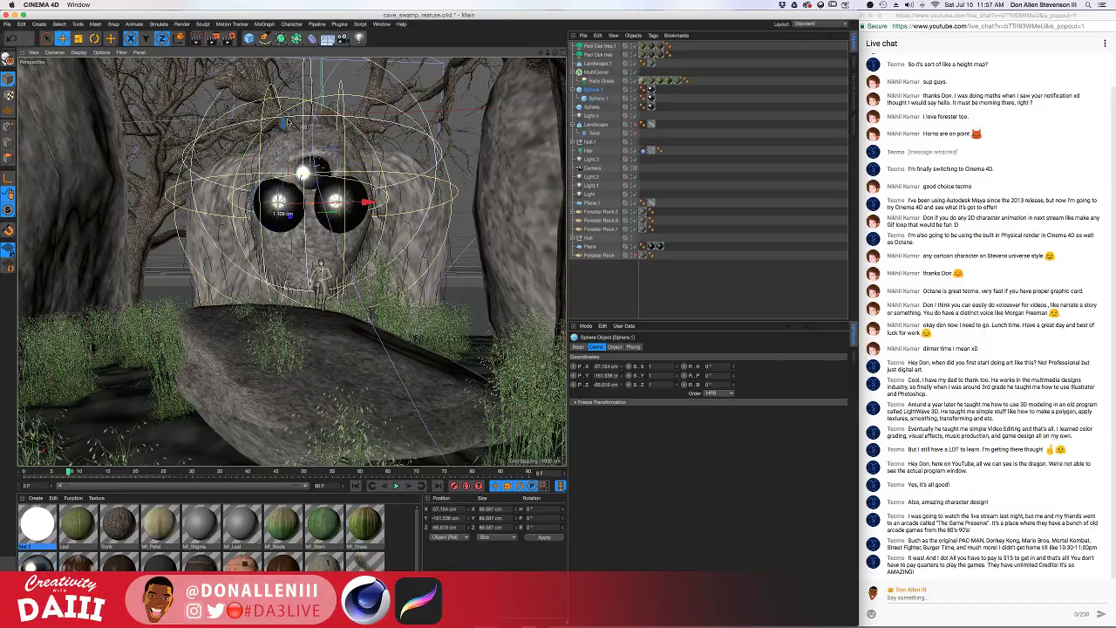
mouse_move(291, 213)
left_mouse_down()
mouse_move(301, 212)
mouse_move(294, 217)
left_mouse_up()
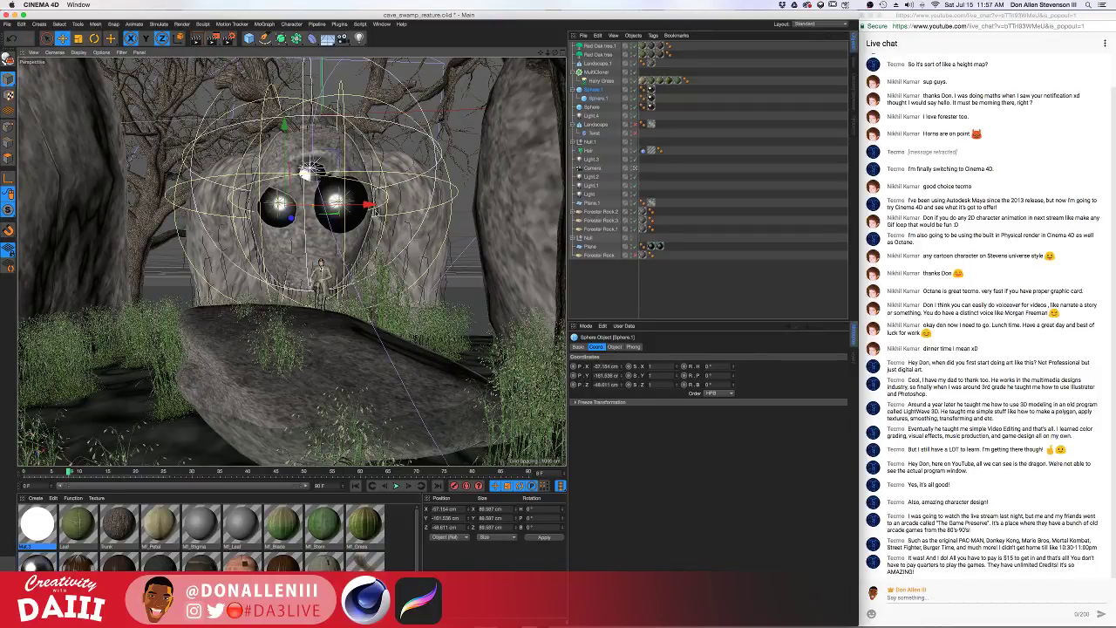
key("alt+r")
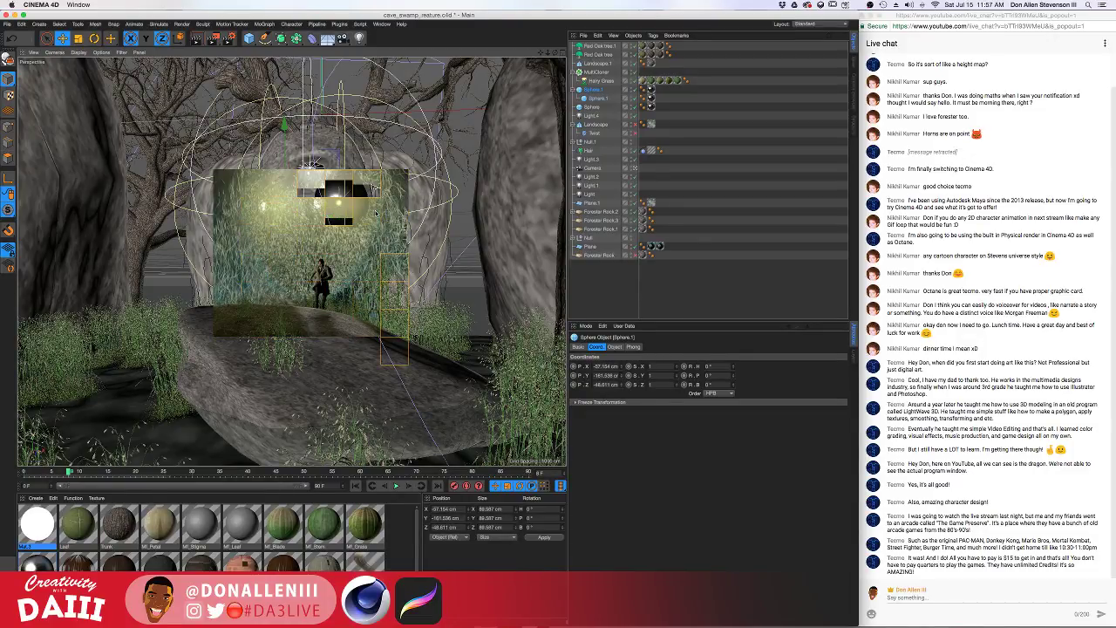
key("alt+r")
left_click(273, 218)
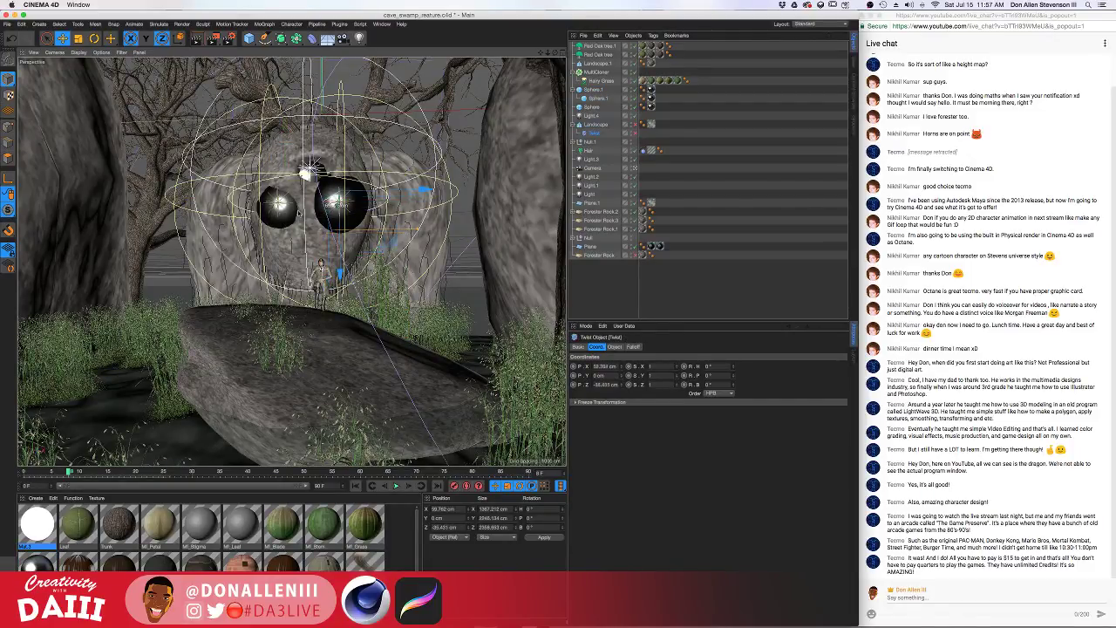
left_click(300, 220)
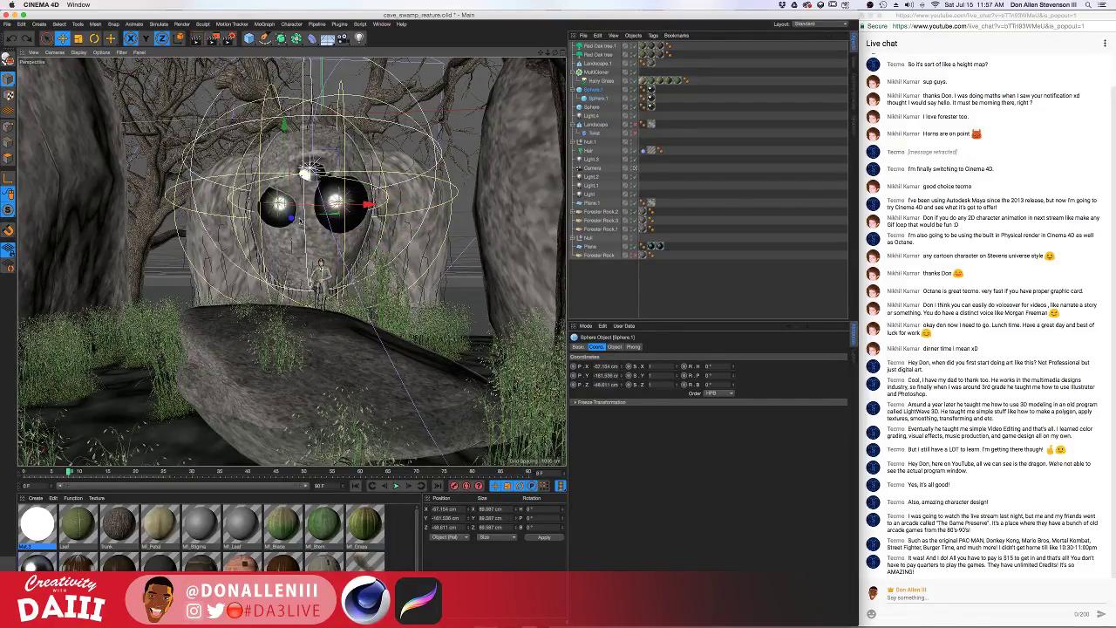
Scale both lower eye spheres to 3.1 along Z, push them back into the head to about Z 14.6 cm, and render a preview
left_click(341, 226, "shift")
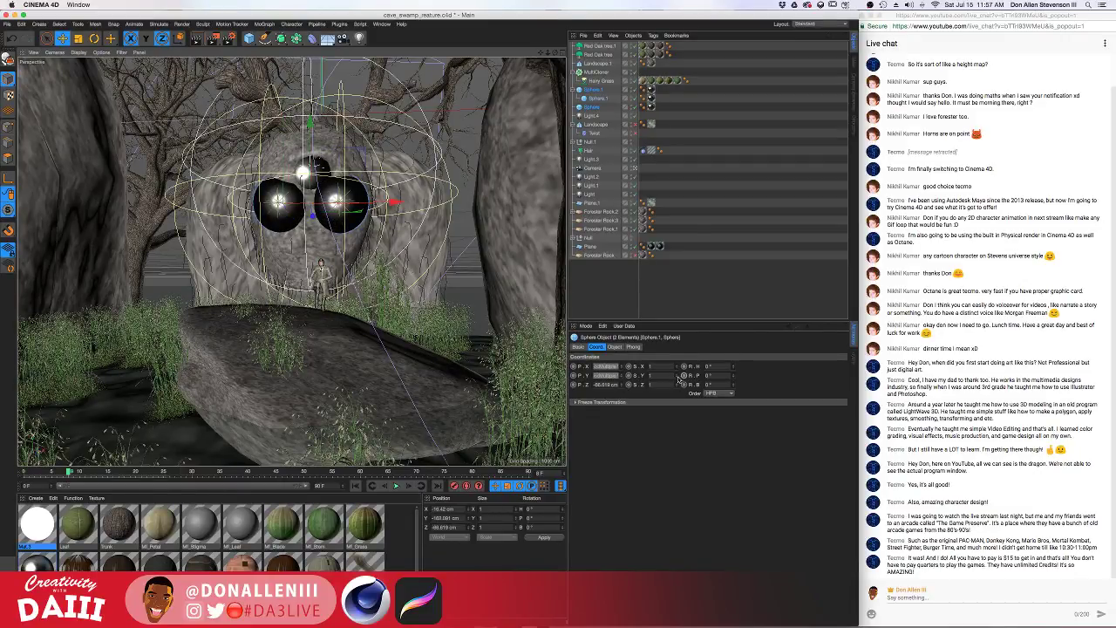
left_click_drag(678, 376, 677, 262)
key("super+z")
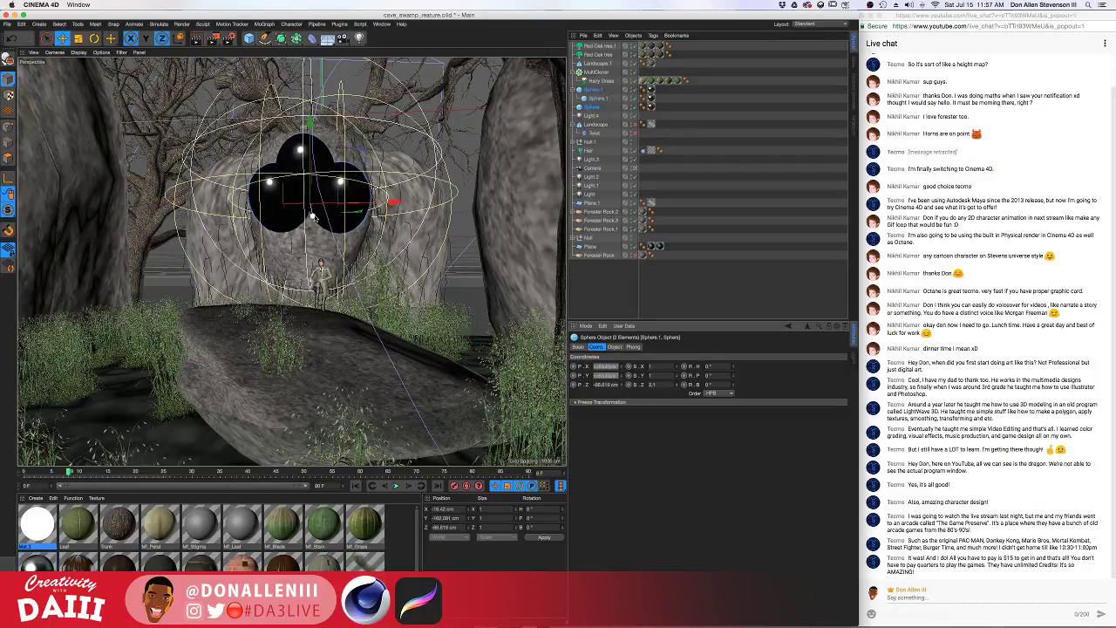
mouse_move(311, 216)
left_mouse_down()
mouse_move(338, 224)
mouse_move(320, 226)
left_mouse_up()
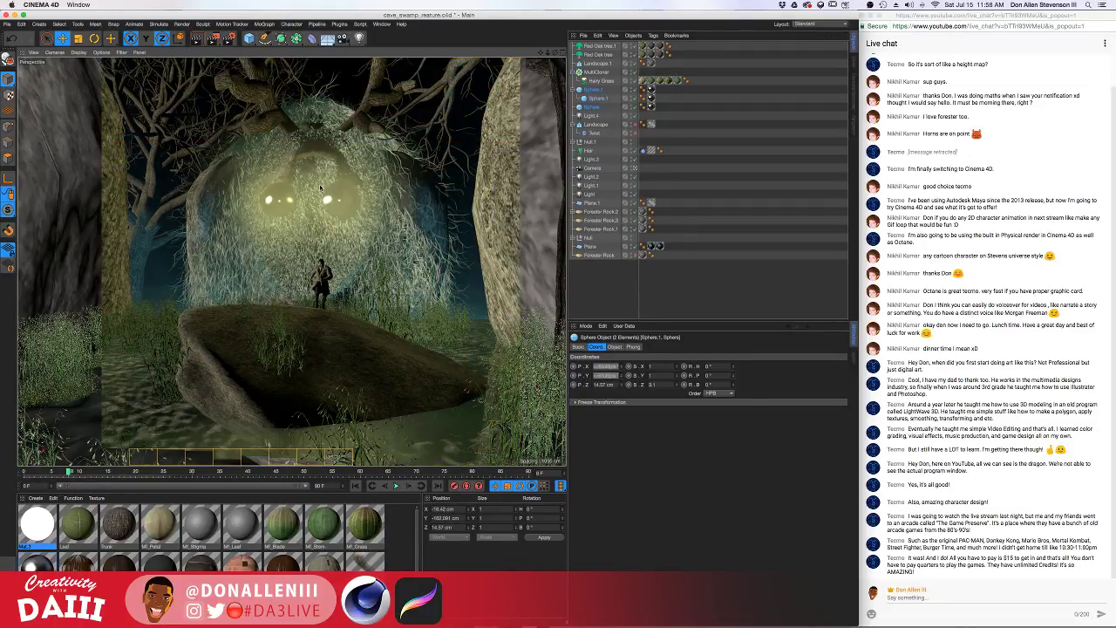
Move the small third eye sphere to about X 42 cm and Z 0.3 cm to centre it above the lower eyes
left_click(340, 207)
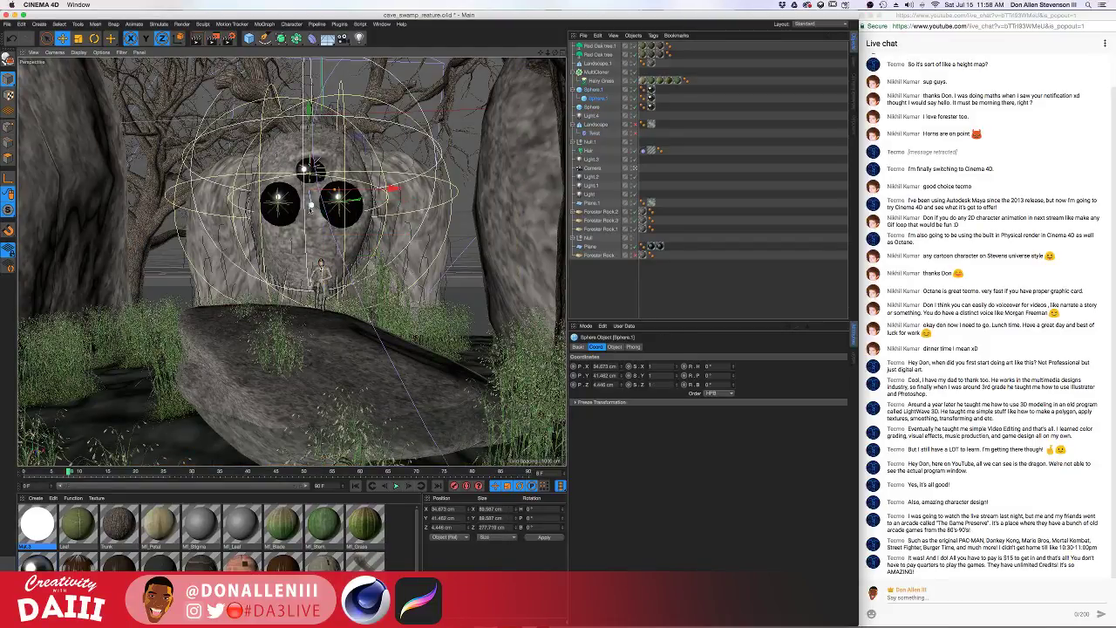
left_click_drag(312, 205, 312, 205)
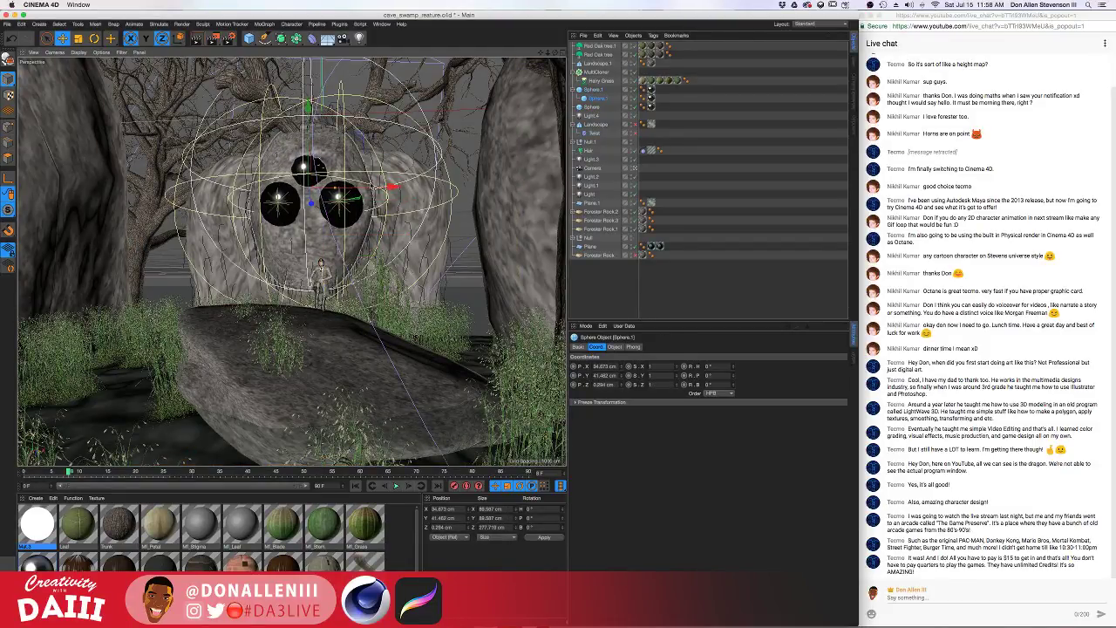
left_click_drag(393, 185, 397, 186)
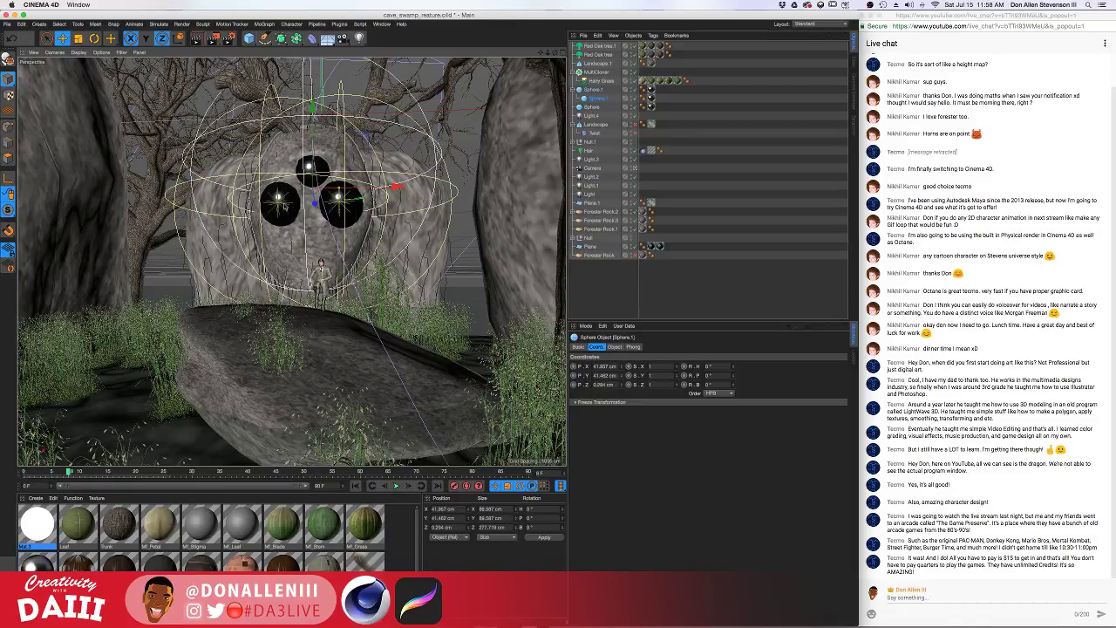
Add a Landscape object, lower it to about Y -329 cm and place it beside the creature at about Z 2012 cm
left_click_drag(295, 208, 310, 286, "alt")
left_click_drag(307, 242, 307, 246, "alt")
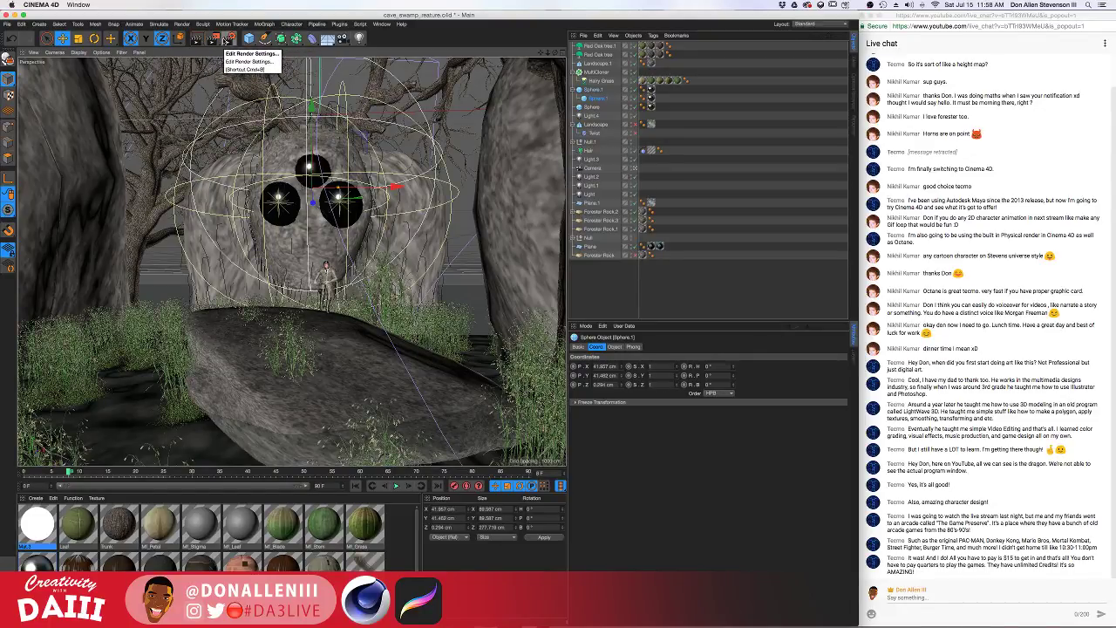
left_click(248, 39)
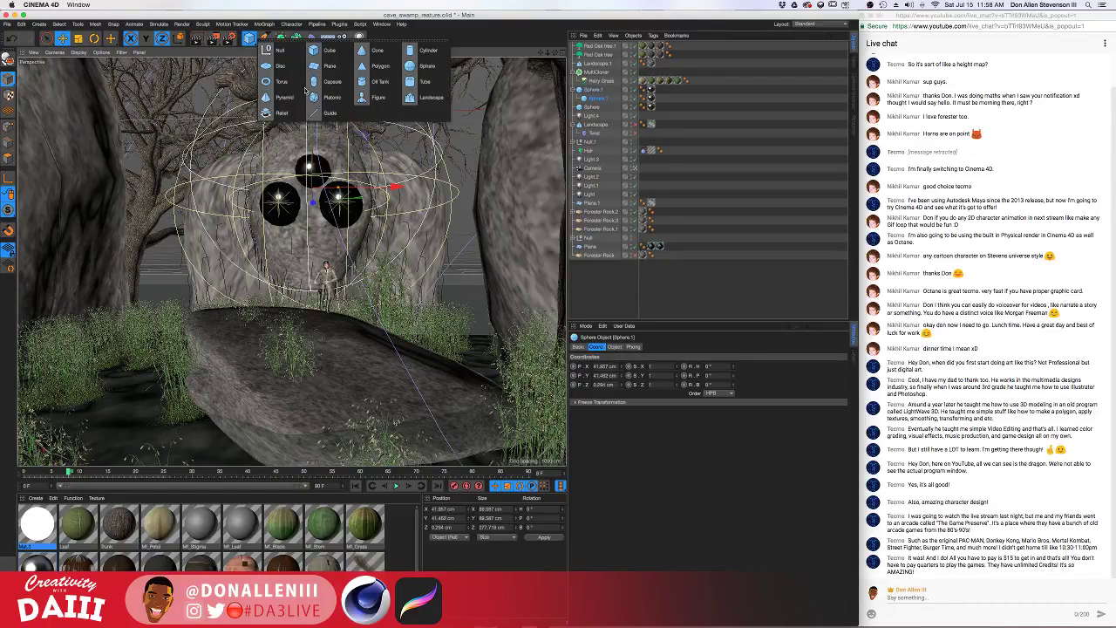
left_click(429, 97)
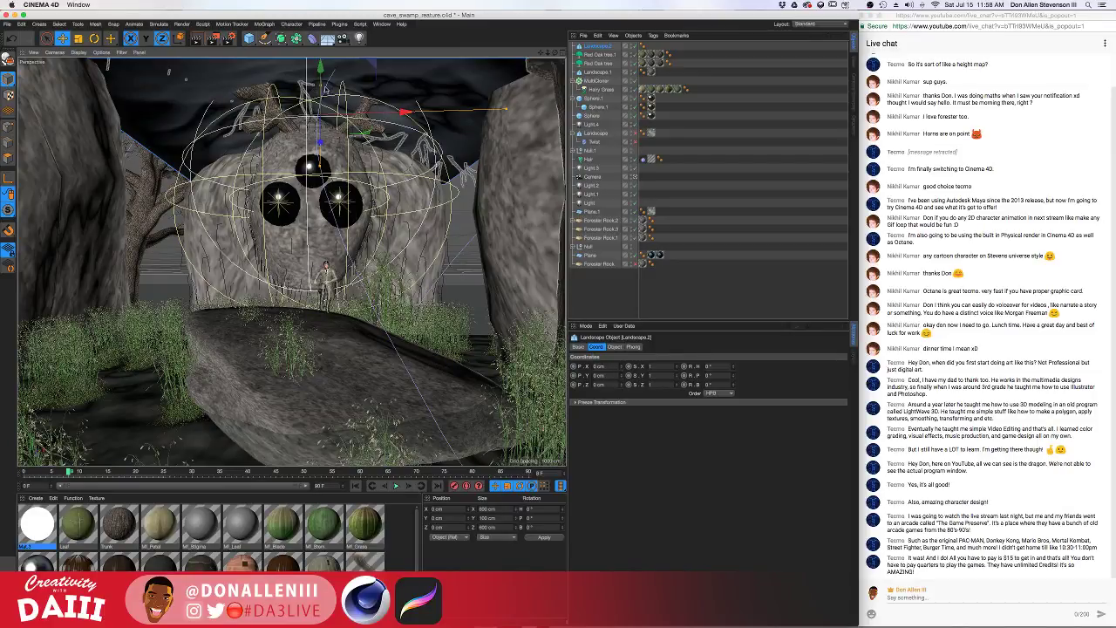
left_click_drag(328, 90, 326, 270)
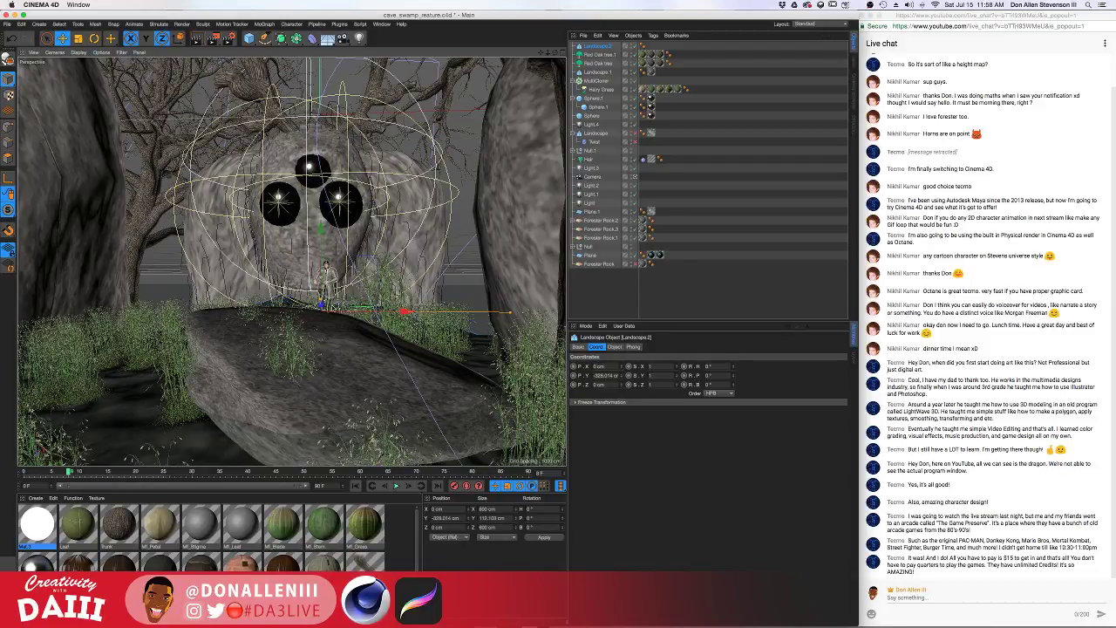
left_click_drag(404, 311, 549, 314)
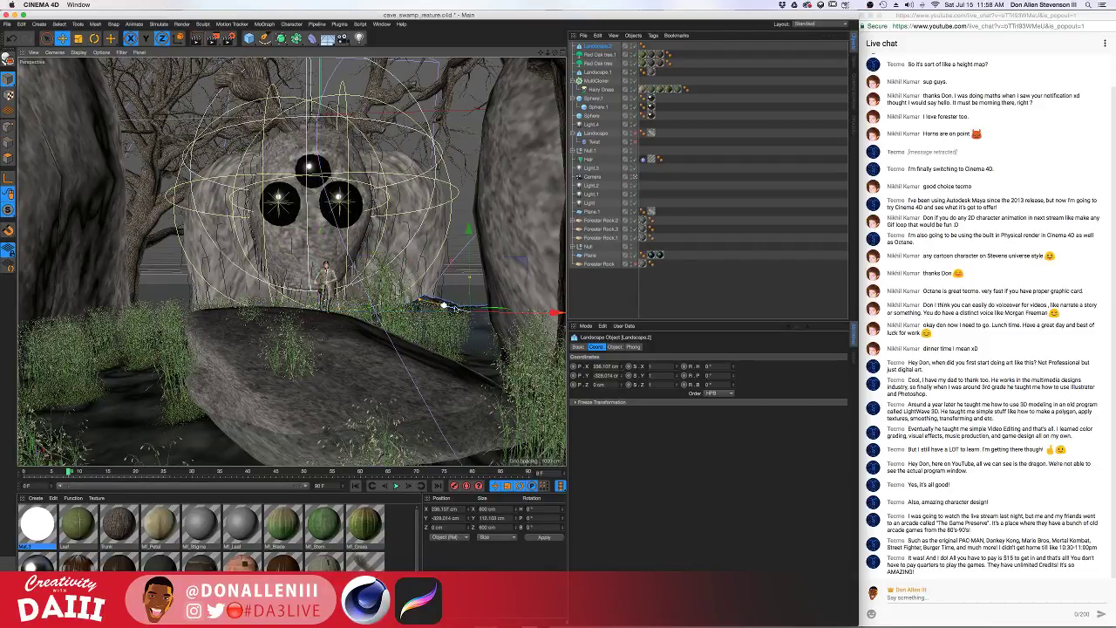
left_click_drag(446, 307, 344, 287)
Widen the new landscape, set it about 734 cm high and 644 cm deep, and apply the Fr_Rock material to it
left_click_drag(438, 284, 585, 286)
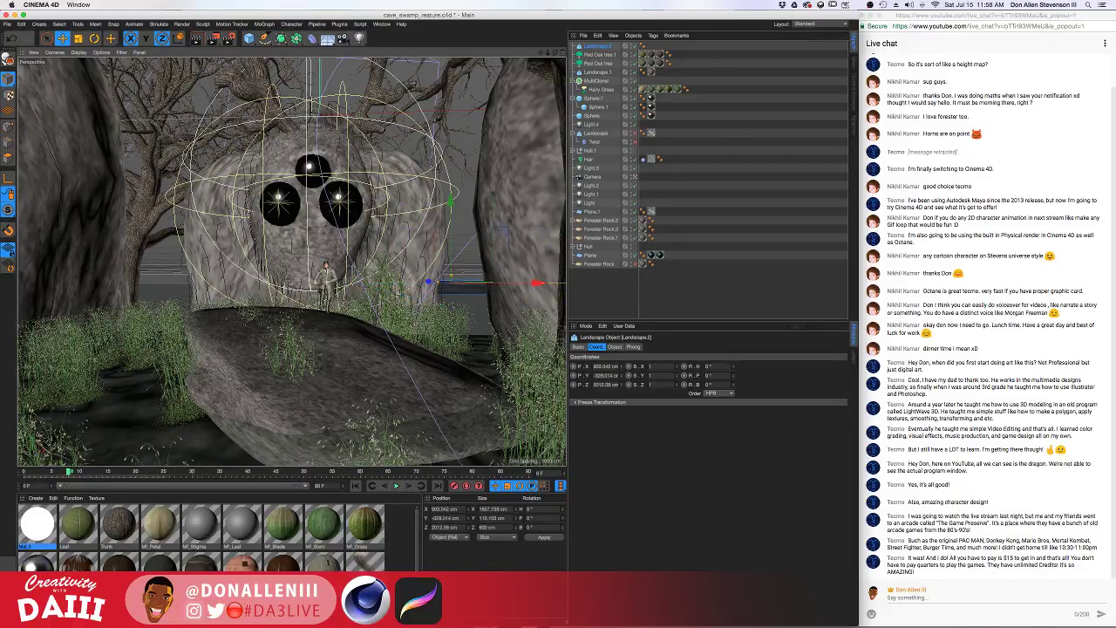
left_click_drag(439, 284, 436, 314)
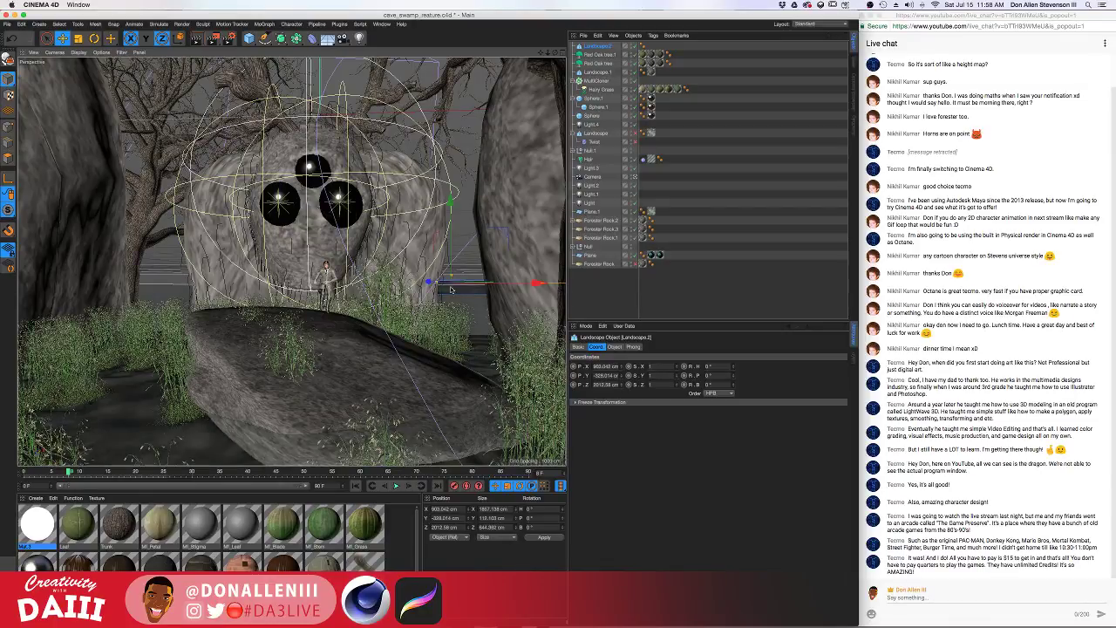
left_click_drag(451, 277, 450, 201)
left_click_drag(323, 564, 466, 282)
left_click(472, 276)
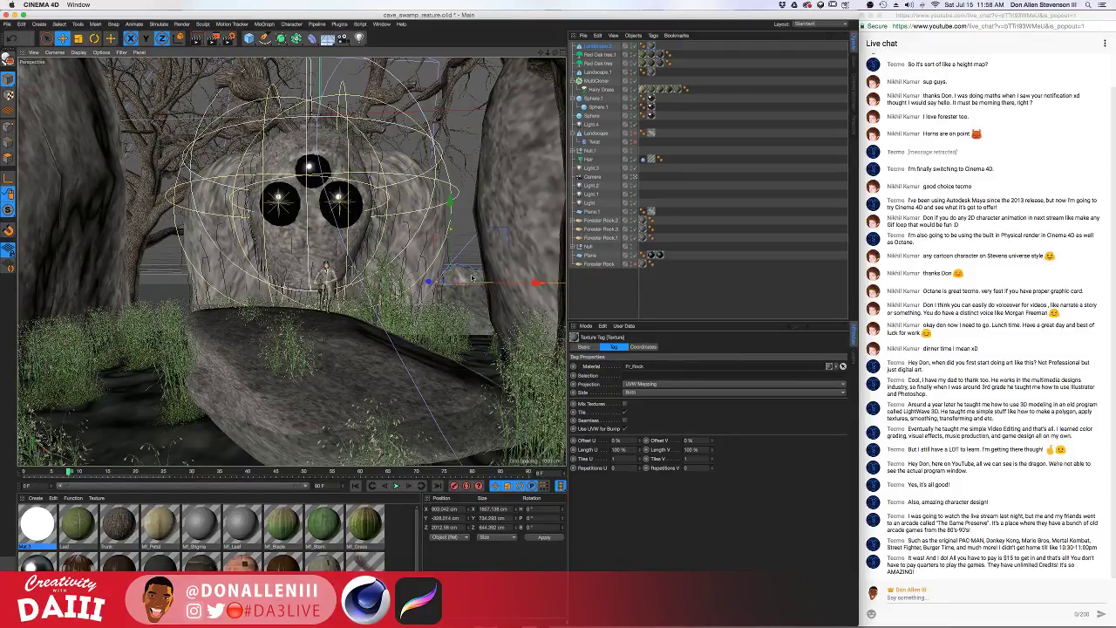
Duplicate the rock-textured background landscape and move the copy along X to the opposite side of the creature
key("ctrl+c")
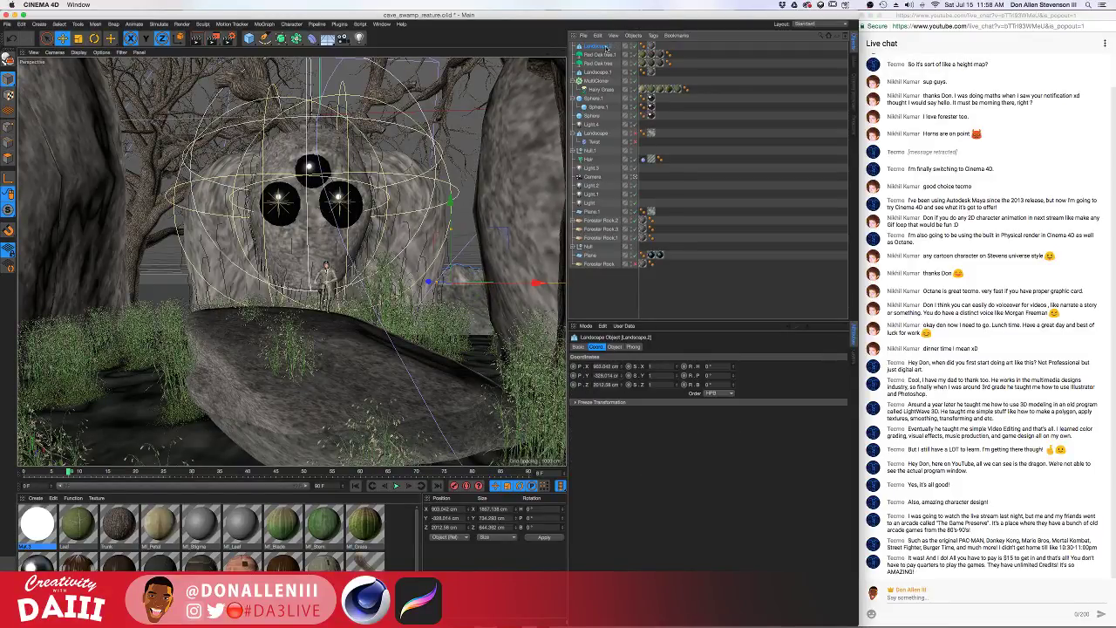
key("ctrl+v")
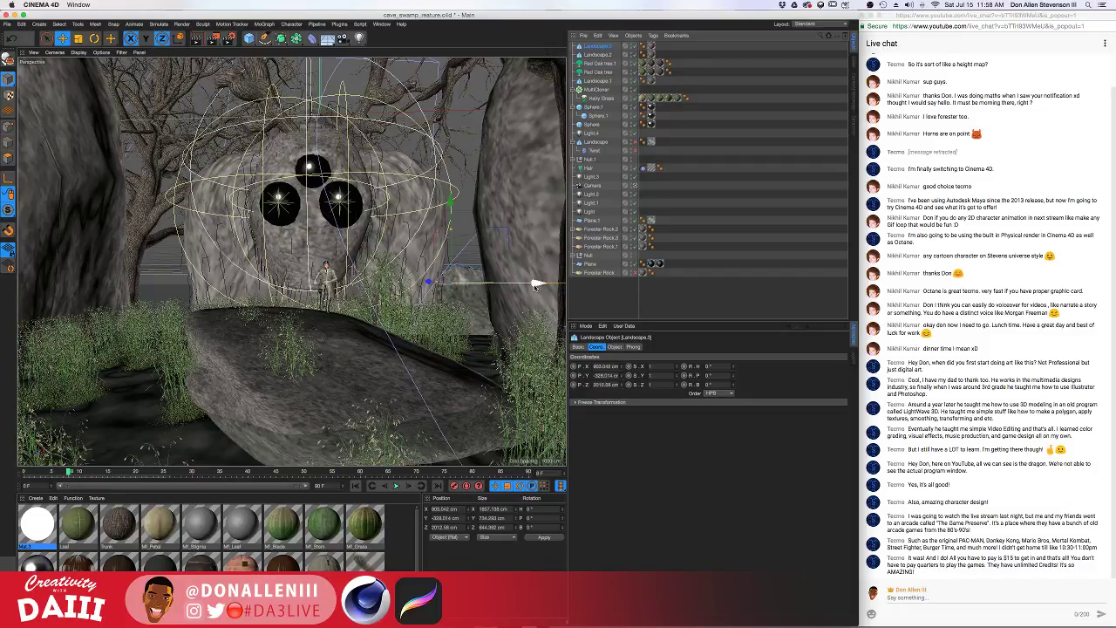
left_click_drag(537, 282, 264, 314)
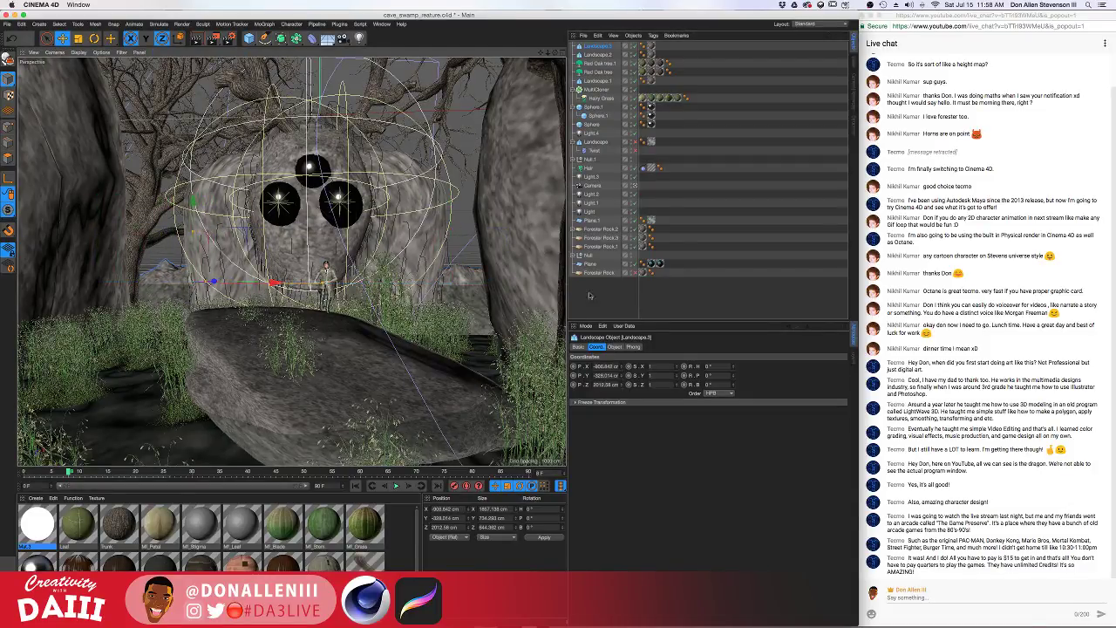
Change the duplicated landscape's seed, move it outward to about X -1107 cm and raise it slightly
left_click(594, 47)
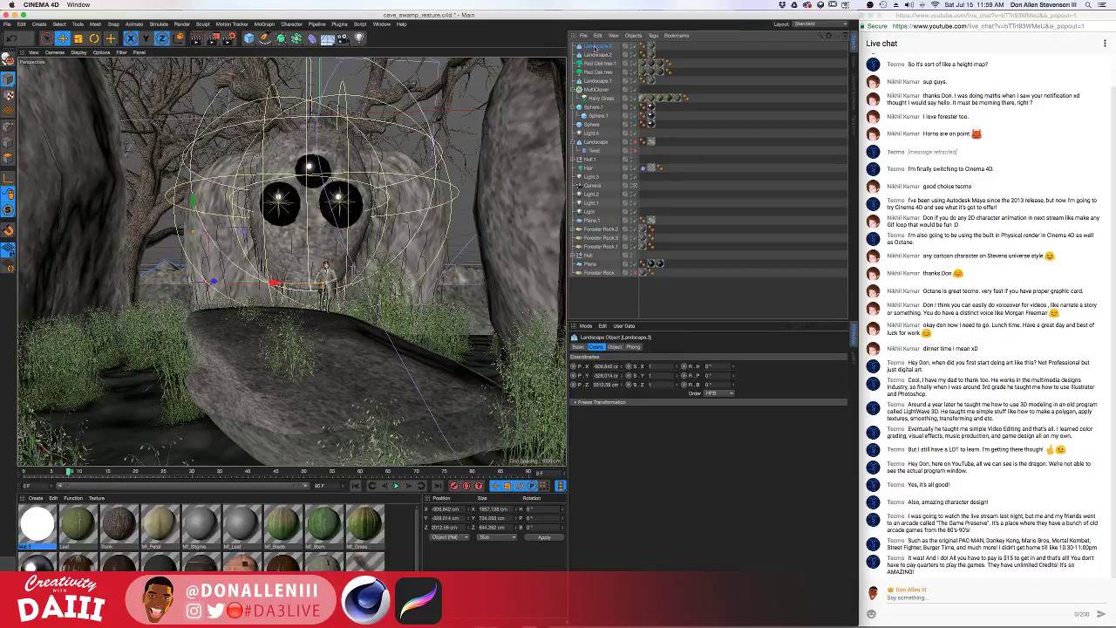
left_click(615, 346)
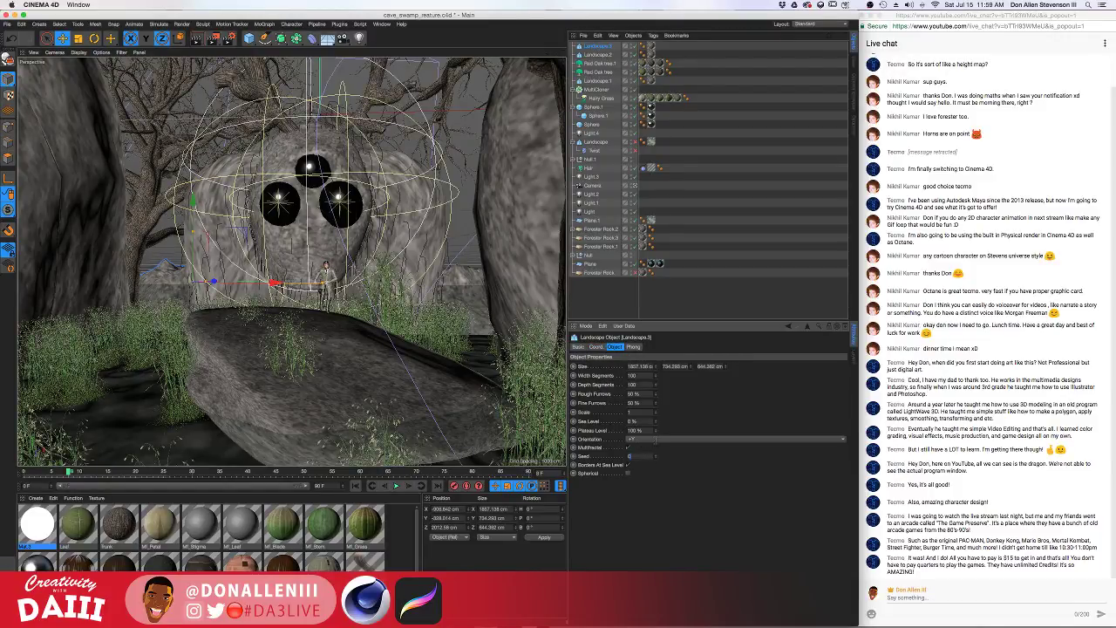
left_click_drag(655, 457, 681, 451)
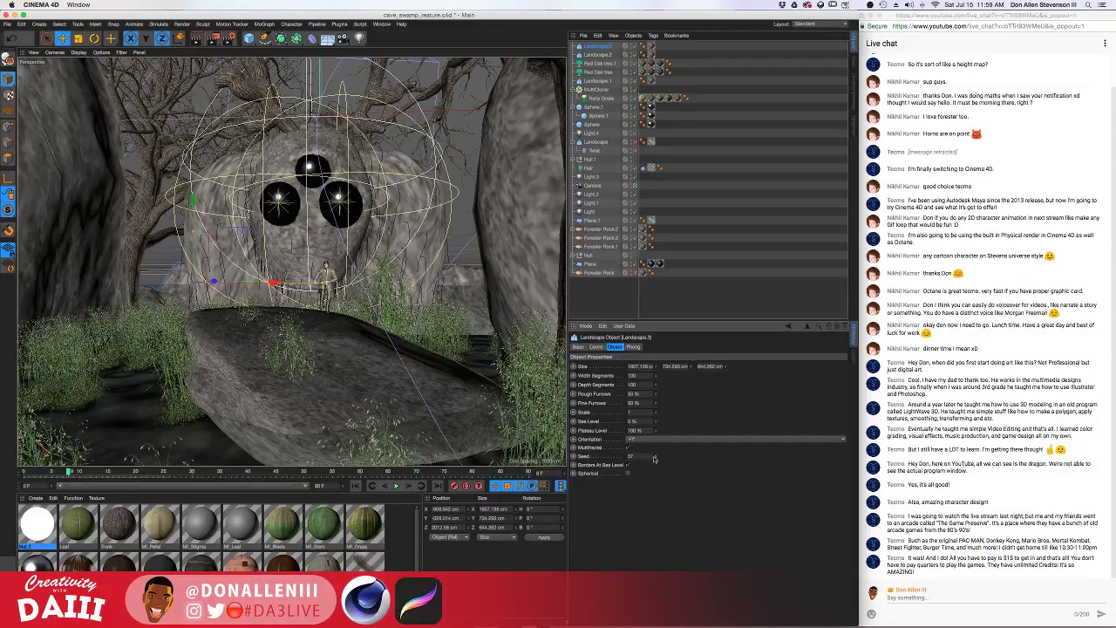
left_click_drag(270, 286, 238, 292)
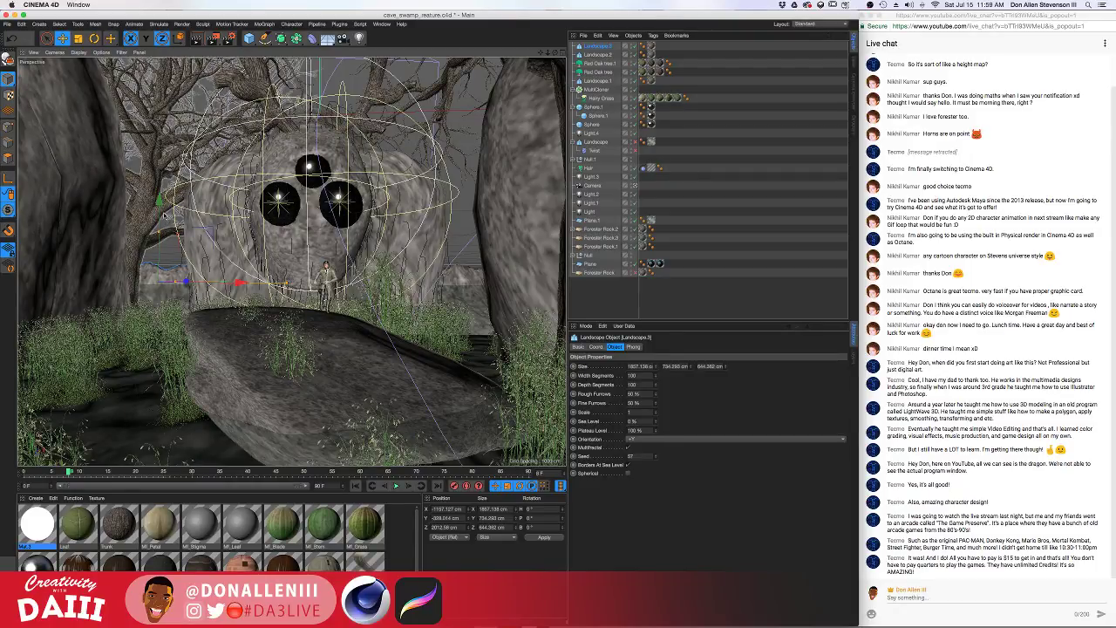
mouse_move(160, 203)
left_mouse_down()
mouse_move(161, 214)
mouse_move(161, 190)
left_mouse_up()
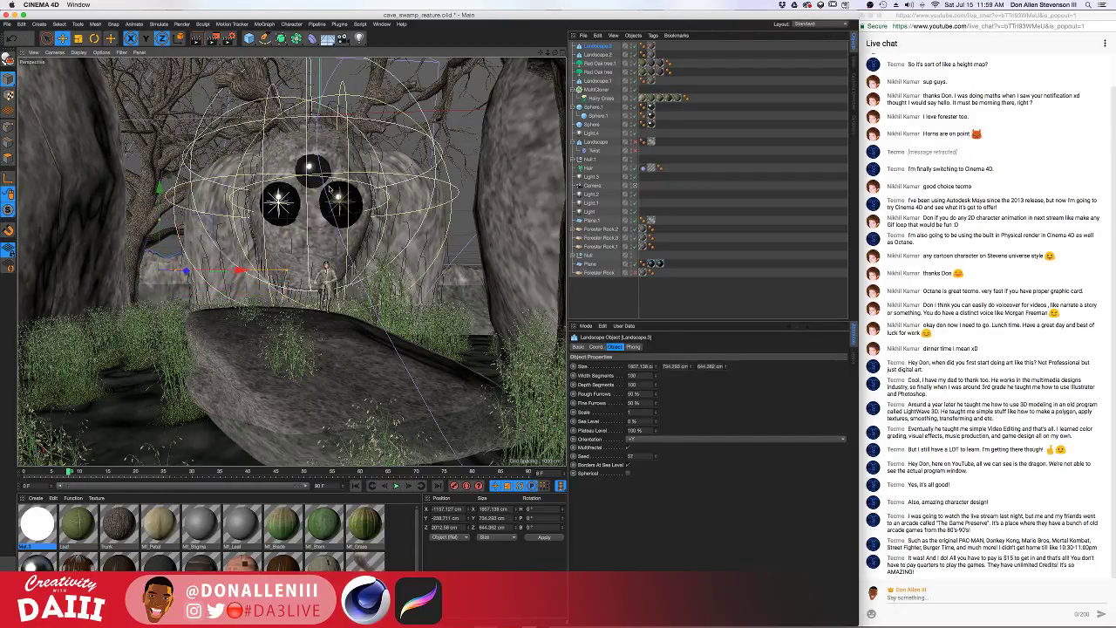
Render a preview of the scene and examine the background rocks and the creature's eyes
left_click_drag(358, 37, 445, 235)
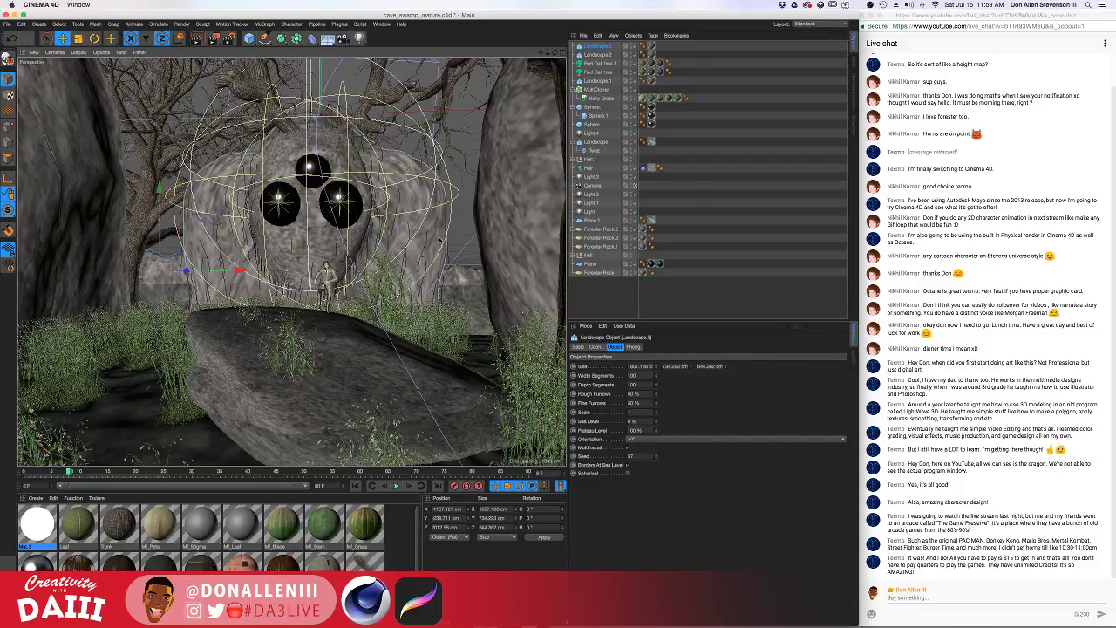
key("ctrl+r")
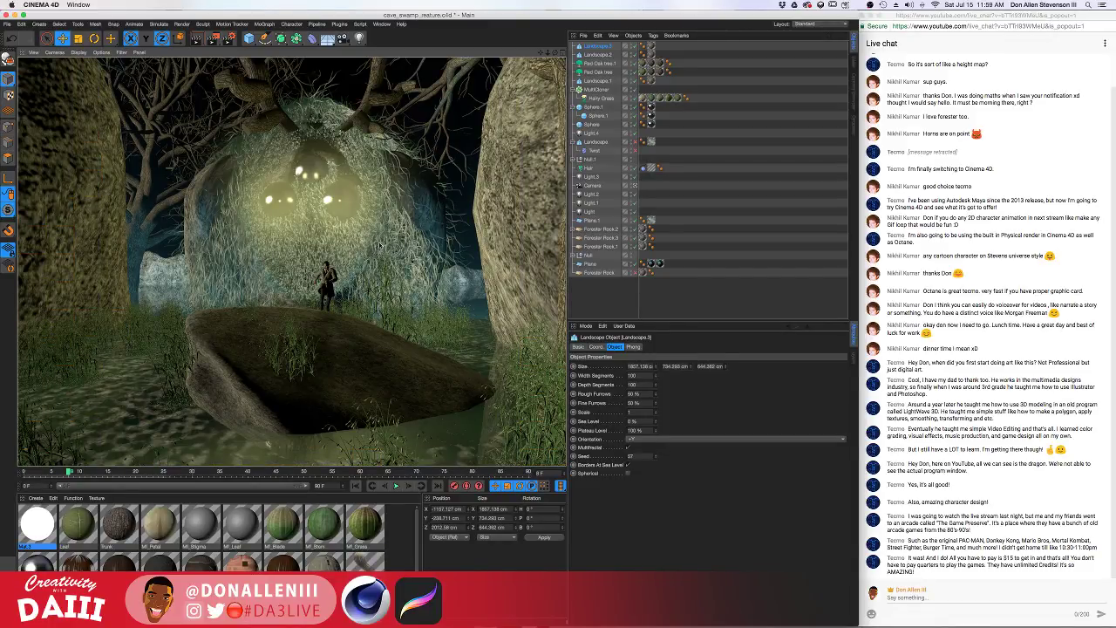
left_click(314, 298)
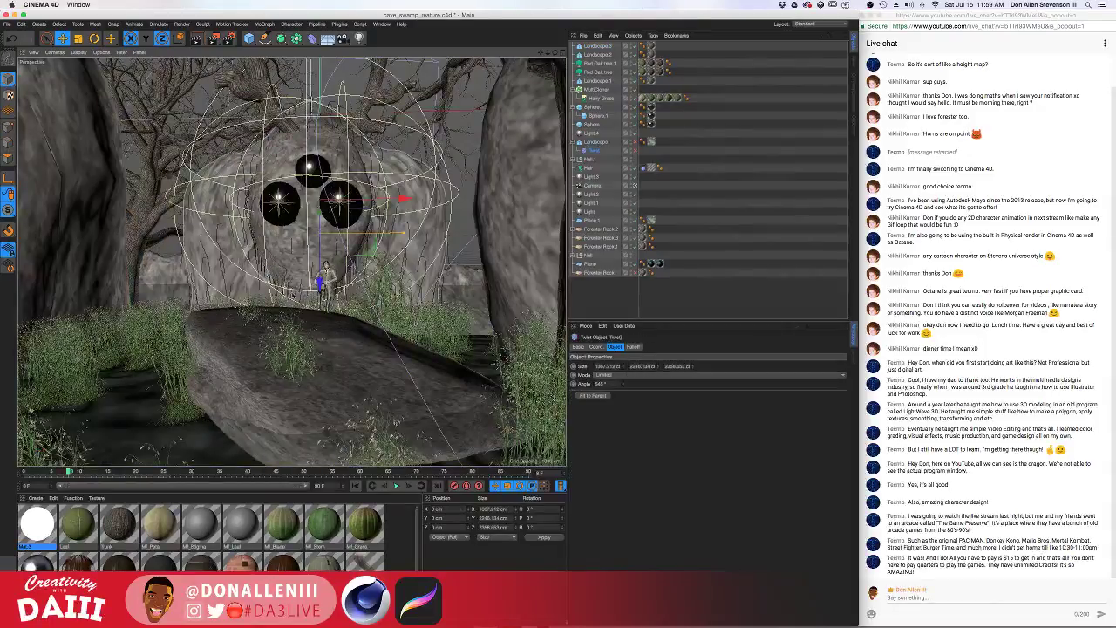
Set the grass MultiCloner's random seed to about 3175 to redistribute the clumps on the ground, and render a preview
scroll(297, 295, "up", 3)
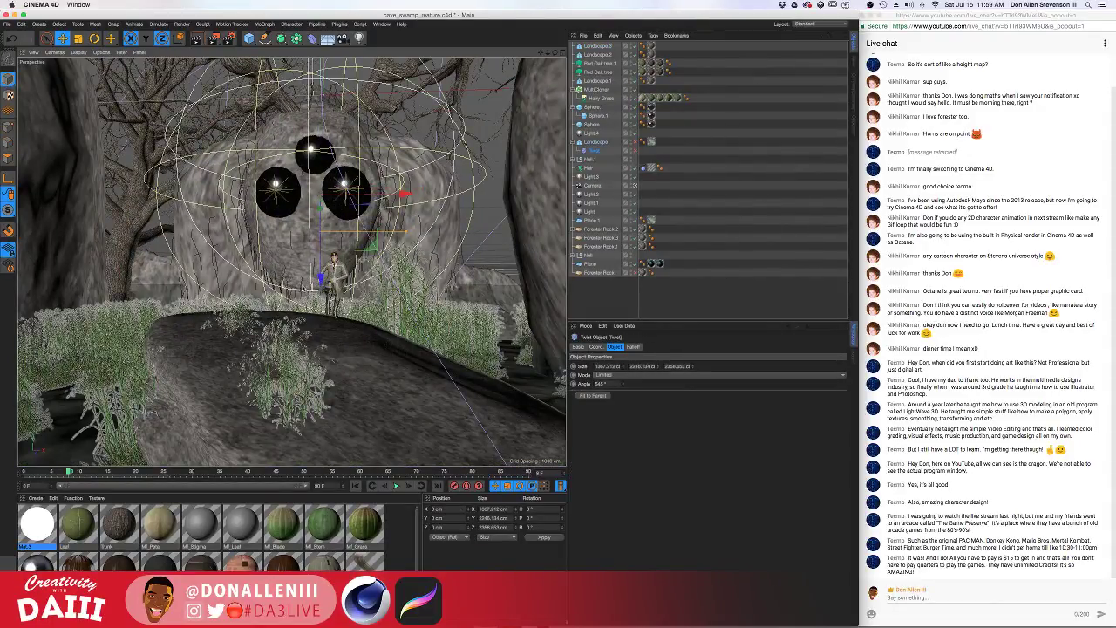
left_click_drag(289, 328, 311, 306, "alt")
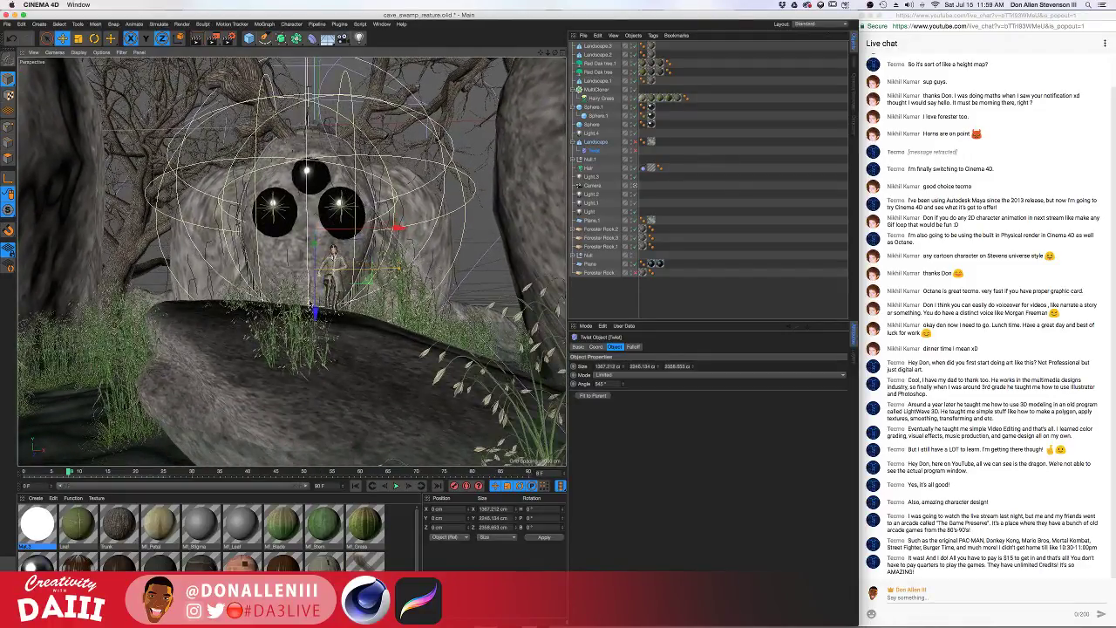
right_click_drag(311, 305, 316, 351, "alt")
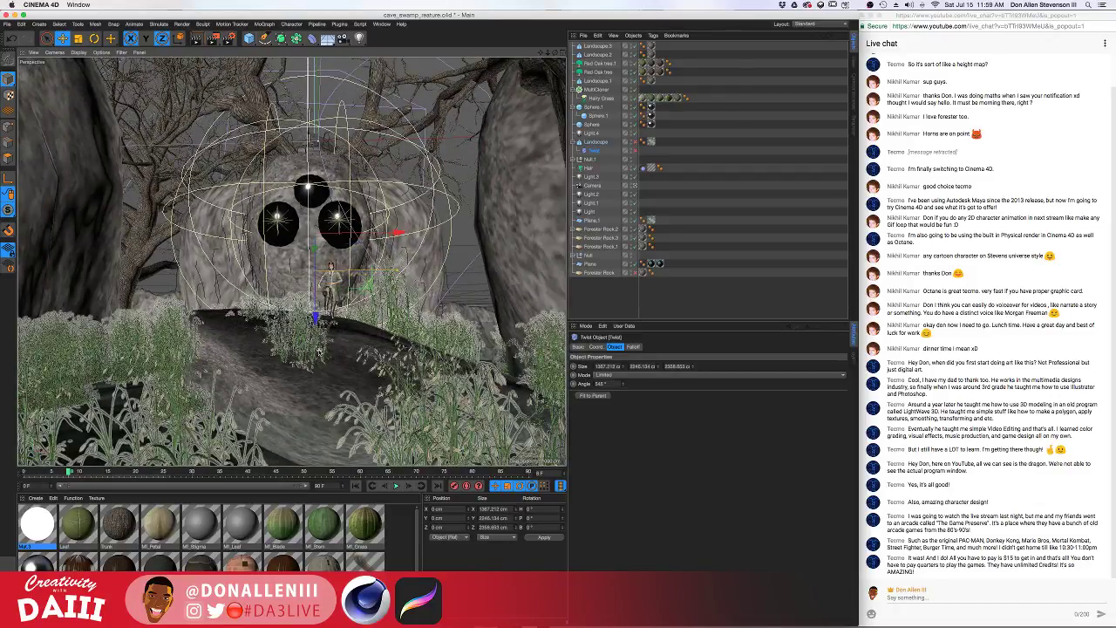
left_click(598, 89)
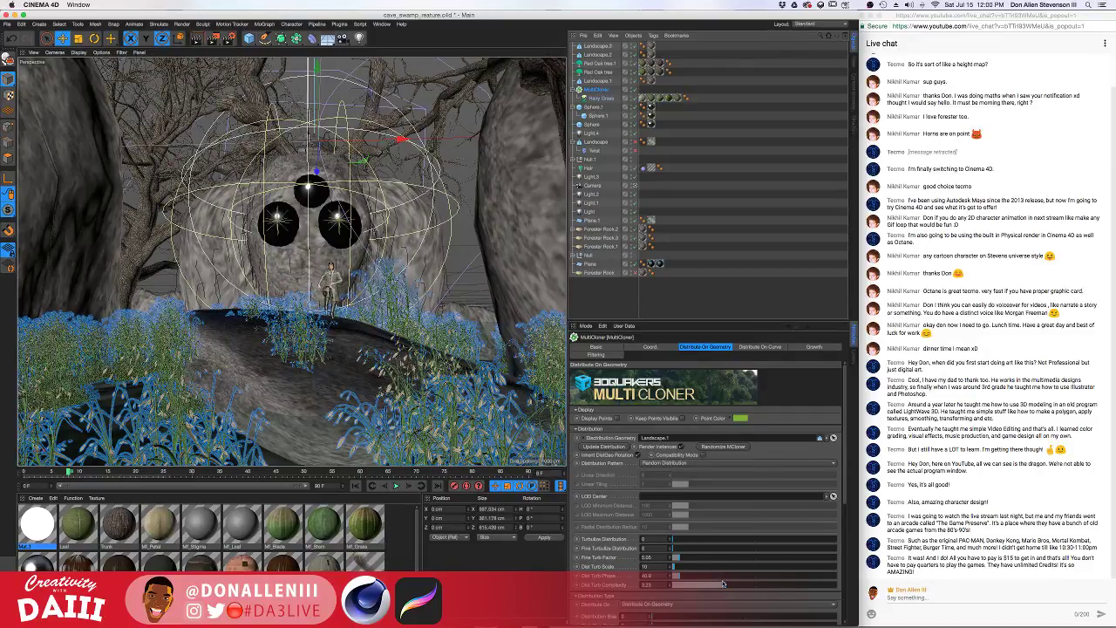
scroll(593, 539, "down", 5)
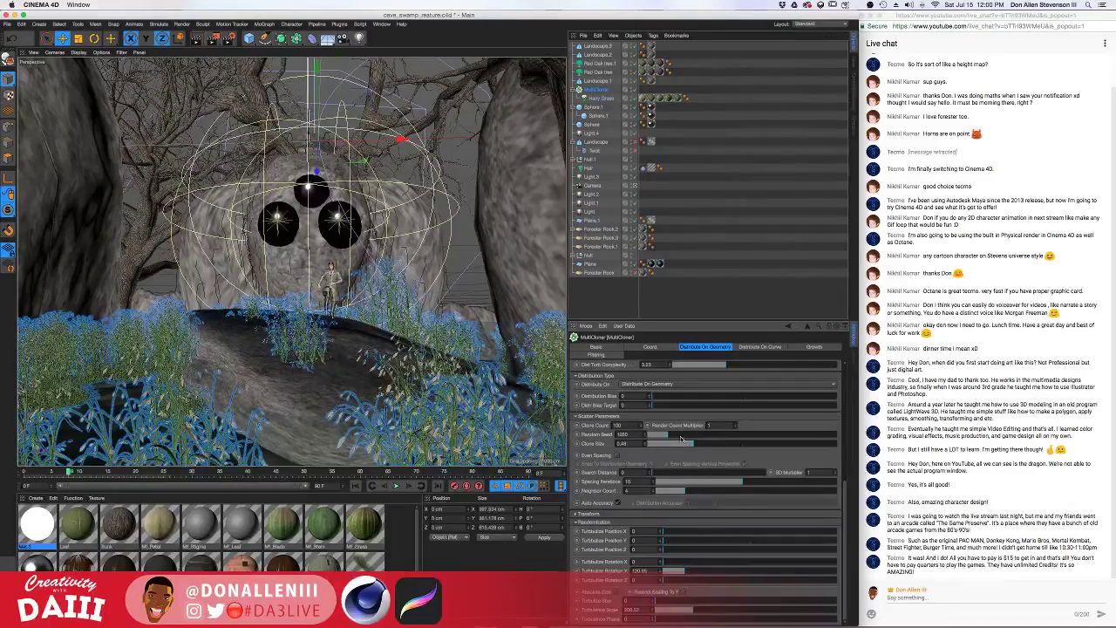
left_click_drag(681, 438, 708, 436)
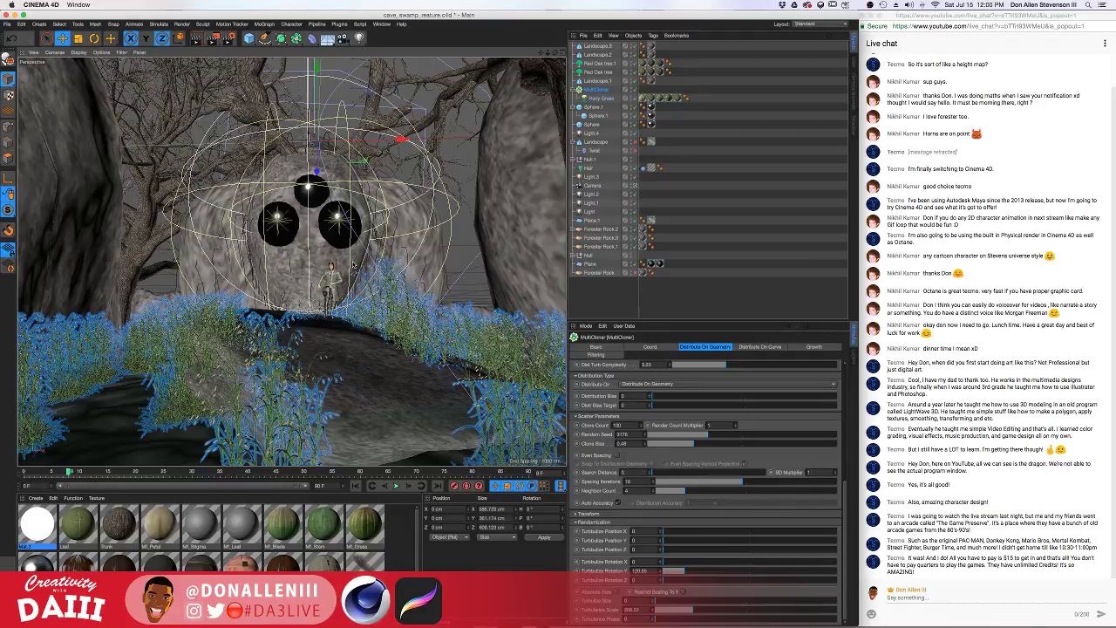
key("alt+r")
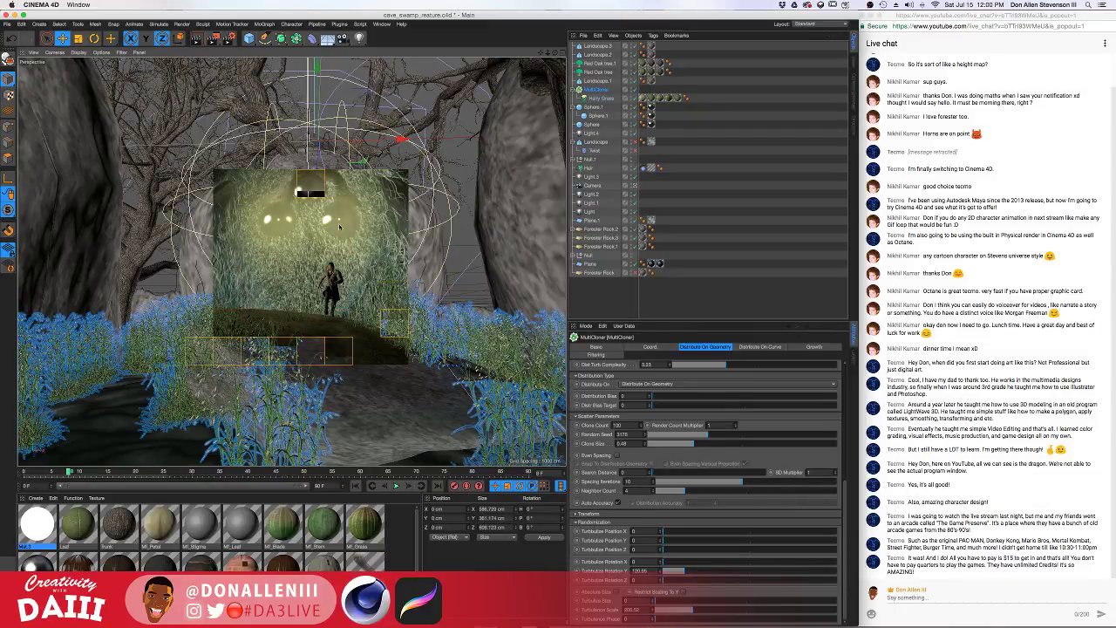
Try moving the two lower eye spheres together along Z to about -24 cm, and undo the move
left_click(279, 224)
left_click(288, 224)
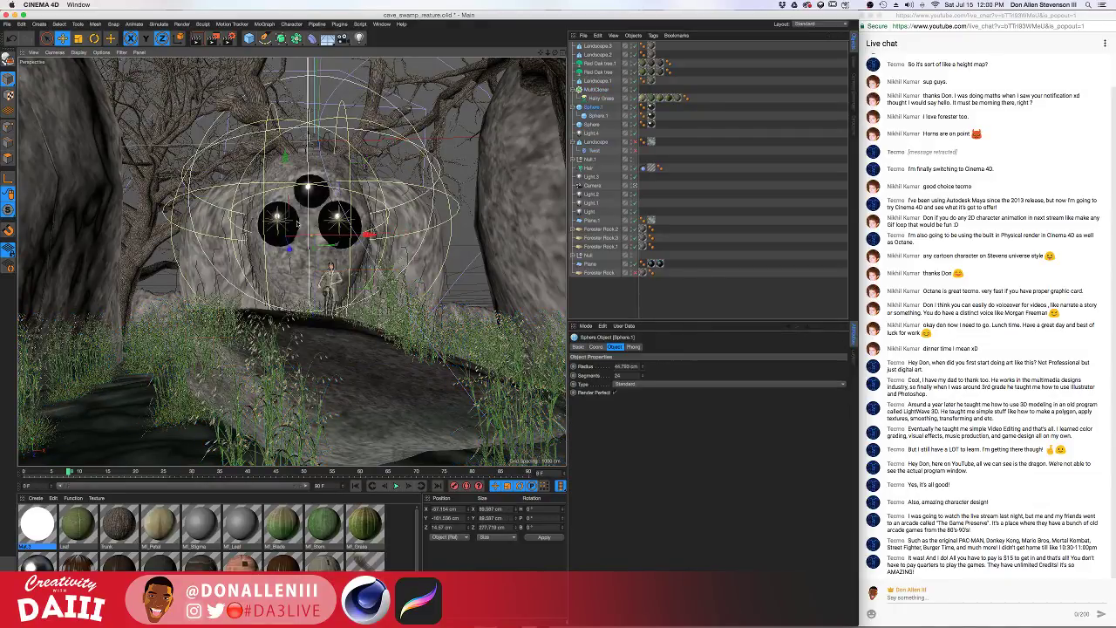
left_click(334, 224, "shift")
left_click_drag(310, 244, 309, 245)
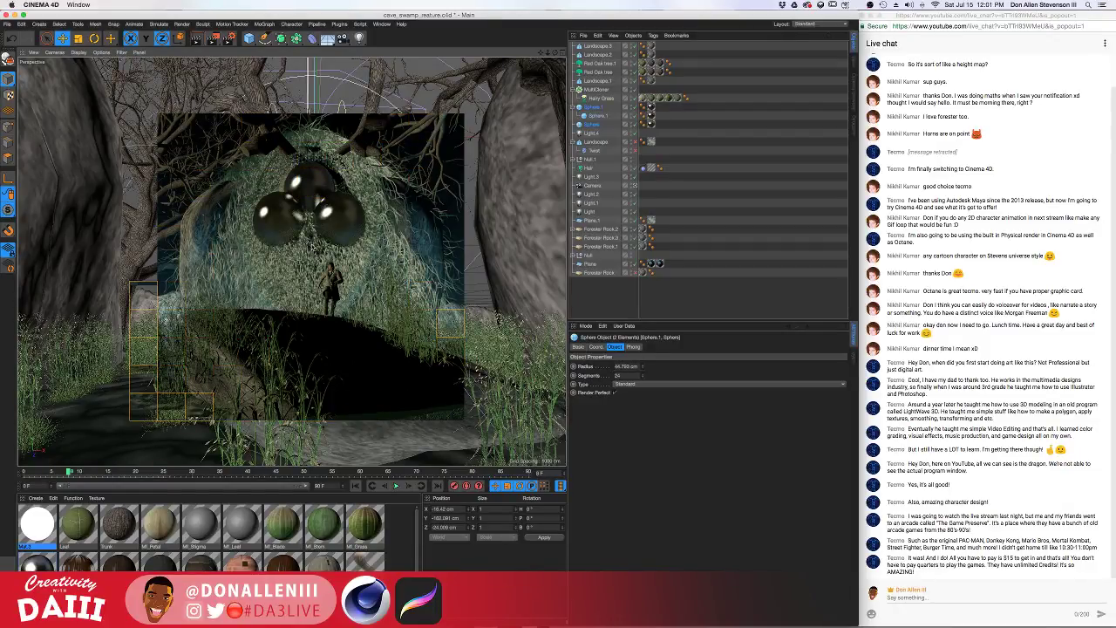
key("super+z")
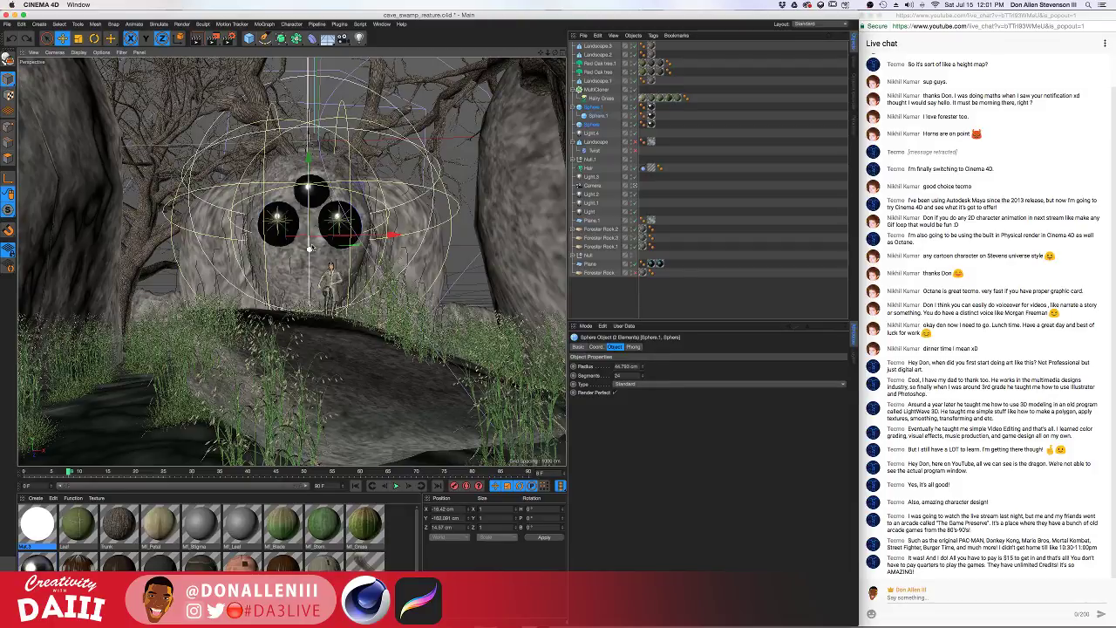
Turn off Light.3 and render a preview to judge its contribution to the scene
left_click(595, 133)
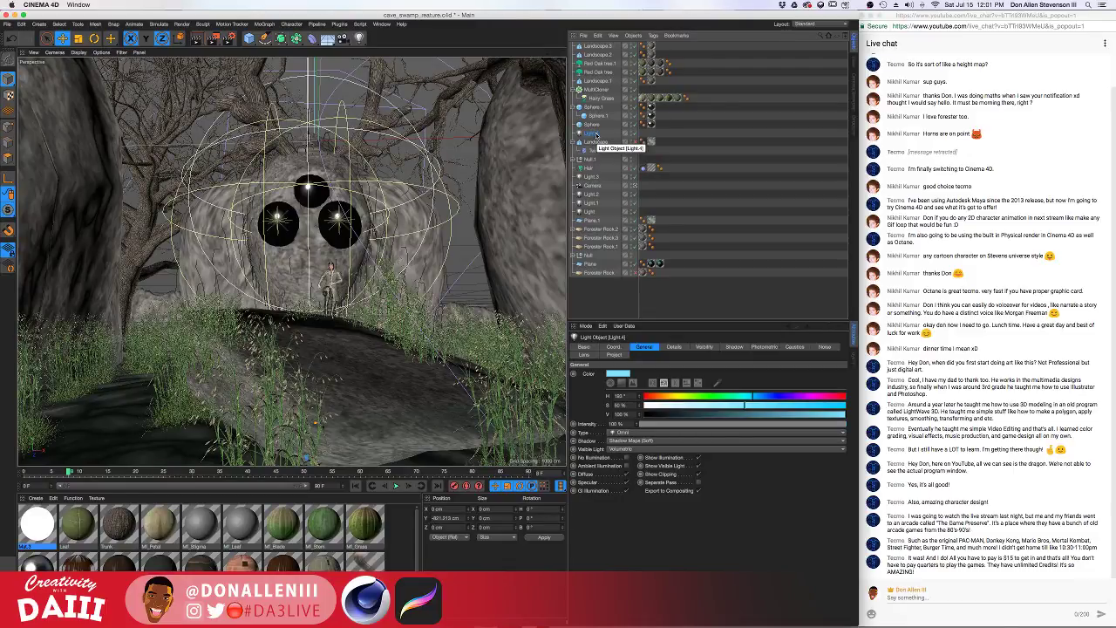
left_click(594, 196)
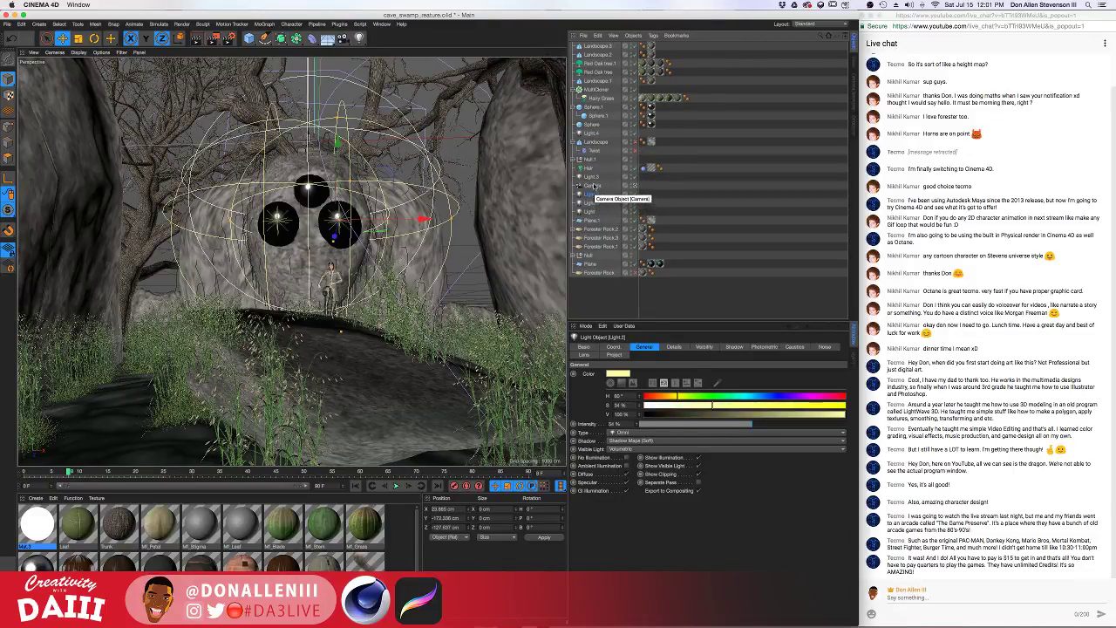
left_click(594, 178)
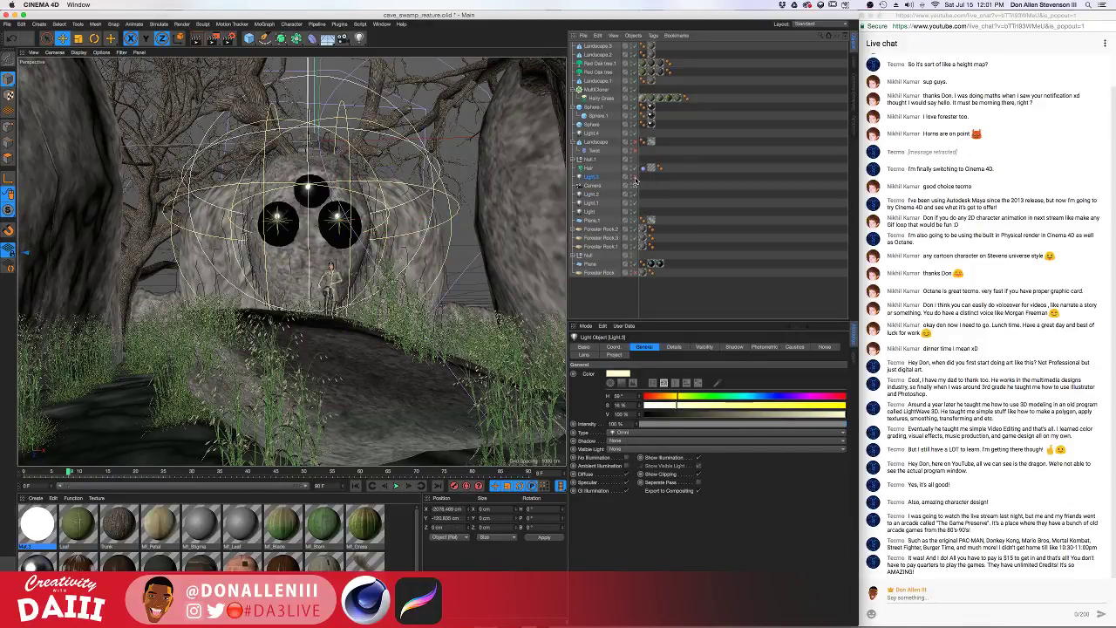
left_click(533, 183)
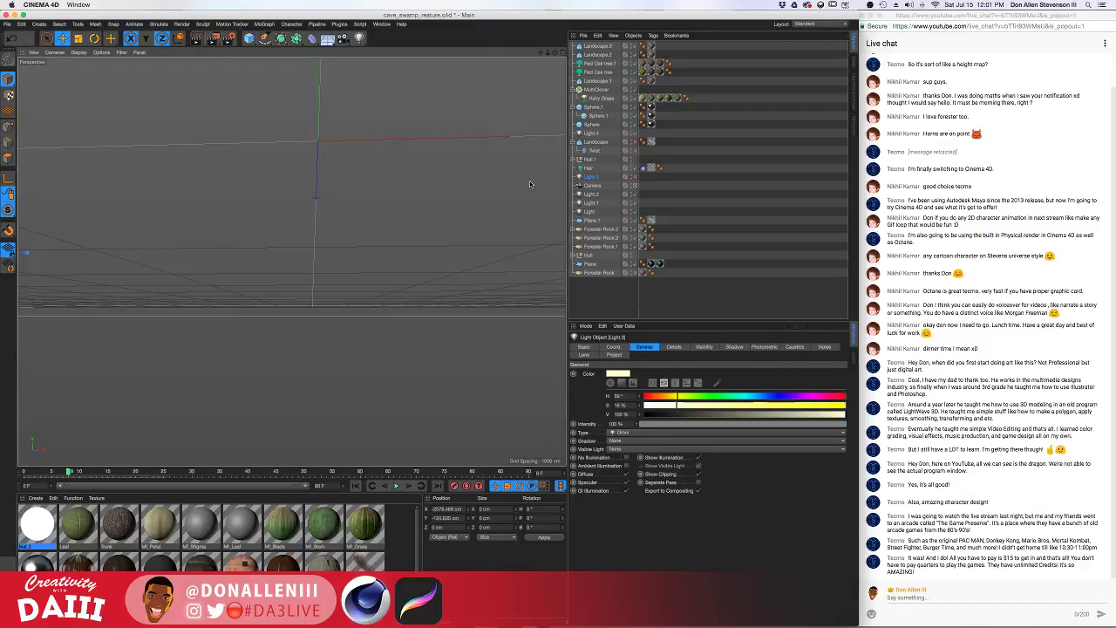
key("ctrl+r")
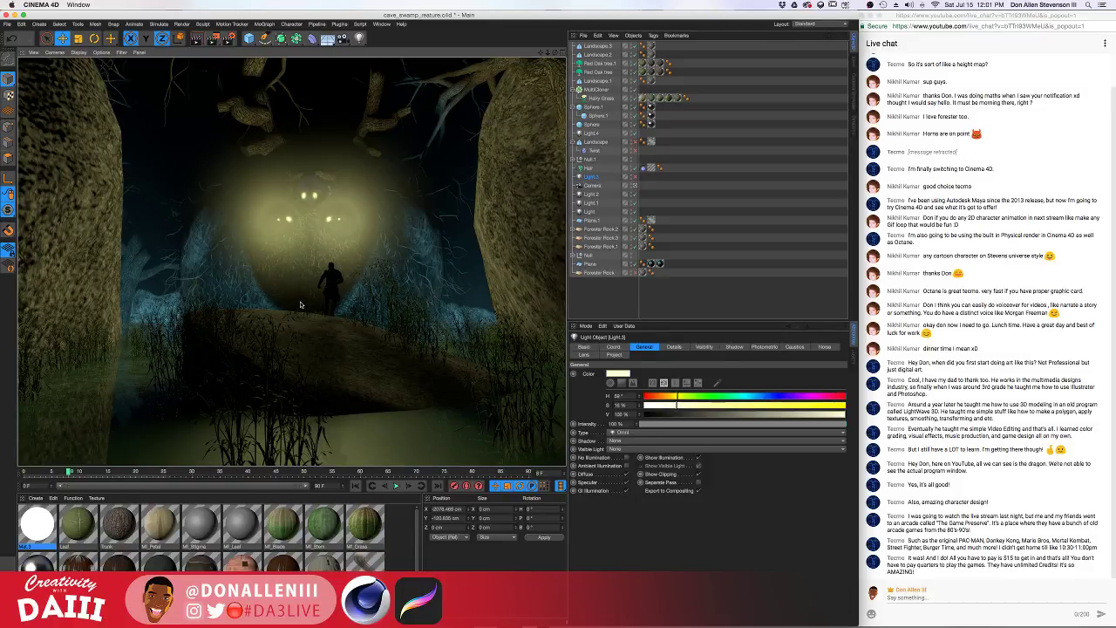
Re-enable Light.3, set its intensity to 47% and tint it pale green with hue about 130° and saturation 31%
left_click(594, 150)
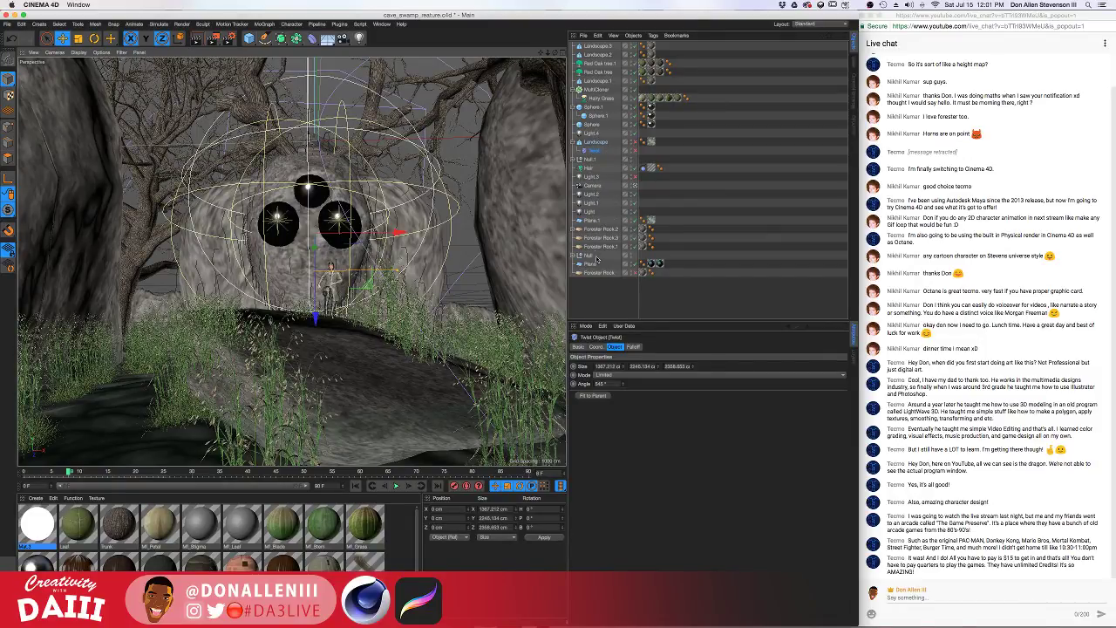
left_click(599, 177)
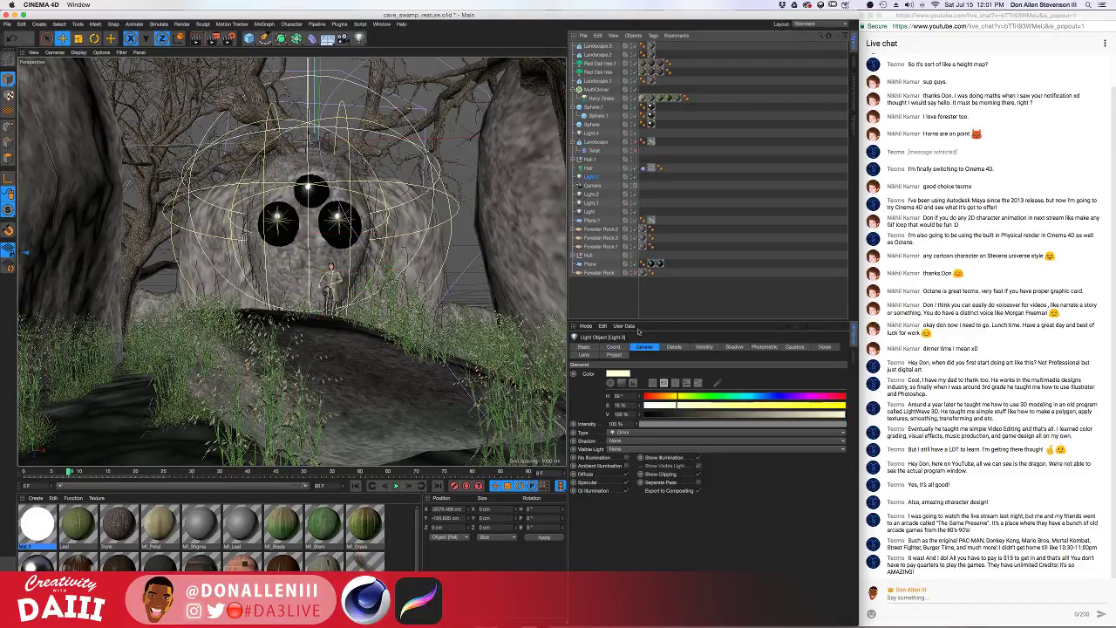
left_click_drag(773, 429, 738, 426)
left_click(717, 398)
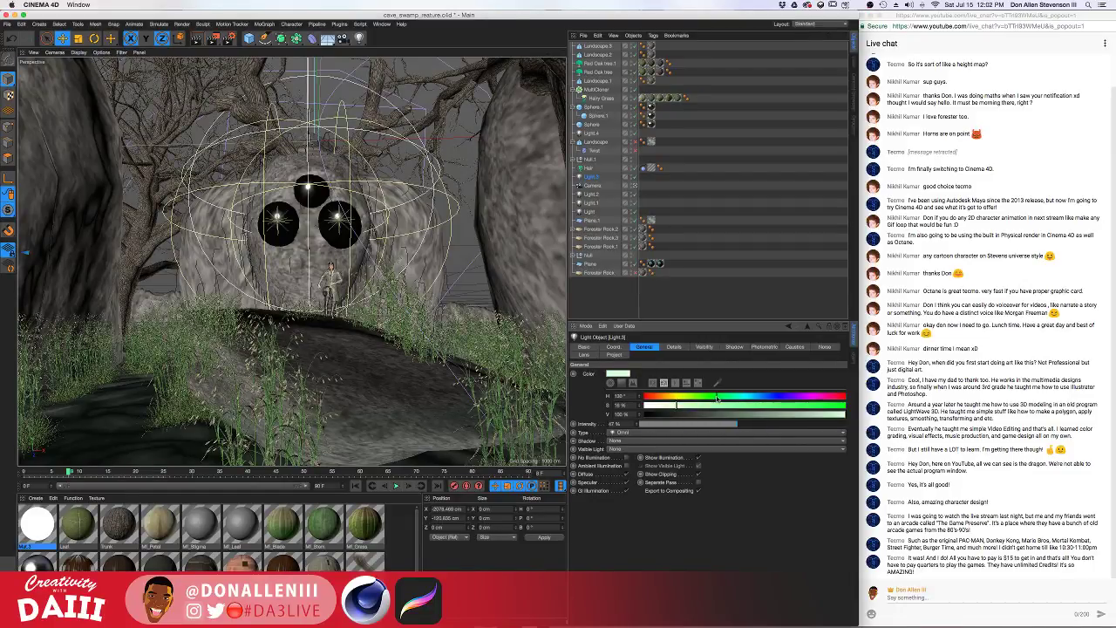
left_click(707, 407)
key("alt+r")
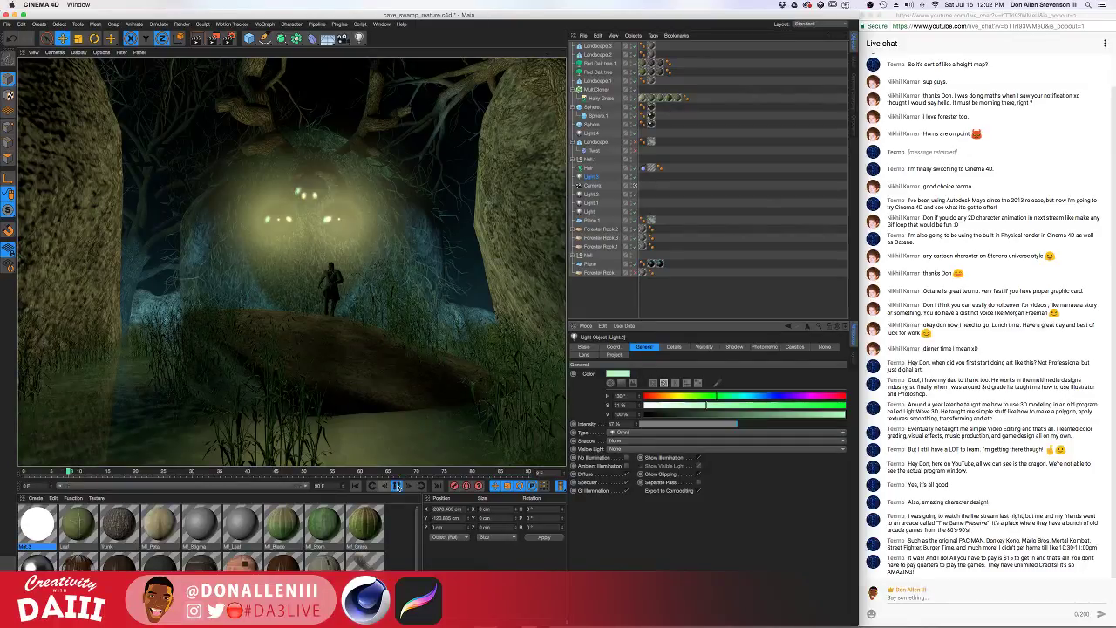
Raise Light.3's intensity to about 59% and render a preview with the animation at frame 18
left_click(397, 487)
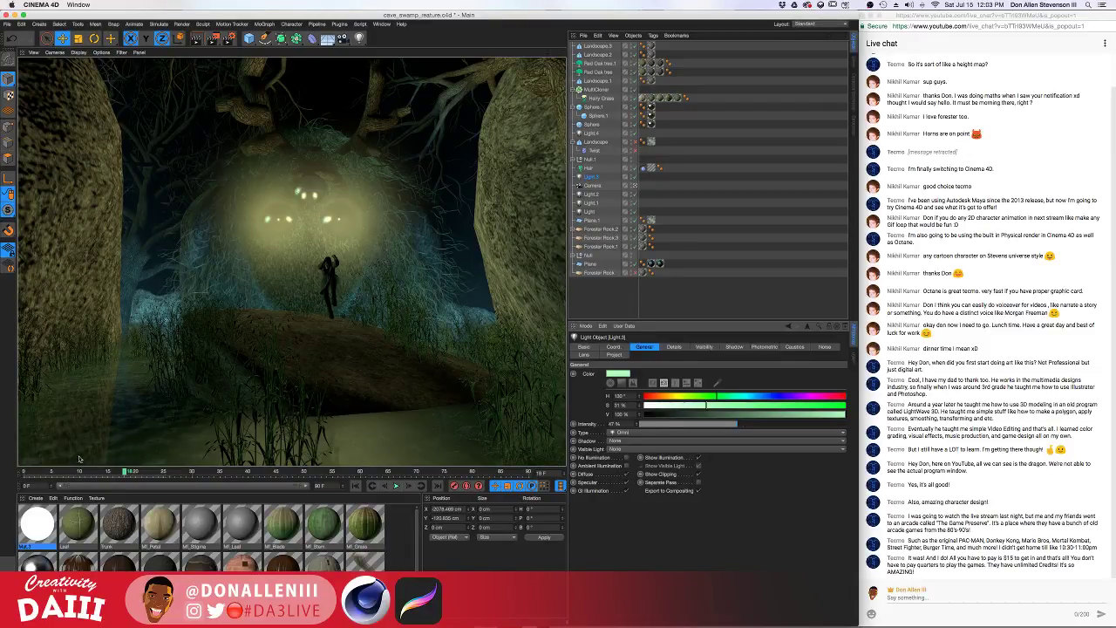
left_click(763, 429)
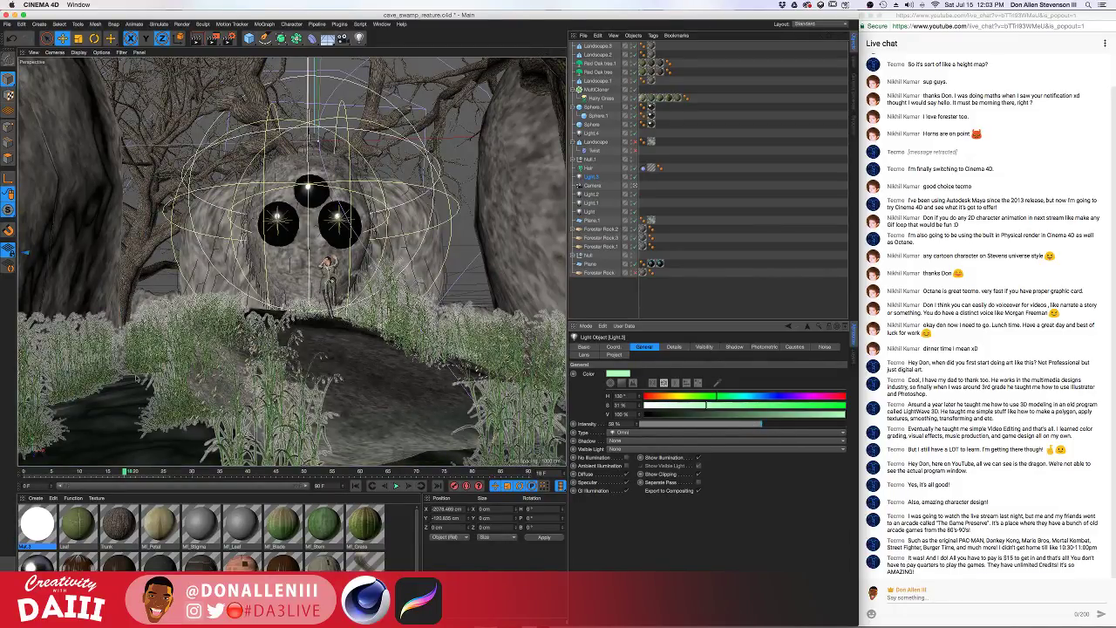
left_click(392, 391)
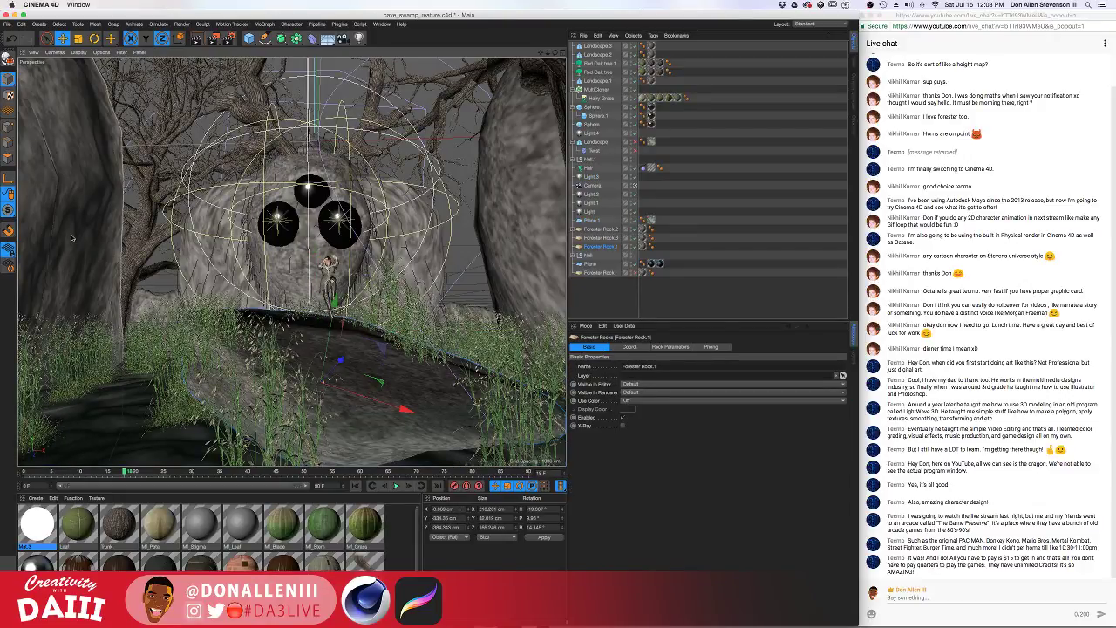
left_click(545, 228)
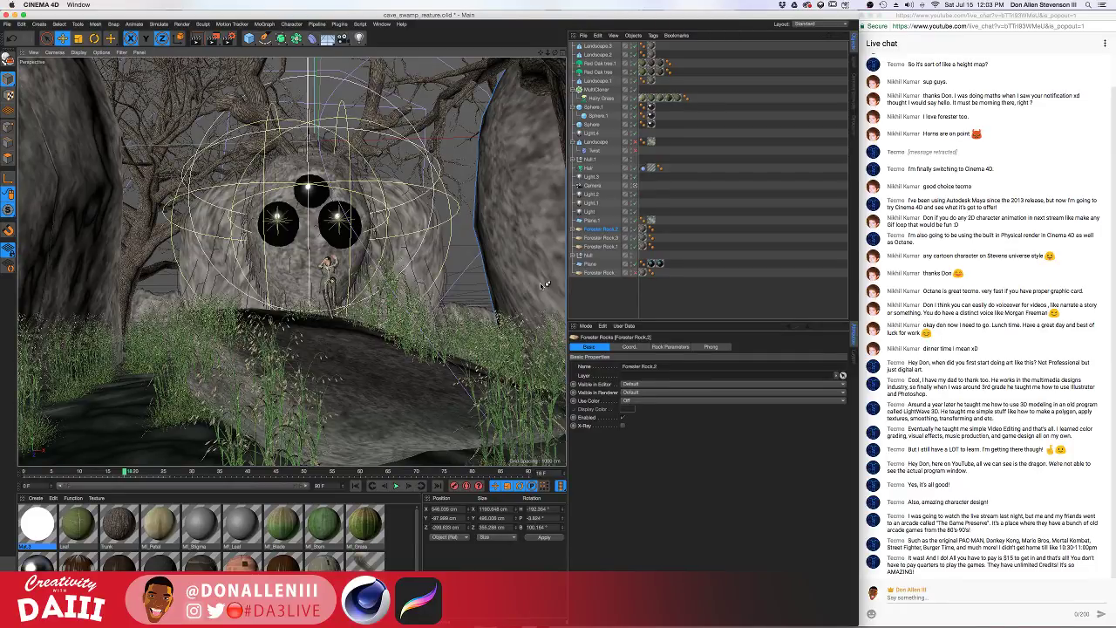
key("super+r")
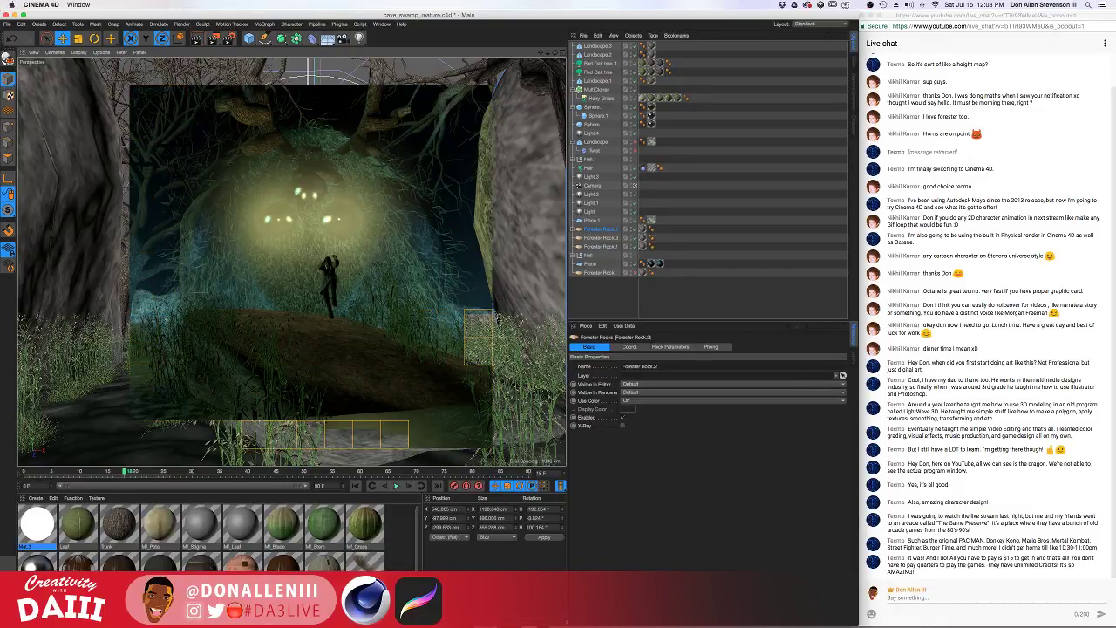
Set the roughness of Mat.2's reflectance Layer 1 to 7% and render a preview of the eyes
double_click(36, 562)
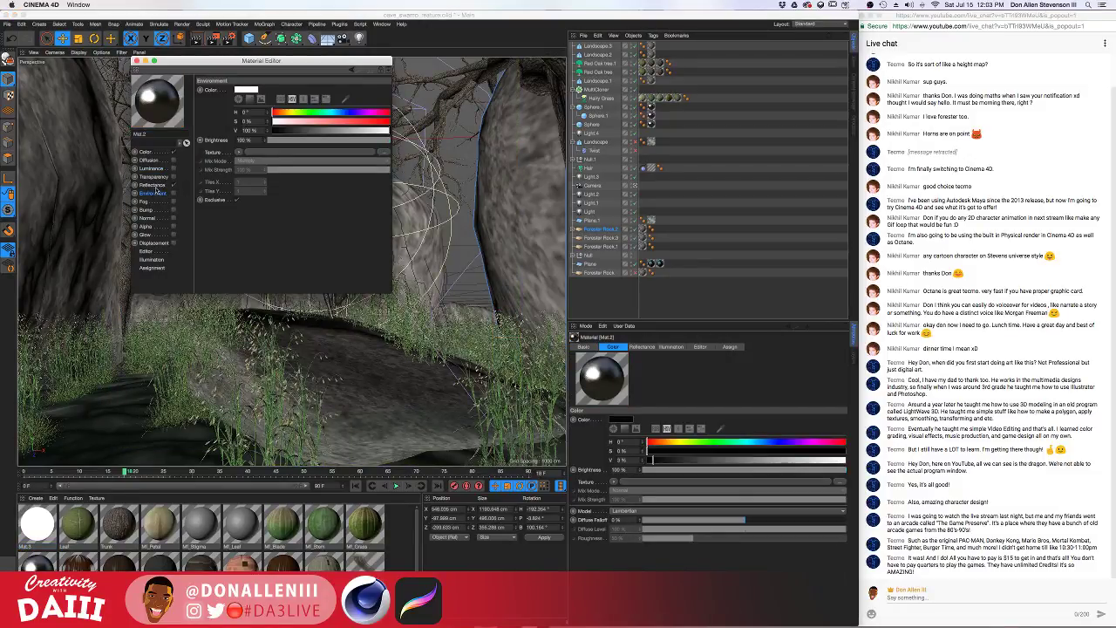
left_click(154, 185)
left_click(292, 241)
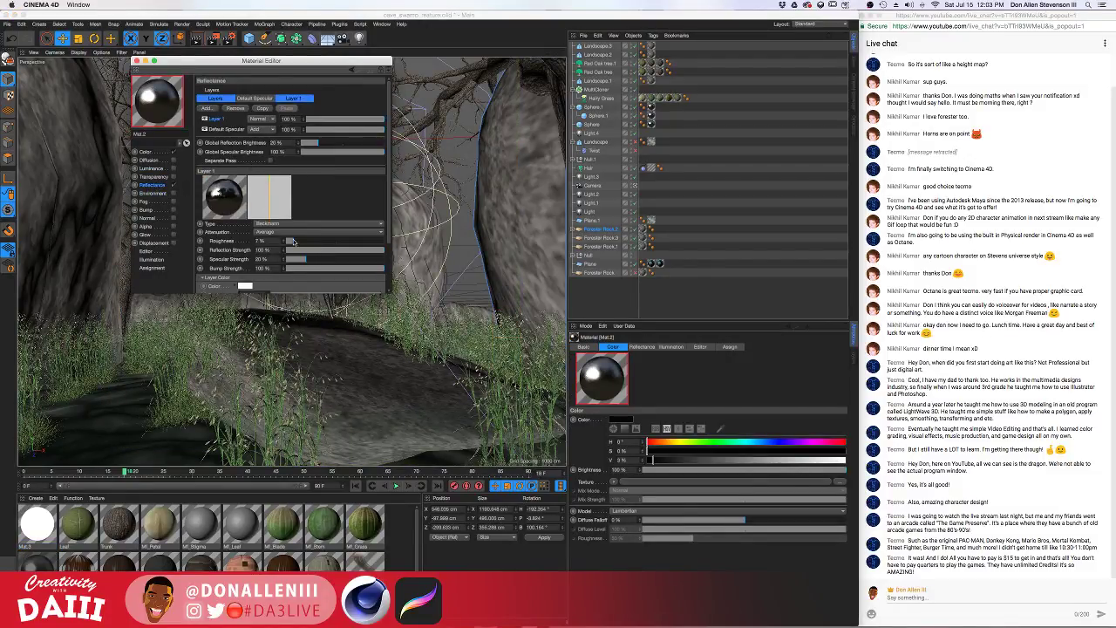
left_click_drag(233, 60, 581, 119)
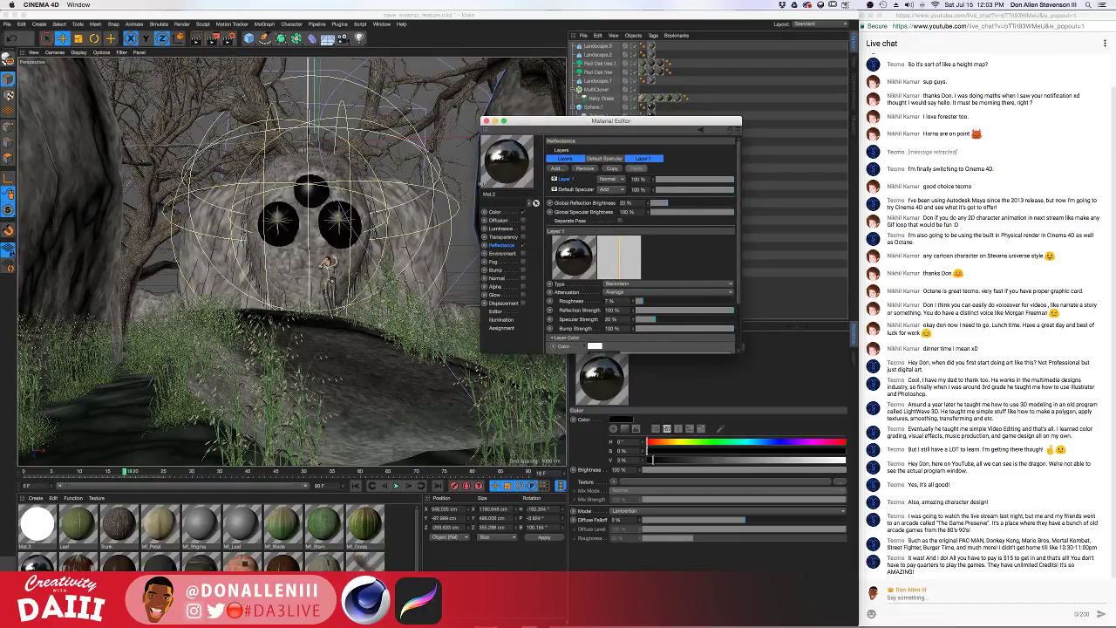
left_click(471, 194)
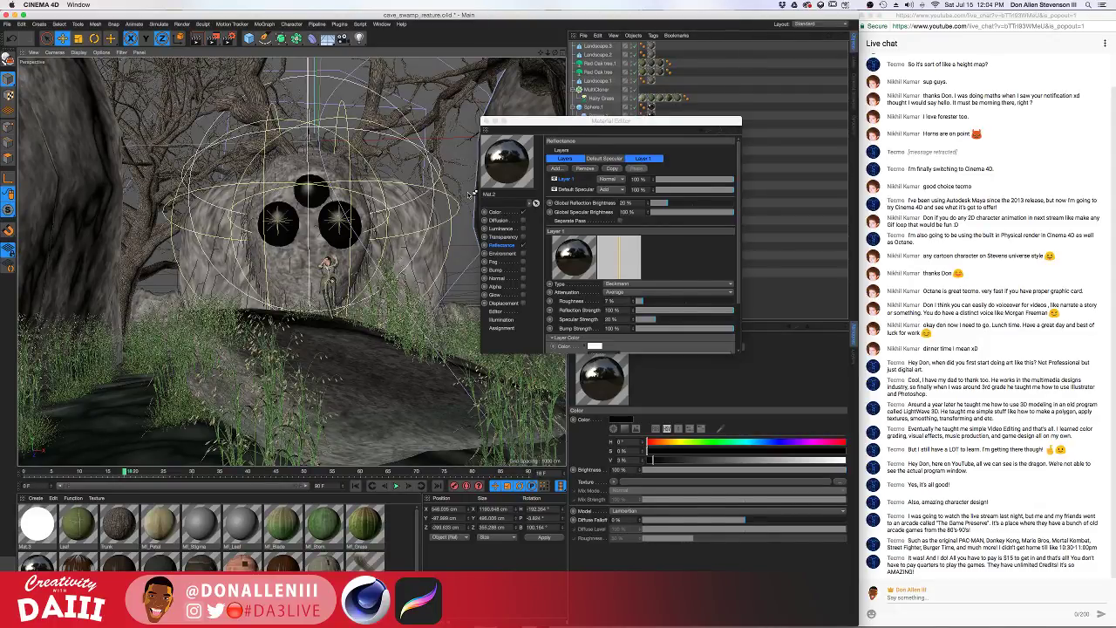
key("alt+r")
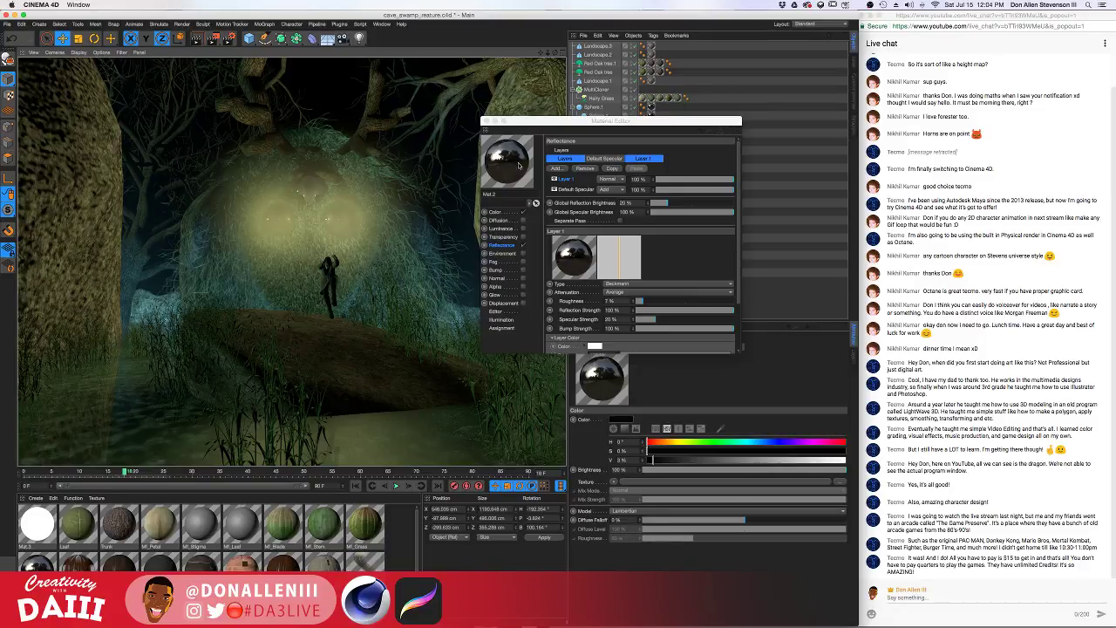
left_click(485, 121)
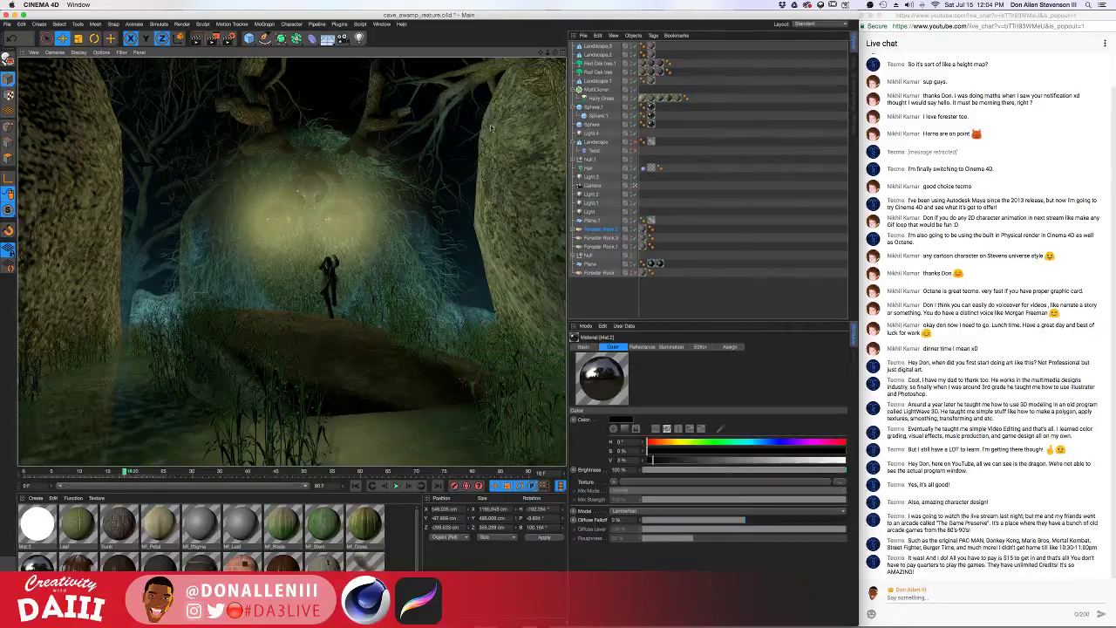
Turn off Light, Light.1 and Light.2, and render the scene without them
key("alt+r")
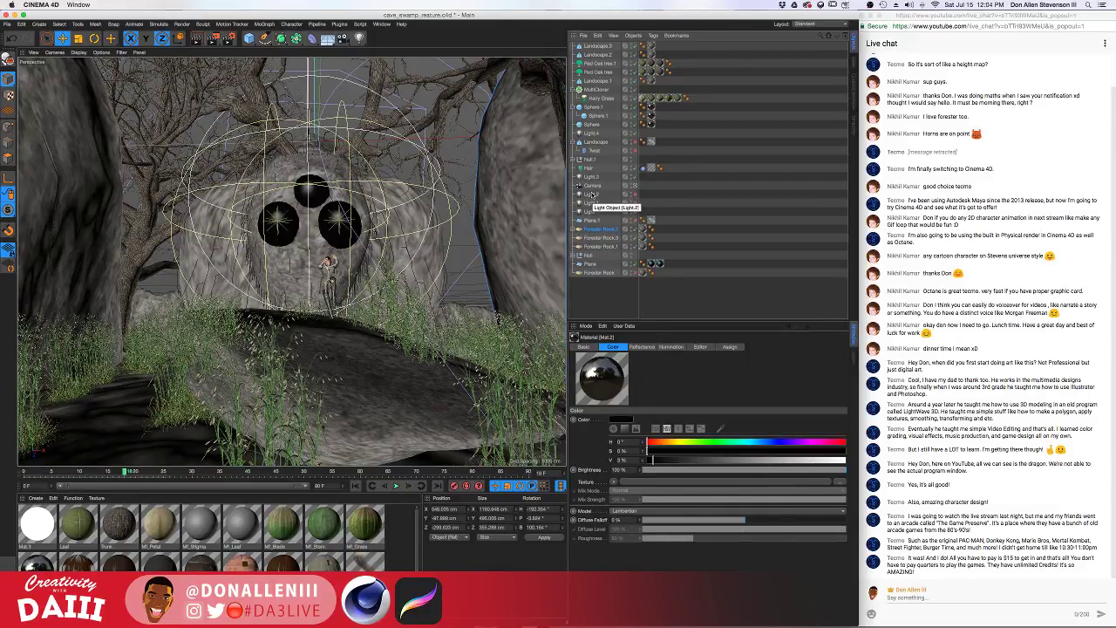
key("alt+r")
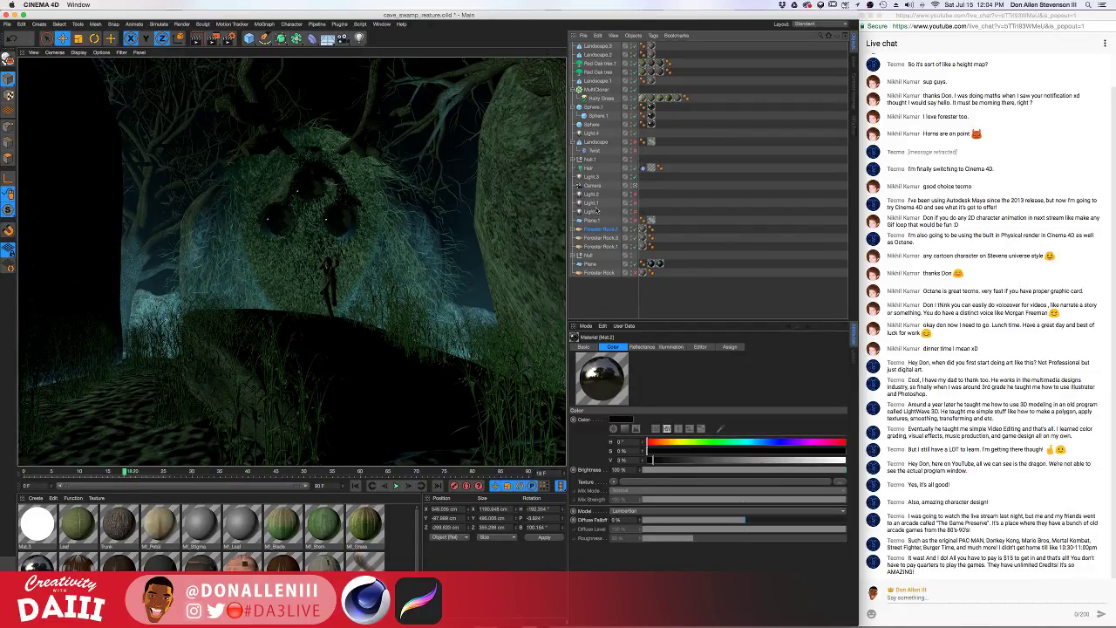
Test about 69% roughness on Mat.2's reflectance Layer 1 in a render, and settle it at 1%
double_click(158, 525)
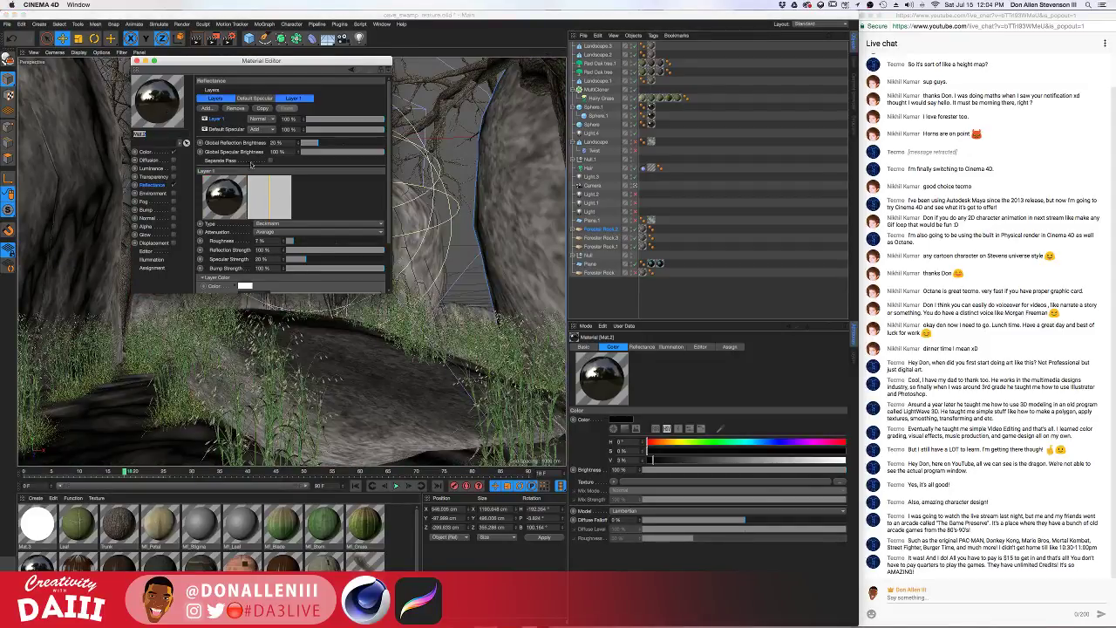
left_click_drag(290, 241, 354, 242)
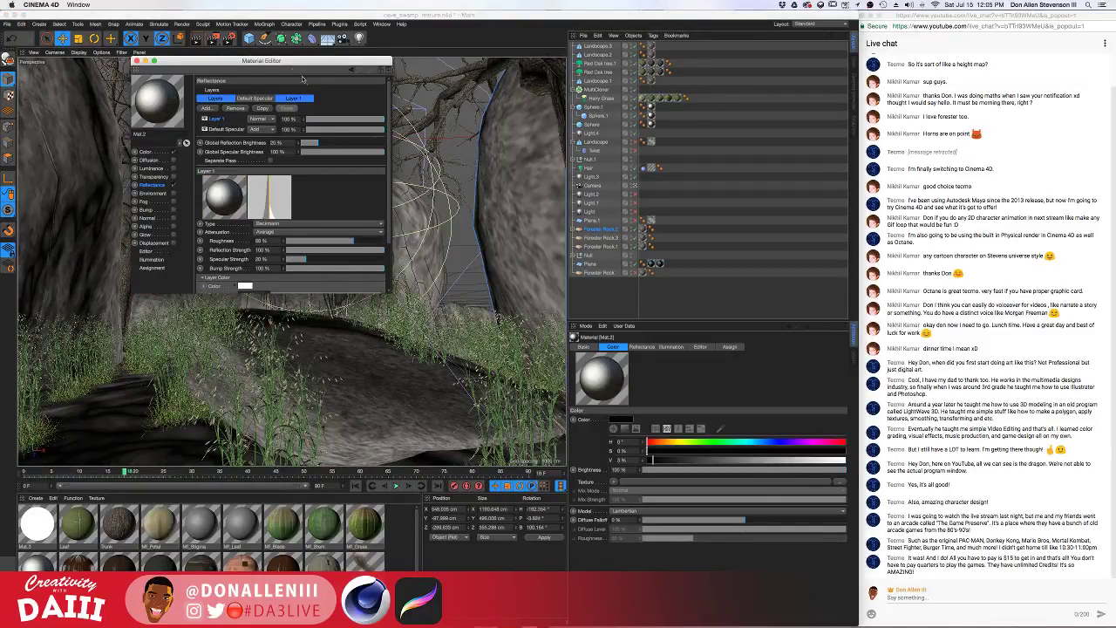
left_click_drag(291, 63, 710, 115)
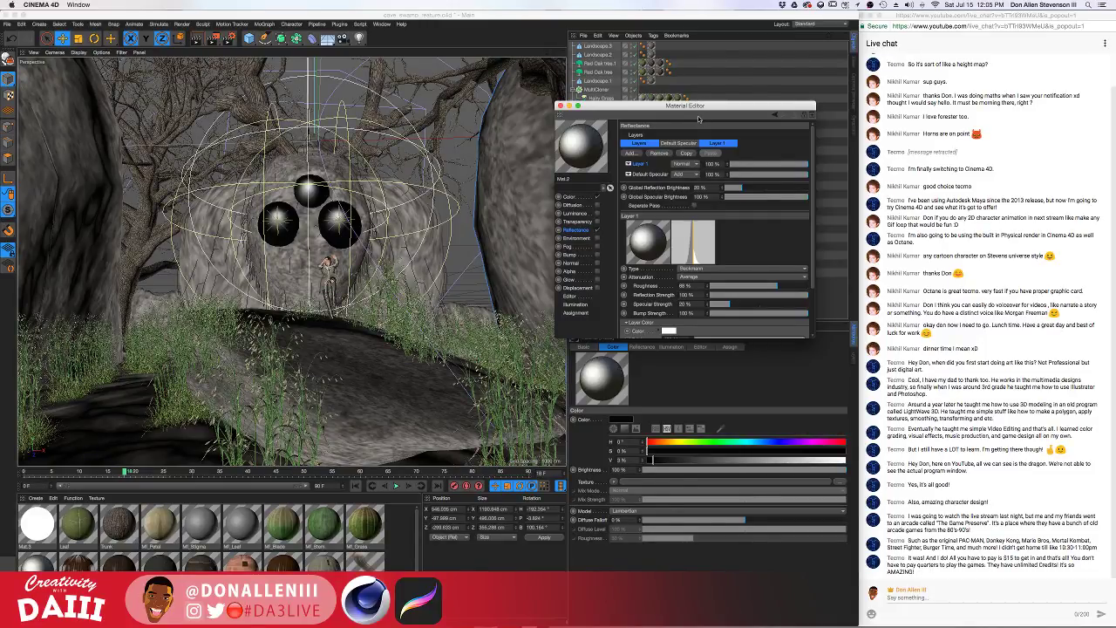
key("alt+r")
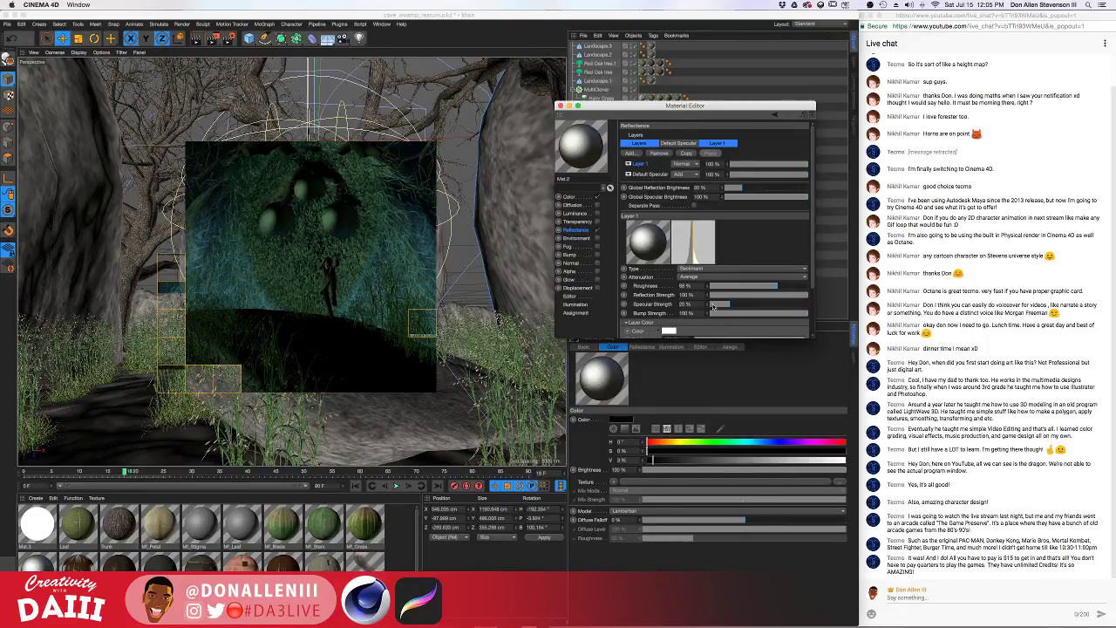
left_click(709, 286)
key("alt+r")
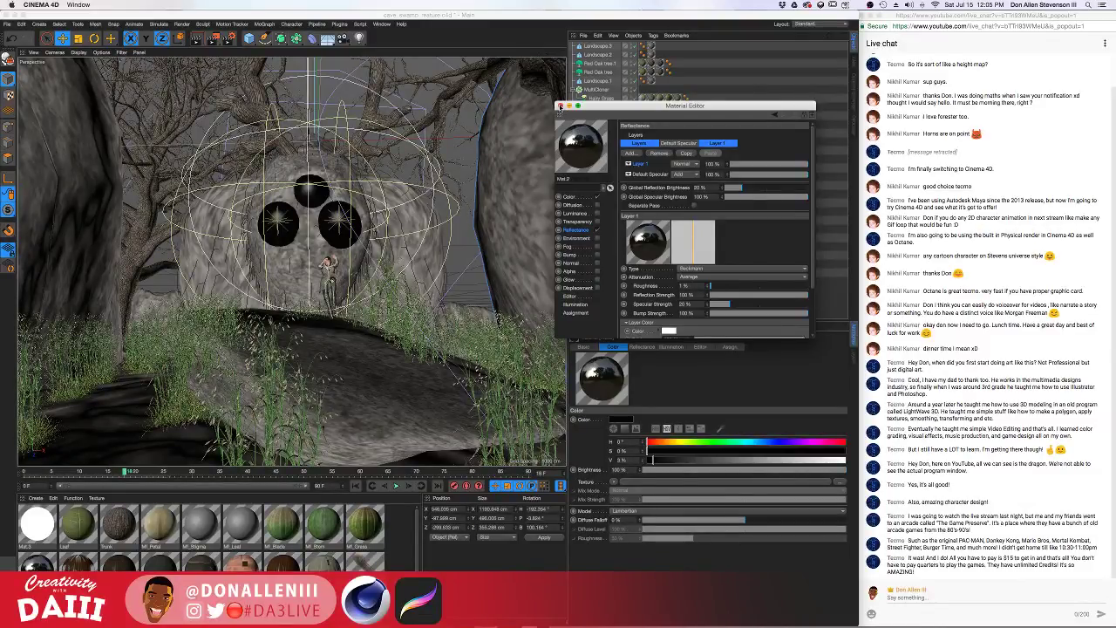
left_click(561, 106)
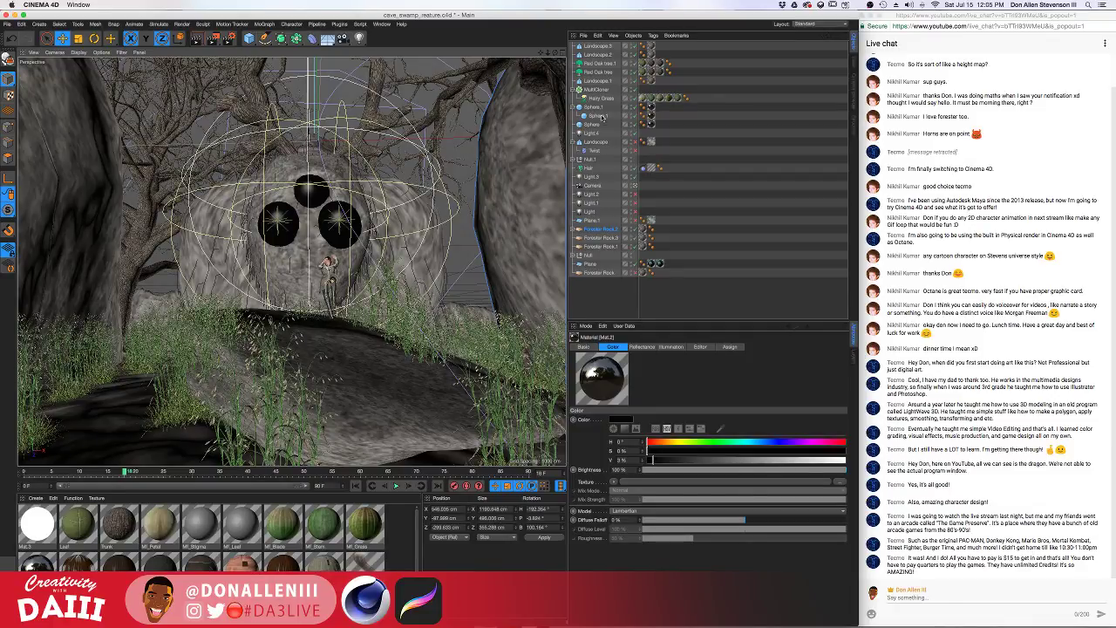
Duplicate the three lights Light.2, Light.1 and Light, and group the copies under a null
left_click(592, 212)
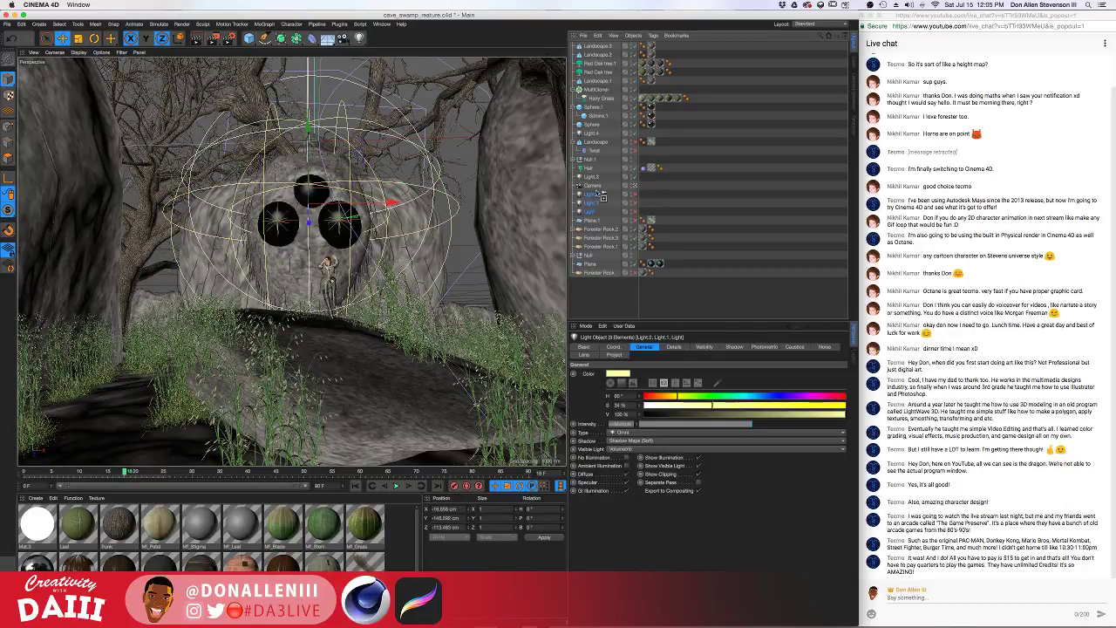
key("ctrl+v")
right_click(591, 192)
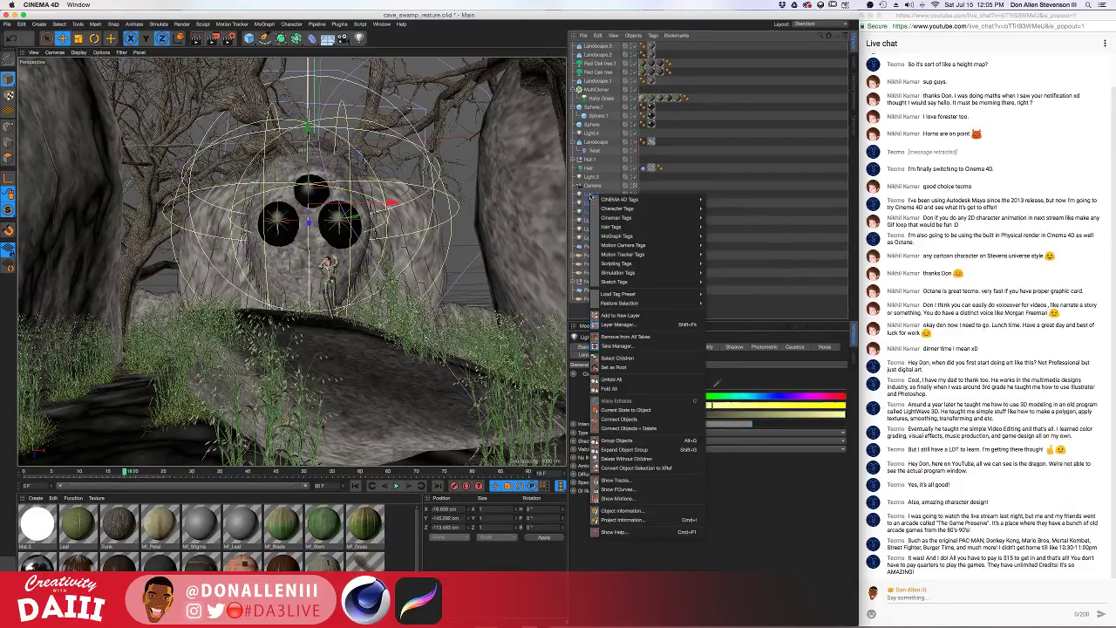
left_click(642, 420)
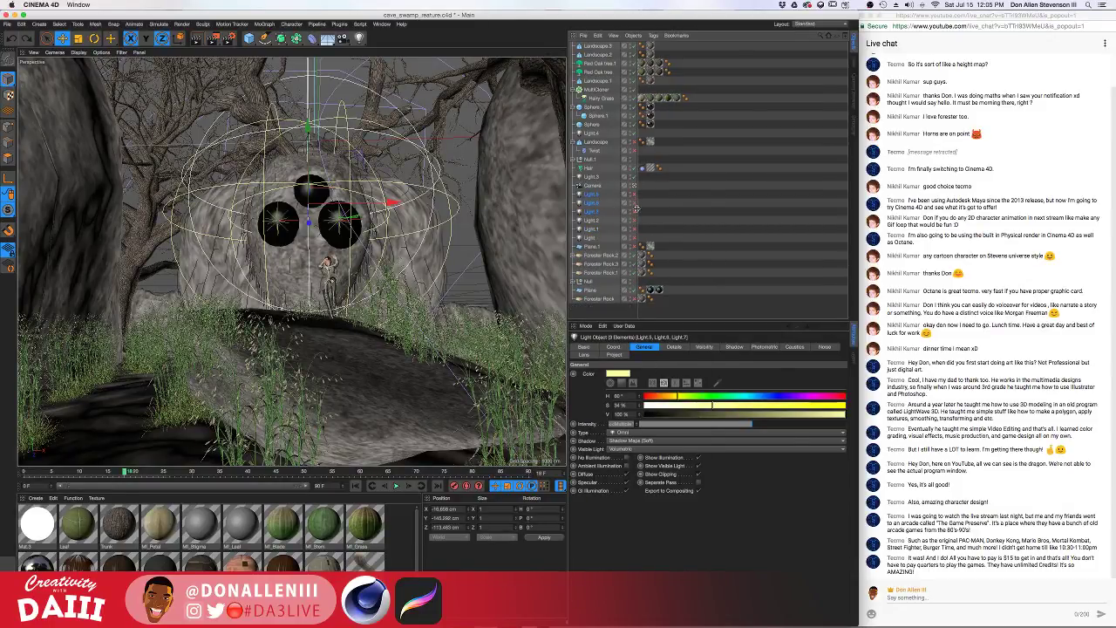
right_click(586, 194)
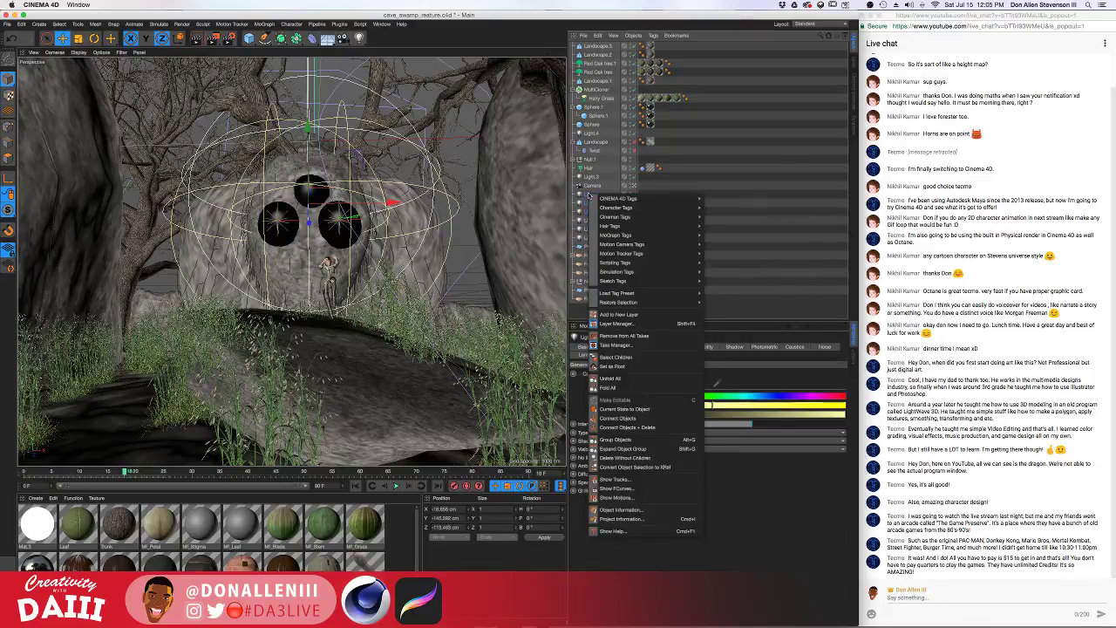
left_click(616, 439)
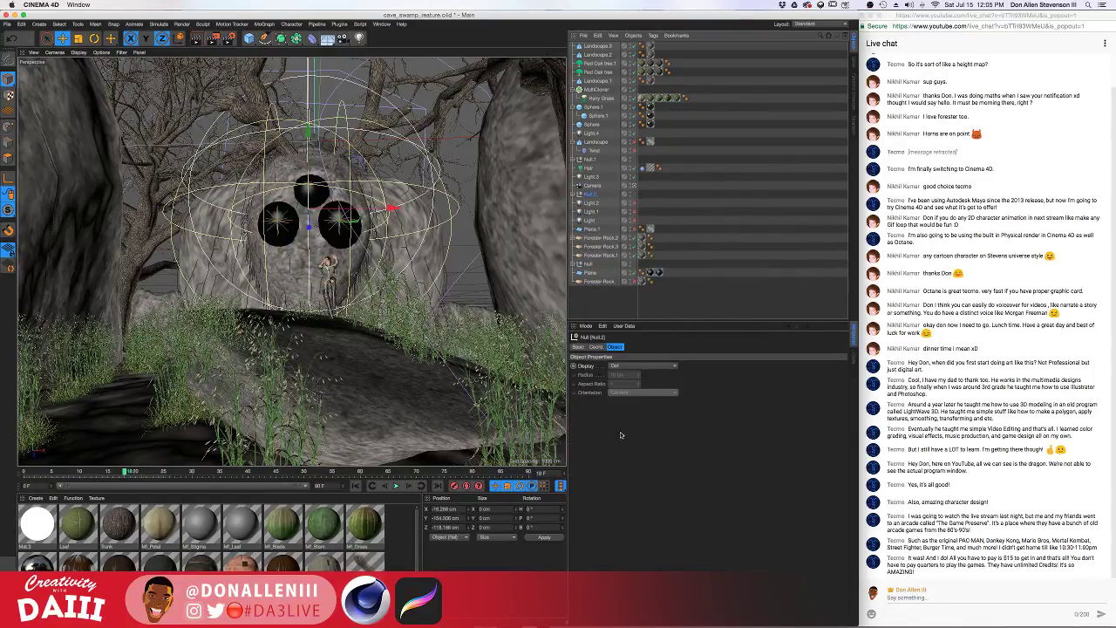
Move the null with the copied lights to about X 135 cm and forward along Z, and render a preview of the view
left_click_drag(509, 212, 524, 211)
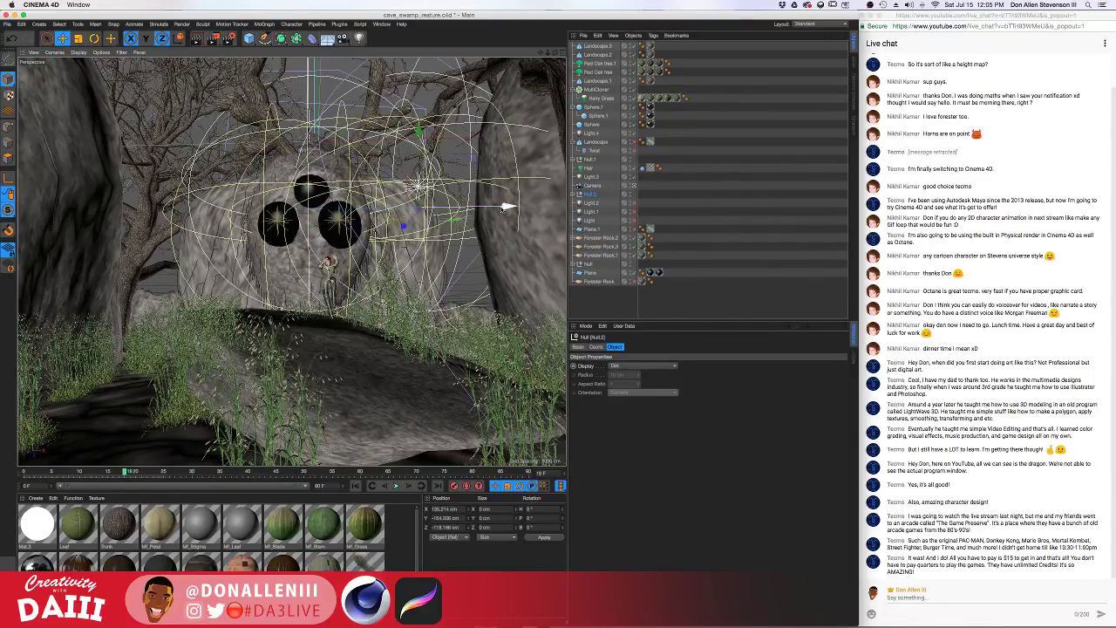
mouse_move(407, 225)
left_mouse_down()
mouse_move(452, 199)
mouse_move(413, 224)
left_mouse_up()
left_click(413, 224)
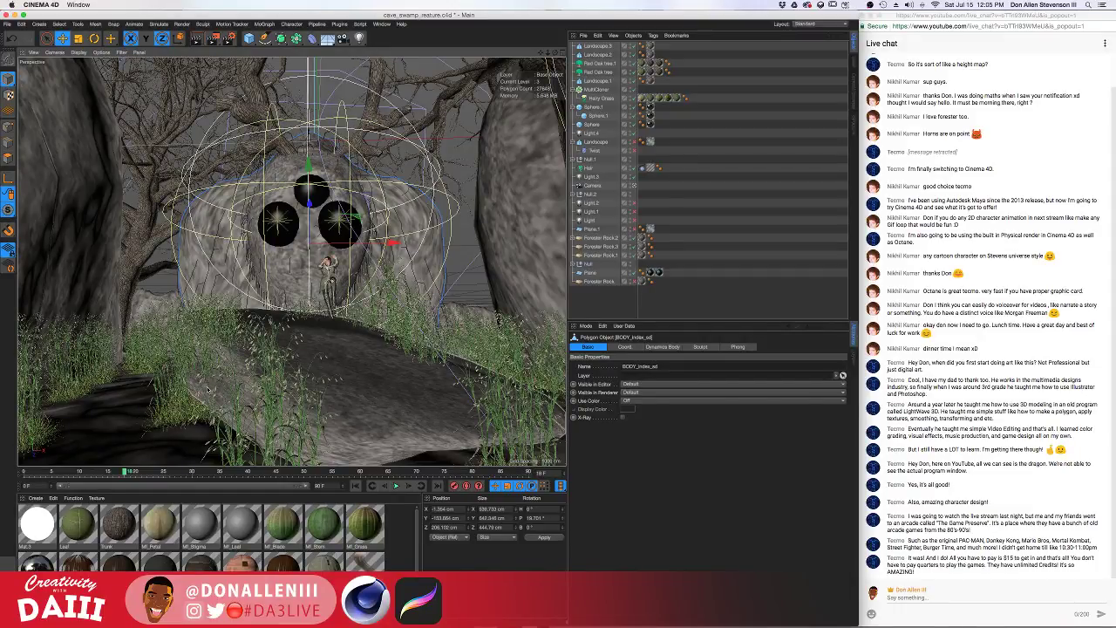
key("alt+r")
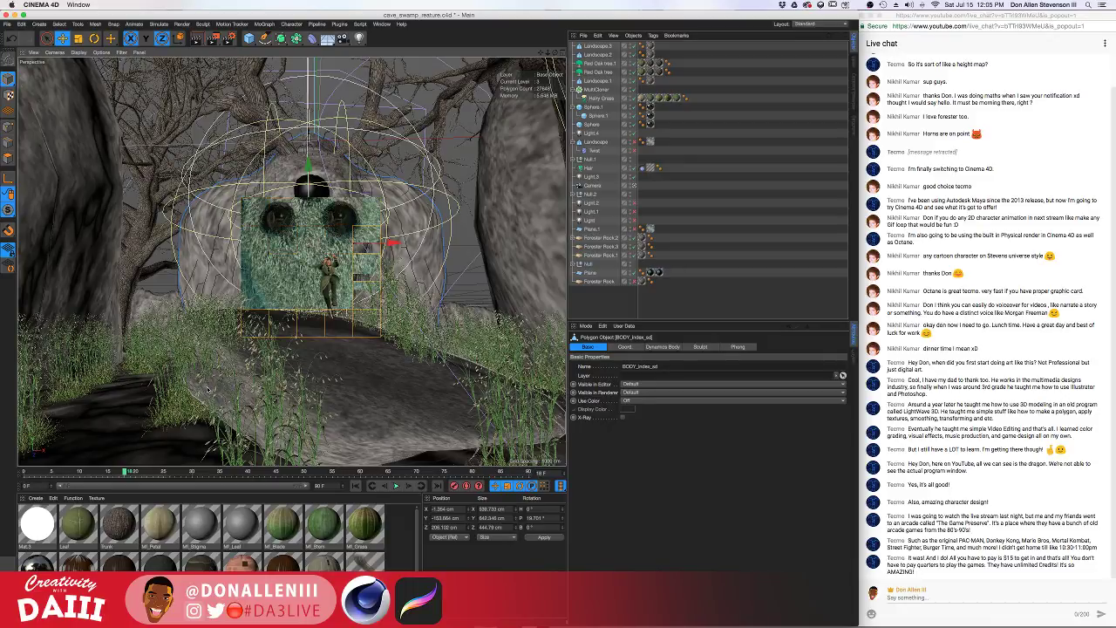
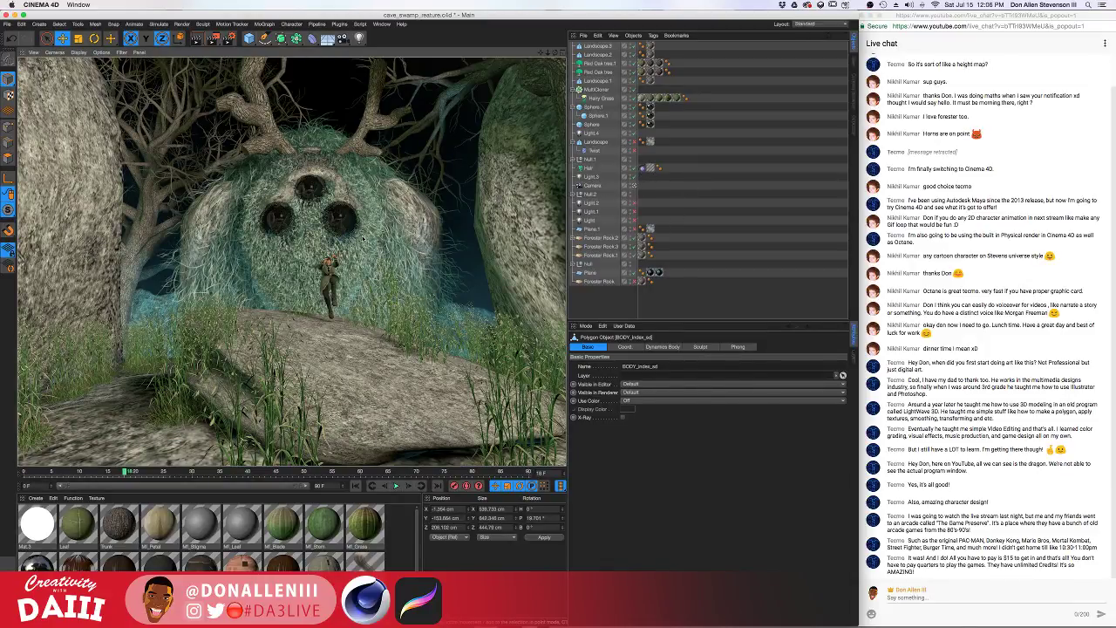
left_click(485, 230)
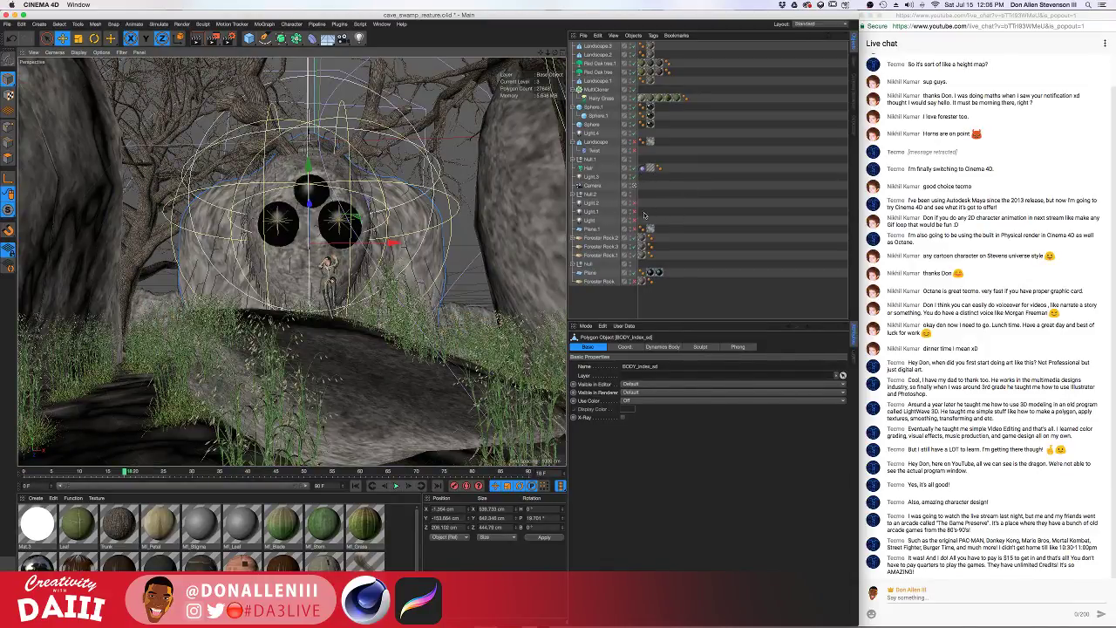
Lower the intensity of Light.6 inside the null to 29 % and render a preview around the creature's face
left_click(591, 194)
left_click(573, 195)
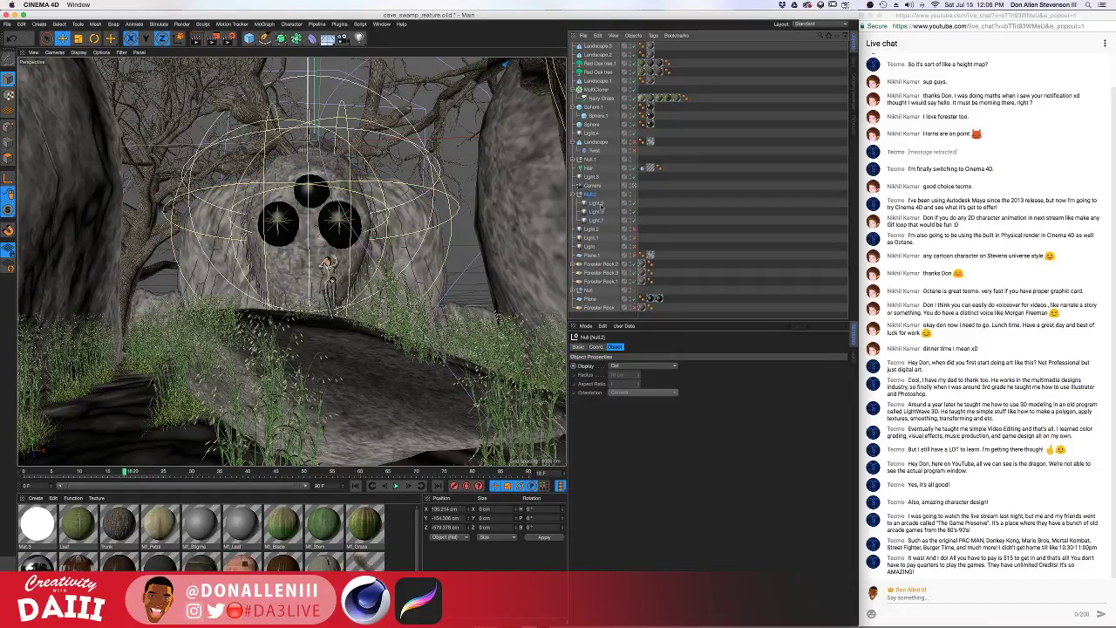
left_click(604, 220)
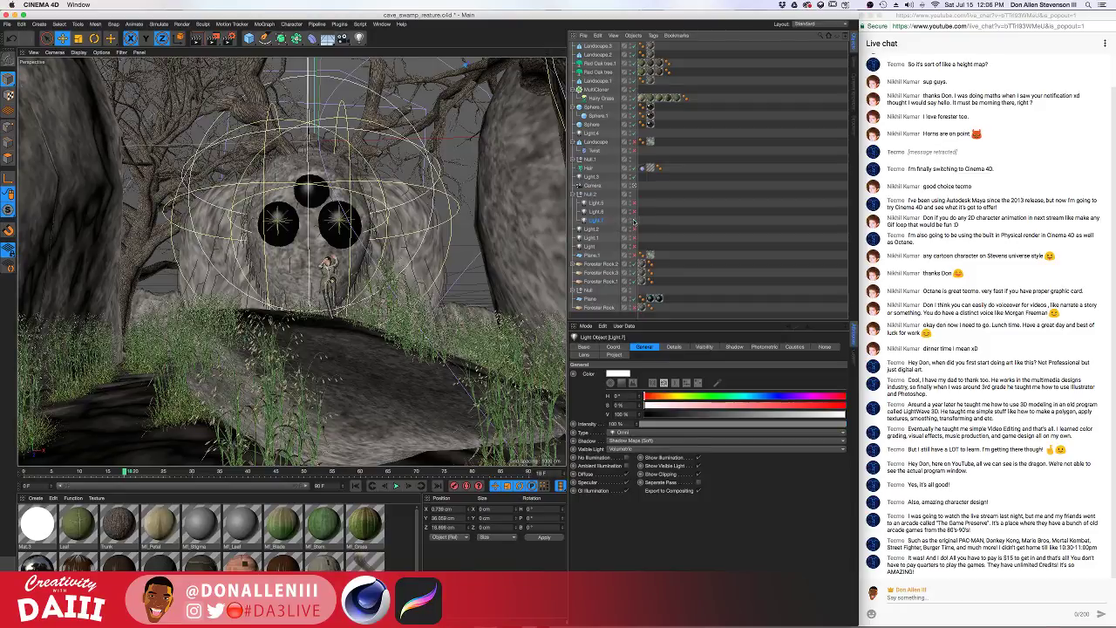
left_click(635, 212)
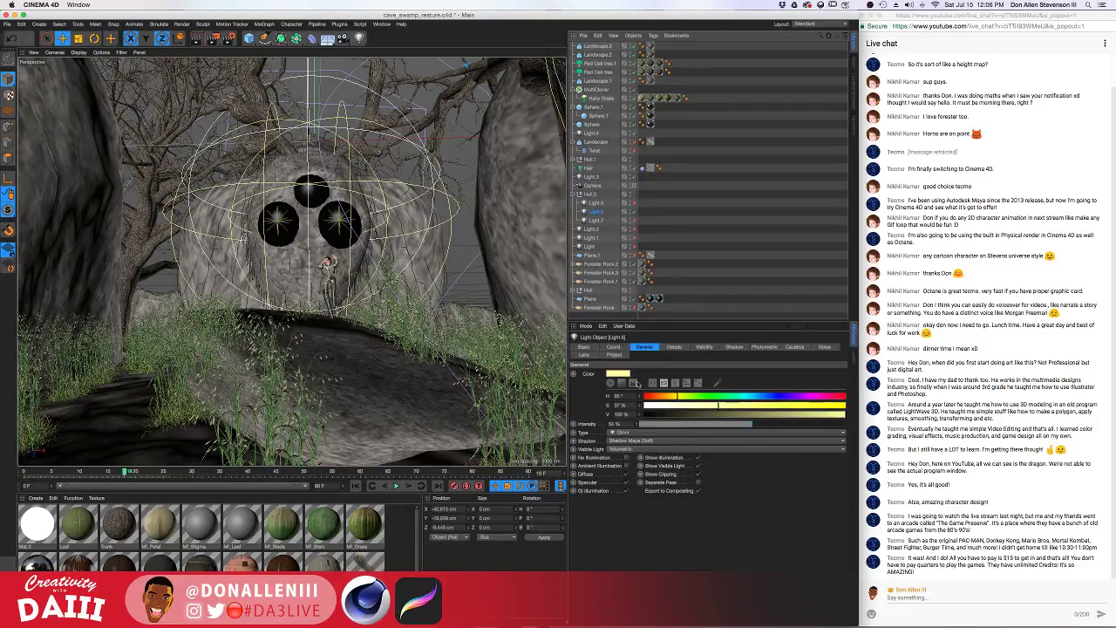
left_click_drag(724, 426, 667, 413)
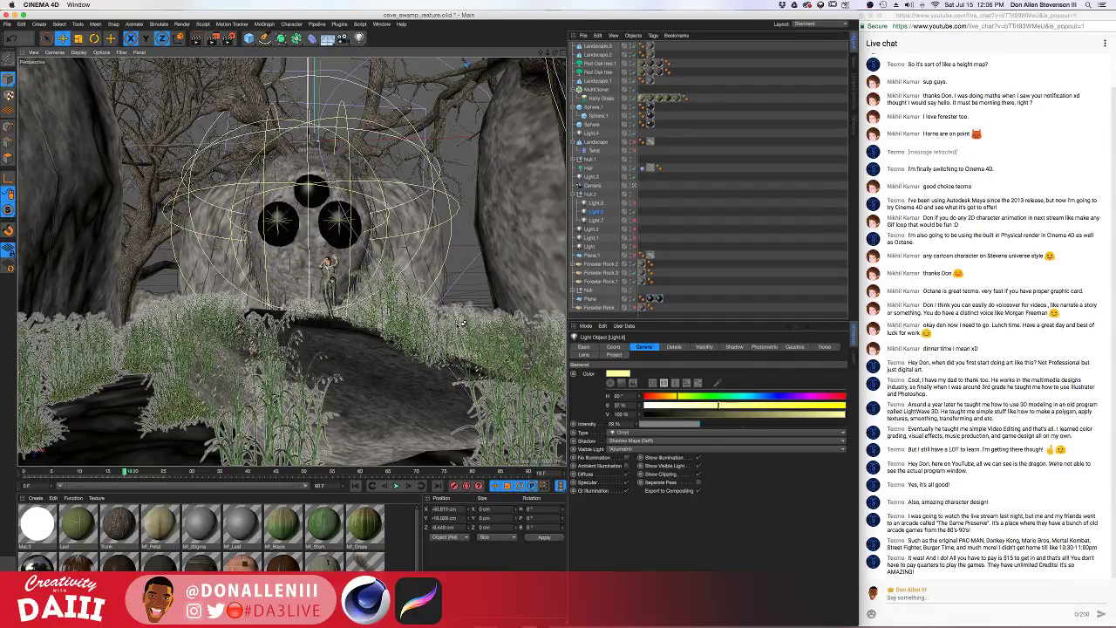
key("alt+r")
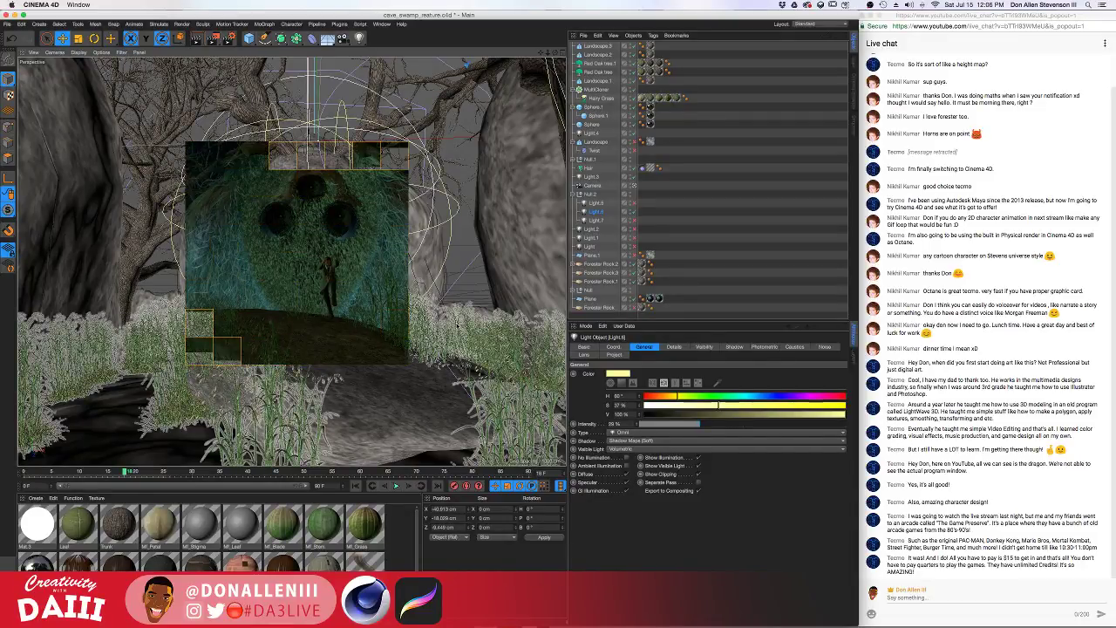
Switch off Light.6 and preview the render to compare the lighting on the creature
left_click(635, 212)
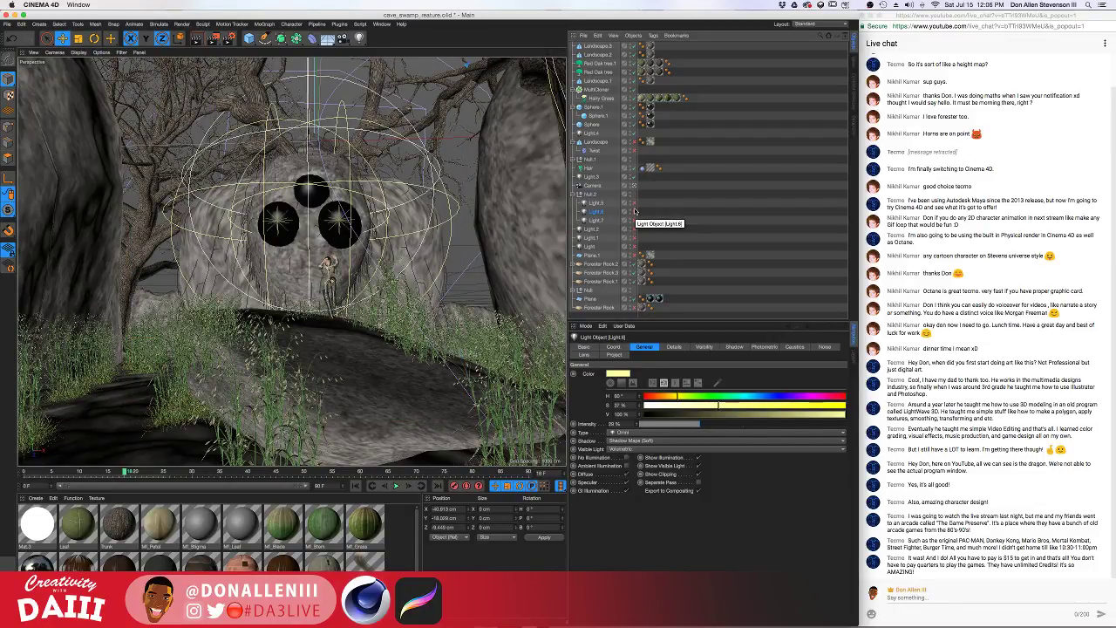
key("alt+r")
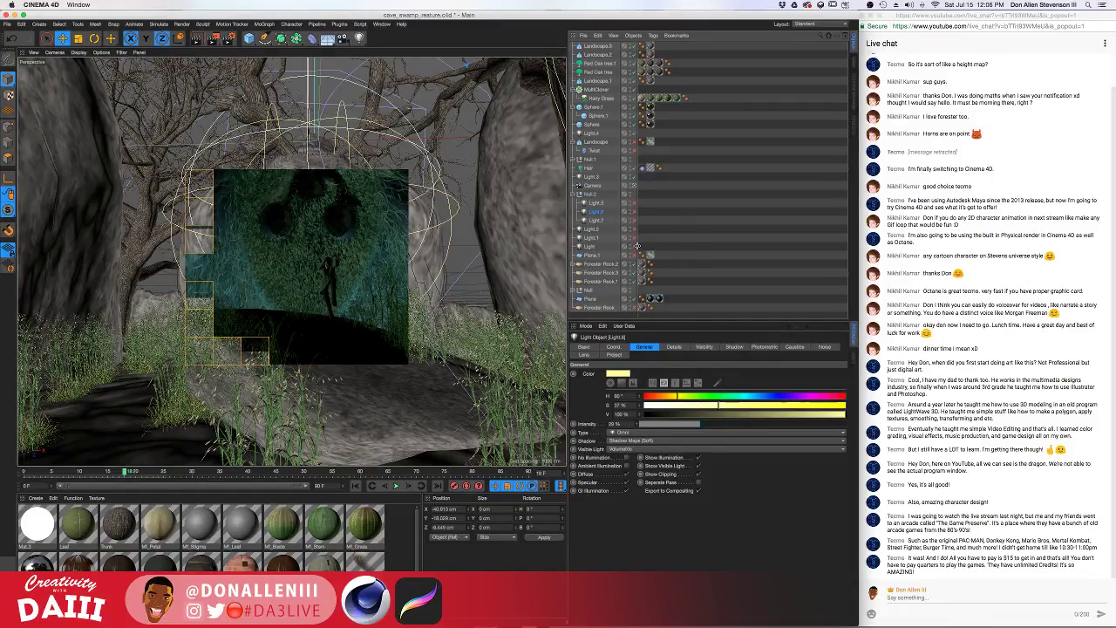
key("alt+r")
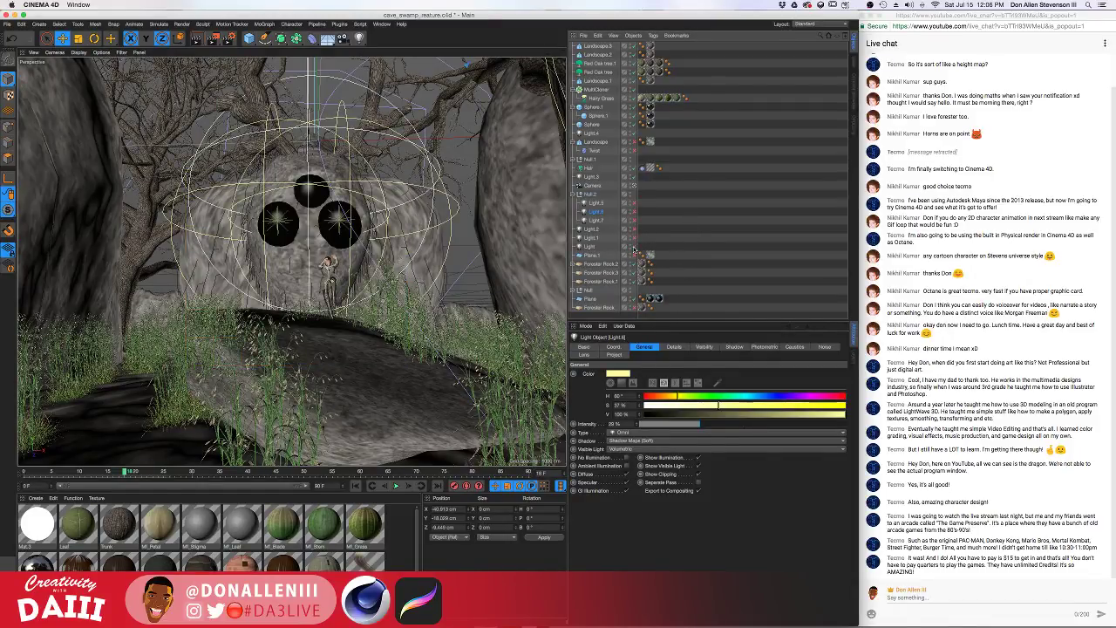
Set the perspective view's display mode to Gouraud Shading (Lines)
left_click(76, 52)
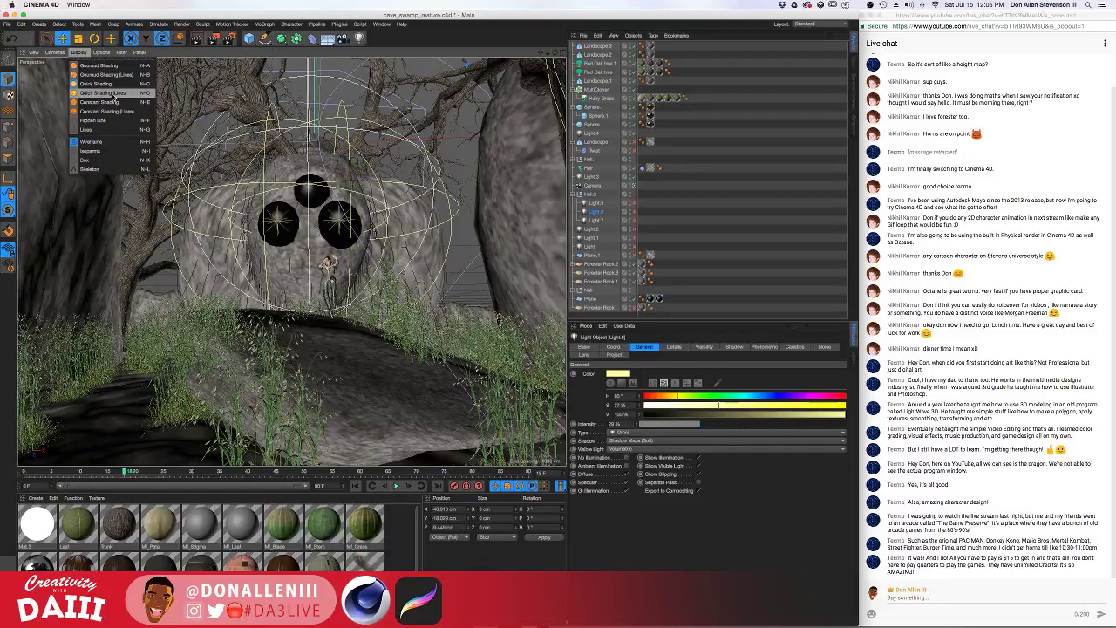
left_click(120, 76)
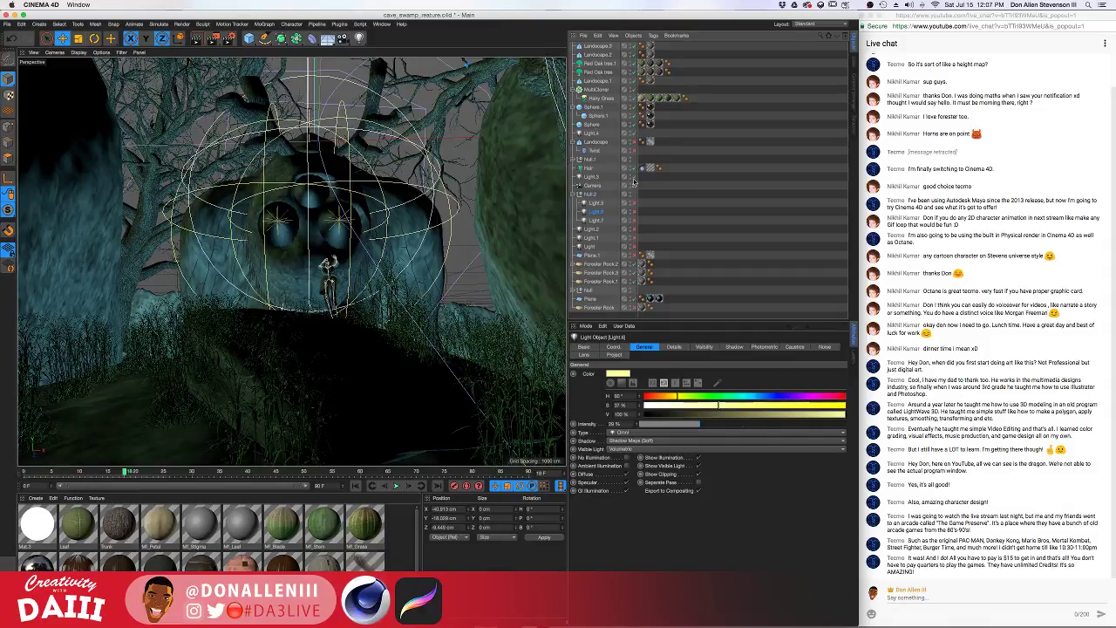
Try lighting the scene with the original Light object, render the view, and switch on Light.7
left_click(598, 249)
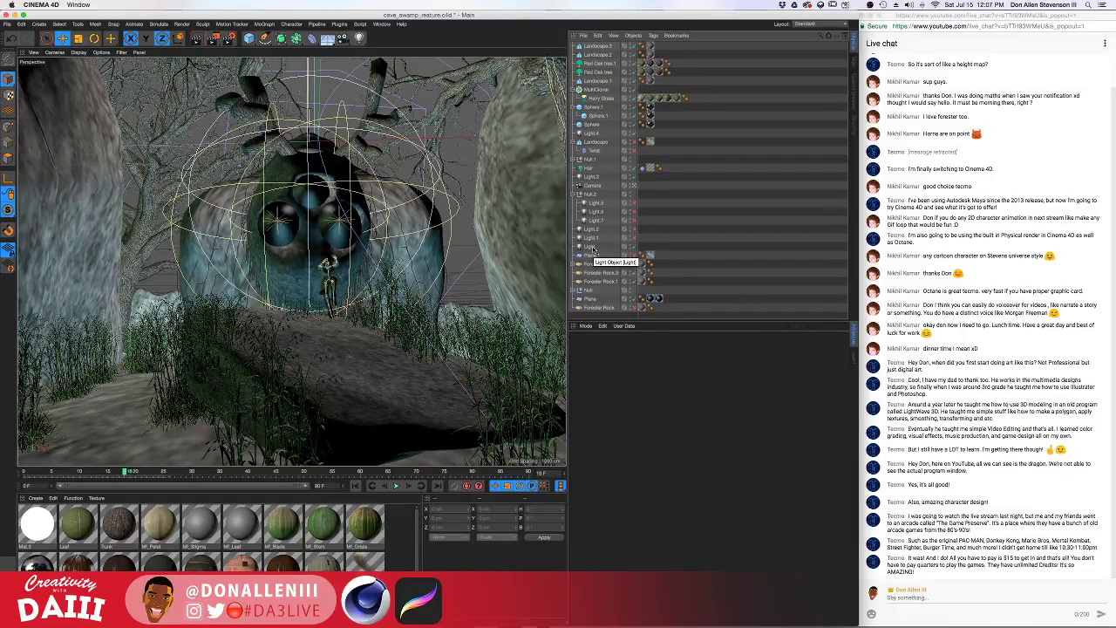
key("ctrl+r")
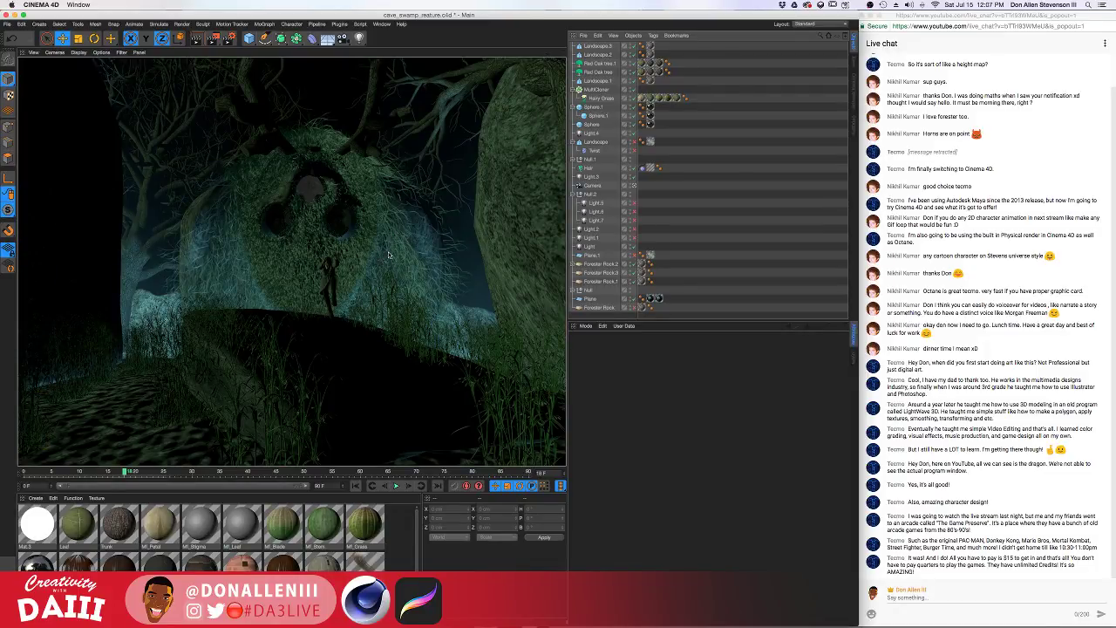
left_click(211, 264)
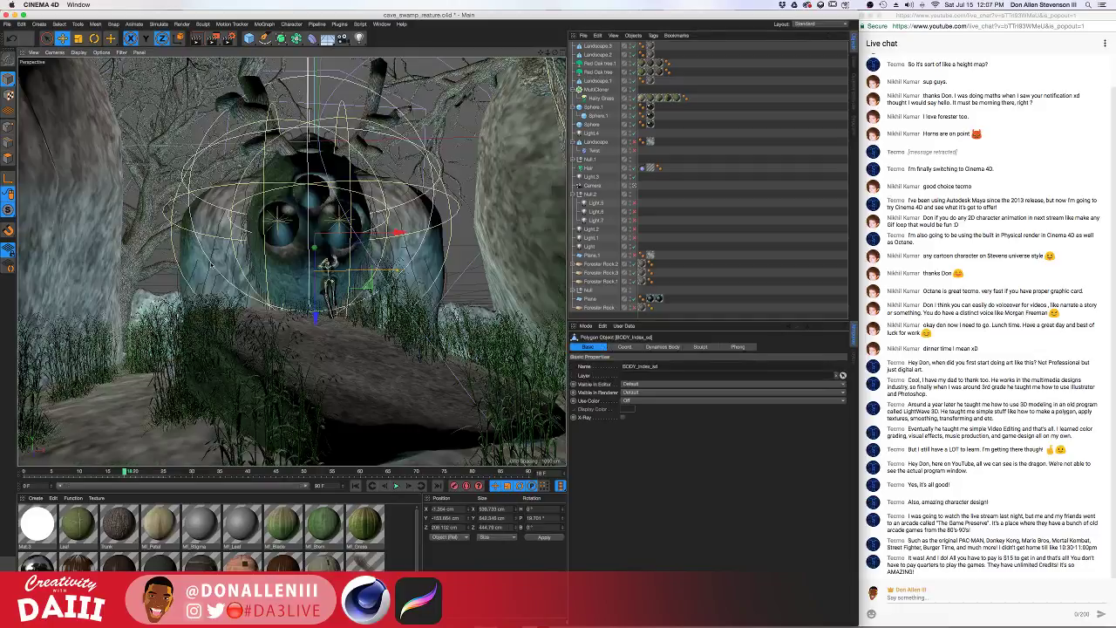
left_click(634, 221)
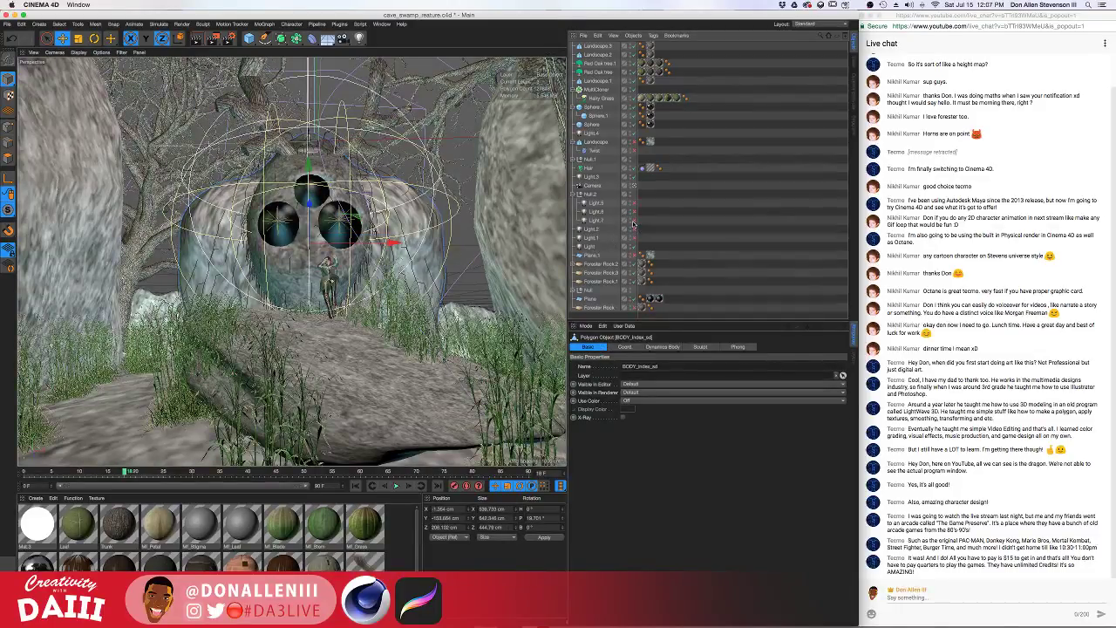
Undo the light edits back to before the three lights were duplicated and grouped
key("super+z")
key("super+z")
key("super+z")
key("super+z")
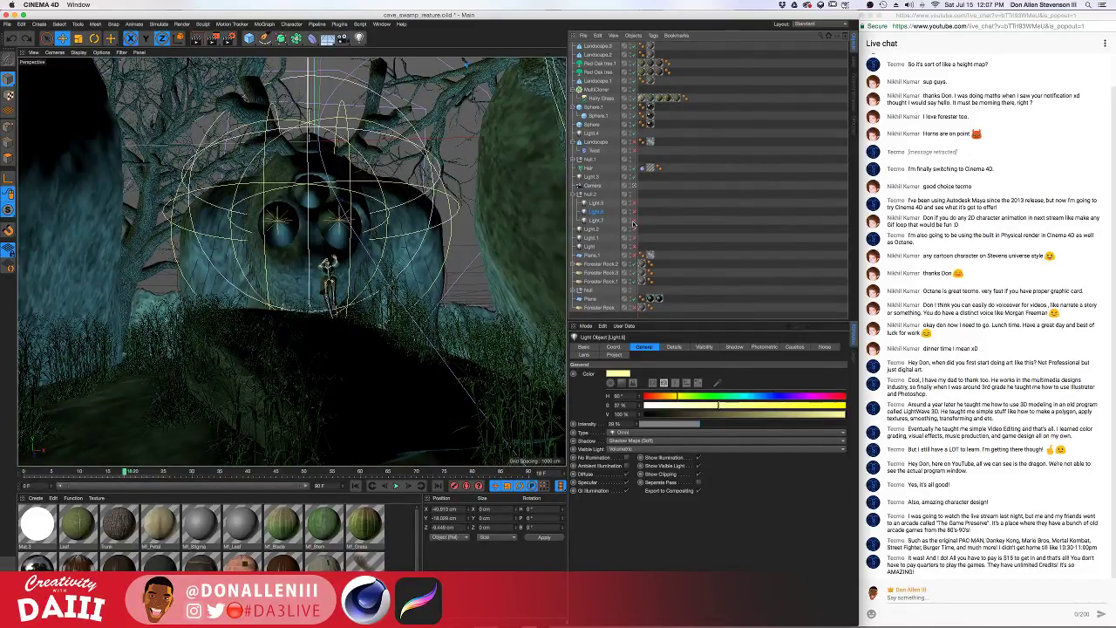
key("super+z")
key("super+z")
key("super+z")
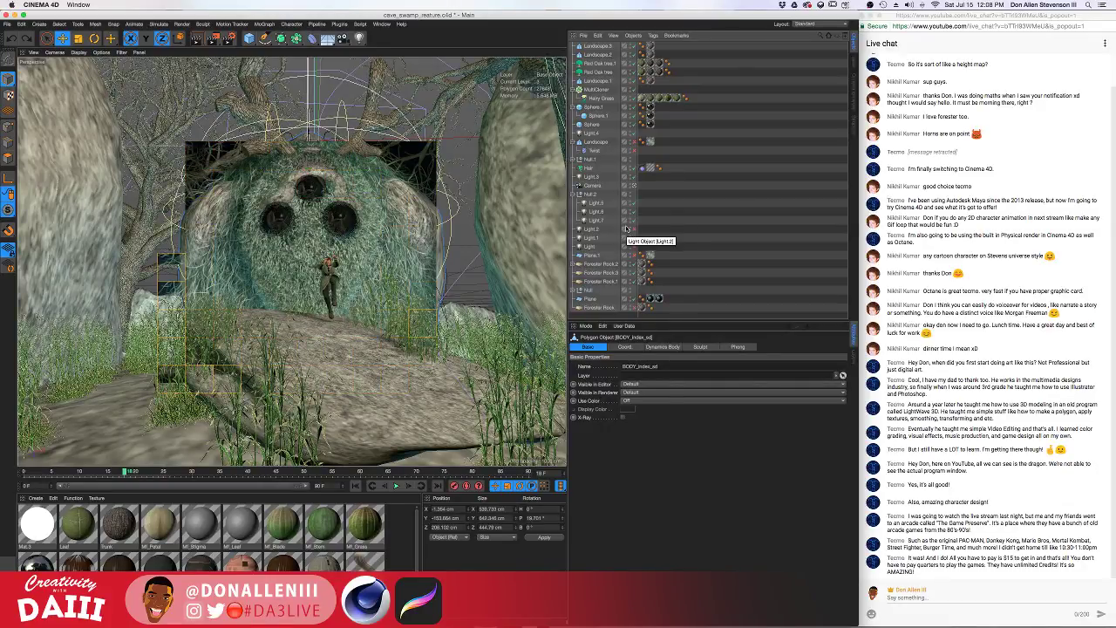
key("super+z")
key("super+z")
key("super+z")
key("super+z")
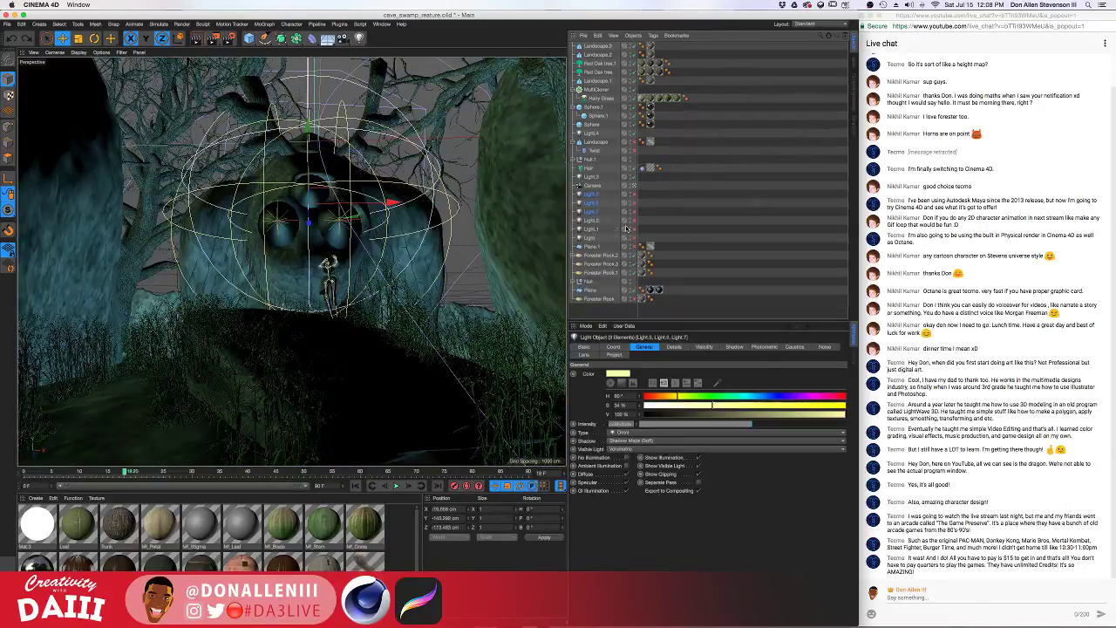
key("super+z")
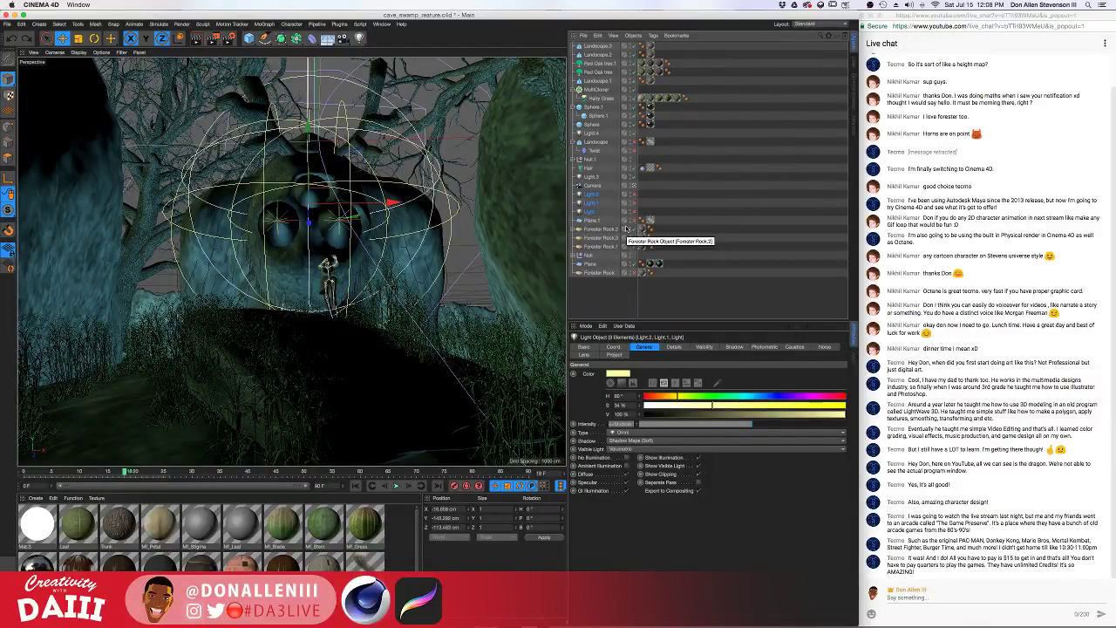
Render the perspective view to check the lighting, and select the original Light object to inspect its settings
key("super+r")
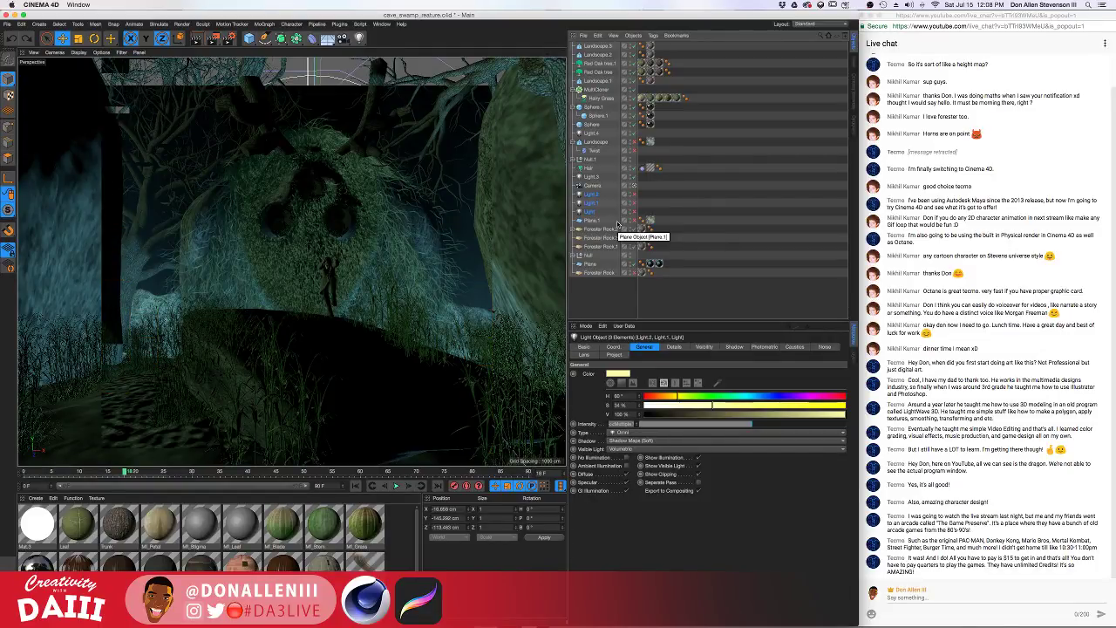
left_click(348, 132)
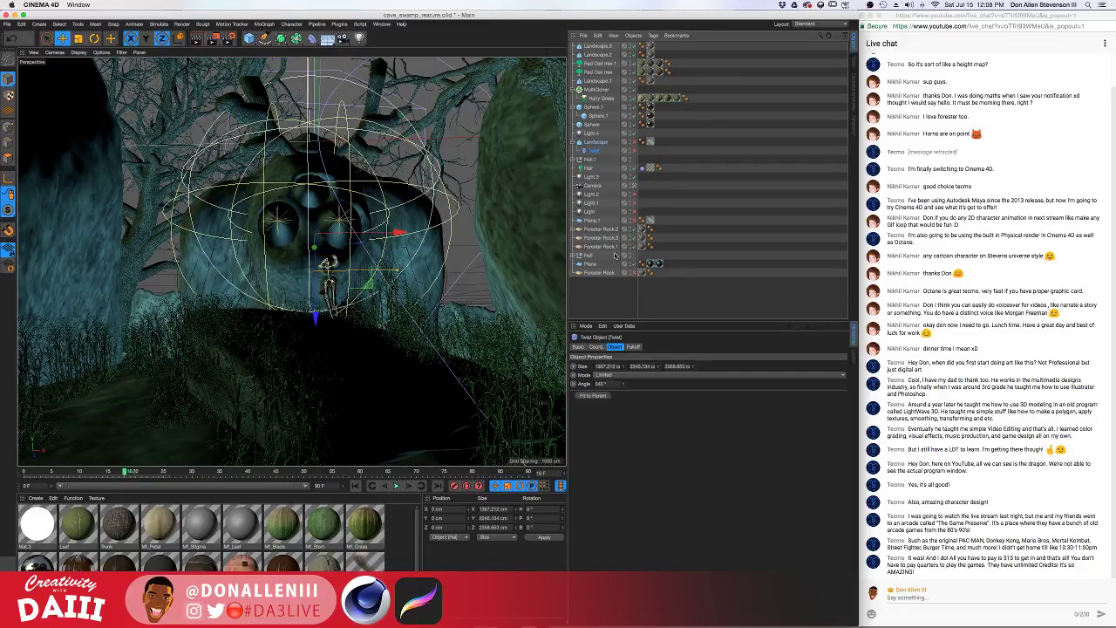
left_click(591, 212)
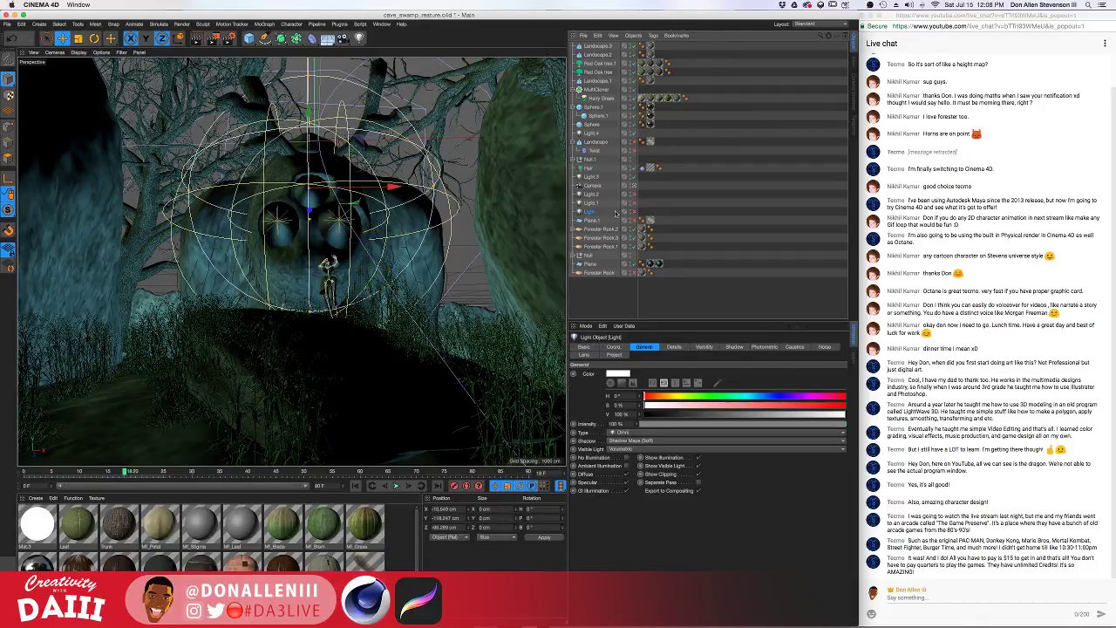
Duplicate the blue Light.4 in the Right view and move the copy along Z to about 876 cm
left_click(593, 133)
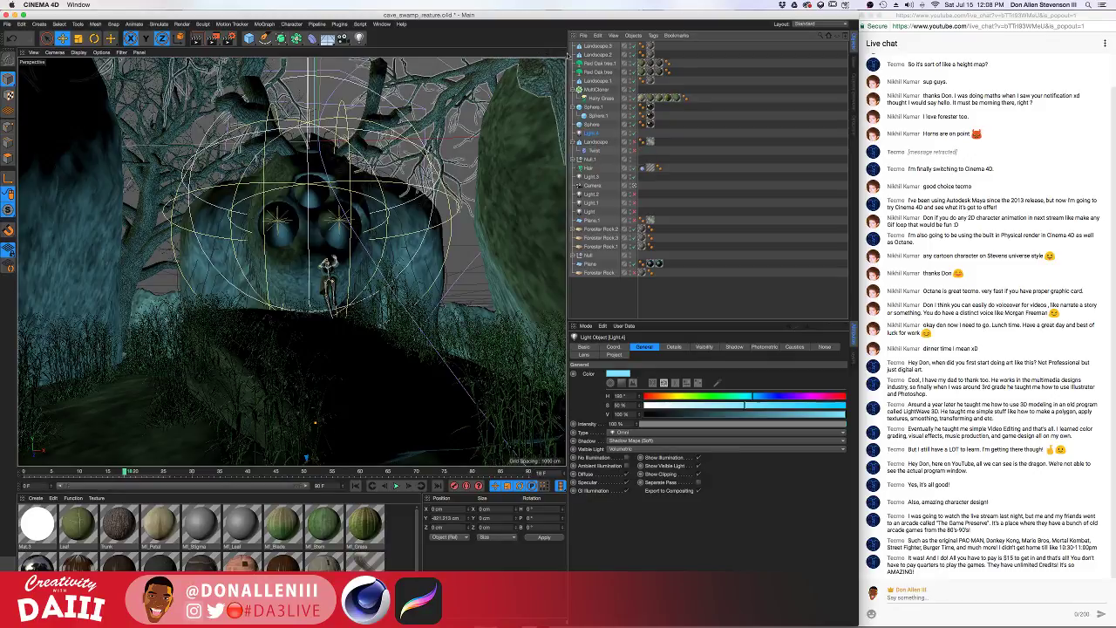
middle_click(358, 251)
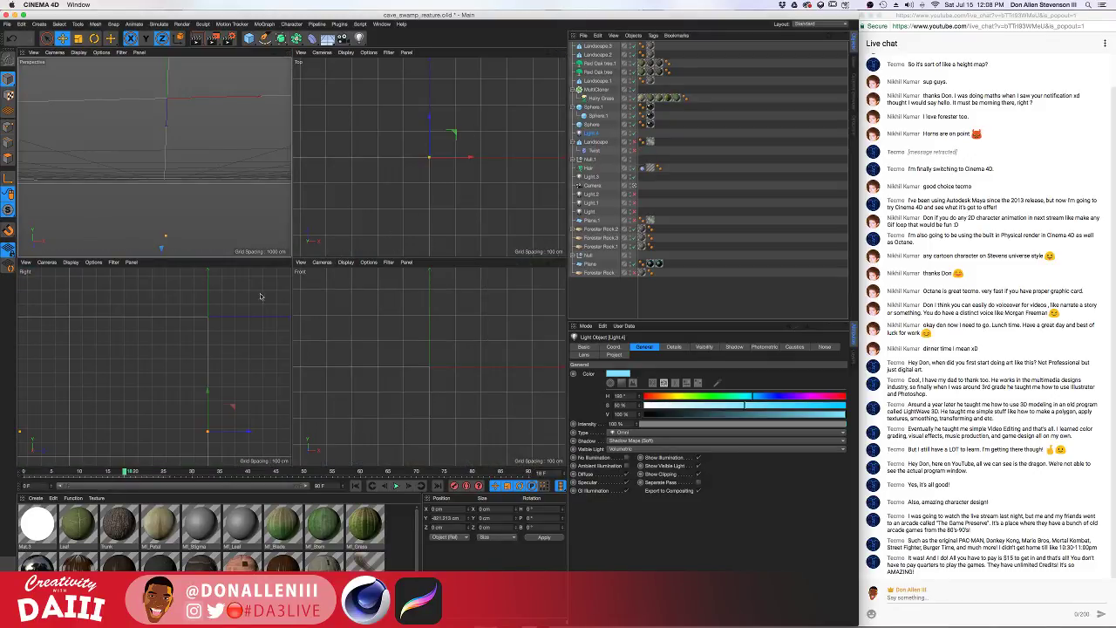
middle_click(290, 272)
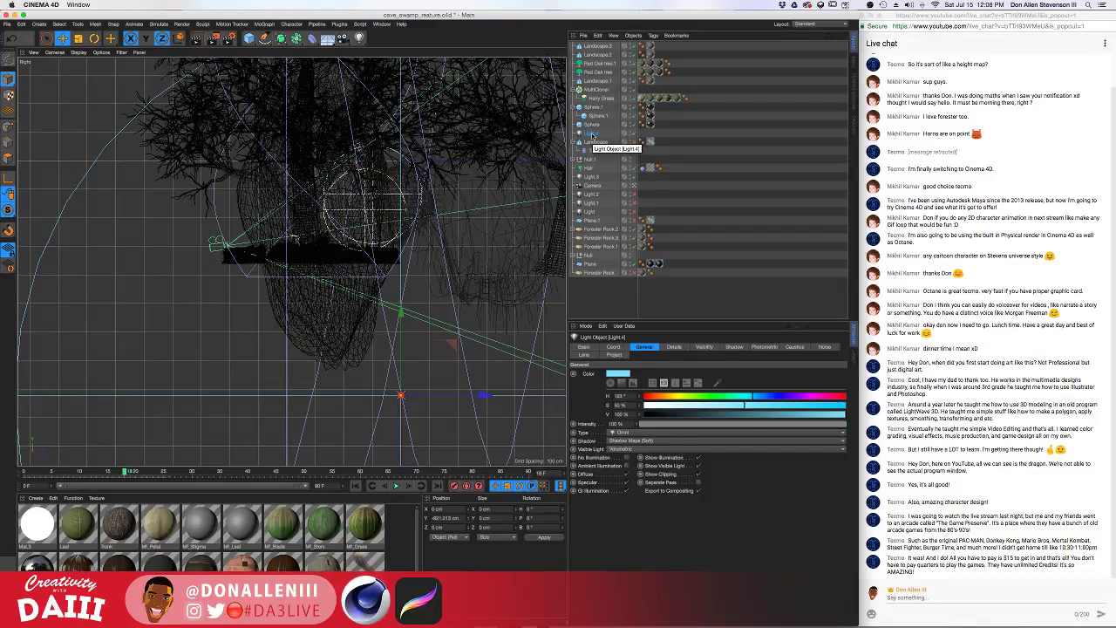
left_click_drag(488, 397, 742, 398)
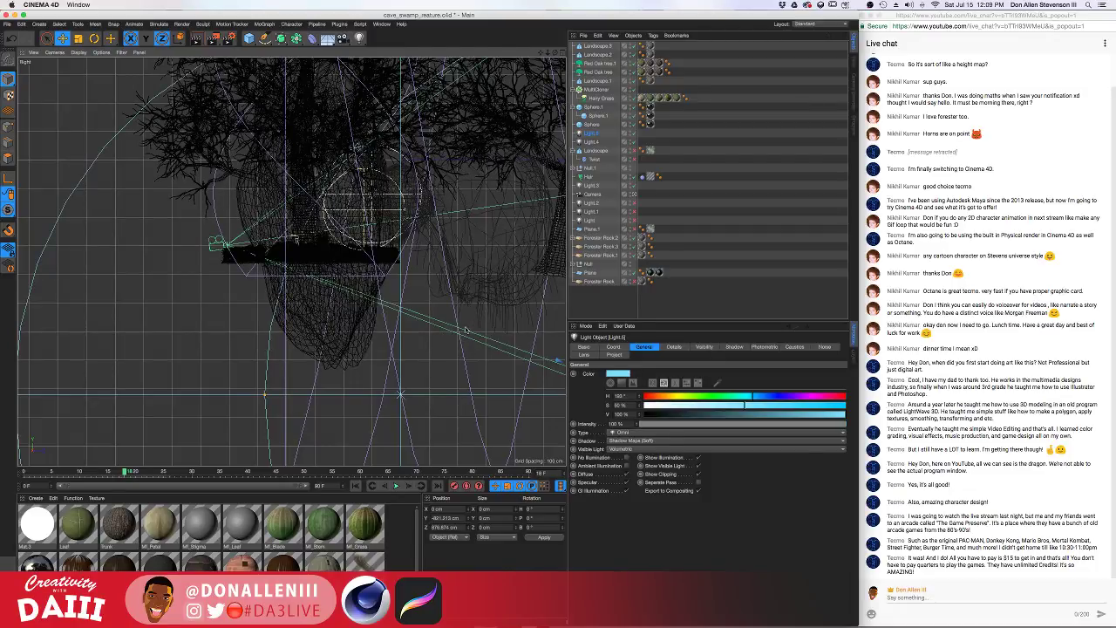
Select the copied blue light Light.5 and raise it along Y in the Front view
left_click(476, 376)
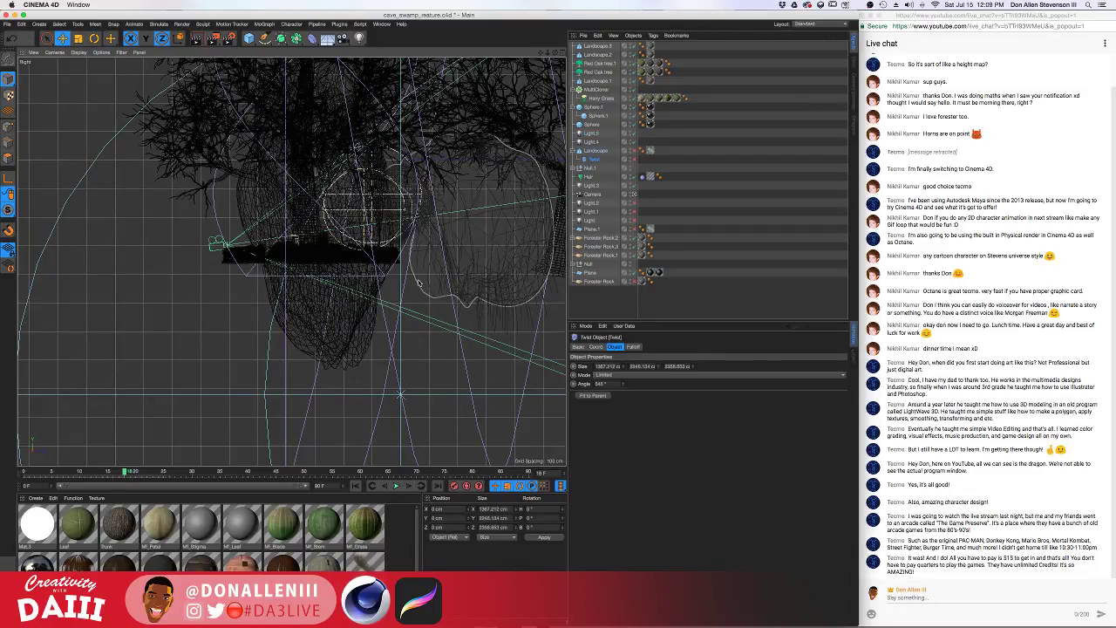
scroll(516, 329, "down", 2)
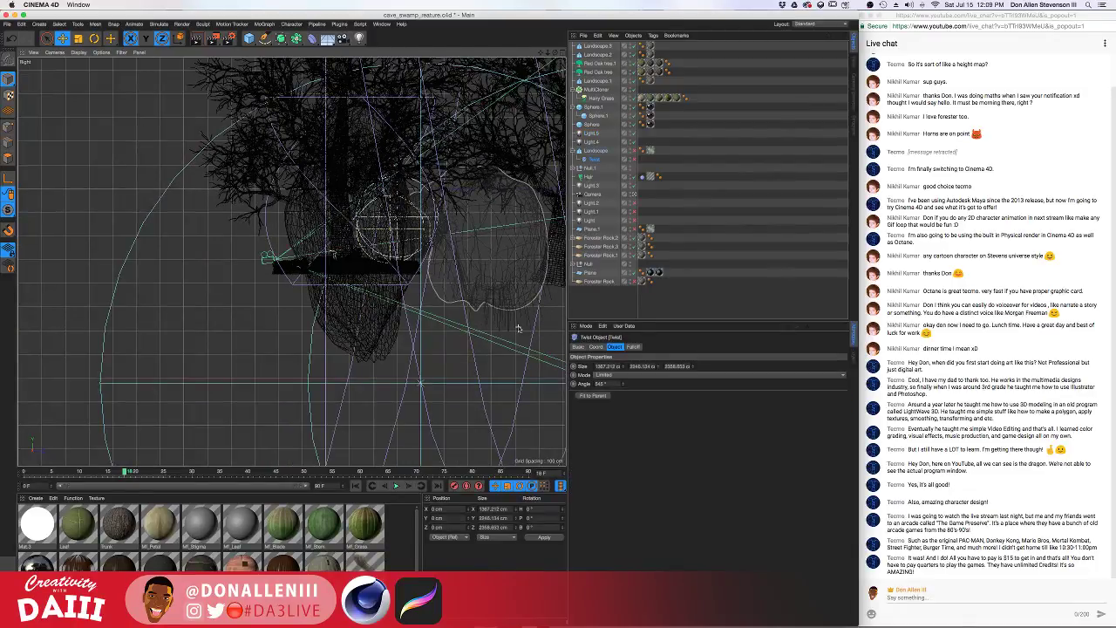
key("space")
left_click(523, 328)
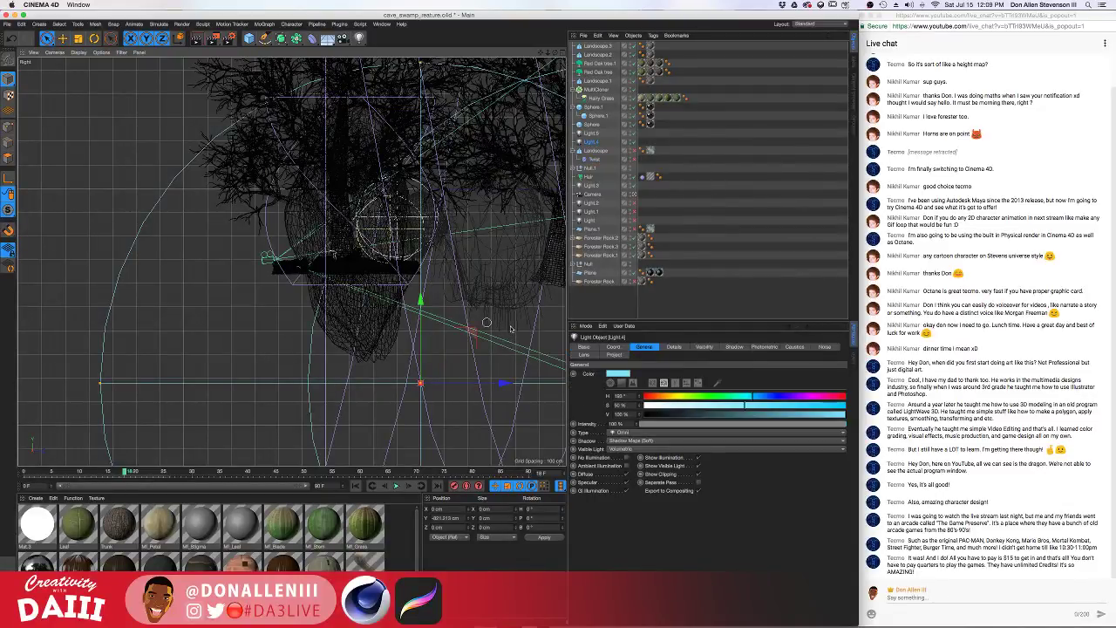
left_click(597, 134)
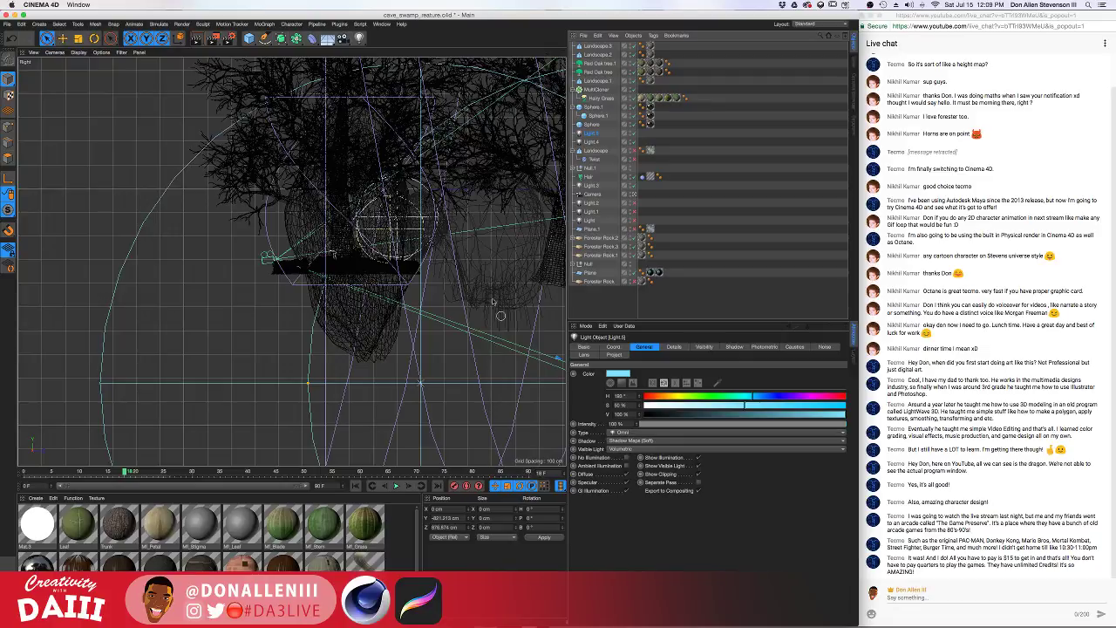
left_click(561, 54)
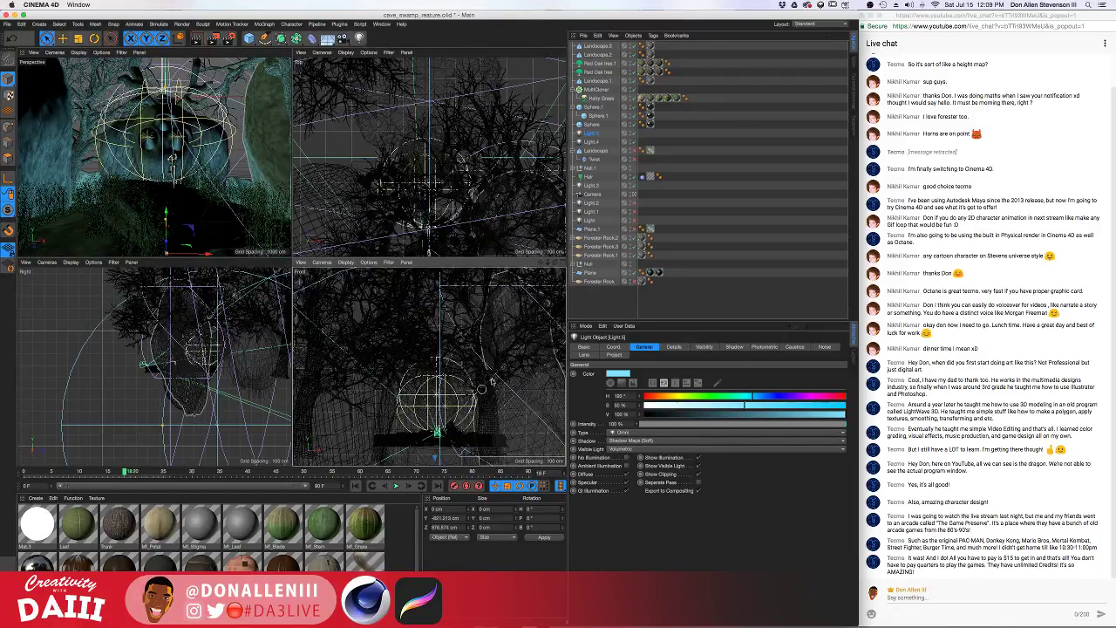
scroll(492, 381, "down", 5)
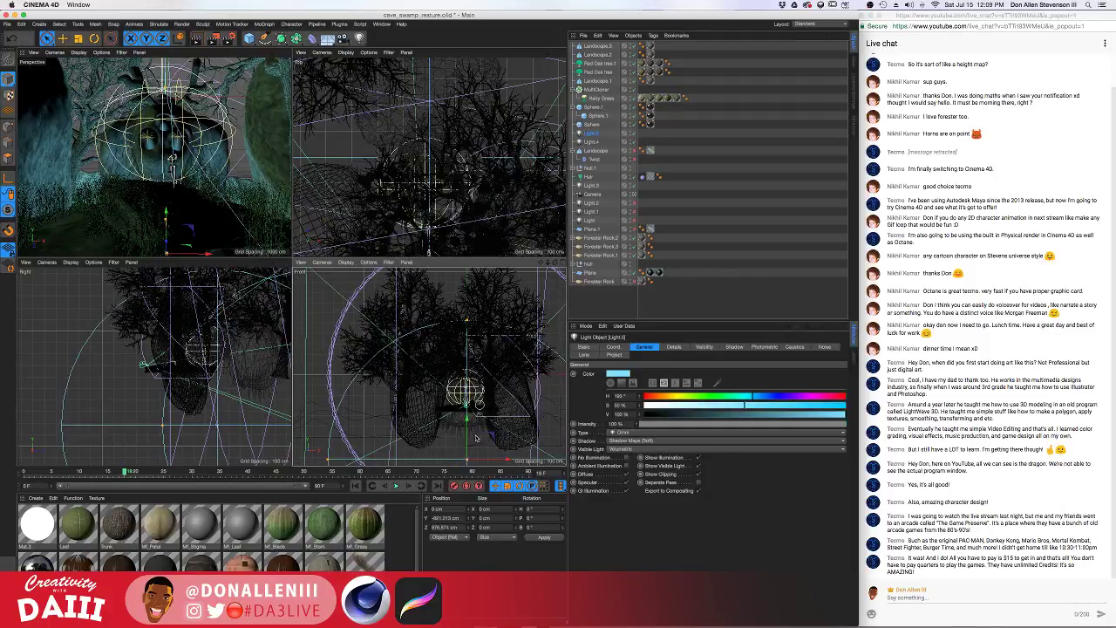
left_click_drag(468, 423, 468, 246)
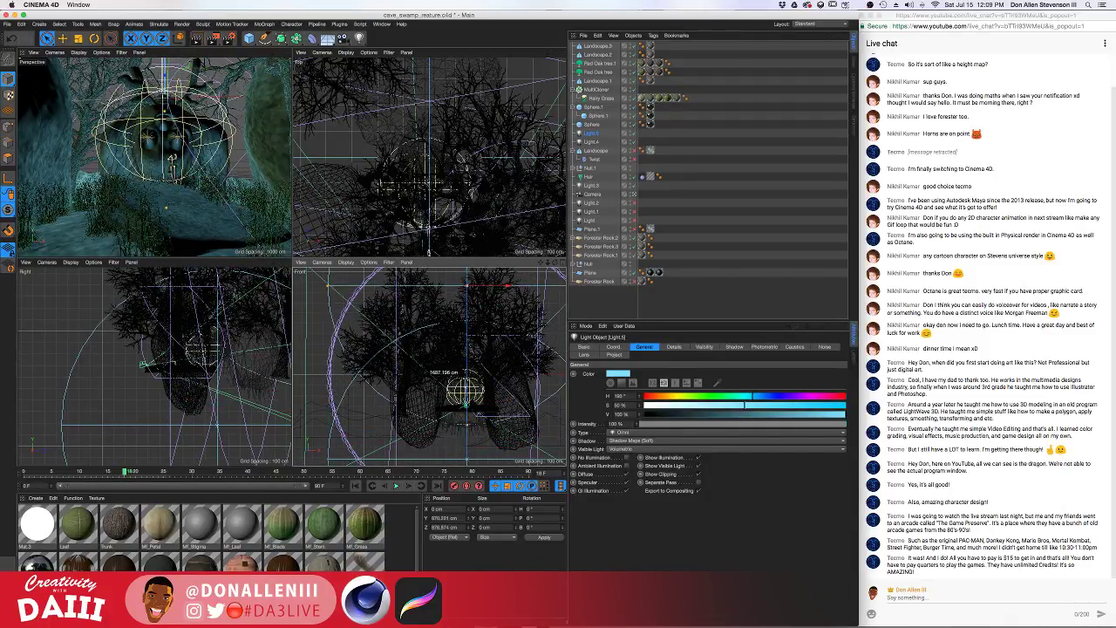
left_click_drag(467, 389, 489, 374)
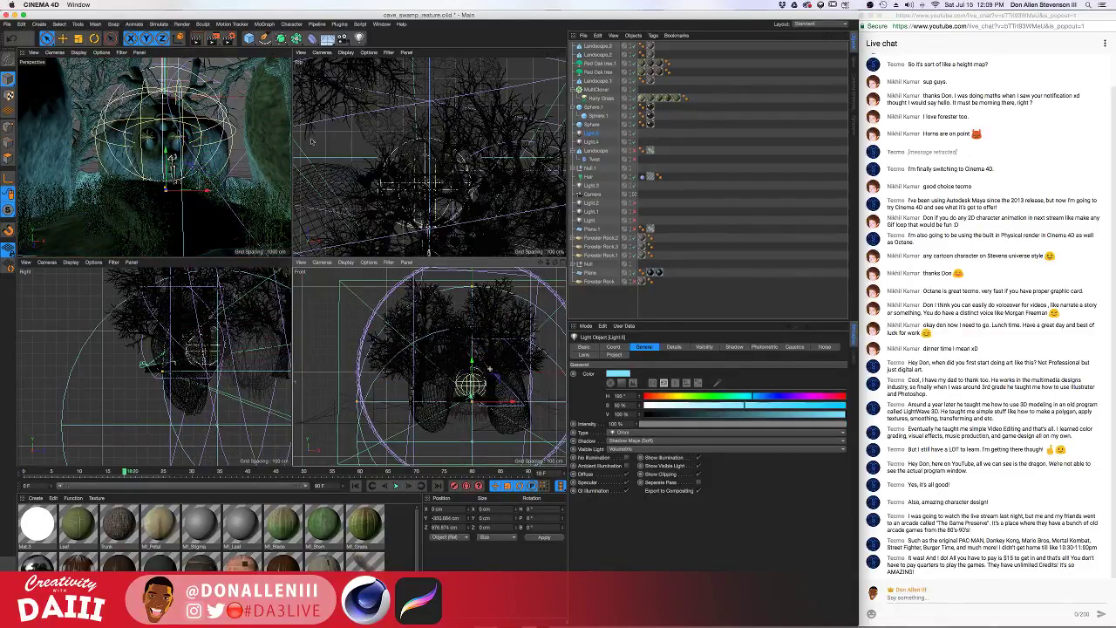
Maximize and render the perspective view, switch on Light.2, and render again to compare the lighting
middle_click(290, 75)
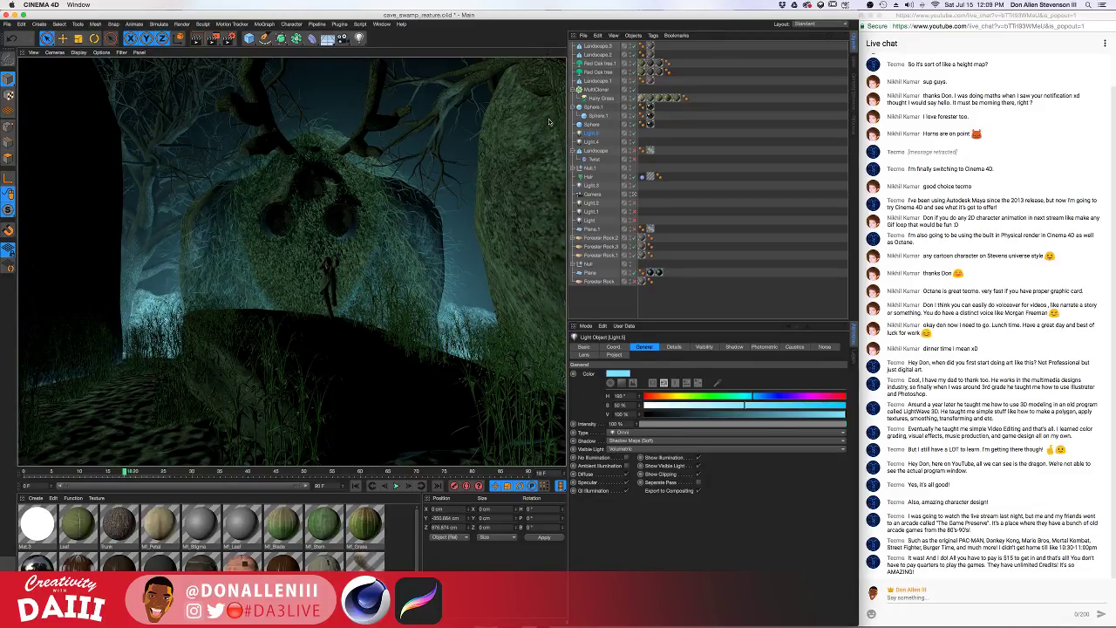
left_click(634, 204)
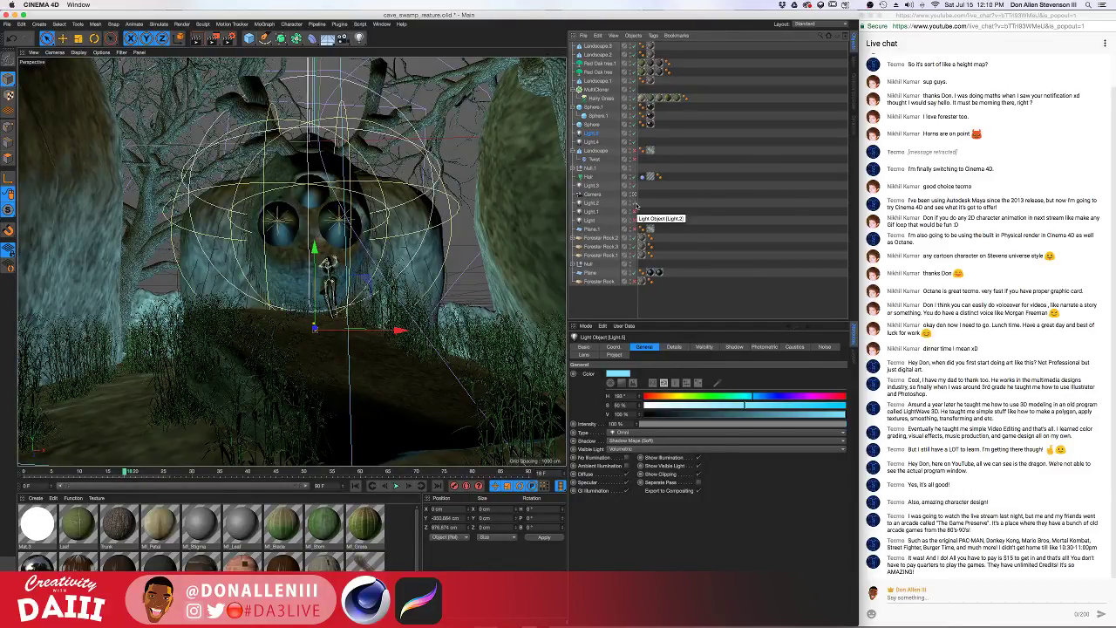
key("alt+r")
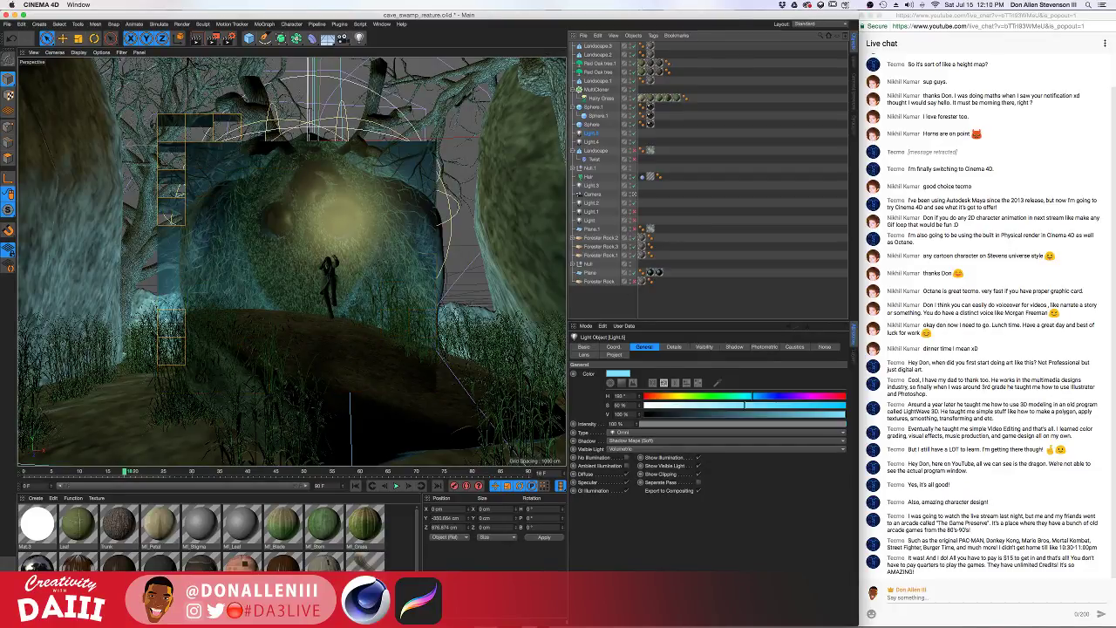
Set Mat.2's layer specular strength to 91% and test-render 67% global reflection brightness before settling on 17%
double_click(40, 562)
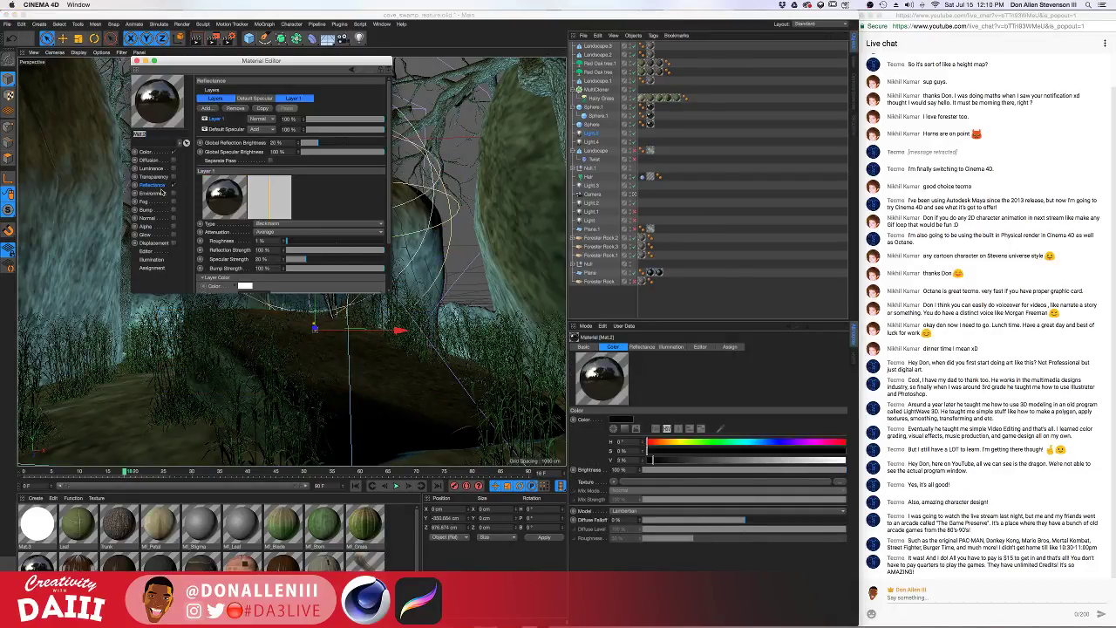
left_click(160, 189)
left_click_drag(356, 260, 376, 260)
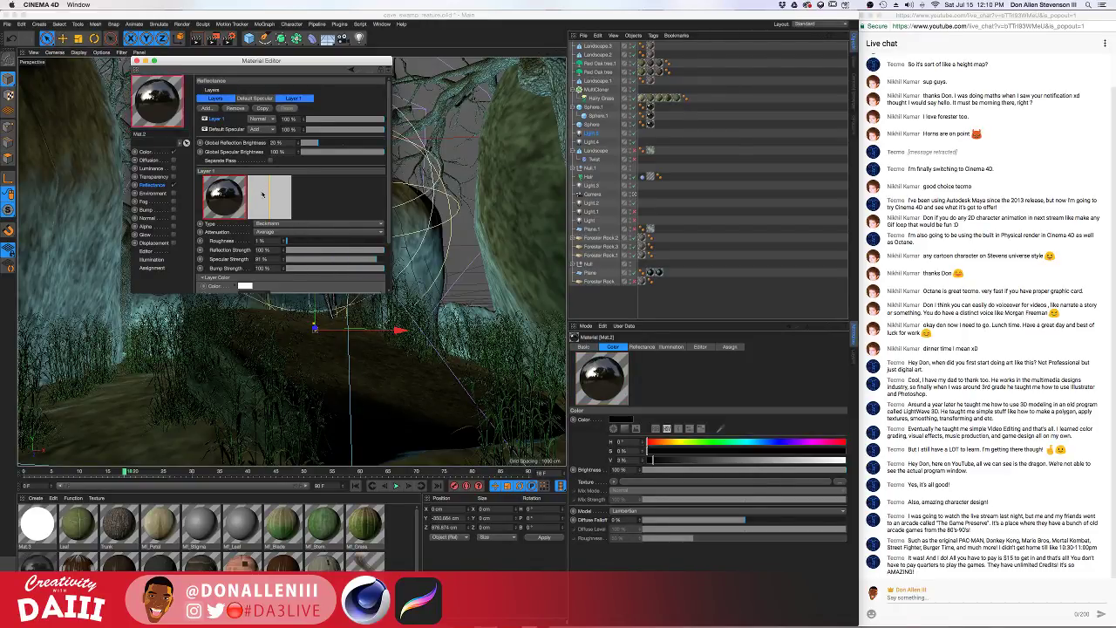
left_click(357, 144)
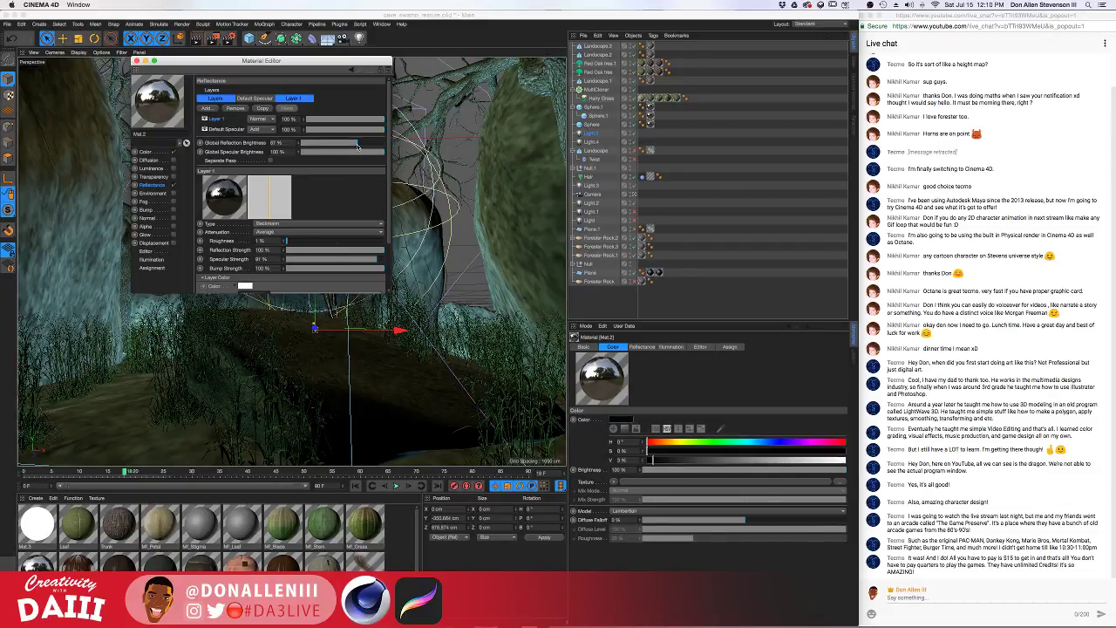
left_click_drag(189, 63, 652, 140)
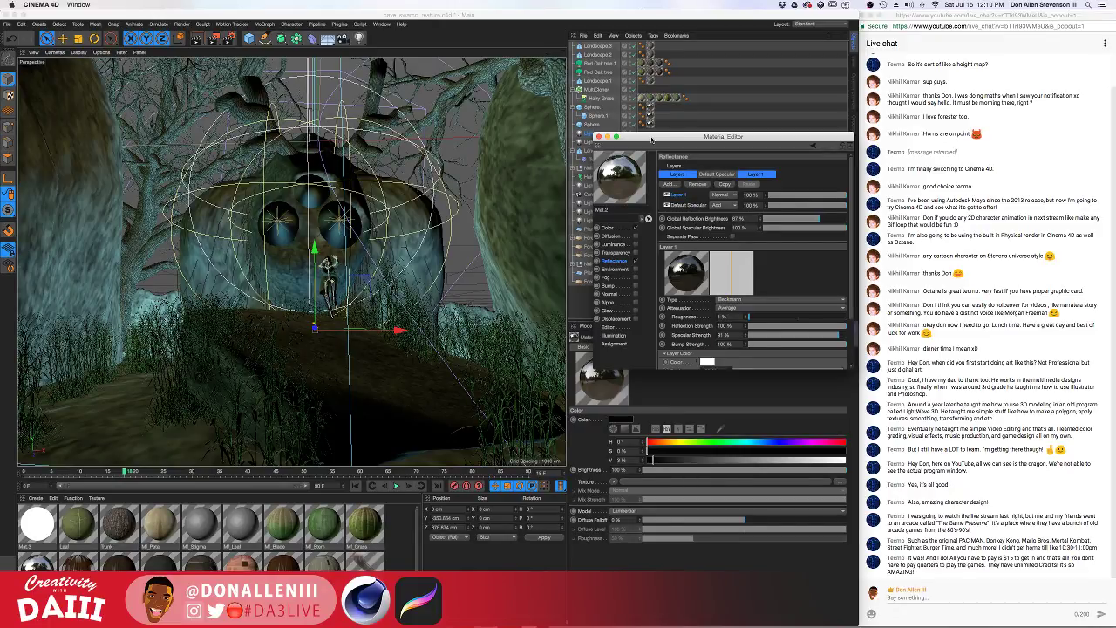
key("alt+r")
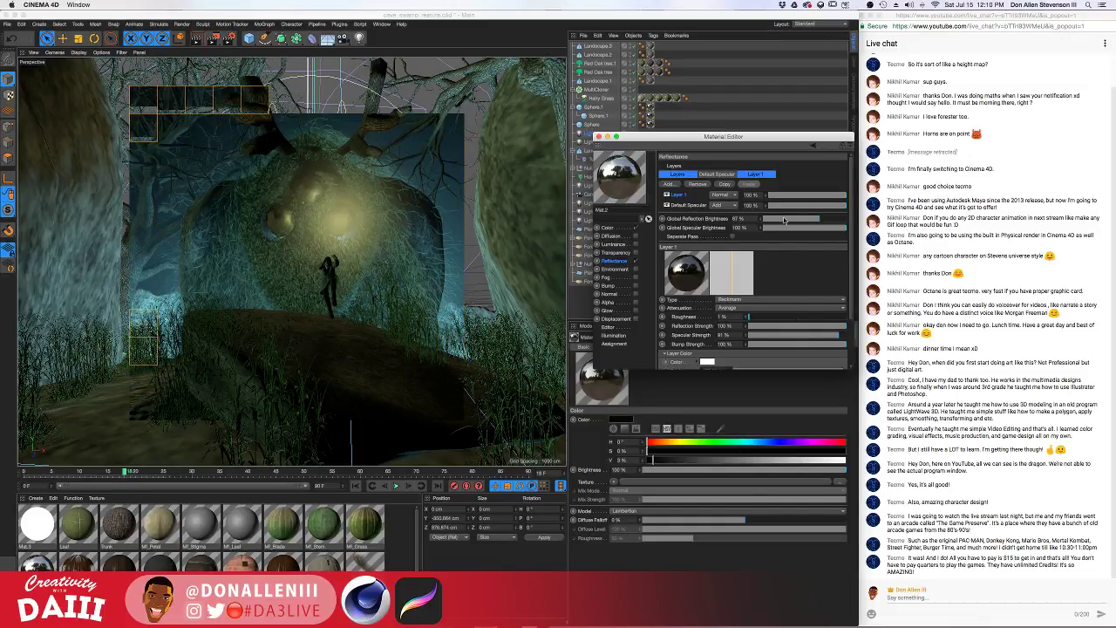
left_click_drag(784, 220, 777, 220)
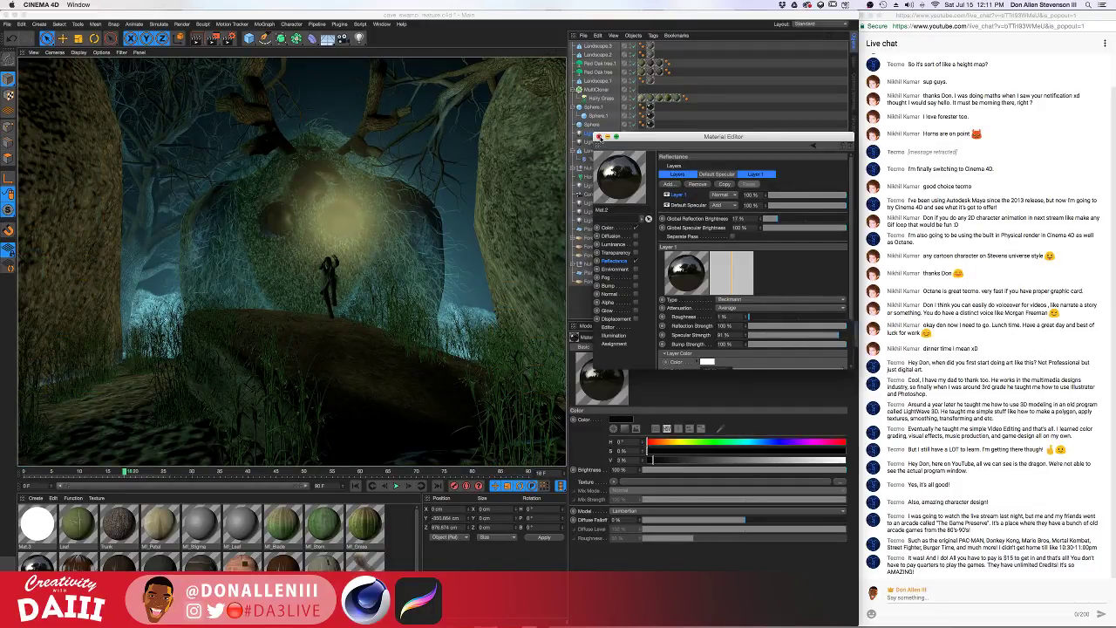
left_click(599, 137)
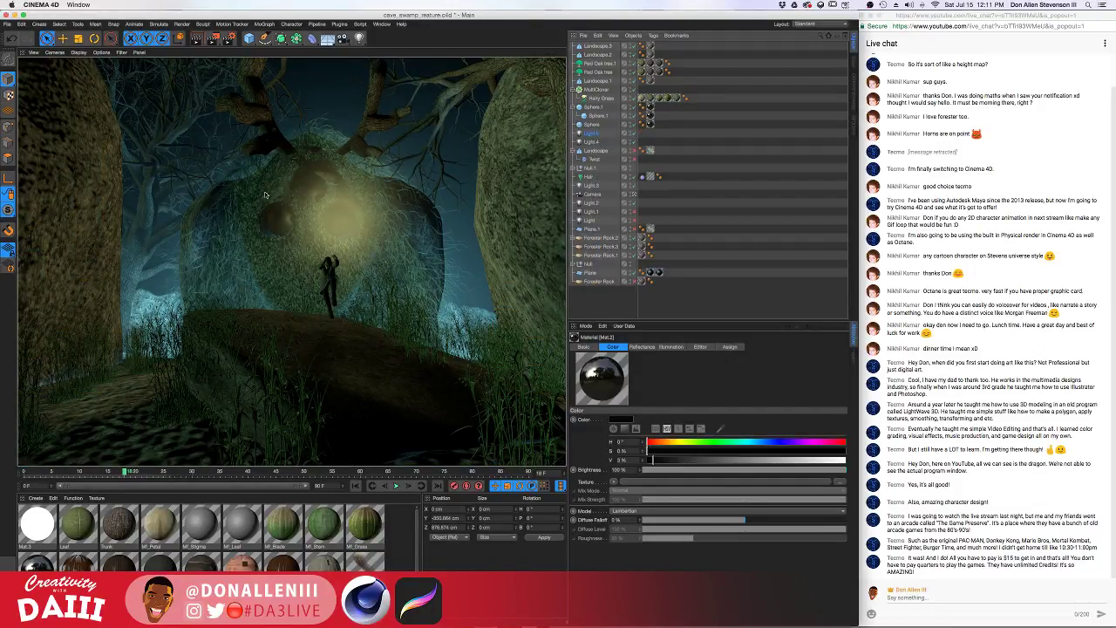
left_click(350, 228)
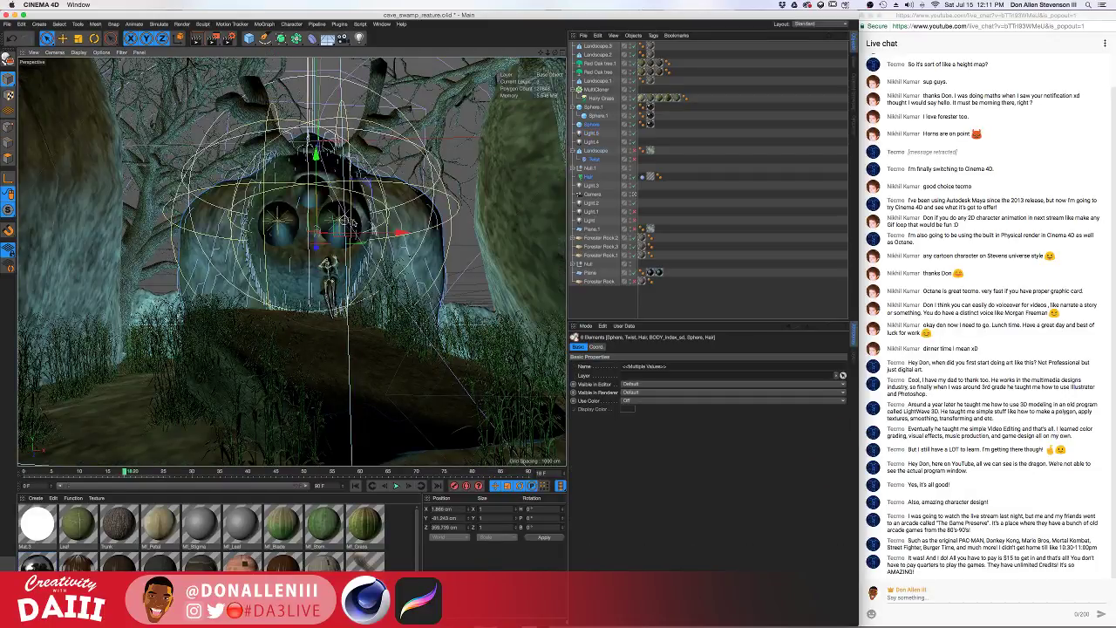
left_click_drag(398, 232, 432, 232)
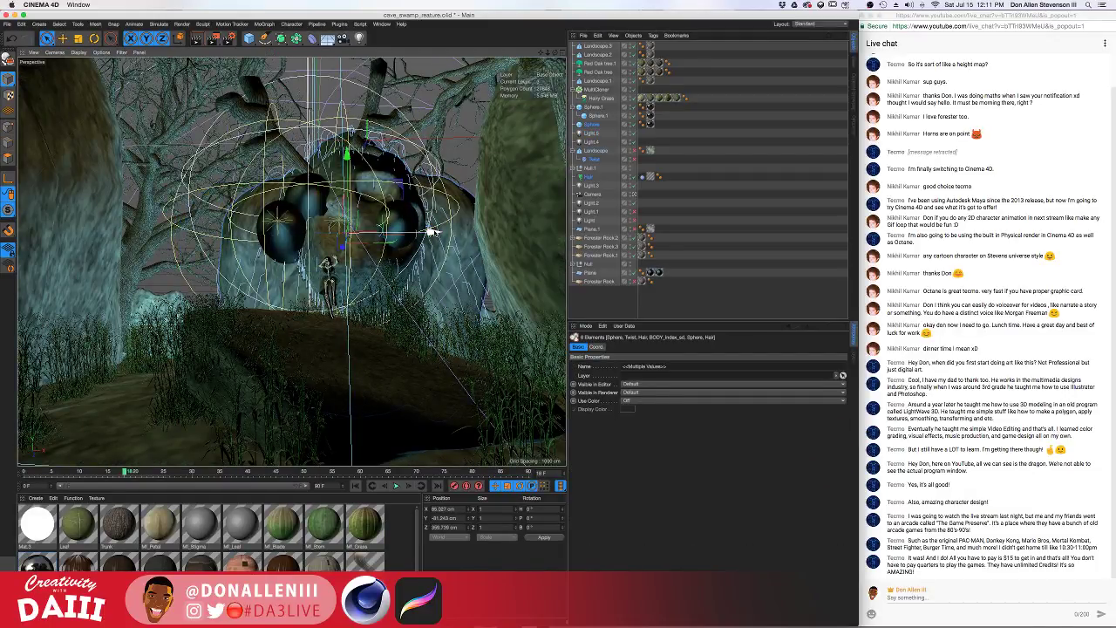
key("super+z")
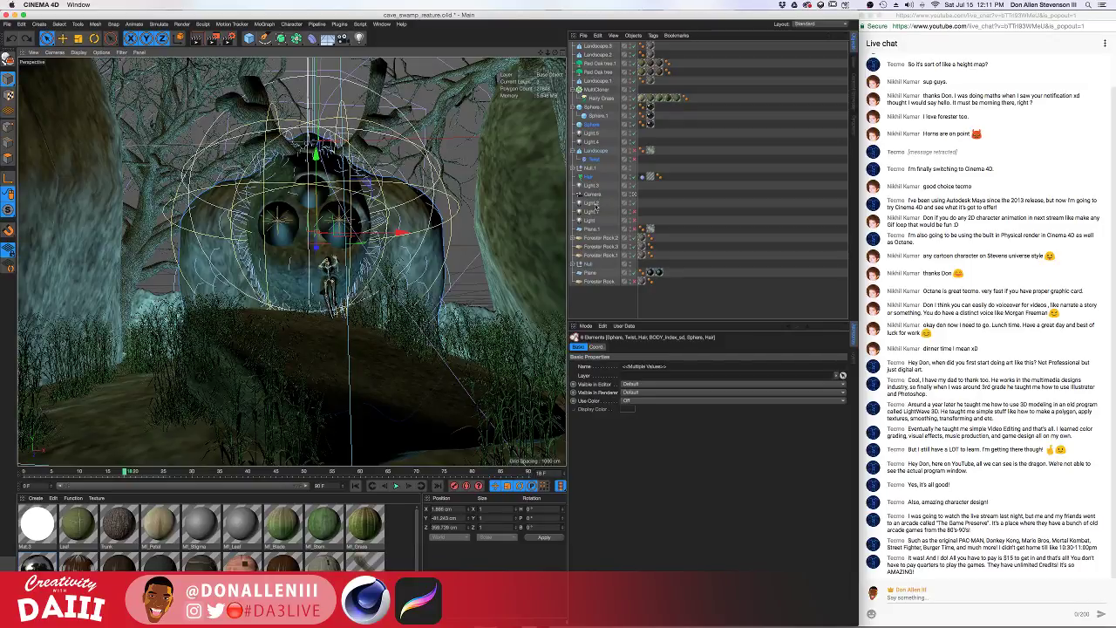
Raise the yellow Light.2 slightly, move it along X to about 420 cm, and render the perspective view
left_click(596, 205)
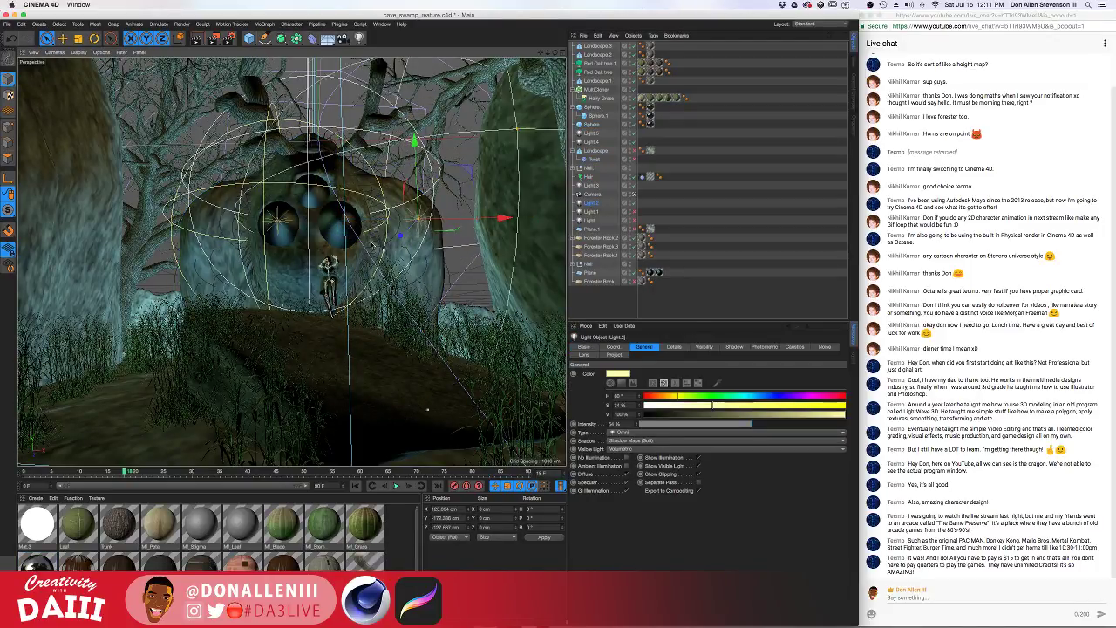
left_click_drag(414, 142, 413, 115)
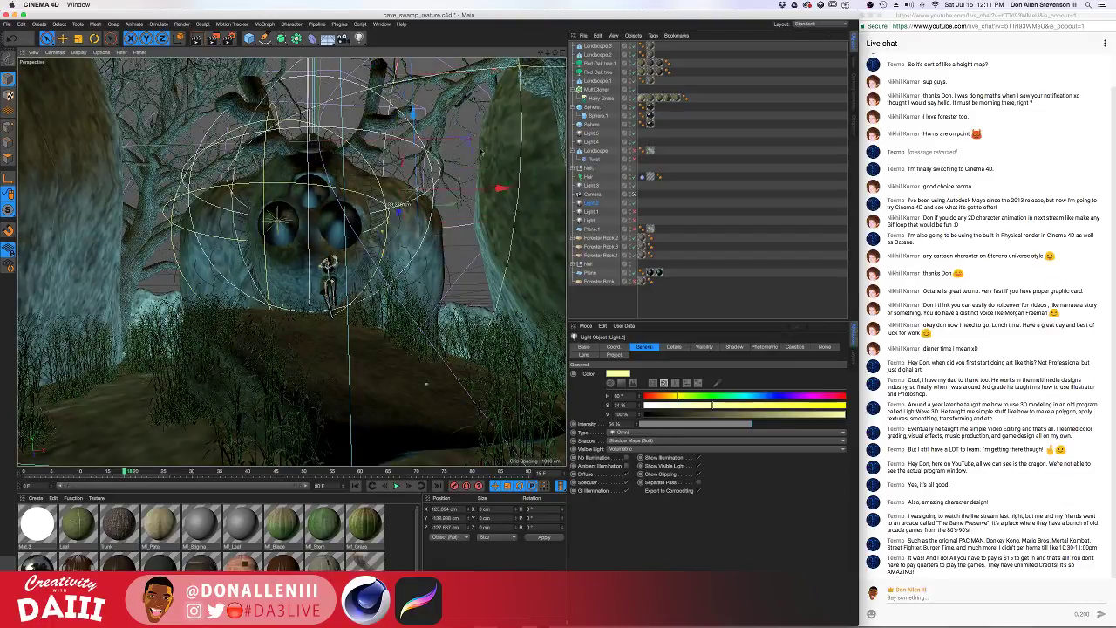
left_click_drag(480, 151, 557, 225)
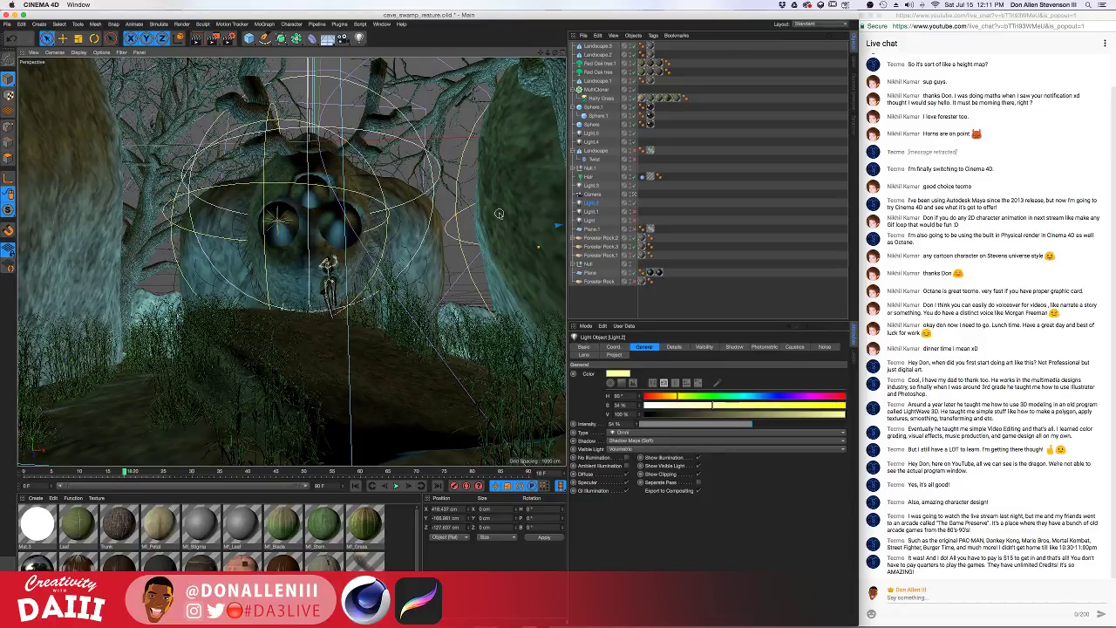
key("super+r")
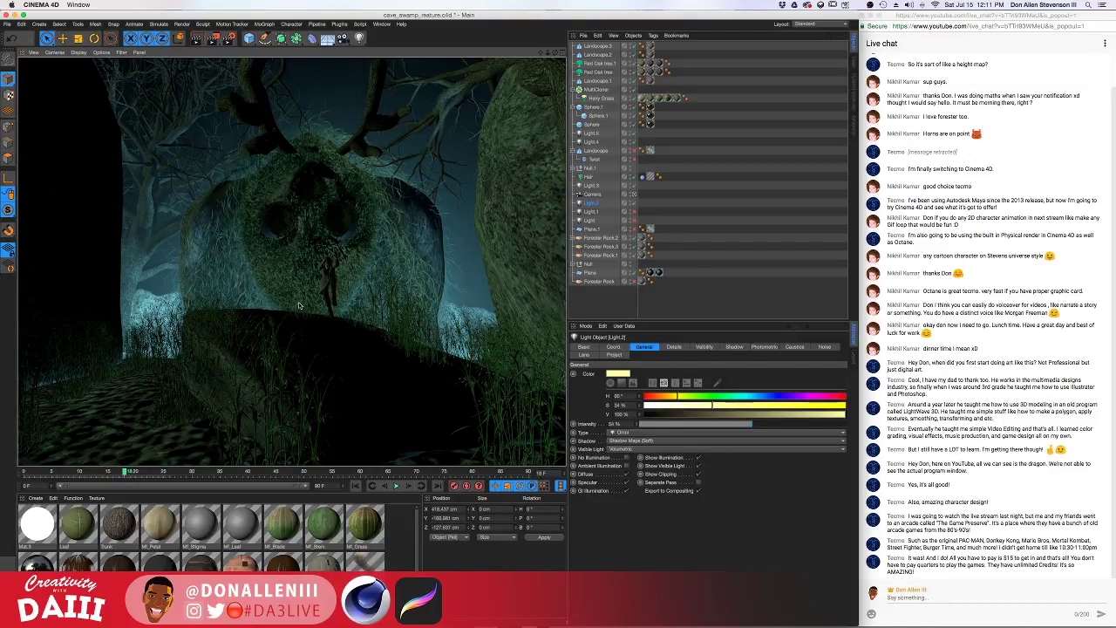
Move Forester Rock.3 outward and back to about X -414 cm and Z 133 cm, and render the view
left_click(79, 288)
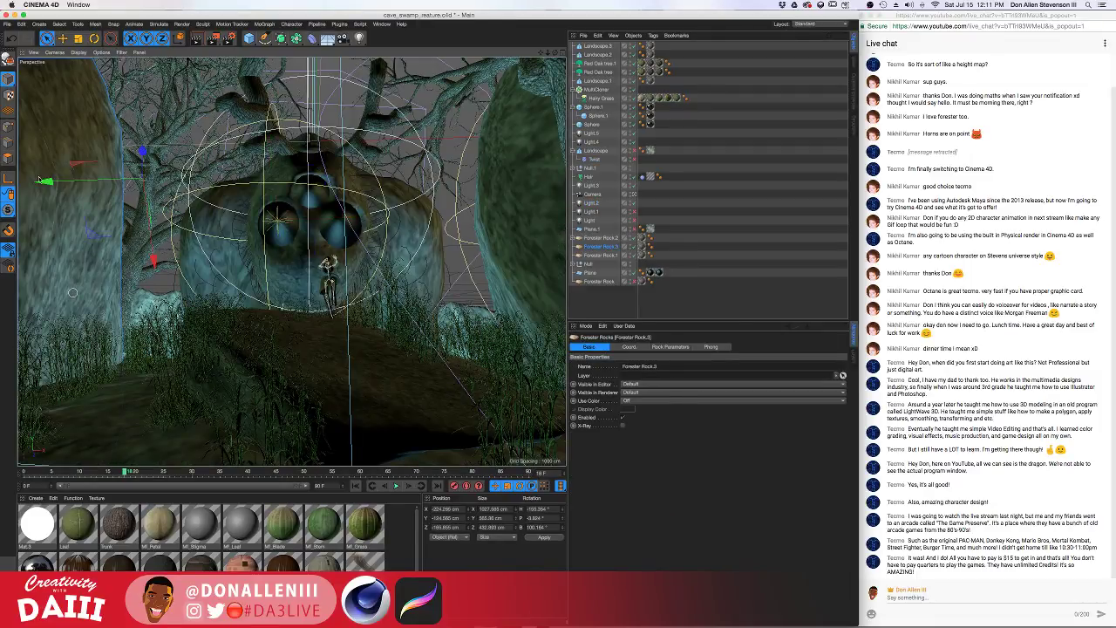
left_click_drag(39, 179, 22, 187)
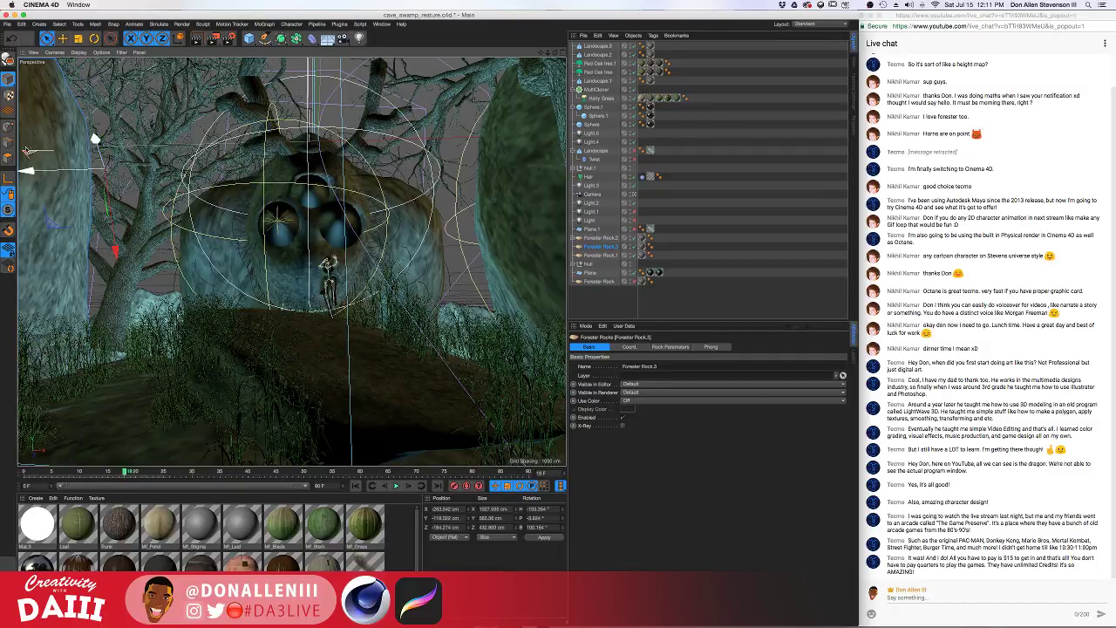
left_click_drag(75, 175, 41, 215)
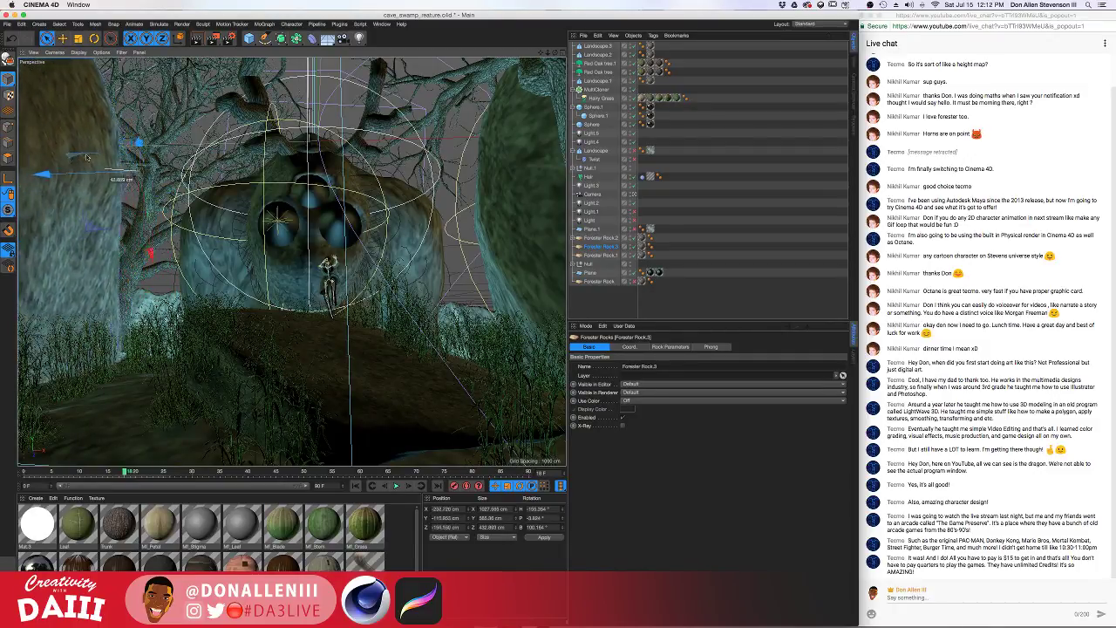
left_click_drag(87, 157, 43, 176)
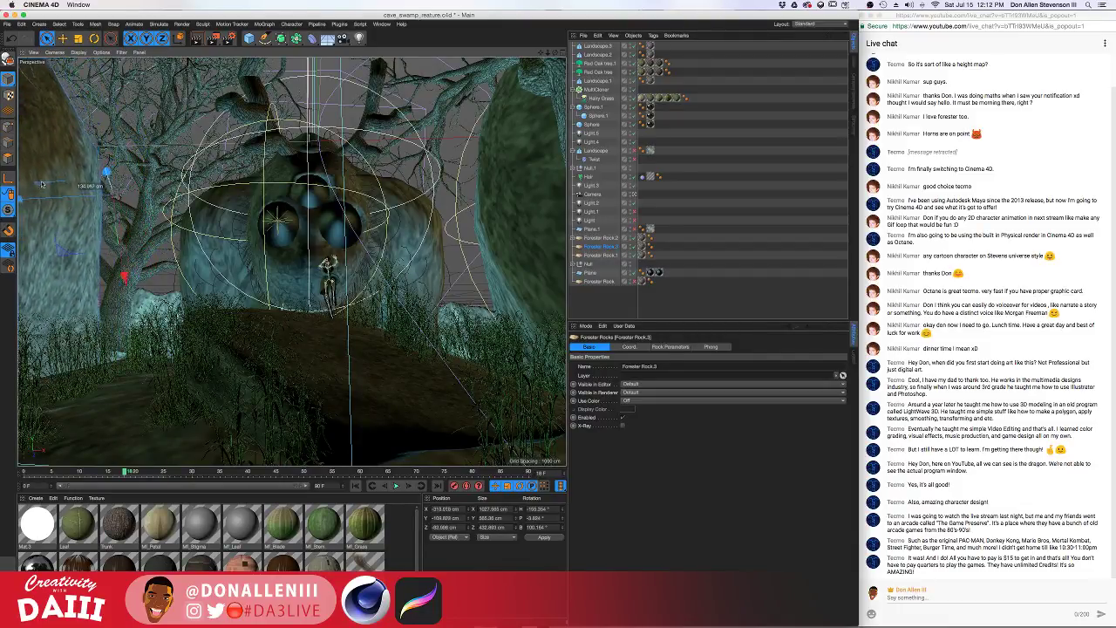
left_click_drag(65, 231, 44, 215)
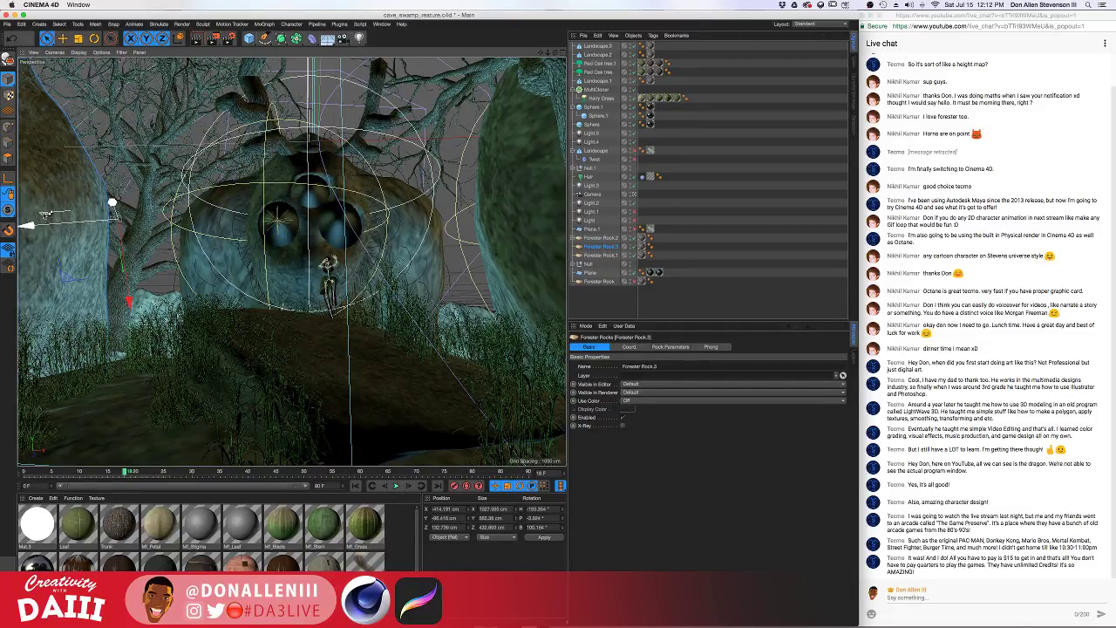
key("ctrl+r")
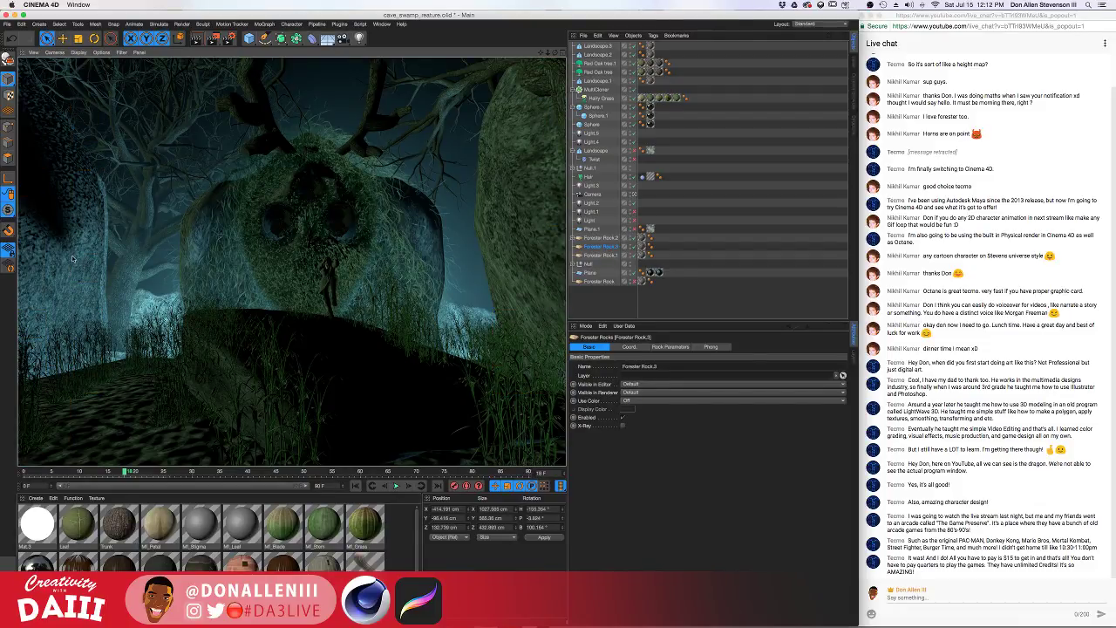
Rotate Forester Rock.3 to a bank of about 90° and narrow the perspective viewport
left_click(77, 234)
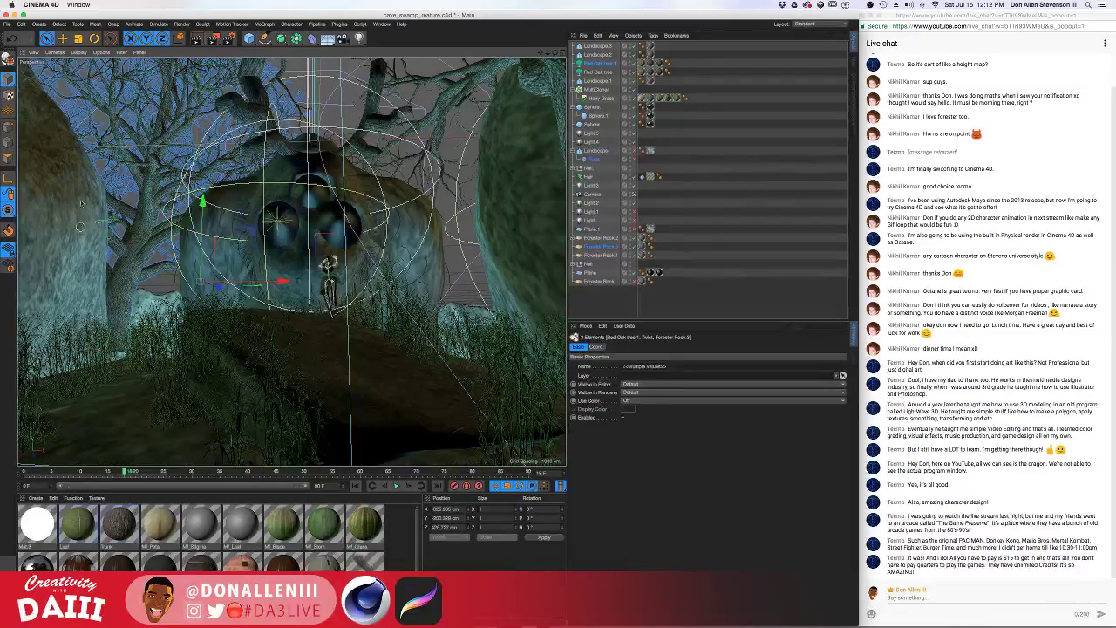
key("r")
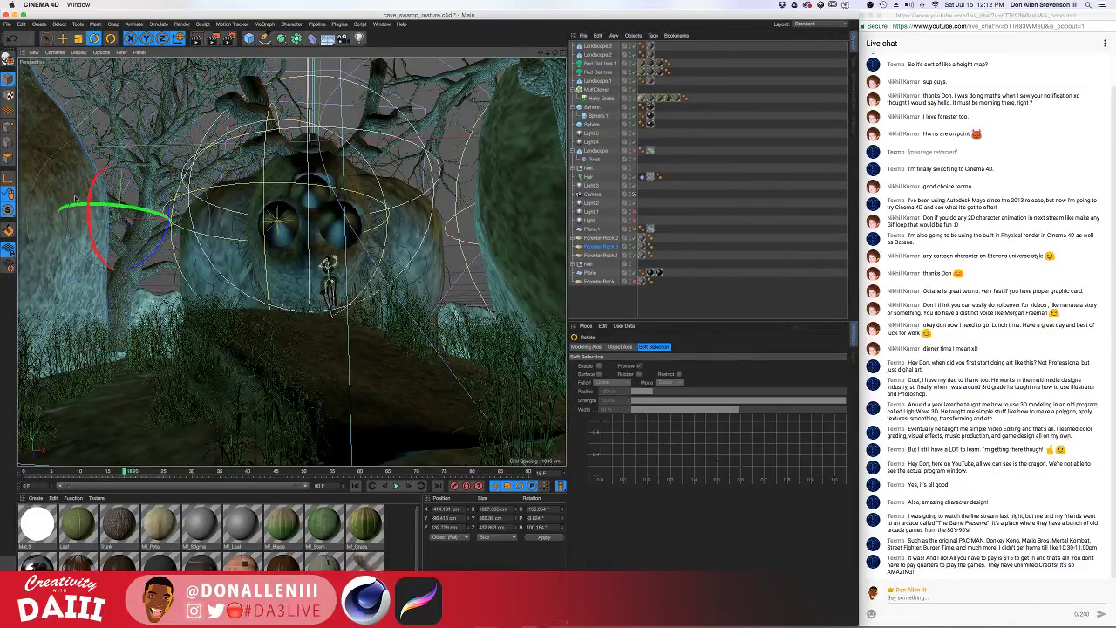
left_click_drag(170, 206, 168, 217)
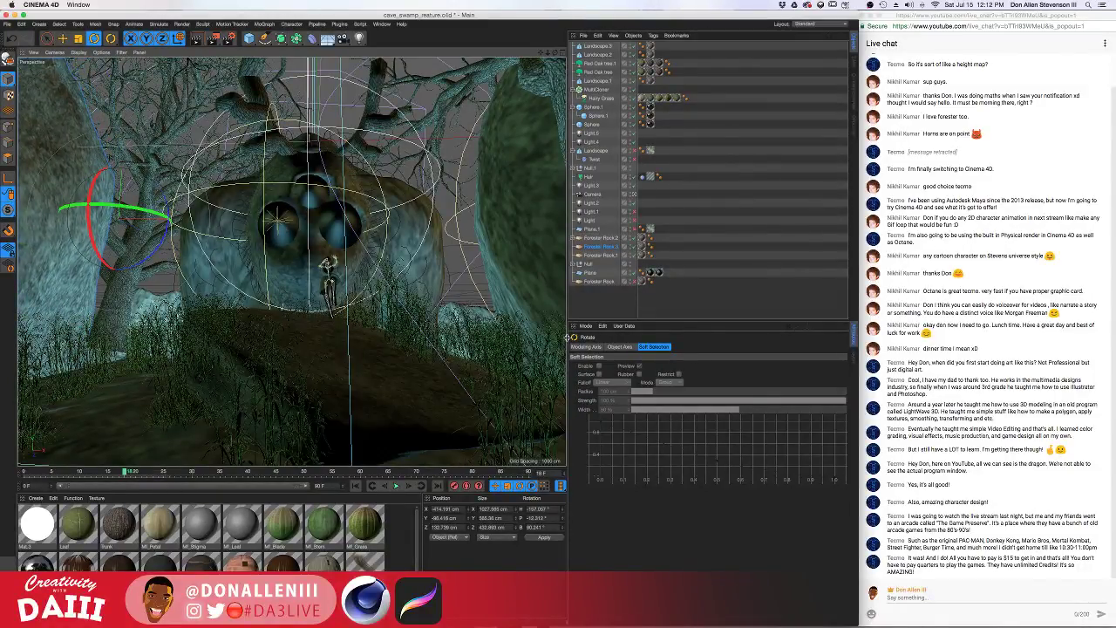
left_click_drag(568, 332, 437, 372)
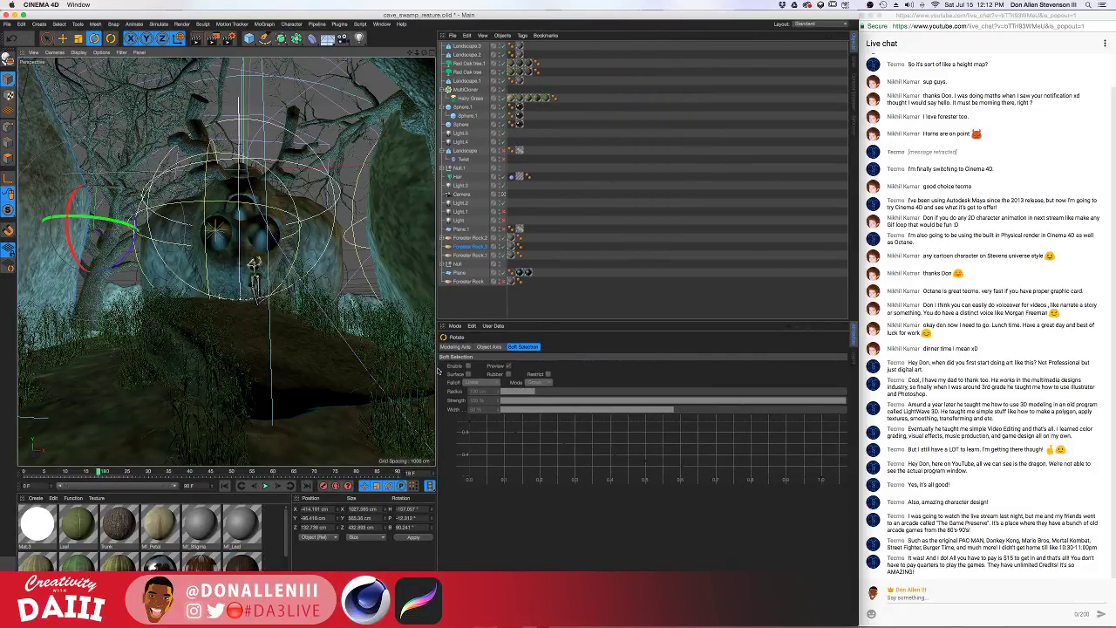
Render the perspective view to check the creature and the rotated Forester Rock.3
left_click_drag(266, 228, 252, 234, "alt")
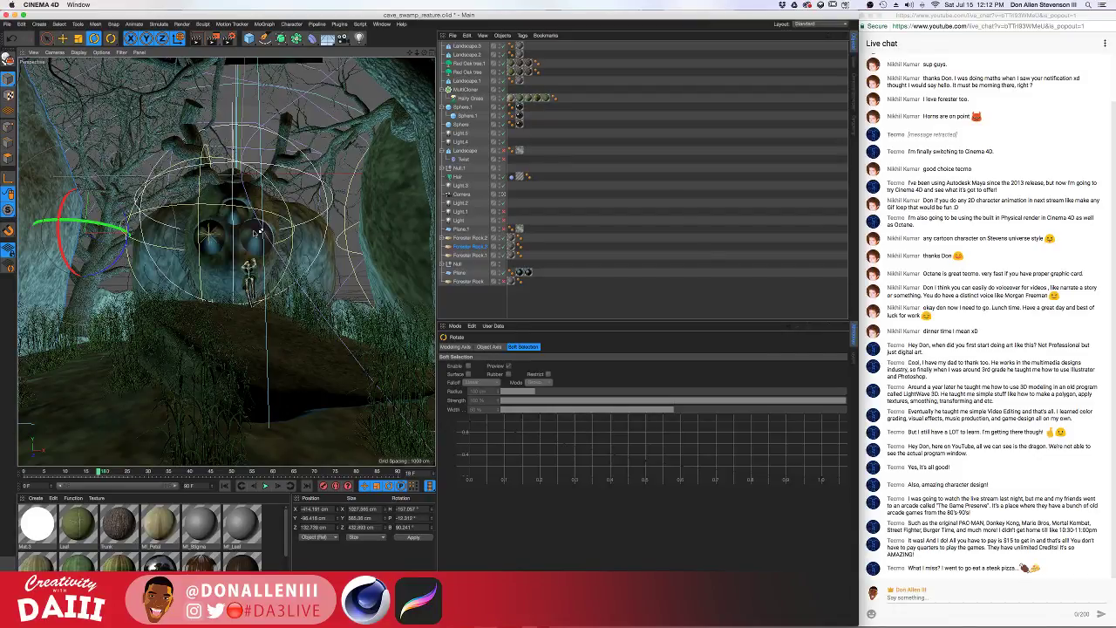
key("super+r")
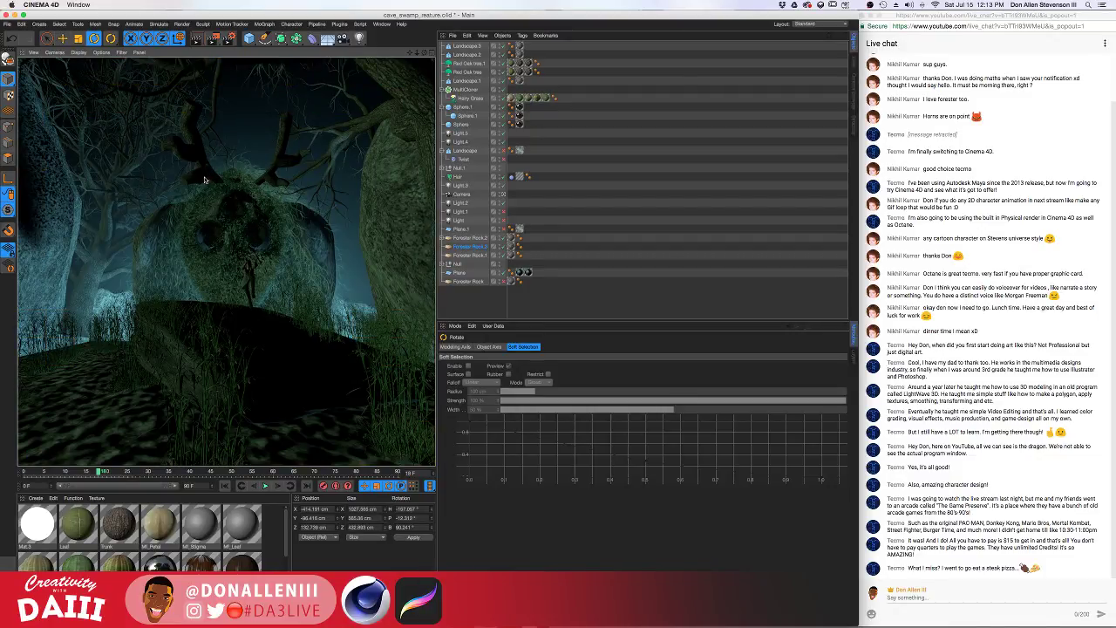
Add a new omni light and move it up and forward to about Y 195 cm and Z -985 cm
left_click_drag(359, 37, 382, 54)
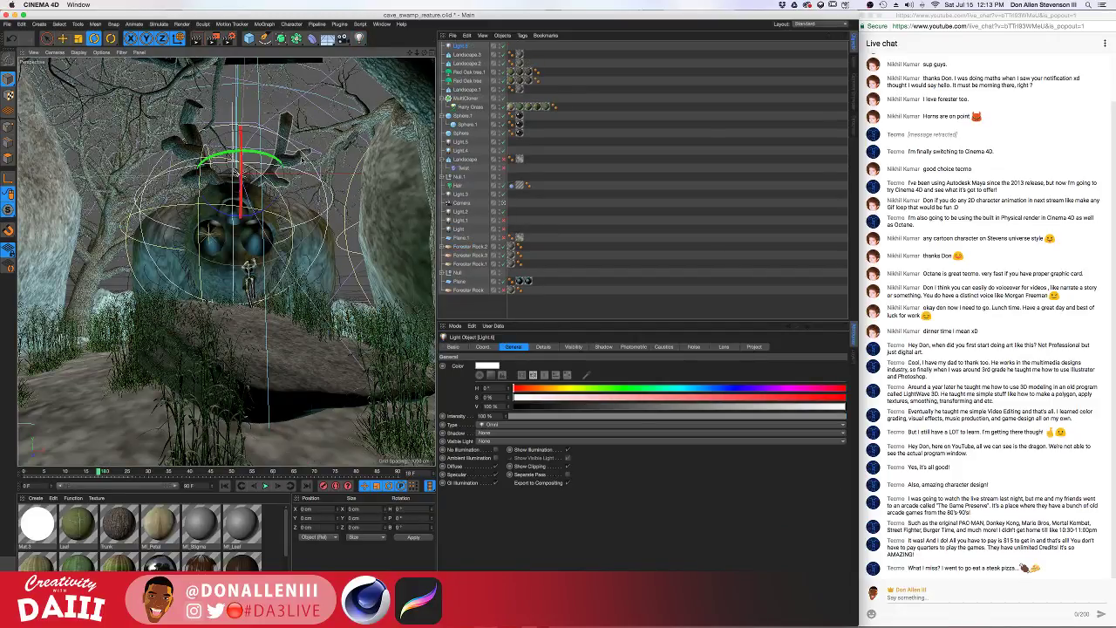
key("e")
left_click_drag(244, 126, 248, 68)
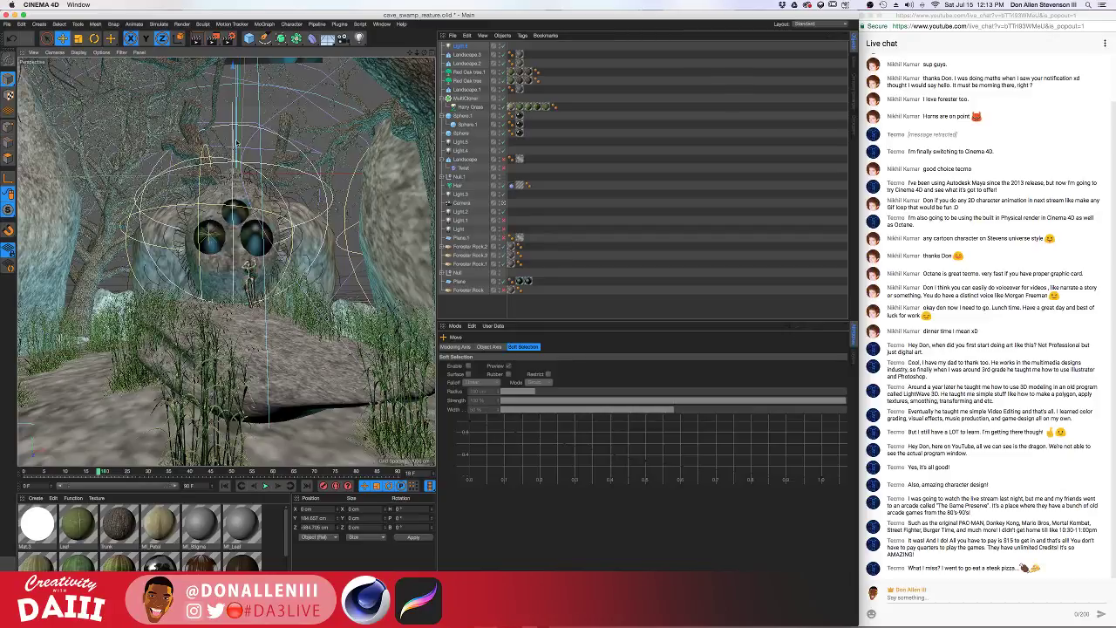
left_click(460, 46)
left_click(494, 426)
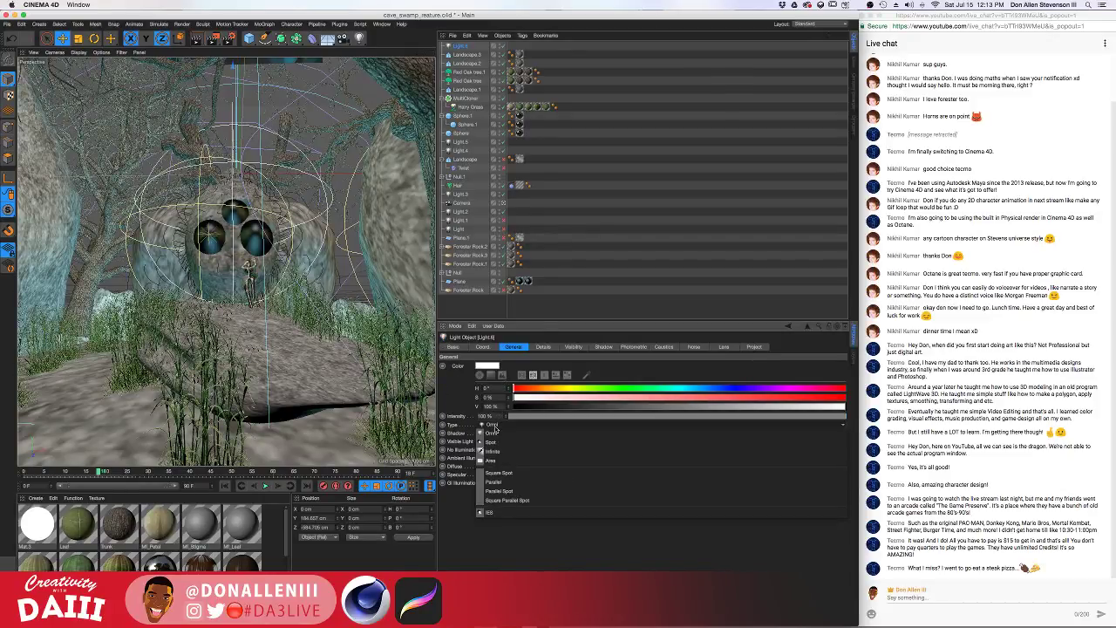
left_click(544, 549)
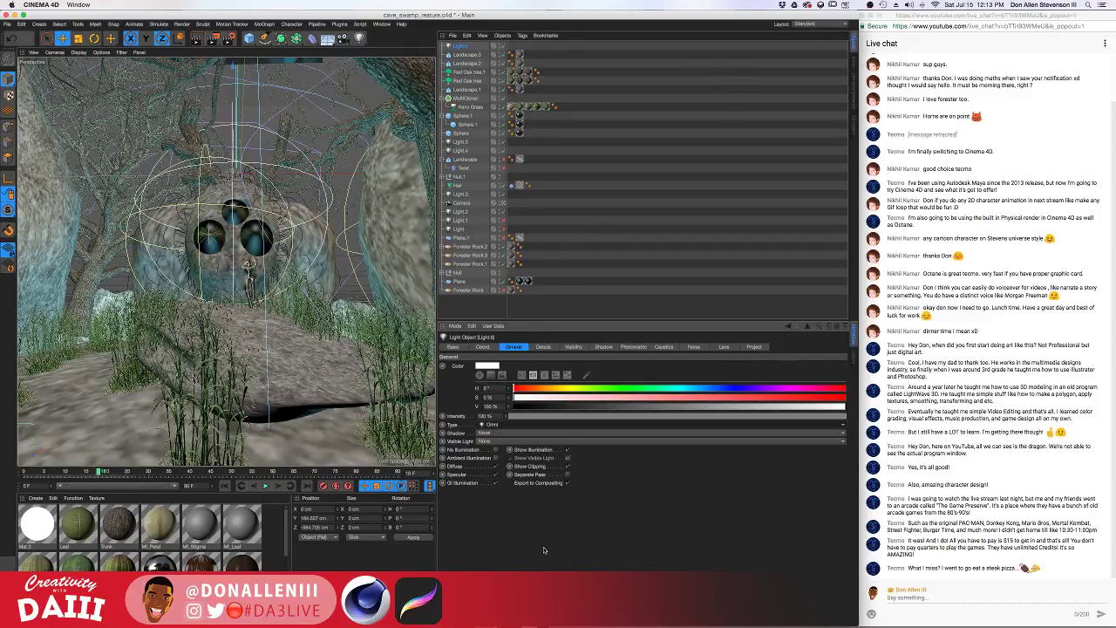
Try the new light at 53% intensity with a test render, and delete the light
left_click_drag(710, 412, 705, 417)
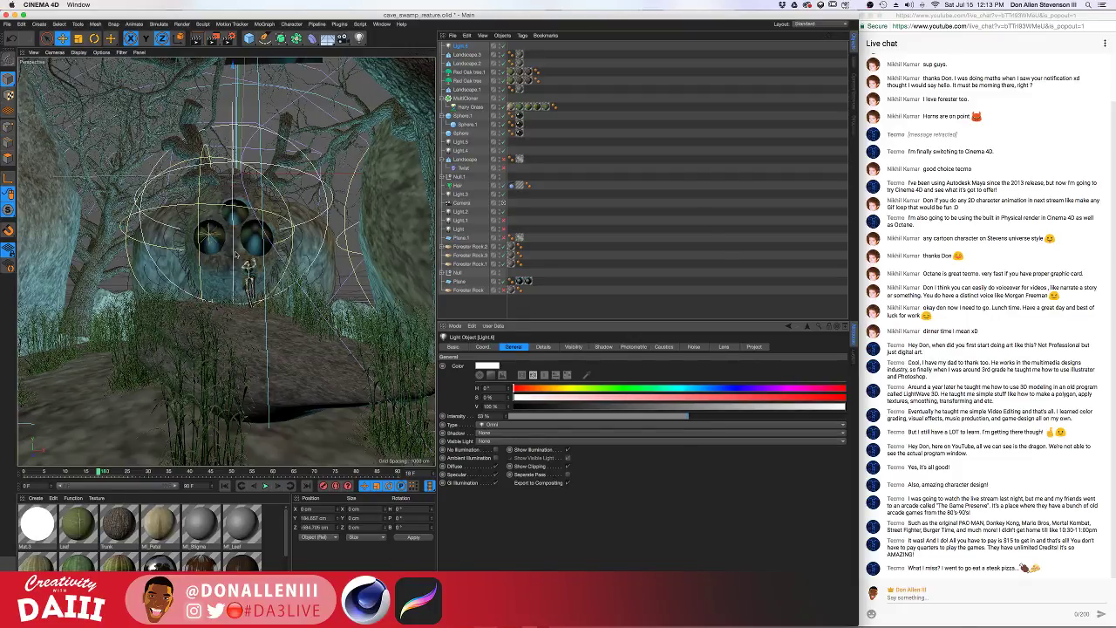
key("ctrl+r")
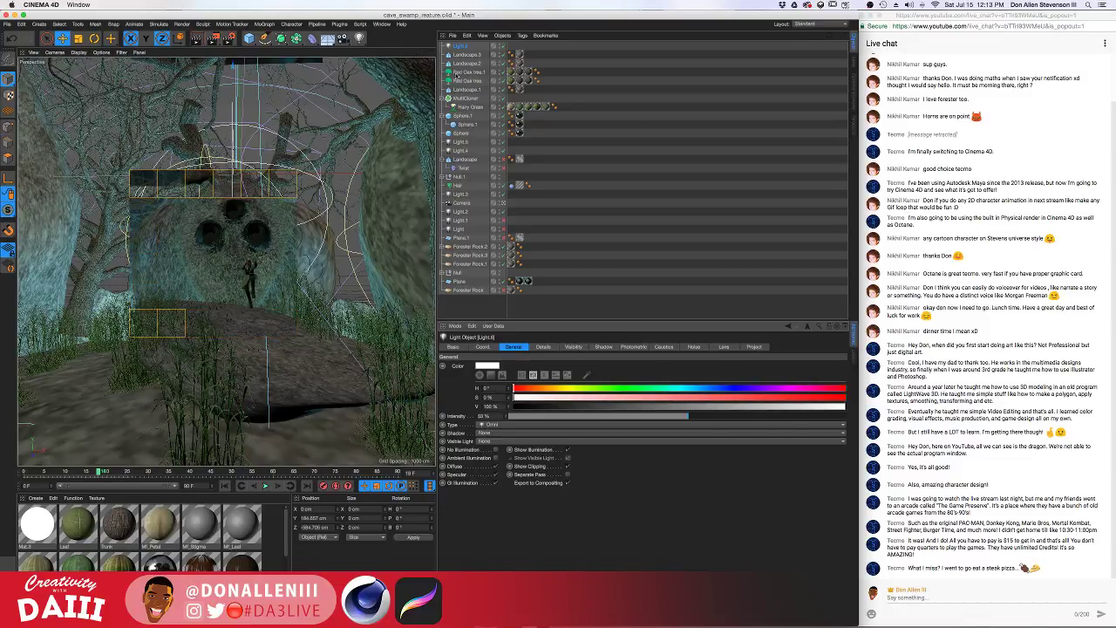
left_click(466, 48)
key("Delete")
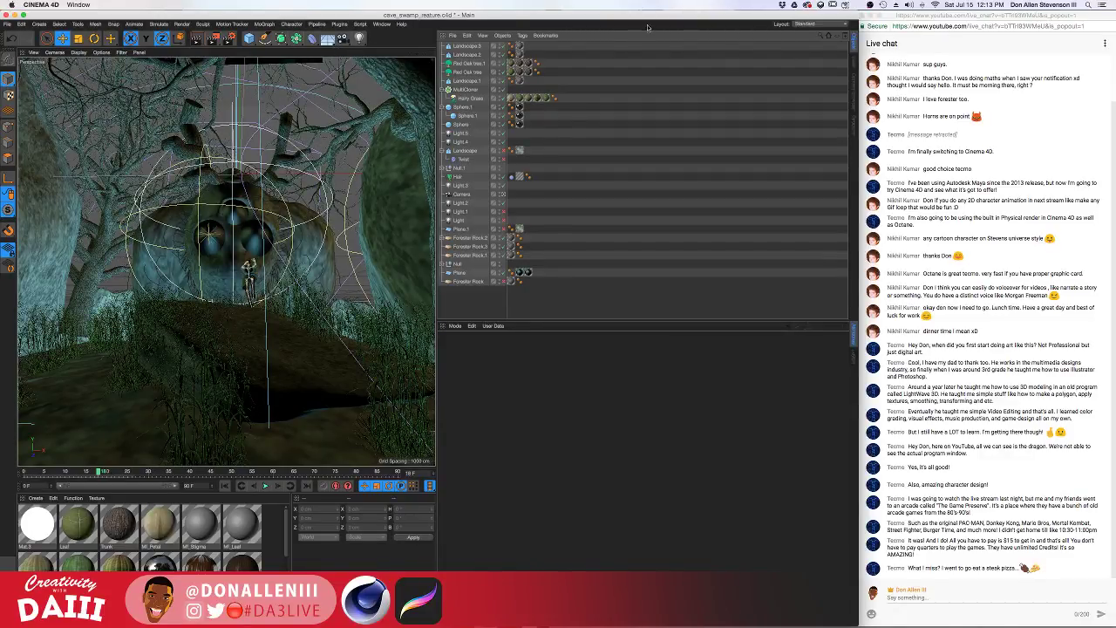
Scrub and play the animation to examine the small figure's motion, stop at frame 7 and render the perspective view
left_click(401, 23)
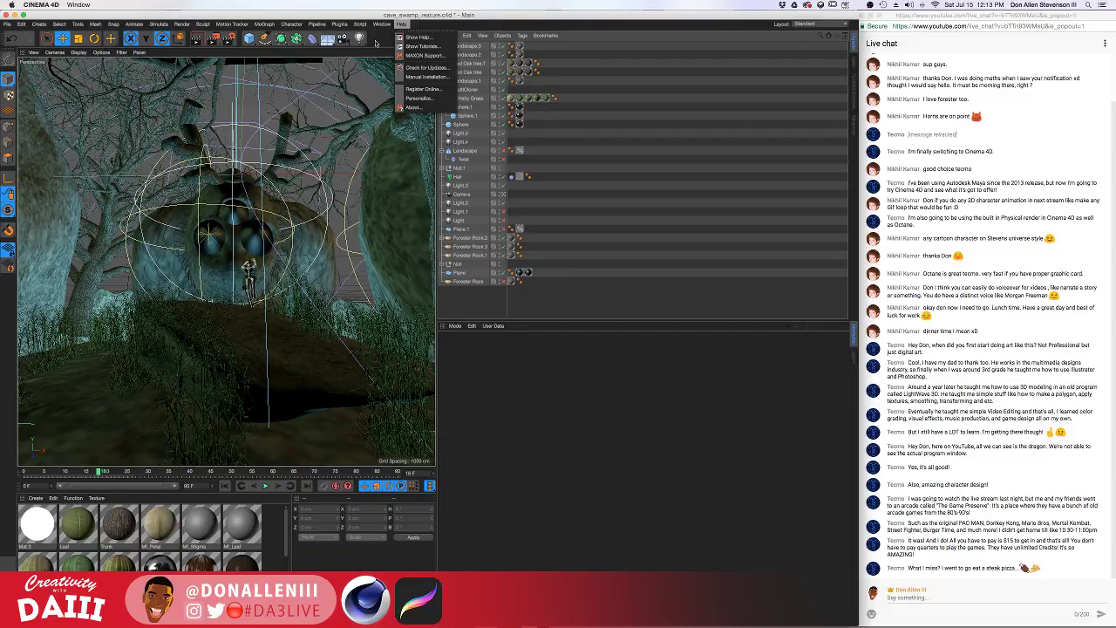
left_click(378, 42)
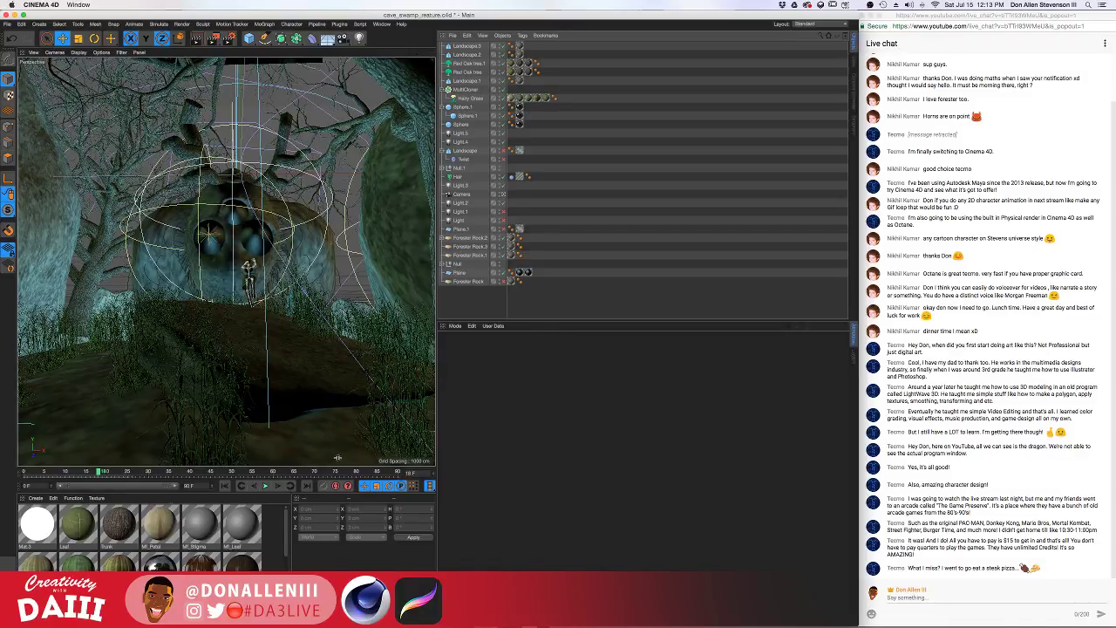
left_click(266, 486)
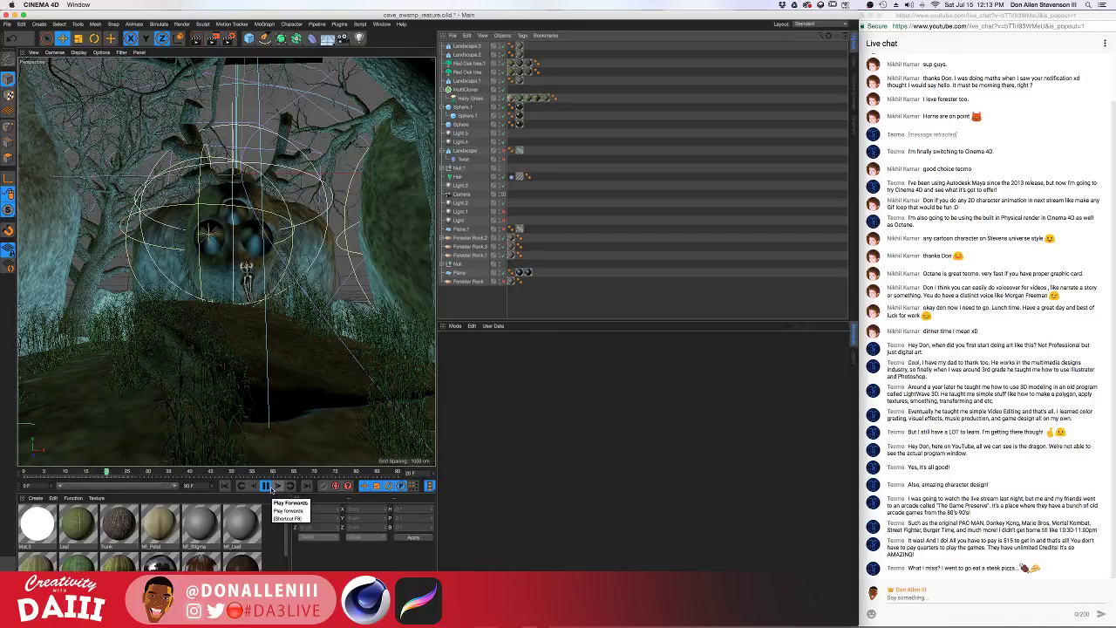
left_click(270, 488)
left_click_drag(33, 474, 166, 470)
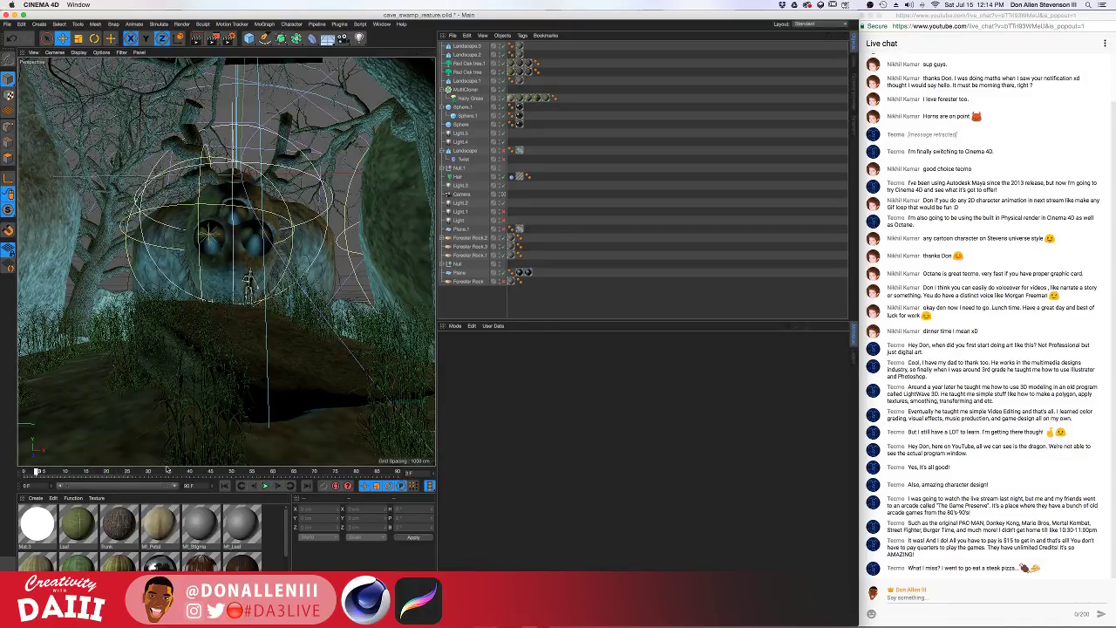
left_click(167, 471)
left_click(266, 486)
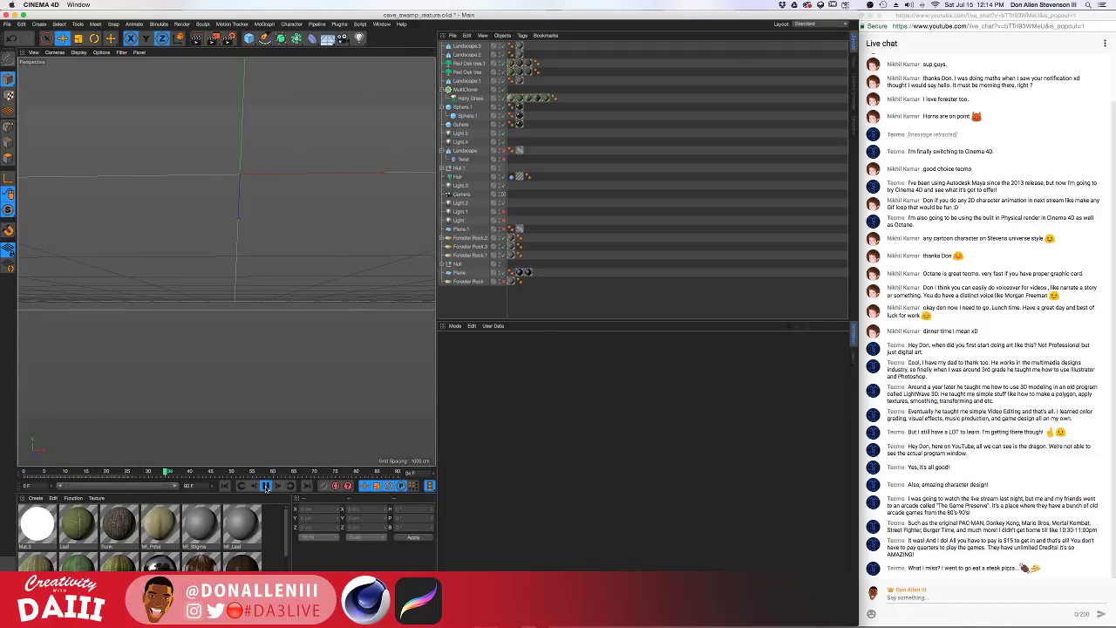
left_click(266, 486)
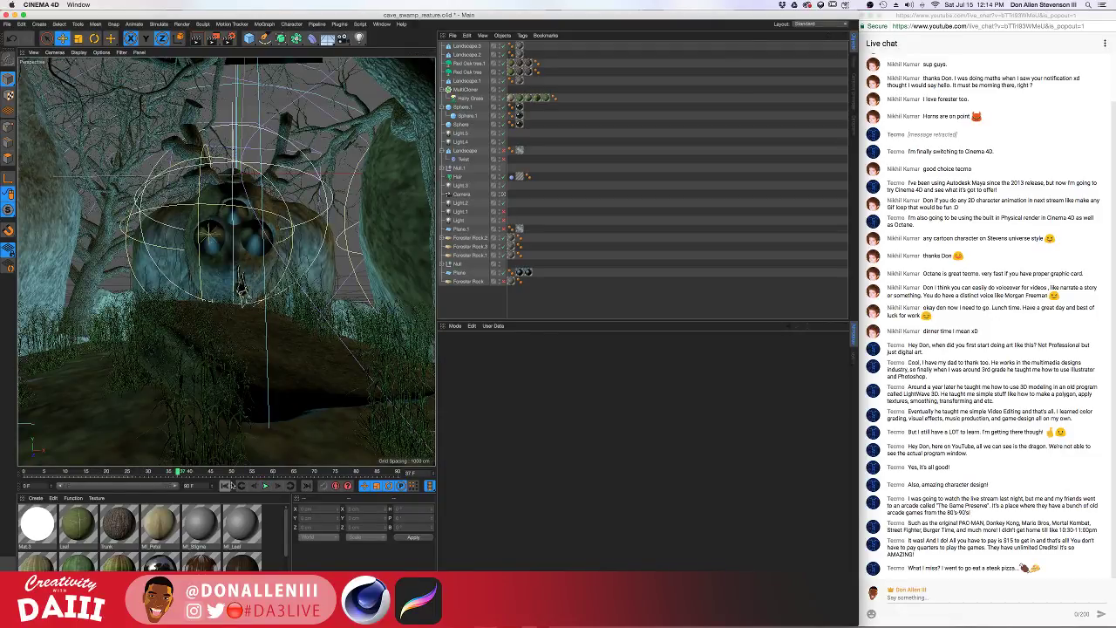
left_click(37, 469)
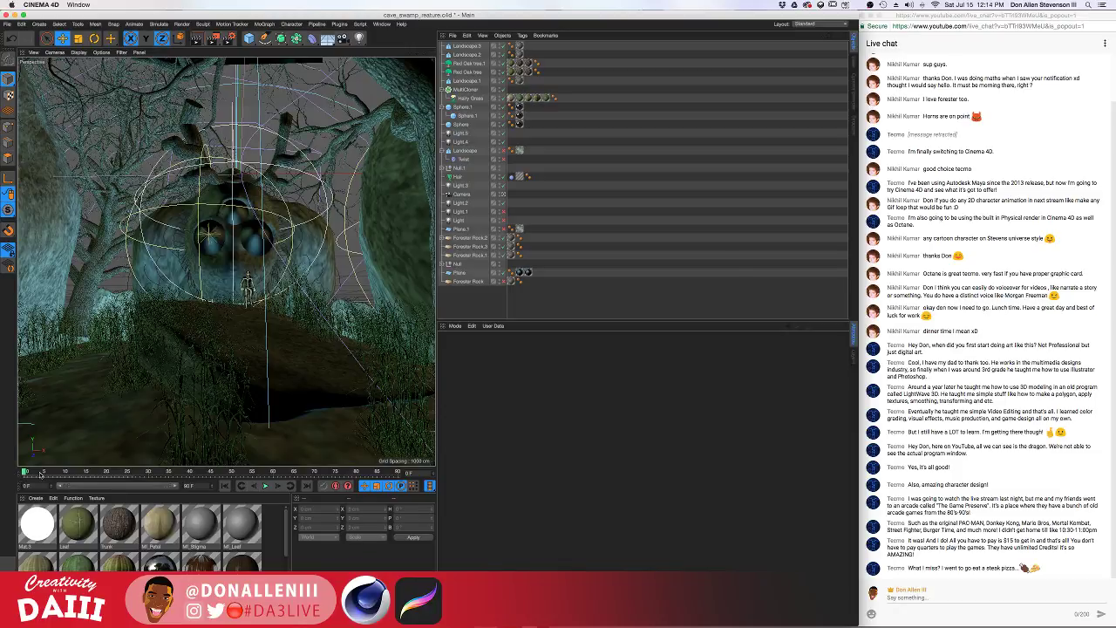
left_click(266, 486)
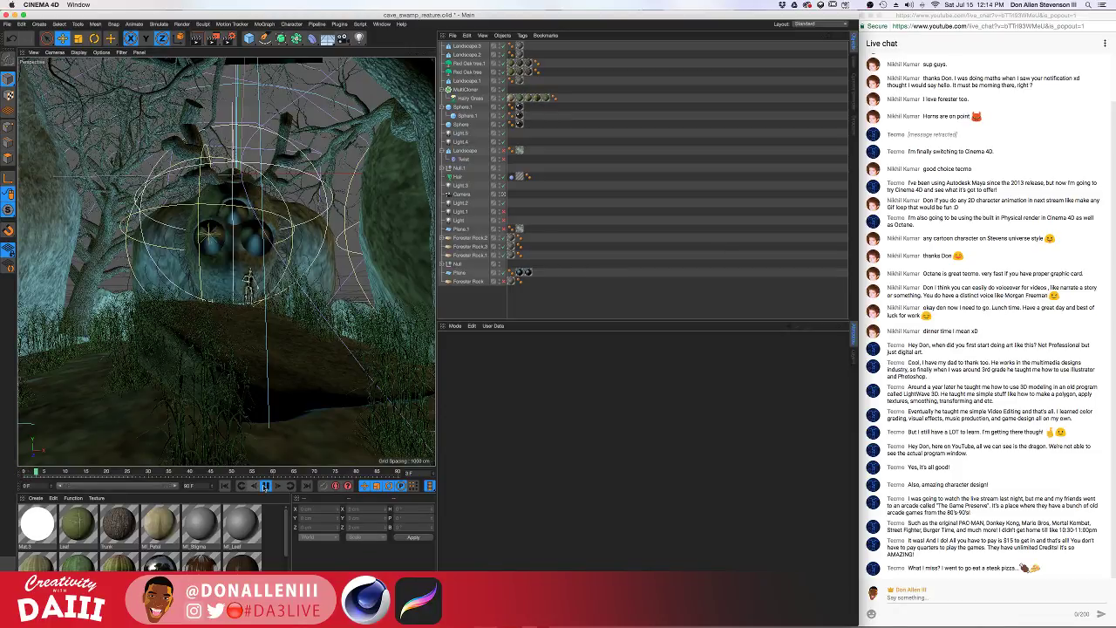
left_click(266, 486)
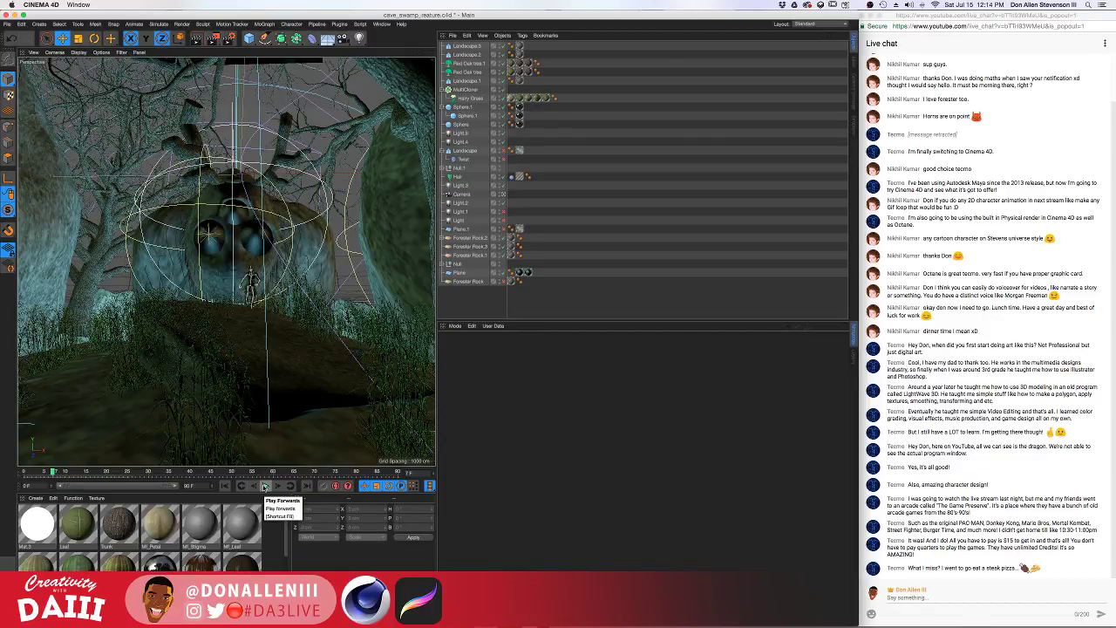
key("super+r")
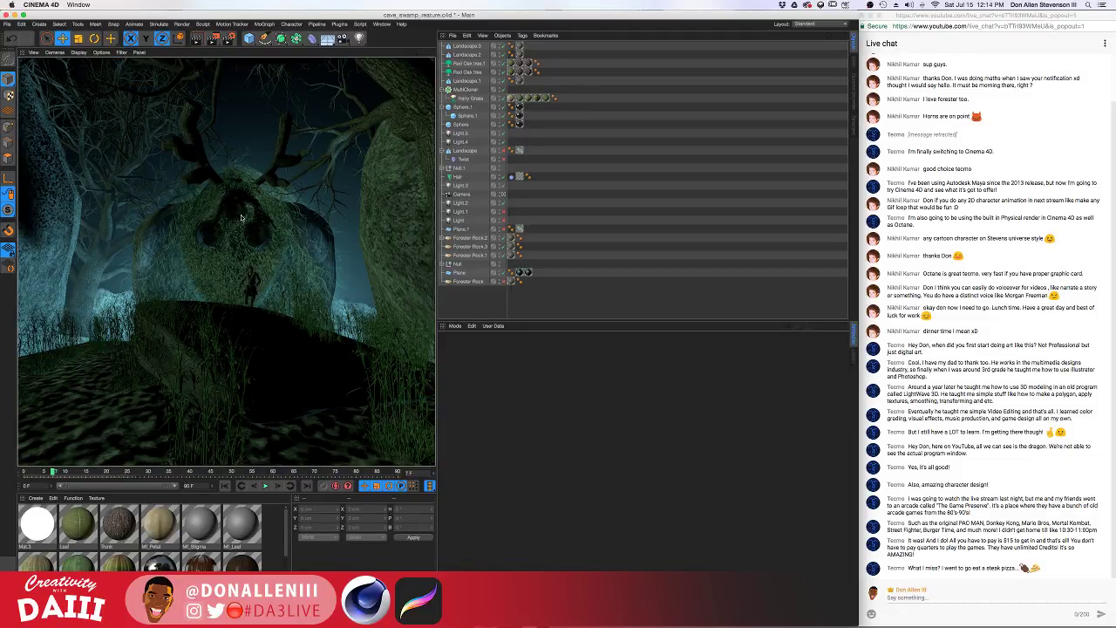
Add another omni light and move it low and to the left of the creature
left_click(239, 217)
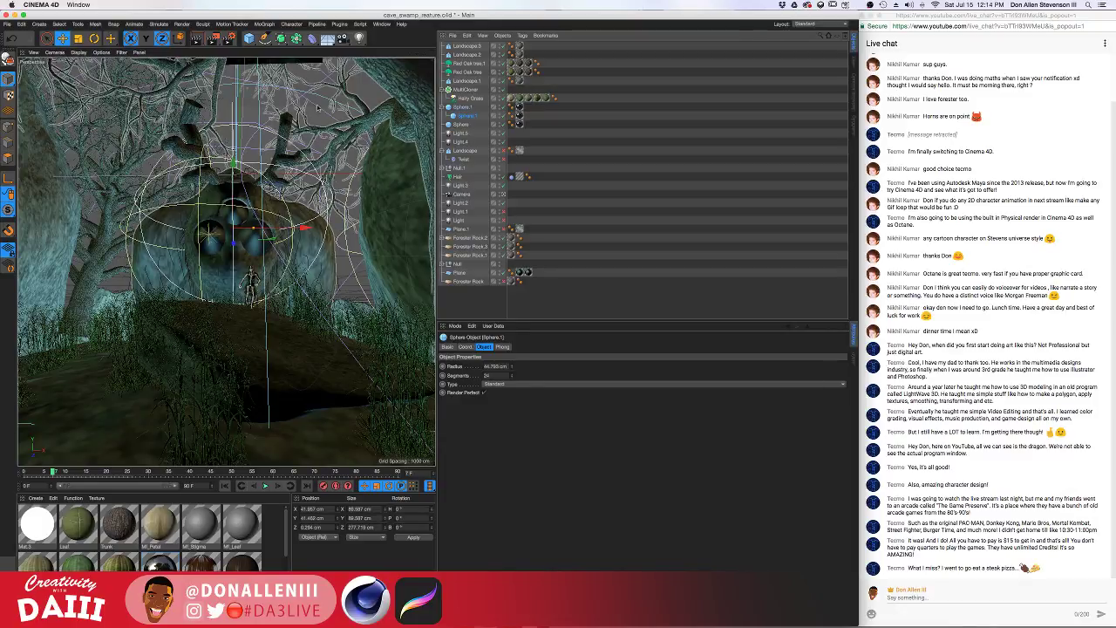
left_click_drag(358, 38, 397, 45)
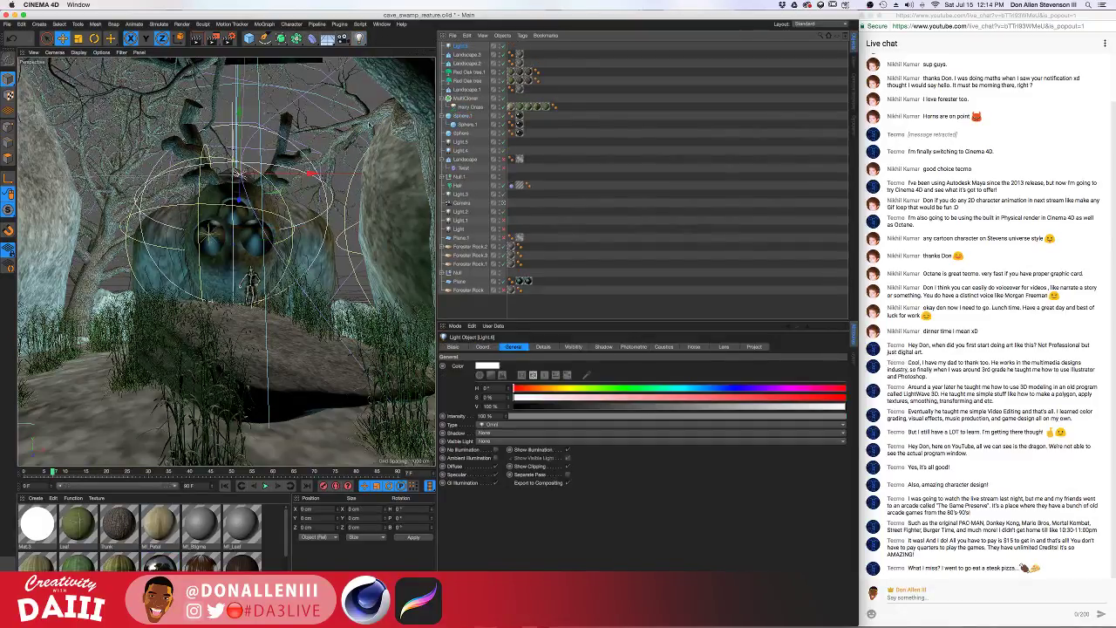
left_click_drag(242, 111, 251, 192)
left_click_drag(245, 273, 107, 232)
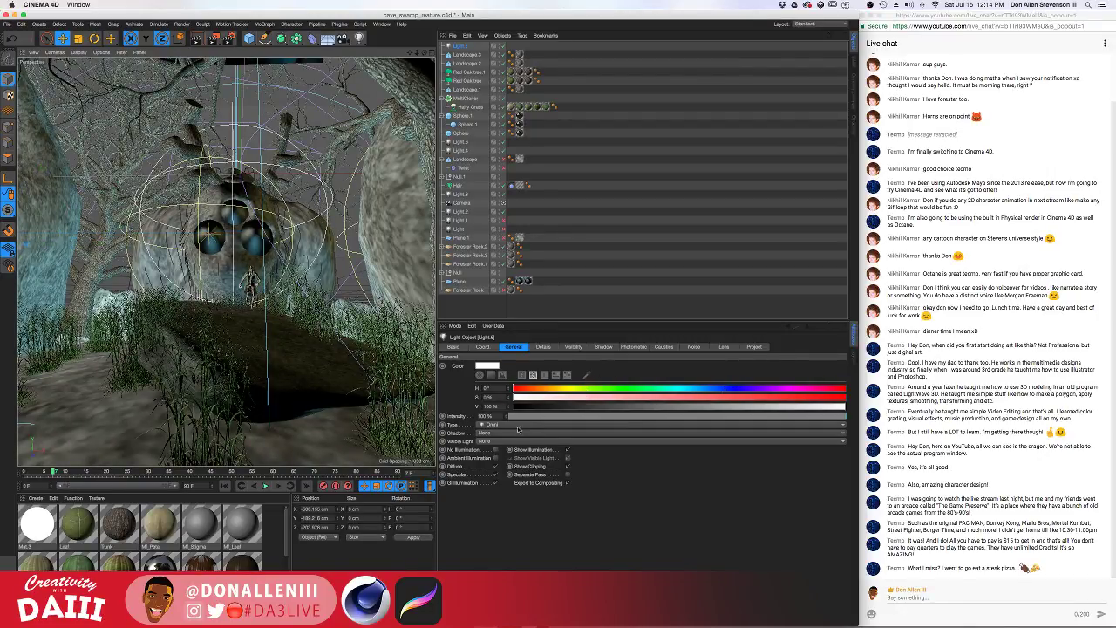
left_click(488, 441)
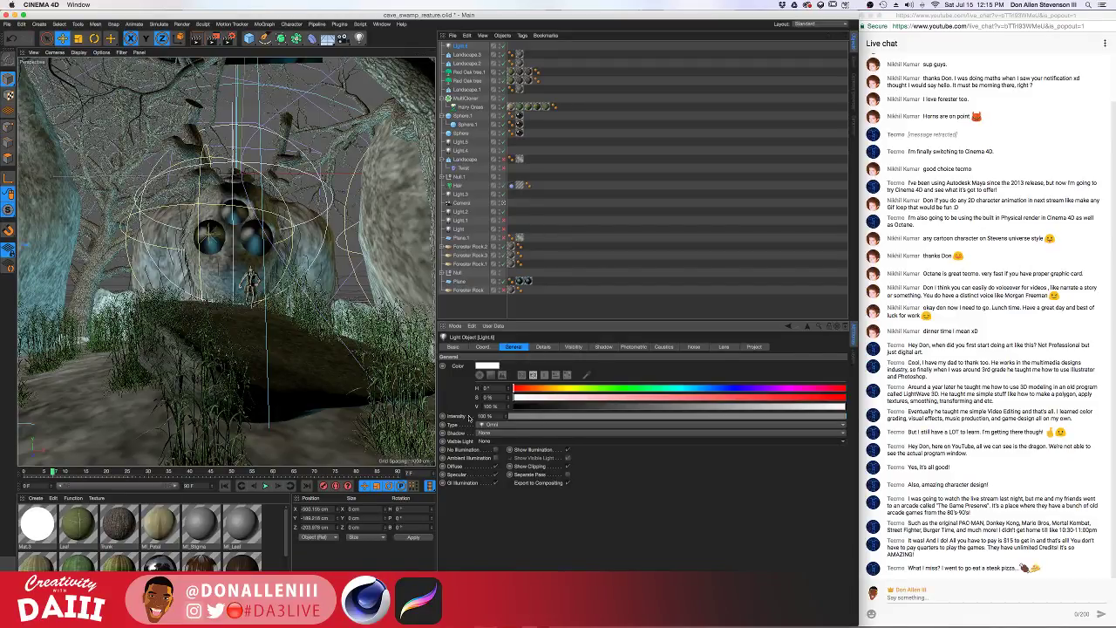
Test-render the creature with the low side light, and delete that light
key("ctrl+r")
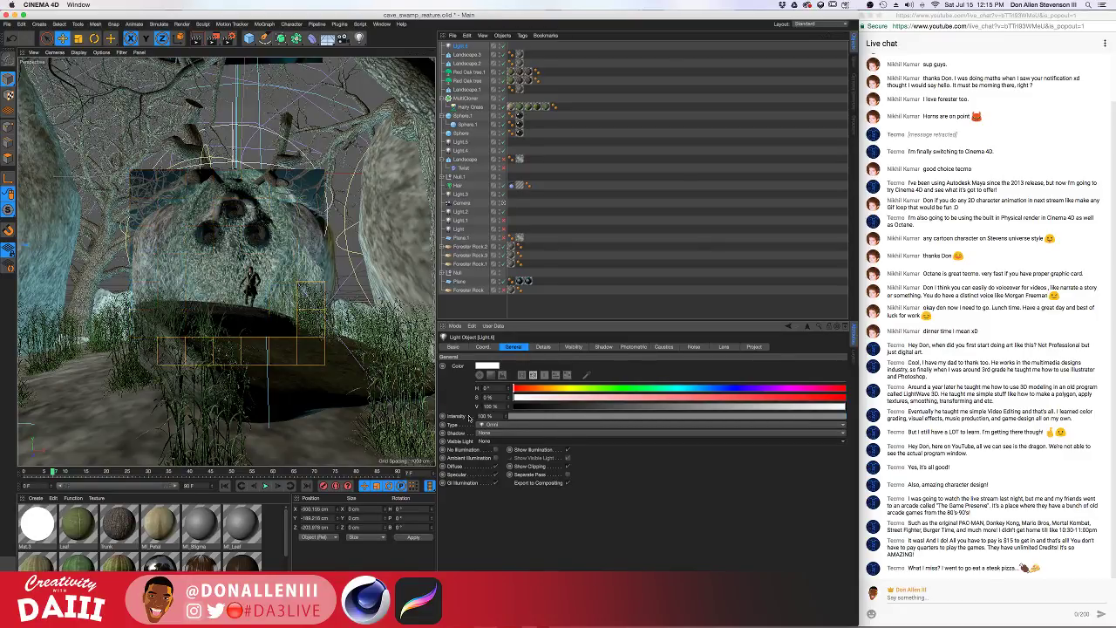
key("9")
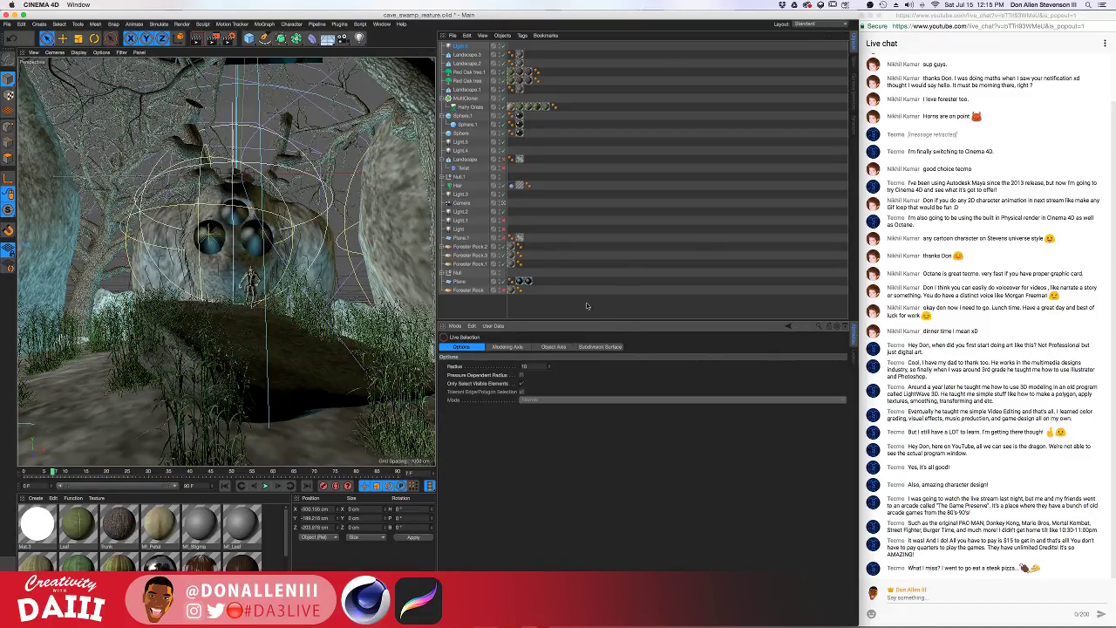
left_click(458, 46)
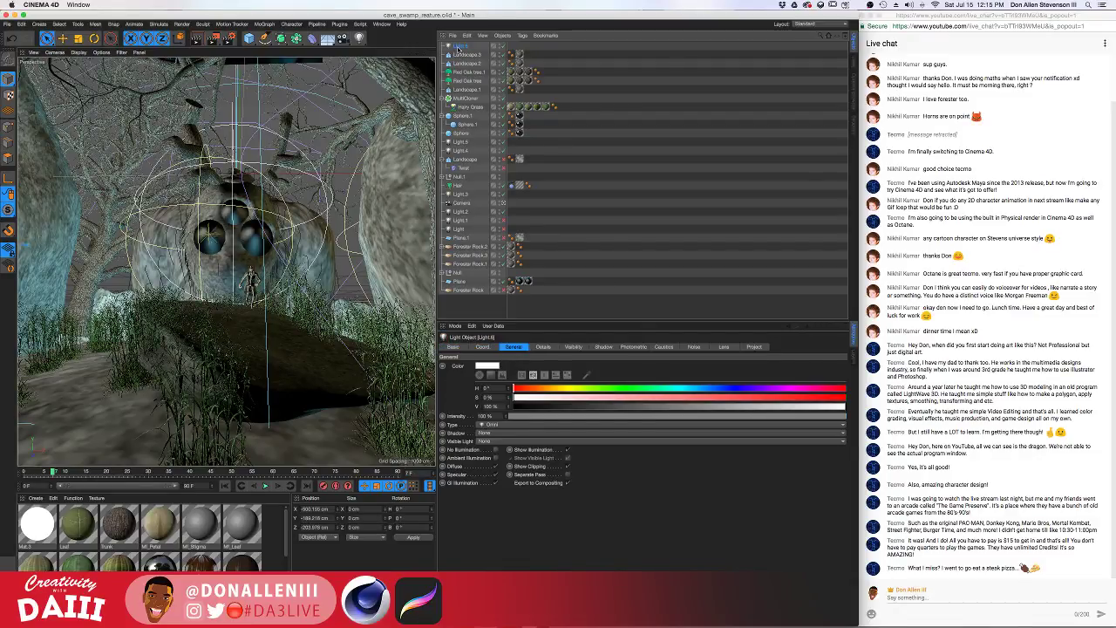
key("Delete")
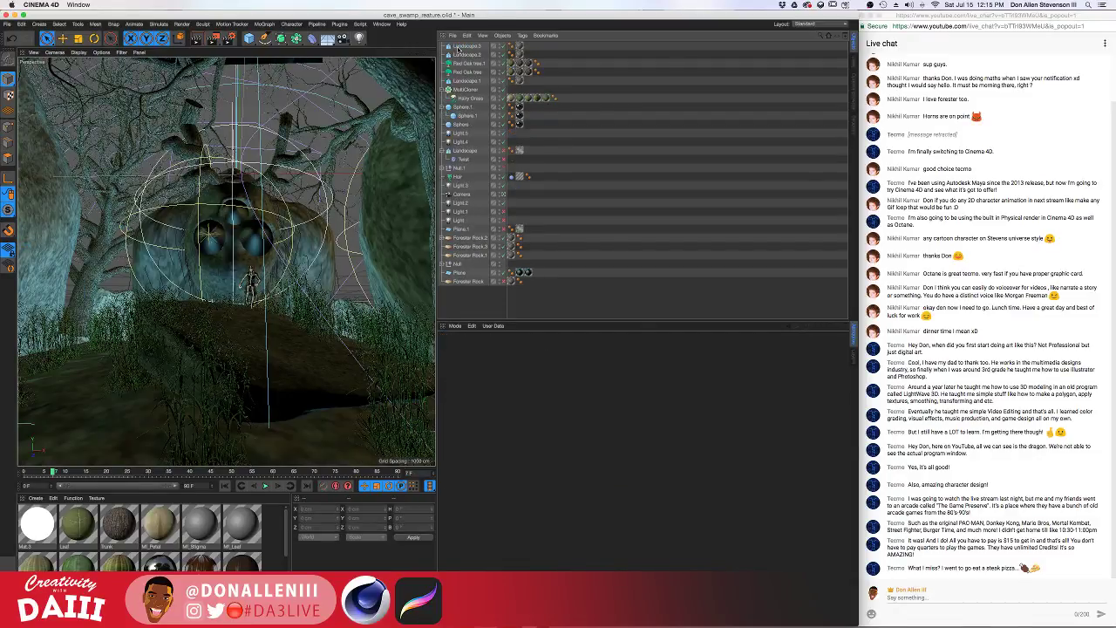
Try enabling the existing white light named Light, and disable it again
left_click(462, 220)
left_click(503, 220)
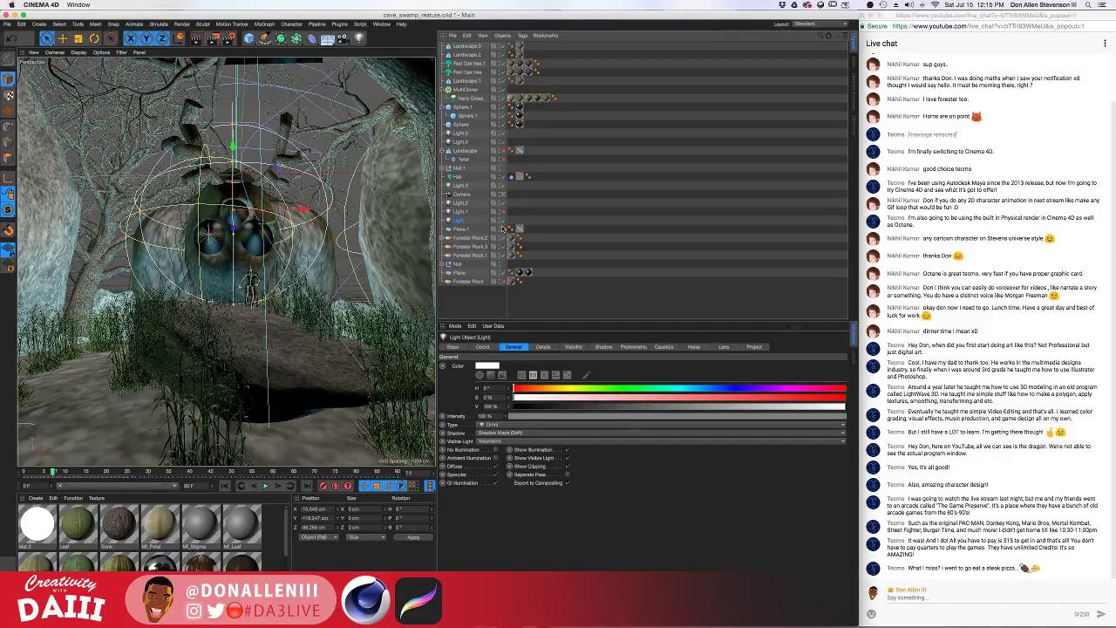
left_click(504, 221)
Enable the yellow Light.1 at the creature's eye
left_click(463, 212)
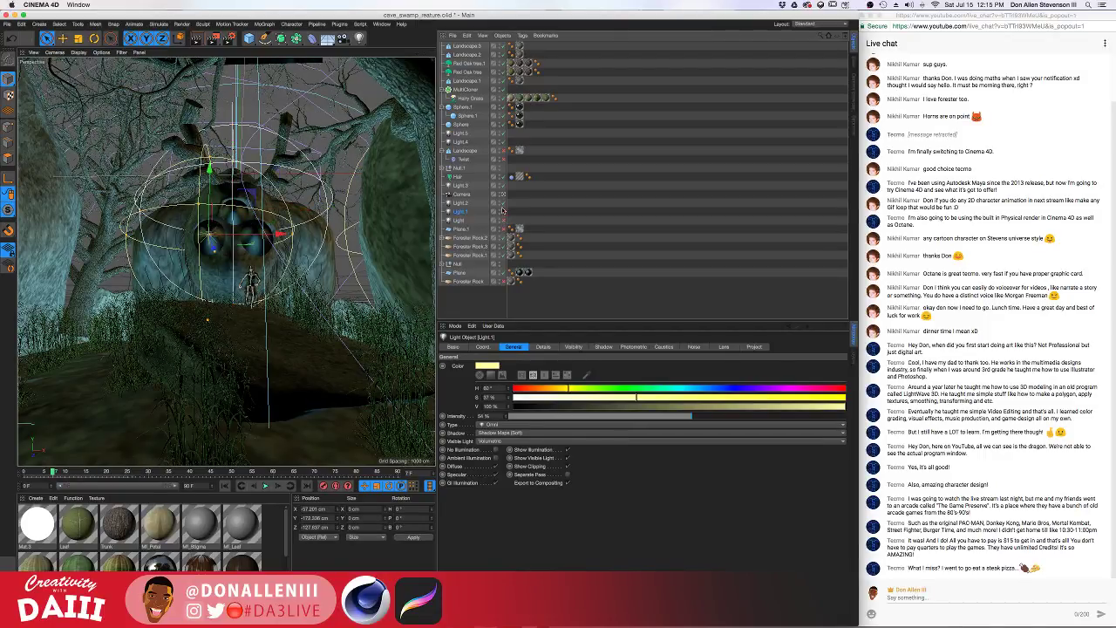
left_click(504, 211)
left_click(503, 211)
left_click(503, 211)
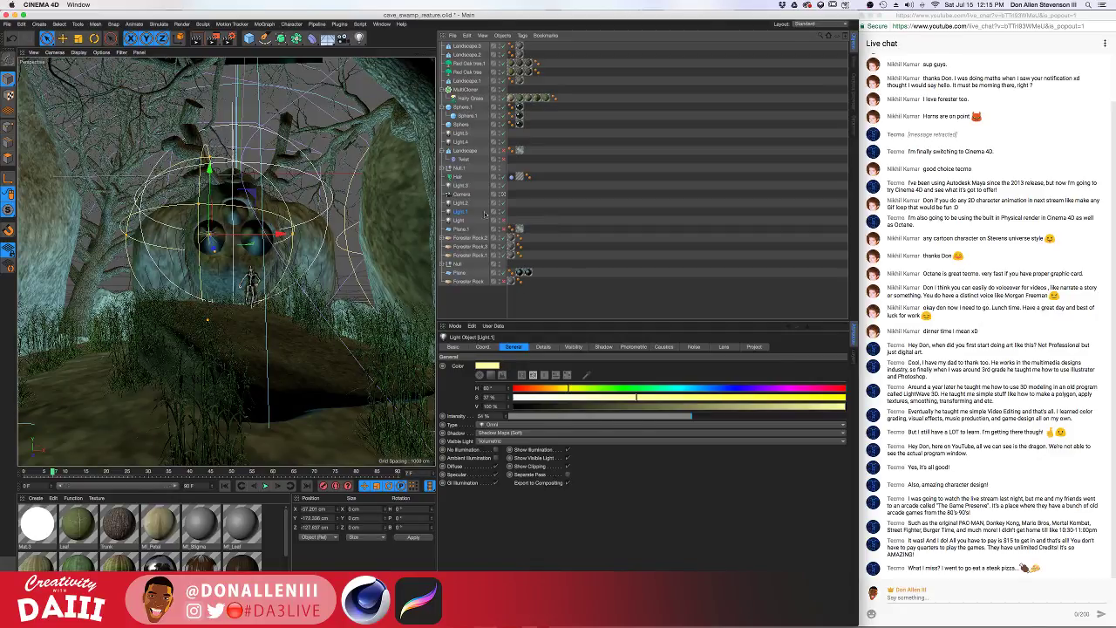
left_click_drag(292, 234, 217, 254)
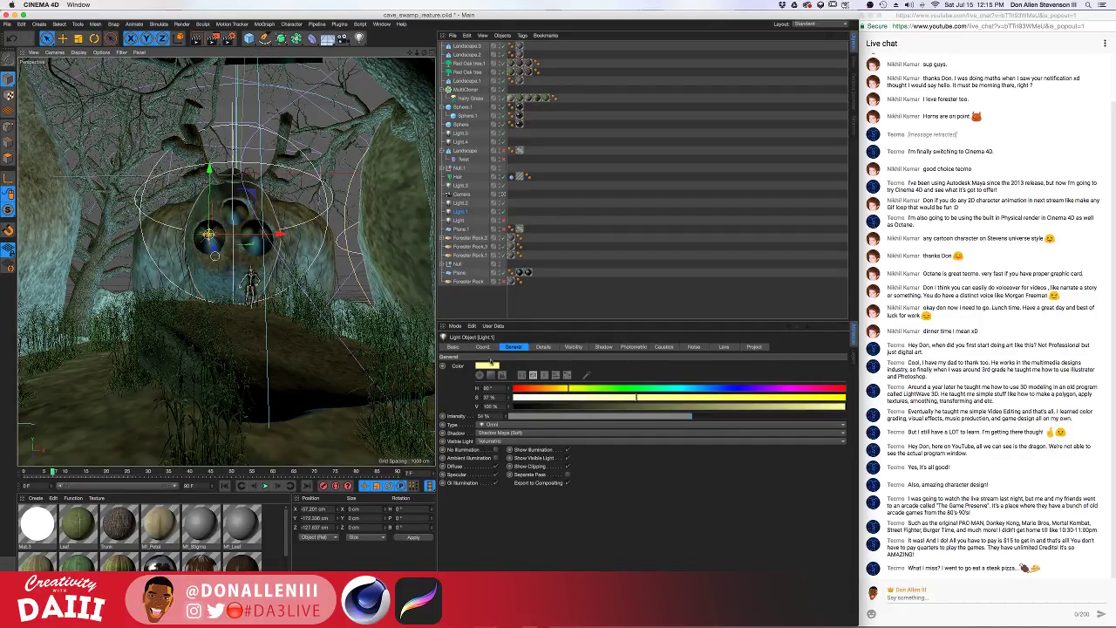
Set Light.1's color saturation to 0% and test-render the perspective view
left_click_drag(515, 397, 483, 400)
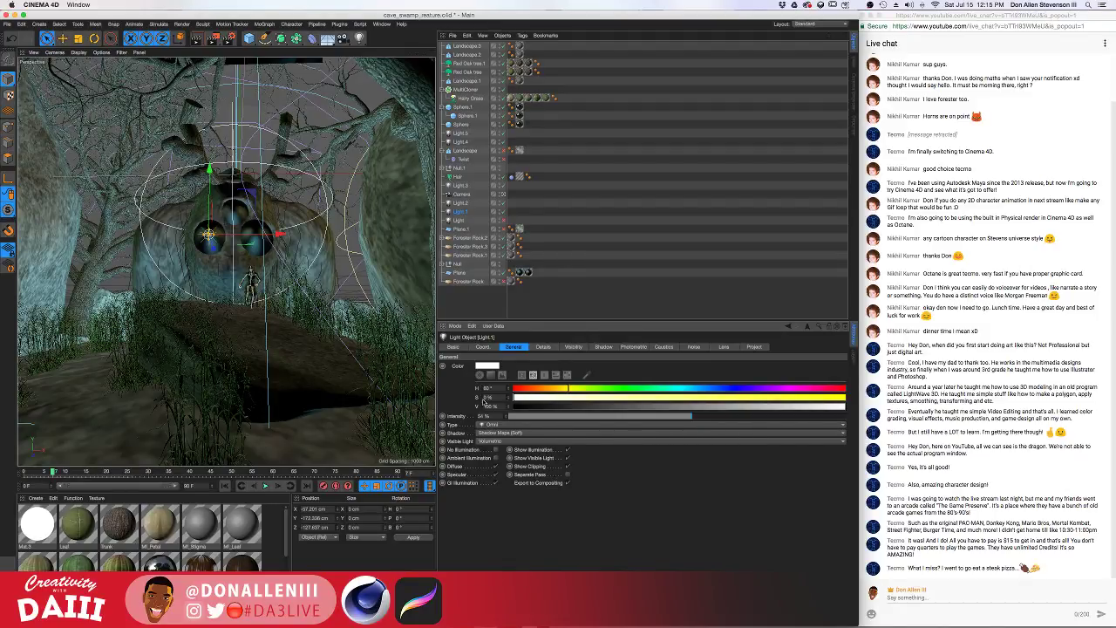
key("super+r")
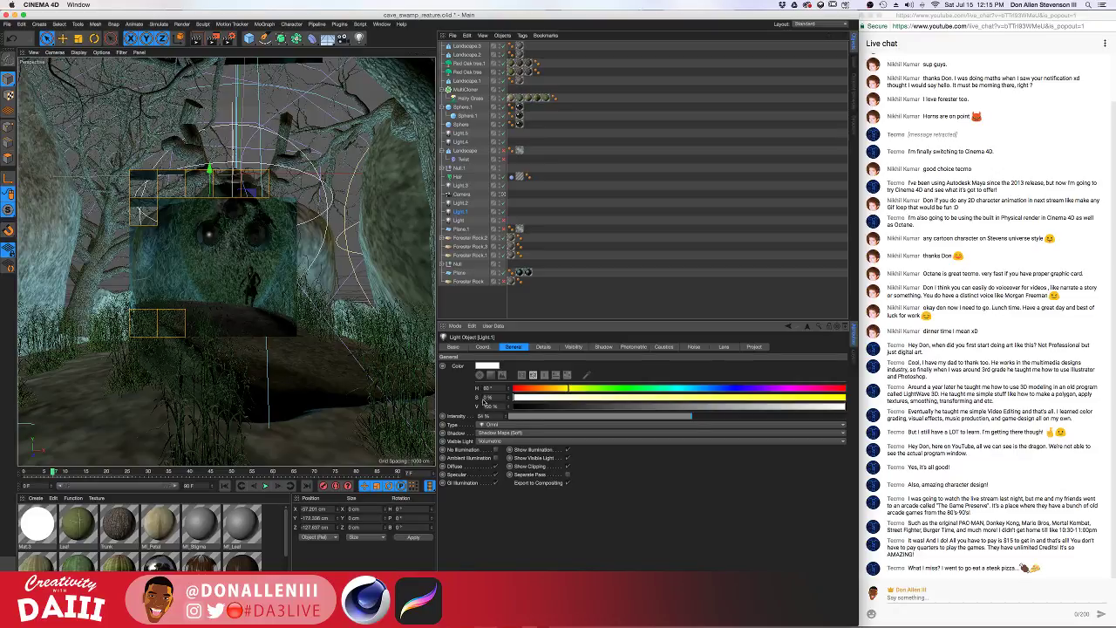
left_click(209, 235)
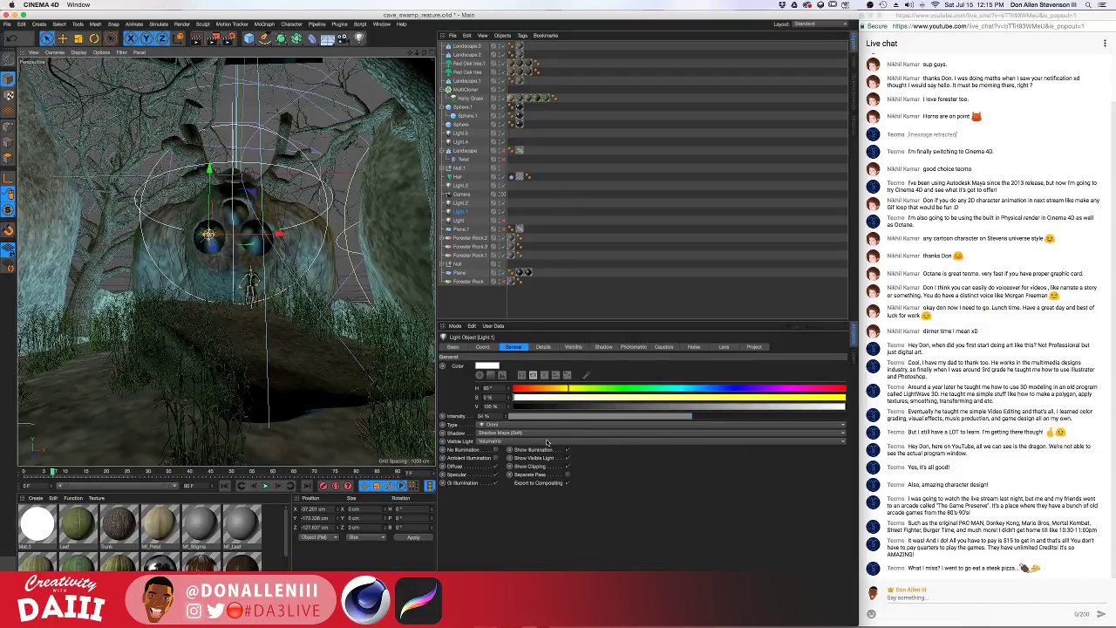
Set Light.1's visible light to Visible and test-render the creature
left_click(503, 426)
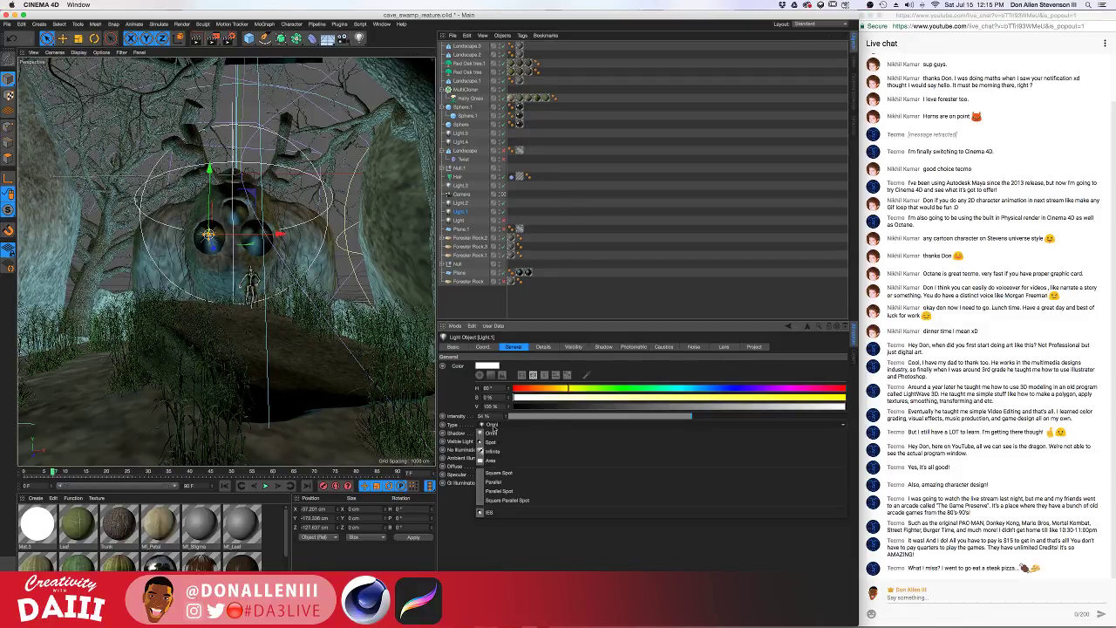
left_click(492, 426)
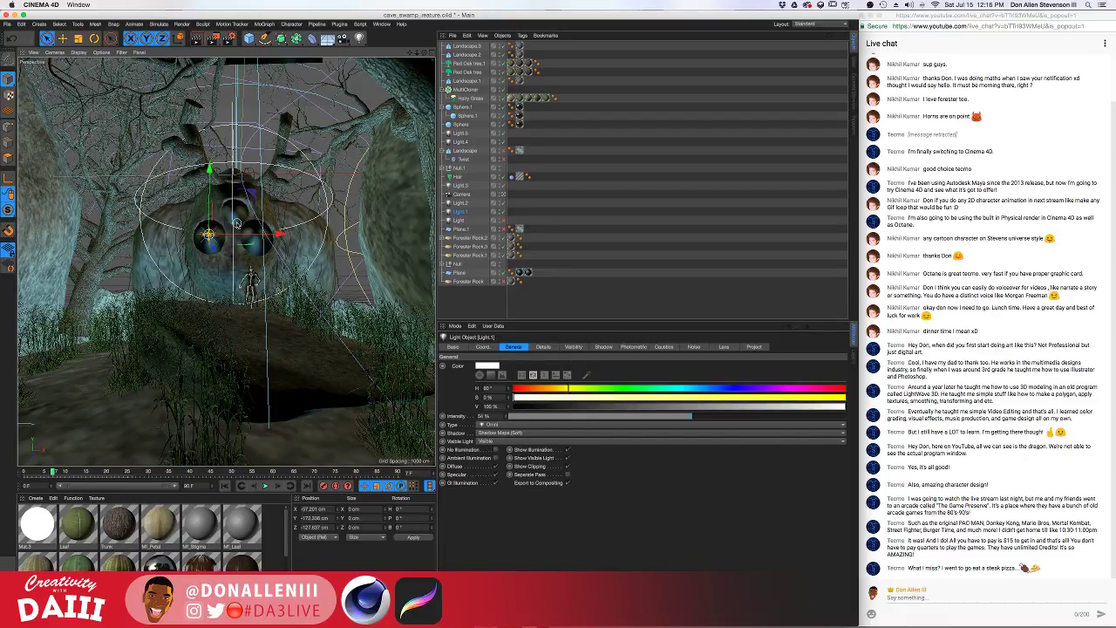
key("super+r")
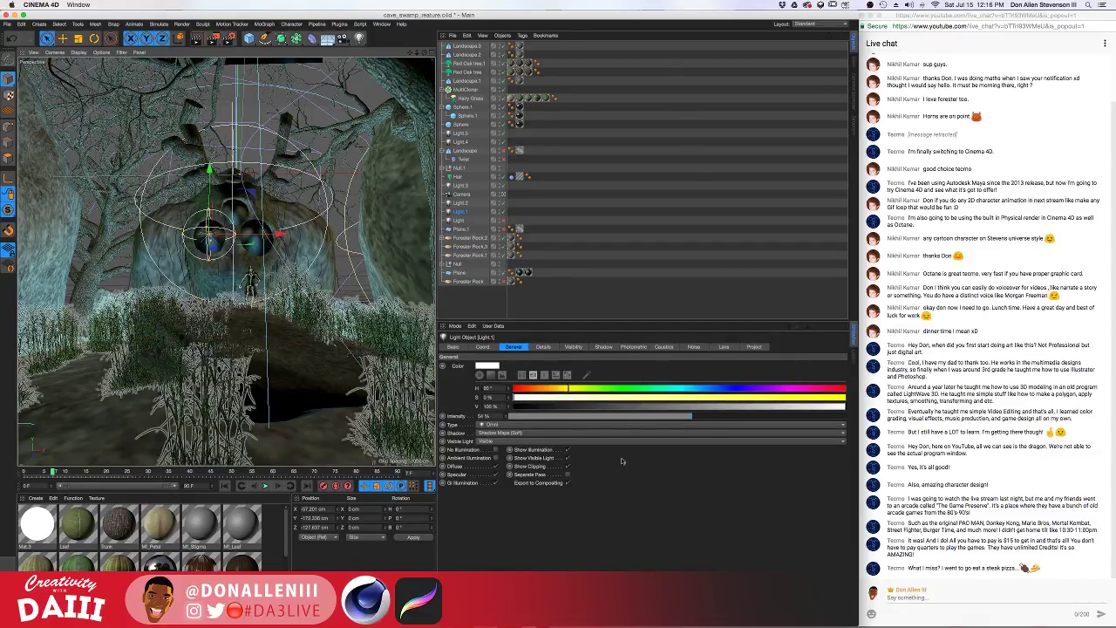
left_click(504, 442)
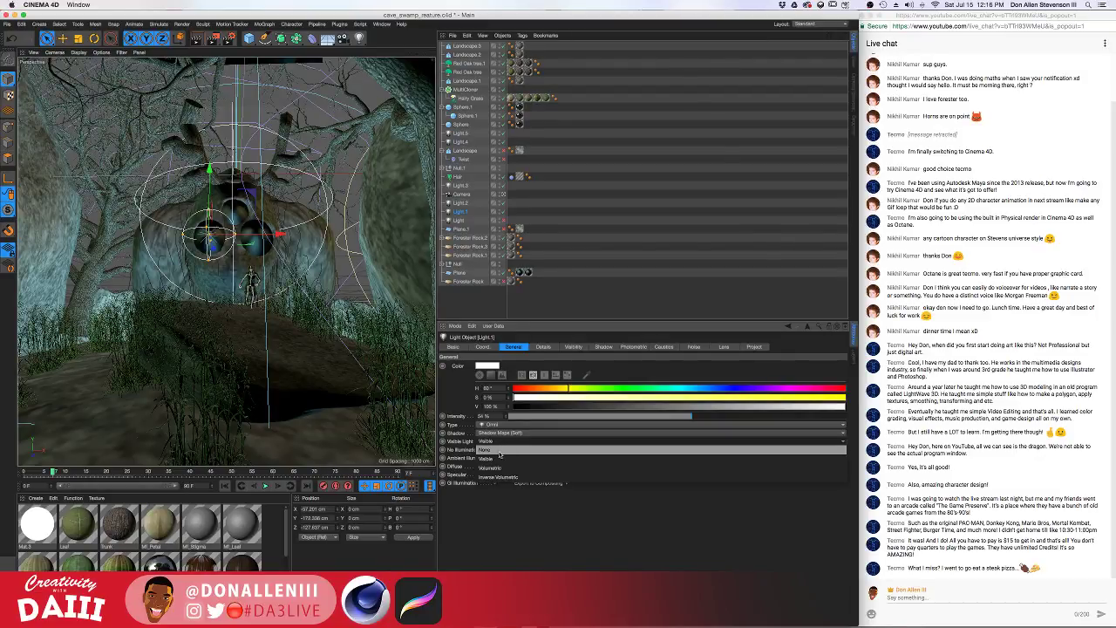
left_click(539, 513)
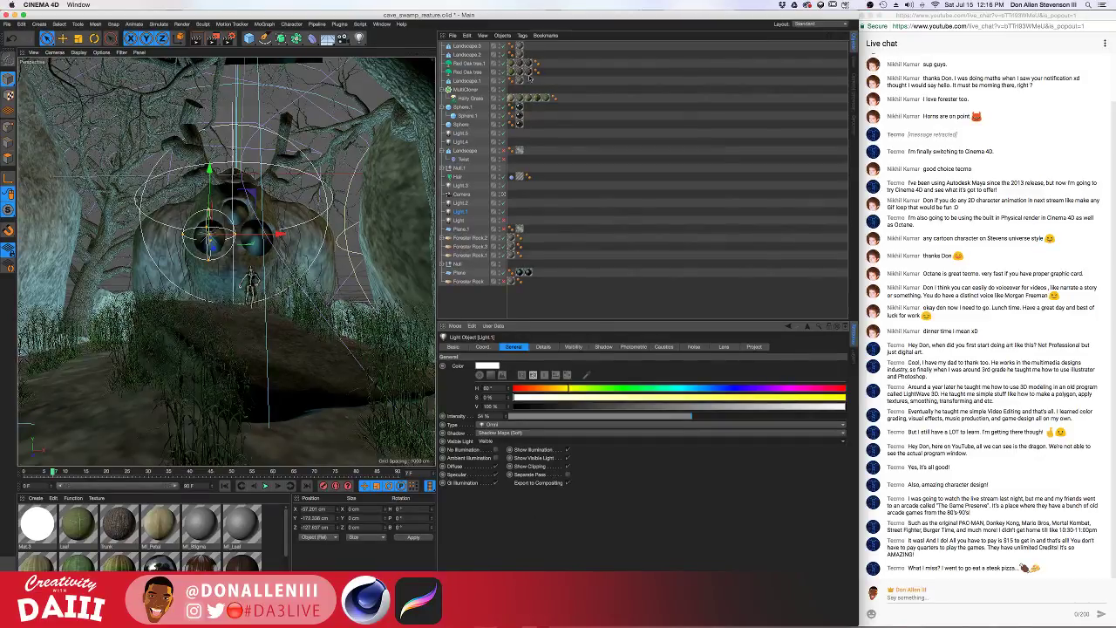
Shrink Light.1's visible radius and reposition the light as a small source just in front of the creature's lower eye
scroll(246, 267, "up", 10)
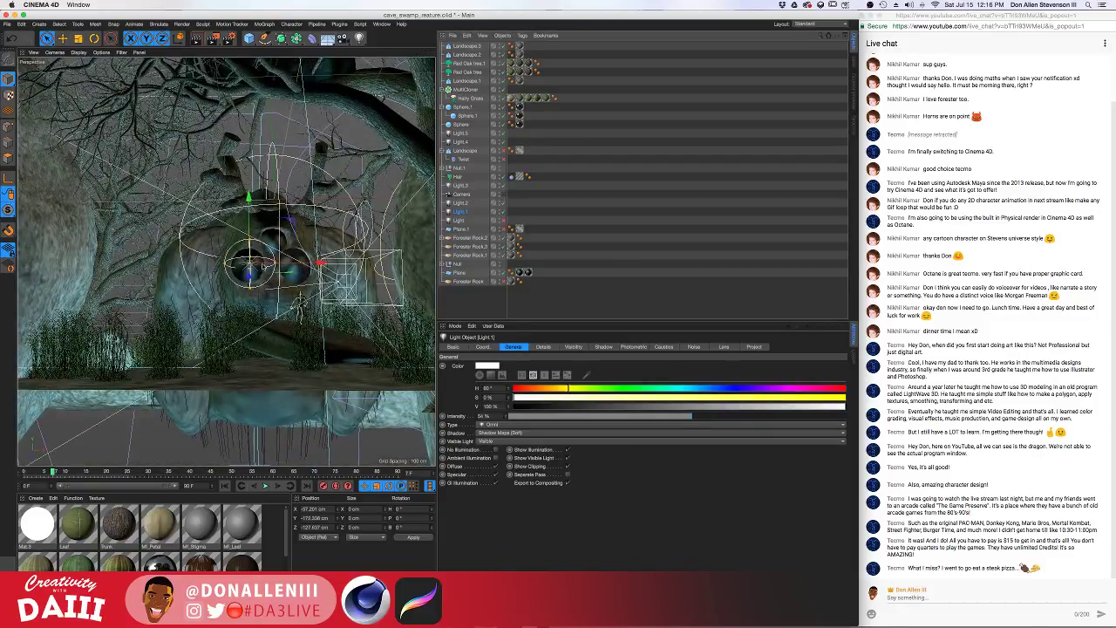
scroll(247, 267, "up", 4)
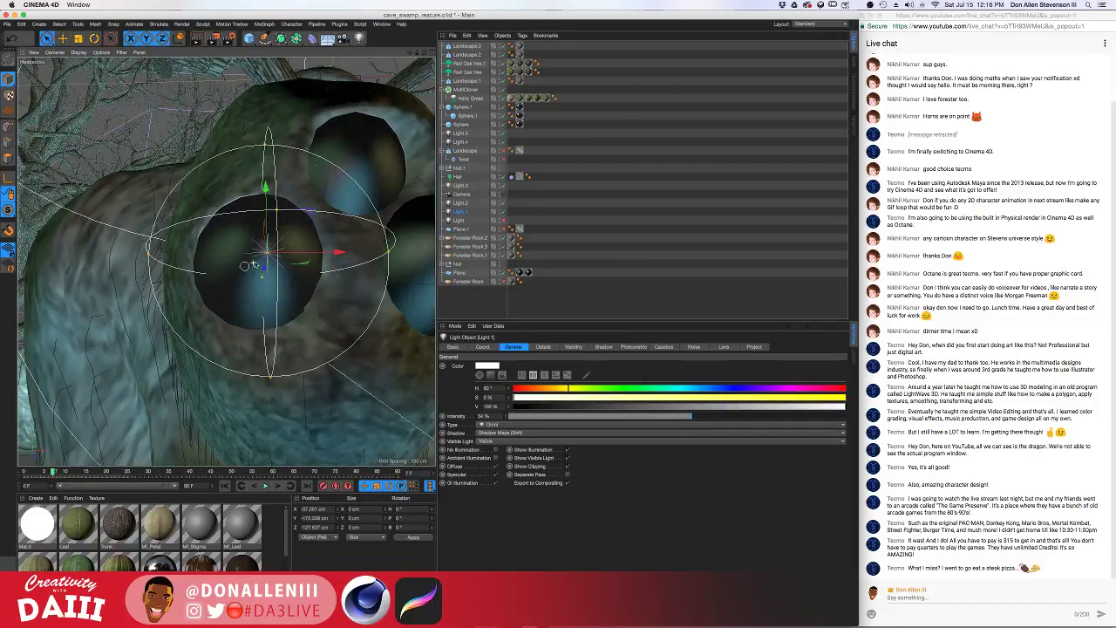
left_click_drag(339, 254, 307, 255)
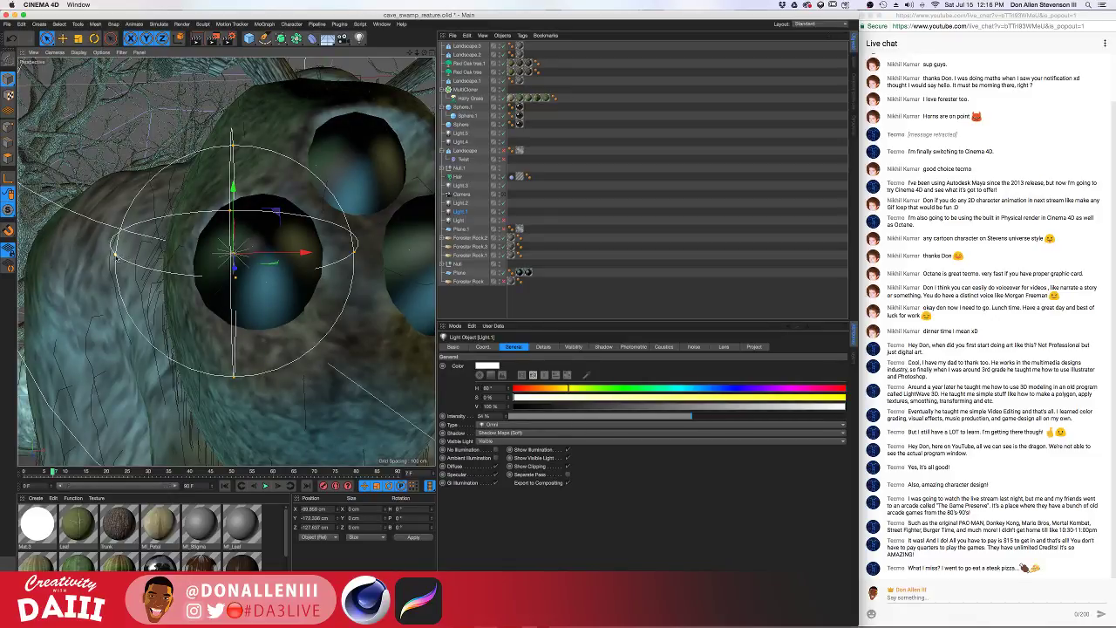
left_click_drag(114, 253, 226, 262)
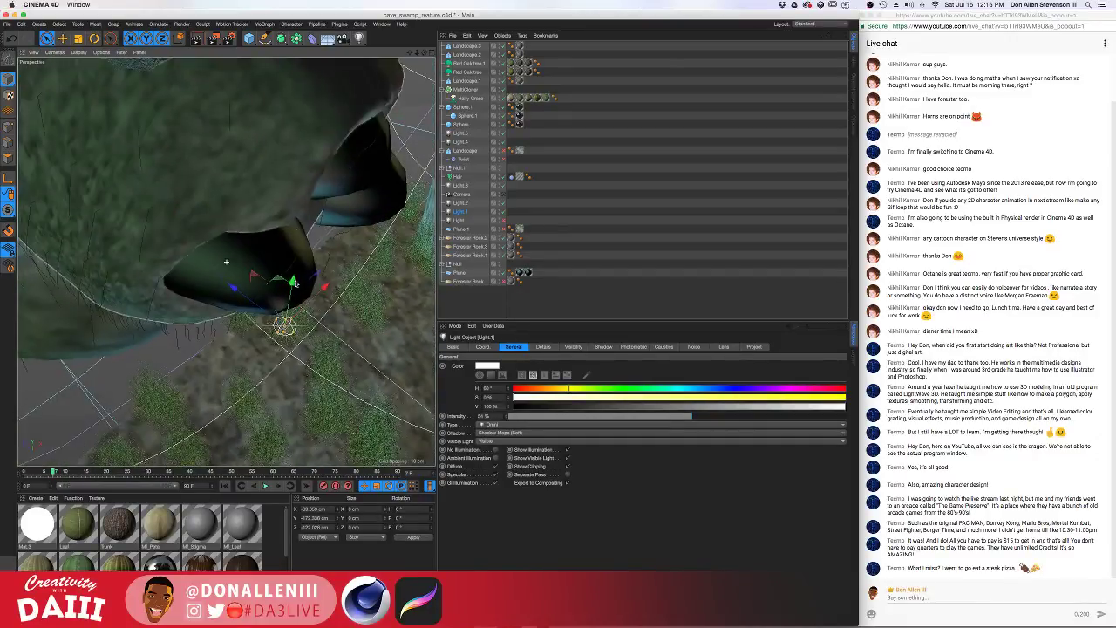
left_click_drag(294, 283, 209, 218, "alt")
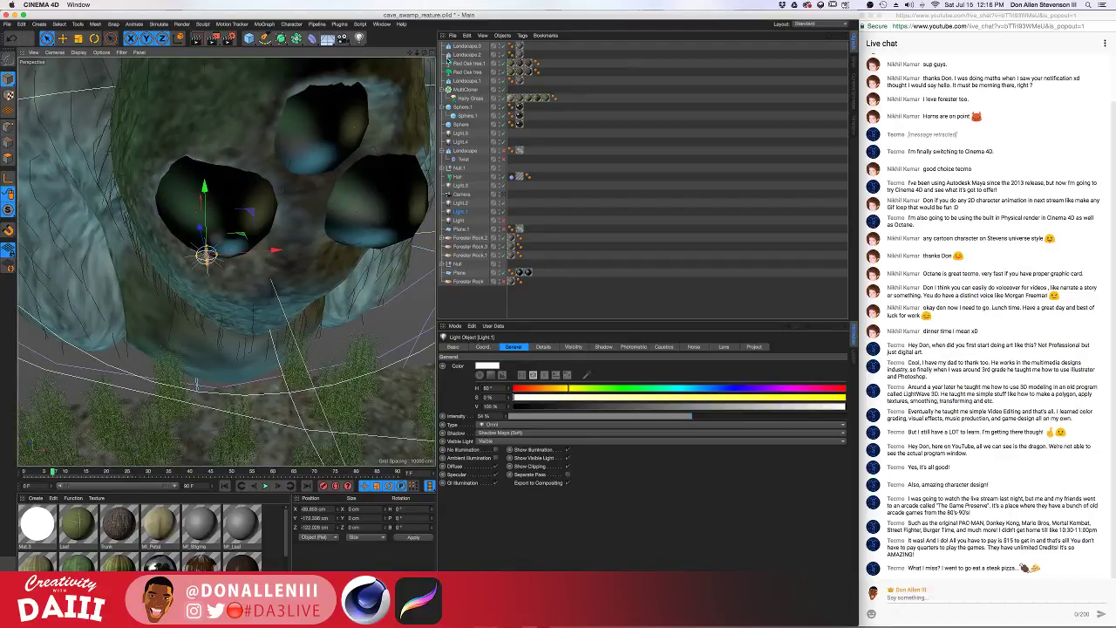
Duplicate Light.1, place the copy at the creature's other lower eye, and test-render the face close-up
left_click_drag(463, 216, 464, 208, "ctrl")
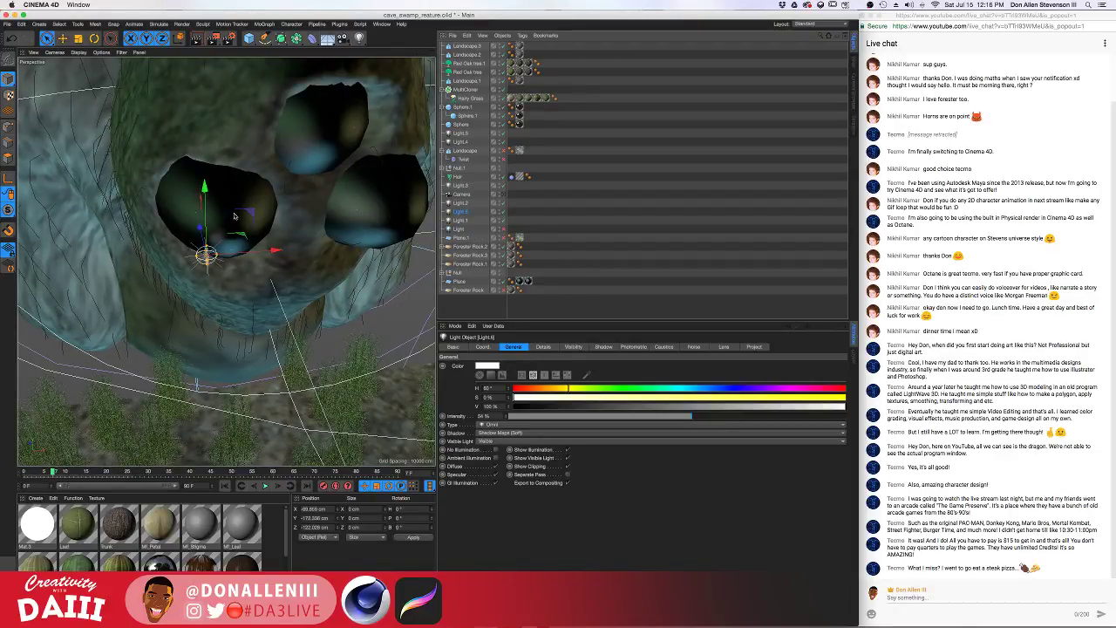
left_click_drag(268, 252, 447, 250)
left_click_drag(194, 237, 270, 186, "alt")
left_click_drag(391, 236, 376, 236)
left_click(307, 160)
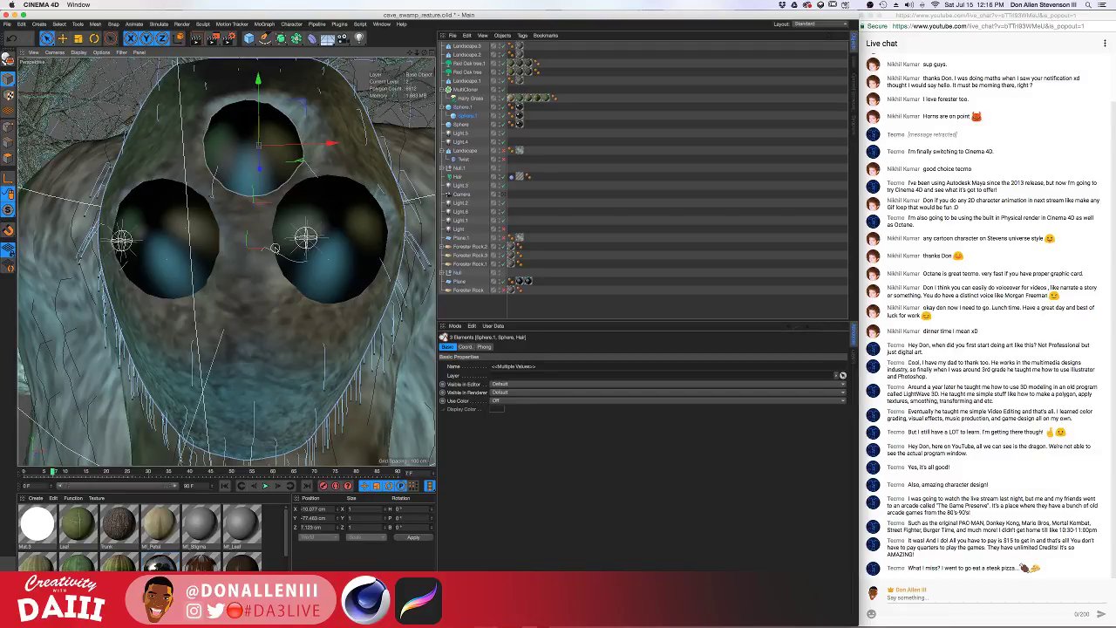
key("super+r")
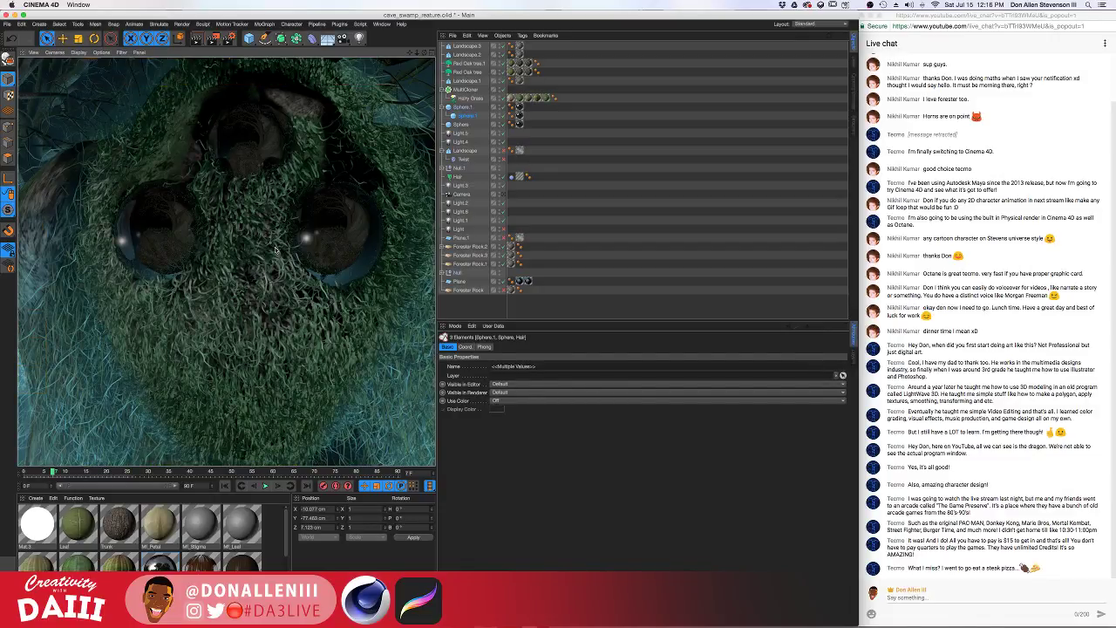
Compare the view through the scene's Camera with the free close-up view of the creature's eyes
left_click(502, 195)
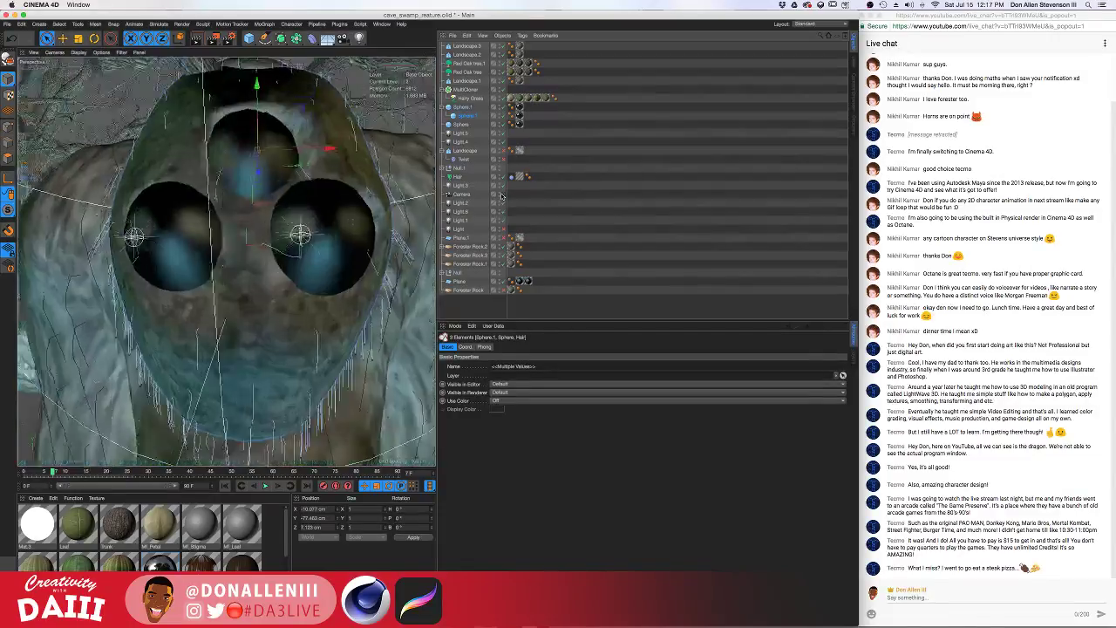
left_click(502, 195)
left_click(502, 196)
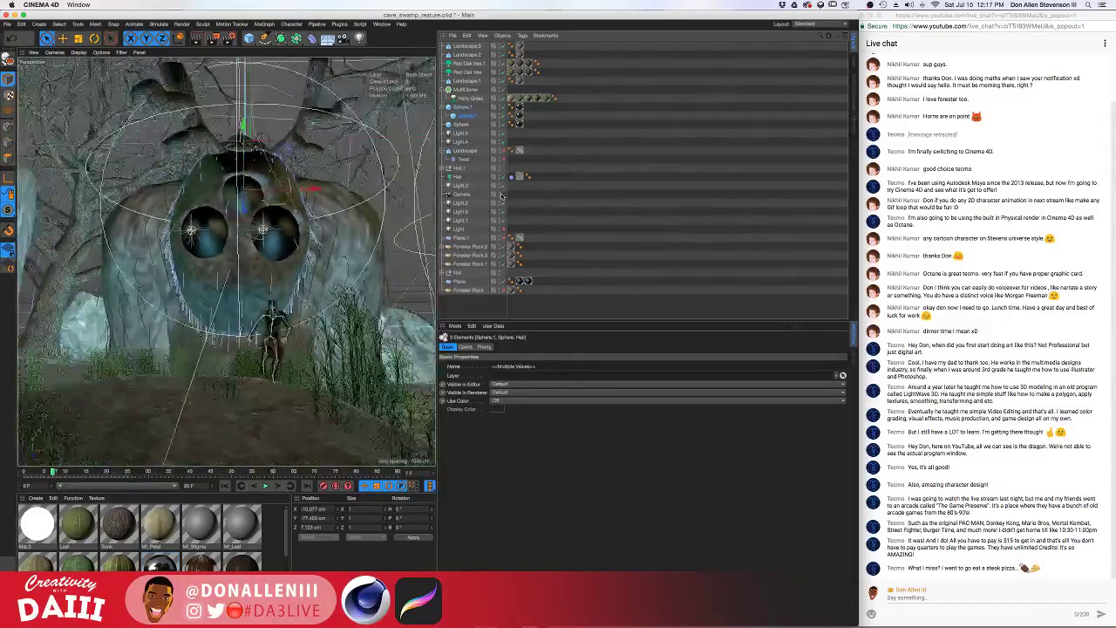
left_click(503, 195)
left_click(502, 195)
left_click(502, 194)
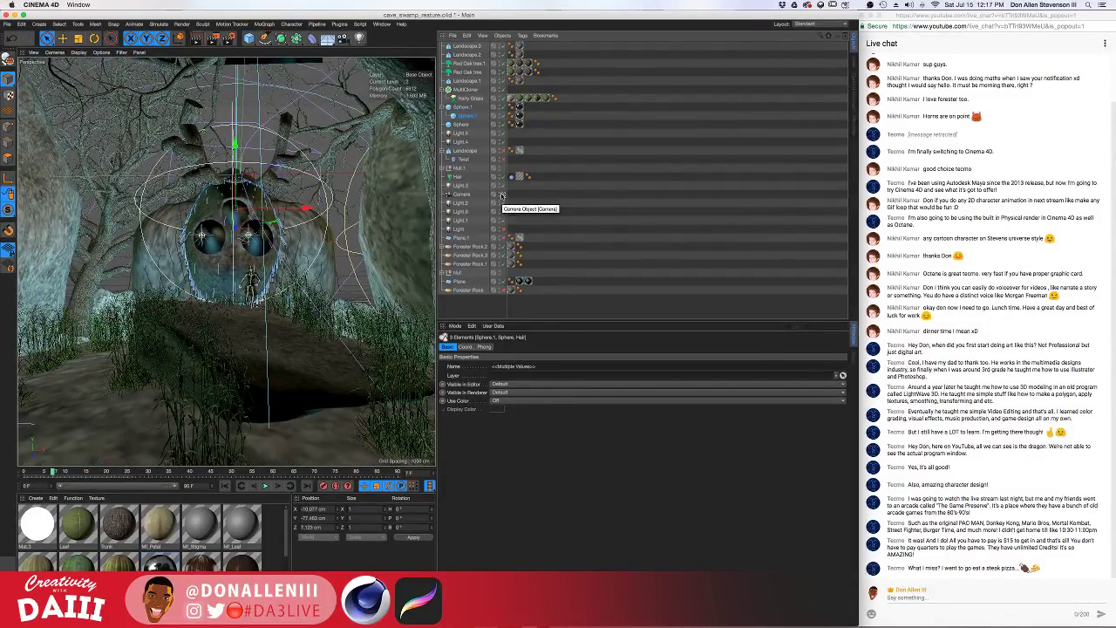
left_click(502, 194)
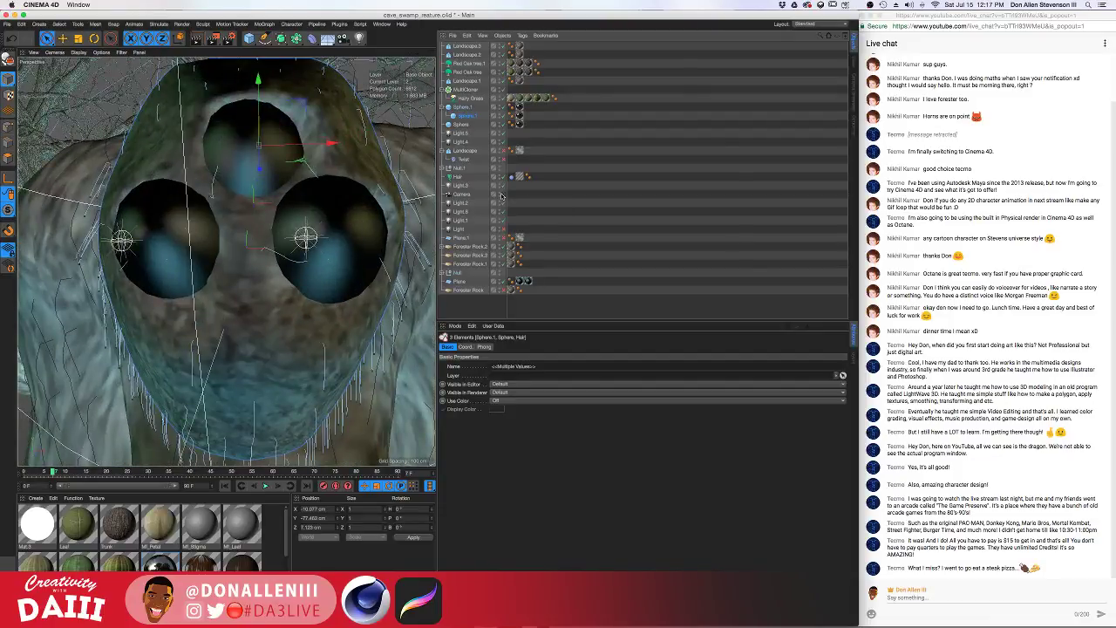
left_click(501, 194)
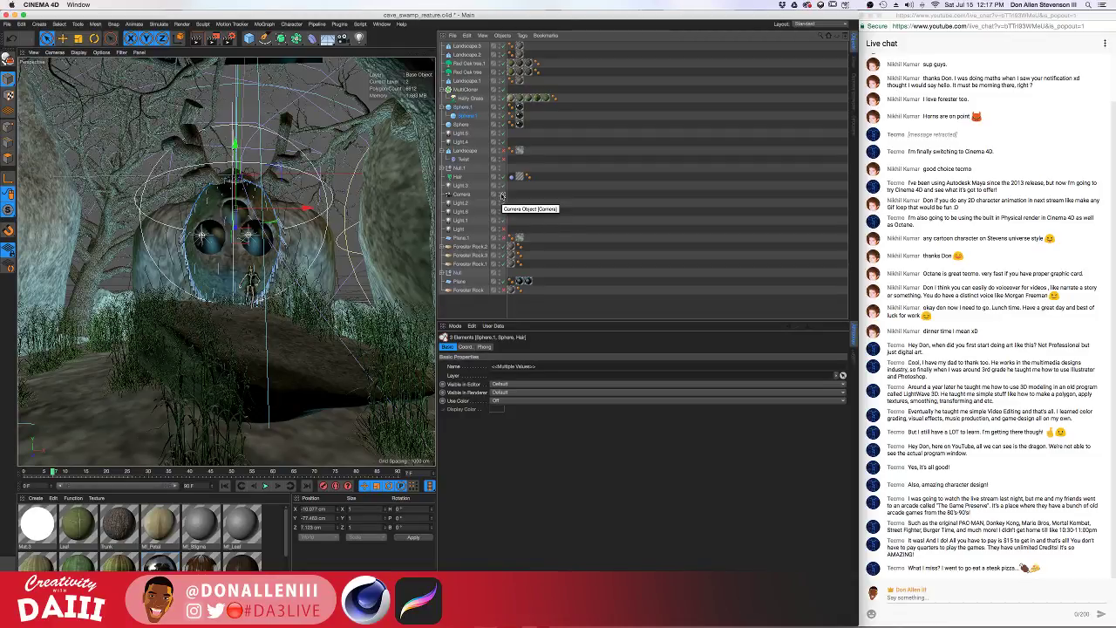
left_click(501, 194)
left_click(501, 195)
left_click(502, 194)
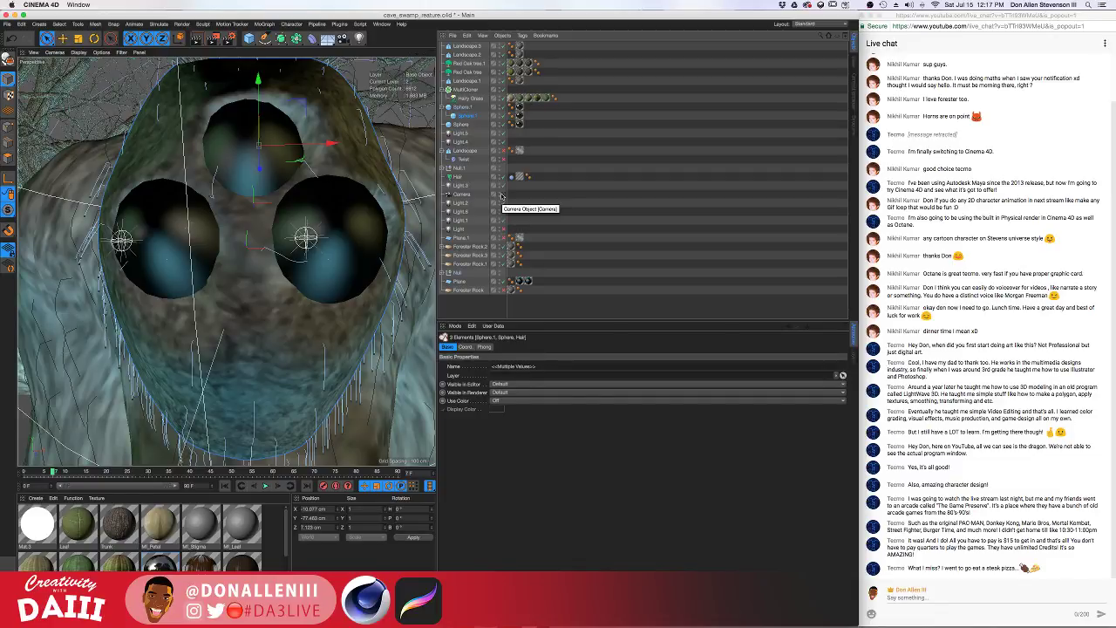
left_click(503, 193)
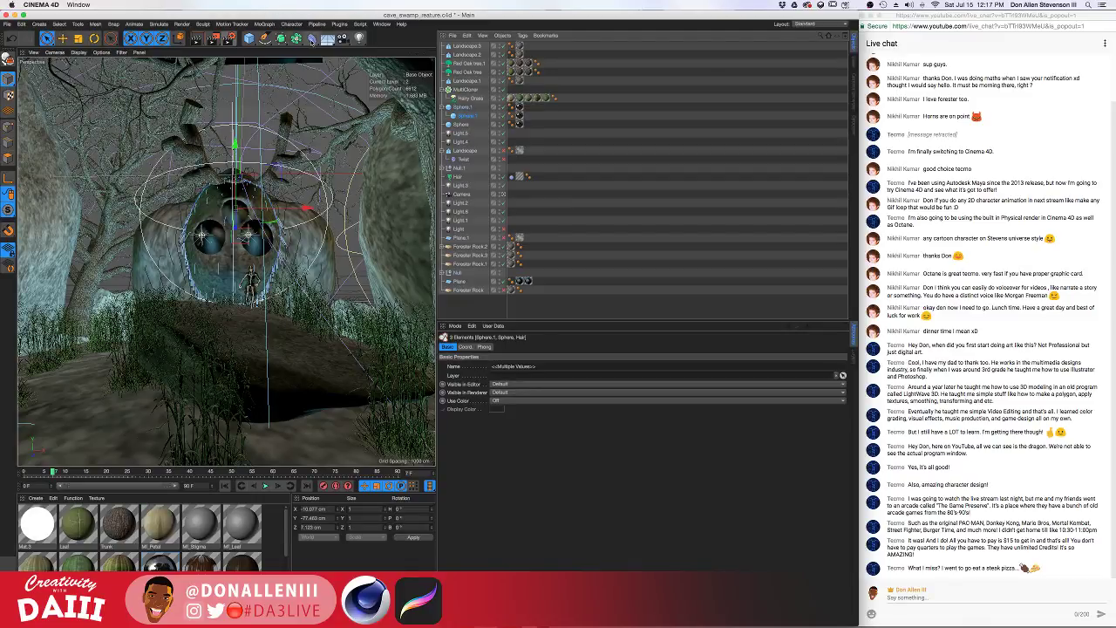
Add a spot light and move it along X and Z to about Z -513 cm, keeping its original height
left_click_drag(359, 38, 430, 58)
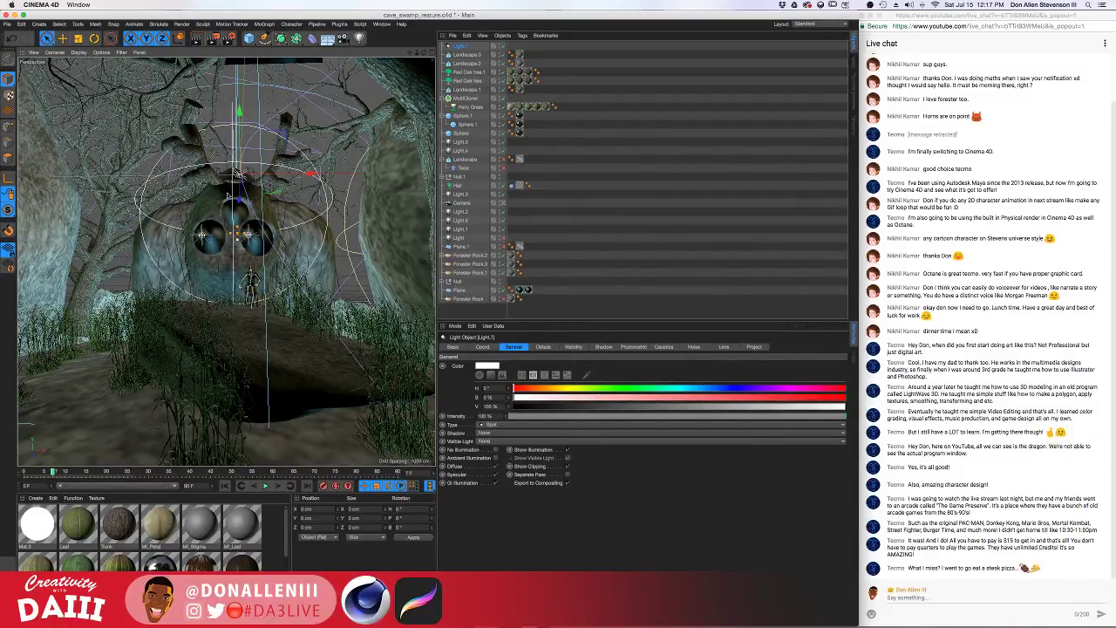
left_click_drag(240, 150, 238, 47)
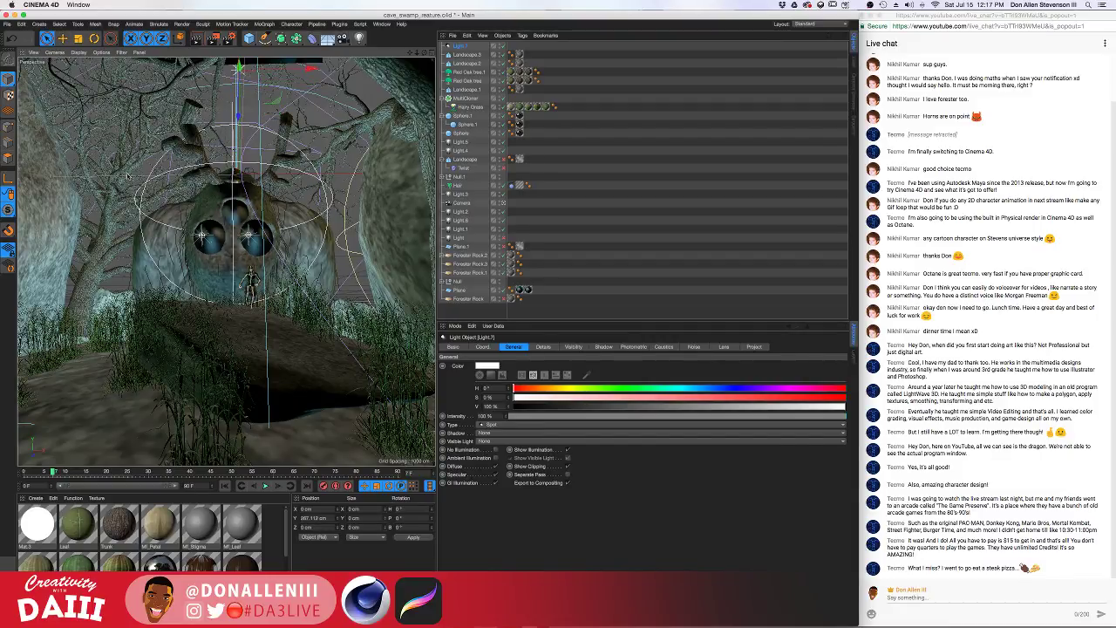
key("super+z")
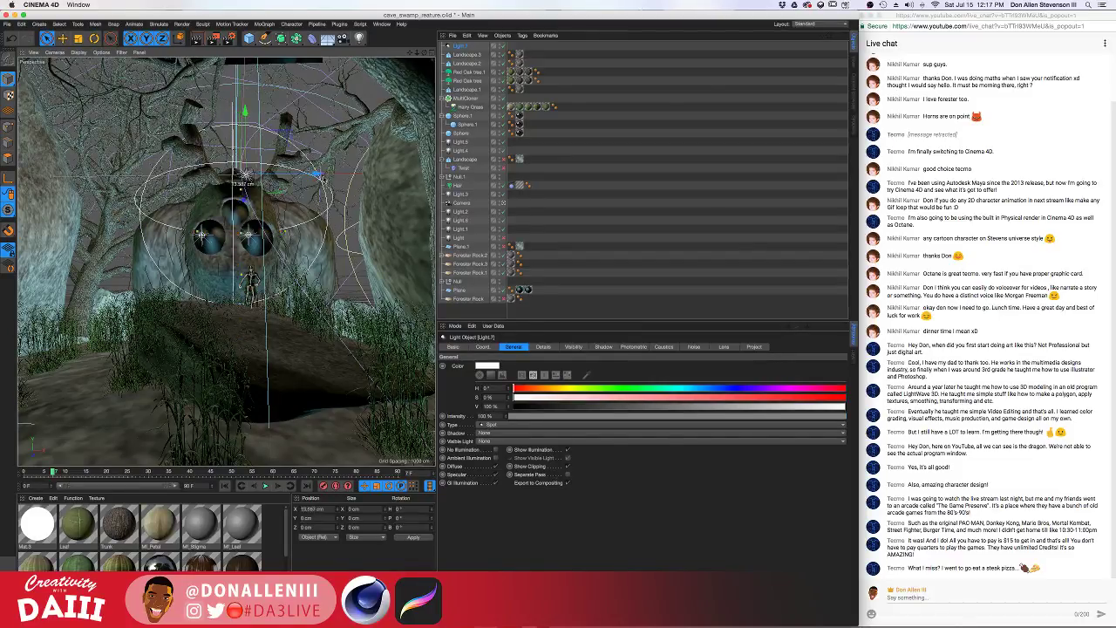
left_click_drag(311, 183, 333, 197)
left_click_drag(263, 200, 281, 70)
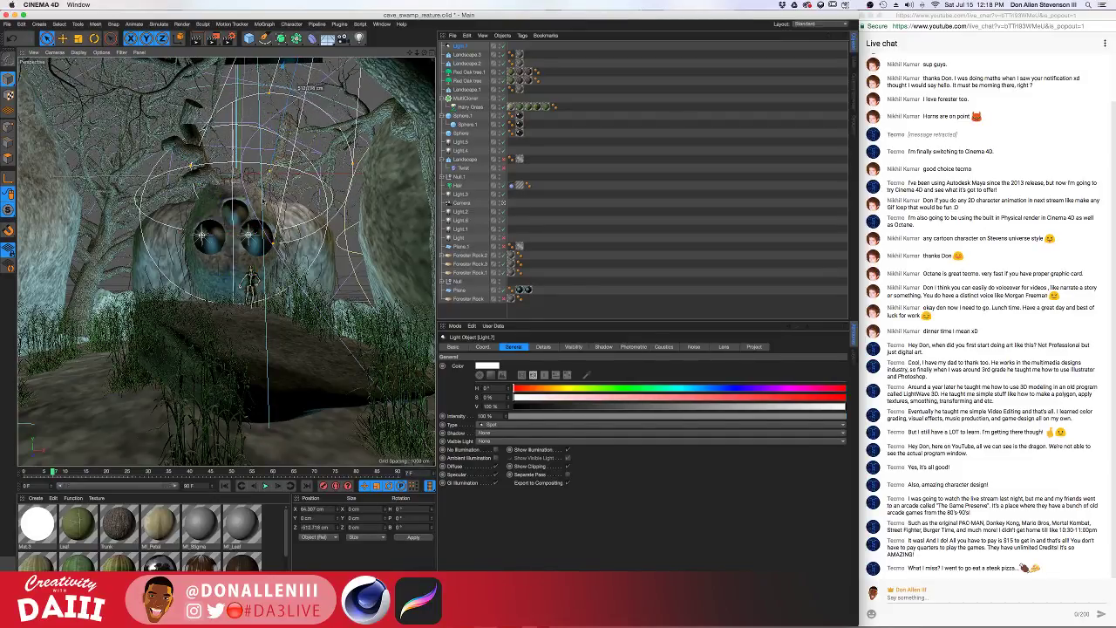
Rotate the new spot light to a pitch of about -88° and place it above the creature, pointing down
key("r")
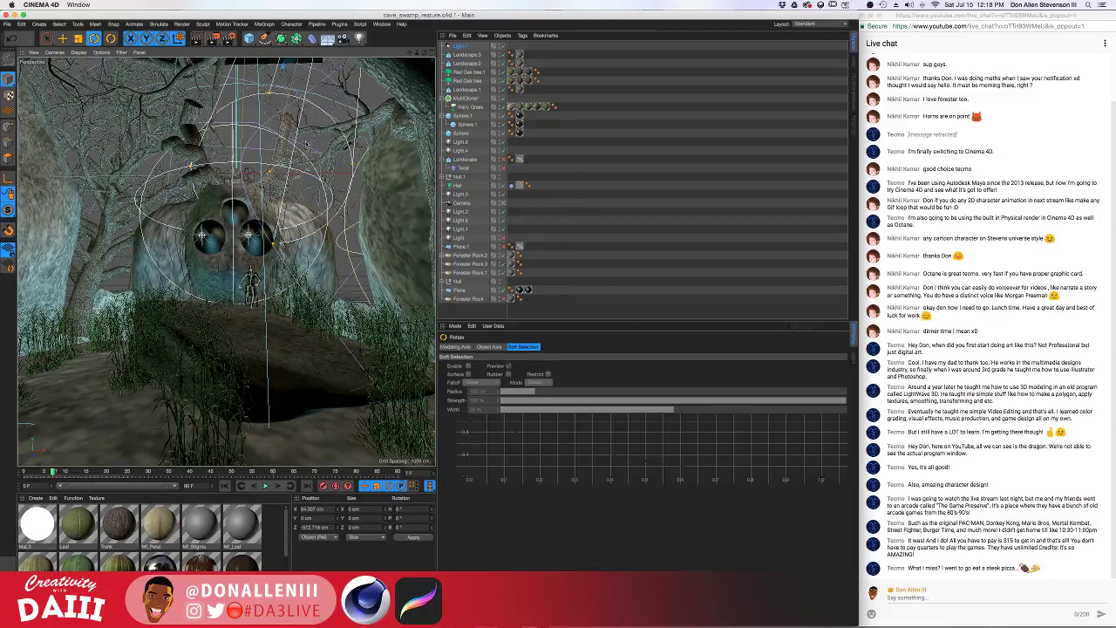
left_click(460, 45)
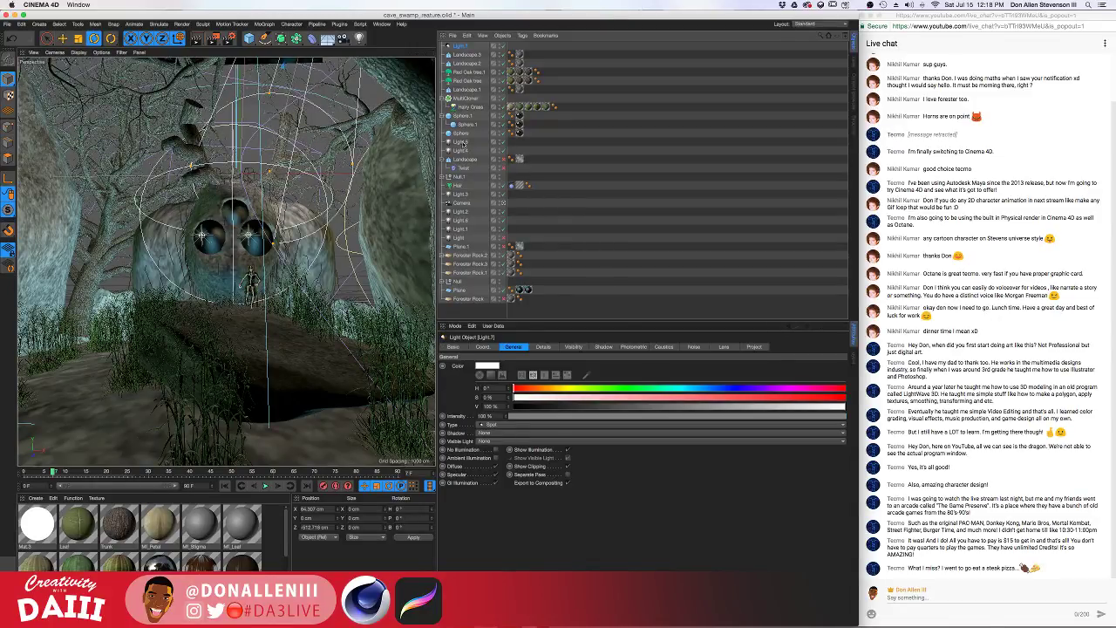
left_click(503, 203)
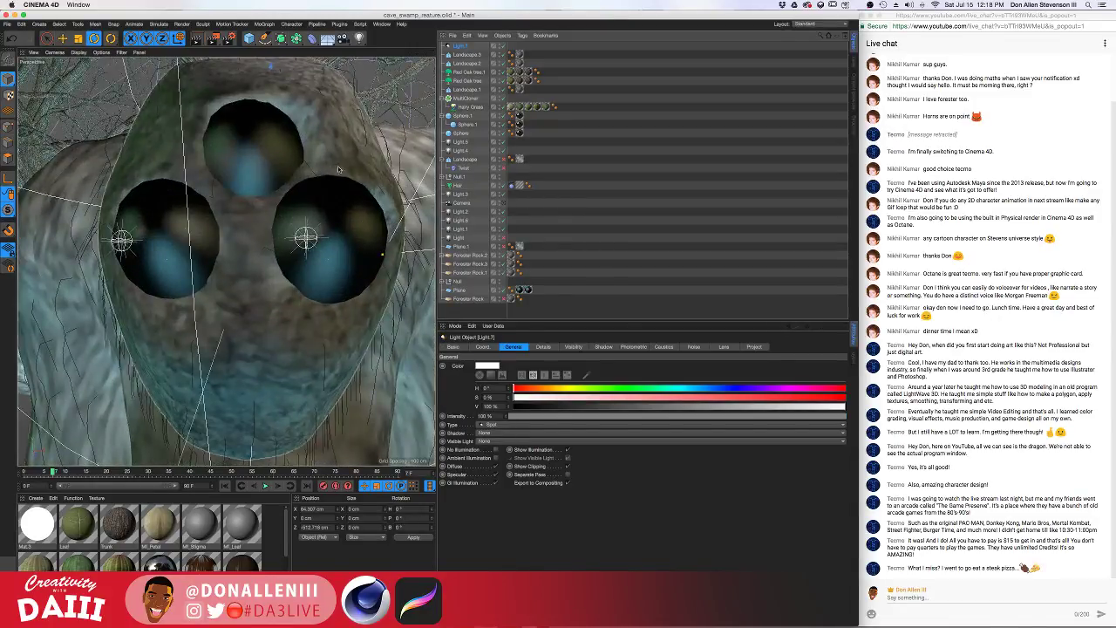
scroll(339, 168, "down", 10)
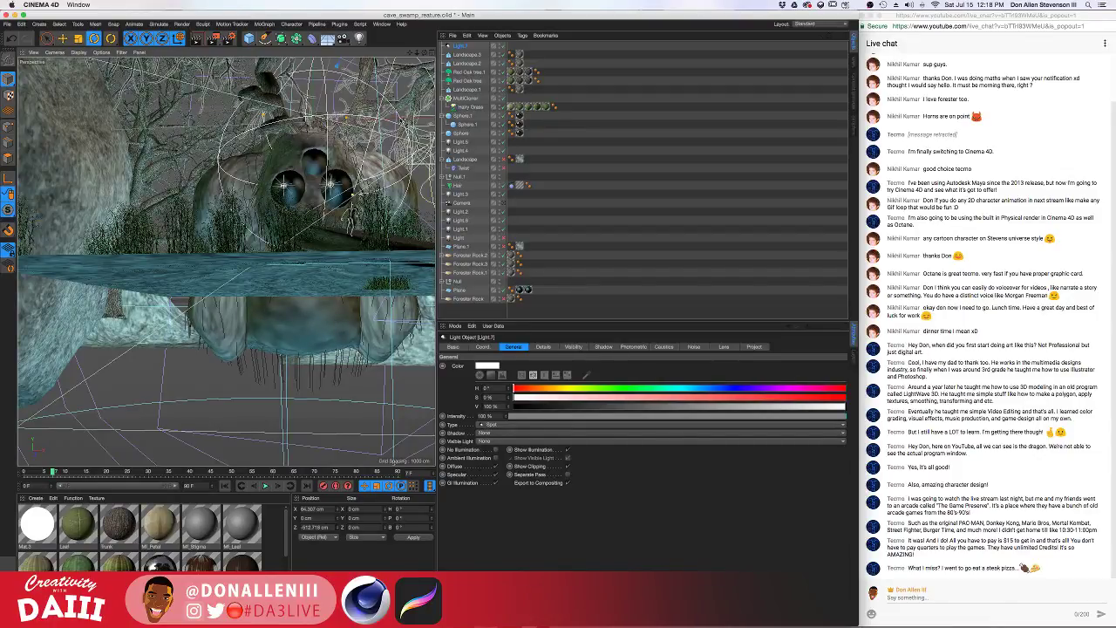
left_click(375, 136)
left_click_drag(375, 135, 369, 124, "alt")
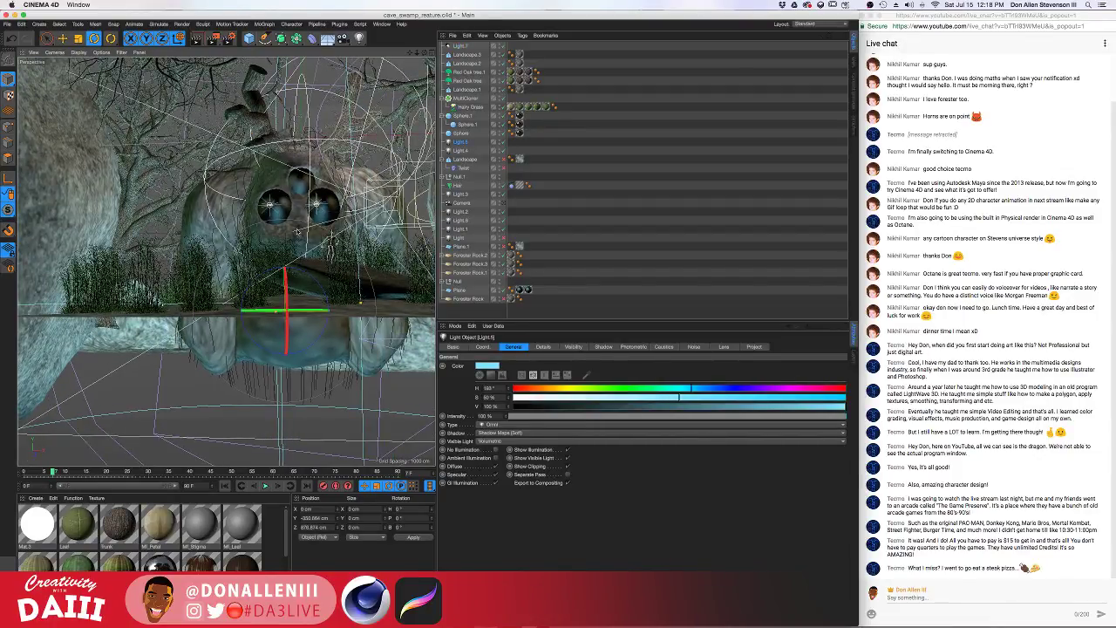
left_click_drag(297, 231, 348, 284, "alt")
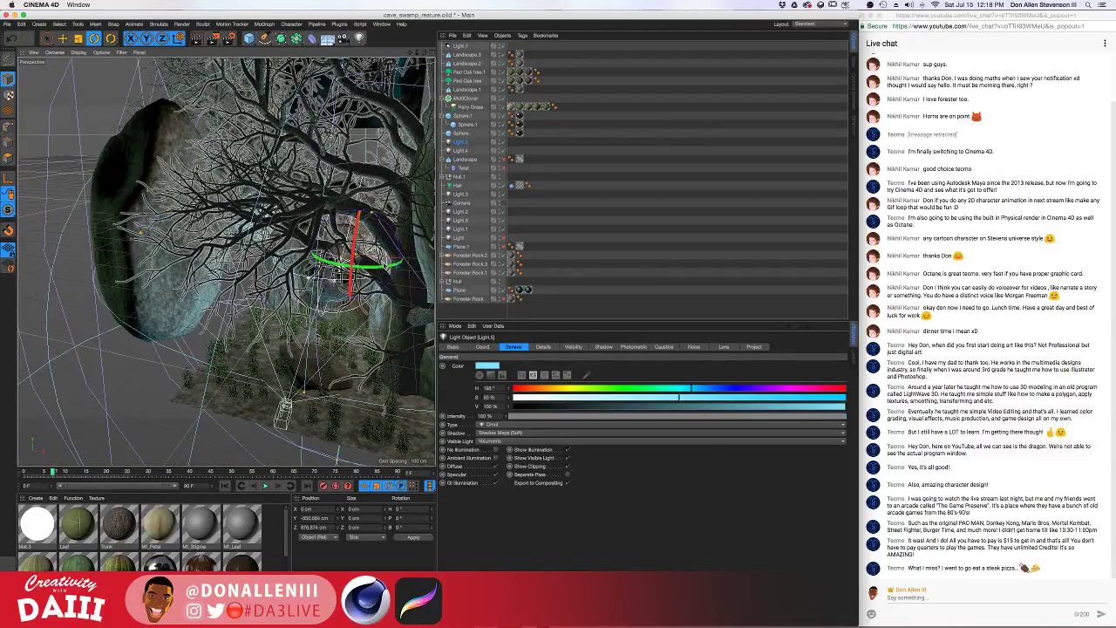
scroll(371, 280, "up", 8)
left_click_drag(335, 270, 265, 182, "alt")
left_click(460, 46)
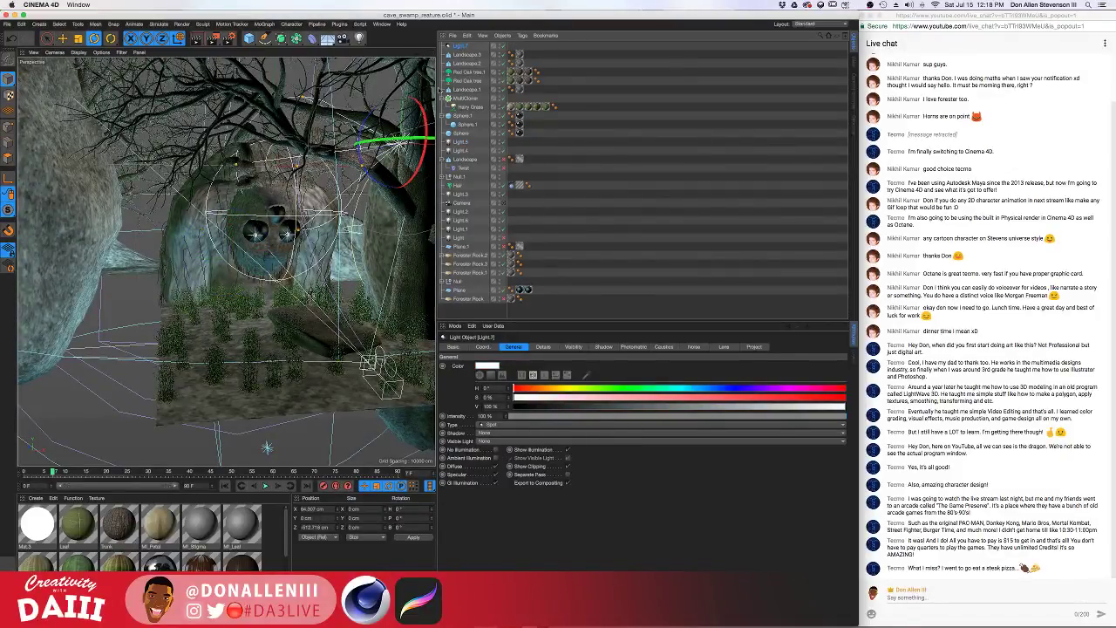
left_click_drag(424, 116, 284, 185)
key("e")
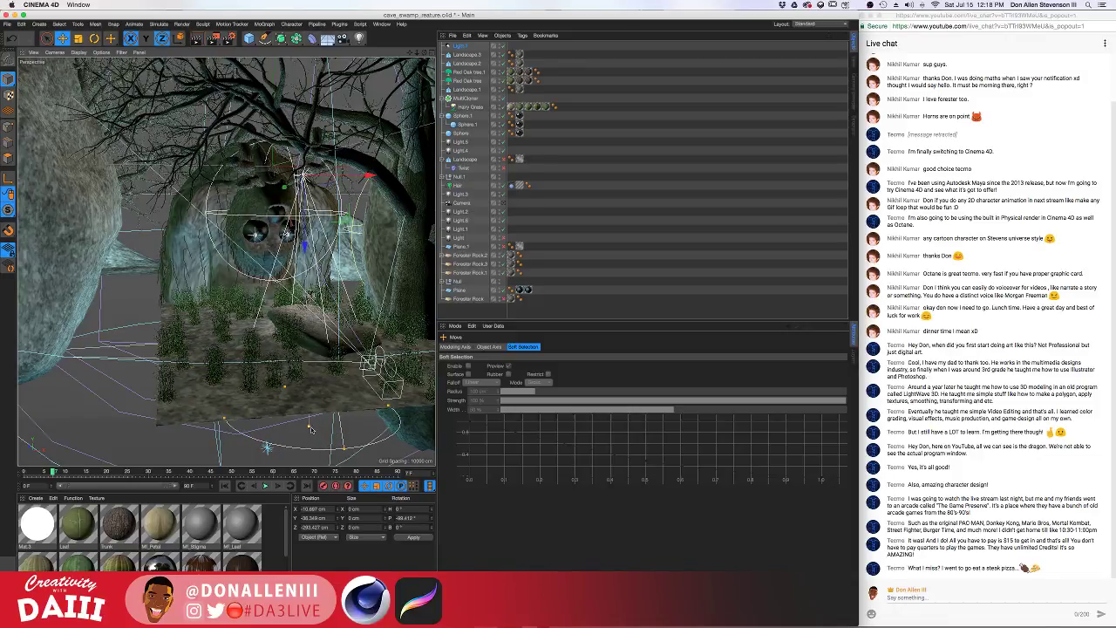
Shorten and resize the spot light's cone, and nudge the light slightly along X as seen through the Camera
left_click_drag(311, 428, 312, 318)
left_click_drag(326, 259, 296, 321)
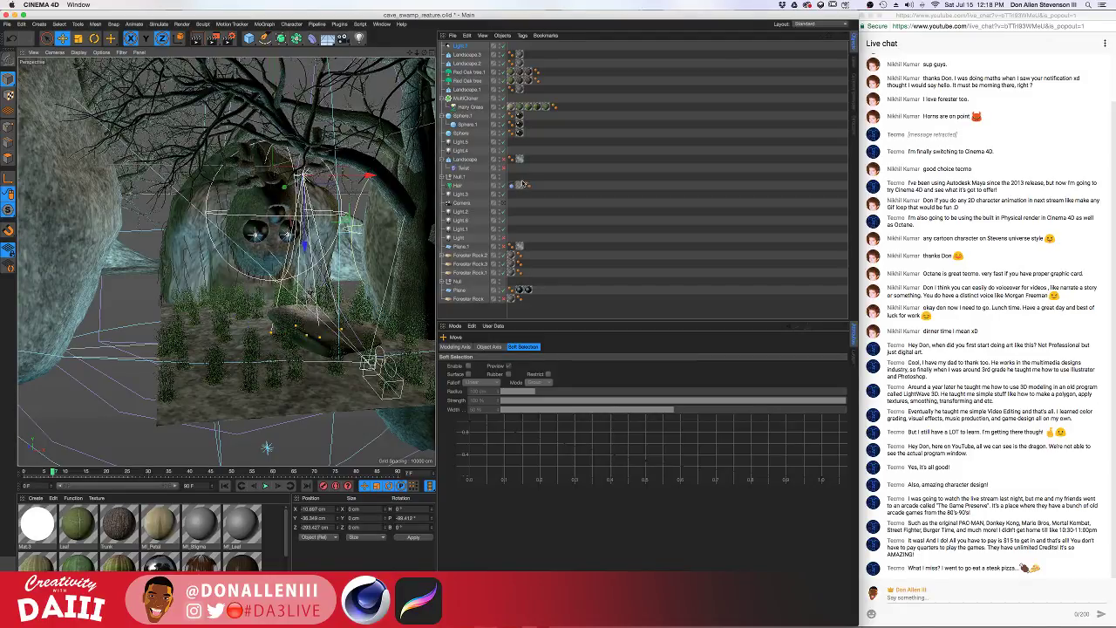
left_click(502, 203)
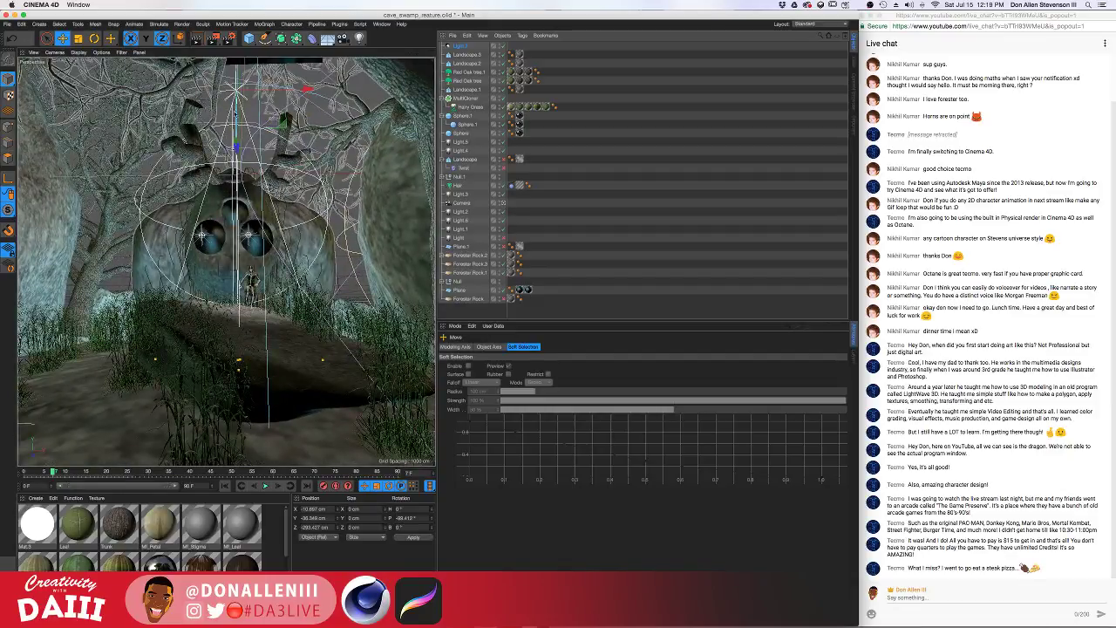
left_click_drag(307, 89, 316, 121)
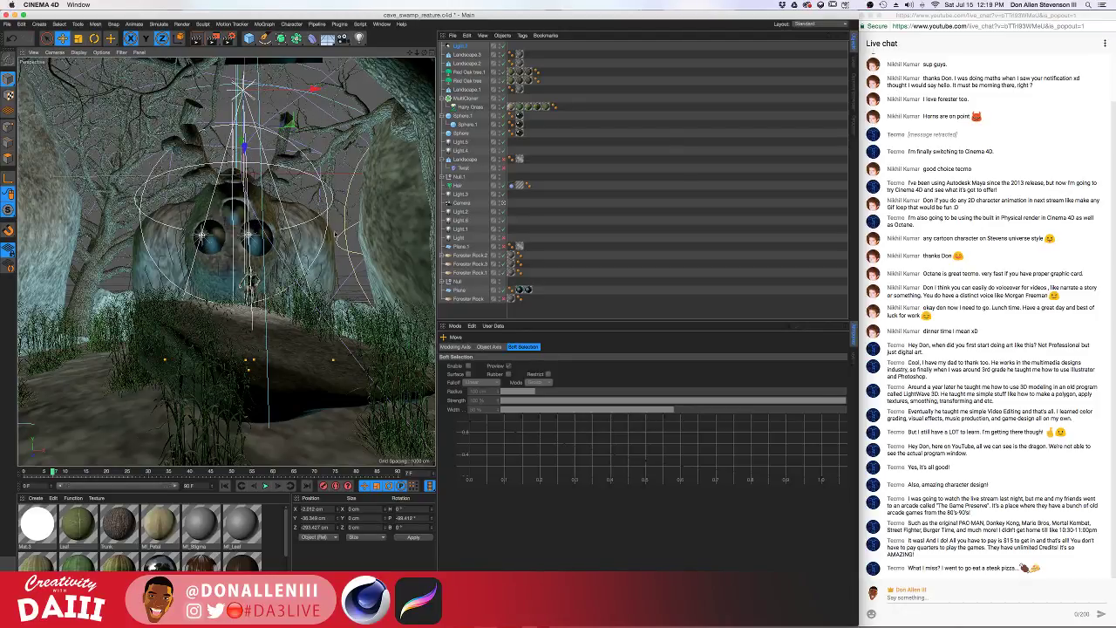
Narrow the overhead spot light's cone and render a preview of the creature's face
left_click_drag(334, 359, 284, 368)
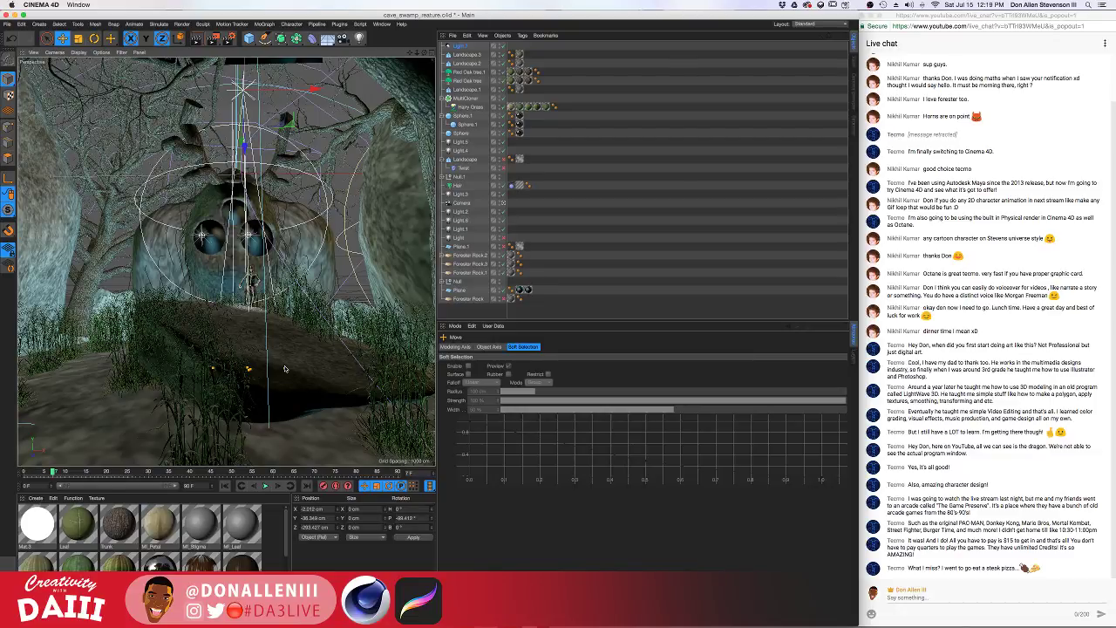
key("ctrl+r")
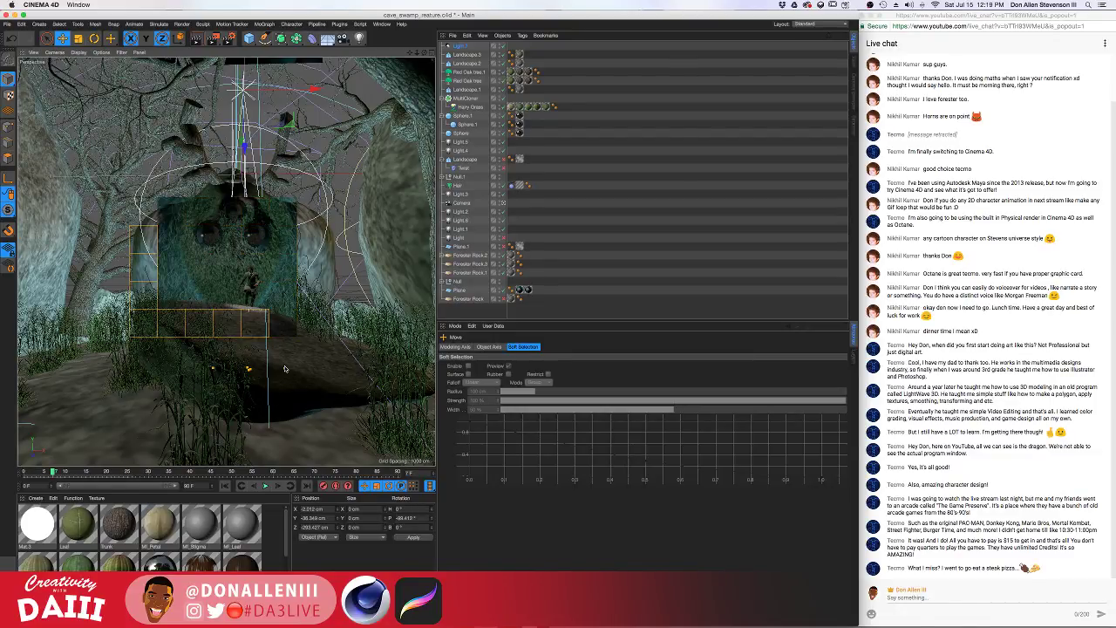
left_click(255, 282)
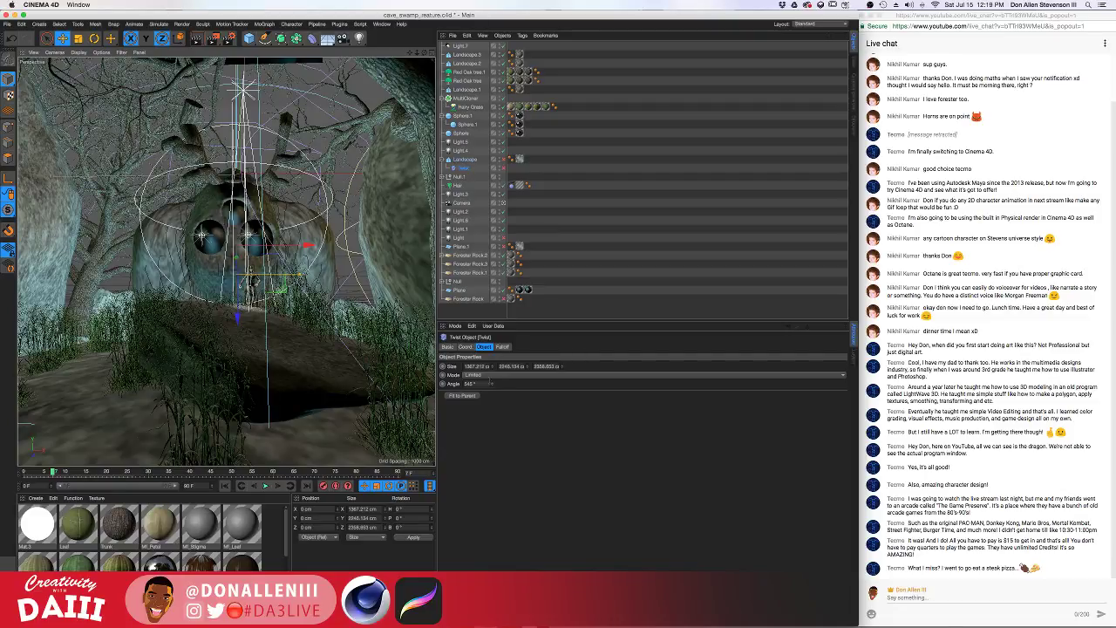
Give the overhead spot light soft shadow maps and volumetric visible light, with its hue set to 187°
left_click(461, 46)
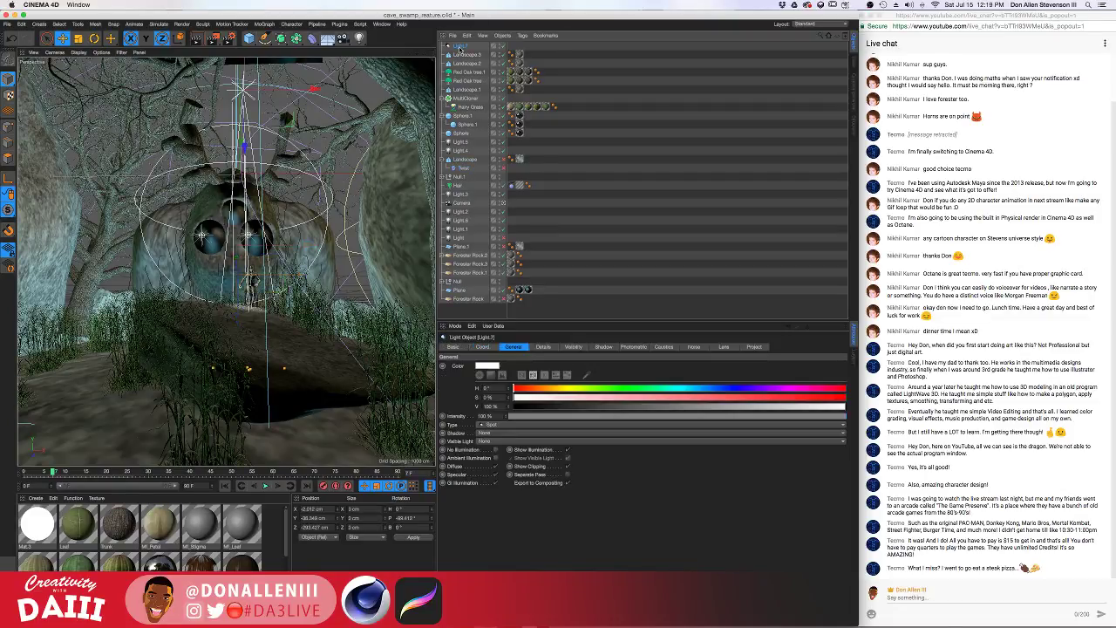
left_click(491, 443)
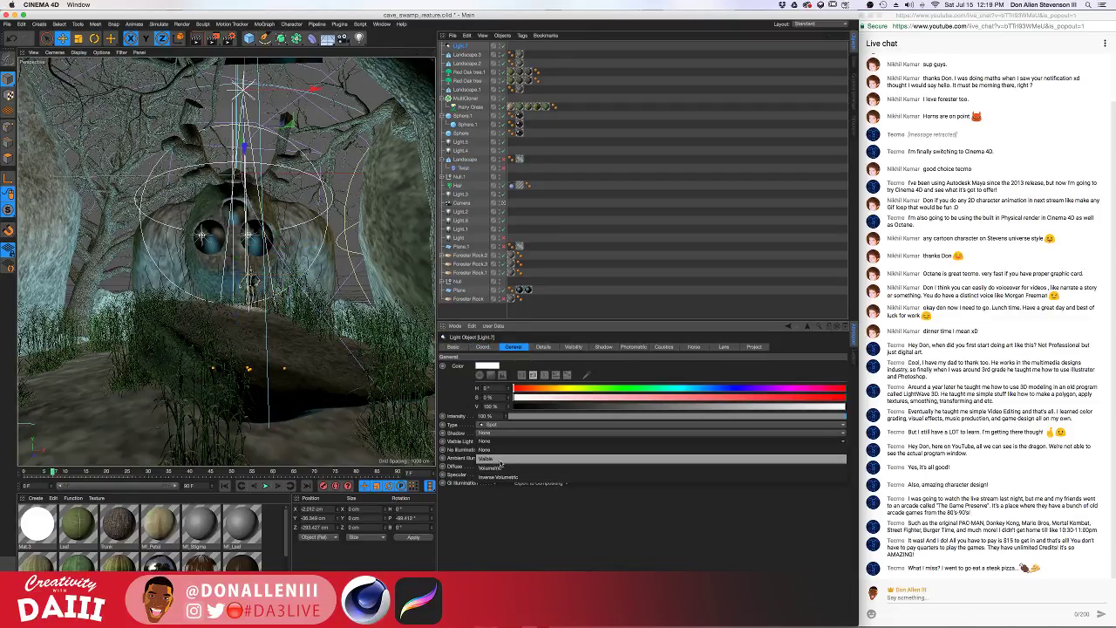
left_click(501, 460)
left_click(490, 426)
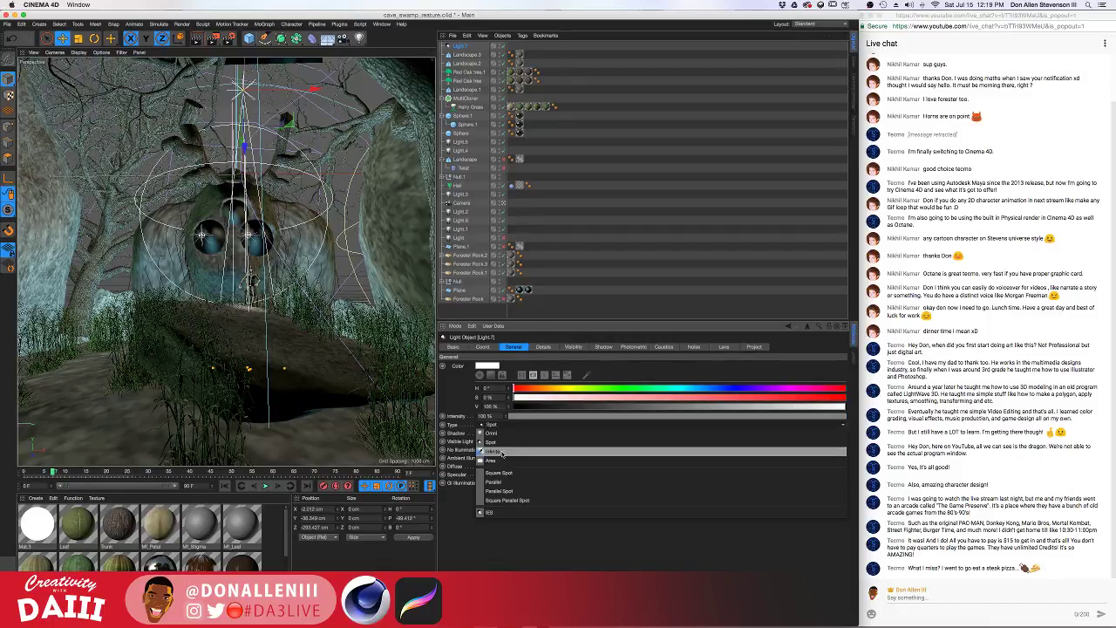
left_click(478, 406)
left_click(485, 434)
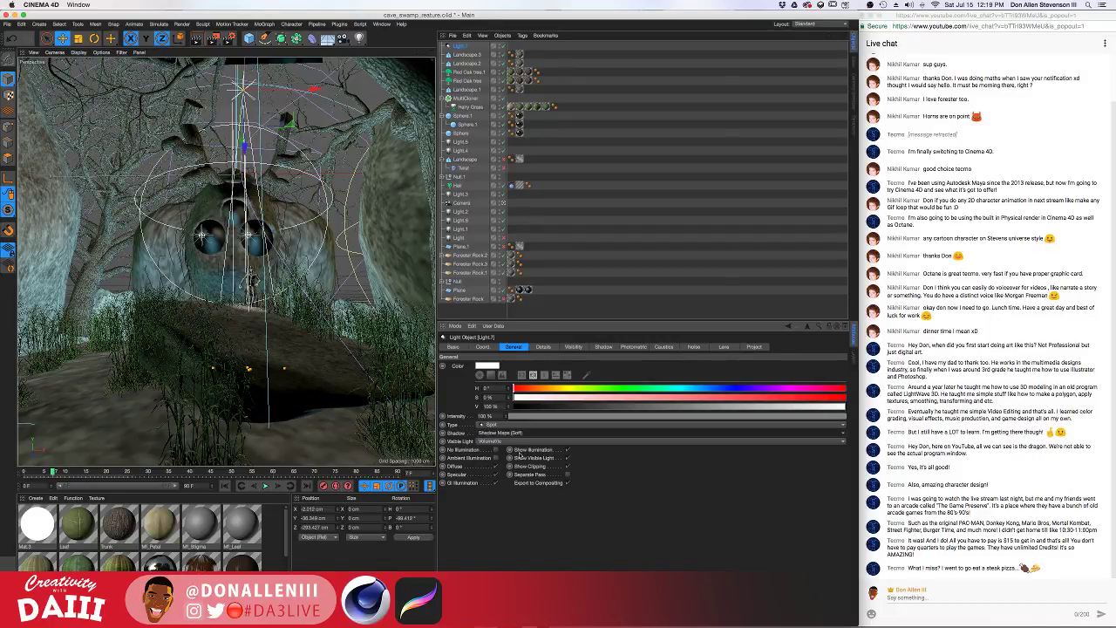
left_click(488, 443)
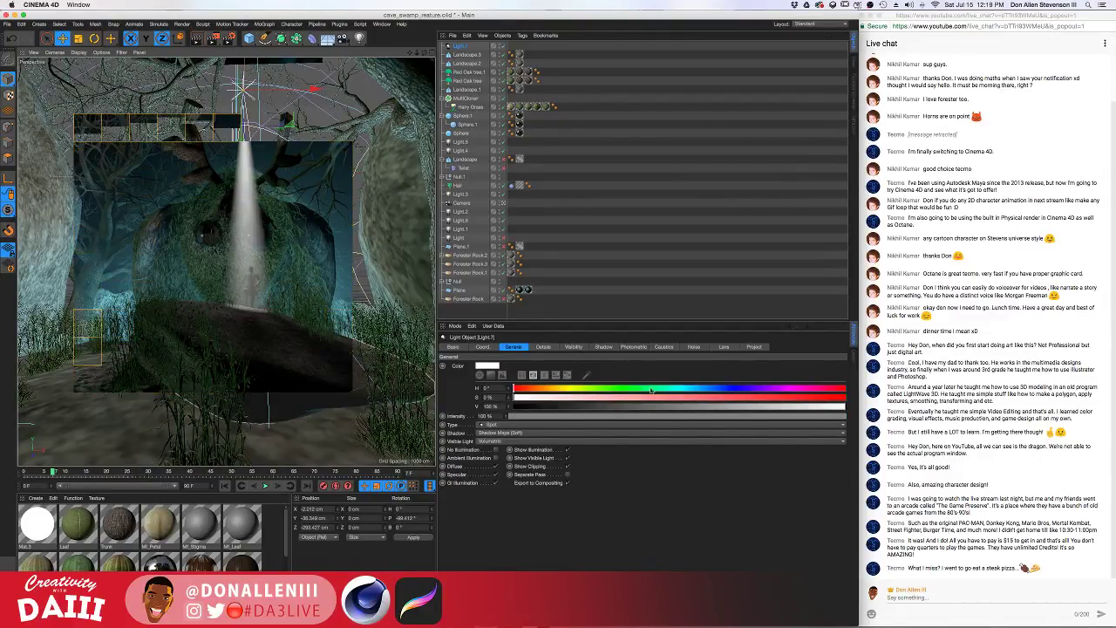
left_click(686, 390)
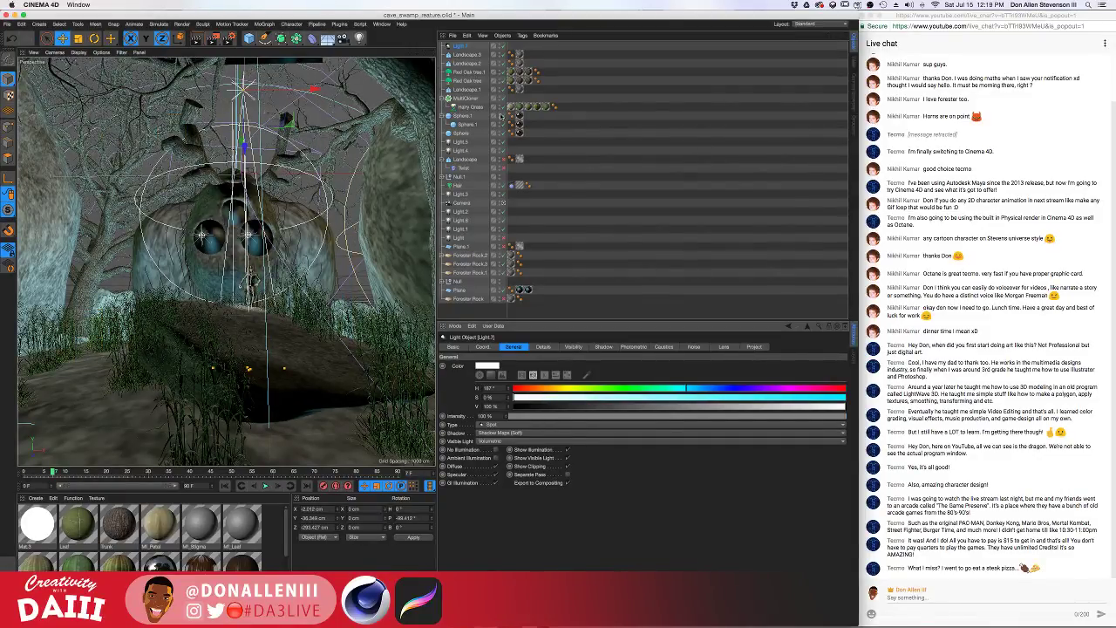
Leave the Camera view and rotate the spot light to a pitch of about -154°
left_click(504, 203)
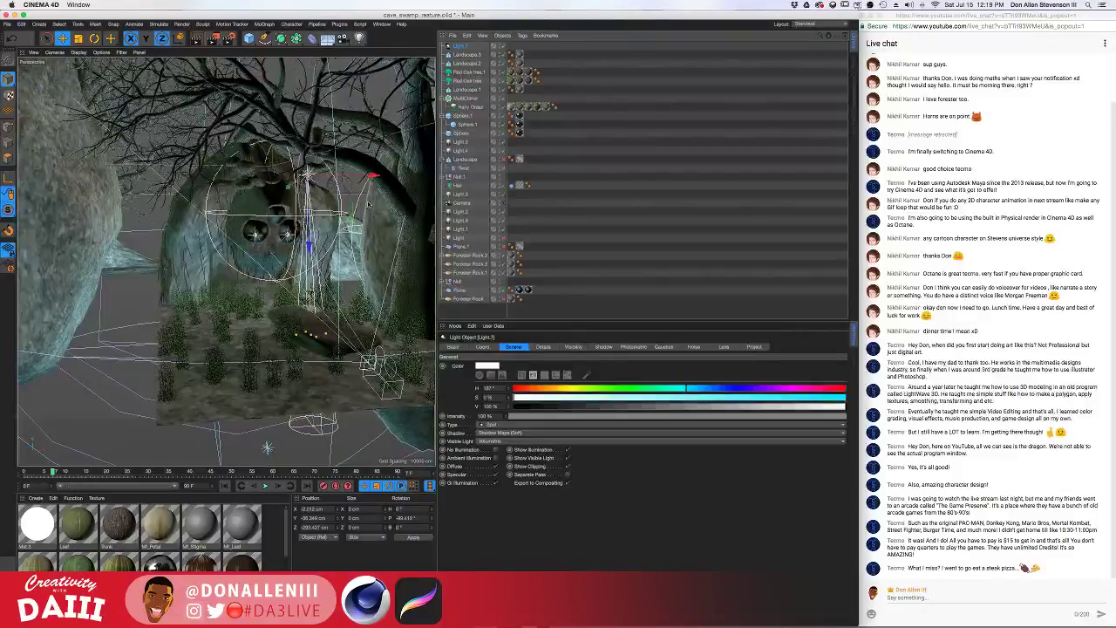
key("r")
left_click_drag(318, 154, 331, 281)
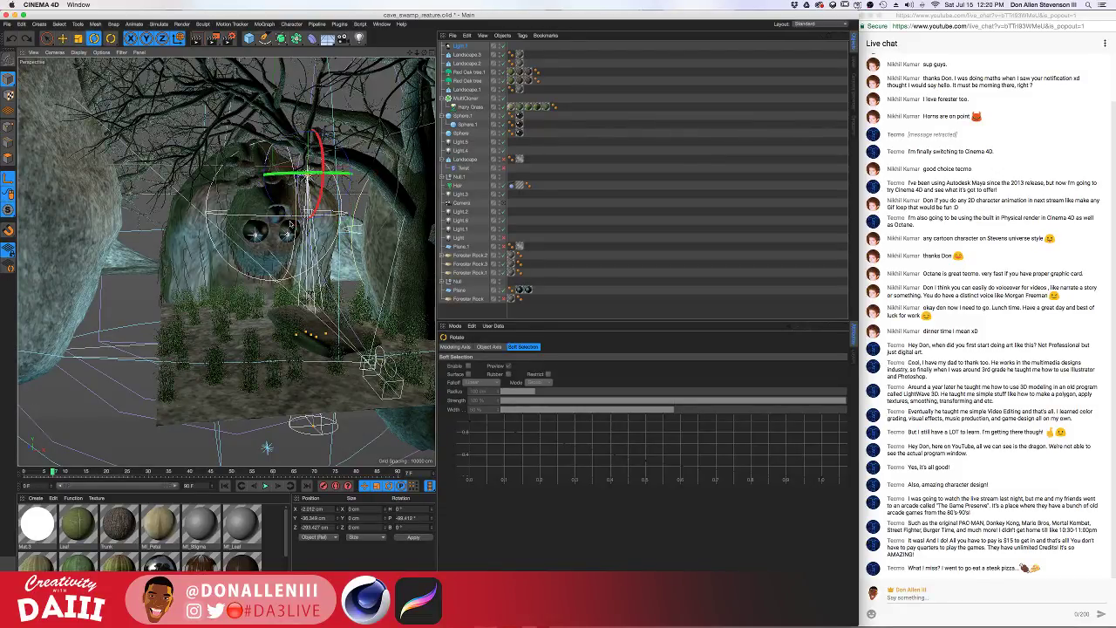
key("e")
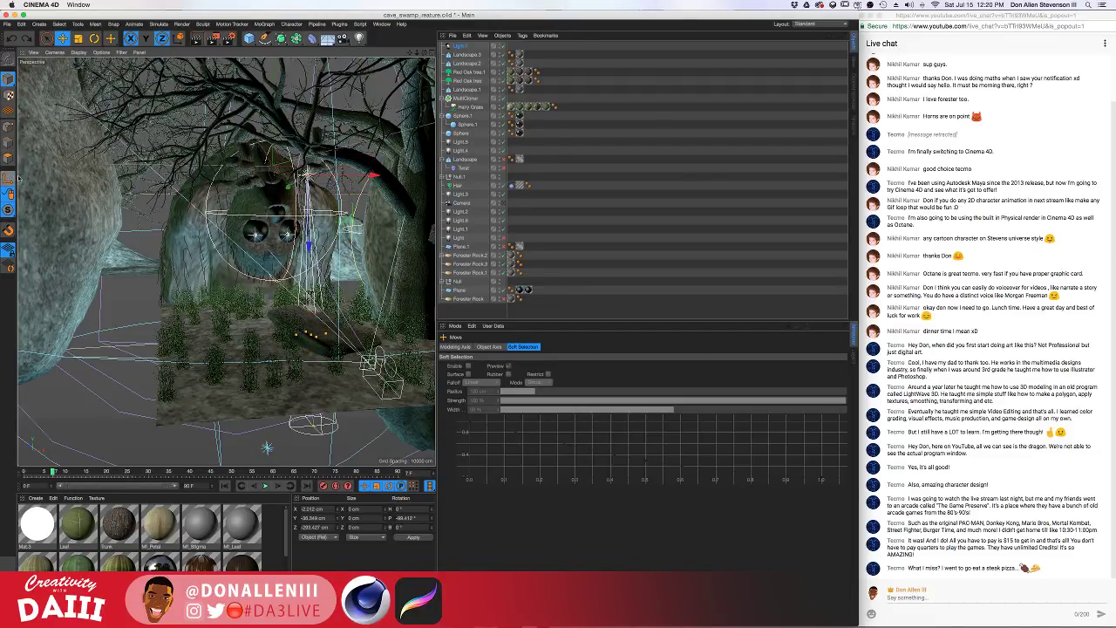
key("r")
left_click_drag(324, 172, 320, 144)
key("e")
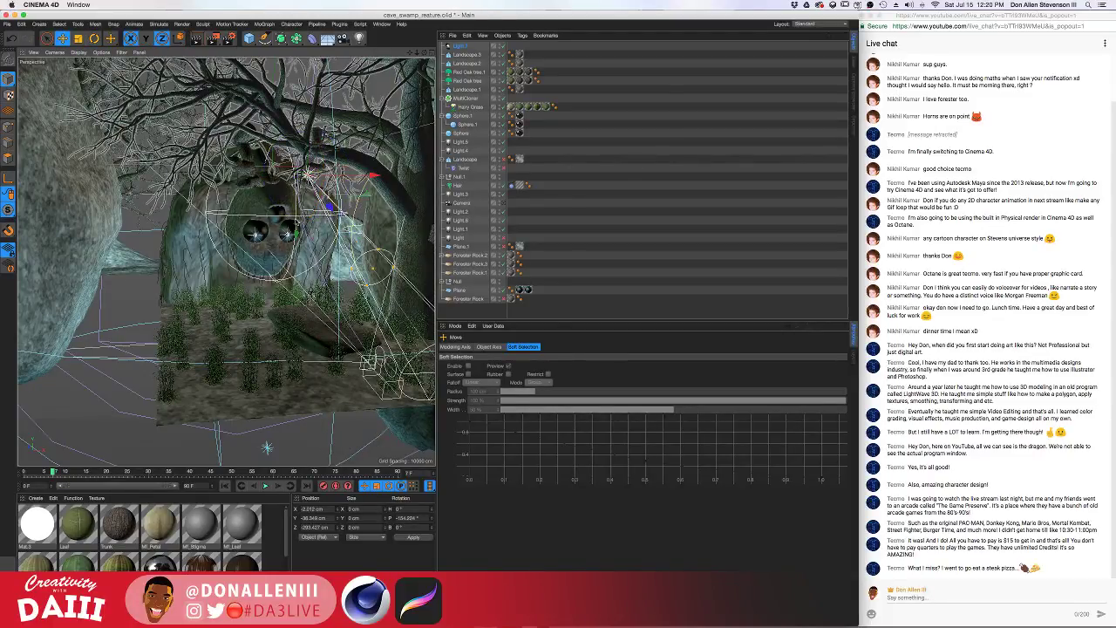
Move the spot light down to the creature's forehead, at about Y -130 cm and Z -120 cm
left_click_drag(289, 229, 294, 253)
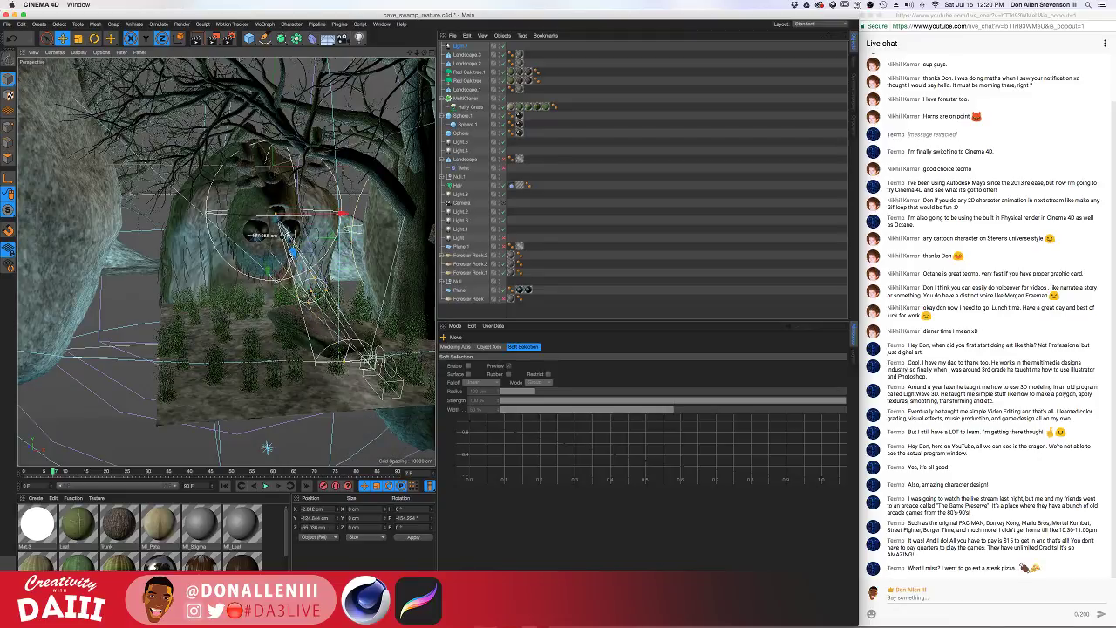
left_click_drag(311, 315, 320, 248, "alt")
scroll(318, 257, "up", 5)
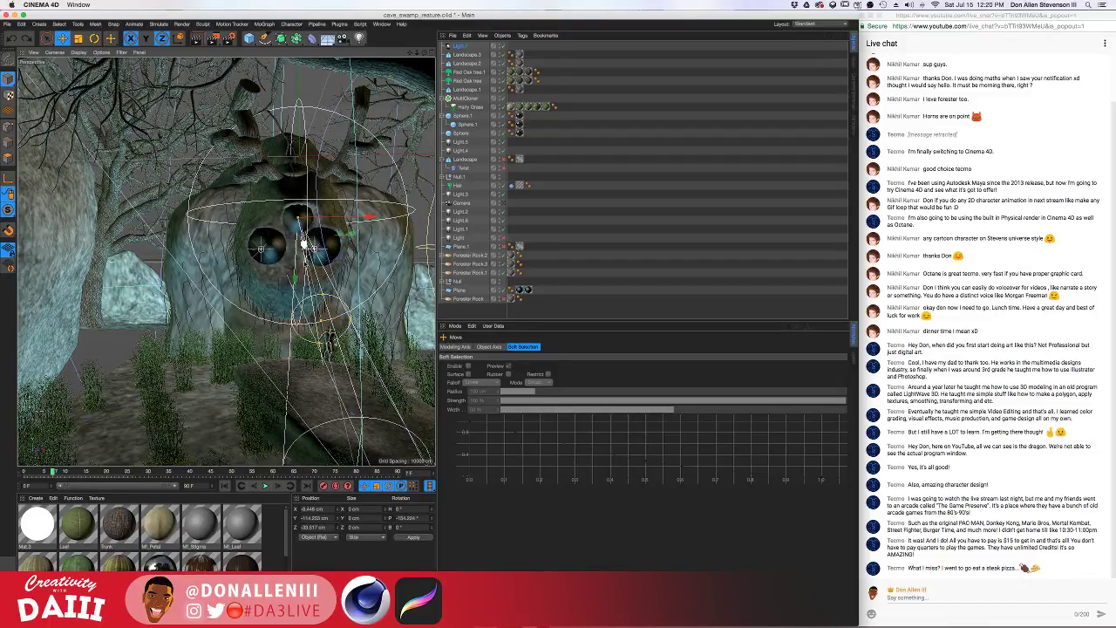
left_click_drag(304, 245, 294, 278)
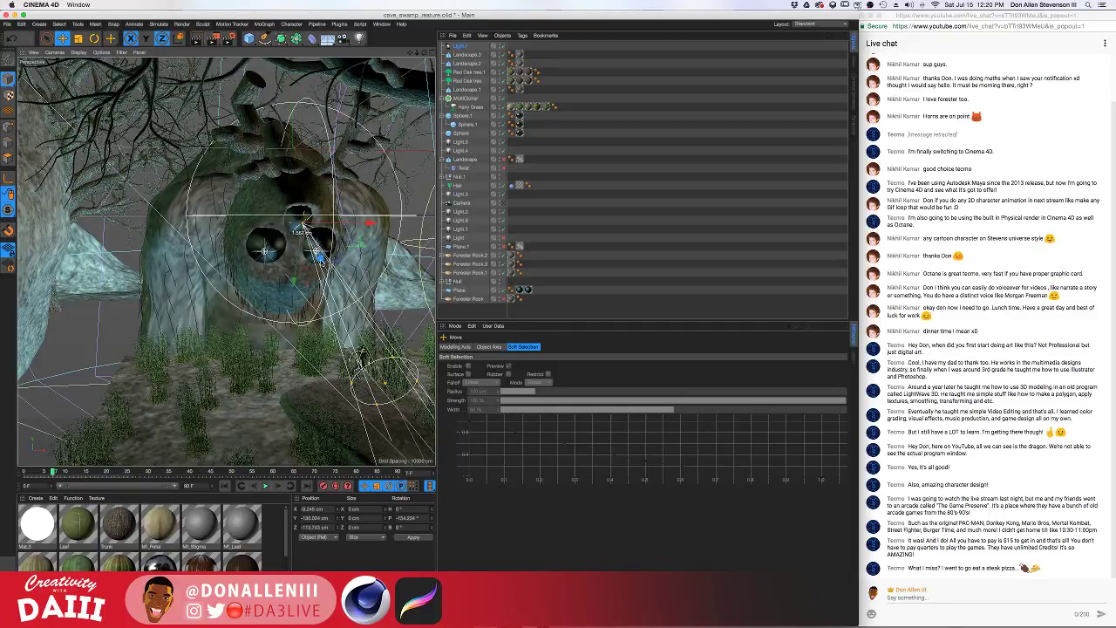
left_click_drag(319, 257, 353, 287)
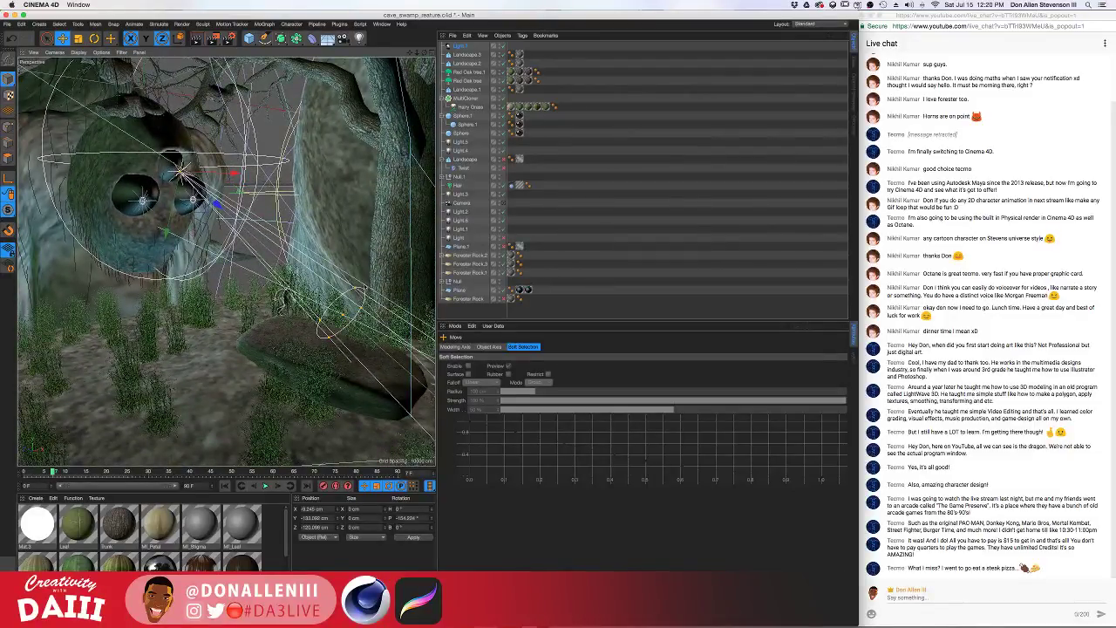
Rotate the spot light to a pitch of about -143° so it aims at the ground in front of the creature
key("r")
left_click_drag(193, 150, 198, 163)
left_click(225, 316)
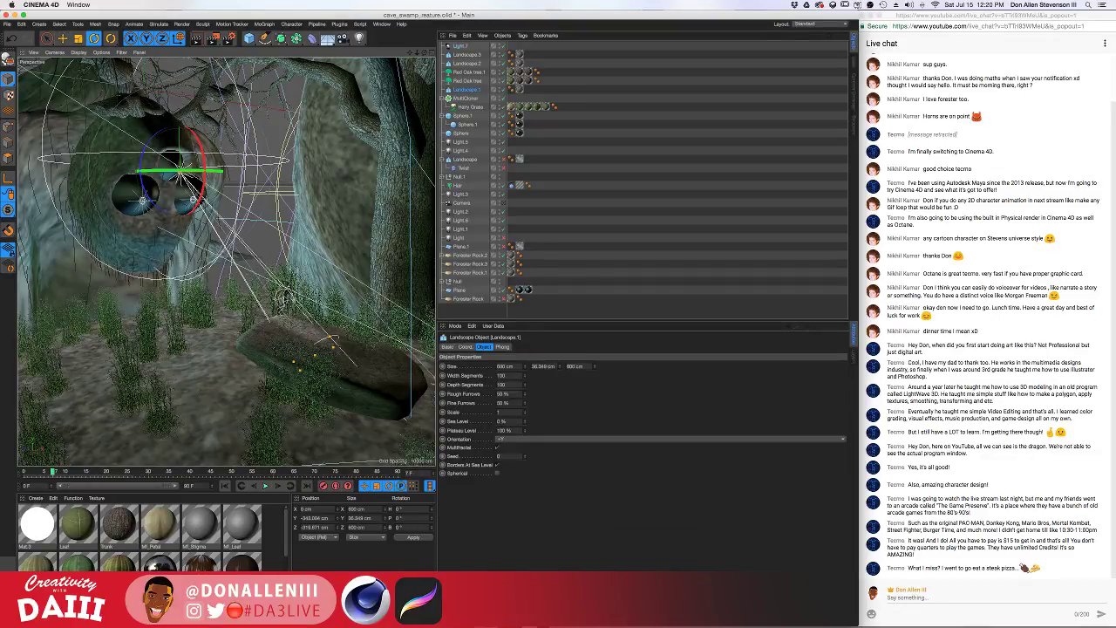
left_click_drag(225, 316, 205, 321, "alt")
right_click_drag(206, 321, 280, 305, "alt")
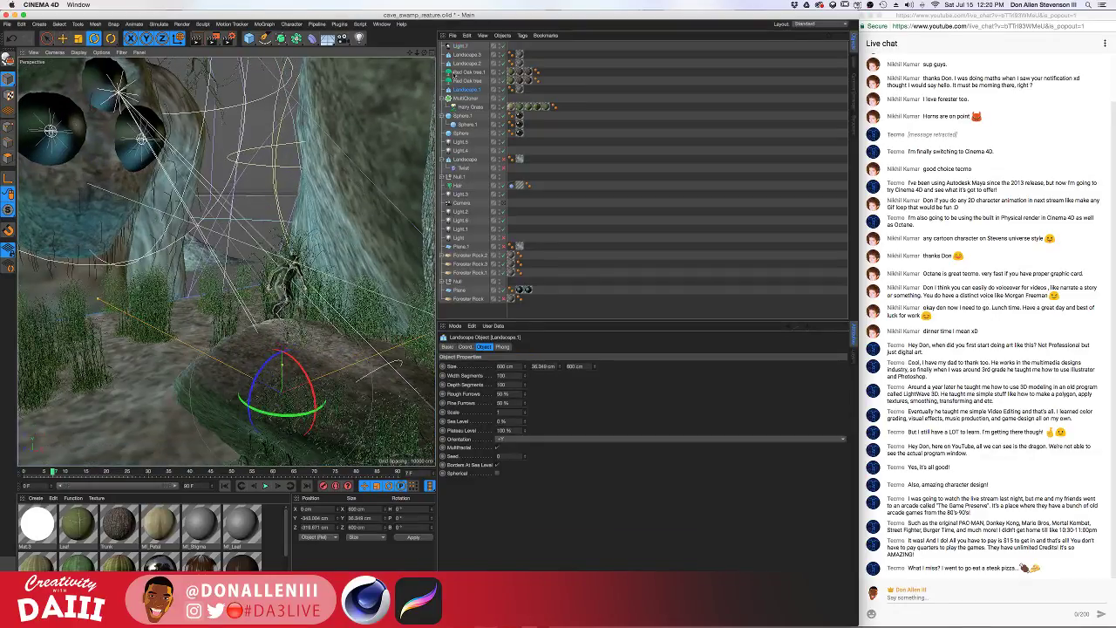
key("super+z")
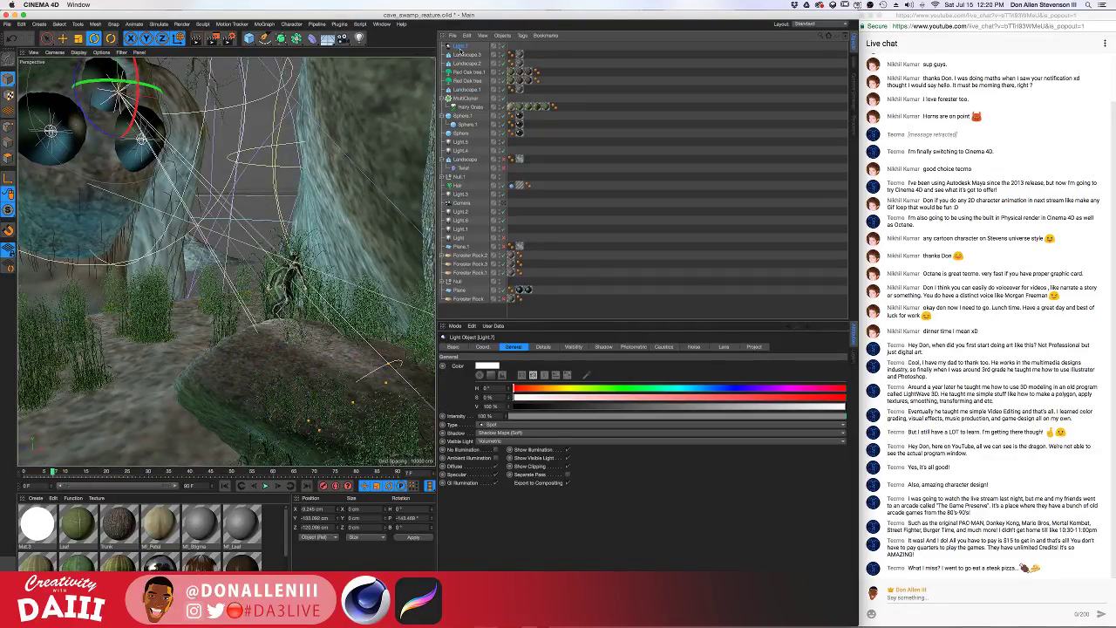
left_click_drag(305, 274, 299, 275, "alt")
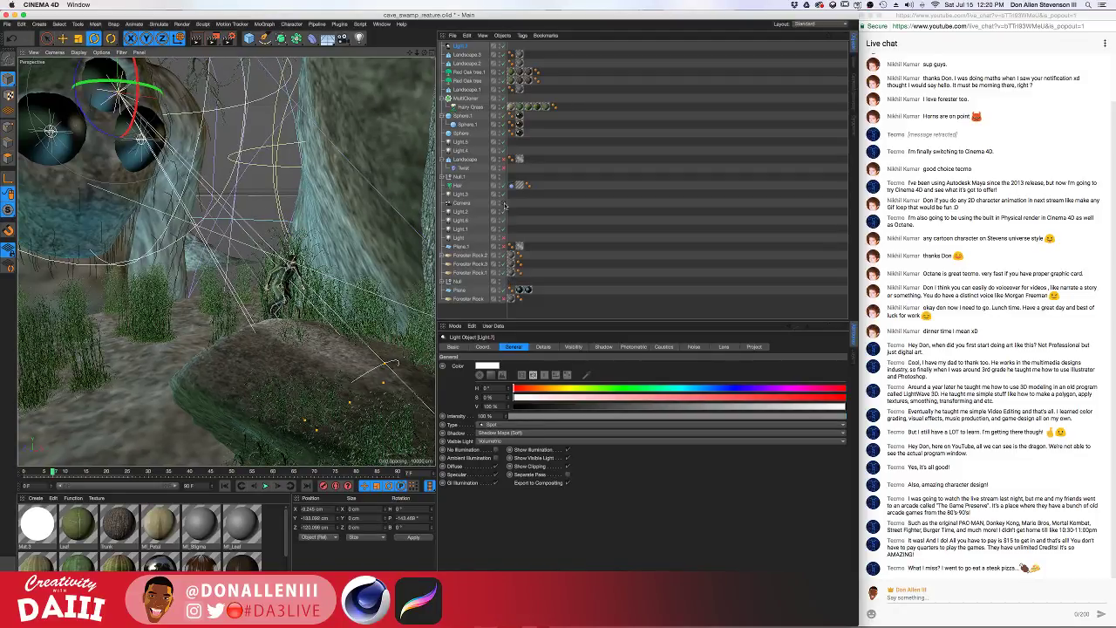
Return to the Camera view and frame the creature's face with the small figure in front of it
key("o")
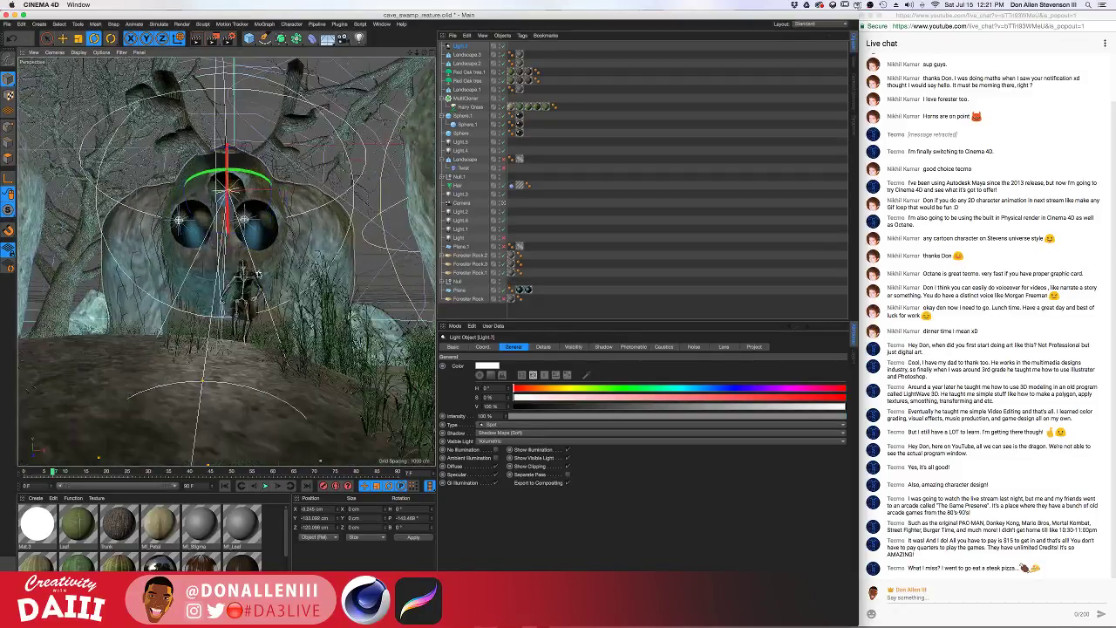
scroll(258, 274, "up", 2)
scroll(253, 278, "up", 2)
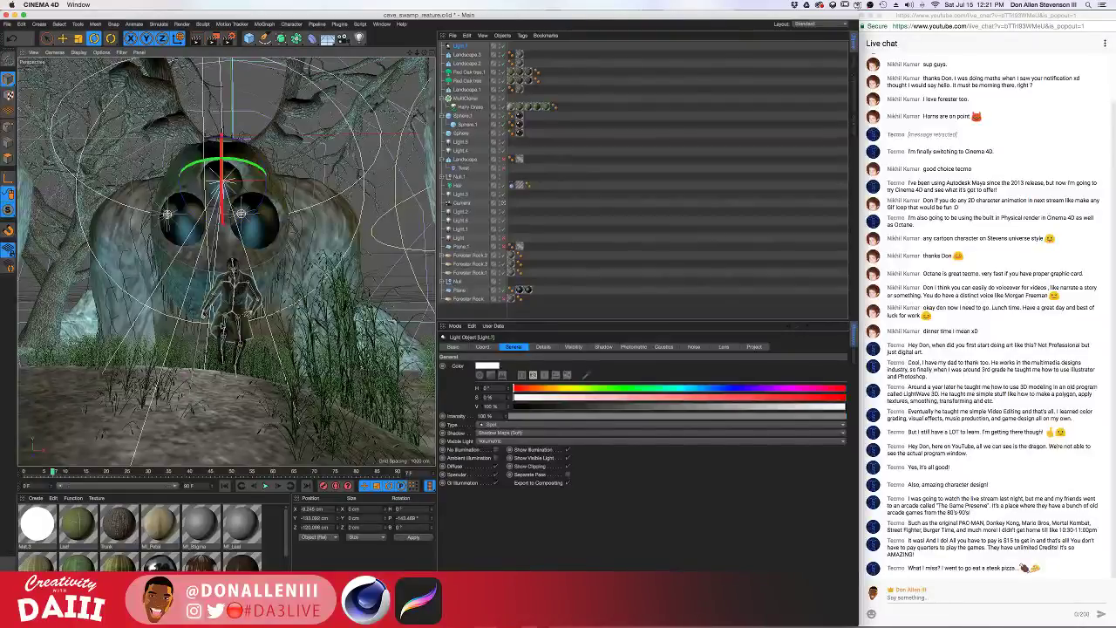
scroll(222, 325, "down", 2)
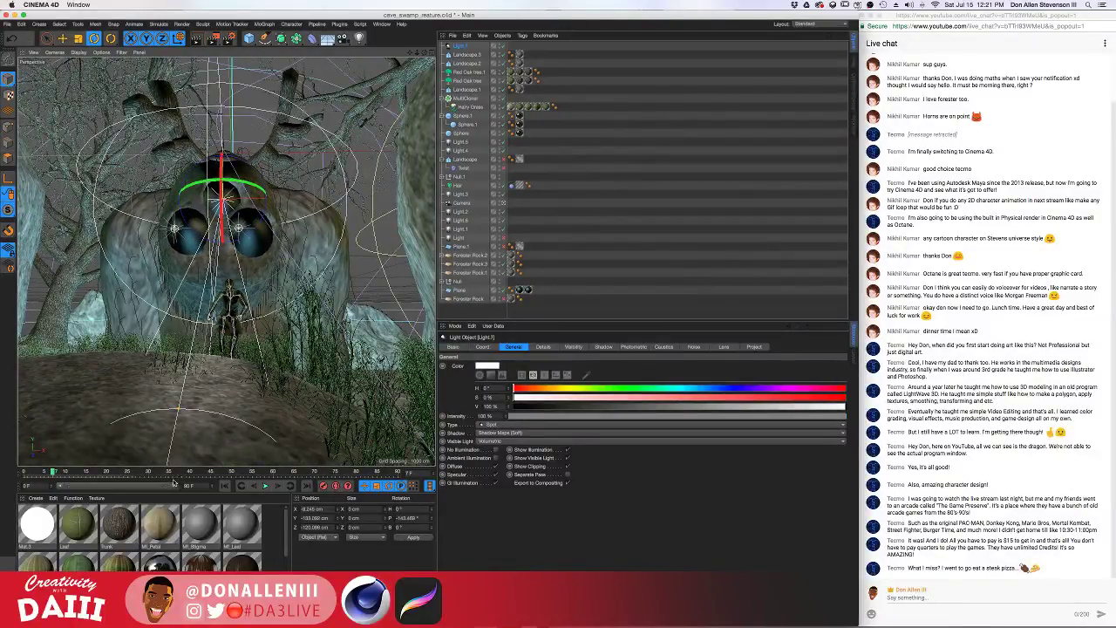
Scrub and play the animation to frame 20 and render a preview of the figure under the spot light
left_click_drag(23, 475, 75, 473)
left_click(79, 472)
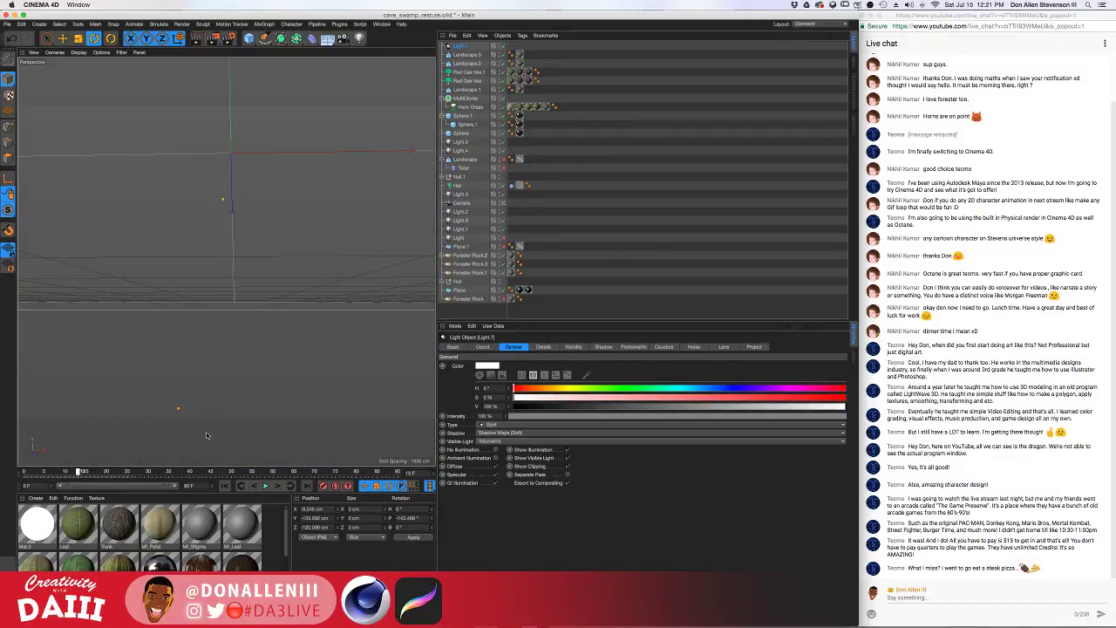
left_click(71, 474)
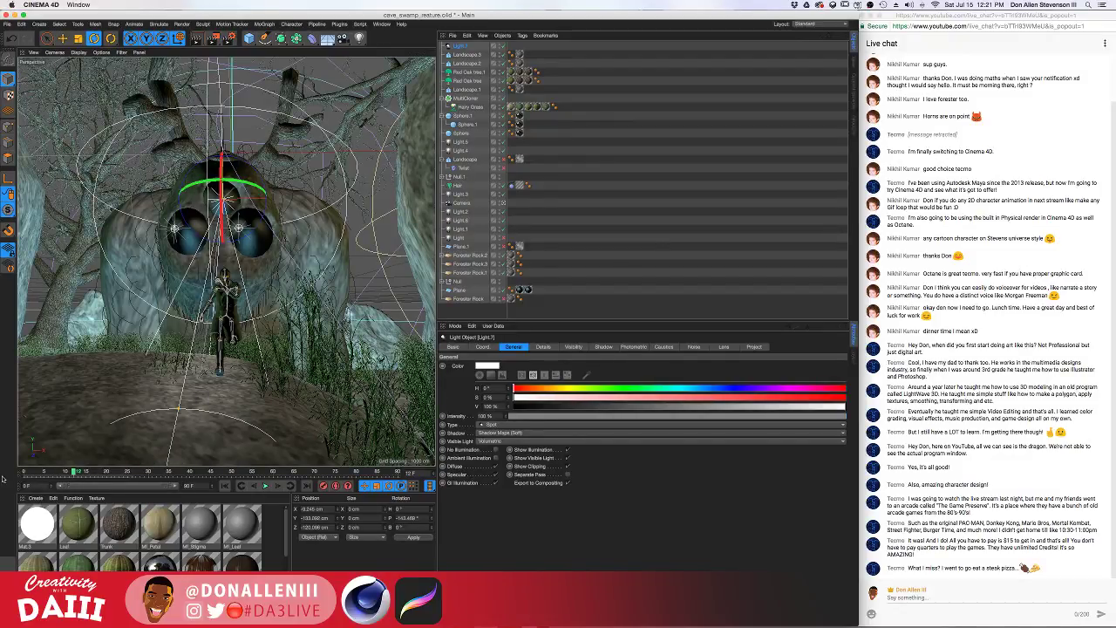
left_click_drag(39, 476, 16, 478)
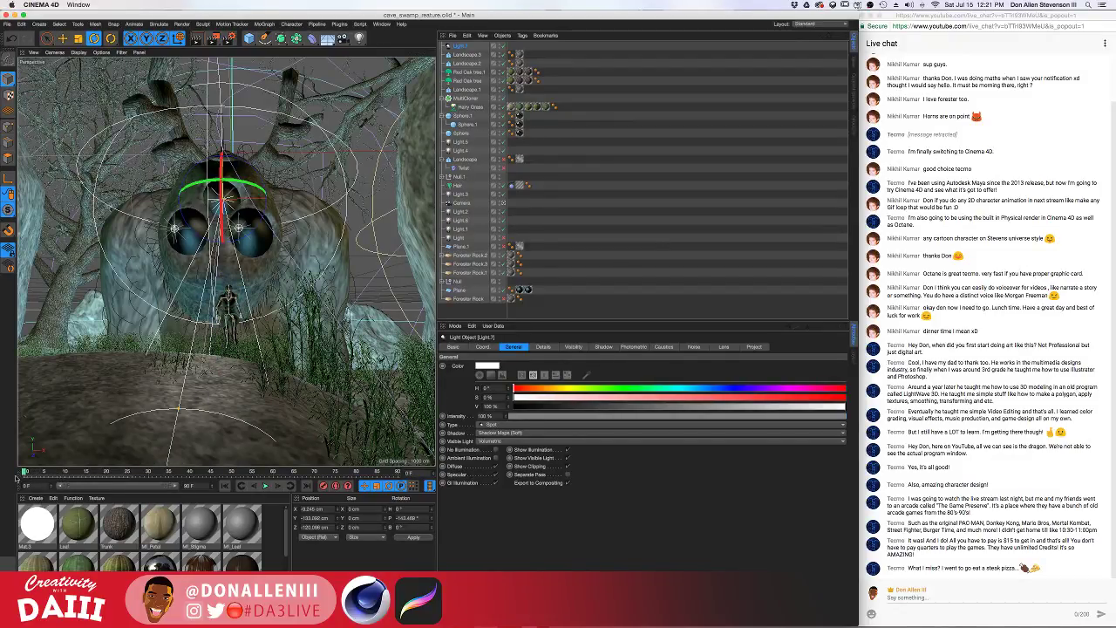
left_click(265, 485)
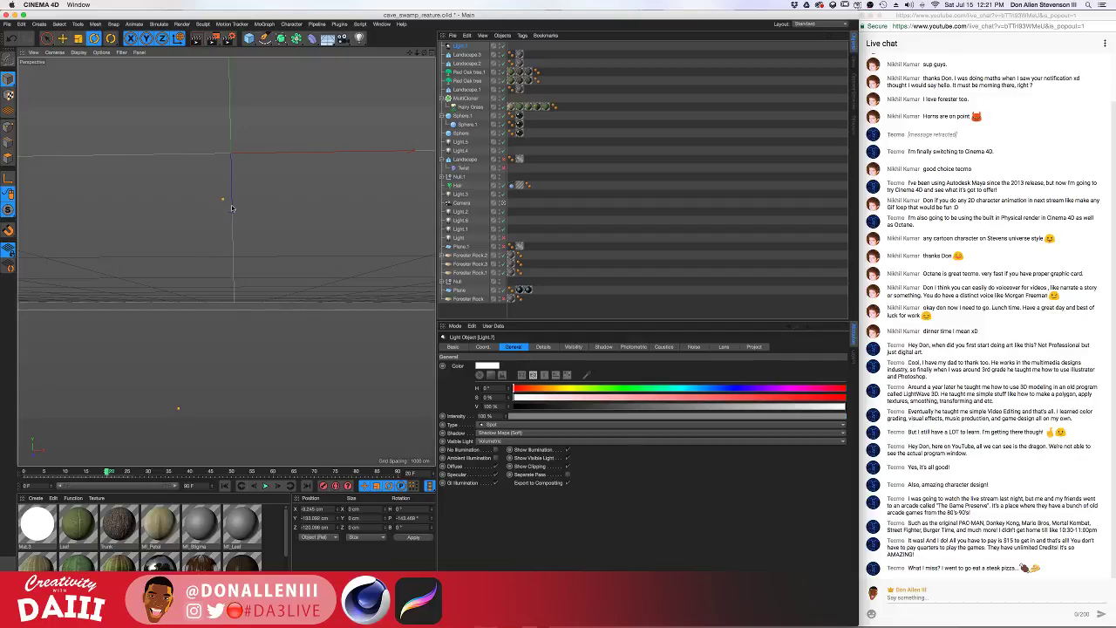
key("ctrl+r")
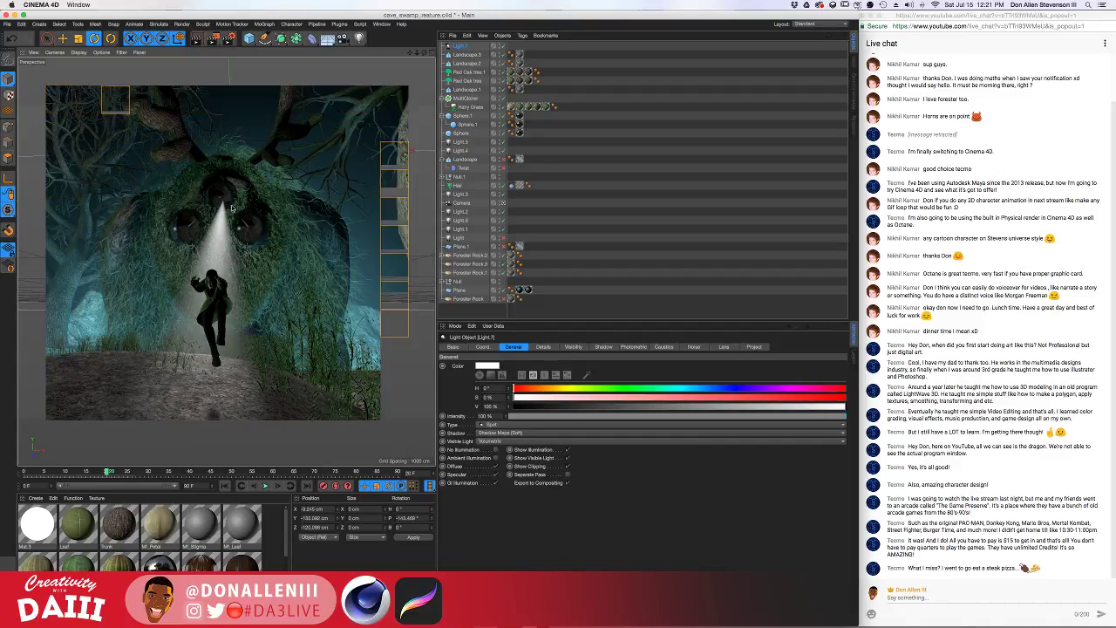
left_click(222, 251)
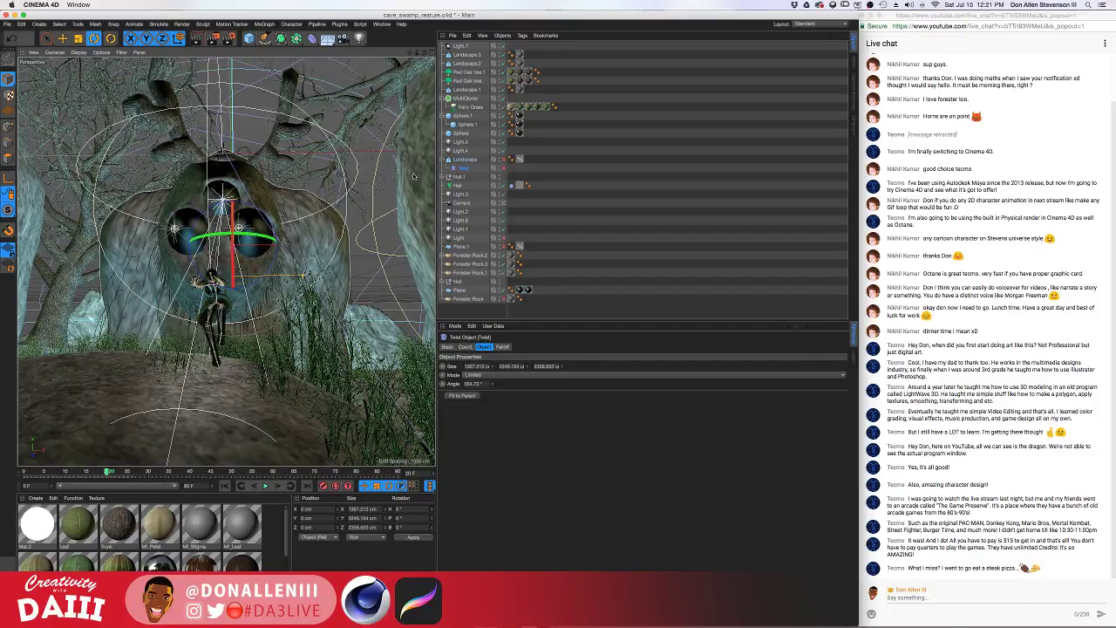
Tint the forehead spot light (Light.7) cyan with a hue of 188° and a saturation of about 59%
left_click(458, 45)
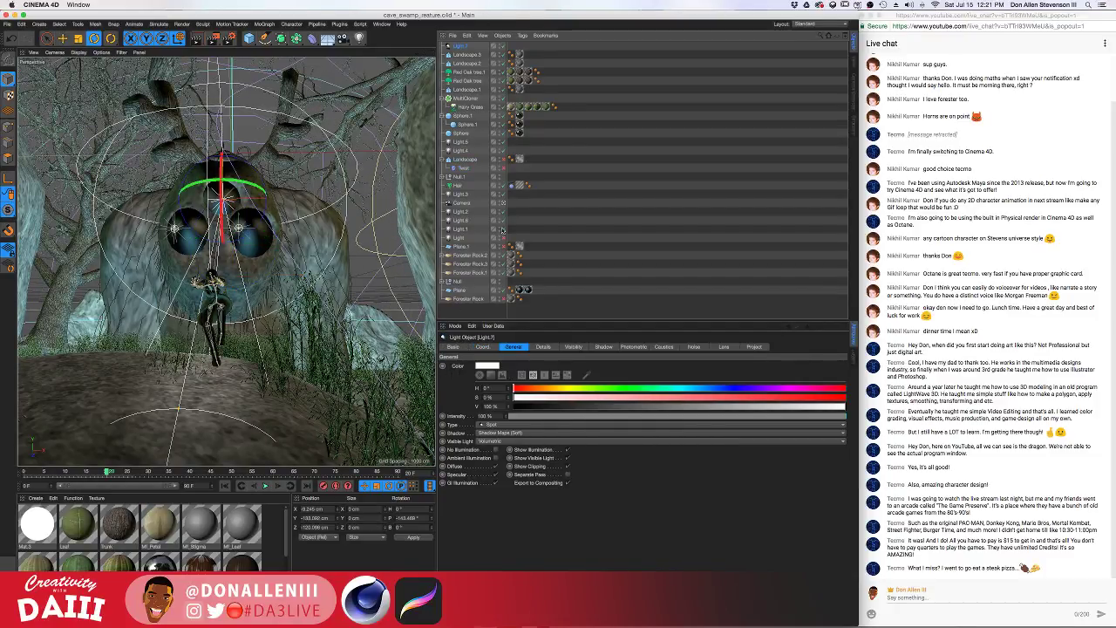
left_click(487, 347)
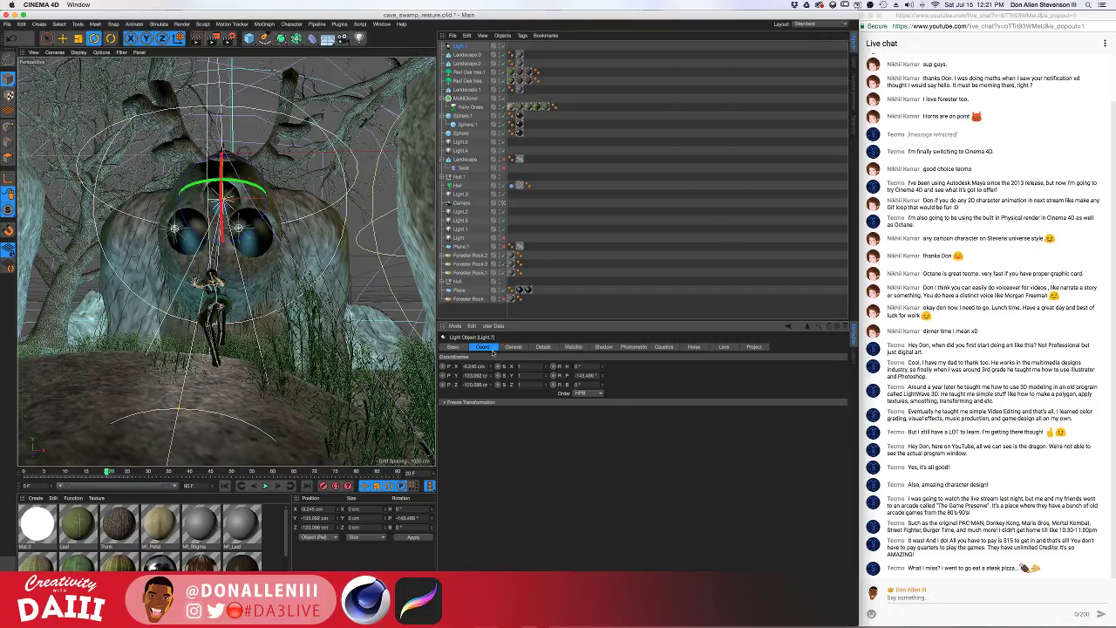
left_click(513, 347)
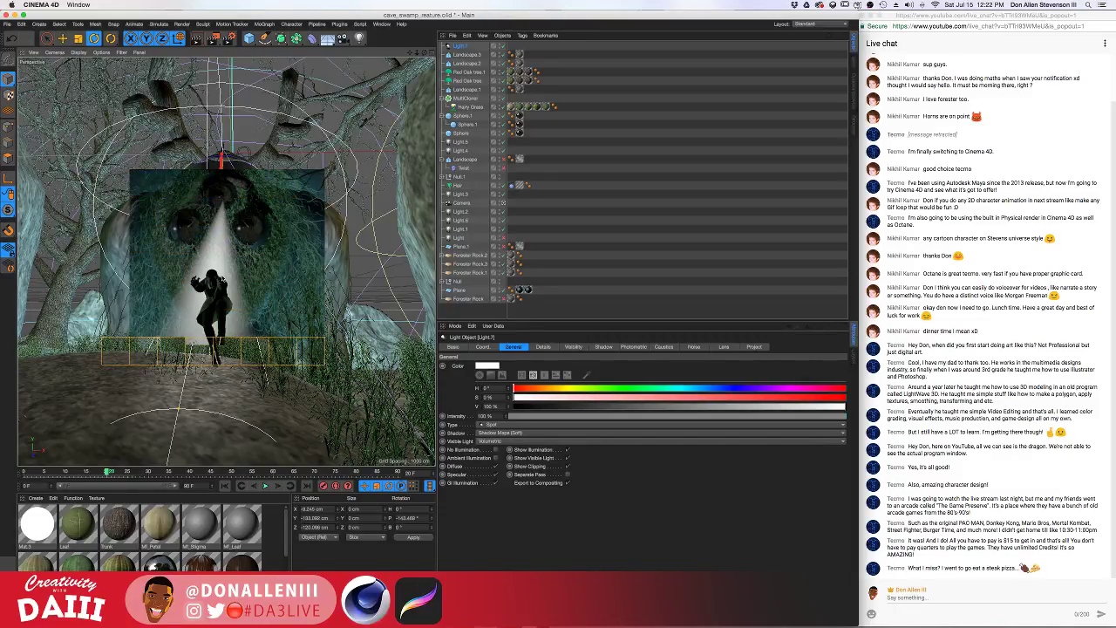
left_click(224, 254)
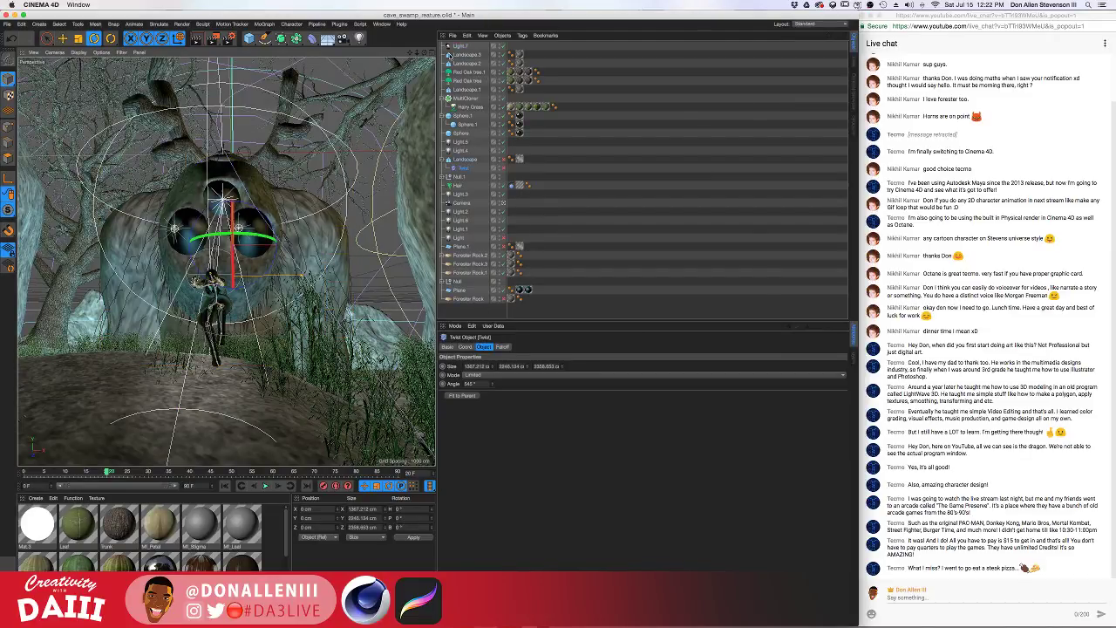
left_click(459, 46)
left_click(687, 388)
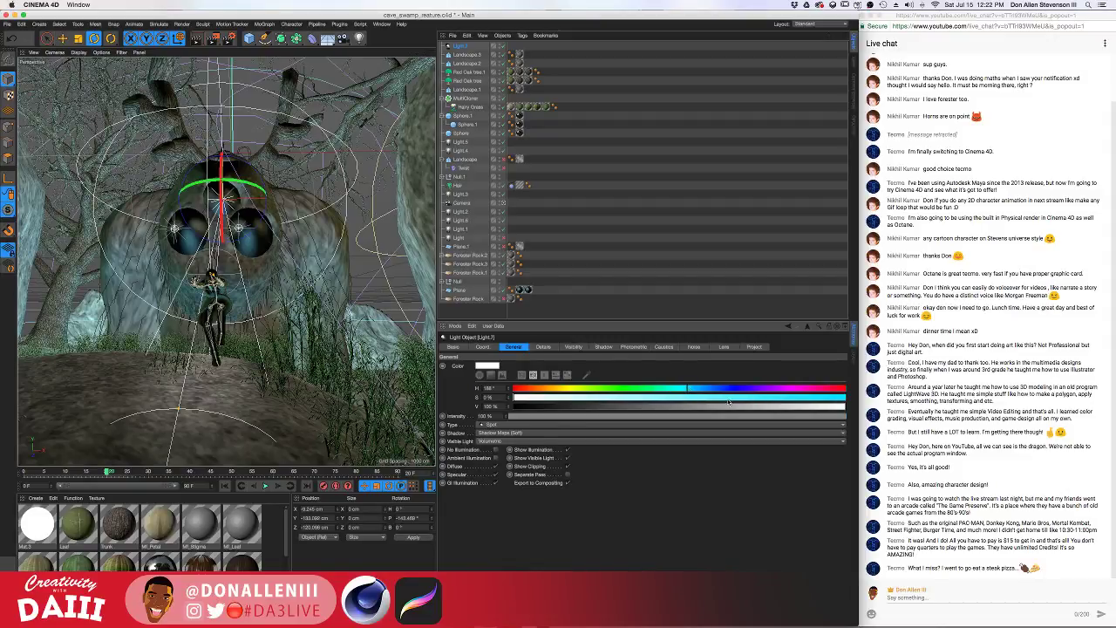
left_click(710, 398)
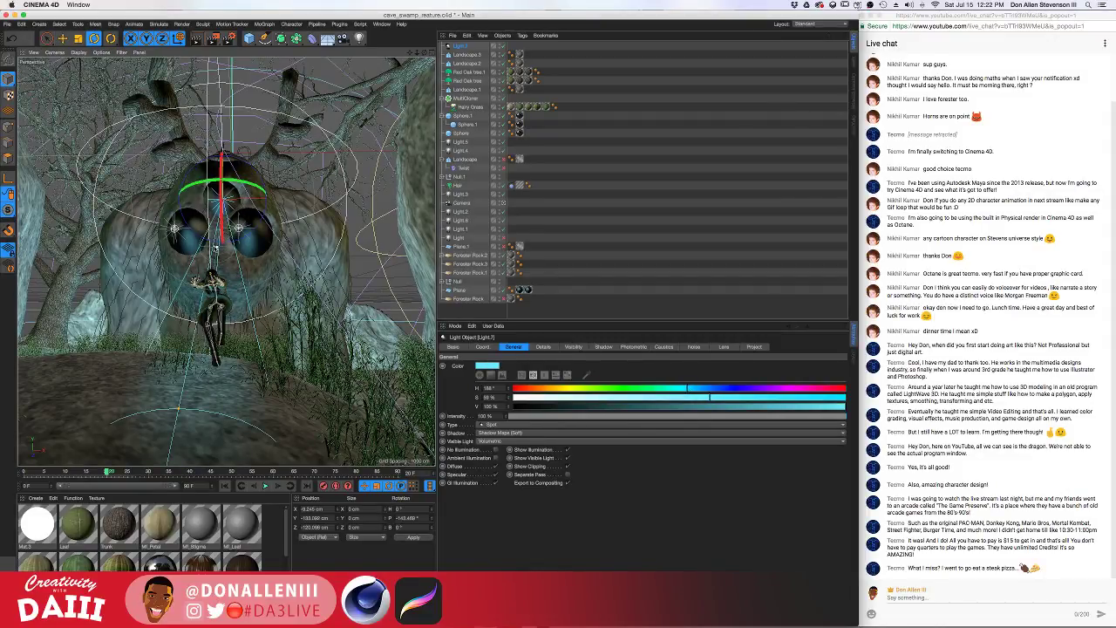
Try the spot light higher on the creature's head, at about Y 44 cm, render a preview, and undo the light edits
key("e")
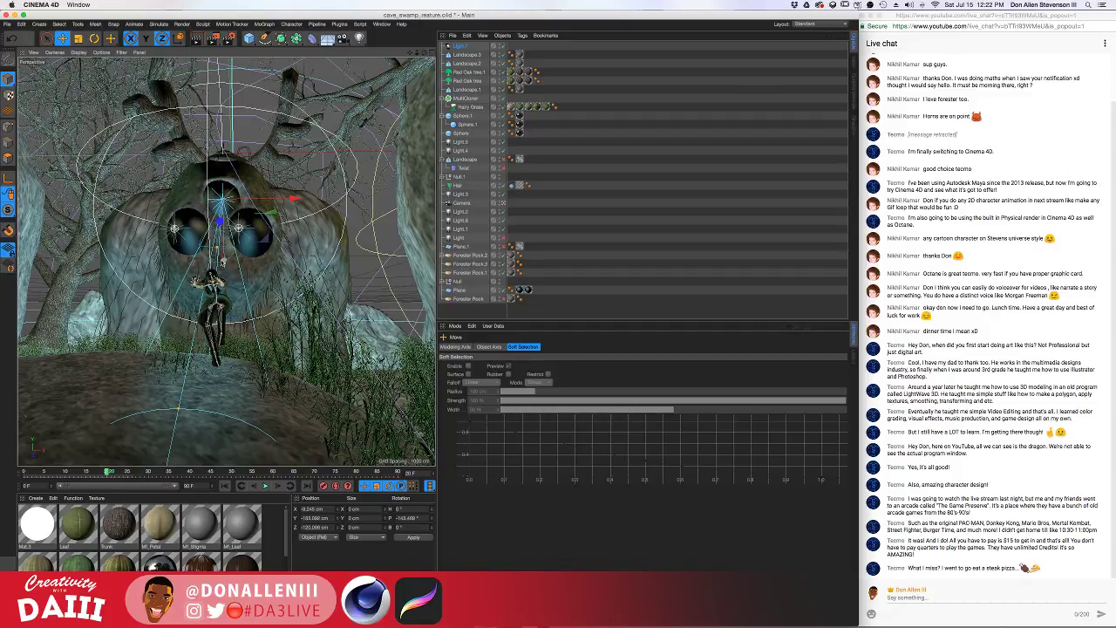
left_click_drag(223, 262, 231, 178)
key("super+z")
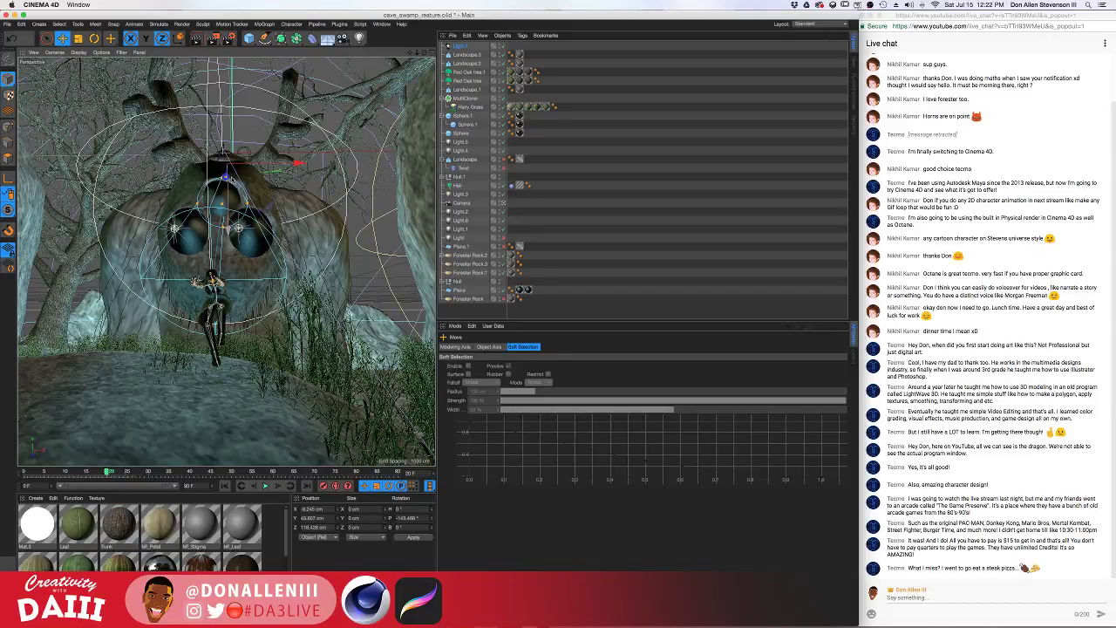
key("ctrl+r")
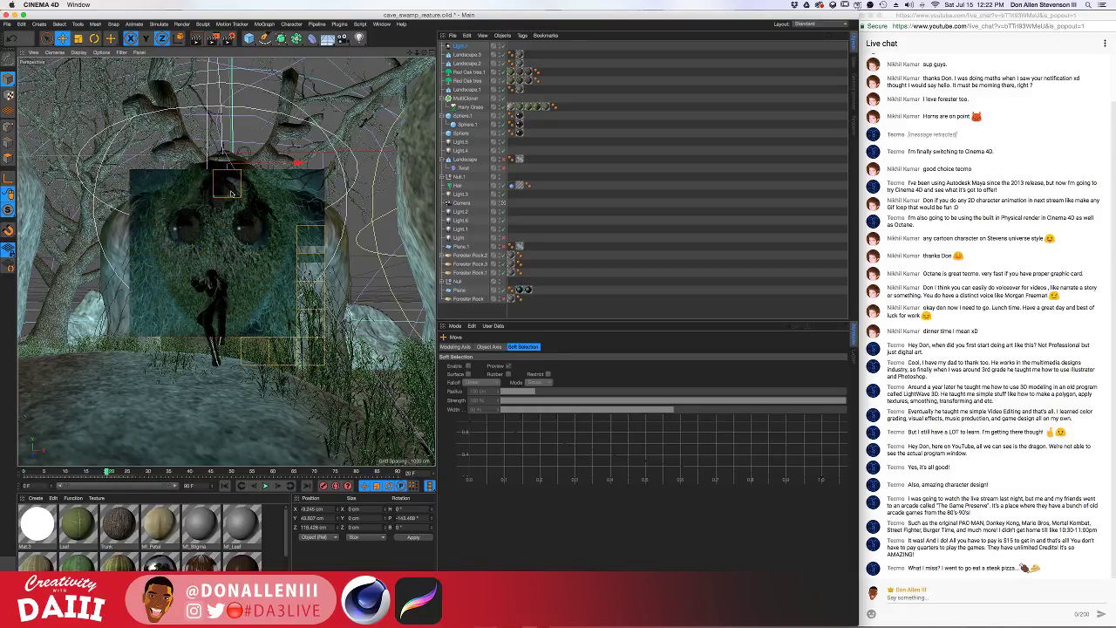
key("super+z")
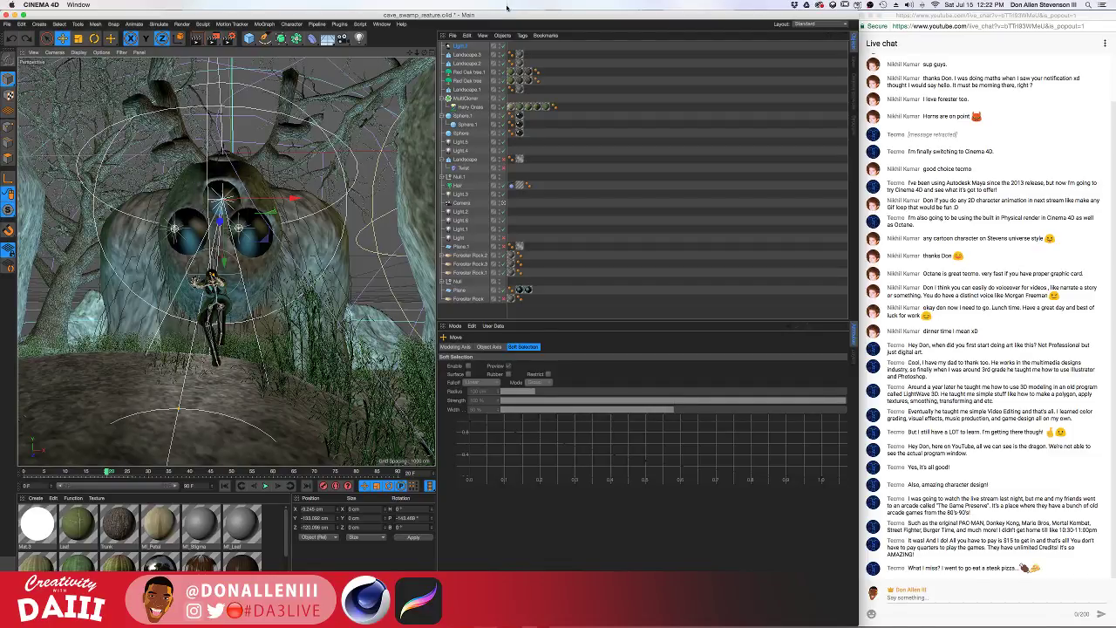
Set the spot light's color to cyan, with a hue of about 186° and a saturation of about 68%
left_click(460, 46)
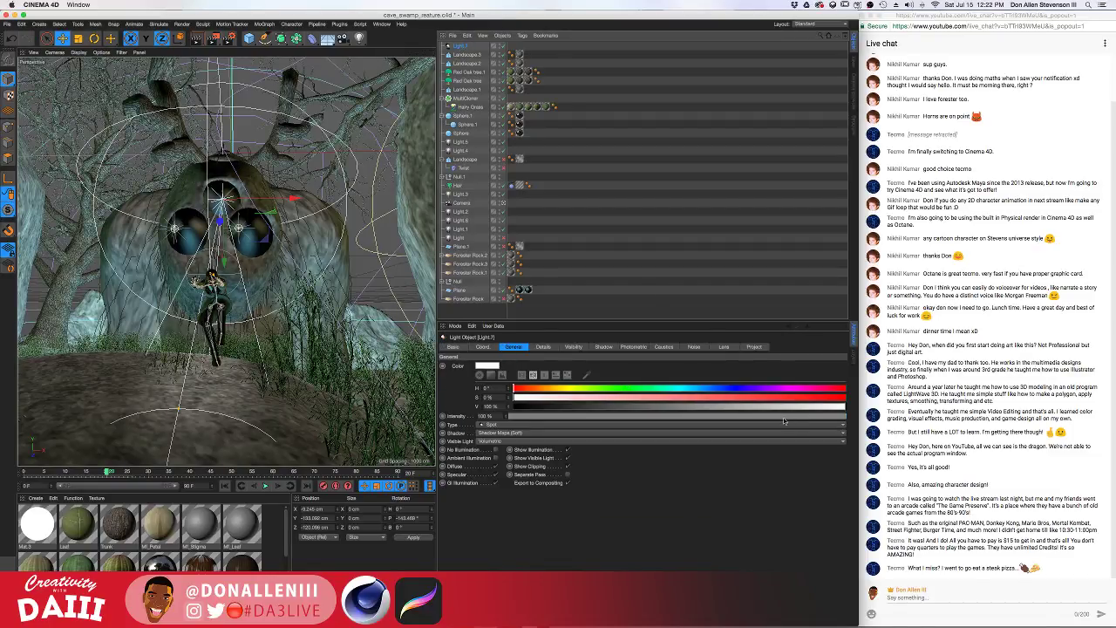
left_click(716, 398)
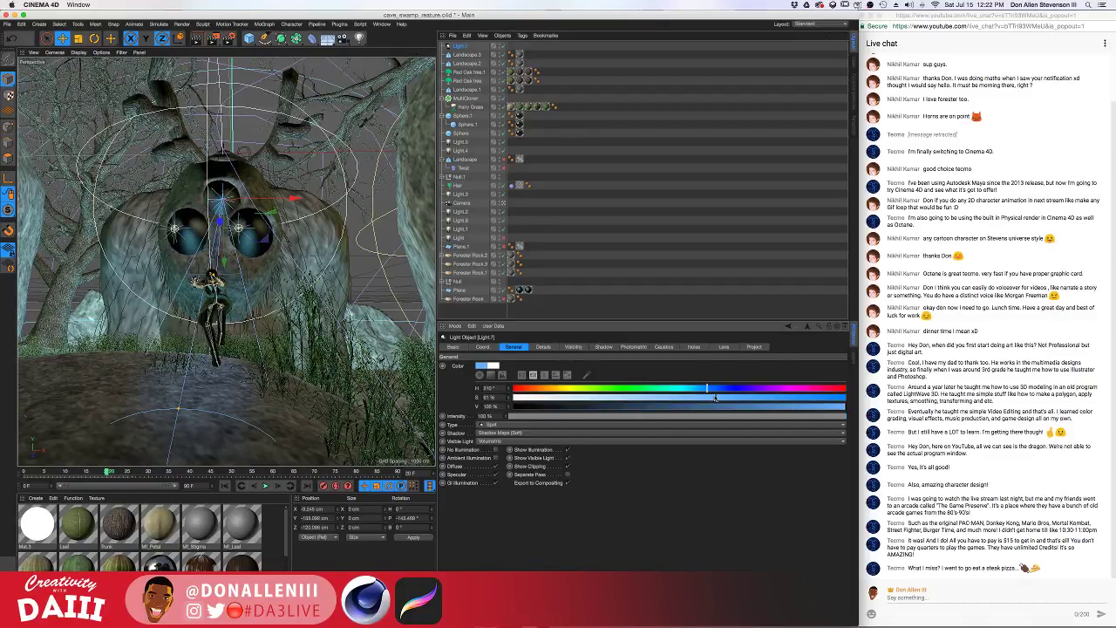
left_click_drag(716, 398, 740, 397)
left_click(686, 389)
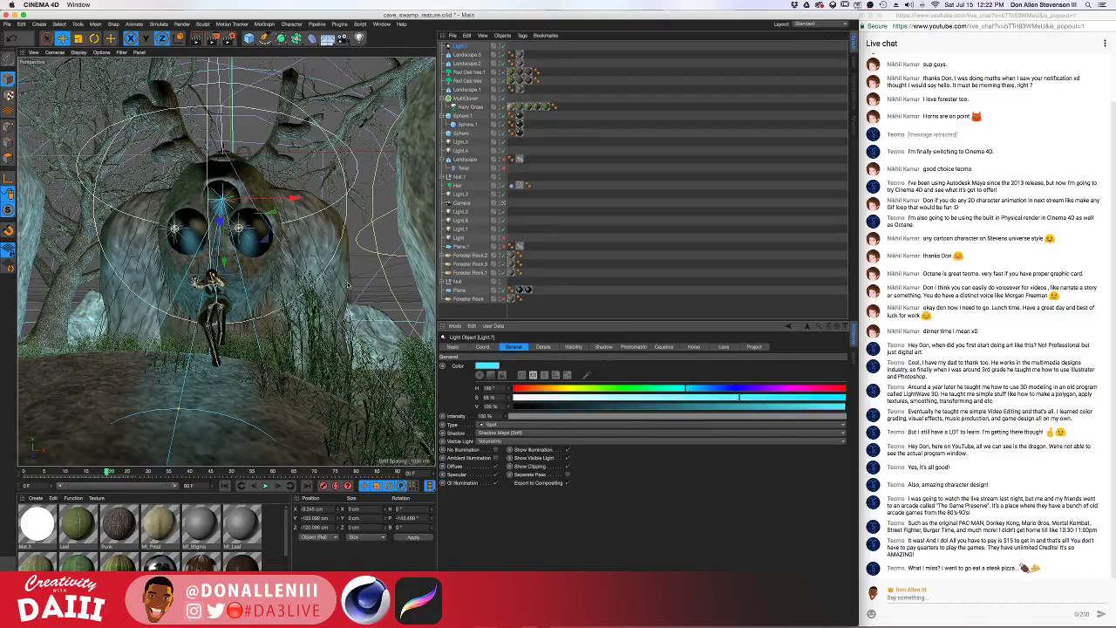
Raise the spot light above the creature's head, pitch it to about -115° toward the figure, and render a preview
left_click_drag(253, 195, 252, 75)
left_click_drag(229, 149, 232, 130)
key("r")
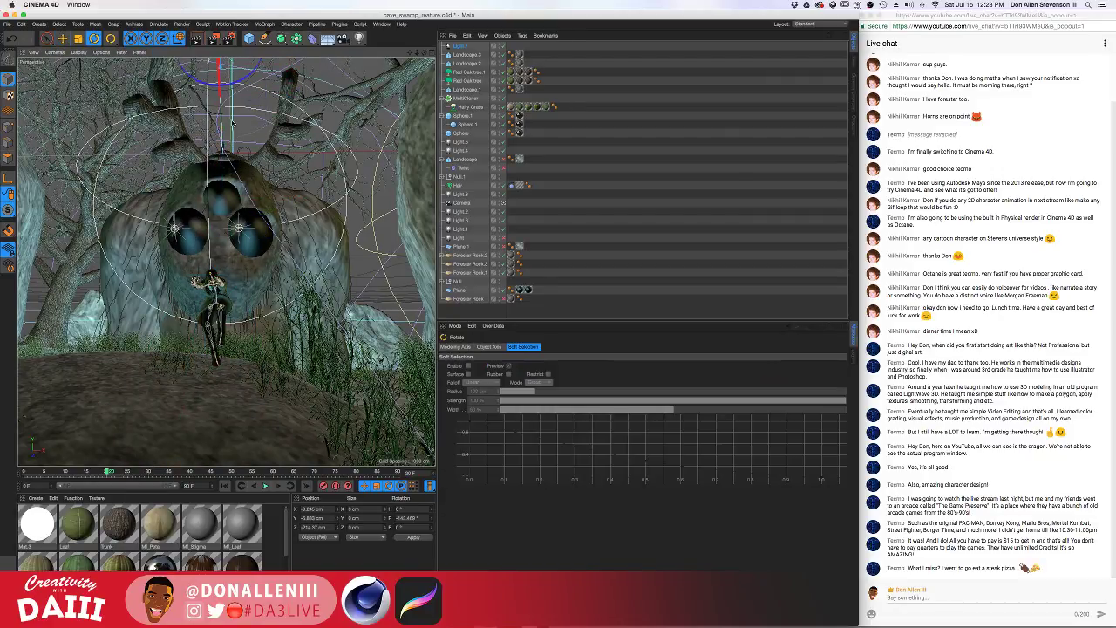
left_click_drag(214, 77, 228, 103)
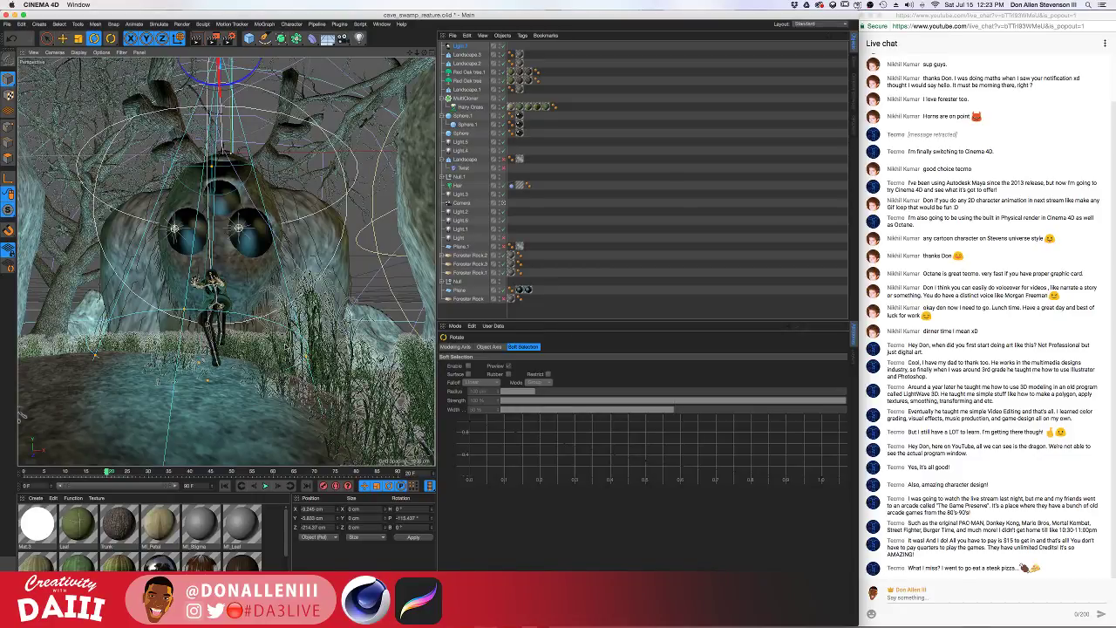
key("ctrl+r")
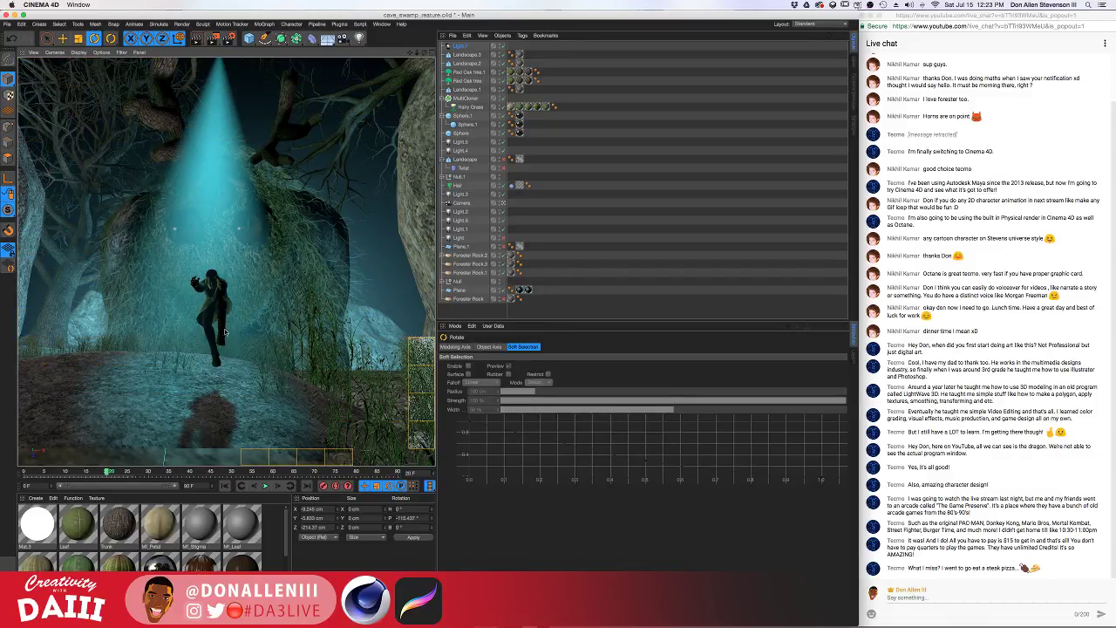
Toggle the spot light (Light.7) off and on to compare, and delete it from the scene
left_click(465, 47)
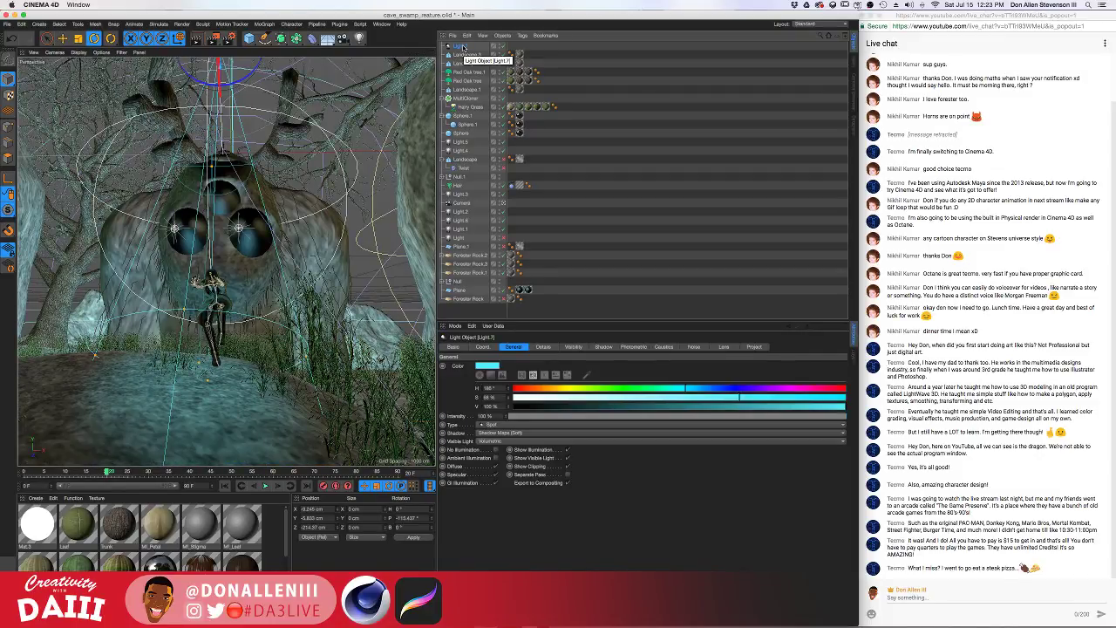
left_click(504, 47)
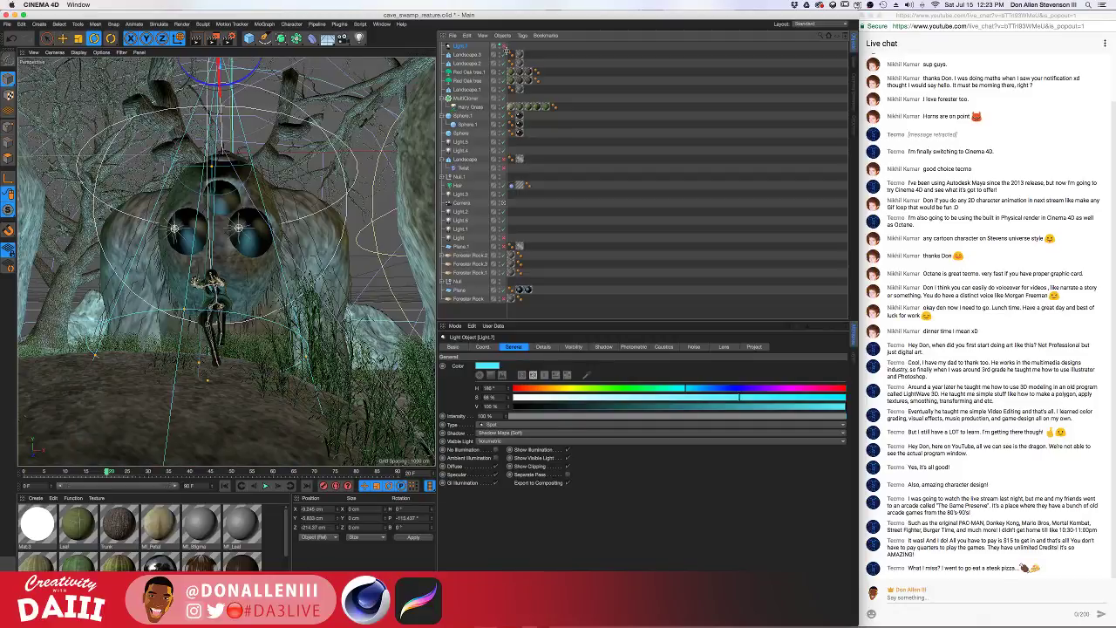
left_click(504, 47)
key("Delete")
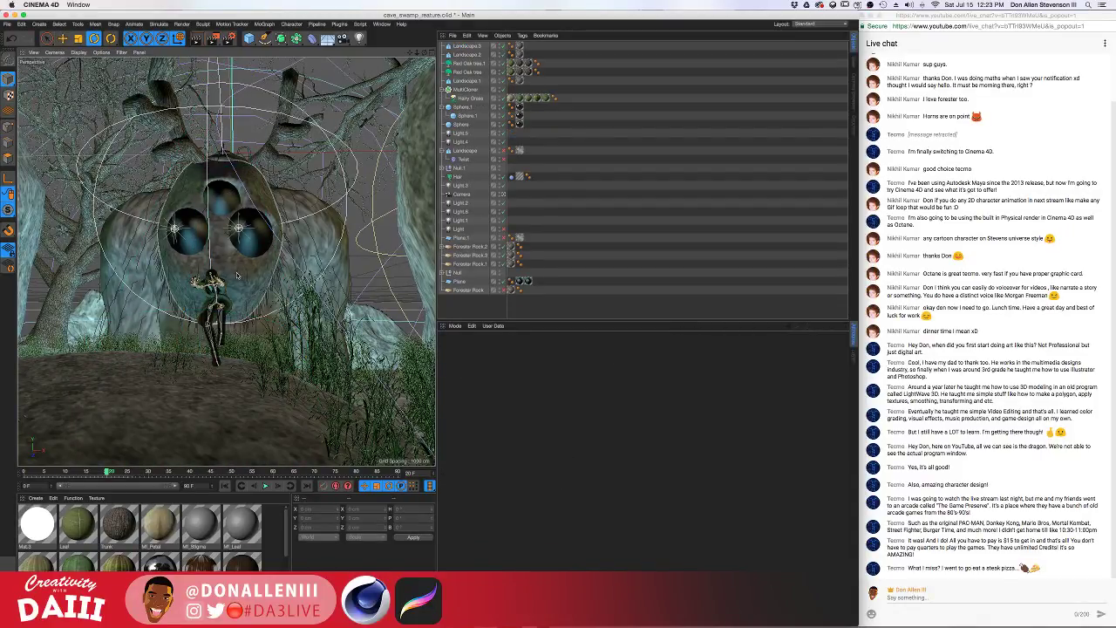
Set the render output size to a width of 1400 and a height of 1400 pixels
left_click(229, 38)
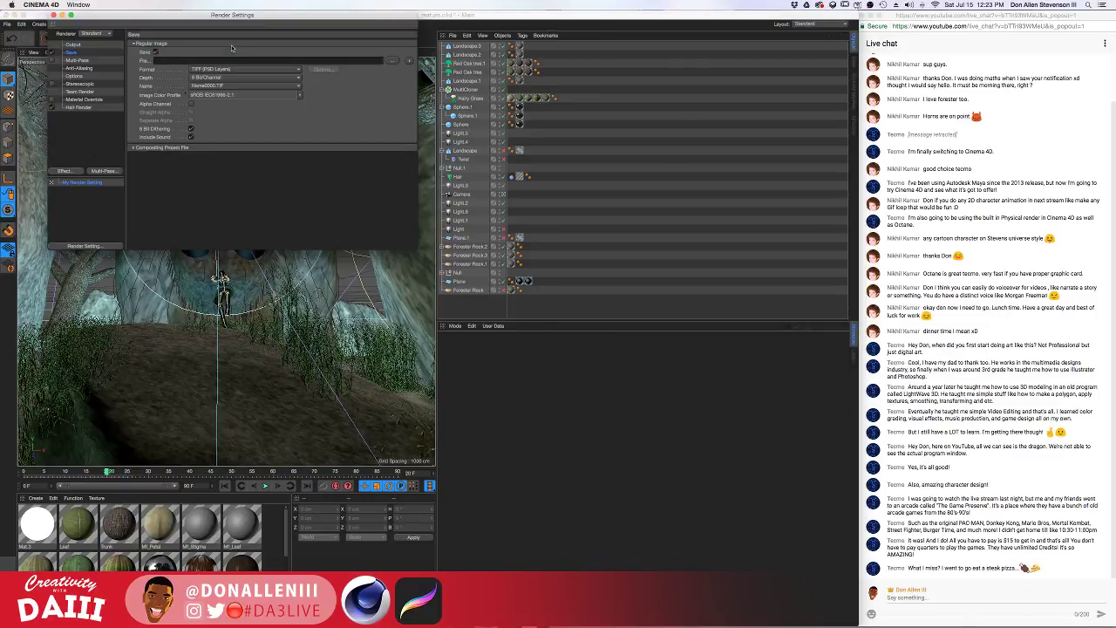
left_click(54, 44)
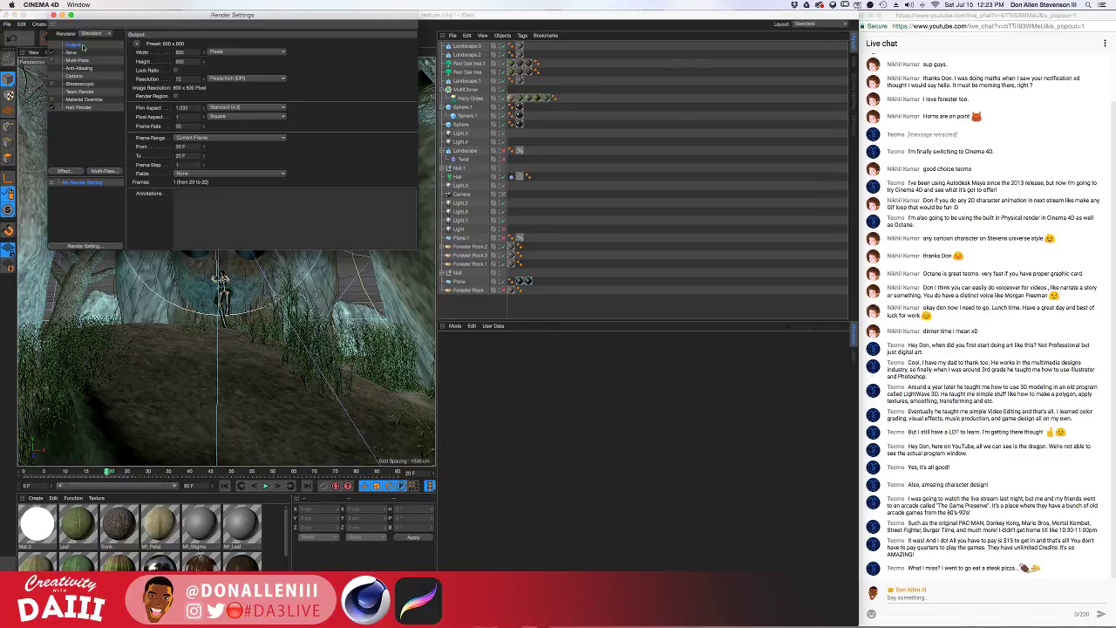
left_click(166, 55)
type("1400")
key("Return")
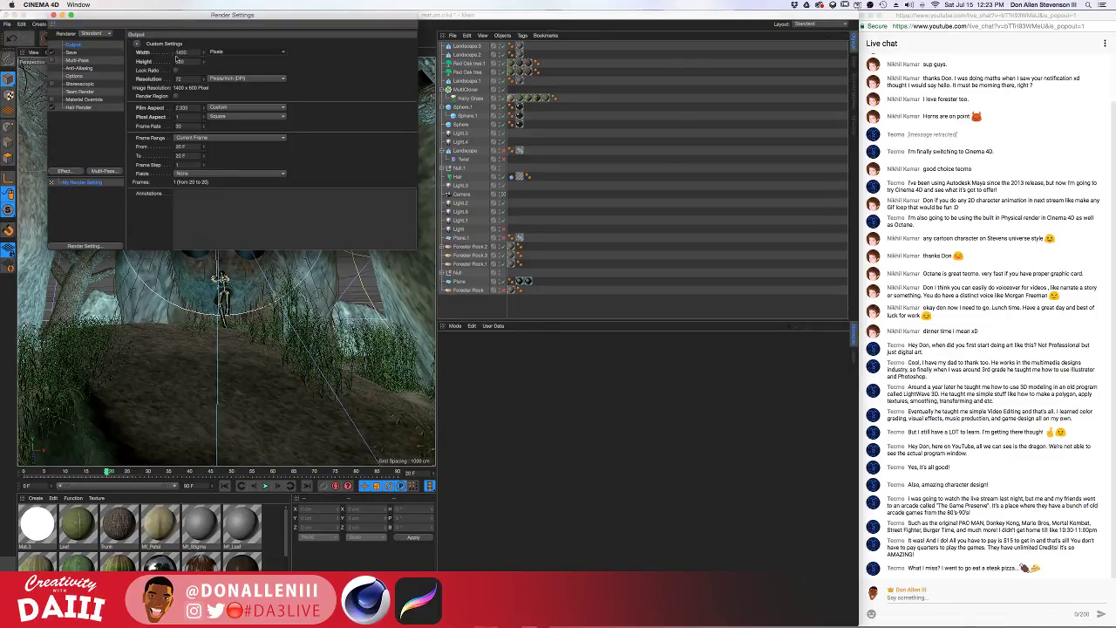
left_click(179, 61)
type("1400")
key("Return")
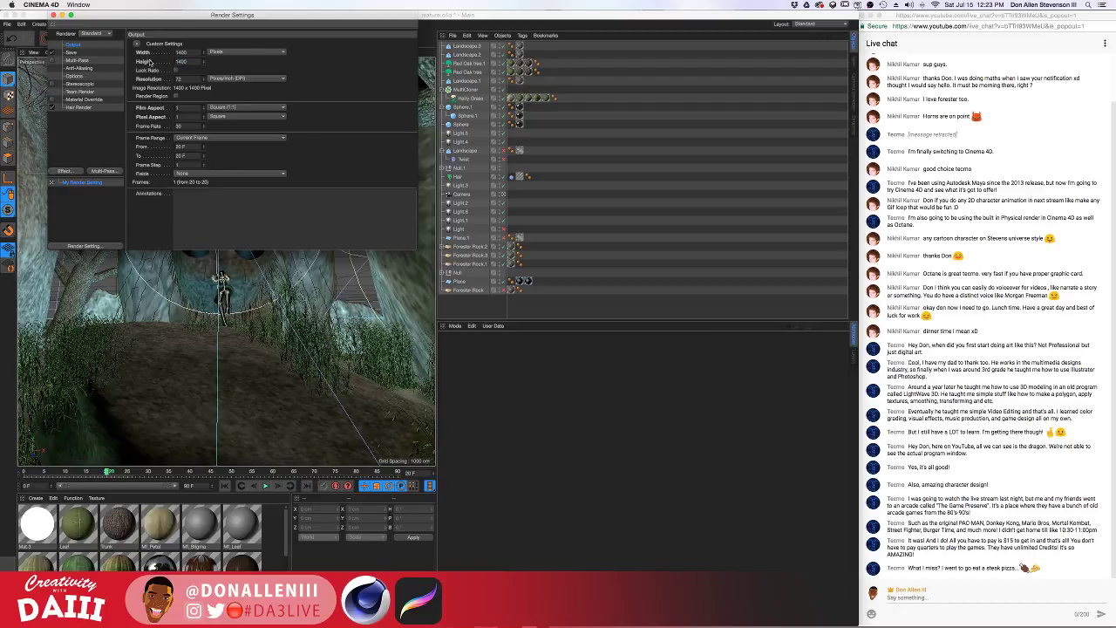
left_click(54, 15)
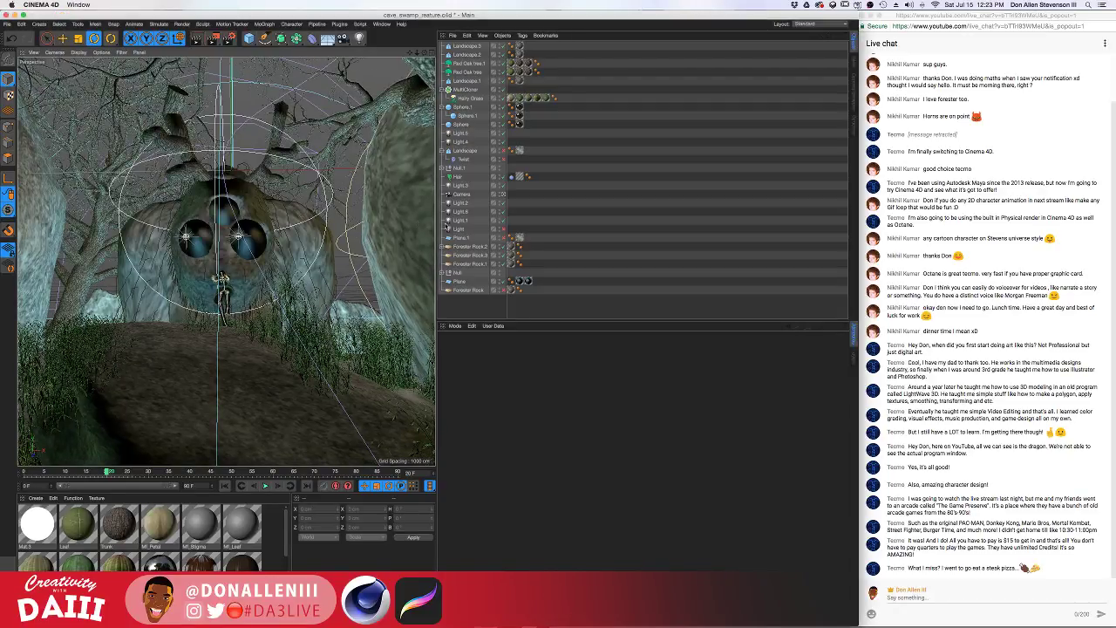
Reframe the square camera view from low over the ground, with the creature's face and the small figure centered
mouse_move(435, 226)
left_mouse_down()
mouse_move(451, 226)
mouse_move(429, 227)
left_mouse_up()
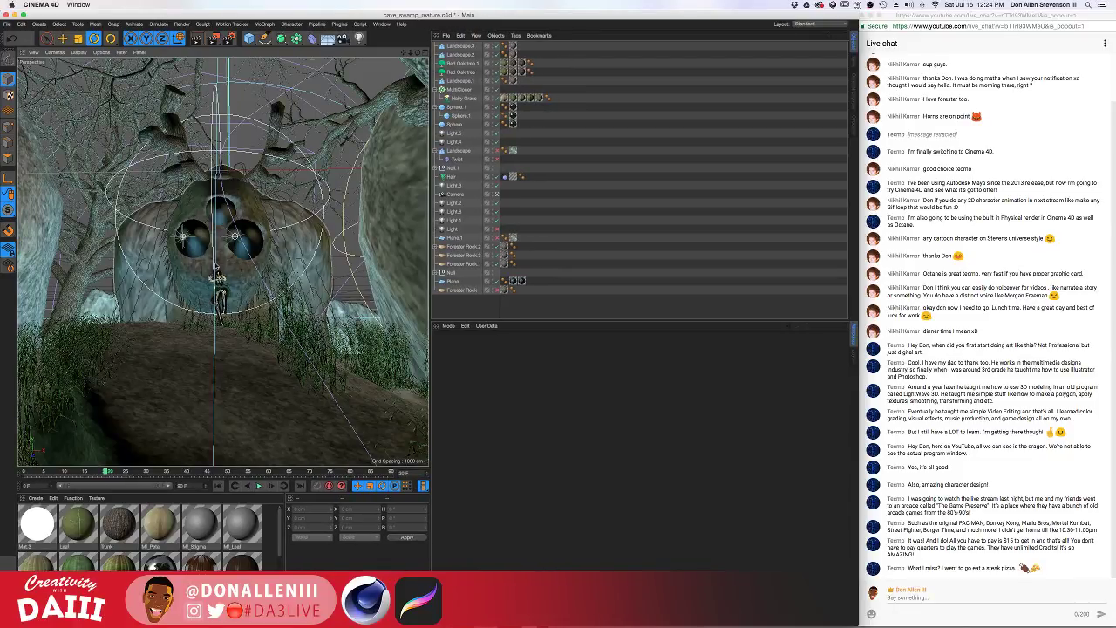
middle_click_drag(245, 253, 243, 295, "alt")
scroll(242, 294, "down", 5)
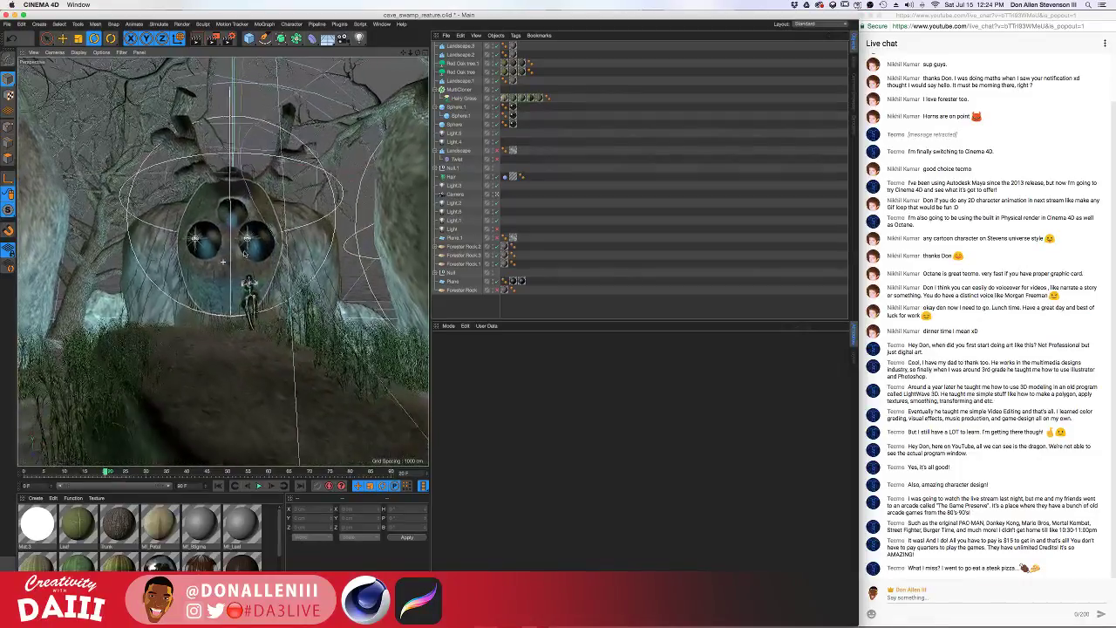
scroll(253, 234, "up", 5)
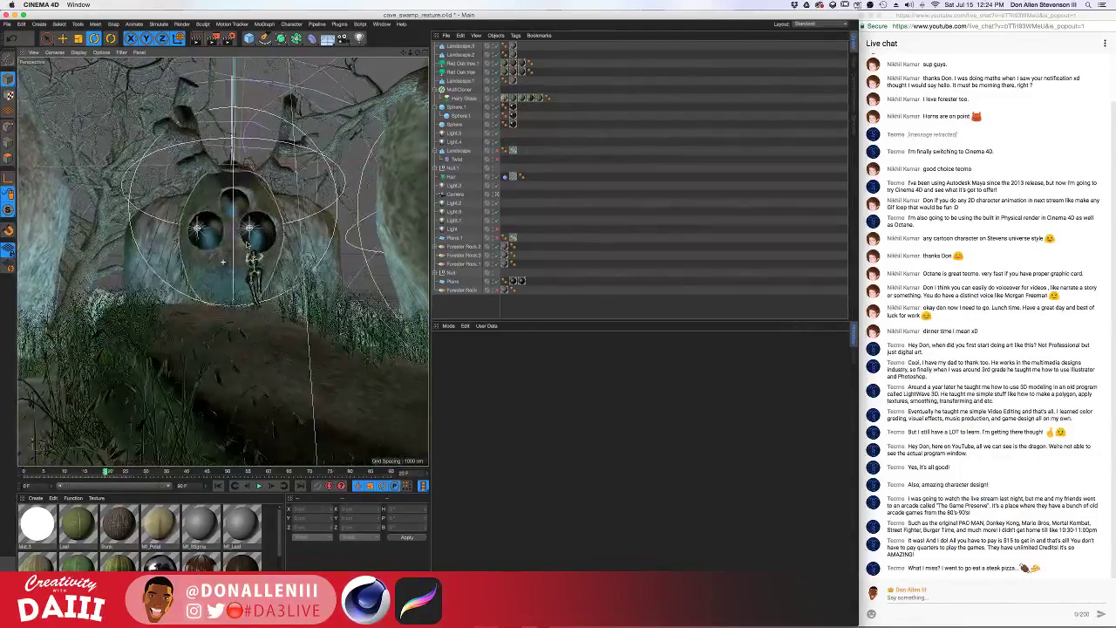
left_click_drag(246, 252, 243, 253, "alt")
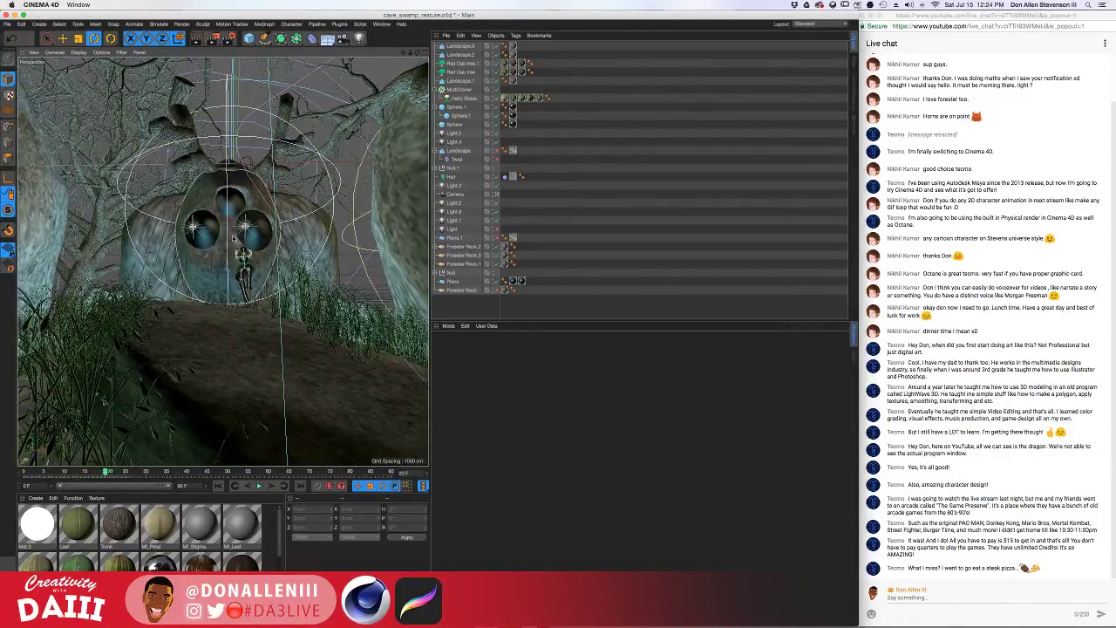
scroll(224, 264, "up", 2)
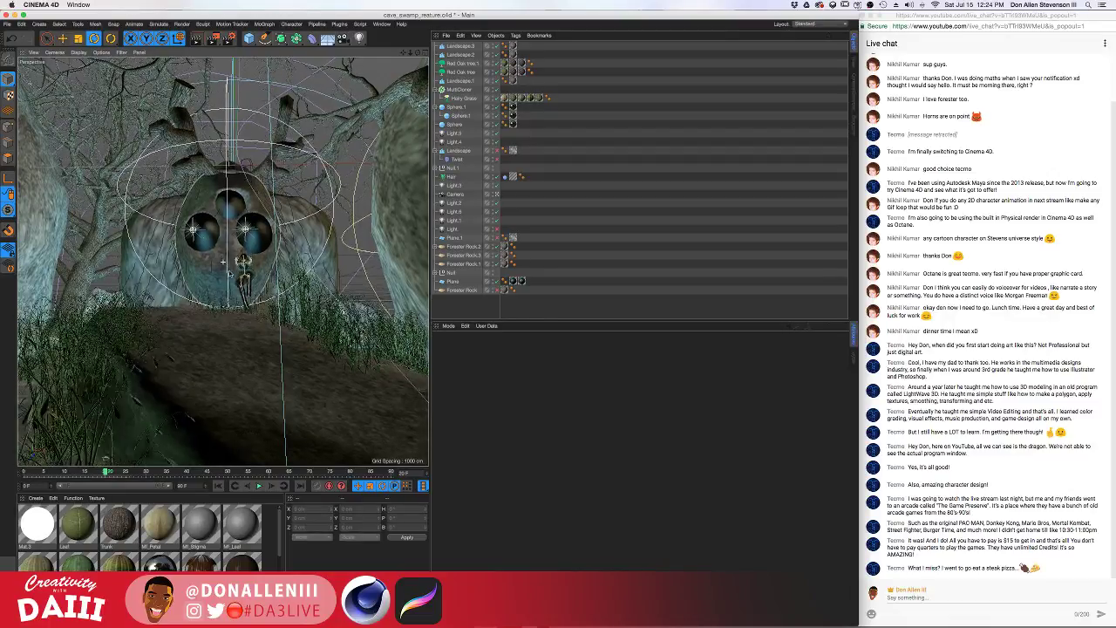
mouse_move(225, 266)
left_mouse_down("alt")
mouse_move(214, 260)
mouse_move(218, 279)
mouse_move(217, 263)
left_mouse_up("alt")
scroll(217, 263, "up", 3)
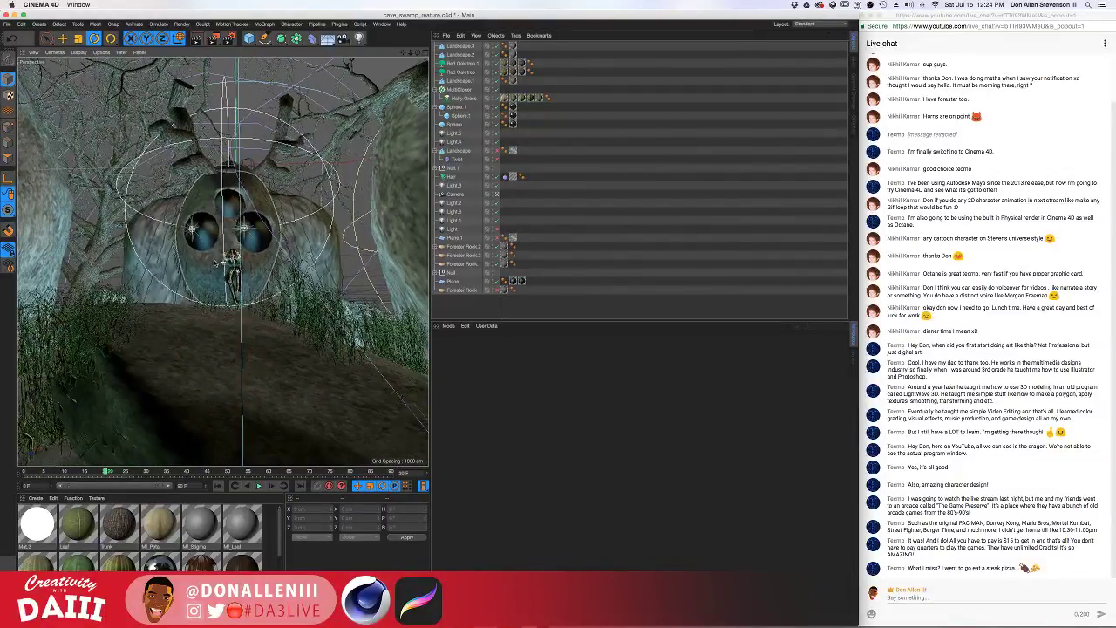
scroll(226, 264, "up", 3)
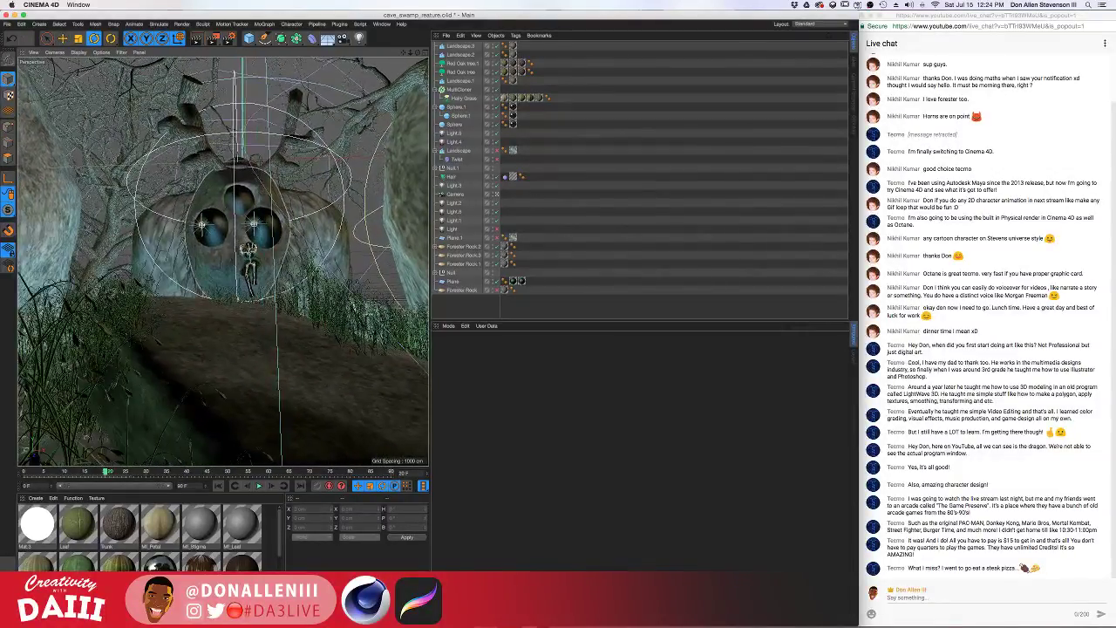
Try to shift the Null object at the creature's face sideways and undo the move
left_click(451, 272)
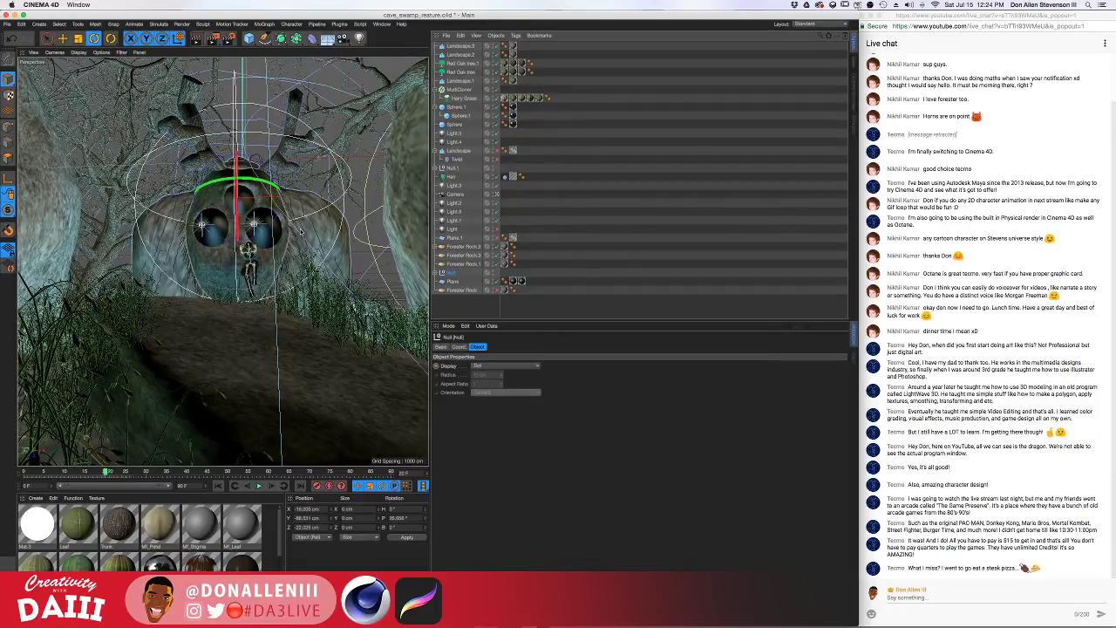
key("e")
left_click_drag(316, 204, 293, 208)
key("super+z")
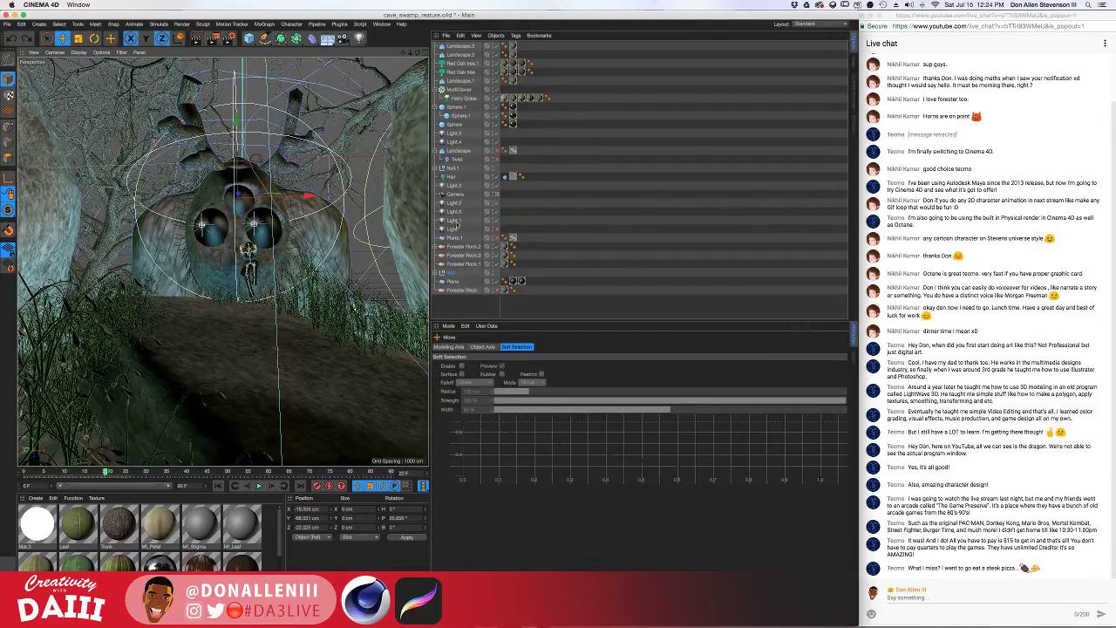
Try banking the camera to 14° with a render preview, and level its bank rotation back to 0°
left_click(454, 169)
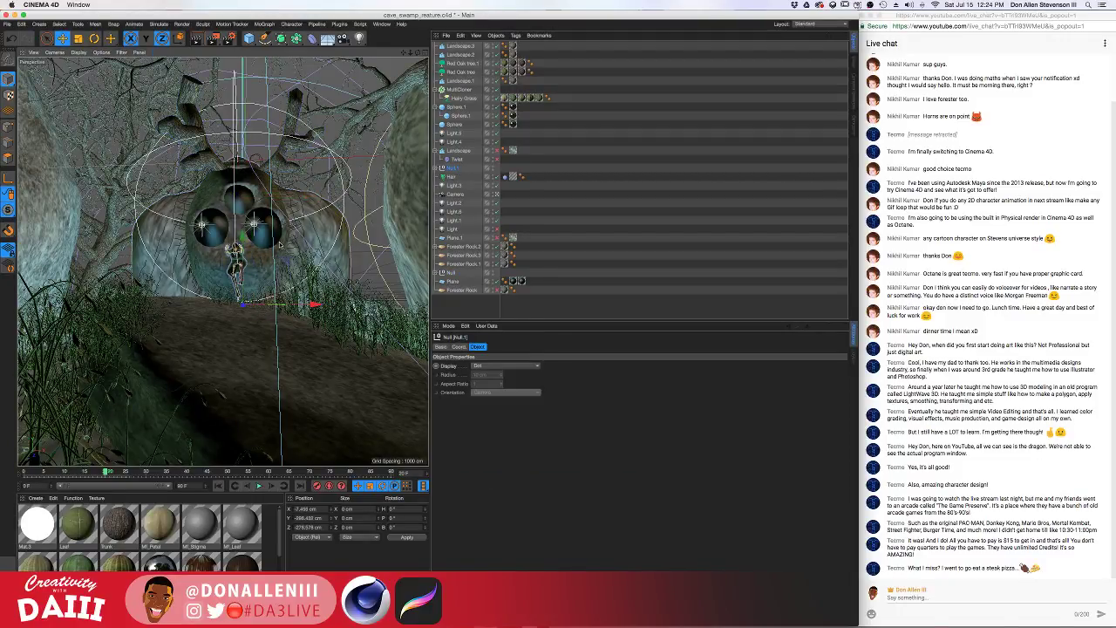
key("r")
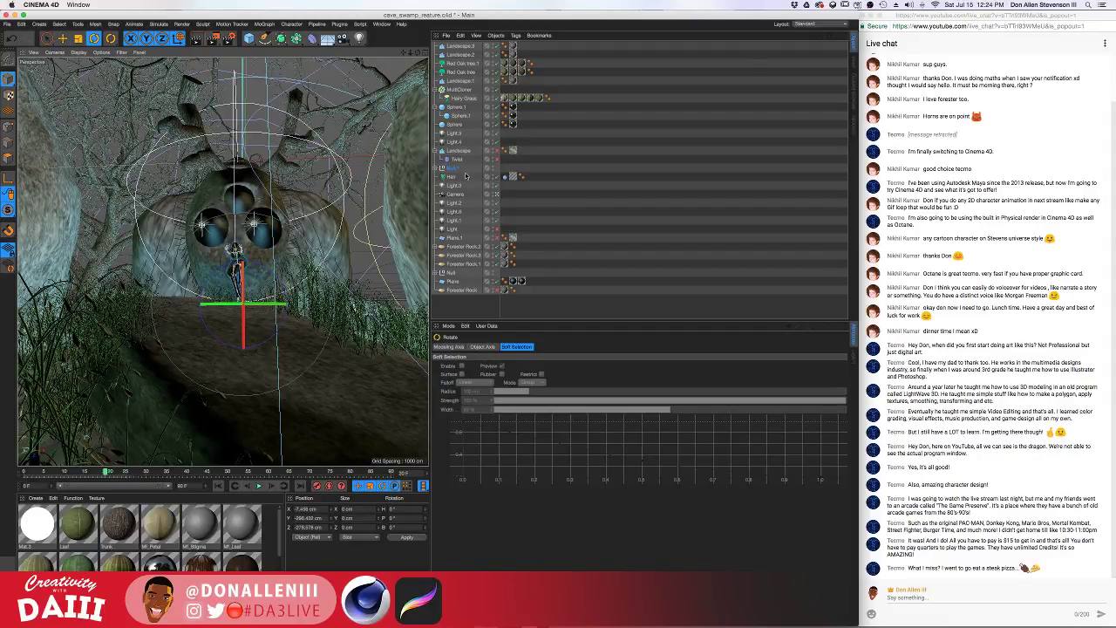
left_click(458, 194)
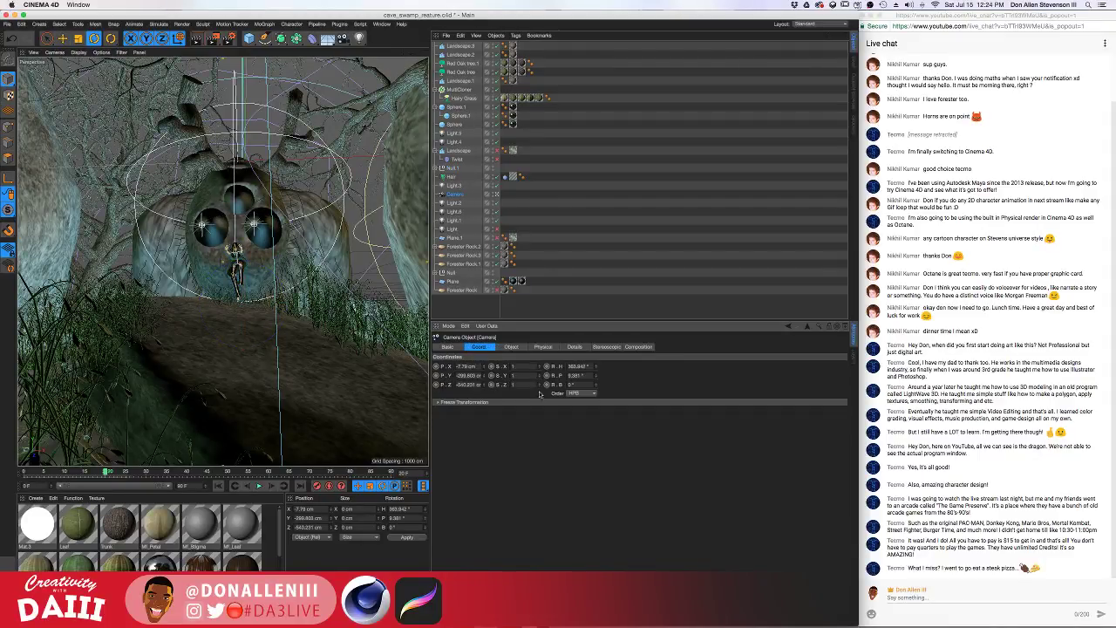
mouse_move(597, 385)
left_mouse_down()
mouse_move(630, 384)
mouse_move(603, 385)
left_mouse_up()
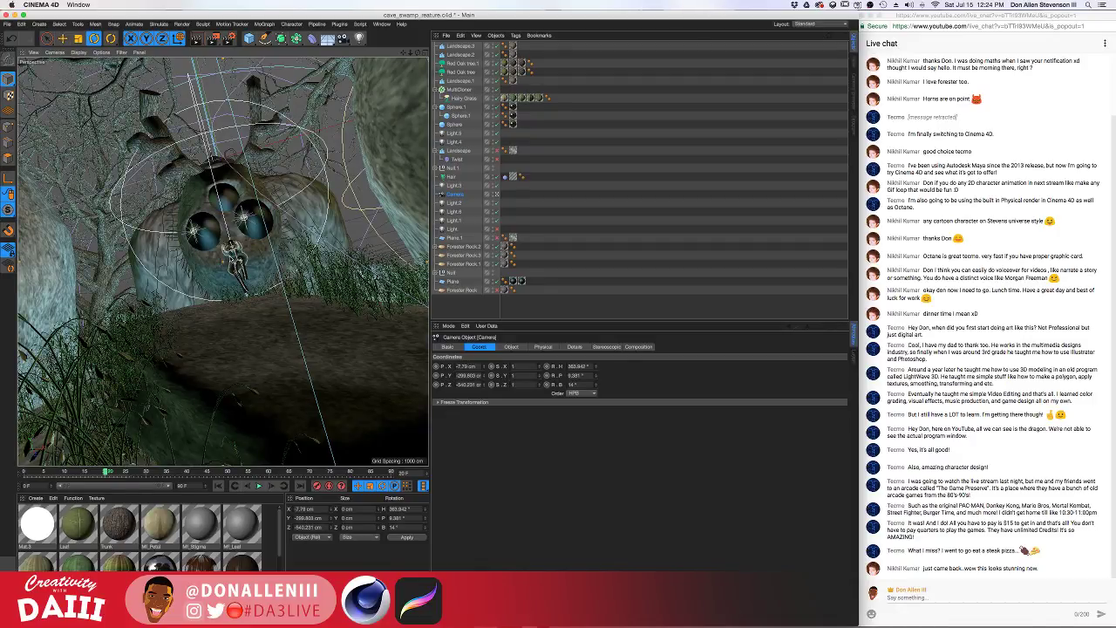
key("ctrl+r")
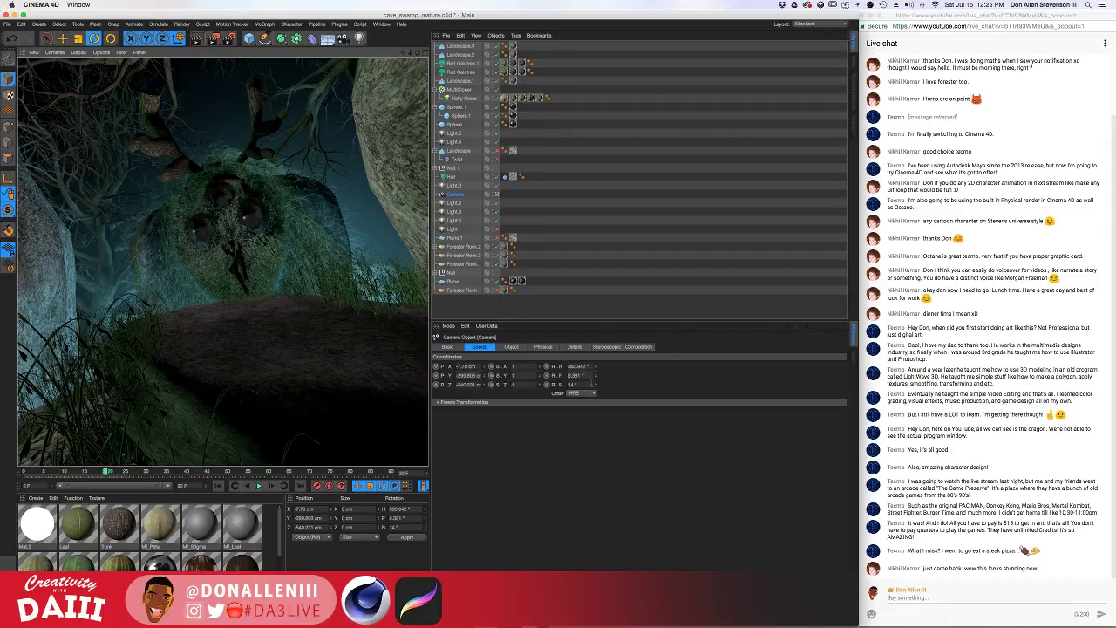
left_click(589, 384)
left_click_drag(597, 385, 597, 488)
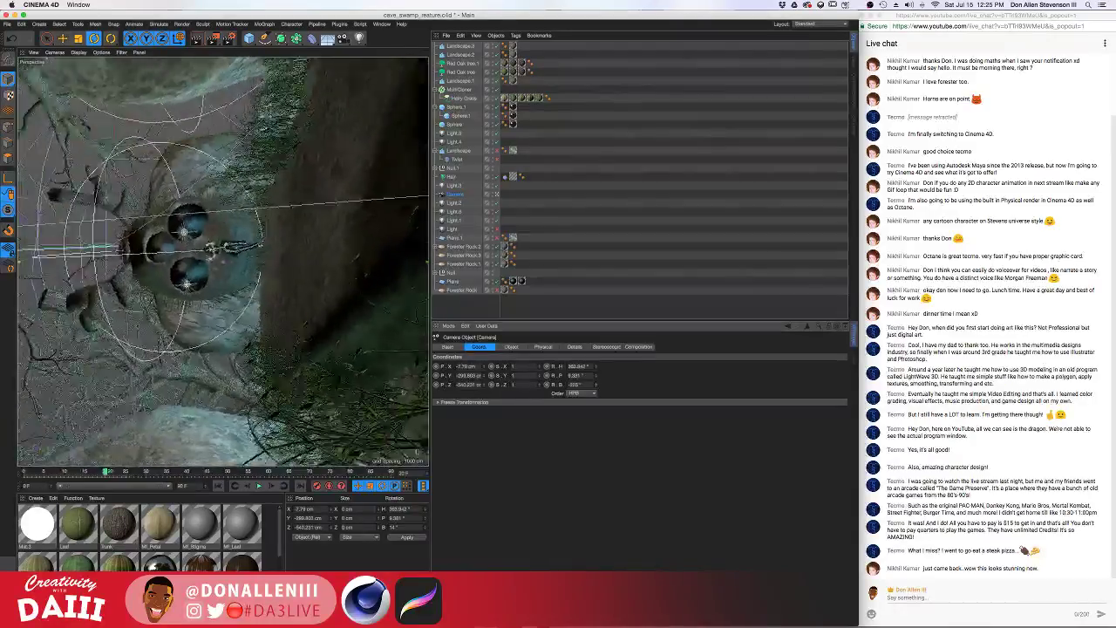
left_click_drag(597, 385, 597, 166)
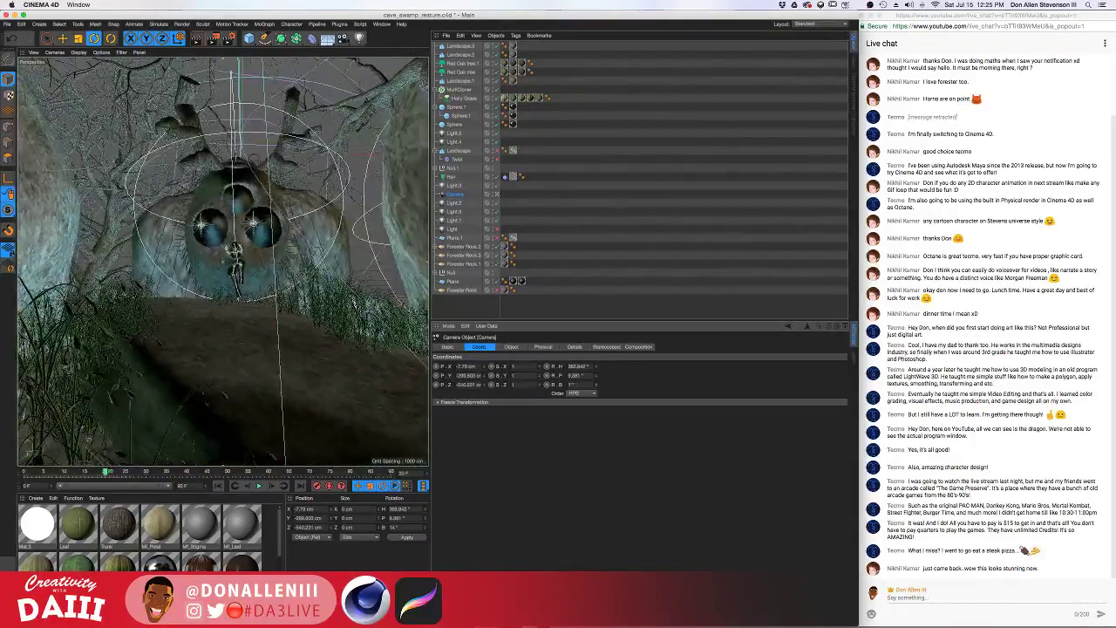
left_click_drag(597, 386, 596, 356)
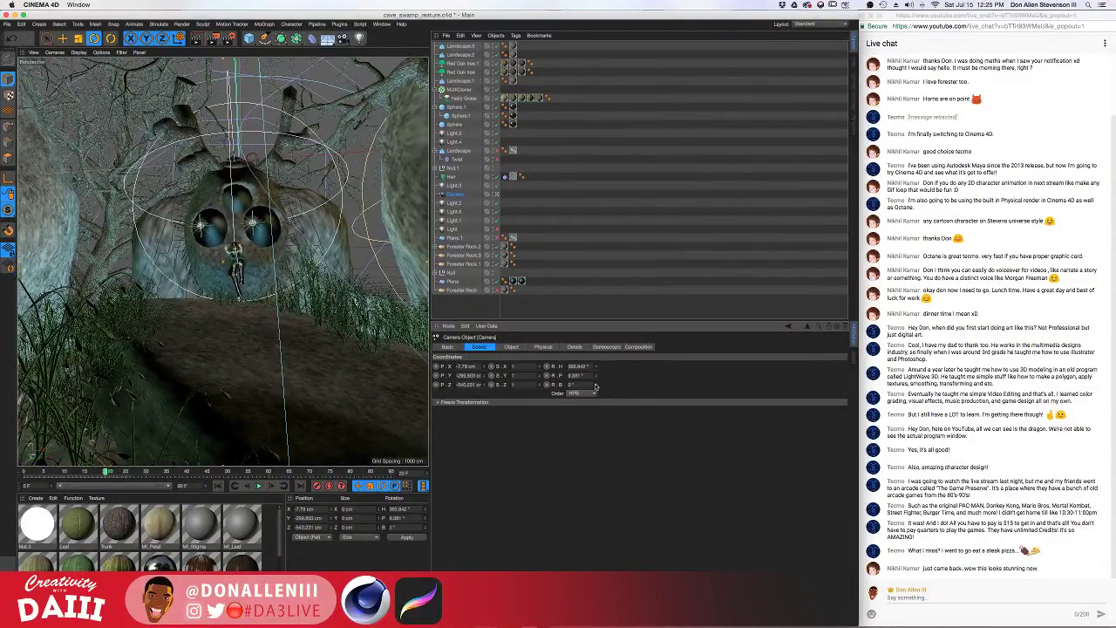
Set the camera's pitch to about 12.4° and its Z position to about -550 cm, keeping the creature's face and figure in frame
mouse_move(597, 375)
left_mouse_down()
mouse_move(596, 384)
mouse_move(596, 367)
left_mouse_up()
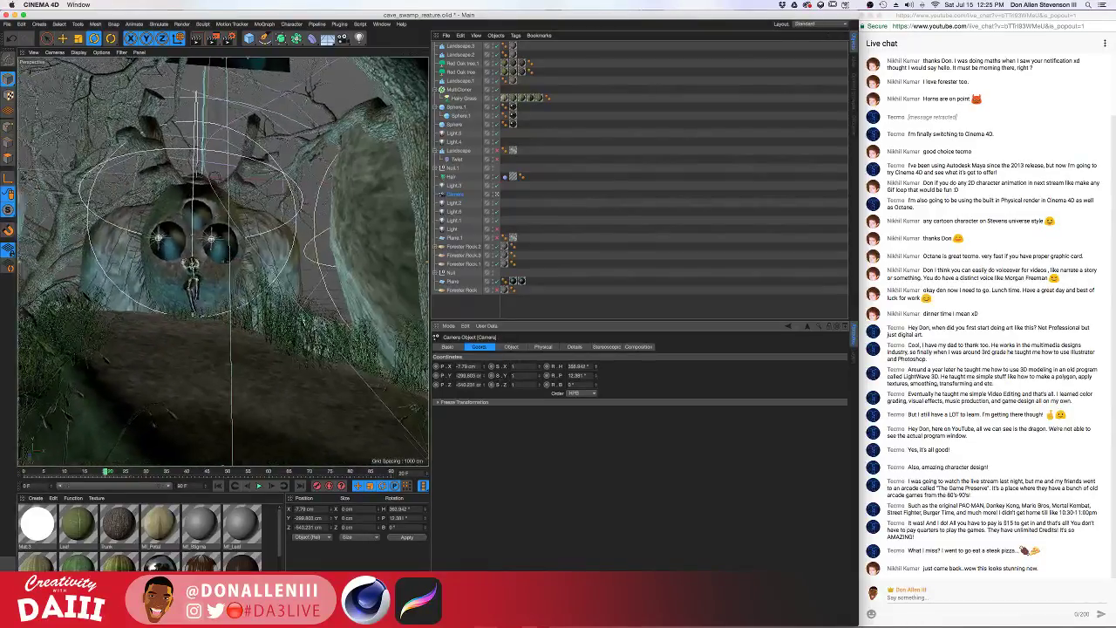
left_click_drag(596, 366, 596, 366)
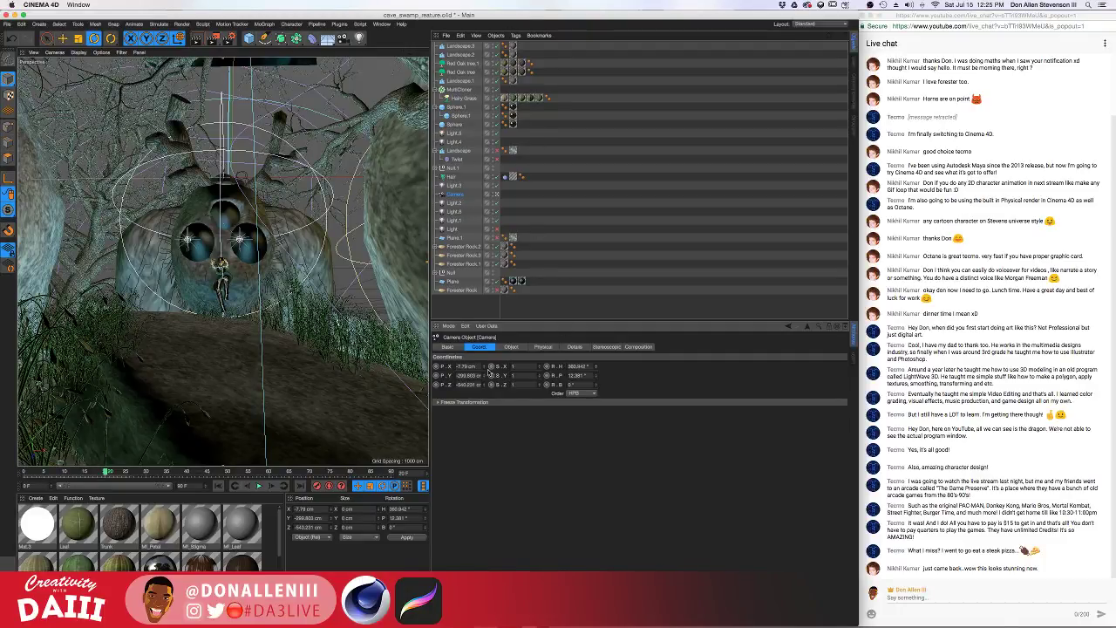
left_click_drag(485, 386, 485, 386)
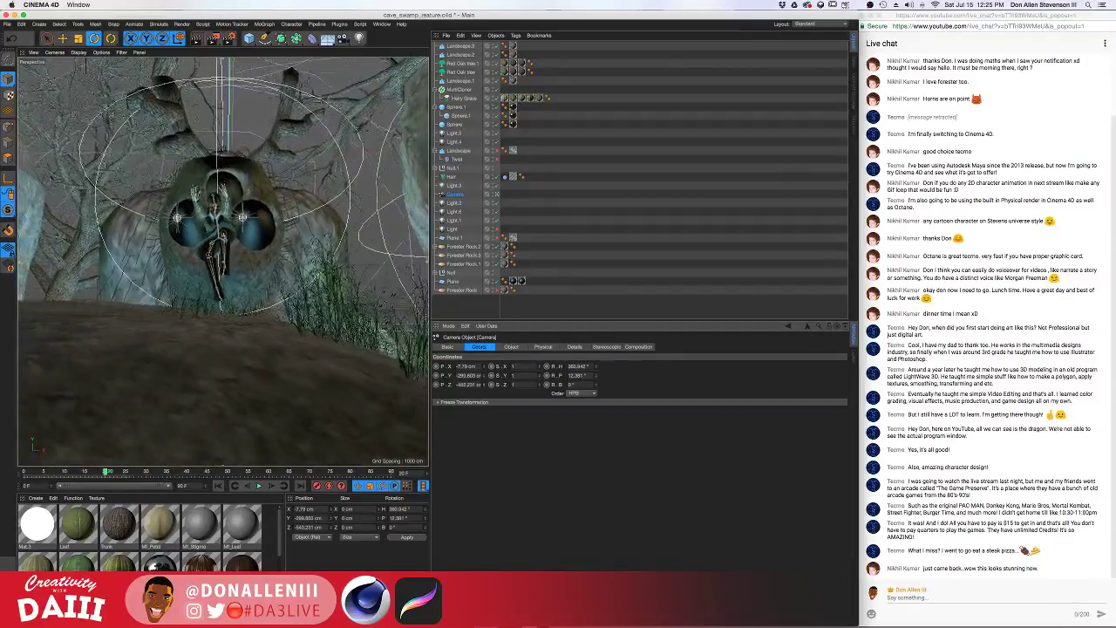
left_click_drag(491, 384, 485, 386)
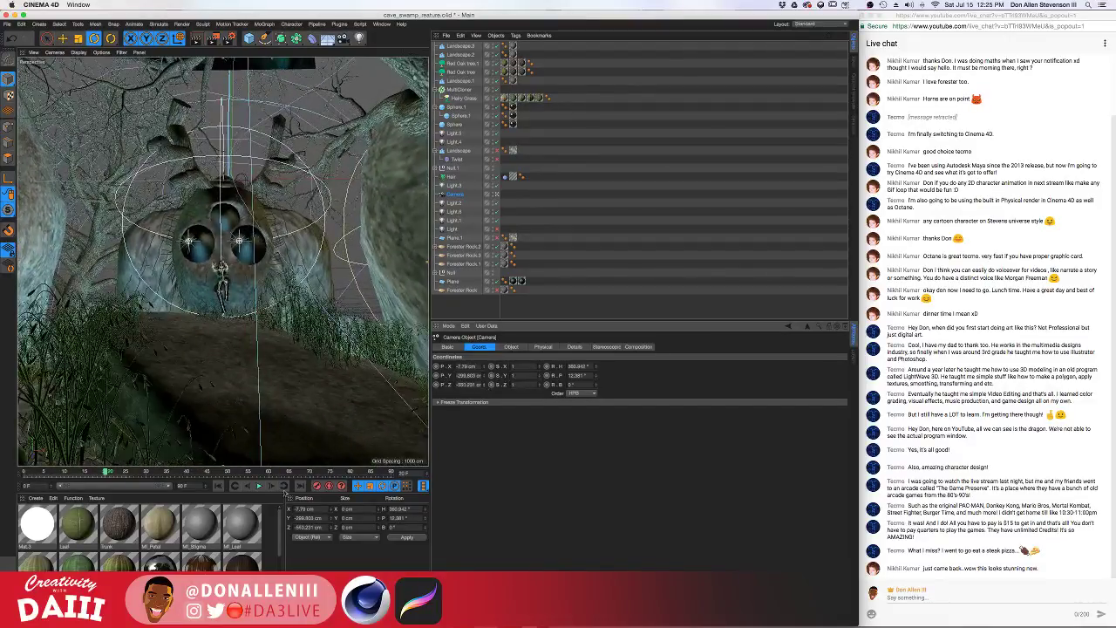
Play the small figure's animation from frame 0, stop at frame 15, and preview the render of that pose
left_click_drag(105, 474, 4, 474)
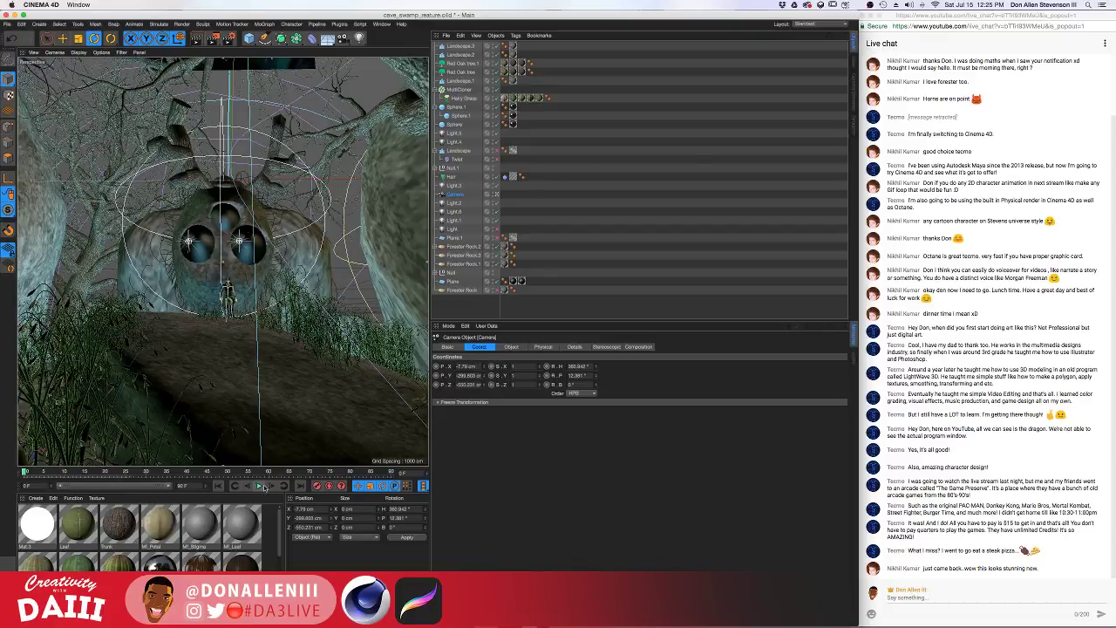
left_click(258, 486)
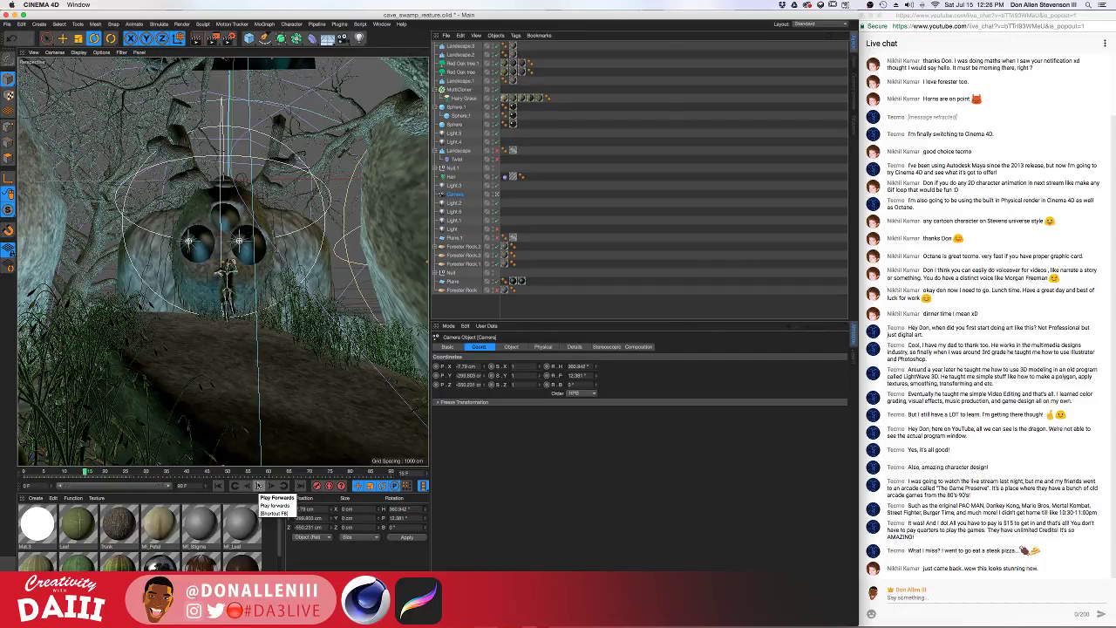
key("super+r")
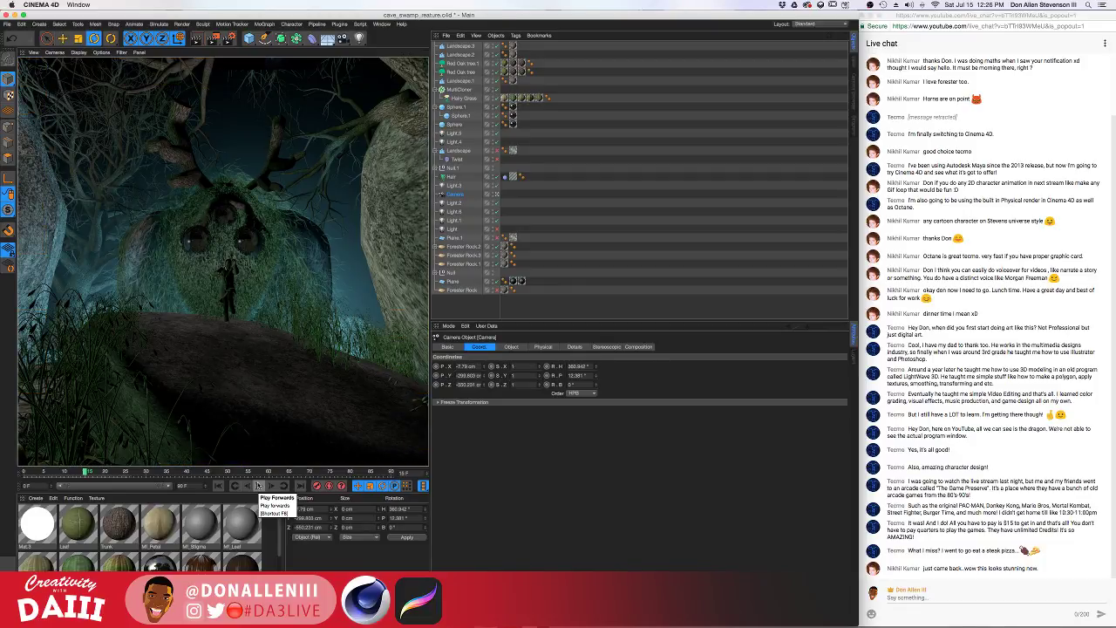
left_click(258, 486)
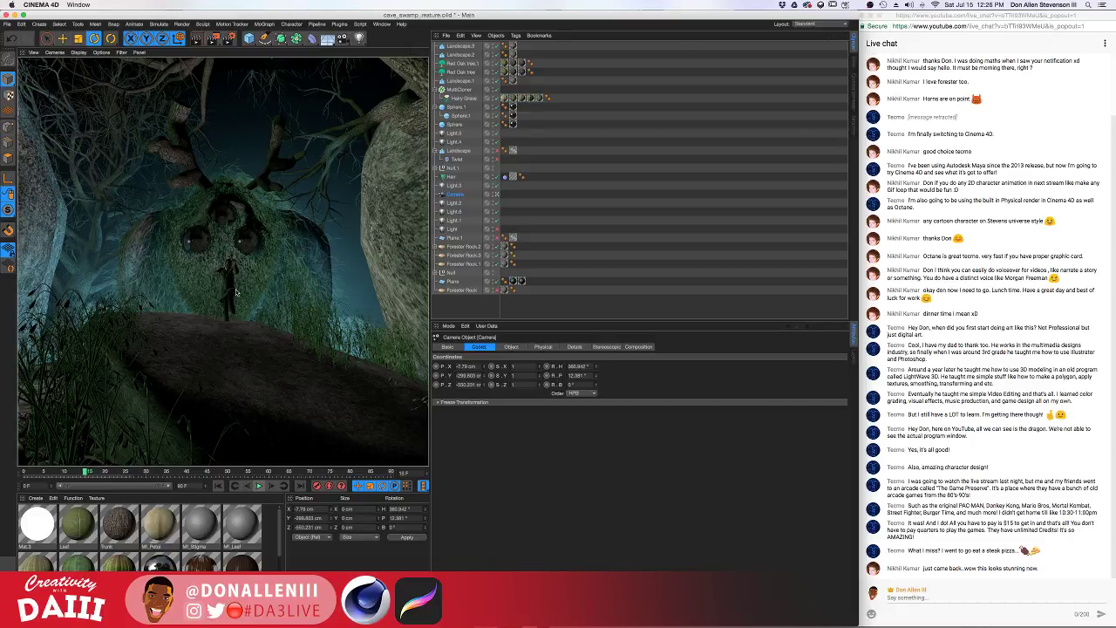
Try lowering the Plane.1 object at the figure's feet and undo the move
left_click(450, 282)
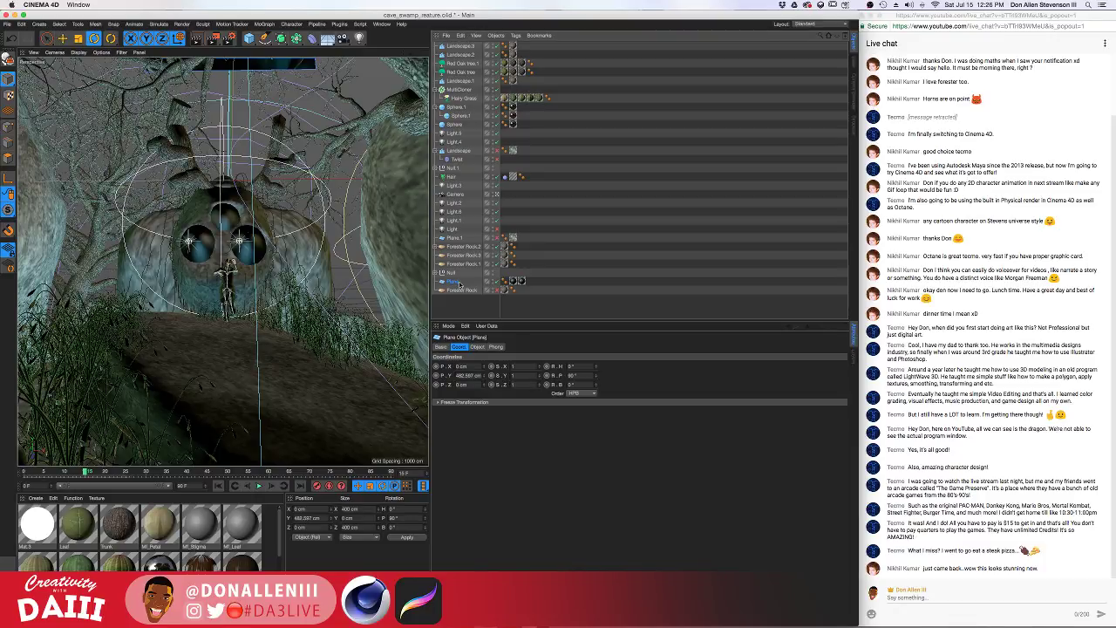
left_click(456, 238)
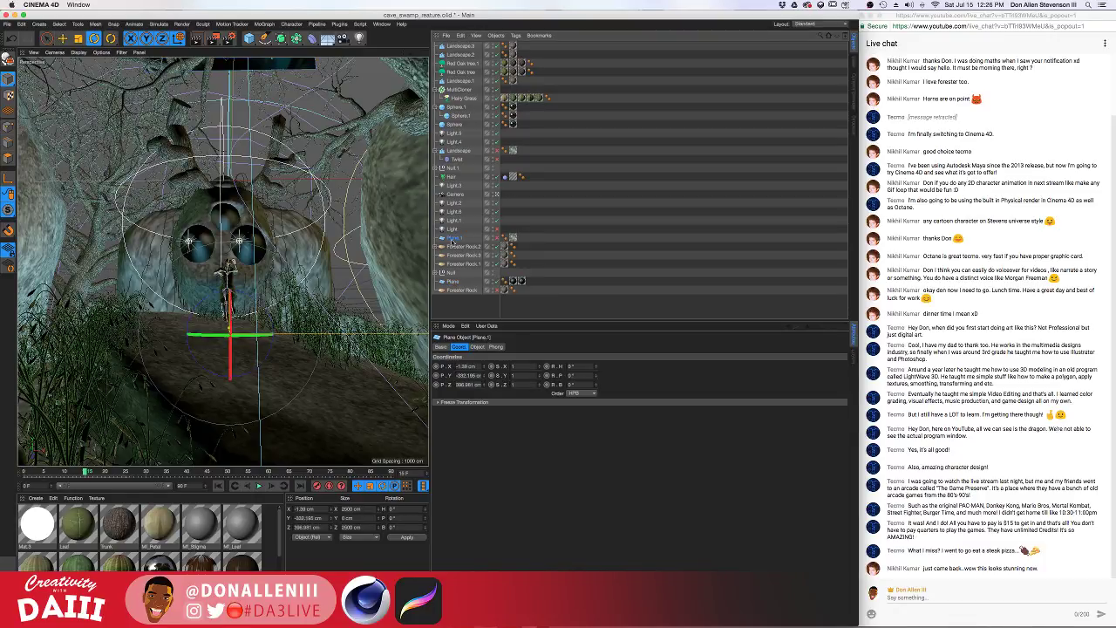
key("t")
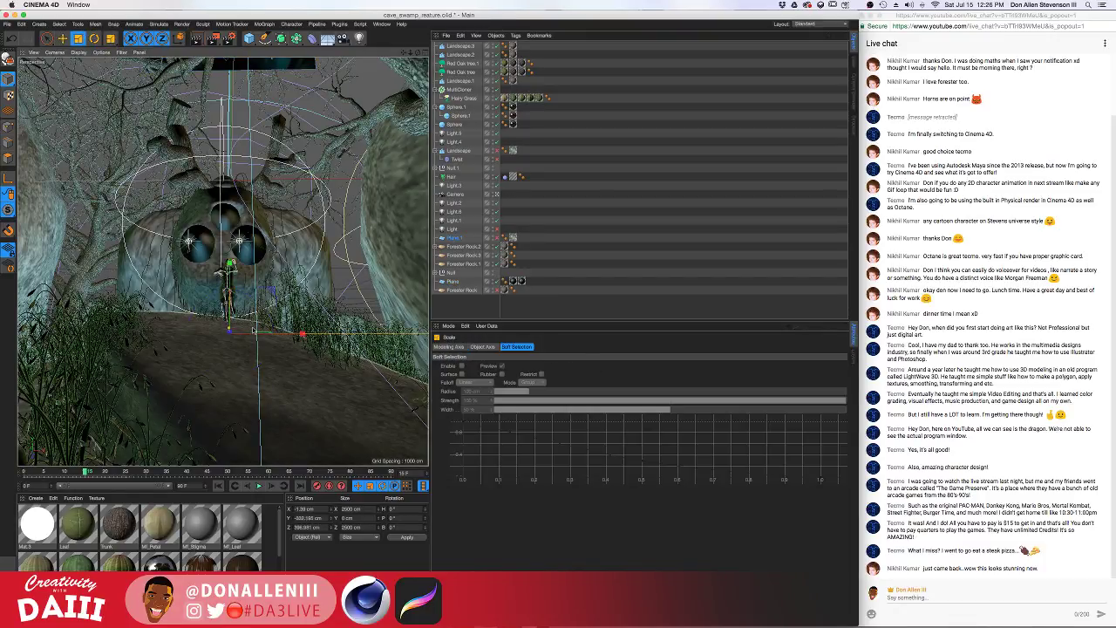
key("e")
left_click_drag(232, 272, 223, 360)
key("super+z")
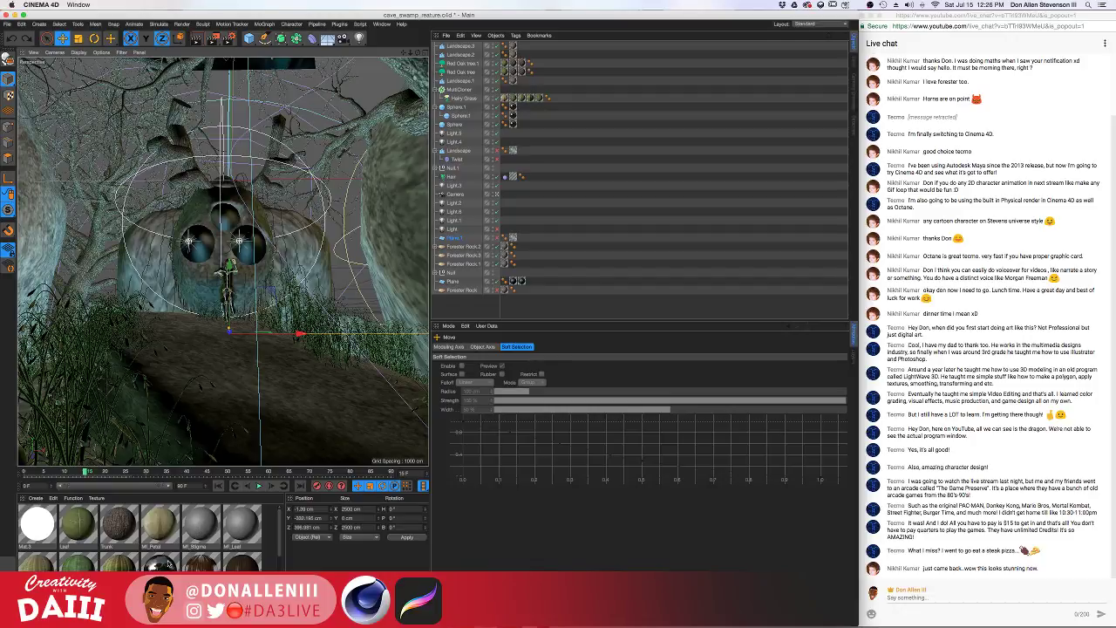
Apply the Mat.1 material to the Plane.1 object and enable the object
scroll(170, 565, "down", 5)
left_click_drag(118, 545, 514, 242)
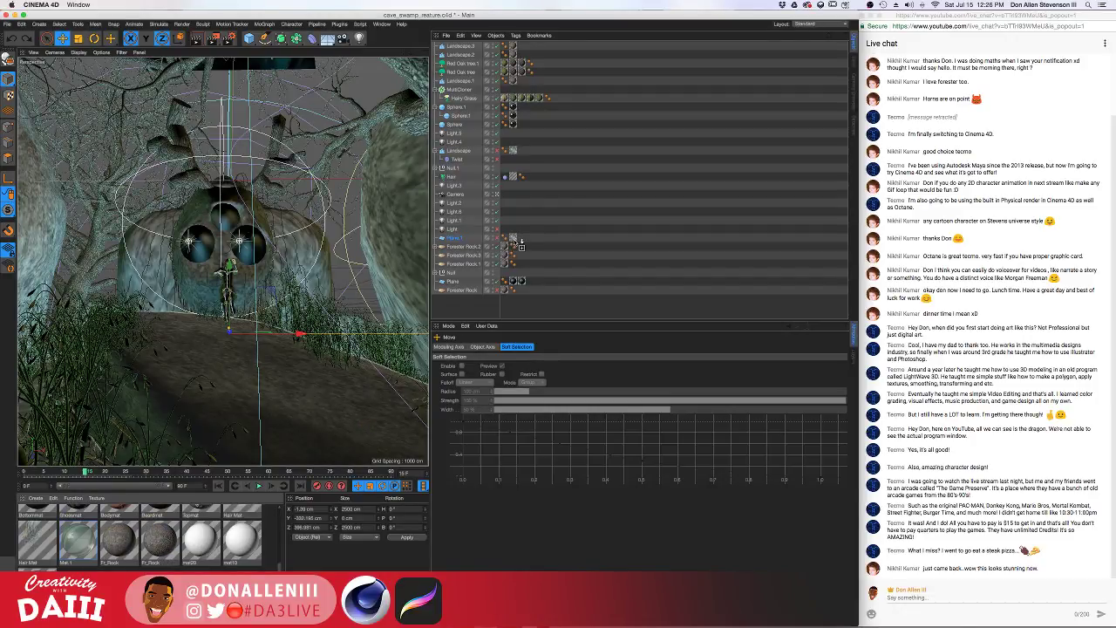
left_click(498, 239)
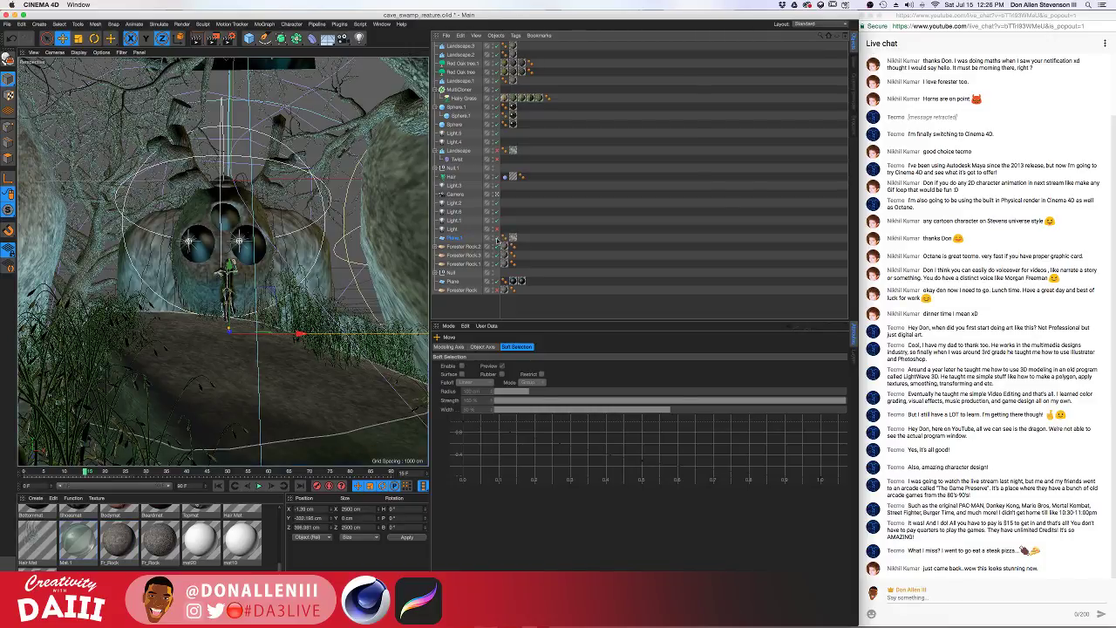
Raise Plane.1 slightly to a Y position of about -329 cm and preview the render
mouse_move(231, 270)
left_mouse_down()
mouse_move(245, 249)
mouse_move(248, 271)
left_mouse_up()
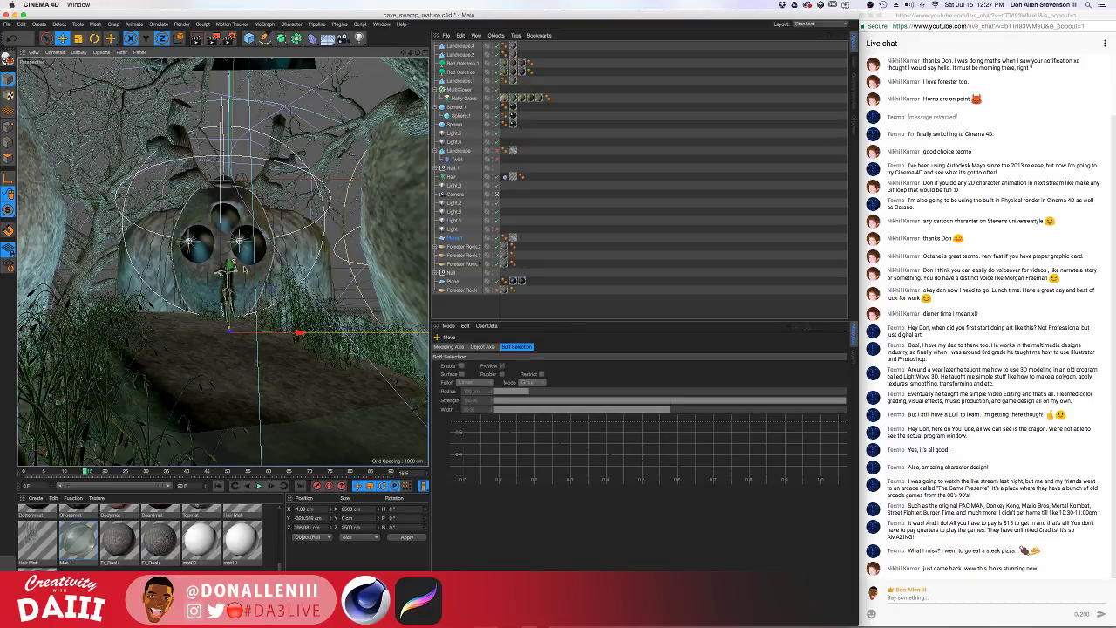
key("super+r")
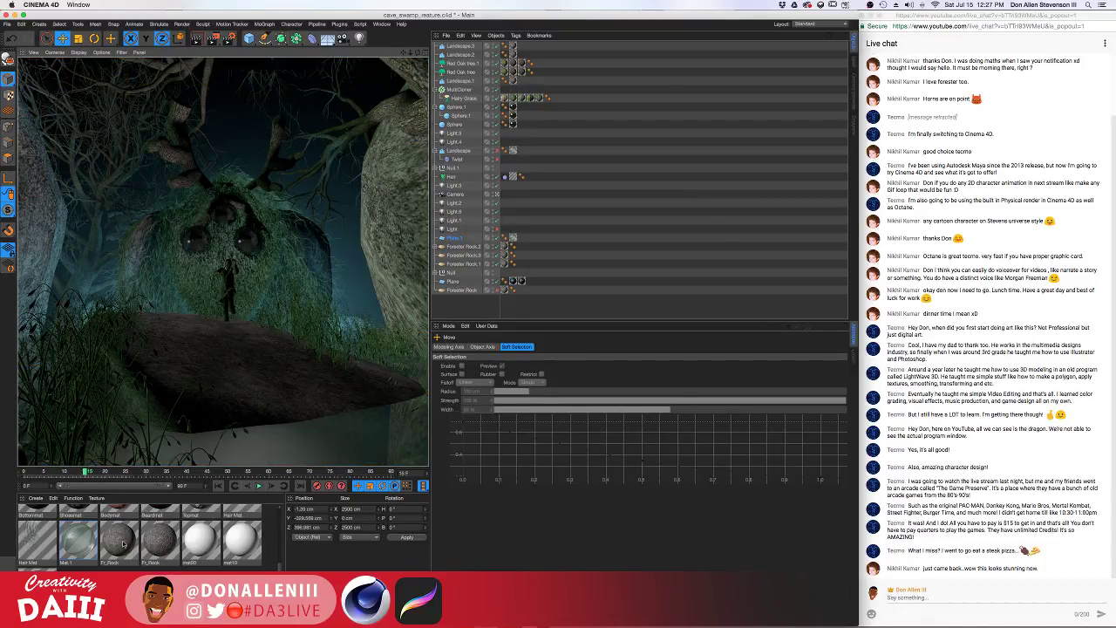
scroll(114, 546, "up", 1)
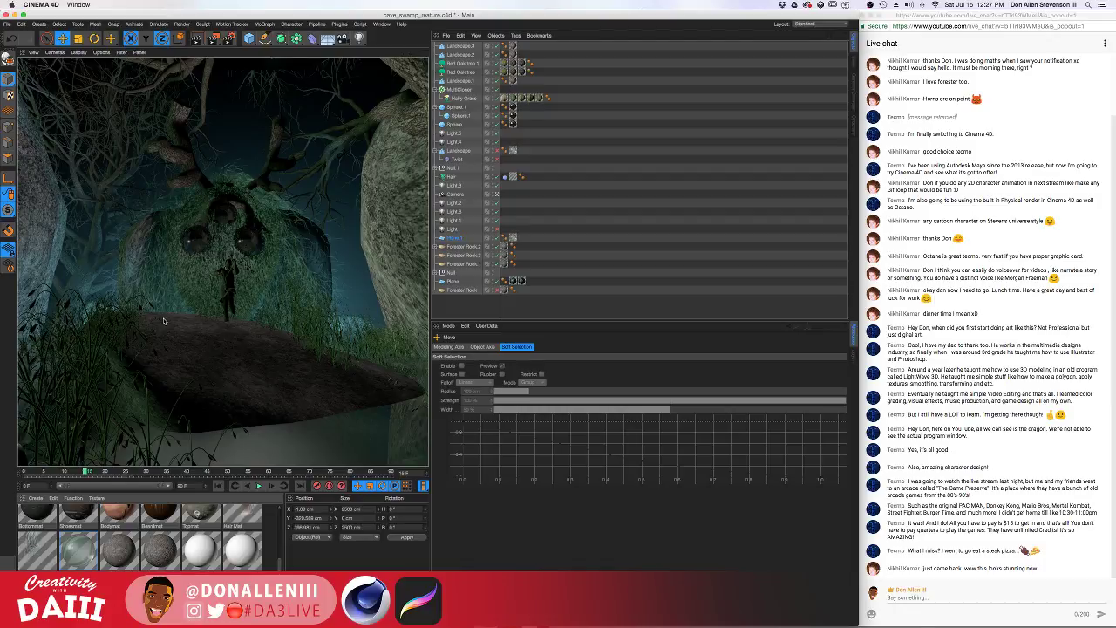
Set the render output size to a width of 1080 and a height of 1920 pixels
left_click(229, 39)
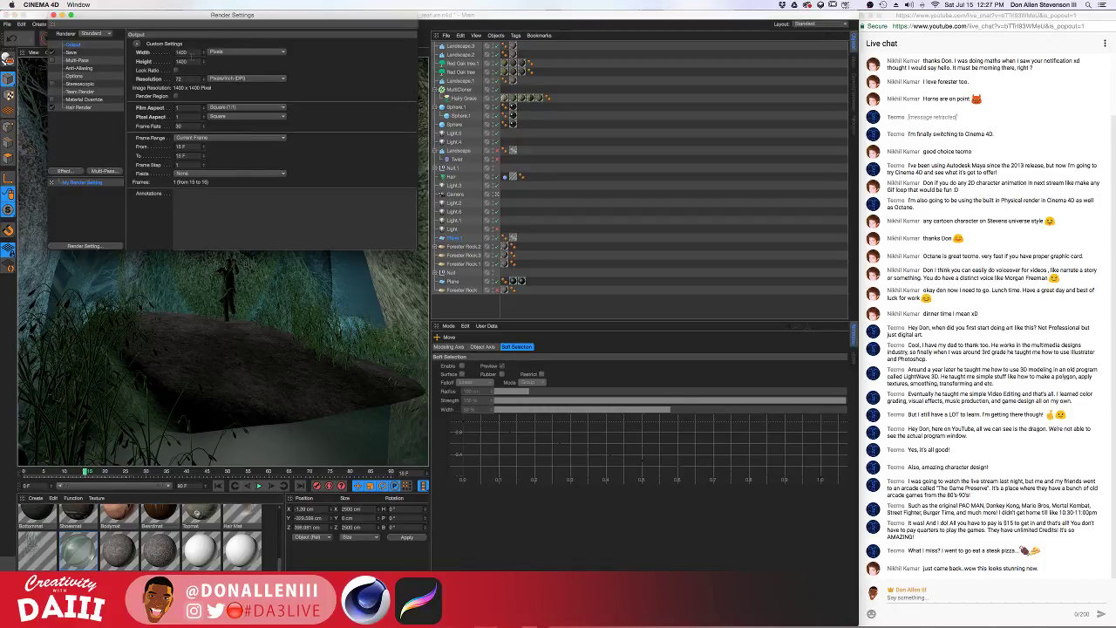
left_click_drag(196, 52, 170, 56)
type("19")
left_click(174, 53)
left_click_drag(198, 63, 138, 62)
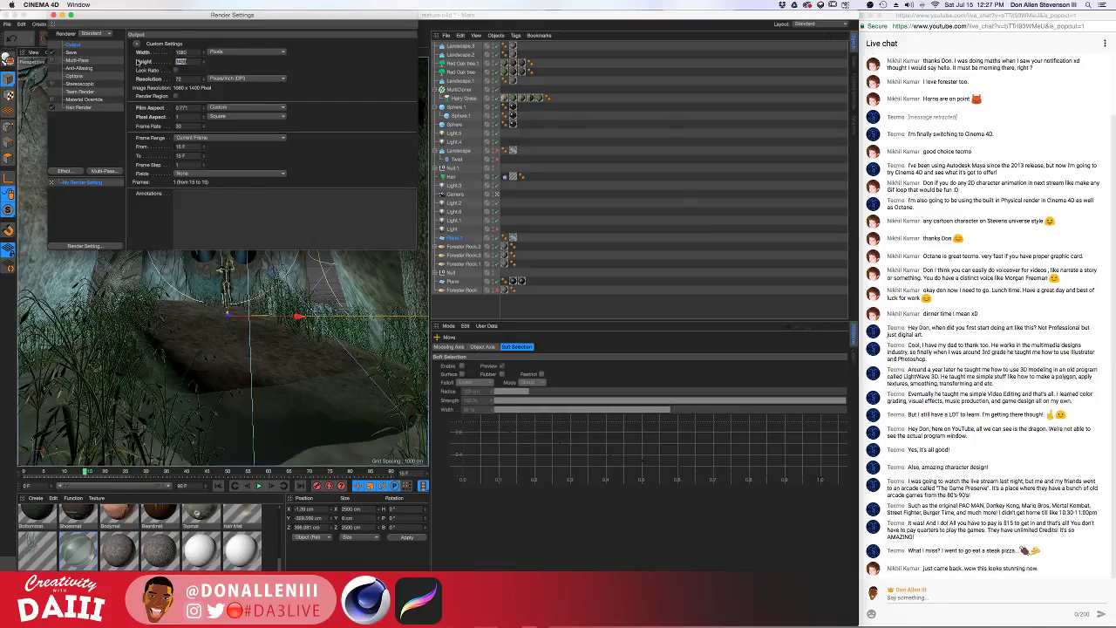
type("1920")
key("Return")
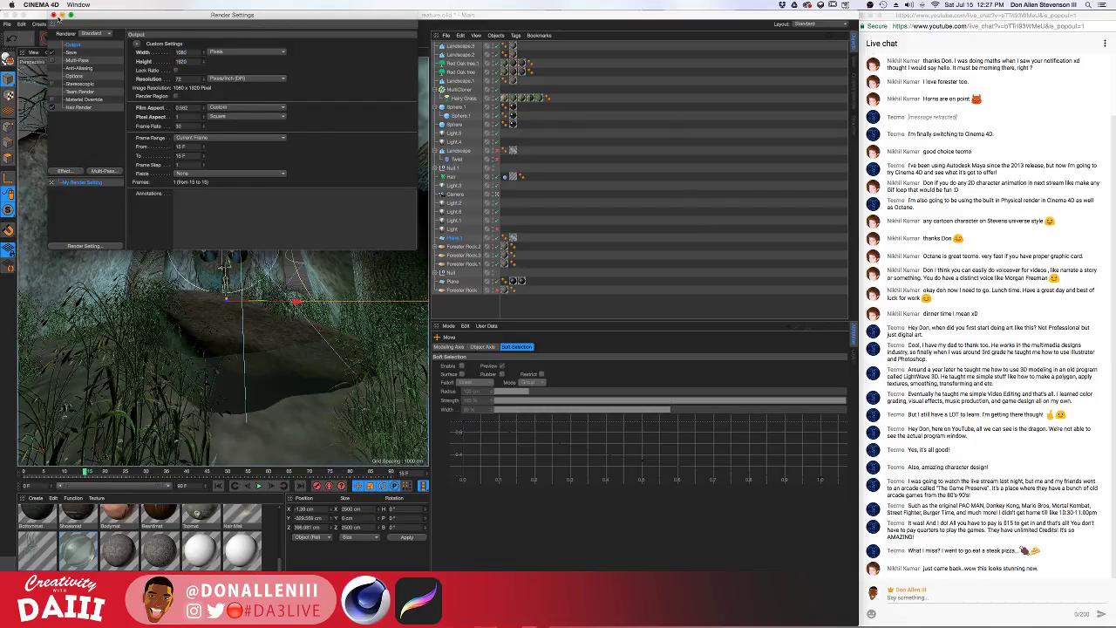
left_click(54, 15)
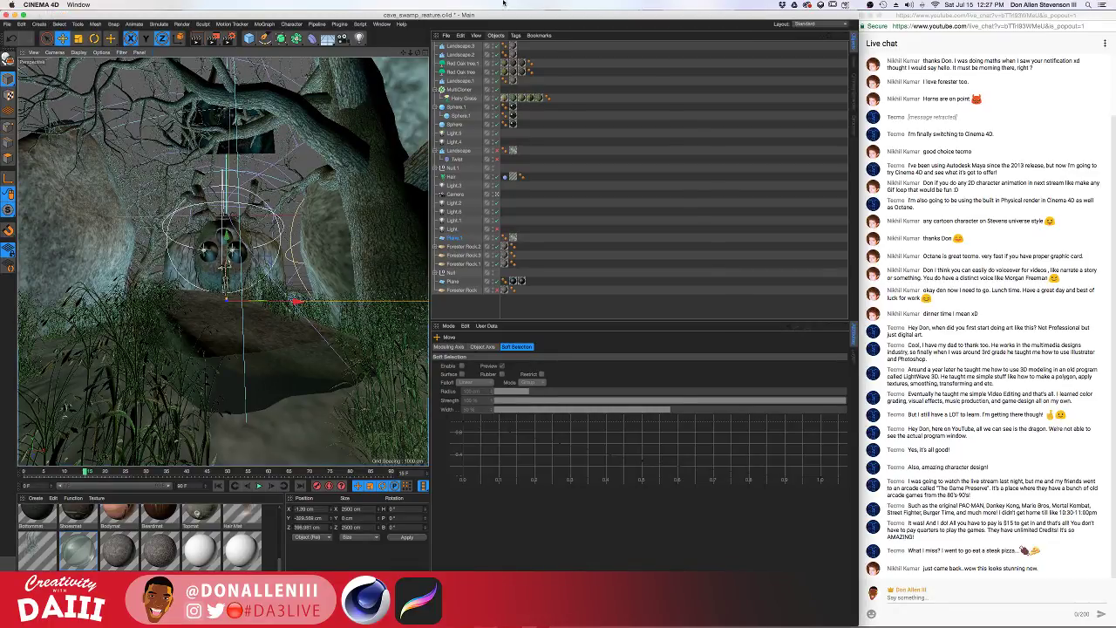
Adjust the camera for the portrait frame and disable the Plane object hanging above the creature
left_click(455, 194)
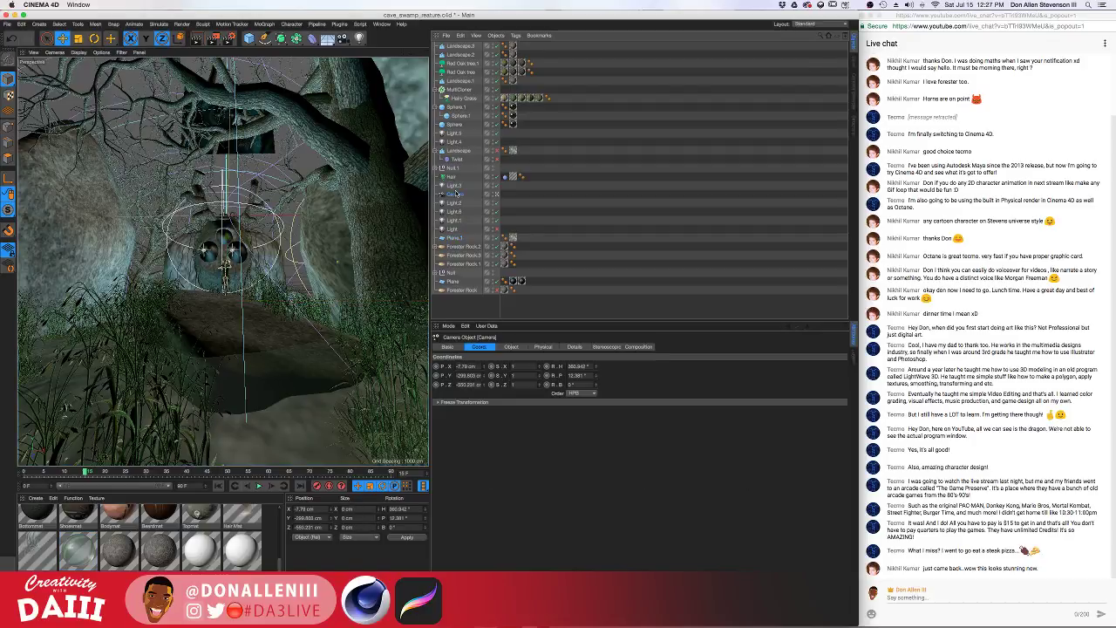
left_click_drag(485, 386, 485, 542)
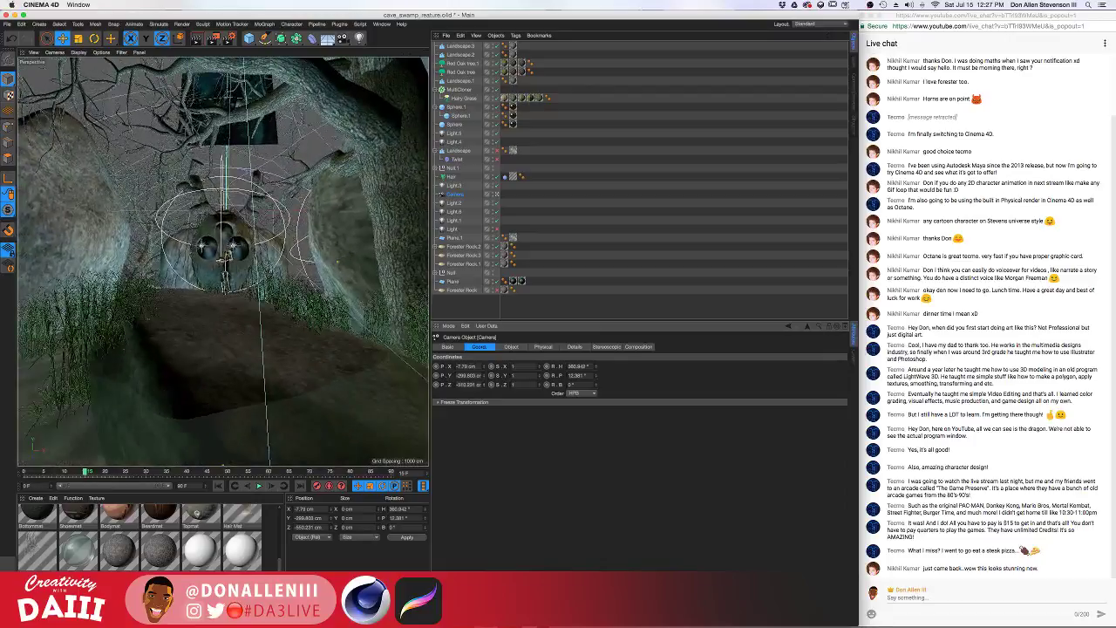
left_click(451, 281)
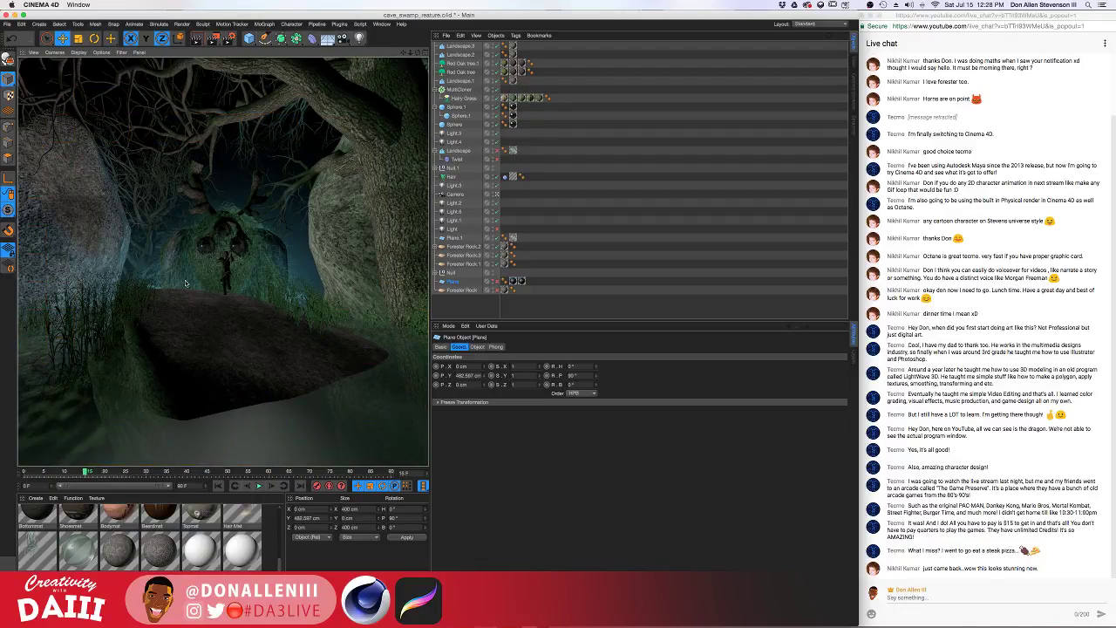
Increase the Camera's focal length to about 49.4 mm and pull it back to a Z position of about -554 cm
scroll(224, 280, "up", 5)
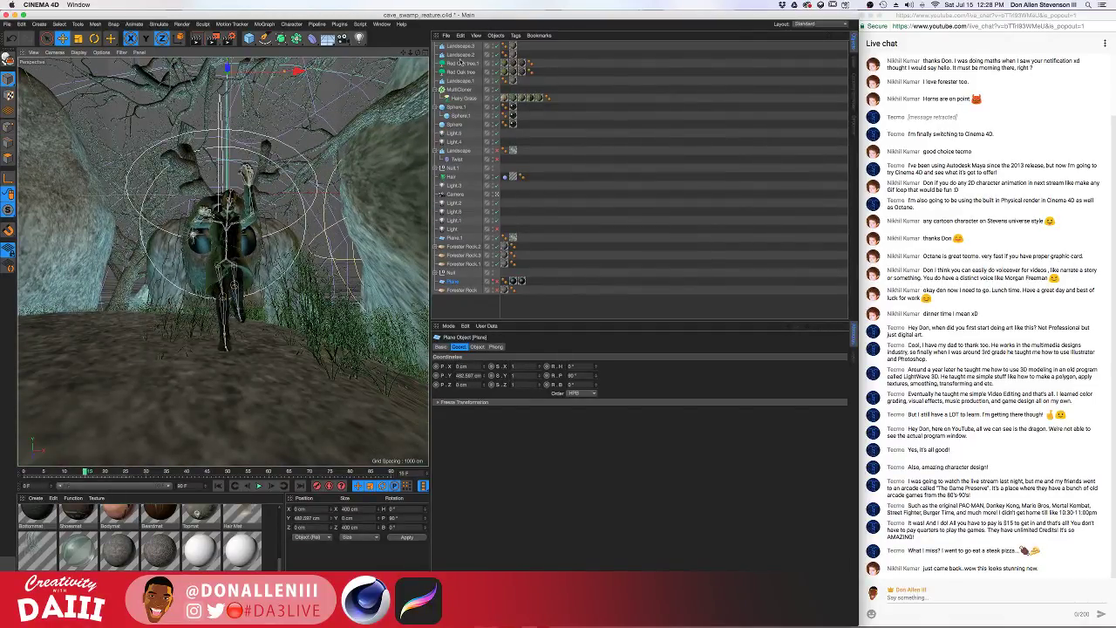
left_click(453, 194)
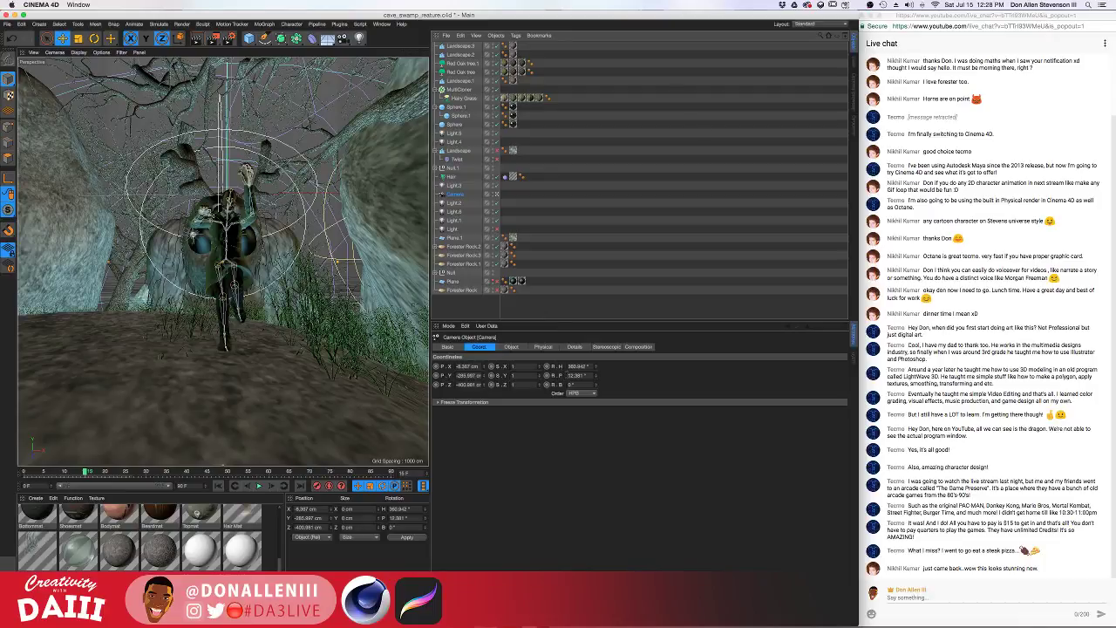
left_click(448, 347)
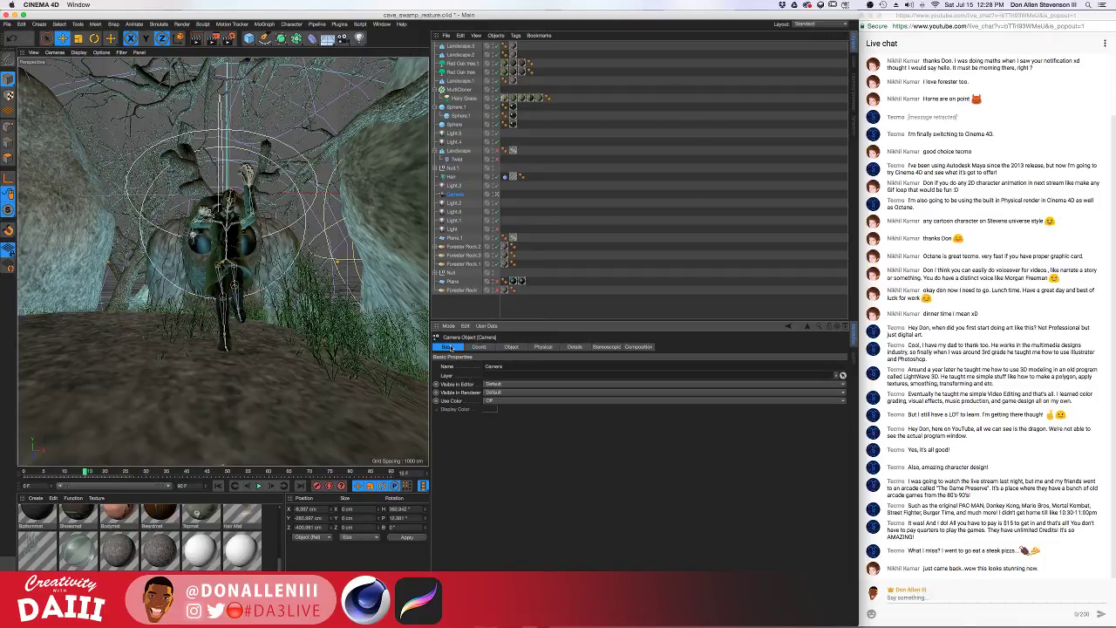
left_click(512, 347)
left_click_drag(526, 380, 586, 380)
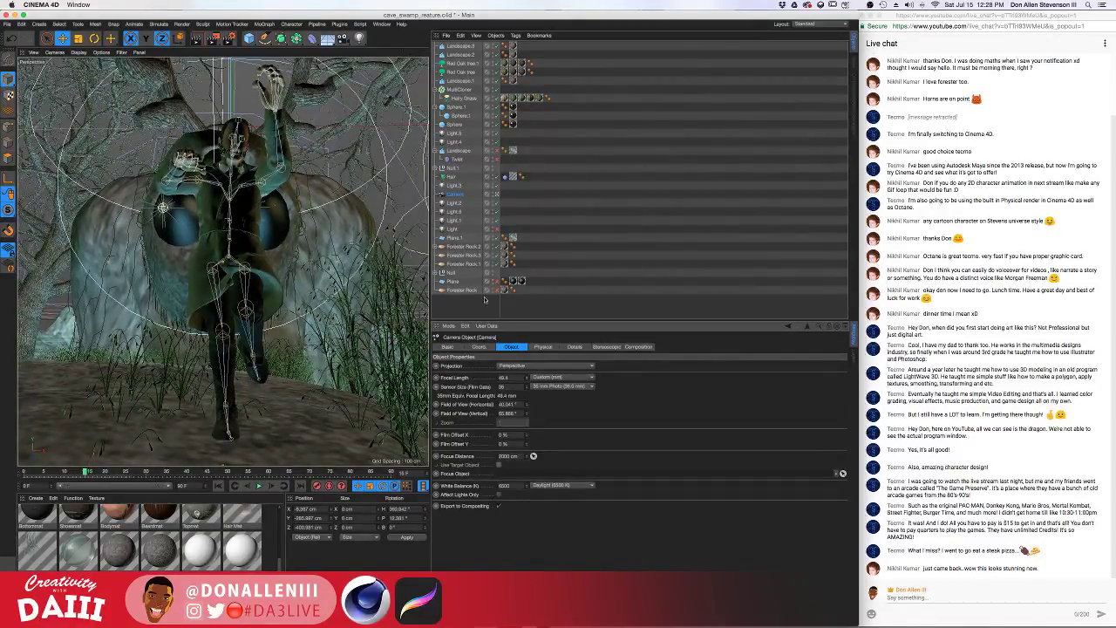
left_click(469, 348)
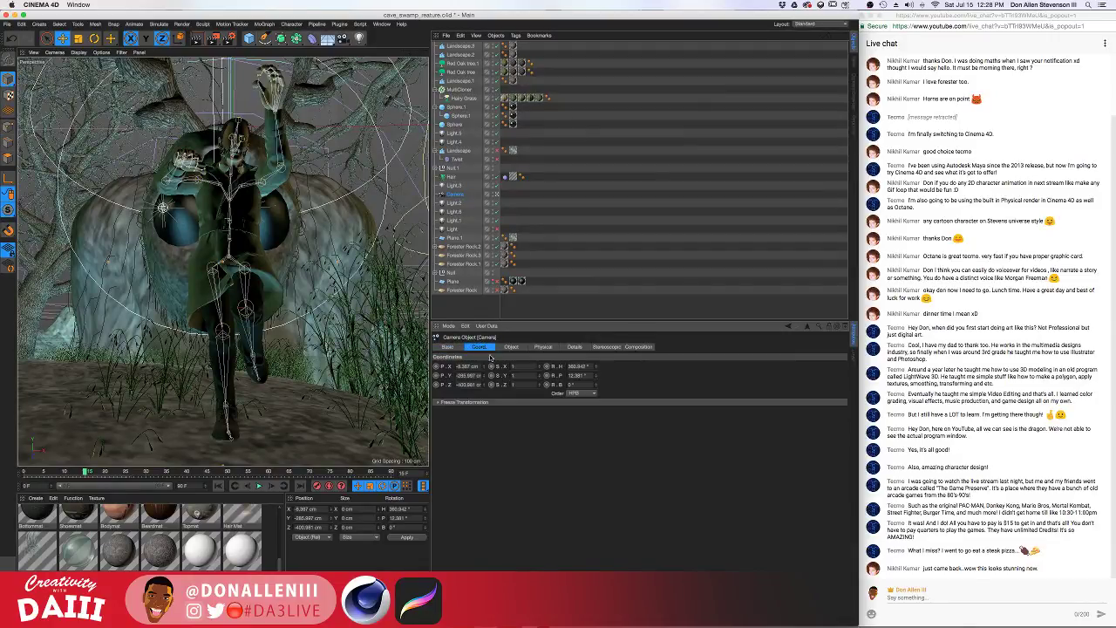
left_click_drag(485, 385, 485, 489)
left_click_drag(549, 389, 485, 389)
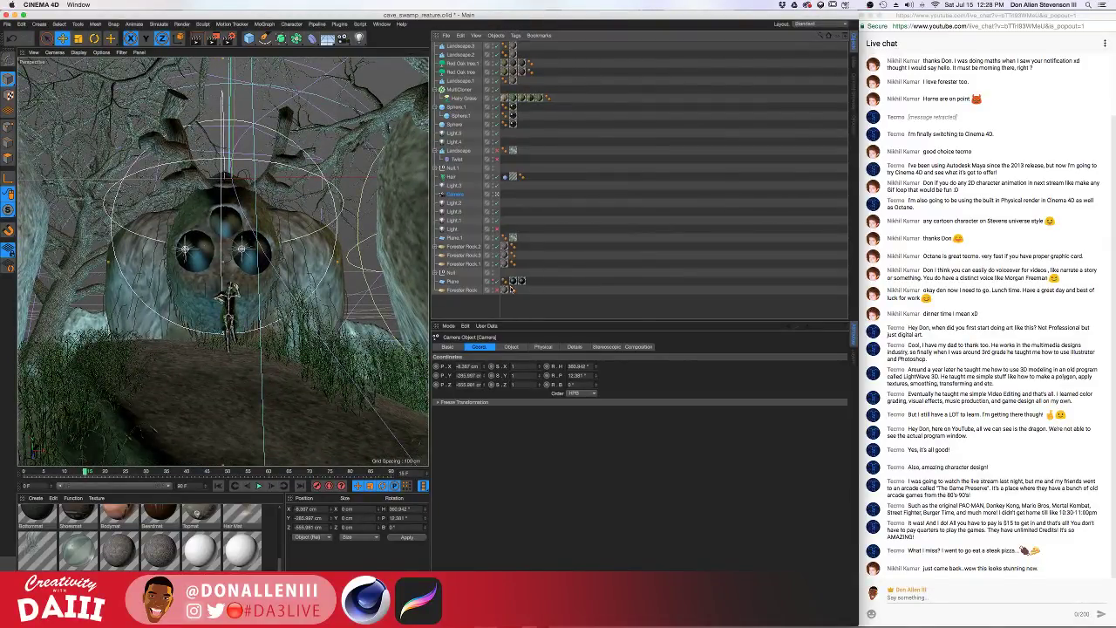
Lower the Plane object to a Y position of about -158 cm, enable it and shift it to an X of about 352 cm
left_click(464, 283)
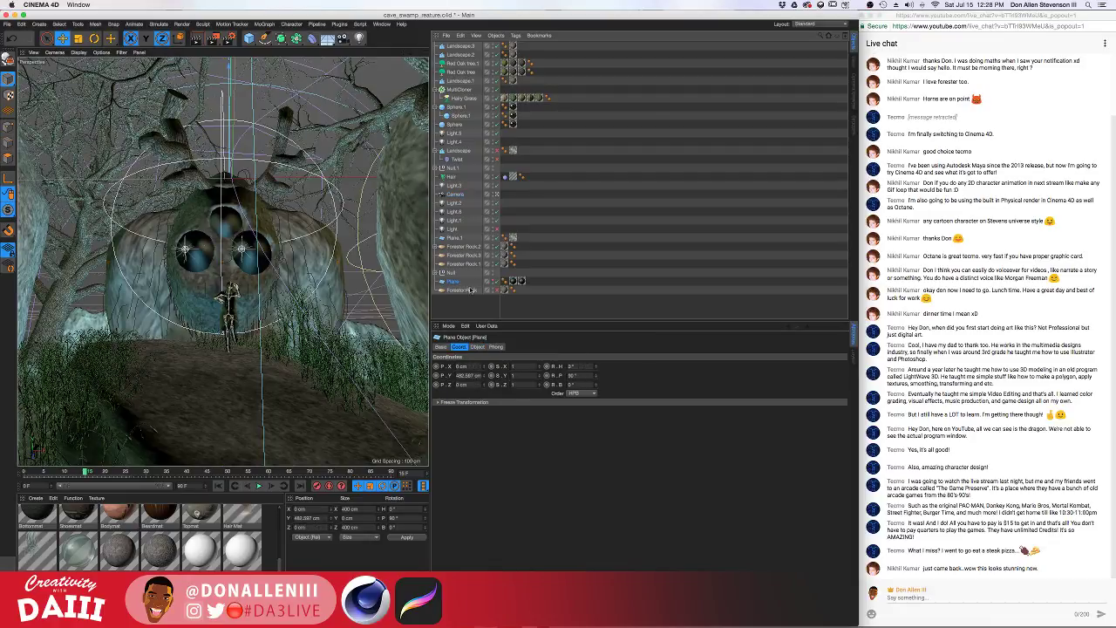
left_click_drag(484, 377, 484, 523)
left_click_drag(432, 375, 402, 375)
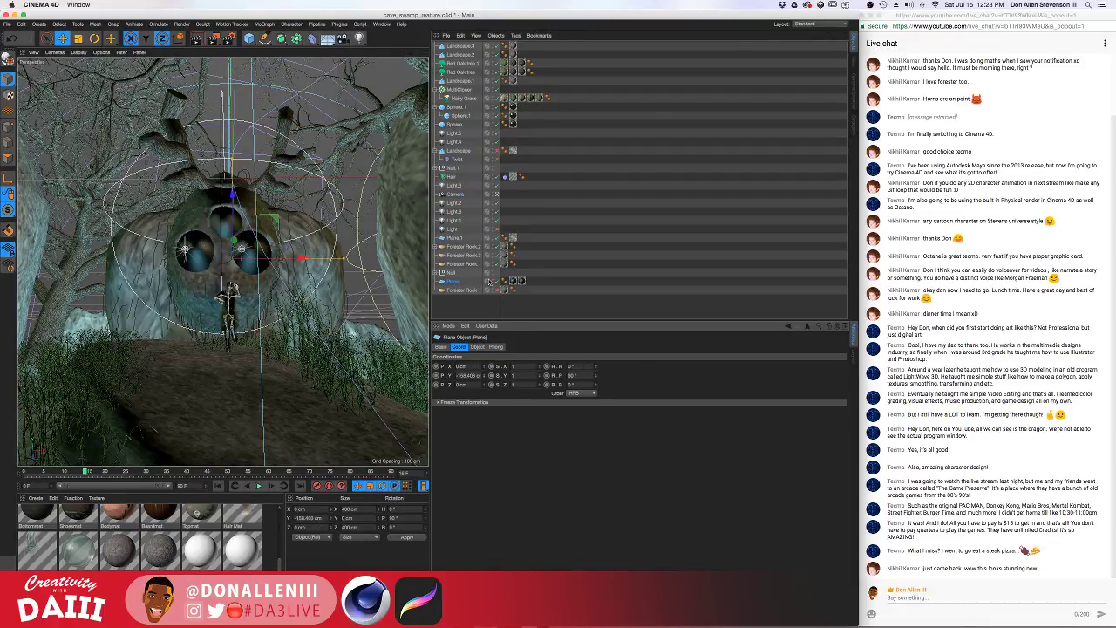
left_click(495, 281)
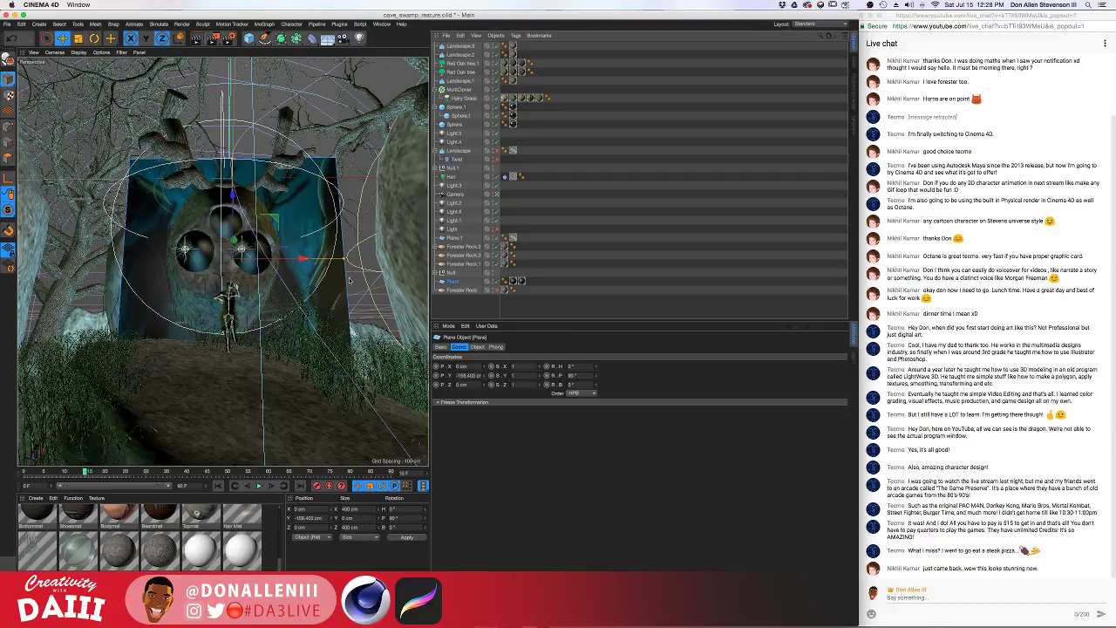
left_click_drag(304, 258, 332, 248)
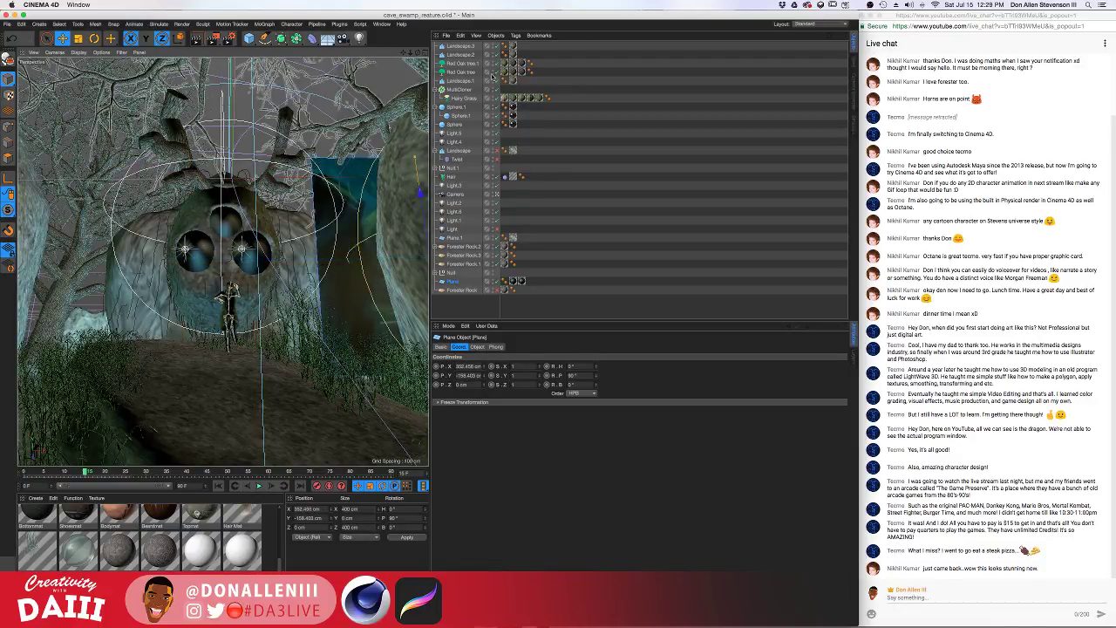
Check the plane from outside the scene camera, return to the Camera view and disable the Plane object
left_click(497, 195)
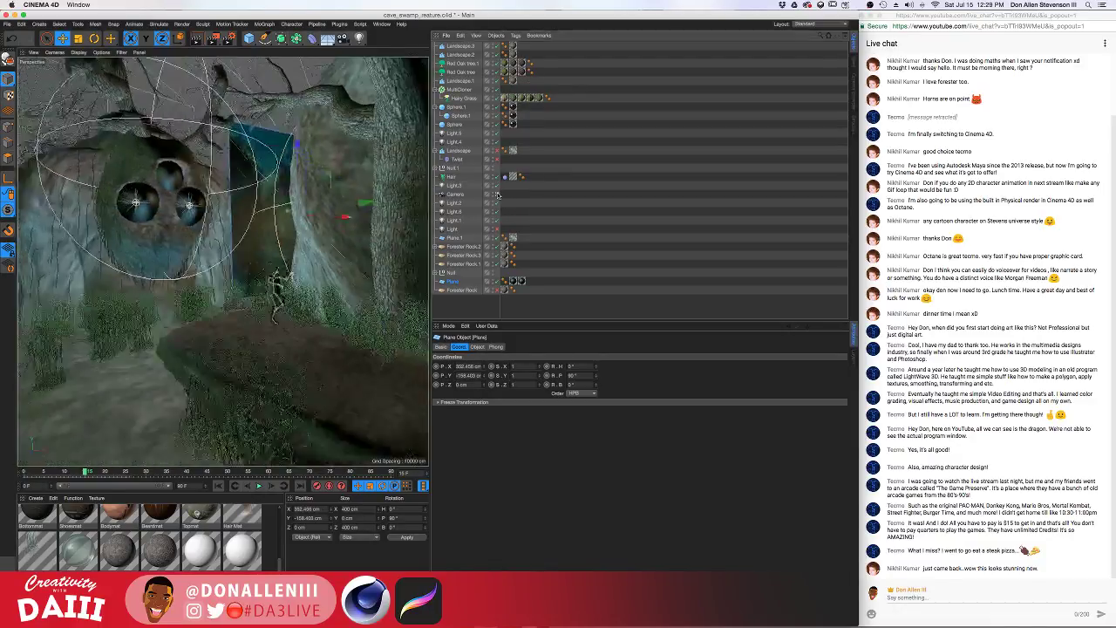
left_click(497, 195)
key("shift+super+z")
key("shift+super+z")
key("shift+super+z")
key("shift+super+z")
key("shift+super+z")
key("shift+super+z")
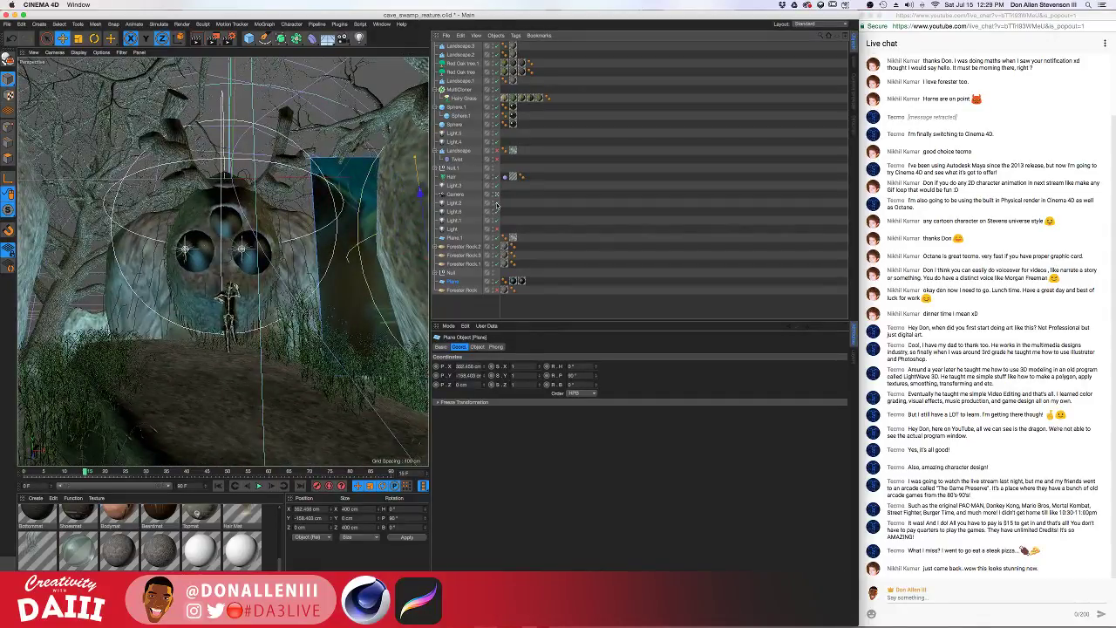
left_click(497, 282)
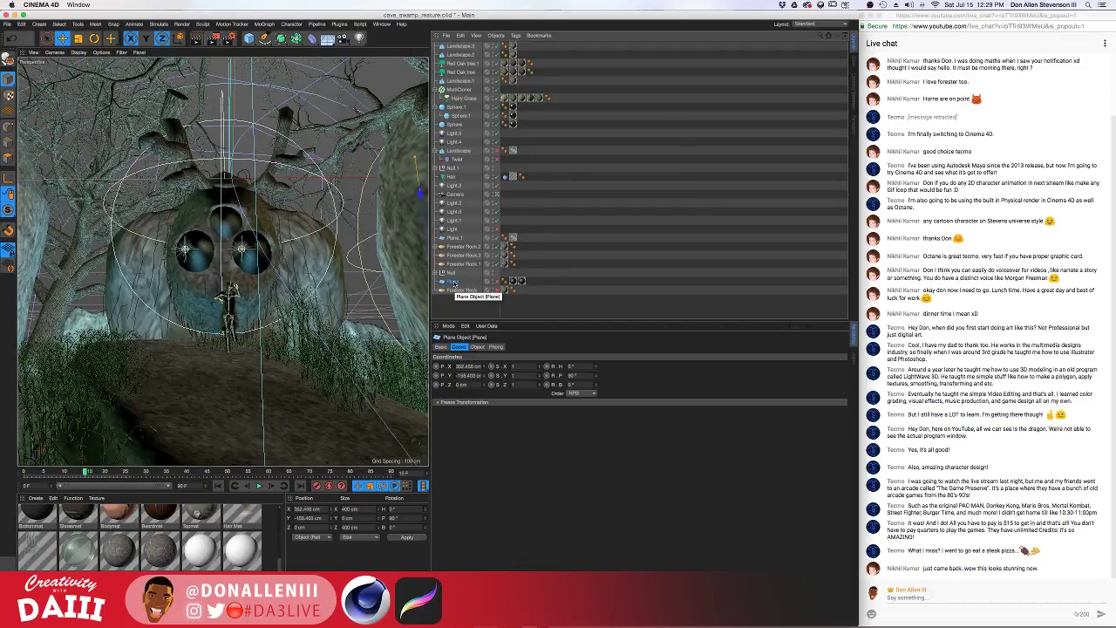
Add a second camera from the current view and look through it
left_click(343, 38)
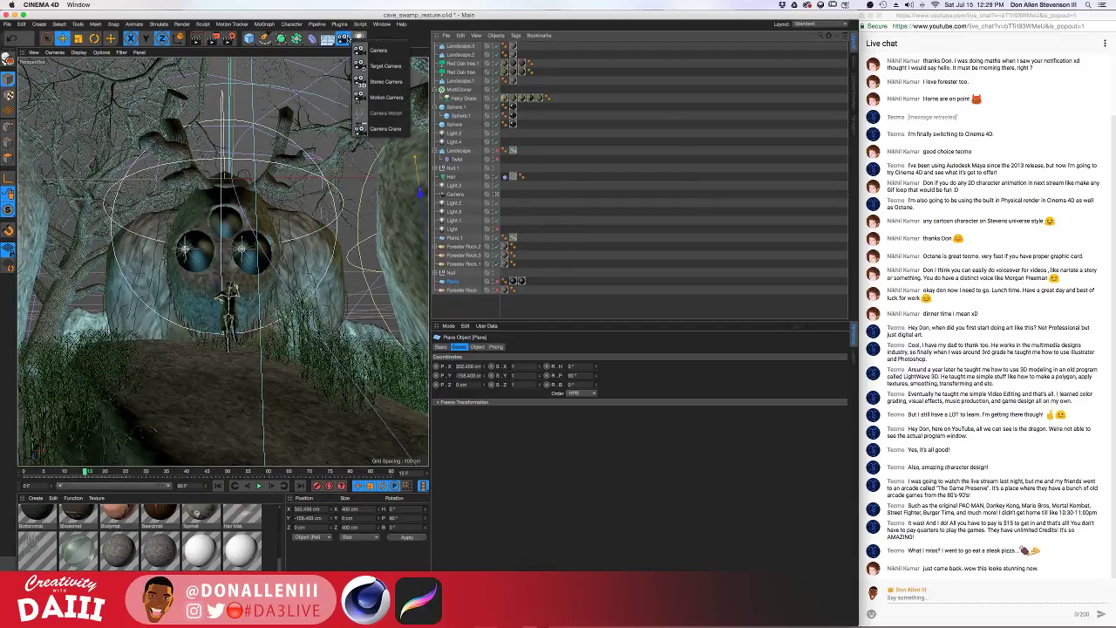
left_click(382, 51)
left_click(497, 46)
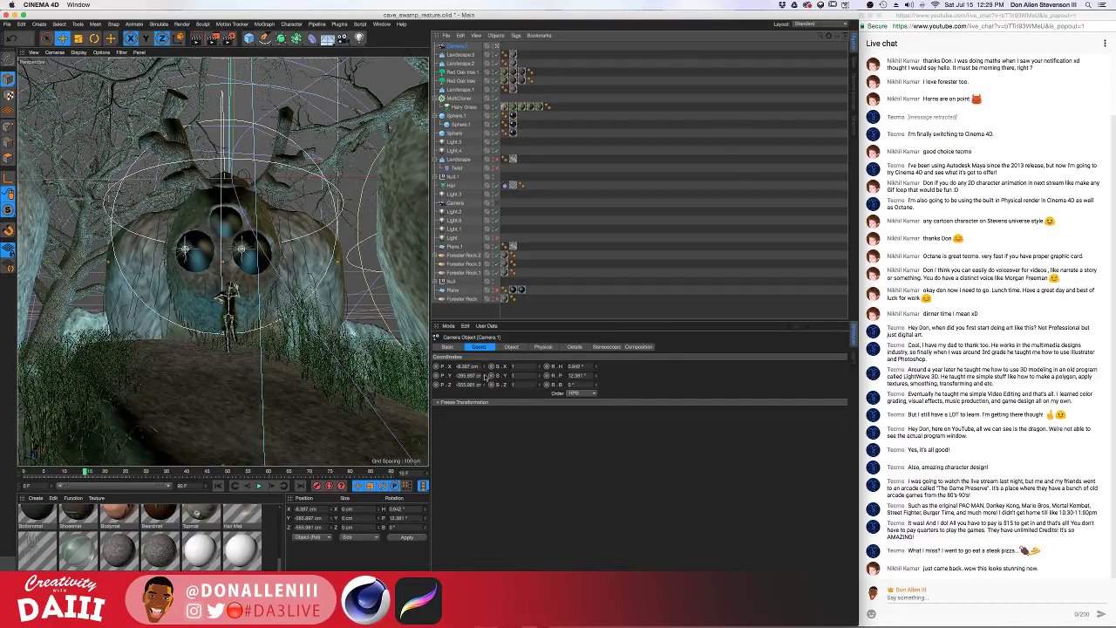
Move the new camera to about Y -219 cm and Z -545 cm, set its pitch to about -0.8°, and preview the render
left_click_drag(483, 376, 483, 346)
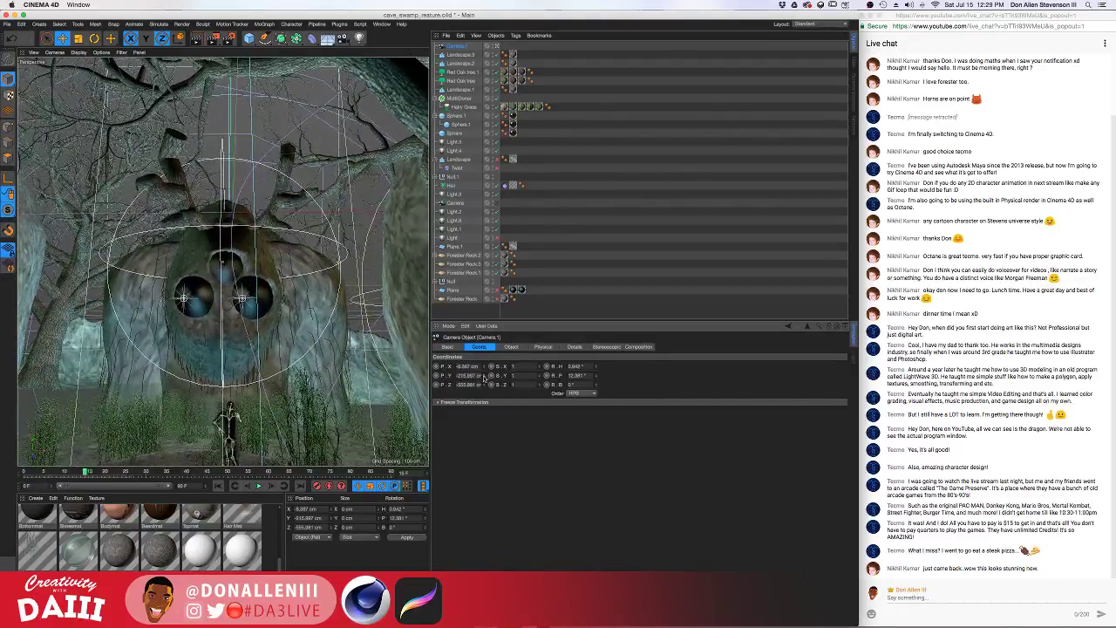
mouse_move(596, 377)
left_mouse_down()
mouse_move(596, 387)
mouse_move(595, 358)
left_mouse_up()
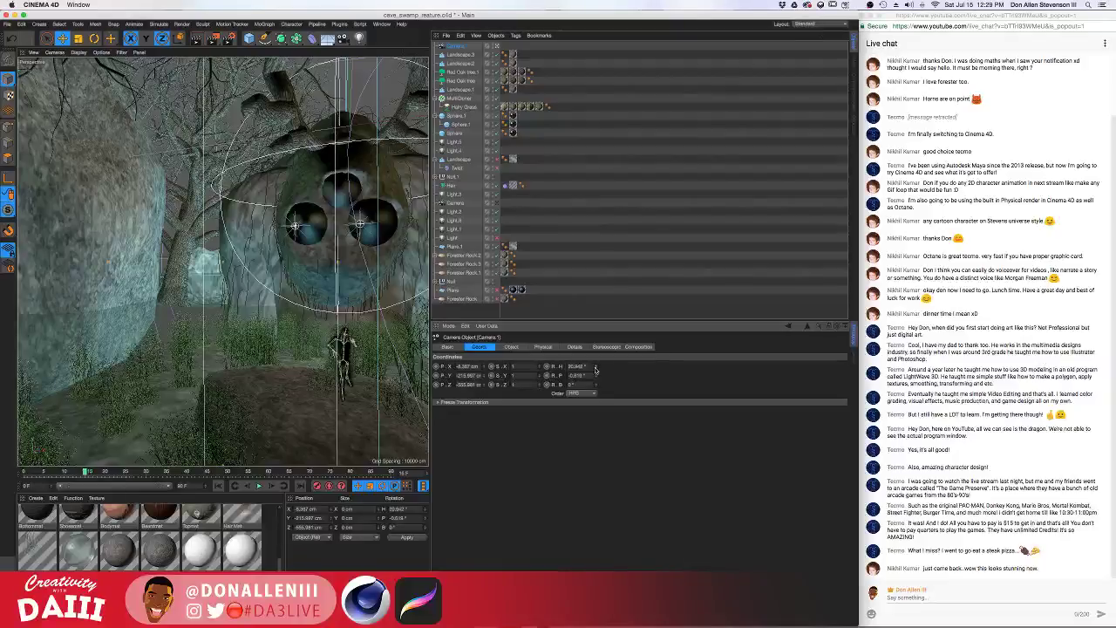
key("super+z")
mouse_move(484, 376)
left_mouse_down()
mouse_move(485, 367)
mouse_move(486, 390)
left_mouse_up()
left_click(485, 369)
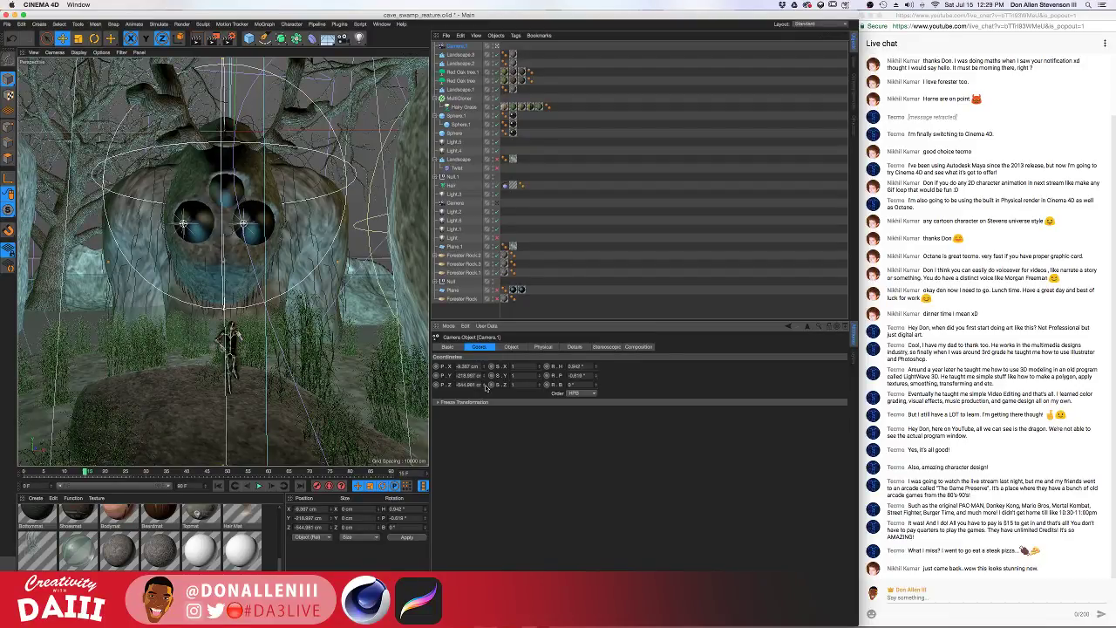
key("super+r")
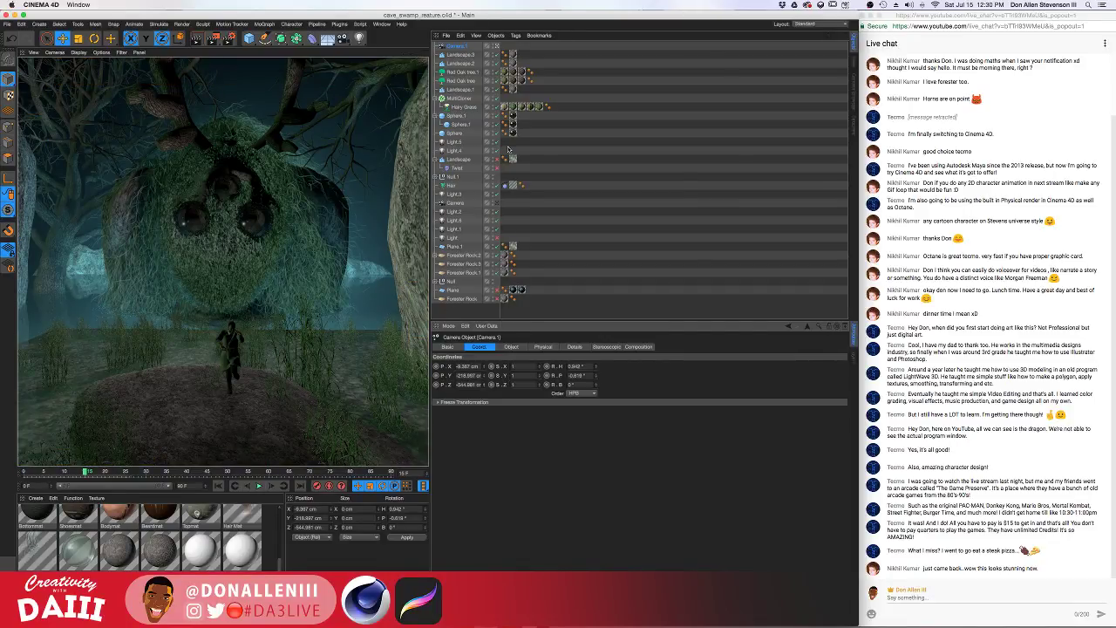
Compare the views of both cameras and switch back to the original Camera
left_click(496, 203)
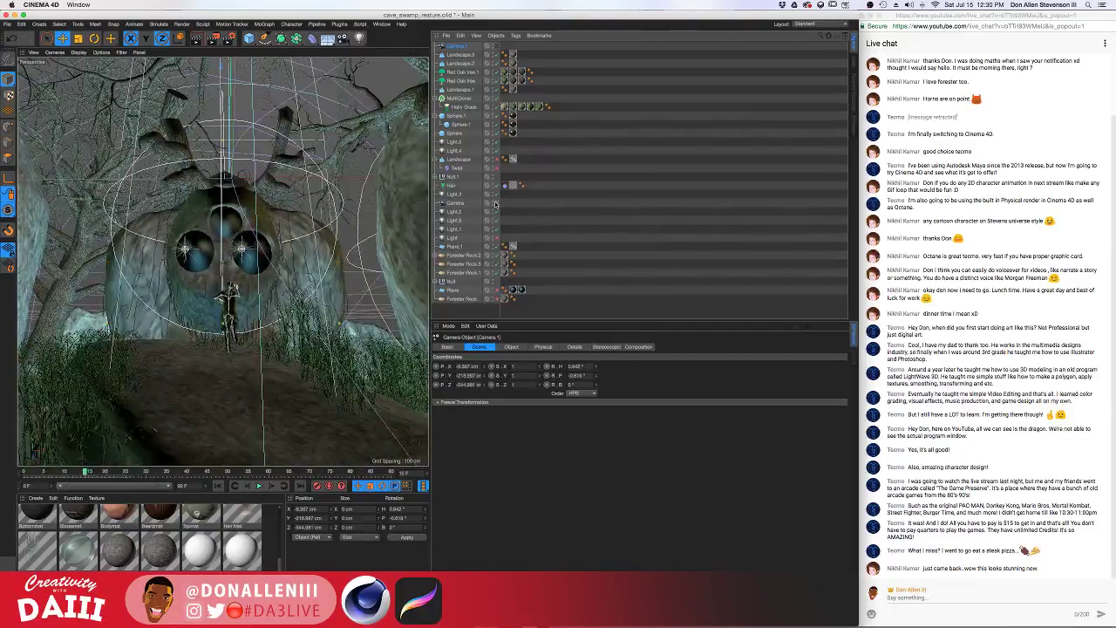
left_click(497, 47)
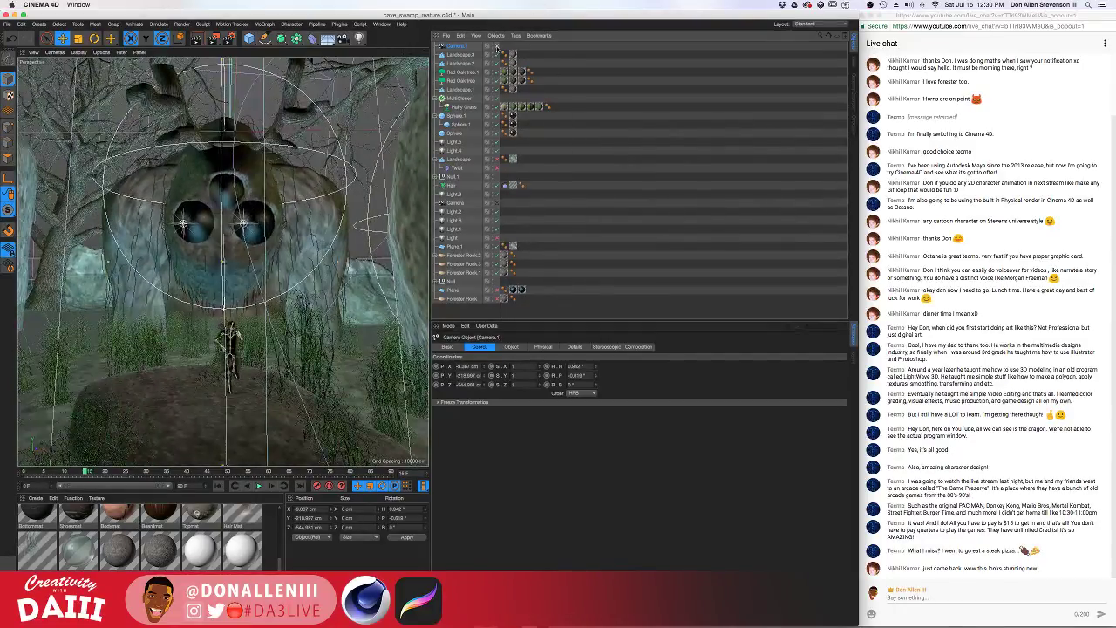
left_click(497, 203)
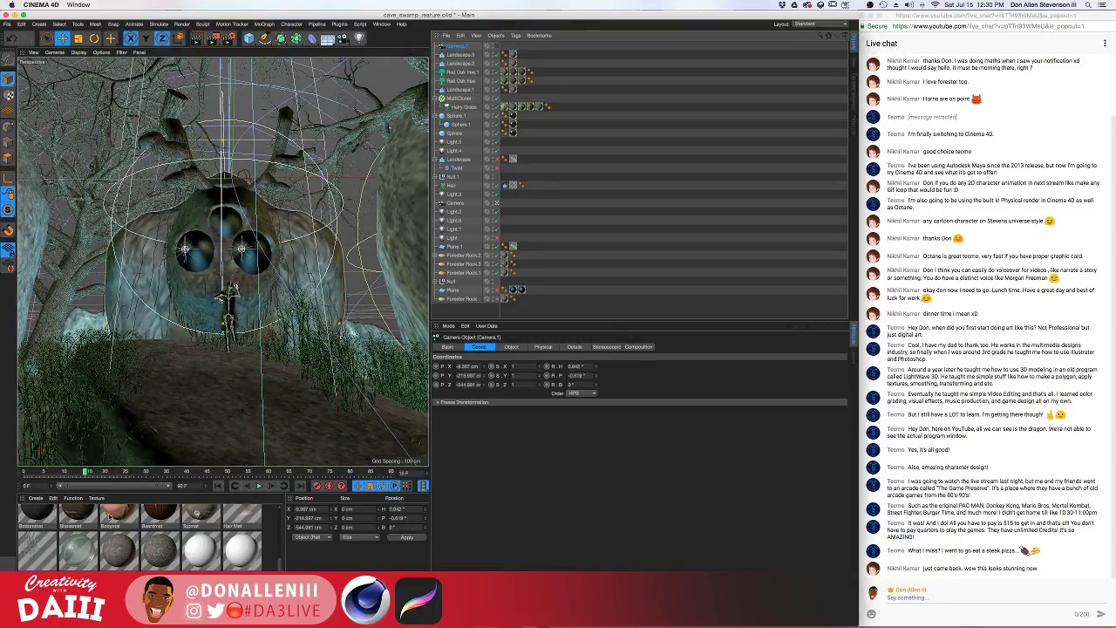
Play the figure's animation, stop at frame 22 and preview the render of that pose
left_click_drag(79, 482, 24, 475)
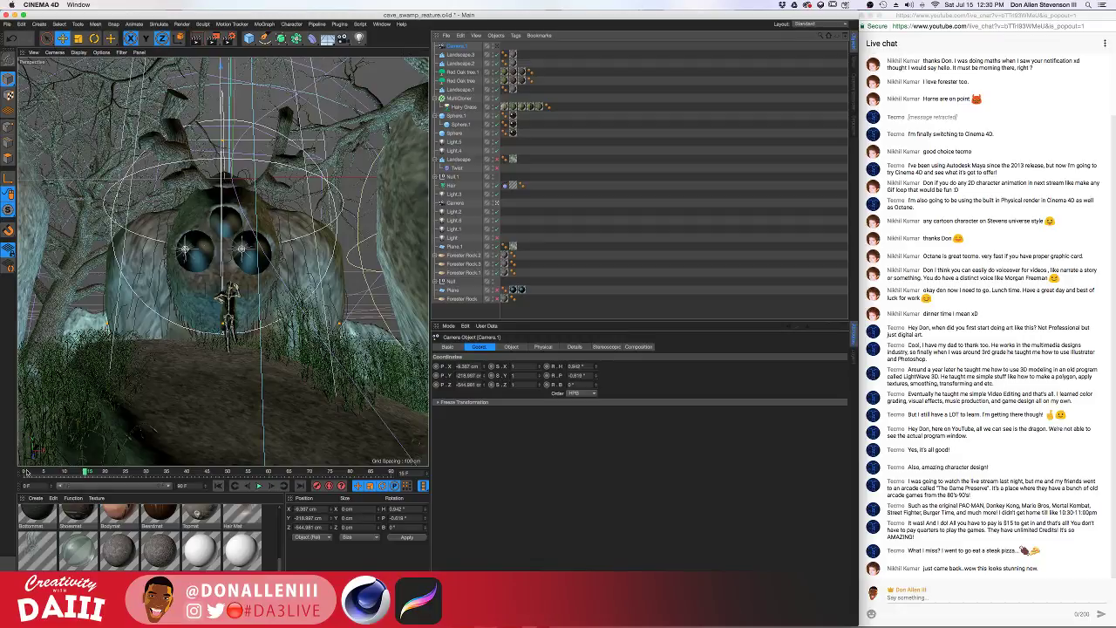
left_click(259, 485)
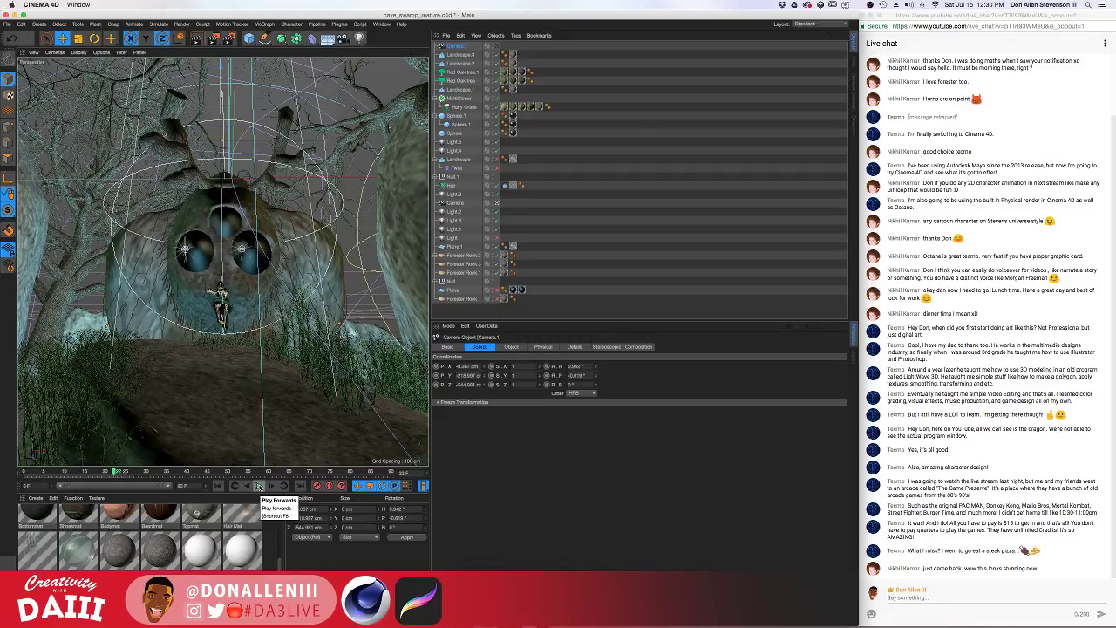
key("ctrl+r")
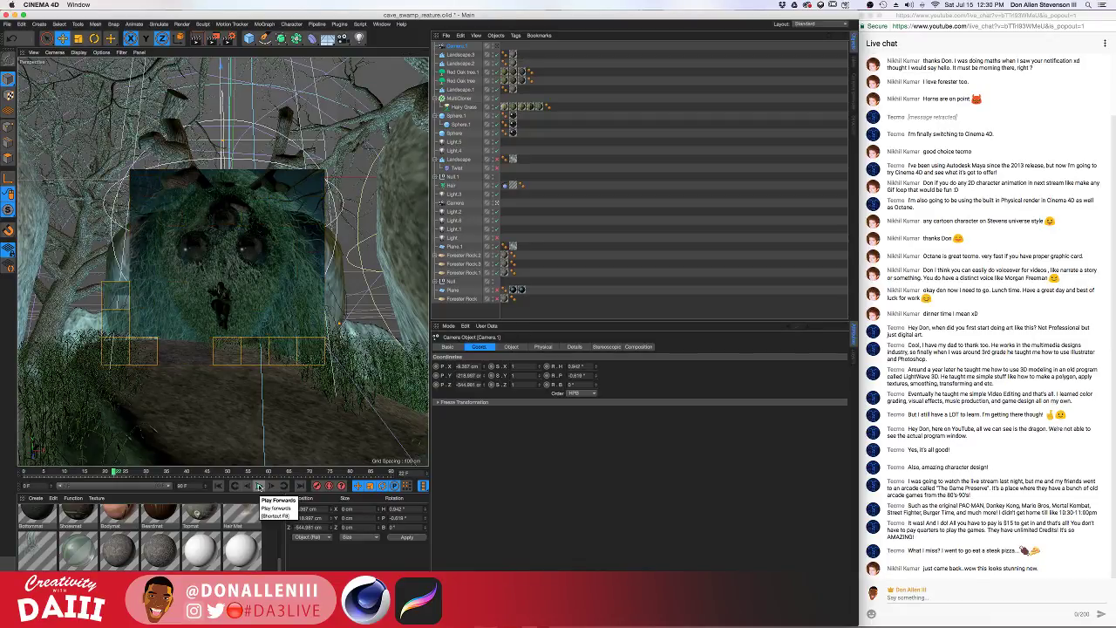
Replay the animation from the start, stop early, step back to frame 6 and preview the render
left_click(25, 474)
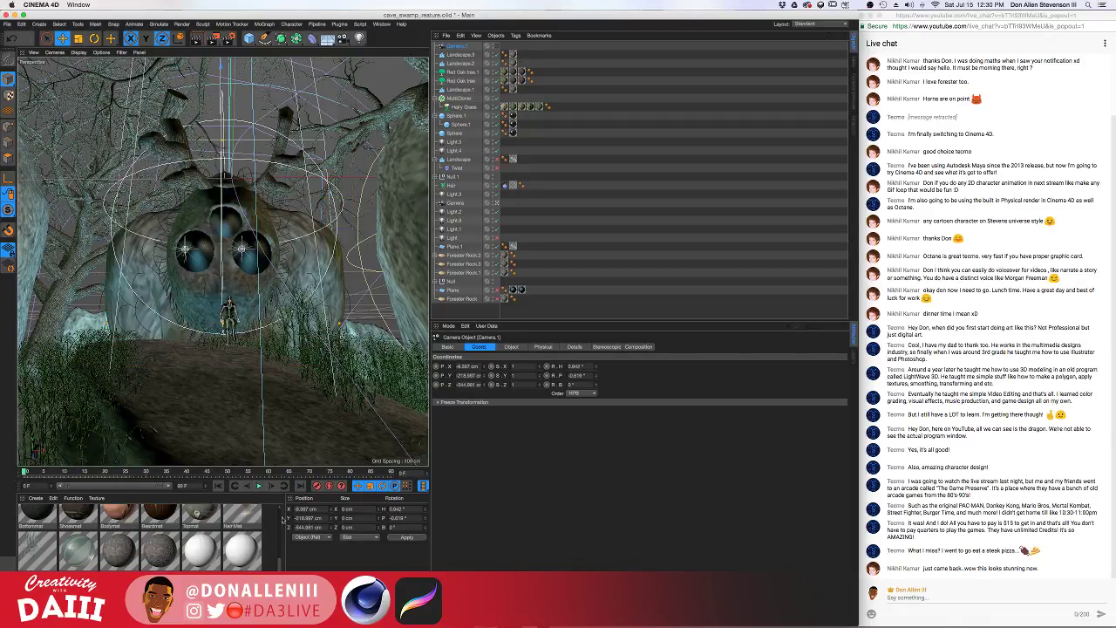
left_click(259, 486)
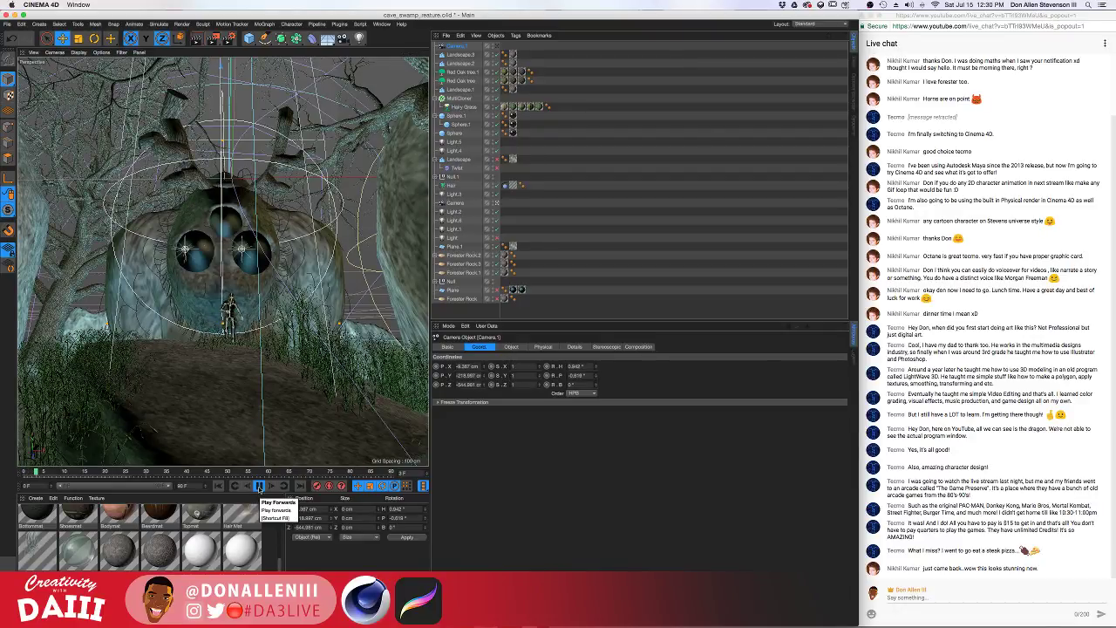
left_click(259, 486)
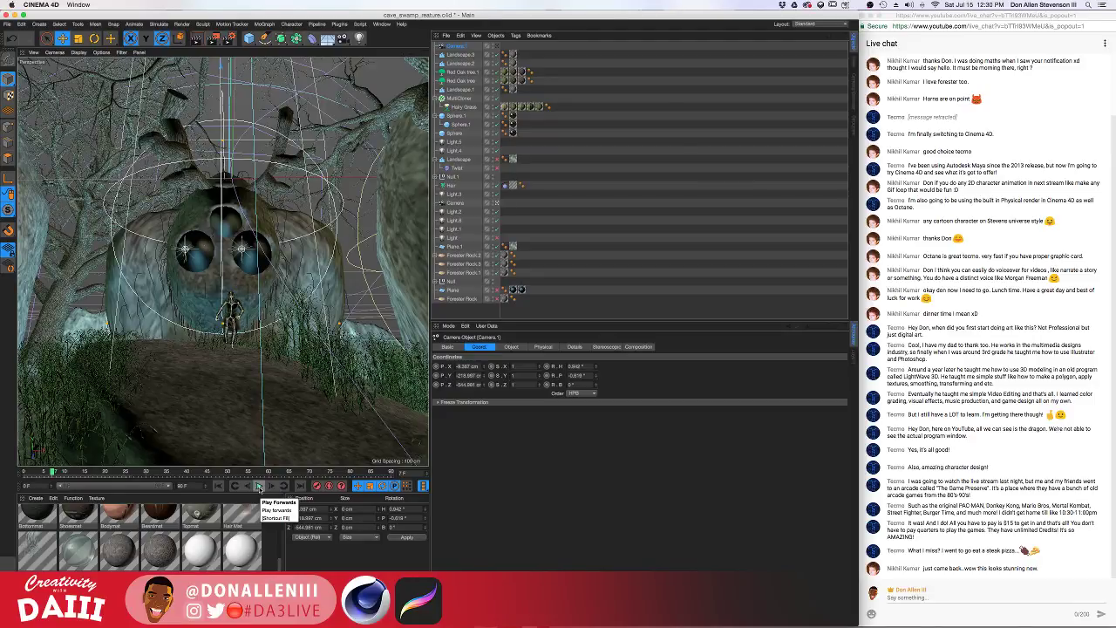
left_click_drag(52, 472, 49, 472)
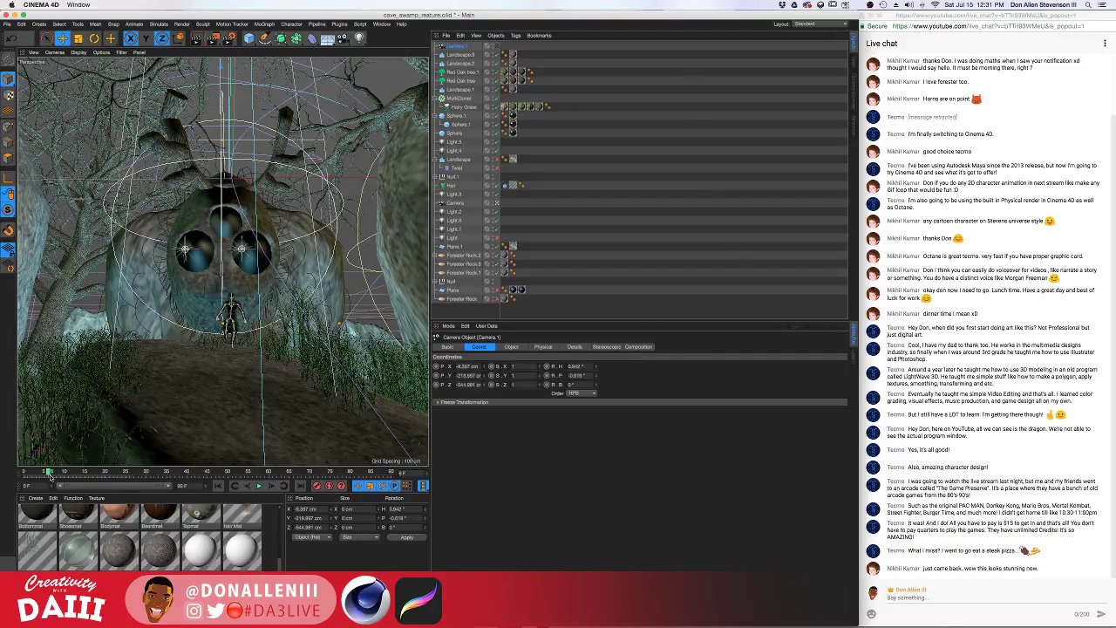
key("ctrl+r")
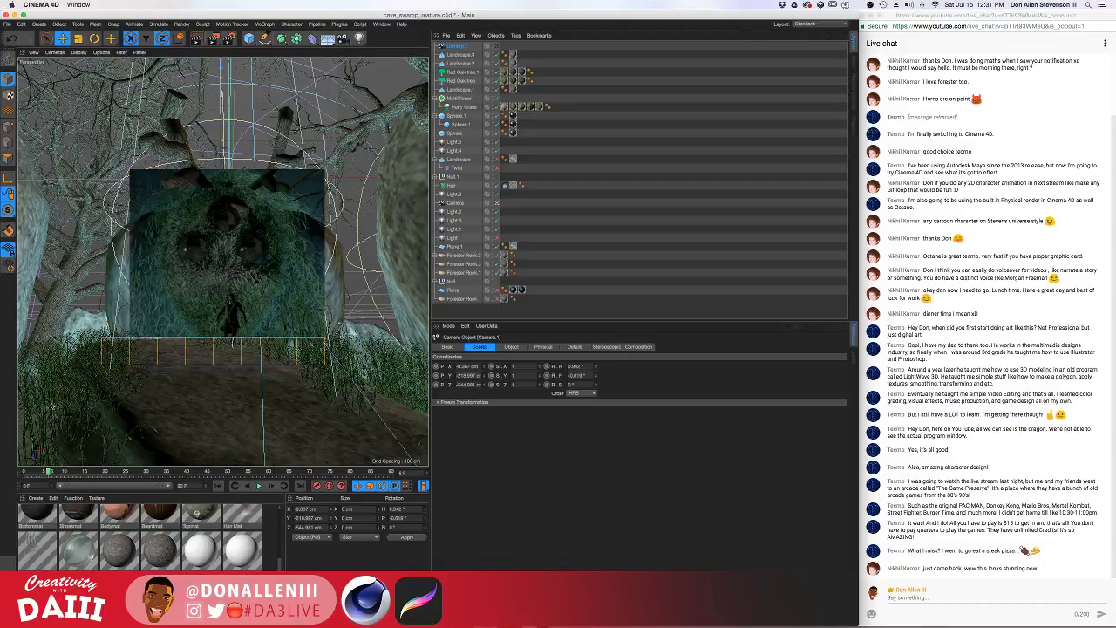
Play through more poses, restart the animation from the beginning, stop at frame 8 and preview the render
left_click(258, 486)
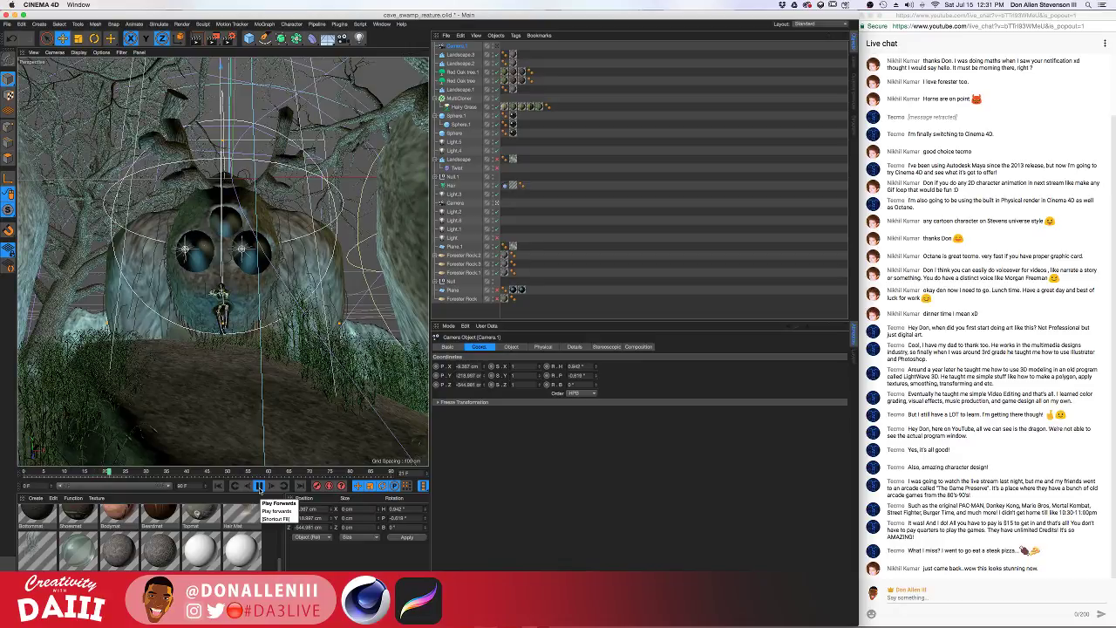
left_click(259, 487)
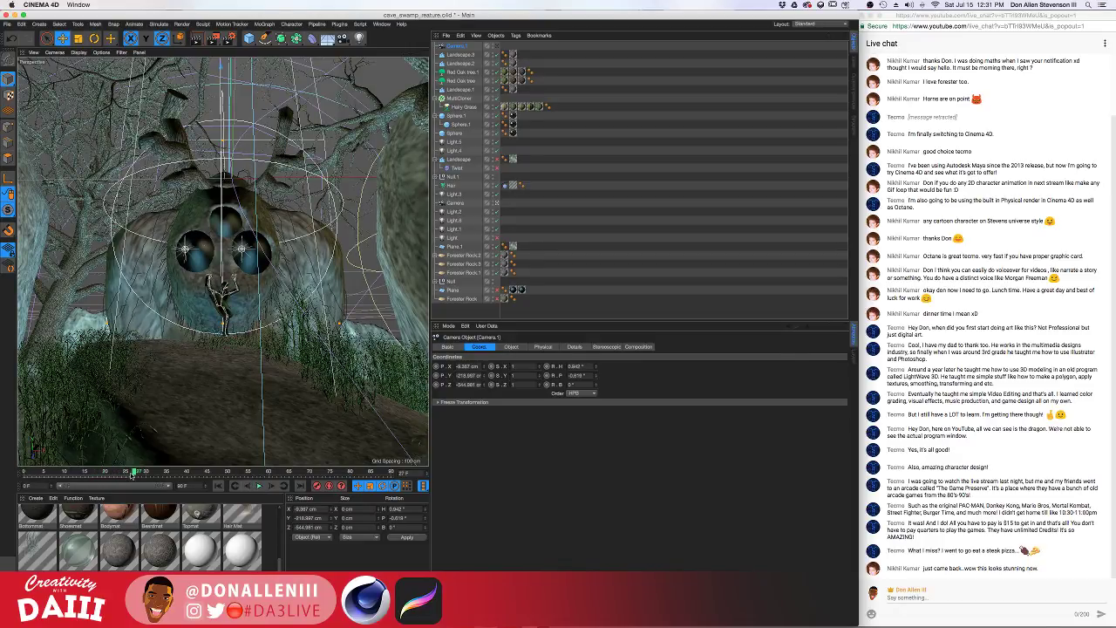
left_click_drag(132, 473, 2, 479)
left_click(258, 487)
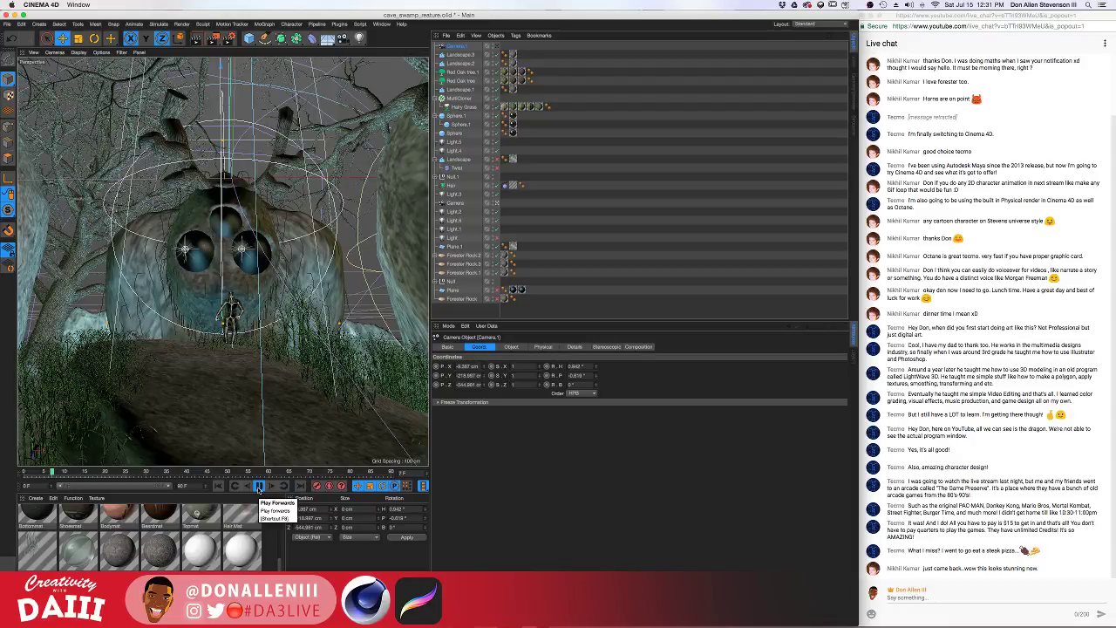
left_click(258, 488)
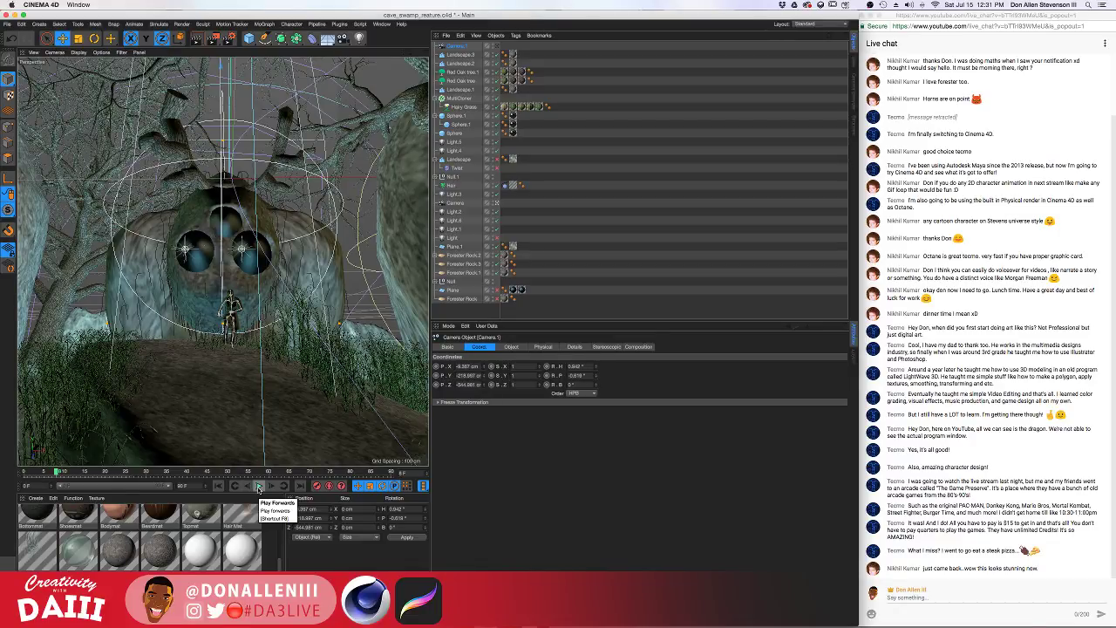
key("super+r")
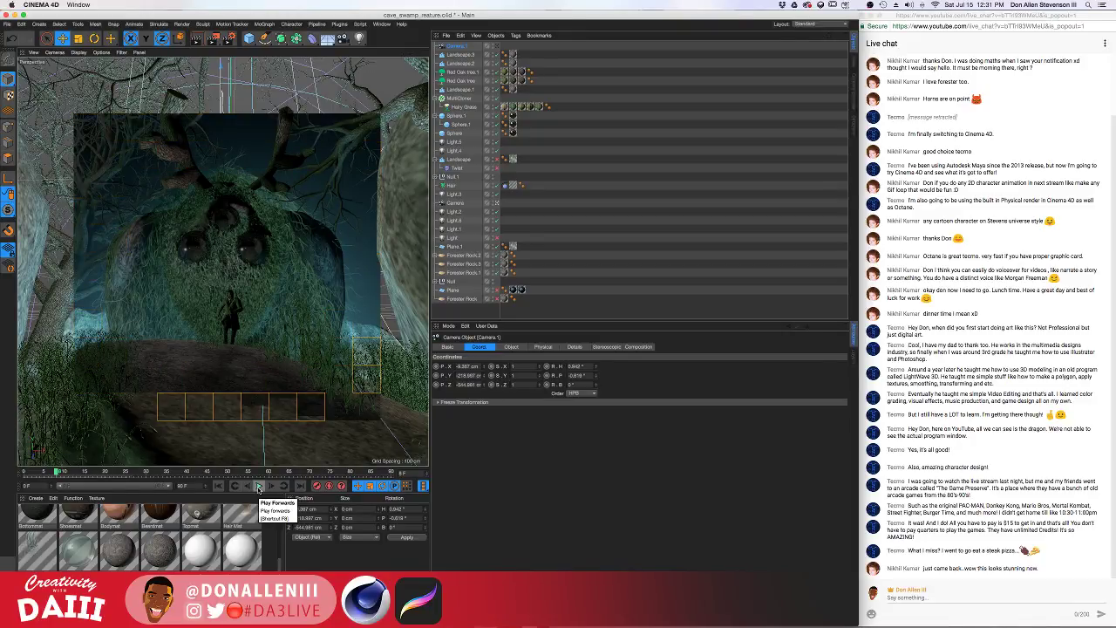
Play the figure's animation from the start through frame 30 and return to the beginning of the timeline
left_click(258, 486)
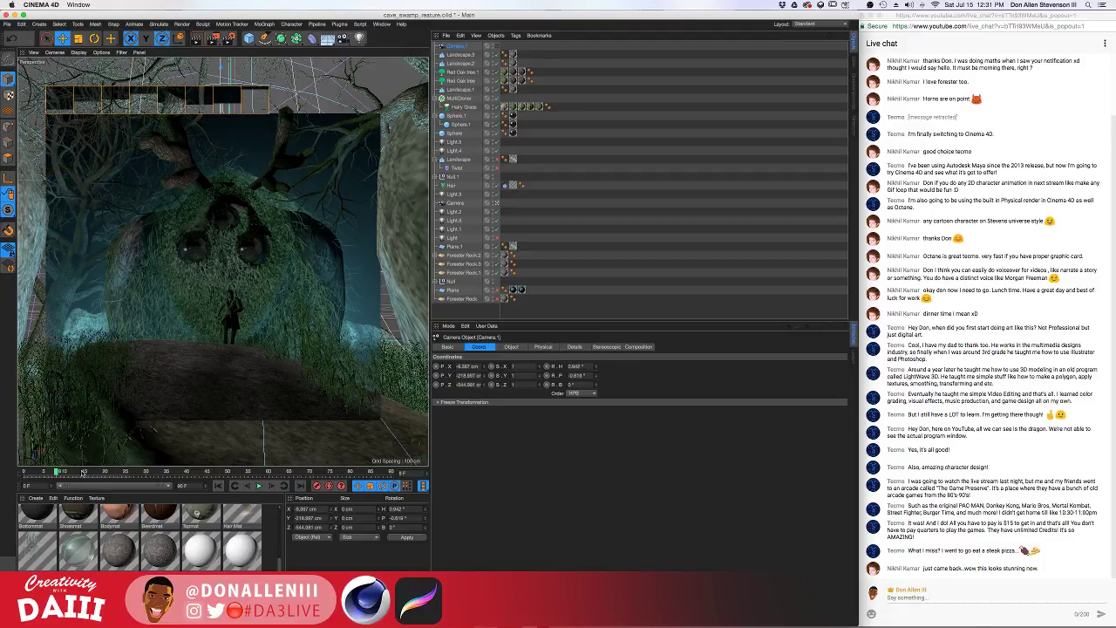
left_click(219, 486)
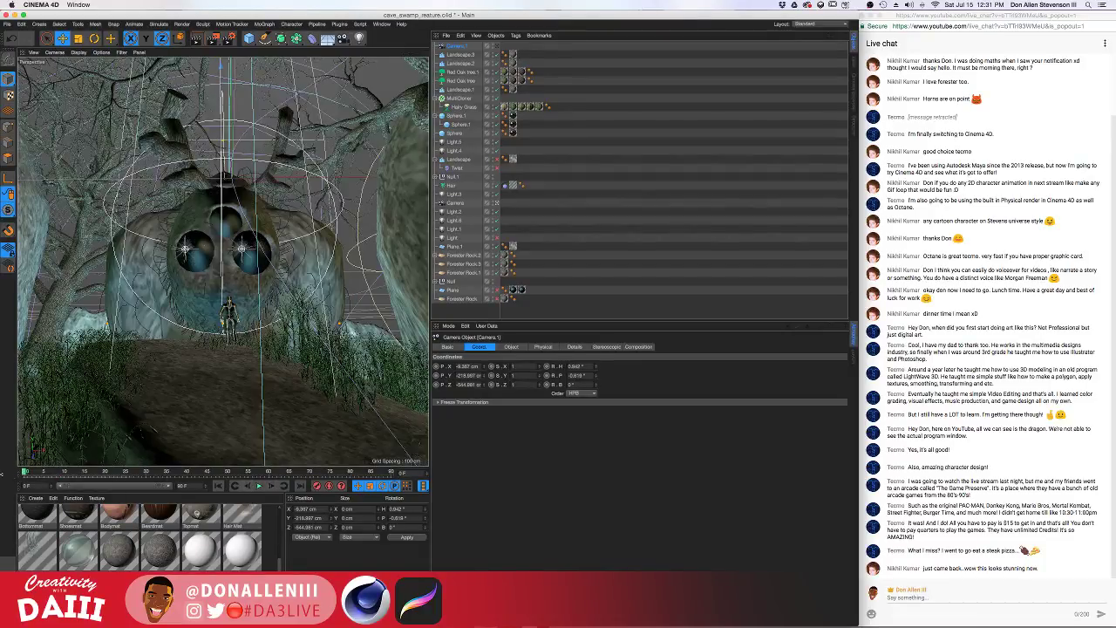
left_click(259, 486)
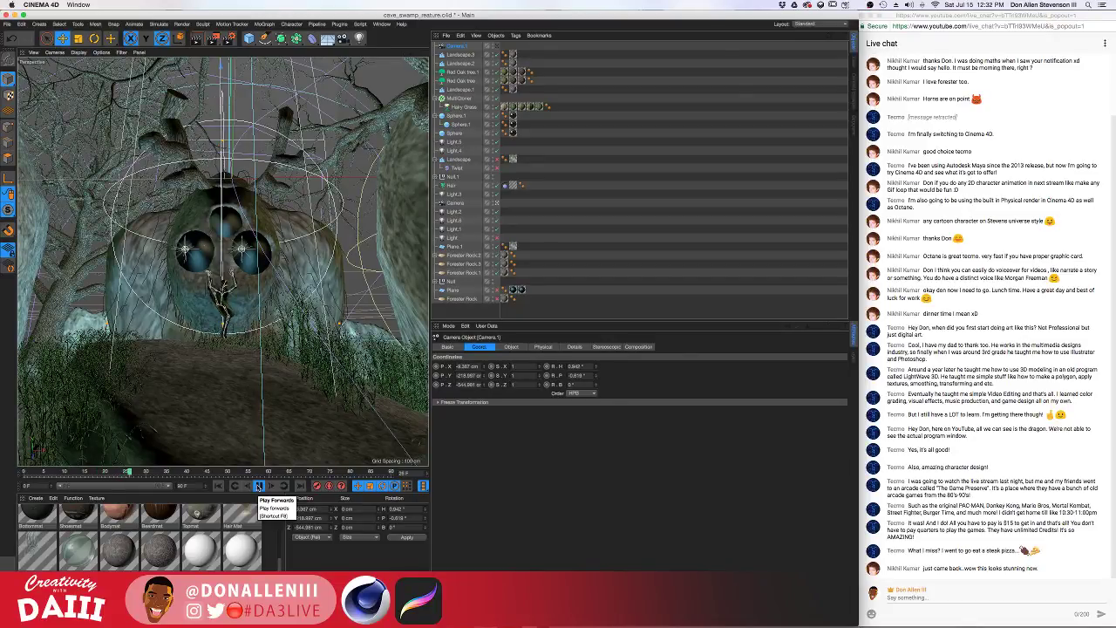
left_click(259, 485)
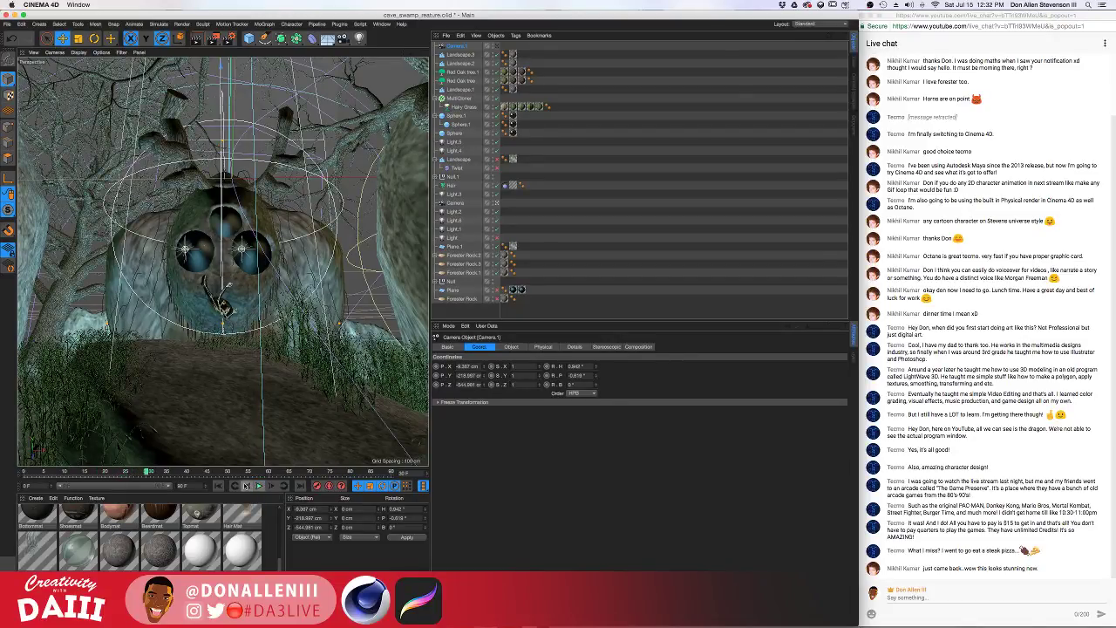
left_click(28, 472)
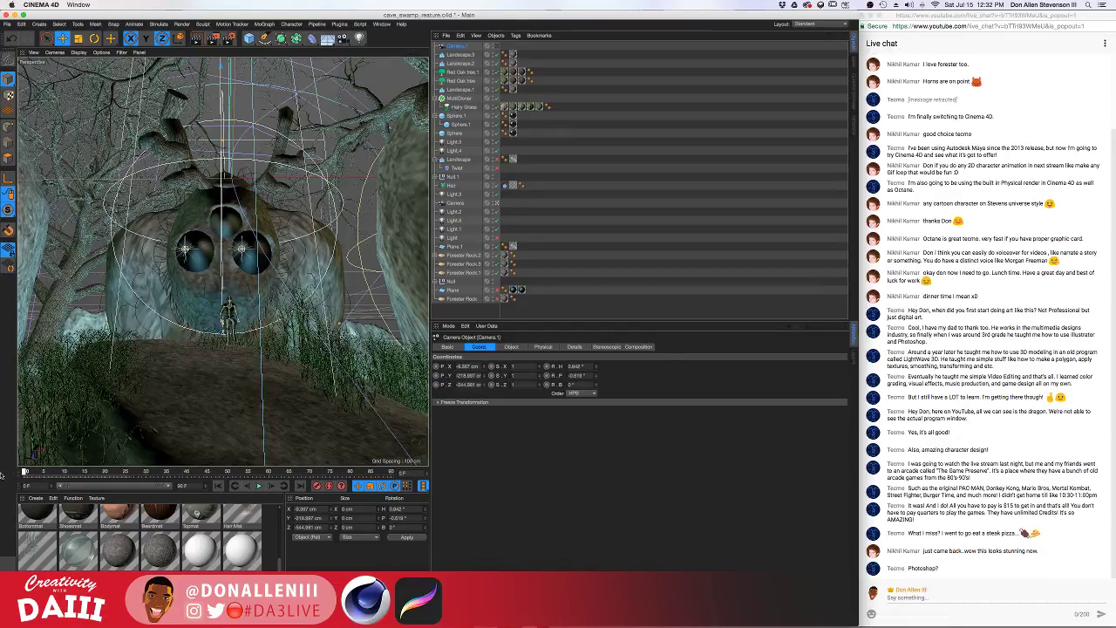
Play the animation from the first frame, stop at frame 8 and render that pose in the viewport
left_click(259, 486)
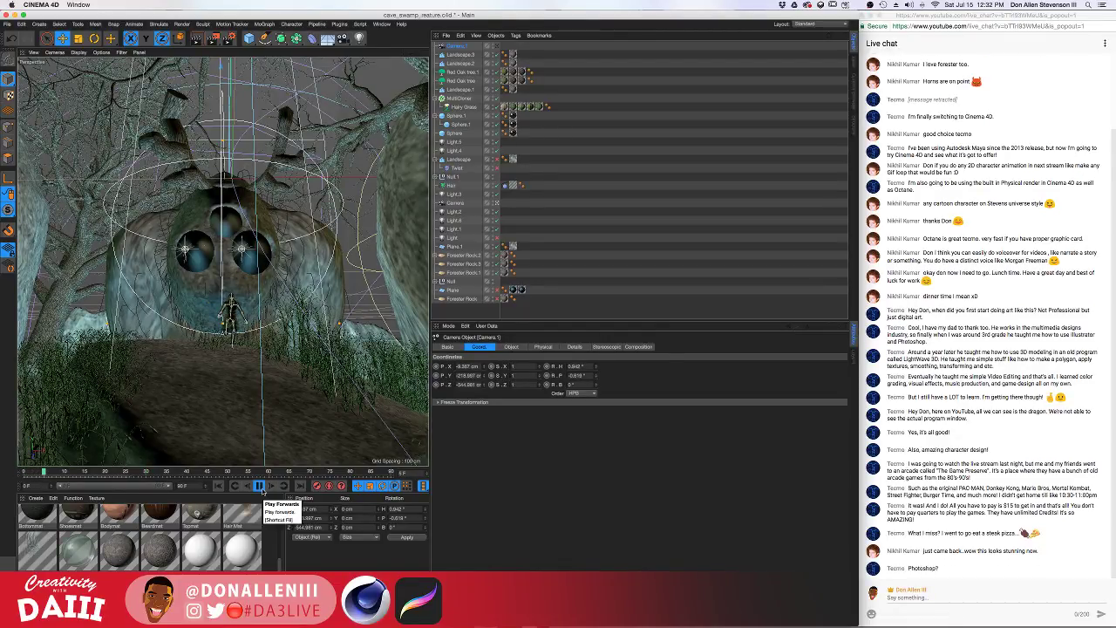
left_click(261, 488)
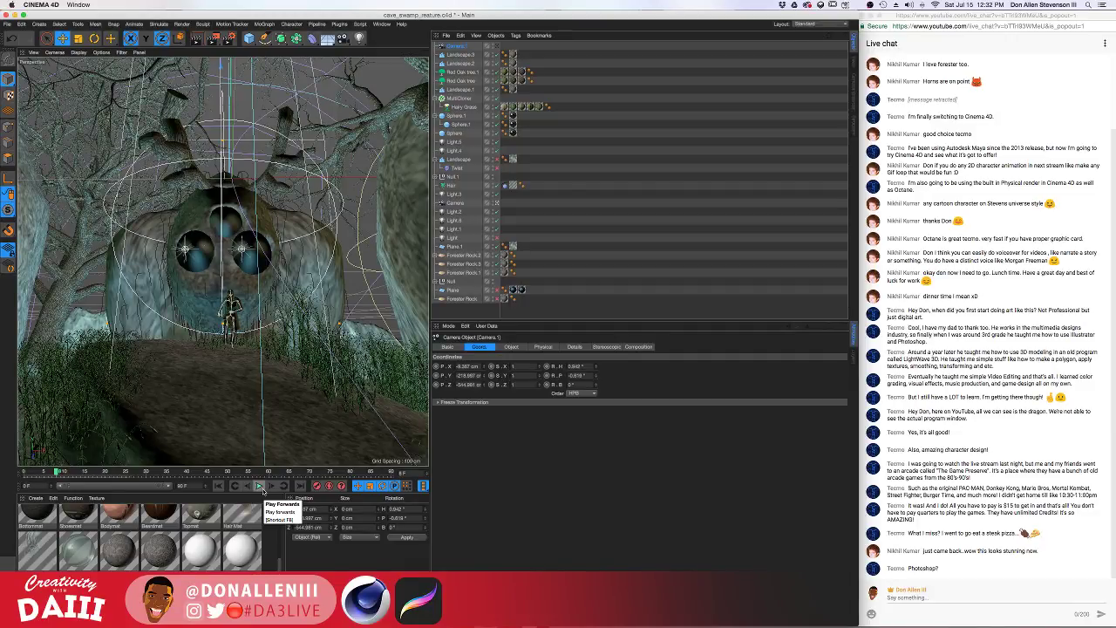
key("super+r")
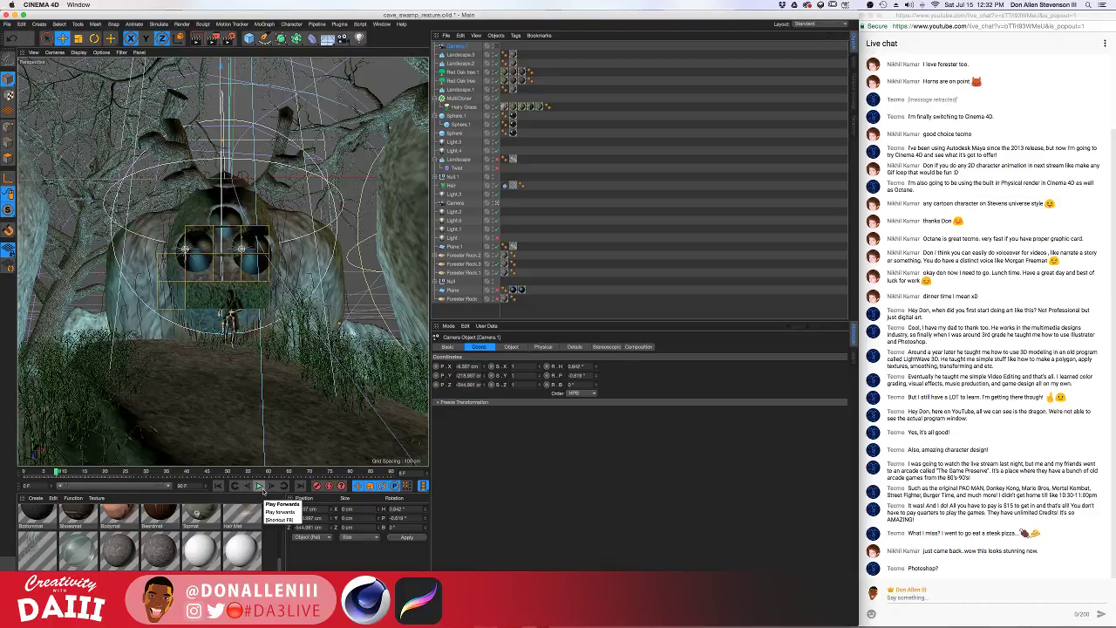
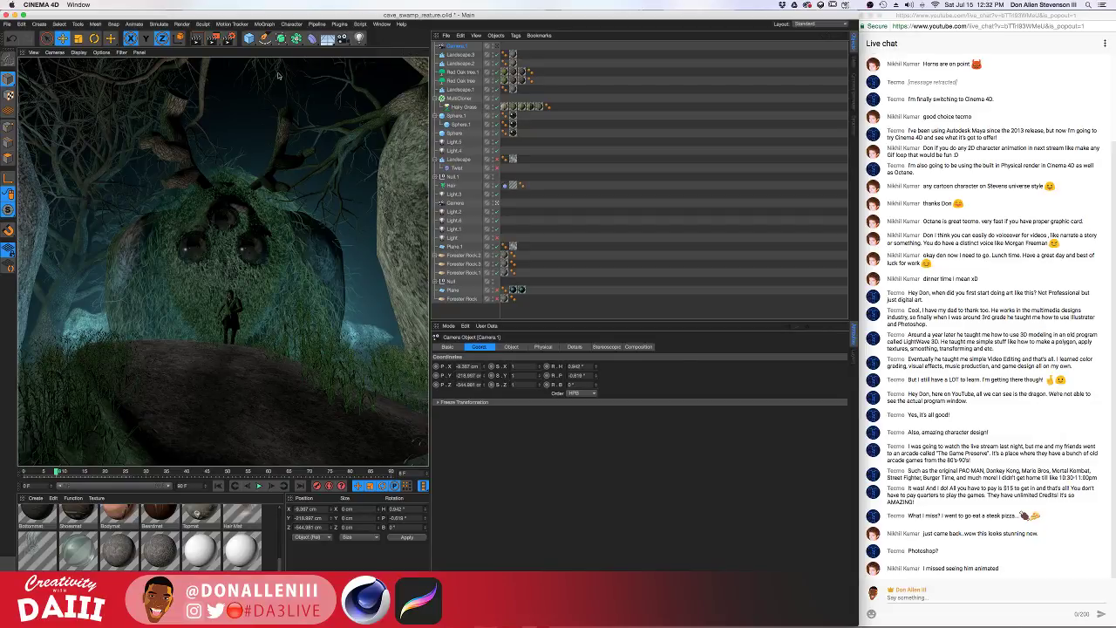
Add the Ambient Occlusion effect to the render settings and preview the render
left_click(229, 38)
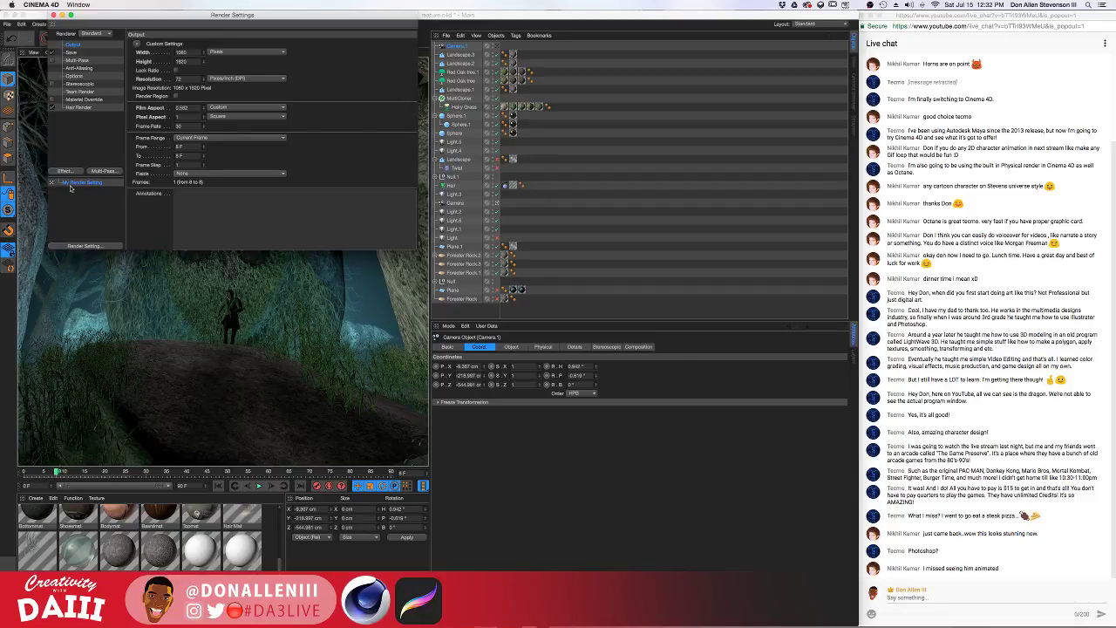
left_click_drag(181, 15, 401, 72)
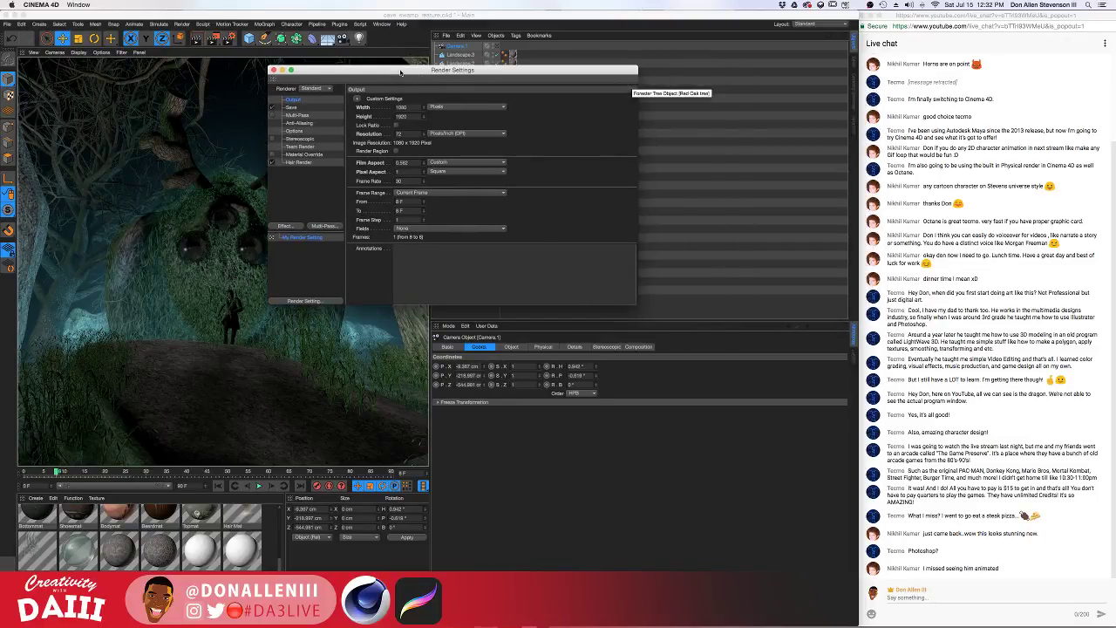
left_click(285, 228)
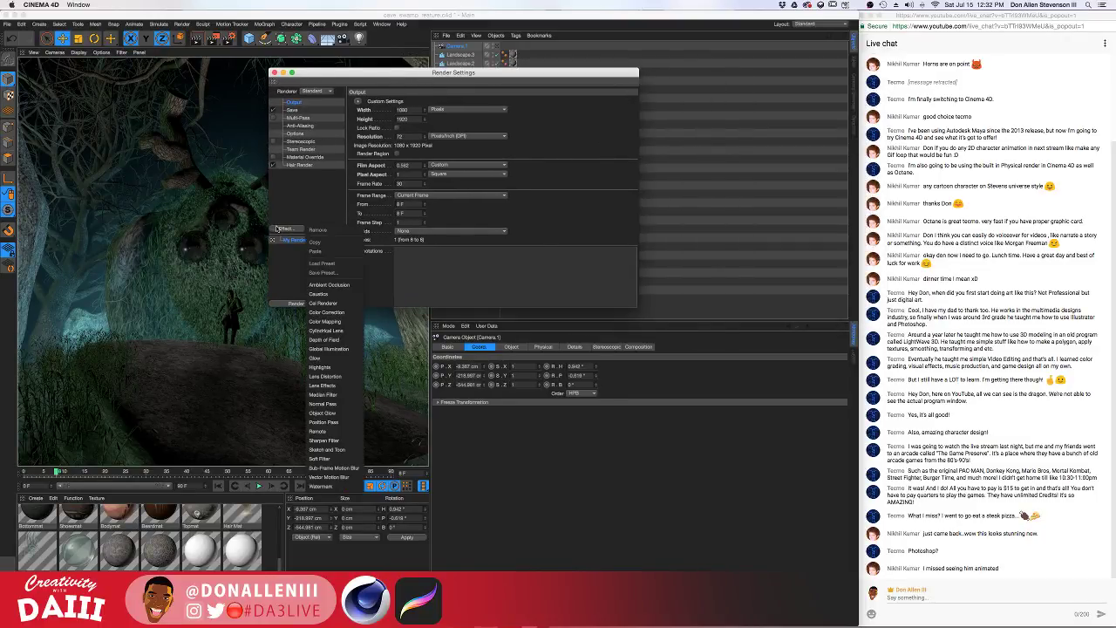
left_click(327, 286)
left_click(275, 73)
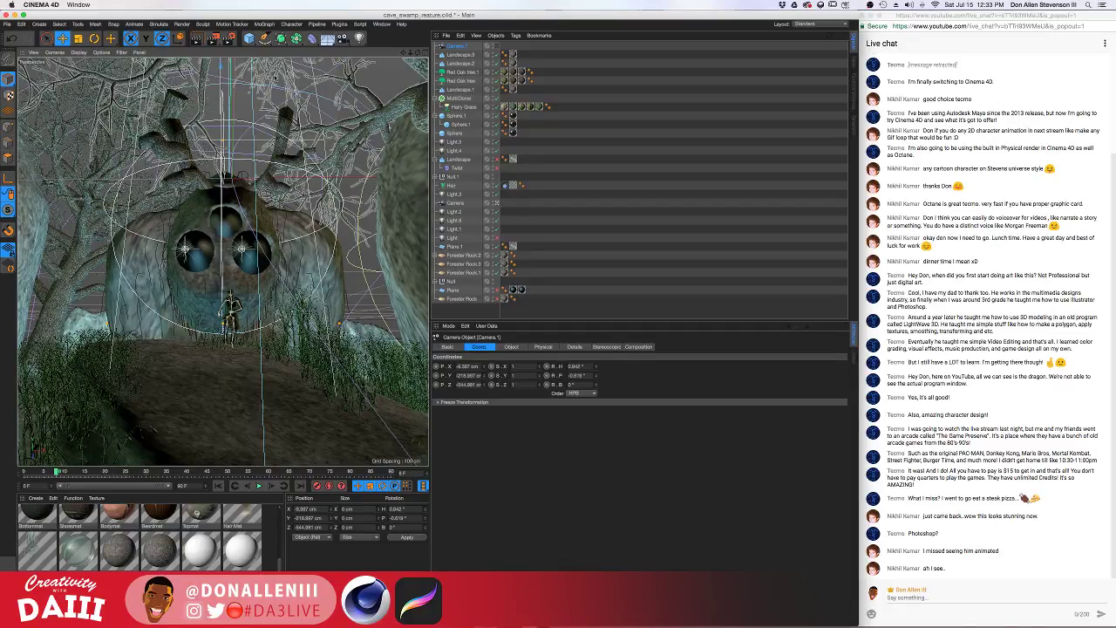
key("super+r")
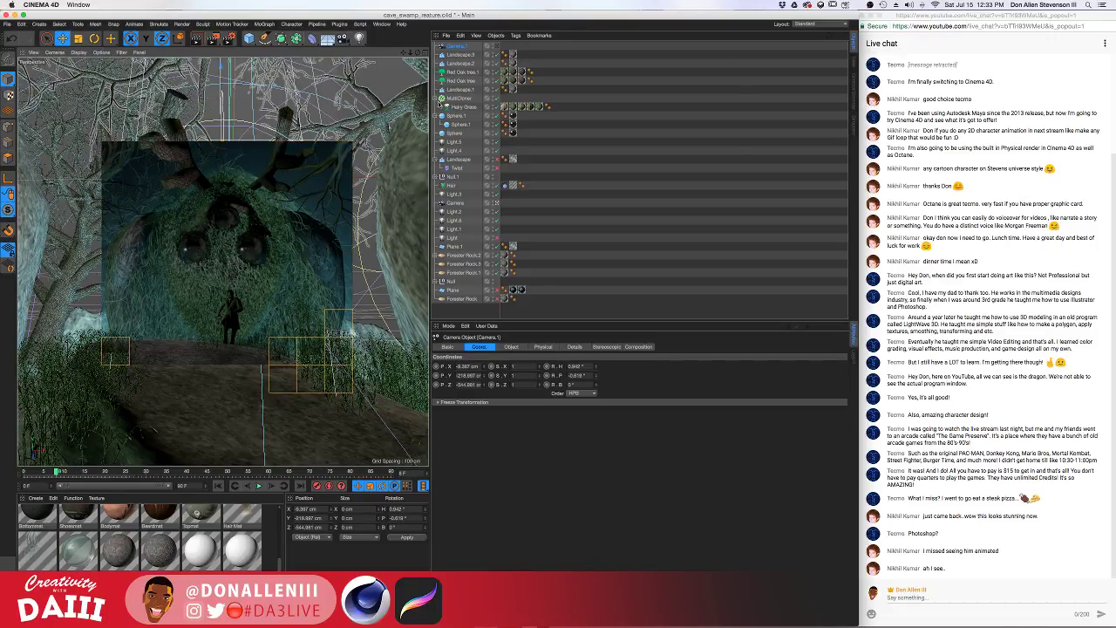
Narrow the viewport to a tall portrait shape and pull the camera view back from the creature
left_click_drag(430, 106, 256, 116)
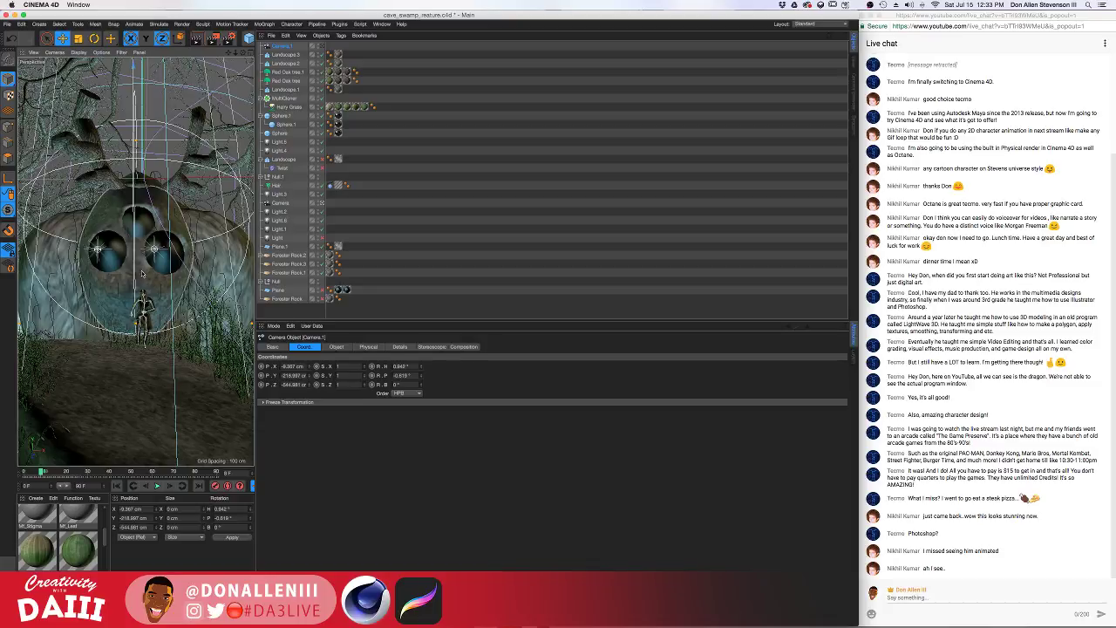
scroll(132, 271, "down", 3)
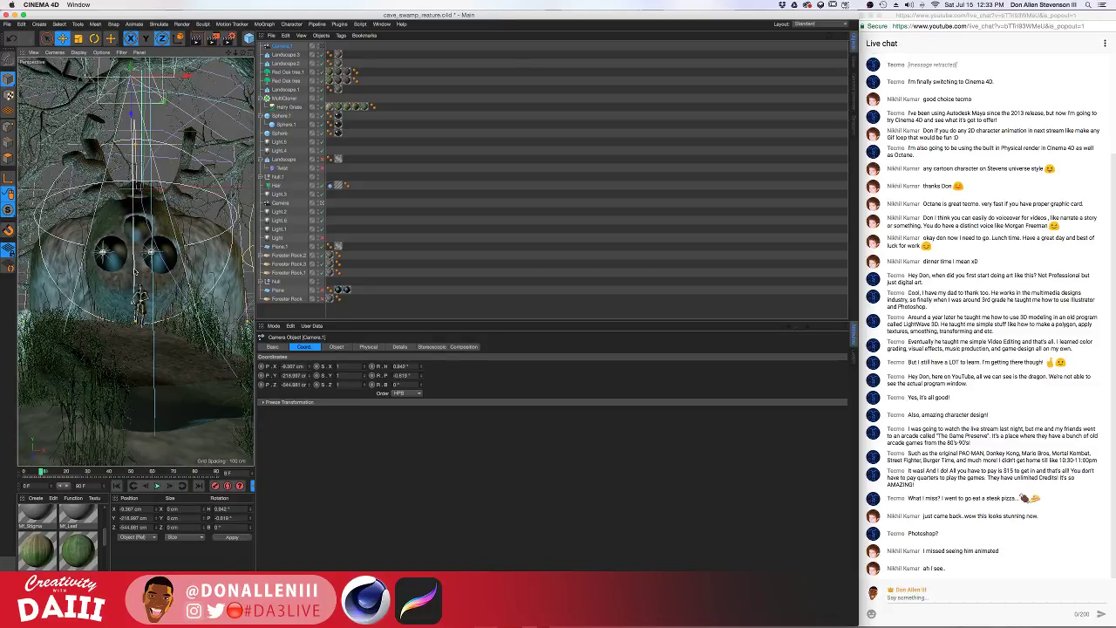
scroll(134, 271, "down", 3)
scroll(134, 271, "up", 2)
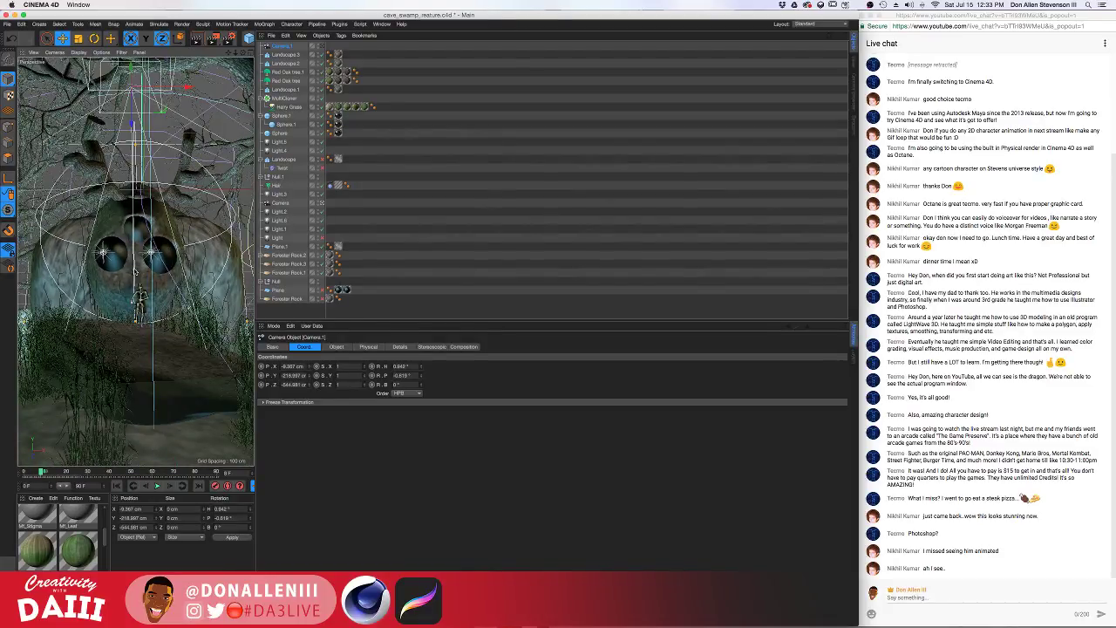
Set Camera.1's focal length to 46 mm
left_click(284, 49)
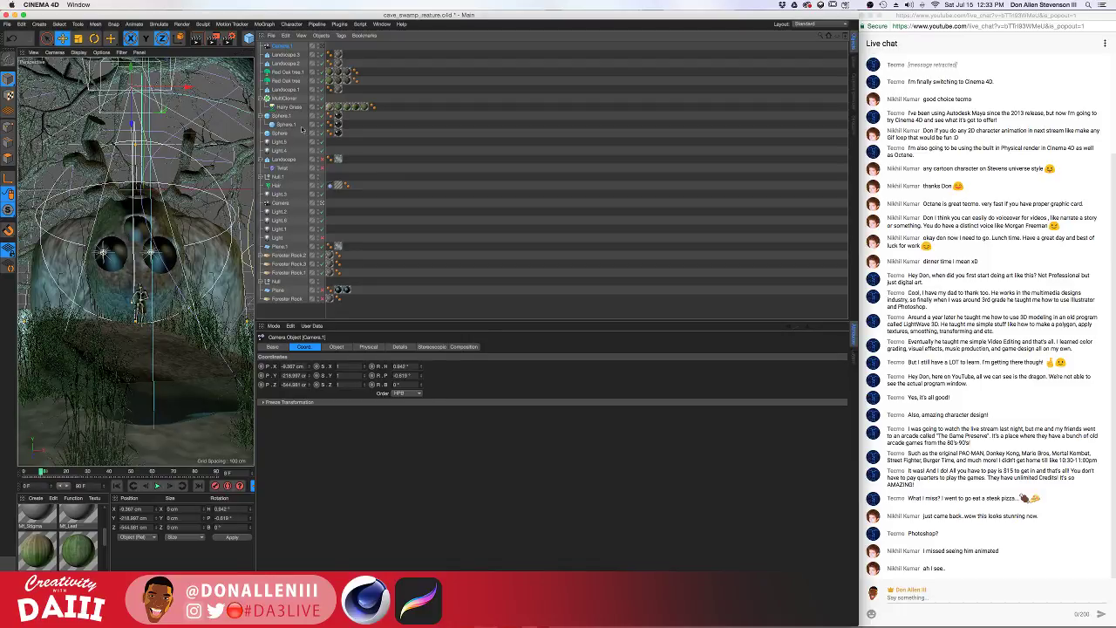
left_click(349, 349)
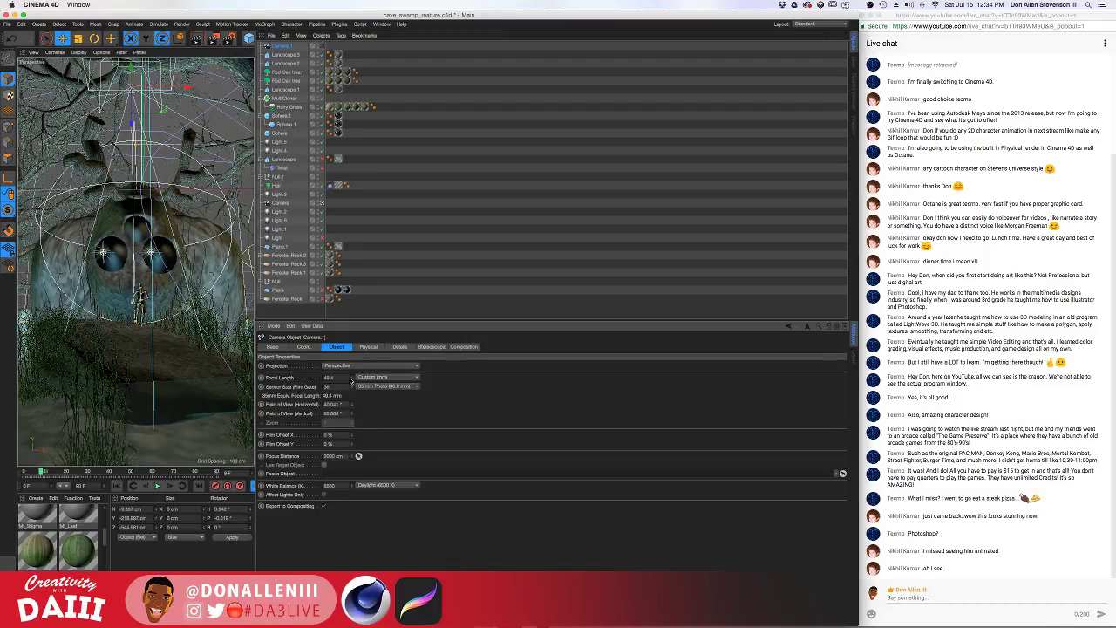
left_click_drag(351, 378, 352, 389)
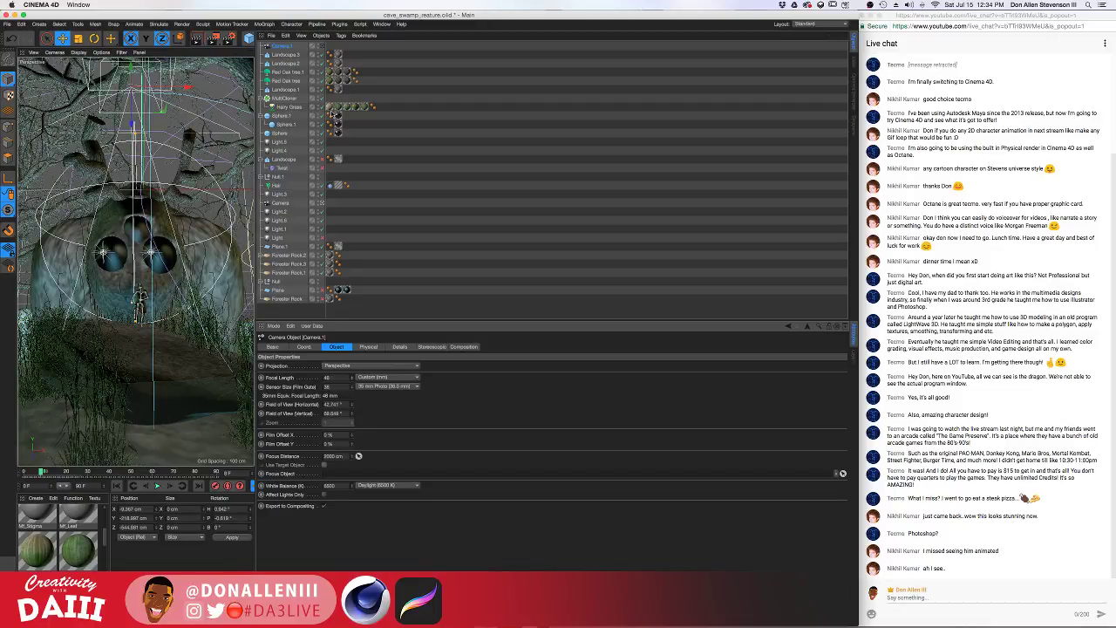
Set the original Camera's focal length to 24.2 mm and move it forward to a Z position of about -518 cm
left_click(279, 203)
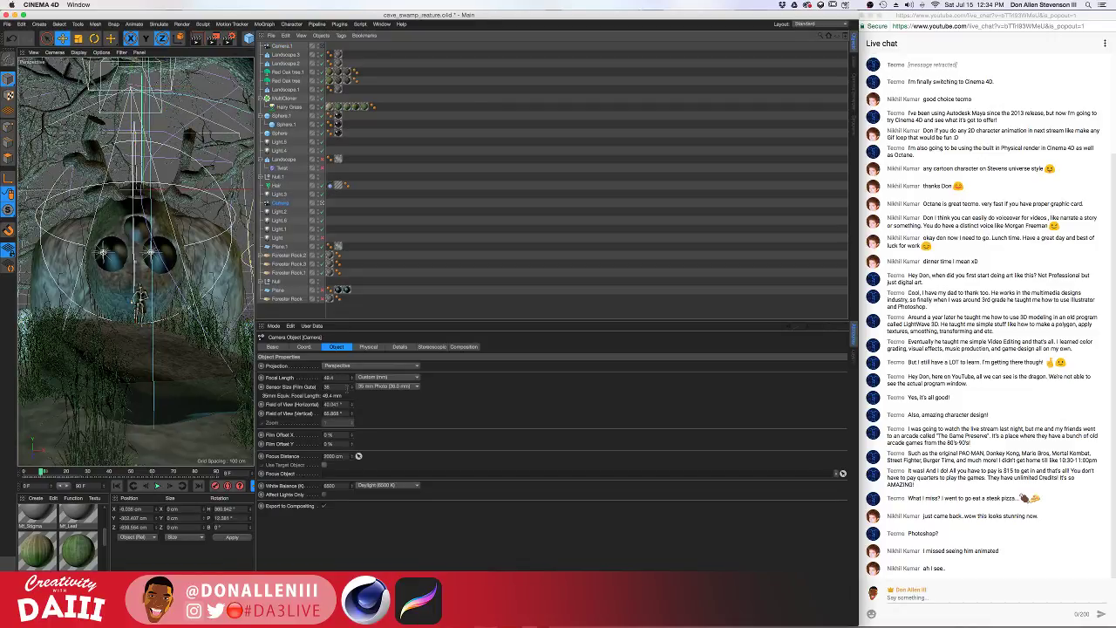
left_click_drag(351, 378, 351, 414)
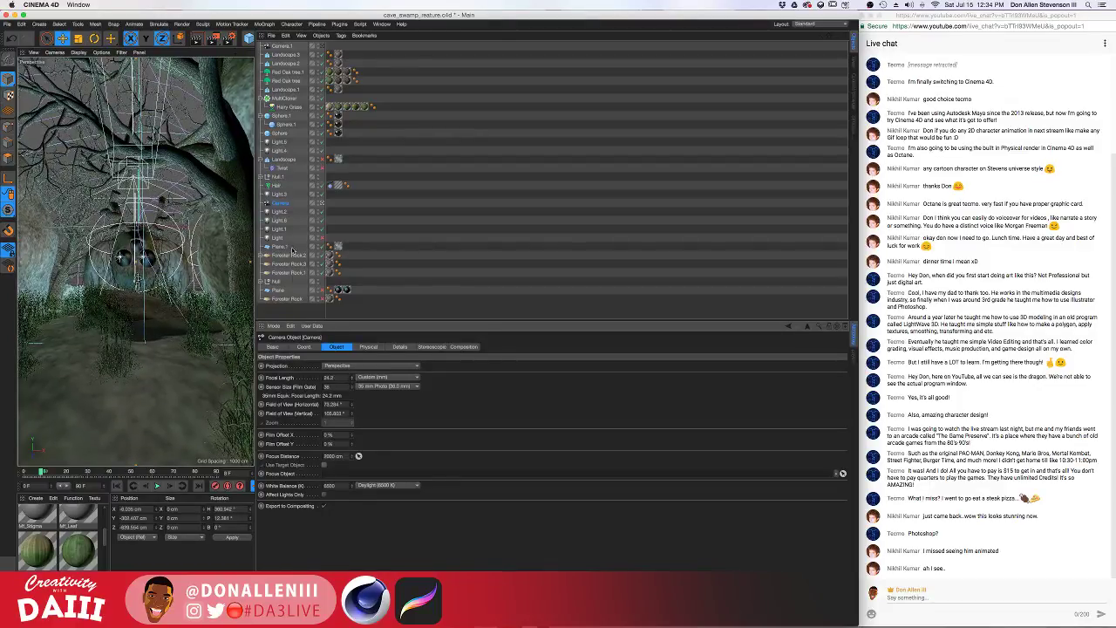
left_click(303, 346)
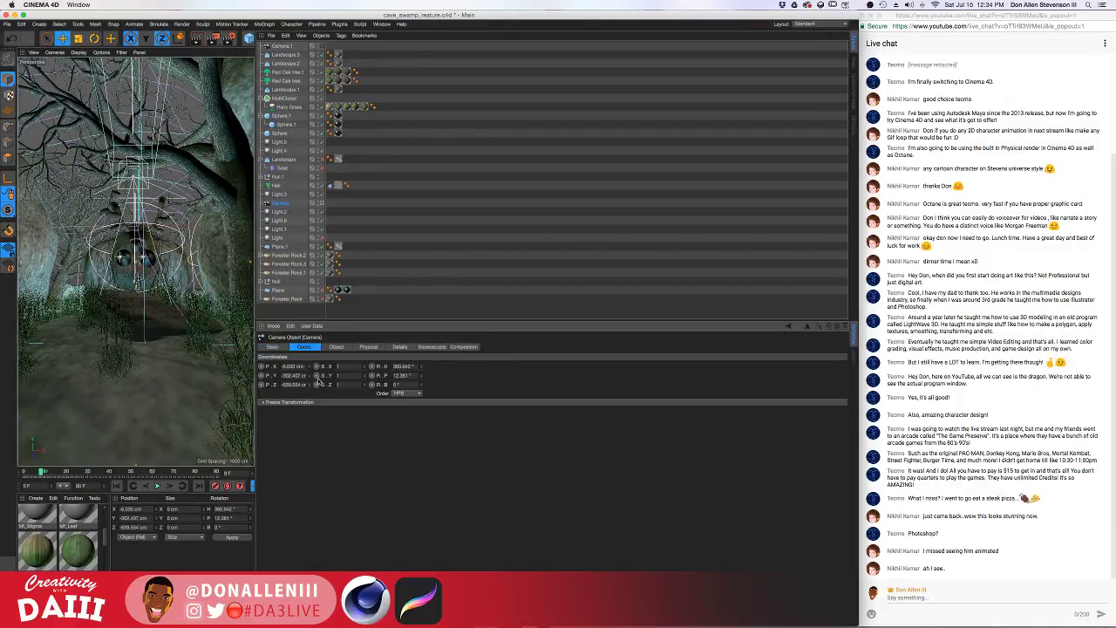
mouse_move(309, 385)
left_mouse_down()
mouse_move(310, 341)
mouse_move(310, 365)
left_mouse_up()
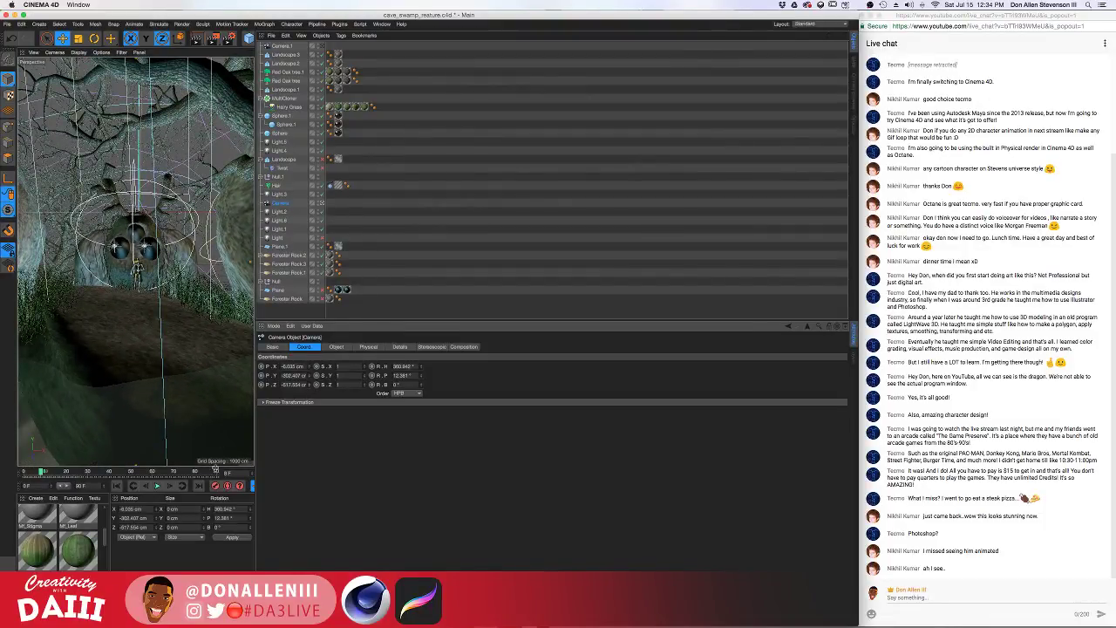
mouse_move(216, 466)
left_mouse_down()
mouse_move(215, 423)
mouse_move(215, 464)
left_mouse_up()
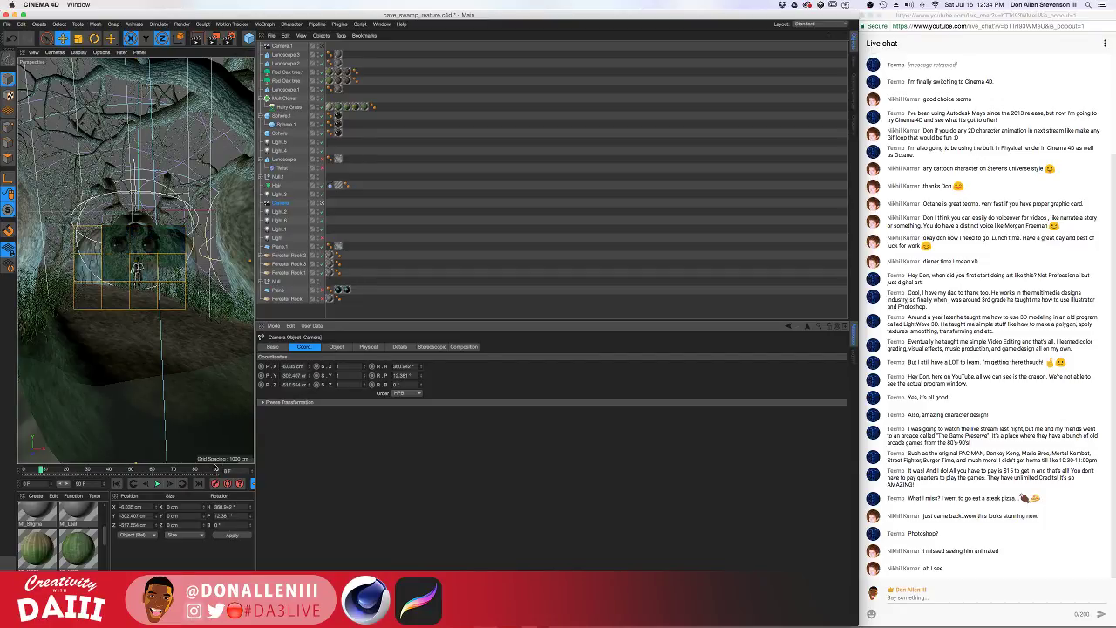
Disable the Ambient Occlusion effect in the render settings
left_click(231, 39)
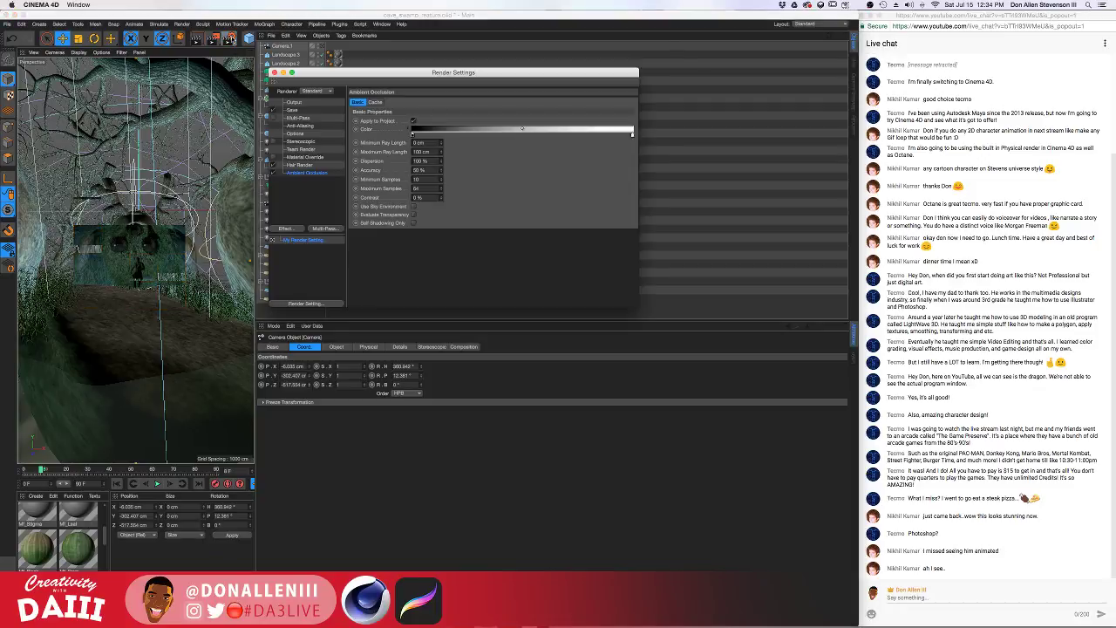
left_click(273, 172)
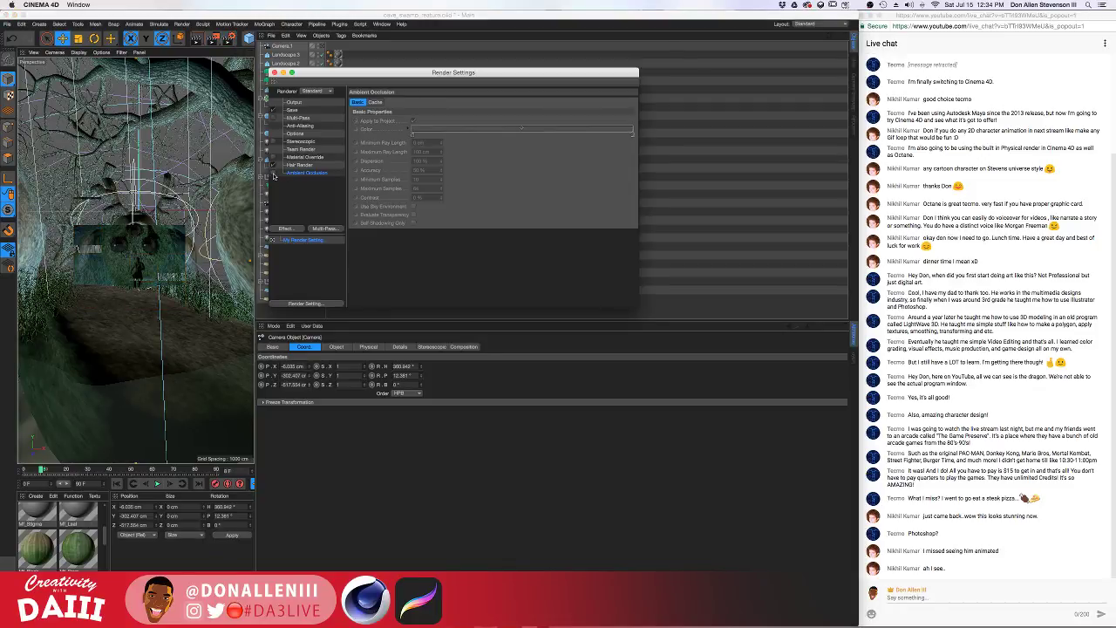
left_click(274, 73)
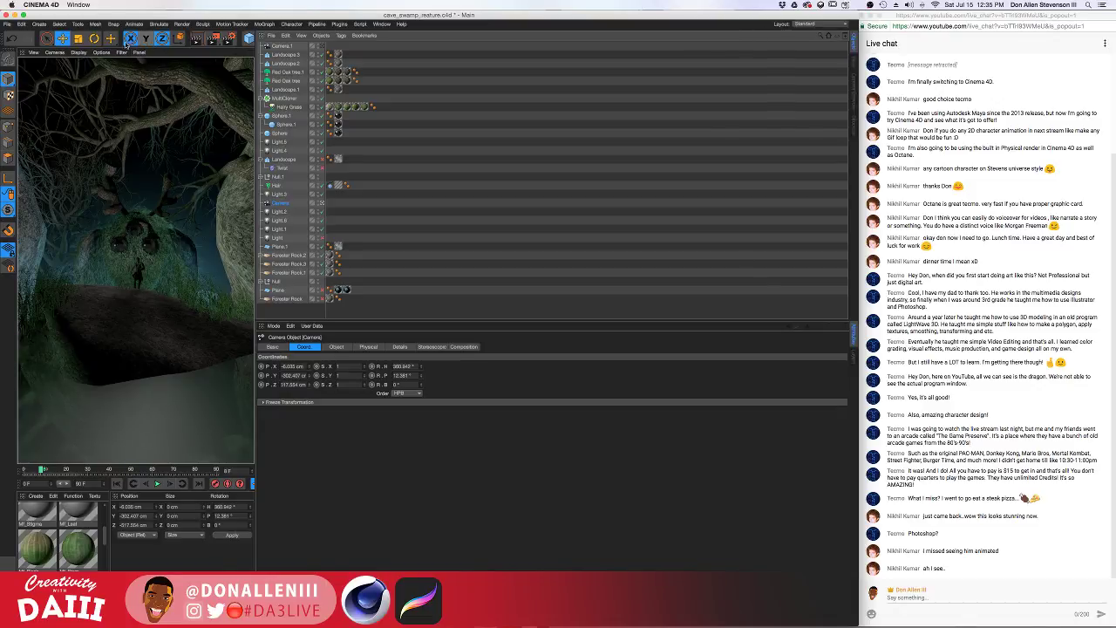
left_click(230, 40)
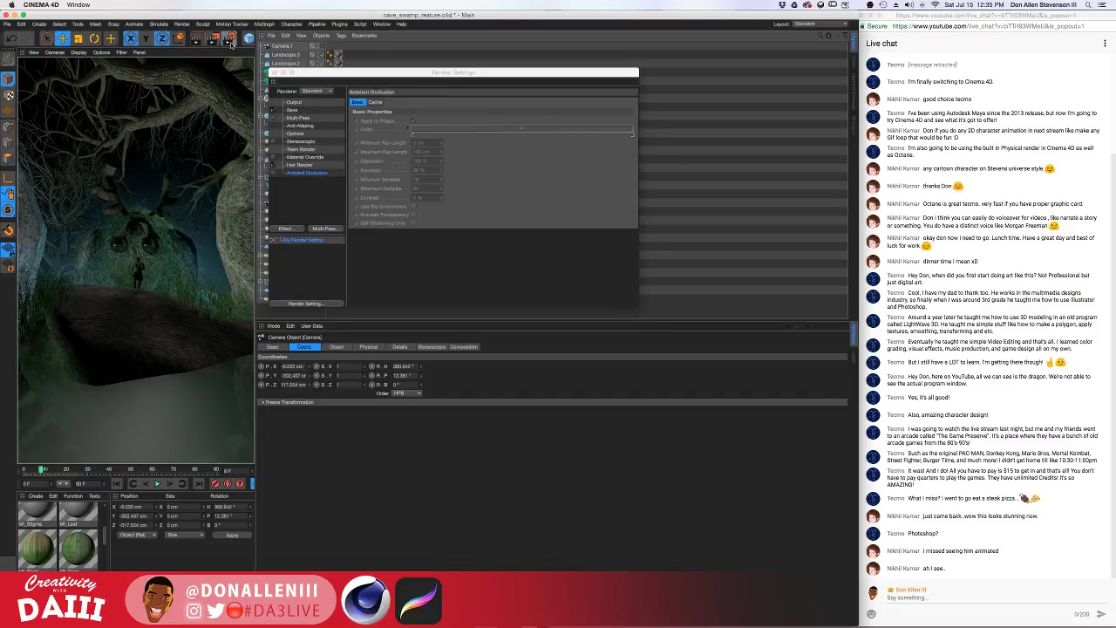
left_click(297, 103)
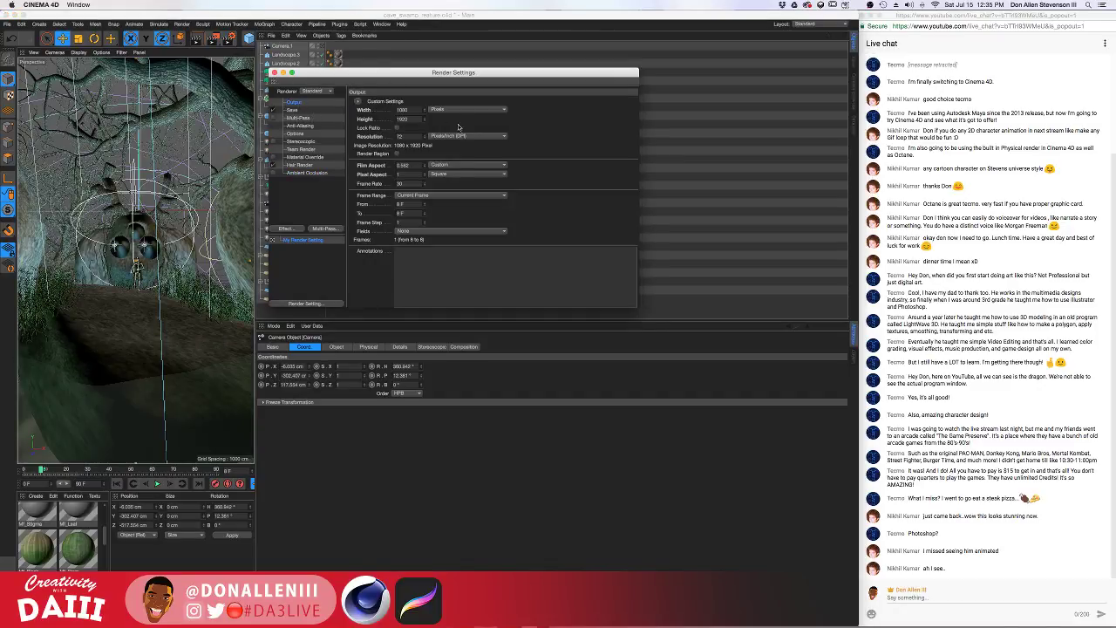
left_click(414, 110)
left_click_drag(415, 110, 384, 112)
type("1")
left_click(276, 73)
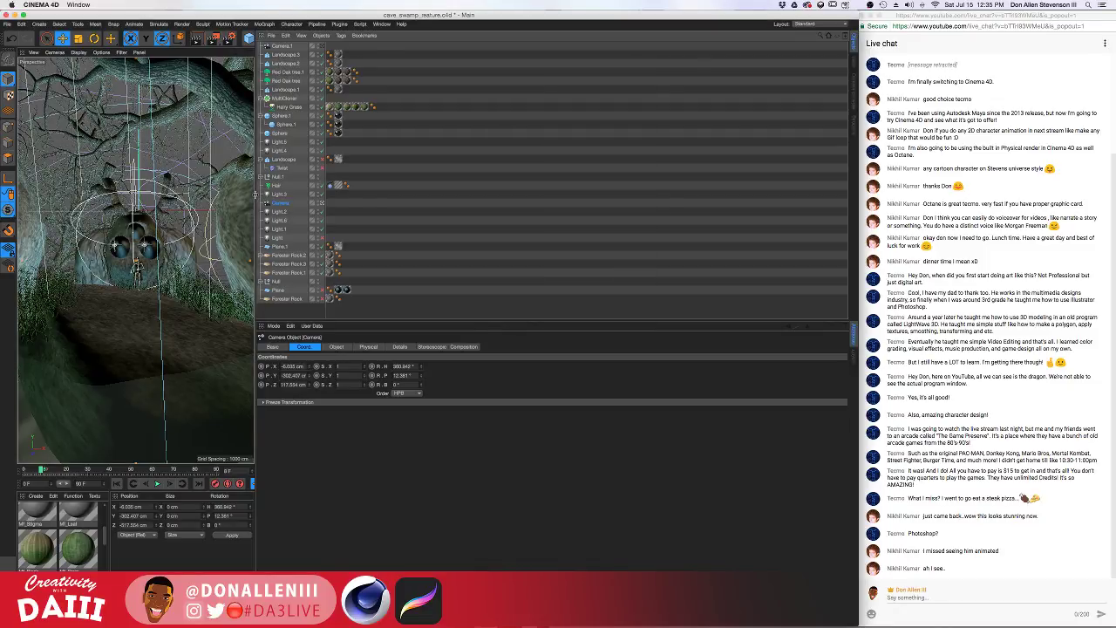
Widen the viewport and set the render output width to 1920 pixels for a square frame
left_click_drag(256, 196, 349, 194)
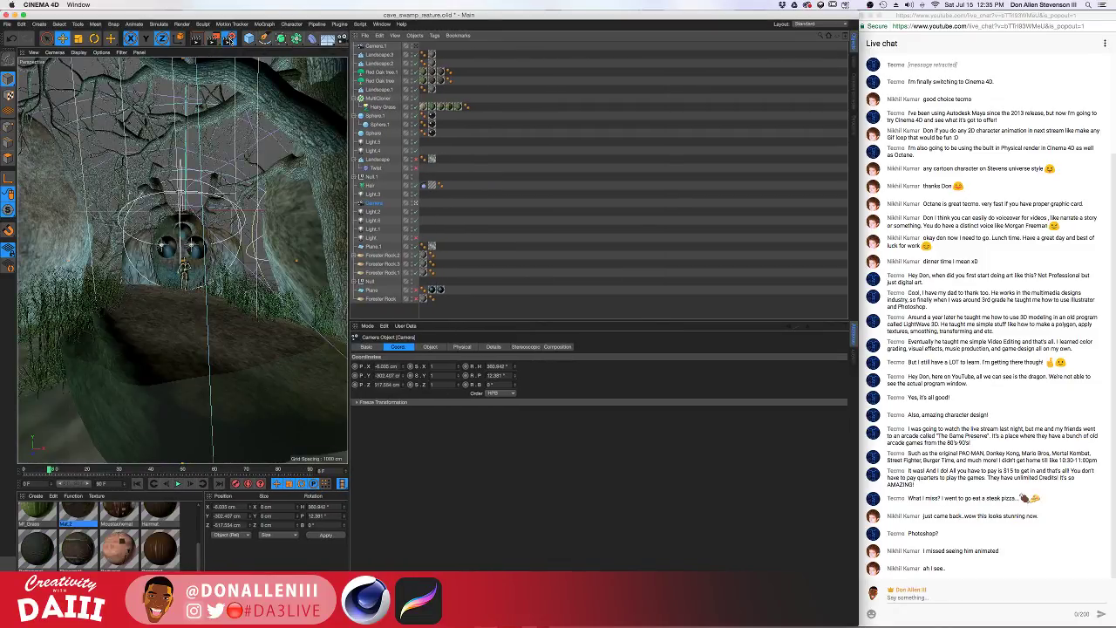
key("ctrl+b")
double_click(401, 109)
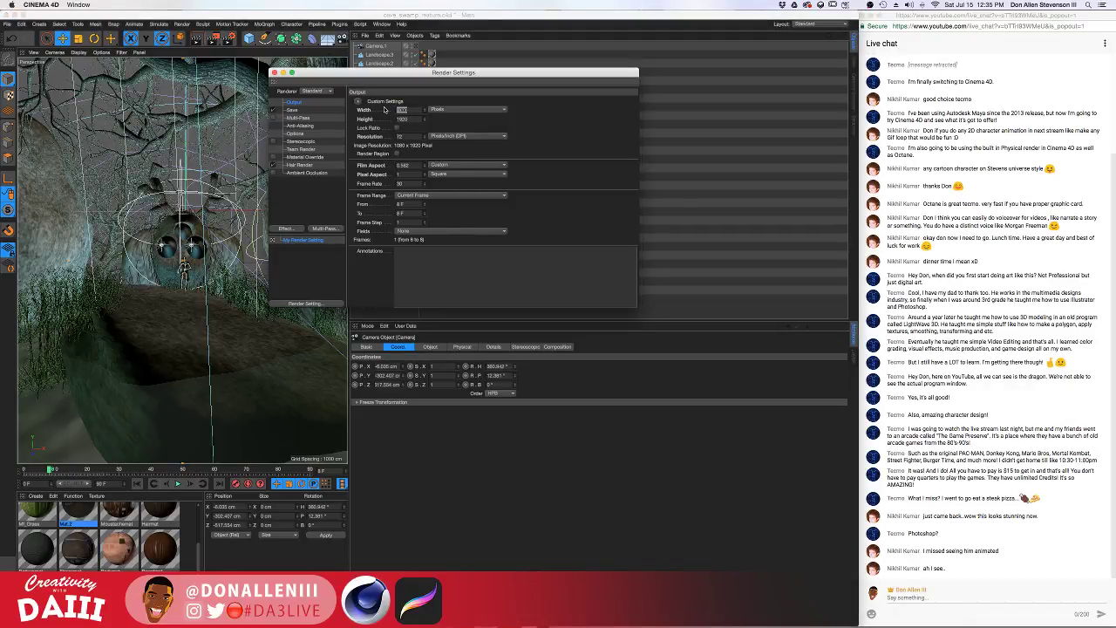
type("1920")
left_click(560, 123)
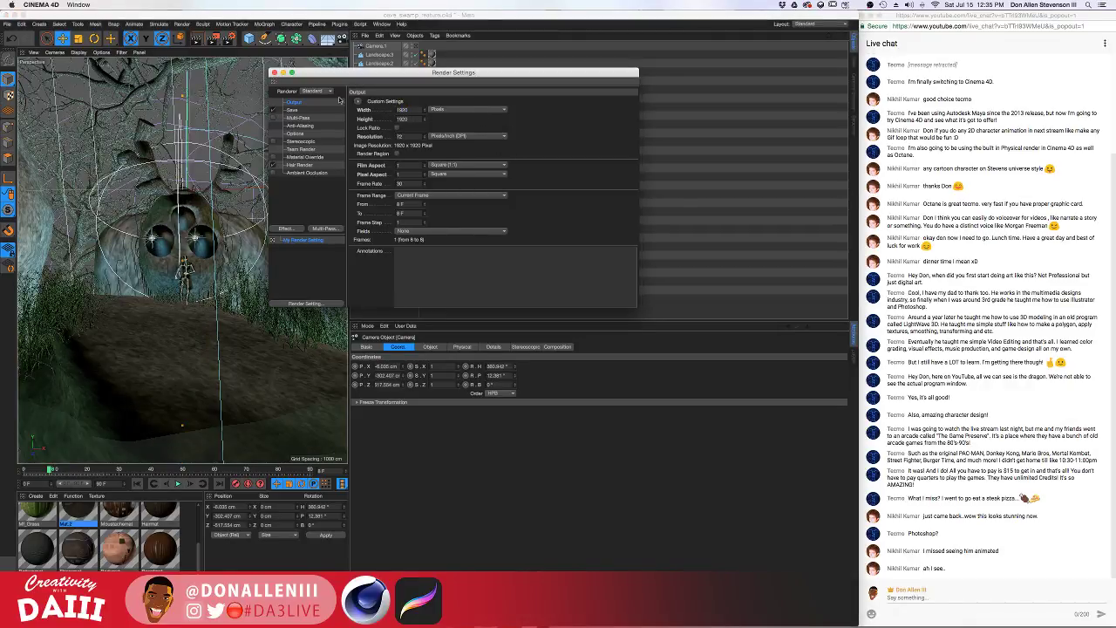
left_click(276, 72)
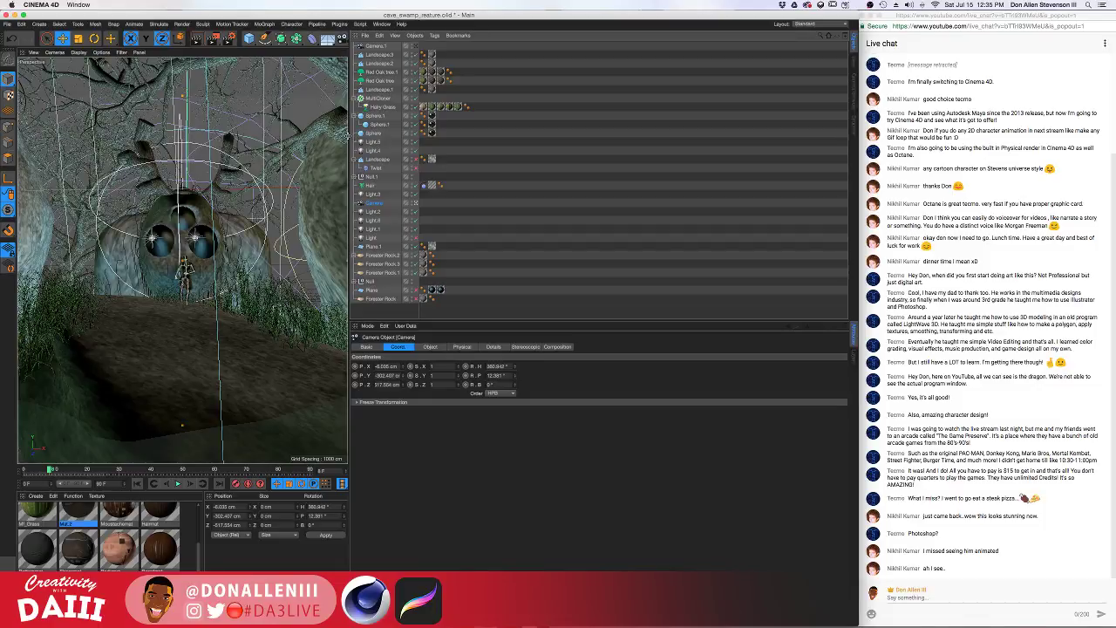
Widen the viewport and reposition the Camera to about Y -292 cm and Z -532 cm, with its pitch at about 6.4°
mouse_move(351, 140)
left_mouse_down()
mouse_move(442, 146)
mouse_move(429, 146)
left_mouse_up()
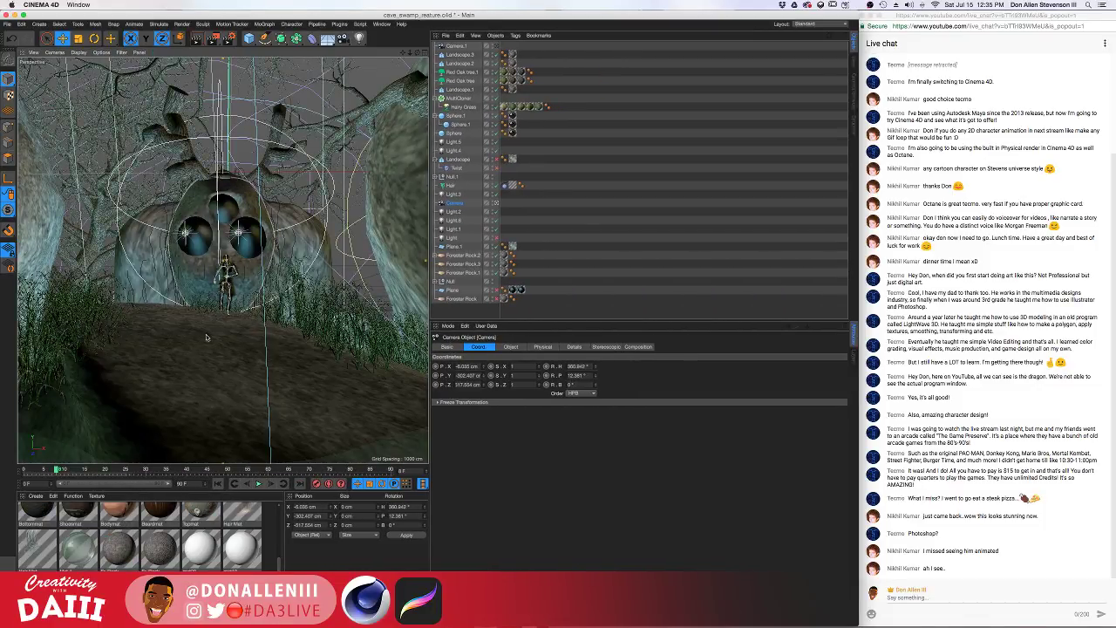
scroll(228, 274, "down", 3)
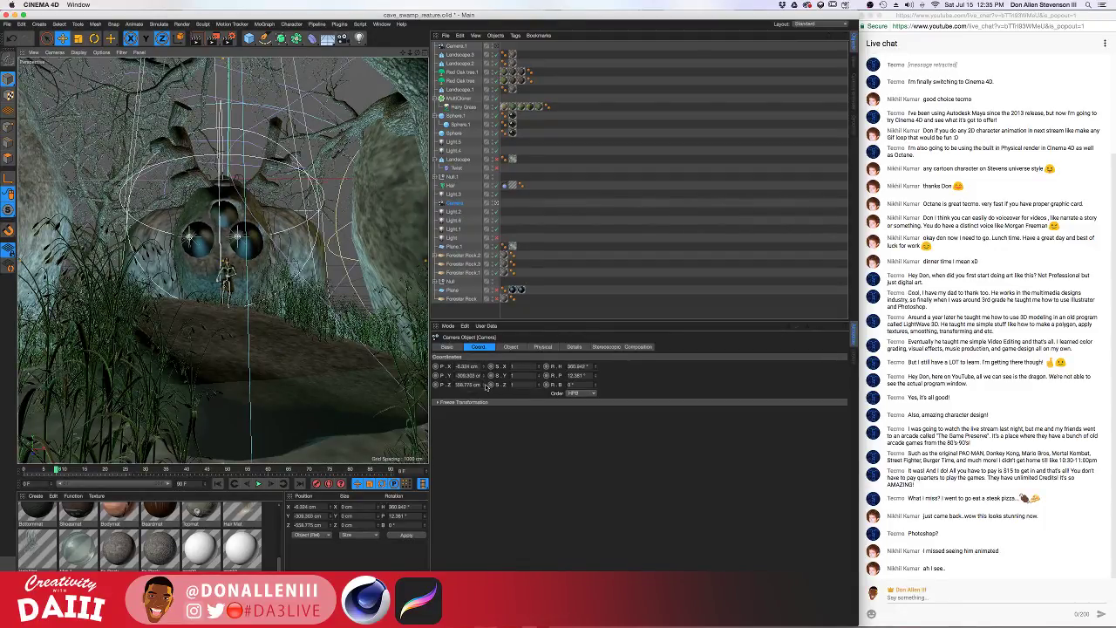
mouse_move(482, 385)
left_mouse_down()
mouse_move(482, 365)
mouse_move(483, 397)
mouse_move(484, 359)
mouse_move(484, 371)
left_mouse_up()
left_click_drag(597, 378, 598, 382)
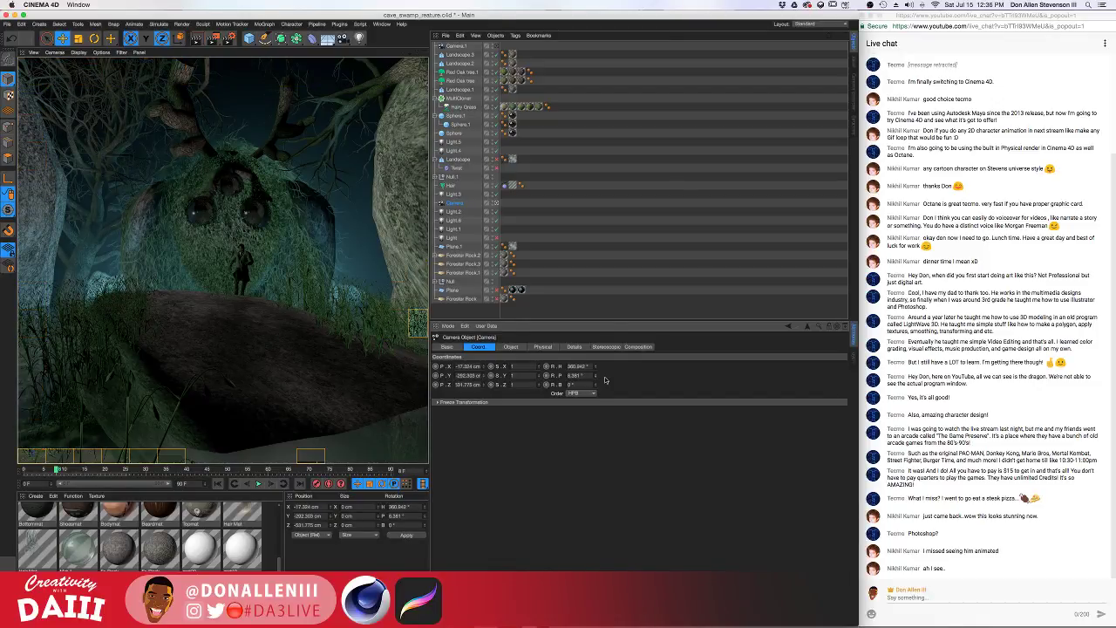
Set the render's saved image format to PNG and enable its alpha channel in the render settings
left_click(232, 40)
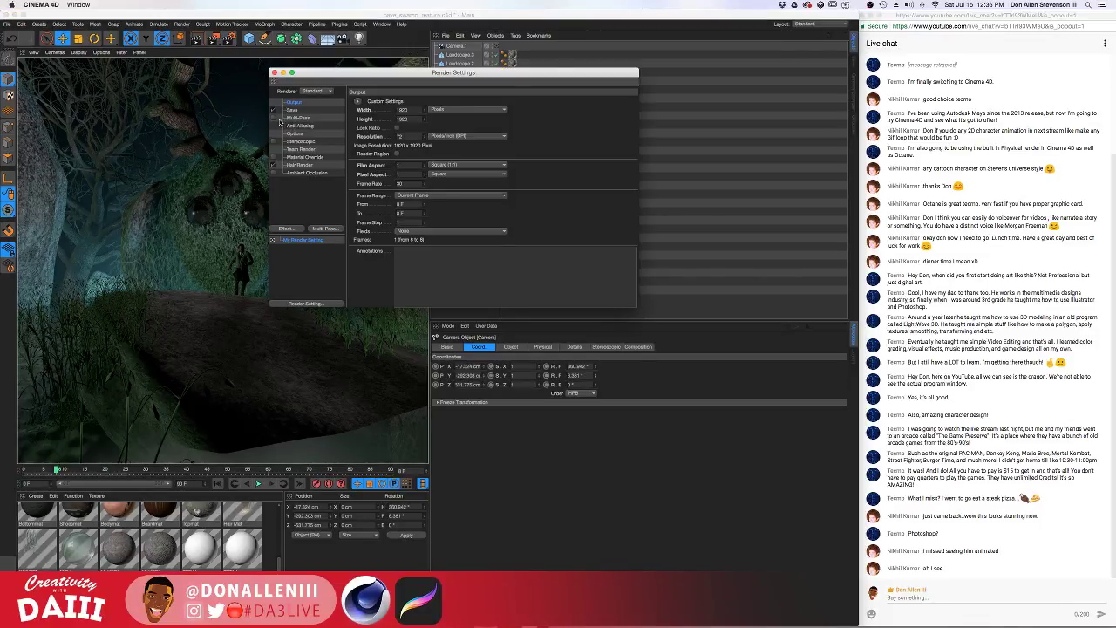
left_click(292, 117)
left_click(296, 127)
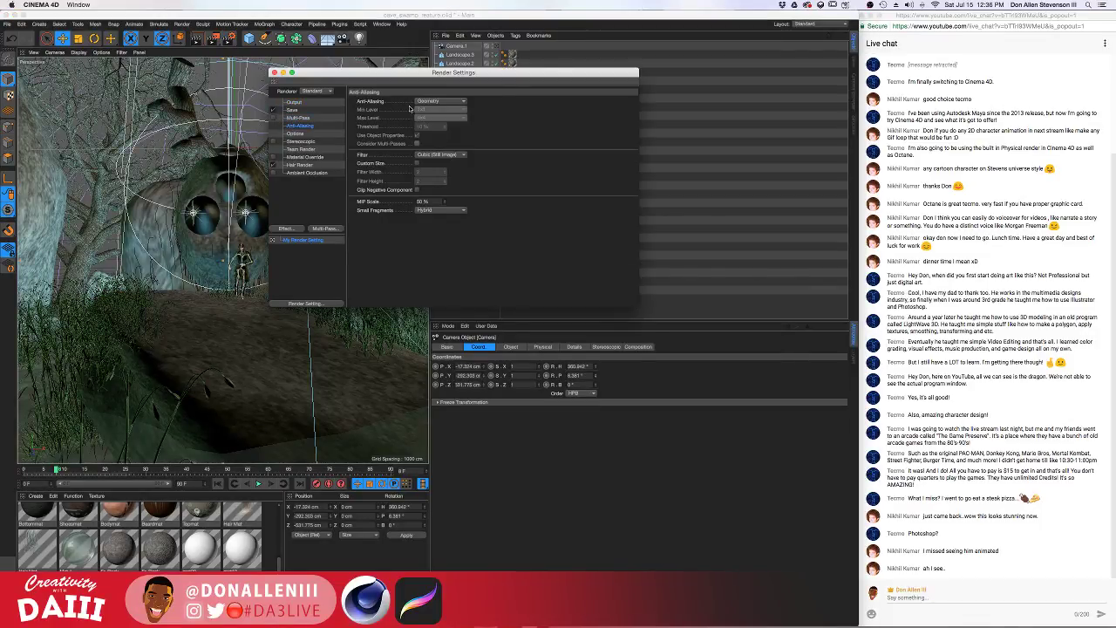
left_click(301, 164)
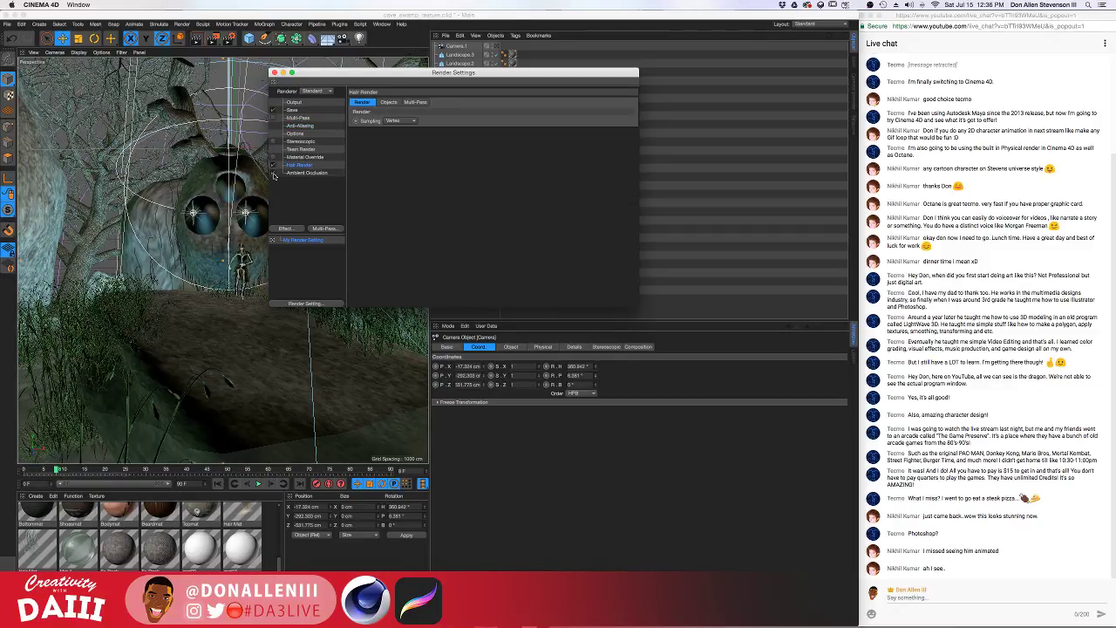
left_click(297, 102)
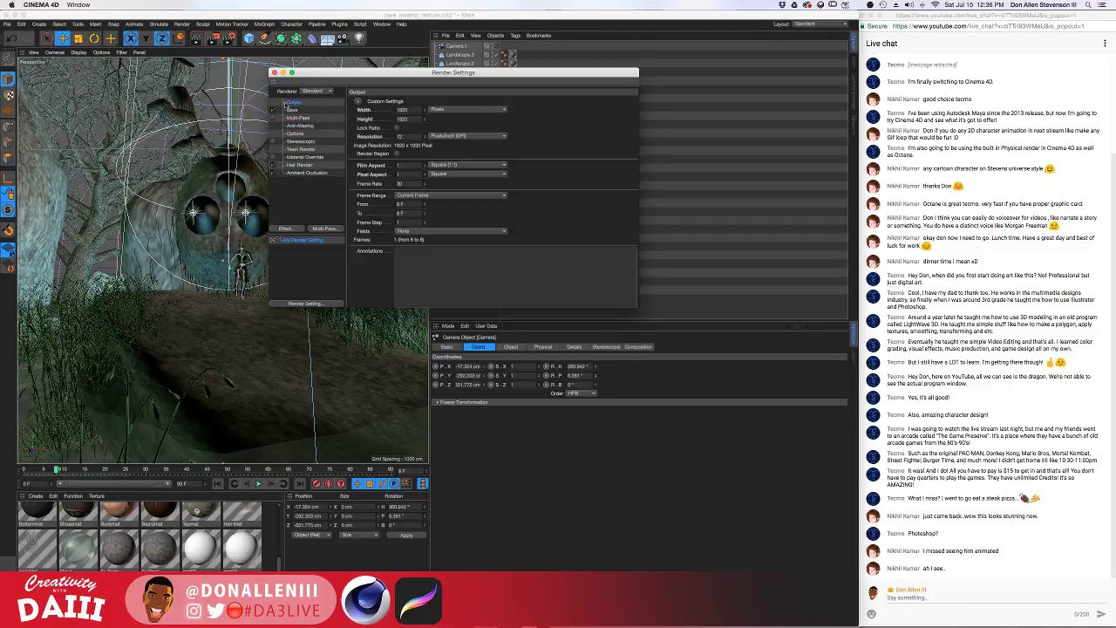
left_click(293, 110)
left_click(508, 129)
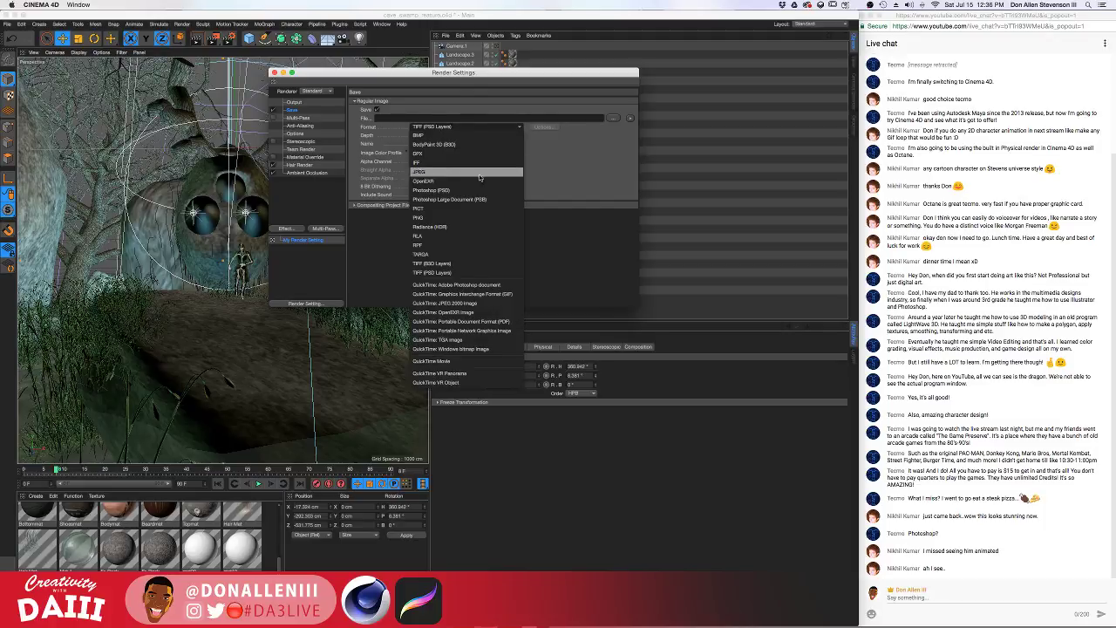
left_click(443, 218)
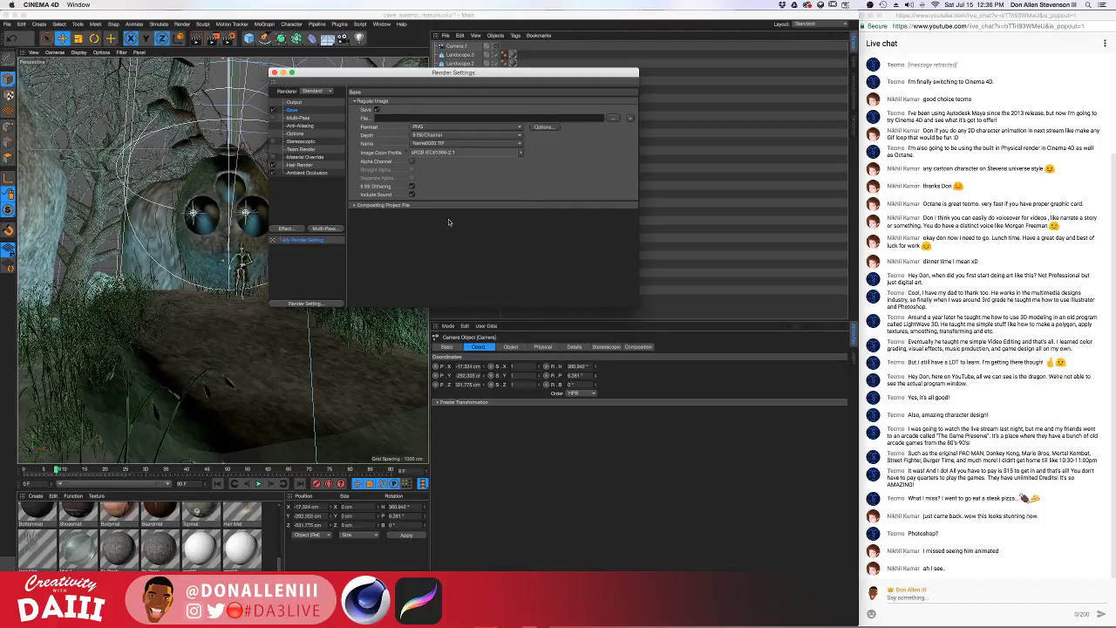
left_click(412, 162)
Set the render output file to Dude_runs_from-swamp_monser.png in the Pictures folder
left_click(614, 118)
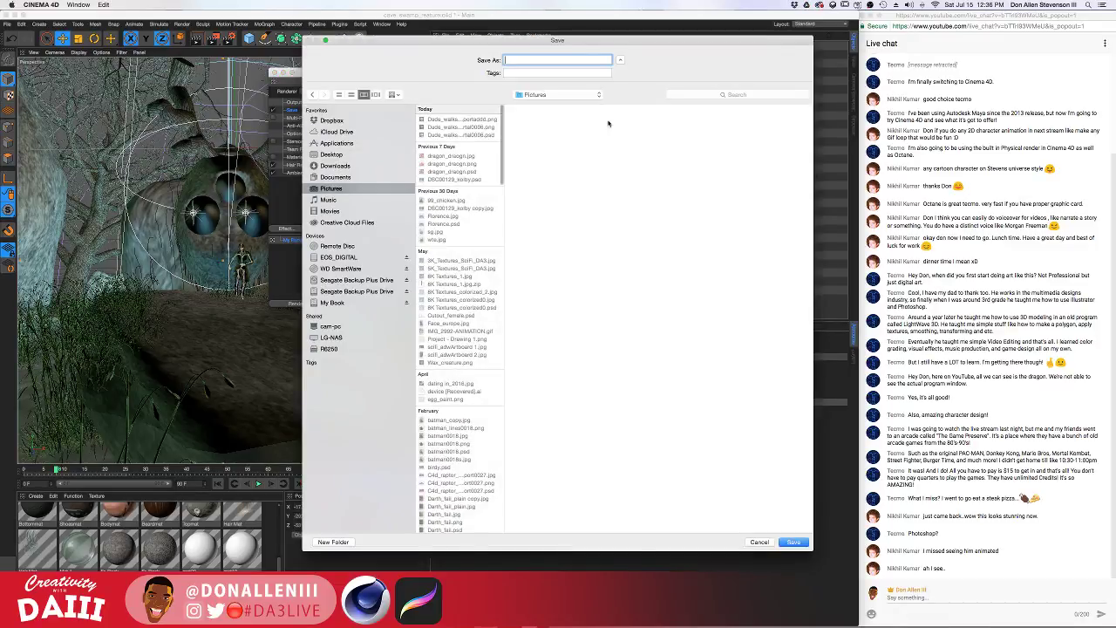
left_click(471, 120)
left_click(533, 60)
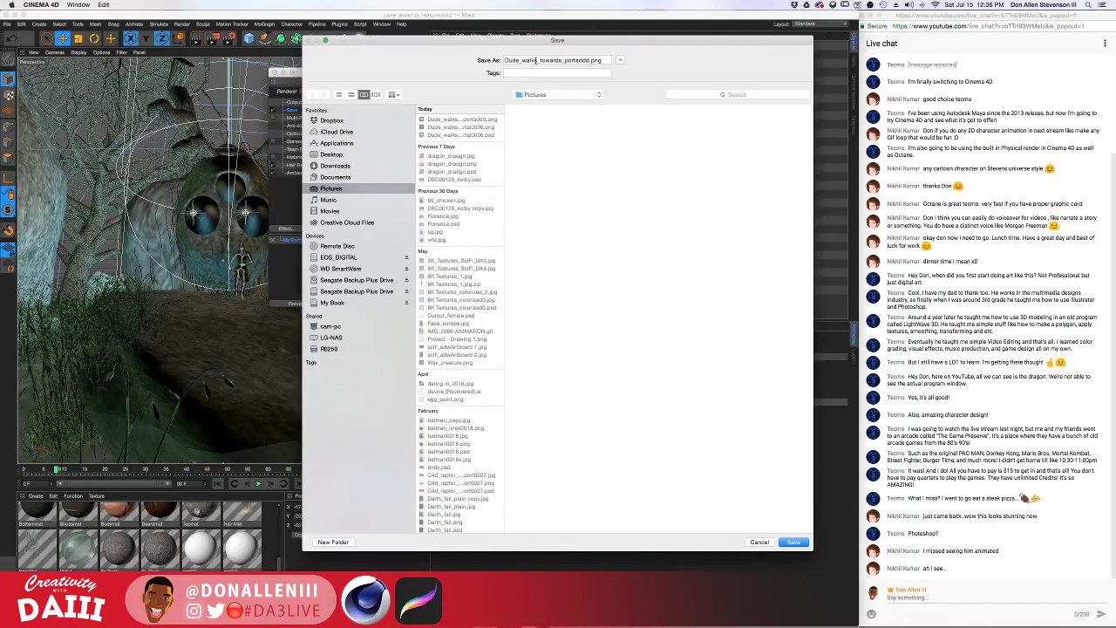
mouse_move(537, 60)
left_mouse_down()
mouse_move(506, 60)
mouse_move(523, 60)
left_mouse_up()
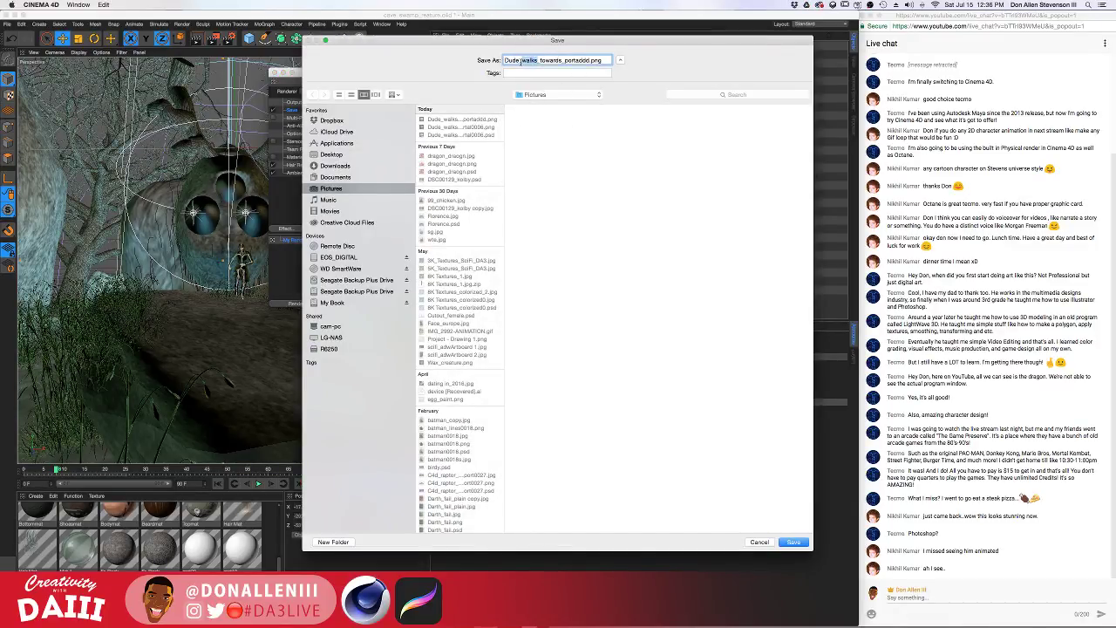
type("runs")
left_click_drag(537, 60, 585, 60)
type("from-swamp_monse")
type("r")
key("Return")
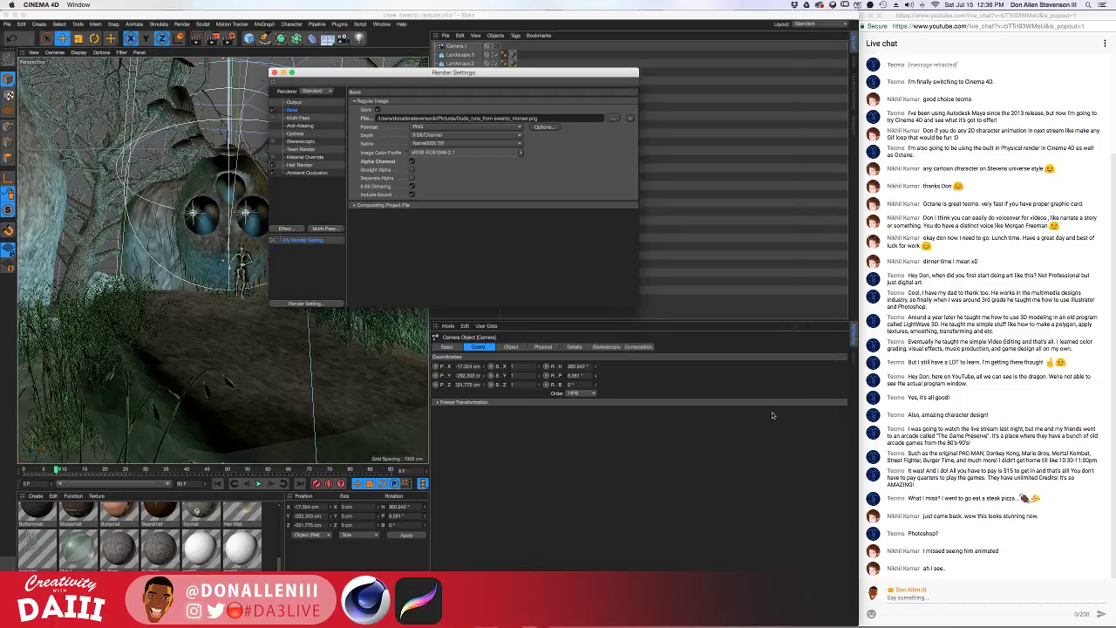
Close the render settings and render the current frame to the Picture Viewer
left_click(274, 72)
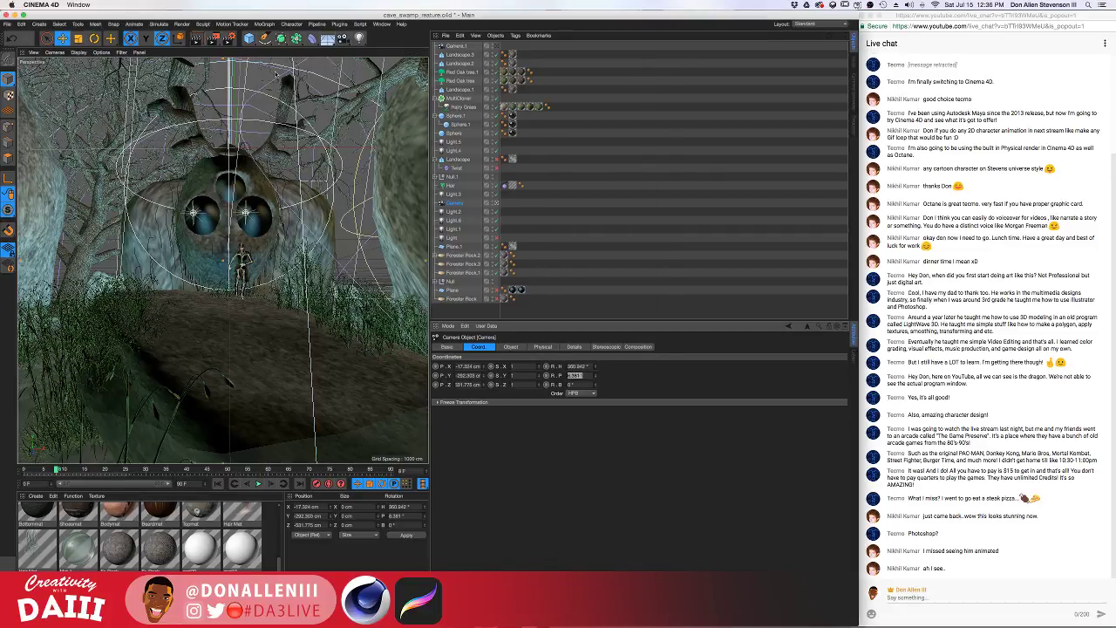
left_click(214, 39)
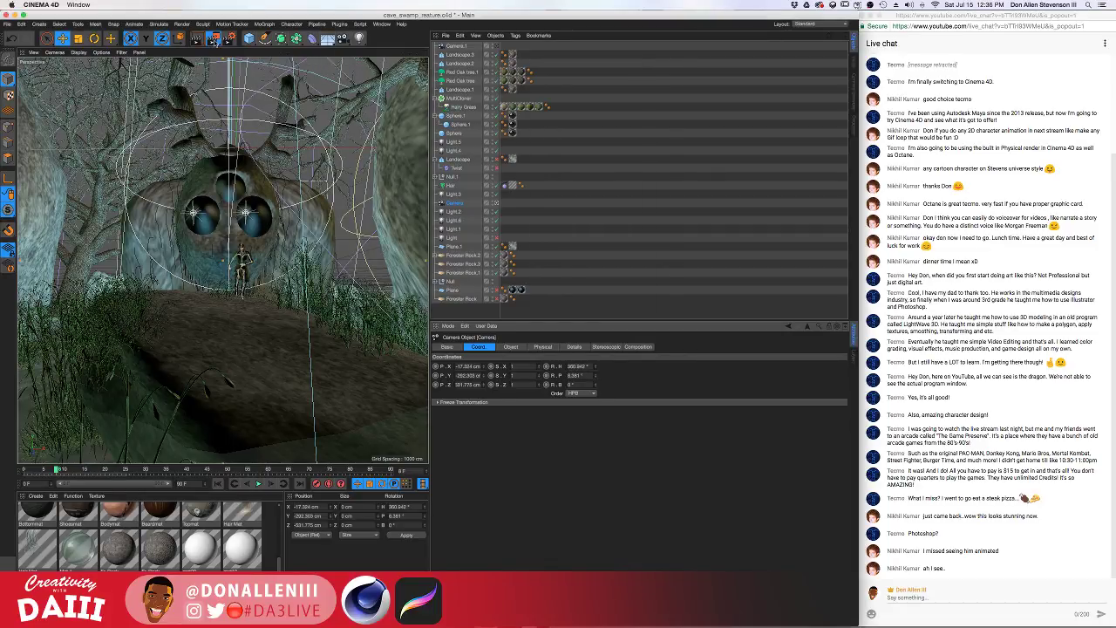
left_click_drag(312, 90, 406, 68)
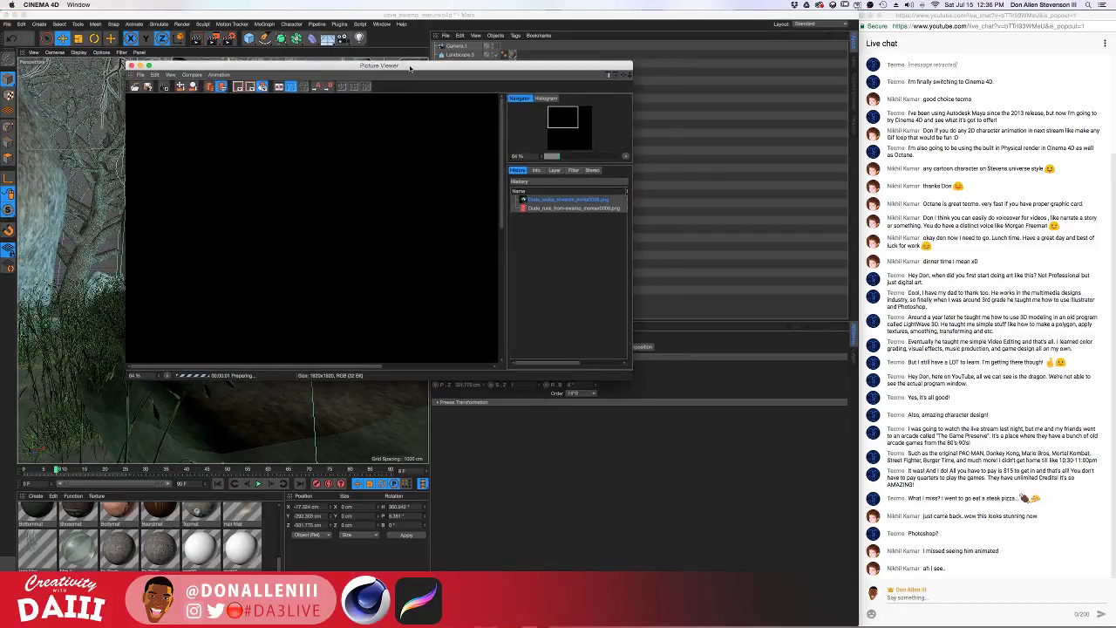
Switch to Photoshop and bring up the Dude_walks_towards_portal0006.psd document
key("ctrl+Up")
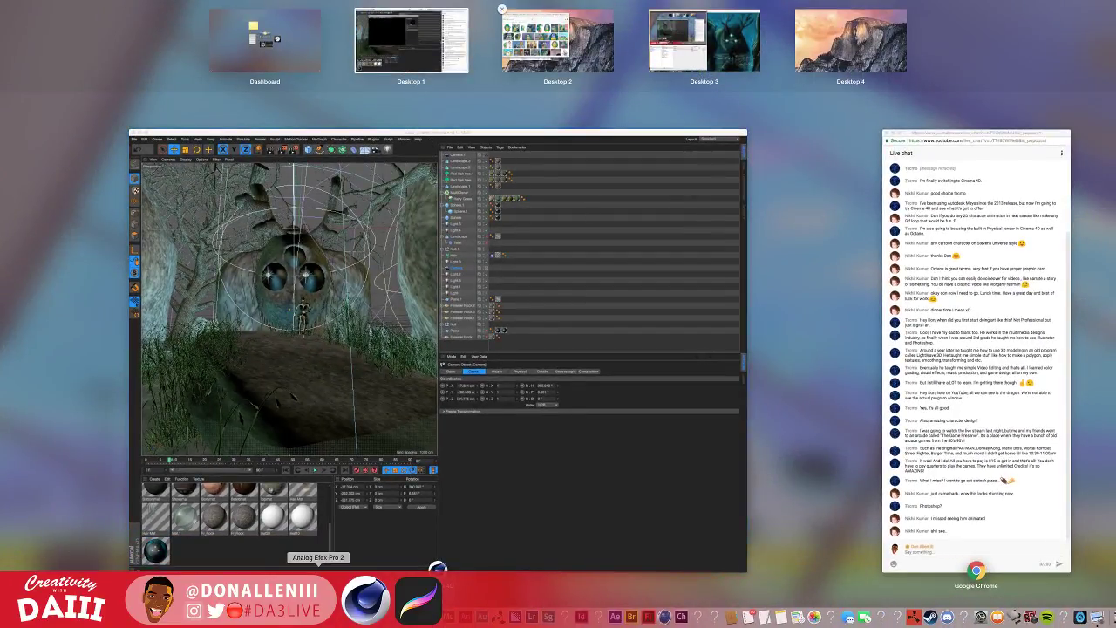
left_click(437, 569)
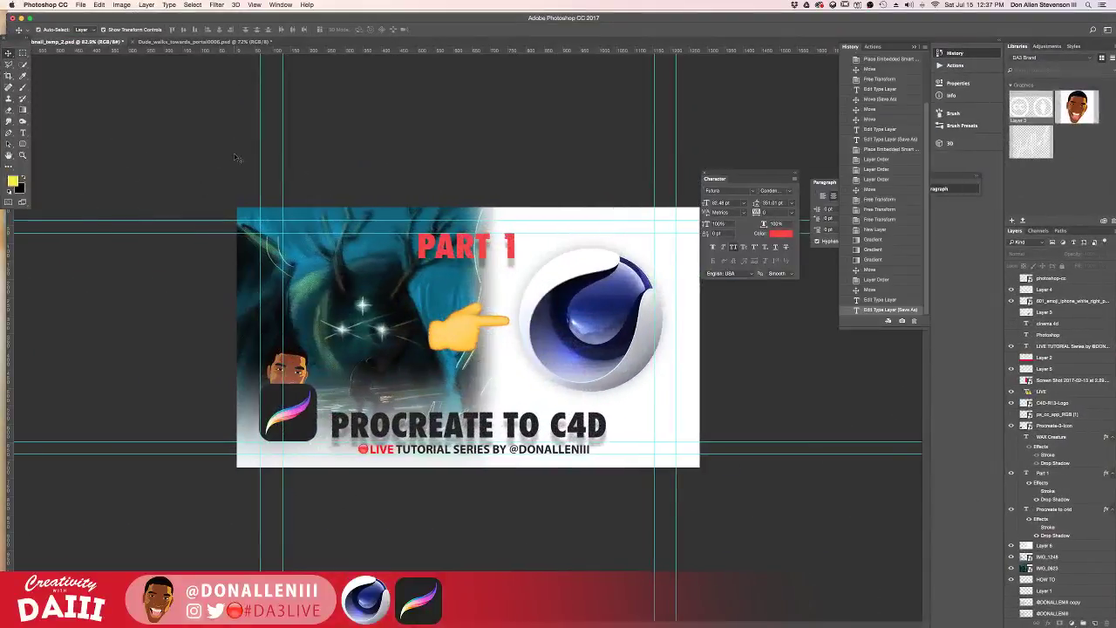
left_click(210, 42)
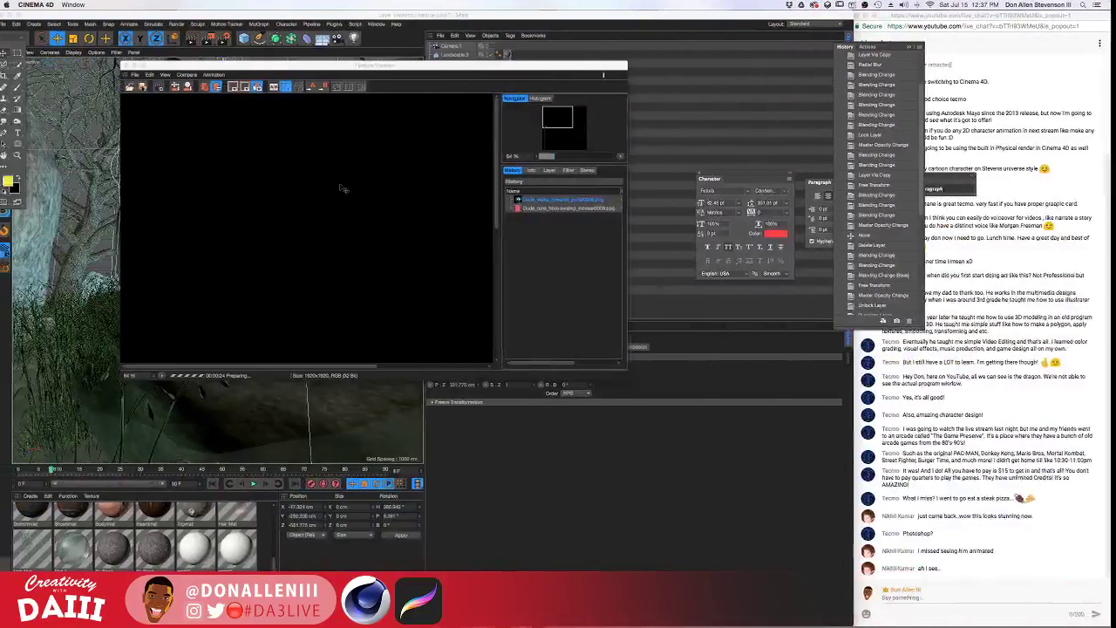
Return to Cinema 4D, enlarge the Picture Viewer window to fit the square render, and place it over the scene view
left_click_drag(506, 67, 782, 58)
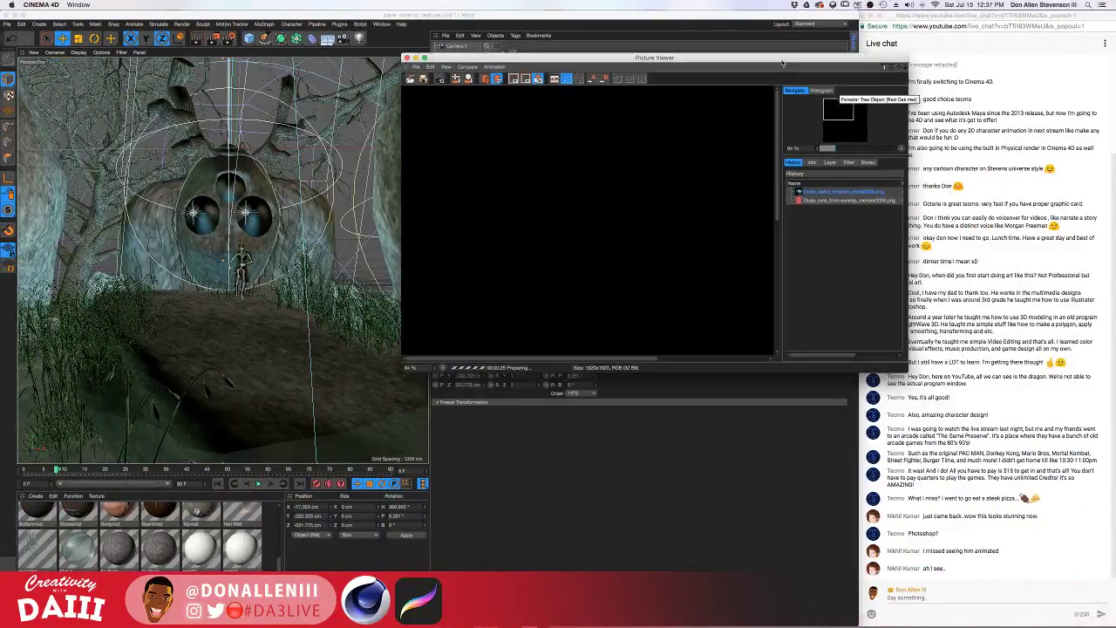
left_click_drag(900, 373, 1068, 578)
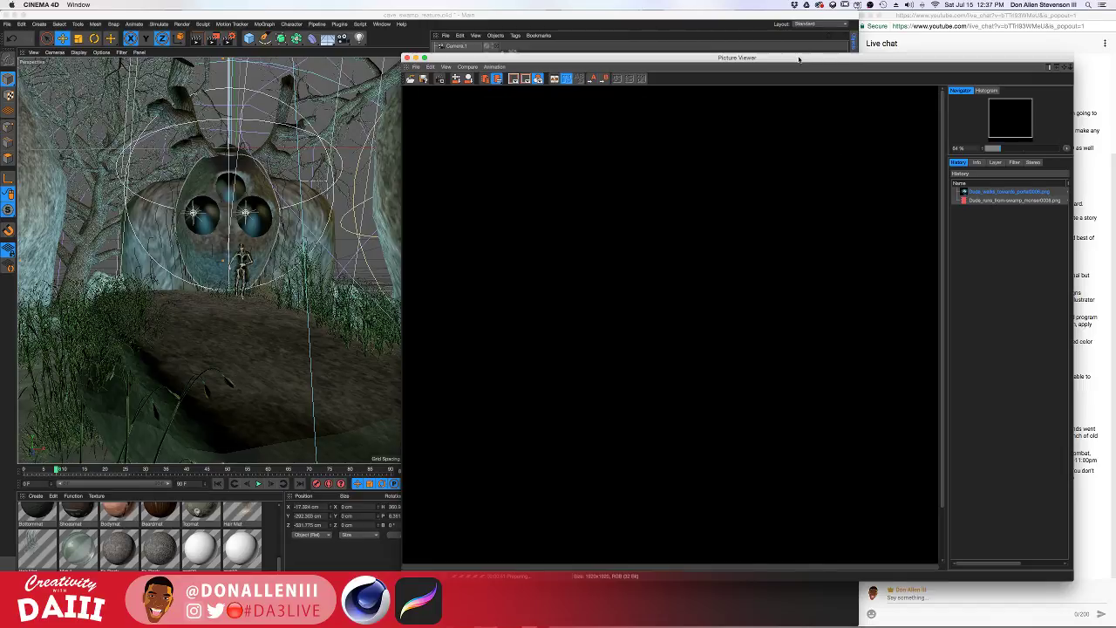
left_click_drag(799, 60, 603, 60)
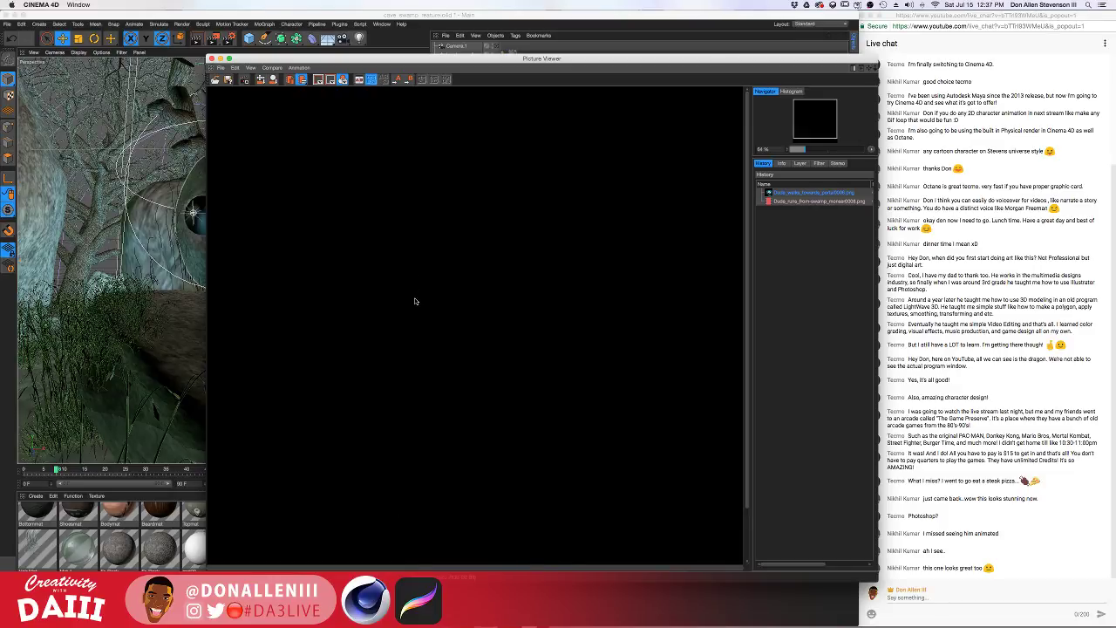
Examine the earlier Dude_walks_towards_portal render from the Picture Viewer history, and return to the current swamp monster render
scroll(452, 279, "down", 5)
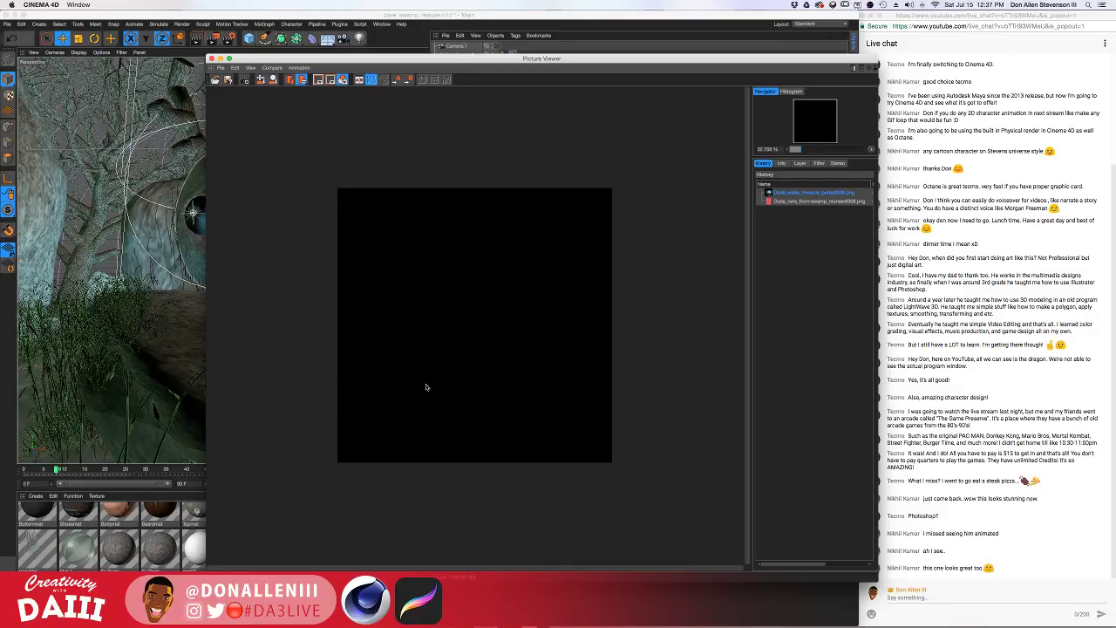
left_click(801, 204)
left_click(795, 194)
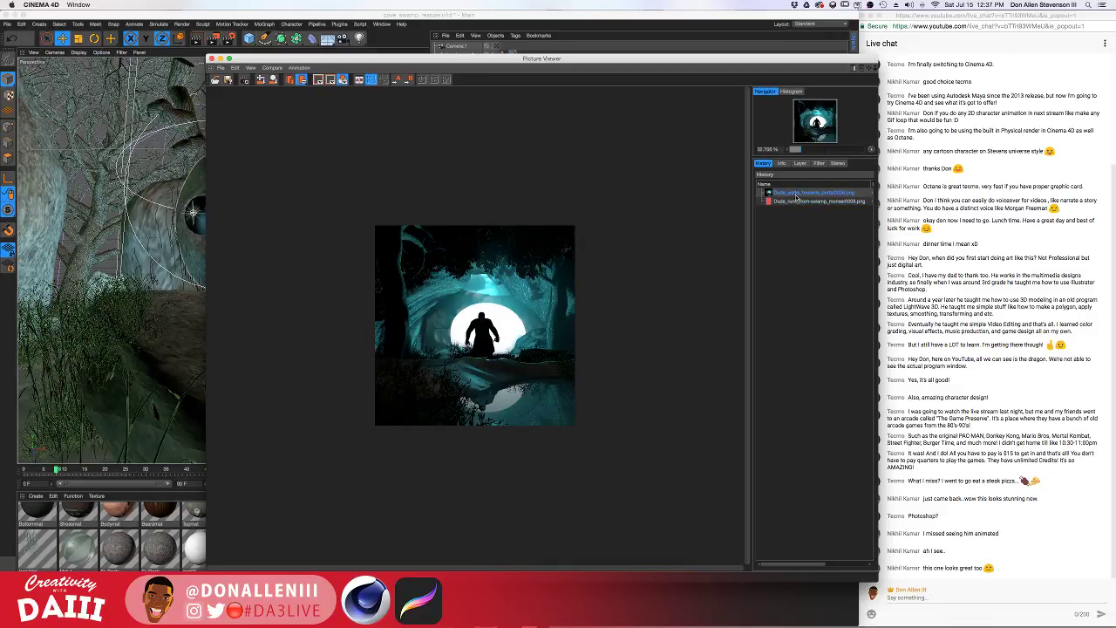
left_click(796, 202)
left_click(798, 193)
scroll(479, 370, "up", 6)
scroll(479, 370, "down", 6)
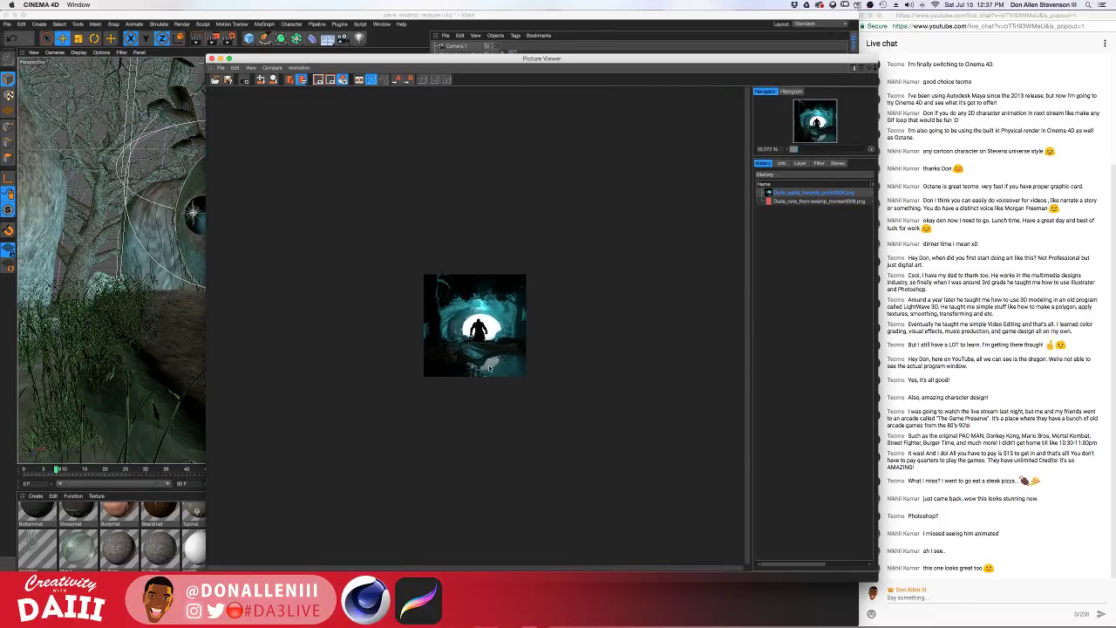
scroll(437, 366, "up", 4)
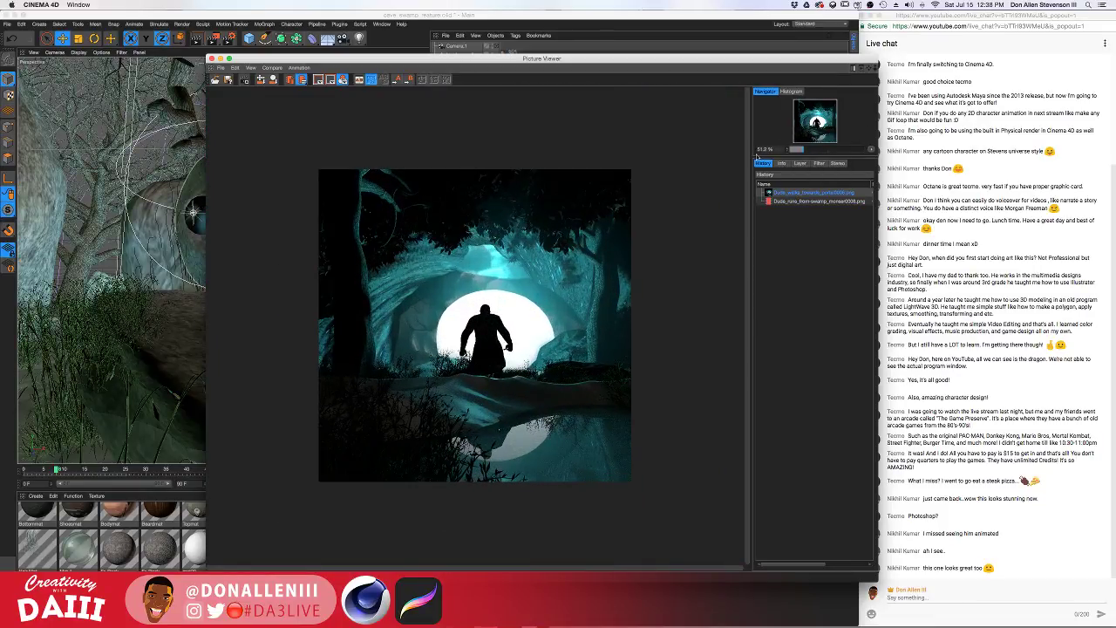
left_click(781, 202)
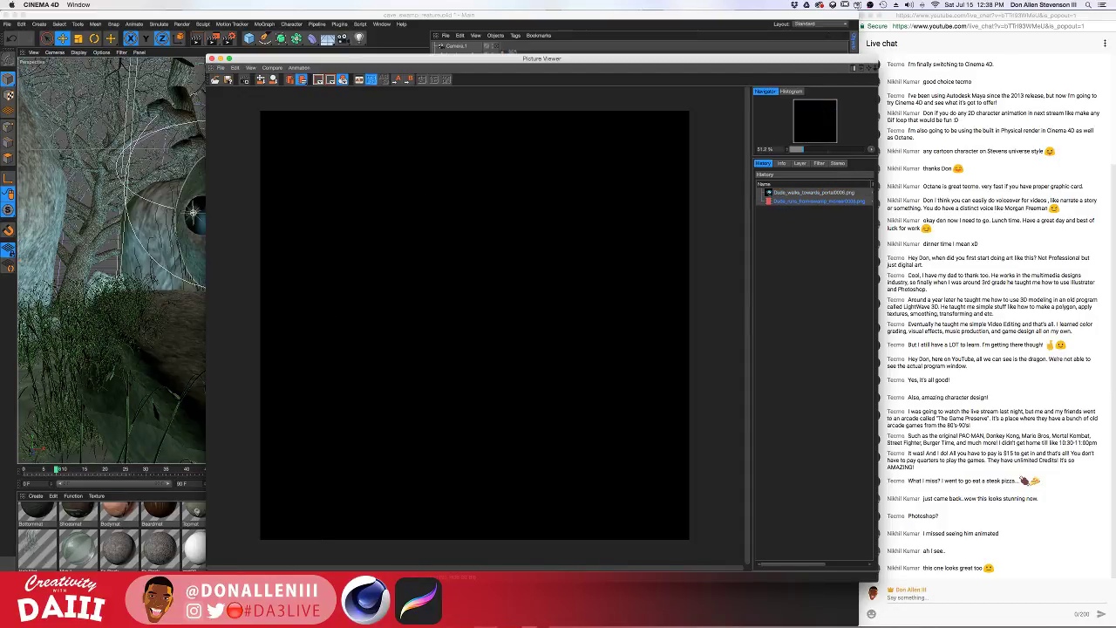
left_click(100, 375)
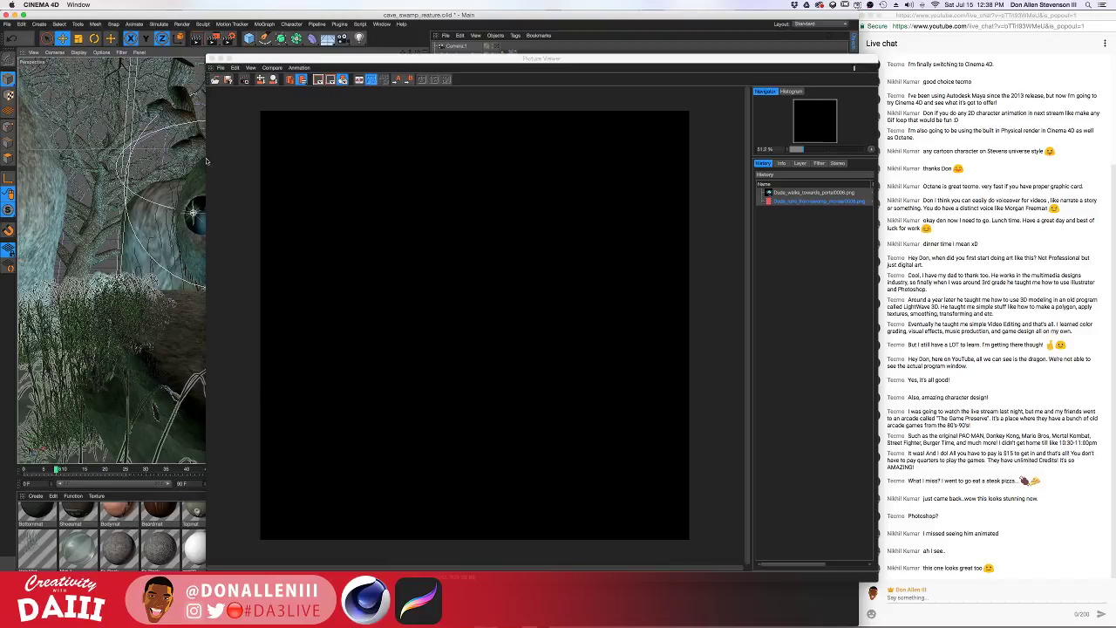
left_click_drag(281, 59, 437, 58)
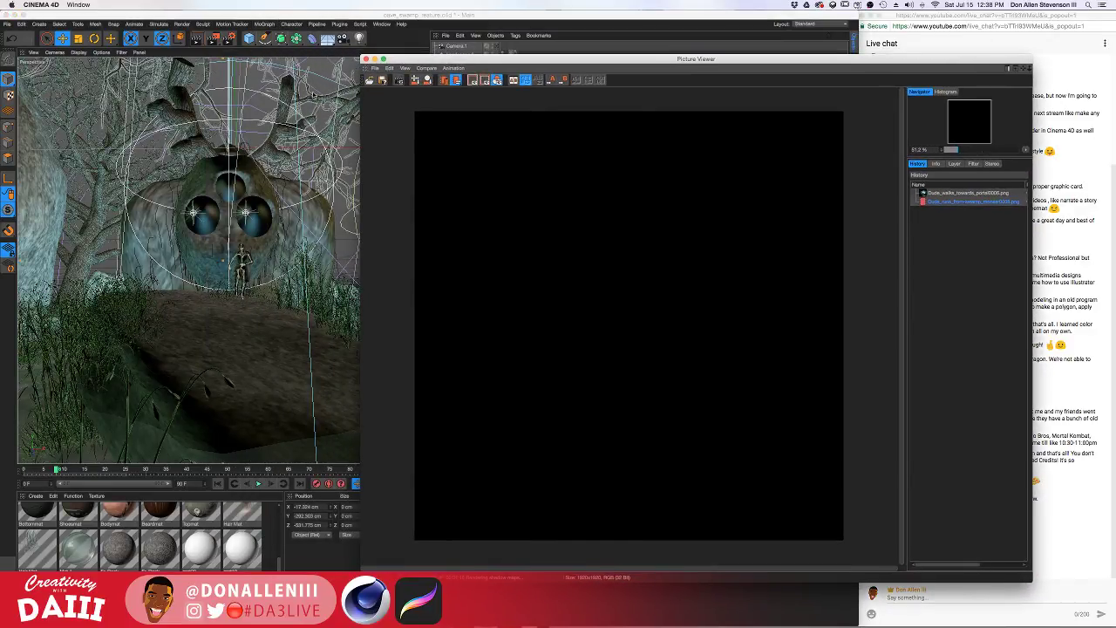
left_click(131, 323)
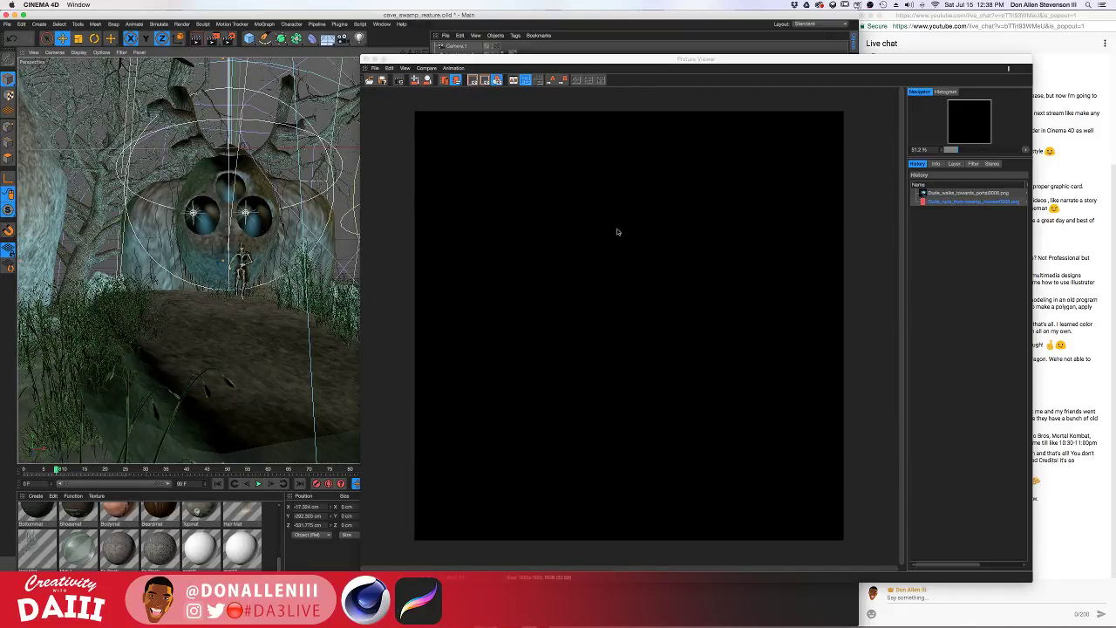
left_click_drag(613, 57, 526, 43)
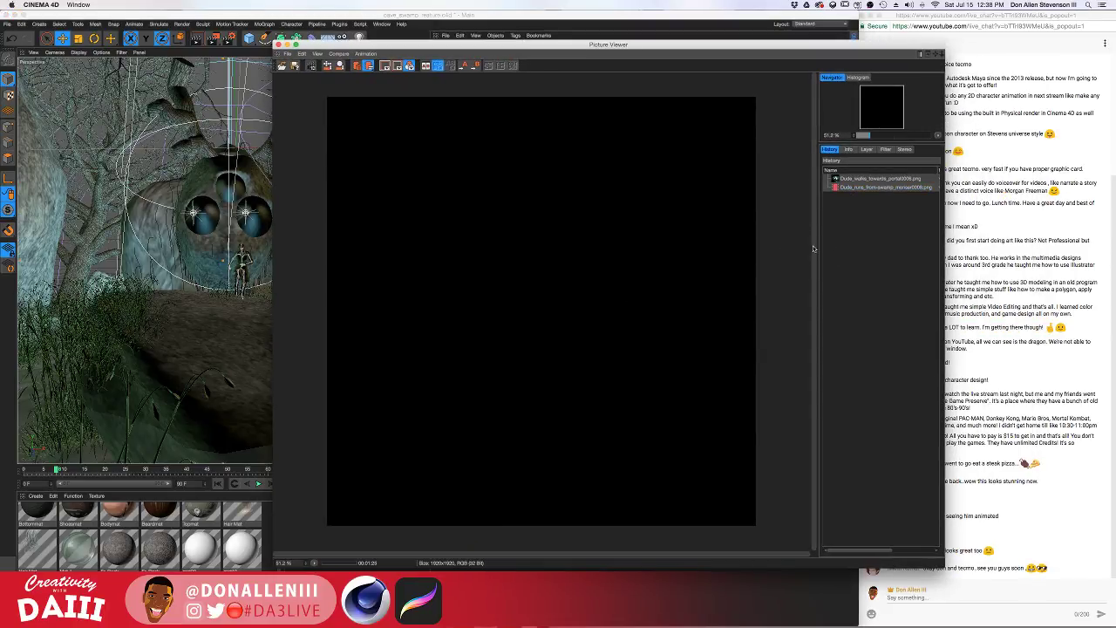
left_click_drag(811, 58, 751, 53)
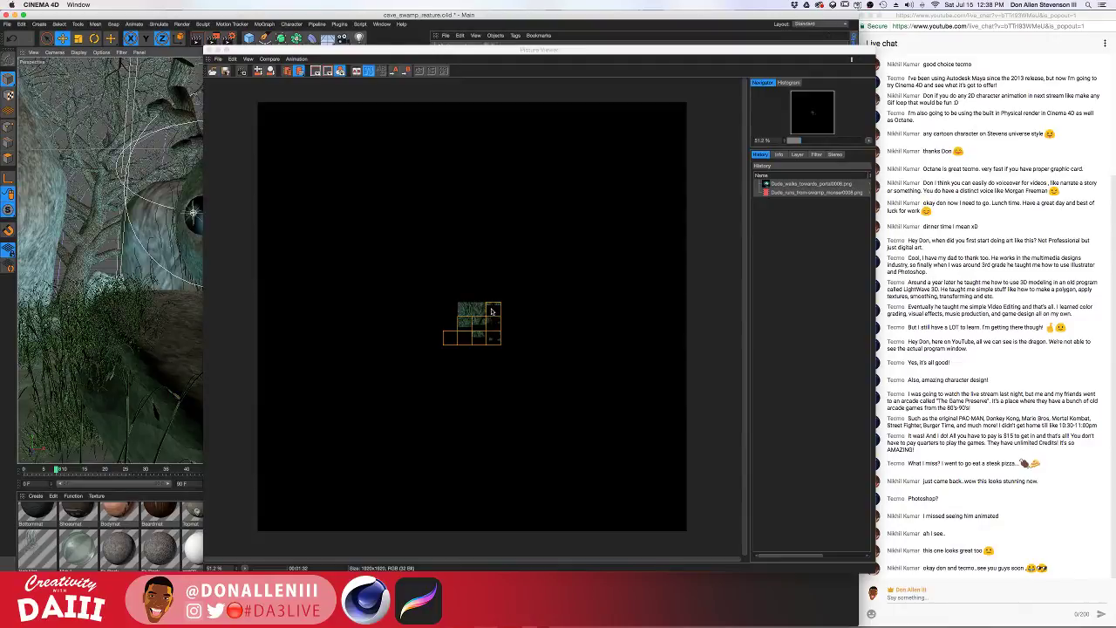
Inspect the figure and surrounding creature texture in the in-progress render at close range
left_click(491, 312)
scroll(487, 314, "up", 5)
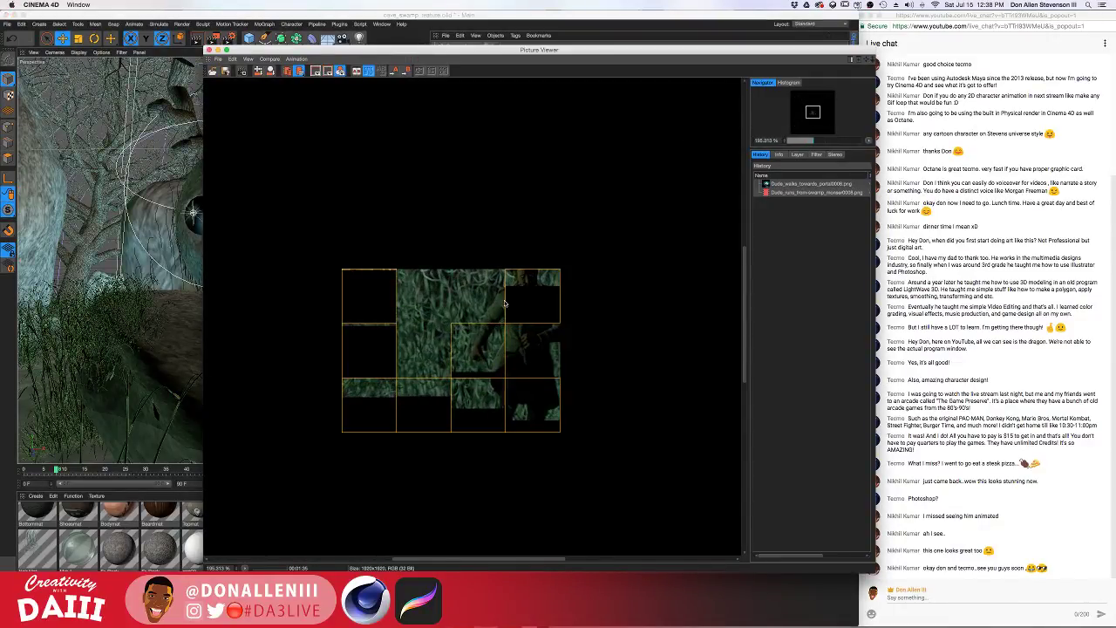
scroll(501, 305, "down", 2)
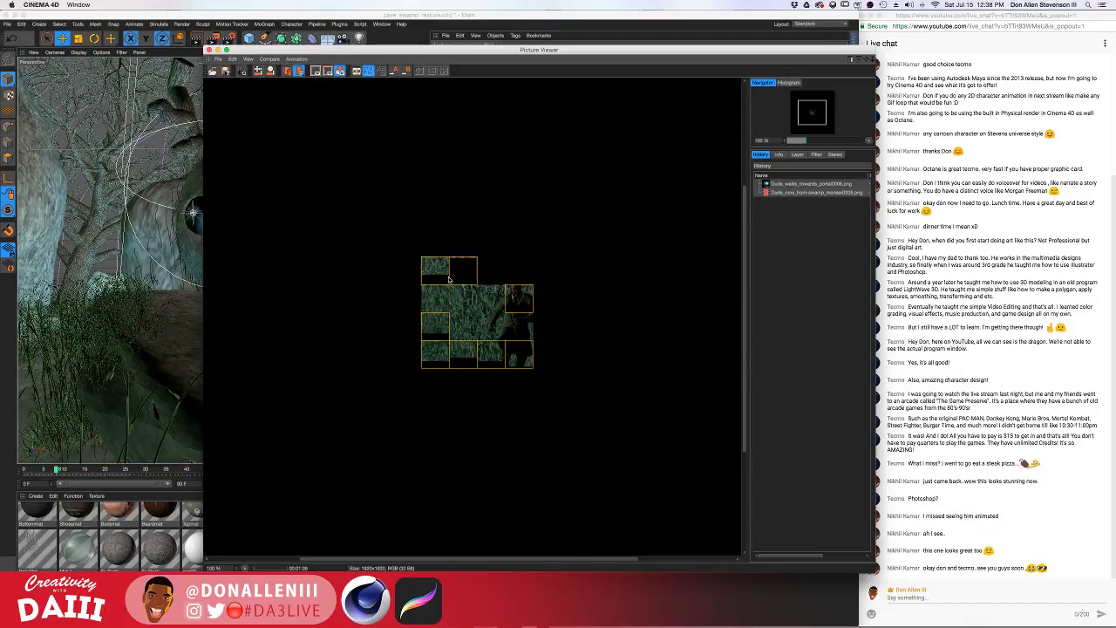
scroll(462, 284, "up", 1)
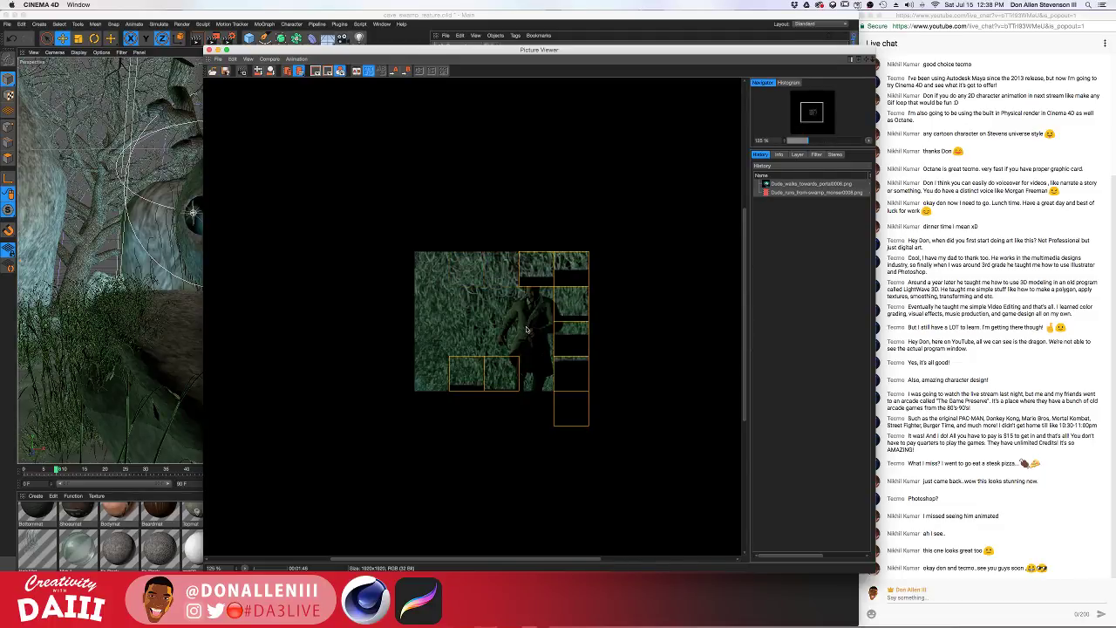
scroll(521, 325, "down", 3)
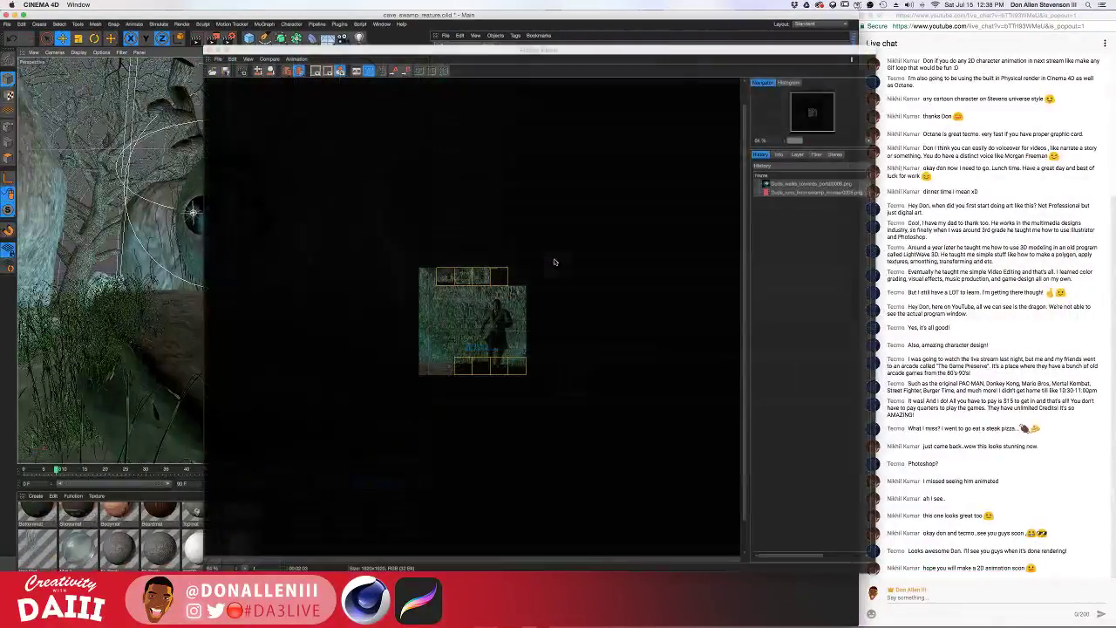
Switch to OBS and activate the Creativity With Da3 Live Tutorials Test scene
key("ctrl+Up")
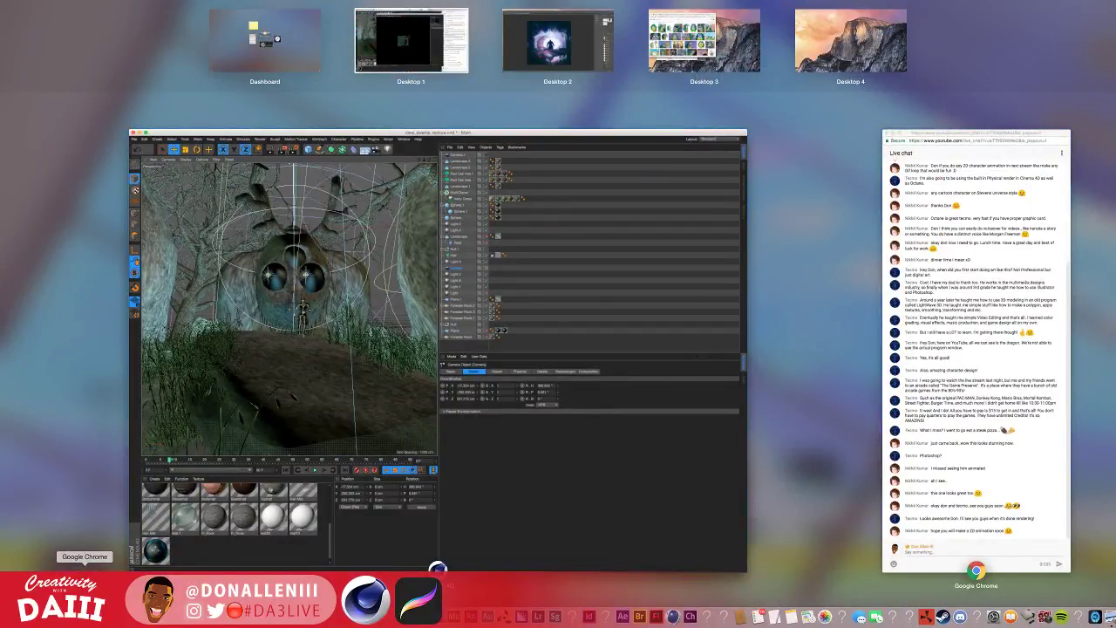
left_click(84, 609)
key("ctrl+Up")
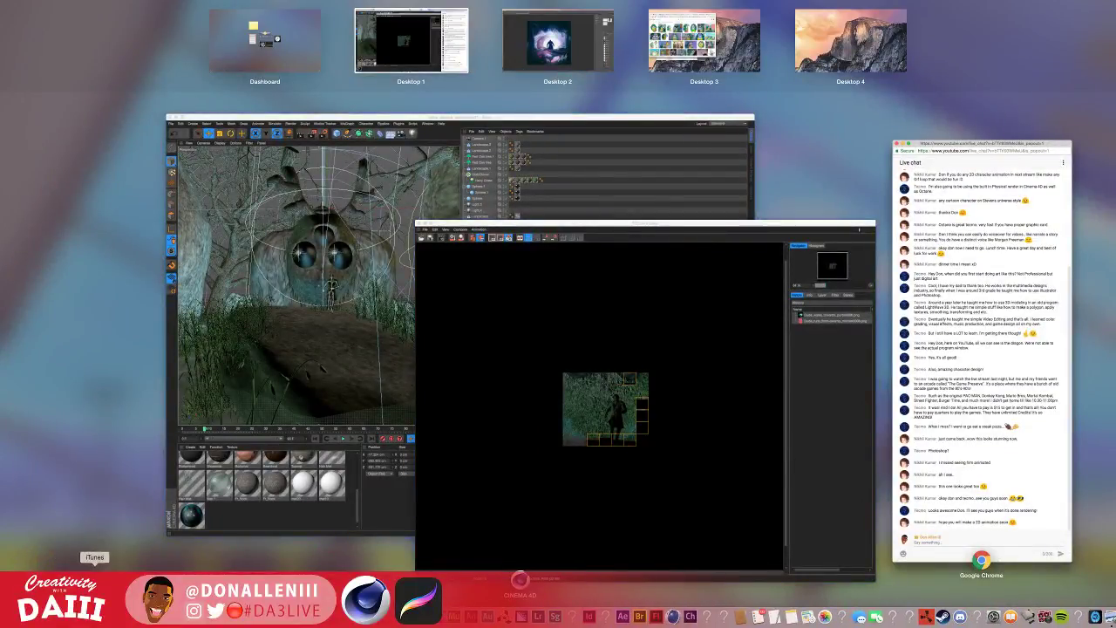
left_click(137, 608)
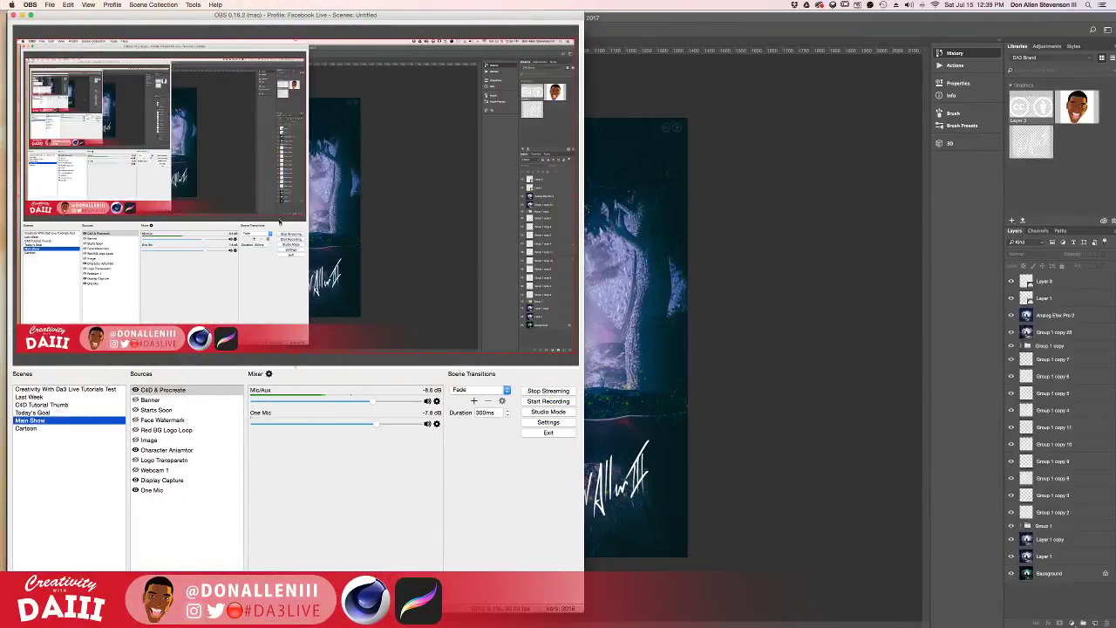
left_click(40, 389)
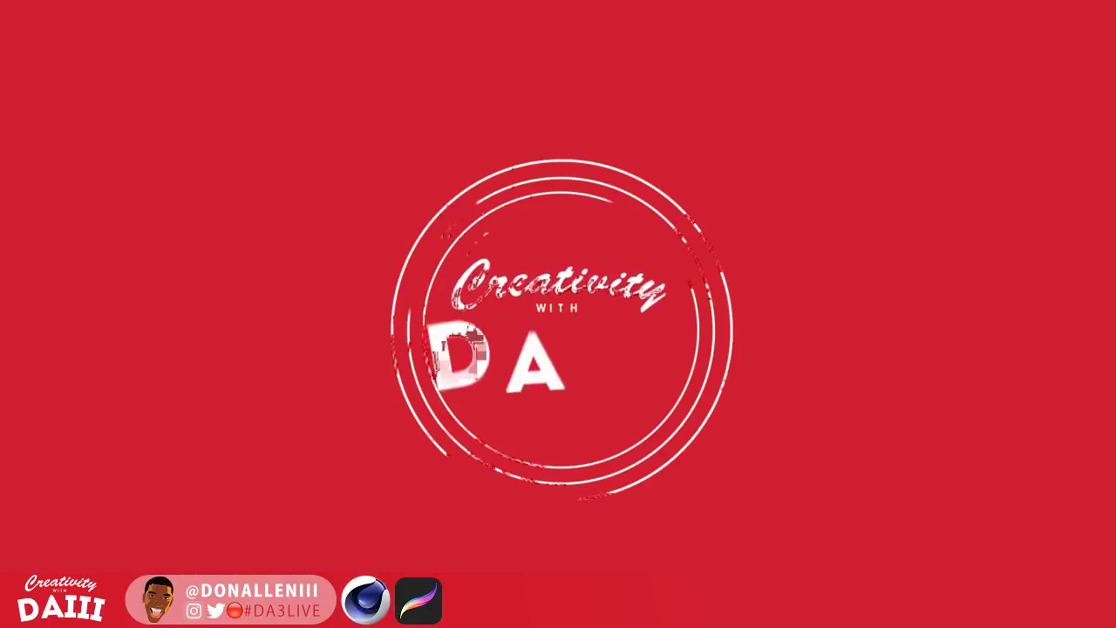